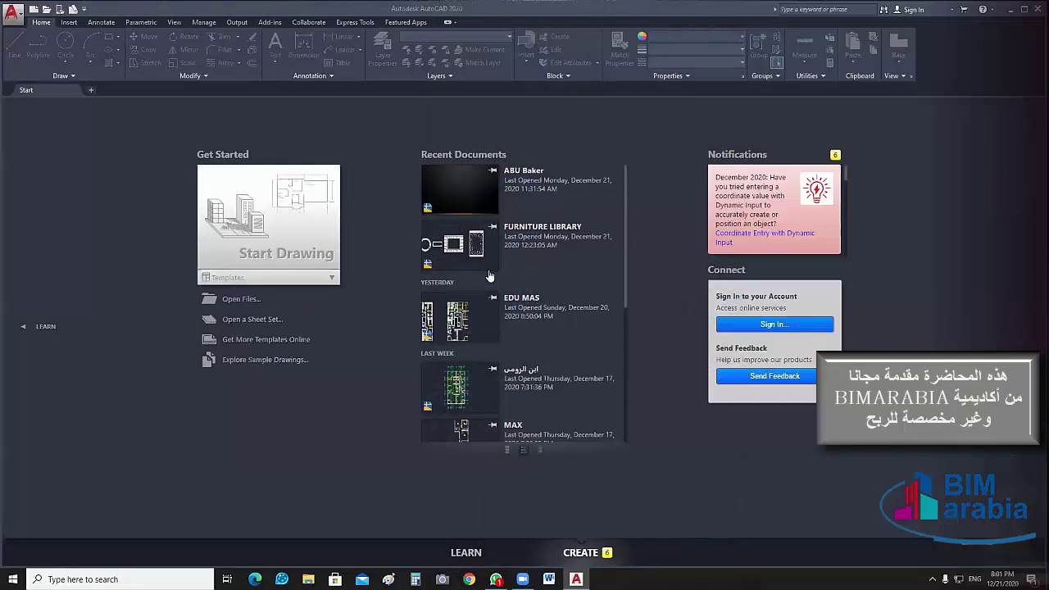
# - Dismiss the missing-file warning and open ABU Baker.dwg from Desktop > BIM ARABIA > BIM ARABIA PROGECT
pyautogui.click(440, 182)
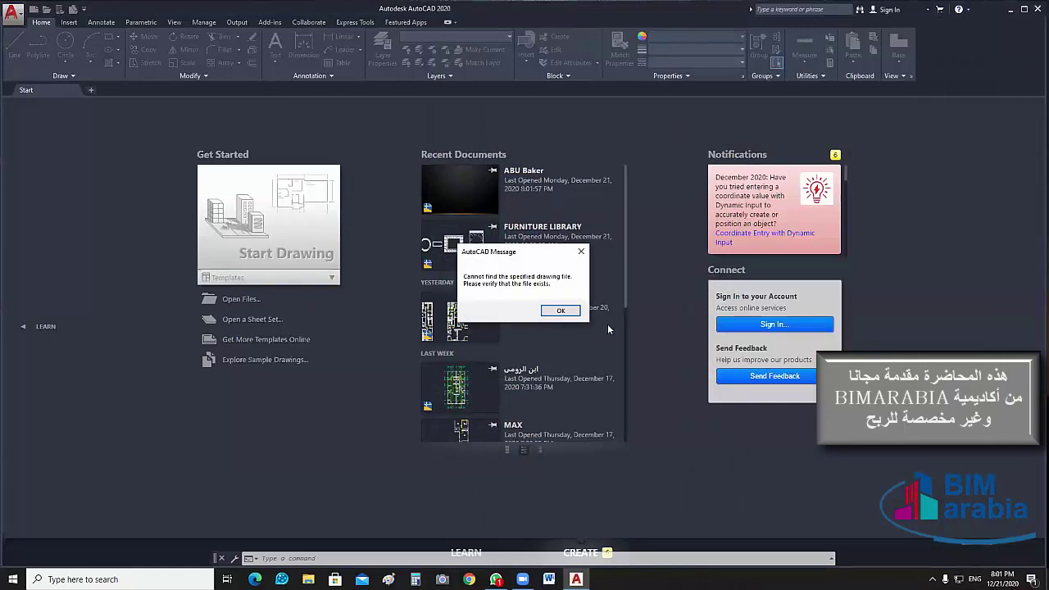
pyautogui.click(574, 312)
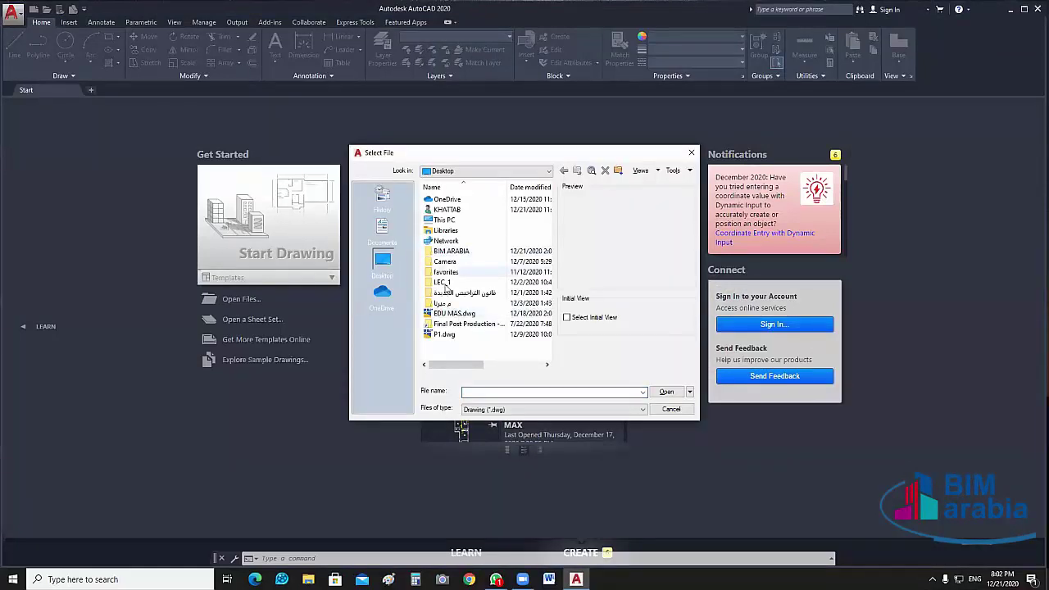
pyautogui.doubleClick(455, 251)
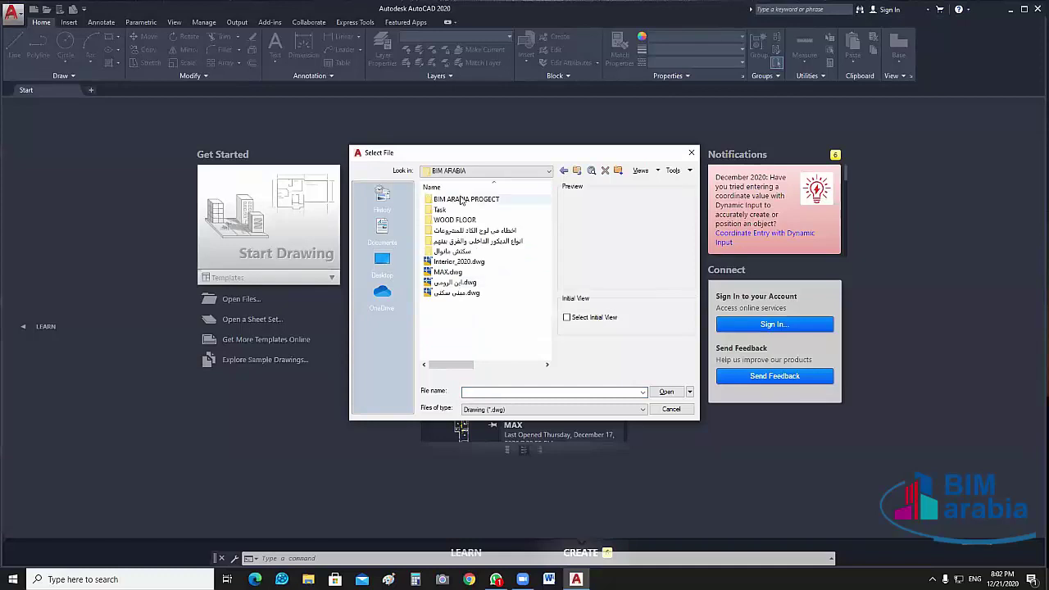
pyautogui.doubleClick(461, 200)
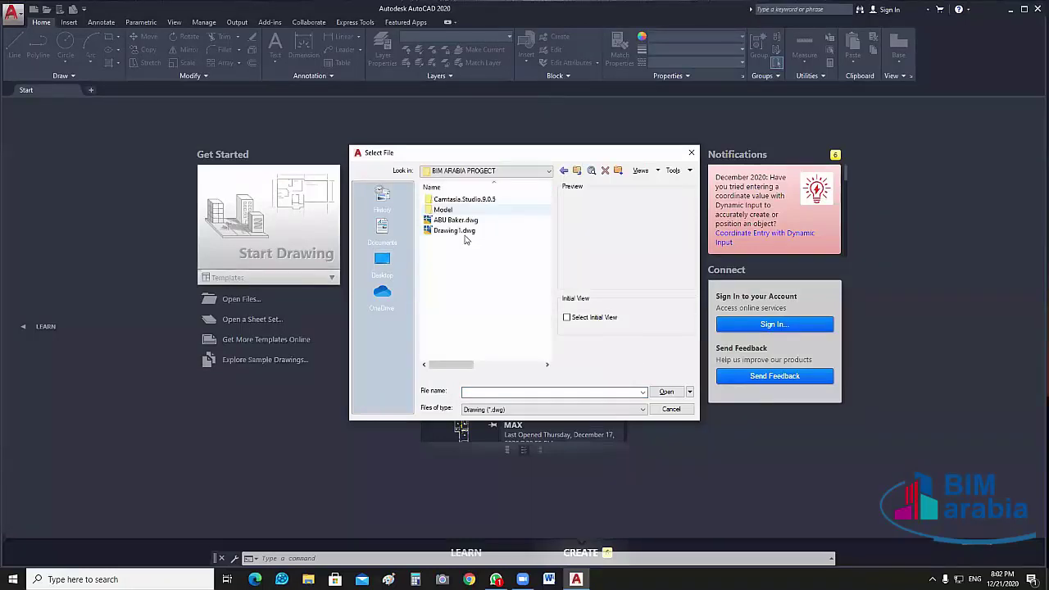
pyautogui.click(456, 220)
pyautogui.click(666, 392)
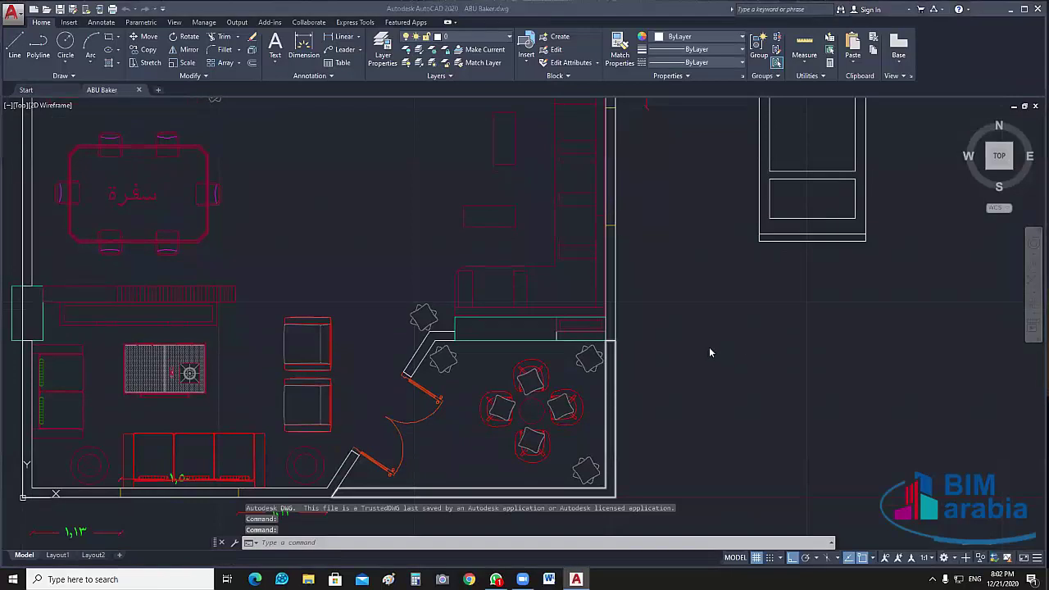
# - Draw a horizontal multiline with ML in empty space beside the floor plan
pyautogui.scroll(-2, 672, 276)
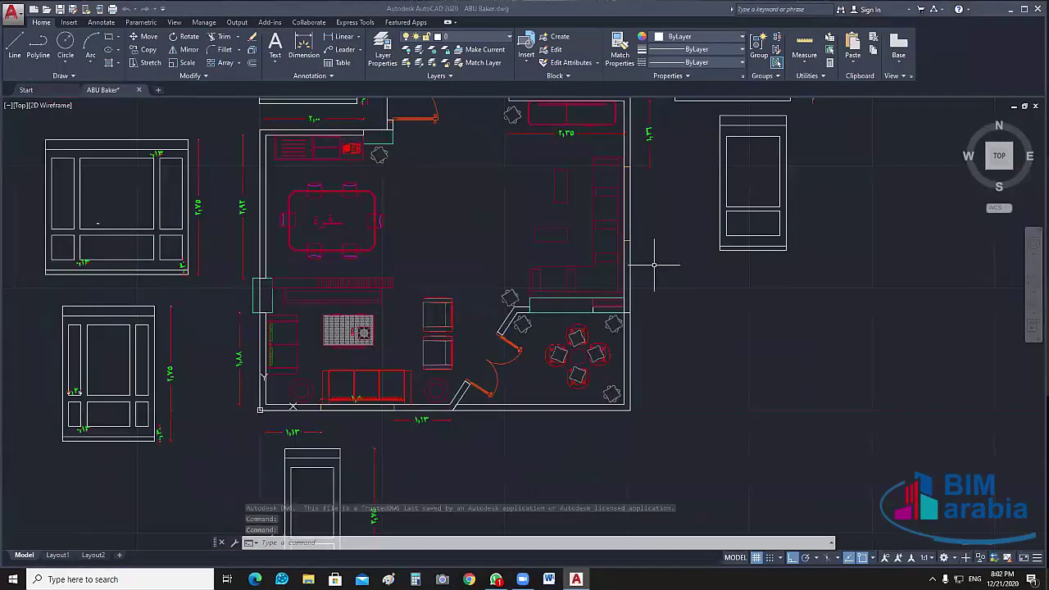
pyautogui.moveTo(654, 264); pyautogui.dragTo(546, 370, button='middle')
pyautogui.scroll(1, 554, 363)
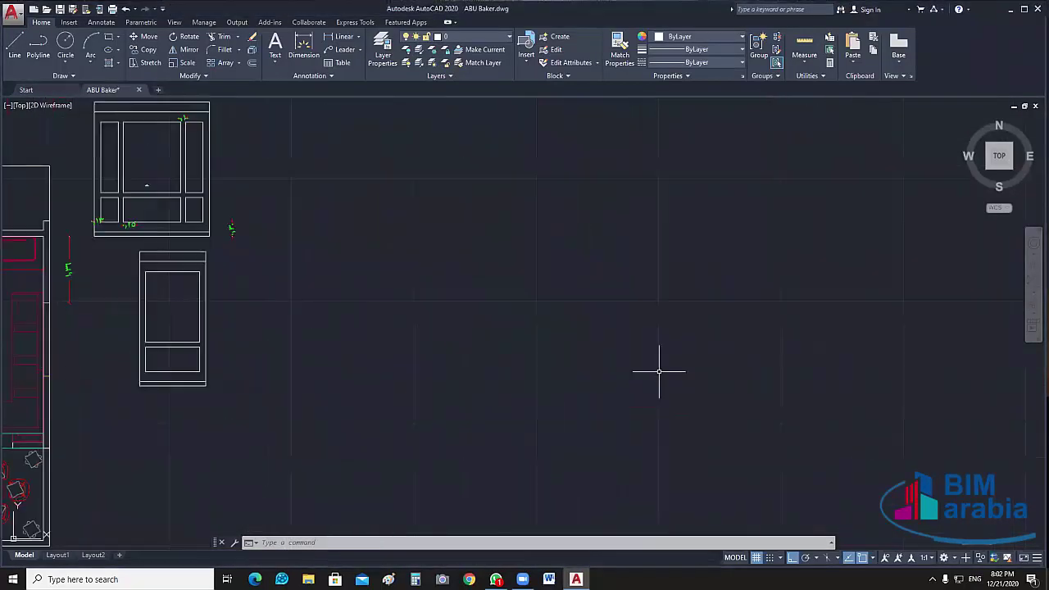
pyautogui.moveTo(658, 371); pyautogui.dragTo(527, 373, button='middle')
pyautogui.write('m')
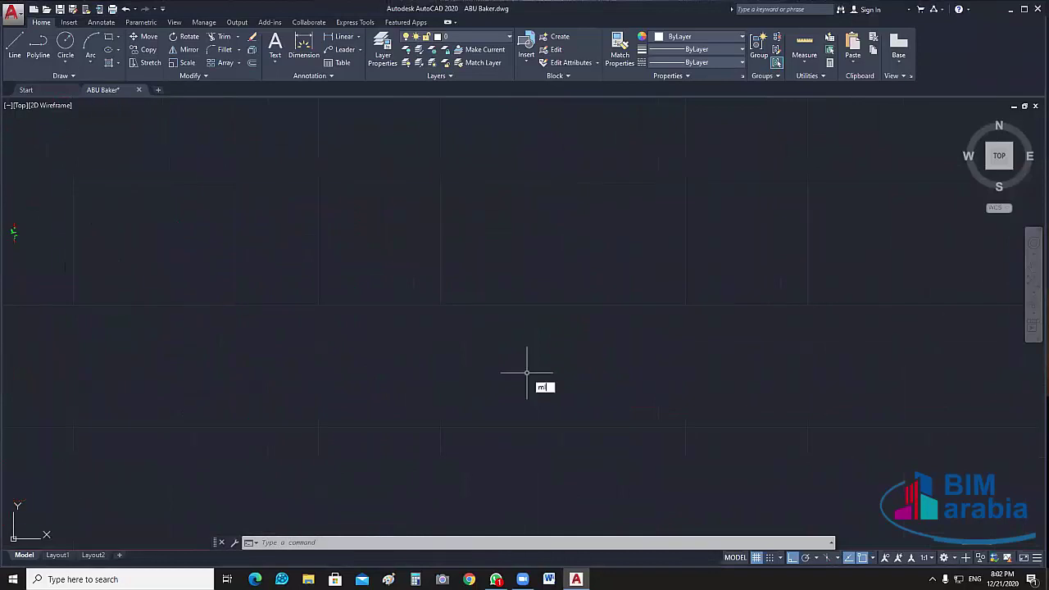
pyautogui.write('l')
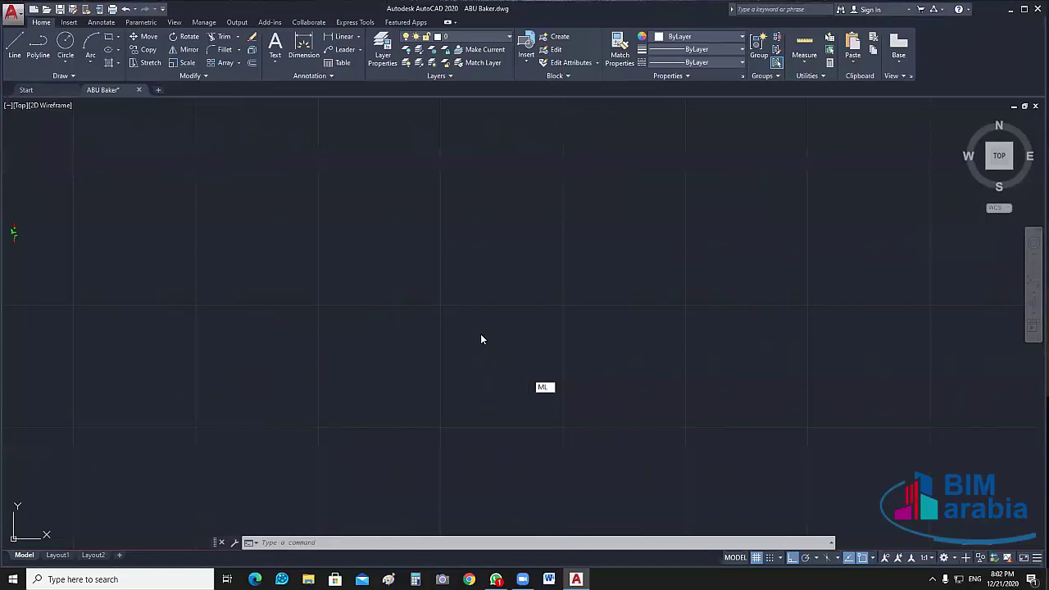
pyautogui.press('Escape')
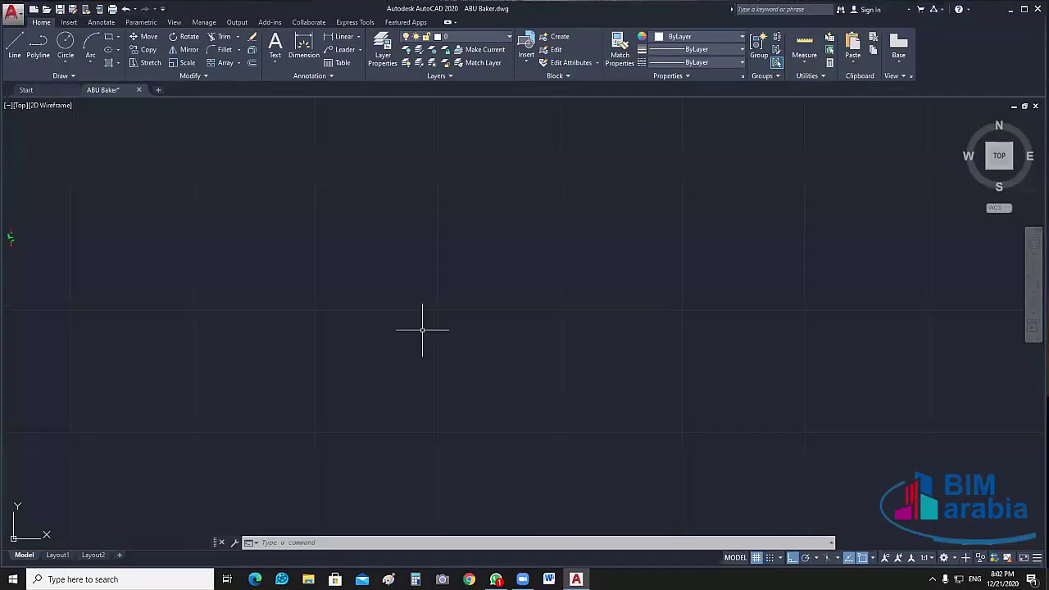
pyautogui.write('ml')
pyautogui.press('Return')
pyautogui.click(346, 313)
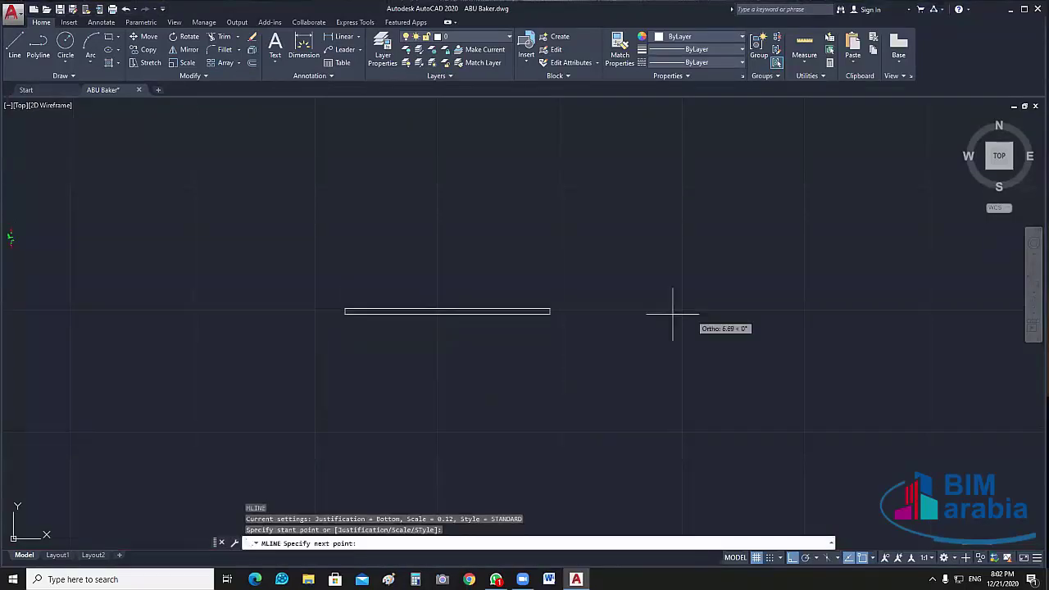
pyautogui.click(748, 311)
pyautogui.press('Return')
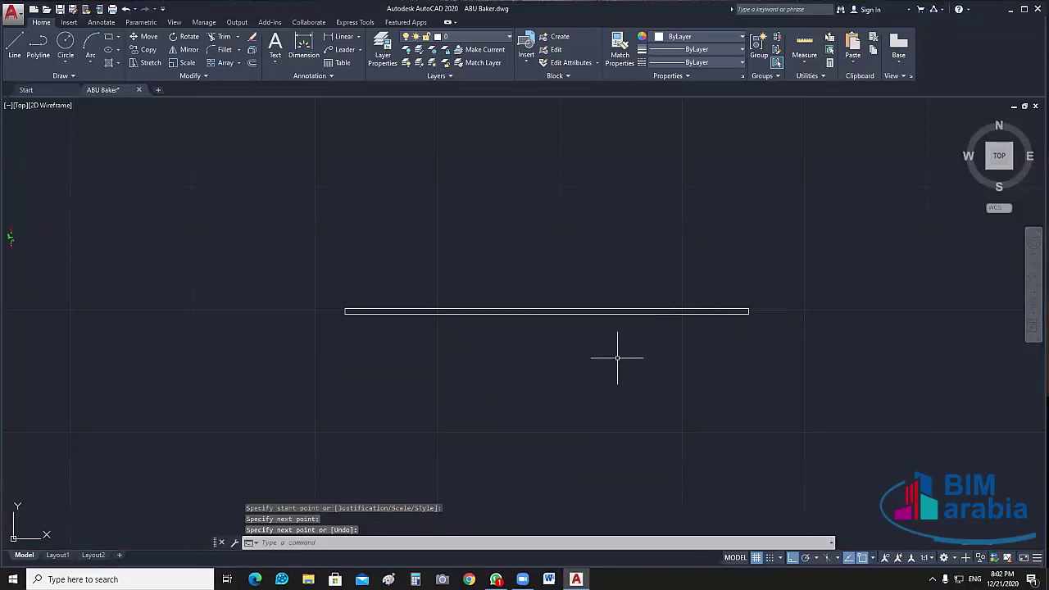
# - Reposition the view so the new multiline sits toward the lower left
pyautogui.click(604, 318)
pyautogui.scroll(2, 573, 386)
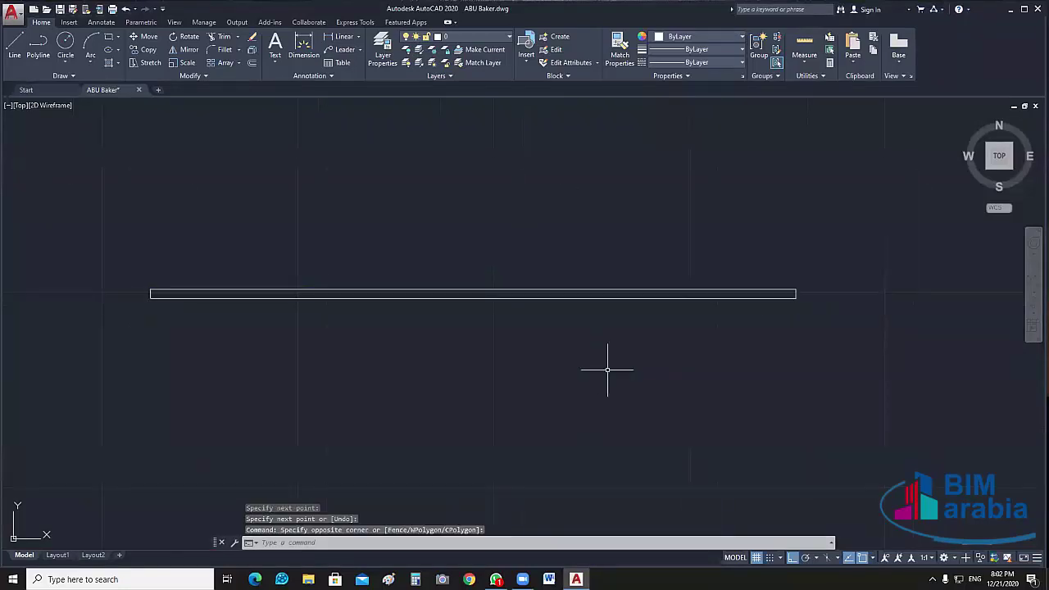
pyautogui.press('Escape')
pyautogui.moveTo(723, 356)
pyautogui.mouseDown(button='middle')
pyautogui.moveTo(614, 368)
pyautogui.moveTo(657, 390)
pyautogui.moveTo(615, 392)
pyautogui.mouseUp(button='middle')
pyautogui.scroll(-2, 560, 401)
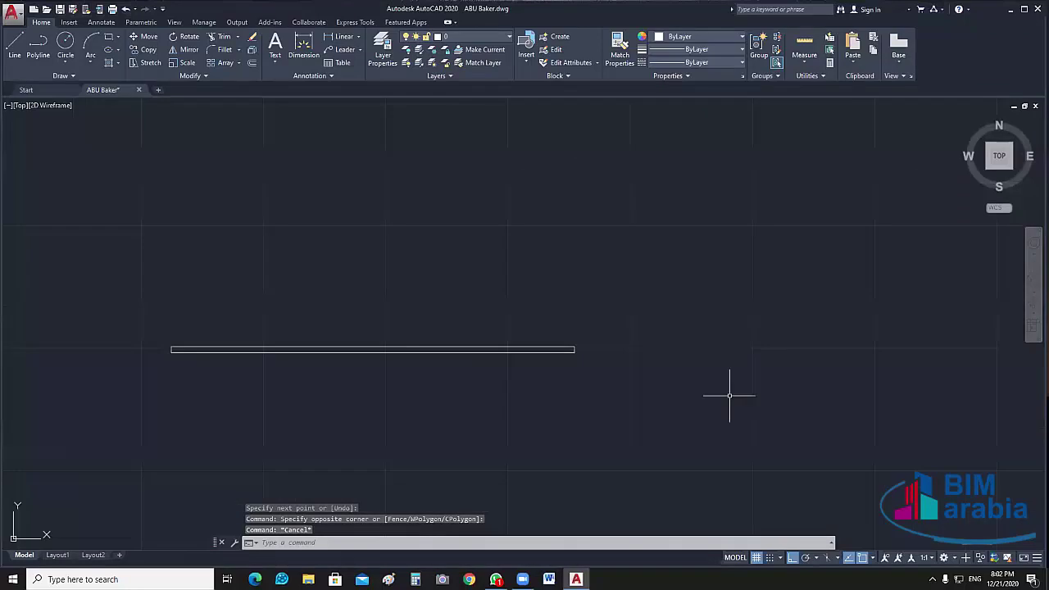
pyautogui.moveTo(729, 395); pyautogui.dragTo(623, 404, button='middle')
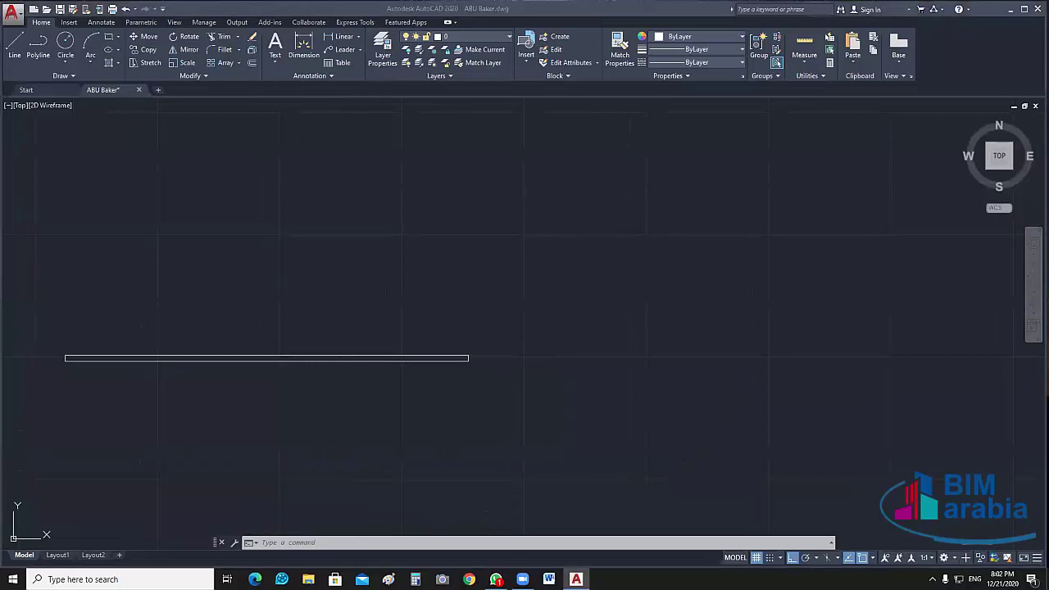
pyautogui.scroll(1, 513, 356)
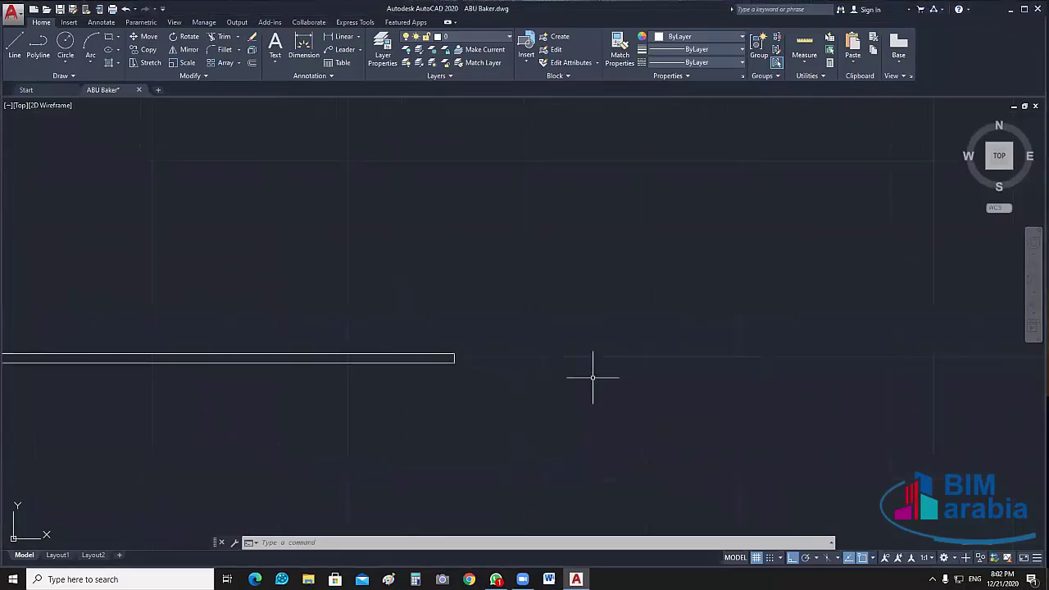
# - Draw a small upright rectangle to the right of the multiline
pyautogui.write('rec')
pyautogui.press('Return')
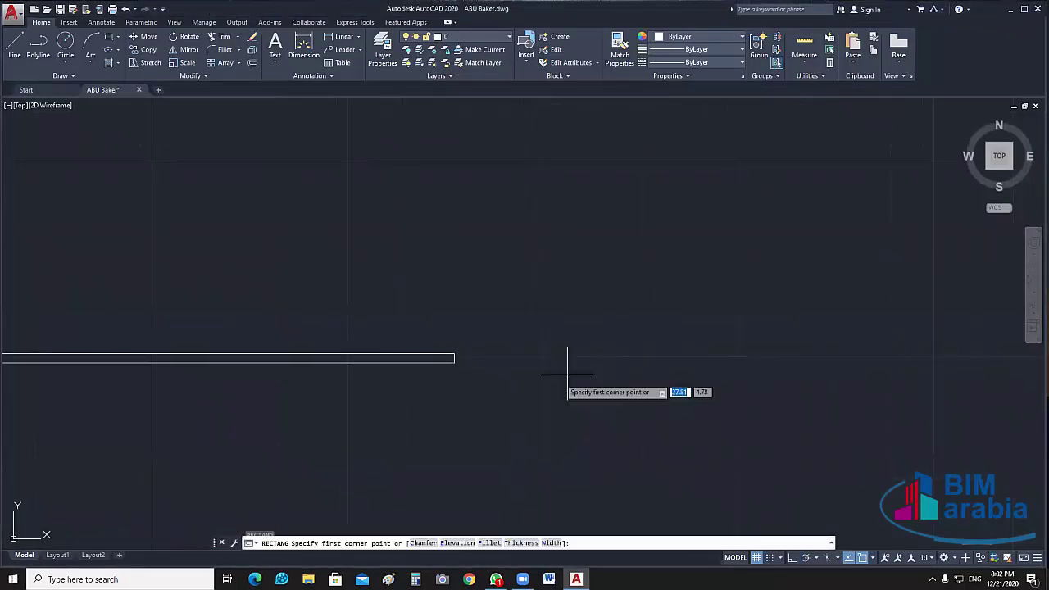
pyautogui.click(562, 370)
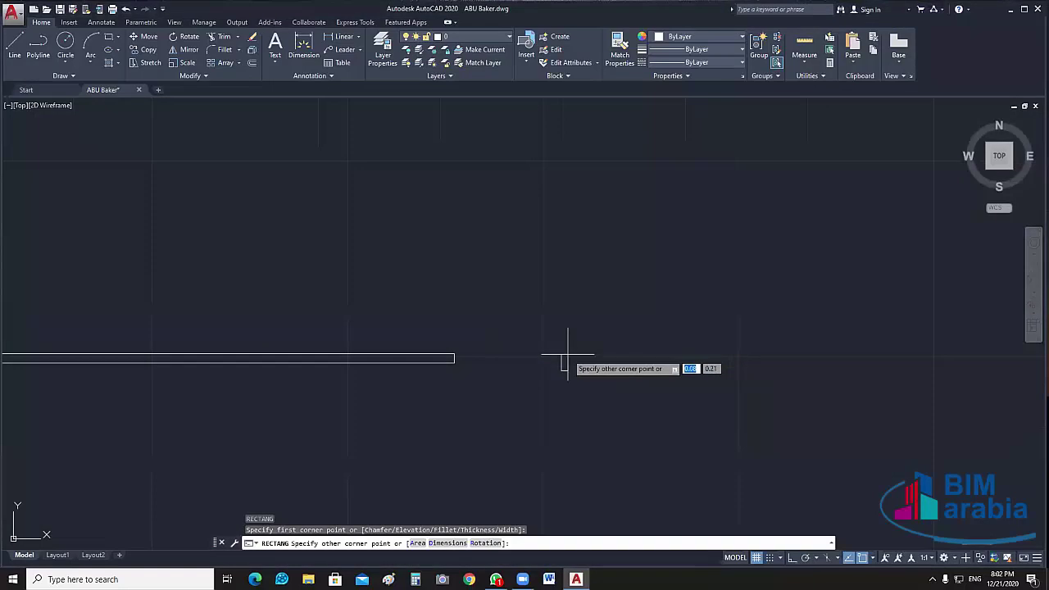
pyautogui.click(567, 356)
pyautogui.scroll(5, 508, 386)
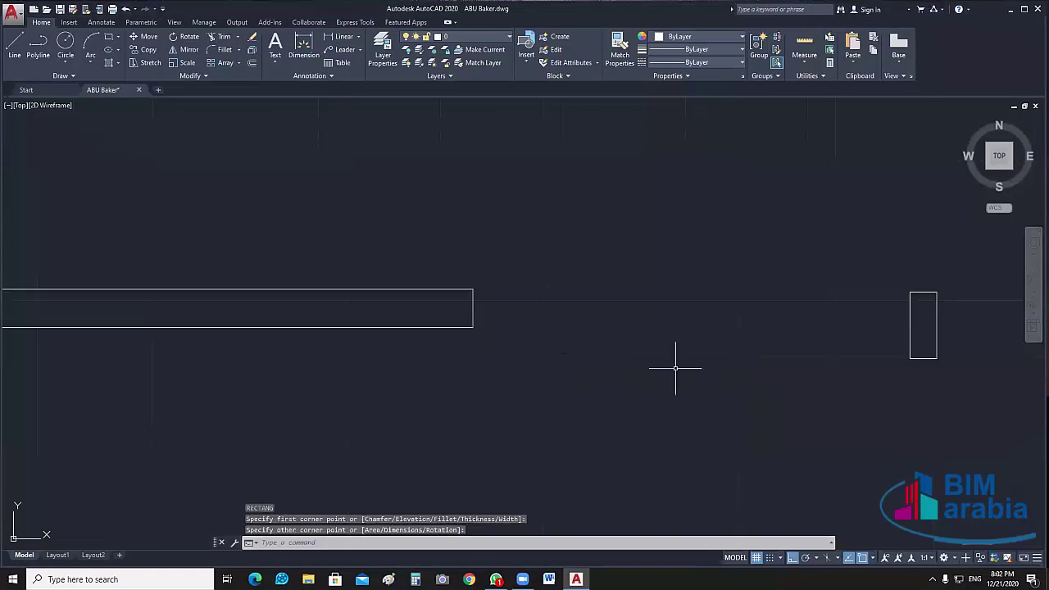
pyautogui.scroll(-4, 677, 368)
pyautogui.moveTo(676, 368)
pyautogui.mouseDown(button='middle')
pyautogui.moveTo(592, 368)
pyautogui.moveTo(527, 475)
pyautogui.mouseUp(button='middle')
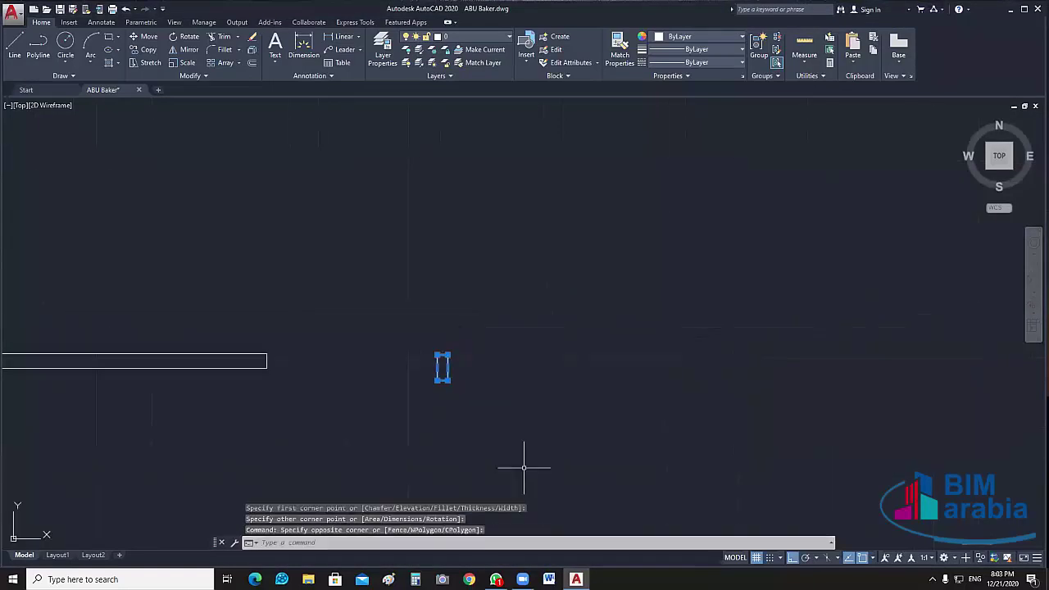
pyautogui.click(521, 468)
pyautogui.press('Escape')
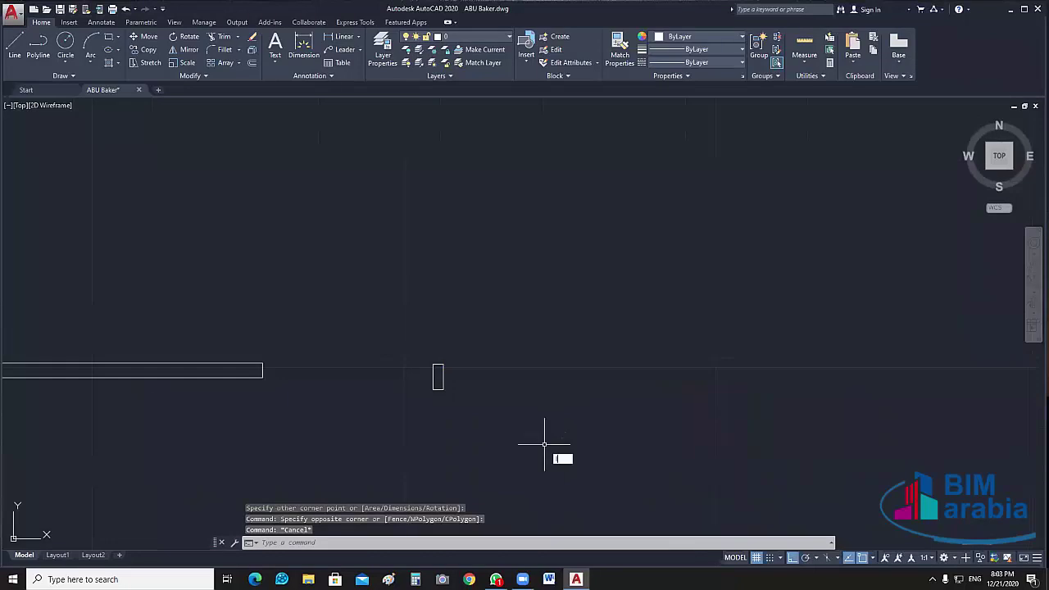
# - Draw a 1-unit line running right from the rectangle's bottom corner
pyautogui.press('Return')
pyautogui.click(434, 388)
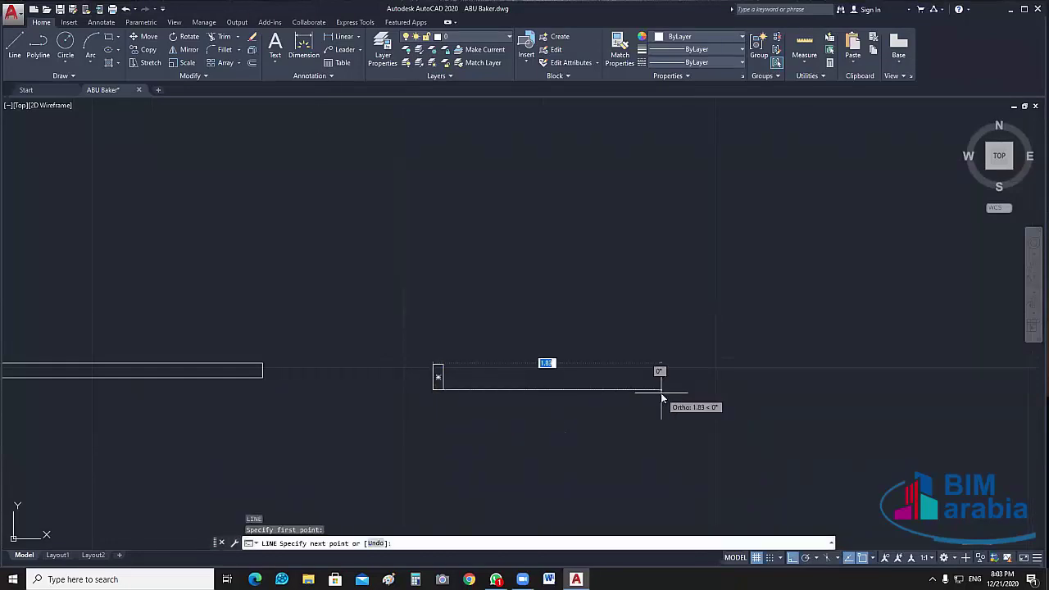
pyautogui.write('1')
pyautogui.press('Return')
pyautogui.press('Return')
# - Mirror the small rectangle about the line's midpoint, keeping the original
pyautogui.click(468, 351)
pyautogui.click(384, 407)
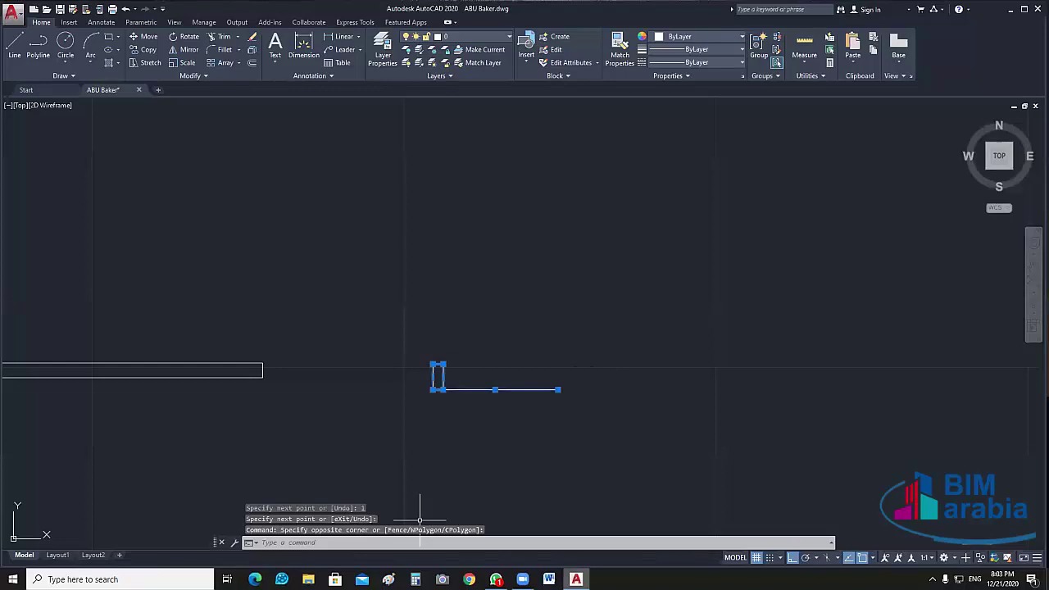
pyautogui.press('Escape')
pyautogui.click(492, 370)
pyautogui.click(402, 381)
pyautogui.write('mi')
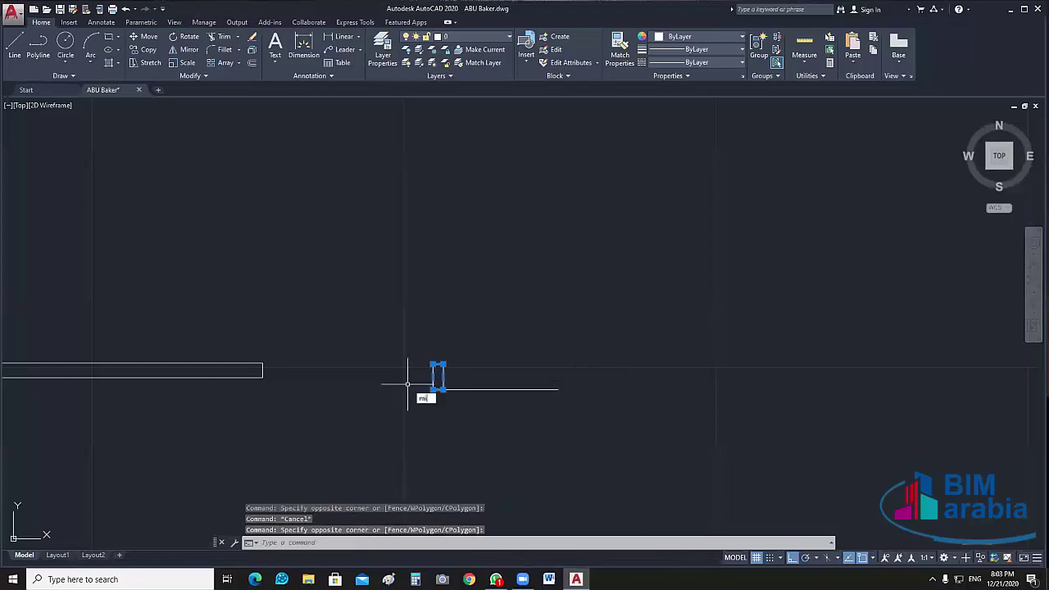
pyautogui.press('Return')
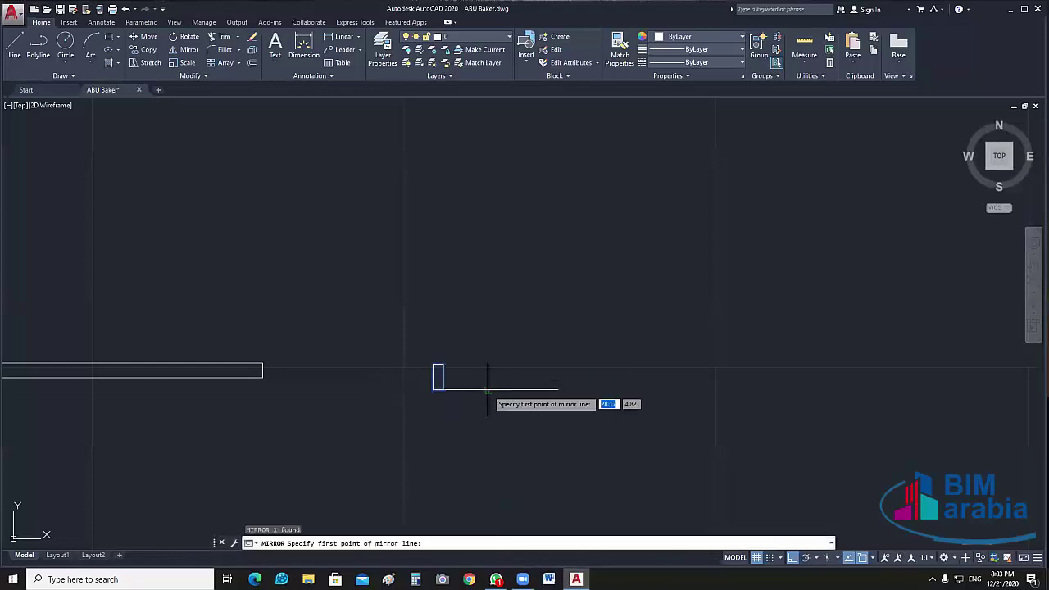
pyautogui.click(495, 390)
pyautogui.click(493, 236)
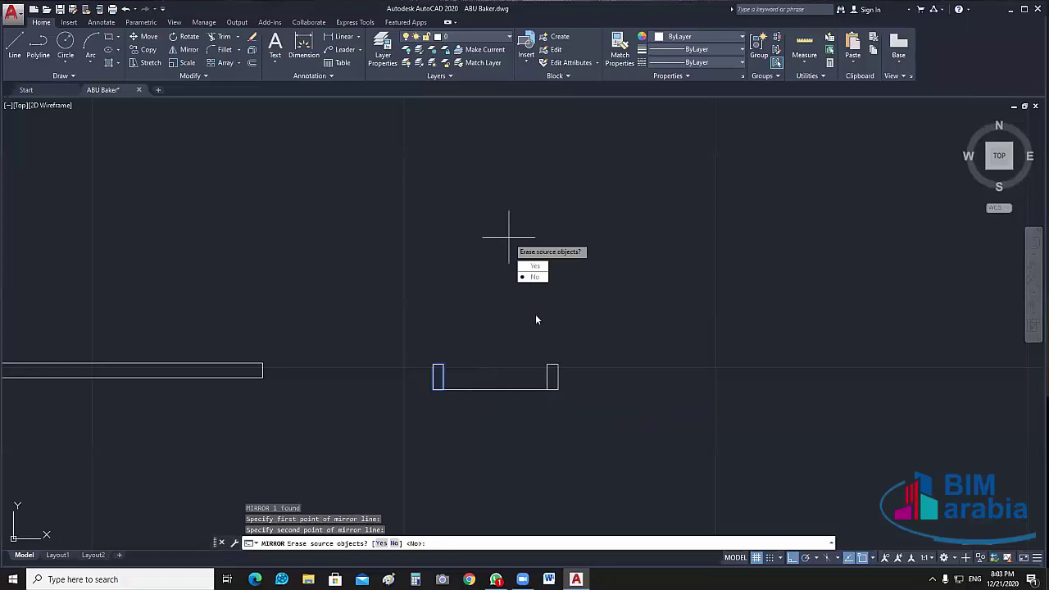
pyautogui.press('Return')
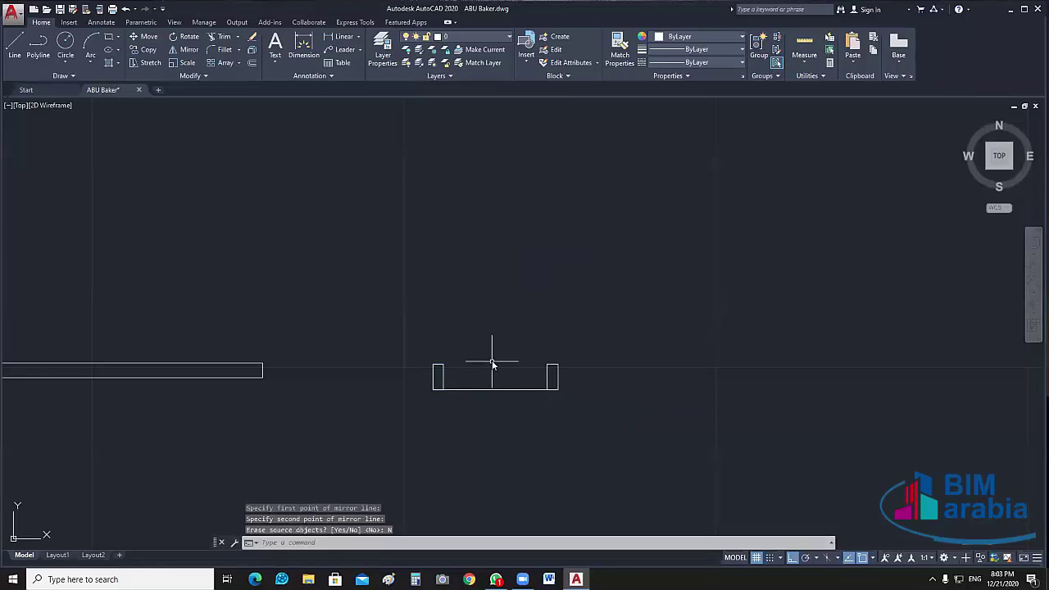
pyautogui.write('rec')
pyautogui.press('Return')
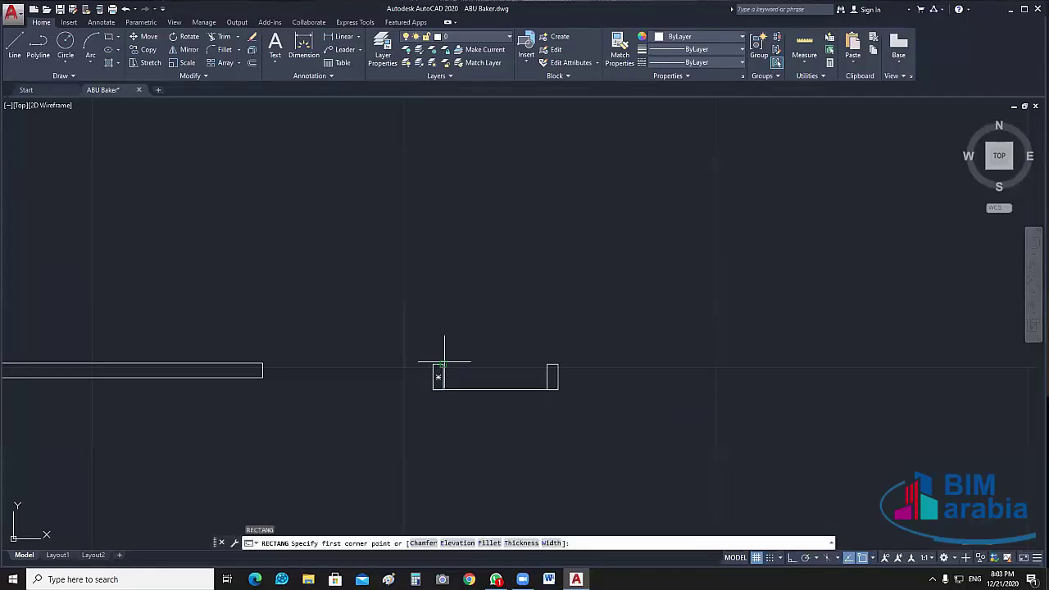
# - Draw a tall narrow door leaf and a Start-End-Direction quarter arc from the right jamb to its top
pyautogui.click(443, 363)
pyautogui.click(452, 243)
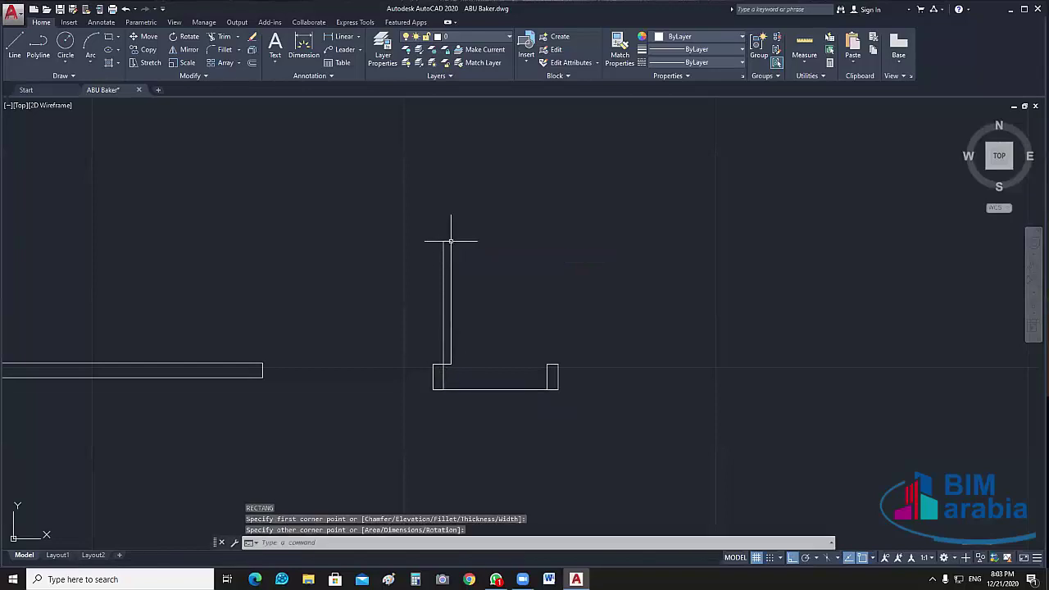
pyautogui.click(91, 63)
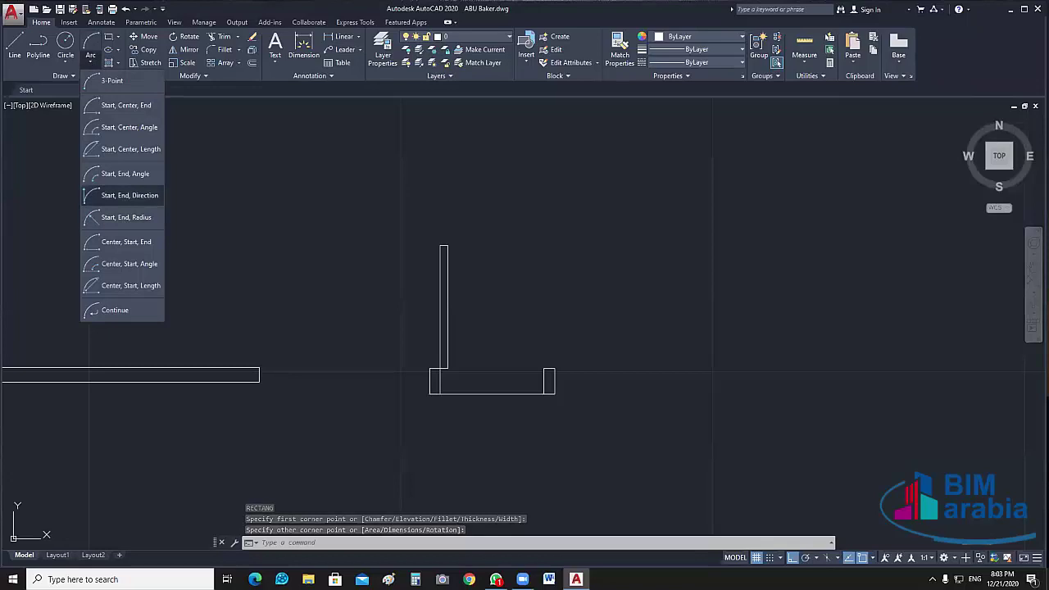
pyautogui.click(123, 195)
pyautogui.click(549, 376)
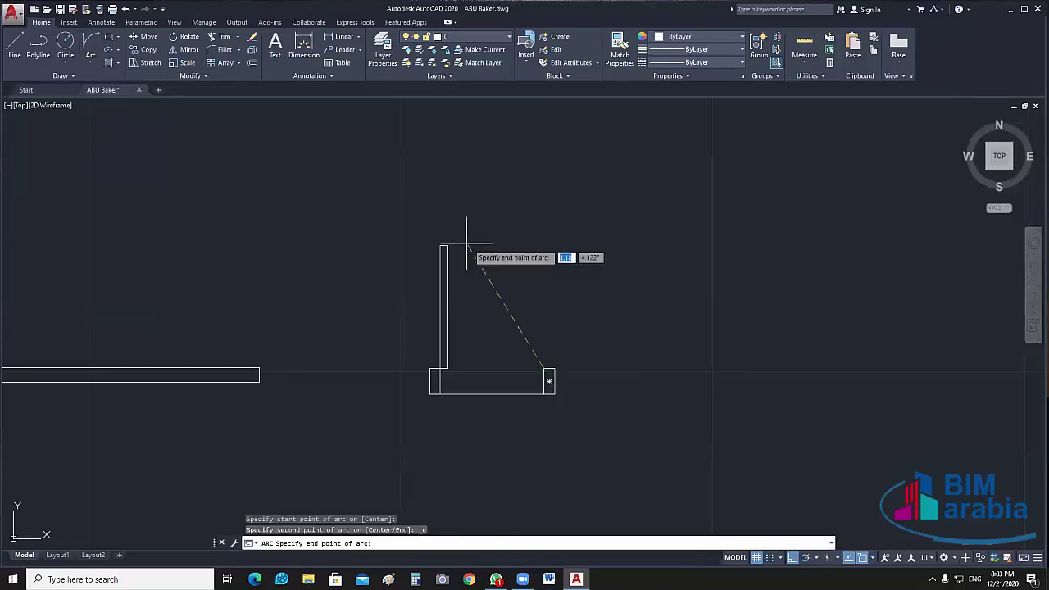
pyautogui.click(447, 245)
pyautogui.click(544, 238)
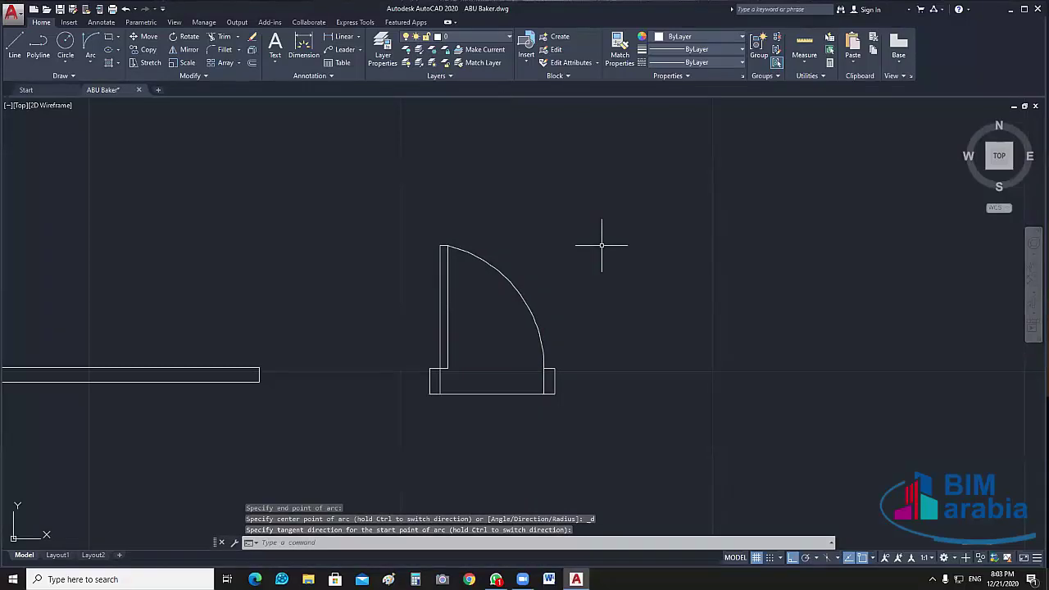
pyautogui.click(648, 237)
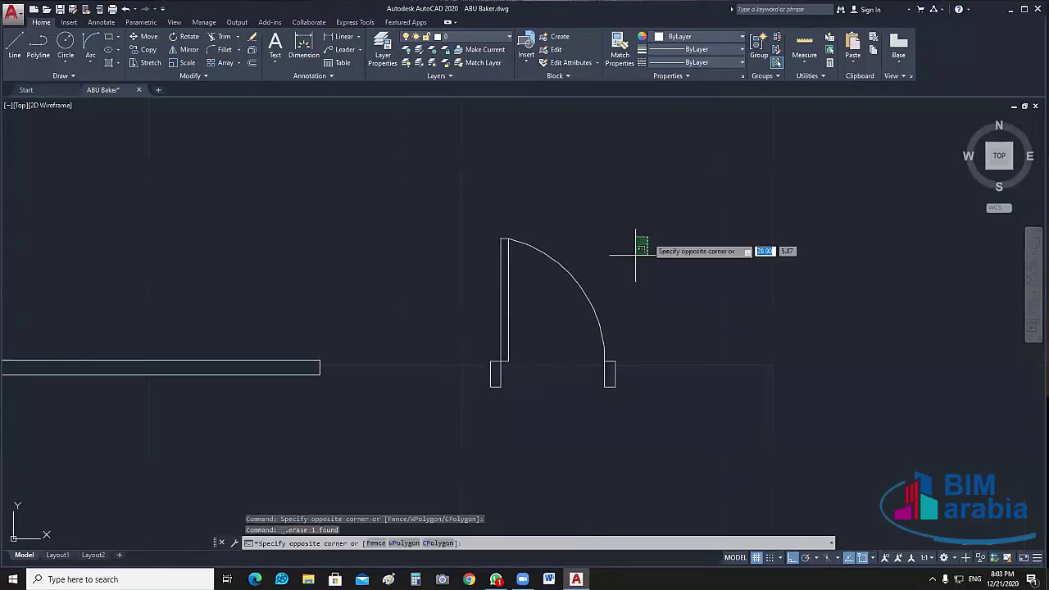
# - Window-select the door leaf, swing arc and both jambs and group them
pyautogui.click(538, 344)
pyautogui.click(520, 291)
pyautogui.click(501, 381)
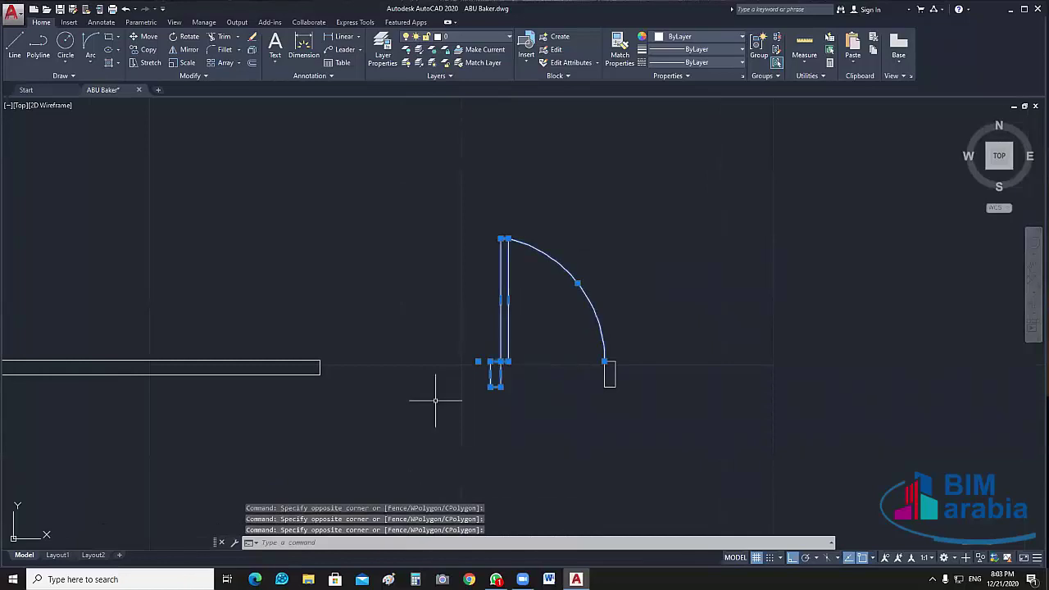
pyautogui.press('Escape')
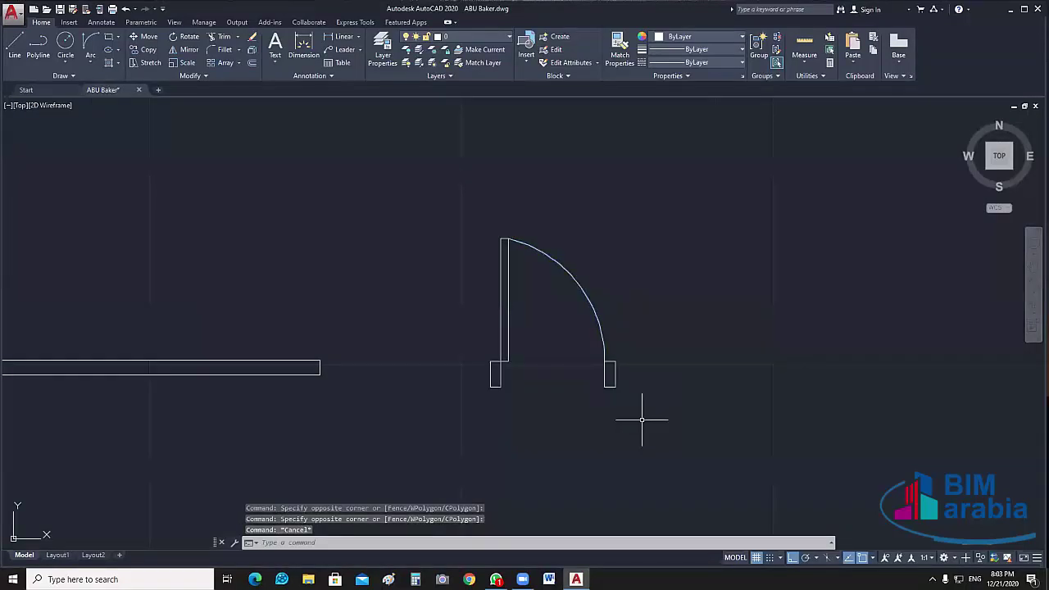
pyautogui.moveTo(649, 416); pyautogui.dragTo(603, 422, button='middle')
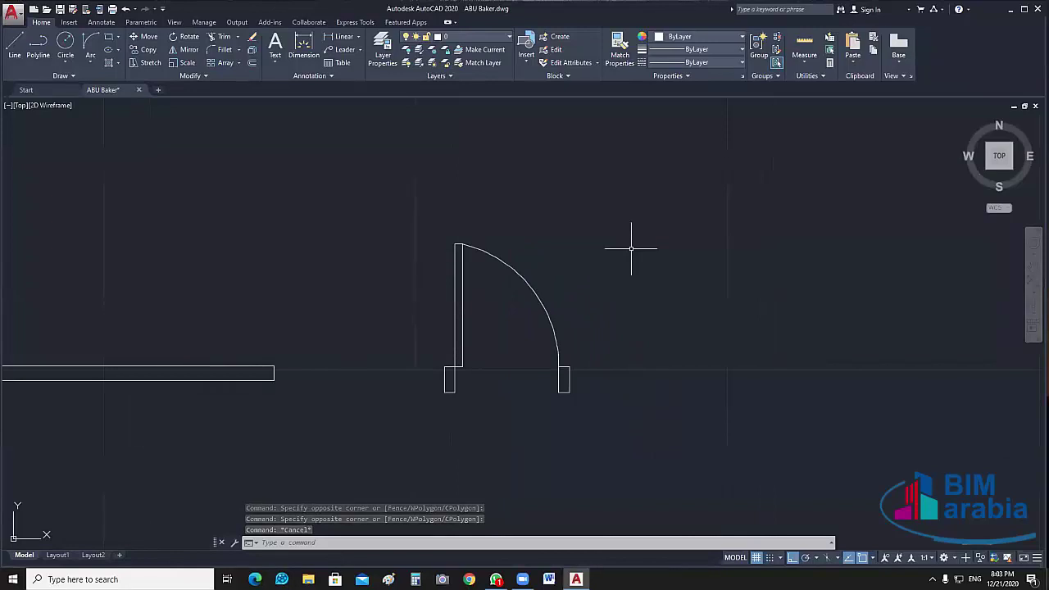
pyautogui.click(627, 208)
pyautogui.click(415, 444)
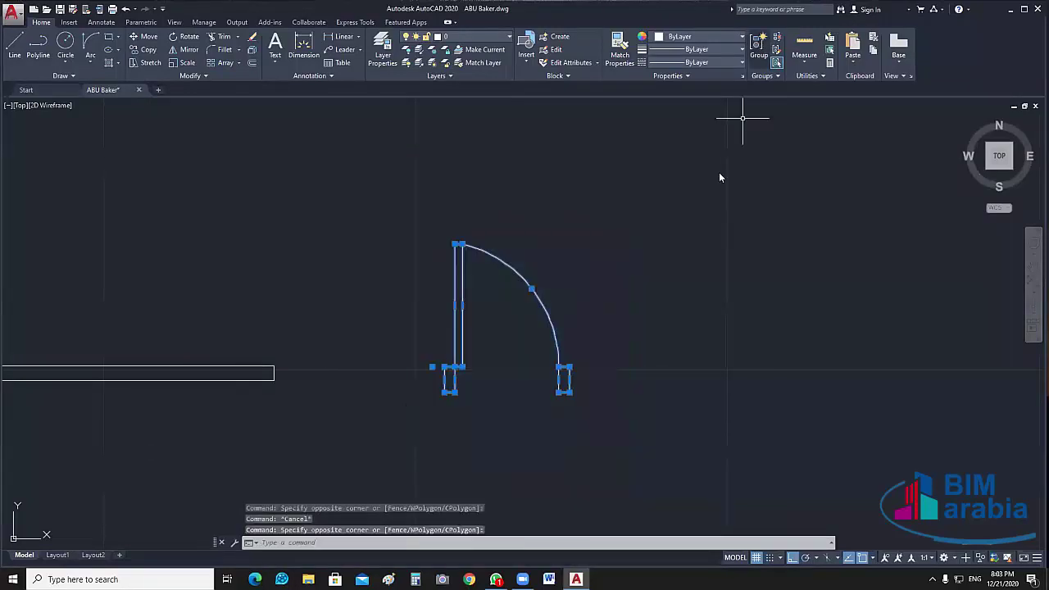
pyautogui.click(759, 54)
# - Ungroup the door, then reselect its parts and regroup them into one unit
pyautogui.click(537, 290)
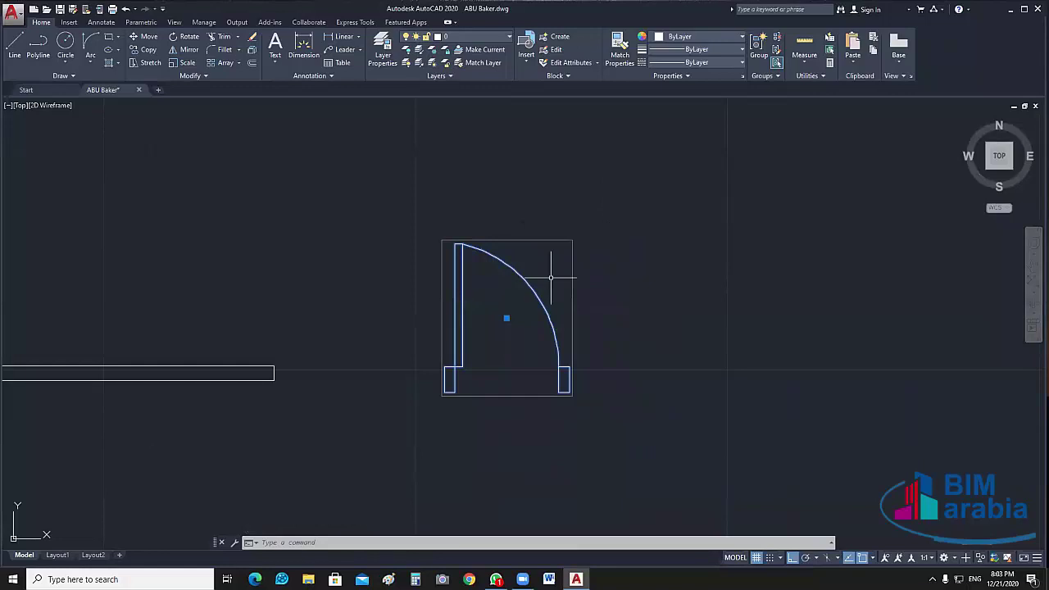
pyautogui.click(777, 37)
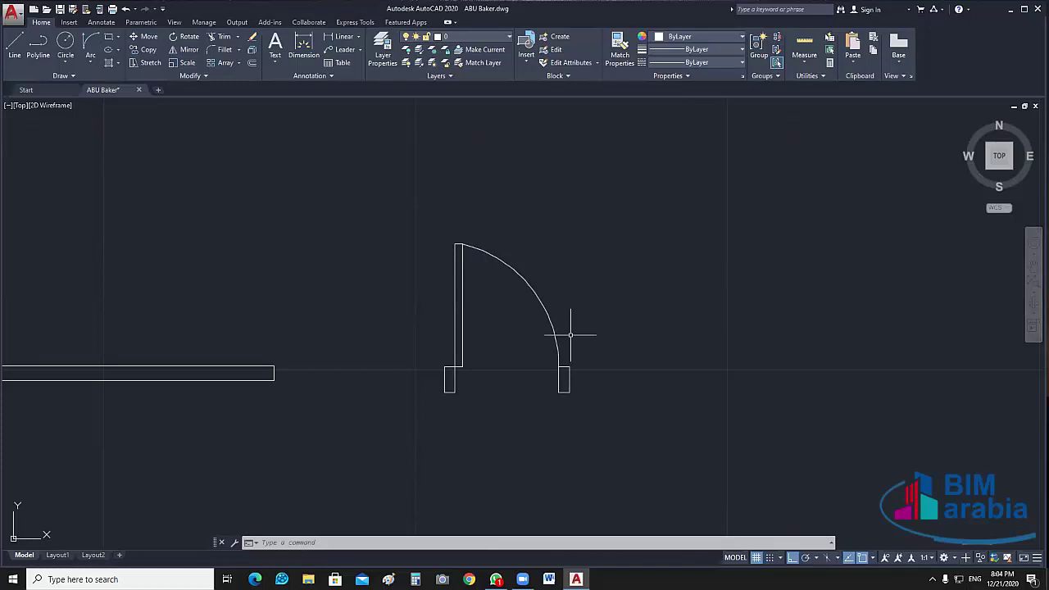
pyautogui.click(571, 335)
pyautogui.click(387, 435)
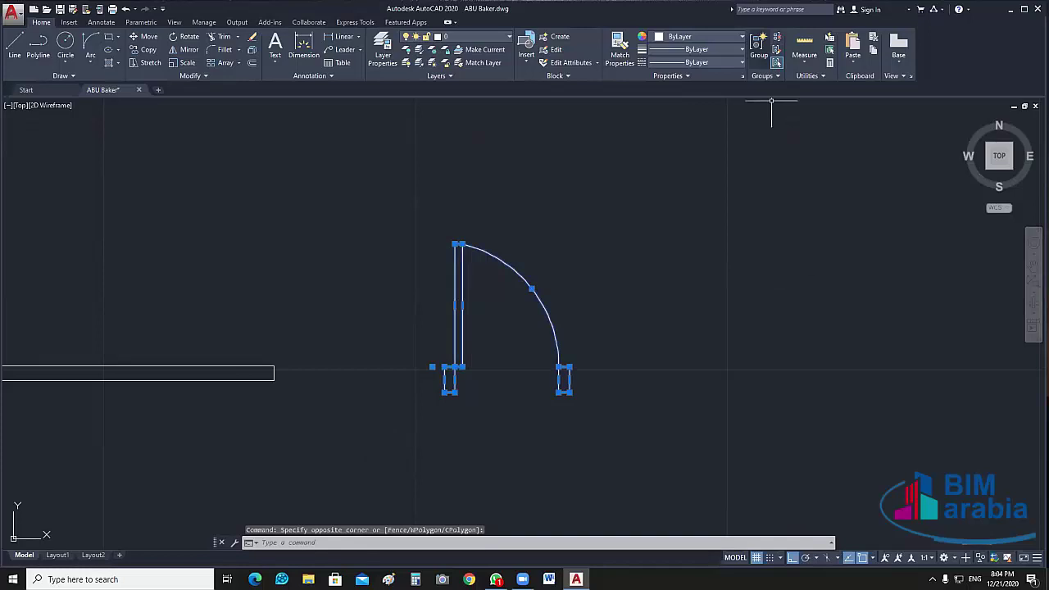
pyautogui.click(759, 46)
pyautogui.moveTo(492, 295); pyautogui.dragTo(640, 292, button='middle')
# - Move the door group from its lower-left jamb onto the horizontal wall line
pyautogui.click(648, 295)
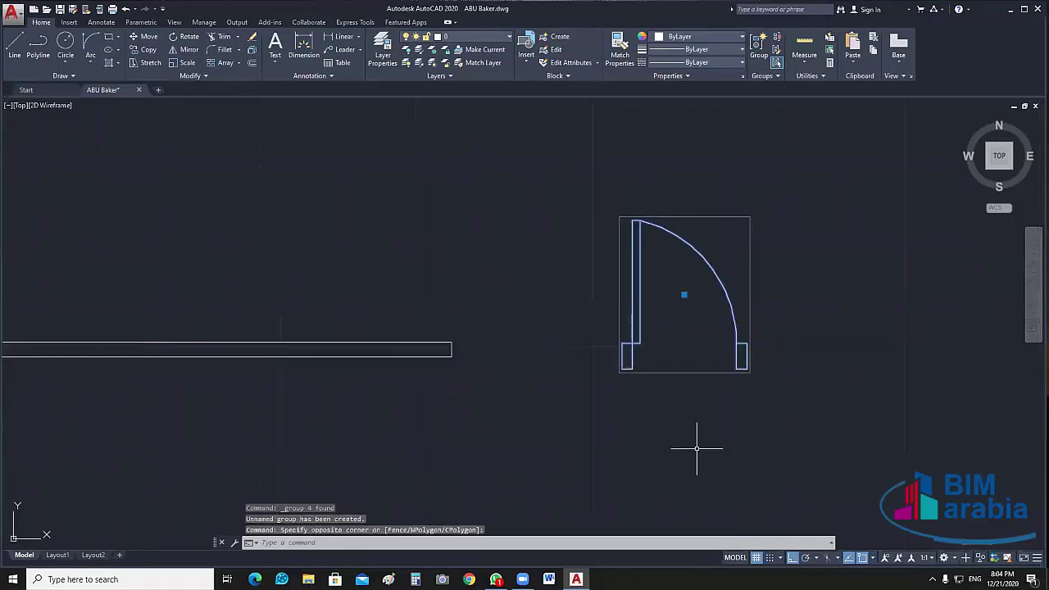
pyautogui.press('Escape')
pyautogui.write('m')
pyautogui.press('Return')
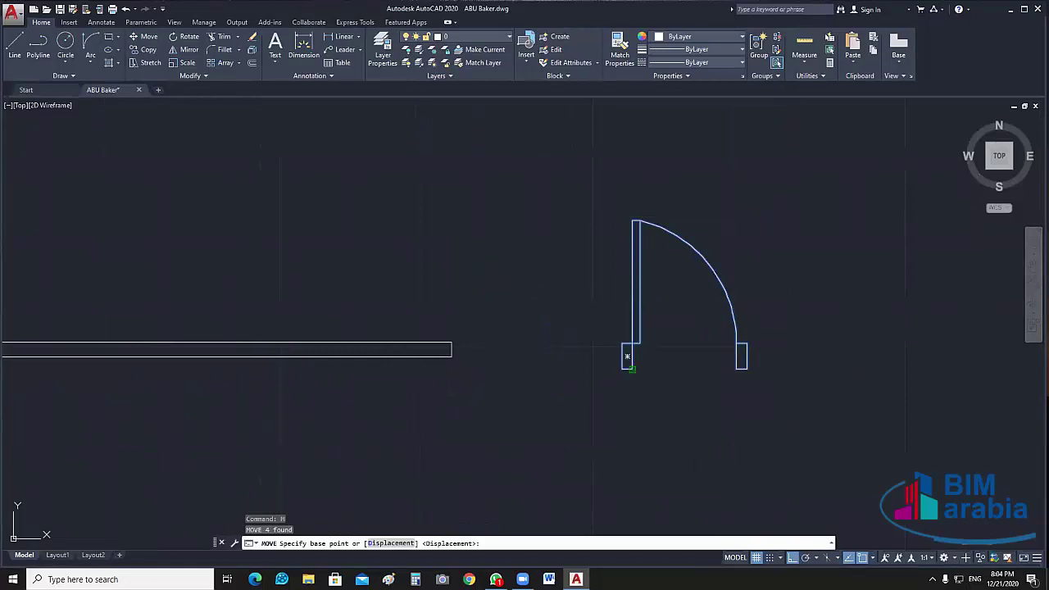
pyautogui.click(626, 357)
pyautogui.scroll(-2, 225, 384)
pyautogui.scroll(2, 225, 384)
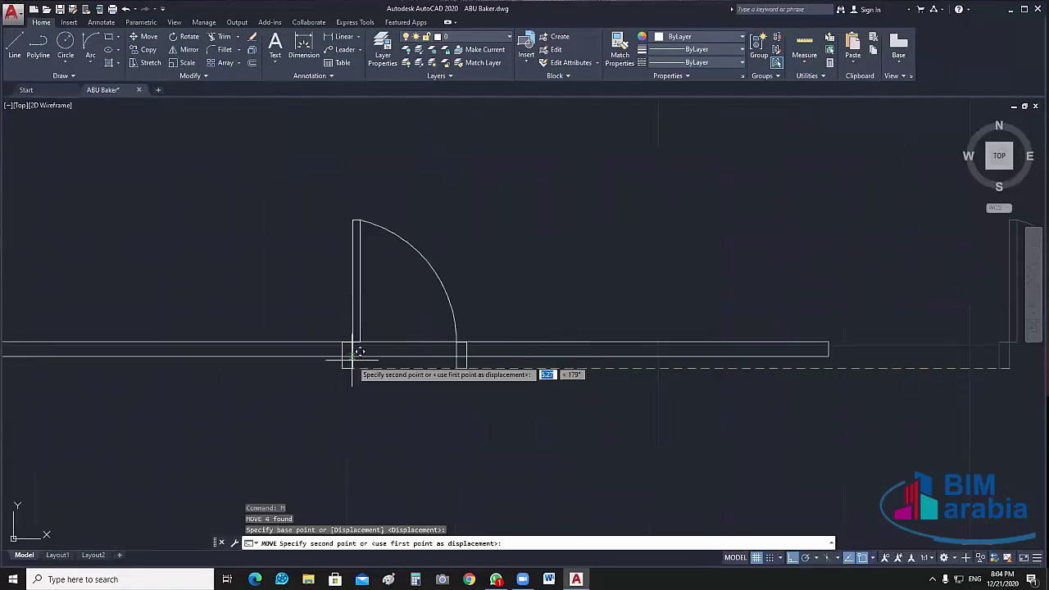
pyautogui.click(354, 361)
pyautogui.press('Escape')
# - Zoom and pan to check the door resting across the wall
pyautogui.scroll(3, 354, 361)
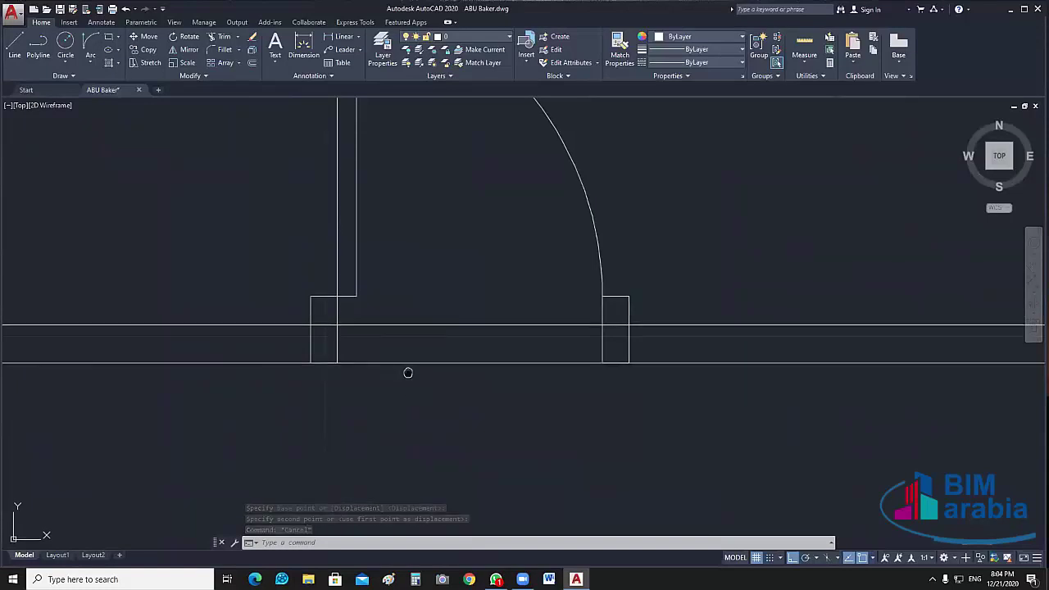
pyautogui.moveTo(407, 369); pyautogui.dragTo(362, 402, button='middle')
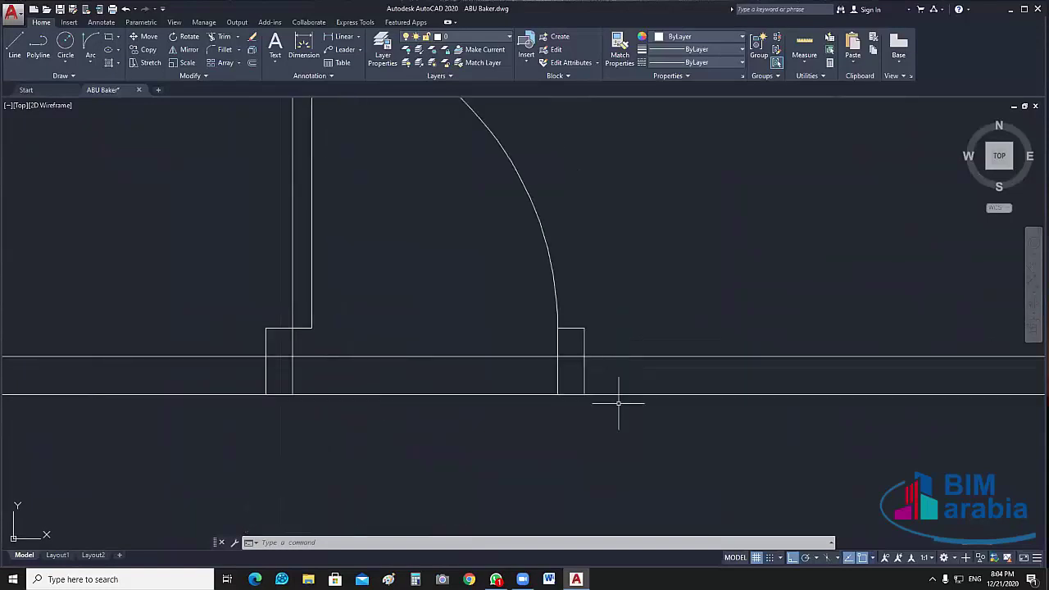
pyautogui.scroll(-3, 606, 418)
pyautogui.scroll(-1, 520, 454)
pyautogui.scroll(-2, 604, 437)
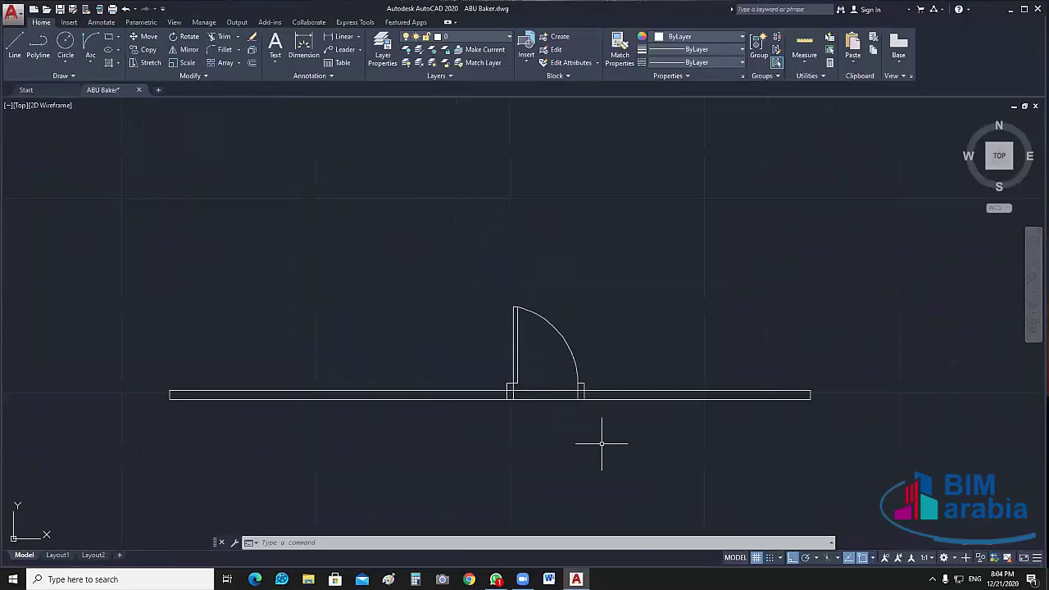
pyautogui.moveTo(600, 444); pyautogui.dragTo(596, 420, button='middle')
pyautogui.scroll(3, 599, 429)
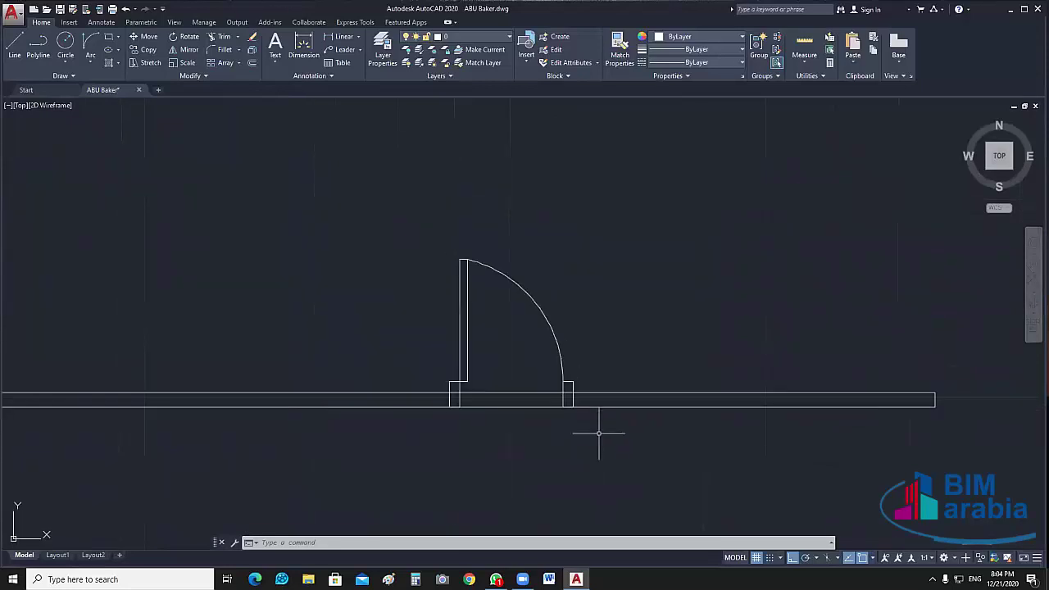
pyautogui.click(552, 399)
pyautogui.press('Escape')
pyautogui.moveTo(862, 496); pyautogui.dragTo(681, 479, button='middle')
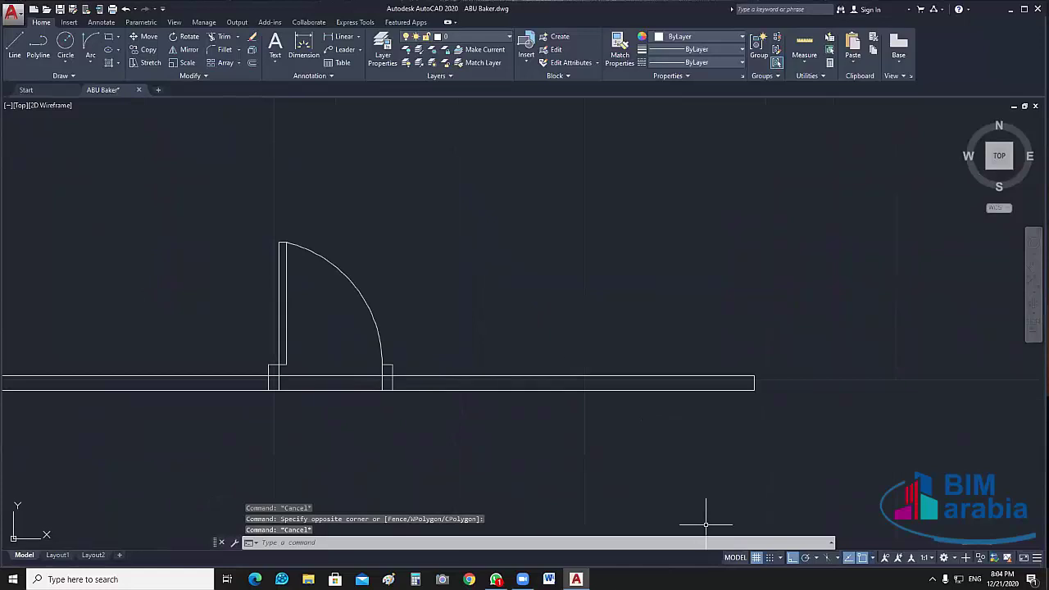
pyautogui.write('ml')
pyautogui.press('Return')
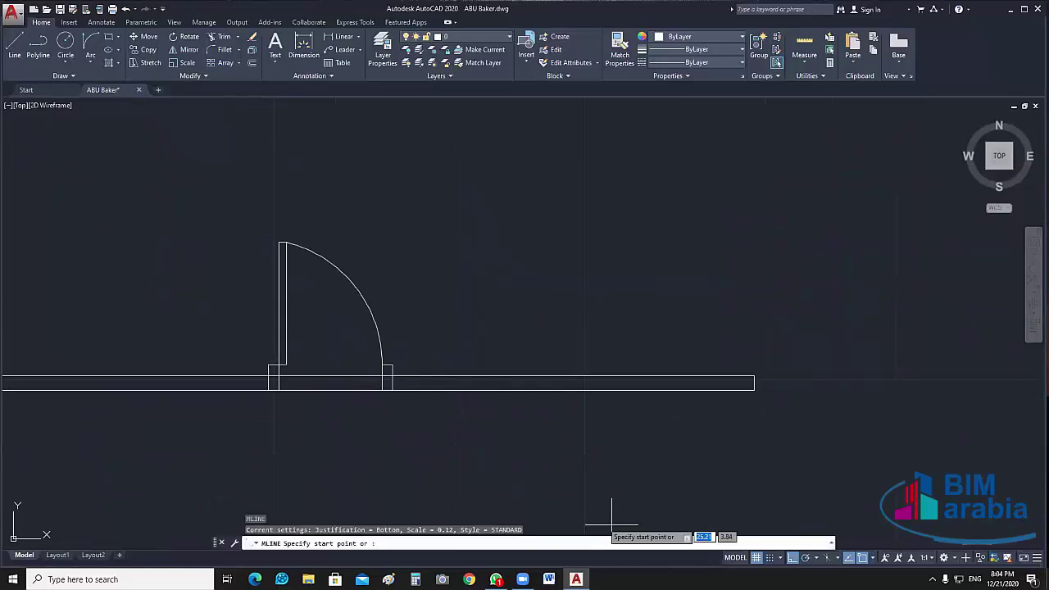
# - Draw a vertical multiline wall crossing the horizontal wall right of the door
pyautogui.click(669, 444)
pyautogui.click(675, 245)
pyautogui.press('Return')
pyautogui.click(719, 321)
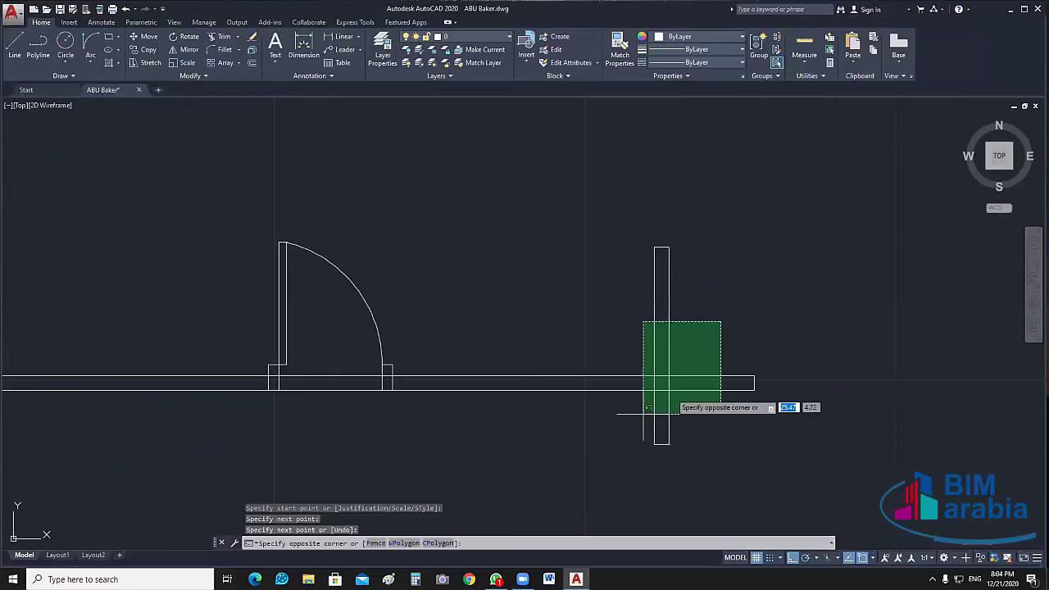
pyautogui.click(642, 402)
pyautogui.click(225, 38)
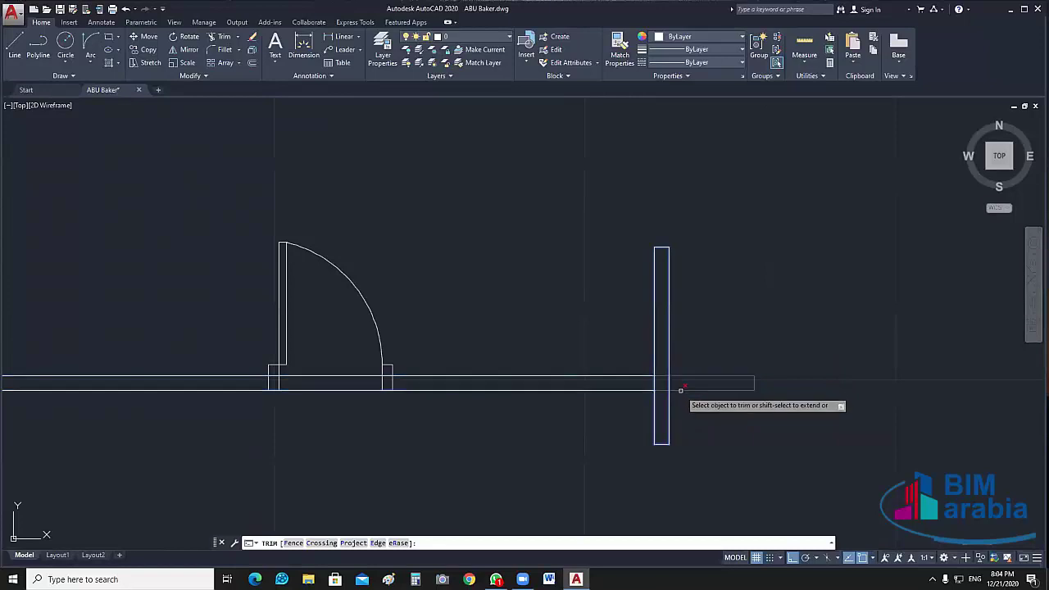
pyautogui.press('Escape')
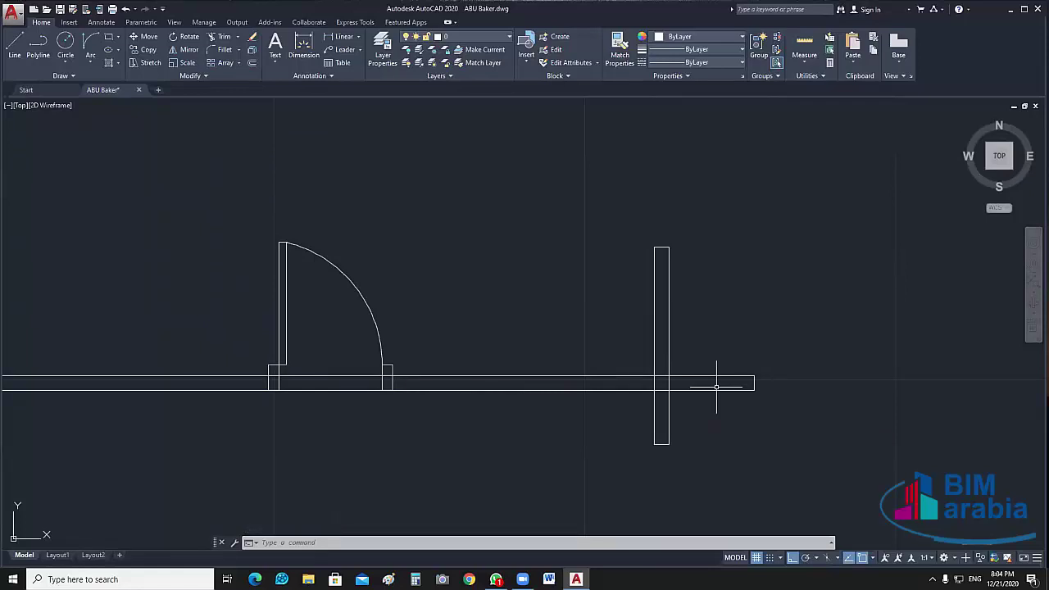
# - Select the door and wall lines as cutting edges for Trim
pyautogui.click(762, 320)
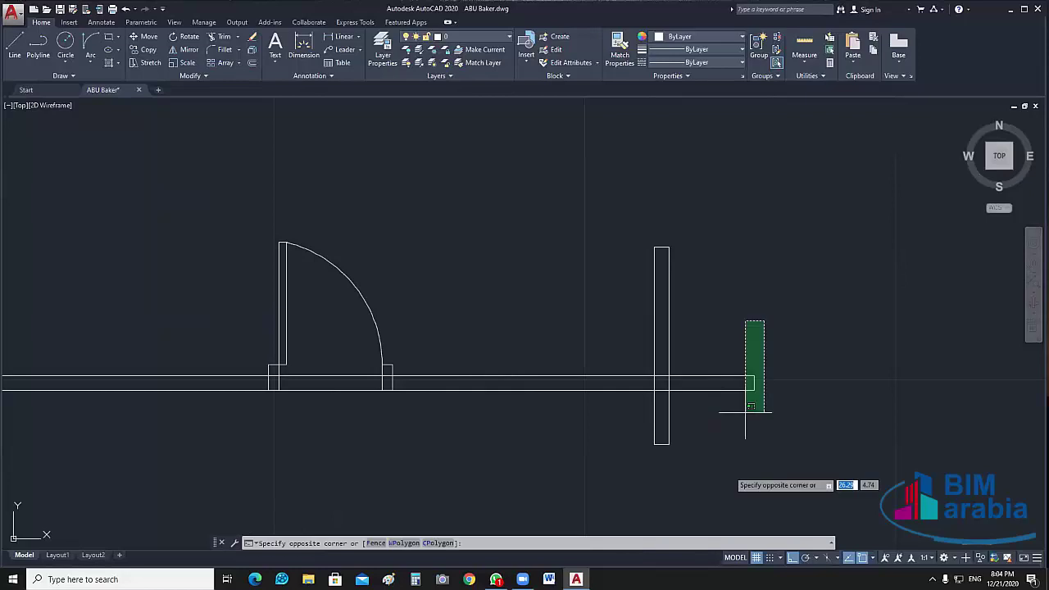
pyautogui.click(744, 412)
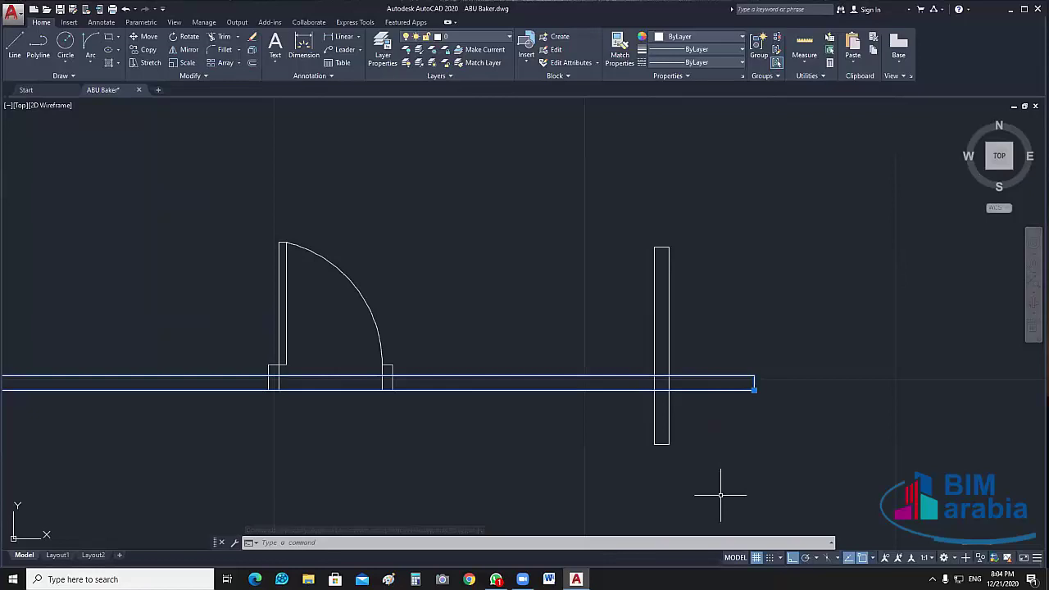
pyautogui.click(768, 482)
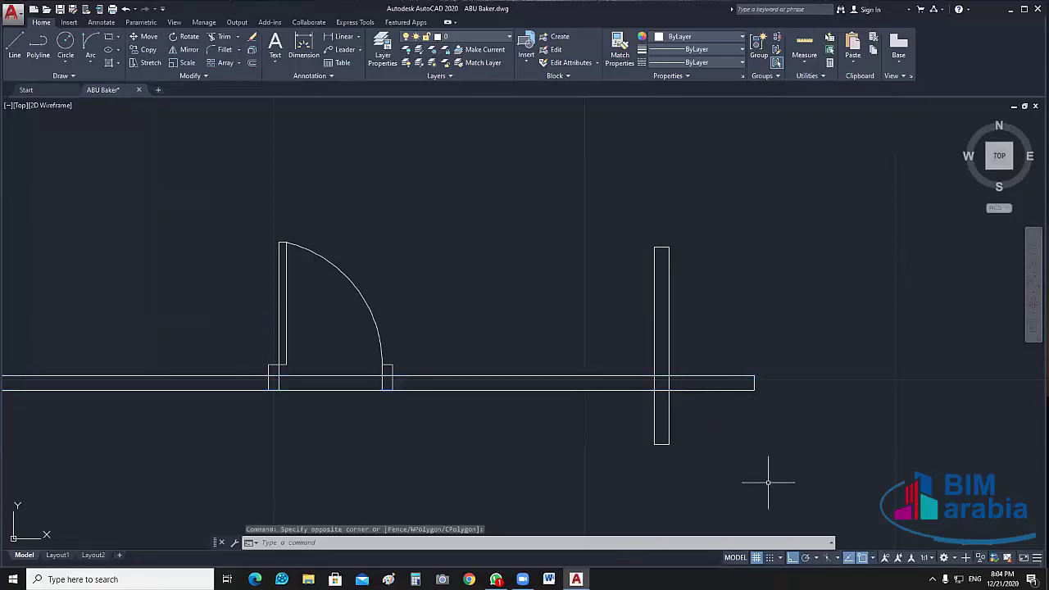
pyautogui.press('Escape')
pyautogui.moveTo(695, 429)
pyautogui.mouseDown(button='middle')
pyautogui.moveTo(504, 423)
pyautogui.moveTo(496, 445)
pyautogui.mouseUp(button='middle')
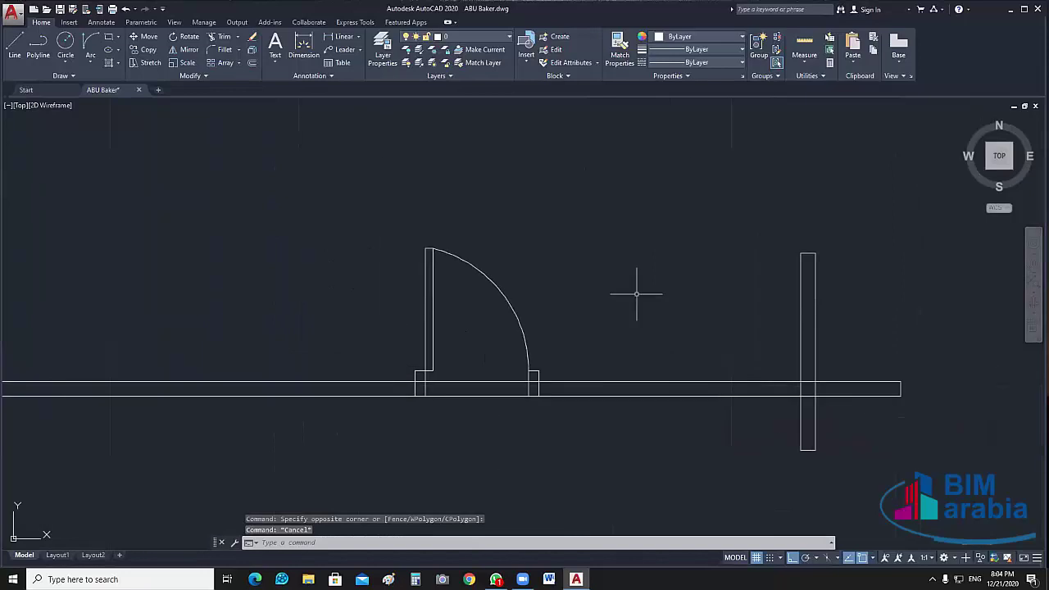
pyautogui.moveTo(636, 293); pyautogui.dragTo(288, 415)
pyautogui.click(218, 36)
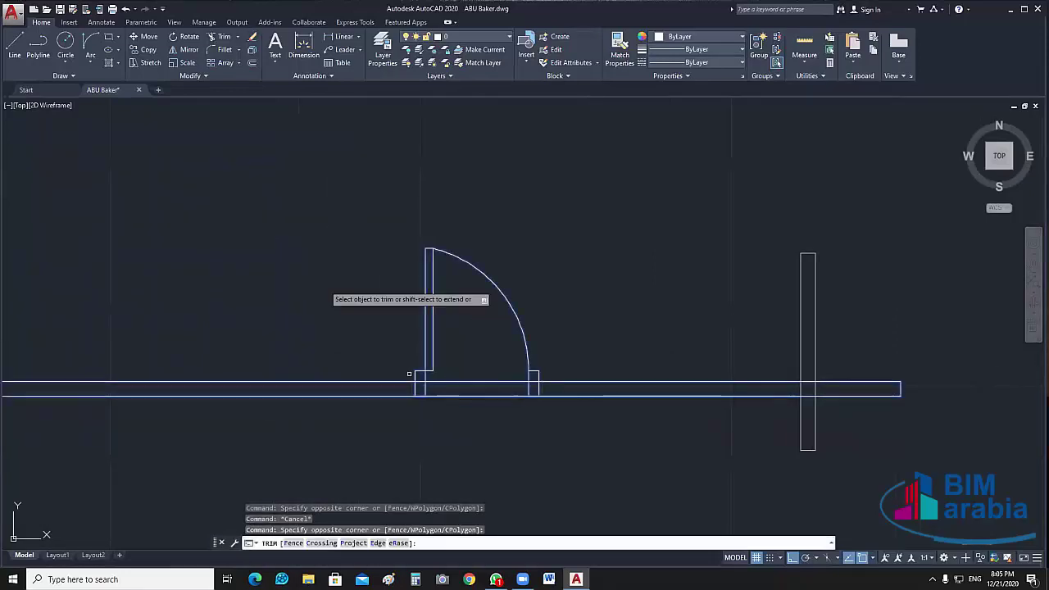
# - Trim away the wall segment between the two door jambs
pyautogui.click(492, 394)
pyautogui.press('Escape')
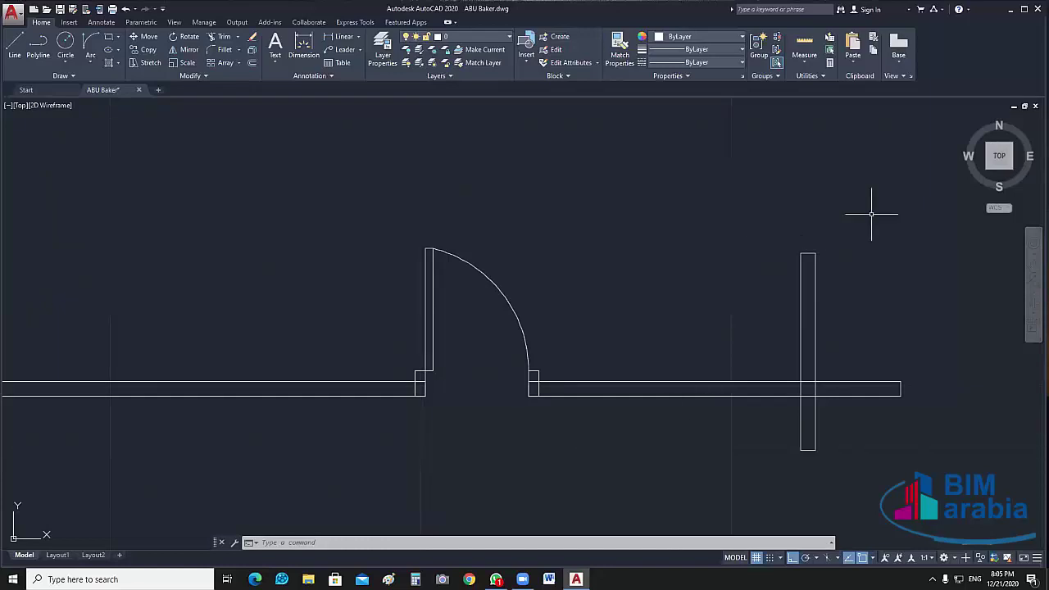
pyautogui.scroll(-3, 898, 268)
# - Erase the practice door and wall lines
pyautogui.moveTo(797, 229); pyautogui.dragTo(471, 429)
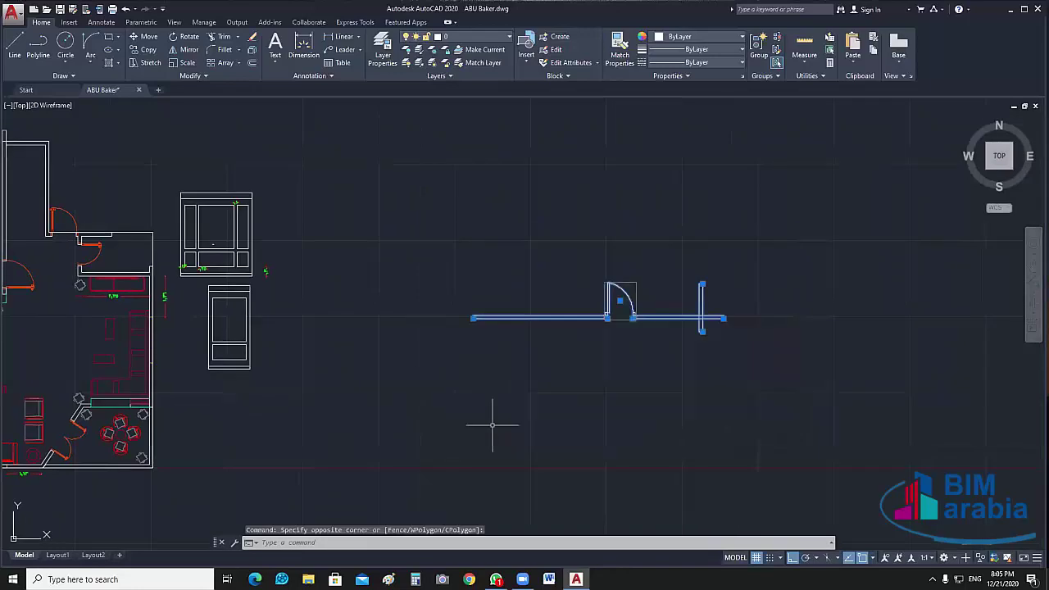
pyautogui.press('Delete')
pyautogui.moveTo(319, 409); pyautogui.dragTo(740, 445, button='middle')
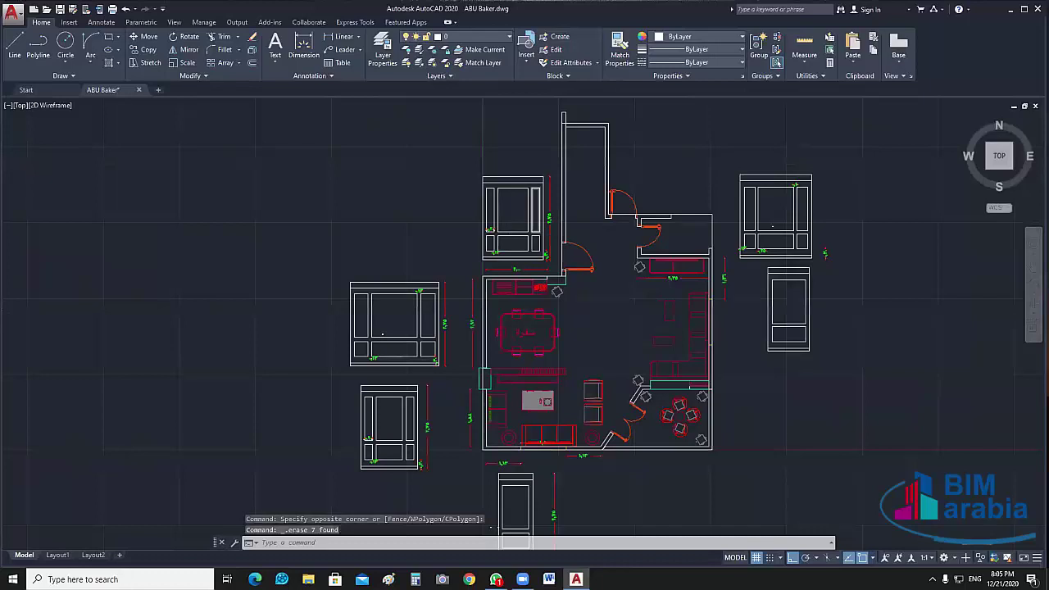
pyautogui.scroll(7, 535, 238)
pyautogui.scroll(-2, 535, 239)
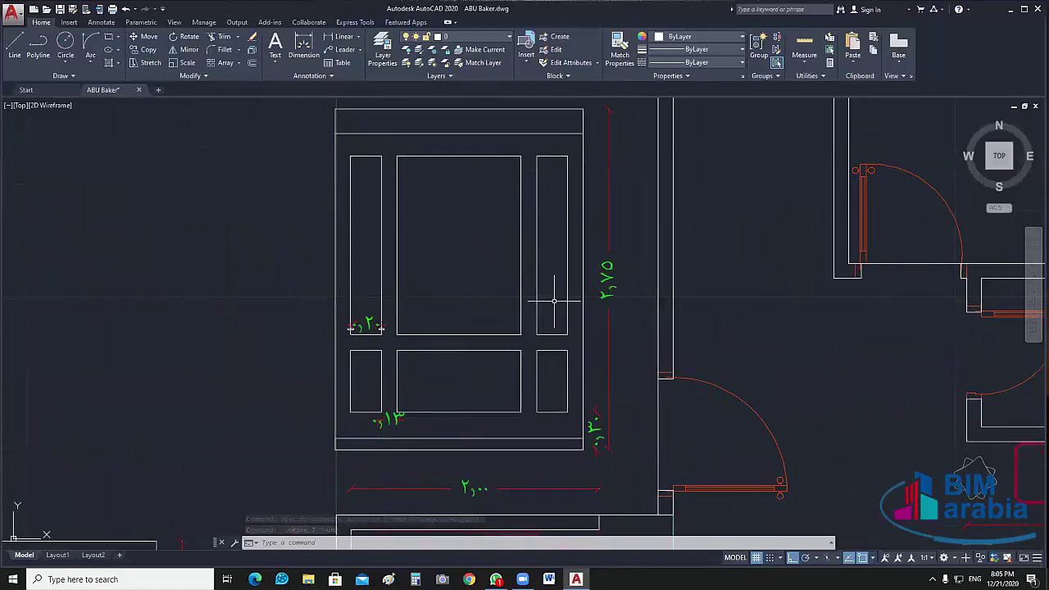
pyautogui.scroll(-2, 554, 301)
pyautogui.moveTo(525, 379)
pyautogui.mouseDown(button='middle')
pyautogui.moveTo(505, 390)
pyautogui.moveTo(546, 296)
pyautogui.moveTo(388, 434)
pyautogui.moveTo(555, 451)
pyautogui.mouseUp(button='middle')
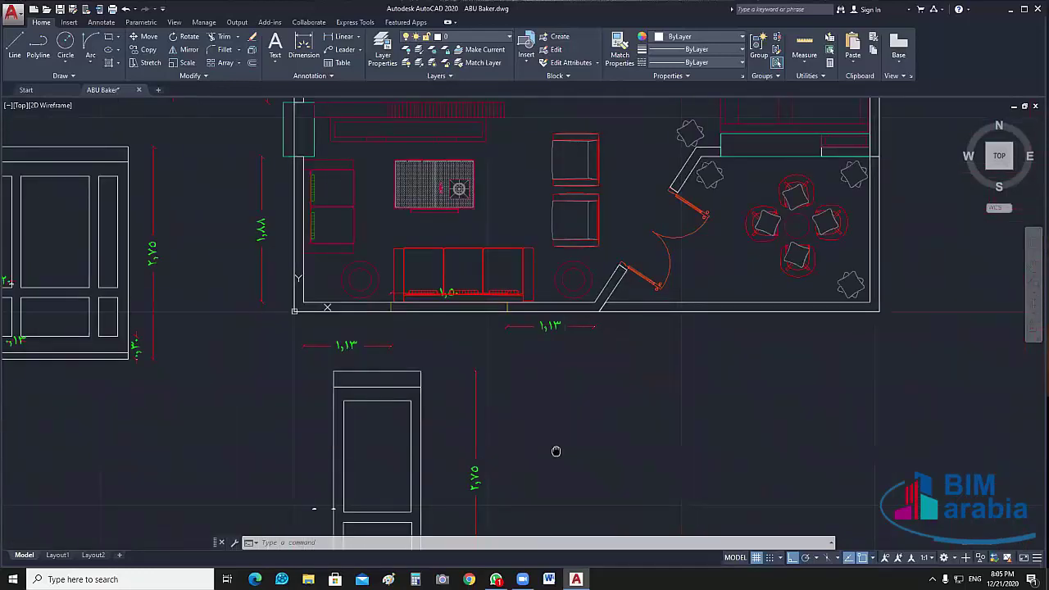
# - Zoom into the living room and delete the WALL_MAX piece at the teal rectangle's lower right
pyautogui.scroll(2, 642, 328)
pyautogui.scroll(-2, 639, 333)
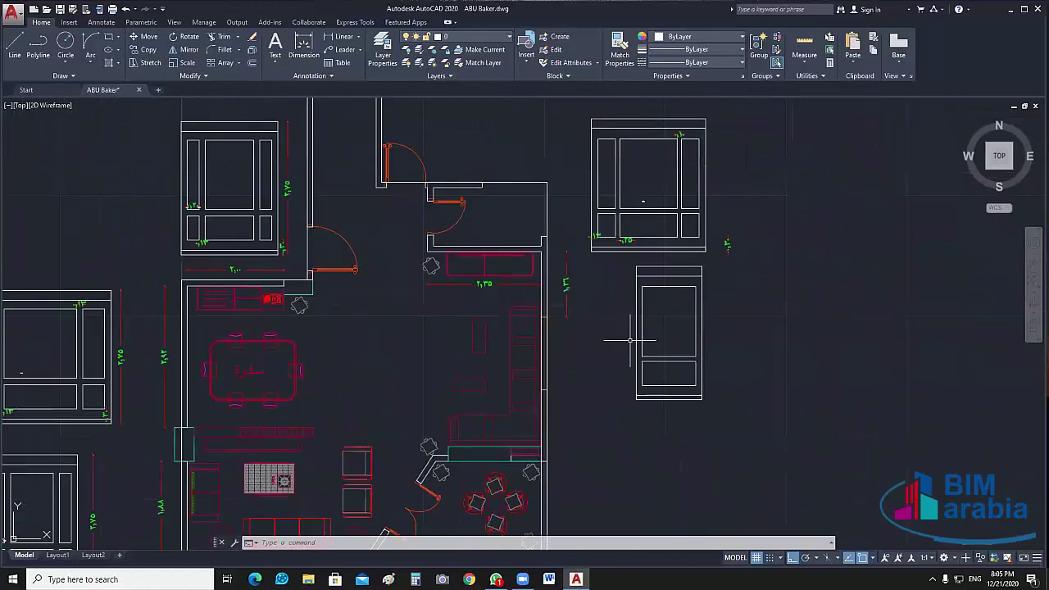
pyautogui.moveTo(631, 339); pyautogui.dragTo(626, 354, button='middle')
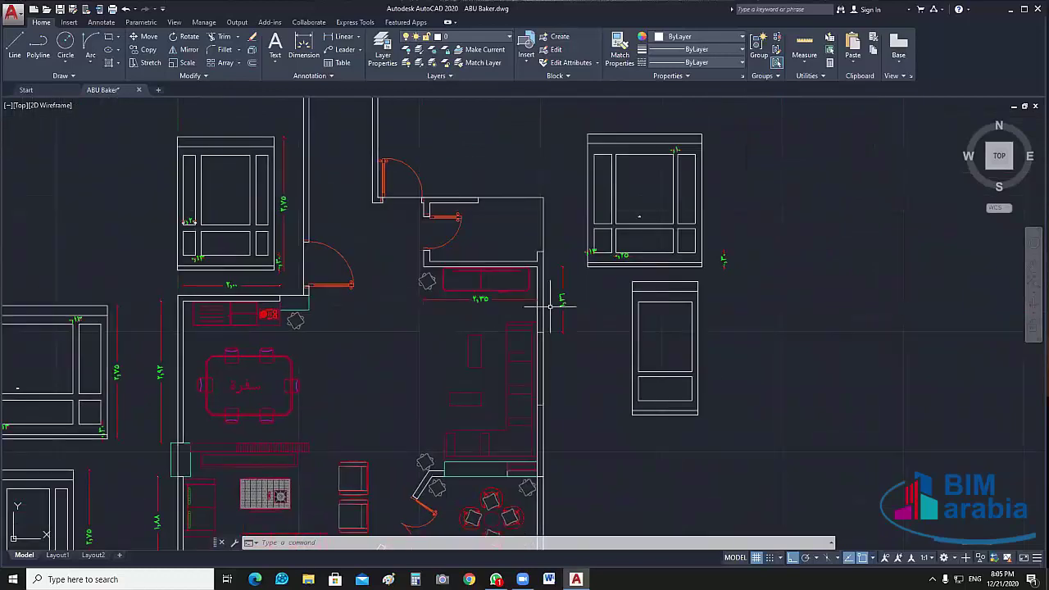
pyautogui.scroll(2, 550, 307)
pyautogui.scroll(-2, 633, 358)
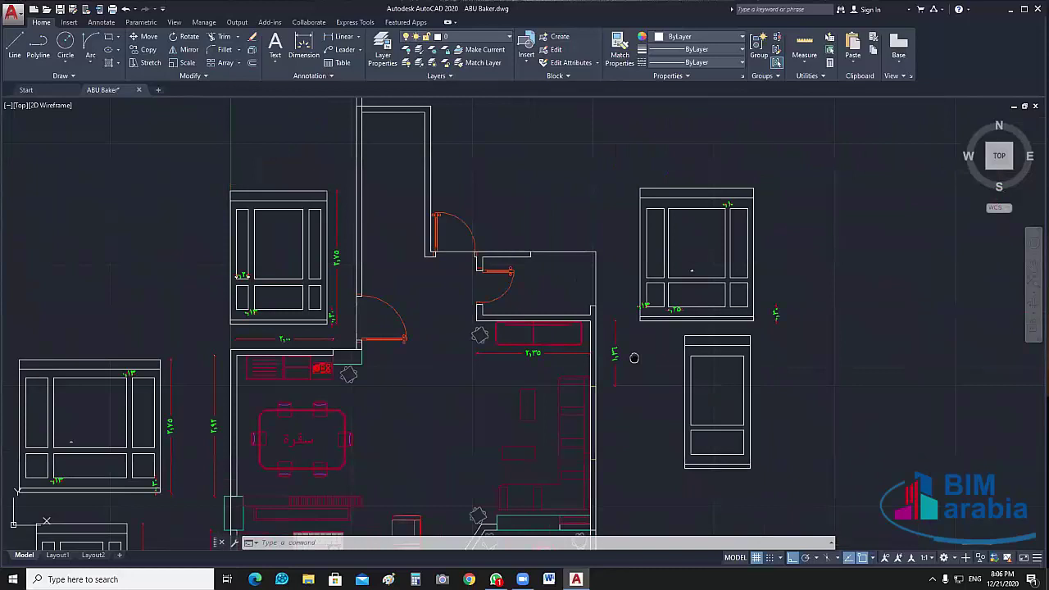
pyautogui.moveTo(633, 358); pyautogui.dragTo(683, 131, button='middle')
pyautogui.scroll(3, 597, 294)
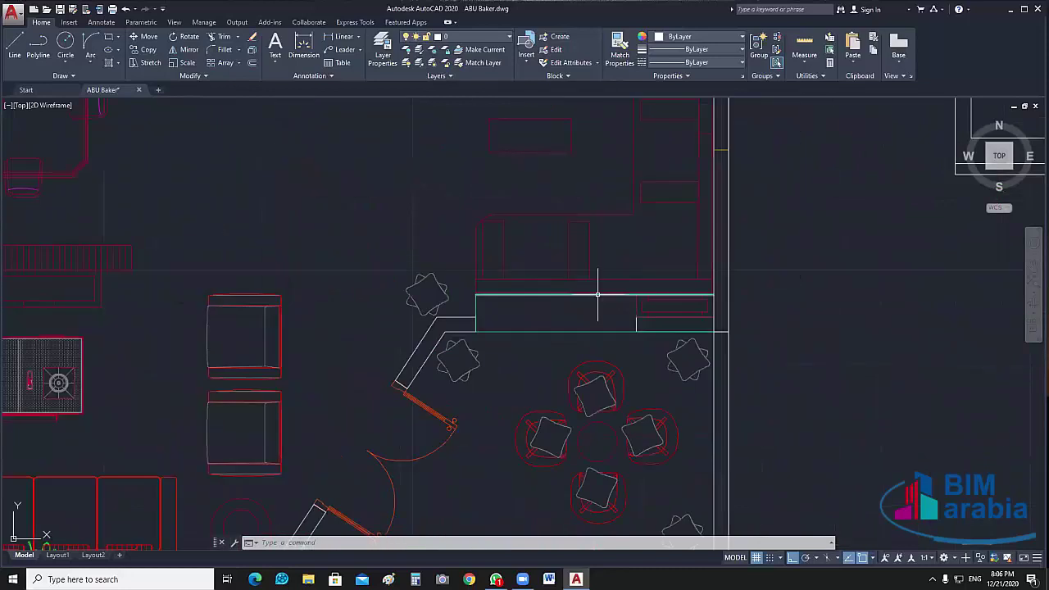
pyautogui.scroll(4, 635, 296)
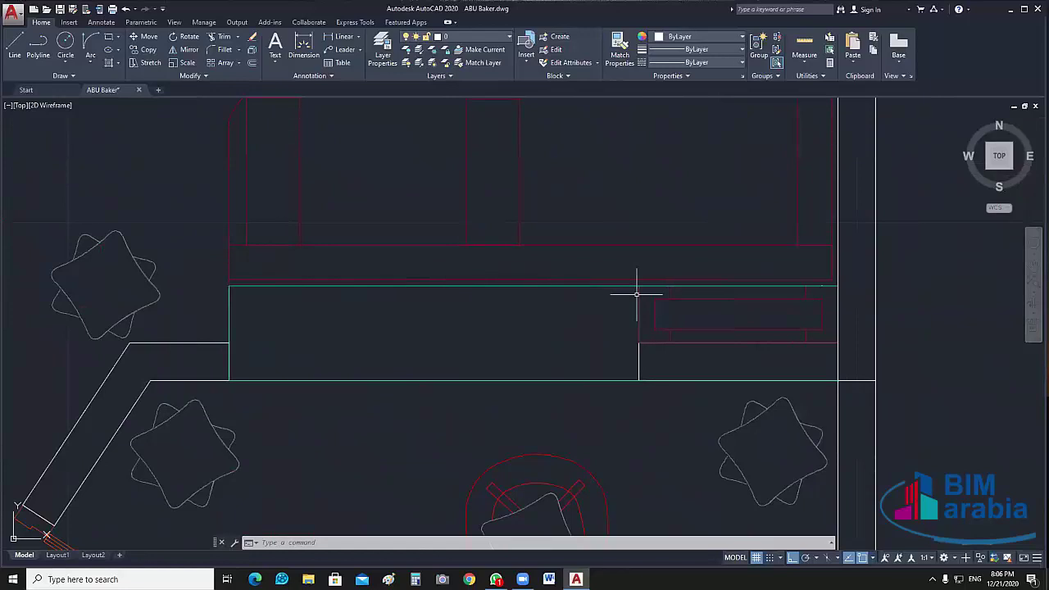
pyautogui.click(638, 359)
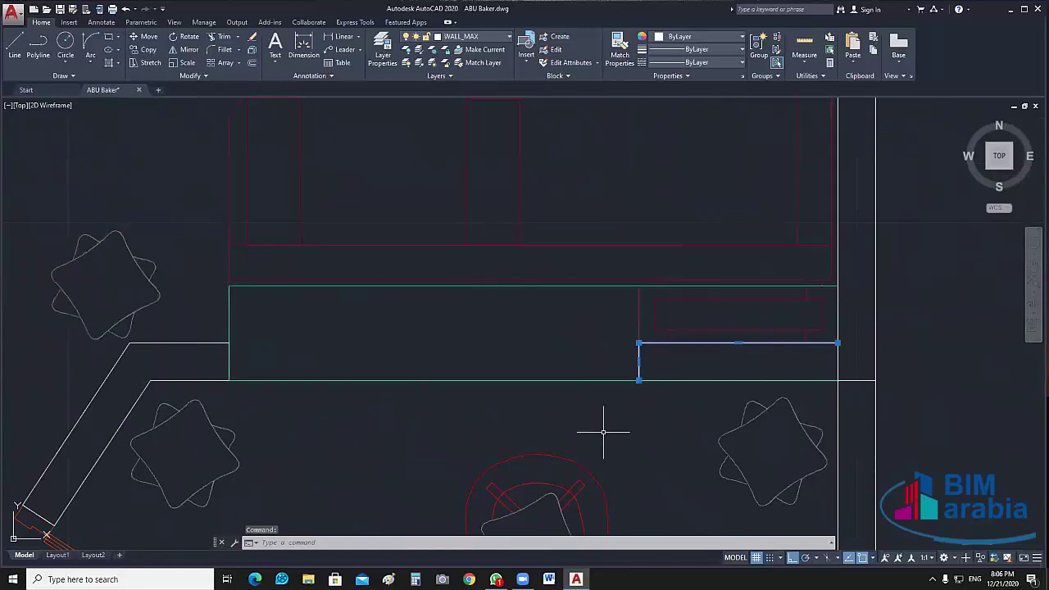
pyautogui.press('Delete')
pyautogui.press('Escape')
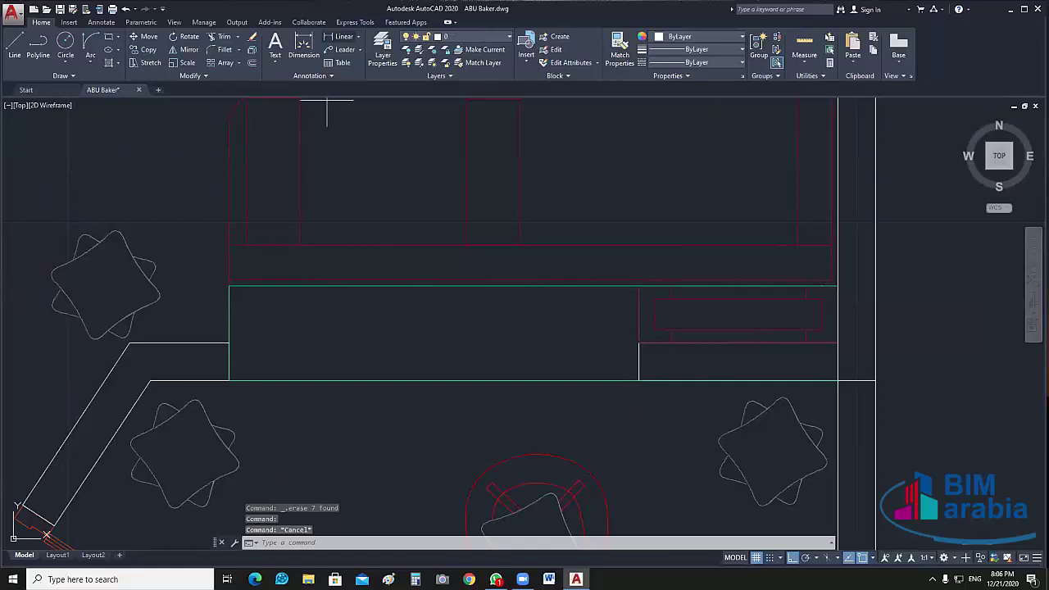
# - Start a DLI dimension on the teal rectangle, cancel it, and move the view to the cabinet
pyautogui.write('dli')
pyautogui.press('Return')
pyautogui.click(229, 286)
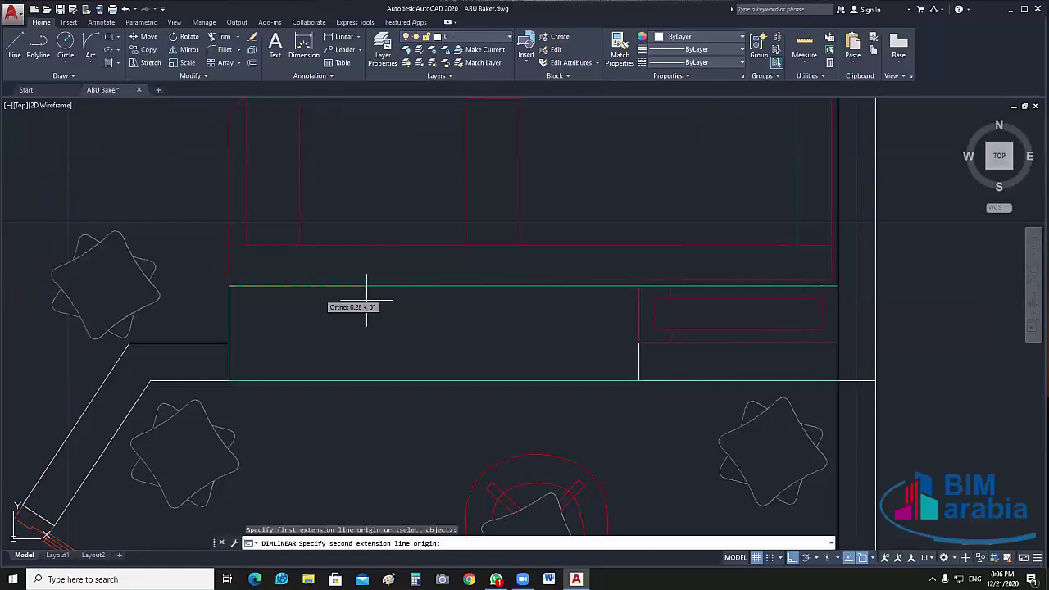
pyautogui.click(639, 286)
pyautogui.press('Escape')
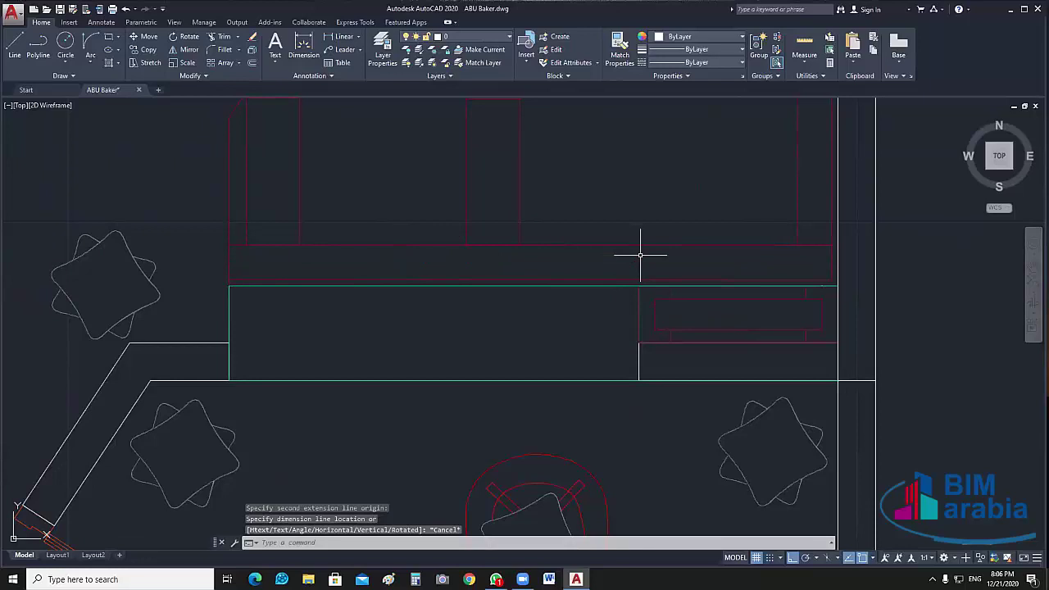
pyautogui.scroll(-3, 411, 293)
pyautogui.scroll(-3, 411, 292)
pyautogui.moveTo(702, 304); pyautogui.dragTo(599, 328, button='middle')
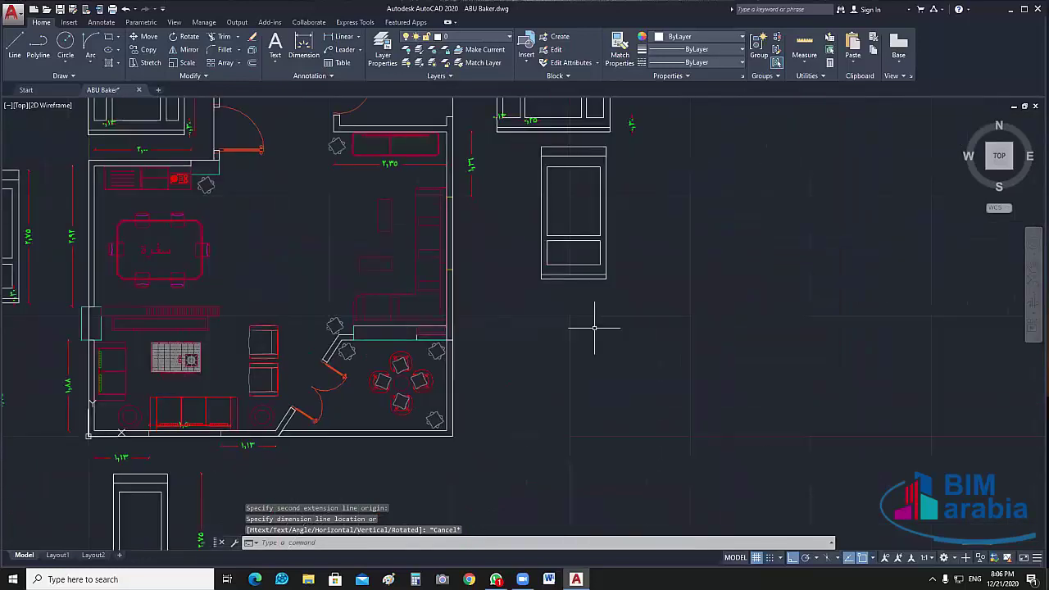
pyautogui.scroll(1, 599, 328)
pyautogui.scroll(4, 588, 314)
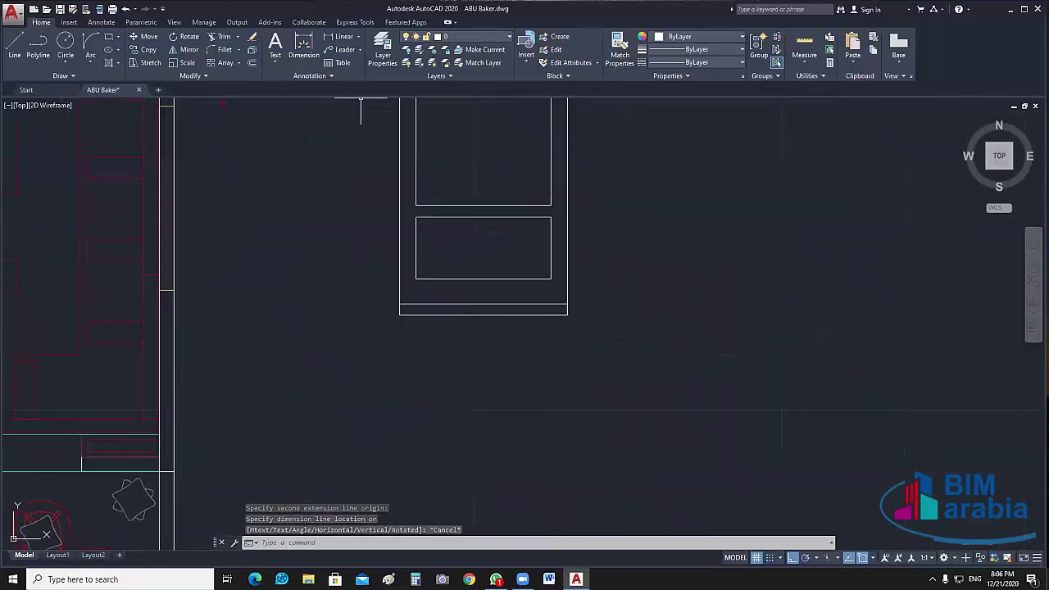
# - Dimension the cabinet's bottom edge corner to corner, placing the 1,36 dimension below it
pyautogui.press('Return')
pyautogui.click(401, 314)
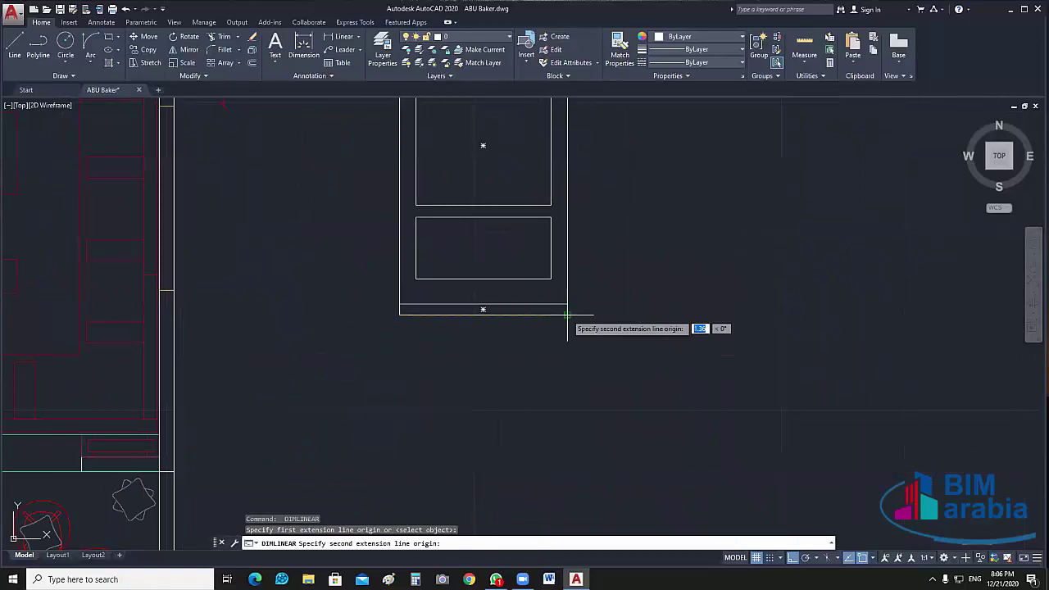
pyautogui.click(566, 314)
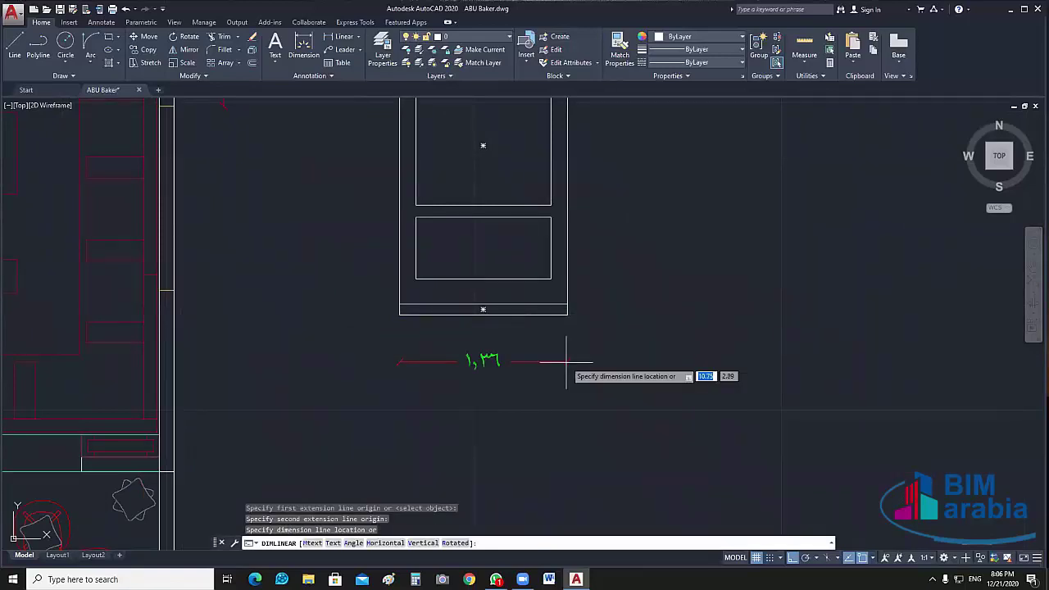
pyautogui.click(565, 362)
pyautogui.scroll(-2, 566, 361)
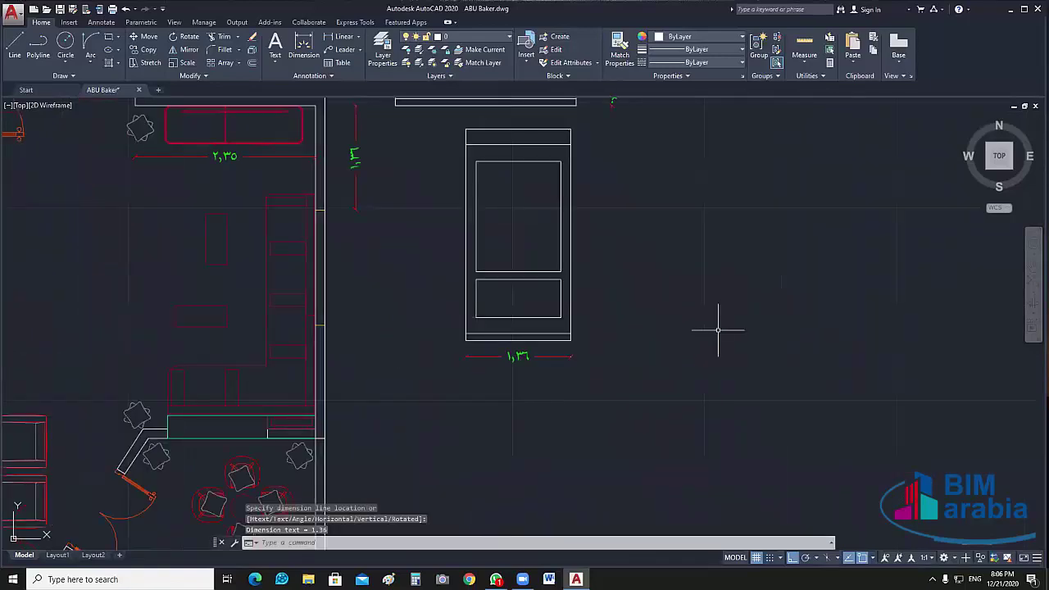
pyautogui.moveTo(718, 330)
pyautogui.mouseDown(button='middle')
pyautogui.moveTo(604, 274)
pyautogui.moveTo(550, 274)
pyautogui.mouseUp(button='middle')
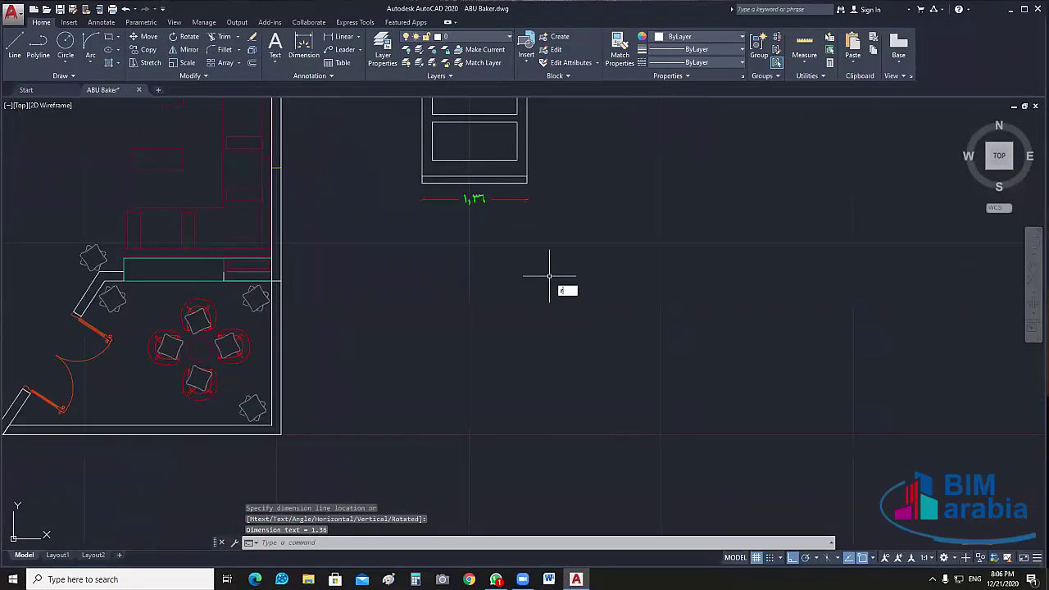
# - Draw a 1.3 by 2.75 rectangle below the cabinet with REC
pyautogui.write('rec')
pyautogui.press('Return')
pyautogui.click(398, 438)
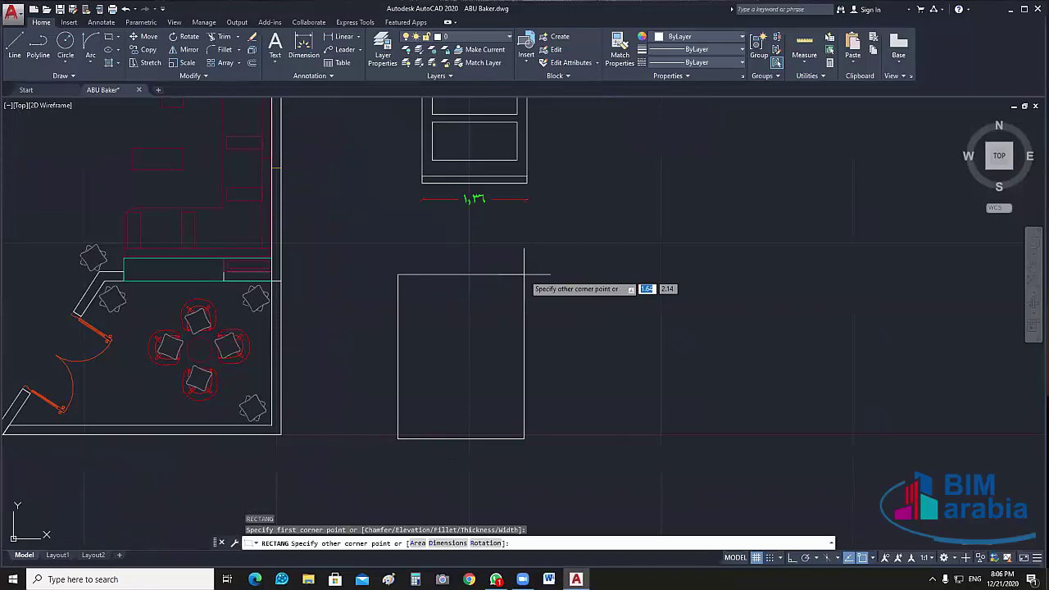
pyautogui.write('1.3')
pyautogui.press('Tab')
pyautogui.write('2.75')
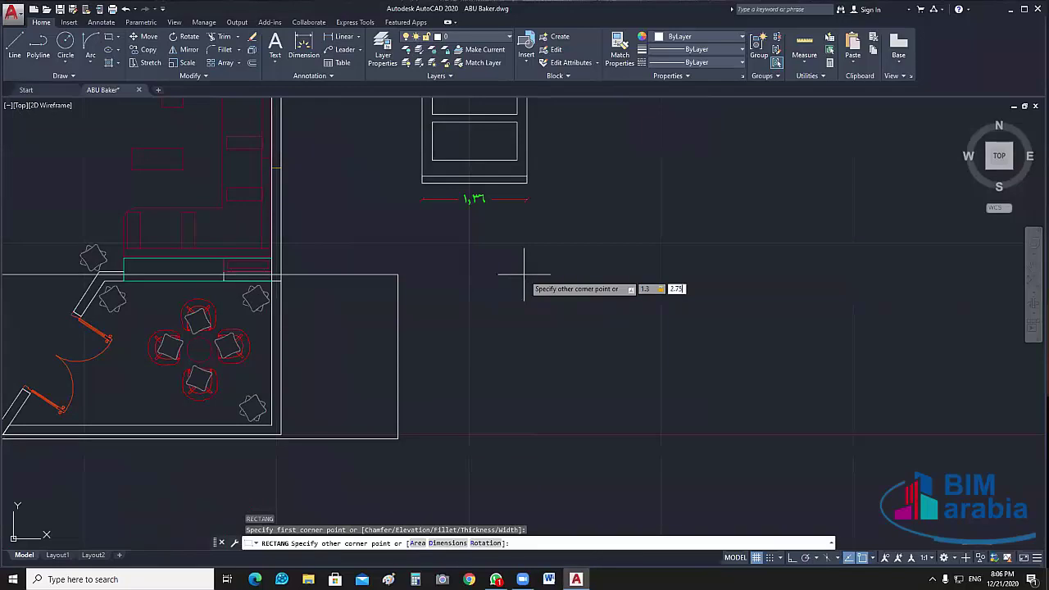
pyautogui.press('Return')
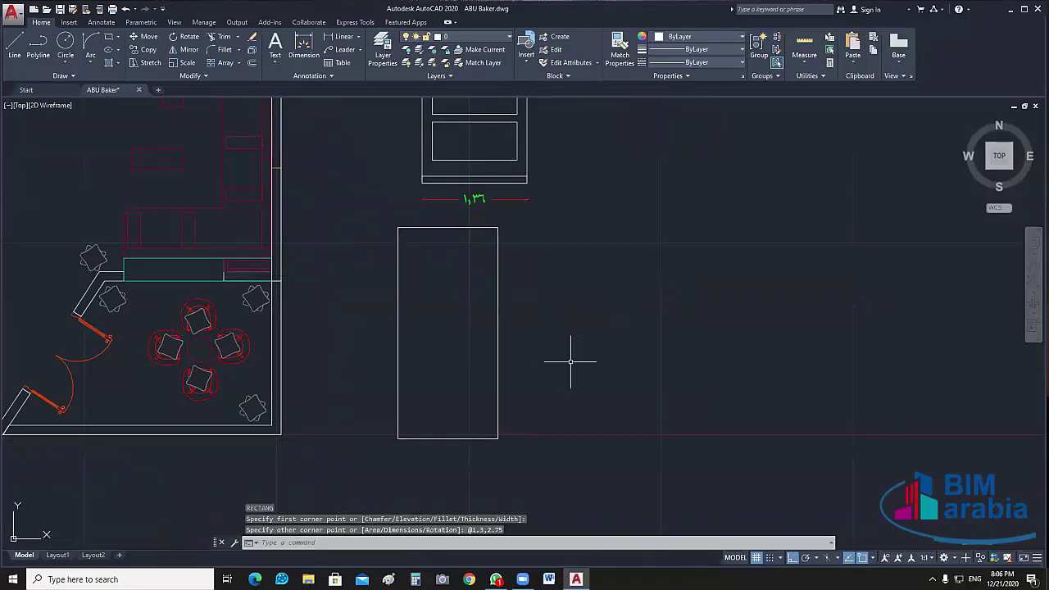
# - Select the thin strip line at the cabinet's base
pyautogui.moveTo(554, 363)
pyautogui.mouseDown(button='middle')
pyautogui.moveTo(583, 369)
pyautogui.moveTo(589, 425)
pyautogui.mouseUp(button='middle')
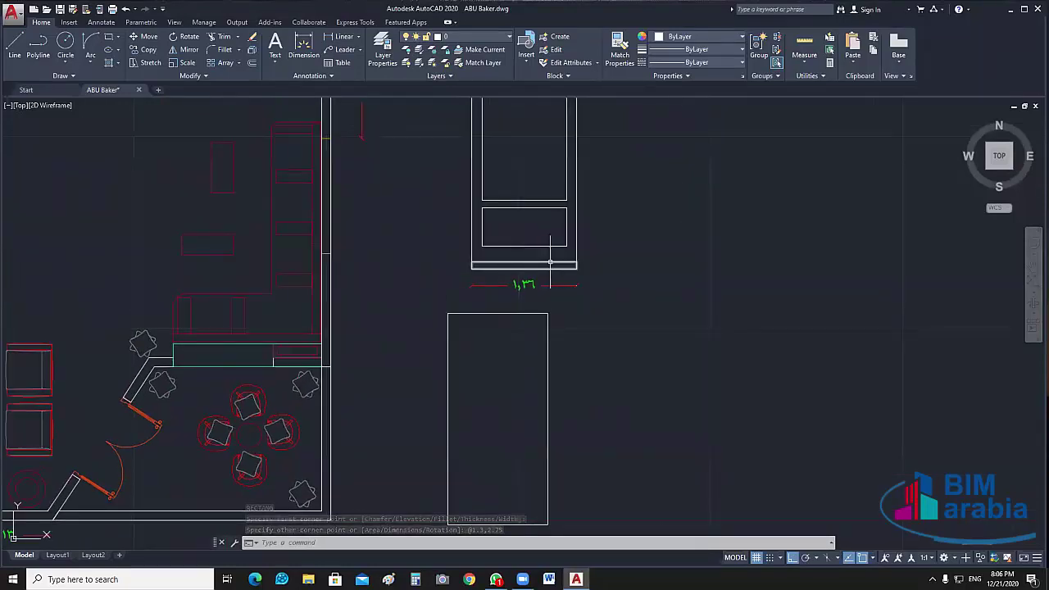
pyautogui.click(549, 263)
pyautogui.moveTo(553, 246); pyautogui.dragTo(570, 434, button='middle')
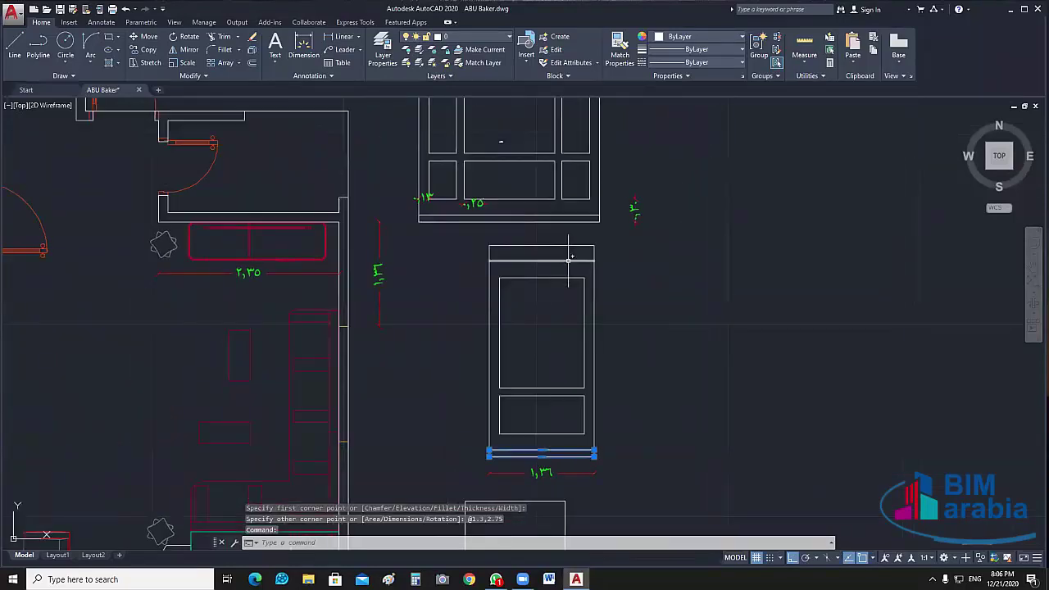
# - Copy the cabinet's two base-strip lines onto the top of the new rectangle
pyautogui.click(568, 260)
pyautogui.moveTo(634, 344); pyautogui.dragTo(571, 204, button='middle')
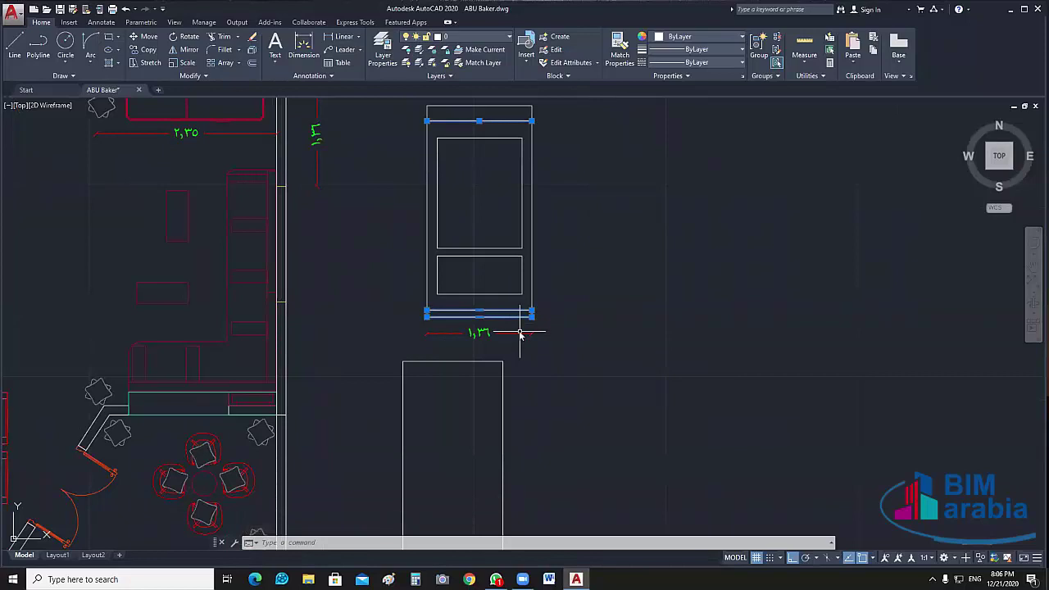
pyautogui.write('co')
pyautogui.press('Return')
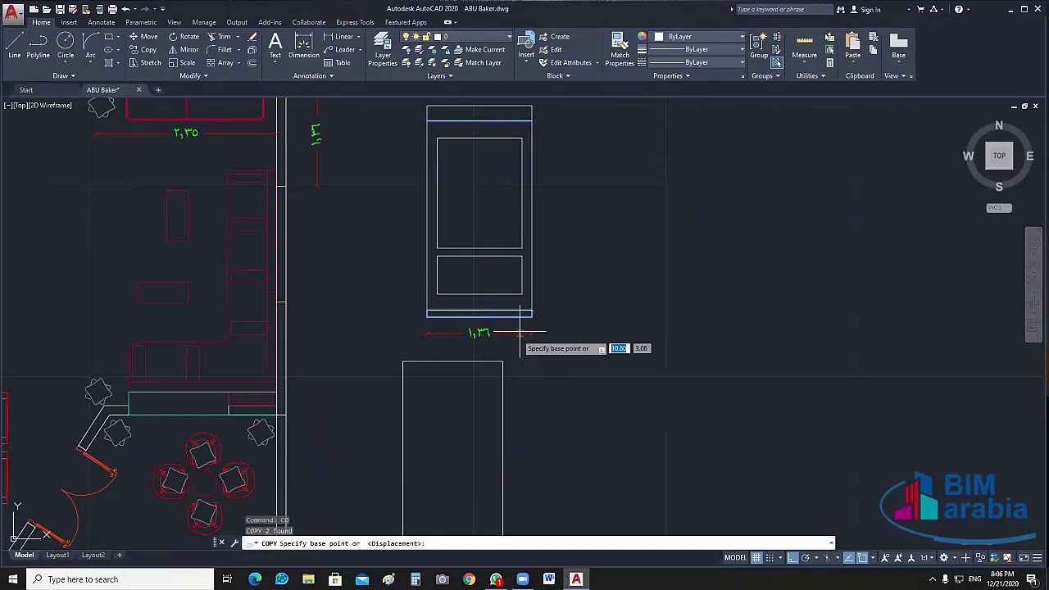
pyautogui.click(426, 314)
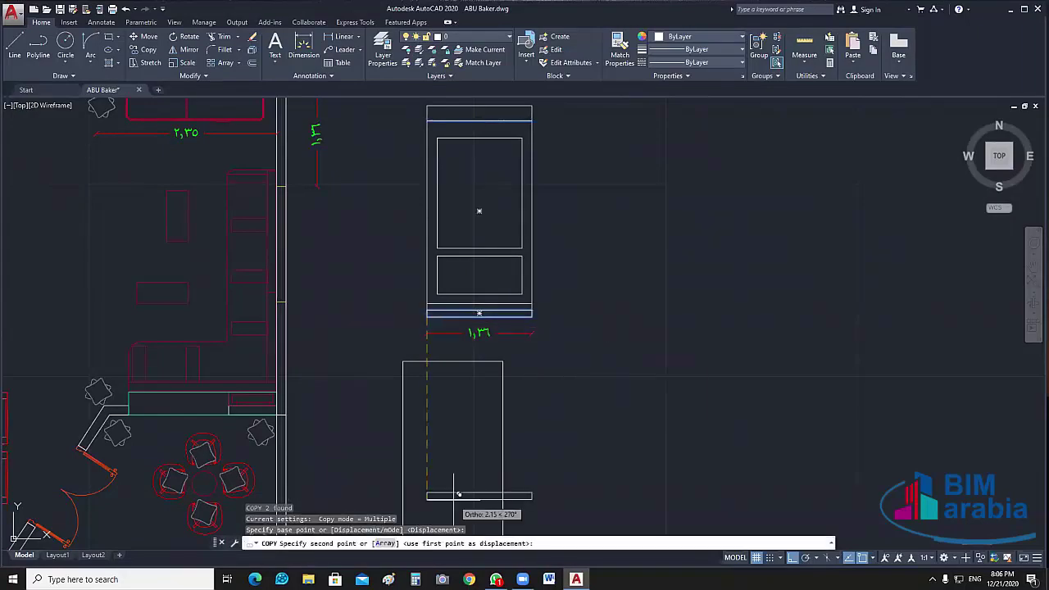
pyautogui.moveTo(456, 495); pyautogui.dragTo(472, 273, button='middle')
pyautogui.click(431, 340)
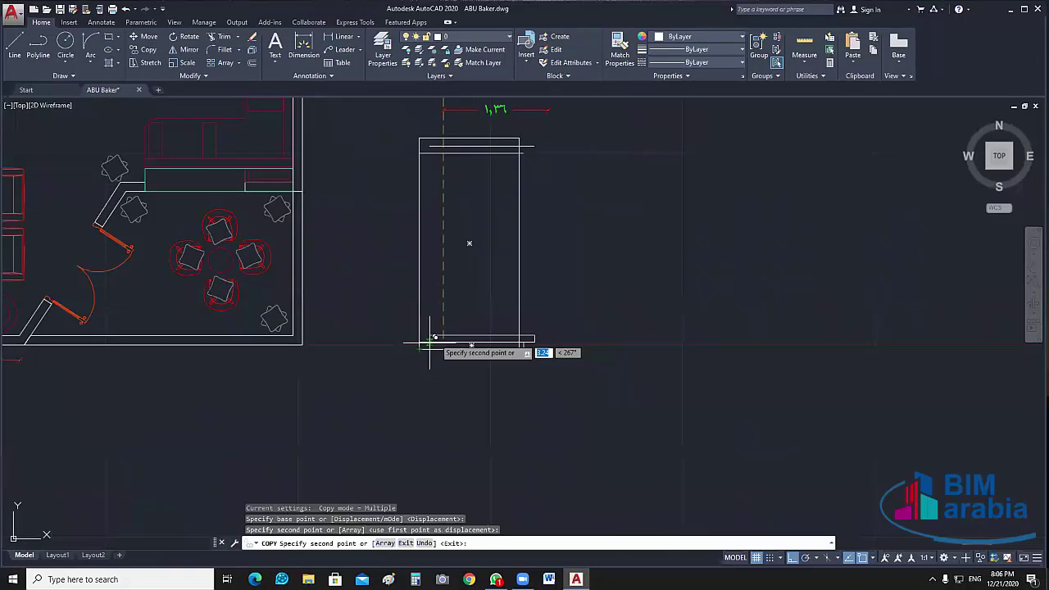
pyautogui.scroll(2, 536, 291)
pyautogui.scroll(2, 541, 283)
pyautogui.press('Escape')
# - Adjust the copied strip's top line and right edge with grips to fit the rectangle
pyautogui.click(524, 220)
pyautogui.scroll(2, 524, 221)
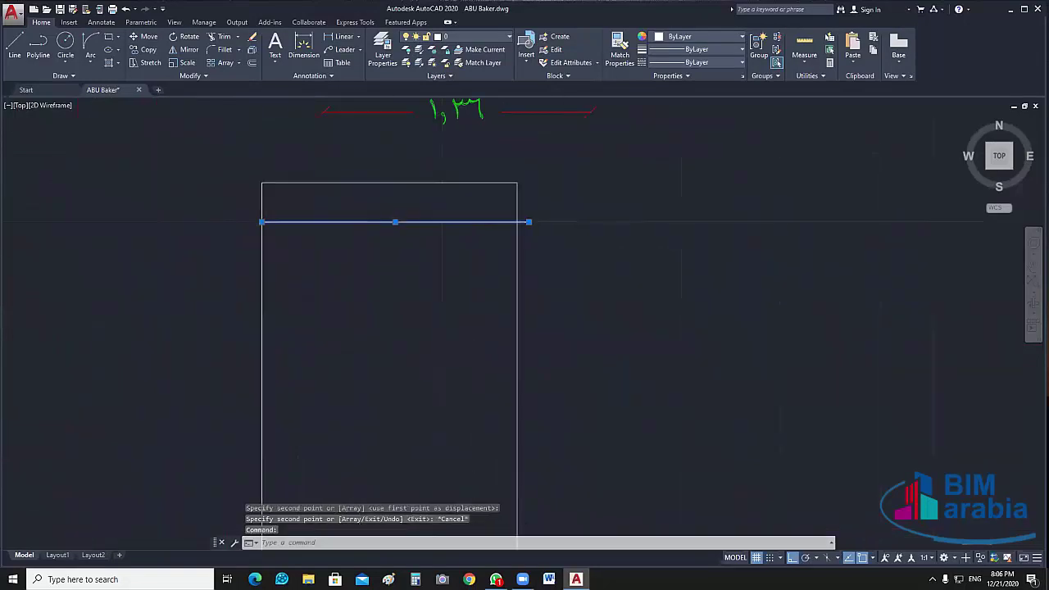
pyautogui.scroll(3, 529, 221)
pyautogui.click(533, 221)
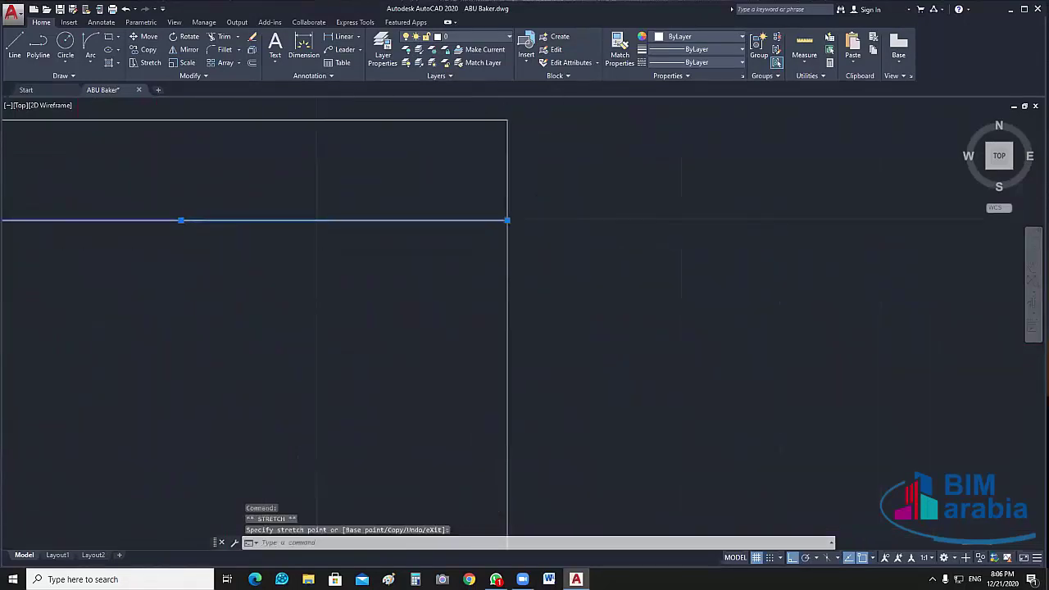
pyautogui.scroll(2, 532, 320)
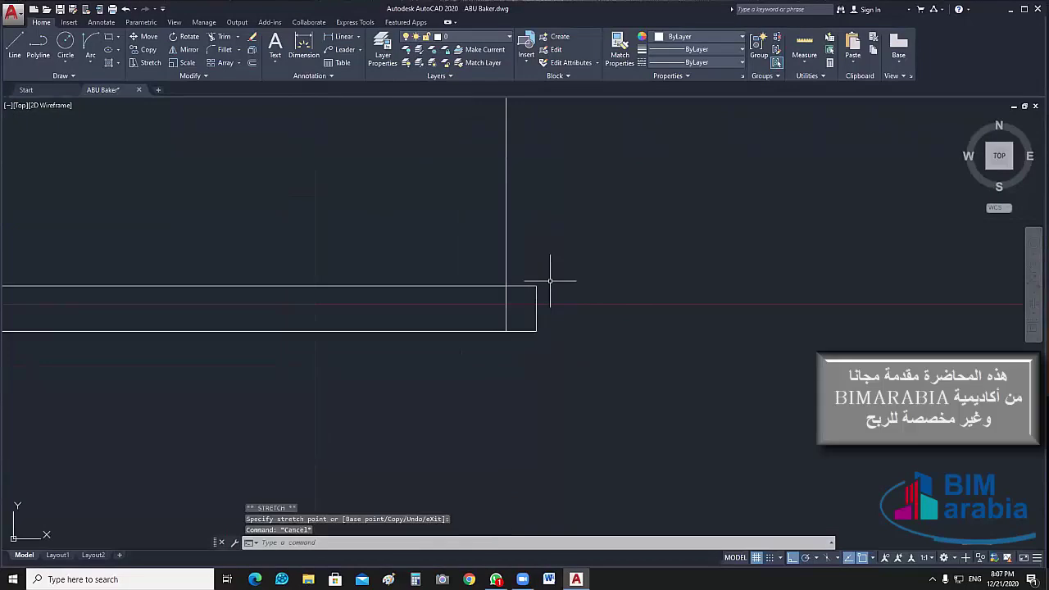
pyautogui.press('Escape')
pyautogui.click(535, 309)
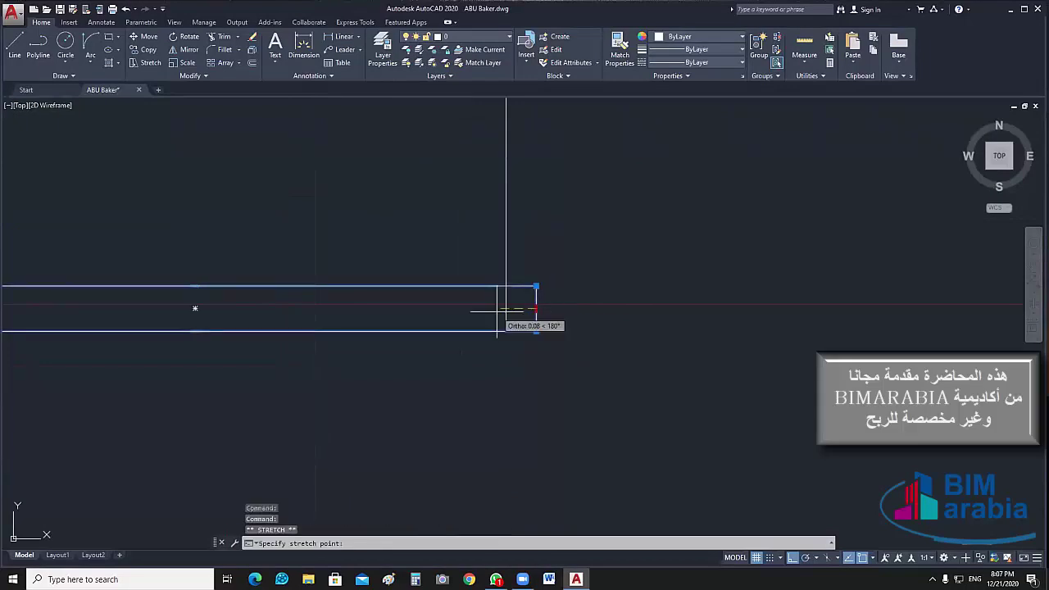
pyautogui.press('Escape')
pyautogui.press('Escape')
pyautogui.scroll(-3, 554, 331)
pyautogui.scroll(-2, 595, 435)
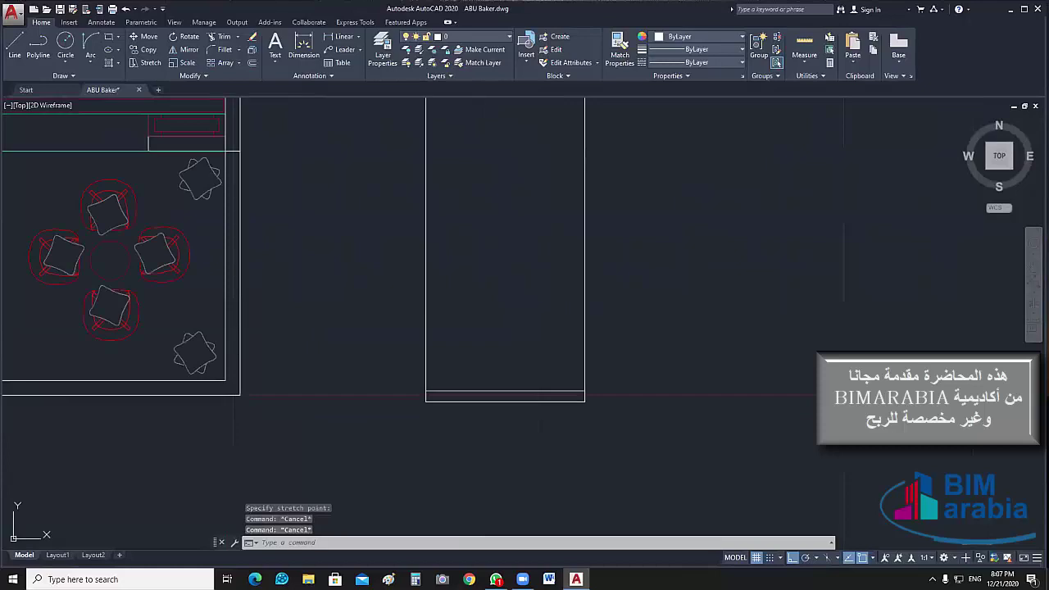
pyautogui.scroll(-3, 540, 328)
pyautogui.scroll(3, 541, 246)
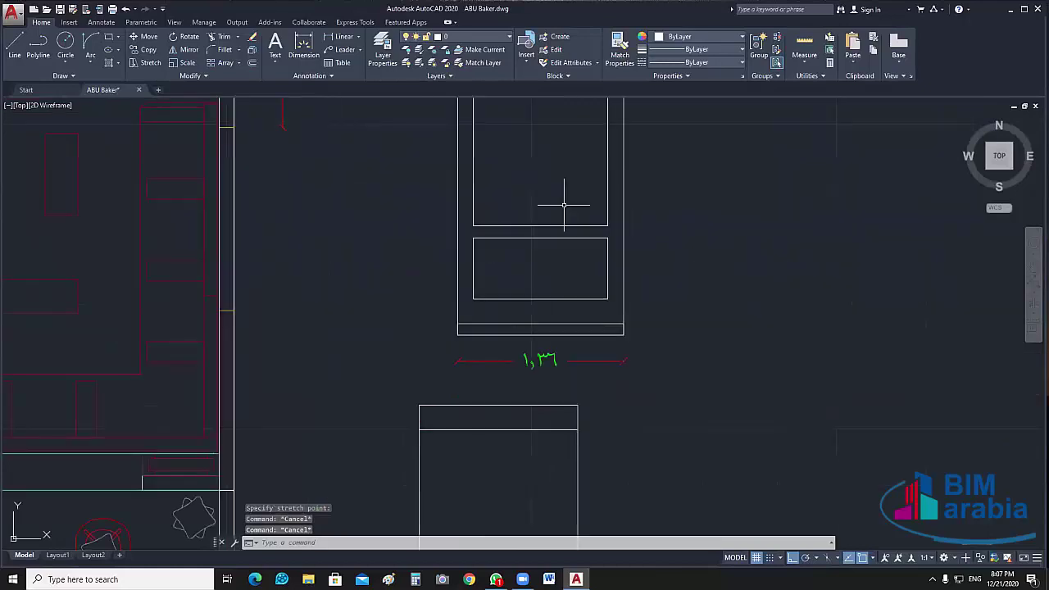
pyautogui.moveTo(472, 97); pyautogui.dragTo(676, 303)
pyautogui.write('co')
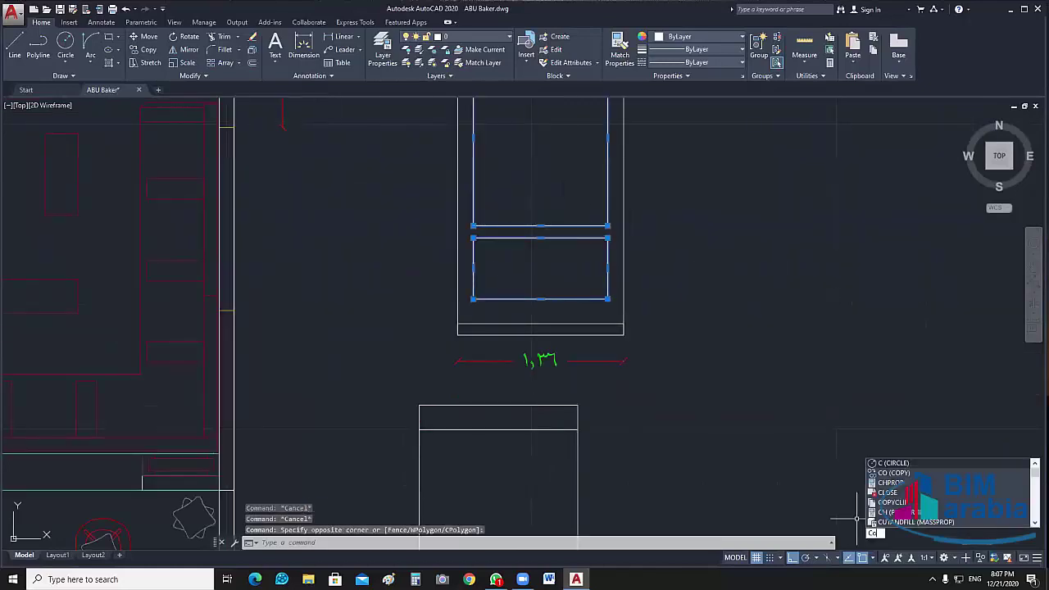
pyautogui.press('Return')
pyautogui.click(540, 299)
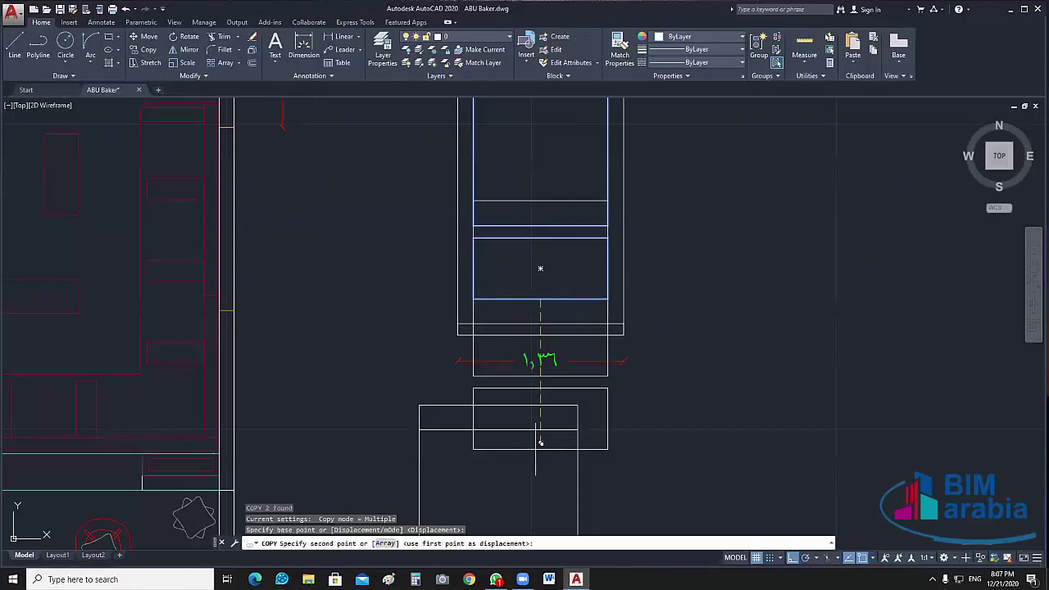
pyautogui.moveTo(540, 443); pyautogui.dragTo(541, 146, button='middle')
pyautogui.press('Escape')
pyautogui.scroll(-2, 590, 252)
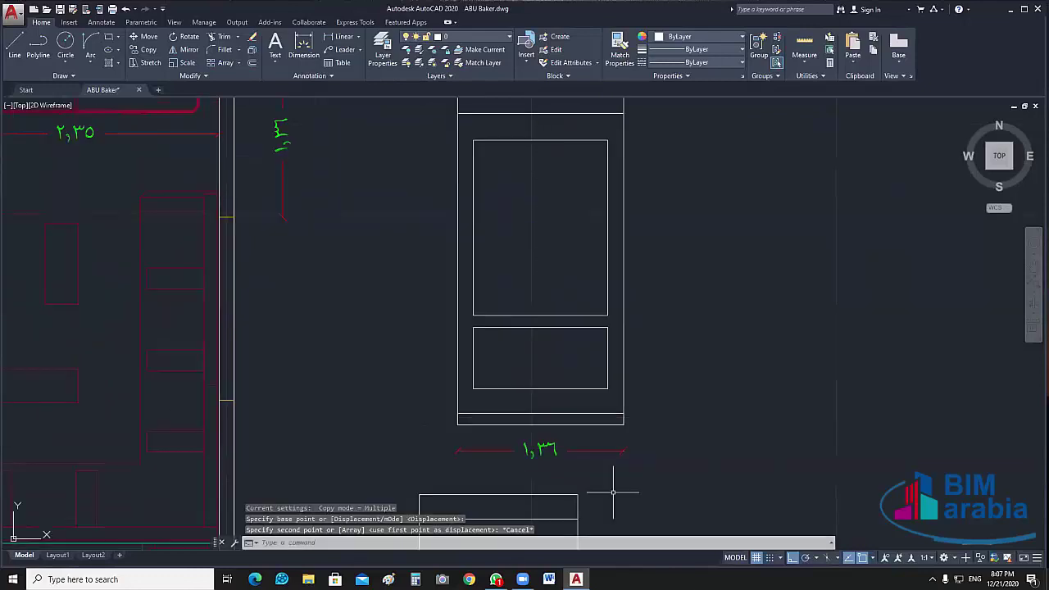
pyautogui.moveTo(617, 246); pyautogui.dragTo(574, 407)
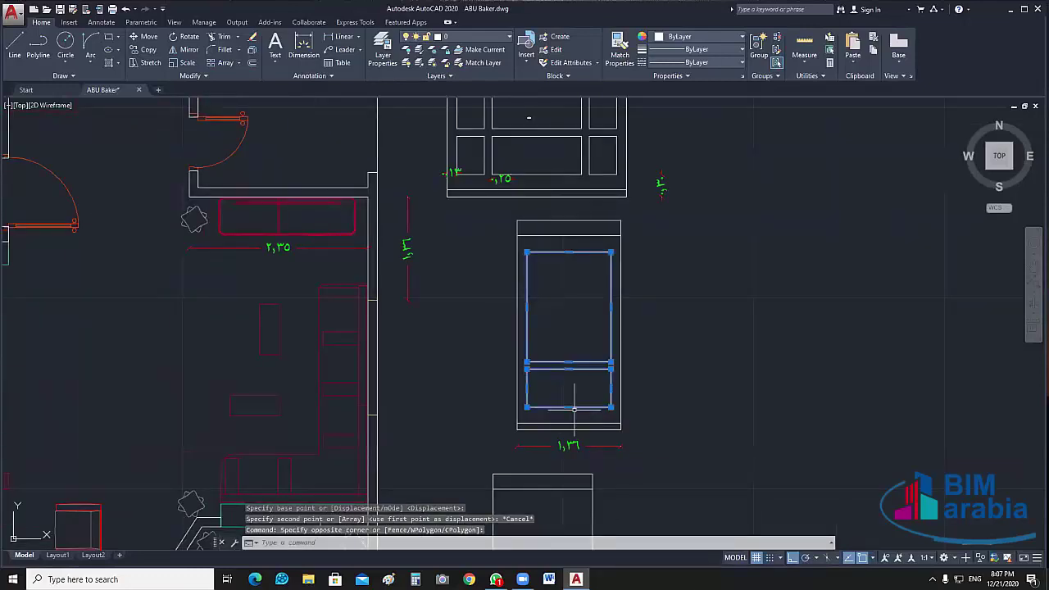
pyautogui.write('co')
pyautogui.press('Return')
pyautogui.click(569, 426)
pyautogui.moveTo(560, 458); pyautogui.dragTo(526, 151, button='middle')
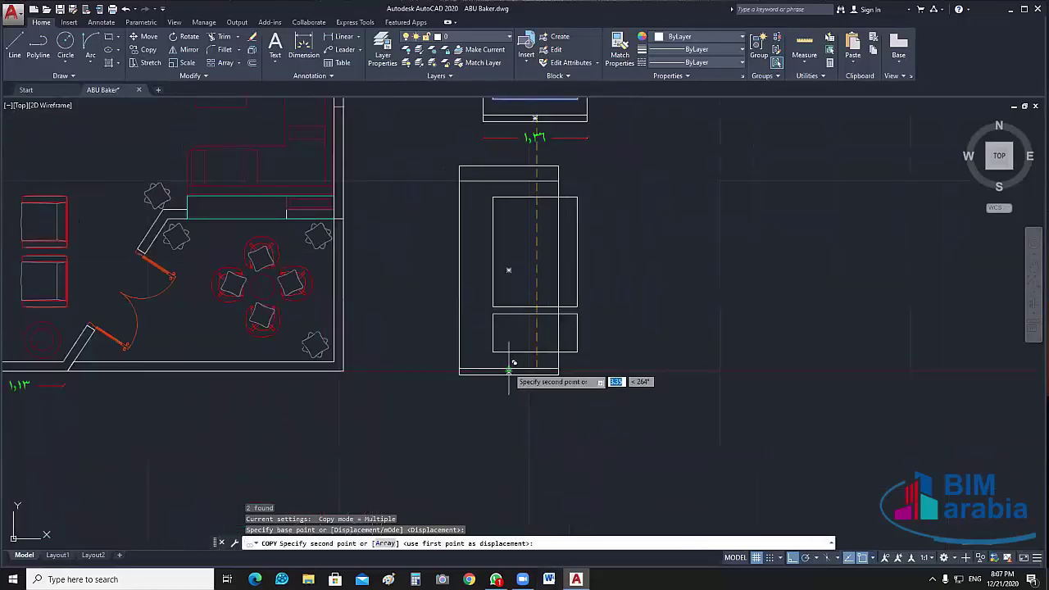
pyautogui.press('Escape')
pyautogui.scroll(2, 560, 358)
pyautogui.moveTo(581, 347)
pyautogui.mouseDown(button='middle')
pyautogui.moveTo(614, 379)
pyautogui.moveTo(611, 497)
pyautogui.mouseUp(button='middle')
pyautogui.scroll(2, 595, 225)
pyautogui.moveTo(549, 525)
pyautogui.mouseDown(button='middle')
pyautogui.moveTo(596, 225)
pyautogui.moveTo(604, 329)
pyautogui.mouseUp(button='middle')
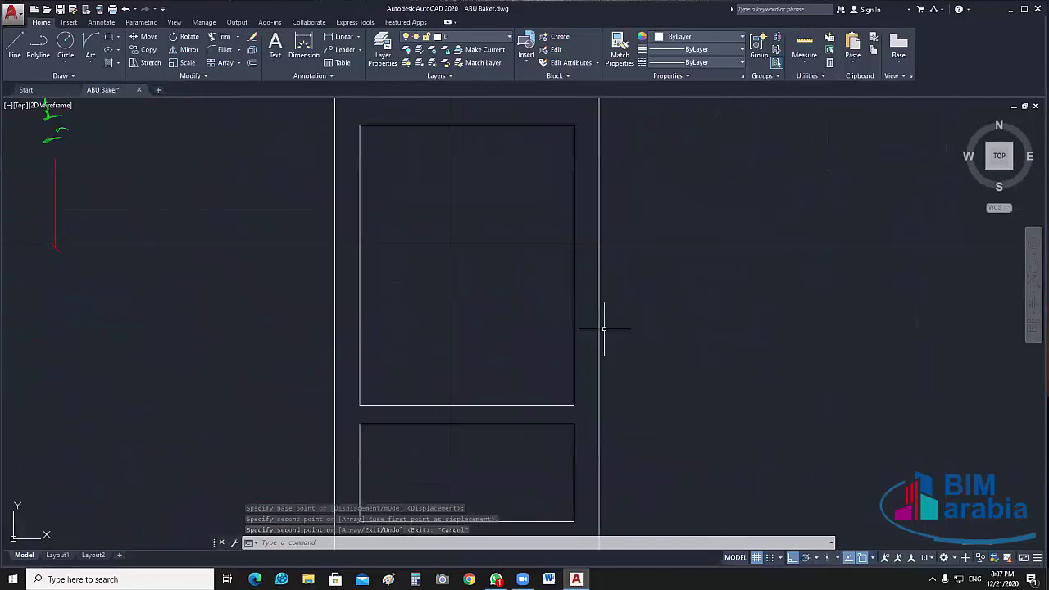
# - Dimension the upper panel's right-side gaps, measuring 0.13 and 0.12
pyautogui.click(343, 37)
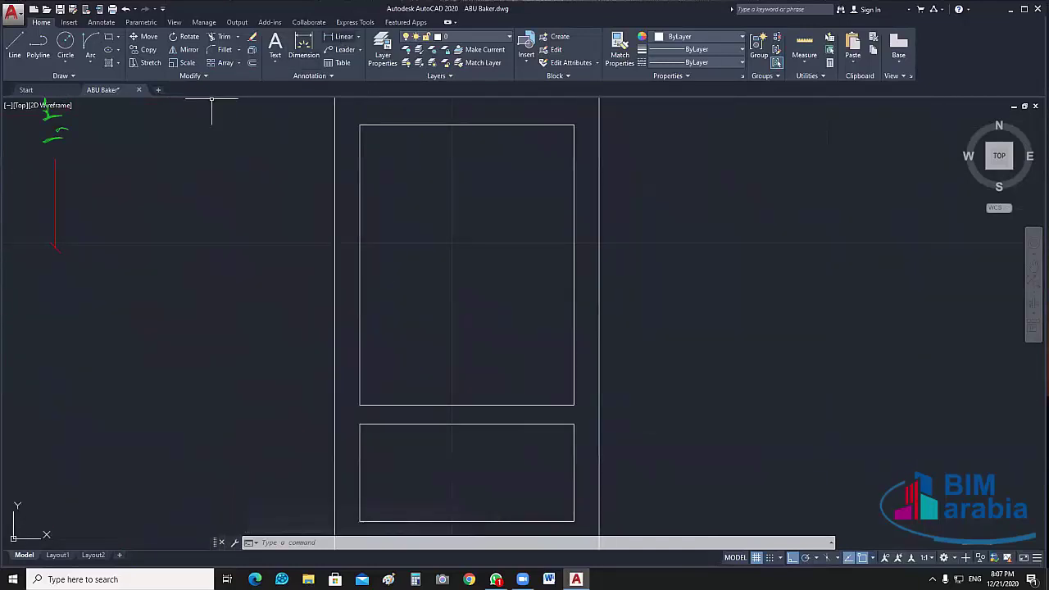
pyautogui.click(574, 265)
pyautogui.click(599, 265)
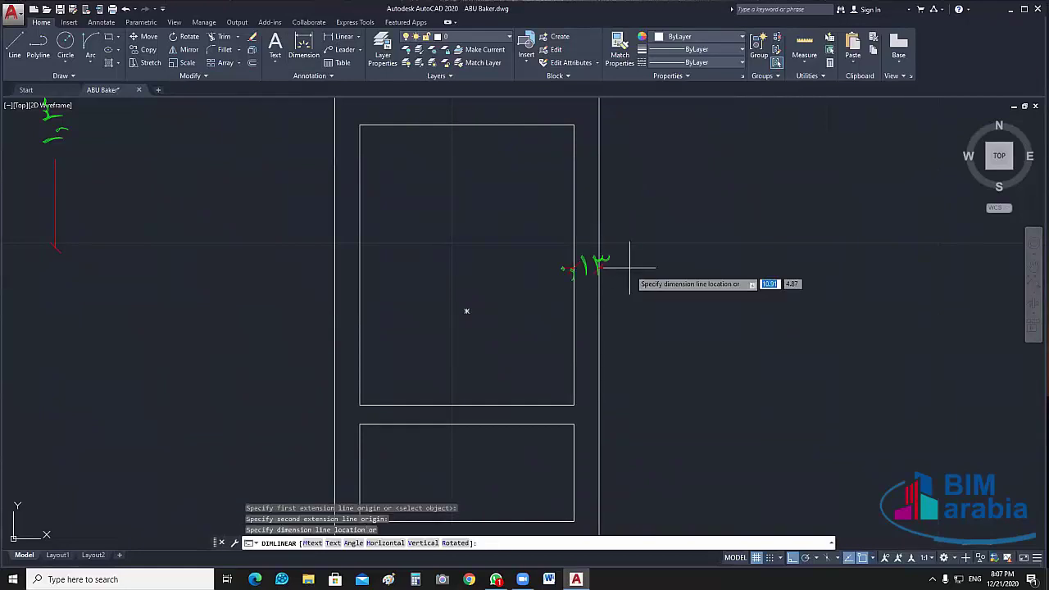
pyautogui.click(629, 267)
pyautogui.moveTo(583, 292); pyautogui.dragTo(493, 341, button='middle')
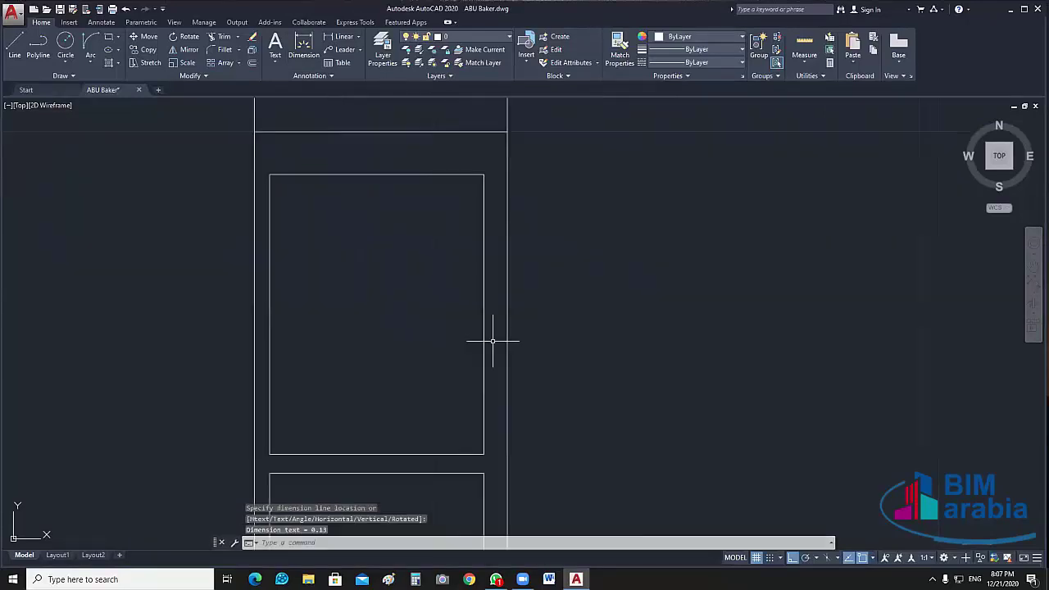
pyautogui.press('Return')
pyautogui.click(484, 314)
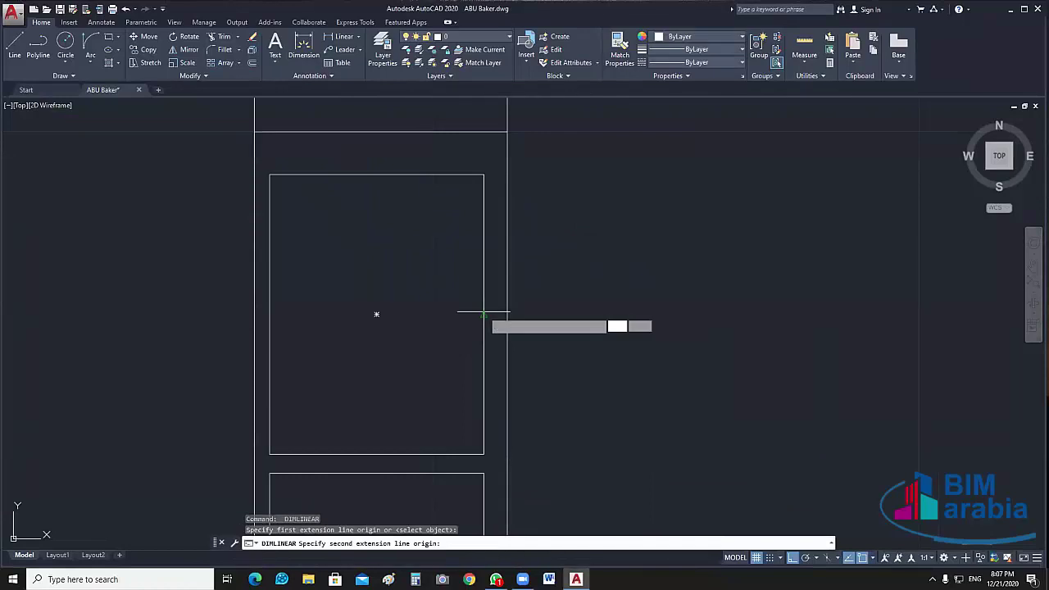
pyautogui.click(484, 335)
pyautogui.click(527, 326)
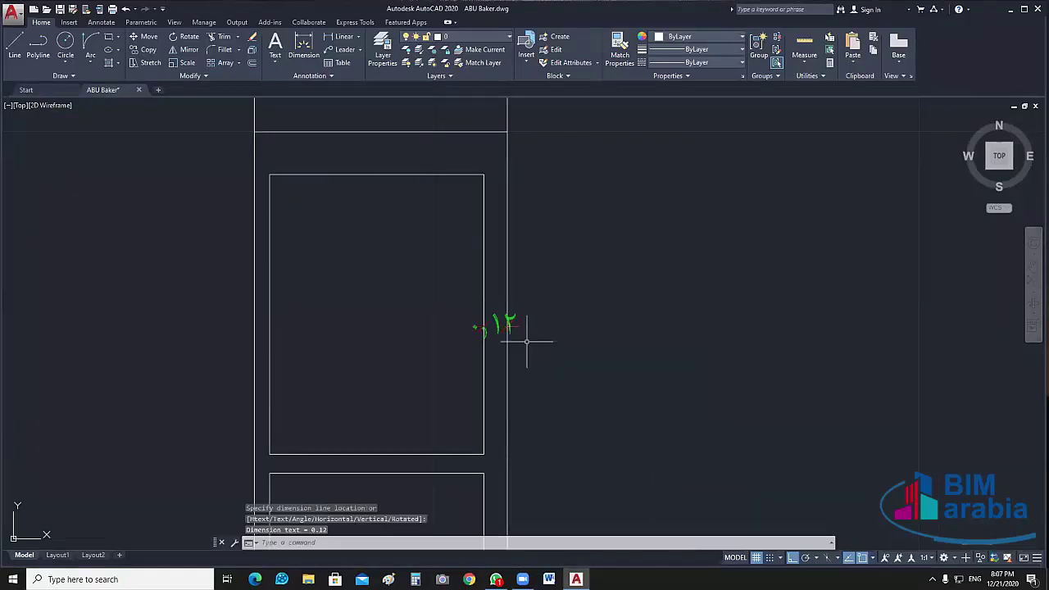
# - Stretch the door panel's edge over by 0.01
pyautogui.press('Escape')
pyautogui.scroll(2, 527, 341)
pyautogui.click(467, 308)
pyautogui.moveTo(467, 295)
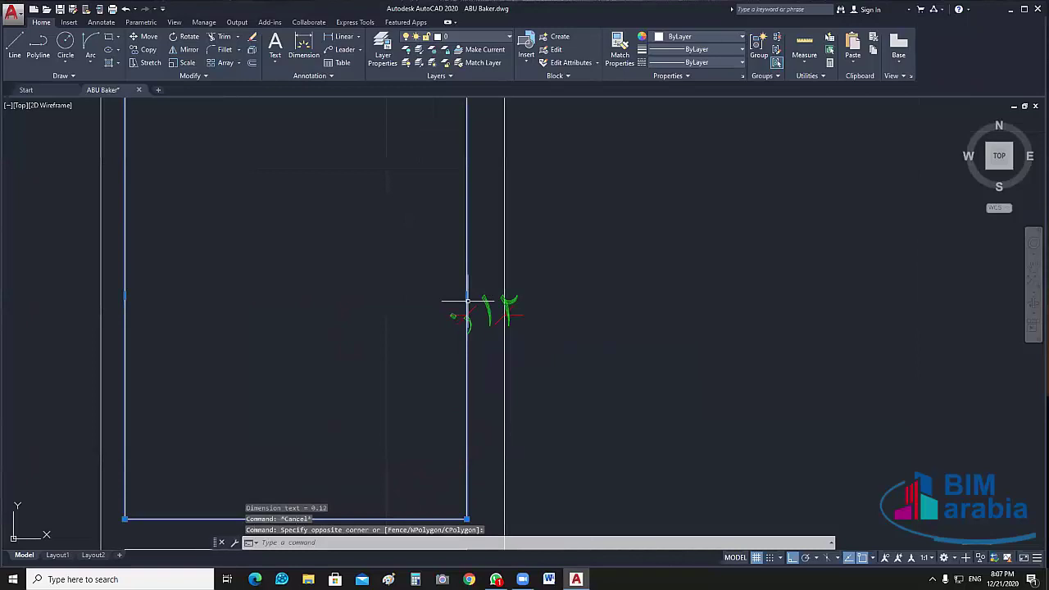
pyautogui.click(469, 297)
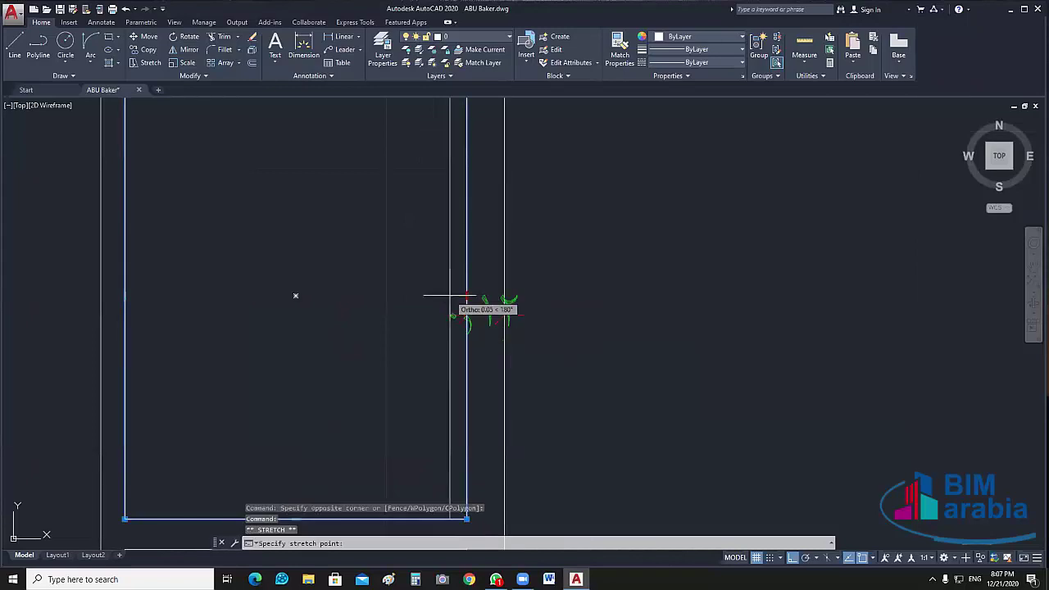
pyautogui.write('.01')
pyautogui.press('Return')
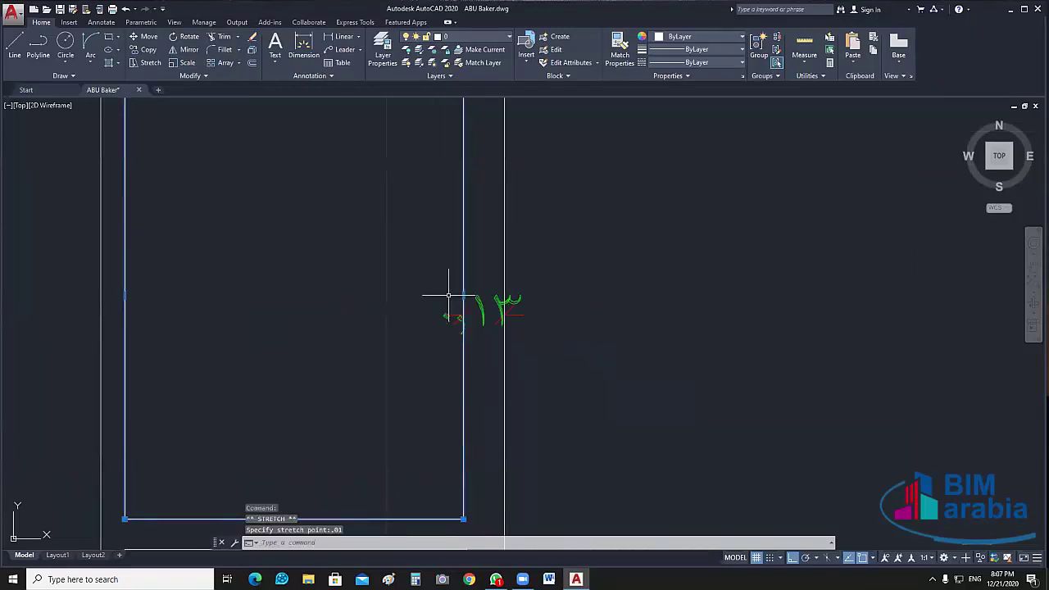
pyautogui.press('Escape')
# - Dimension the 0.08 left gap and move the panel's left edge 0.05 inward
pyautogui.moveTo(328, 393); pyautogui.dragTo(535, 383, button='middle')
pyautogui.click(336, 39)
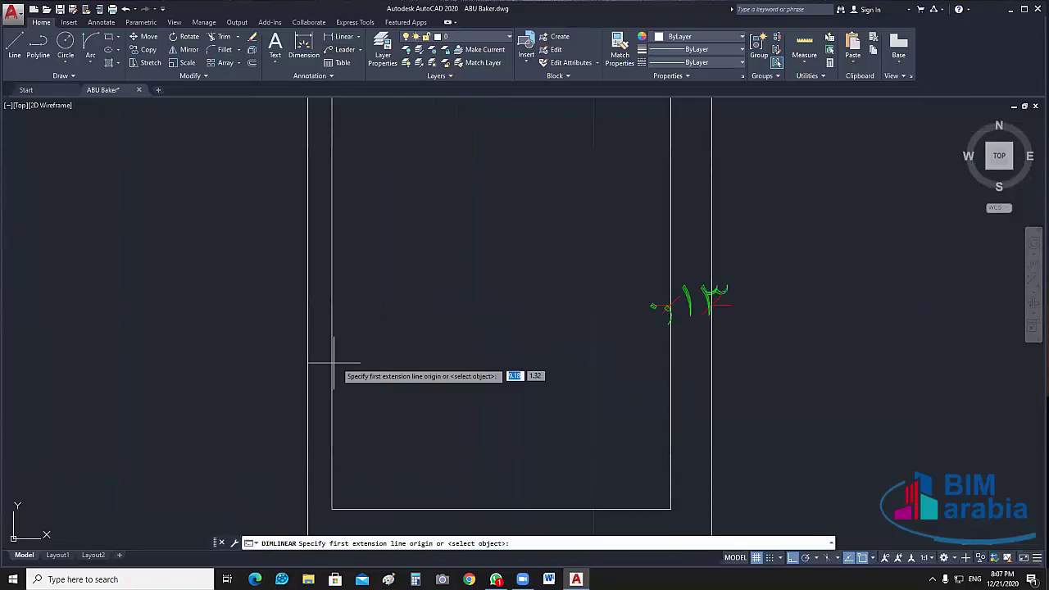
pyautogui.click(331, 286)
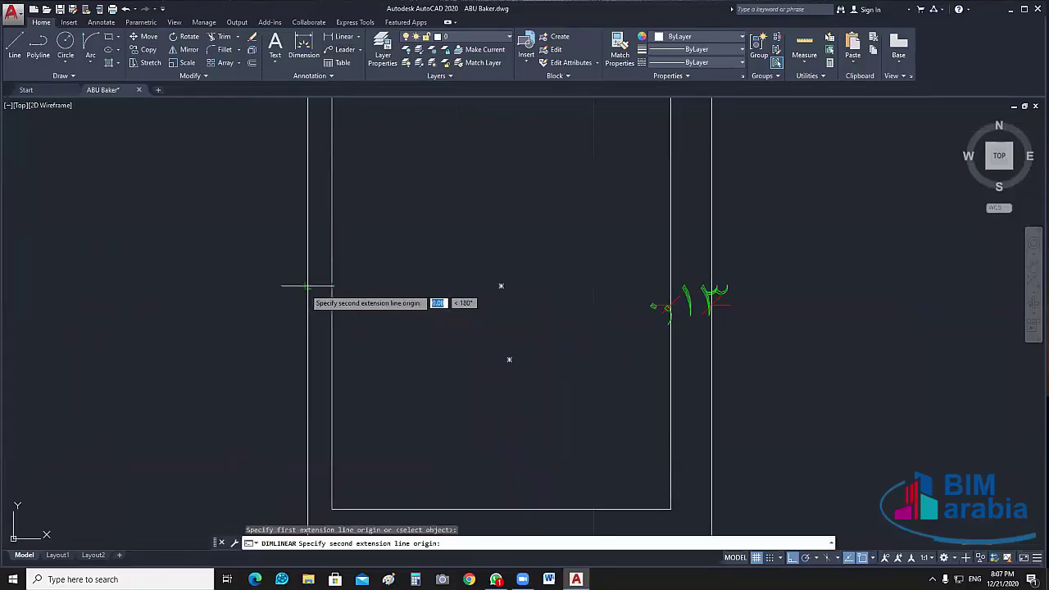
pyautogui.click(307, 286)
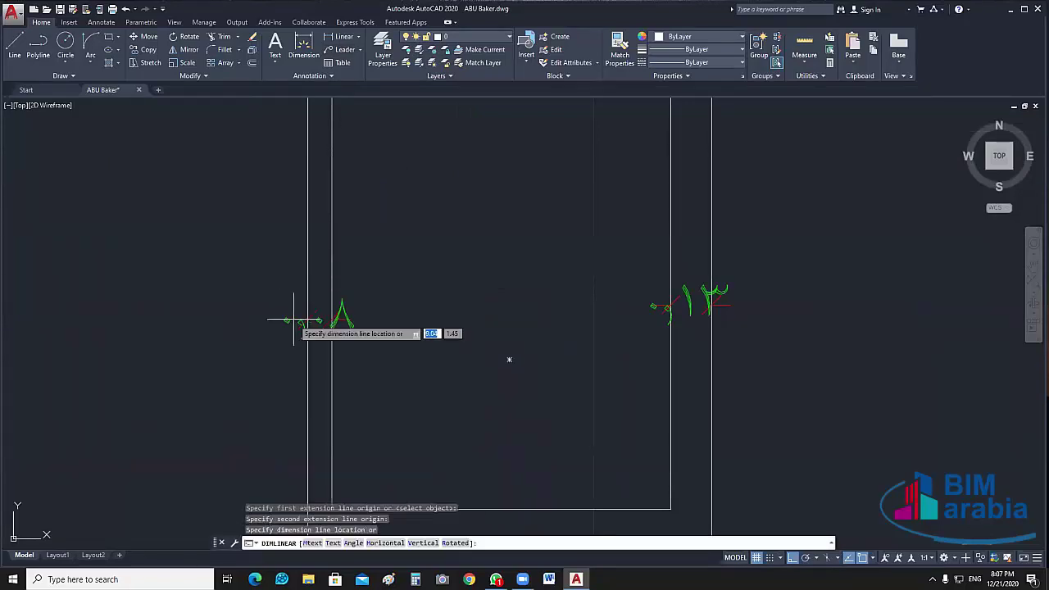
pyautogui.click(362, 235)
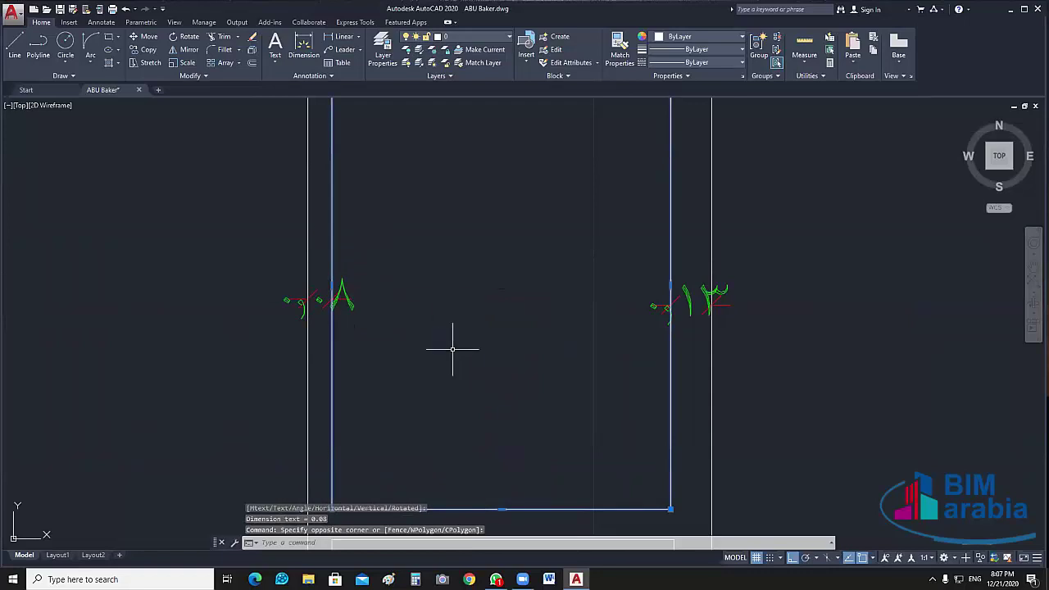
pyautogui.click(335, 288)
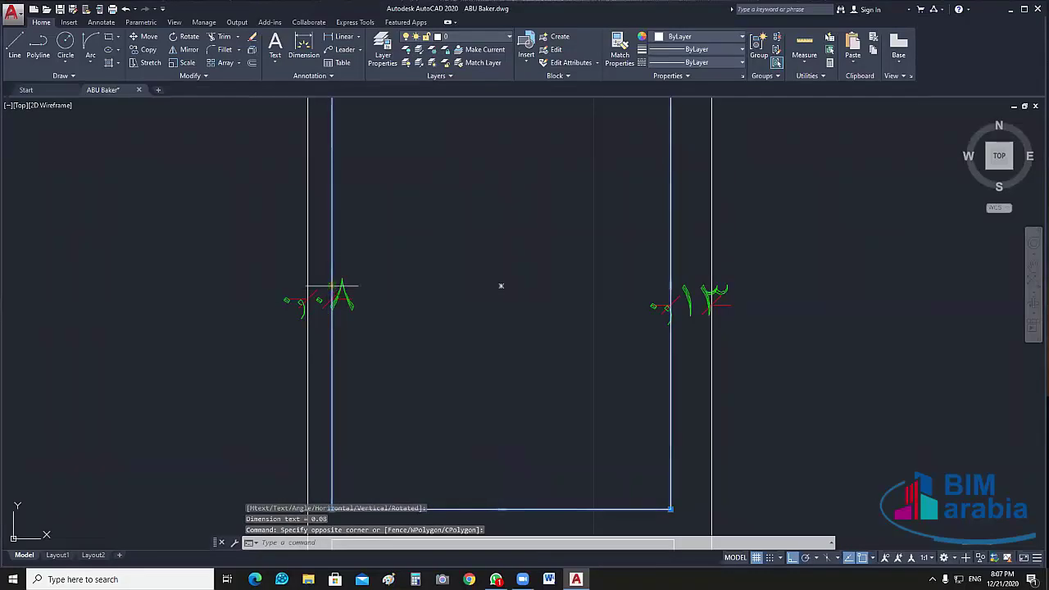
pyautogui.press('Escape')
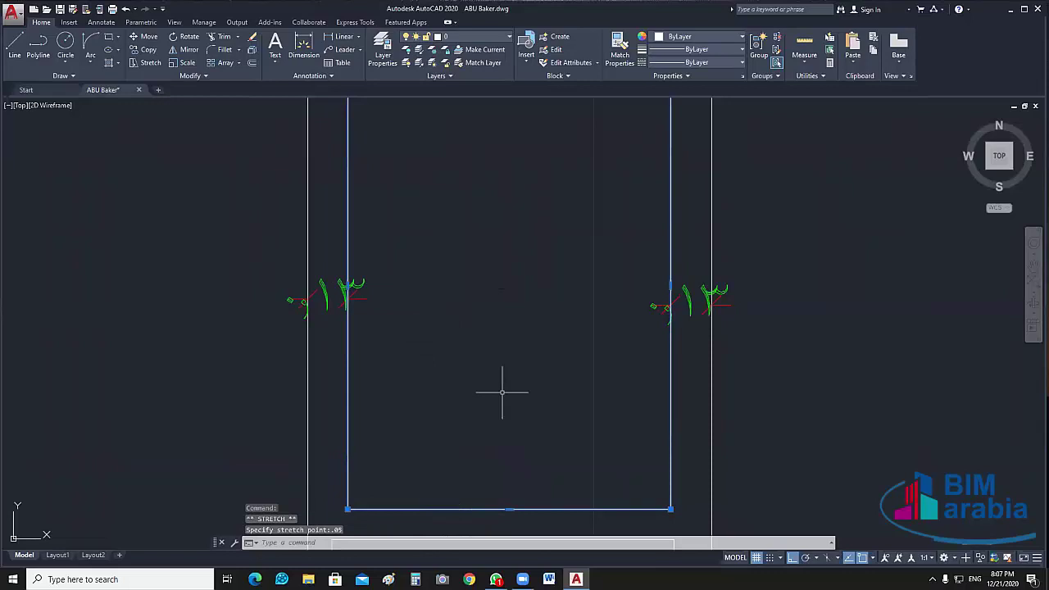
pyautogui.scroll(-2, 503, 393)
pyautogui.scroll(2, 534, 286)
pyautogui.moveTo(534, 286); pyautogui.dragTo(532, 381, button='middle')
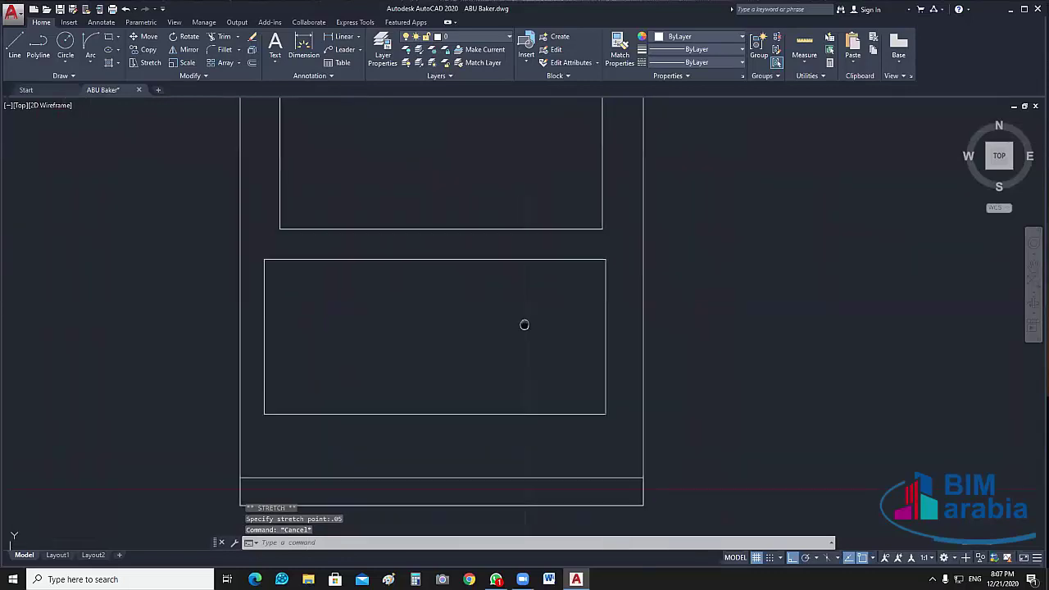
# - Draw two lines down from the upper panel's corners to the lower panel
pyautogui.write('l')
pyautogui.press('Return')
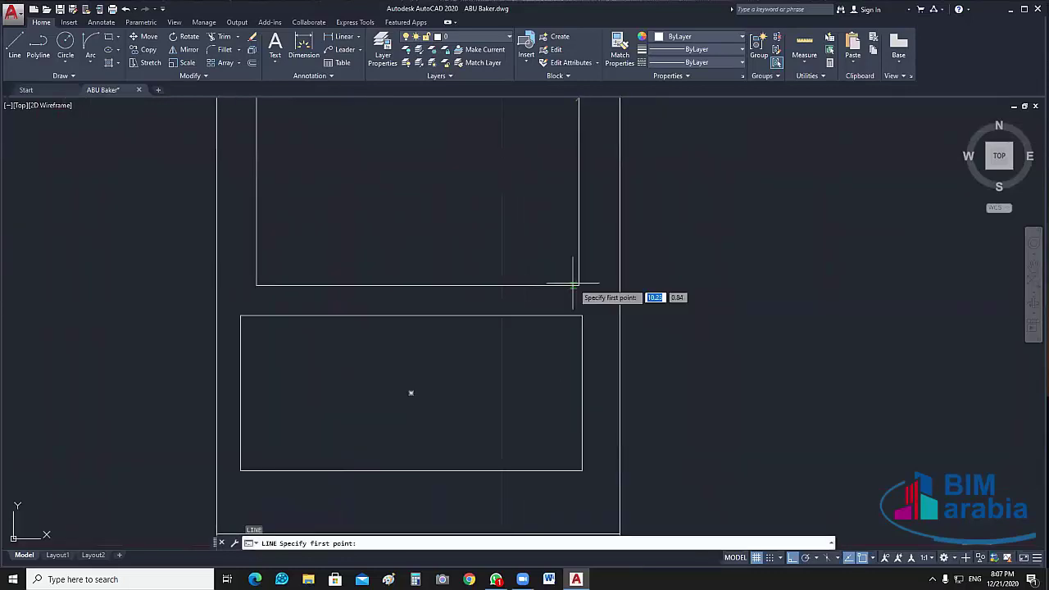
pyautogui.click(579, 285)
pyautogui.click(579, 482)
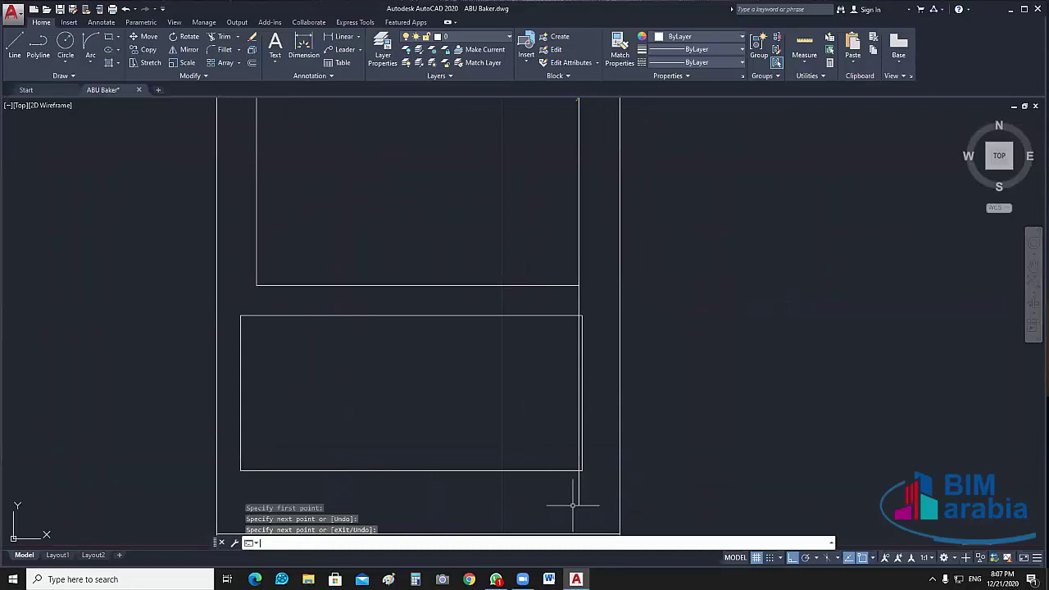
pyautogui.press('Return')
pyautogui.press('Return')
pyautogui.click(256, 286)
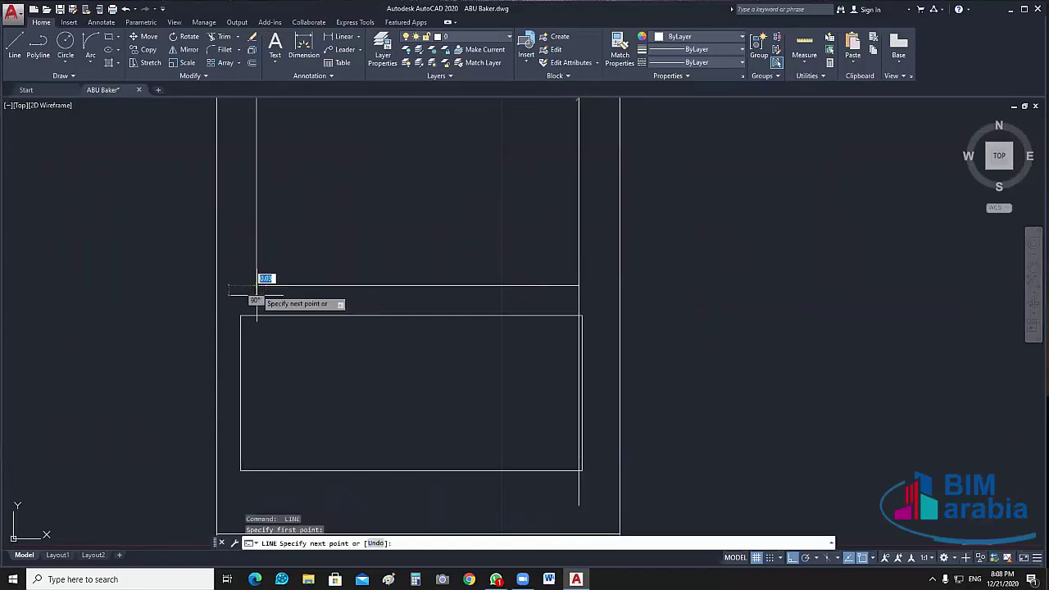
pyautogui.click(411, 393)
pyautogui.press('Return')
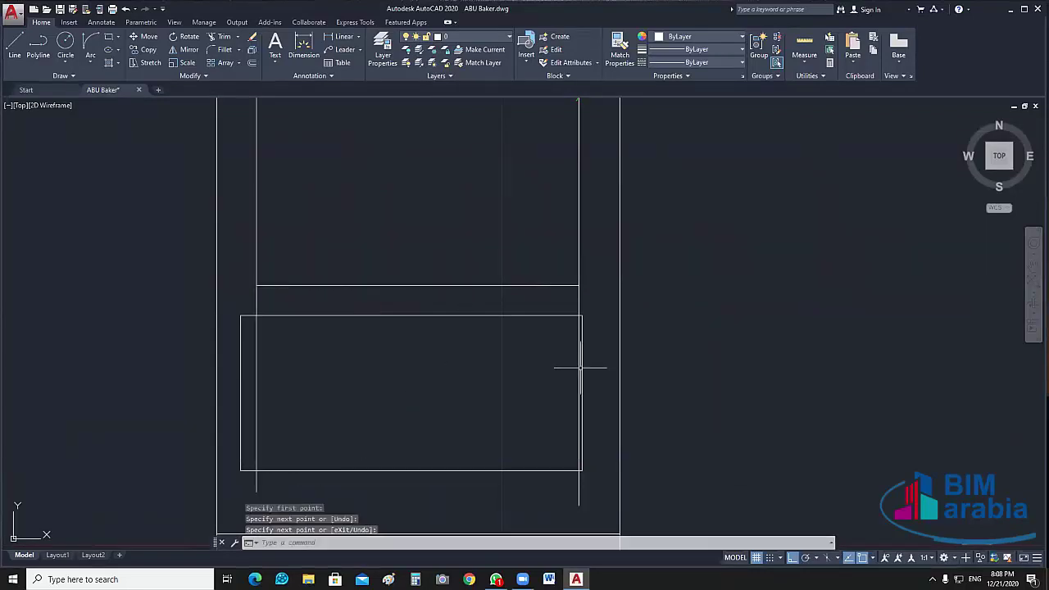
pyautogui.scroll(4, 580, 368)
pyautogui.press('Escape')
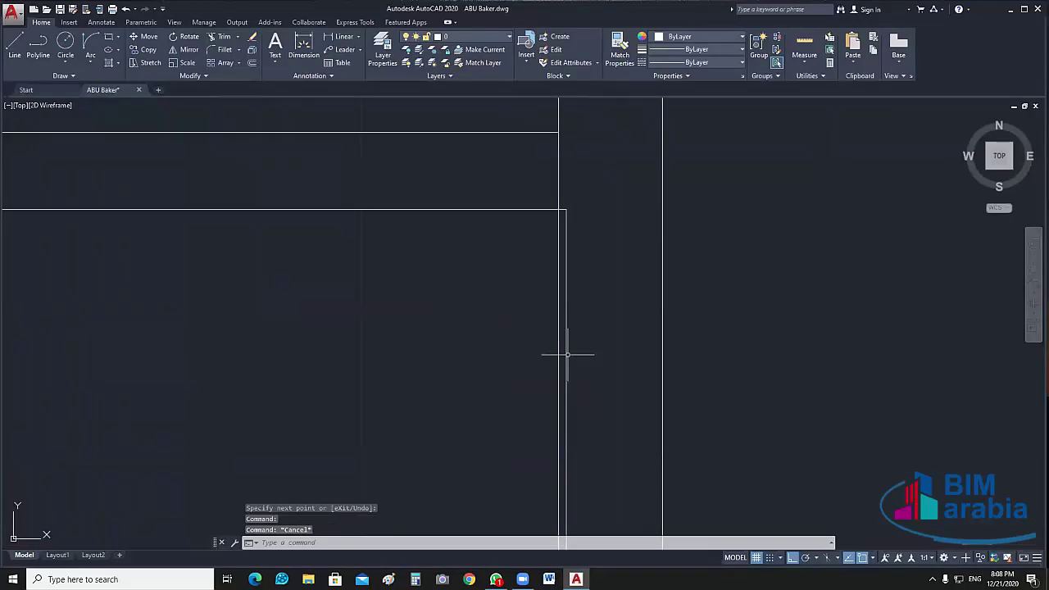
# - Grip-adjust the vertical line and window-select the short segments in the gap between panels
pyautogui.click(566, 355)
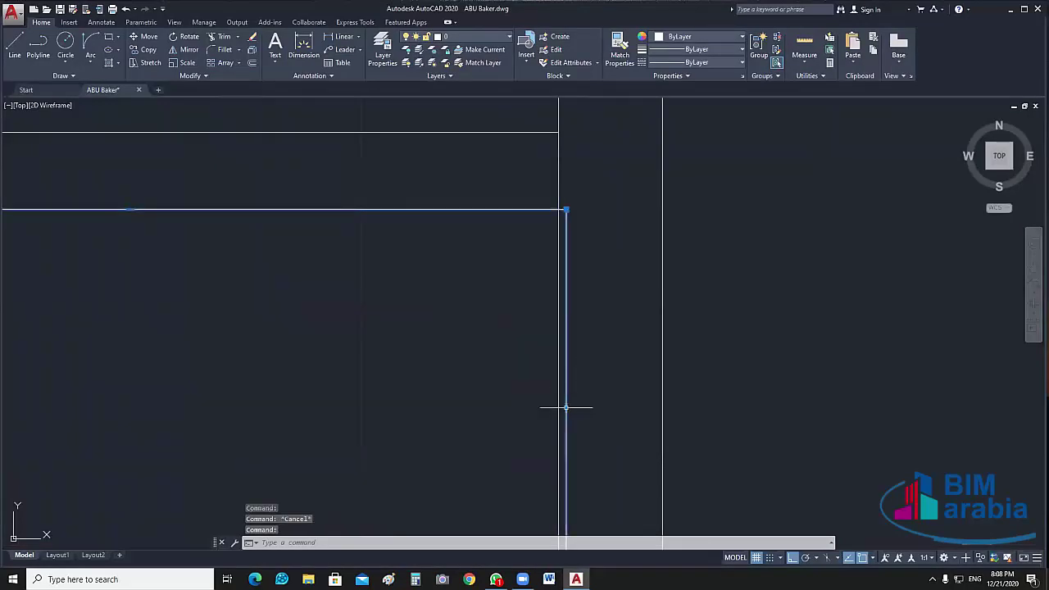
pyautogui.click(566, 407)
pyautogui.scroll(-3, 549, 414)
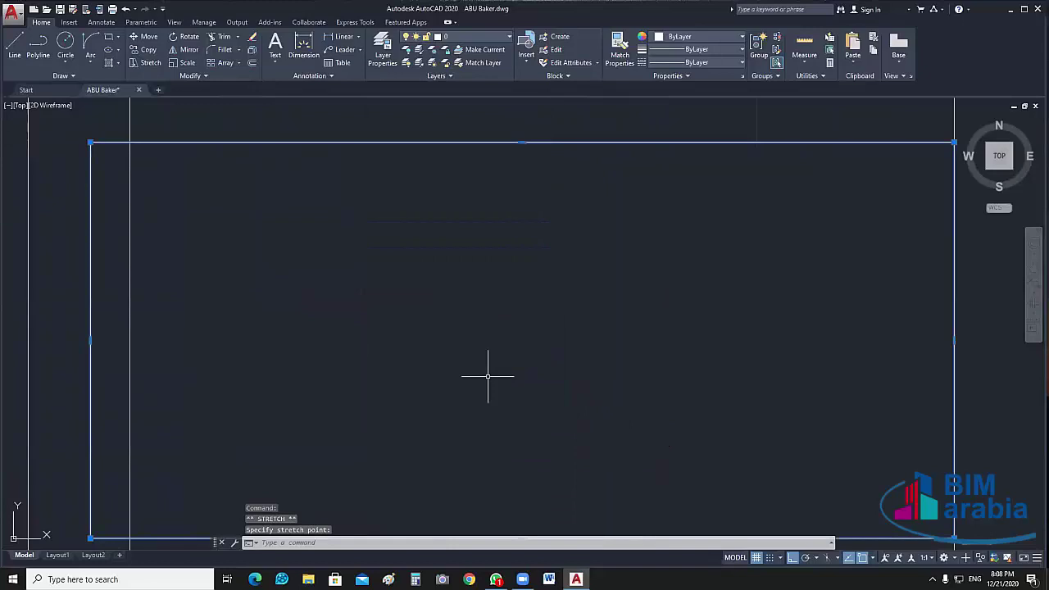
pyautogui.scroll(3, 253, 356)
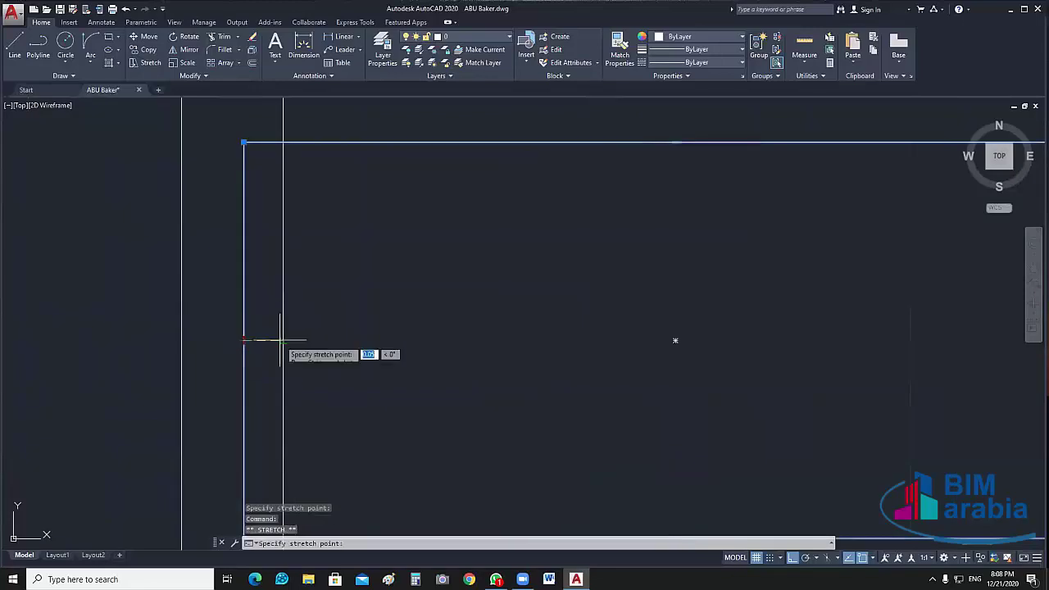
pyautogui.press('Escape')
pyautogui.scroll(-3, 566, 283)
pyautogui.click(566, 283)
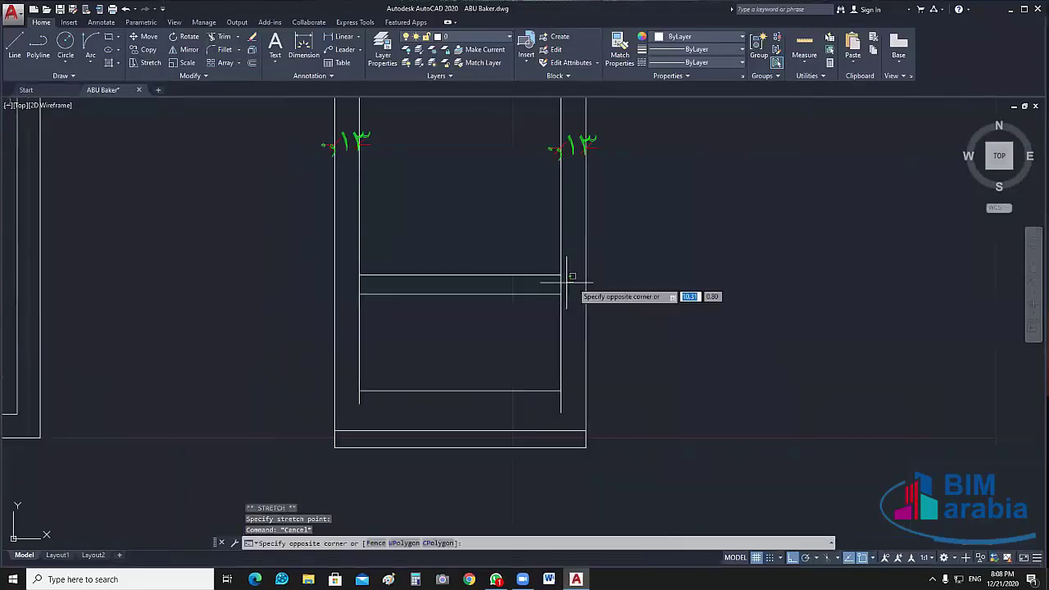
pyautogui.click(348, 284)
# - Erase the two short segments and zoom out to show the whole ABU Baker plan
pyautogui.press('Delete')
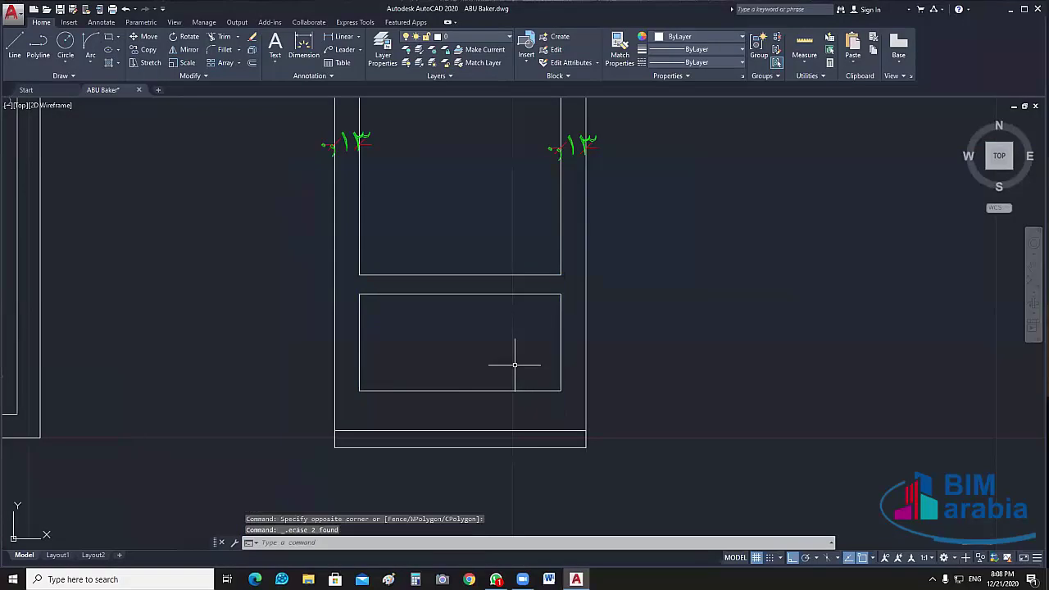
pyautogui.scroll(-4, 727, 351)
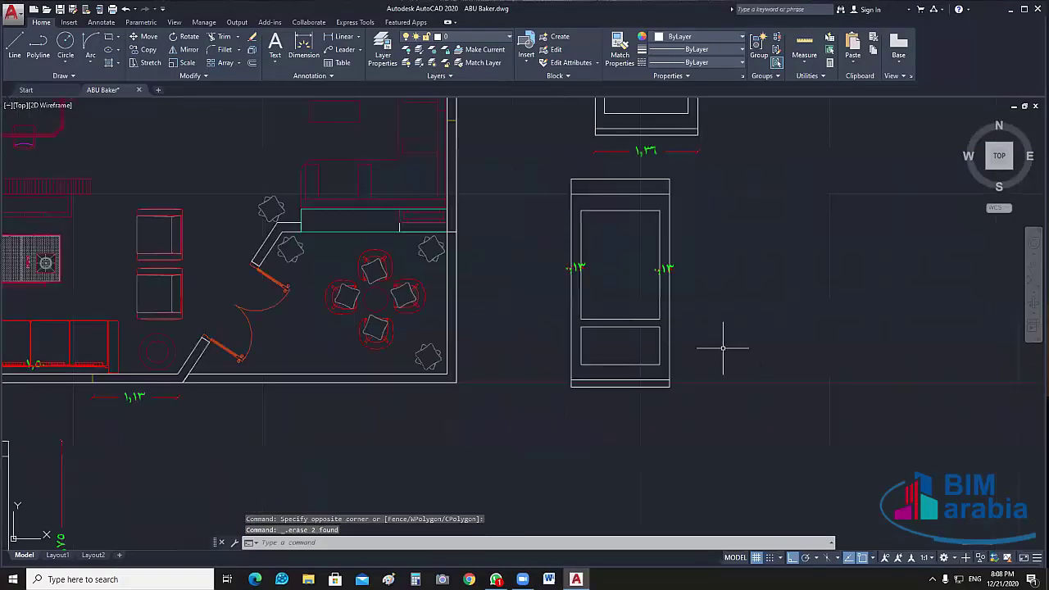
pyautogui.moveTo(706, 264); pyautogui.dragTo(687, 370, button='middle')
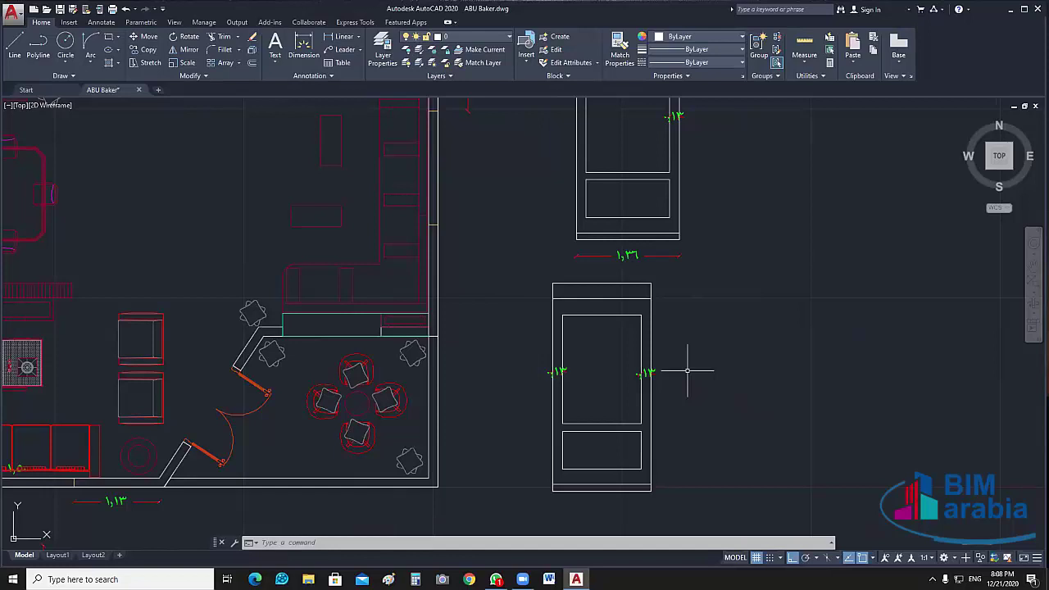
pyautogui.scroll(-3, 706, 353)
pyautogui.scroll(-2, 710, 414)
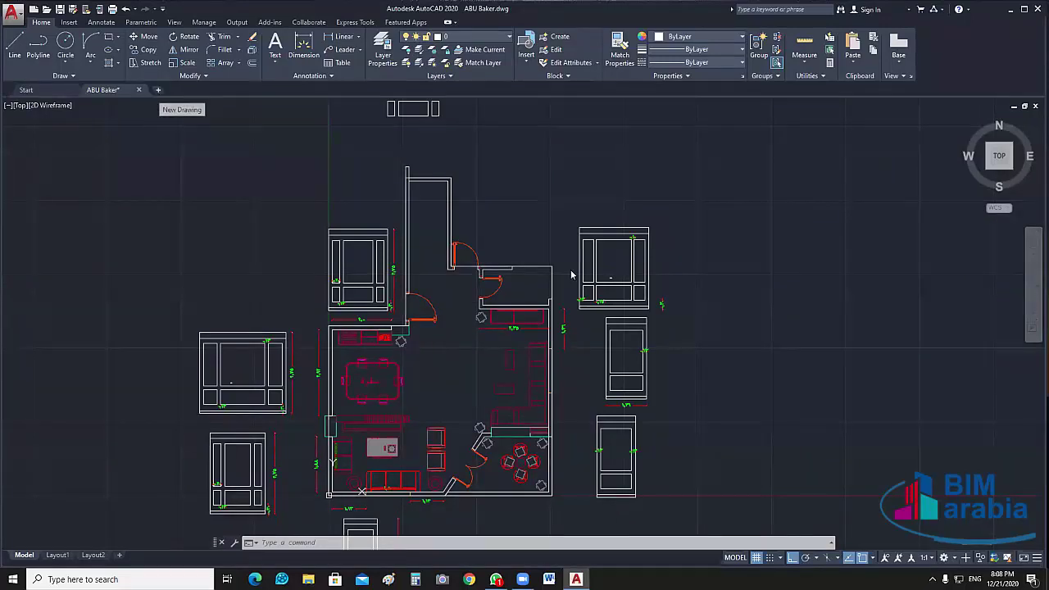
# - Create a new drawing with 0.00 length precision and Meters insertion scale
pyautogui.hotkey('ctrl', 'n')
pyautogui.write('un')
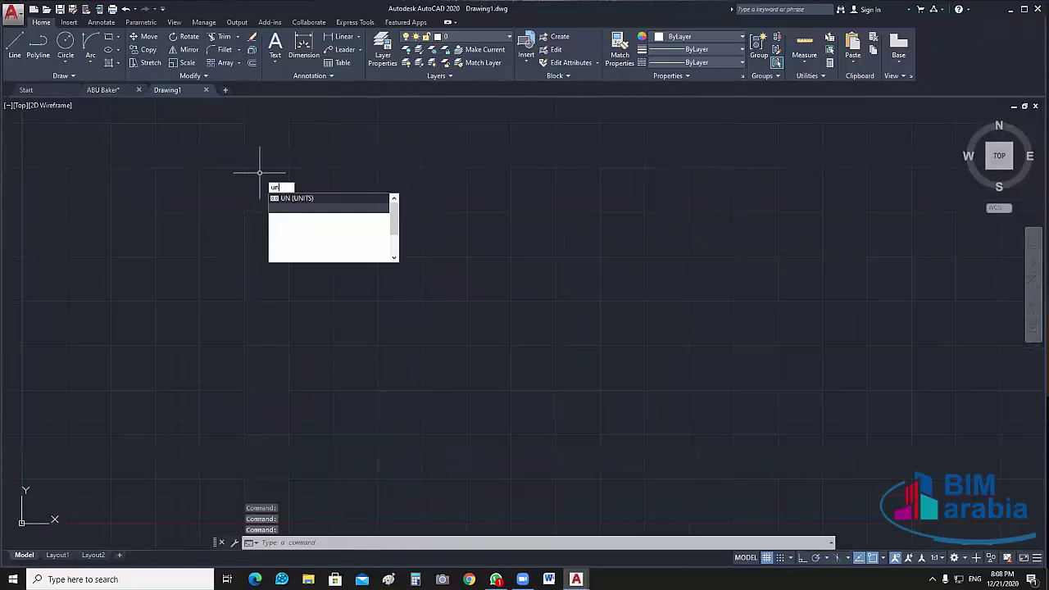
pyautogui.press('Escape')
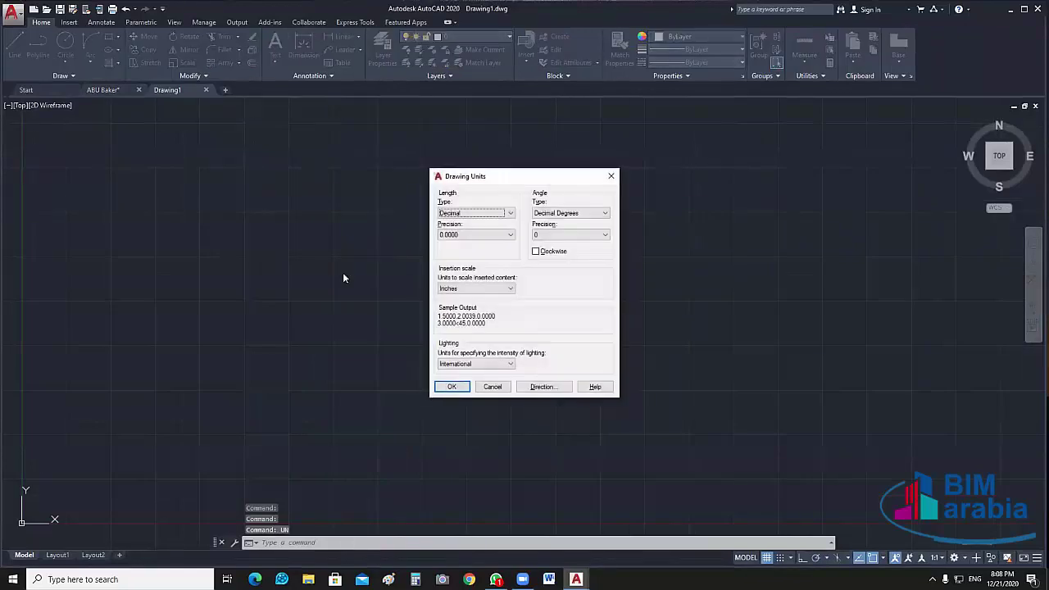
pyautogui.click(511, 235)
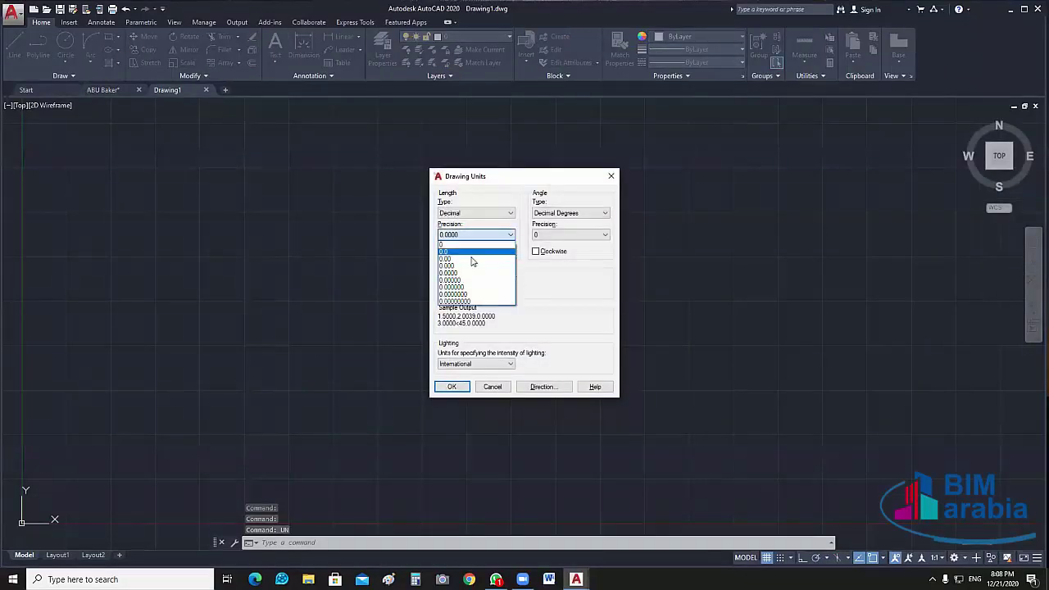
pyautogui.click(507, 291)
pyautogui.click(507, 291)
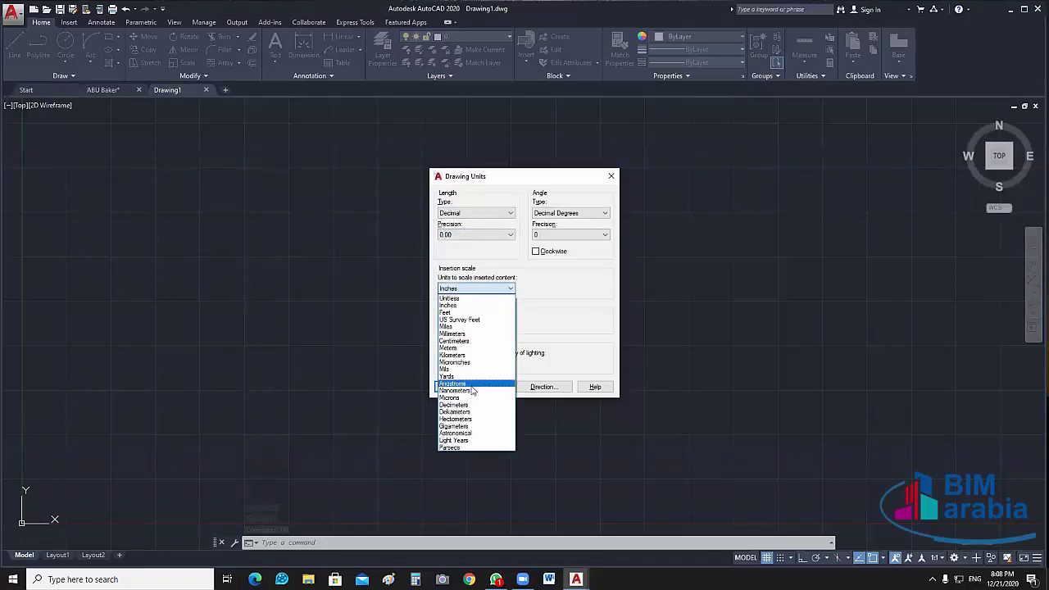
pyautogui.click(468, 350)
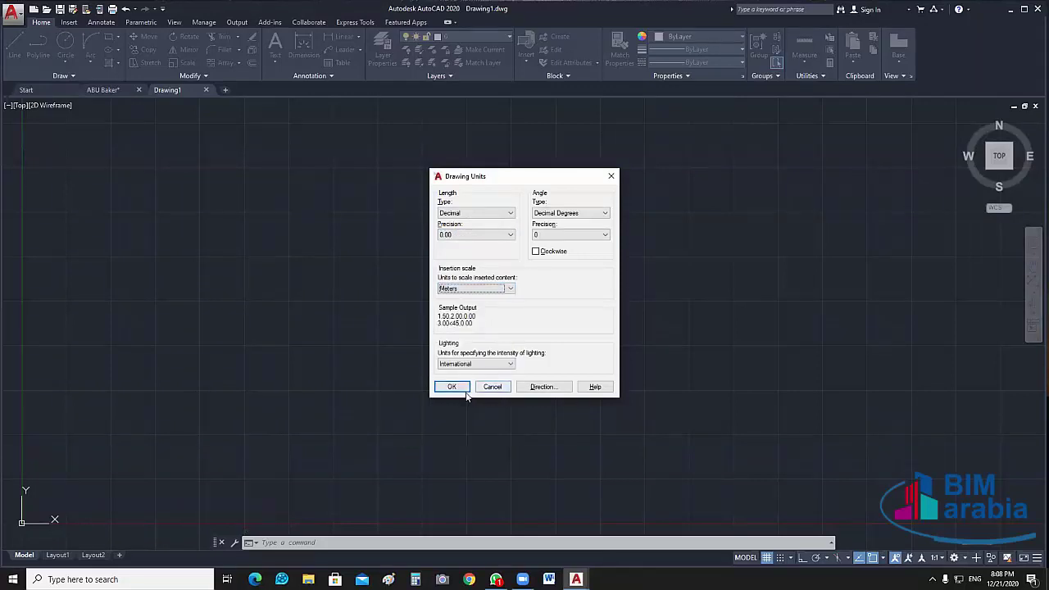
pyautogui.click(465, 388)
pyautogui.click(106, 90)
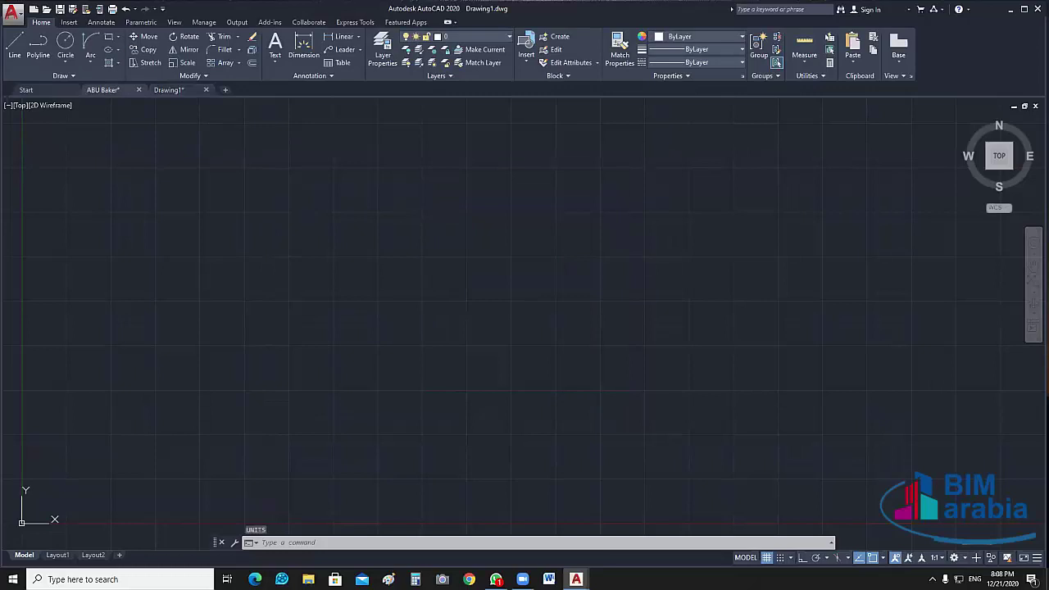
# - Select the cabinet near the doors plus the cabinet units left and right of the plan
pyautogui.scroll(3, 391, 152)
pyautogui.click(391, 152)
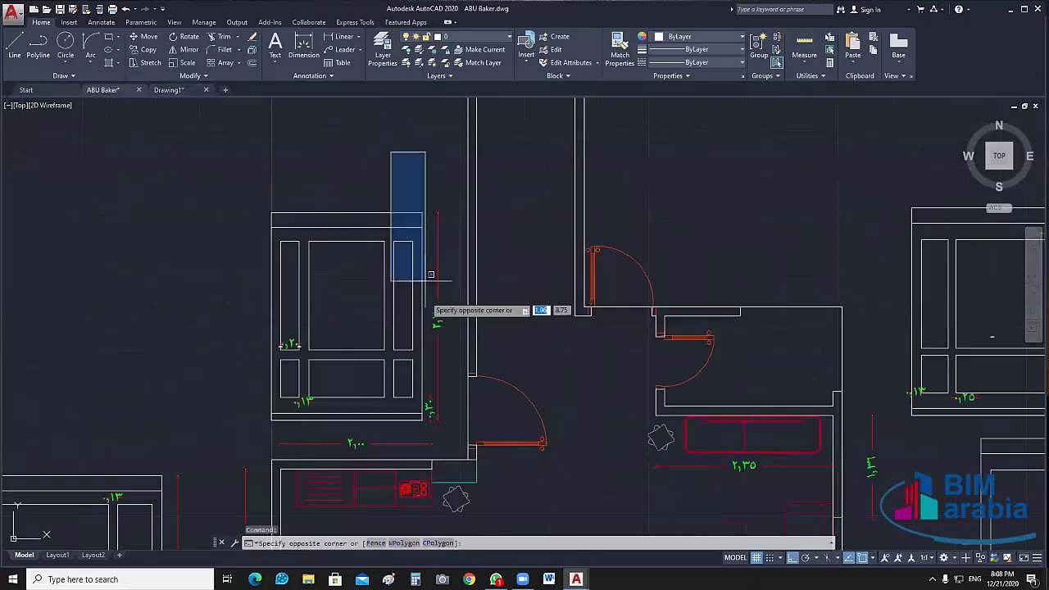
pyautogui.click(270, 434)
pyautogui.scroll(-2, 508, 164)
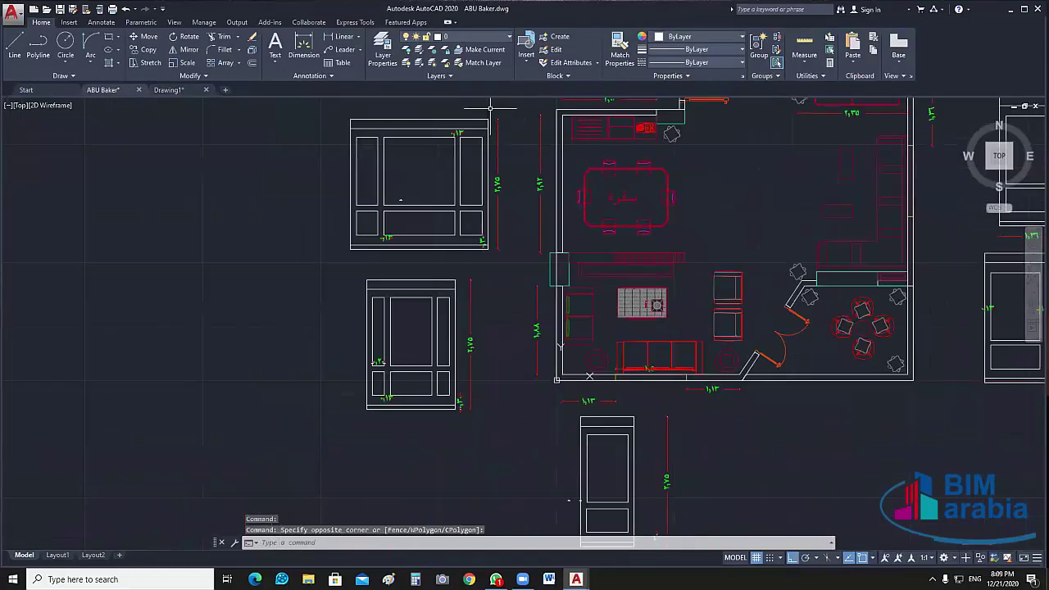
pyautogui.click(488, 107)
pyautogui.click(286, 437)
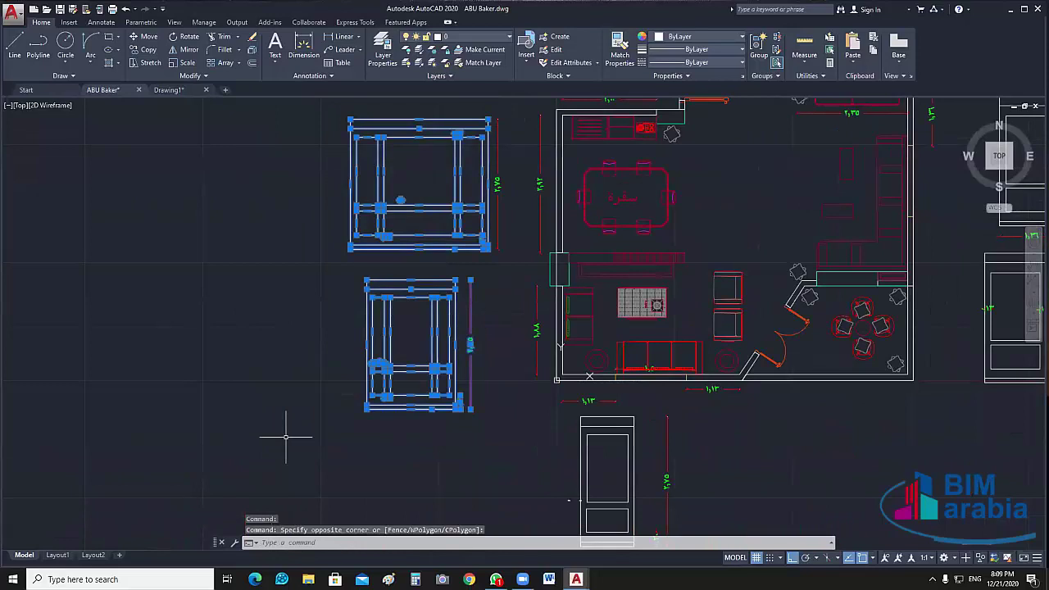
pyautogui.moveTo(942, 271); pyautogui.dragTo(708, 312, button='middle')
pyautogui.scroll(3, 602, 322)
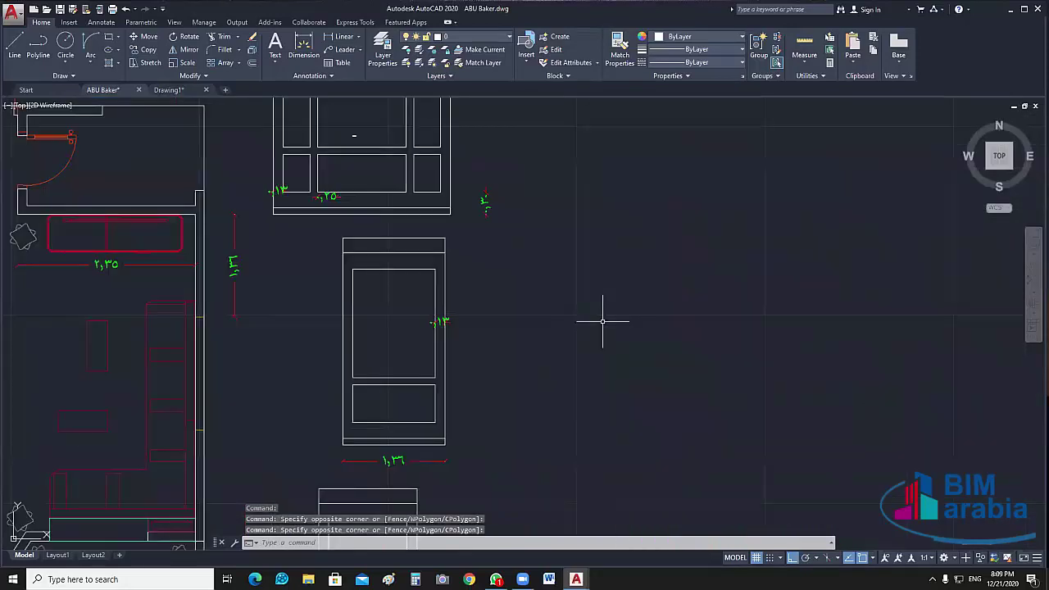
pyautogui.scroll(-3, 566, 246)
pyautogui.scroll(-2, 563, 134)
pyautogui.click(564, 116)
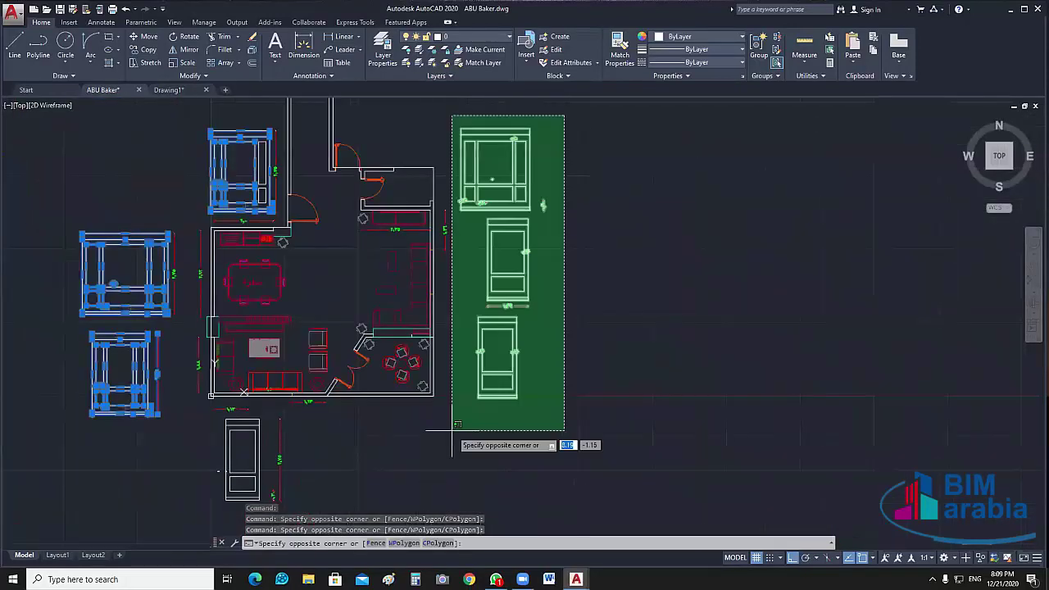
pyautogui.click(452, 430)
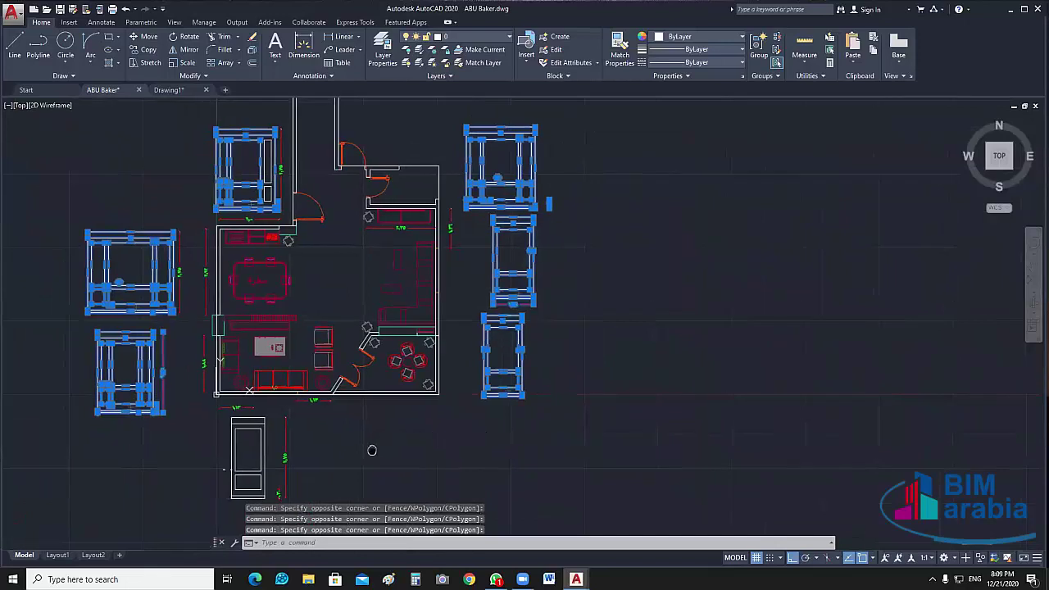
# - Add the cabinets below the plan, copy the selection, and return to Drawing1
pyautogui.moveTo(369, 450); pyautogui.dragTo(575, 333, button='middle')
pyautogui.scroll(3, 482, 322)
pyautogui.moveTo(482, 322); pyautogui.dragTo(477, 459)
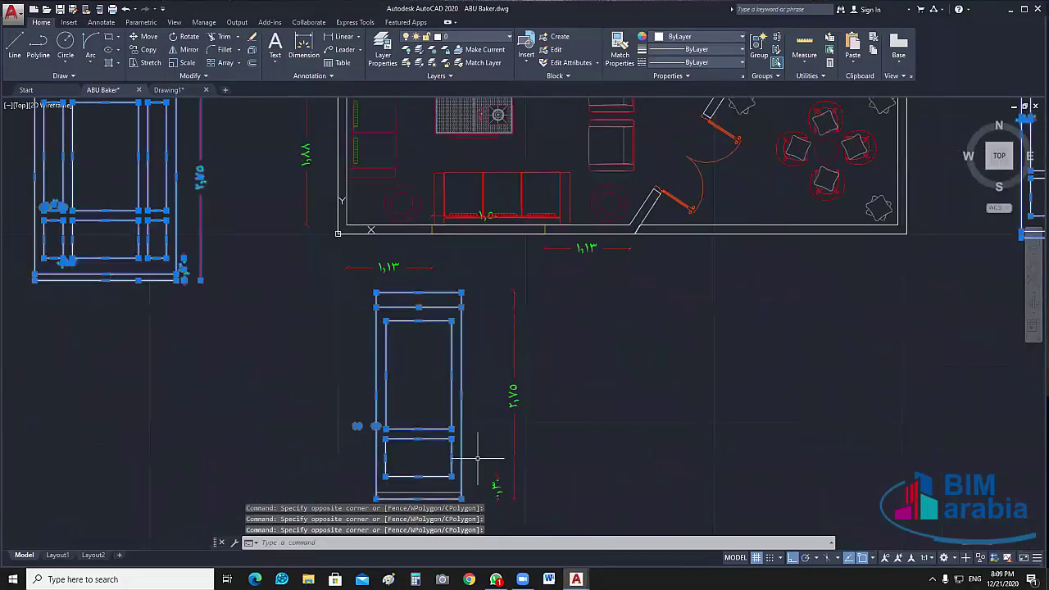
pyautogui.click(475, 456)
pyautogui.click(403, 484)
pyautogui.scroll(-2, 555, 424)
pyautogui.scroll(-2, 498, 414)
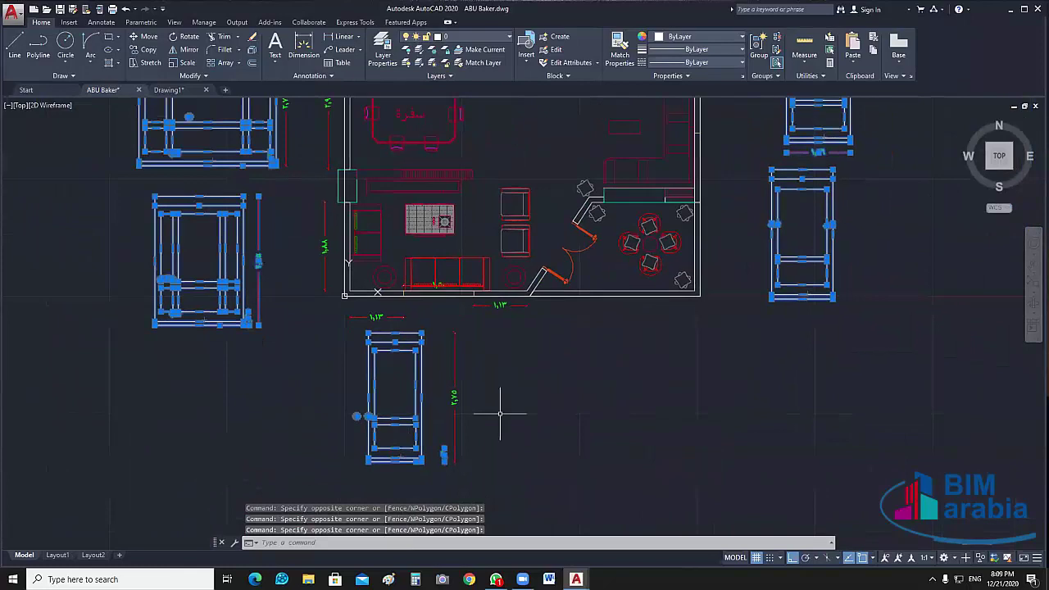
pyautogui.hotkey('ctrl', 'c')
pyautogui.click(170, 90)
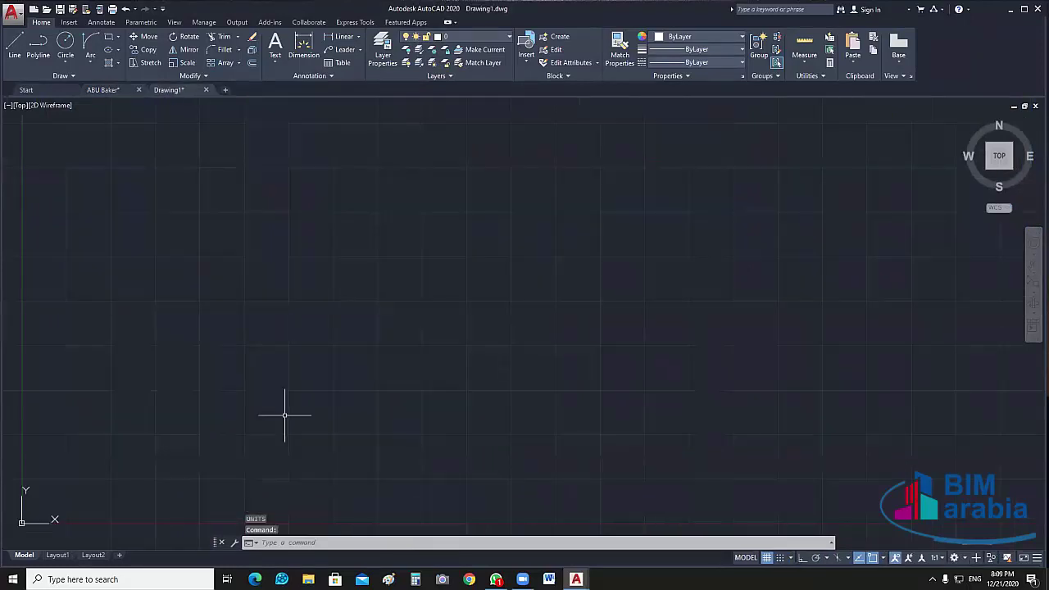
# - Paste the seven cabinet units into Drawing1 and open the Layer Properties Manager
pyautogui.hotkey('ctrl', 'v')
pyautogui.scroll(-4, 247, 437)
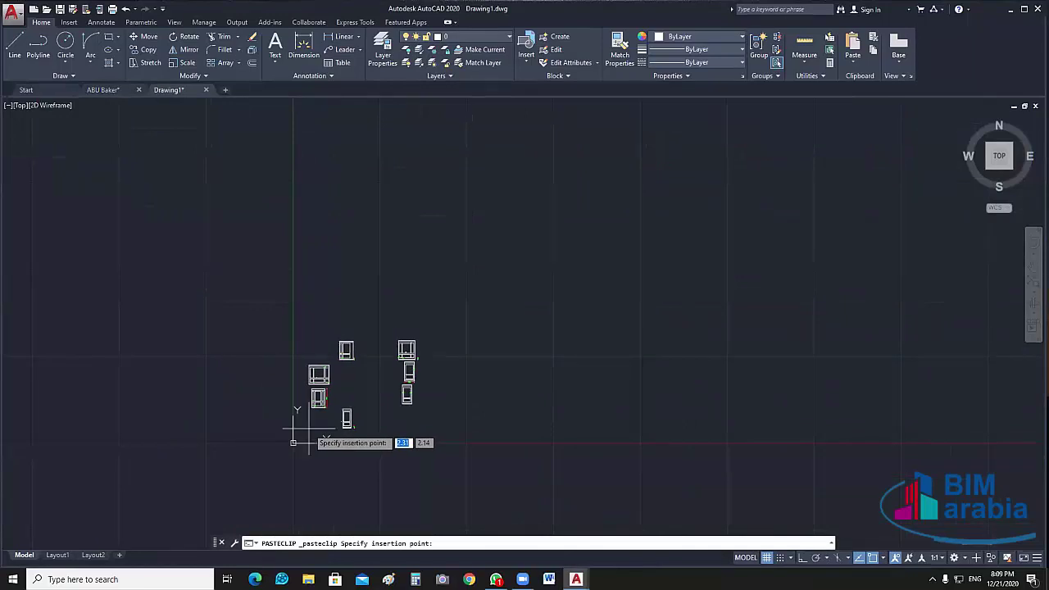
pyautogui.click(293, 442)
pyautogui.scroll(4, 429, 416)
pyautogui.press('Escape')
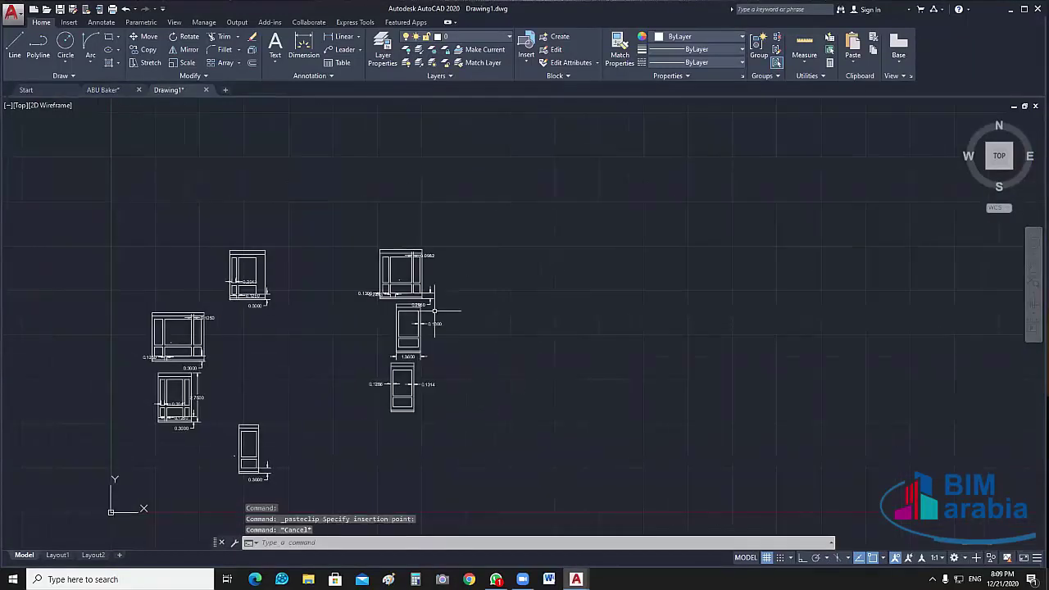
pyautogui.scroll(4, 434, 311)
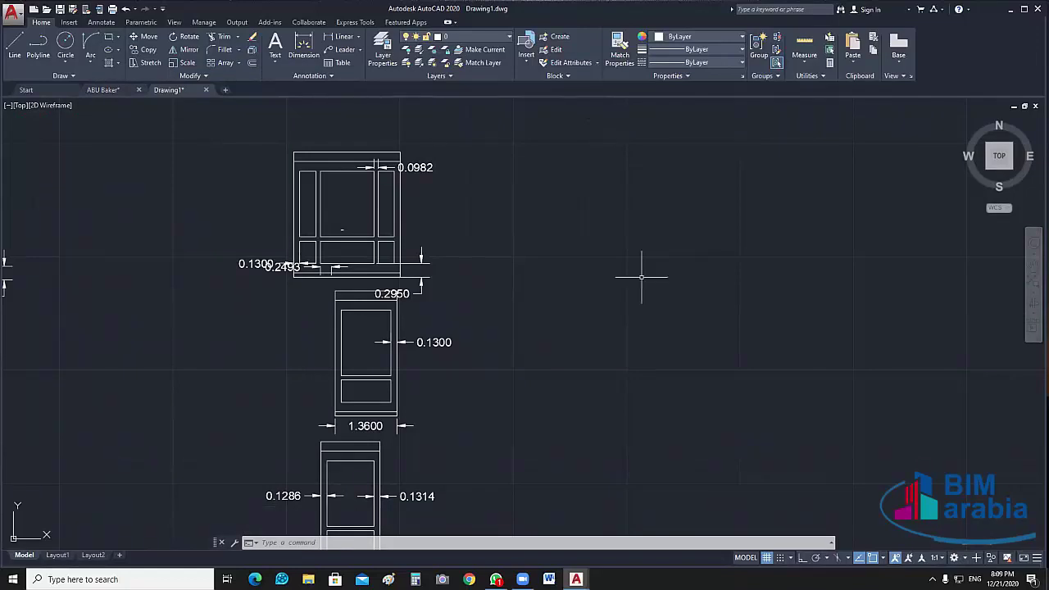
pyautogui.scroll(-4, 642, 277)
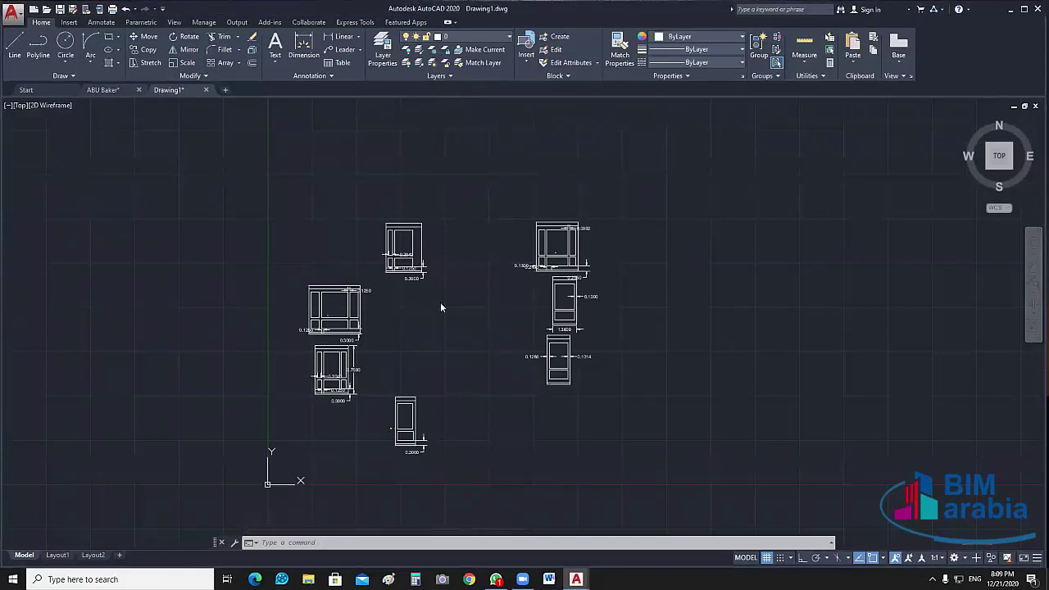
pyautogui.click(381, 49)
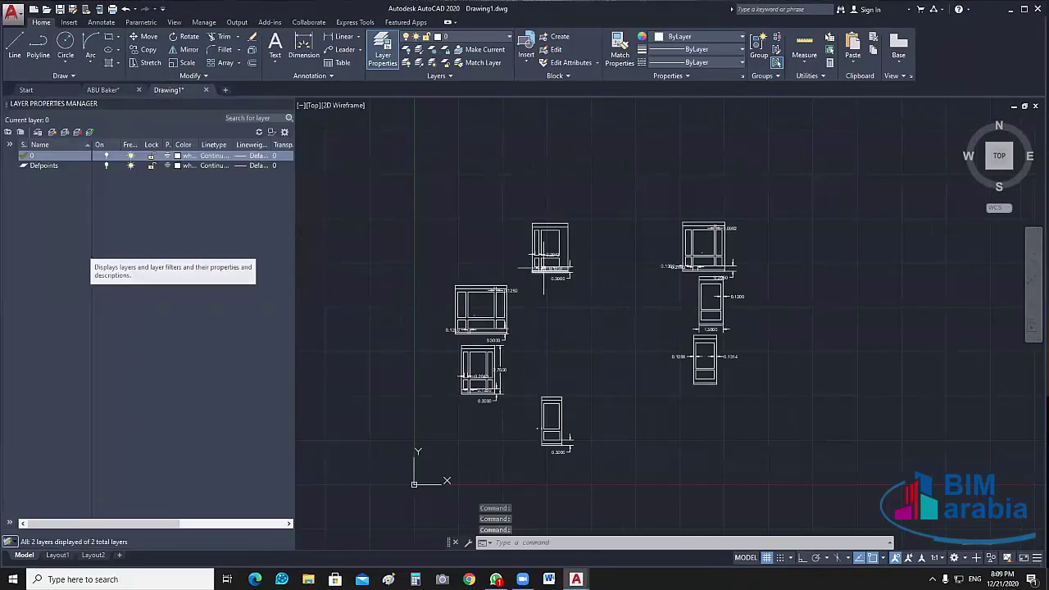
# - Mirror the two narrow left panels about a vertical axis through the bottom midpoint, keeping the originals
pyautogui.scroll(8, 543, 267)
pyautogui.scroll(2, 508, 221)
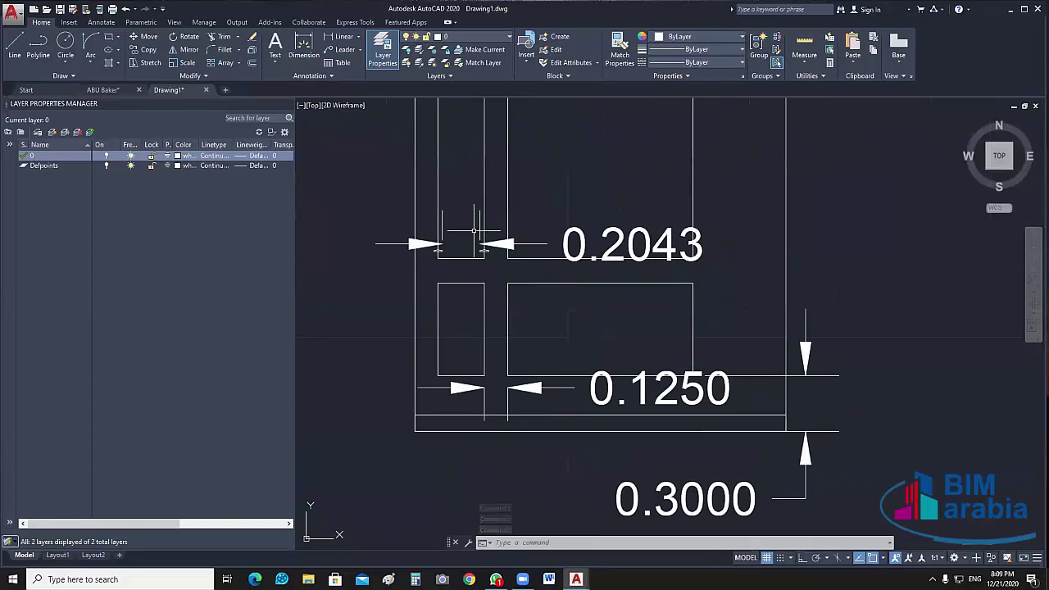
pyautogui.click(484, 186)
pyautogui.click(484, 315)
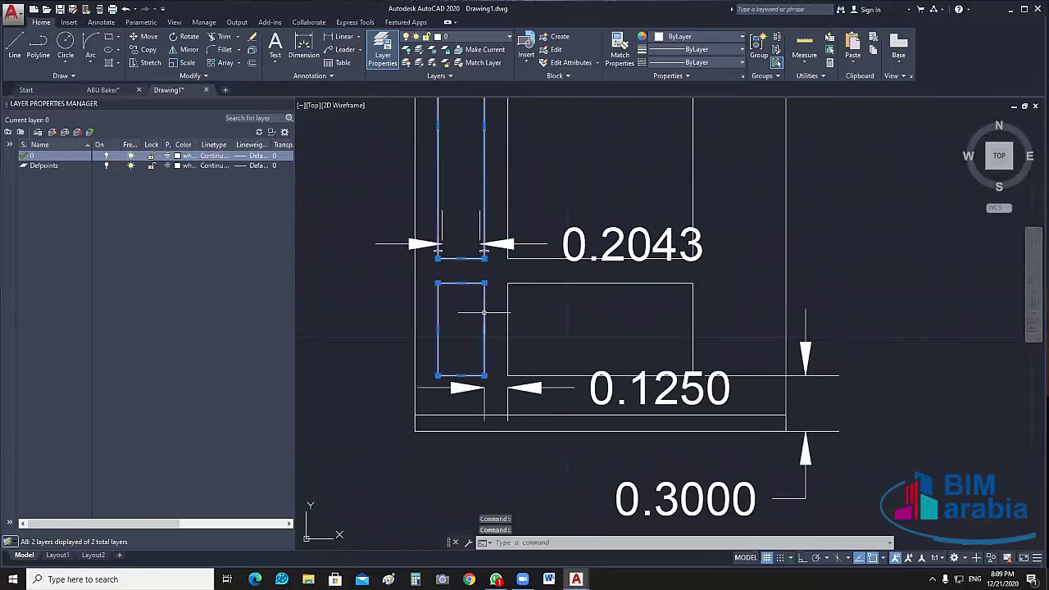
pyautogui.press('Escape')
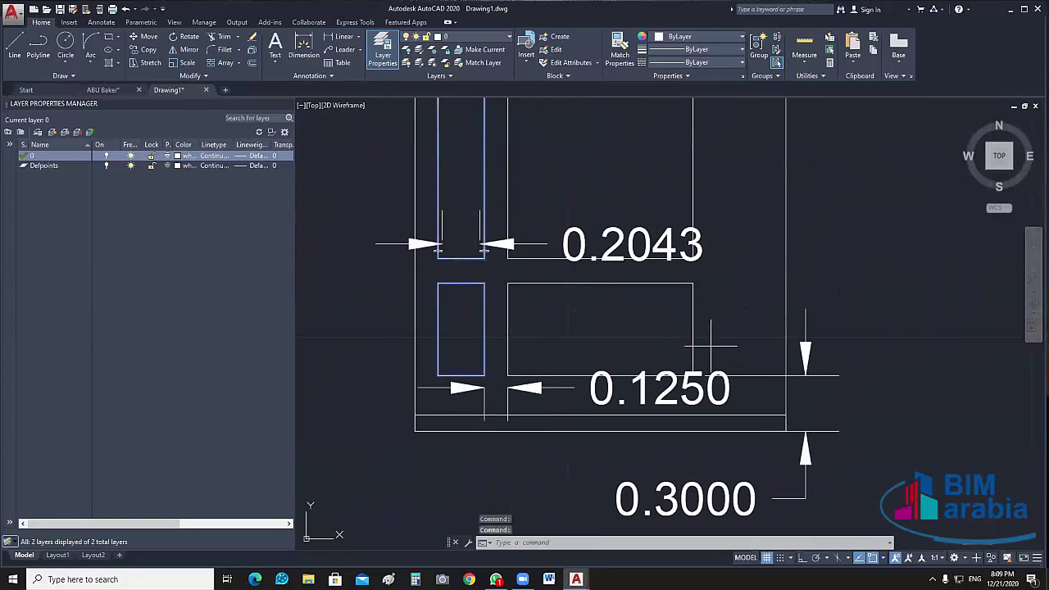
pyautogui.write('mi')
pyautogui.press('Return')
pyautogui.click(600, 422)
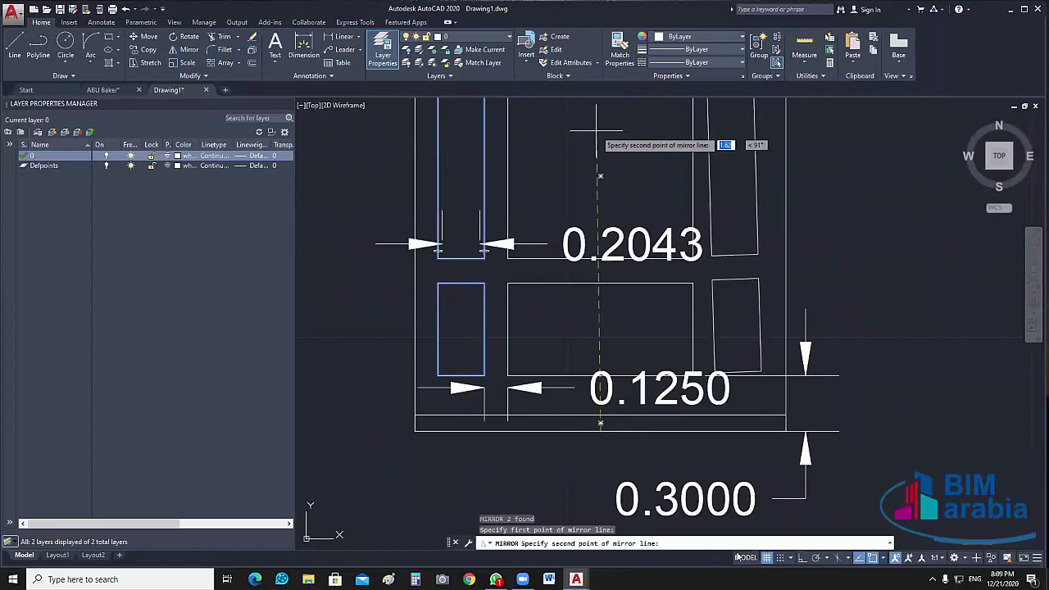
pyautogui.click(802, 561)
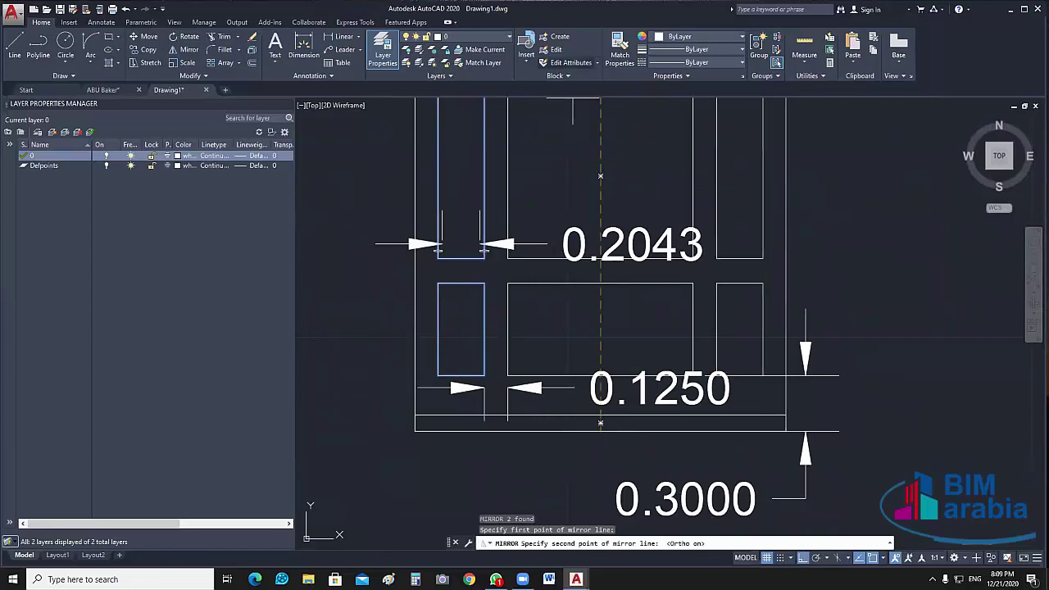
pyautogui.click(586, 123)
pyautogui.press('Return')
# - Begin selecting the cabinet's vertical dimensions
pyautogui.scroll(-3, 660, 284)
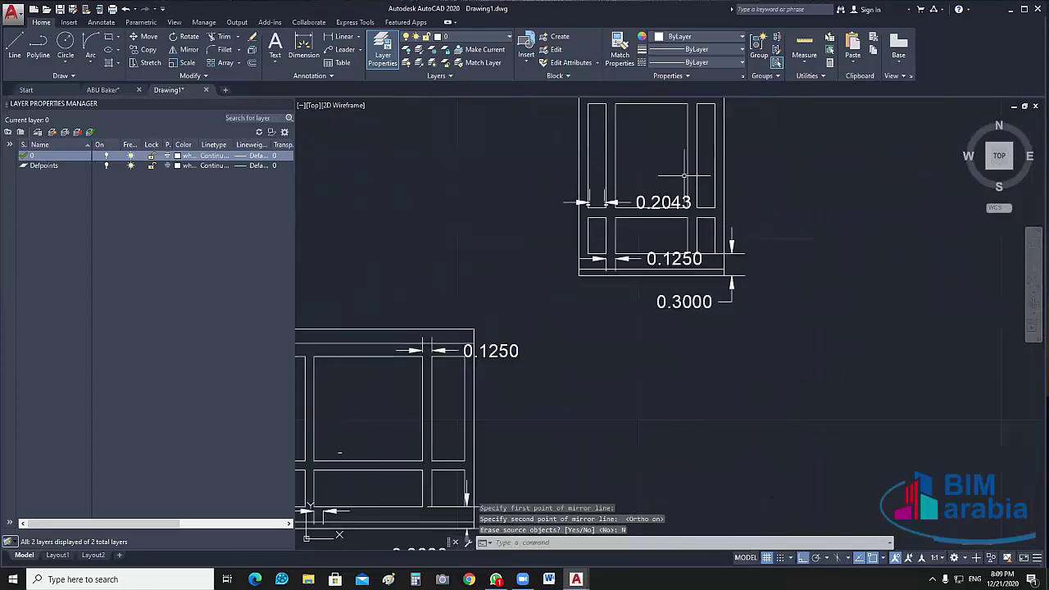
pyautogui.scroll(1, 661, 284)
pyautogui.click(644, 319)
# - Erase all 19 dimensions by selecting objects similar to the vertical ones and deleting them
pyautogui.click(620, 367)
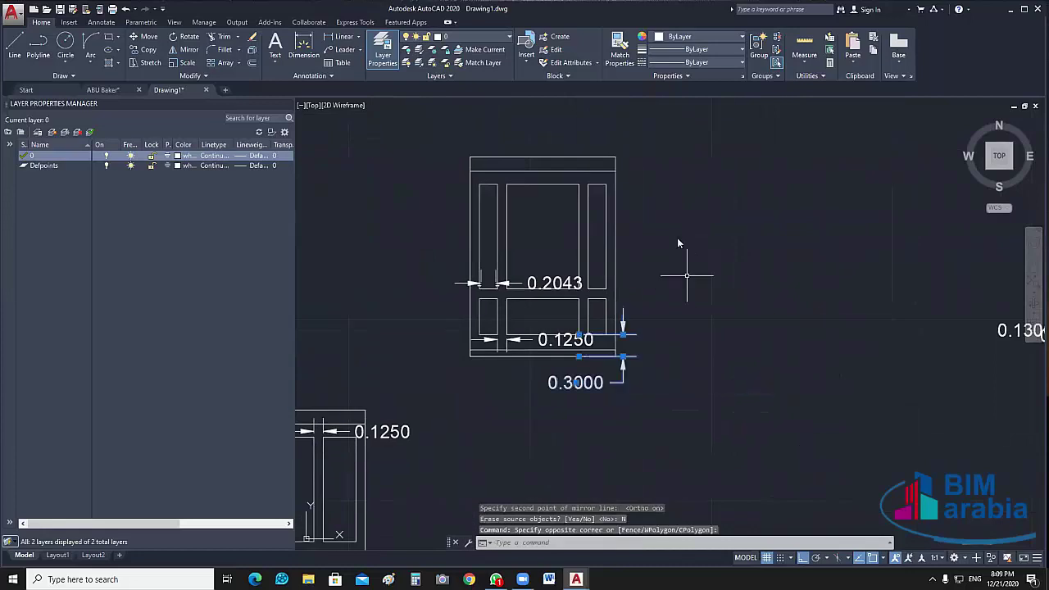
pyautogui.rightClick(678, 239)
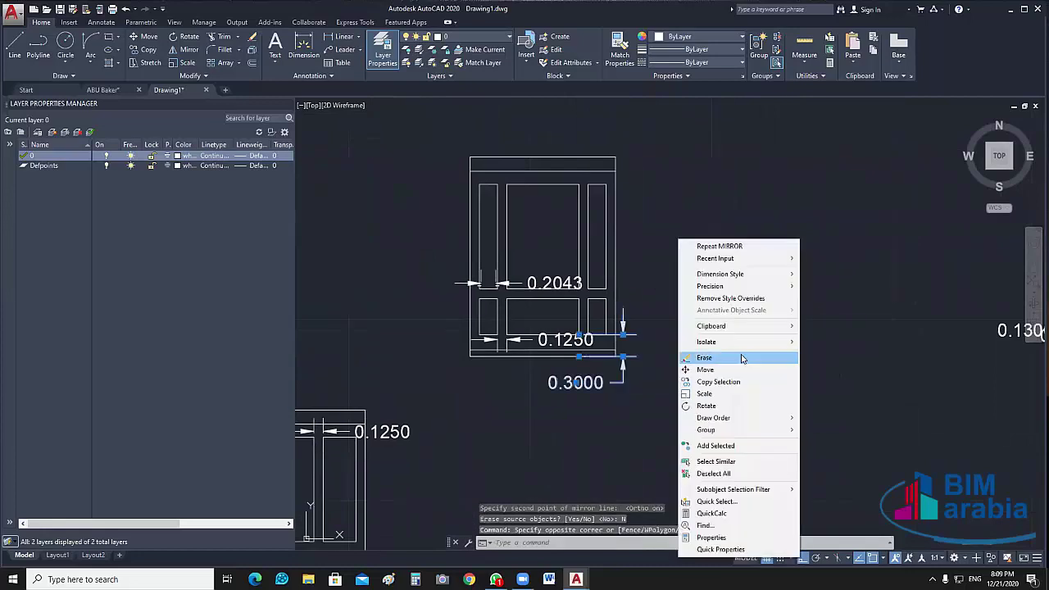
pyautogui.click(732, 461)
pyautogui.press('Delete')
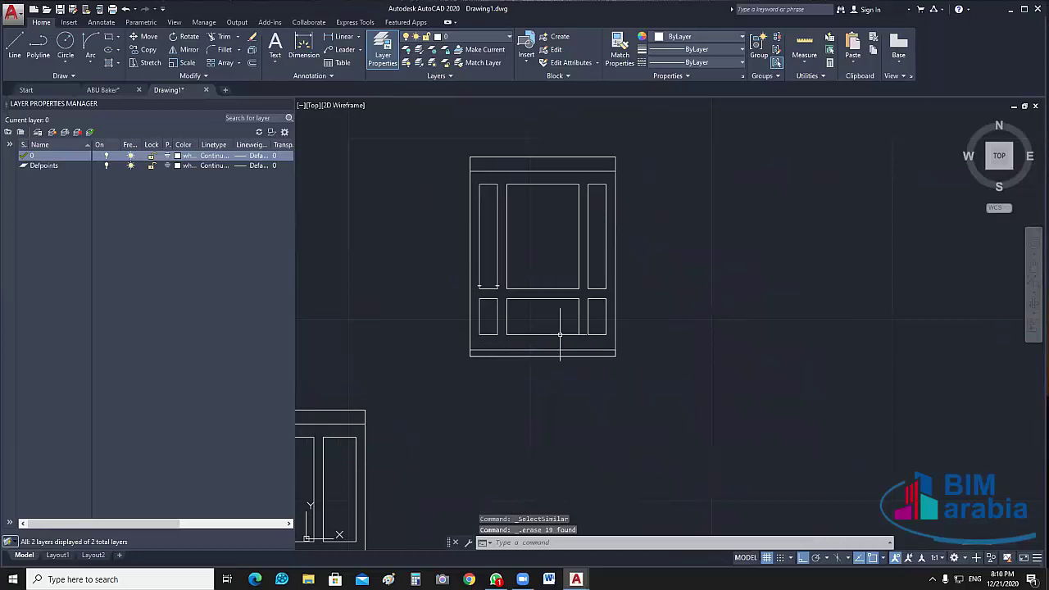
pyautogui.scroll(5, 478, 300)
pyautogui.scroll(3, 604, 323)
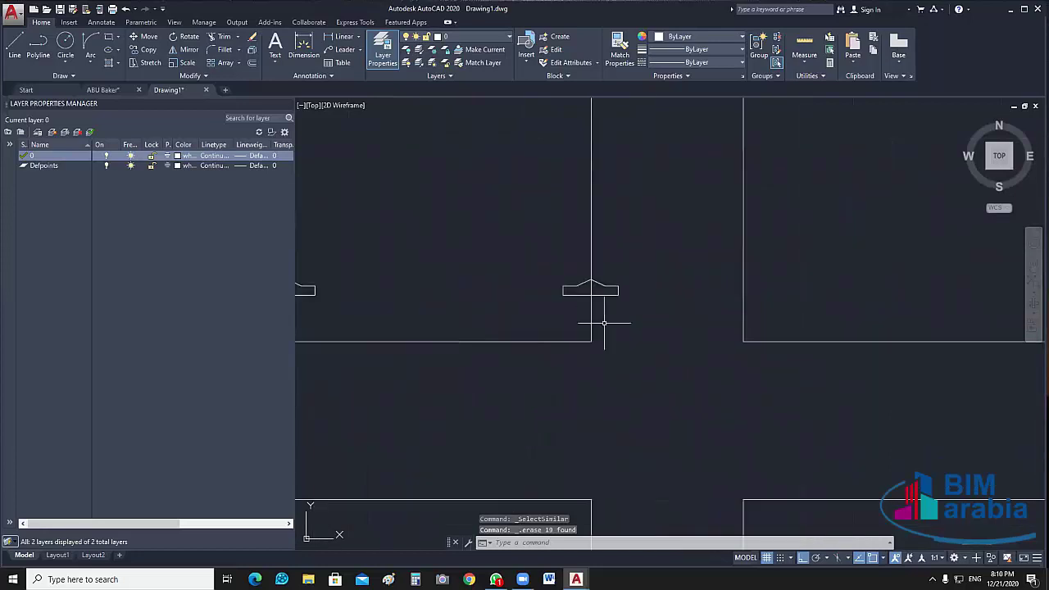
pyautogui.scroll(-5, 604, 323)
# - Select the two middle panel rectangles, then cancel the selection
pyautogui.click(681, 369)
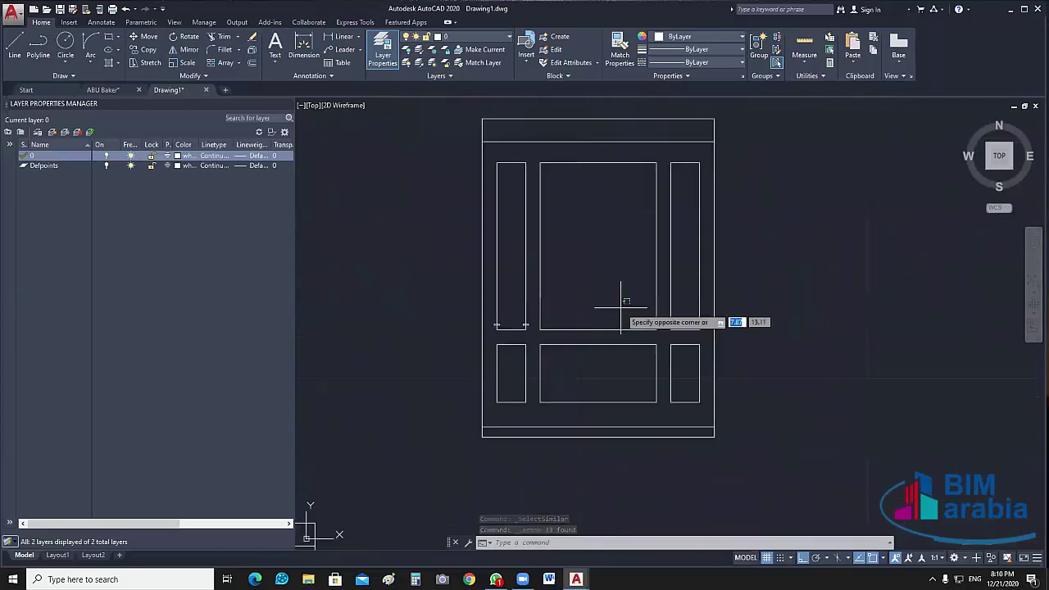
pyautogui.click(621, 300)
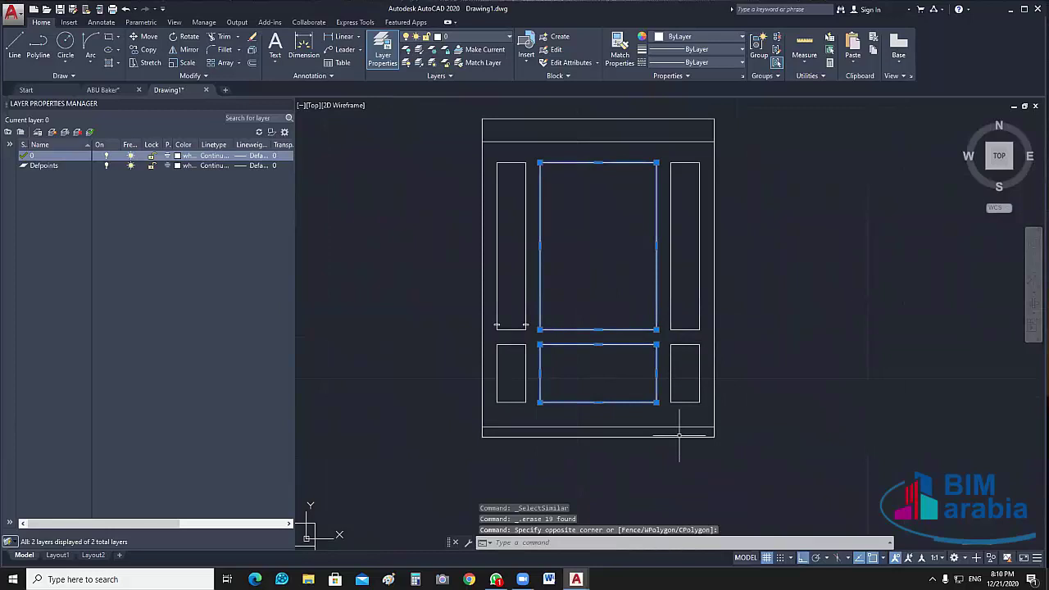
pyautogui.press('Escape')
pyautogui.scroll(3, 651, 356)
pyautogui.scroll(-2, 650, 358)
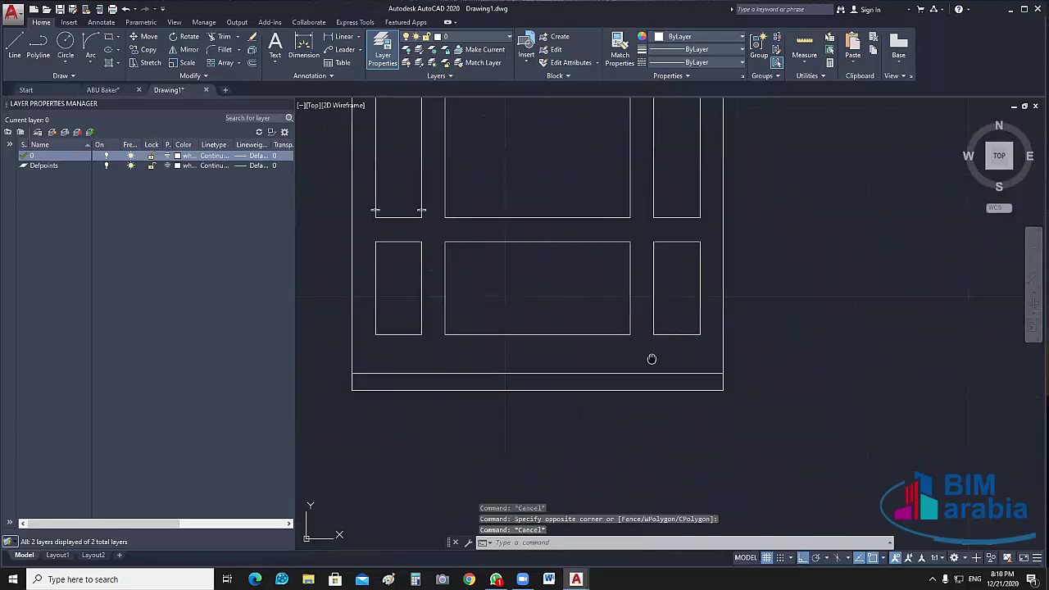
pyautogui.scroll(-2, 651, 358)
pyautogui.scroll(2, 506, 111)
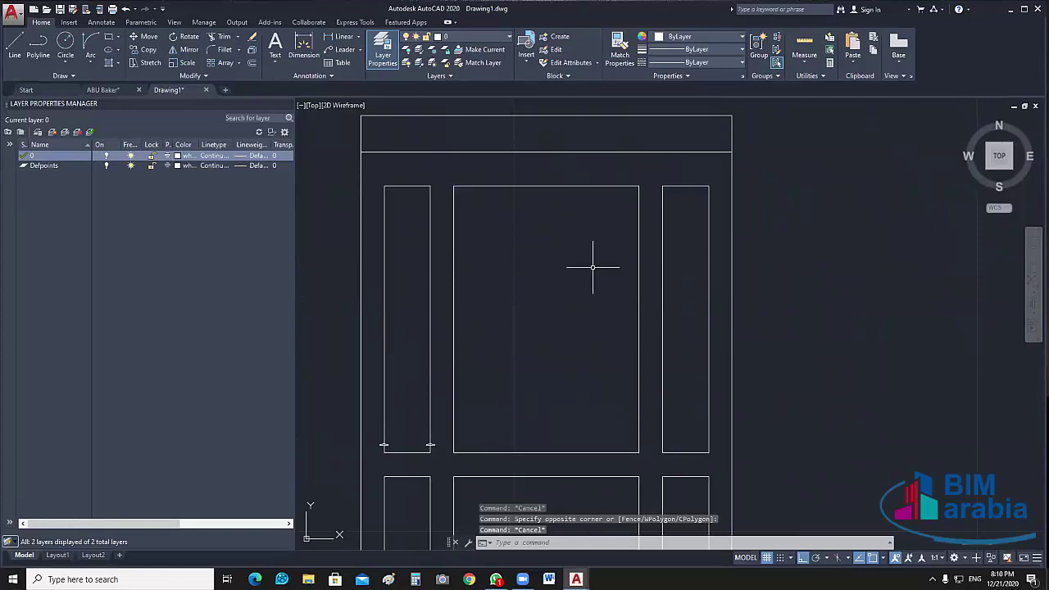
# - Select and clear the door's top line, then add a new layer named Bano
pyautogui.click(581, 141)
pyautogui.click(558, 158)
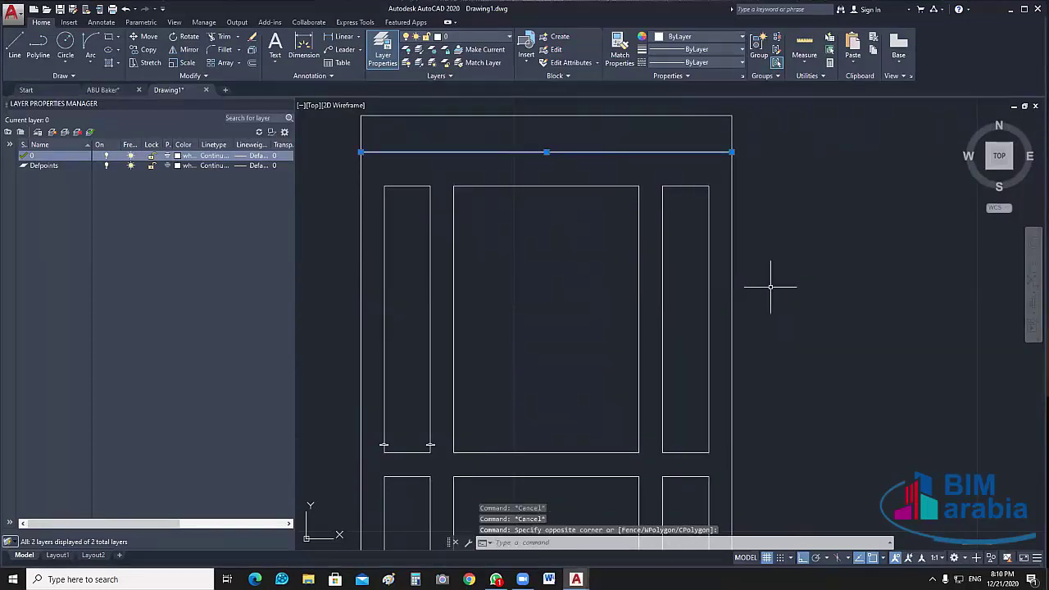
pyautogui.scroll(-3, 771, 287)
pyautogui.press('Escape')
pyautogui.scroll(3, 599, 234)
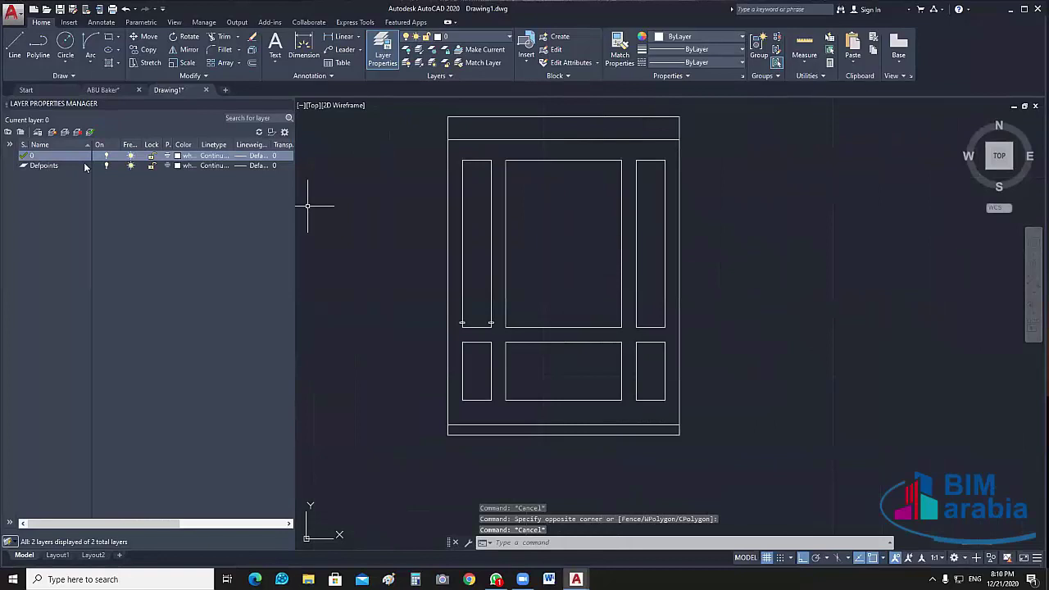
pyautogui.click(52, 132)
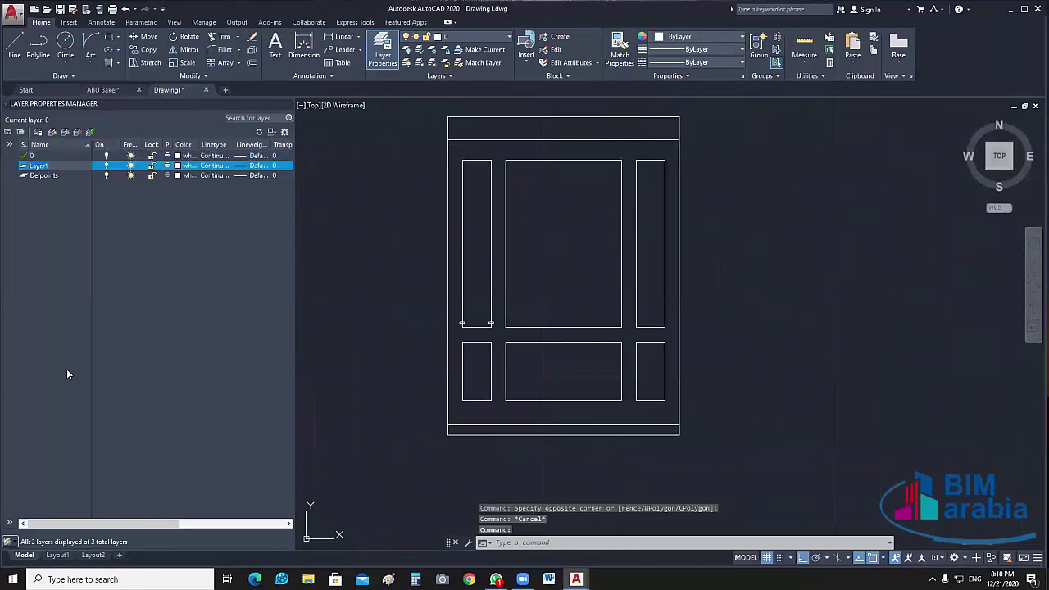
pyautogui.write('Bano')
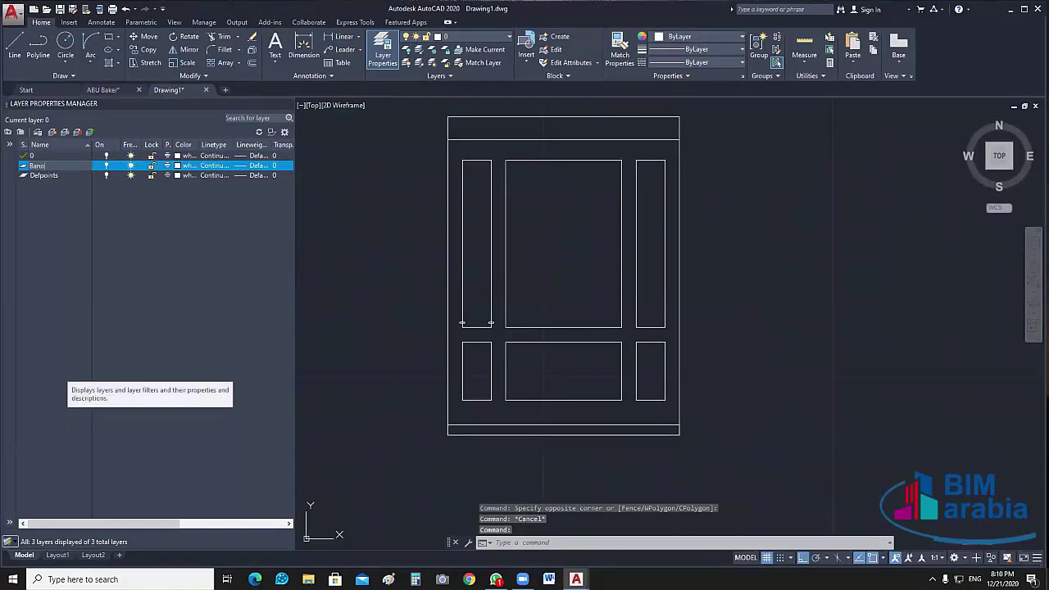
# - Commit the Bano layer name and add a second new layer named Section
pyautogui.press('Return')
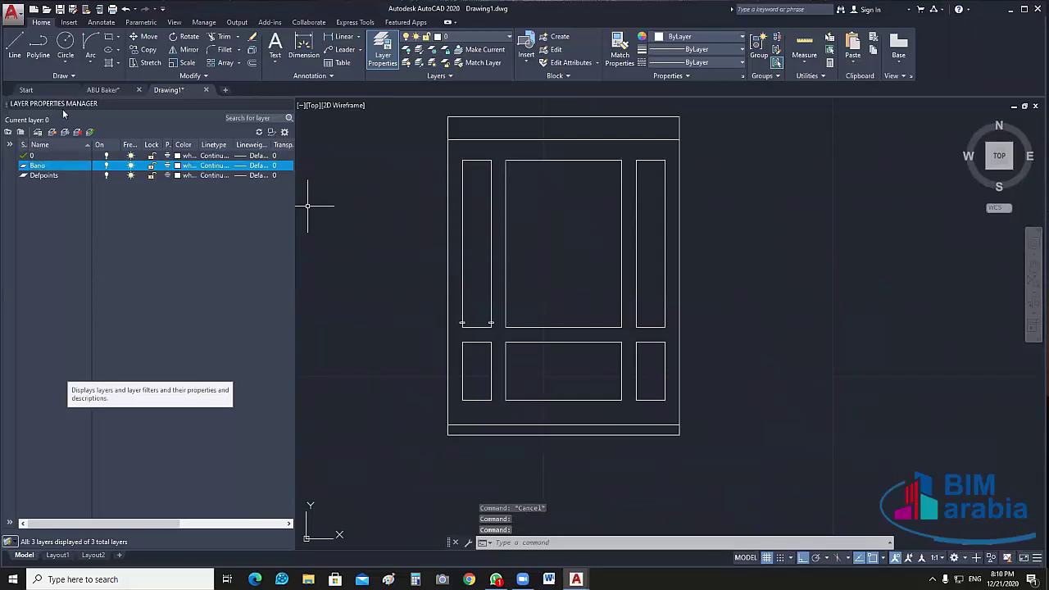
pyautogui.click(52, 132)
pyautogui.write('S')
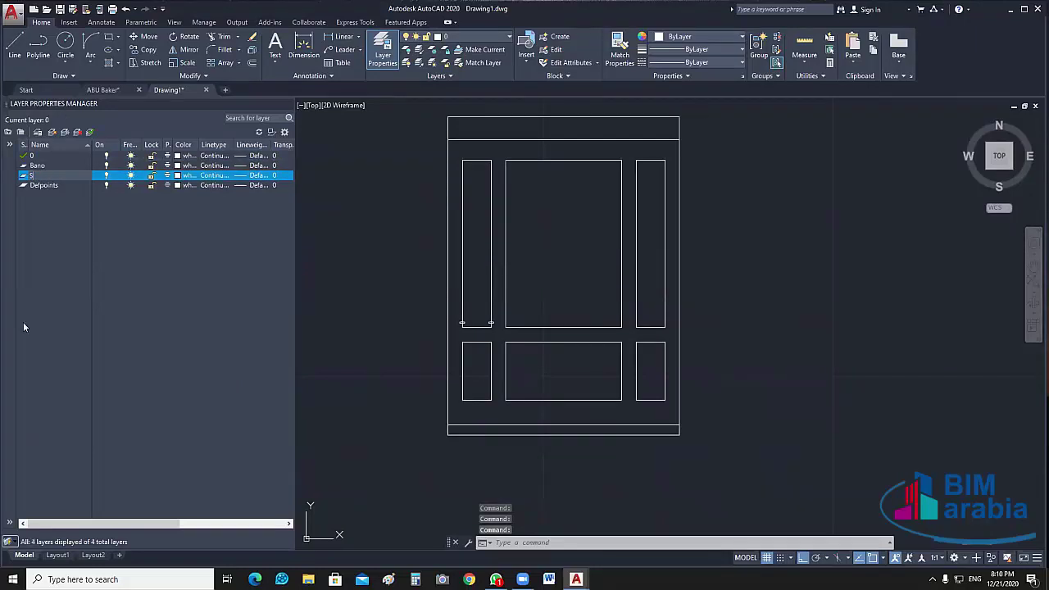
pyautogui.write('ection')
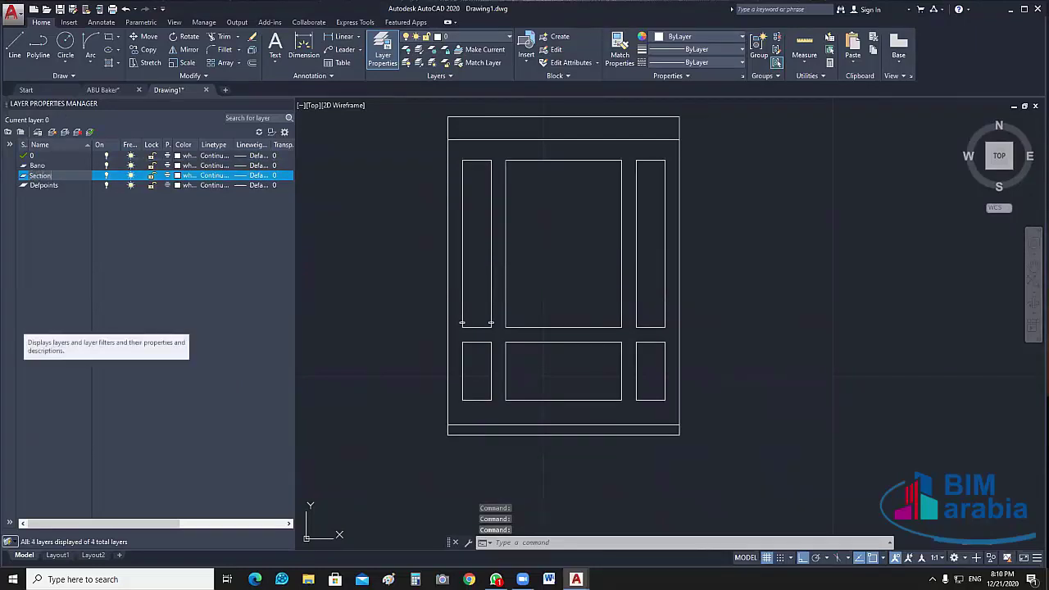
pyautogui.press('Return')
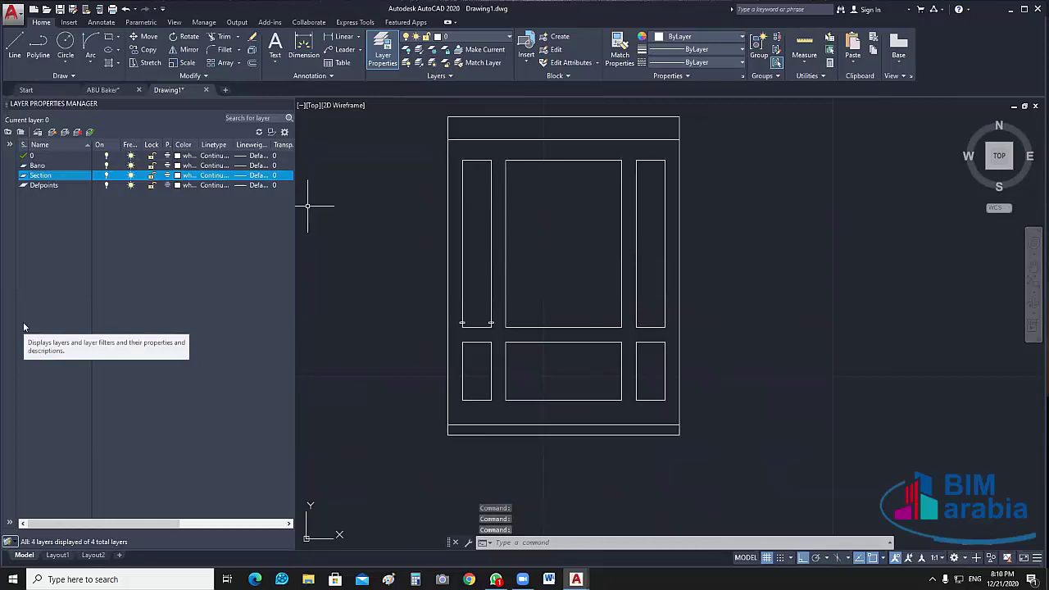
# - Crossing-select the upper and lower panel rectangles across the door drawings
pyautogui.click(666, 155)
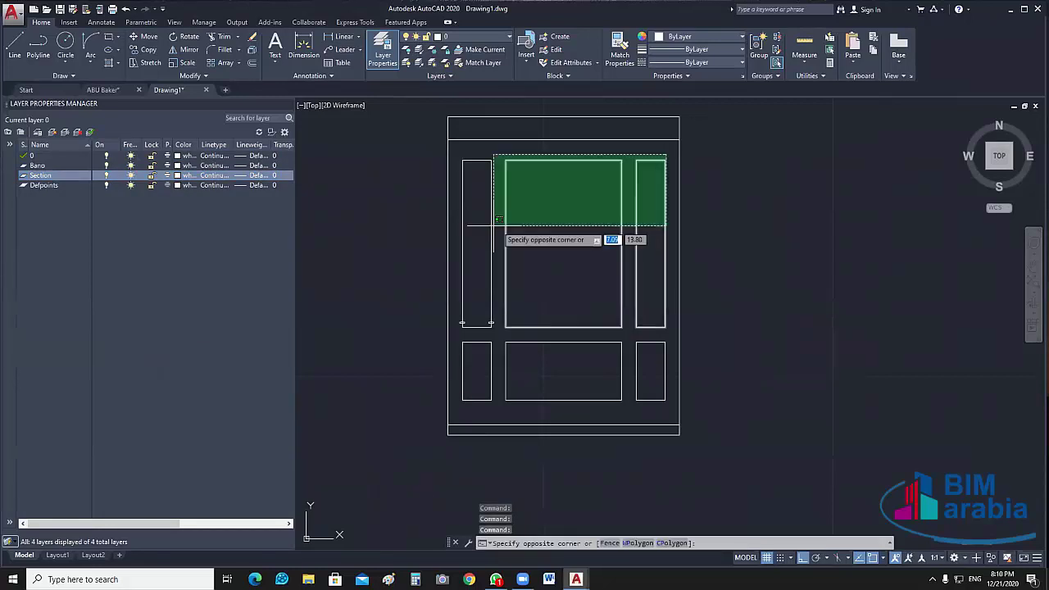
pyautogui.click(492, 226)
pyautogui.click(639, 373)
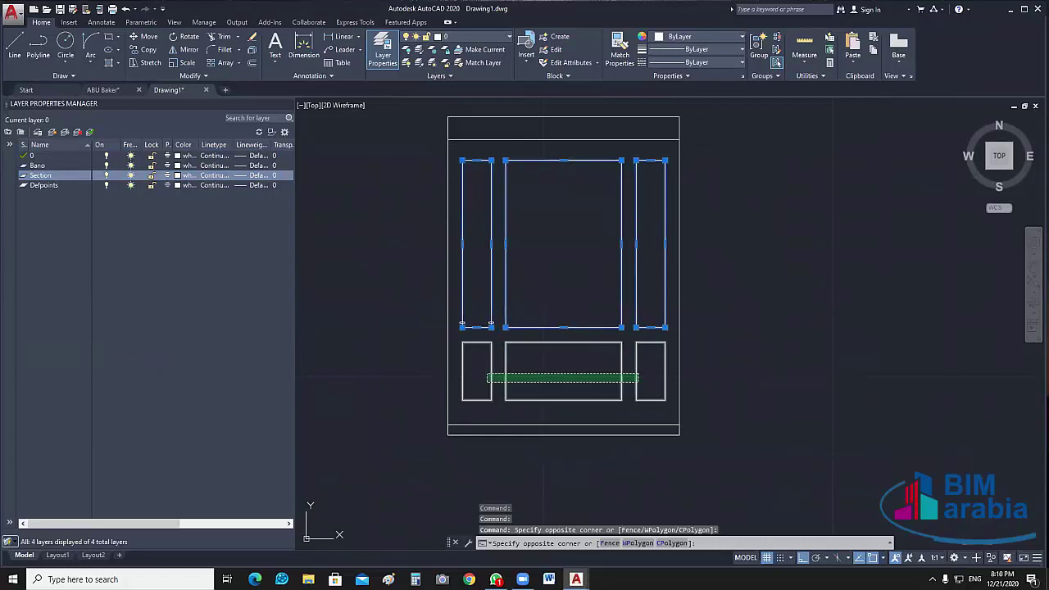
pyautogui.click(488, 379)
pyautogui.scroll(-3, 492, 377)
pyautogui.scroll(4, 510, 182)
pyautogui.click(537, 186)
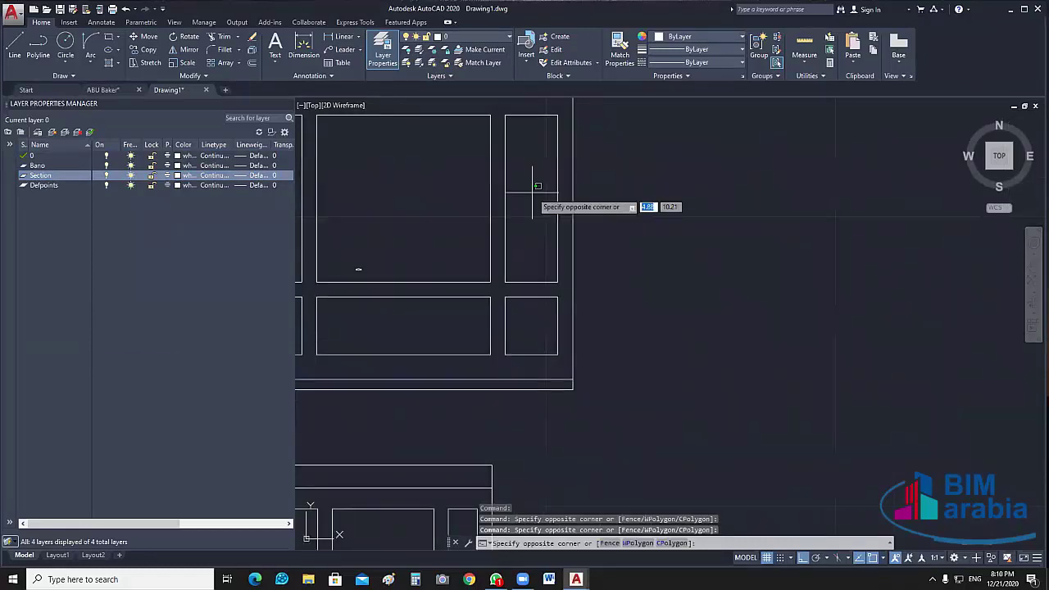
pyautogui.moveTo(537, 187); pyautogui.dragTo(669, 193, button='middle')
pyautogui.click(428, 218)
pyautogui.click(647, 331)
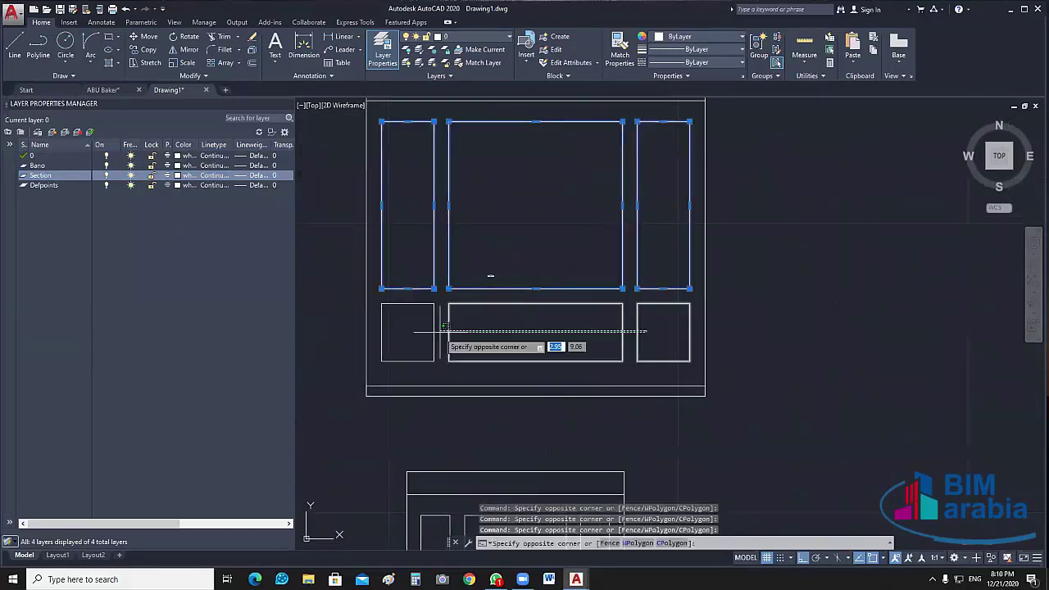
pyautogui.click(410, 331)
pyautogui.moveTo(586, 449); pyautogui.dragTo(596, 313, button='middle')
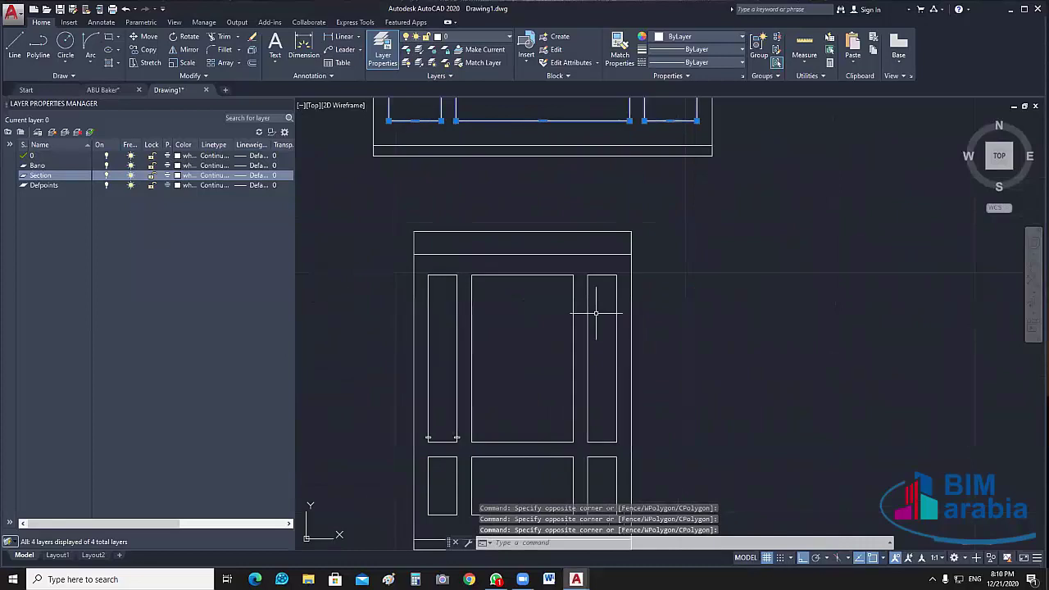
pyautogui.click(596, 313)
pyautogui.click(452, 386)
# - Select the door's inner rectangles again, undoing an accidental deletion along the way
pyautogui.moveTo(586, 465); pyautogui.dragTo(599, 325, button='middle')
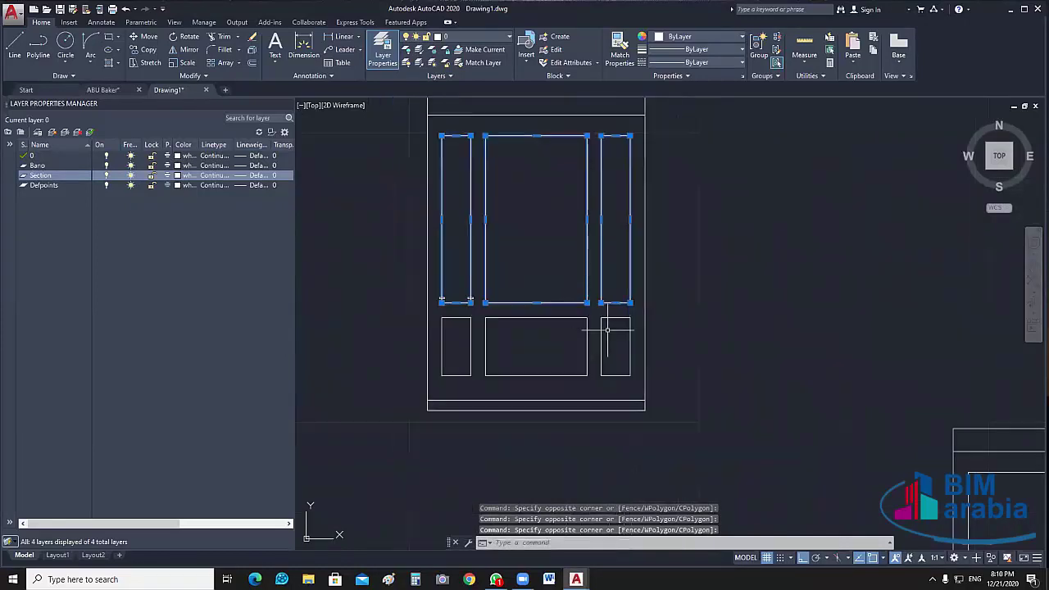
pyautogui.click(632, 328)
pyautogui.click(496, 366)
pyautogui.scroll(-3, 587, 349)
pyautogui.scroll(3, 532, 437)
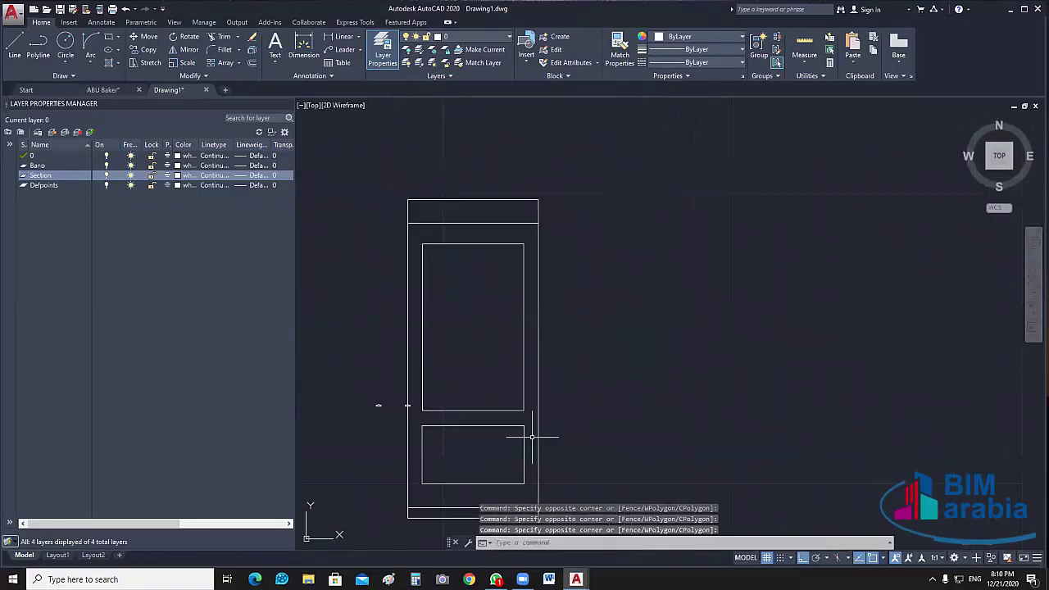
pyautogui.click(499, 375)
pyautogui.click(468, 440)
pyautogui.press('Delete')
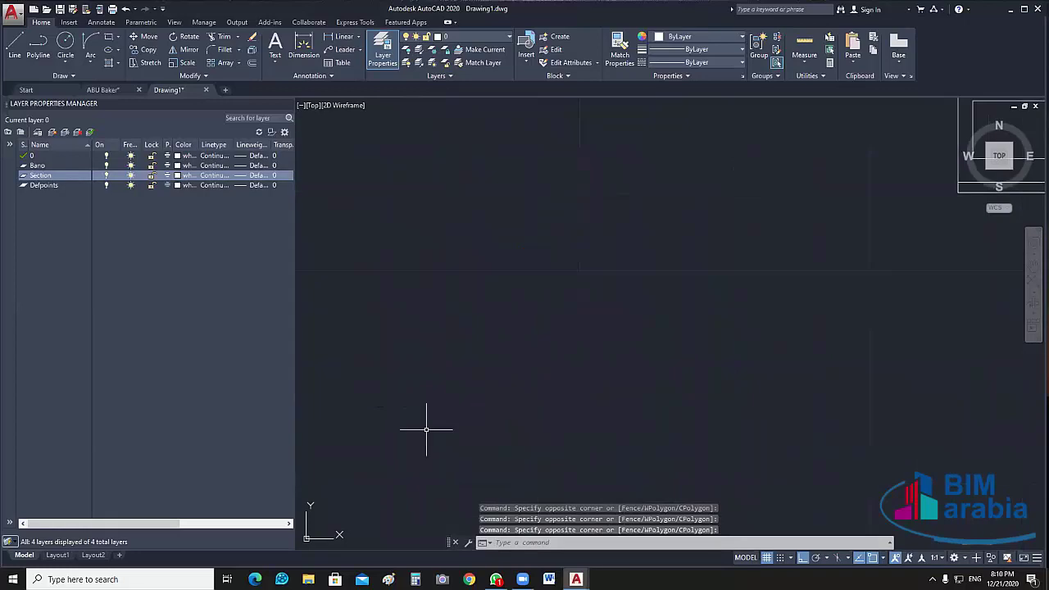
pyautogui.hotkey('ctrl', 'z')
pyautogui.click(597, 369)
pyautogui.click(567, 447)
pyautogui.hotkey('ctrl', 'z')
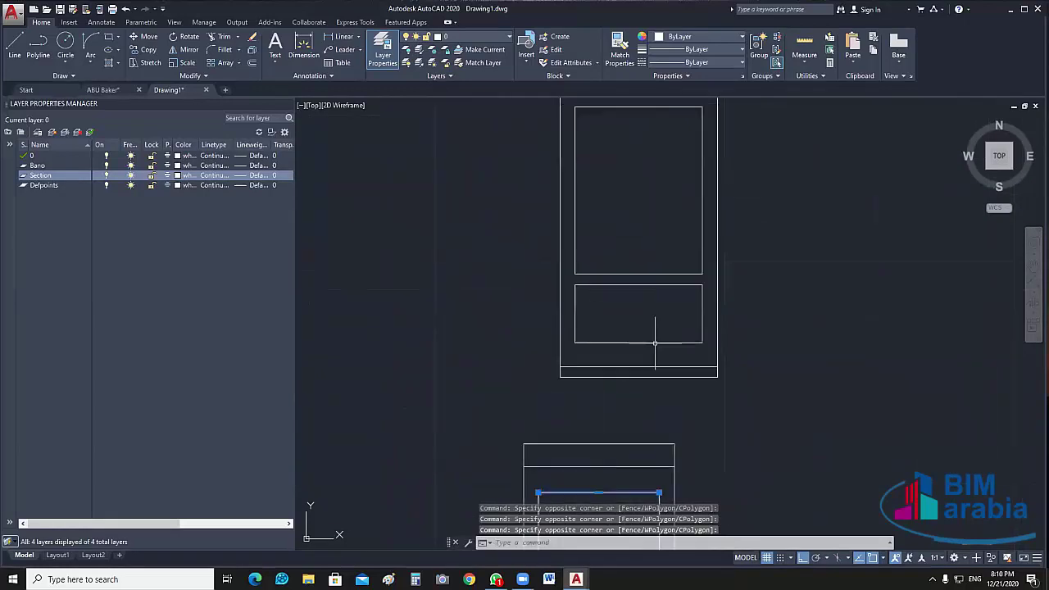
pyautogui.hotkey('ctrl', 'z')
pyautogui.hotkey('ctrl', 'z')
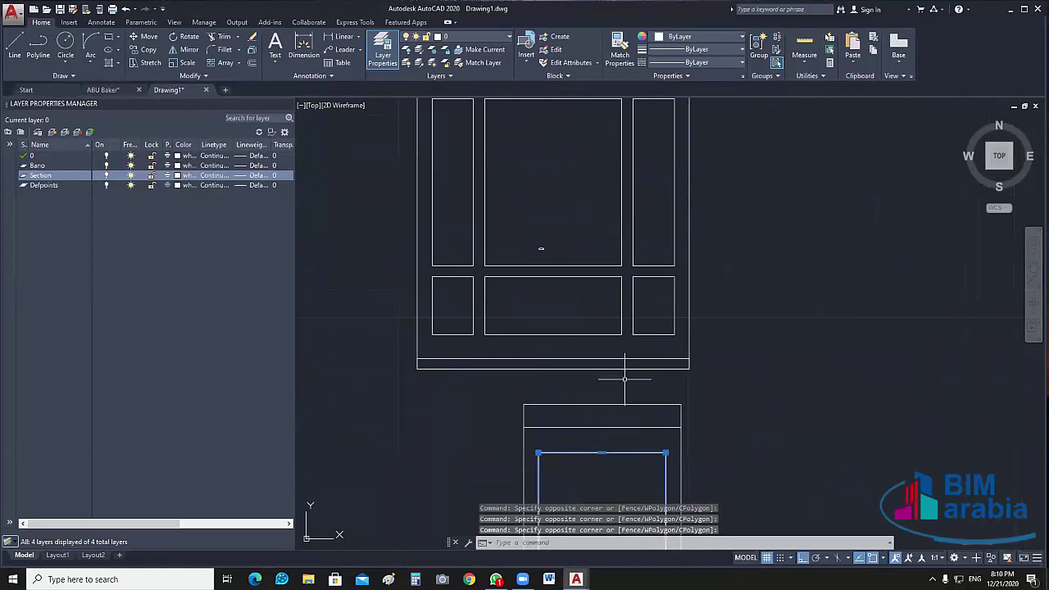
# - Select the six inner panel rectangles and assign them to the Bano layer
pyautogui.click(597, 293)
pyautogui.click(473, 250)
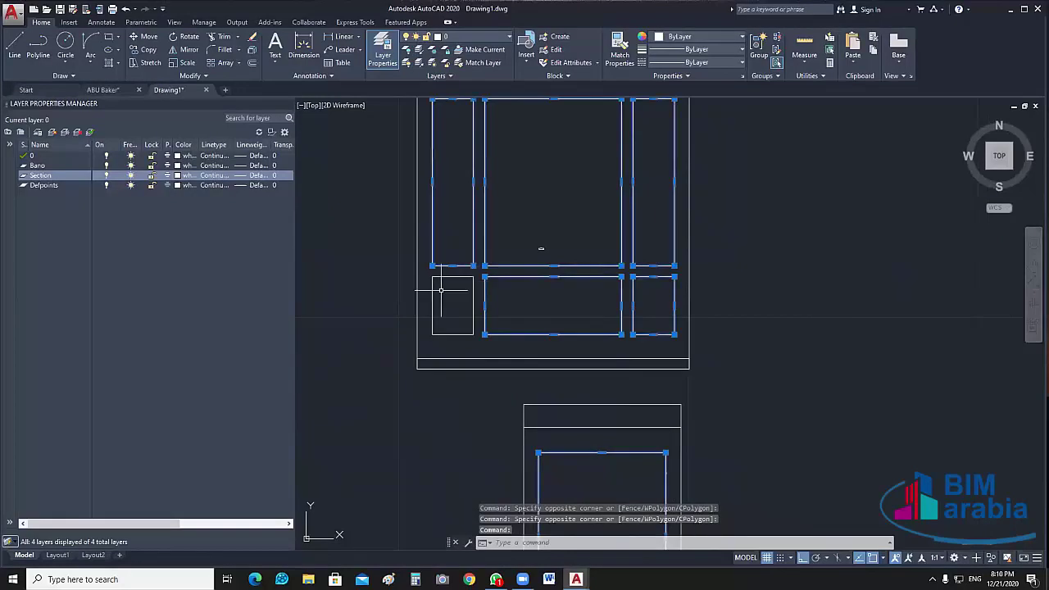
pyautogui.click(481, 287)
pyautogui.click(453, 303)
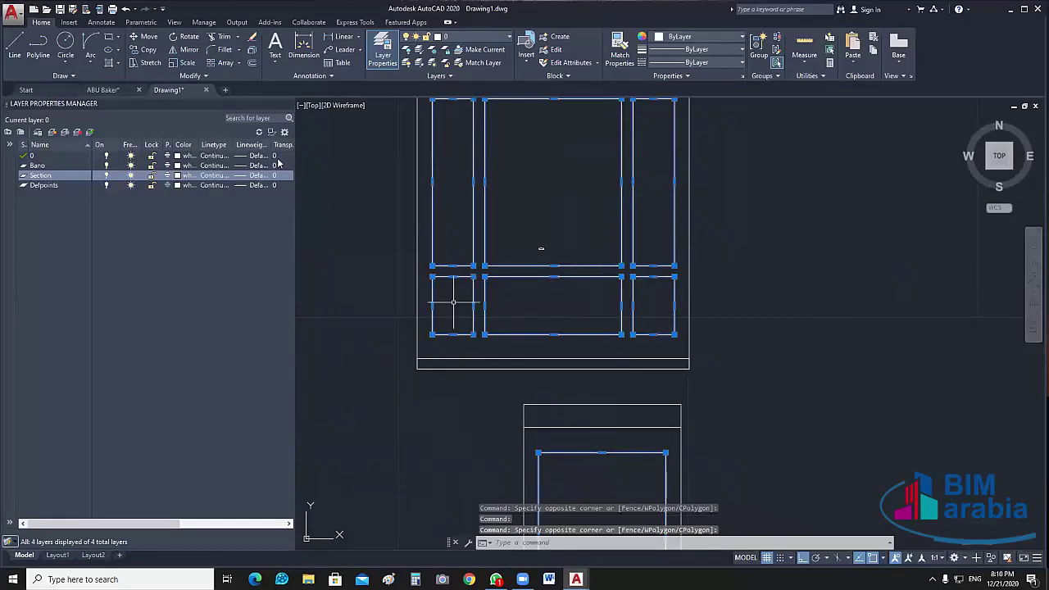
pyautogui.click(488, 37)
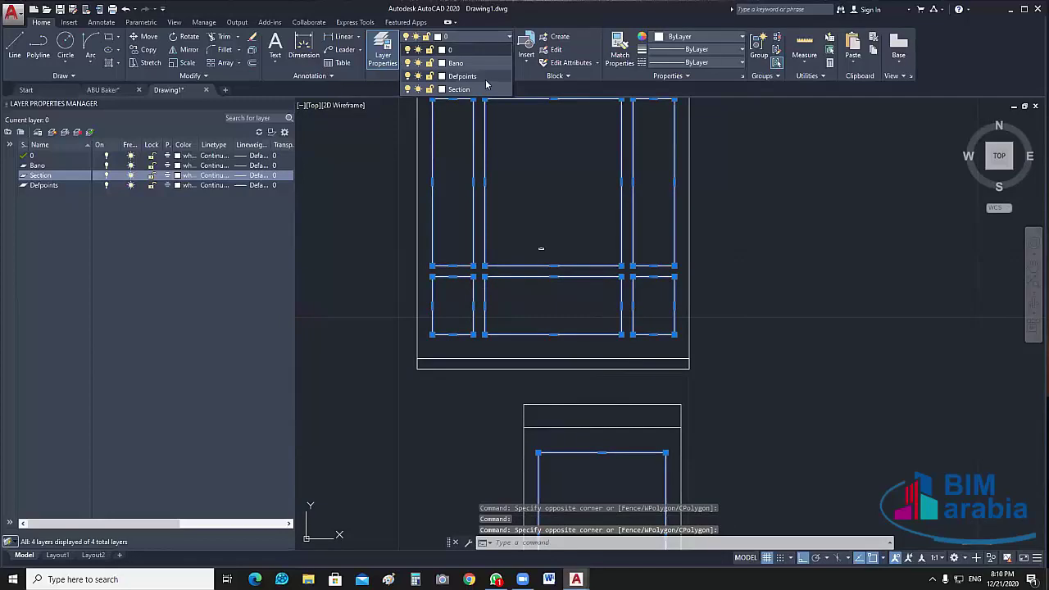
pyautogui.click(480, 59)
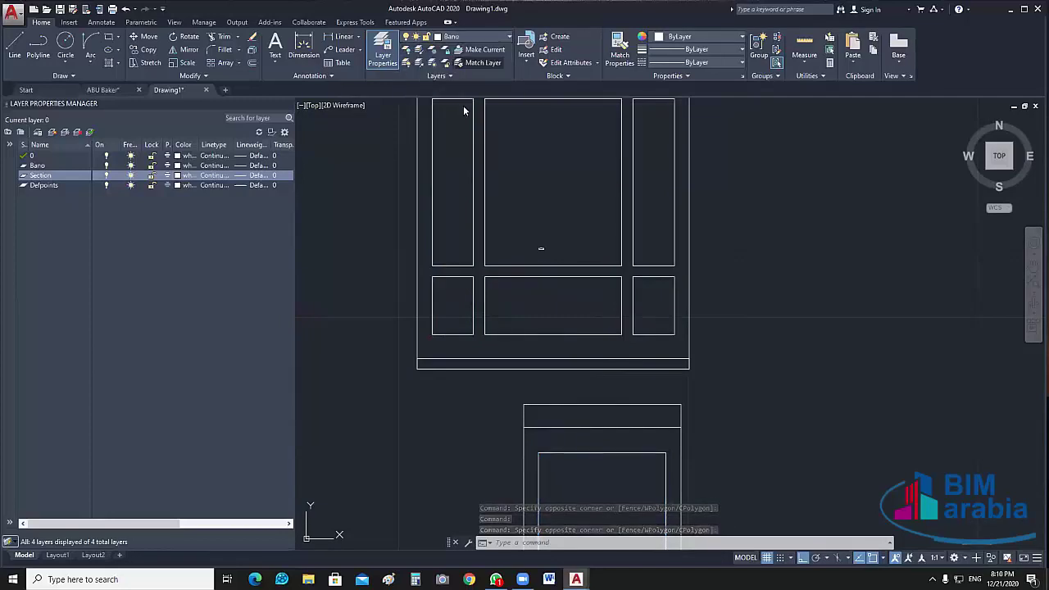
pyautogui.moveTo(464, 111); pyautogui.dragTo(339, 222)
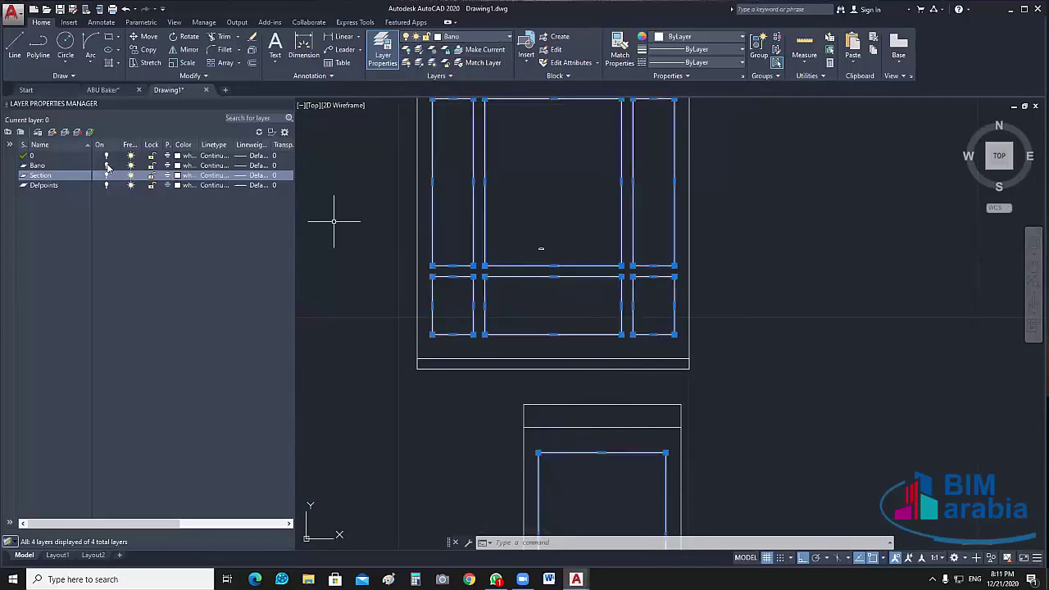
pyautogui.click(106, 166)
pyautogui.scroll(-3, 576, 262)
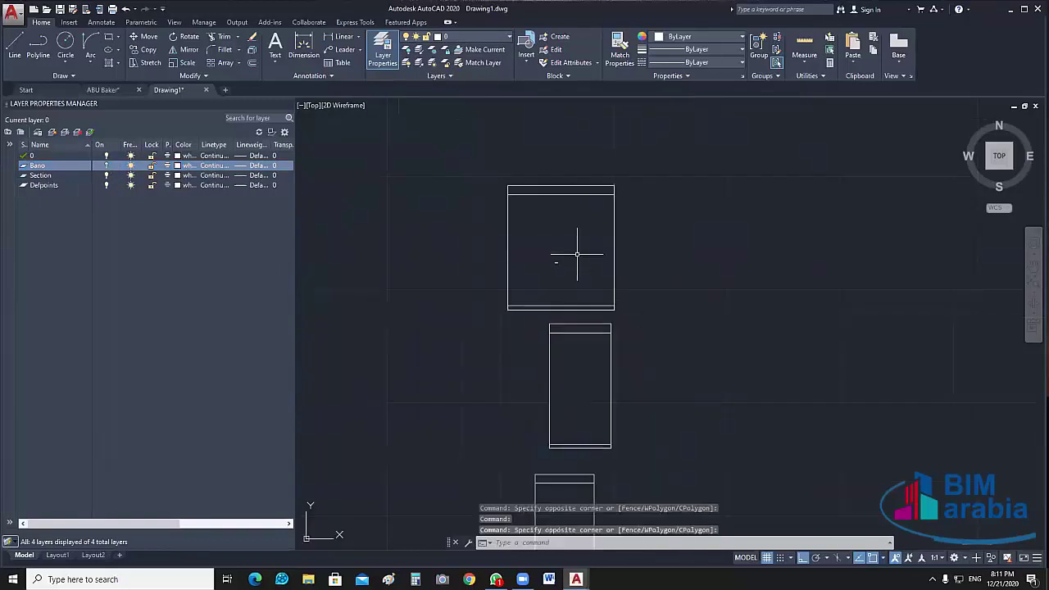
pyautogui.moveTo(577, 254); pyautogui.dragTo(743, 173, button='middle')
pyautogui.scroll(-2, 697, 217)
pyautogui.scroll(5, 648, 262)
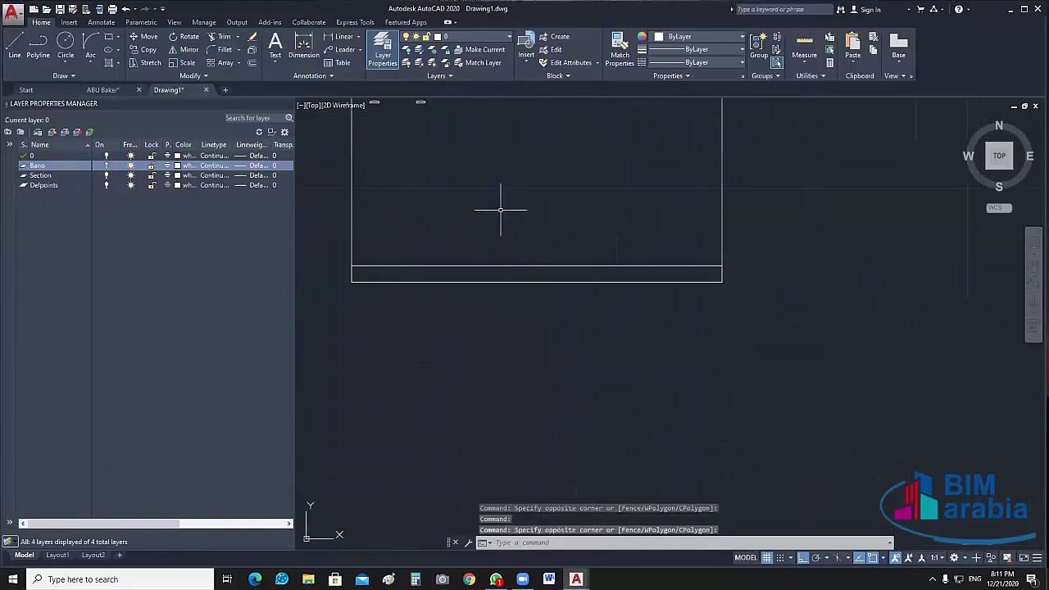
pyautogui.click(547, 246)
pyautogui.click(452, 306)
pyautogui.scroll(-4, 492, 361)
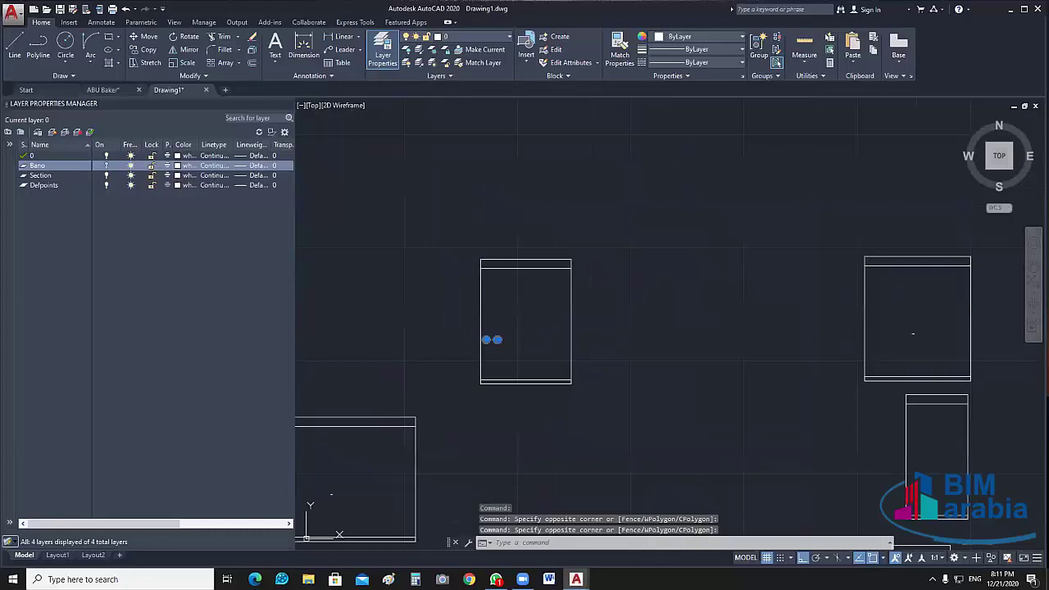
pyautogui.moveTo(398, 480); pyautogui.dragTo(517, 295, button='middle')
pyautogui.moveTo(445, 397)
pyautogui.mouseDown(button='middle')
pyautogui.moveTo(462, 359)
pyautogui.moveTo(418, 392)
pyautogui.mouseUp(button='middle')
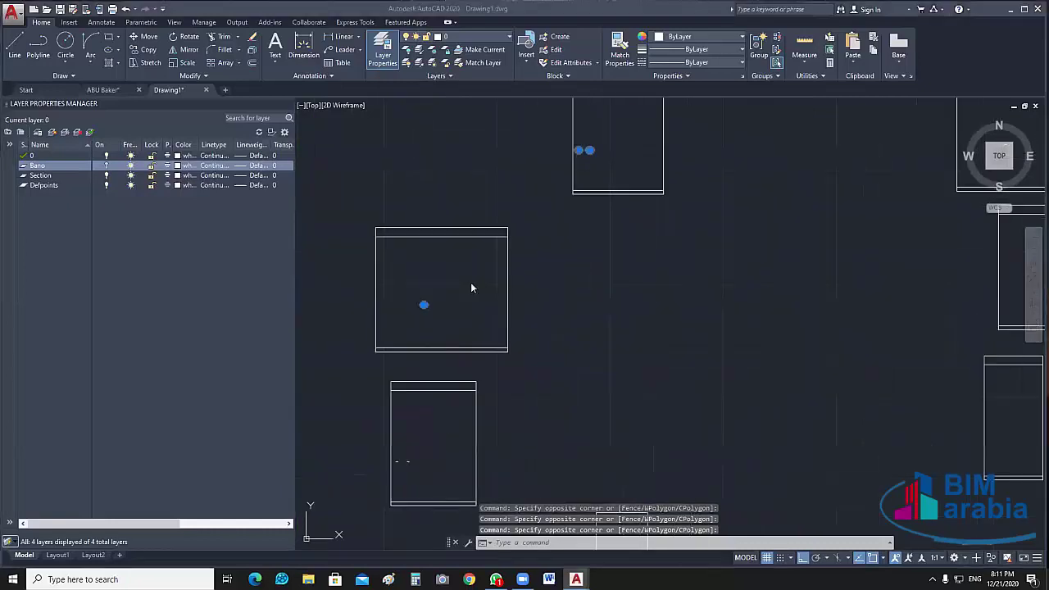
pyautogui.press('Escape')
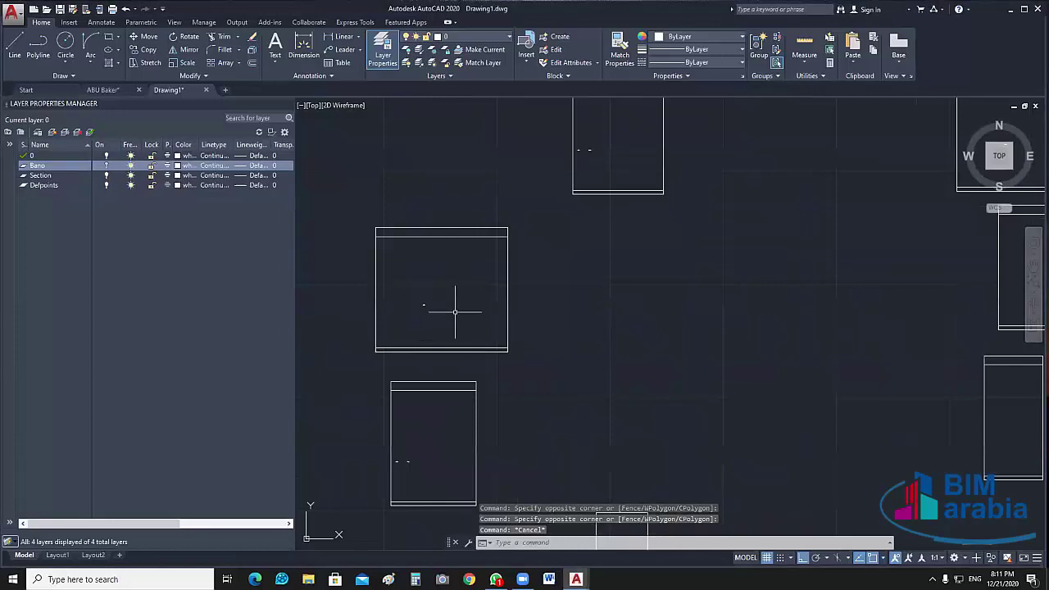
pyautogui.moveTo(455, 311); pyautogui.dragTo(414, 295)
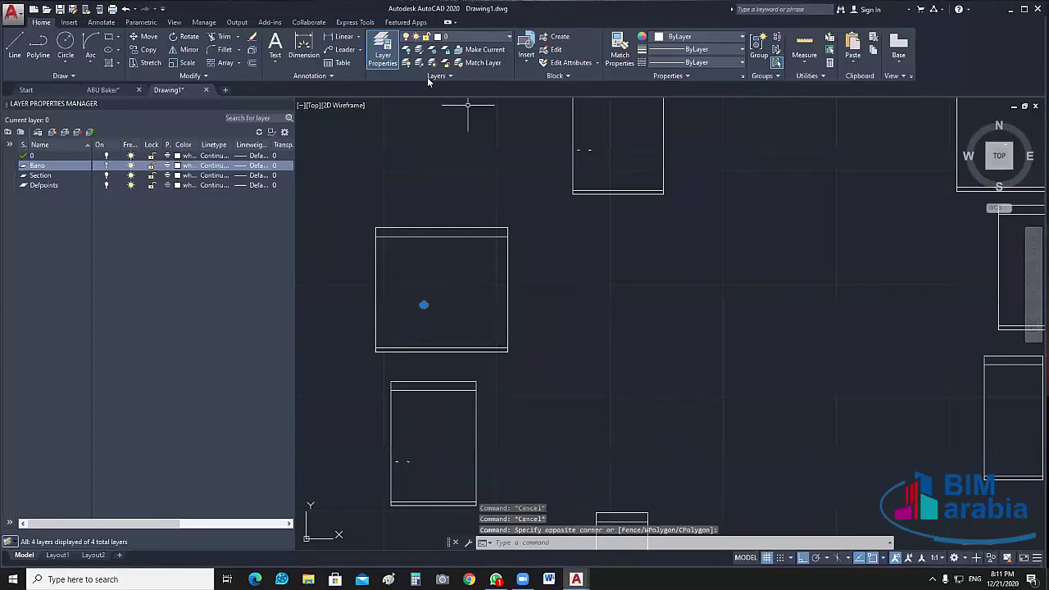
pyautogui.click(475, 36)
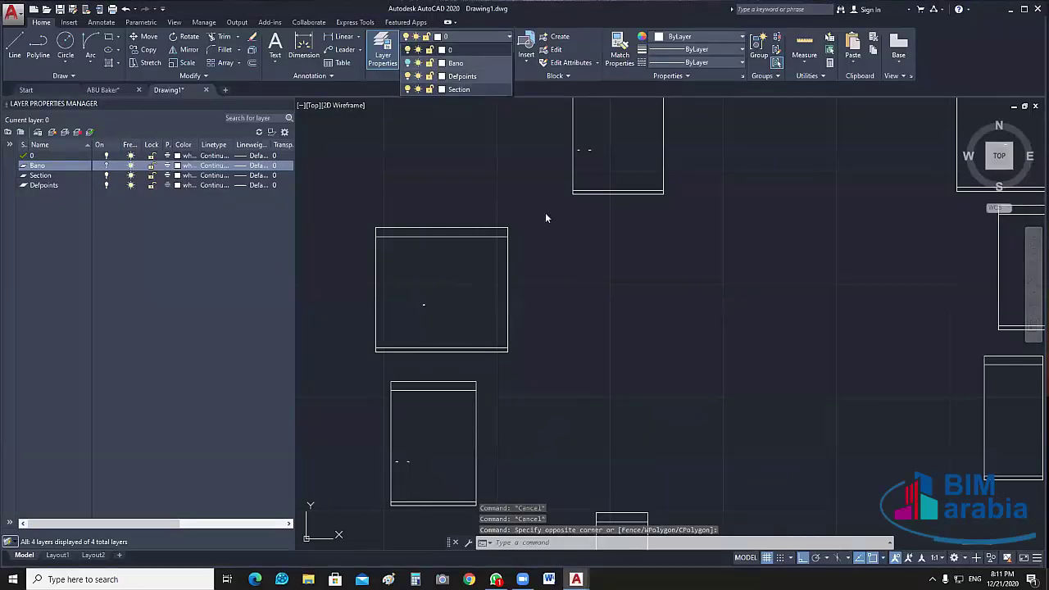
pyautogui.press('Escape')
pyautogui.press('Escape')
pyautogui.scroll(-3, 623, 314)
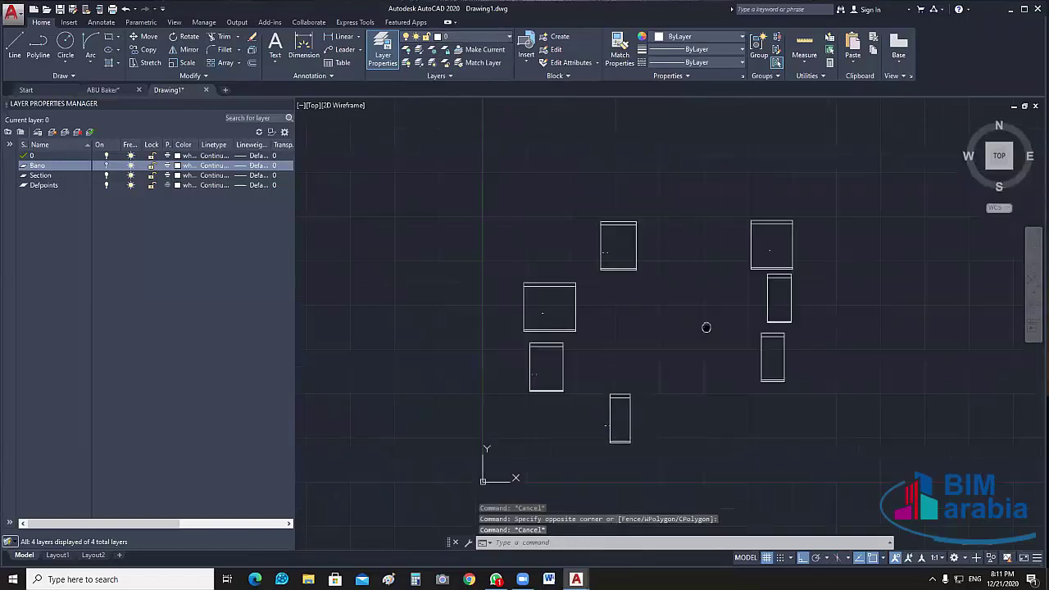
pyautogui.moveTo(706, 327); pyautogui.dragTo(635, 330, button='middle')
pyautogui.scroll(4, 476, 358)
pyautogui.scroll(5, 582, 392)
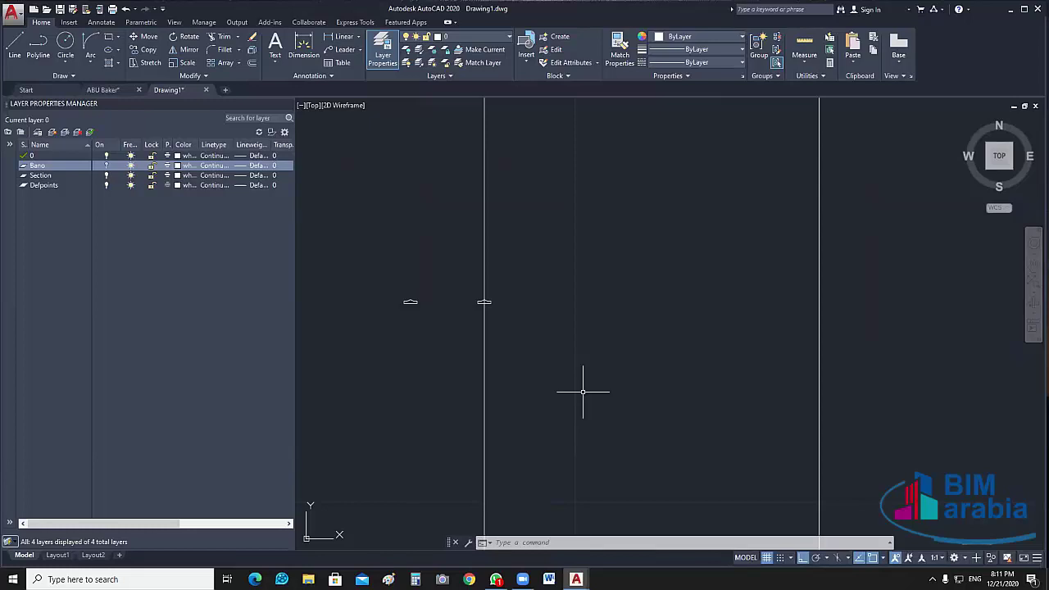
pyautogui.scroll(-2, 557, 368)
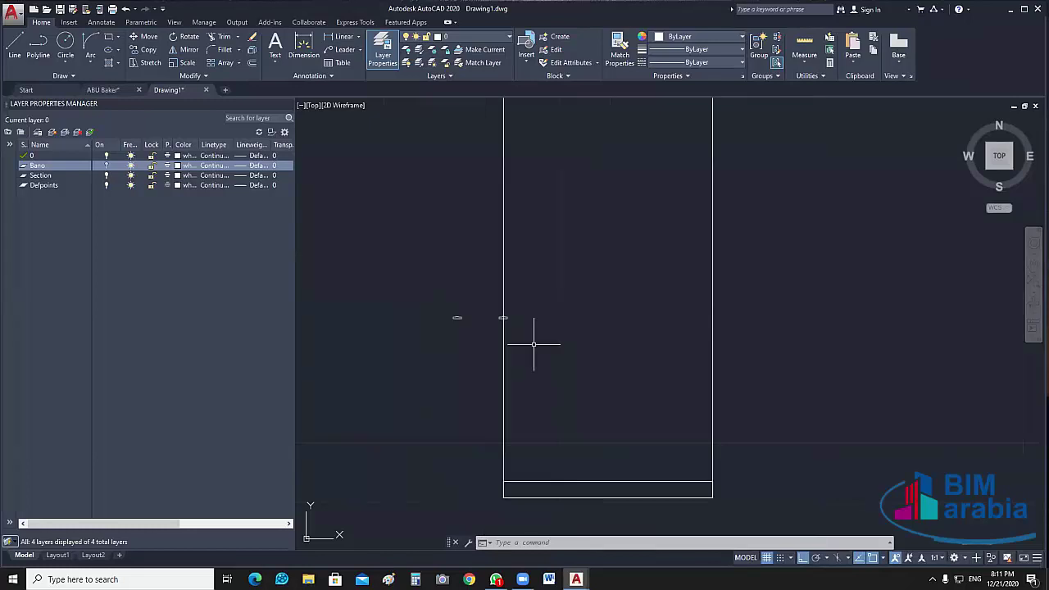
pyautogui.scroll(-3, 569, 368)
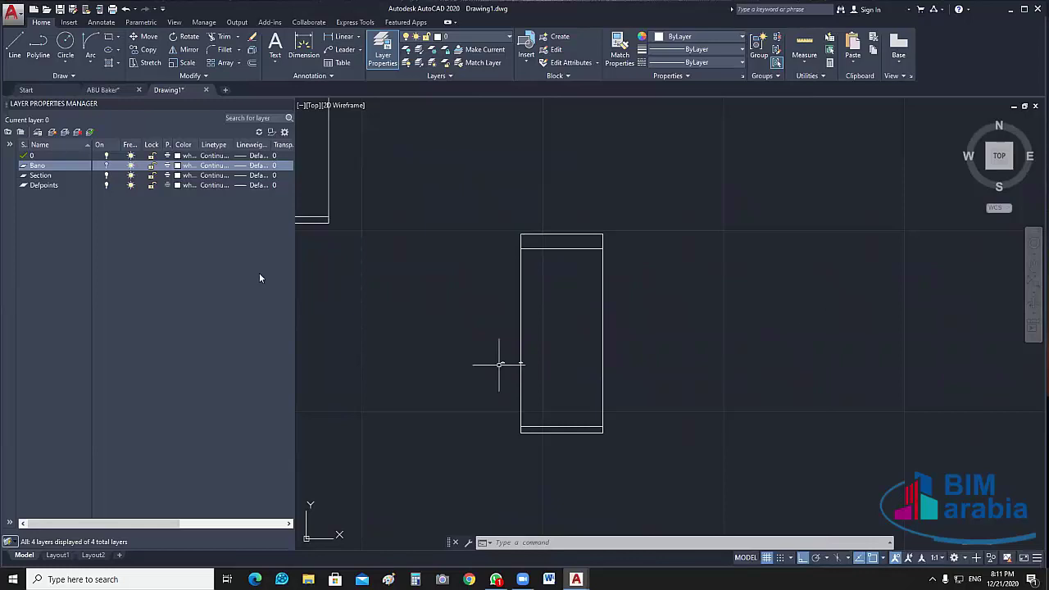
# - Cancel the pending selection and add a new layer named Wall
pyautogui.press('Escape')
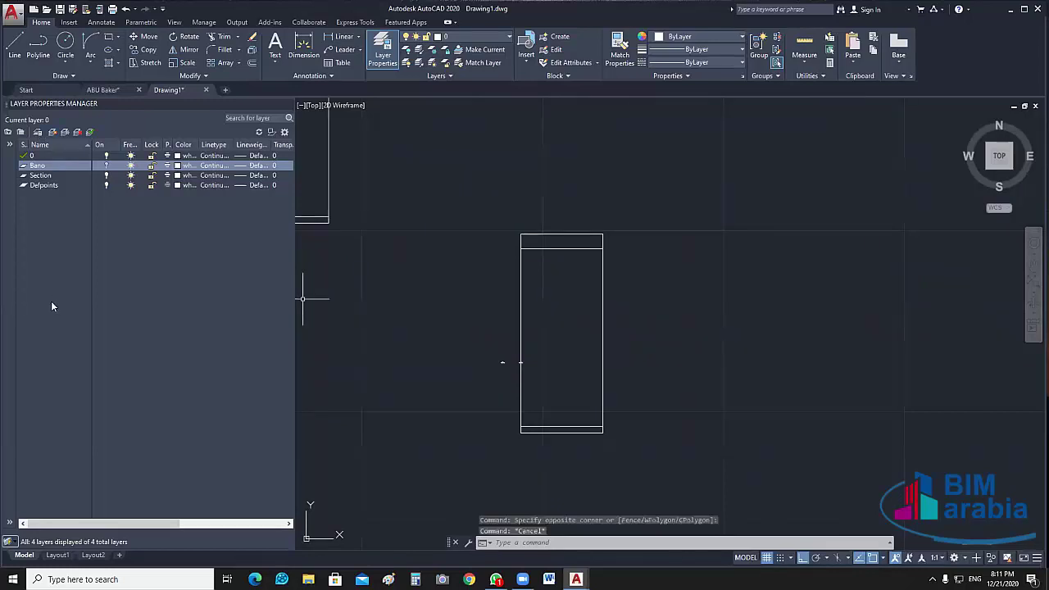
pyautogui.hotkey('alt', 'n')
pyautogui.write('W')
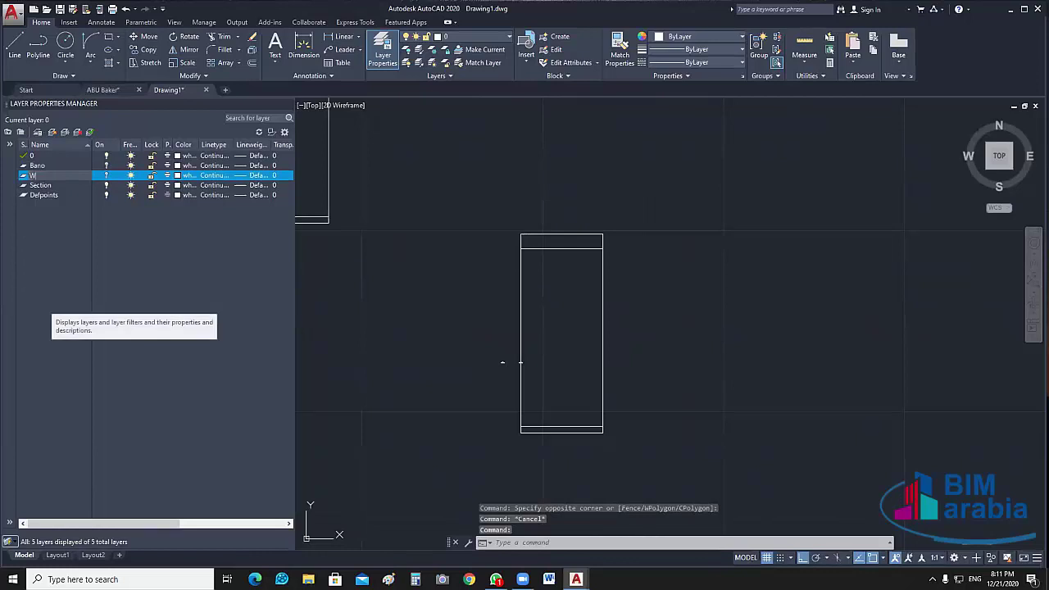
pyautogui.write('all')
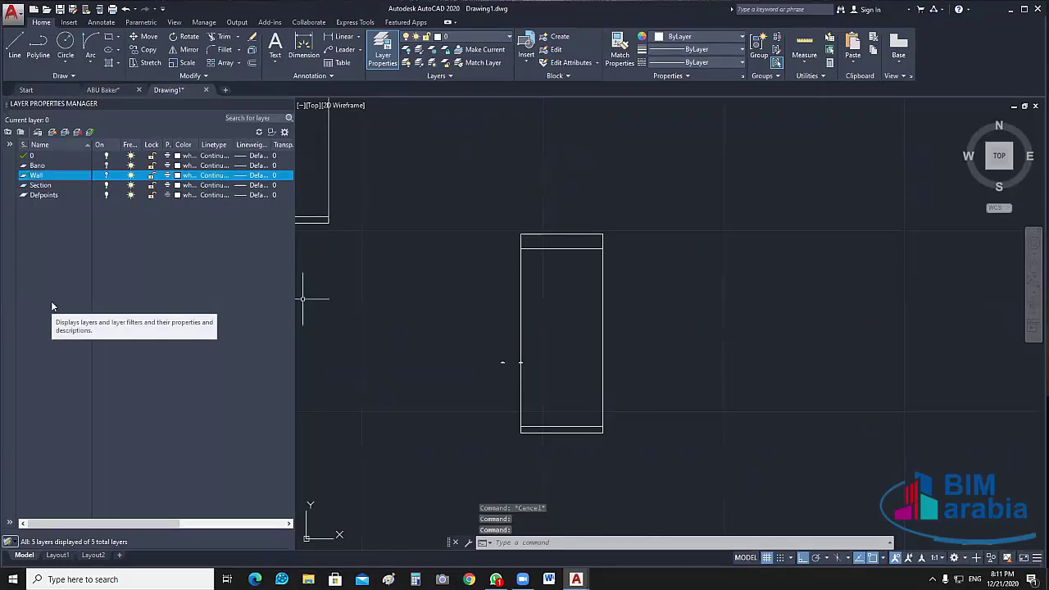
# - Crossing-select the outline rectangles of all the furniture units
pyautogui.click(655, 169)
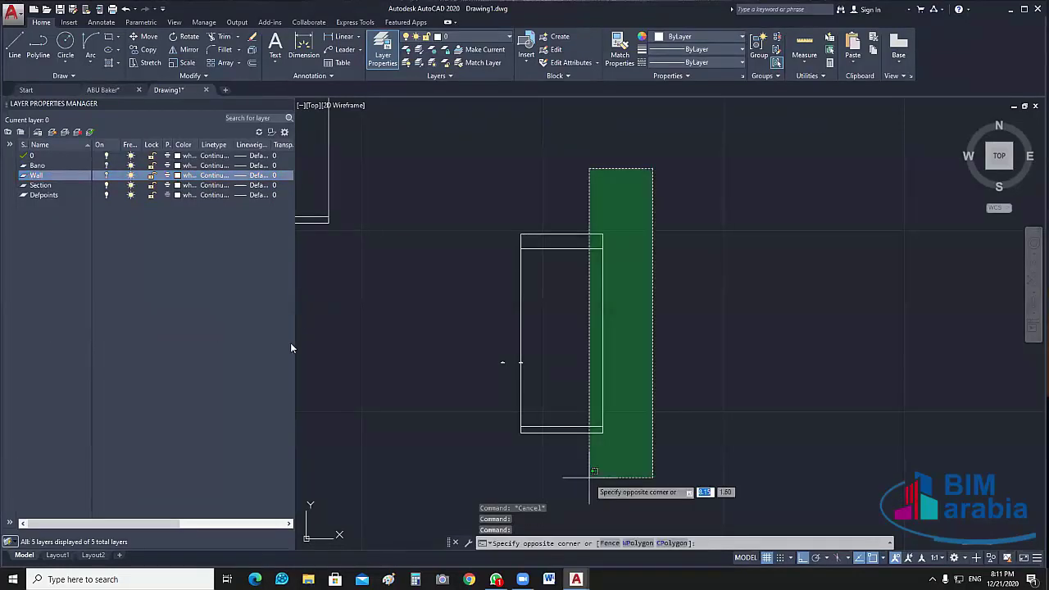
pyautogui.click(590, 480)
pyautogui.click(699, 297)
pyautogui.click(668, 369)
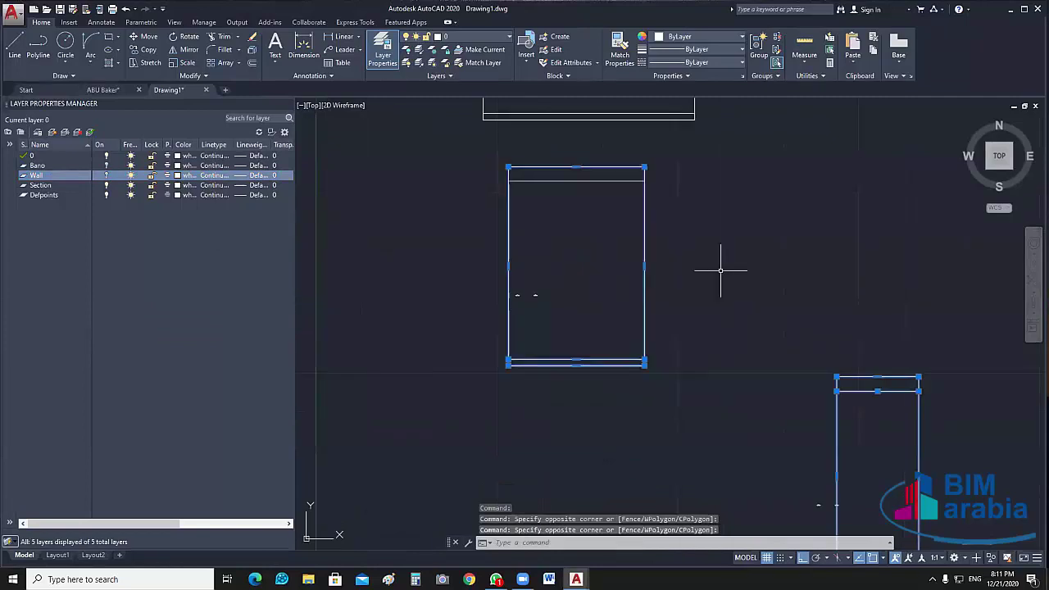
pyautogui.moveTo(711, 159); pyautogui.dragTo(702, 290, button='middle')
pyautogui.click(730, 197)
pyautogui.click(602, 328)
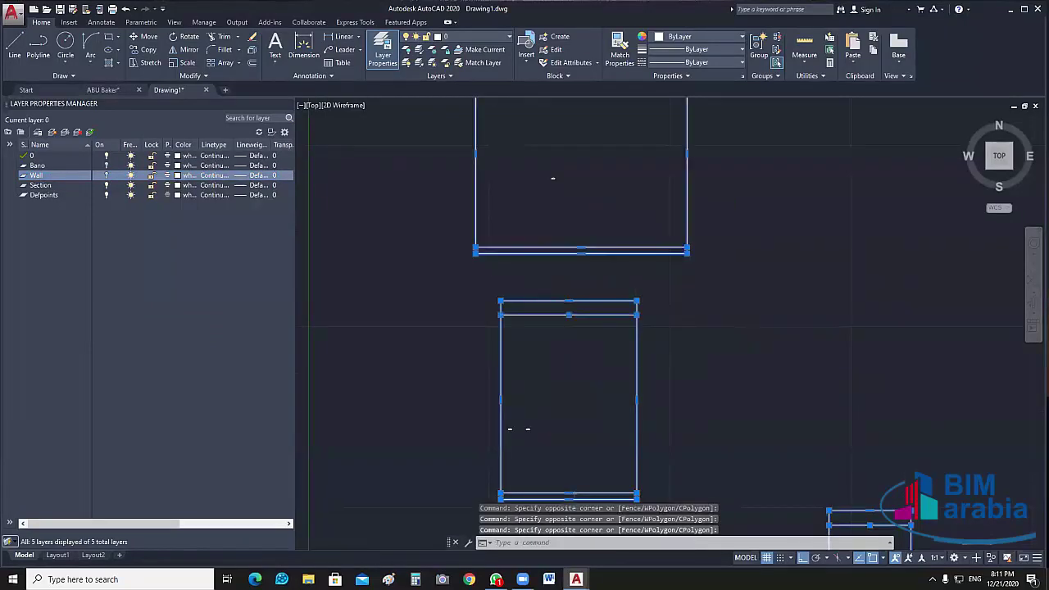
pyautogui.scroll(-3, 702, 321)
pyautogui.moveTo(703, 322); pyautogui.dragTo(593, 397, button='middle')
pyautogui.click(732, 244)
pyautogui.click(660, 388)
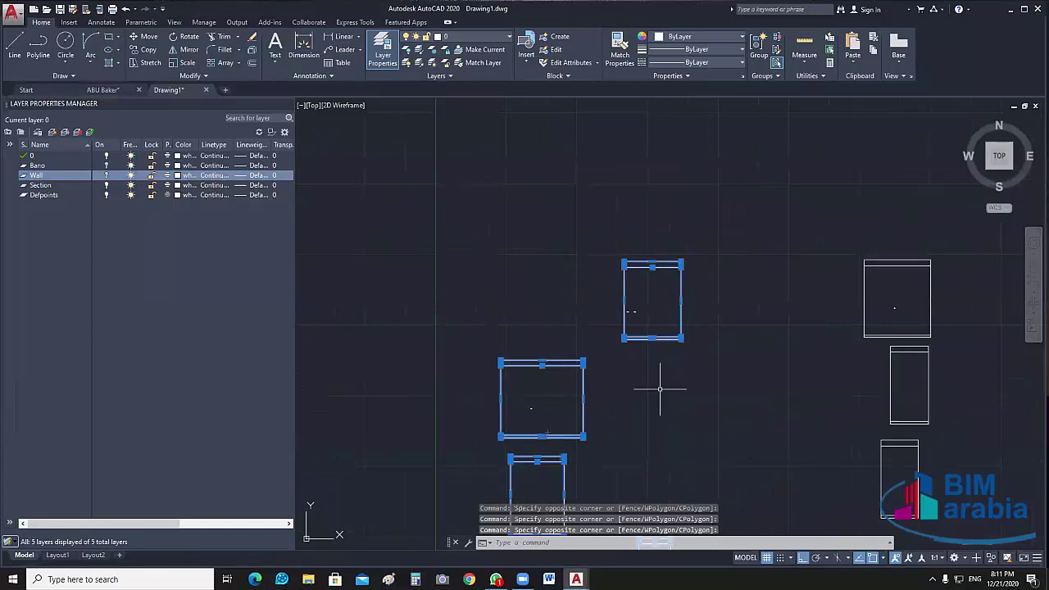
pyautogui.moveTo(733, 431); pyautogui.dragTo(439, 348, button='middle')
pyautogui.click(683, 151)
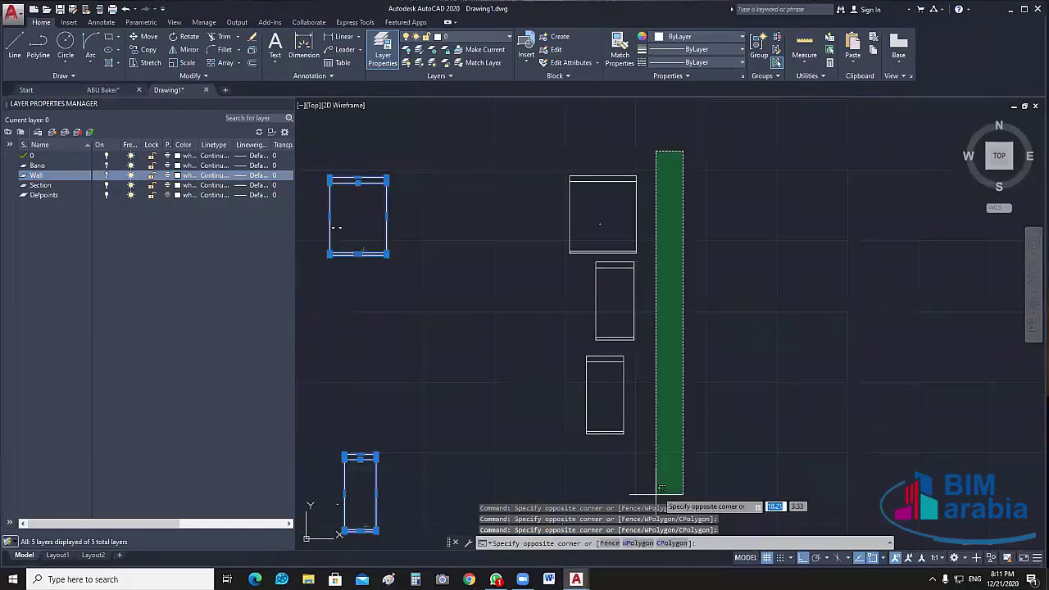
pyautogui.click(621, 467)
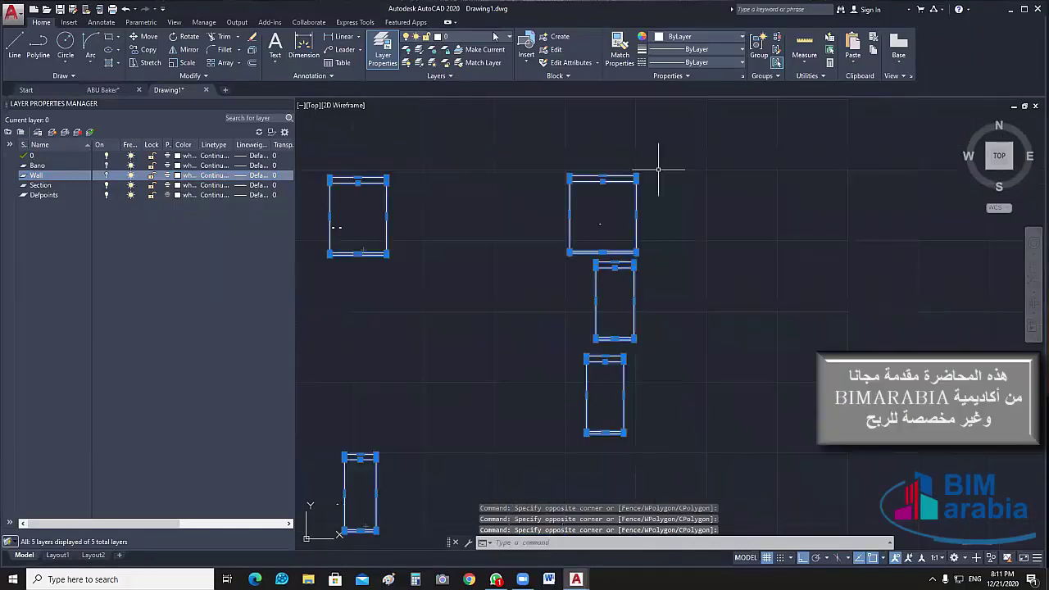
# - Move the selected outlines onto a switched-off layer, dismiss the warning, and close the layer manager
pyautogui.click(502, 38)
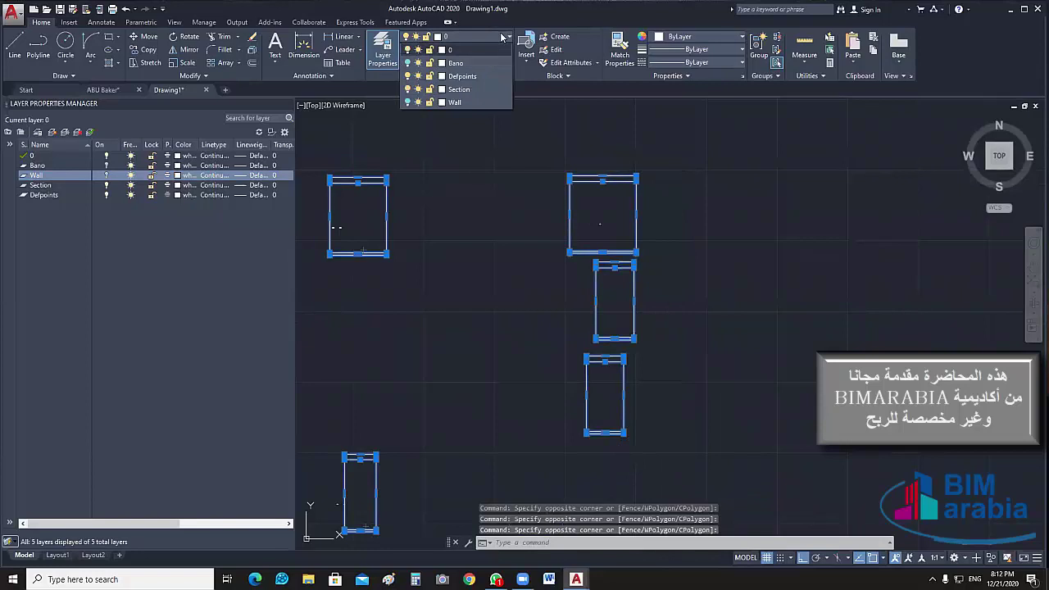
pyautogui.click(479, 104)
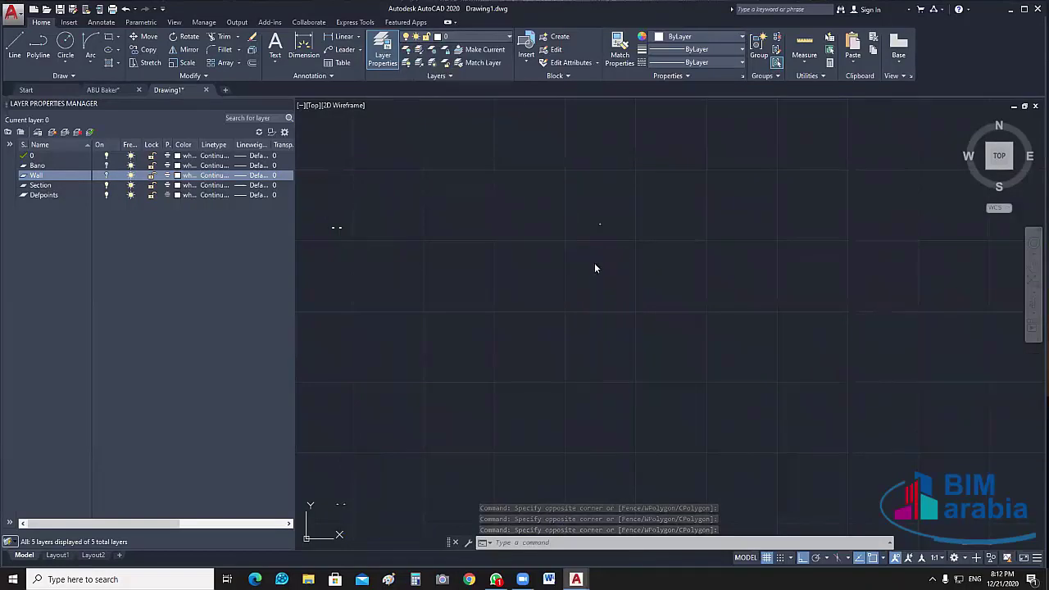
pyautogui.click(585, 302)
pyautogui.moveTo(456, 344); pyautogui.dragTo(573, 337, button='middle')
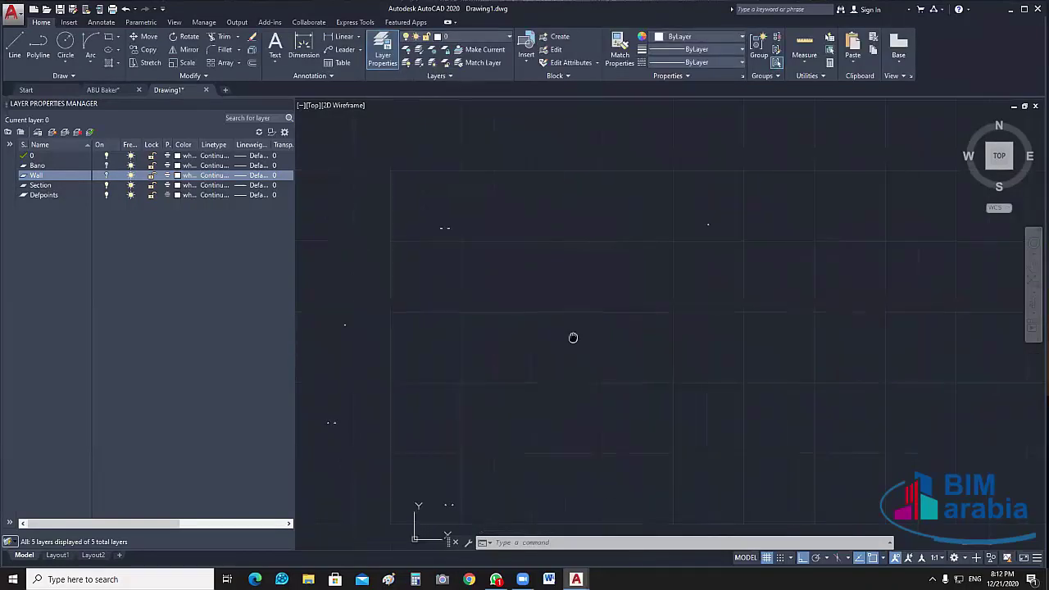
pyautogui.moveTo(546, 377); pyautogui.dragTo(606, 338, button='middle')
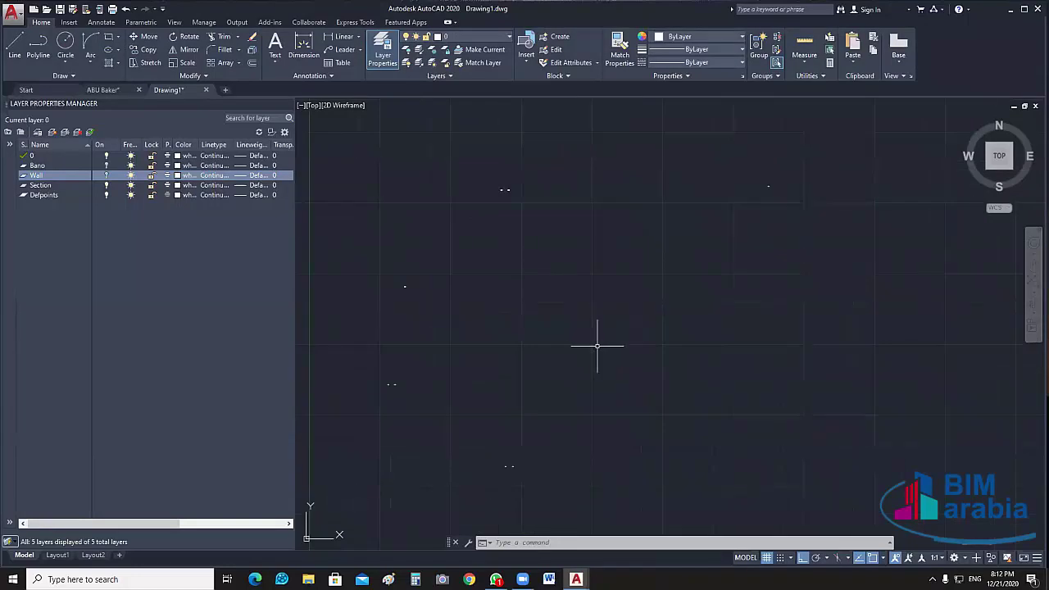
pyautogui.moveTo(520, 297); pyautogui.dragTo(595, 276, button='middle')
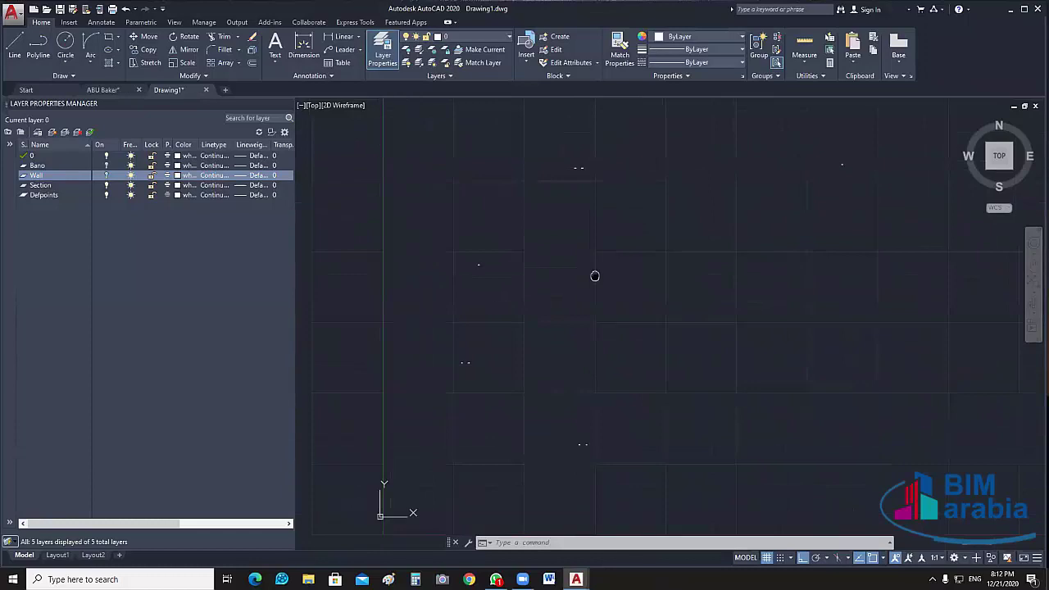
pyautogui.click(285, 107)
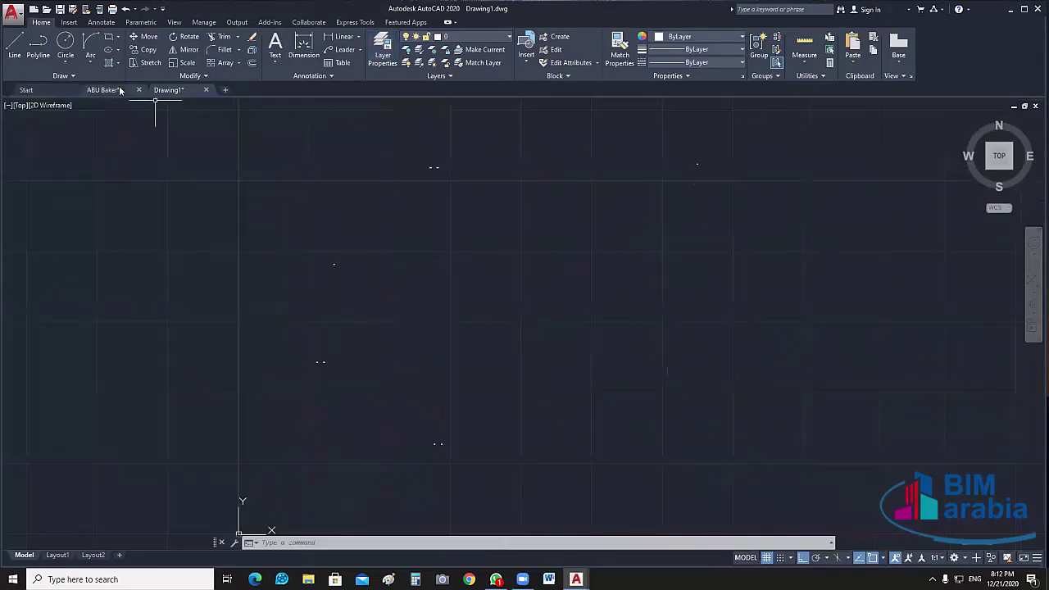
# - Bring up the ABU Baker drawing zoomed to its floor plan and seven surrounding cabinet units
pyautogui.click(103, 90)
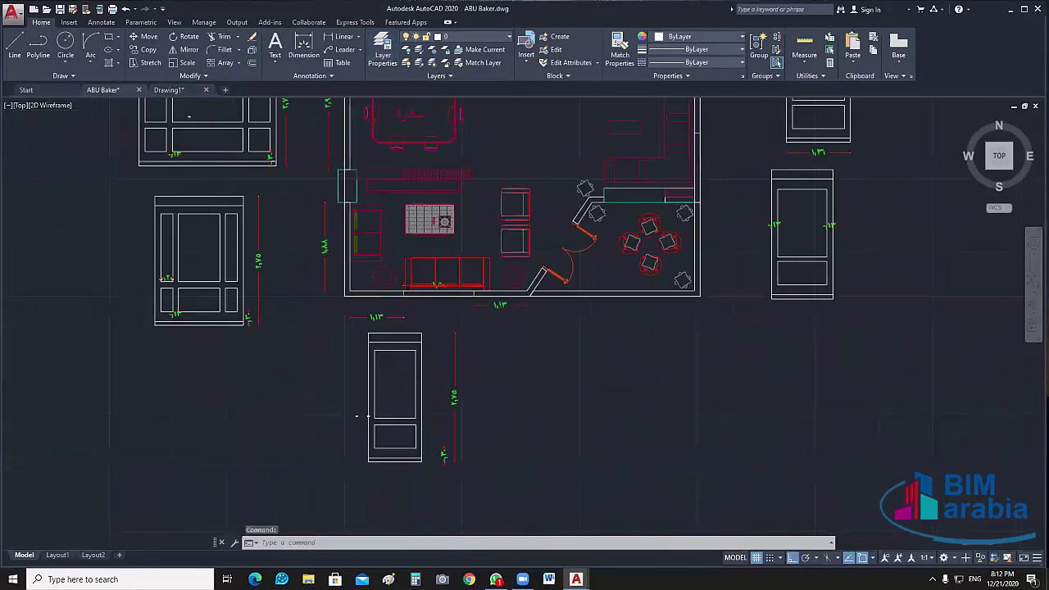
pyautogui.scroll(-3, 546, 399)
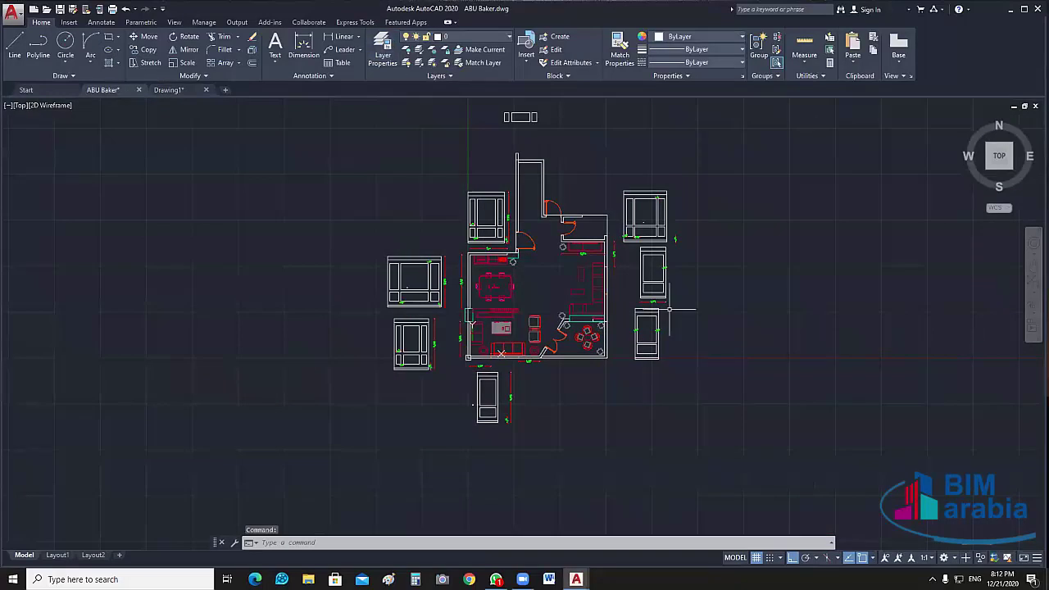
pyautogui.scroll(3, 670, 309)
pyautogui.scroll(-2, 667, 281)
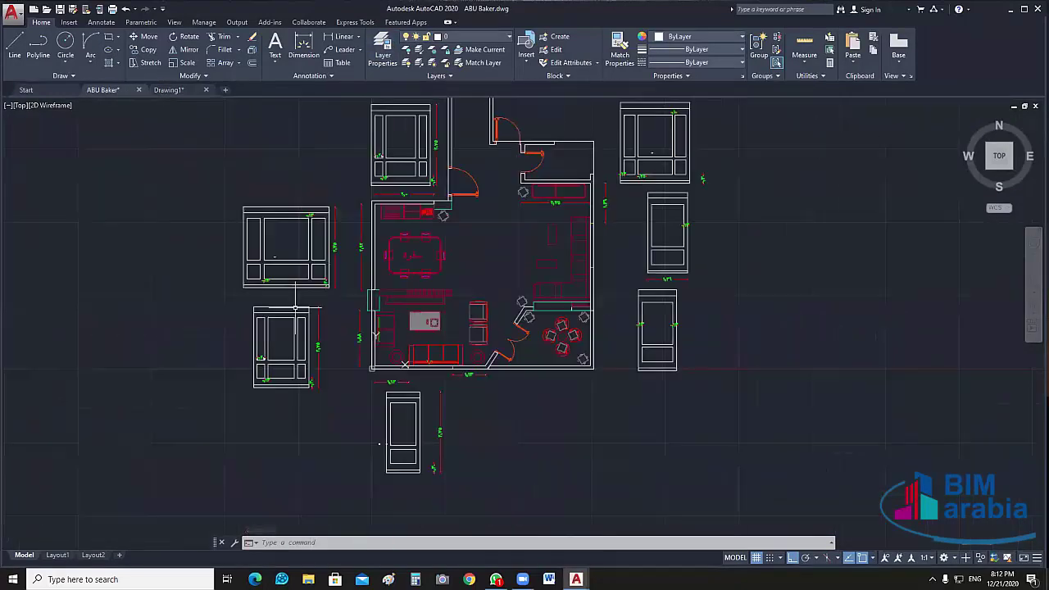
pyautogui.click(402, 420)
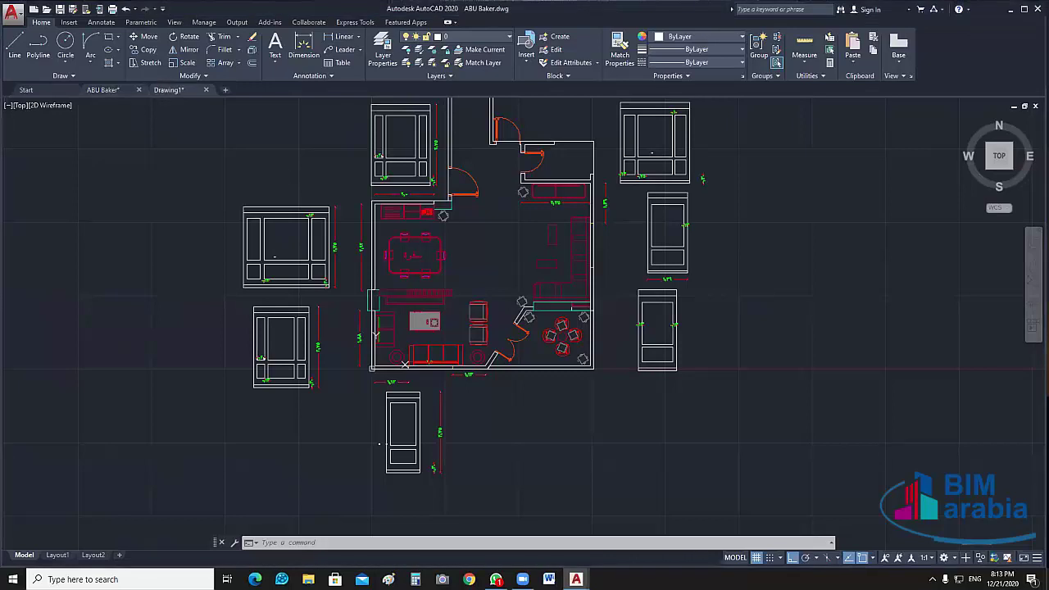
# - Return to Drawing1 and turn off the Bano layer in the layer manager
pyautogui.click(168, 89)
pyautogui.click(377, 67)
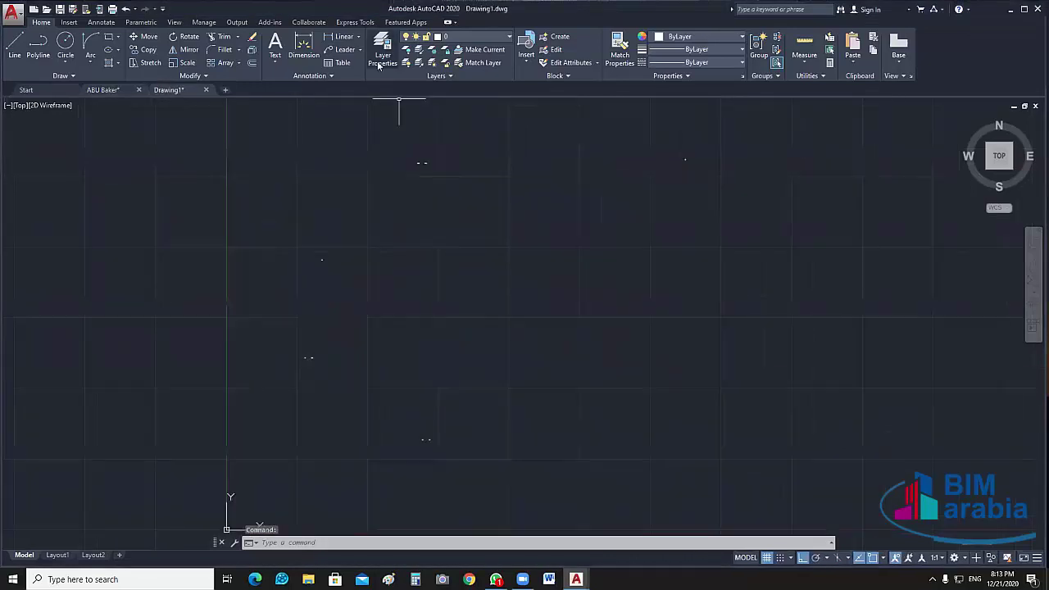
pyautogui.click(105, 166)
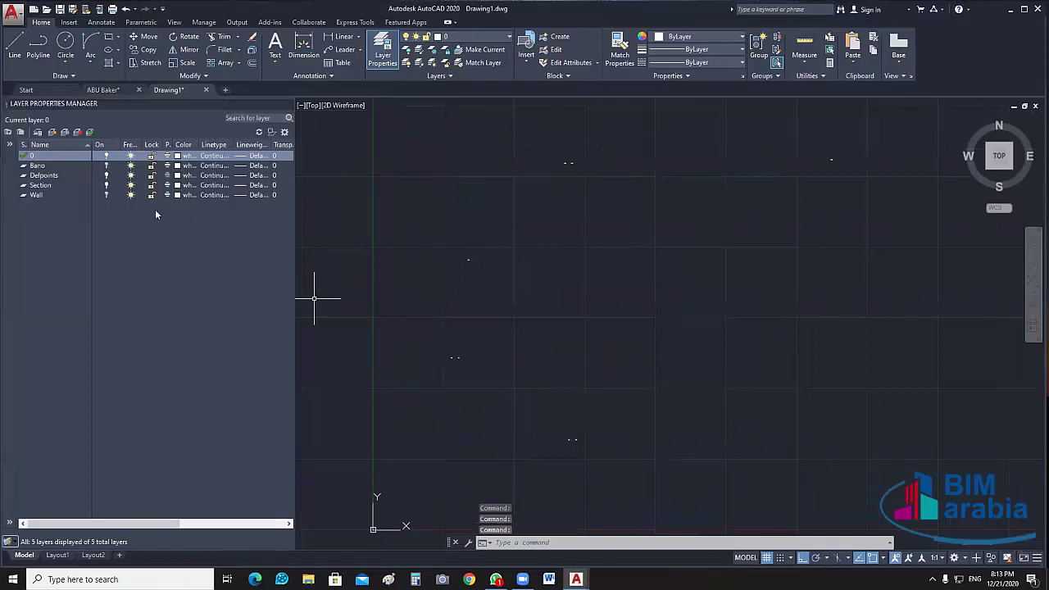
pyautogui.moveTo(906, 197); pyautogui.dragTo(810, 239, button='middle')
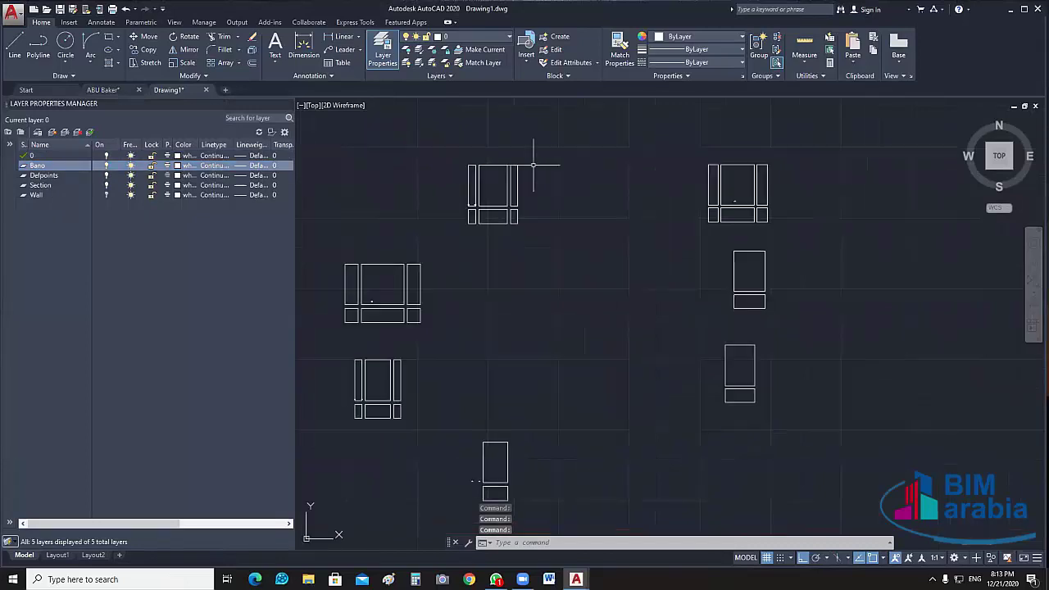
pyautogui.moveTo(534, 165); pyautogui.dragTo(576, 145, button='middle')
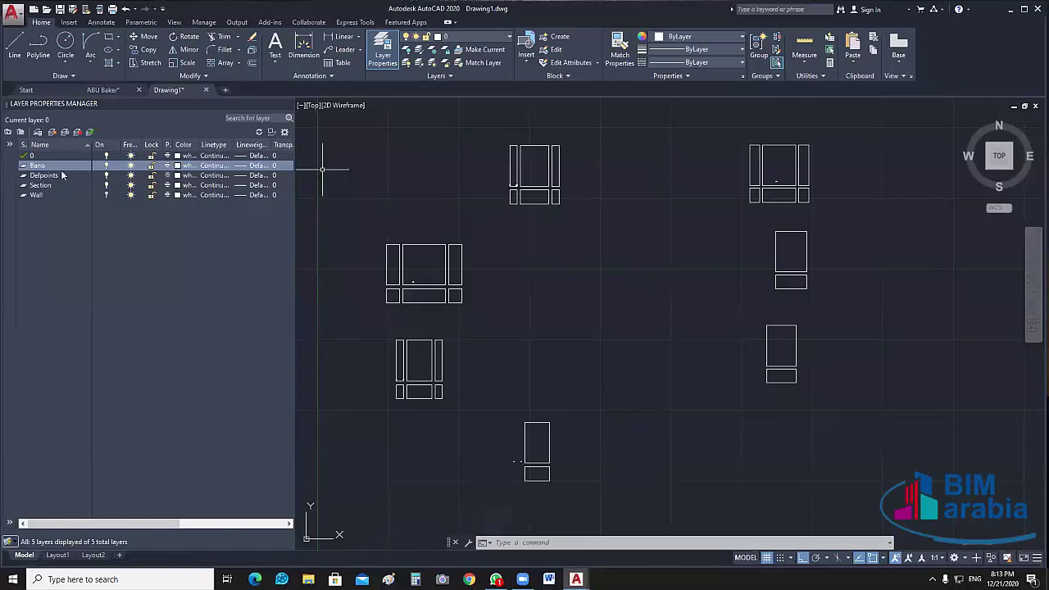
pyautogui.click(106, 166)
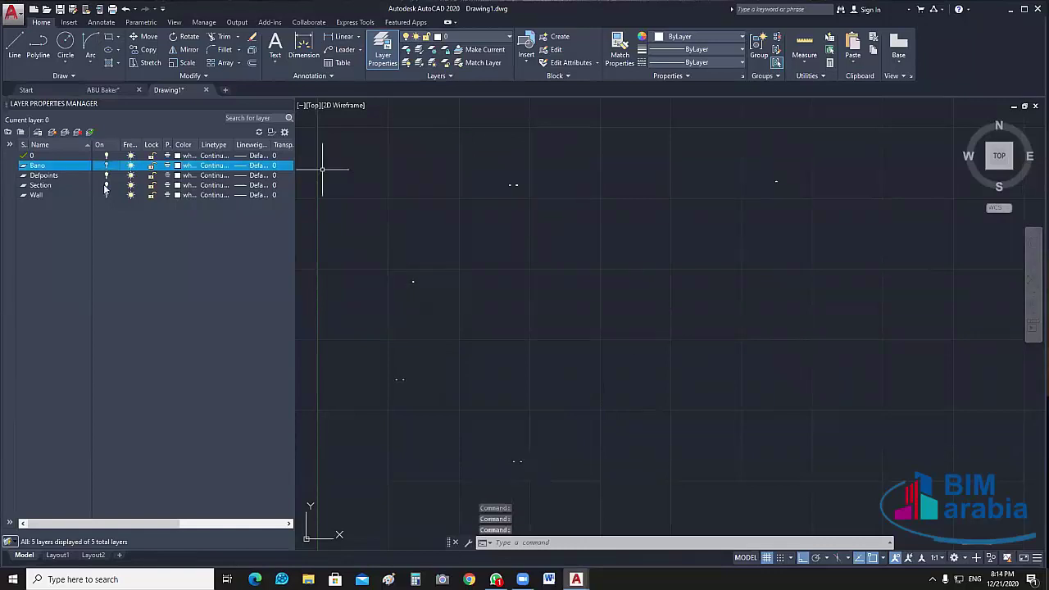
pyautogui.click(105, 185)
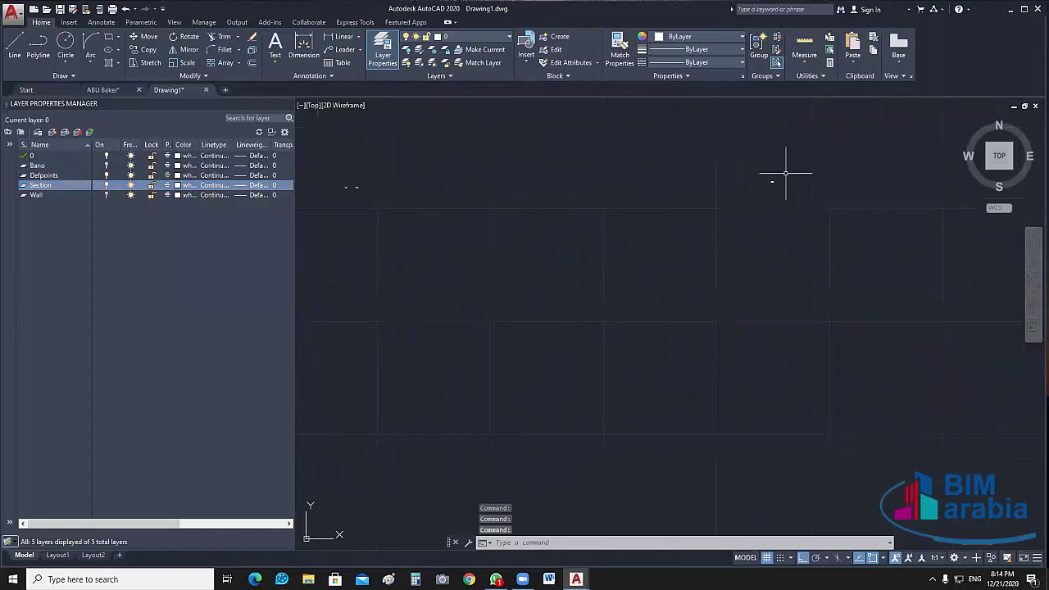
# - Delete the upper and lower stray points, then bring the Wall layer outlines back into view
pyautogui.click(834, 128)
pyautogui.click(432, 223)
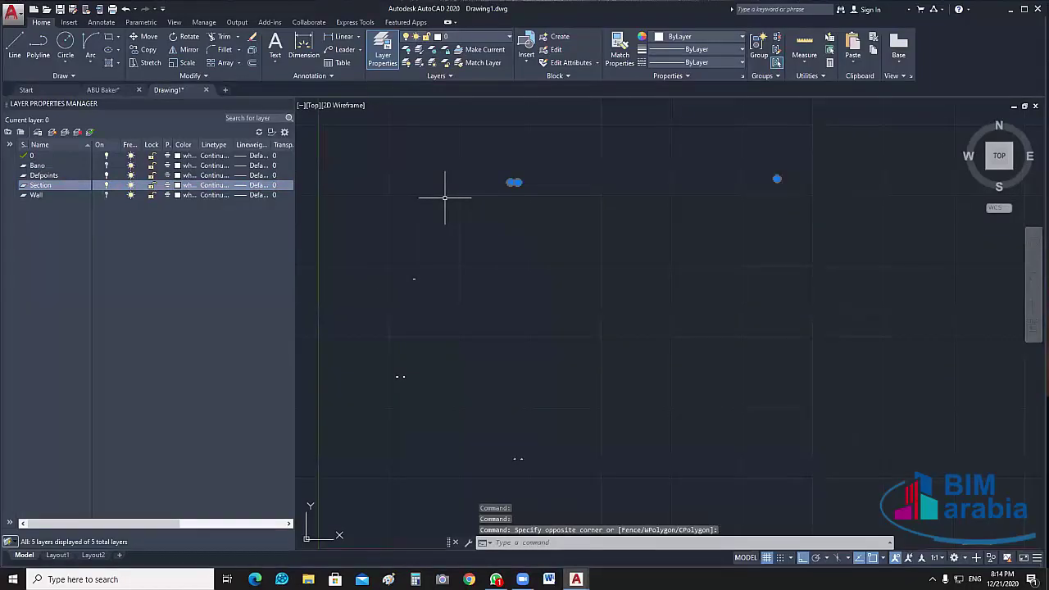
pyautogui.press('Delete')
pyautogui.click(580, 497)
pyautogui.click(323, 339)
pyautogui.press('Delete')
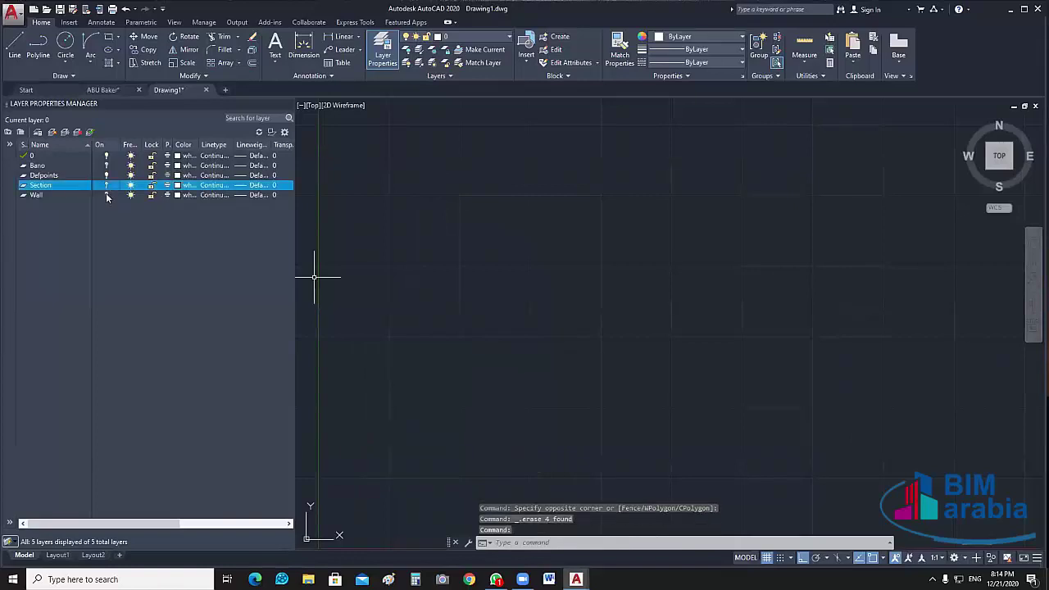
pyautogui.click(106, 195)
pyautogui.moveTo(762, 228); pyautogui.dragTo(750, 240, button='middle')
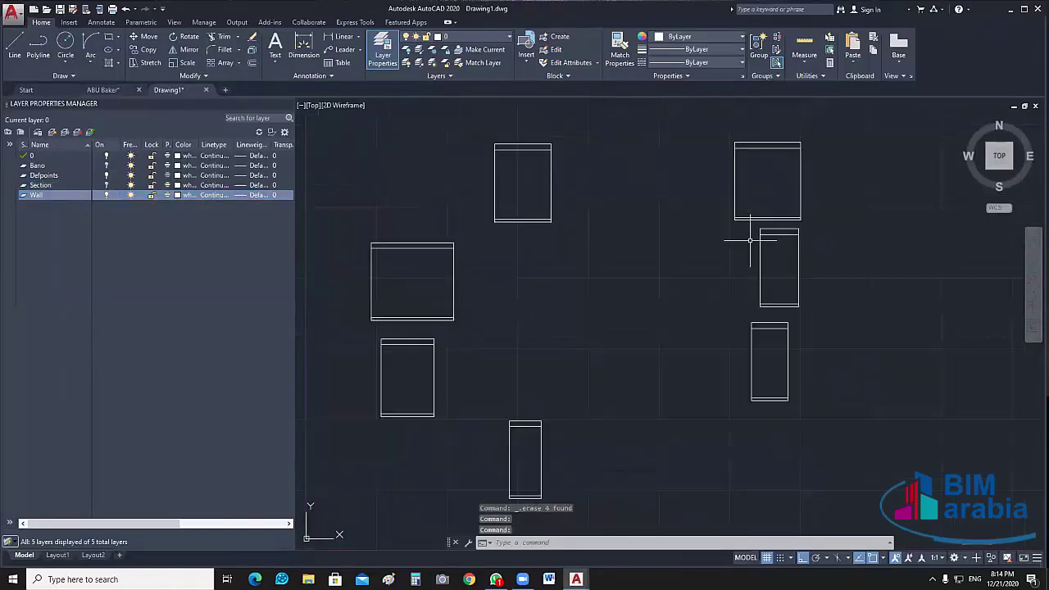
# - Zoom in and pick a rectangle's top line to confirm it sits on the Wall layer
pyautogui.scroll(-2, 750, 240)
pyautogui.scroll(6, 590, 175)
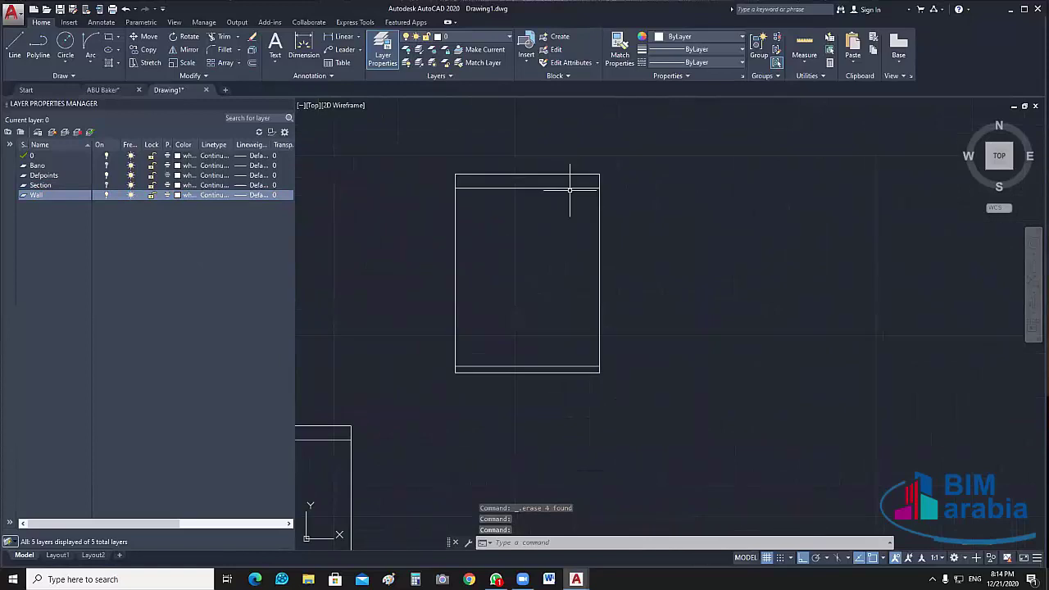
pyautogui.scroll(6, 568, 363)
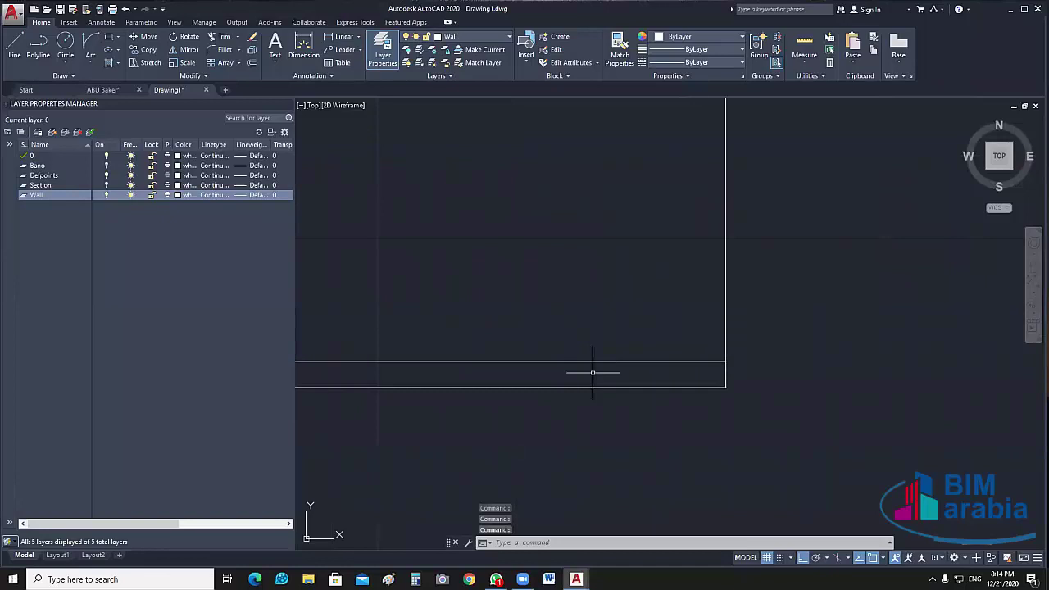
pyautogui.click(593, 386)
pyautogui.scroll(-3, 623, 361)
pyautogui.scroll(-2, 637, 344)
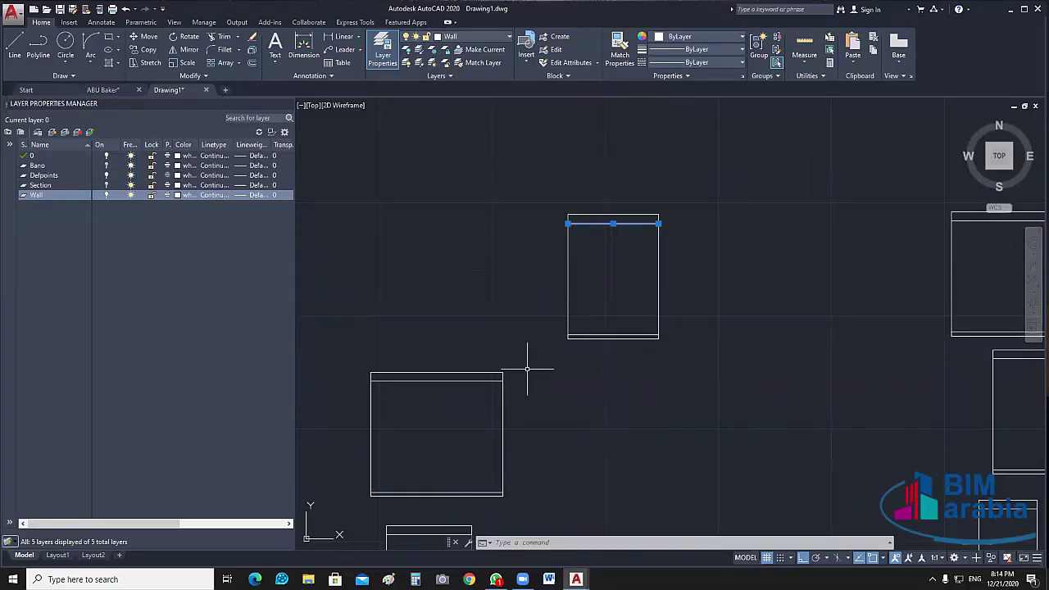
# - Turn the Bano layer back on so the inner panels reappear, then clear the selection
pyautogui.press('Up')
pyautogui.press('Up')
pyautogui.press('Up')
pyautogui.write('Bano')
pyautogui.press('Return')
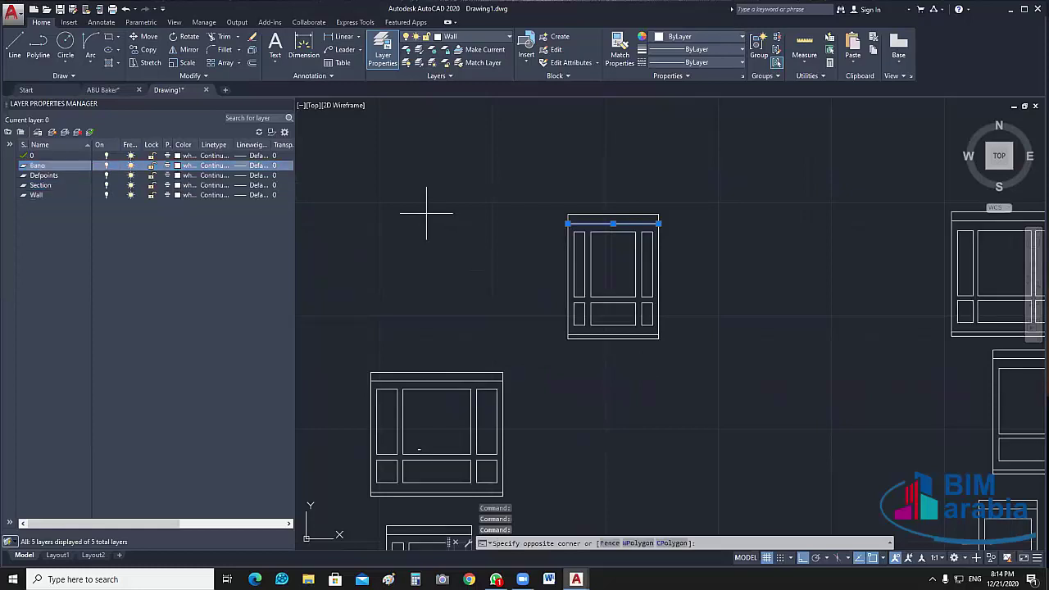
pyautogui.click(426, 214)
pyautogui.click(336, 168)
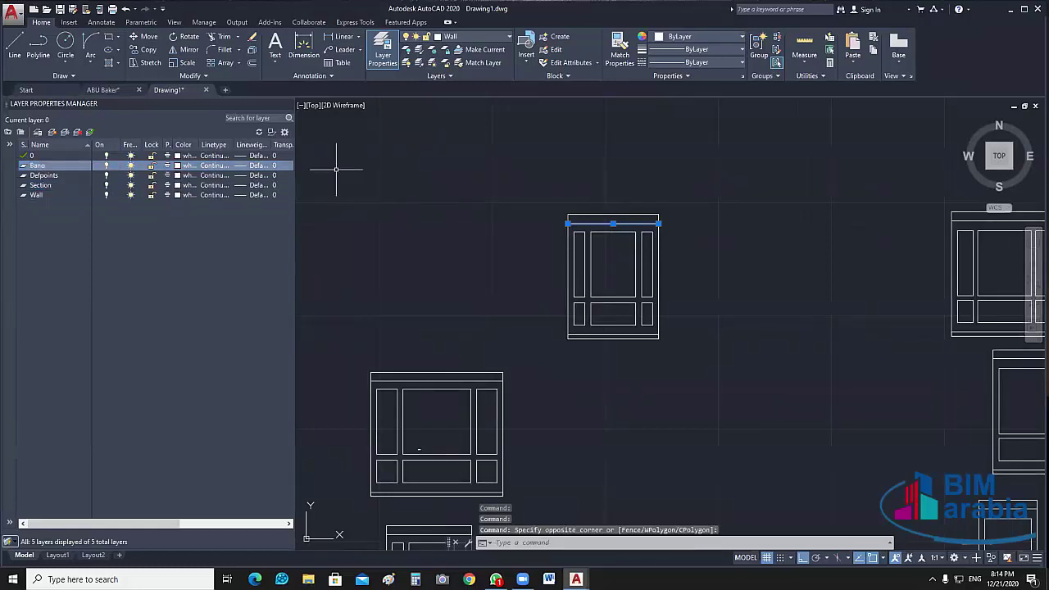
pyautogui.scroll(-3, 466, 211)
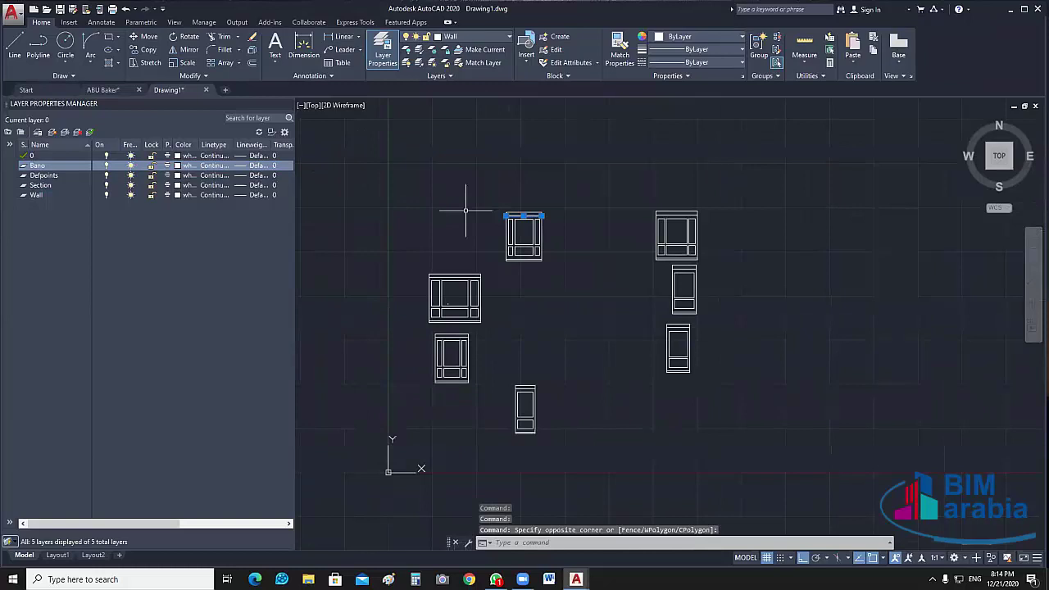
pyautogui.press('Escape')
pyautogui.press('Escape')
pyautogui.moveTo(568, 248); pyautogui.dragTo(585, 235, button='middle')
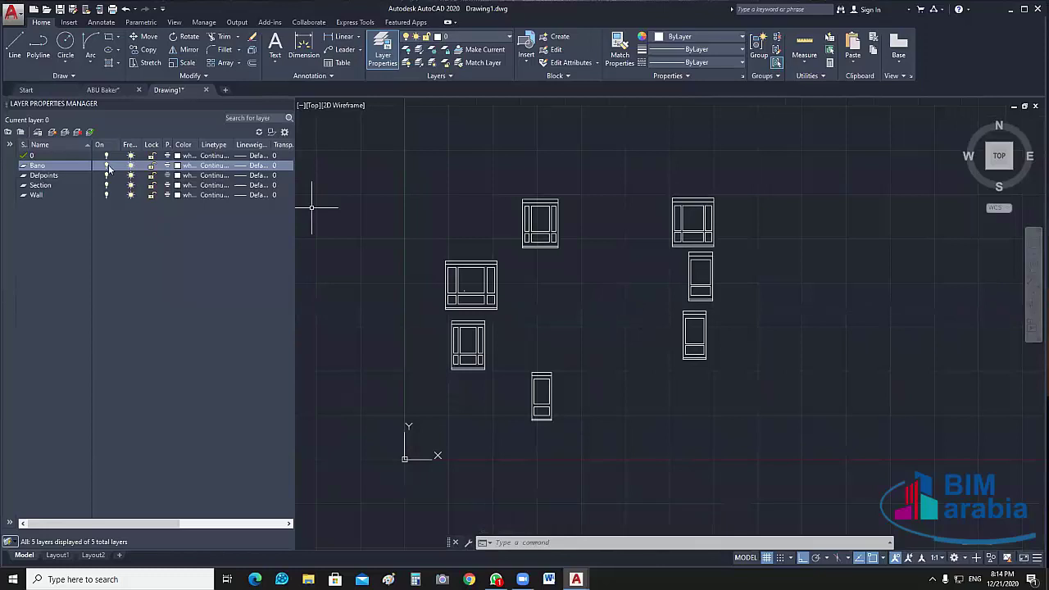
pyautogui.click(106, 167)
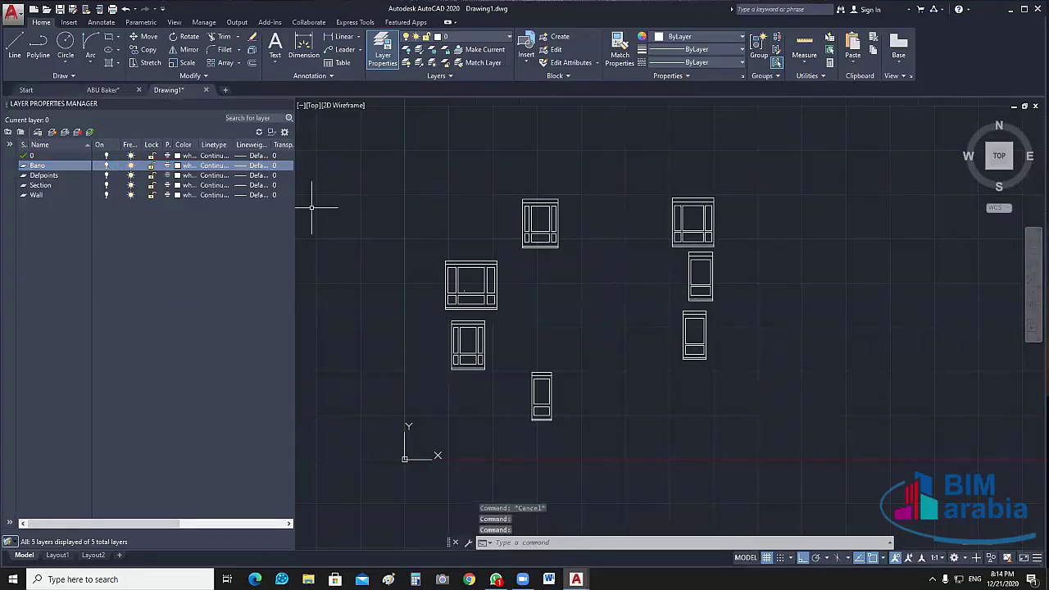
pyautogui.scroll(5, 453, 271)
pyautogui.click(506, 339)
pyautogui.click(484, 358)
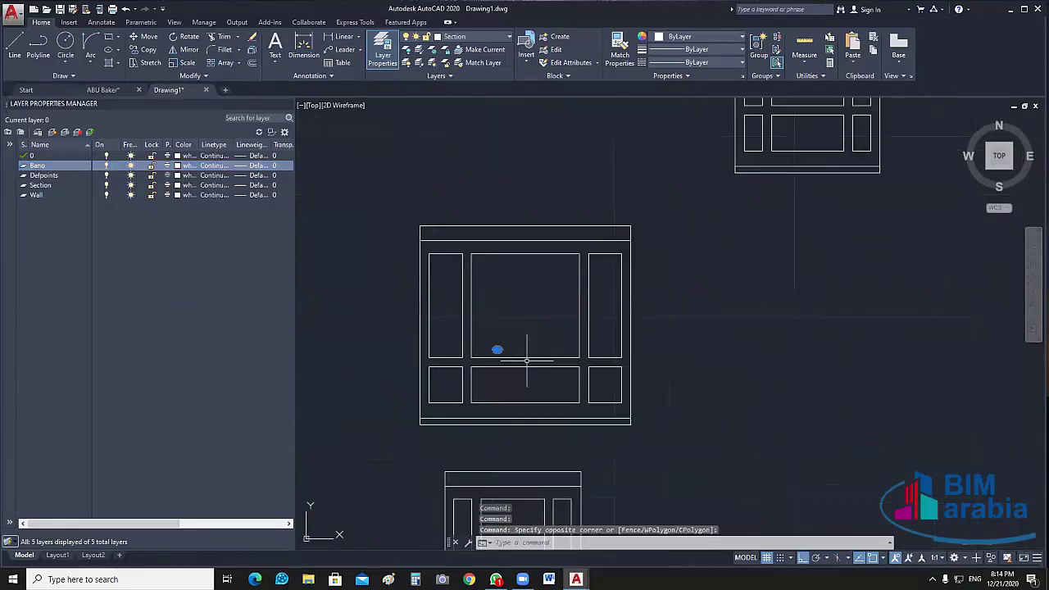
pyautogui.write('m')
pyautogui.press('Return')
pyautogui.click(497, 350)
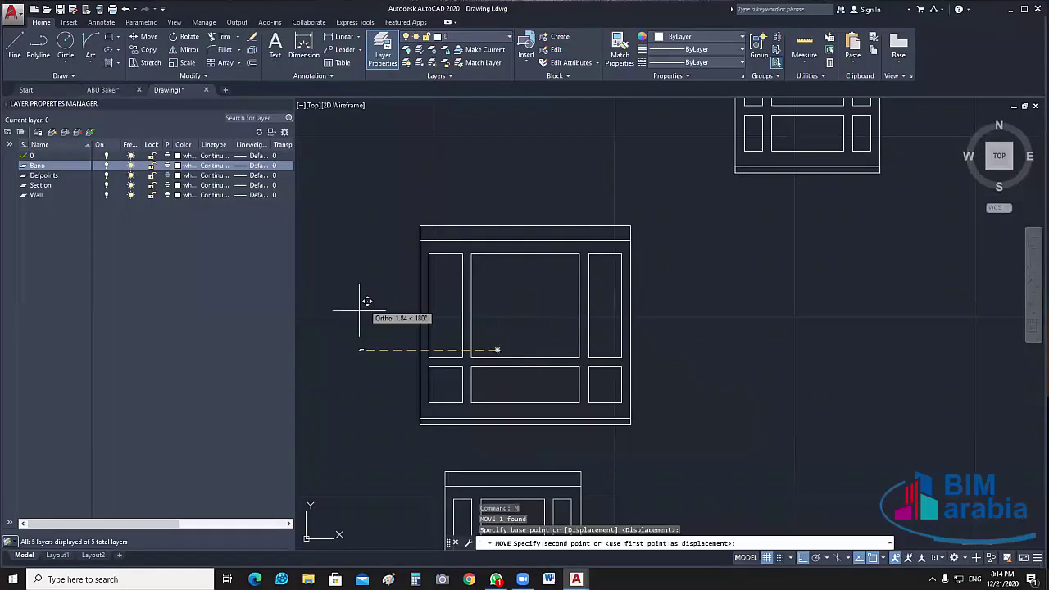
pyautogui.press('Escape')
pyautogui.scroll(2, 382, 355)
pyautogui.scroll(3, 473, 352)
pyautogui.moveTo(473, 352); pyautogui.dragTo(551, 394, button='middle')
pyautogui.scroll(-3, 445, 304)
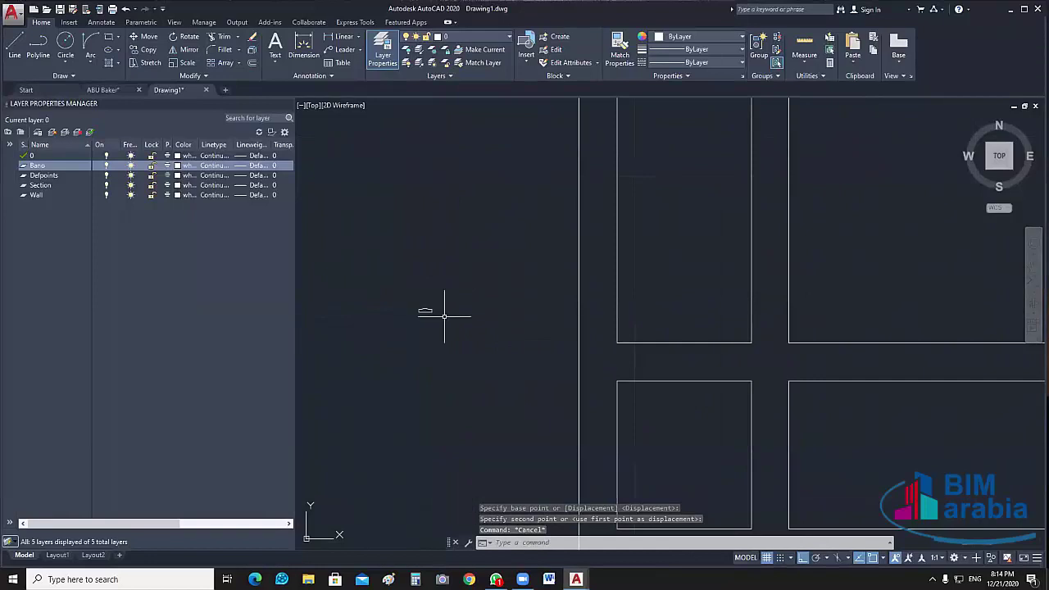
pyautogui.scroll(-3, 445, 304)
pyautogui.moveTo(596, 339); pyautogui.dragTo(616, 352, button='middle')
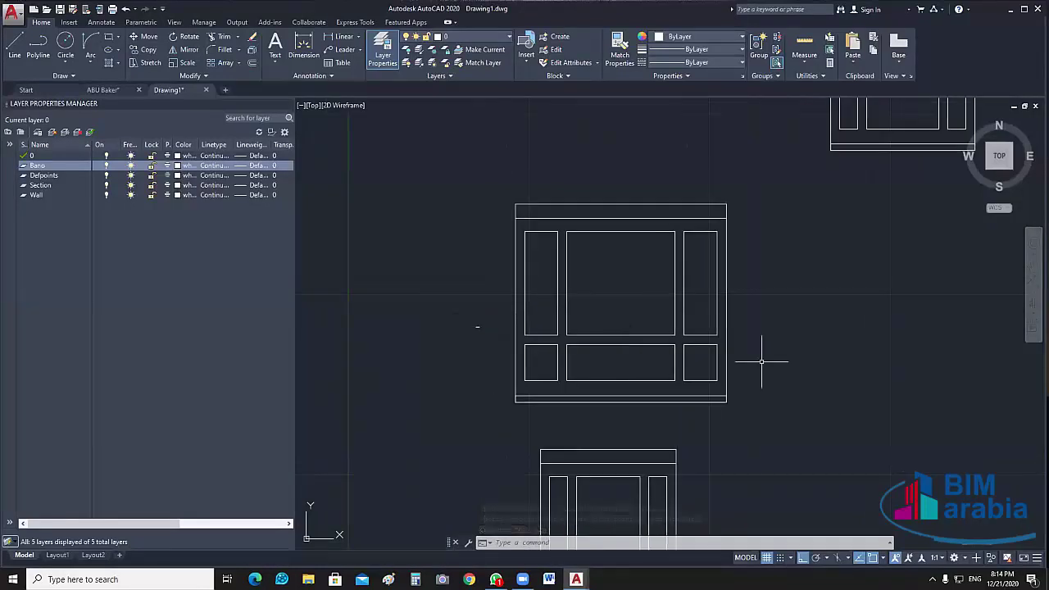
pyautogui.scroll(-2, 592, 355)
pyautogui.scroll(-1, 592, 355)
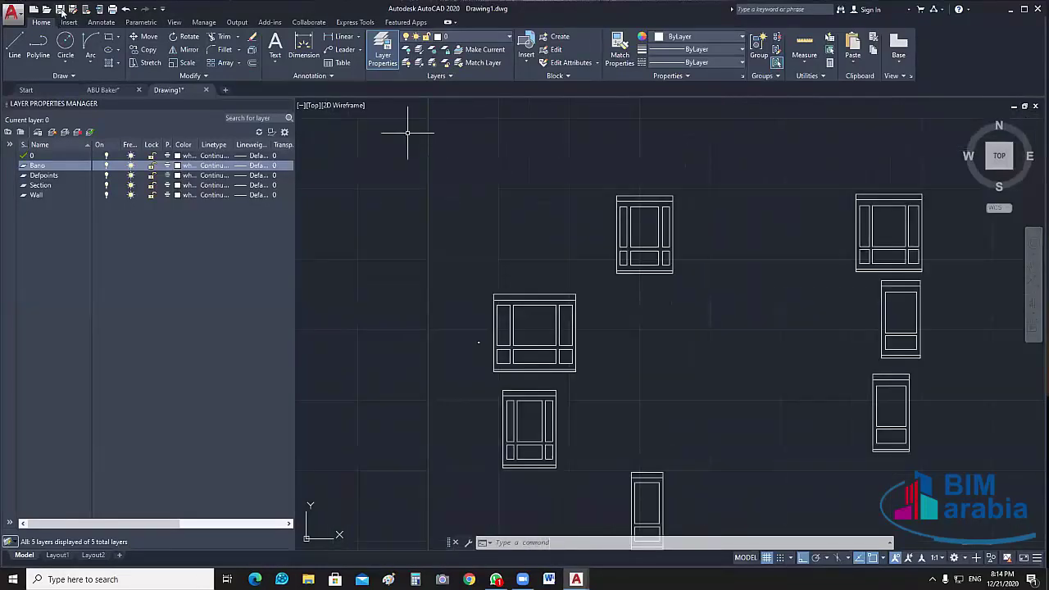
# - Save Drawing1 as BANO in Desktop > BIM ARABIA > BIM ARABIA PROGECT, then switch to ABU Baker
pyautogui.click(16, 12)
pyautogui.click(59, 10)
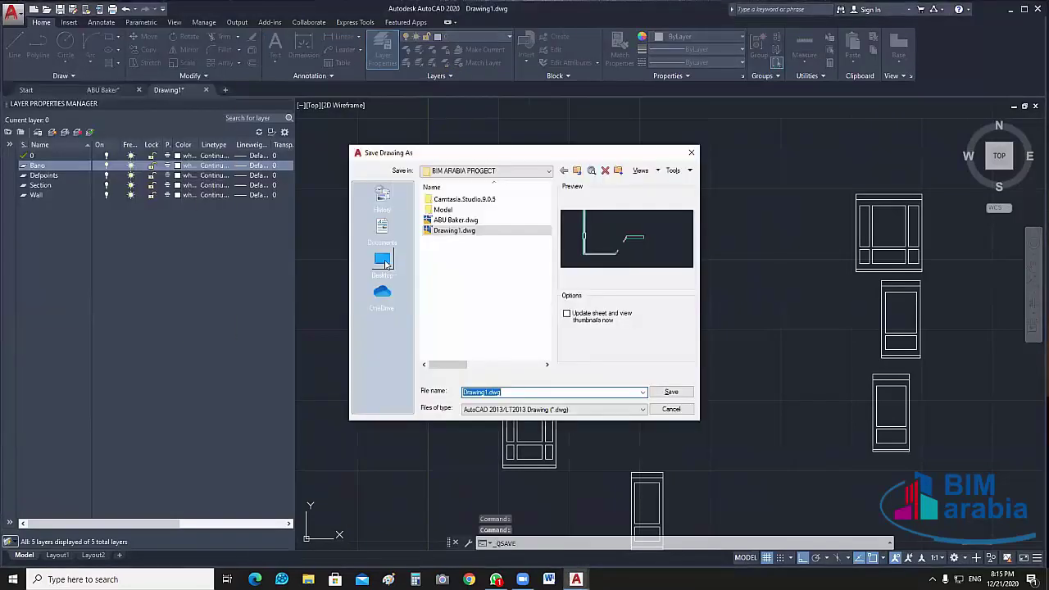
pyautogui.click(383, 260)
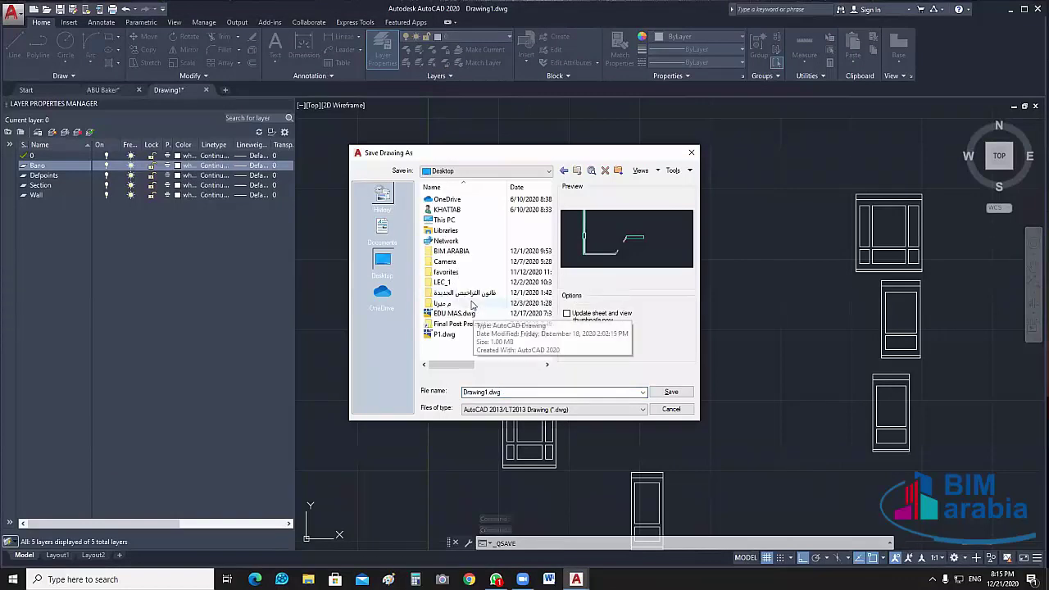
pyautogui.doubleClick(470, 202)
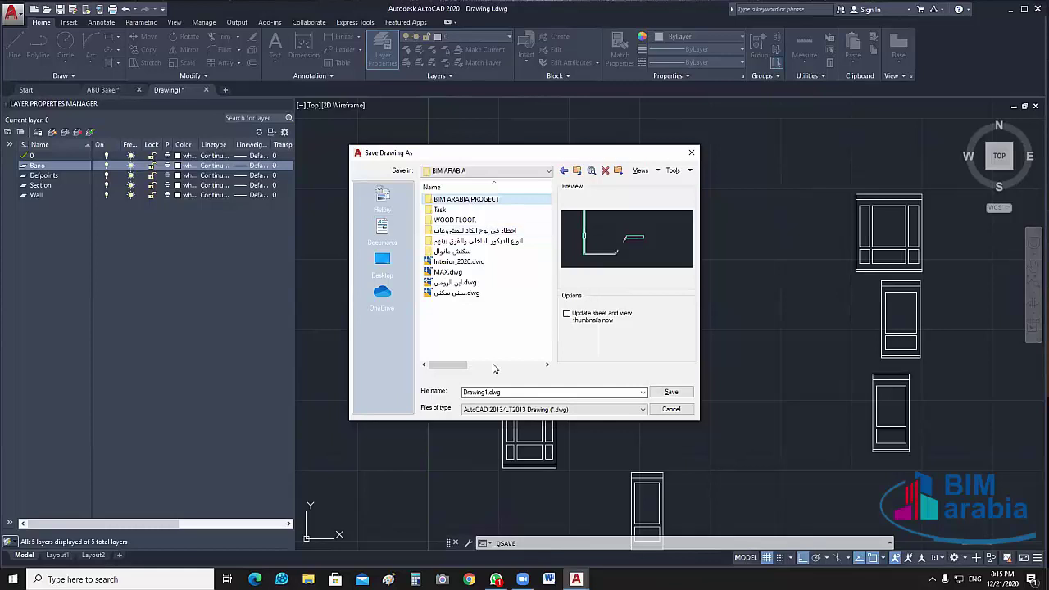
pyautogui.click(513, 392)
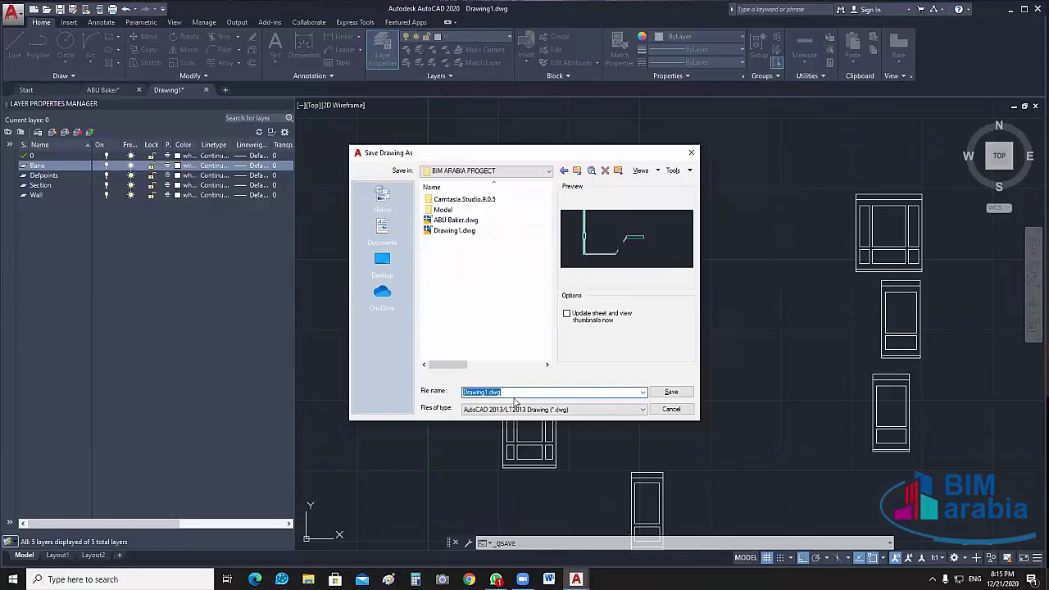
pyautogui.write('BA')
pyautogui.write('NO')
pyautogui.click(672, 392)
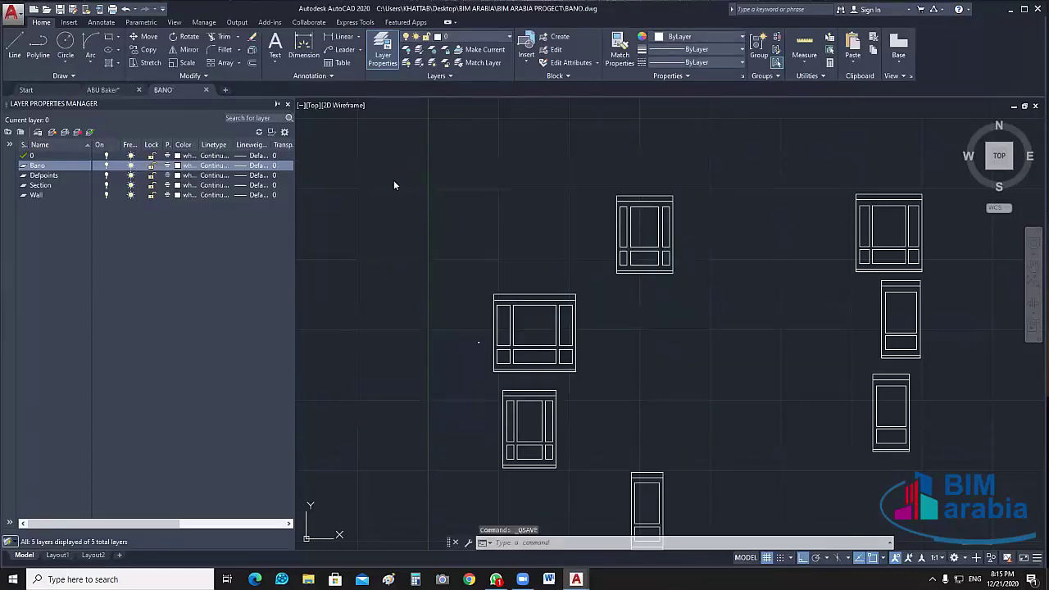
pyautogui.click(287, 105)
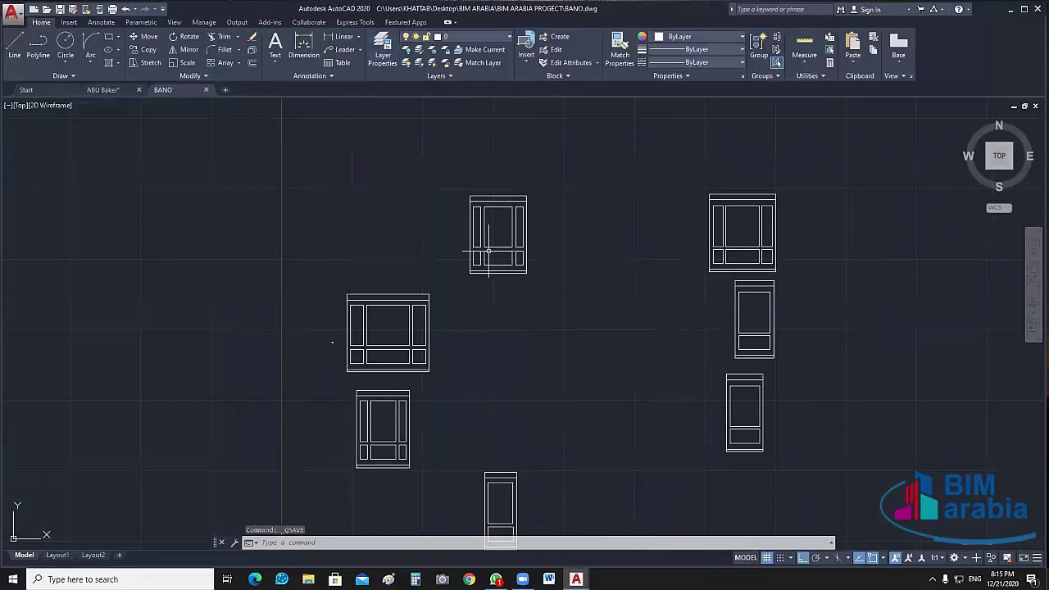
pyautogui.hotkey('ctrl', 'Tab')
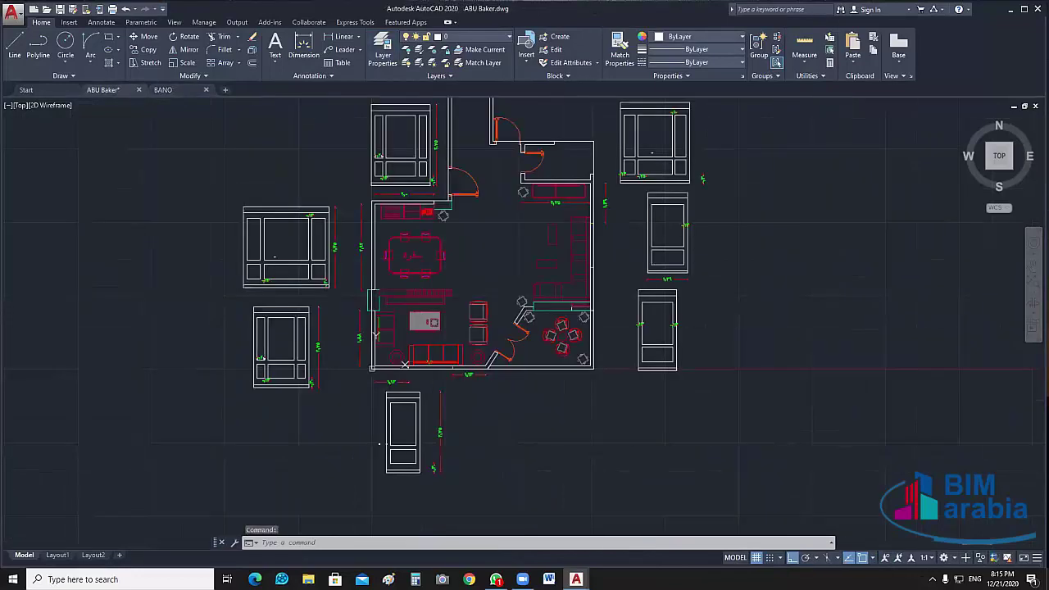
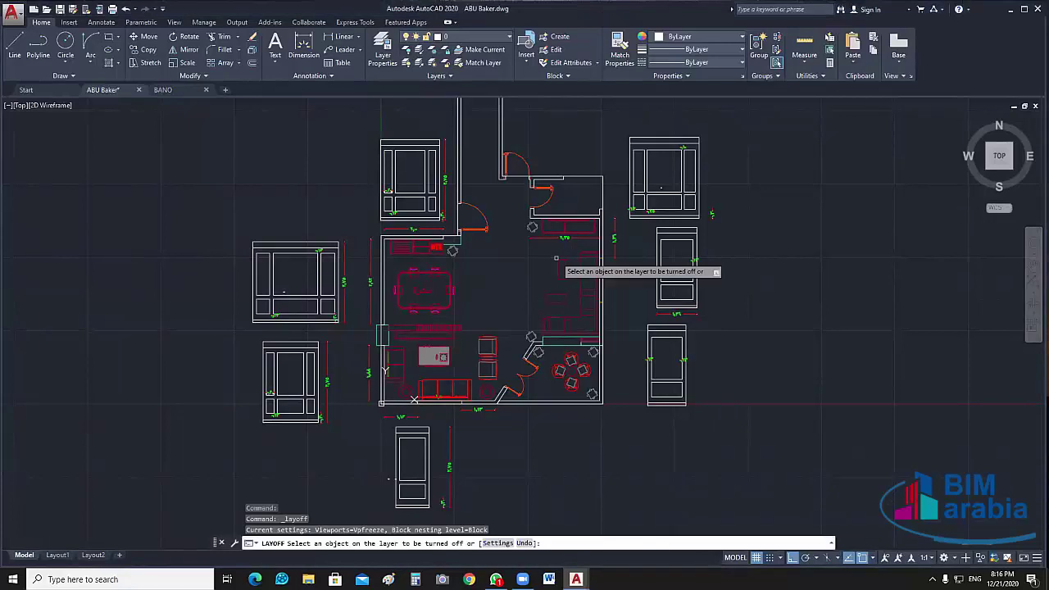
# - Turn off the FURN_MAX furniture layer by picking a furniture block, then start a polyline with PL
pyautogui.click(565, 270)
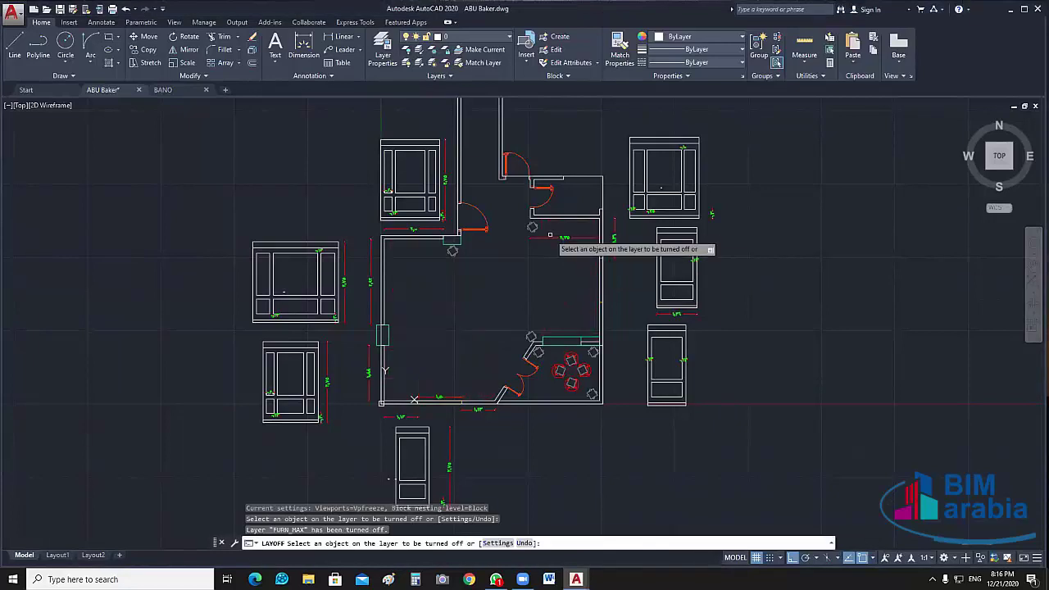
pyautogui.click(549, 236)
pyautogui.press('Escape')
pyautogui.press('Escape')
pyautogui.scroll(2, 530, 267)
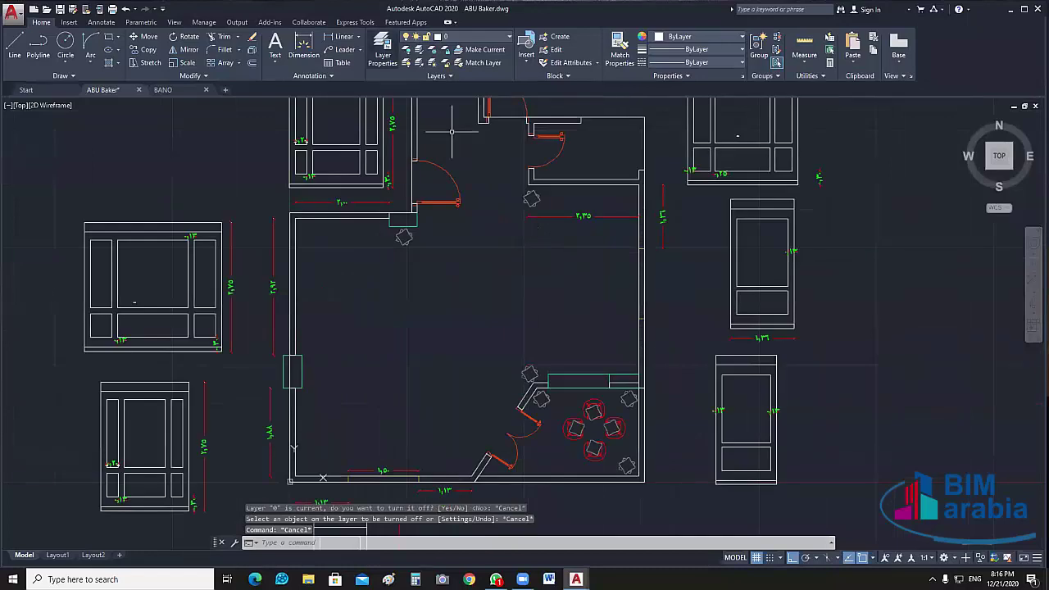
pyautogui.press('Return')
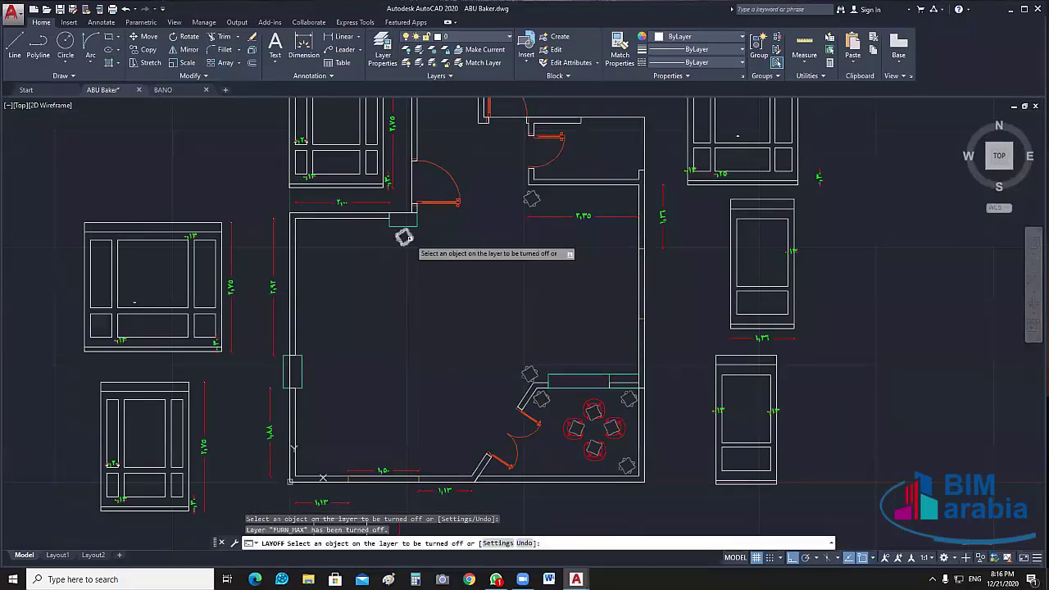
pyautogui.click(403, 237)
pyautogui.press('Escape')
pyautogui.scroll(-2, 475, 283)
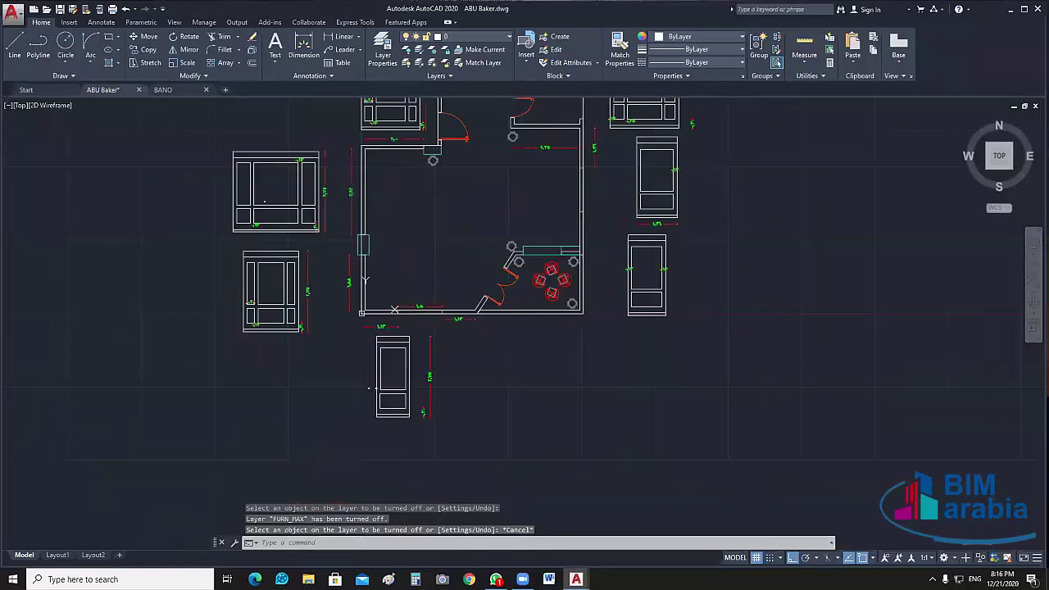
pyautogui.scroll(2, 481, 233)
pyautogui.write('pl')
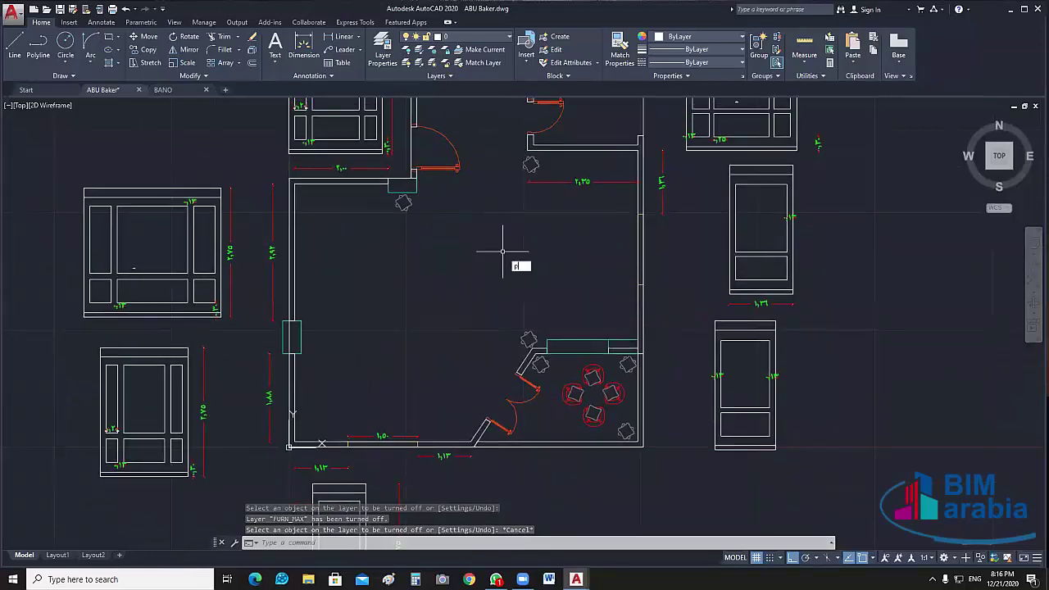
pyautogui.press('Return')
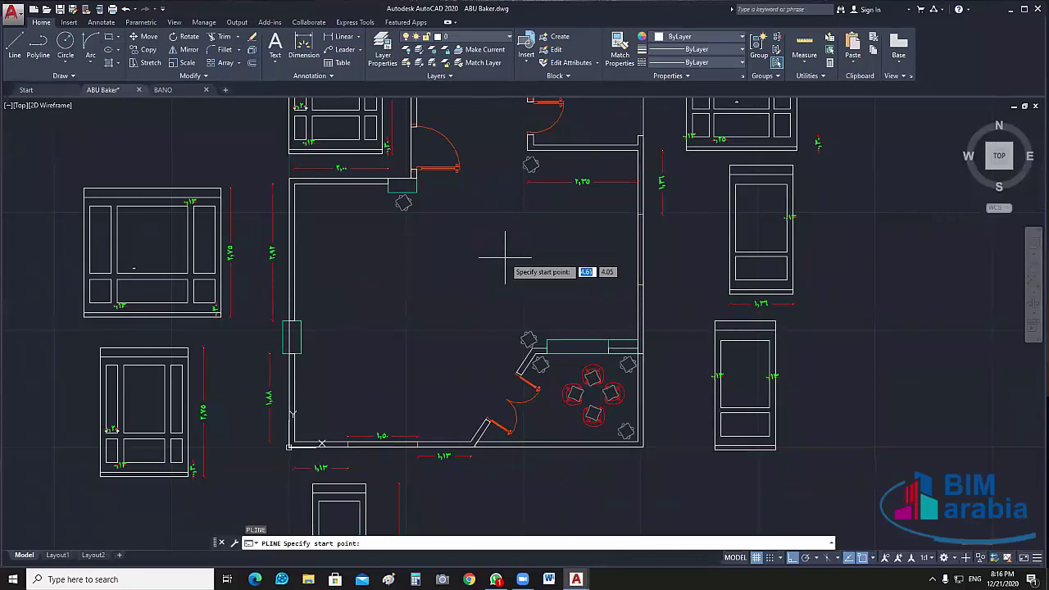
pyautogui.scroll(4, 512, 156)
pyautogui.click(512, 156)
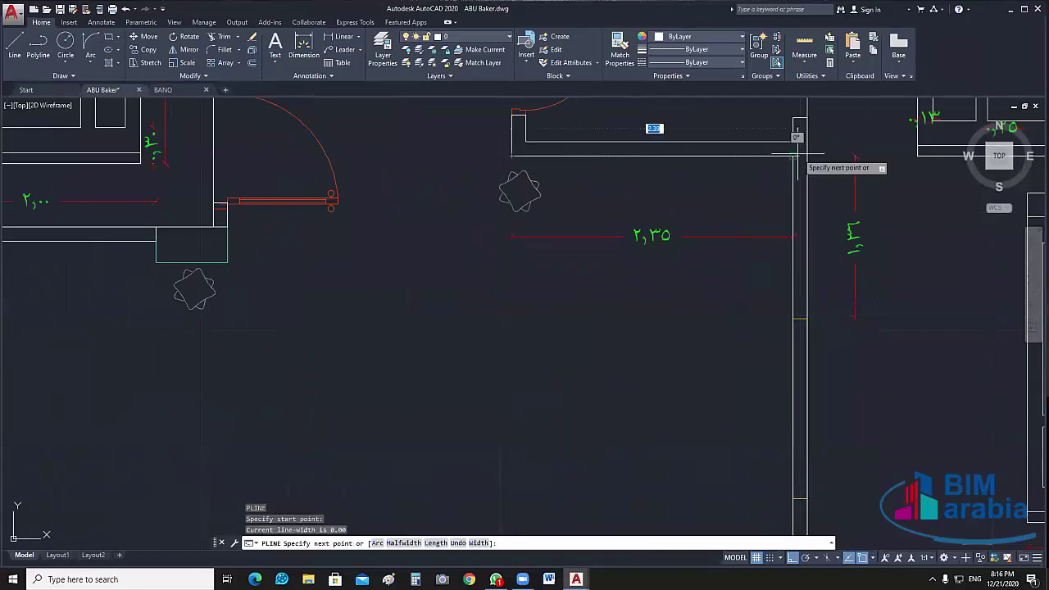
pyautogui.moveTo(784, 299); pyautogui.dragTo(765, 364, button='middle')
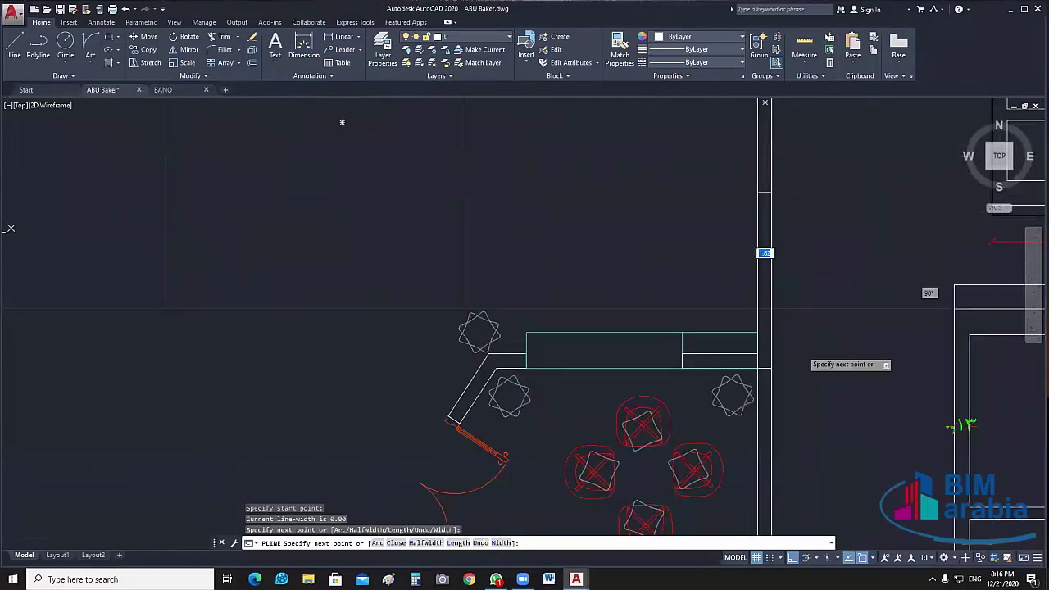
pyautogui.click(758, 325)
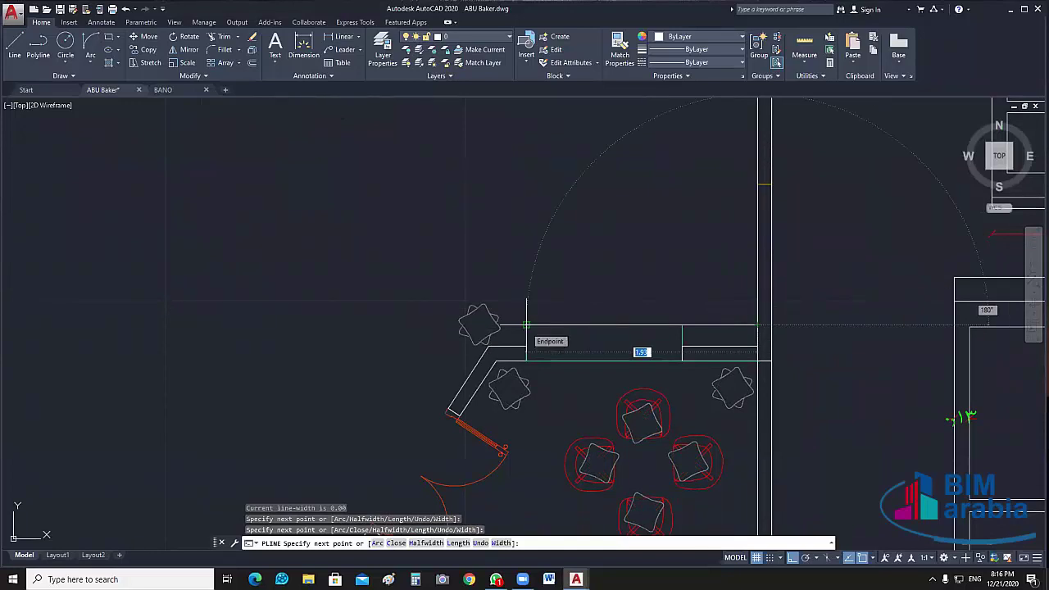
pyautogui.click(526, 325)
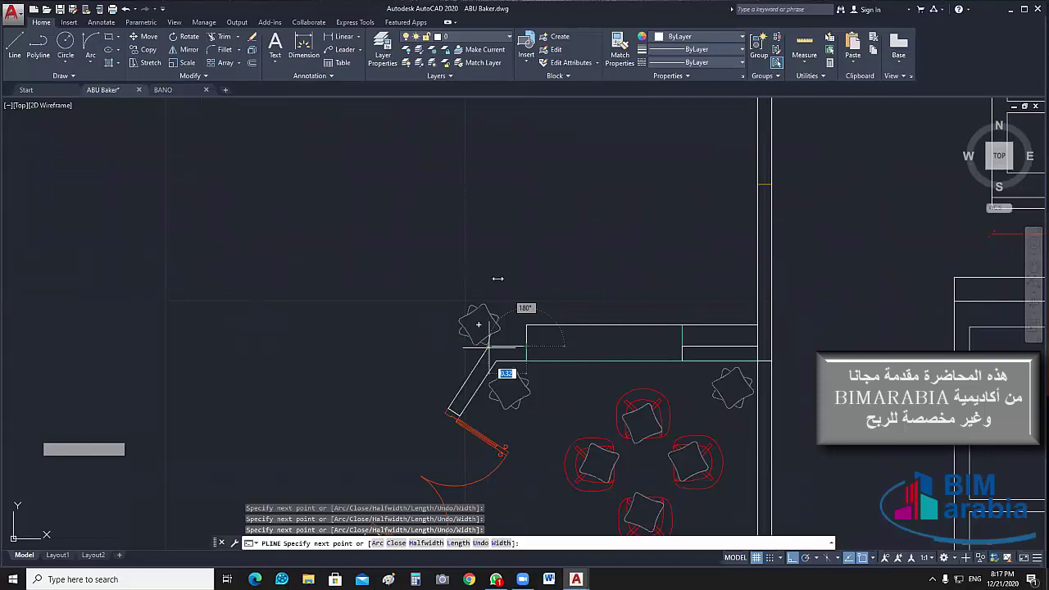
pyautogui.moveTo(576, 580)
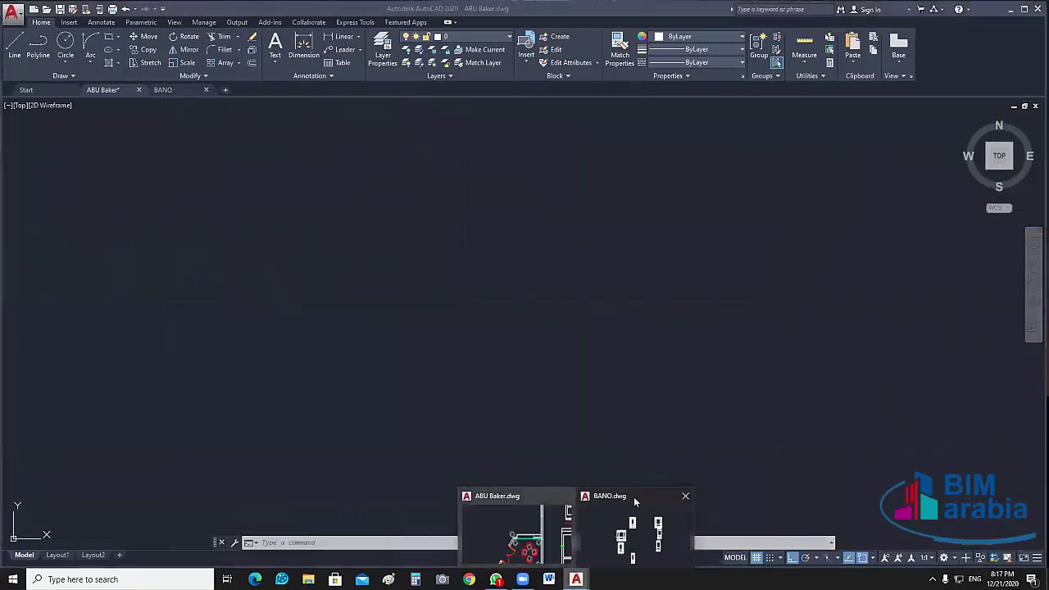
pyautogui.click(634, 497)
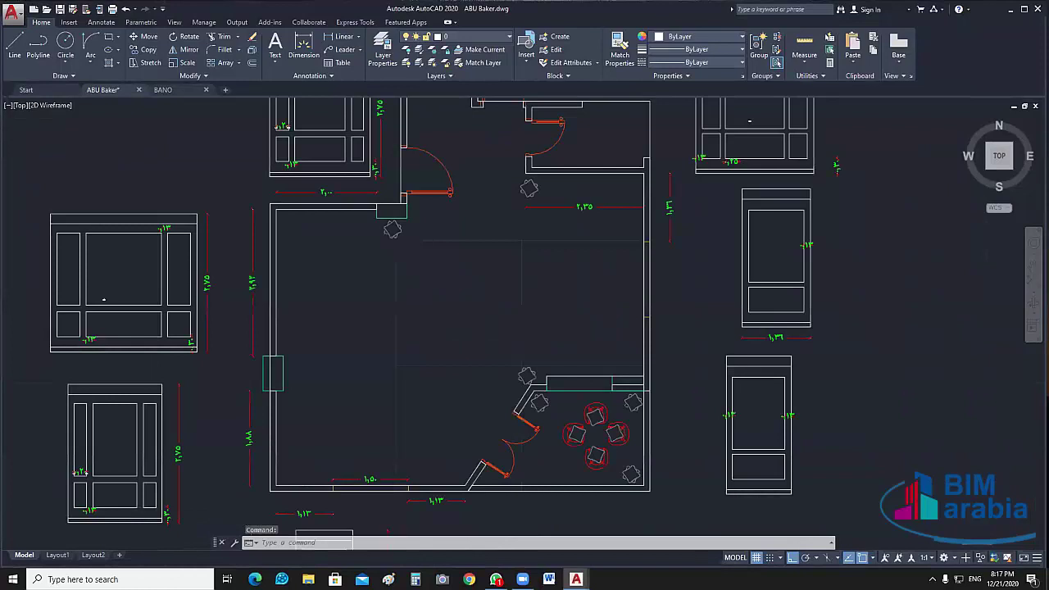
pyautogui.middleClick(576, 352)
pyautogui.middleClick(577, 352)
pyautogui.scroll(3, 576, 352)
pyautogui.moveTo(576, 352); pyautogui.dragTo(604, 313, button='middle')
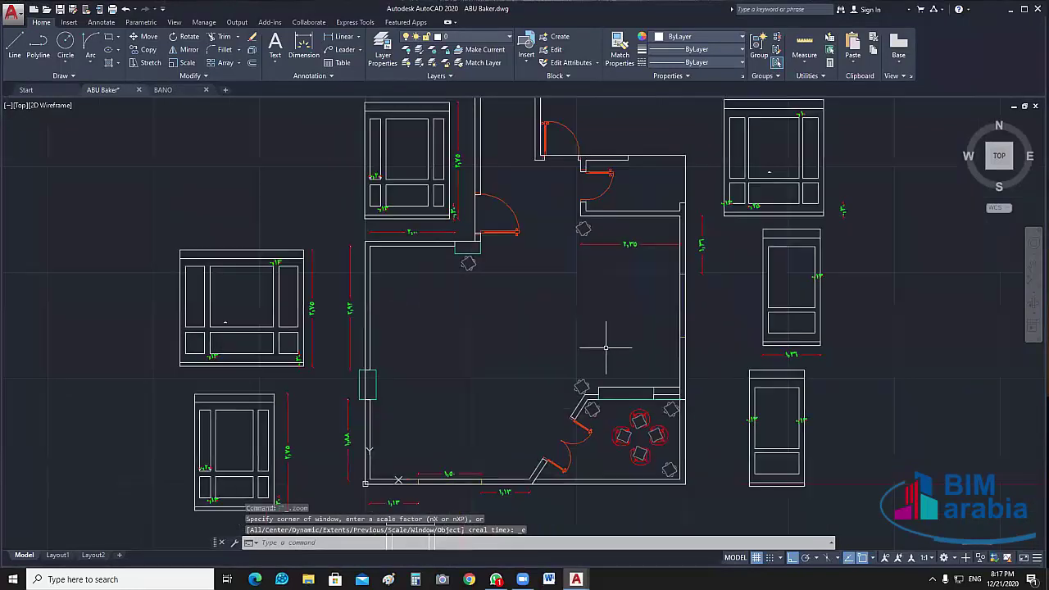
# - Start the outline polyline at a wall corner and trace along the top wall to the seating corner
pyautogui.write('pl')
pyautogui.press('Return')
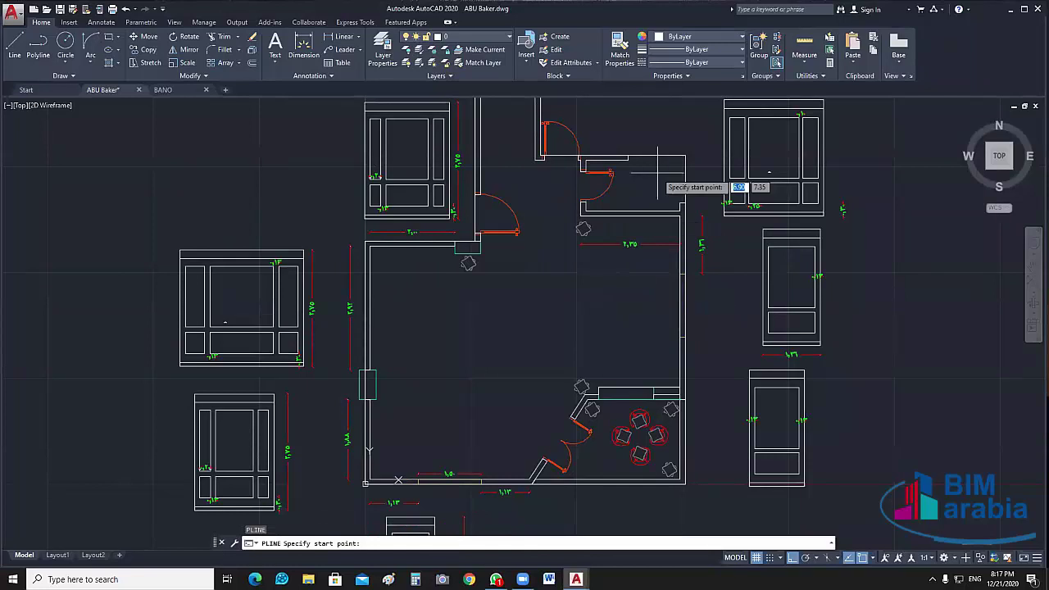
pyautogui.scroll(5, 642, 212)
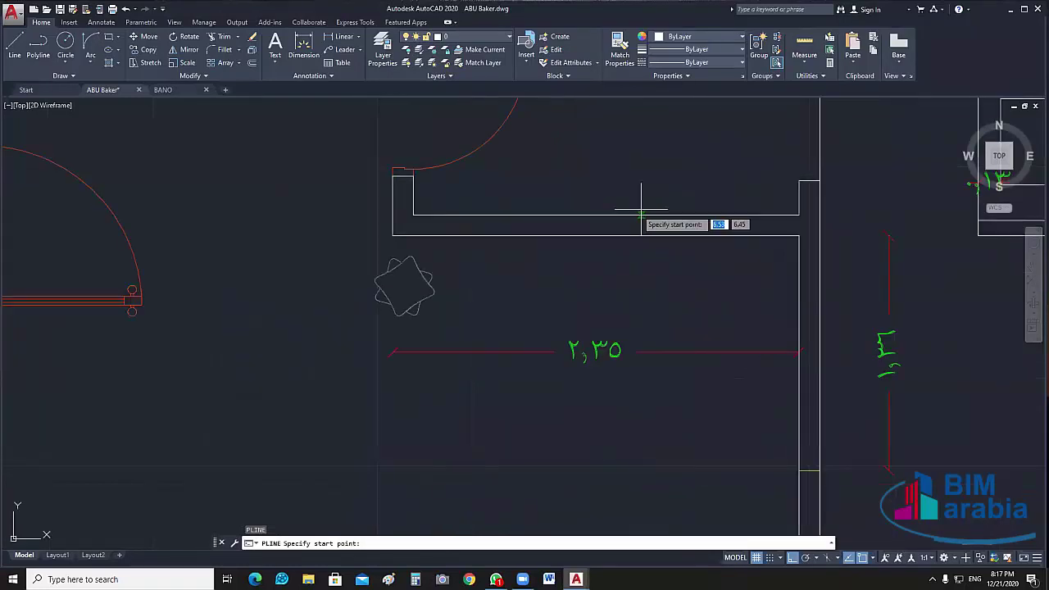
pyautogui.click(392, 235)
pyautogui.click(799, 237)
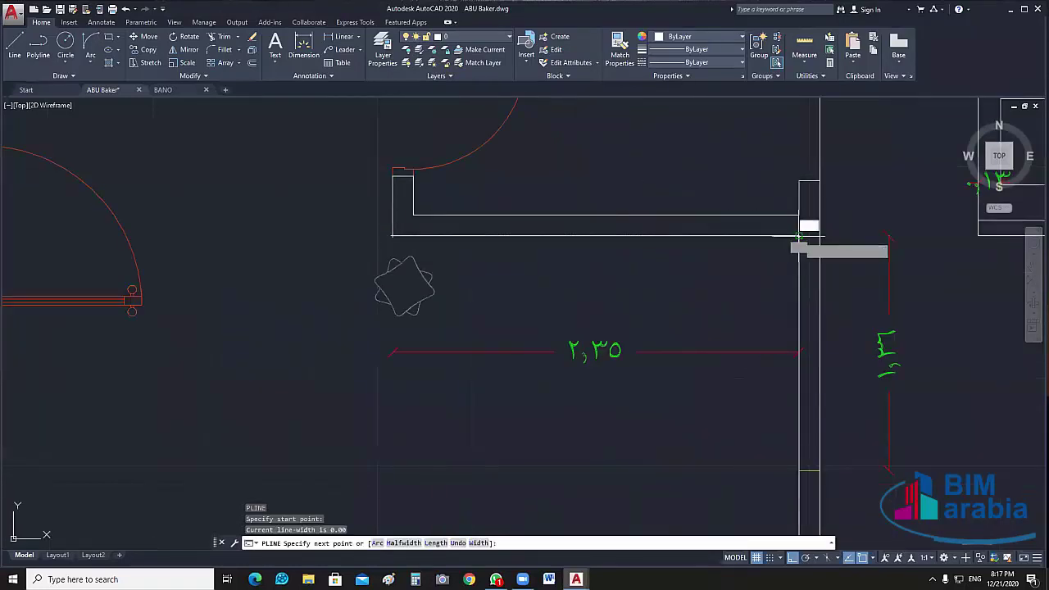
pyautogui.moveTo(787, 369); pyautogui.dragTo(765, 231, button='middle')
pyautogui.scroll(-6, 765, 231)
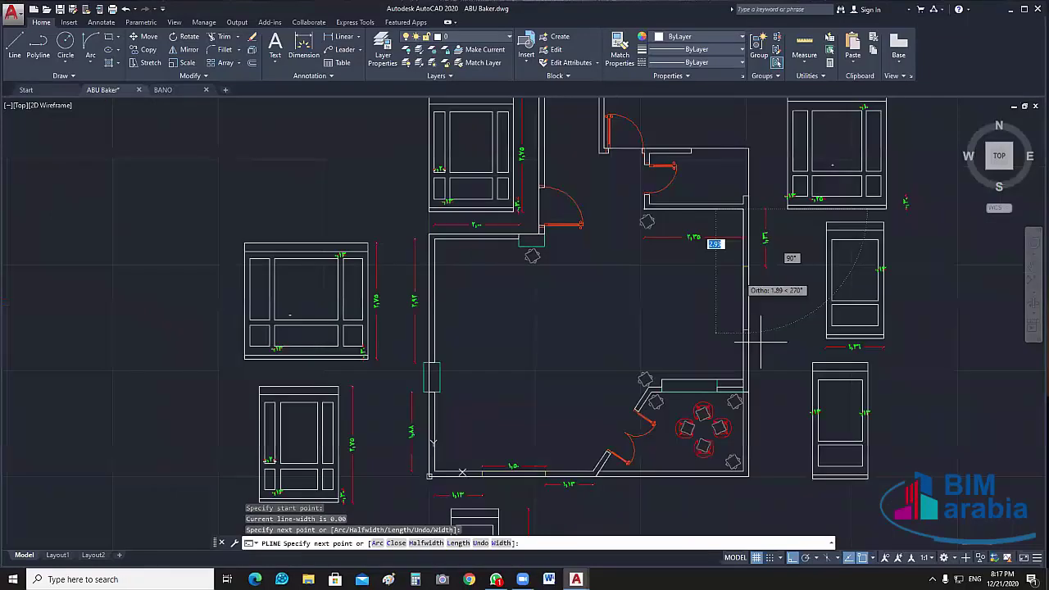
pyautogui.moveTo(760, 340); pyautogui.dragTo(770, 248, button='middle')
pyautogui.scroll(5, 757, 283)
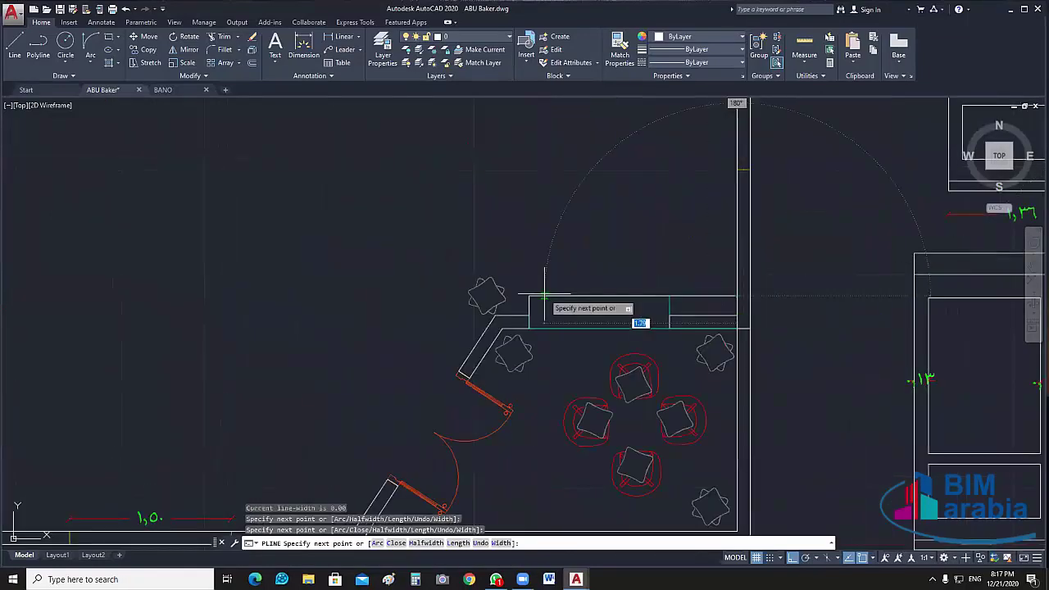
pyautogui.click(529, 296)
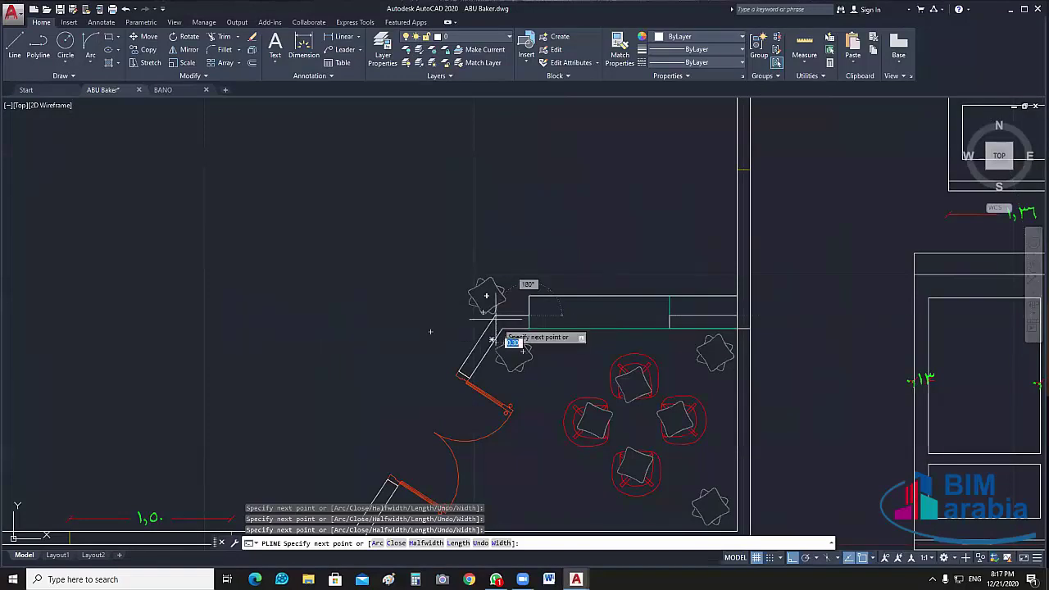
# - Continue the outline along the angled wall and inner wall corners to the corner by the door
pyautogui.scroll(5, 492, 339)
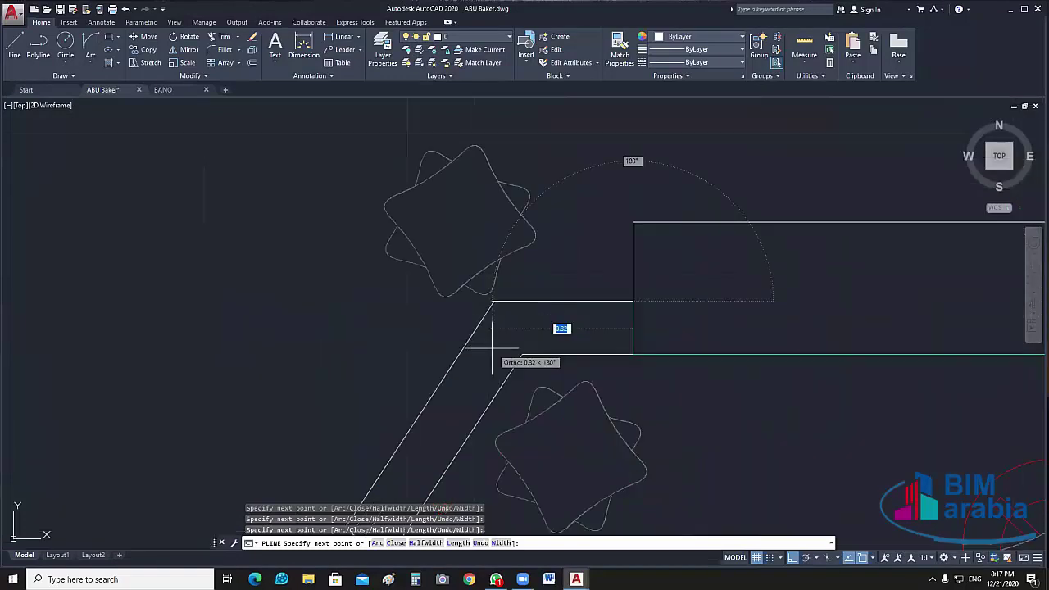
pyautogui.scroll(3, 493, 351)
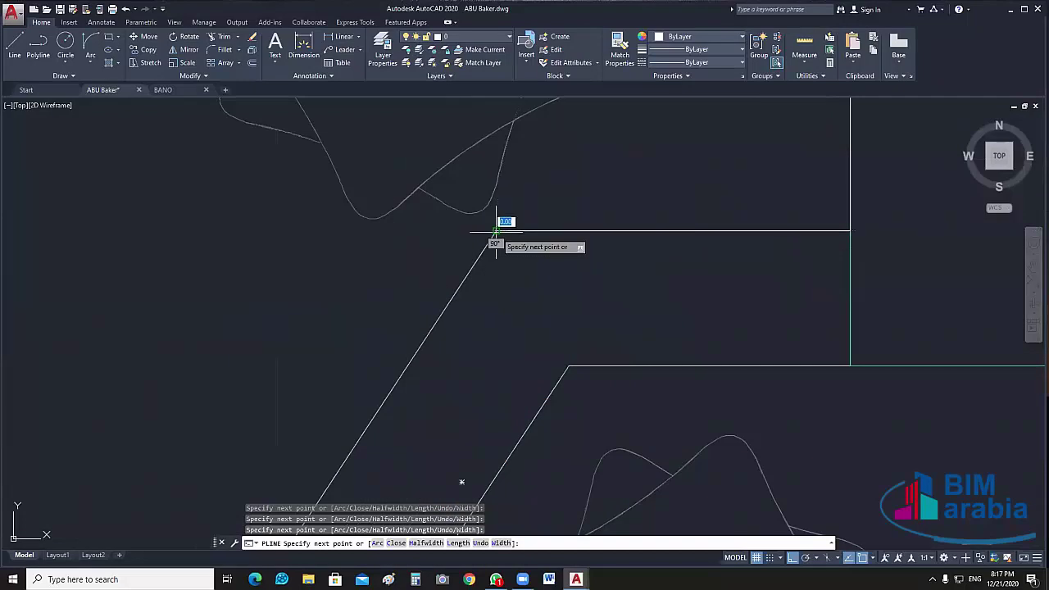
pyautogui.moveTo(495, 231); pyautogui.dragTo(574, 175, button='middle')
pyautogui.scroll(-2, 409, 386)
pyautogui.scroll(3, 492, 320)
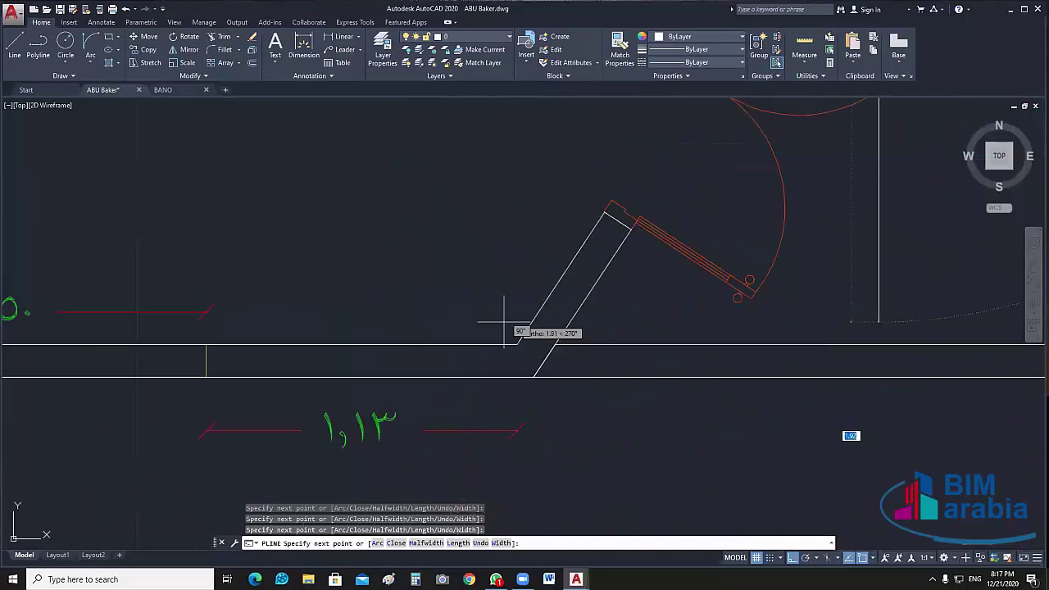
pyautogui.scroll(-3, 517, 344)
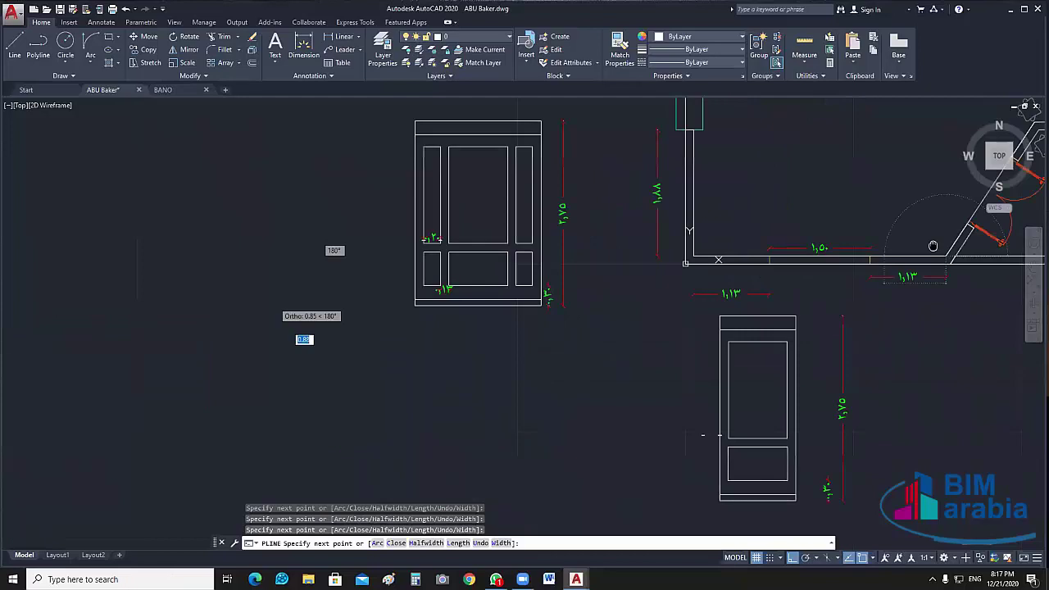
pyautogui.scroll(4, 733, 278)
pyautogui.moveTo(745, 145); pyautogui.dragTo(646, 397, button='middle')
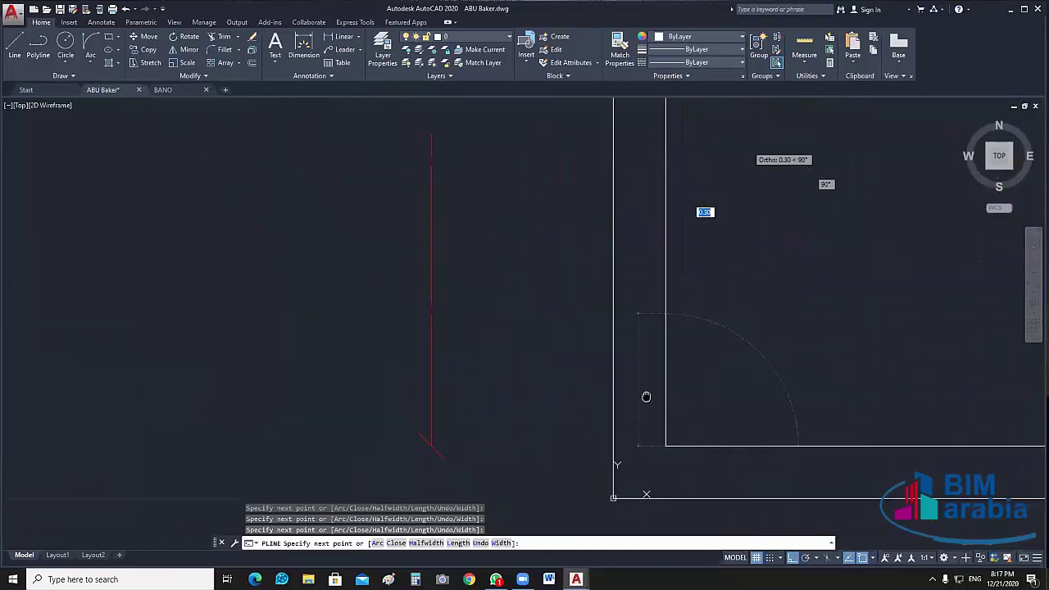
pyautogui.scroll(-2, 553, 306)
pyautogui.scroll(2, 543, 218)
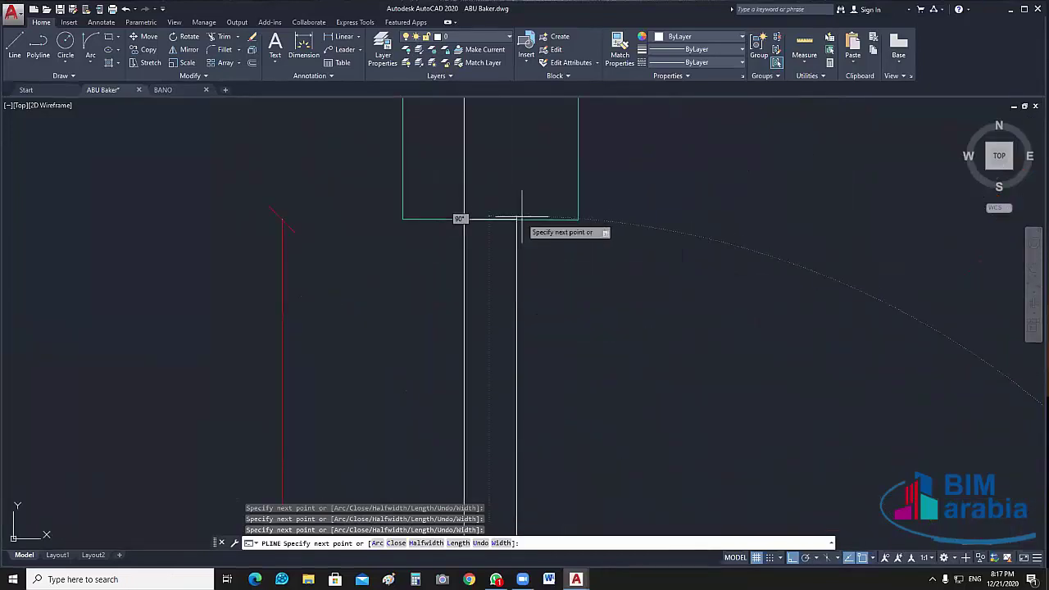
pyautogui.click(516, 220)
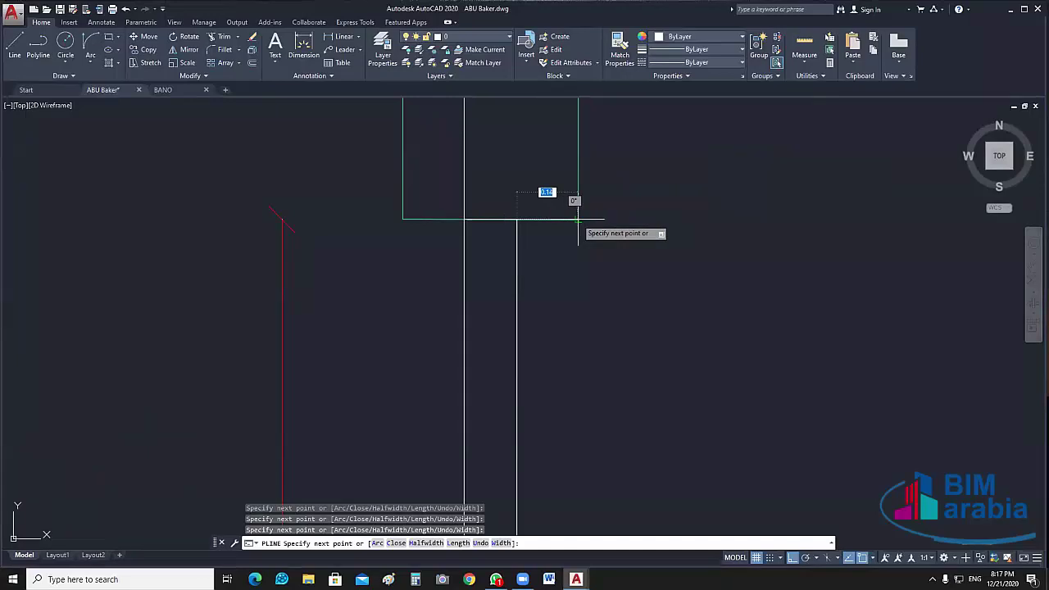
pyautogui.scroll(-1, 578, 220)
pyautogui.moveTo(621, 211); pyautogui.dragTo(543, 347, button='middle')
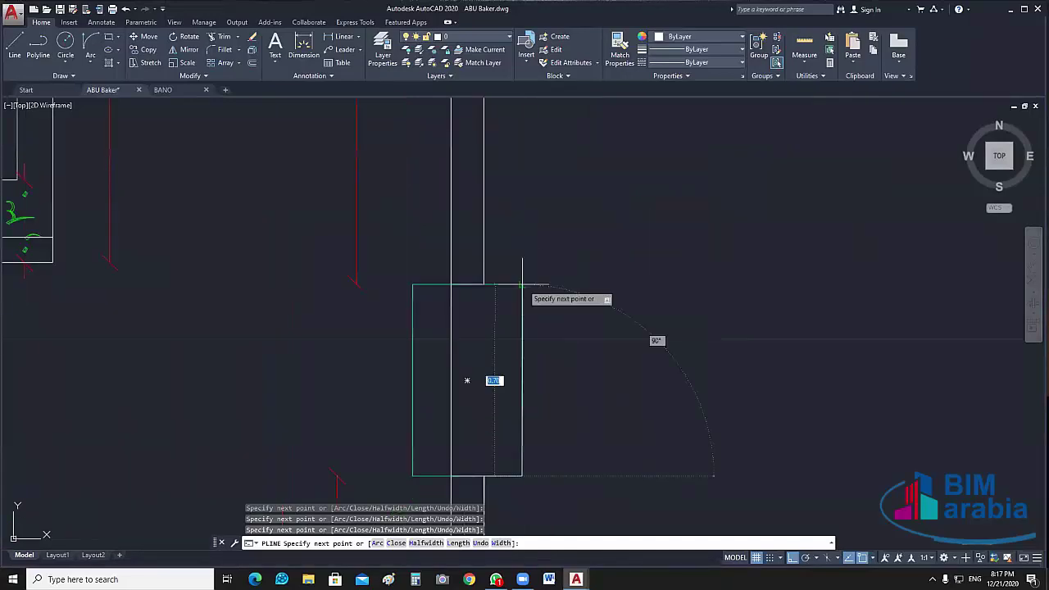
pyautogui.click(522, 286)
pyautogui.scroll(-2, 496, 245)
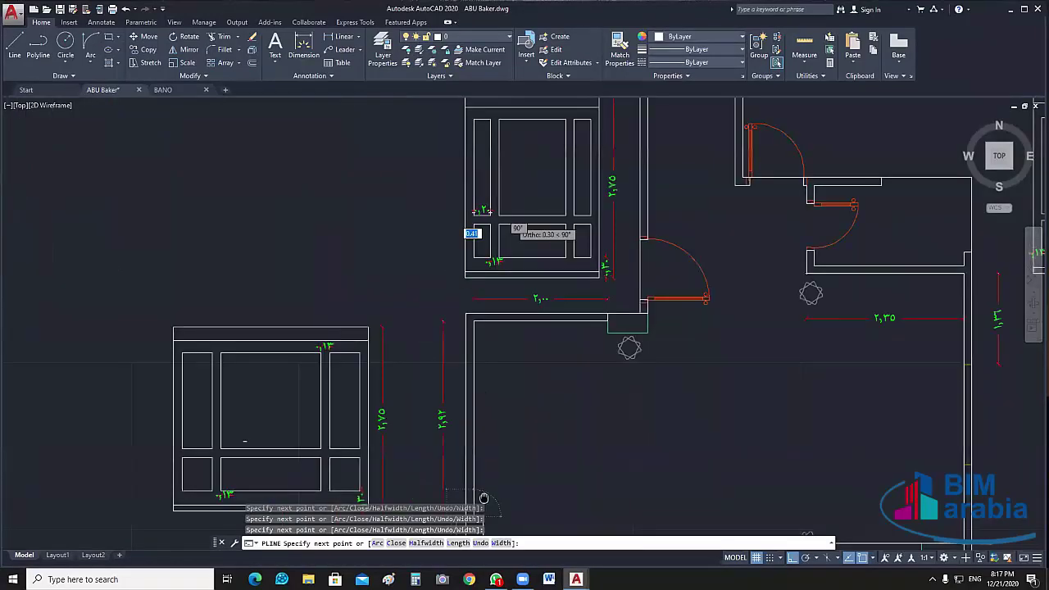
pyautogui.scroll(1, 463, 322)
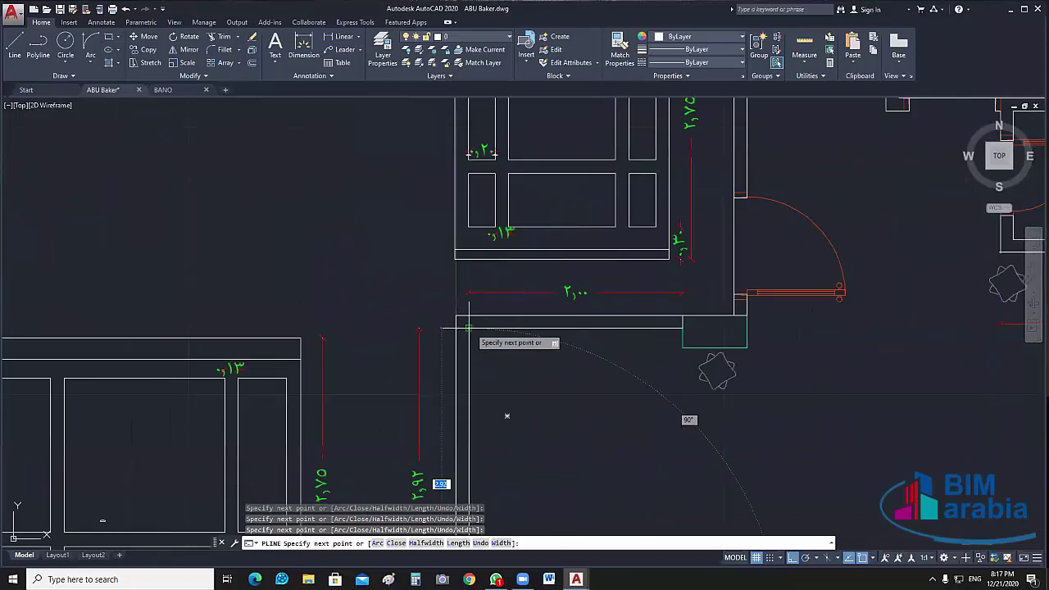
pyautogui.click(468, 329)
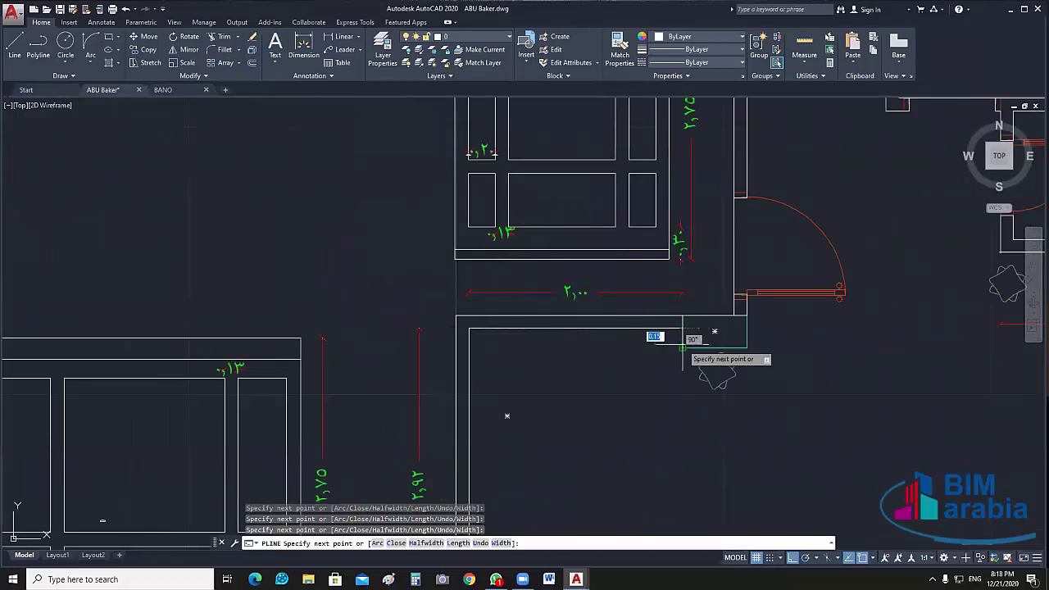
pyautogui.click(738, 346)
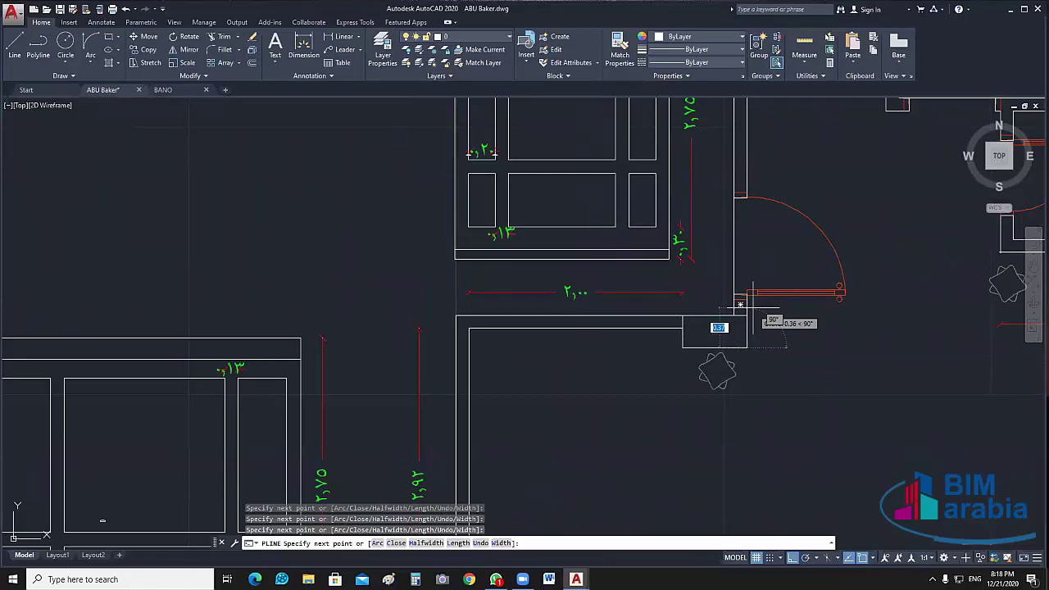
# - Add the remaining wall and door-jamb vertices and close the polyline back to its start
pyautogui.scroll(-3, 740, 305)
pyautogui.moveTo(740, 305); pyautogui.dragTo(210, 375, button='middle')
pyautogui.scroll(5, 222, 382)
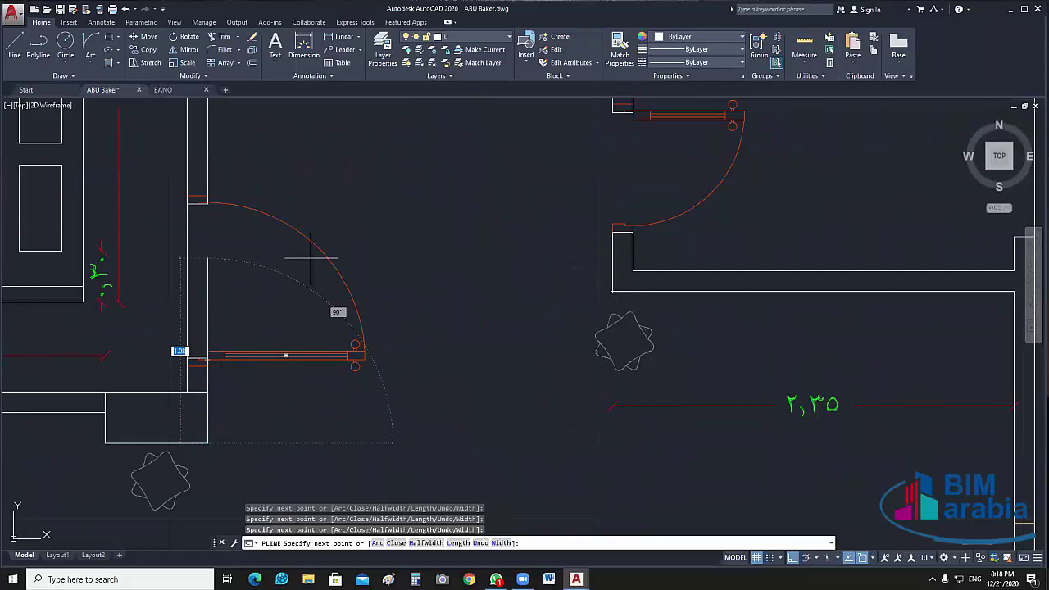
pyautogui.moveTo(311, 258); pyautogui.dragTo(390, 491, button='middle')
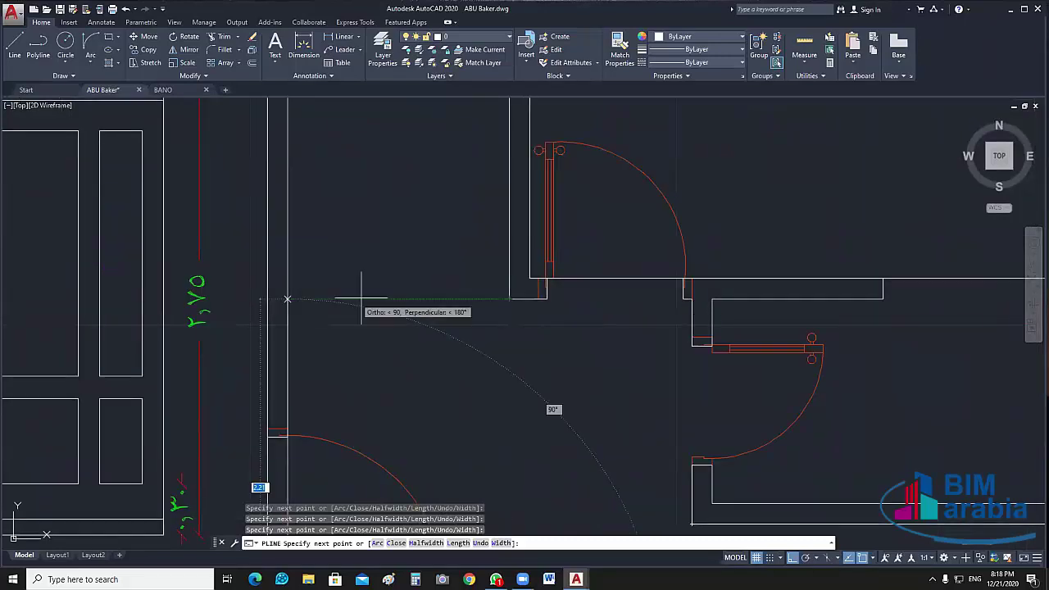
pyautogui.click(287, 299)
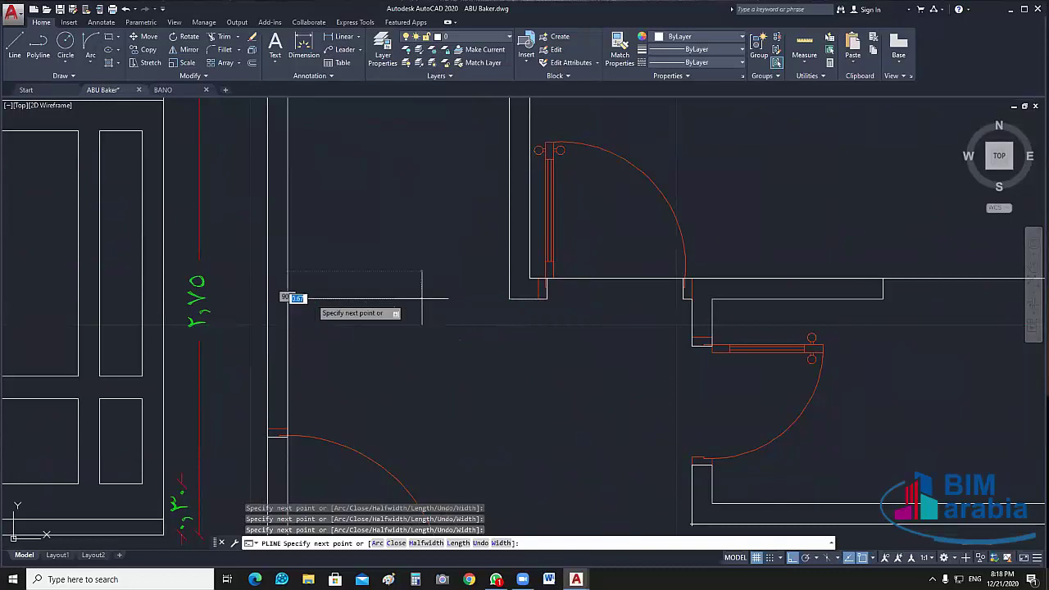
pyautogui.click(689, 281)
pyautogui.moveTo(695, 285); pyautogui.dragTo(695, 170, button='middle')
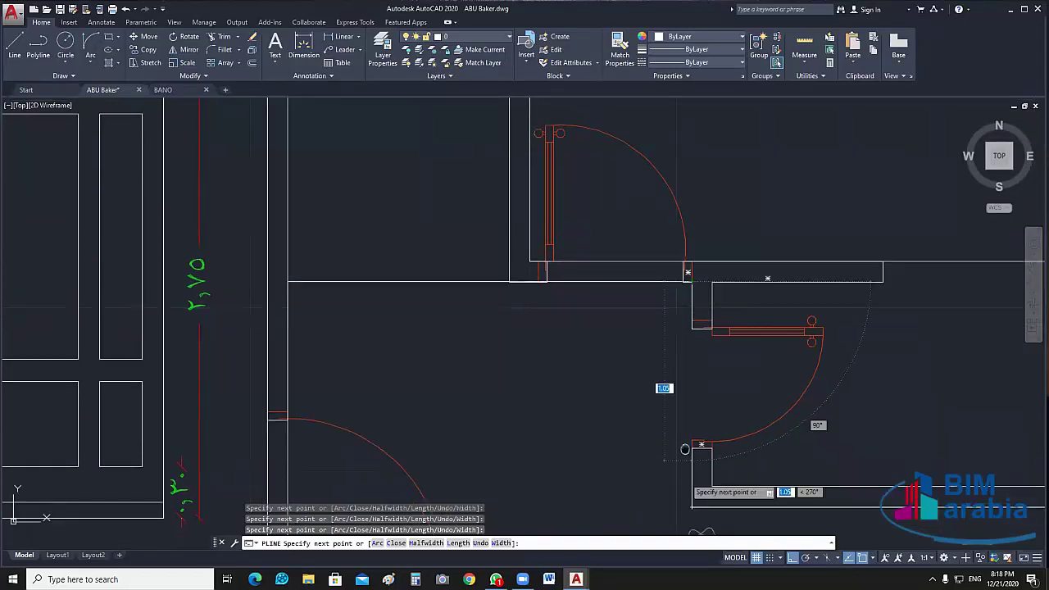
pyautogui.write('c')
pyautogui.press('Return')
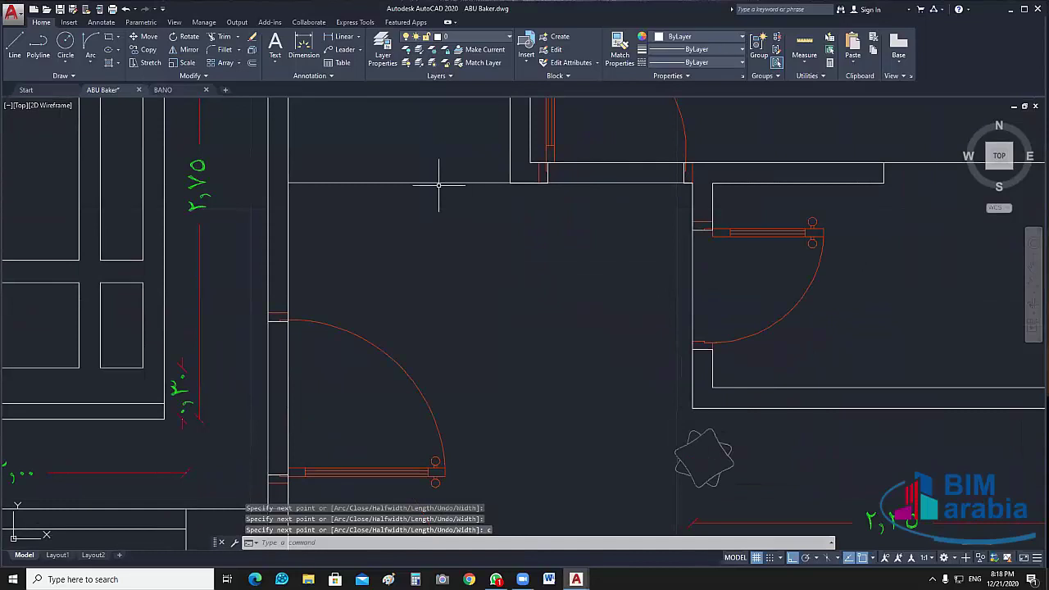
# - Window-select the closed wall outline polyline
pyautogui.click(439, 183)
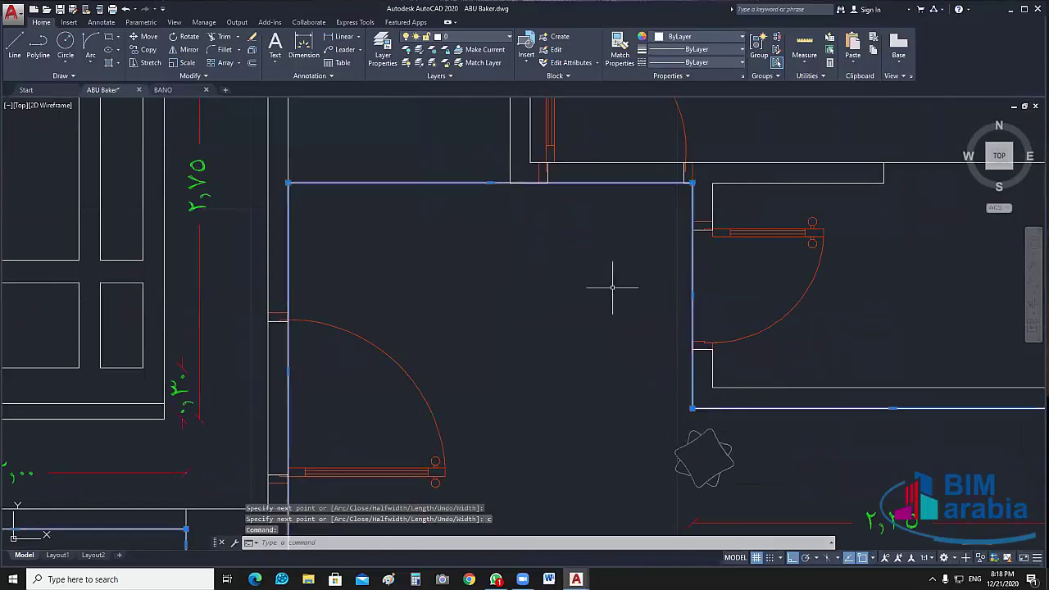
pyautogui.scroll(-5, 819, 295)
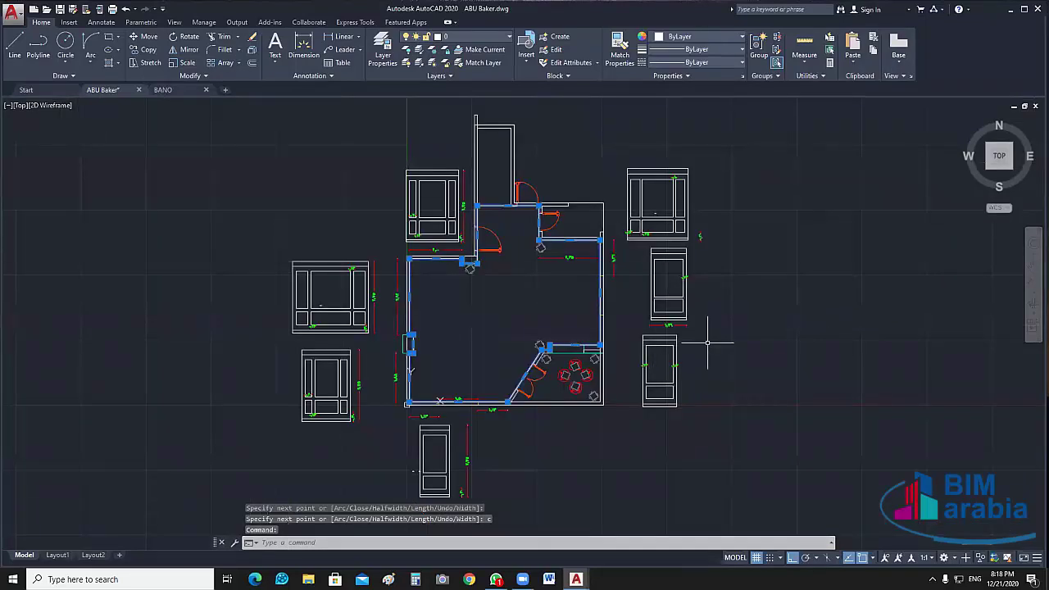
pyautogui.moveTo(707, 342); pyautogui.dragTo(662, 330, button='middle')
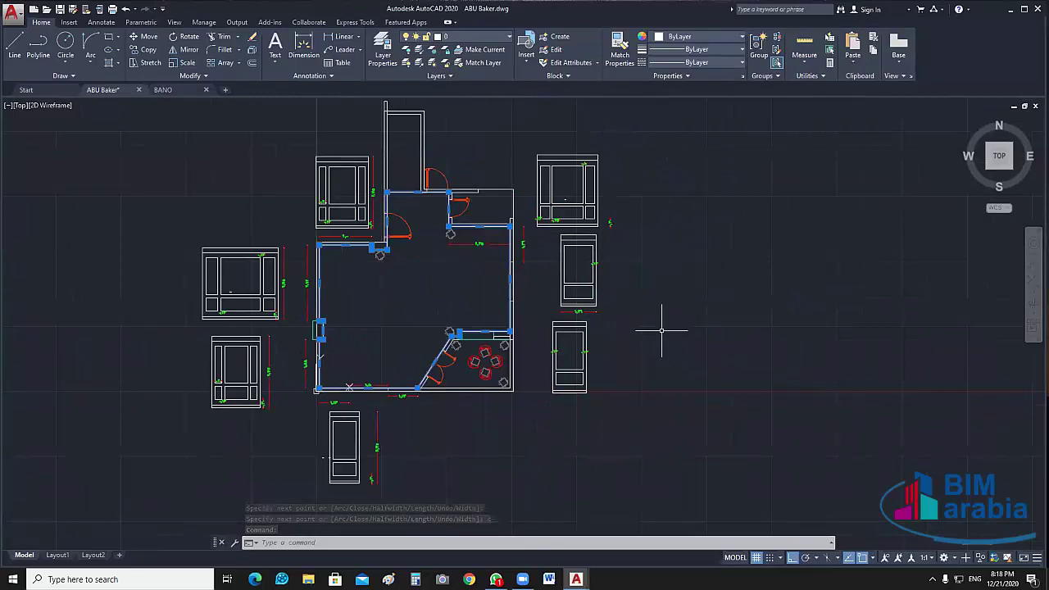
pyautogui.press('Escape')
pyautogui.write('M')
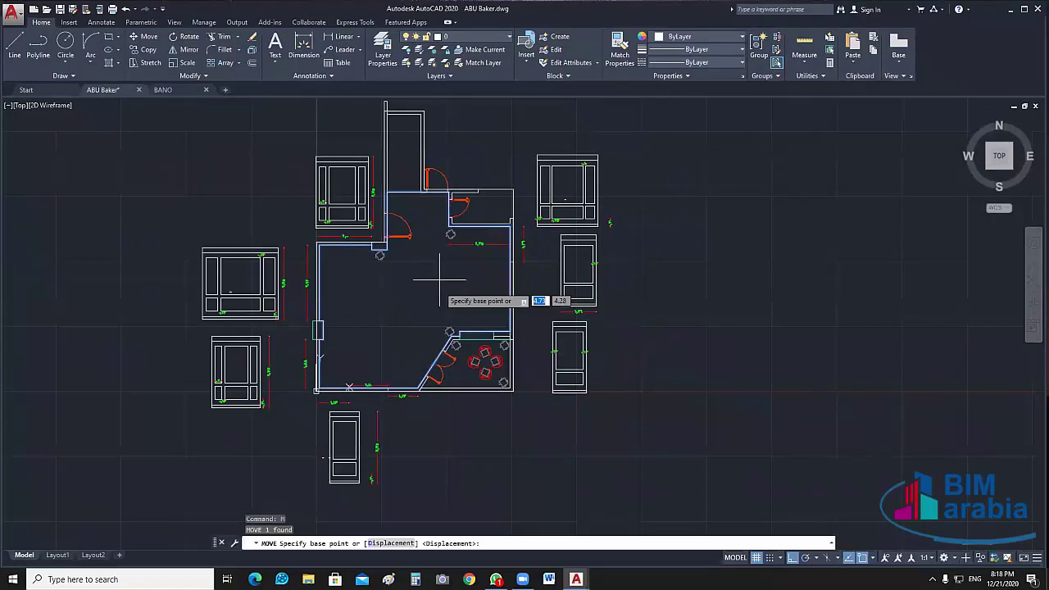
pyautogui.press('Escape')
pyautogui.moveTo(496, 324); pyautogui.dragTo(483, 348)
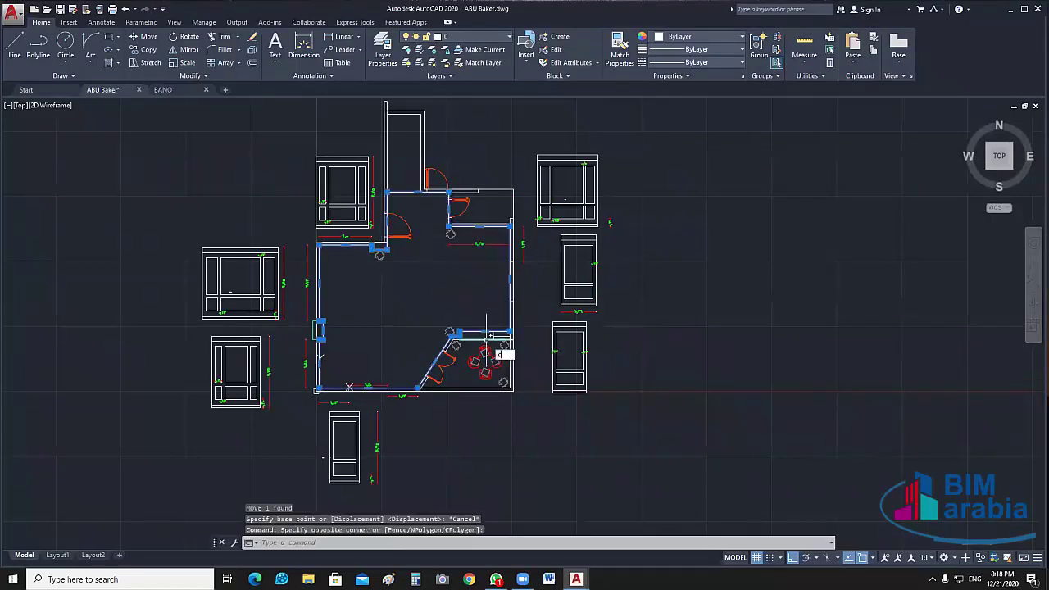
# - Copy the outline with CO into the empty area right of the floor plan
pyautogui.write('co')
pyautogui.press('Return')
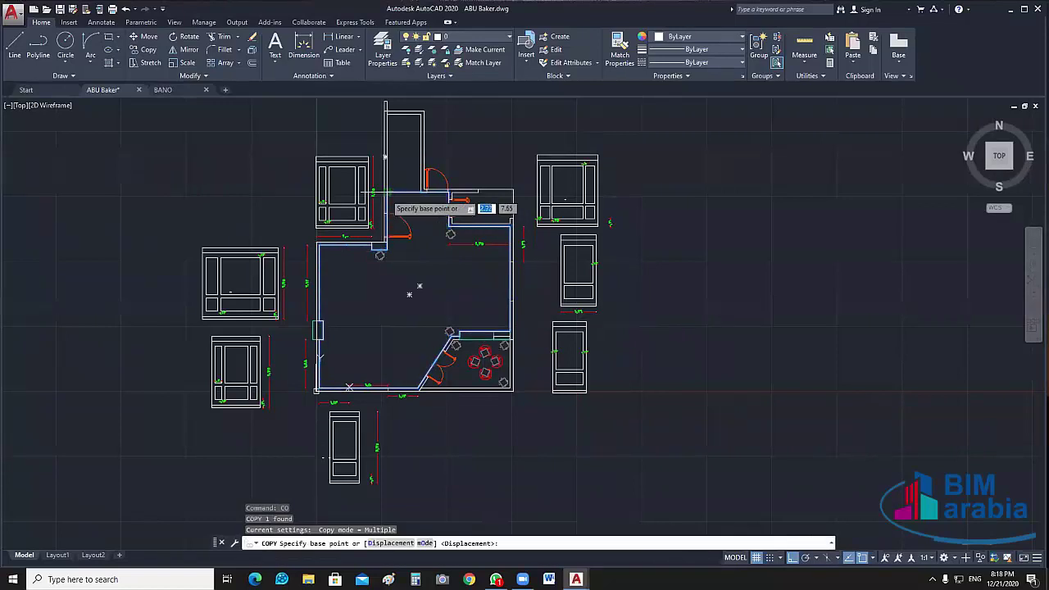
pyautogui.click(390, 204)
pyautogui.moveTo(803, 214); pyautogui.dragTo(500, 229, button='middle')
pyautogui.click(531, 206)
pyautogui.press('Escape')
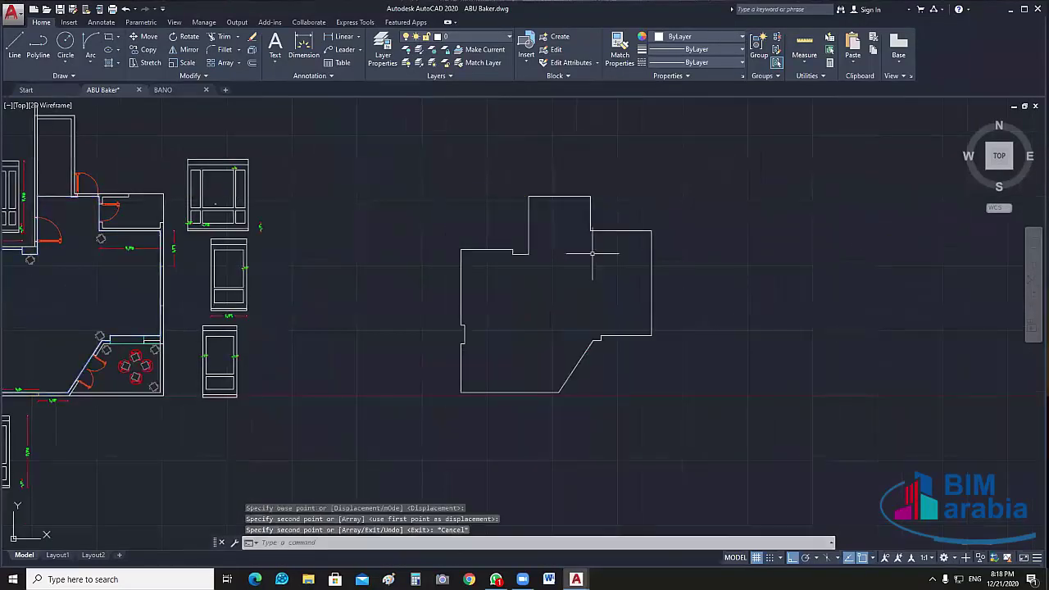
pyautogui.moveTo(604, 251); pyautogui.dragTo(553, 243, button='middle')
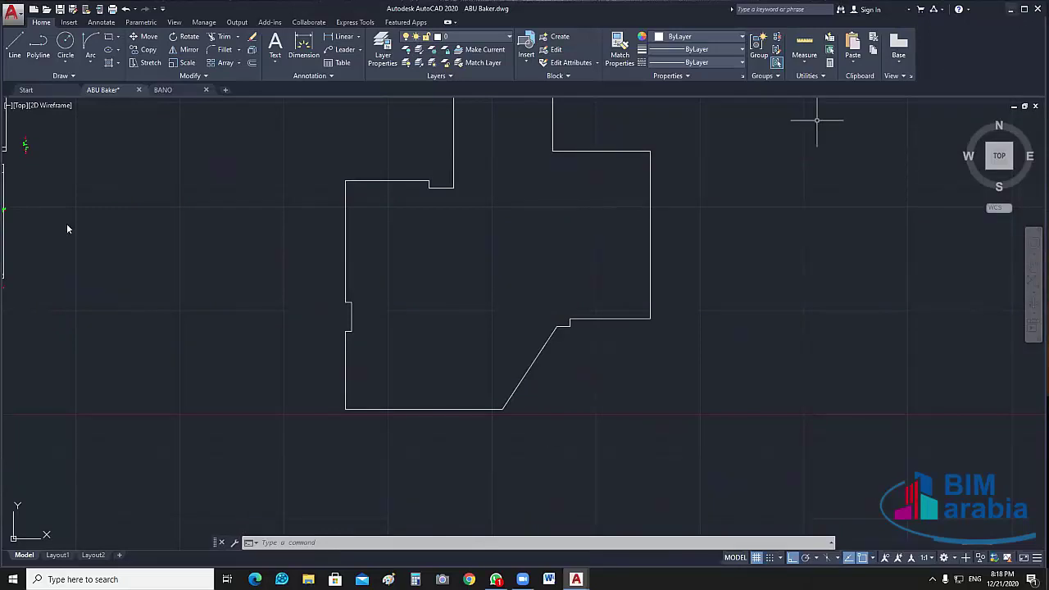
pyautogui.press('super+d')
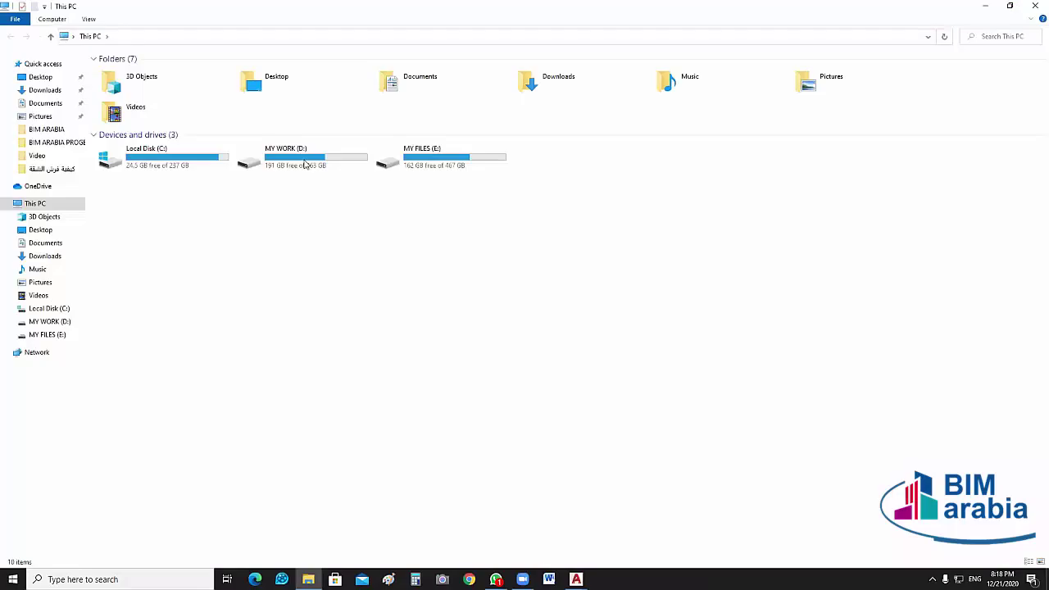
# - Browse MY WORK (D:) > My Cources > MAX and open the 34609559 living-room image
pyautogui.doubleClick(303, 156)
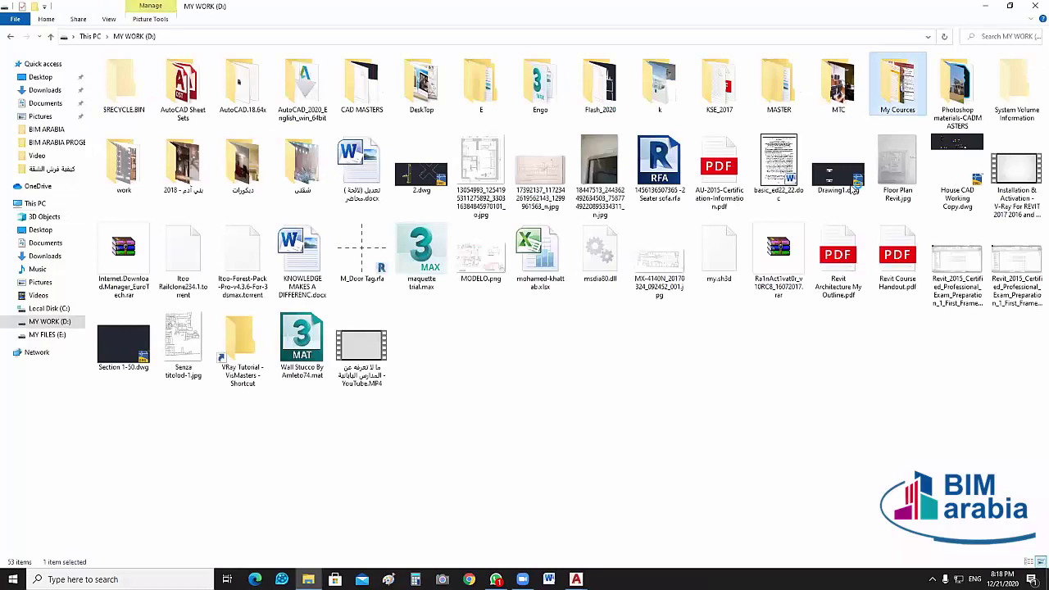
pyautogui.doubleClick(898, 82)
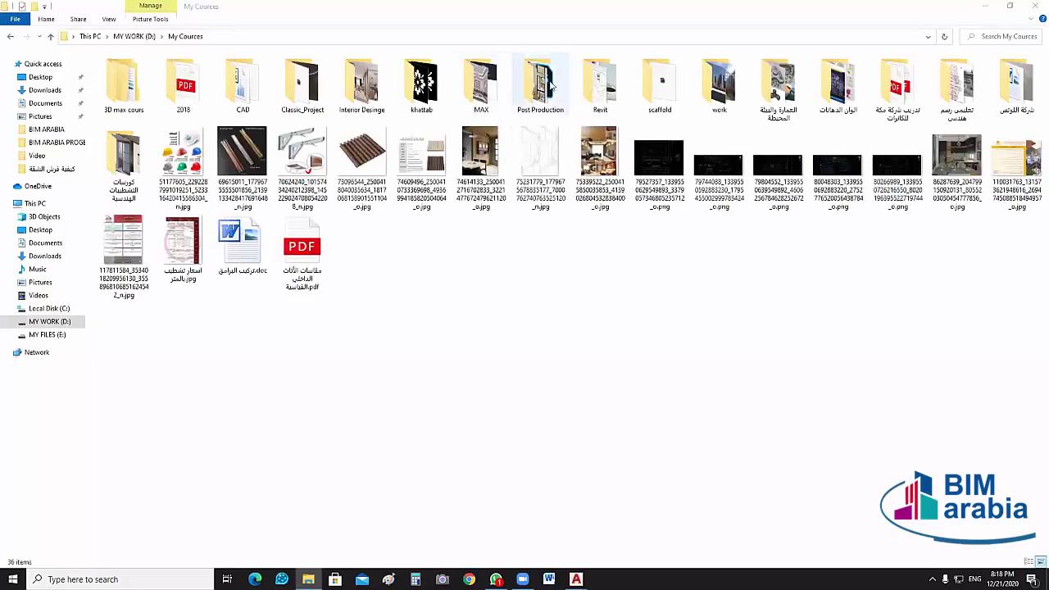
pyautogui.doubleClick(481, 82)
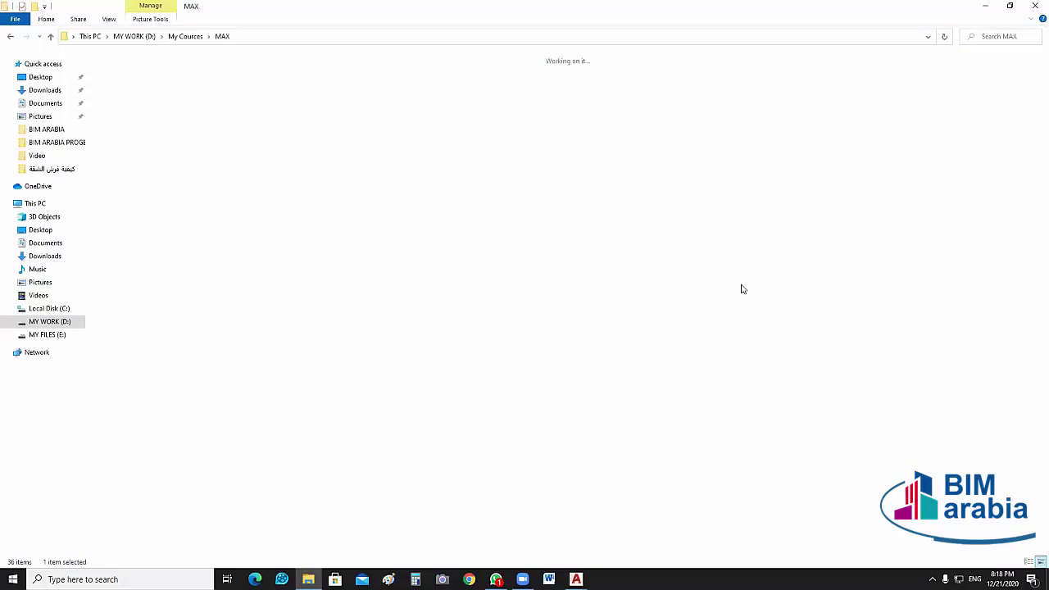
pyautogui.click(354, 243)
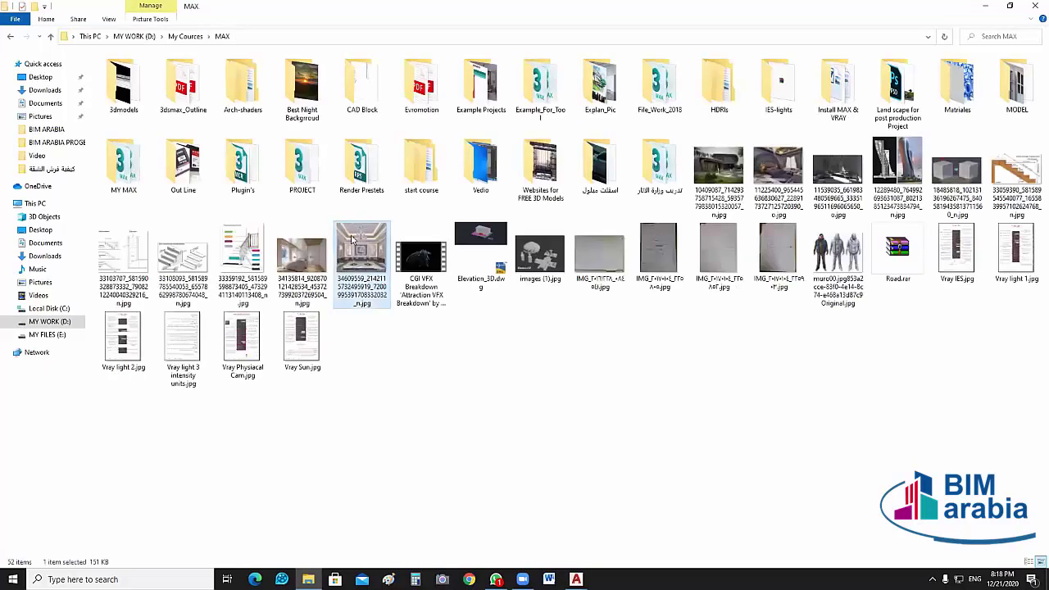
pyautogui.doubleClick(357, 262)
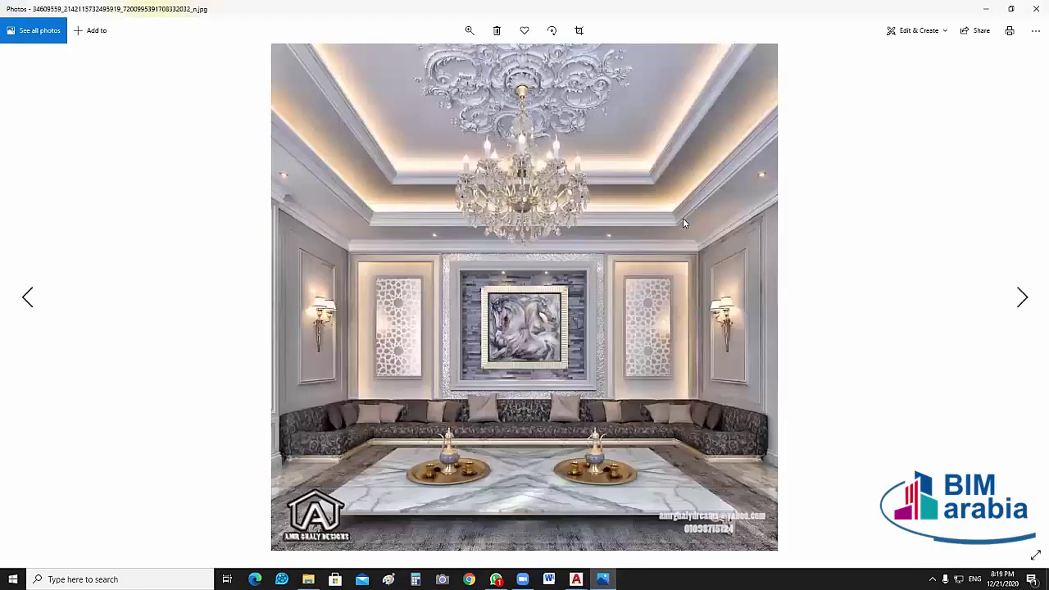
# - Zoom into the living-room photo to inspect the ceiling cornices, then close Photos
pyautogui.scroll(2, 830, 238)
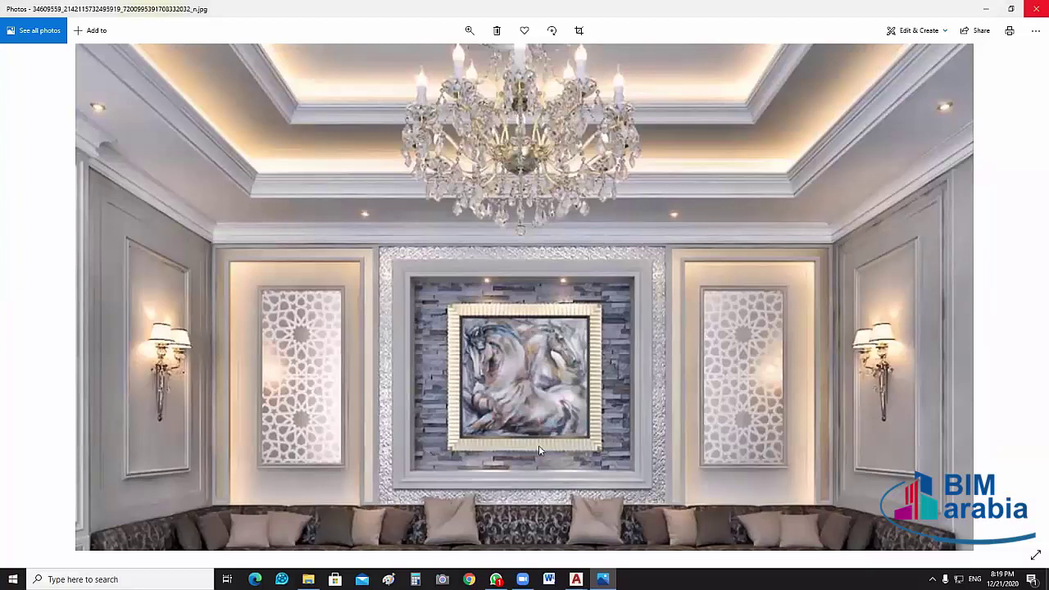
pyautogui.hotkey('alt', 'F4')
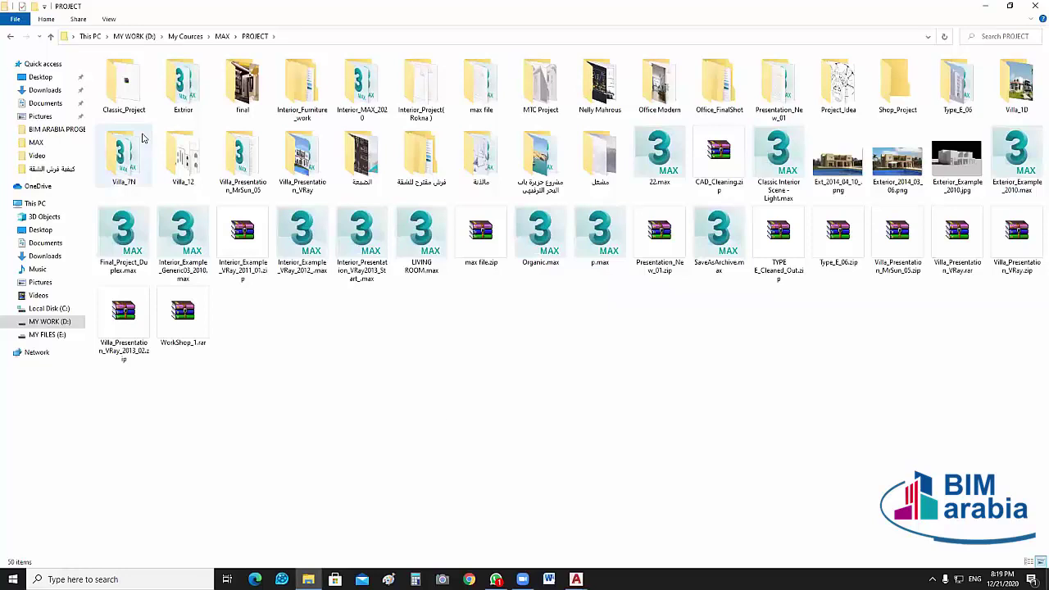
# - Open Final Warm_Logo.jpg from Classic_Project > Final Post Production
pyautogui.doubleClick(135, 104)
pyautogui.doubleClick(129, 71)
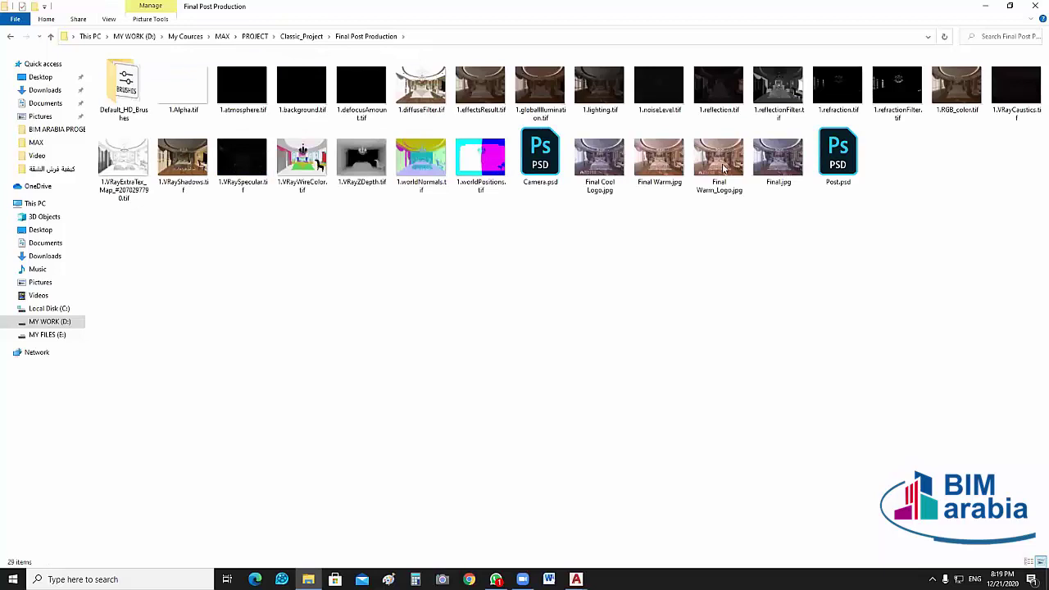
pyautogui.click(725, 164)
pyautogui.press('Return')
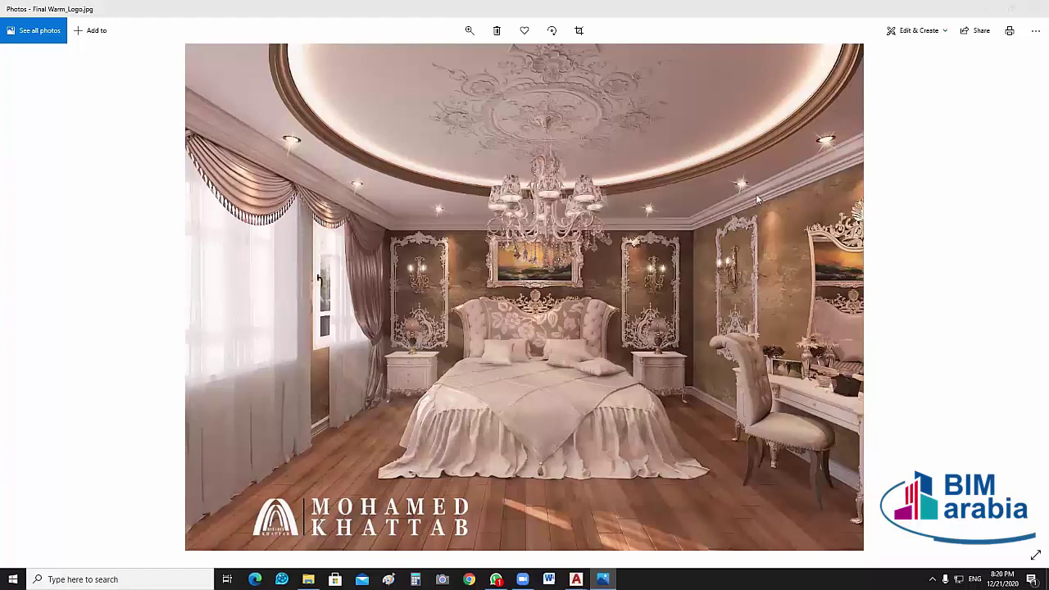
# - Restore the render window, go back up to MAX, and reopen the living-room image
pyautogui.click(1010, 9)
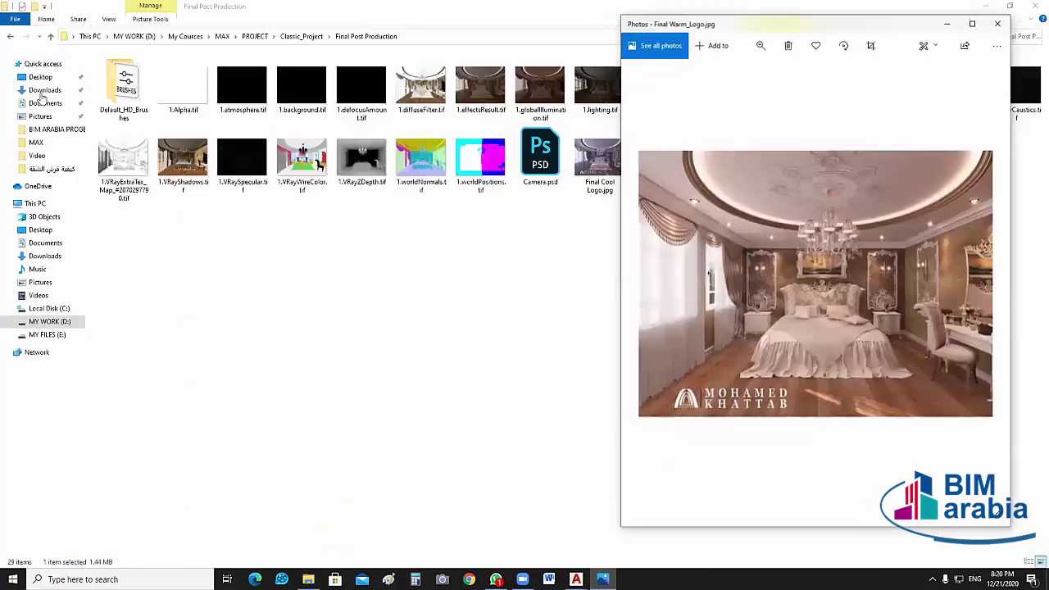
pyautogui.click(50, 38)
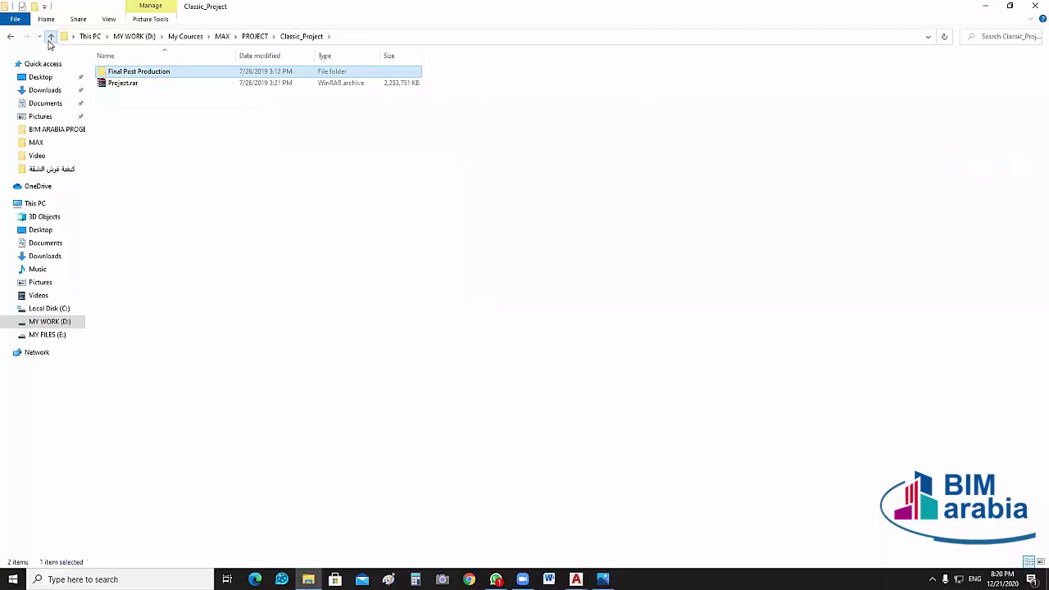
pyautogui.click(50, 38)
pyautogui.click(50, 38)
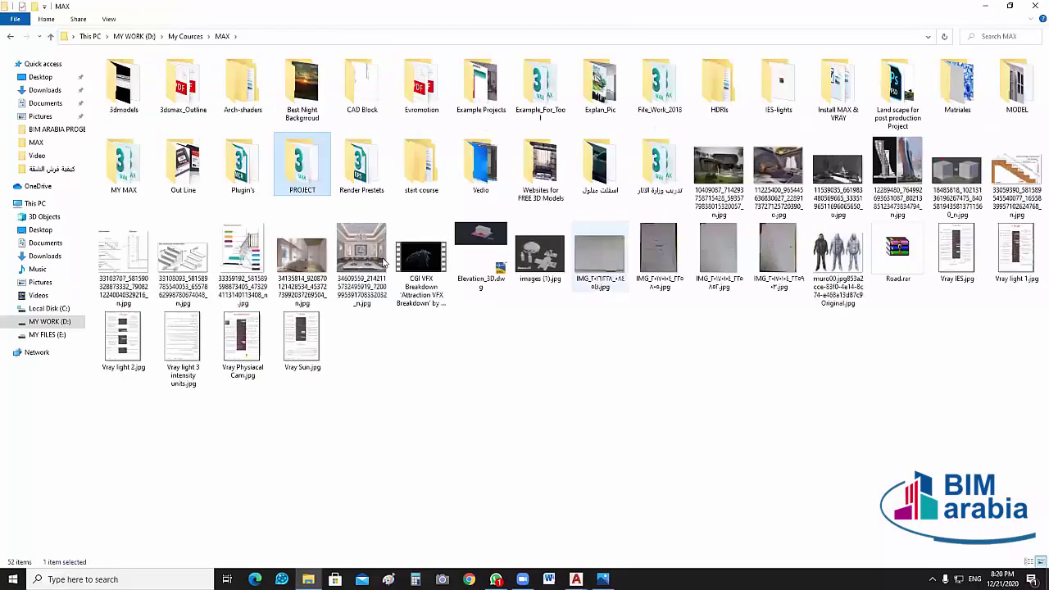
pyautogui.click(379, 264)
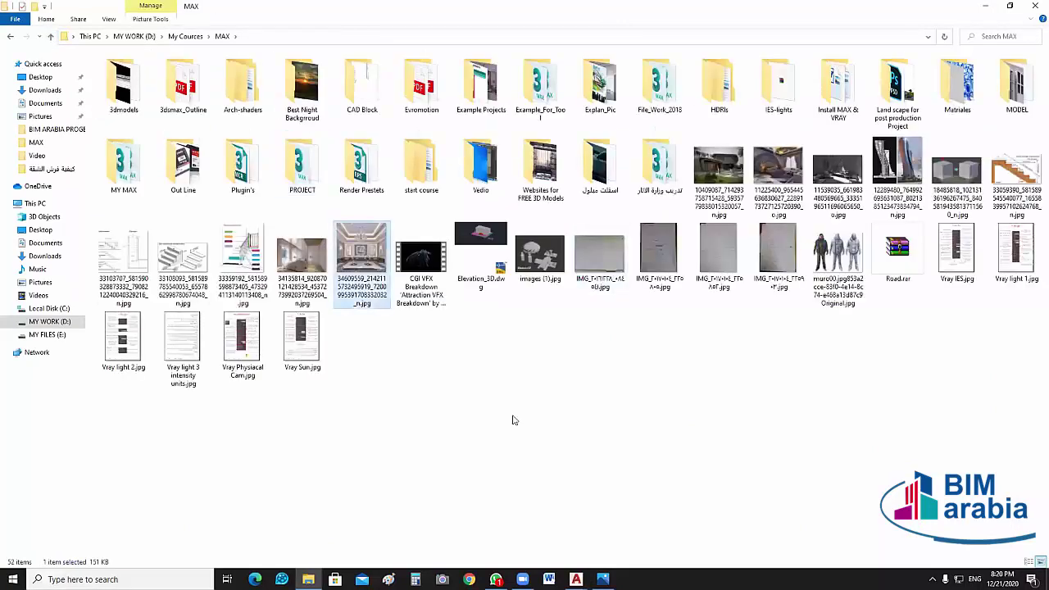
pyautogui.press('Return')
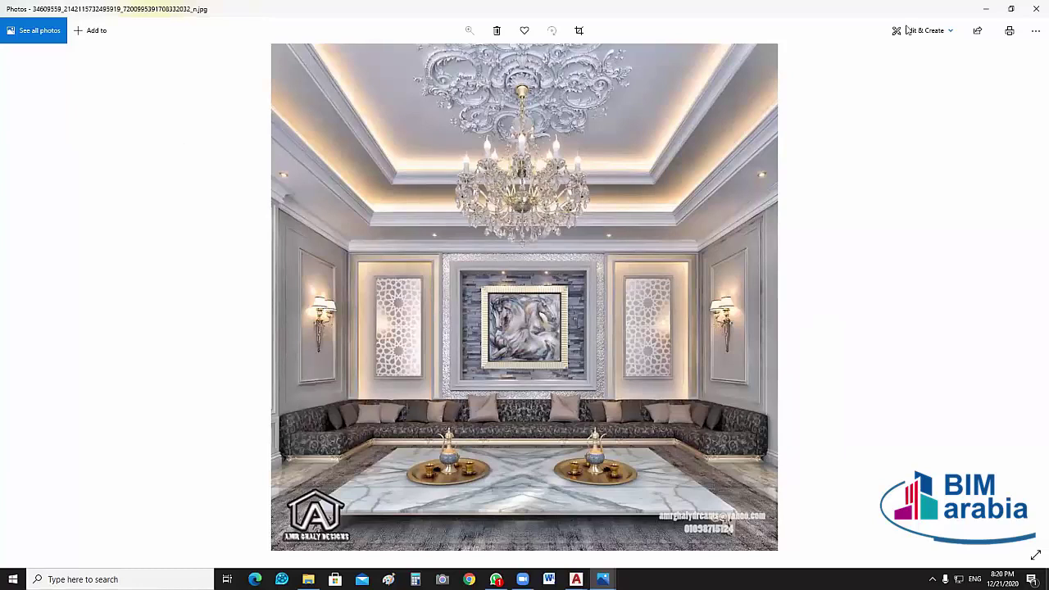
# - Show both photo windows side by side and zoom into the living-room image
pyautogui.click(1010, 8)
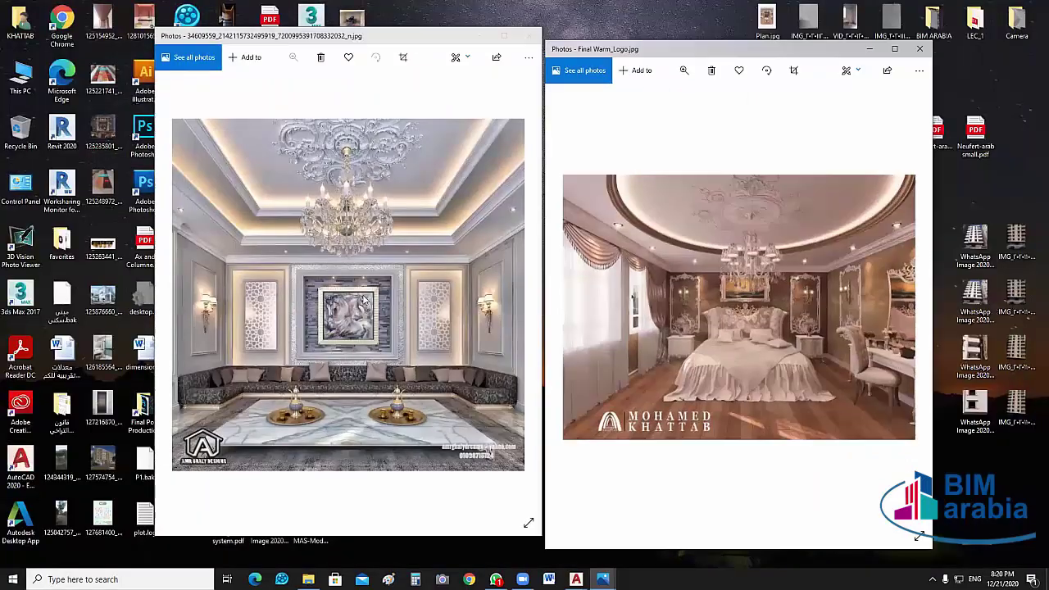
pyautogui.click(367, 305)
pyautogui.press('Right')
pyautogui.press('Left')
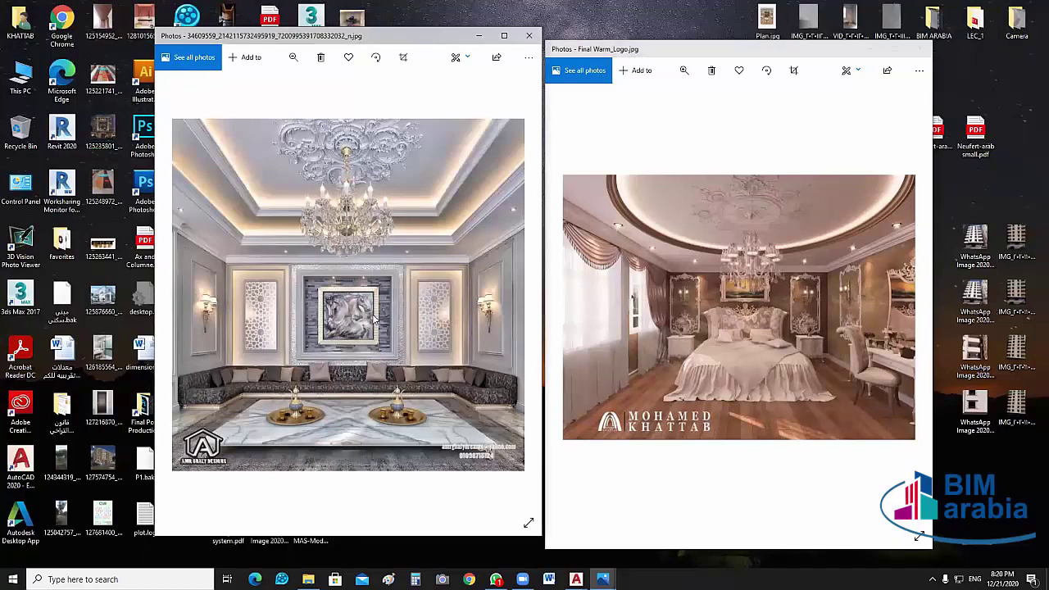
pyautogui.press('Right')
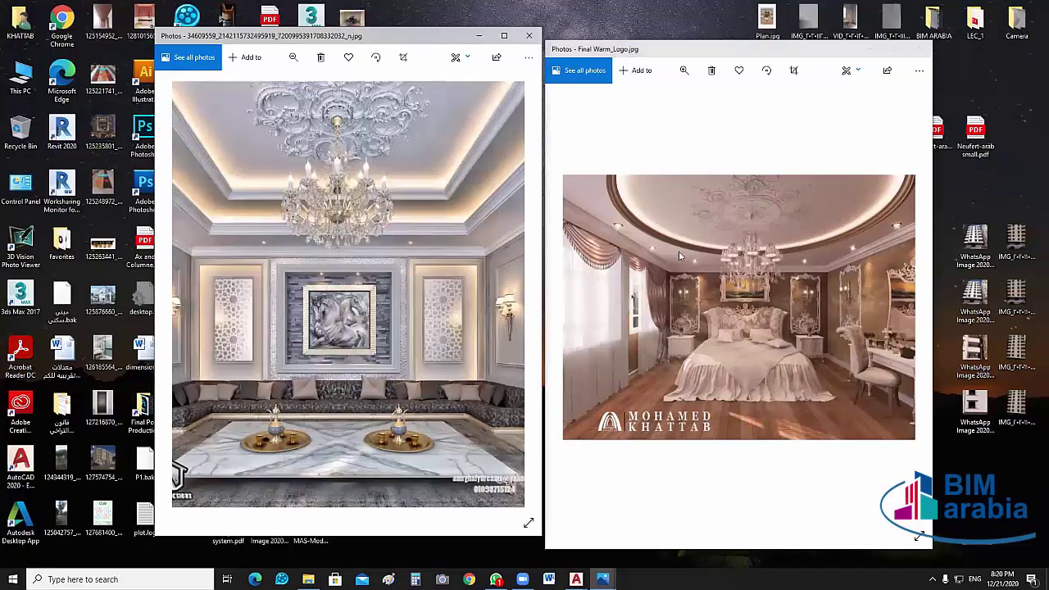
pyautogui.hotkey('ctrl', '+')
# - Zoom twice into the bedroom render to study the cornice and chandelier
pyautogui.click(649, 243)
pyautogui.hotkey('ctrl', '+')
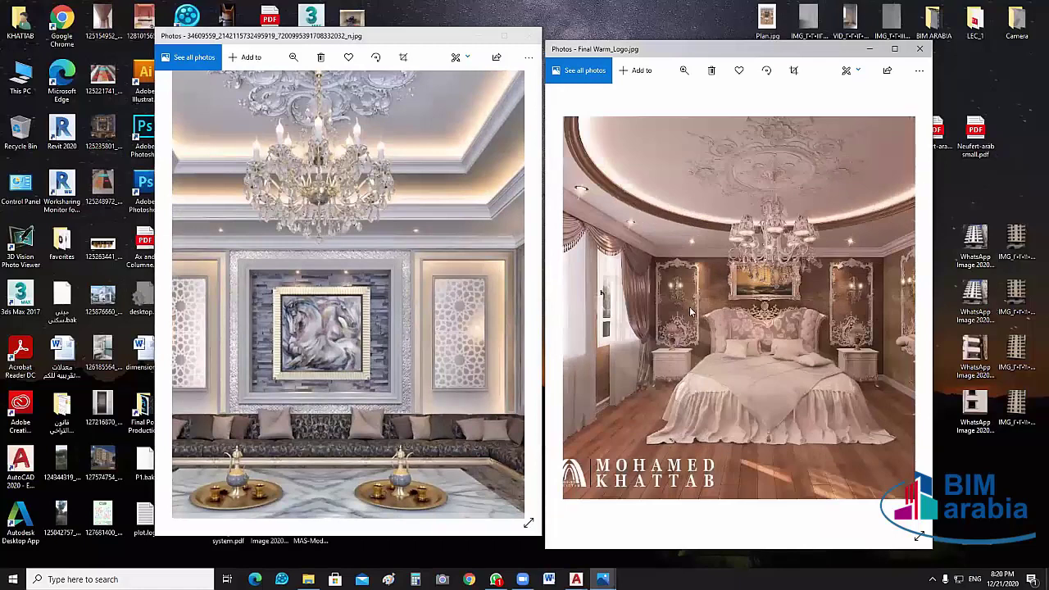
pyautogui.hotkey('ctrl', '+')
pyautogui.hotkey('ctrl', '+')
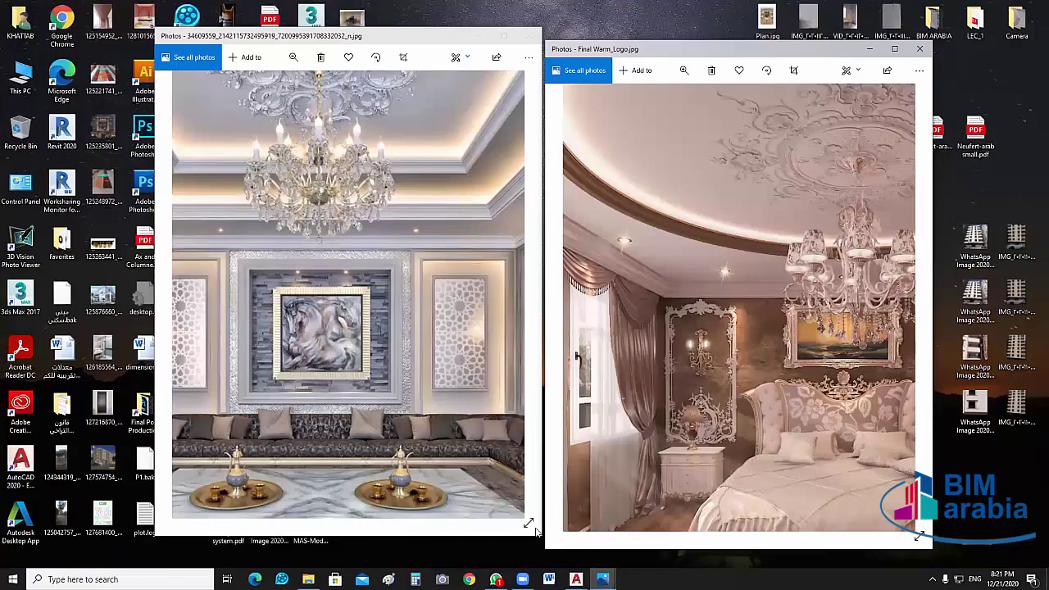
pyautogui.click(576, 580)
# - Bring up the ABU Baker drawing, turn all layers on, and survey the furnished dining and living areas
pyautogui.click(771, 288)
pyautogui.click(576, 580)
pyautogui.moveTo(277, 266)
pyautogui.mouseDown(button='middle')
pyautogui.moveTo(627, 420)
pyautogui.moveTo(583, 450)
pyautogui.mouseUp(button='middle')
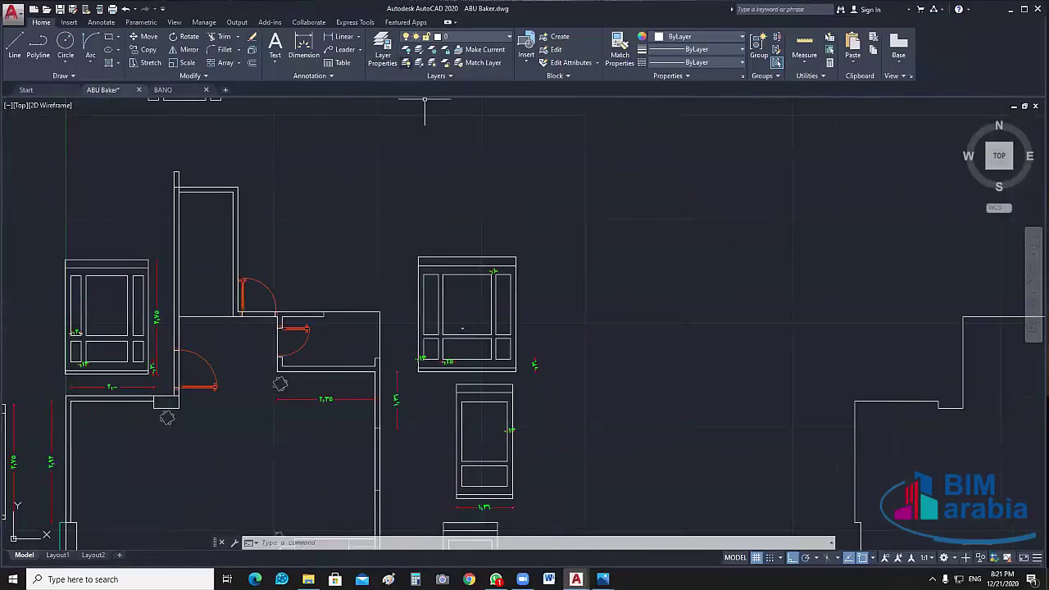
pyautogui.click(408, 62)
pyautogui.moveTo(135, 503); pyautogui.dragTo(405, 343, button='middle')
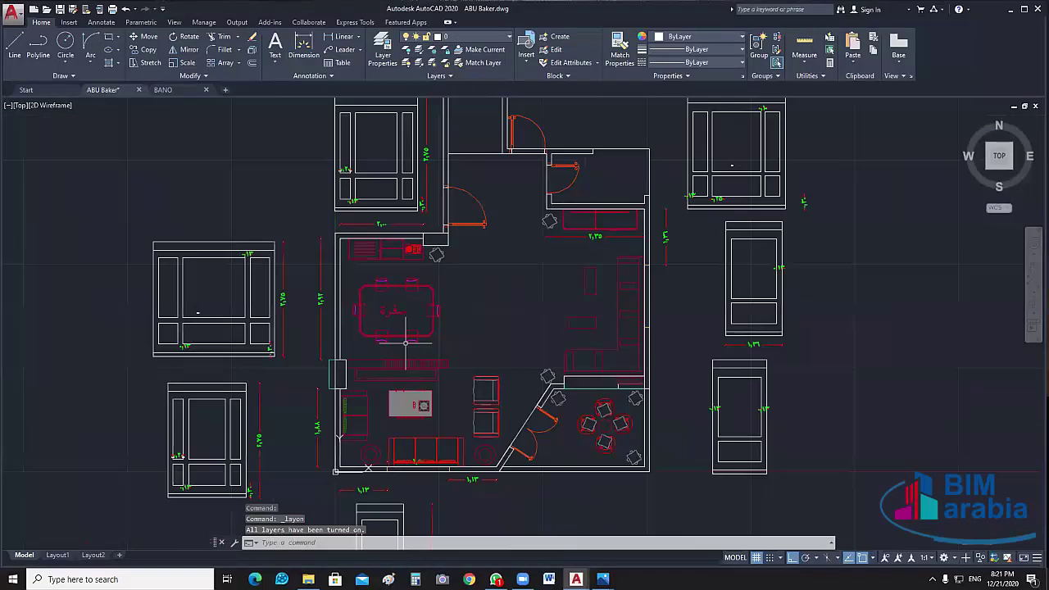
pyautogui.scroll(4, 405, 342)
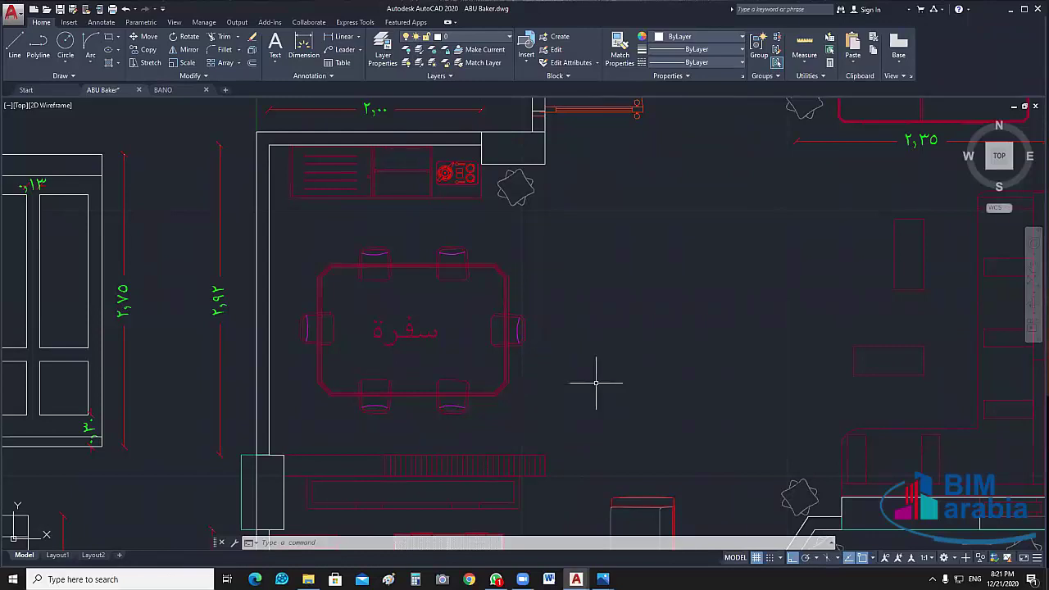
pyautogui.moveTo(596, 382)
pyautogui.mouseDown(button='middle')
pyautogui.moveTo(516, 290)
pyautogui.moveTo(484, 344)
pyautogui.mouseUp(button='middle')
pyautogui.scroll(-1, 526, 301)
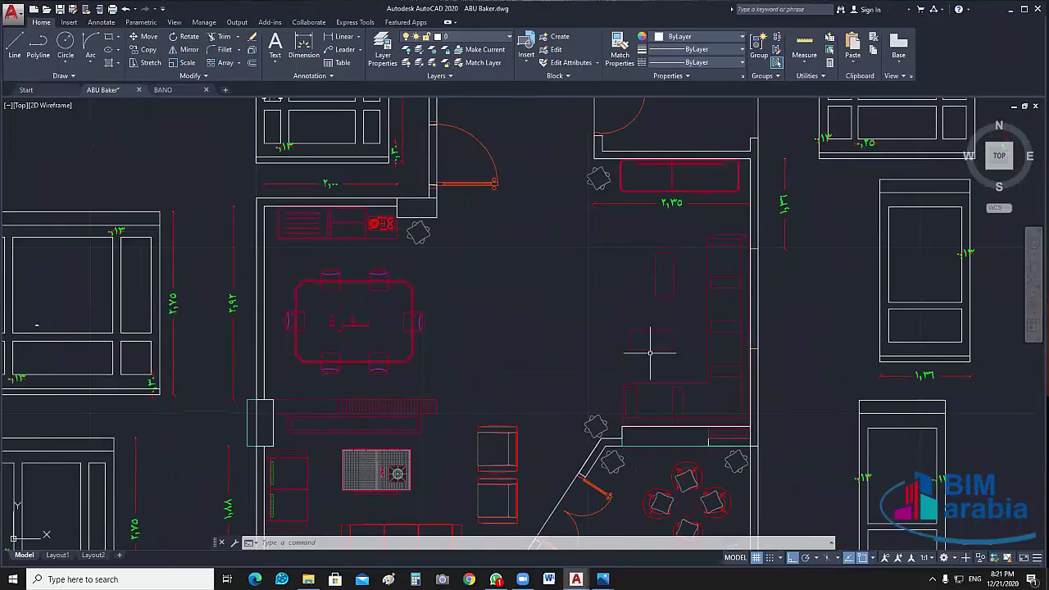
pyautogui.moveTo(538, 370); pyautogui.dragTo(622, 277, button='middle')
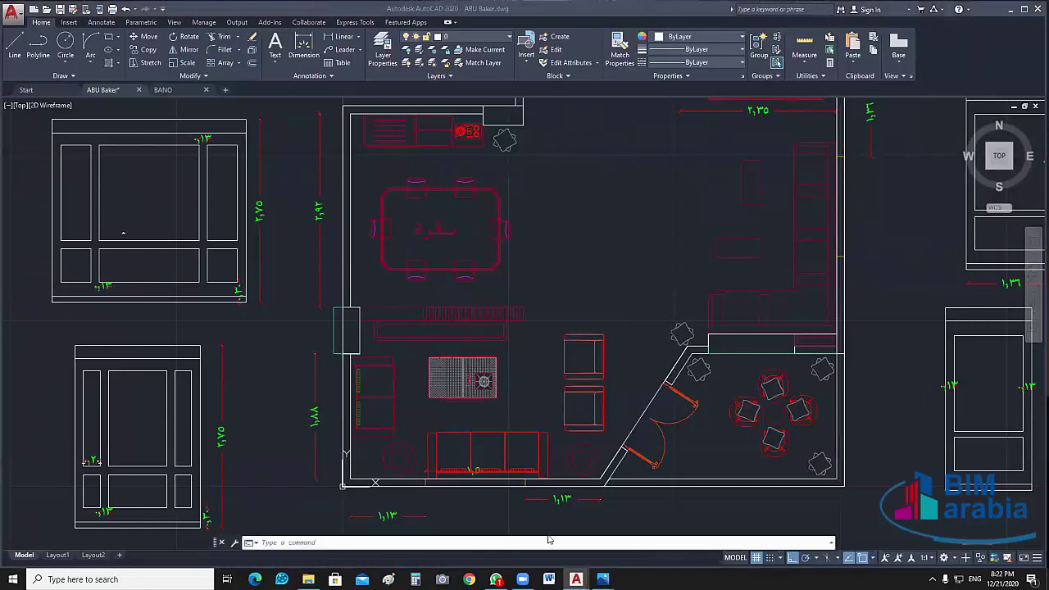
# - Close both the living-room and bedroom reference photo windows
pyautogui.moveTo(603, 579)
pyautogui.click(631, 531)
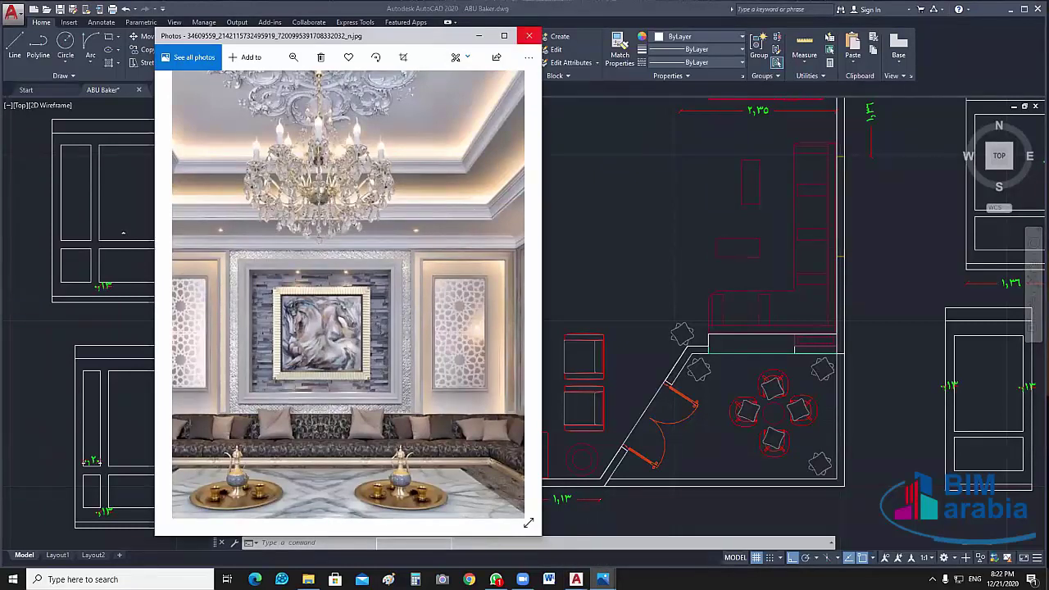
pyautogui.click(528, 37)
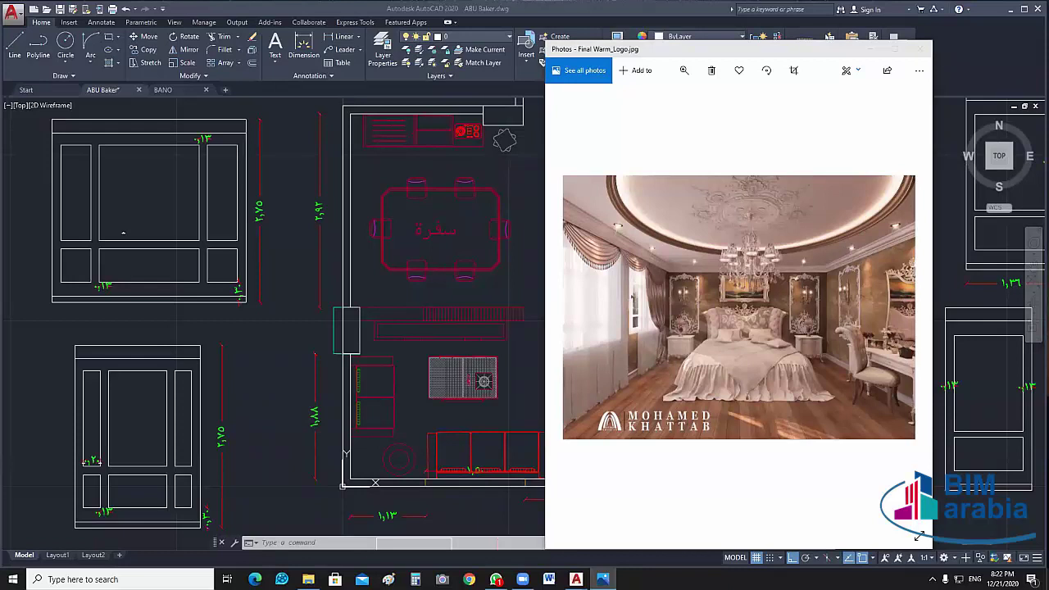
pyautogui.click(920, 50)
pyautogui.scroll(-3, 681, 282)
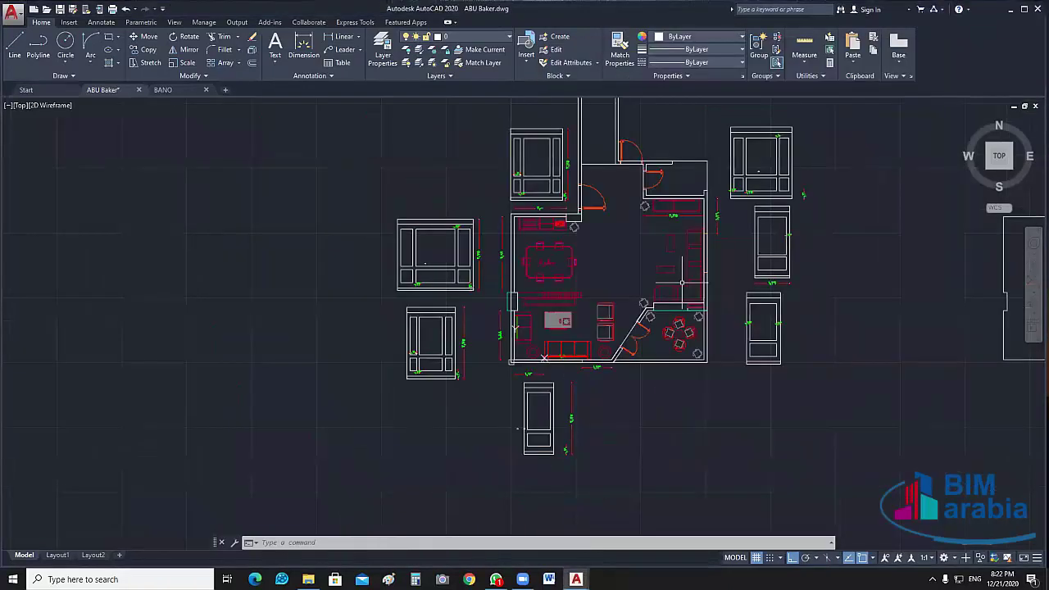
pyautogui.moveTo(1044, 327); pyautogui.dragTo(557, 356, button='middle')
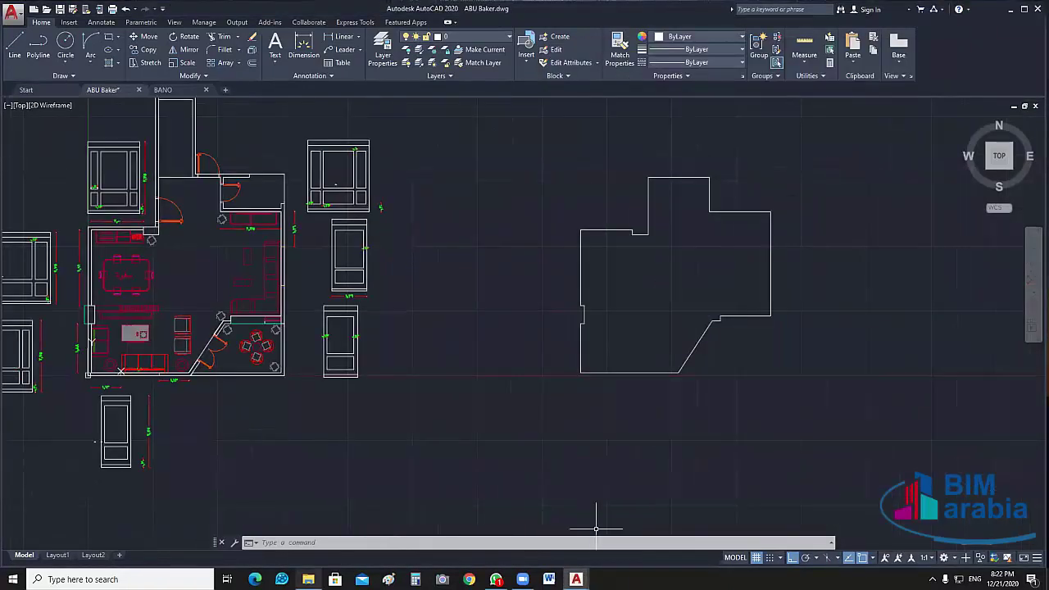
# - Reopen the living-room image from the MAX folder, zoom in, then close it
pyautogui.hotkey('alt', 'Tab')
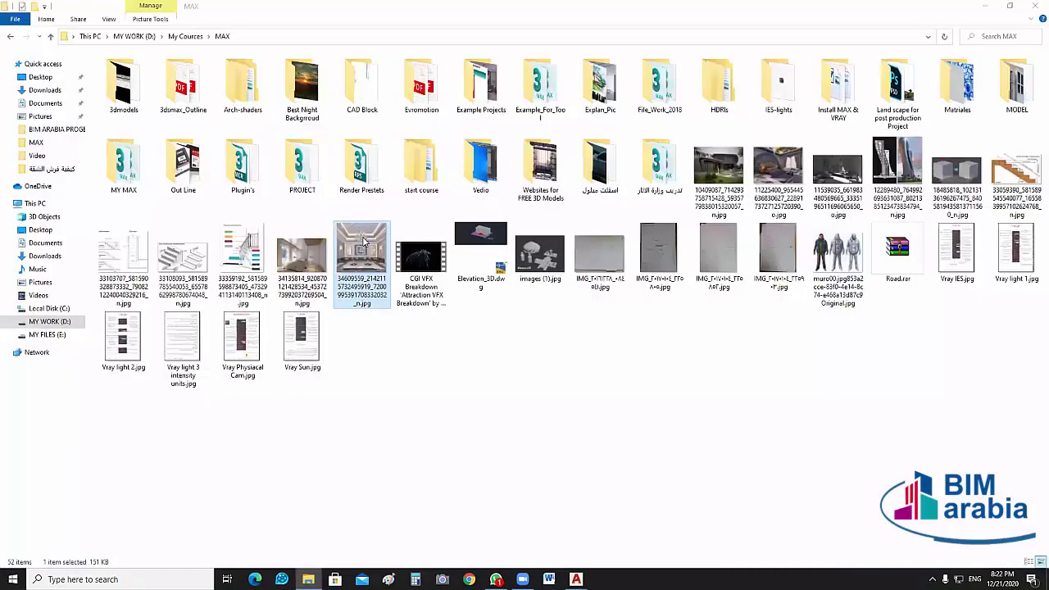
pyautogui.doubleClick(365, 241)
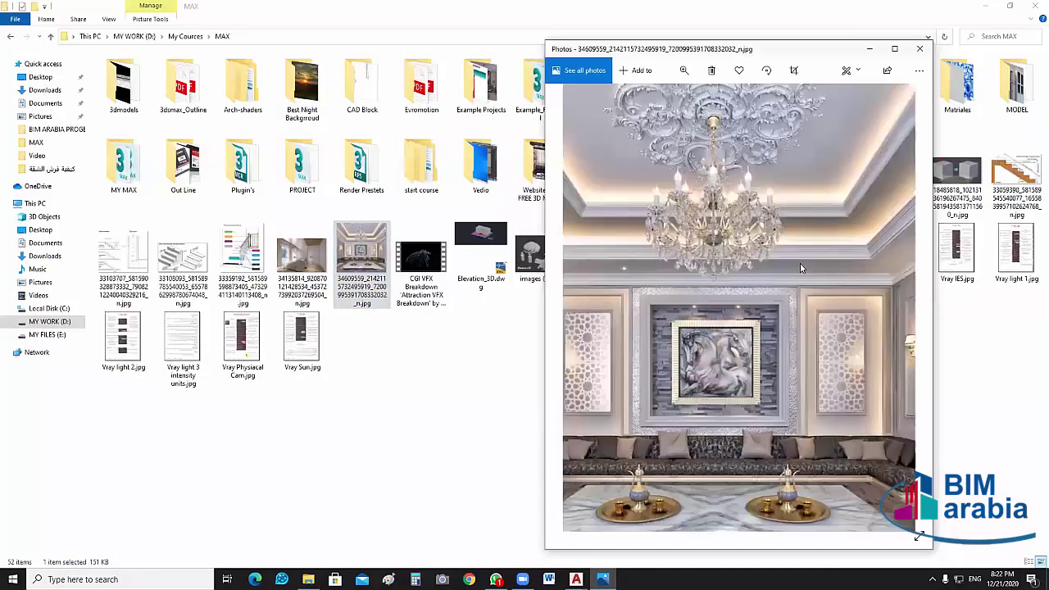
pyautogui.scroll(1, 800, 263)
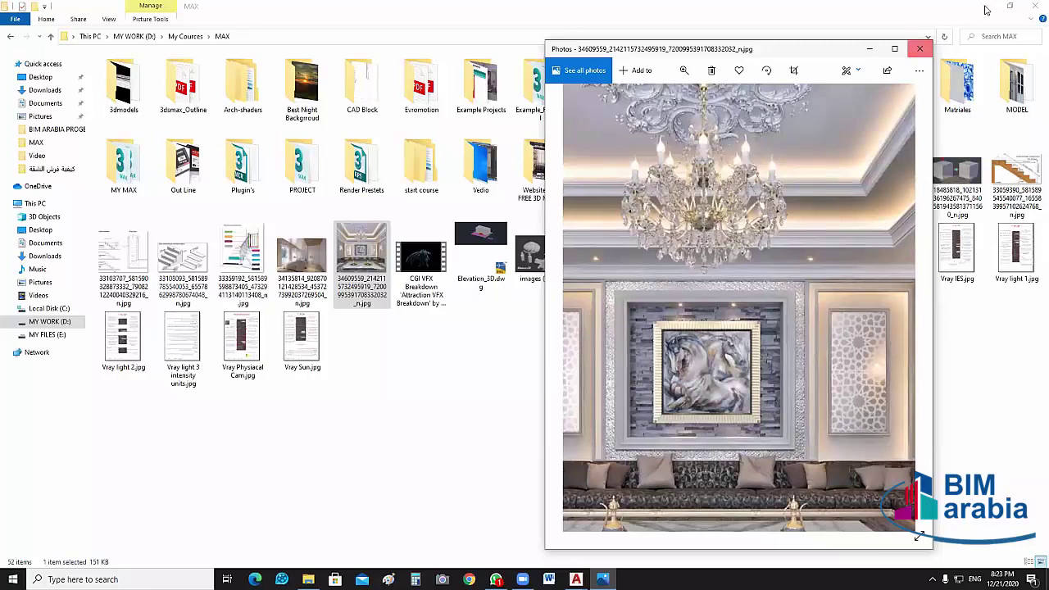
pyautogui.hotkey('alt', 'F4')
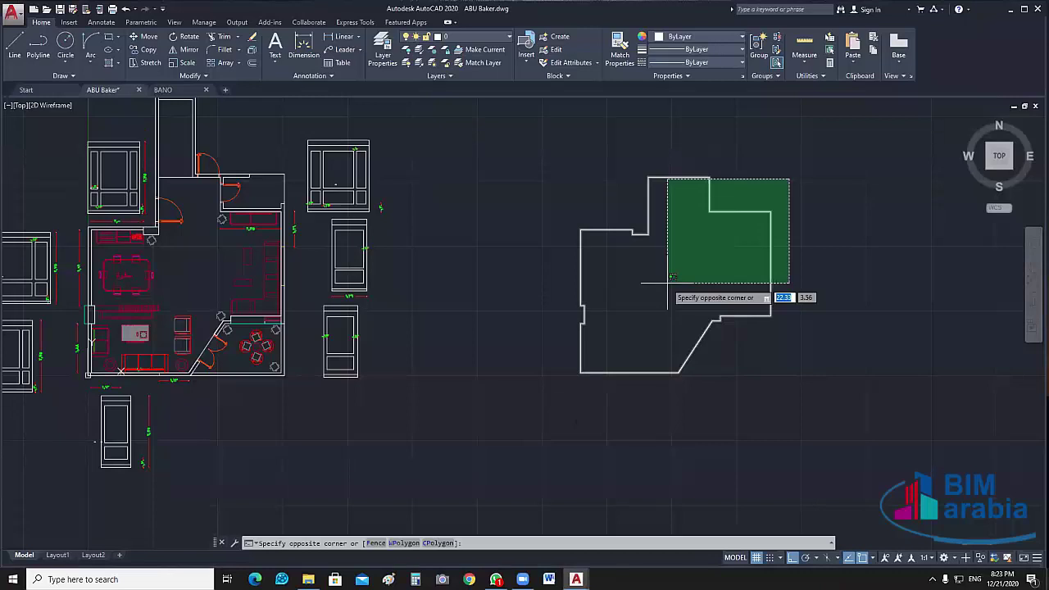
# - Offset the copied wall outline 0.4 inward to form a double wall
pyautogui.click(671, 279)
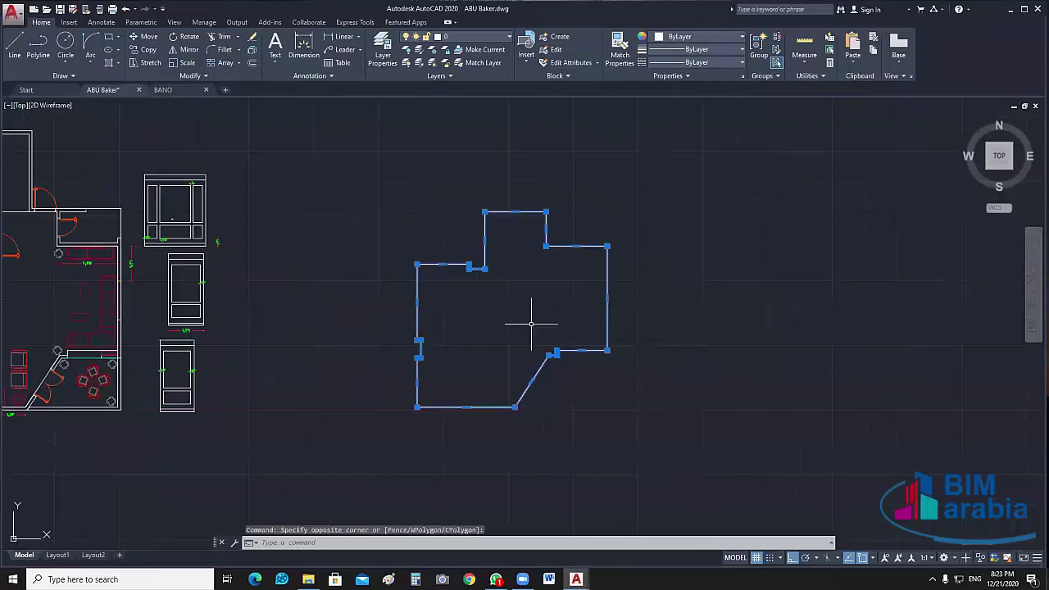
pyautogui.write('o')
pyautogui.press('Return')
pyautogui.write('.4')
pyautogui.press('Return')
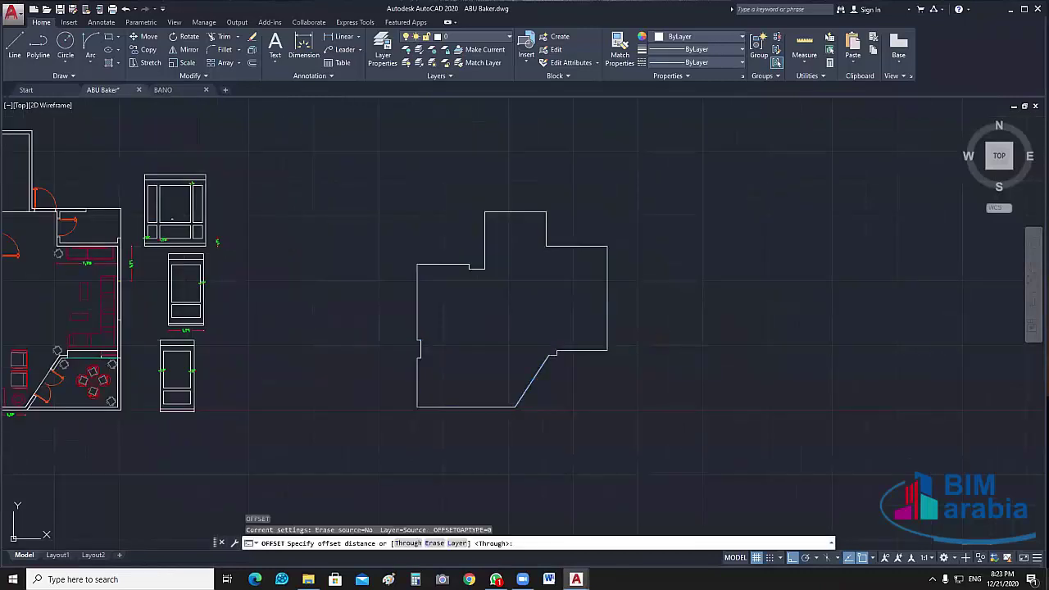
pyautogui.click(531, 324)
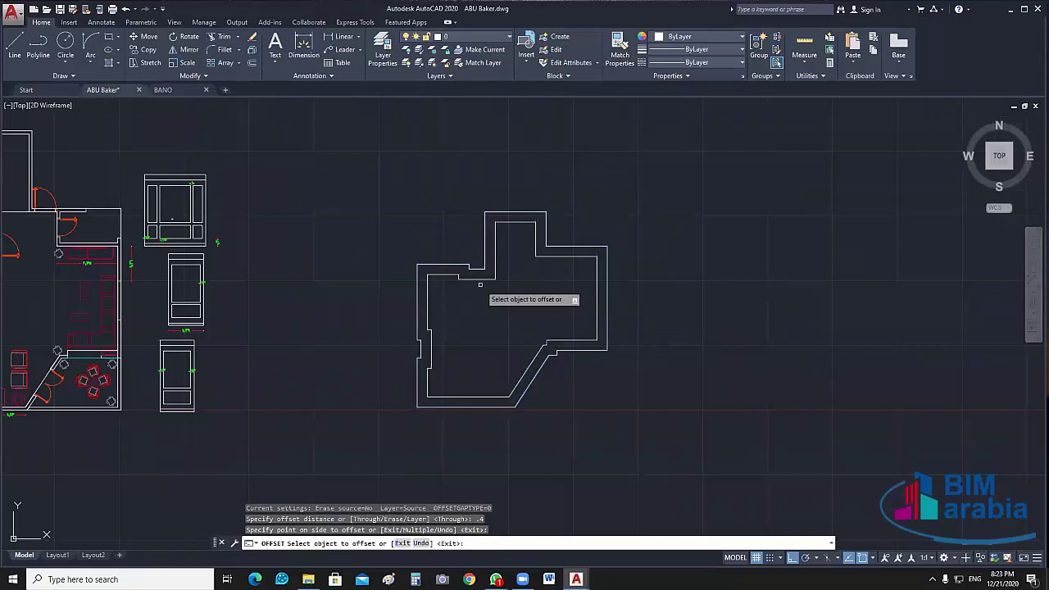
pyautogui.scroll(4, 508, 322)
pyautogui.press('Escape')
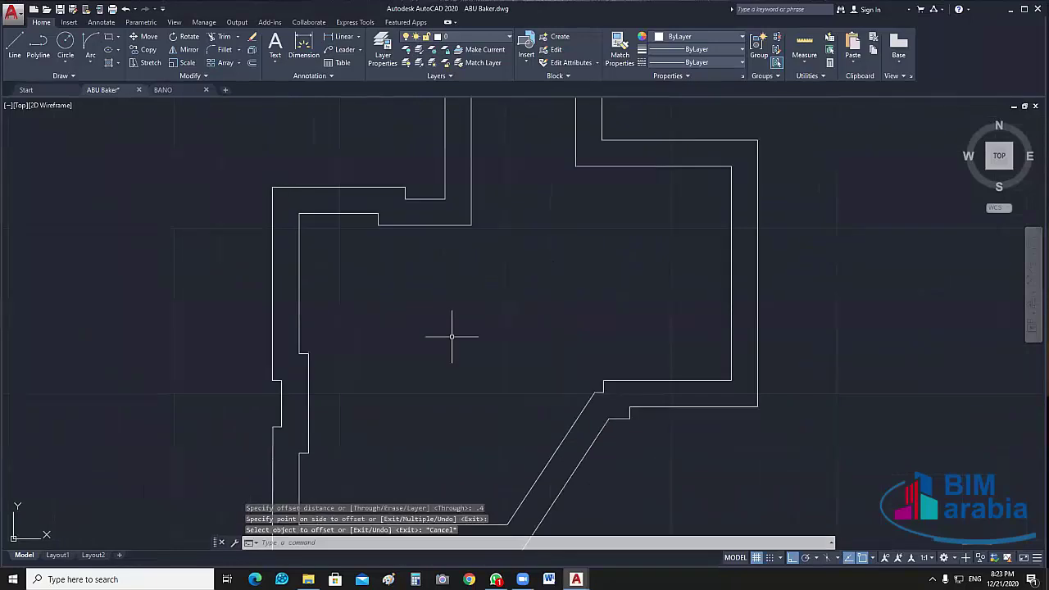
# - Pan and zoom along the right and upper walls of the doubled outline
pyautogui.moveTo(452, 336); pyautogui.dragTo(426, 276, button='middle')
pyautogui.moveTo(627, 428); pyautogui.dragTo(691, 403, button='middle')
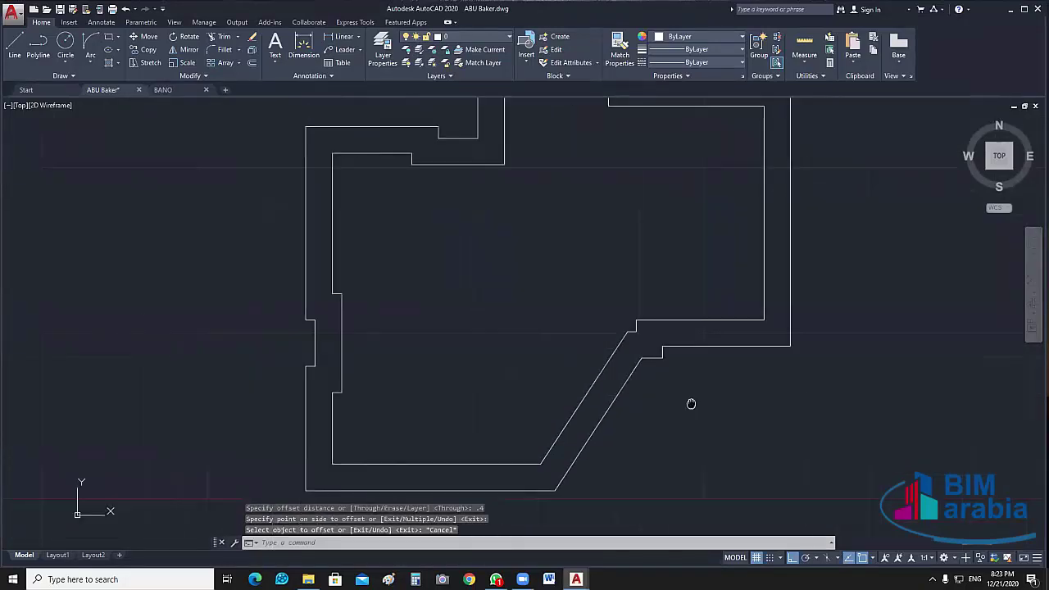
pyautogui.moveTo(743, 428); pyautogui.dragTo(733, 468, button='middle')
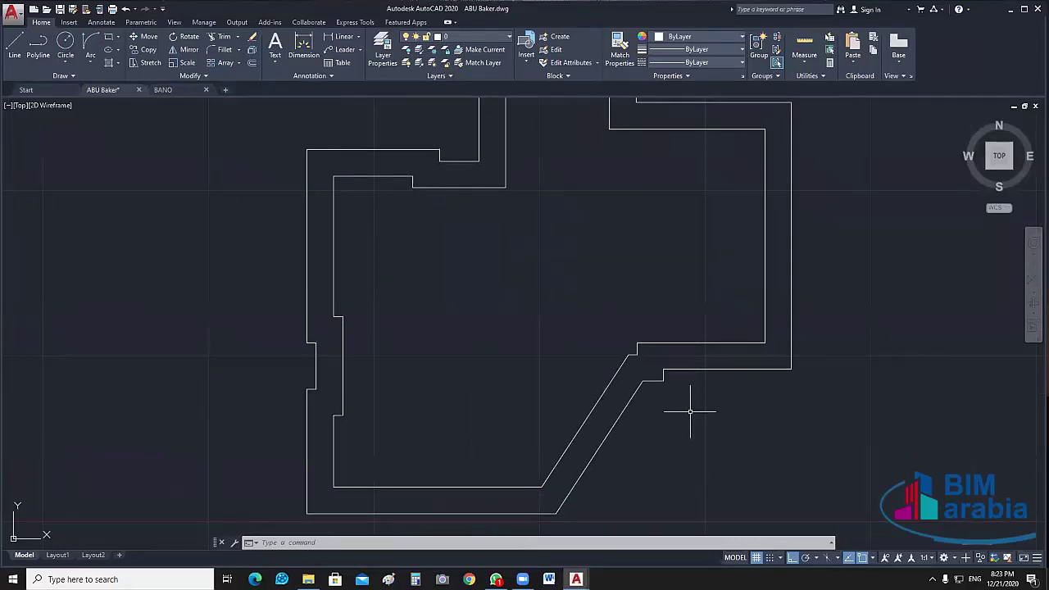
pyautogui.scroll(-6, 690, 412)
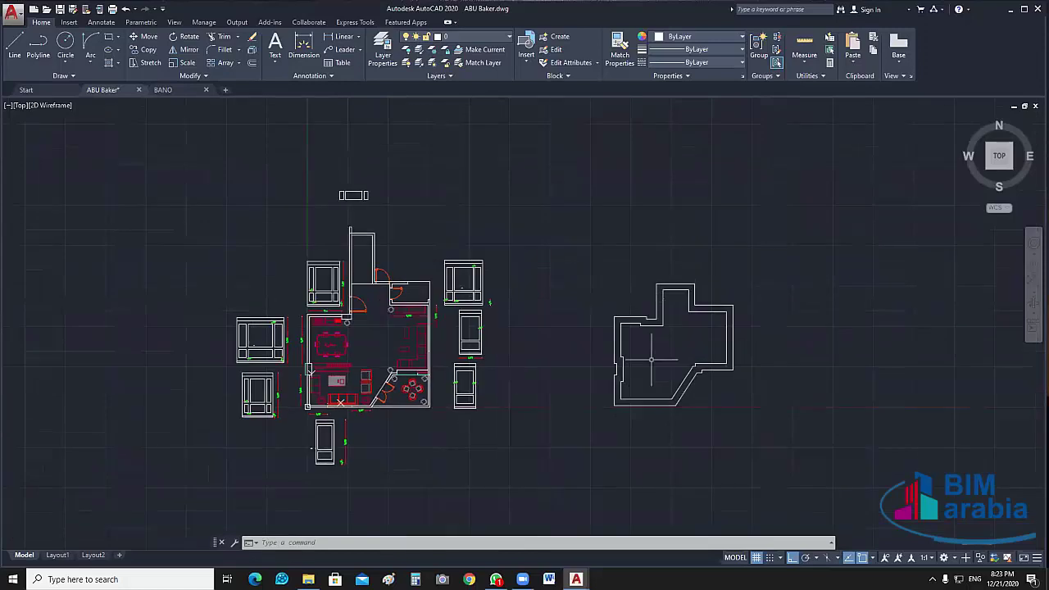
pyautogui.scroll(4, 637, 371)
pyautogui.scroll(6, 583, 333)
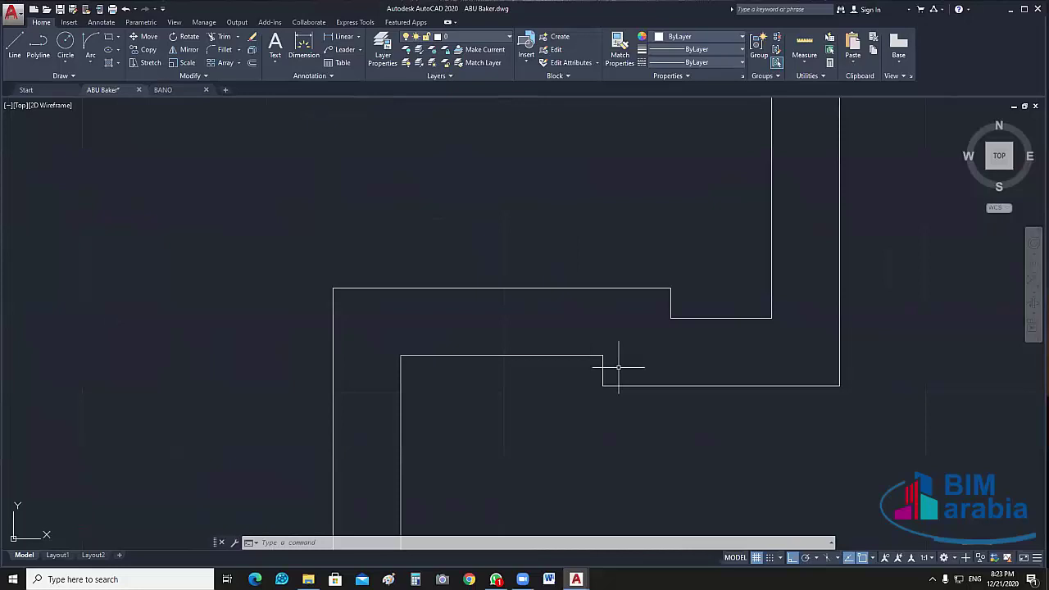
pyautogui.scroll(-2, 619, 367)
pyautogui.moveTo(620, 402); pyautogui.dragTo(557, 277, button='middle')
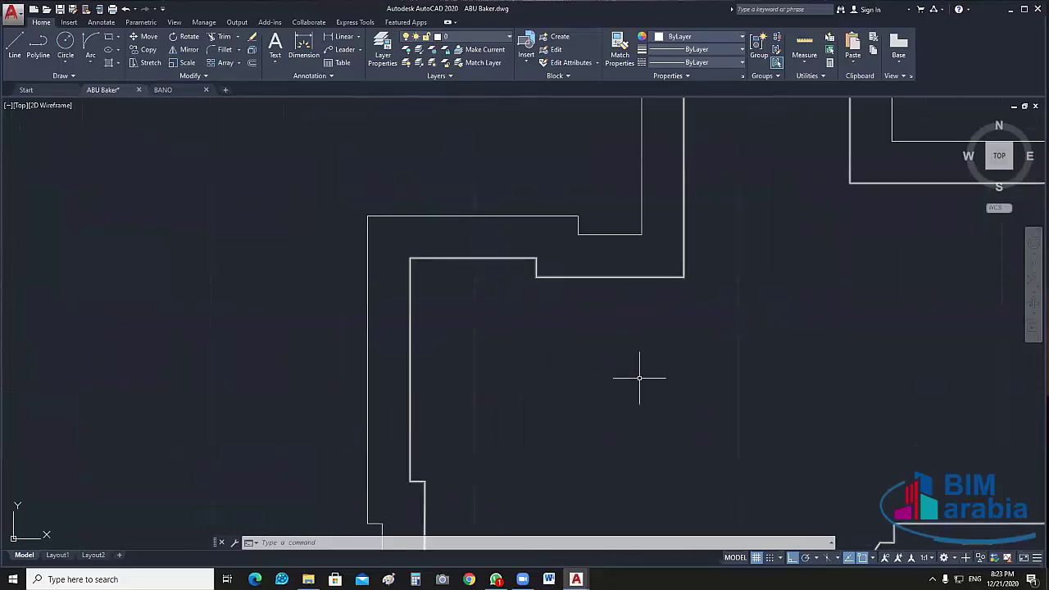
pyautogui.scroll(-1, 646, 377)
pyautogui.scroll(-3, 585, 363)
pyautogui.scroll(5, 606, 386)
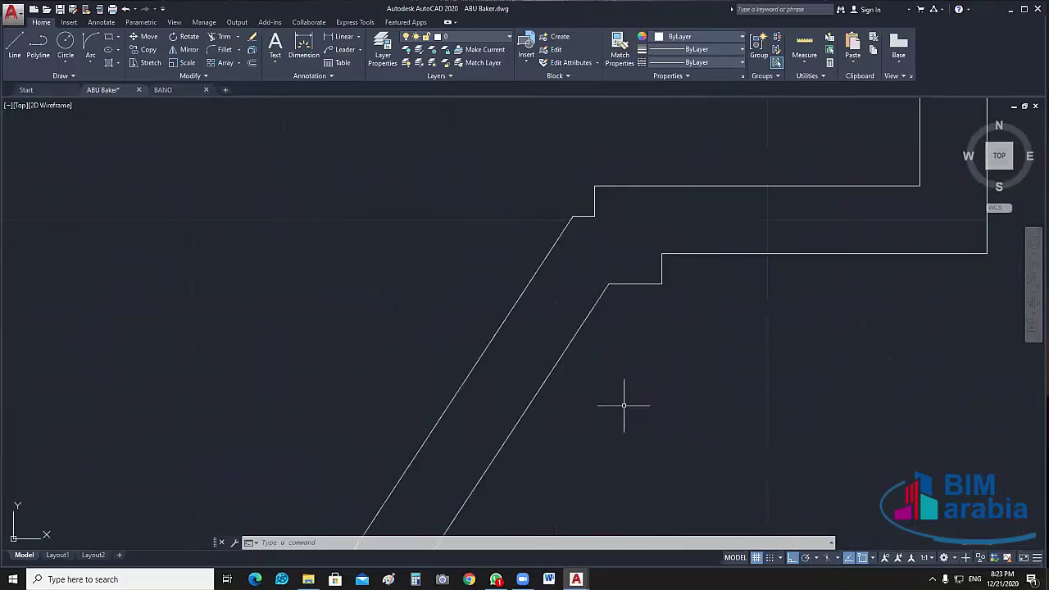
# - Inspect the diagonal walls, recentre on the outline, and select the inner wall outline
pyautogui.moveTo(624, 186); pyautogui.dragTo(616, 233, button='middle')
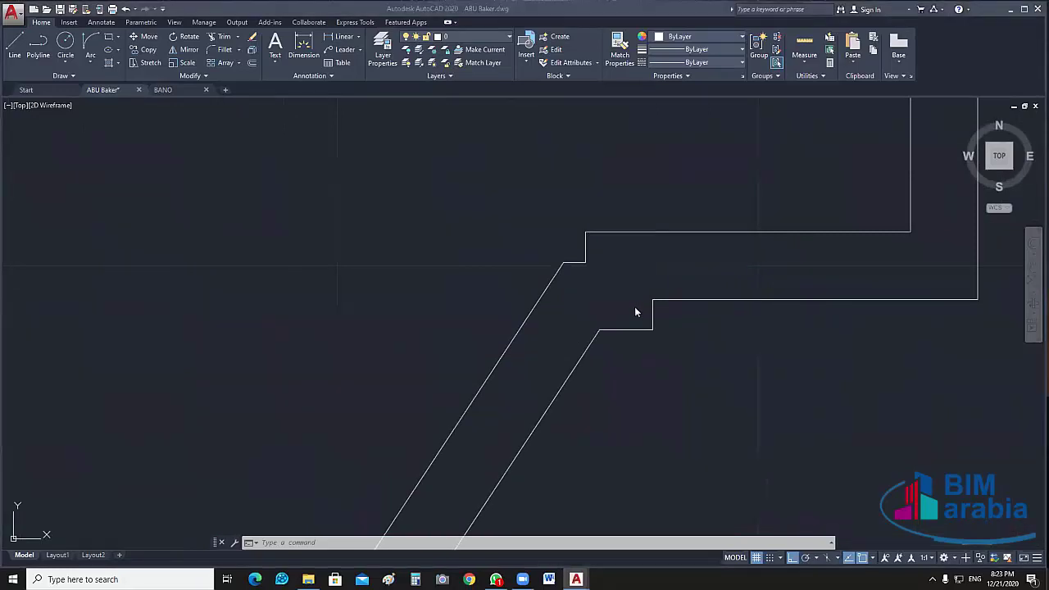
pyautogui.scroll(-2, 574, 346)
pyautogui.scroll(-2, 574, 347)
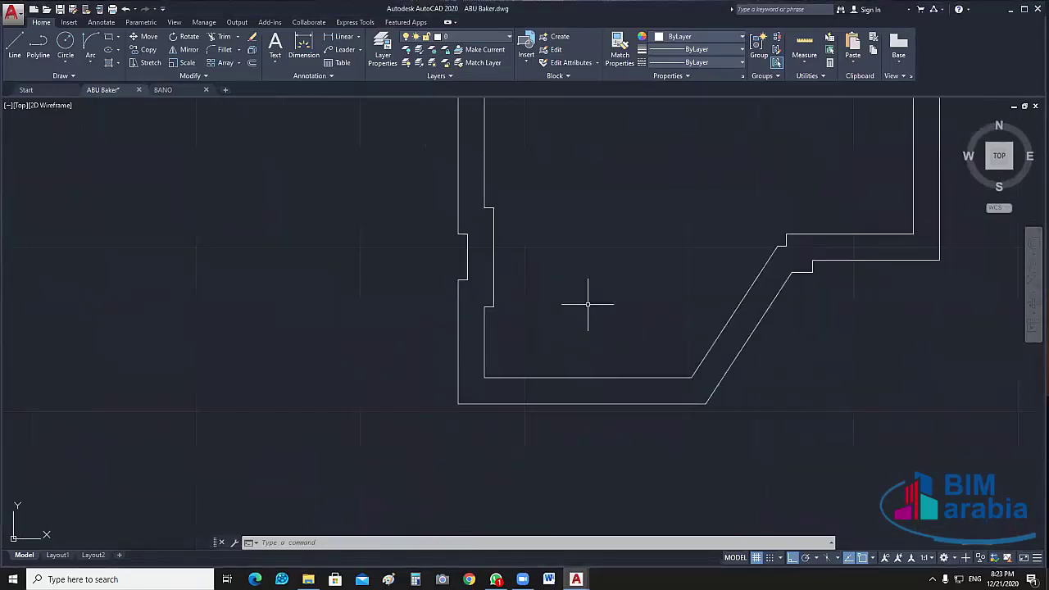
pyautogui.scroll(5, 494, 330)
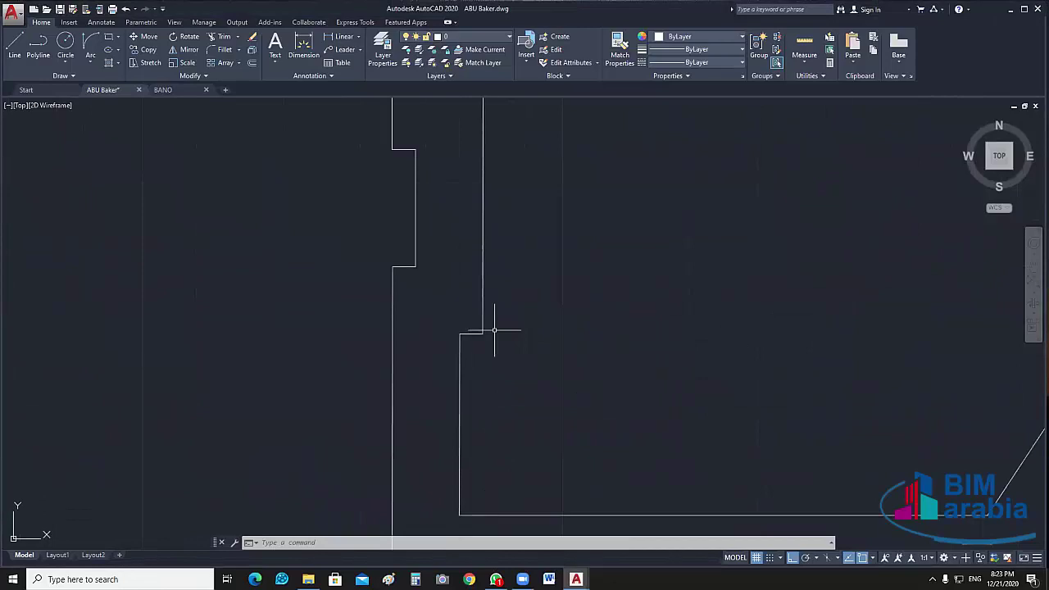
pyautogui.scroll(-2, 495, 330)
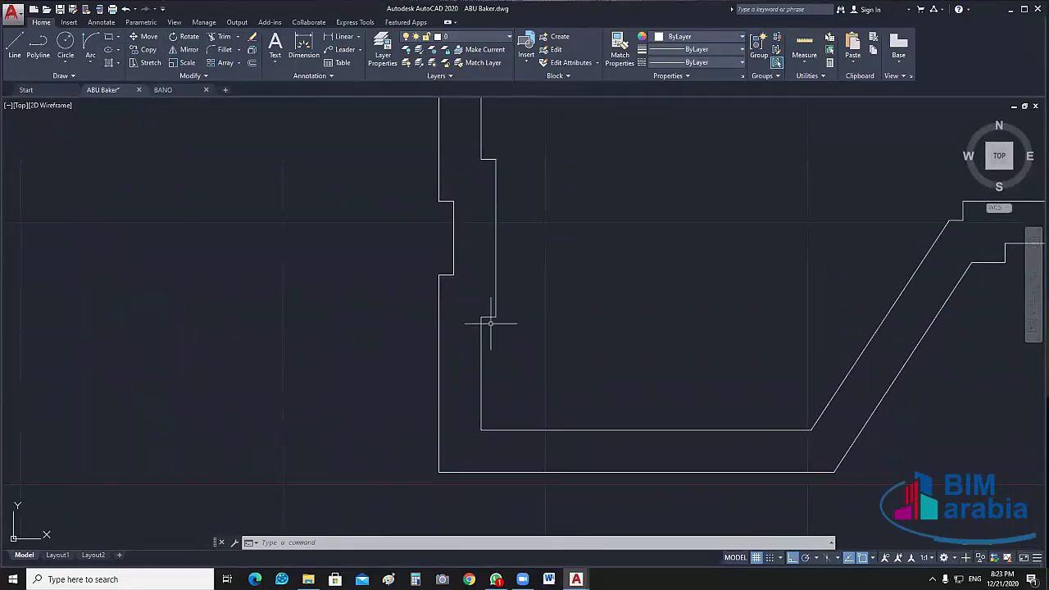
pyautogui.scroll(4, 488, 320)
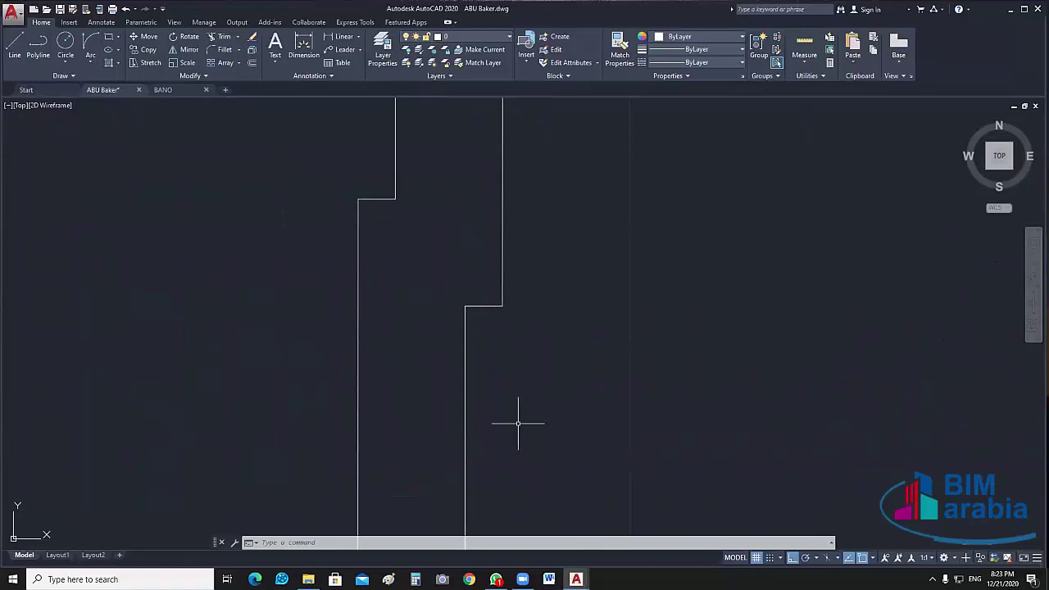
pyautogui.scroll(-5, 518, 424)
pyautogui.scroll(4, 543, 424)
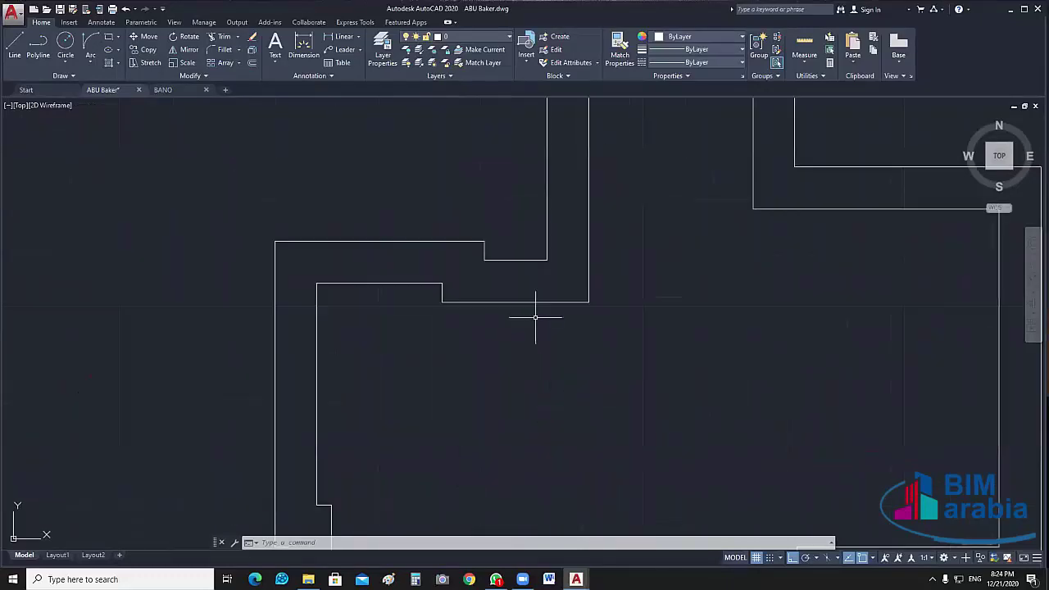
pyautogui.scroll(-3, 592, 394)
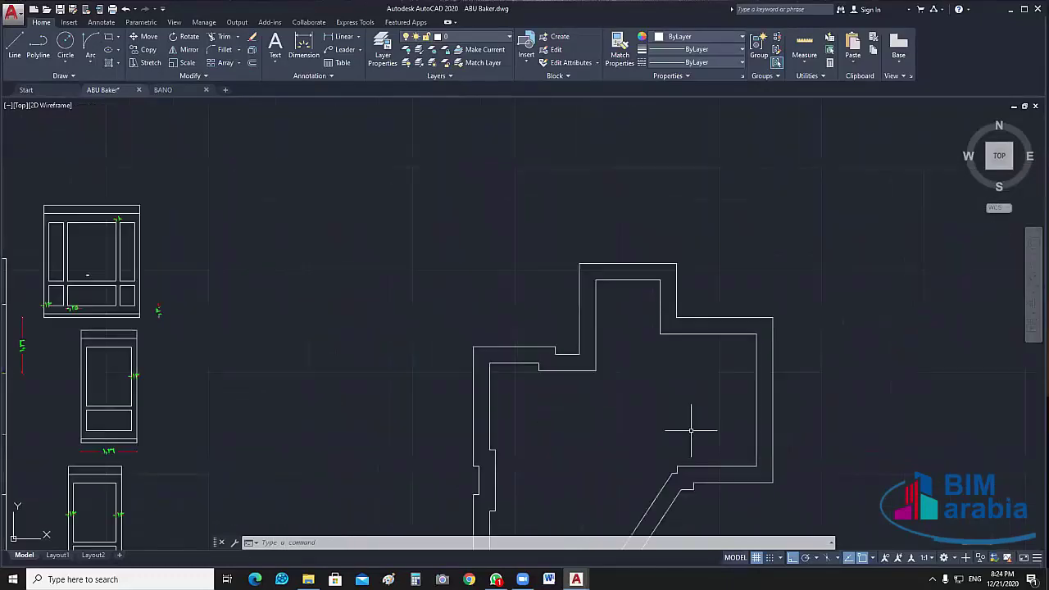
pyautogui.moveTo(691, 429); pyautogui.dragTo(606, 343, button='middle')
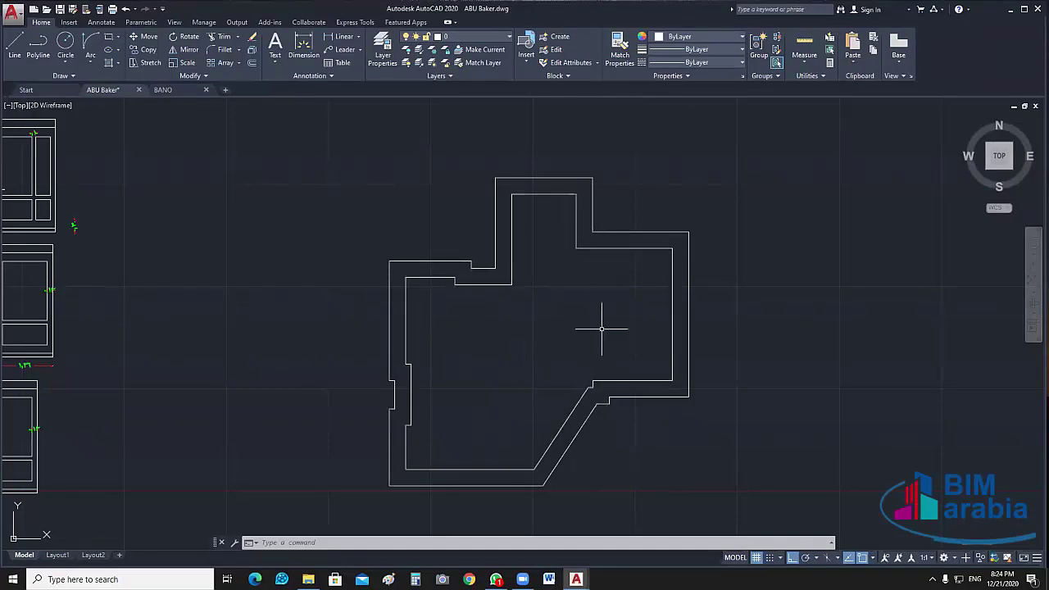
pyautogui.moveTo(646, 299); pyautogui.dragTo(681, 288, button='middle')
pyautogui.scroll(-1, 681, 289)
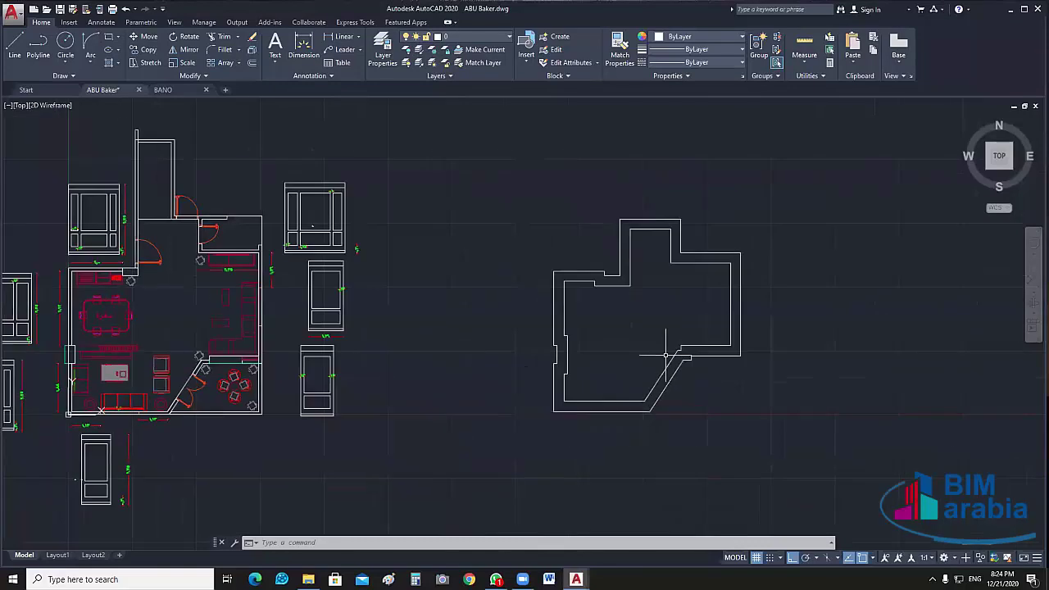
pyautogui.scroll(2, 702, 354)
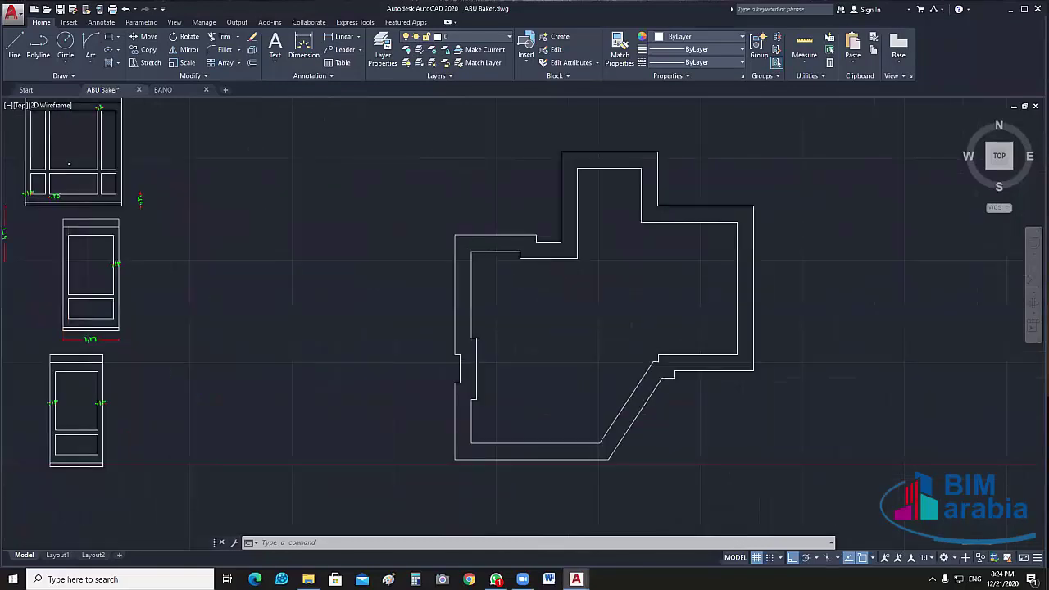
pyautogui.click(699, 369)
# - Explode the inner wall outline into separate lines with X
pyautogui.write('x')
pyautogui.press('Return')
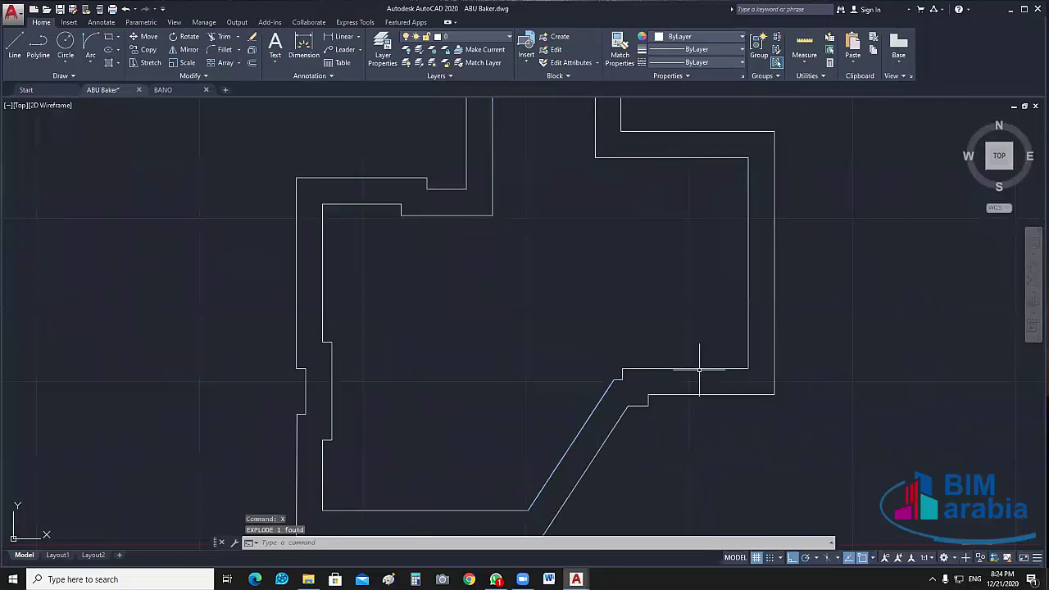
pyautogui.scroll(2, 636, 382)
pyautogui.scroll(2, 634, 405)
# - Fillet the diagonal line with the horizontal line into one sharp corner
pyautogui.write('f')
pyautogui.press('Return')
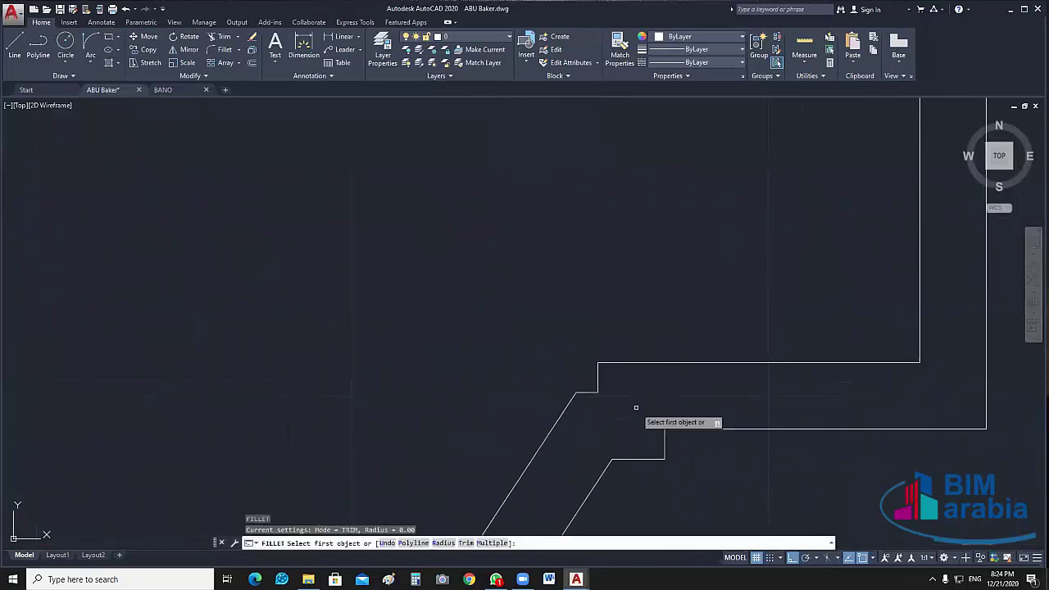
pyautogui.click(573, 397)
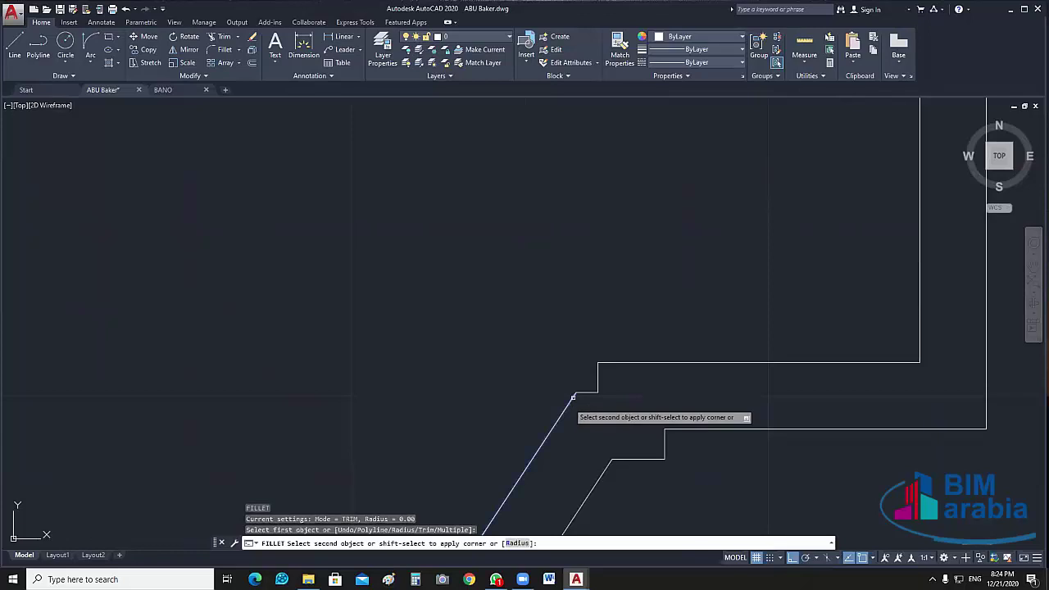
pyautogui.click(628, 366)
pyautogui.press('Escape')
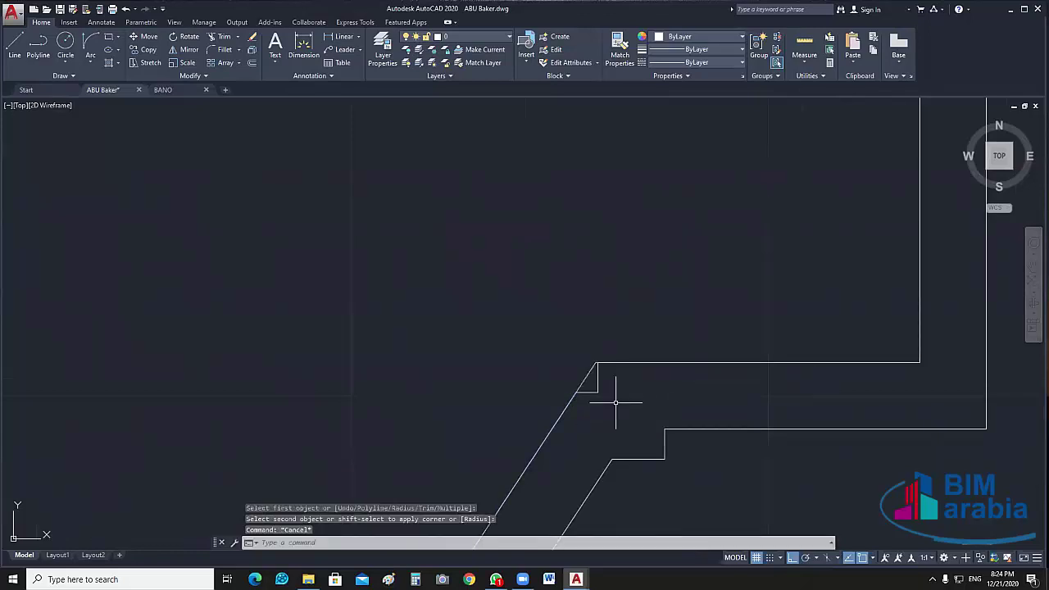
# - Window-select and erase the two leftover triangle lines at the corner
pyautogui.scroll(5, 614, 402)
pyautogui.click(481, 402)
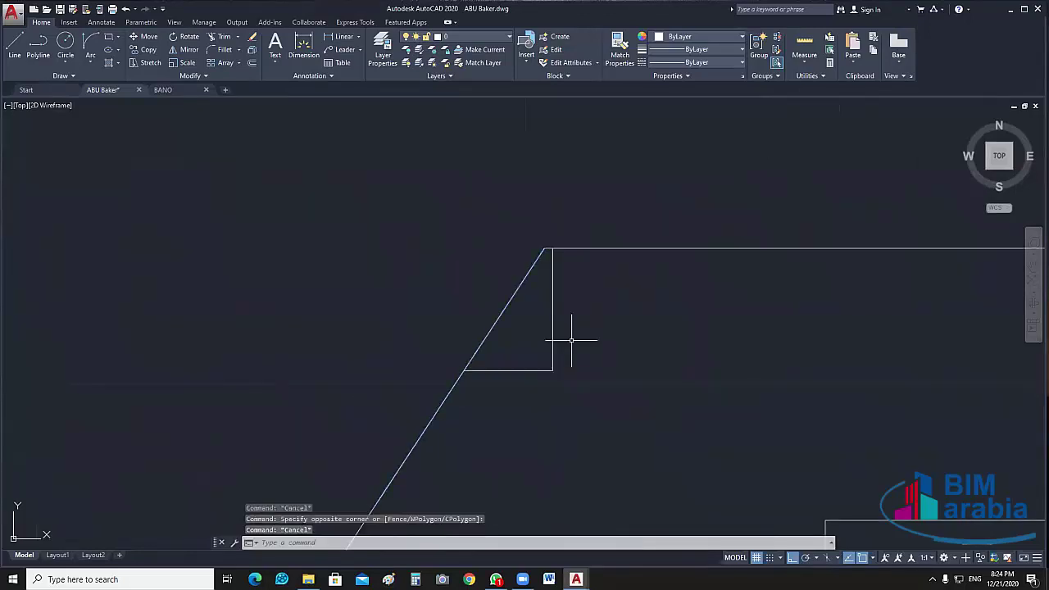
pyautogui.press('Delete')
# - Bring the upper-left walls into view and select the lower horizontal inner wall line
pyautogui.scroll(-4, 535, 398)
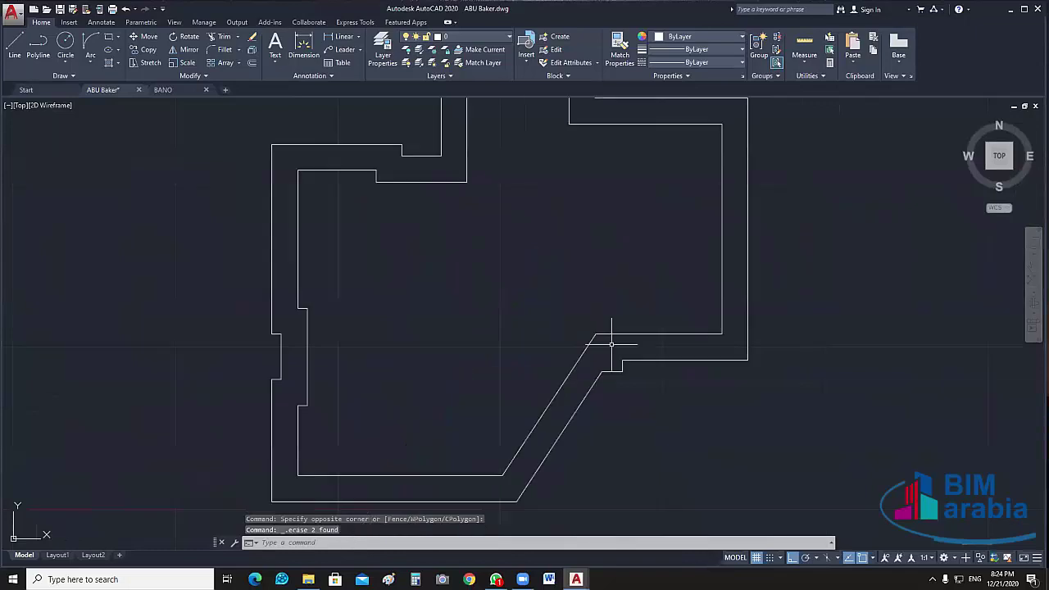
pyautogui.moveTo(626, 276); pyautogui.dragTo(687, 251, button='middle')
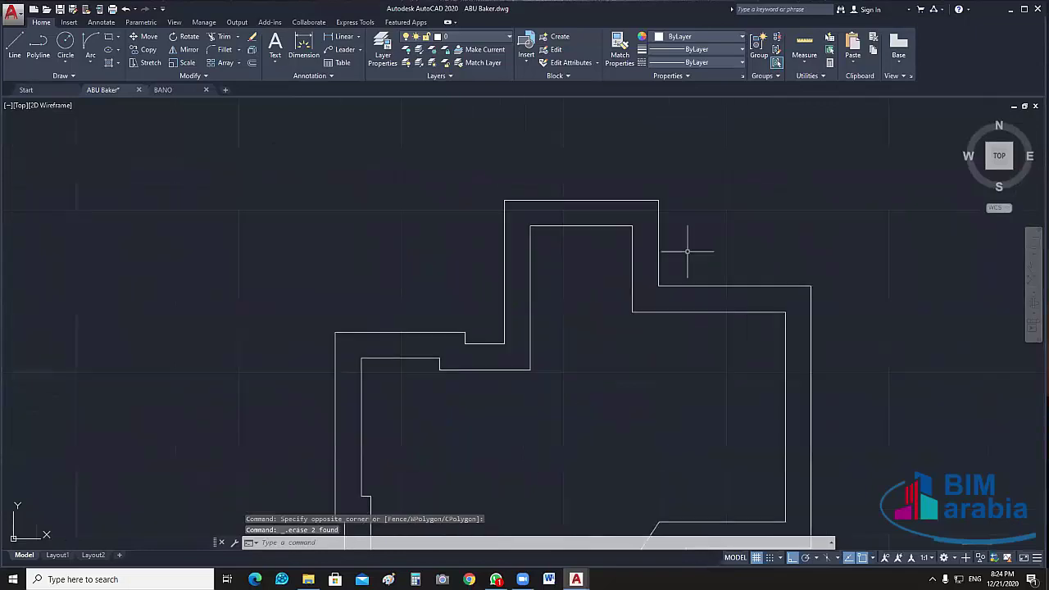
pyautogui.moveTo(526, 342); pyautogui.dragTo(613, 347, button='middle')
pyautogui.scroll(4, 568, 386)
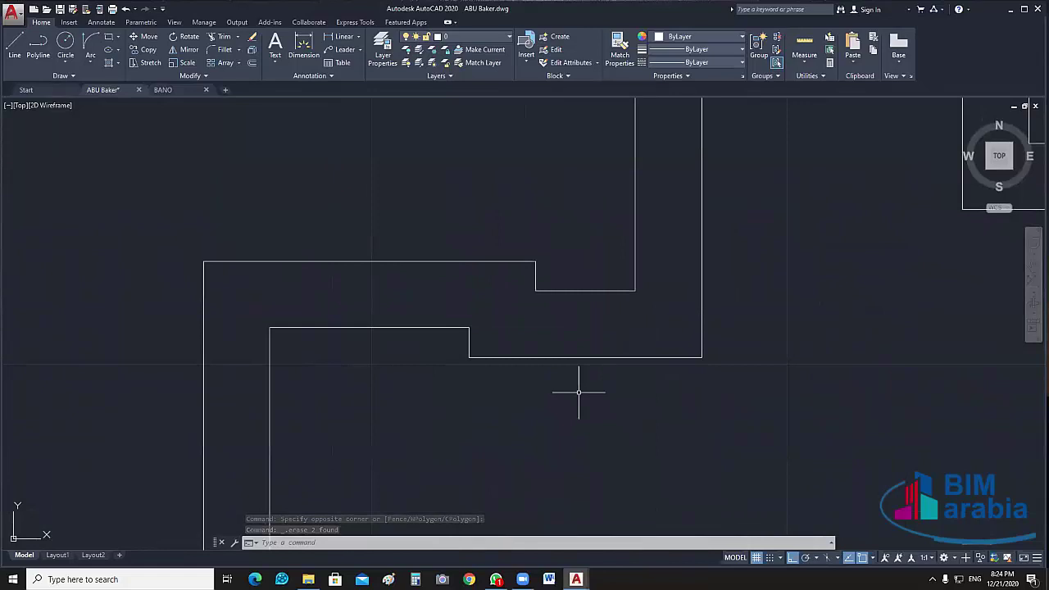
pyautogui.click(606, 357)
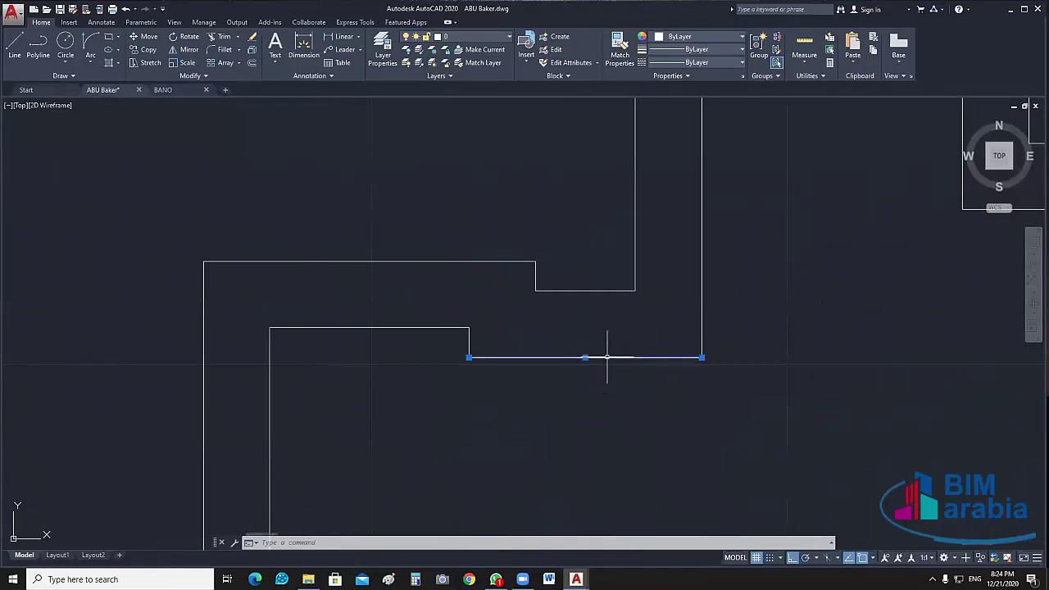
# - Copy the lower horizontal inner wall line slightly upward
pyautogui.press('Escape')
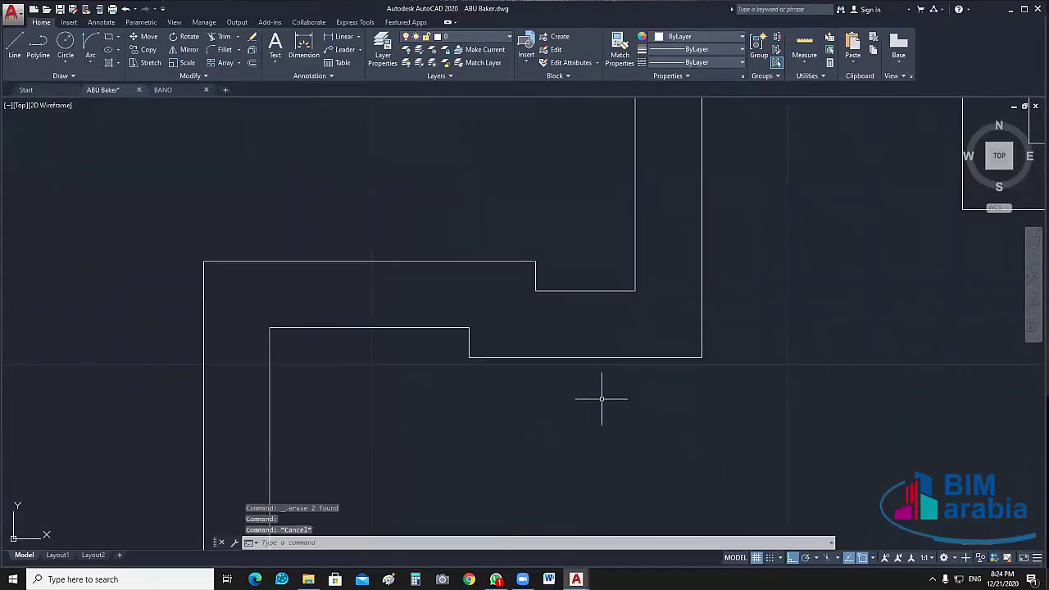
pyautogui.moveTo(574, 348); pyautogui.dragTo(532, 398)
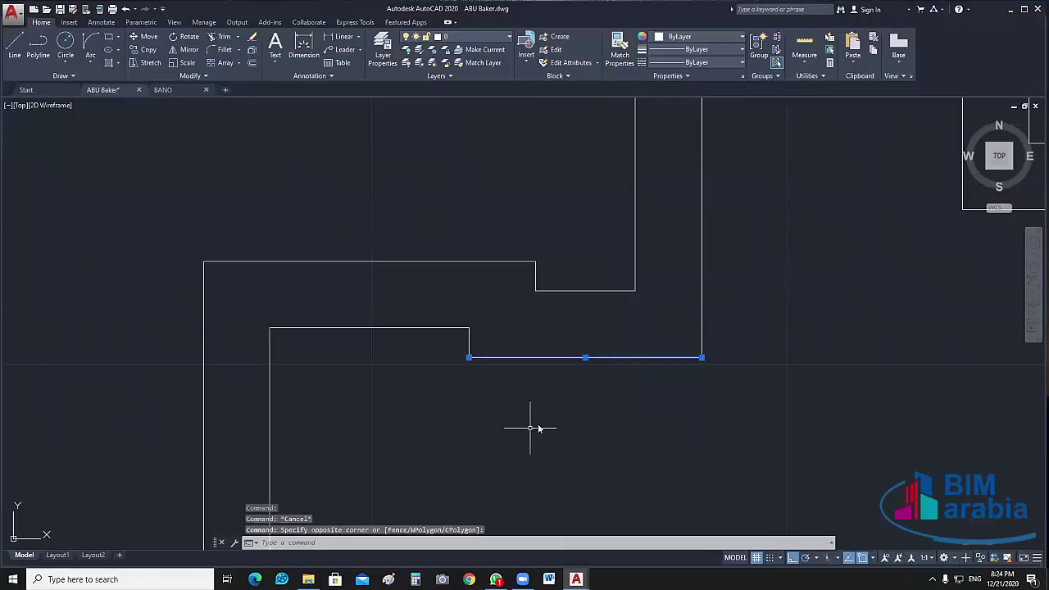
pyautogui.write('co')
pyautogui.press('Return')
pyautogui.click(468, 358)
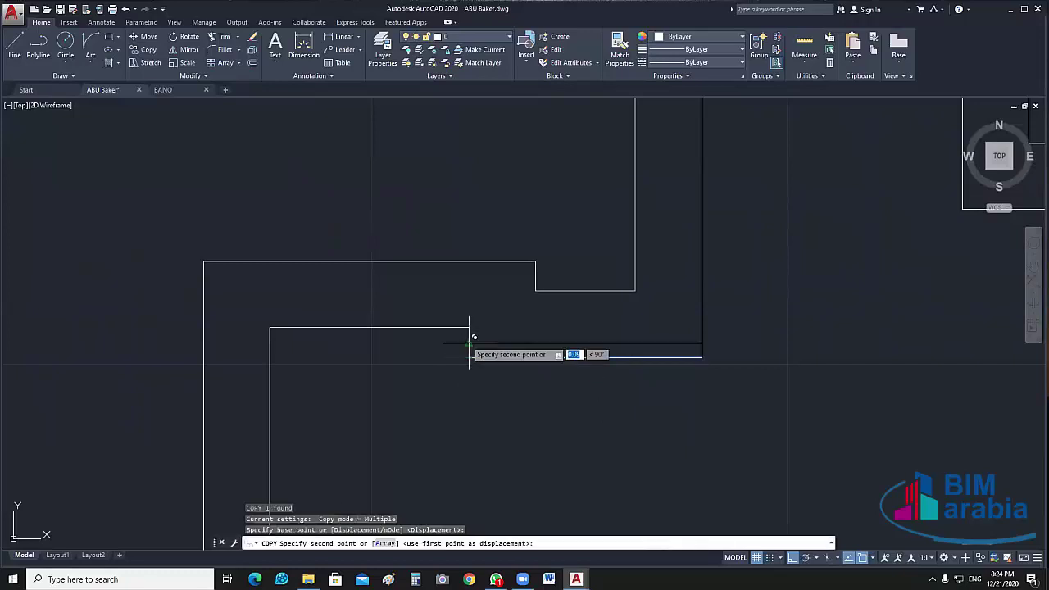
pyautogui.click(469, 336)
pyautogui.press('Escape')
# - Fillet the left vertical inner wall line with the copied horizontal line
pyautogui.moveTo(535, 384); pyautogui.dragTo(574, 389, button='middle')
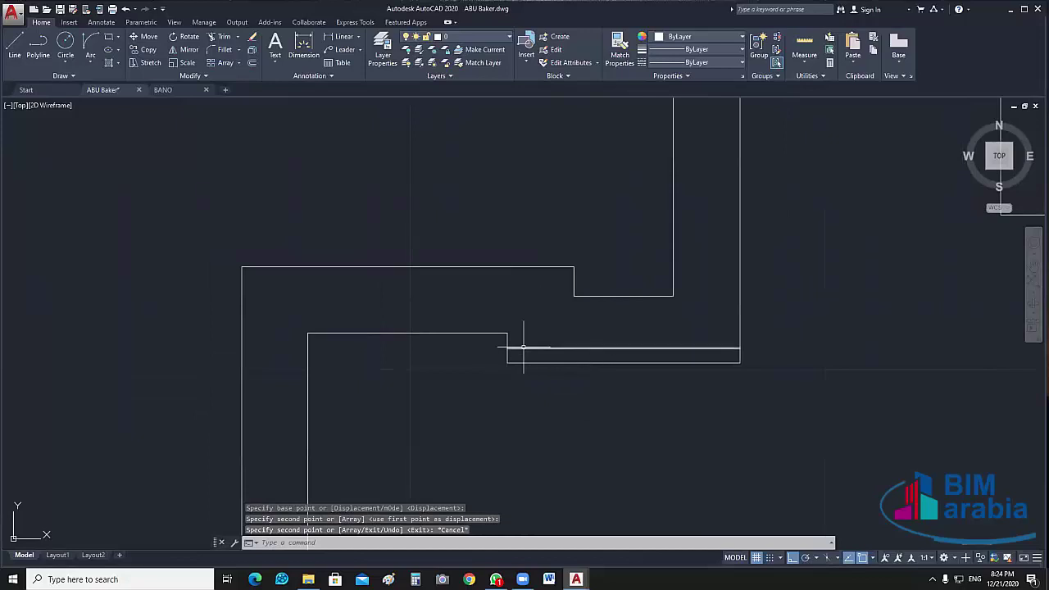
pyautogui.write('f')
pyautogui.press('Return')
pyautogui.click(308, 386)
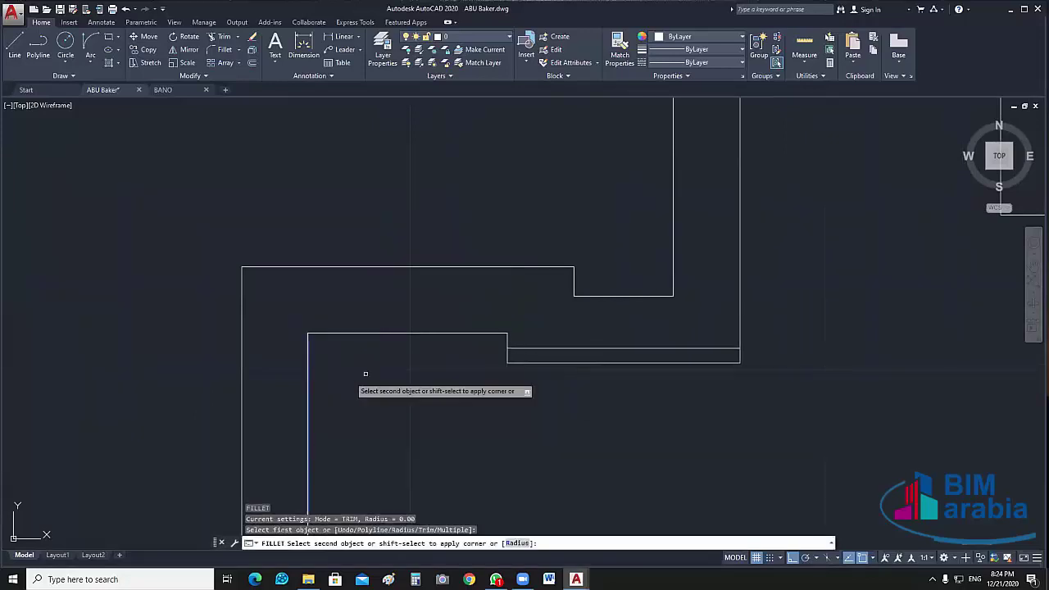
pyautogui.click(528, 348)
pyautogui.press('Escape')
# - Erase the three old step lines
pyautogui.click(550, 410)
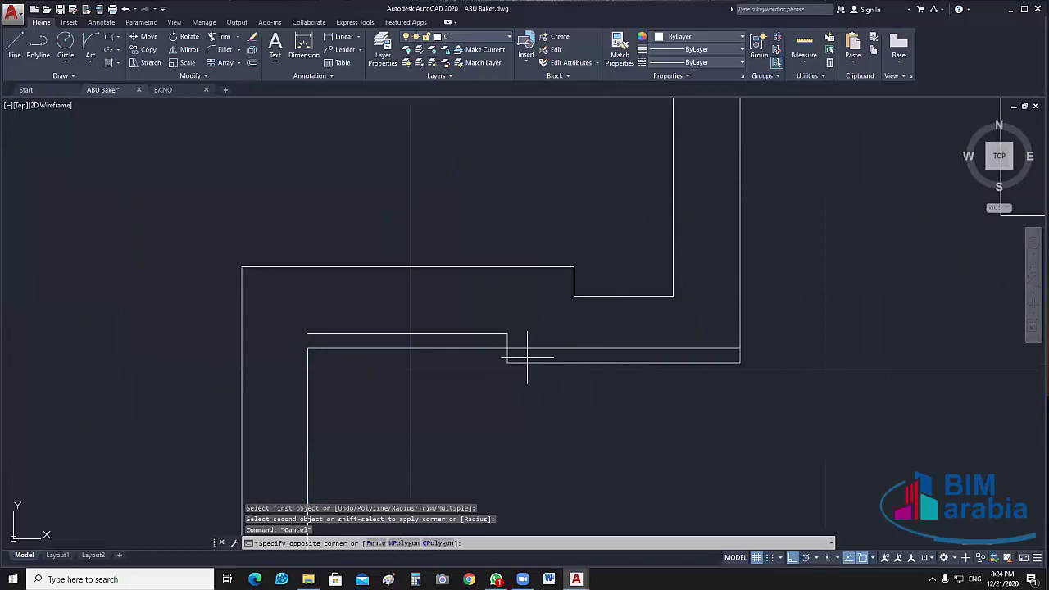
pyautogui.click(524, 354)
pyautogui.click(505, 319)
pyautogui.click(472, 336)
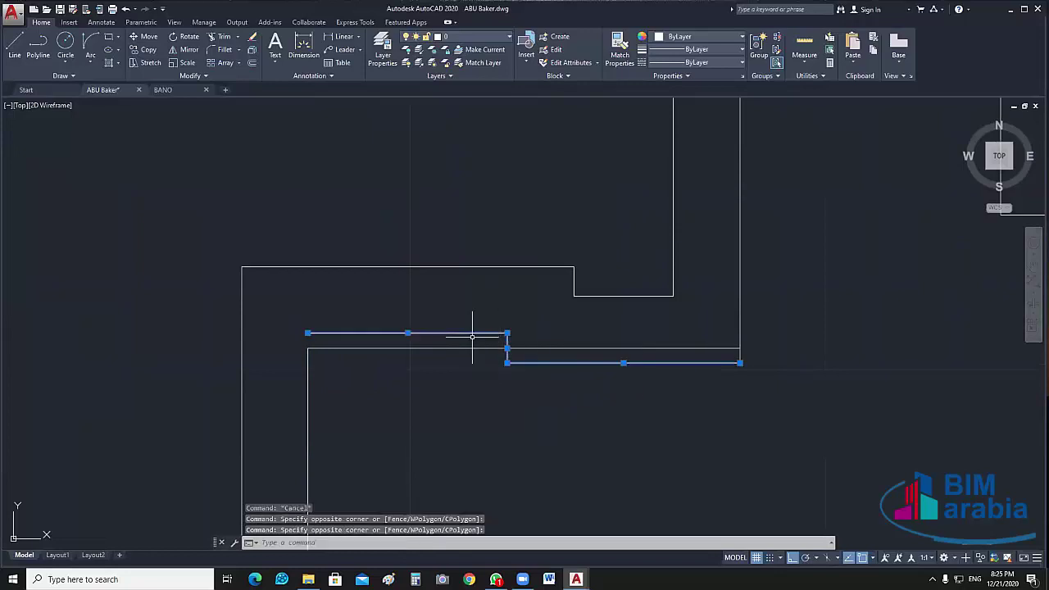
pyautogui.press('Delete')
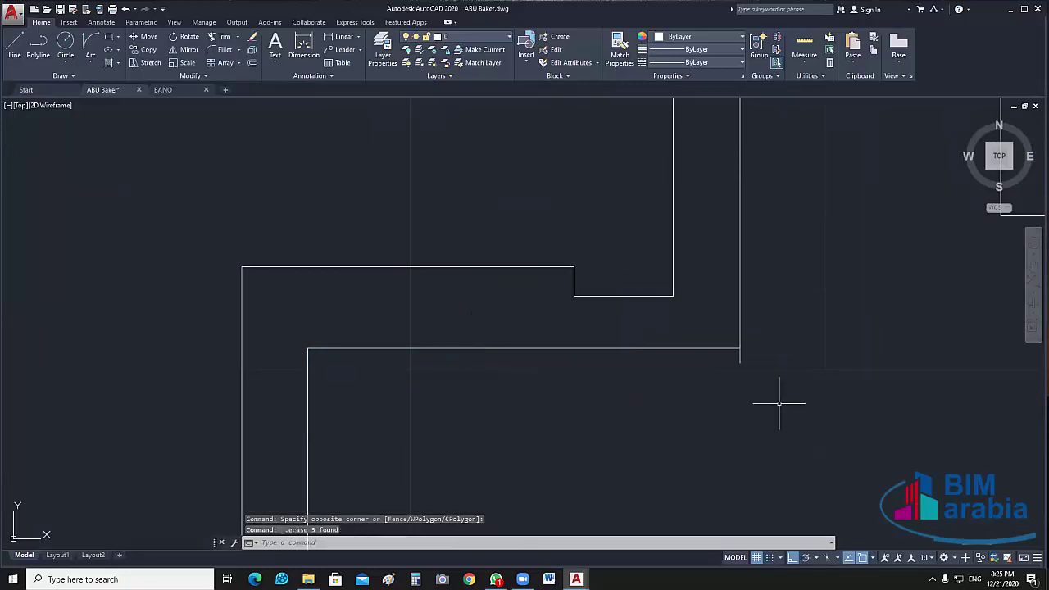
# - Begin another fillet from the new horizontal line, then zoom out to recentre the walls
pyautogui.write('f')
pyautogui.press('Return')
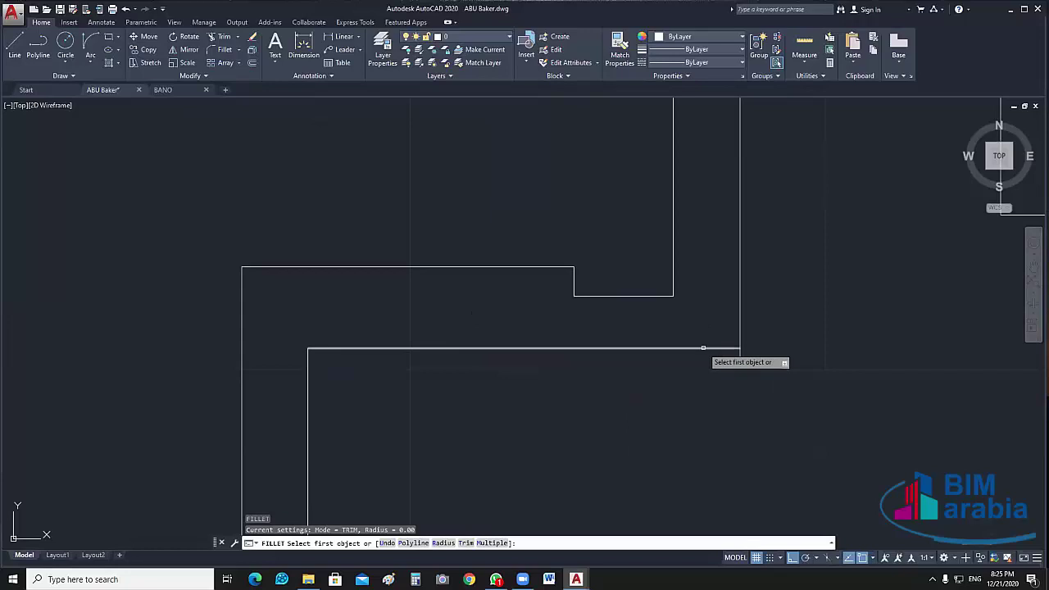
pyautogui.click(702, 348)
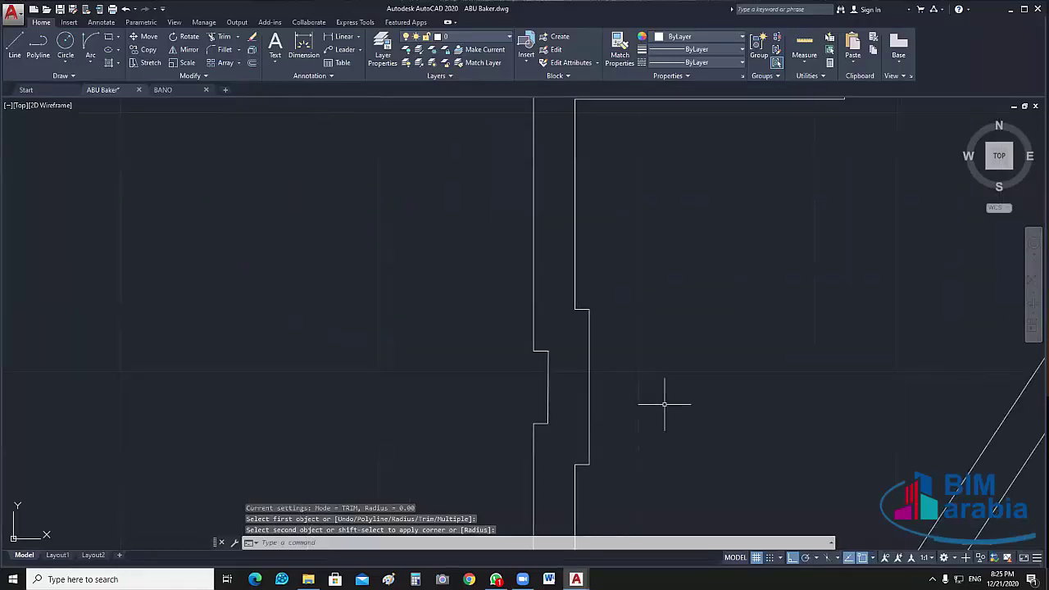
pyautogui.moveTo(612, 349); pyautogui.dragTo(547, 304, button='middle')
pyautogui.scroll(5, 499, 228)
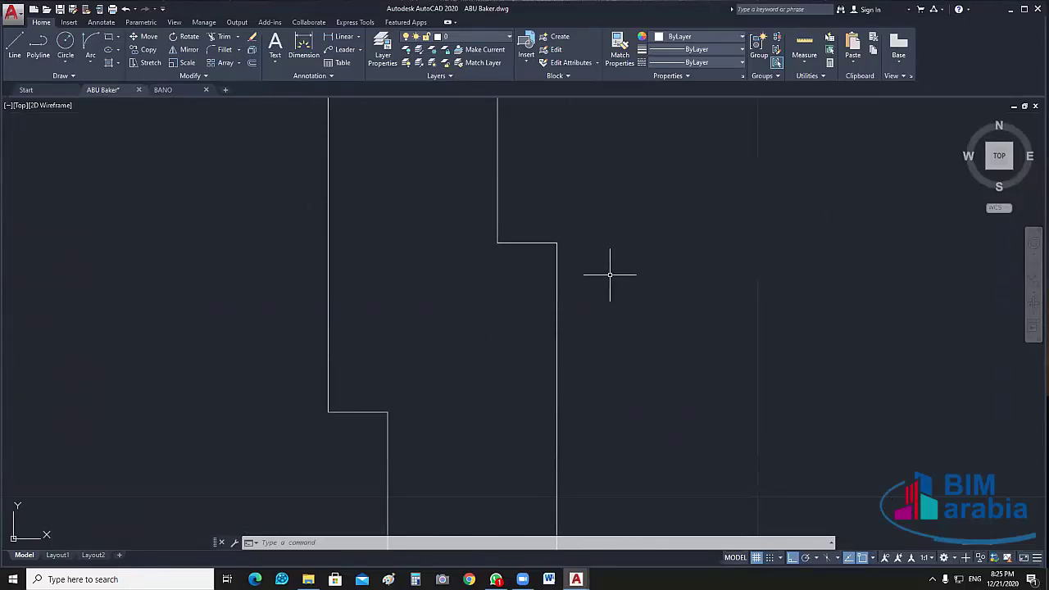
pyautogui.scroll(-4, 609, 275)
pyautogui.moveTo(650, 286); pyautogui.dragTo(637, 330, button='middle')
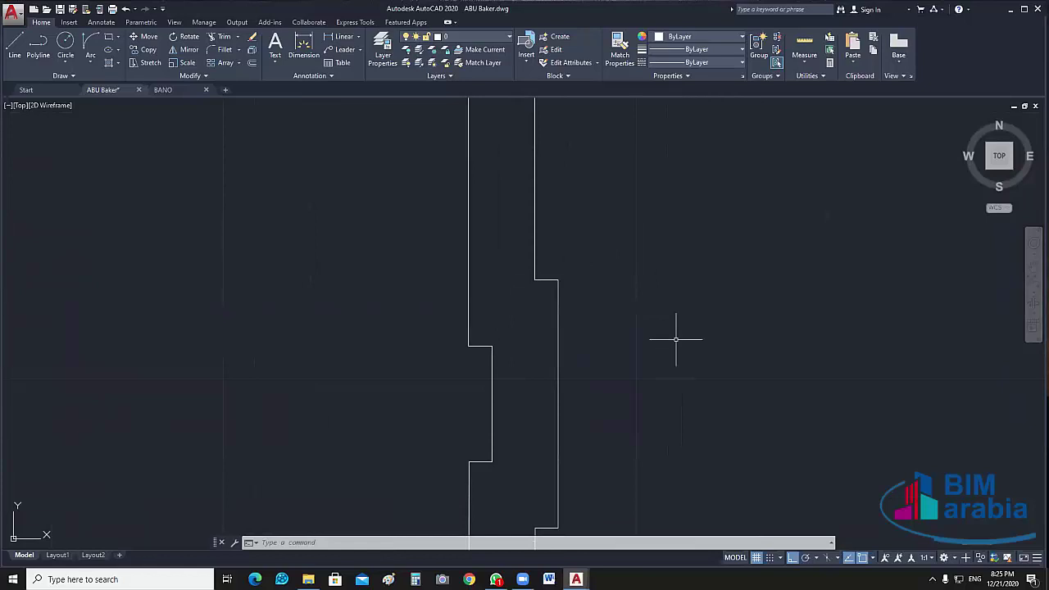
pyautogui.scroll(-5, 648, 341)
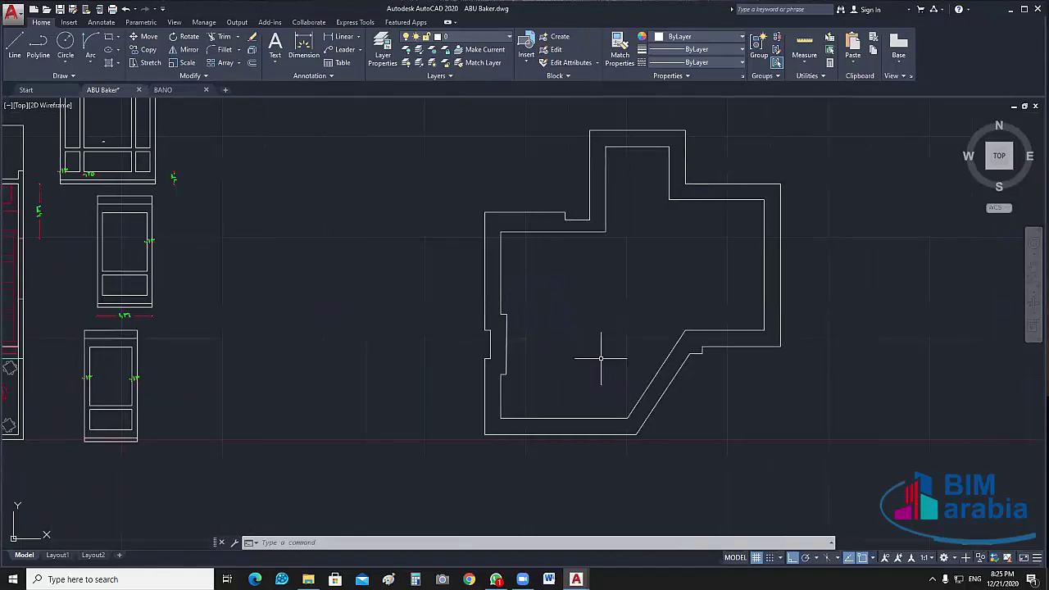
# - Draw a short vertical line at the lower wall corner
pyautogui.scroll(4, 586, 359)
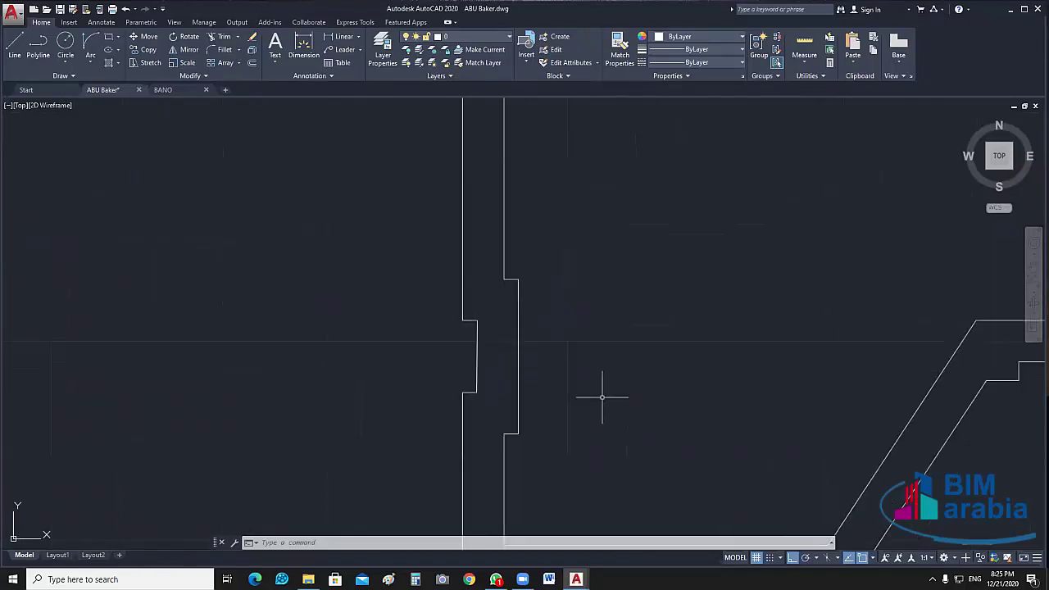
pyautogui.write('l')
pyautogui.press('Return')
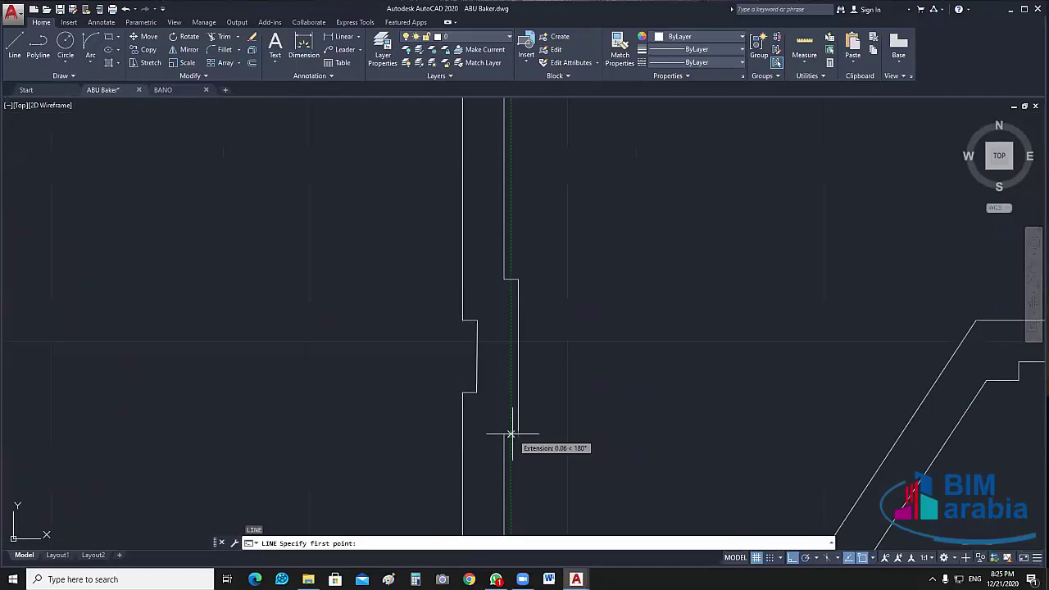
pyautogui.click(504, 434)
pyautogui.press('Escape')
pyautogui.click(517, 357)
pyautogui.click(601, 466)
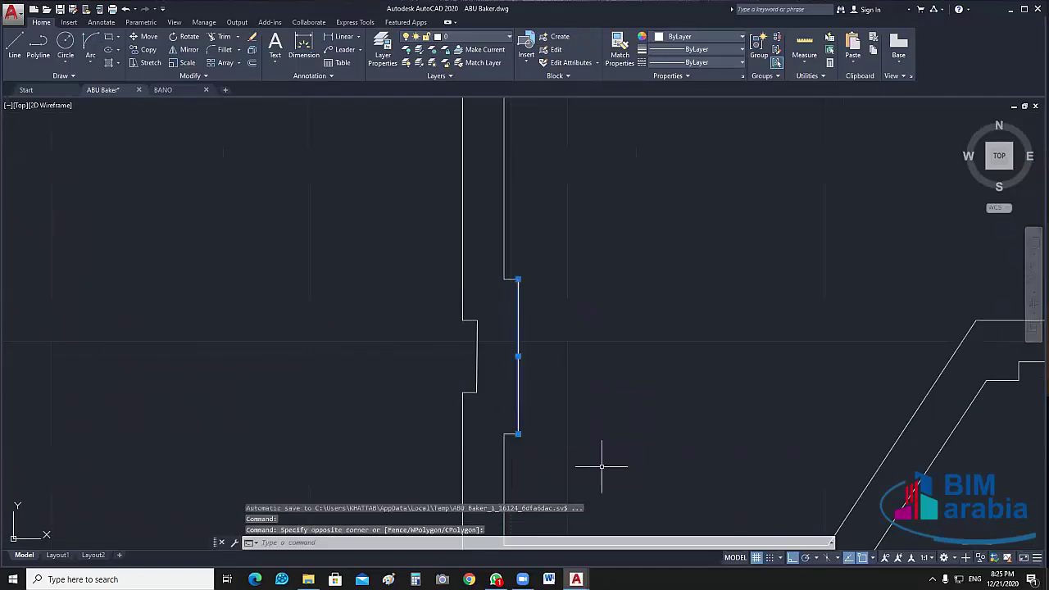
pyautogui.press('Escape')
# - Start moving the new vertical line from its end, then cancel the move
pyautogui.scroll(3, 516, 467)
pyautogui.press('Return')
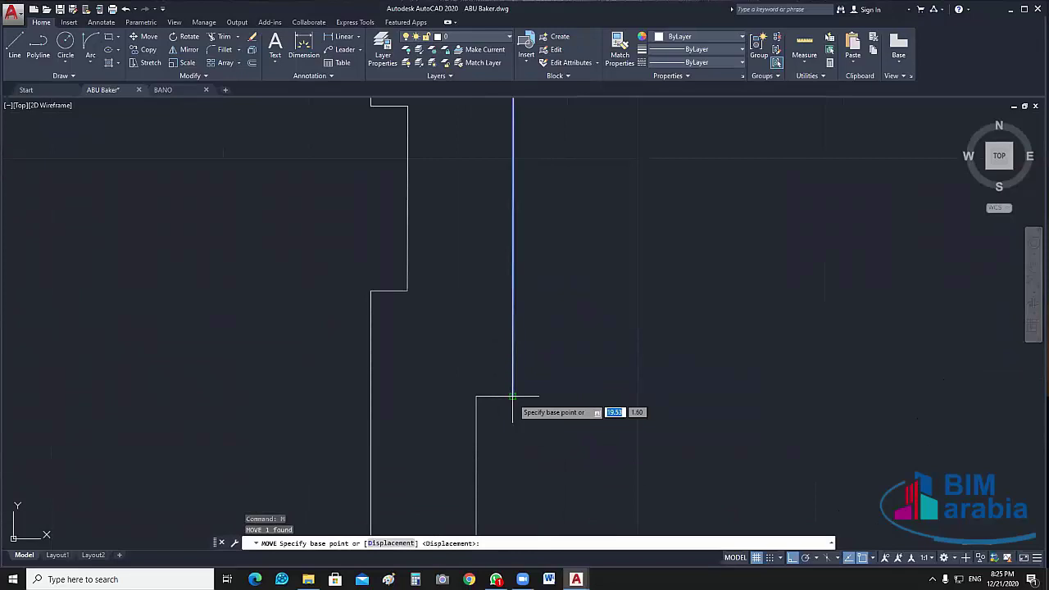
pyautogui.click(495, 398)
pyautogui.press('Escape')
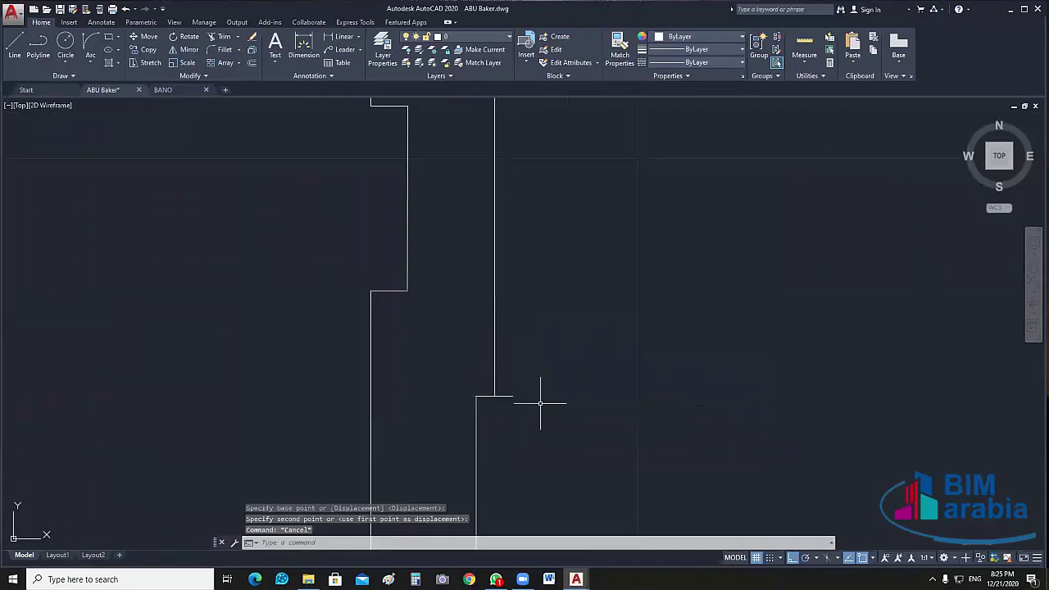
# - Erase the leftover vertical wall line and the short vertical stub
pyautogui.moveTo(543, 402); pyautogui.dragTo(28, 134, button='middle')
pyautogui.scroll(2, 555, 304)
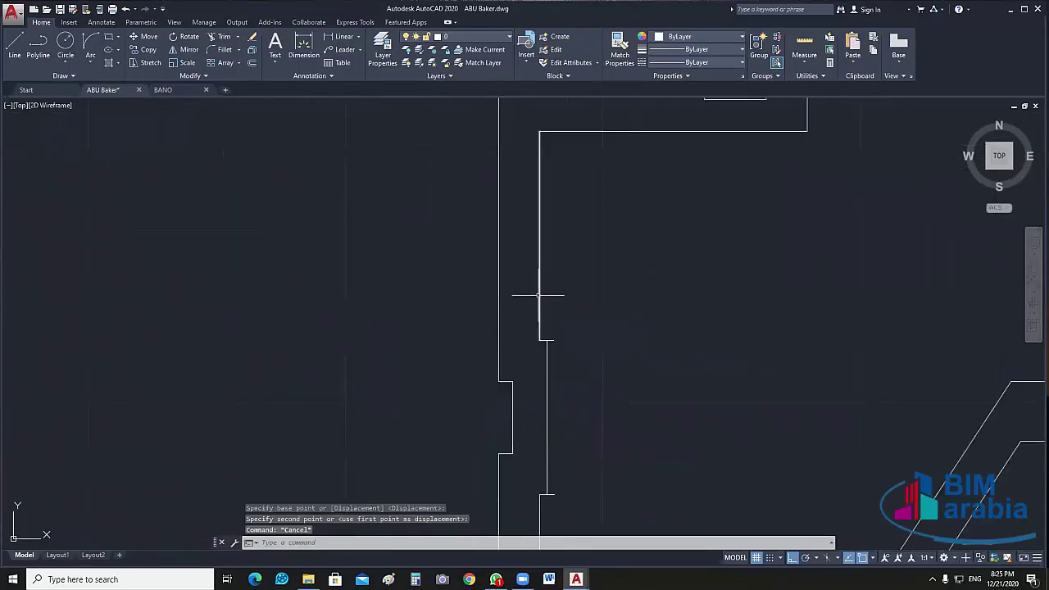
pyautogui.click(539, 299)
pyautogui.press('Delete')
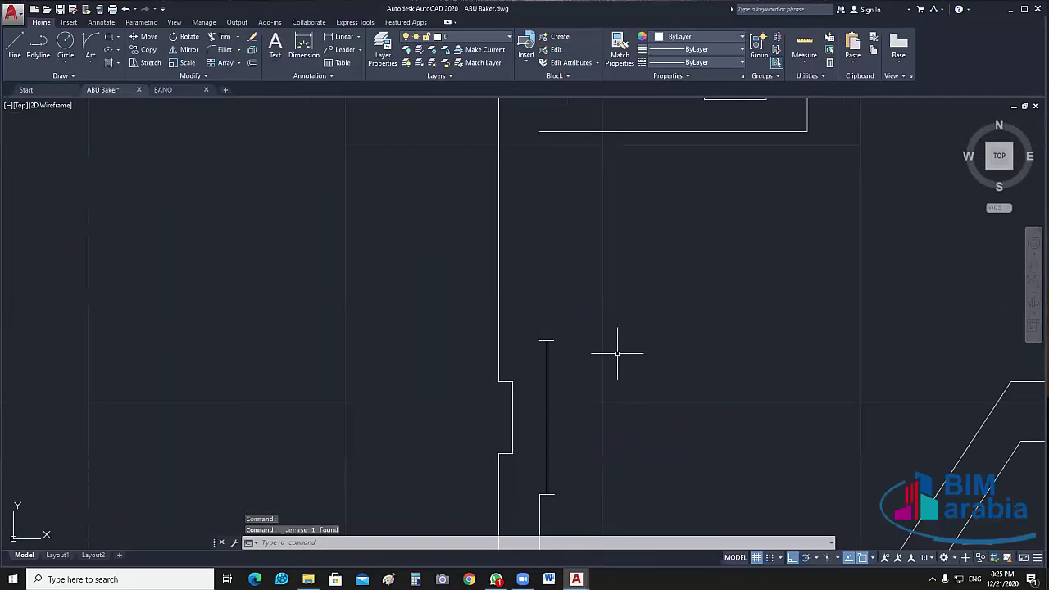
pyautogui.click(543, 329)
pyautogui.click(541, 344)
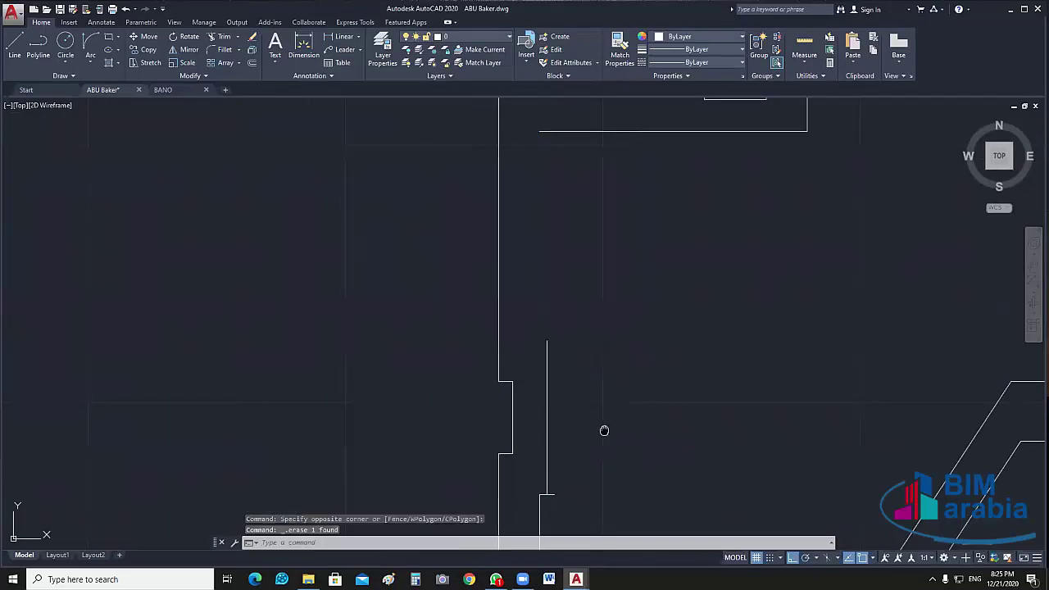
pyautogui.moveTo(604, 431); pyautogui.dragTo(612, 336, button='middle')
pyautogui.click(553, 409)
pyautogui.click(587, 456)
pyautogui.press('Delete')
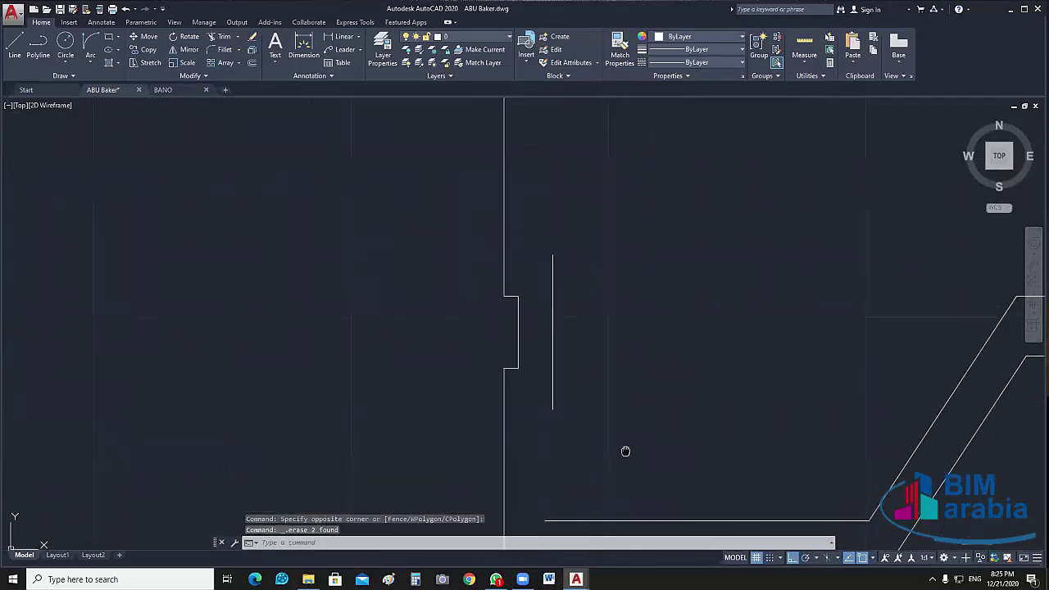
# - Fillet the bottom horizontal line with the vertical line into a sharp corner
pyautogui.moveTo(625, 452); pyautogui.dragTo(609, 467, button='middle')
pyautogui.write('f')
pyautogui.press('Return')
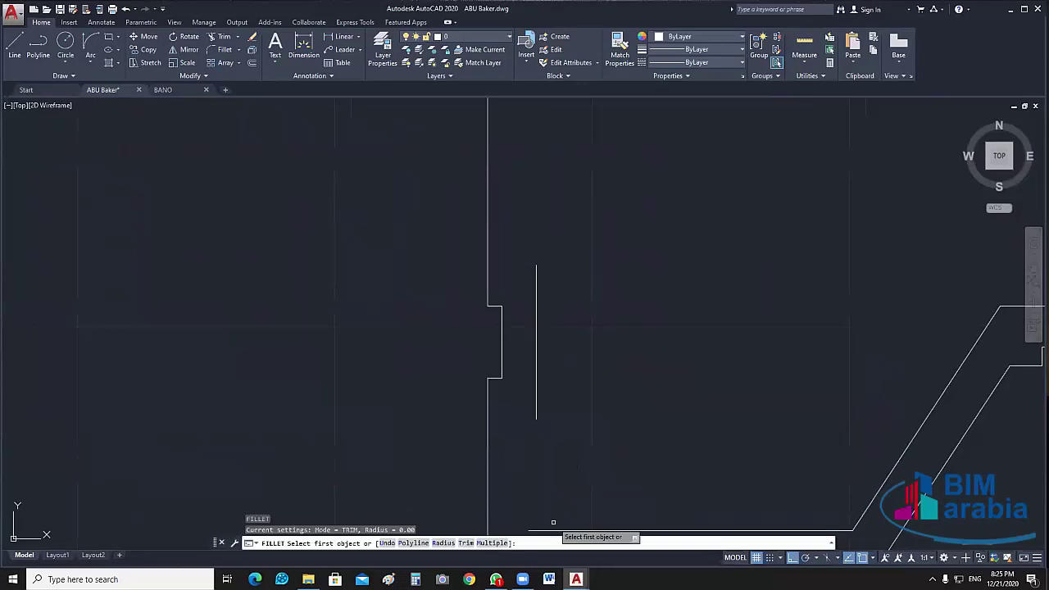
pyautogui.click(571, 531)
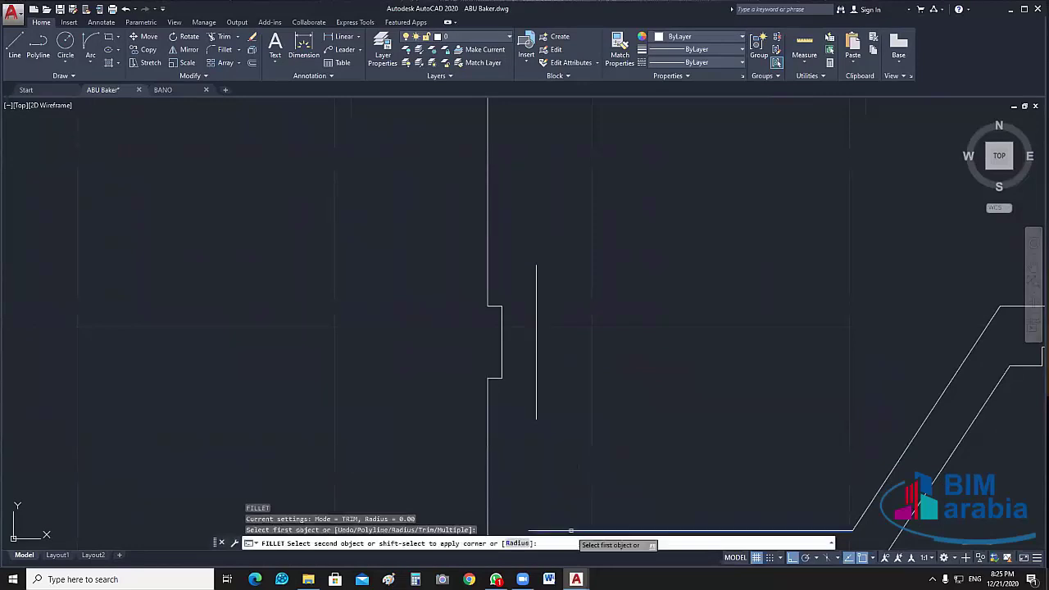
pyautogui.click(537, 396)
# - Fillet the inner vertical line with the top horizontal line, then centre the outline
pyautogui.moveTo(585, 290); pyautogui.dragTo(582, 419, button='middle')
pyautogui.press('Return')
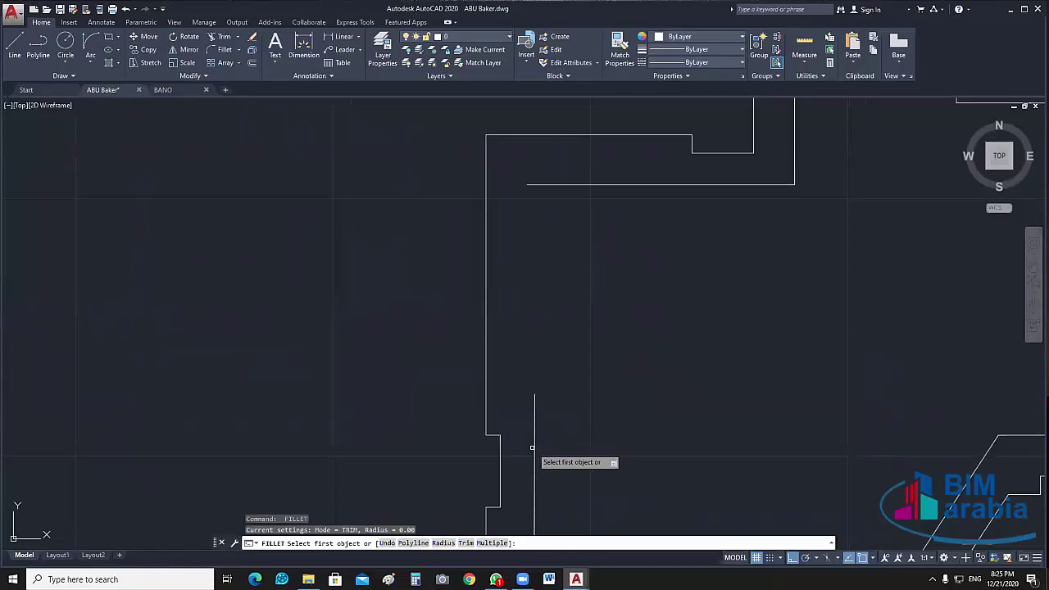
pyautogui.click(532, 447)
pyautogui.click(562, 182)
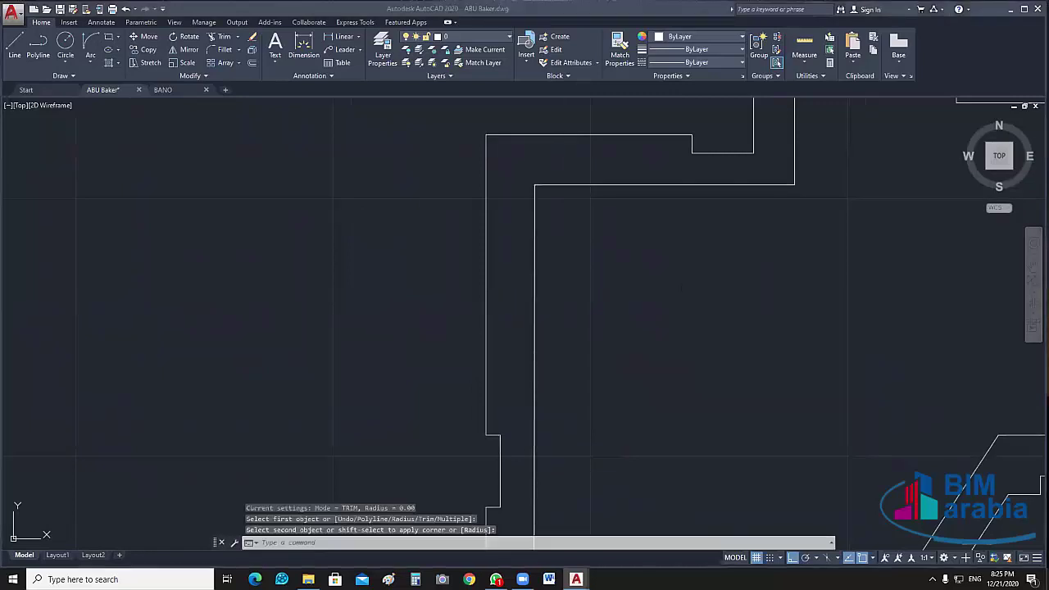
pyautogui.scroll(-5, 744, 319)
pyautogui.moveTo(565, 297); pyautogui.dragTo(273, 312, button='middle')
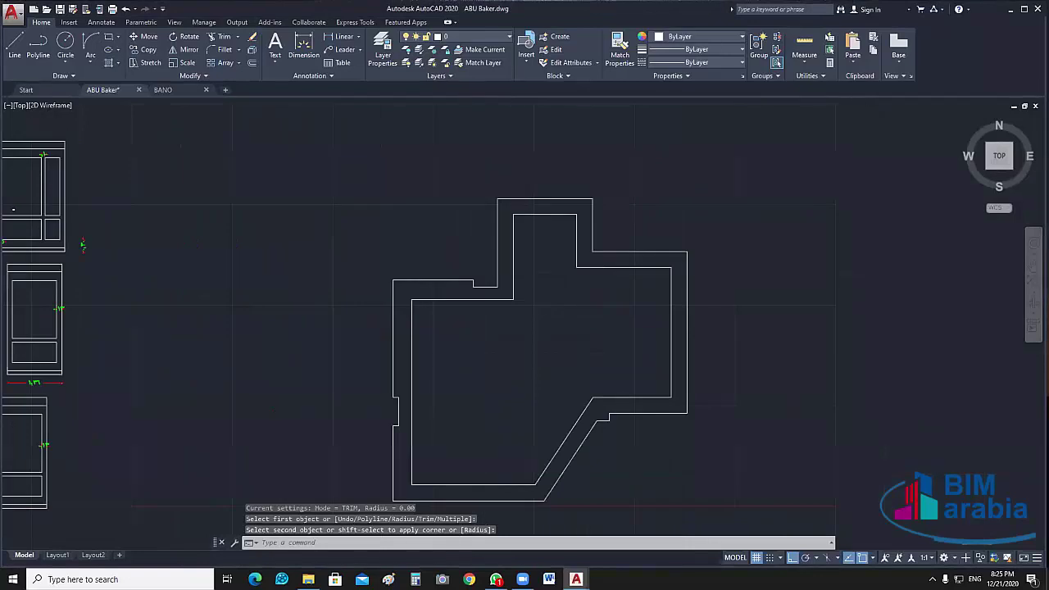
# - Window-select all the inner outline lines and JOIN them into one polyline
pyautogui.scroll(-1, 452, 194)
pyautogui.scroll(1, 529, 227)
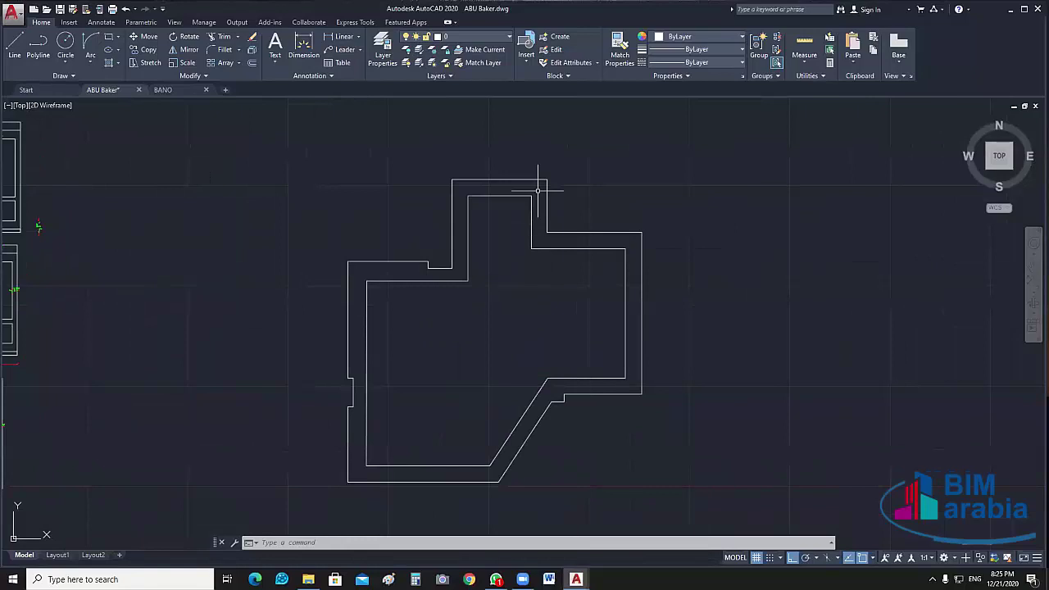
pyautogui.click(538, 191)
pyautogui.click(473, 293)
pyautogui.click(628, 247)
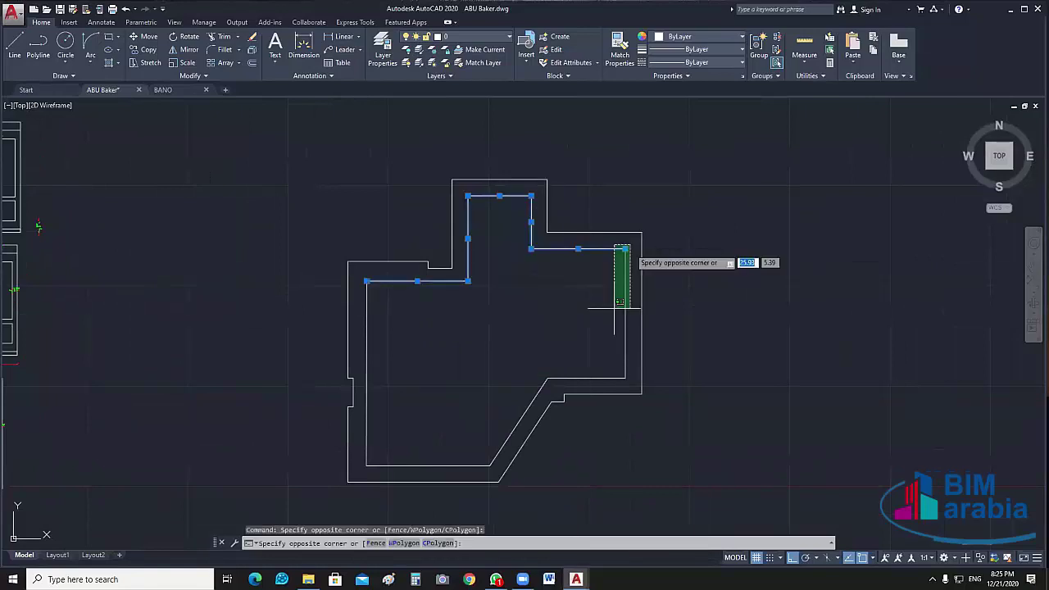
pyautogui.click(537, 378)
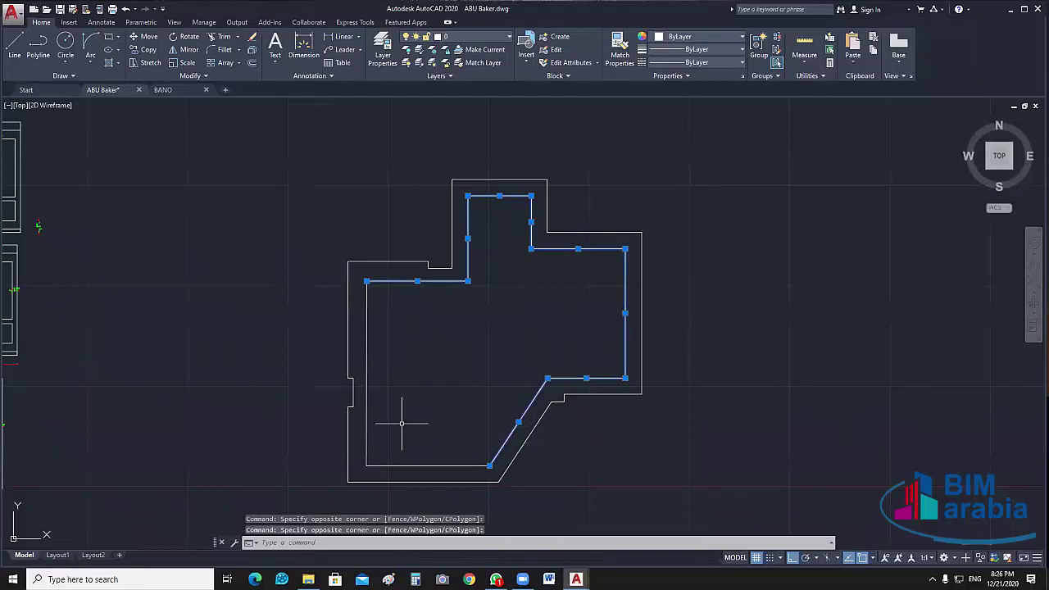
pyautogui.click(402, 424)
pyautogui.click(361, 469)
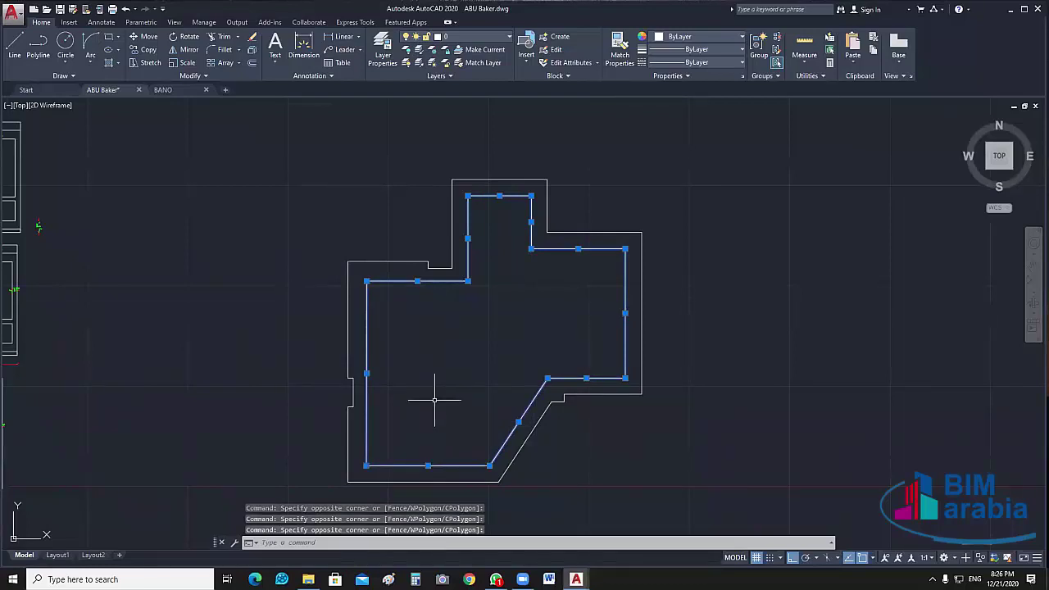
pyautogui.write('j')
pyautogui.press('Return')
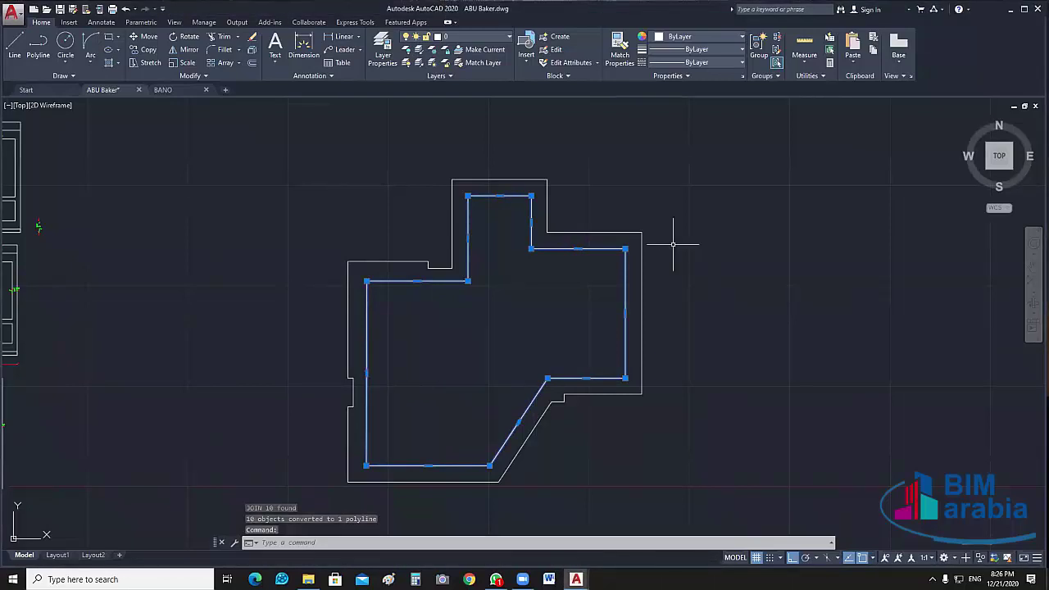
# - Open the FURNITURE LIBRARY drawing from the Start page's recent documents
pyautogui.press('Escape')
pyautogui.moveTo(536, 320); pyautogui.dragTo(568, 324, button='middle')
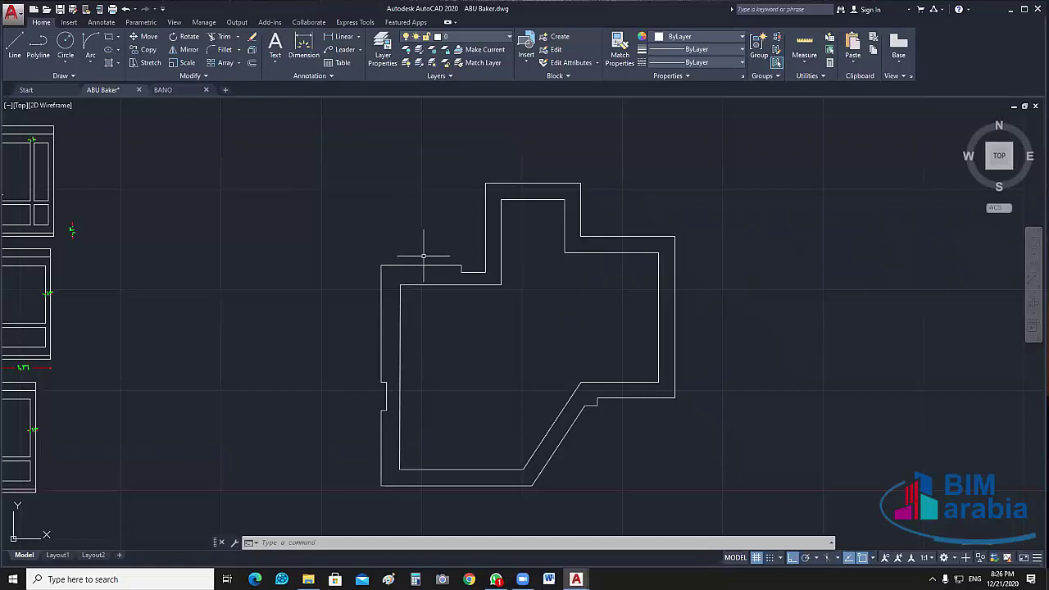
pyautogui.moveTo(422, 258); pyautogui.dragTo(345, 275, button='middle')
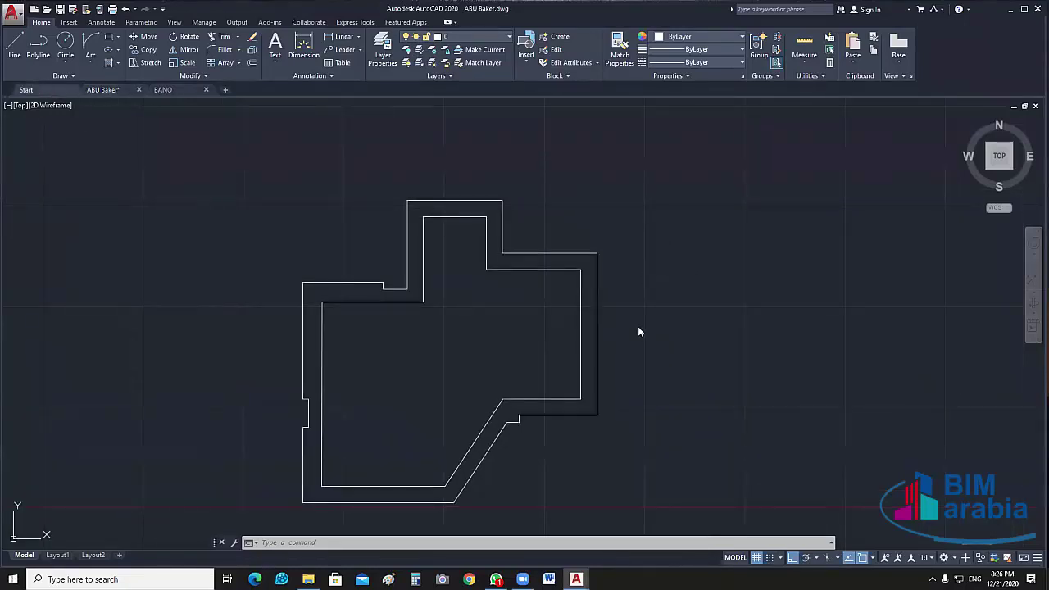
pyautogui.hotkey('ctrl', 'Tab')
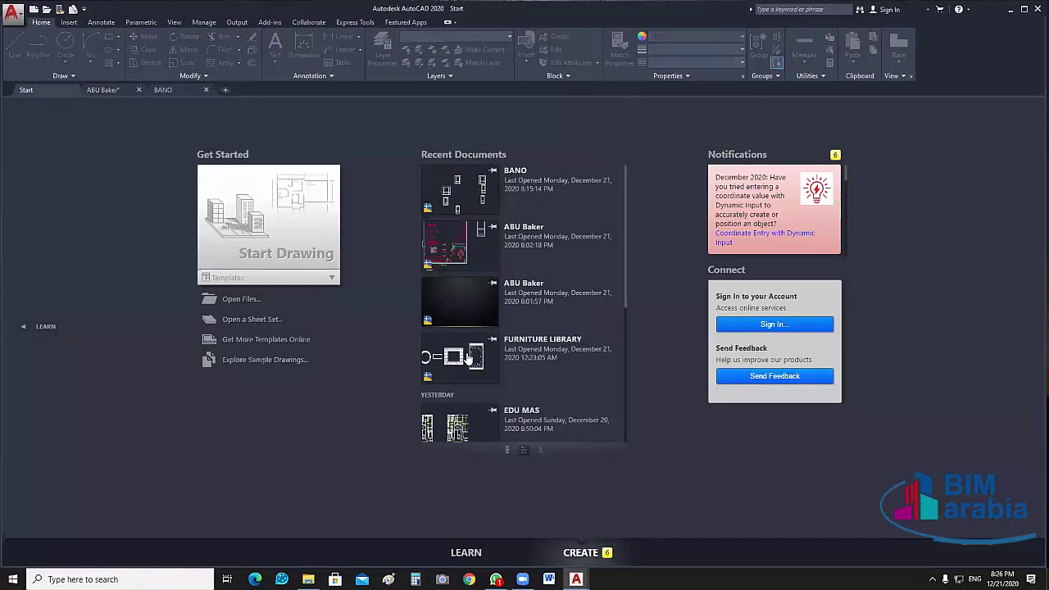
pyautogui.click(468, 358)
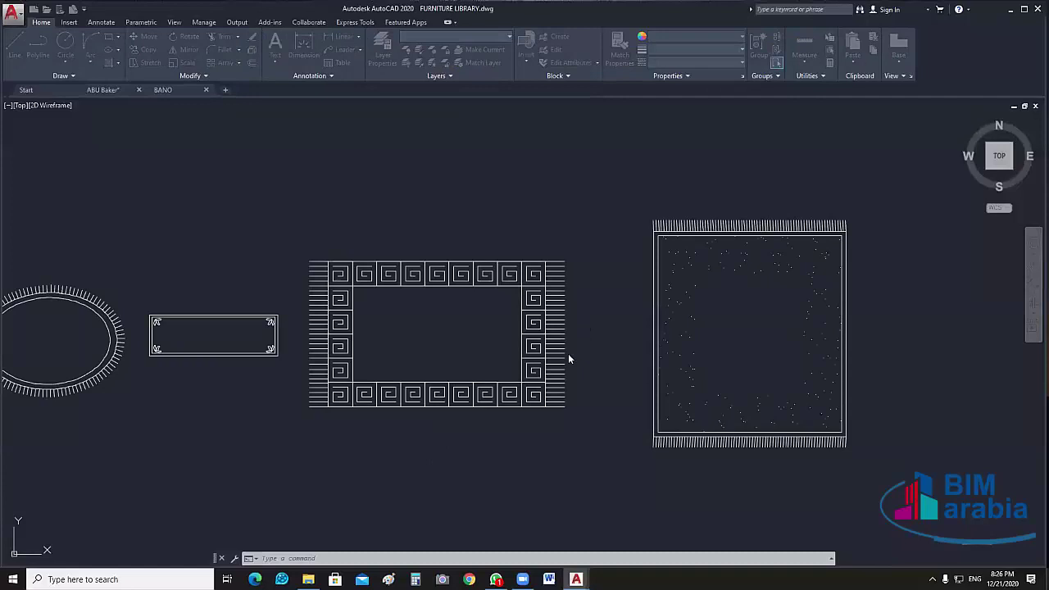
# - Dismiss the proxy notice and pan to the furniture category column headers
pyautogui.click(527, 364)
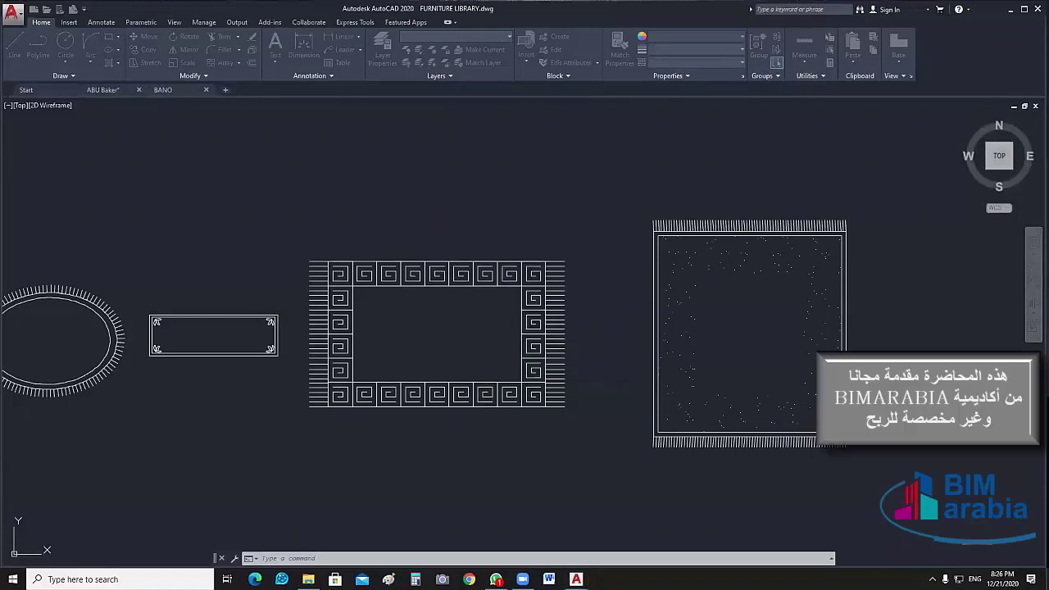
pyautogui.scroll(-10, 500, 324)
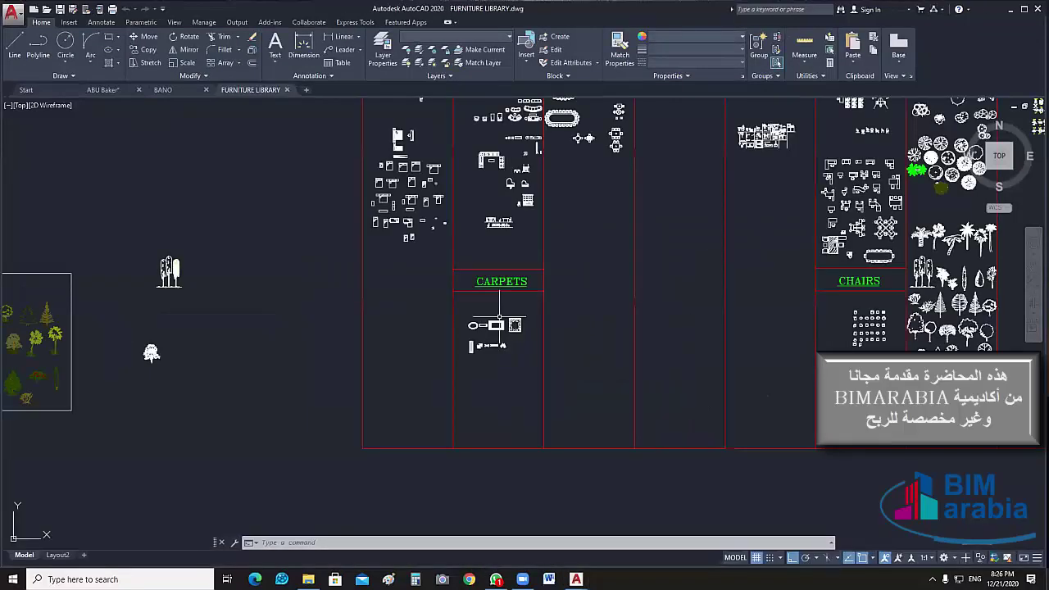
pyautogui.moveTo(541, 267); pyautogui.dragTo(528, 359, button='middle')
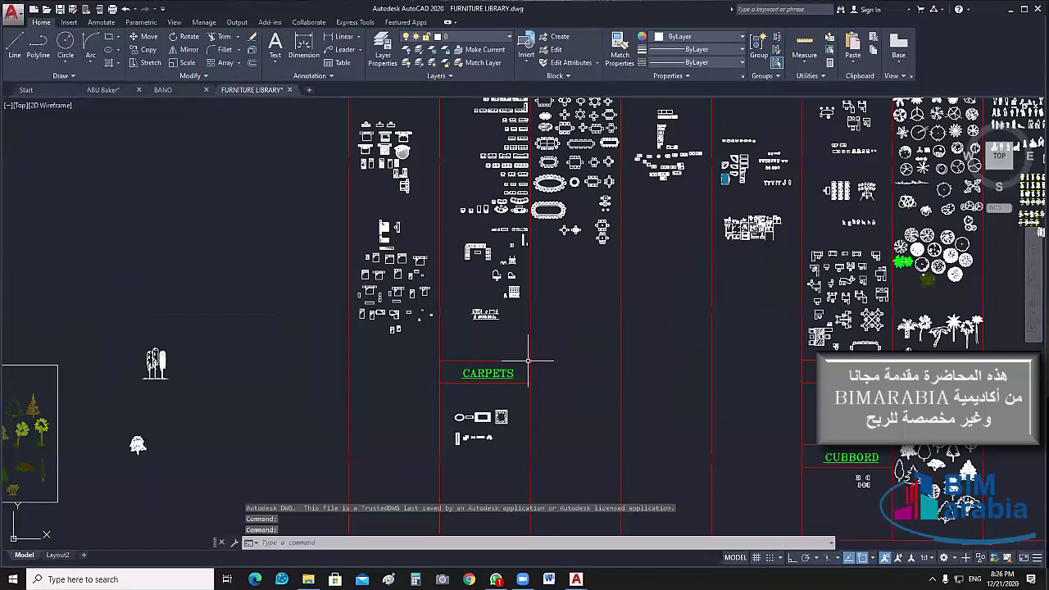
pyautogui.moveTo(661, 267)
pyautogui.mouseDown(button='middle')
pyautogui.moveTo(569, 347)
pyautogui.moveTo(461, 350)
pyautogui.mouseUp(button='middle')
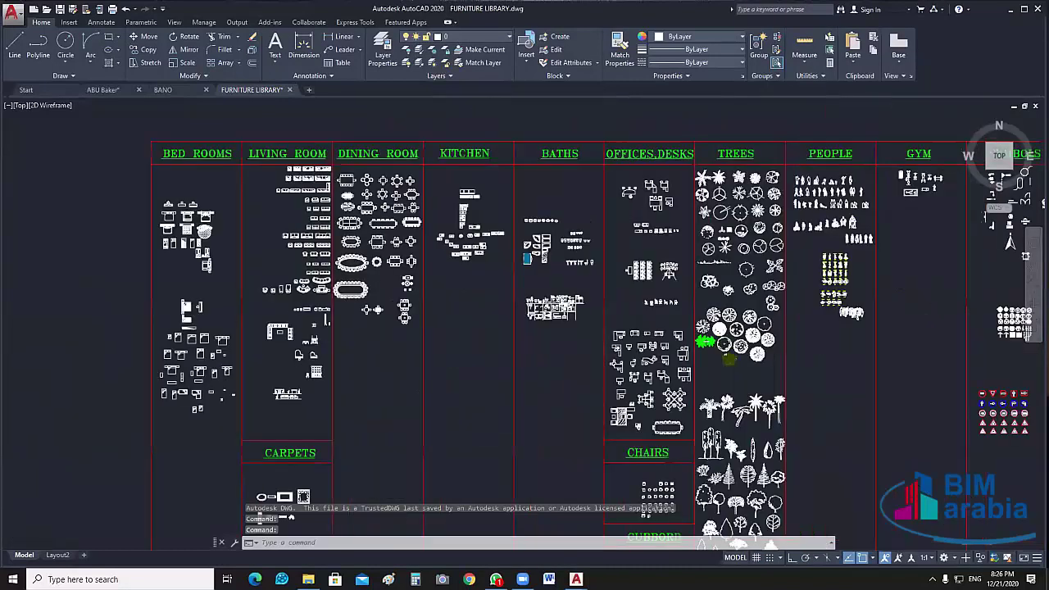
pyautogui.scroll(6, 580, 343)
pyautogui.scroll(2, 580, 343)
pyautogui.scroll(-5, 580, 342)
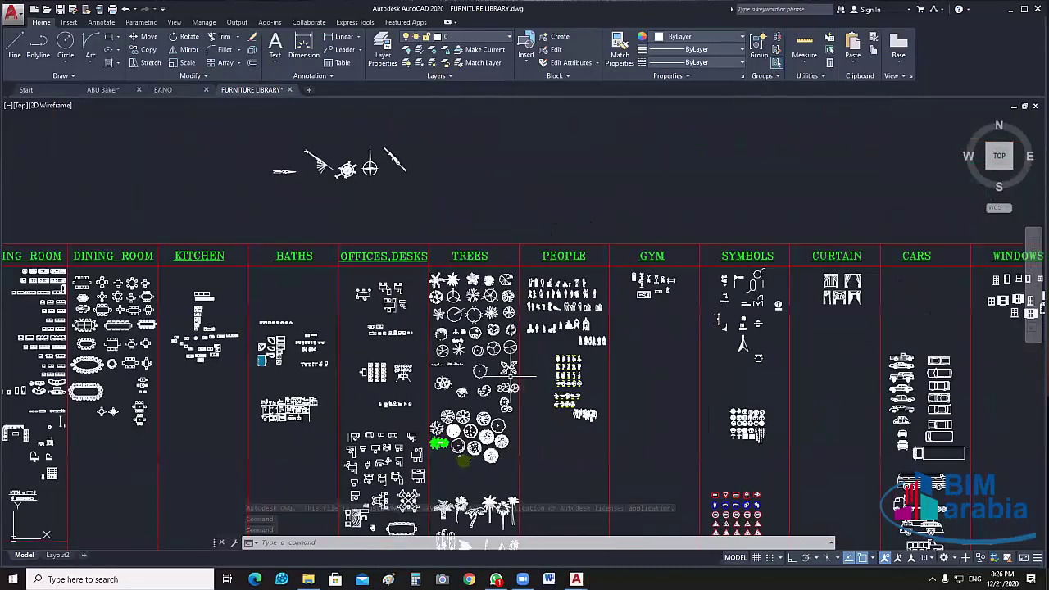
# - Browse the OFFICES through DOORS columns and the boxed furniture groups below
pyautogui.moveTo(794, 386)
pyautogui.mouseDown(button='middle')
pyautogui.moveTo(552, 412)
pyautogui.moveTo(401, 533)
pyautogui.mouseUp(button='middle')
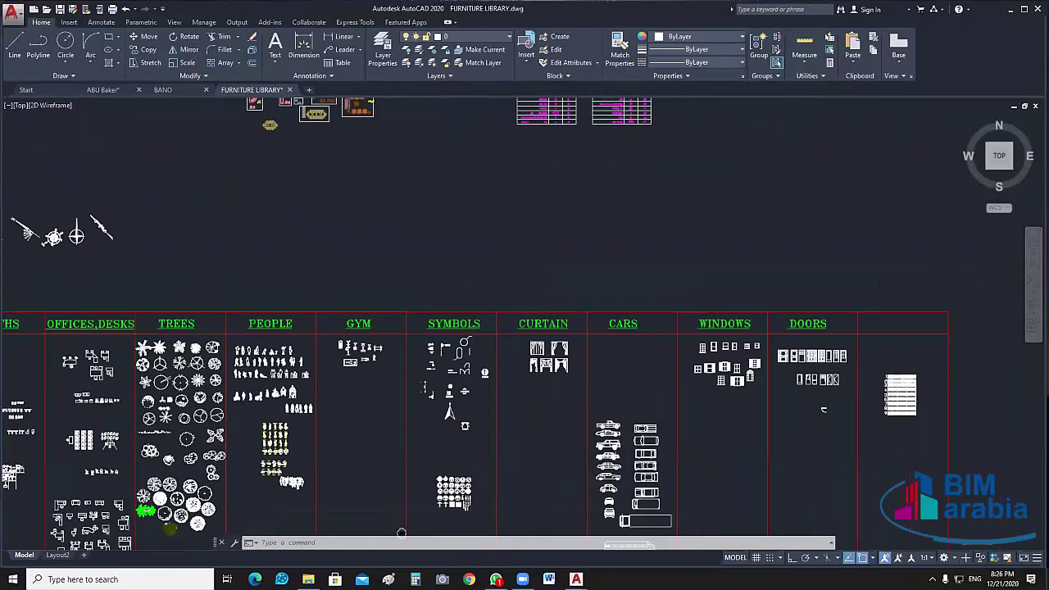
pyautogui.scroll(-10, 401, 533)
pyautogui.scroll(3, 617, 322)
pyautogui.scroll(3, 618, 322)
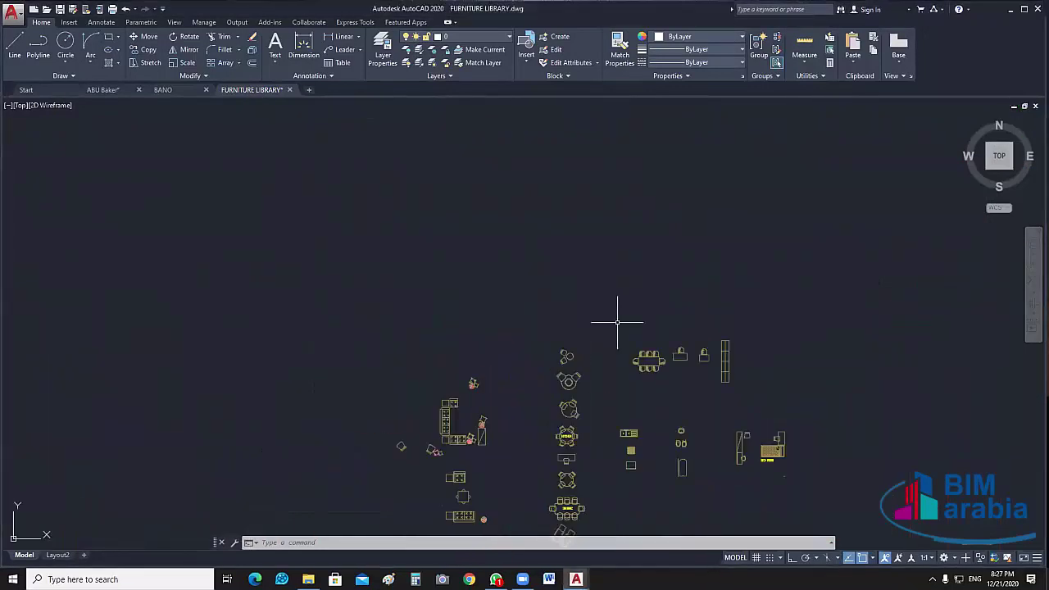
pyautogui.moveTo(616, 428); pyautogui.dragTo(584, 376, button='middle')
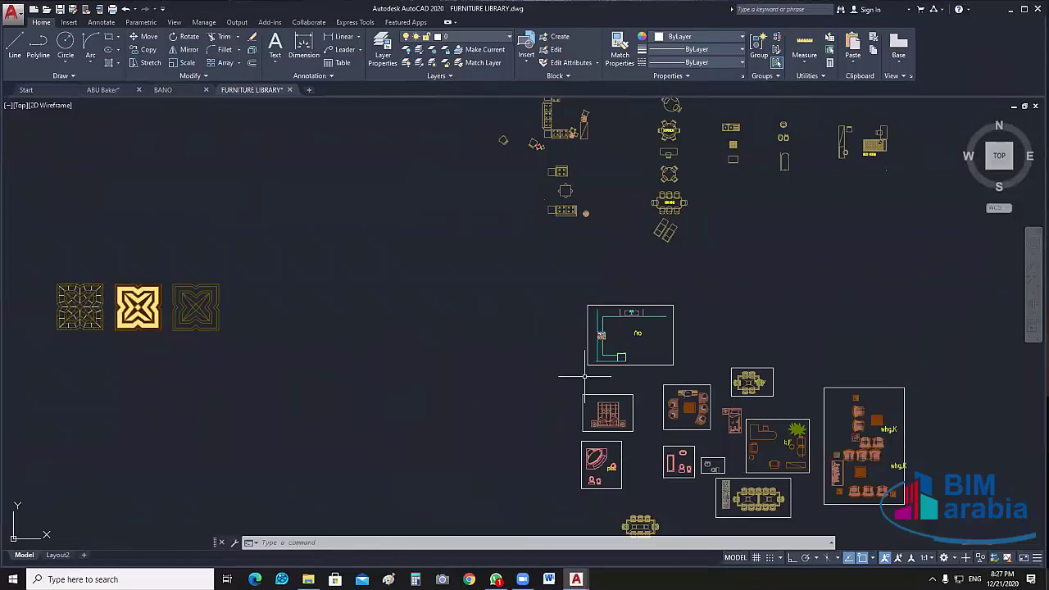
pyautogui.scroll(4, 841, 427)
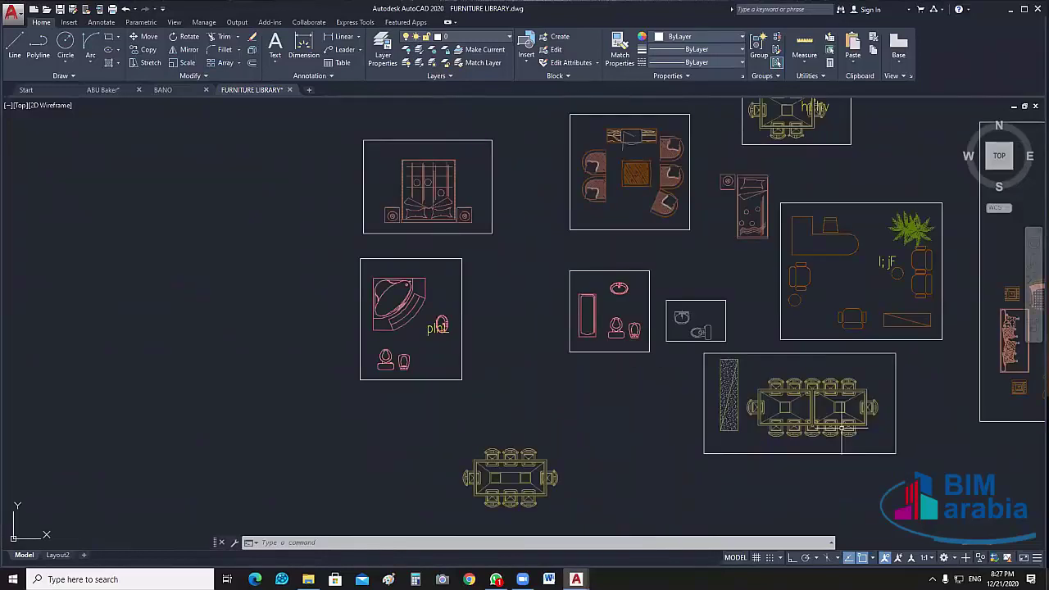
pyautogui.scroll(-5, 841, 427)
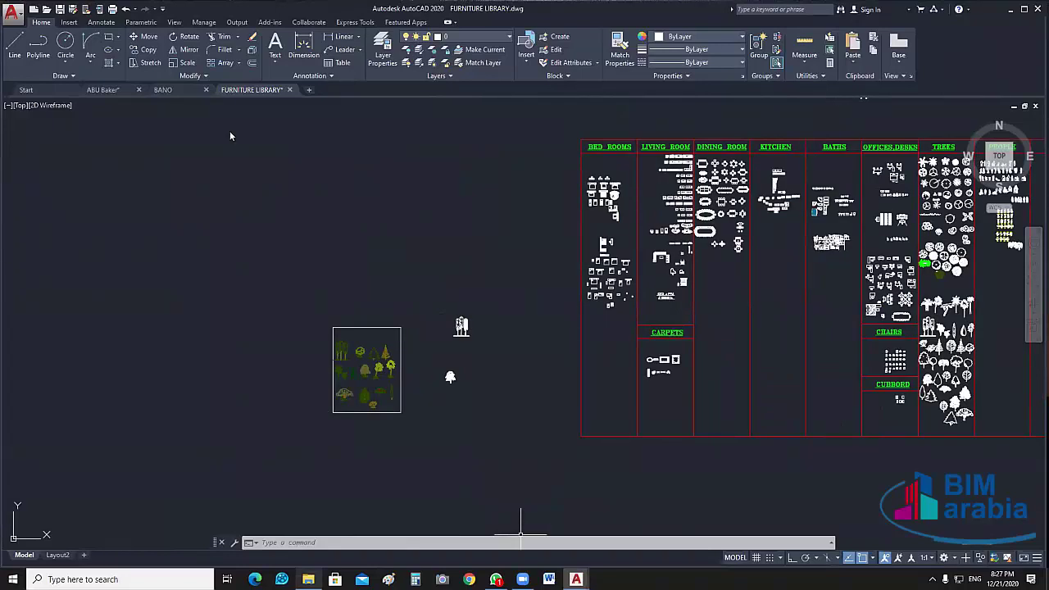
pyautogui.hotkey('alt', 'Tab')
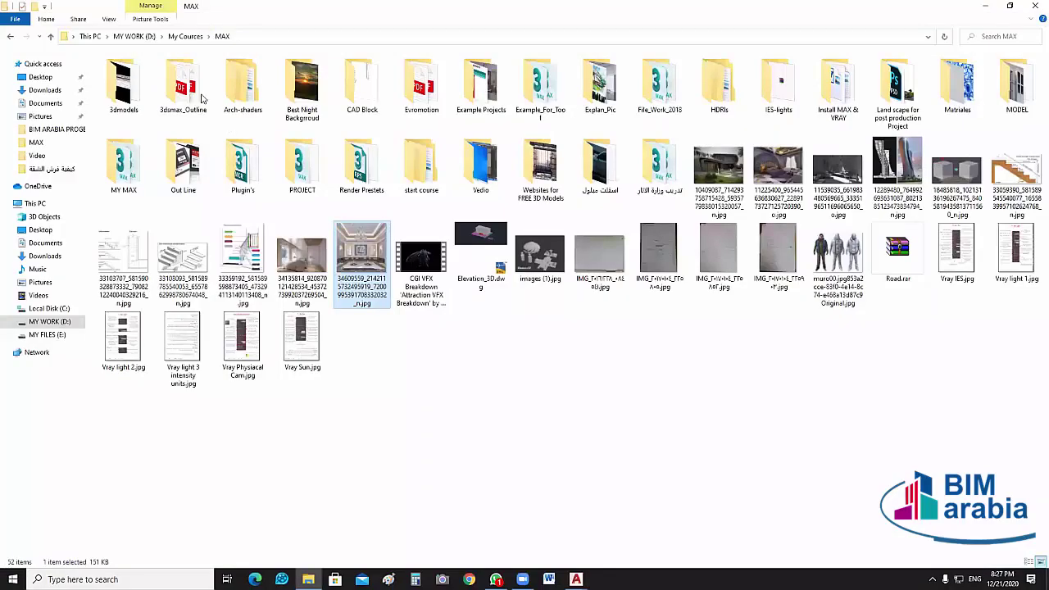
# - Navigate from My Cources into CAD > block and open house light.bak
pyautogui.hotkey('alt', 'Up')
pyautogui.doubleClick(245, 82)
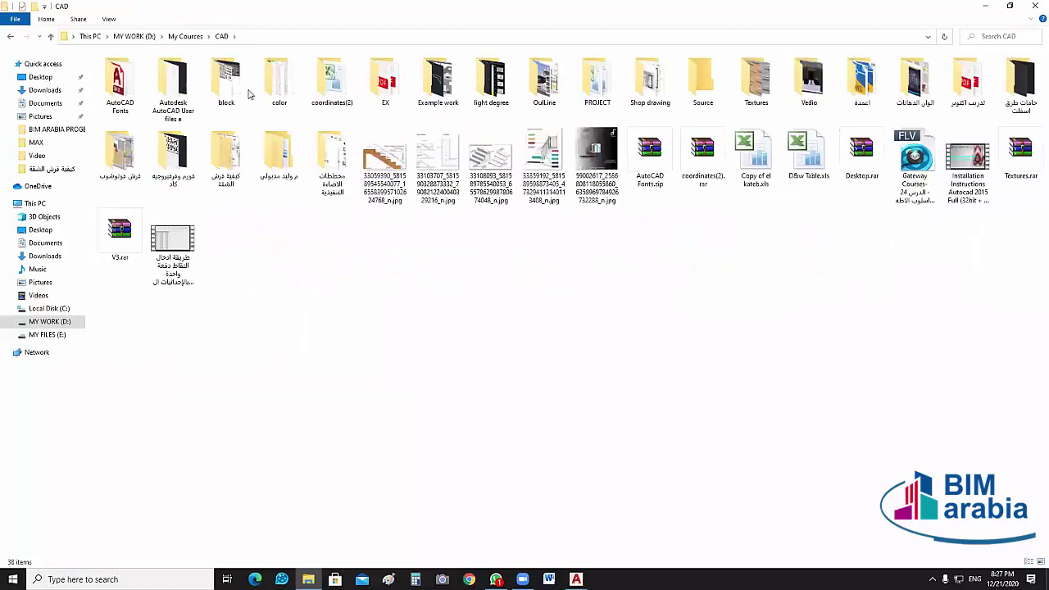
pyautogui.click(231, 92)
pyautogui.press('Return')
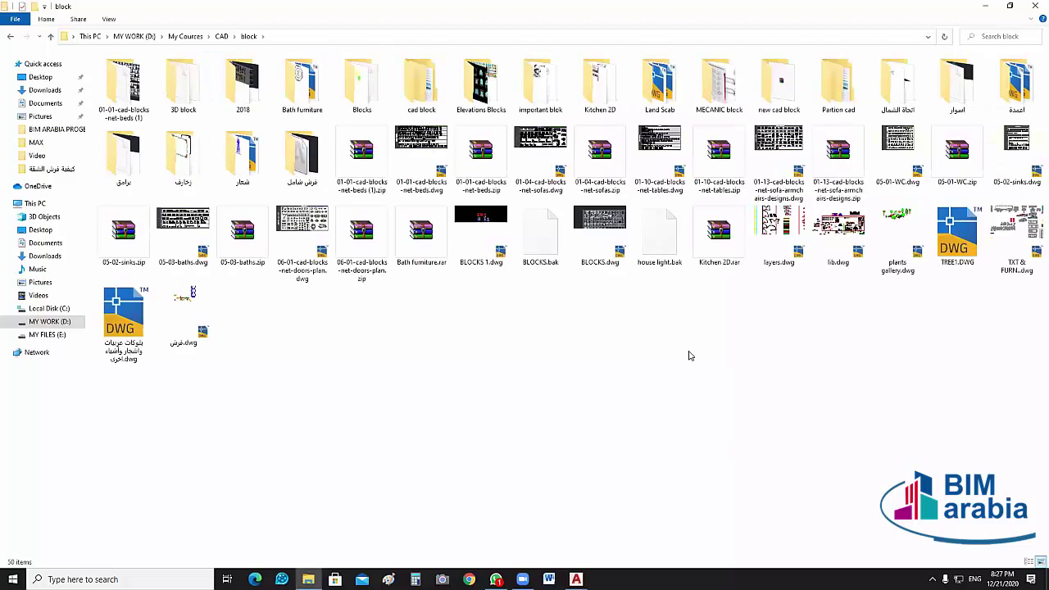
pyautogui.doubleClick(639, 262)
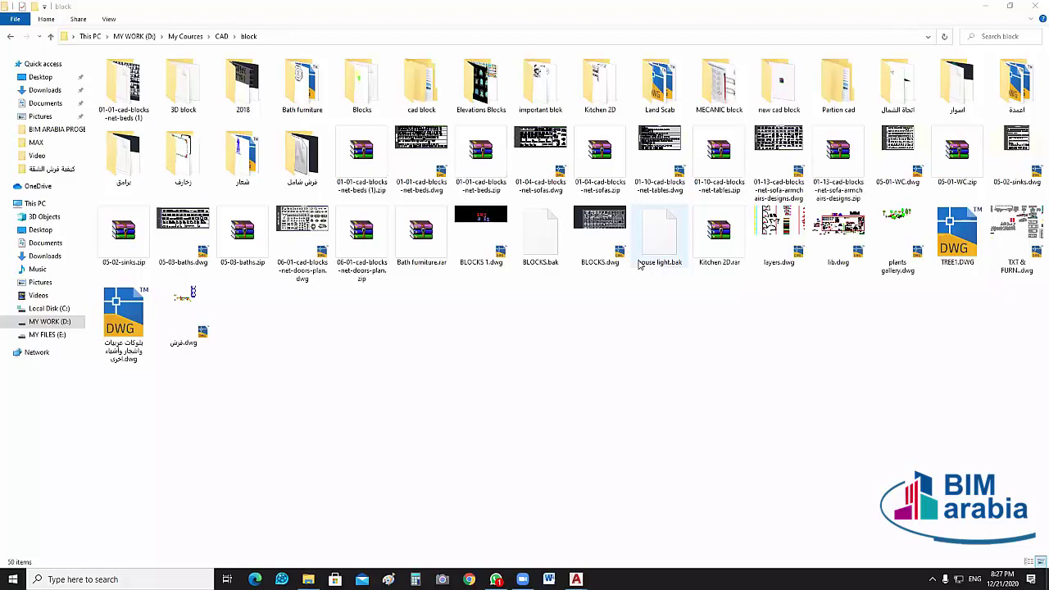
# - Open the برامق folder and launch the Bar.DWG drawing
pyautogui.click(119, 161)
pyautogui.doubleClick(119, 162)
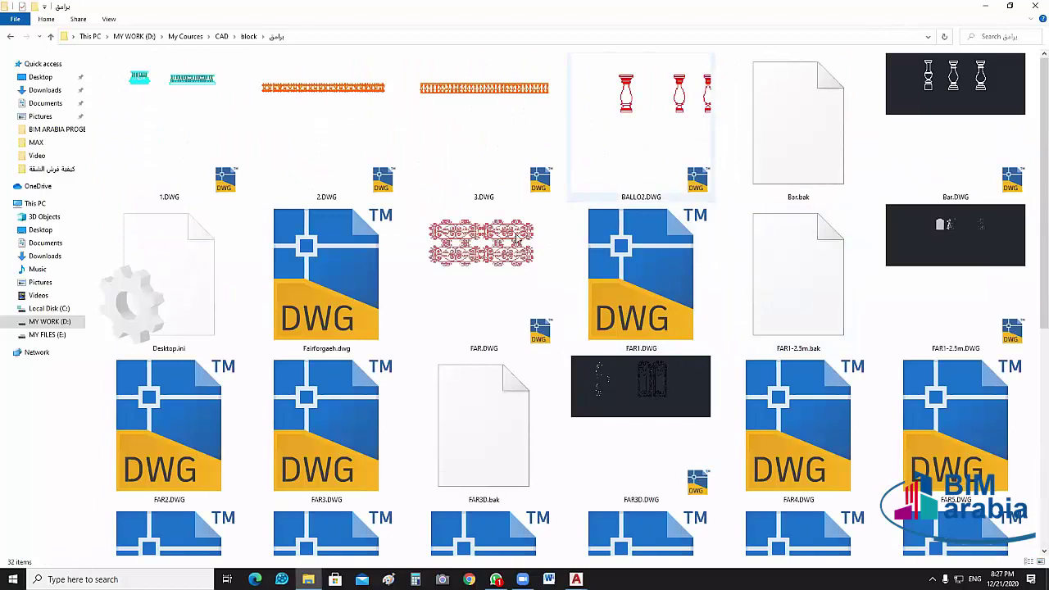
pyautogui.scroll(-5, 646, 261)
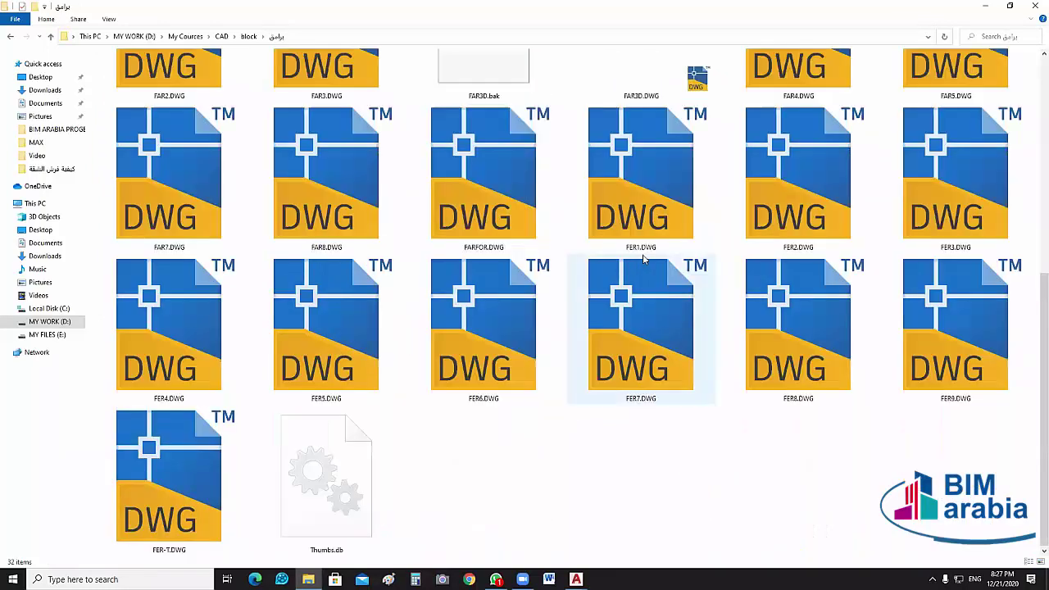
pyautogui.scroll(5, 669, 103)
pyautogui.click(676, 126)
pyautogui.click(954, 94)
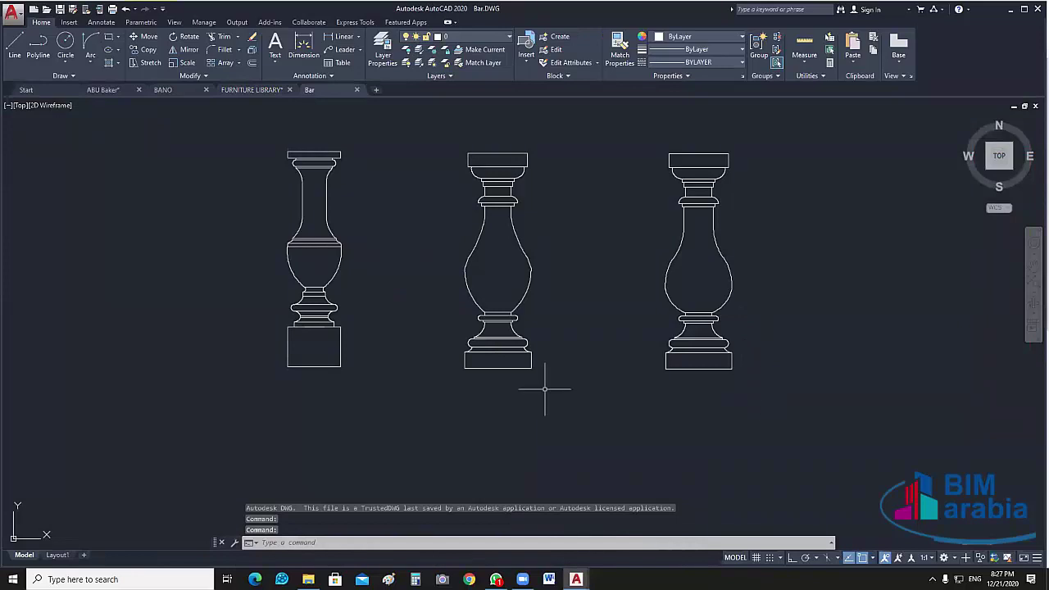
# - Pan and zoom across the three balusters' square caps and moulded stepped bases
pyautogui.moveTo(418, 241); pyautogui.dragTo(441, 287, button='middle')
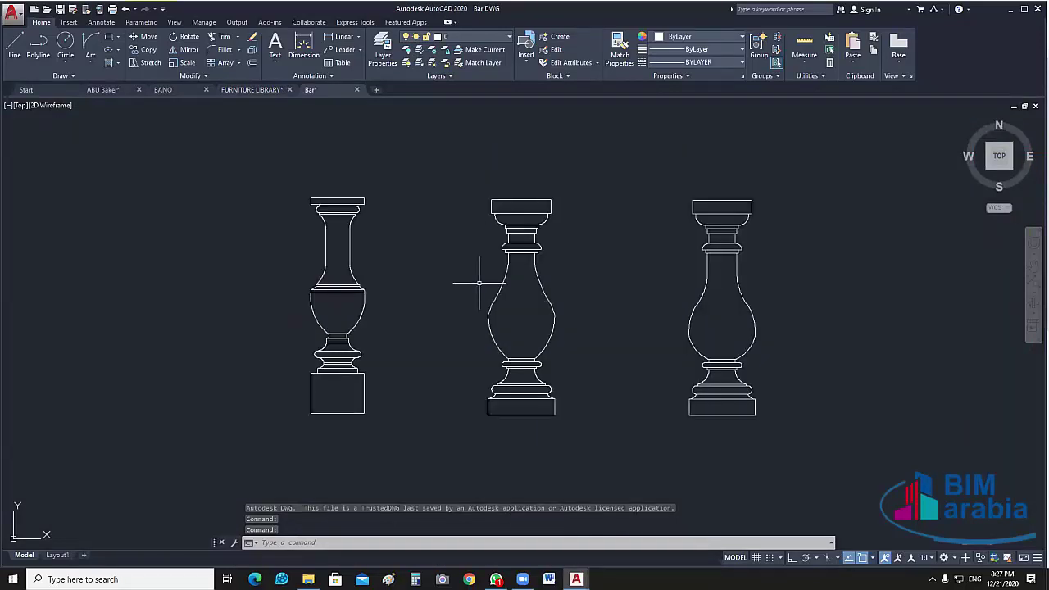
pyautogui.scroll(4, 562, 215)
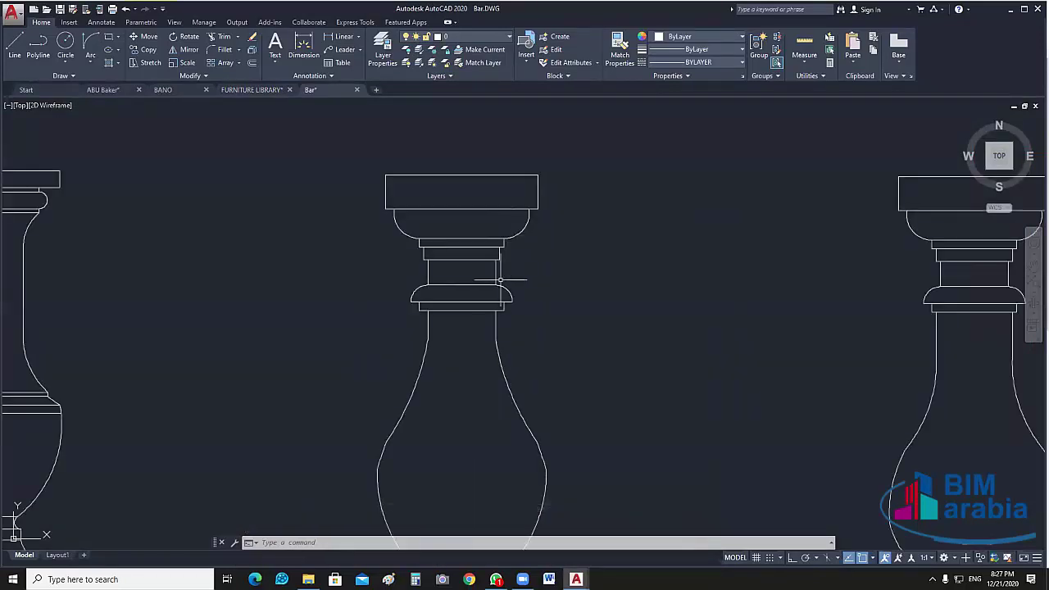
pyautogui.moveTo(502, 294); pyautogui.dragTo(428, 318, button='middle')
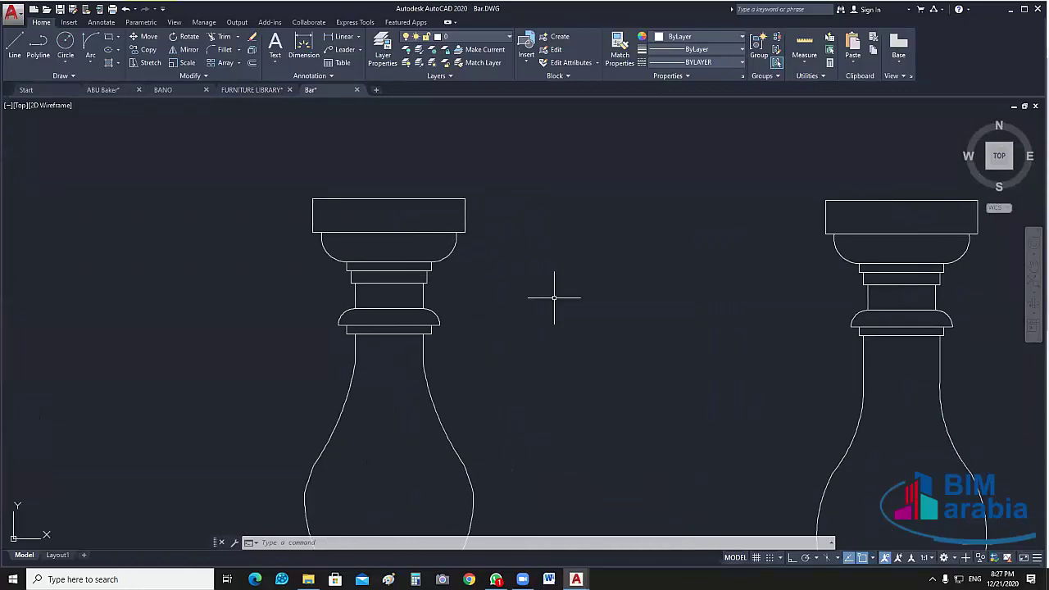
pyautogui.moveTo(554, 297); pyautogui.dragTo(349, 293, button='middle')
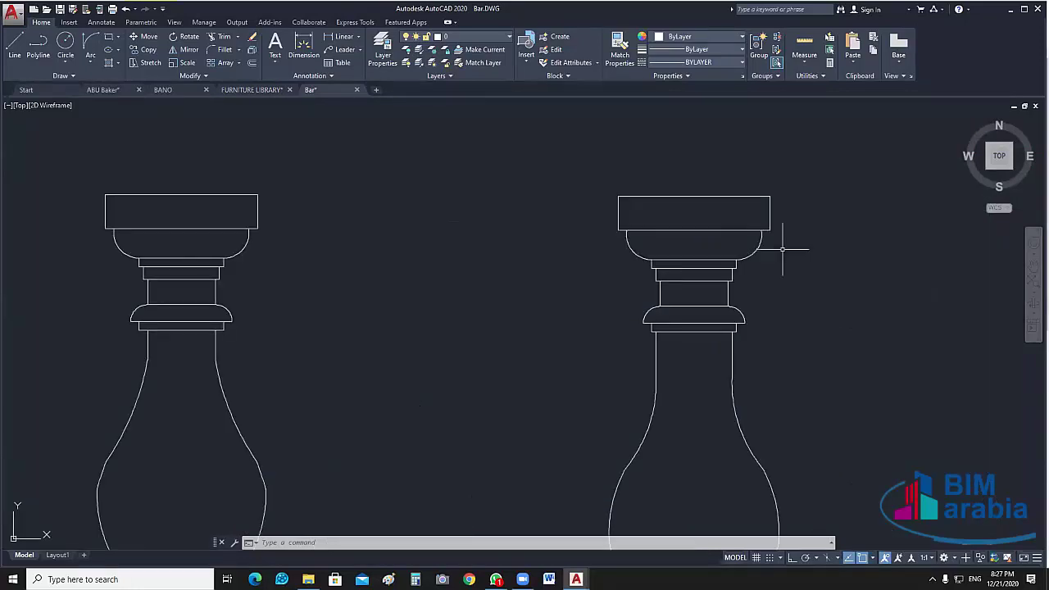
pyautogui.scroll(-4, 533, 296)
pyautogui.scroll(3, 541, 235)
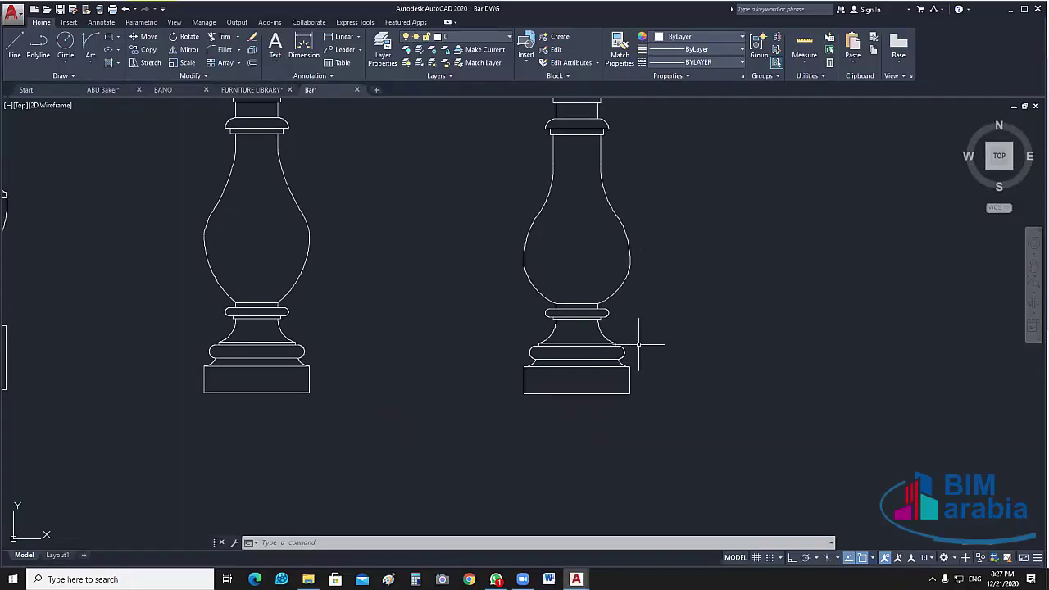
pyautogui.scroll(3, 637, 348)
# - Copy the middle baluster's base rings and neck line aside into open space
pyautogui.click(634, 284)
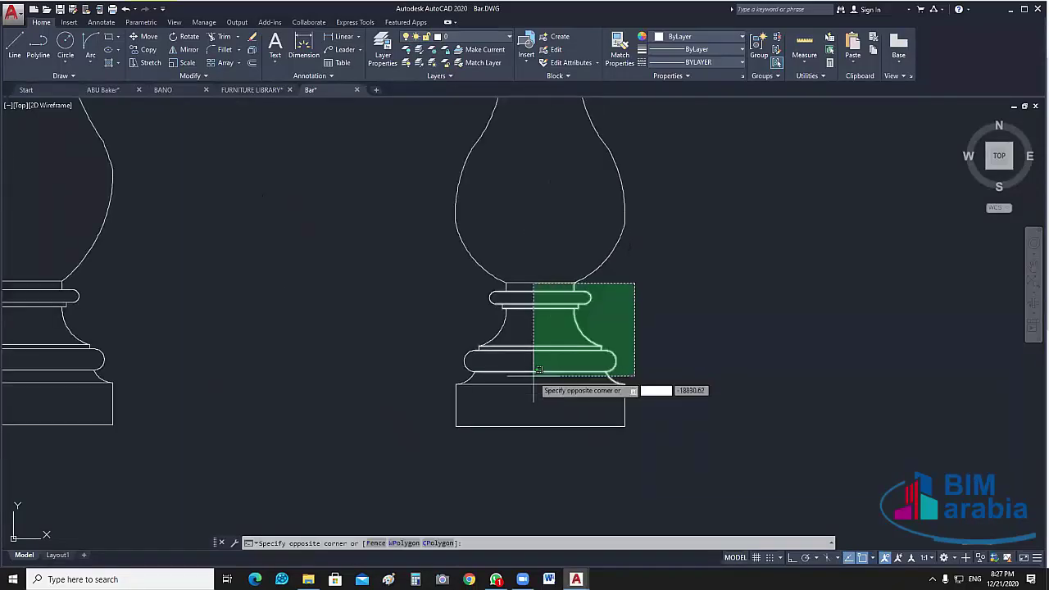
pyautogui.click(534, 387)
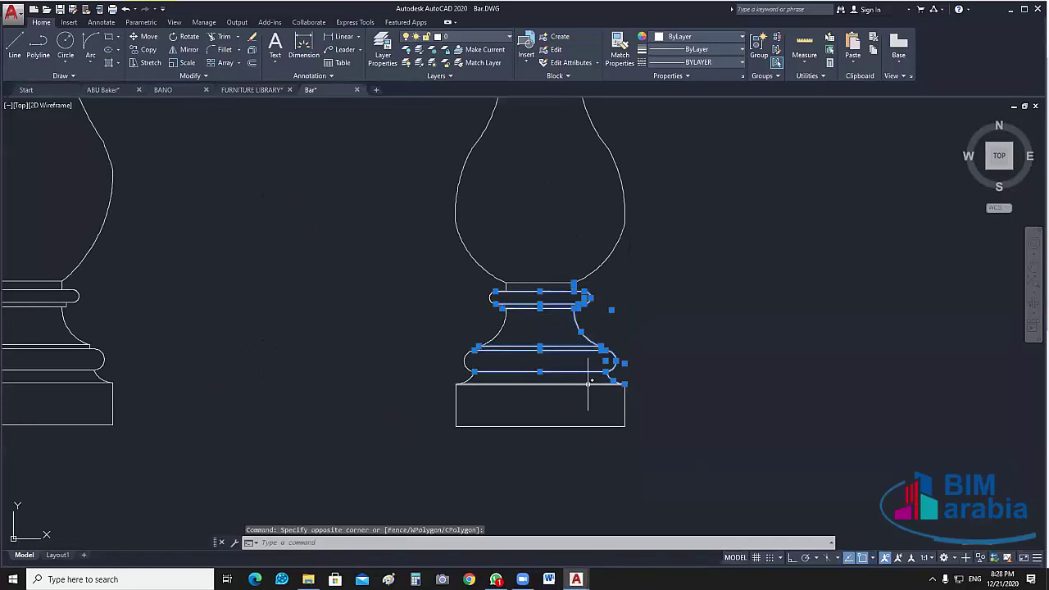
pyautogui.click(588, 382)
pyautogui.click(553, 282)
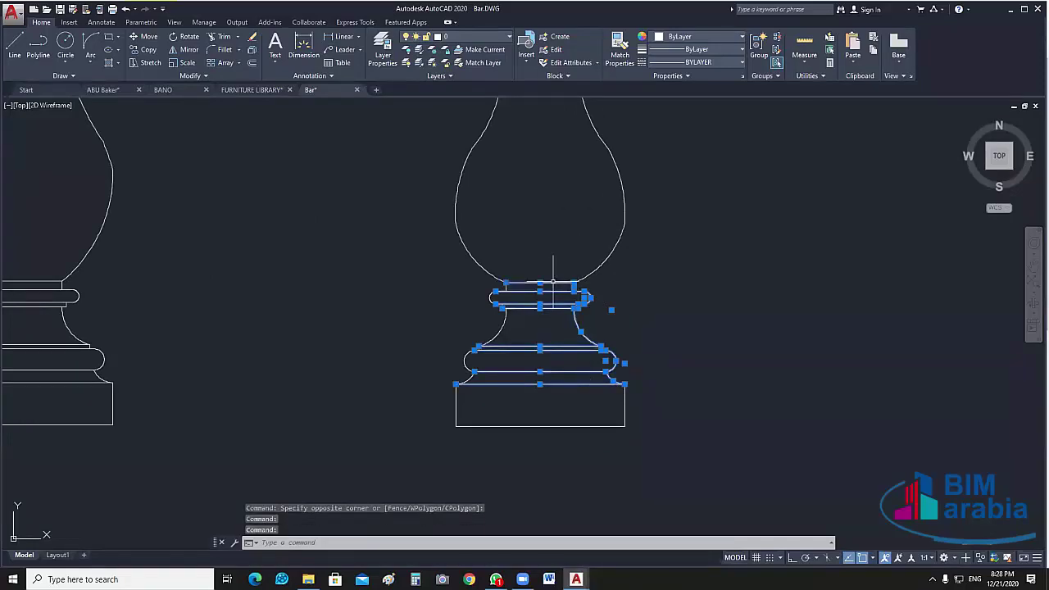
pyautogui.moveTo(705, 462); pyautogui.dragTo(628, 468, button='middle')
pyautogui.write('co')
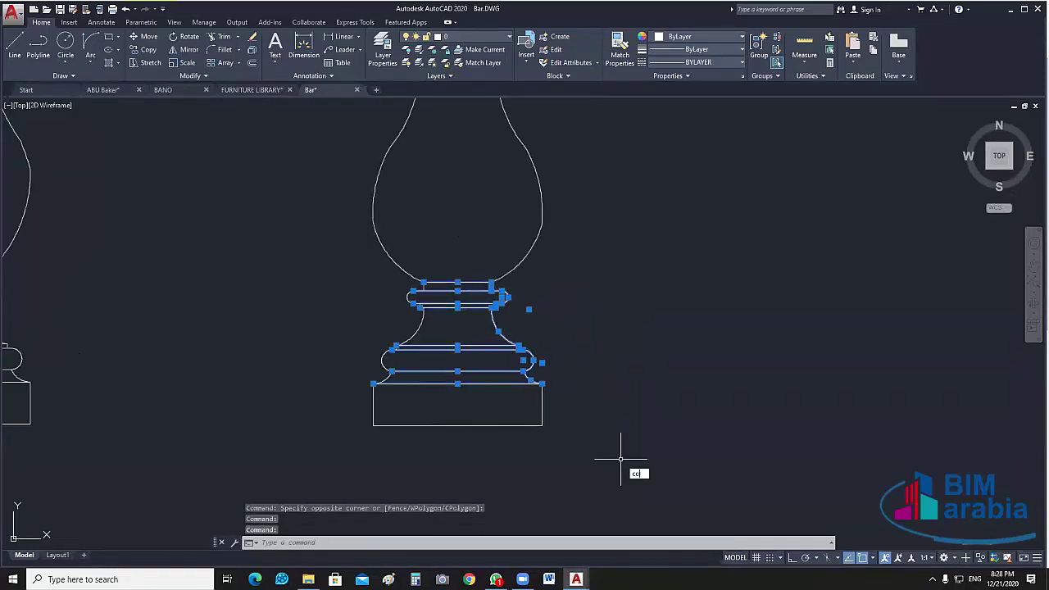
pyautogui.press('Return')
pyautogui.click(543, 382)
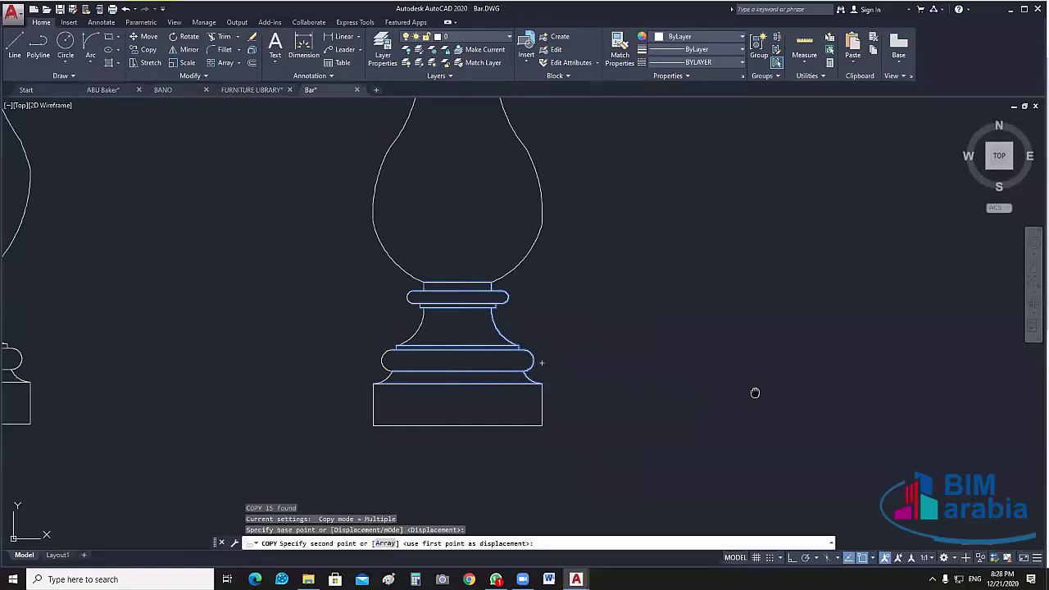
pyautogui.press('Escape')
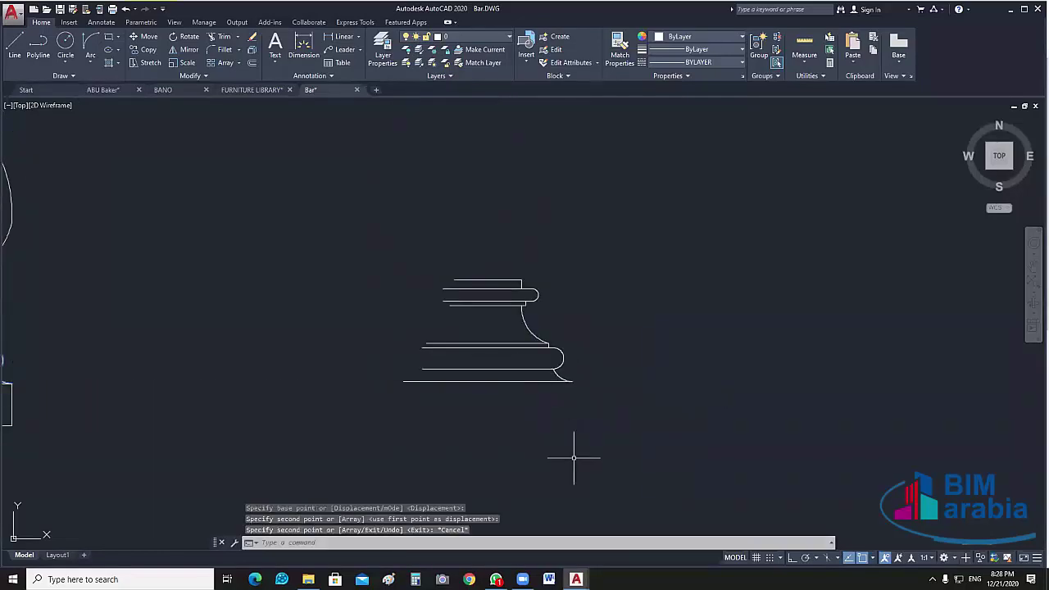
# - Draw a vertical centre line through the copied base moulding
pyautogui.write('l')
pyautogui.press('Return')
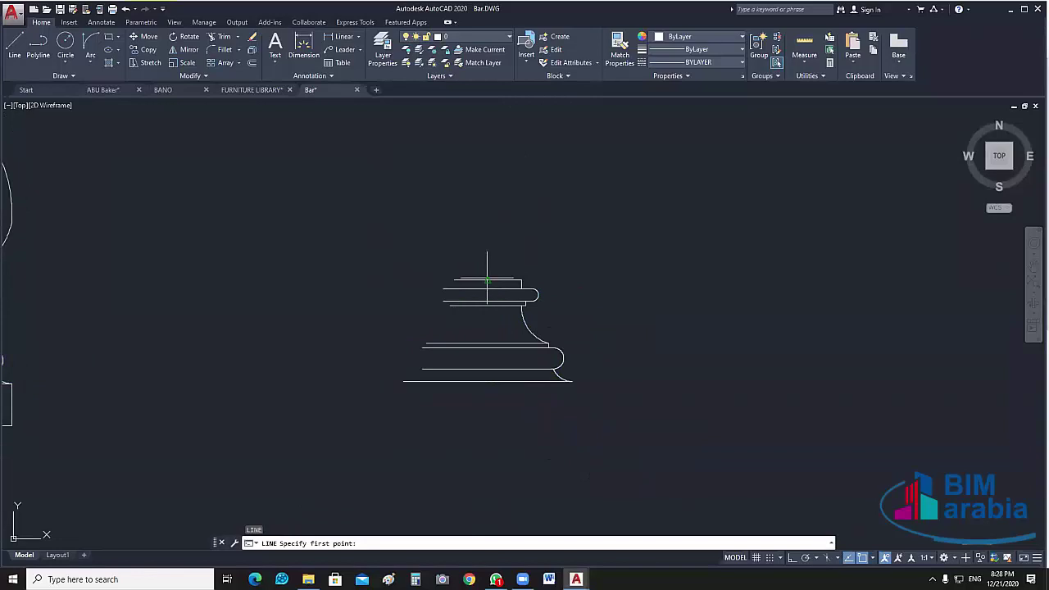
pyautogui.click(487, 281)
pyautogui.click(488, 381)
pyautogui.press('Escape')
# - Trim away the copy's left halves at the centre line, then select the remaining half profile
pyautogui.click(663, 205)
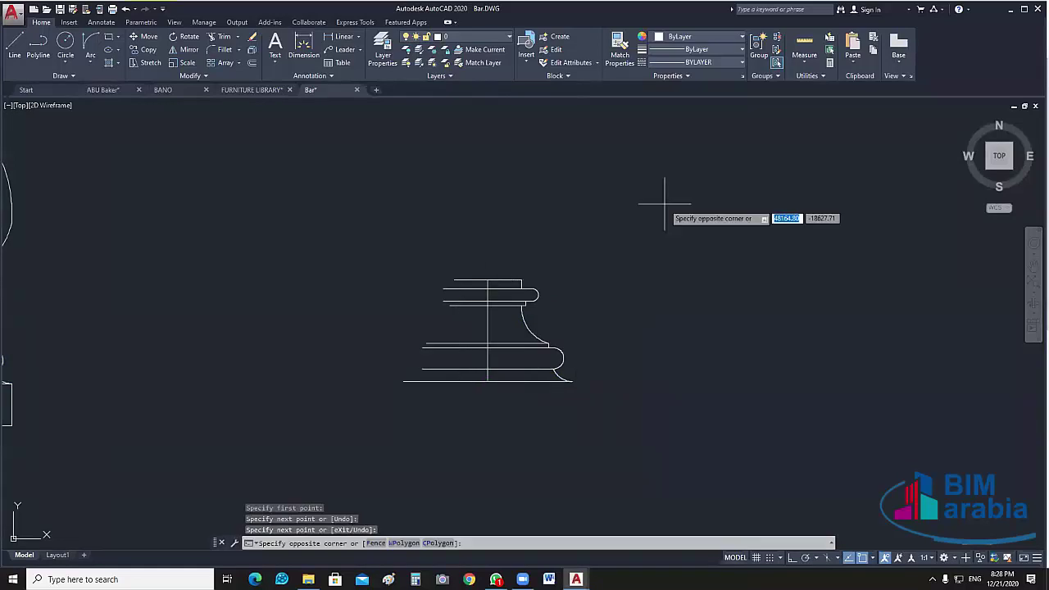
pyautogui.click(421, 445)
pyautogui.write('tr')
pyautogui.press('Return')
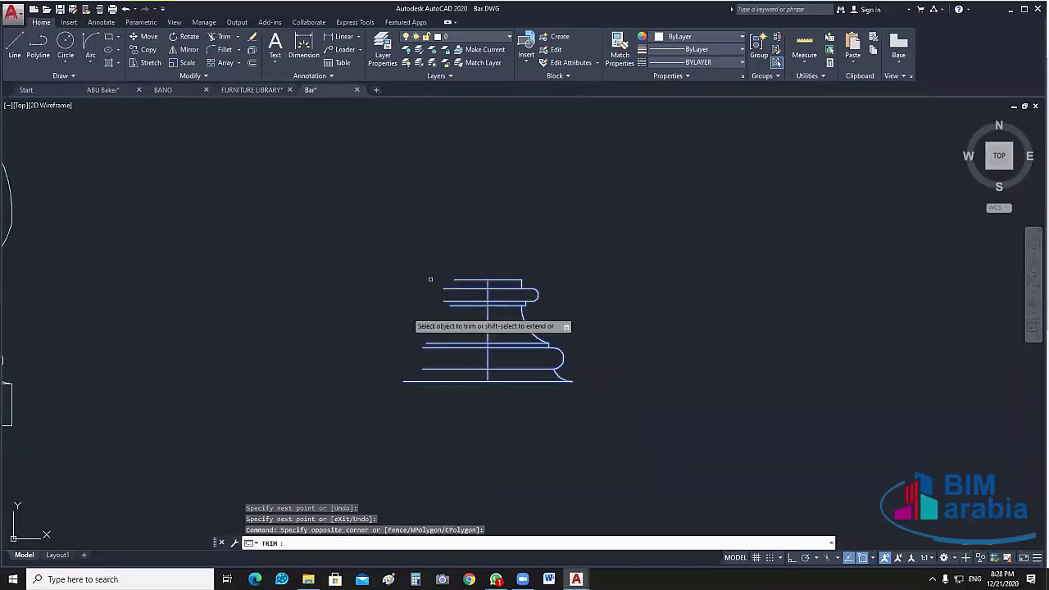
pyautogui.moveTo(430, 280); pyautogui.dragTo(471, 385)
pyautogui.press('Escape')
pyautogui.click(599, 250)
pyautogui.click(356, 484)
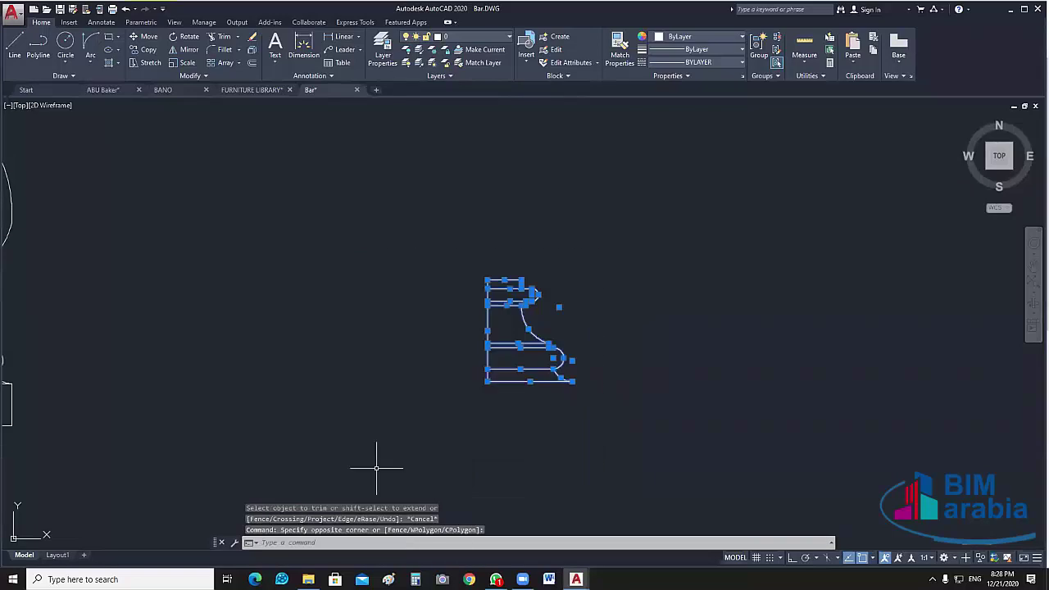
# - Rotate the half profile 180° about its corner with Ortho on, bringing the wide cap to the top
pyautogui.write('o')
pyautogui.press('Return')
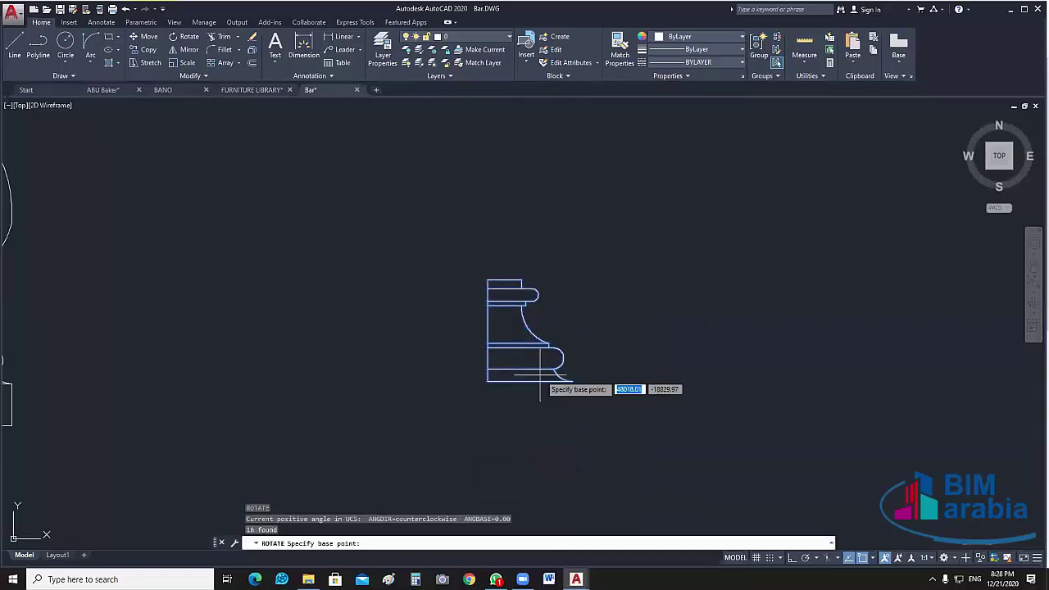
pyautogui.click(566, 383)
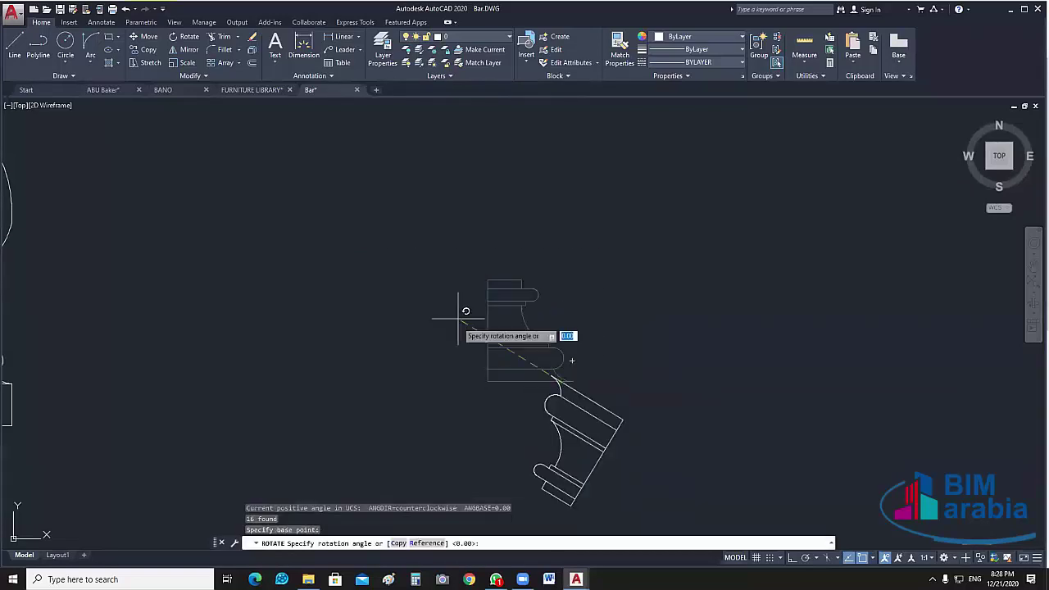
pyautogui.press('F8')
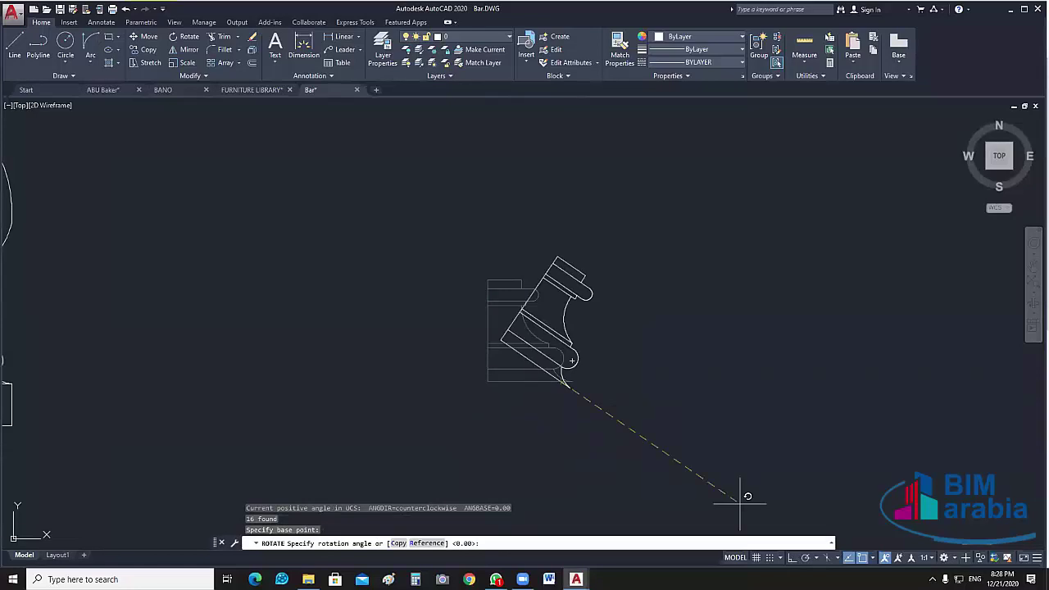
pyautogui.click(491, 443)
pyautogui.scroll(2, 662, 380)
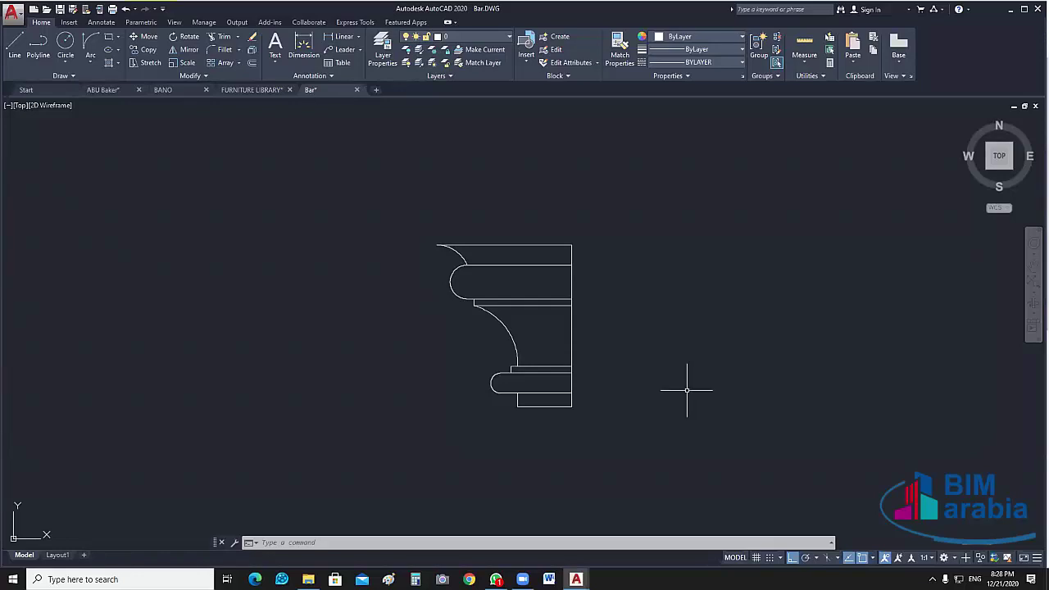
# - Copy the short bottom vertical line to the top arc's end and move the top line up onto it
pyautogui.scroll(2, 533, 414)
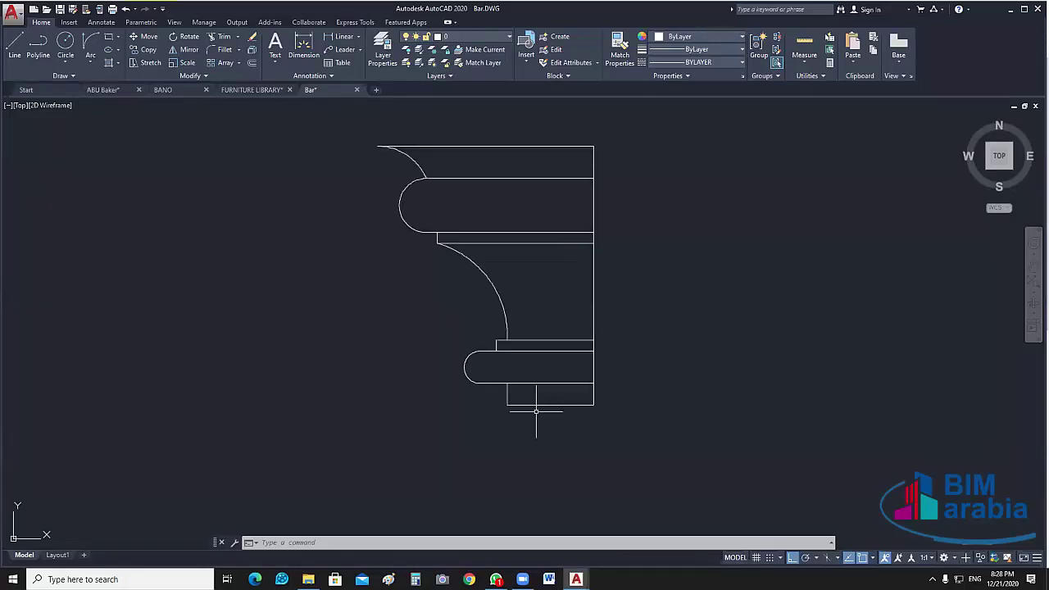
pyautogui.click(507, 394)
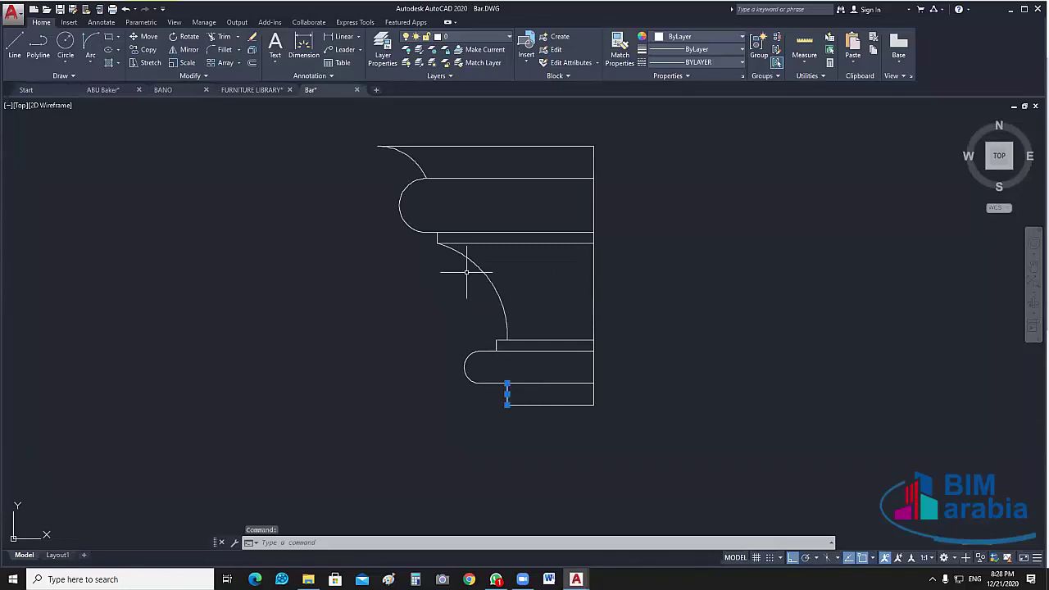
pyautogui.write('c')
pyautogui.press('Return')
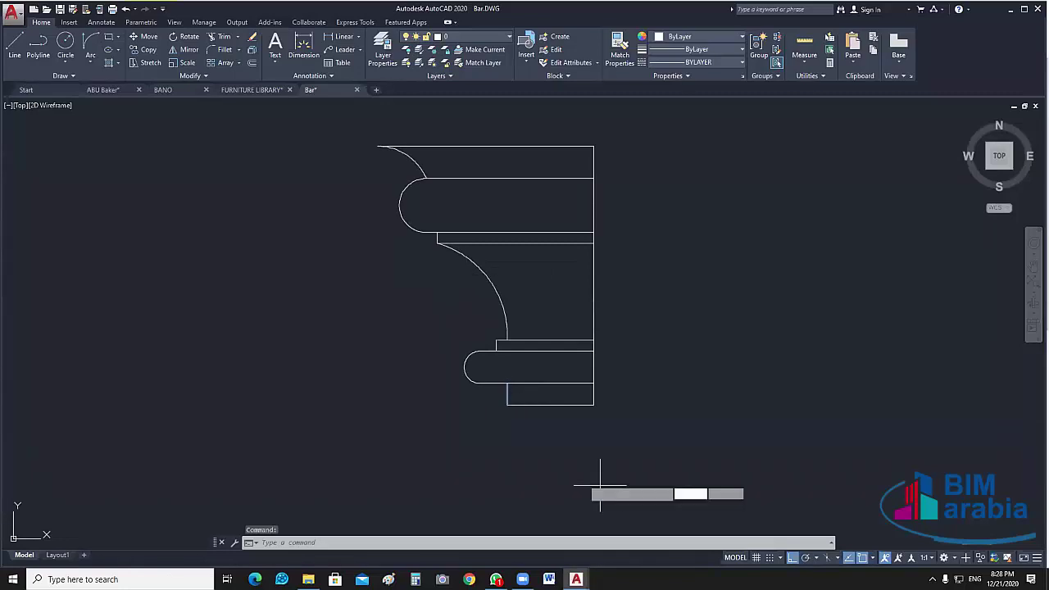
pyautogui.click(507, 404)
pyautogui.moveTo(375, 202); pyautogui.dragTo(408, 283, button='middle')
pyautogui.click(411, 226)
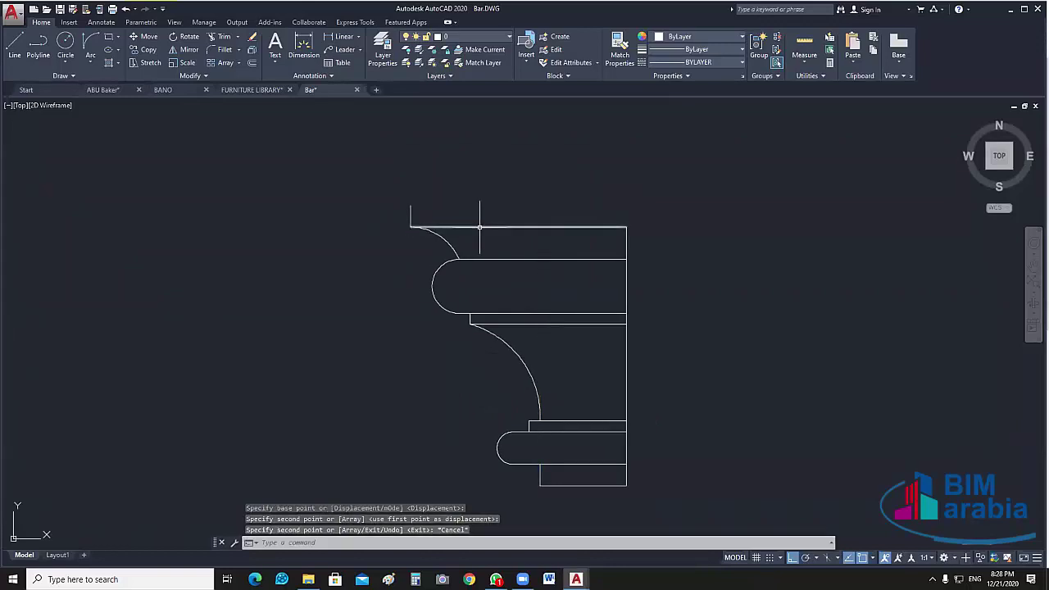
pyautogui.press('Escape')
pyautogui.write('m')
pyautogui.press('Return')
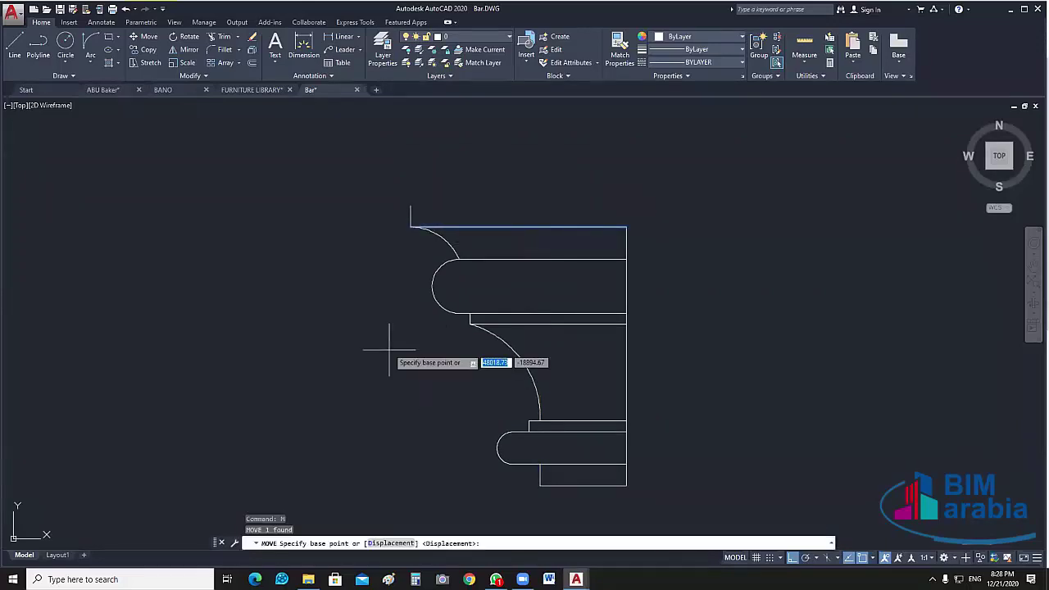
pyautogui.click(411, 226)
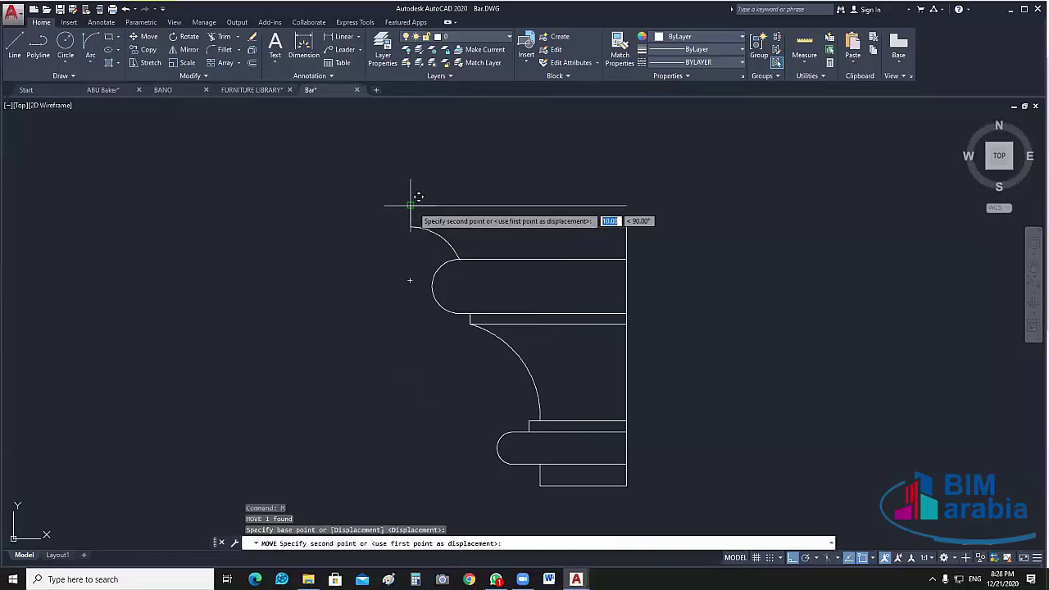
pyautogui.click(410, 204)
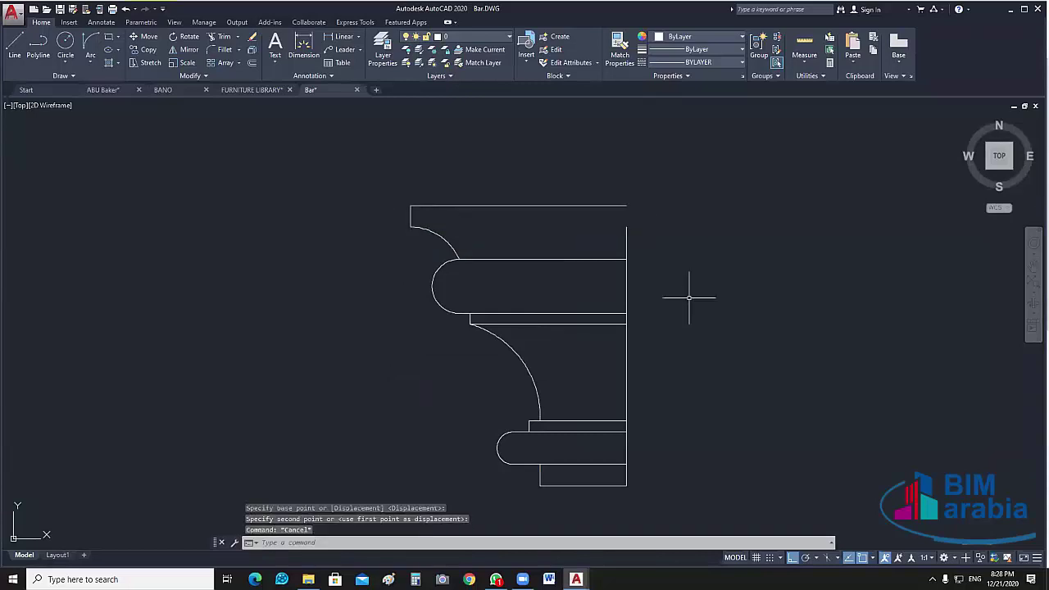
# - Fillet the top line and right vertical edge into a sharp zero-radius corner
pyautogui.write('f')
pyautogui.press('Return')
pyautogui.click(628, 245)
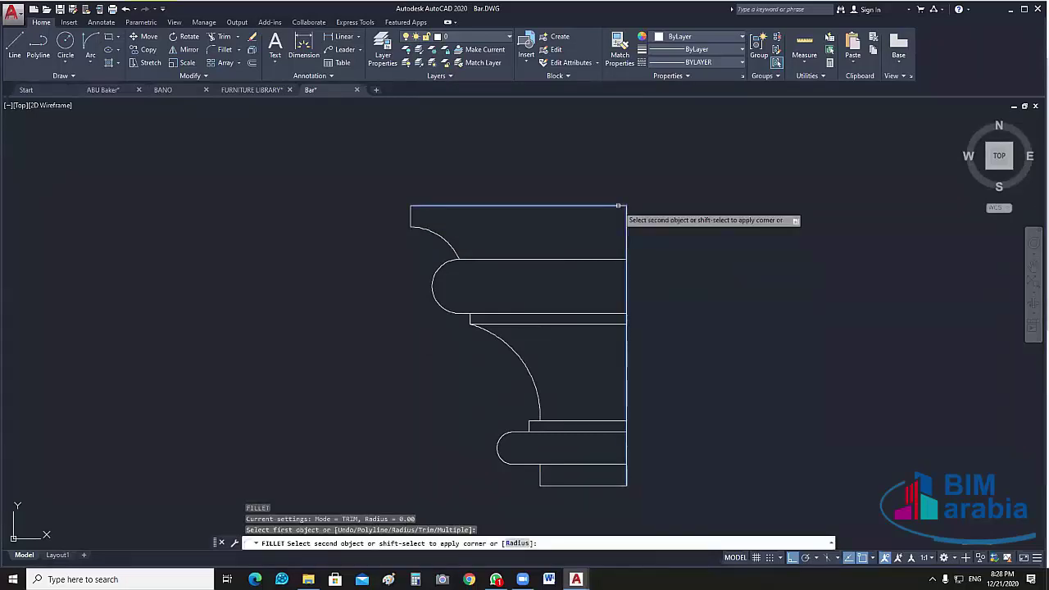
pyautogui.click(619, 205)
pyautogui.scroll(-2, 703, 307)
pyautogui.scroll(-2, 618, 291)
pyautogui.scroll(2, 639, 327)
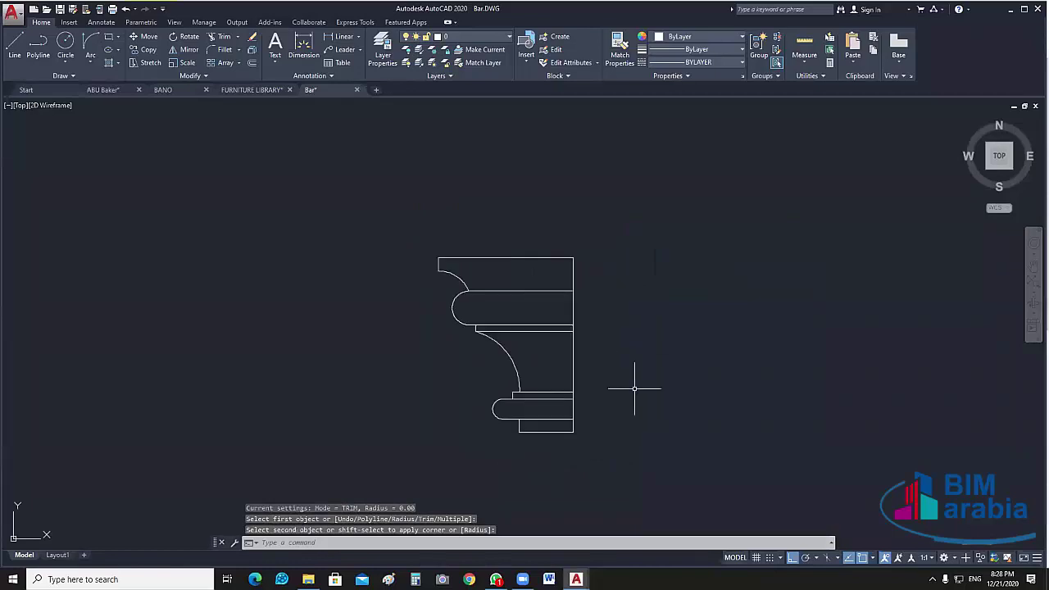
pyautogui.click(344, 36)
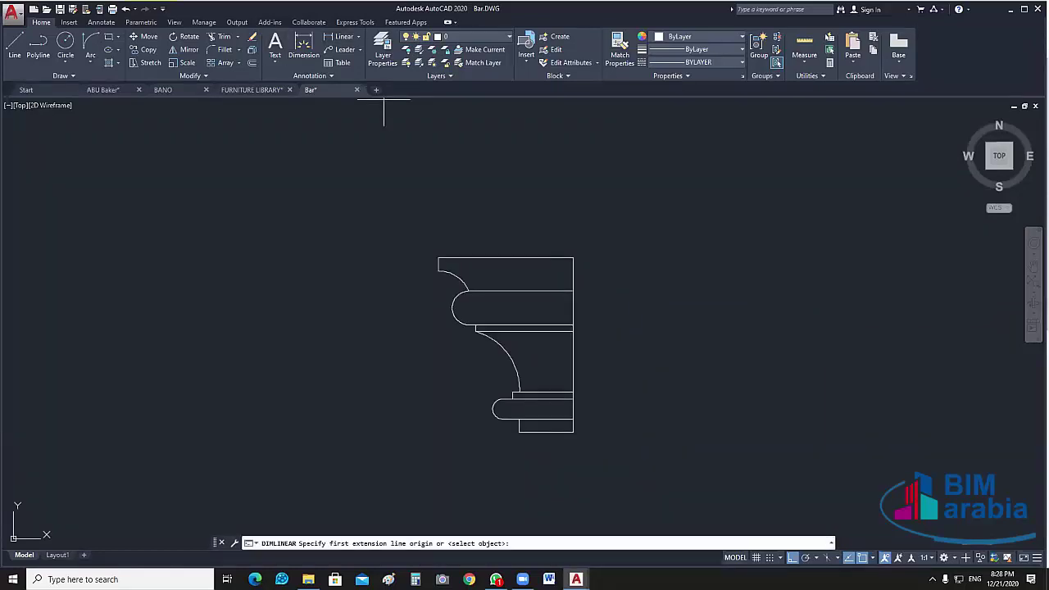
pyautogui.click(579, 436)
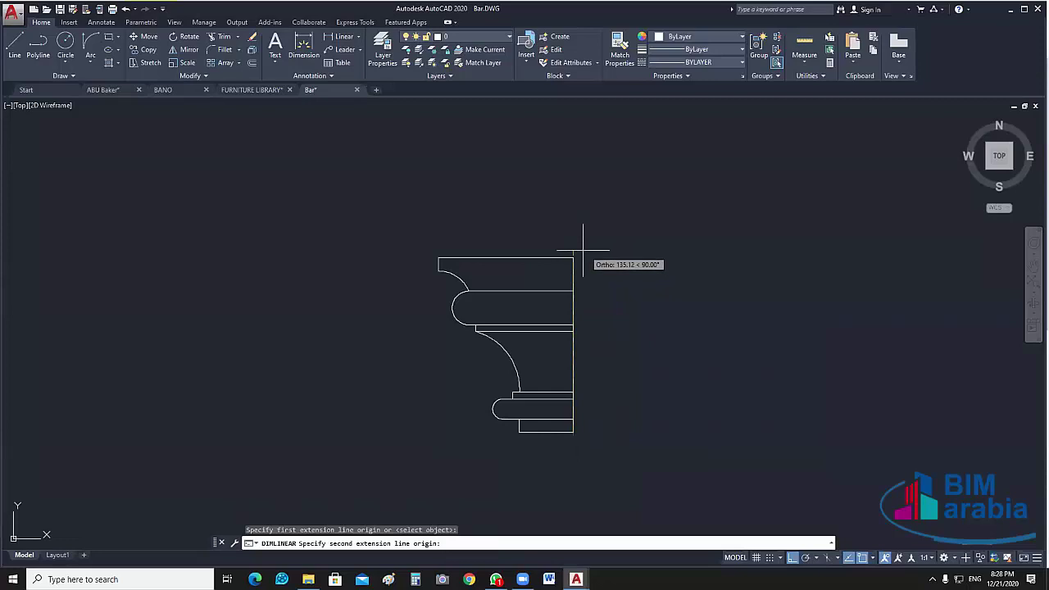
pyautogui.click(573, 258)
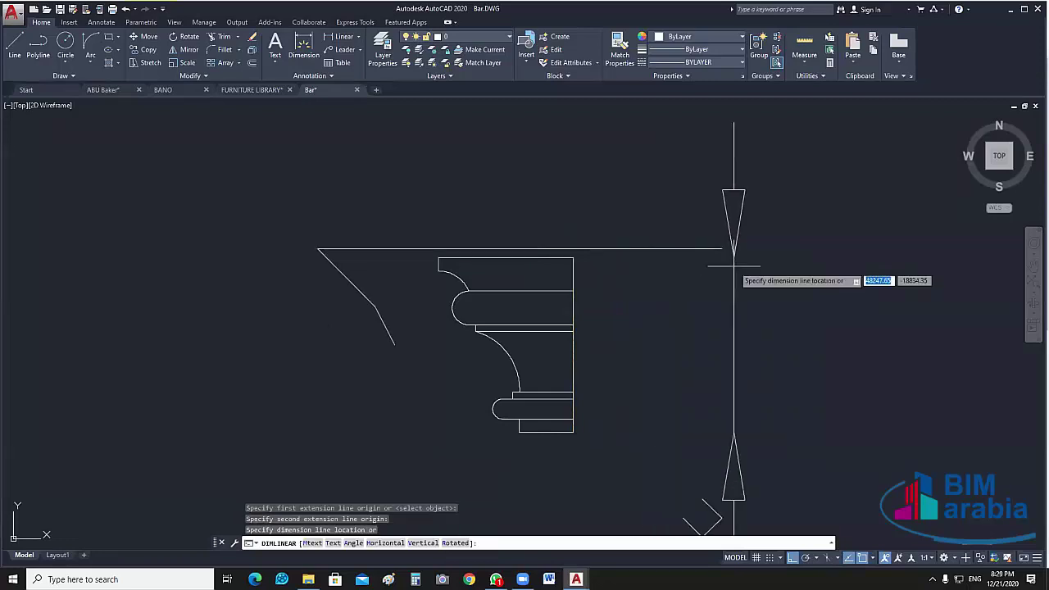
pyautogui.scroll(-2, 733, 265)
pyautogui.scroll(-2, 533, 293)
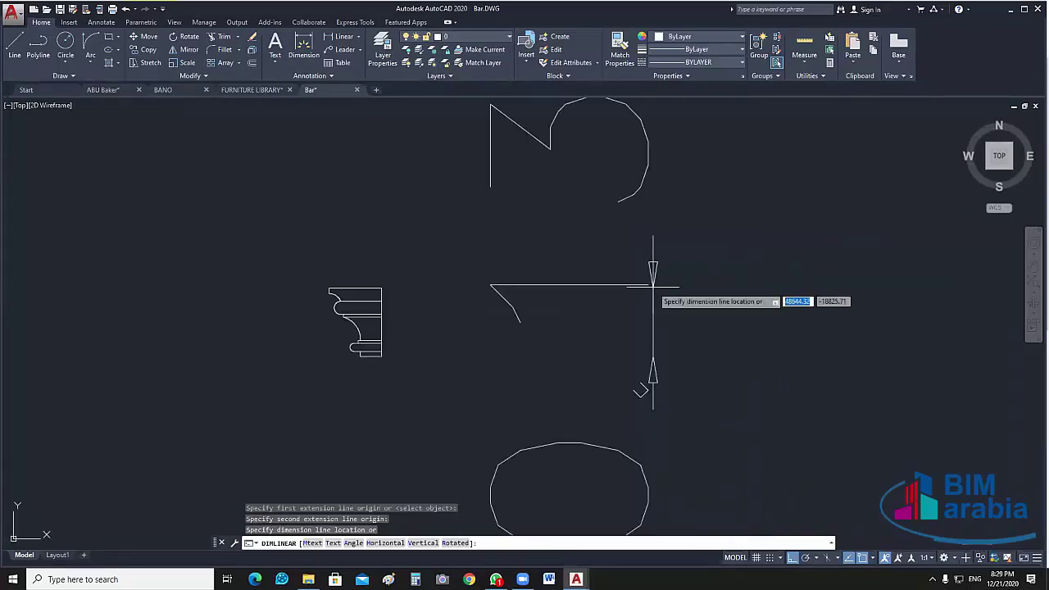
pyautogui.click(654, 291)
pyautogui.scroll(-4, 607, 352)
pyautogui.scroll(2, 607, 361)
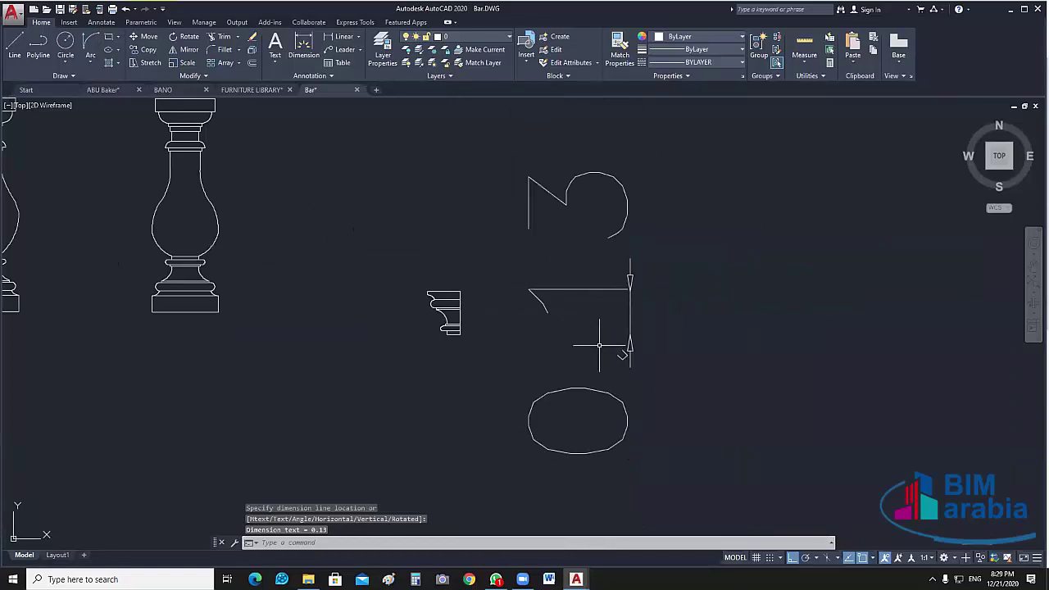
pyautogui.moveTo(613, 346); pyautogui.dragTo(631, 352)
pyautogui.press('Delete')
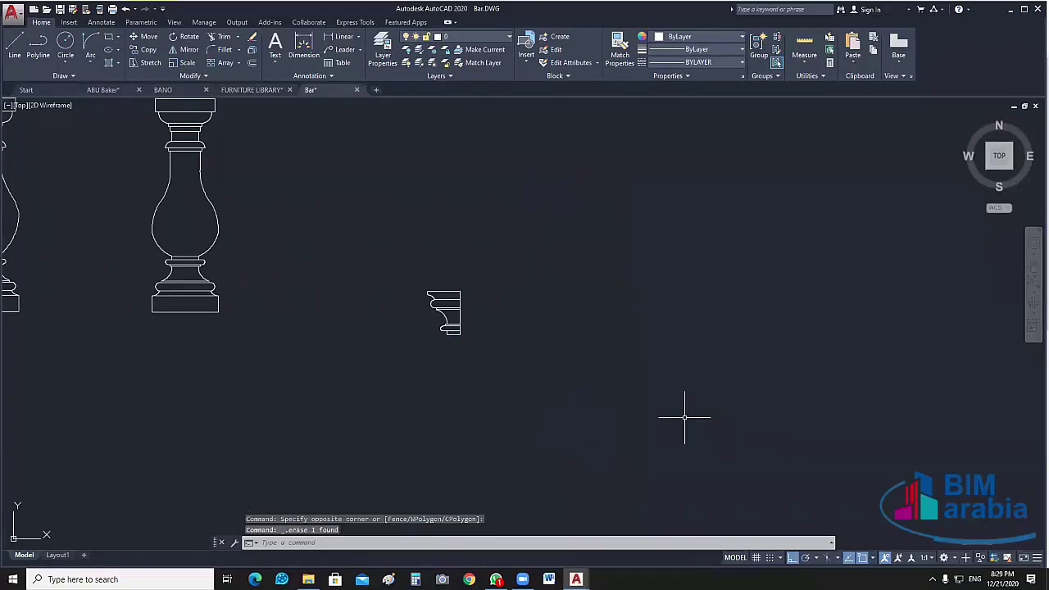
pyautogui.scroll(4, 433, 357)
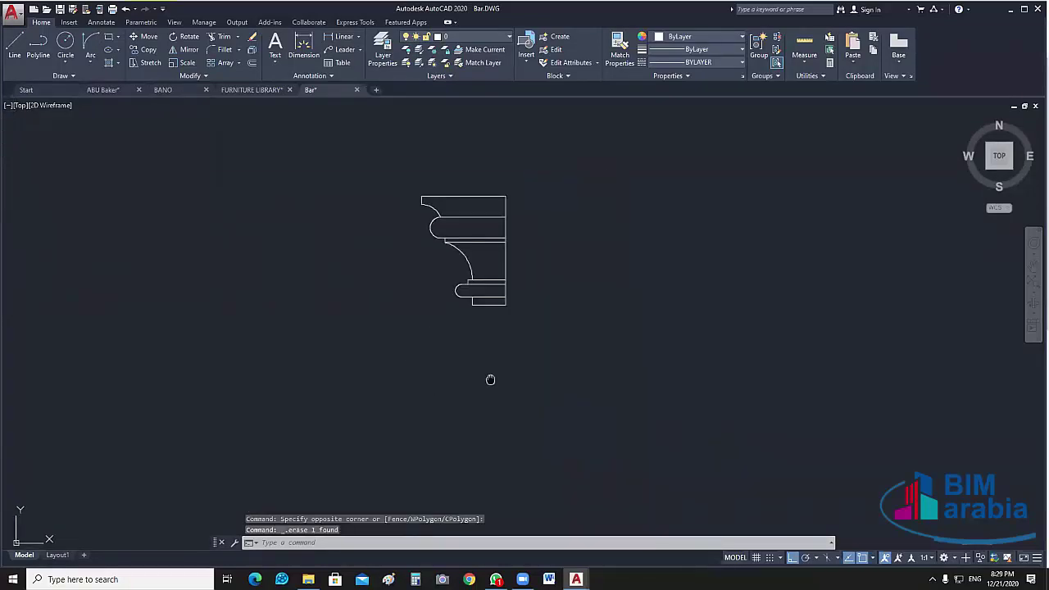
pyautogui.scroll(1, 489, 380)
pyautogui.scroll(1, 520, 350)
# - Copy all 17 cornice profile objects with Ctrl+C and switch to ABU Baker.dwg
pyautogui.moveTo(529, 318); pyautogui.dragTo(529, 324, button='middle')
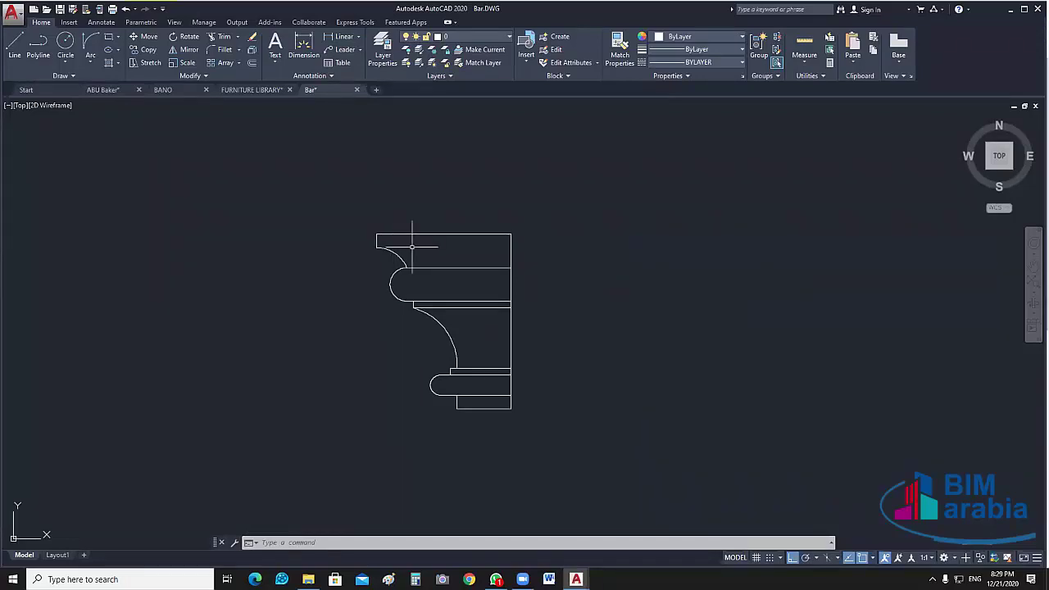
pyautogui.moveTo(576, 330); pyautogui.dragTo(544, 340, button='middle')
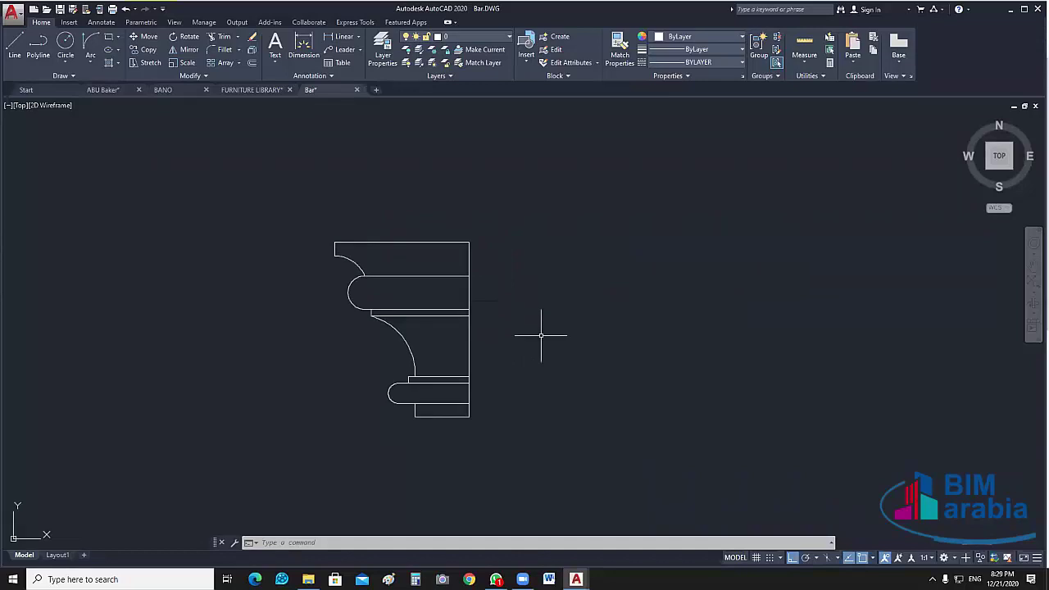
pyautogui.hotkey('ctrl', 'a')
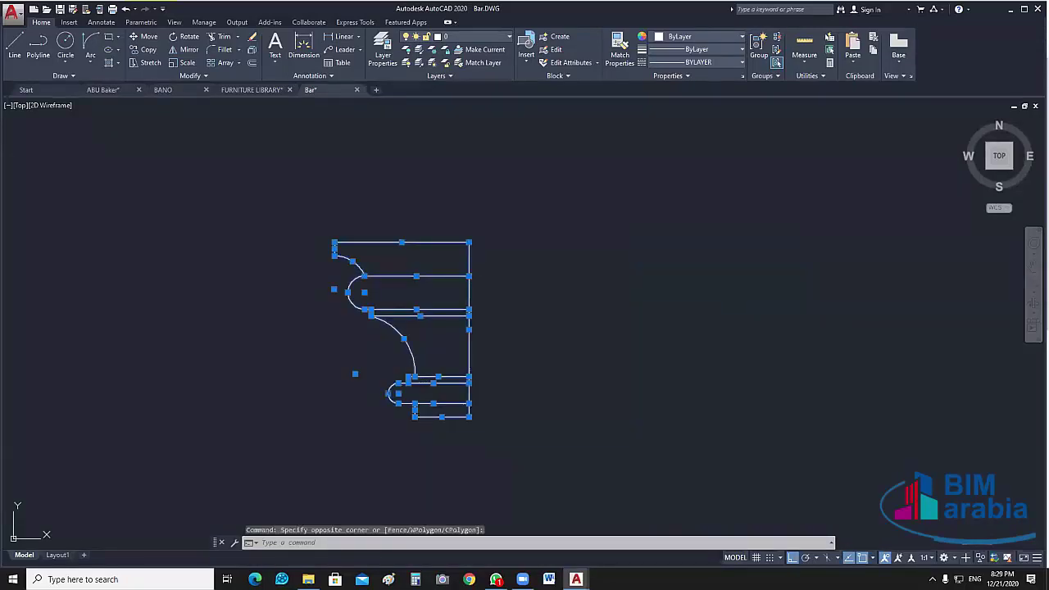
pyautogui.hotkey('ctrl', 'c')
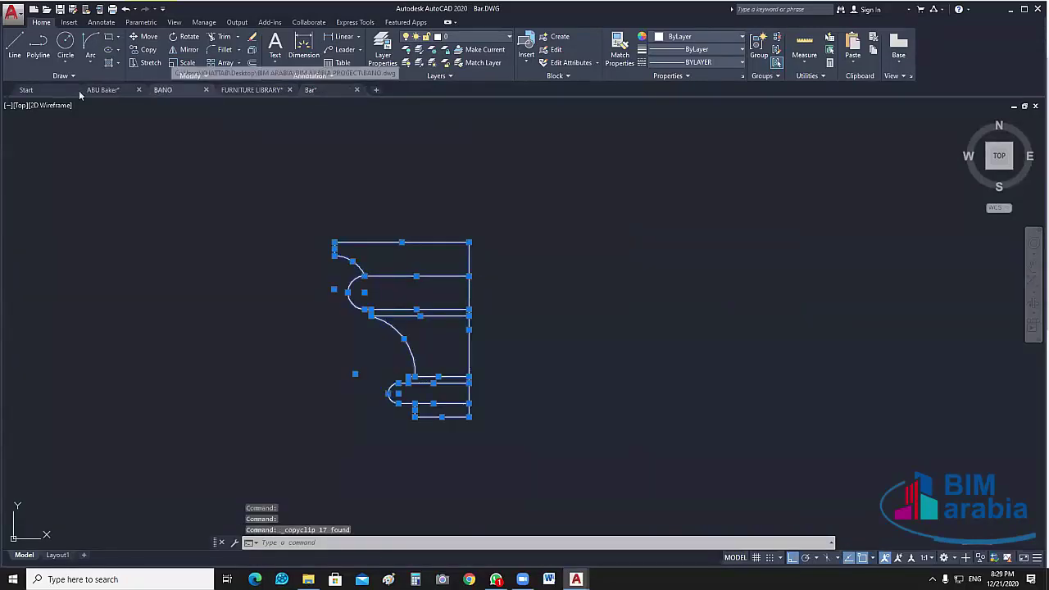
pyautogui.click(104, 91)
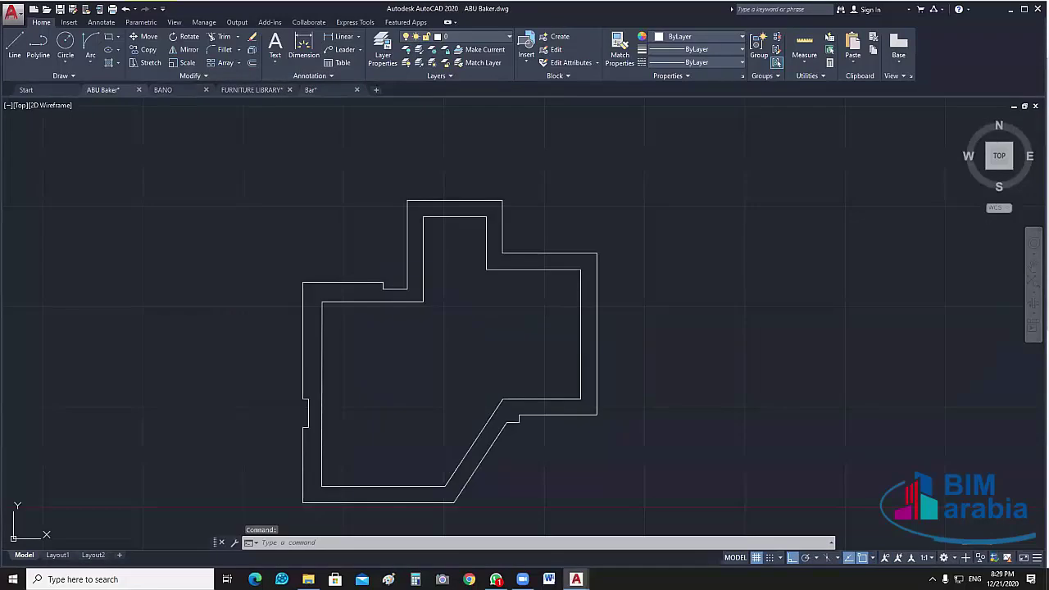
# - Paste the cornice profile into ABU Baker near the UCS origin
pyautogui.moveTo(681, 352); pyautogui.dragTo(529, 352, button='middle')
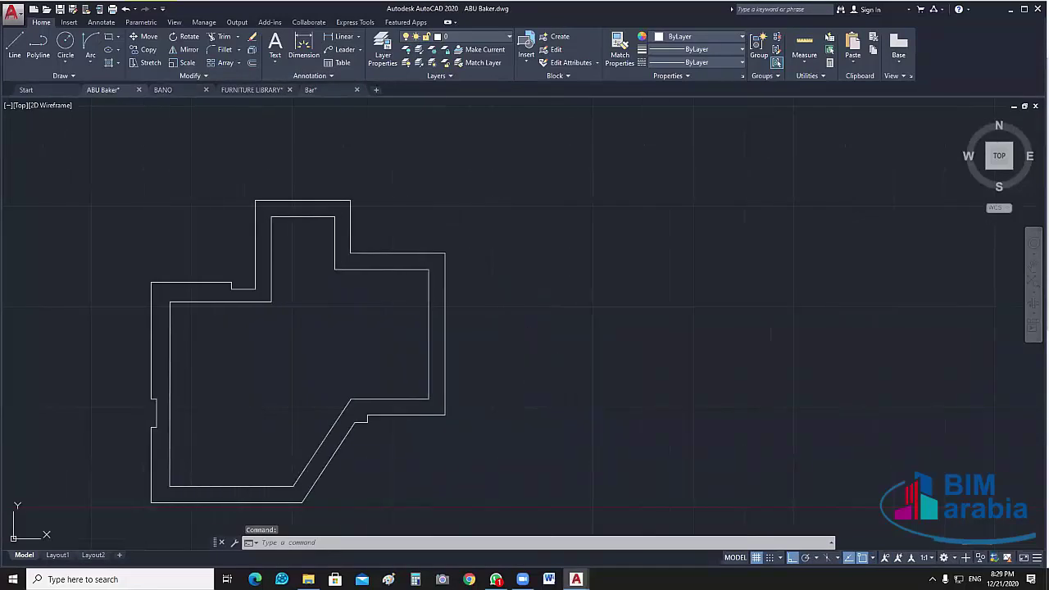
pyautogui.hotkey('ctrl', 'v')
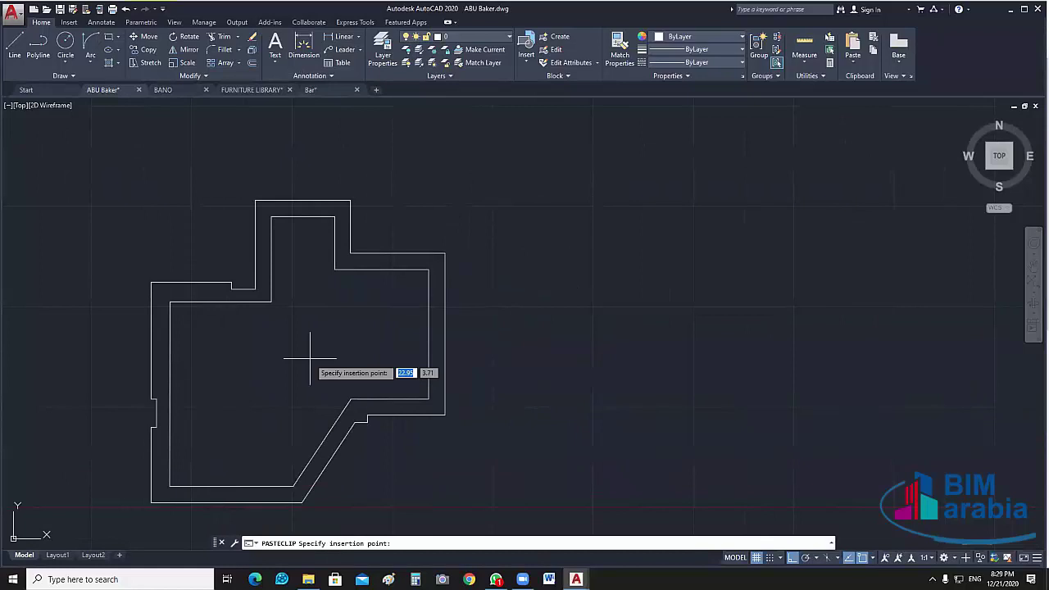
pyautogui.scroll(-5, 310, 358)
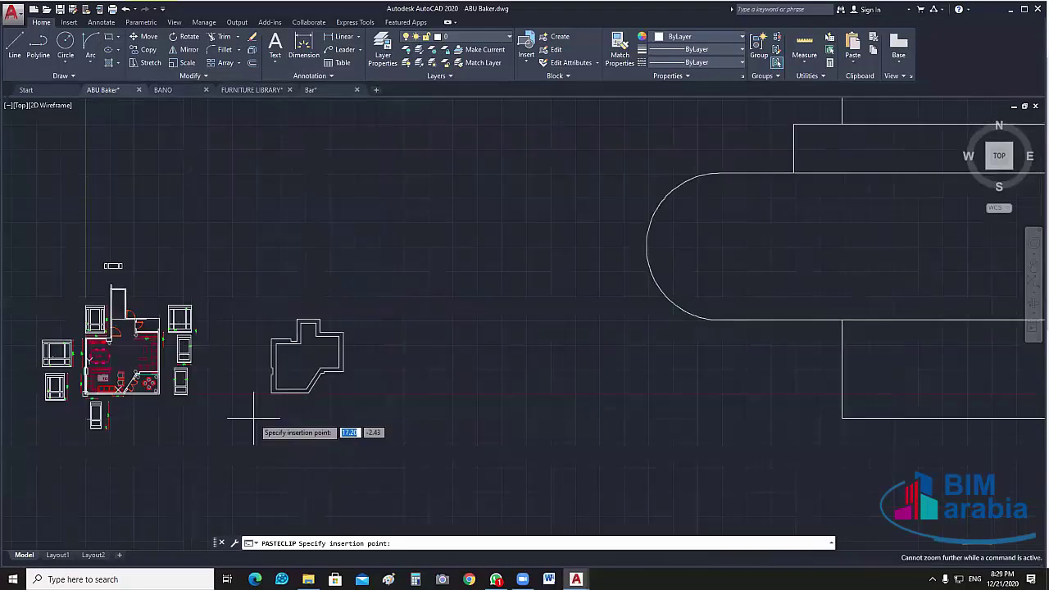
pyautogui.click(533, 370)
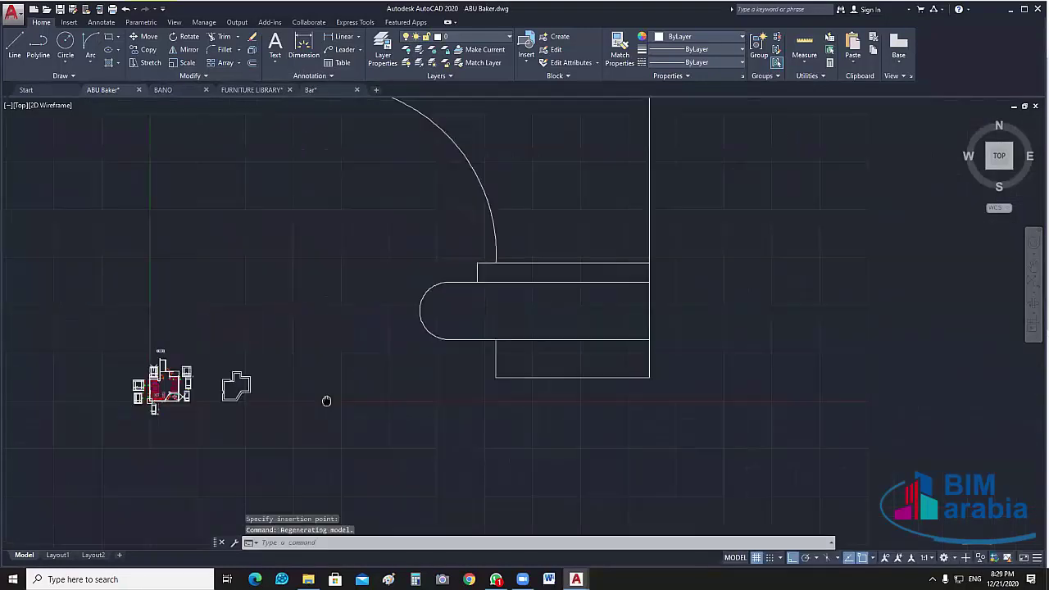
pyautogui.scroll(5, 325, 401)
# - Dimension the profile's height at 130.00, then select the profile and its dimension
pyautogui.click(336, 38)
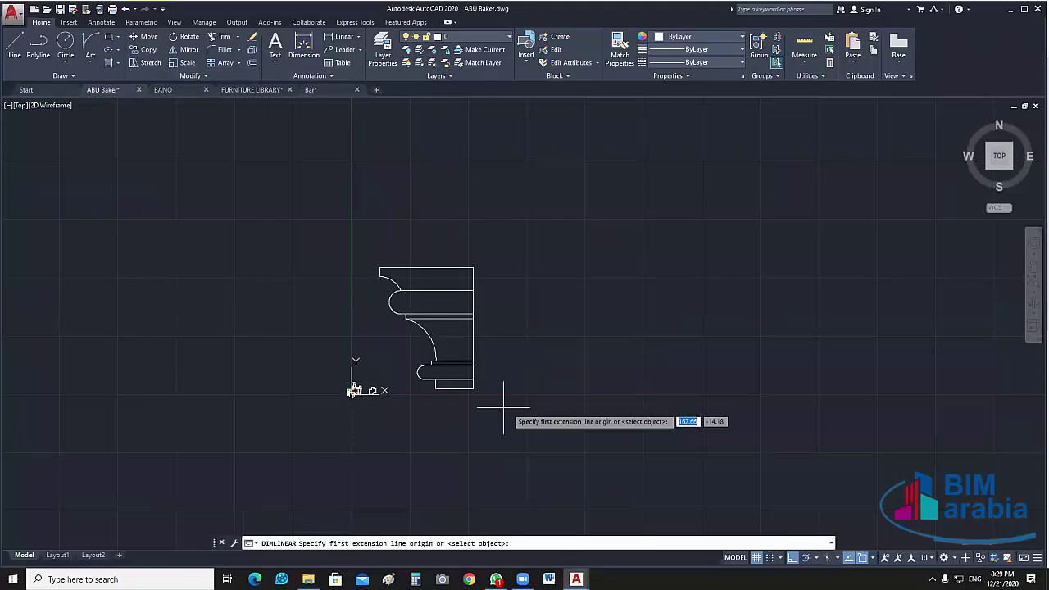
pyautogui.click(473, 389)
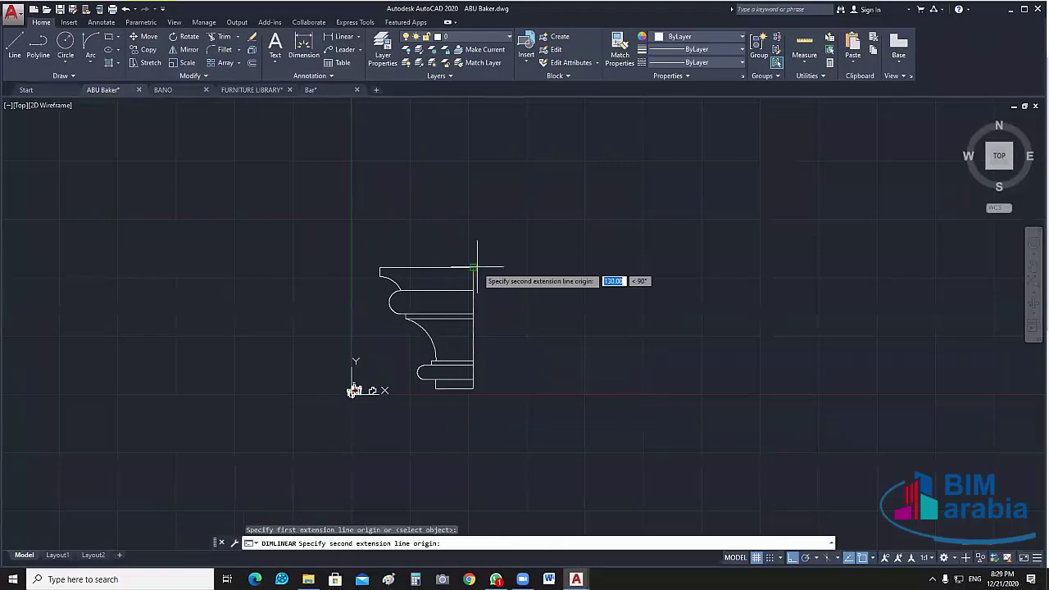
pyautogui.click(473, 268)
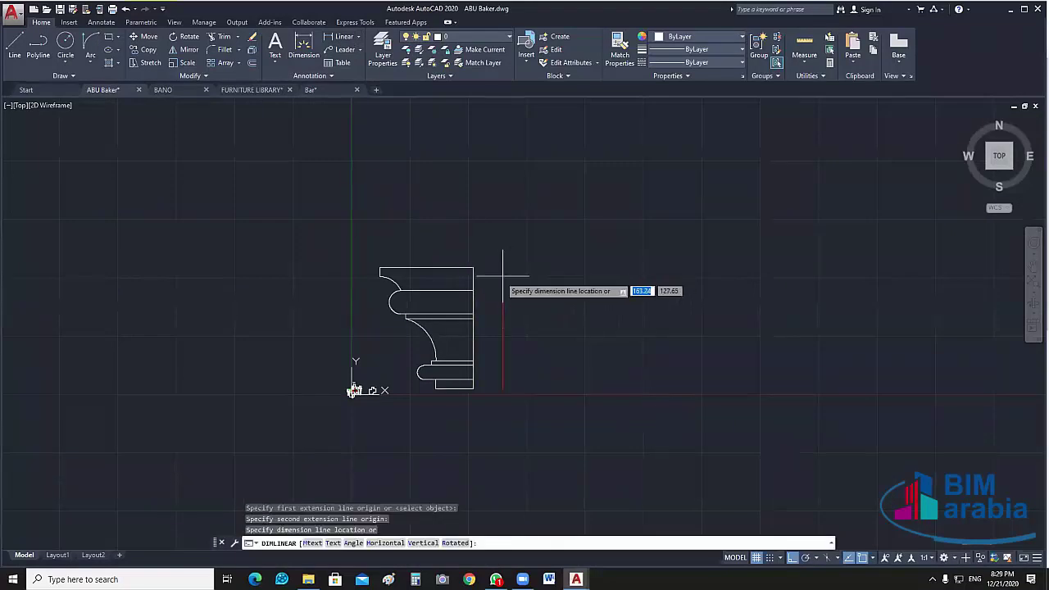
pyautogui.click(502, 276)
pyautogui.scroll(5, 375, 293)
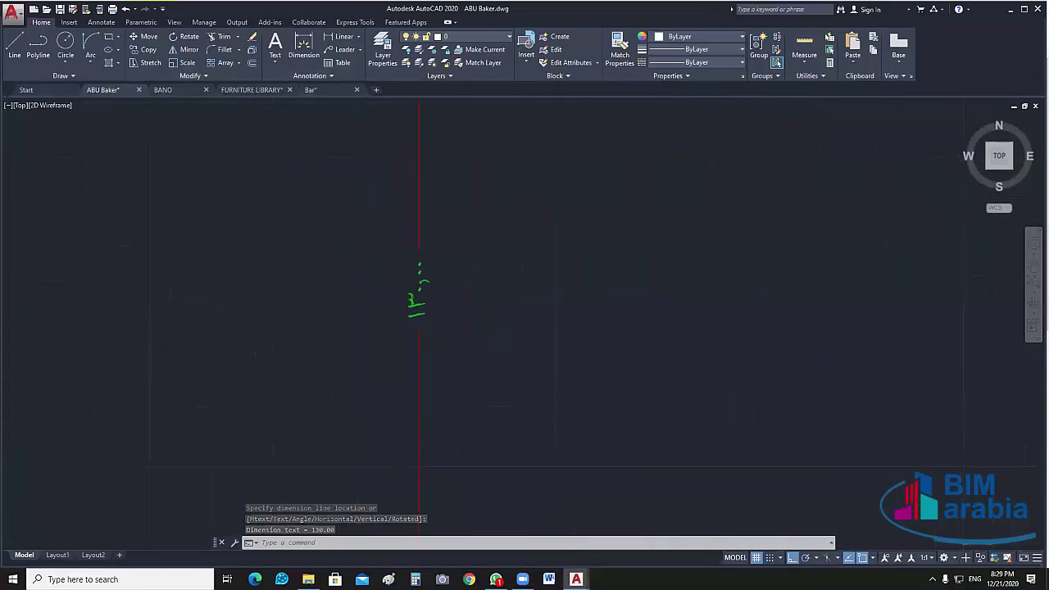
pyautogui.scroll(-5, 482, 334)
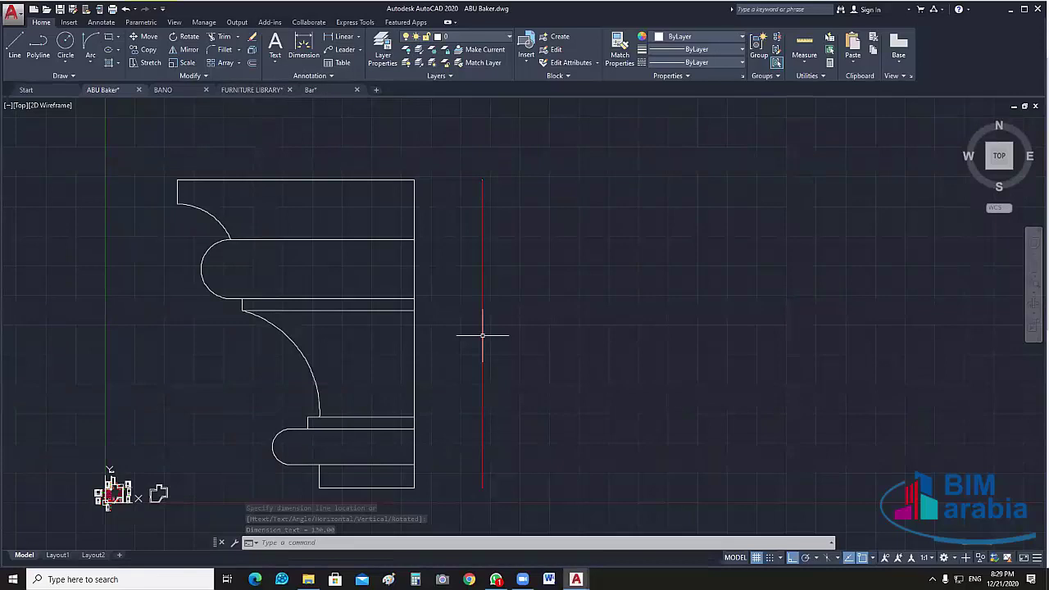
pyautogui.scroll(-2, 482, 334)
pyautogui.click(495, 237)
pyautogui.click(324, 359)
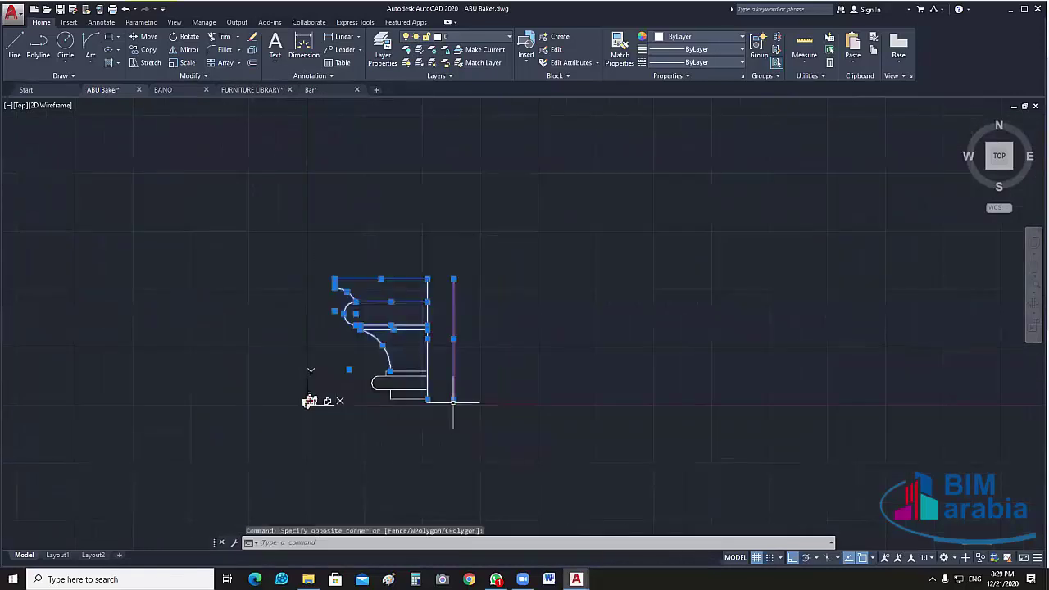
pyautogui.click(467, 420)
pyautogui.click(445, 435)
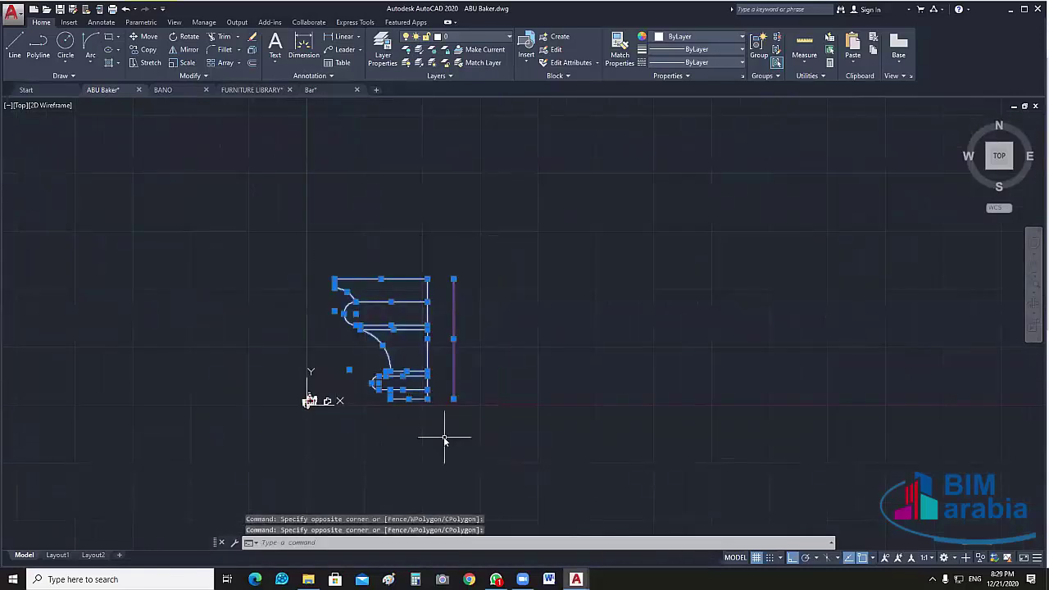
# - Scale the pasted profile down to 0.15 of its size
pyautogui.write('c')
pyautogui.press('Return')
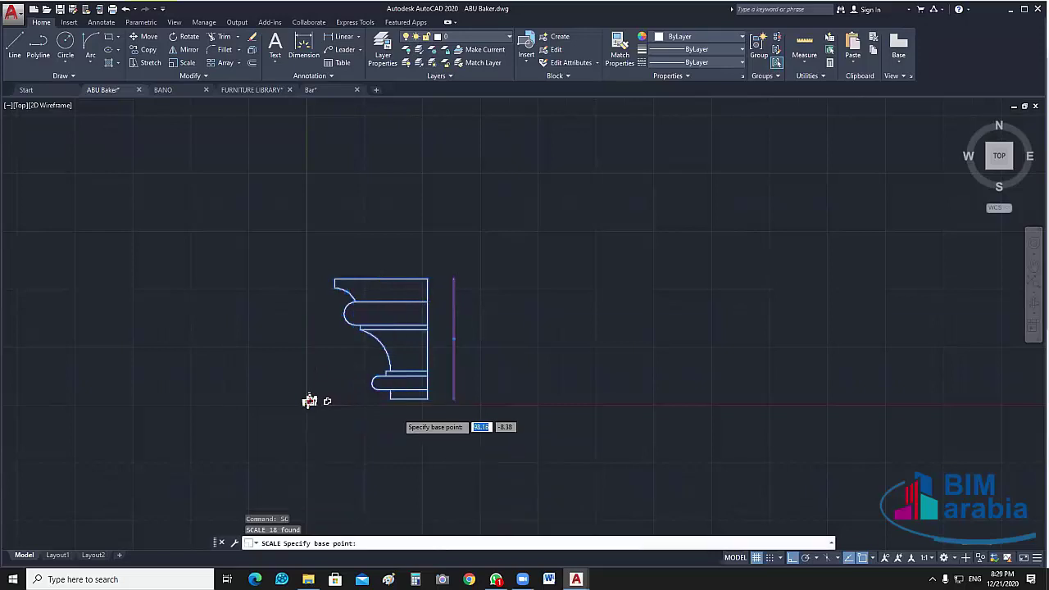
pyautogui.scroll(5, 309, 401)
pyautogui.click(364, 356)
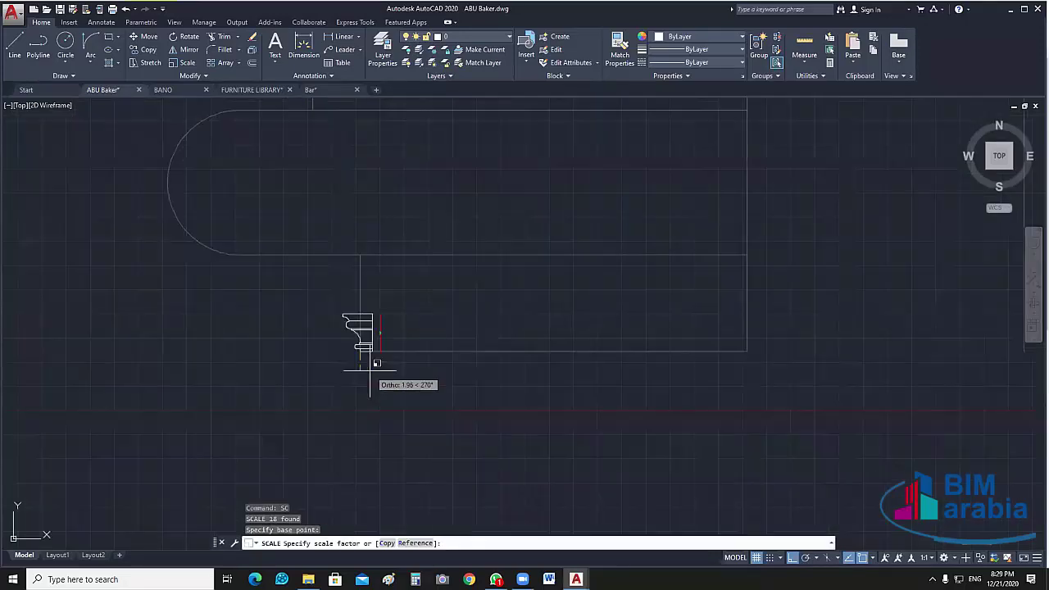
pyautogui.scroll(5, 369, 368)
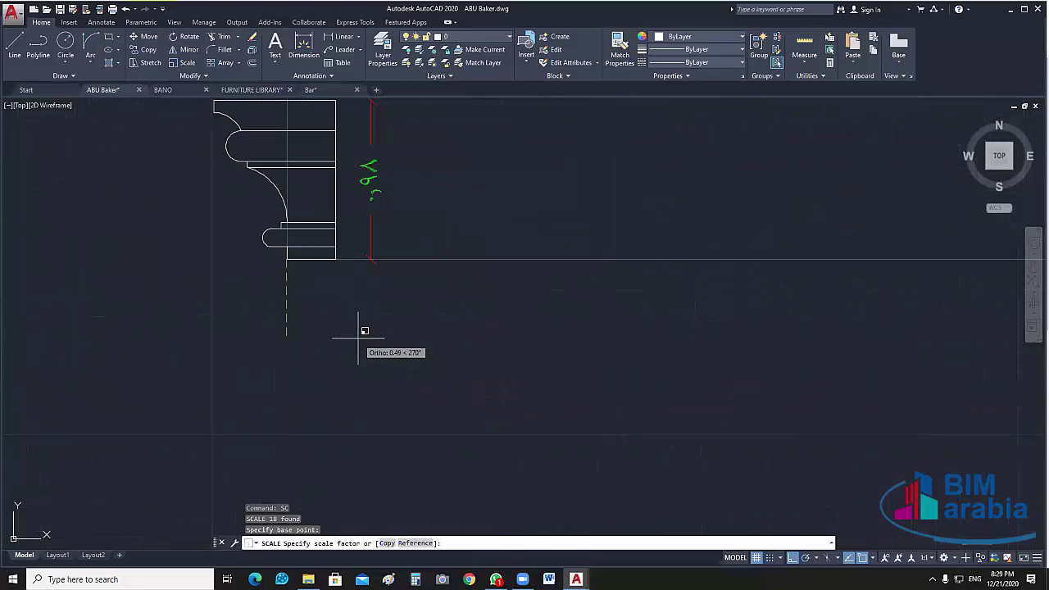
pyautogui.click(312, 281)
pyautogui.scroll(2, 320, 325)
# - Delete the leftover dimension and group the profile's 17 pieces together
pyautogui.click(442, 289)
pyautogui.click(390, 399)
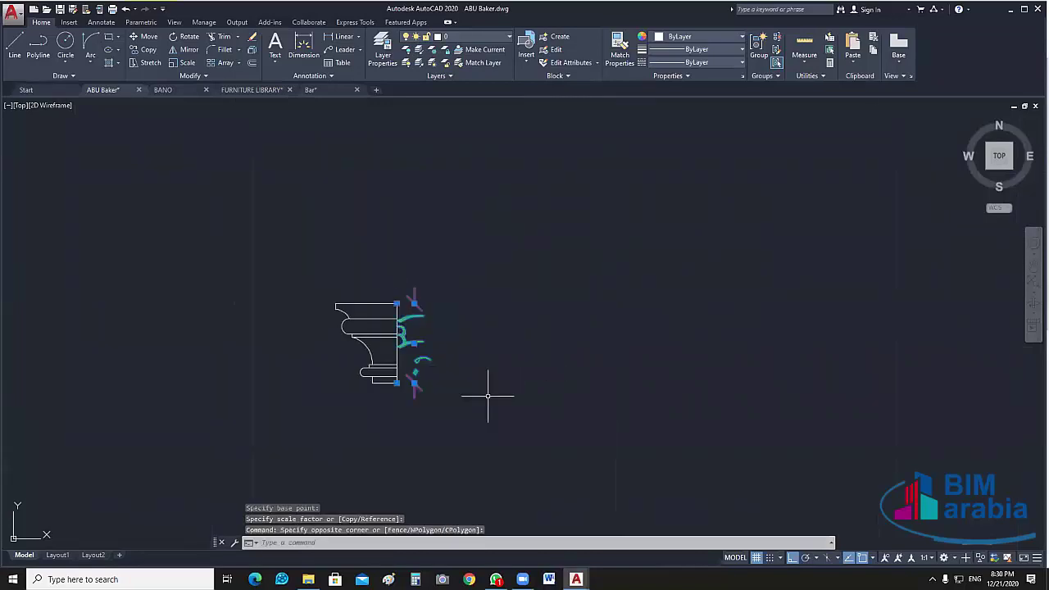
pyautogui.press('Delete')
pyautogui.click(424, 492)
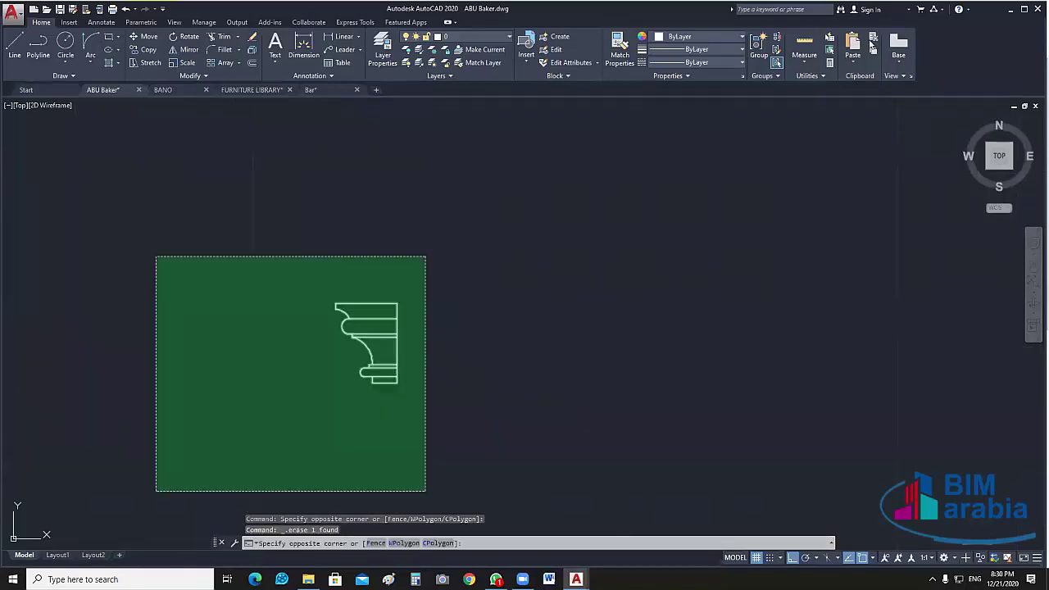
pyautogui.click(156, 255)
pyautogui.press('Escape')
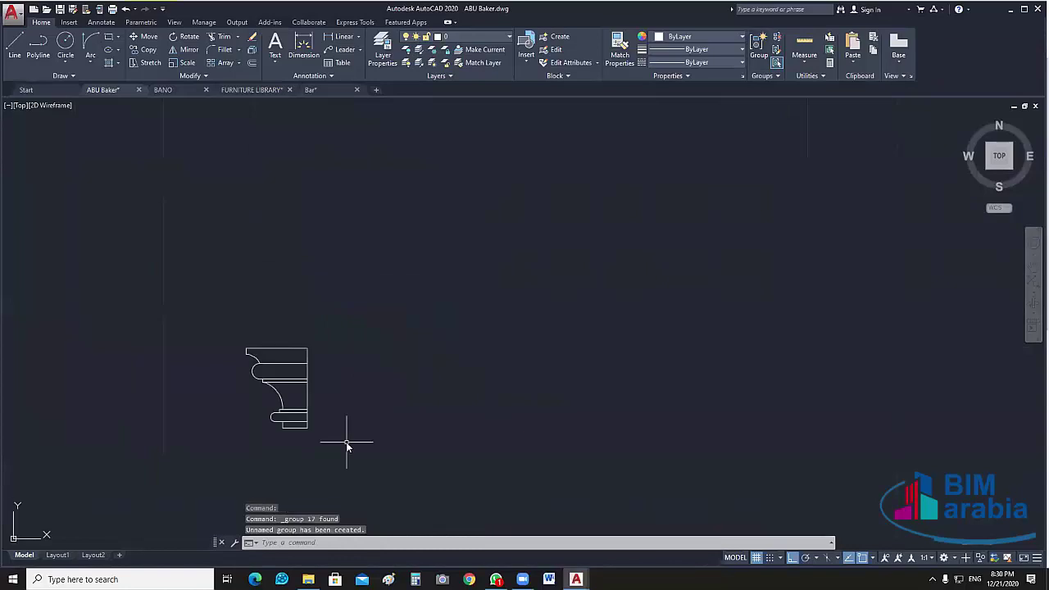
# - Draw a 0.13-long vertical reference line beside the profile
pyautogui.write('l')
pyautogui.press('Return')
pyautogui.click(345, 430)
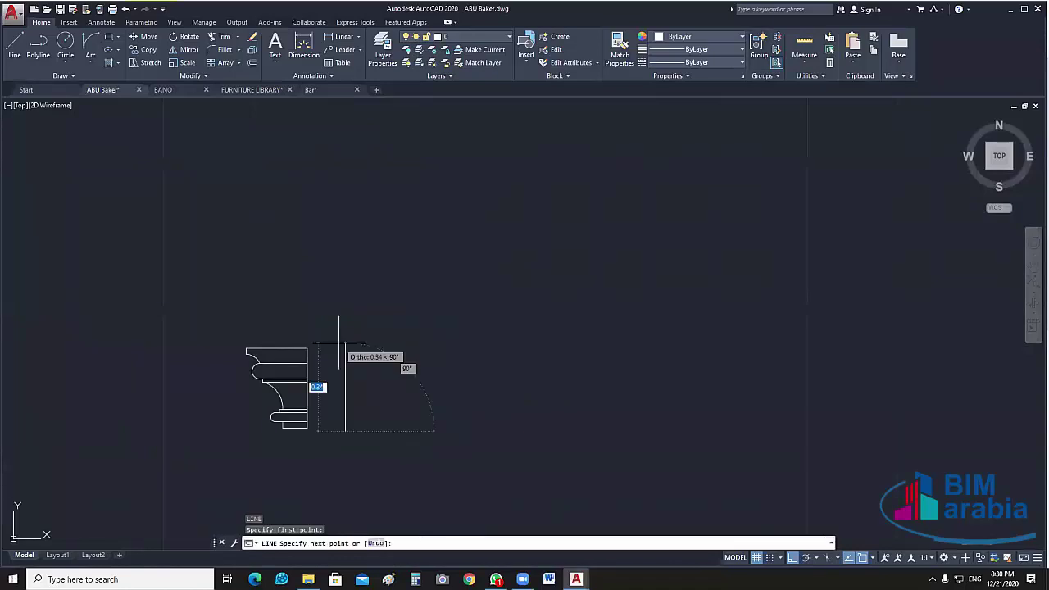
pyautogui.write('.13')
pyautogui.press('Return')
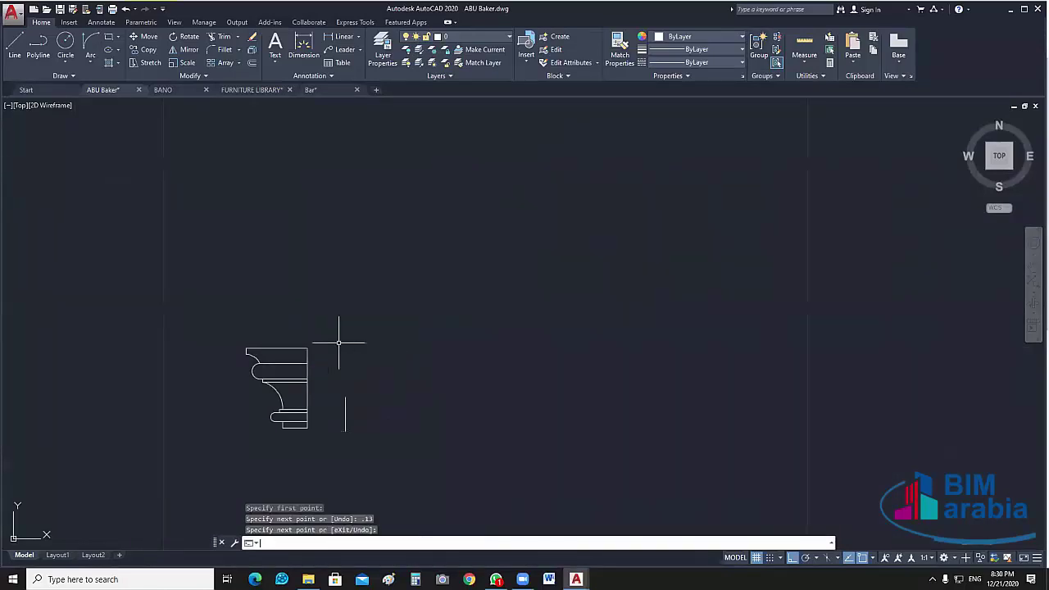
pyautogui.press('Return')
# - Align the profile's right edge to the 0.13 reference line, scaling it to fit
pyautogui.click(295, 348)
pyautogui.click(269, 456)
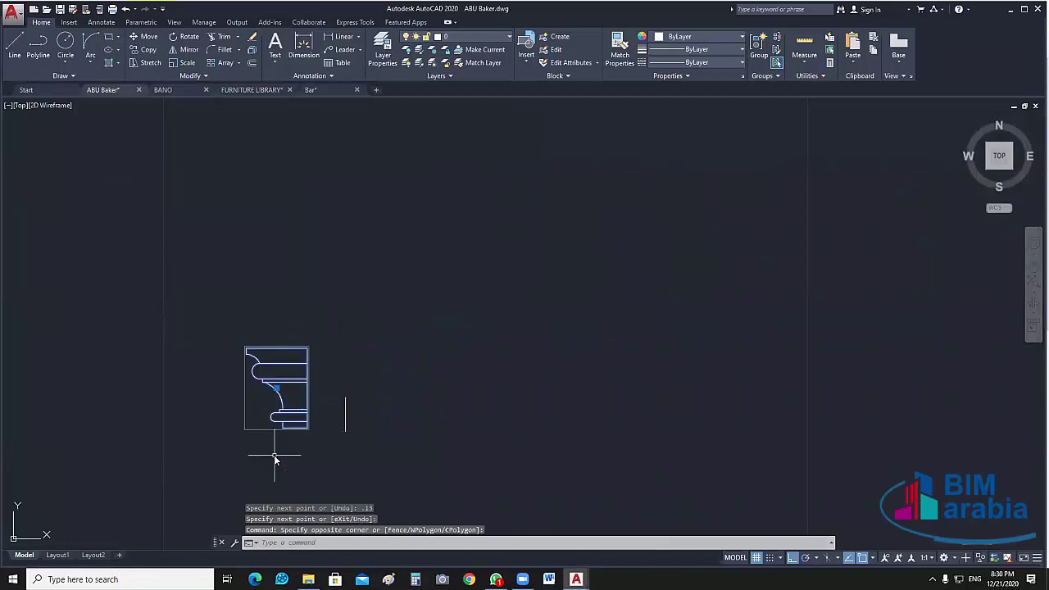
pyautogui.write('al')
pyautogui.press('Return')
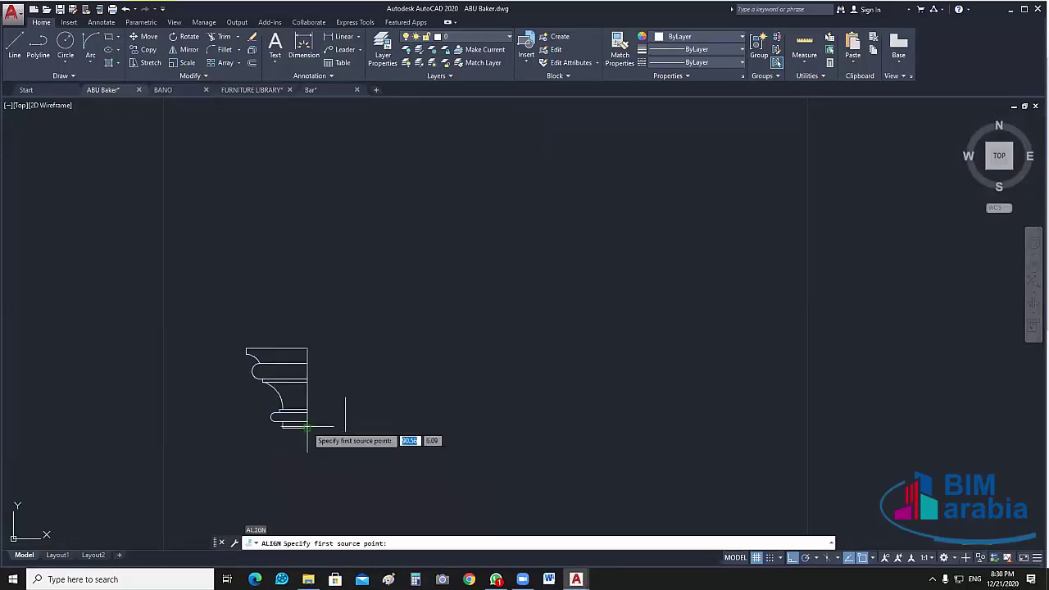
pyautogui.click(308, 427)
pyautogui.click(345, 431)
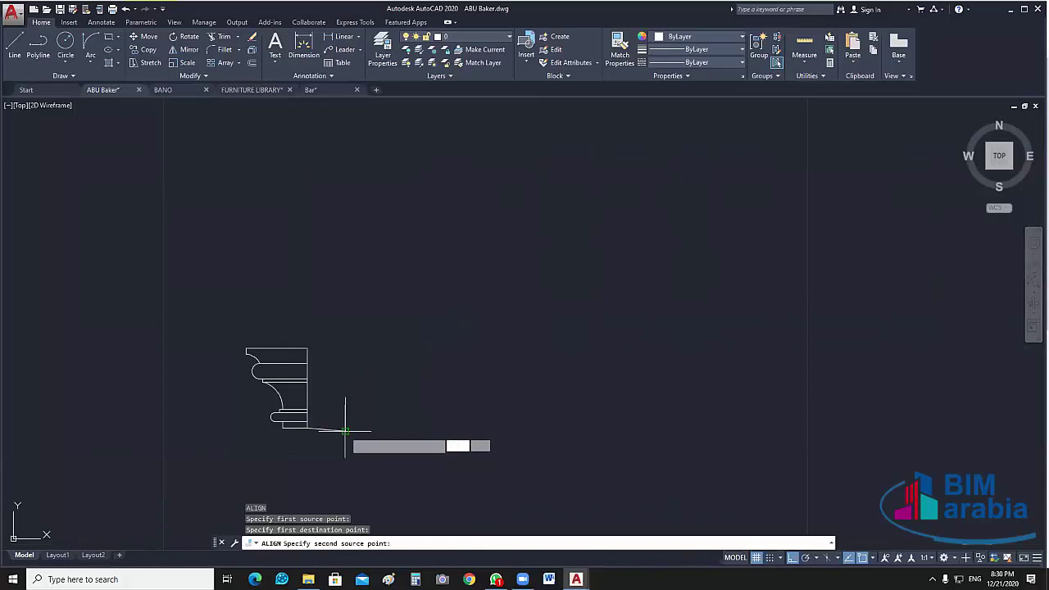
pyautogui.click(307, 349)
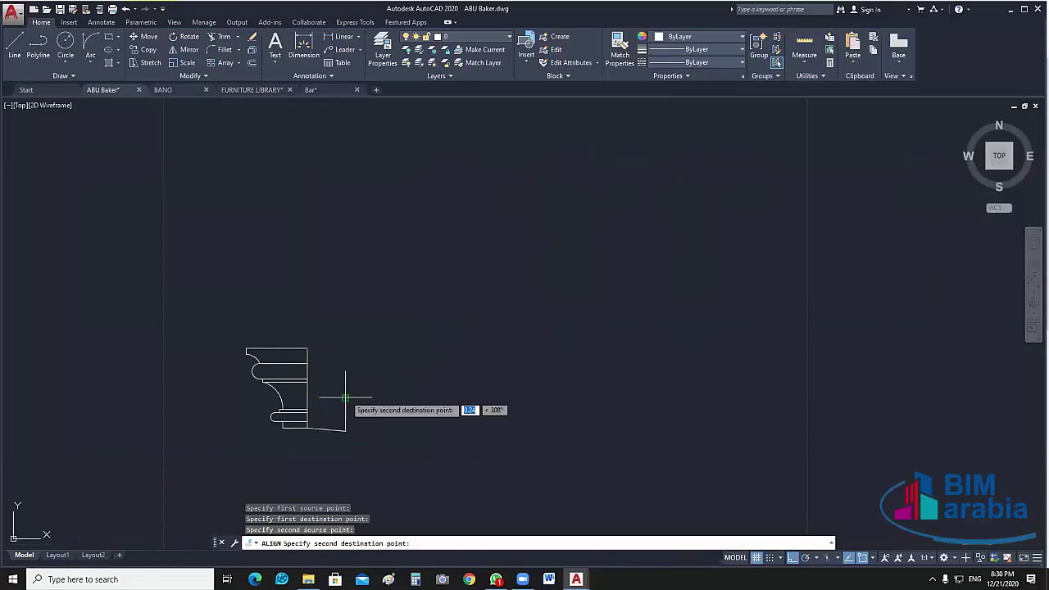
pyautogui.click(345, 398)
pyautogui.press('Return')
pyautogui.press('Down')
pyautogui.press('Return')
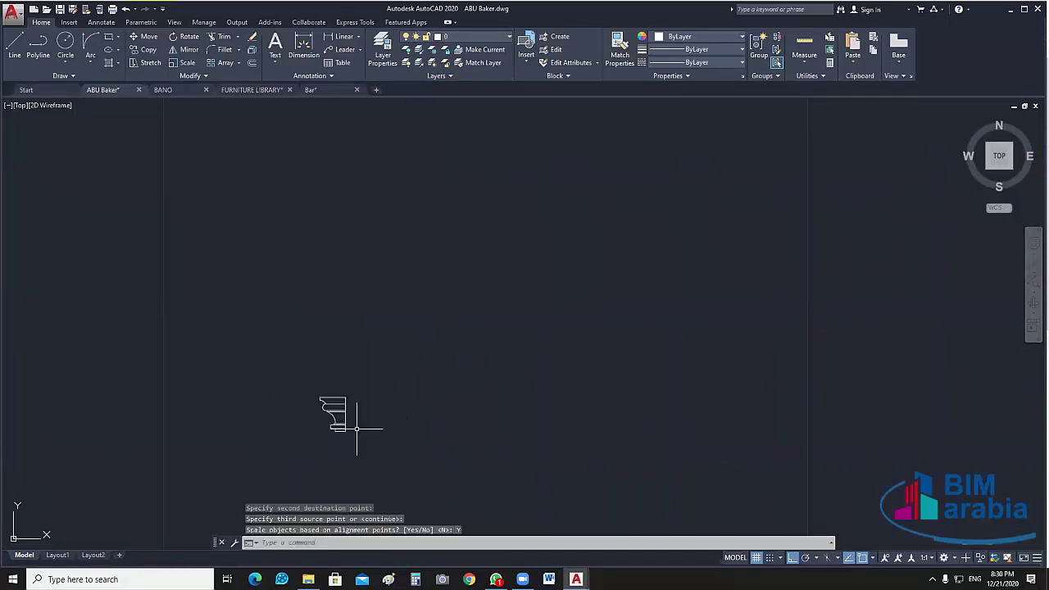
pyautogui.click(314, 391)
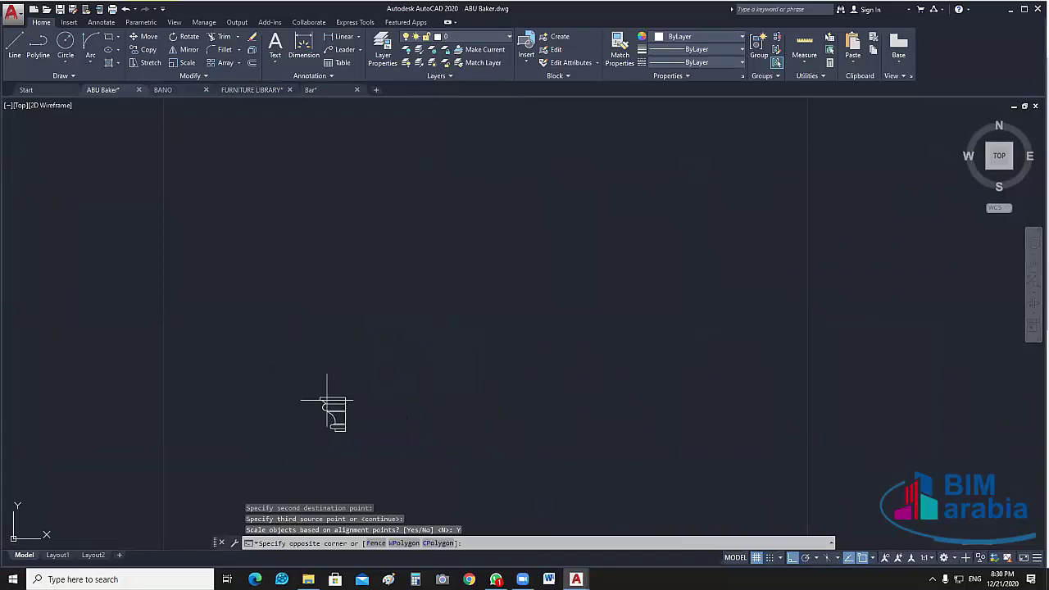
pyautogui.click(431, 433)
pyautogui.click(333, 416)
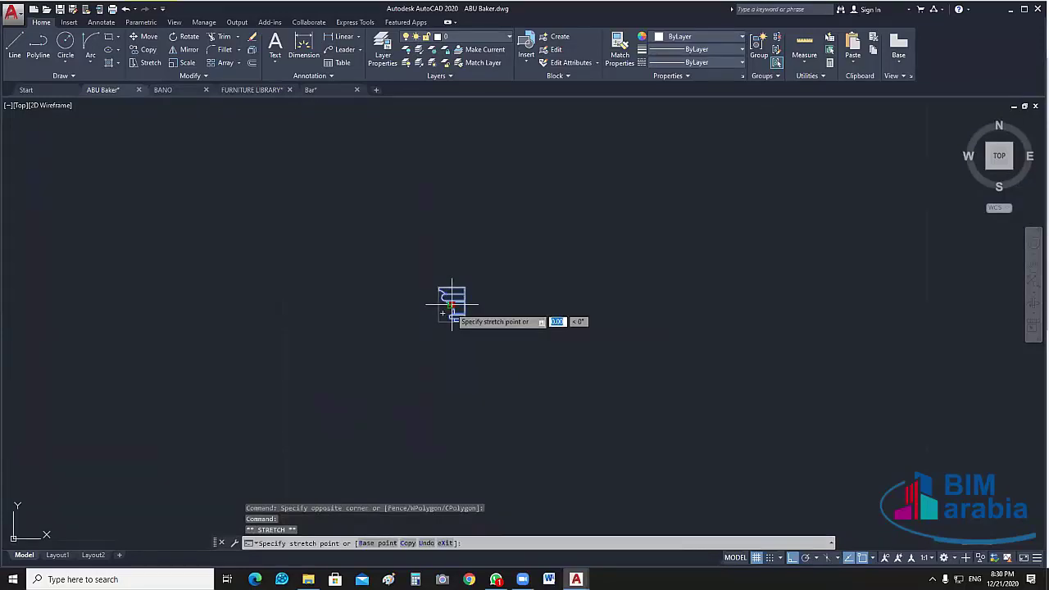
# - Move the profile beside the floor-plan wall outline
pyautogui.scroll(3, 647, 271)
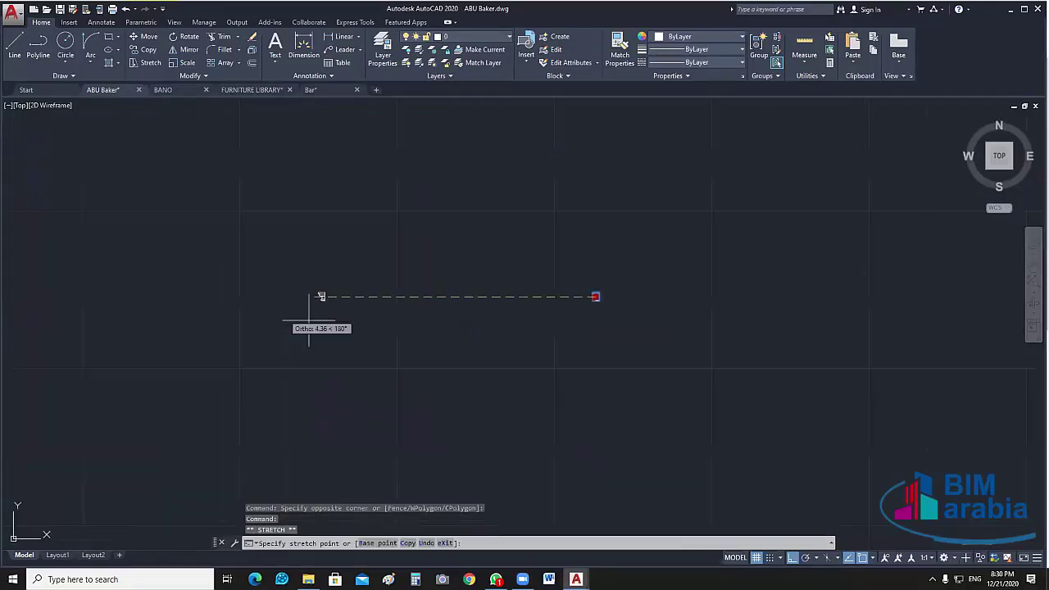
pyautogui.scroll(-3, 246, 319)
pyautogui.scroll(3, 196, 319)
pyautogui.scroll(2, 202, 270)
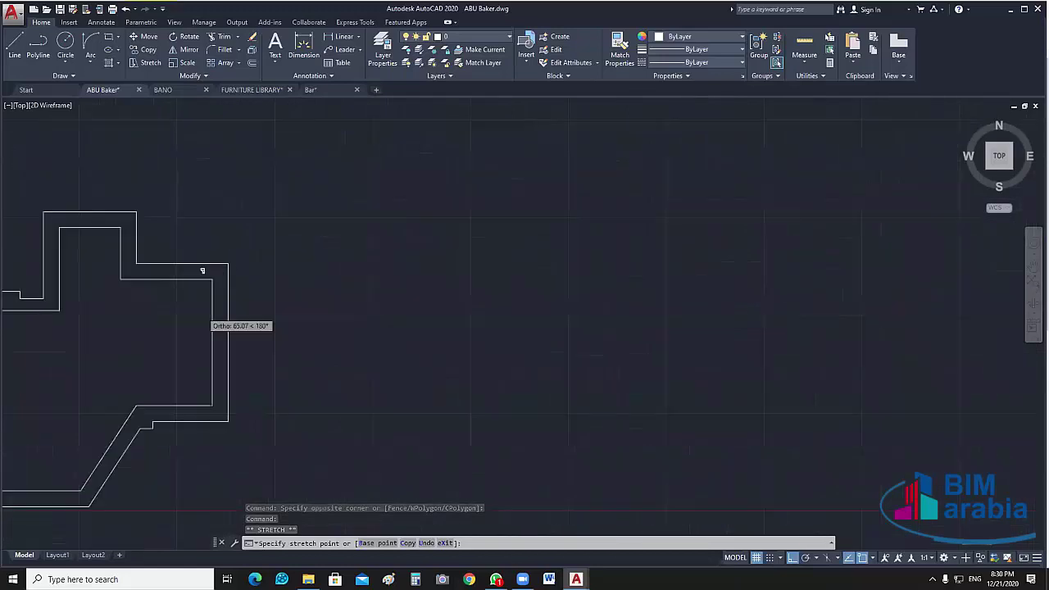
pyautogui.click(254, 243)
pyautogui.scroll(-5, 276, 271)
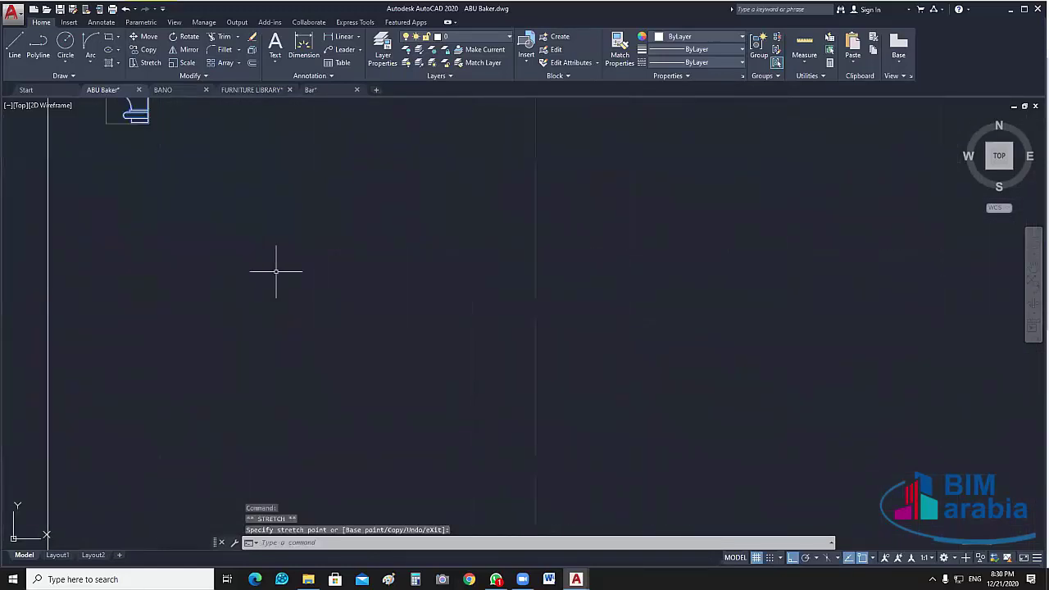
pyautogui.moveTo(276, 271)
pyautogui.mouseDown(button='middle')
pyautogui.moveTo(480, 386)
pyautogui.moveTo(660, 324)
pyautogui.mouseUp(button='middle')
pyautogui.scroll(5, 480, 386)
pyautogui.scroll(-3, 517, 358)
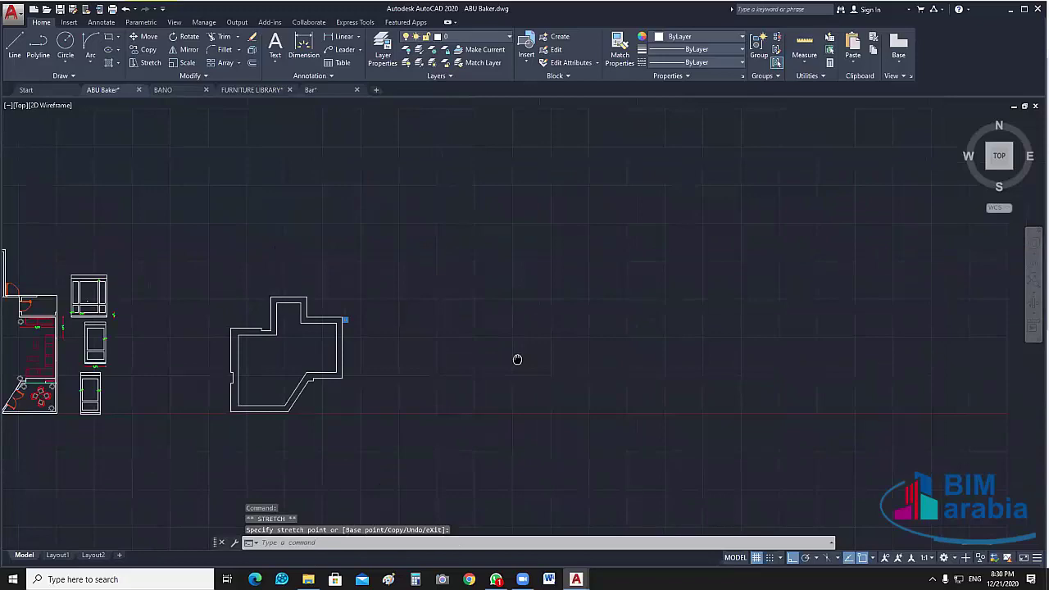
pyautogui.scroll(-5, 550, 366)
# - Delete the stray leftover object near the profile
pyautogui.press('Escape')
pyautogui.click(550, 366)
pyautogui.click(417, 408)
pyautogui.press('Delete')
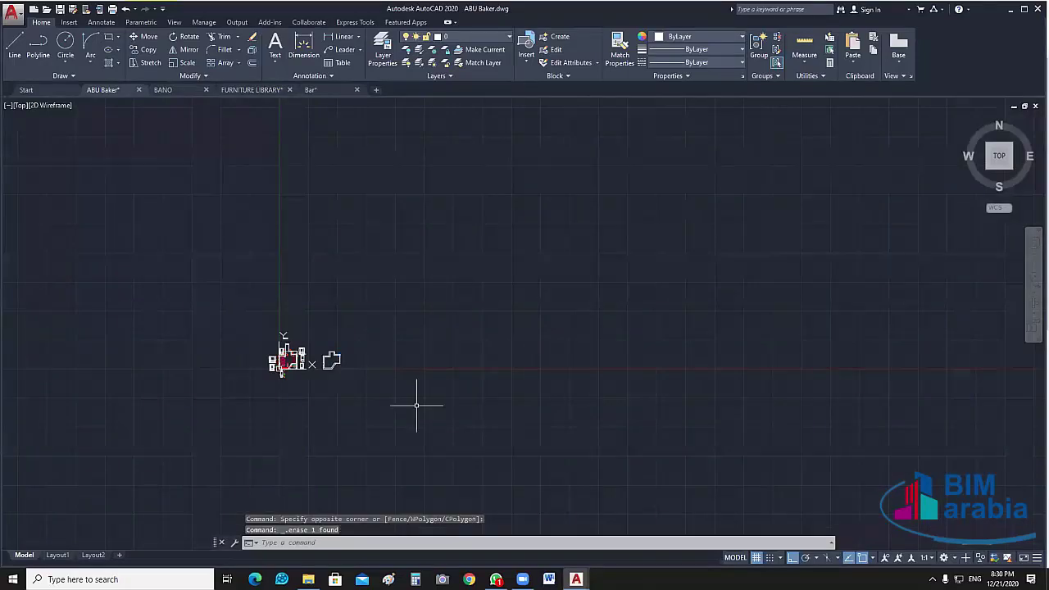
# - Ungroup the cornice profile into its separate lines and arcs
pyautogui.scroll(5, 376, 363)
pyautogui.scroll(5, 339, 393)
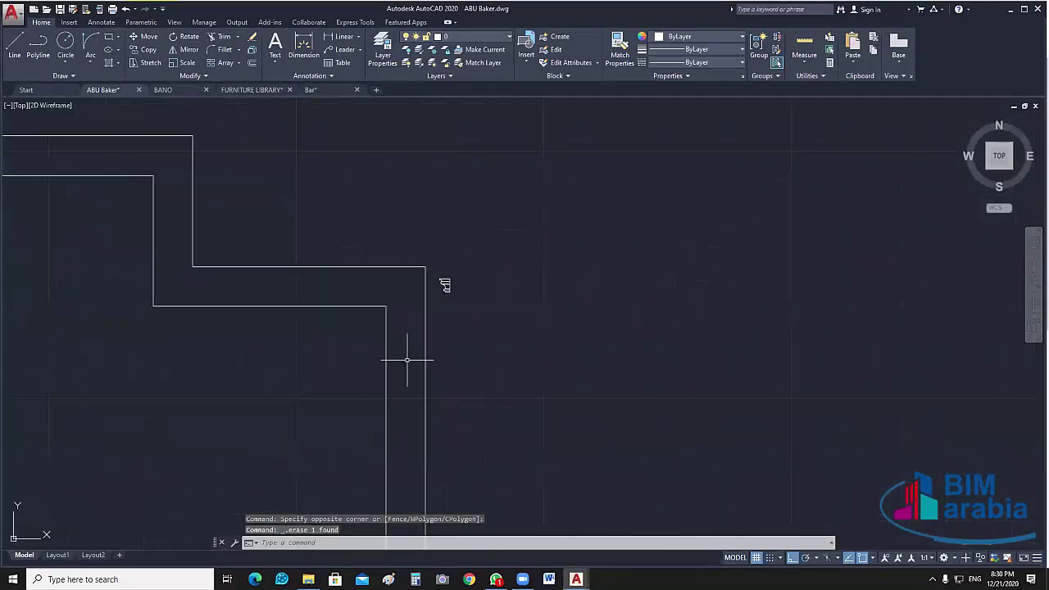
pyautogui.moveTo(401, 361)
pyautogui.mouseDown(button='middle')
pyautogui.moveTo(526, 352)
pyautogui.moveTo(543, 361)
pyautogui.moveTo(531, 408)
pyautogui.mouseUp(button='middle')
pyautogui.click(504, 361)
pyautogui.click(777, 36)
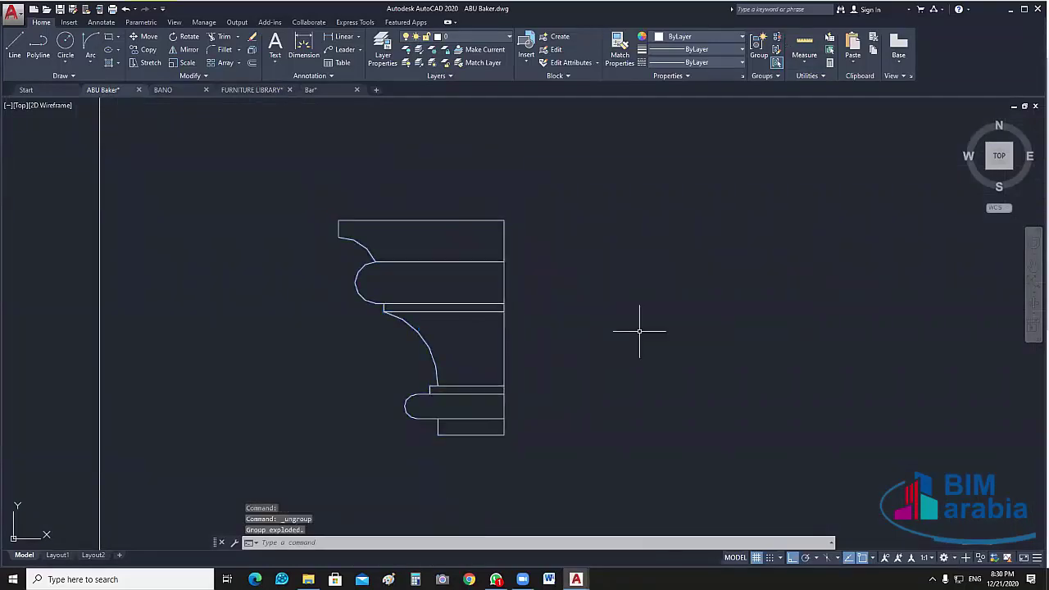
# - Delete the middle bulge's lines and arc from the molding profile
pyautogui.moveTo(639, 331); pyautogui.dragTo(650, 344, button='middle')
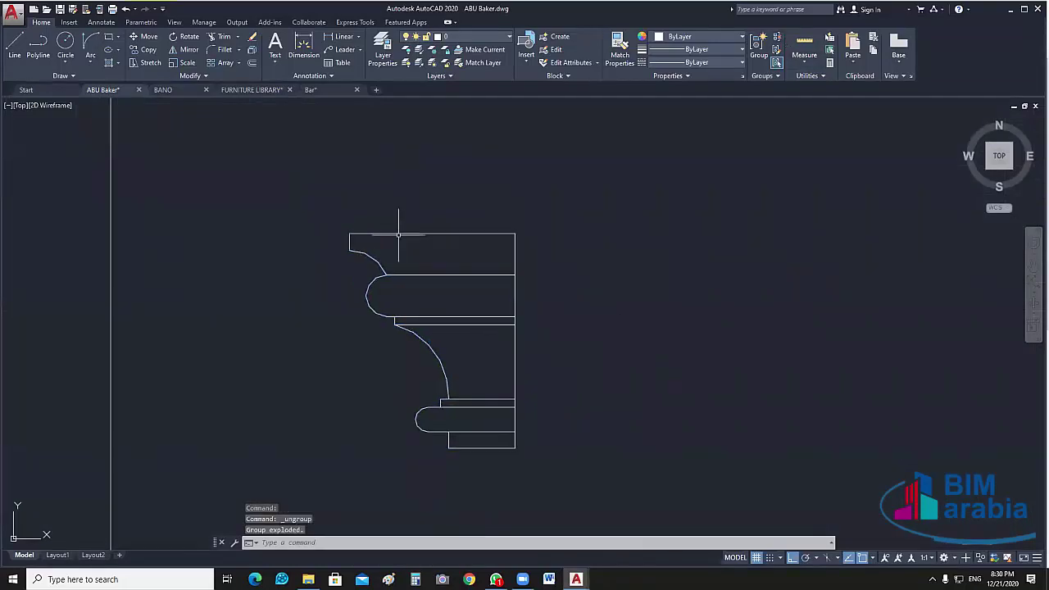
pyautogui.click(366, 262)
pyautogui.click(629, 327)
pyautogui.press('Delete')
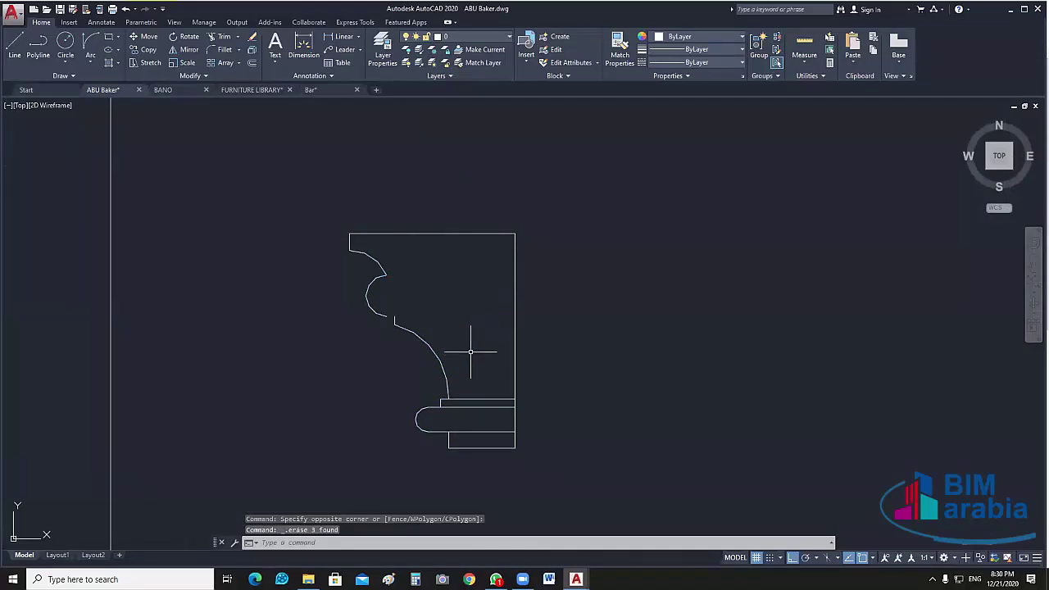
# - Draw a line from the curve's open end to close the gap in the profile
pyautogui.scroll(4, 401, 320)
pyautogui.write('l')
pyautogui.press('Return')
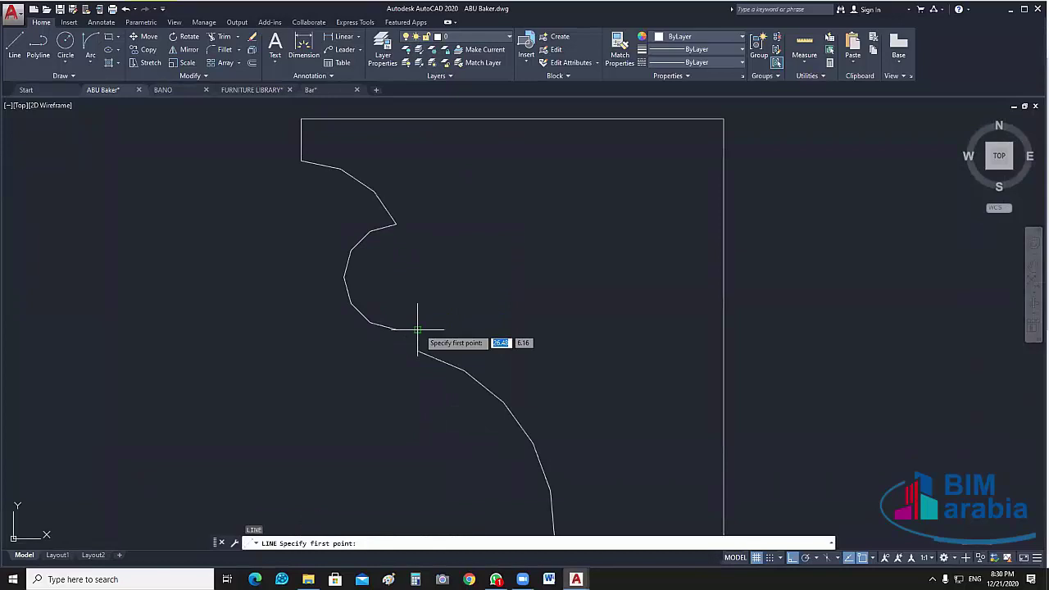
pyautogui.click(396, 329)
pyautogui.press('Escape')
# - Select the whole molding profile as trim cutting edges
pyautogui.scroll(-3, 498, 342)
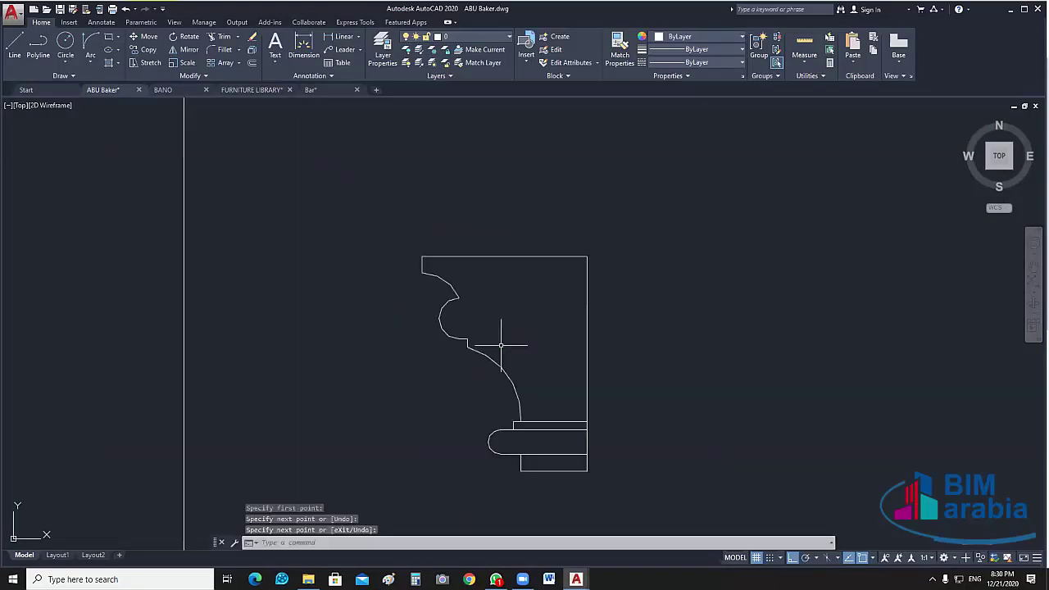
pyautogui.scroll(3, 538, 320)
pyautogui.click(532, 322)
pyautogui.click(505, 411)
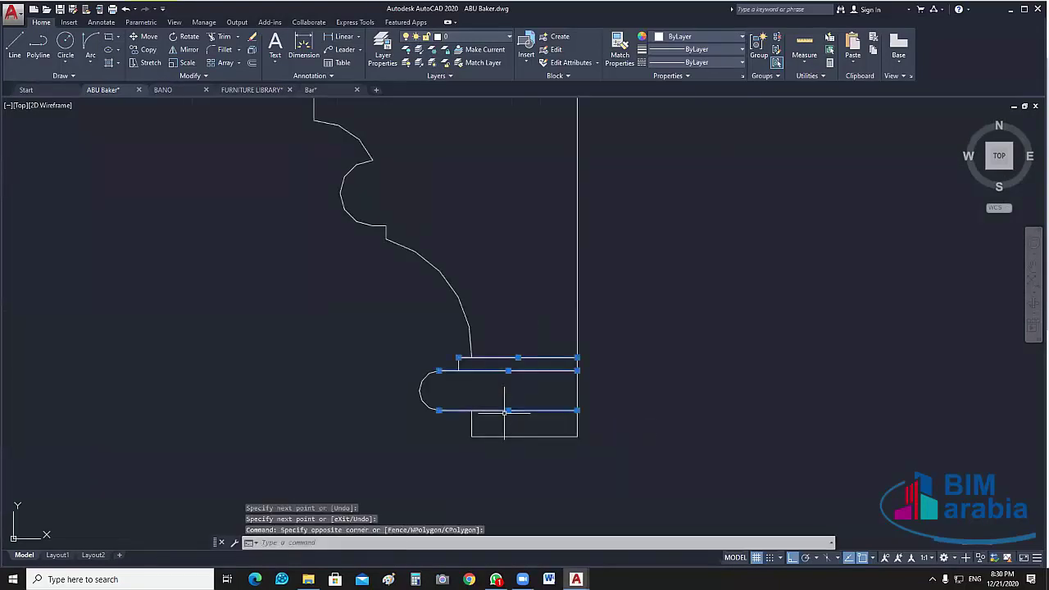
pyautogui.press('Escape')
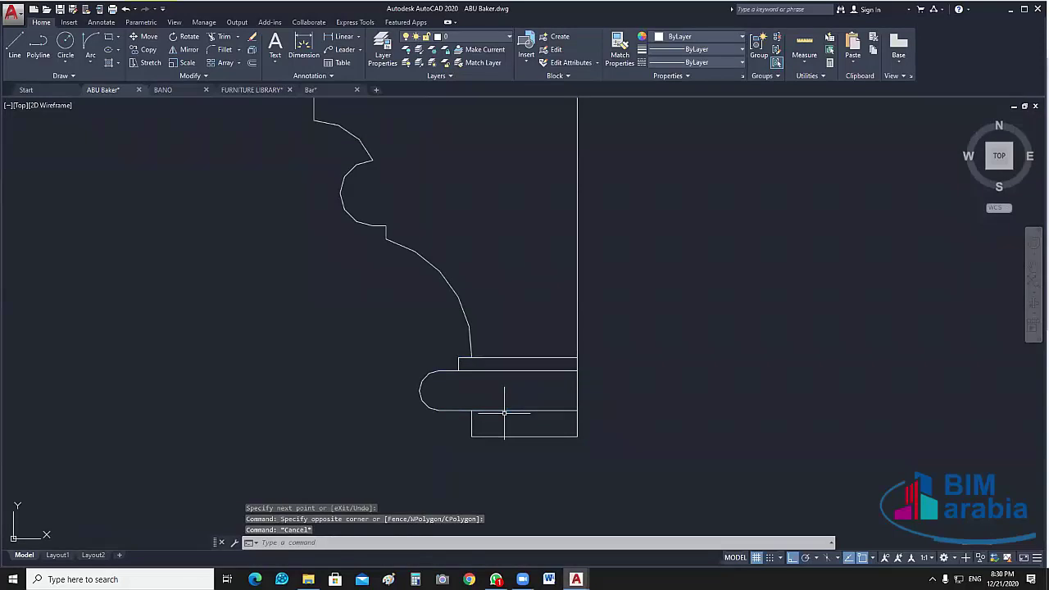
pyautogui.click(689, 290)
pyautogui.click(417, 461)
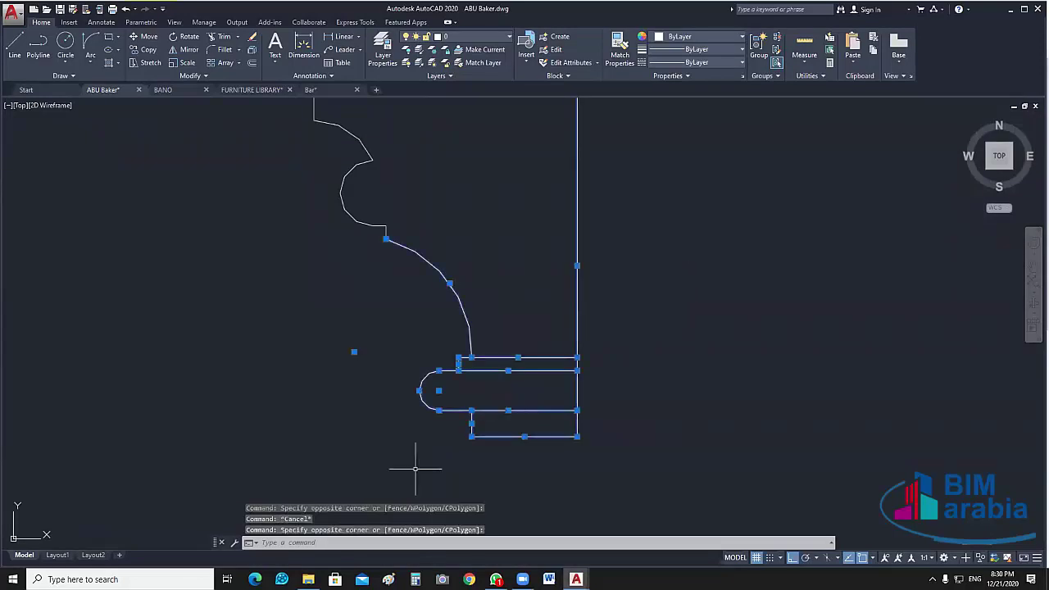
# - Trim away the overlapping inner base segments, leaving a single clean outline
pyautogui.write('tr')
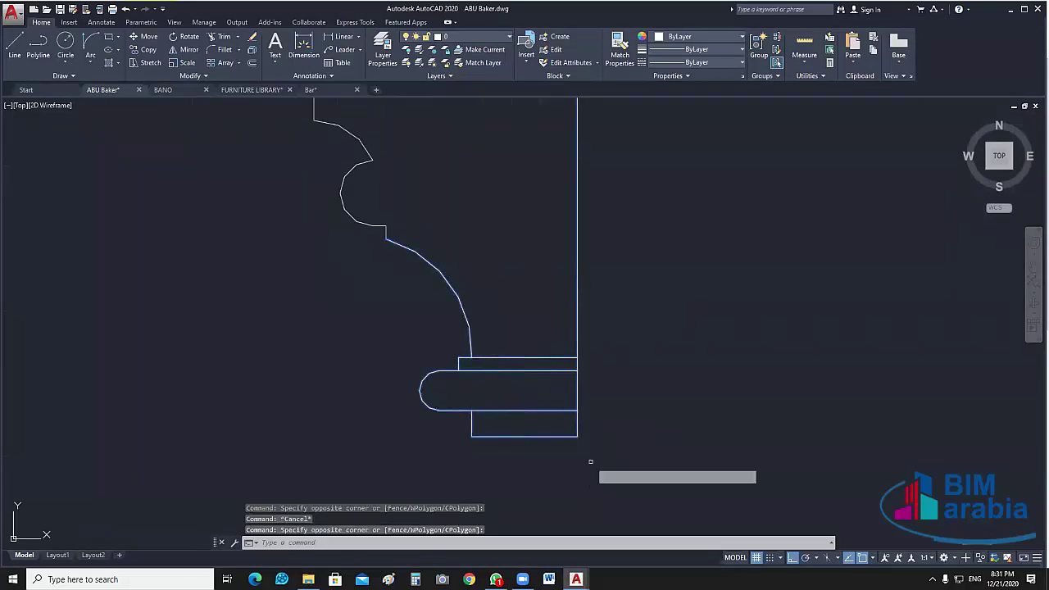
pyautogui.press('Return')
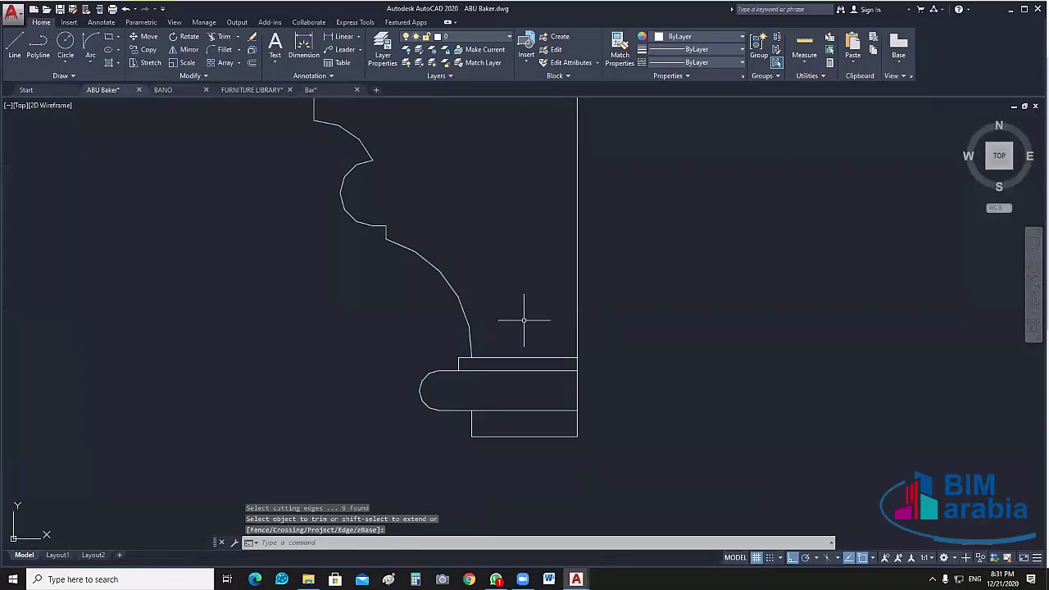
pyautogui.click(524, 337)
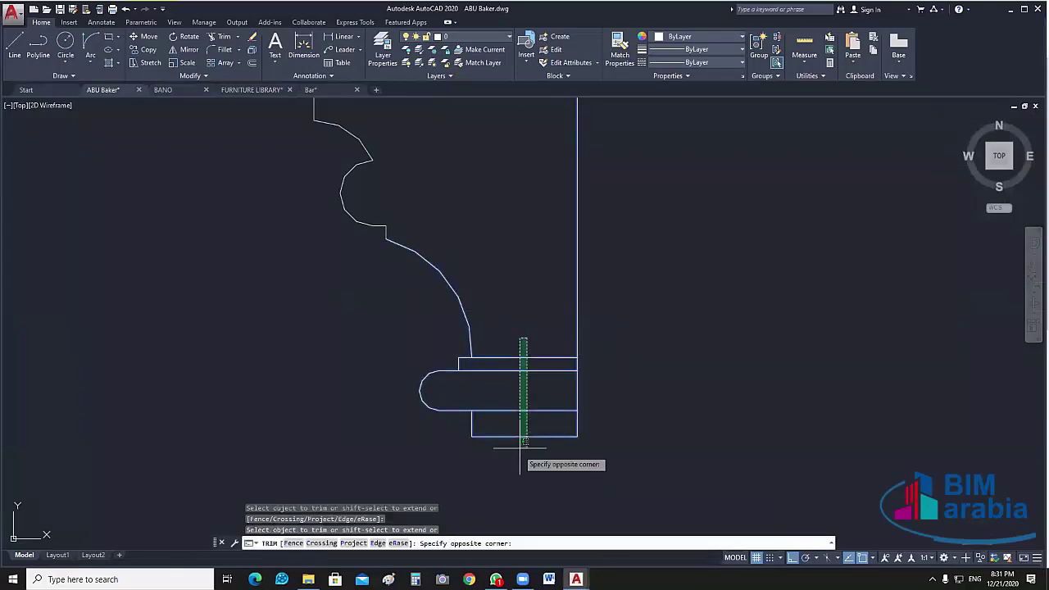
pyautogui.click(524, 442)
pyautogui.press('Escape')
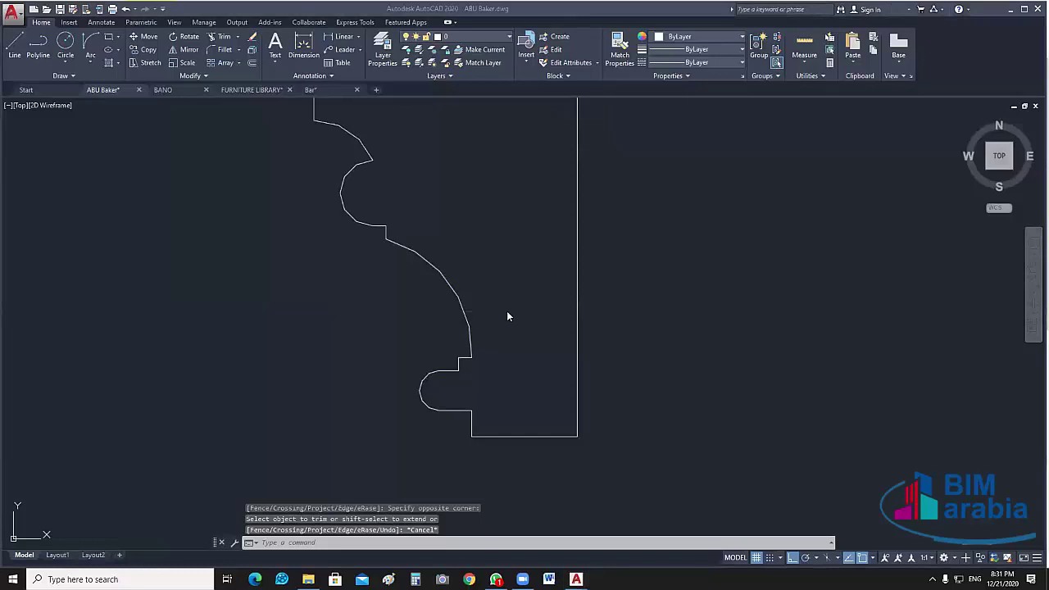
pyautogui.scroll(-4, 507, 316)
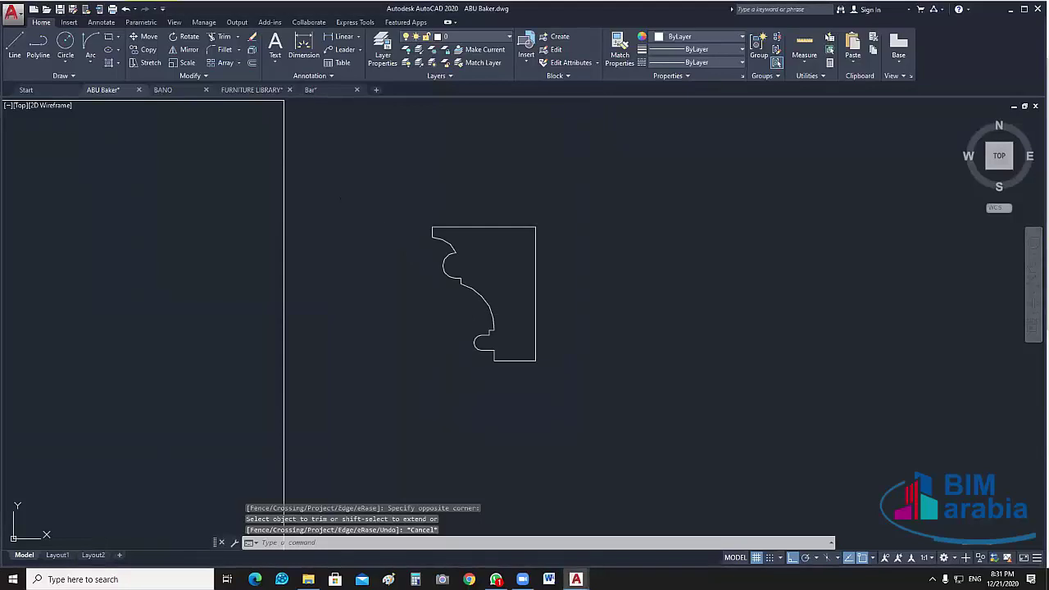
pyautogui.press('Escape')
pyautogui.scroll(2, 533, 267)
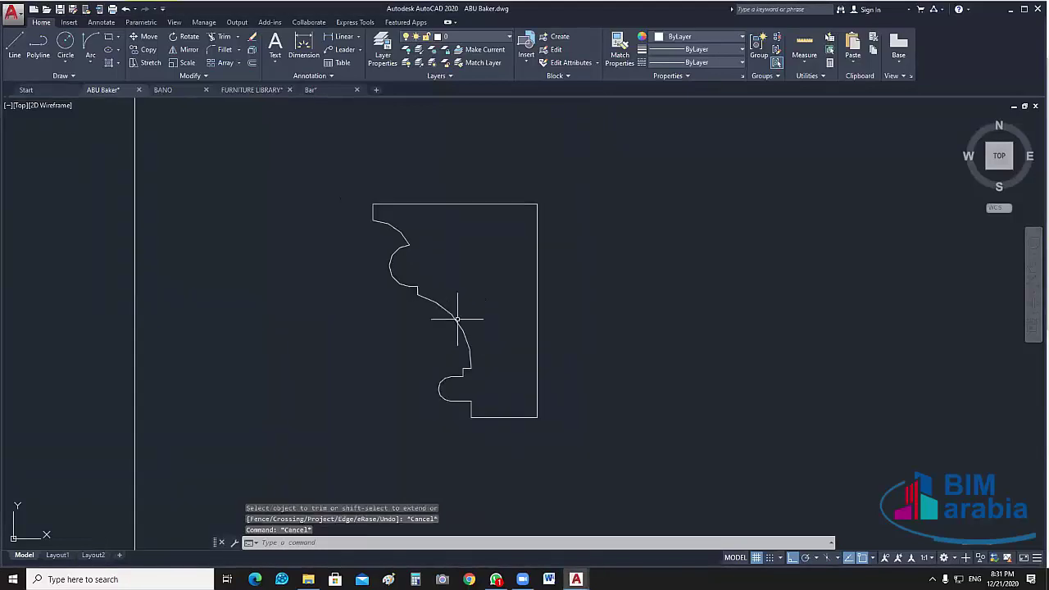
pyautogui.click(593, 147)
pyautogui.click(295, 461)
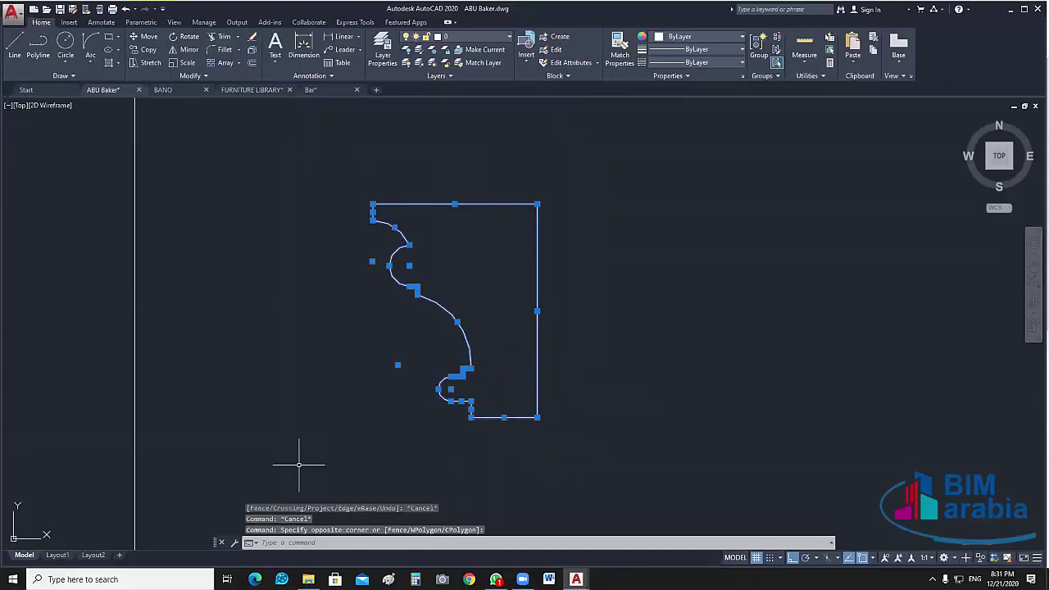
pyautogui.write('j')
pyautogui.press('Return')
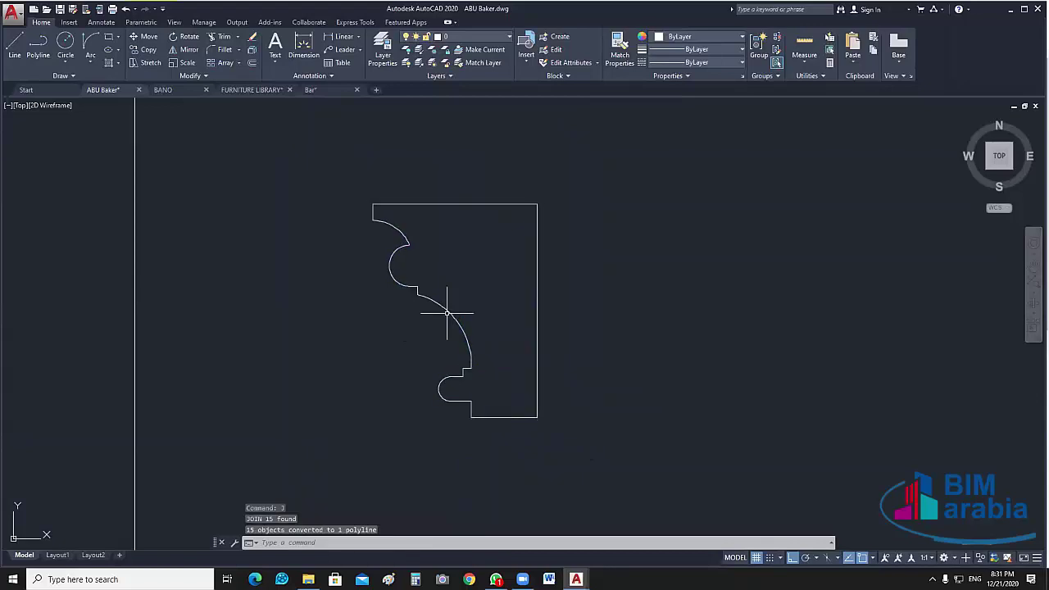
pyautogui.click(447, 312)
pyautogui.scroll(-2, 635, 401)
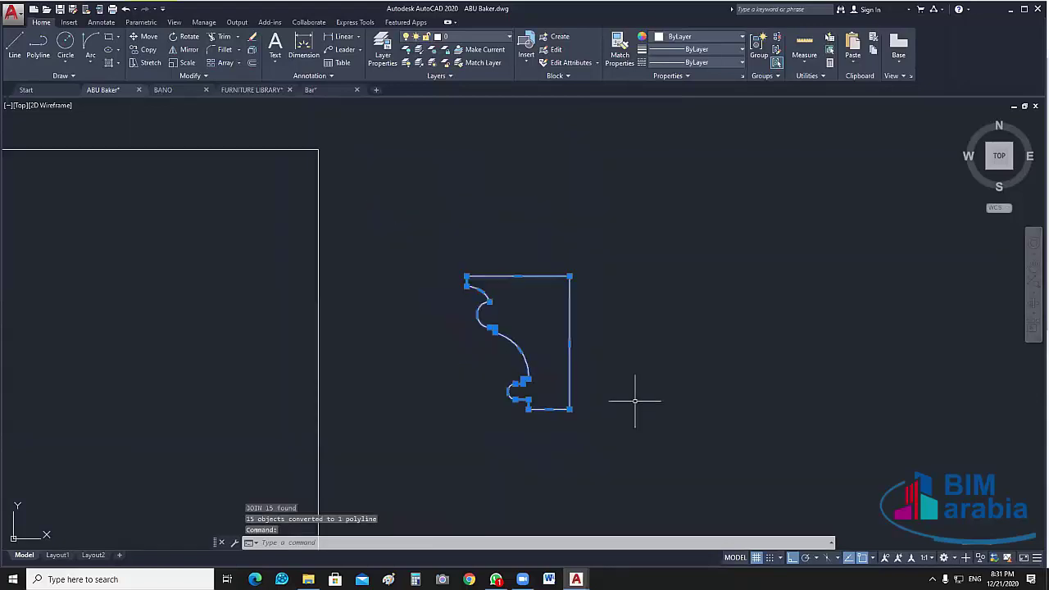
pyautogui.press('Escape')
pyautogui.moveTo(634, 400); pyautogui.dragTo(609, 374, button='middle')
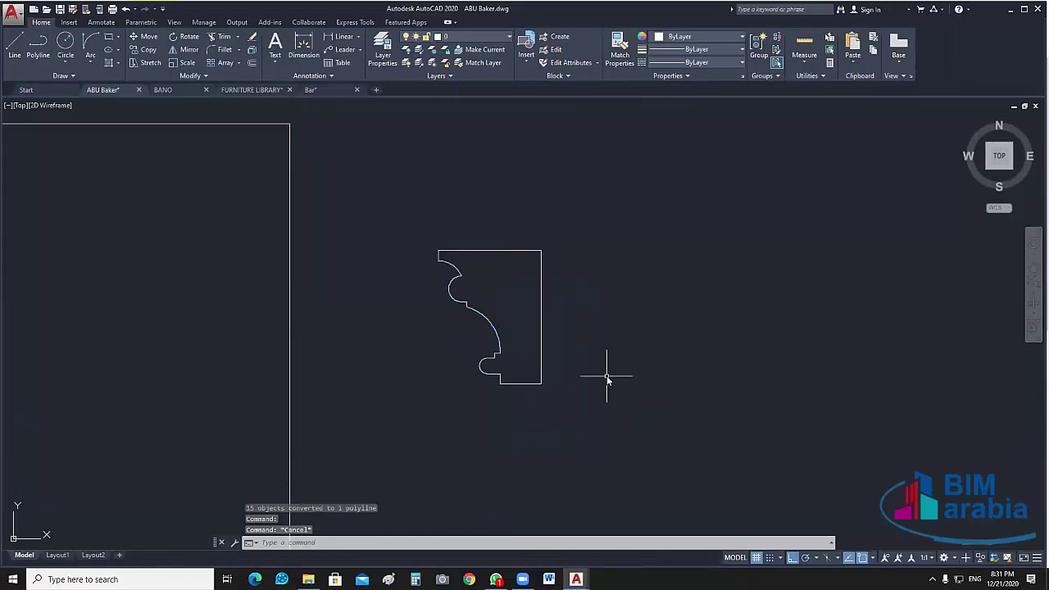
pyautogui.write('over')
pyautogui.press('Return')
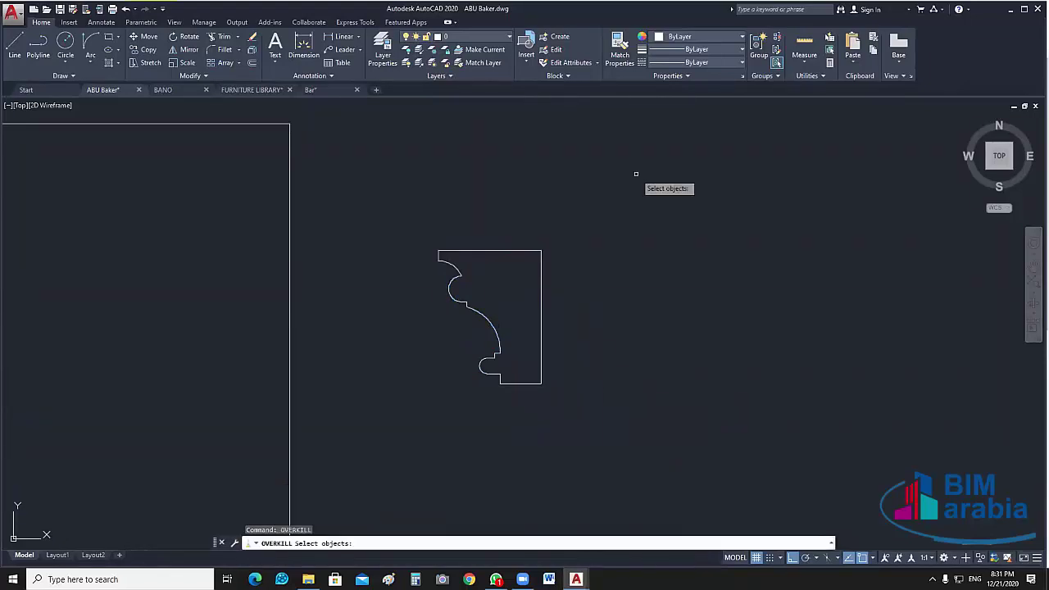
pyautogui.click(617, 133)
pyautogui.click(370, 424)
pyautogui.press('Return')
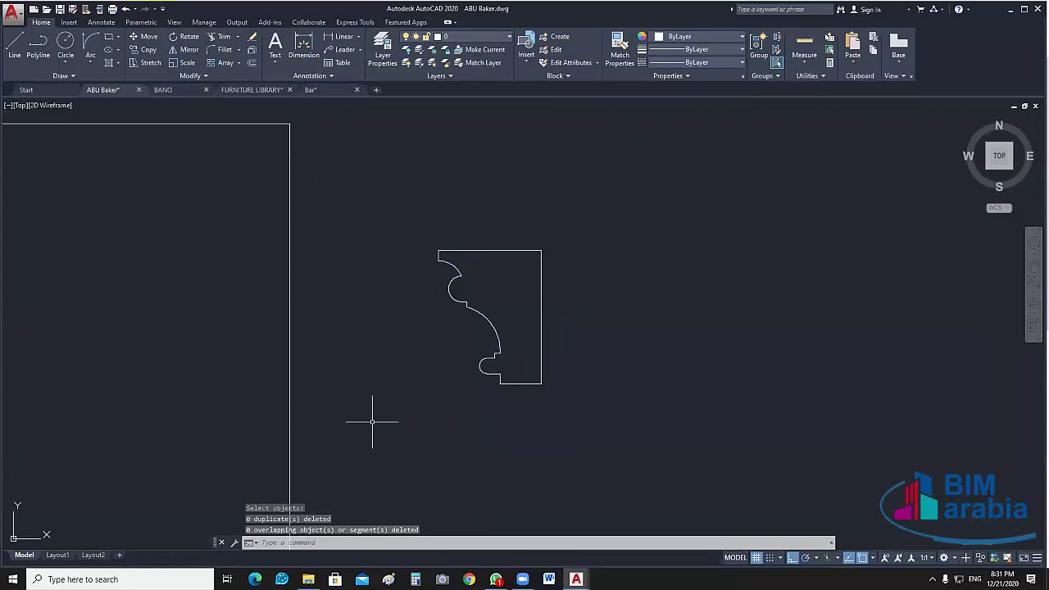
pyautogui.press('Return')
pyautogui.click(628, 153)
pyautogui.click(330, 464)
pyautogui.press('Return')
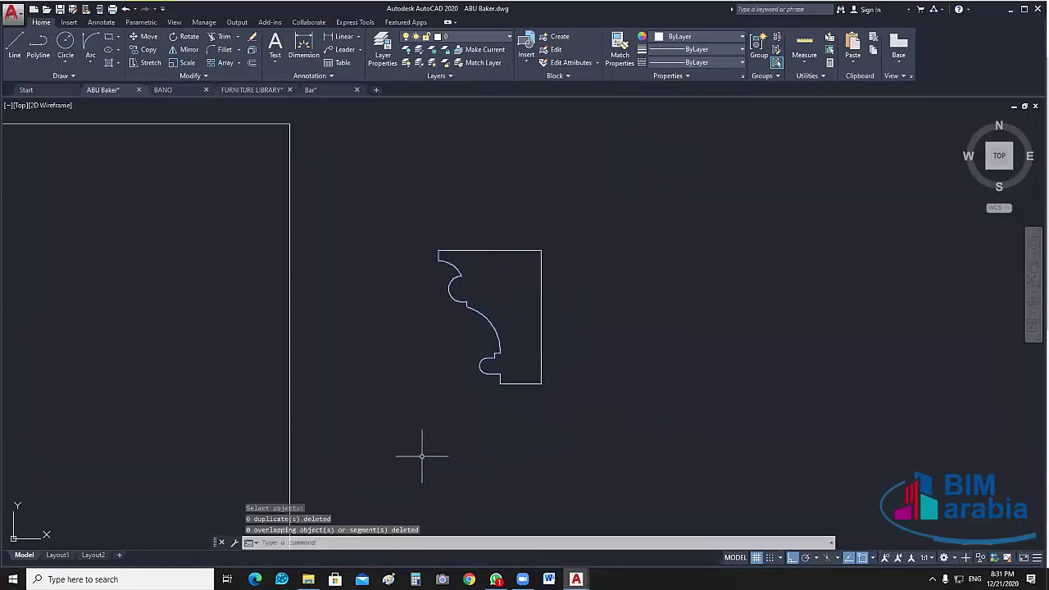
pyautogui.press('Escape')
pyautogui.moveTo(590, 276); pyautogui.dragTo(520, 452)
pyautogui.scroll(-4, 562, 445)
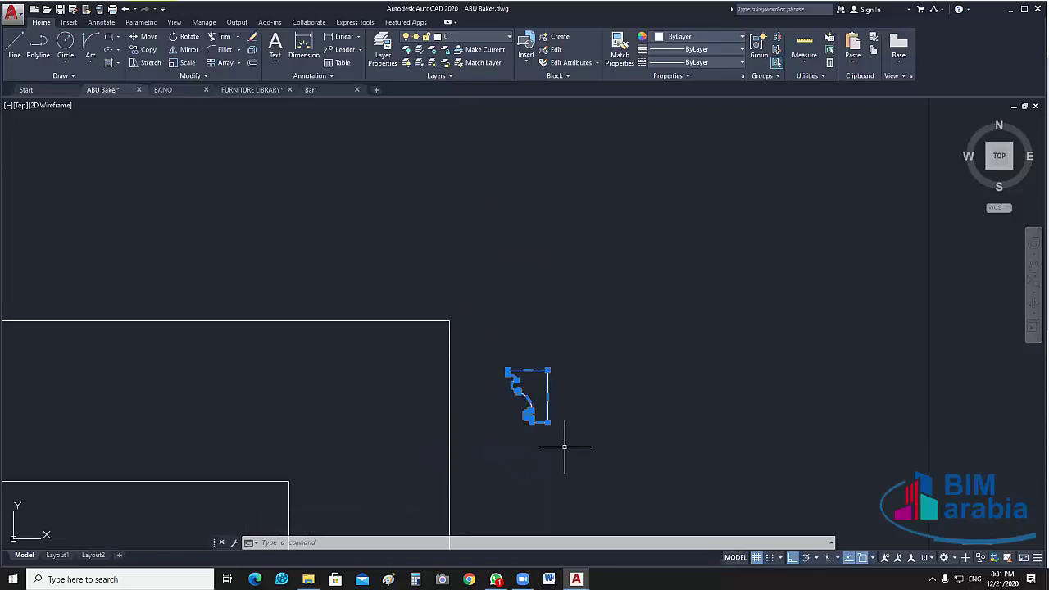
# - Bring the bottom edge of the floor-plan wall outline into view
pyautogui.scroll(-2, 524, 425)
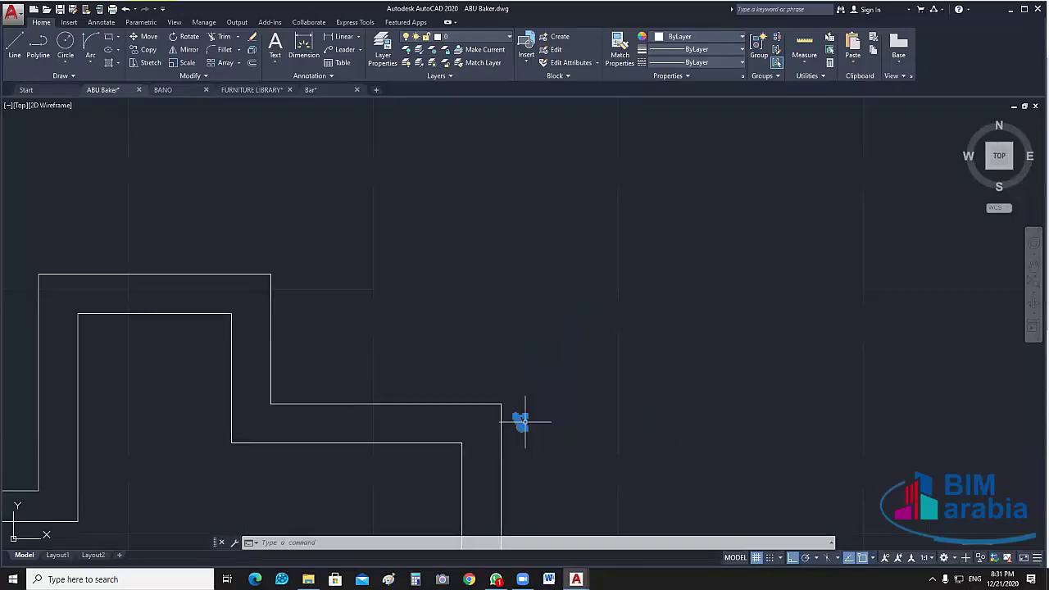
pyautogui.scroll(-3, 598, 326)
pyautogui.press('Escape')
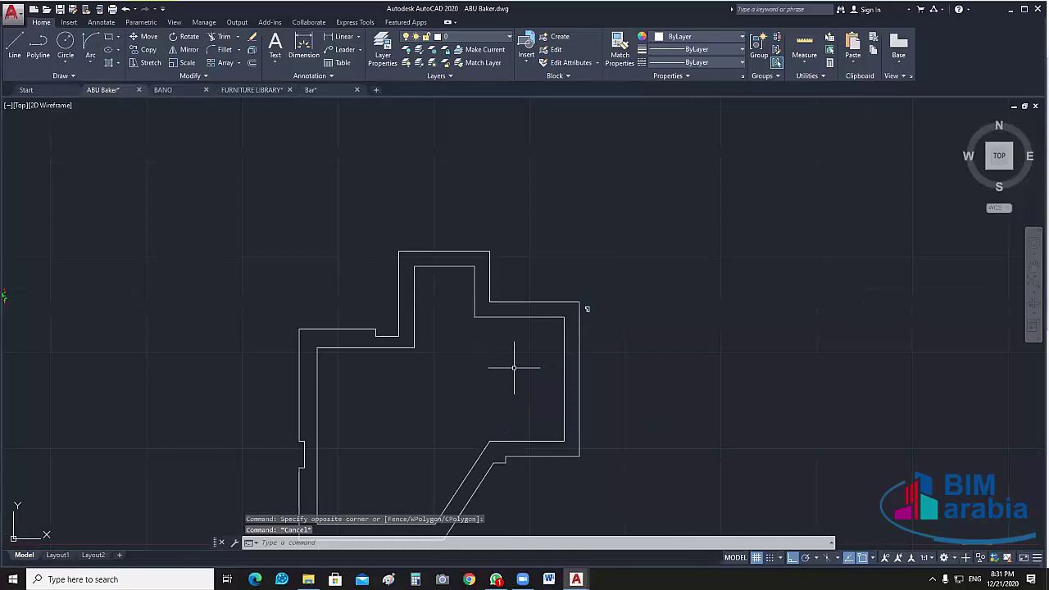
pyautogui.moveTo(503, 298); pyautogui.dragTo(547, 239, button='middle')
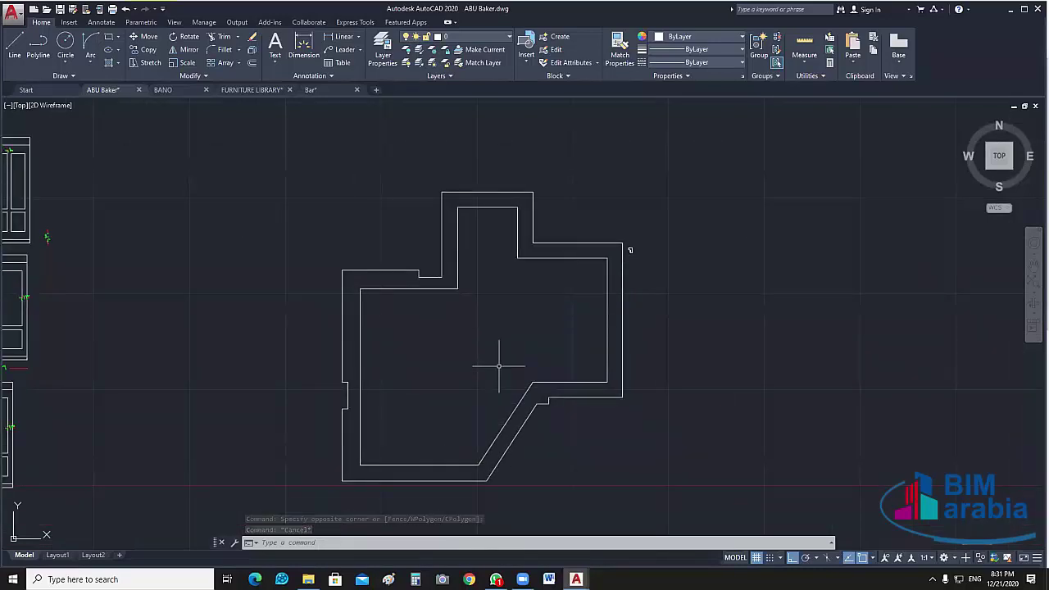
pyautogui.scroll(2, 470, 360)
pyautogui.moveTo(470, 359); pyautogui.dragTo(470, 315, button='middle')
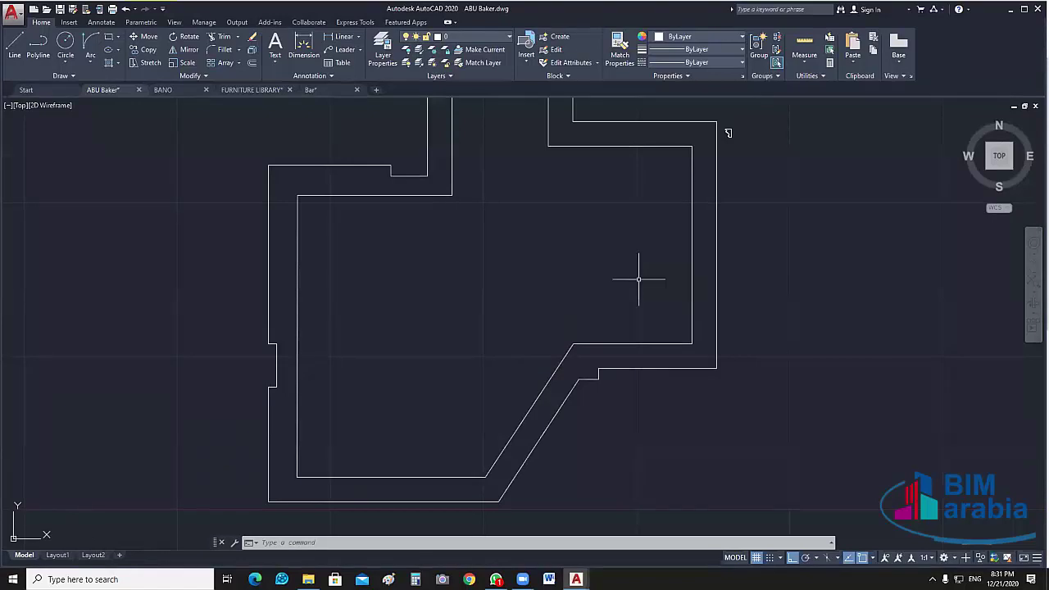
pyautogui.moveTo(638, 278); pyautogui.dragTo(579, 304, button='middle')
pyautogui.scroll(2, 445, 293)
pyautogui.scroll(-2, 524, 375)
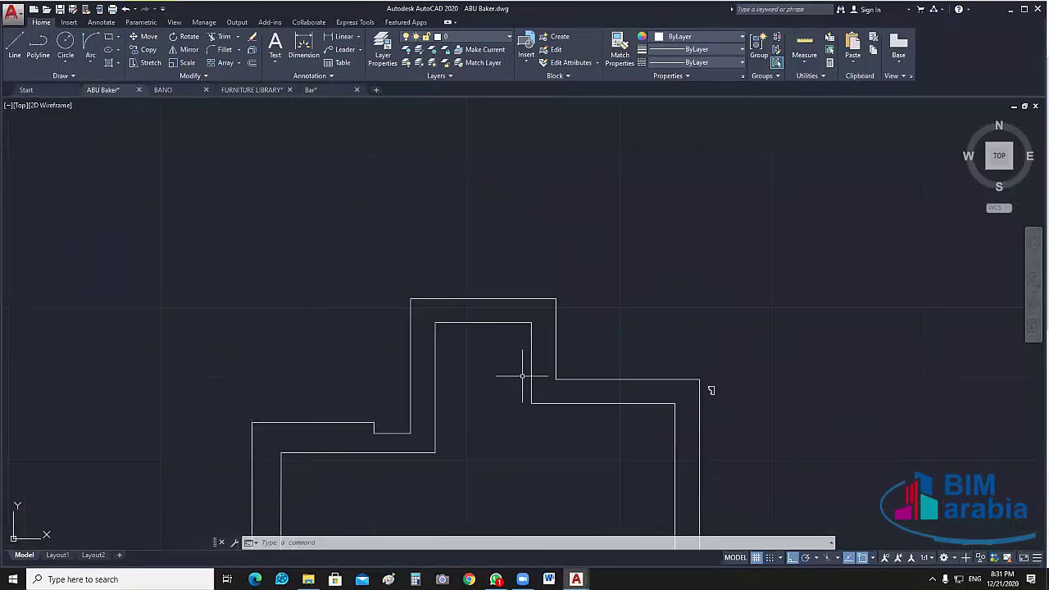
pyautogui.moveTo(514, 491); pyautogui.dragTo(500, 359, button='middle')
pyautogui.scroll(1, 445, 399)
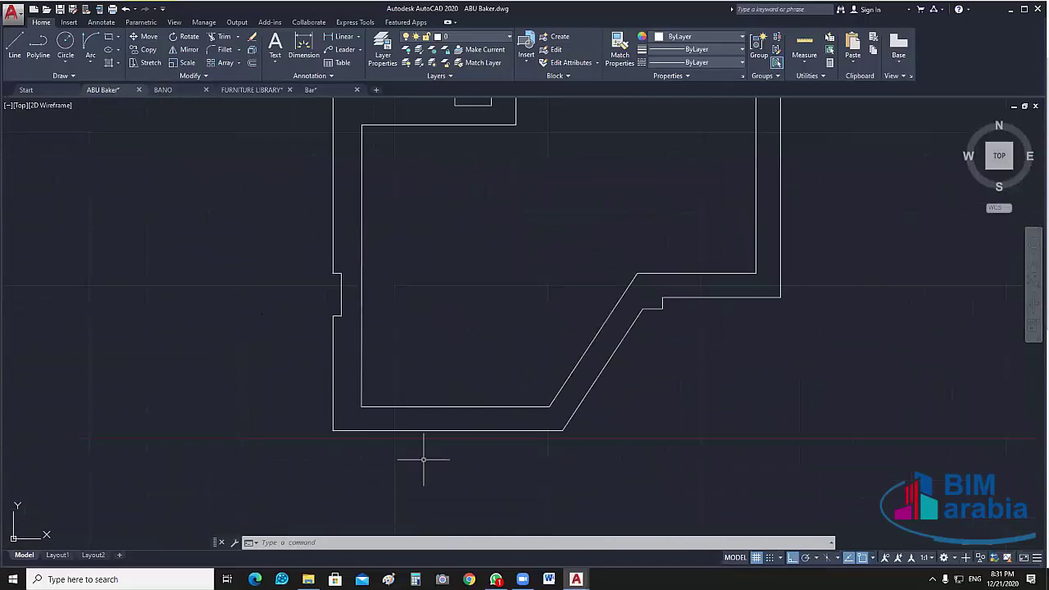
pyautogui.scroll(2, 421, 461)
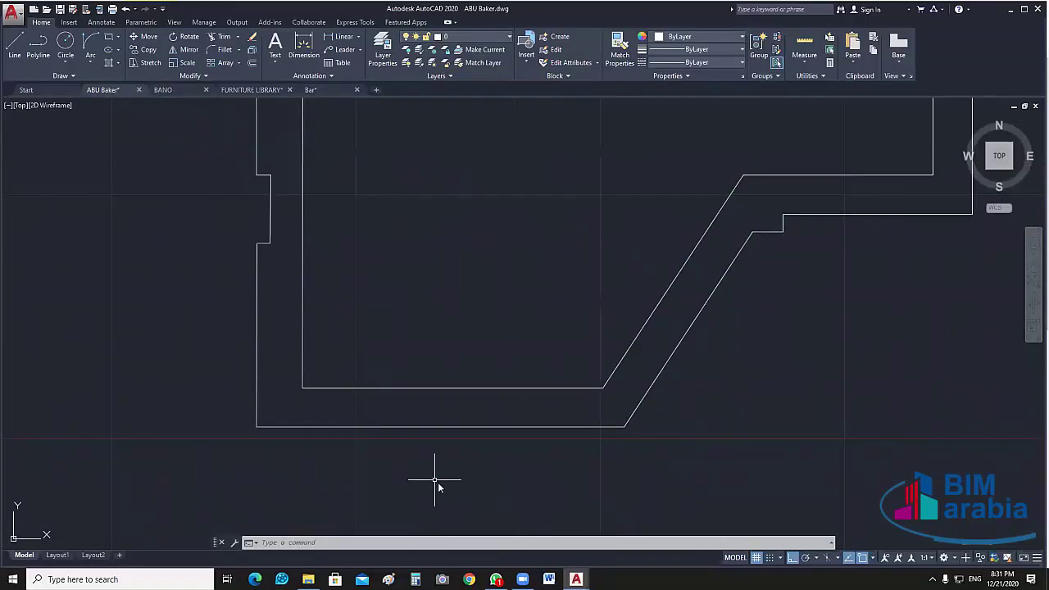
# - Draw a short vertical line joining the inner and outer wall outlines at the bottom edge
pyautogui.write('l')
pyautogui.press('Return')
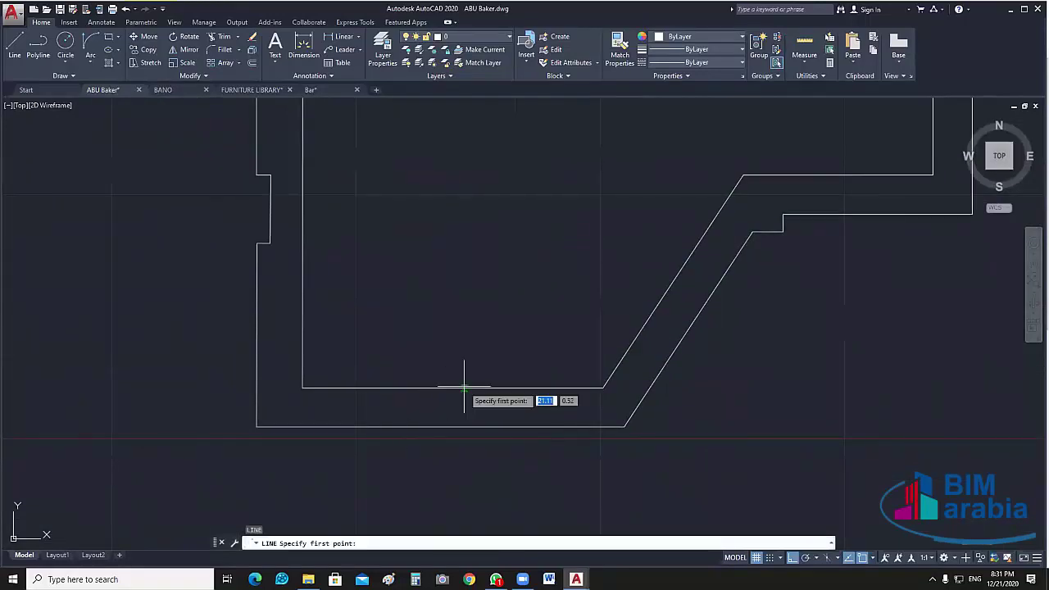
pyautogui.click(452, 387)
pyautogui.click(449, 466)
pyautogui.press('Return')
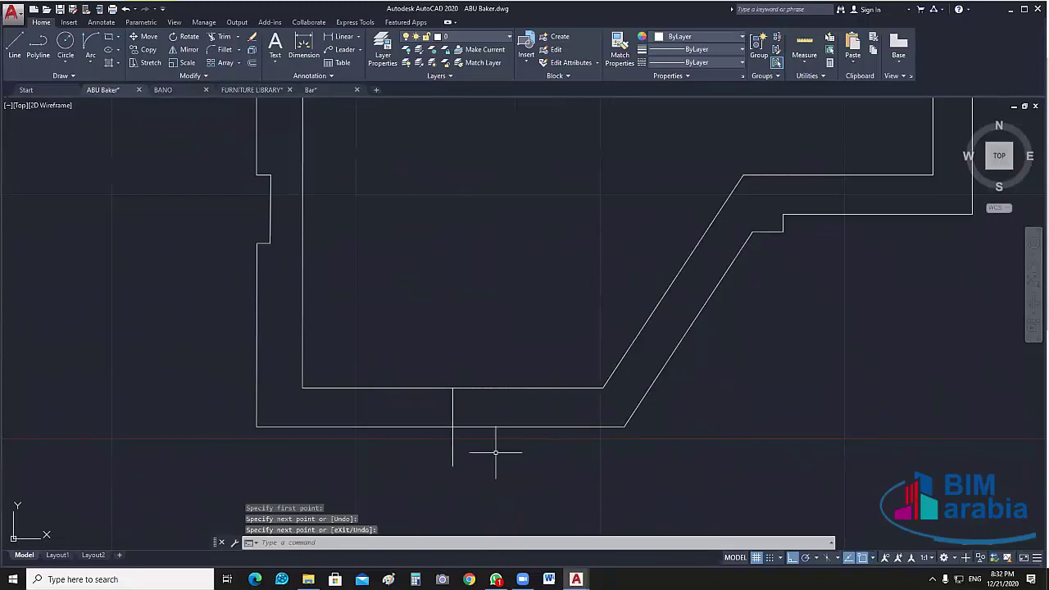
pyautogui.click(452, 457)
pyautogui.click(452, 466)
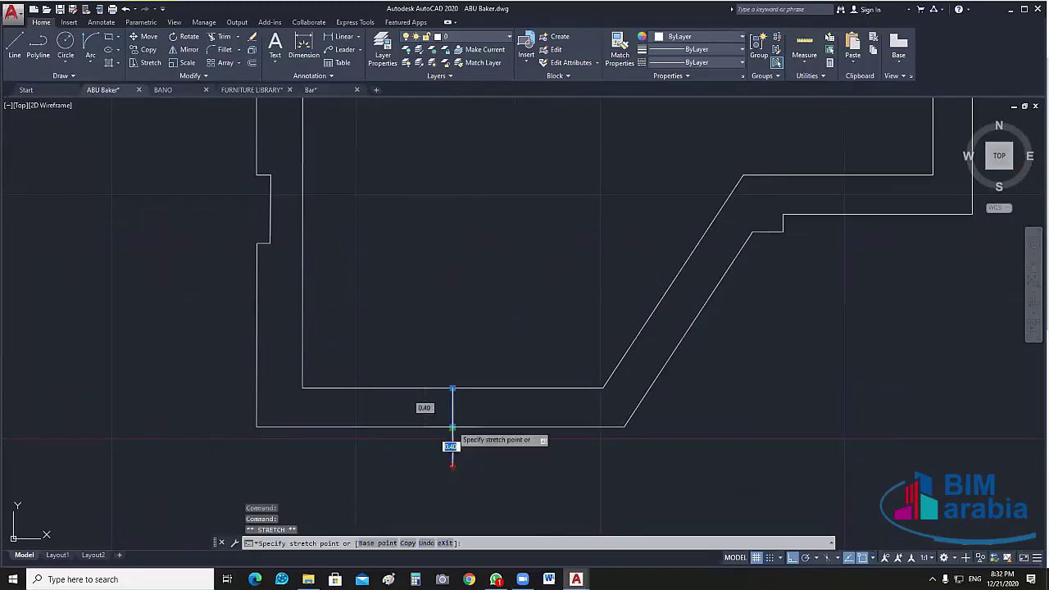
pyautogui.press('Escape')
# - Pan along the lower wall outline, then switch over to File Explorer
pyautogui.scroll(2, 456, 440)
pyautogui.moveTo(456, 440); pyautogui.dragTo(523, 472, button='middle')
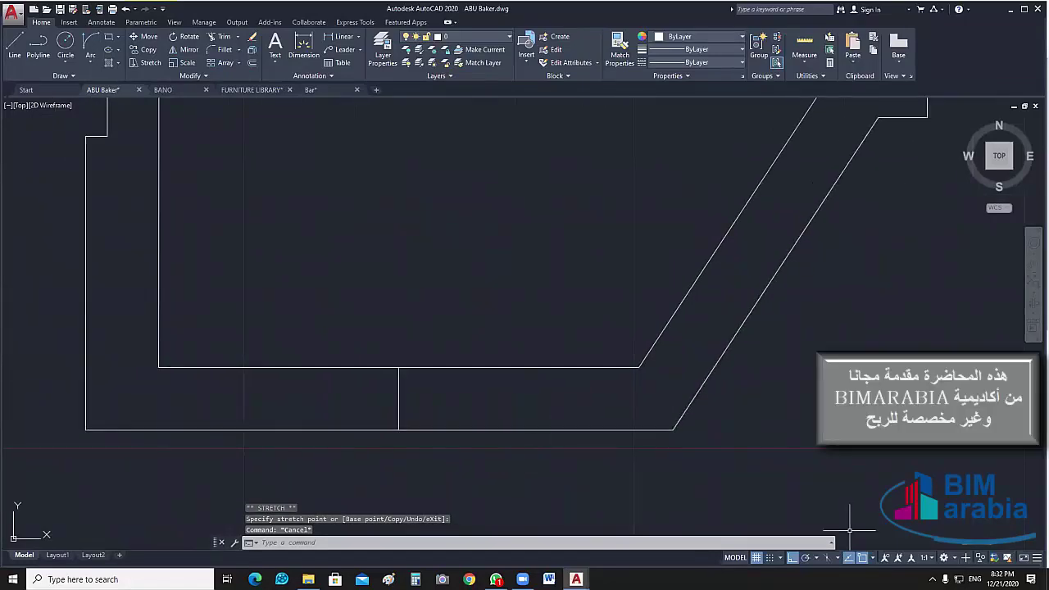
pyautogui.scroll(-2, 435, 434)
pyautogui.scroll(-3, 447, 453)
pyautogui.moveTo(448, 453); pyautogui.dragTo(452, 457, button='middle')
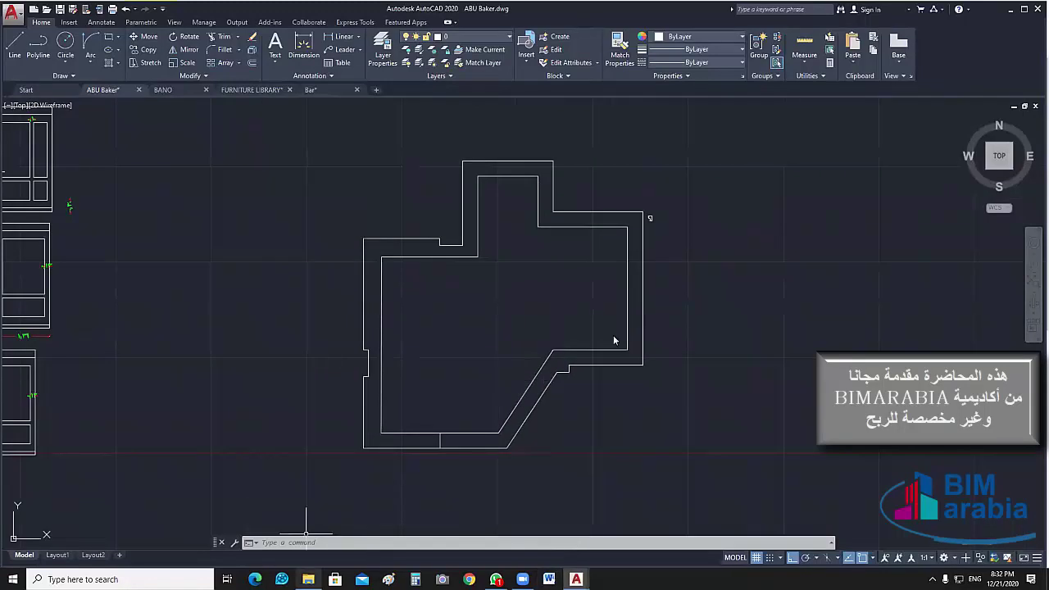
pyautogui.hotkey('alt', 'Tab')
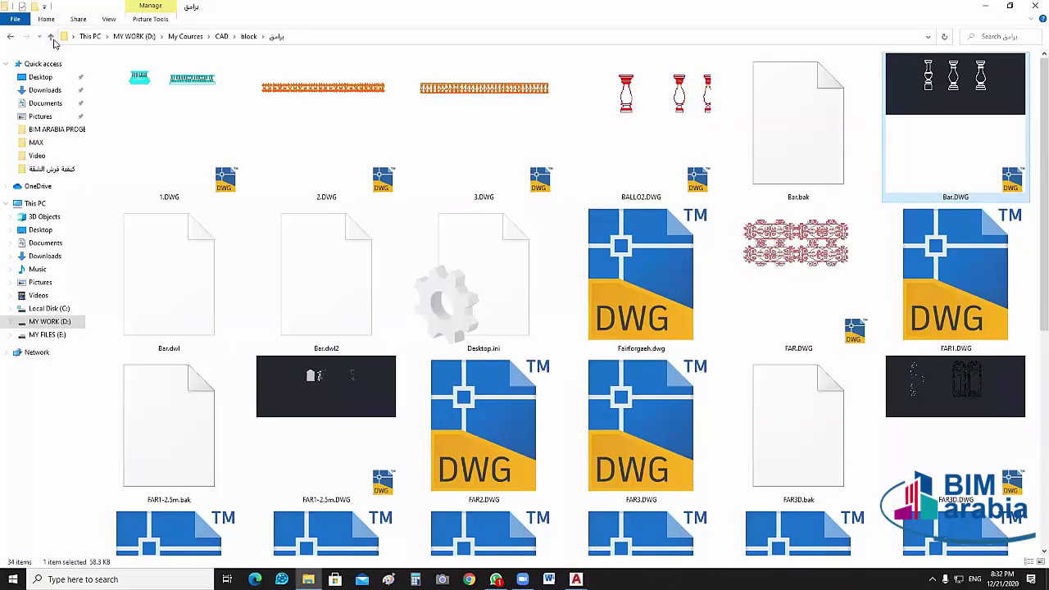
# - Go up from the CAD folder to My Cources and open the MAX folder
pyautogui.click(51, 37)
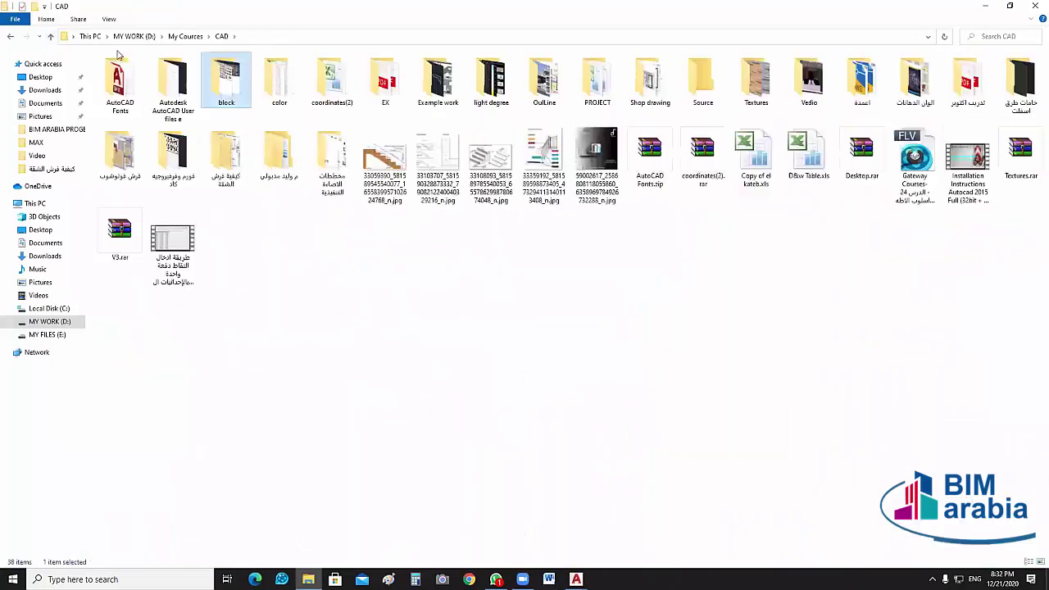
pyautogui.click(171, 41)
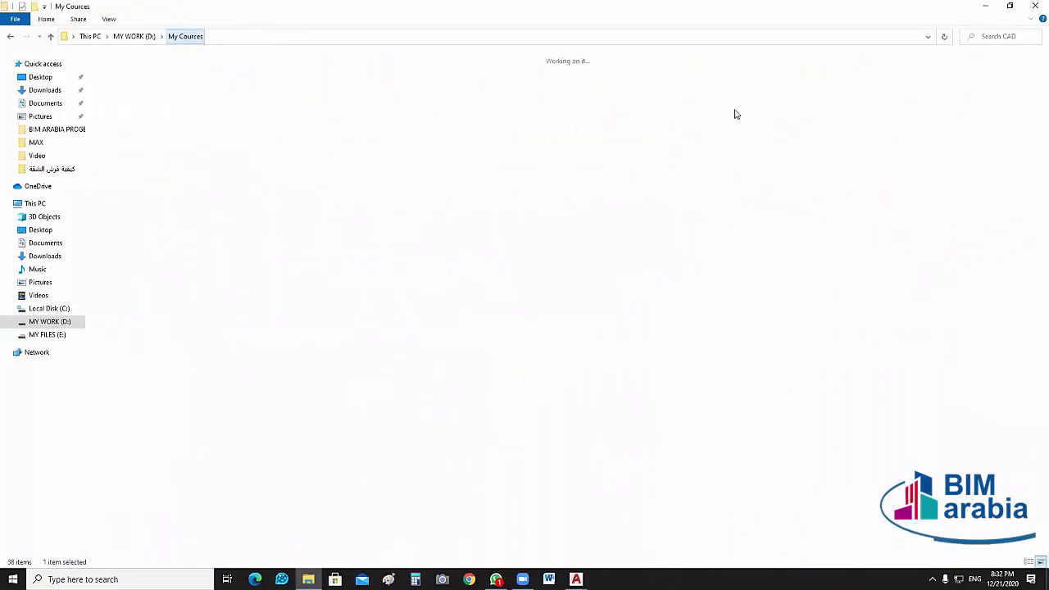
pyautogui.click(476, 100)
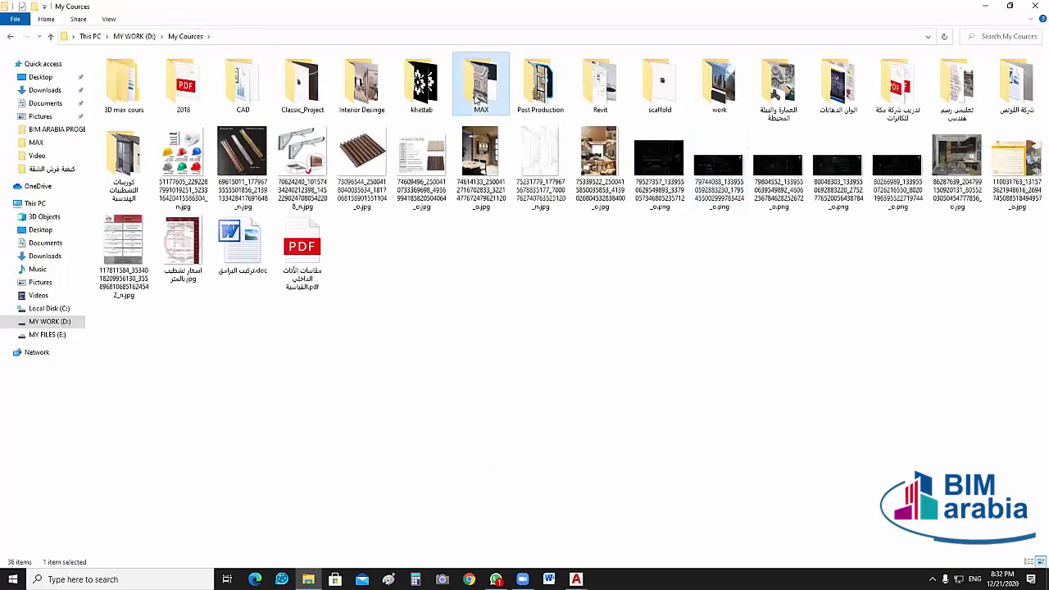
pyautogui.press('Return')
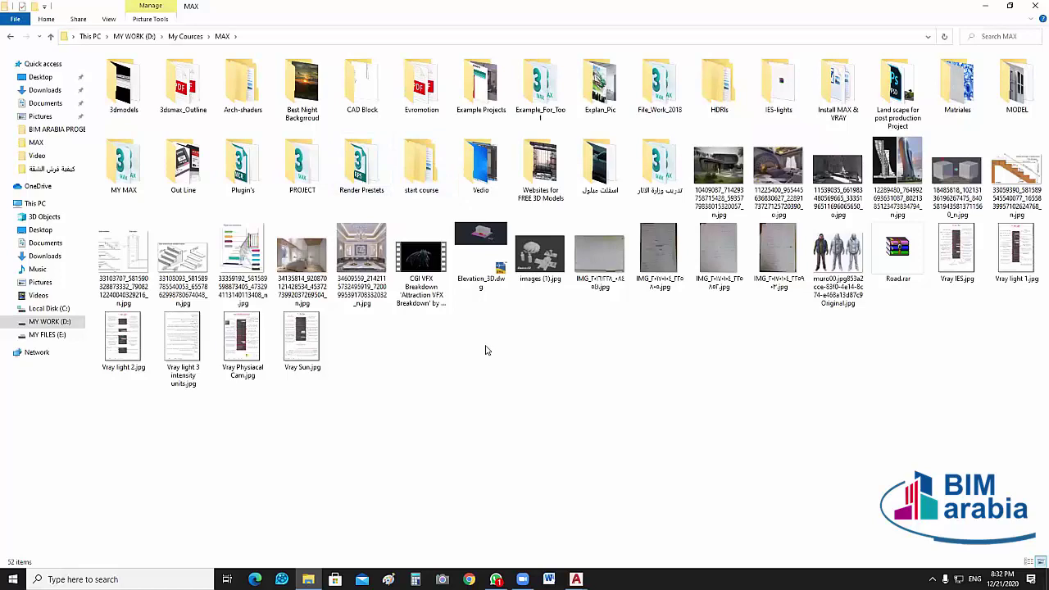
# - Look into MY MAX, then open MODEL and browse its 3d walls and Decor folders
pyautogui.click(125, 172)
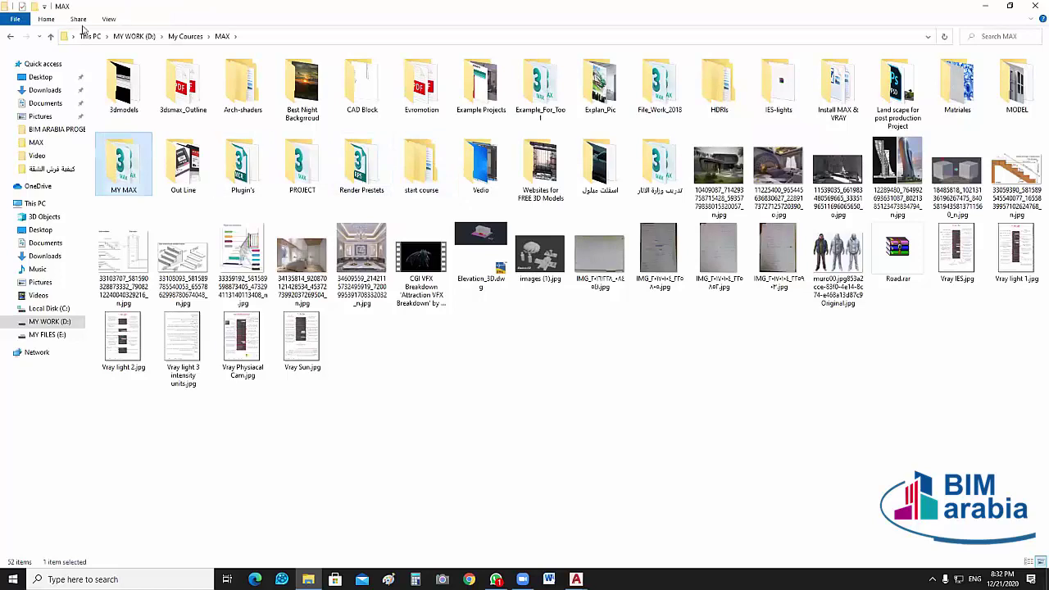
pyautogui.press('Return')
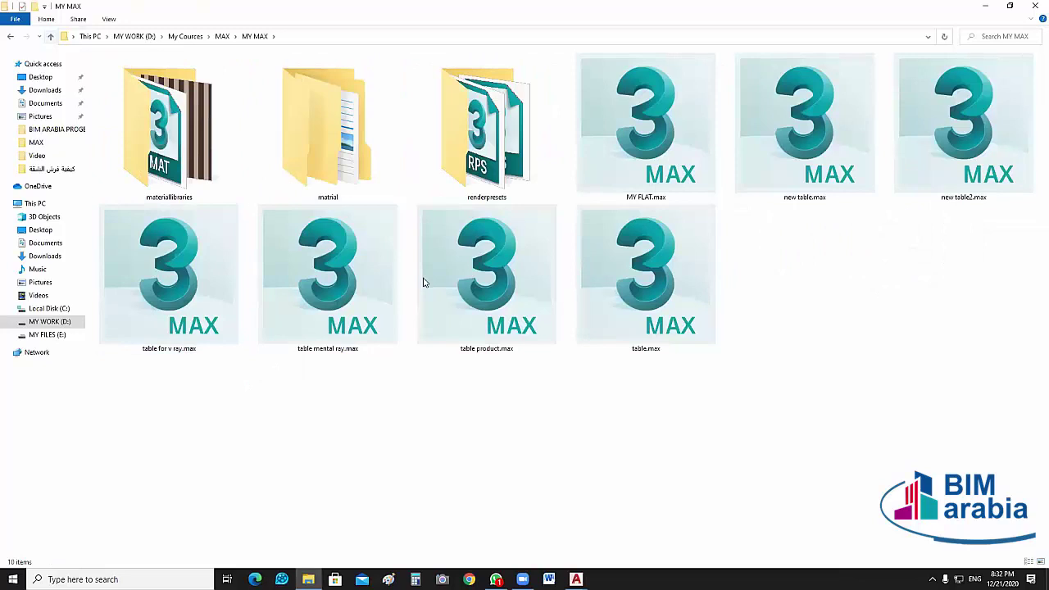
pyautogui.press('BackSpace')
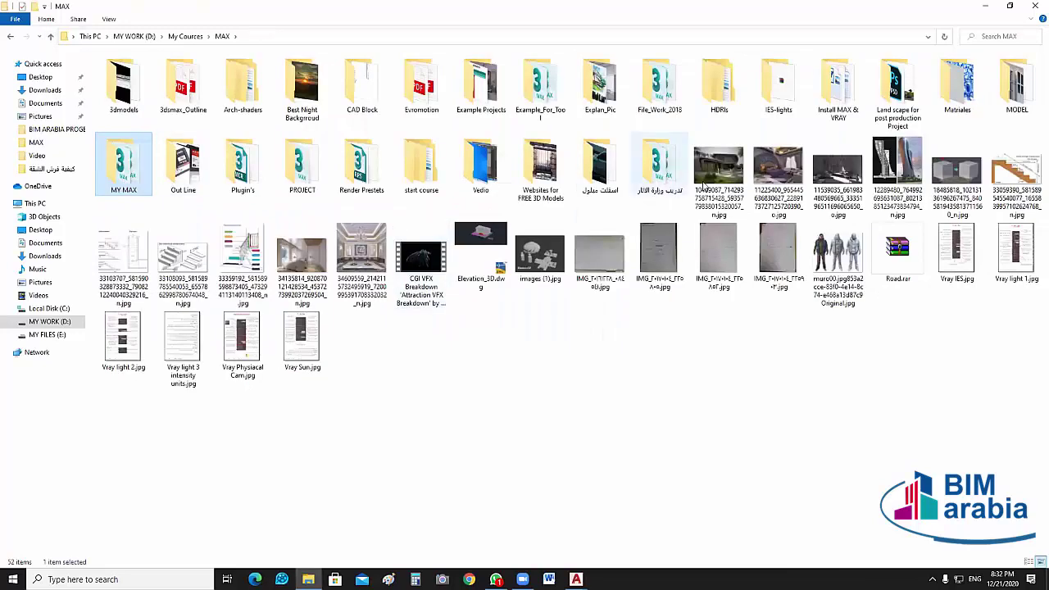
pyautogui.doubleClick(1016, 86)
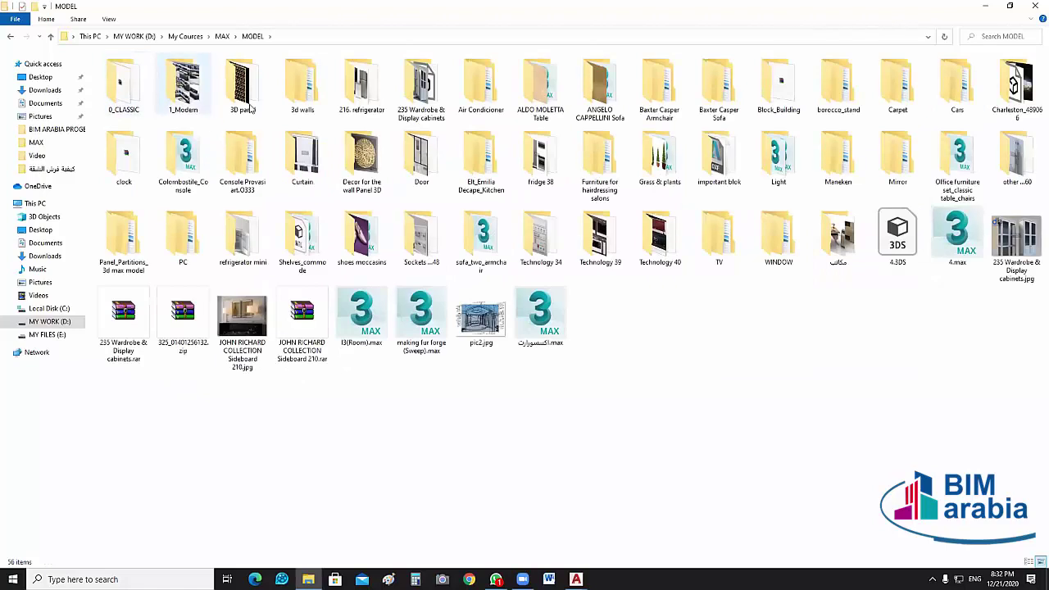
pyautogui.click(311, 92)
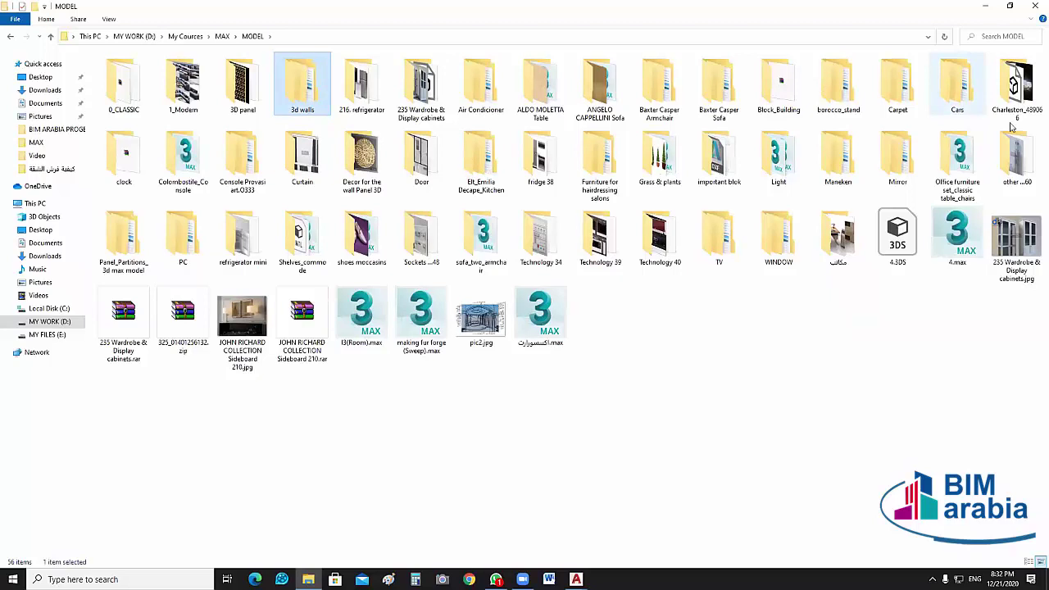
pyautogui.click(368, 164)
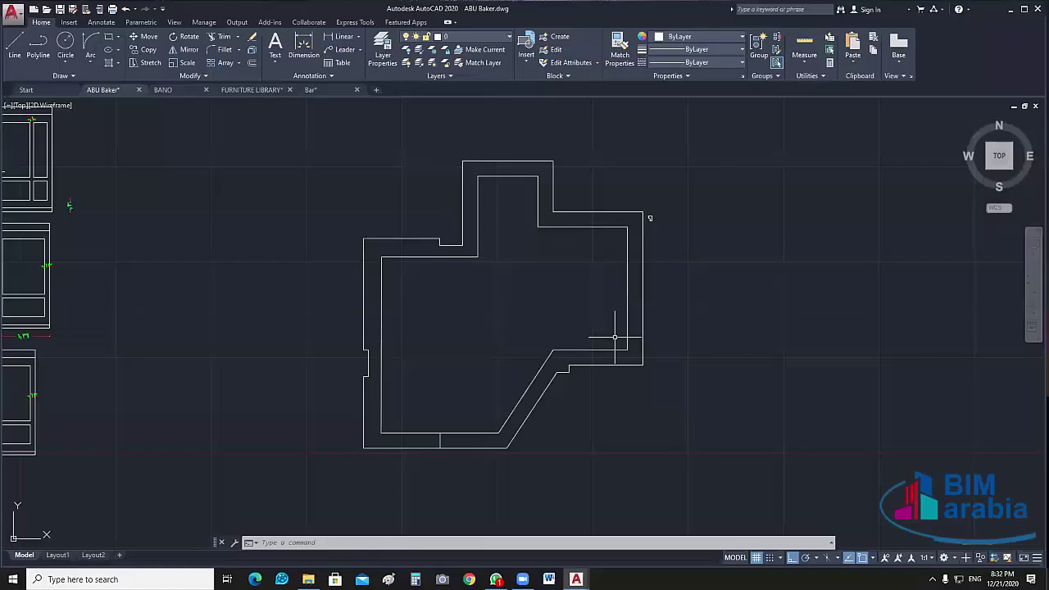
pyautogui.scroll(-1, 622, 341)
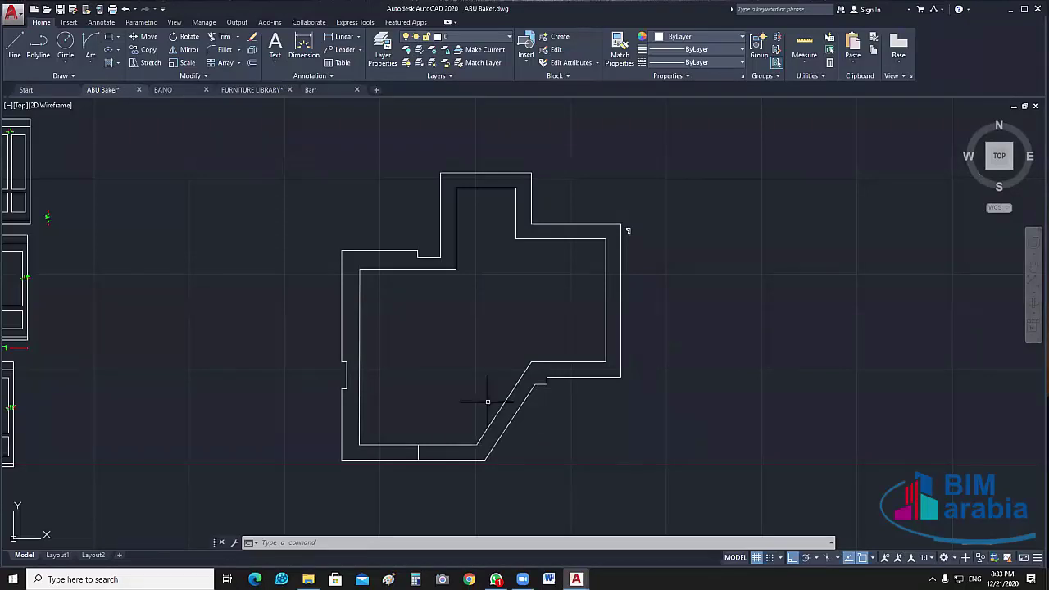
# - Add a linear dimension across the bottom inner wall, placing the 3.07 label above it
pyautogui.scroll(6, 475, 434)
pyautogui.press('Return')
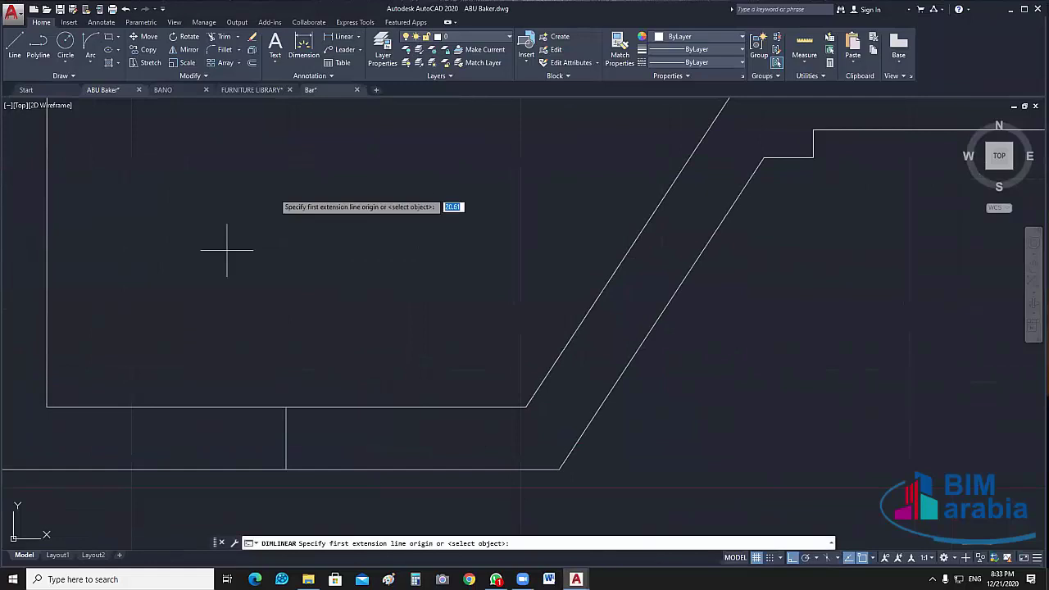
pyautogui.click(47, 406)
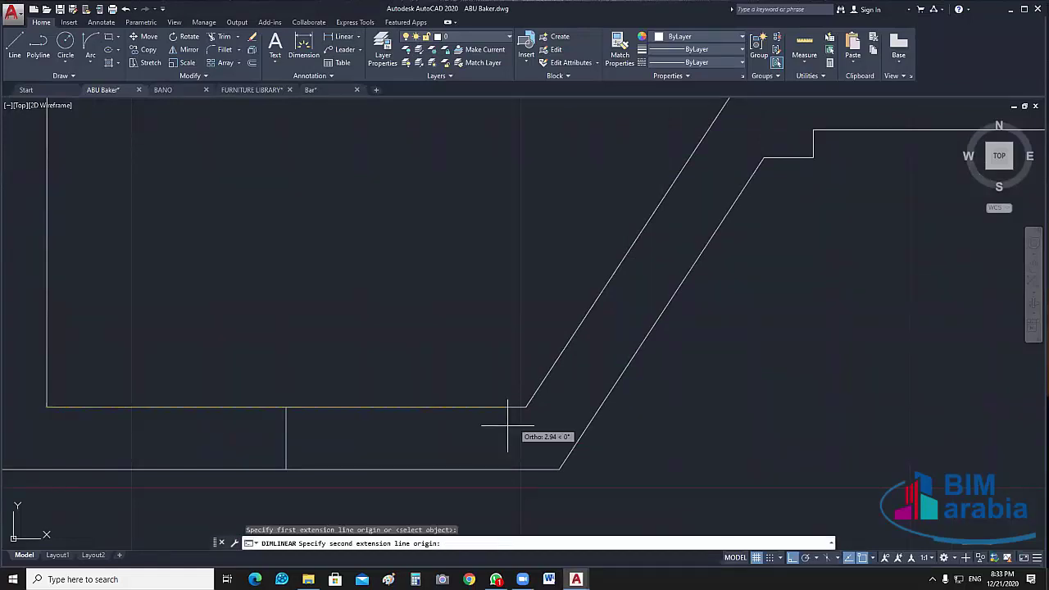
pyautogui.click(531, 406)
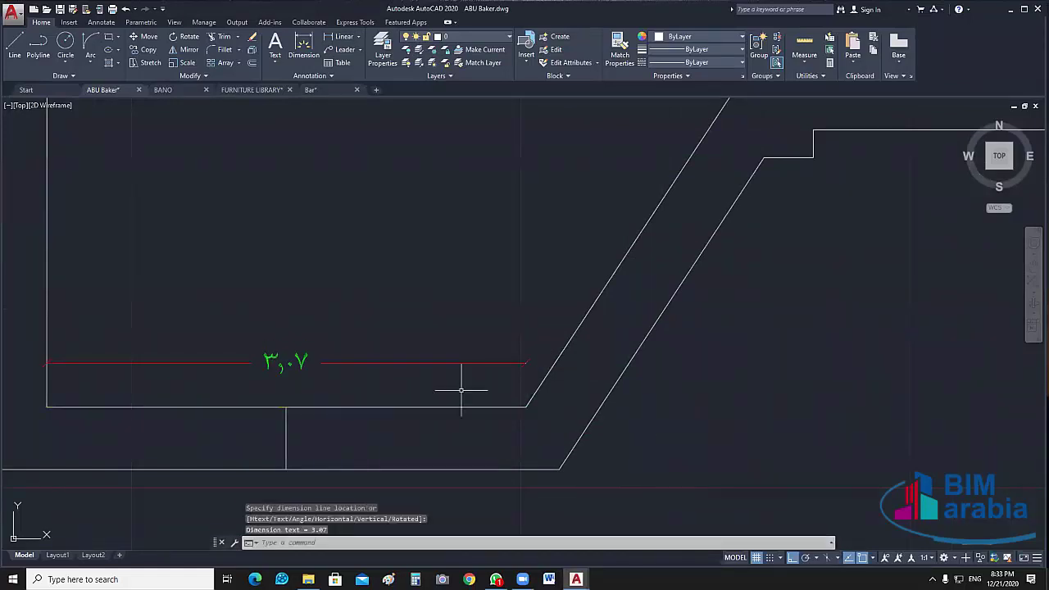
pyautogui.scroll(-4, 461, 391)
pyautogui.moveTo(461, 391); pyautogui.dragTo(525, 342, button='middle')
# - Pan and zoom over the furnished floor plan, then return to the bar outline
pyautogui.scroll(4, 532, 375)
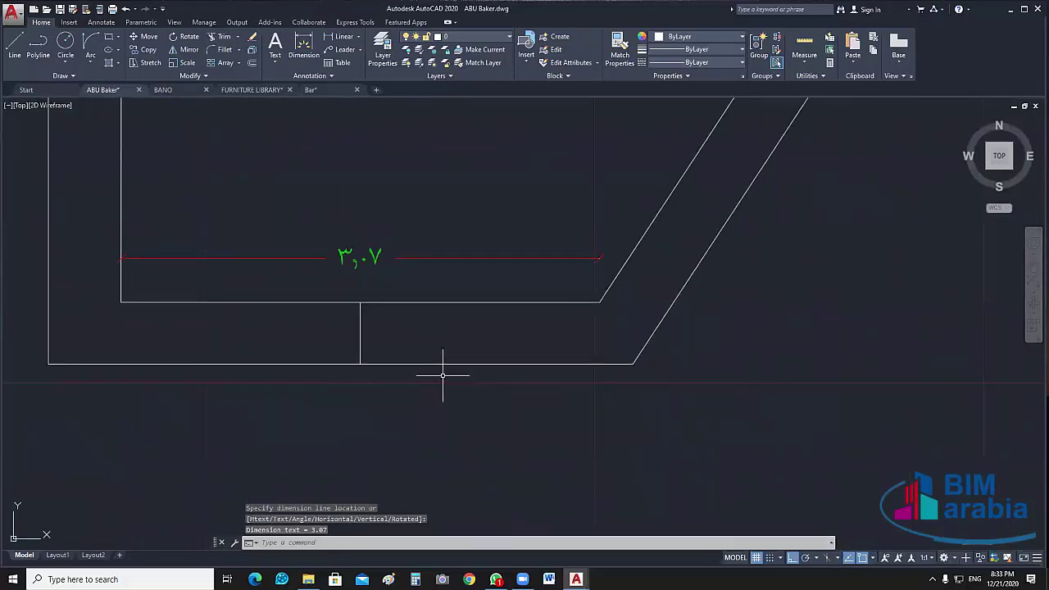
pyautogui.scroll(-5, 442, 376)
pyautogui.moveTo(443, 376); pyautogui.dragTo(656, 369, button='middle')
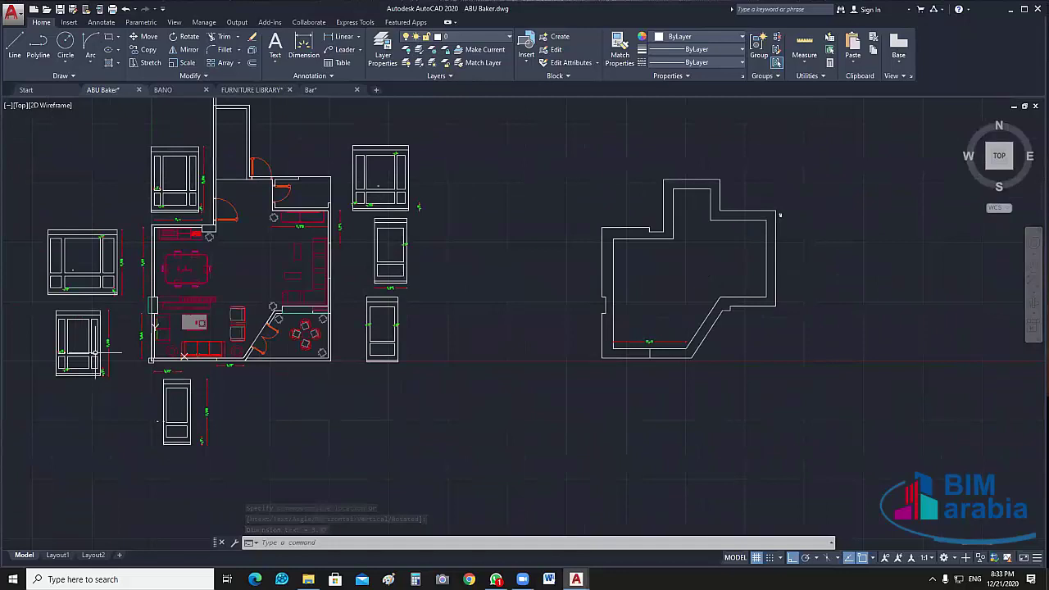
pyautogui.scroll(5, 96, 354)
pyautogui.scroll(2, 270, 356)
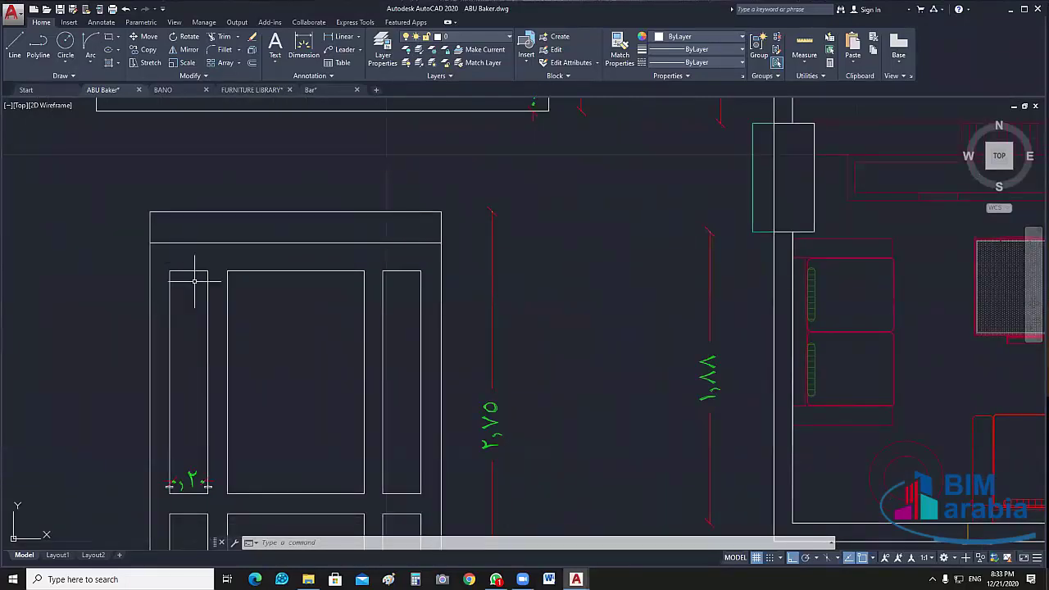
pyautogui.scroll(-3, 195, 281)
pyautogui.moveTo(195, 281); pyautogui.dragTo(192, 239, button='middle')
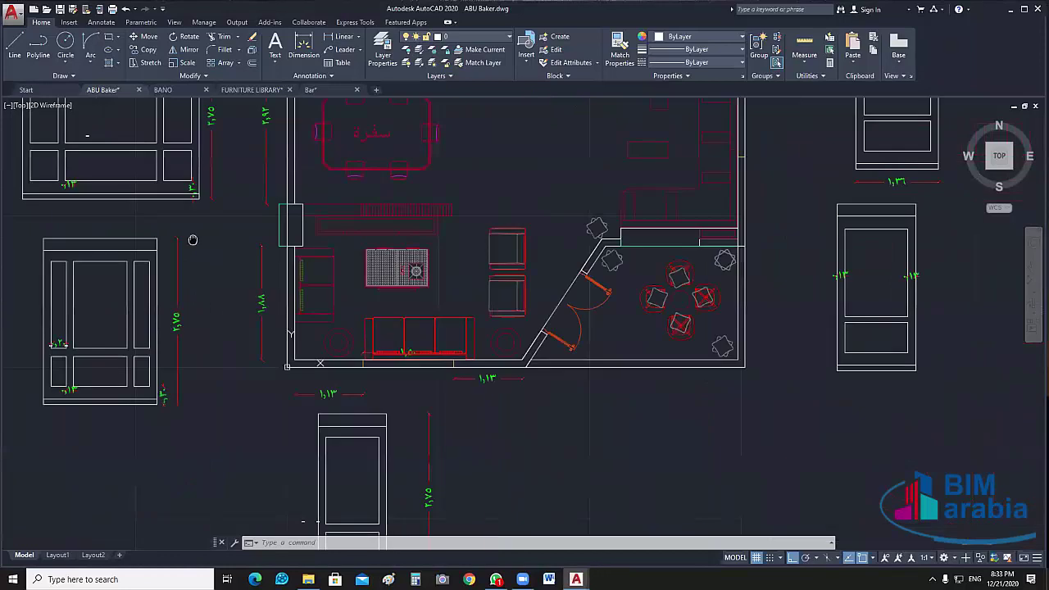
pyautogui.moveTo(942, 378); pyautogui.dragTo(620, 379, button='middle')
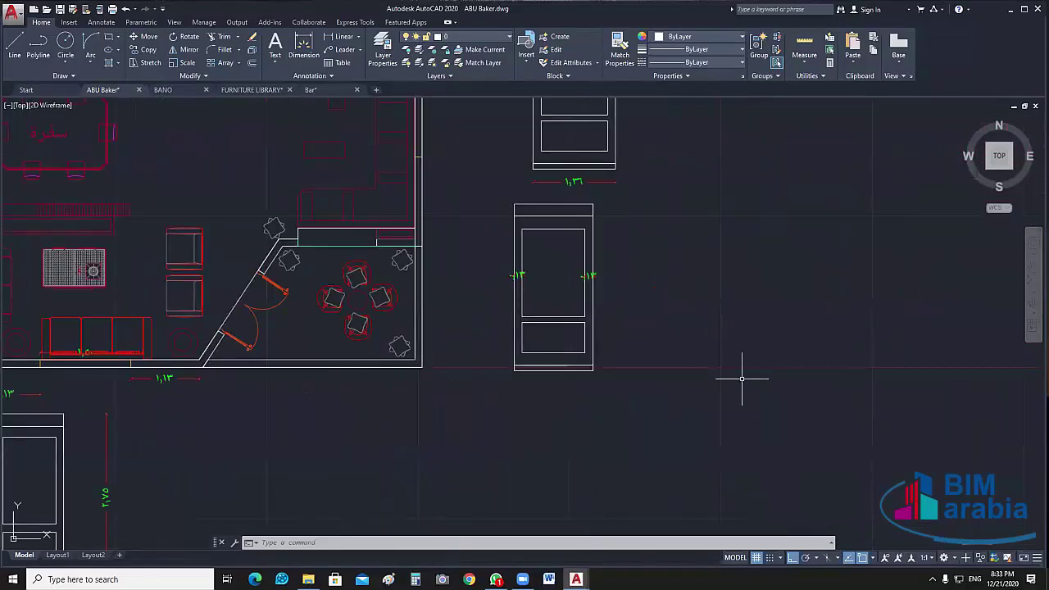
pyautogui.scroll(2, 717, 380)
pyautogui.scroll(2, 534, 398)
pyautogui.scroll(1, 456, 356)
# - Draw a circle on the short wall line, then delete it because its radius was too large
pyautogui.write('c')
pyautogui.press('Return')
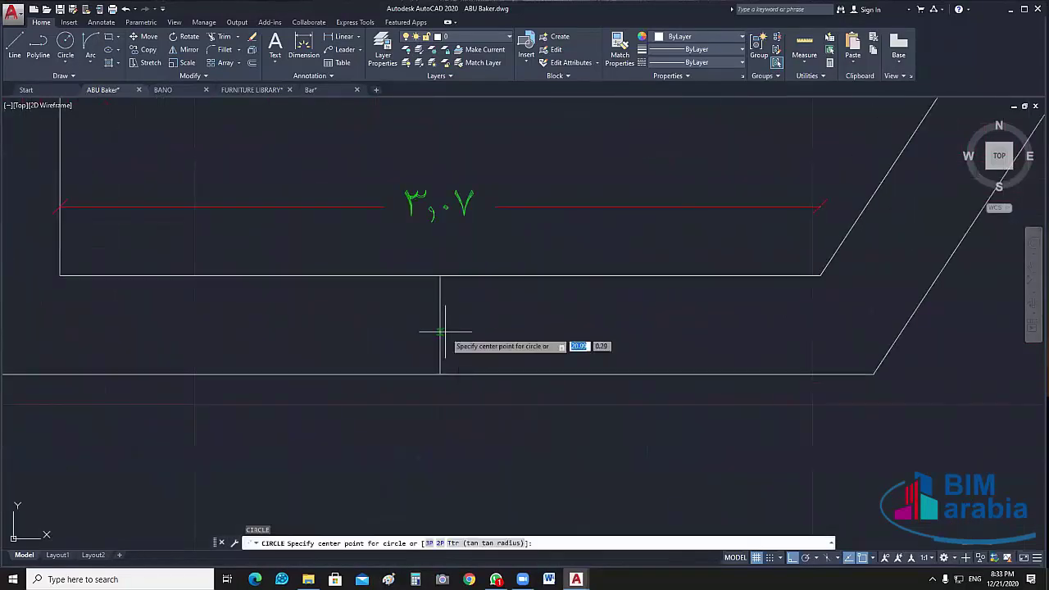
pyautogui.click(440, 326)
pyautogui.write('35')
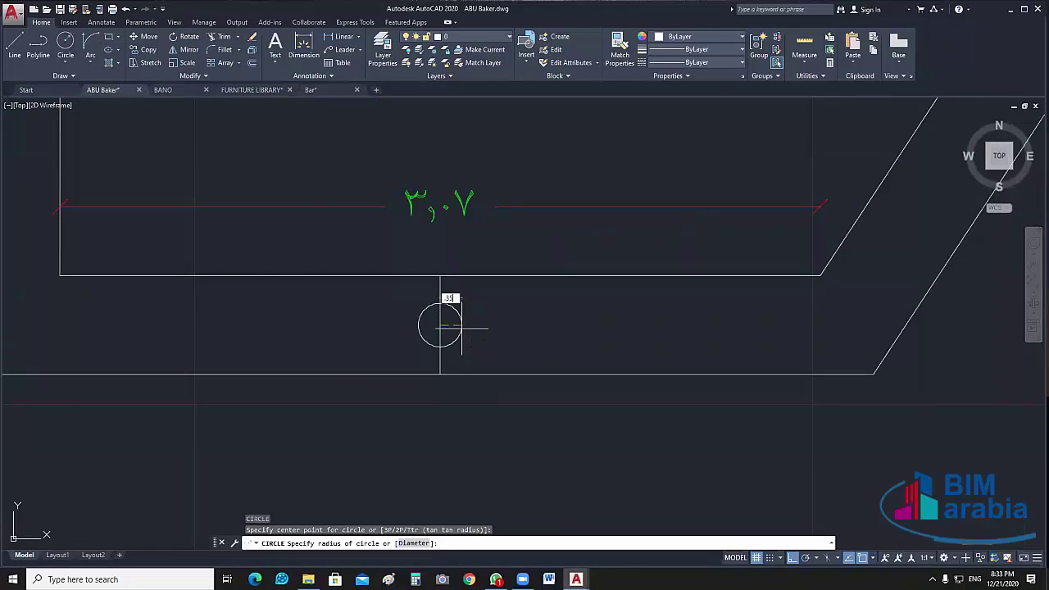
pyautogui.press('Return')
pyautogui.click(613, 322)
pyautogui.click(498, 338)
pyautogui.press('Delete')
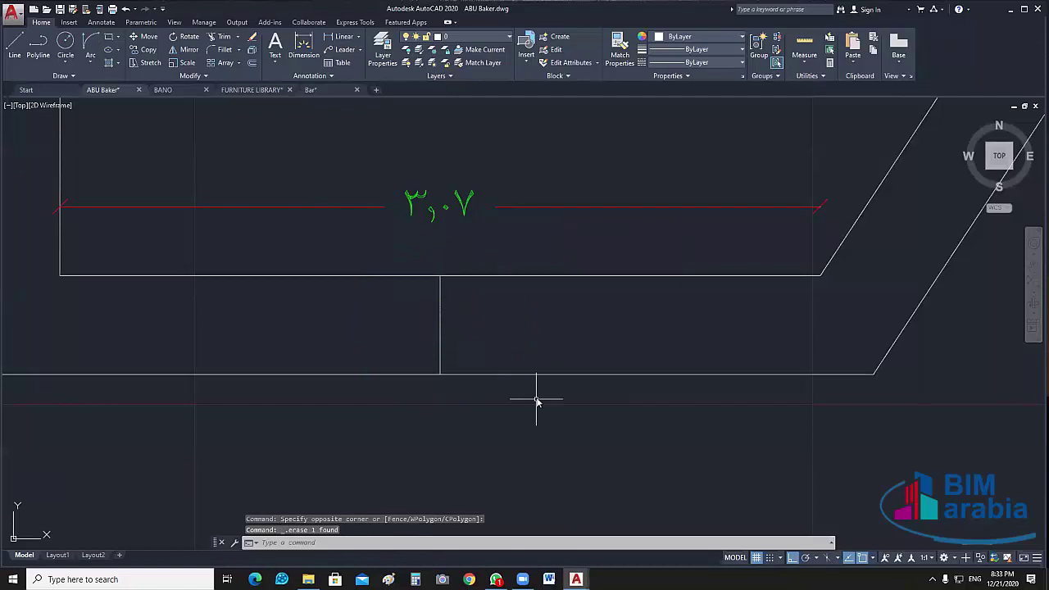
# - Draw a 0.035-radius circle centred on the short wall line
pyautogui.write('c')
pyautogui.press('Return')
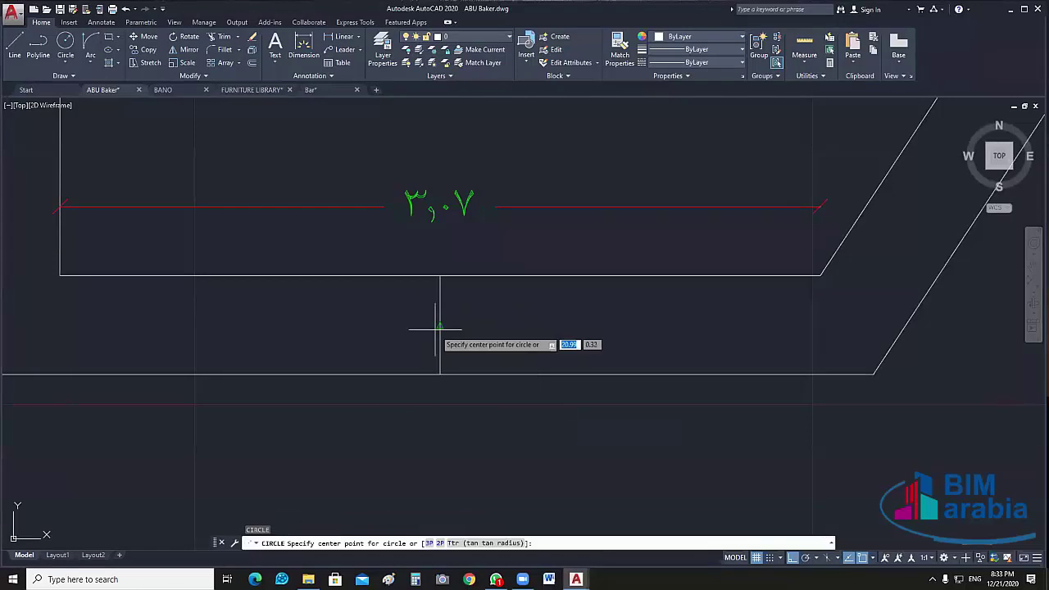
pyautogui.click(438, 327)
pyautogui.write('.035')
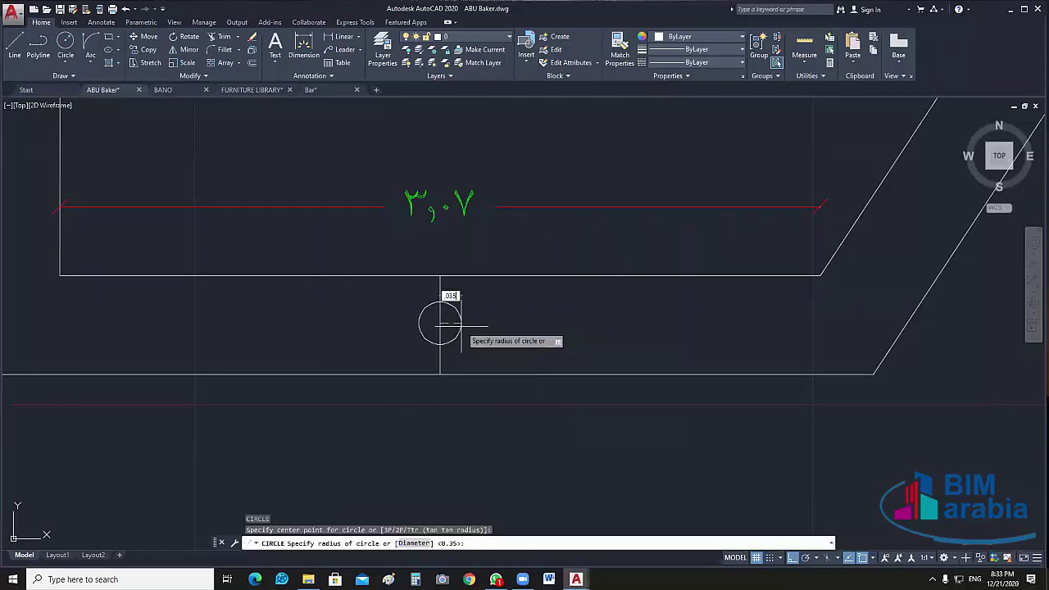
pyautogui.press('Return')
pyautogui.scroll(-3, 557, 344)
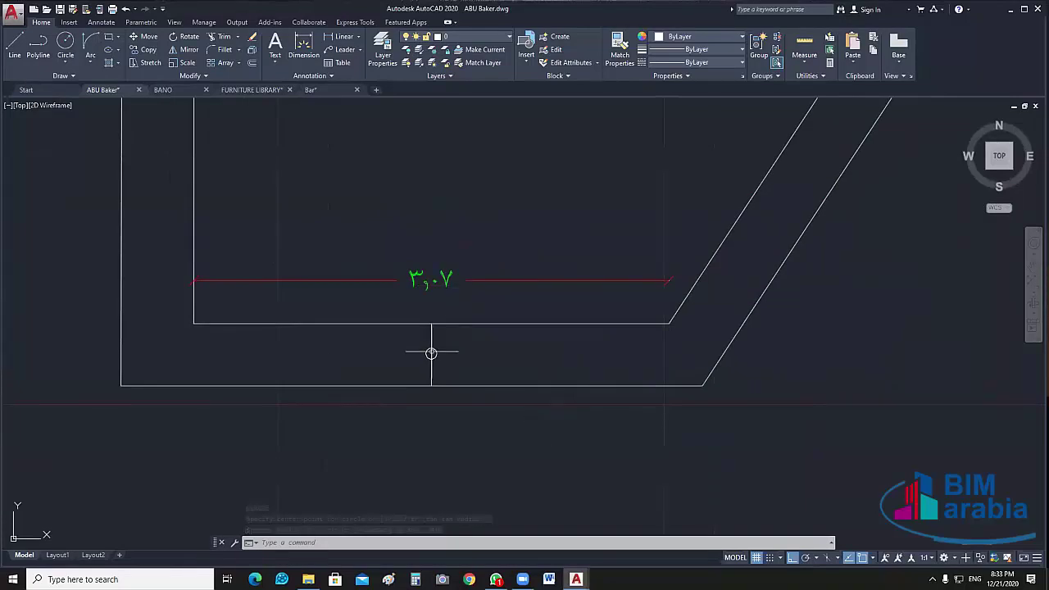
# - Copy the small circle 1 unit to the right and 1 unit to the left
pyautogui.click(431, 353)
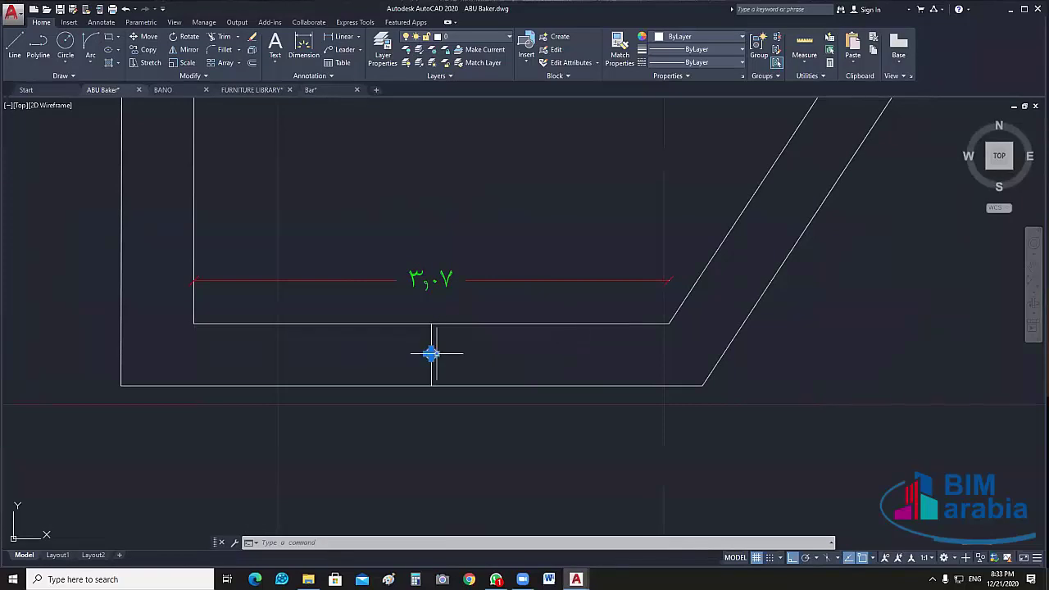
pyautogui.write('co')
pyautogui.press('Return')
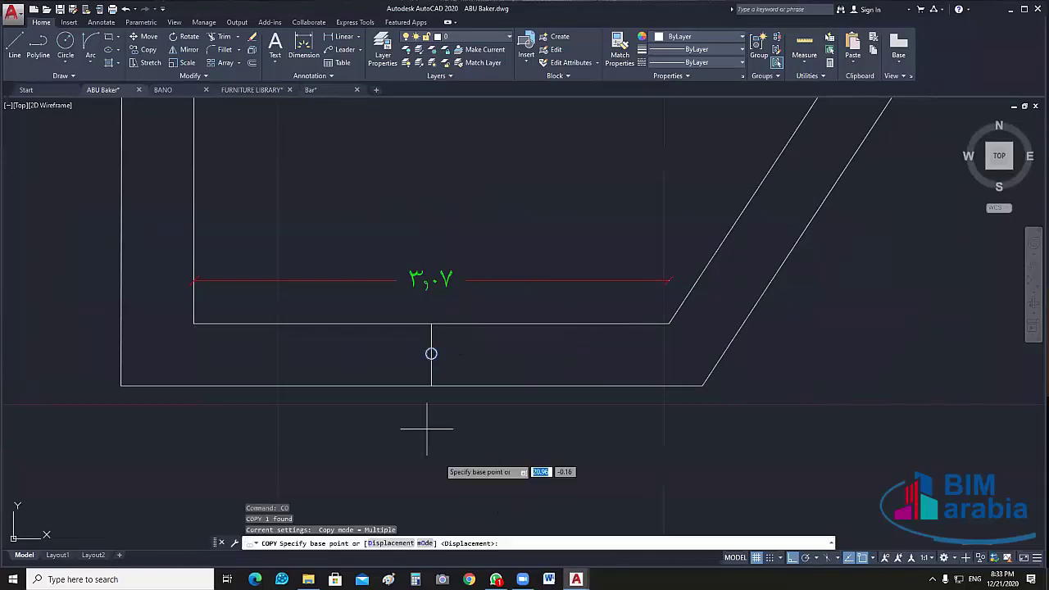
pyautogui.click(431, 353)
pyautogui.write('1')
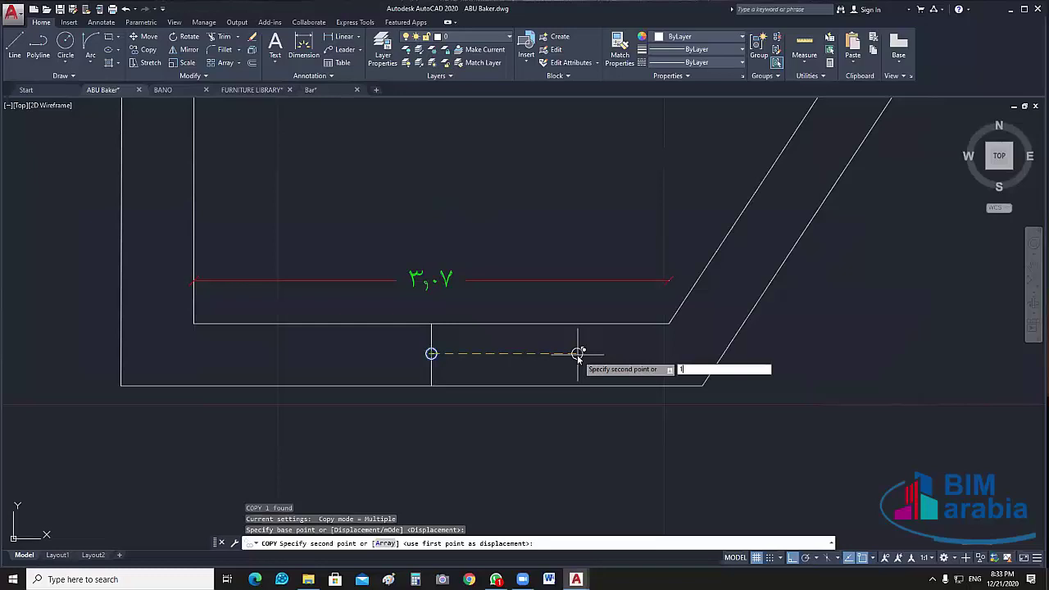
pyautogui.press('Return')
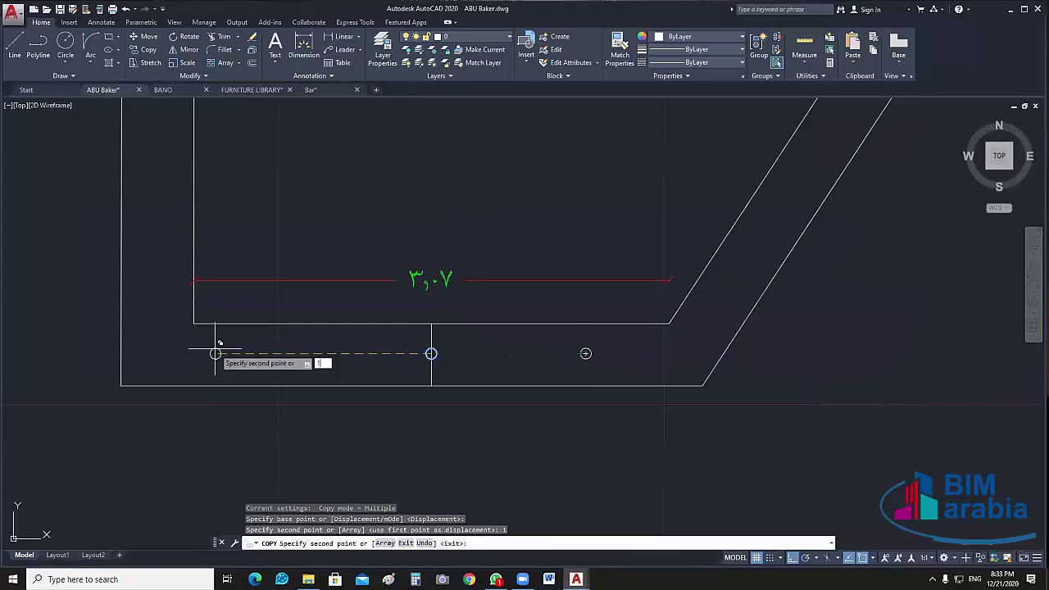
pyautogui.press('Return')
pyautogui.press('Escape')
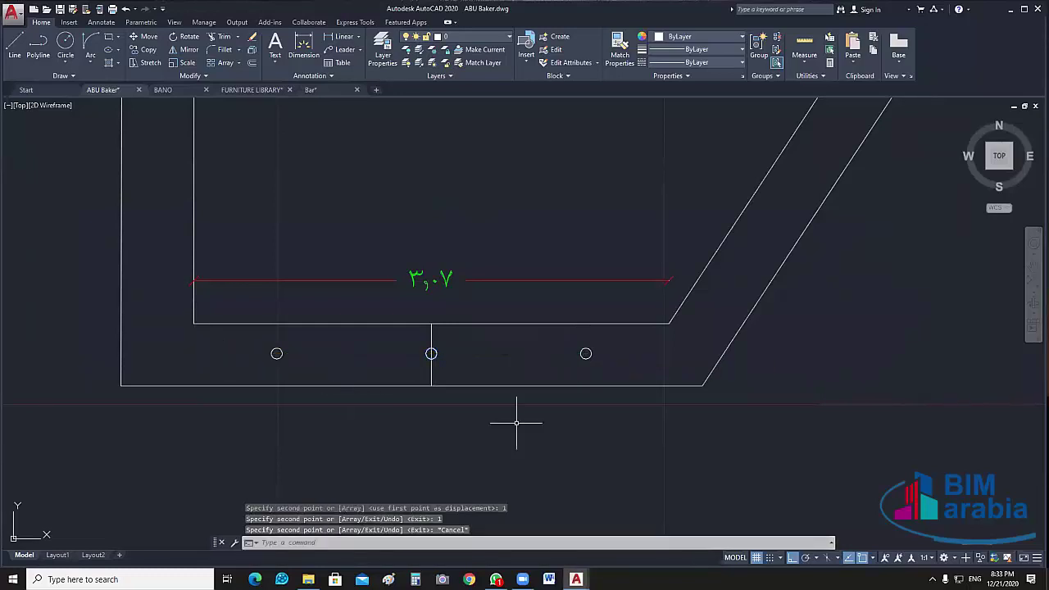
# - Erase the short vertical line between the bottom walls
pyautogui.click(443, 369)
pyautogui.click(390, 371)
pyautogui.press('Delete')
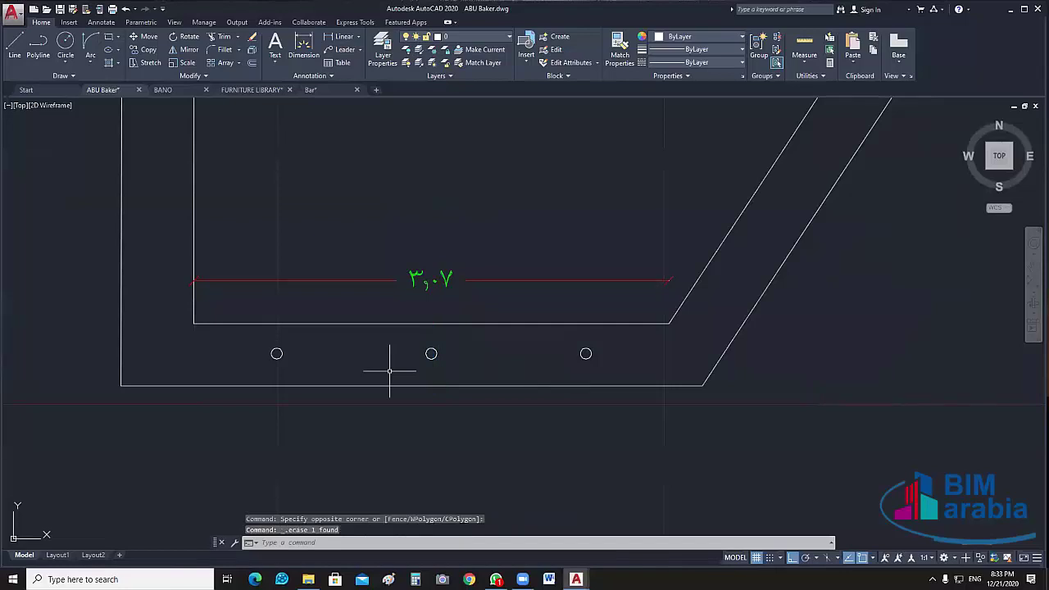
pyautogui.scroll(-4, 472, 412)
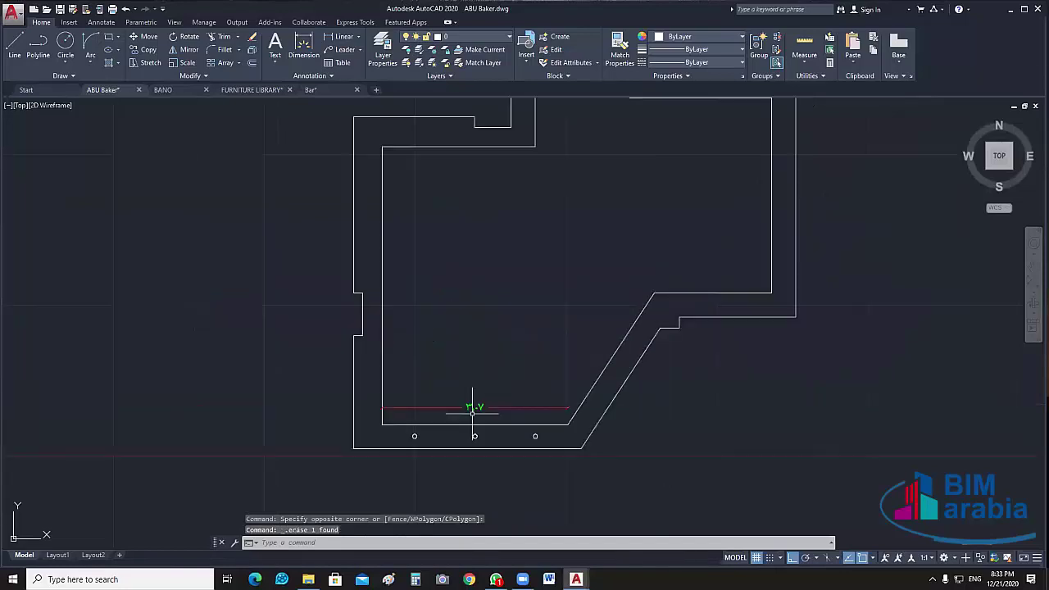
pyautogui.scroll(2, 348, 422)
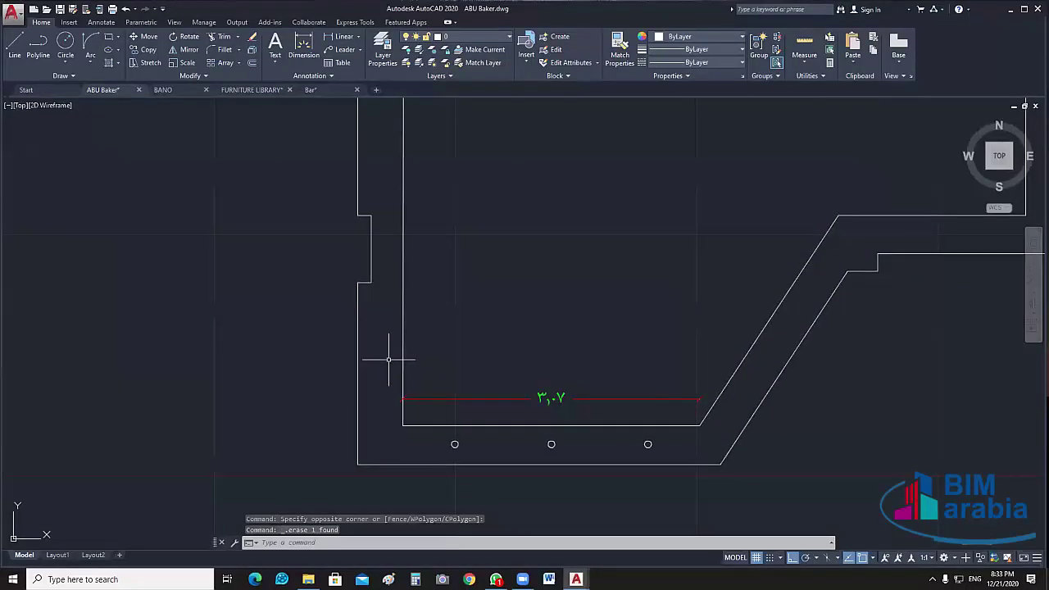
# - Dimension the left inner wall from its corner to the lower inner corner, showing 1.48
pyautogui.moveTo(388, 359); pyautogui.dragTo(371, 356, button='middle')
pyautogui.scroll(2, 364, 367)
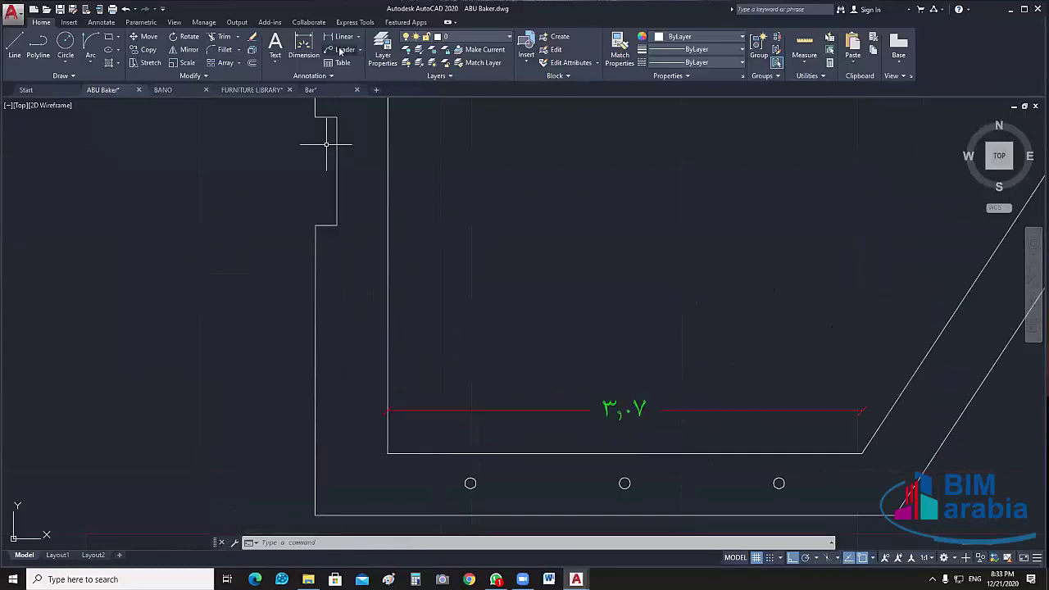
pyautogui.click(341, 37)
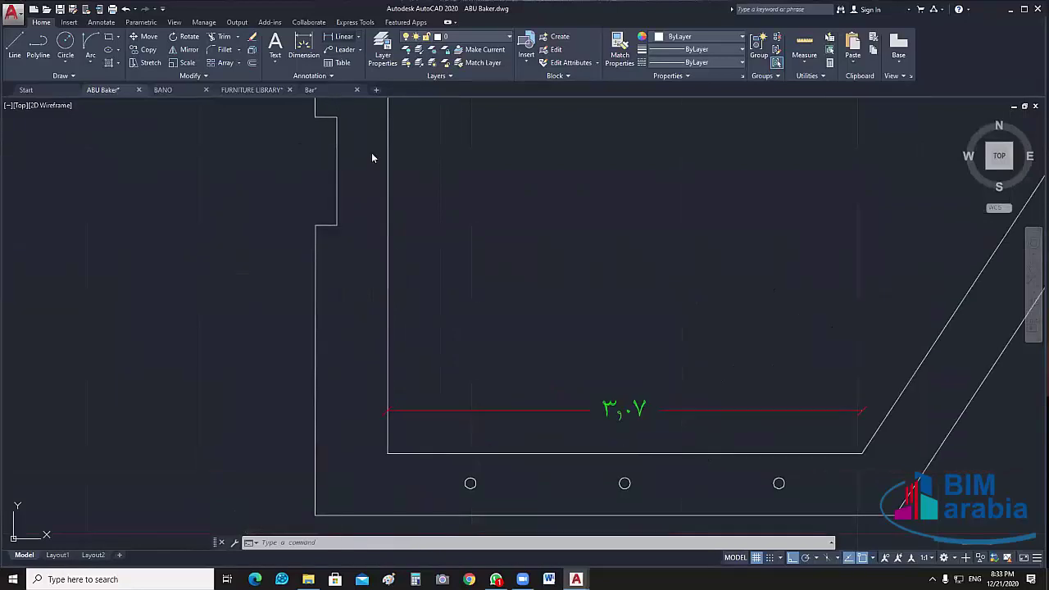
pyautogui.click(336, 223)
pyautogui.click(388, 452)
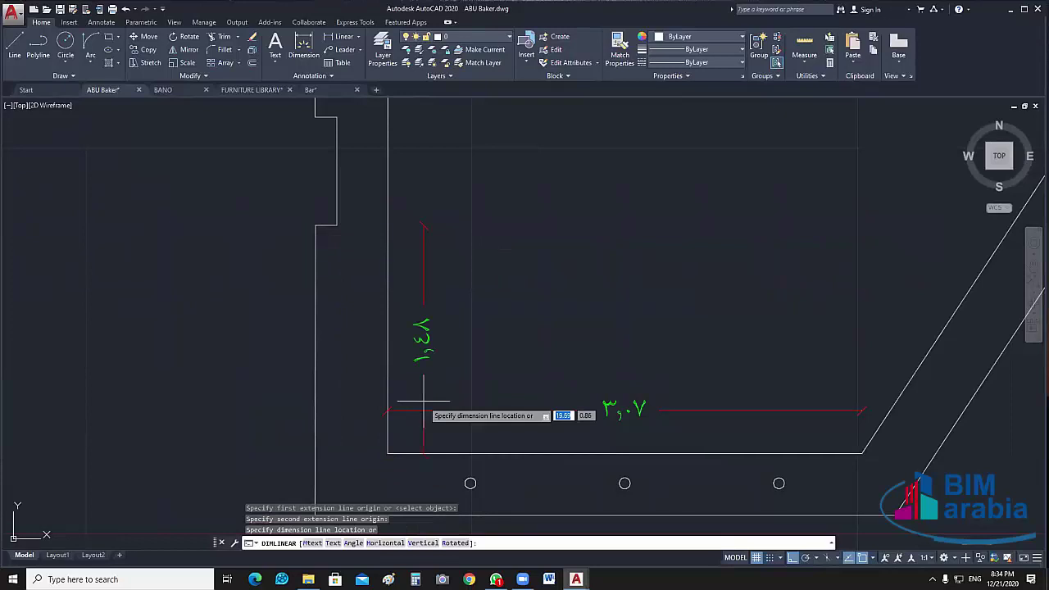
pyautogui.click(416, 392)
# - Select the leftmost small circle near the bottom wall
pyautogui.moveTo(451, 412); pyautogui.dragTo(423, 379, button='middle')
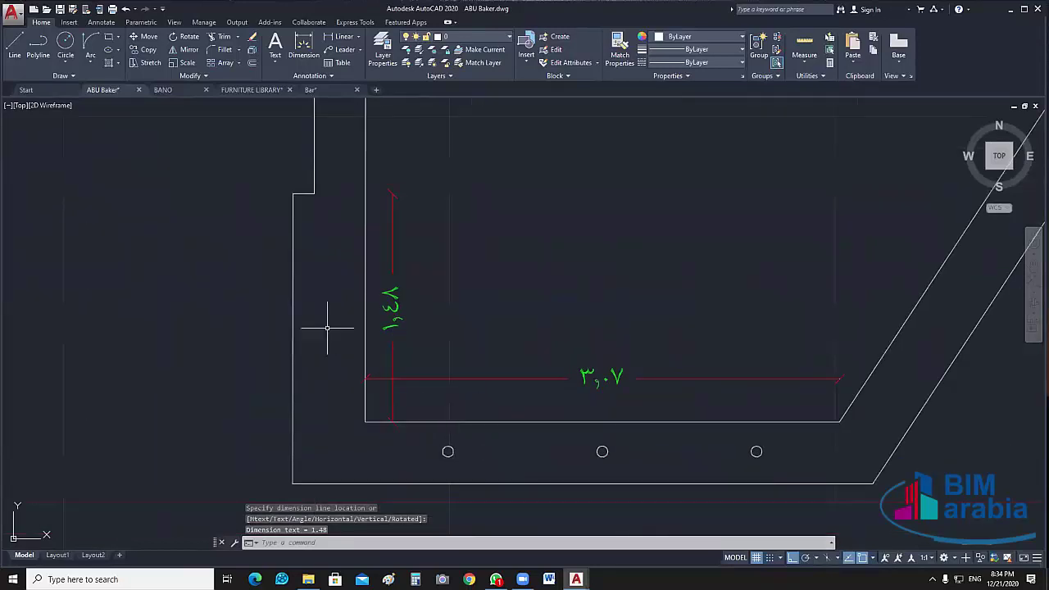
pyautogui.click(468, 436)
pyautogui.click(421, 468)
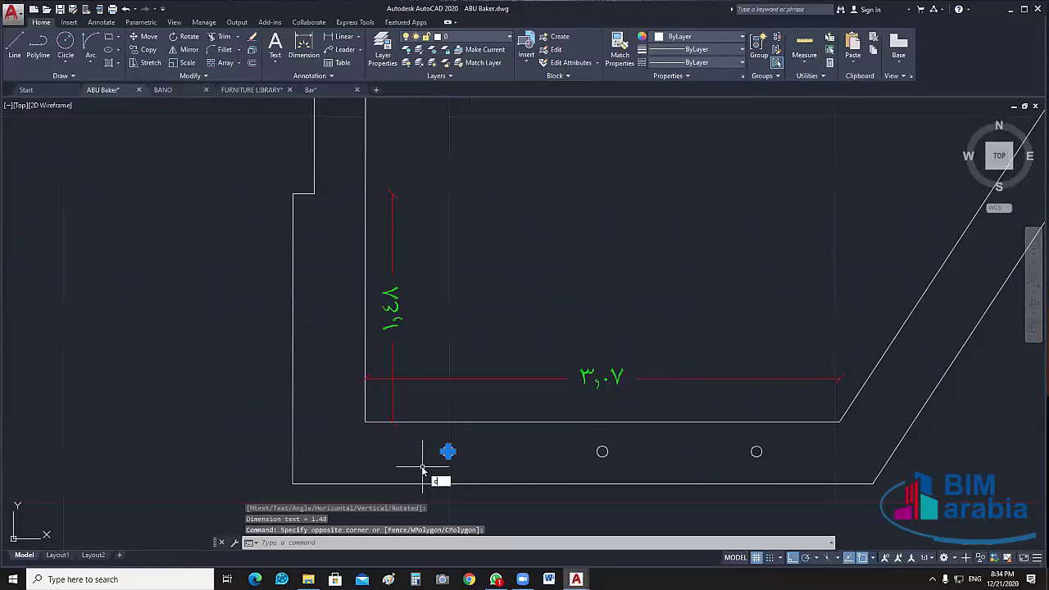
# - Begin copying the leftmost circle with ortho off, place one copy by the left wall, then cancel
pyautogui.write('o')
pyautogui.press('Return')
pyautogui.click(448, 451)
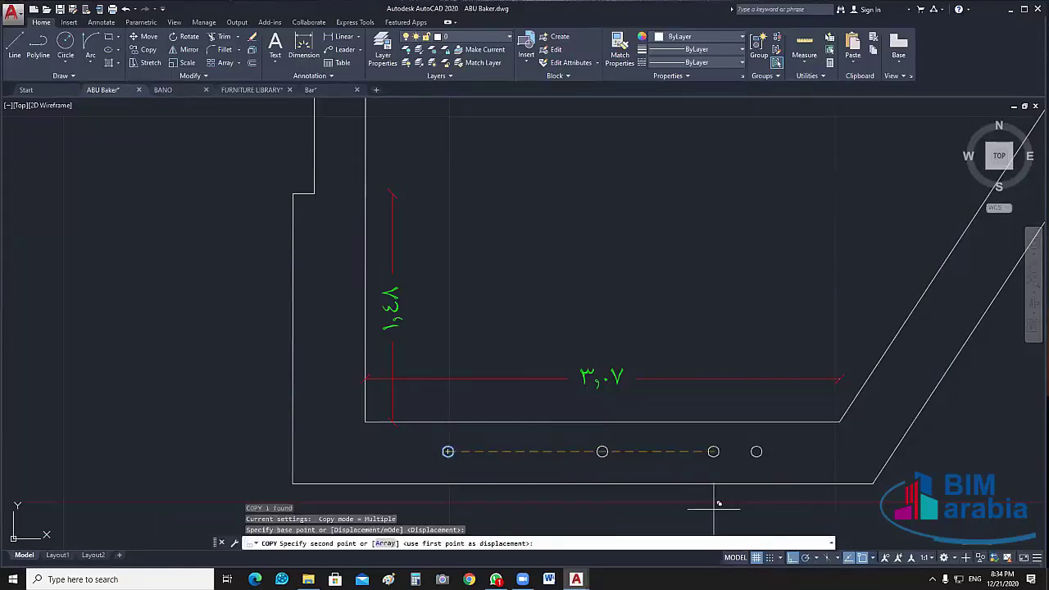
pyautogui.press('F8')
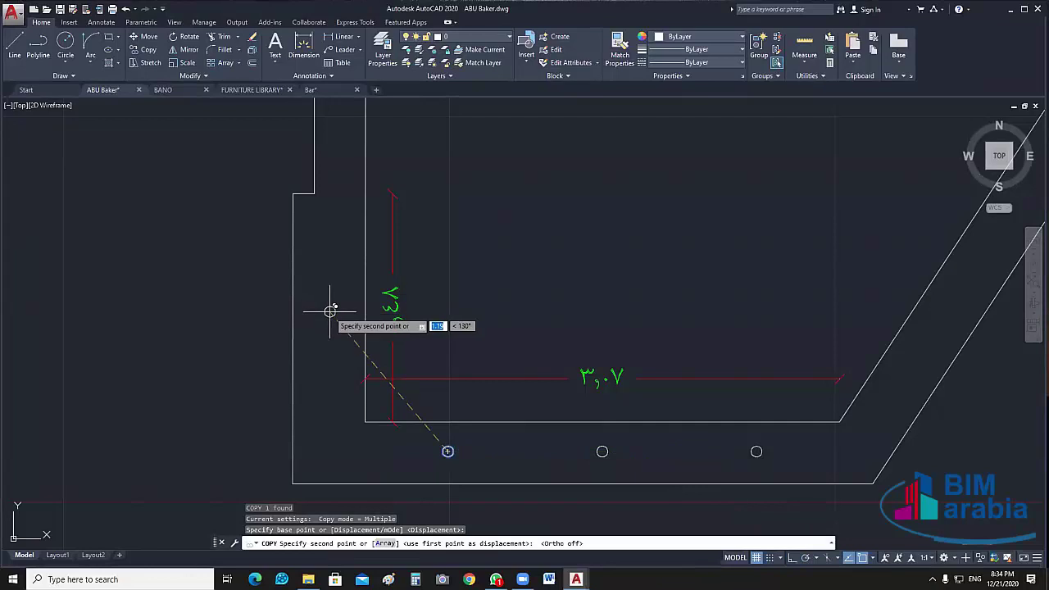
pyautogui.click(331, 311)
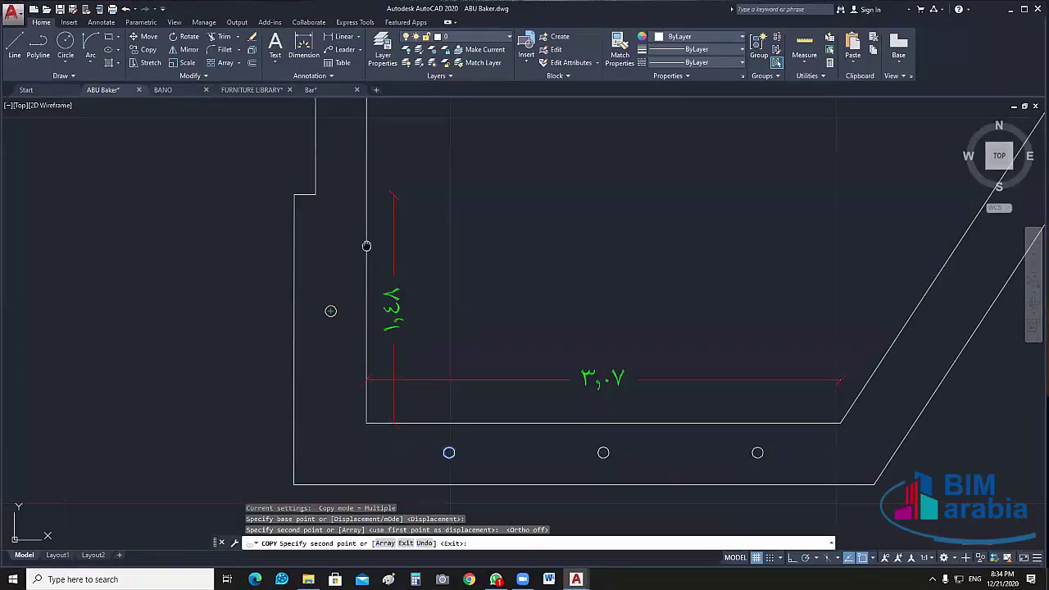
pyautogui.moveTo(366, 246); pyautogui.dragTo(369, 329, button='middle')
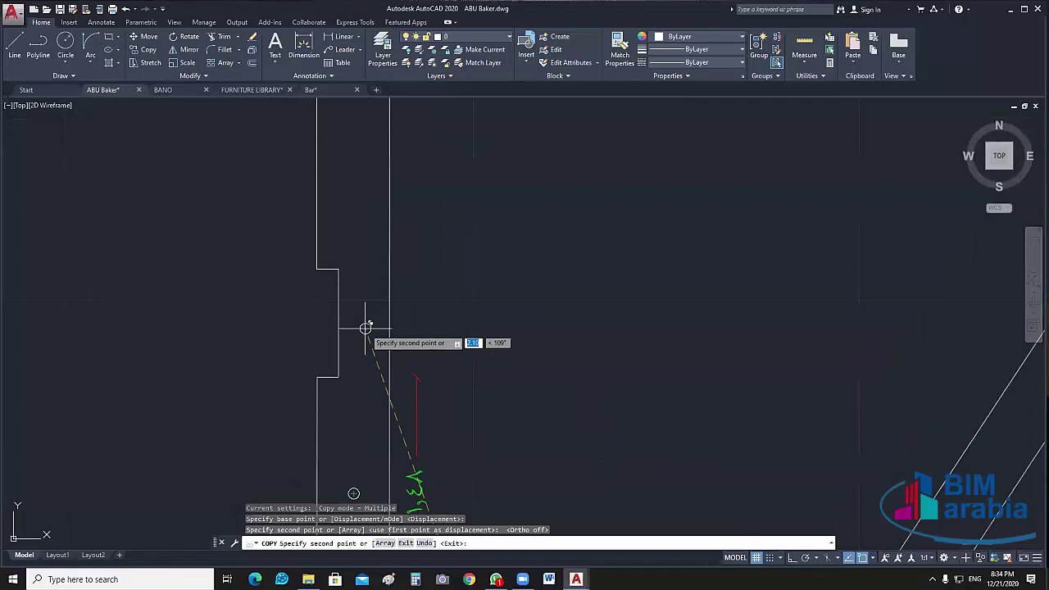
pyautogui.scroll(-2, 365, 324)
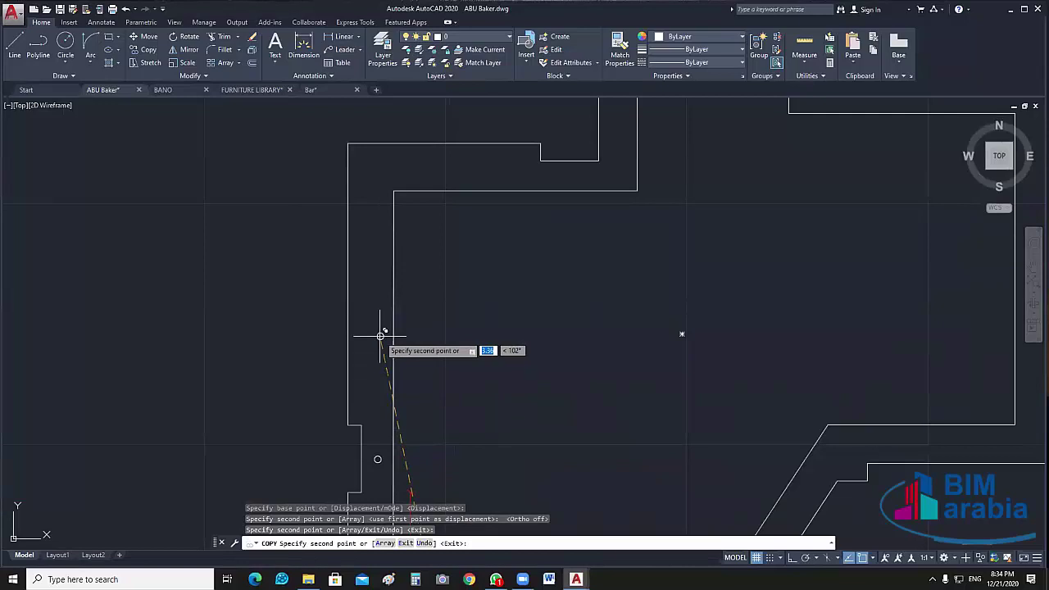
pyautogui.press('Escape')
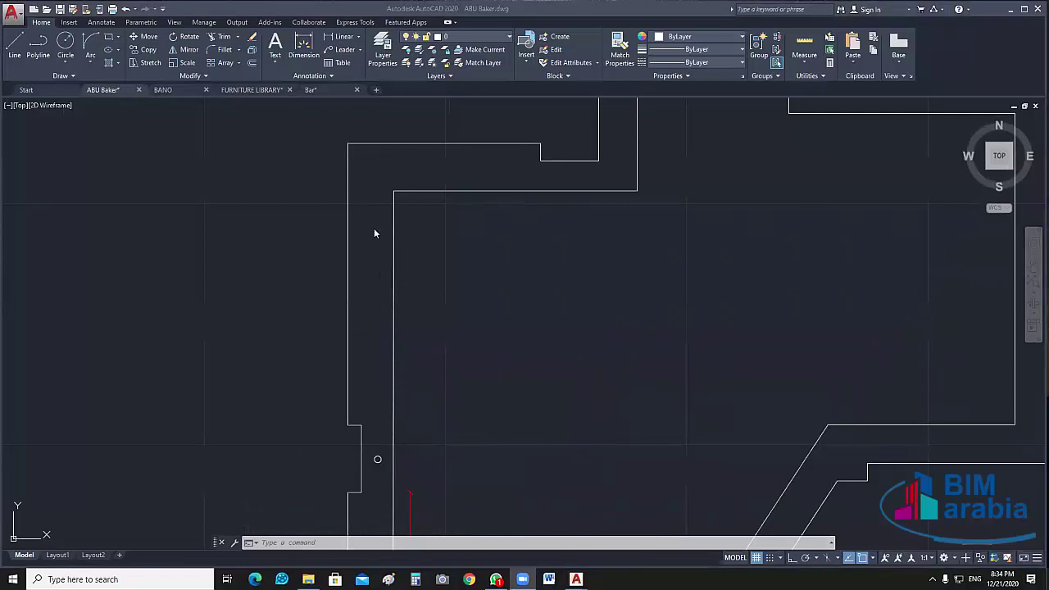
# - Copy the small circle at intervals up the left wall and along the upper wall
pyautogui.click(377, 459)
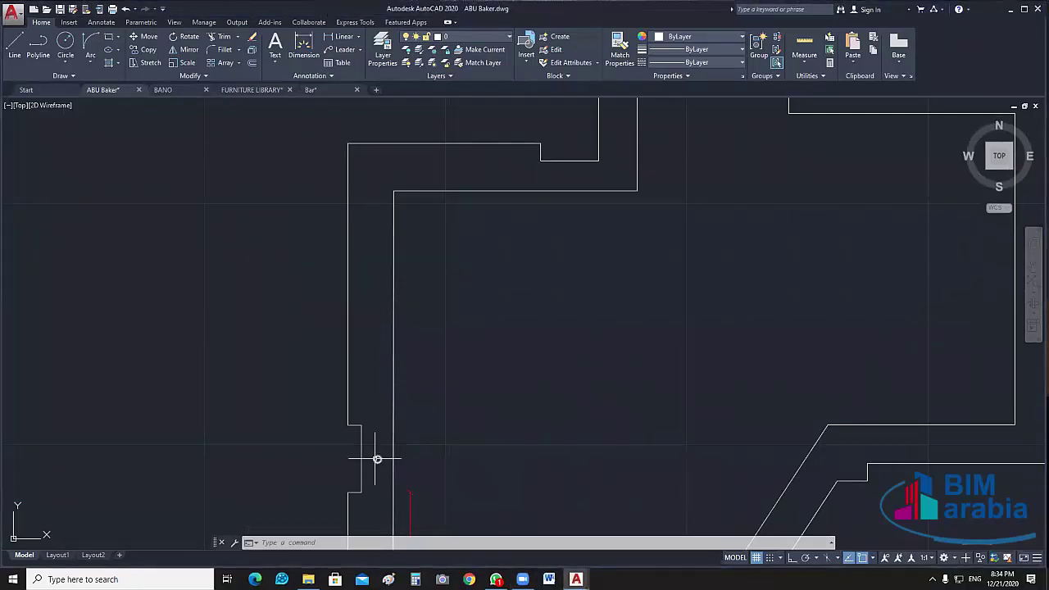
pyautogui.write('co')
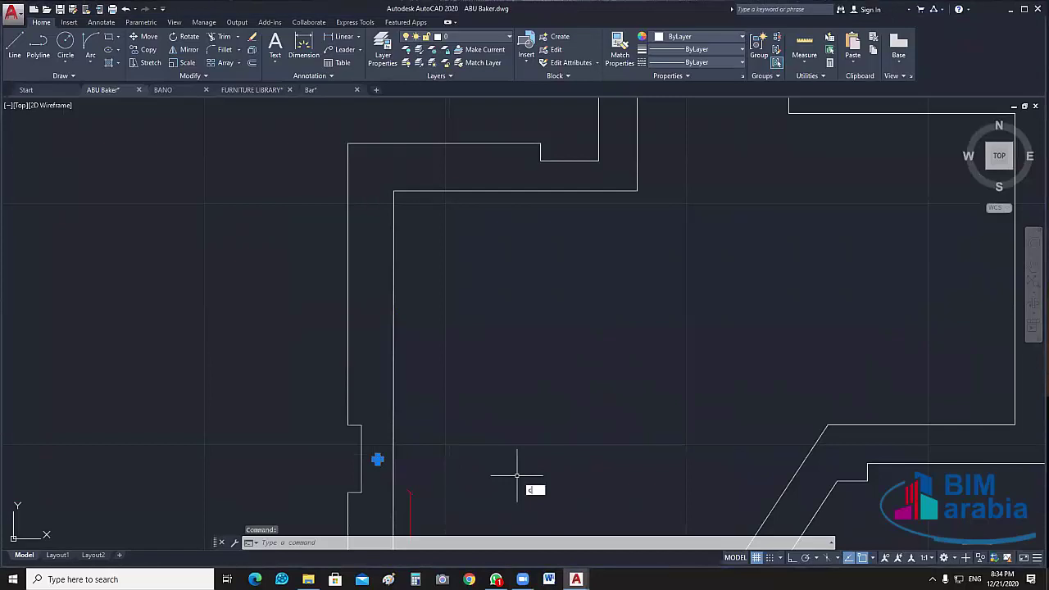
pyautogui.press('Return')
pyautogui.click(377, 459)
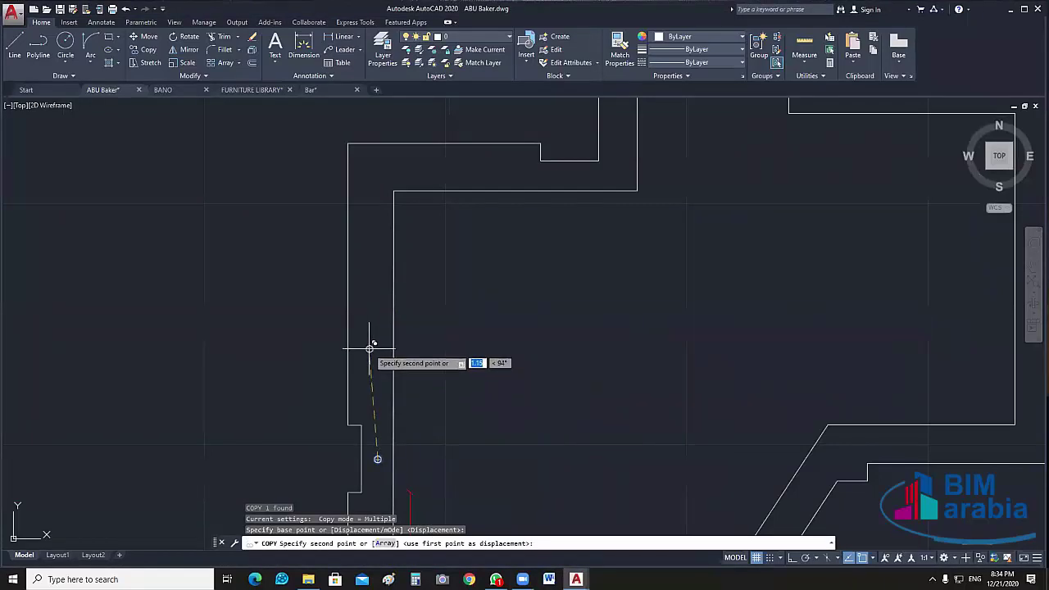
pyautogui.click(370, 349)
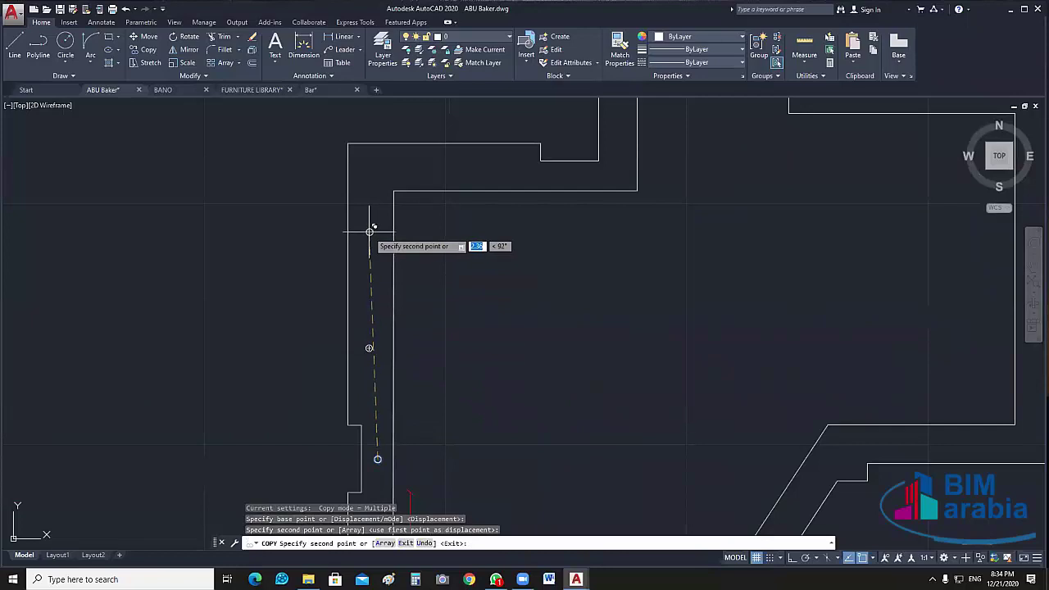
pyautogui.click(369, 233)
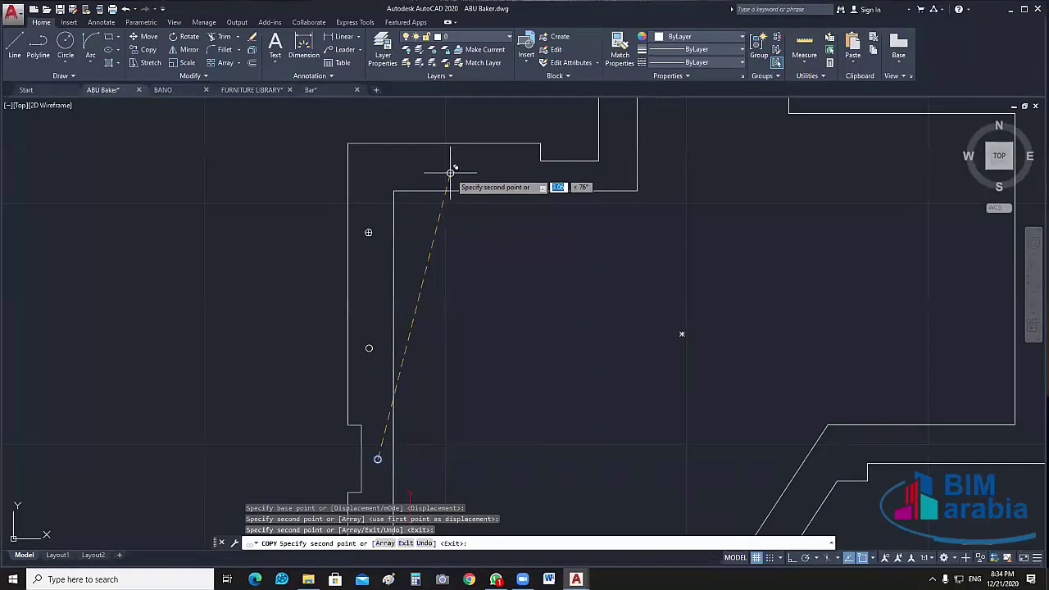
pyautogui.click(452, 170)
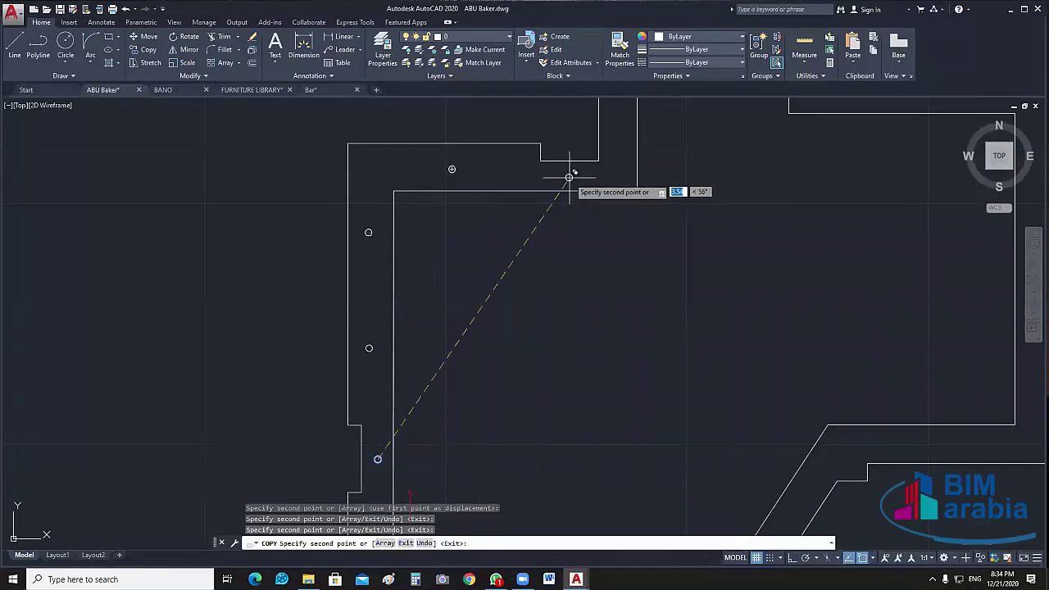
pyautogui.click(568, 177)
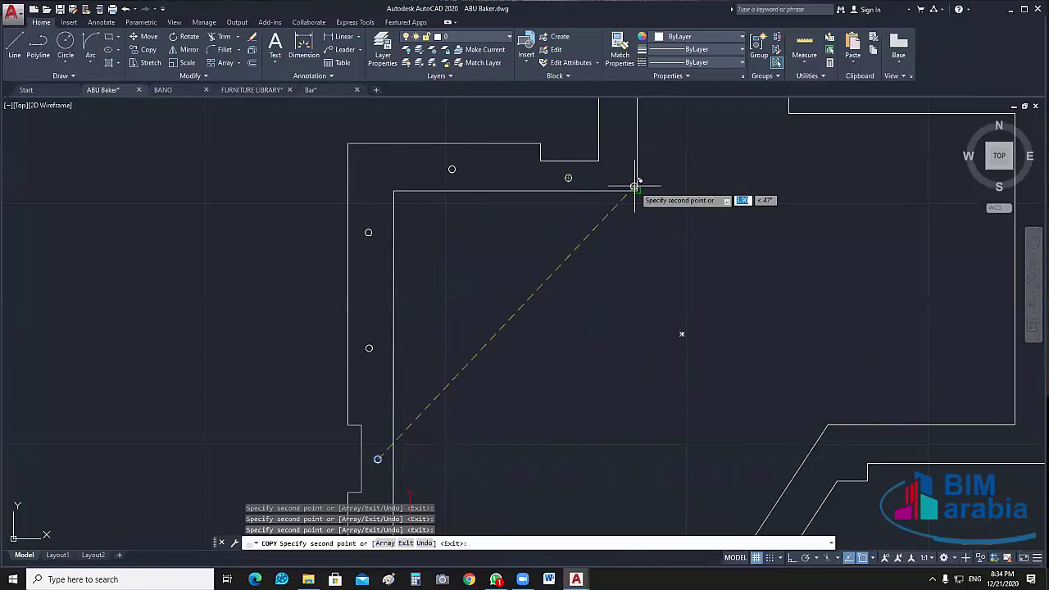
pyautogui.moveTo(635, 187); pyautogui.dragTo(567, 296, button='middle')
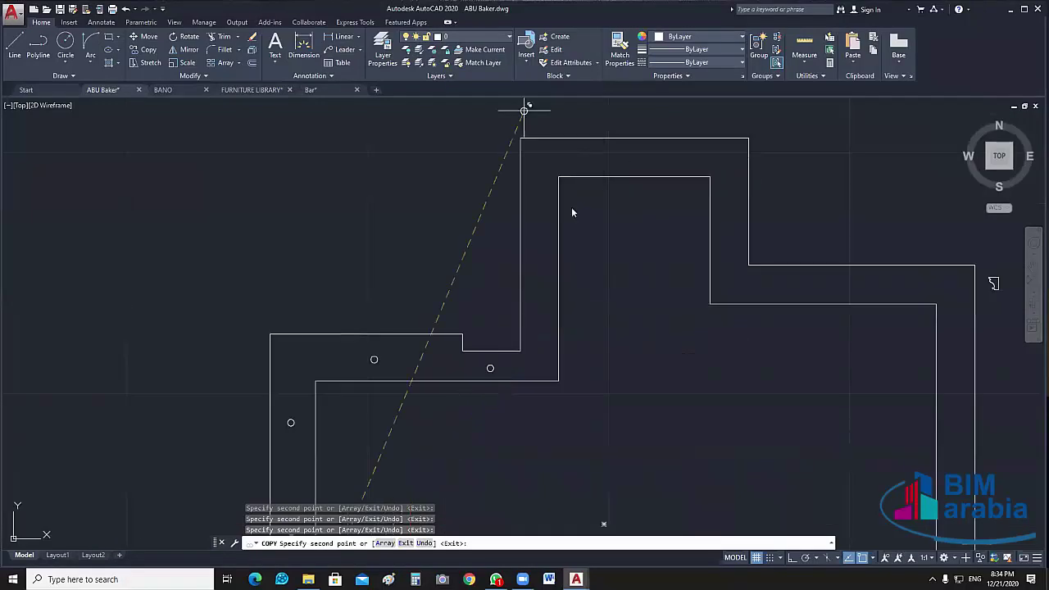
pyautogui.click(523, 111)
pyautogui.press('Return')
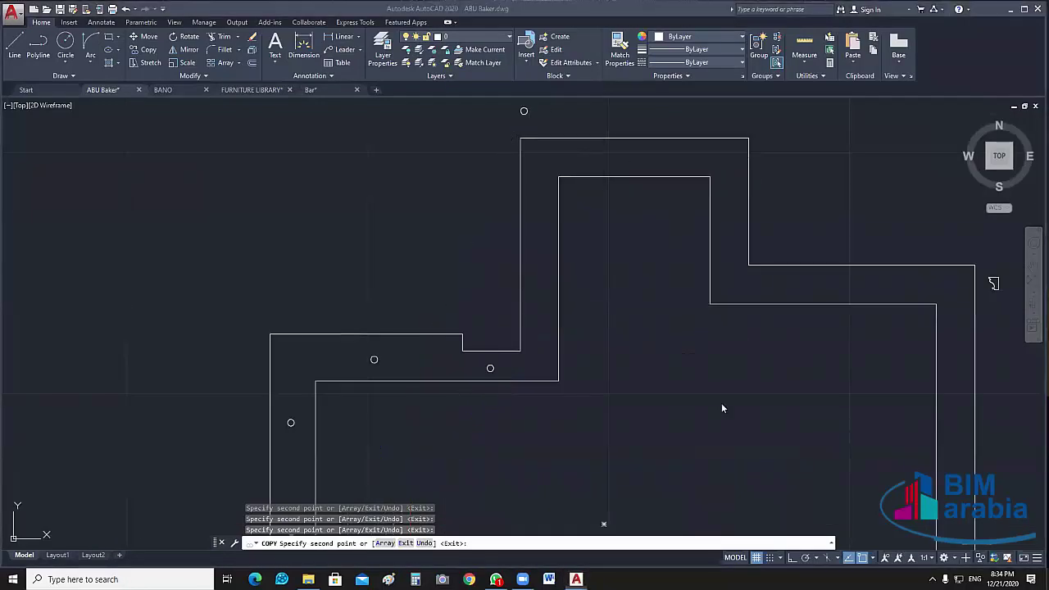
# - Place more circle copies along the right wall and the right end of the upper wall
pyautogui.scroll(-4, 686, 400)
pyautogui.scroll(2, 672, 373)
pyautogui.scroll(3, 519, 379)
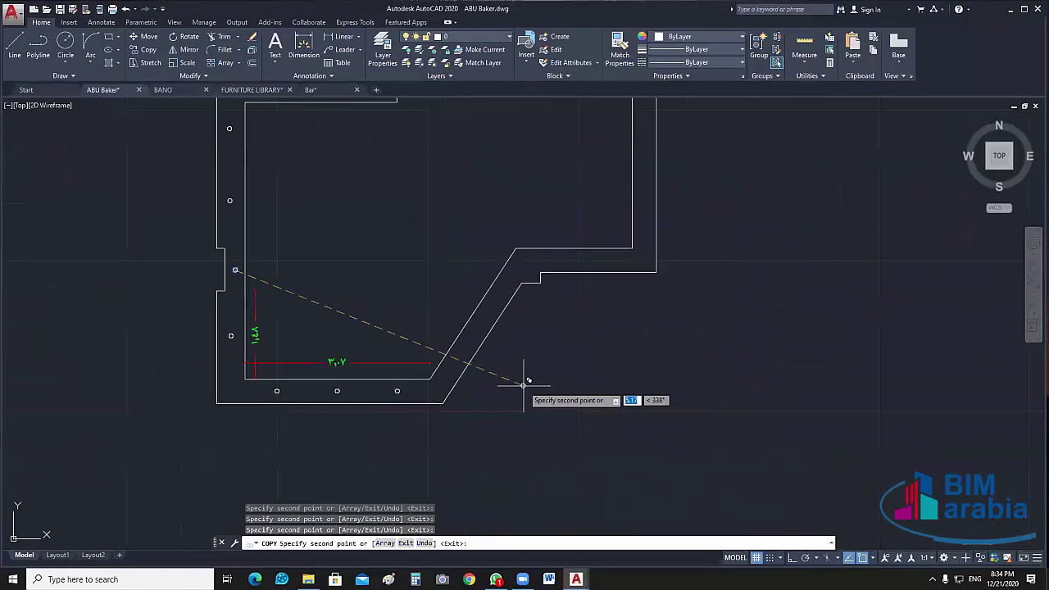
pyautogui.scroll(-2, 585, 352)
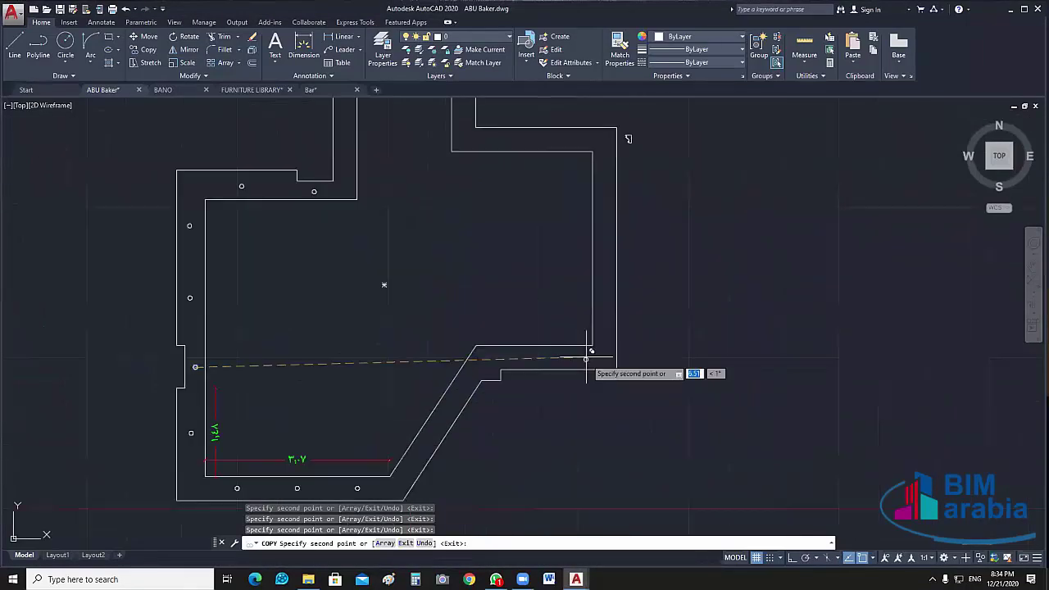
pyautogui.scroll(4, 484, 362)
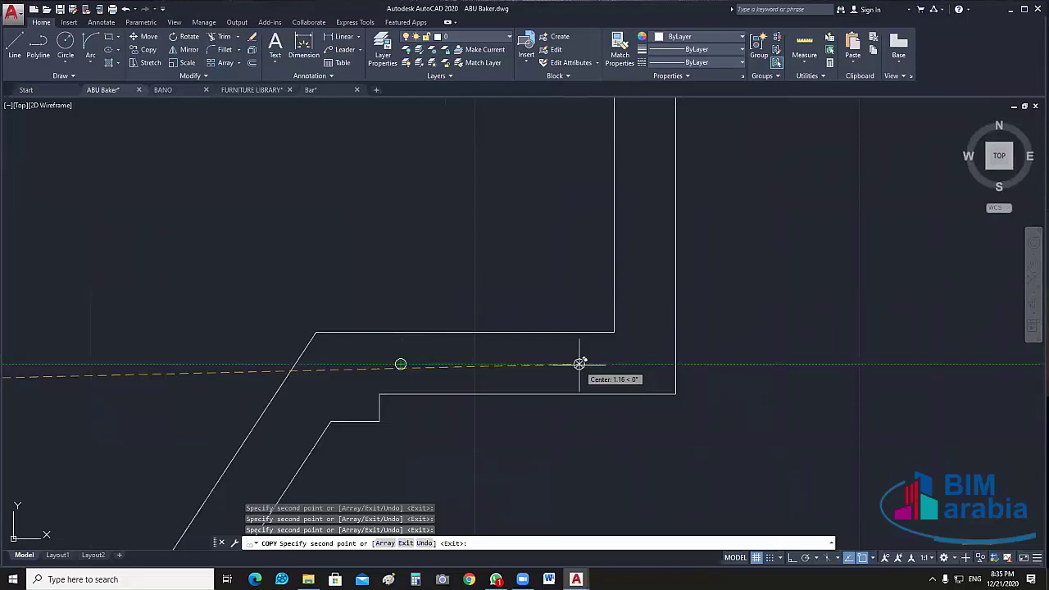
pyautogui.click(565, 364)
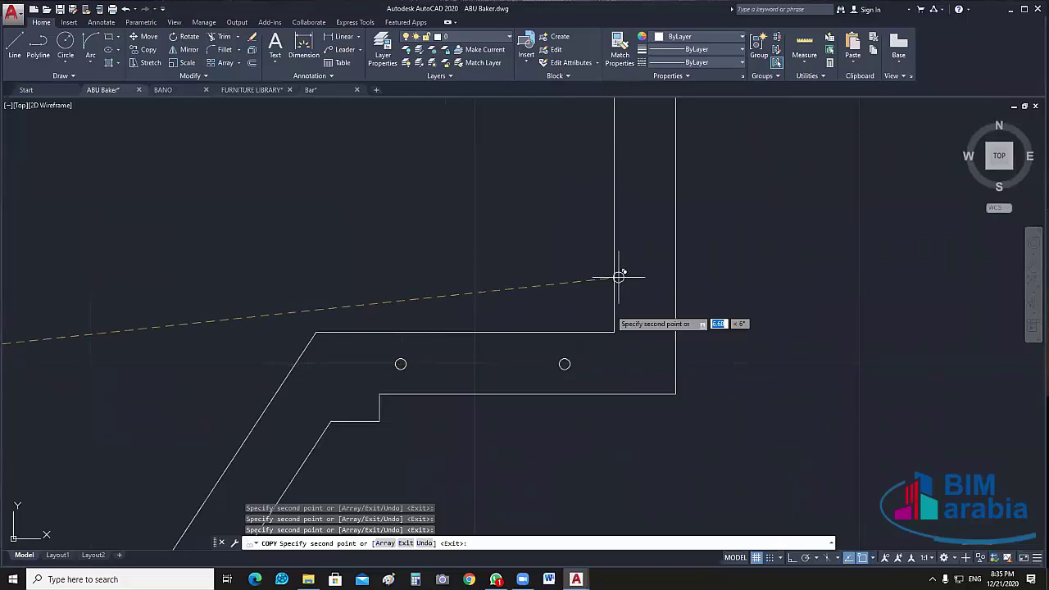
pyautogui.scroll(-4, 619, 277)
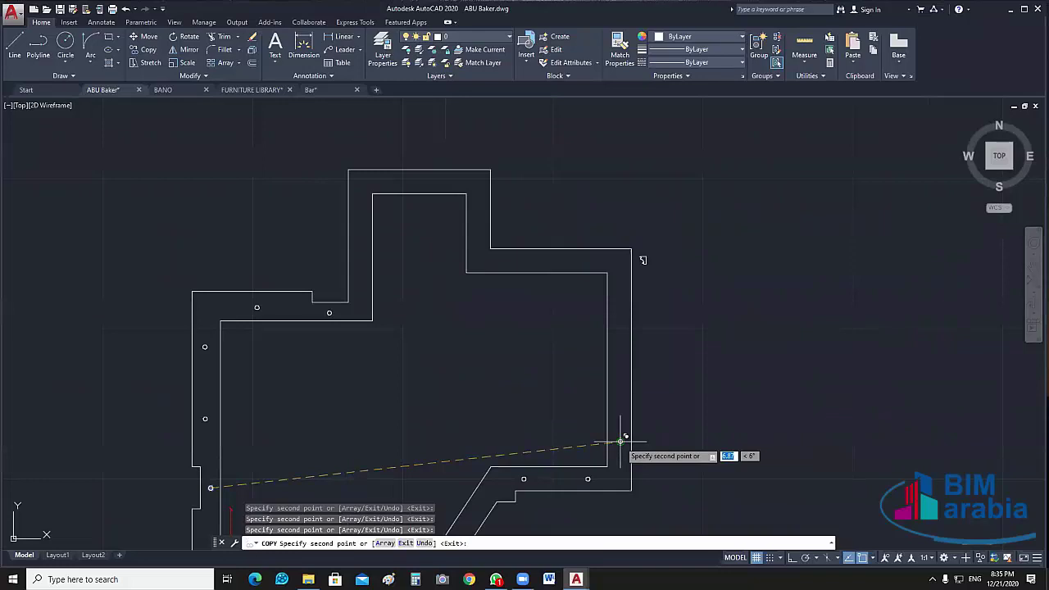
pyautogui.click(620, 442)
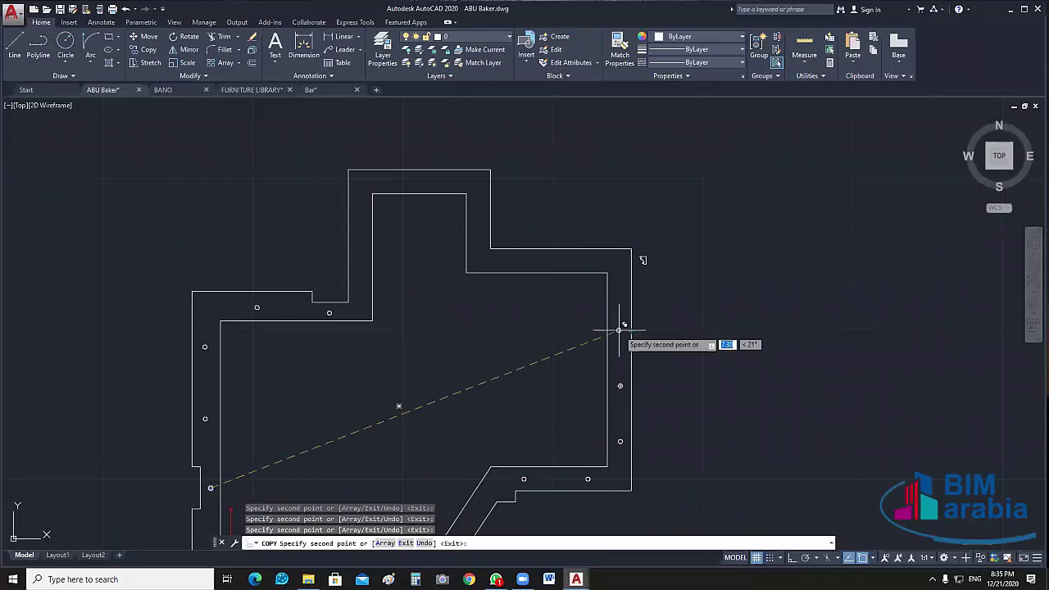
pyautogui.click(618, 330)
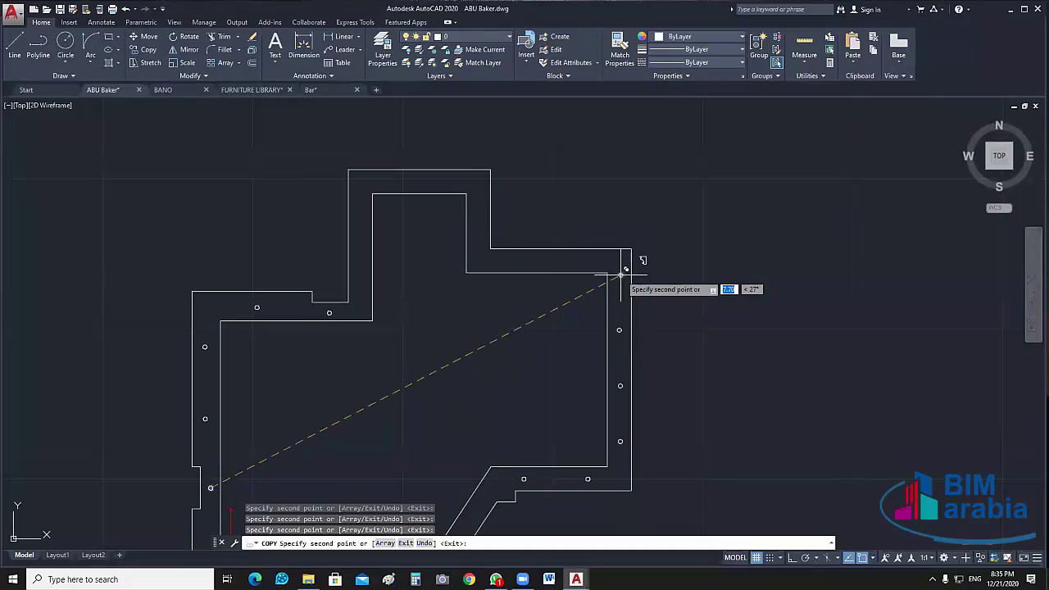
pyautogui.click(576, 261)
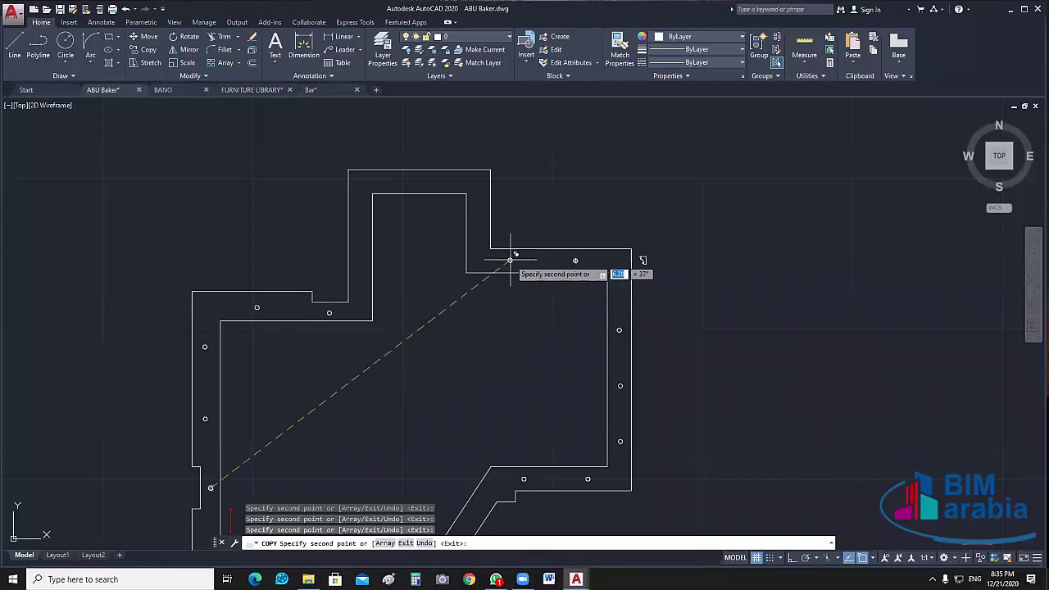
pyautogui.click(512, 261)
pyautogui.press('Escape')
pyautogui.scroll(-3, 562, 342)
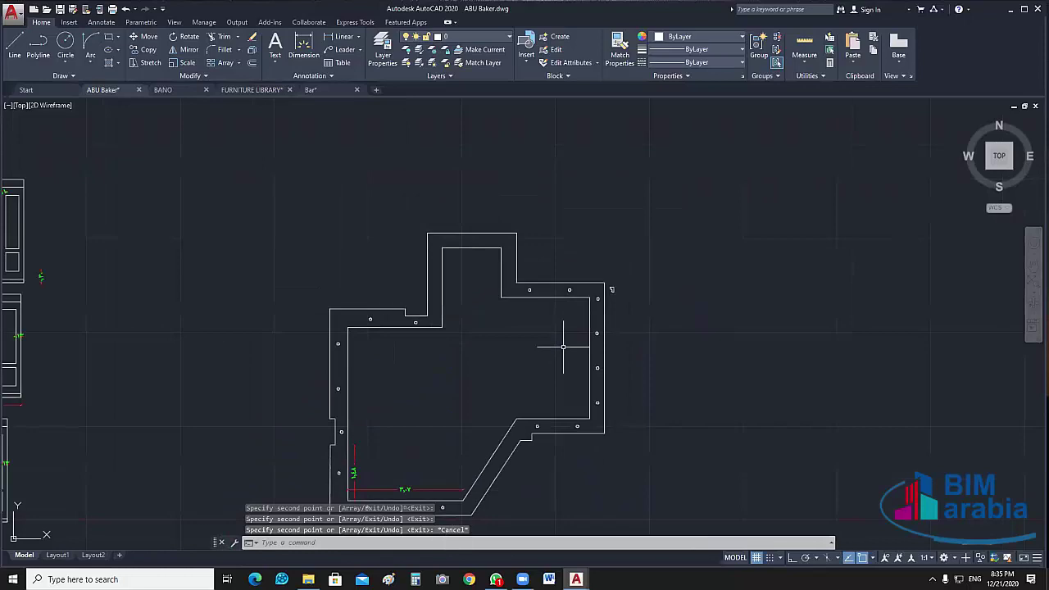
pyautogui.scroll(7, 604, 304)
pyautogui.scroll(-5, 551, 274)
pyautogui.scroll(2, 550, 274)
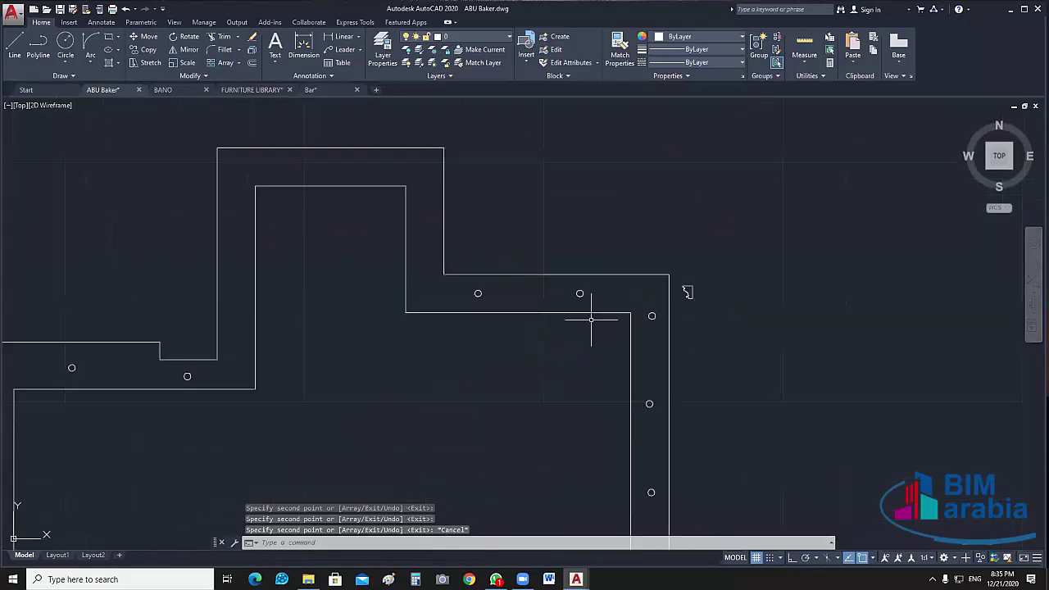
pyautogui.scroll(-4, 648, 385)
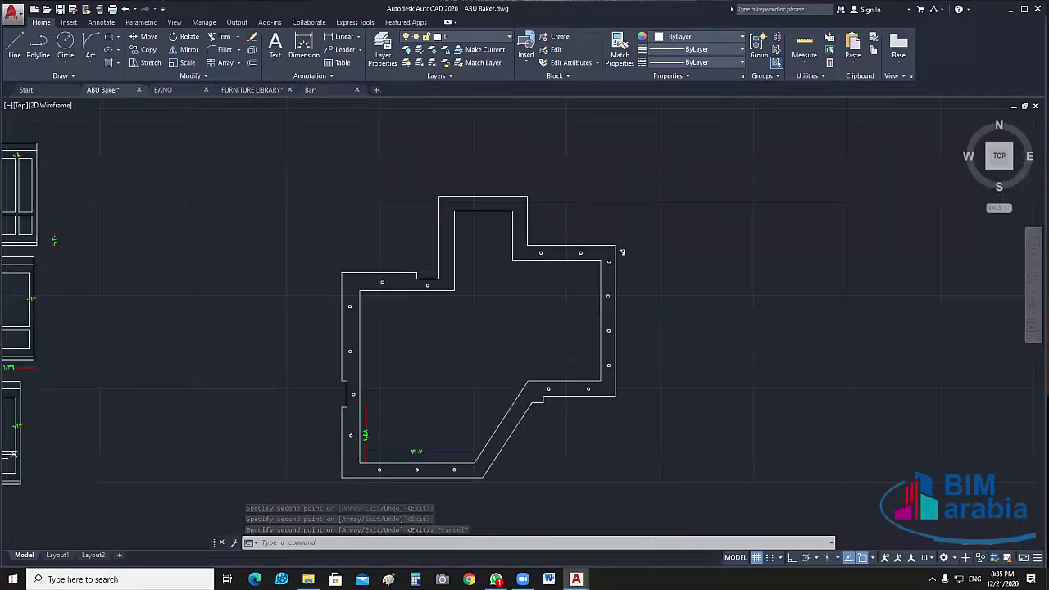
pyautogui.scroll(2, 648, 383)
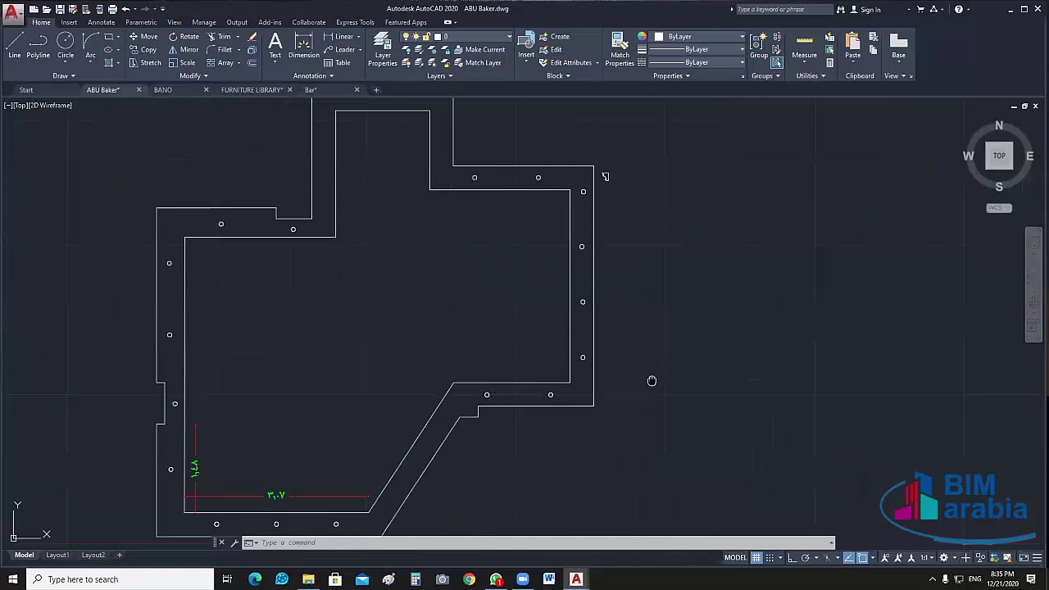
pyautogui.moveTo(651, 379); pyautogui.dragTo(638, 398, button='middle')
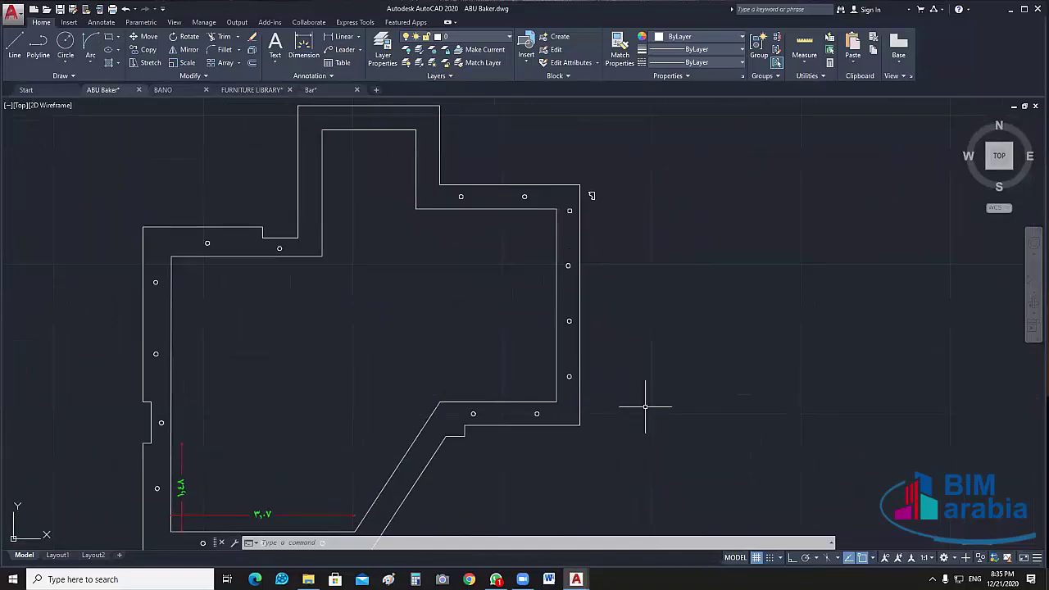
pyautogui.click(571, 197)
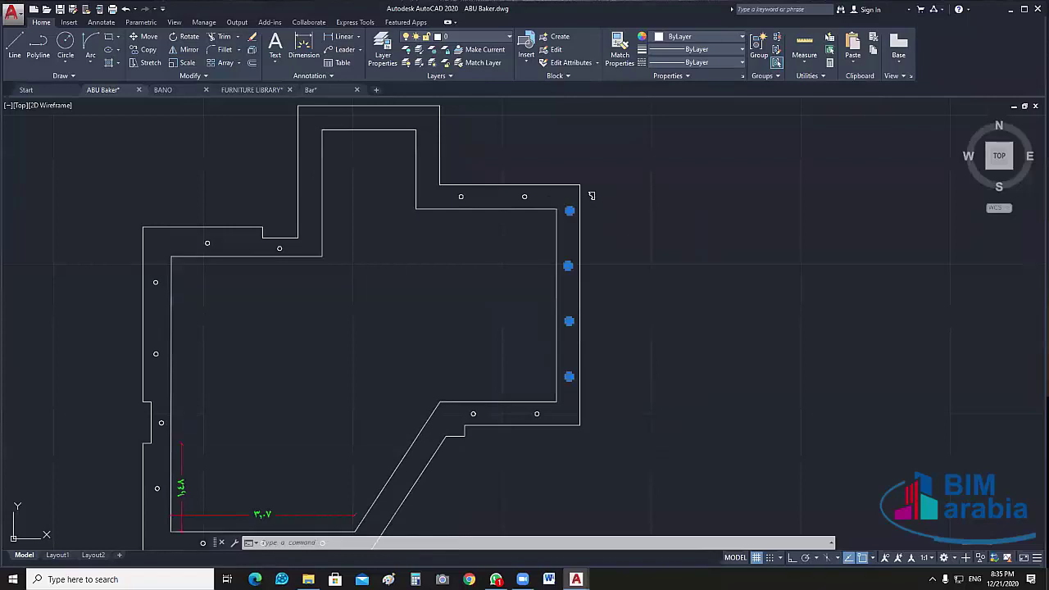
pyautogui.moveTo(626, 441); pyautogui.dragTo(632, 484, button='middle')
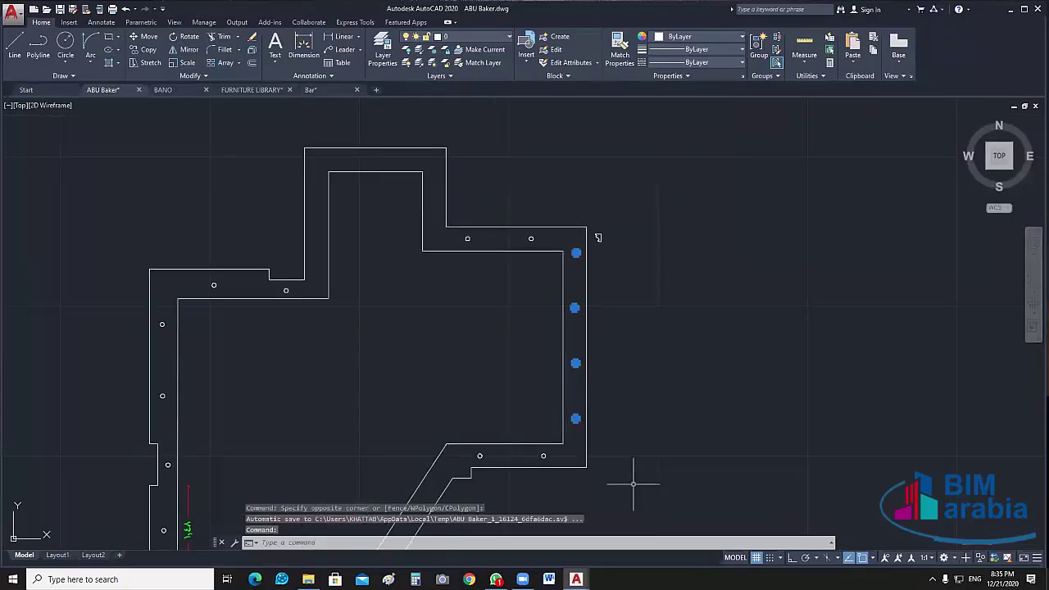
pyautogui.write('L')
pyautogui.press('Escape')
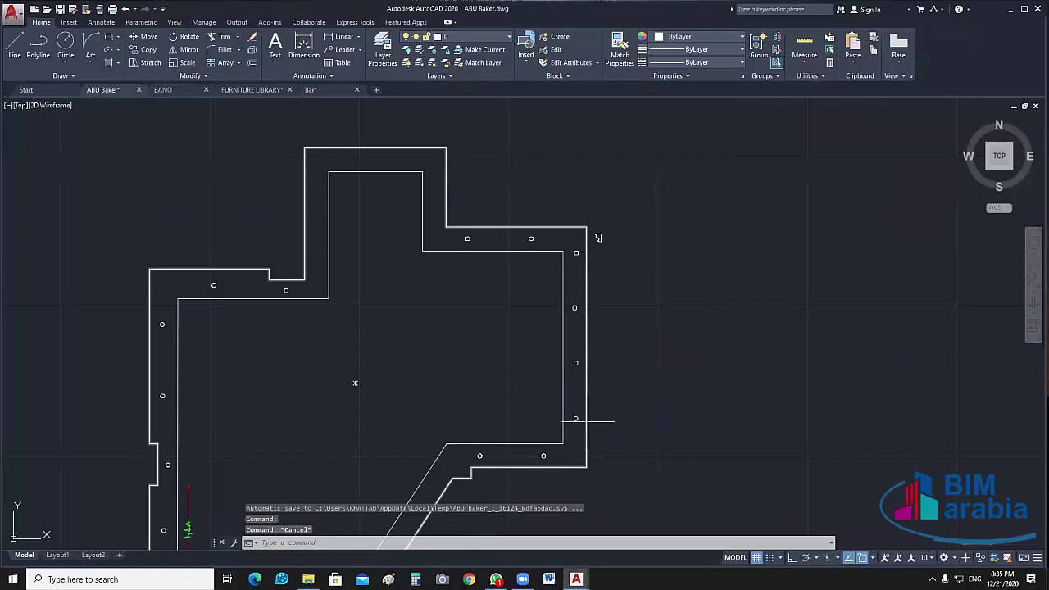
pyautogui.scroll(5, 588, 421)
pyautogui.write('l')
pyautogui.press('Return')
pyautogui.click(553, 414)
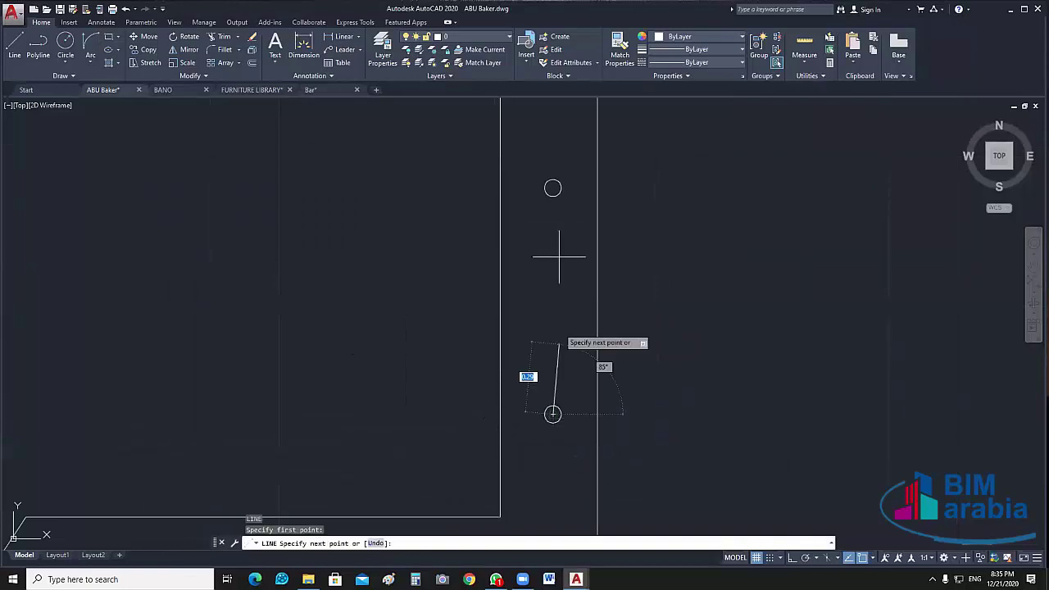
pyautogui.scroll(-4, 529, 300)
pyautogui.scroll(2, 529, 299)
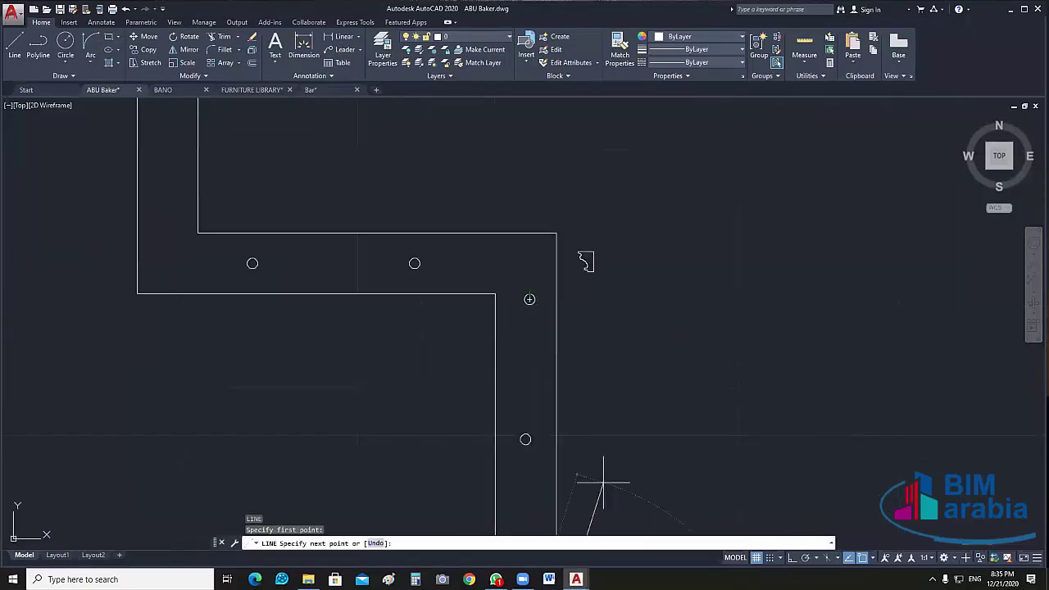
pyautogui.press('F8')
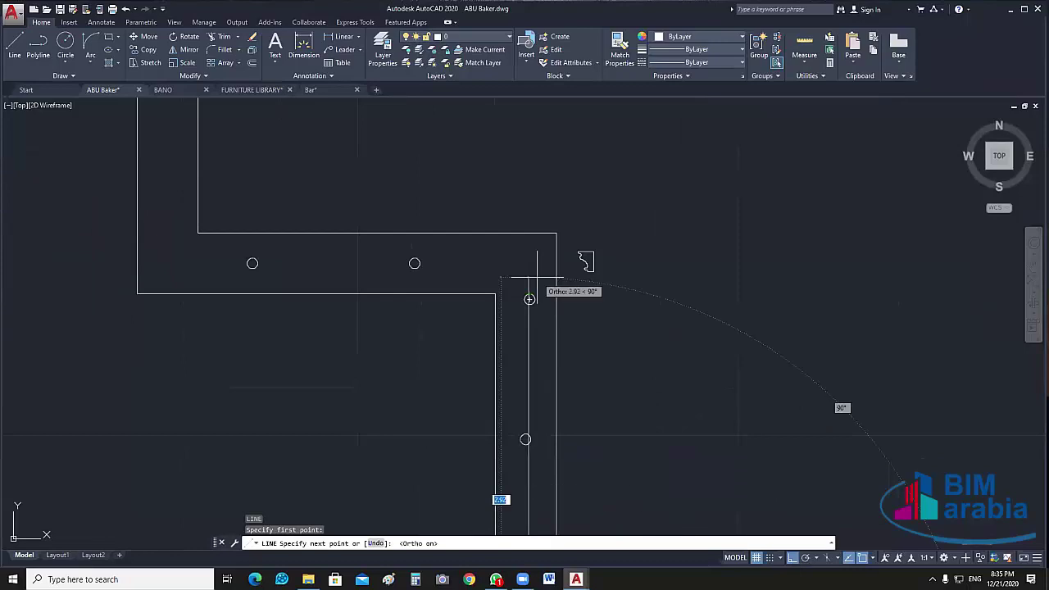
pyautogui.scroll(4, 529, 299)
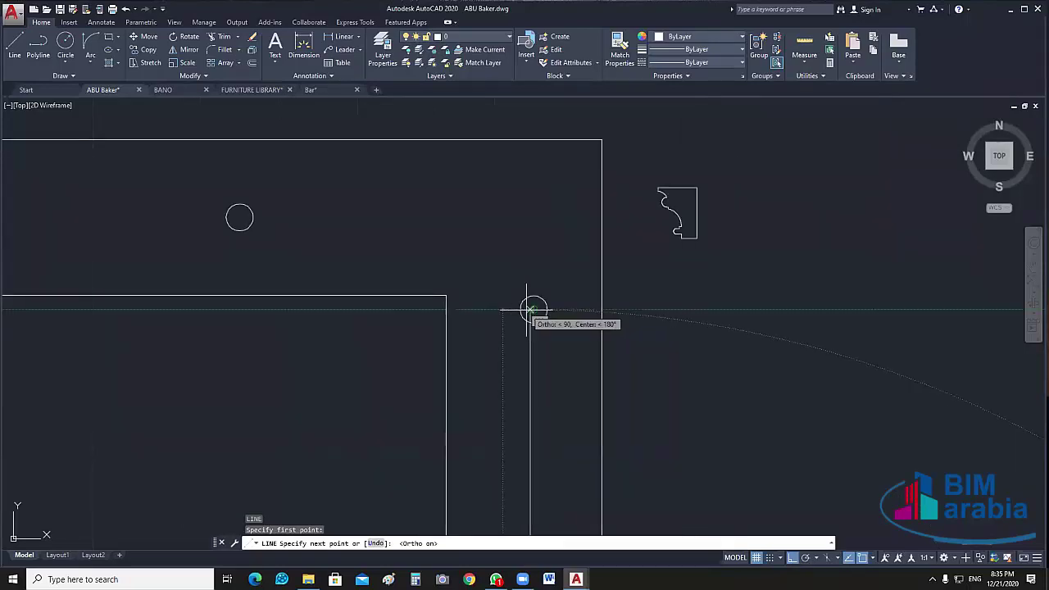
pyautogui.click(531, 310)
pyautogui.press('Escape')
pyautogui.scroll(3, 545, 319)
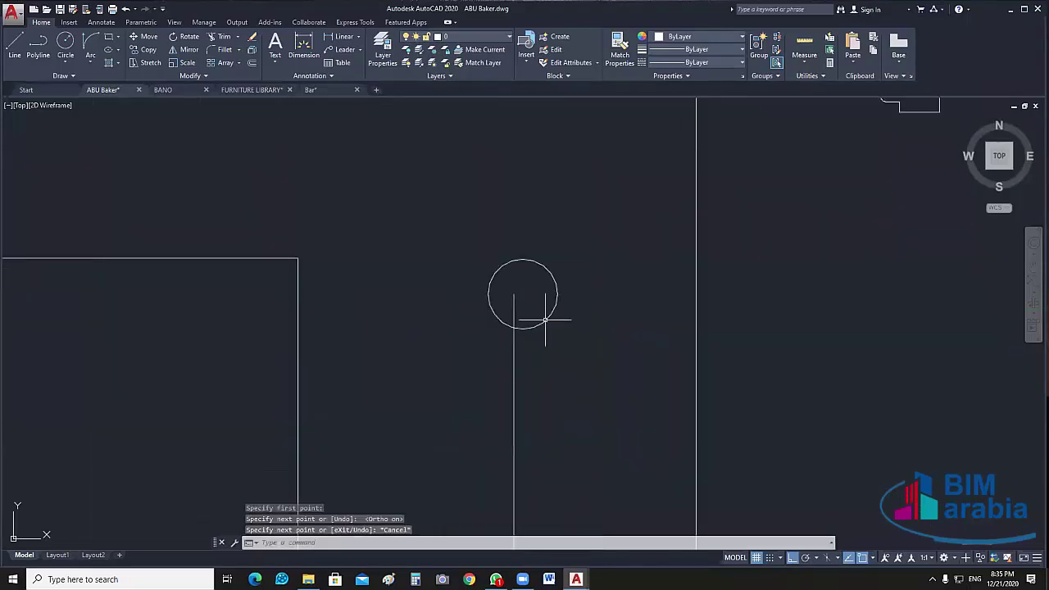
pyautogui.click(531, 308)
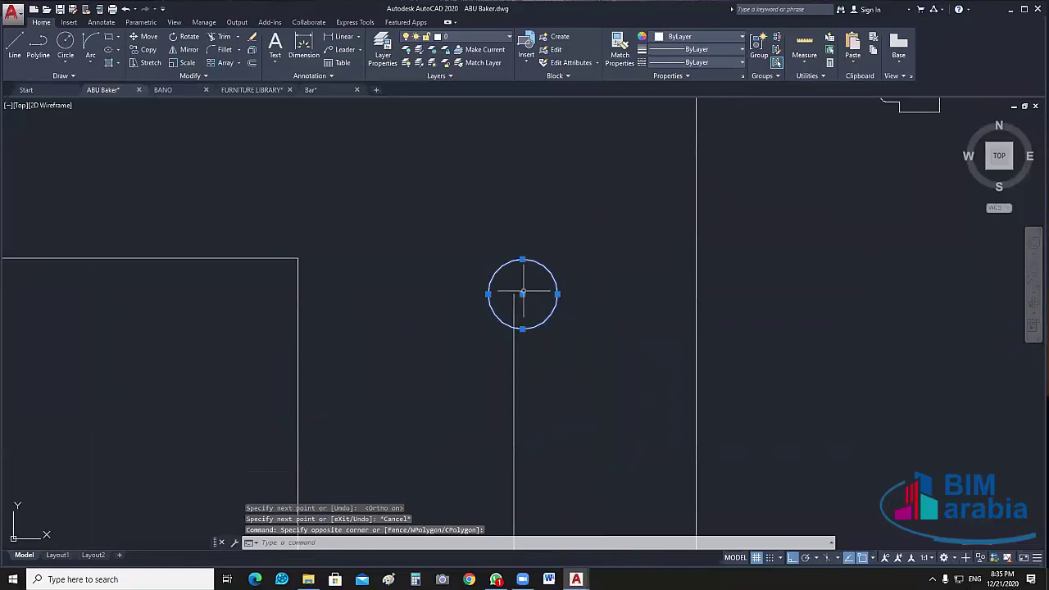
pyautogui.click(522, 293)
pyautogui.scroll(-3, 552, 454)
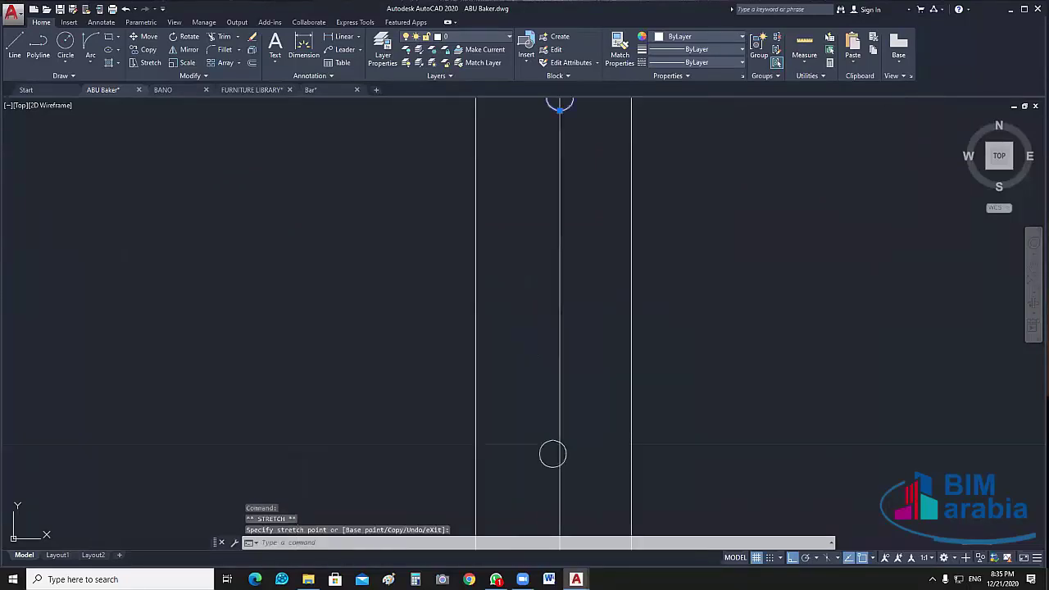
pyautogui.press('Escape')
pyautogui.scroll(-3, 552, 455)
pyautogui.scroll(2, 571, 381)
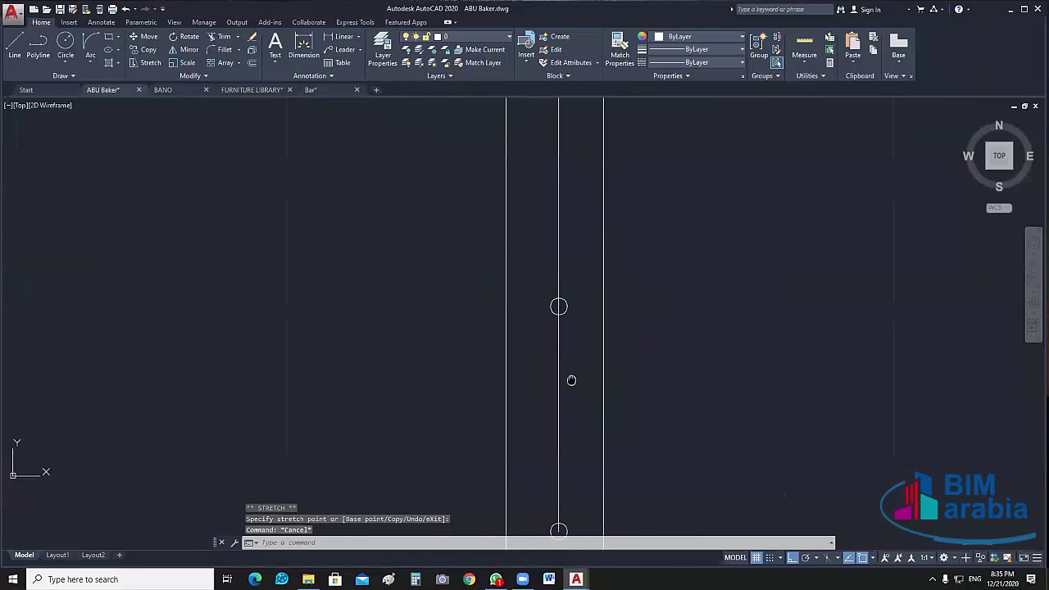
pyautogui.moveTo(571, 380); pyautogui.dragTo(563, 366, button='middle')
pyautogui.click(557, 291)
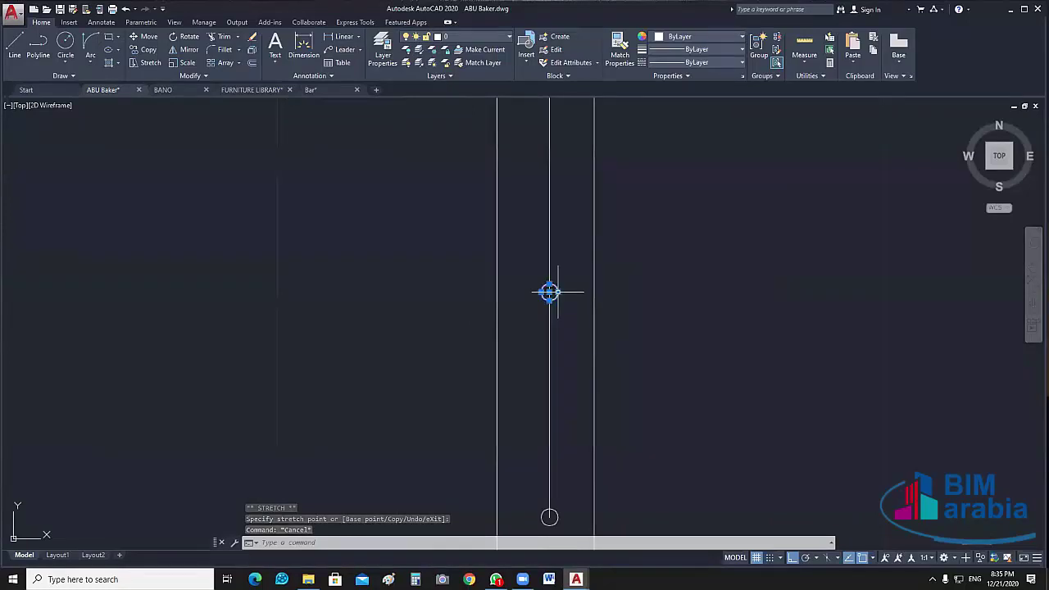
pyautogui.press('Escape')
pyautogui.scroll(5, 549, 292)
pyautogui.scroll(-5, 554, 281)
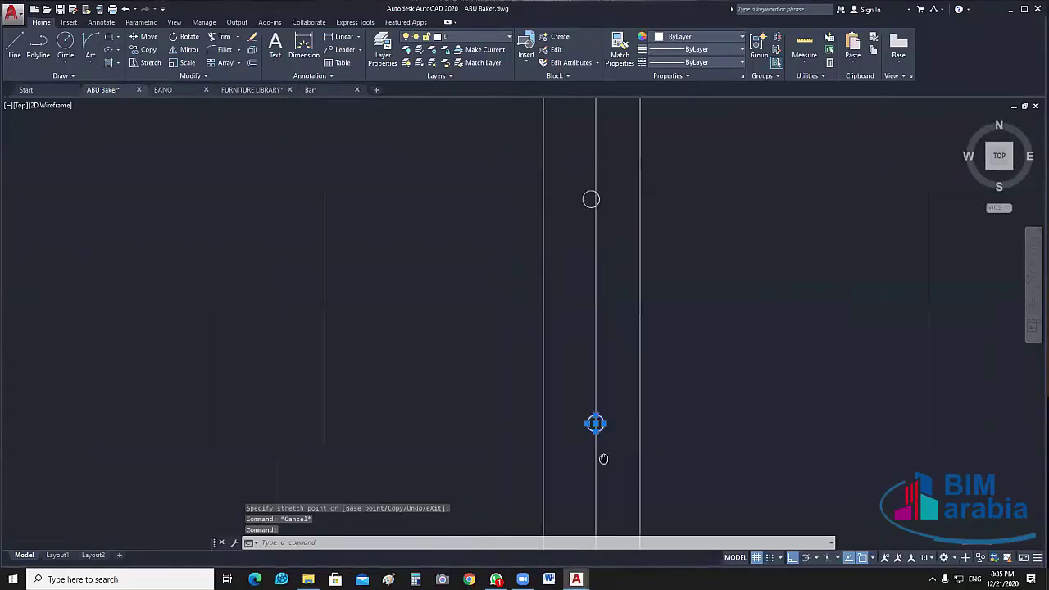
pyautogui.scroll(2, 604, 285)
pyautogui.press('Escape')
pyautogui.moveTo(604, 285); pyautogui.dragTo(557, 446, button='middle')
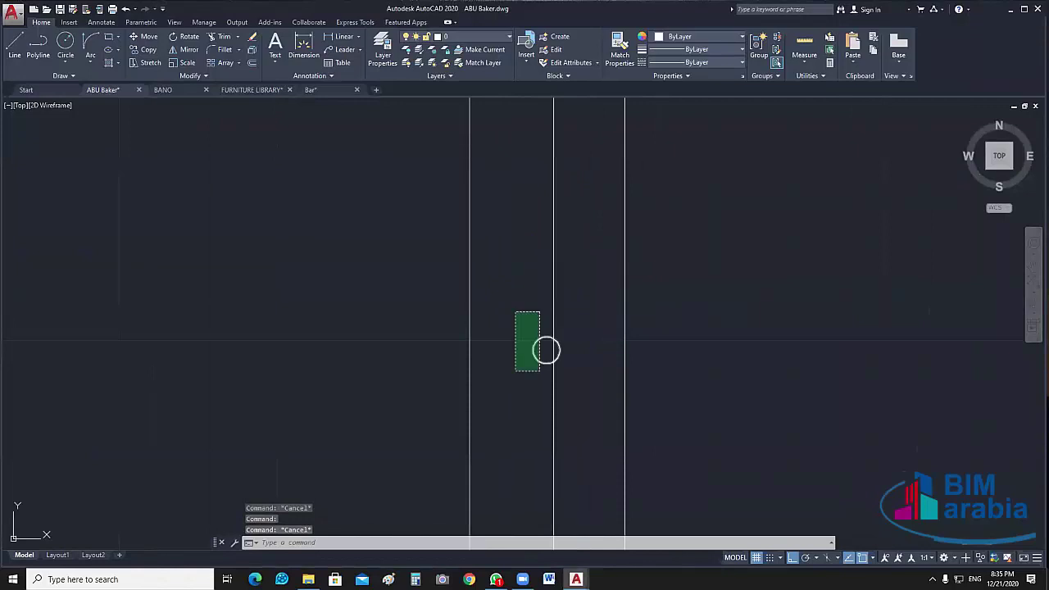
pyautogui.moveTo(541, 311); pyautogui.dragTo(516, 370)
pyautogui.click(549, 351)
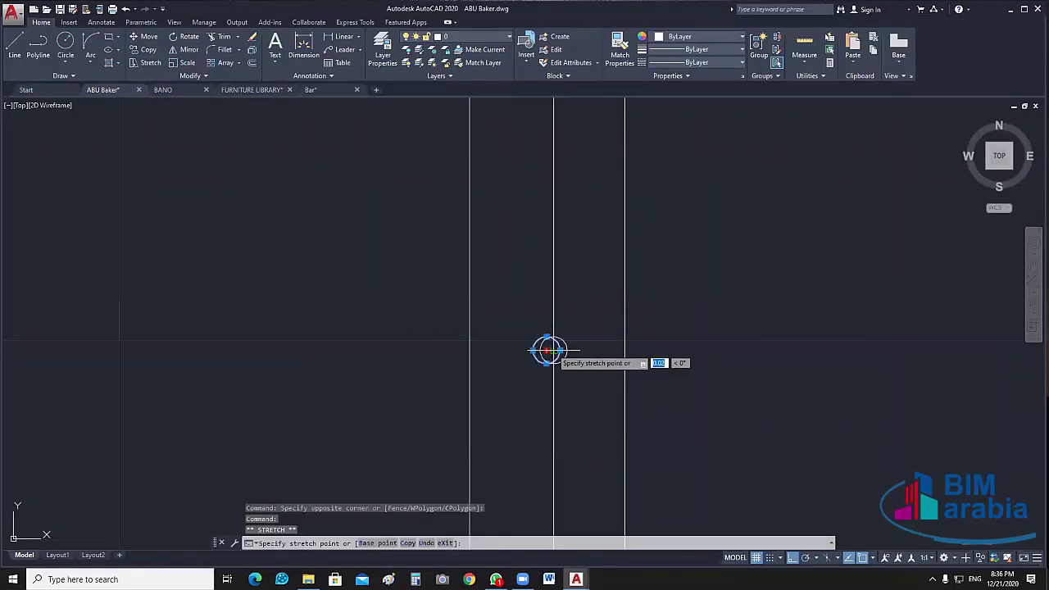
pyautogui.press('Escape')
pyautogui.scroll(-4, 605, 348)
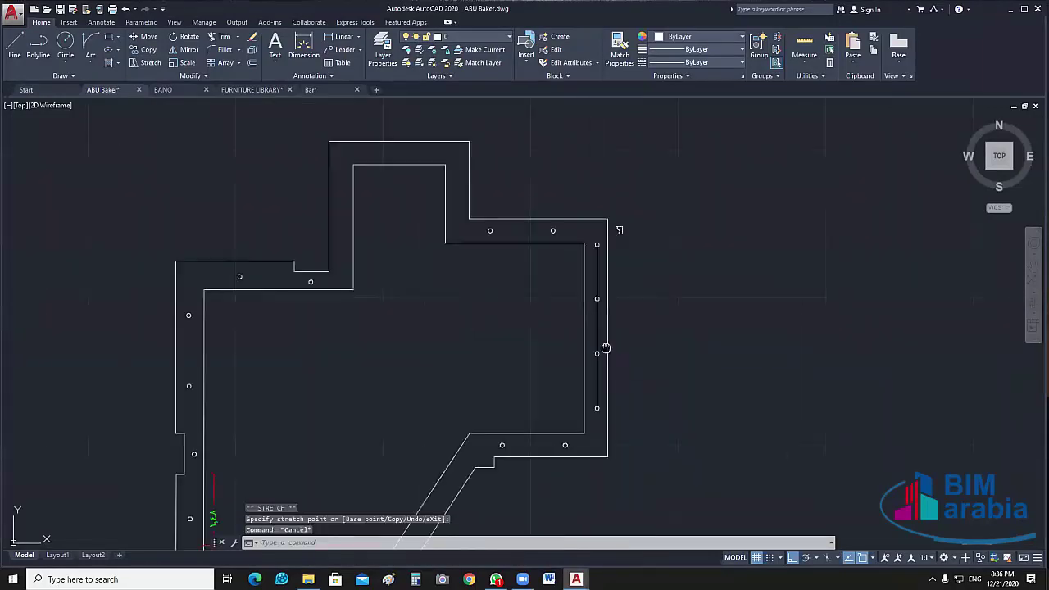
# - Draw a horizontal guide line from the inner wall corner past the right wall
pyautogui.moveTo(606, 348); pyautogui.dragTo(604, 358, button='middle')
pyautogui.click(605, 237)
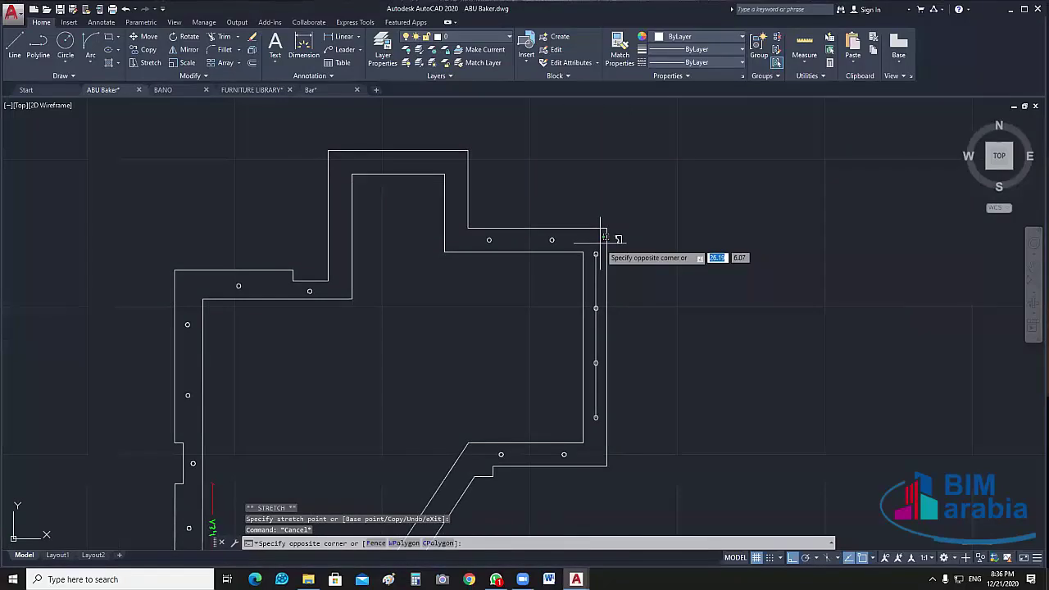
pyautogui.press('Escape')
pyautogui.write('l')
pyautogui.press('Return')
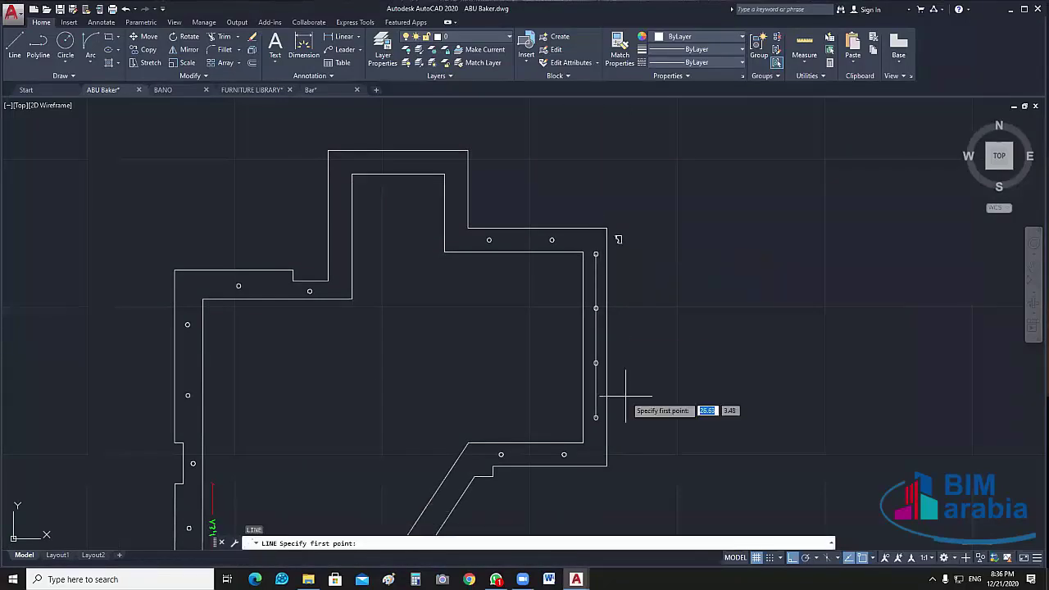
pyautogui.click(583, 346)
pyautogui.click(696, 347)
pyautogui.press('Return')
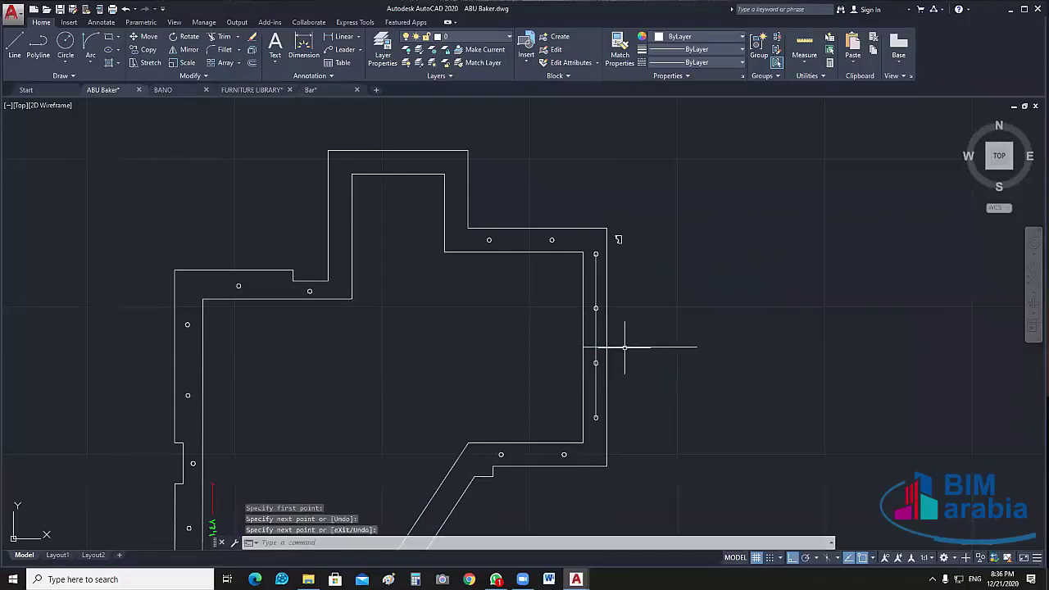
# - Move the right column line and its circles slightly upward, then select the guide line
pyautogui.scroll(4, 615, 323)
pyautogui.click(588, 152)
pyautogui.click(554, 332)
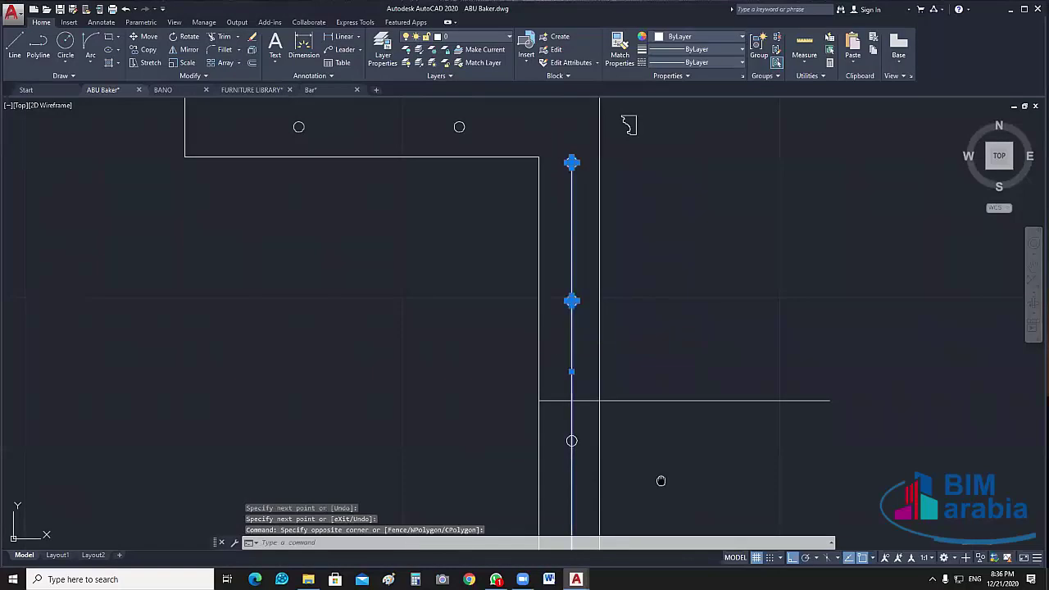
pyautogui.moveTo(586, 291); pyautogui.dragTo(604, 231, button='middle')
pyautogui.click(604, 227)
pyautogui.click(547, 449)
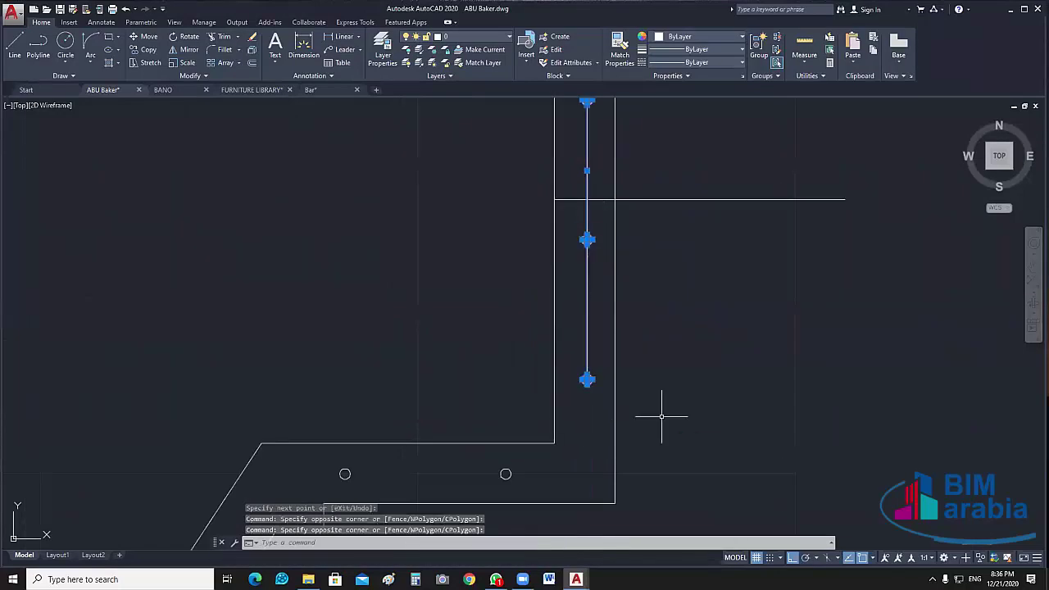
pyautogui.write('m')
pyautogui.press('Return')
pyautogui.moveTo(588, 178); pyautogui.dragTo(587, 274, button='middle')
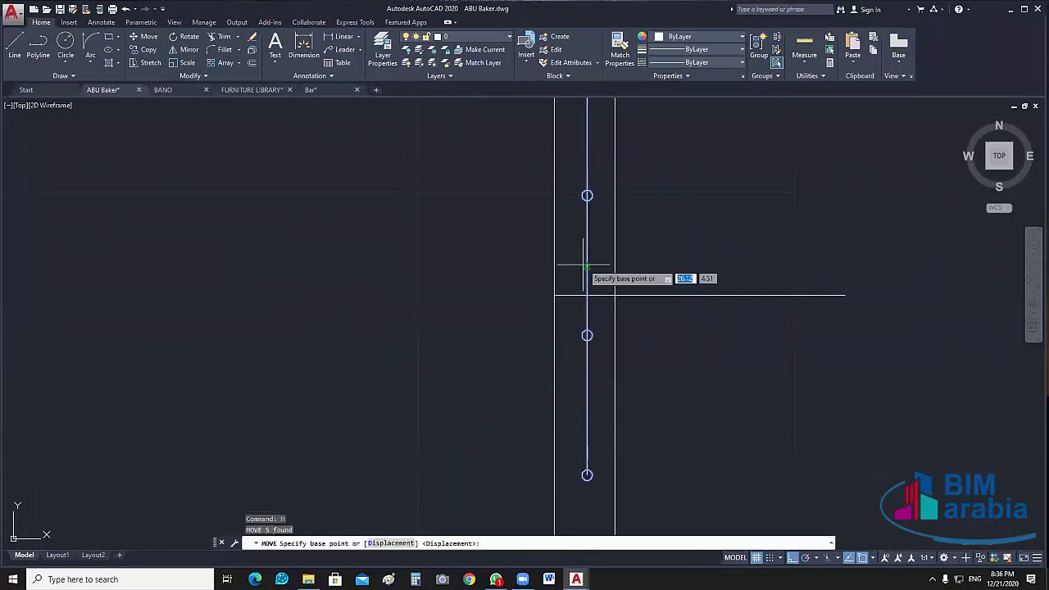
pyautogui.click(586, 262)
pyautogui.click(586, 291)
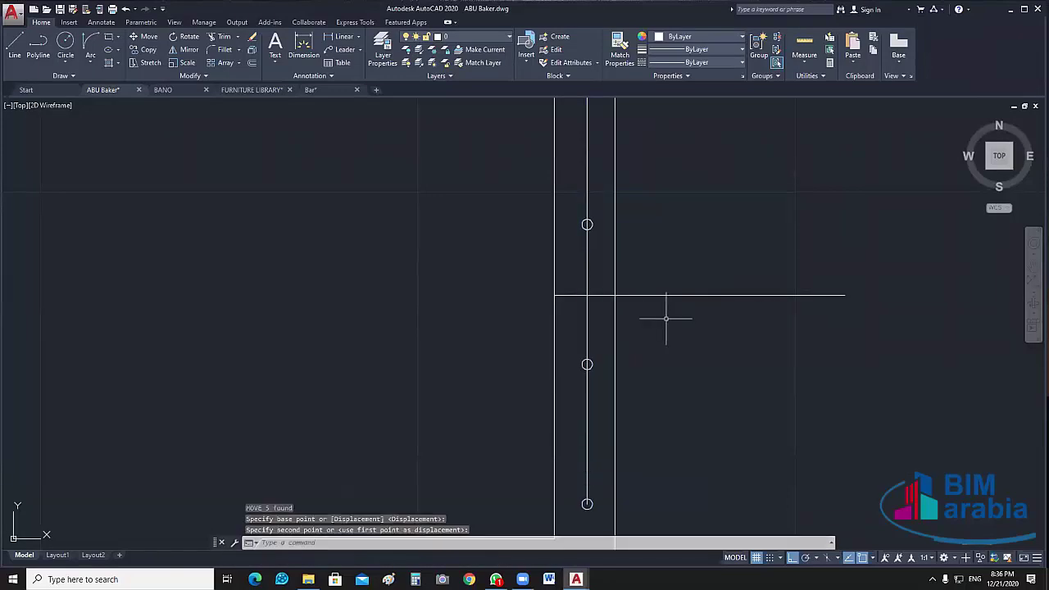
pyautogui.press('Escape')
pyautogui.scroll(-5, 665, 318)
pyautogui.click(755, 351)
# - Erase the temporary guide line and the line running through the right-side circles
pyautogui.press('Delete')
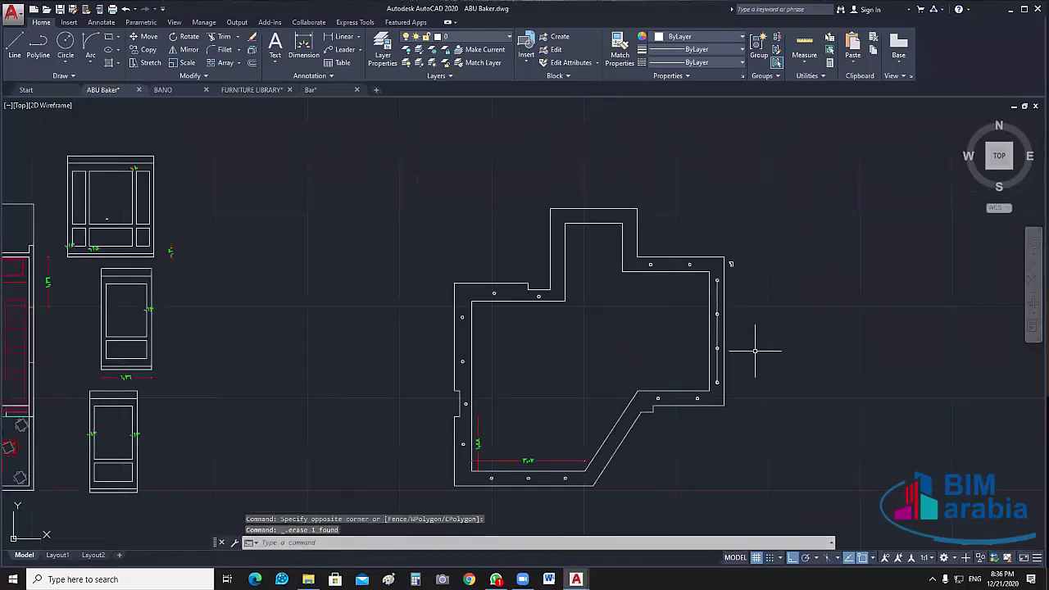
pyautogui.scroll(2, 730, 298)
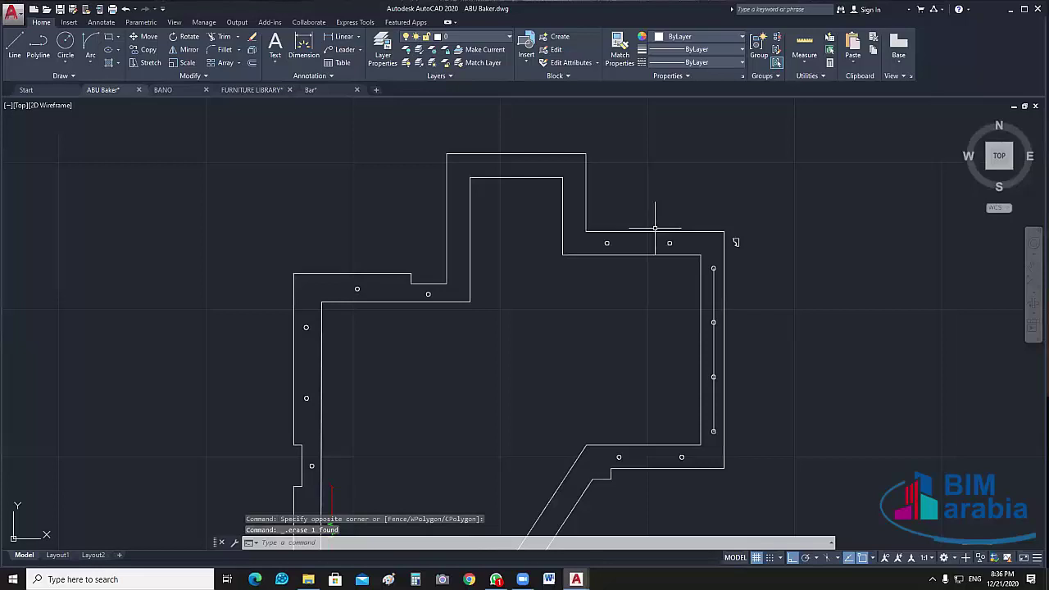
pyautogui.scroll(2, 655, 228)
pyautogui.scroll(-5, 677, 336)
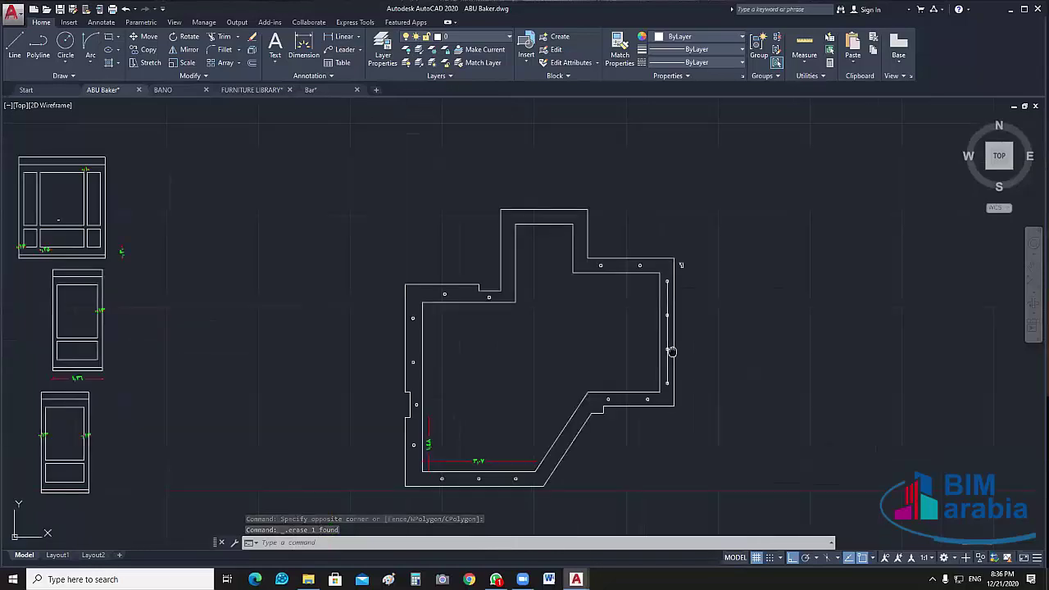
pyautogui.scroll(5, 679, 300)
pyautogui.click(676, 301)
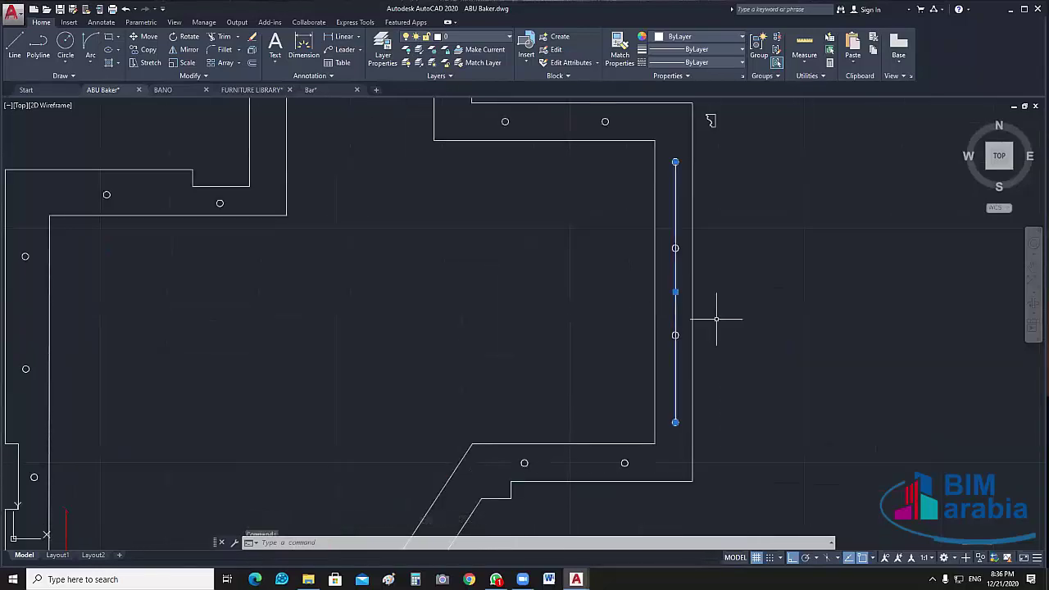
pyautogui.press('Delete')
# - Pan and zoom around the bar outline's dimensions and the furnished room plans
pyautogui.scroll(-2, 734, 334)
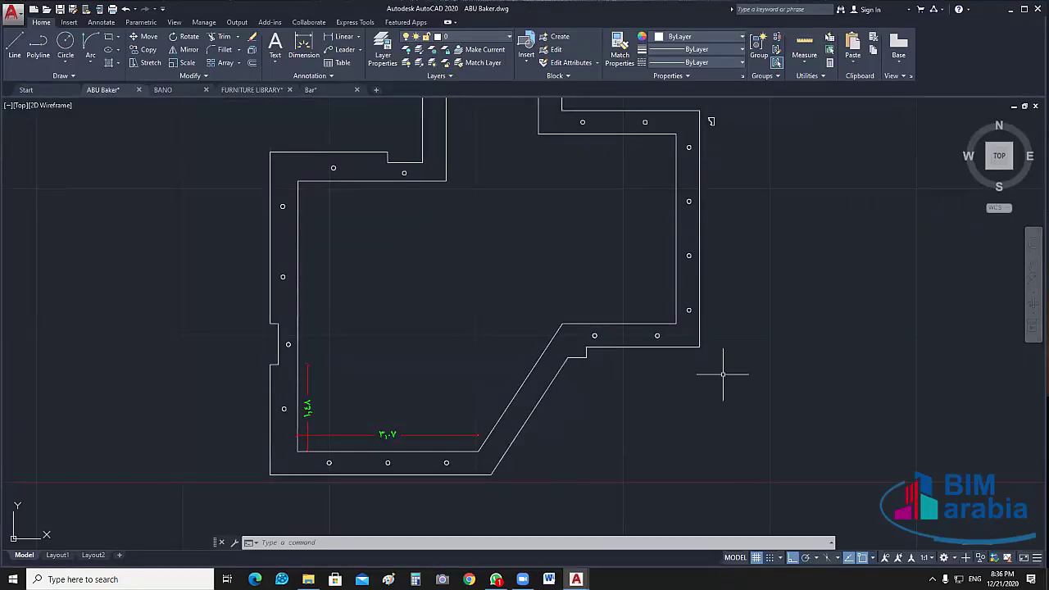
pyautogui.scroll(4, 385, 500)
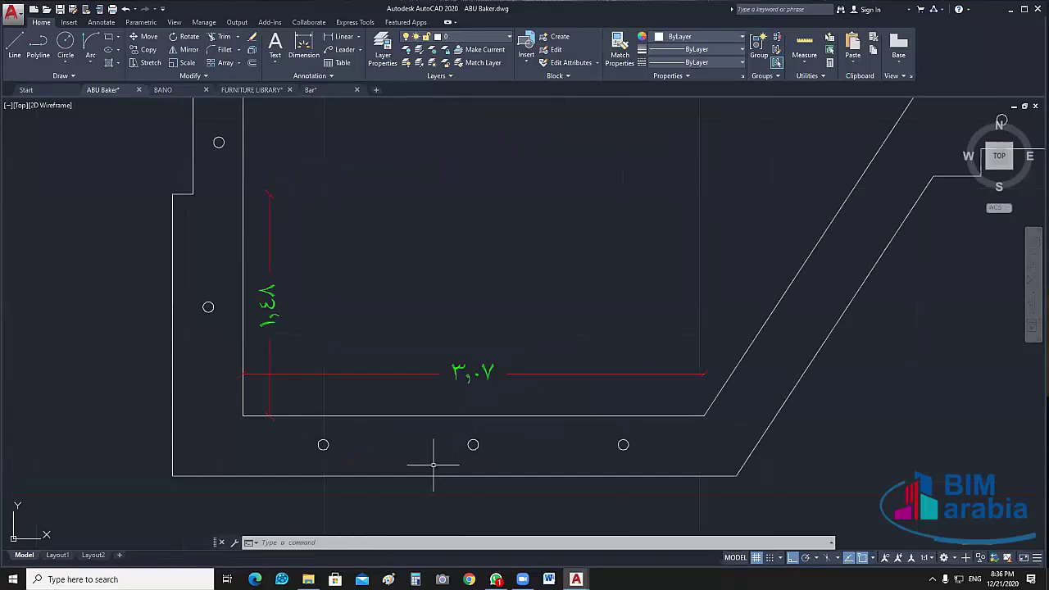
pyautogui.moveTo(455, 471); pyautogui.dragTo(435, 411, button='middle')
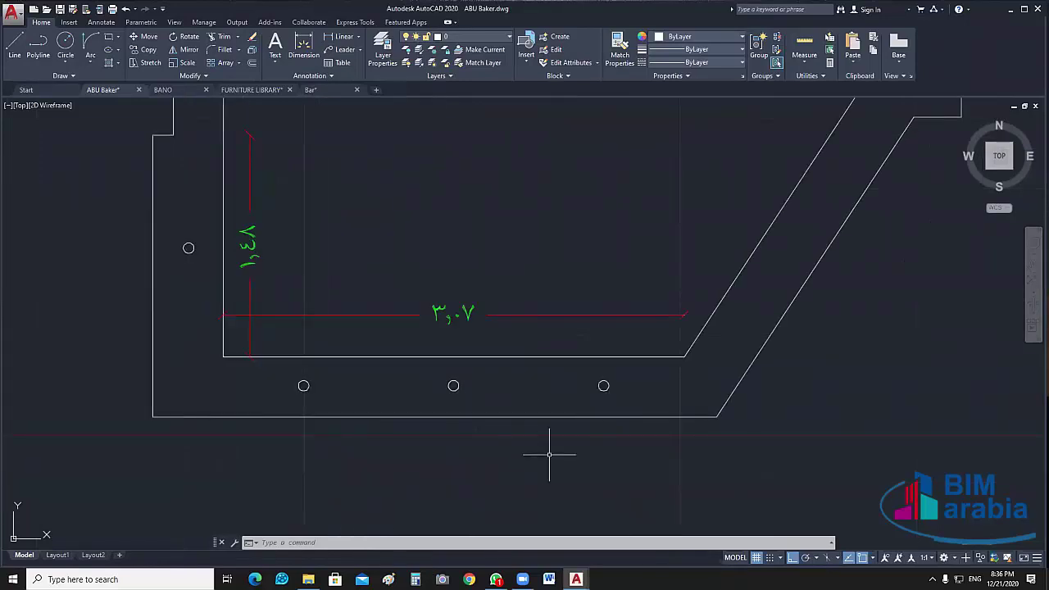
pyautogui.scroll(-4, 614, 297)
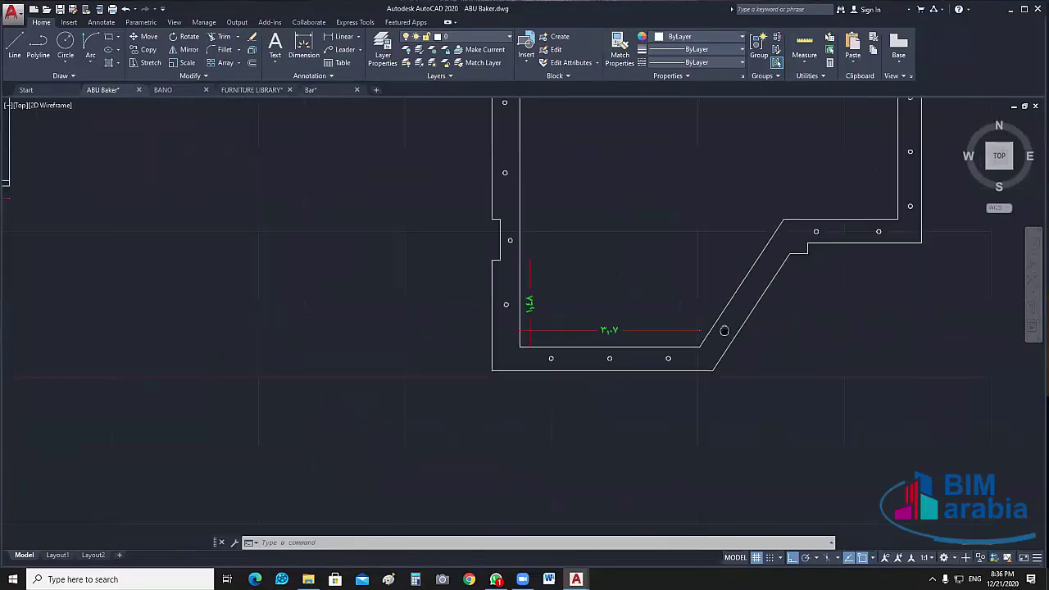
pyautogui.moveTo(813, 281); pyautogui.dragTo(690, 376, button='middle')
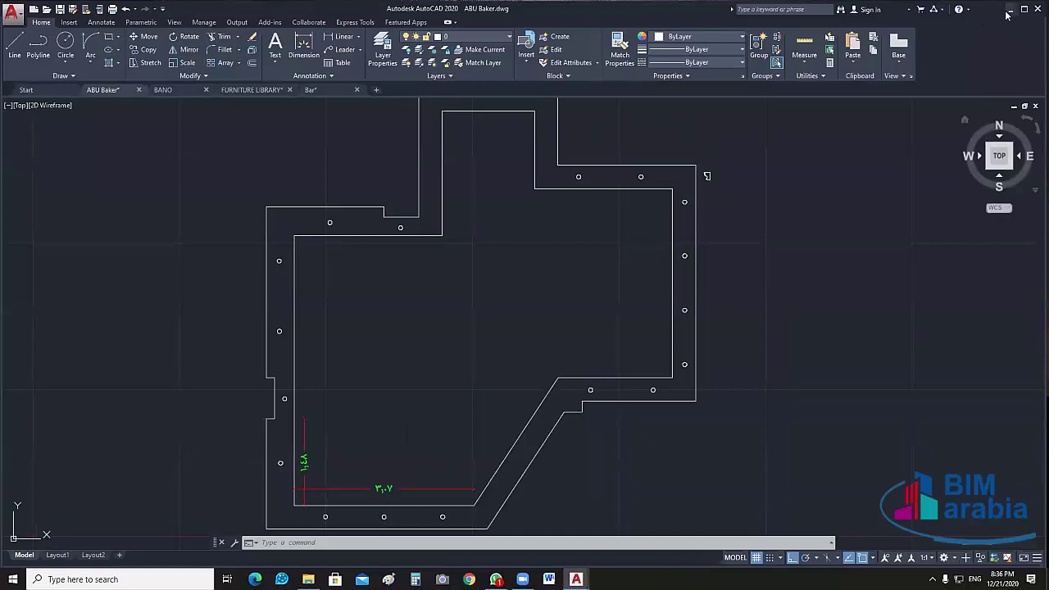
pyautogui.scroll(-5, 533, 376)
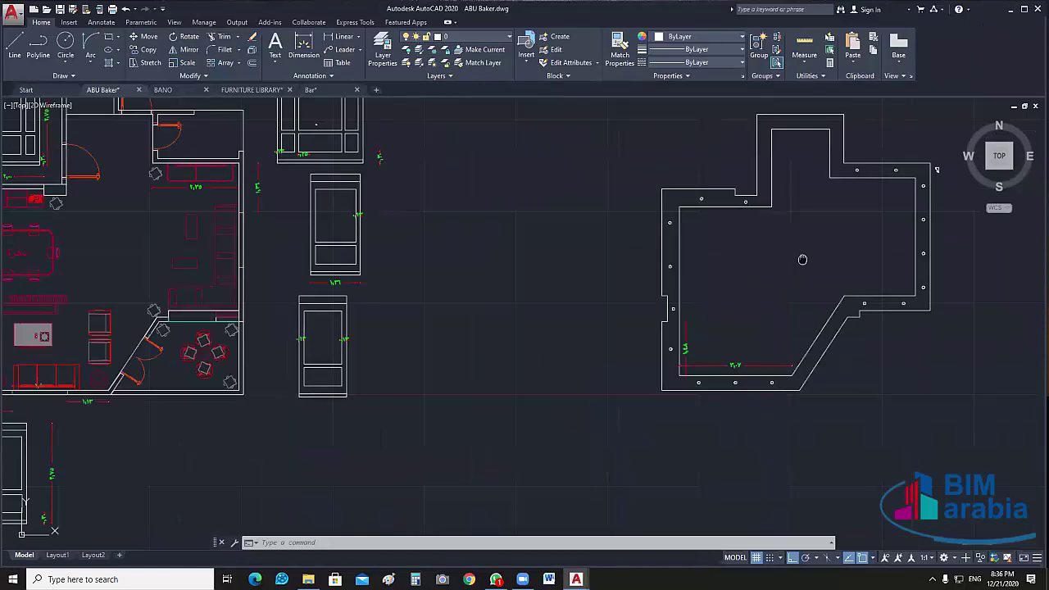
pyautogui.moveTo(328, 328)
pyautogui.mouseDown(button='middle')
pyautogui.moveTo(570, 370)
pyautogui.moveTo(601, 405)
pyautogui.mouseUp(button='middle')
pyautogui.scroll(8, 570, 371)
pyautogui.scroll(-3, 601, 405)
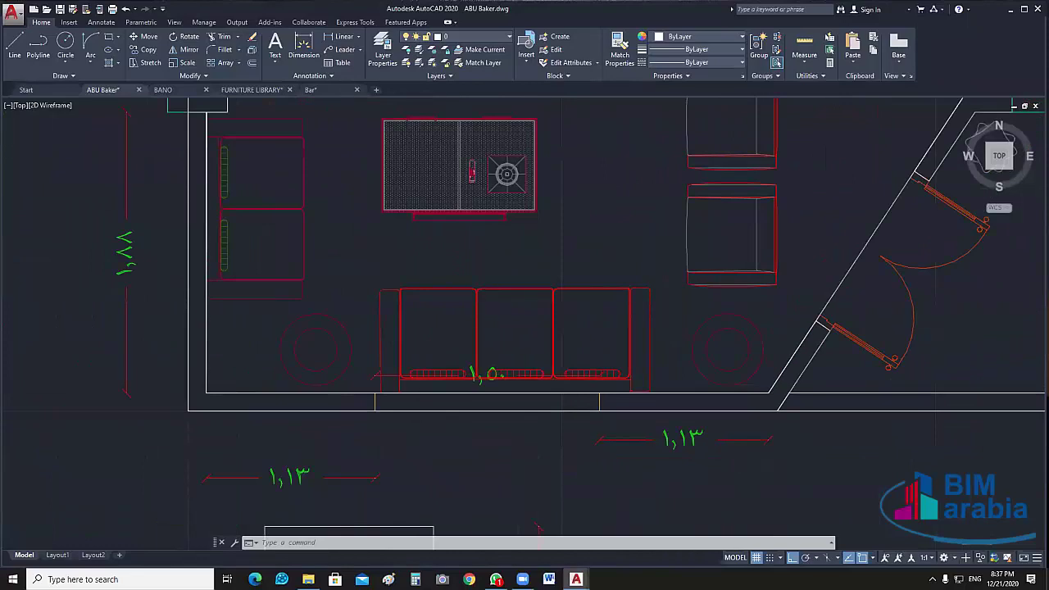
pyautogui.scroll(-5, 457, 414)
pyautogui.scroll(4, 533, 267)
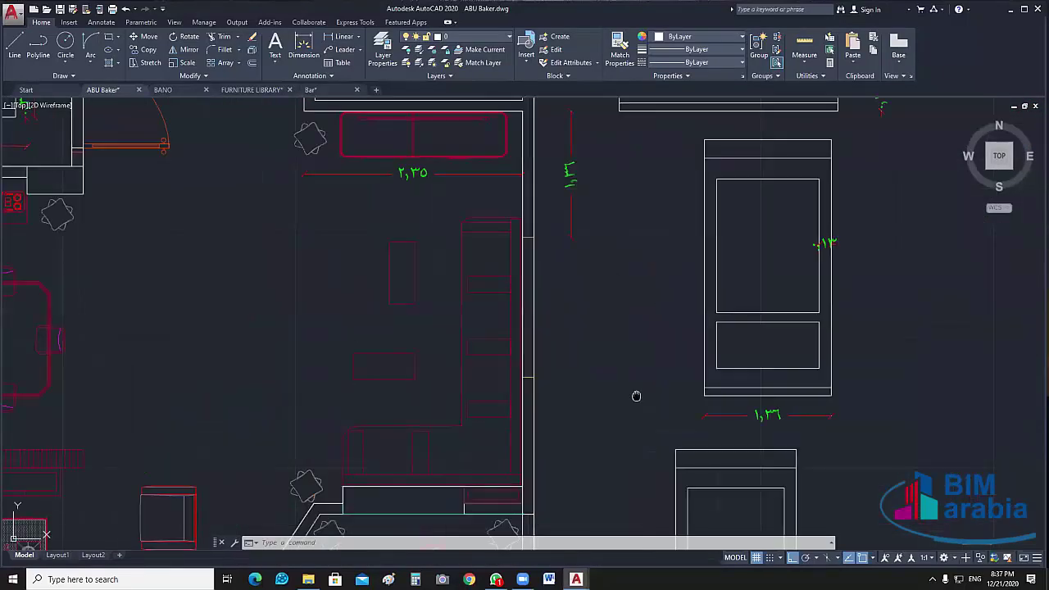
pyautogui.moveTo(636, 395); pyautogui.dragTo(592, 342, button='middle')
pyautogui.scroll(-4, 592, 342)
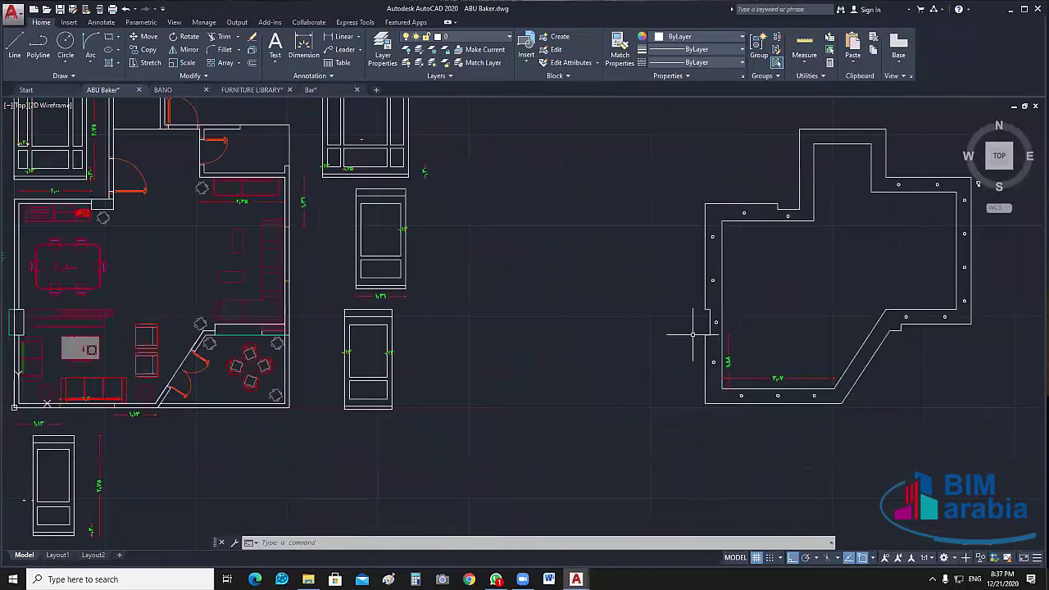
pyautogui.scroll(5, 691, 328)
pyautogui.scroll(2, 662, 356)
pyautogui.moveTo(610, 418); pyautogui.dragTo(557, 340, button='middle')
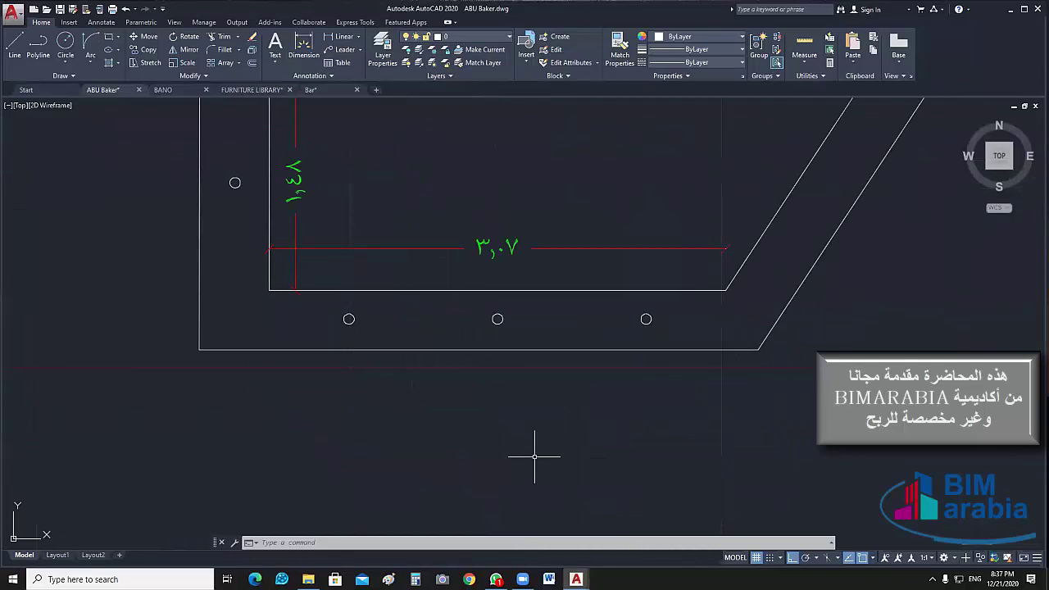
pyautogui.scroll(-5, 381, 380)
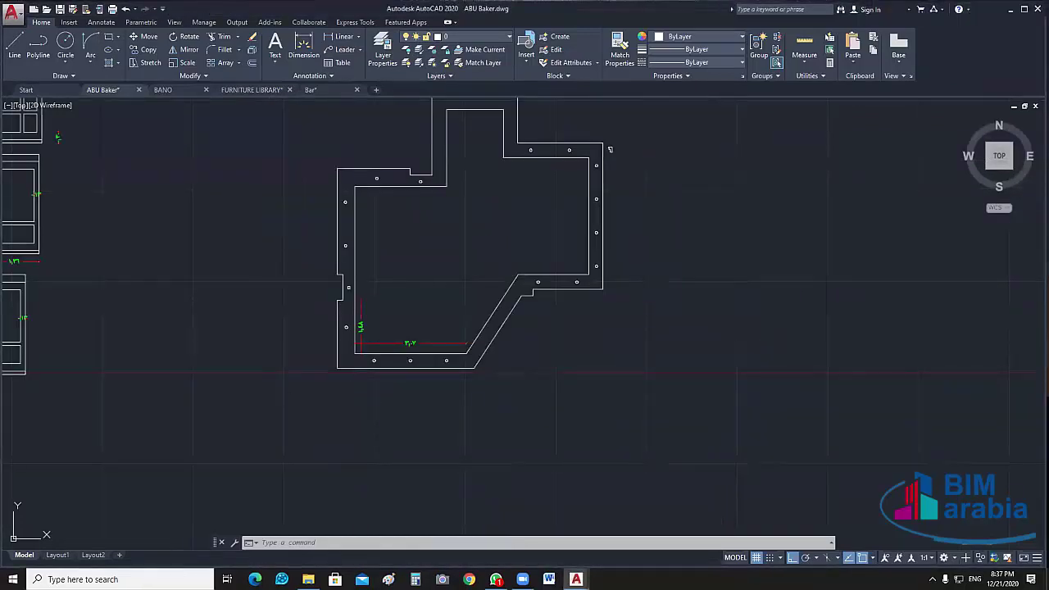
pyautogui.moveTo(374, 387); pyautogui.dragTo(822, 386, button='middle')
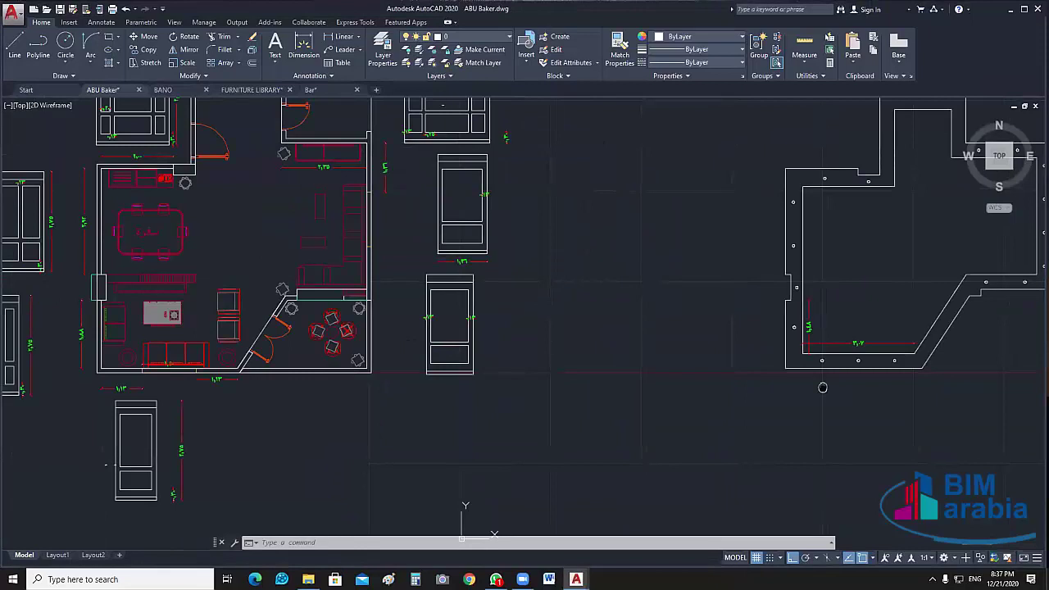
pyautogui.scroll(7, 147, 373)
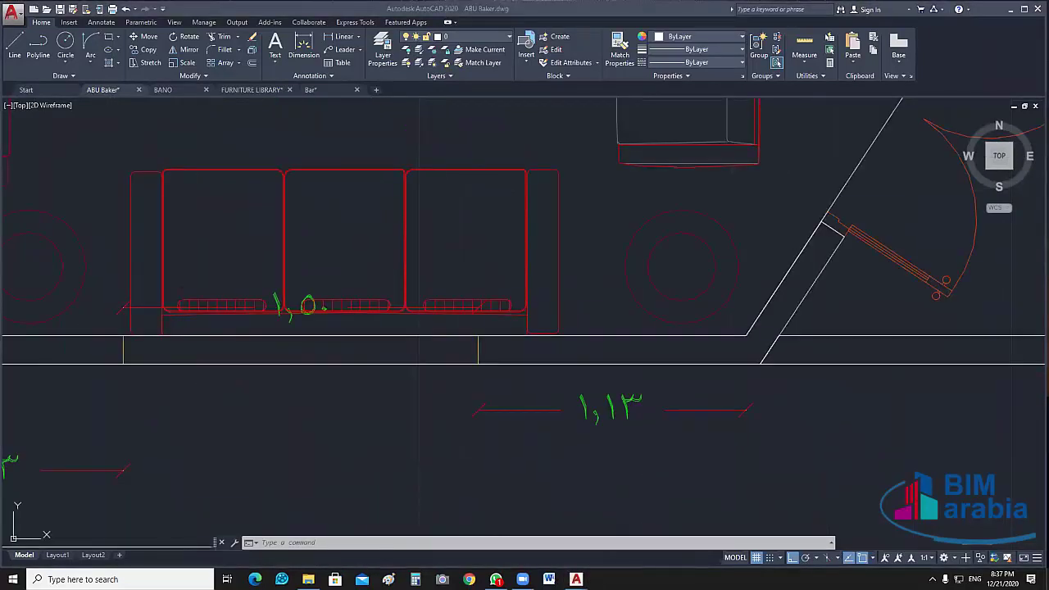
pyautogui.scroll(-4, 666, 498)
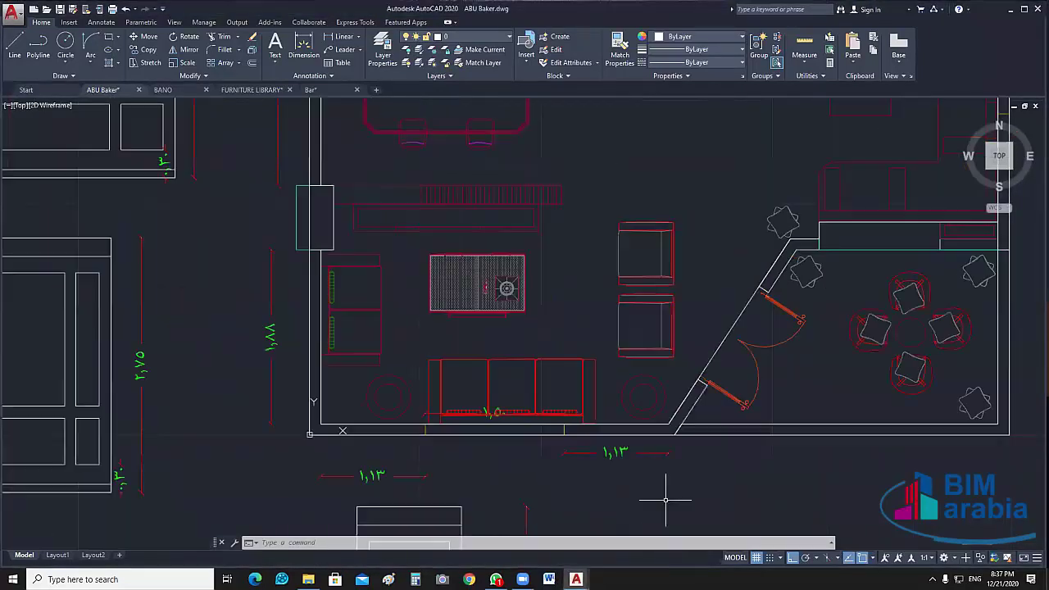
pyautogui.scroll(-3, 665, 499)
pyautogui.scroll(2, 679, 422)
pyautogui.scroll(3, 549, 452)
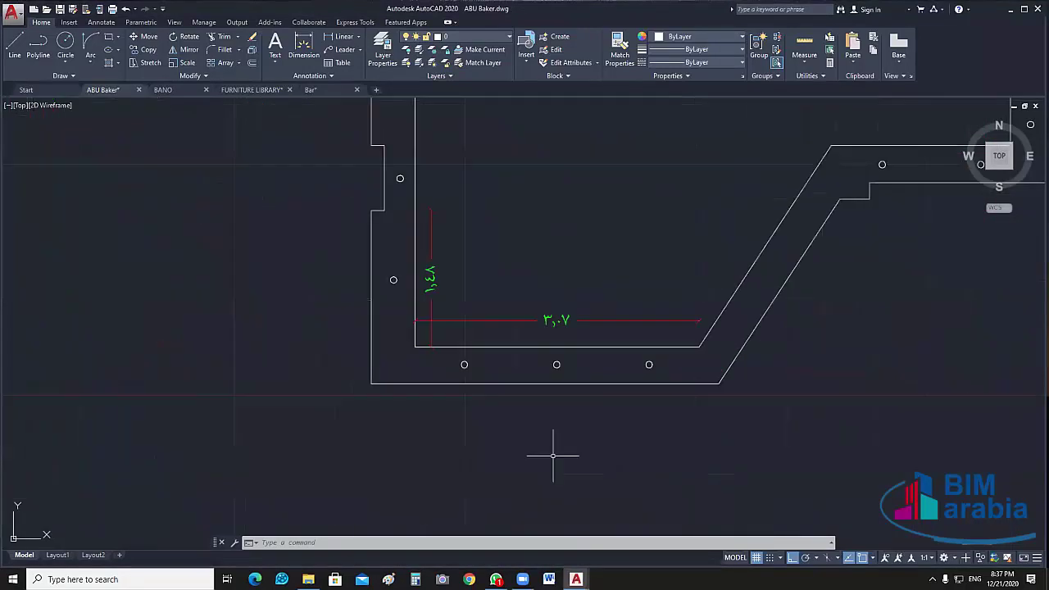
# - Start a rectangle with REC and cancel it without drawing anything
pyautogui.write('rec')
pyautogui.press('Return')
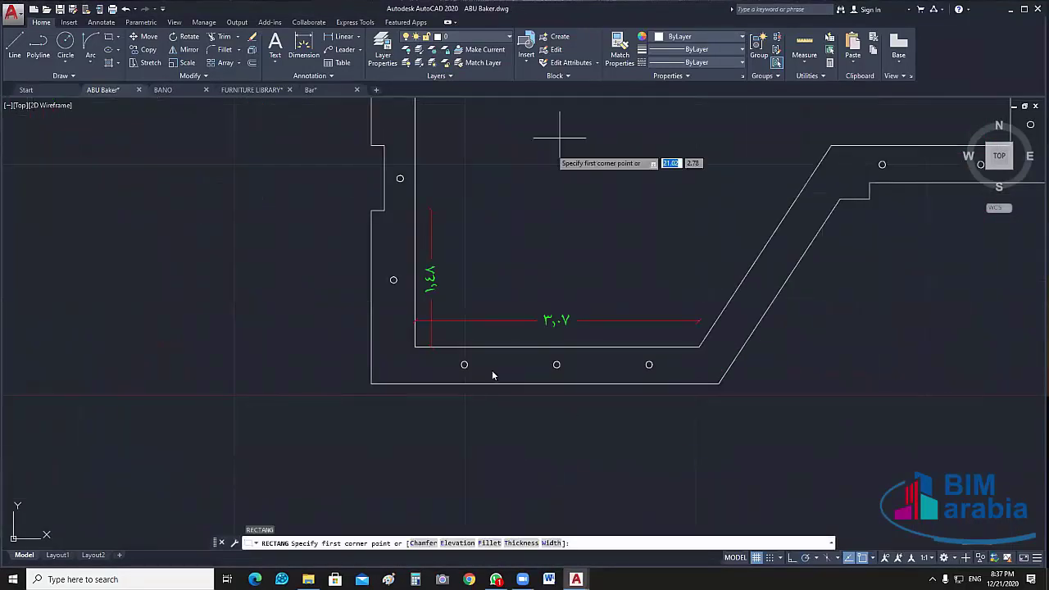
pyautogui.press('Escape')
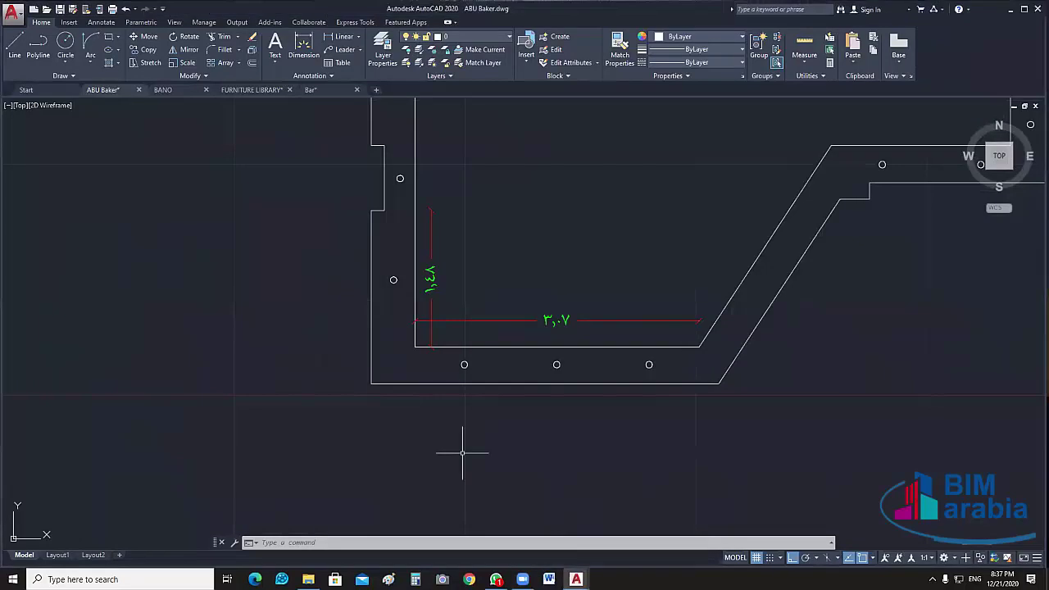
pyautogui.scroll(2, 508, 455)
# - Draw the open bracket below the bar outline: 0.2 up, 2 across, 0.2 down
pyautogui.write('l')
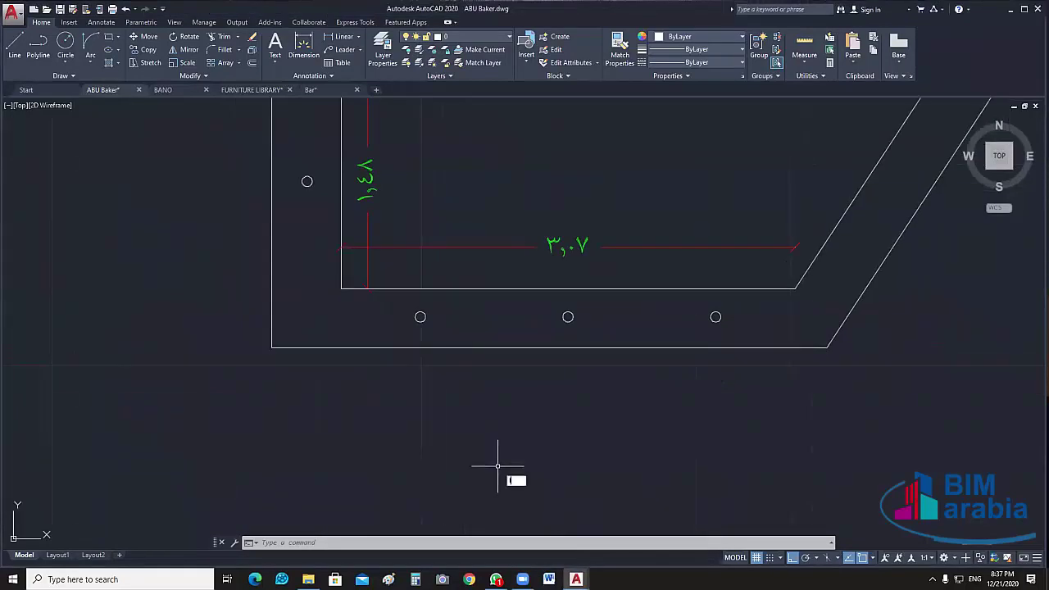
pyautogui.press('Return')
pyautogui.click(430, 481)
pyautogui.write('.2')
pyautogui.press('Return')
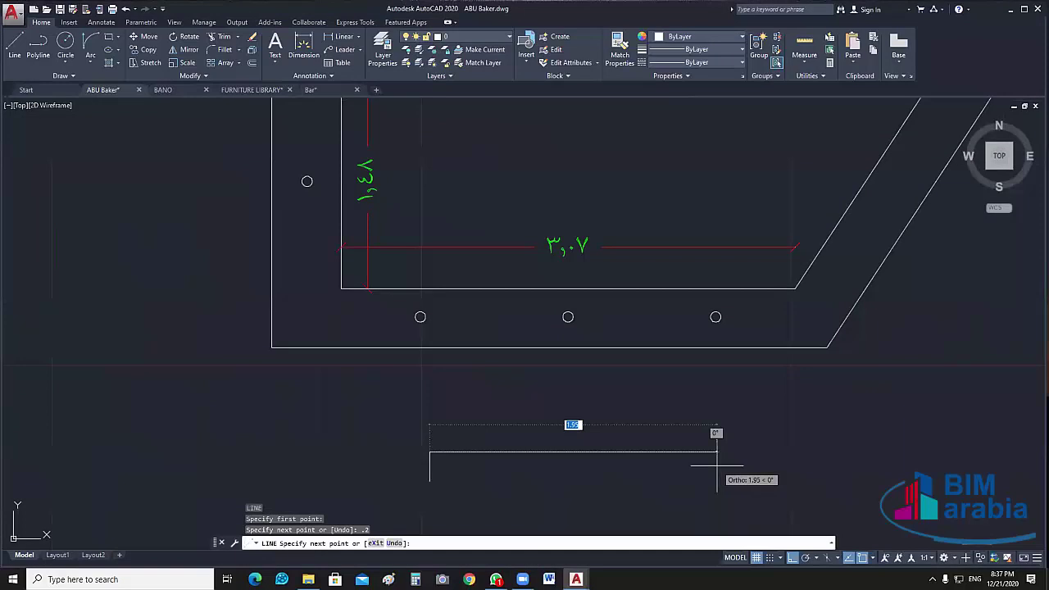
pyautogui.write('2')
pyautogui.press('Return')
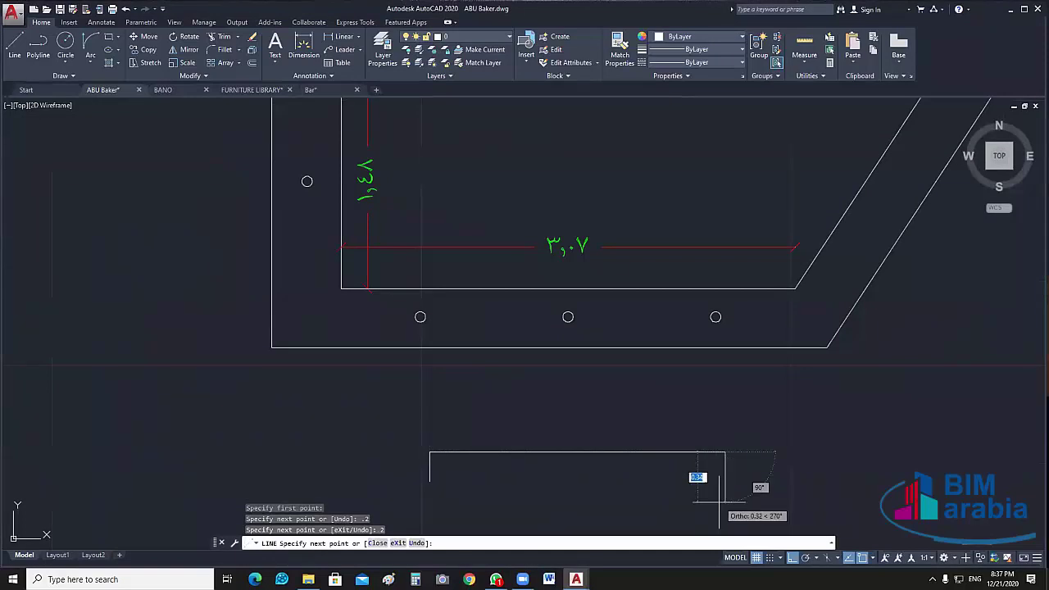
pyautogui.write('.2')
pyautogui.press('Return')
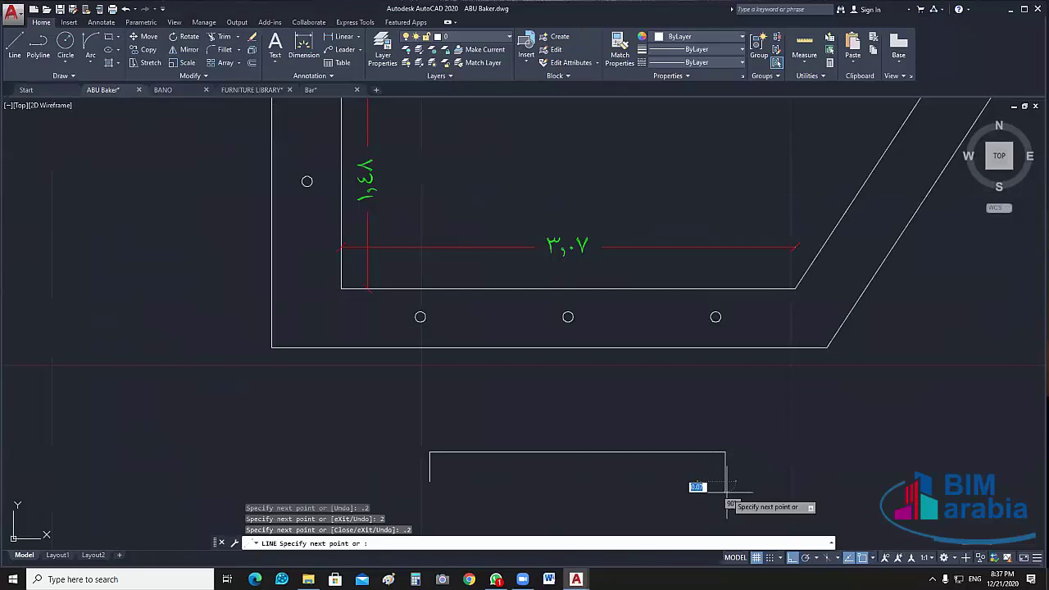
pyautogui.press('Return')
# - Add a 0.2 divider down from the top edge's midpoint and select the whole bracket
pyautogui.moveTo(726, 487); pyautogui.dragTo(786, 431, button='middle')
pyautogui.click(763, 351)
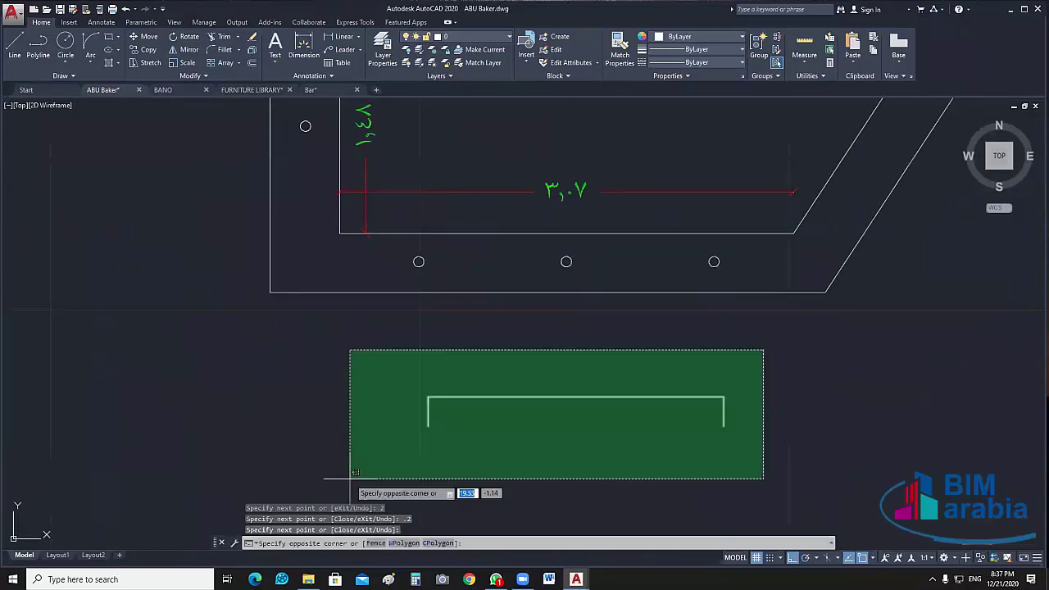
pyautogui.press('Escape')
pyautogui.moveTo(355, 472); pyautogui.dragTo(343, 490, button='middle')
pyautogui.press('Return')
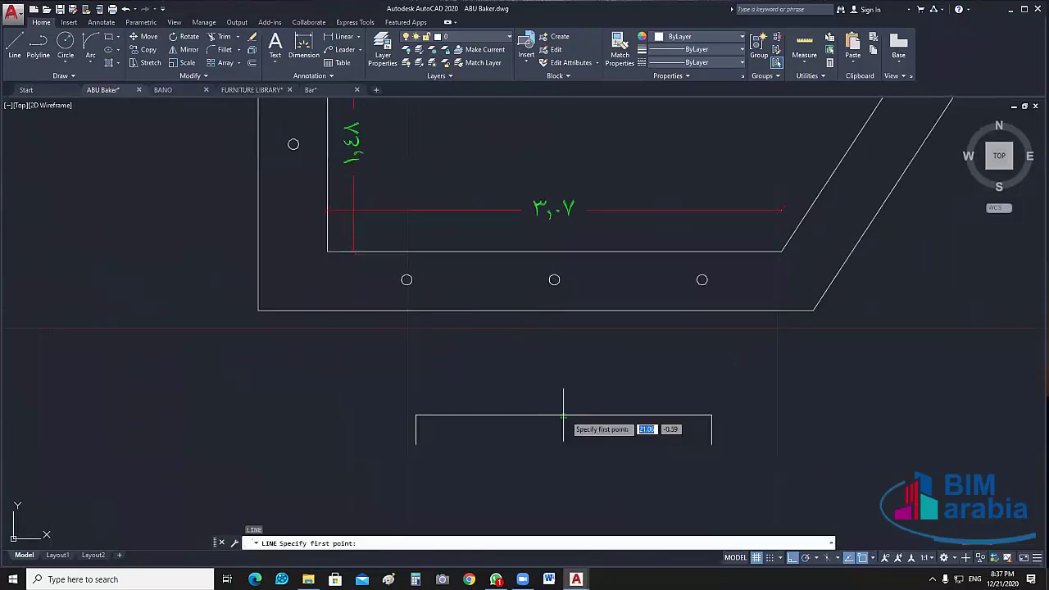
pyautogui.click(562, 416)
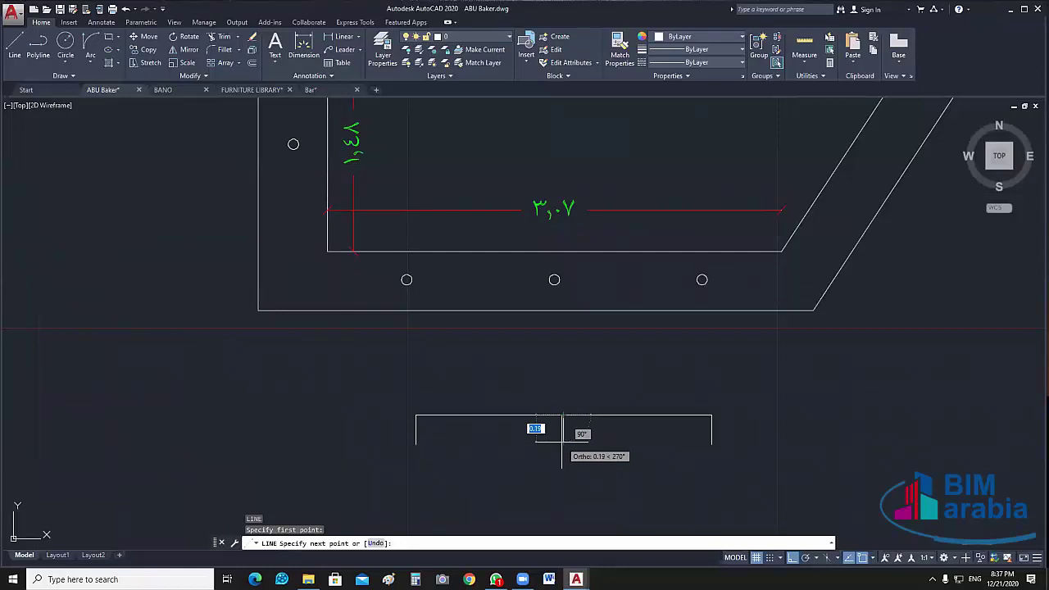
pyautogui.write('.2')
pyautogui.press('Return')
pyautogui.press('Return')
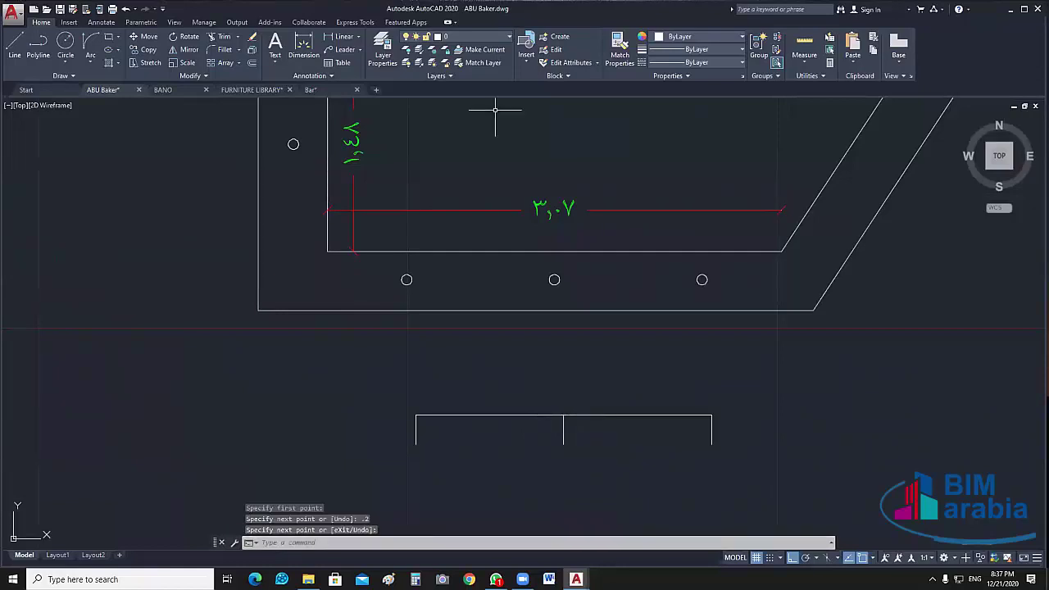
pyautogui.click(763, 373)
pyautogui.click(370, 446)
# - Move the bracket up against the bar counter's inner edge
pyautogui.write('m')
pyautogui.press('Return')
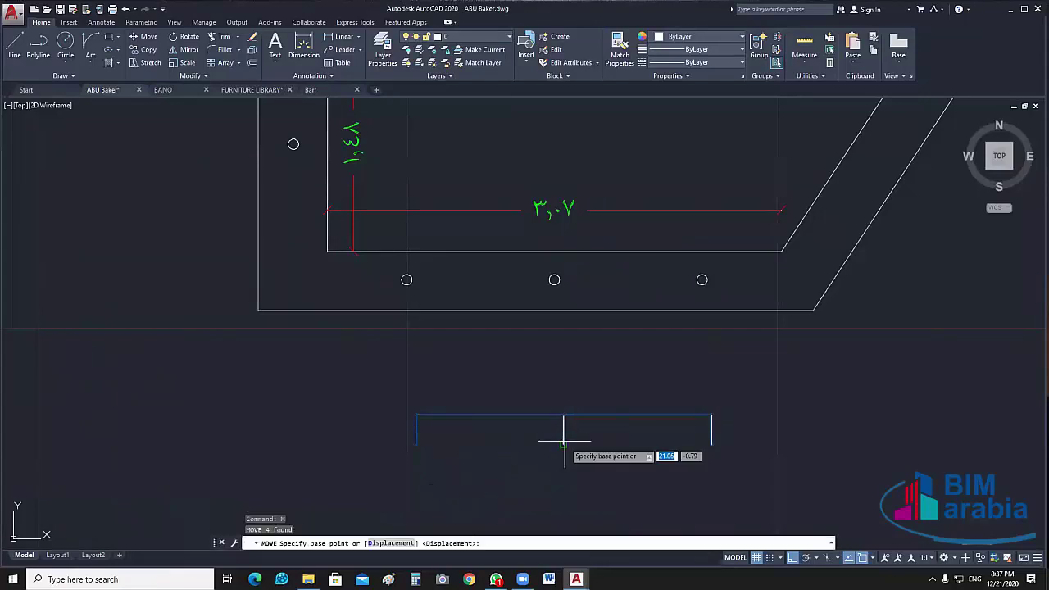
pyautogui.click(563, 443)
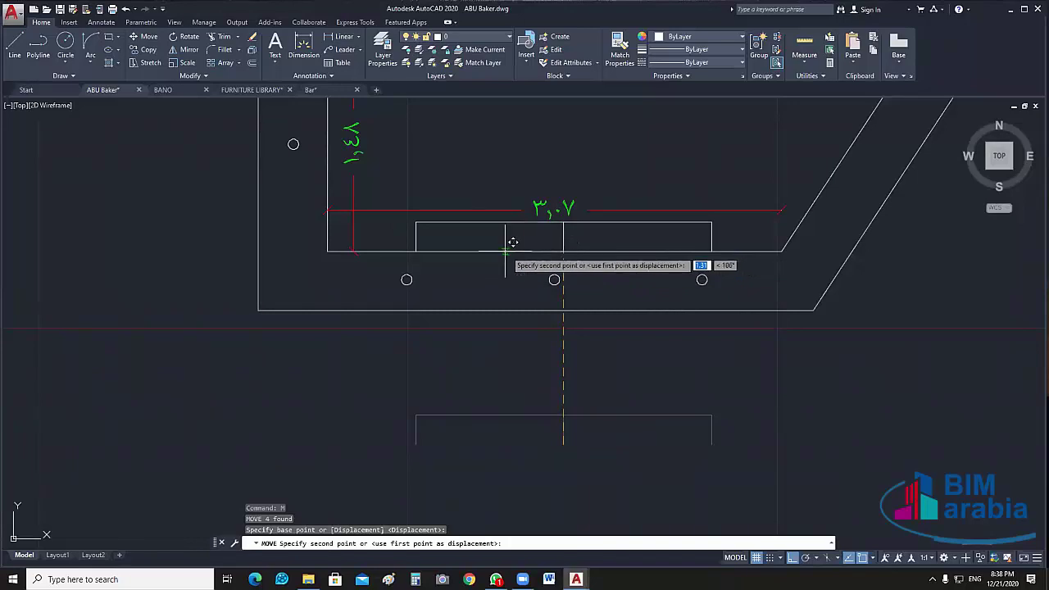
pyautogui.click(557, 266)
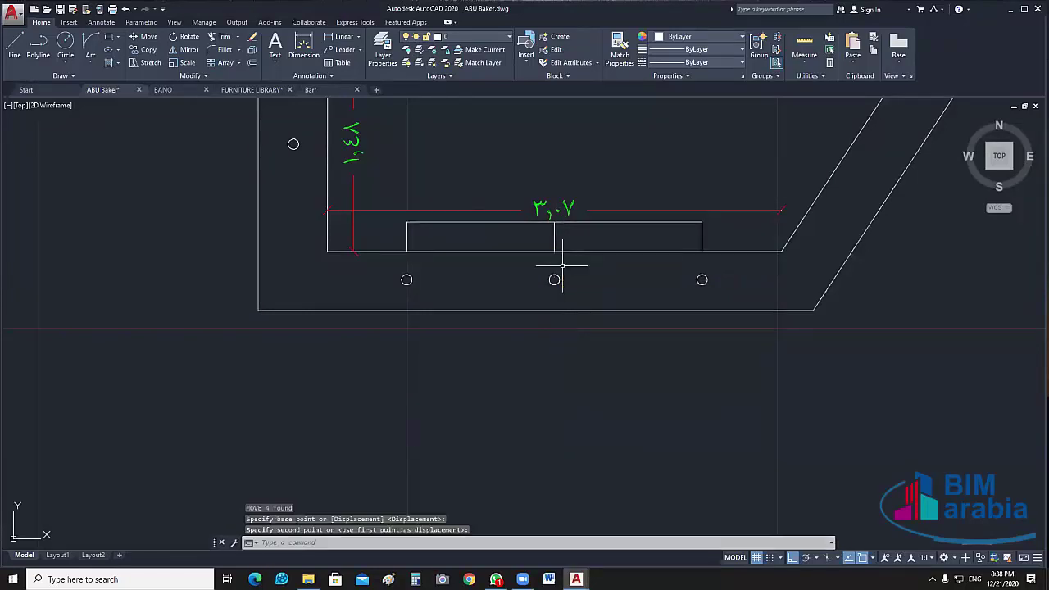
# - Move the bracket again so its top corners sit on the three small circles
pyautogui.click(713, 241)
pyautogui.click(365, 229)
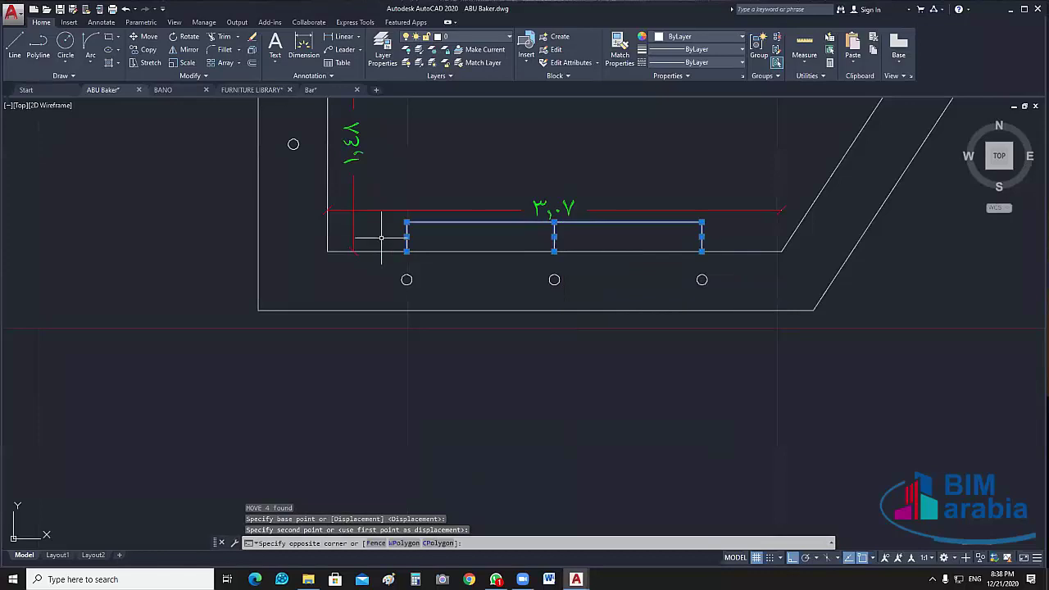
pyautogui.write('m')
pyautogui.press('Return')
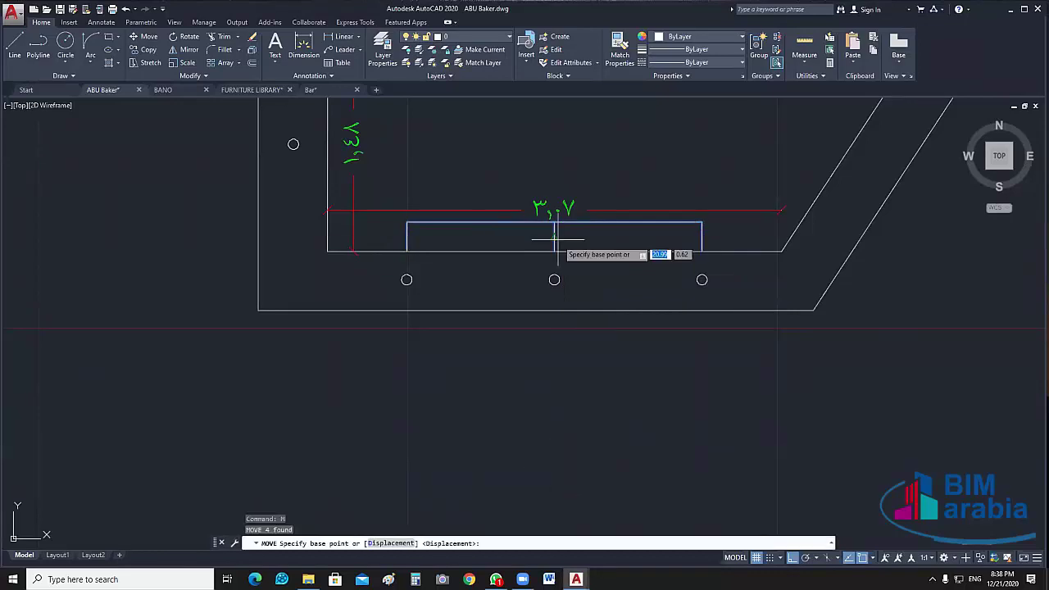
pyautogui.click(554, 252)
pyautogui.click(562, 302)
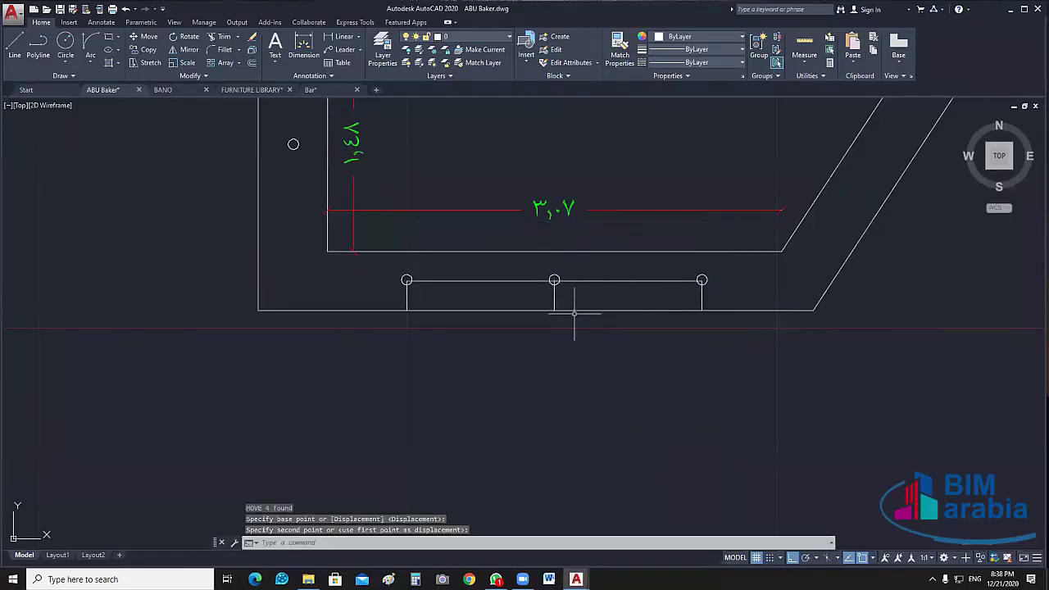
pyautogui.moveTo(585, 326); pyautogui.dragTo(579, 424, button='middle')
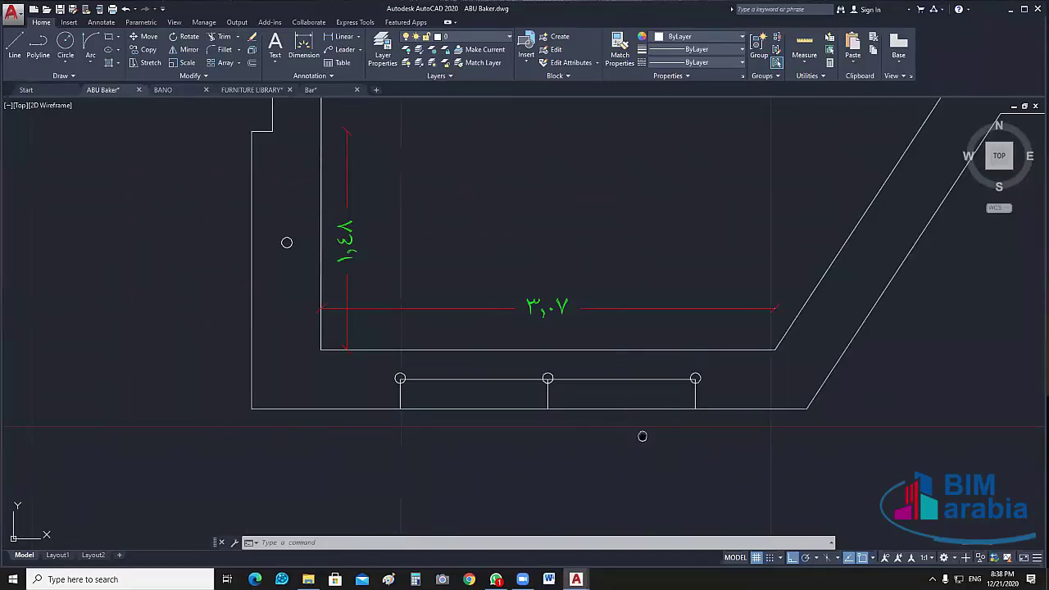
pyautogui.scroll(2, 585, 426)
pyautogui.moveTo(585, 426); pyautogui.dragTo(566, 331, button='middle')
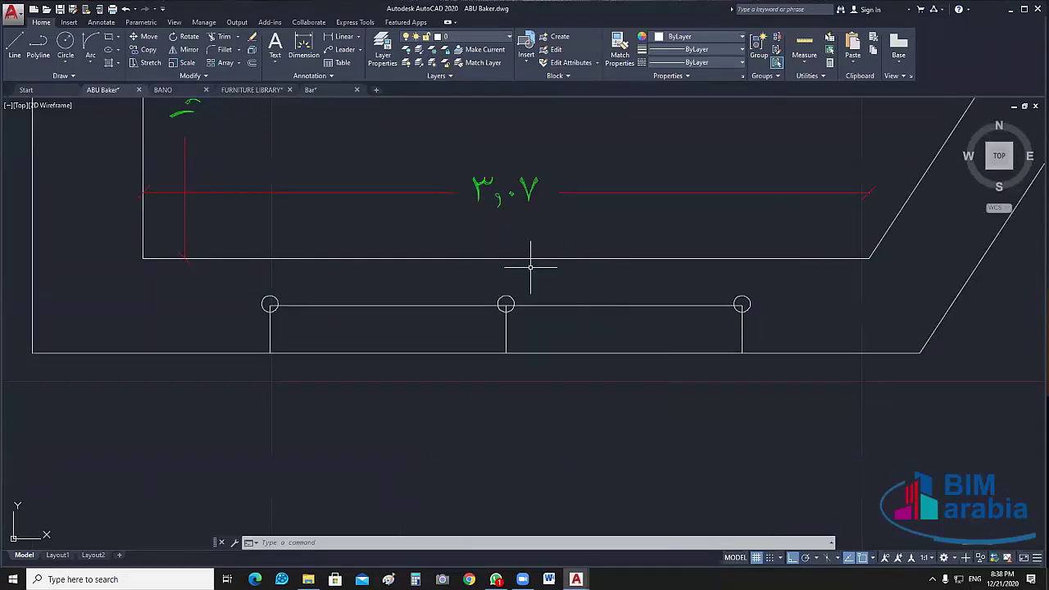
# - Adjust the bracket's top line and delete its middle divider
pyautogui.click(578, 313)
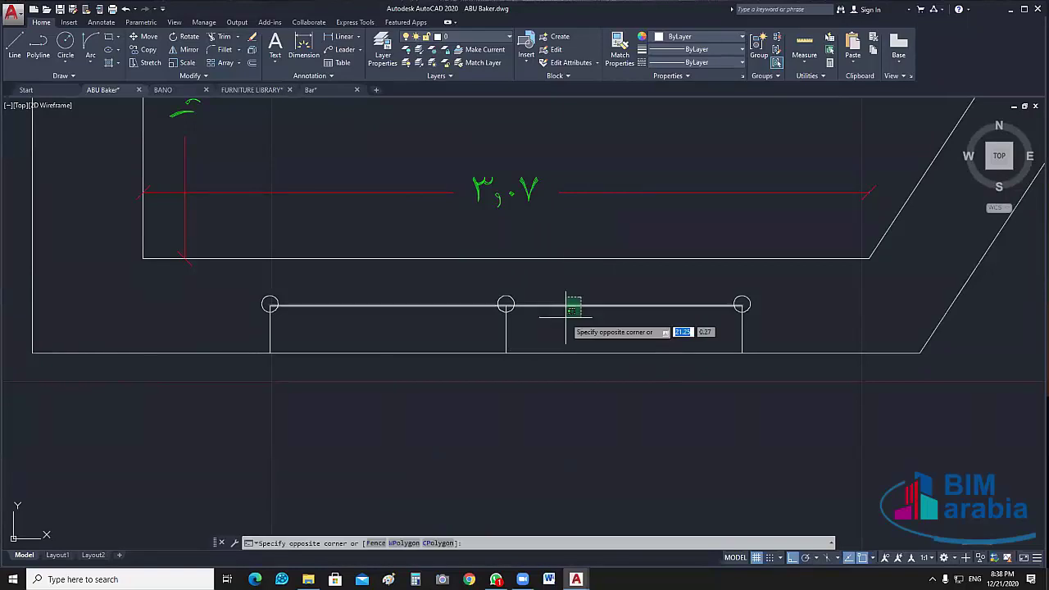
pyautogui.click(567, 300)
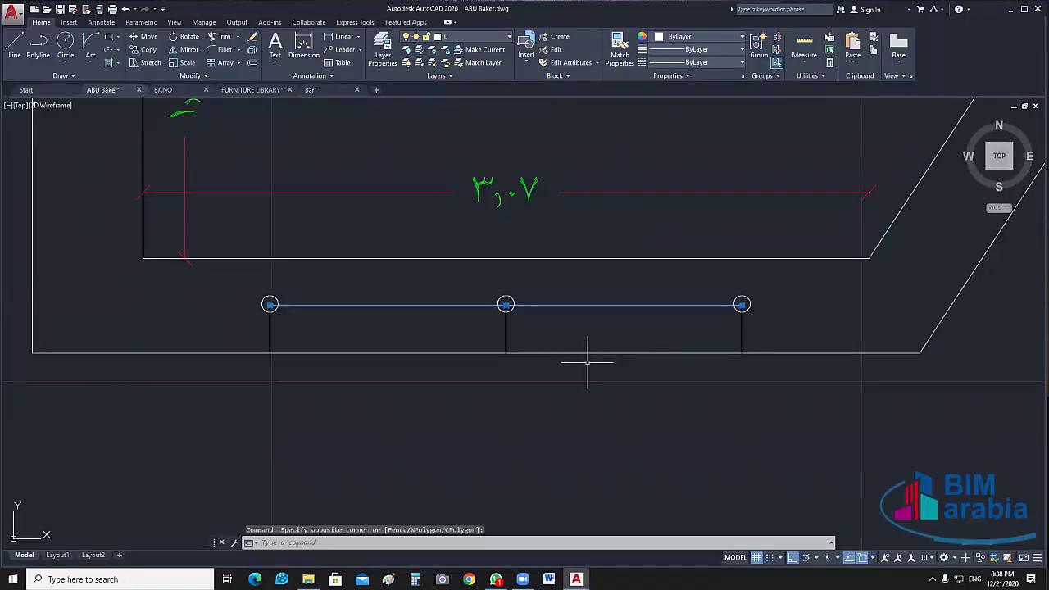
pyautogui.click(506, 305)
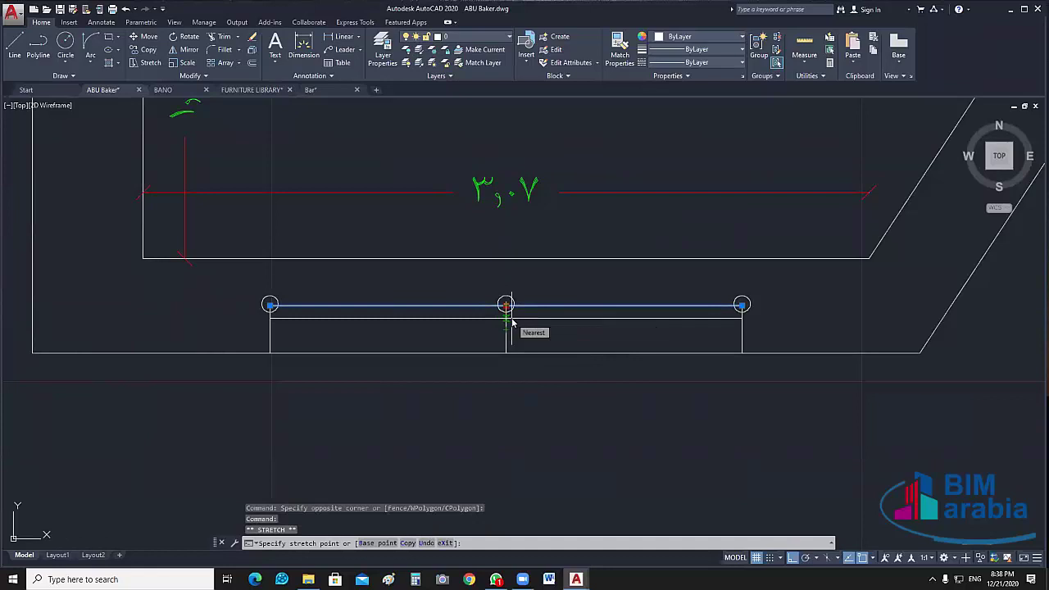
pyautogui.write('.6')
pyautogui.press('Return')
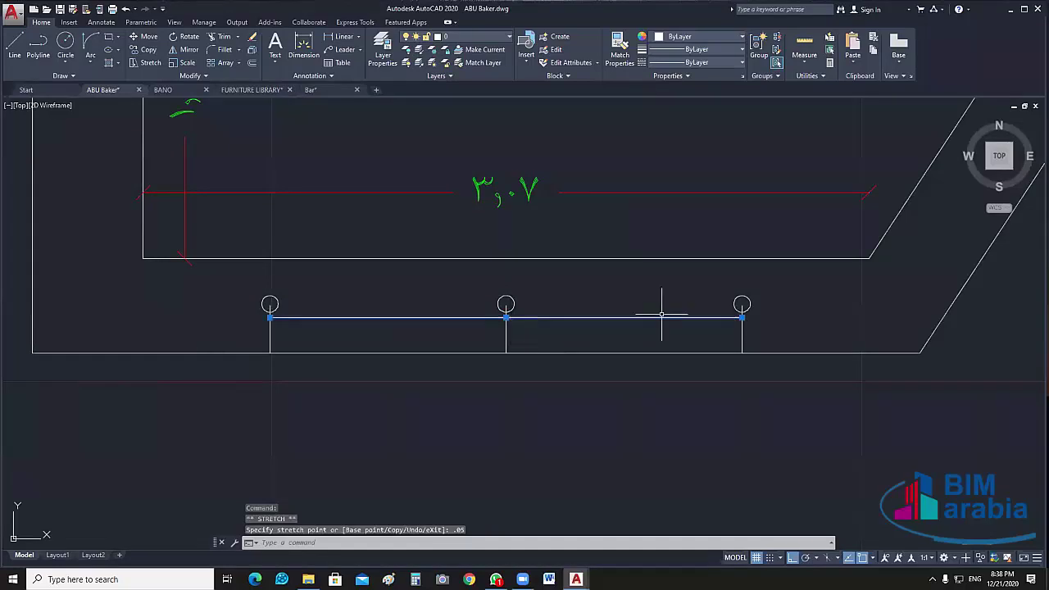
pyautogui.press('Escape')
pyautogui.moveTo(533, 324); pyautogui.dragTo(460, 329)
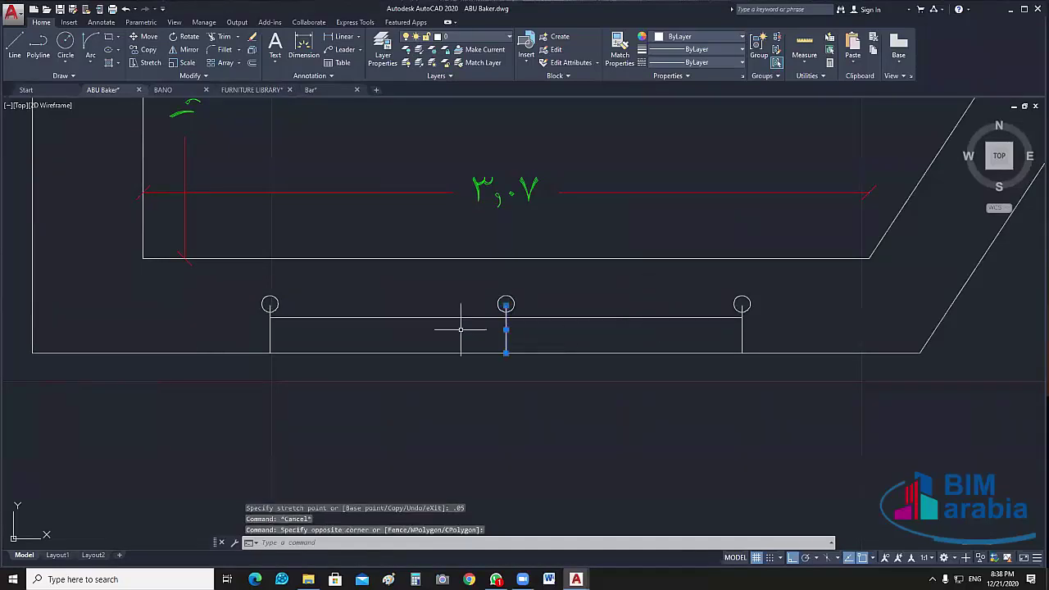
pyautogui.press('Delete')
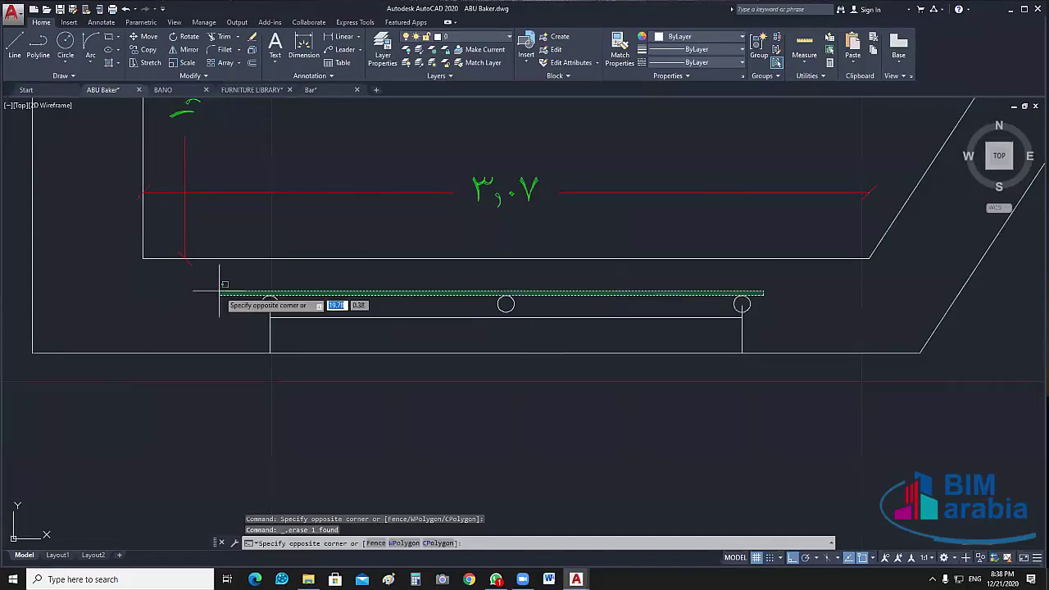
# - Move the three circles up by 0.05
pyautogui.moveTo(763, 295); pyautogui.dragTo(223, 303)
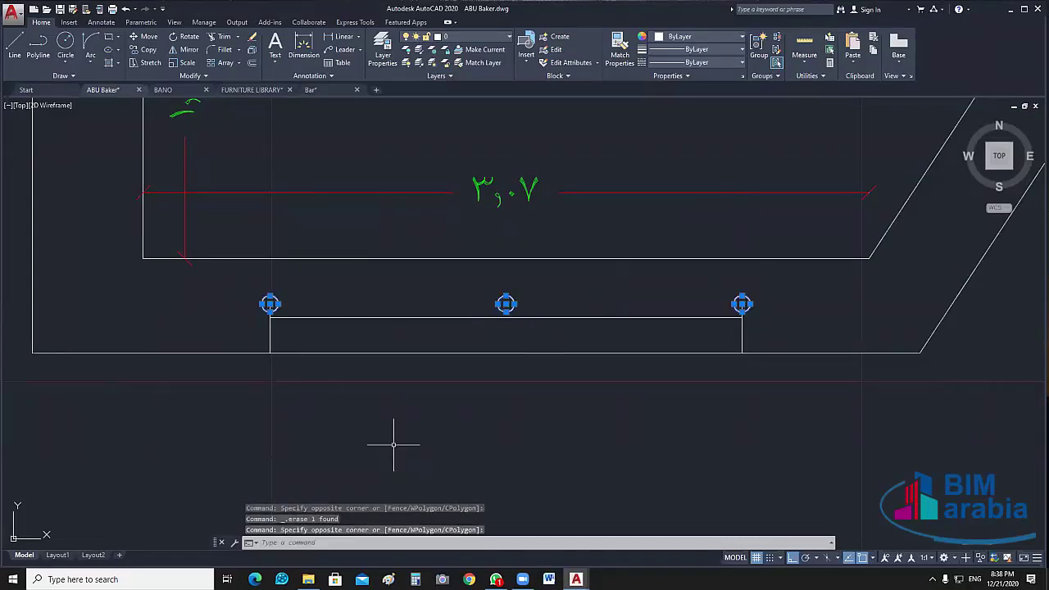
pyautogui.write('m')
pyautogui.press('Return')
pyautogui.click(506, 304)
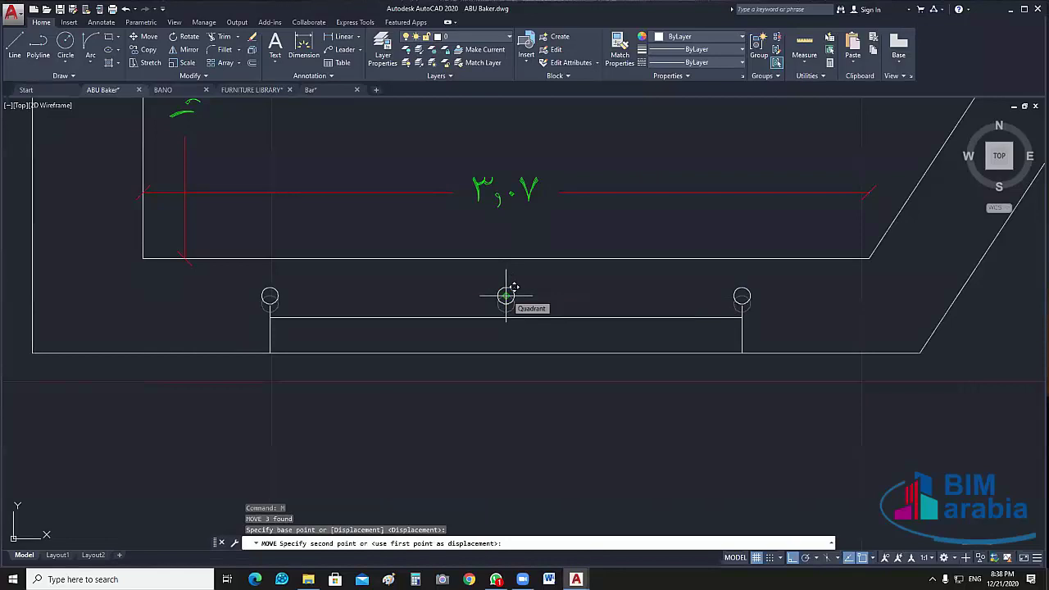
pyautogui.write('.05')
pyautogui.press('Return')
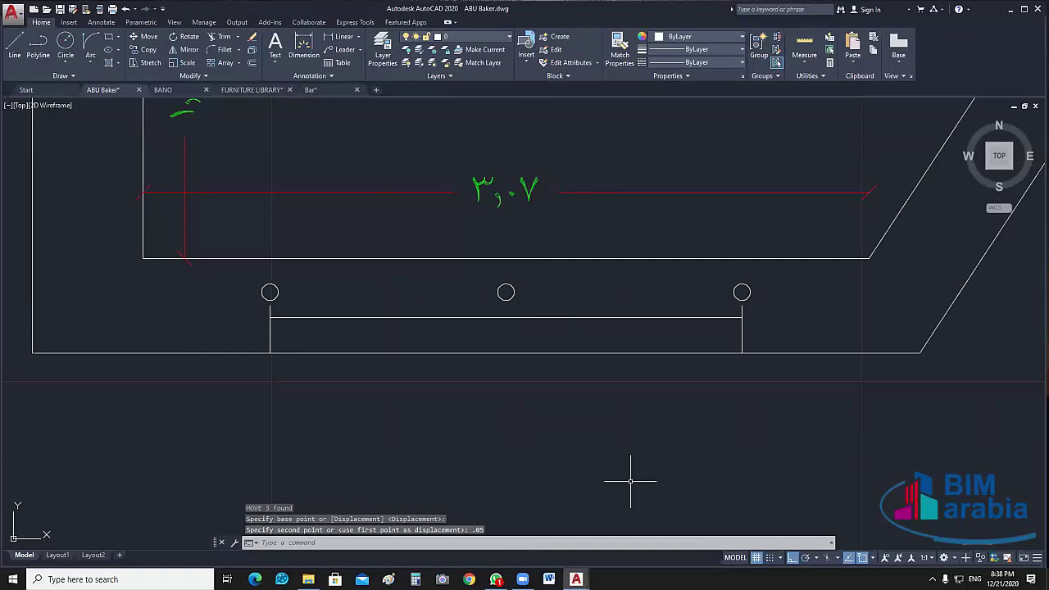
# - Draw a vertical line from the top edge's middle up to the counter's inner edge
pyautogui.write('l')
pyautogui.press('Return')
pyautogui.click(505, 316)
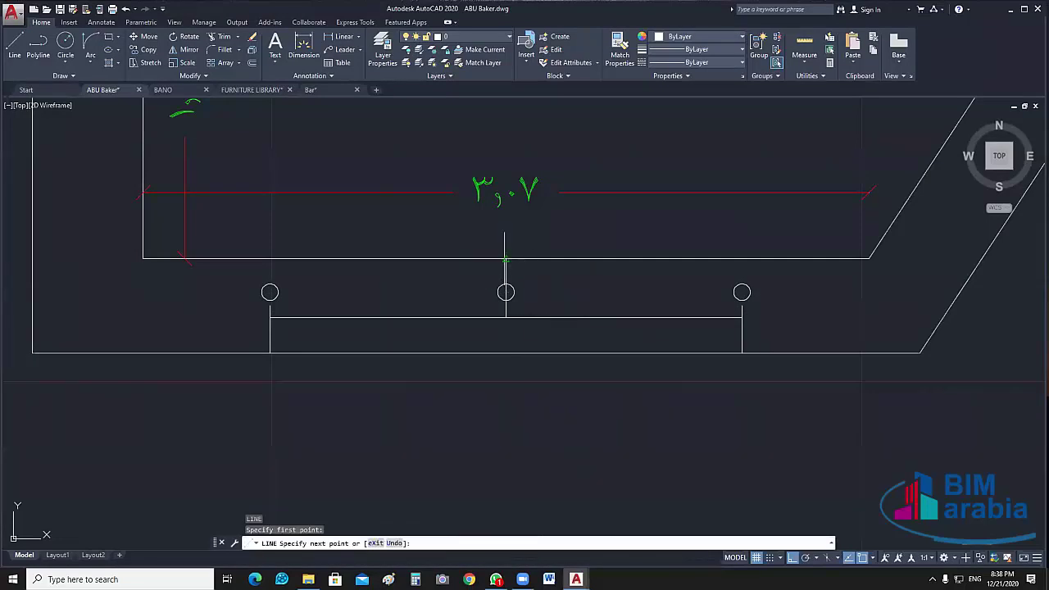
pyautogui.click(505, 259)
pyautogui.press('Return')
# - Erase the vertical line running through the middle circle
pyautogui.click(773, 297)
pyautogui.click(507, 291)
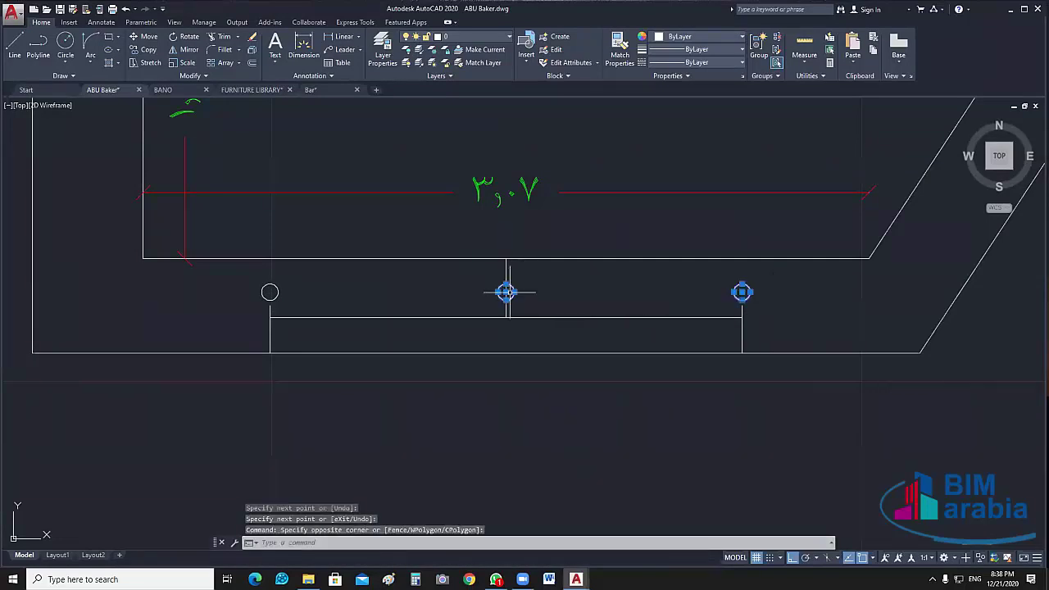
pyautogui.click(270, 291)
pyautogui.write('m')
pyautogui.press('Return')
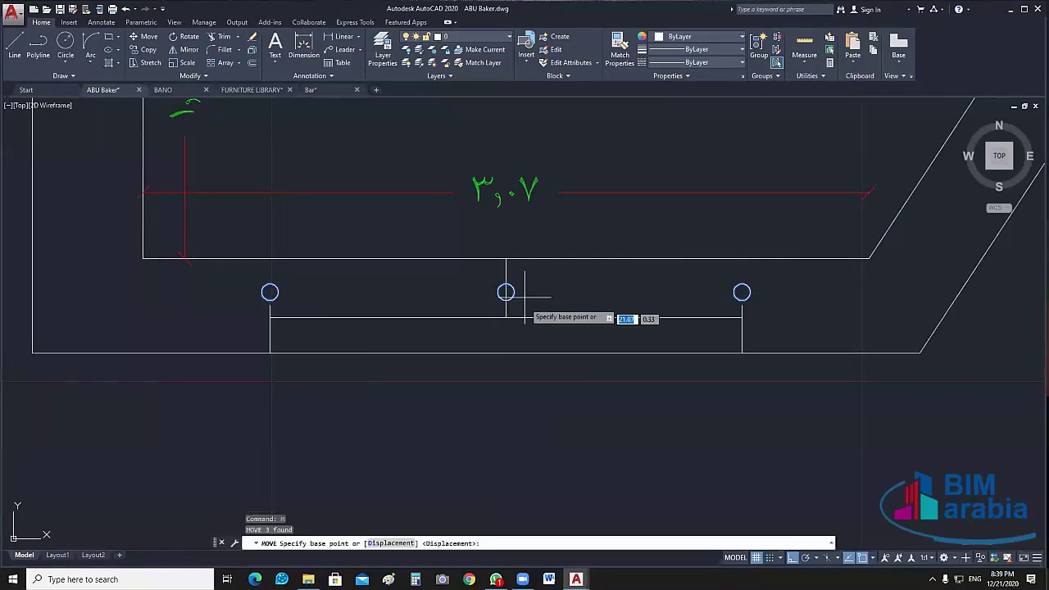
pyautogui.click(506, 291)
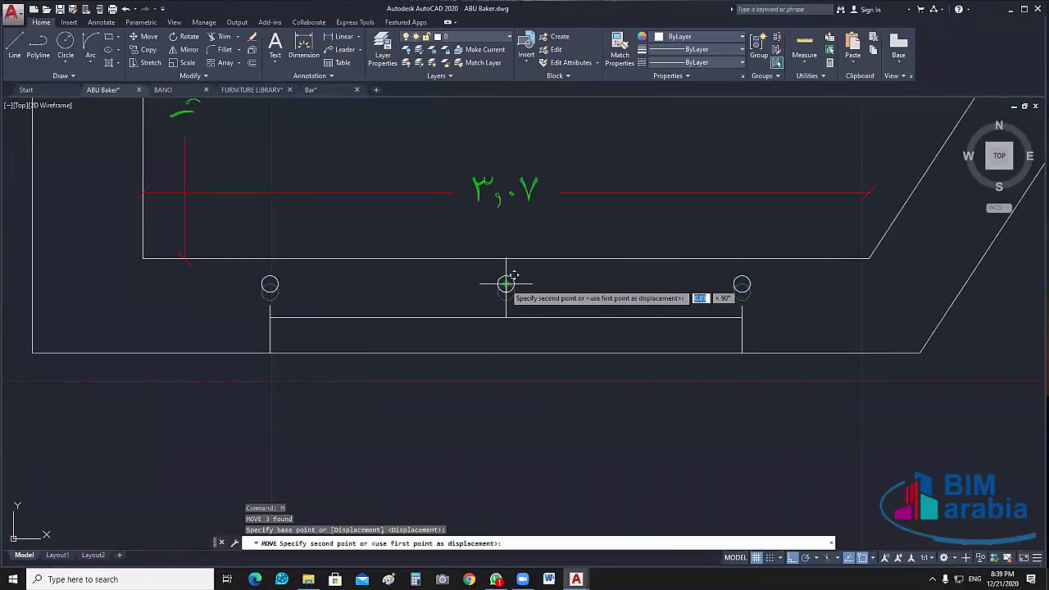
pyautogui.scroll(3, 506, 283)
pyautogui.scroll(3, 500, 282)
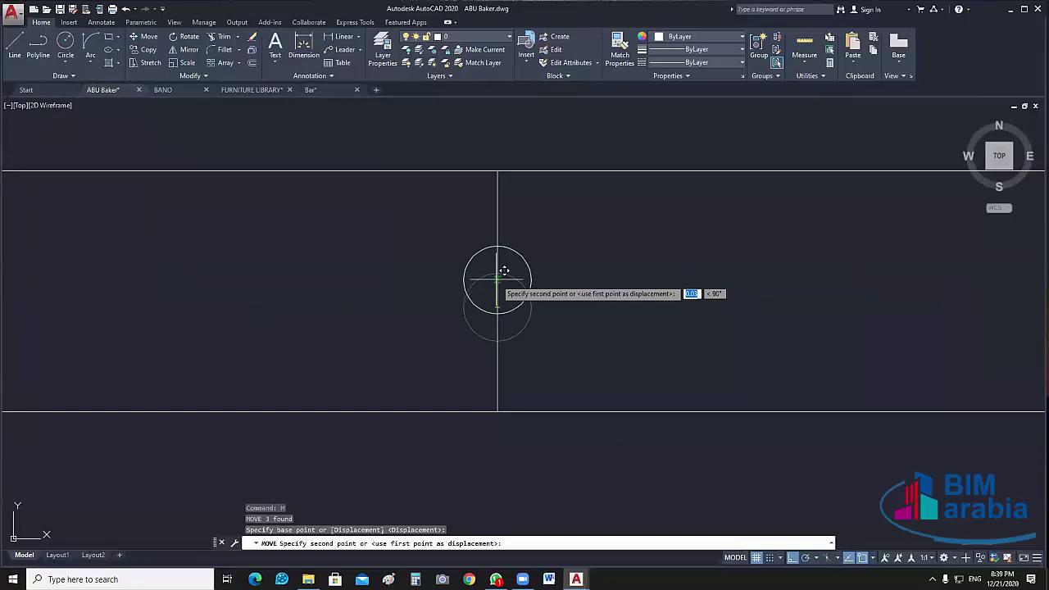
pyautogui.press('Escape')
pyautogui.scroll(-4, 502, 283)
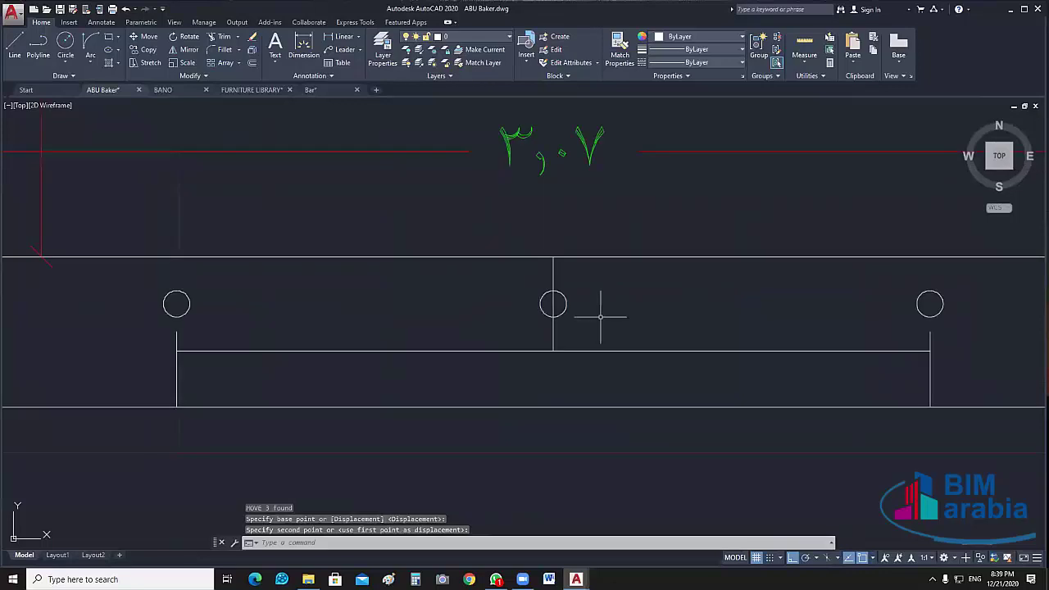
pyautogui.moveTo(604, 312); pyautogui.dragTo(536, 309)
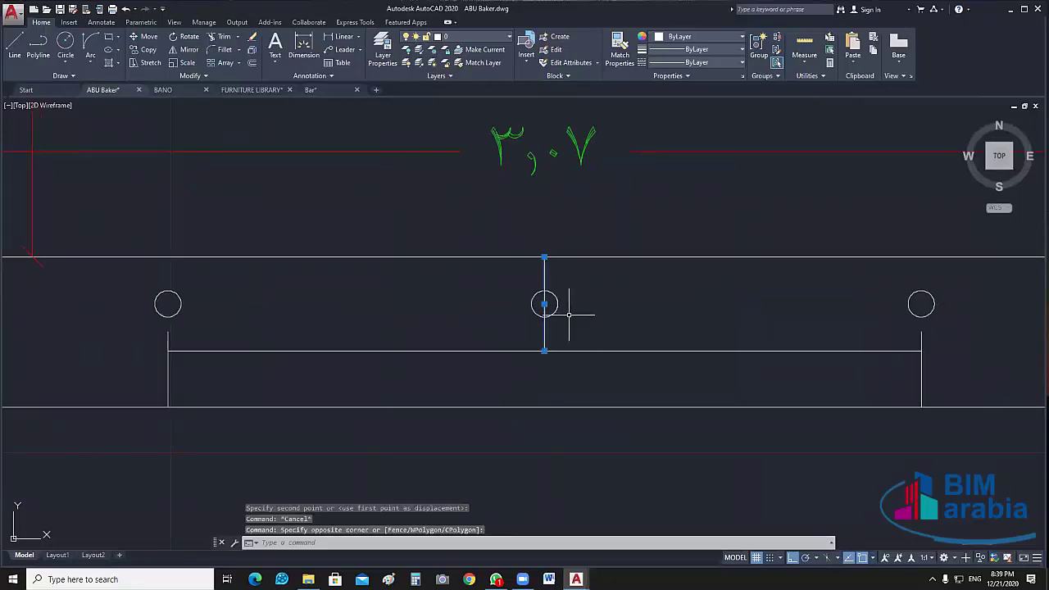
pyautogui.press('Delete')
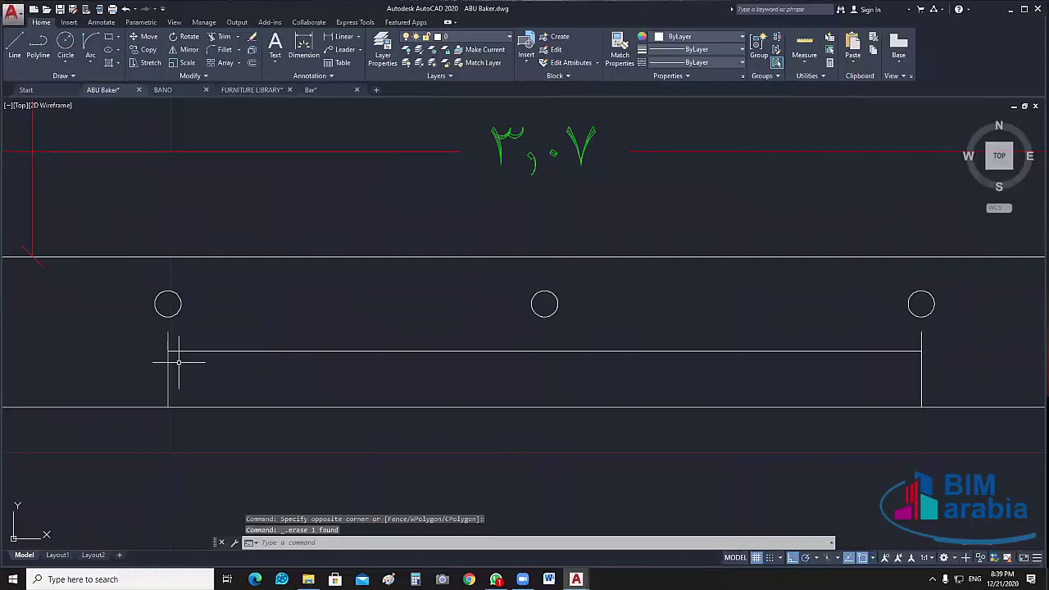
pyautogui.write('f')
pyautogui.press('Return')
# - Fillet the recess top line to its left and right side lines with radius 0
pyautogui.click(204, 351)
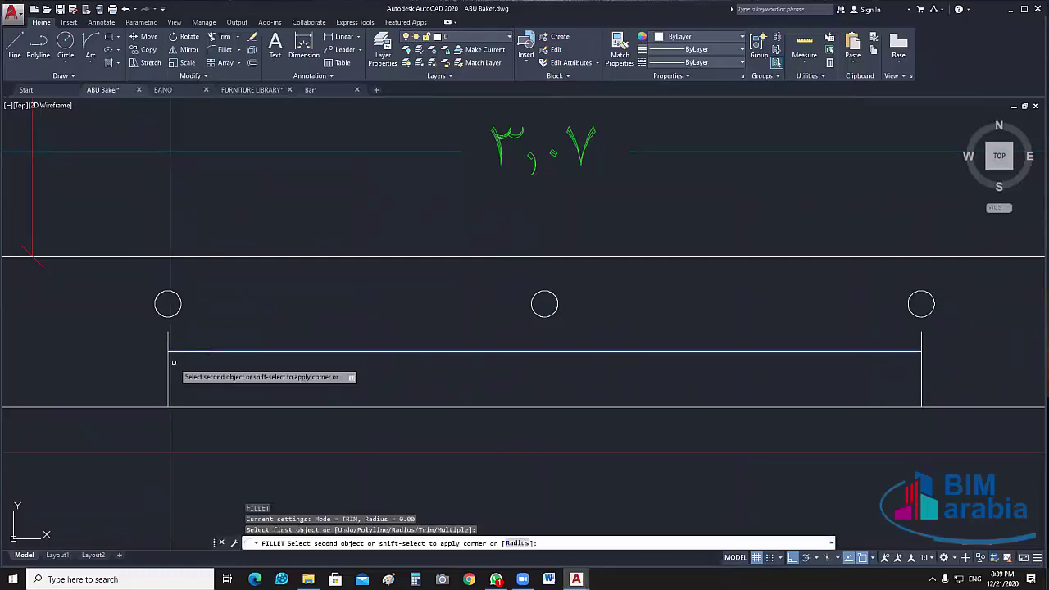
pyautogui.click(167, 363)
pyautogui.scroll(-4, 254, 382)
pyautogui.scroll(4, 319, 377)
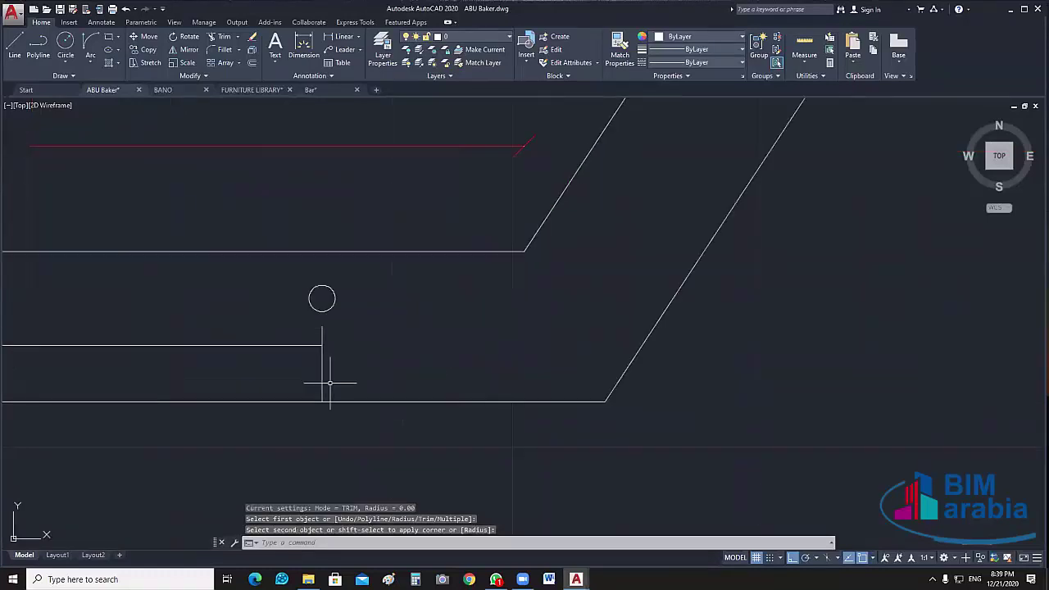
pyautogui.press('Return')
pyautogui.click(323, 375)
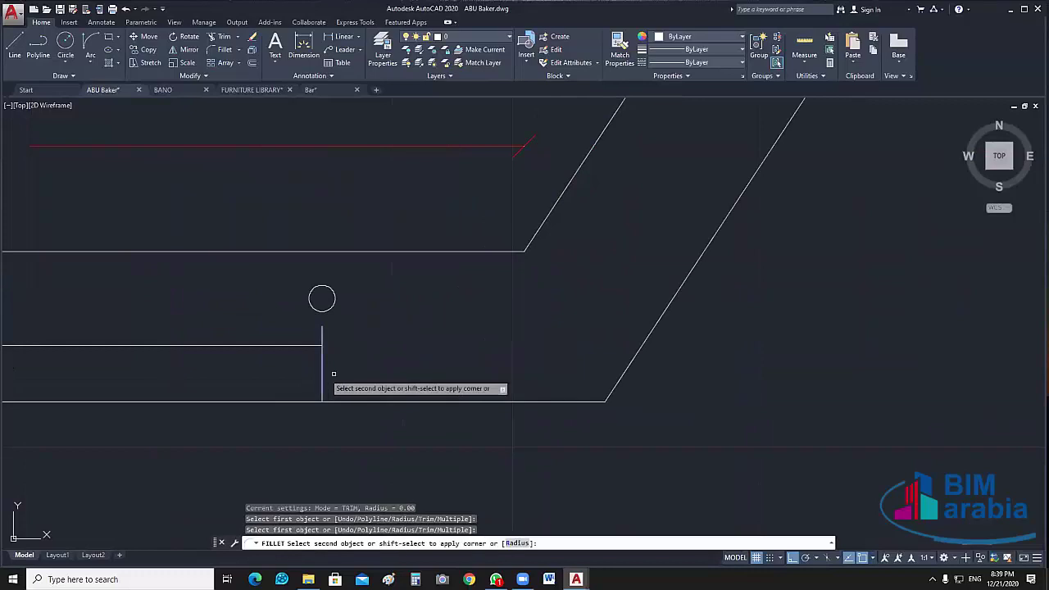
pyautogui.click(309, 346)
pyautogui.scroll(-3, 342, 428)
pyautogui.scroll(2, 461, 398)
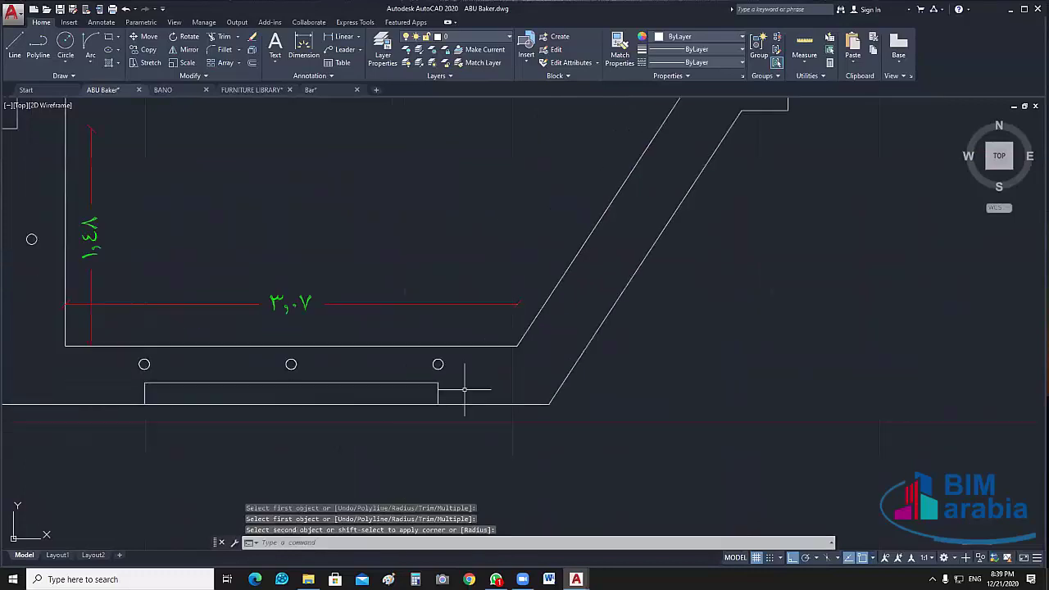
pyautogui.press('Return')
# - Undo an extra fillet on the bottom outline, then crossing-select the outline and recess lines
pyautogui.click(452, 403)
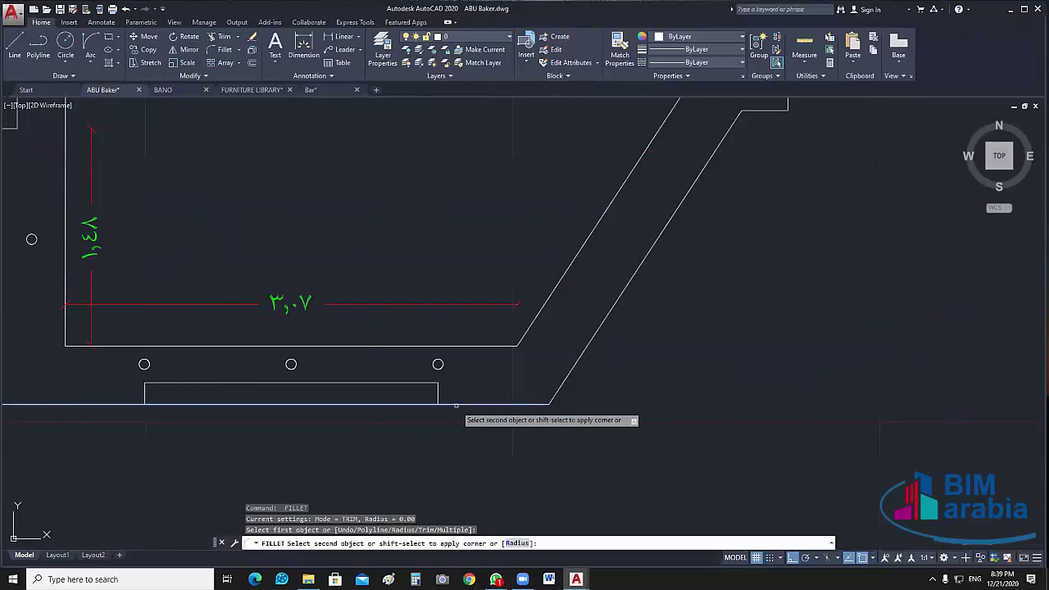
pyautogui.click(437, 391)
pyautogui.moveTo(393, 425); pyautogui.dragTo(592, 422, button='middle')
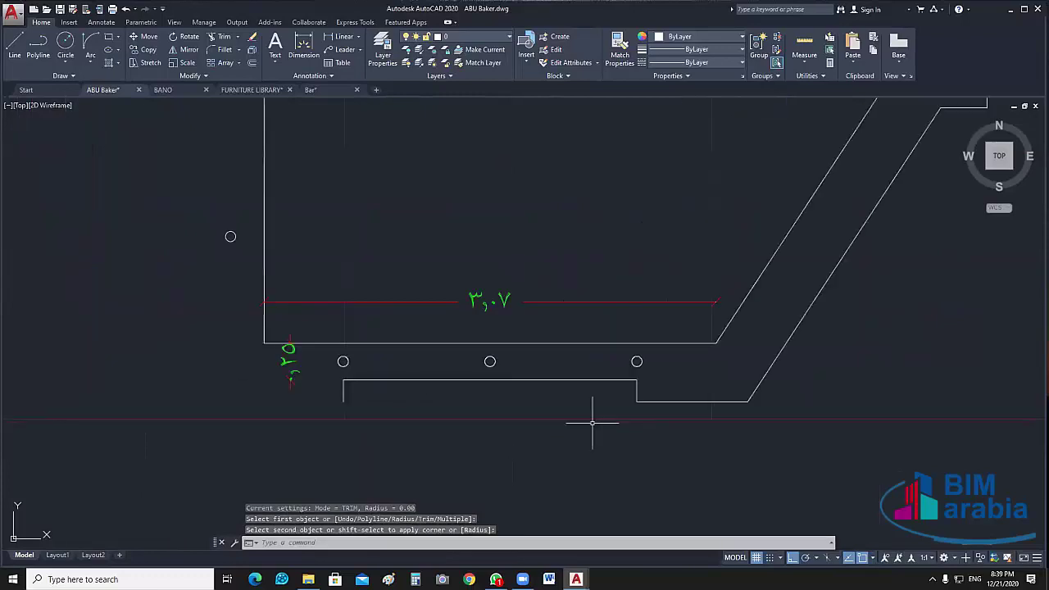
pyautogui.scroll(-5, 467, 426)
pyautogui.scroll(5, 489, 443)
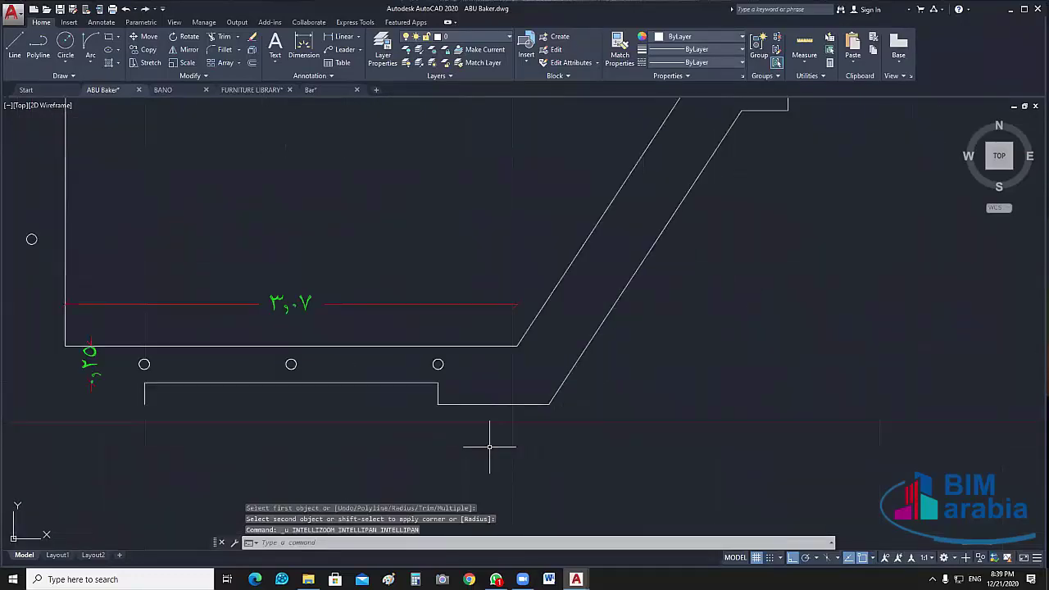
pyautogui.hotkey('ctrl', 'z')
pyautogui.moveTo(489, 447); pyautogui.dragTo(653, 464, button='middle')
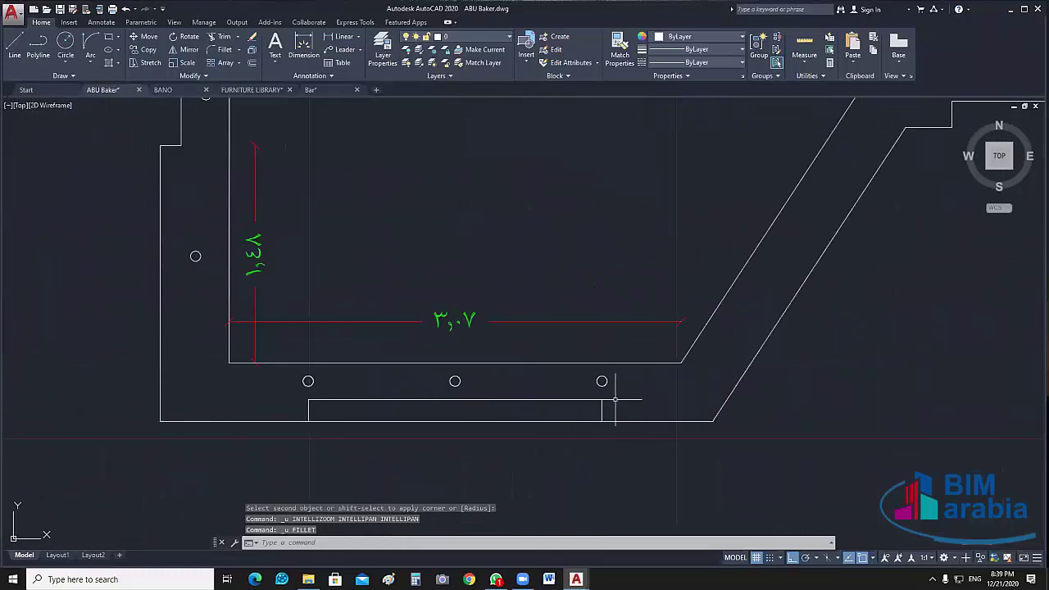
pyautogui.click(615, 399)
pyautogui.click(282, 449)
# - Join the outer bar outline and the recess lines into one polyline with J
pyautogui.write('tr')
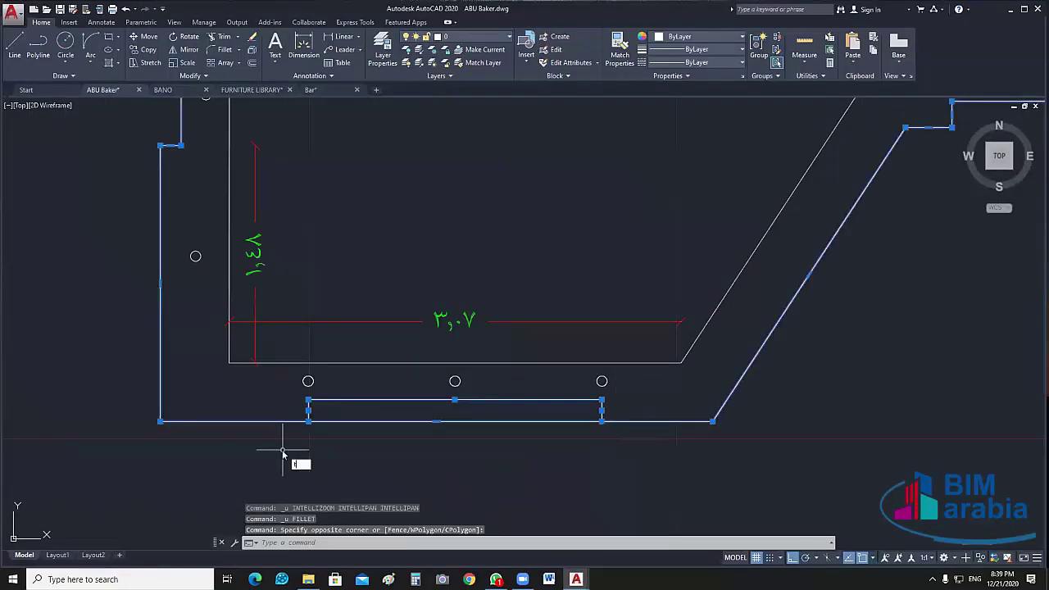
pyautogui.press('Return')
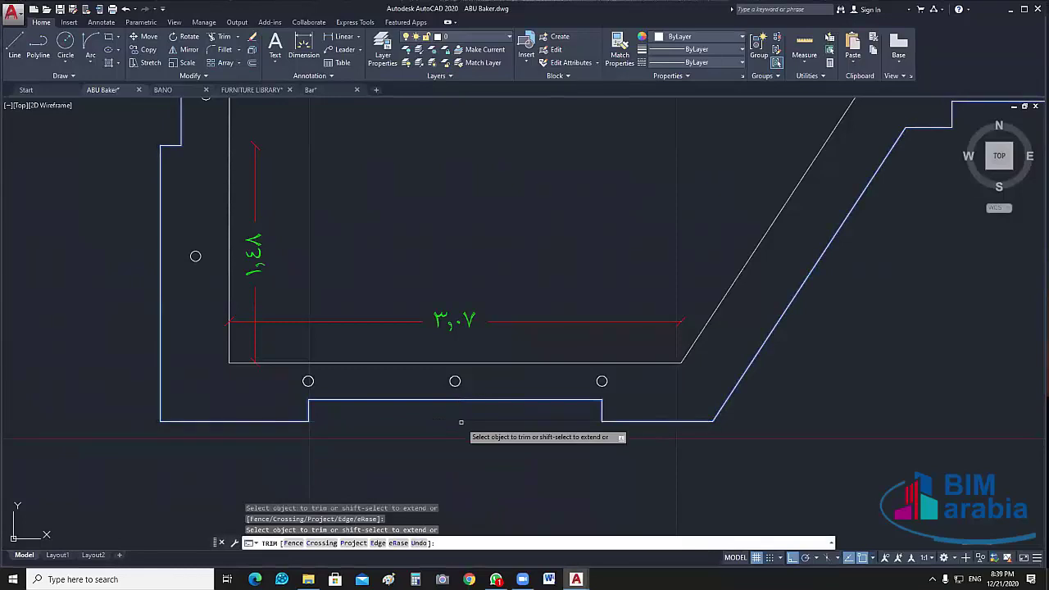
pyautogui.press('Escape')
pyautogui.click(615, 421)
pyautogui.click(604, 434)
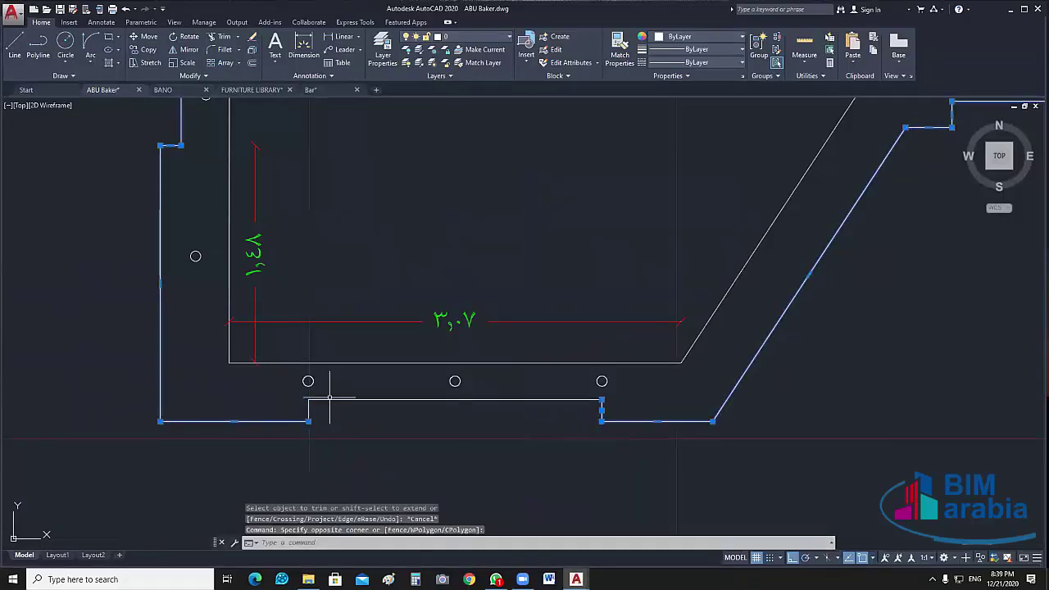
pyautogui.click(292, 417)
pyautogui.write('j')
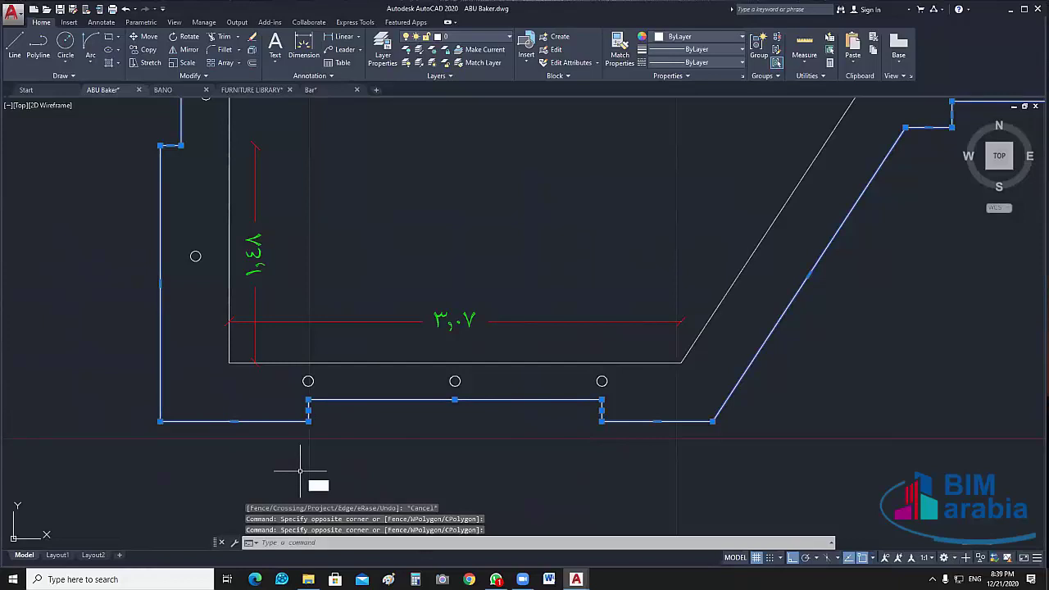
pyautogui.press('Return')
# - Select the joined outline to confirm it is one continuous shape, then reframe the plan
pyautogui.click(447, 401)
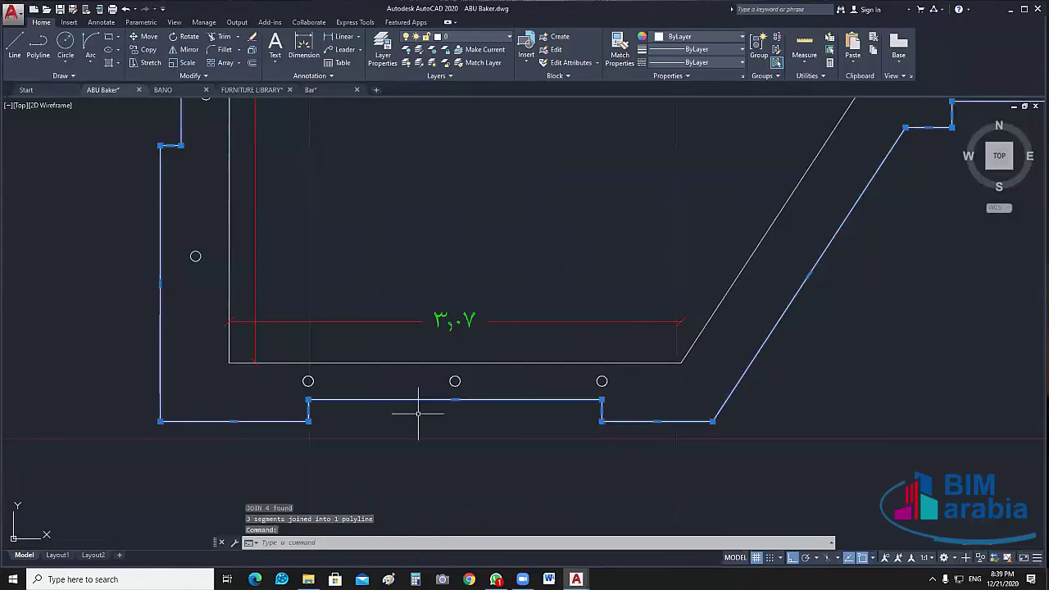
pyautogui.scroll(-2, 508, 407)
pyautogui.moveTo(509, 407); pyautogui.dragTo(679, 363, button='middle')
pyautogui.scroll(1, 679, 363)
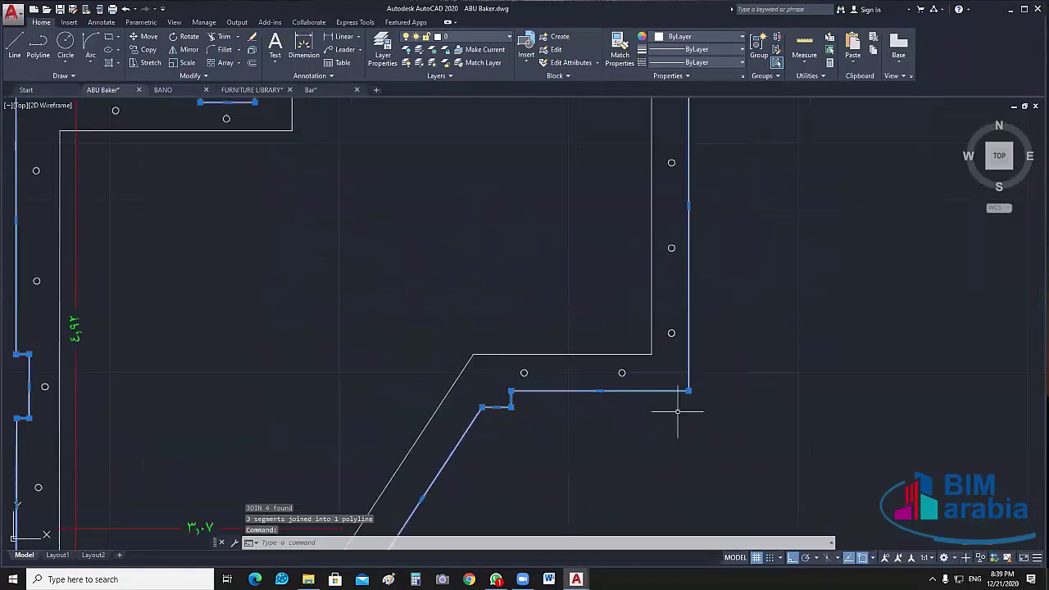
pyautogui.scroll(-2, 763, 121)
pyautogui.scroll(1, 639, 381)
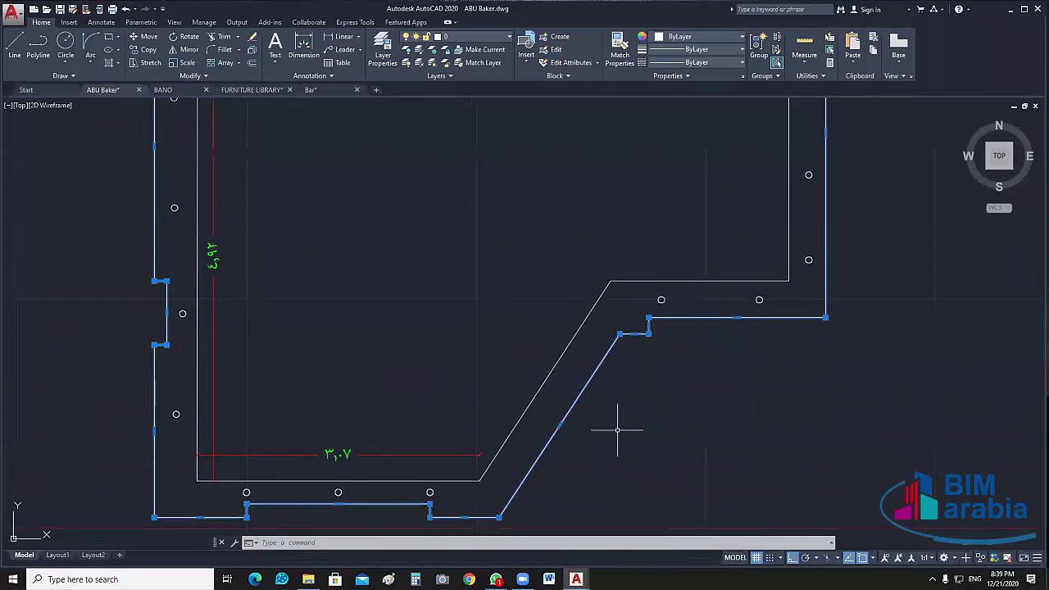
pyautogui.press('Escape')
pyautogui.moveTo(618, 432); pyautogui.dragTo(595, 429, button='middle')
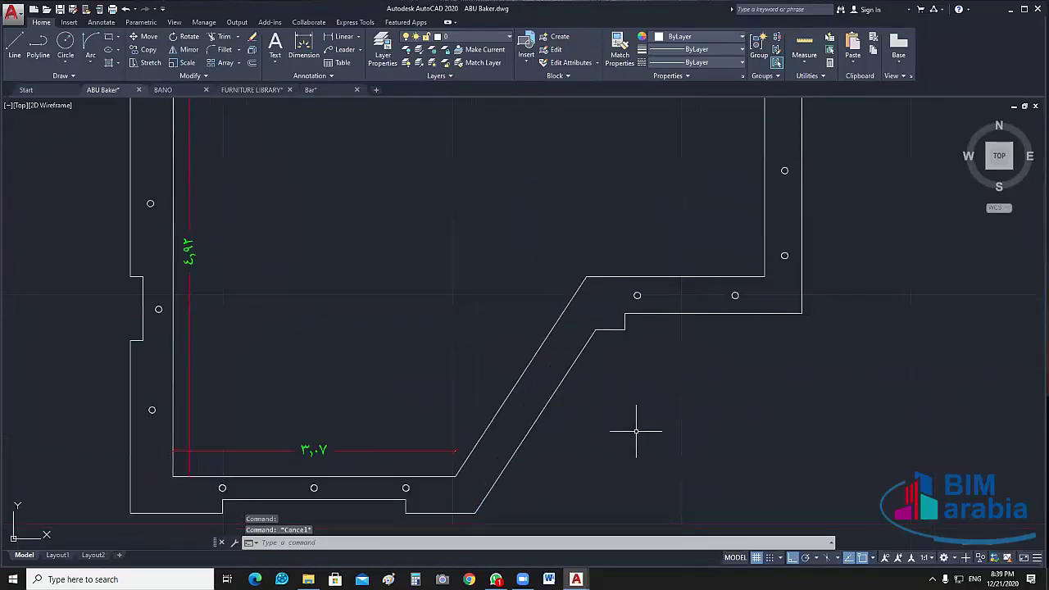
pyautogui.moveTo(686, 452); pyautogui.dragTo(623, 423, button='middle')
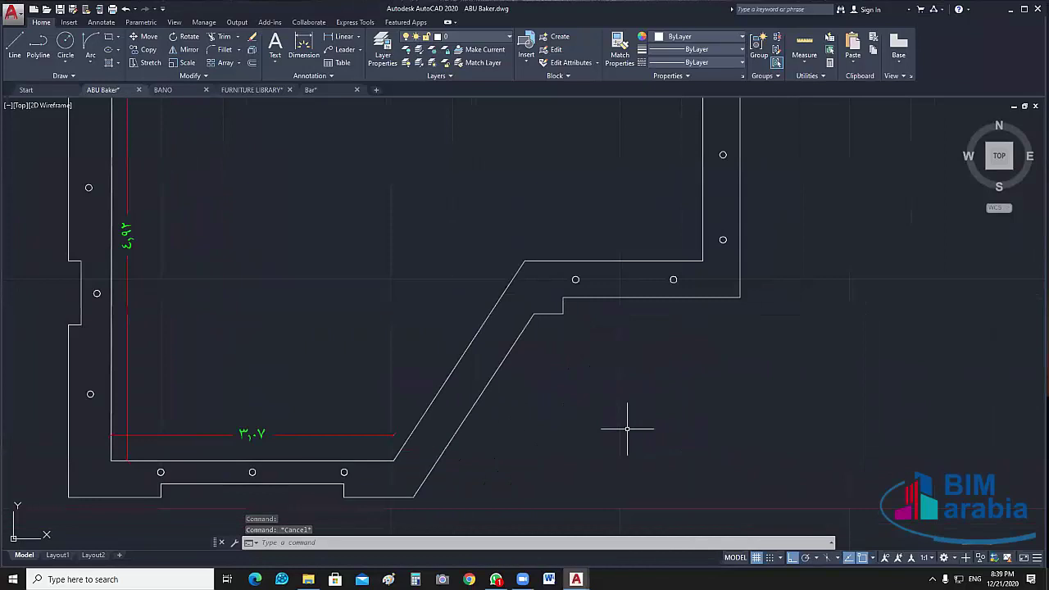
pyautogui.moveTo(515, 423); pyautogui.dragTo(503, 426, button='middle')
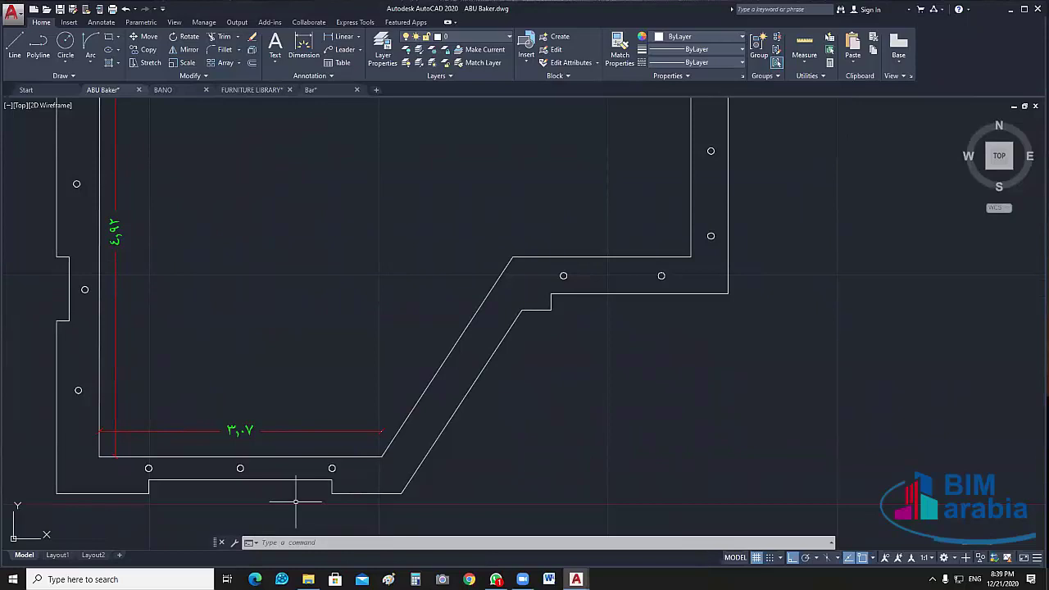
pyautogui.moveTo(349, 486); pyautogui.dragTo(379, 460, button='middle')
# - Start a new polyline with PL
pyautogui.write('pl')
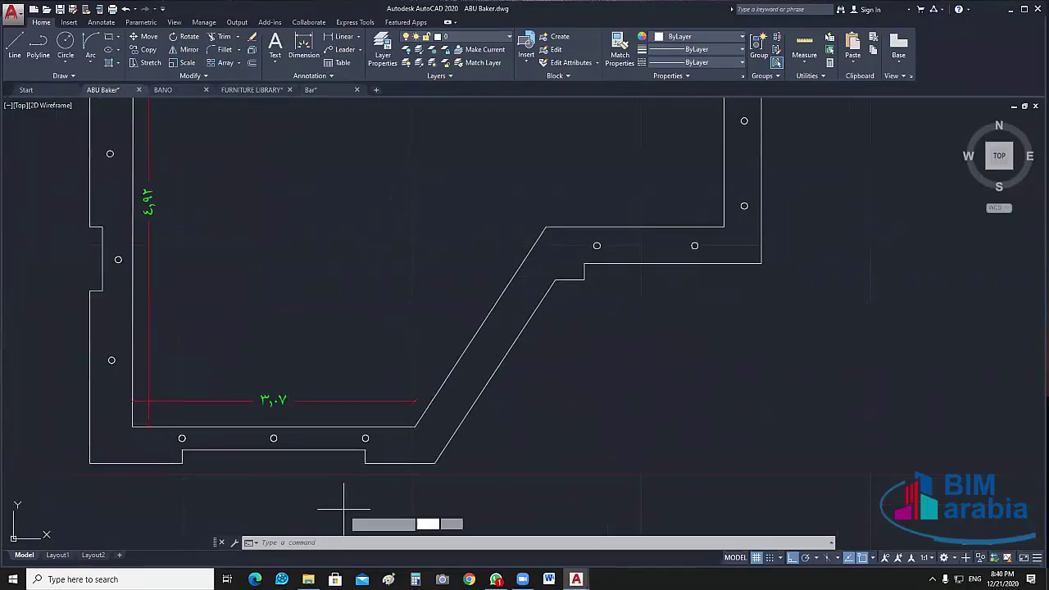
pyautogui.press('Return')
pyautogui.scroll(4, 201, 475)
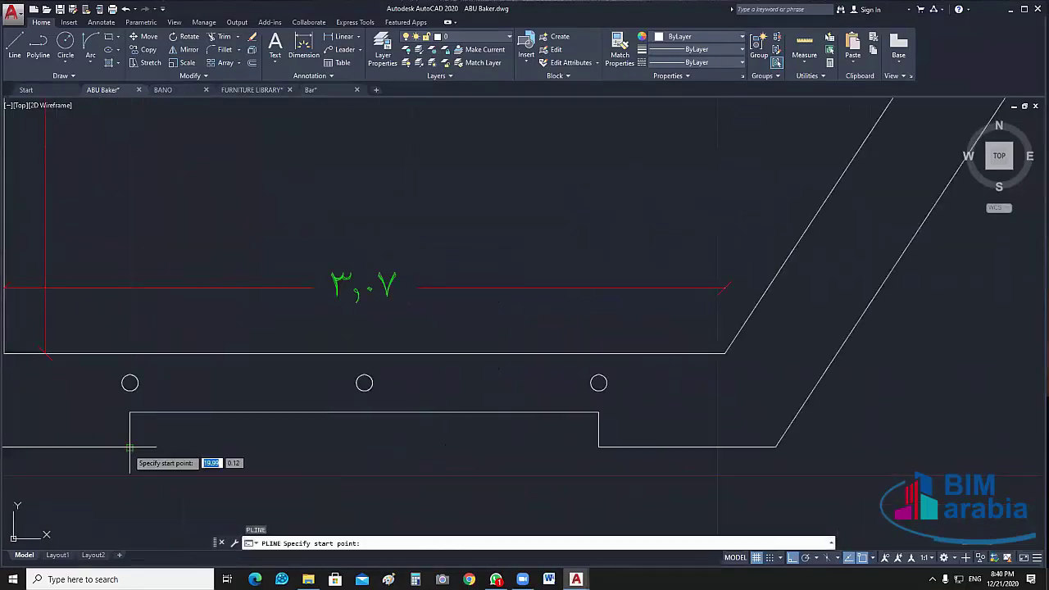
# - Trace the recess as an open three-sided polyline across its four corners
pyautogui.click(129, 447)
pyautogui.click(129, 412)
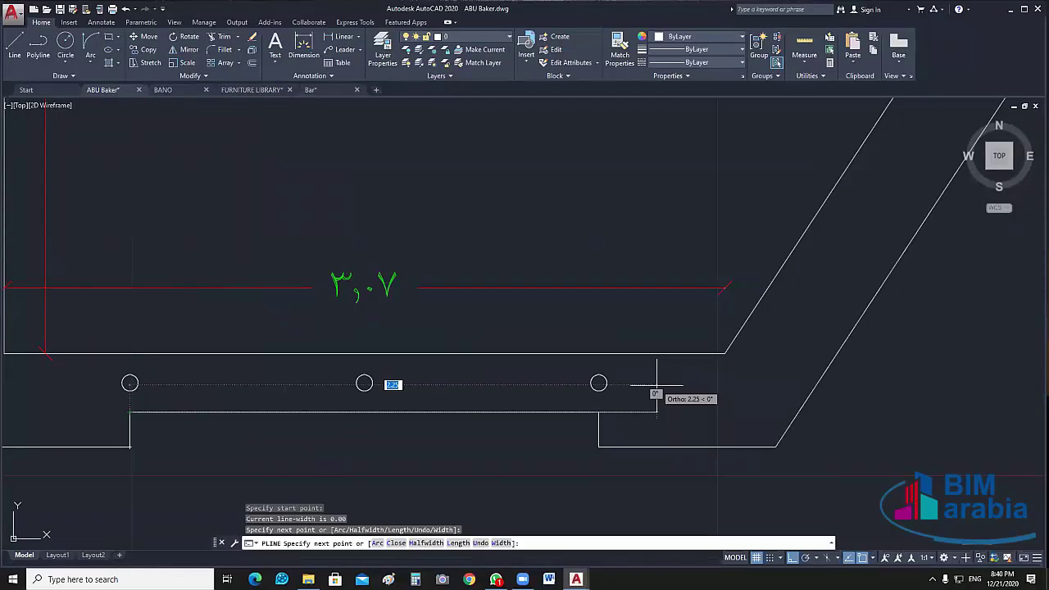
pyautogui.click(598, 412)
pyautogui.click(598, 446)
pyautogui.press('Return')
# - Move the new recess polyline out to the right of the plan
pyautogui.click(598, 425)
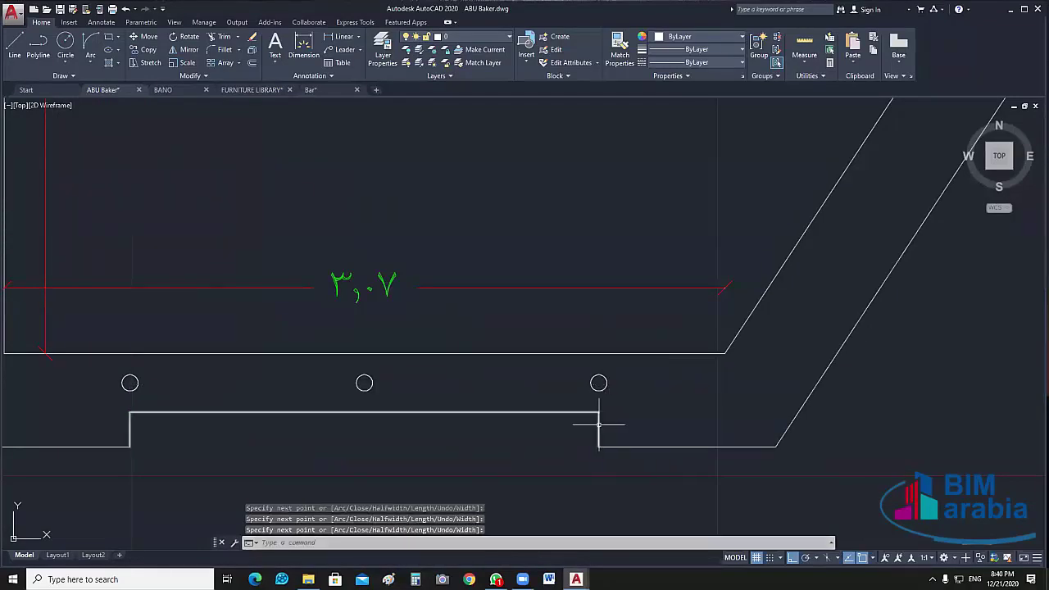
pyautogui.scroll(-1, 499, 450)
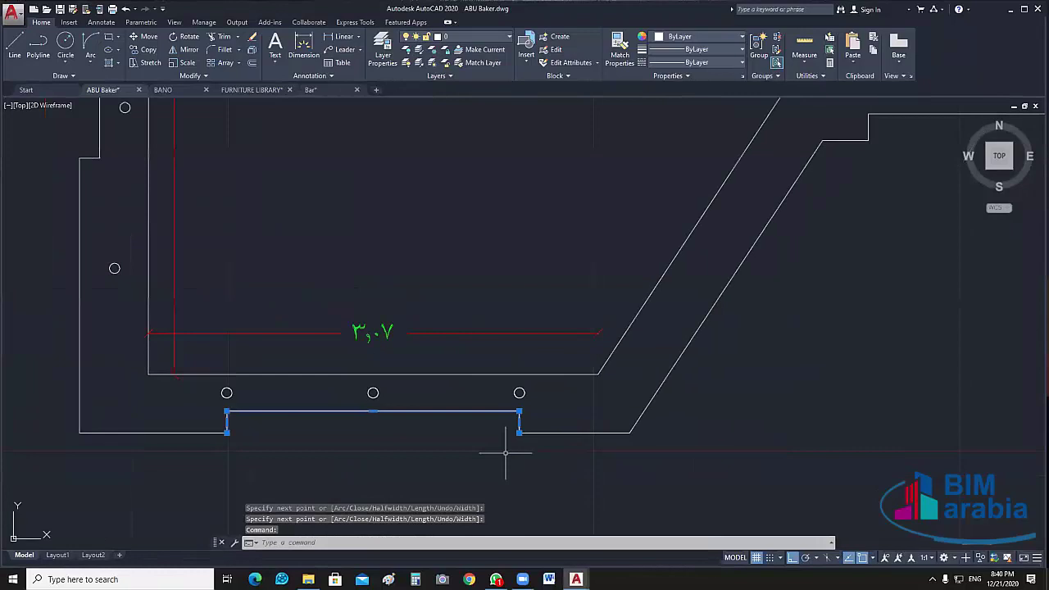
pyautogui.write('m')
pyautogui.press('Return')
pyautogui.click(518, 432)
pyautogui.scroll(-1, 739, 403)
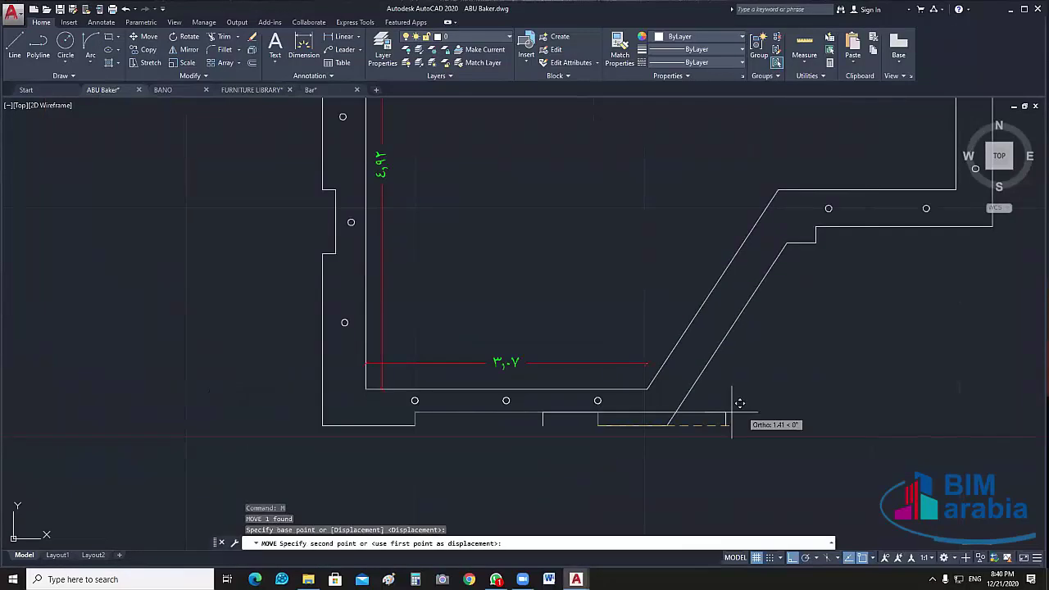
pyautogui.moveTo(739, 403); pyautogui.dragTo(557, 391, button='middle')
pyautogui.scroll(2, 658, 365)
pyautogui.click(691, 369)
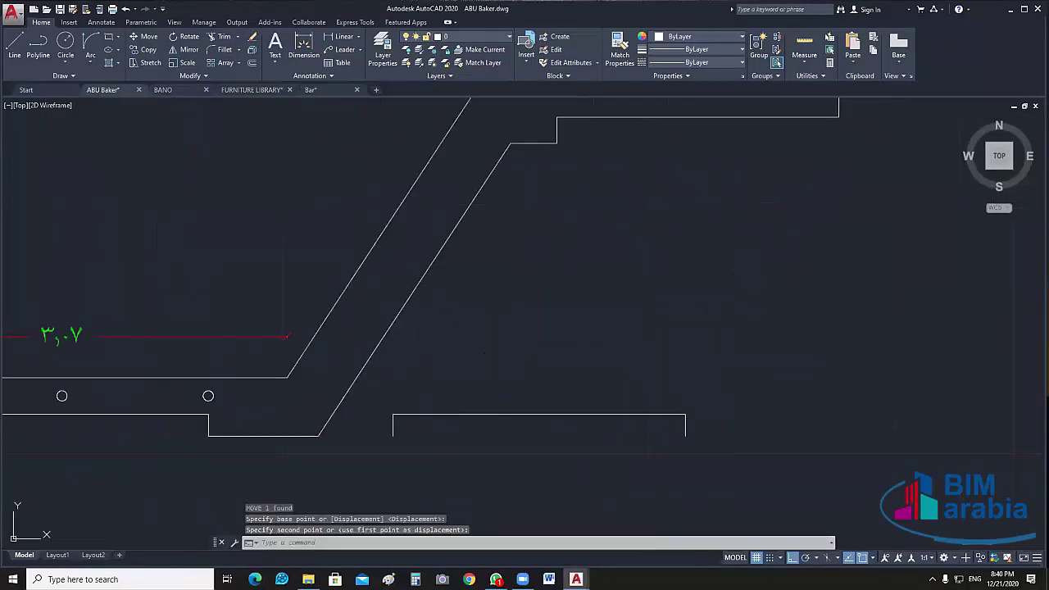
pyautogui.press('Escape')
# - Copy the recess shape and place the copy directly above the original
pyautogui.click(614, 460)
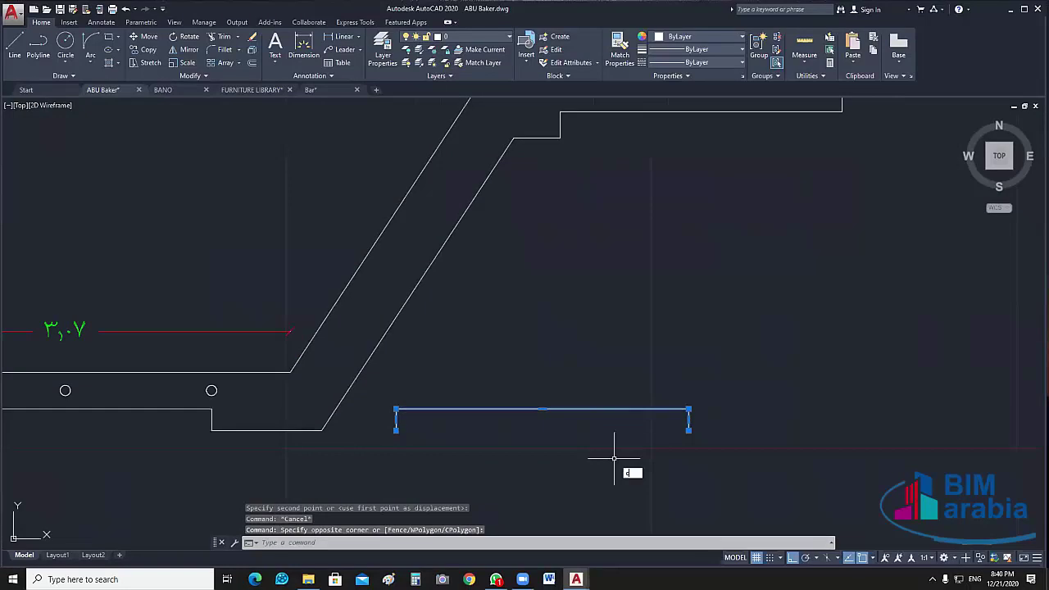
pyautogui.write('o')
pyautogui.press('Return')
pyautogui.click(688, 430)
pyautogui.click(689, 322)
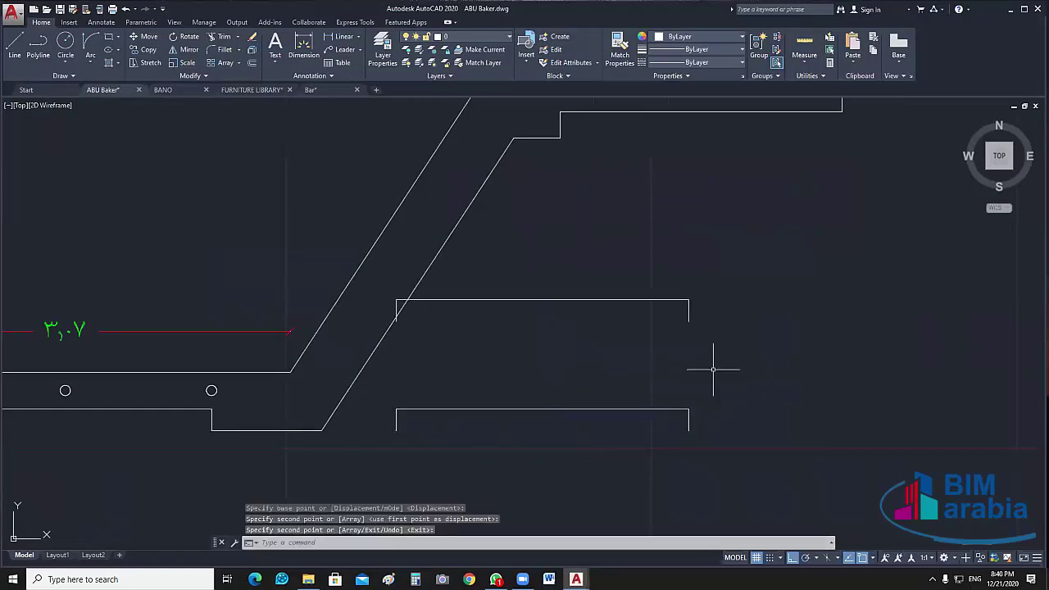
pyautogui.press('Return')
# - ALIGN the copy from its end corners to the step corner and lower wall corner, unscaled
pyautogui.moveTo(721, 312); pyautogui.dragTo(598, 336)
pyautogui.moveTo(595, 337); pyautogui.dragTo(617, 368, button='middle')
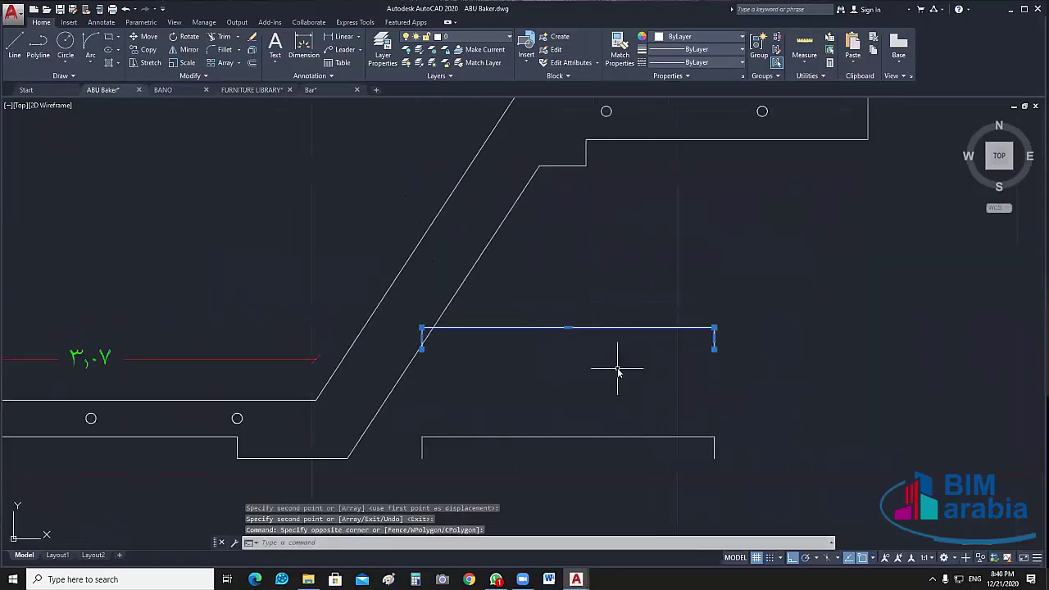
pyautogui.write('al')
pyautogui.press('Return')
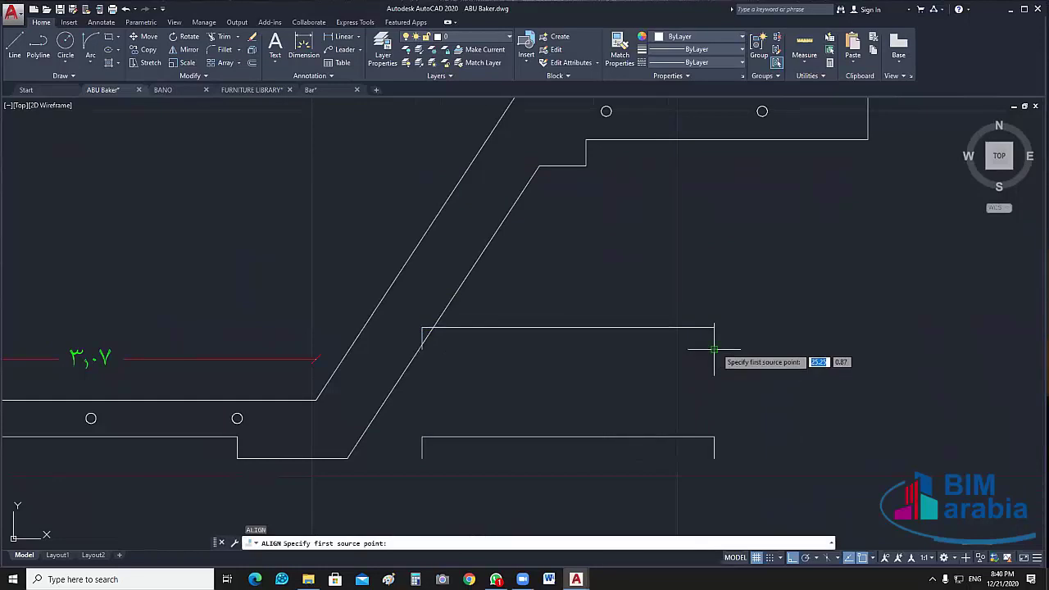
pyautogui.click(714, 349)
pyautogui.click(540, 166)
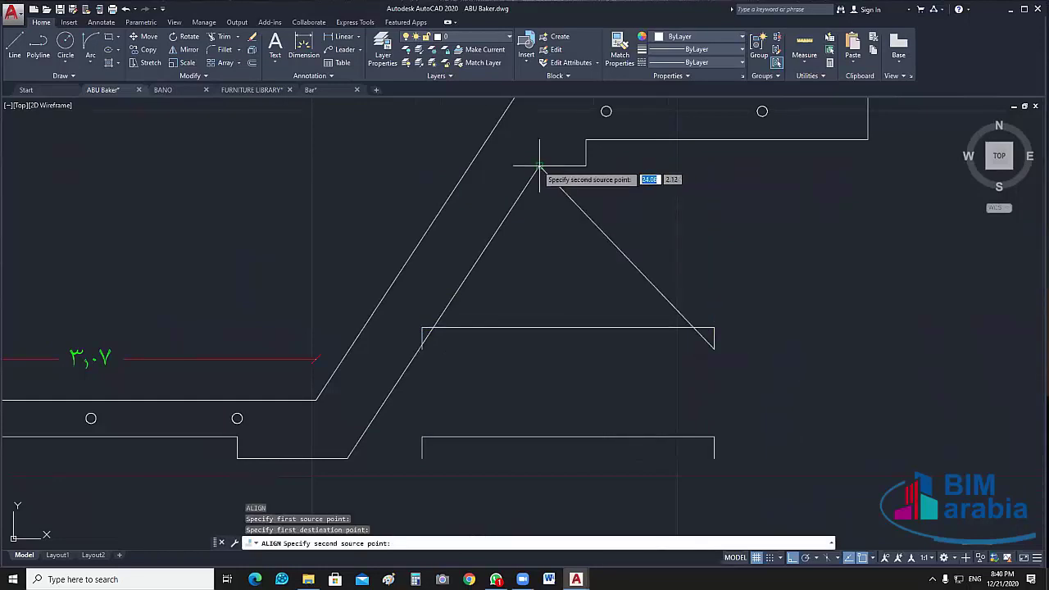
pyautogui.click(422, 344)
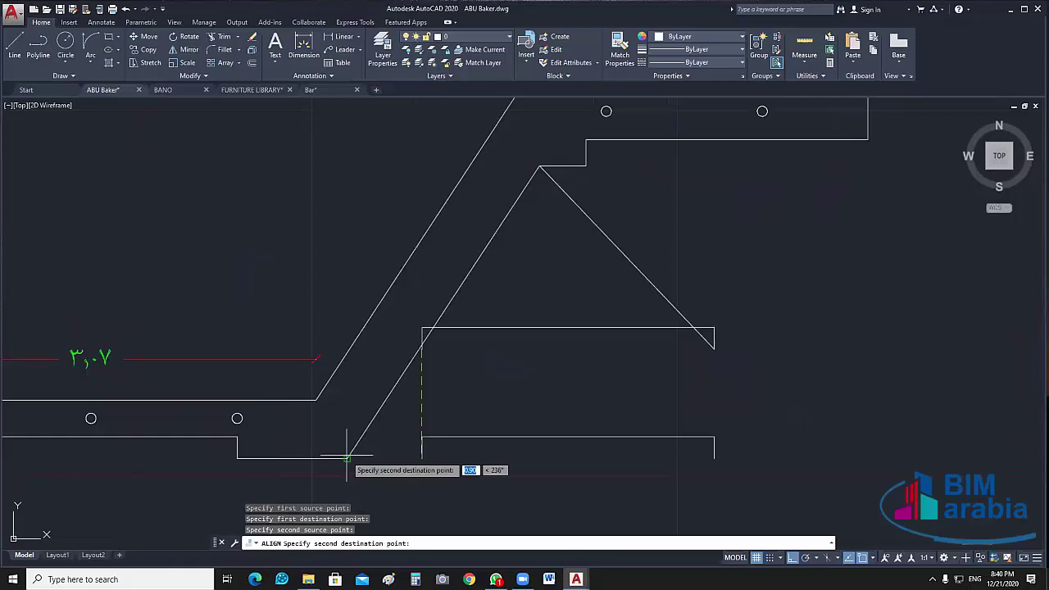
pyautogui.click(349, 458)
pyautogui.press('Return')
pyautogui.write('n')
pyautogui.press('Return')
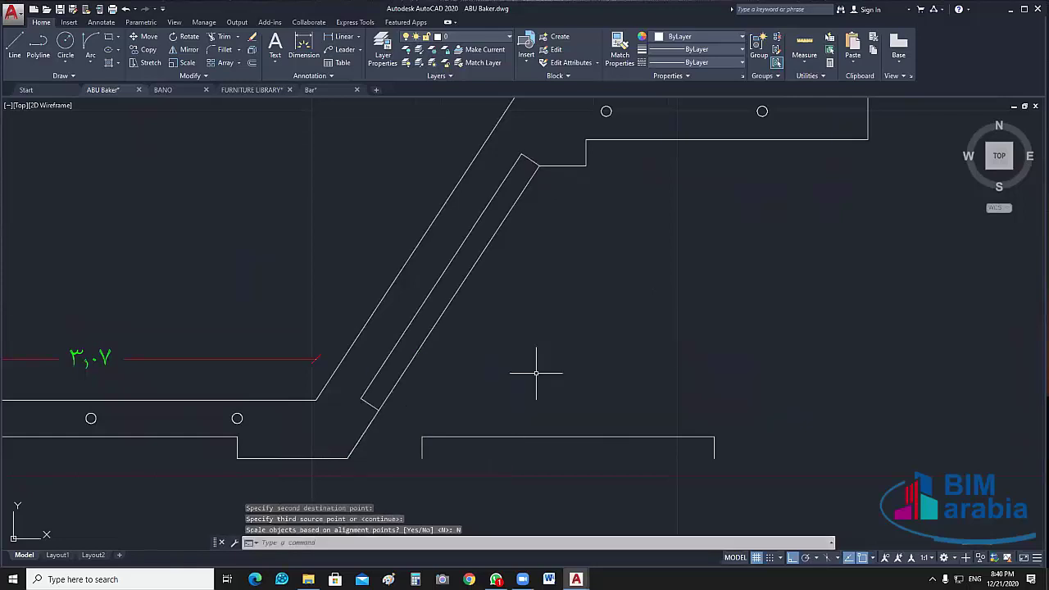
pyautogui.moveTo(530, 334)
pyautogui.mouseDown(button='middle')
pyautogui.moveTo(544, 341)
pyautogui.moveTo(538, 321)
pyautogui.moveTo(598, 382)
pyautogui.mouseUp(button='middle')
pyautogui.write('l')
pyautogui.press('Return')
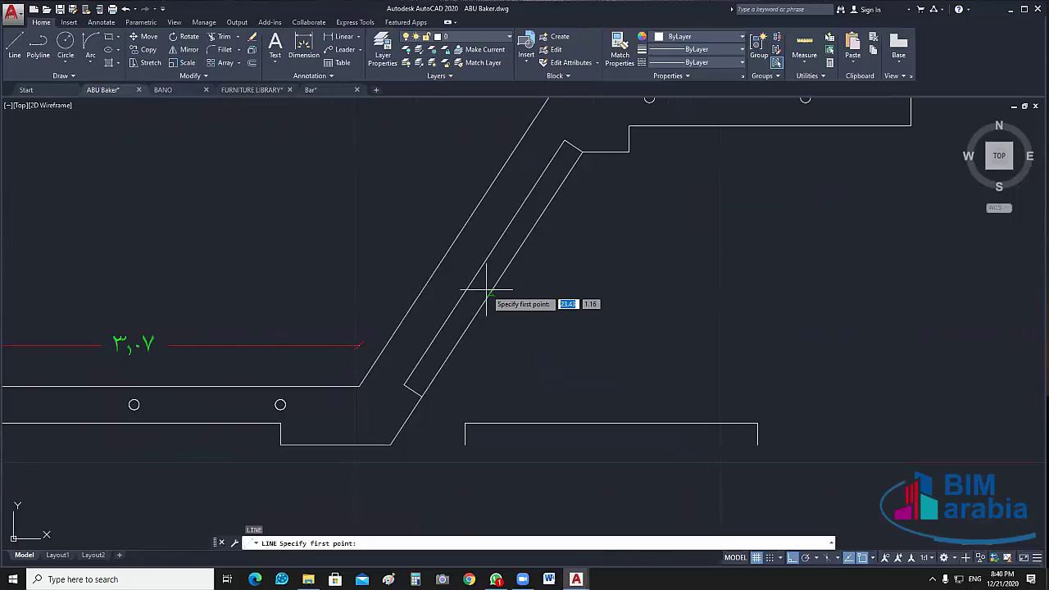
# - Try a free-angle line from the diagonal wall with Ortho off, then cancel and select the inner diagonal
pyautogui.click(486, 297)
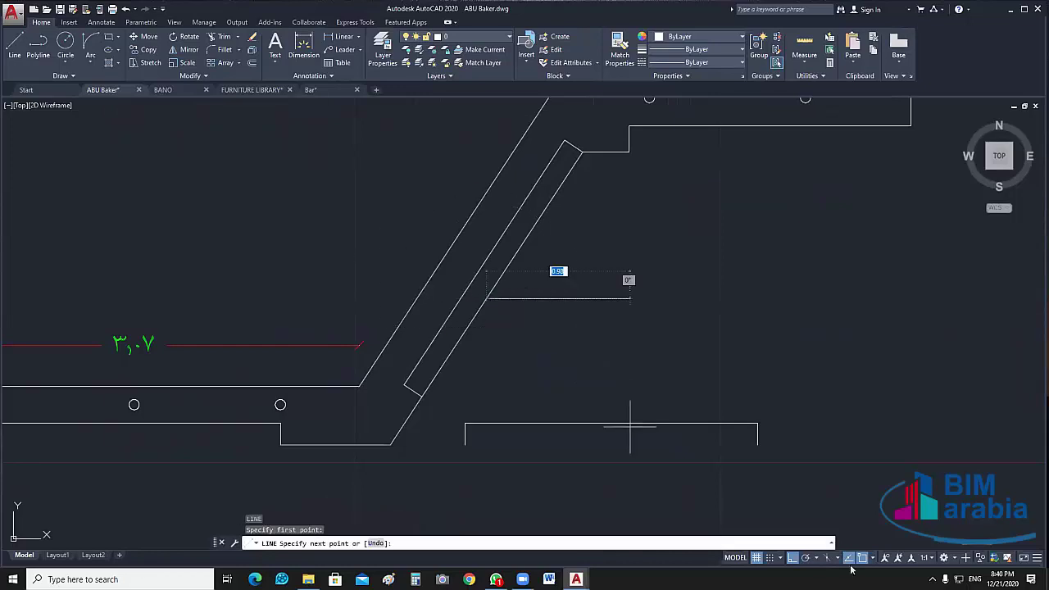
pyautogui.press('F8')
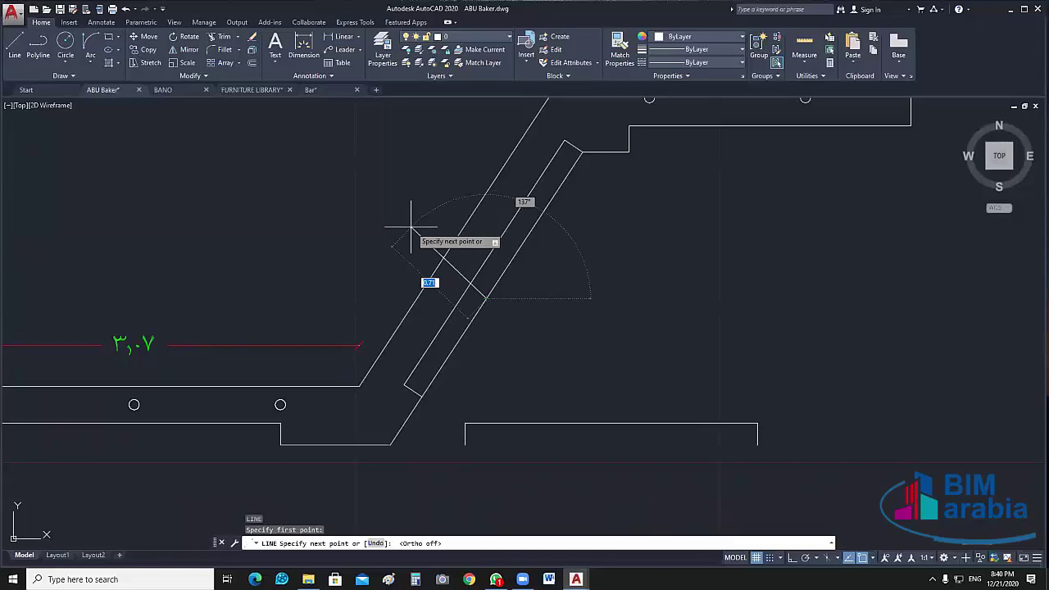
pyautogui.press('Escape')
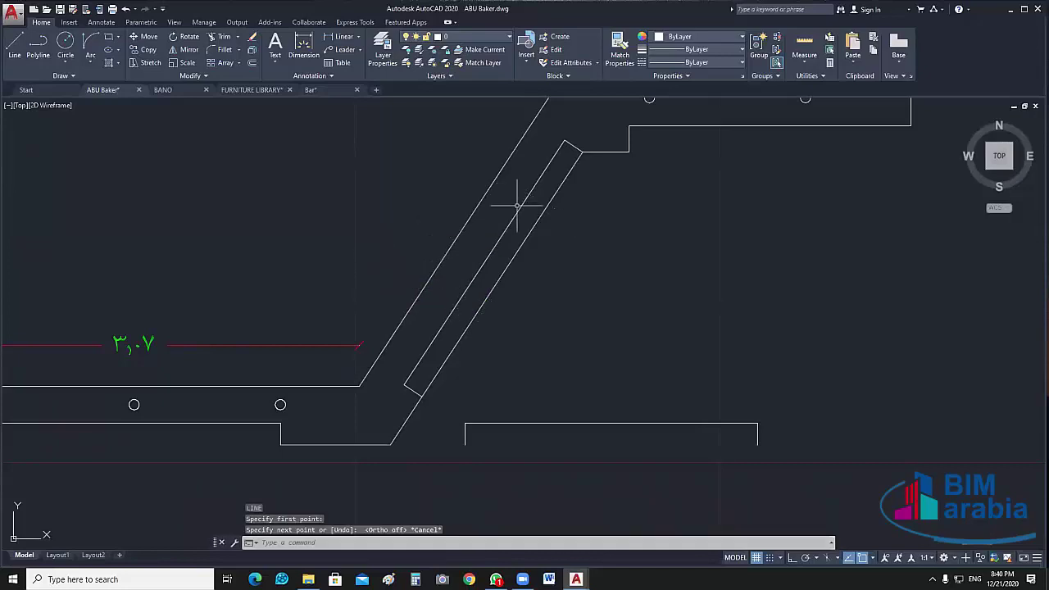
pyautogui.click(517, 208)
pyautogui.click(519, 229)
pyautogui.moveTo(617, 320); pyautogui.dragTo(651, 340, button='middle')
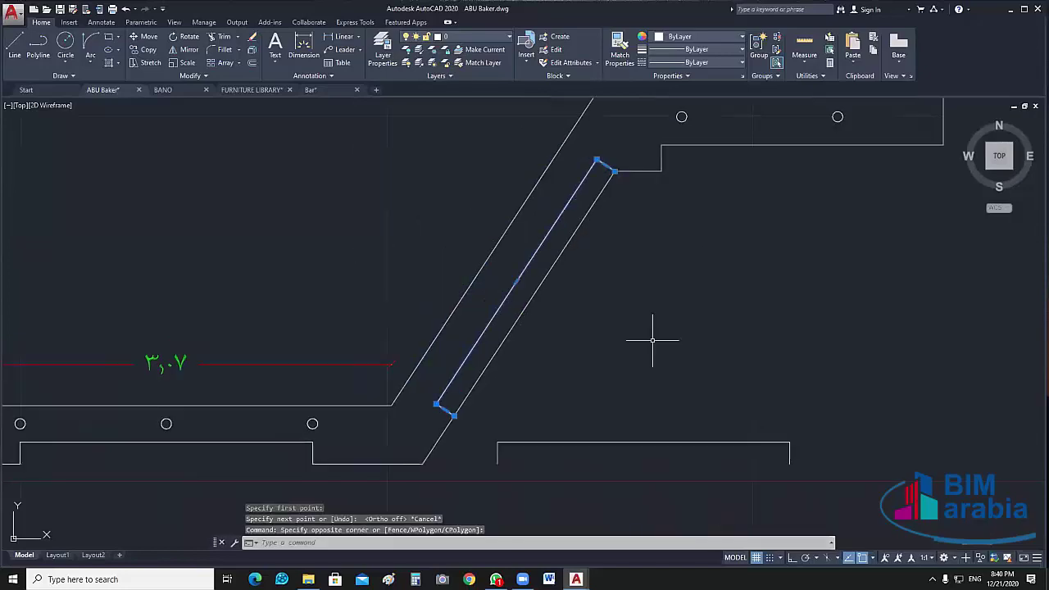
# - Draw a short crossing line segment from the diagonal's midpoint
pyautogui.write('l')
pyautogui.press('Return')
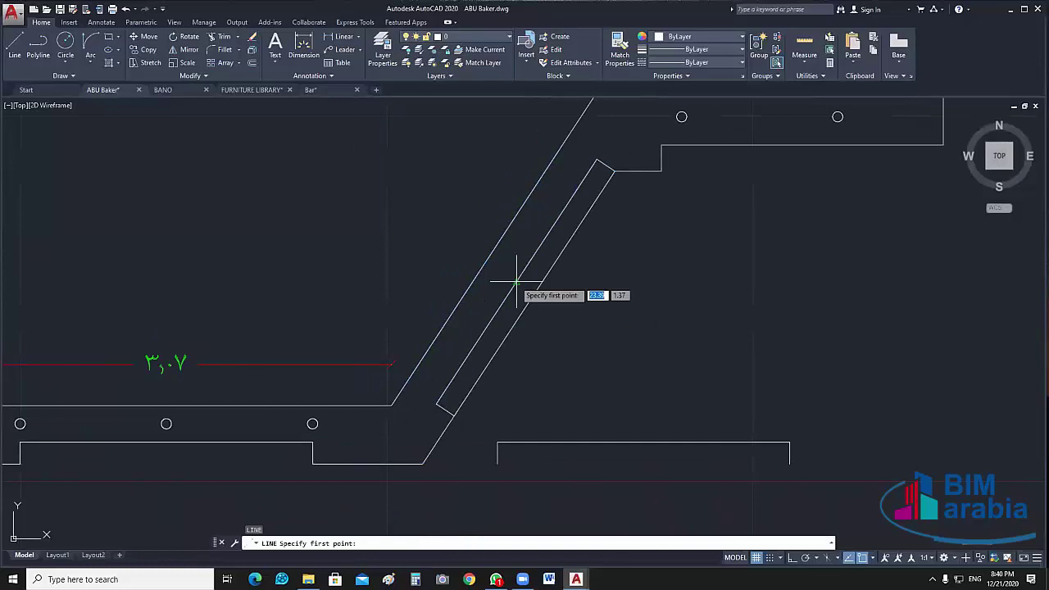
pyautogui.click(516, 282)
pyautogui.click(547, 302)
pyautogui.press('Return')
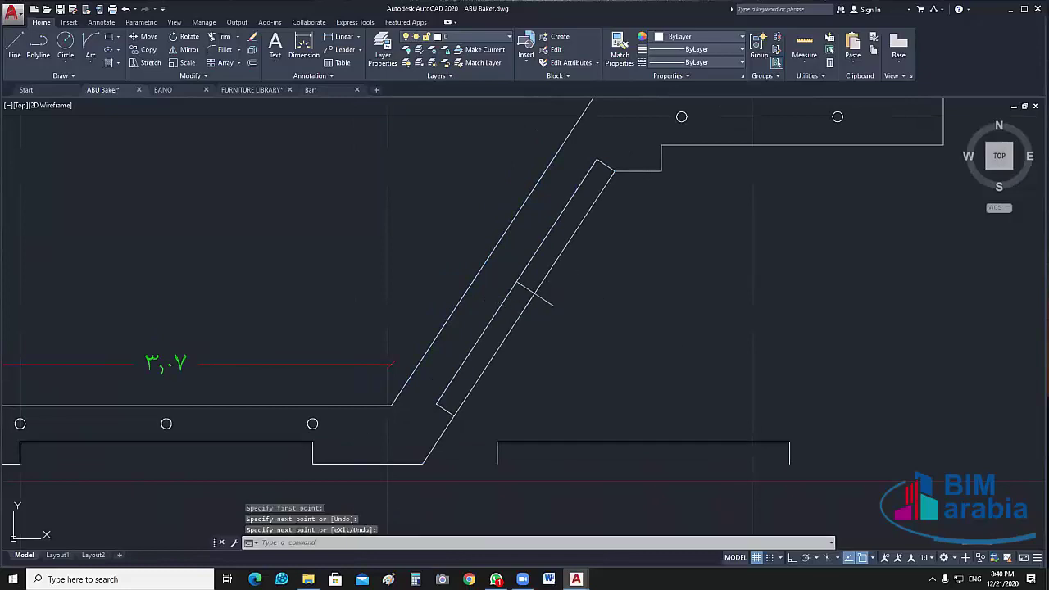
# - Abandon moving the diagonal and delete the short crossing segment
pyautogui.click(534, 275)
pyautogui.click(505, 280)
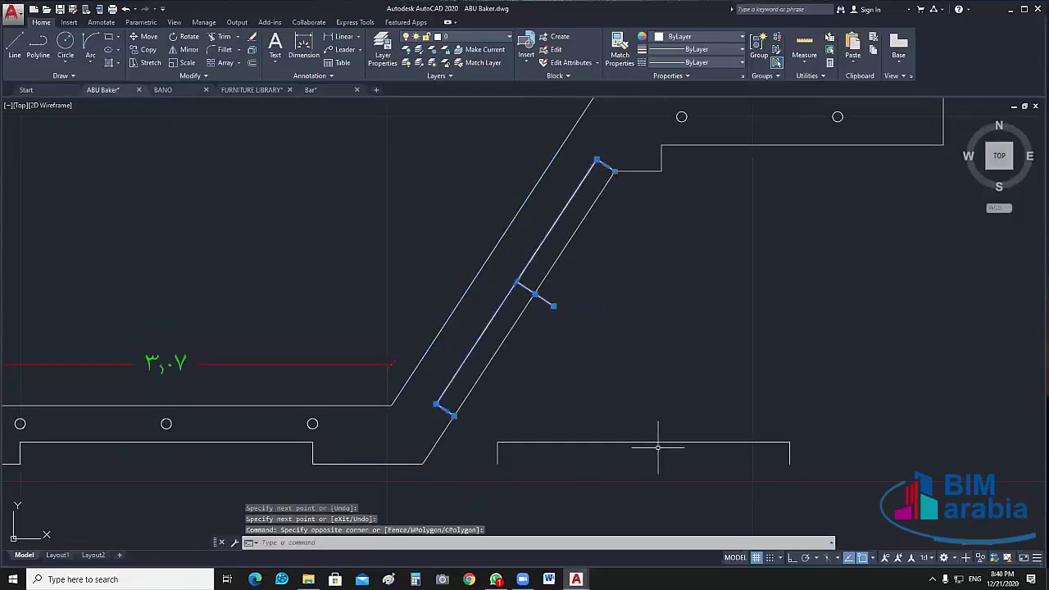
pyautogui.write('m')
pyautogui.press('Return')
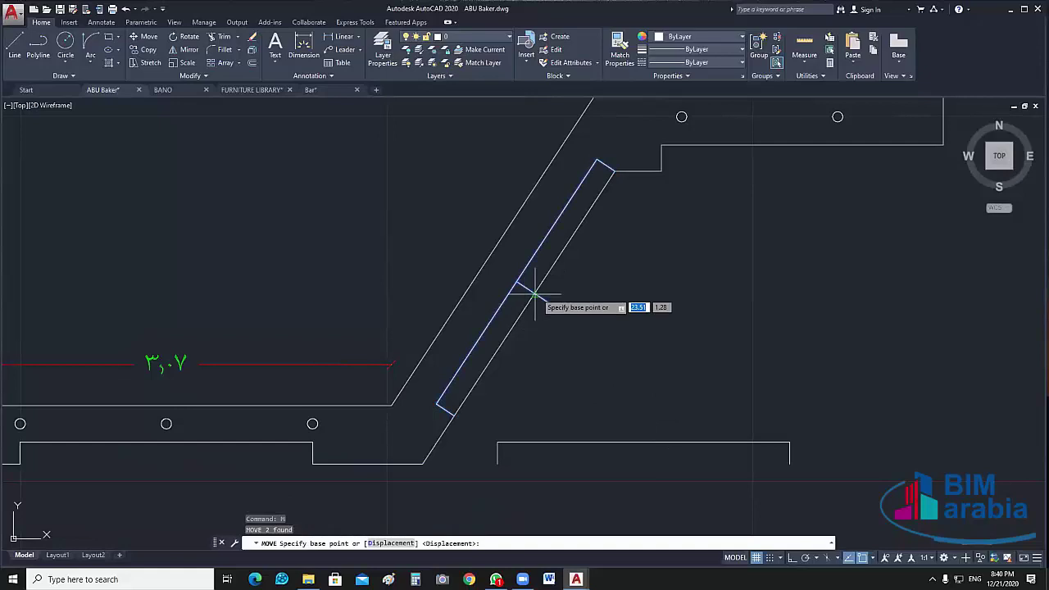
pyautogui.click(526, 298)
pyautogui.press('Escape')
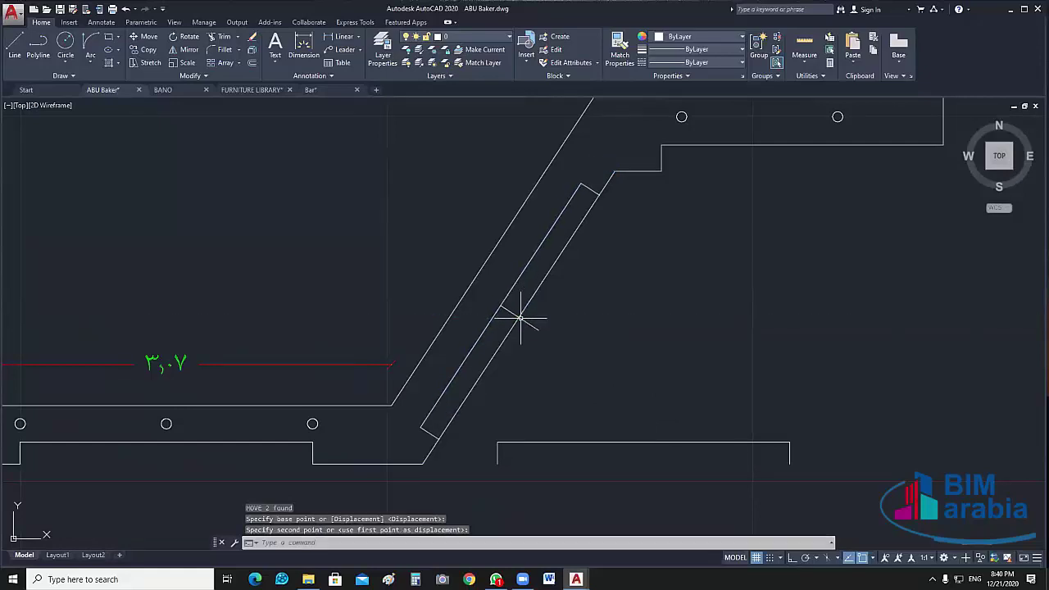
pyautogui.moveTo(540, 328); pyautogui.dragTo(551, 324, button='middle')
pyautogui.moveTo(551, 324); pyautogui.dragTo(545, 328)
pyautogui.press('Delete')
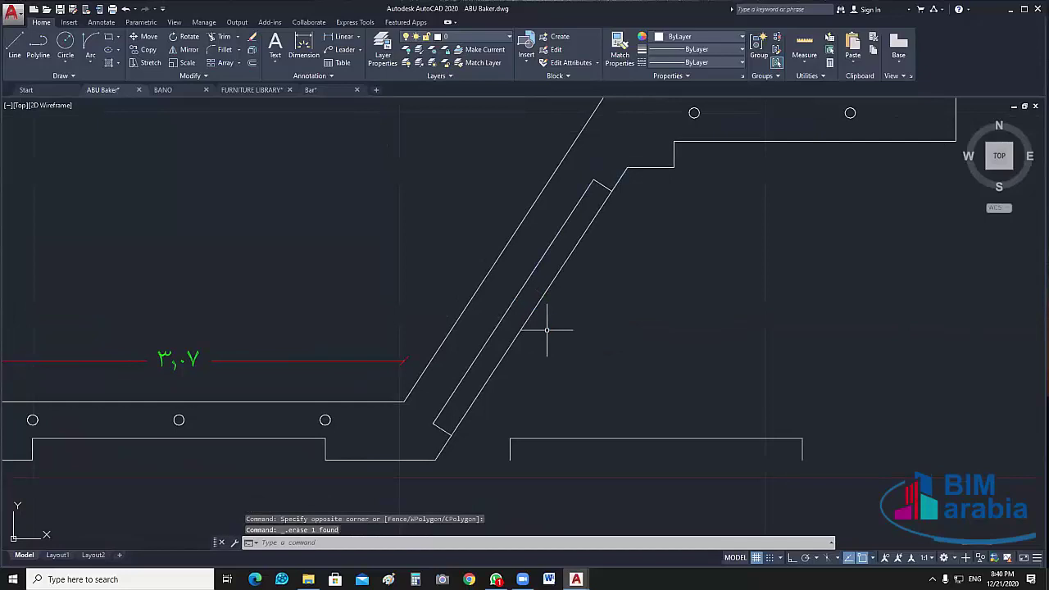
# - Move the short horizontal line from below the plan to its right side
pyautogui.click(724, 449)
pyautogui.scroll(-3, 639, 475)
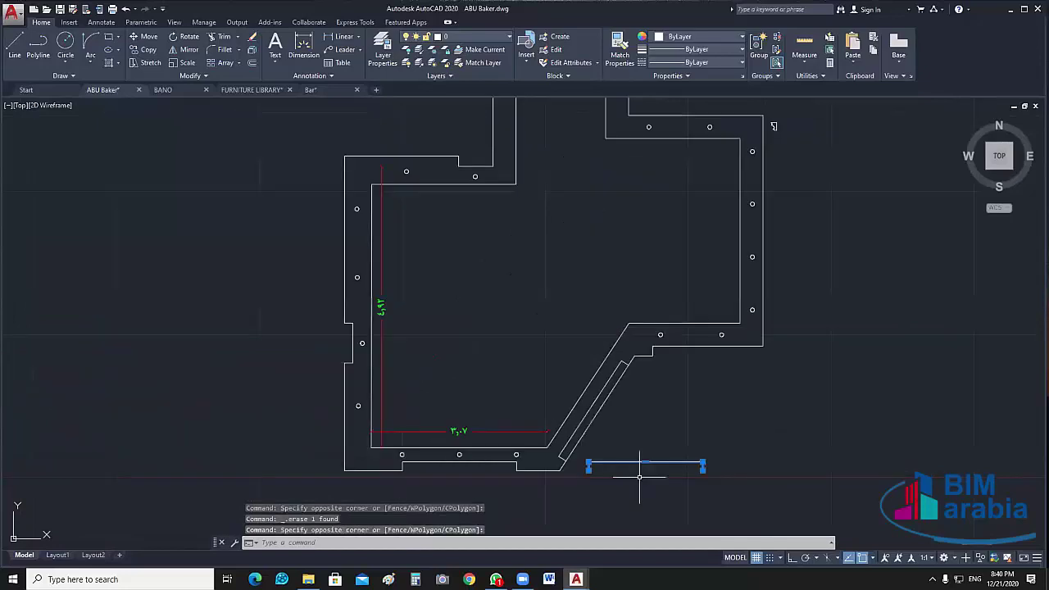
pyautogui.moveTo(639, 475); pyautogui.dragTo(508, 432, button='middle')
pyautogui.write('m')
pyautogui.press('Return')
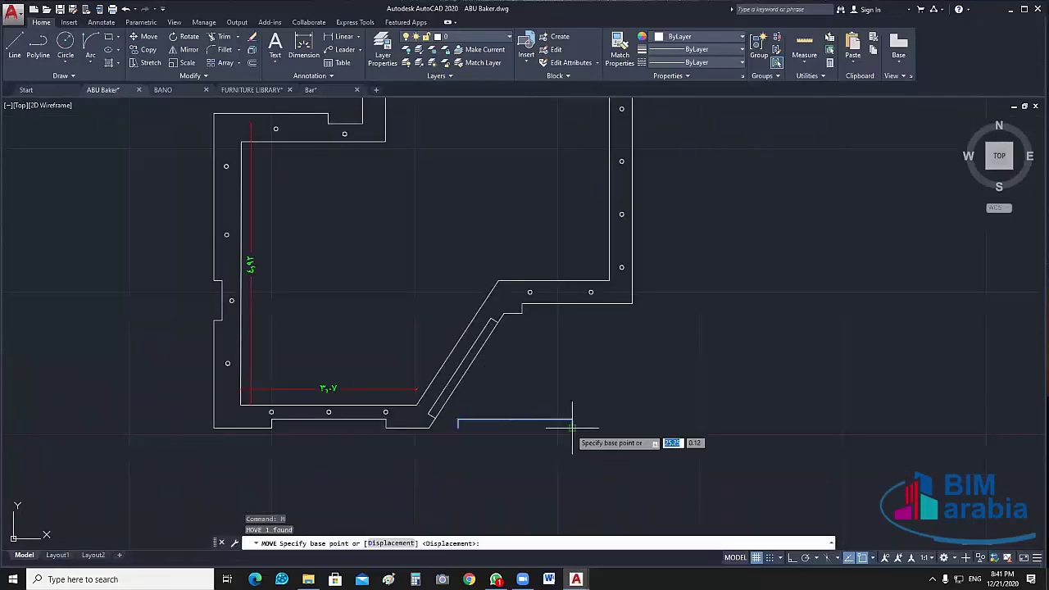
pyautogui.click(572, 425)
pyautogui.click(759, 210)
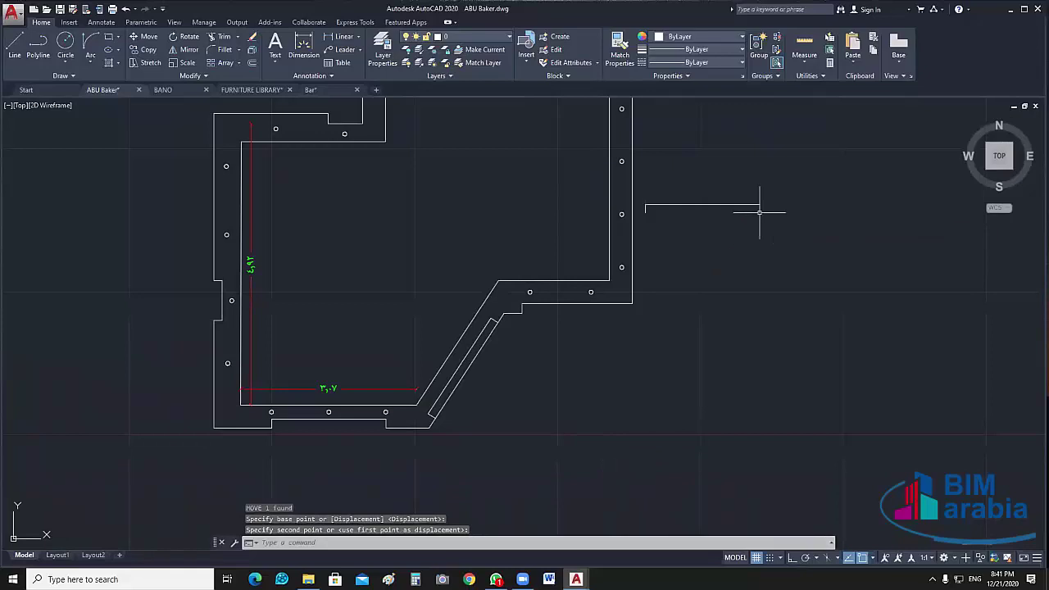
pyautogui.press('Escape')
pyautogui.scroll(4, 749, 243)
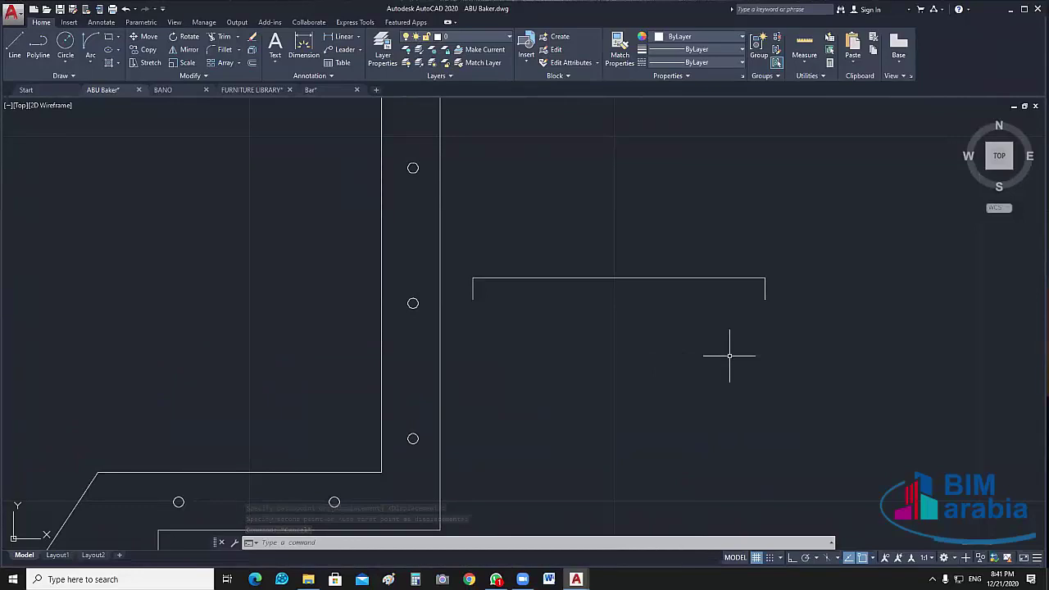
pyautogui.scroll(-5, 729, 355)
pyautogui.scroll(2, 472, 368)
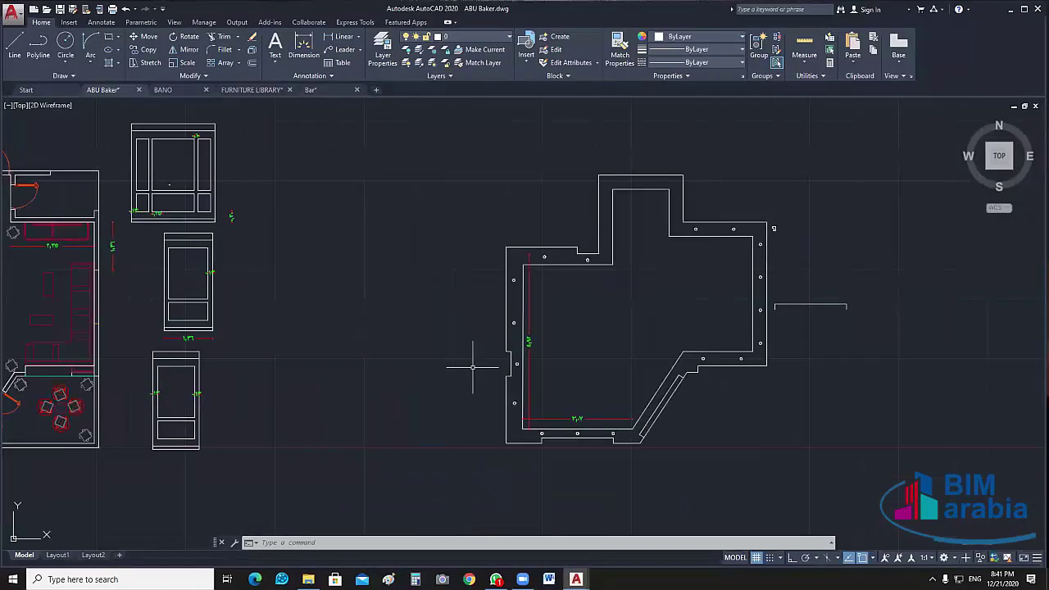
pyautogui.moveTo(472, 367)
pyautogui.mouseDown(button='middle')
pyautogui.moveTo(648, 357)
pyautogui.moveTo(581, 421)
pyautogui.moveTo(456, 430)
pyautogui.mouseUp(button='middle')
pyautogui.moveTo(831, 391); pyautogui.dragTo(676, 374, button='middle')
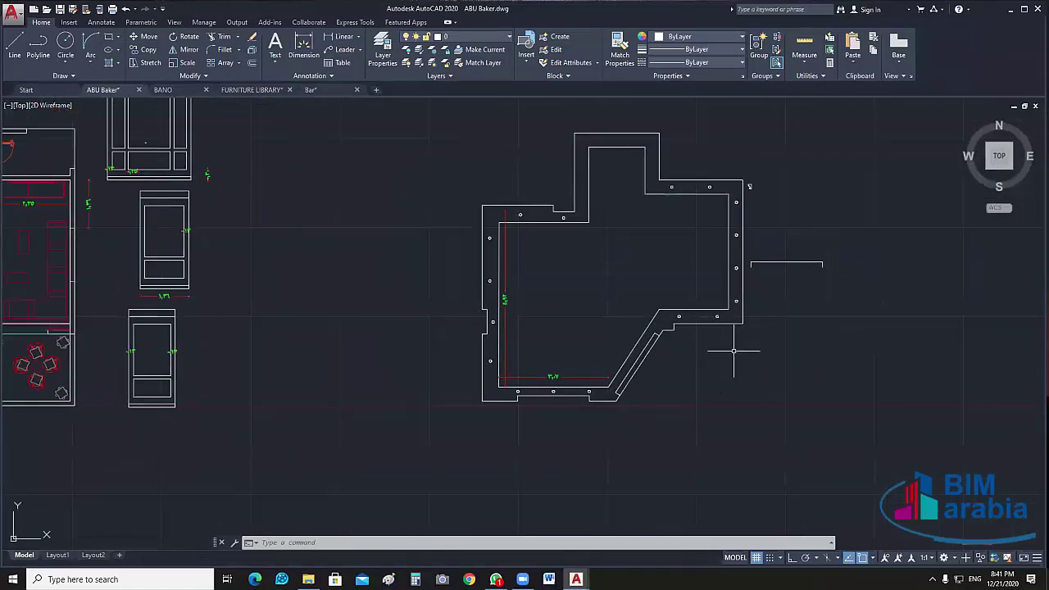
pyautogui.scroll(6, 695, 332)
pyautogui.click(539, 339)
pyautogui.scroll(2, 585, 355)
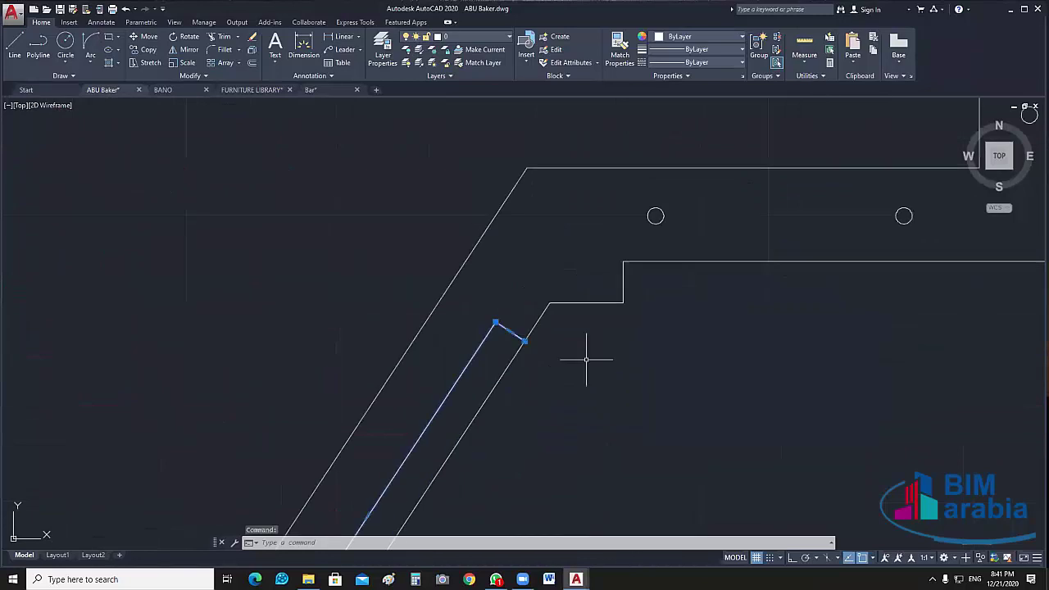
pyautogui.scroll(2, 585, 356)
pyautogui.moveTo(585, 358); pyautogui.dragTo(610, 399, button='middle')
pyautogui.press('Escape')
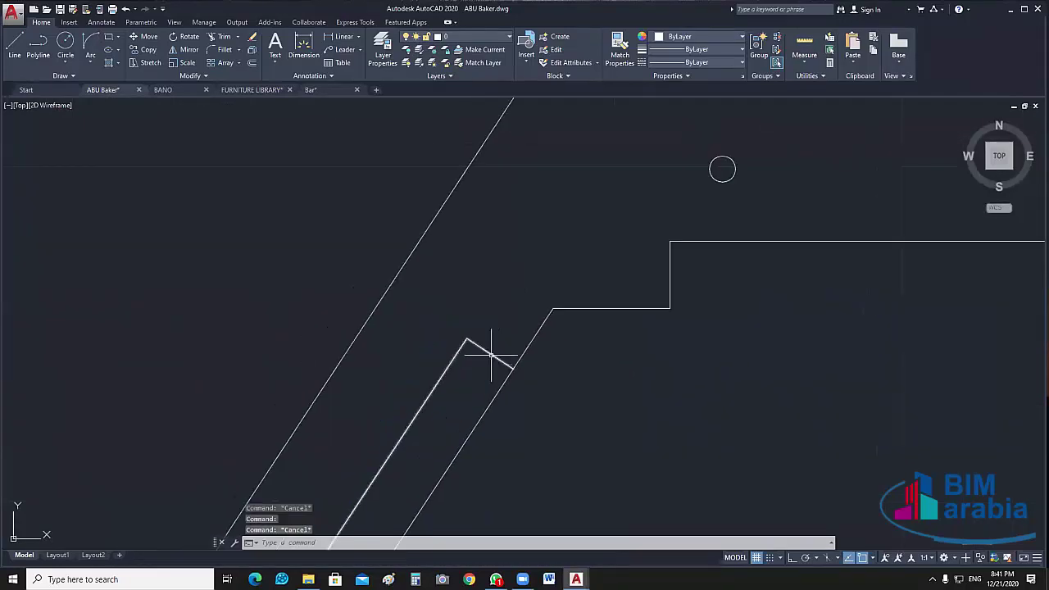
pyautogui.click(483, 353)
pyautogui.click(485, 354)
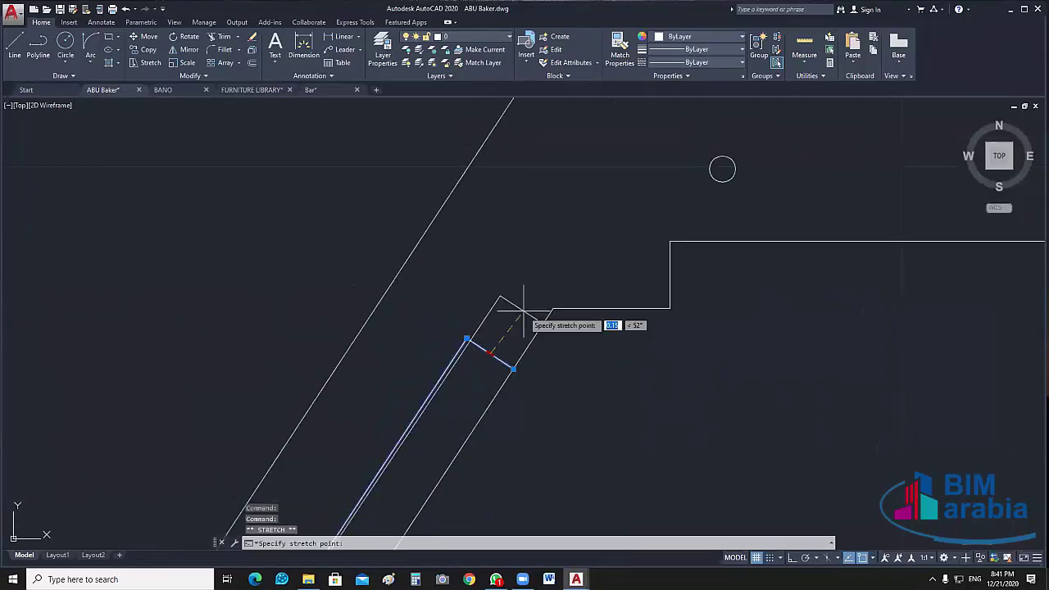
pyautogui.rightClick(523, 311)
pyautogui.press('Escape')
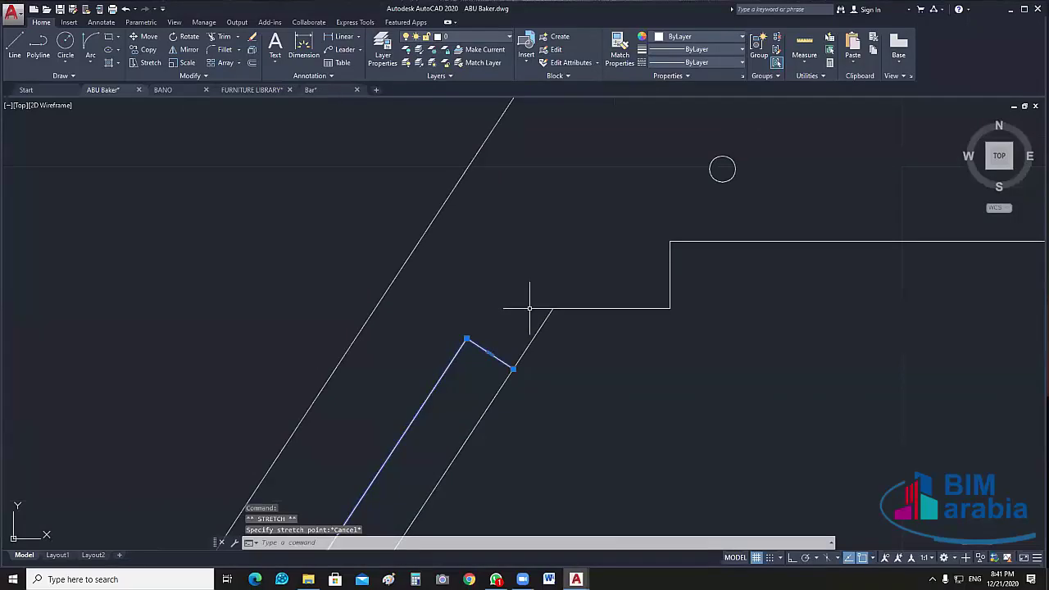
pyautogui.scroll(-3, 529, 308)
pyautogui.press('Escape')
pyautogui.scroll(-2, 609, 351)
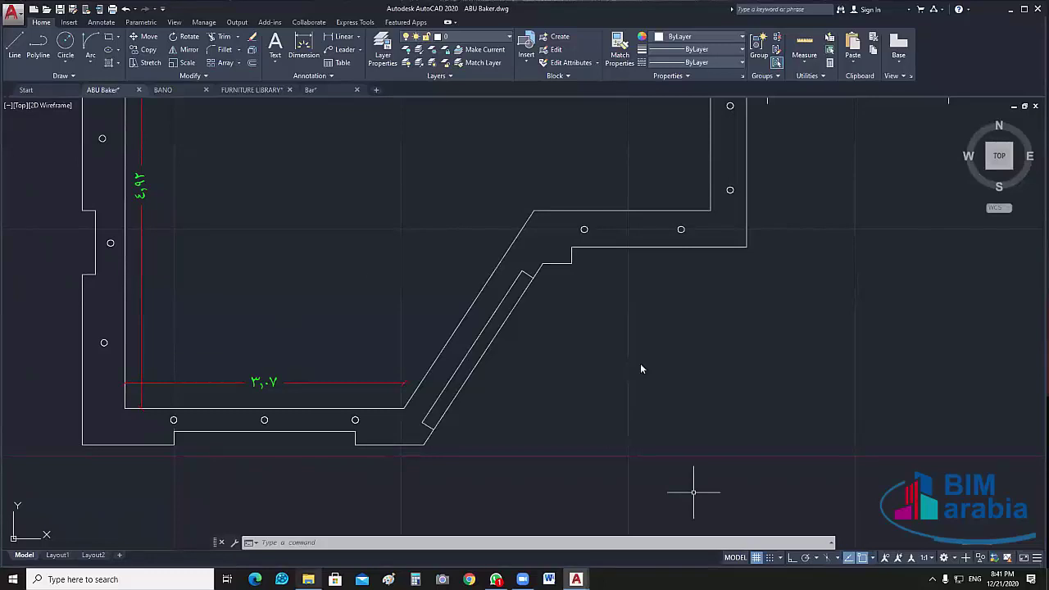
pyautogui.hotkey('alt', 'Tab')
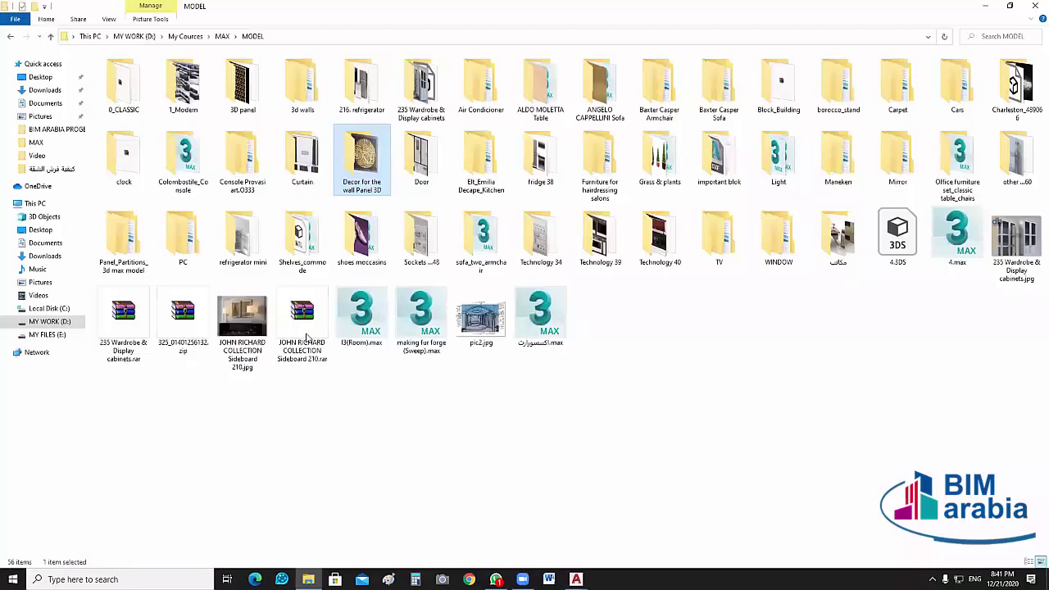
# - Go up to the MAX folder from the Explorer breadcrumb
pyautogui.click(225, 37)
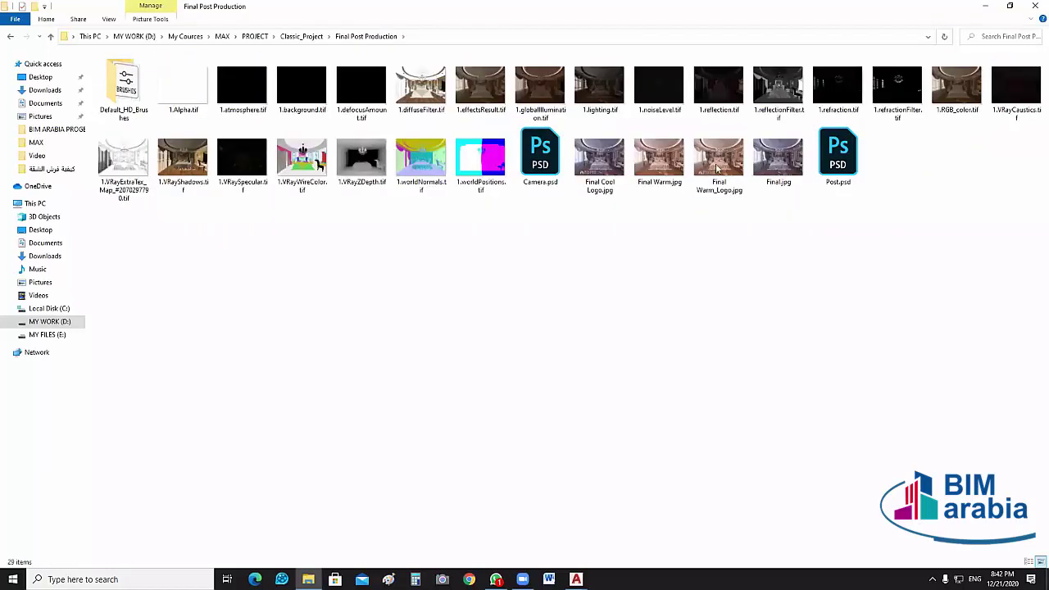
# - Open Final Warm_Logo.jpg in Photos and zoom toward the curtains at upper left
pyautogui.doubleClick(716, 164)
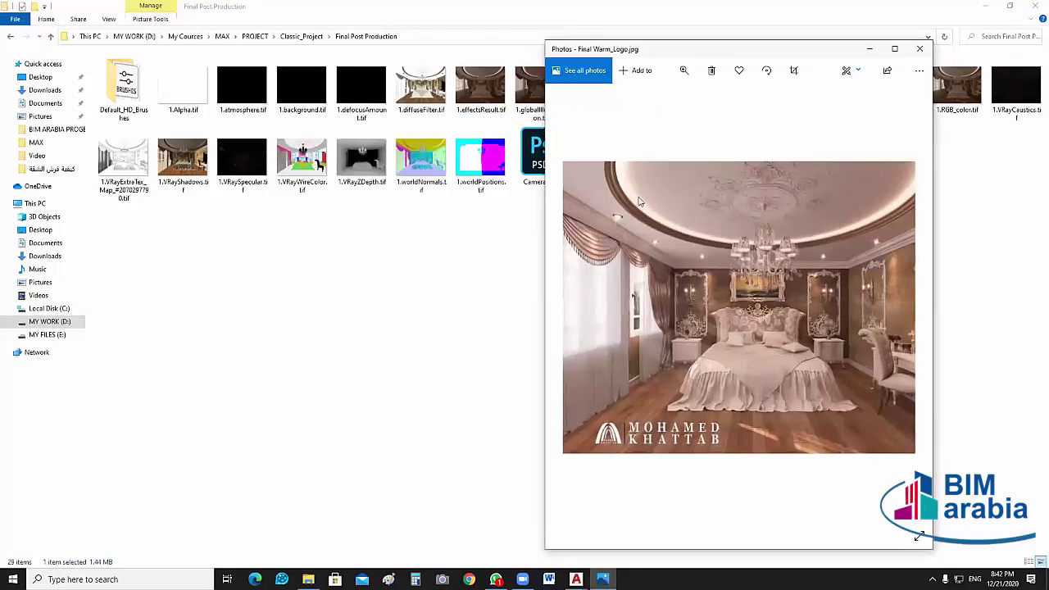
pyautogui.scroll(1, 631, 205)
pyautogui.scroll(1, 643, 195)
pyautogui.scroll(2, 653, 187)
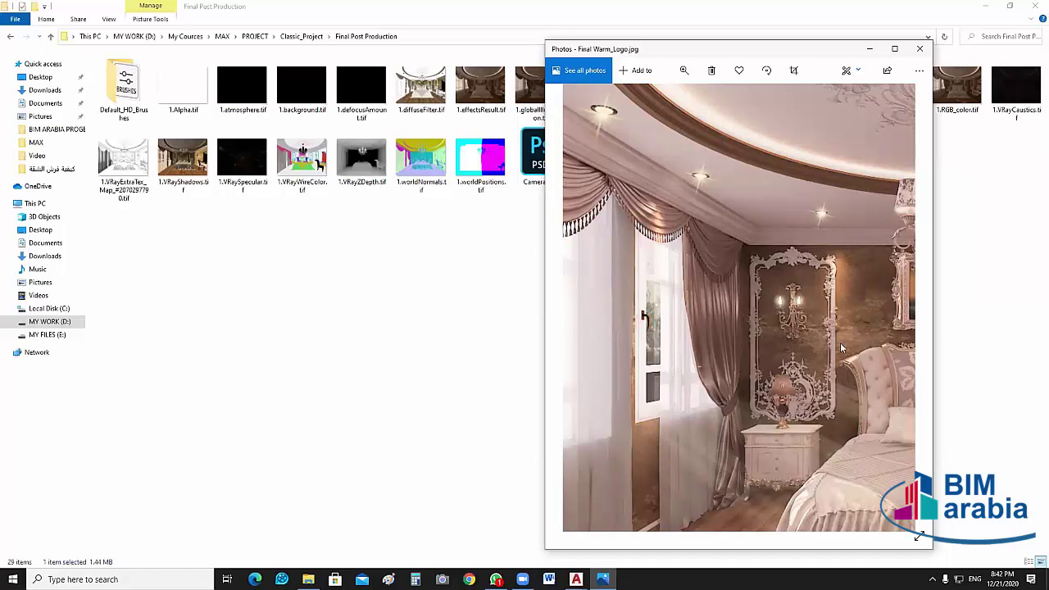
pyautogui.click(615, 178)
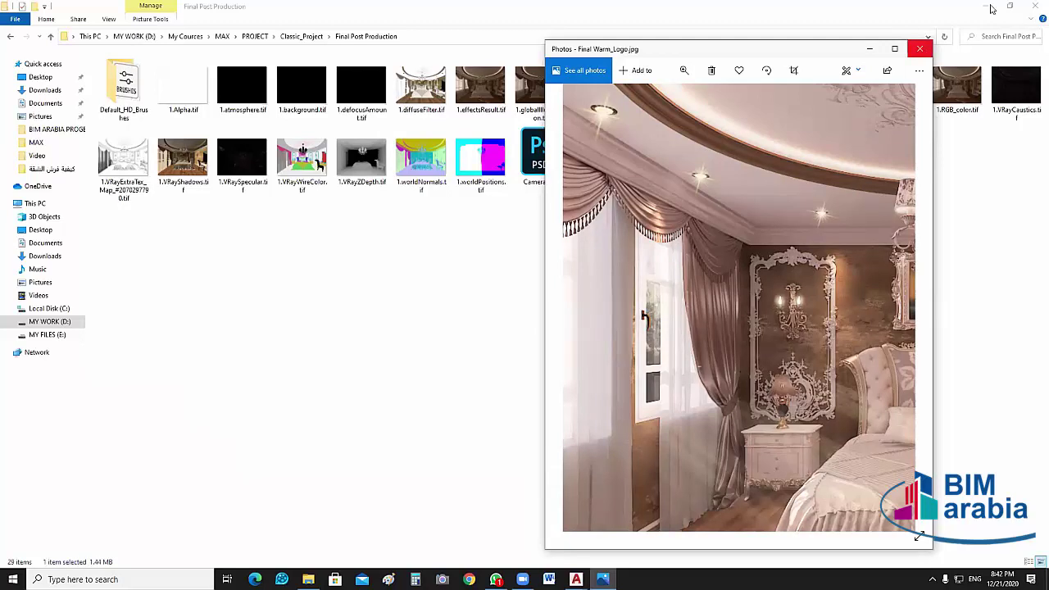
# - Close Photos, minimize Explorer, and delete the old bracket beside the plan
pyautogui.click(920, 49)
pyautogui.click(985, 6)
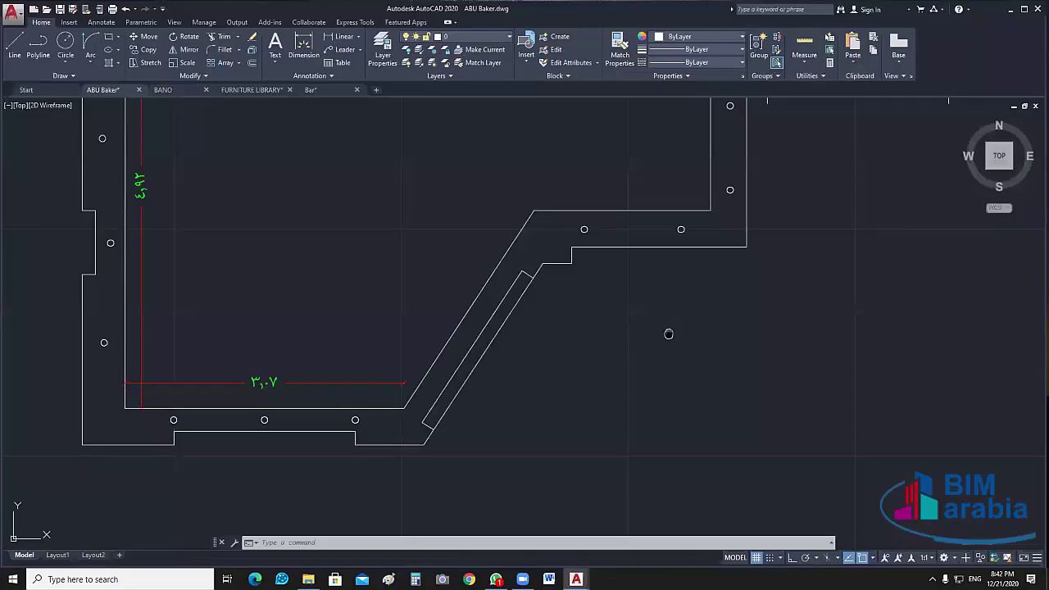
pyautogui.scroll(2, 667, 333)
pyautogui.scroll(2, 486, 327)
pyautogui.moveTo(689, 302); pyautogui.dragTo(665, 300)
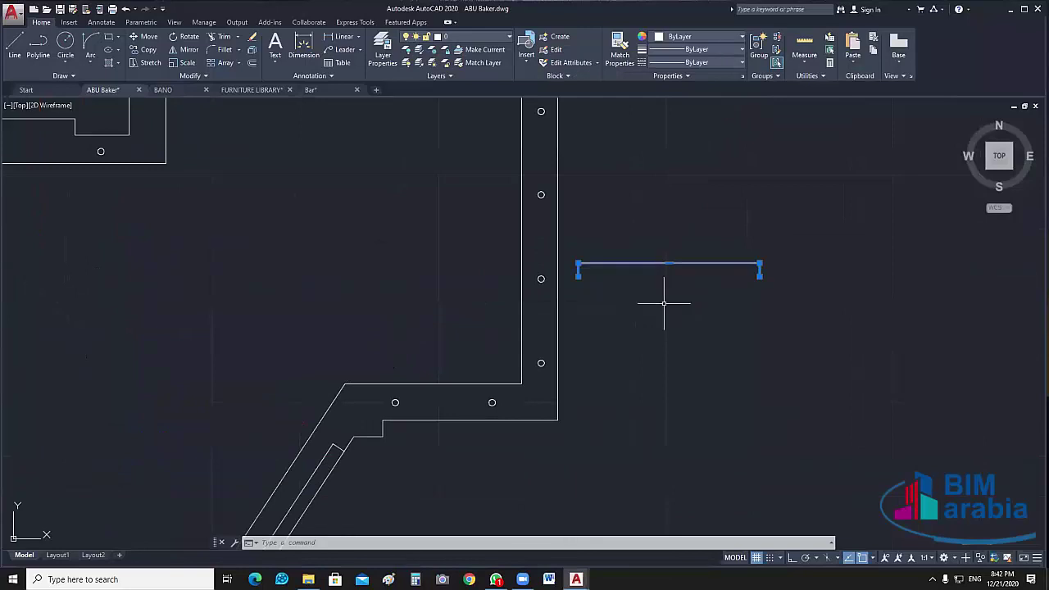
pyautogui.moveTo(665, 300); pyautogui.dragTo(620, 352, button='middle')
pyautogui.press('Delete')
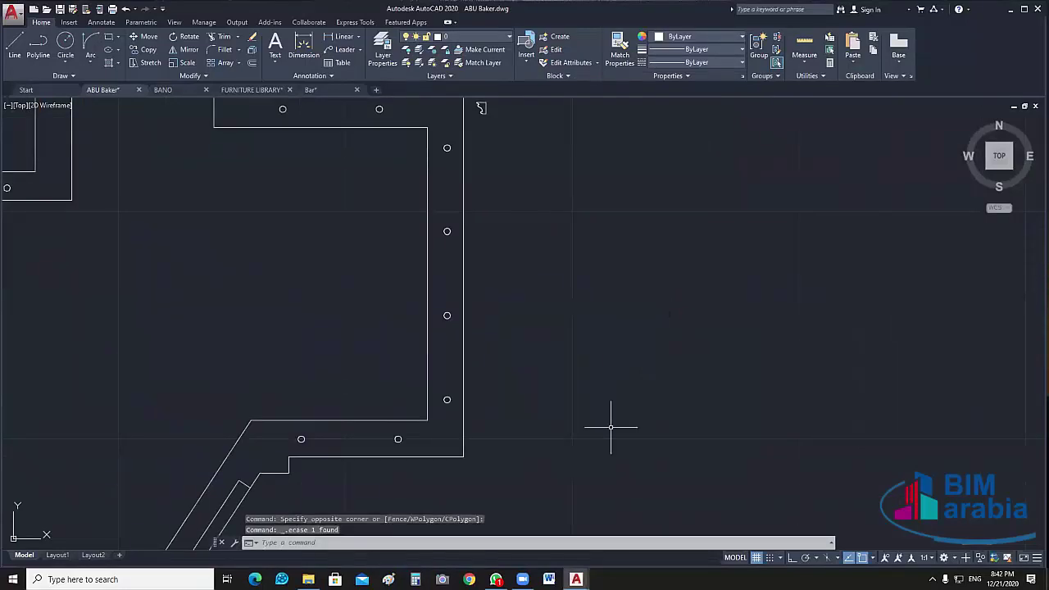
# - Draw an Ortho polyline bracket: 0.15 left, 1.5 up, 0.15 right
pyautogui.write('pl')
pyautogui.press('Return')
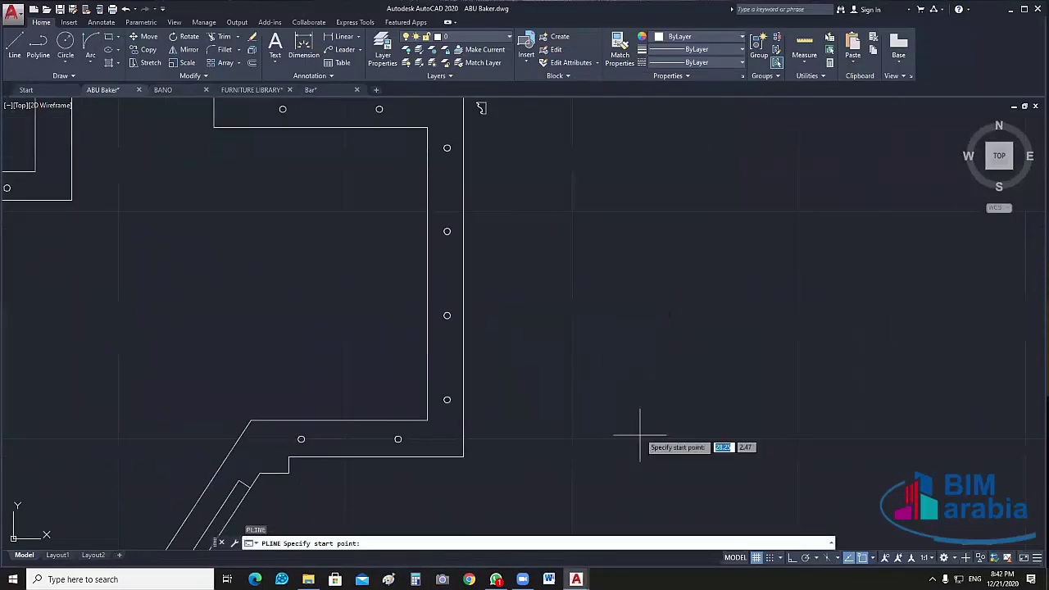
pyautogui.click(620, 421)
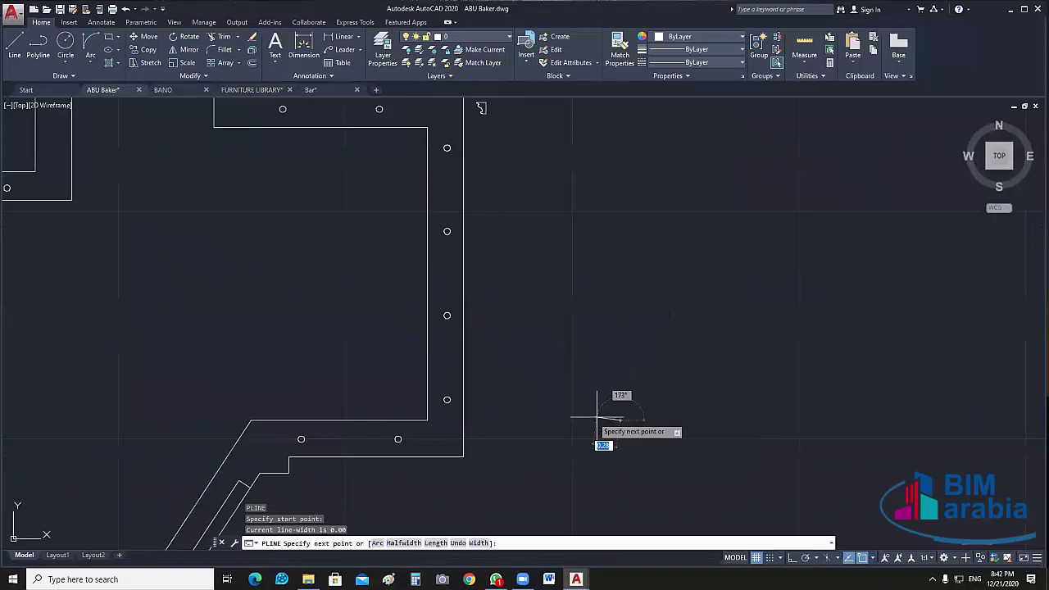
pyautogui.click(791, 557)
pyautogui.write('.15')
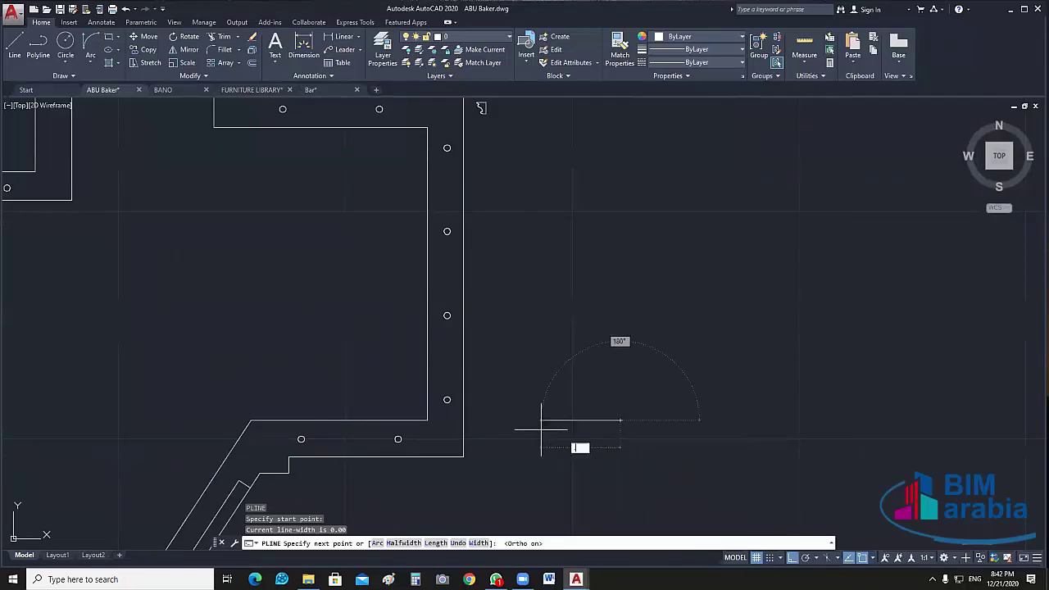
pyautogui.press('Return')
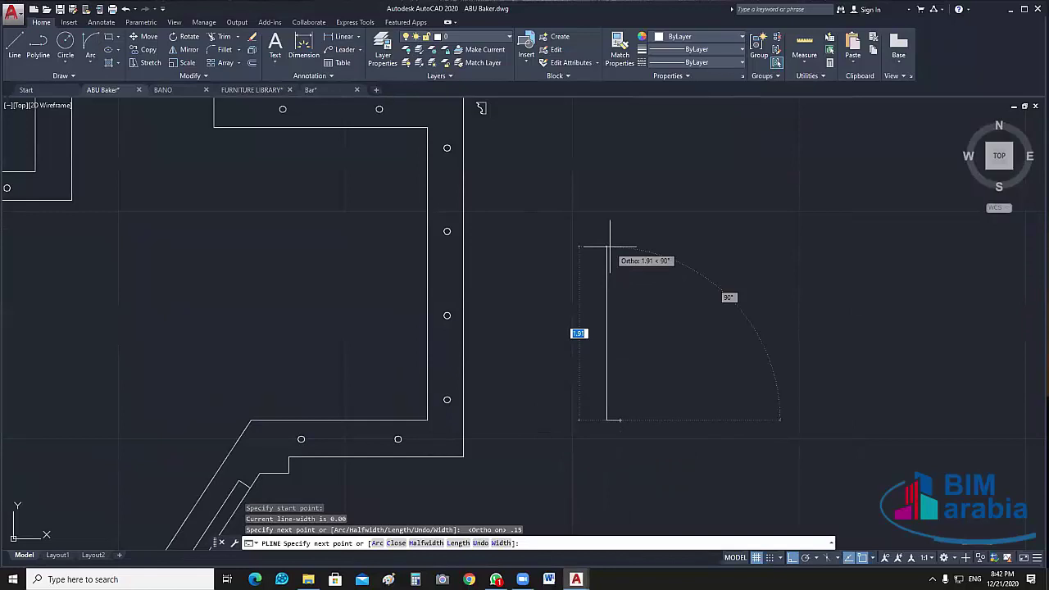
pyautogui.write('1.5')
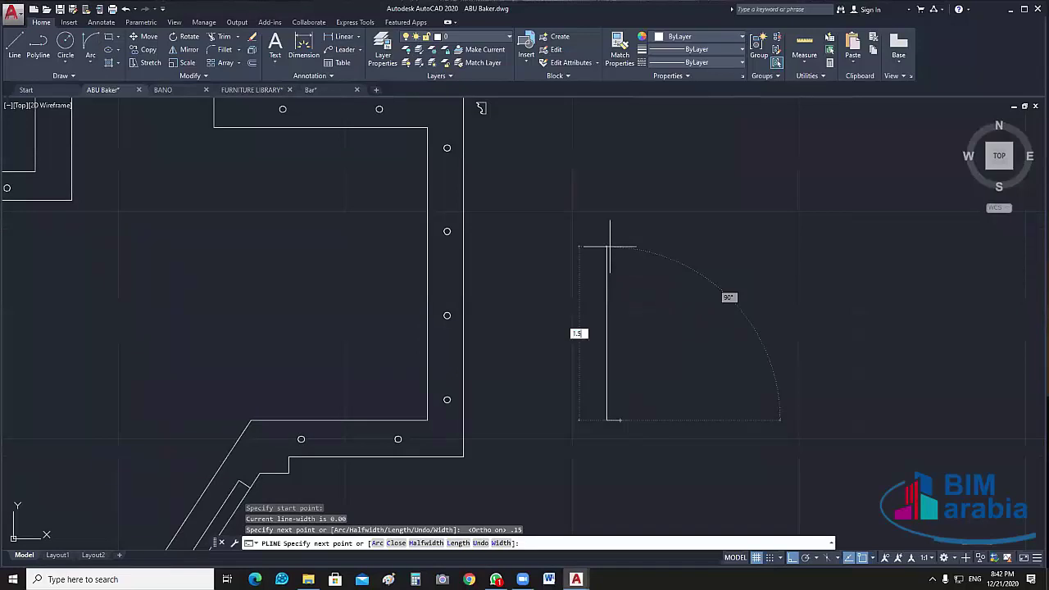
pyautogui.press('Return')
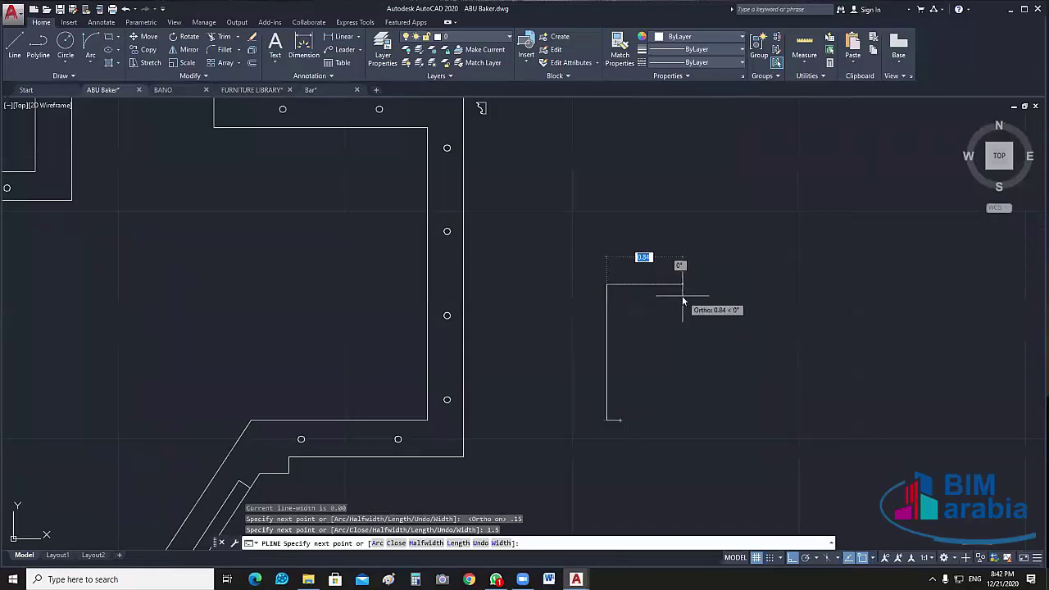
pyautogui.press('Return')
pyautogui.press('Return')
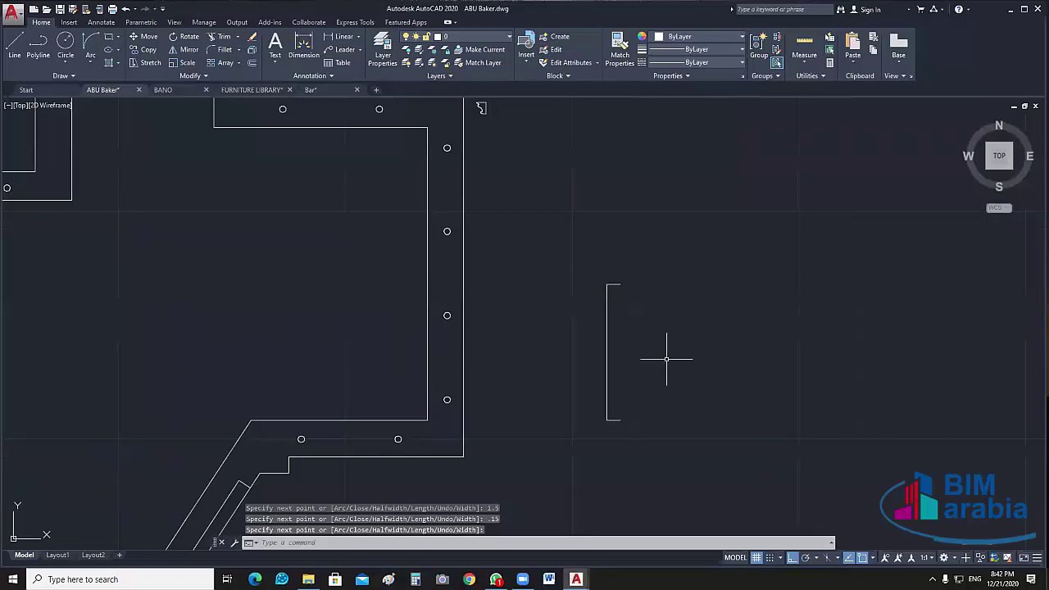
# - Add the 1.47 vertical dimension from the wall corner upward
pyautogui.scroll(-5, 405, 340)
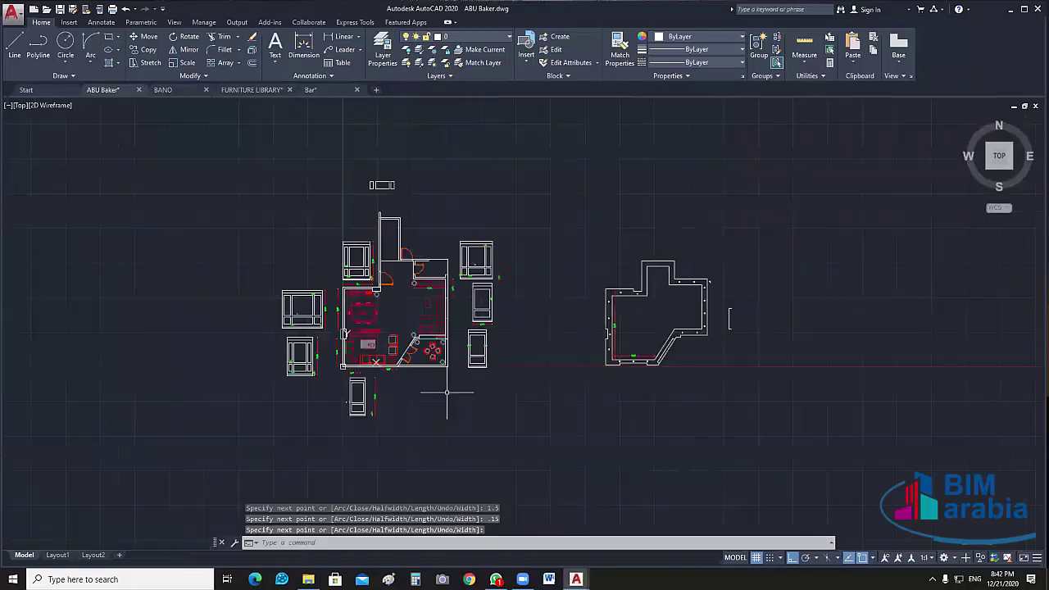
pyautogui.scroll(5, 446, 392)
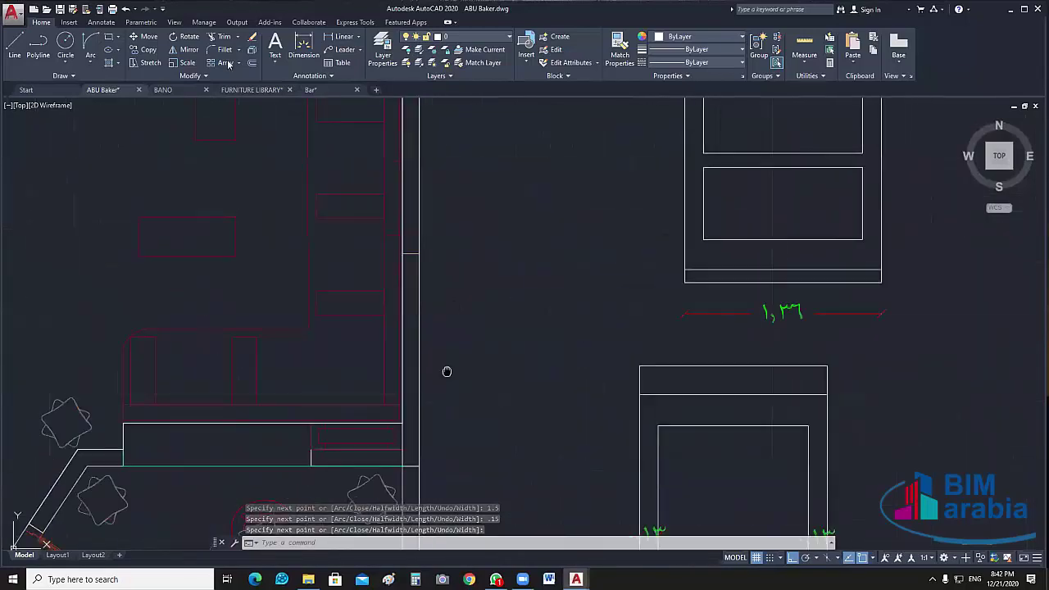
pyautogui.scroll(1, 445, 369)
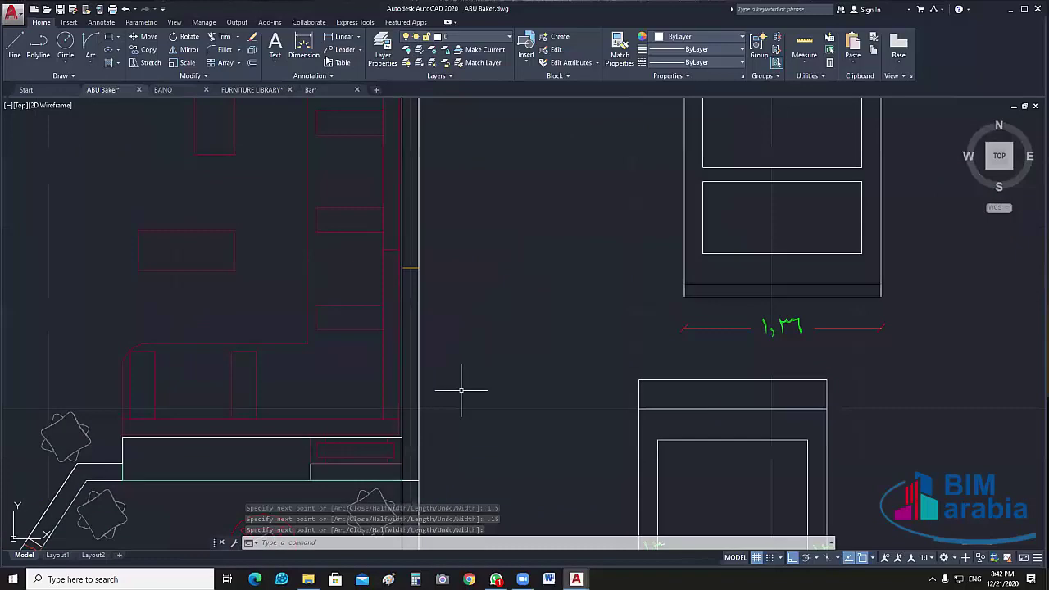
pyautogui.click(418, 480)
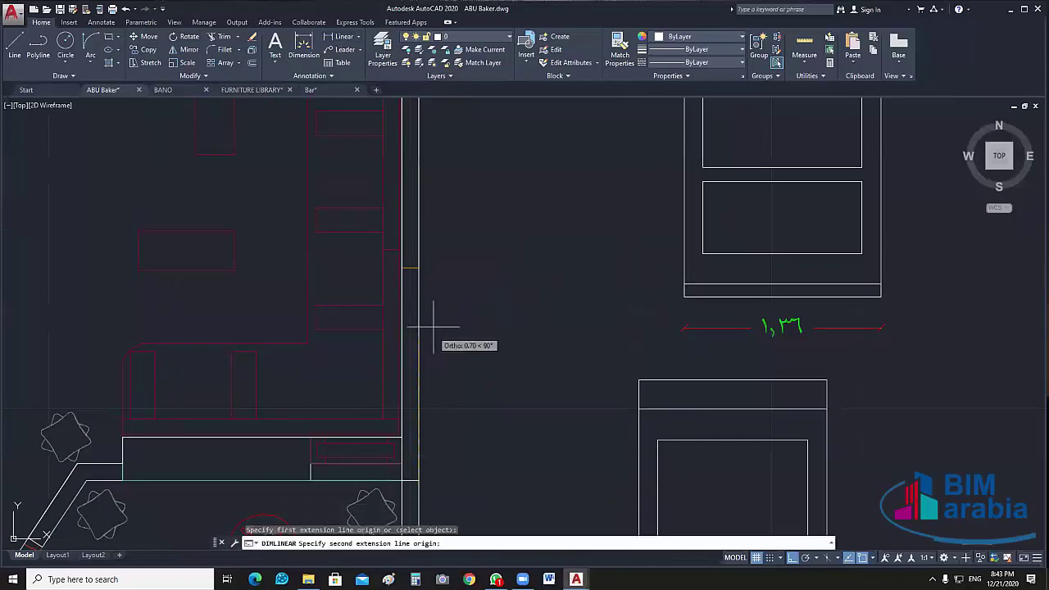
pyautogui.click(418, 267)
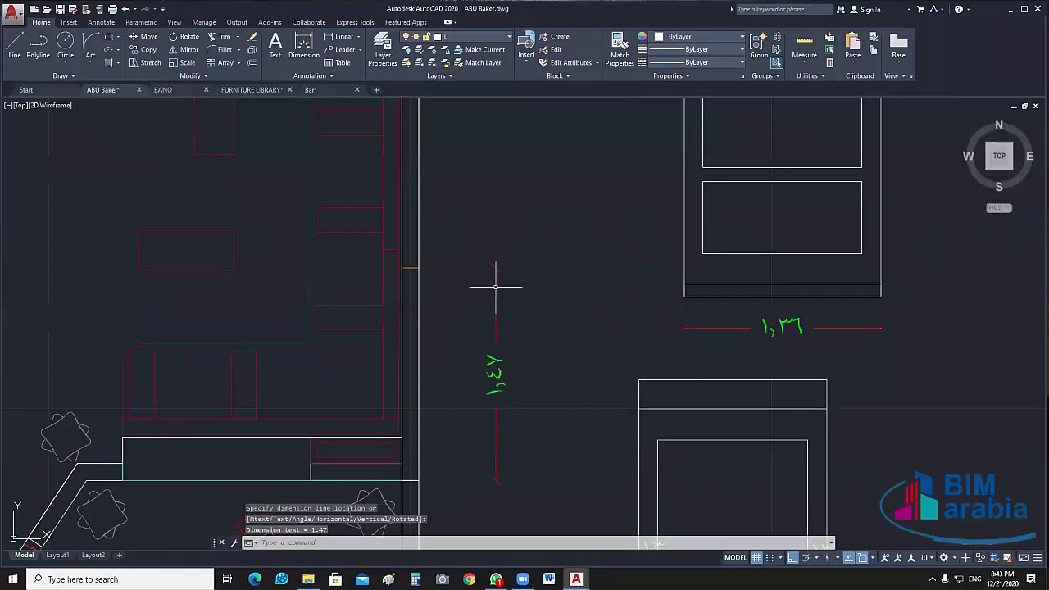
pyautogui.scroll(-1, 516, 324)
pyautogui.scroll(-1, 498, 293)
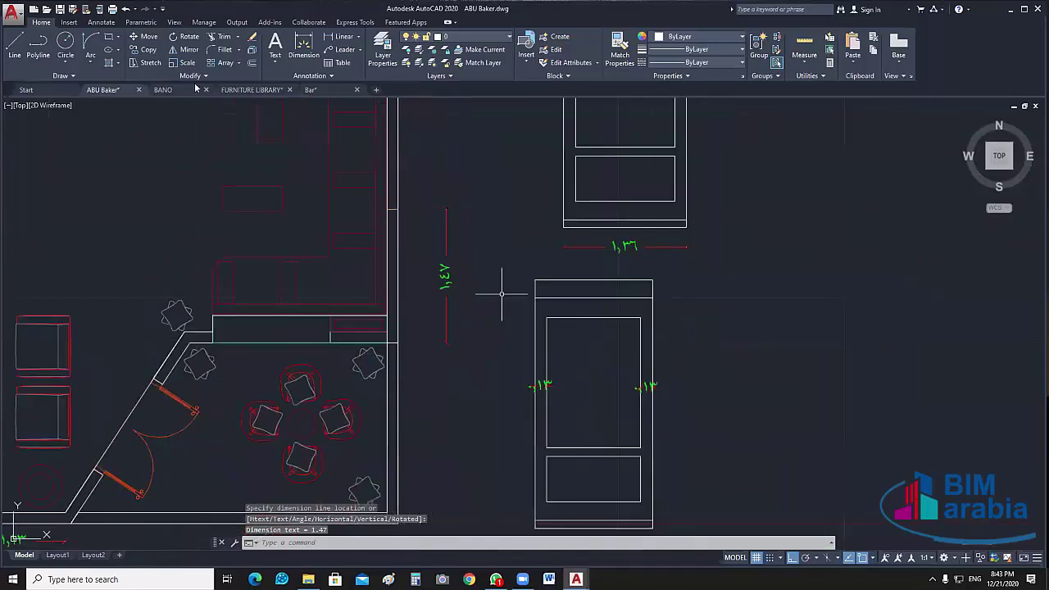
# - Check the furniture blocks in the BANO drawing, then return to the ABU Baker plan
pyautogui.hotkey('ctrl', 'Tab')
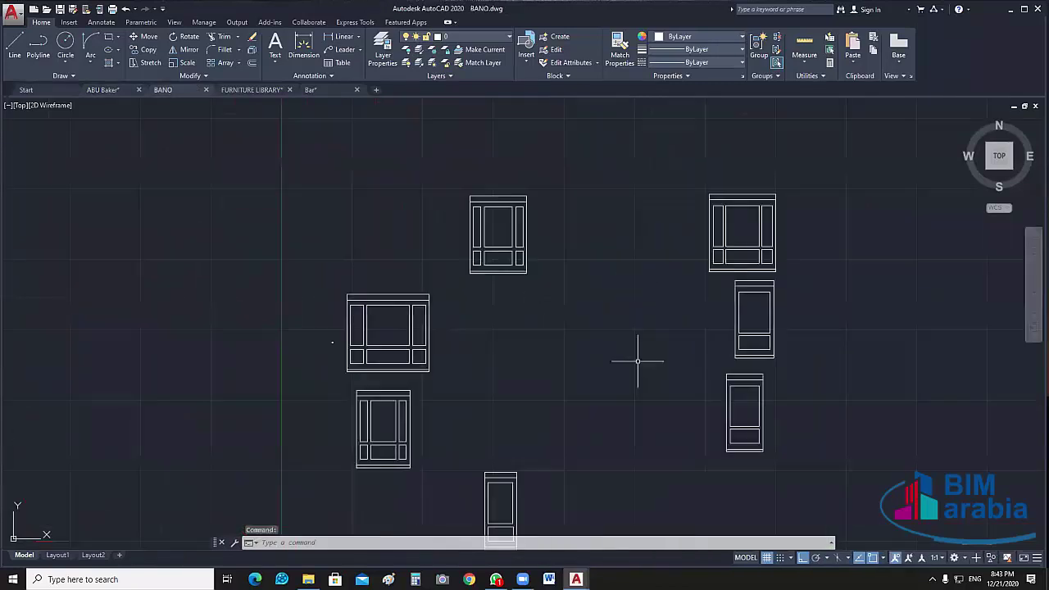
pyautogui.moveTo(637, 356); pyautogui.dragTo(535, 370, button='middle')
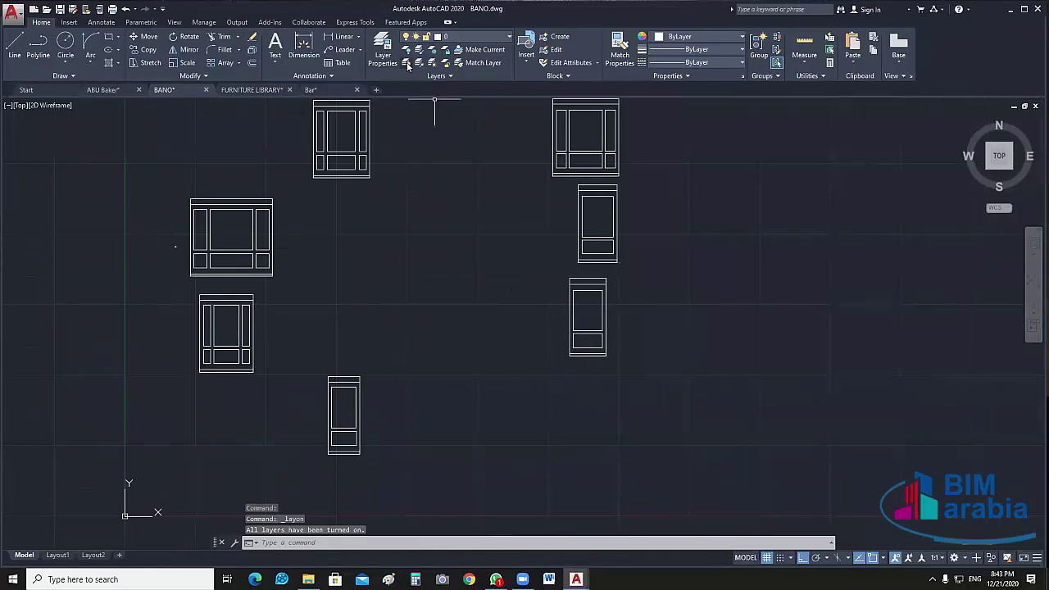
pyautogui.click(112, 90)
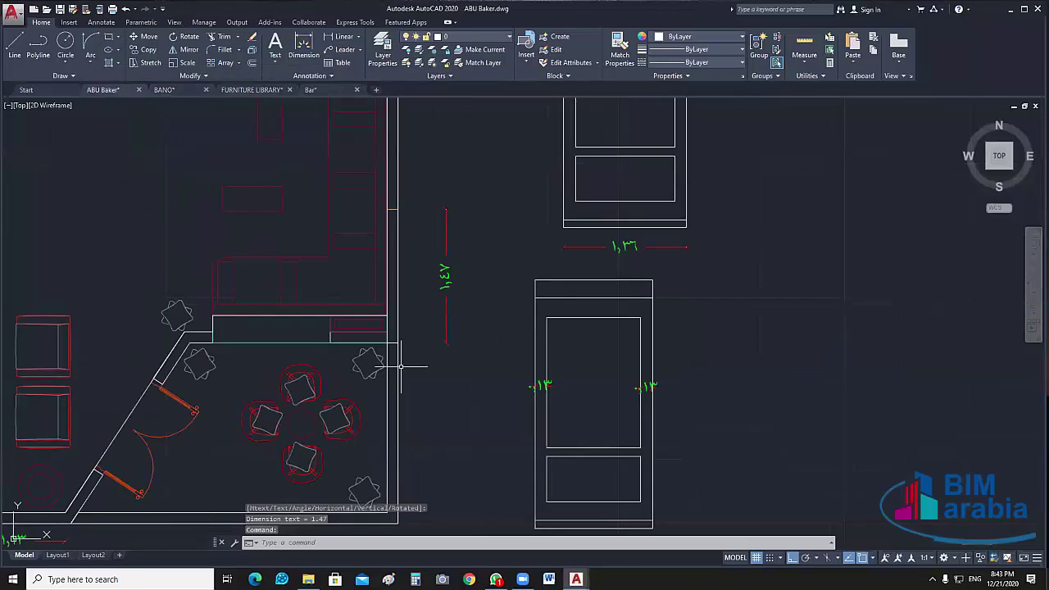
pyautogui.moveTo(402, 366); pyautogui.dragTo(472, 387, button='middle')
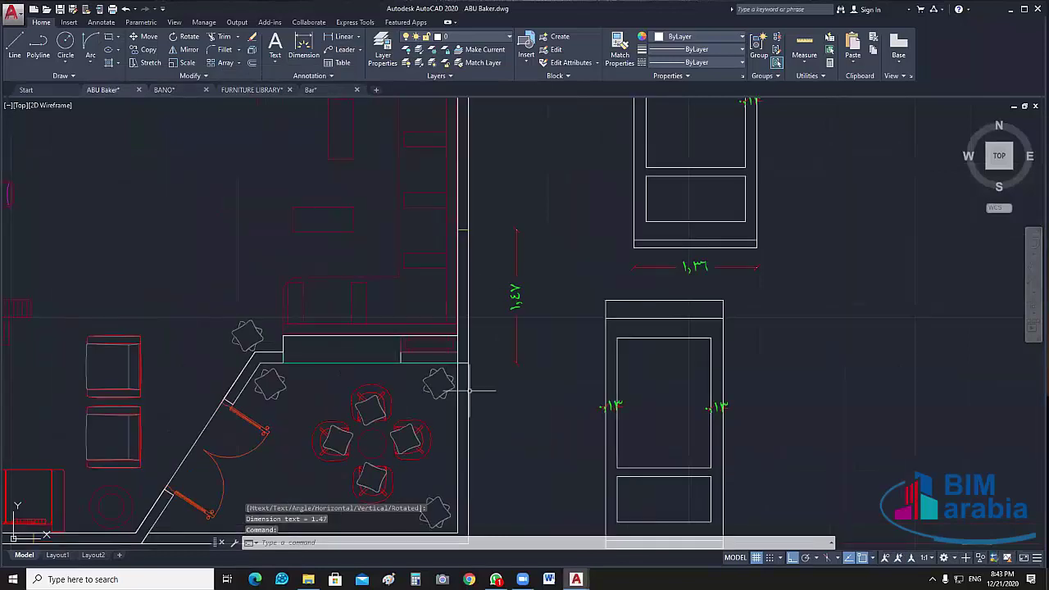
pyautogui.moveTo(674, 384)
pyautogui.mouseDown(button='middle')
pyautogui.moveTo(580, 384)
pyautogui.moveTo(534, 438)
pyautogui.mouseUp(button='middle')
pyautogui.scroll(-5, 580, 384)
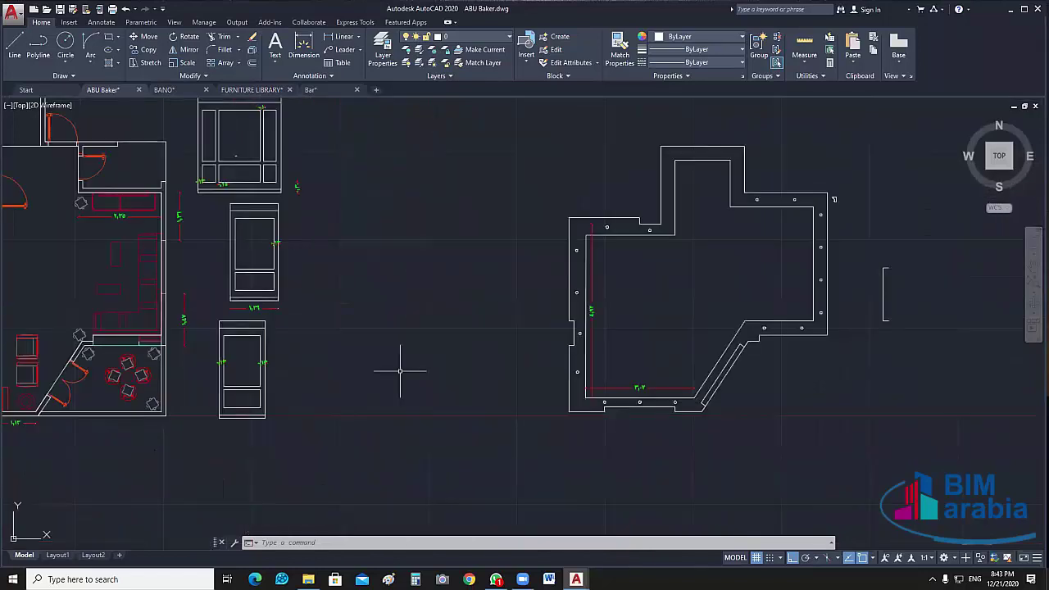
# - Erase the small bracket beside the bar outline with a selection window
pyautogui.moveTo(630, 387); pyautogui.dragTo(560, 363, button='middle')
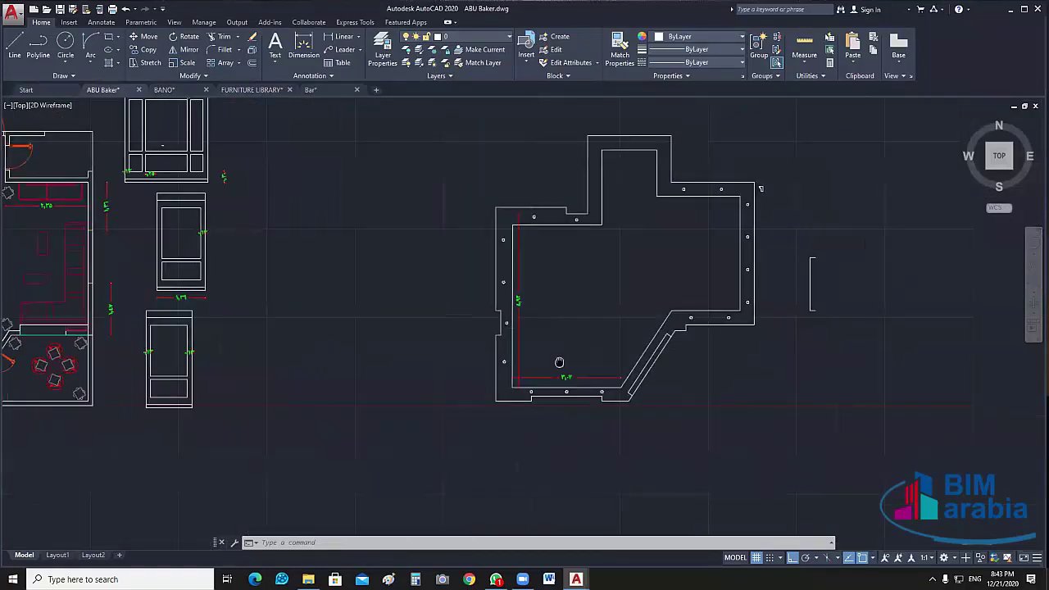
pyautogui.scroll(2, 819, 328)
pyautogui.click(745, 196)
pyautogui.click(679, 316)
pyautogui.press('Delete')
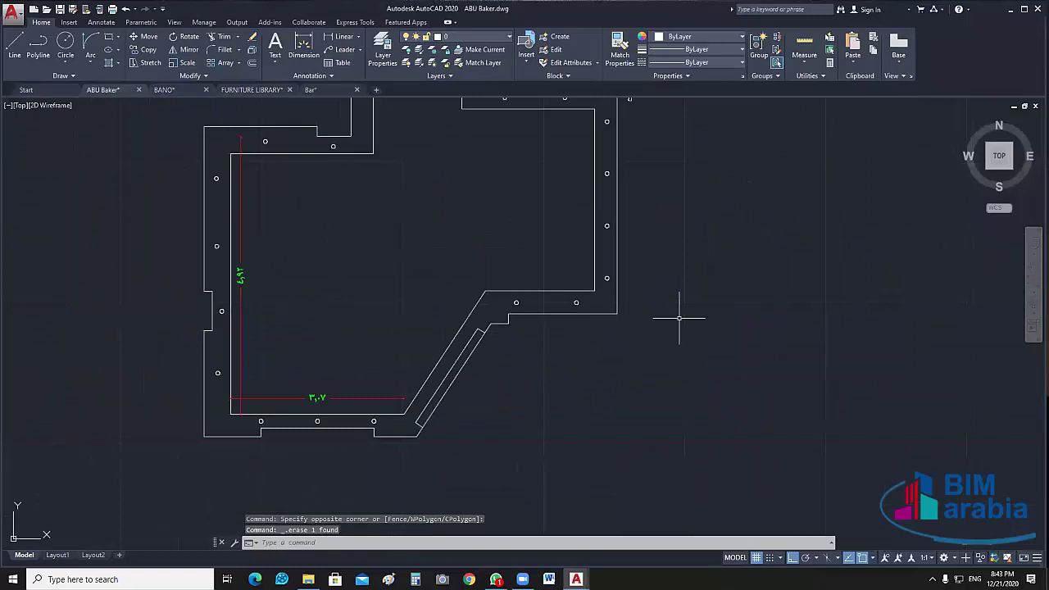
# - Move the inner diagonal wall line so its end meets the step corner
pyautogui.scroll(5, 485, 352)
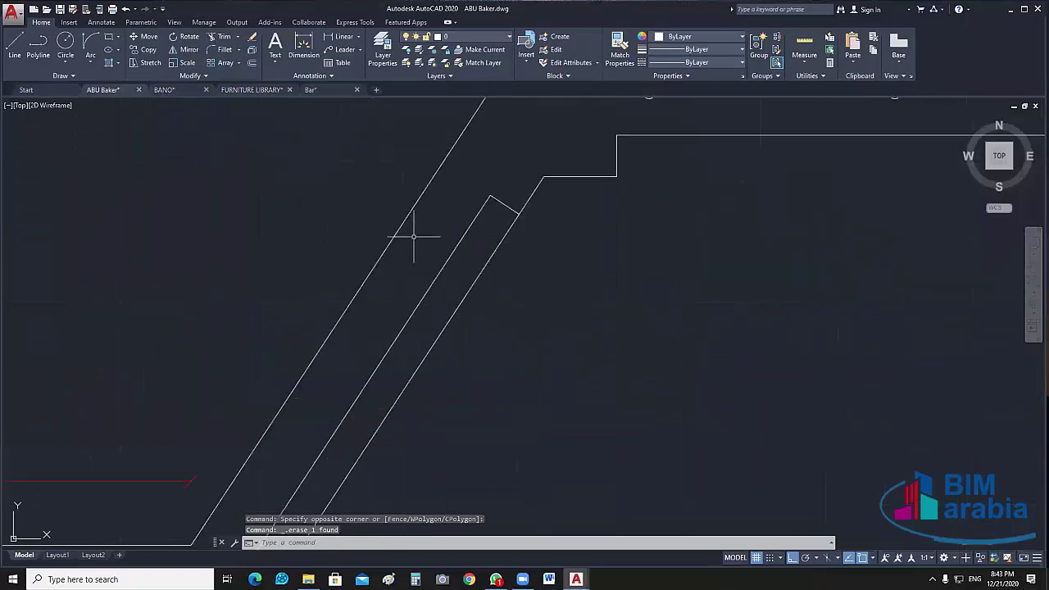
pyautogui.click(450, 254)
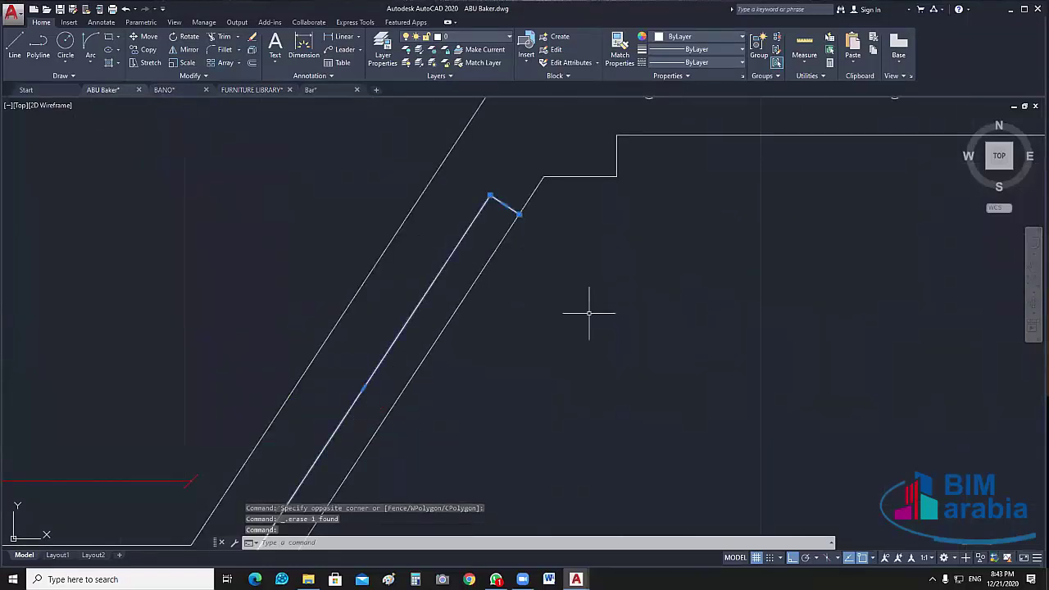
pyautogui.moveTo(585, 304); pyautogui.dragTo(581, 340, button='middle')
pyautogui.write('m')
pyautogui.press('Return')
pyautogui.click(508, 248)
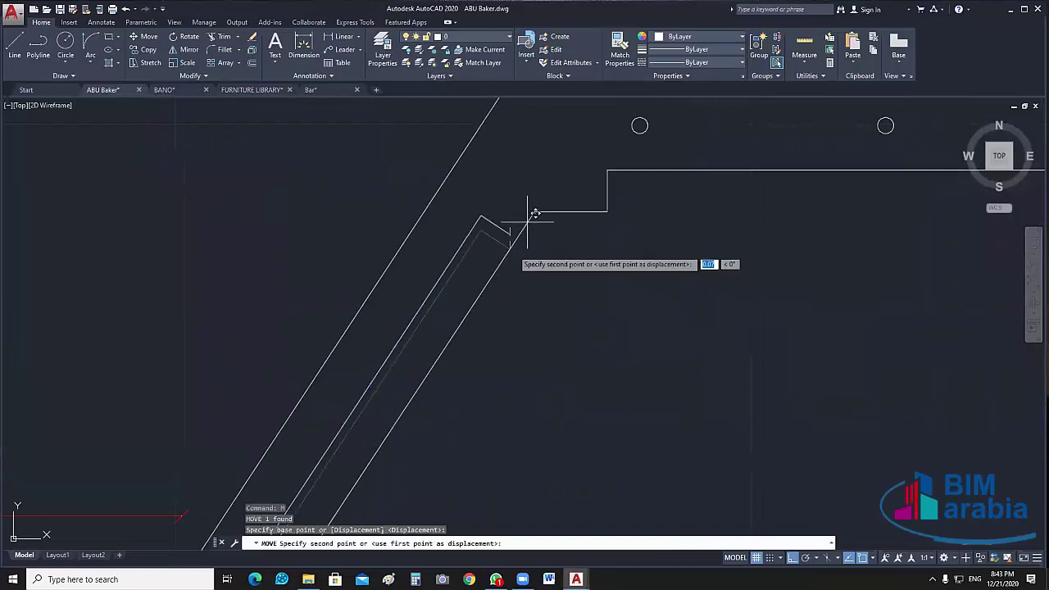
pyautogui.click(533, 212)
pyautogui.scroll(-2, 566, 326)
pyautogui.moveTo(628, 442)
pyautogui.mouseDown(button='middle')
pyautogui.moveTo(628, 320)
pyautogui.moveTo(636, 402)
pyautogui.mouseUp(button='middle')
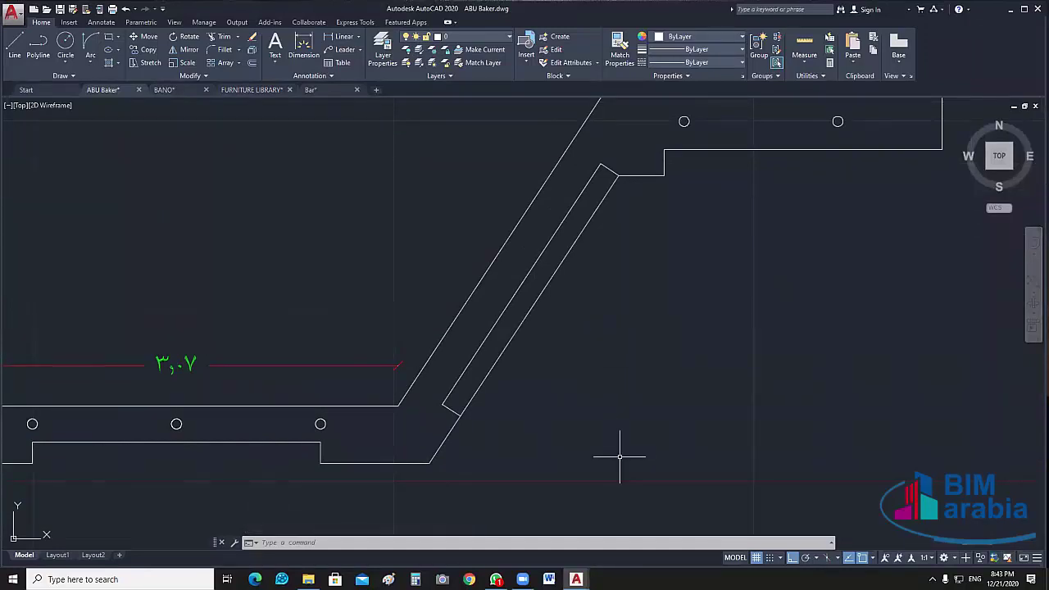
# - Draw a short line from the angled wall's bottom corner to the inner wall corner
pyautogui.press('Return')
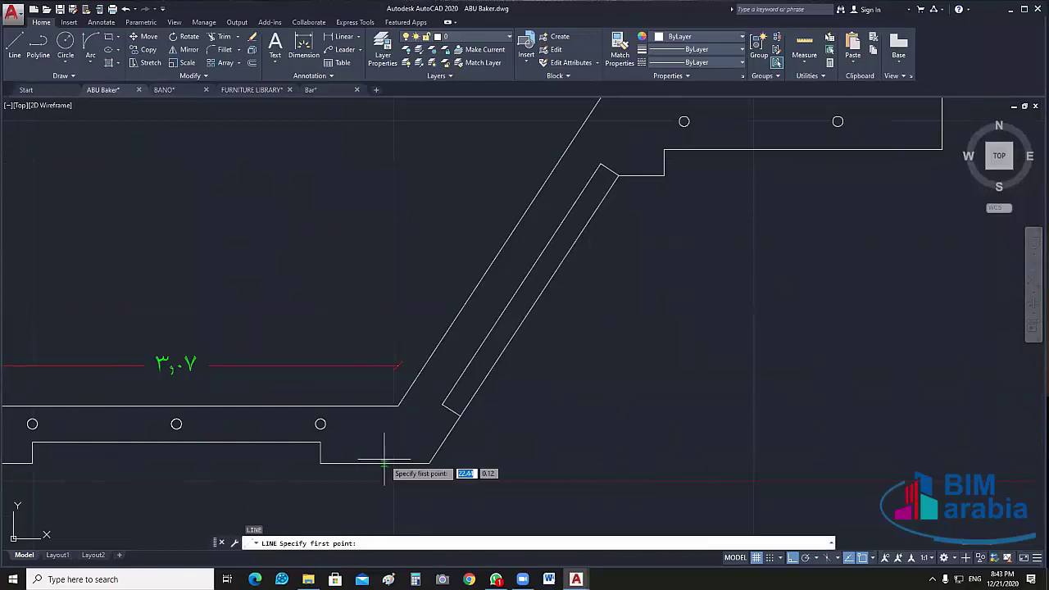
pyautogui.click(428, 463)
pyautogui.click(399, 406)
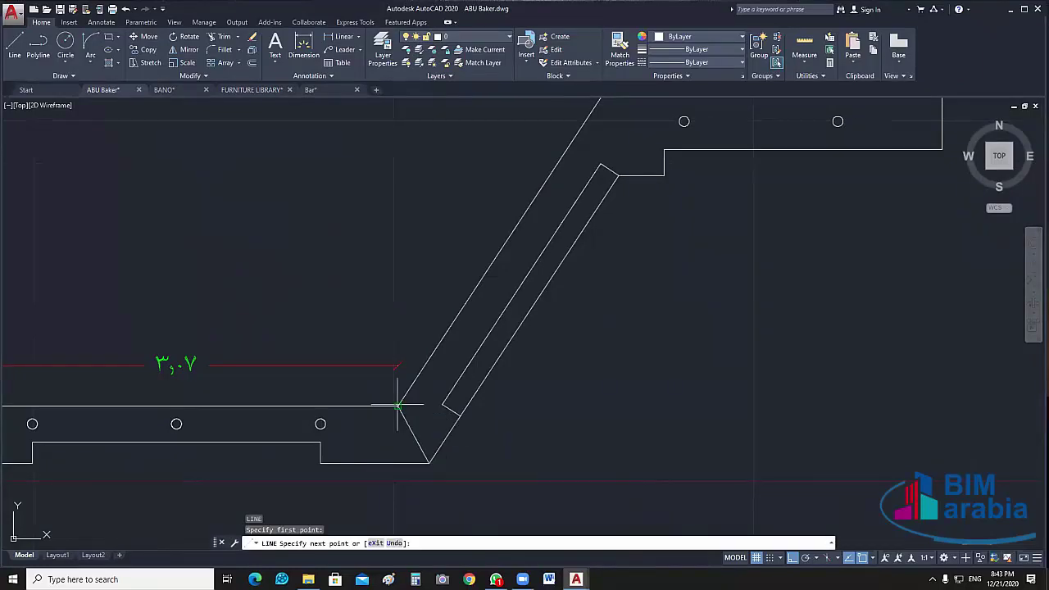
pyautogui.press('Escape')
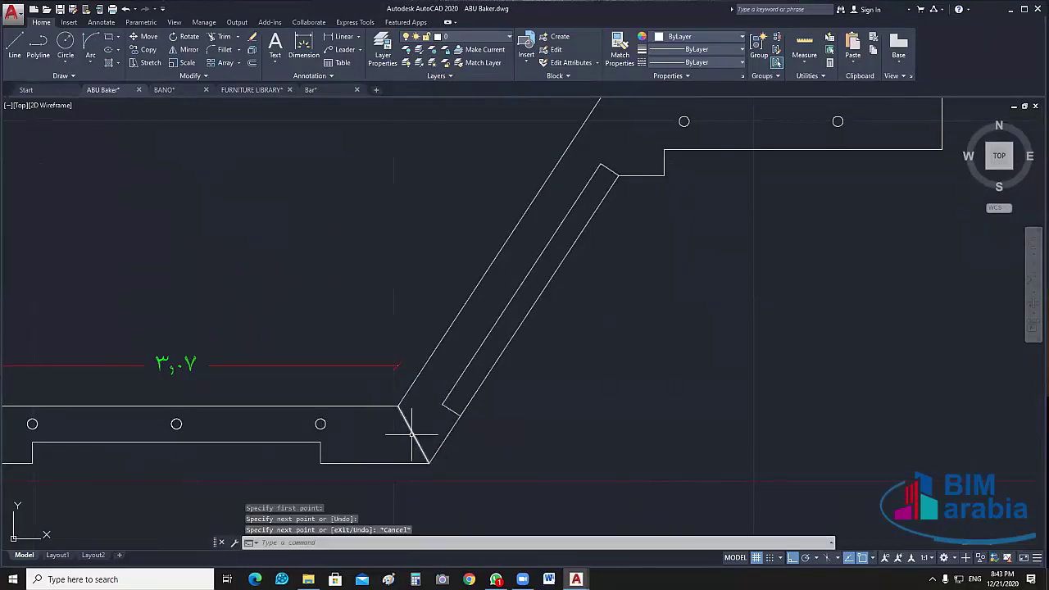
pyautogui.click(412, 434)
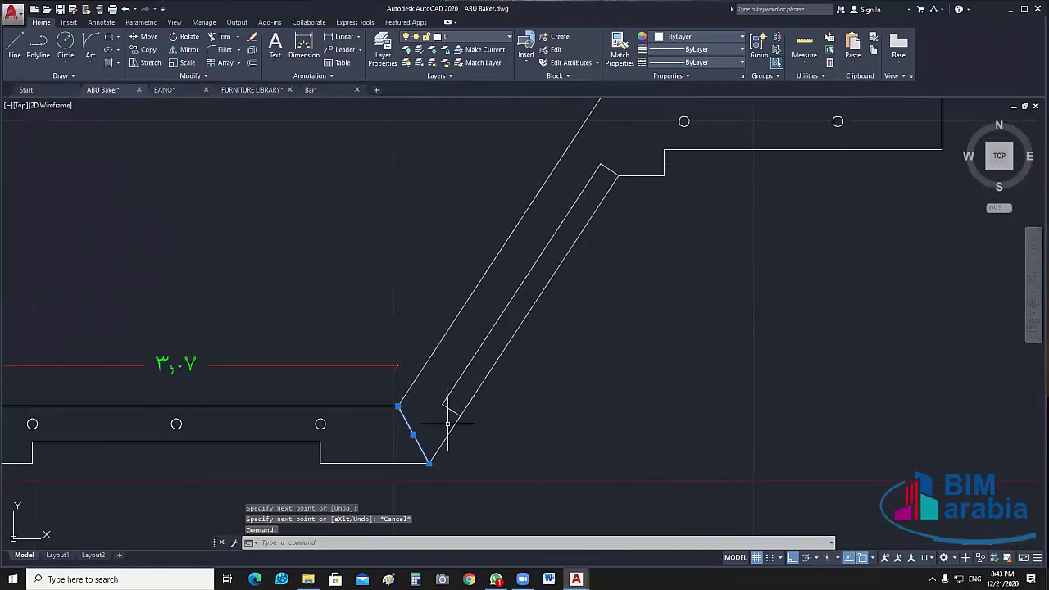
pyautogui.click(398, 406)
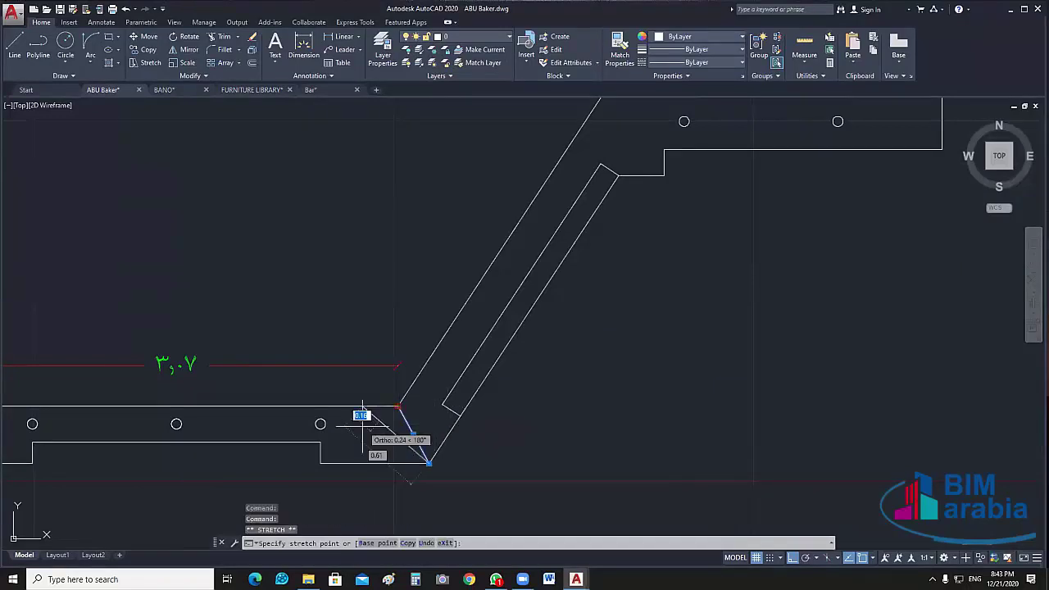
pyautogui.press('Escape')
pyautogui.press('Escape')
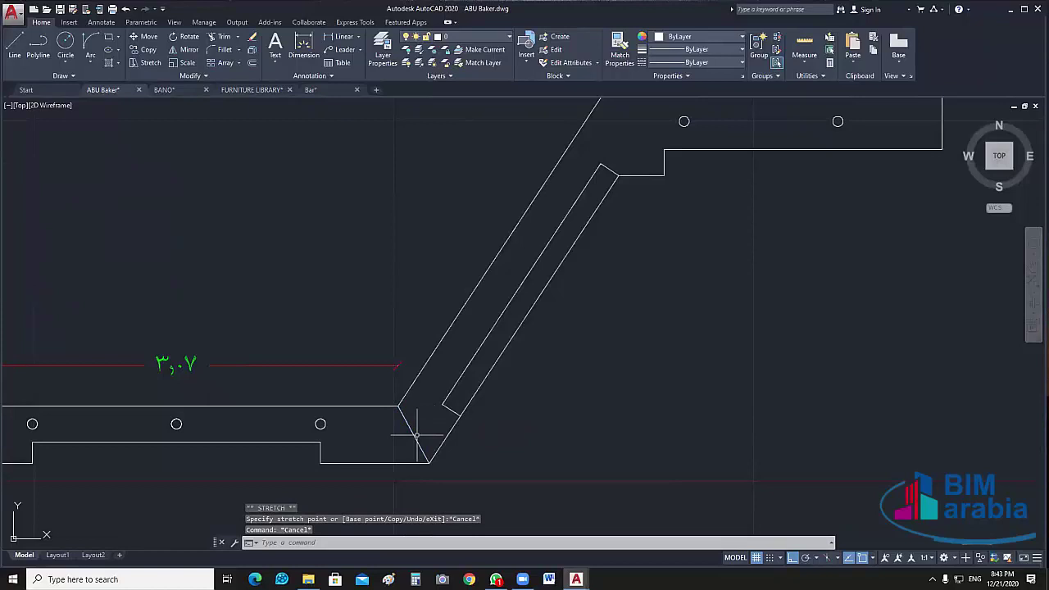
# - Delete the short corner line and stretch the inner diagonal line down to the bottom corner, Ortho off
pyautogui.click(415, 434)
pyautogui.press('Delete')
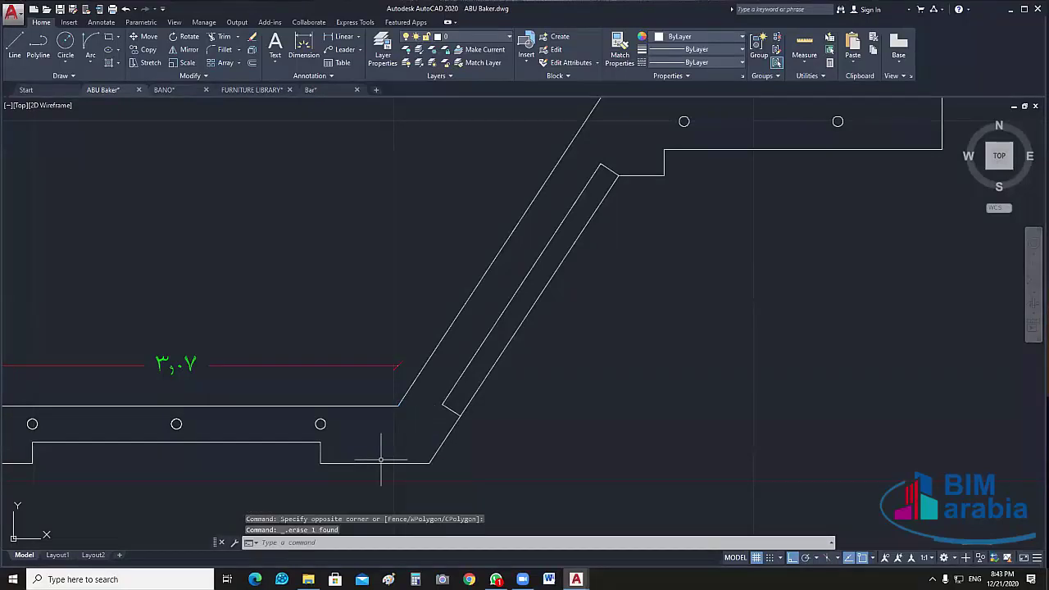
pyautogui.click(447, 402)
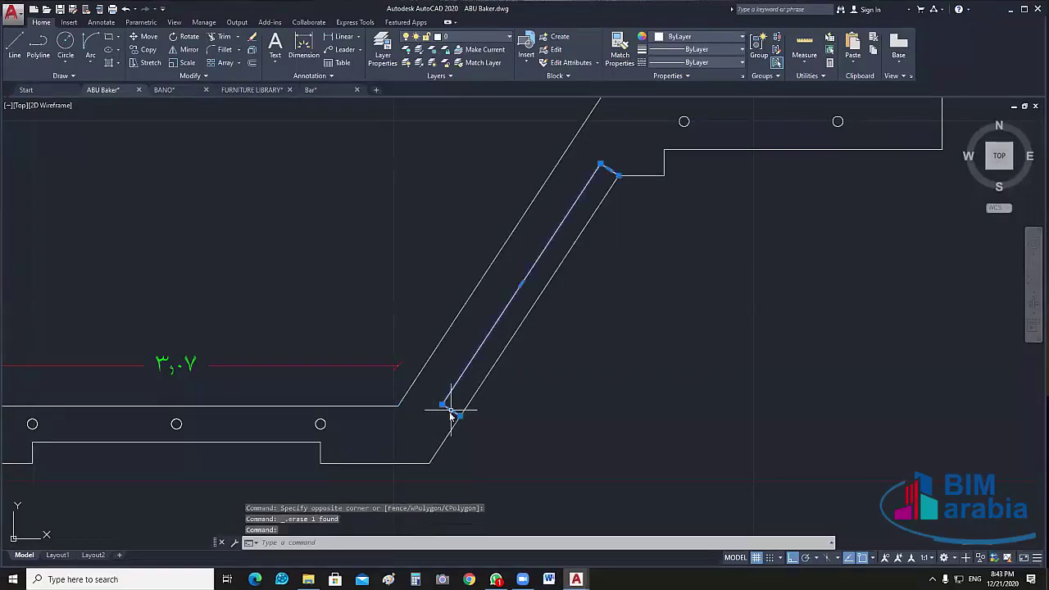
pyautogui.click(453, 415)
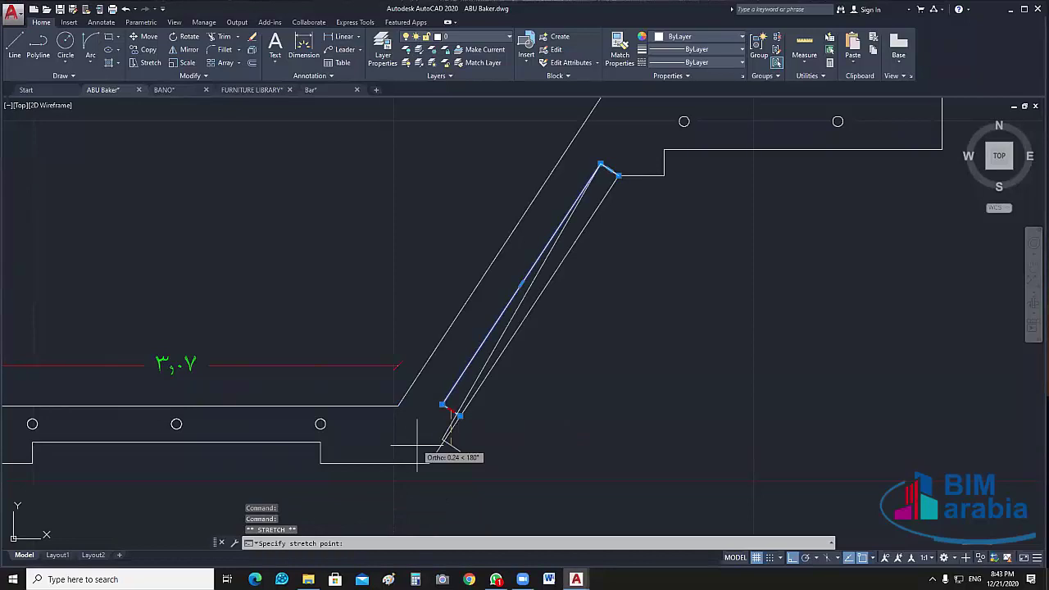
pyautogui.press('F8')
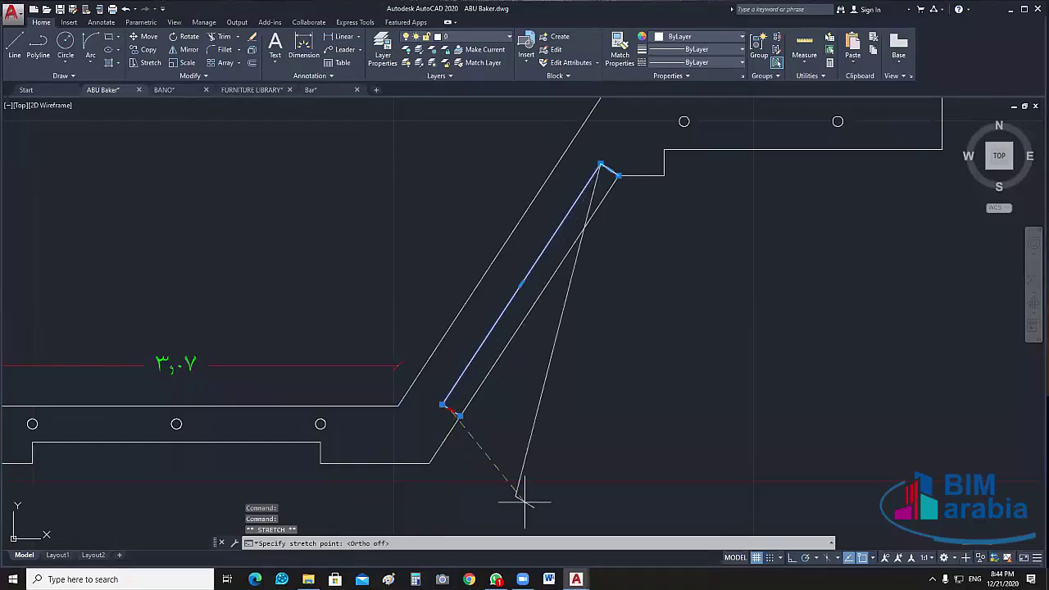
pyautogui.click(421, 456)
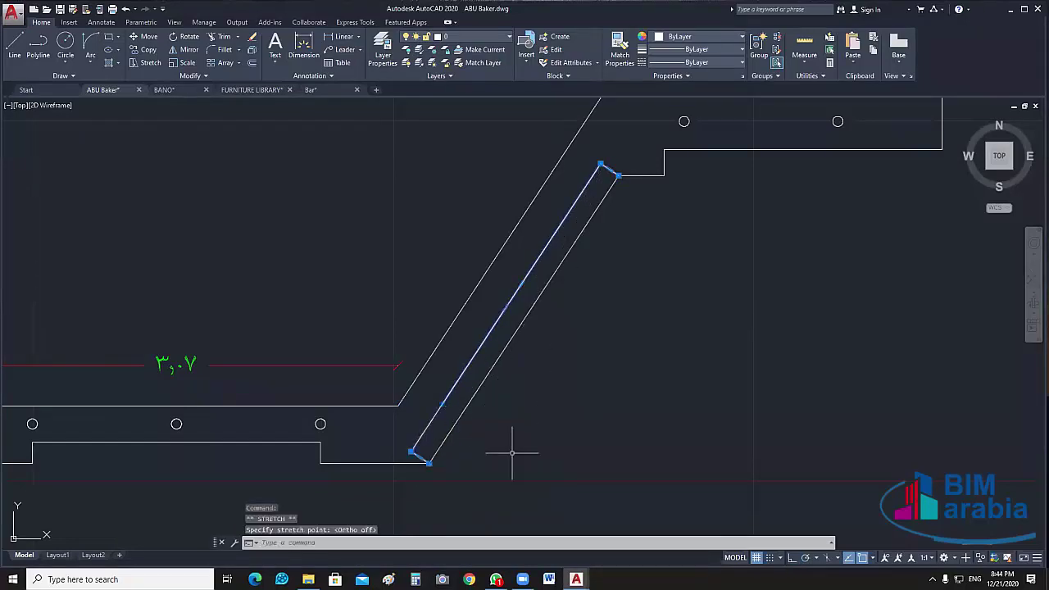
pyautogui.press('Escape')
# - Select the two lines meeting at the upper corner to inspect them, then clear the selection
pyautogui.scroll(3, 483, 457)
pyautogui.scroll(1, 468, 462)
pyautogui.scroll(3, 426, 466)
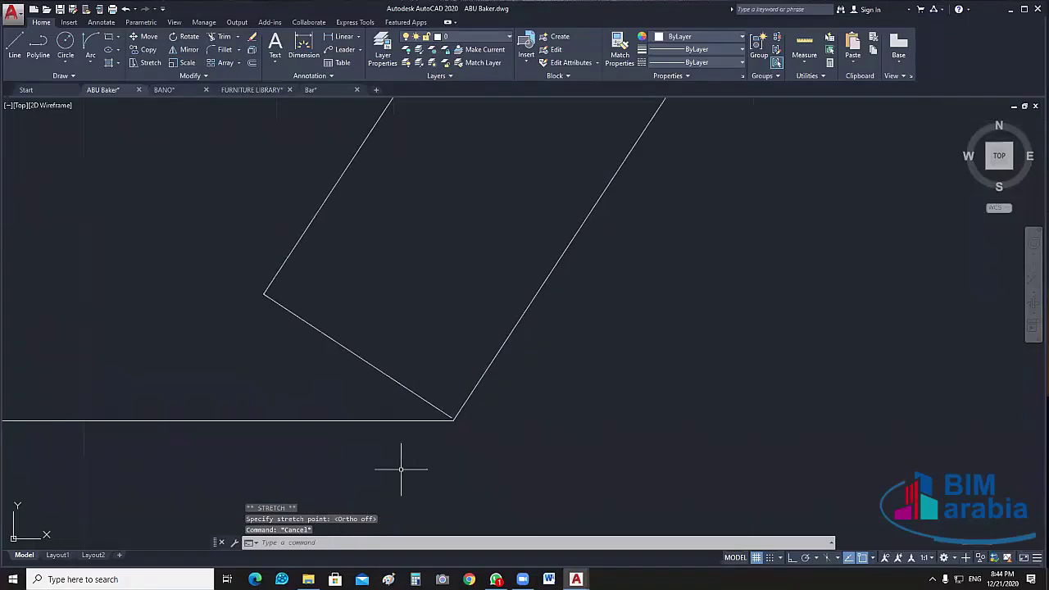
pyautogui.click(406, 391)
pyautogui.click(447, 414)
pyautogui.click(408, 391)
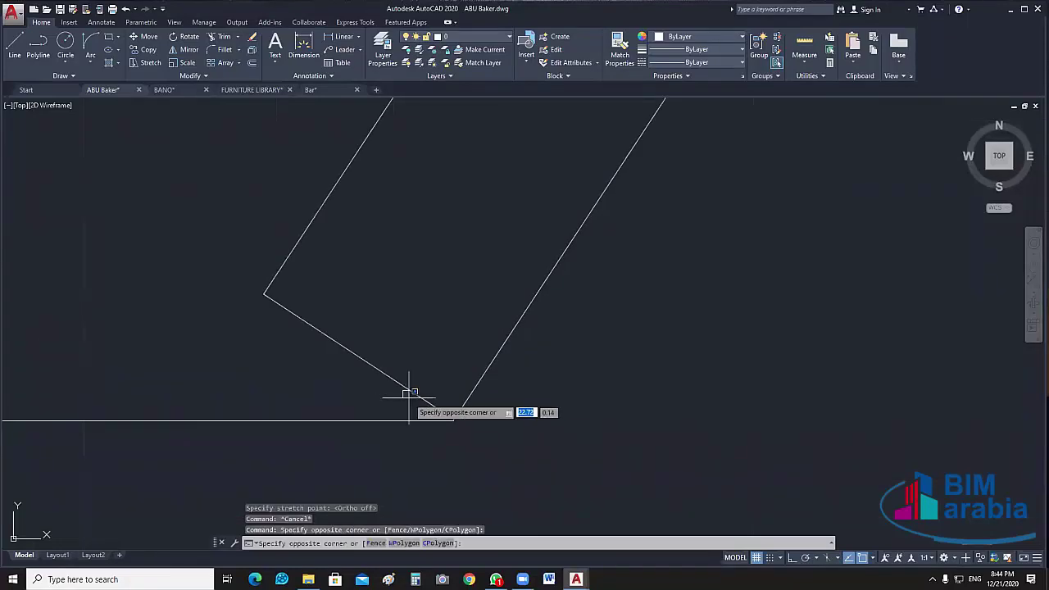
pyautogui.click(416, 387)
pyautogui.click(419, 384)
pyautogui.click(455, 418)
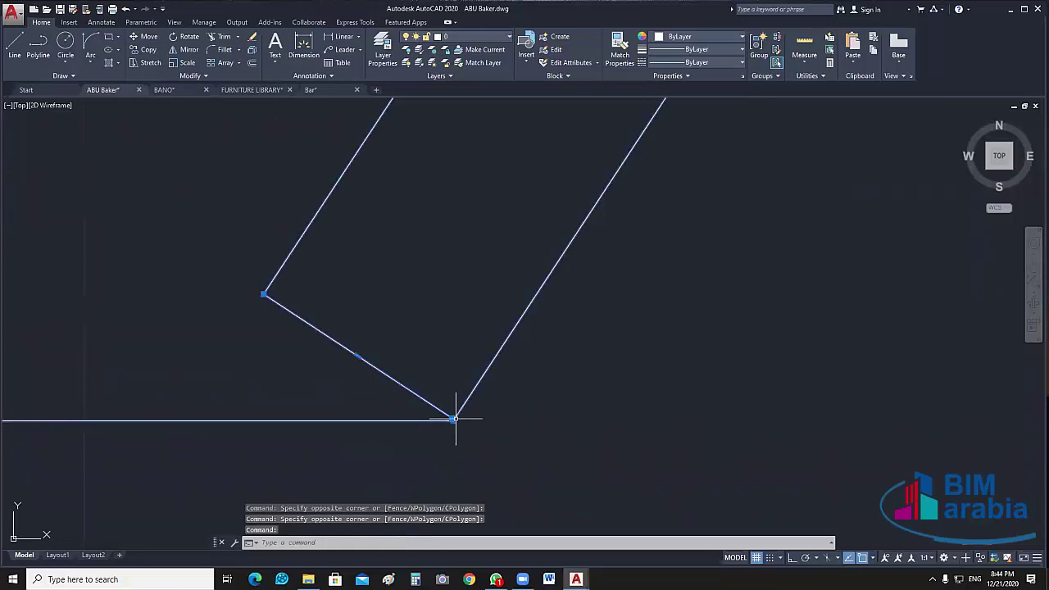
pyautogui.press('Escape')
# - Grab the diagonal line's endpoint, then cancel without moving it
pyautogui.scroll(2, 463, 413)
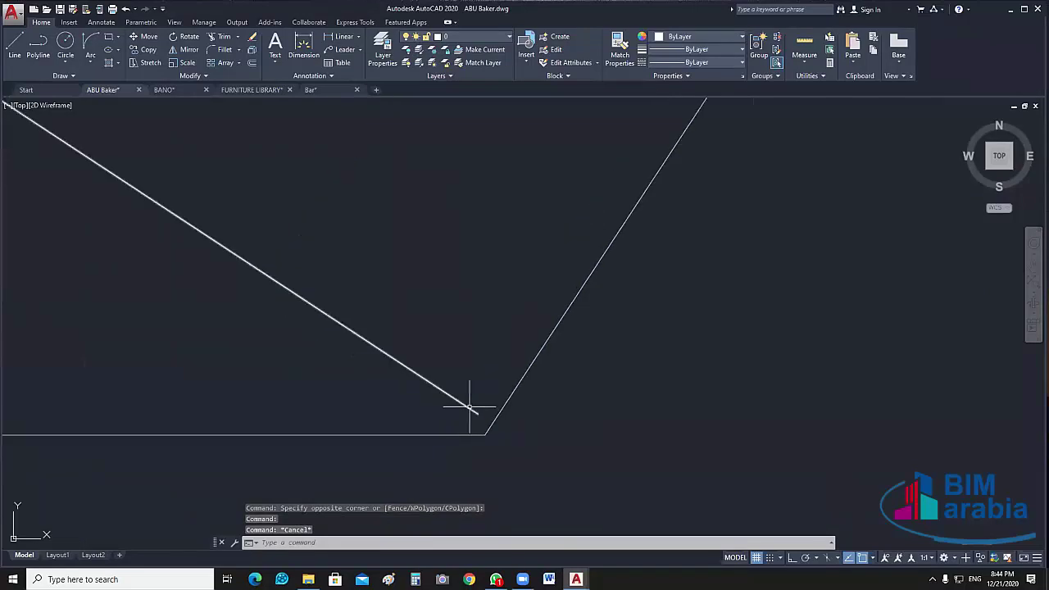
pyautogui.click(469, 406)
pyautogui.click(477, 414)
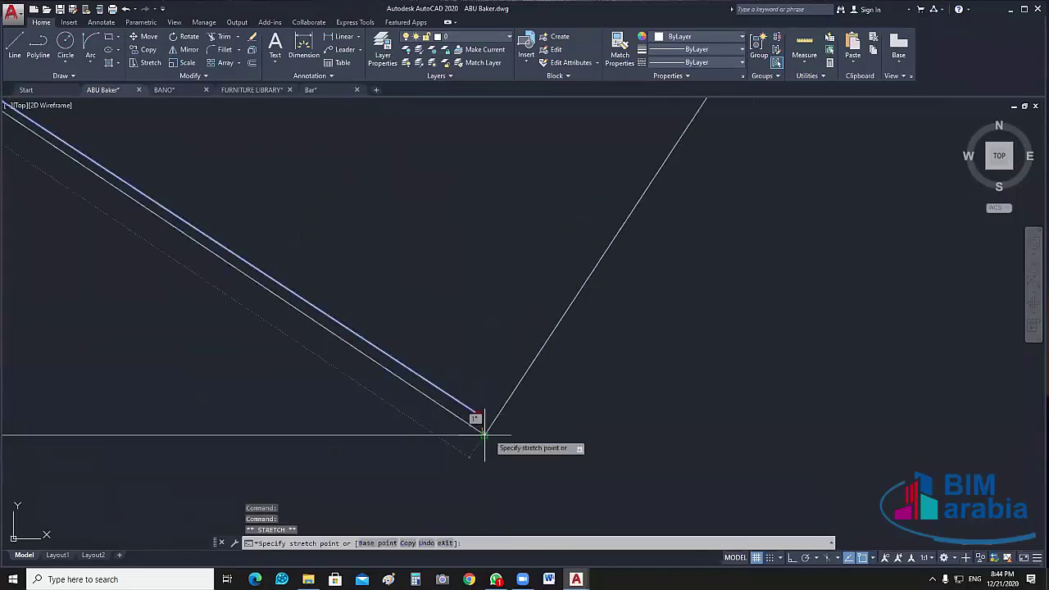
pyautogui.moveTo(539, 440); pyautogui.dragTo(601, 463, button='middle')
pyautogui.press('Escape')
pyautogui.scroll(-2, 602, 463)
# - Select the room outline and TRIM away the extra inner diagonal line
pyautogui.scroll(-1, 508, 417)
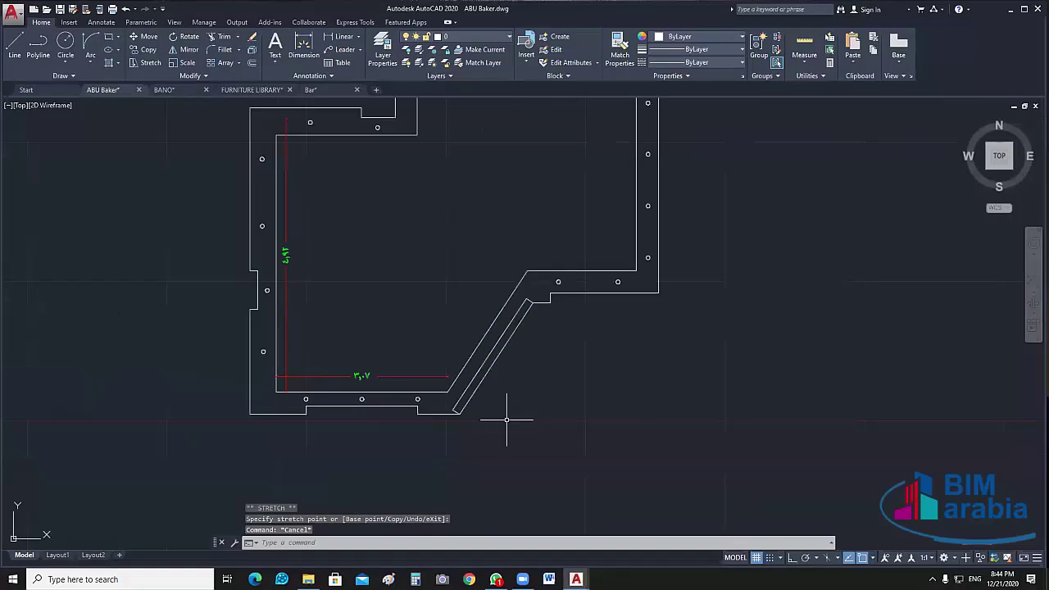
pyautogui.scroll(3, 508, 417)
pyautogui.moveTo(508, 417)
pyautogui.mouseDown(button='middle')
pyautogui.moveTo(532, 387)
pyautogui.moveTo(521, 346)
pyautogui.mouseUp(button='middle')
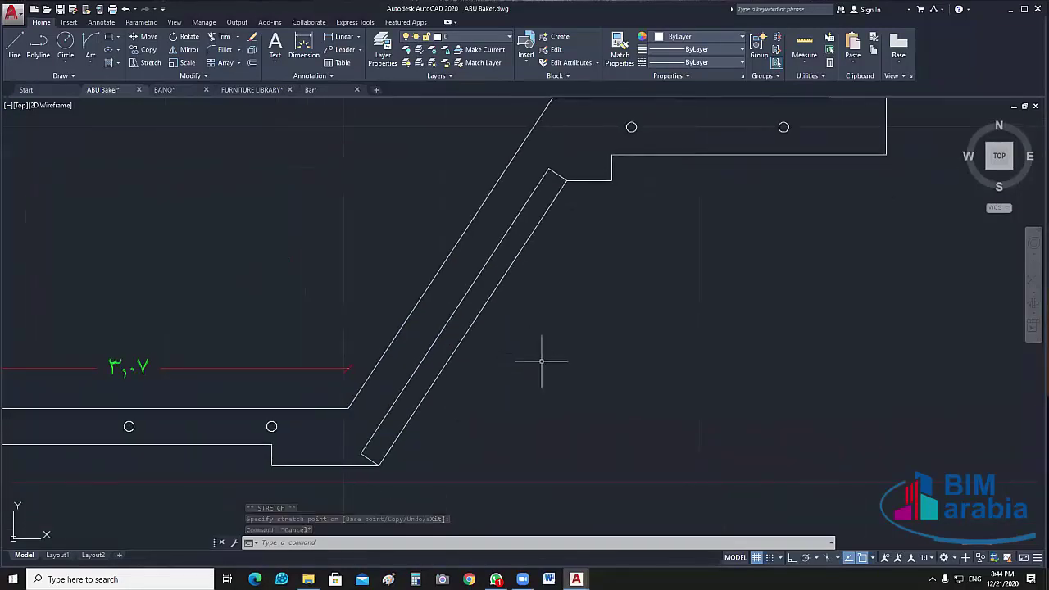
pyautogui.scroll(-4, 543, 358)
pyautogui.moveTo(544, 358)
pyautogui.mouseDown(button='middle')
pyautogui.moveTo(557, 359)
pyautogui.moveTo(545, 366)
pyautogui.mouseUp(button='middle')
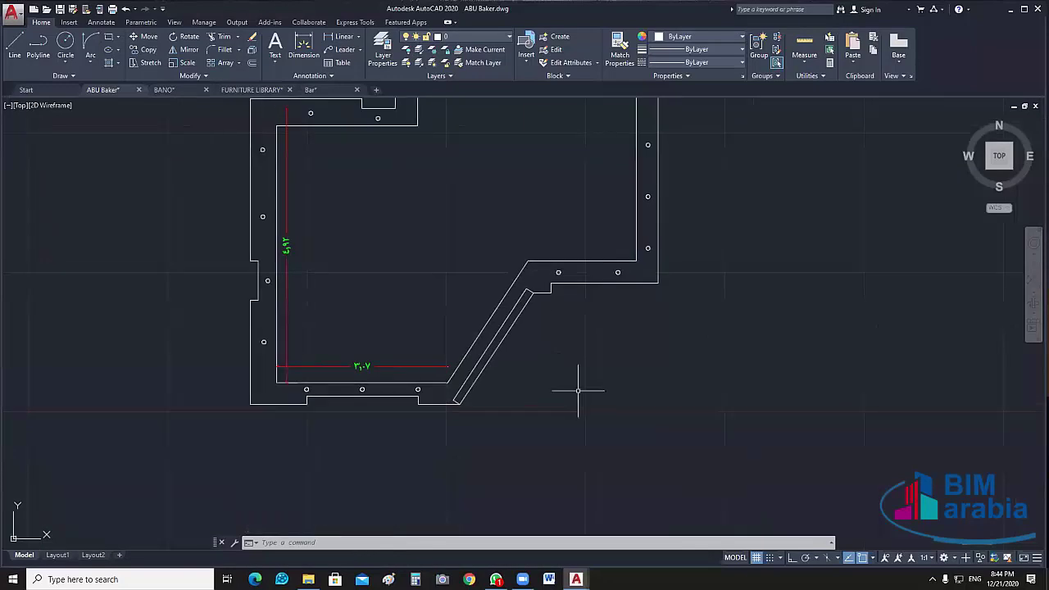
pyautogui.scroll(1, 524, 327)
pyautogui.scroll(1, 525, 328)
pyautogui.click(545, 253)
pyautogui.click(418, 453)
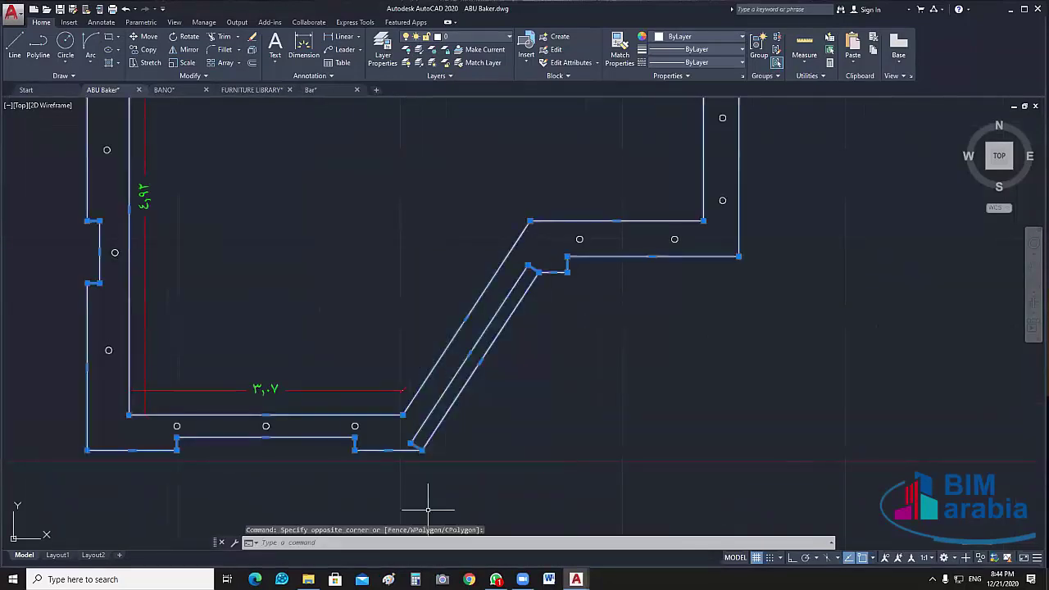
pyautogui.write('tr')
pyautogui.press('space')
pyautogui.click(478, 363)
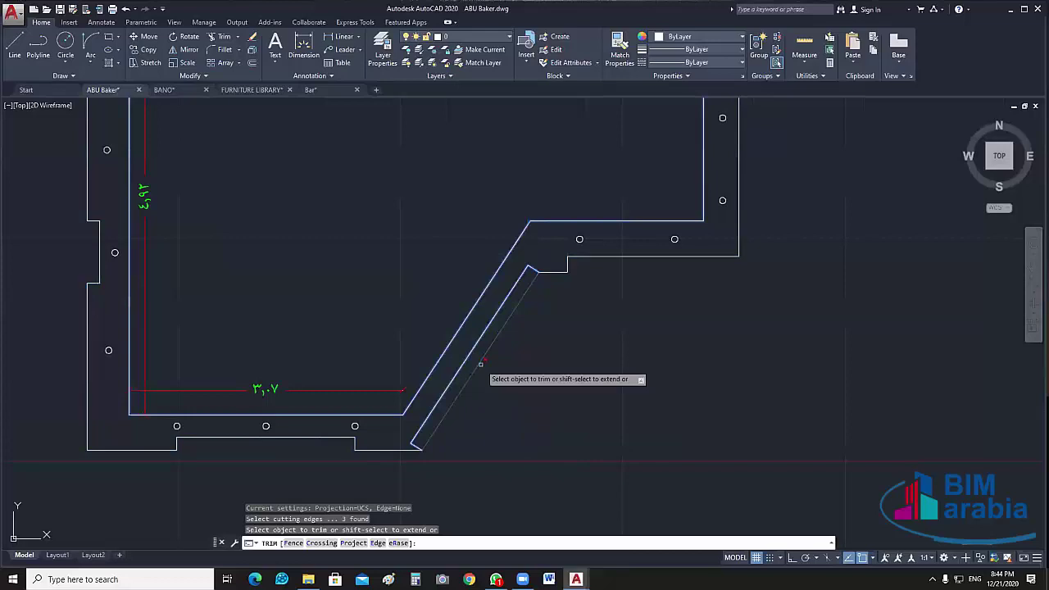
pyautogui.press('Escape')
# - Window-select the outer outline and JOIN its 21 segments into one polyline
pyautogui.scroll(5, 414, 446)
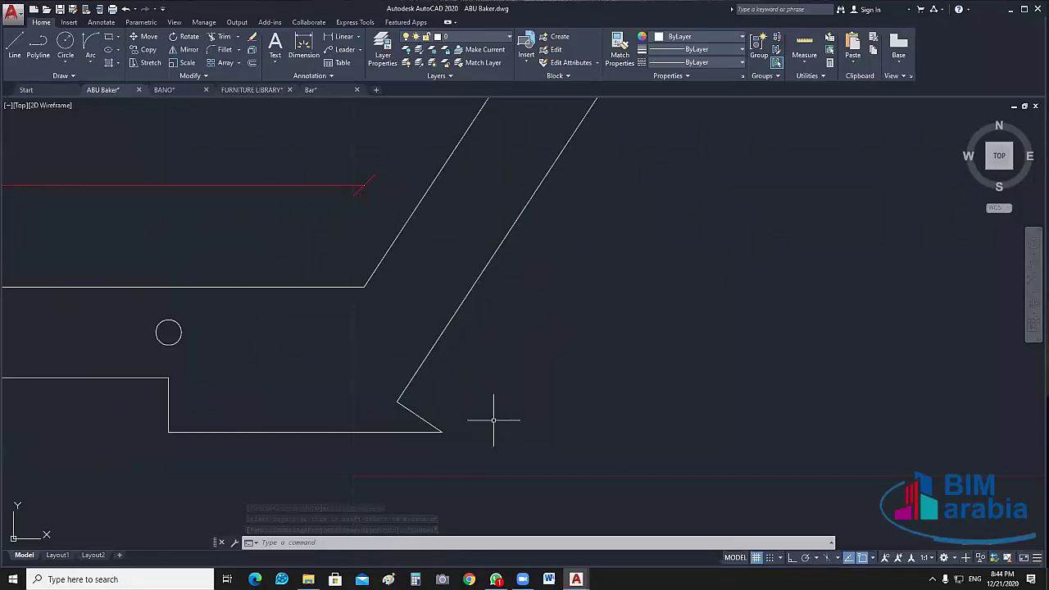
pyautogui.click(502, 367)
pyautogui.click(163, 467)
pyautogui.scroll(-4, 543, 393)
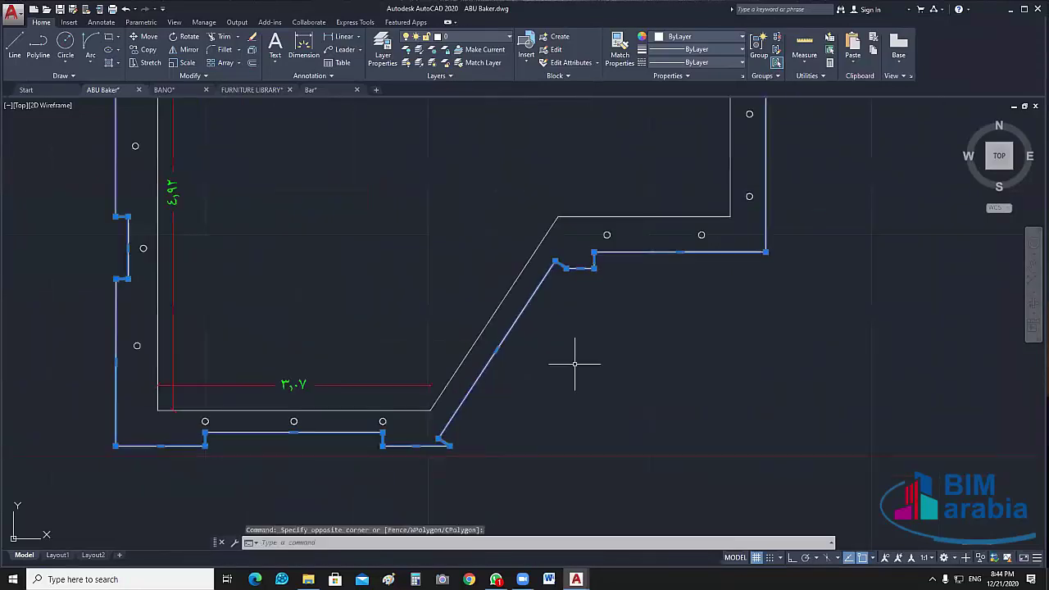
pyautogui.write('j')
pyautogui.press('Return')
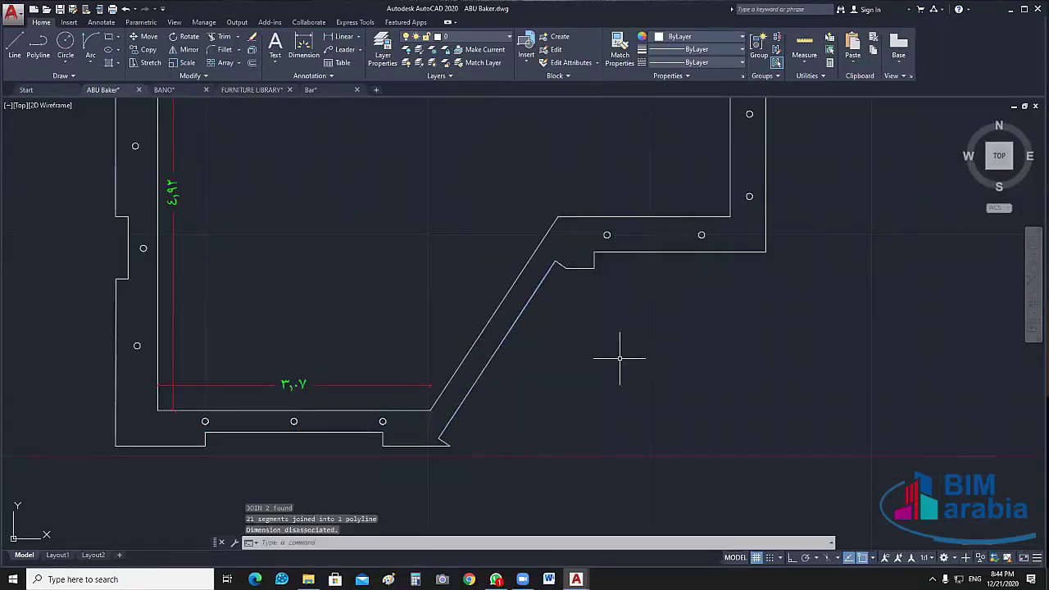
pyautogui.click(511, 328)
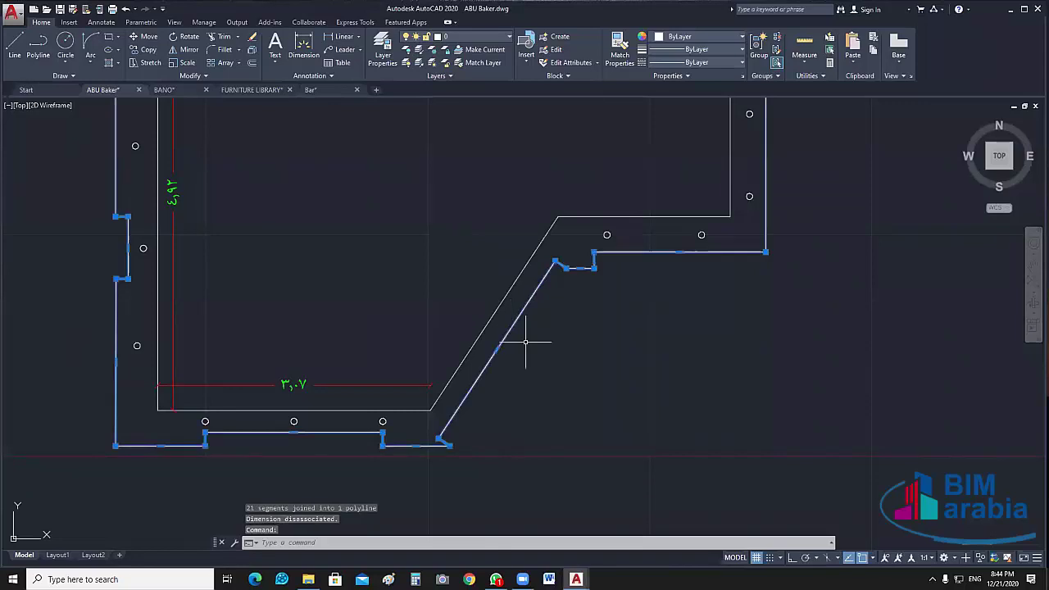
pyautogui.scroll(-5, 541, 338)
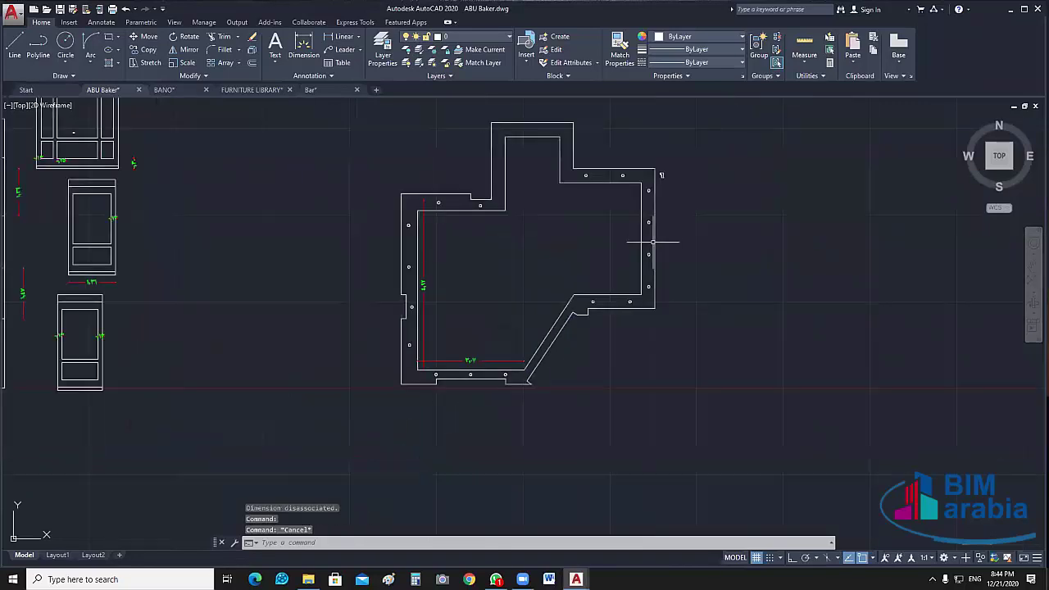
pyautogui.press('Escape')
pyautogui.scroll(-1, 743, 222)
# - Copy the whole bar plan and paste it into the BANO drawing
pyautogui.click(742, 222)
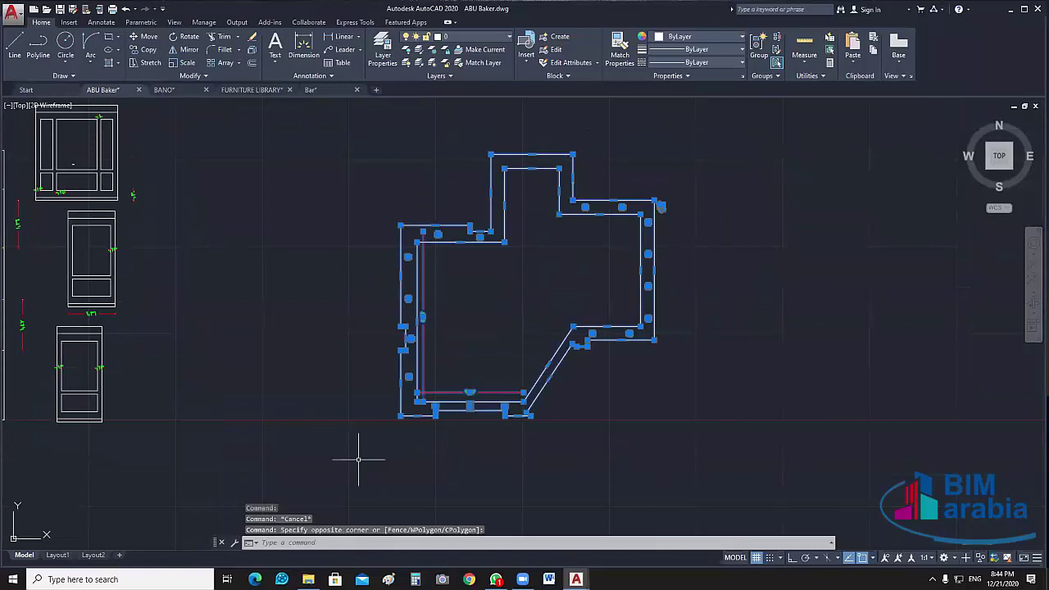
pyautogui.click(359, 459)
pyautogui.hotkey('ctrl', 'c')
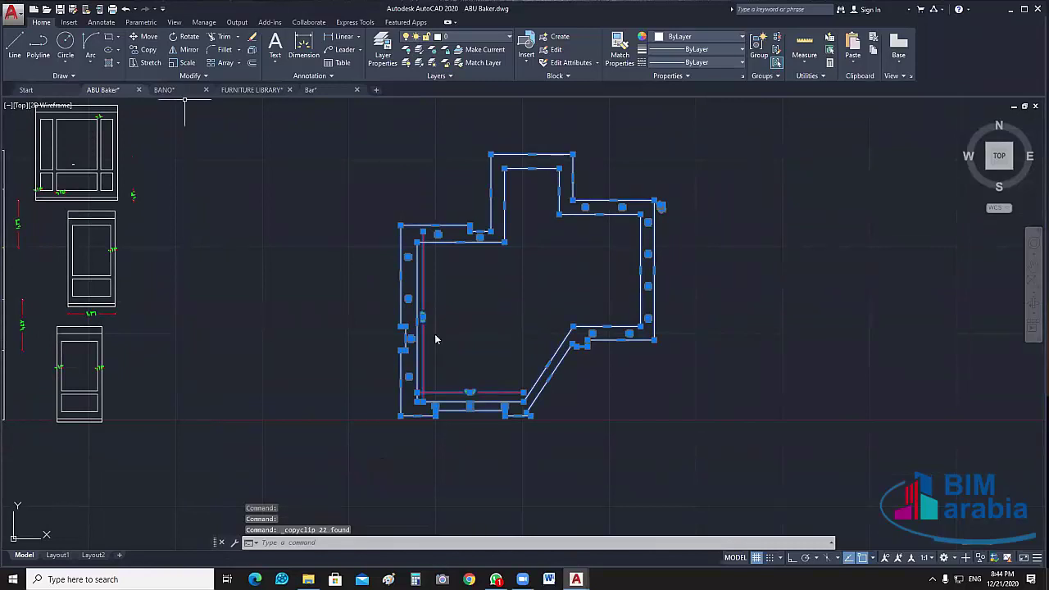
pyautogui.click(168, 89)
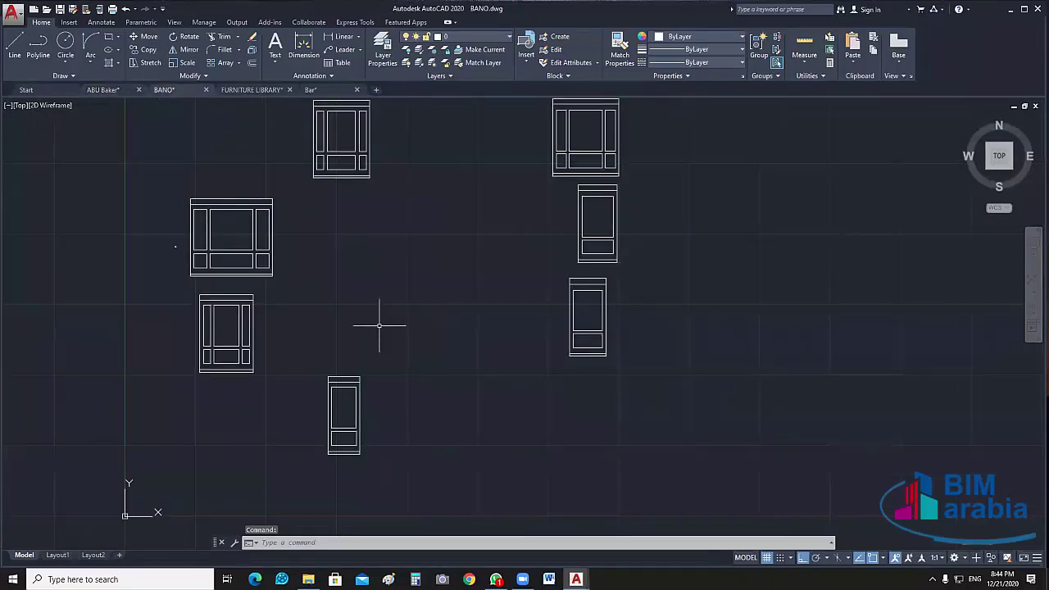
pyautogui.hotkey('ctrl', 'v')
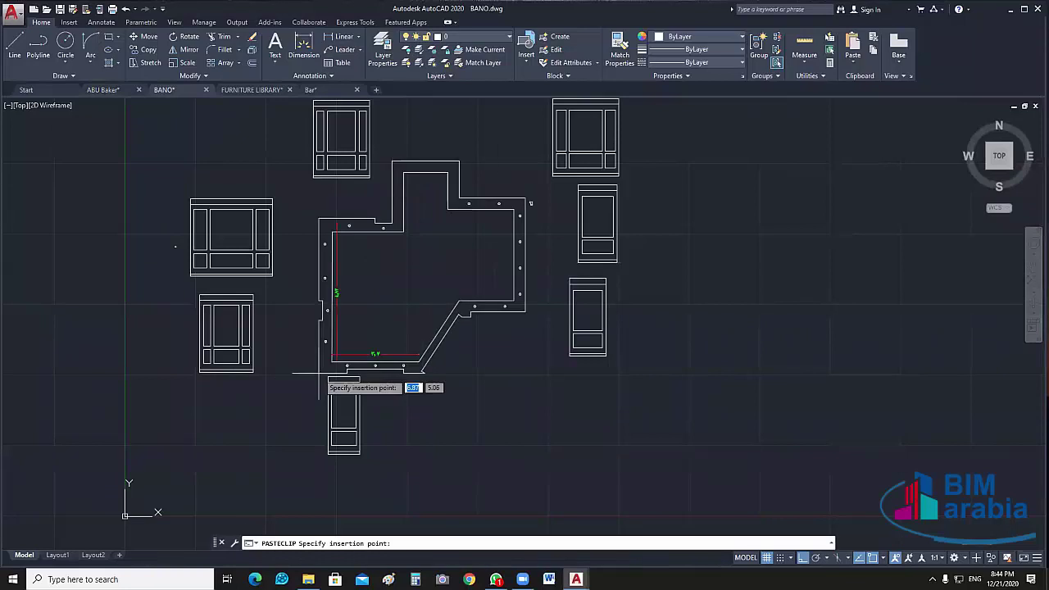
pyautogui.moveTo(320, 377); pyautogui.dragTo(194, 398, button='middle')
pyautogui.click(500, 370)
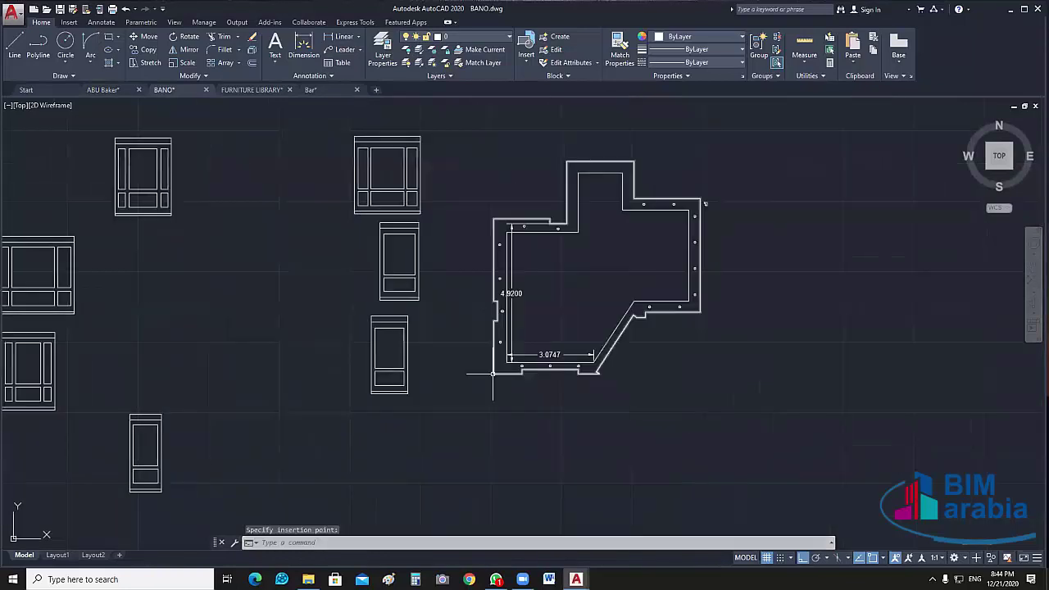
pyautogui.scroll(3, 500, 370)
pyautogui.press('Escape')
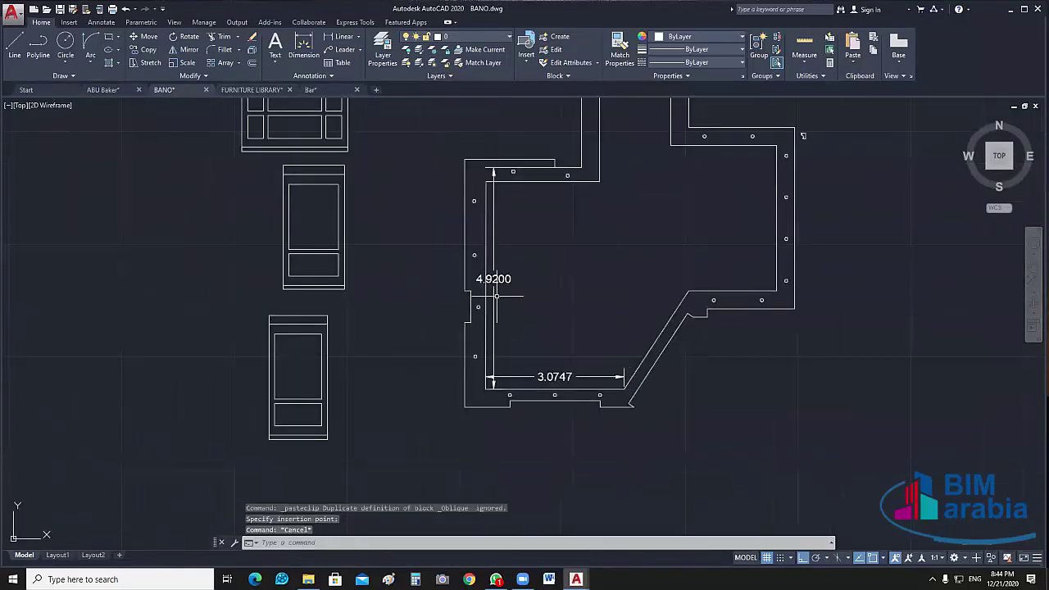
# - Delete the pasted plan's 4.9200 and 3.0747 dimensions
pyautogui.click(494, 295)
pyautogui.click(554, 377)
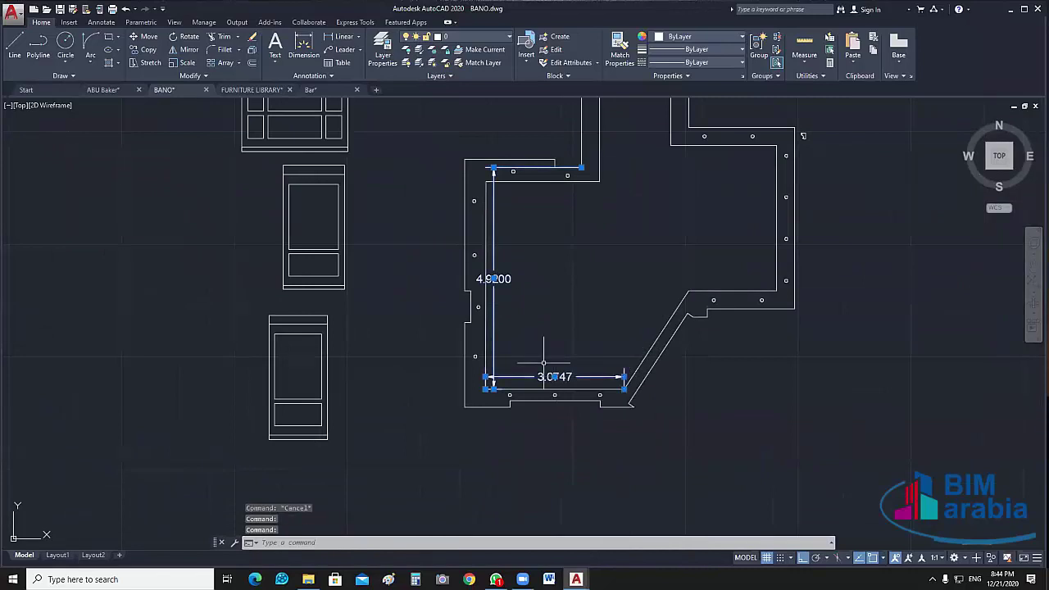
pyautogui.press('Delete')
pyautogui.moveTo(622, 257); pyautogui.dragTo(570, 317, button='middle')
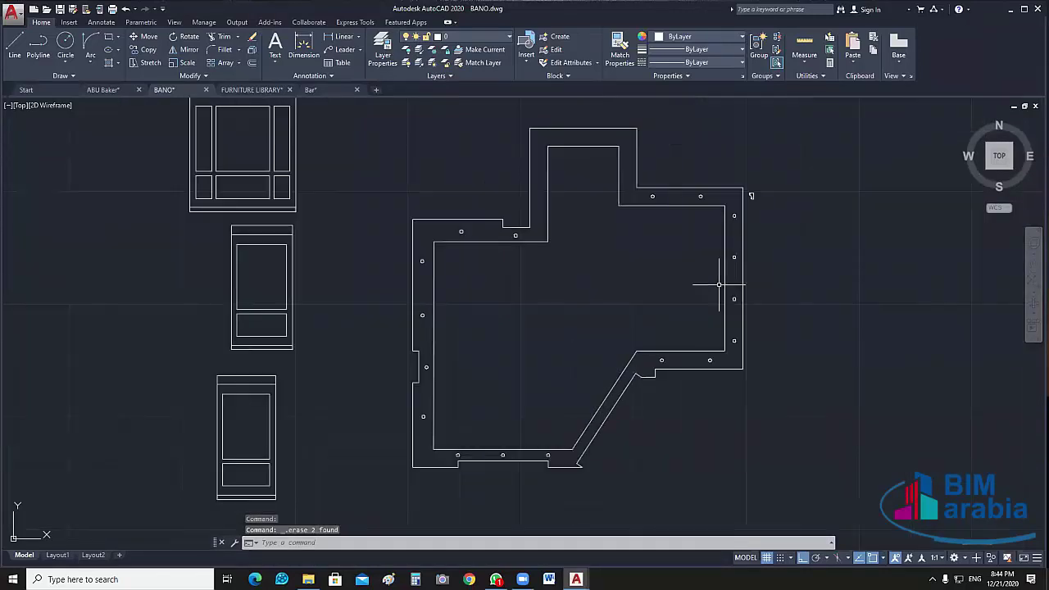
pyautogui.scroll(5, 778, 207)
pyautogui.moveTo(636, 140); pyautogui.dragTo(637, 270, button='middle')
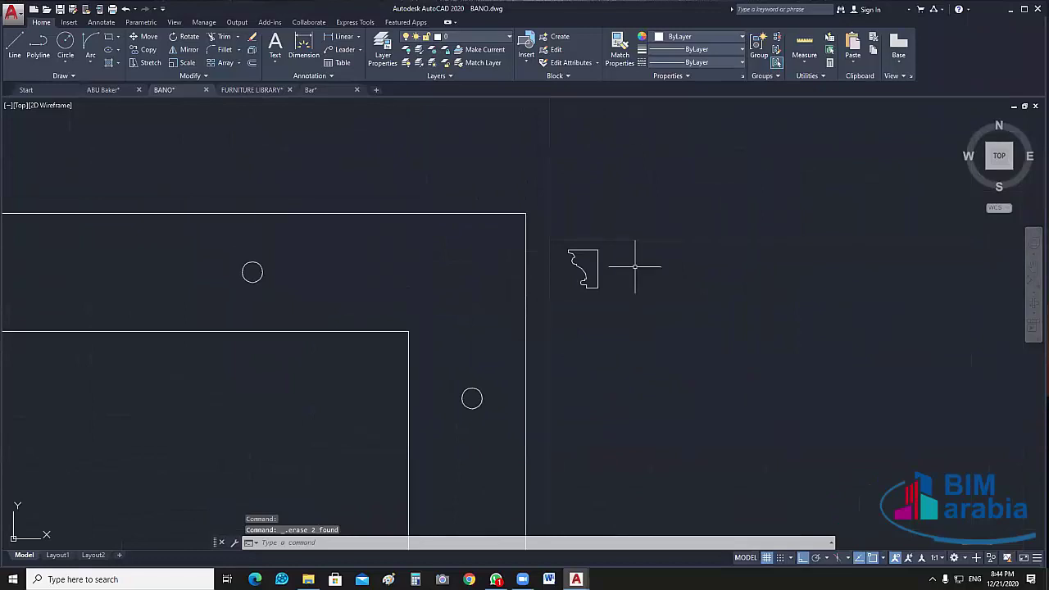
pyautogui.click(527, 304)
pyautogui.scroll(-4, 568, 355)
pyautogui.scroll(-4, 655, 320)
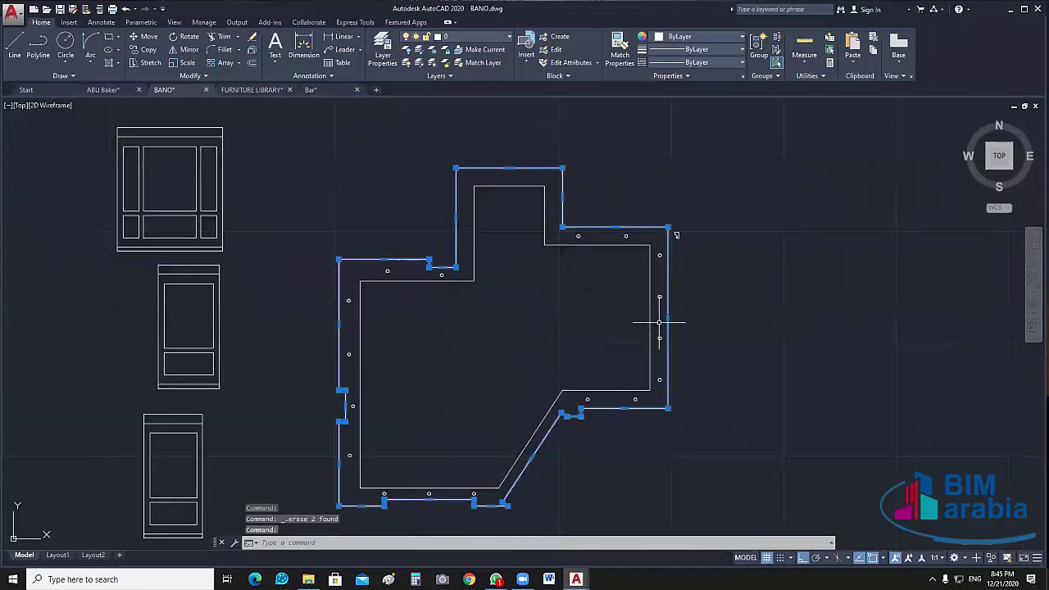
pyautogui.press('Escape')
pyautogui.press('Escape')
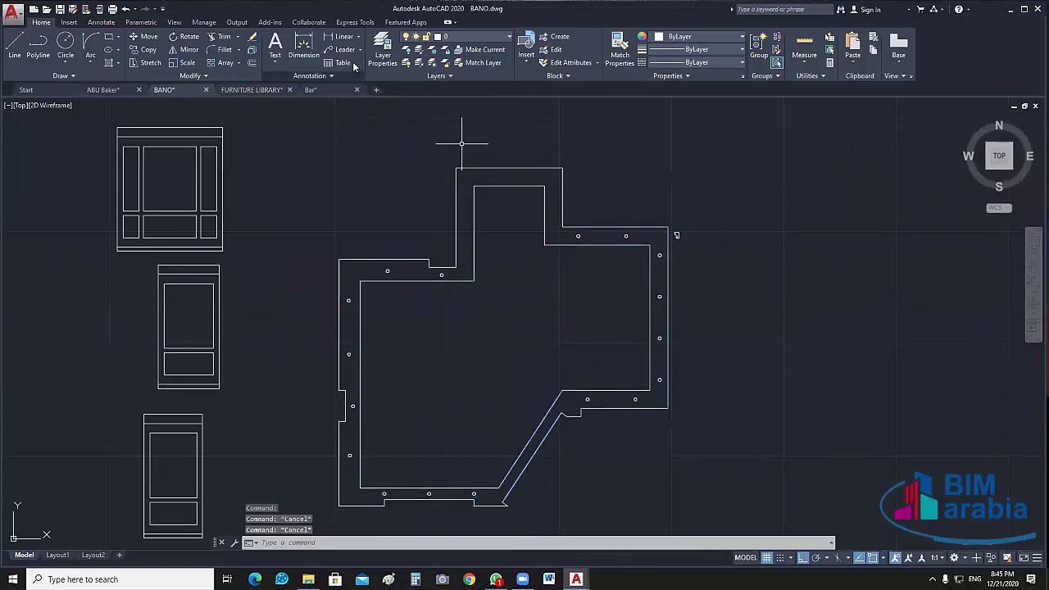
# - Create layers Spot, Cornace and Cornace-Section in the Layer Properties Manager, then close it
pyautogui.click(377, 56)
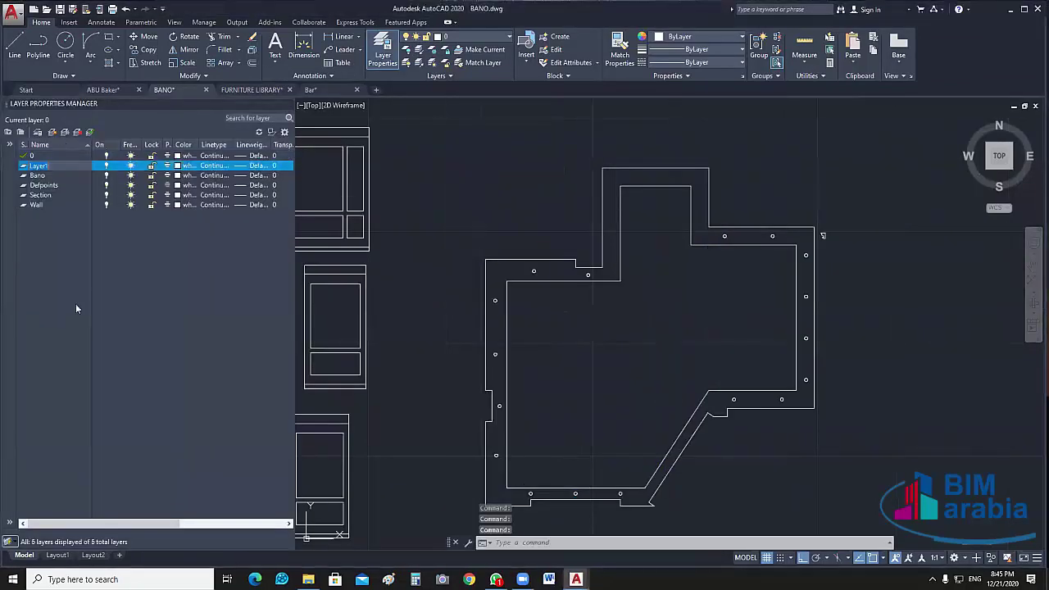
pyautogui.write('Sp')
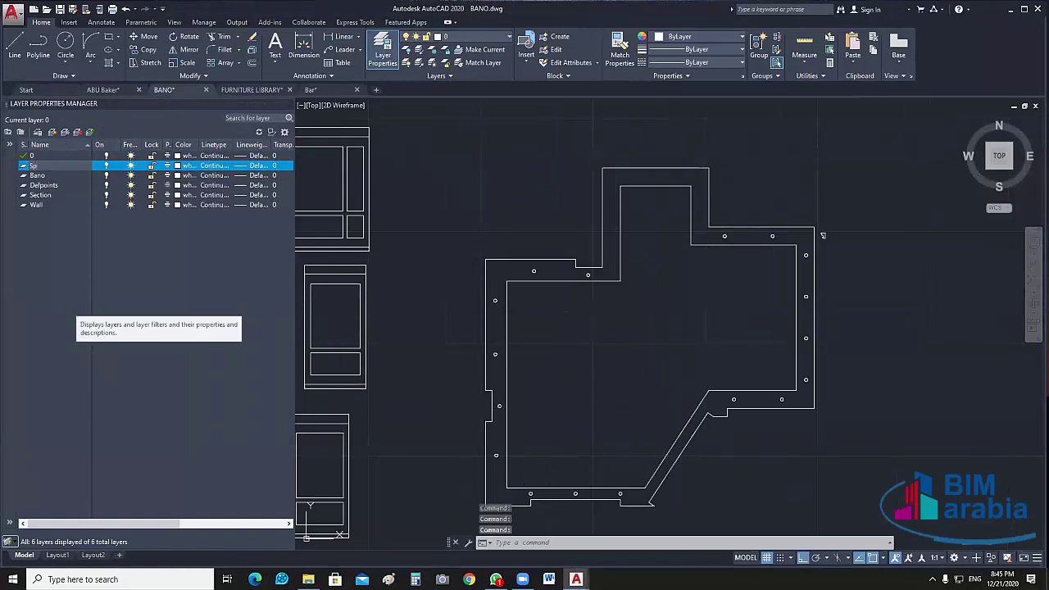
pyautogui.write('ot')
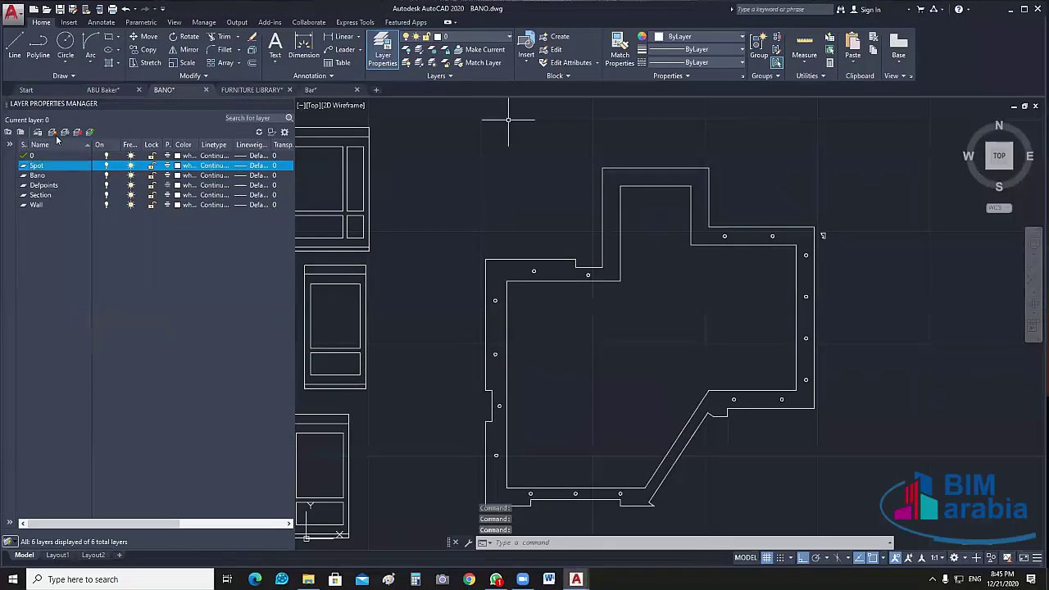
pyautogui.hotkey('alt', 'n')
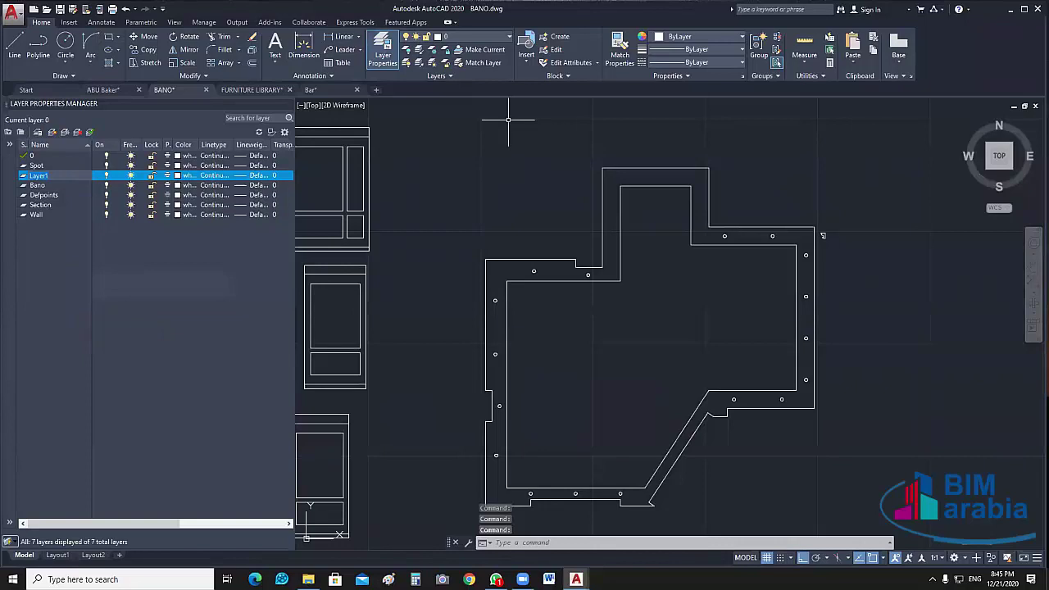
pyautogui.write('Comace')
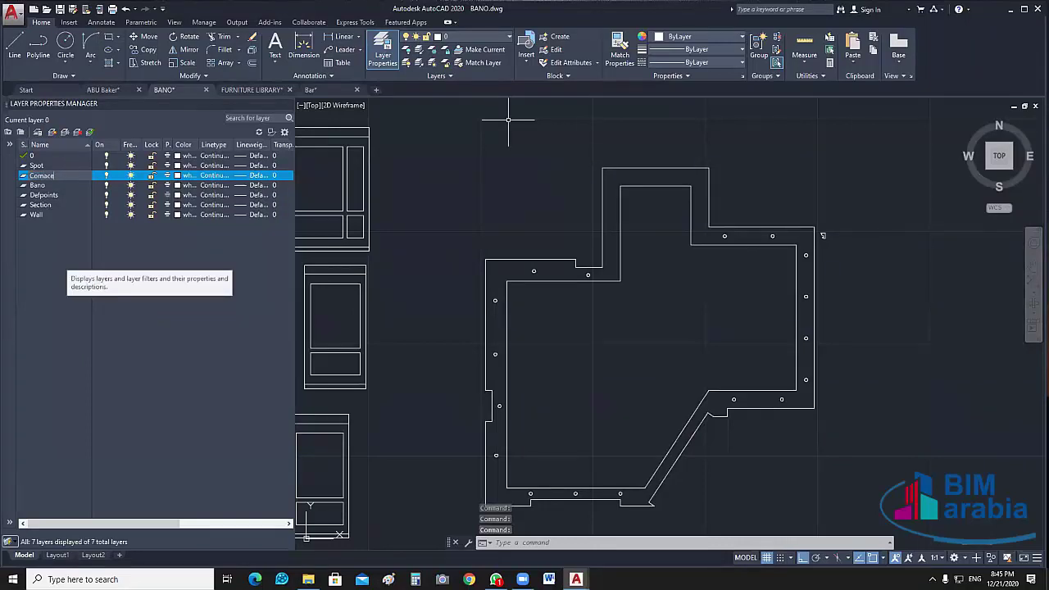
pyautogui.press('Return')
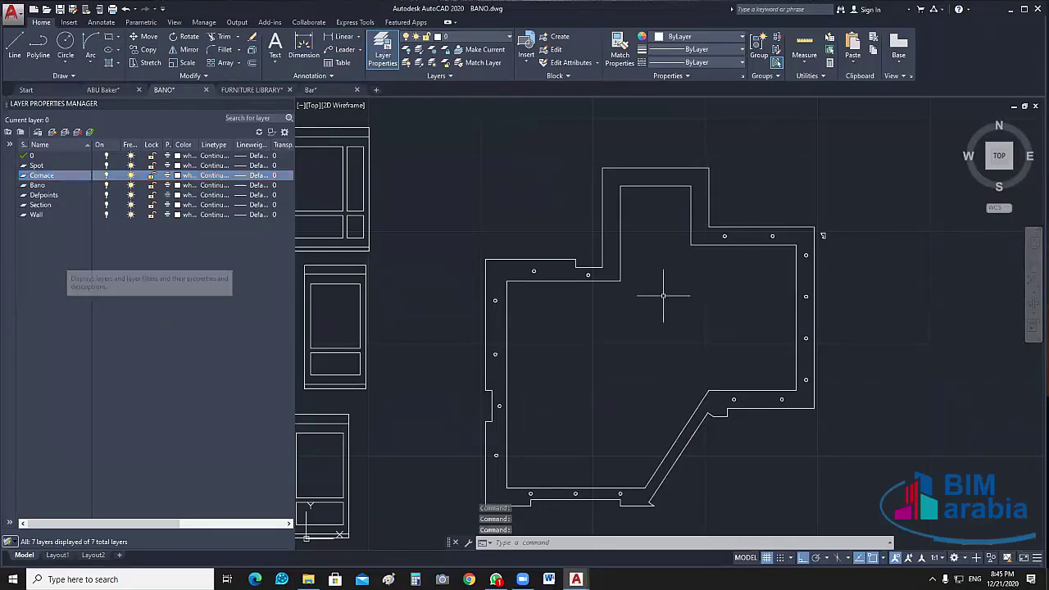
pyautogui.click(52, 132)
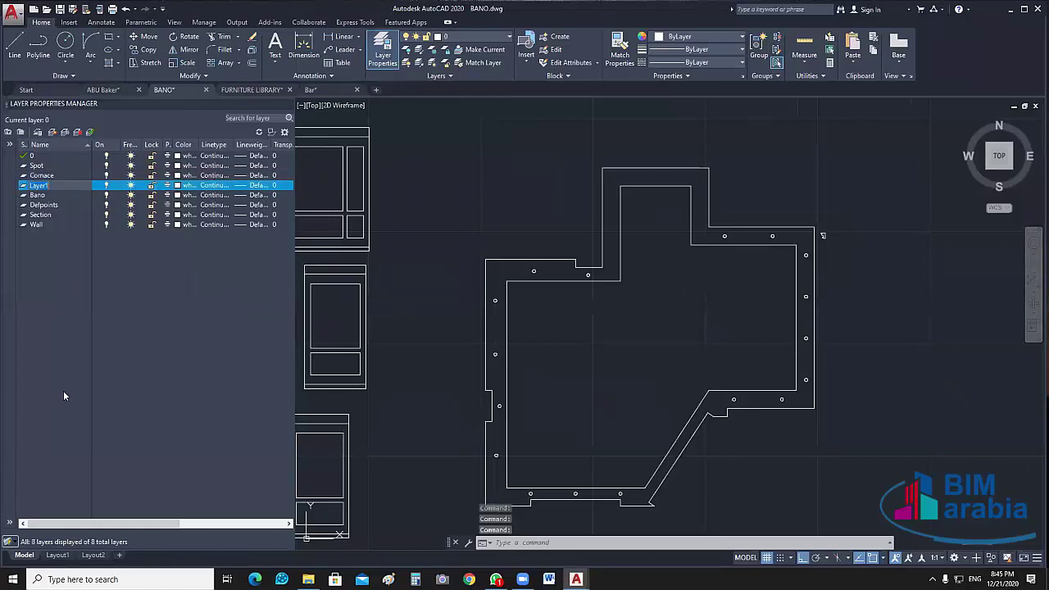
pyautogui.write('C')
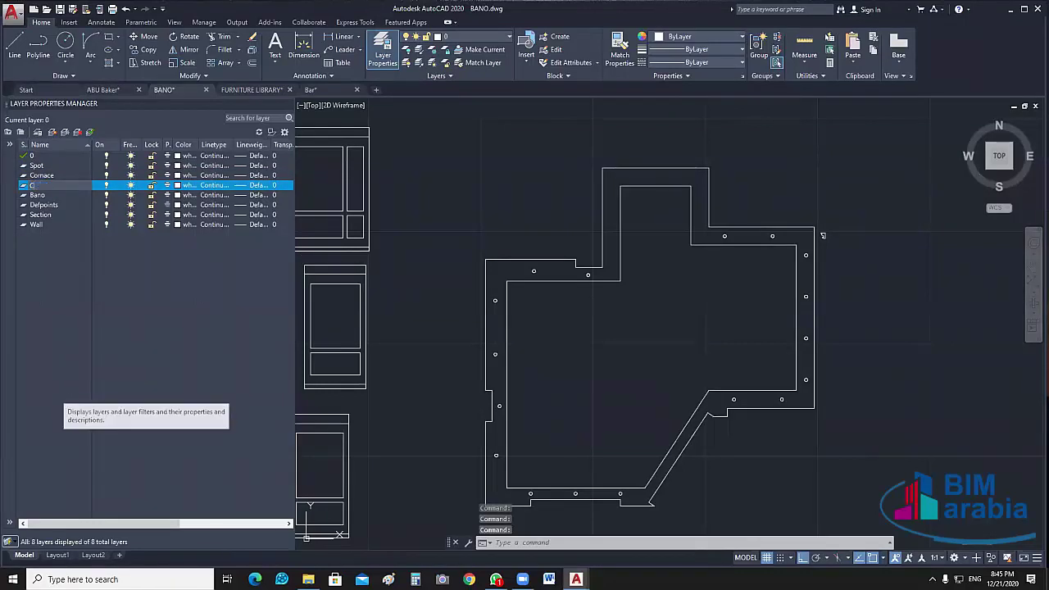
pyautogui.write('ornac')
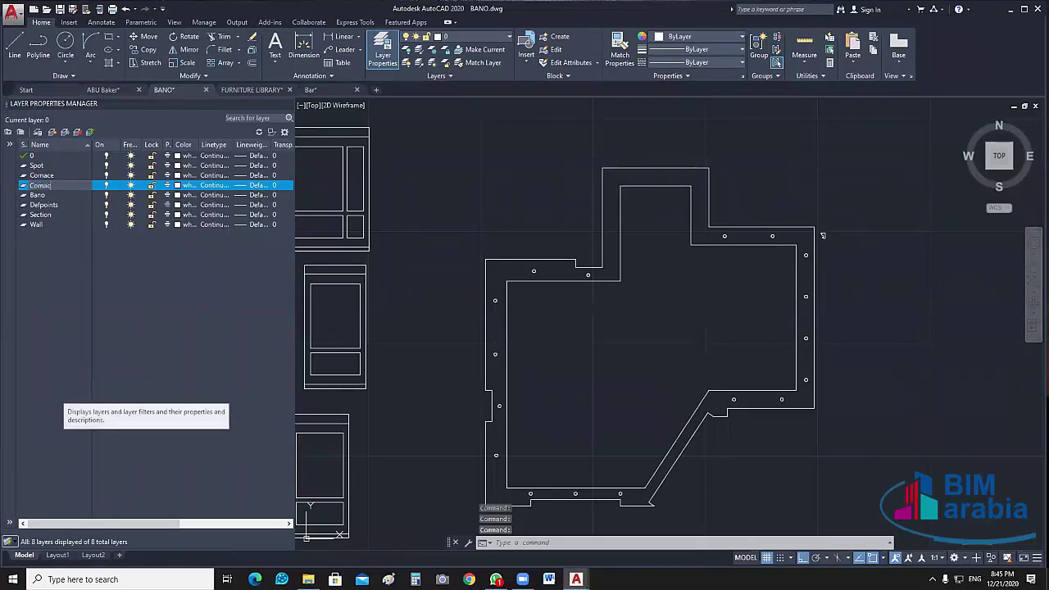
pyautogui.write('e-Se')
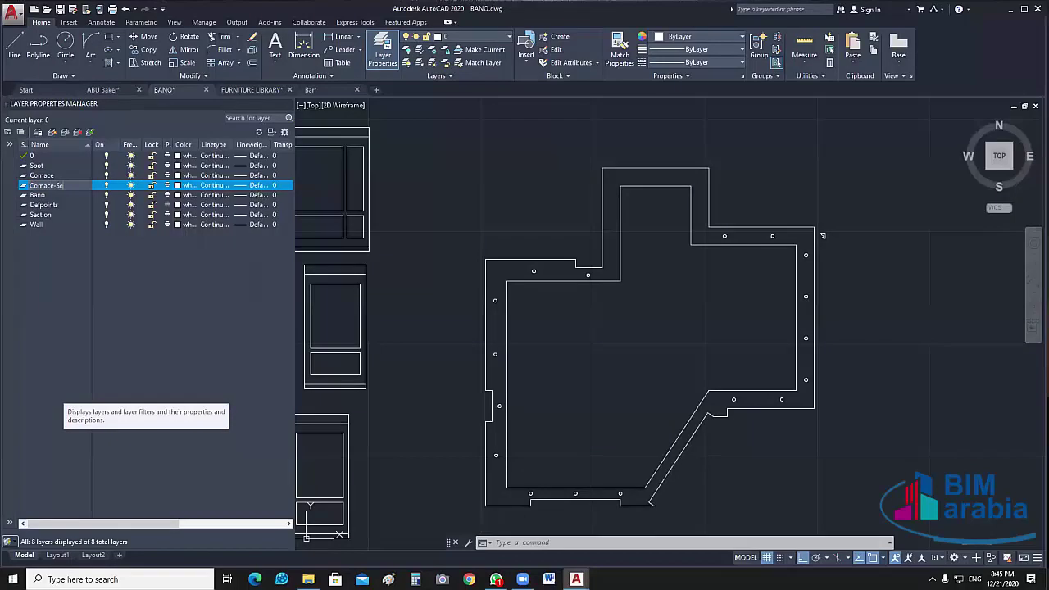
pyautogui.write('ct')
pyautogui.write('ion')
pyautogui.press('Return')
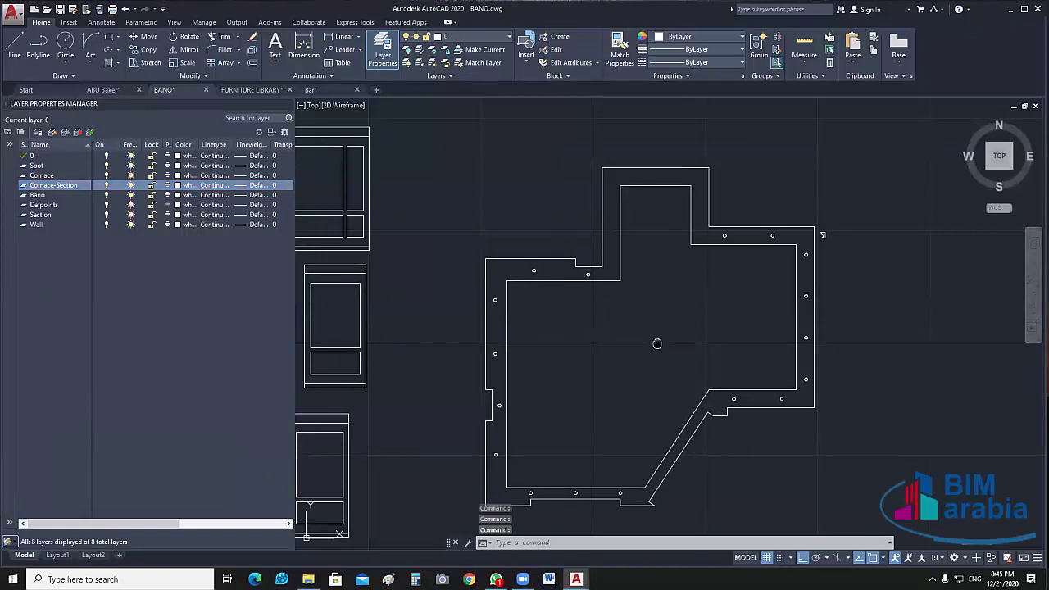
pyautogui.moveTo(655, 344); pyautogui.dragTo(597, 252, button='middle')
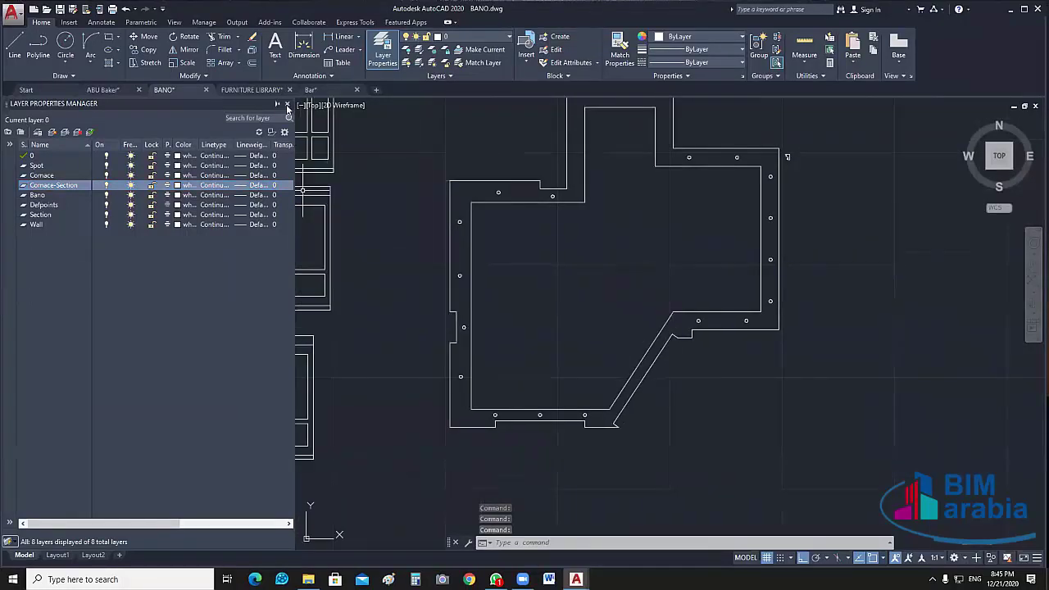
pyautogui.click(288, 105)
pyautogui.moveTo(641, 155); pyautogui.dragTo(647, 231, button='middle')
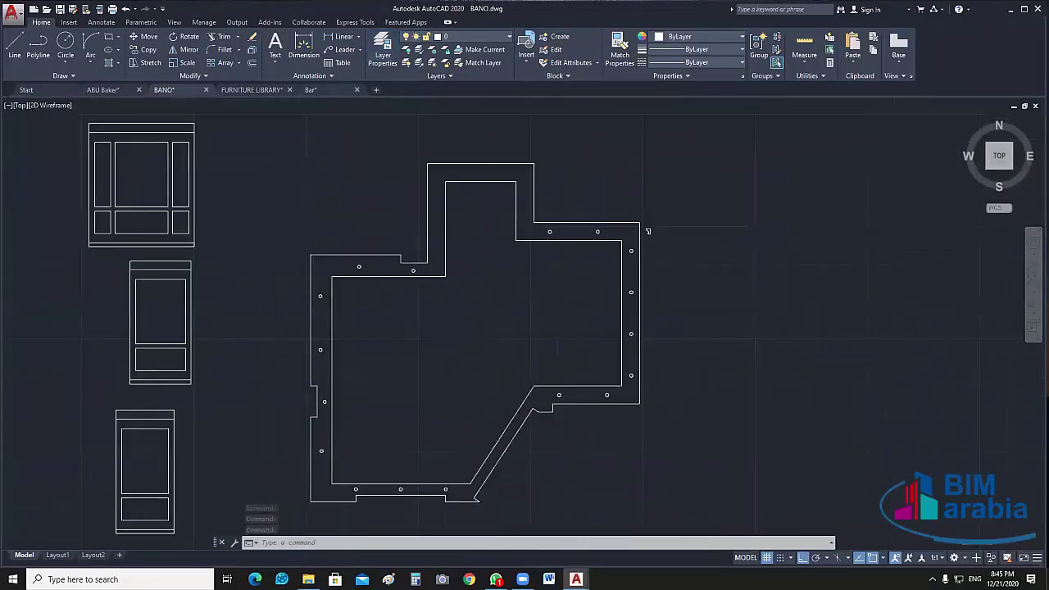
# - Move the floor-plan outline onto the Cornace layer and turn that layer off
pyautogui.moveTo(574, 246); pyautogui.dragTo(492, 199)
pyautogui.click(503, 38)
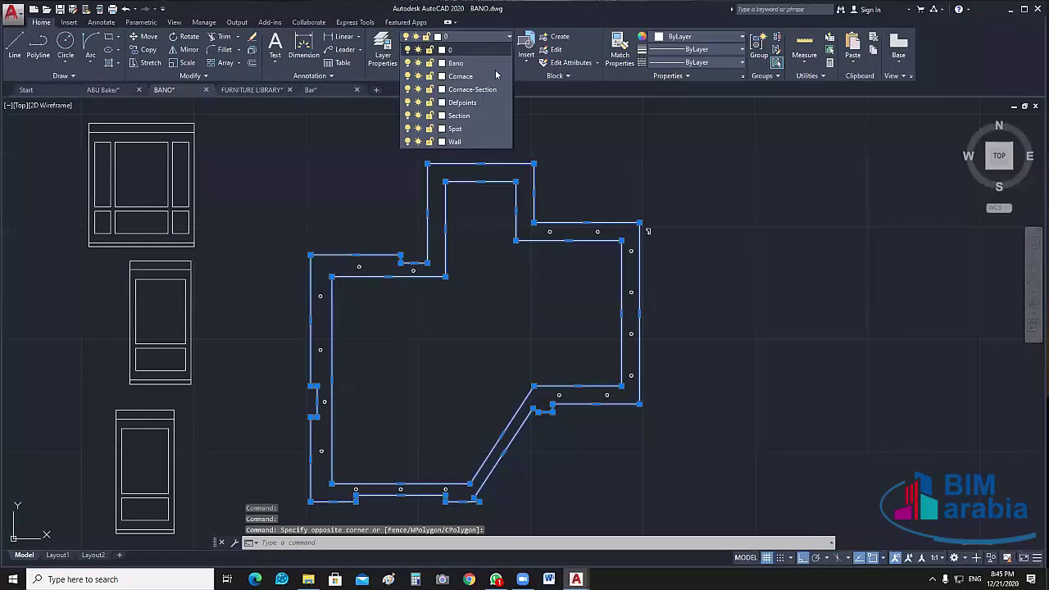
pyautogui.click(424, 87)
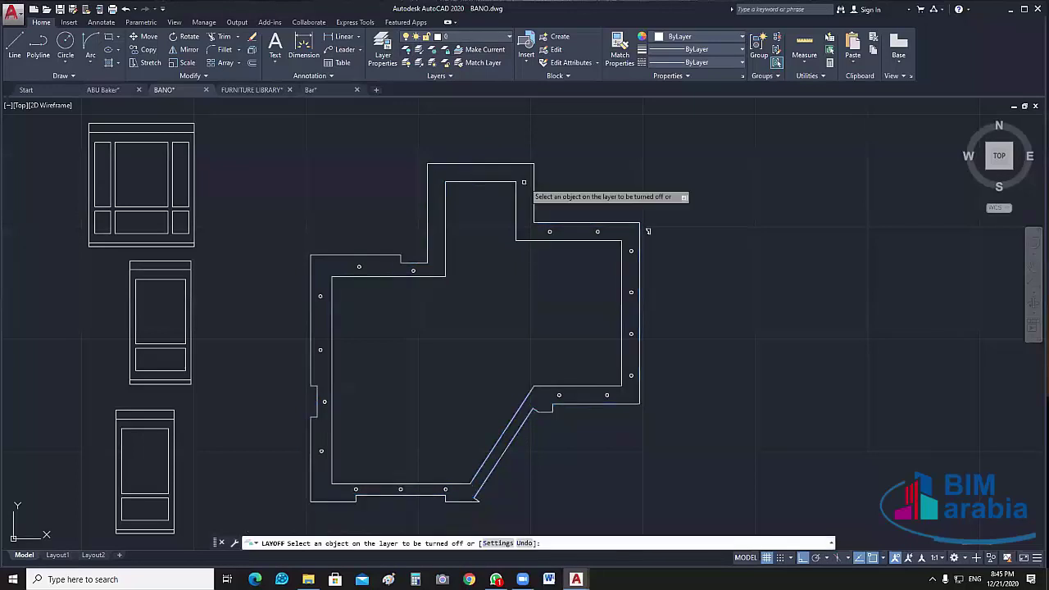
pyautogui.click(648, 231)
pyautogui.press('Escape')
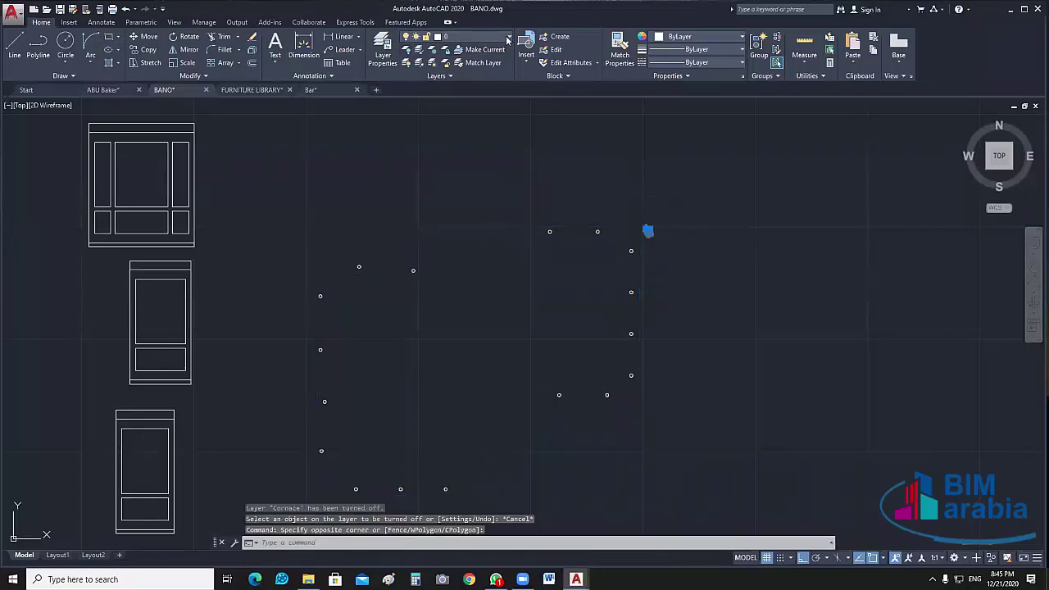
# - Select all the scattered light points and move them onto the Spot layer
pyautogui.click(507, 40)
pyautogui.click(485, 90)
pyautogui.click(508, 39)
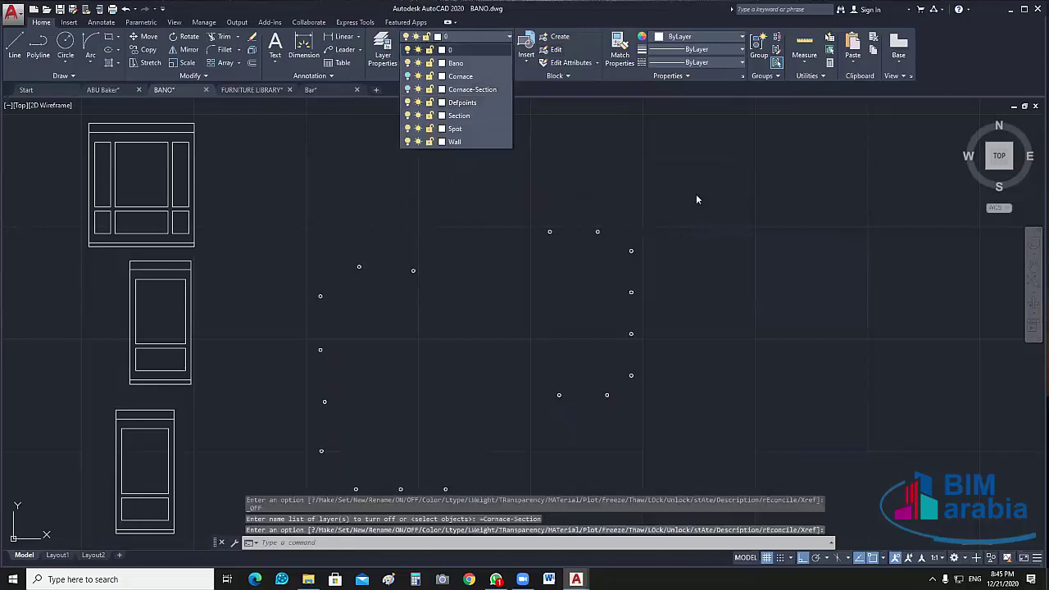
pyautogui.scroll(-2, 706, 173)
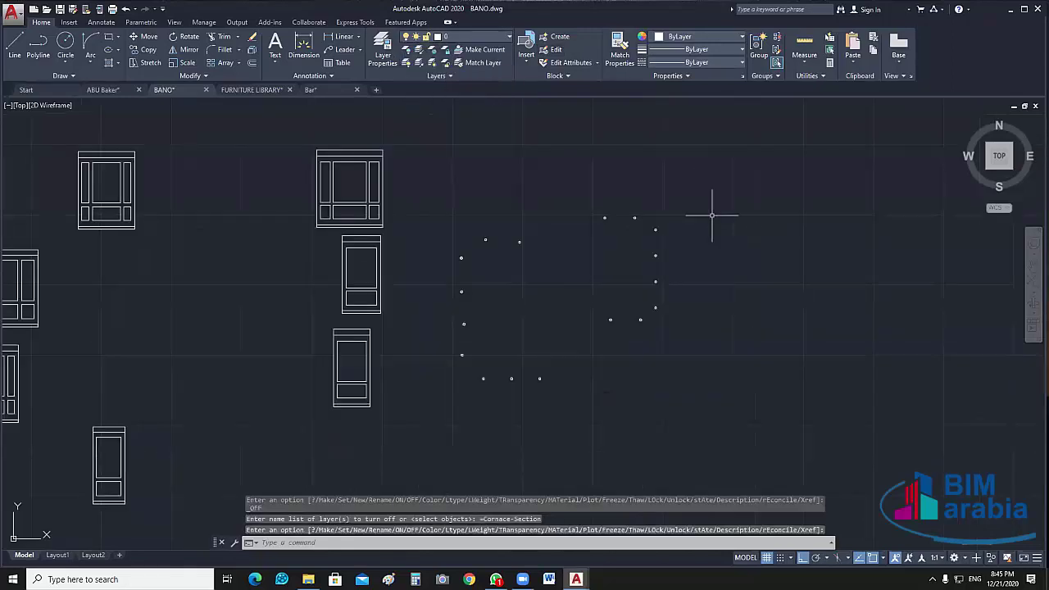
pyautogui.click(713, 177)
pyautogui.click(429, 440)
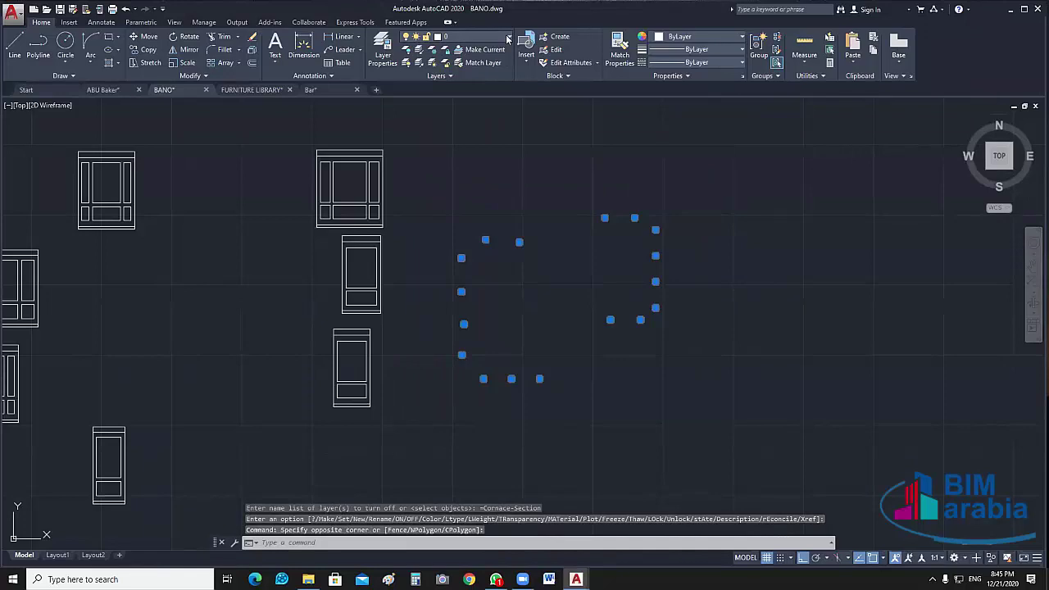
pyautogui.click(459, 36)
pyautogui.click(455, 131)
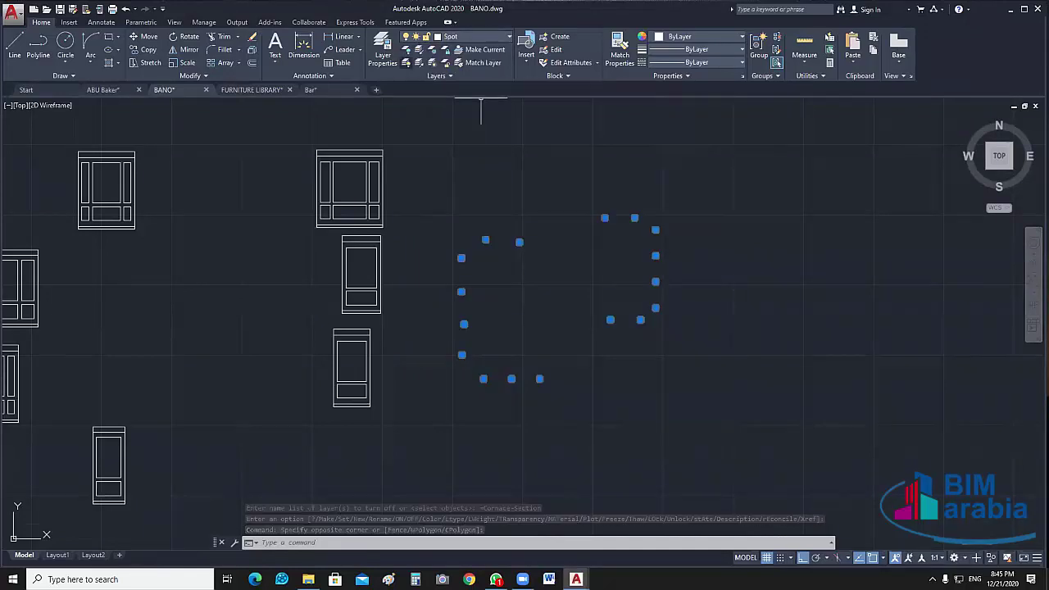
# - Turn all layers back on, end object isolation, and save the BANO drawing
pyautogui.click(406, 63)
pyautogui.scroll(-4, 606, 246)
pyautogui.rightClick(622, 189)
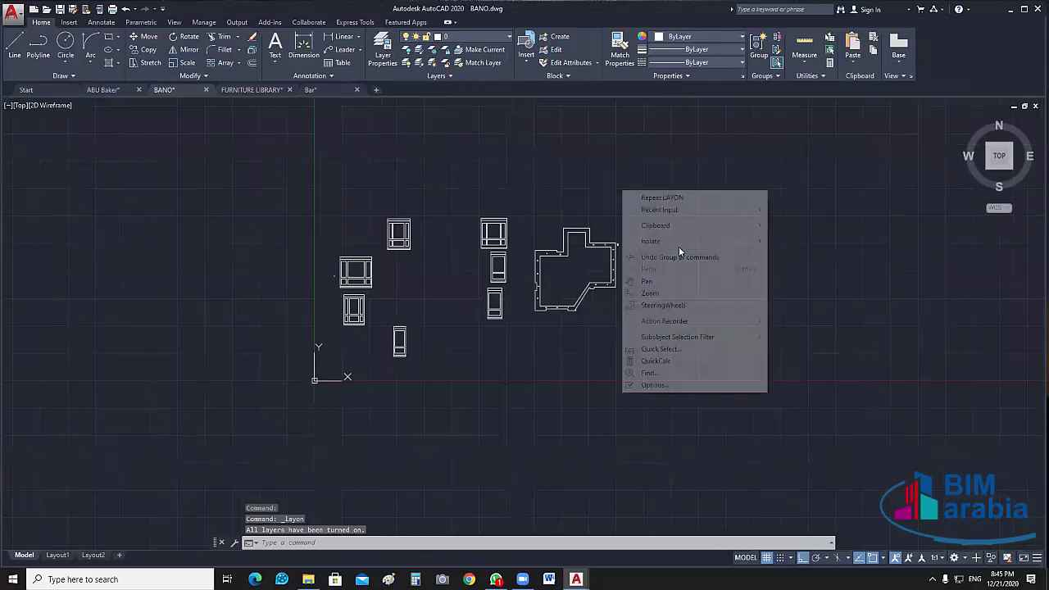
pyautogui.moveTo(651, 241)
pyautogui.click(810, 266)
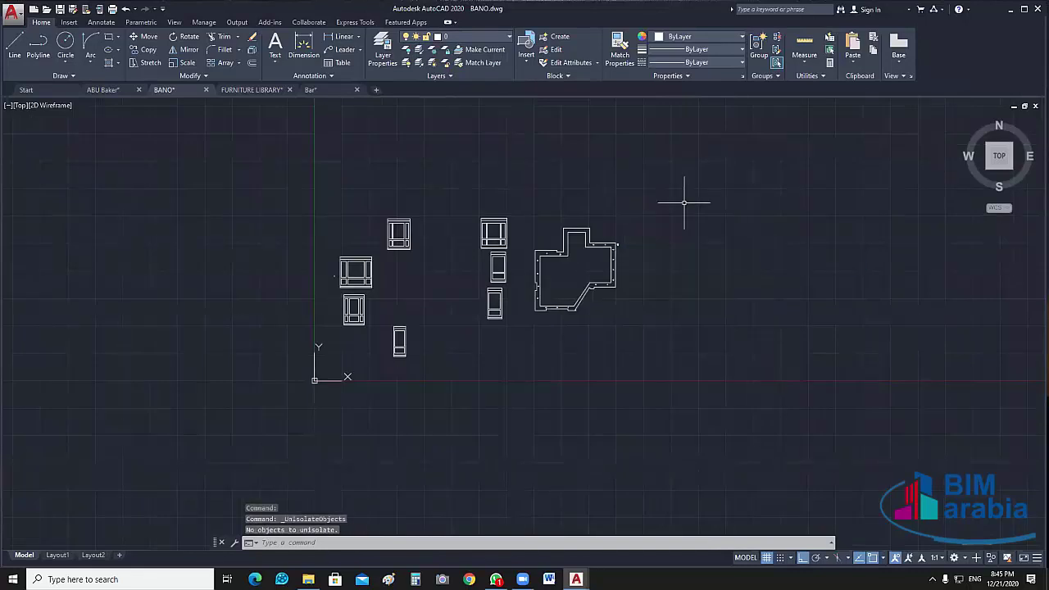
pyautogui.scroll(3, 647, 253)
pyautogui.click(407, 62)
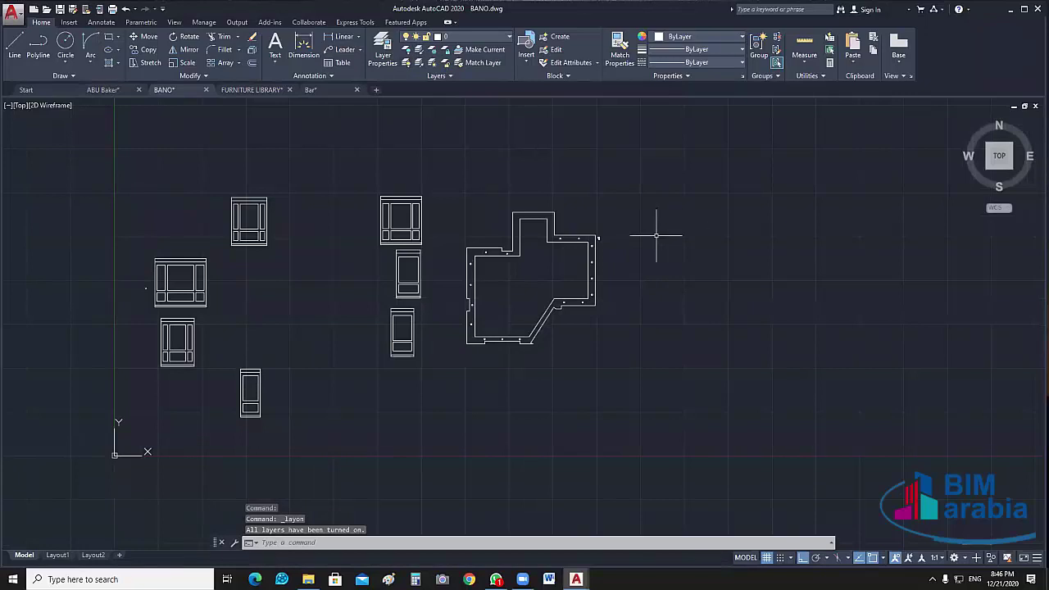
pyautogui.moveTo(656, 224); pyautogui.dragTo(680, 222, button='middle')
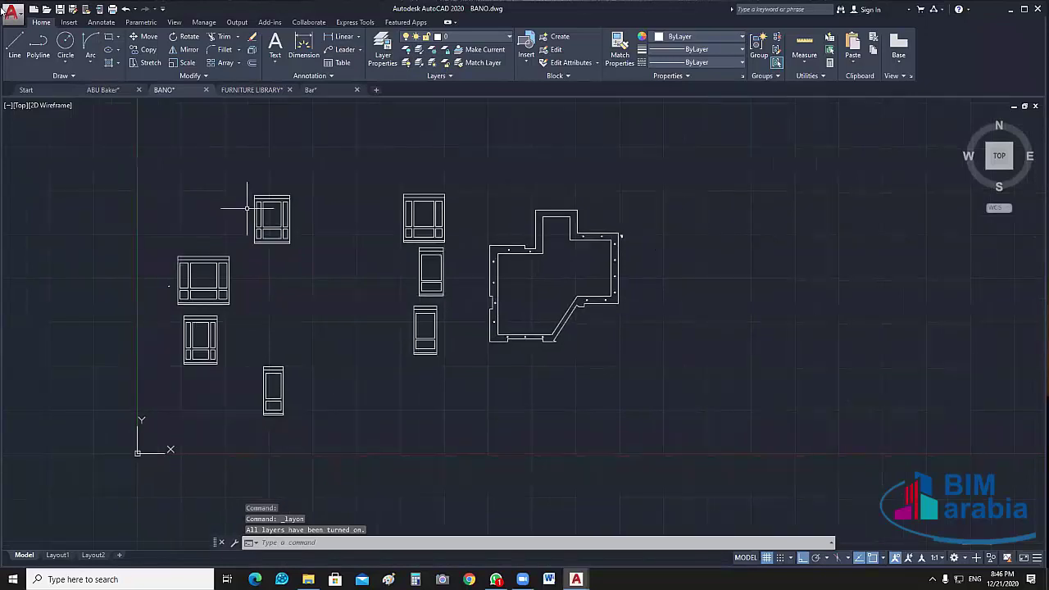
pyautogui.click(59, 11)
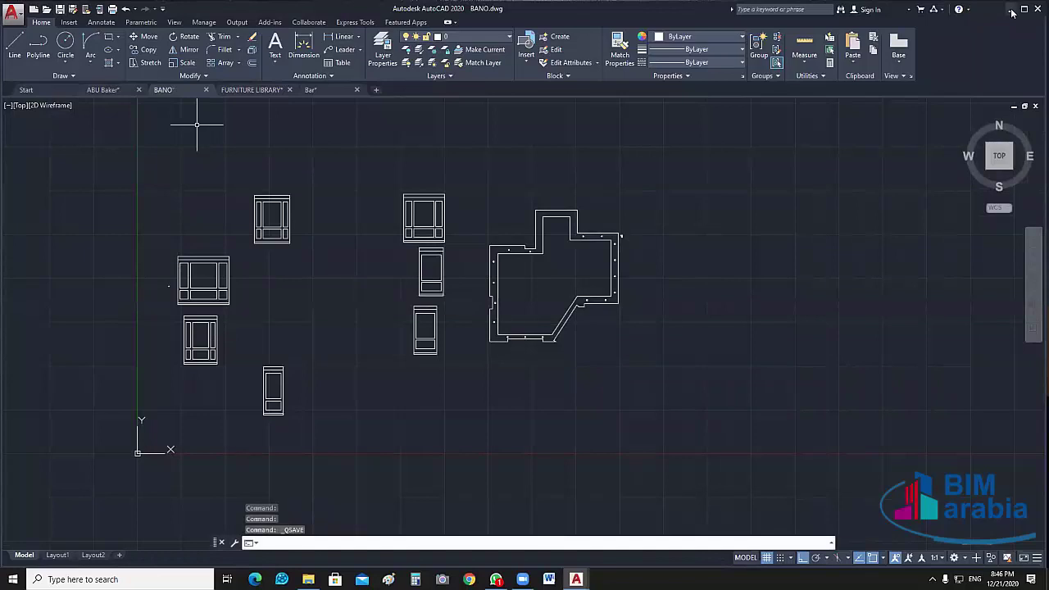
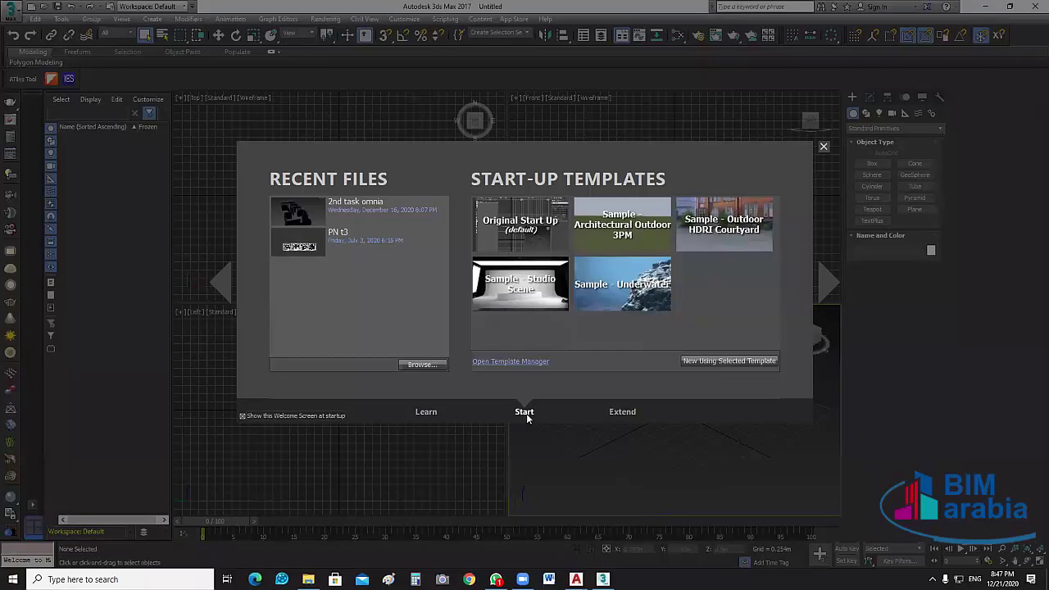
# - Open ABU Baker.max from the BIM ARABIA > BIM ARABIA PROGECT folder
pyautogui.click(430, 369)
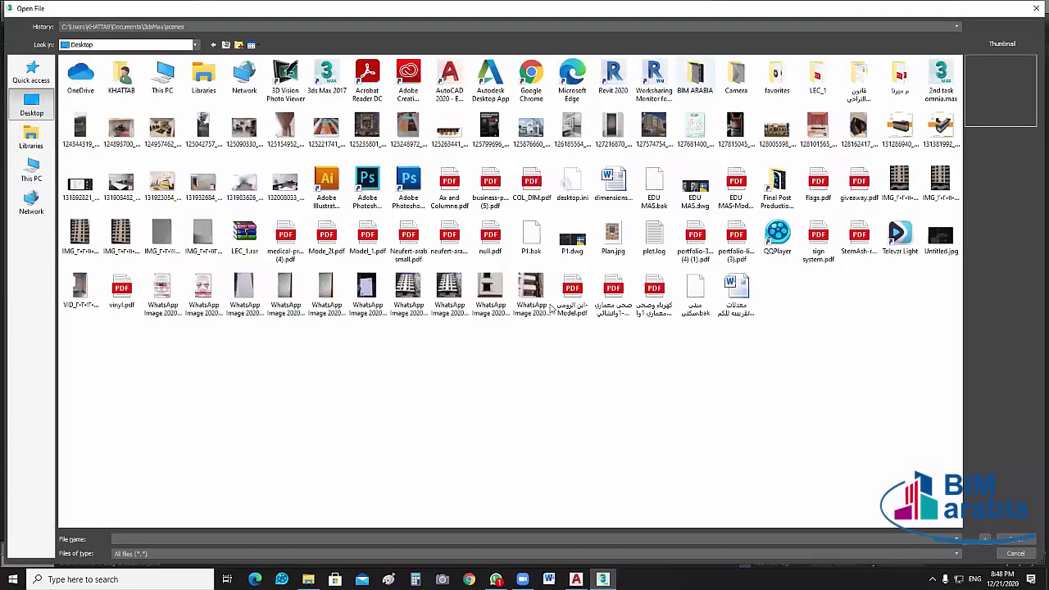
pyautogui.doubleClick(694, 79)
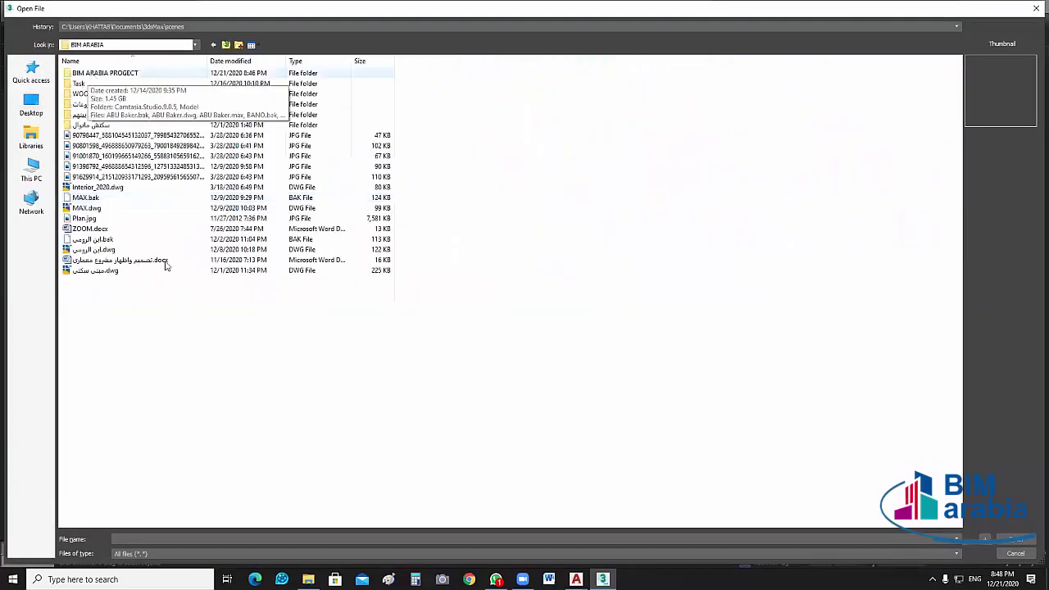
pyautogui.press('Return')
pyautogui.click(90, 136)
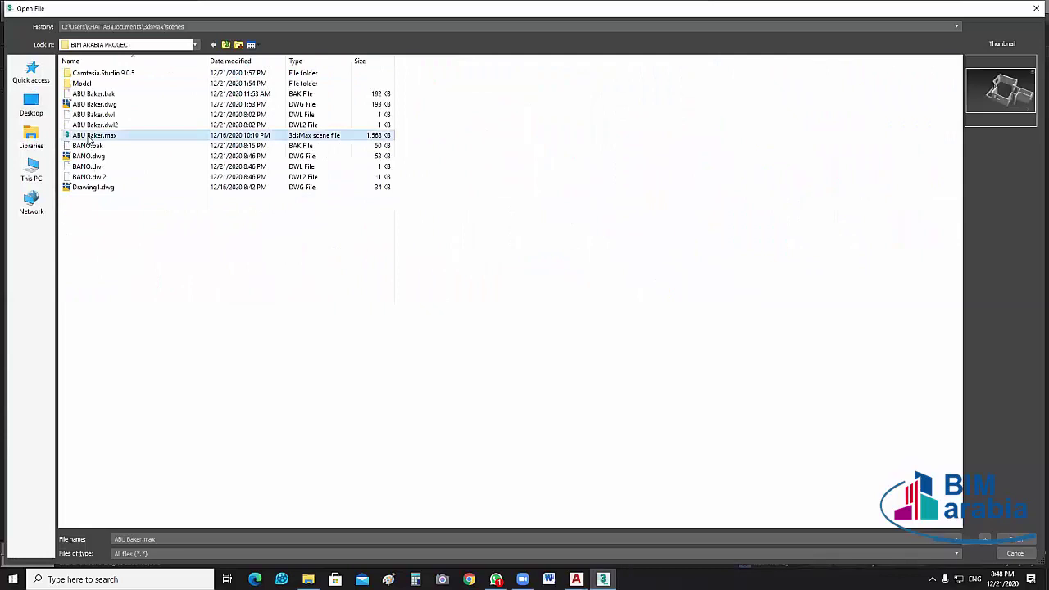
pyautogui.press('Return')
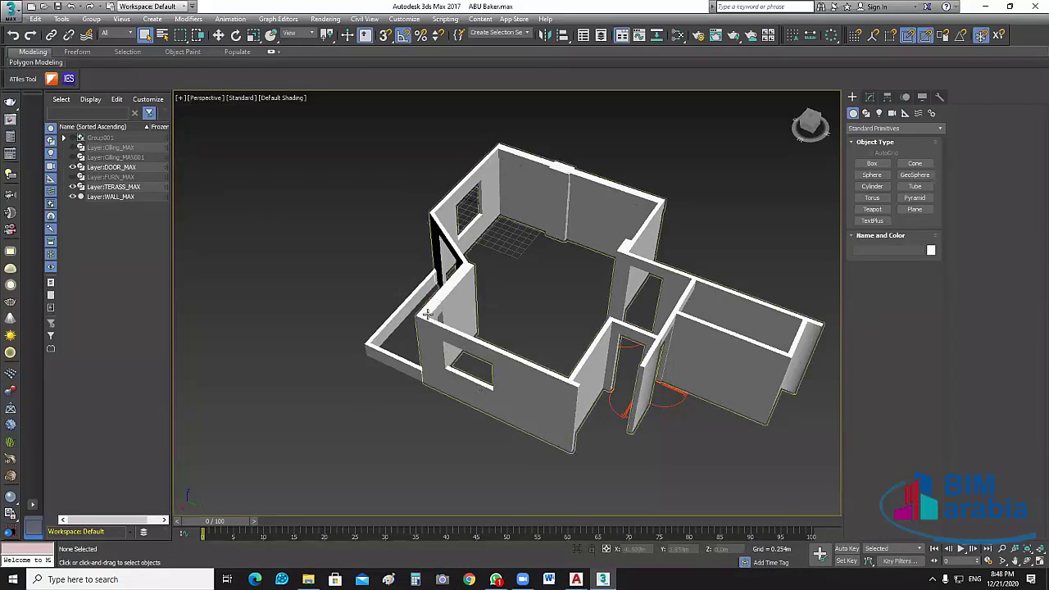
# - Orbit, pan and zoom around the house walls, then open the Select File to Import browser
pyautogui.moveTo(476, 390)
pyautogui.keyDown('alt'); pyautogui.mouseDown(button='middle')
pyautogui.moveTo(464, 366)
pyautogui.moveTo(517, 374)
pyautogui.mouseUp(button='middle'); pyautogui.keyUp('alt')
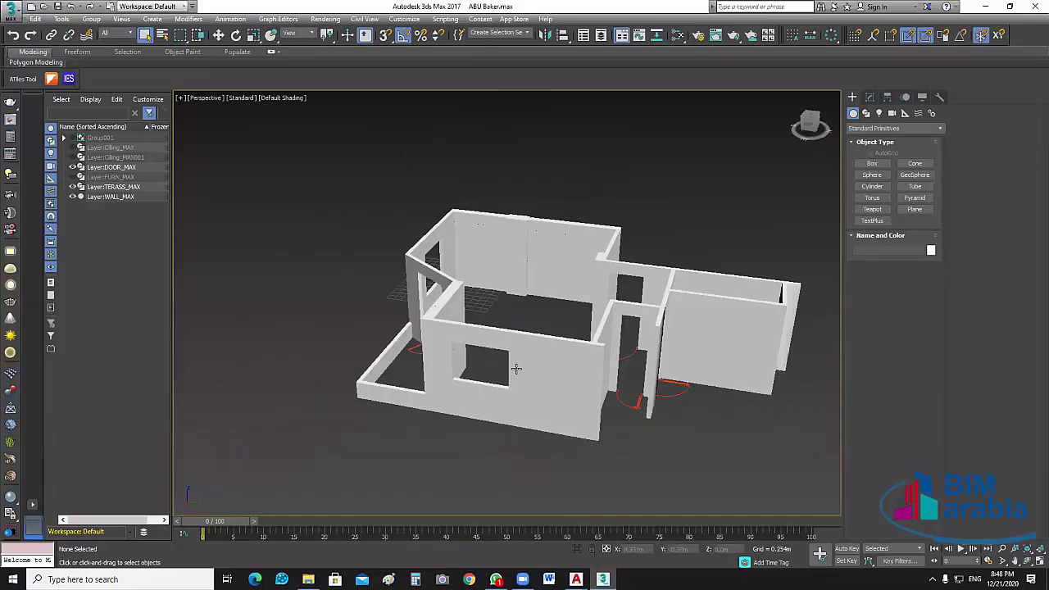
pyautogui.scroll(5, 516, 374)
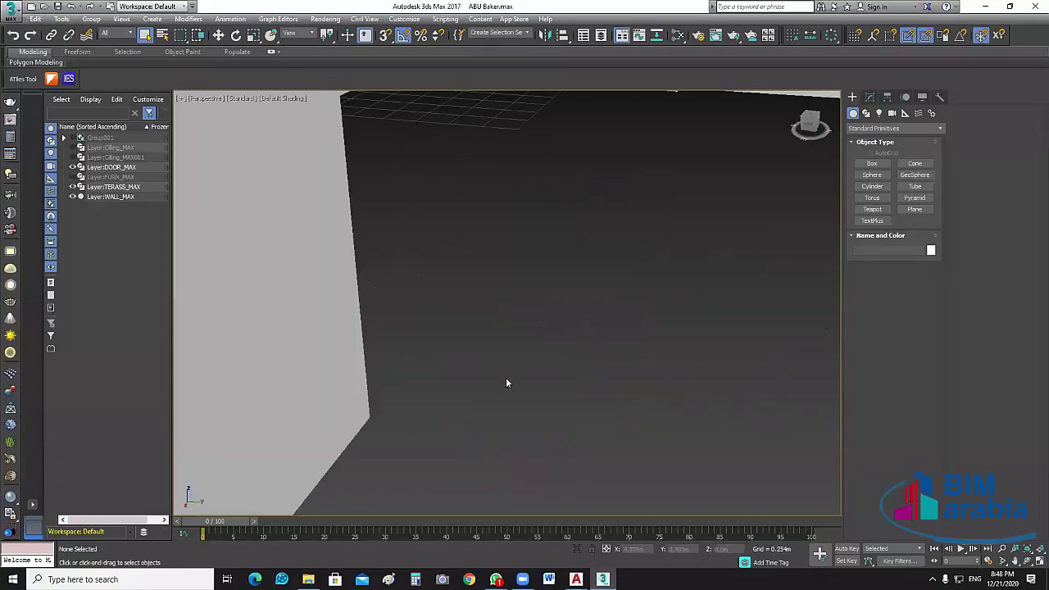
pyautogui.scroll(-3, 505, 377)
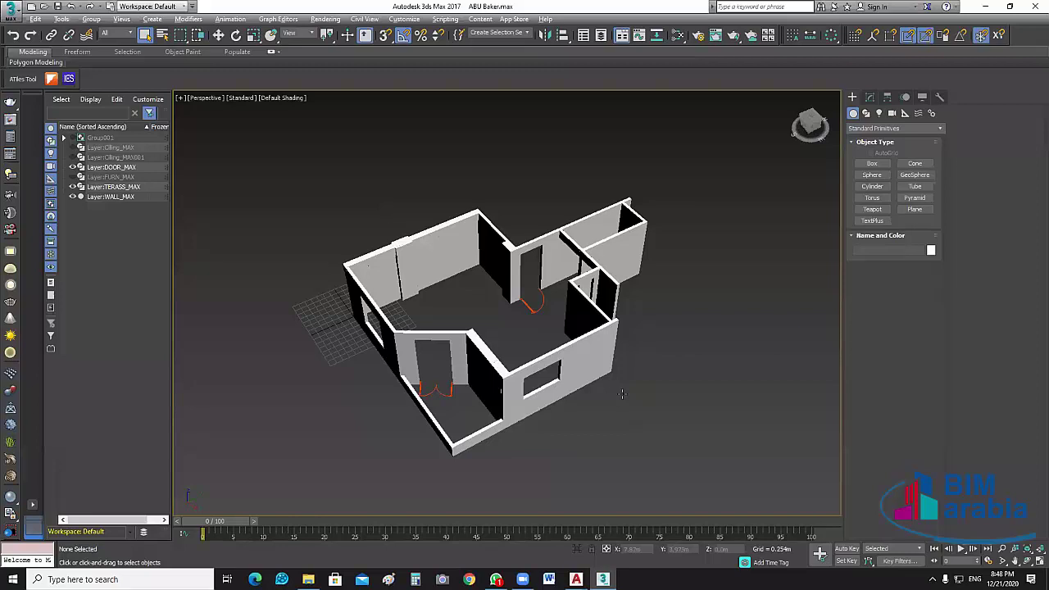
pyautogui.moveTo(563, 425)
pyautogui.keyDown('alt'); pyautogui.mouseDown(button='middle')
pyautogui.moveTo(535, 424)
pyautogui.moveTo(584, 419)
pyautogui.mouseUp(button='middle'); pyautogui.keyUp('alt')
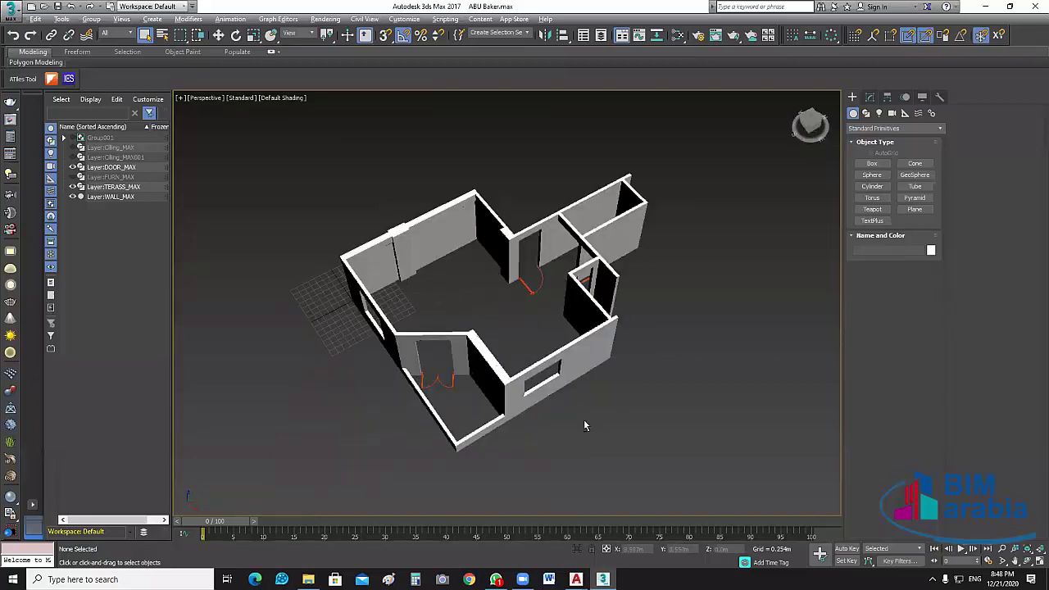
pyautogui.scroll(5, 584, 418)
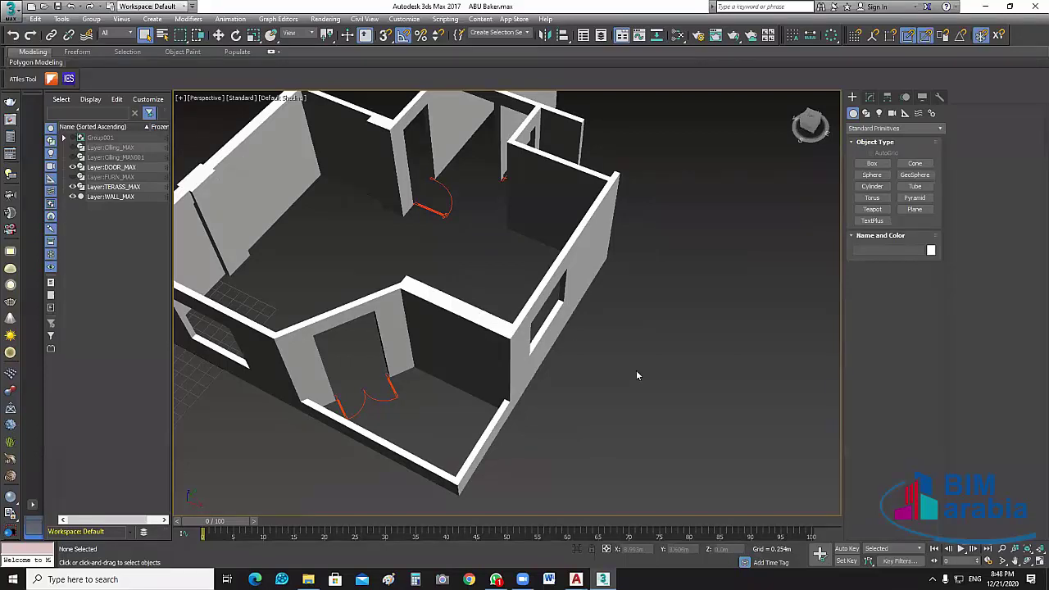
pyautogui.scroll(-2, 636, 373)
pyautogui.scroll(-4, 637, 373)
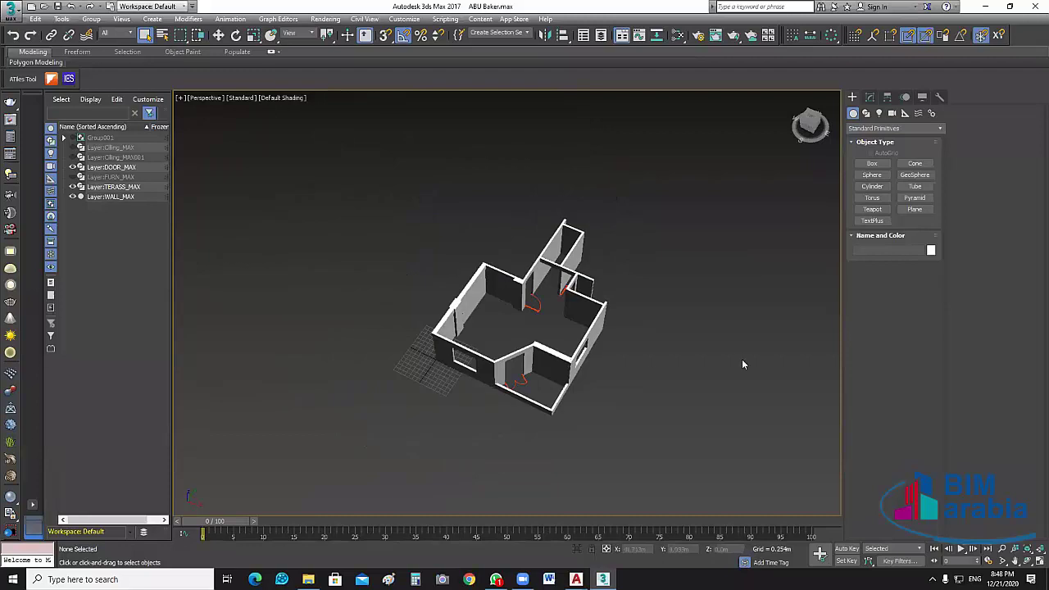
pyautogui.moveTo(742, 359); pyautogui.dragTo(680, 357, button='middle')
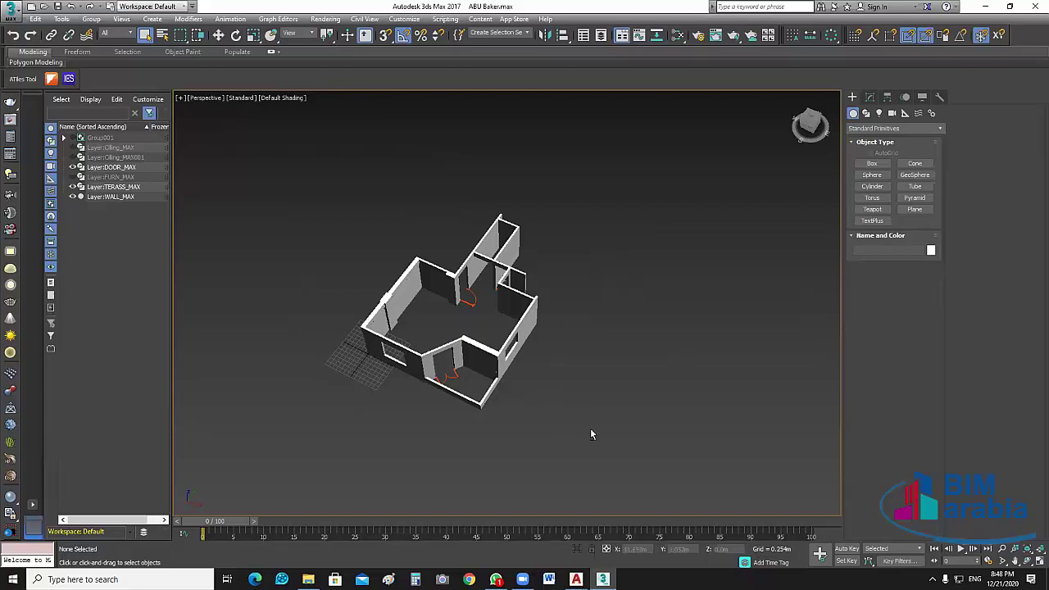
pyautogui.moveTo(590, 434)
pyautogui.keyDown('alt'); pyautogui.mouseDown(button='middle')
pyautogui.moveTo(569, 428)
pyautogui.moveTo(559, 376)
pyautogui.moveTo(607, 388)
pyautogui.mouseUp(button='middle'); pyautogui.keyUp('alt')
pyautogui.scroll(2, 559, 376)
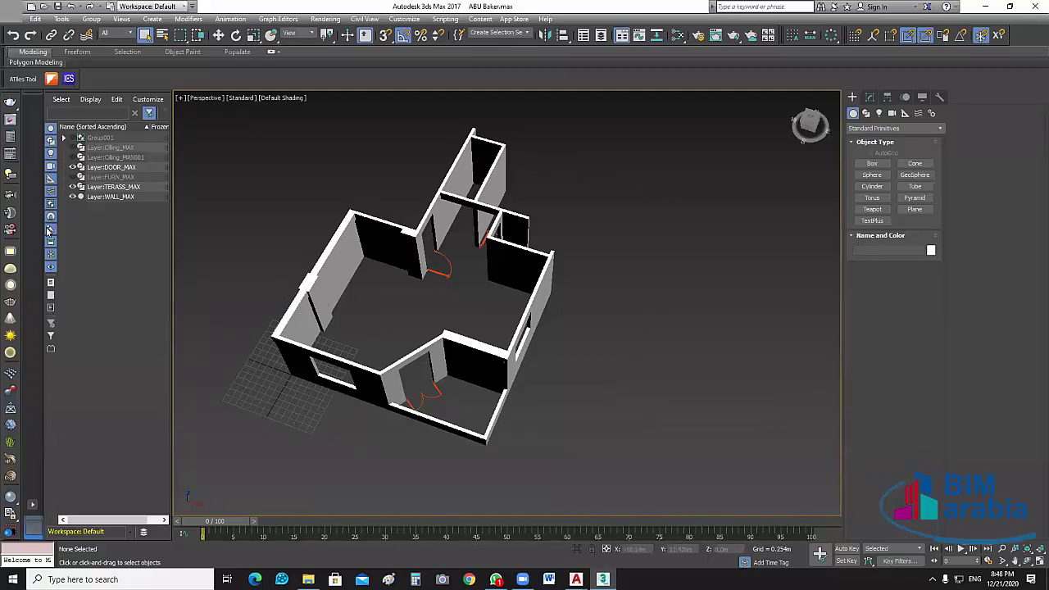
pyautogui.hotkey('alt', 'f')
pyautogui.press('i')
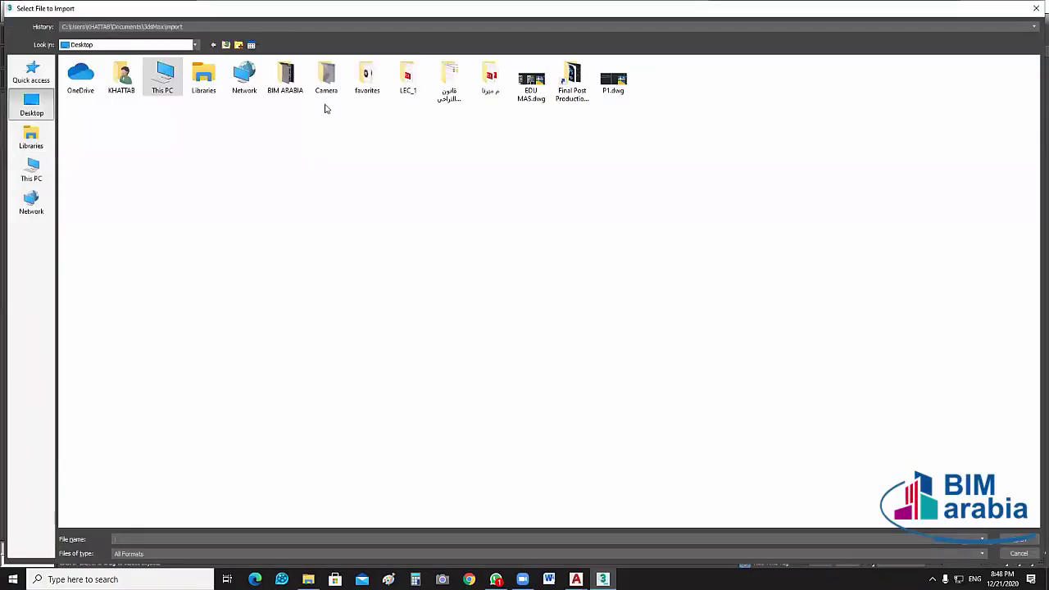
# - Import BANO.dwg from BIM ARABIA PROGECT after reviewing its Layers tab in the import options
pyautogui.doubleClick(285, 75)
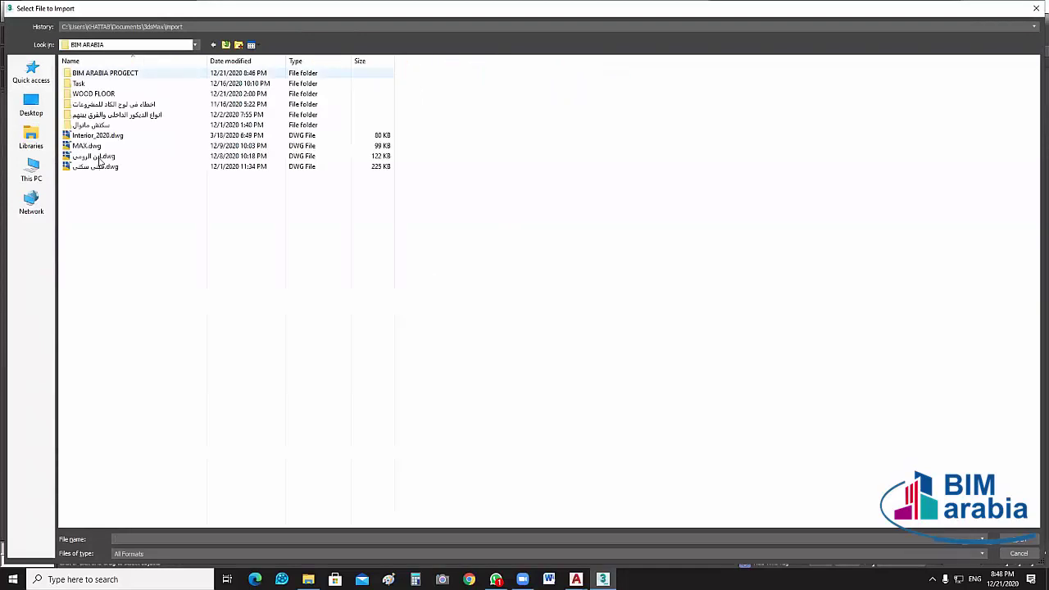
pyautogui.doubleClick(105, 73)
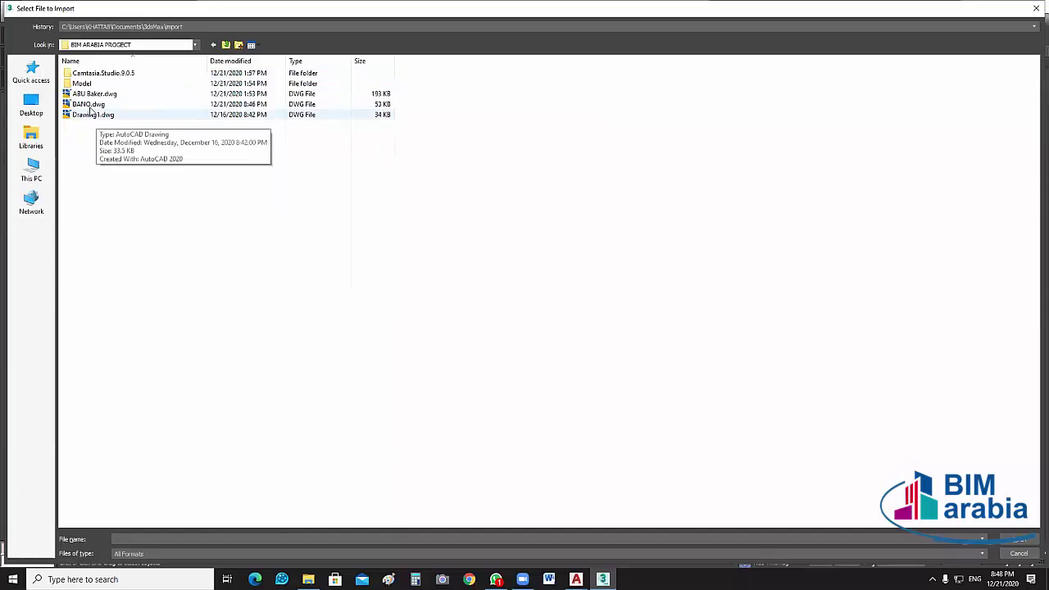
pyautogui.click(89, 105)
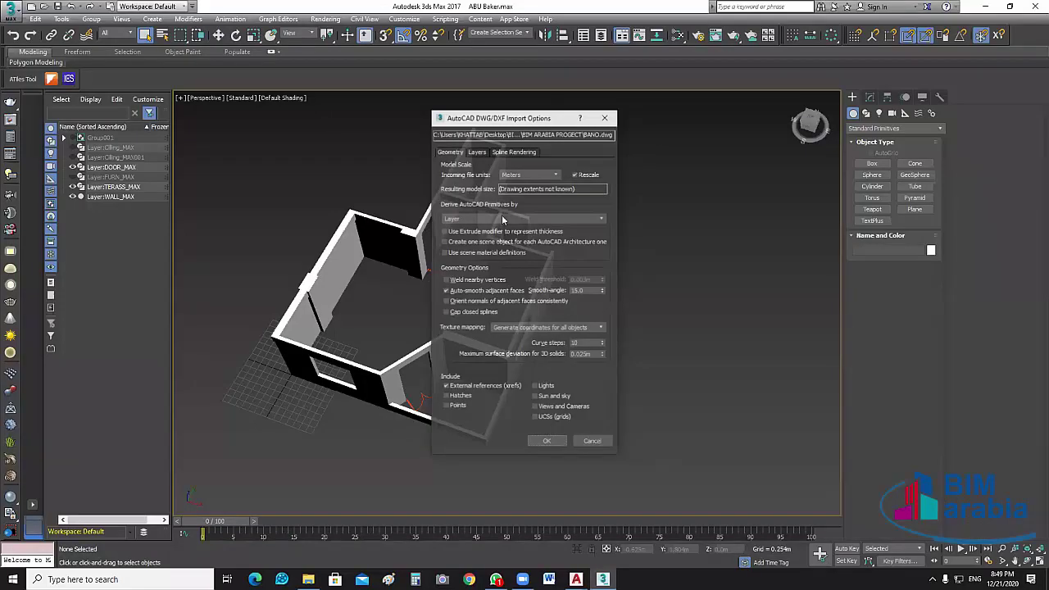
pyautogui.click(477, 153)
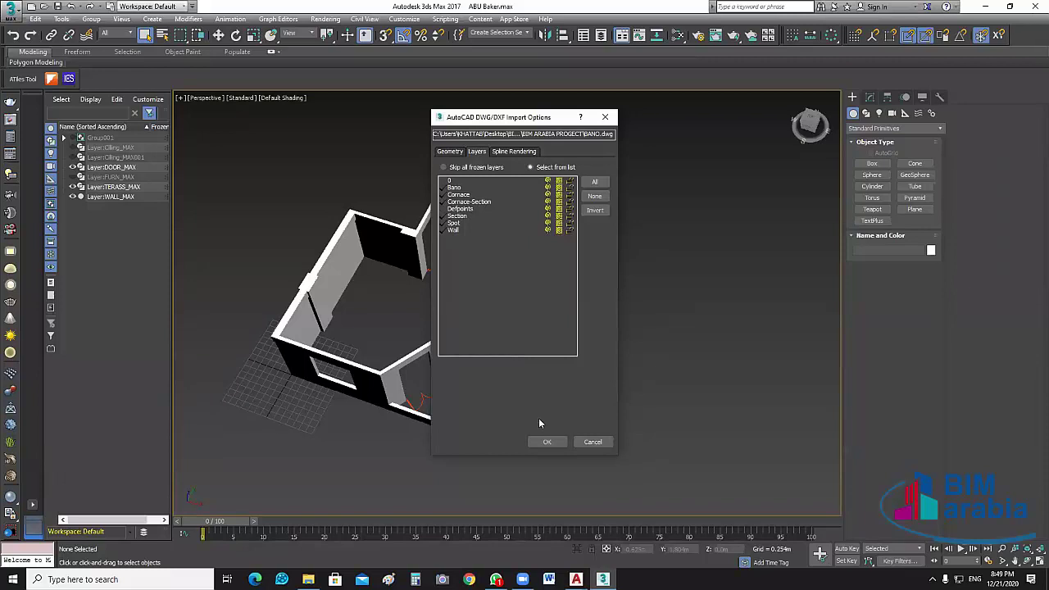
pyautogui.click(548, 441)
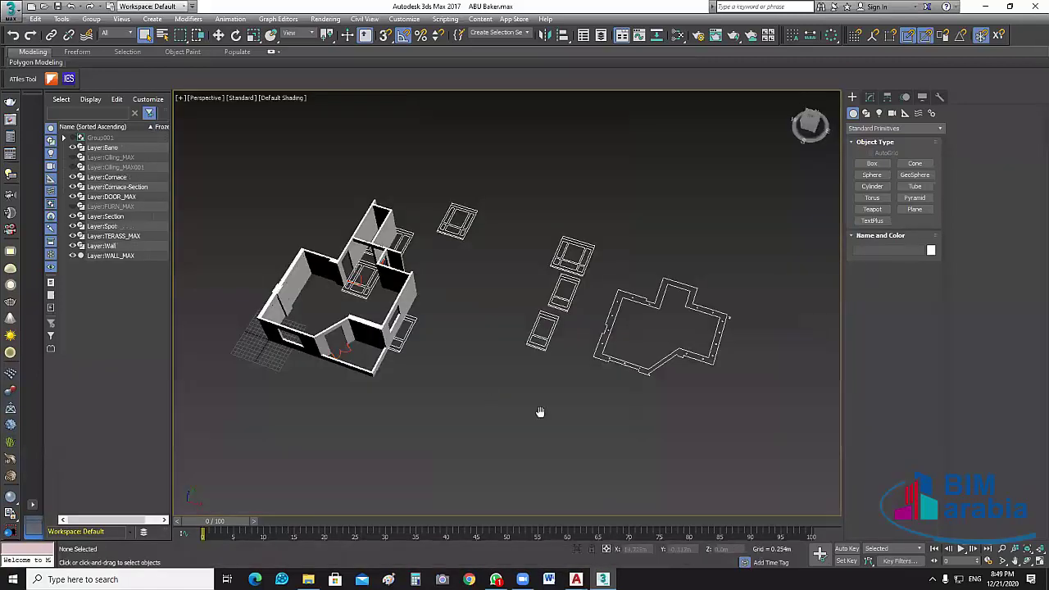
# - Bring the imported outlines into view and hide the TERASS_MAX and DOOR_MAX layers
pyautogui.moveTo(539, 412)
pyautogui.mouseDown(button='middle')
pyautogui.moveTo(553, 423)
pyautogui.moveTo(499, 410)
pyautogui.mouseUp(button='middle')
pyautogui.scroll(2, 502, 304)
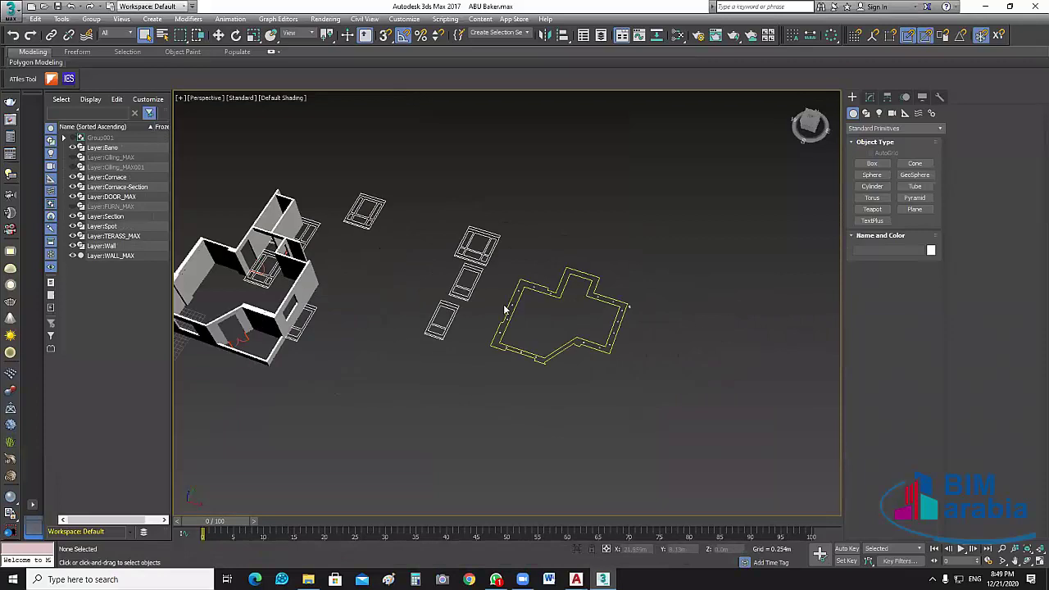
pyautogui.scroll(2, 532, 358)
pyautogui.scroll(-3, 531, 358)
pyautogui.moveTo(545, 382); pyautogui.dragTo(635, 365, button='middle')
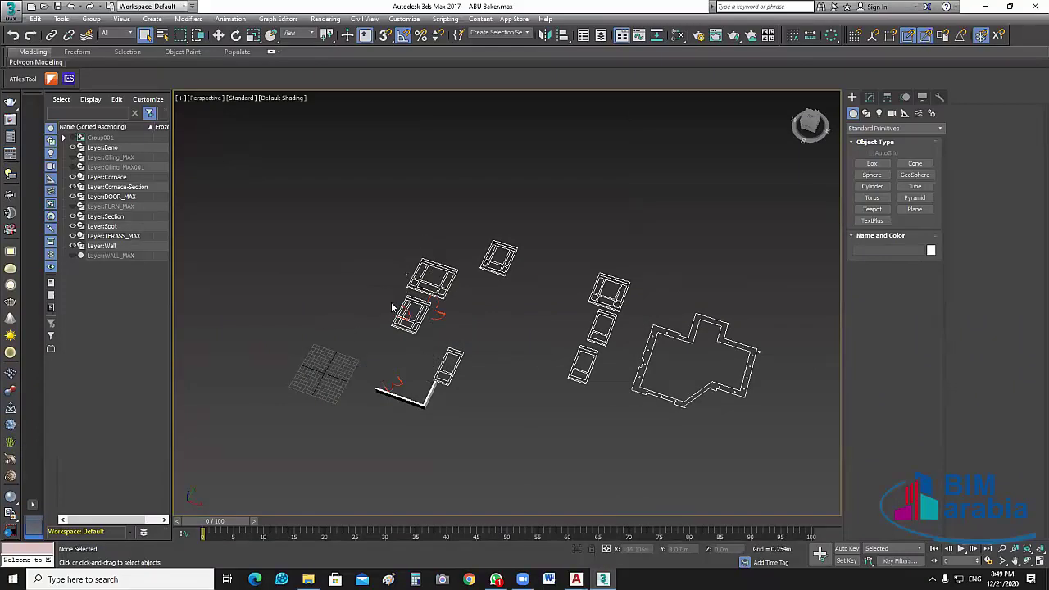
pyautogui.click(72, 236)
pyautogui.click(72, 197)
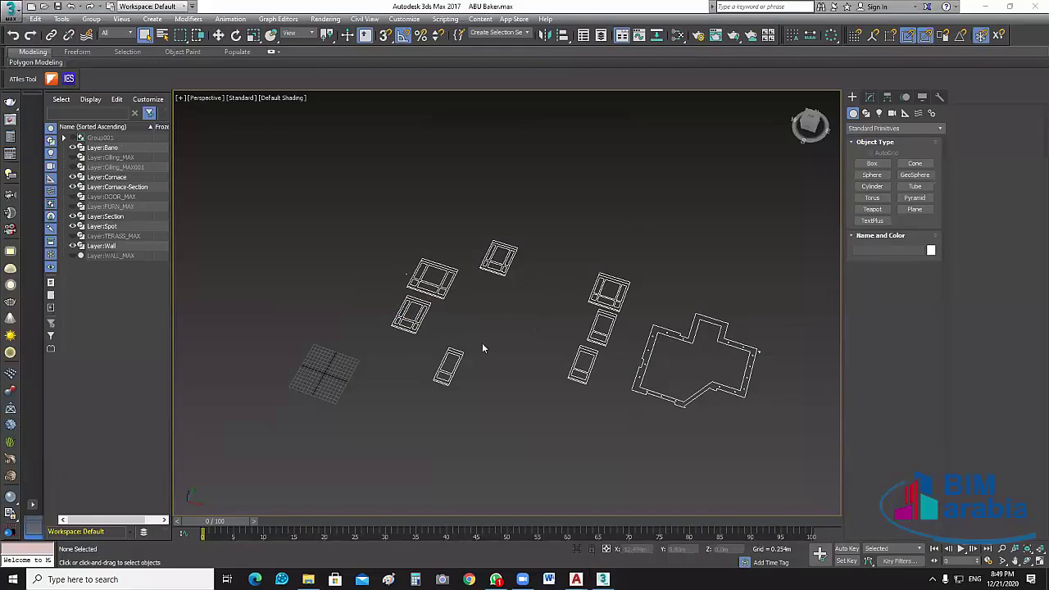
# - Switch to the four-viewport layout and zoom the Top view onto the BANO outlines
pyautogui.hotkey('alt', 'w')
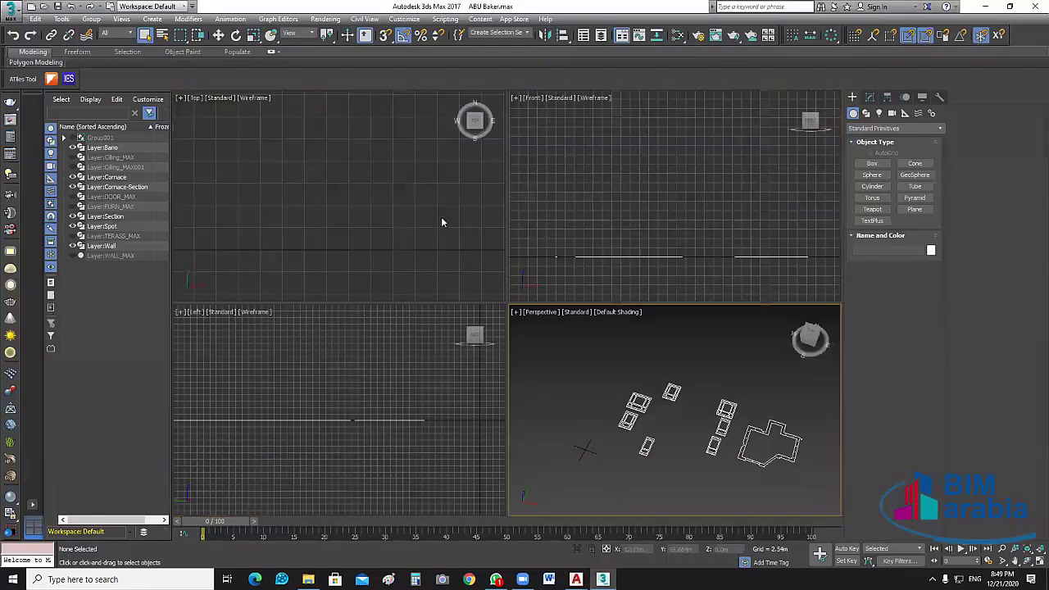
pyautogui.click(440, 238)
pyautogui.scroll(-3, 401, 263)
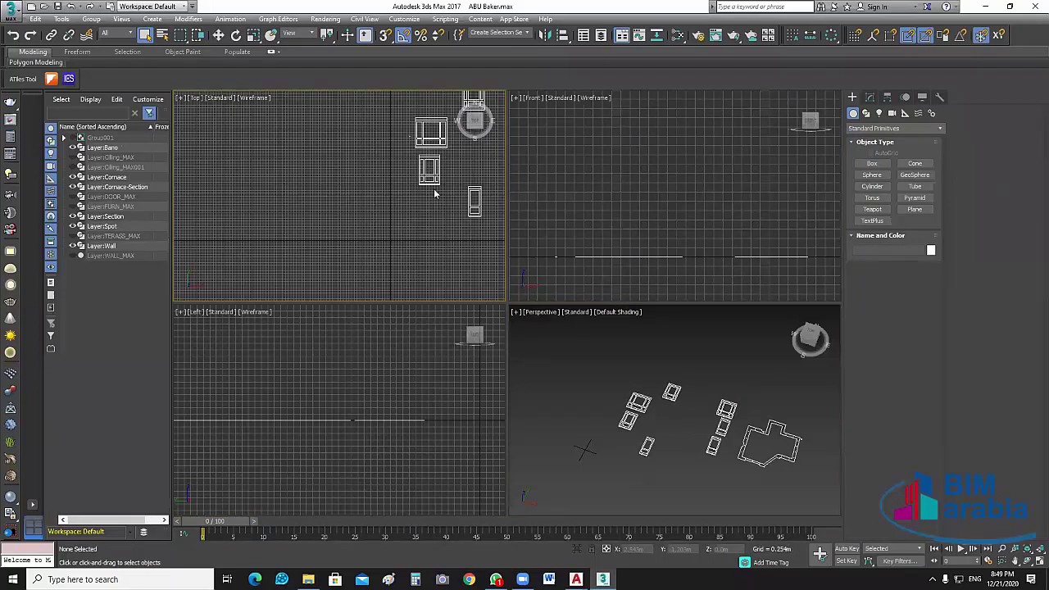
pyautogui.scroll(1, 435, 192)
pyautogui.scroll(1, 450, 243)
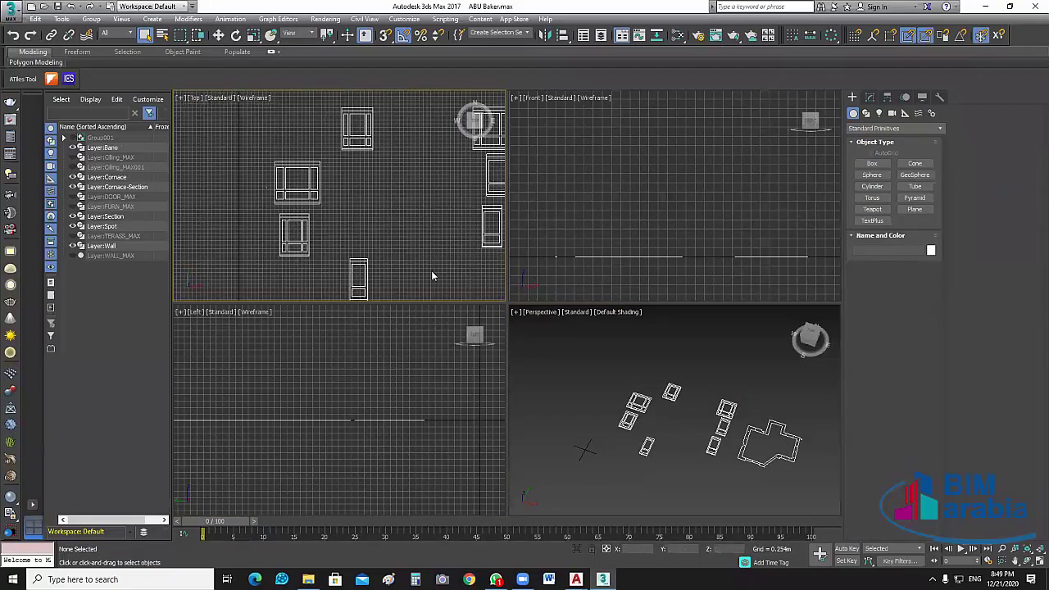
pyautogui.scroll(-2, 353, 179)
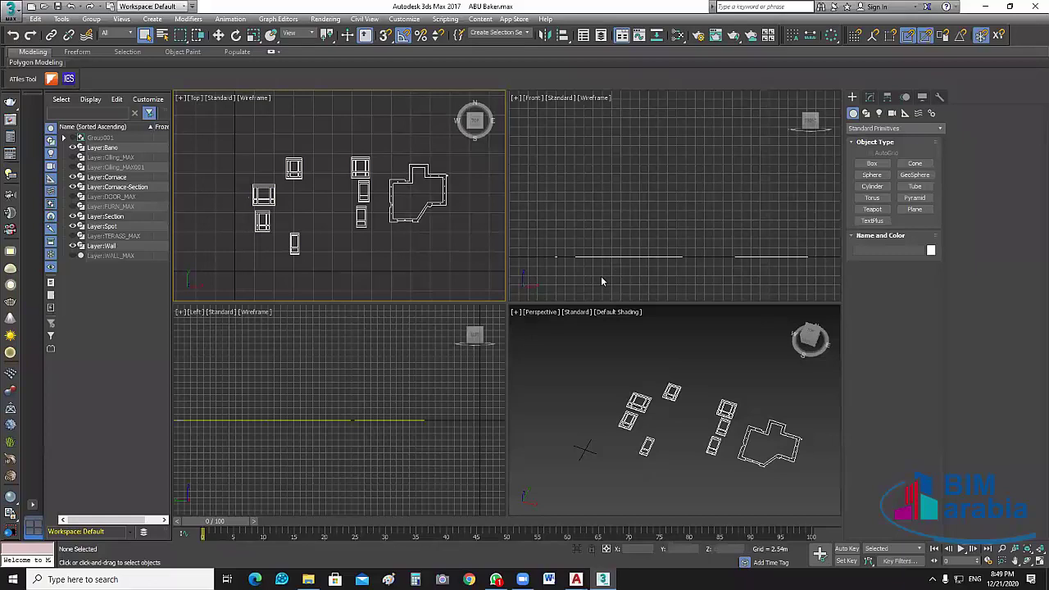
# - Select the Cornace floor outline and frame it in the maximized Perspective view
pyautogui.hotkey('alt', 'w')
pyautogui.click(106, 177)
pyautogui.press('z')
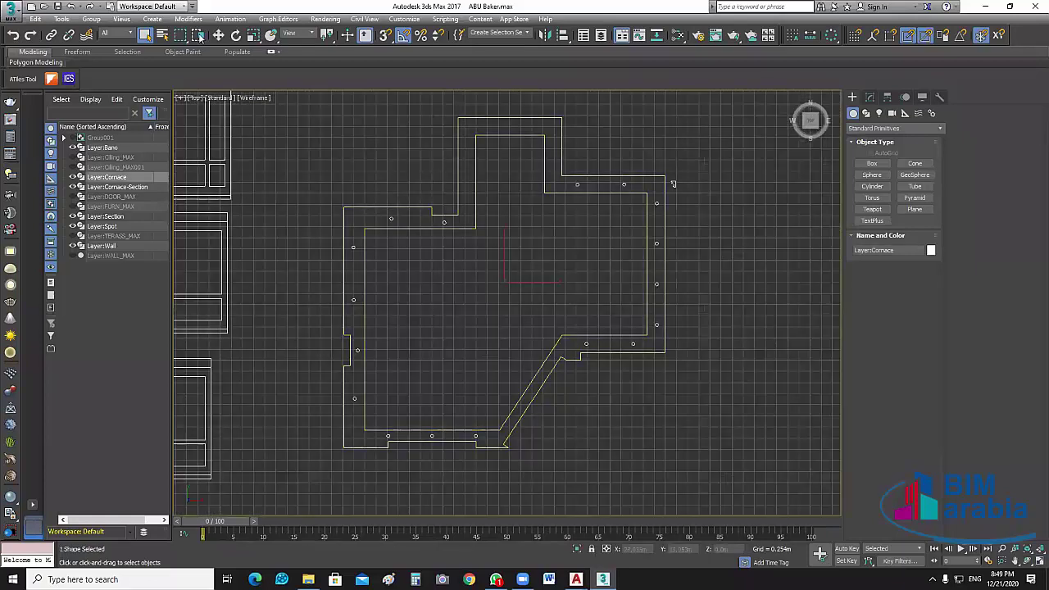
pyautogui.click(218, 35)
pyautogui.press('w')
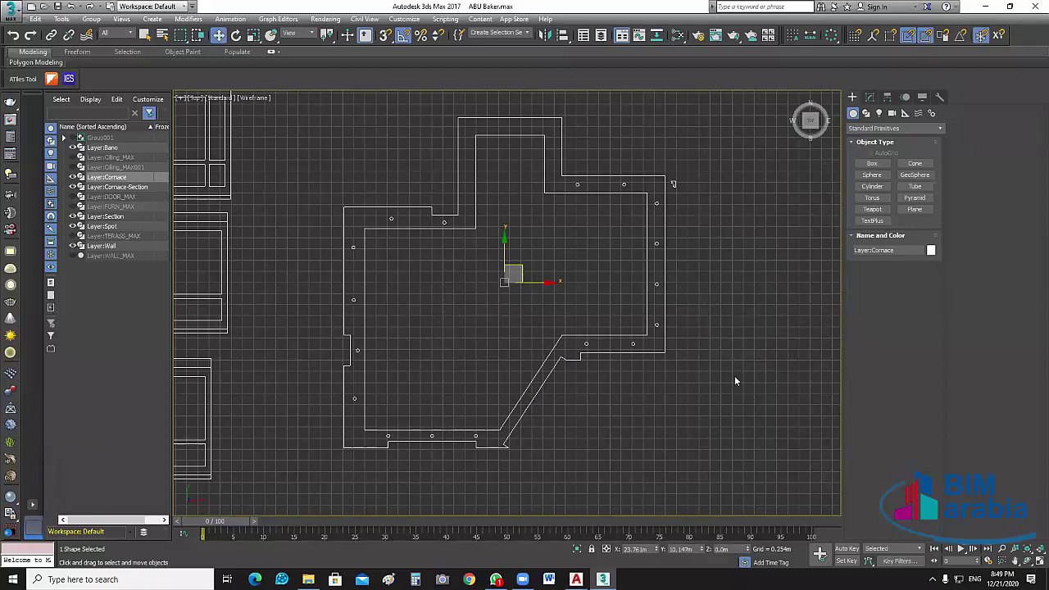
pyautogui.hotkey('alt', 'w')
pyautogui.moveTo(731, 476); pyautogui.dragTo(649, 412, button='middle')
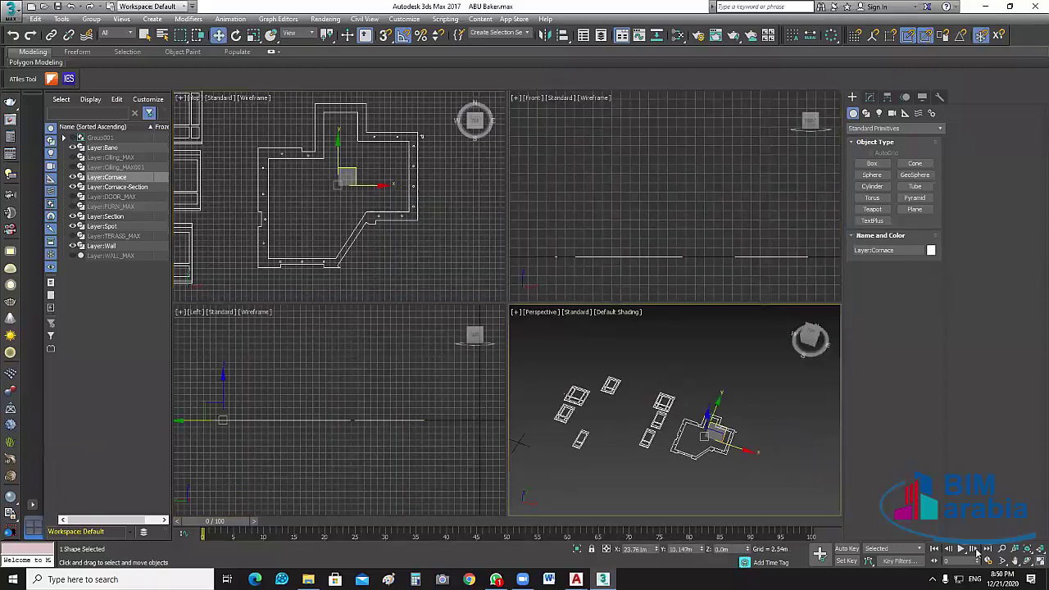
pyautogui.hotkey('alt', 'w')
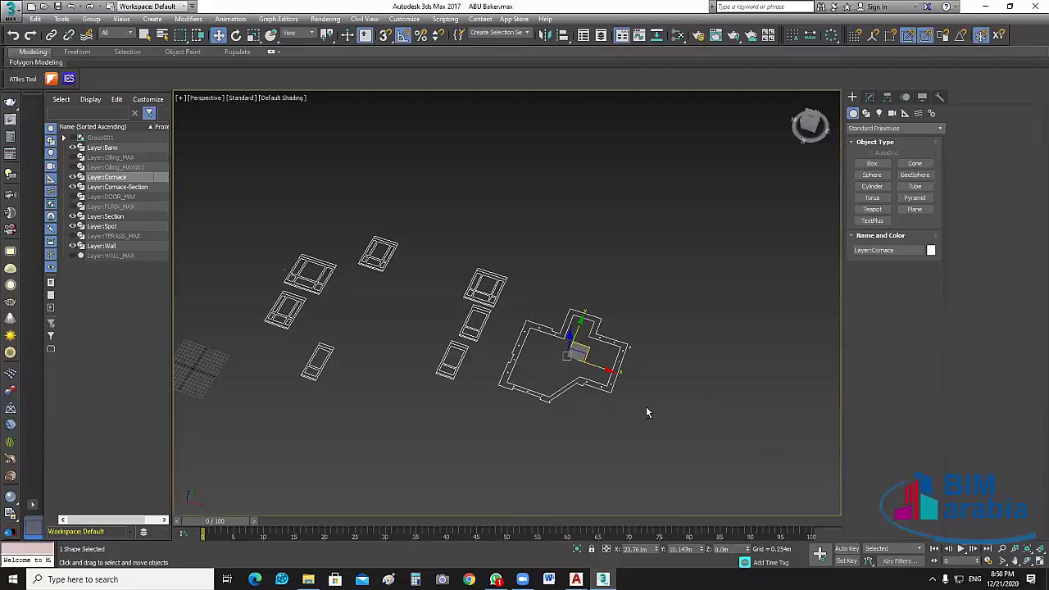
pyautogui.scroll(2, 646, 405)
pyautogui.scroll(2, 538, 347)
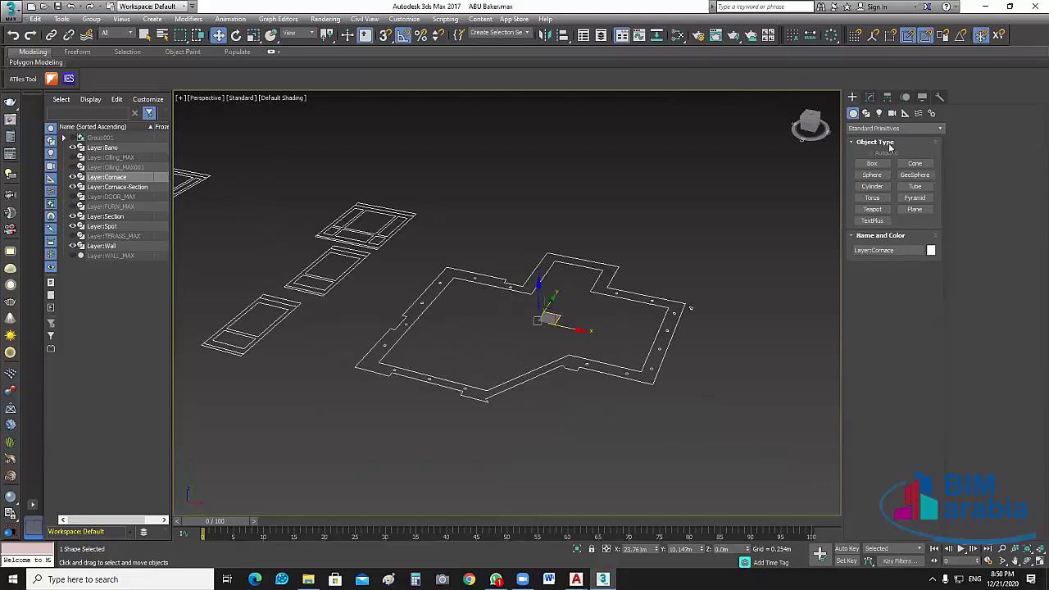
pyautogui.press('z')
# - Add an Extrude modifier with Amount 0.3 m to the outline, then deselect it
pyautogui.click(869, 98)
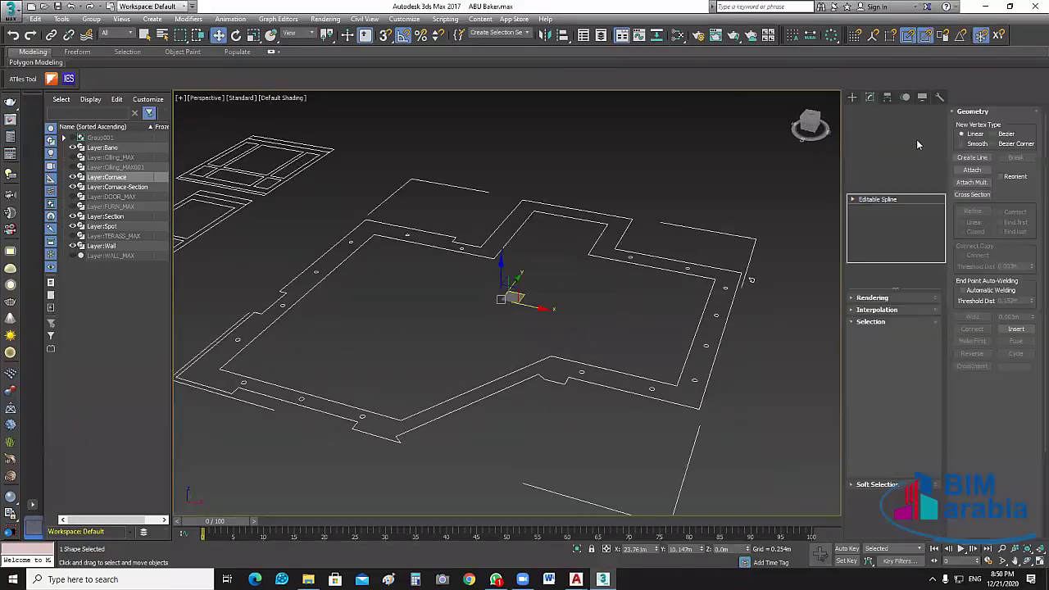
pyautogui.click(870, 147)
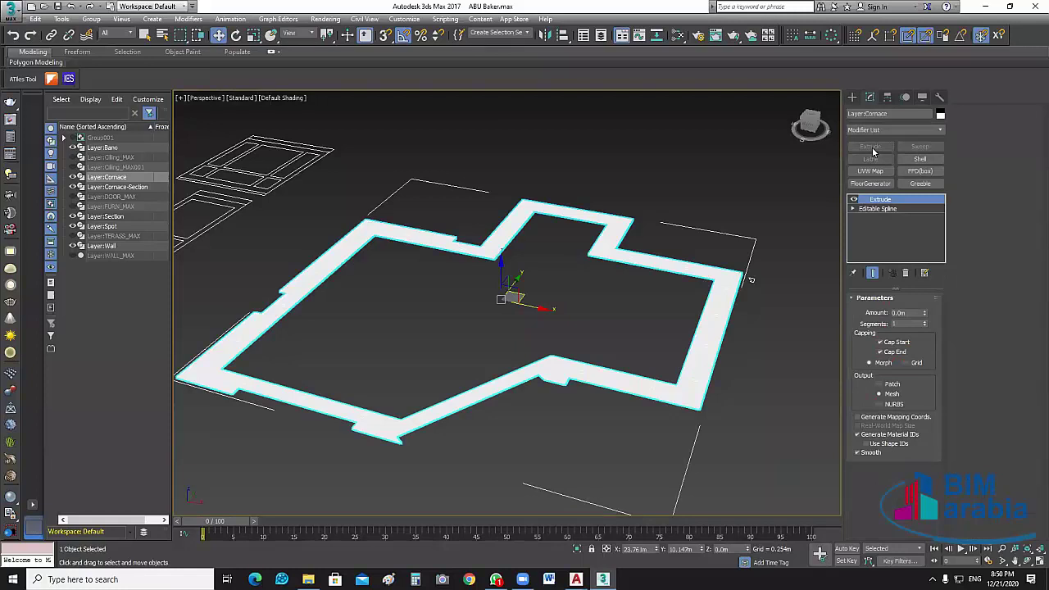
pyautogui.click(902, 312)
pyautogui.write('0.3')
pyautogui.press('Return')
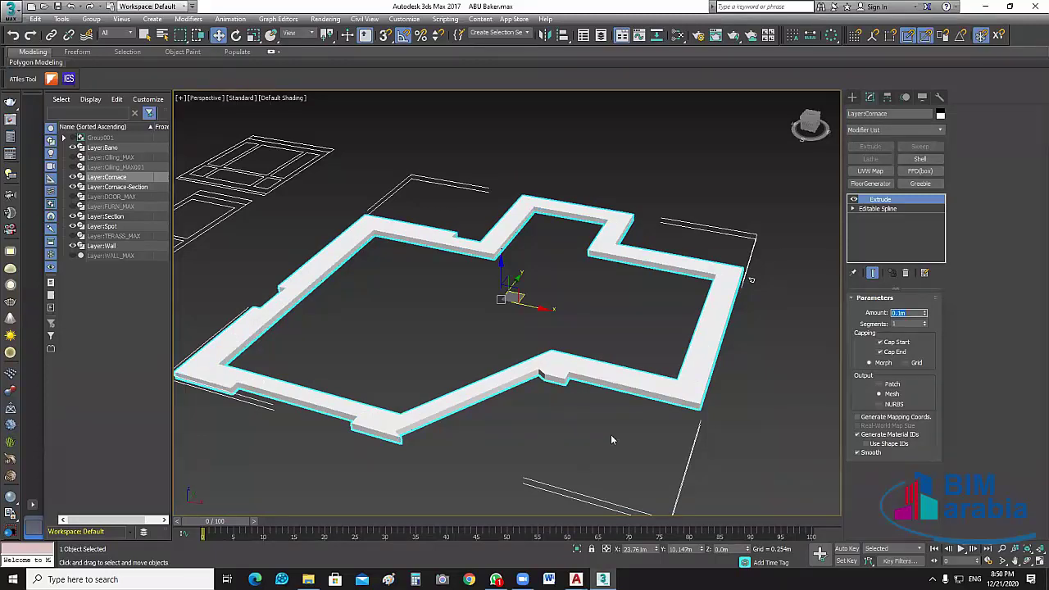
pyautogui.scroll(5, 611, 434)
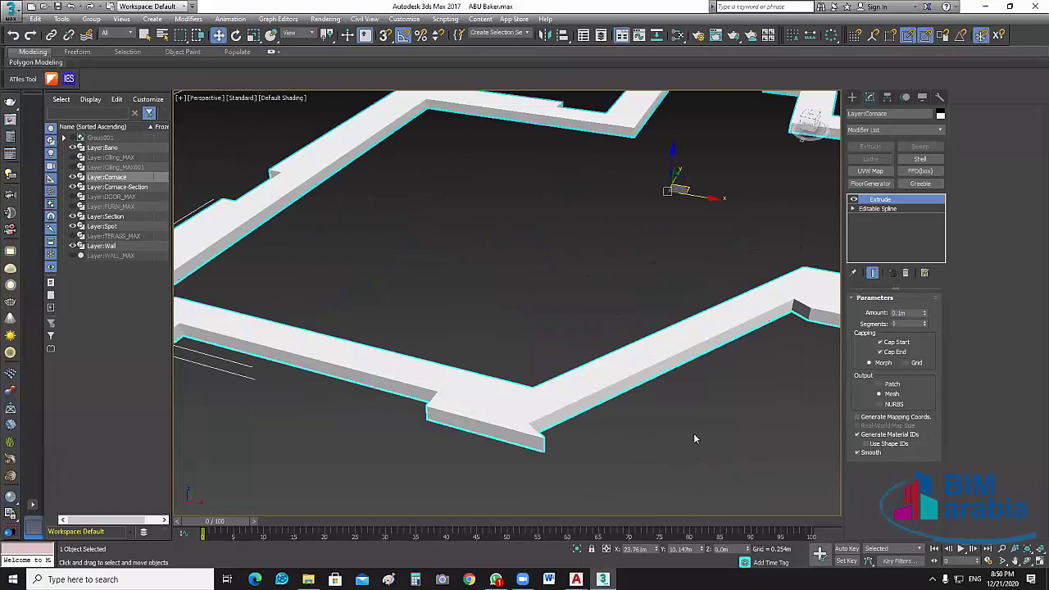
pyautogui.scroll(-4, 693, 438)
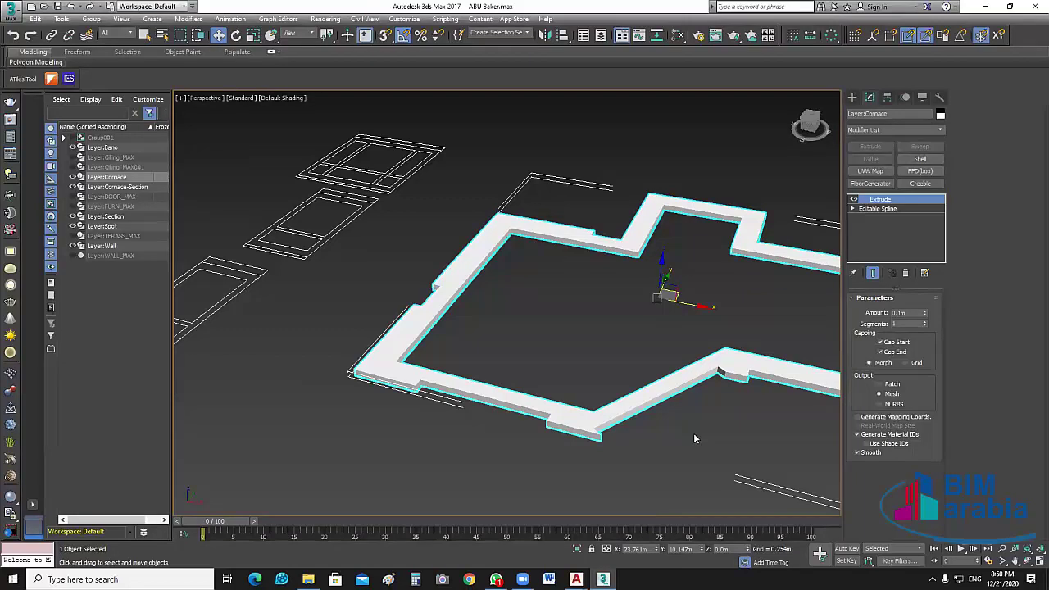
pyautogui.click(693, 439)
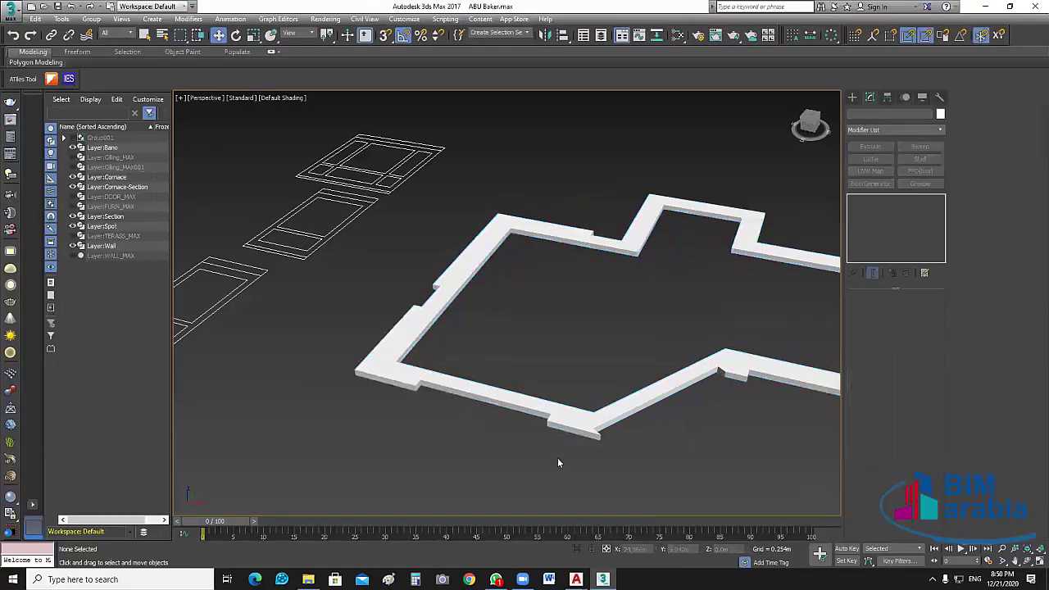
# - Navigate to the panel frames in Perspective and select a frame outline shape
pyautogui.keyDown('alt'); pyautogui.moveTo(557, 457); pyautogui.dragTo(550, 425, button='middle'); pyautogui.keyUp('alt')
pyautogui.moveTo(492, 338); pyautogui.dragTo(541, 368, button='middle')
pyautogui.scroll(3, 541, 368)
pyautogui.scroll(3, 515, 300)
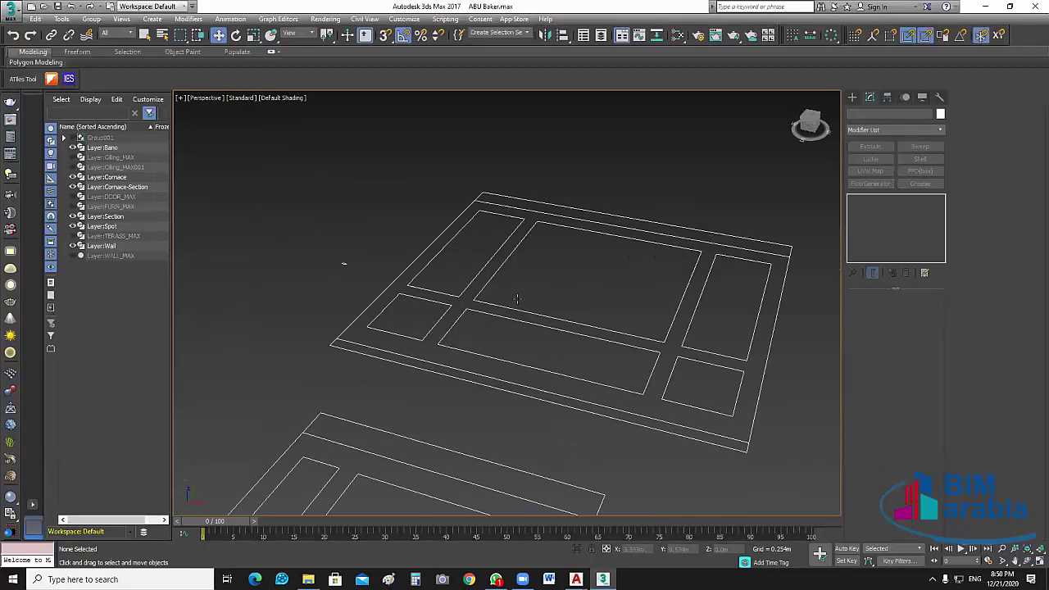
pyautogui.click(590, 375)
pyautogui.click(552, 374)
pyautogui.scroll(-5, 686, 415)
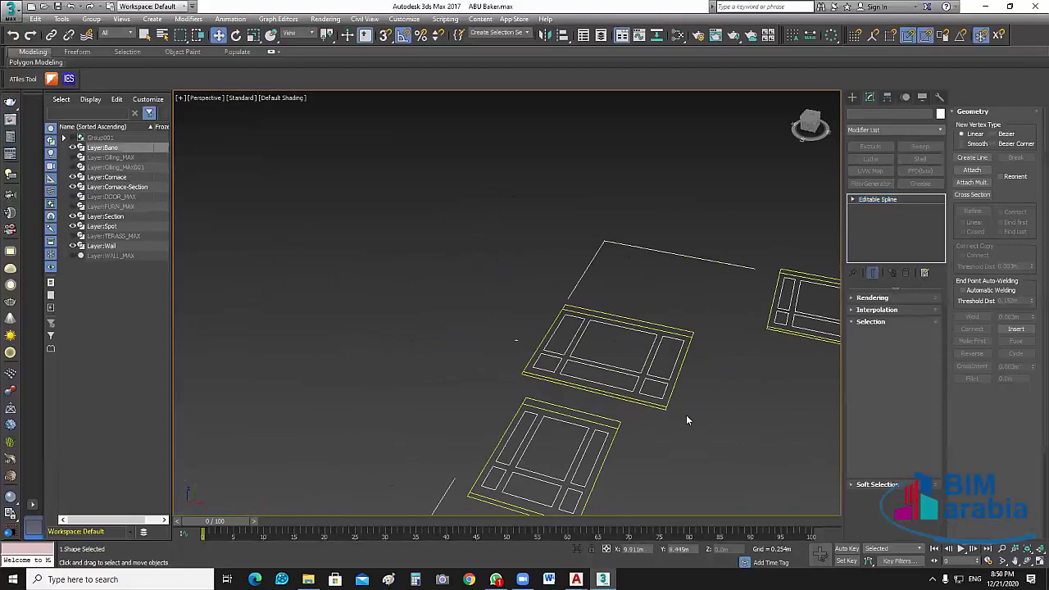
pyautogui.scroll(-3, 691, 418)
pyautogui.scroll(-2, 600, 391)
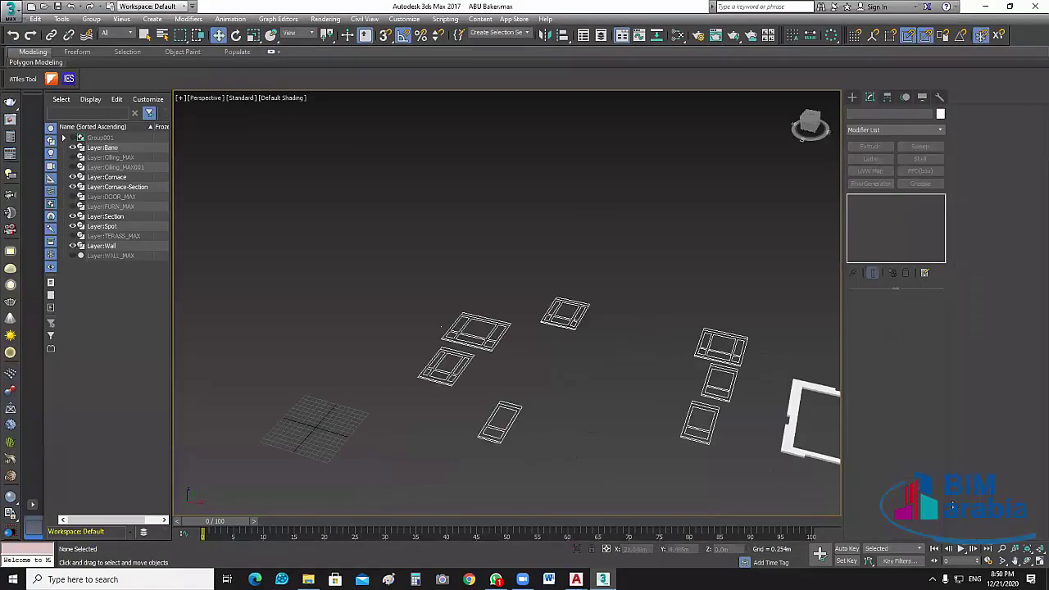
# - Switch to a maximized Top view showing the Bano panel outlines
pyautogui.hotkey('alt', 'w')
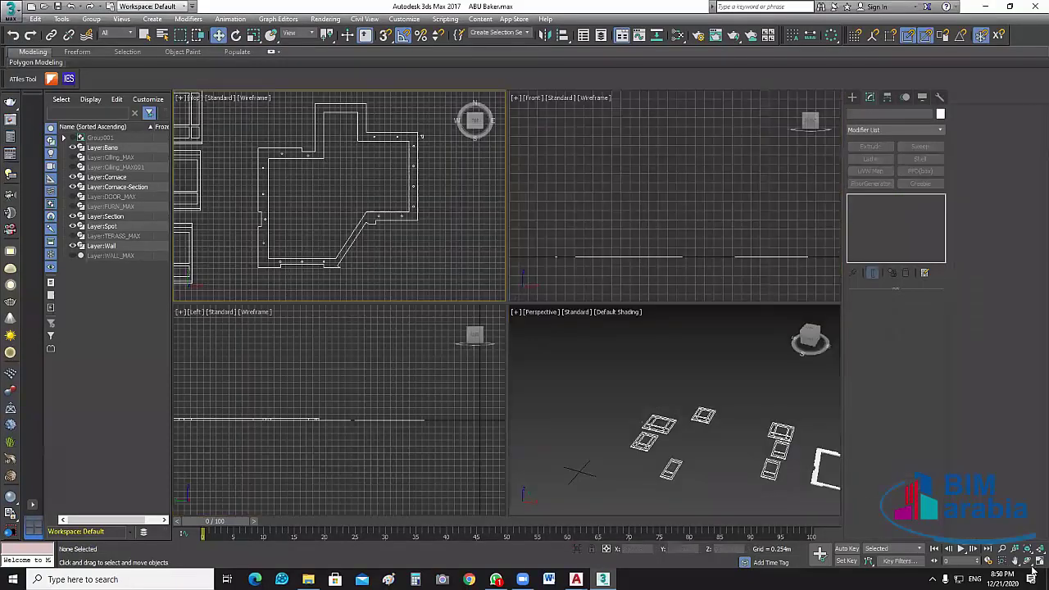
pyautogui.hotkey('alt', 'w')
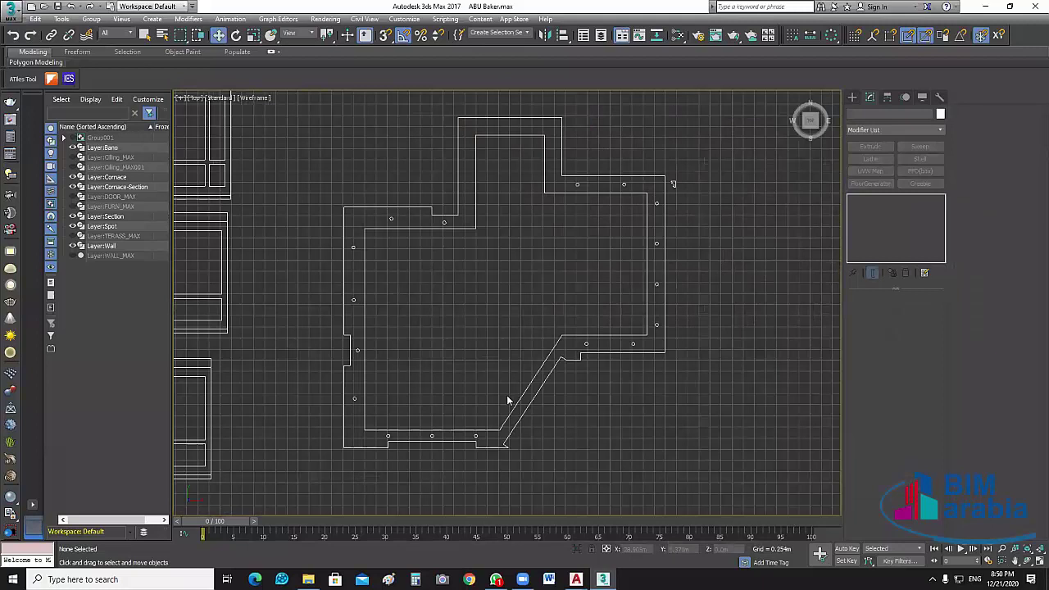
pyautogui.moveTo(506, 402); pyautogui.dragTo(507, 401, button='middle')
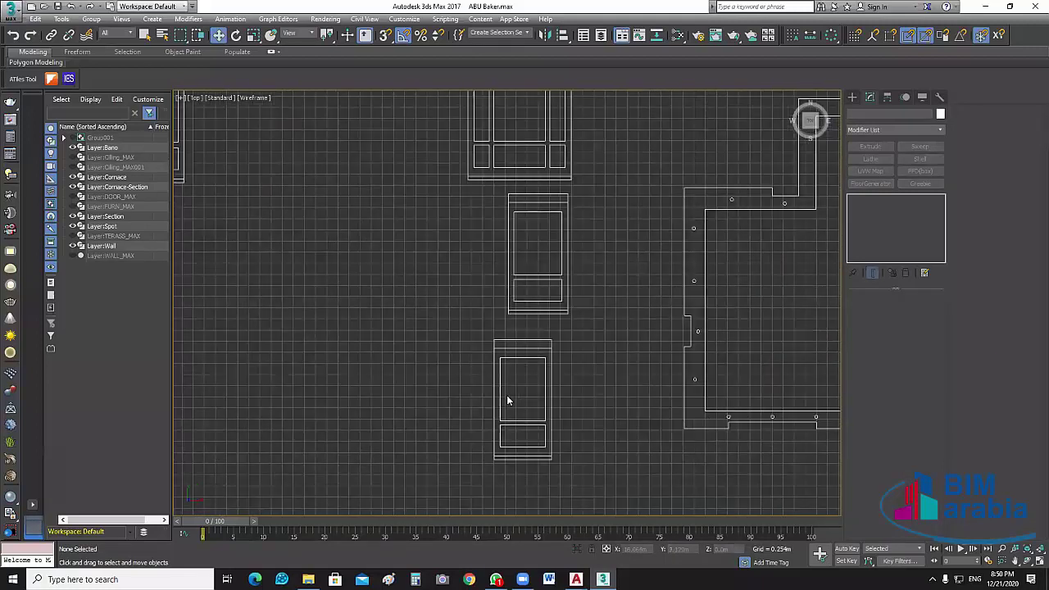
pyautogui.moveTo(424, 238); pyautogui.dragTo(425, 238, button='middle')
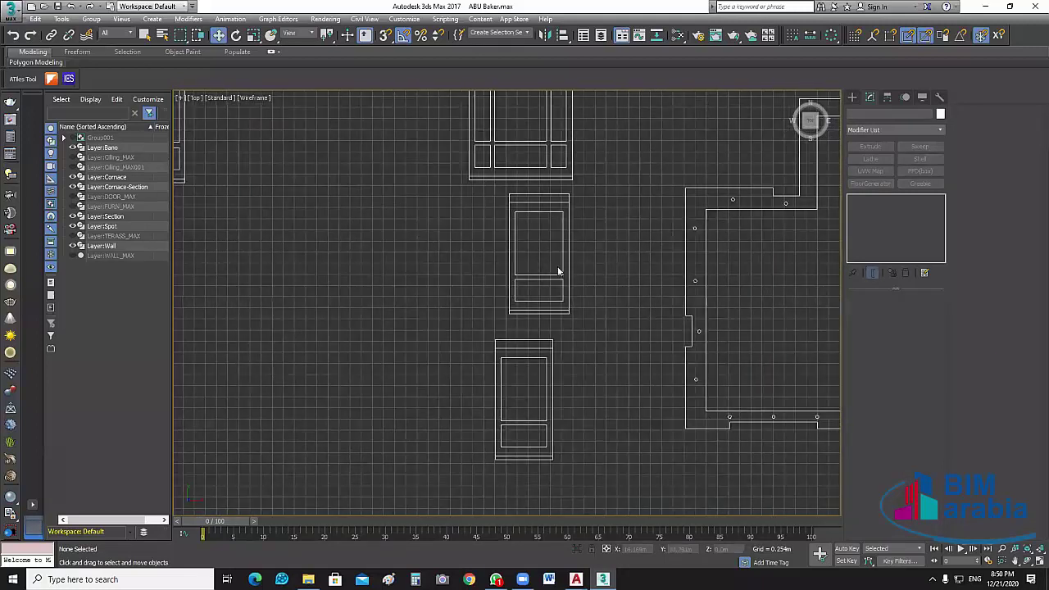
pyautogui.scroll(-3, 564, 344)
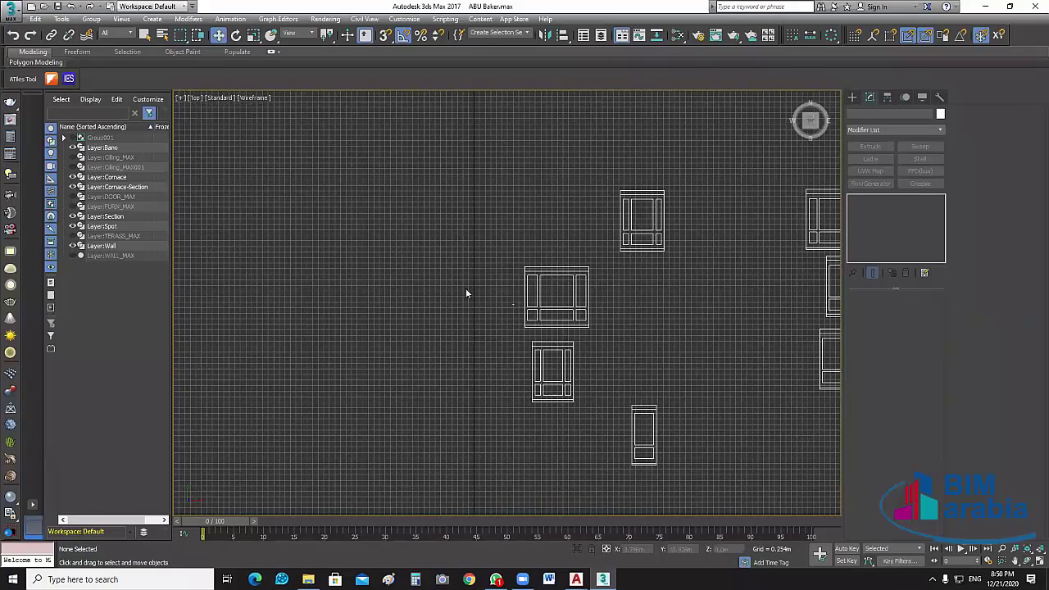
pyautogui.scroll(5, 491, 299)
# - Isolate a Bano outline with the Layer:Section profile using Alt+Q, leaving Bano selected
pyautogui.click(662, 331)
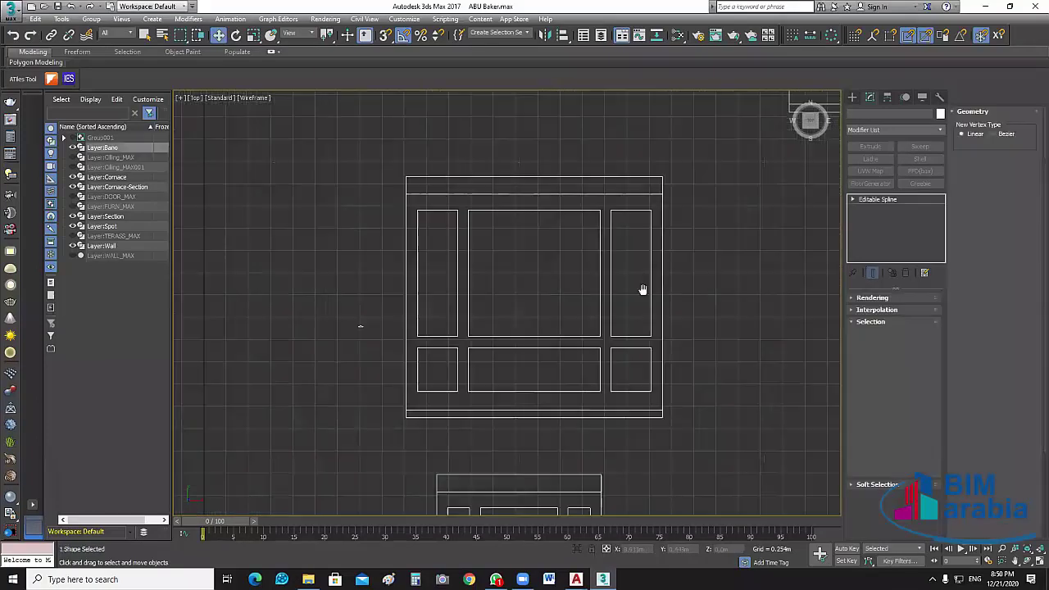
pyautogui.scroll(-3, 642, 293)
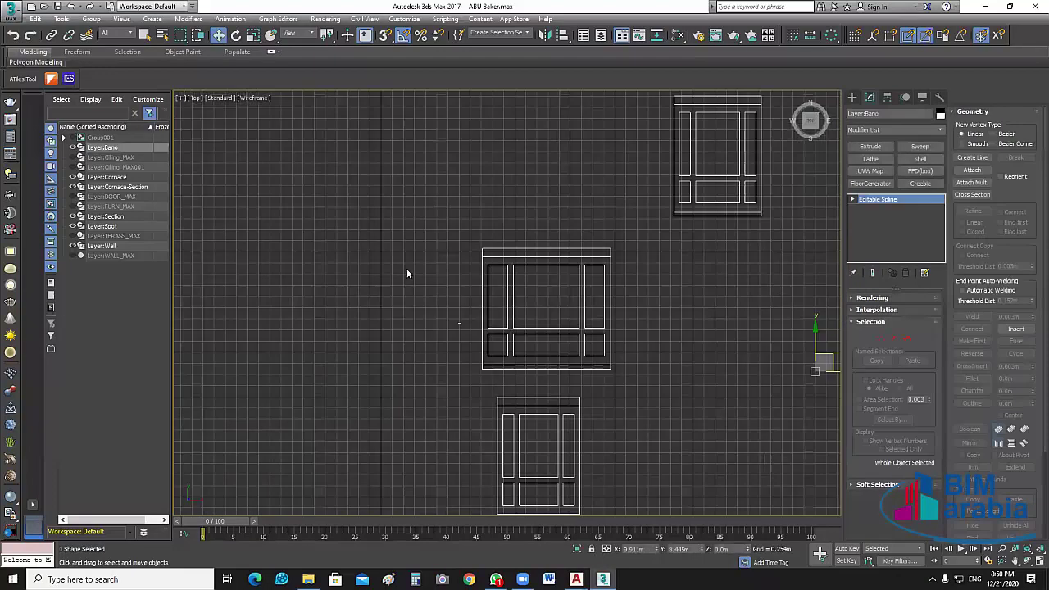
pyautogui.scroll(1, 428, 344)
pyautogui.click(427, 349)
pyautogui.scroll(5, 427, 349)
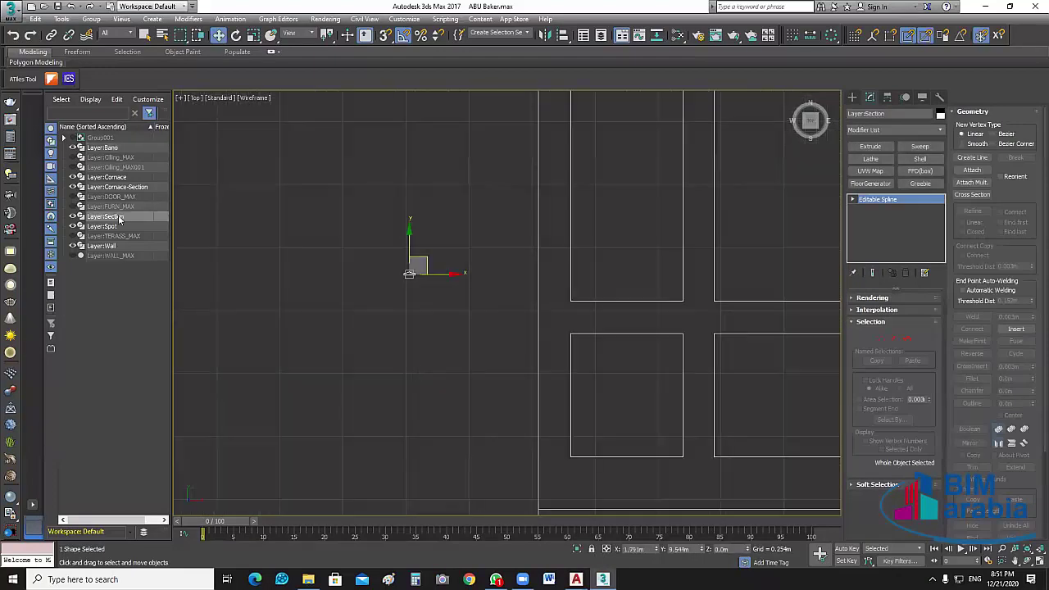
pyautogui.keyDown('ctrl'); pyautogui.click(424, 277); pyautogui.keyUp('ctrl')
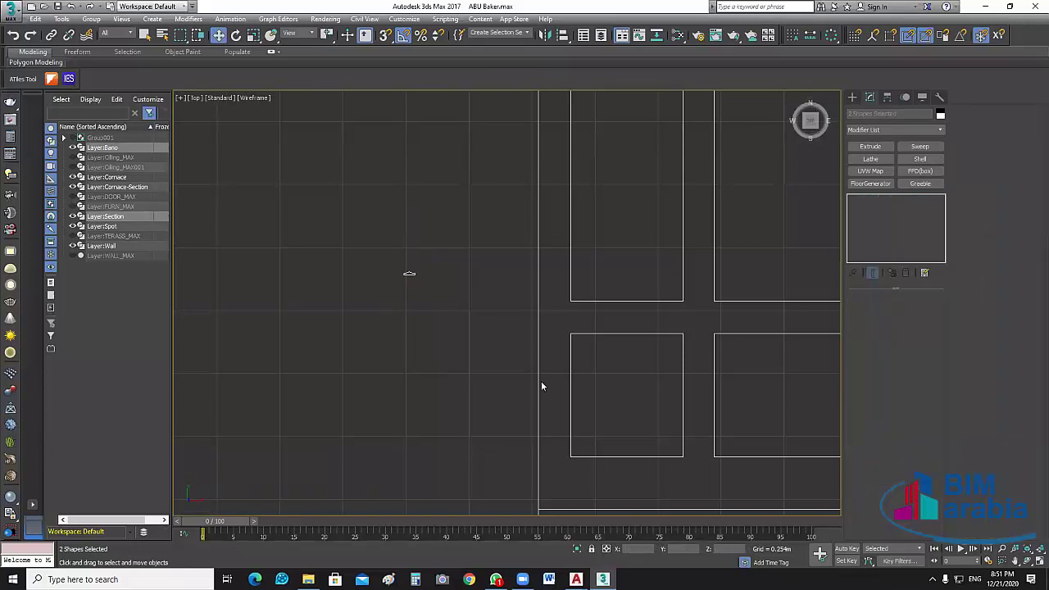
pyautogui.hotkey('alt', 'q')
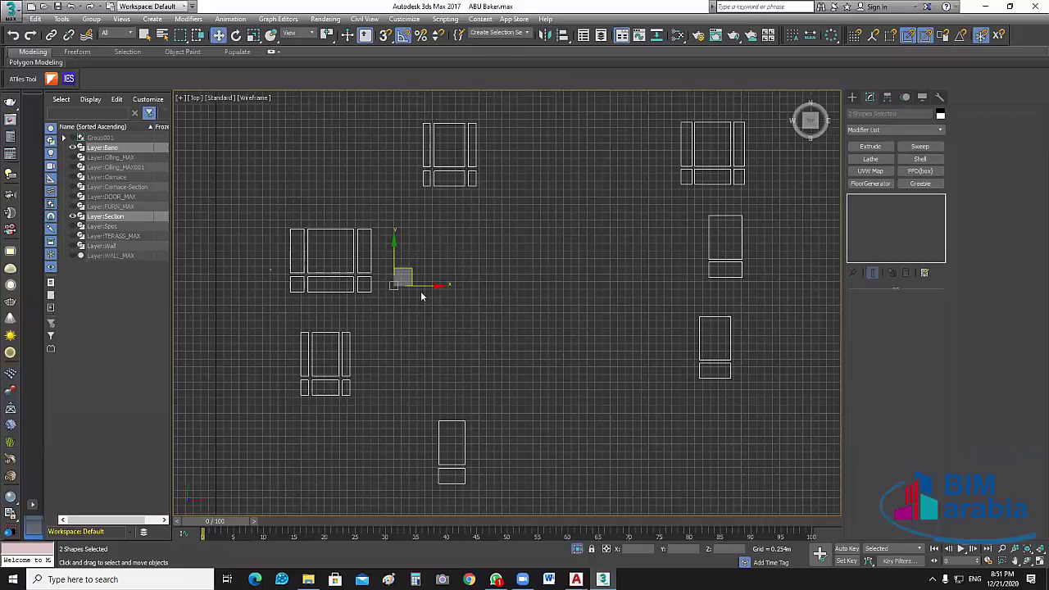
pyautogui.hotkey('ctrl', 'z')
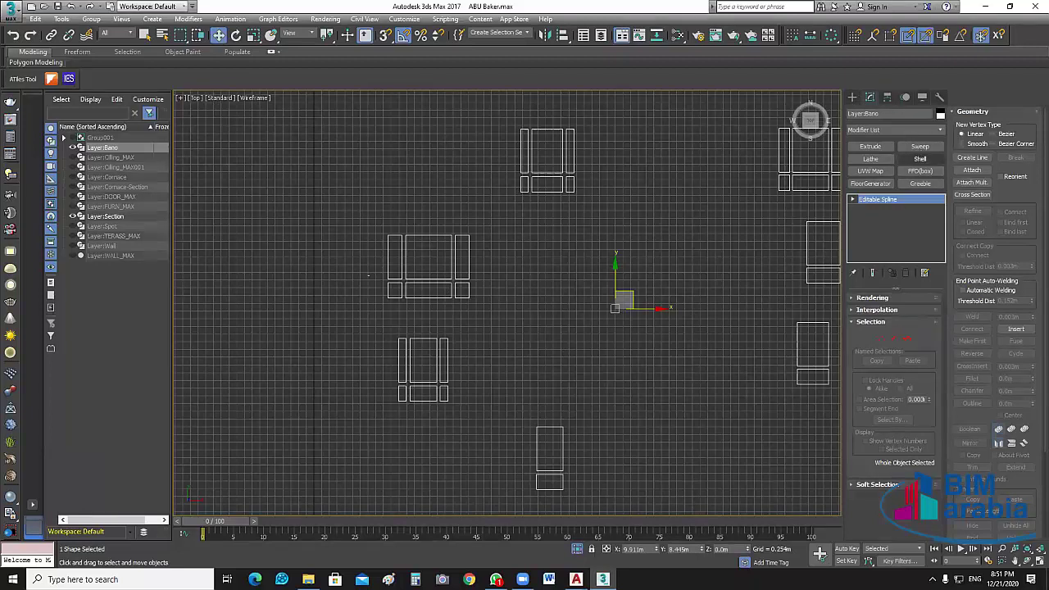
pyautogui.click(919, 147)
pyautogui.scroll(5, 696, 459)
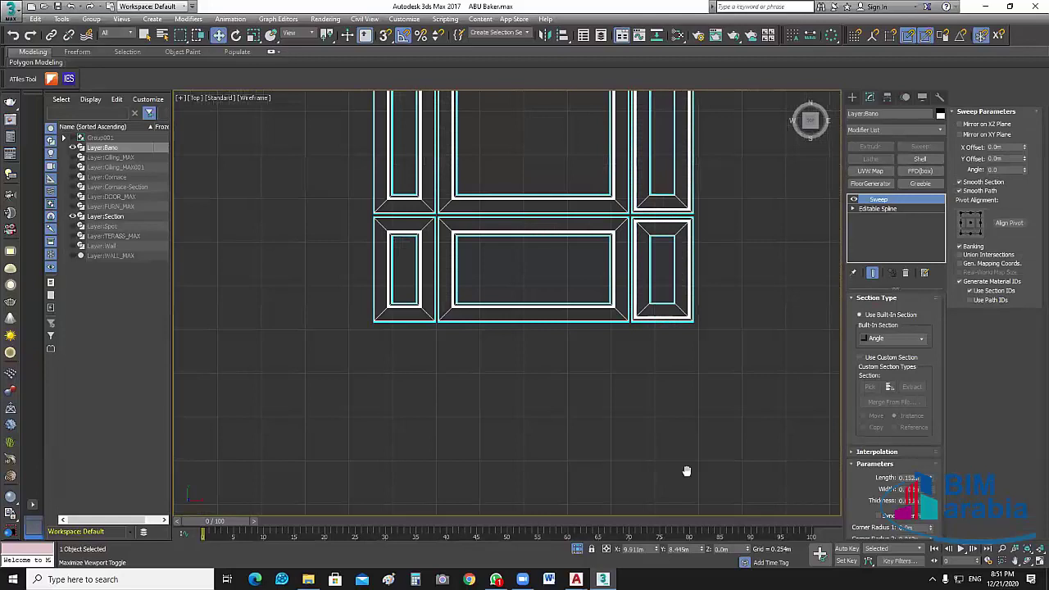
pyautogui.hotkey('alt', 'w')
pyautogui.scroll(3, 694, 421)
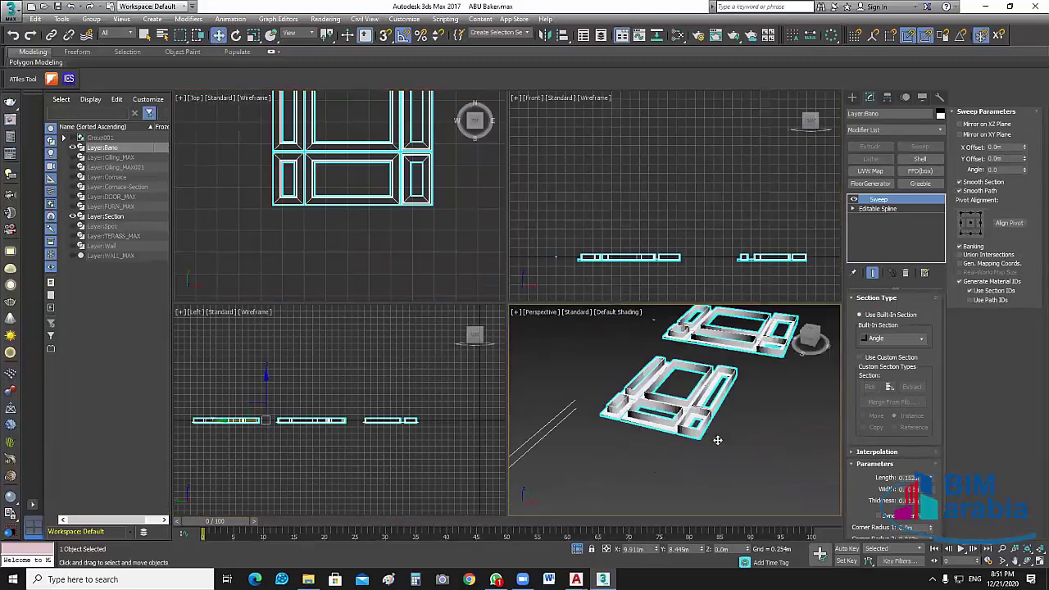
pyautogui.scroll(1, 751, 436)
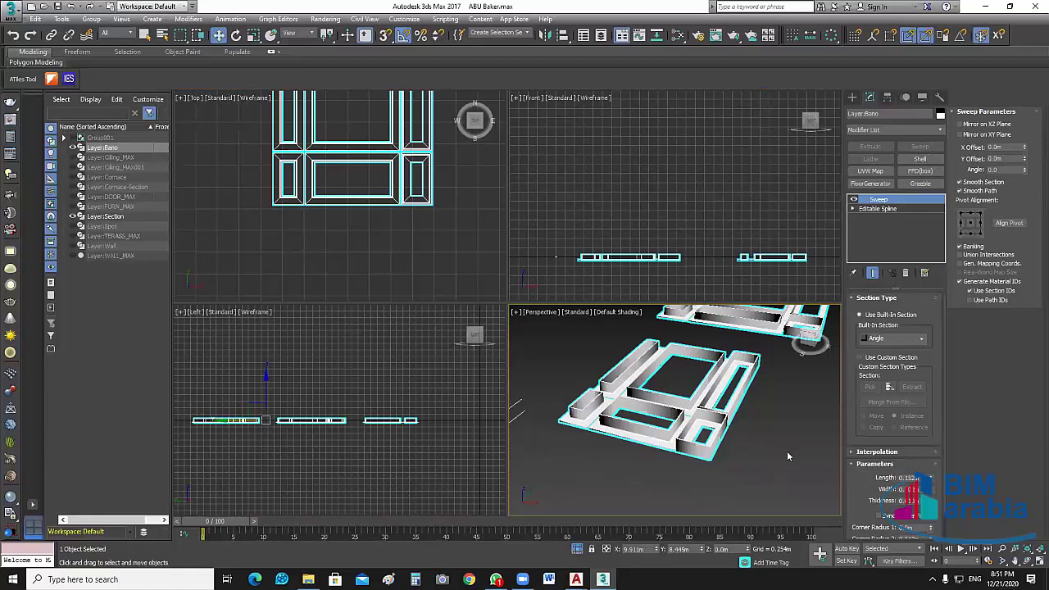
pyautogui.scroll(-2, 781, 455)
pyautogui.scroll(-3, 781, 455)
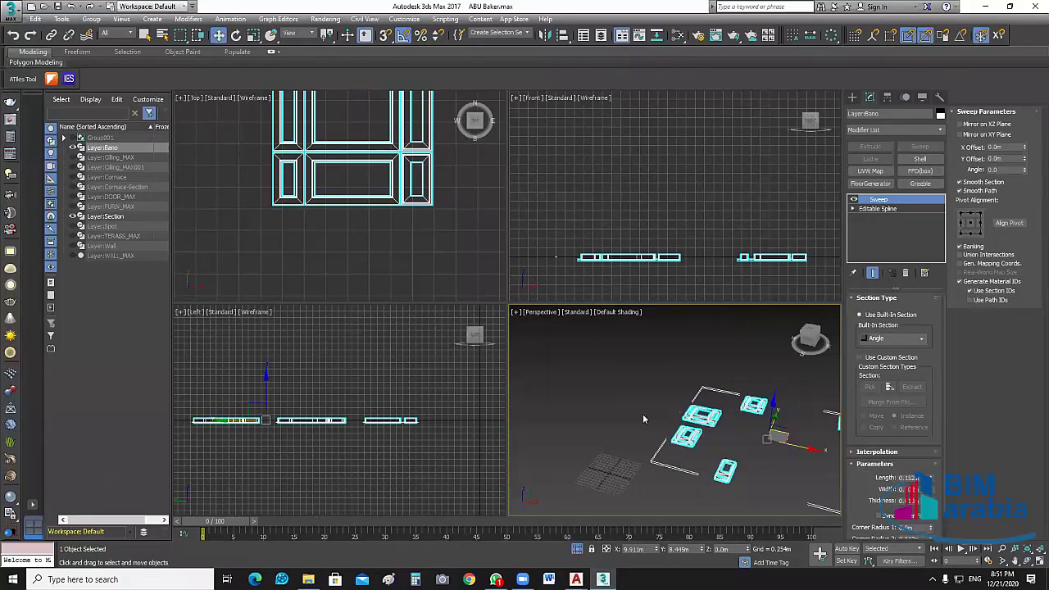
pyautogui.moveTo(643, 414); pyautogui.dragTo(649, 418, button='middle')
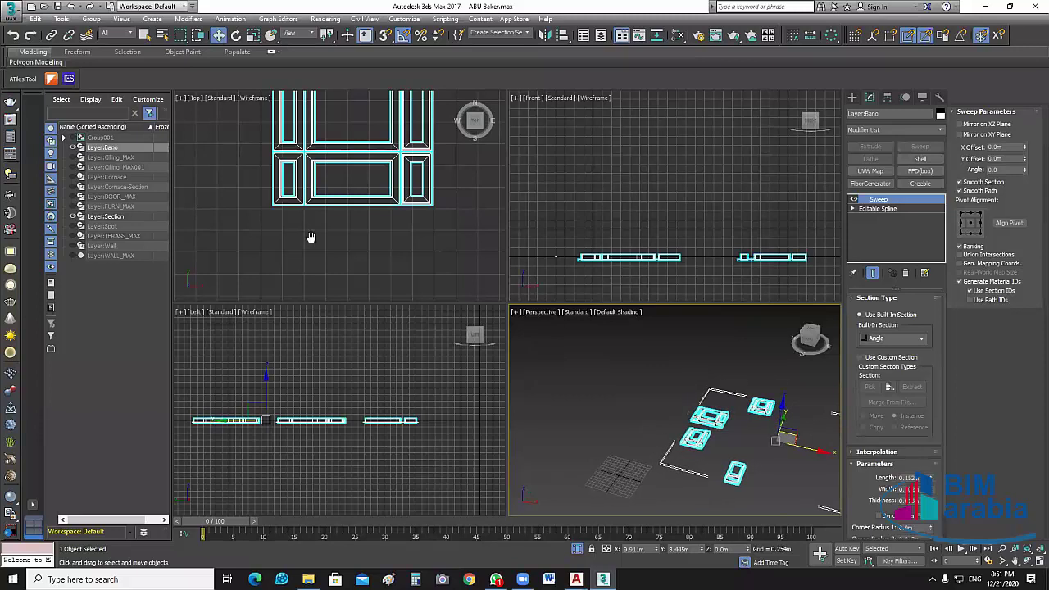
pyautogui.moveTo(310, 237); pyautogui.dragTo(326, 232, button='middle')
pyautogui.scroll(-3, 326, 232)
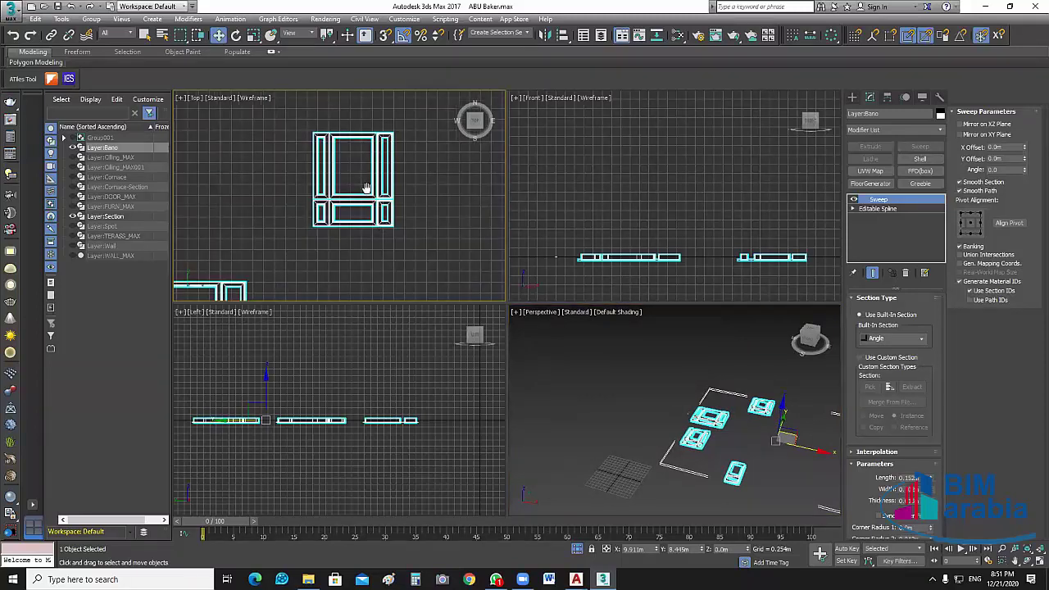
pyautogui.moveTo(366, 187); pyautogui.dragTo(368, 237, button='middle')
pyautogui.scroll(4, 328, 268)
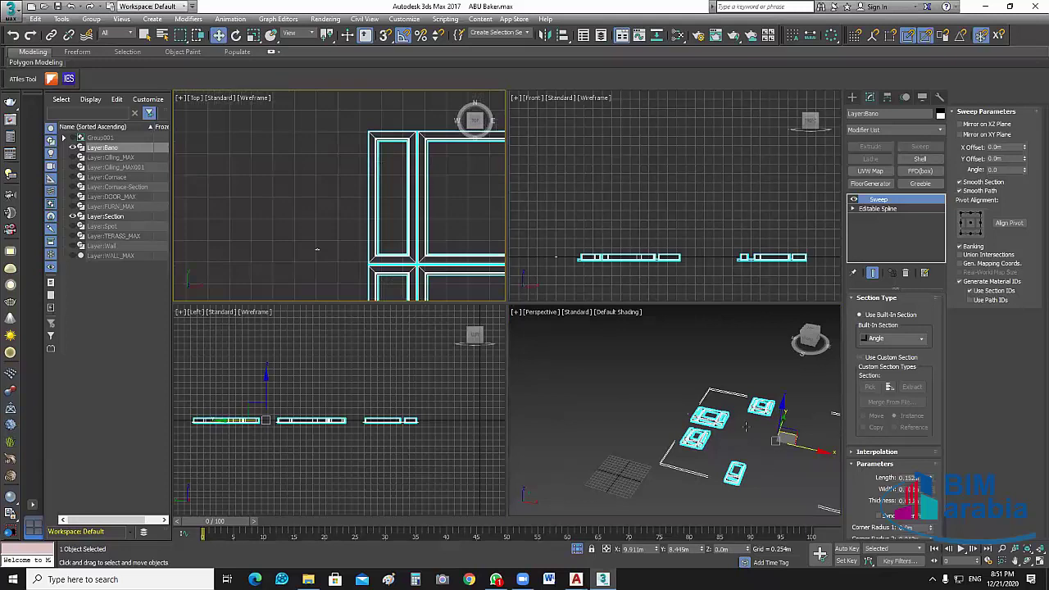
pyautogui.scroll(3, 300, 222)
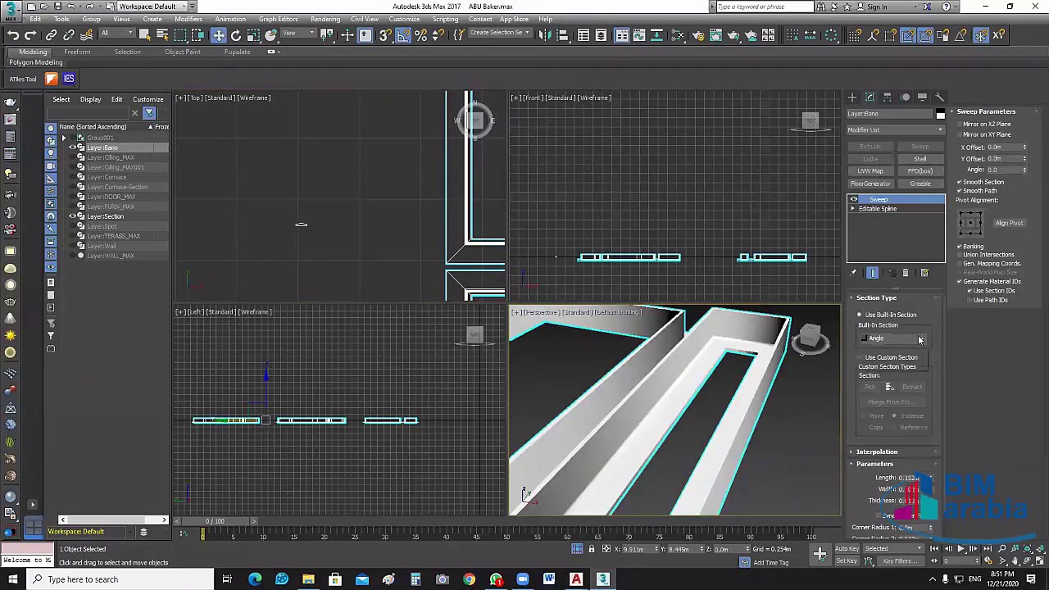
pyautogui.click(920, 339)
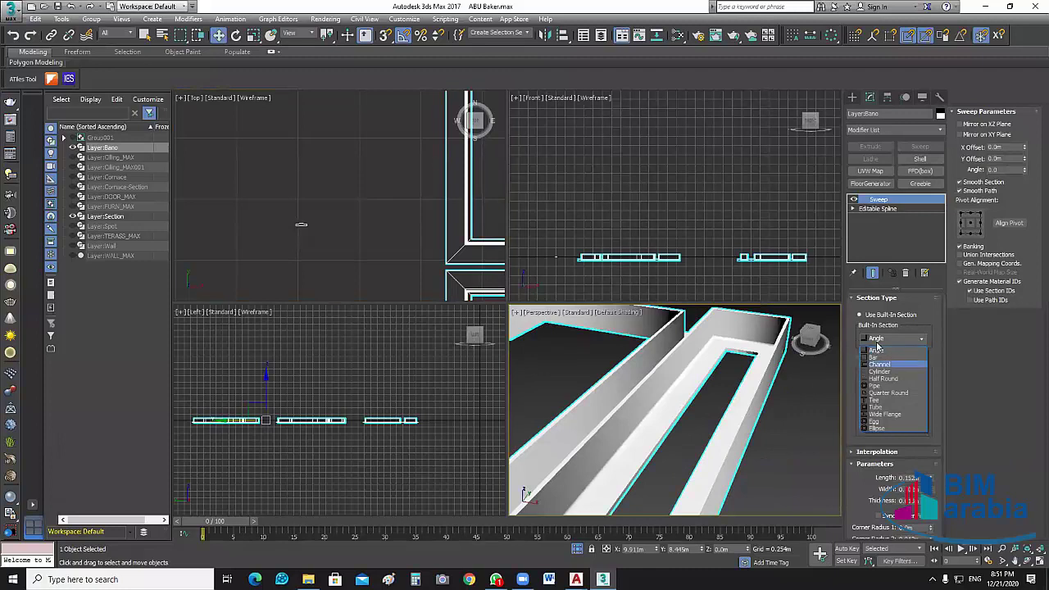
pyautogui.click(877, 348)
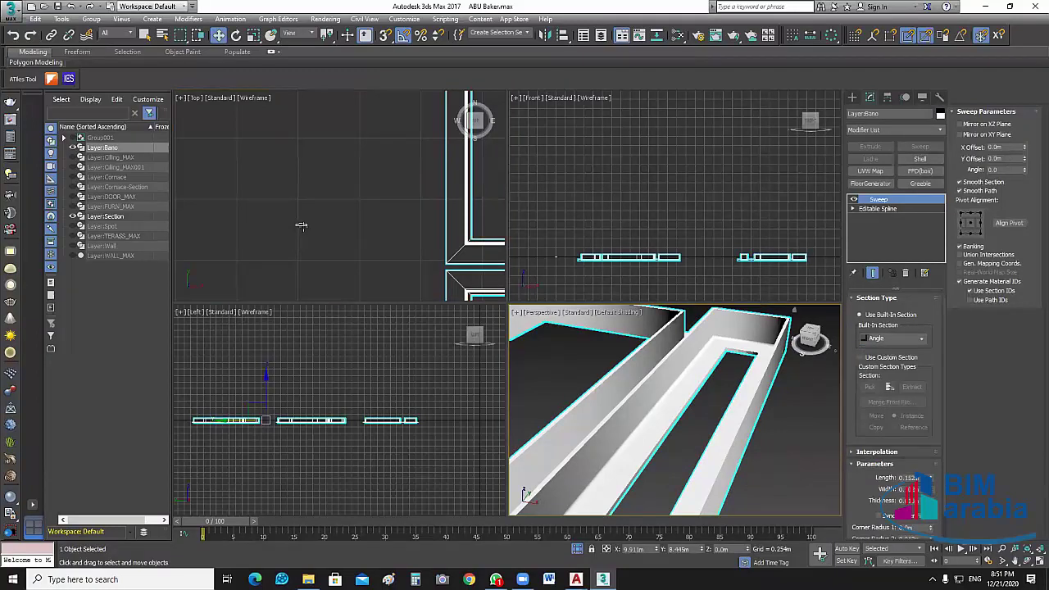
pyautogui.scroll(-8, 301, 226)
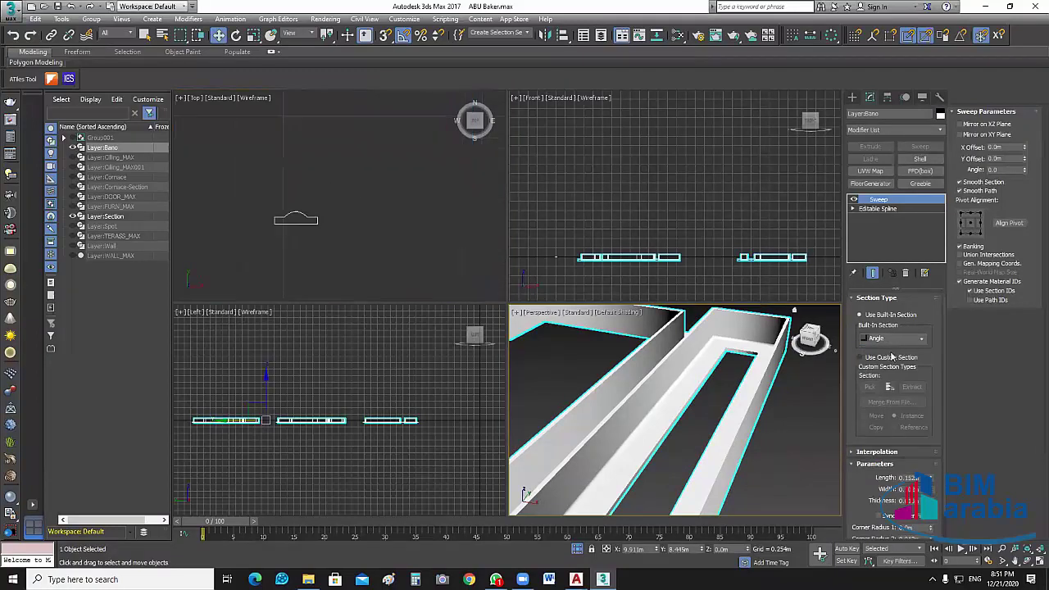
# - Set the Sweep to Use Custom Section with Layer:Section as the profile
pyautogui.click(860, 358)
pyautogui.click(870, 387)
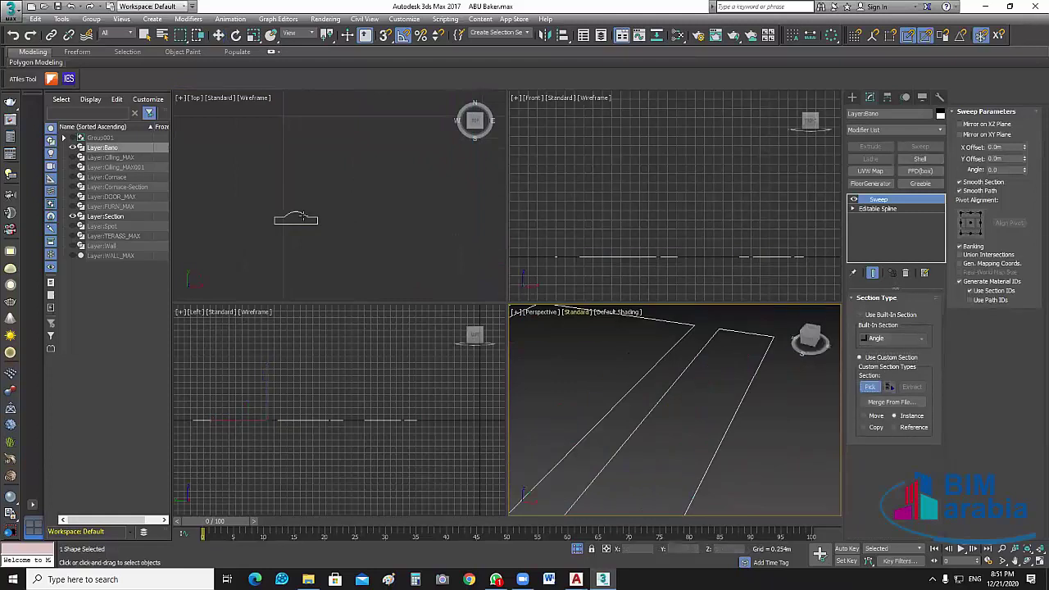
pyautogui.click(297, 220)
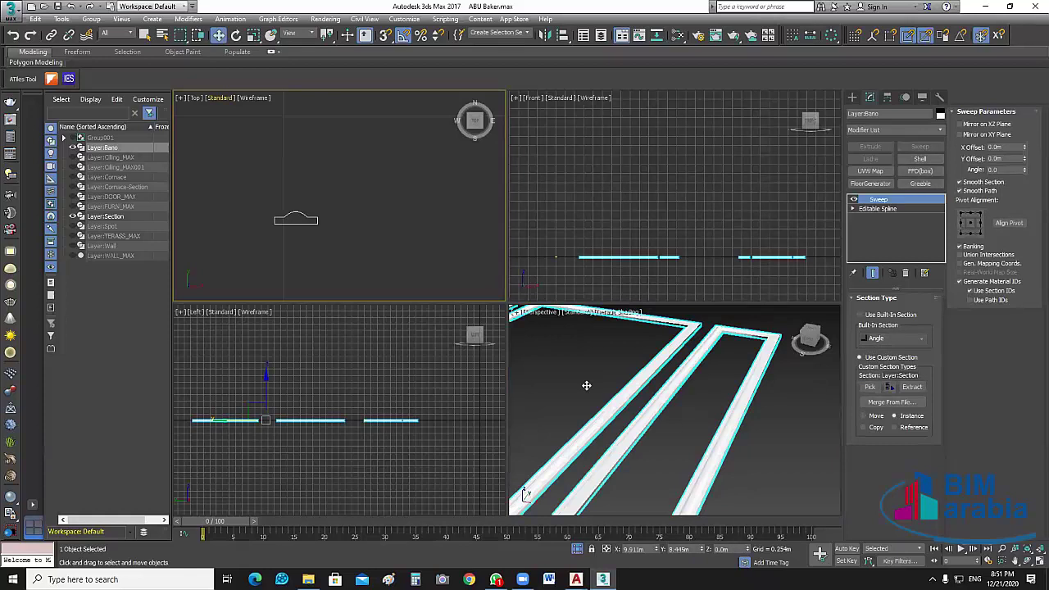
pyautogui.scroll(-3, 586, 386)
# - Inspect the molding corner in the maximized Perspective view, then undo the profile assignment
pyautogui.hotkey('alt', 'w')
pyautogui.scroll(2, 563, 368)
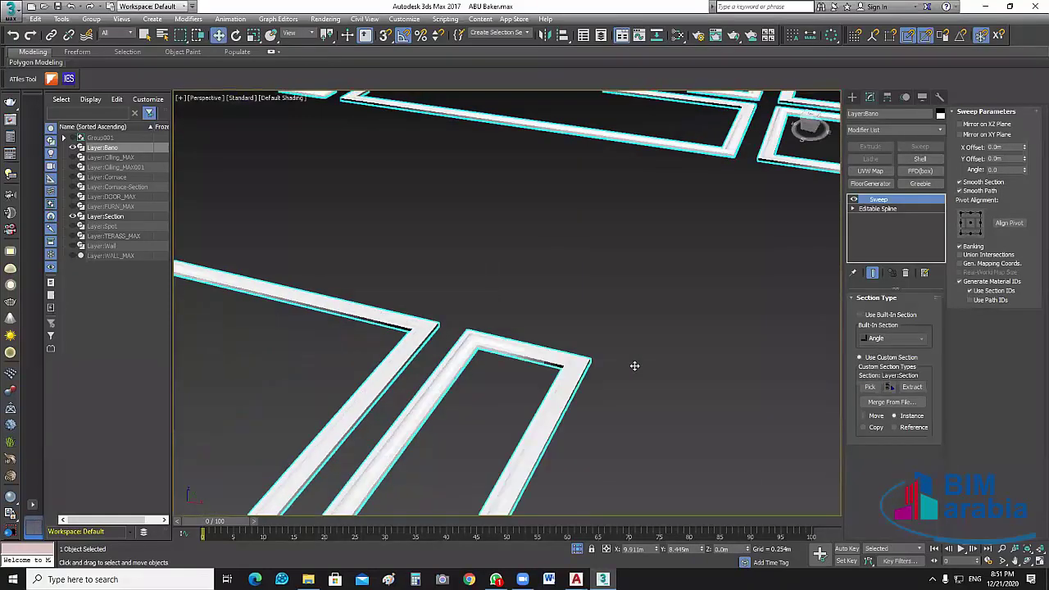
pyautogui.scroll(5, 688, 379)
pyautogui.moveTo(687, 379); pyautogui.dragTo(689, 384, button='middle')
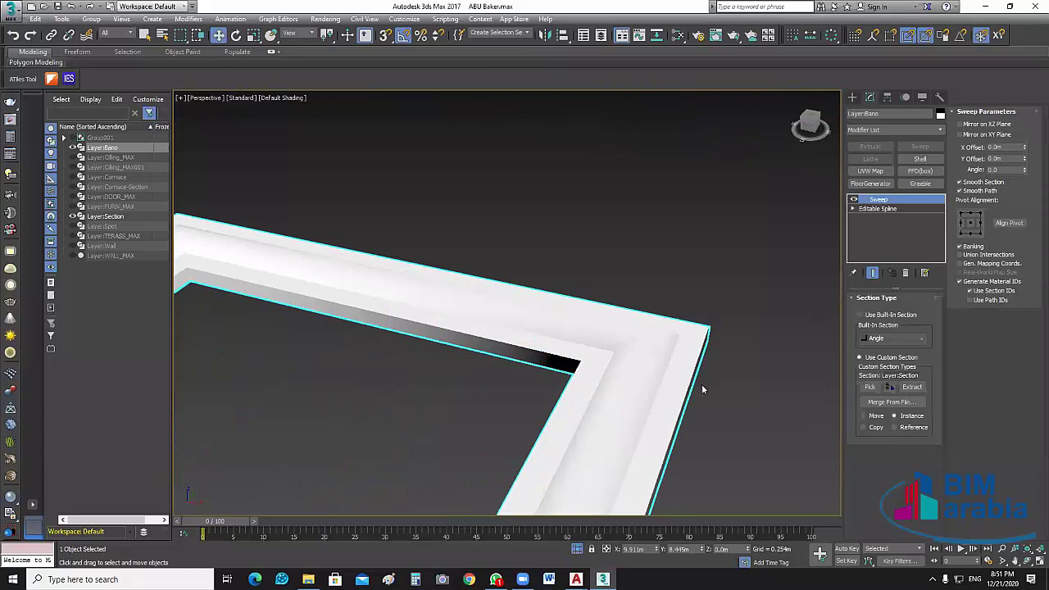
pyautogui.click(718, 334)
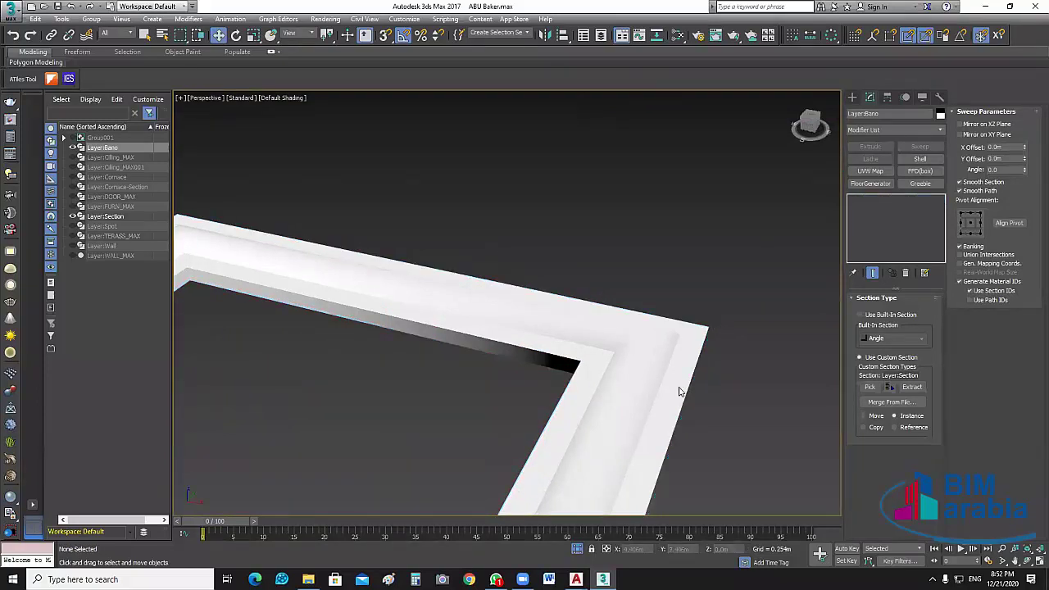
pyautogui.hotkey('alt', 'e')
pyautogui.hotkey('alt', 'r')
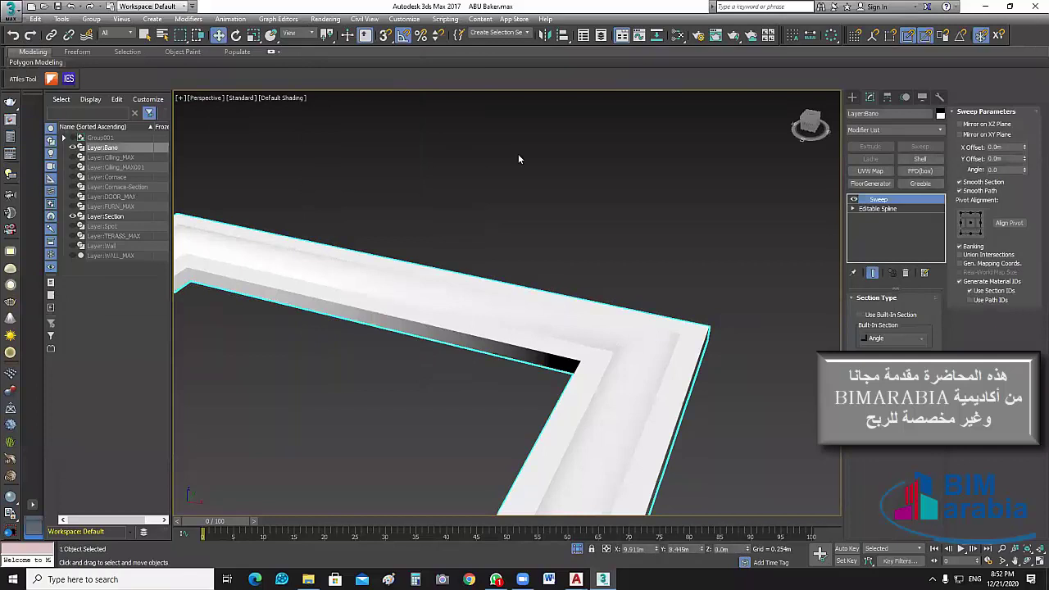
pyautogui.keyDown('alt'); pyautogui.moveTo(462, 365); pyautogui.dragTo(480, 380, button='middle'); pyautogui.keyUp('alt')
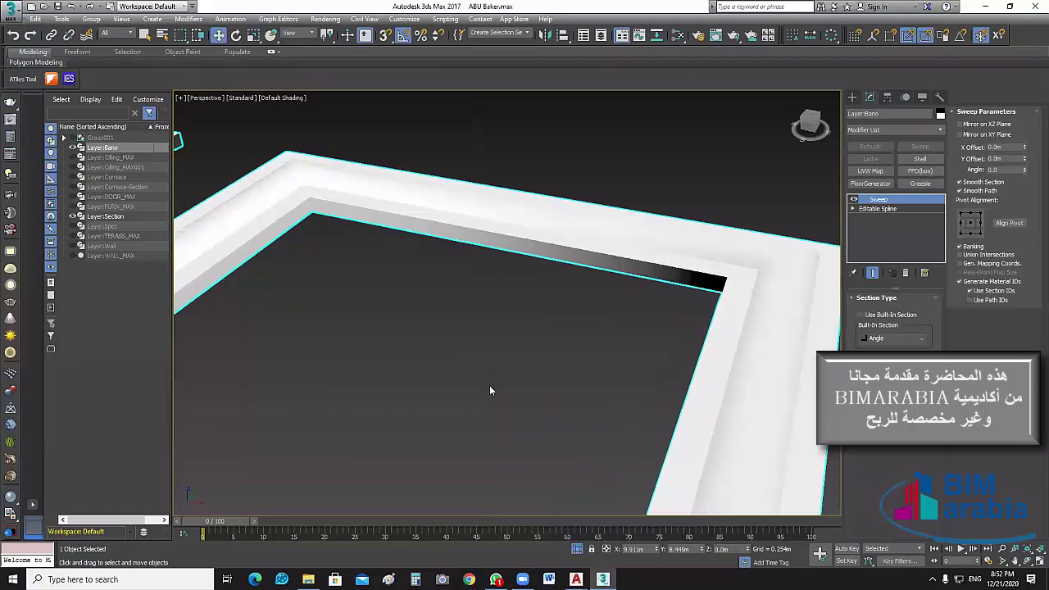
pyautogui.scroll(-5, 530, 415)
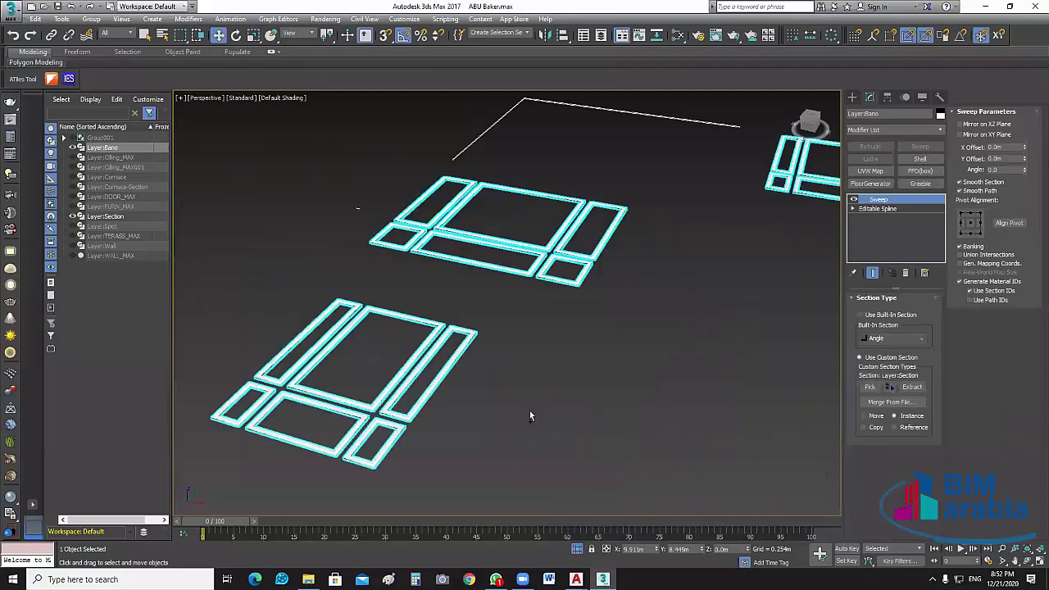
pyautogui.hotkey('ctrl', 'z')
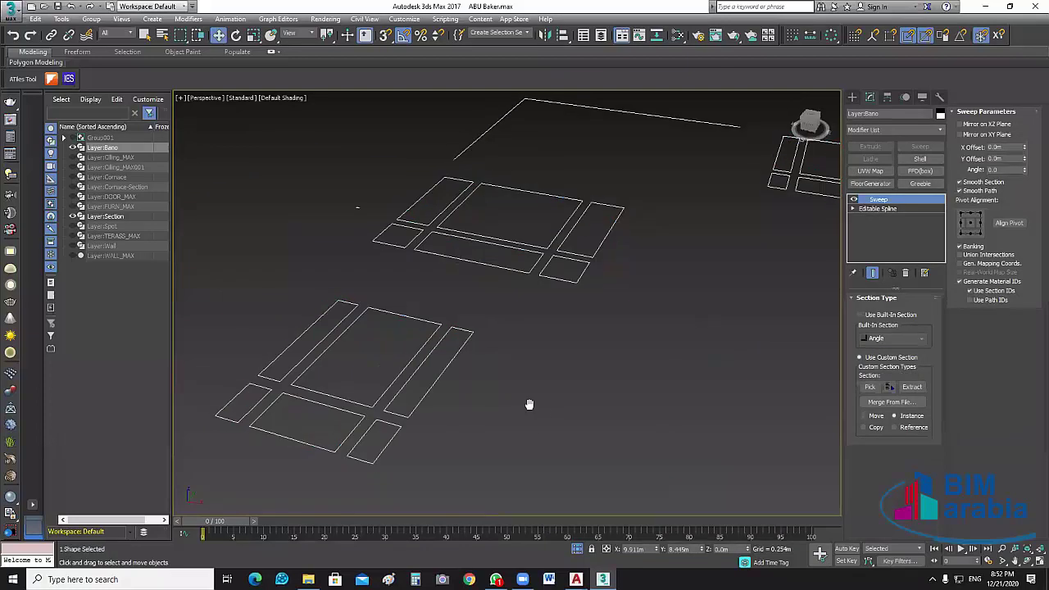
# - Go back to four views, then maximize the Top view and zoom onto the panel outlines
pyautogui.scroll(2, 558, 292)
pyautogui.scroll(3, 557, 287)
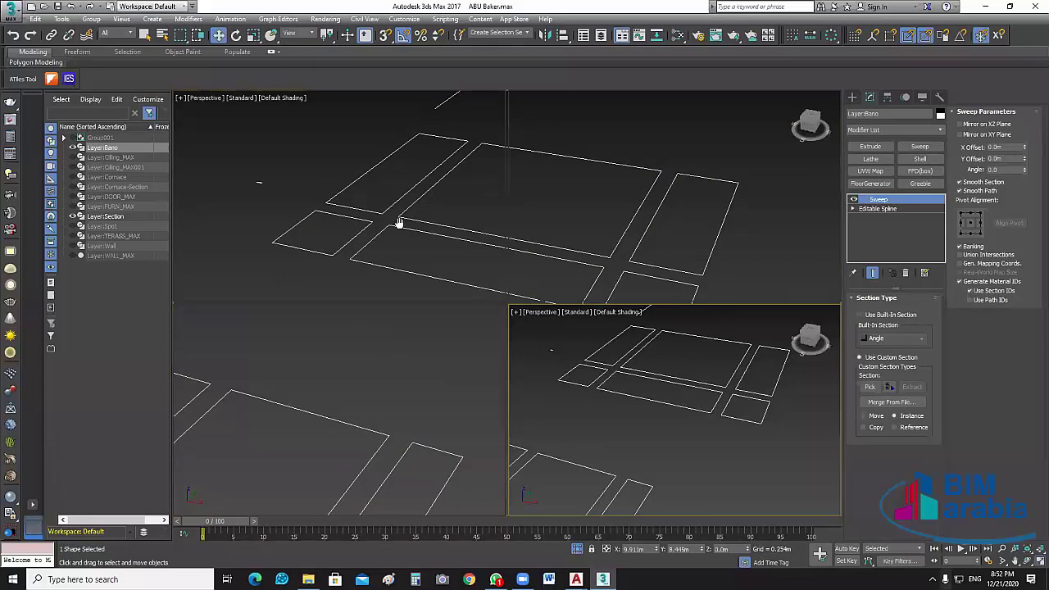
pyautogui.hotkey('alt', 'w')
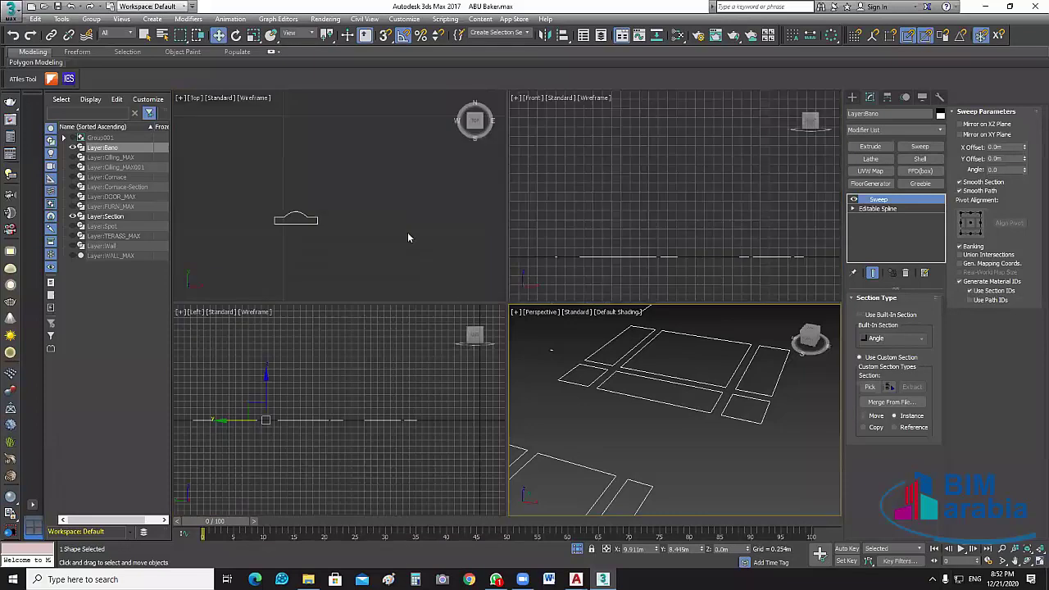
pyautogui.moveTo(408, 232)
pyautogui.mouseDown(button='middle')
pyautogui.moveTo(348, 232)
pyautogui.moveTo(459, 218)
pyautogui.moveTo(386, 205)
pyautogui.mouseUp(button='middle')
pyautogui.scroll(-3, 460, 218)
pyautogui.scroll(-3, 409, 213)
pyautogui.scroll(2, 410, 209)
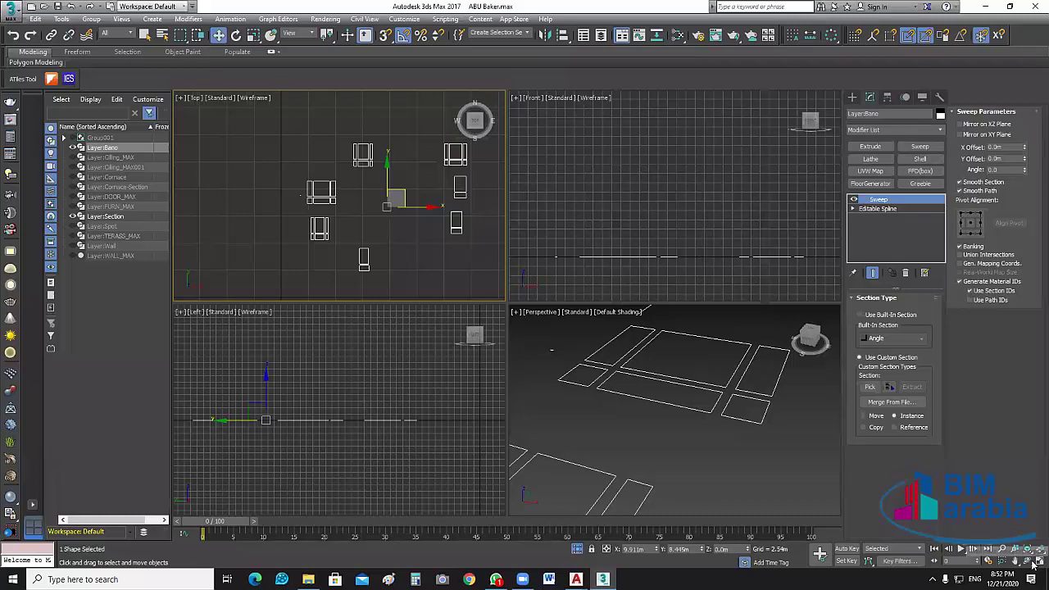
pyautogui.hotkey('alt', 'w')
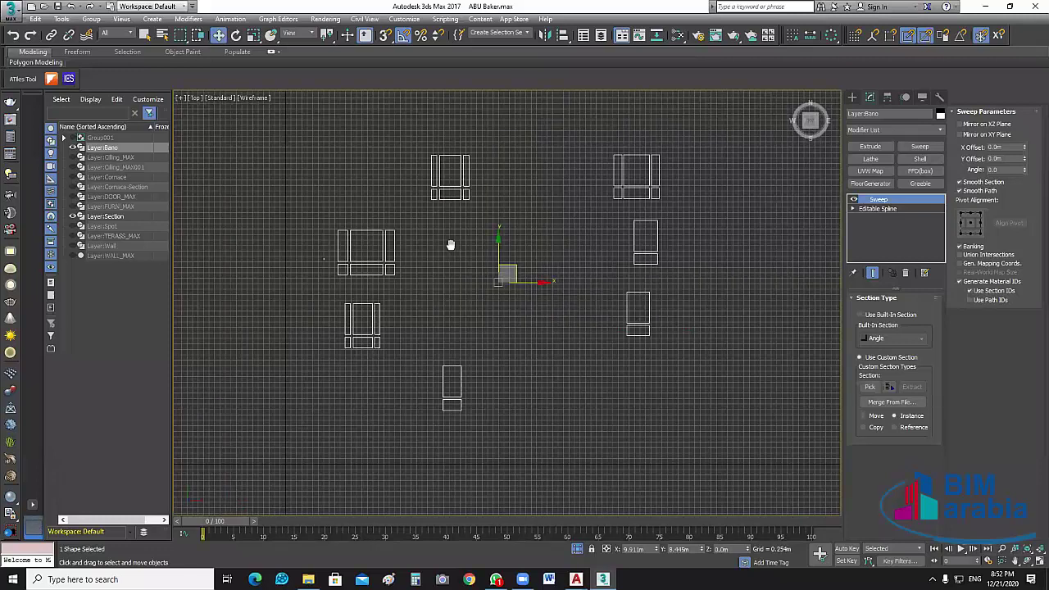
pyautogui.scroll(3, 418, 282)
pyautogui.scroll(-2, 561, 293)
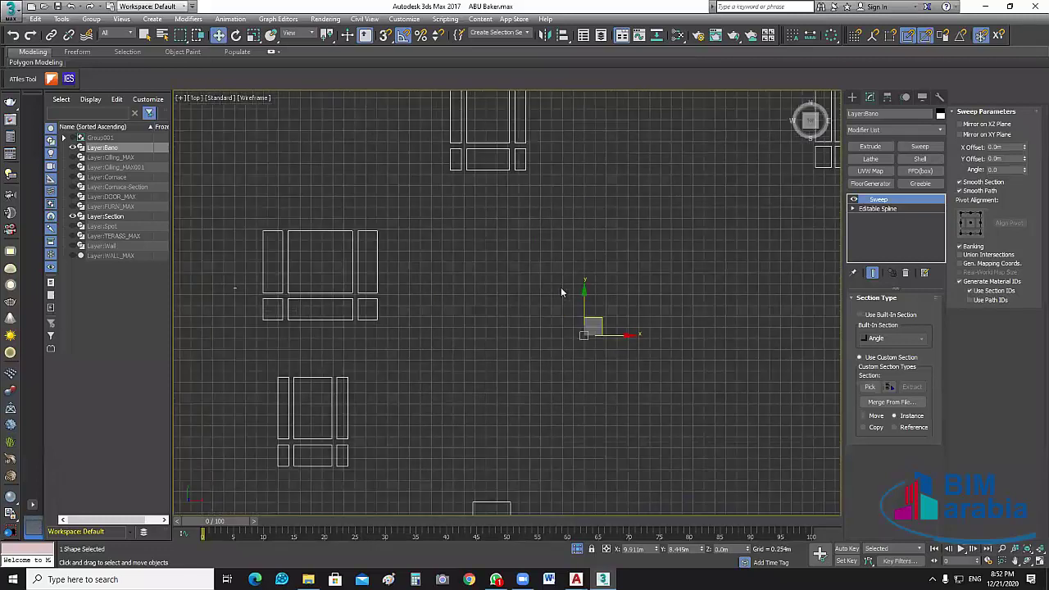
pyautogui.scroll(-3, 342, 281)
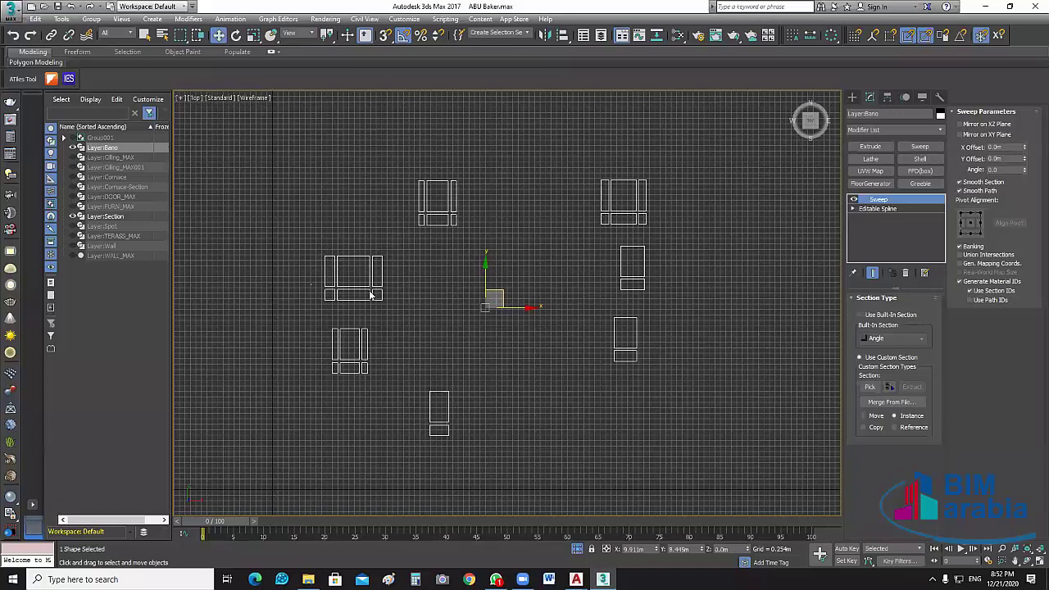
pyautogui.scroll(2, 368, 310)
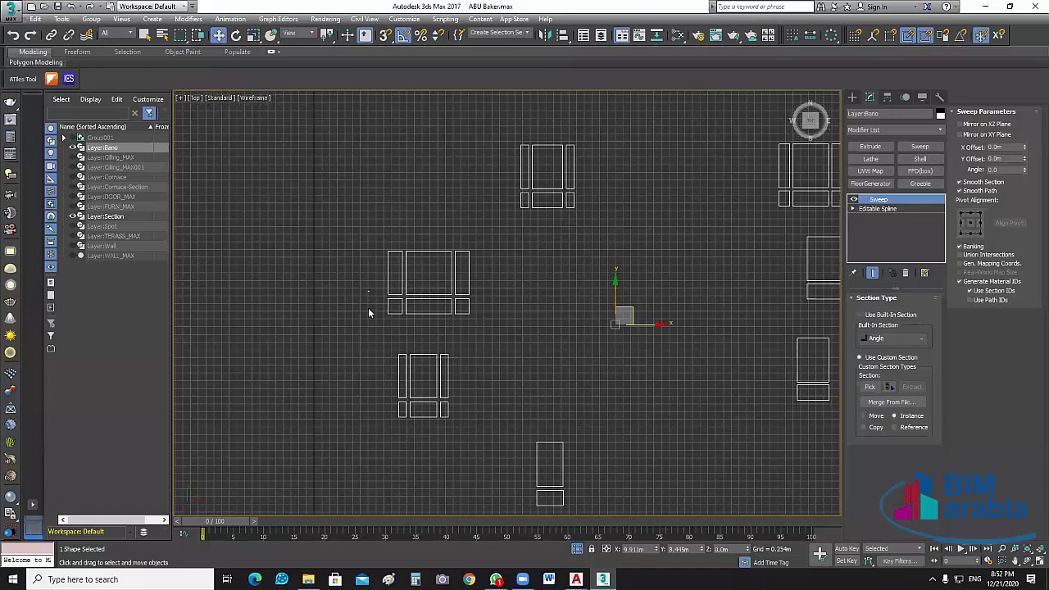
pyautogui.scroll(5, 368, 307)
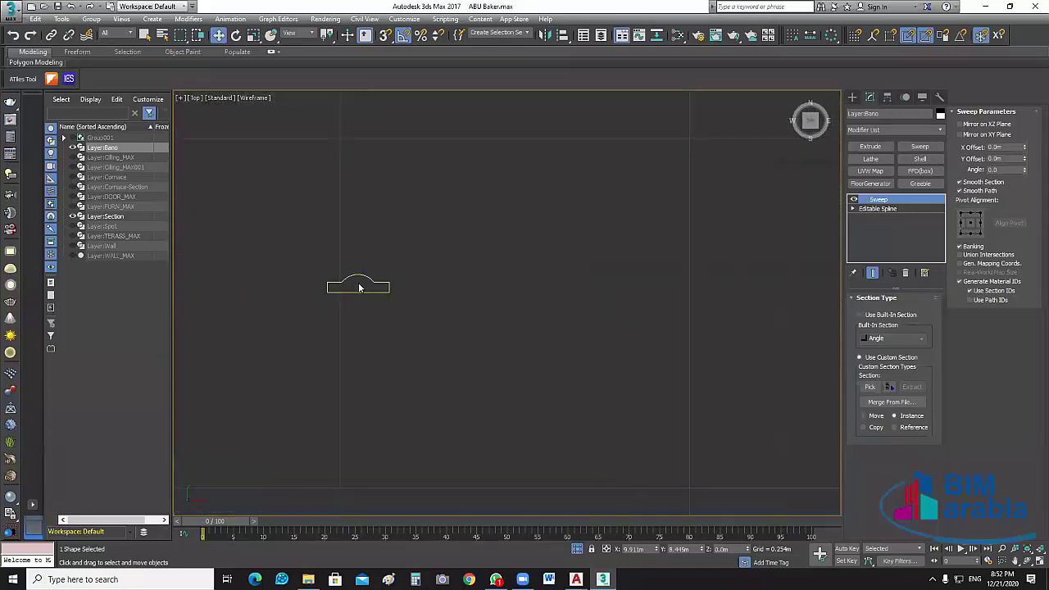
pyautogui.scroll(-3, 466, 326)
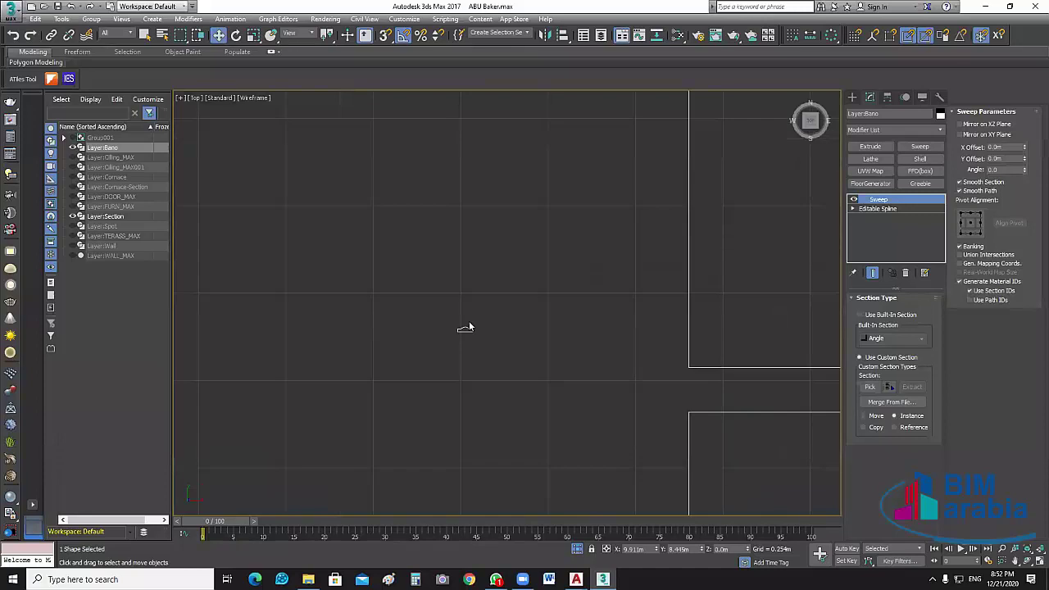
pyautogui.scroll(-2, 465, 328)
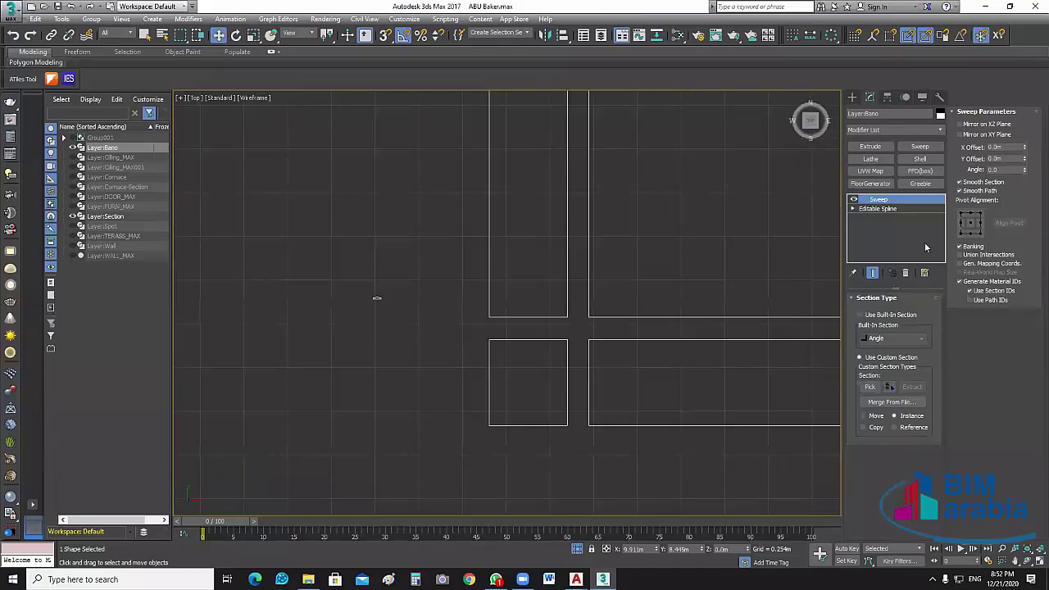
pyautogui.scroll(-3, 539, 346)
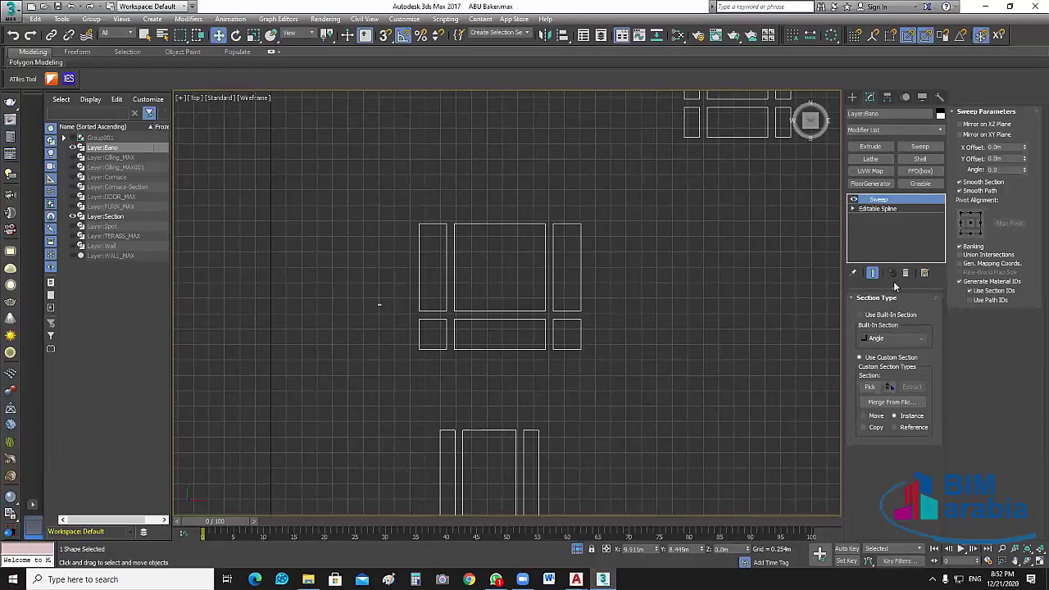
# - Delete the Sweep modifier from the panel outlines, then restore it with Ctrl+Z
pyautogui.rightClick(867, 200)
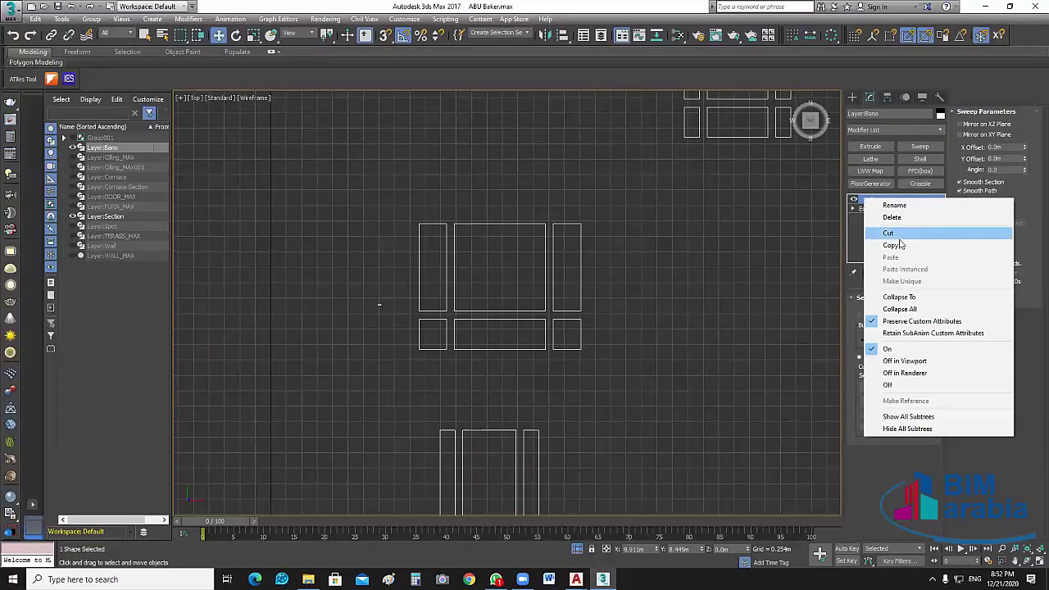
pyautogui.click(867, 216)
pyautogui.moveTo(606, 223); pyautogui.dragTo(529, 294)
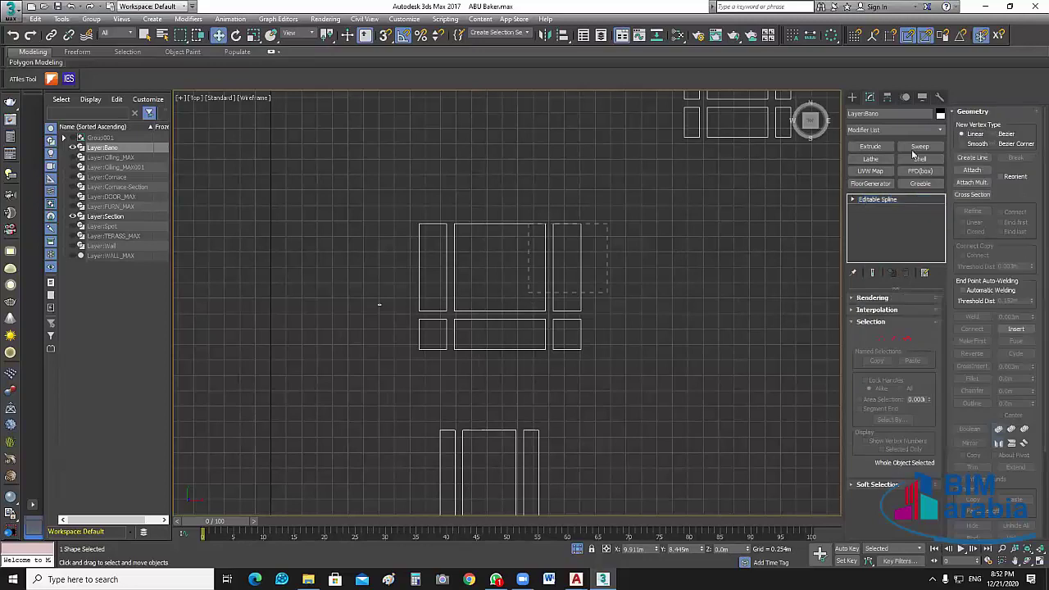
pyautogui.click(865, 200)
pyautogui.hotkey('ctrl', 'z')
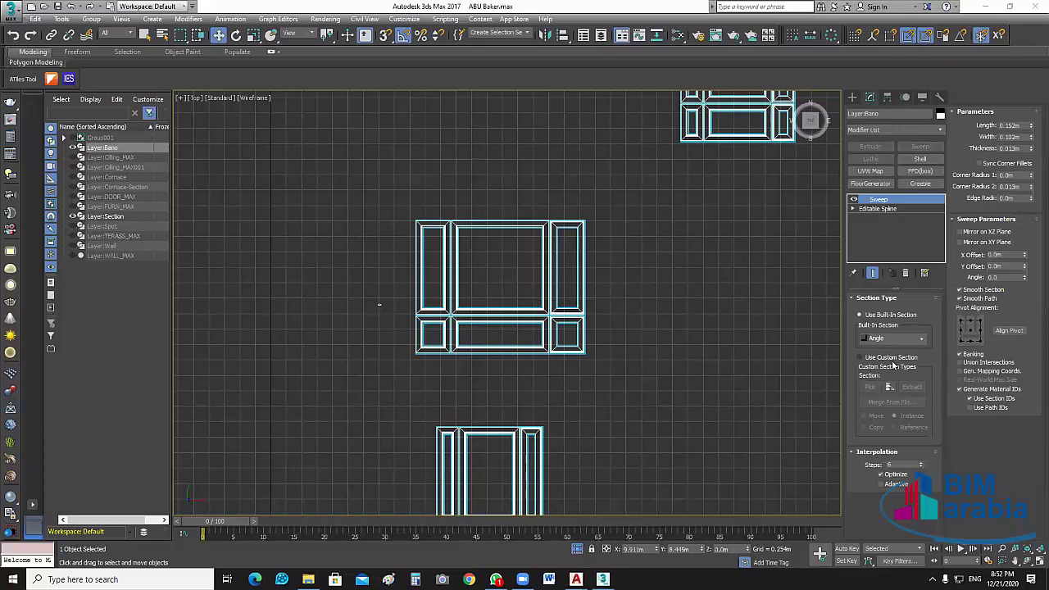
# - Switch the Sweep to Use Custom Section and start picking a profile shape
pyautogui.click(893, 367)
pyautogui.click(859, 358)
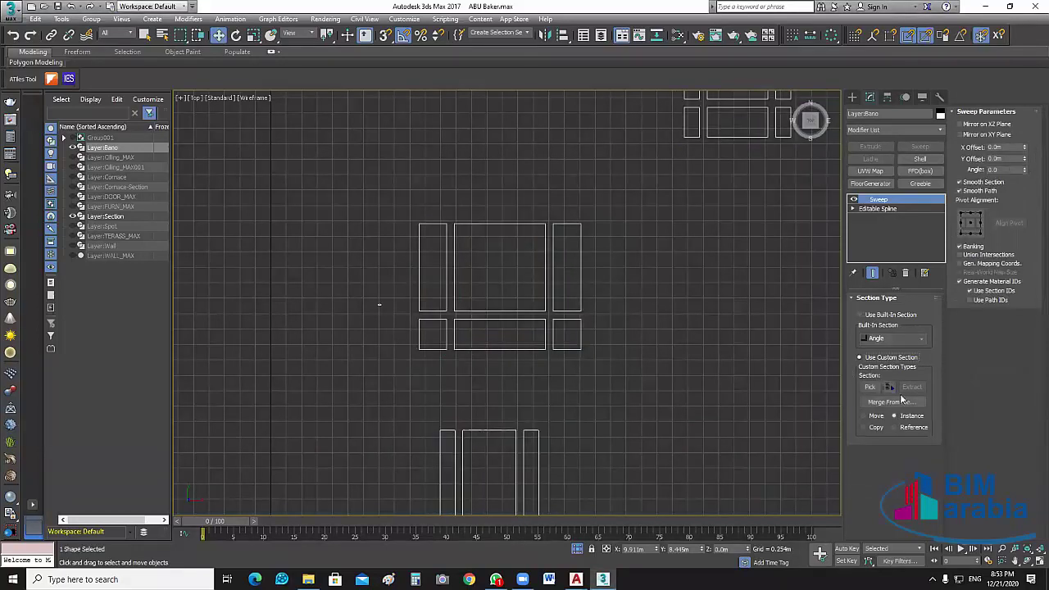
pyautogui.click(869, 390)
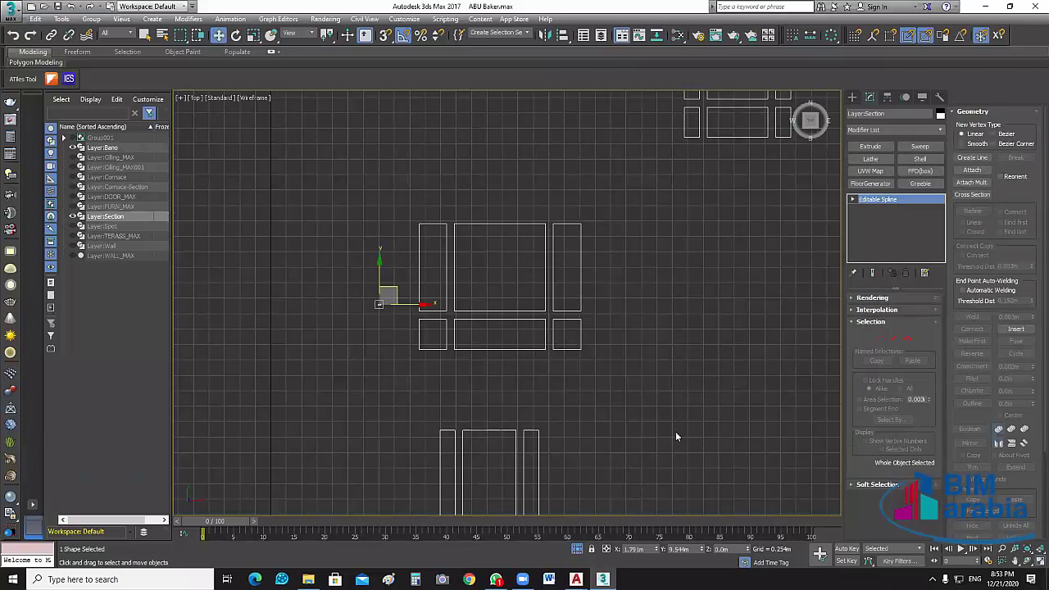
# - Reselect the Bano frame shape and assign the Section shape as its Sweep custom profile
pyautogui.hotkey('alt', 'w')
pyautogui.click(696, 442)
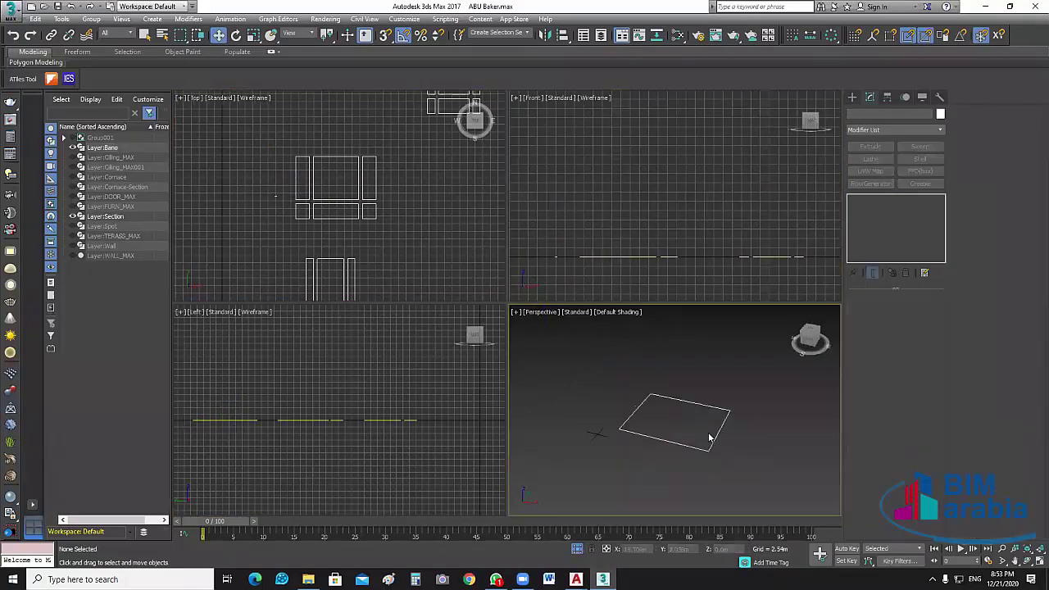
pyautogui.scroll(-3, 662, 418)
pyautogui.click(656, 424)
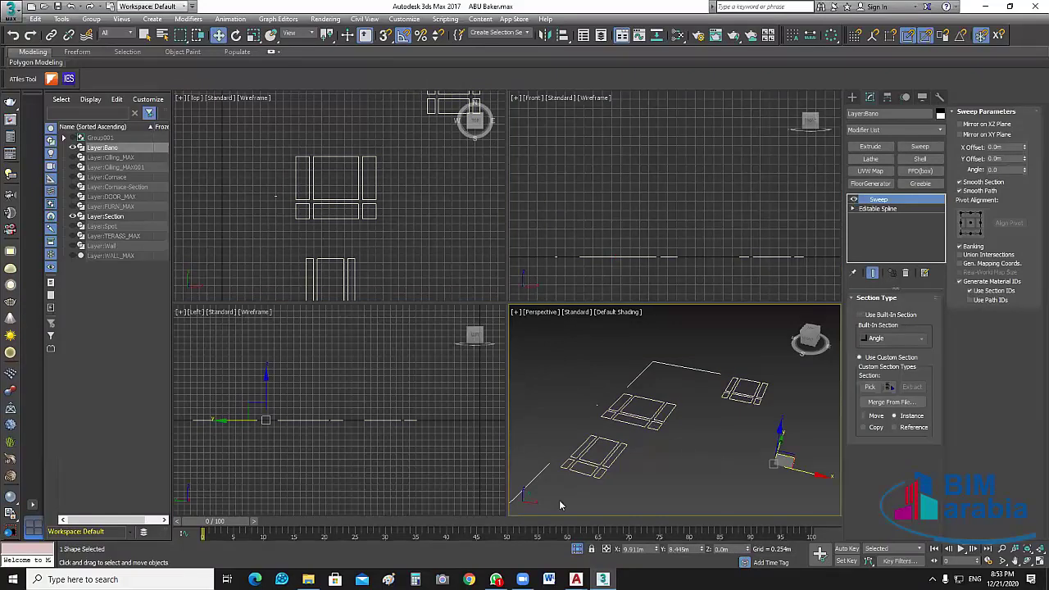
pyautogui.press('Delete')
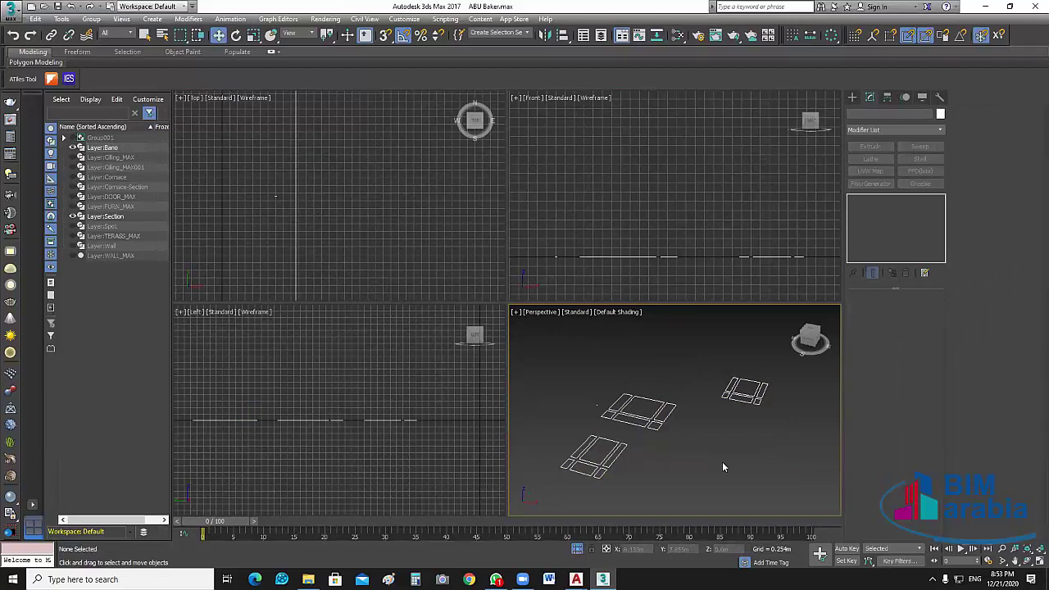
pyautogui.hotkey('ctrl', 'z')
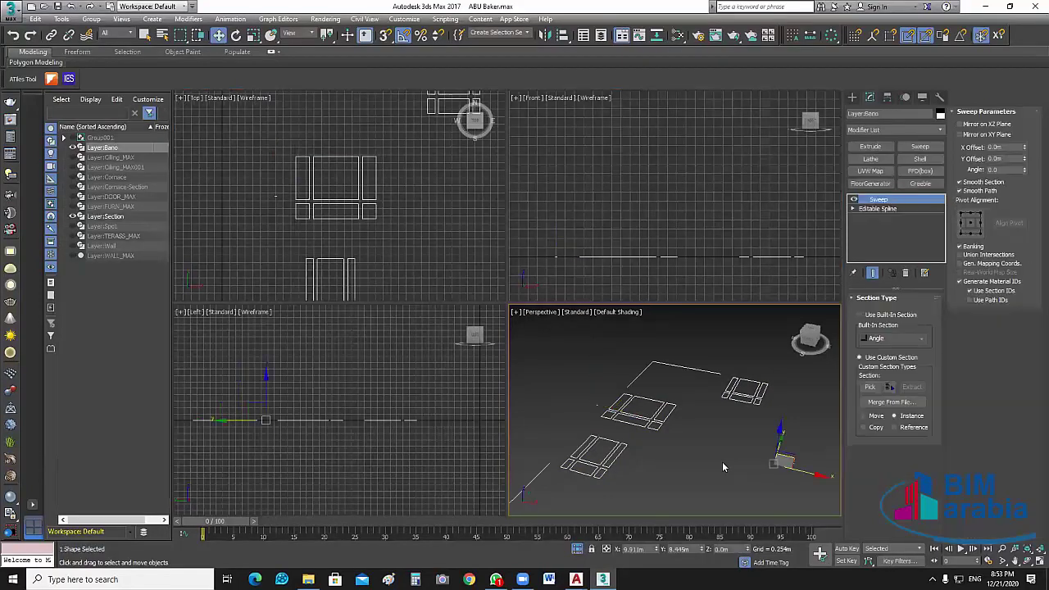
pyautogui.click(873, 358)
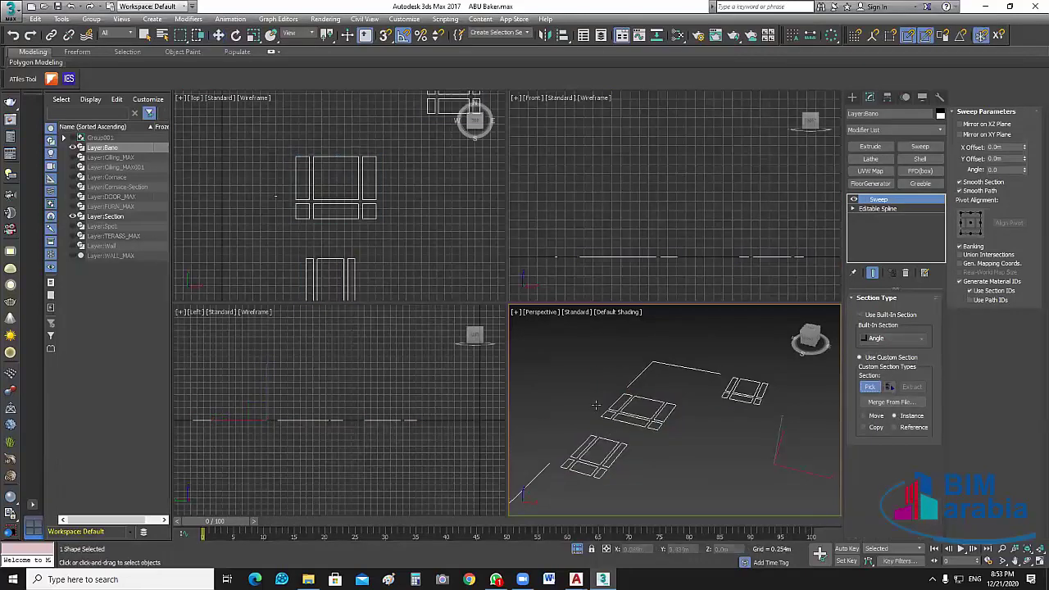
pyautogui.click(832, 485)
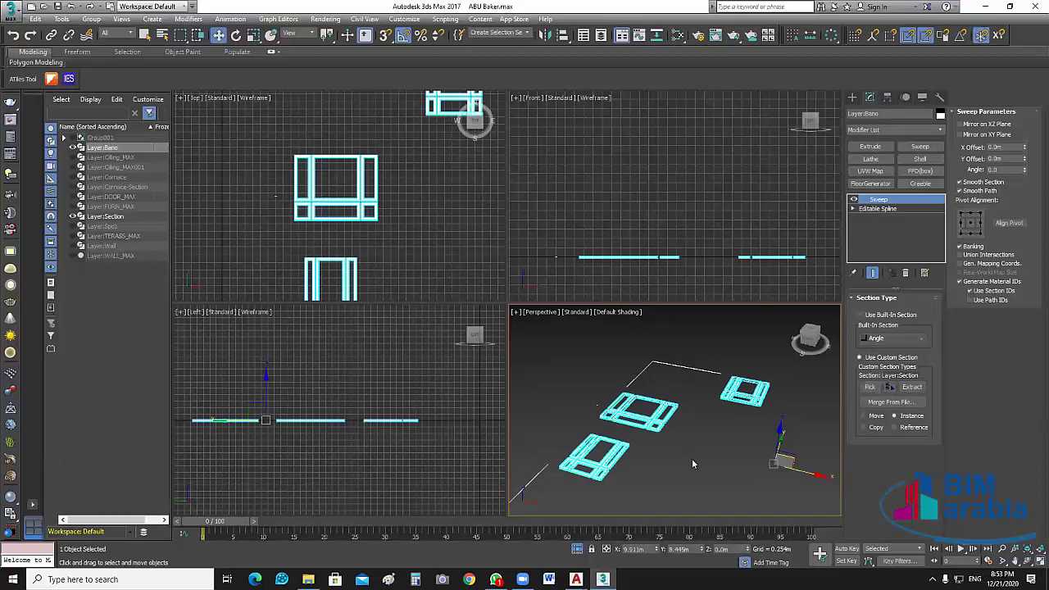
pyautogui.hotkey('alt', 'w')
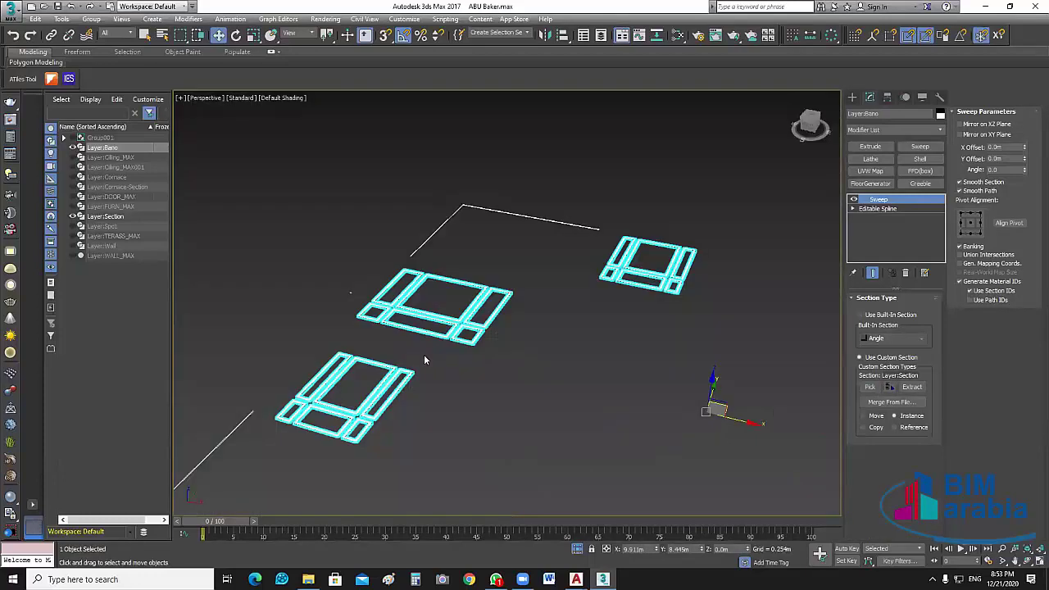
pyautogui.scroll(5, 423, 354)
pyautogui.scroll(5, 434, 360)
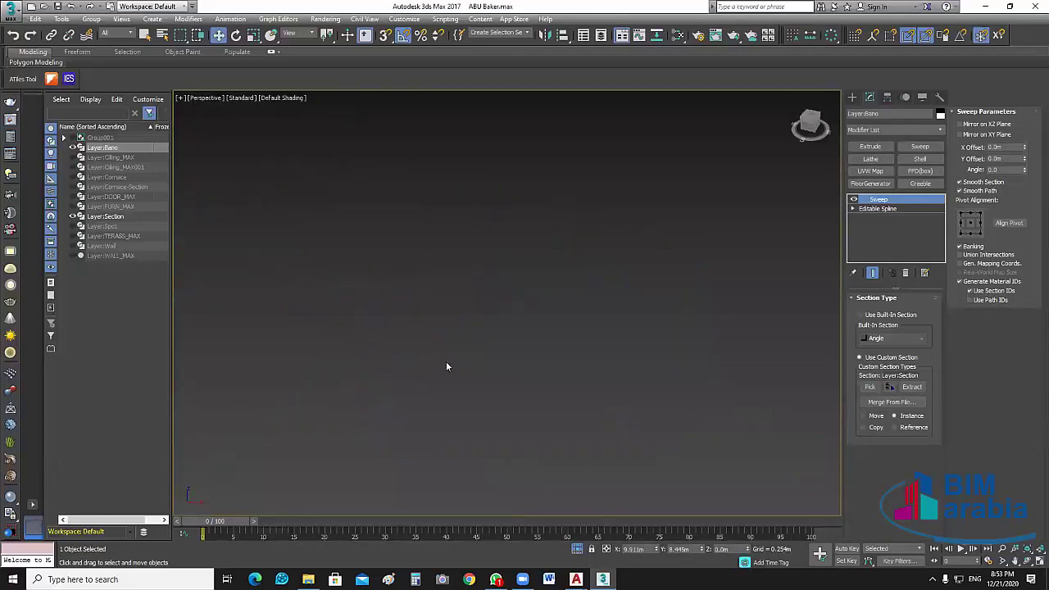
pyautogui.scroll(-3, 551, 408)
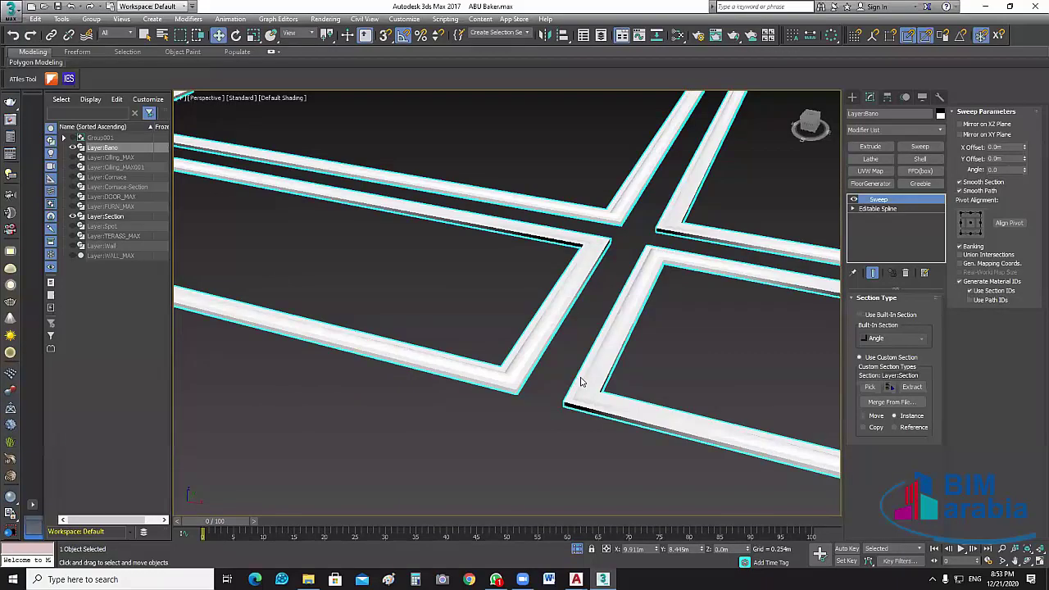
pyautogui.scroll(2, 581, 381)
pyautogui.moveTo(574, 400); pyautogui.dragTo(527, 434, button='middle')
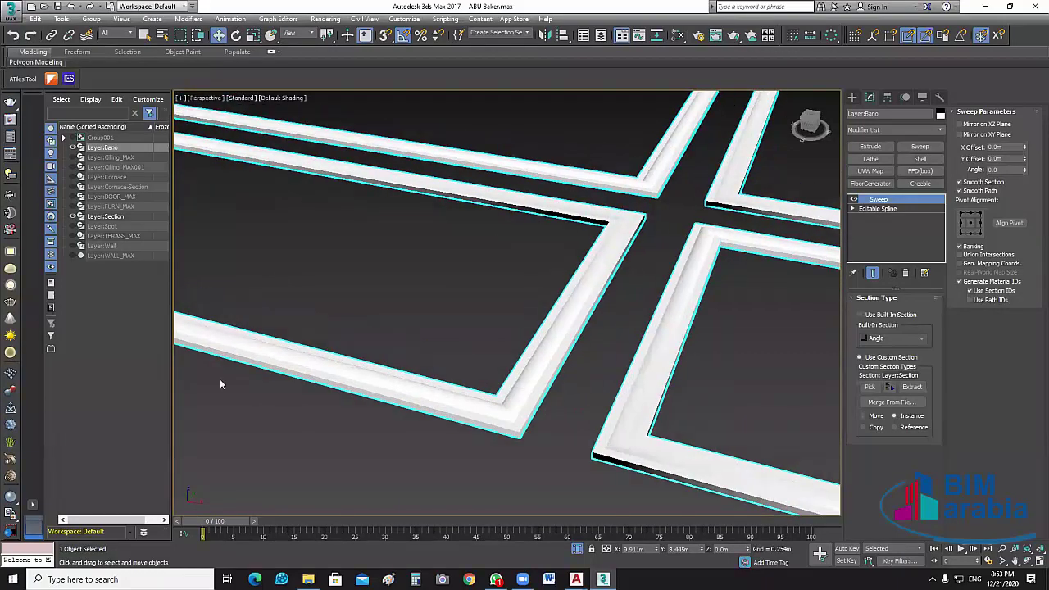
pyautogui.scroll(1, 219, 379)
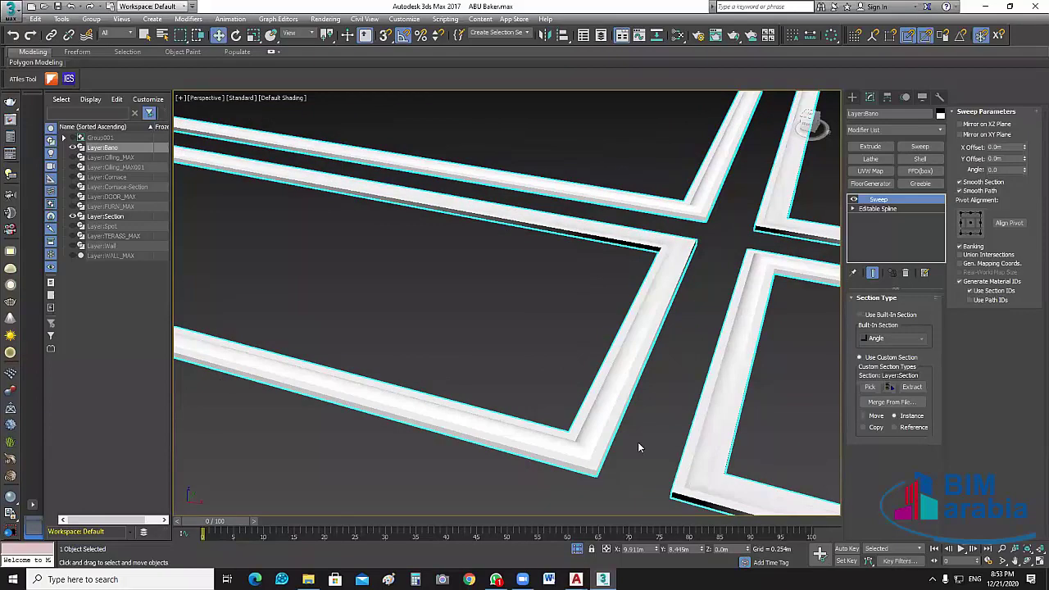
pyautogui.moveTo(562, 288); pyautogui.dragTo(497, 213, button='middle')
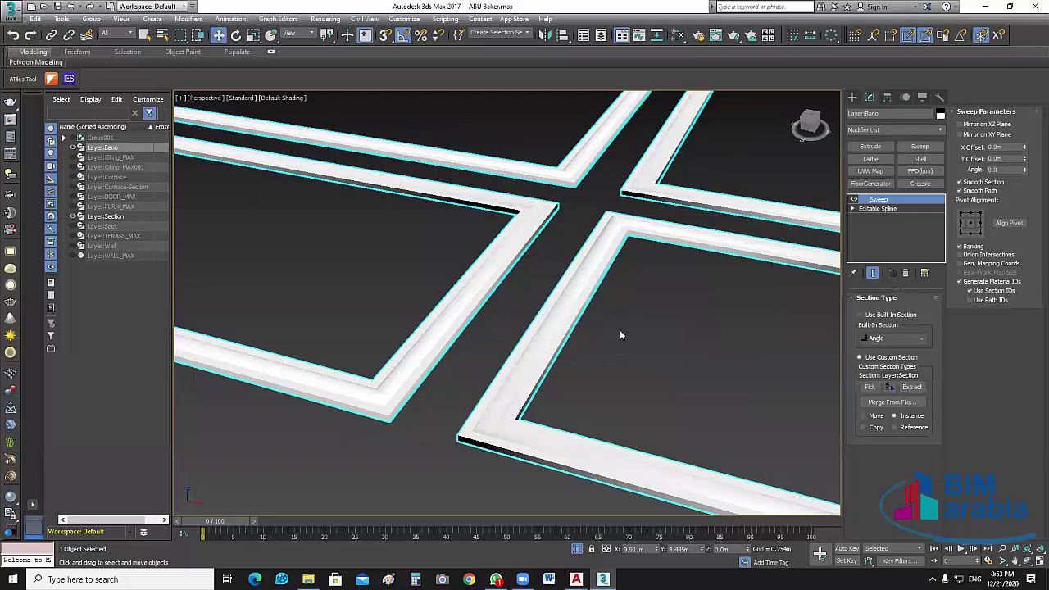
pyautogui.scroll(-5, 620, 330)
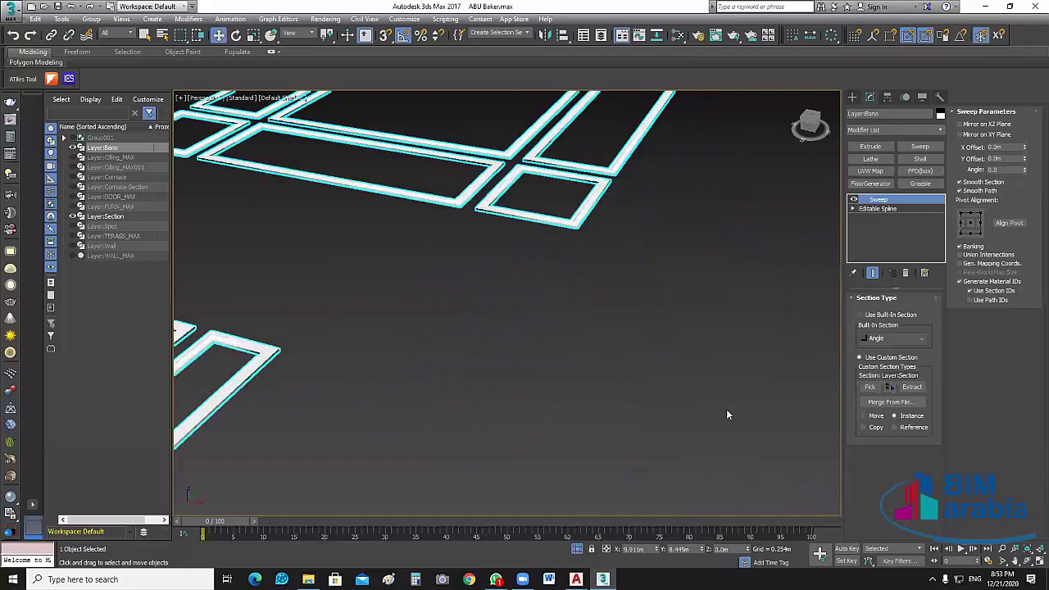
pyautogui.keyDown('alt'); pyautogui.moveTo(726, 415); pyautogui.dragTo(607, 363, button='middle'); pyautogui.keyUp('alt')
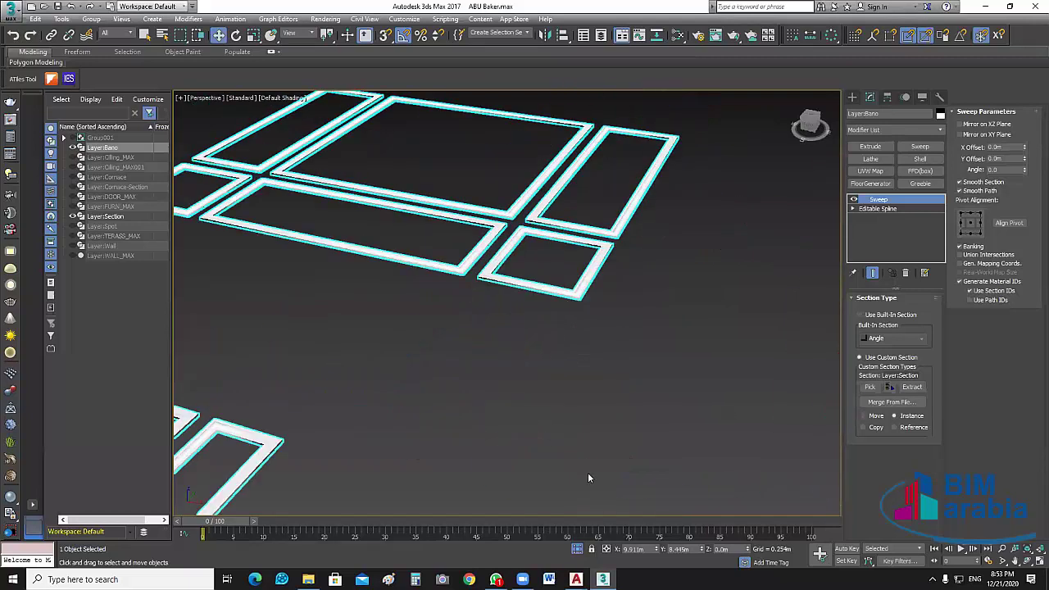
pyautogui.scroll(-3, 588, 478)
pyautogui.scroll(6, 636, 429)
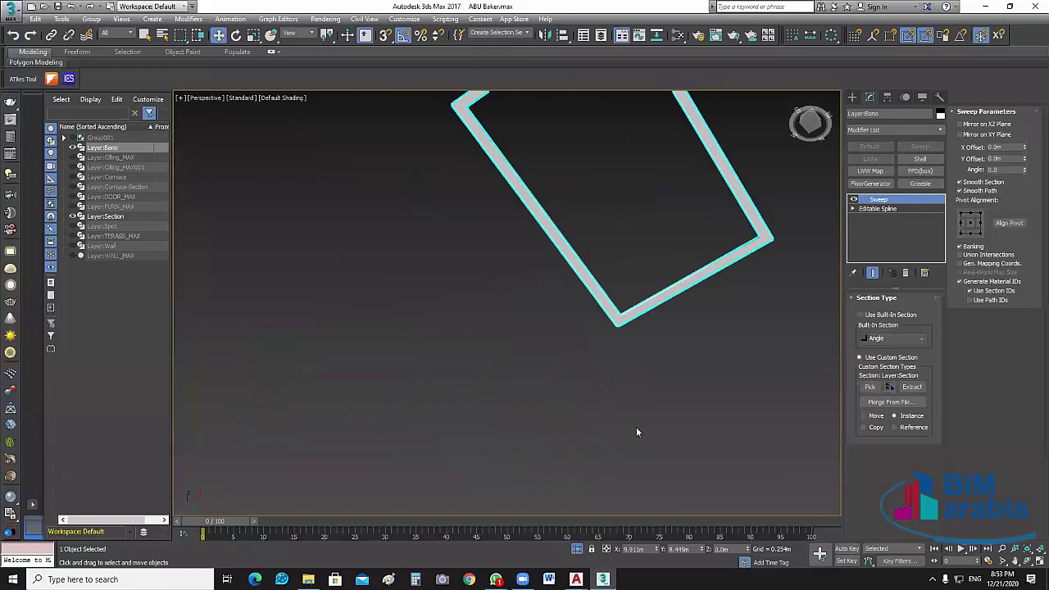
pyautogui.scroll(-3, 587, 298)
pyautogui.scroll(6, 587, 299)
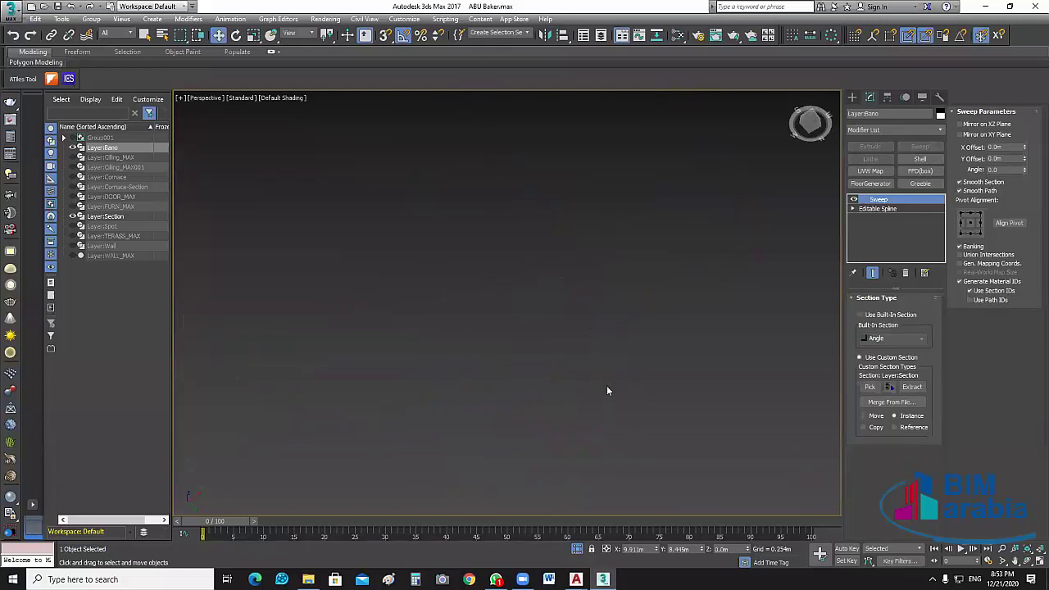
pyautogui.scroll(-2, 604, 279)
pyautogui.scroll(2, 577, 210)
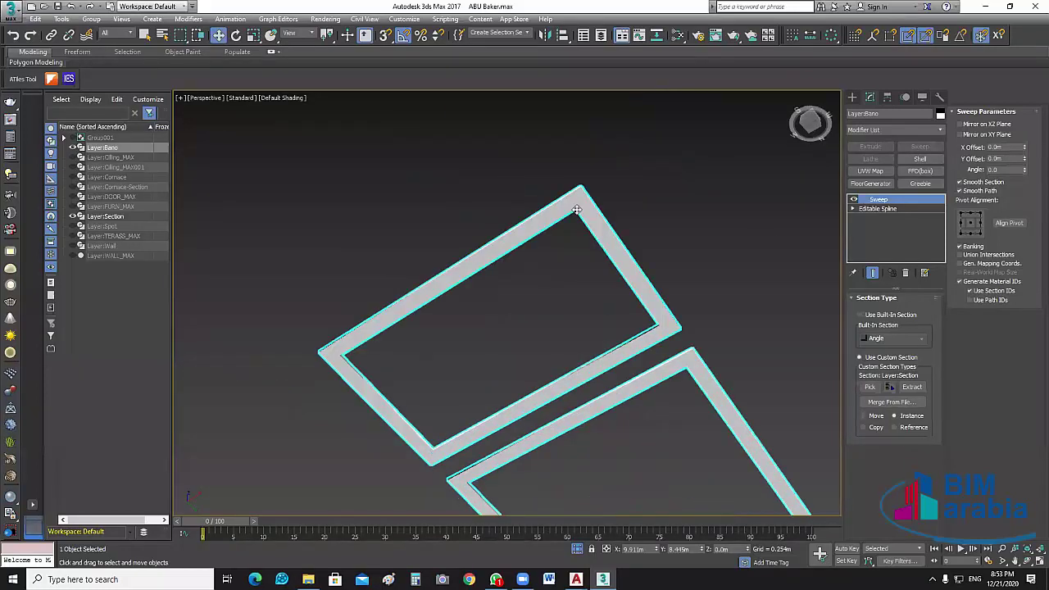
pyautogui.scroll(1, 577, 210)
pyautogui.scroll(1, 592, 209)
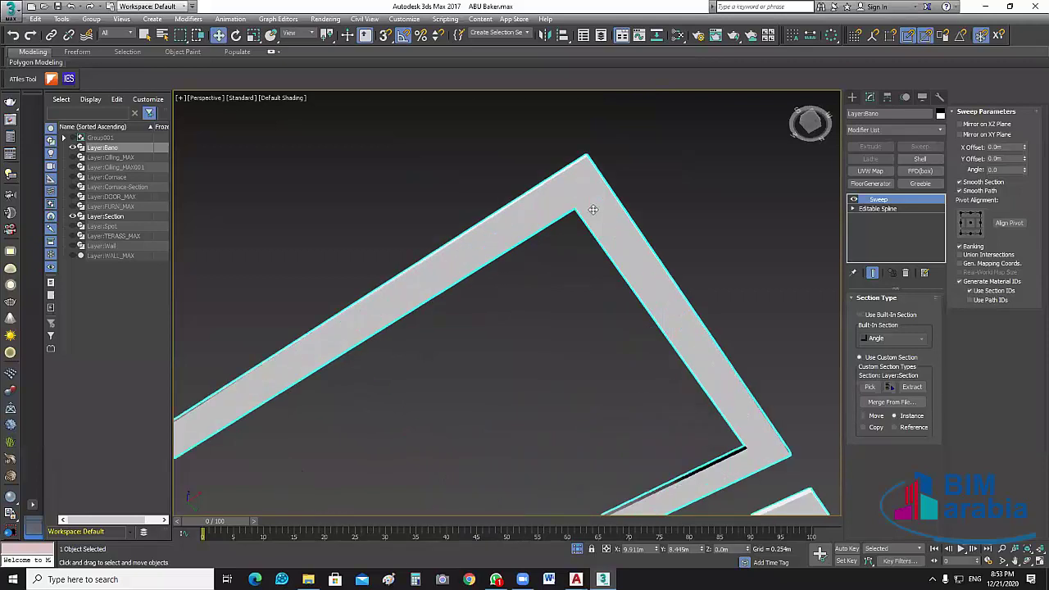
pyautogui.scroll(1, 614, 249)
pyautogui.scroll(-3, 614, 270)
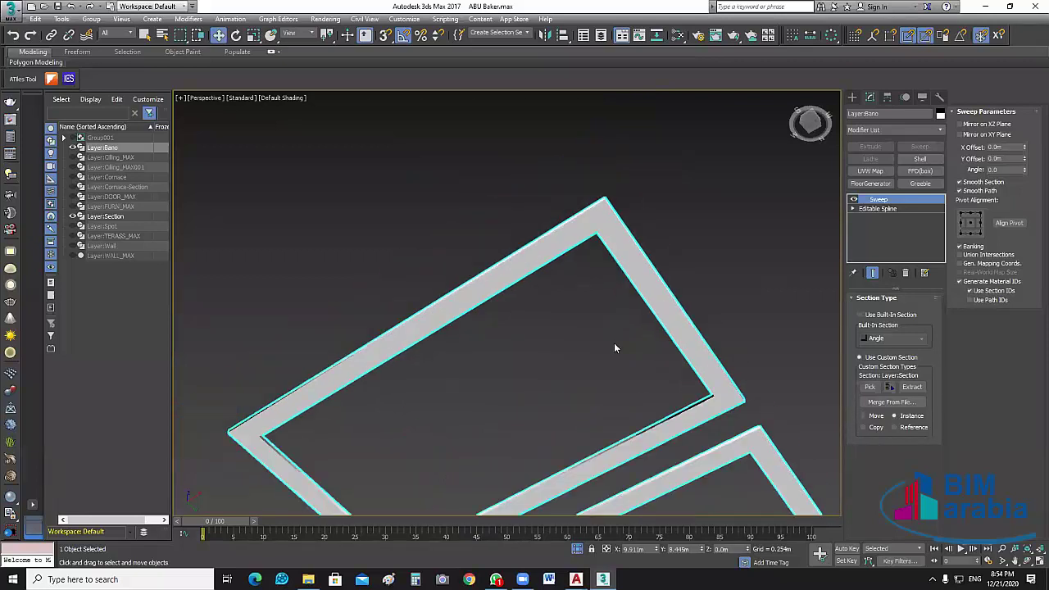
pyautogui.scroll(-2, 614, 345)
pyautogui.scroll(-3, 593, 456)
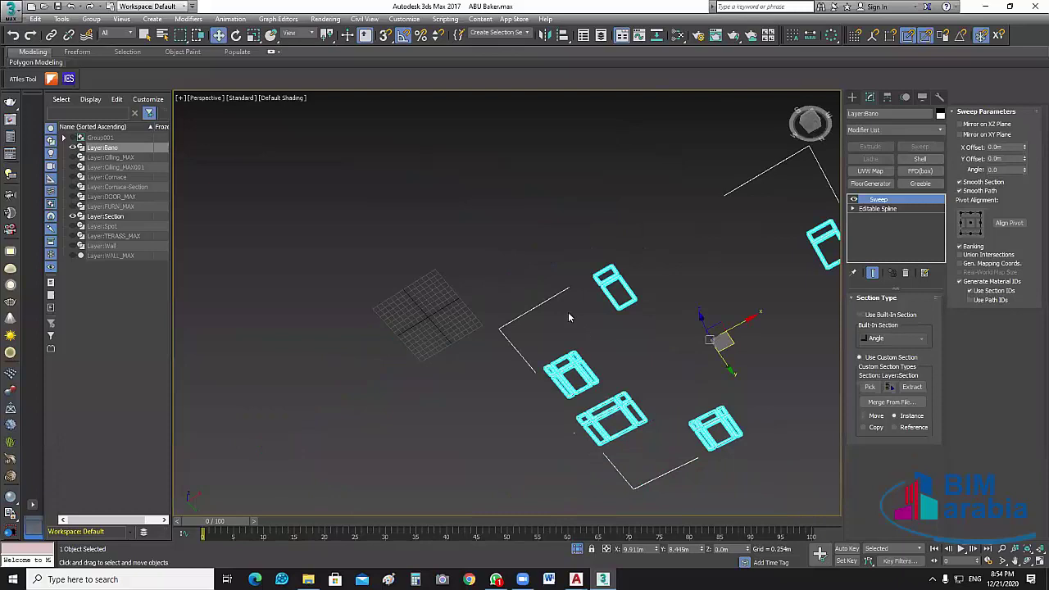
pyautogui.scroll(1, 568, 312)
pyautogui.scroll(2, 549, 297)
pyautogui.scroll(3, 528, 294)
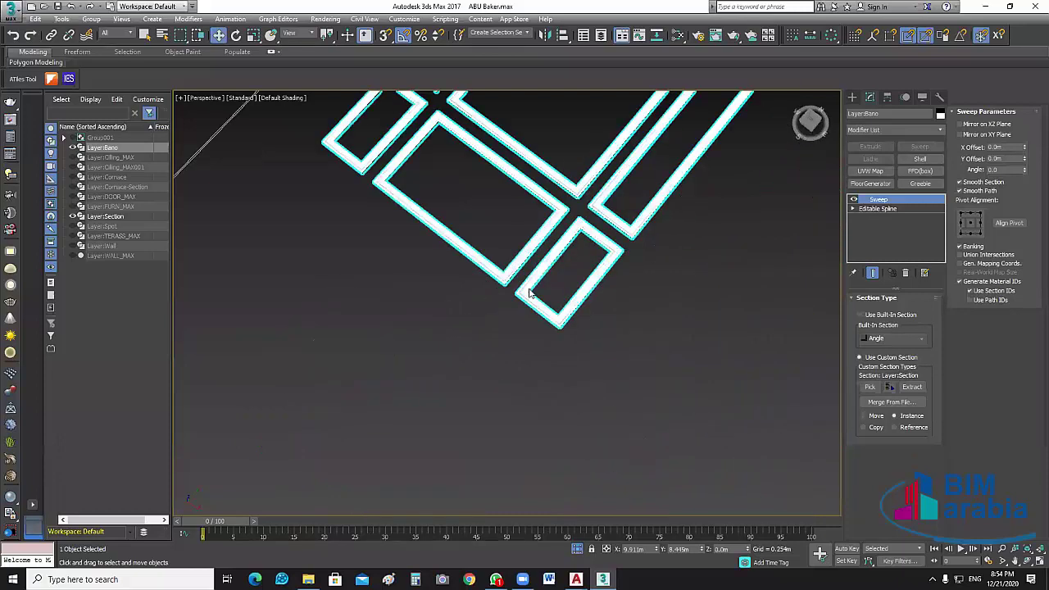
pyautogui.scroll(4, 528, 291)
pyautogui.scroll(-2, 528, 288)
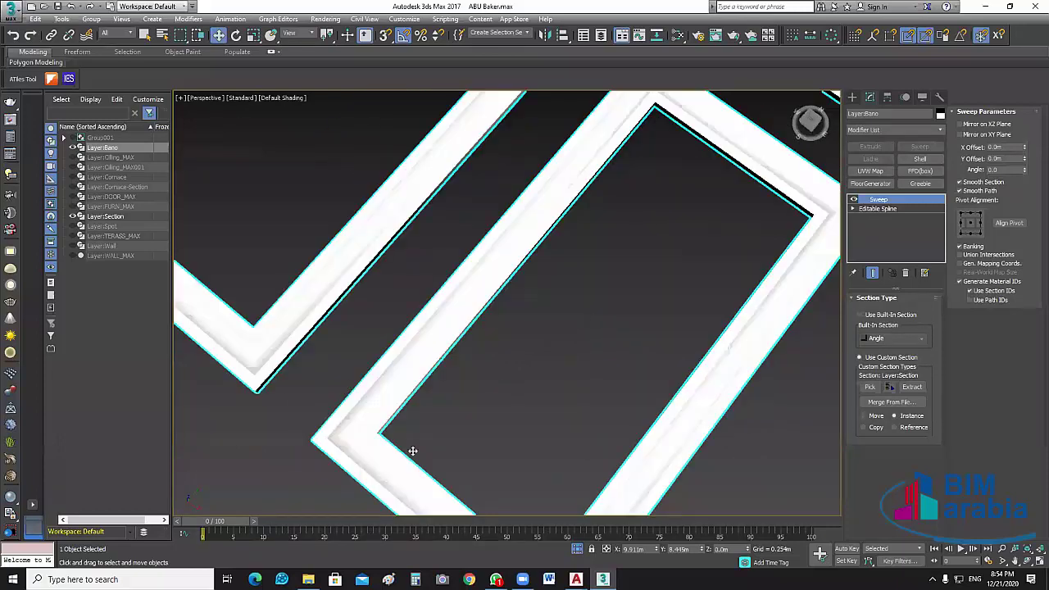
pyautogui.moveTo(344, 385); pyautogui.dragTo(354, 387, button='middle')
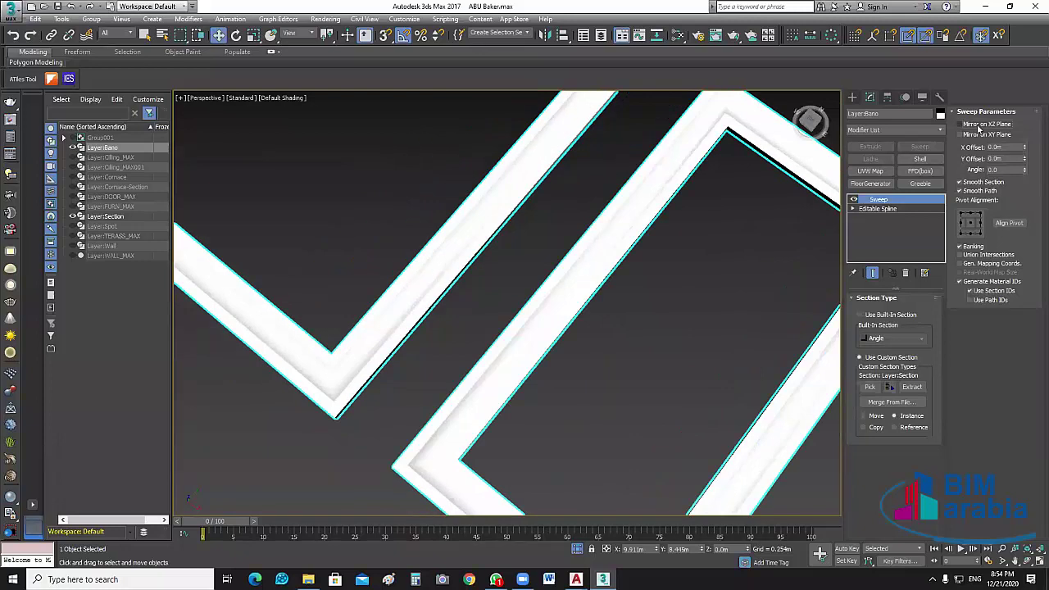
# - Toggle the Sweep's Mirror on XZ and XY Plane options back off, leaving the molding profile unmirrored
pyautogui.click(977, 128)
pyautogui.click(977, 129)
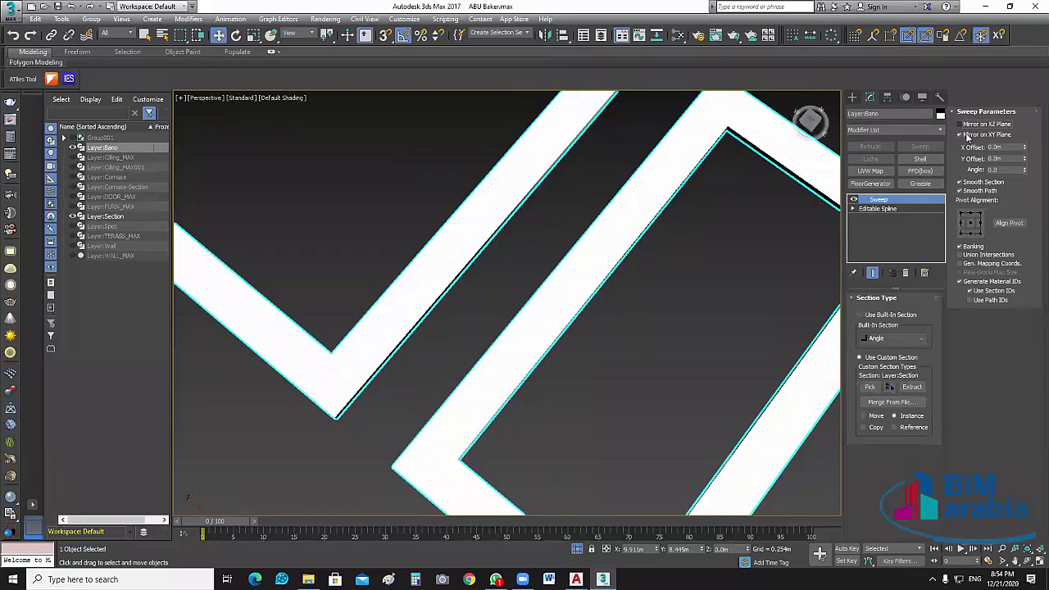
pyautogui.click(967, 135)
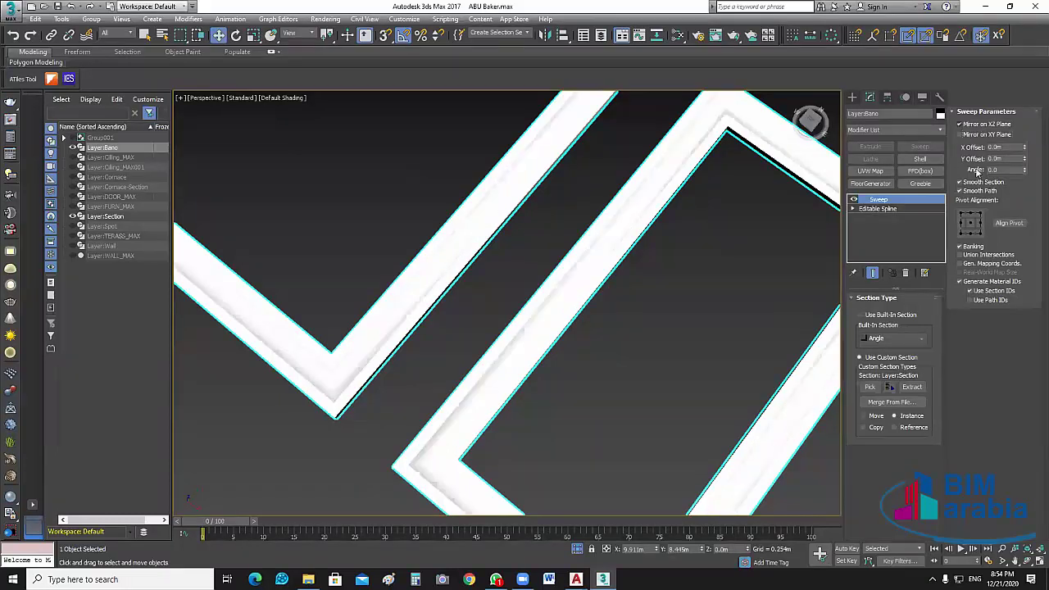
pyautogui.click(972, 228)
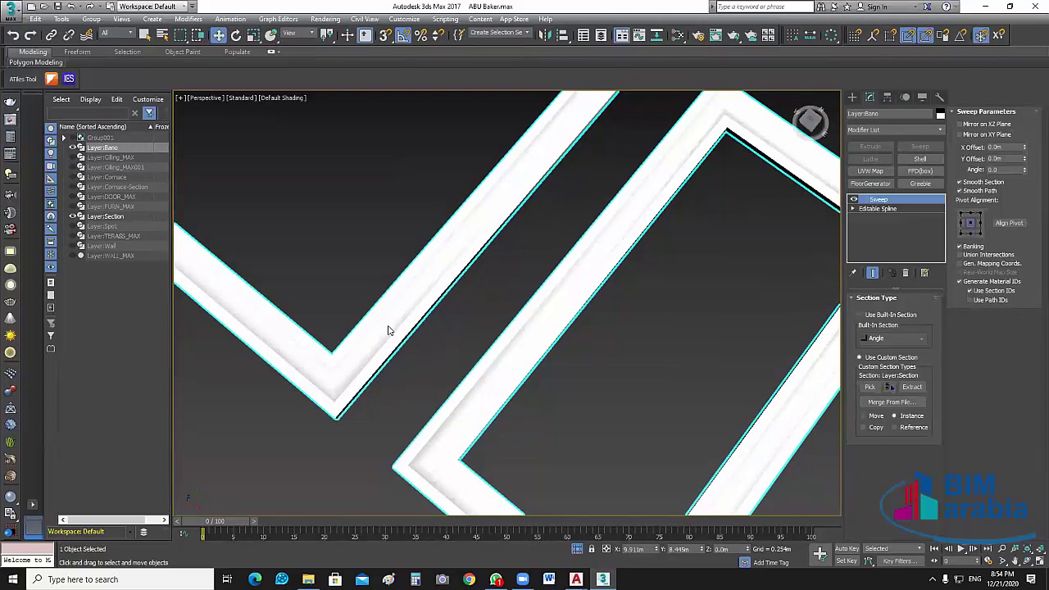
pyautogui.moveTo(412, 260); pyautogui.dragTo(523, 473, button='middle')
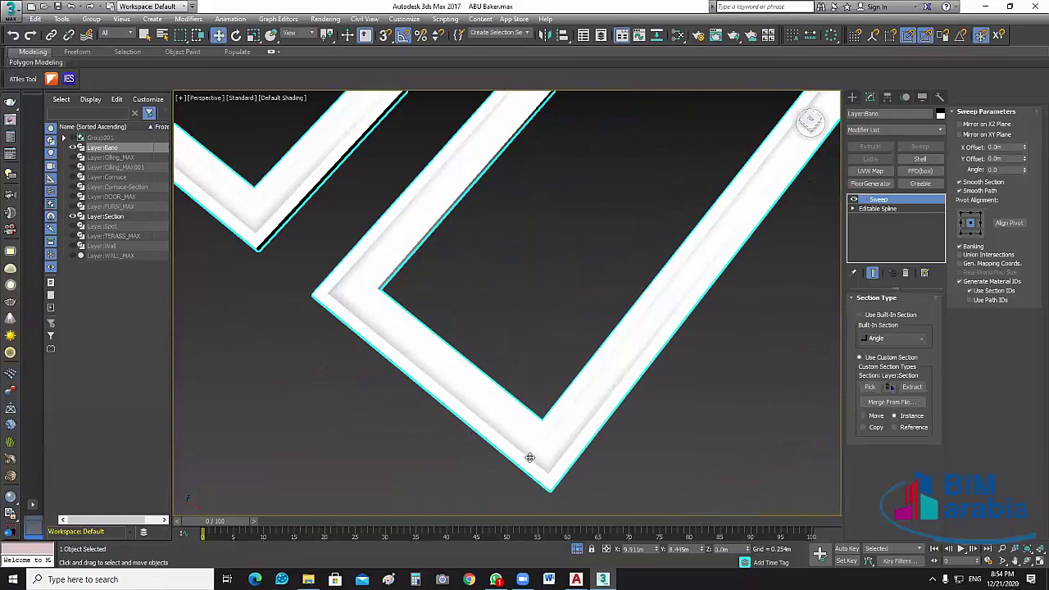
pyautogui.scroll(-2, 529, 457)
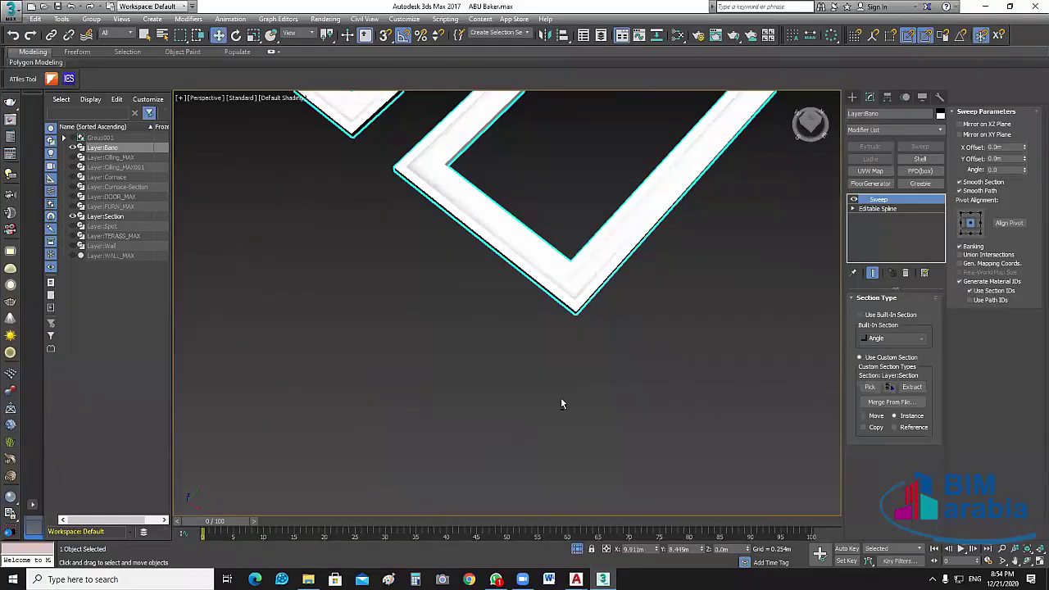
pyautogui.scroll(-2, 566, 372)
pyautogui.scroll(5, 565, 373)
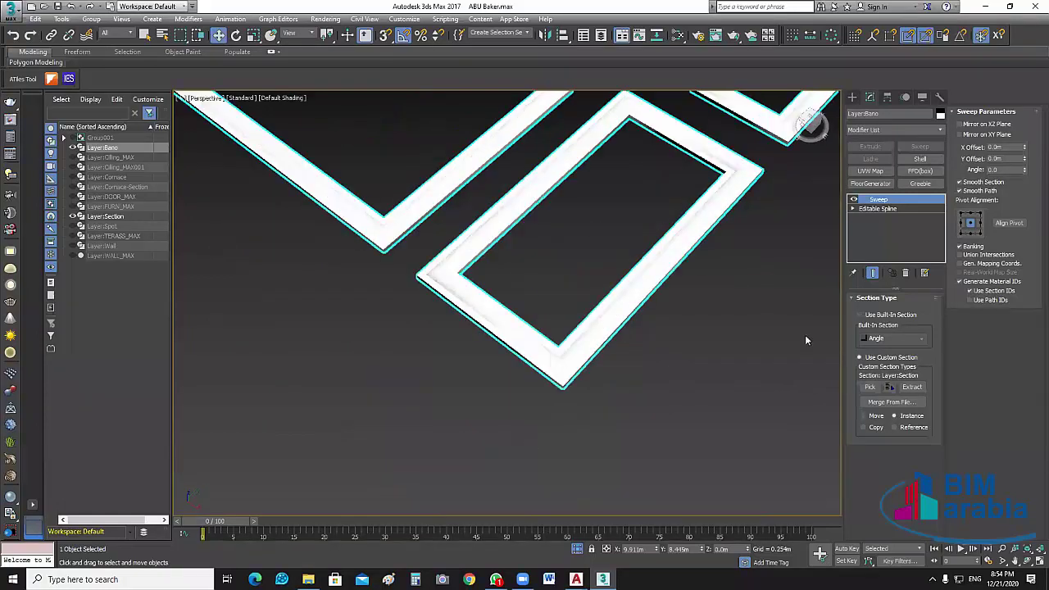
# - Try several Sweep Pivot Alignment points, settle on left-middle, and zoom in to inspect the moldings
pyautogui.click(970, 214)
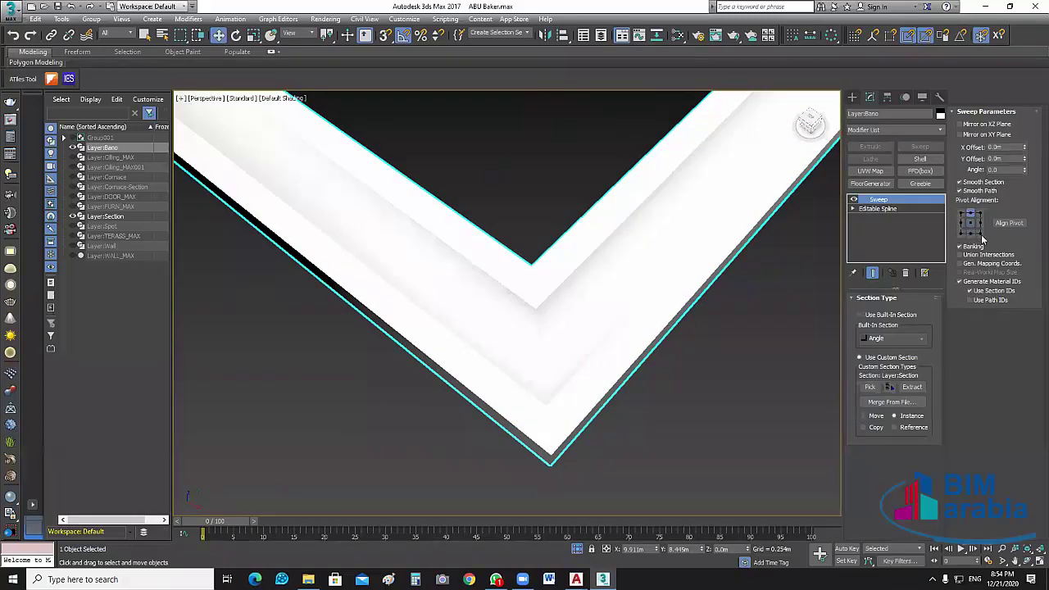
pyautogui.click(971, 223)
pyautogui.click(980, 231)
pyautogui.click(962, 222)
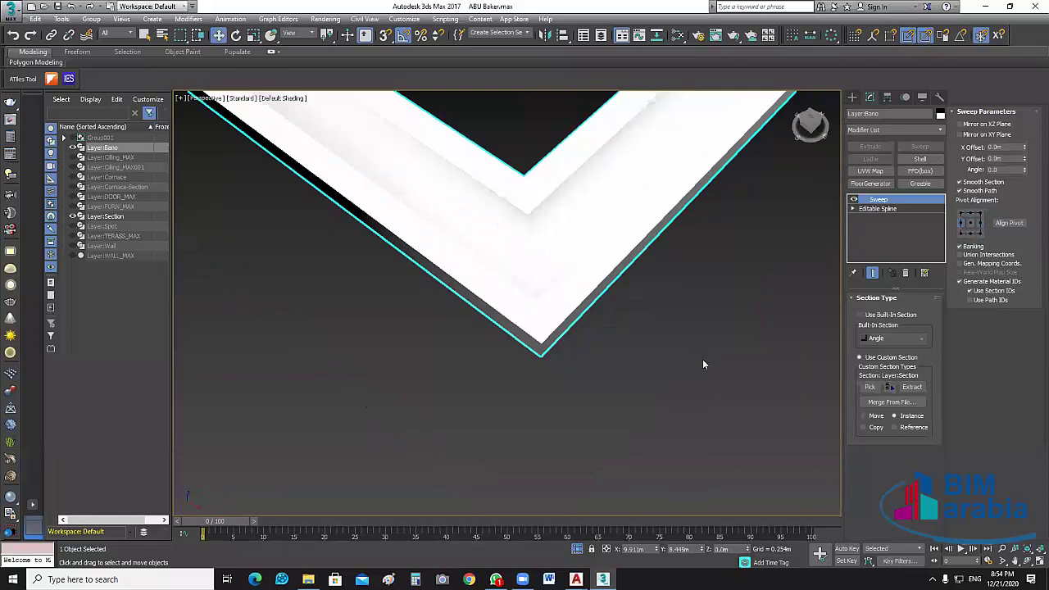
pyautogui.scroll(-1, 693, 350)
pyautogui.scroll(-5, 674, 370)
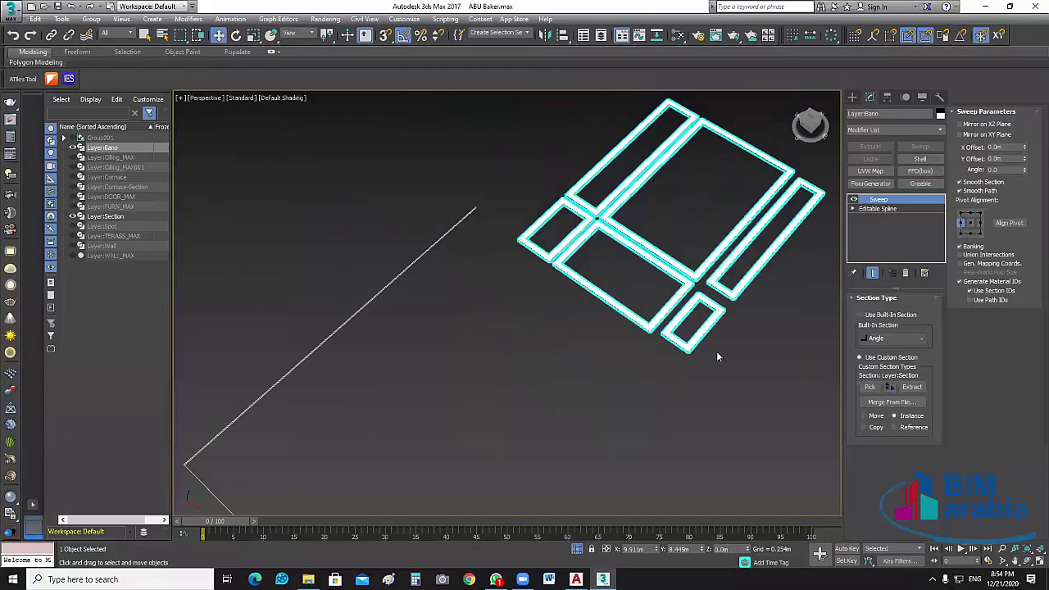
pyautogui.scroll(3, 711, 234)
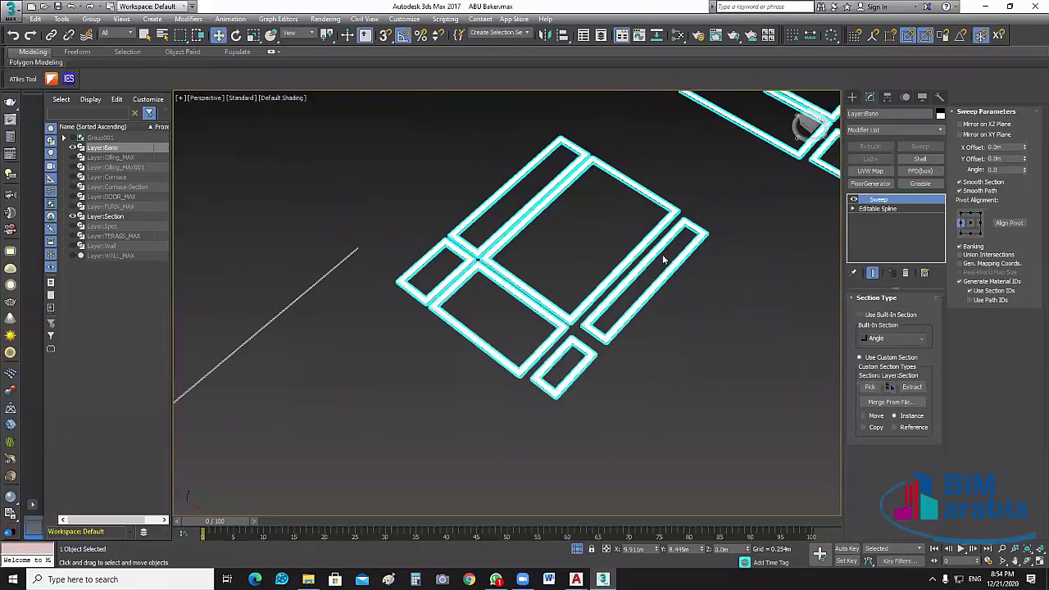
pyautogui.scroll(3, 662, 254)
pyautogui.scroll(3, 670, 261)
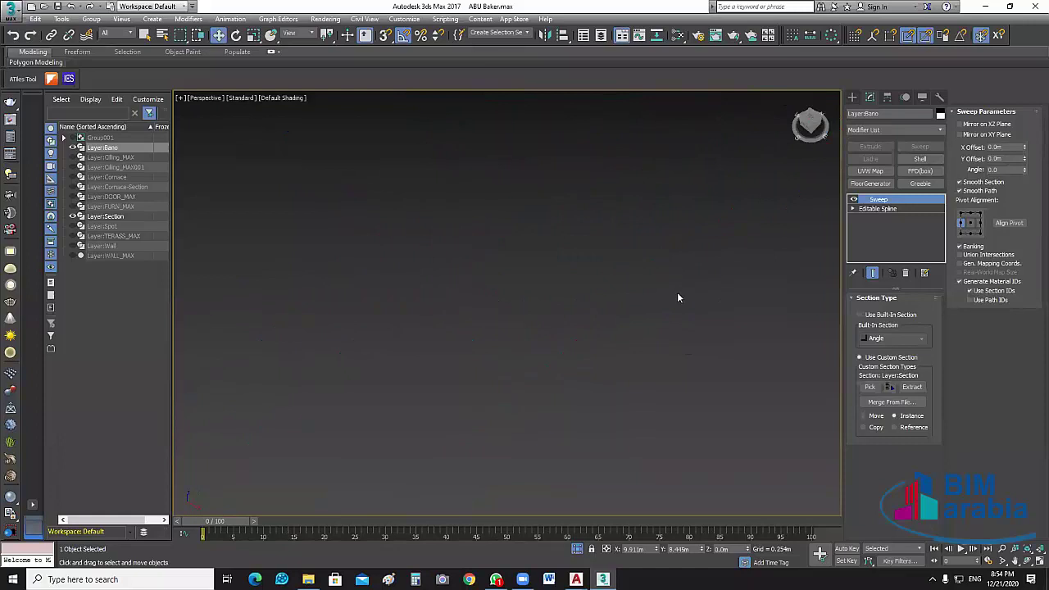
pyautogui.scroll(-3, 721, 343)
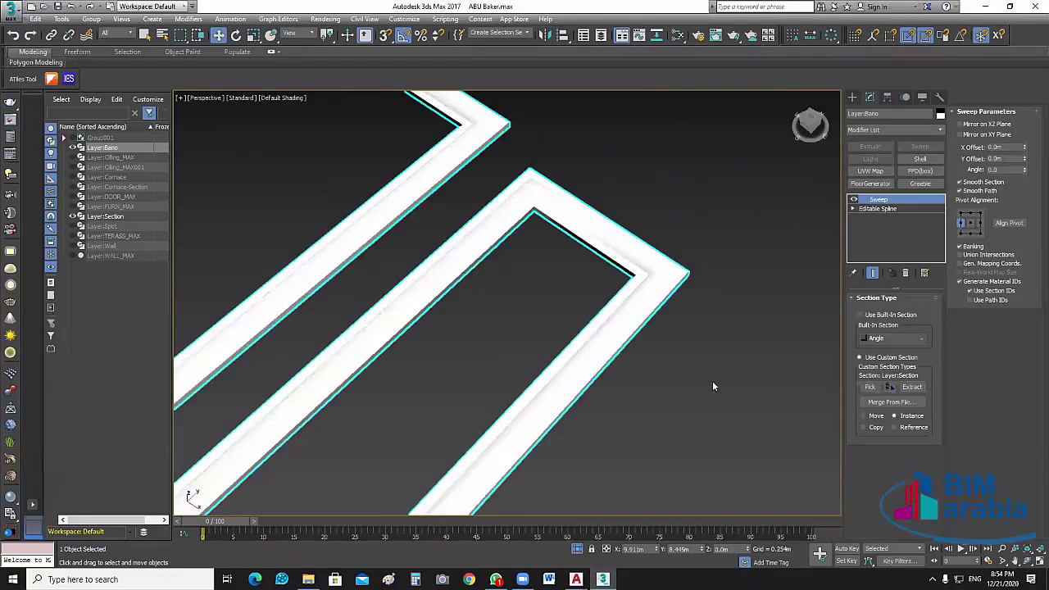
pyautogui.scroll(-3, 713, 385)
pyautogui.scroll(-2, 713, 385)
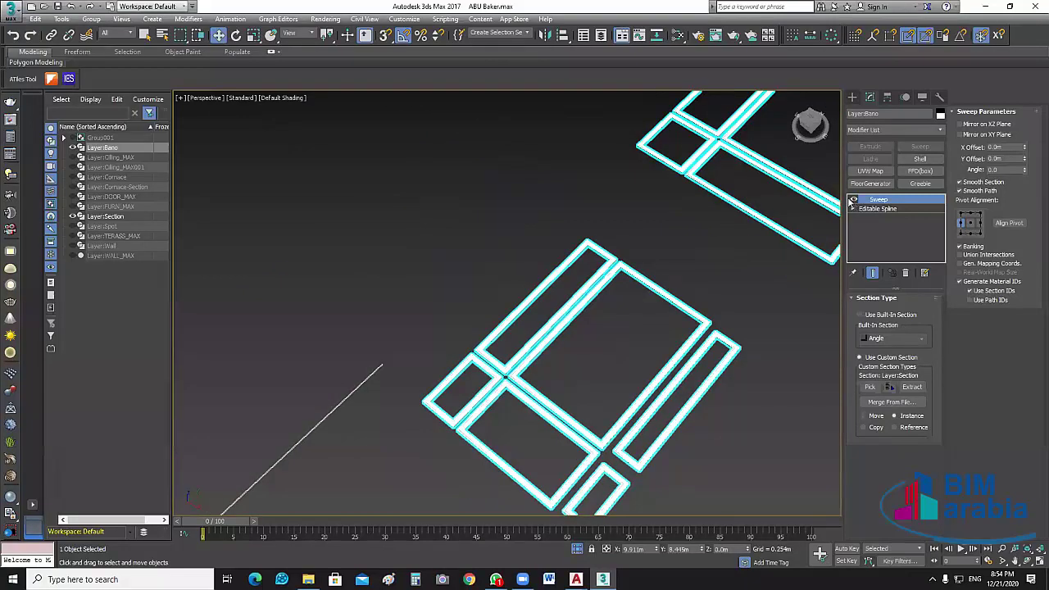
# - Expand the Sweep section settings and try the centre, right-middle and left-middle pivot alignment points
pyautogui.click(853, 209)
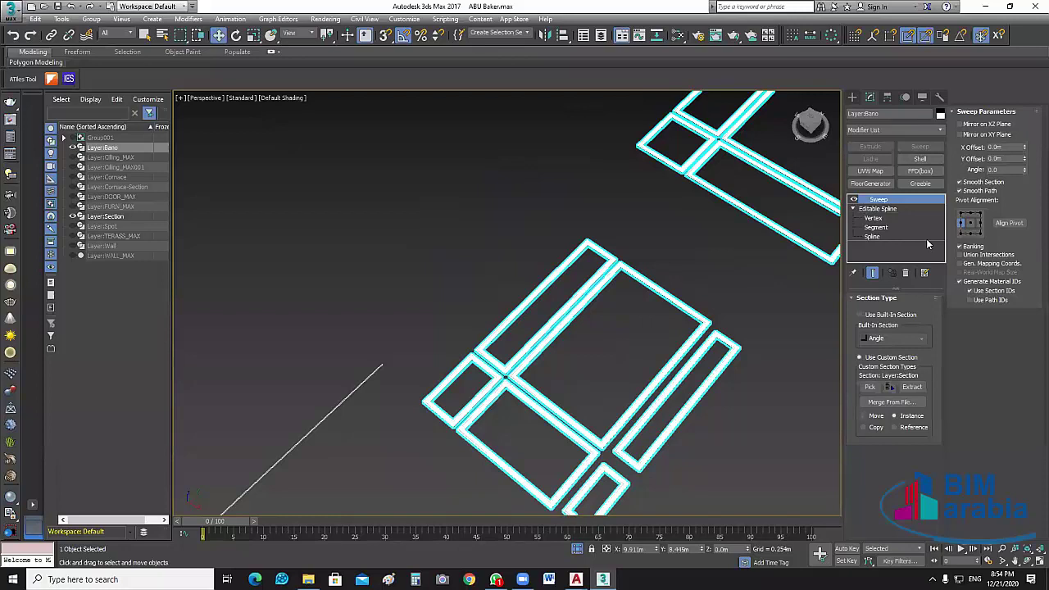
pyautogui.click(852, 298)
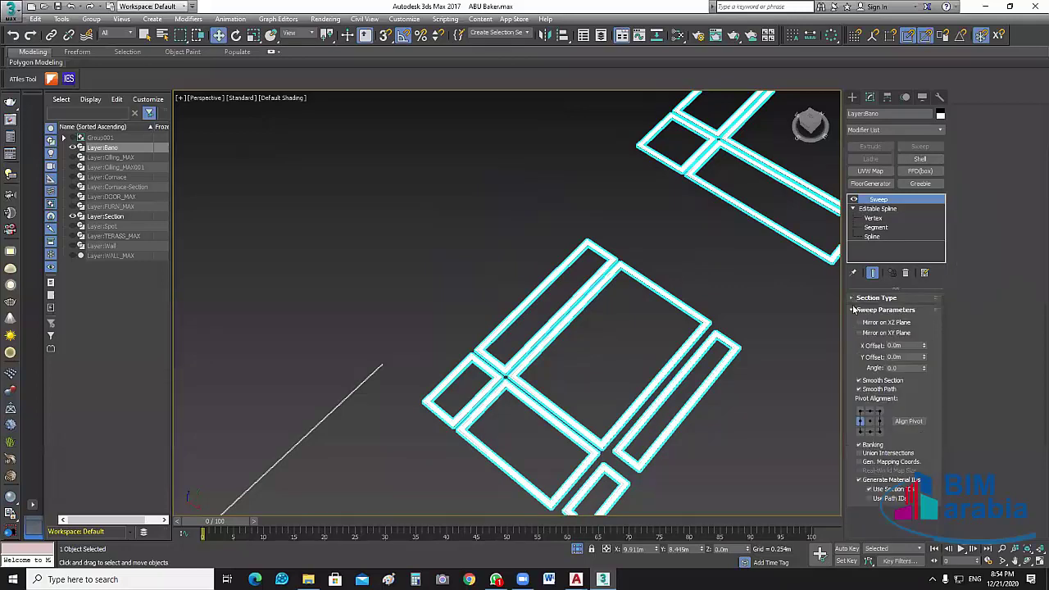
pyautogui.click(853, 299)
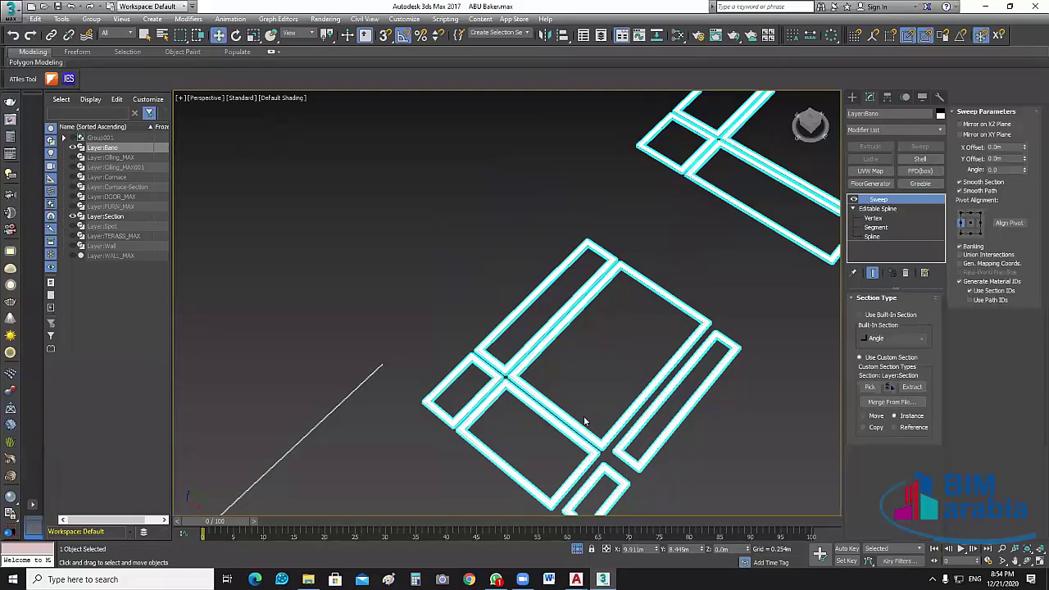
pyautogui.scroll(5, 500, 377)
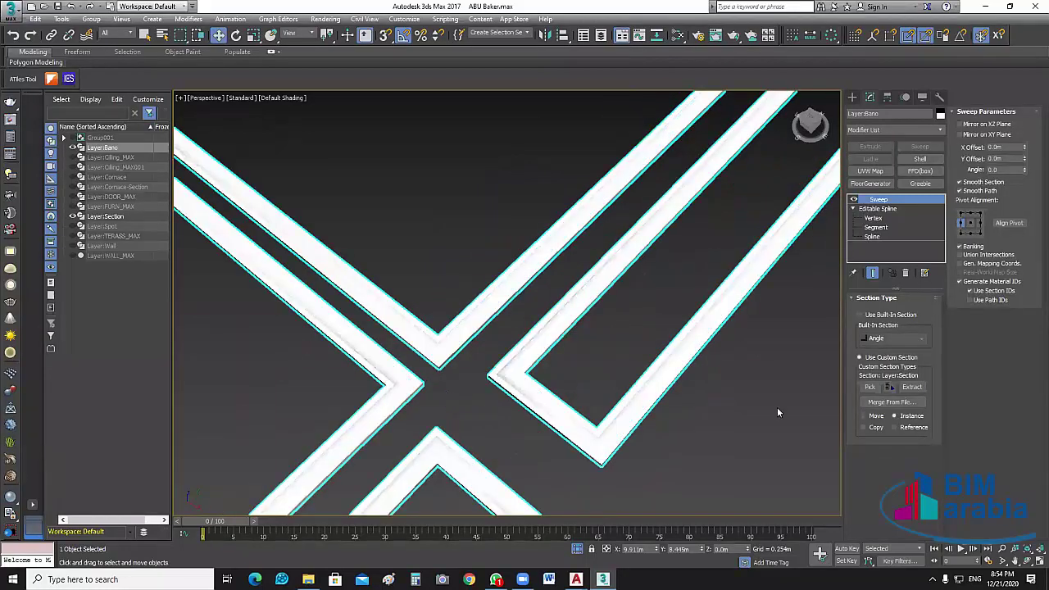
pyautogui.click(970, 222)
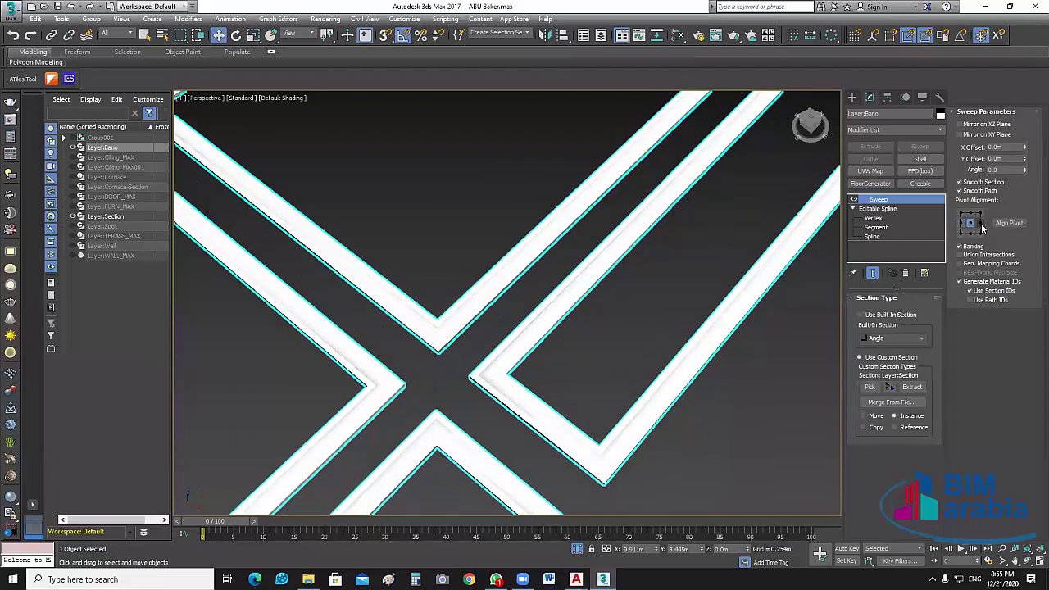
pyautogui.click(981, 223)
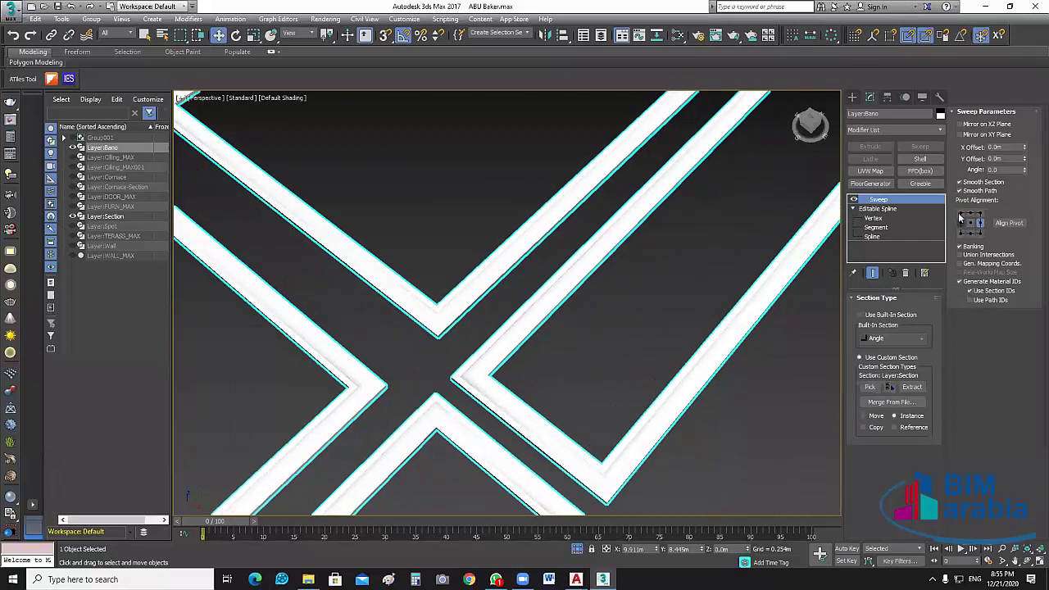
pyautogui.click(961, 221)
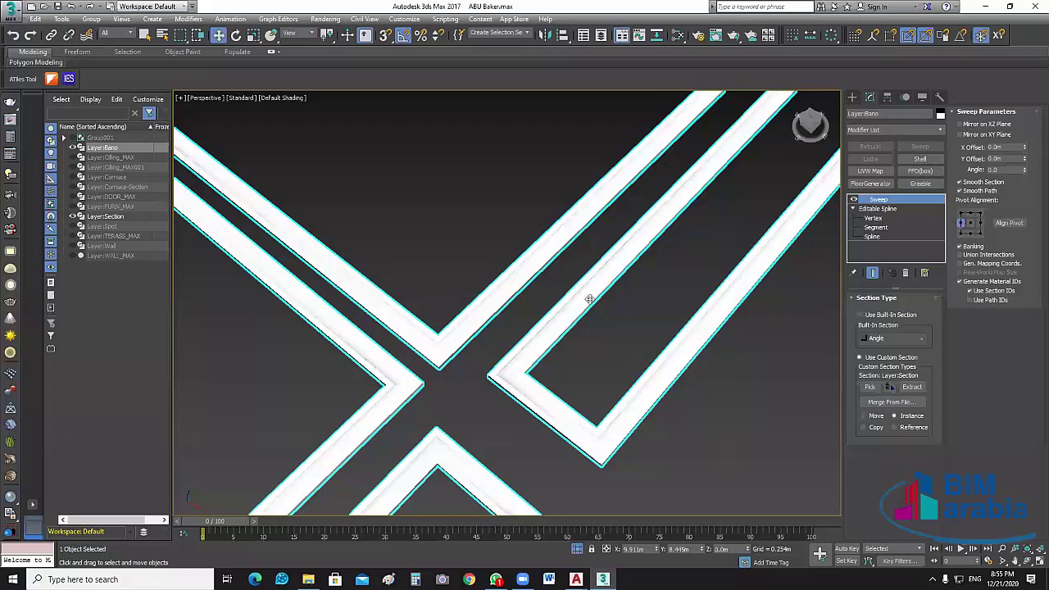
# - Switch to the four-viewport layout and frame the moldings in the Top view
pyautogui.scroll(-10, 589, 299)
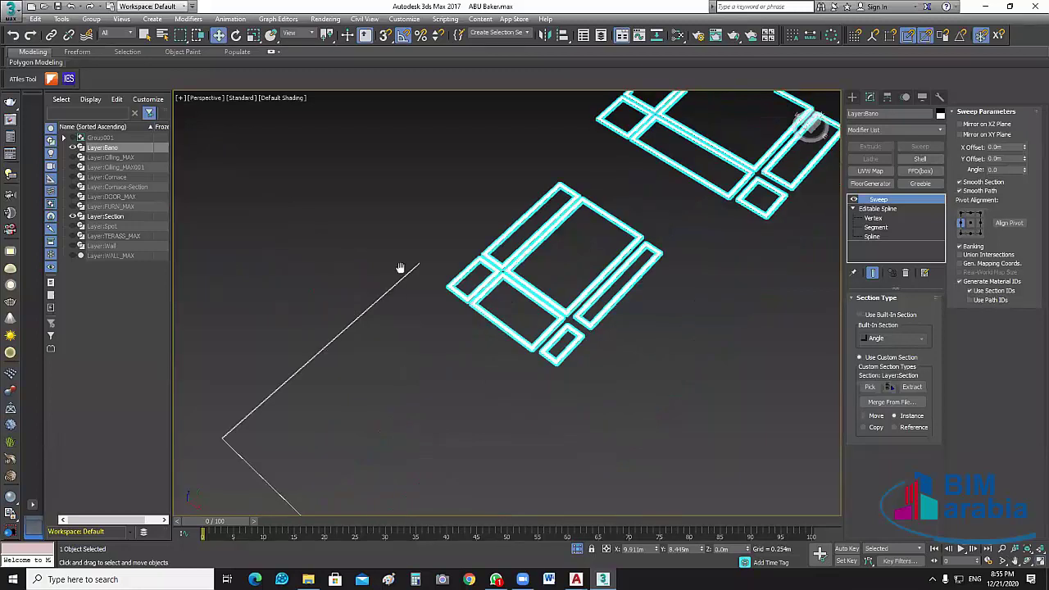
pyautogui.hotkey('alt', 'w')
pyautogui.moveTo(275, 181); pyautogui.dragTo(315, 188, button='middle')
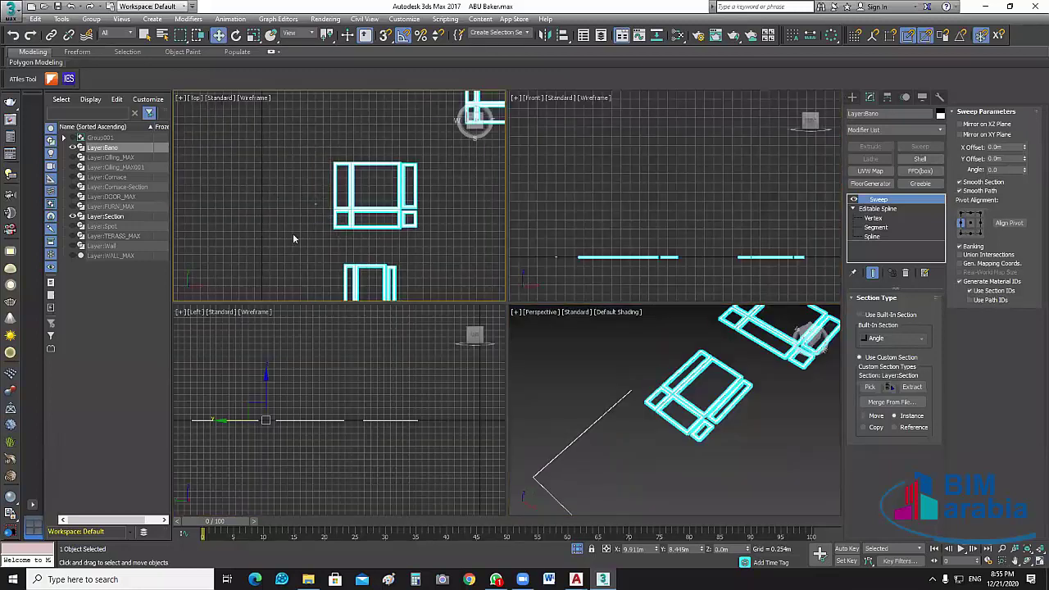
pyautogui.scroll(5, 381, 241)
pyautogui.moveTo(381, 241); pyautogui.dragTo(206, 242, button='middle')
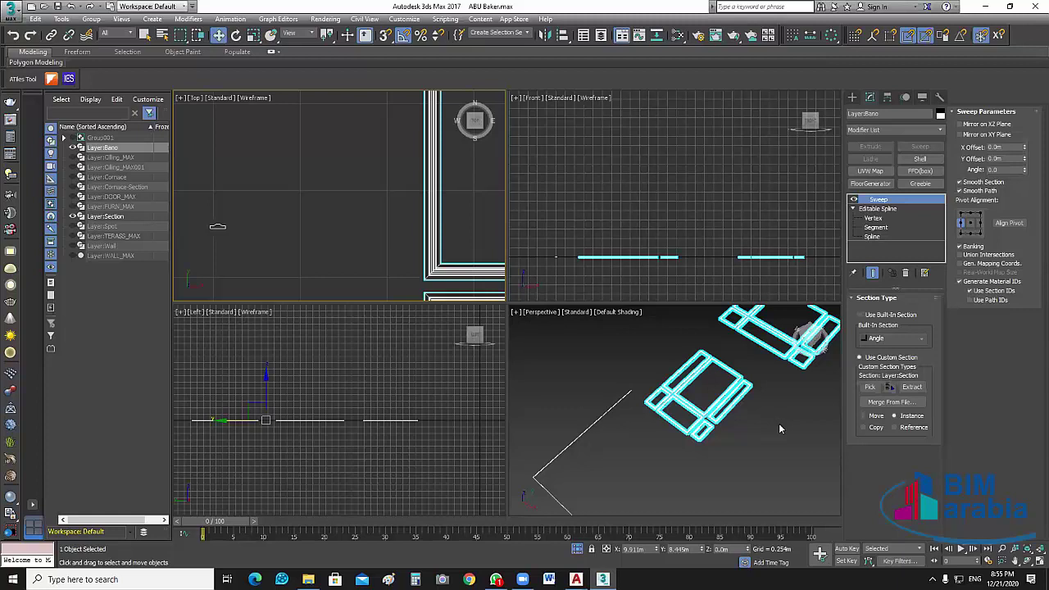
pyautogui.moveTo(779, 423); pyautogui.dragTo(796, 430, button='middle')
# - Settle the sweep profile on the centre pivot alignment point and deselect the moldings
pyautogui.click(972, 224)
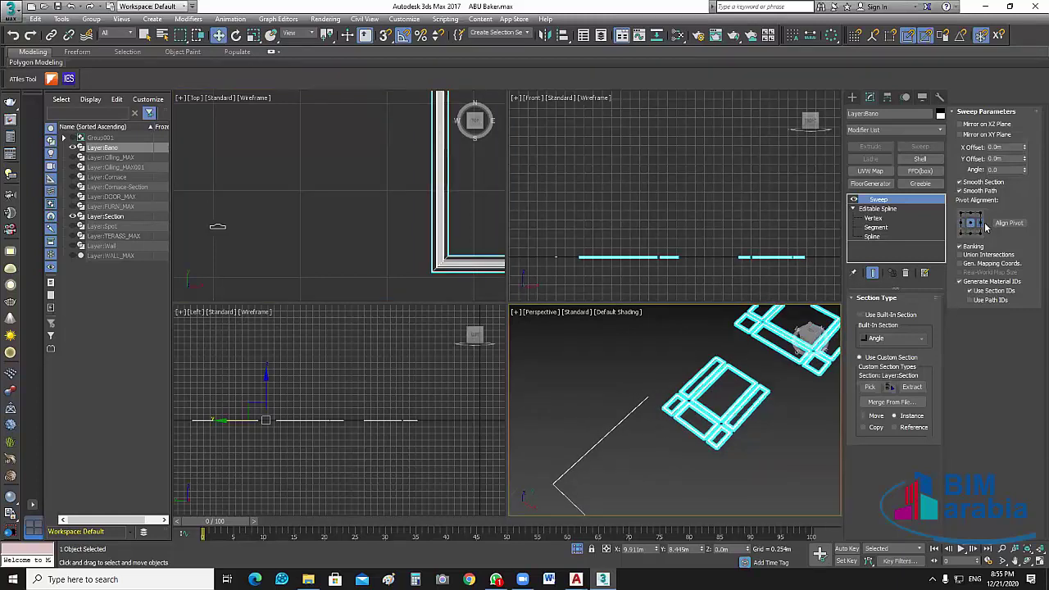
pyautogui.scroll(-3, 403, 194)
pyautogui.scroll(-3, 374, 216)
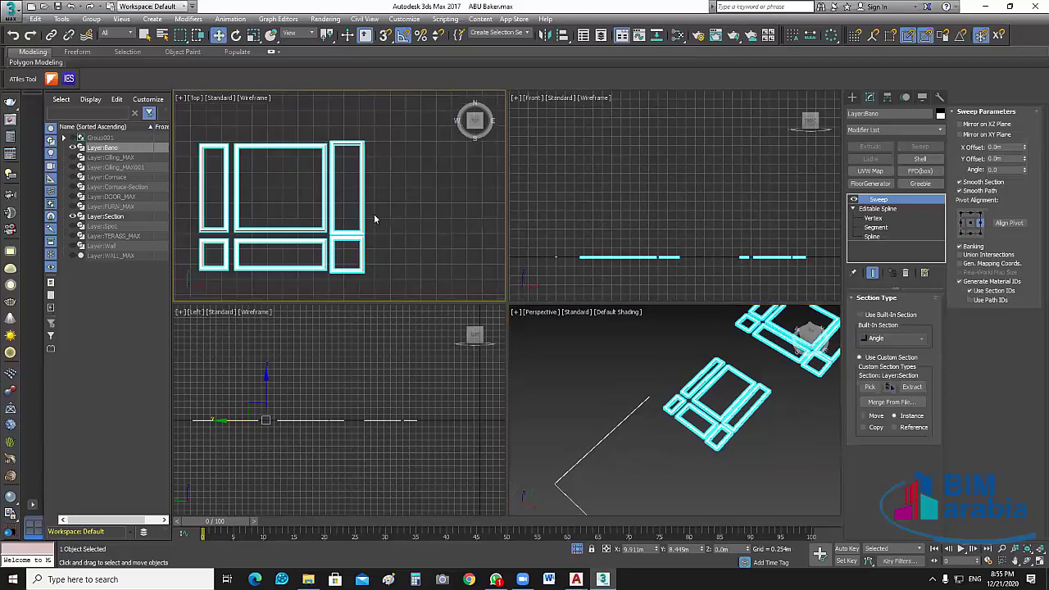
pyautogui.scroll(-1, 374, 214)
pyautogui.scroll(1, 398, 186)
pyautogui.moveTo(439, 223); pyautogui.dragTo(459, 251, button='middle')
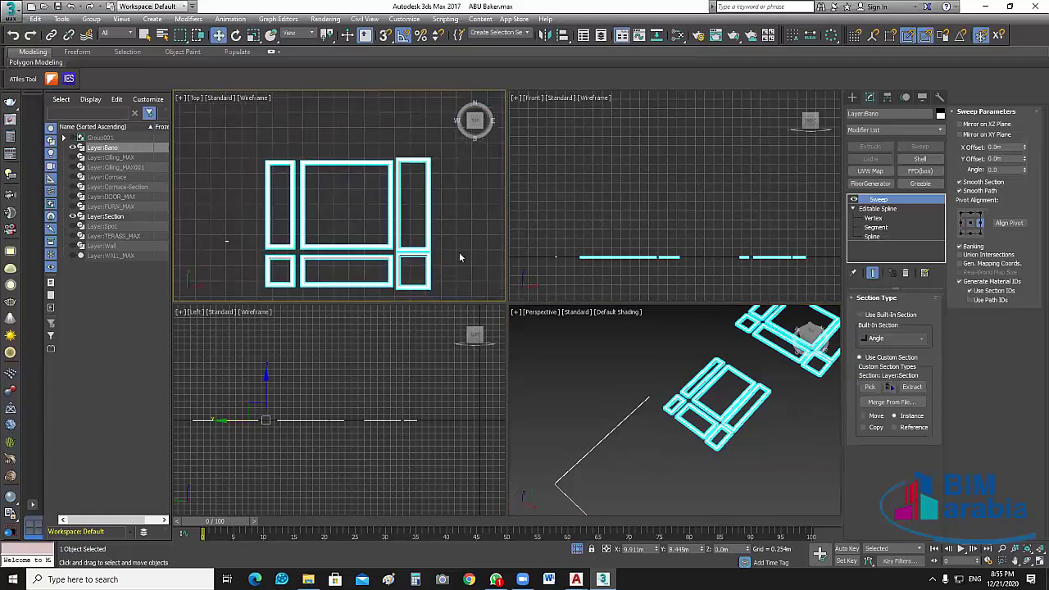
pyautogui.click(961, 229)
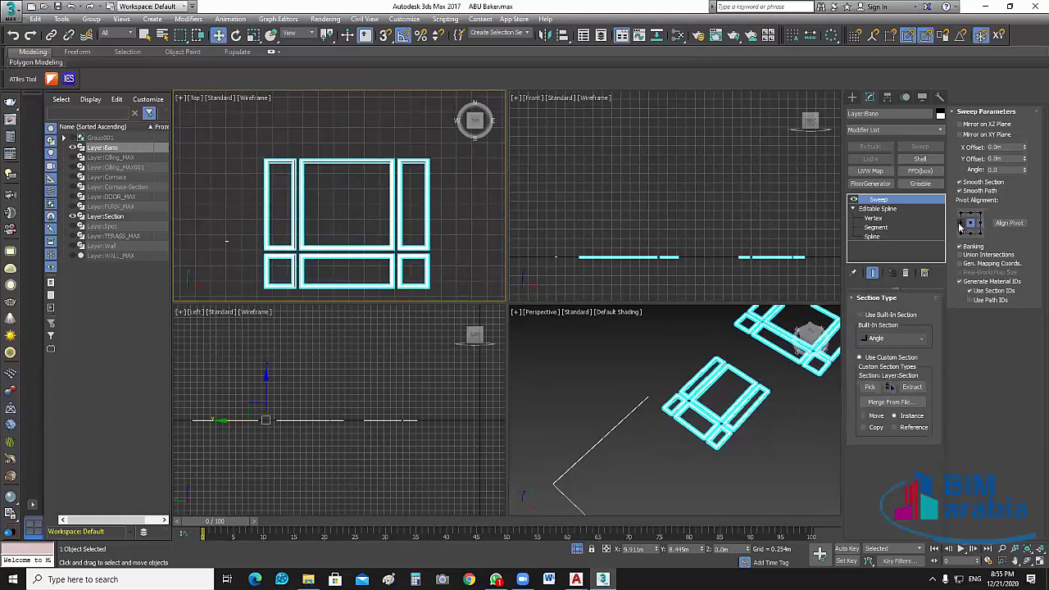
pyautogui.click(963, 228)
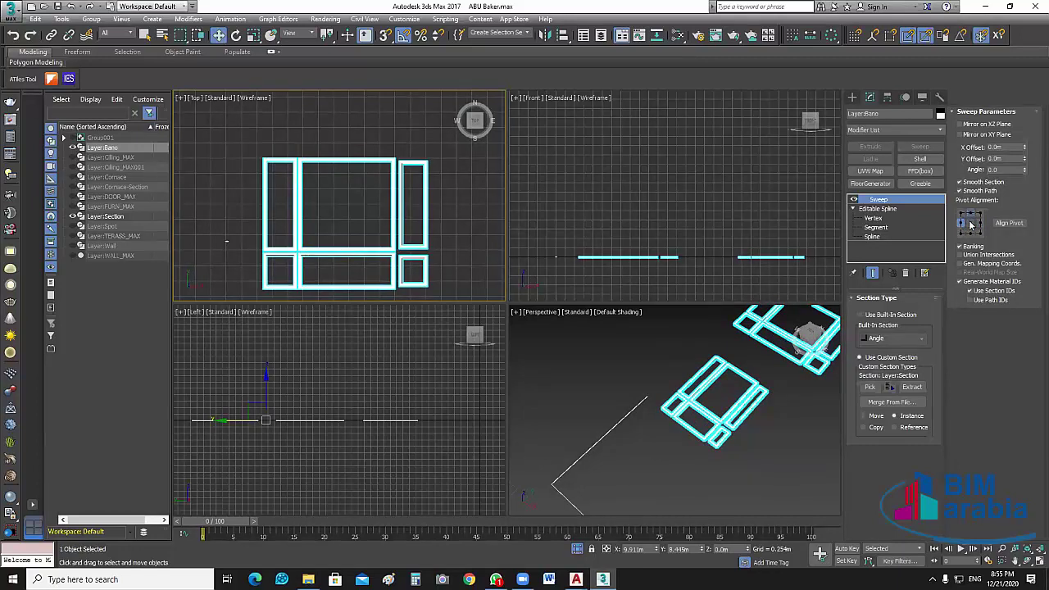
pyautogui.click(970, 222)
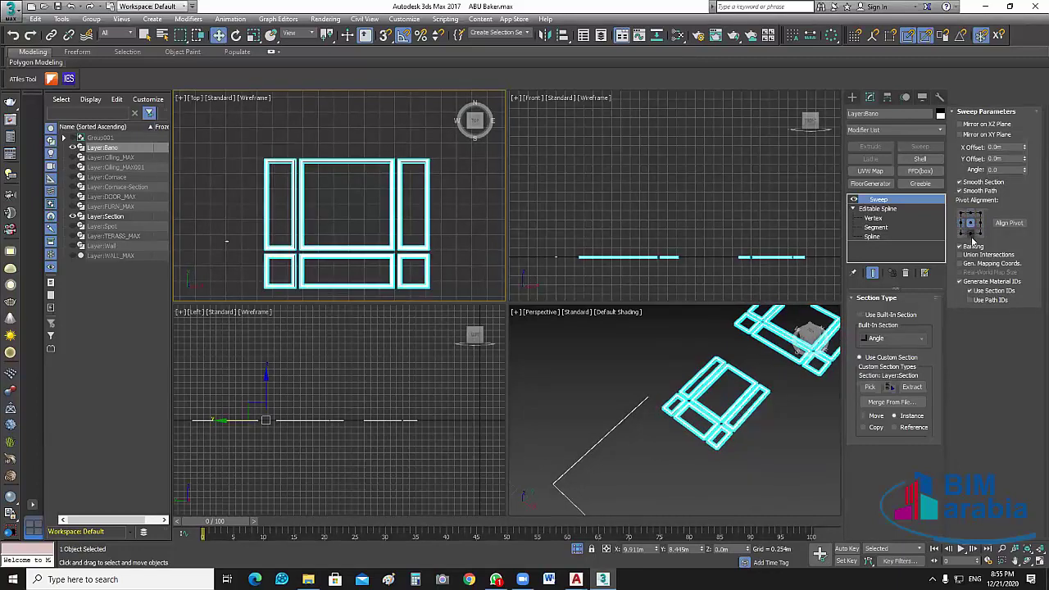
pyautogui.click(470, 232)
pyautogui.scroll(-3, 344, 185)
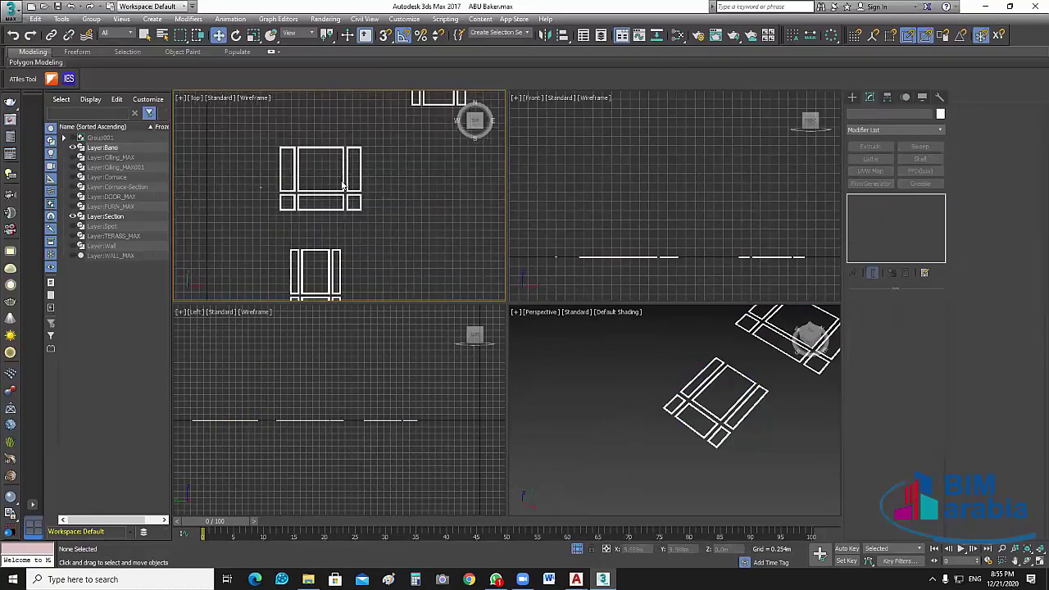
# - Maximize the Perspective viewport and set its shading to Edged Faces
pyautogui.scroll(-1, 344, 185)
pyautogui.scroll(-1, 405, 192)
pyautogui.scroll(-1, 418, 237)
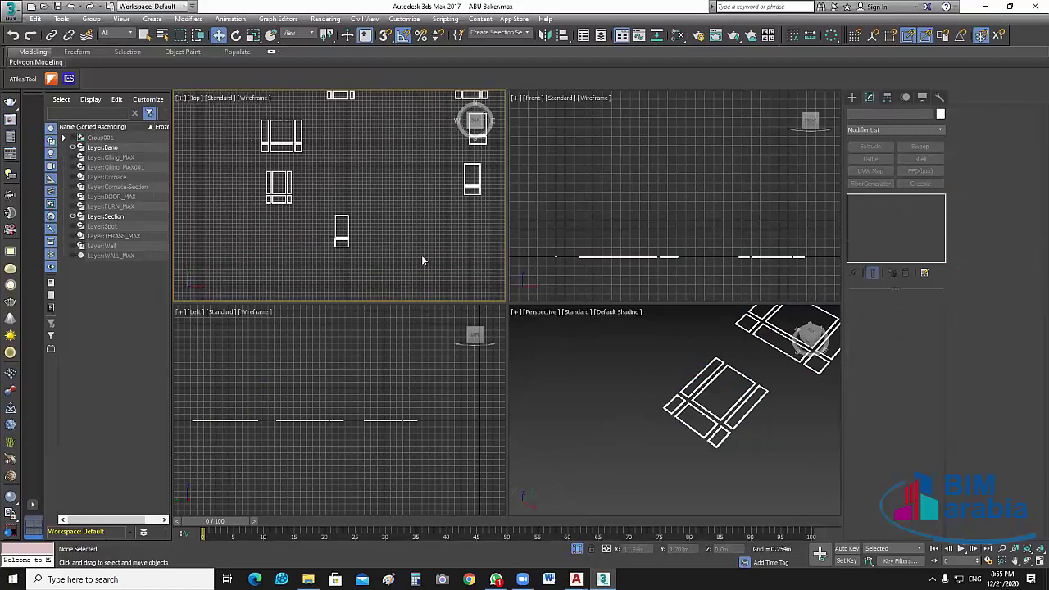
pyautogui.scroll(5, 409, 259)
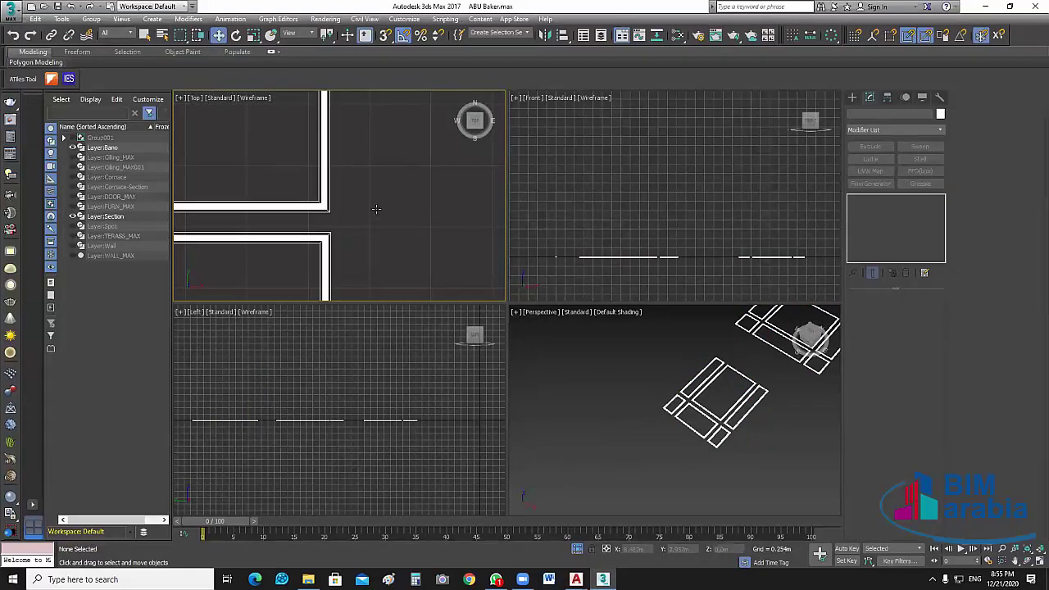
pyautogui.scroll(2, 394, 229)
pyautogui.scroll(-5, 395, 229)
pyautogui.scroll(-2, 440, 239)
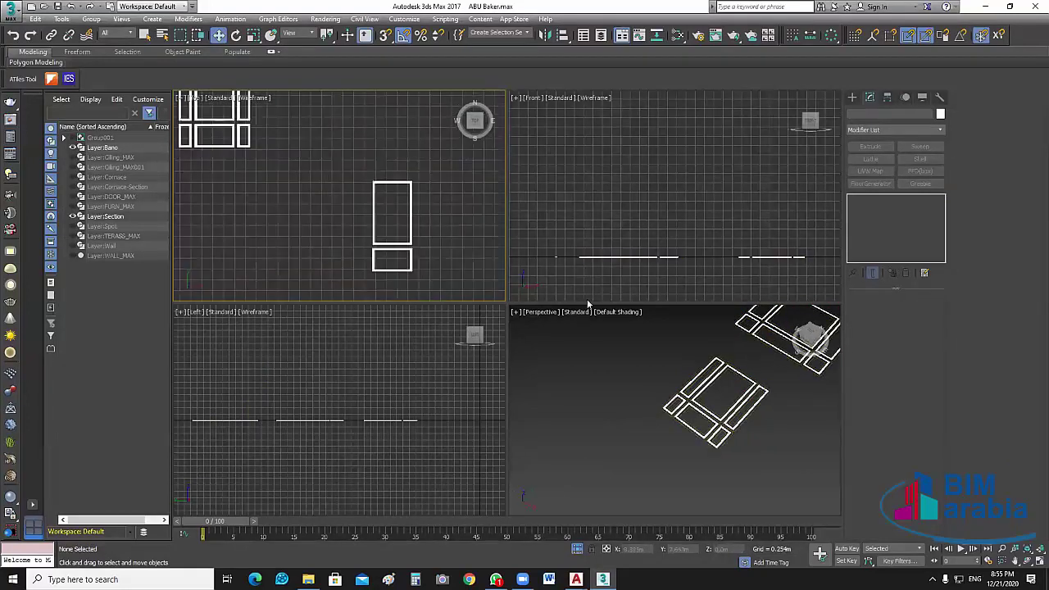
pyautogui.click(801, 471)
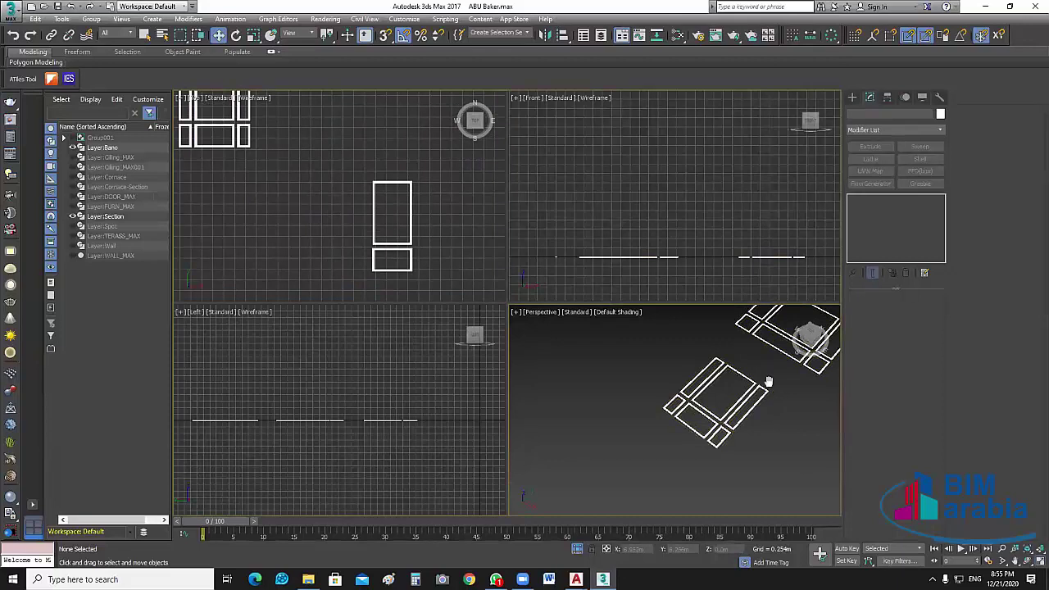
pyautogui.hotkey('alt', 'w')
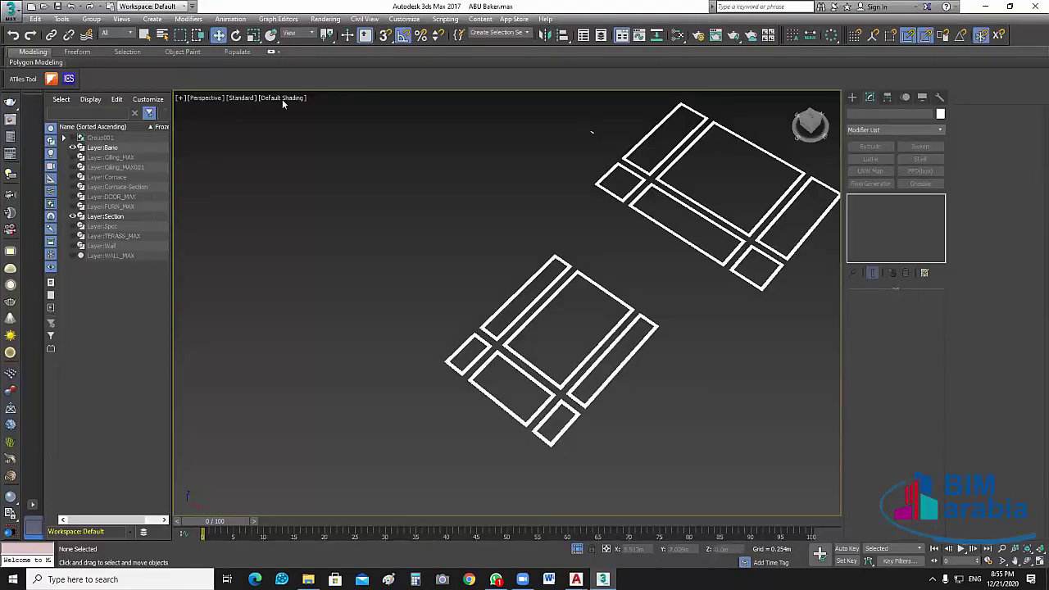
pyautogui.click(282, 99)
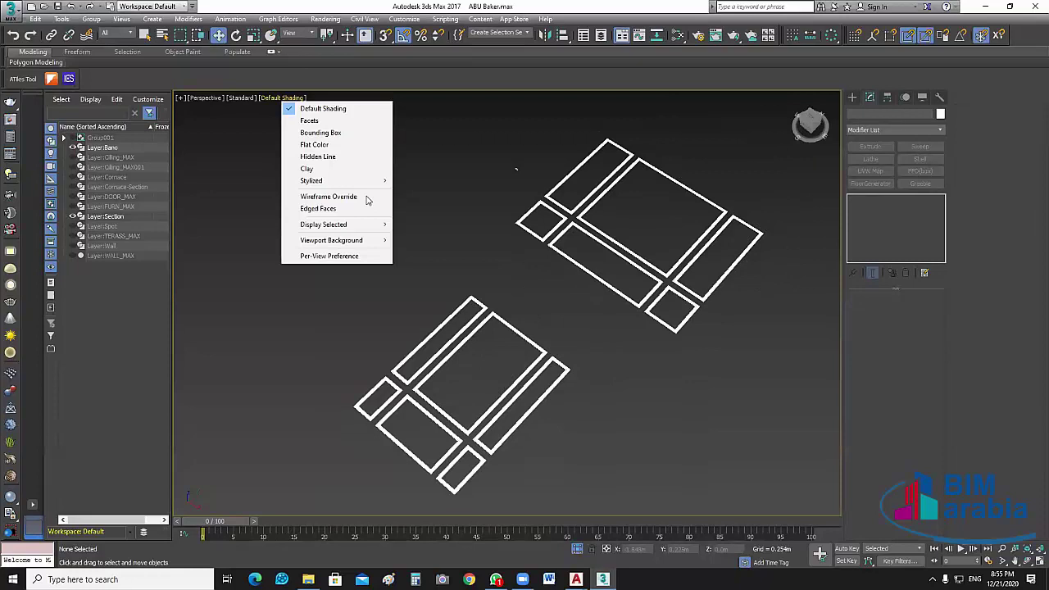
pyautogui.click(352, 217)
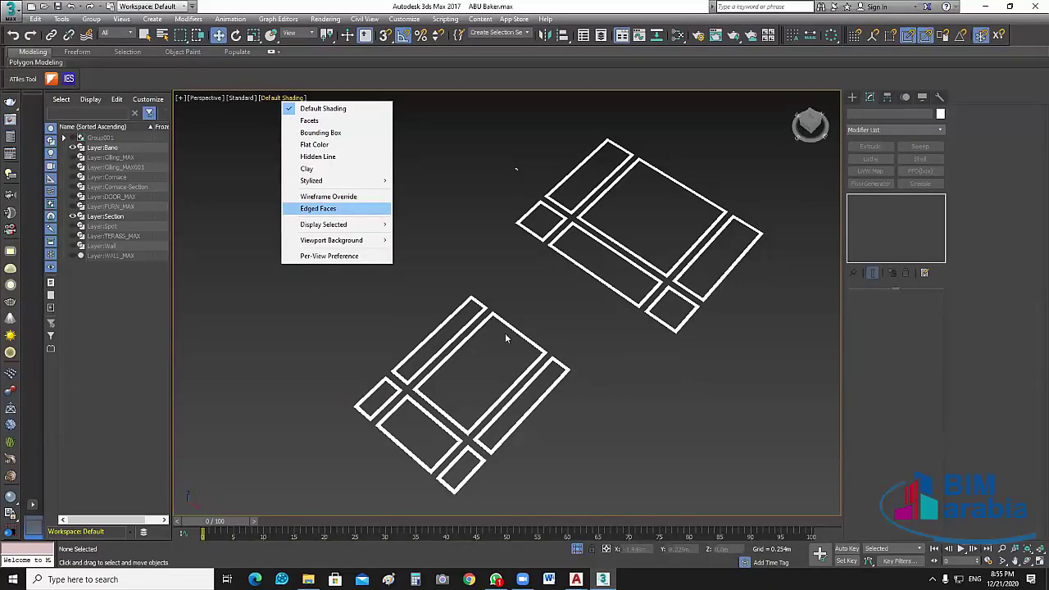
# - Return to four views, Zoom Extents on all panel outlines in Top, and maximize the Top viewport
pyautogui.scroll(5, 631, 359)
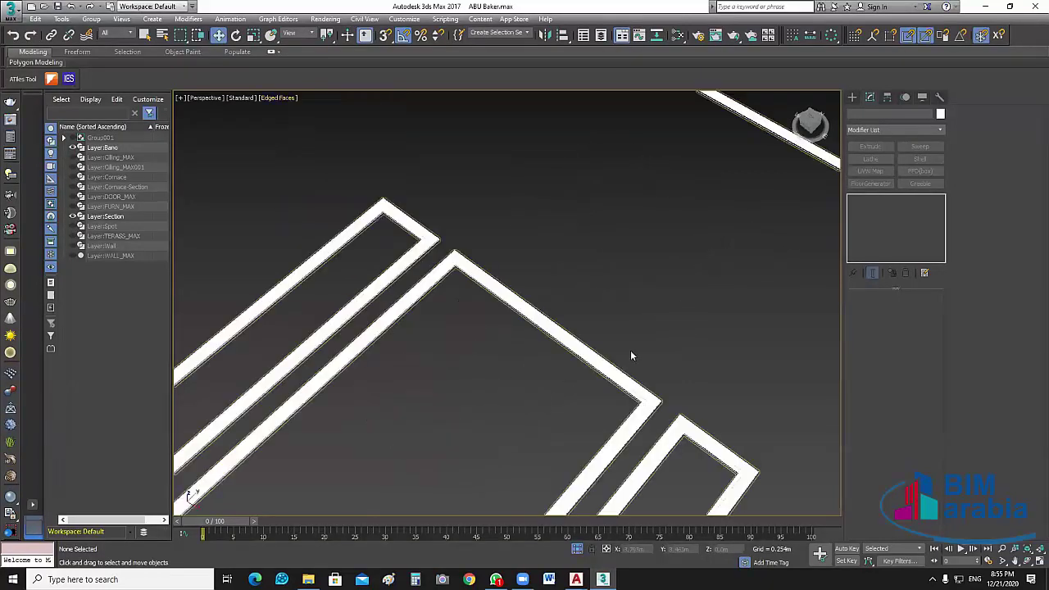
pyautogui.scroll(2, 631, 353)
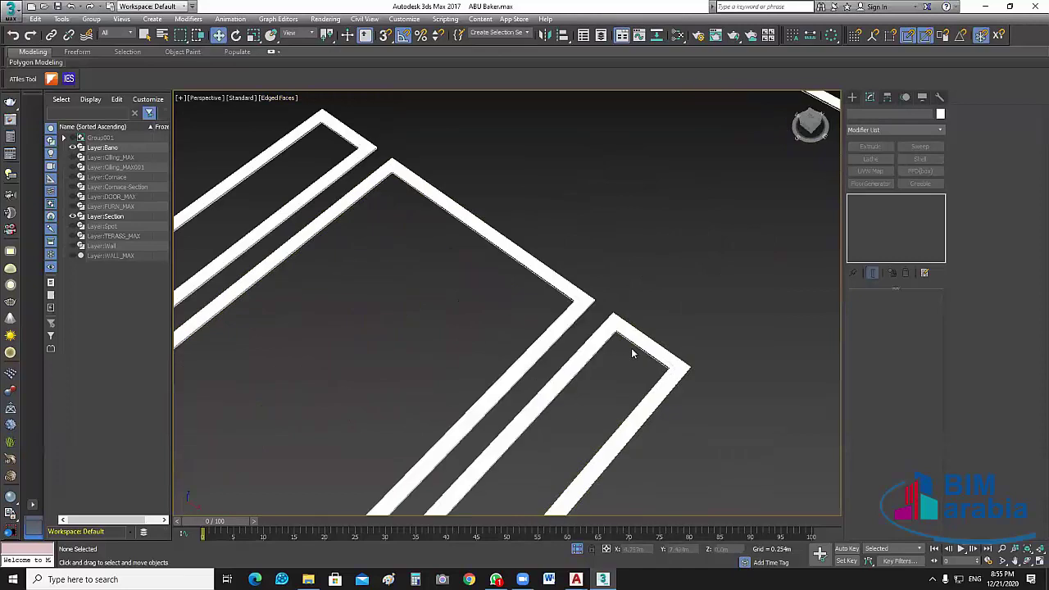
pyautogui.scroll(3, 593, 324)
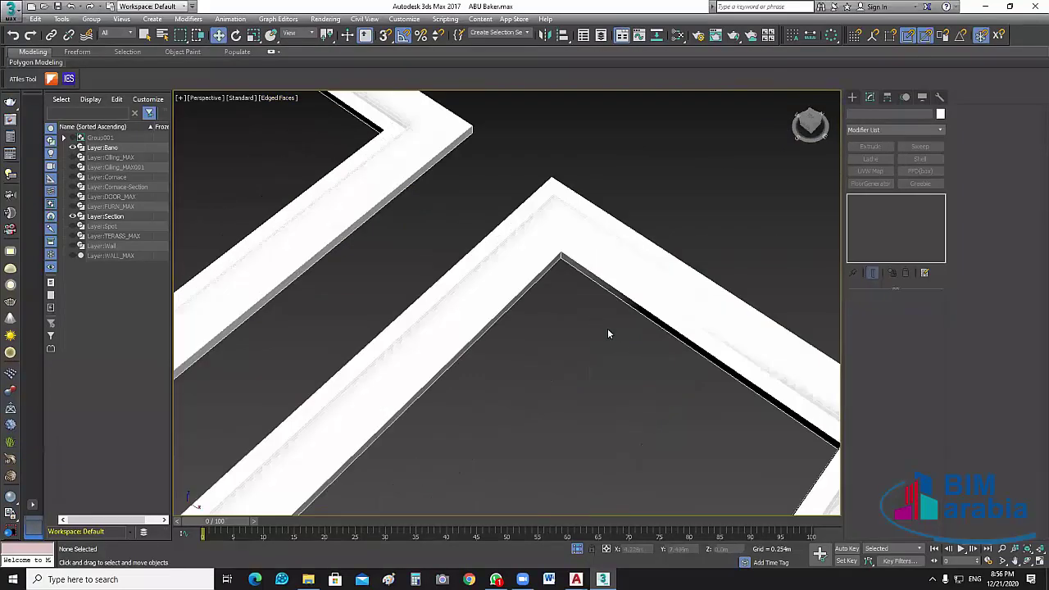
pyautogui.scroll(-10, 710, 316)
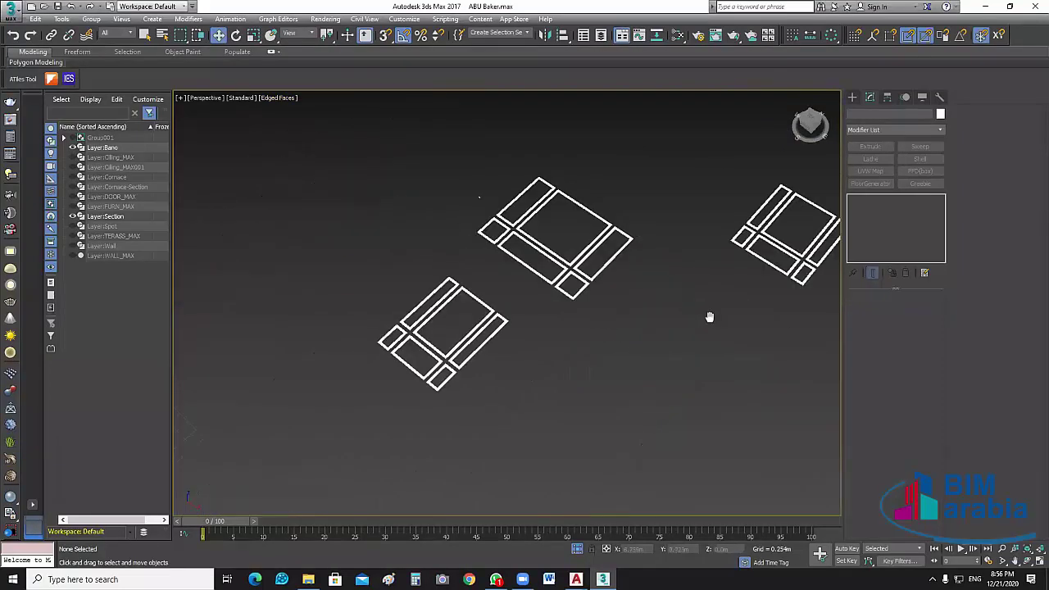
pyautogui.scroll(-5, 651, 389)
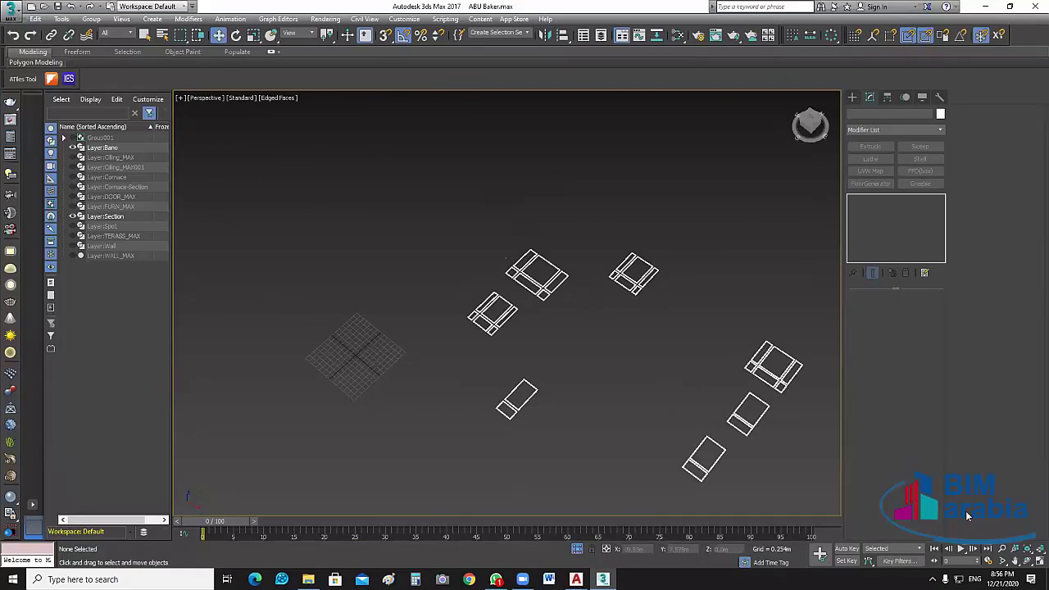
pyautogui.hotkey('alt', 'w')
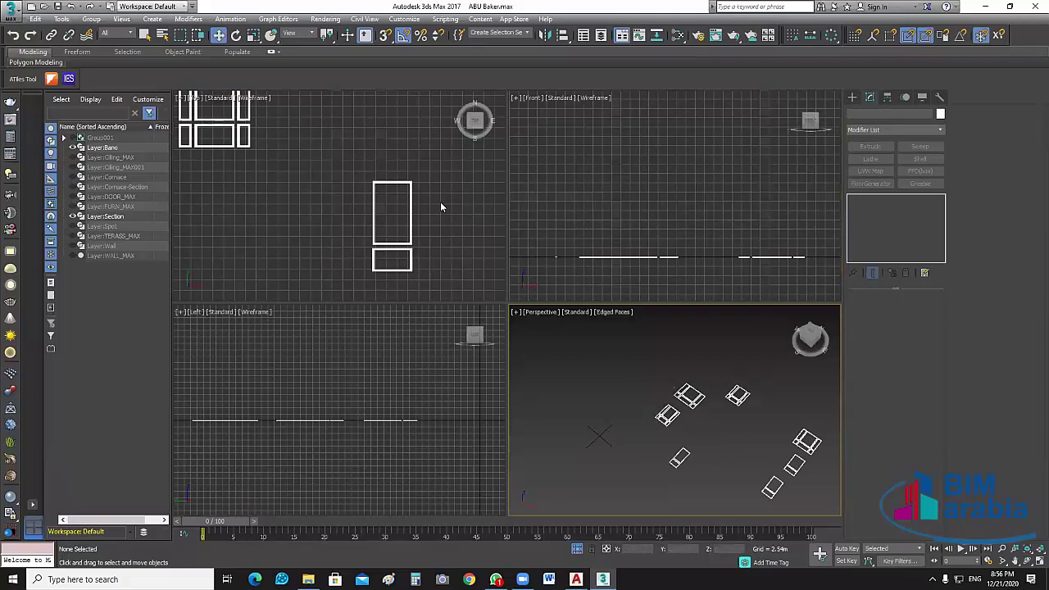
pyautogui.moveTo(440, 201); pyautogui.dragTo(417, 249, button='middle')
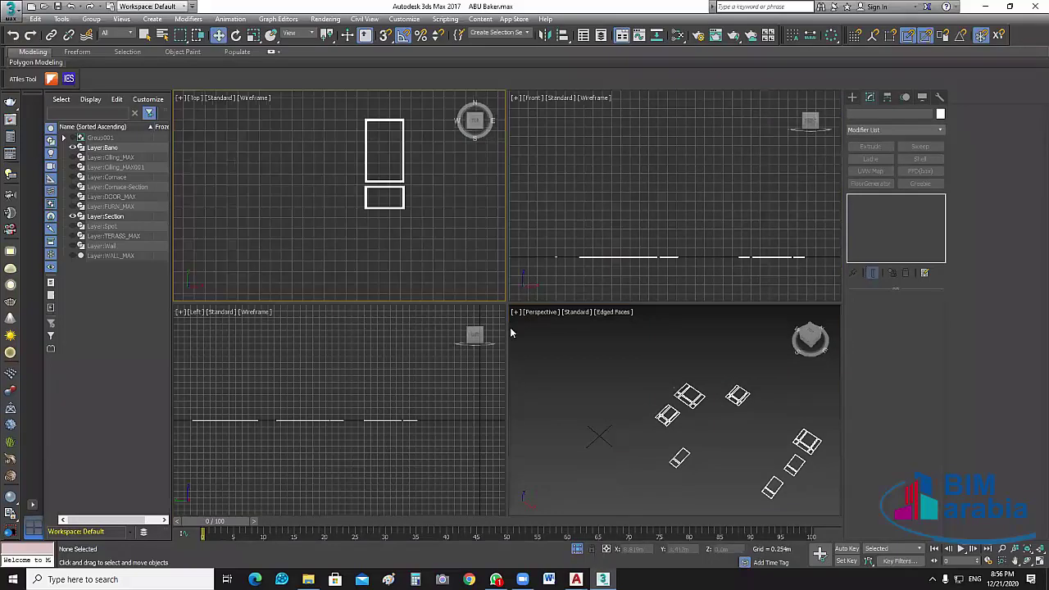
pyautogui.click(1034, 564)
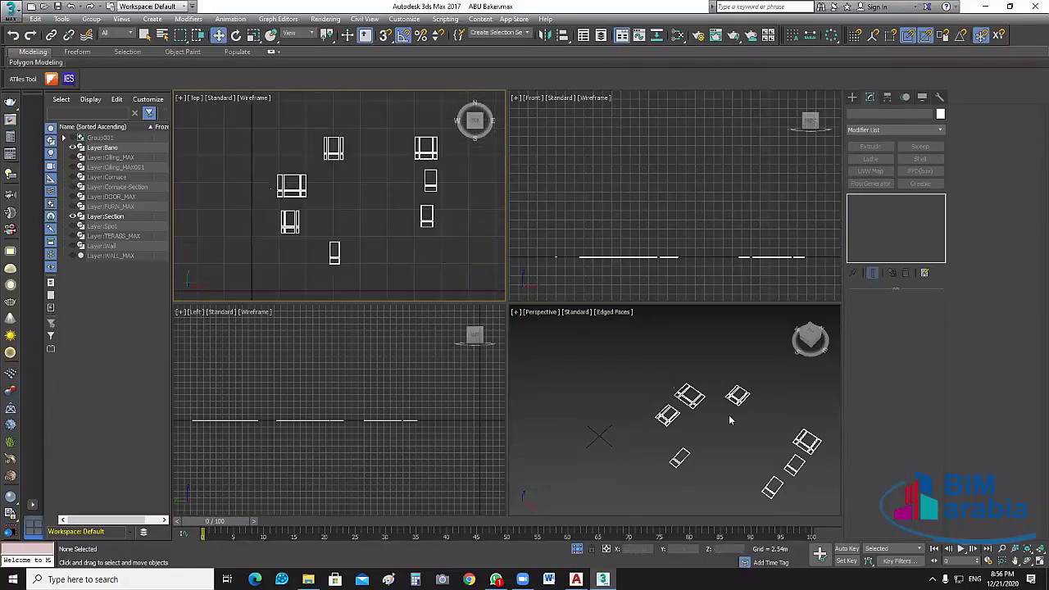
pyautogui.hotkey('alt', 'w')
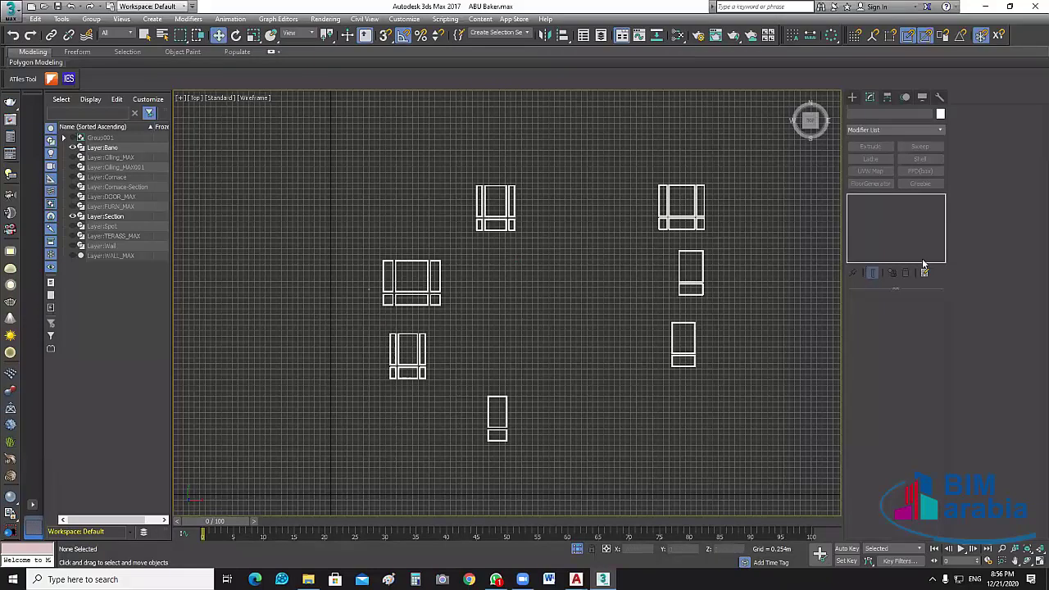
# - At Spline level on Layer:Bano, detach the first two panel outlines as Shape001 and Shape002
pyautogui.hotkey('ctrl', 'a')
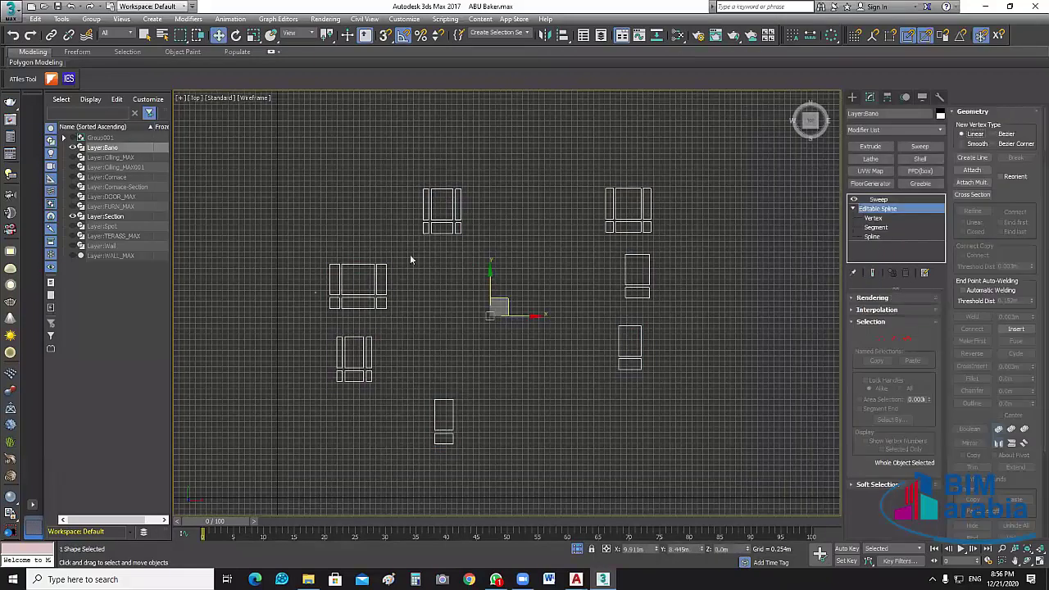
pyautogui.press('3')
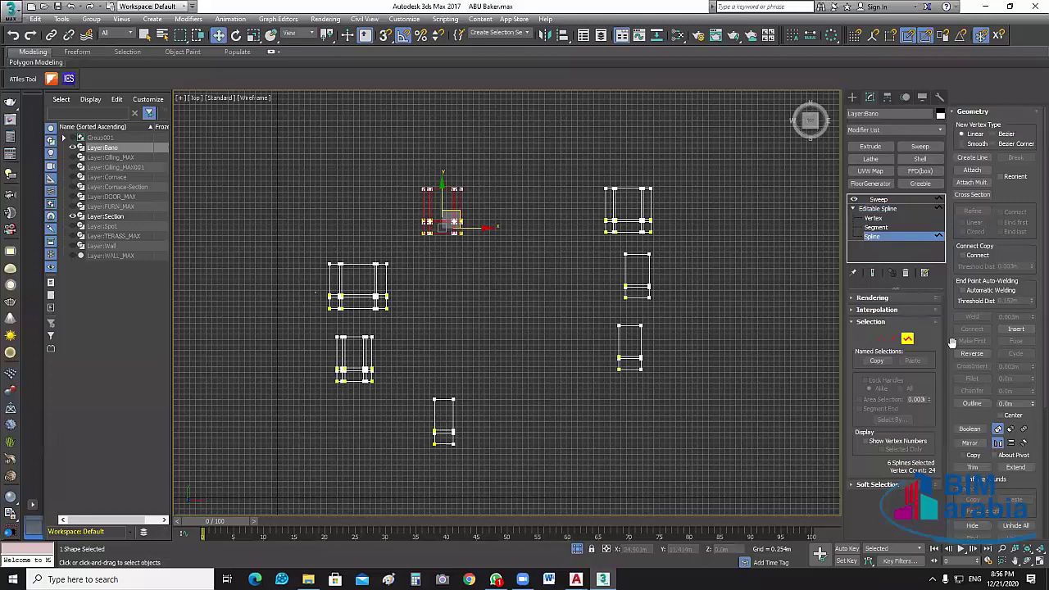
pyautogui.scroll(-2, 954, 352)
pyautogui.scroll(-2, 963, 393)
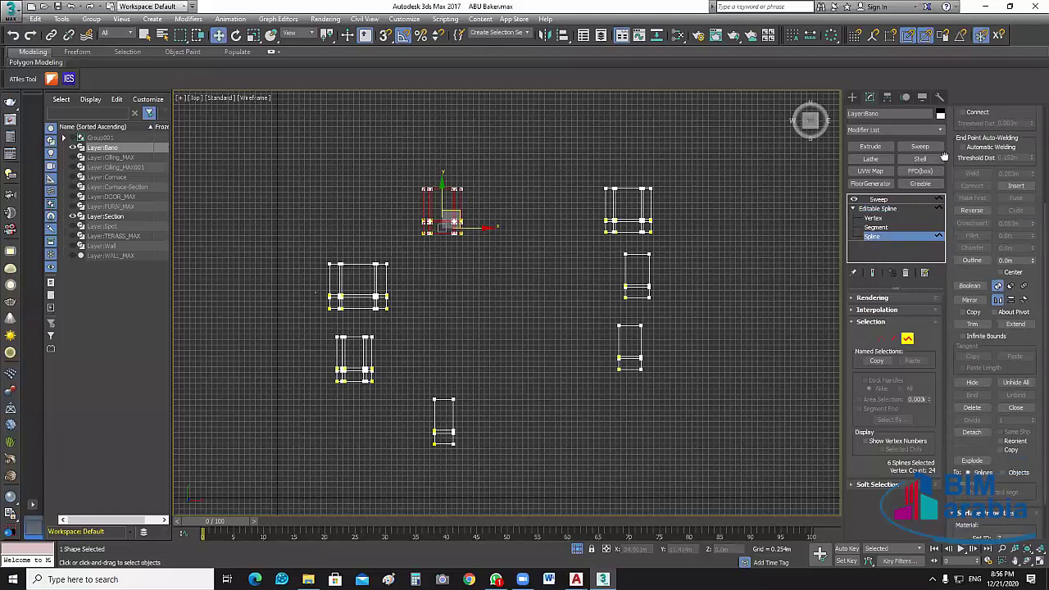
pyautogui.scroll(-1, 976, 401)
pyautogui.click(975, 388)
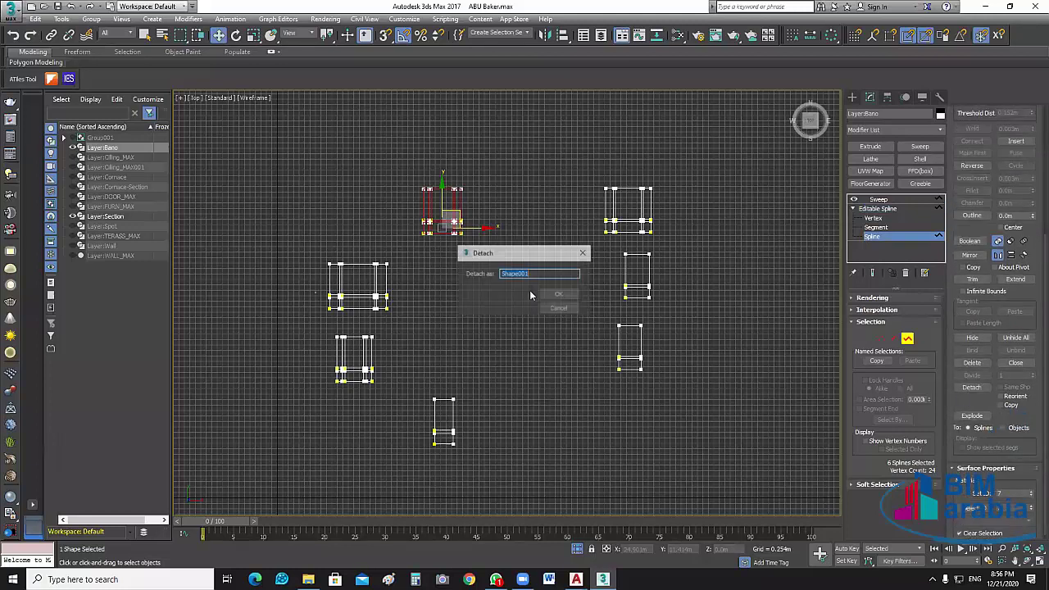
pyautogui.click(562, 296)
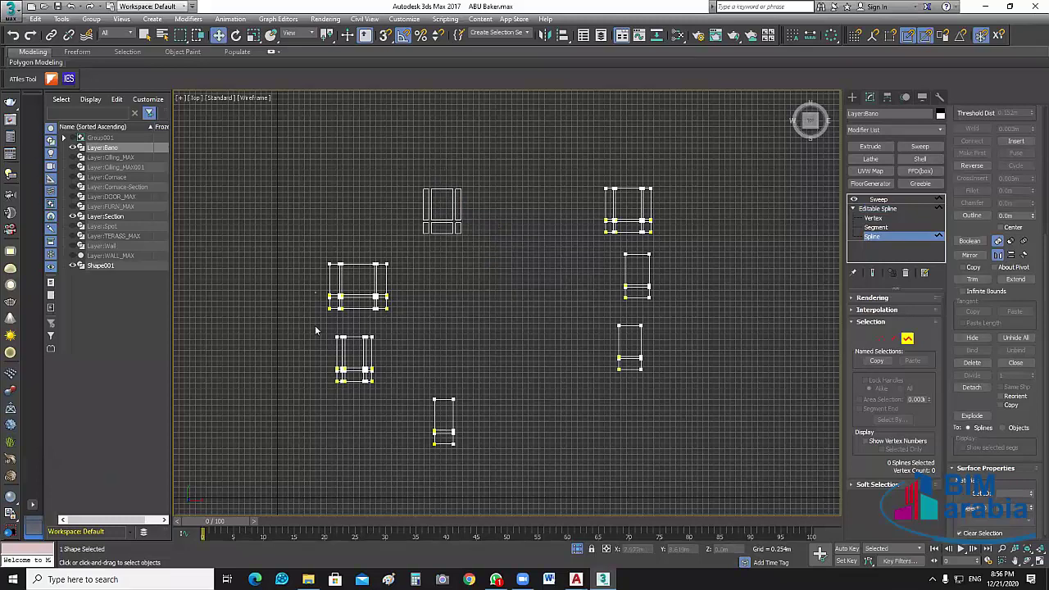
pyautogui.moveTo(323, 321); pyautogui.dragTo(404, 245)
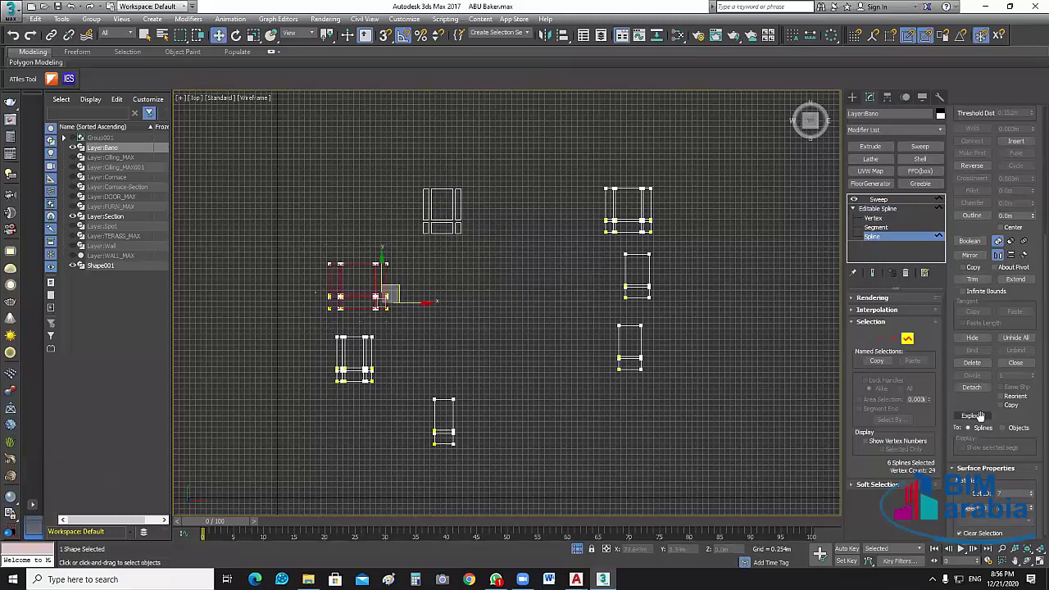
pyautogui.click(972, 387)
pyautogui.click(560, 295)
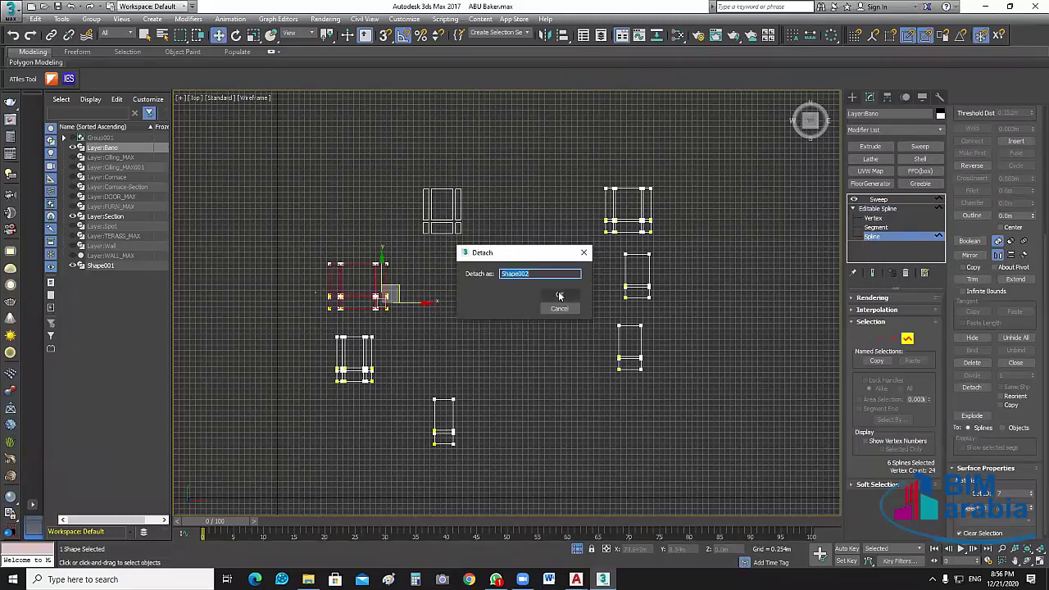
# - Detach the remaining panel outline splines as Shape003 through Shape006, then return to the Sweep result
pyautogui.moveTo(393, 331); pyautogui.dragTo(329, 396)
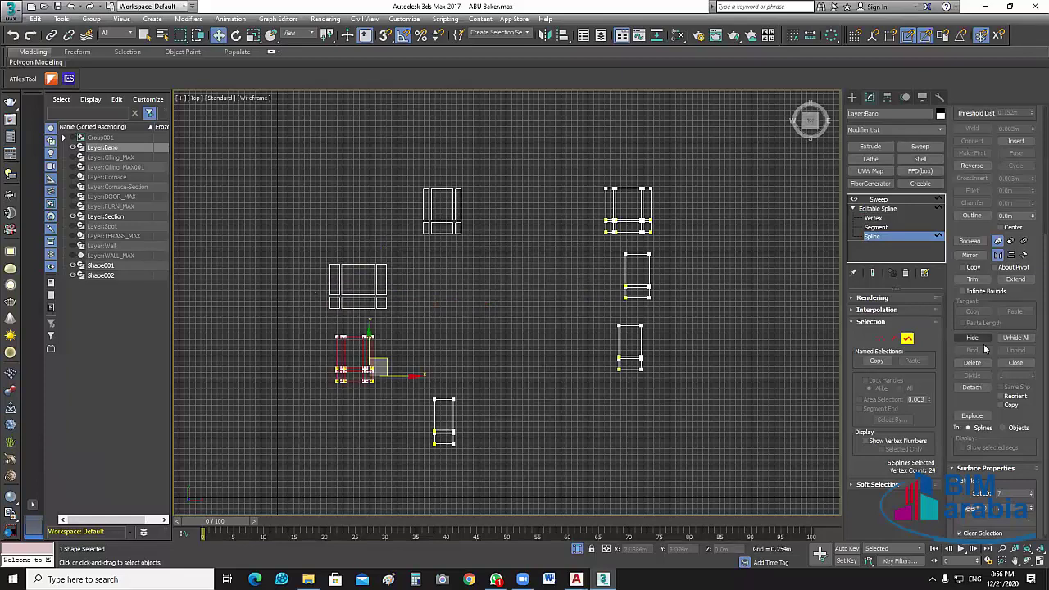
pyautogui.click(972, 387)
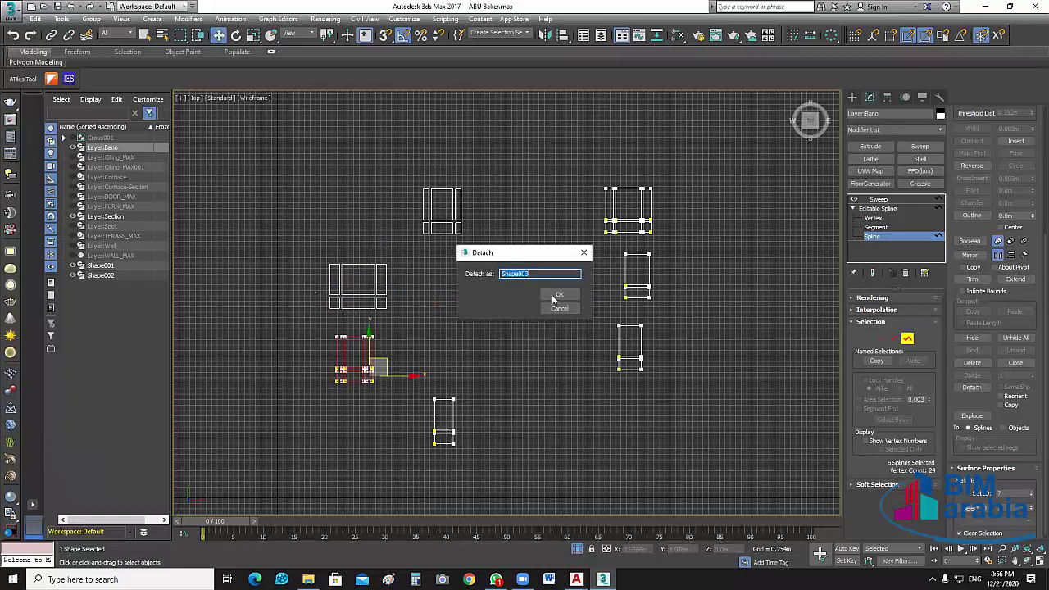
pyautogui.click(555, 297)
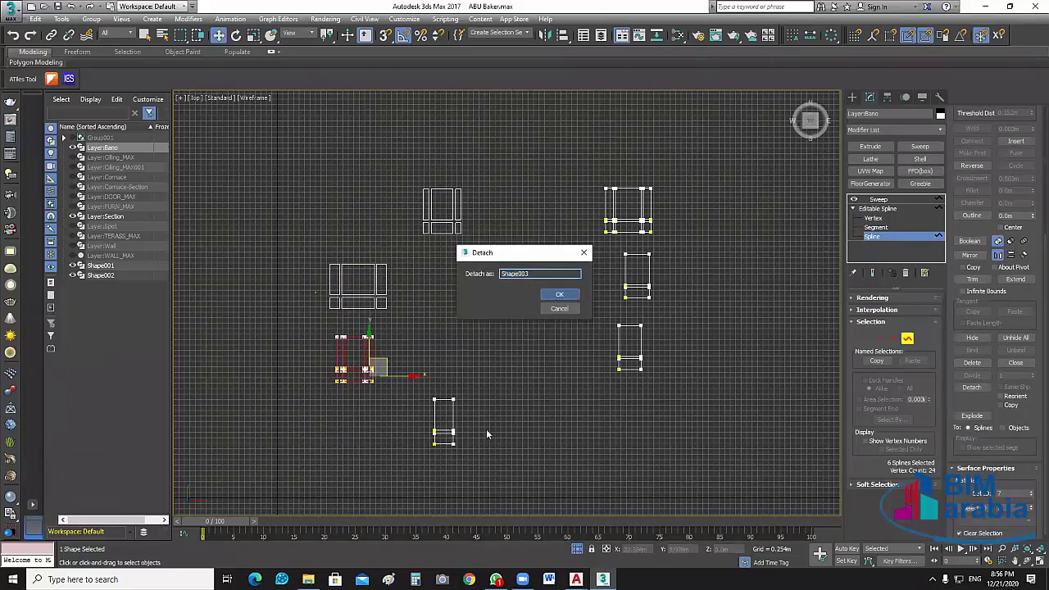
pyautogui.click(972, 387)
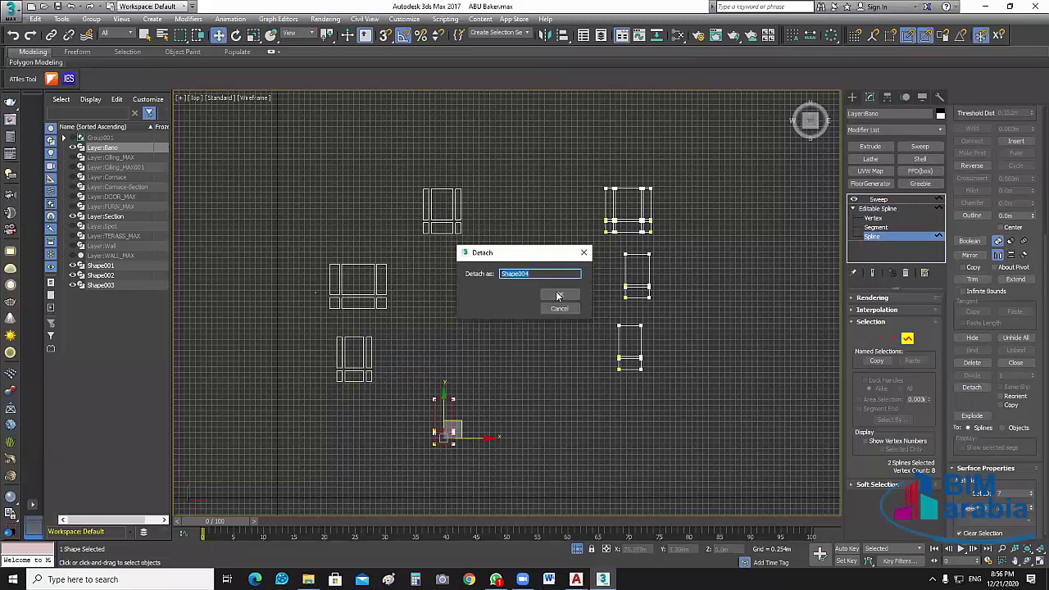
pyautogui.click(558, 297)
pyautogui.click(642, 336)
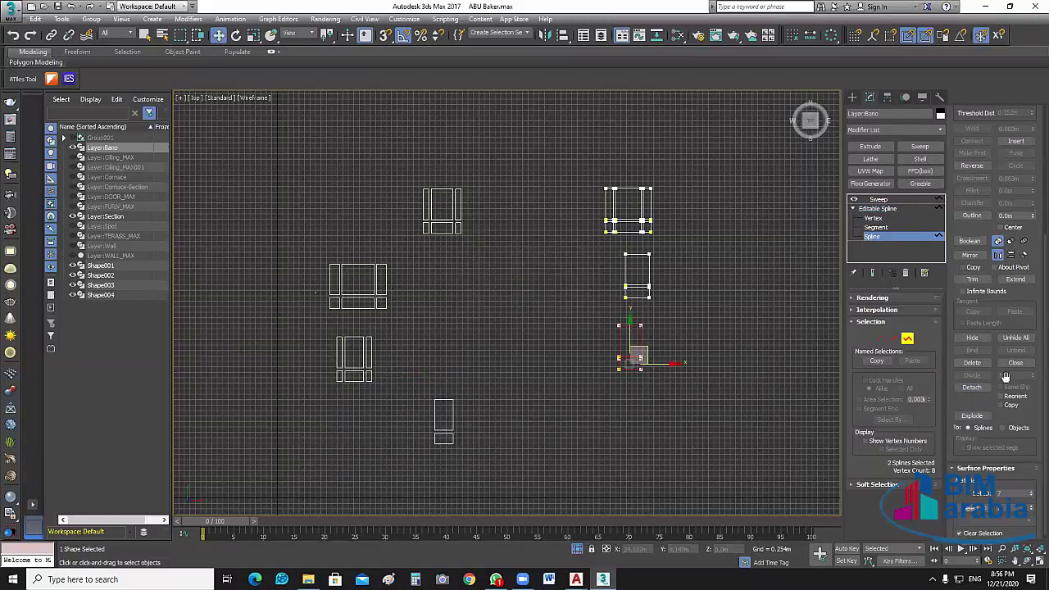
pyautogui.click(973, 387)
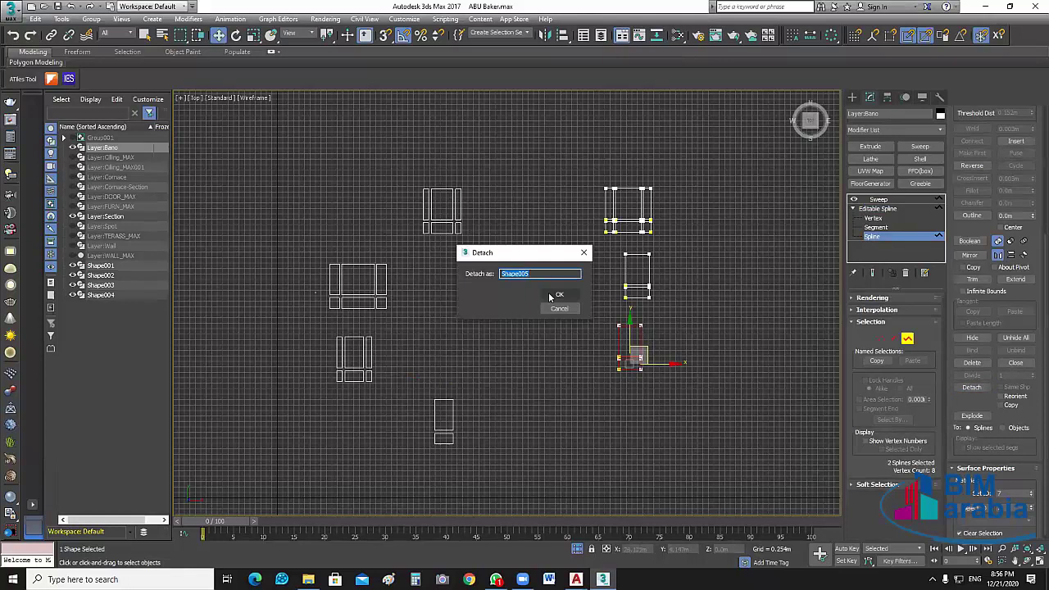
pyautogui.click(551, 297)
pyautogui.click(625, 272)
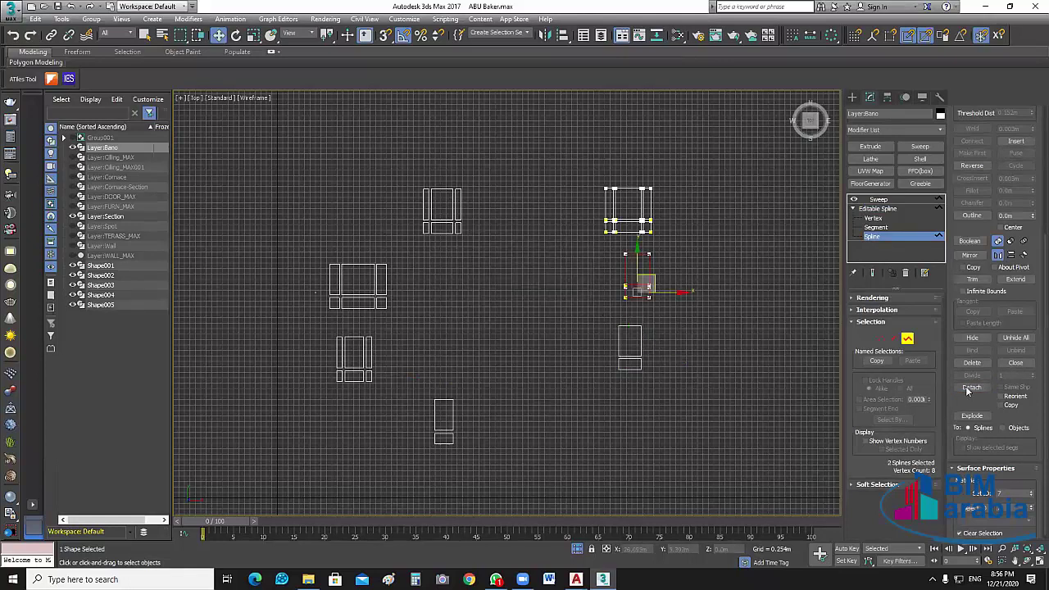
pyautogui.click(971, 388)
pyautogui.press('Return')
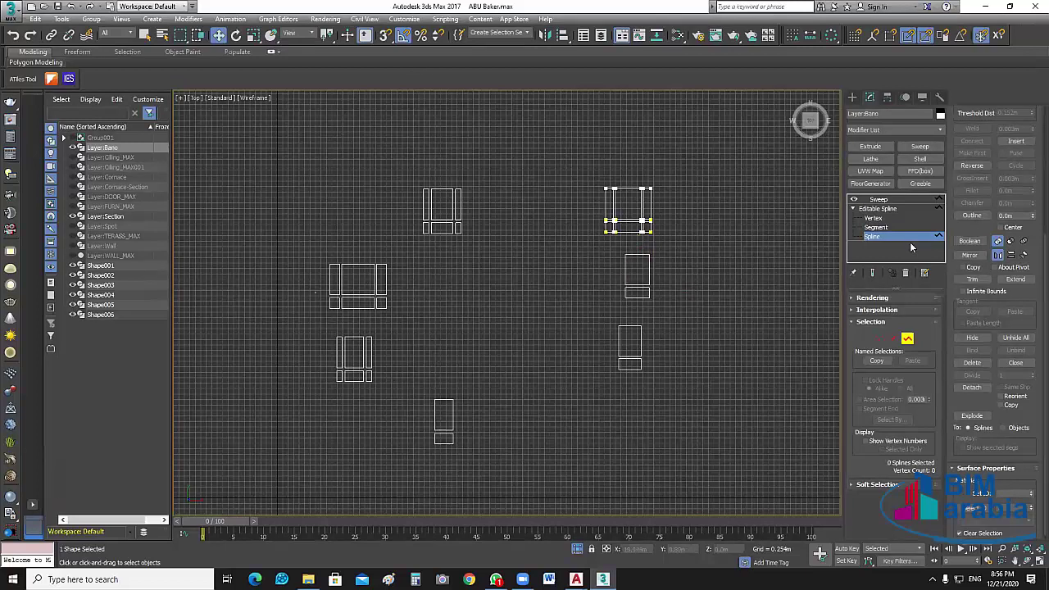
pyautogui.click(878, 199)
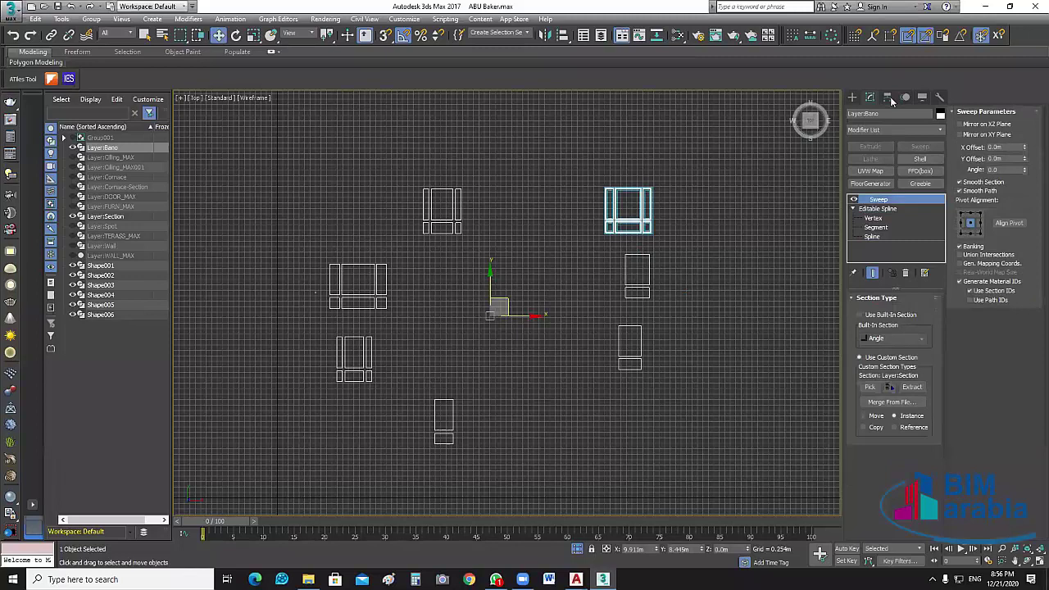
pyautogui.click(911, 185)
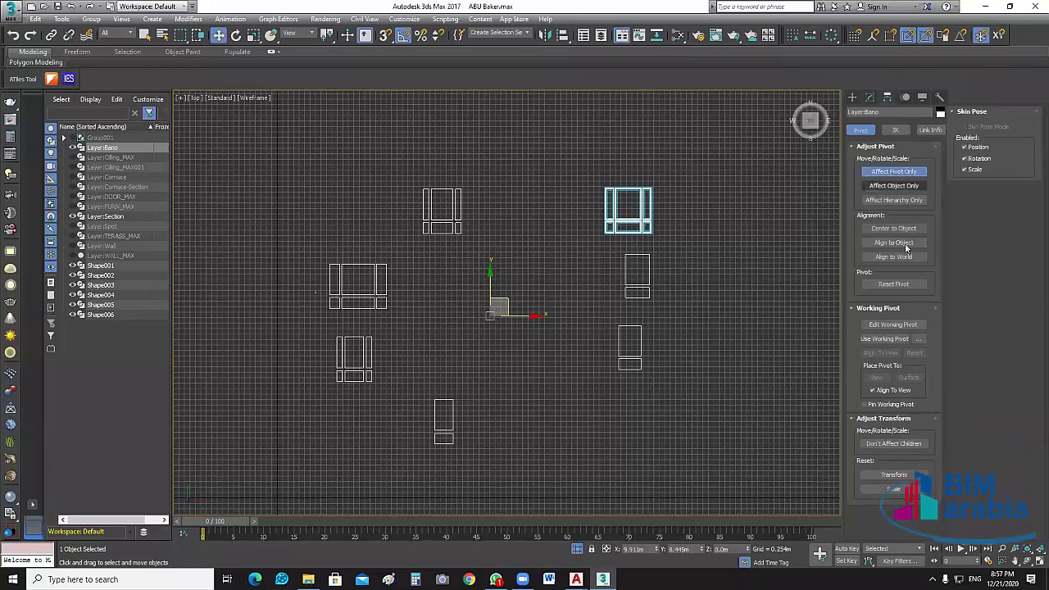
# - With Affect Pivot Only, centre the pivots of the molding, Shape006 and Shape005 on their objects
pyautogui.click(901, 171)
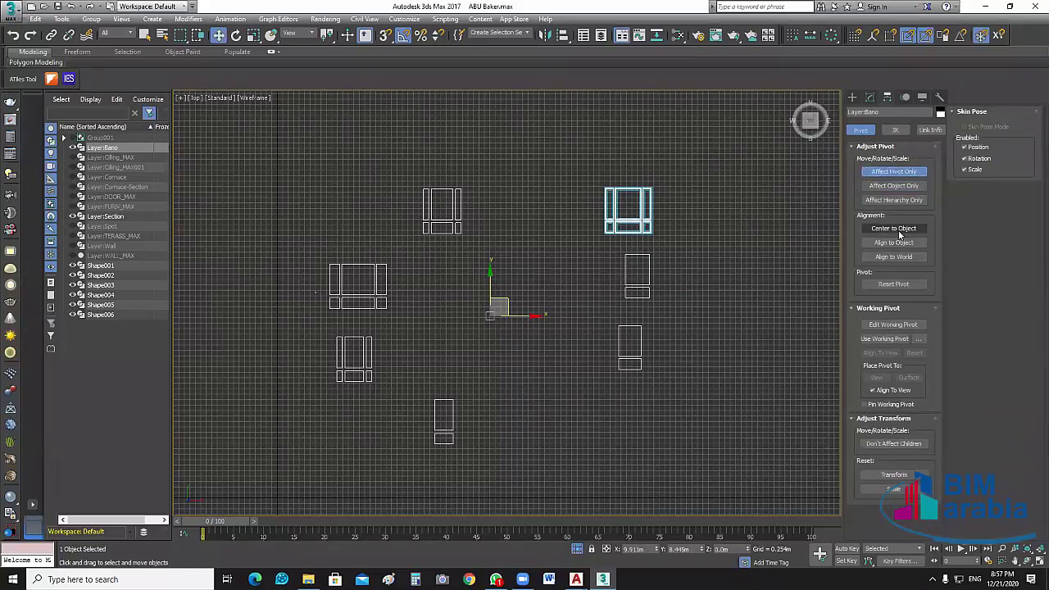
pyautogui.click(902, 228)
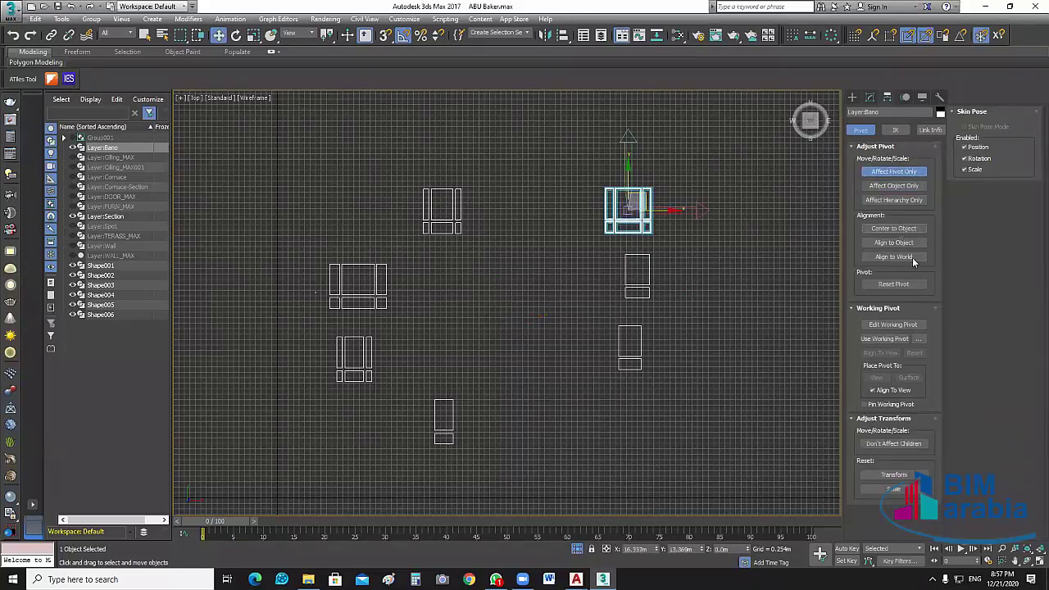
pyautogui.click(901, 174)
pyautogui.click(497, 310)
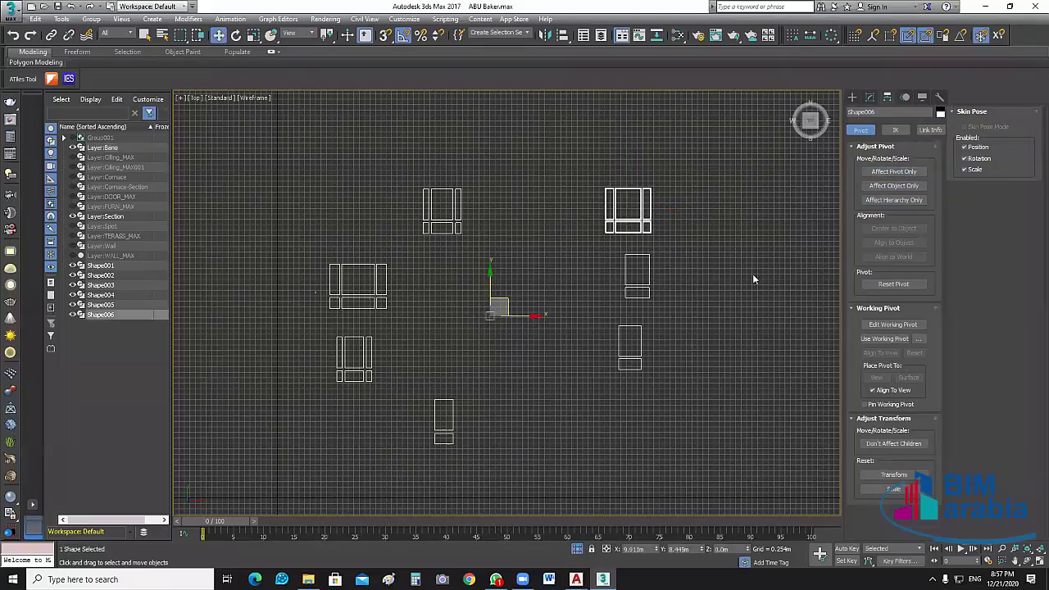
pyautogui.click(893, 172)
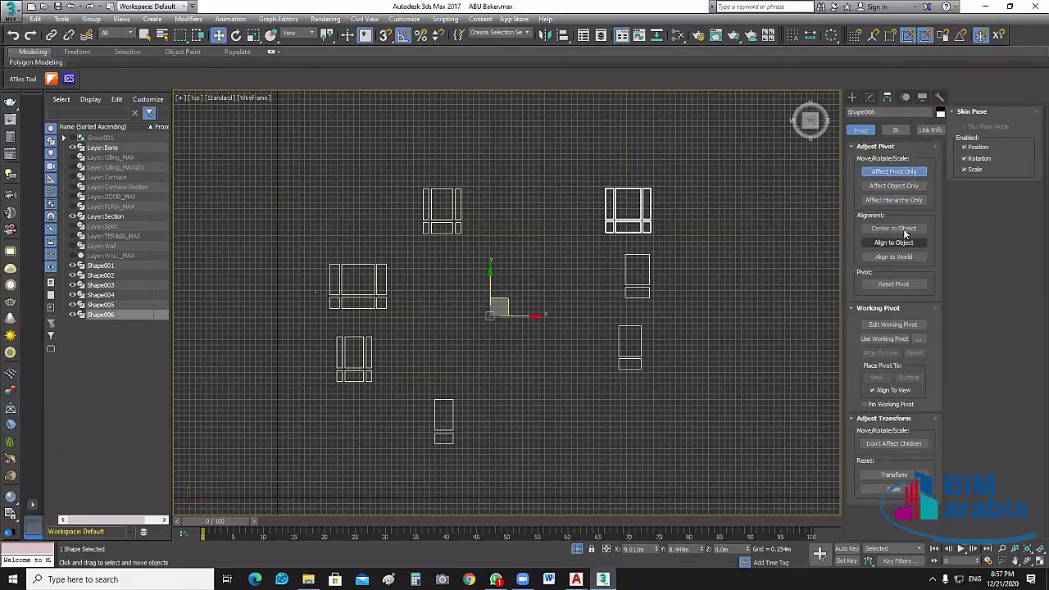
pyautogui.click(901, 229)
pyautogui.click(897, 172)
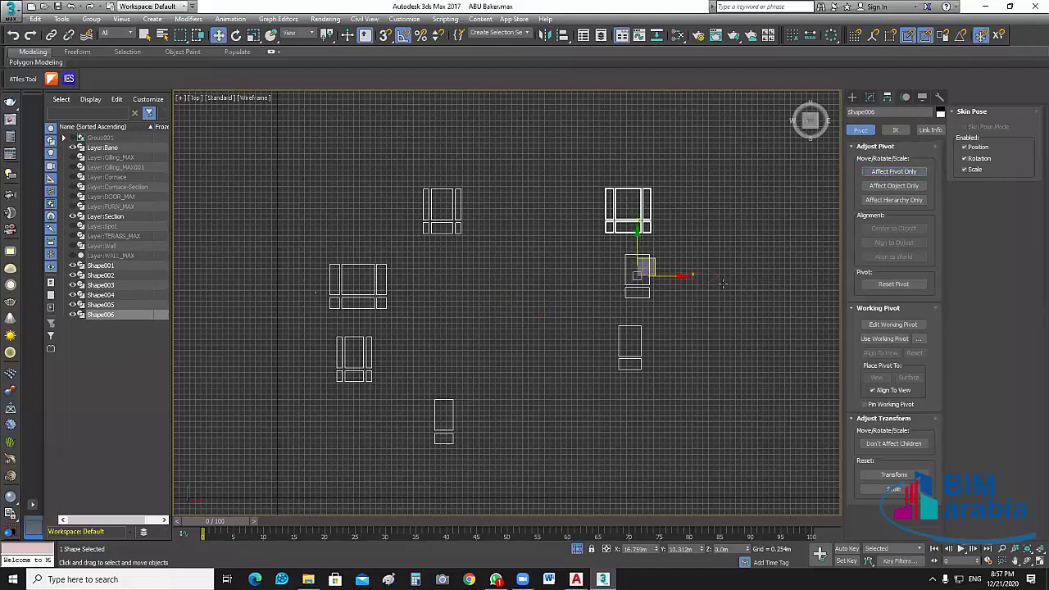
pyautogui.click(498, 309)
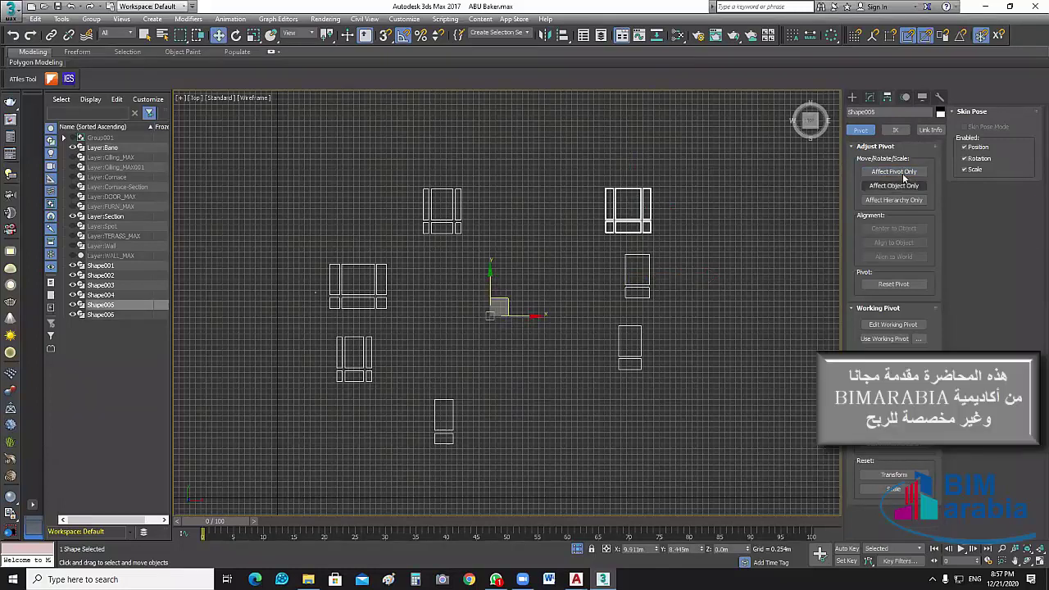
pyautogui.click(902, 173)
pyautogui.click(893, 228)
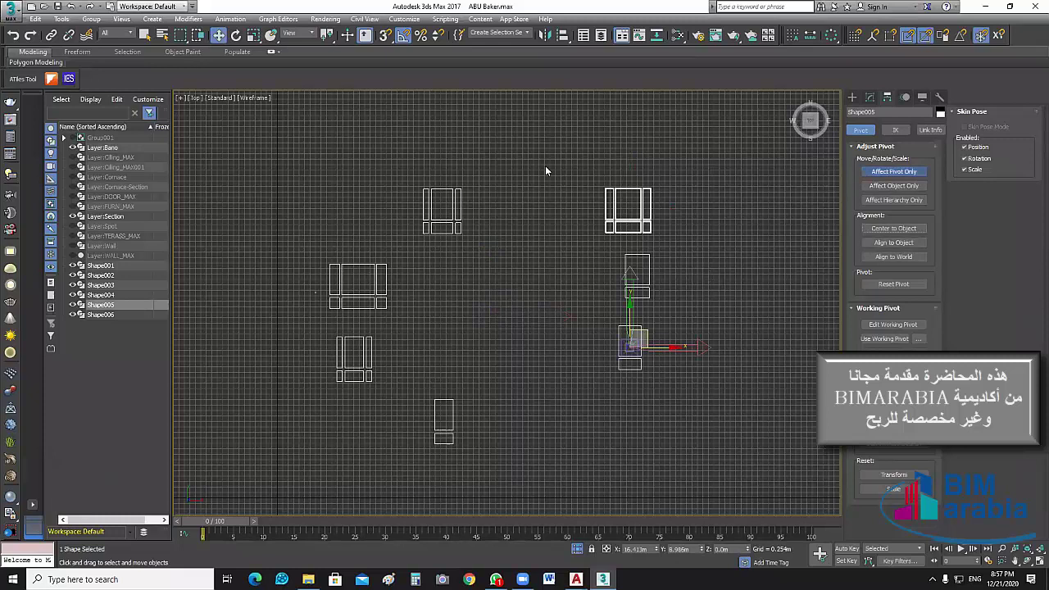
# - Centre the pivots of Shape001, Shape002, Shape003 and Shape004 on their own outlines
pyautogui.click(458, 198)
pyautogui.click(909, 173)
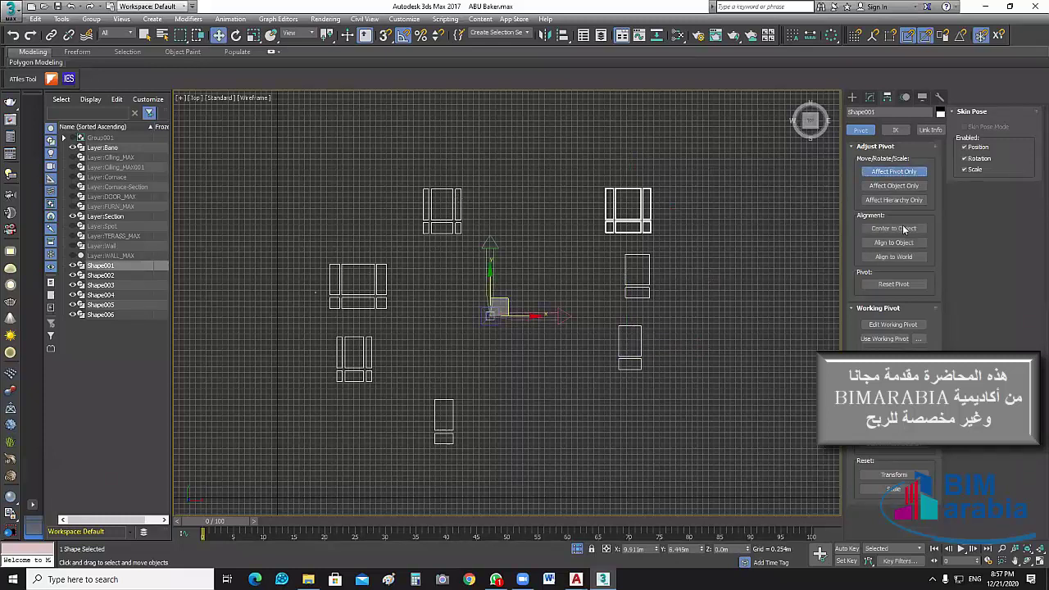
pyautogui.click(900, 230)
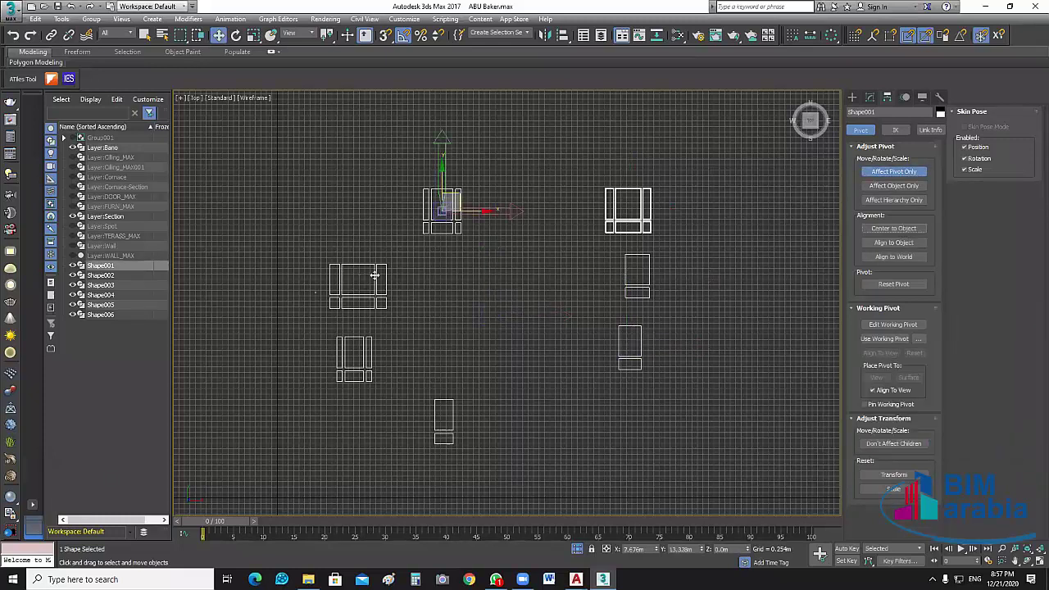
pyautogui.click(360, 277)
pyautogui.click(893, 228)
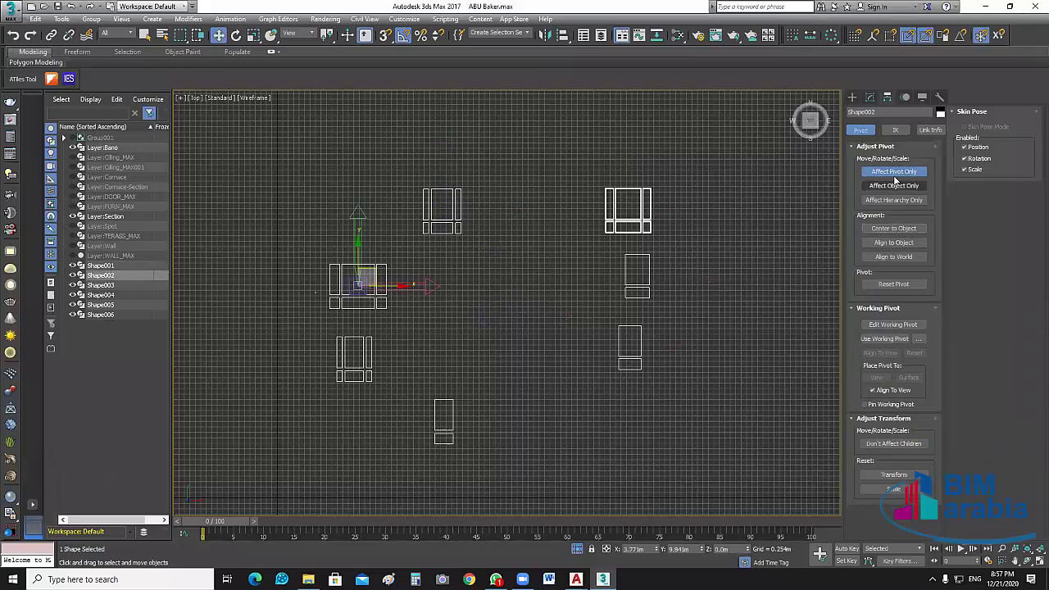
pyautogui.click(893, 173)
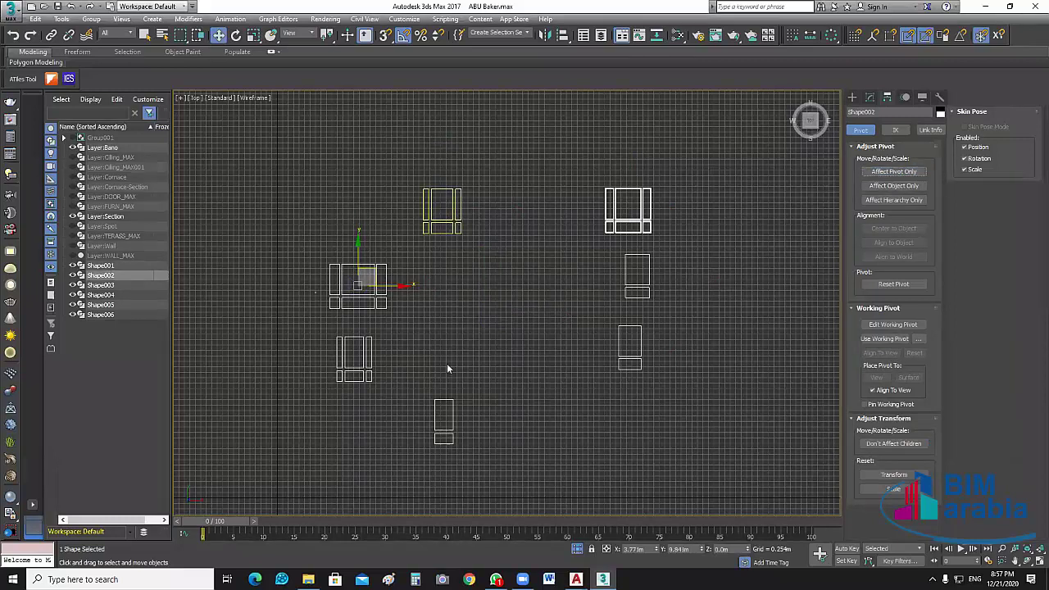
pyautogui.click(893, 171)
pyautogui.click(894, 229)
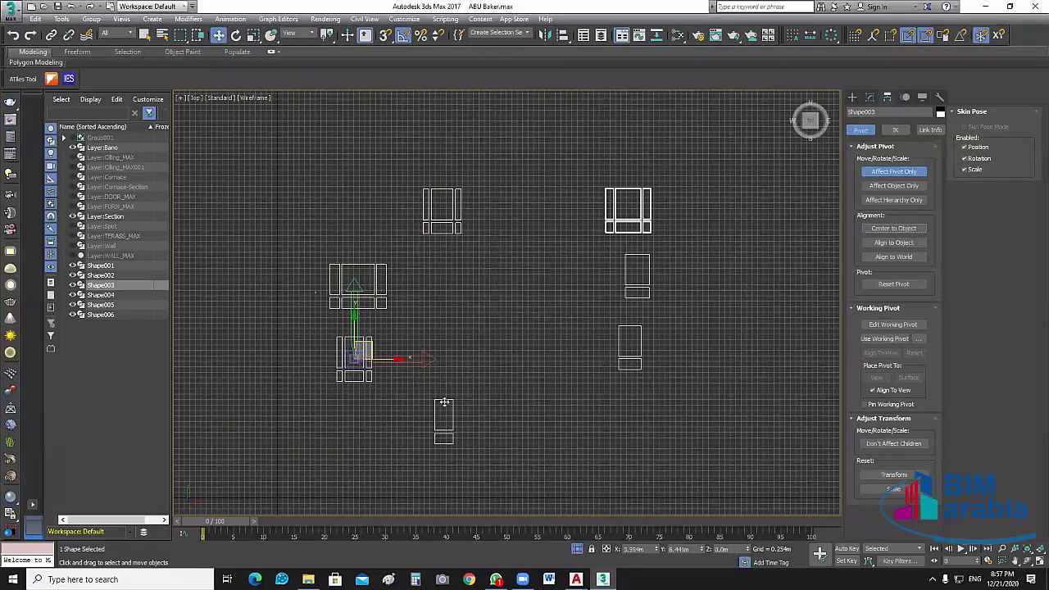
pyautogui.click(444, 401)
pyautogui.click(893, 229)
pyautogui.click(894, 171)
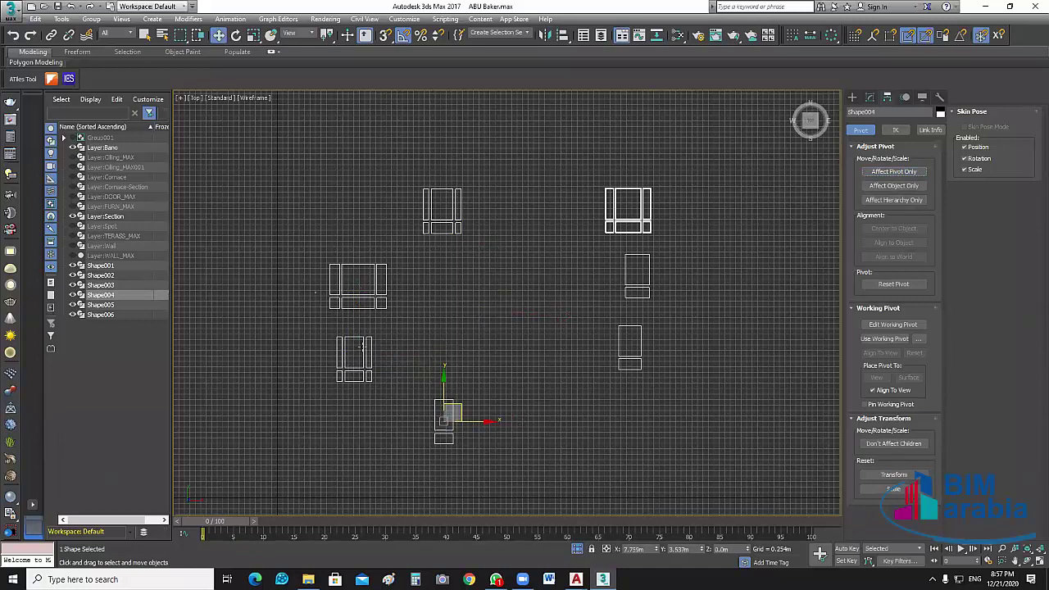
pyautogui.click(638, 212)
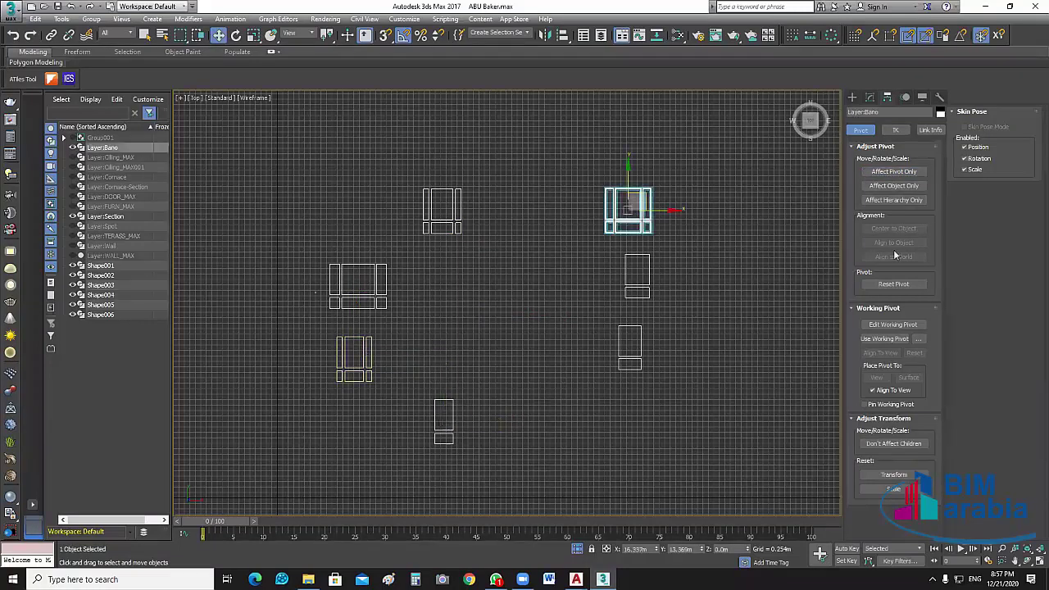
# - Copy the Bano molding's Sweep modifier and paste it instanced onto Shape006 and Shape005
pyautogui.click(869, 97)
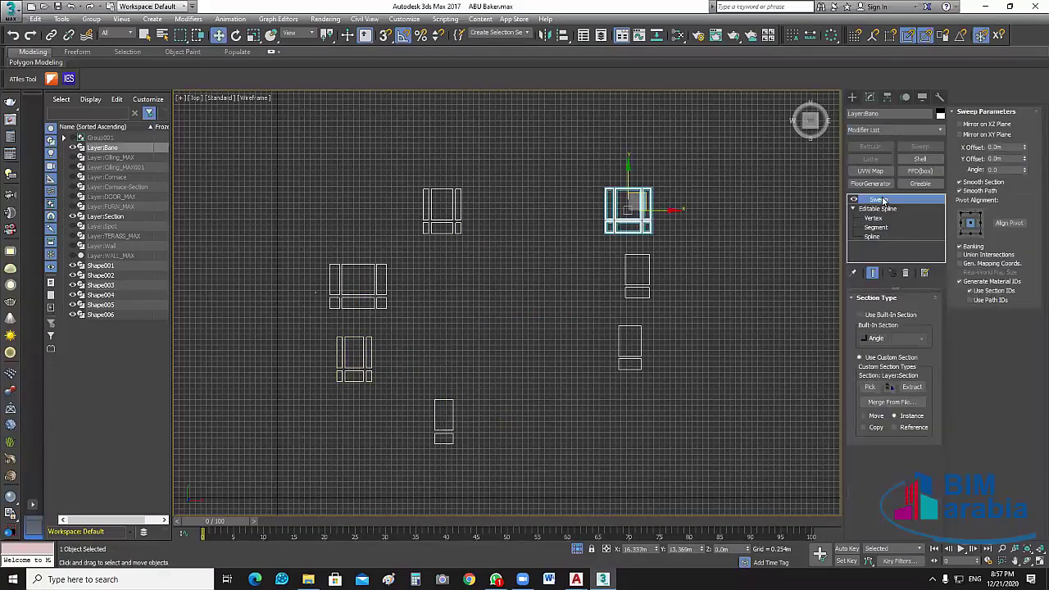
pyautogui.rightClick(881, 200)
pyautogui.click(907, 243)
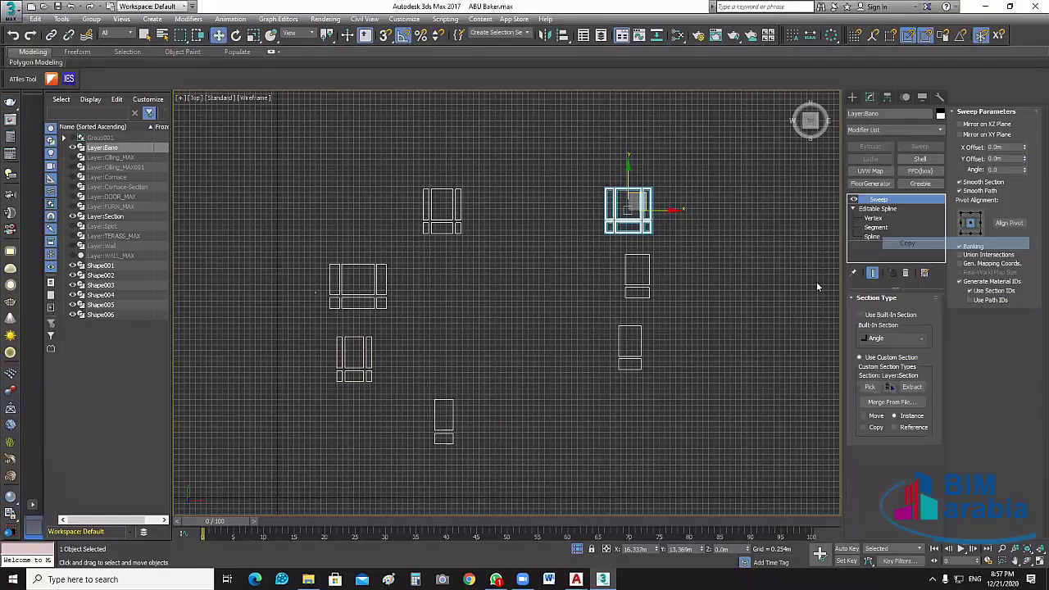
pyautogui.click(647, 270)
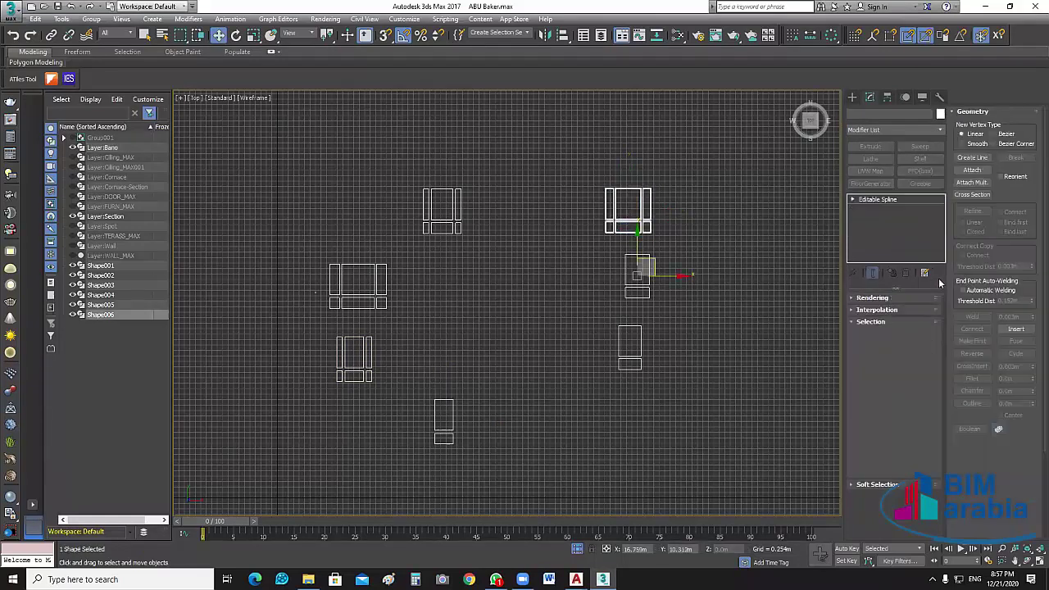
pyautogui.rightClick(893, 214)
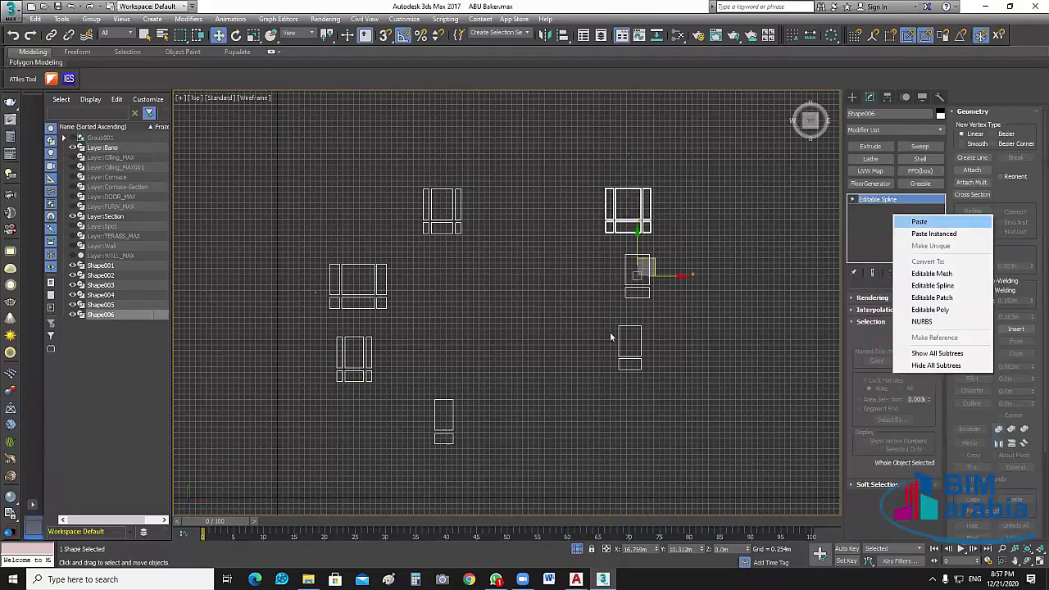
pyautogui.click(918, 221)
pyautogui.click(629, 345)
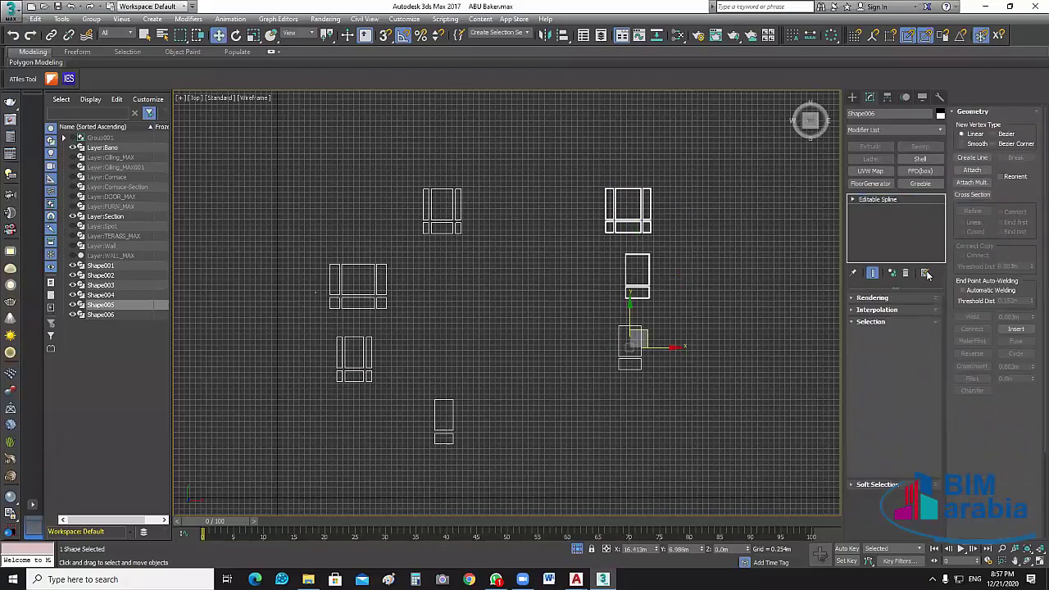
pyautogui.rightClick(883, 229)
pyautogui.click(922, 247)
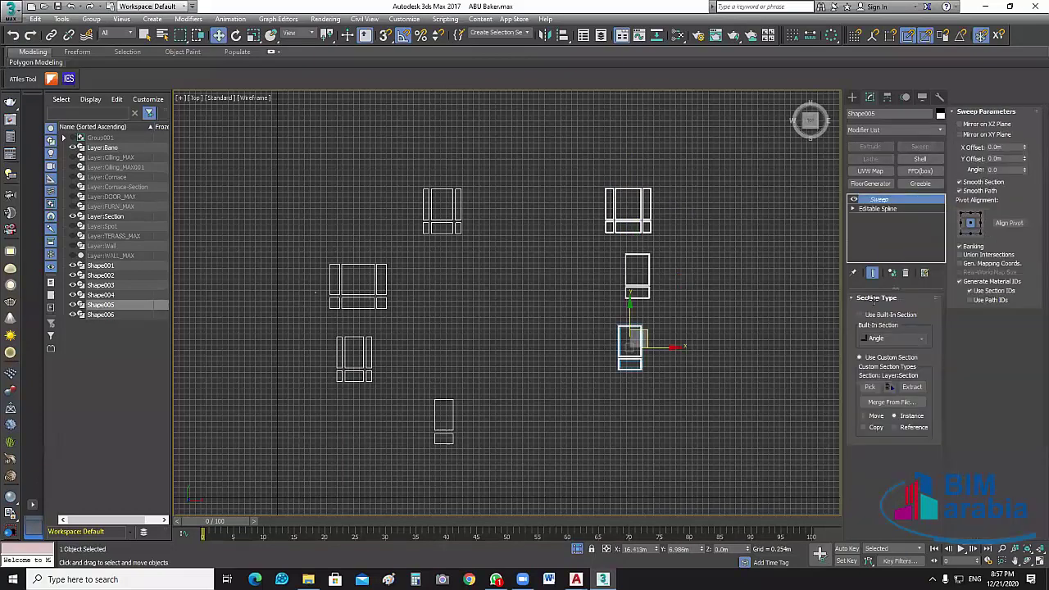
# - Paste the instanced Sweep onto Shape001, Shape002 and Shape003, then clear the selection
pyautogui.rightClick(891, 222)
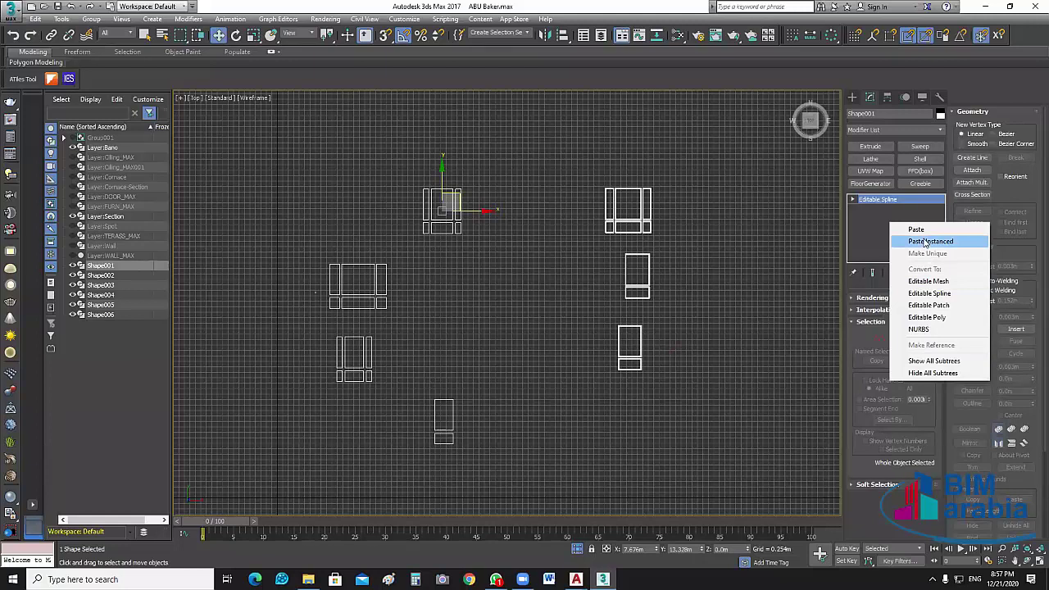
pyautogui.click(930, 241)
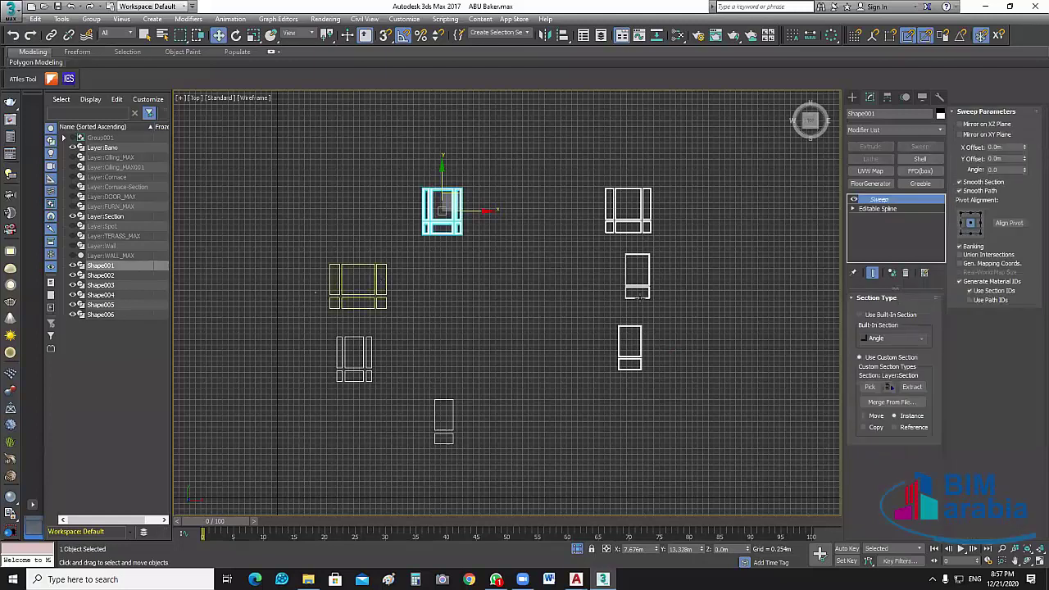
pyautogui.click(358, 282)
pyautogui.rightClick(889, 225)
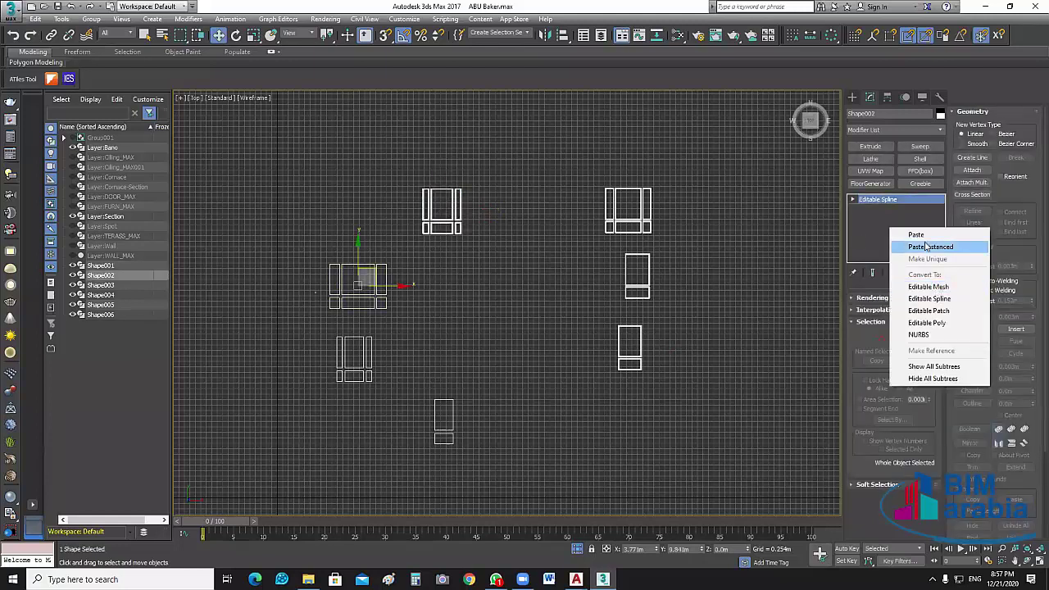
pyautogui.click(930, 247)
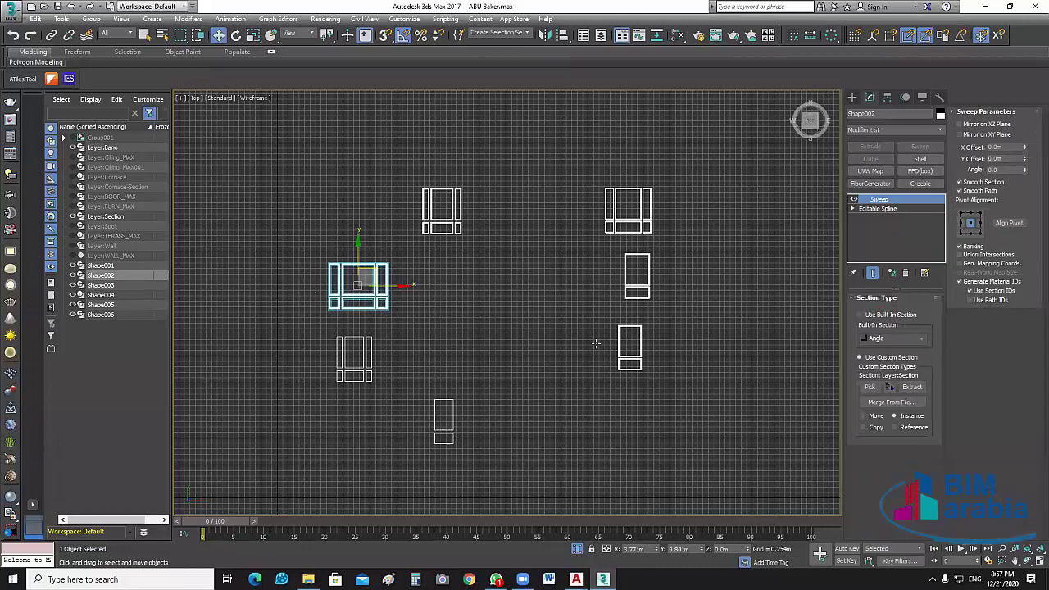
pyautogui.click(354, 348)
pyautogui.rightClick(870, 213)
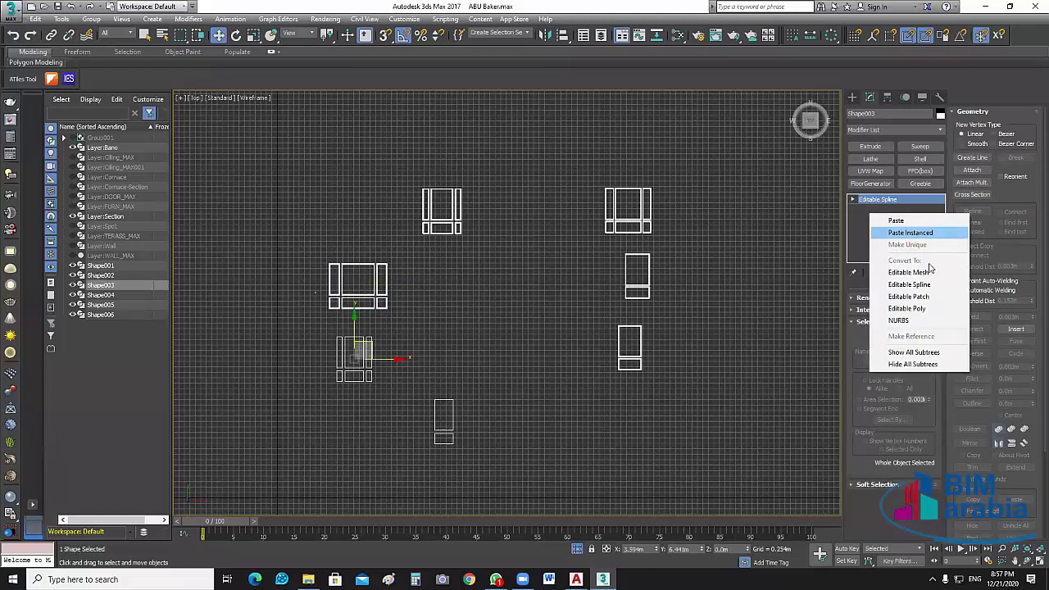
pyautogui.click(910, 233)
pyautogui.click(443, 417)
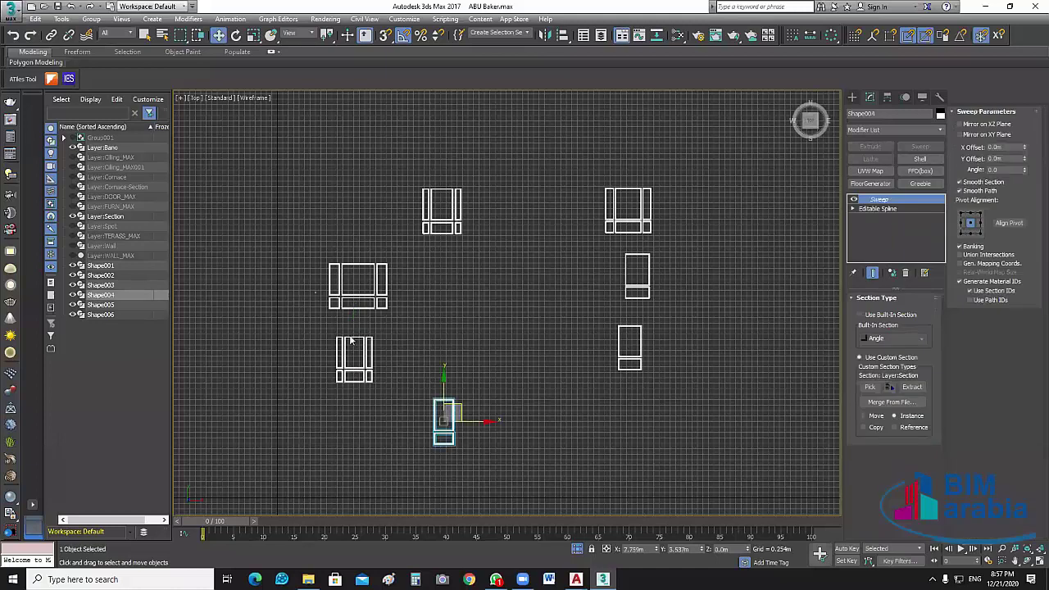
pyautogui.click(492, 471)
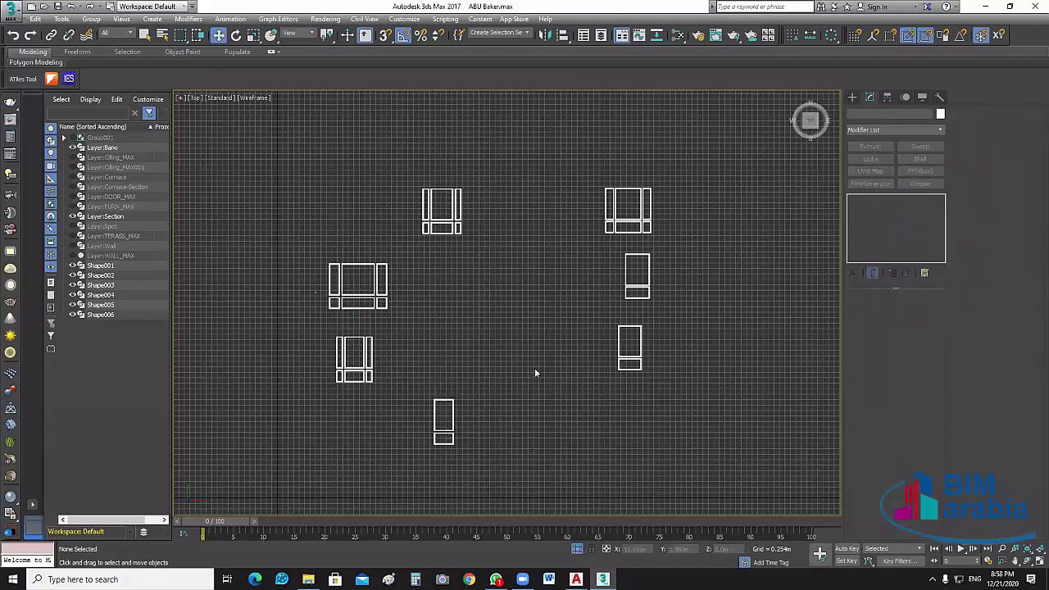
# - Unhide Layer:Wall in the Scene Explorer and select a wall outline spline in the Modify panel
pyautogui.moveTo(459, 328); pyautogui.dragTo(463, 327, button='middle')
pyautogui.click(378, 266)
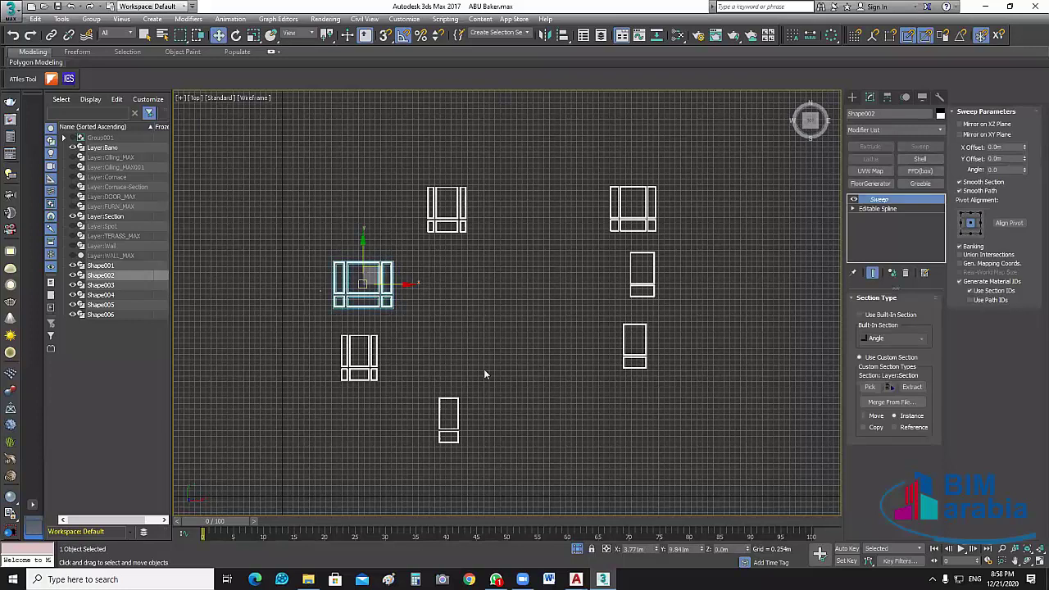
pyautogui.click(181, 221)
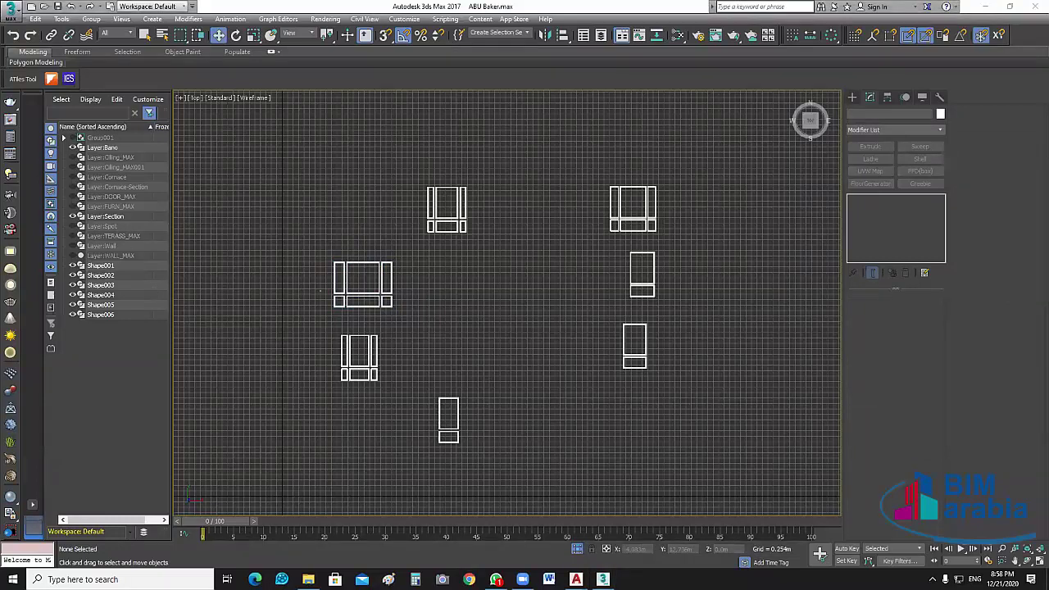
pyautogui.click(72, 246)
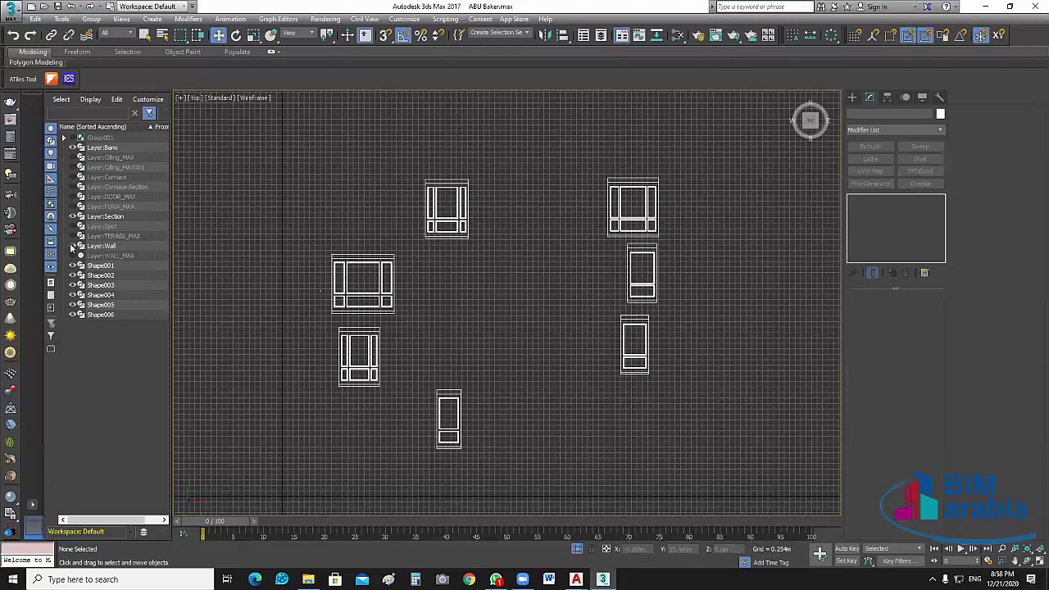
pyautogui.moveTo(457, 204); pyautogui.dragTo(473, 247, button='middle')
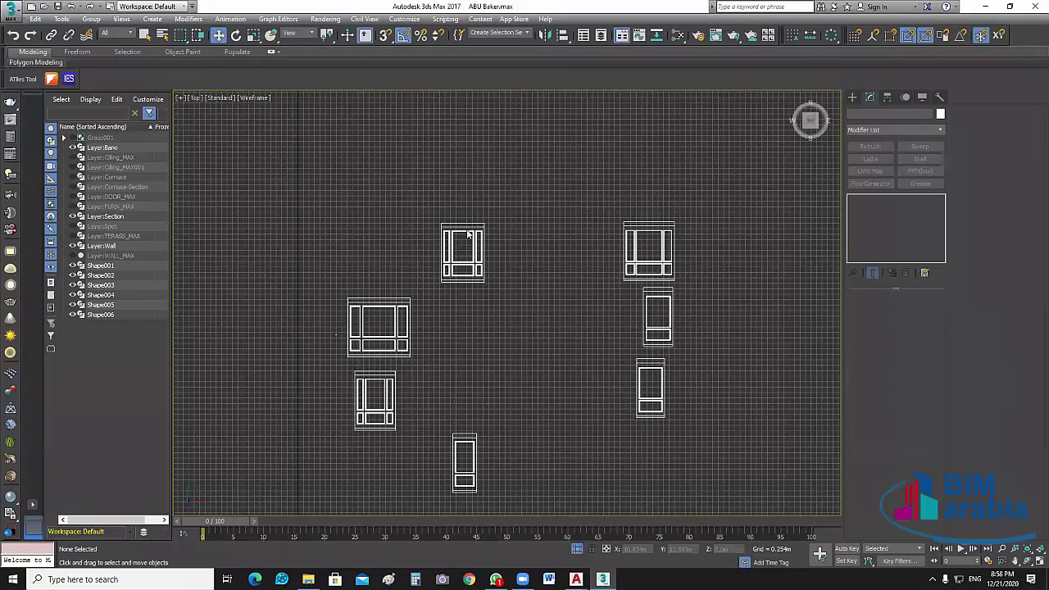
pyautogui.scroll(5, 473, 242)
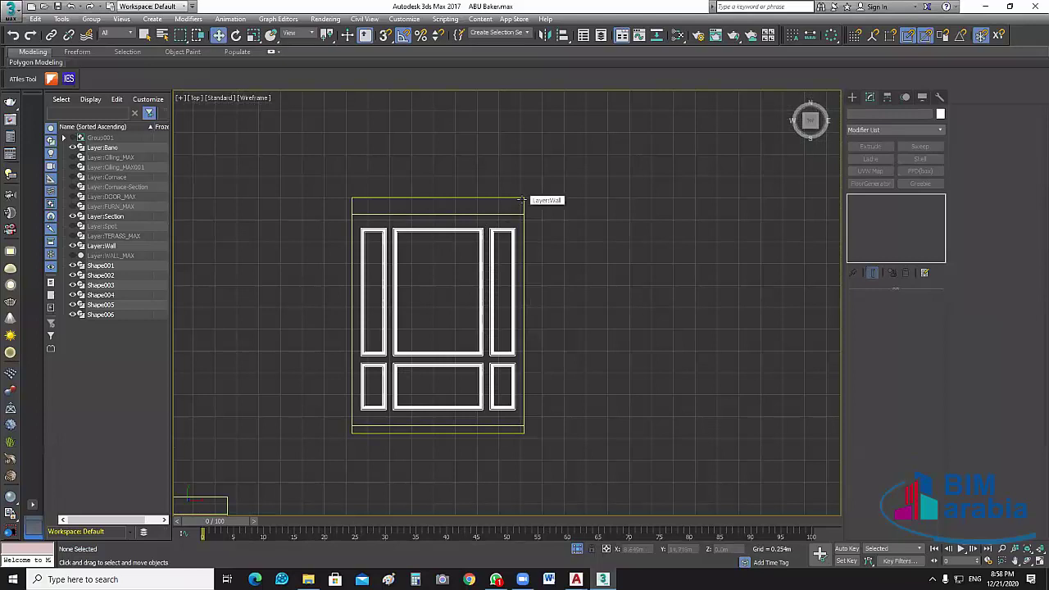
pyautogui.click(503, 213)
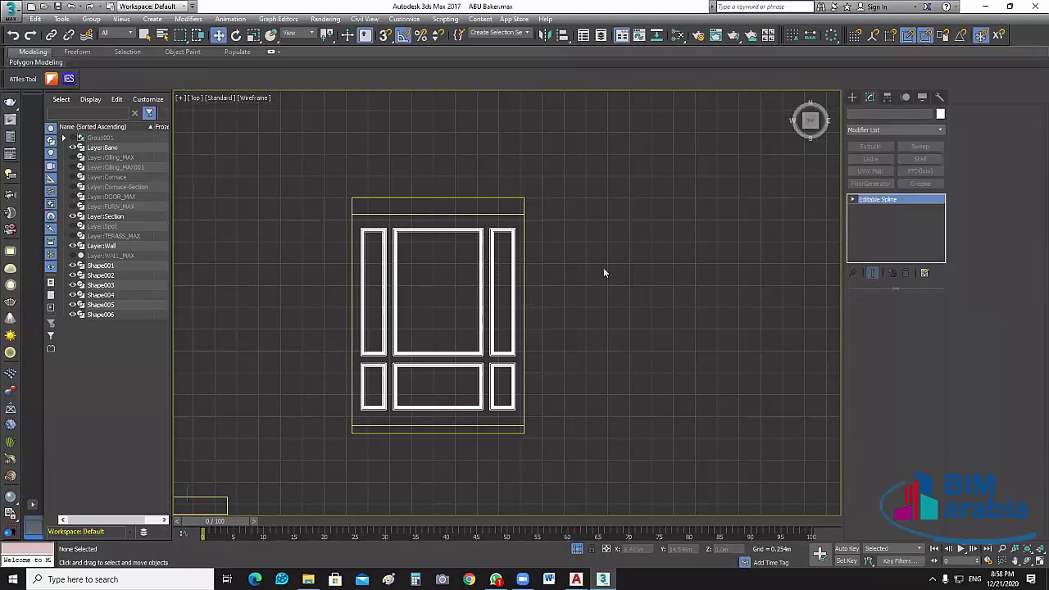
pyautogui.click(508, 277)
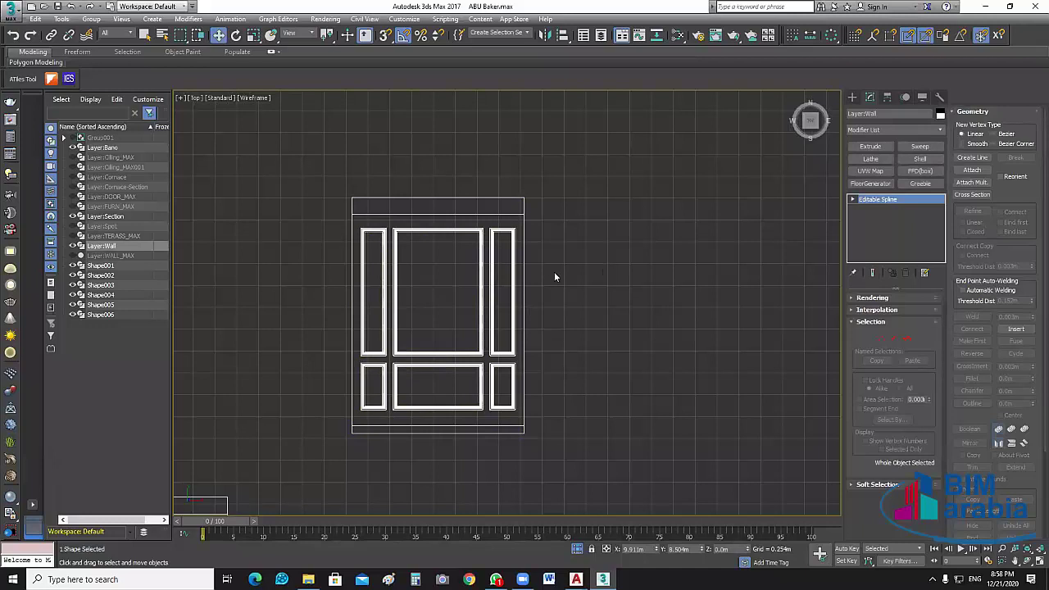
pyautogui.scroll(-3, 554, 276)
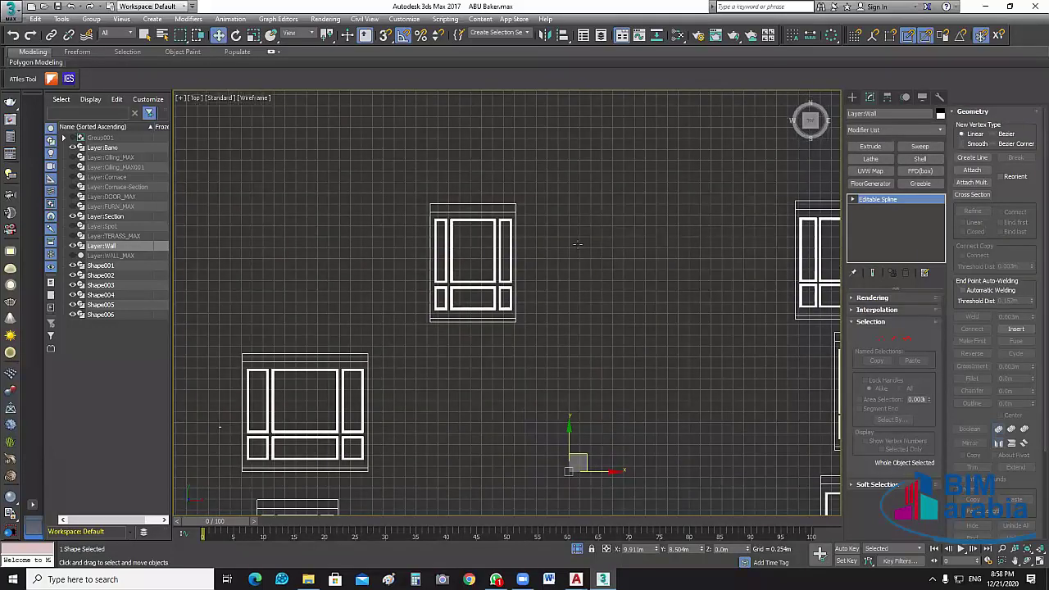
# - Hide the panel molding outlines Shape001 through Shape006 in the Scene Explorer
pyautogui.click(257, 343)
pyautogui.hotkey('ctrl', 'z')
pyautogui.click(71, 266)
pyautogui.click(71, 275)
pyautogui.click(72, 285)
pyautogui.click(71, 295)
pyautogui.click(72, 305)
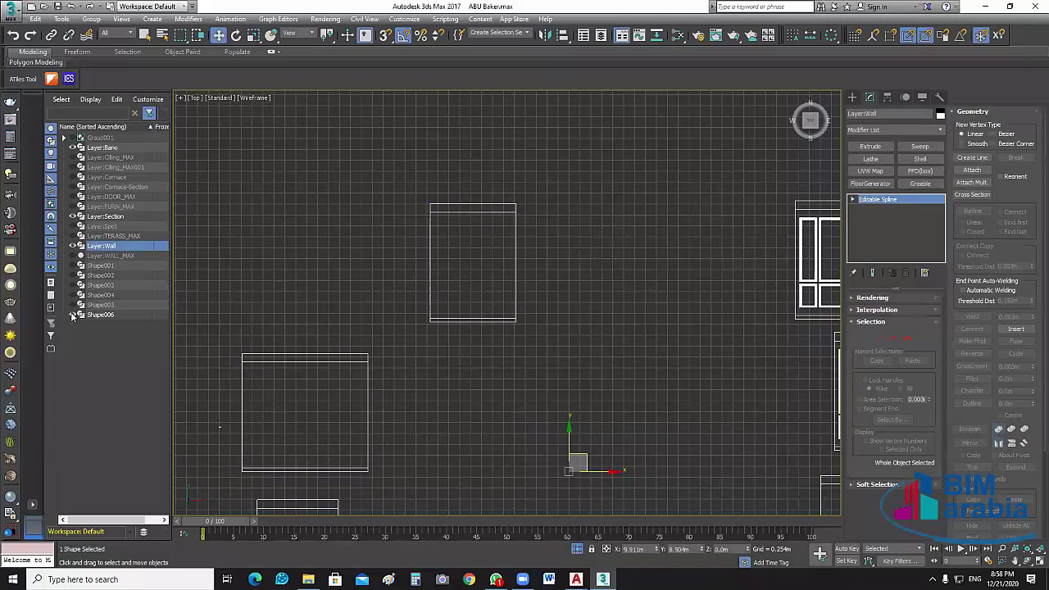
pyautogui.click(71, 314)
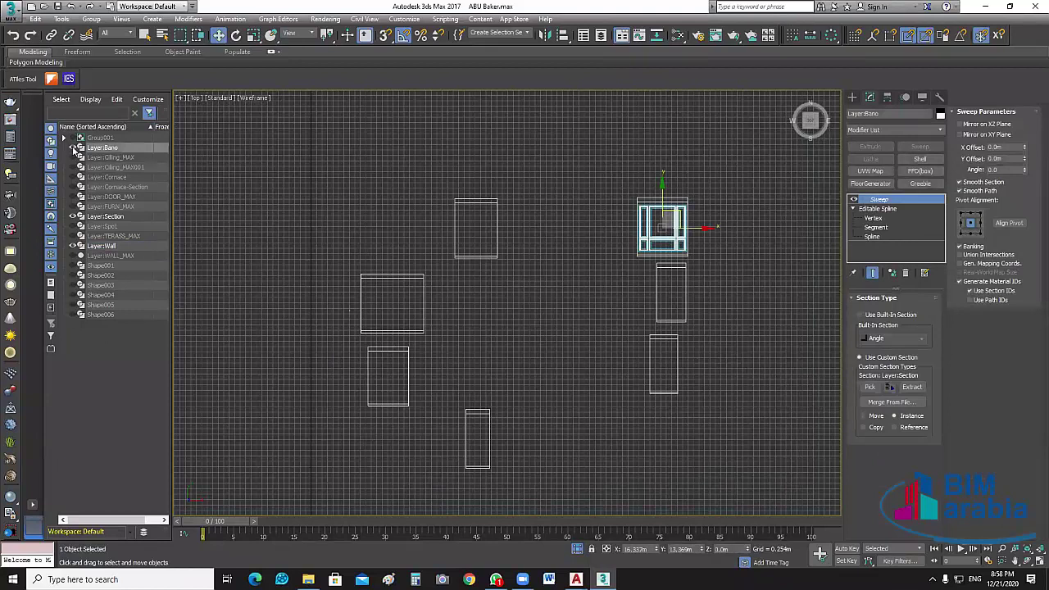
# - Hide the Layer:Bano molding sweep and select the Layer:Wall outline object
pyautogui.click(110, 248)
pyautogui.click(325, 300)
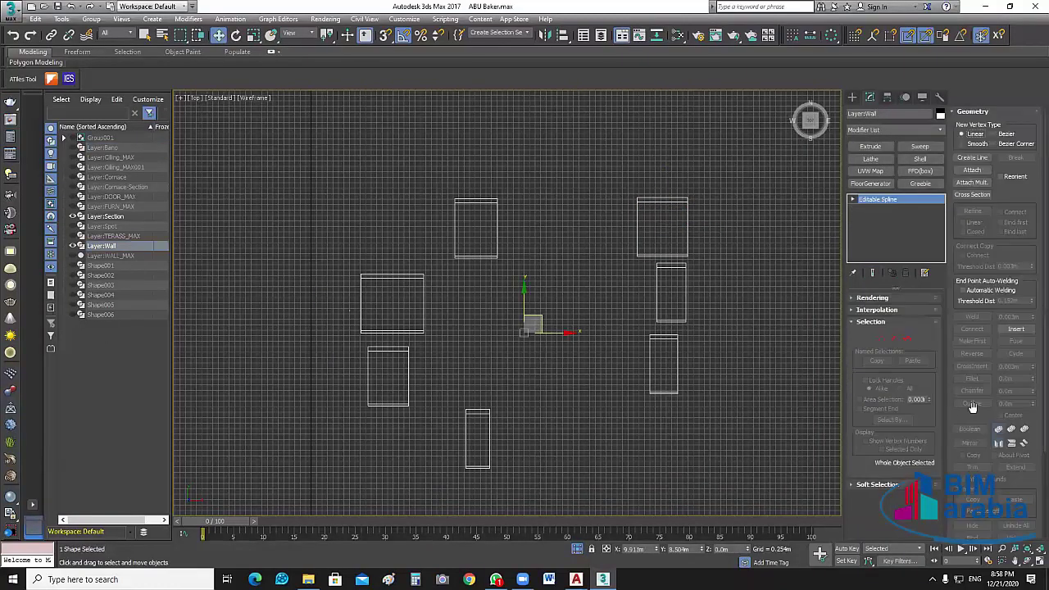
pyautogui.scroll(-3, 971, 408)
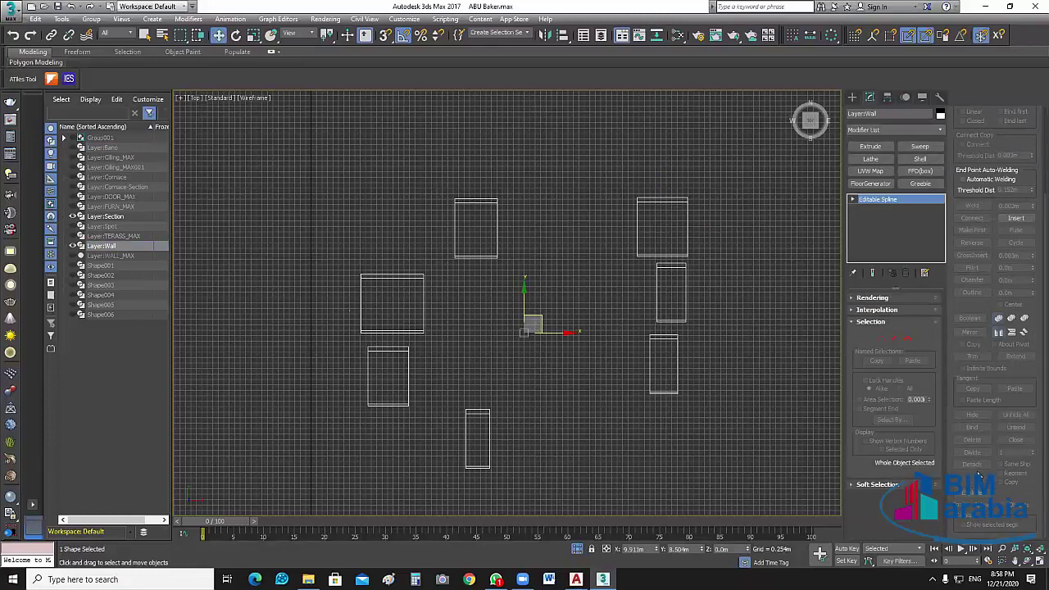
# - At Spline level, detach the top-left and left rectangles as Shape007 and Shape008
pyautogui.click(853, 199)
pyautogui.press('3')
pyautogui.moveTo(447, 135); pyautogui.dragTo(553, 269)
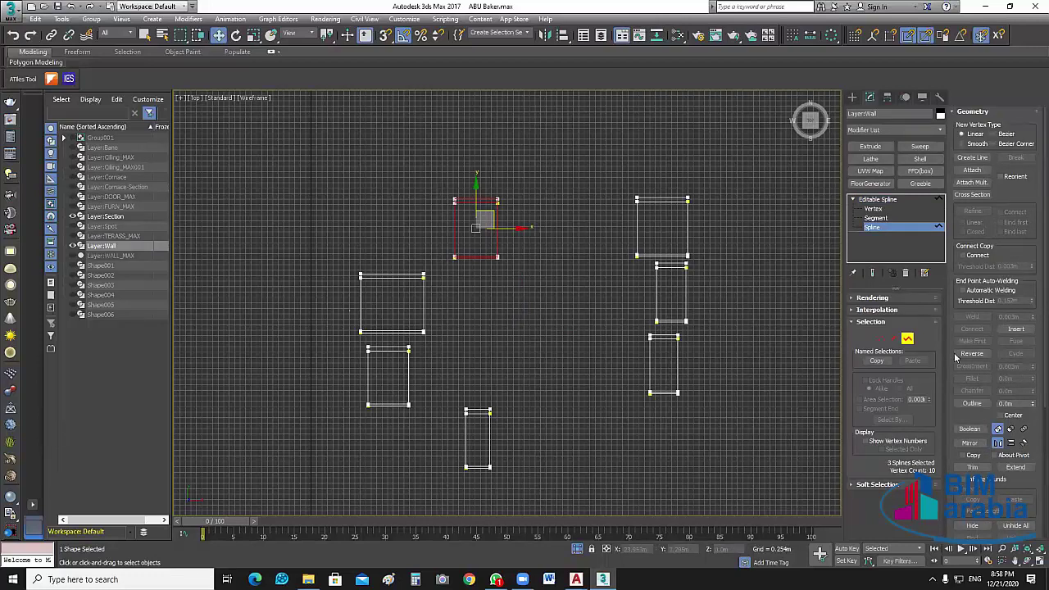
pyautogui.moveTo(947, 352); pyautogui.dragTo(949, 149)
pyautogui.click(972, 382)
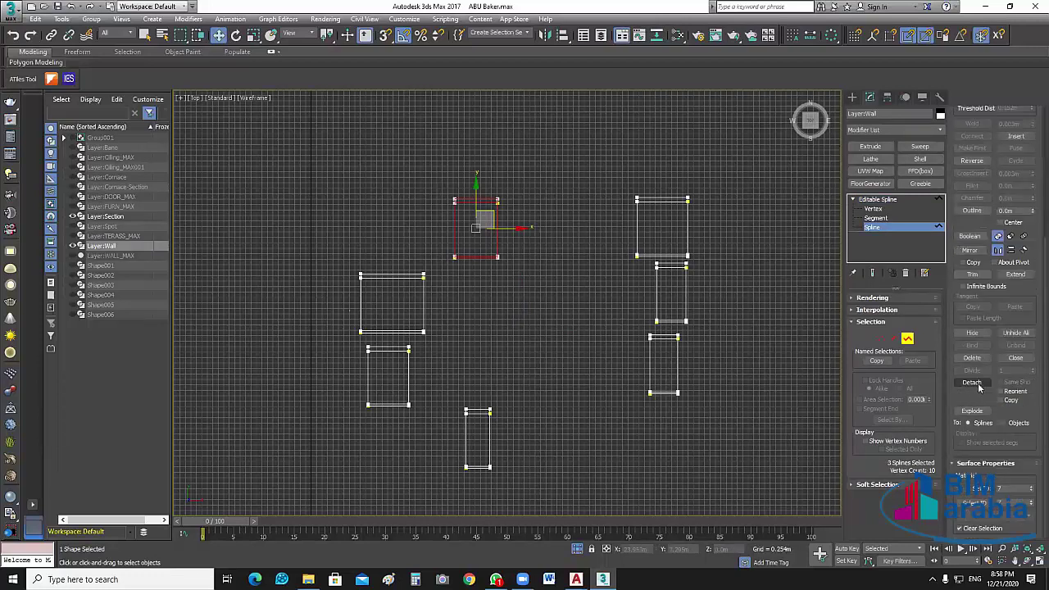
pyautogui.click(557, 295)
pyautogui.moveTo(432, 240)
pyautogui.mouseDown()
pyautogui.moveTo(346, 339)
pyautogui.moveTo(359, 343)
pyautogui.mouseUp()
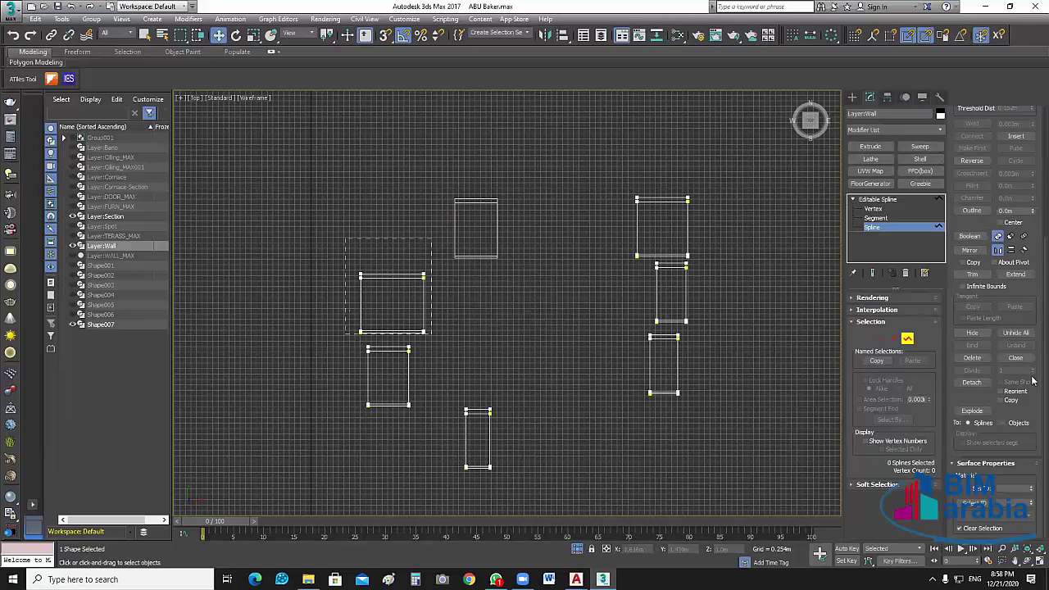
pyautogui.click(972, 382)
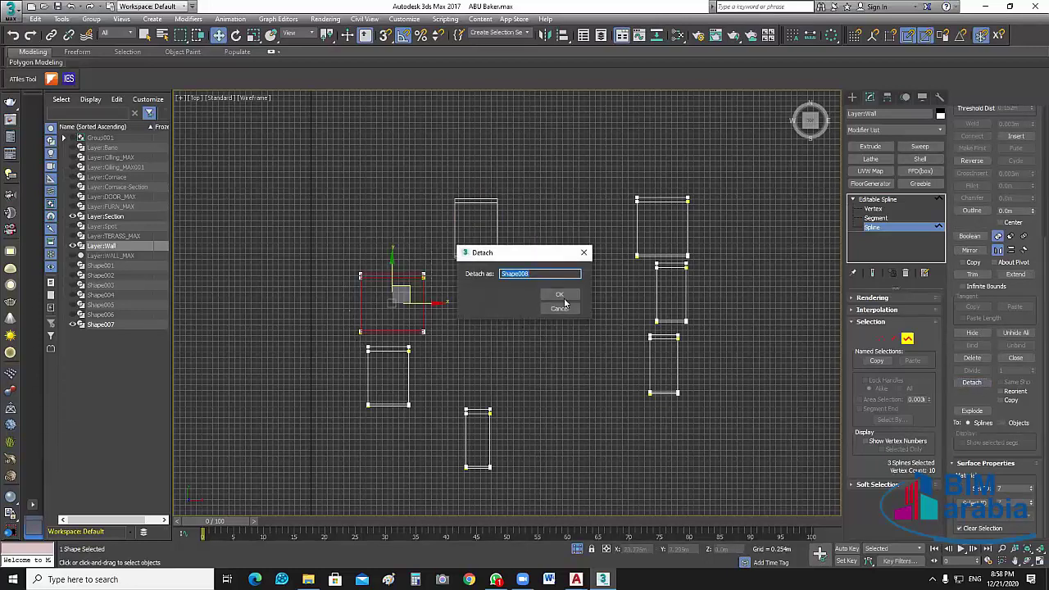
pyautogui.press('Return')
# - Detach the lower-left and lower-middle rectangles as Shape009 and Shape010
pyautogui.moveTo(358, 340); pyautogui.dragTo(426, 438)
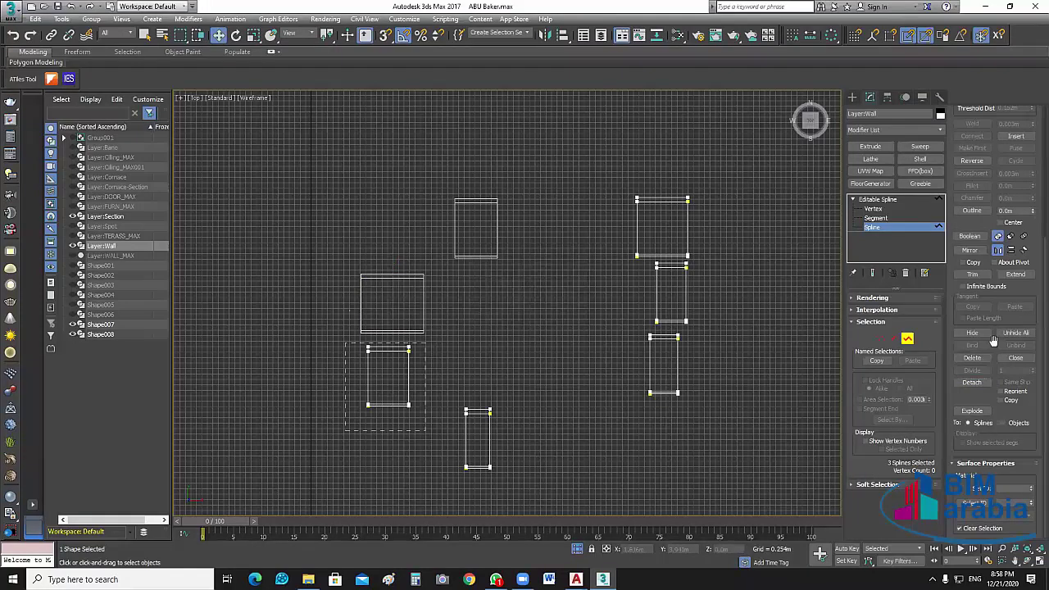
pyautogui.click(972, 382)
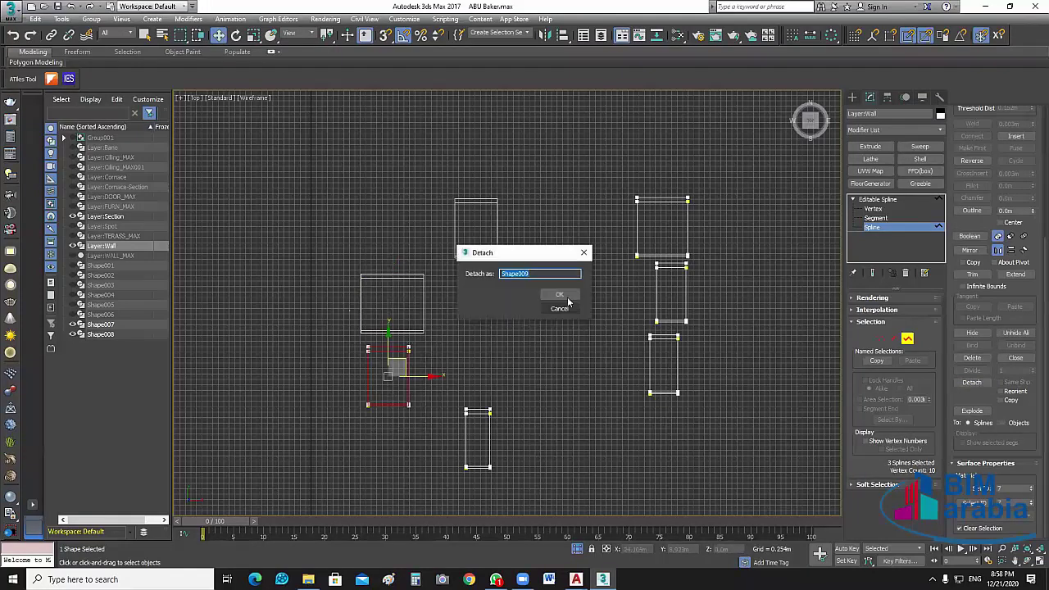
pyautogui.press('Return')
pyautogui.moveTo(454, 487); pyautogui.dragTo(504, 400)
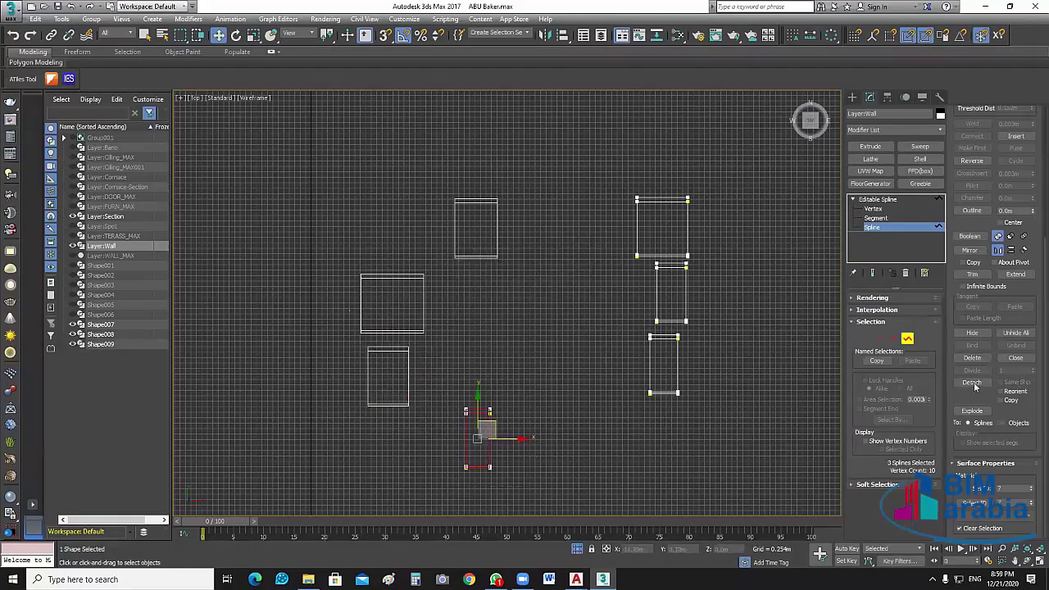
pyautogui.click(972, 381)
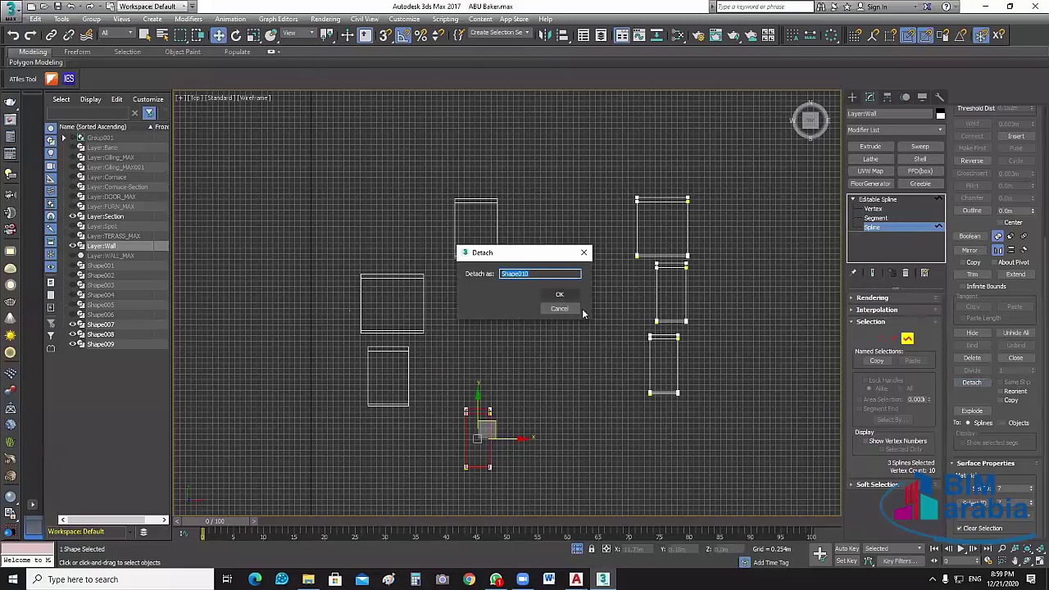
pyautogui.press('Return')
# - Detach the lower-right and right-middle rectangles as Shape011 and Shape012, then leave Spline level
pyautogui.moveTo(710, 328); pyautogui.dragTo(643, 443)
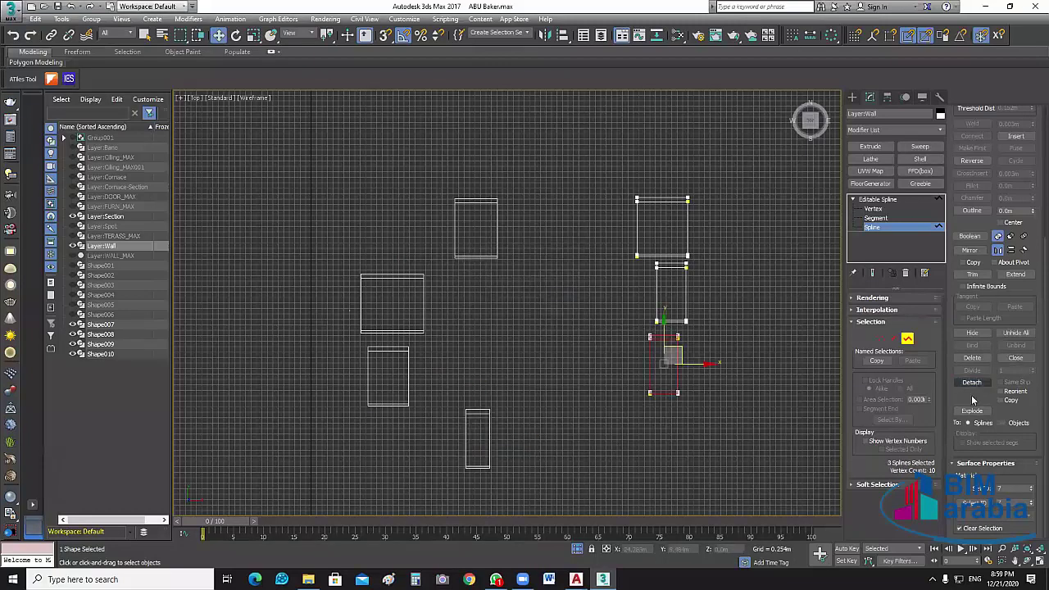
pyautogui.click(972, 382)
pyautogui.click(560, 296)
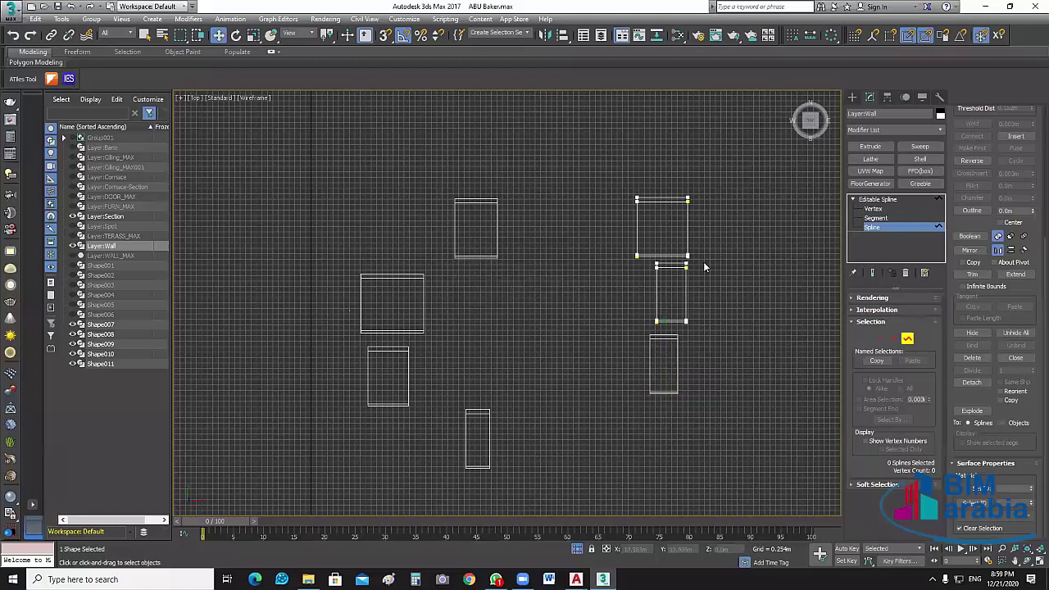
pyautogui.moveTo(703, 262); pyautogui.dragTo(577, 324)
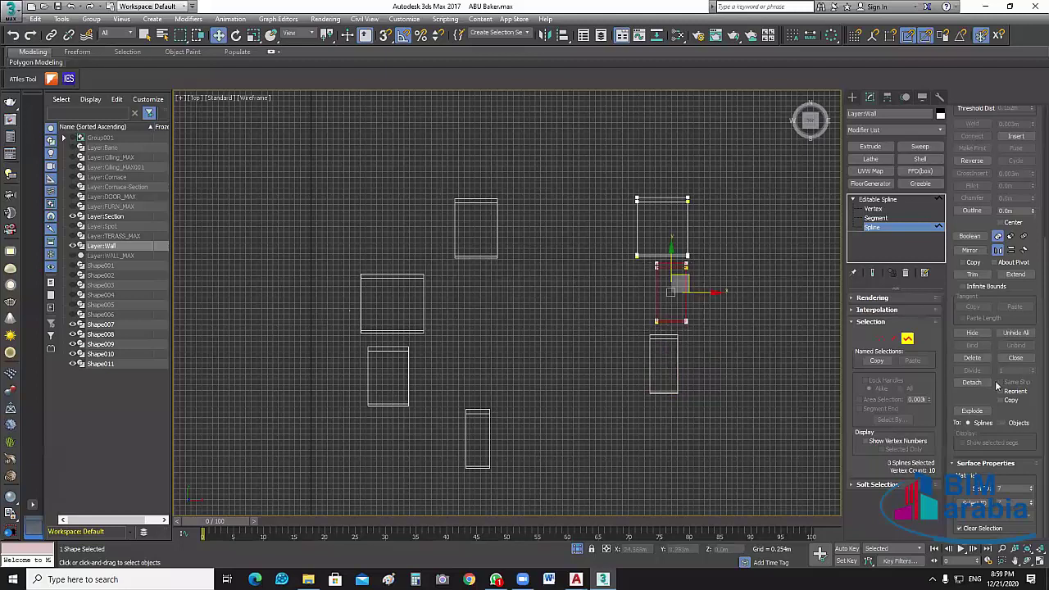
pyautogui.click(972, 381)
pyautogui.click(557, 295)
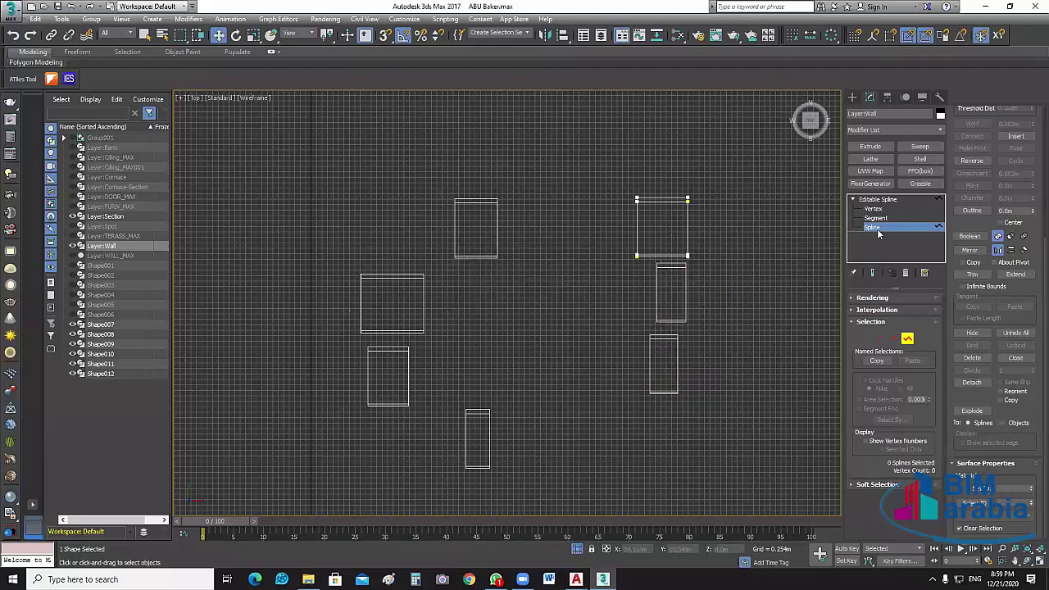
pyautogui.click(877, 199)
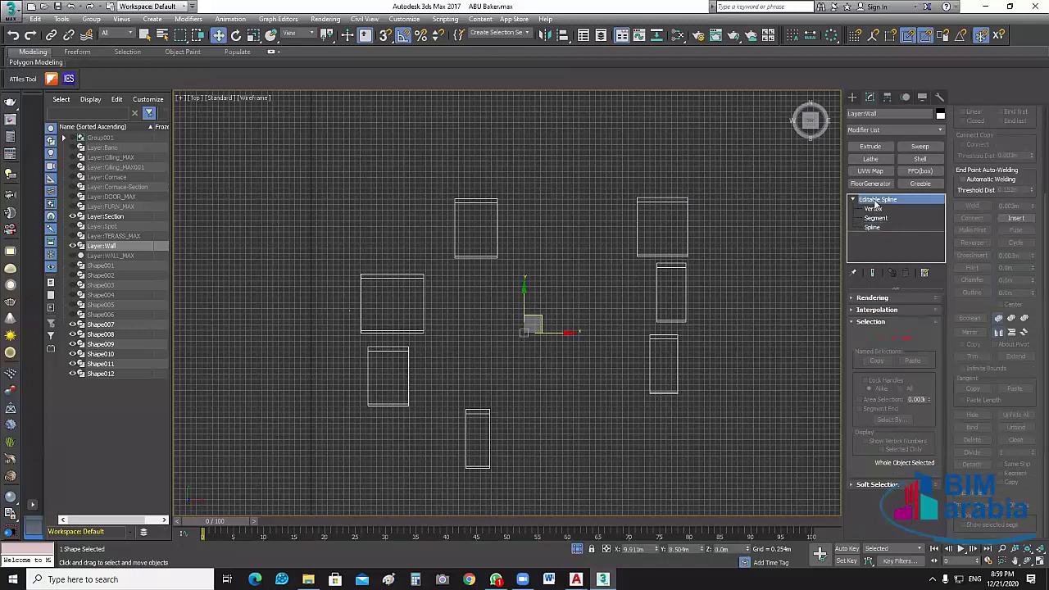
# - With Affect Pivot Only, centre the pivots of Shape008, Shape009 and Shape010 on their rectangles
pyautogui.click(887, 97)
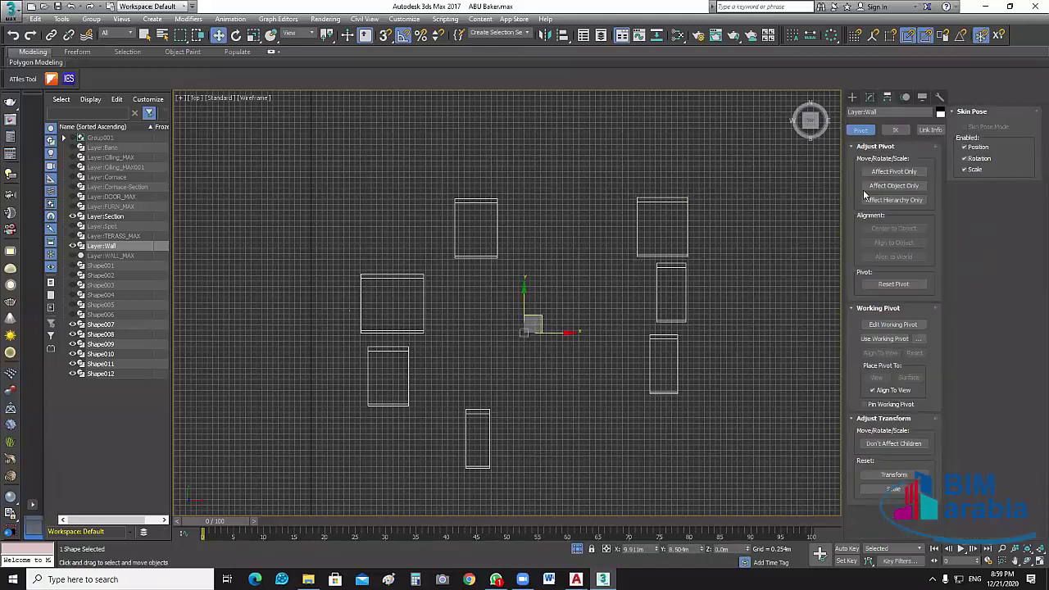
pyautogui.click(901, 170)
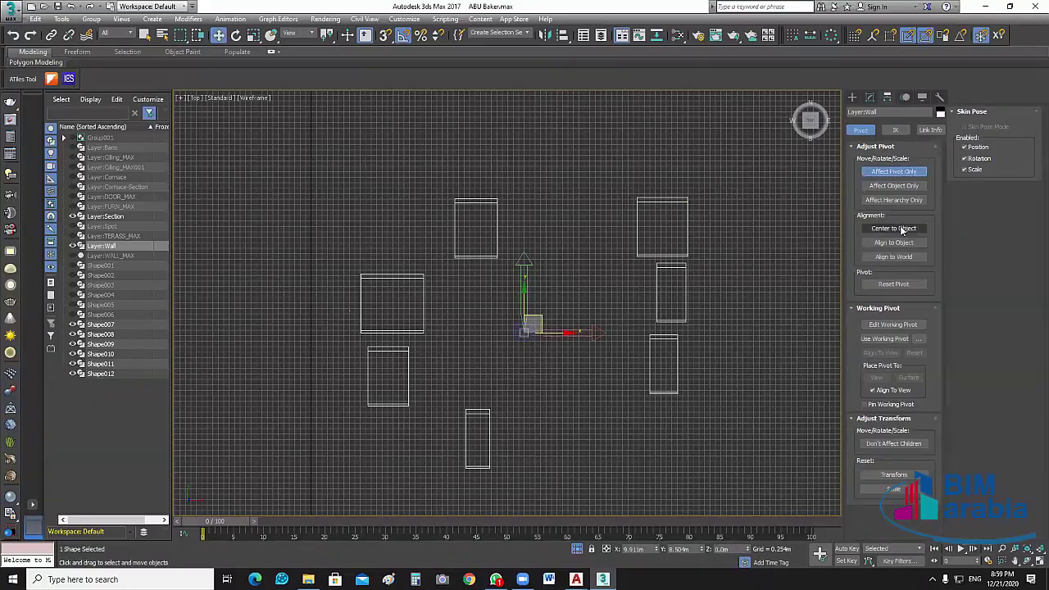
pyautogui.click(901, 229)
pyautogui.hotkey('ctrl', 'z')
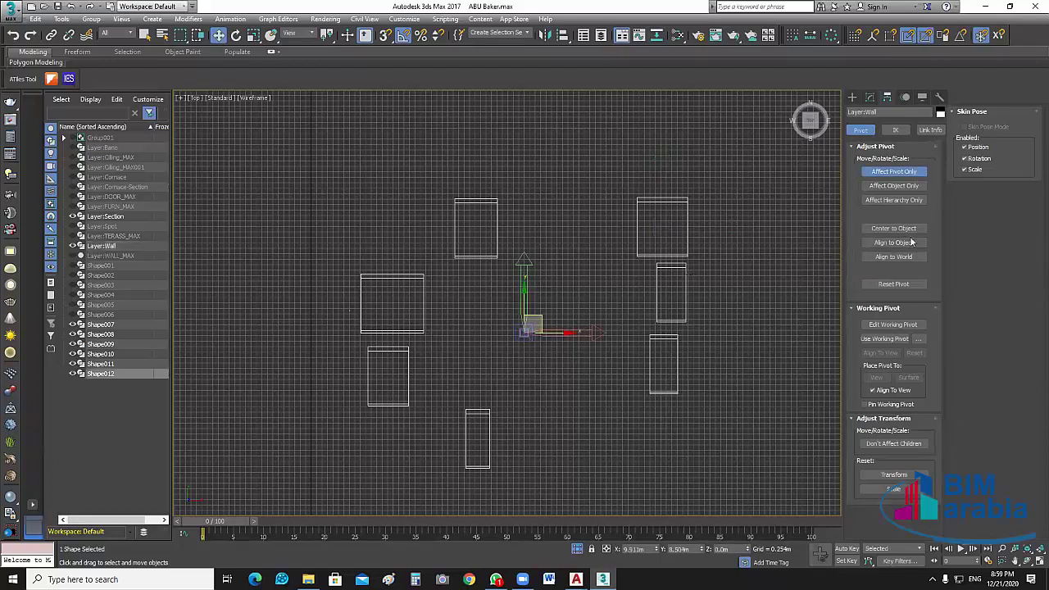
pyautogui.hotkey('ctrl', 'z')
pyautogui.hotkey('ctrl', 'z')
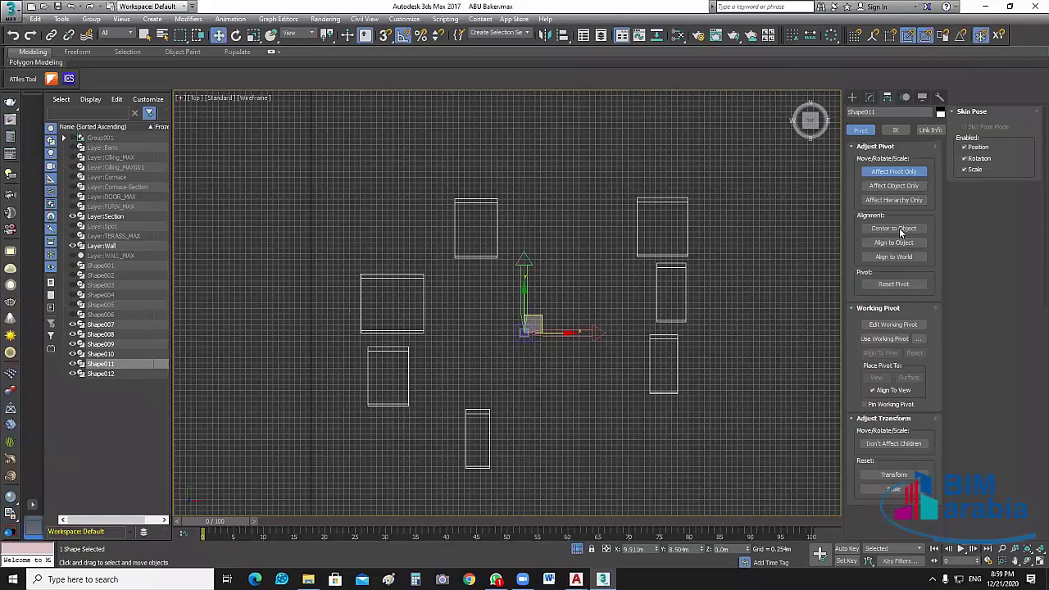
pyautogui.click(898, 227)
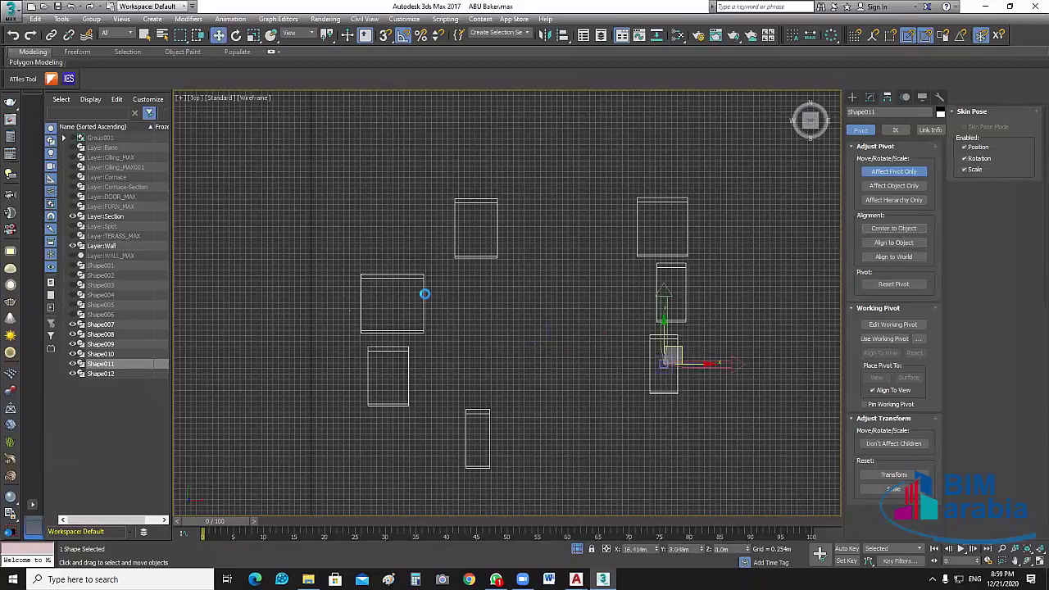
pyautogui.hotkey('ctrl', 'z')
pyautogui.hotkey('ctrl', 'y')
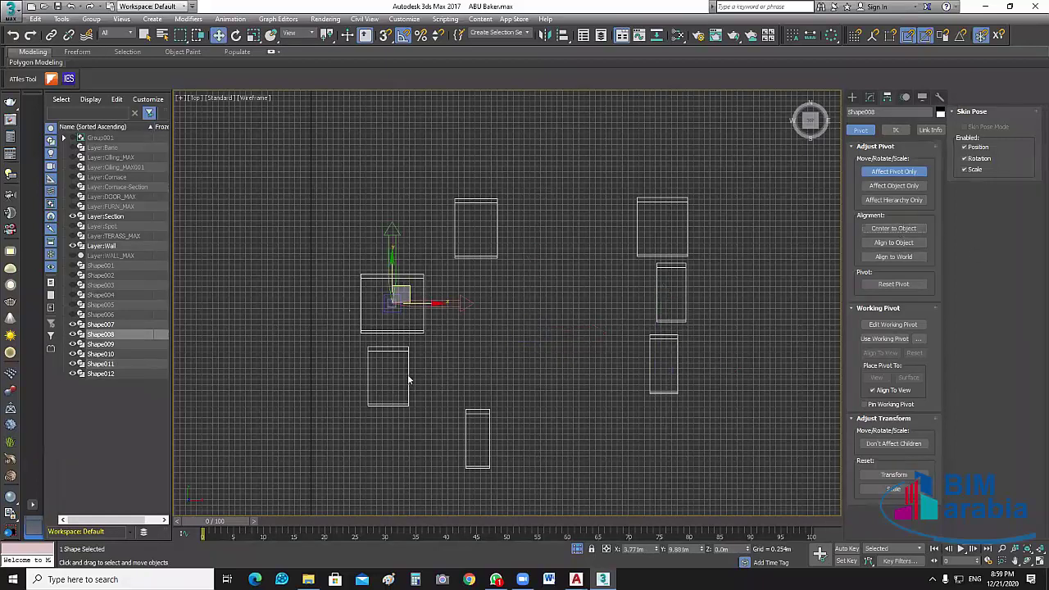
pyautogui.click(480, 443)
pyautogui.hotkey('ctrl', 'y')
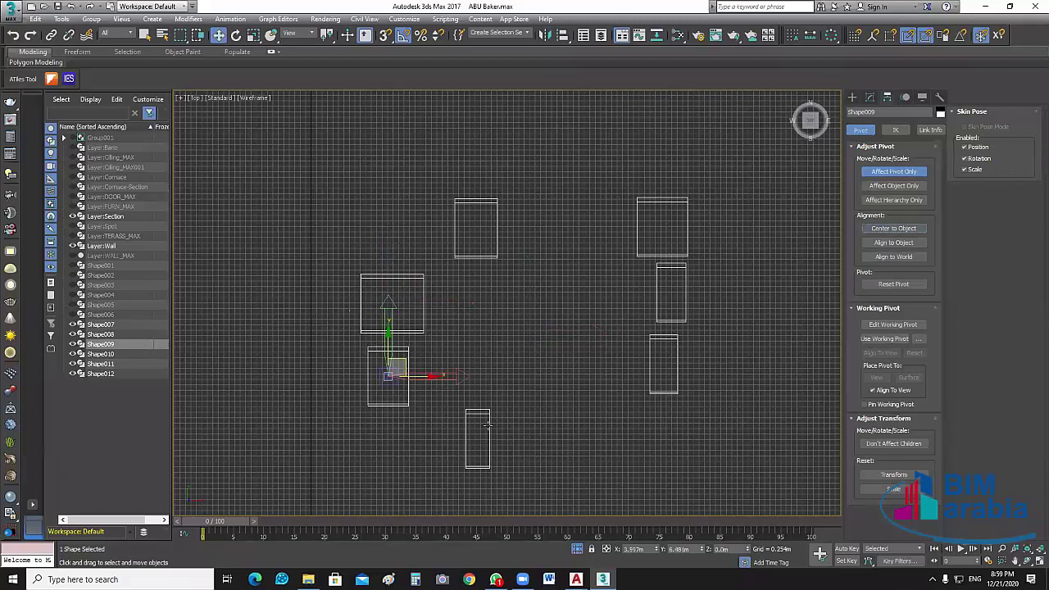
pyautogui.click(487, 424)
pyautogui.click(893, 228)
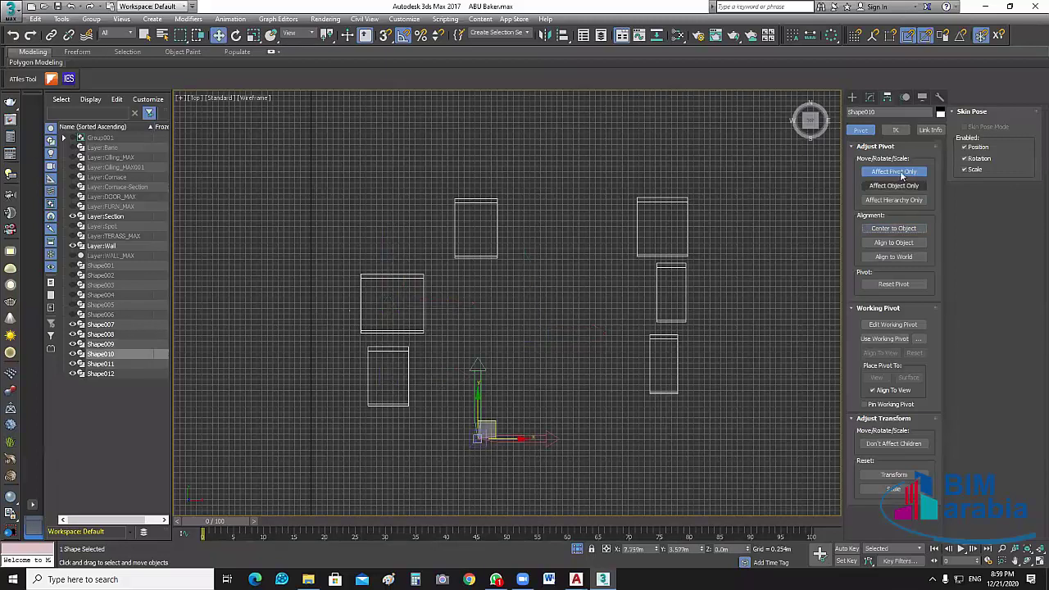
pyautogui.click(901, 174)
# - Reselect the outline rectangles, ending on the wide left Shape008, for spline editing
pyautogui.click(686, 284)
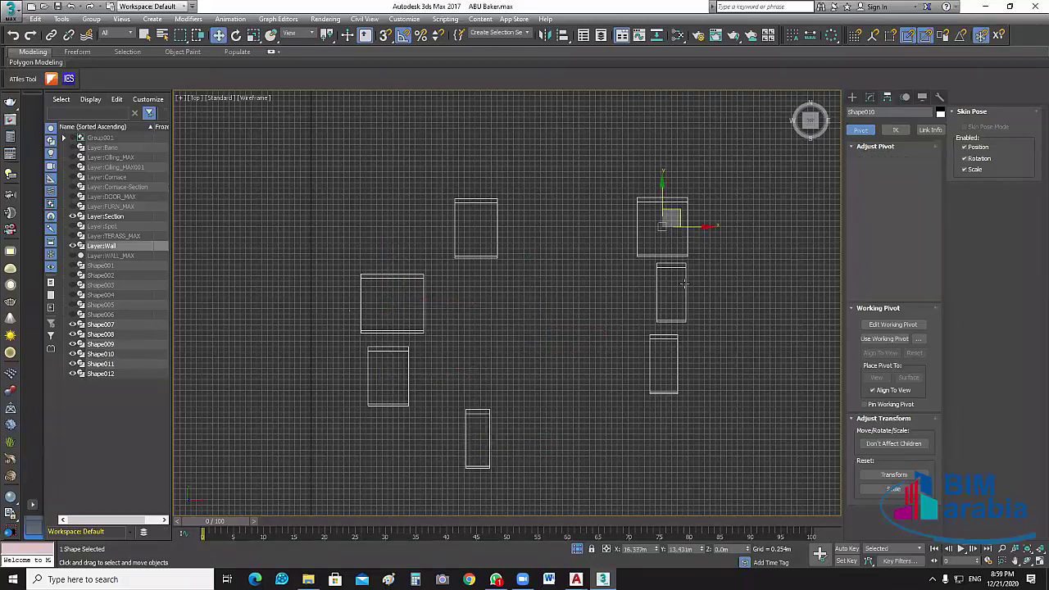
pyautogui.click(677, 341)
pyautogui.click(482, 420)
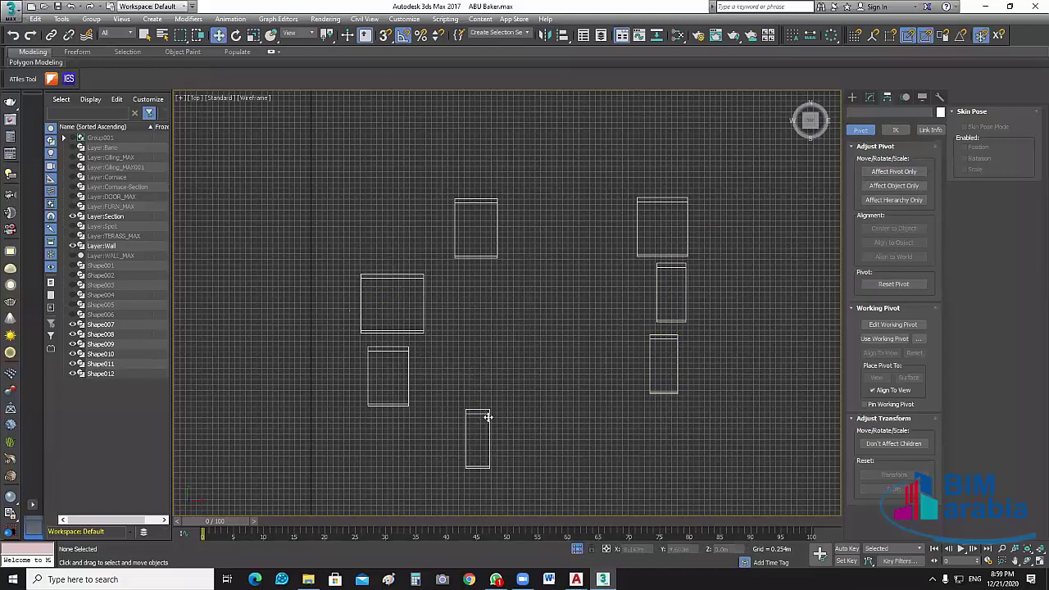
pyautogui.click(487, 417)
pyautogui.click(407, 369)
pyautogui.click(423, 311)
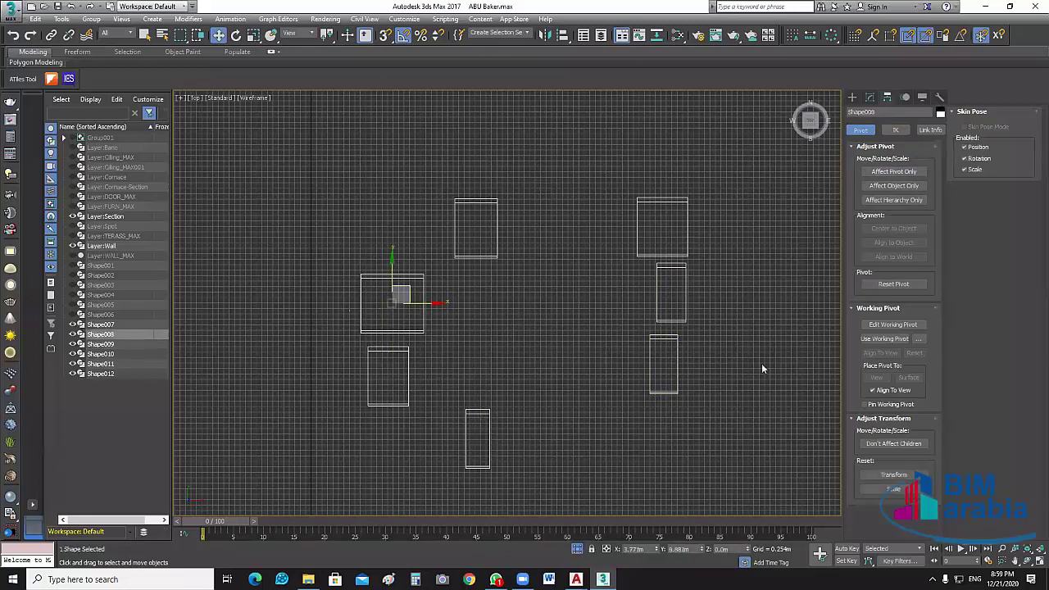
pyautogui.click(870, 96)
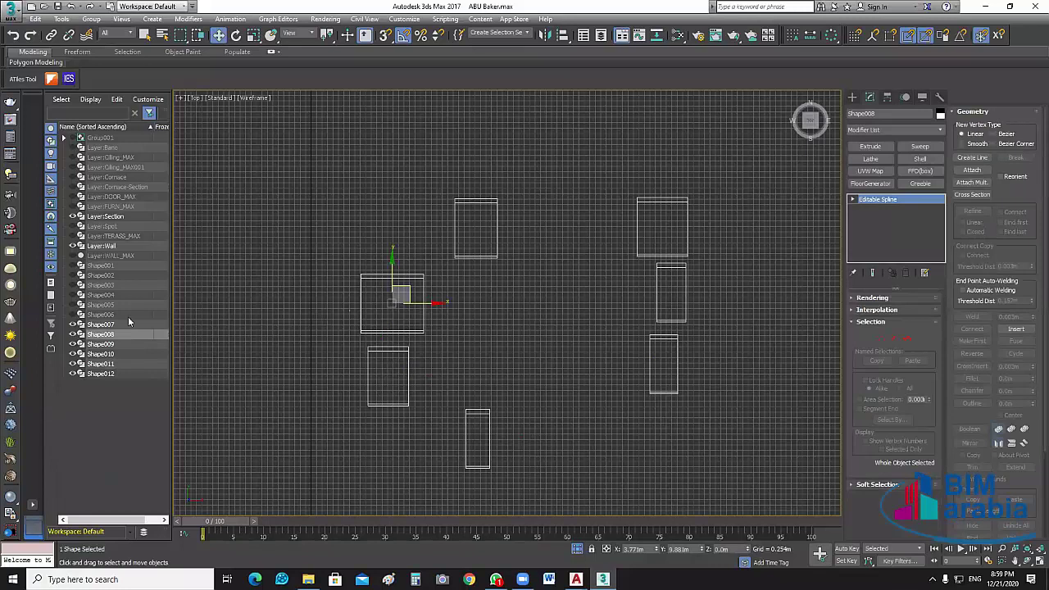
# - Unhide Shape001–Shape006 and the Bano layer, then select the top window with its outline
pyautogui.click(72, 315)
pyautogui.click(72, 305)
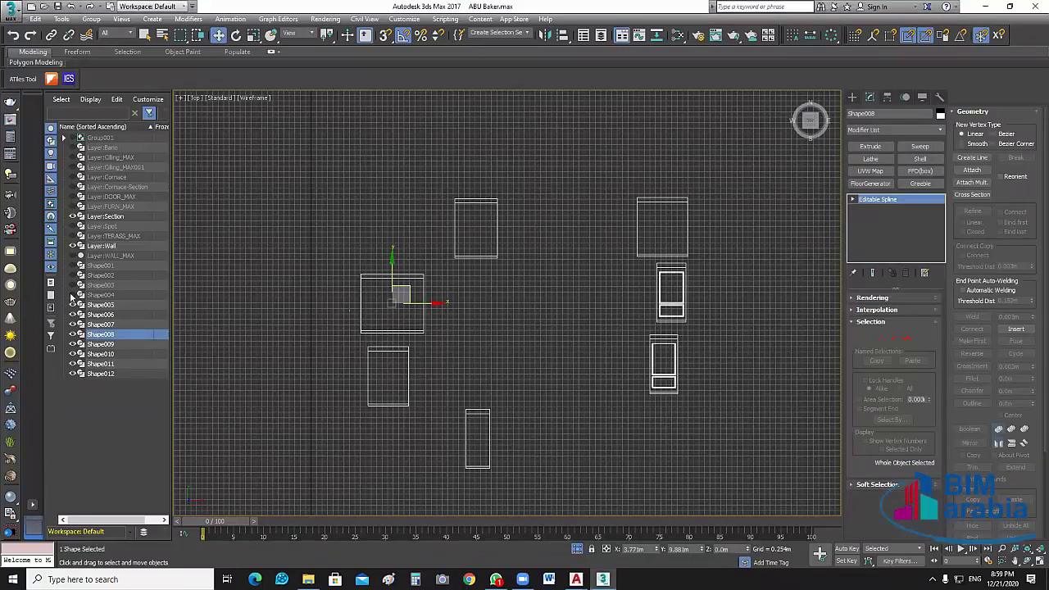
pyautogui.click(73, 295)
pyautogui.click(72, 285)
pyautogui.click(72, 275)
pyautogui.click(72, 266)
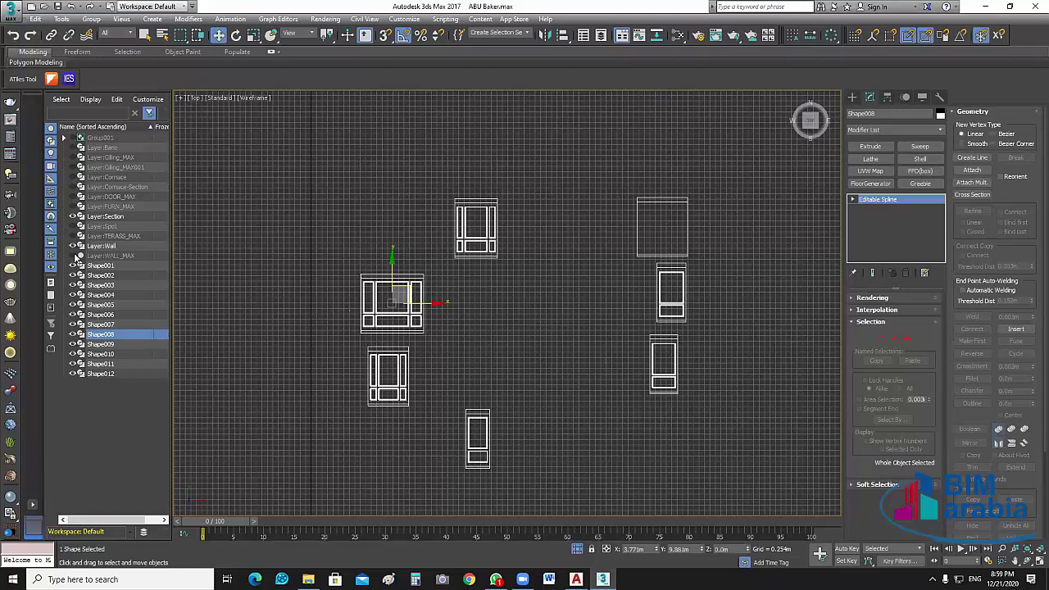
pyautogui.click(72, 148)
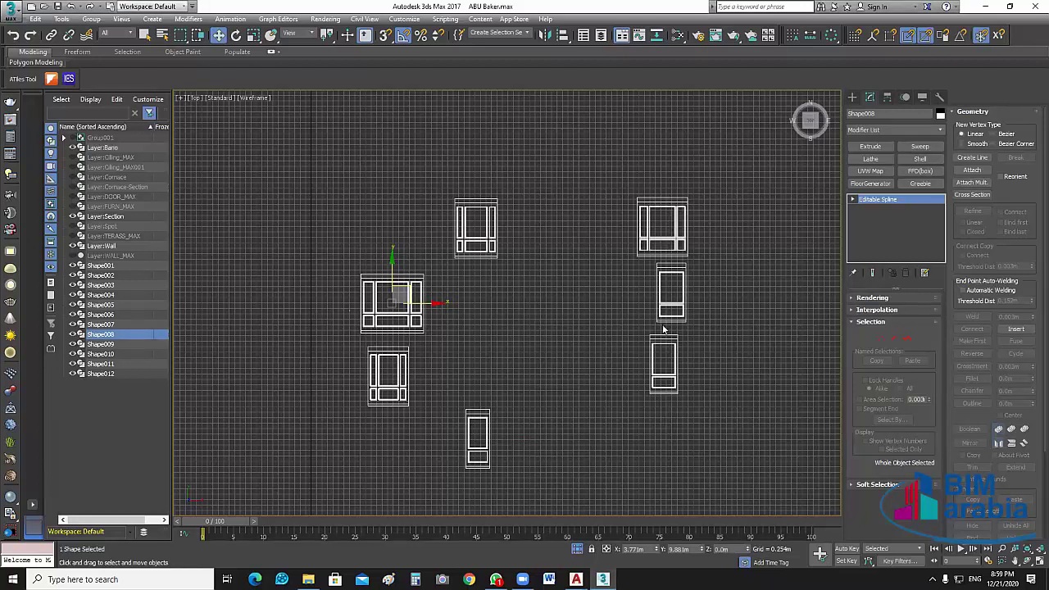
pyautogui.moveTo(460, 282); pyautogui.dragTo(510, 282, button='middle')
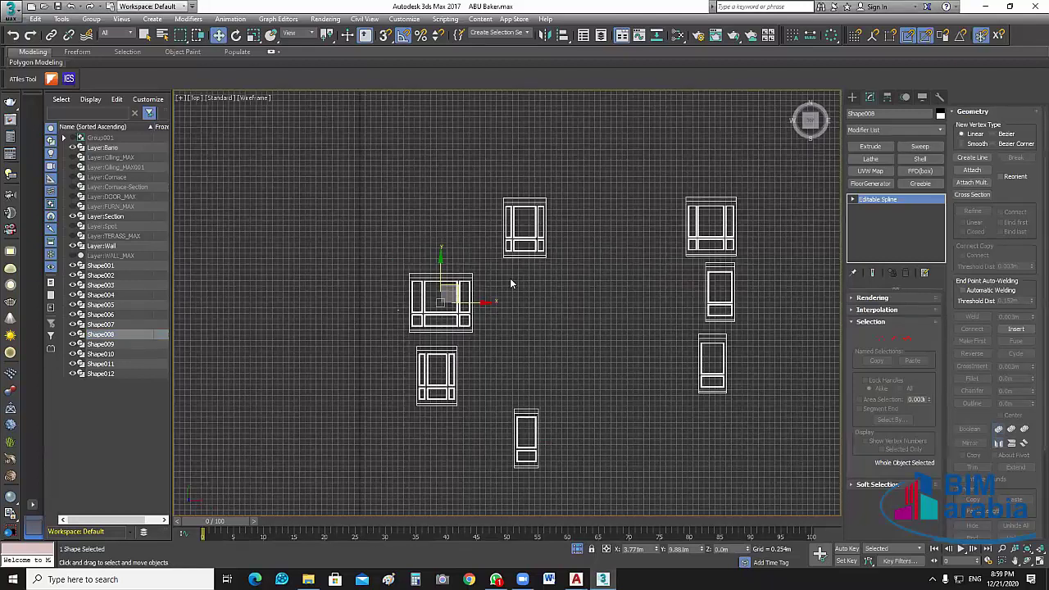
pyautogui.moveTo(488, 135); pyautogui.dragTo(589, 260)
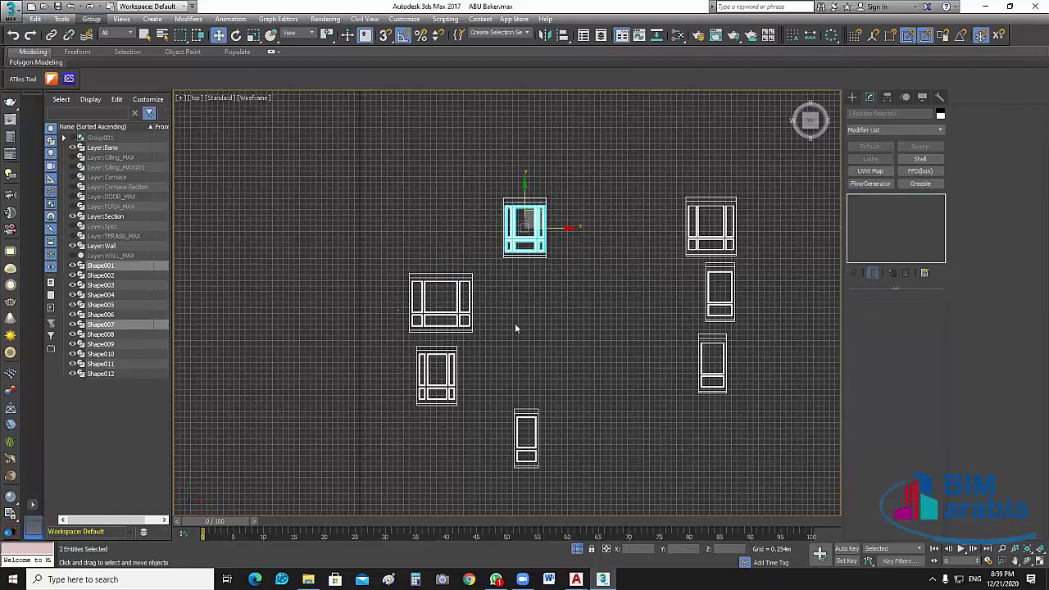
# - Group the top window and wide left window with their outlines as Group002 and Group003
pyautogui.hotkey('ctrl', 'g')
pyautogui.click(533, 308)
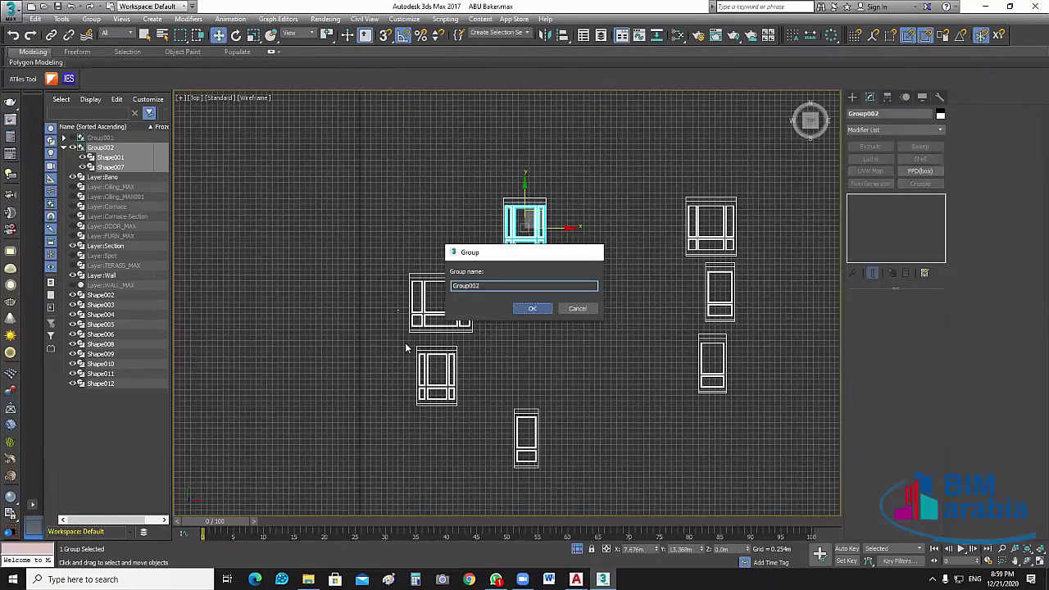
pyautogui.moveTo(487, 338); pyautogui.dragTo(405, 253)
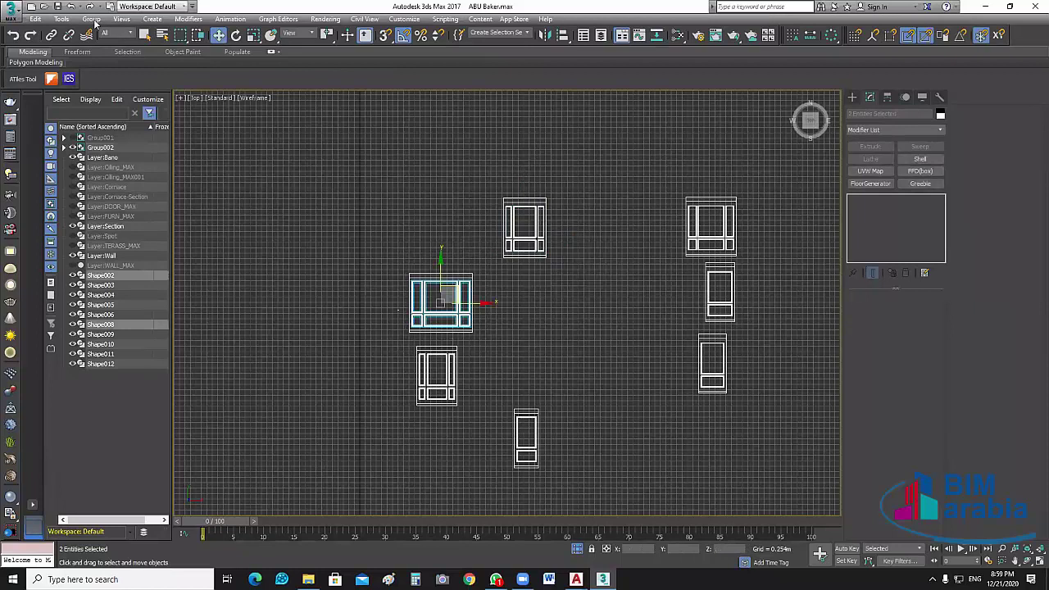
pyautogui.click(91, 19)
pyautogui.click(106, 32)
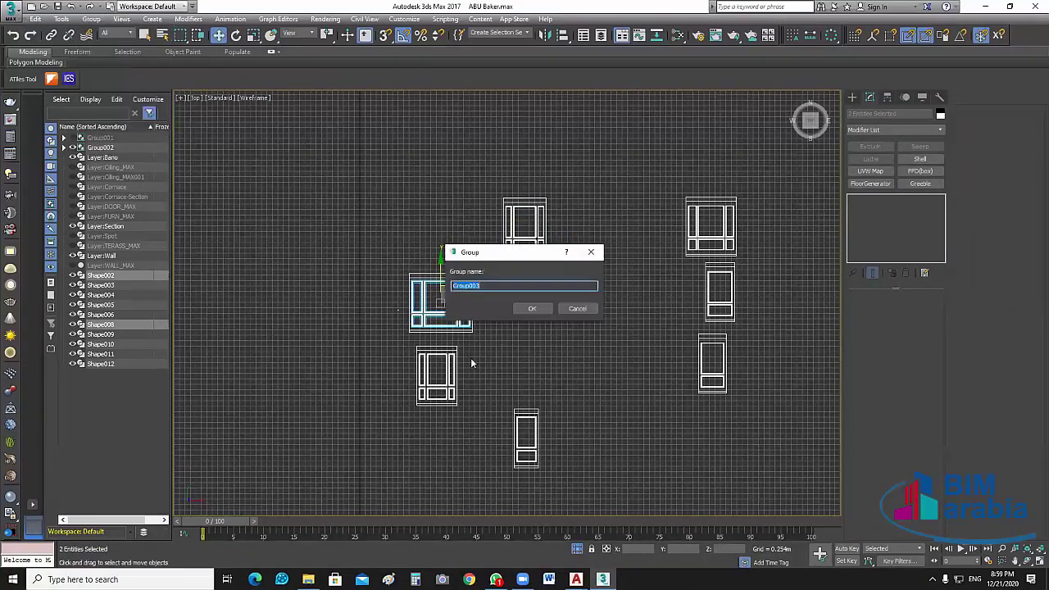
pyautogui.click(534, 308)
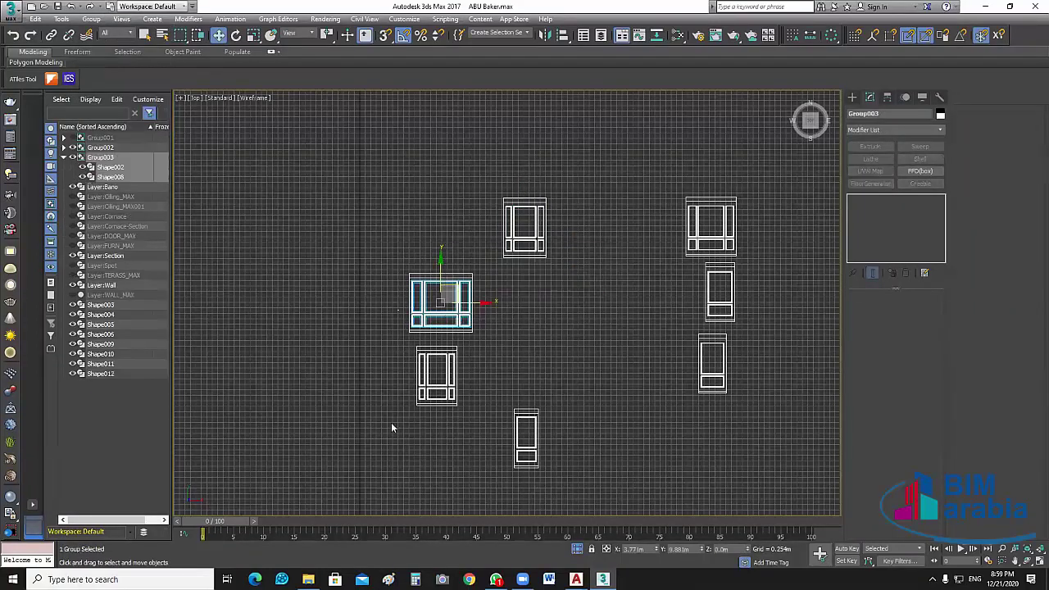
# - Group the lower-left and bottom windows with their outlines as Group004 and Group005
pyautogui.moveTo(479, 413); pyautogui.dragTo(406, 340)
pyautogui.click(101, 21)
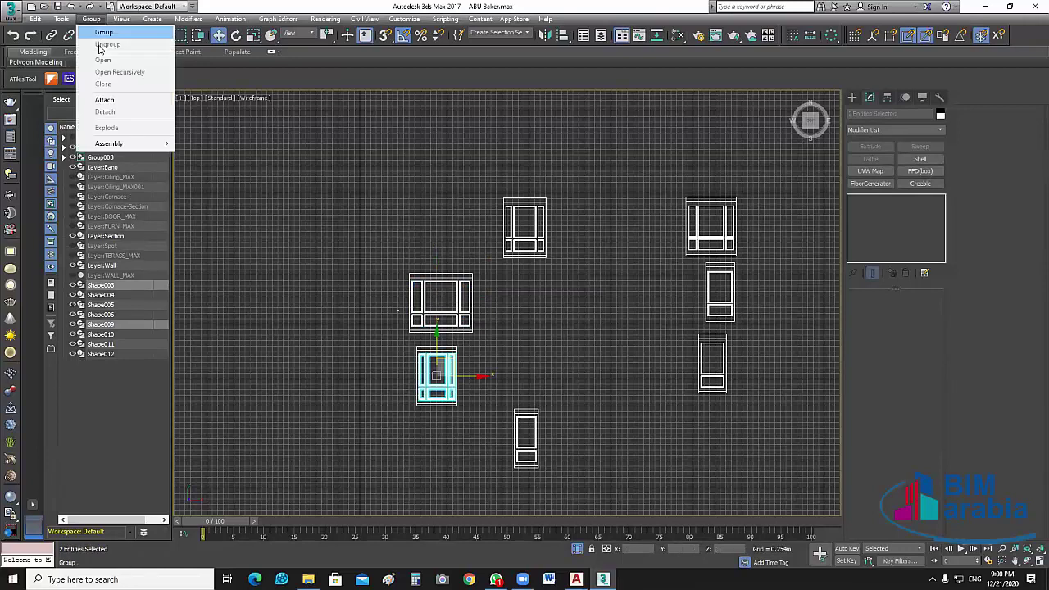
pyautogui.click(107, 32)
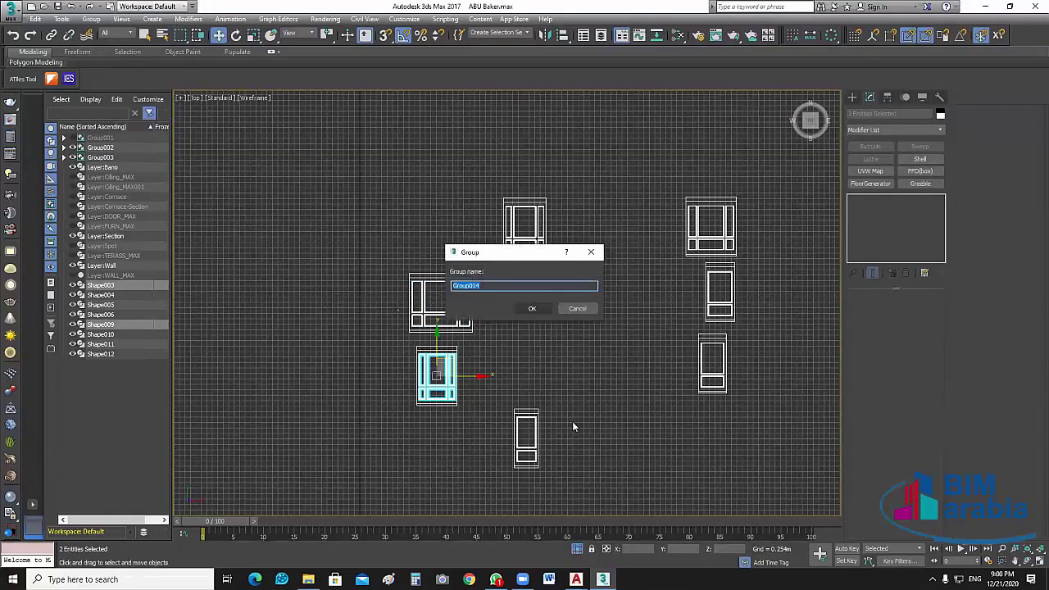
pyautogui.press('Return')
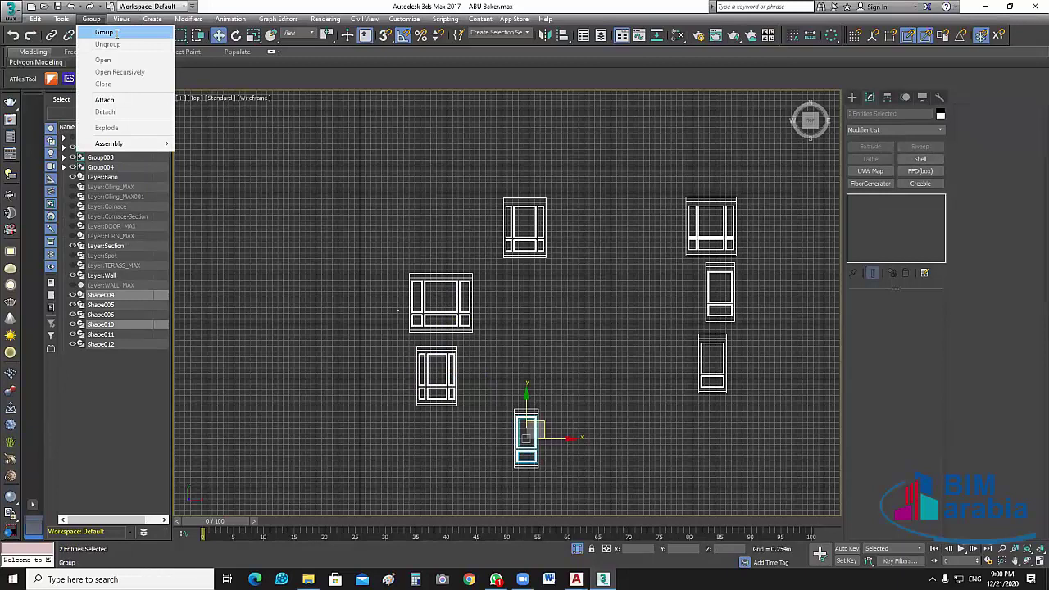
pyautogui.click(102, 33)
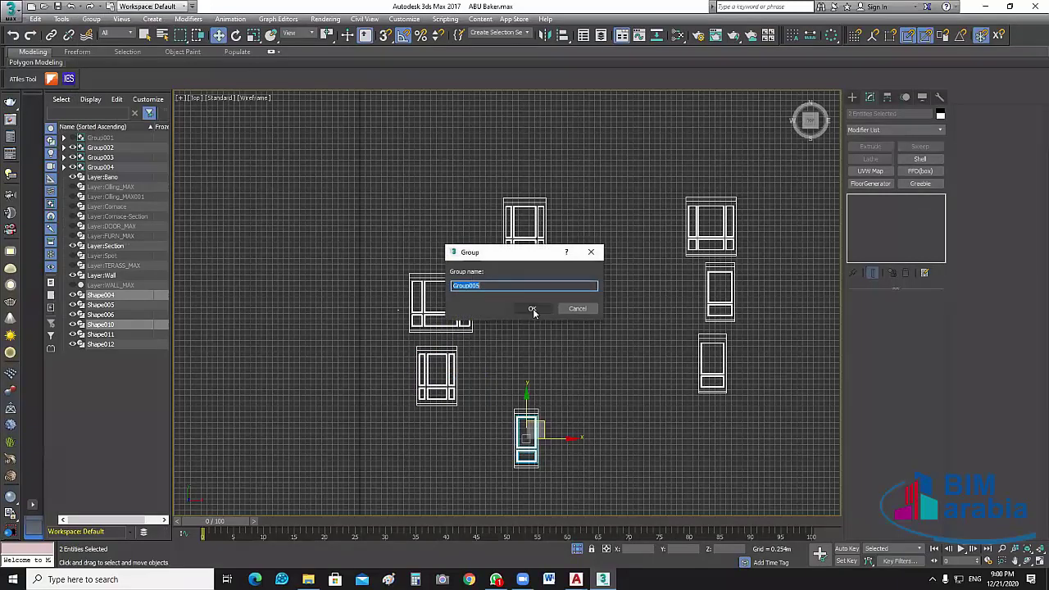
pyautogui.press('Return')
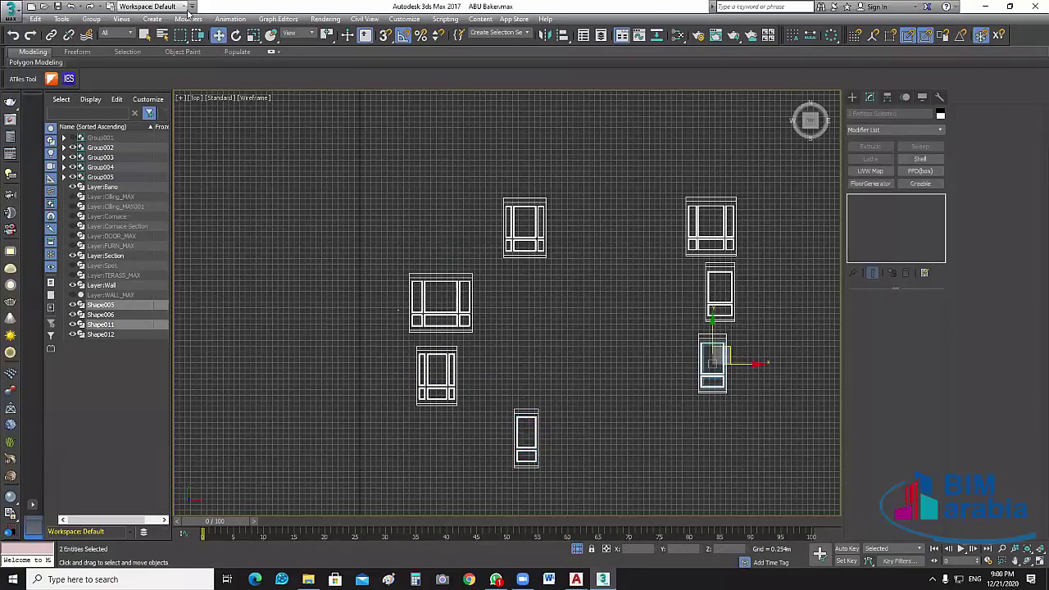
# - Group the lower-right and right-side windows with their outlines as Group006 and Group007
pyautogui.click(91, 18)
pyautogui.click(102, 33)
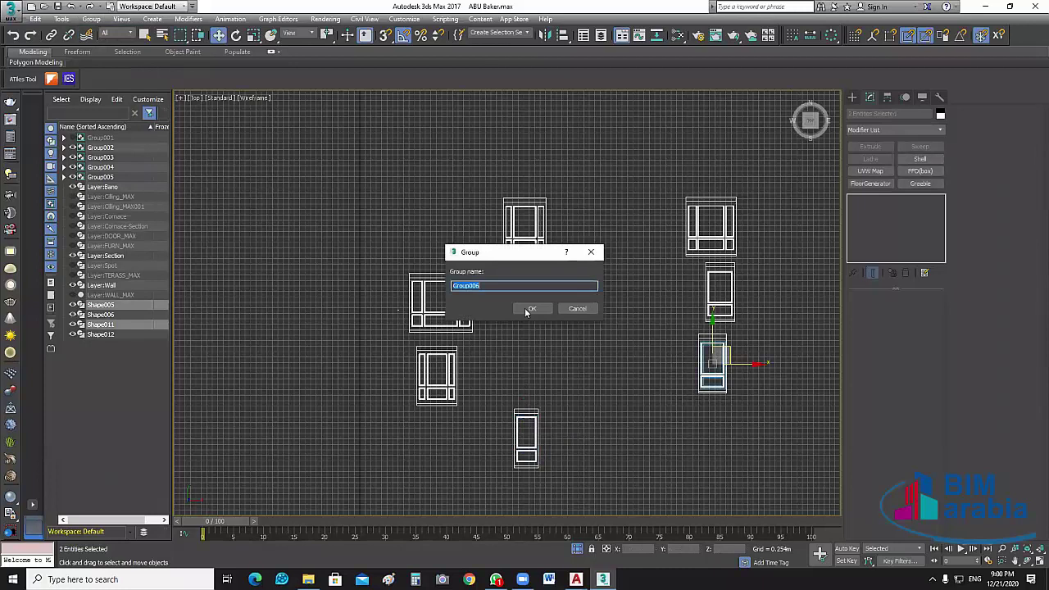
pyautogui.press('Return')
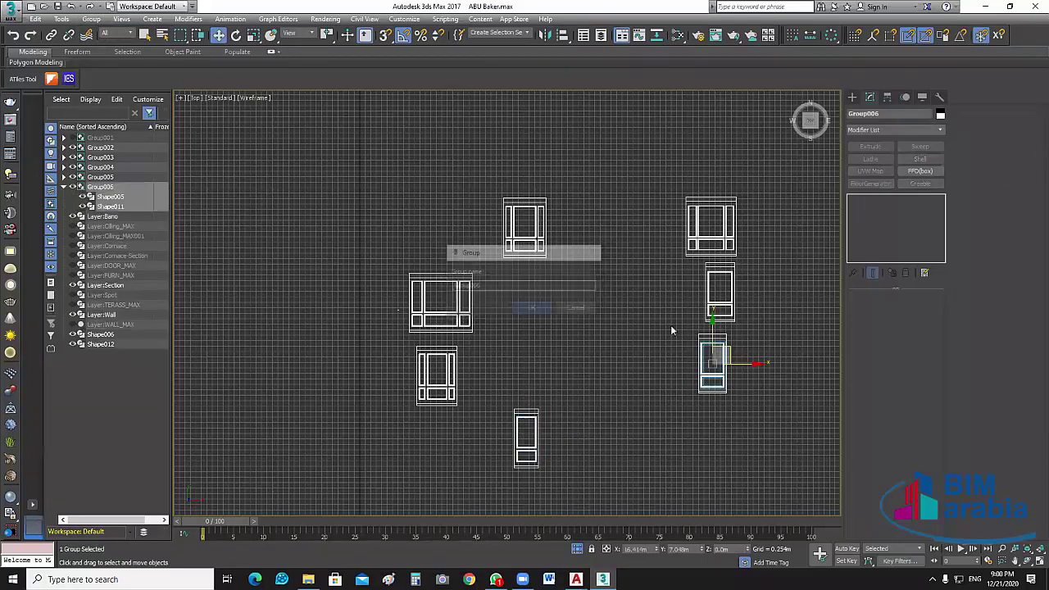
pyautogui.click(91, 19)
pyautogui.click(95, 30)
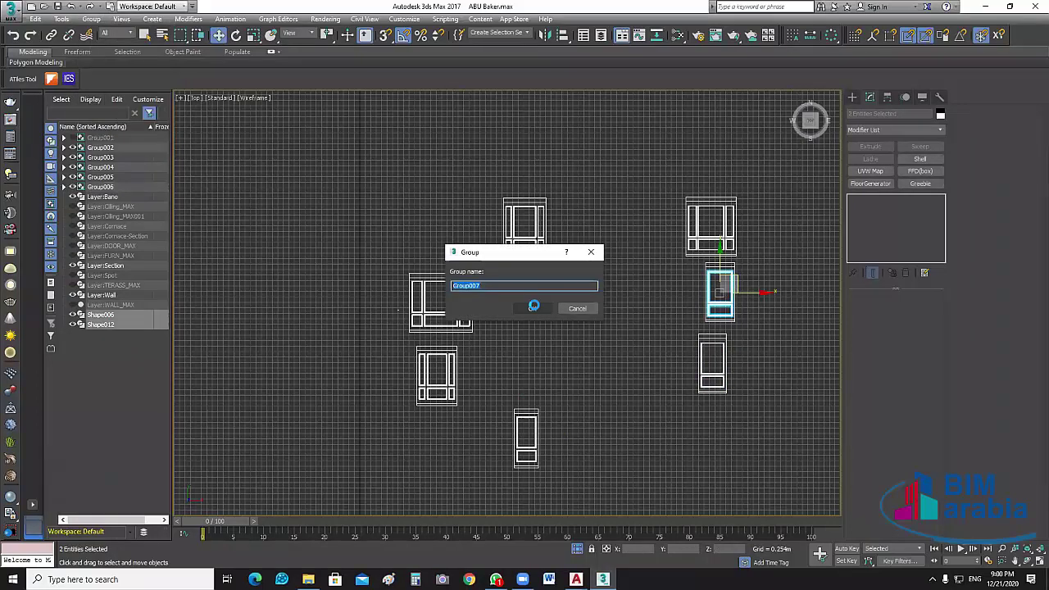
pyautogui.click(534, 307)
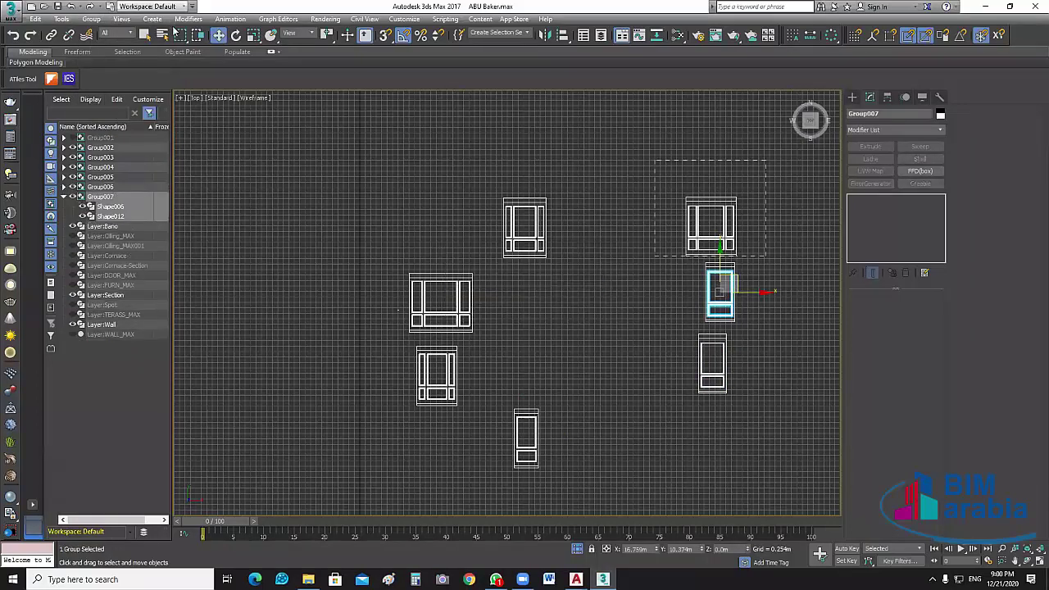
# - Group the top-right window with its outline rectangle as Group008
pyautogui.moveTo(656, 259); pyautogui.dragTo(762, 166)
pyautogui.click(91, 18)
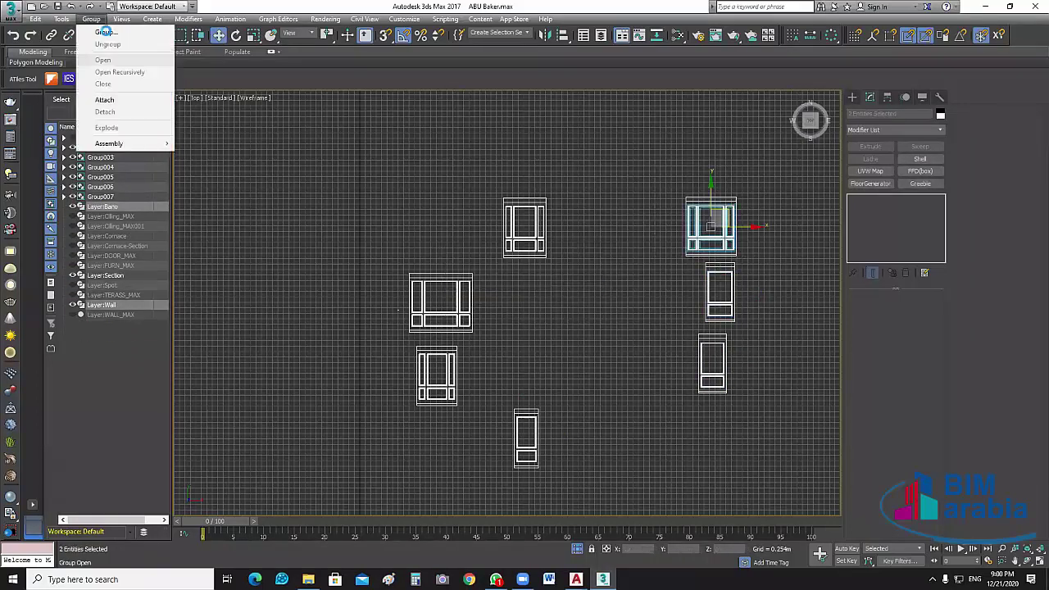
pyautogui.press('g')
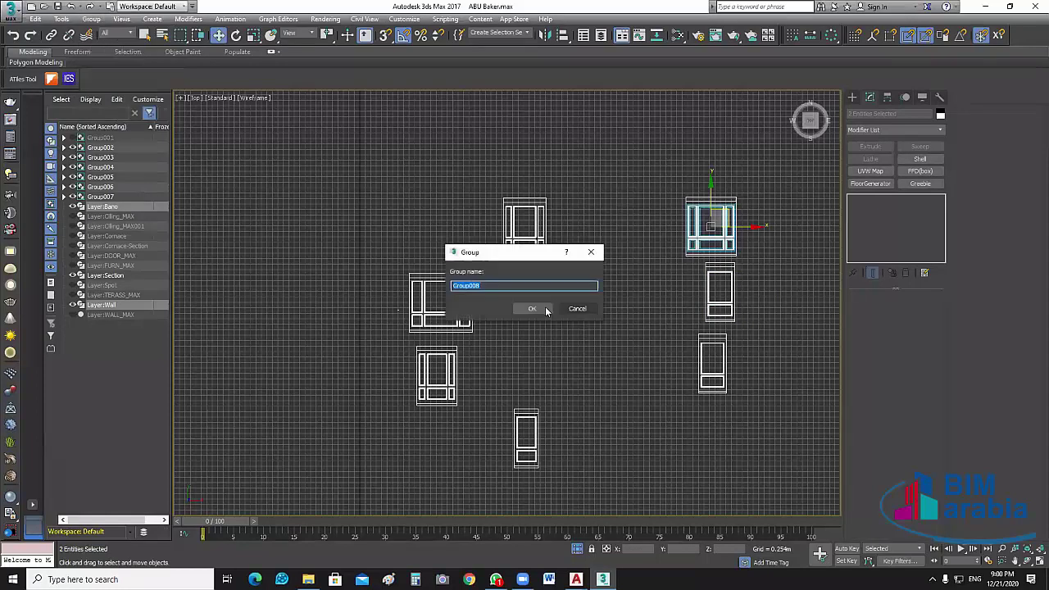
pyautogui.click(532, 314)
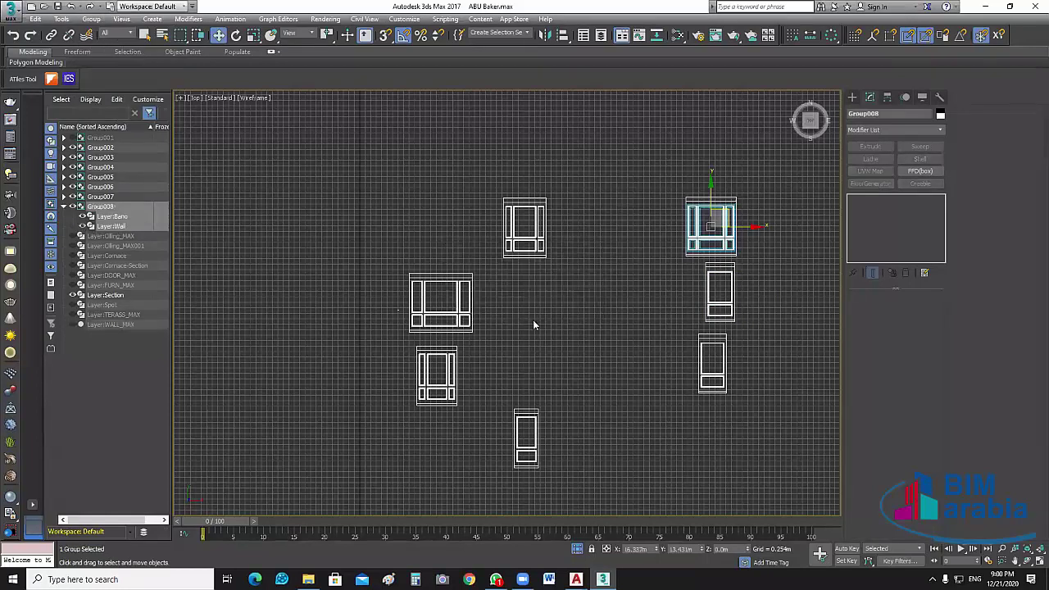
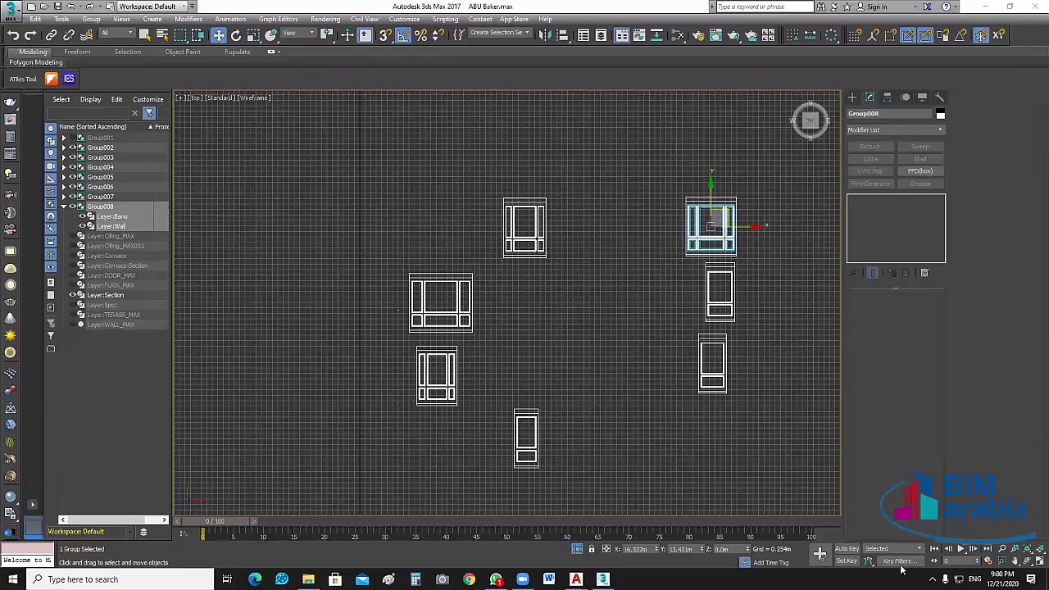
# - Clear the selection, turn on the WALL_MAX layer, and restore the four-viewport layout
pyautogui.click(233, 254)
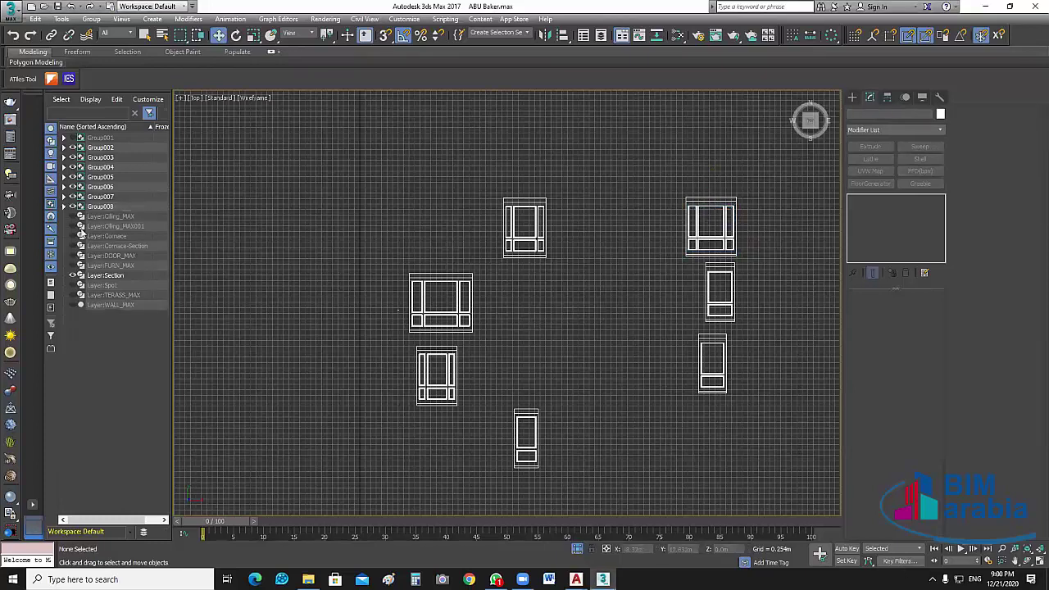
pyautogui.click(72, 305)
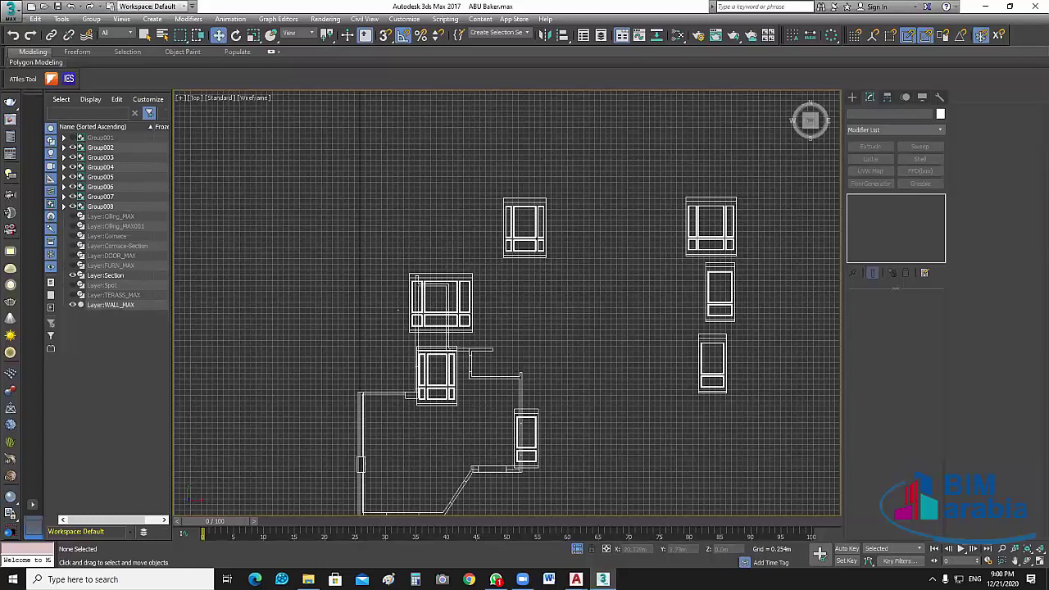
pyautogui.hotkey('alt', 'w')
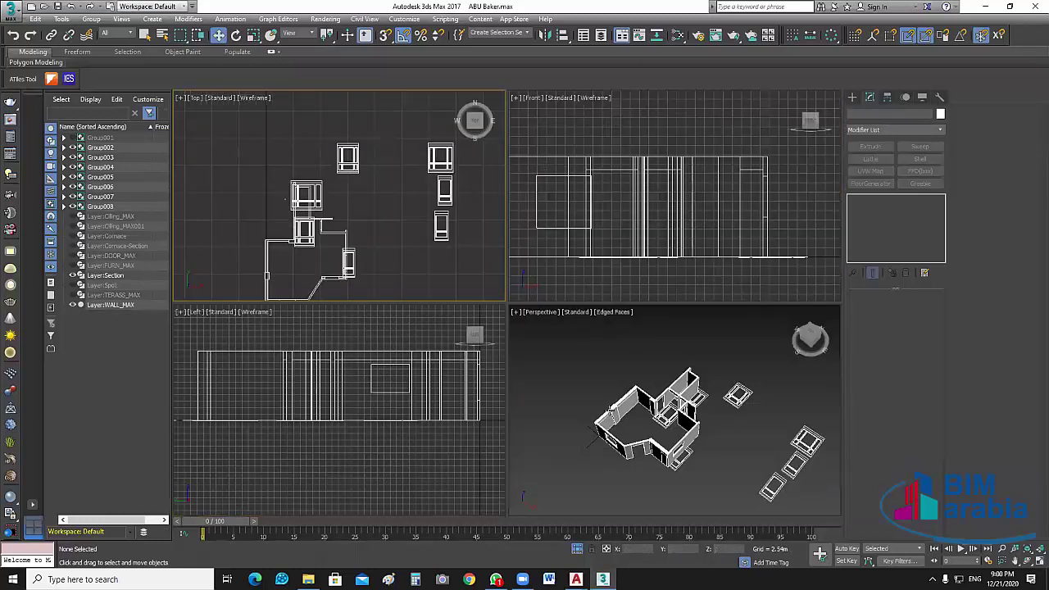
pyautogui.scroll(2, 713, 405)
# - Select Group002 and zoom in on it in a maximized Perspective view, ready to rotate
pyautogui.moveTo(713, 405); pyautogui.dragTo(749, 432, button='middle')
pyautogui.click(721, 405)
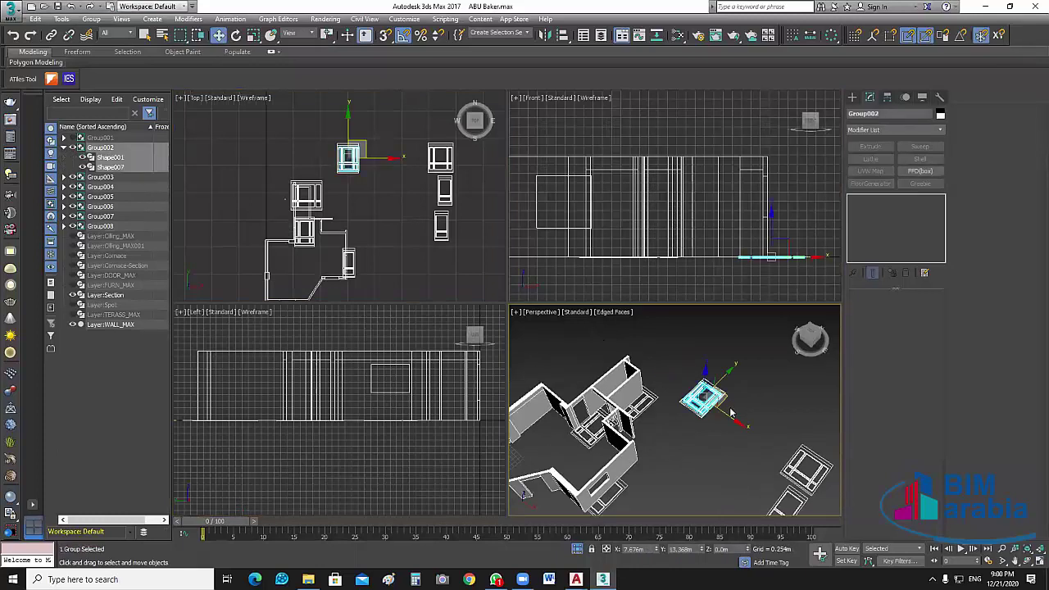
pyautogui.hotkey('alt', 'w')
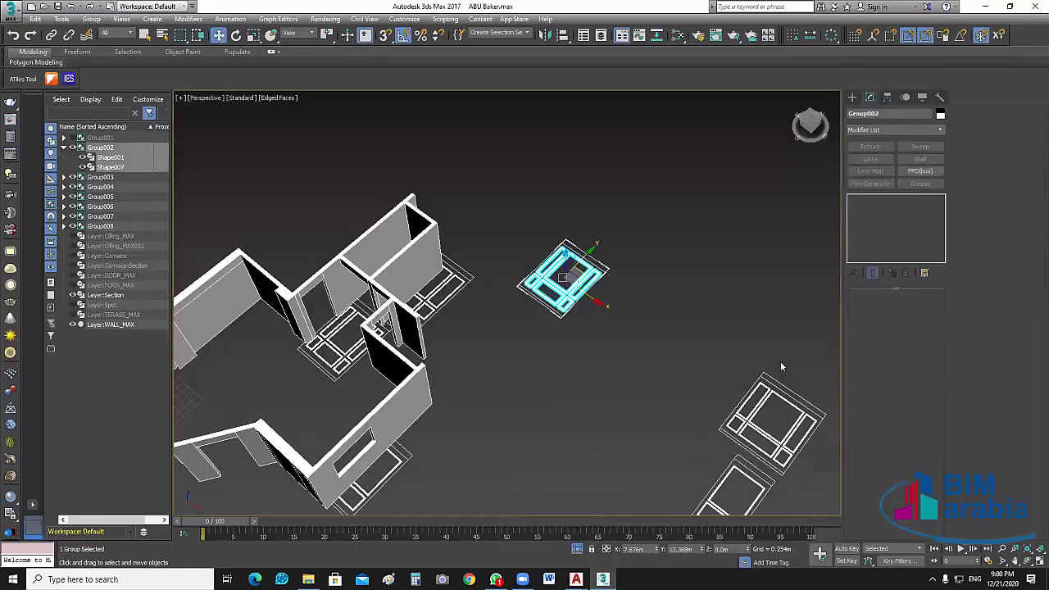
pyautogui.scroll(5, 562, 268)
pyautogui.scroll(2, 485, 356)
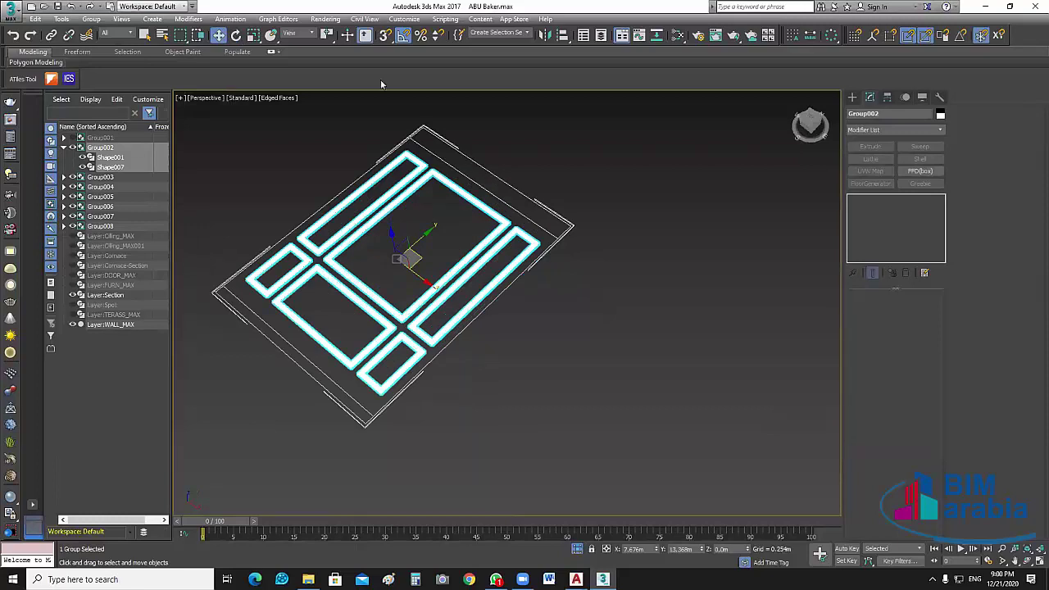
pyautogui.press('e')
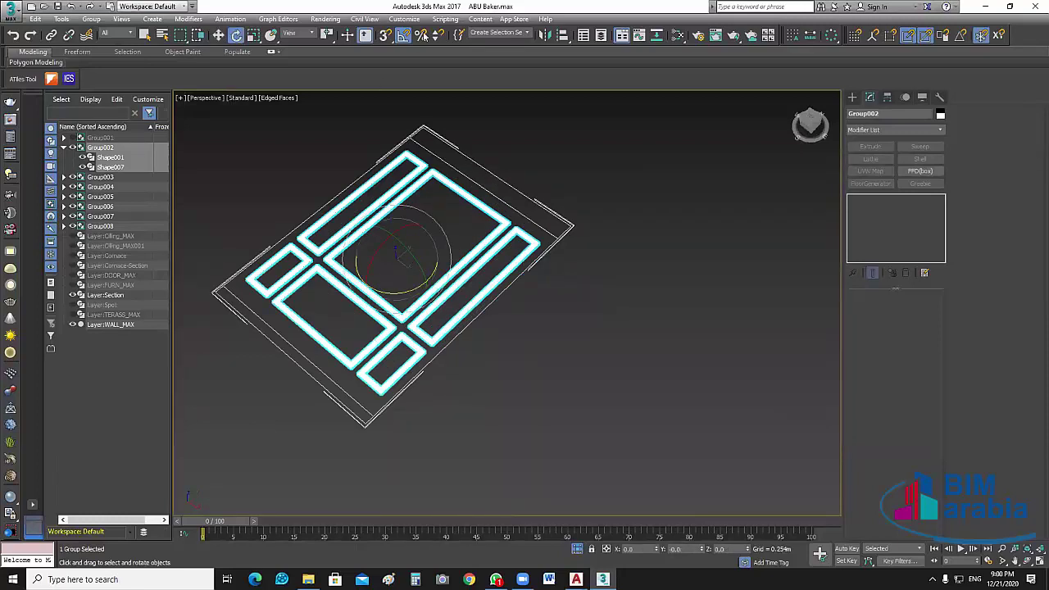
# - Set the angle snap to 90 degrees in Grid and Snap Settings
pyautogui.rightClick(402, 34)
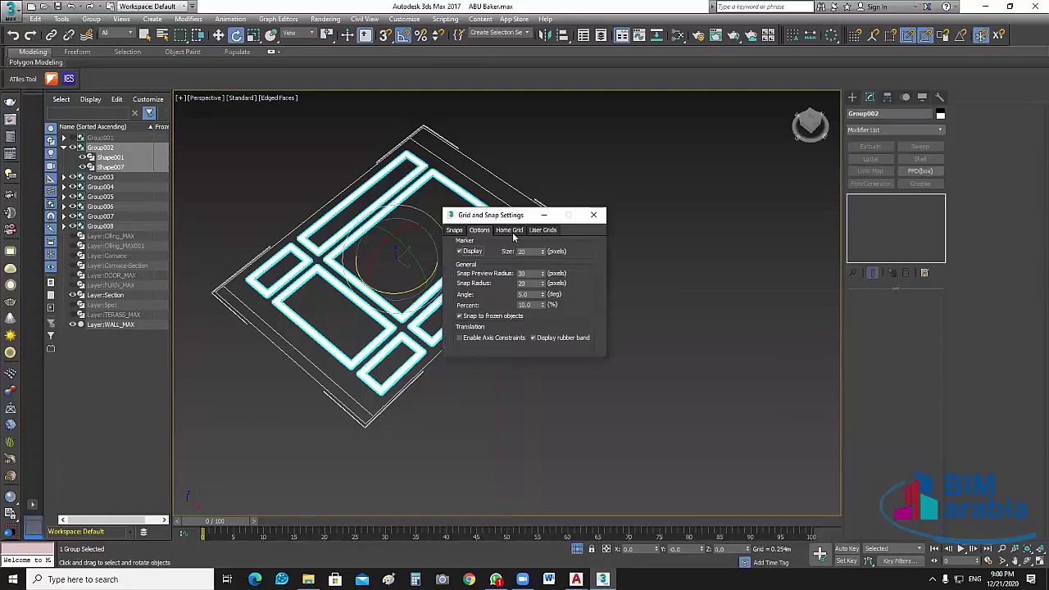
pyautogui.doubleClick(527, 295)
pyautogui.write('90')
pyautogui.press('Return')
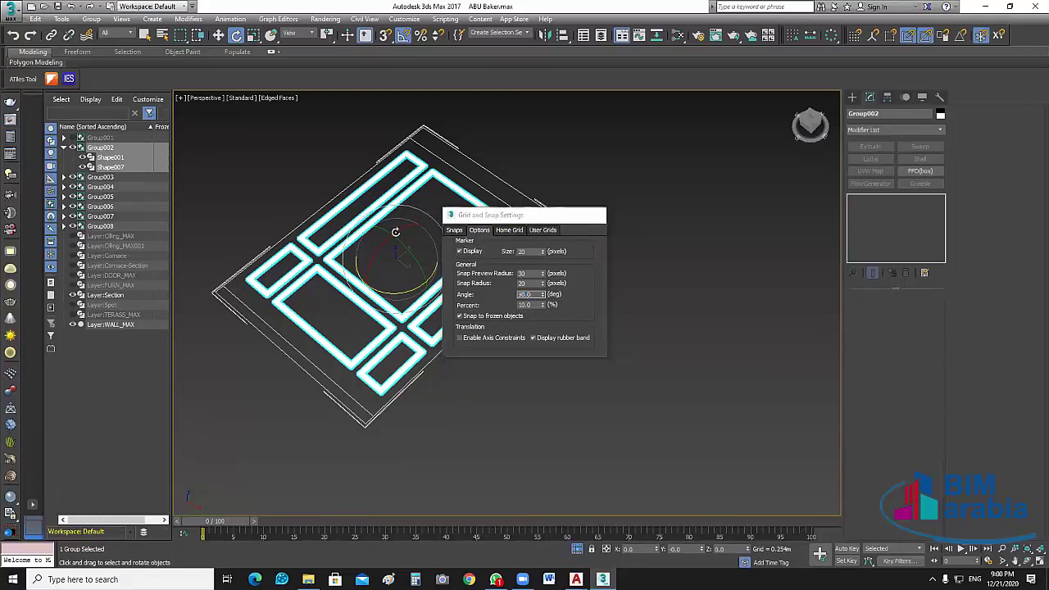
# - Rotate Group002 by 90° so it stands upright, then deselect it
pyautogui.moveTo(411, 222); pyautogui.dragTo(440, 258)
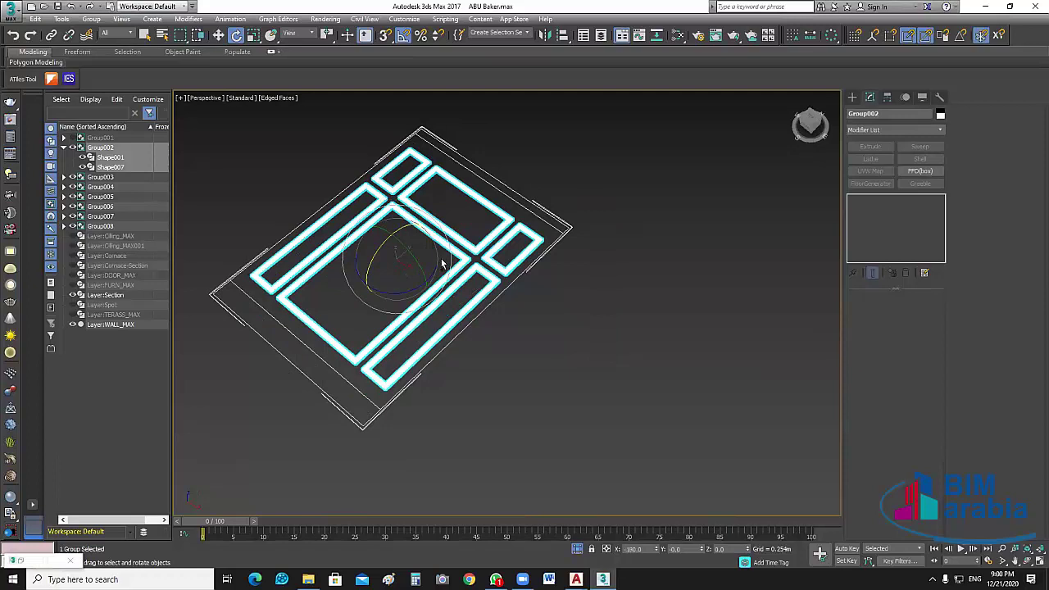
pyautogui.moveTo(405, 228); pyautogui.dragTo(398, 239)
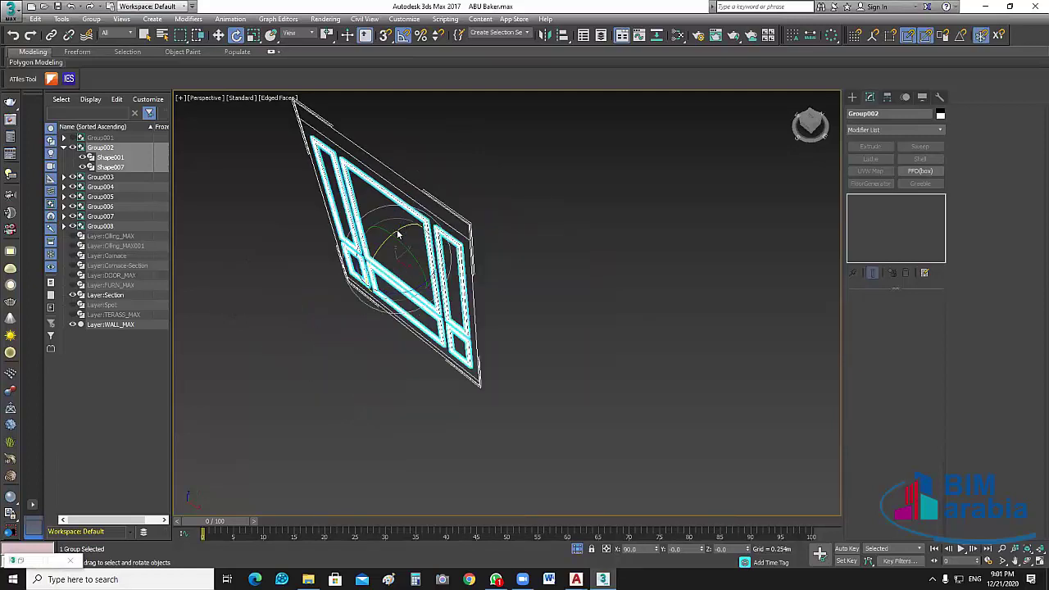
pyautogui.click(355, 383)
pyautogui.scroll(-3, 355, 383)
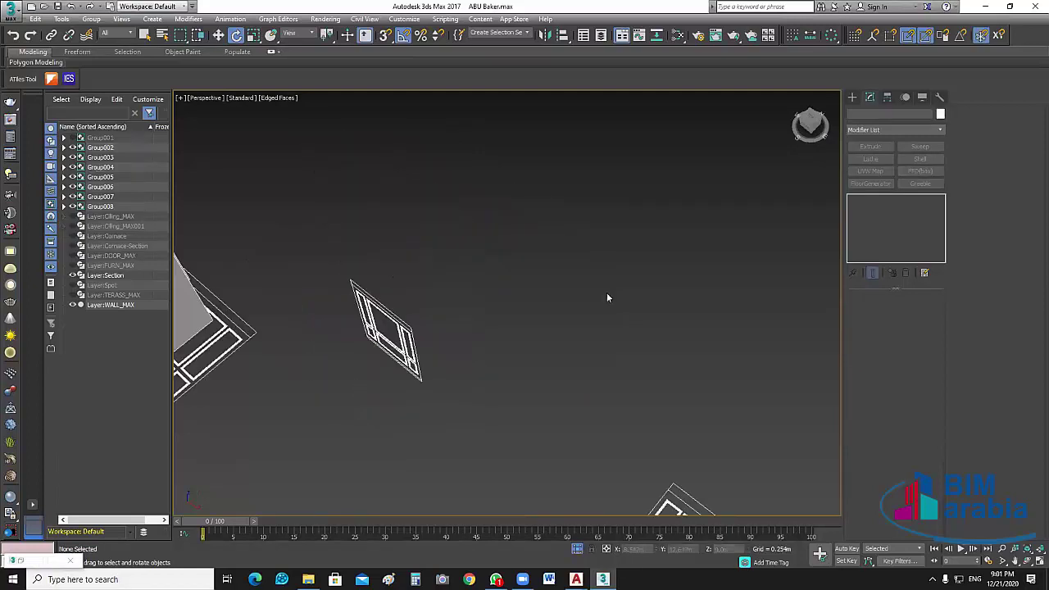
# - Stand Group003 upright with a 90° rotation, redoing a bad first attempt
pyautogui.scroll(-5, 558, 235)
pyautogui.click(573, 237)
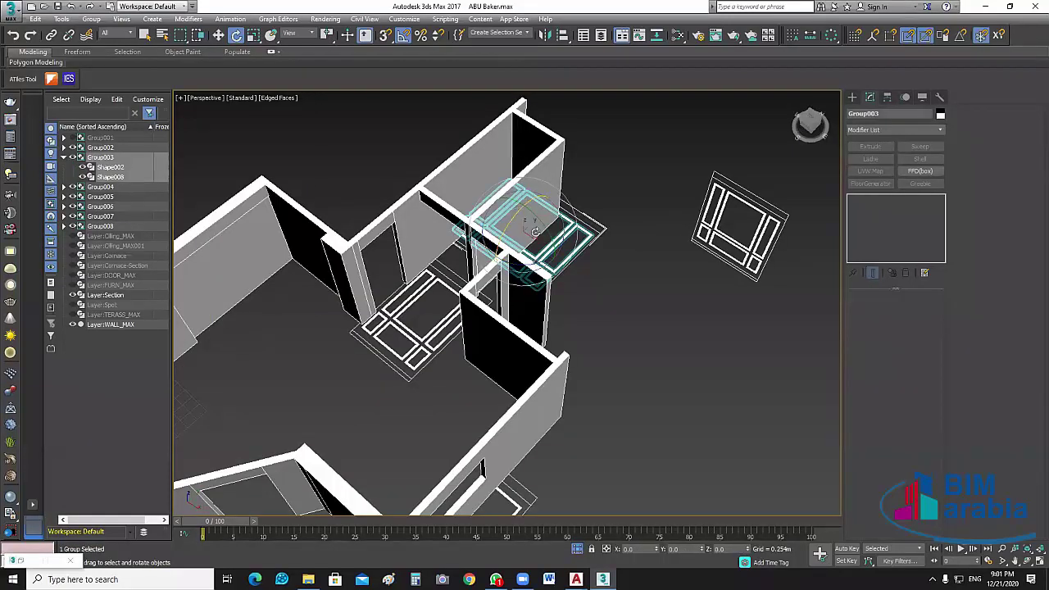
pyautogui.moveTo(534, 232)
pyautogui.mouseDown()
pyautogui.moveTo(520, 264)
pyautogui.moveTo(720, 343)
pyautogui.mouseUp()
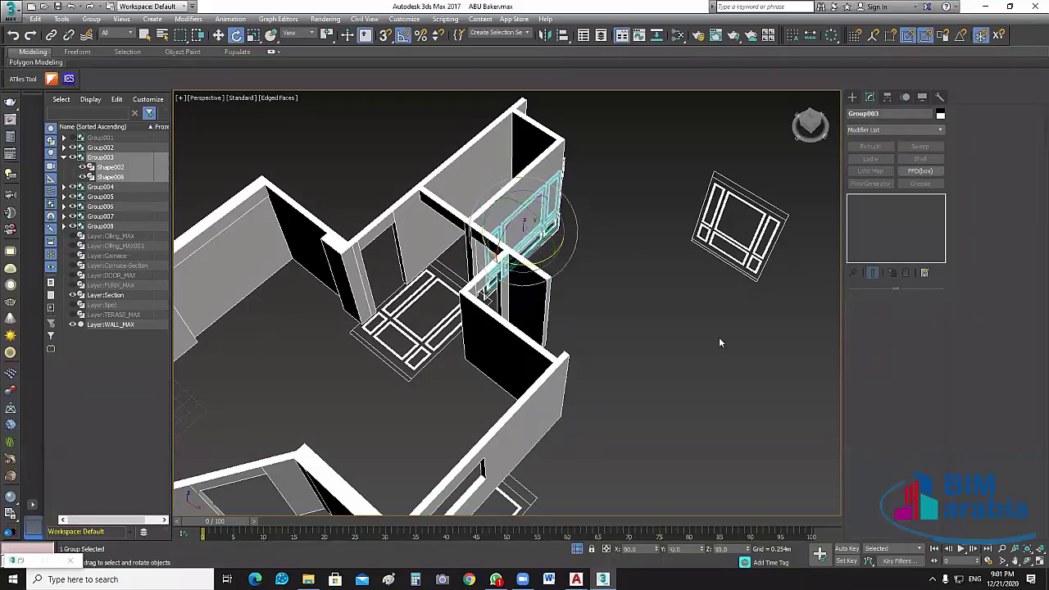
pyautogui.hotkey('ctrl', 'z')
pyautogui.hotkey('ctrl', 'z')
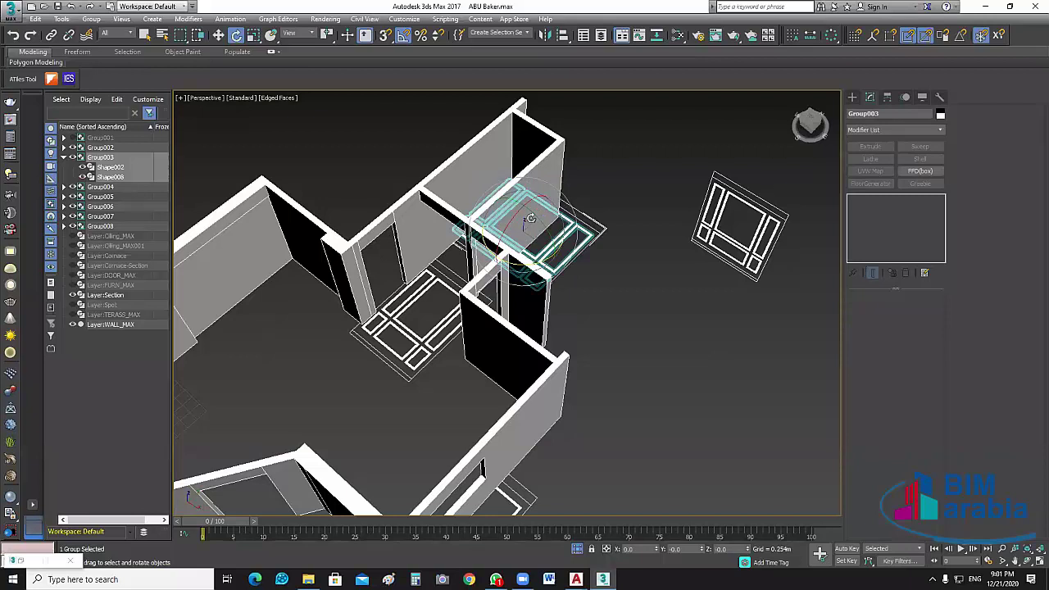
pyautogui.moveTo(516, 213); pyautogui.dragTo(514, 260)
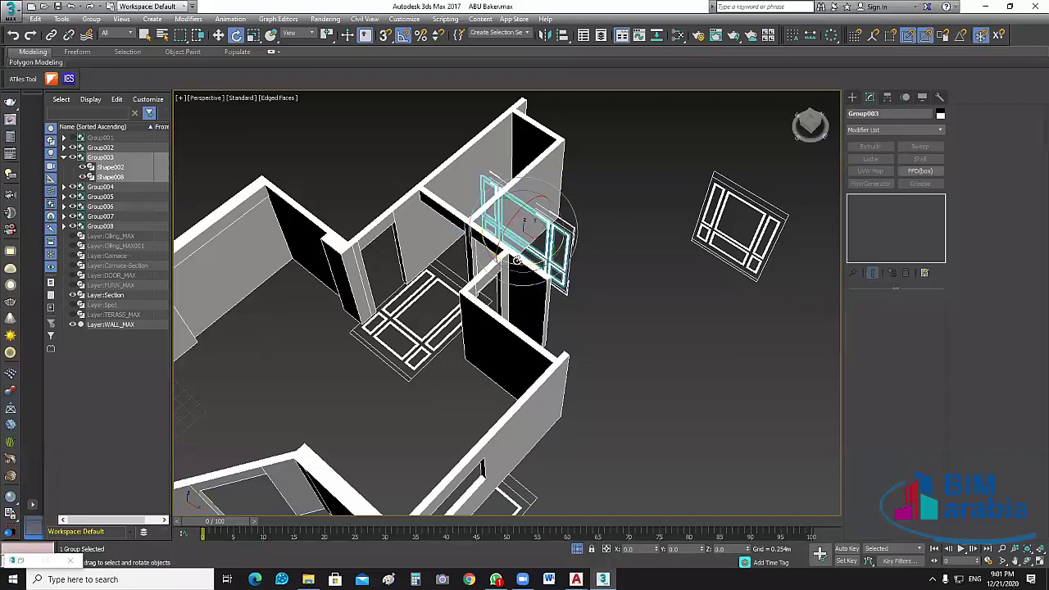
# - Rotate the floor frame Group004 upright between the walls
pyautogui.click(403, 317)
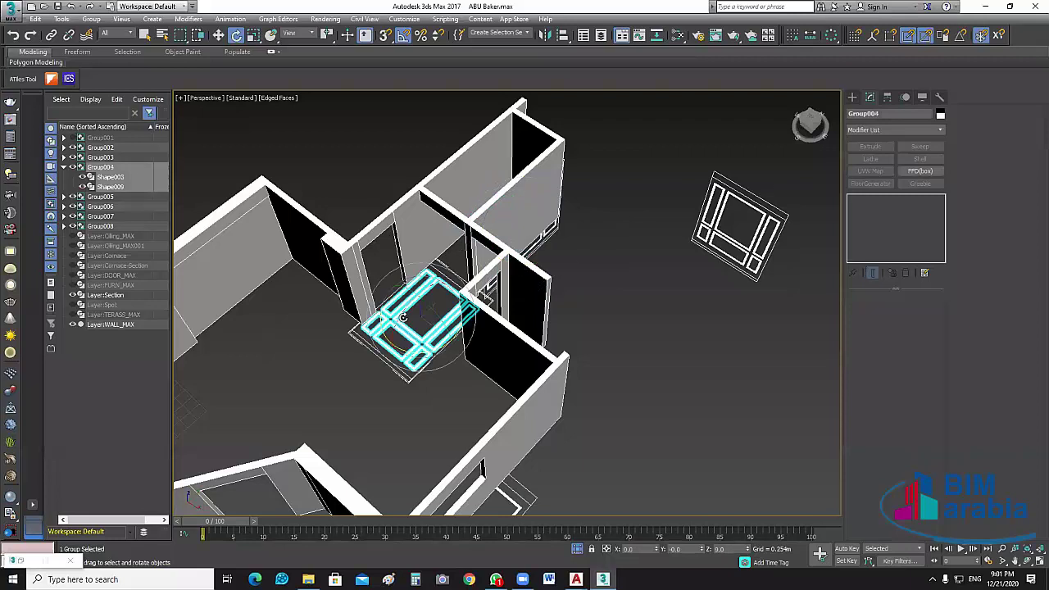
pyautogui.scroll(2, 407, 307)
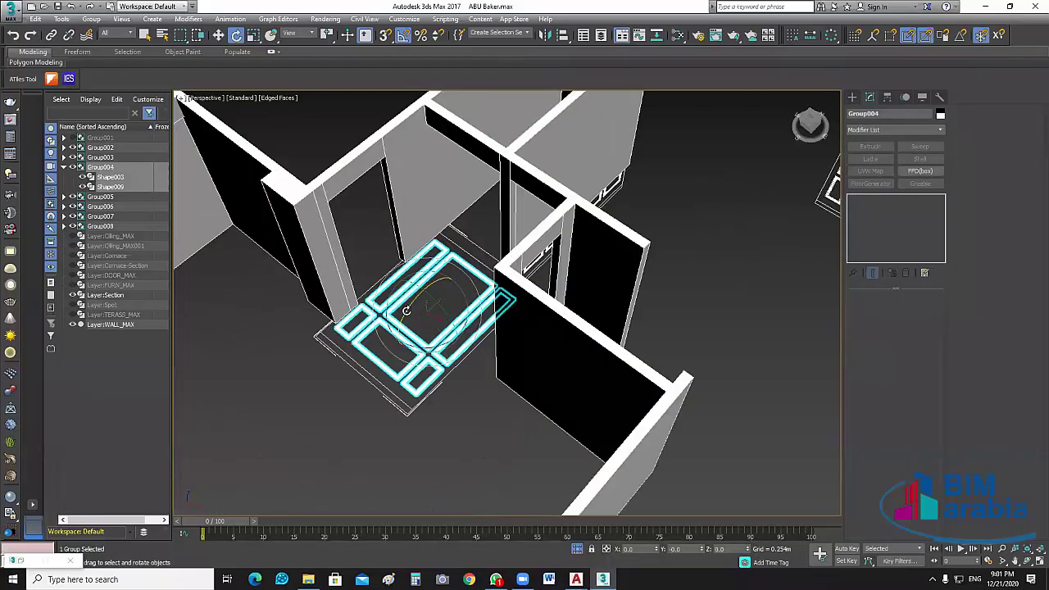
pyautogui.moveTo(406, 310); pyautogui.dragTo(390, 331)
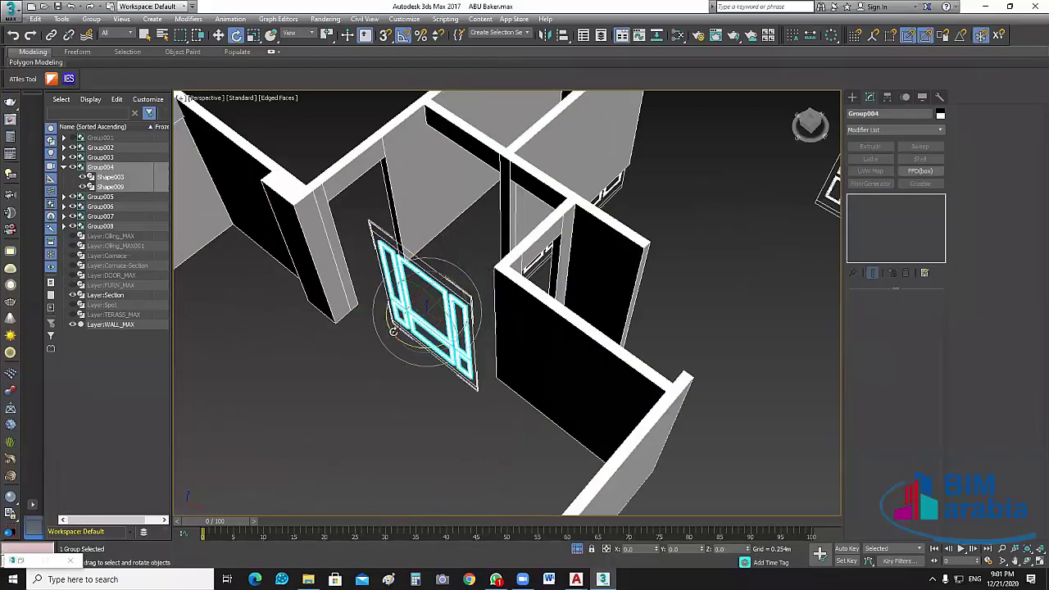
pyautogui.moveTo(477, 371); pyautogui.dragTo(478, 375)
pyautogui.scroll(-5, 567, 429)
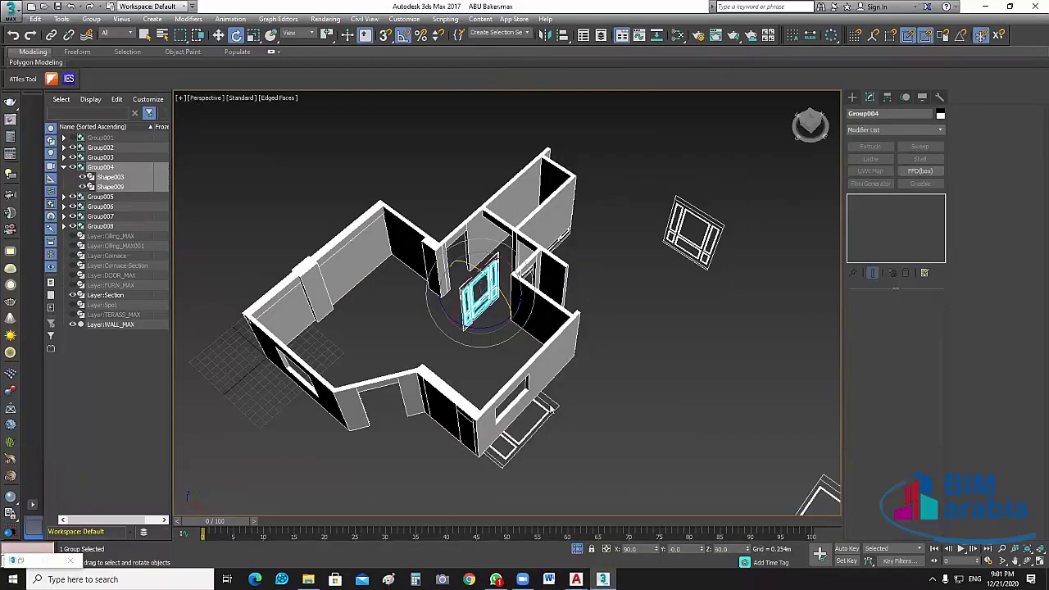
pyautogui.keyDown('alt'); pyautogui.moveTo(567, 425); pyautogui.dragTo(551, 408, button='middle'); pyautogui.keyUp('alt')
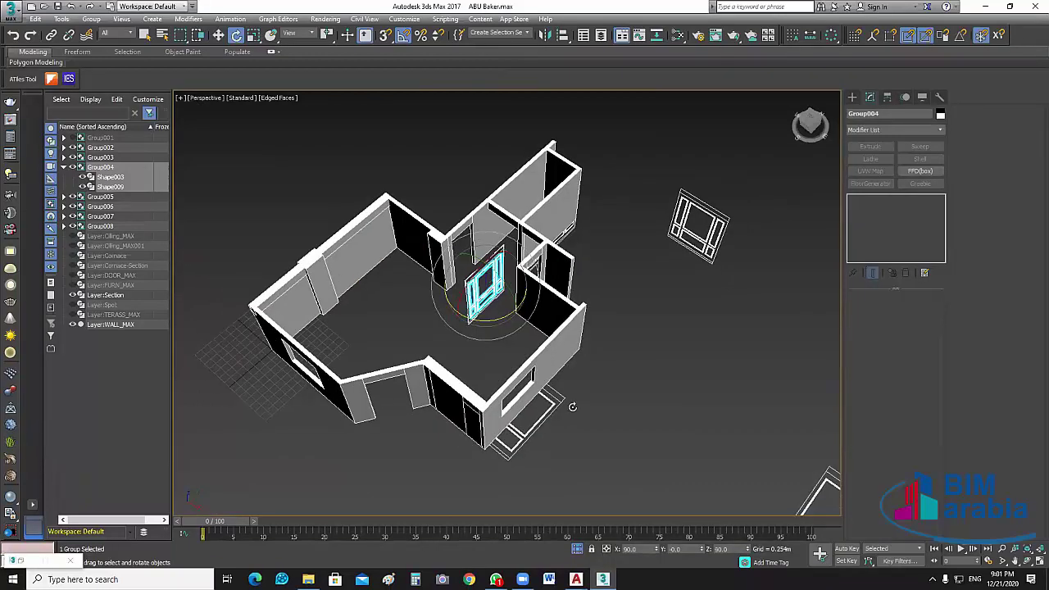
# - Rotate Group005 upright and clear the selection
pyautogui.click(561, 405)
pyautogui.scroll(3, 513, 377)
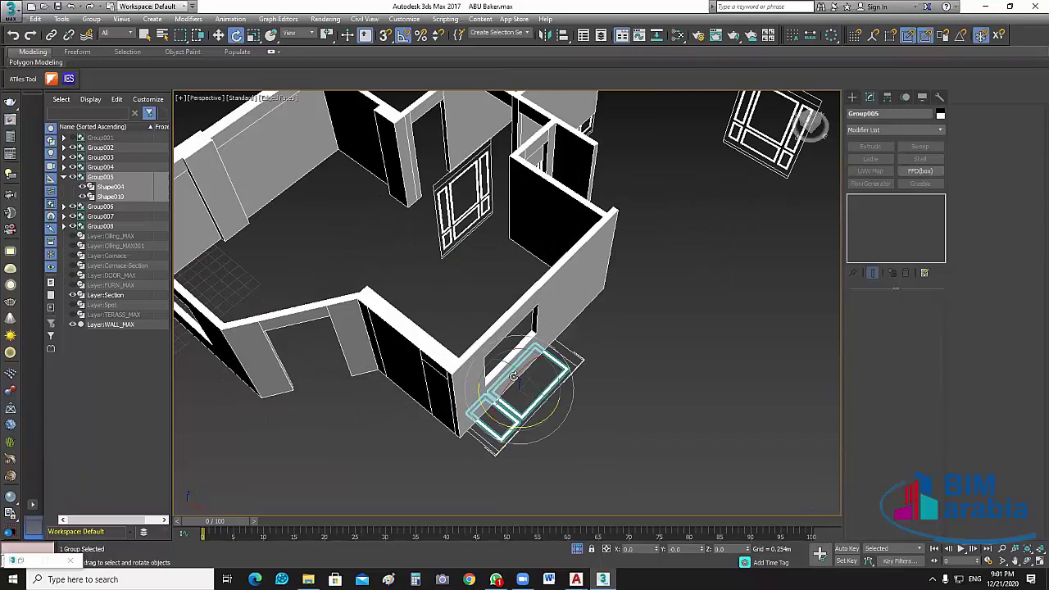
pyautogui.moveTo(513, 376)
pyautogui.mouseDown()
pyautogui.moveTo(504, 423)
pyautogui.moveTo(669, 403)
pyautogui.mouseUp()
pyautogui.click(625, 386)
pyautogui.scroll(-5, 624, 386)
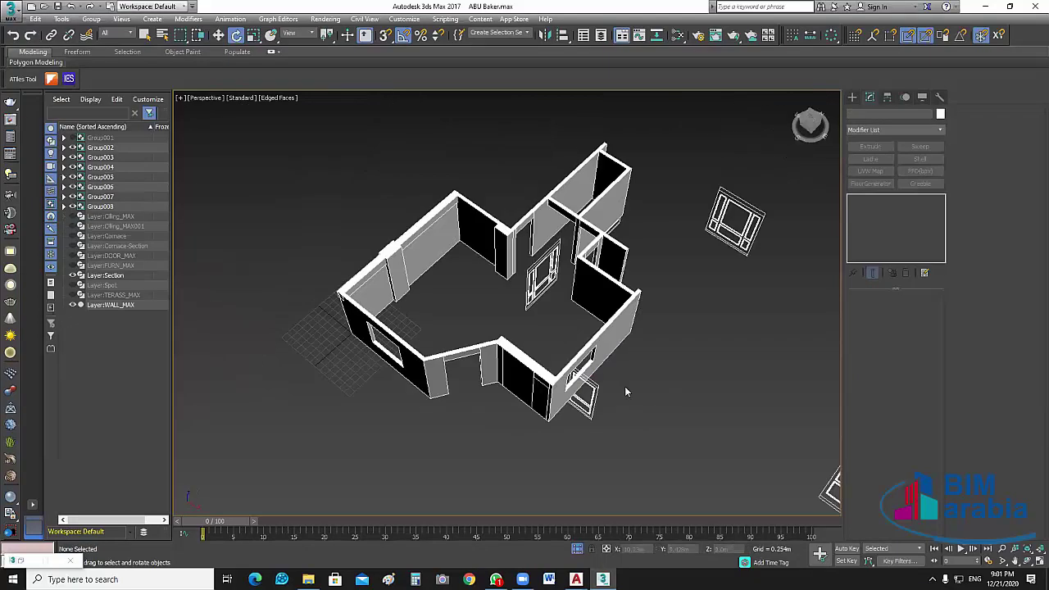
pyautogui.scroll(6, 624, 386)
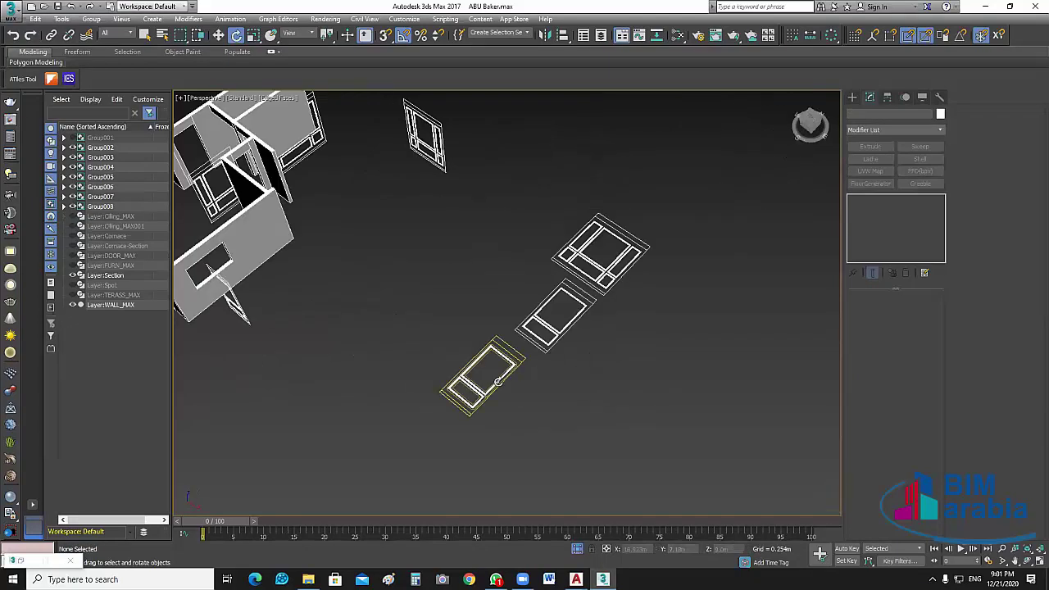
# - Rotate Group006 and Group007 upright to match the other frames, then select Group008
pyautogui.click(498, 382)
pyautogui.moveTo(497, 382)
pyautogui.mouseDown()
pyautogui.moveTo(498, 403)
pyautogui.moveTo(484, 385)
pyautogui.mouseUp()
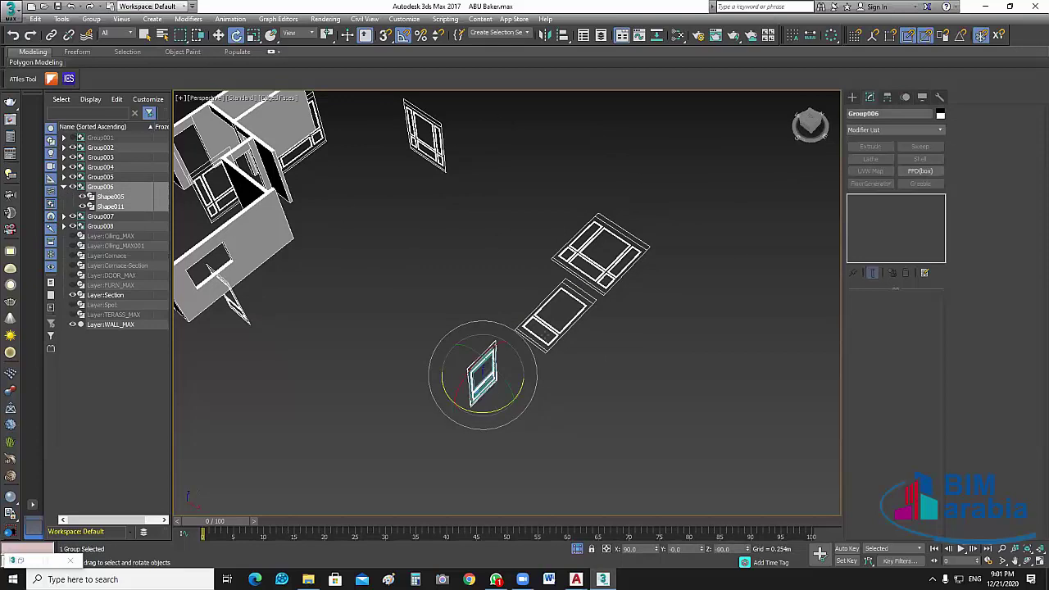
pyautogui.click(550, 331)
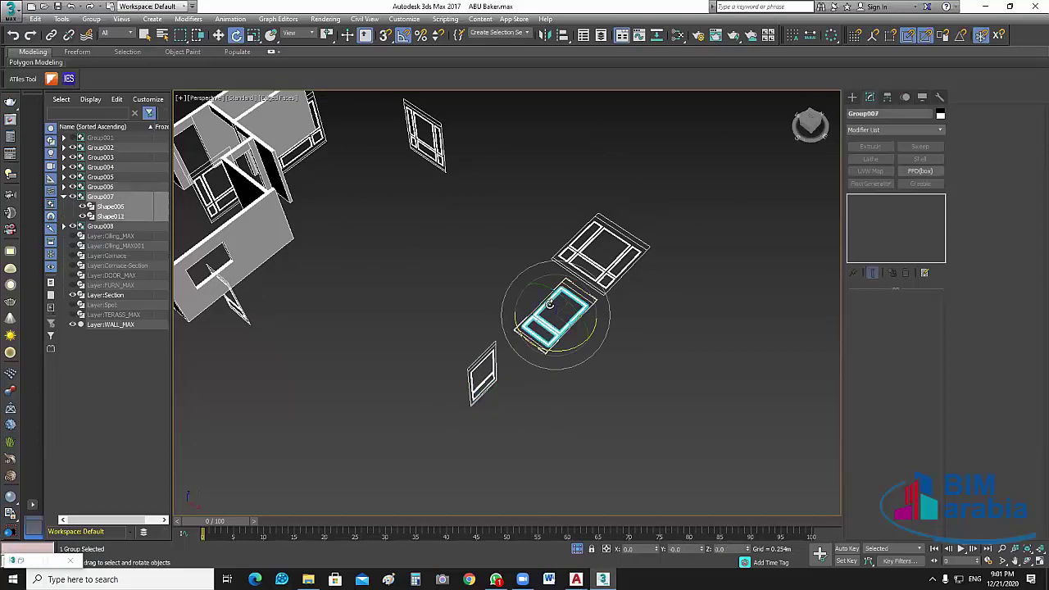
pyautogui.moveTo(582, 334); pyautogui.dragTo(581, 344)
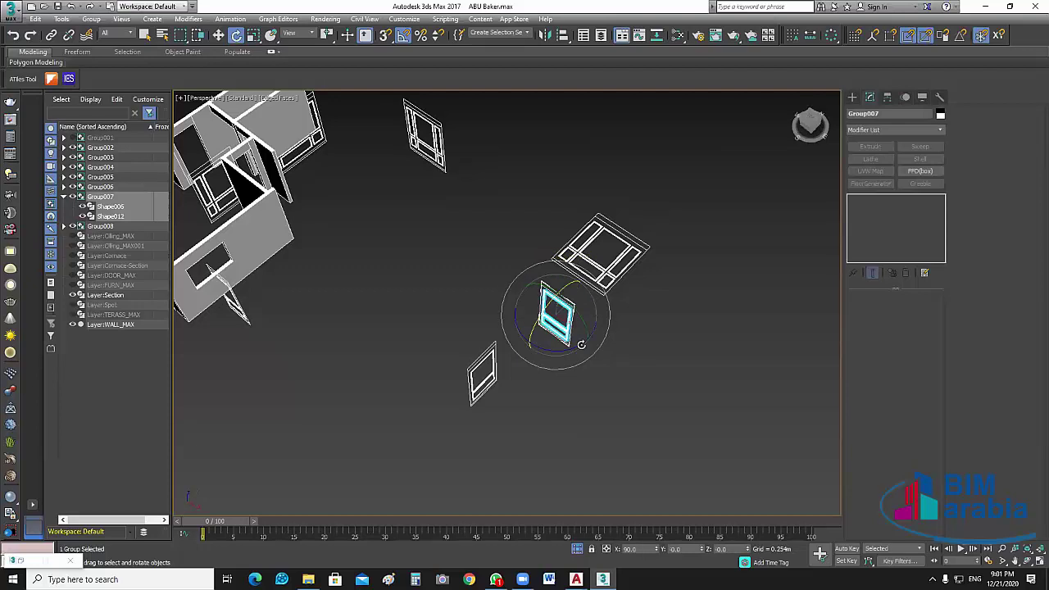
pyautogui.moveTo(602, 291); pyautogui.dragTo(616, 262)
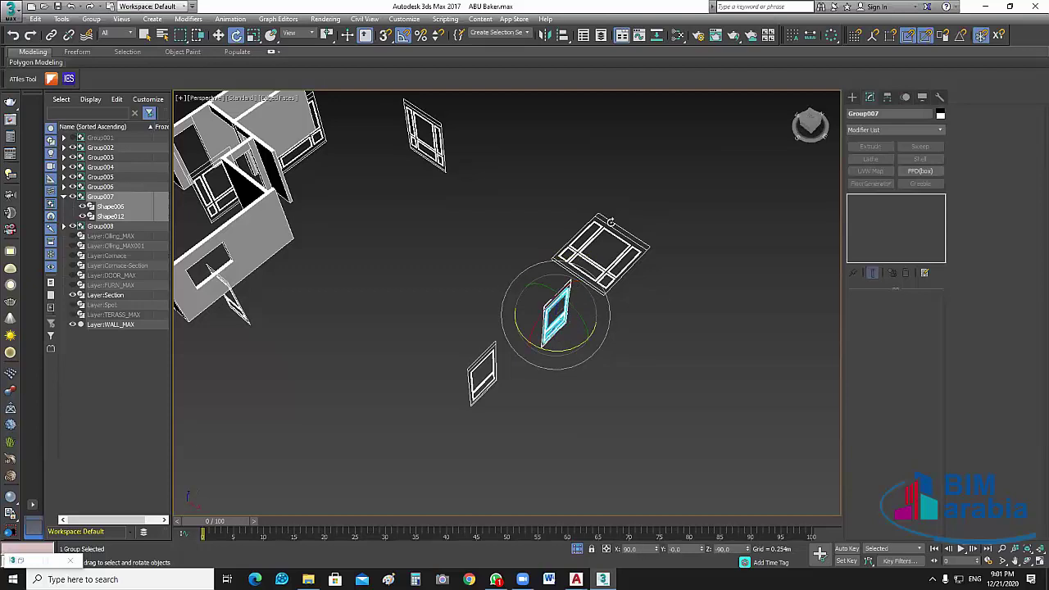
pyautogui.click(610, 222)
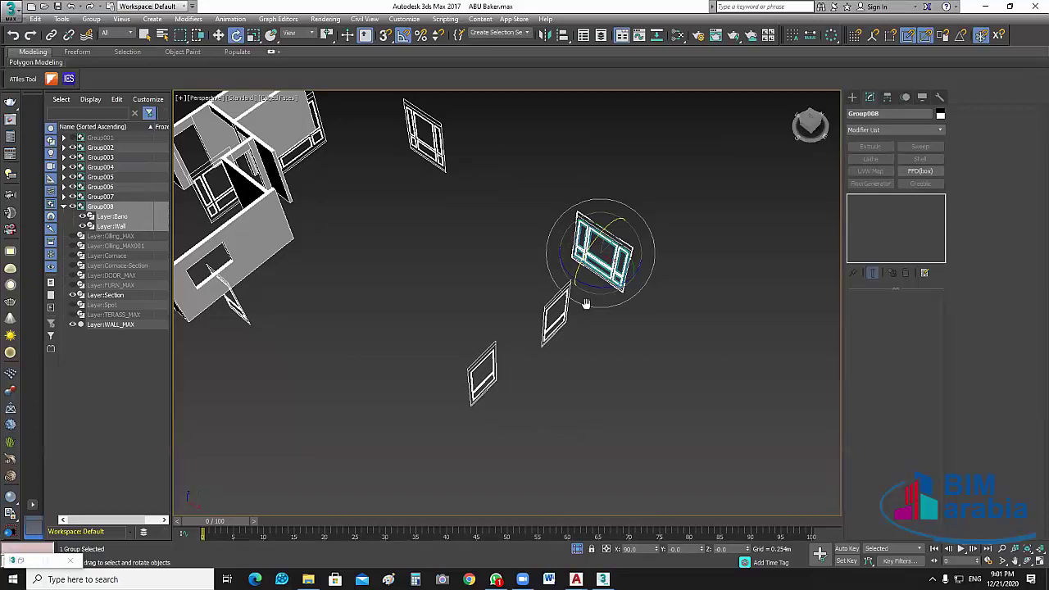
pyautogui.press('w')
pyautogui.hotkey('shift', 'z')
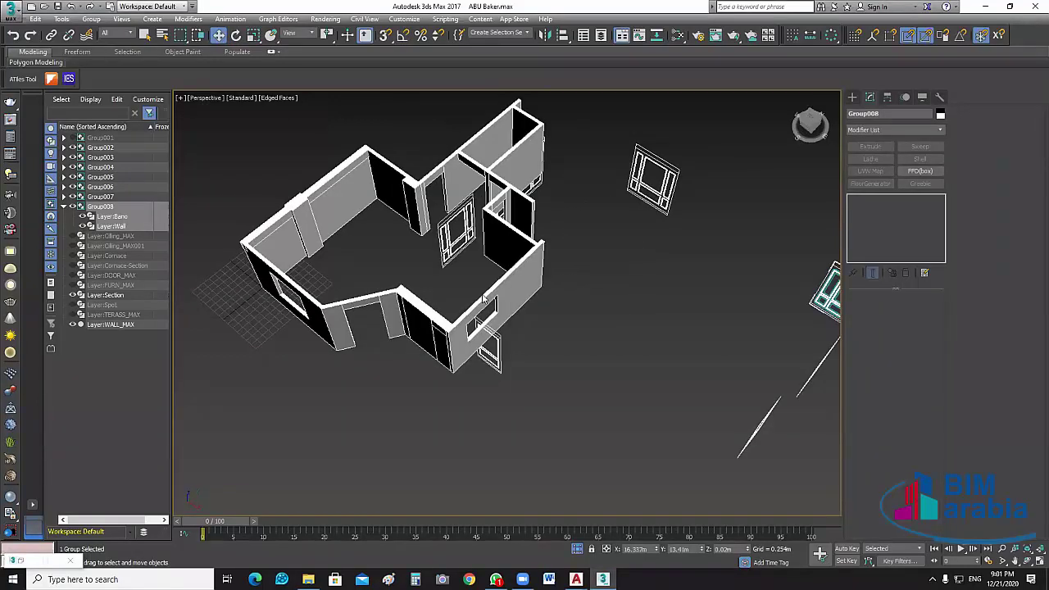
# - Move Group004 down into the room beside the front wall and zoom in on it
pyautogui.scroll(3, 483, 300)
pyautogui.click(488, 262)
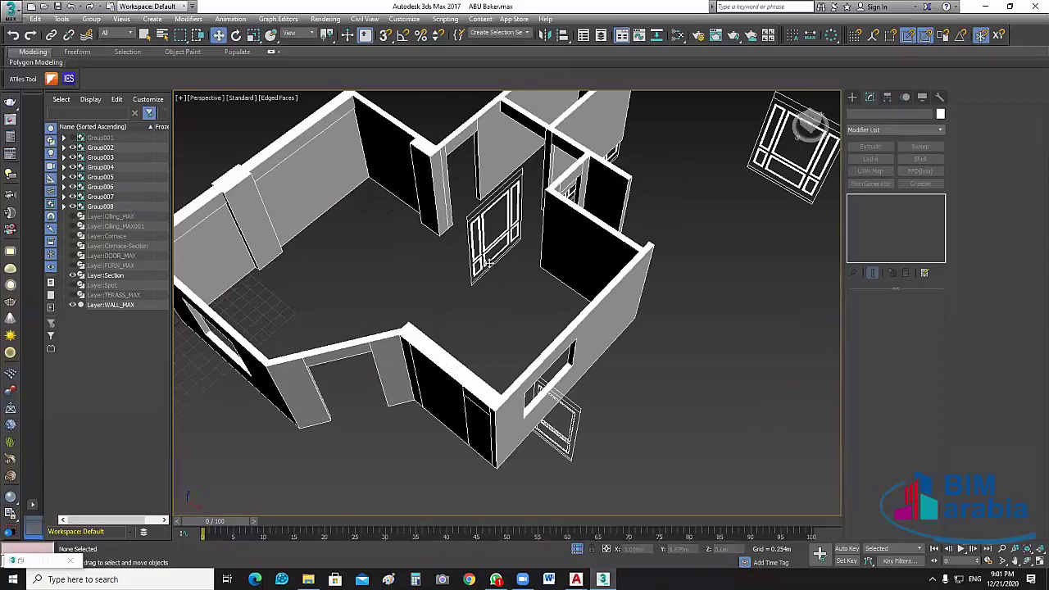
pyautogui.click(447, 251)
pyautogui.moveTo(452, 307)
pyautogui.mouseDown()
pyautogui.moveTo(386, 295)
pyautogui.moveTo(369, 244)
pyautogui.moveTo(306, 300)
pyautogui.mouseUp()
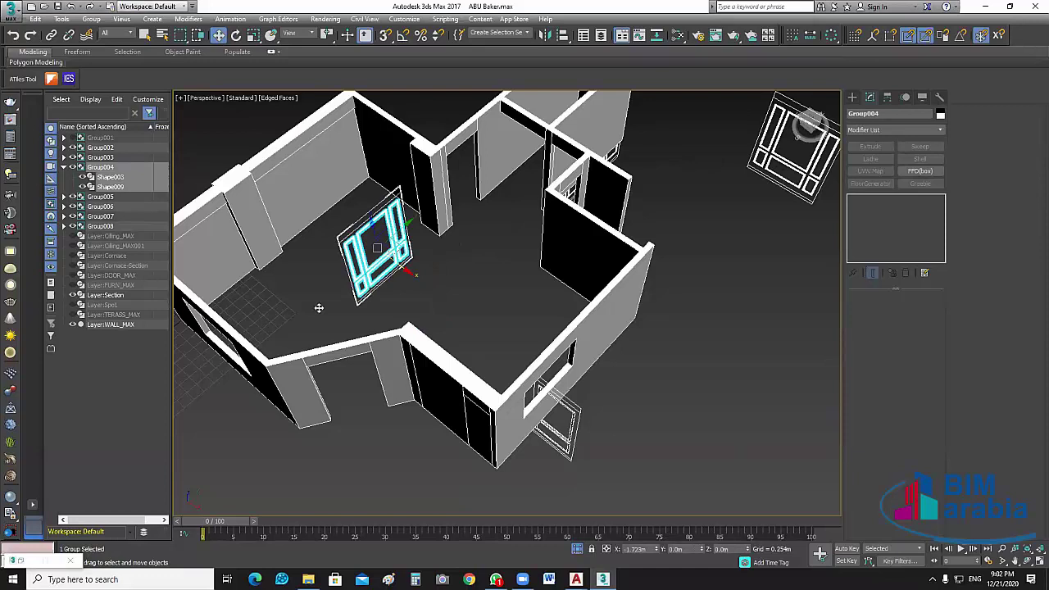
pyautogui.moveTo(430, 264)
pyautogui.keyDown('alt'); pyautogui.mouseDown(button='middle')
pyautogui.moveTo(505, 262)
pyautogui.moveTo(470, 234)
pyautogui.mouseUp(button='middle'); pyautogui.keyUp('alt')
pyautogui.scroll(5, 471, 235)
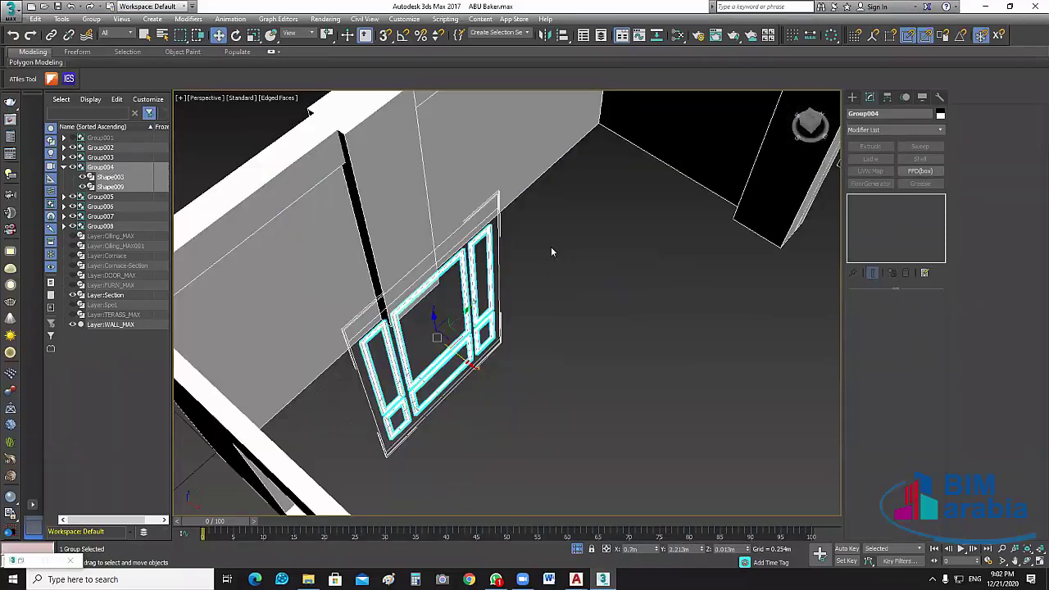
pyautogui.scroll(-2, 550, 246)
pyautogui.scroll(2, 578, 344)
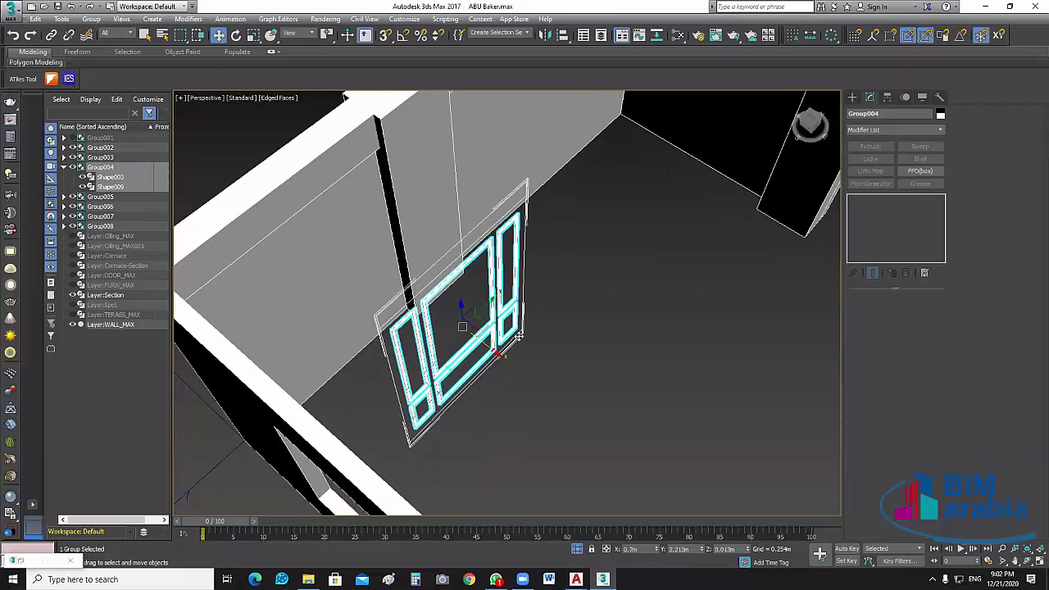
pyautogui.scroll(4, 577, 338)
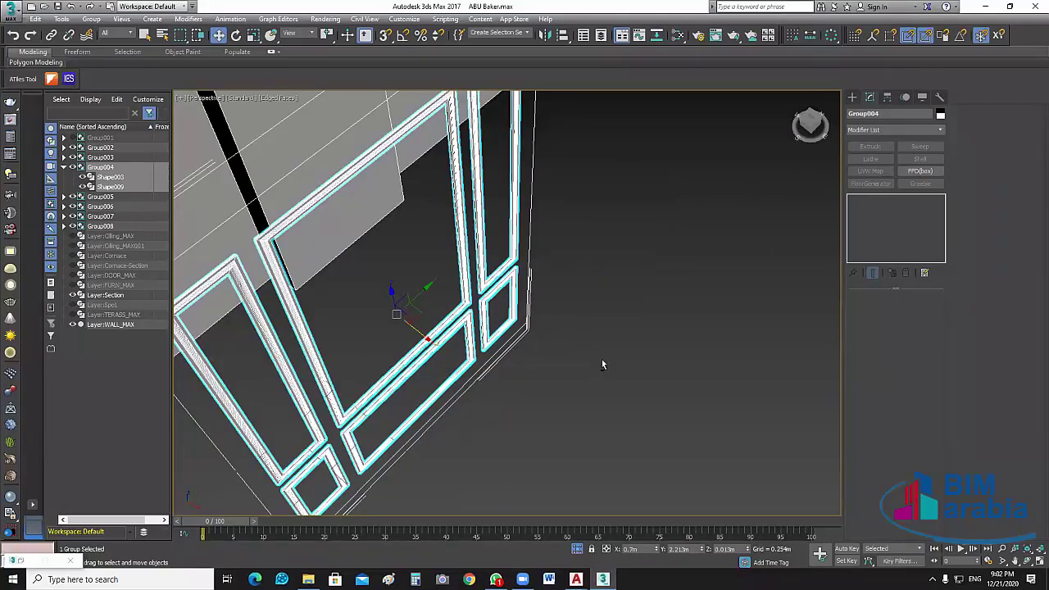
pyautogui.scroll(-3, 632, 359)
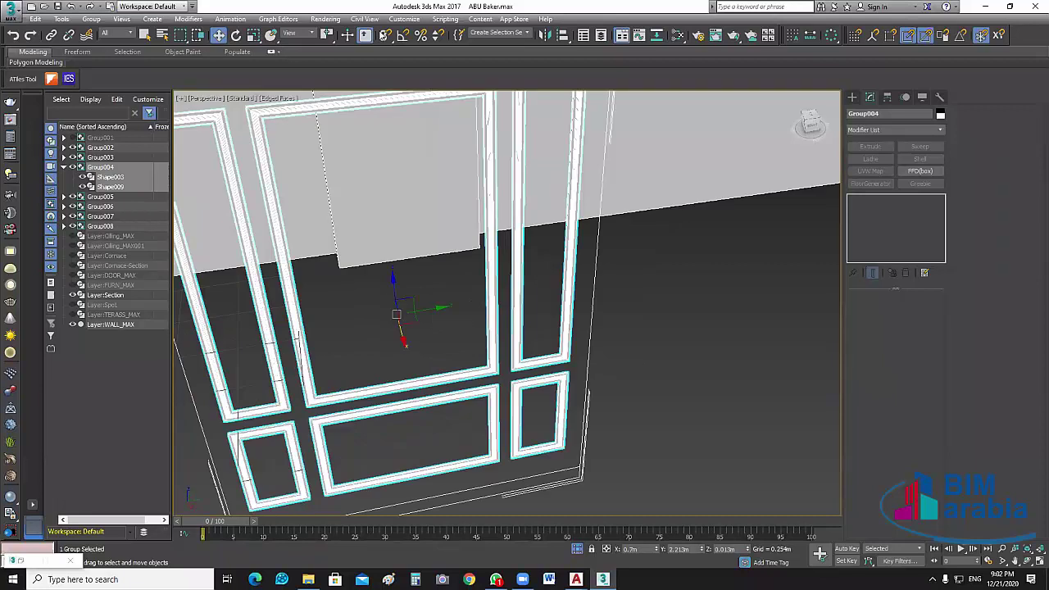
pyautogui.scroll(2, 506, 302)
# - Restrict snapping to Endpoint only, turning off Perpendicular and Midpoint
pyautogui.rightClick(385, 34)
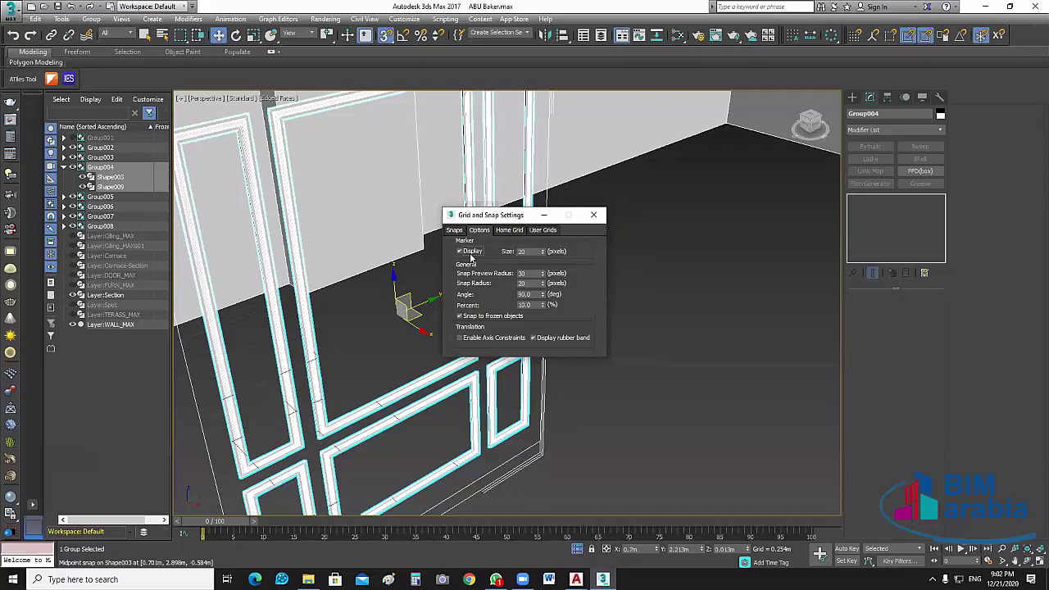
pyautogui.click(536, 299)
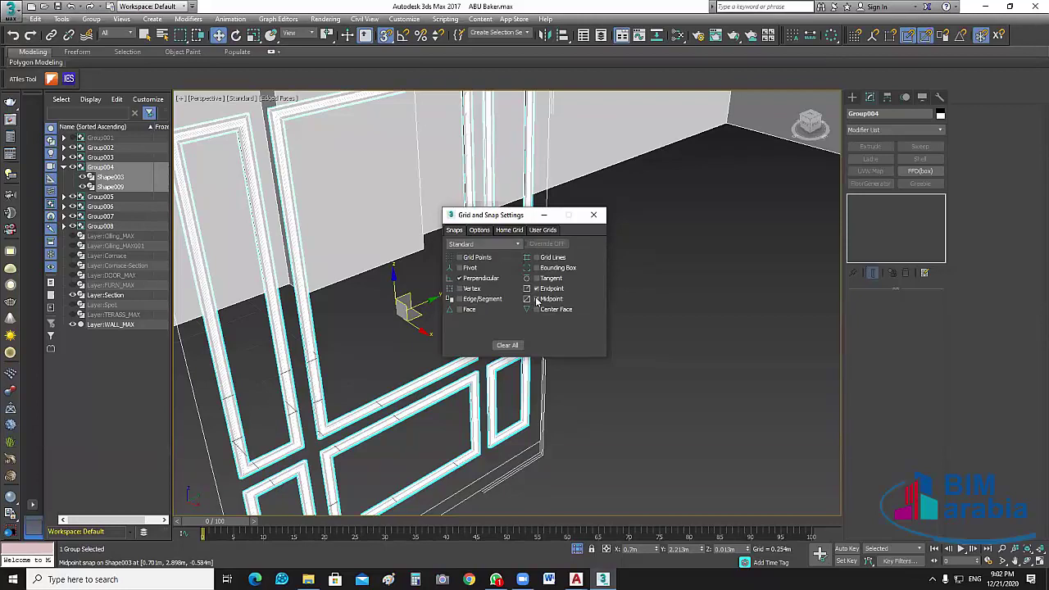
pyautogui.click(459, 278)
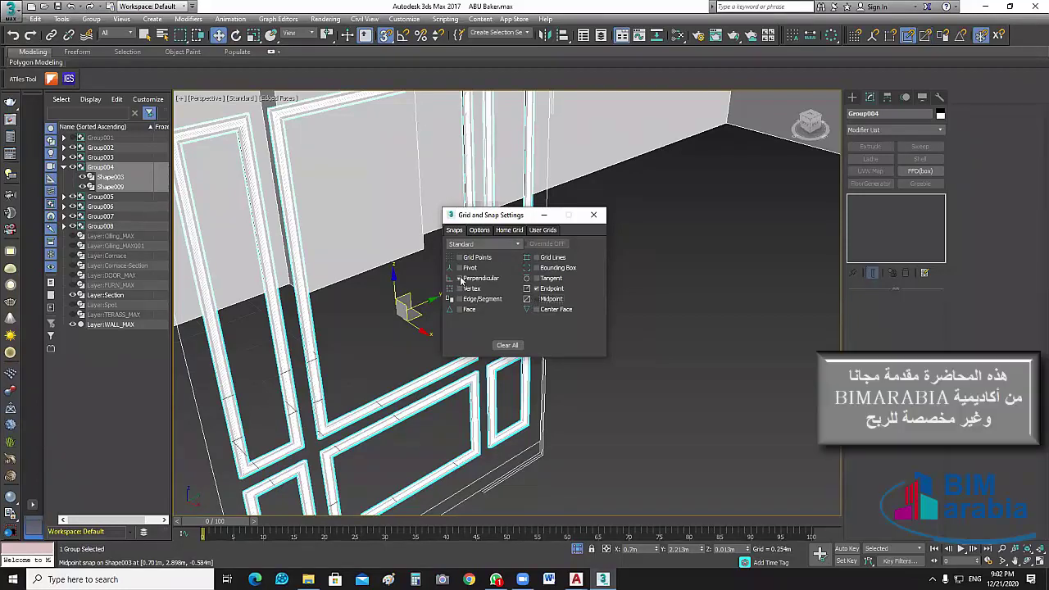
pyautogui.click(536, 299)
pyautogui.press('Escape')
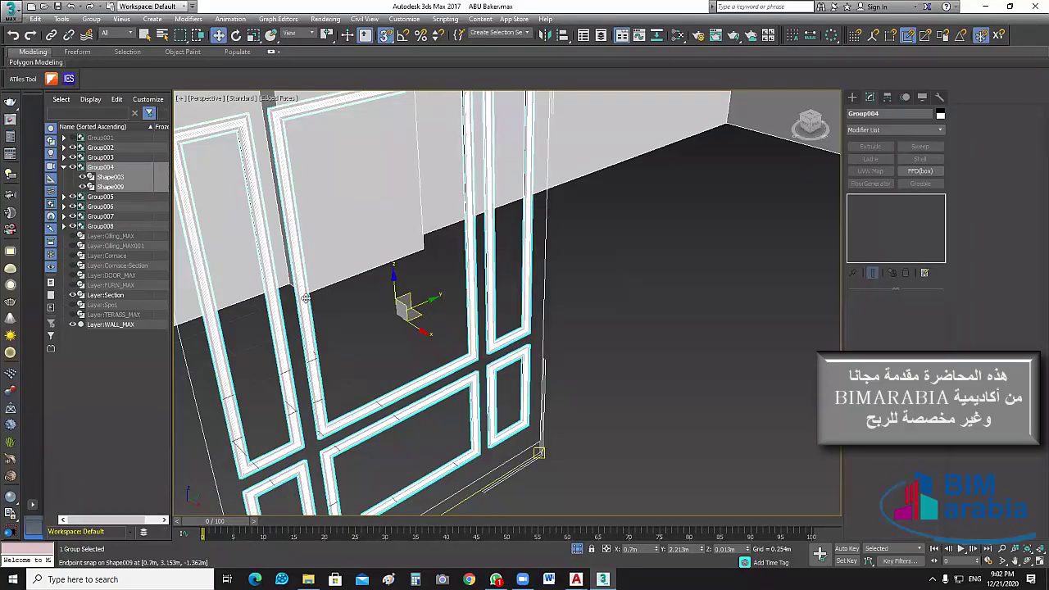
# - Snap the panel molding group's corner onto the wall corner
pyautogui.moveTo(305, 298); pyautogui.dragTo(300, 293)
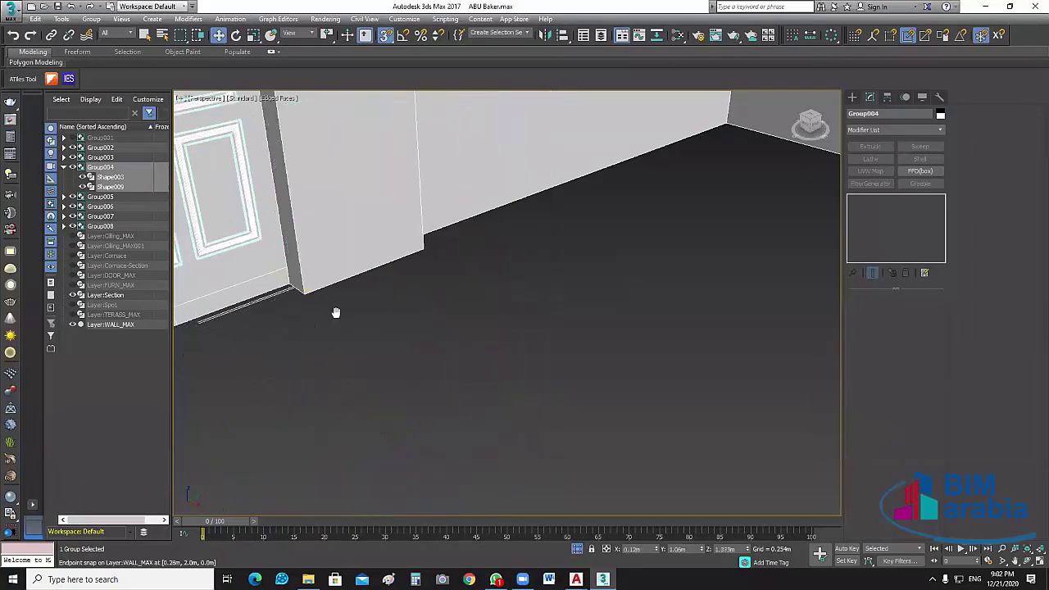
pyautogui.scroll(-3, 452, 382)
pyautogui.scroll(3, 480, 413)
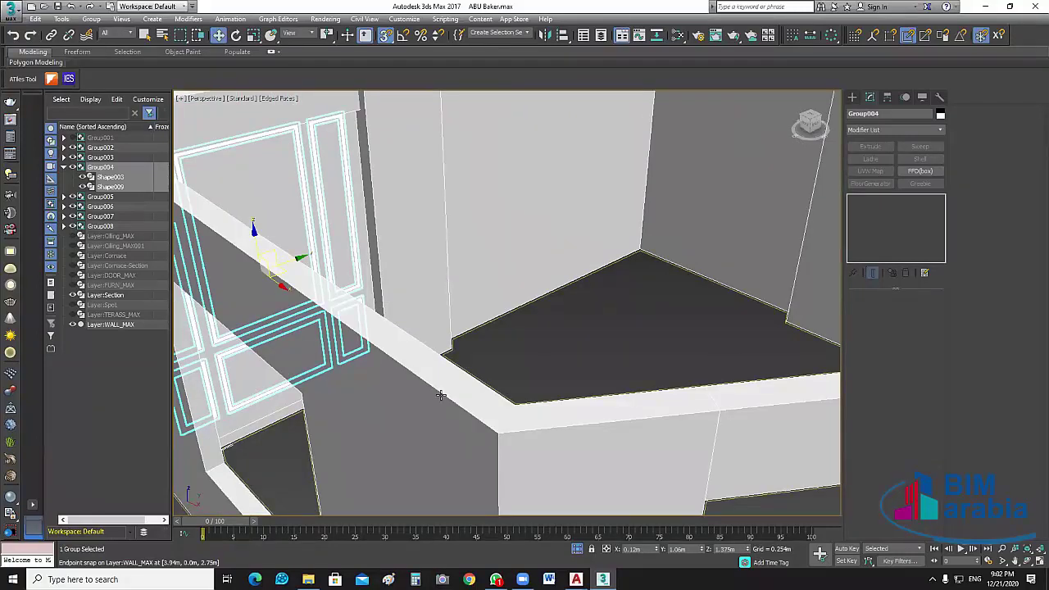
pyautogui.scroll(3, 468, 409)
pyautogui.scroll(-2, 765, 310)
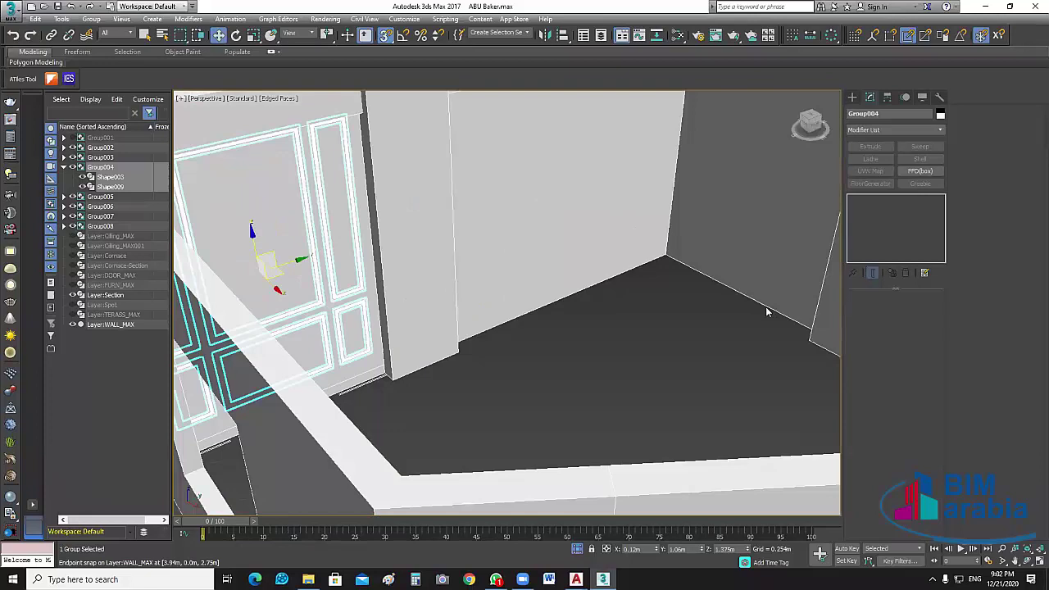
pyautogui.click(940, 114)
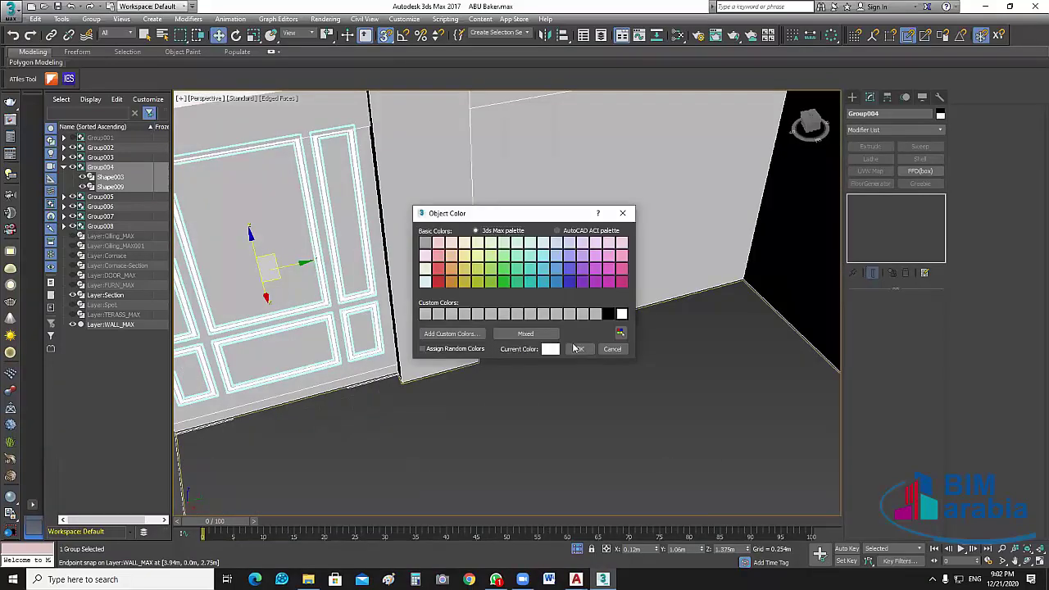
# - Apply magenta to the panel molding group and deselect it
pyautogui.click(578, 349)
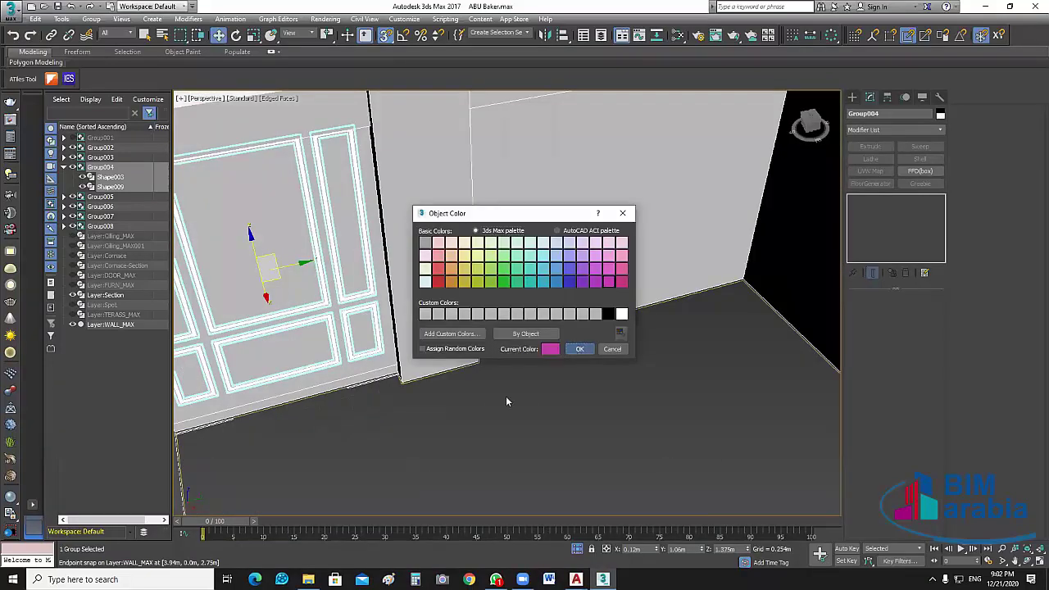
pyautogui.moveTo(430, 433); pyautogui.dragTo(419, 447, button='middle')
pyautogui.click(438, 432)
# - Zoom out over the rooms and select the next floating panel group, Group003
pyautogui.scroll(3, 430, 449)
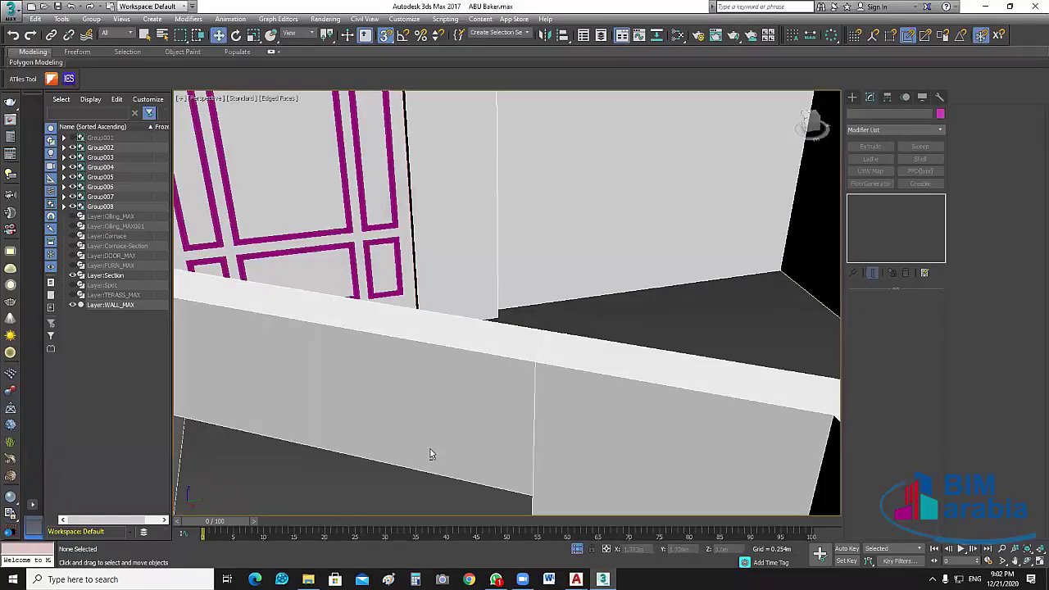
pyautogui.scroll(3, 430, 449)
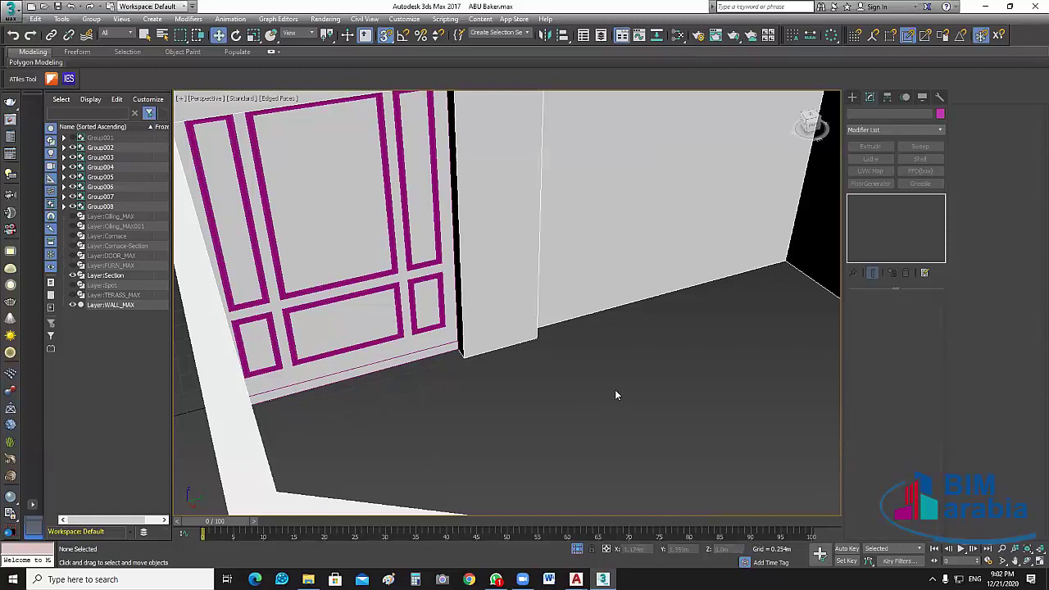
pyautogui.scroll(-2, 616, 395)
pyautogui.keyDown('alt'); pyautogui.moveTo(616, 395); pyautogui.dragTo(631, 413, button='middle'); pyautogui.keyUp('alt')
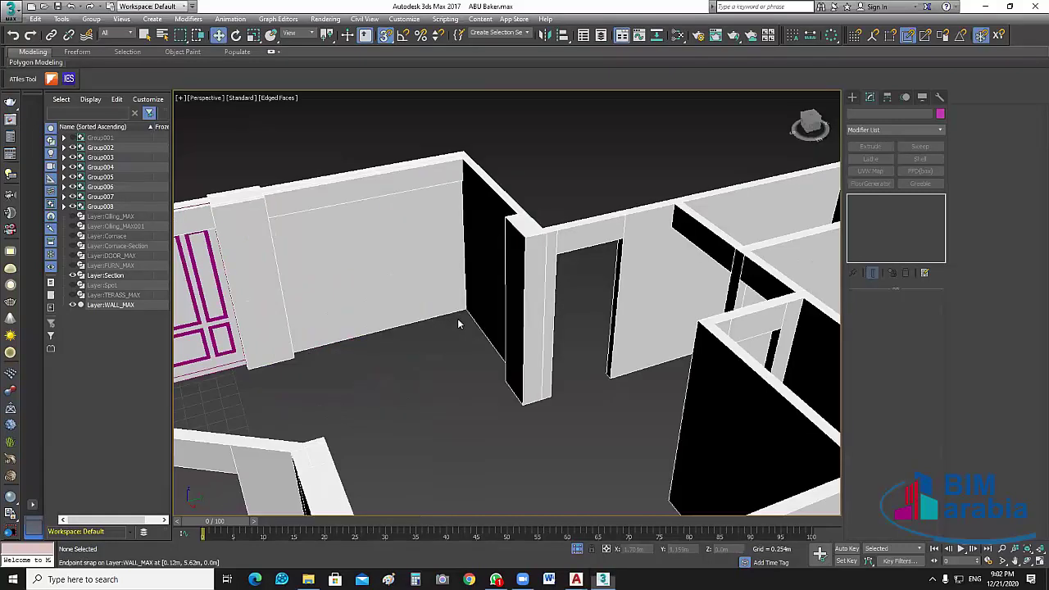
pyautogui.scroll(-5, 630, 414)
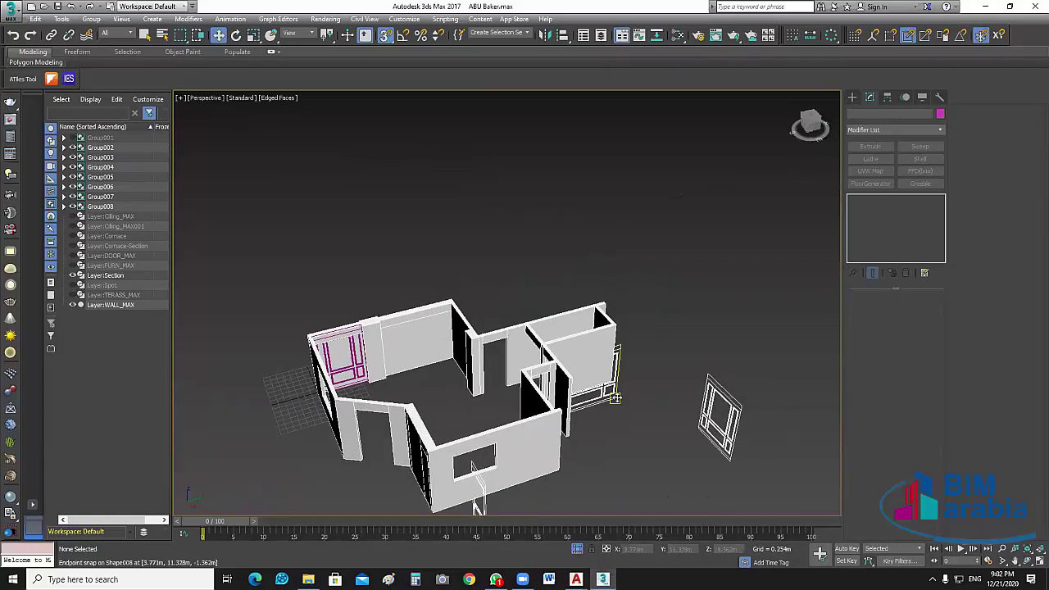
pyautogui.click(615, 398)
pyautogui.scroll(4, 615, 398)
pyautogui.scroll(5, 615, 398)
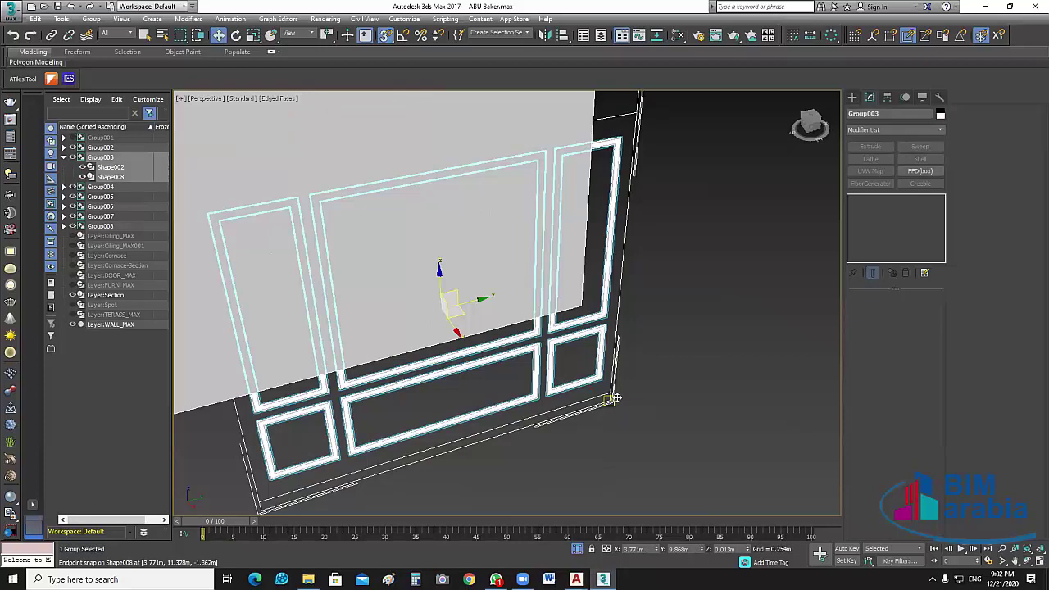
# - Snap Group003 by its bottom corner onto the second wall's corner
pyautogui.moveTo(615, 398)
pyautogui.mouseDown()
pyautogui.moveTo(330, 396)
pyautogui.moveTo(346, 385)
pyautogui.moveTo(332, 396)
pyautogui.moveTo(355, 394)
pyautogui.moveTo(435, 302)
pyautogui.moveTo(455, 320)
pyautogui.mouseUp()
pyautogui.scroll(3, 330, 396)
pyautogui.scroll(3, 331, 396)
pyautogui.scroll(-3, 346, 386)
pyautogui.scroll(3, 346, 385)
pyautogui.scroll(-3, 356, 394)
pyautogui.scroll(3, 437, 303)
pyautogui.moveTo(407, 374); pyautogui.dragTo(435, 414, button='middle')
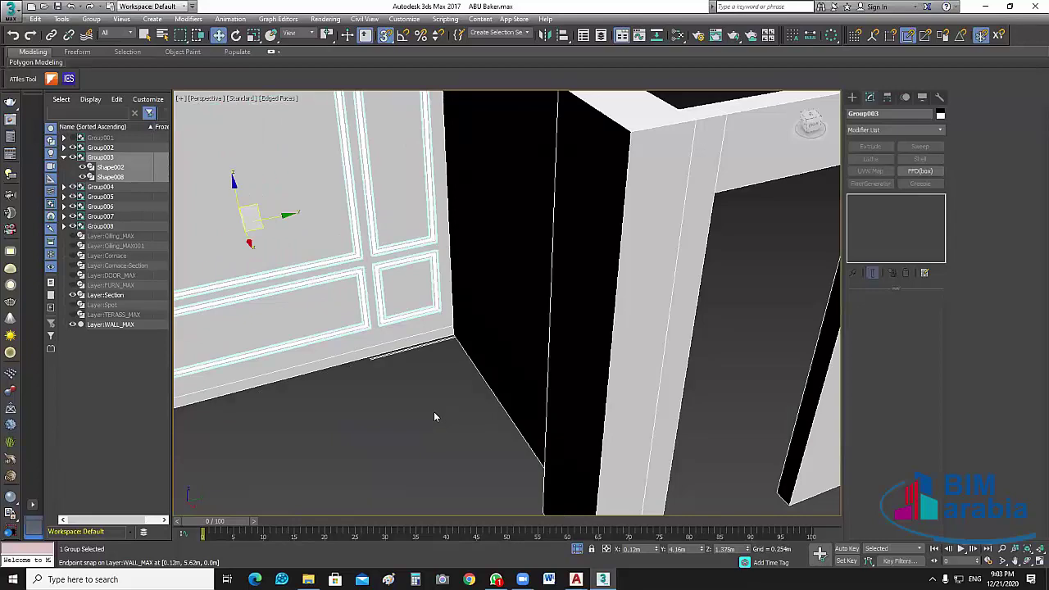
# - Check the panelled wall from above, then select Group002 and start moving it by its corner
pyautogui.scroll(-2, 466, 391)
pyautogui.moveTo(461, 461)
pyautogui.keyDown('alt'); pyautogui.mouseDown(button='middle')
pyautogui.moveTo(397, 448)
pyautogui.moveTo(426, 442)
pyautogui.mouseUp(button='middle'); pyautogui.keyUp('alt')
pyautogui.scroll(1, 577, 373)
pyautogui.scroll(-1, 577, 373)
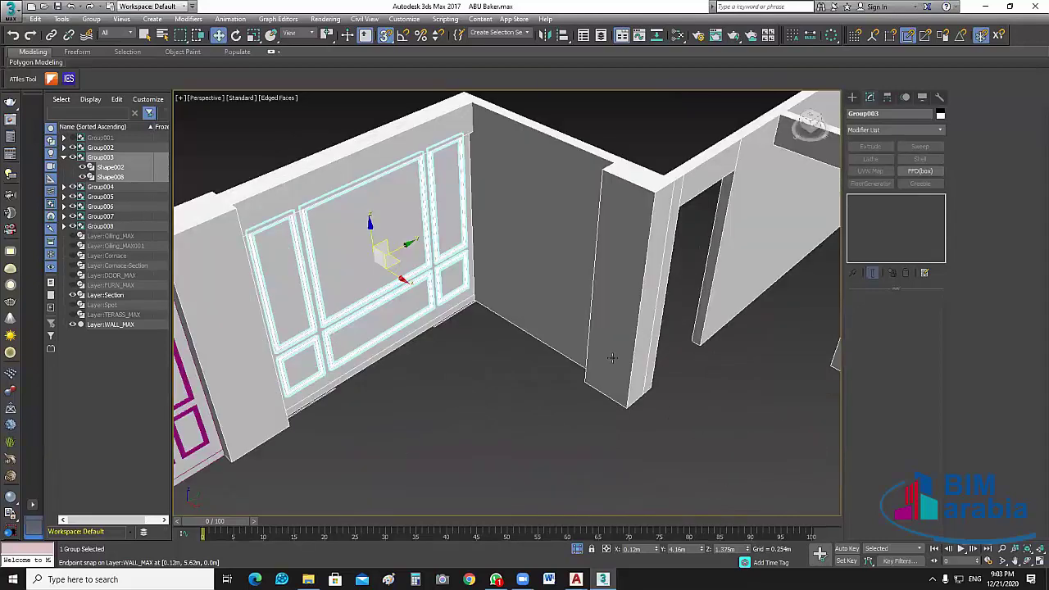
pyautogui.keyDown('alt'); pyautogui.moveTo(613, 358); pyautogui.dragTo(611, 355, button='middle'); pyautogui.keyUp('alt')
pyautogui.scroll(-2, 675, 297)
pyautogui.scroll(3, 647, 295)
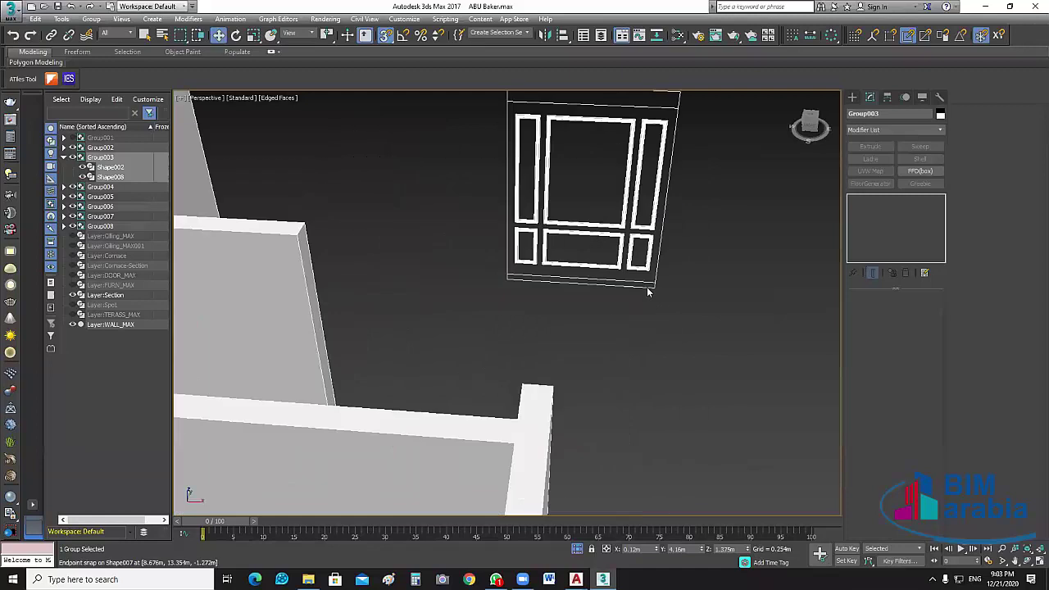
pyautogui.scroll(4, 641, 285)
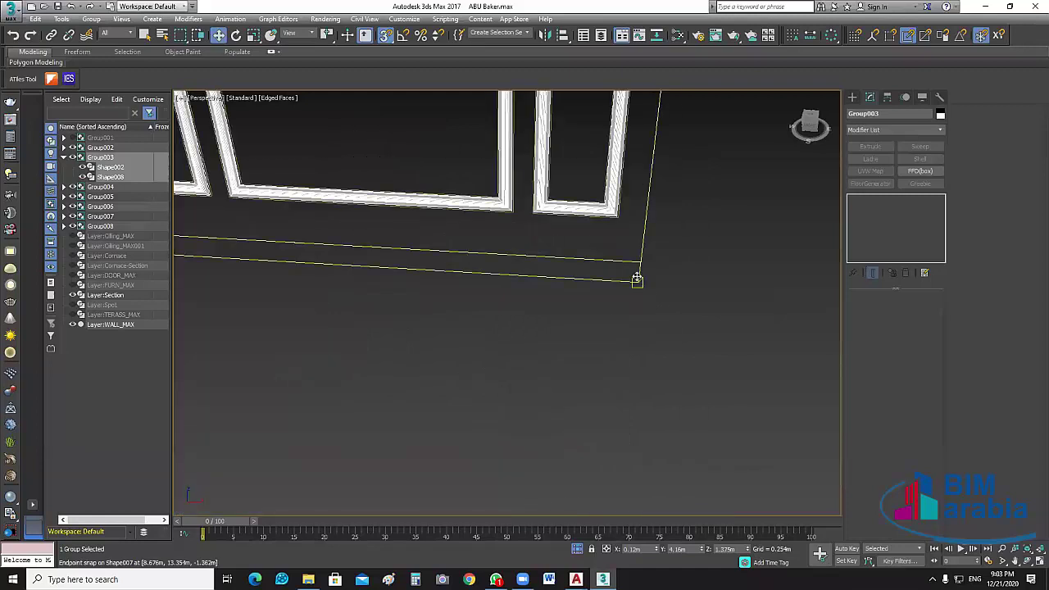
pyautogui.click(637, 281)
pyautogui.moveTo(410, 379); pyautogui.dragTo(396, 381)
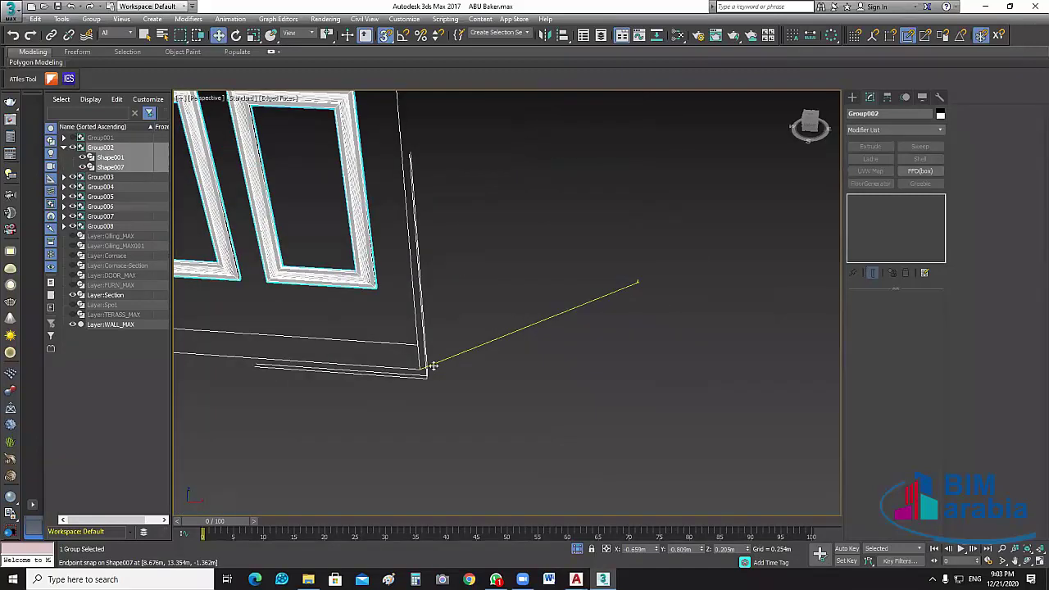
pyautogui.keyDown('alt'); pyautogui.moveTo(429, 368); pyautogui.dragTo(689, 320, button='middle'); pyautogui.keyUp('alt')
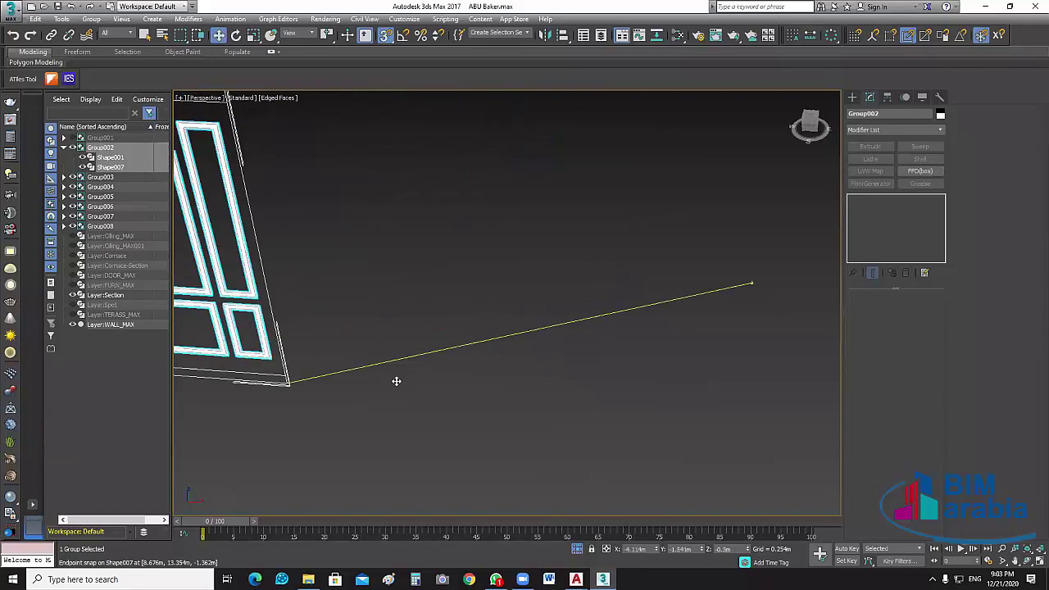
pyautogui.moveTo(396, 381); pyautogui.dragTo(620, 230, button='middle')
pyautogui.press('z')
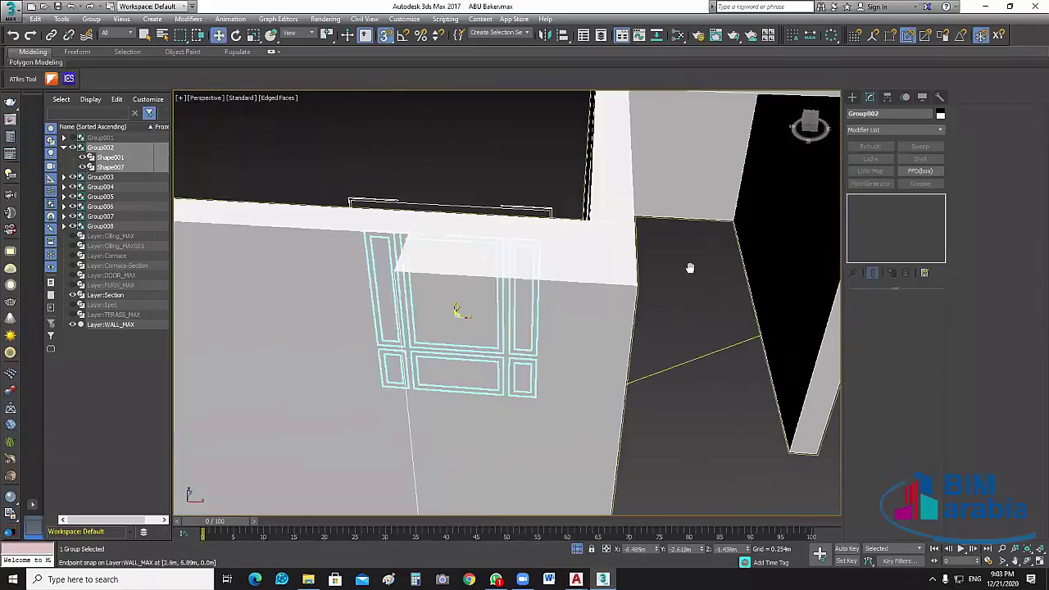
pyautogui.scroll(-5, 573, 404)
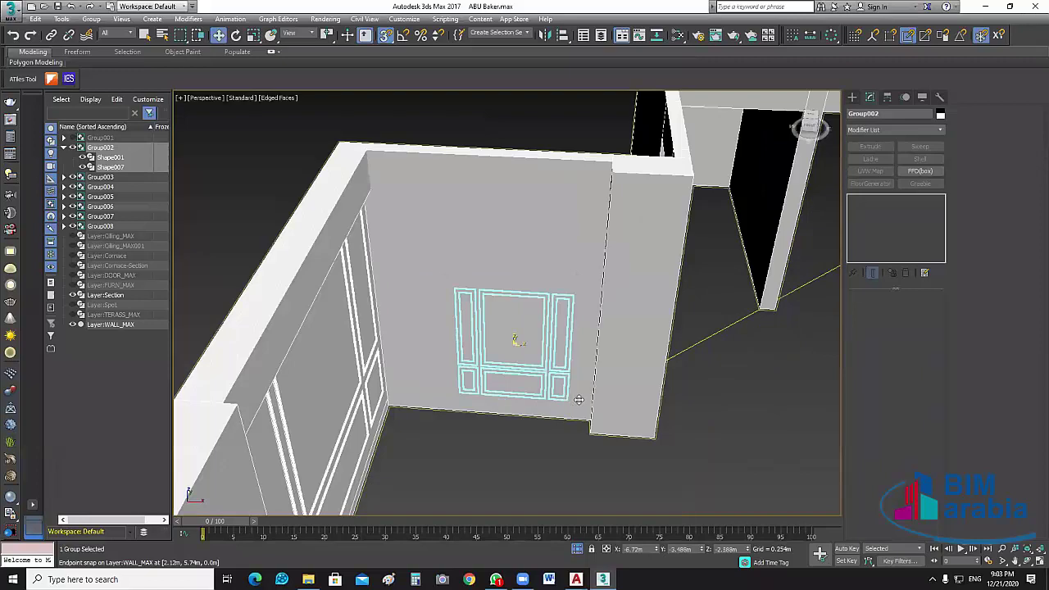
pyautogui.scroll(3, 602, 388)
pyautogui.scroll(3, 572, 448)
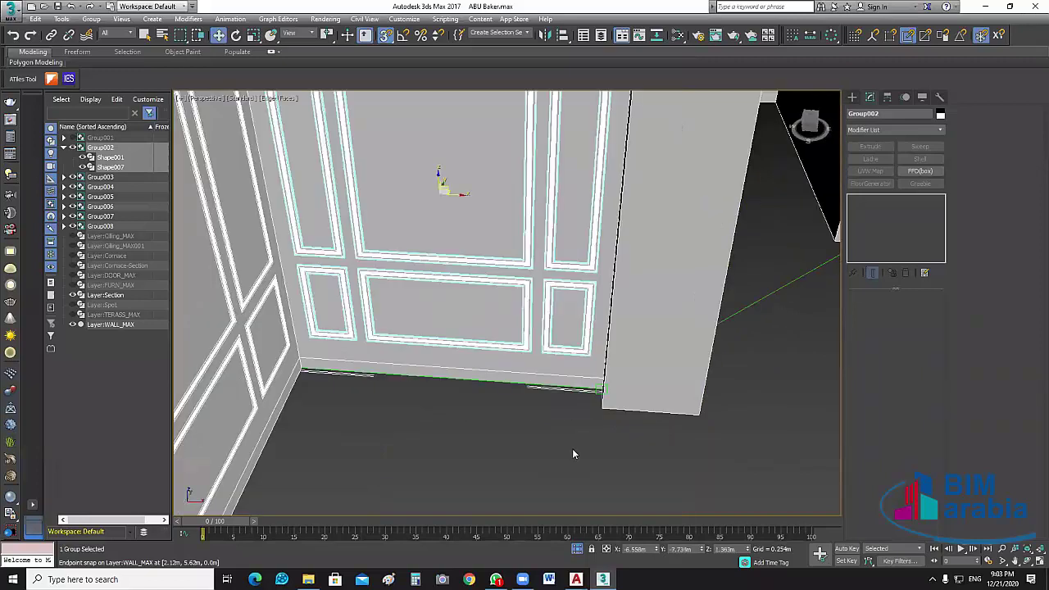
pyautogui.moveTo(574, 450)
pyautogui.keyDown('alt'); pyautogui.mouseDown(button='middle')
pyautogui.moveTo(624, 454)
pyautogui.moveTo(525, 421)
pyautogui.moveTo(631, 415)
pyautogui.moveTo(748, 378)
pyautogui.mouseUp(button='middle'); pyautogui.keyUp('alt')
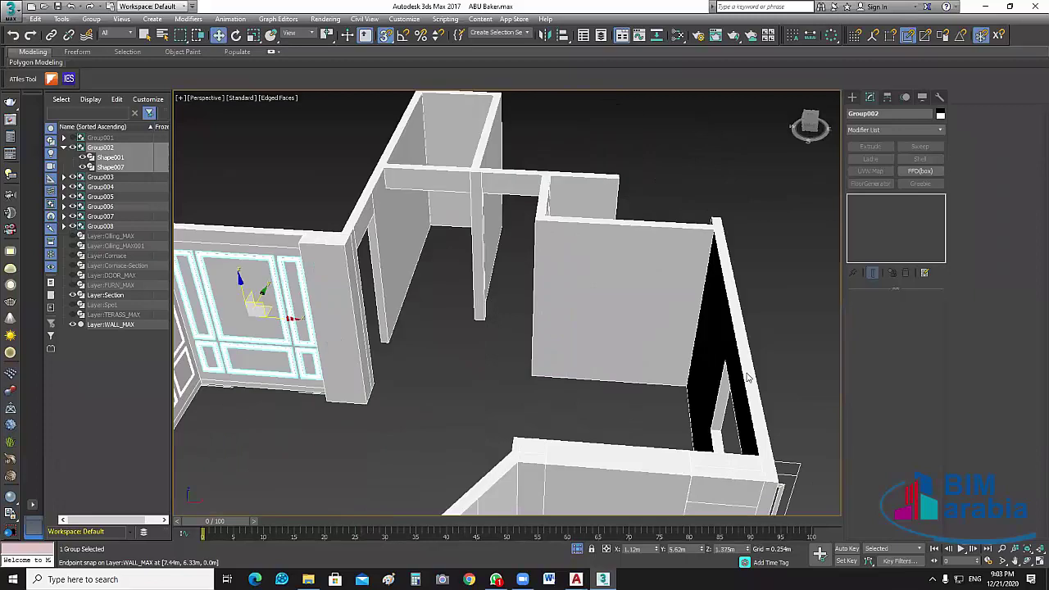
pyautogui.scroll(5, 747, 378)
pyautogui.scroll(-2, 746, 378)
pyautogui.scroll(-5, 746, 378)
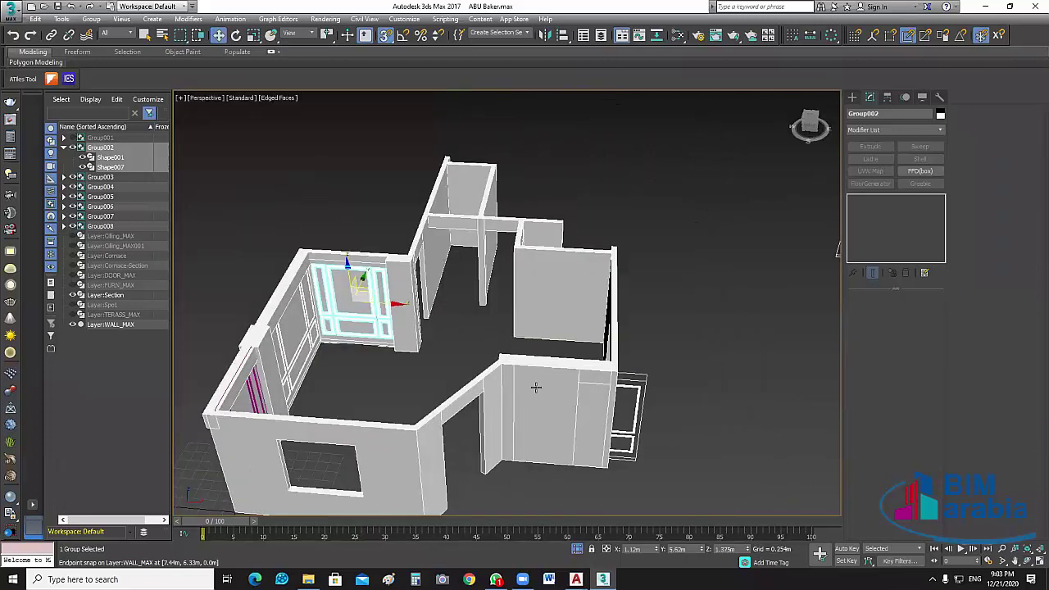
pyautogui.scroll(5, 703, 275)
pyautogui.click(703, 275)
pyautogui.scroll(3, 690, 283)
pyautogui.scroll(3, 618, 251)
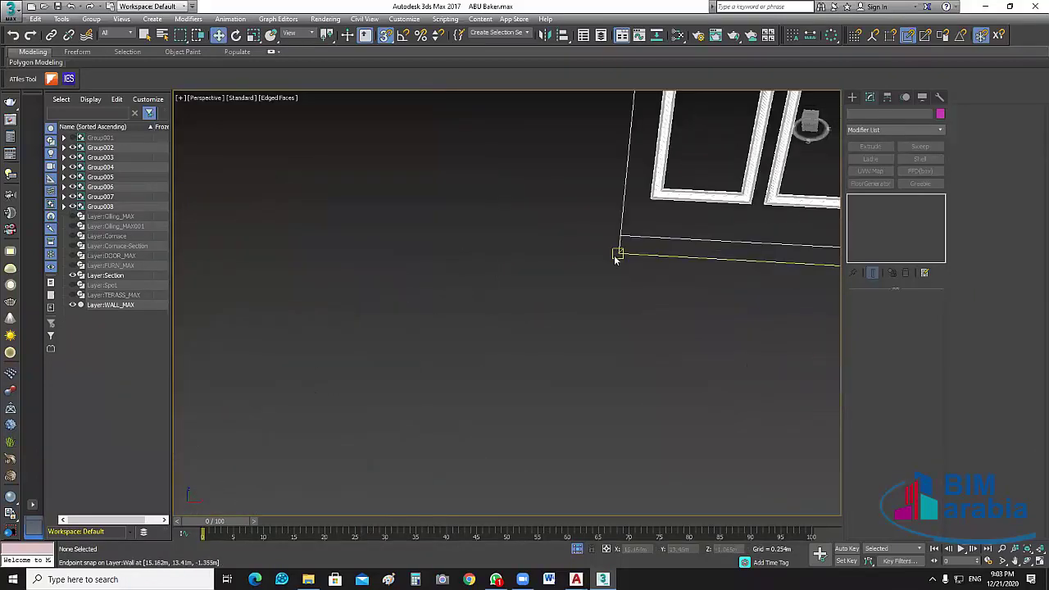
pyautogui.click(618, 253)
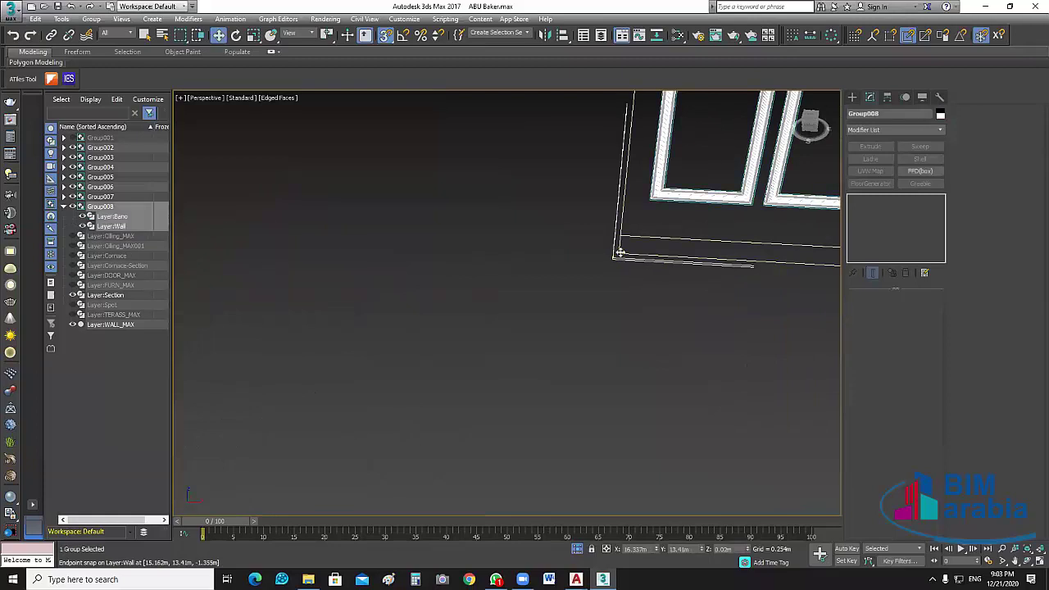
pyautogui.scroll(-2, 363, 382)
pyautogui.keyDown('alt'); pyautogui.moveTo(791, 306); pyautogui.dragTo(656, 312, button='middle'); pyautogui.keyUp('alt')
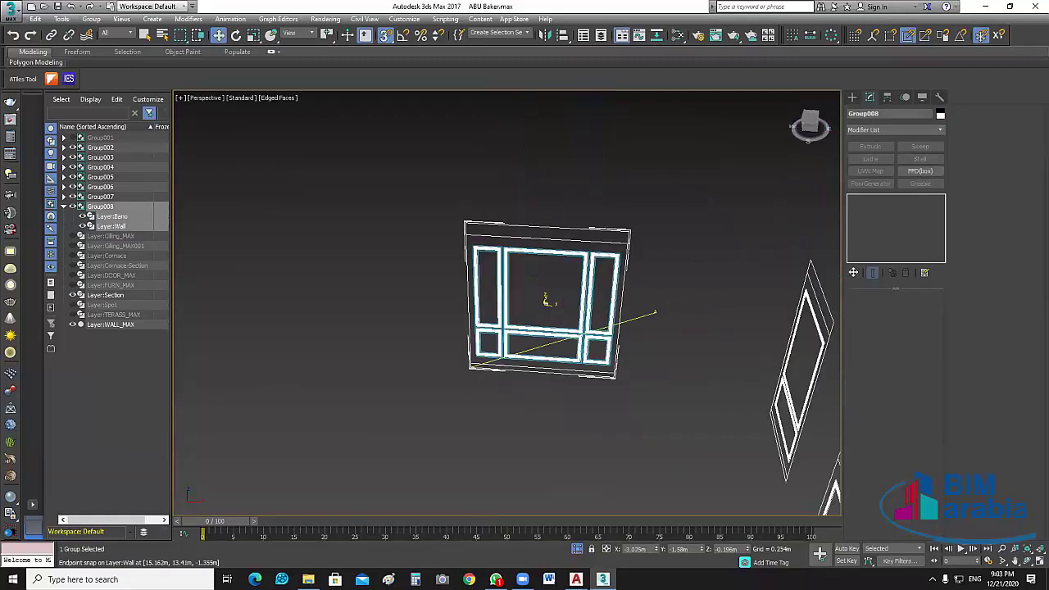
pyautogui.moveTo(439, 336)
pyautogui.keyDown('alt'); pyautogui.mouseDown(button='middle')
pyautogui.moveTo(391, 426)
pyautogui.moveTo(387, 403)
pyautogui.moveTo(611, 389)
pyautogui.moveTo(596, 430)
pyautogui.mouseUp(button='middle'); pyautogui.keyUp('alt')
pyautogui.scroll(-3, 611, 389)
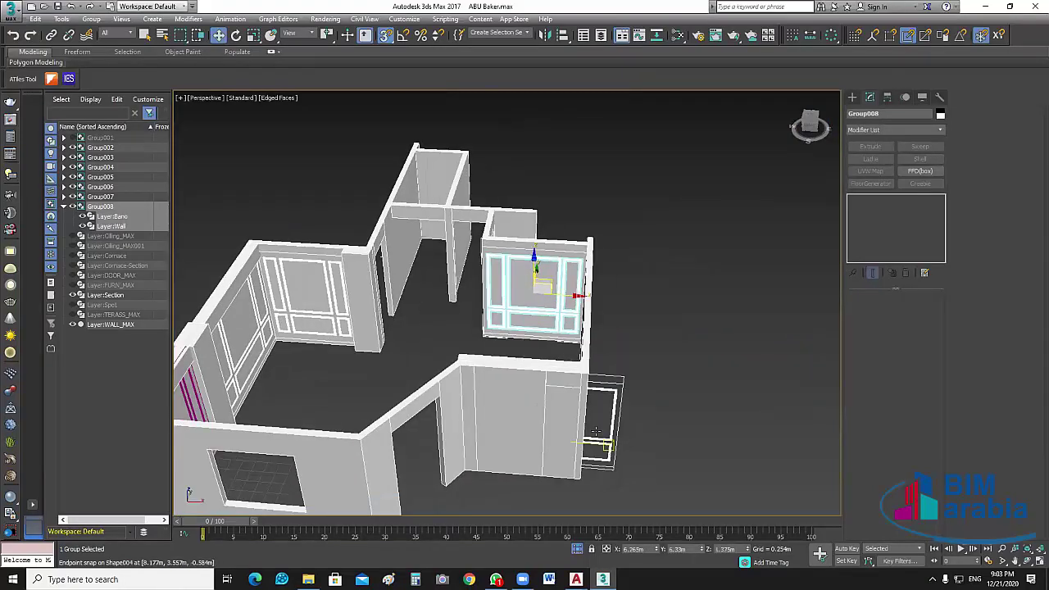
pyautogui.scroll(-3, 647, 200)
pyautogui.keyDown('alt'); pyautogui.moveTo(643, 194); pyautogui.dragTo(639, 184, button='middle'); pyautogui.keyUp('alt')
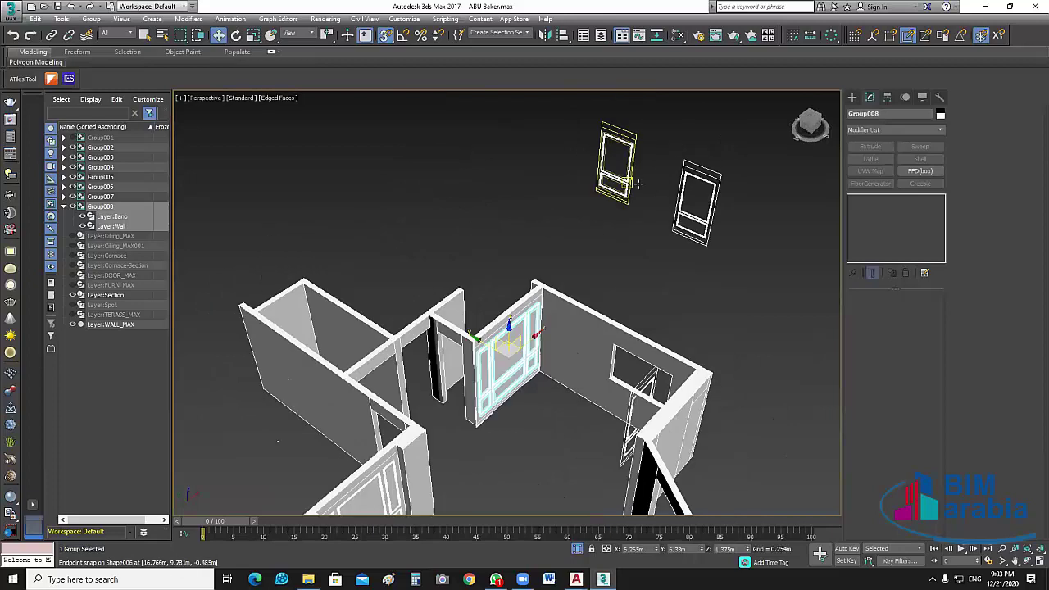
pyautogui.click(638, 183)
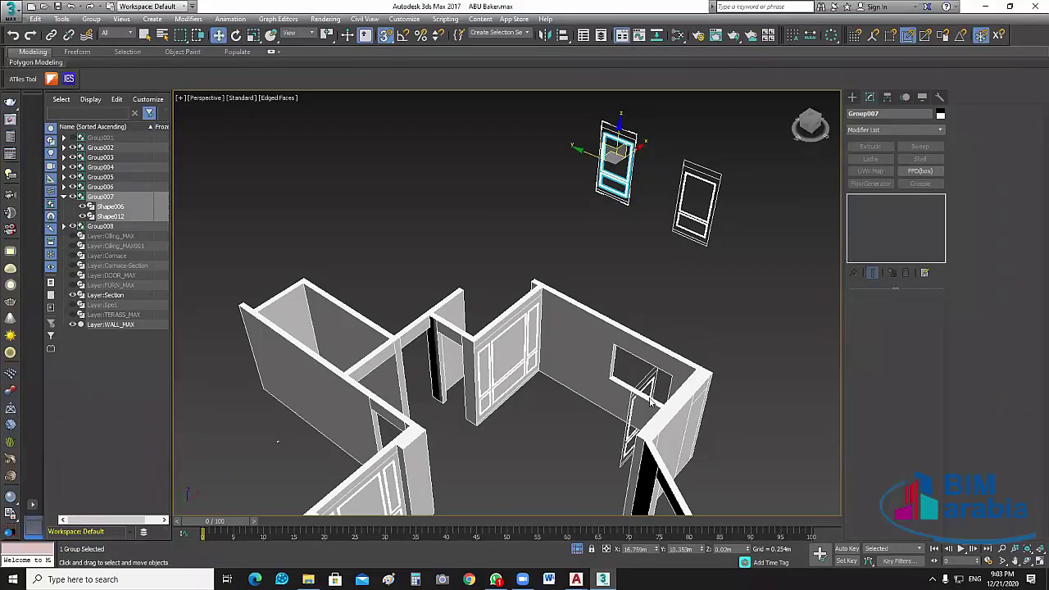
# - Move Group005 onto the right-hand wall beside the window
pyautogui.moveTo(651, 400); pyautogui.dragTo(770, 421, button='middle')
pyautogui.moveTo(559, 443)
pyautogui.mouseDown(button='middle')
pyautogui.moveTo(420, 442)
pyautogui.moveTo(607, 336)
pyautogui.moveTo(656, 422)
pyautogui.mouseUp(button='middle')
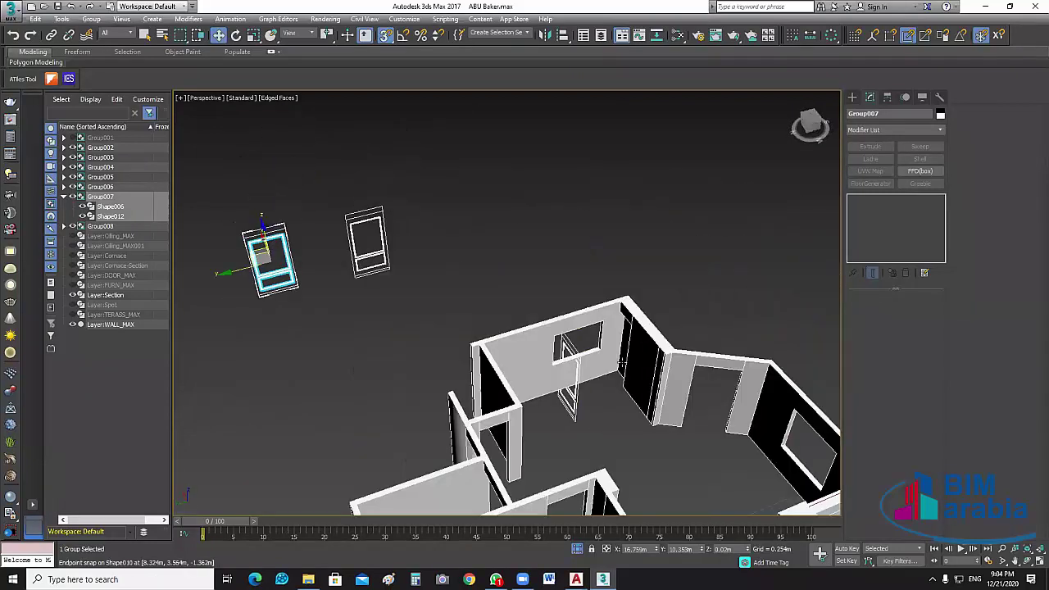
pyautogui.scroll(5, 655, 422)
pyautogui.scroll(2, 629, 414)
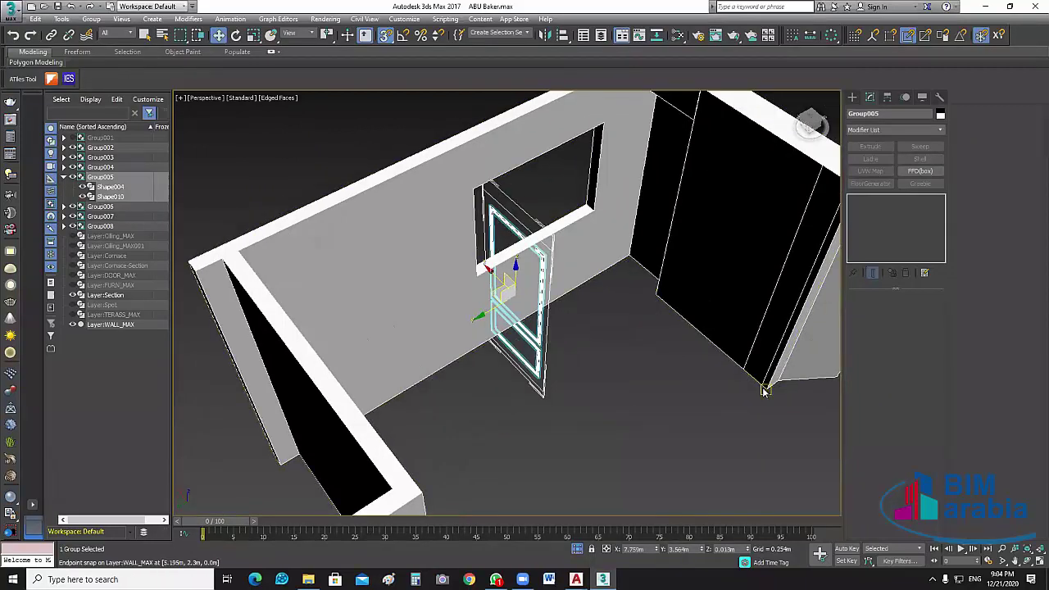
pyautogui.scroll(-3, 723, 402)
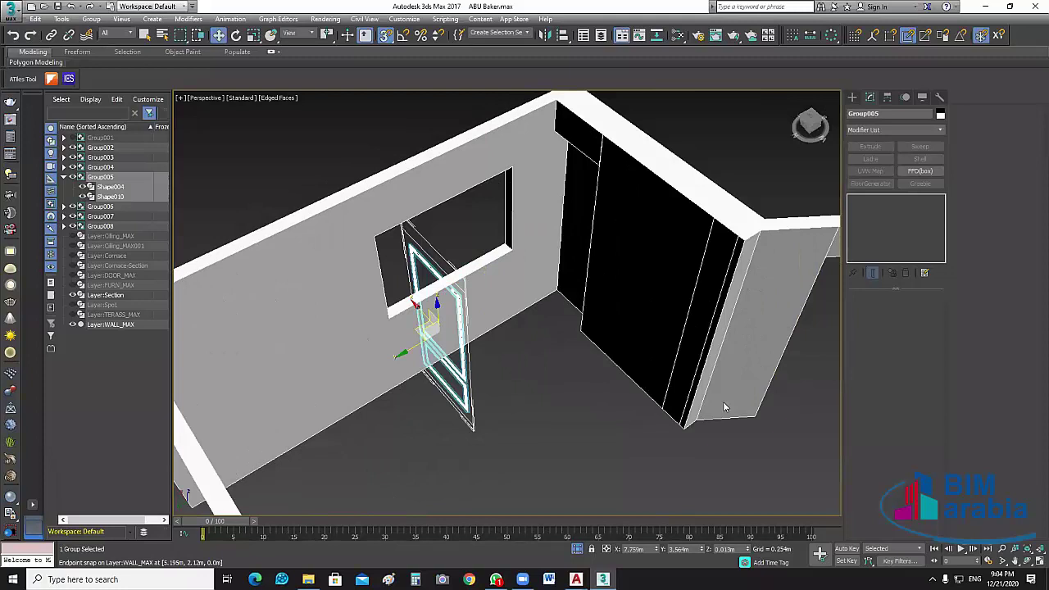
pyautogui.scroll(3, 536, 401)
pyautogui.moveTo(536, 401)
pyautogui.mouseDown()
pyautogui.moveTo(729, 396)
pyautogui.moveTo(704, 386)
pyautogui.mouseUp()
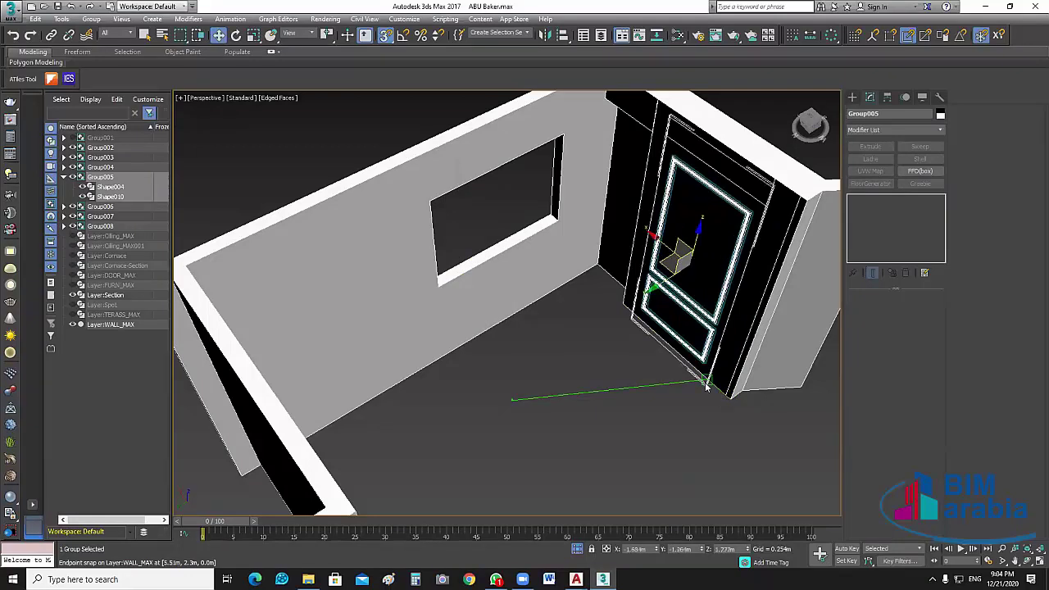
pyautogui.click(682, 433)
# - Snap Group005's bottom corner to the wall base and deselect it
pyautogui.scroll(-3, 683, 433)
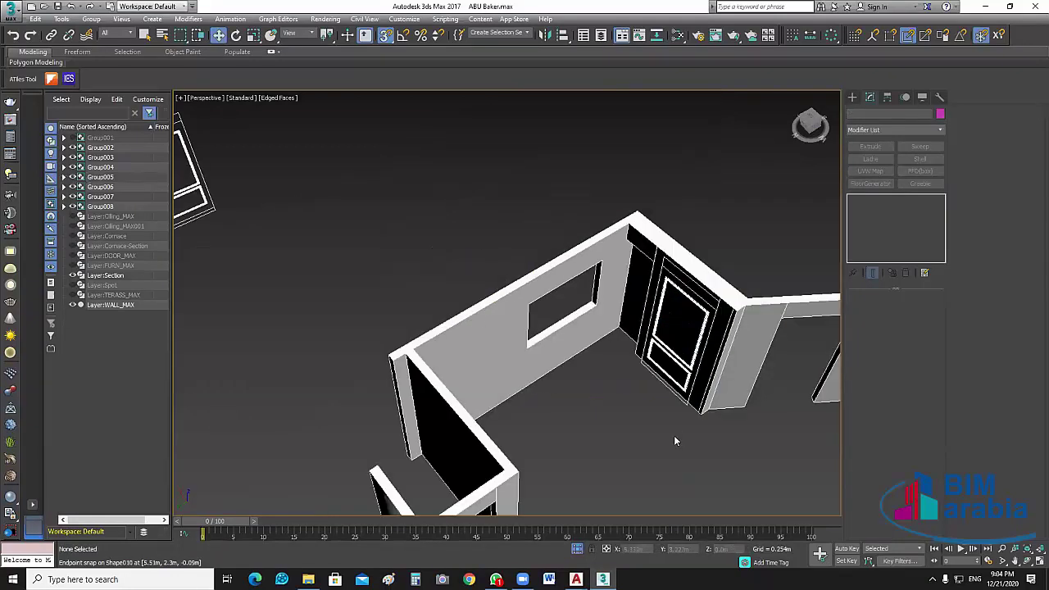
pyautogui.keyDown('alt'); pyautogui.moveTo(675, 441); pyautogui.dragTo(687, 280, button='middle'); pyautogui.keyUp('alt')
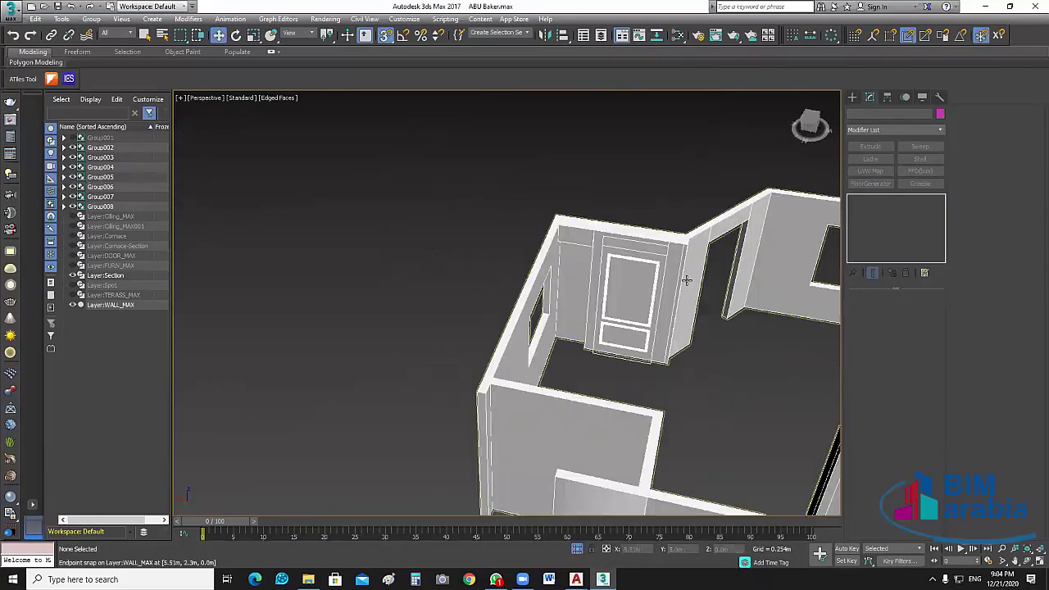
pyautogui.scroll(2, 691, 353)
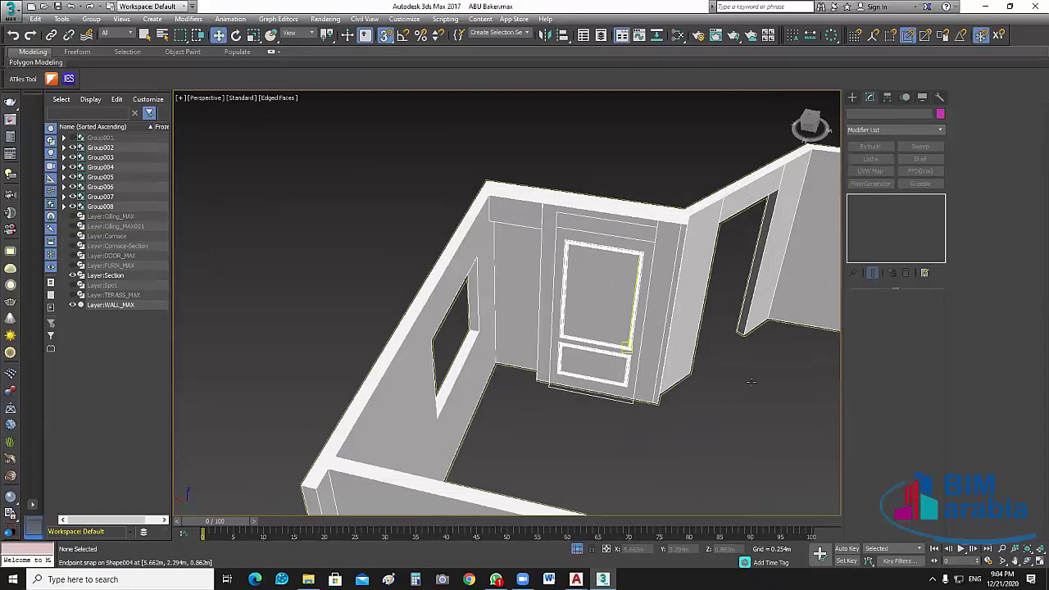
pyautogui.scroll(2, 750, 382)
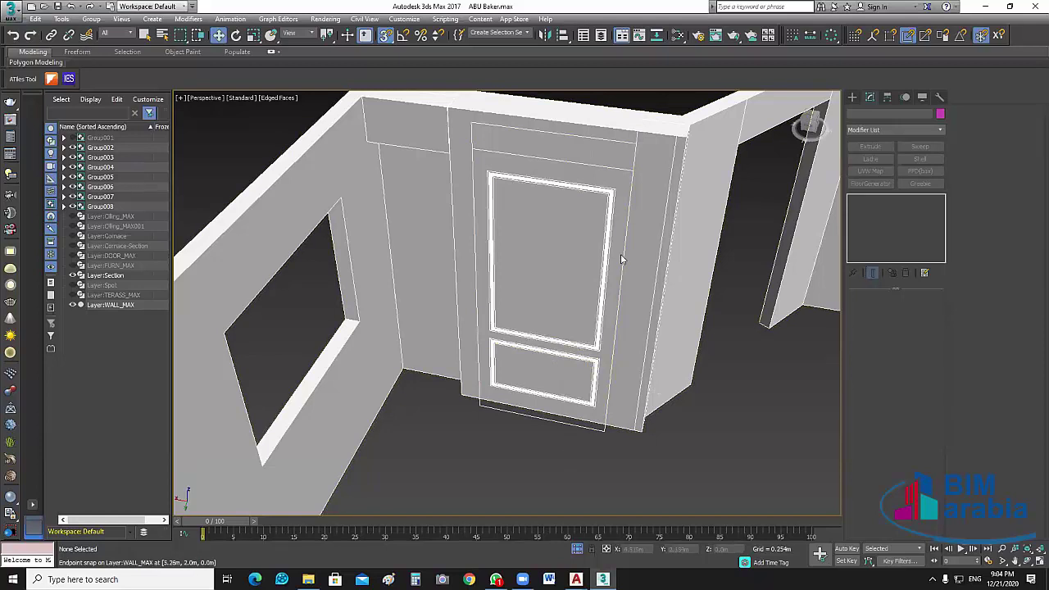
pyautogui.scroll(4, 603, 424)
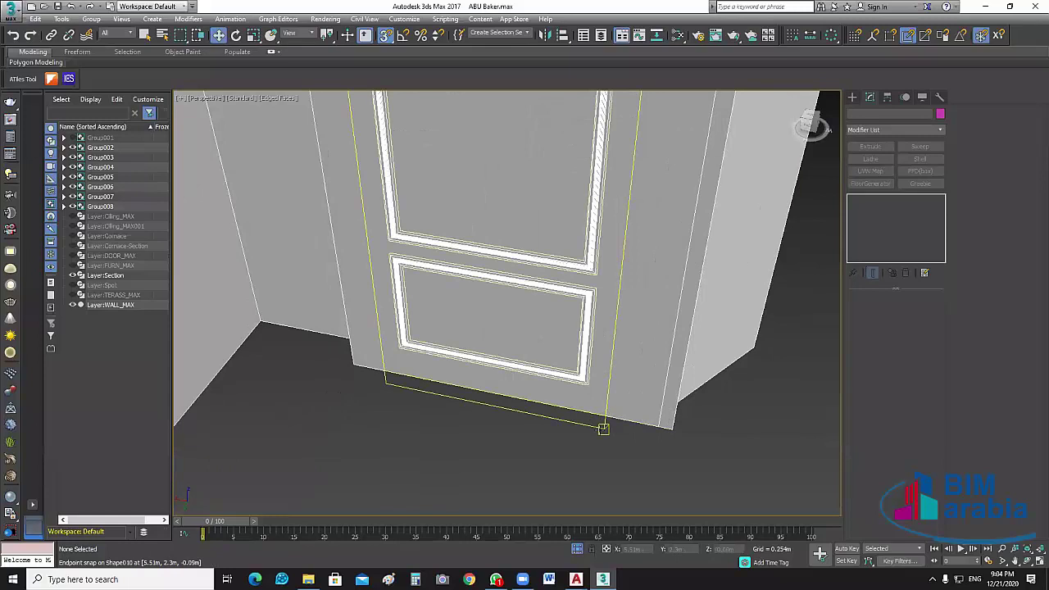
pyautogui.click(603, 427)
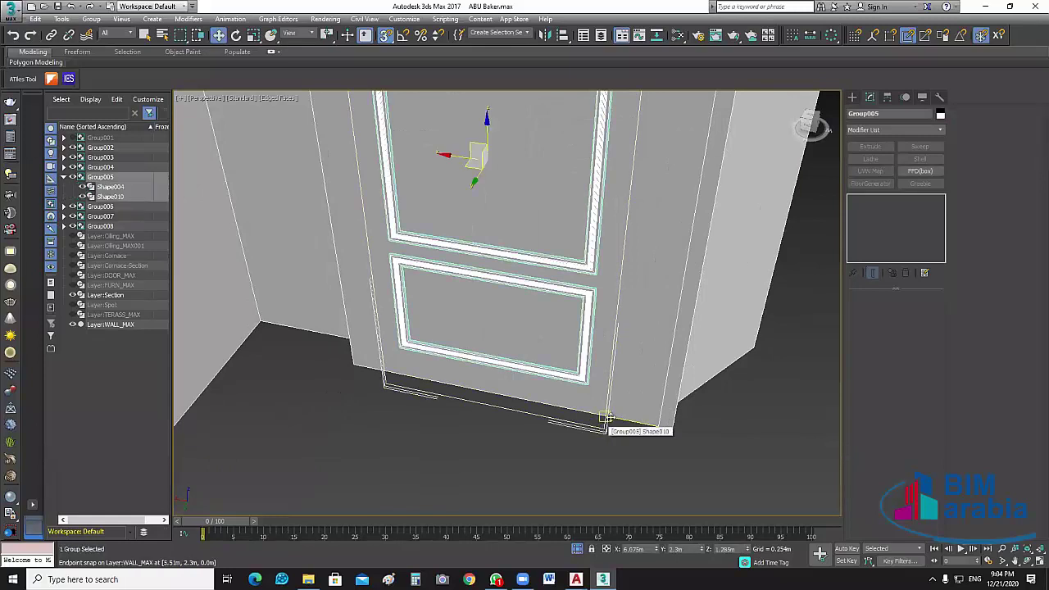
pyautogui.moveTo(603, 427); pyautogui.dragTo(604, 419)
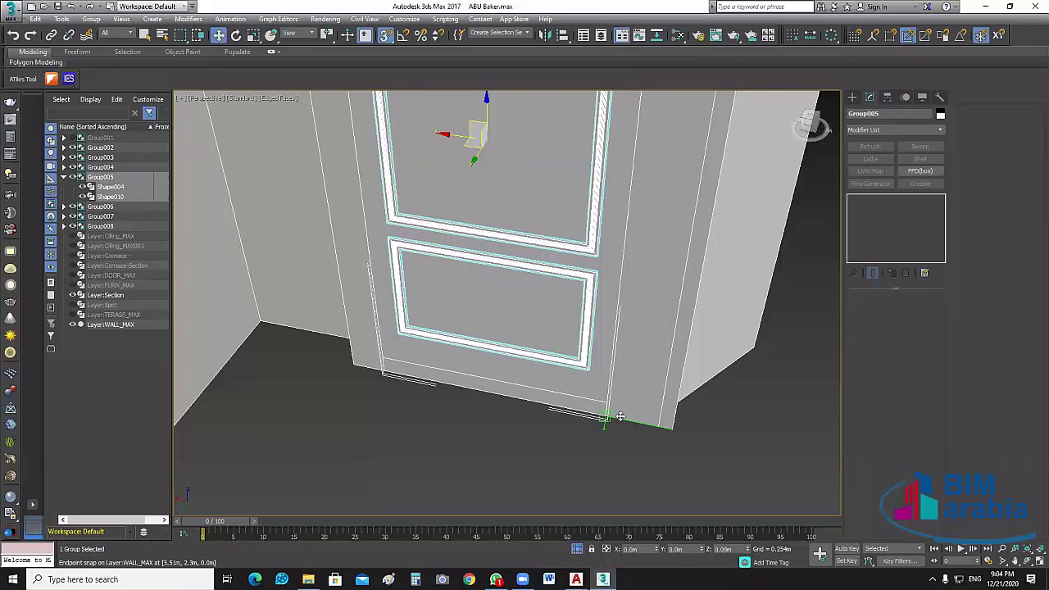
pyautogui.scroll(-2, 657, 452)
pyautogui.click(617, 445)
pyautogui.scroll(-5, 631, 501)
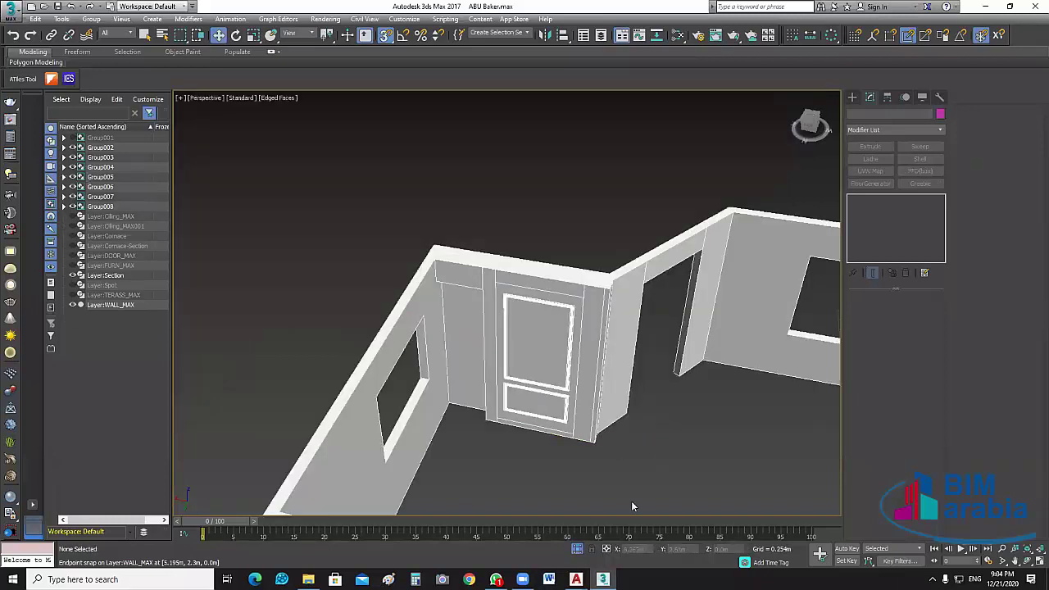
pyautogui.moveTo(631, 506)
pyautogui.keyDown('alt'); pyautogui.mouseDown(button='middle')
pyautogui.moveTo(618, 338)
pyautogui.moveTo(588, 444)
pyautogui.mouseUp(button='middle'); pyautogui.keyUp('alt')
pyautogui.scroll(-10, 588, 444)
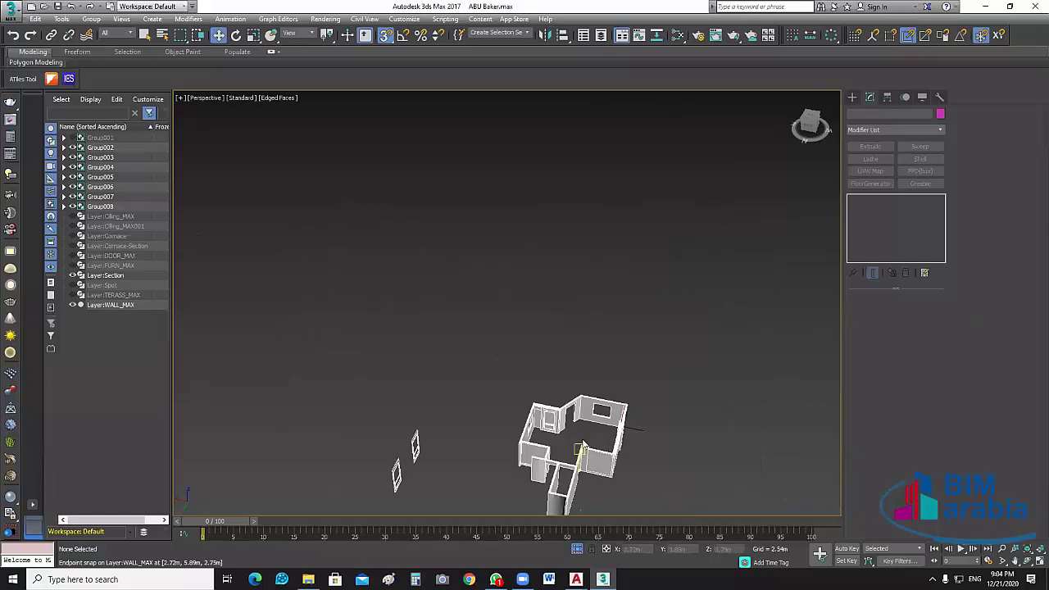
# - Orbit around the house to view it from several angles
pyautogui.moveTo(432, 437)
pyautogui.keyDown('alt'); pyautogui.mouseDown(button='middle')
pyautogui.moveTo(403, 354)
pyautogui.moveTo(403, 443)
pyautogui.moveTo(719, 410)
pyautogui.moveTo(550, 392)
pyautogui.moveTo(486, 340)
pyautogui.mouseUp(button='middle'); pyautogui.keyUp('alt')
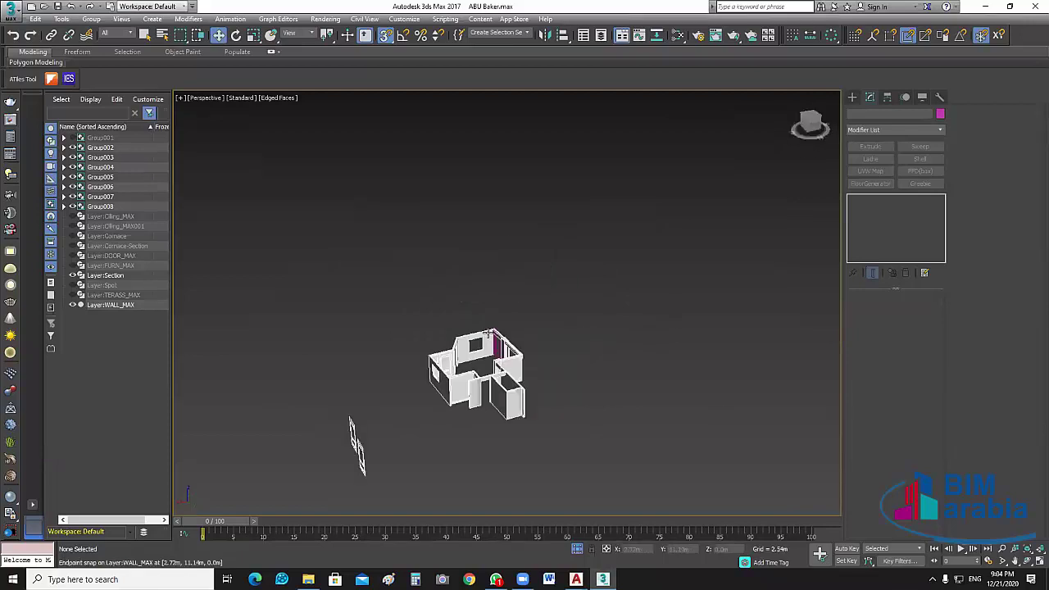
pyautogui.scroll(3, 486, 340)
pyautogui.scroll(4, 485, 340)
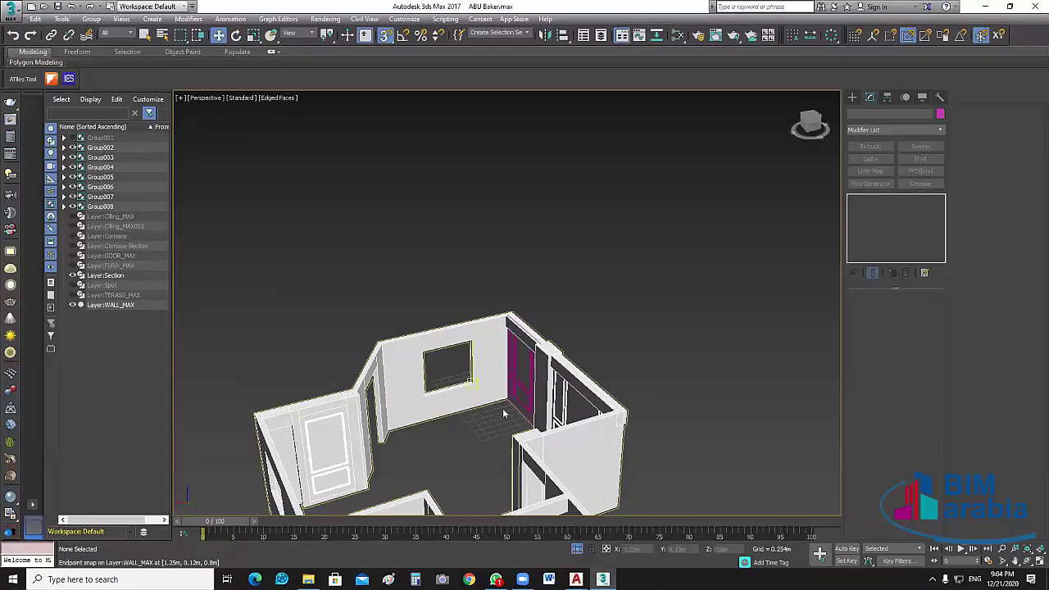
pyautogui.scroll(-4, 414, 435)
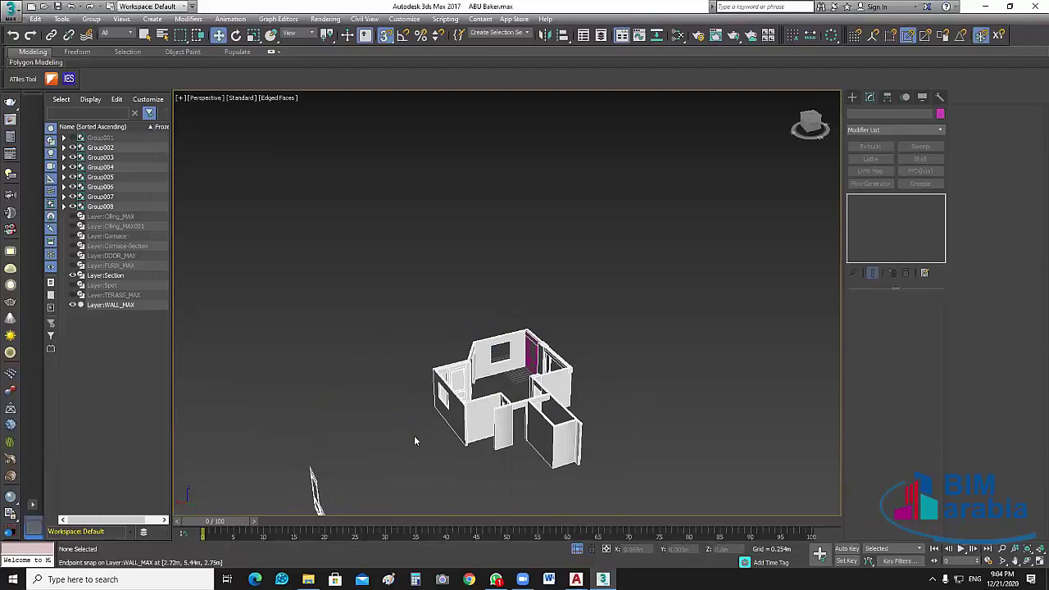
pyautogui.moveTo(414, 435)
pyautogui.keyDown('alt'); pyautogui.mouseDown(button='middle')
pyautogui.moveTo(358, 486)
pyautogui.moveTo(424, 486)
pyautogui.mouseUp(button='middle'); pyautogui.keyUp('alt')
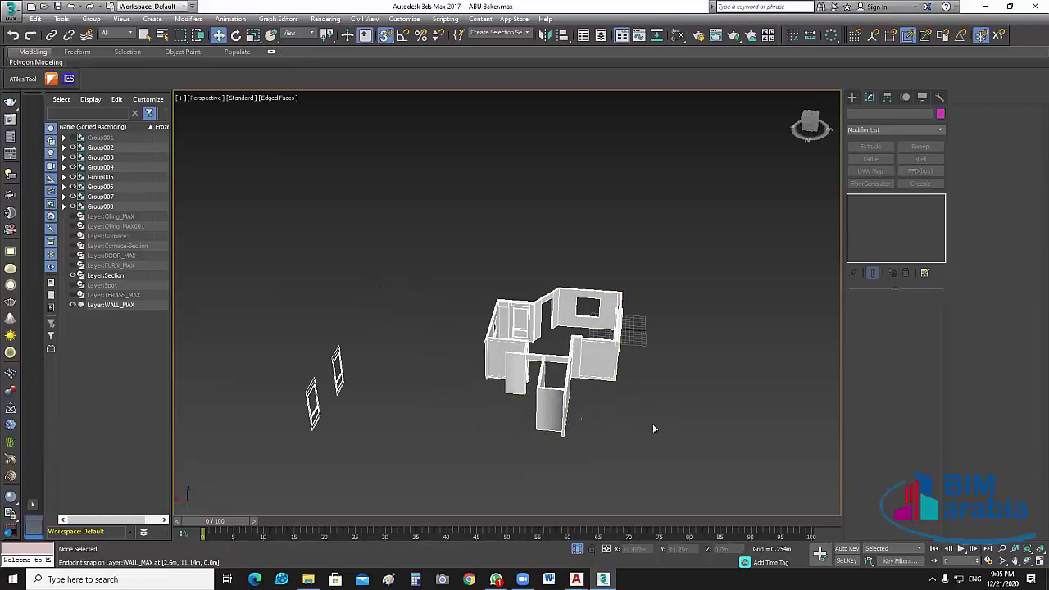
pyautogui.keyDown('alt'); pyautogui.moveTo(653, 428); pyautogui.dragTo(501, 444, button='middle'); pyautogui.keyUp('alt')
pyautogui.moveTo(500, 443)
pyautogui.keyDown('alt'); pyautogui.mouseDown(button='middle')
pyautogui.moveTo(357, 427)
pyautogui.moveTo(411, 441)
pyautogui.moveTo(116, 317)
pyautogui.mouseUp(button='middle'); pyautogui.keyUp('alt')
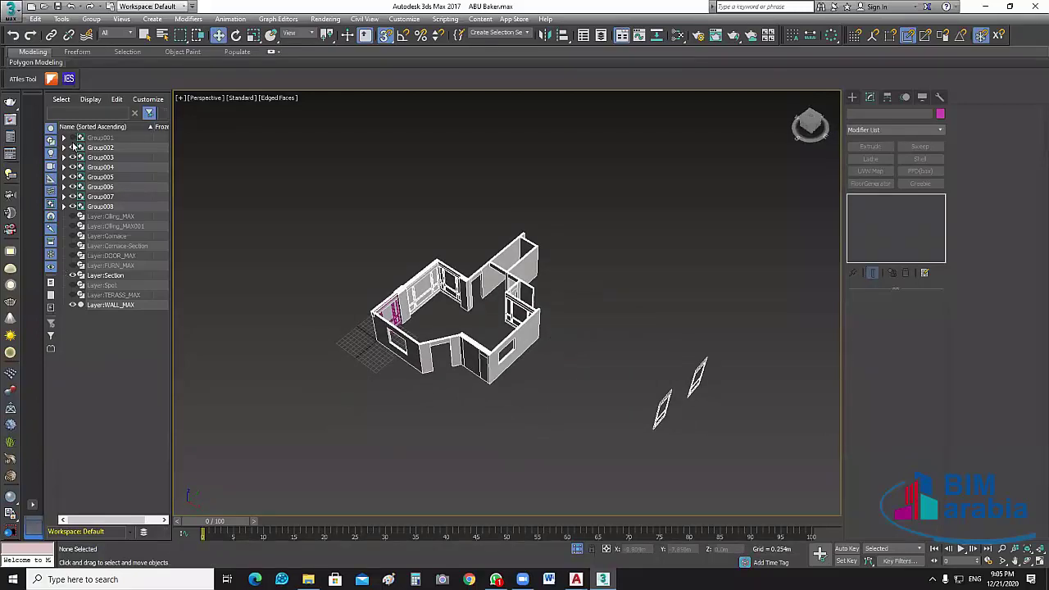
# - Briefly show Group001 and the TERASS_MAX, FURN_MAX, DOOR_MAX and Cornace-Section layers, leaving all hidden
pyautogui.click(73, 138)
pyautogui.click(64, 137)
pyautogui.click(72, 138)
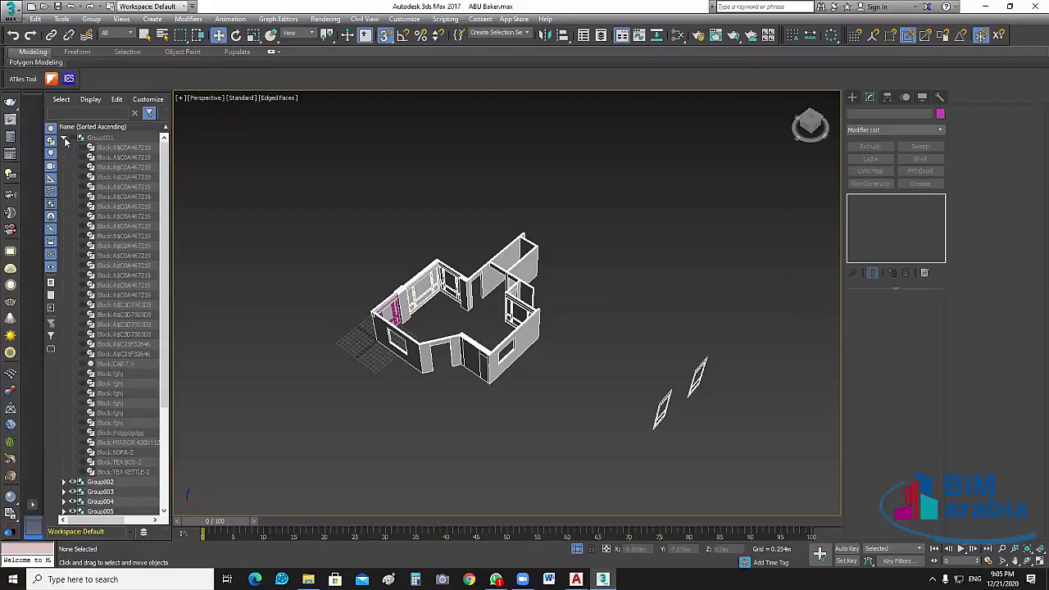
pyautogui.click(64, 137)
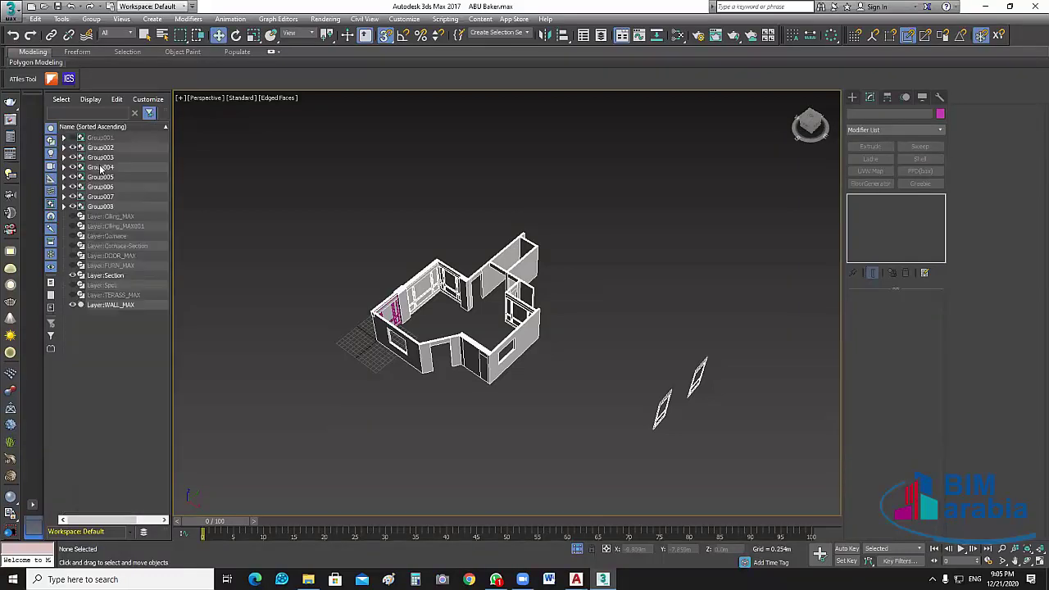
pyautogui.click(72, 295)
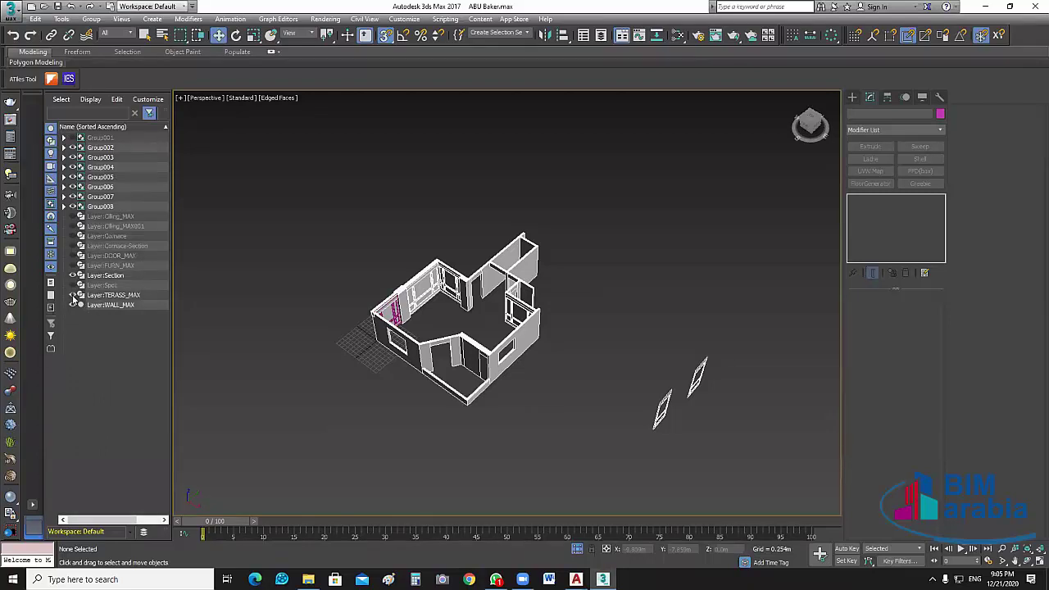
pyautogui.click(72, 295)
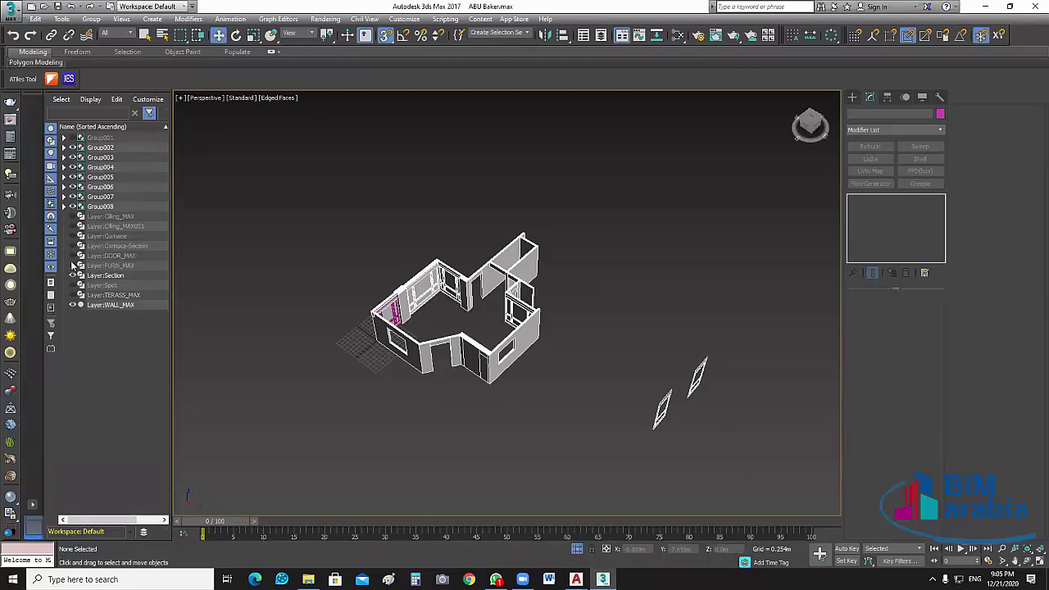
pyautogui.click(72, 266)
pyautogui.click(72, 265)
pyautogui.click(72, 255)
pyautogui.click(72, 256)
pyautogui.click(72, 246)
pyautogui.click(72, 246)
# - Switch the Clling_MAX001 and Clling_MAX ceiling layers back off and orbit to a three-quarter view
pyautogui.click(73, 226)
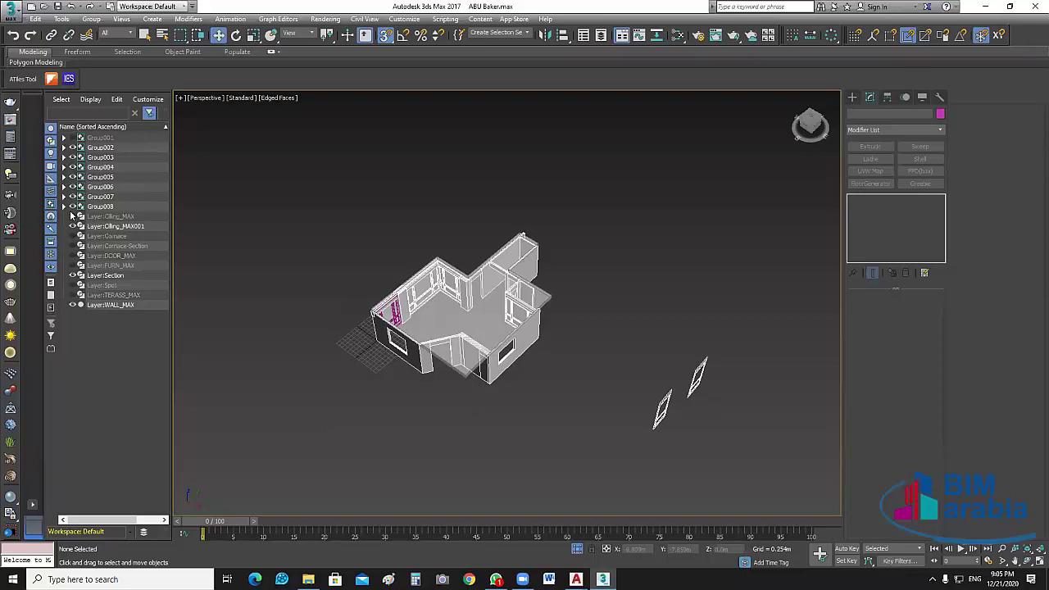
pyautogui.click(72, 225)
pyautogui.click(72, 217)
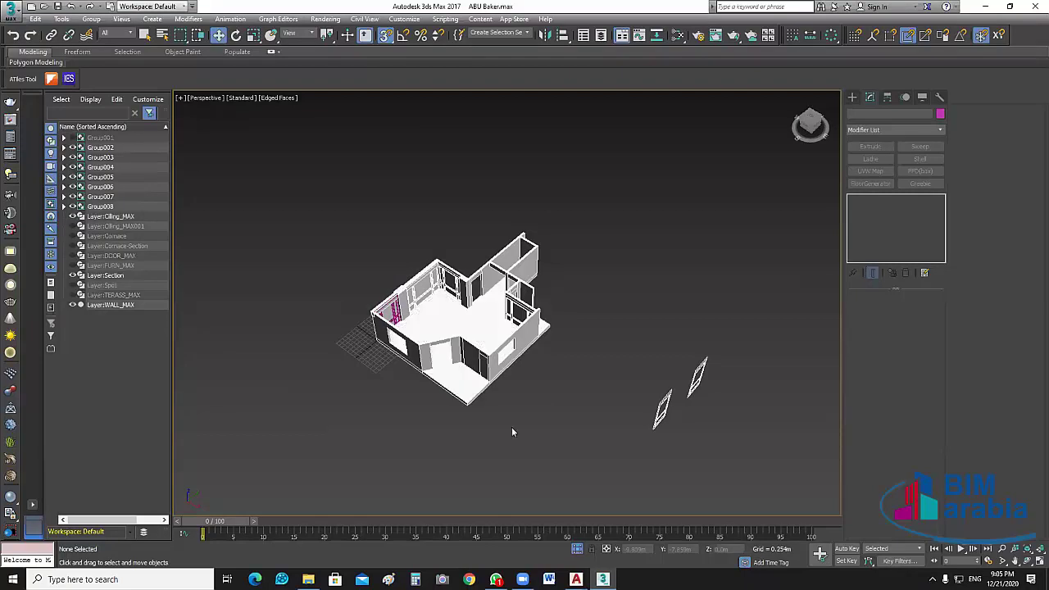
pyautogui.hotkey('ctrl', 'z')
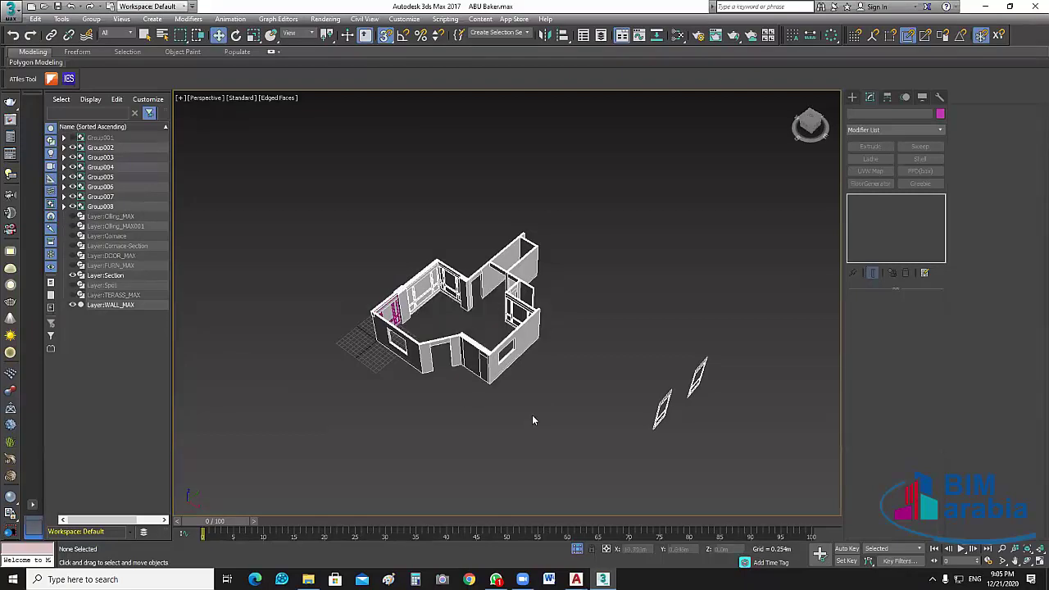
pyautogui.keyDown('alt'); pyautogui.moveTo(533, 415); pyautogui.dragTo(334, 403, button='middle'); pyautogui.keyUp('alt')
pyautogui.hotkey('shift', 'z')
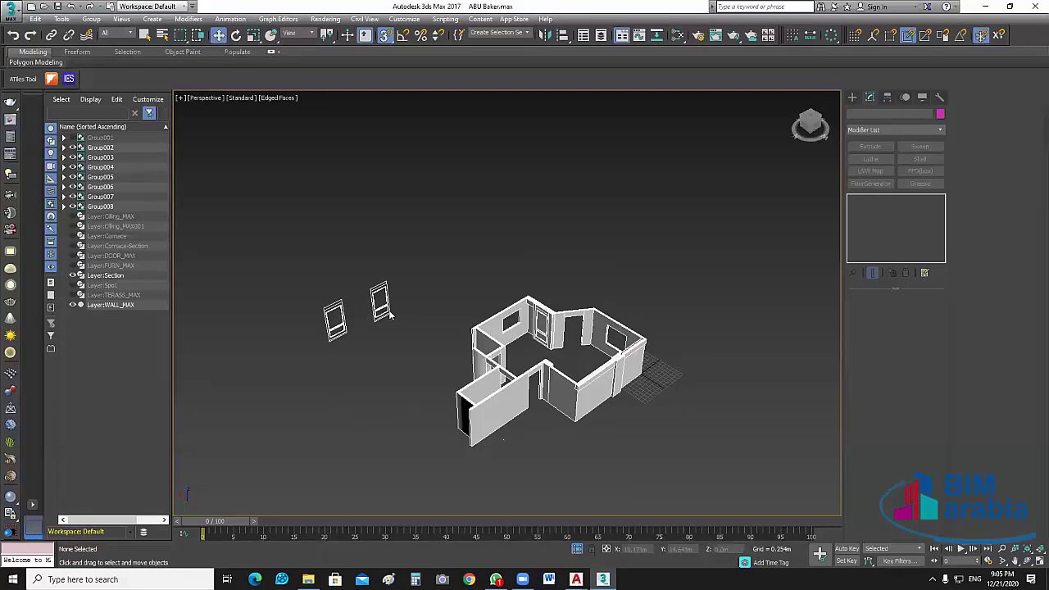
# - Drag the Group006 door-panel frame into the room toward the wall opening
pyautogui.scroll(5, 394, 352)
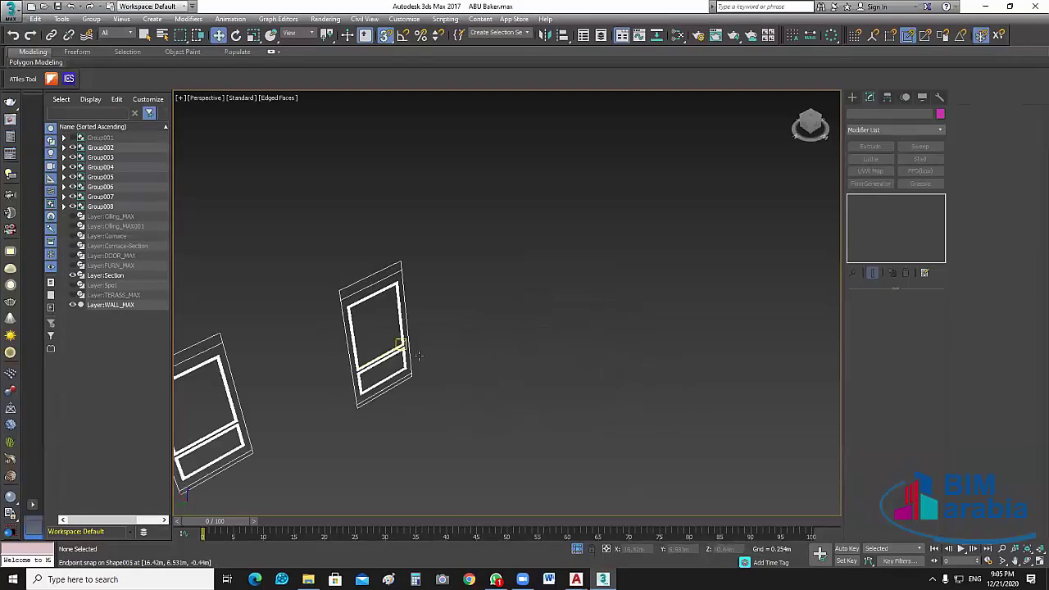
pyautogui.scroll(4, 418, 355)
pyautogui.scroll(2, 460, 317)
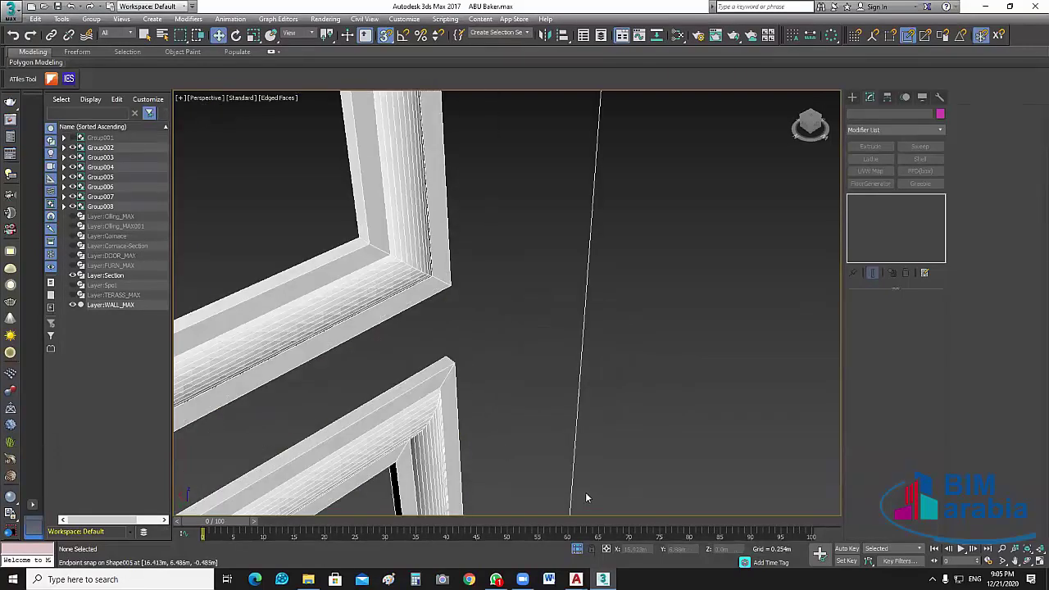
pyautogui.scroll(-6, 547, 432)
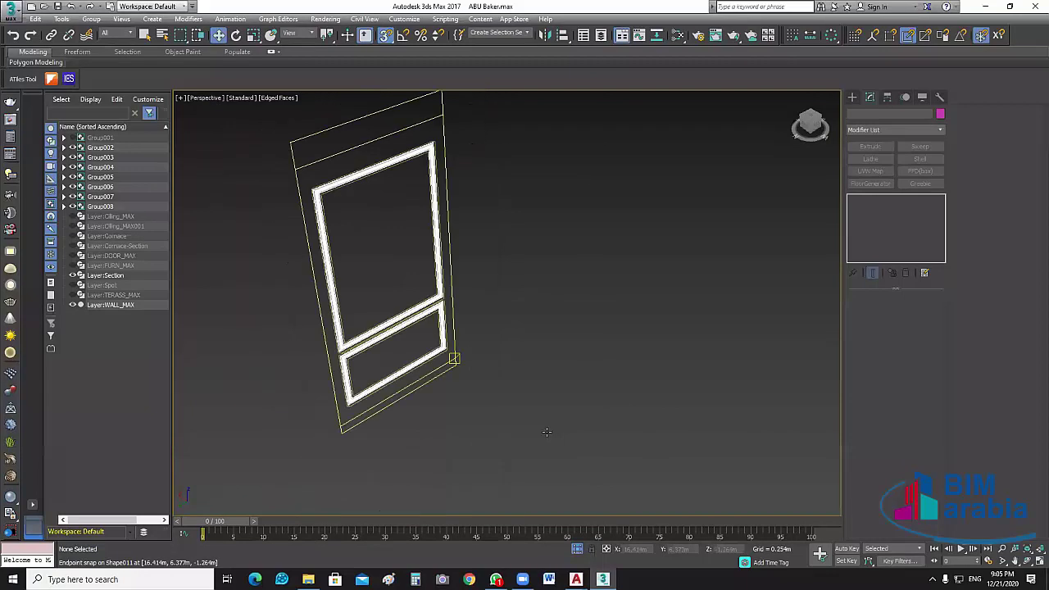
pyautogui.moveTo(454, 359); pyautogui.dragTo(601, 422)
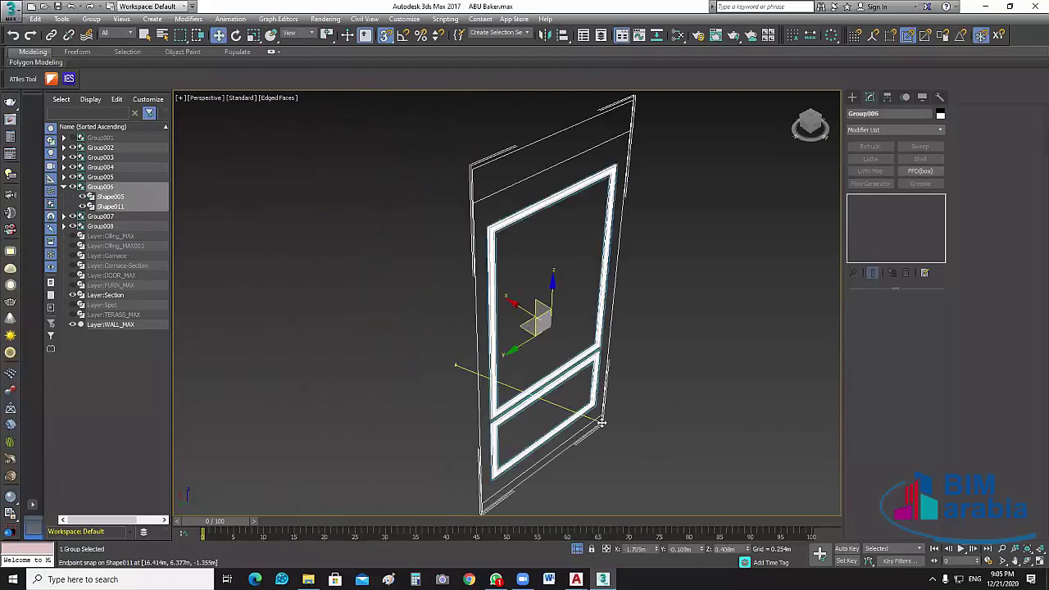
pyautogui.scroll(-3, 601, 422)
pyautogui.scroll(3, 811, 433)
pyautogui.moveTo(811, 432)
pyautogui.mouseDown()
pyautogui.moveTo(661, 443)
pyautogui.moveTo(621, 460)
pyautogui.moveTo(630, 451)
pyautogui.mouseUp()
pyautogui.scroll(-3, 624, 467)
pyautogui.scroll(-3, 630, 451)
# - Rotate the frame to 180° about Z with Angle Snap enabled
pyautogui.click(236, 37)
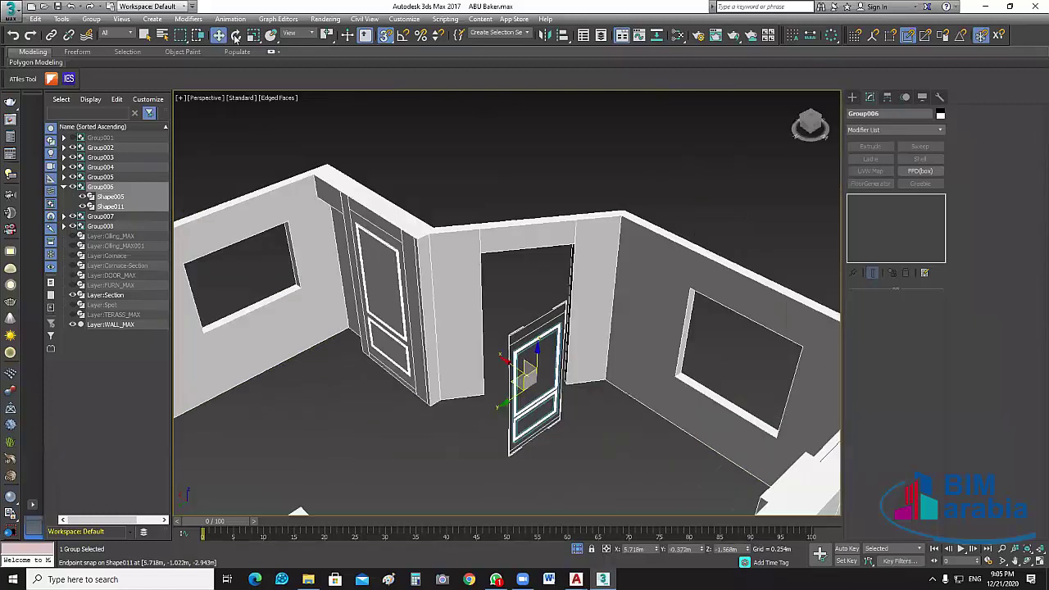
pyautogui.click(403, 36)
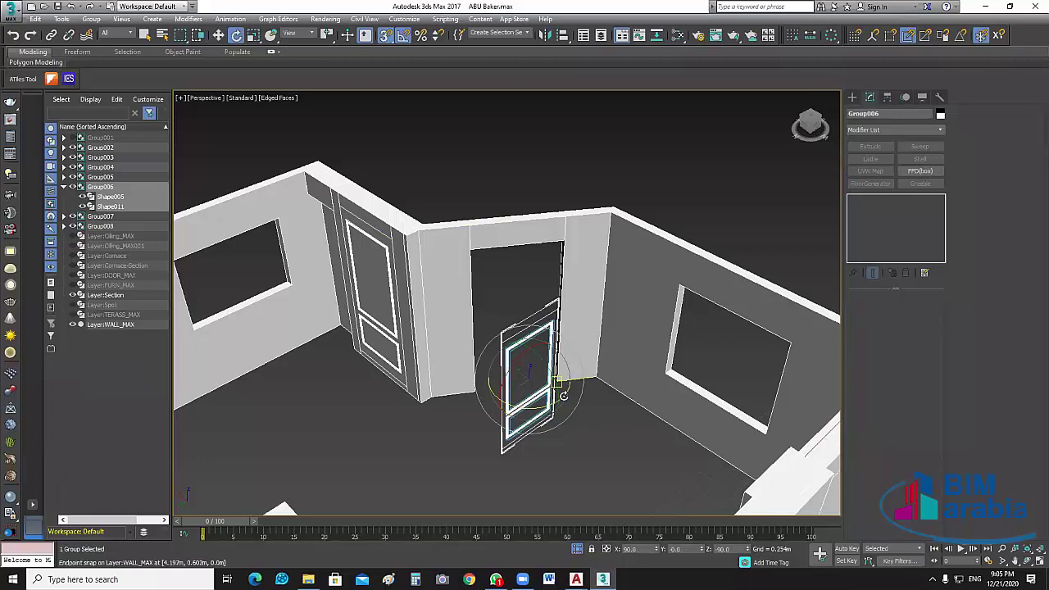
pyautogui.moveTo(563, 395)
pyautogui.mouseDown()
pyautogui.moveTo(616, 501)
pyautogui.moveTo(548, 403)
pyautogui.mouseUp()
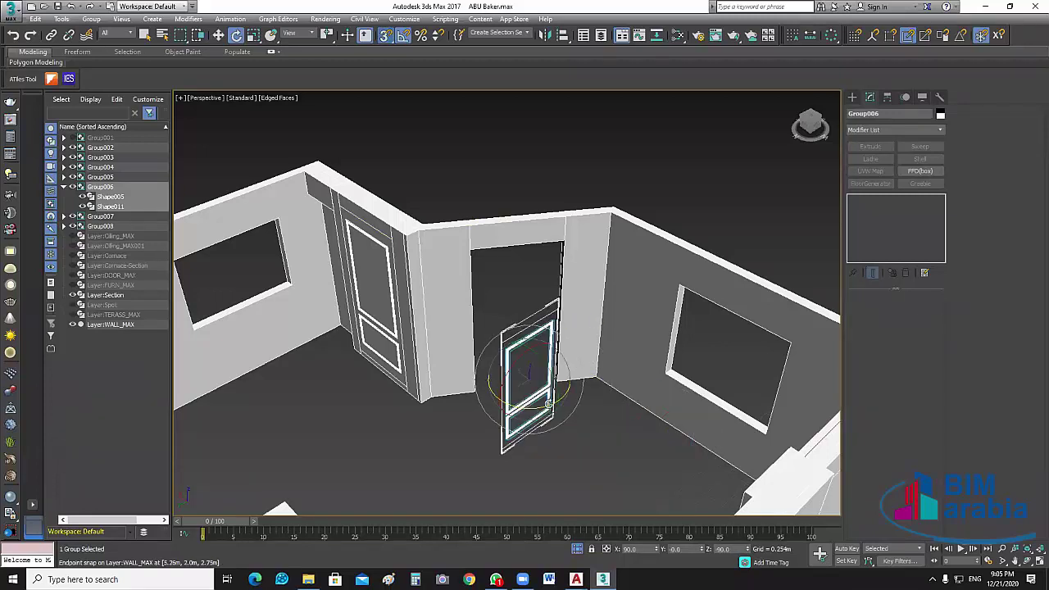
pyautogui.keyDown('alt'); pyautogui.moveTo(548, 404); pyautogui.dragTo(512, 505, button='middle'); pyautogui.keyUp('alt')
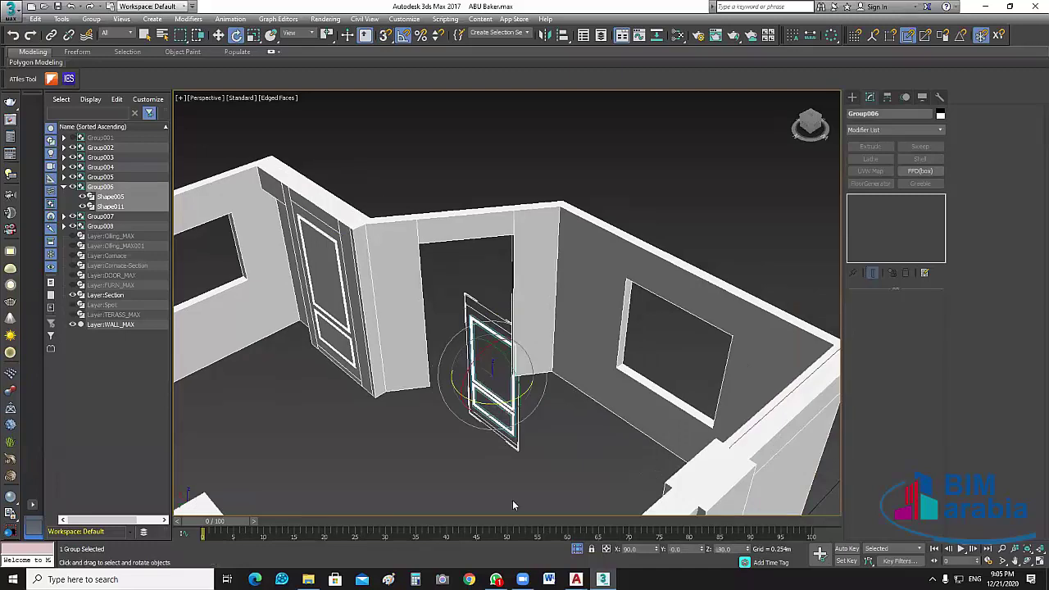
pyautogui.keyDown('alt'); pyautogui.moveTo(532, 486); pyautogui.dragTo(443, 480); pyautogui.keyUp('alt')
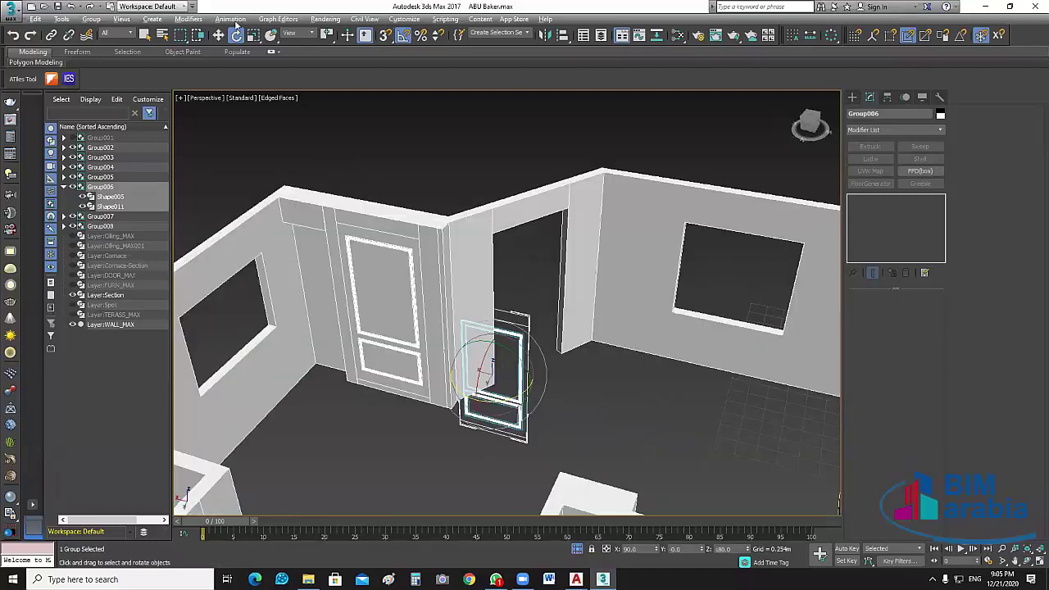
# - Turn on endpoint snapping, start a snapped move, and cancel it to leave the frame by the wall
pyautogui.press('w')
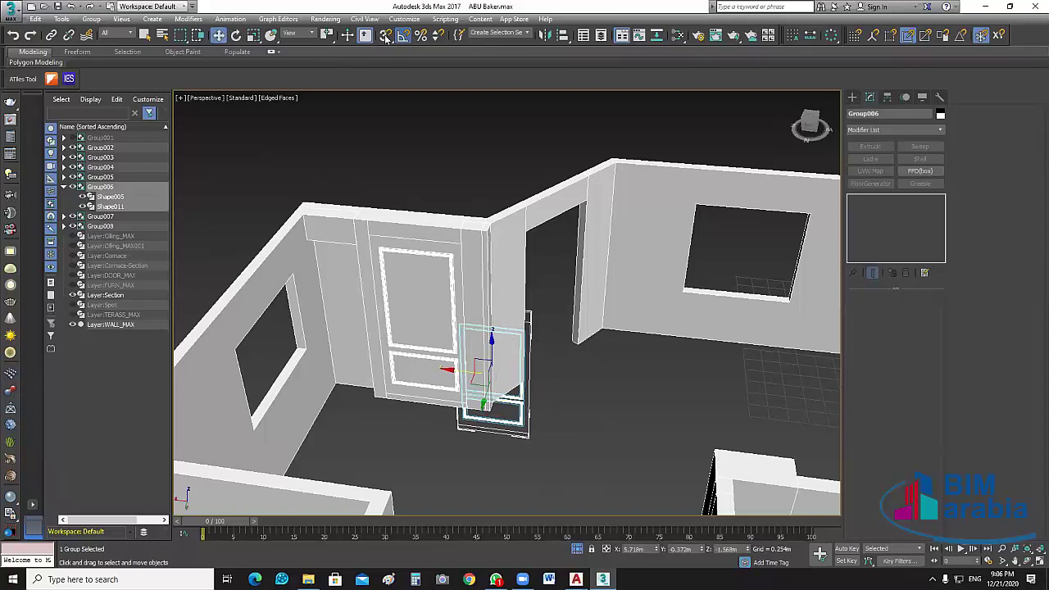
pyautogui.click(385, 37)
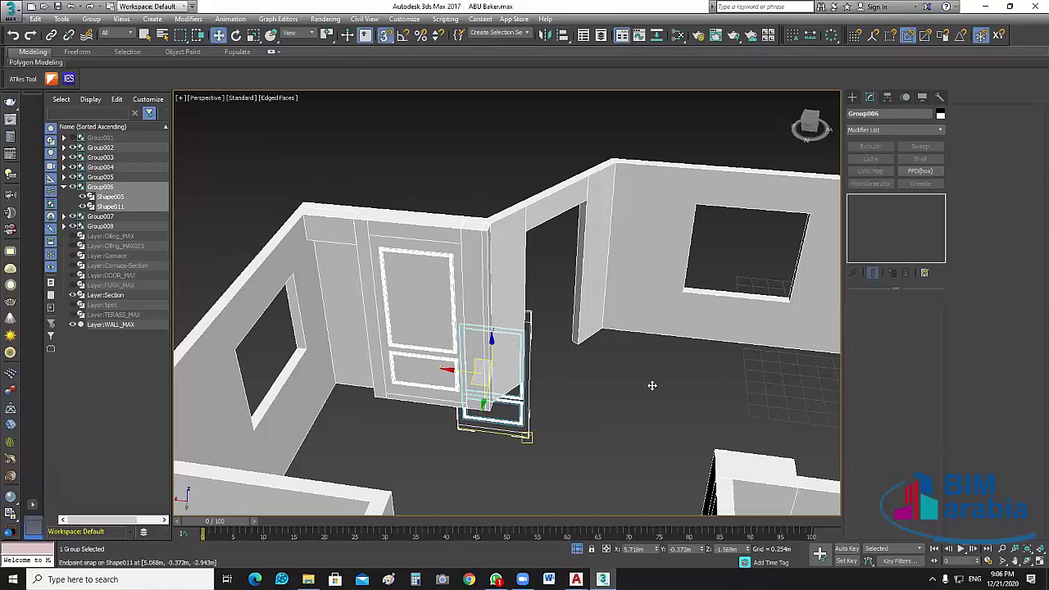
pyautogui.keyDown('alt'); pyautogui.moveTo(651, 385); pyautogui.dragTo(747, 365, button='middle'); pyautogui.keyUp('alt')
pyautogui.scroll(5, 750, 363)
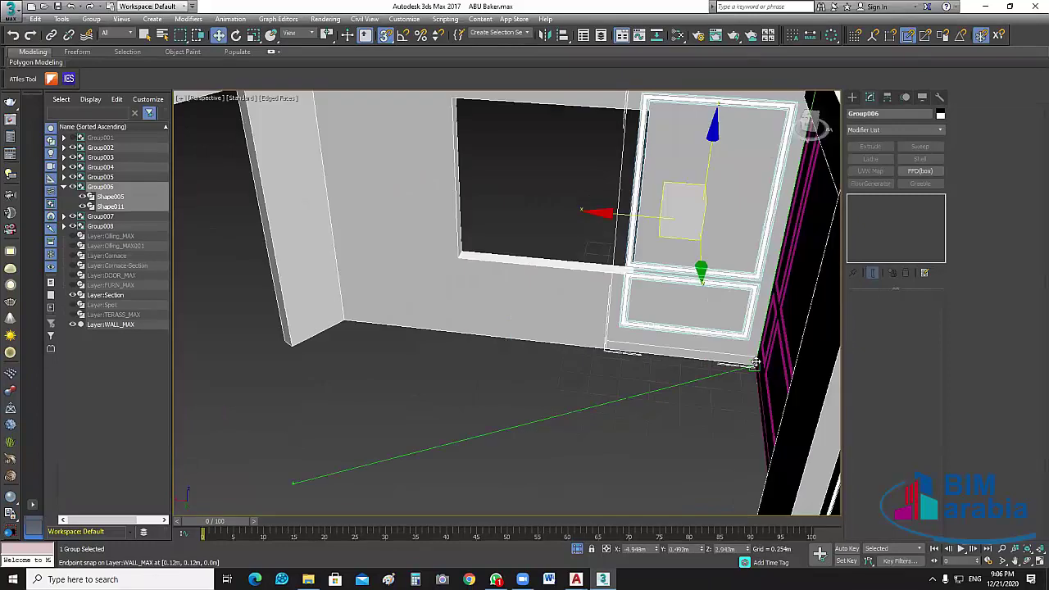
pyautogui.rightClick(754, 363)
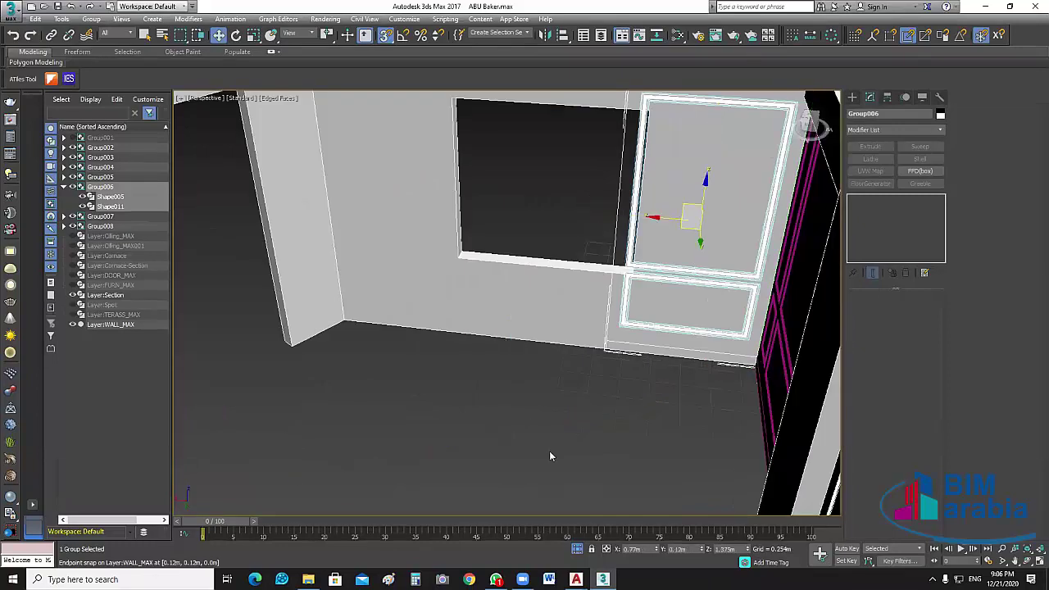
pyautogui.moveTo(550, 457)
pyautogui.keyDown('alt'); pyautogui.mouseDown(button='middle')
pyautogui.moveTo(674, 345)
pyautogui.moveTo(732, 399)
pyautogui.mouseUp(button='middle'); pyautogui.keyUp('alt')
pyautogui.scroll(3, 673, 424)
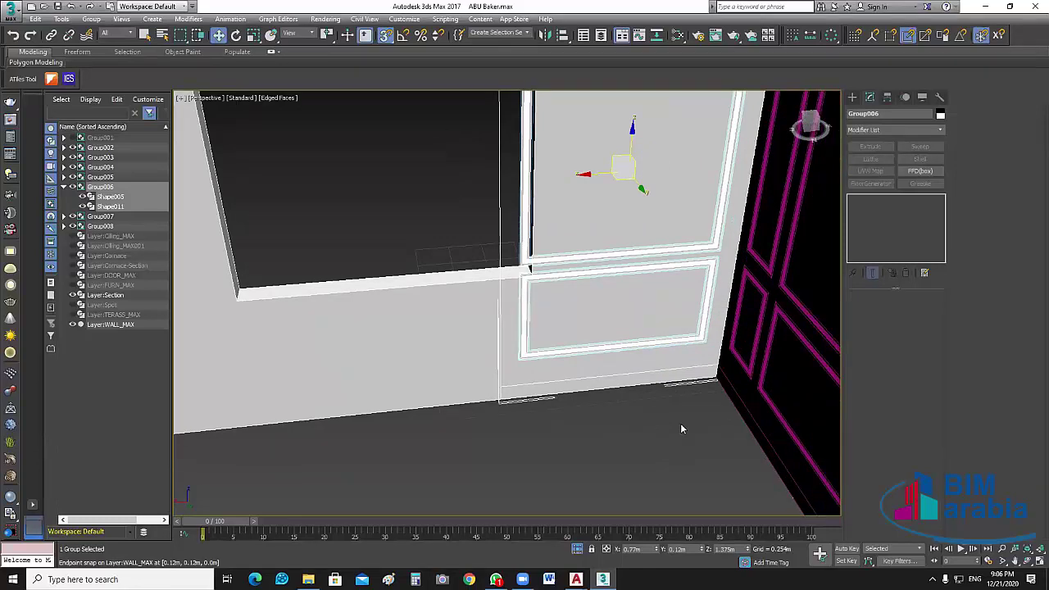
pyautogui.hotkey('alt', 'h')
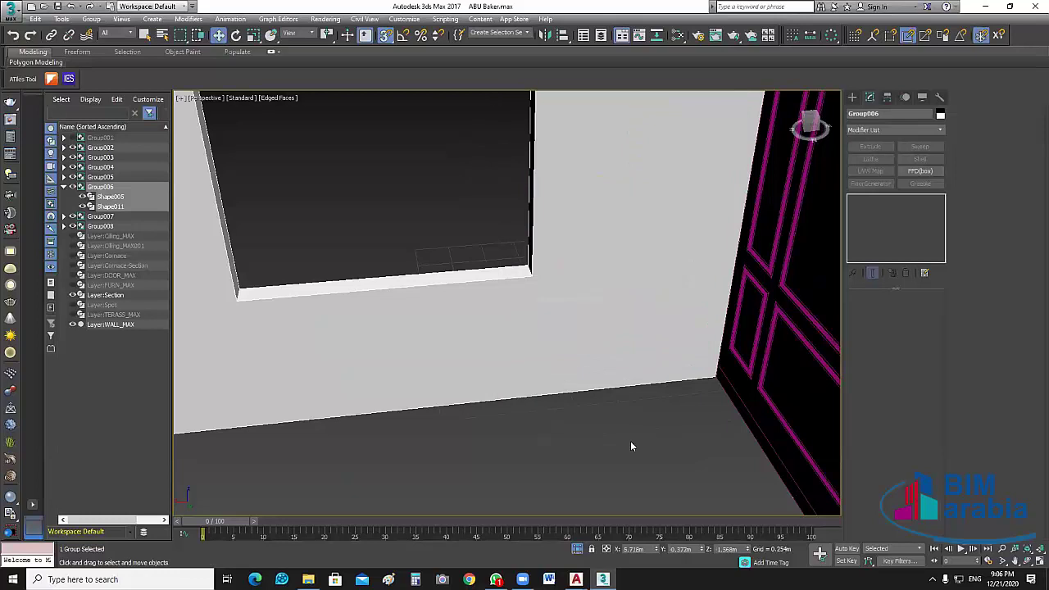
pyautogui.scroll(-10, 626, 442)
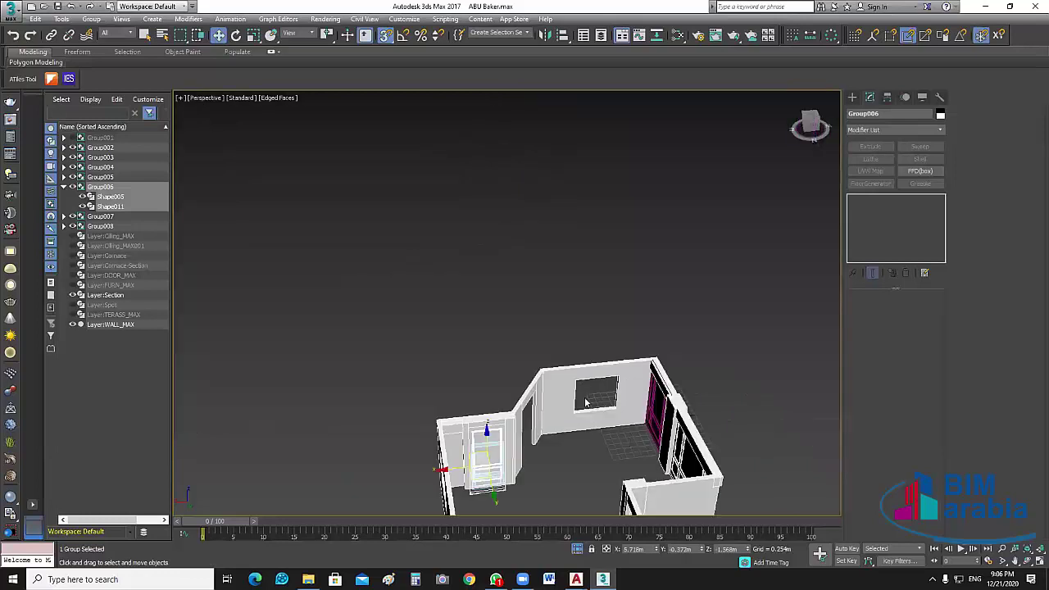
# - Move the spare Group006 frame back out of the house to the left
pyautogui.keyDown('alt'); pyautogui.moveTo(499, 462); pyautogui.dragTo(497, 459, button='middle'); pyautogui.keyUp('alt')
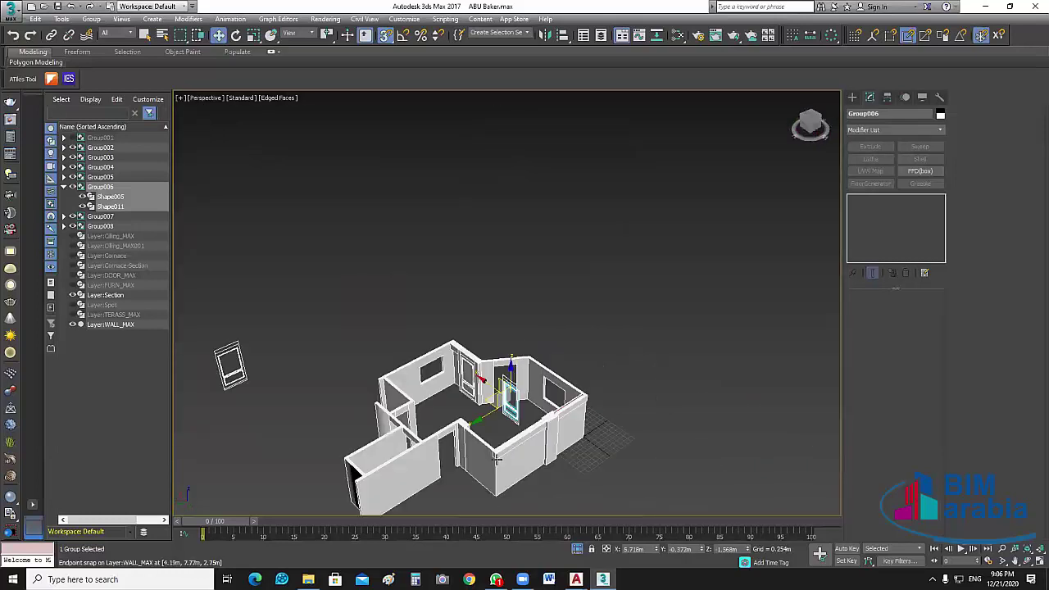
pyautogui.moveTo(497, 459); pyautogui.dragTo(270, 369)
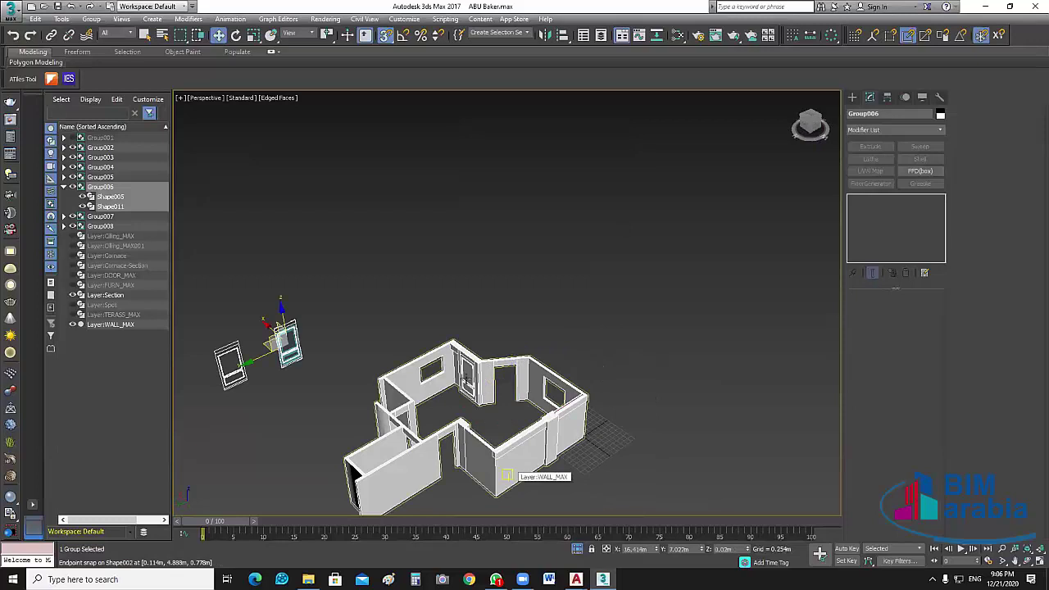
pyautogui.scroll(4, 482, 386)
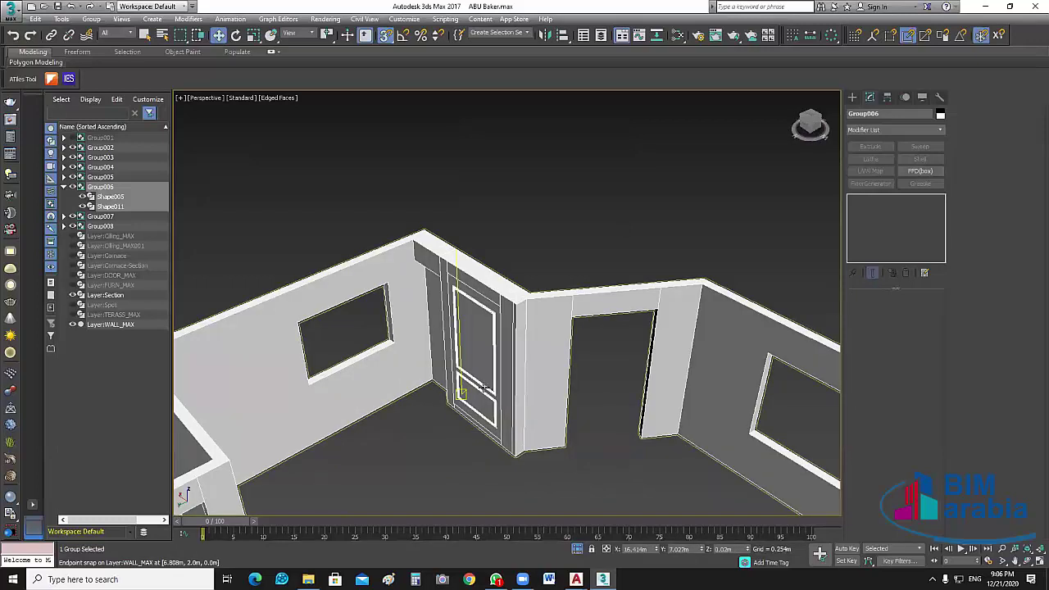
pyautogui.scroll(4, 490, 388)
# - Select the Group005 moulding and snap it into the wall corner by the magenta panels
pyautogui.click(496, 385)
pyautogui.click(505, 309)
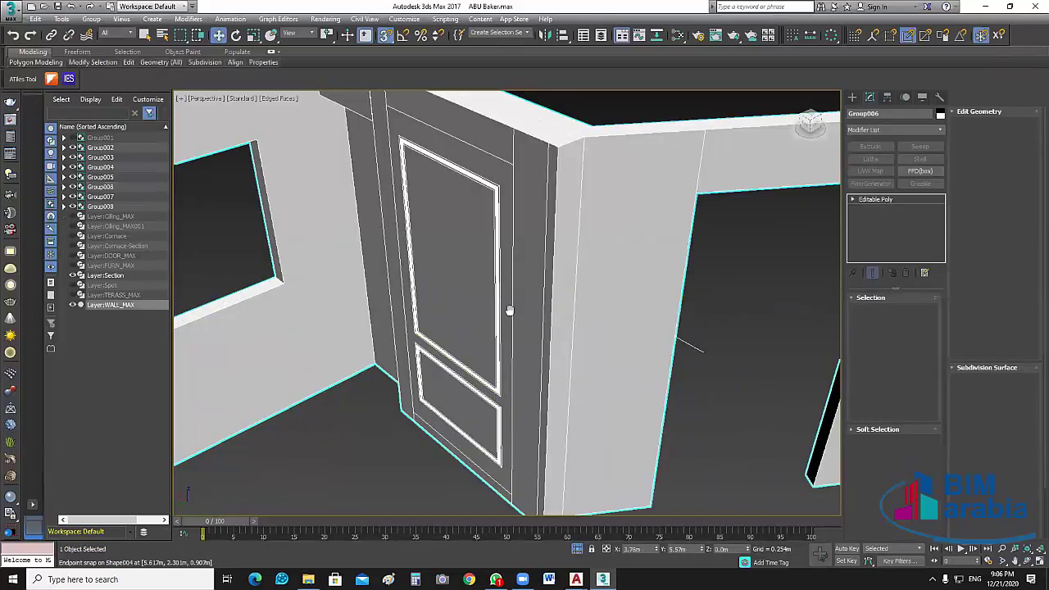
pyautogui.moveTo(510, 310); pyautogui.dragTo(507, 490, button='middle')
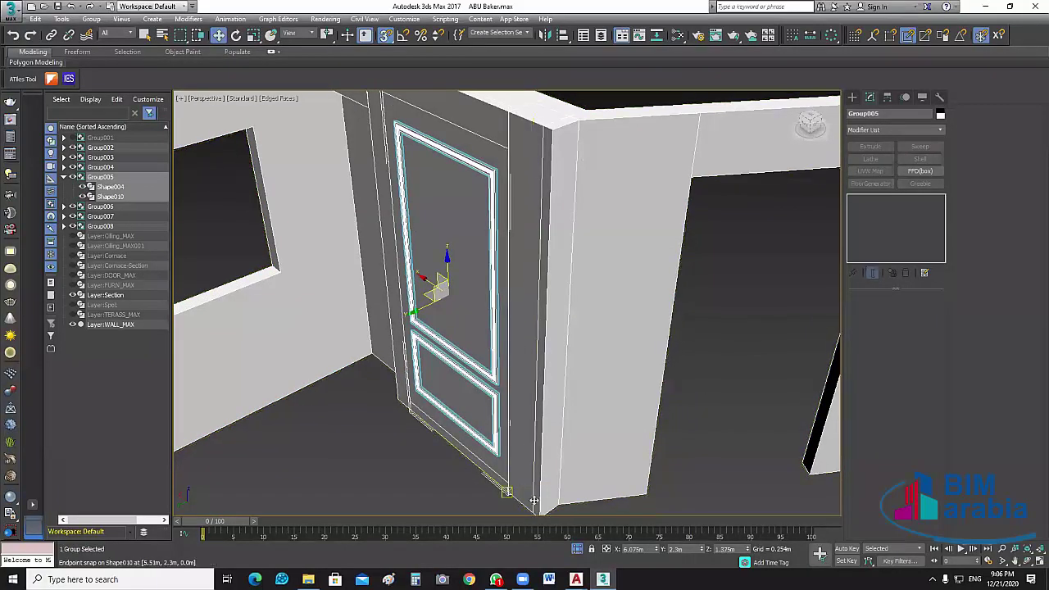
pyautogui.moveTo(533, 499); pyautogui.dragTo(538, 454)
pyautogui.scroll(-5, 636, 460)
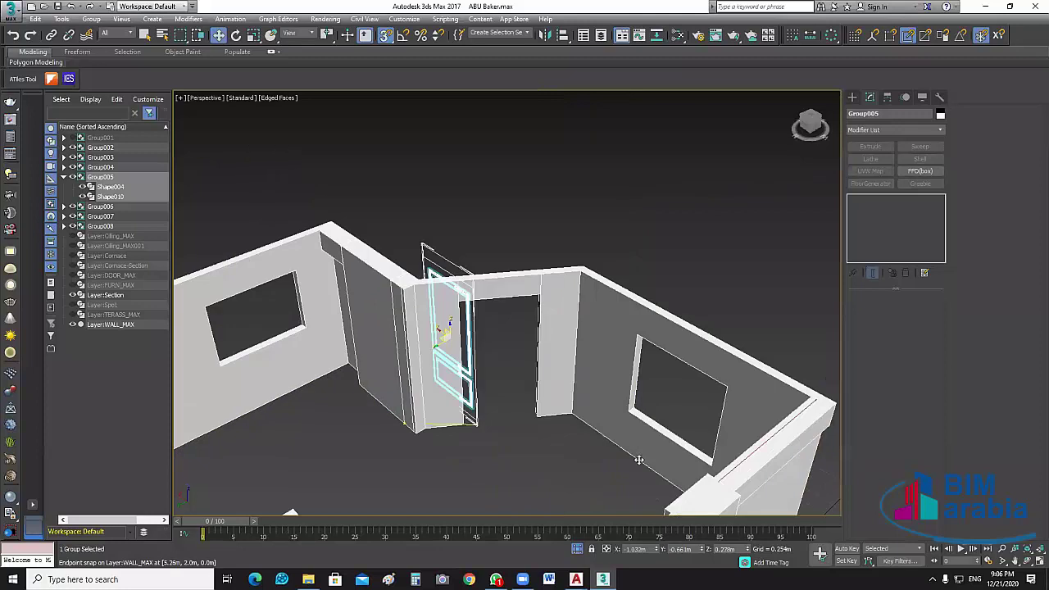
pyautogui.scroll(2, 631, 460)
pyautogui.scroll(3, 670, 362)
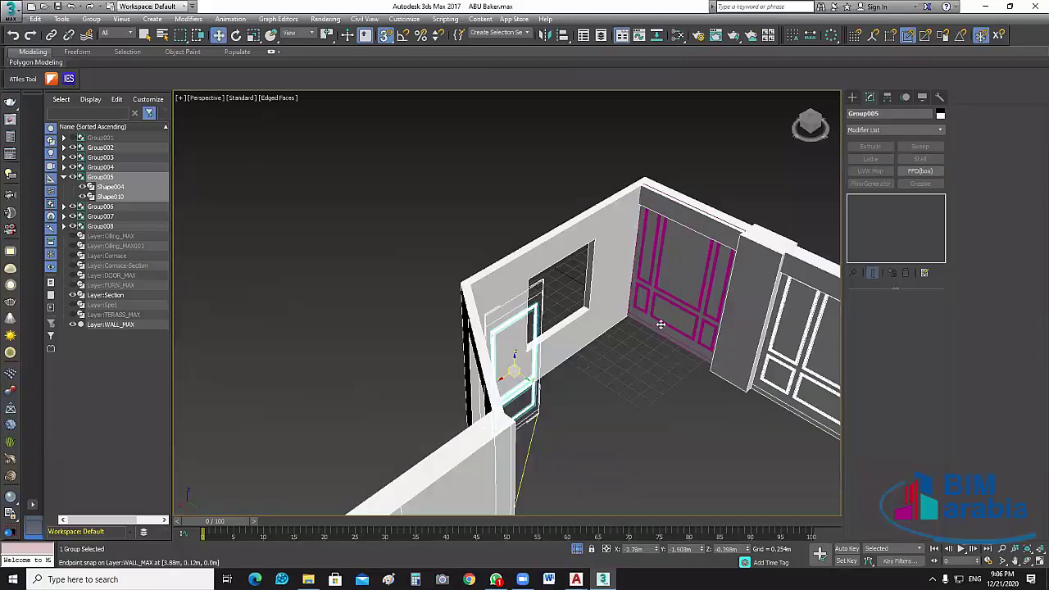
pyautogui.keyDown('alt'); pyautogui.moveTo(661, 324); pyautogui.dragTo(643, 322, button='middle'); pyautogui.keyUp('alt')
pyautogui.scroll(5, 639, 320)
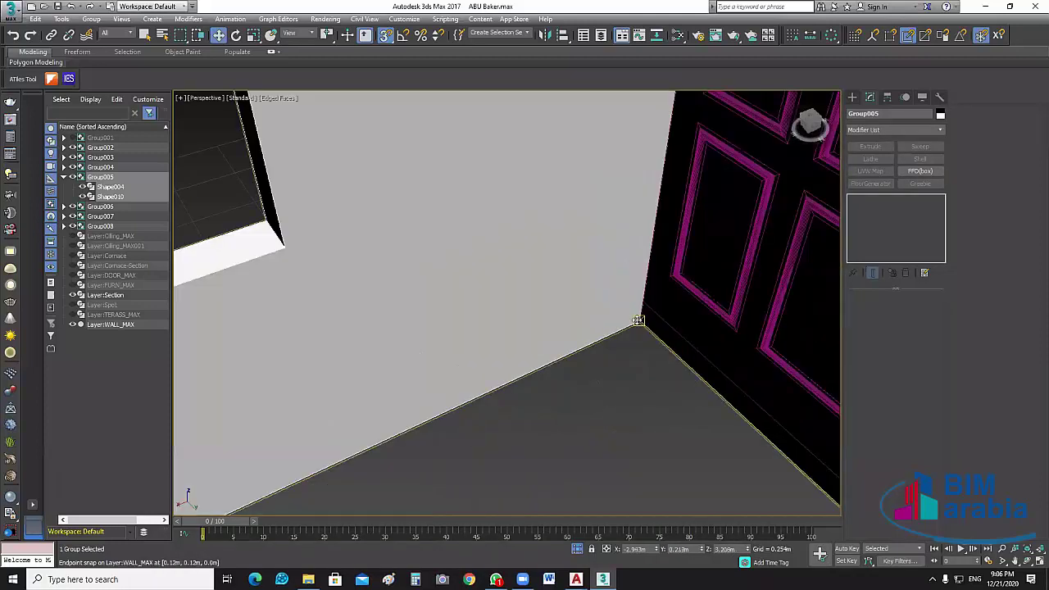
pyautogui.click(638, 321)
# - Slide the Group005 moulding onto the wall beside the window
pyautogui.scroll(-2, 485, 455)
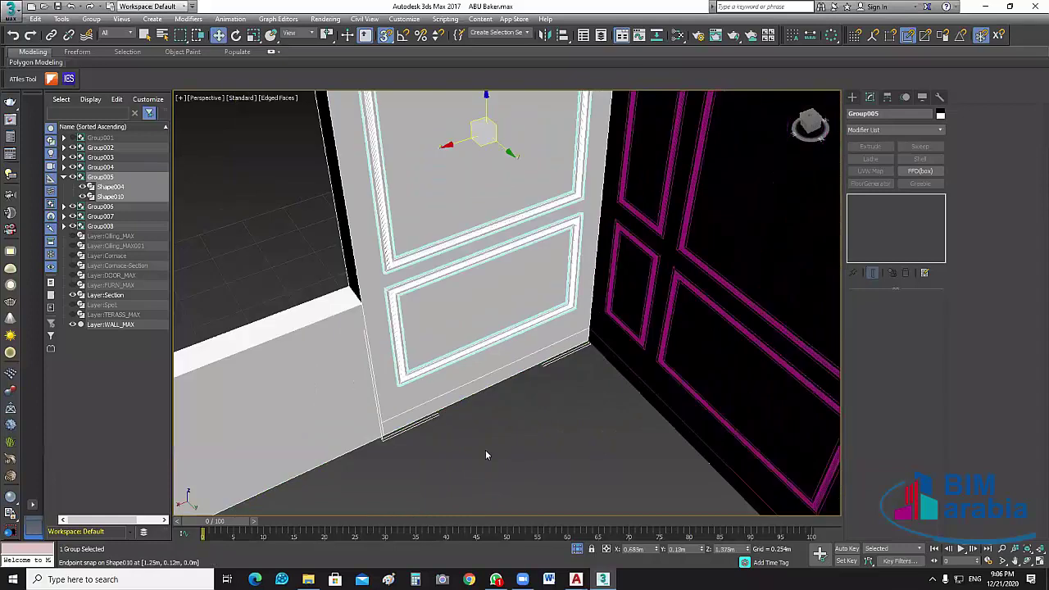
pyautogui.scroll(-5, 528, 453)
pyautogui.moveTo(530, 454); pyautogui.dragTo(515, 361, button='middle')
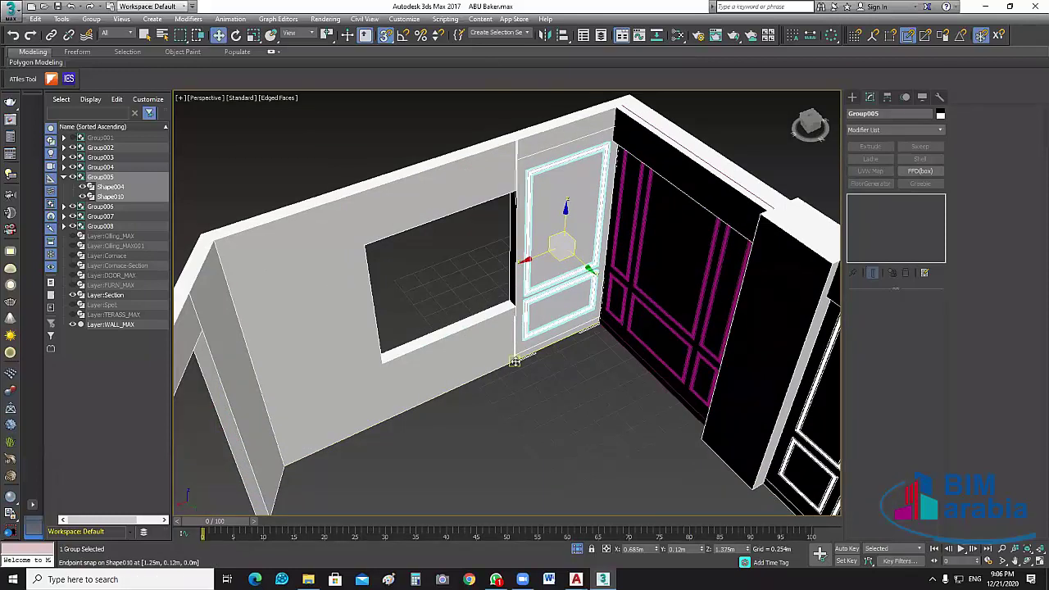
pyautogui.moveTo(515, 361); pyautogui.dragTo(287, 469)
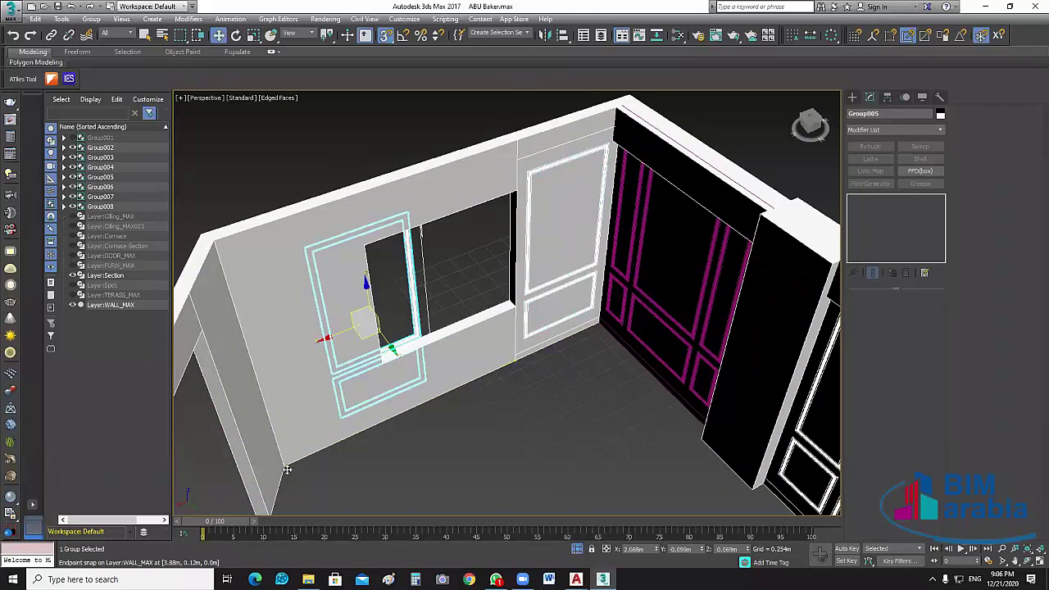
# - Shift-drag a copy of the panel molding onto the left wall beside the window and confirm it
pyautogui.keyDown('shift'); pyautogui.moveTo(543, 286); pyautogui.dragTo(285, 465); pyautogui.keyUp('shift')
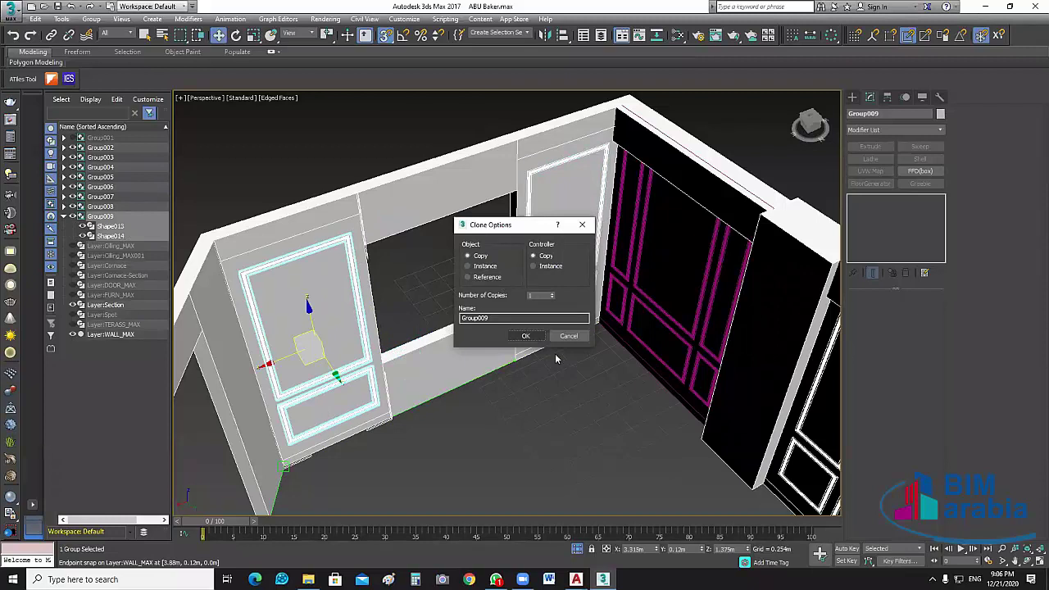
pyautogui.press('Return')
pyautogui.click(555, 452)
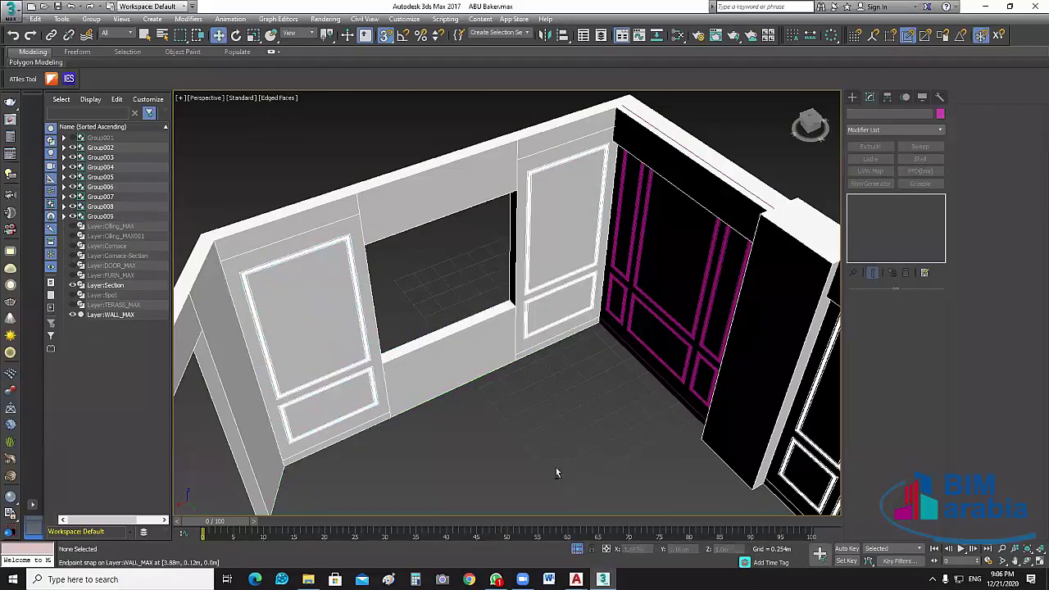
pyautogui.scroll(2, 328, 313)
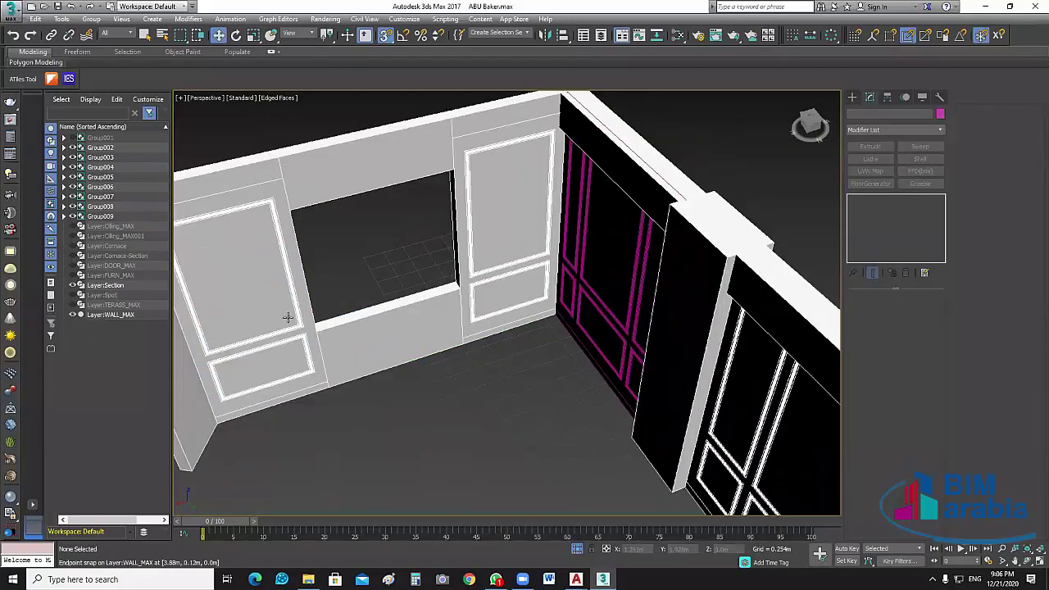
pyautogui.scroll(2, 263, 315)
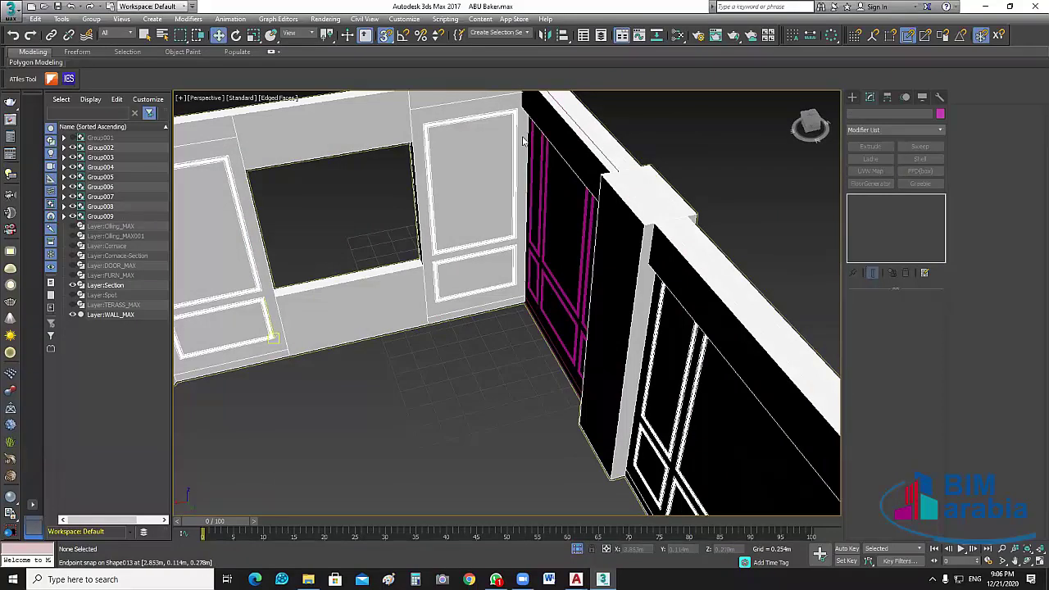
pyautogui.keyDown('alt'); pyautogui.moveTo(411, 329); pyautogui.dragTo(513, 364, button='middle'); pyautogui.keyUp('alt')
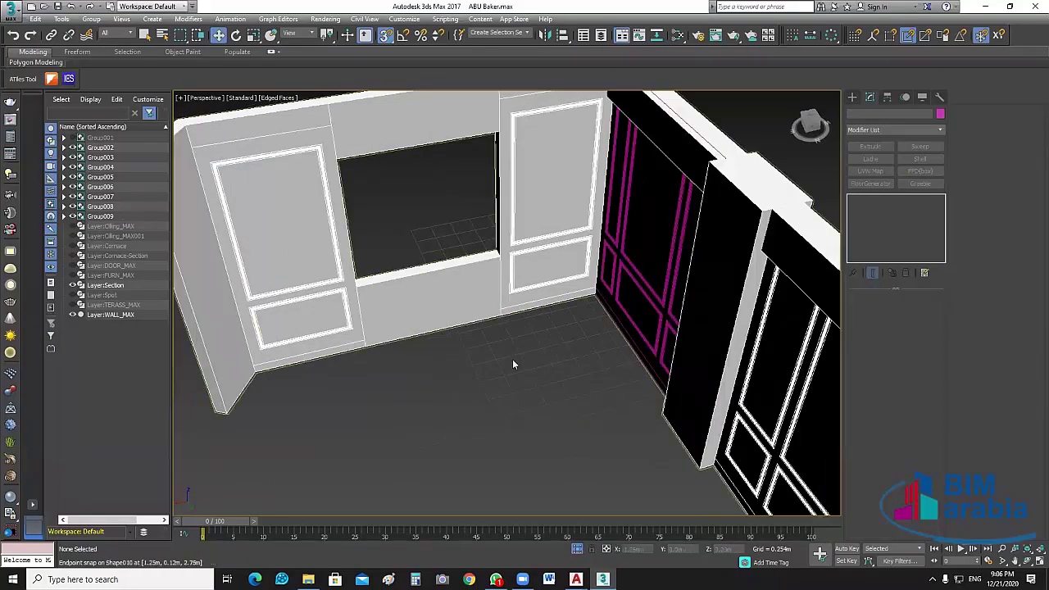
pyautogui.scroll(-3, 526, 415)
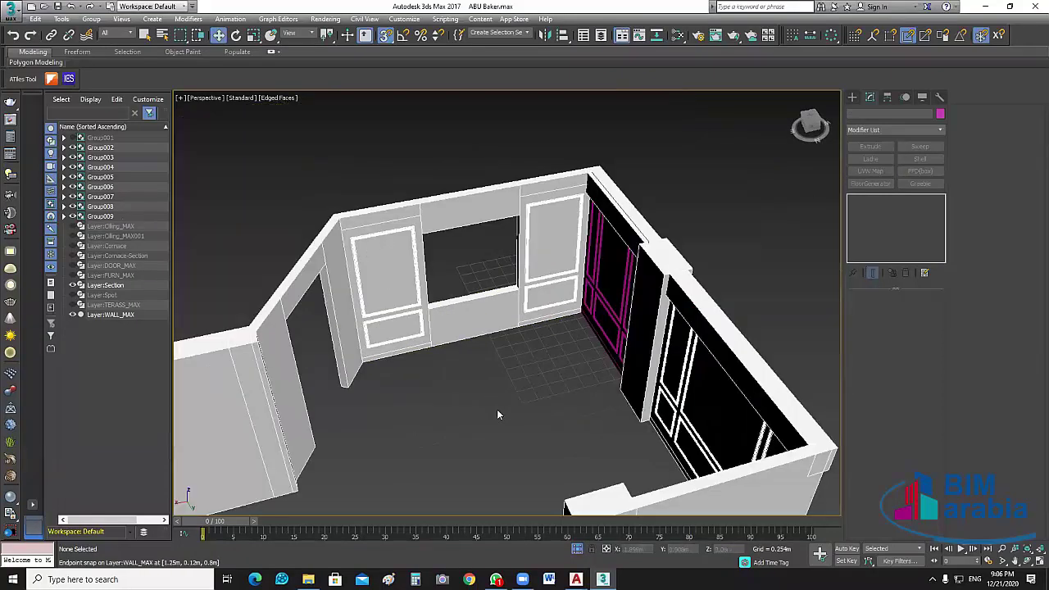
pyautogui.moveTo(538, 412)
pyautogui.keyDown('alt'); pyautogui.mouseDown(button='middle')
pyautogui.moveTo(508, 425)
pyautogui.moveTo(590, 419)
pyautogui.mouseUp(button='middle'); pyautogui.keyUp('alt')
pyautogui.scroll(-3, 757, 363)
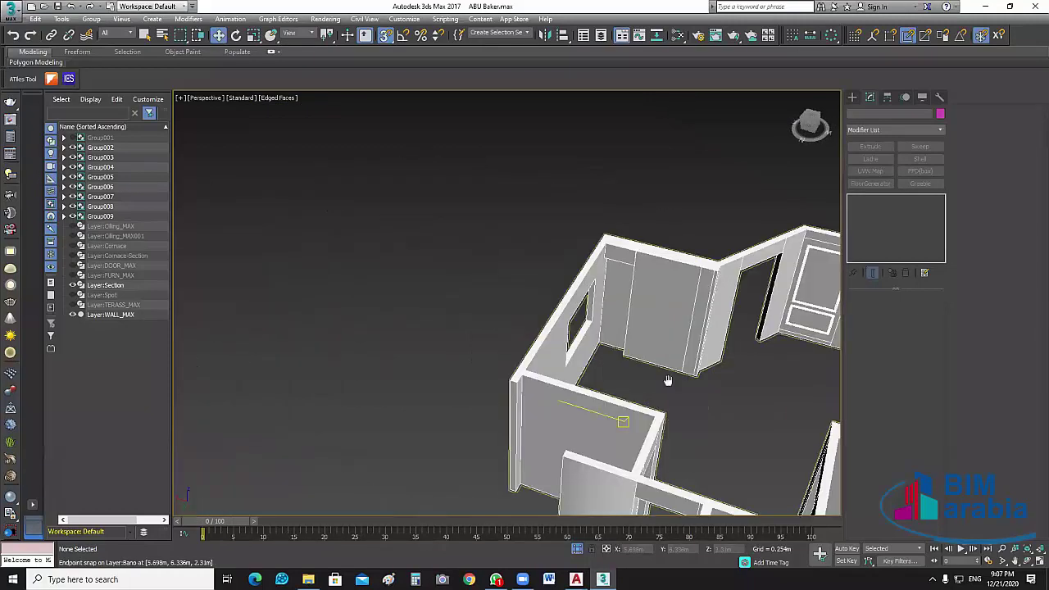
# - Select the loose Group006 panel molding and rotate it 90° about Z
pyautogui.keyDown('alt'); pyautogui.moveTo(672, 374); pyautogui.dragTo(394, 375, button='middle'); pyautogui.keyUp('alt')
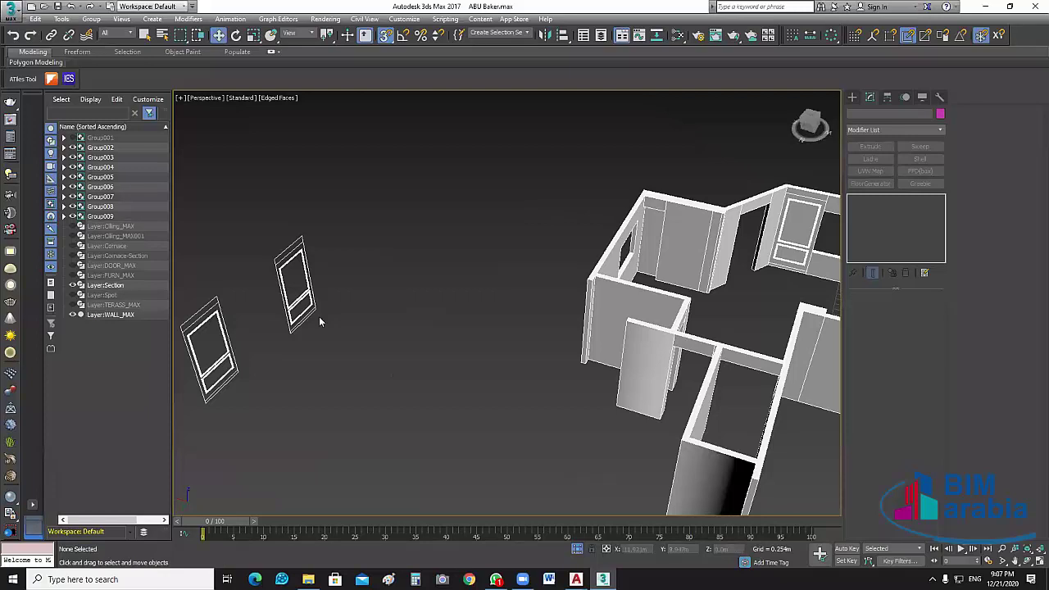
pyautogui.scroll(3, 319, 316)
pyautogui.scroll(3, 328, 303)
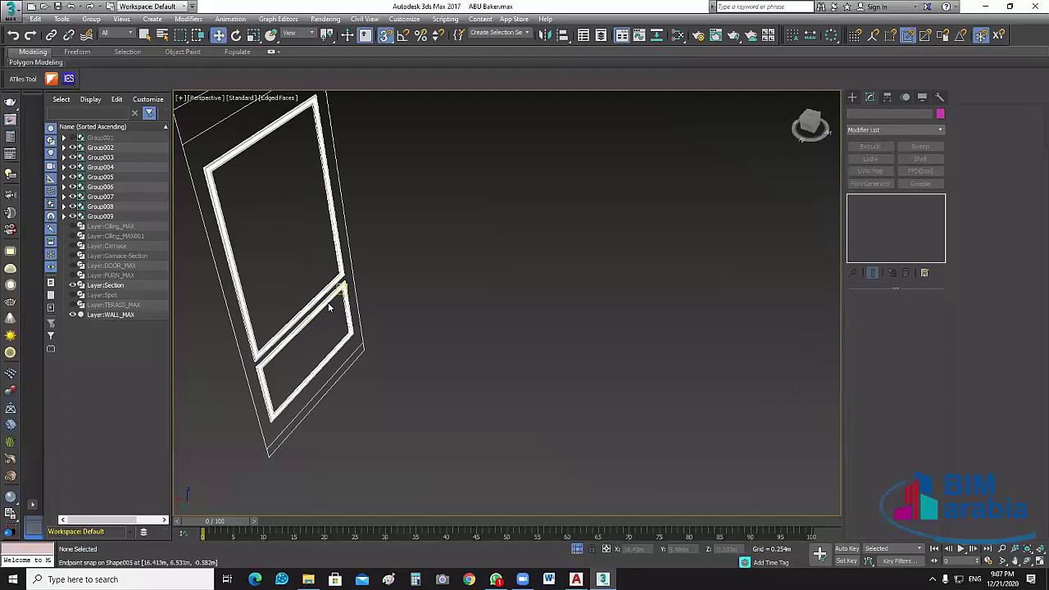
pyautogui.click(328, 302)
pyautogui.press('e')
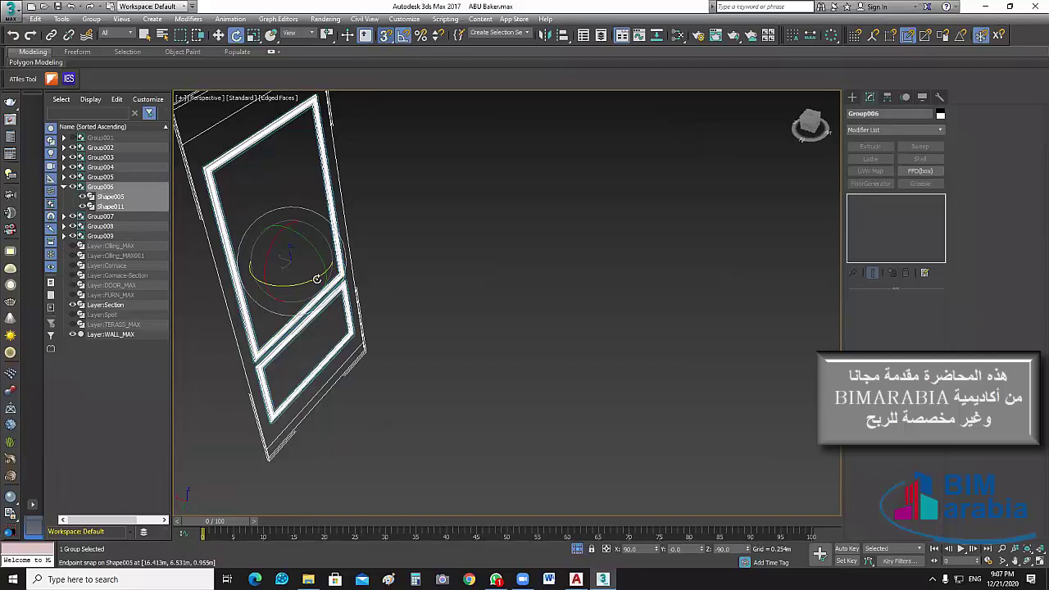
pyautogui.moveTo(316, 279); pyautogui.dragTo(416, 310)
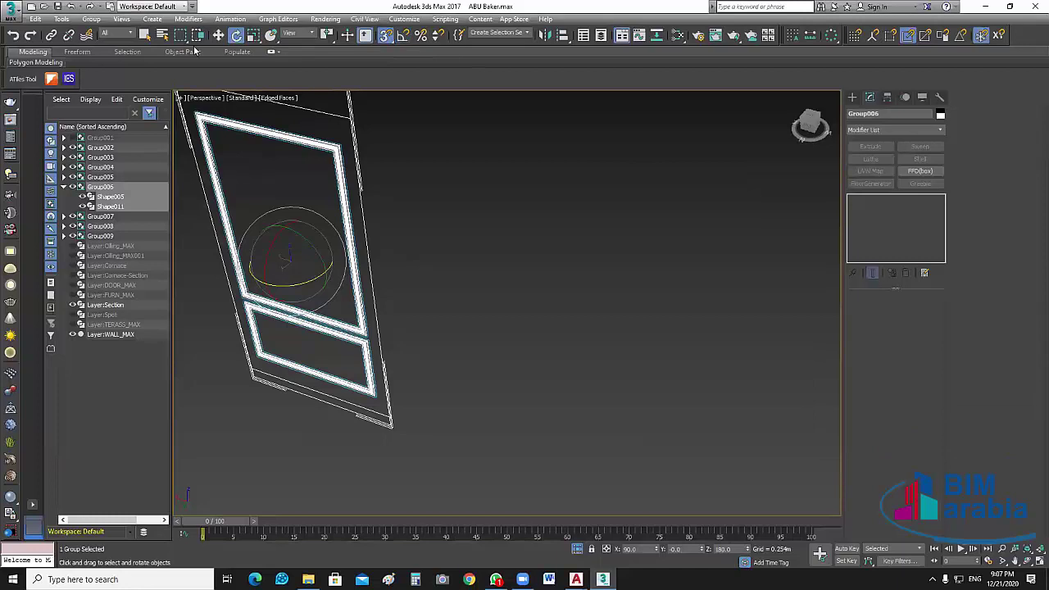
# - Move the panel onto the apartment wall, snapping it to the corner endpoint
pyautogui.press('w')
pyautogui.scroll(-4, 551, 336)
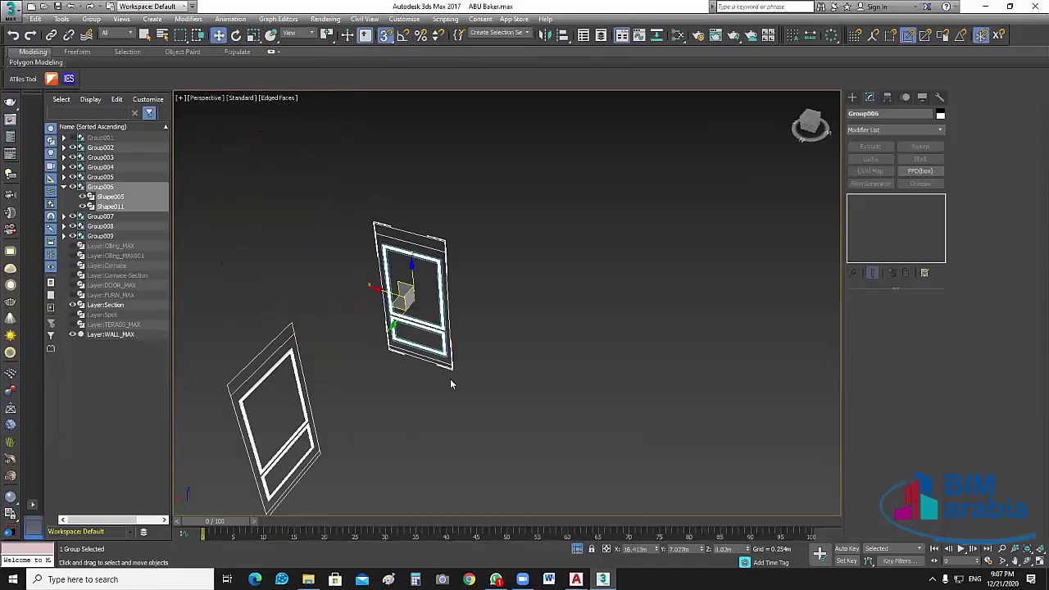
pyautogui.scroll(-2, 450, 384)
pyautogui.moveTo(399, 369); pyautogui.dragTo(557, 382)
pyautogui.moveTo(557, 382); pyautogui.dragTo(341, 384, button='middle')
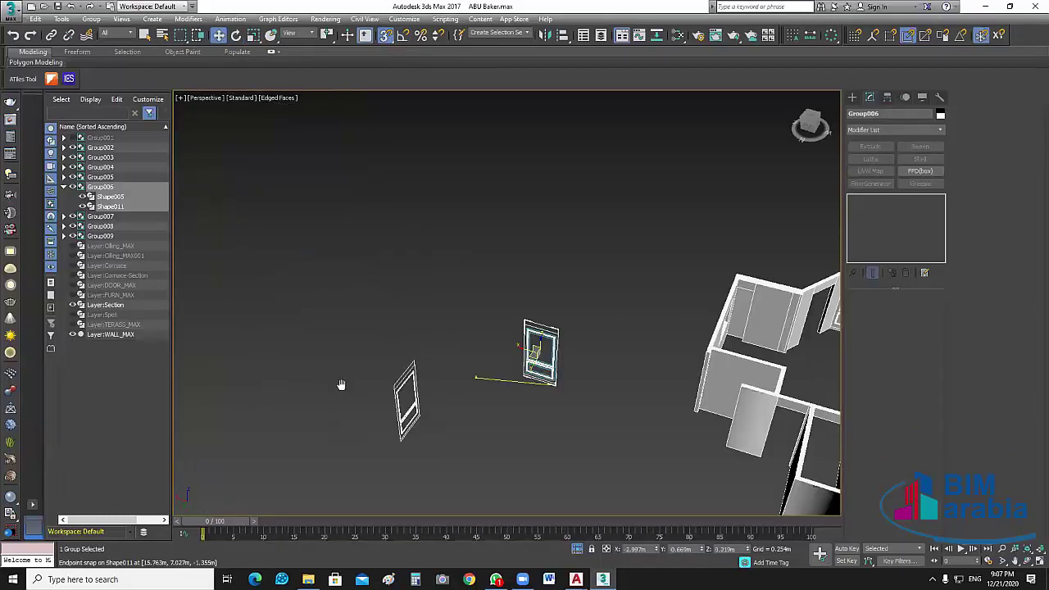
pyautogui.moveTo(341, 385)
pyautogui.mouseDown()
pyautogui.moveTo(498, 349)
pyautogui.moveTo(494, 365)
pyautogui.mouseUp()
pyautogui.scroll(4, 494, 364)
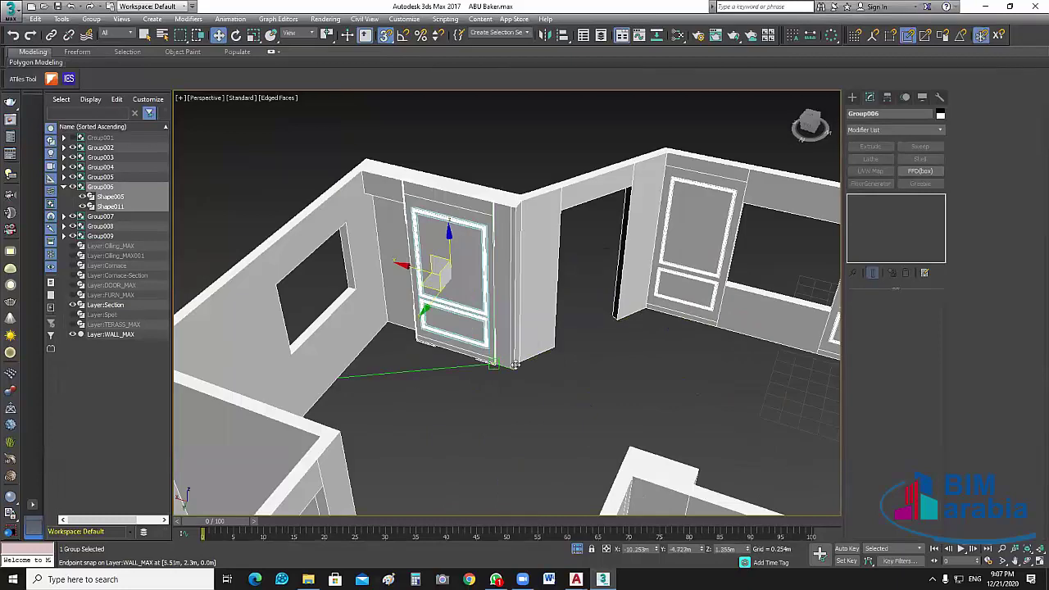
pyautogui.moveTo(494, 364); pyautogui.dragTo(508, 399)
pyautogui.scroll(-2, 516, 412)
pyautogui.scroll(-3, 516, 412)
pyautogui.click(515, 411)
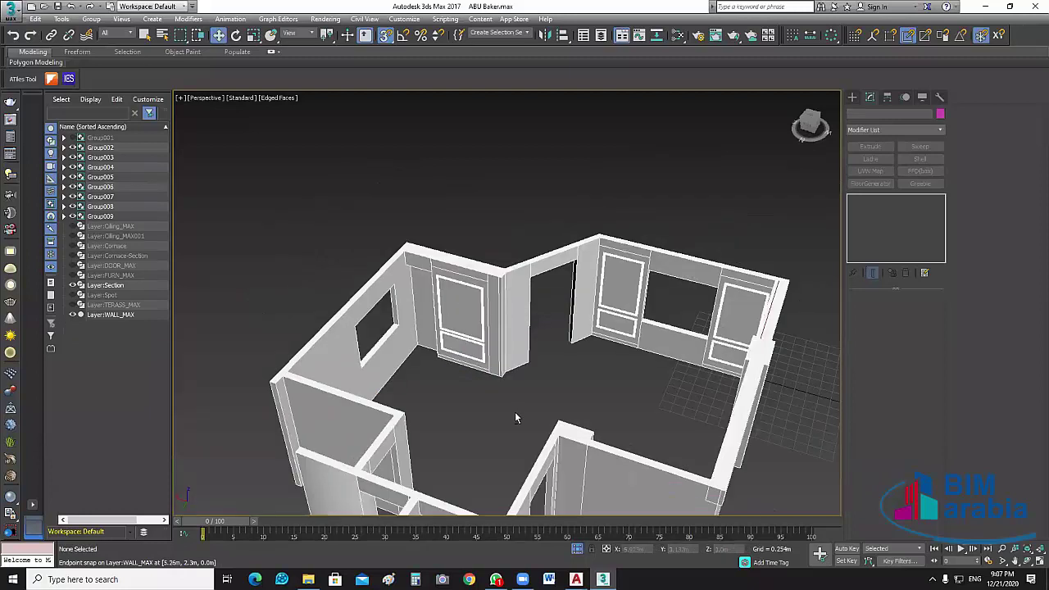
pyautogui.moveTo(492, 399)
pyautogui.keyDown('alt'); pyautogui.mouseDown(button='middle')
pyautogui.moveTo(371, 358)
pyautogui.moveTo(544, 305)
pyautogui.mouseUp(button='middle'); pyautogui.keyUp('alt')
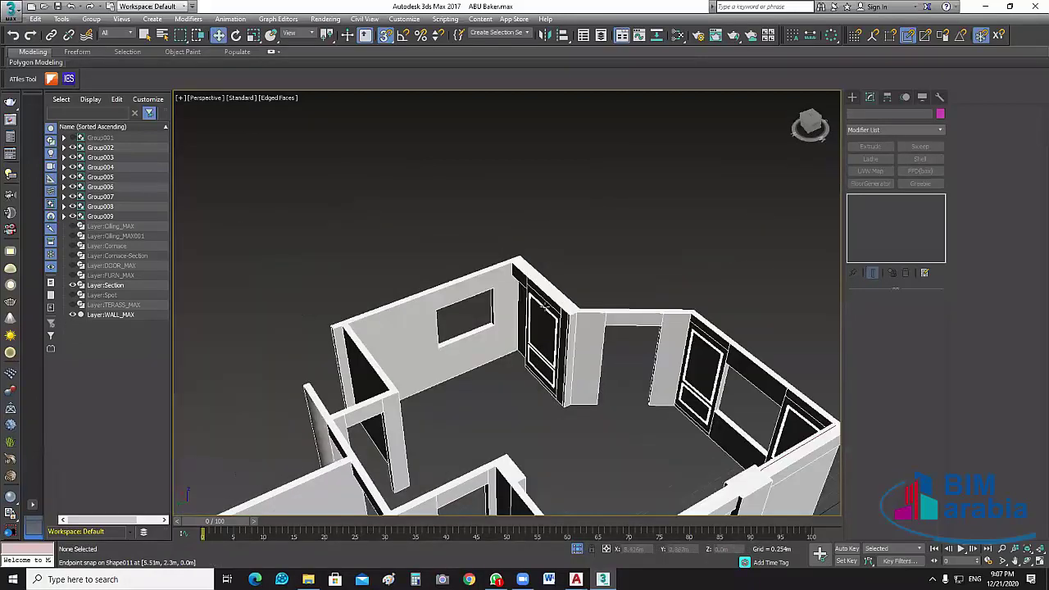
pyautogui.scroll(3, 424, 349)
pyautogui.scroll(-3, 536, 417)
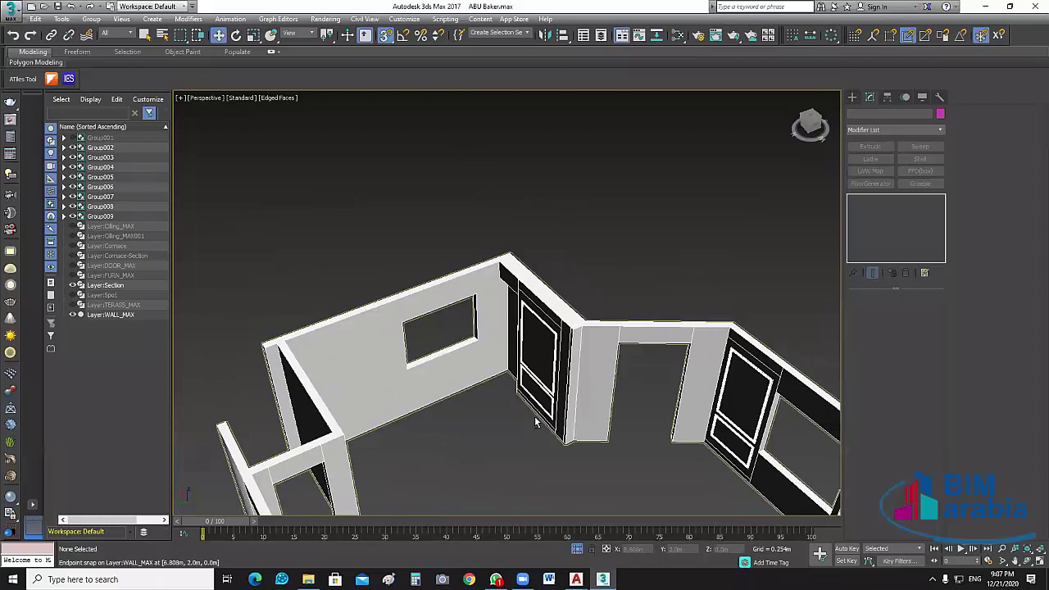
pyautogui.moveTo(405, 393); pyautogui.dragTo(589, 440, button='middle')
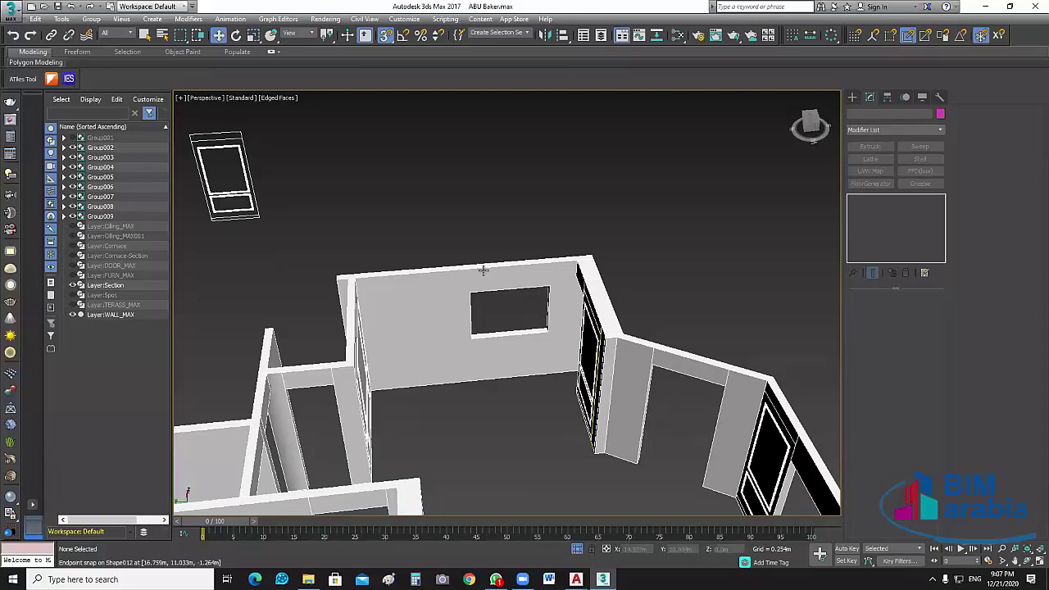
pyautogui.keyDown('alt'); pyautogui.moveTo(435, 263); pyautogui.dragTo(371, 375, button='middle'); pyautogui.keyUp('alt')
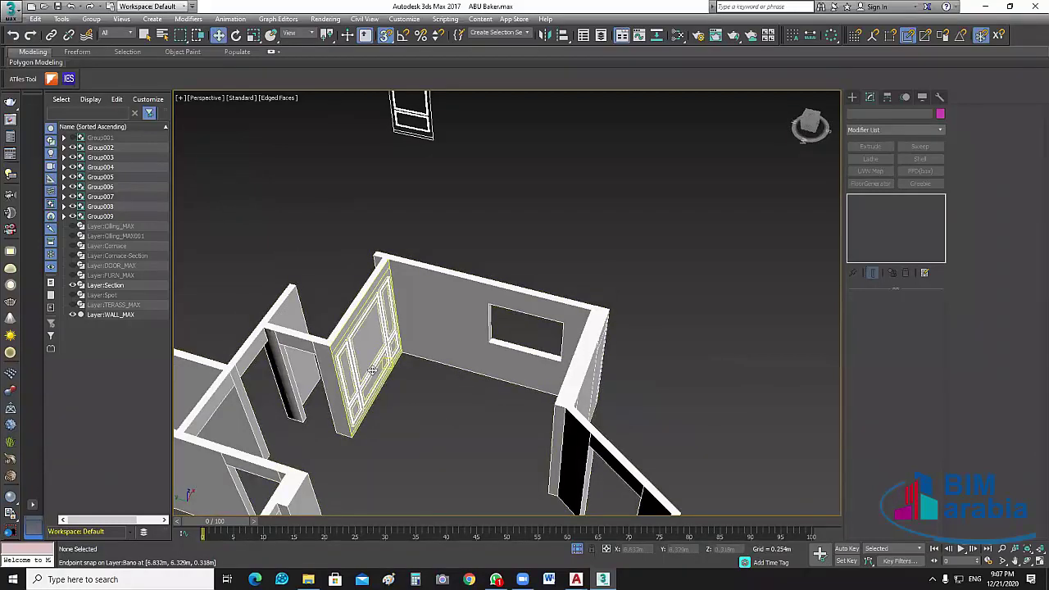
# - Clone the door-wall panel molding Group008 as an independent Copy
pyautogui.click(373, 371)
pyautogui.moveTo(429, 442); pyautogui.dragTo(467, 425, button='middle')
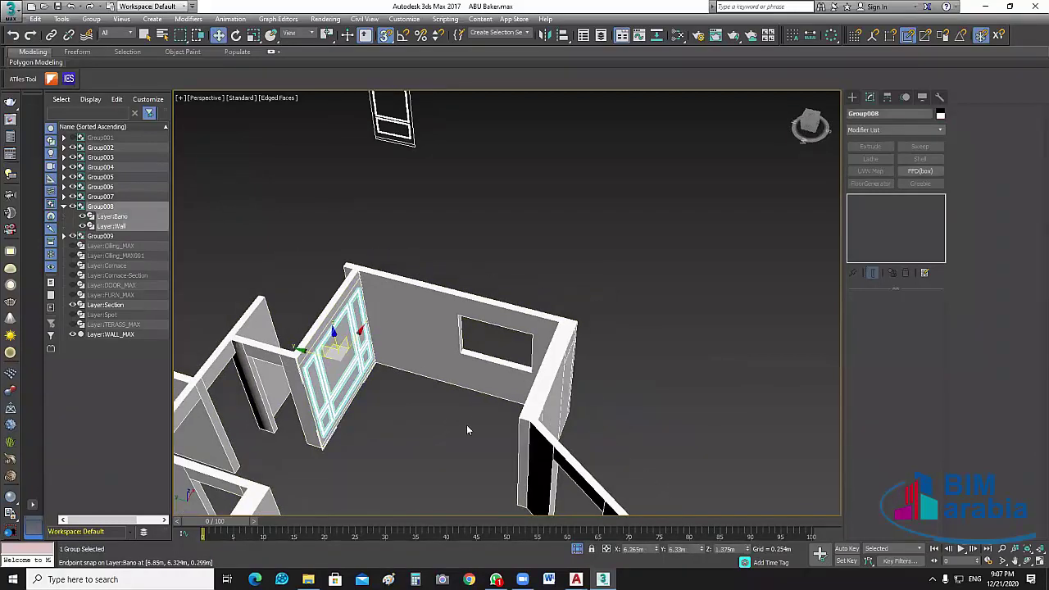
pyautogui.scroll(3, 466, 425)
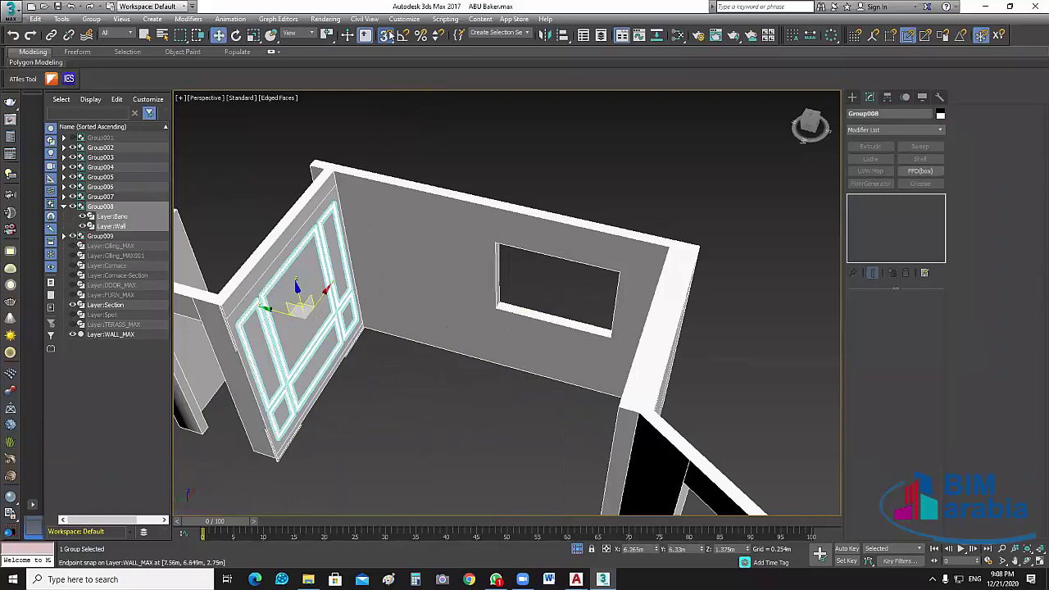
pyautogui.keyDown('shift'); pyautogui.moveTo(369, 352); pyautogui.dragTo(429, 392); pyautogui.keyUp('shift')
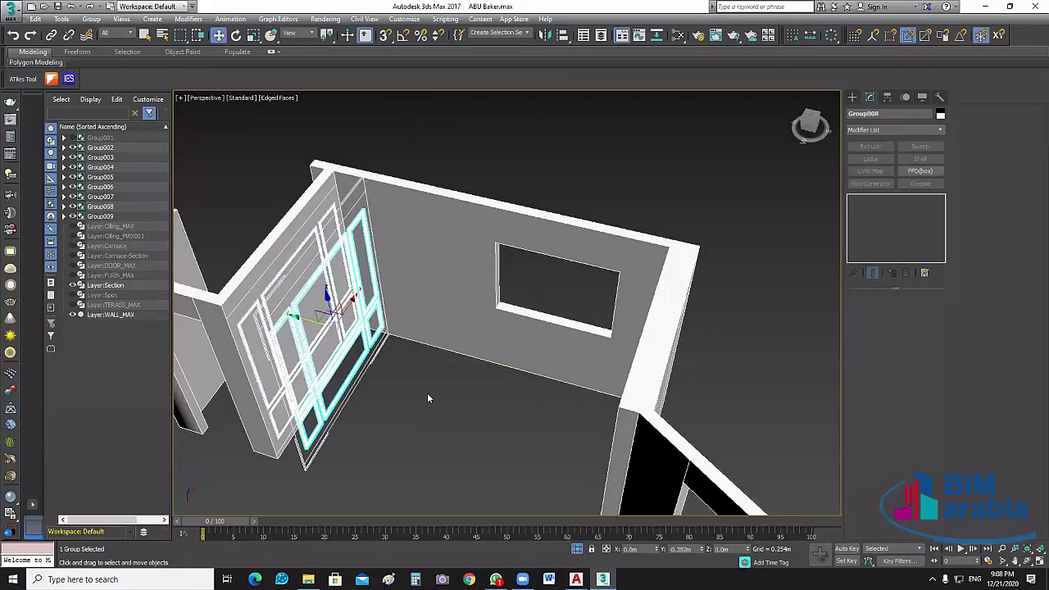
pyautogui.click(480, 256)
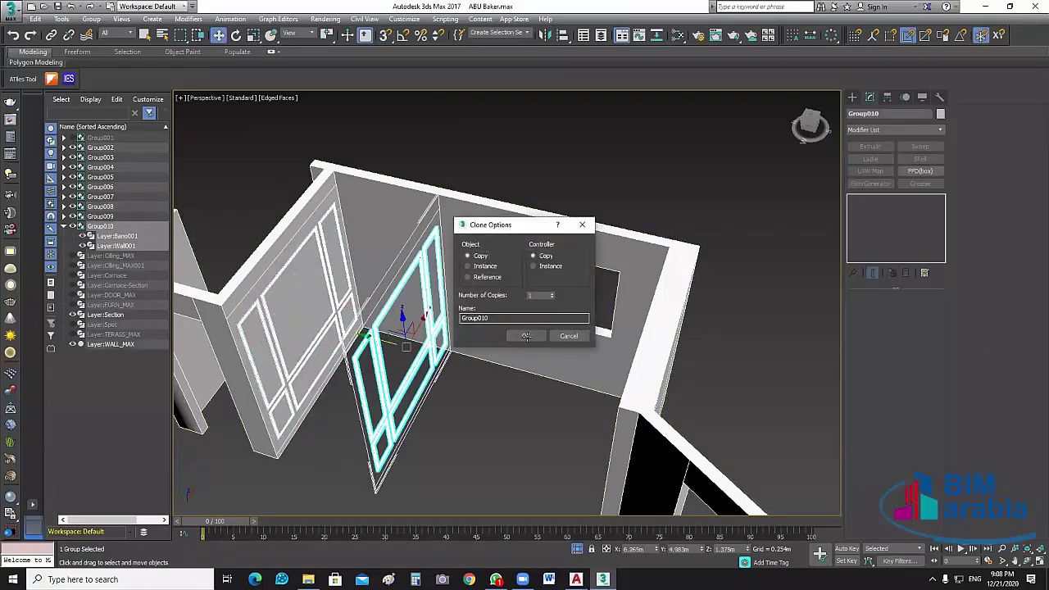
pyautogui.click(527, 336)
# - Rotate the copy 90° with Angle Snap to face the window wall, then enable Move with snapping
pyautogui.click(236, 35)
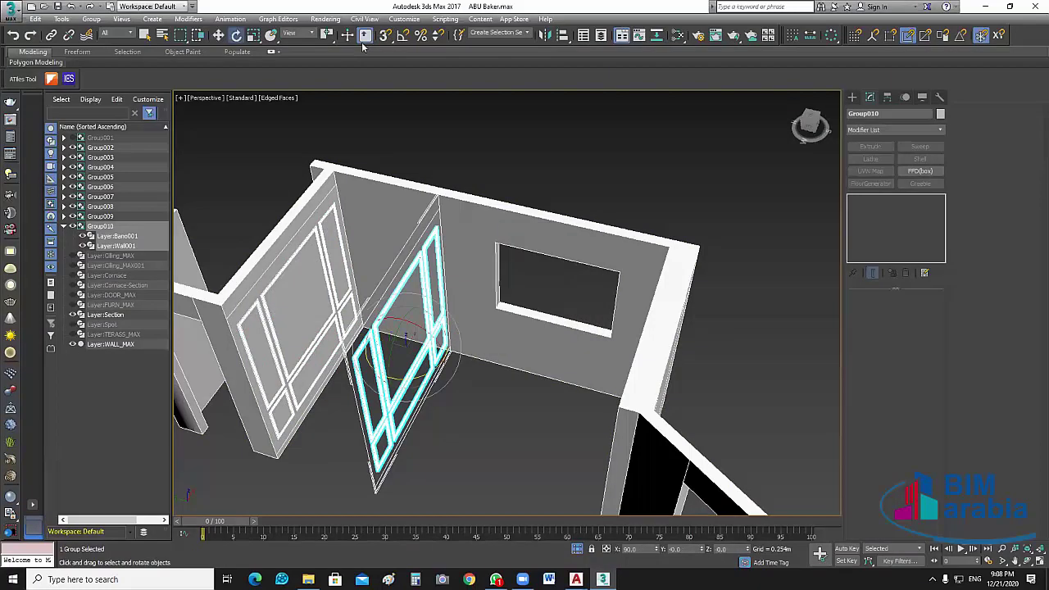
pyautogui.press('a')
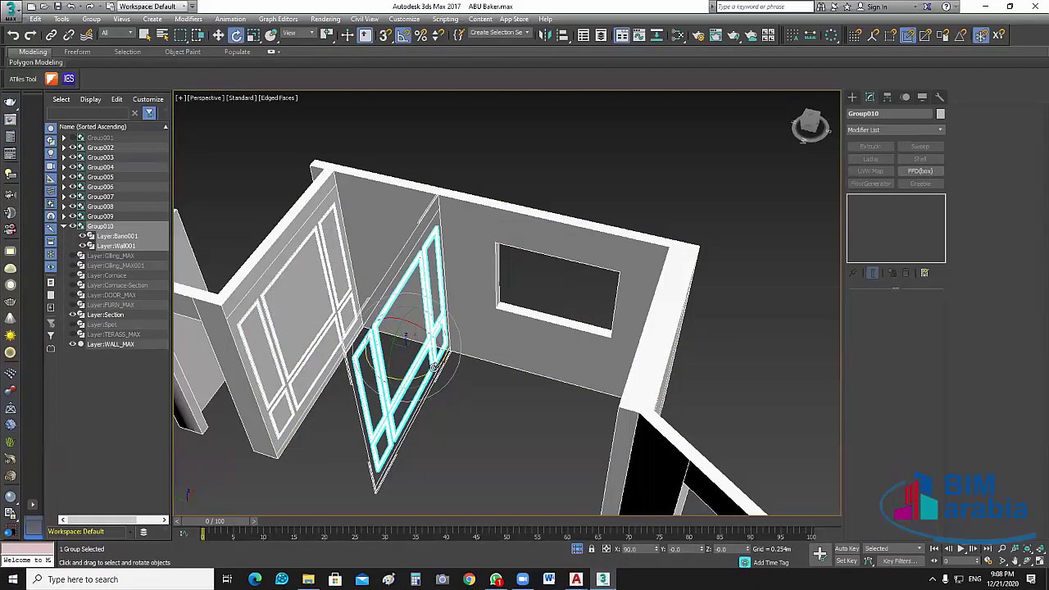
pyautogui.moveTo(437, 366); pyautogui.dragTo(573, 425)
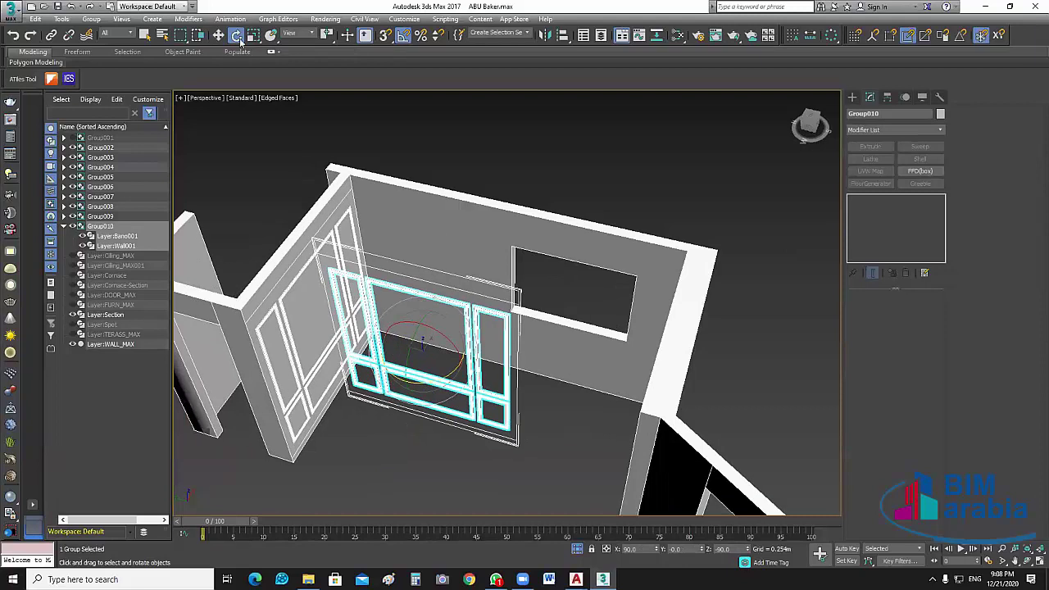
pyautogui.moveTo(575, 431); pyautogui.dragTo(592, 434, button='middle')
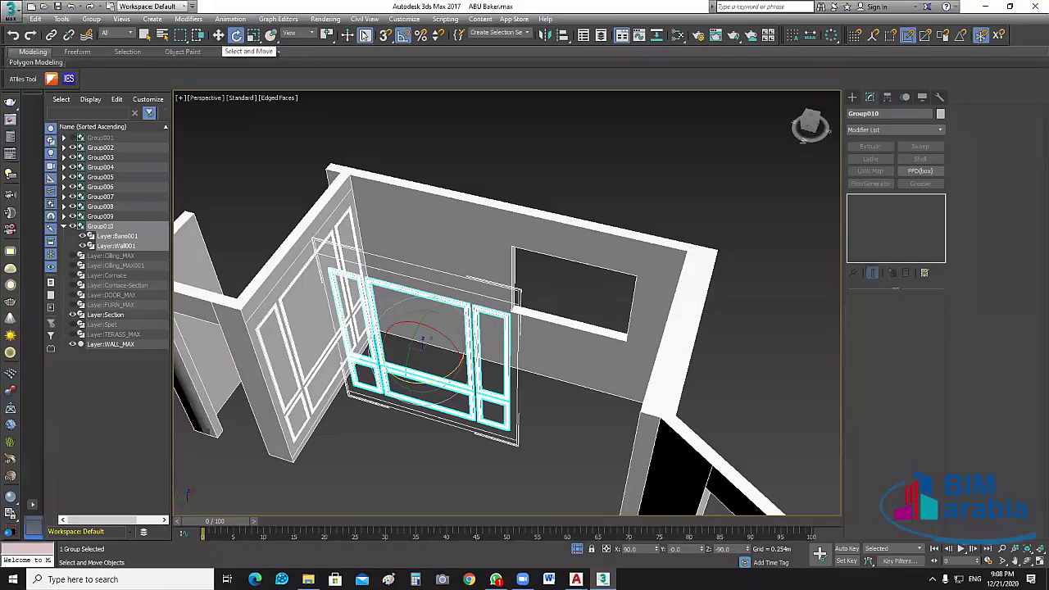
pyautogui.press('w')
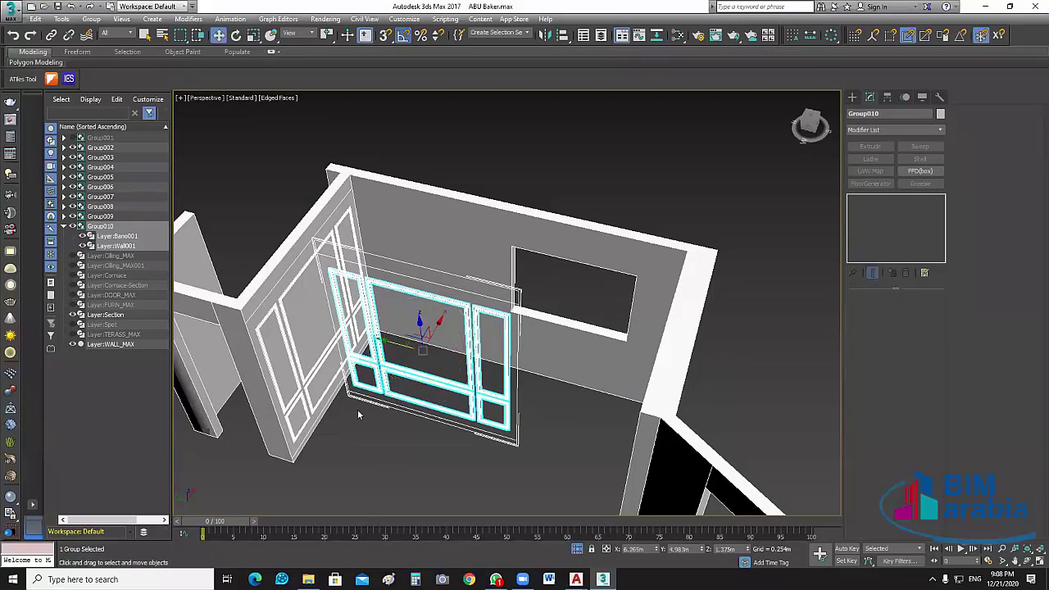
pyautogui.press('s')
pyautogui.scroll(4, 325, 408)
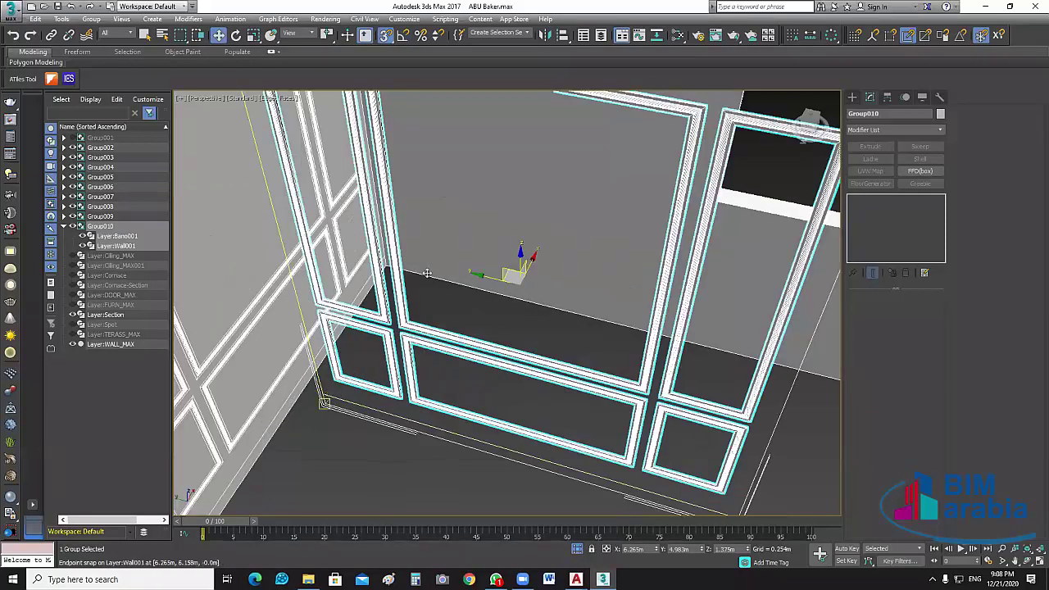
pyautogui.scroll(-2, 513, 326)
pyautogui.scroll(-3, 513, 336)
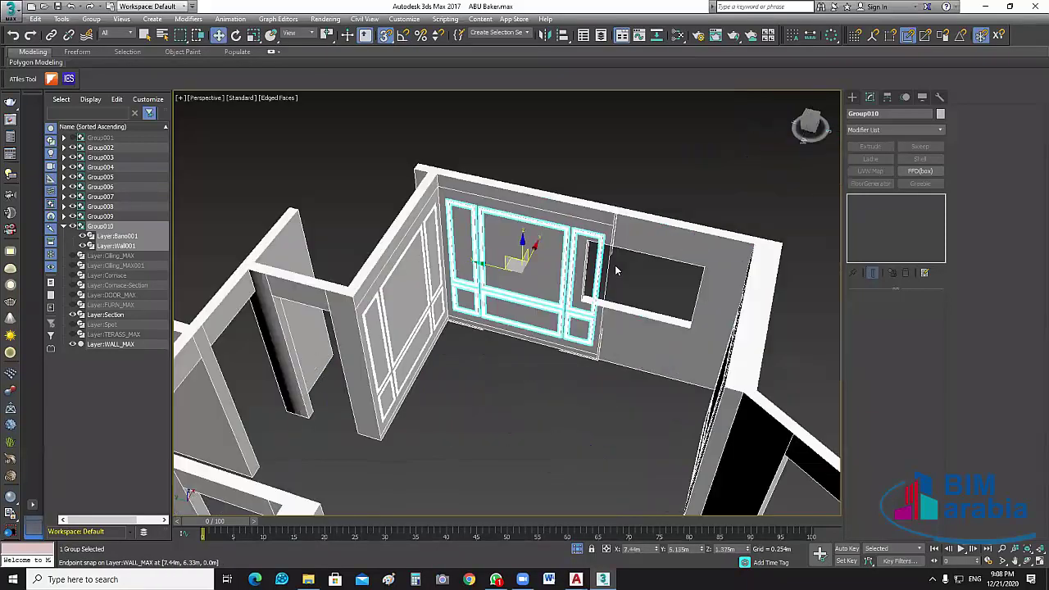
# - With snapping off, scale the Group010 panels narrower along X
pyautogui.scroll(2, 616, 271)
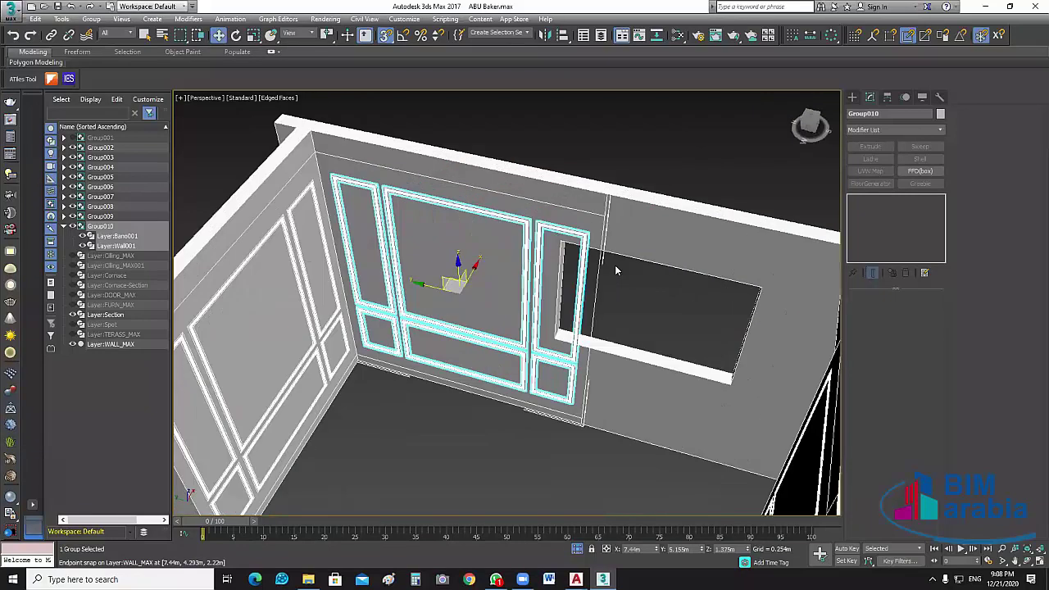
pyautogui.press('r')
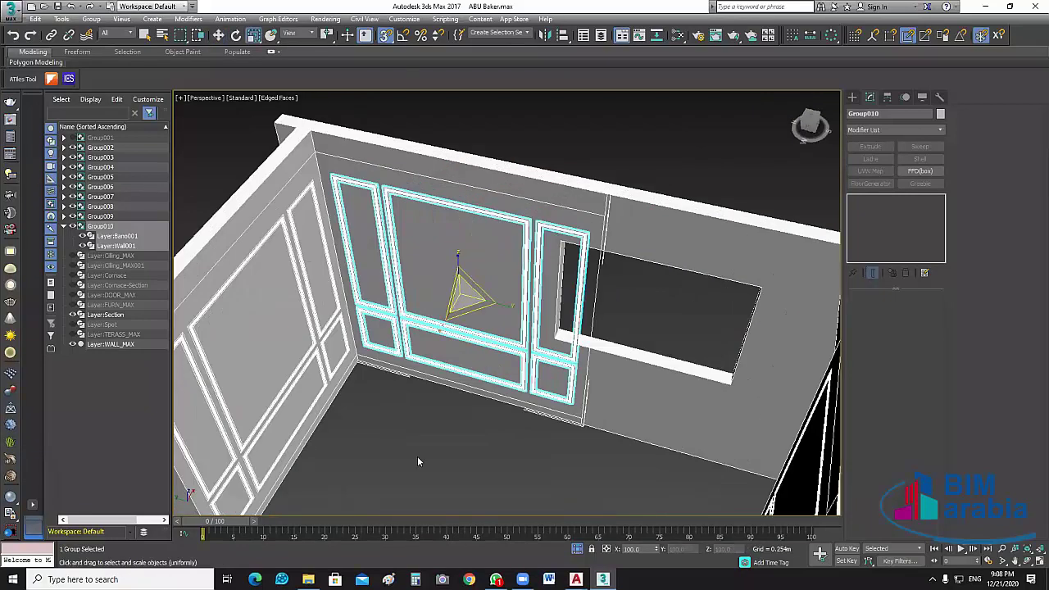
pyautogui.press('s')
pyautogui.moveTo(429, 411); pyautogui.dragTo(445, 418, button='middle')
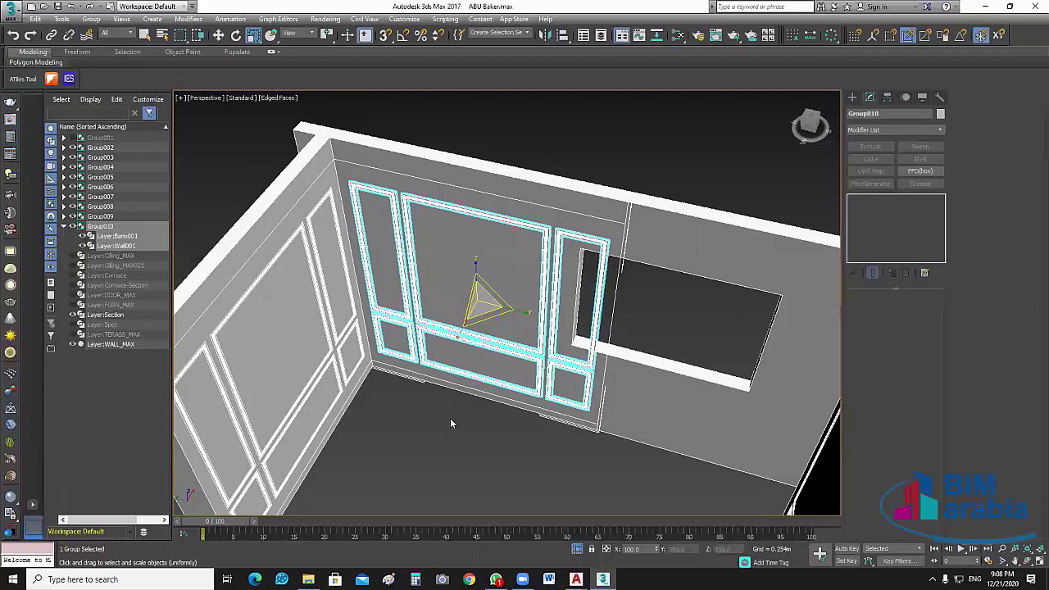
pyautogui.scroll(3, 450, 421)
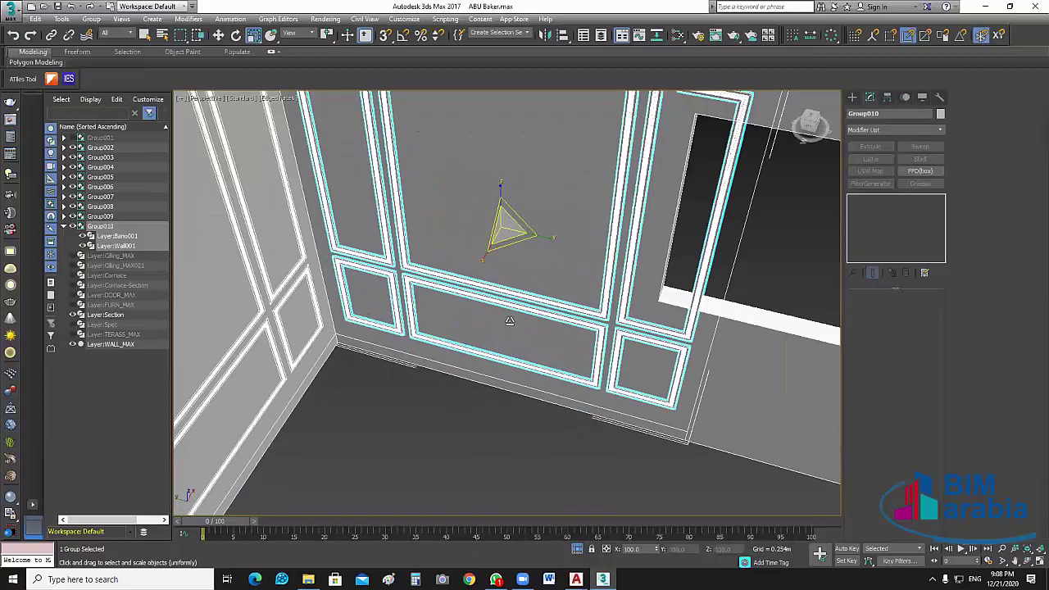
pyautogui.hotkey('shift', 'z')
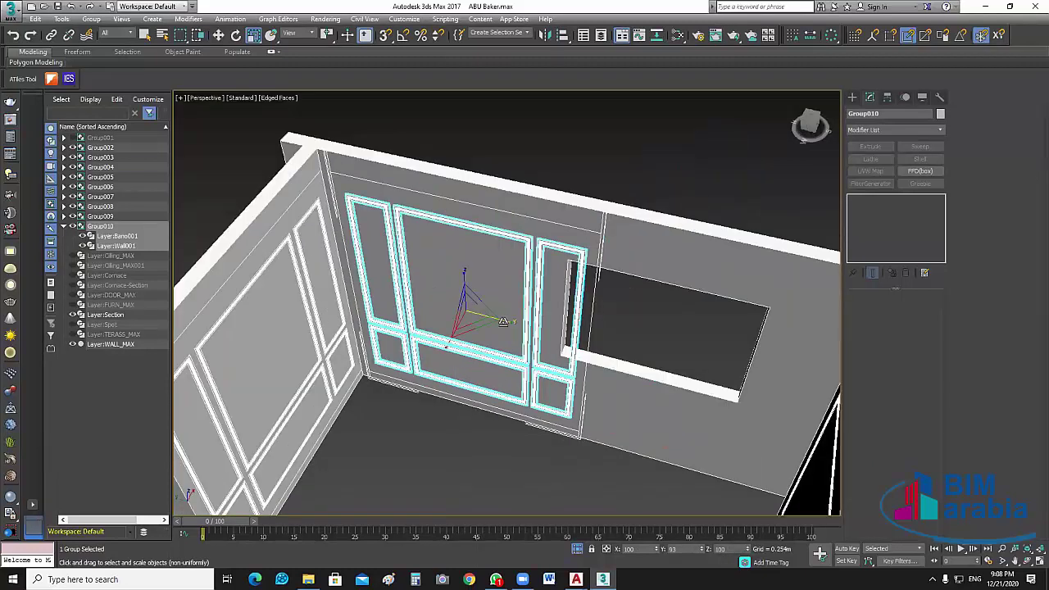
pyautogui.moveTo(504, 320); pyautogui.dragTo(488, 319)
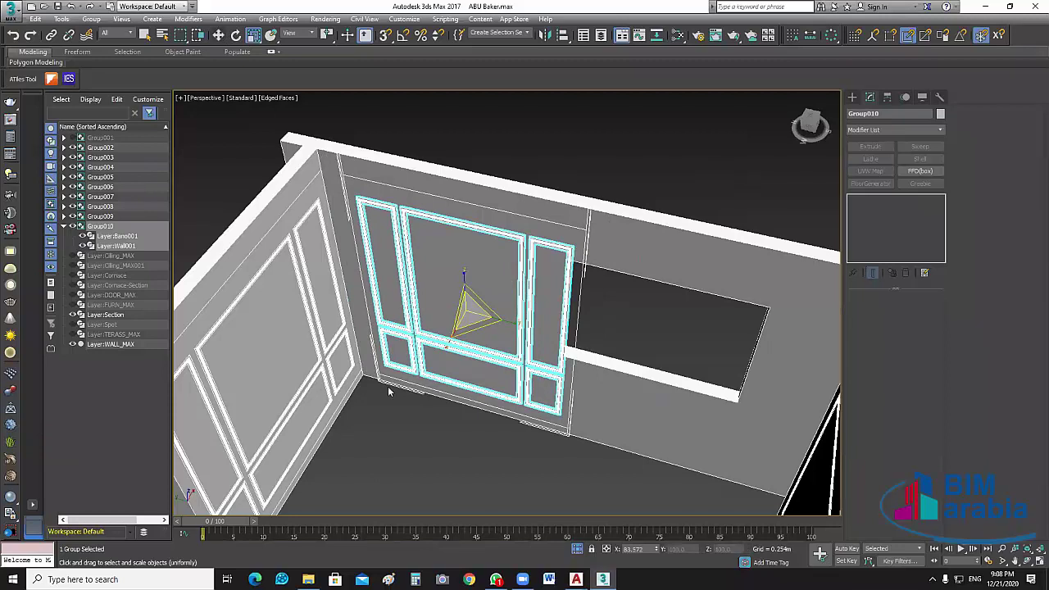
# - Move the panel group along the wall toward the corner and deselect it
pyautogui.press('w')
pyautogui.scroll(3, 388, 386)
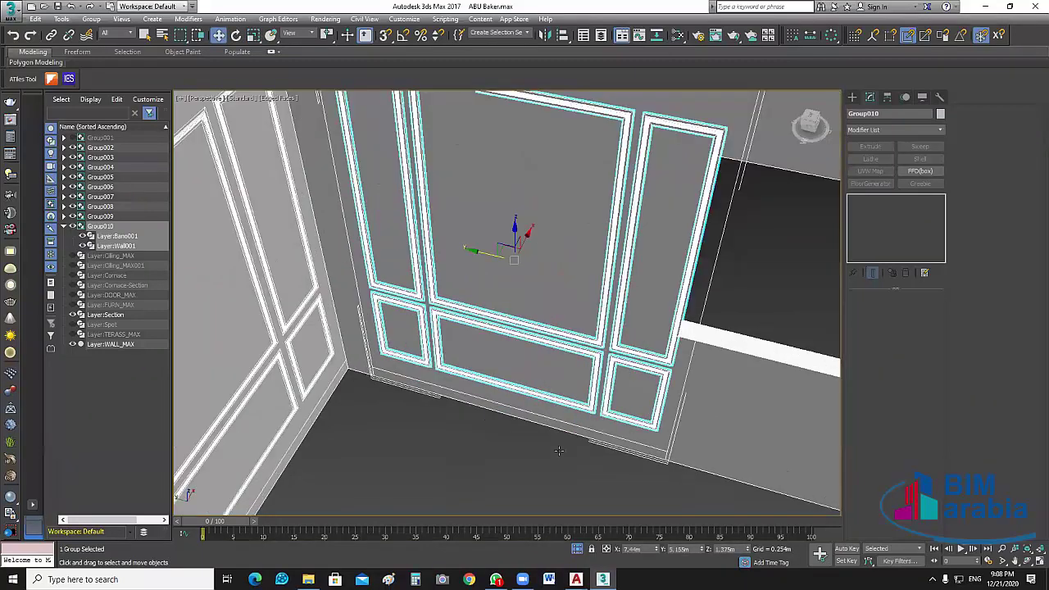
pyautogui.moveTo(535, 484); pyautogui.dragTo(528, 478)
pyautogui.scroll(-2, 528, 473)
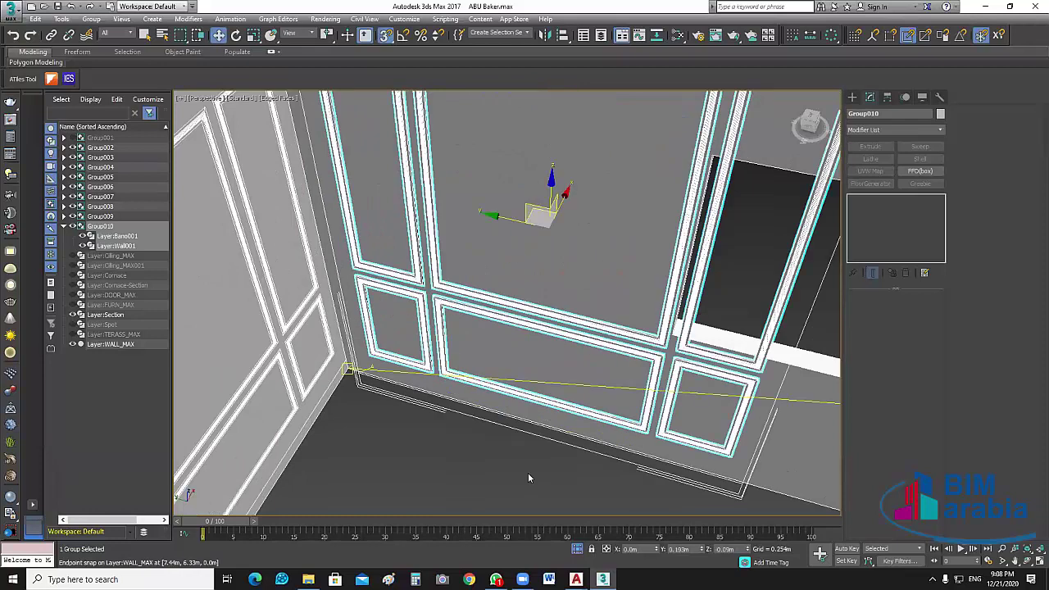
pyautogui.scroll(-3, 528, 473)
pyautogui.click(574, 465)
pyautogui.scroll(3, 572, 471)
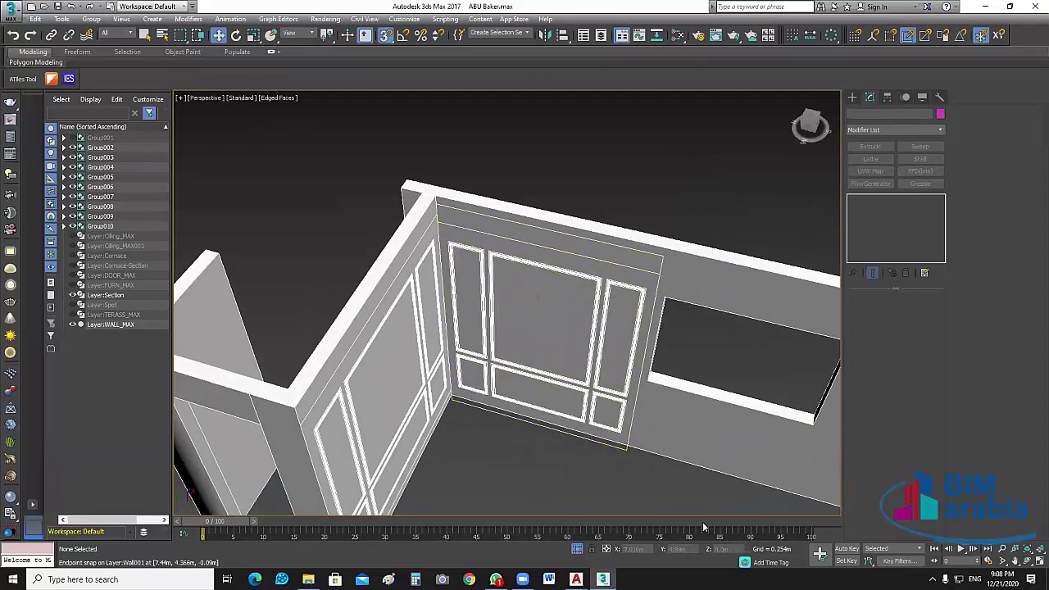
pyautogui.moveTo(572, 471)
pyautogui.mouseDown(button='middle')
pyautogui.moveTo(664, 483)
pyautogui.moveTo(667, 495)
pyautogui.mouseUp(button='middle')
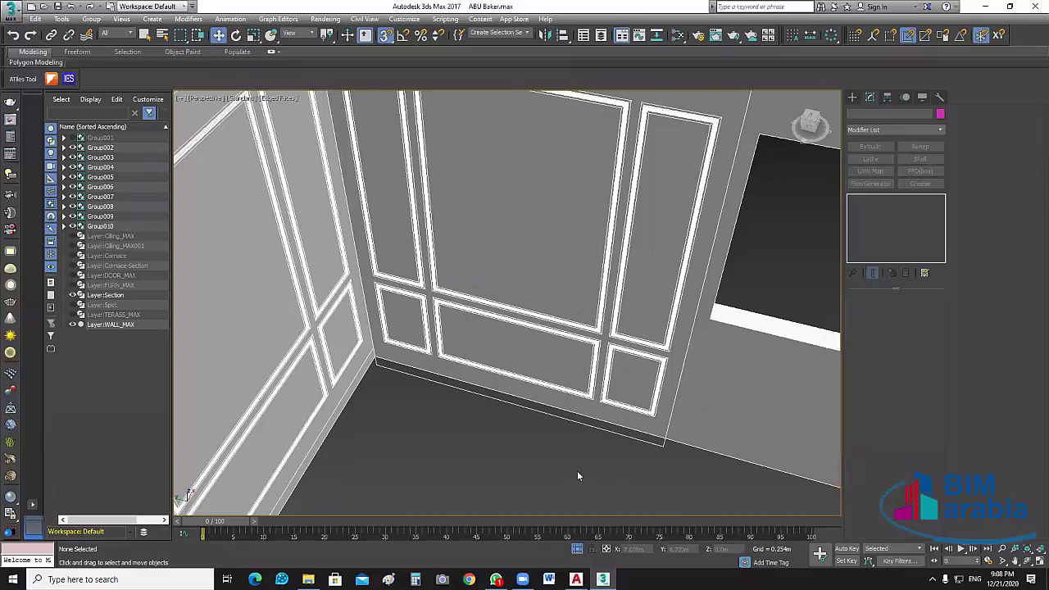
pyautogui.keyDown('alt'); pyautogui.moveTo(577, 475); pyautogui.dragTo(593, 475, button='middle'); pyautogui.keyUp('alt')
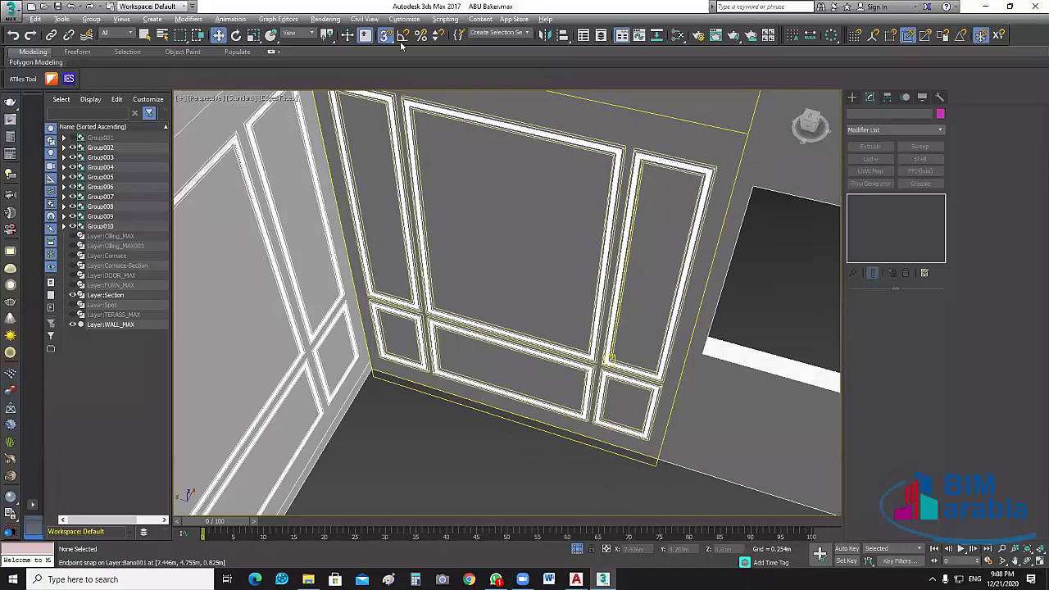
# - Stretch Group010 wider along the wall, then undo the stretch
pyautogui.click(385, 35)
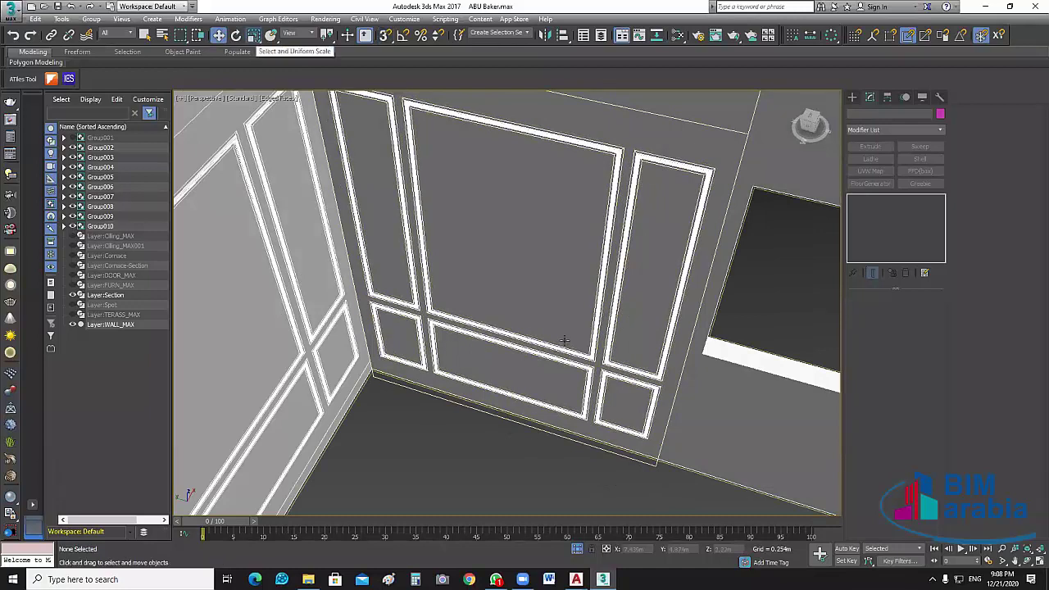
pyautogui.press('r')
pyautogui.click(553, 291)
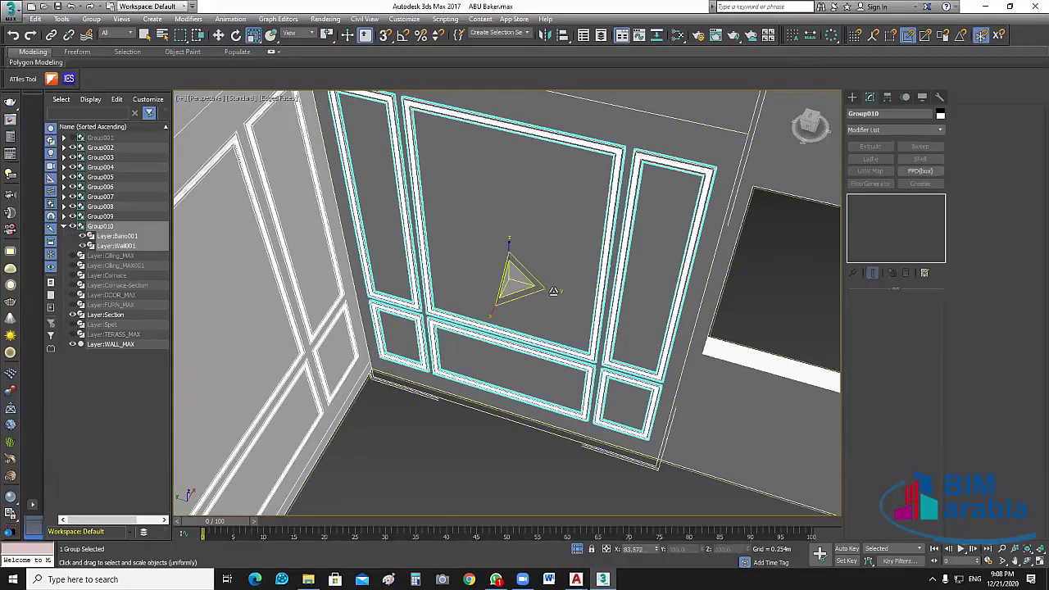
pyautogui.press('r')
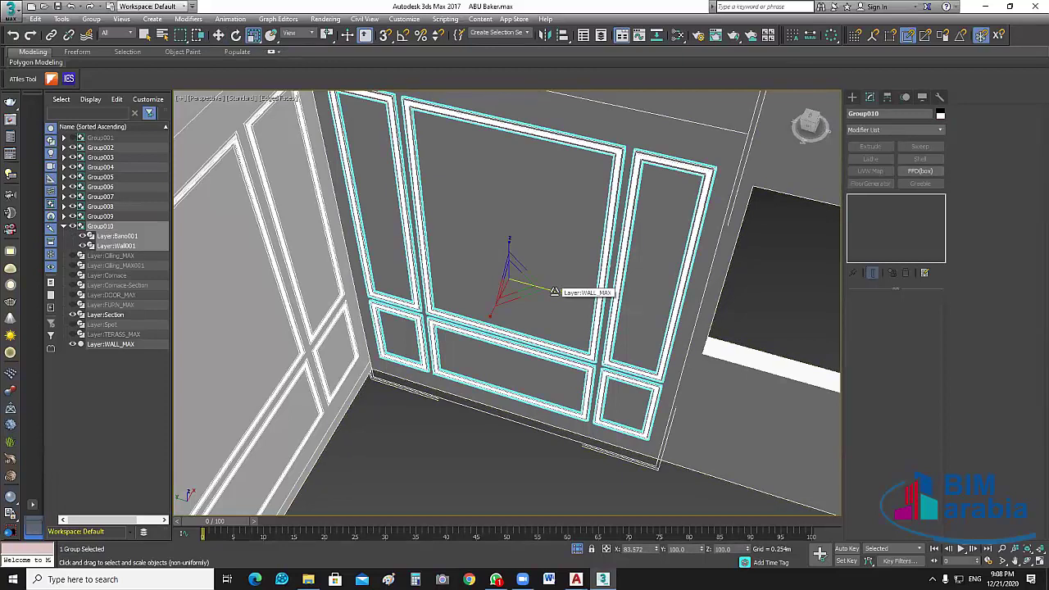
pyautogui.moveTo(554, 291); pyautogui.dragTo(555, 291)
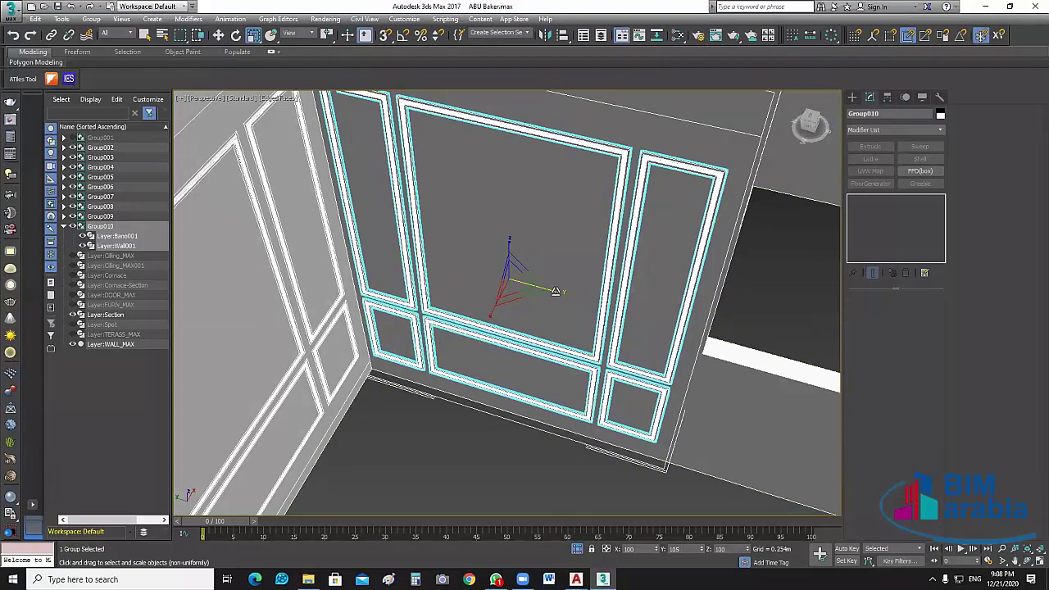
pyautogui.hotkey('ctrl', 'z')
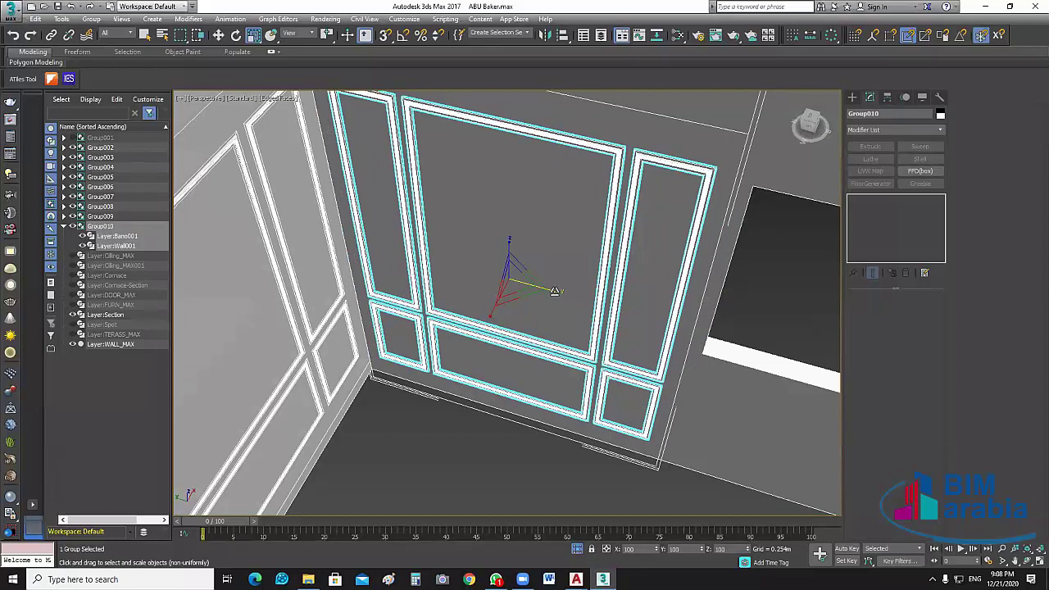
pyautogui.hotkey('ctrl', 'z')
# - With snapping back on, snap the panel group into the wall corner
pyautogui.press('w')
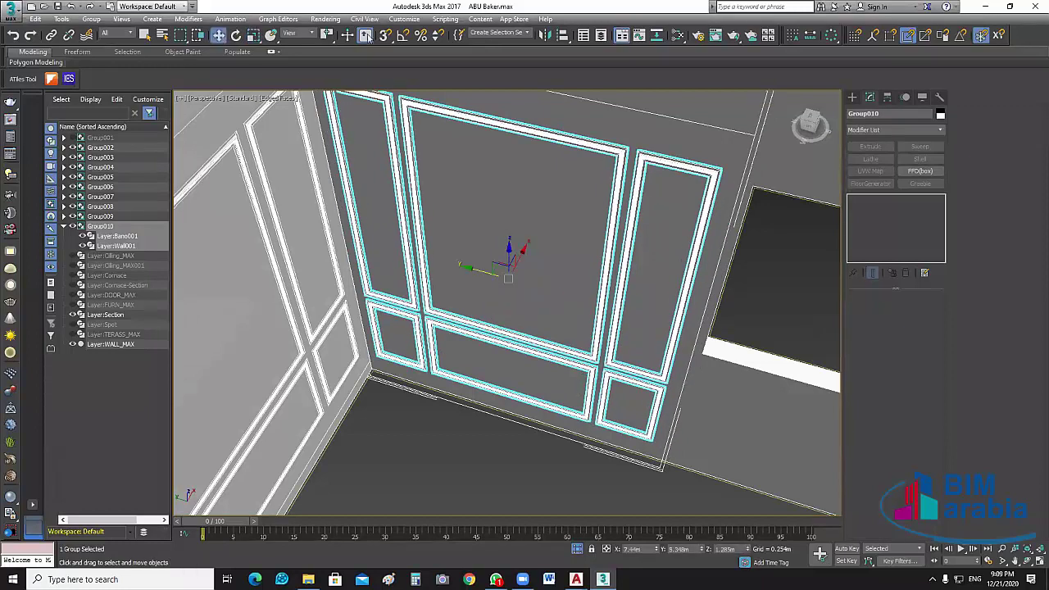
pyautogui.click(382, 36)
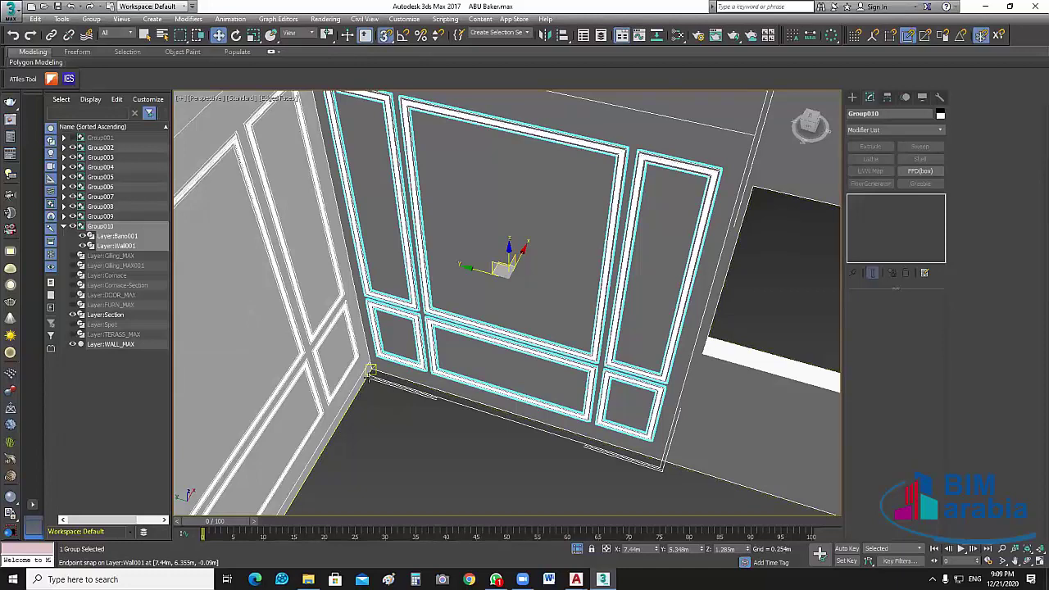
pyautogui.moveTo(416, 385); pyautogui.dragTo(370, 377)
pyautogui.moveTo(374, 374); pyautogui.dragTo(379, 367)
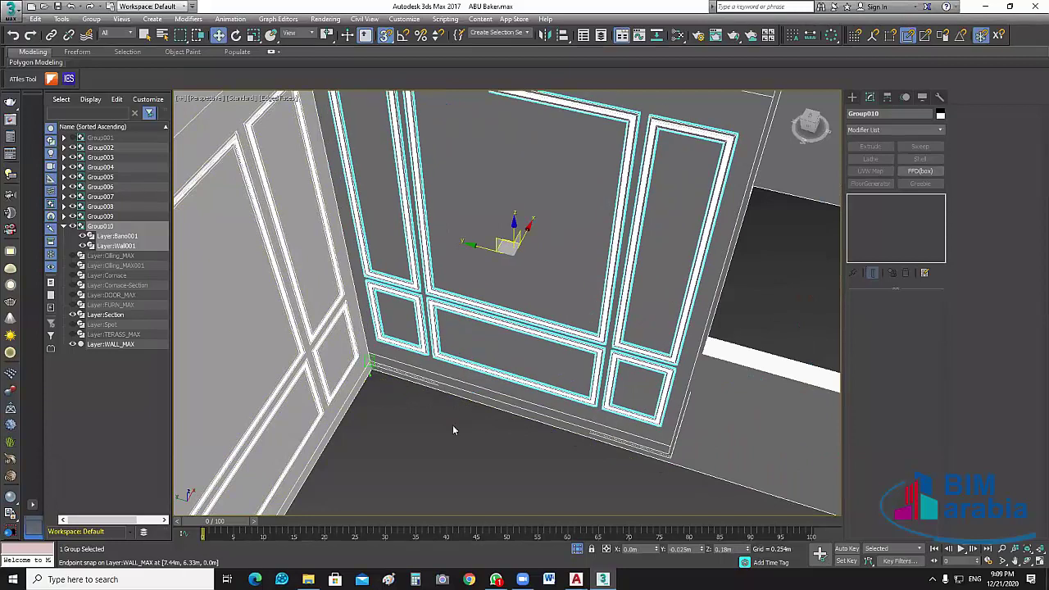
pyautogui.click(492, 405)
pyautogui.scroll(-3, 492, 403)
# - Select the corner Group010 panels and nudge them slightly along Y
pyautogui.scroll(-3, 523, 421)
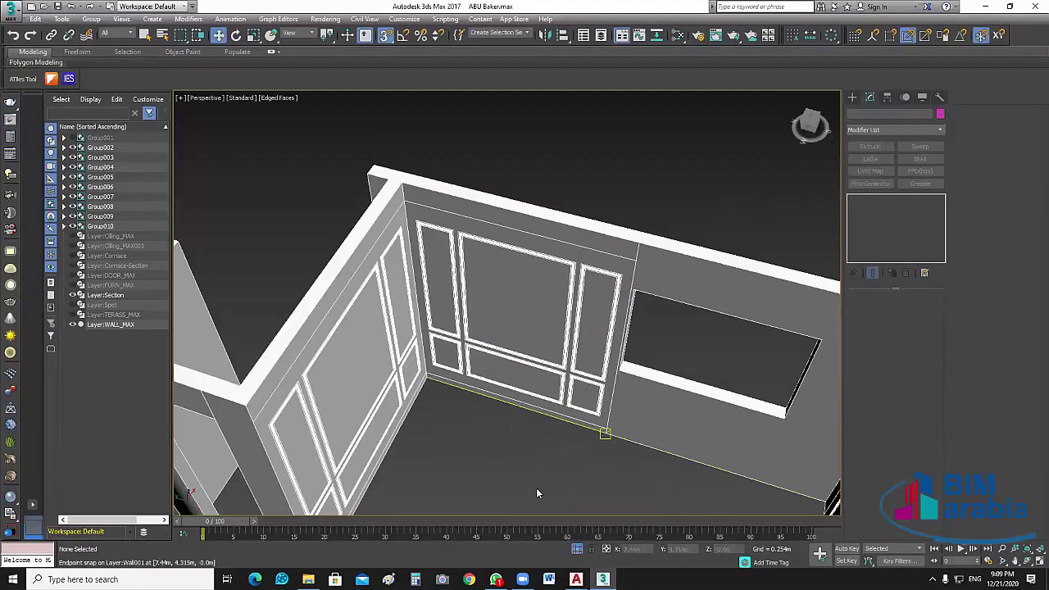
pyautogui.moveTo(536, 491)
pyautogui.keyDown('alt'); pyautogui.mouseDown(button='middle')
pyautogui.moveTo(531, 443)
pyautogui.moveTo(561, 351)
pyautogui.mouseUp(button='middle'); pyautogui.keyUp('alt')
pyautogui.scroll(3, 527, 465)
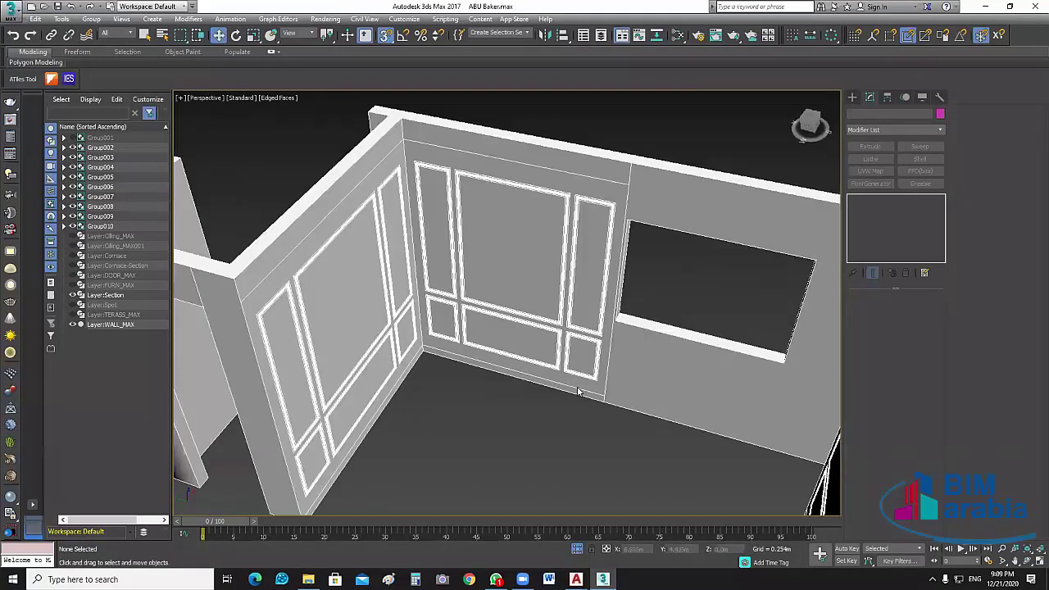
pyautogui.scroll(4, 561, 350)
pyautogui.click(562, 352)
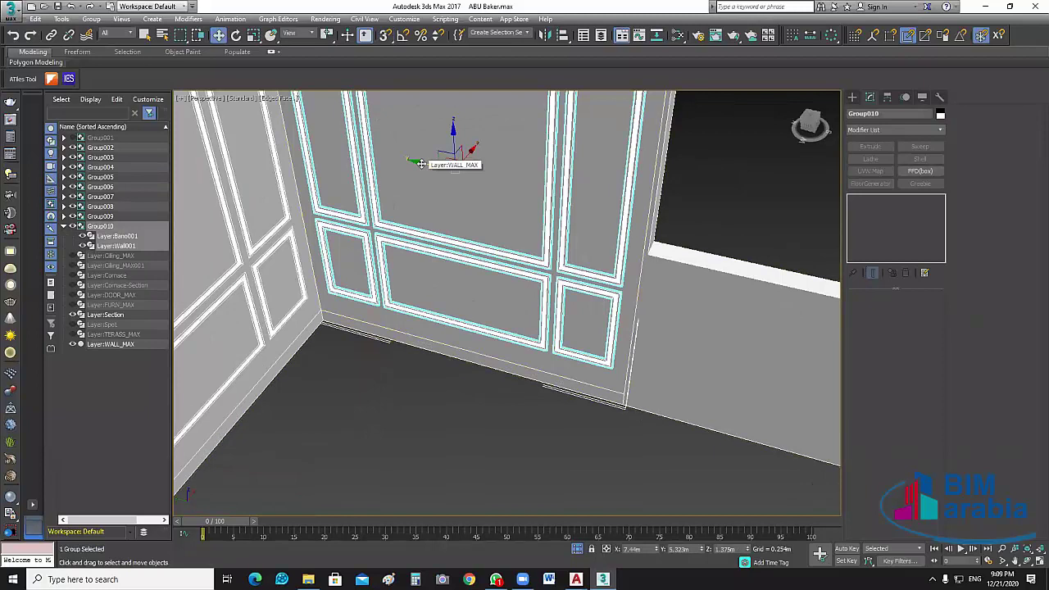
pyautogui.moveTo(420, 164); pyautogui.dragTo(424, 163)
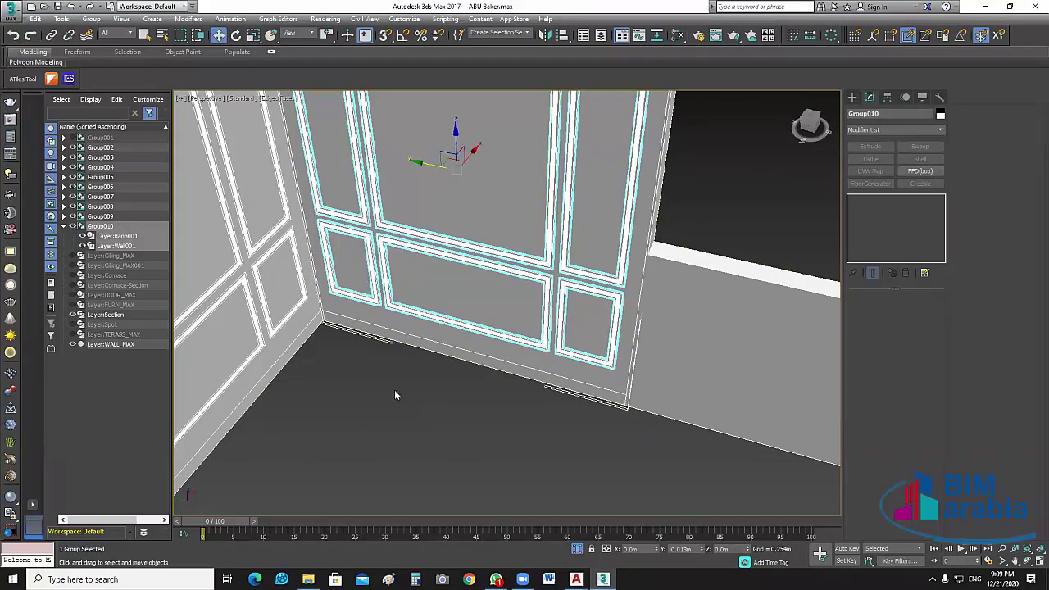
pyautogui.click(444, 418)
# - Orbit and zoom around the room to survey the panelled walls and doors
pyautogui.press('z')
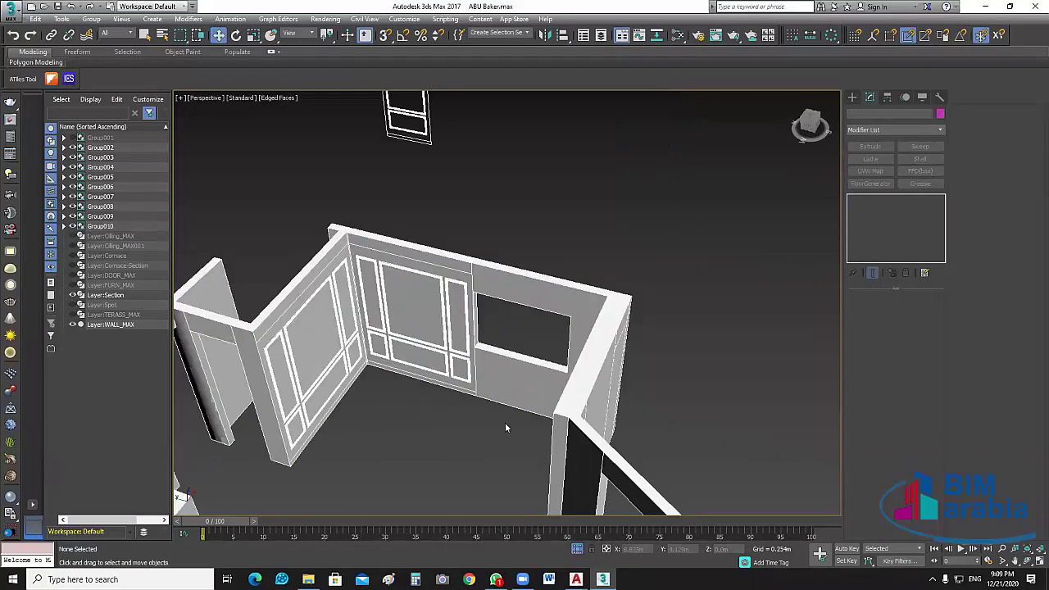
pyautogui.keyDown('alt'); pyautogui.moveTo(588, 401); pyautogui.dragTo(588, 401, button='middle'); pyautogui.keyUp('alt')
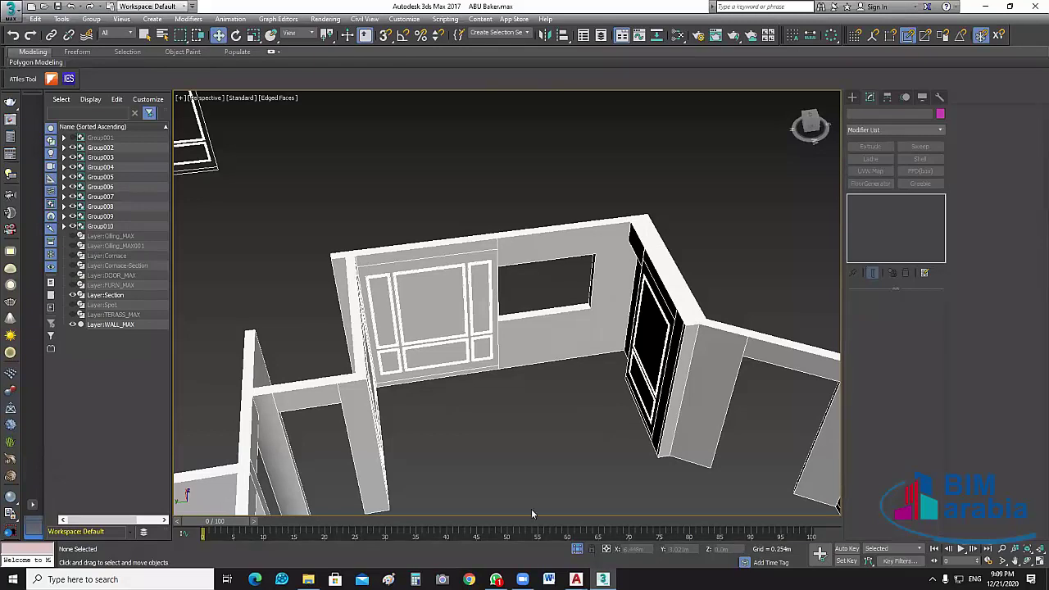
pyautogui.moveTo(365, 348)
pyautogui.keyDown('alt'); pyautogui.mouseDown(button='middle')
pyautogui.moveTo(549, 410)
pyautogui.moveTo(673, 182)
pyautogui.mouseUp(button='middle'); pyautogui.keyUp('alt')
pyautogui.scroll(3, 549, 410)
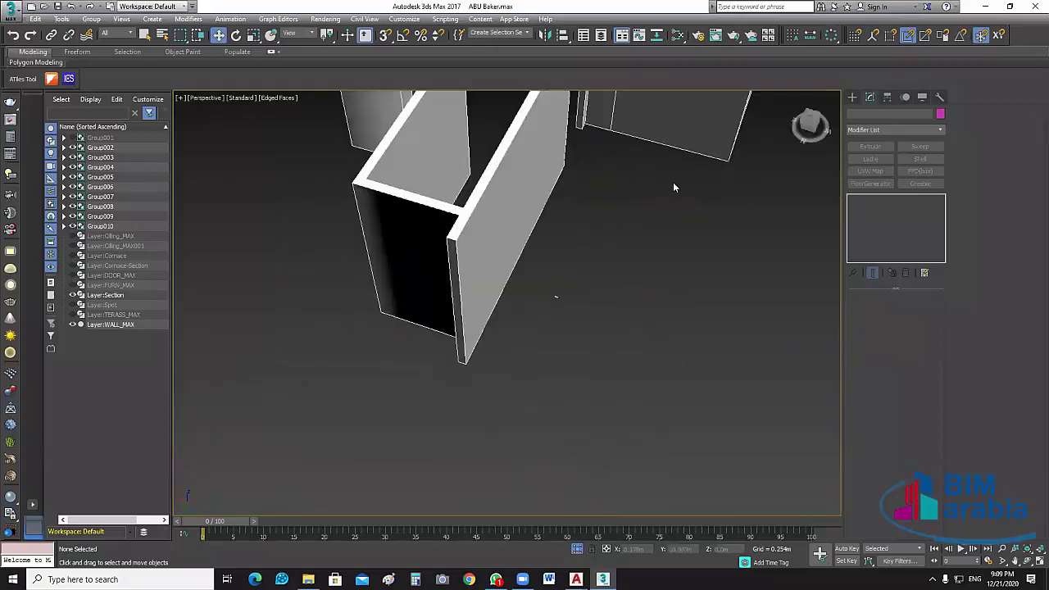
pyautogui.scroll(-5, 673, 182)
pyautogui.keyDown('alt'); pyautogui.moveTo(653, 314); pyautogui.dragTo(394, 251, button='middle'); pyautogui.keyUp('alt')
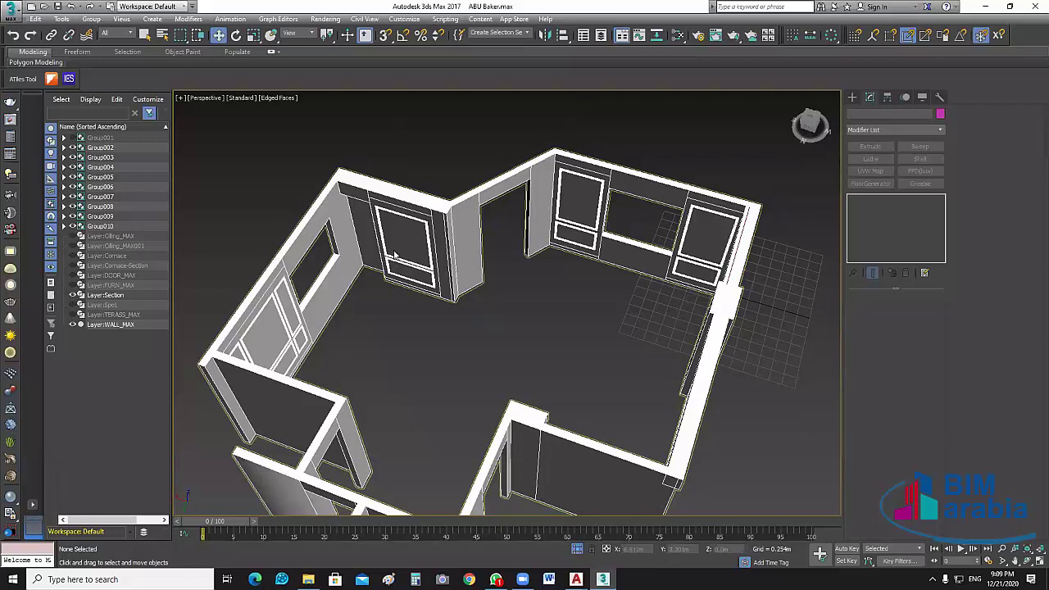
pyautogui.scroll(4, 417, 335)
pyautogui.scroll(1, 431, 363)
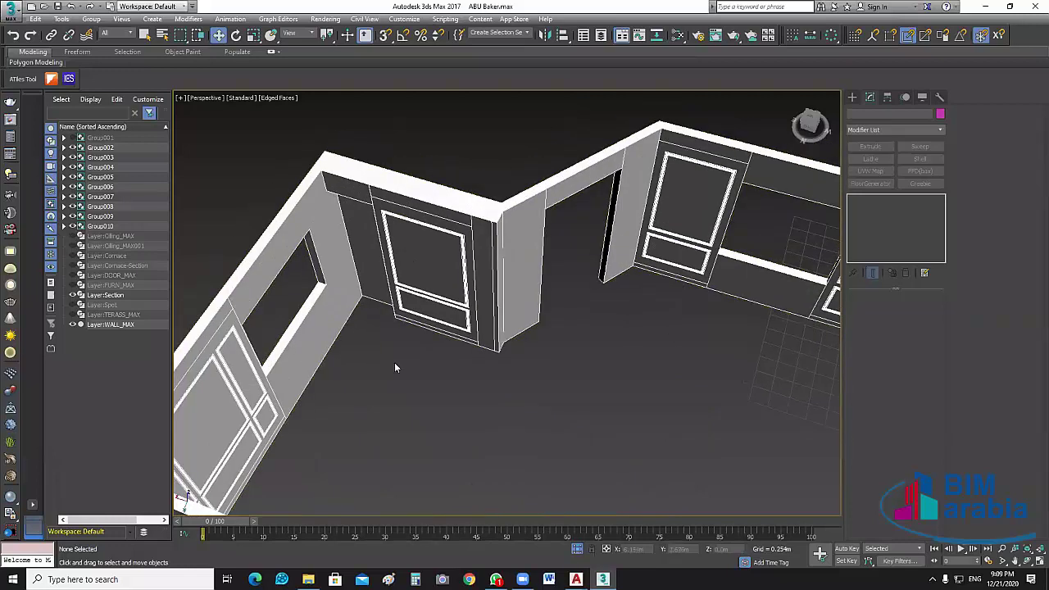
pyautogui.keyDown('alt'); pyautogui.moveTo(395, 362); pyautogui.dragTo(395, 337, button='middle'); pyautogui.keyUp('alt')
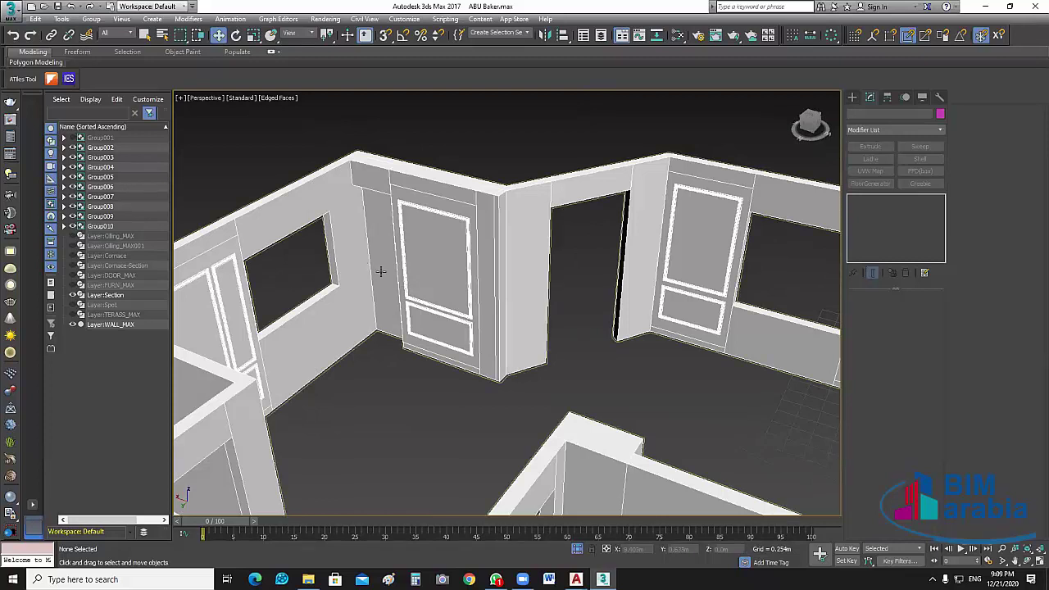
# - Clone the Group006 door panel molding and rotate the copy 90° with Angle Snap
pyautogui.click(413, 260)
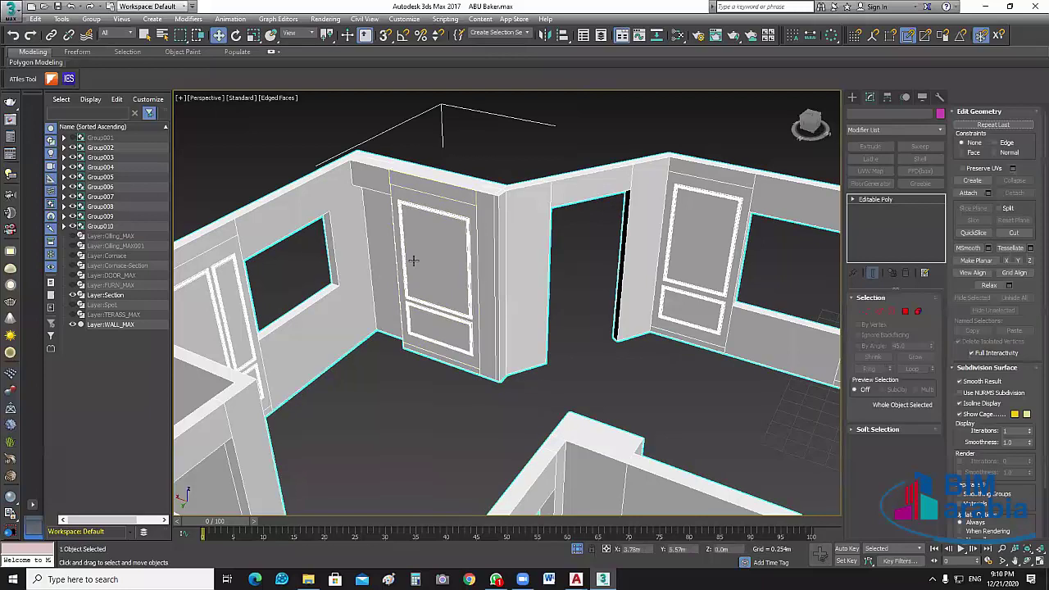
pyautogui.click(413, 260)
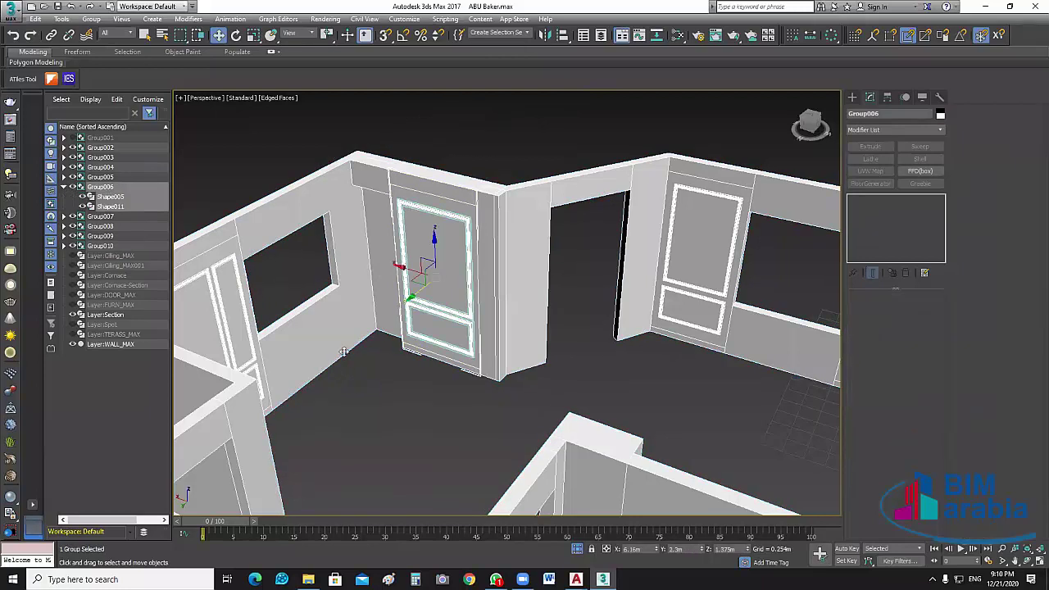
pyautogui.keyDown('shift'); pyautogui.moveTo(413, 260); pyautogui.dragTo(350, 317); pyautogui.keyUp('shift')
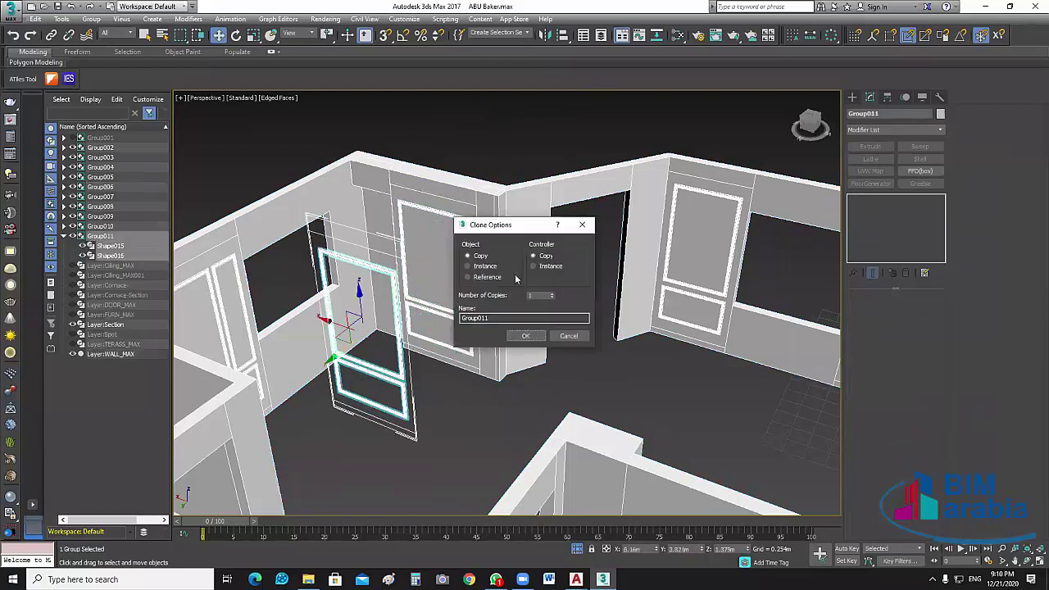
pyautogui.click(528, 337)
pyautogui.press('e')
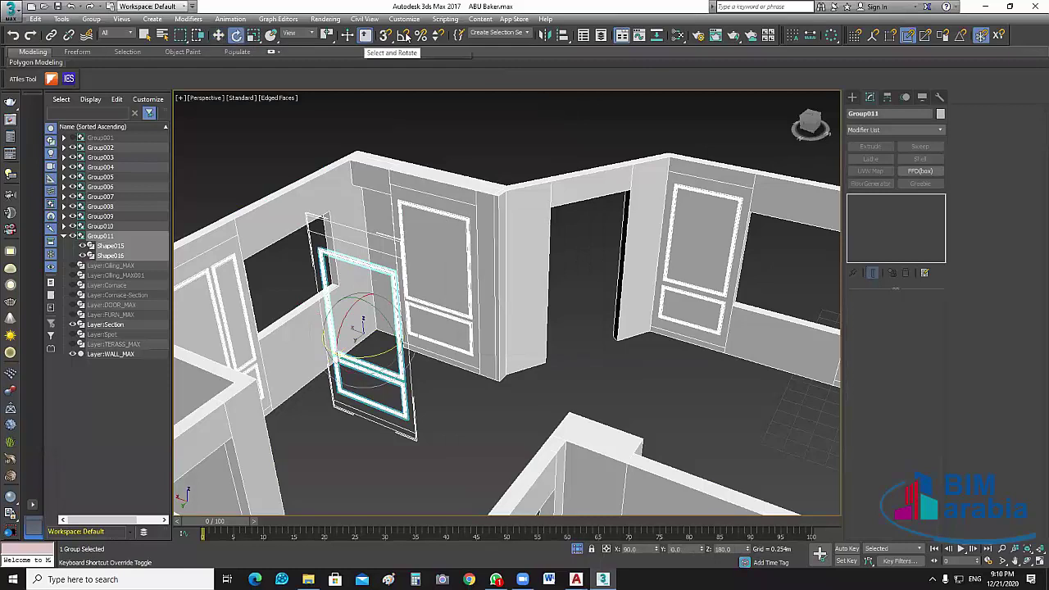
pyautogui.click(406, 36)
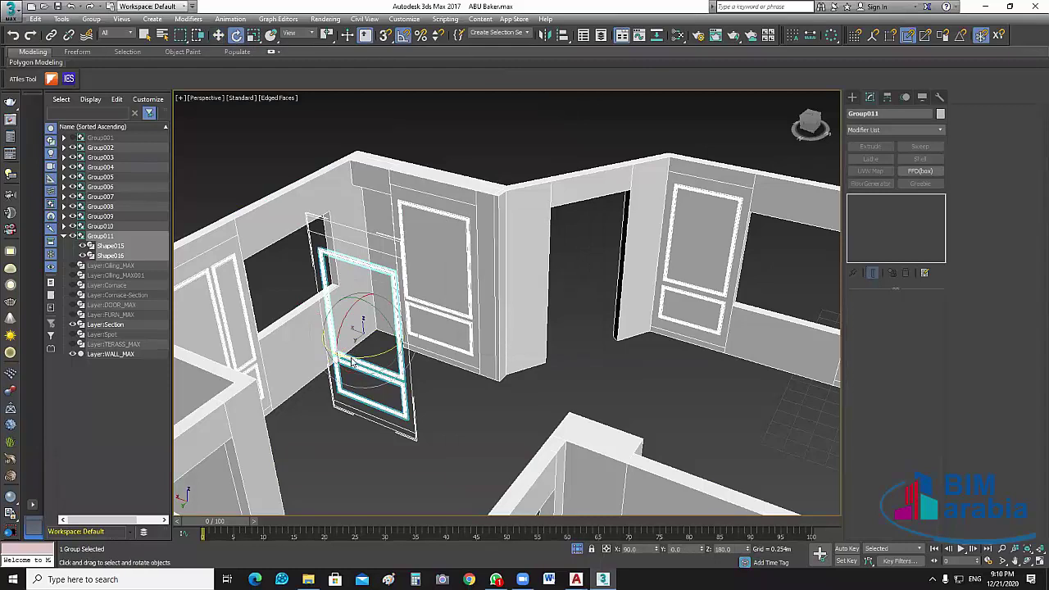
pyautogui.moveTo(352, 359); pyautogui.dragTo(305, 18)
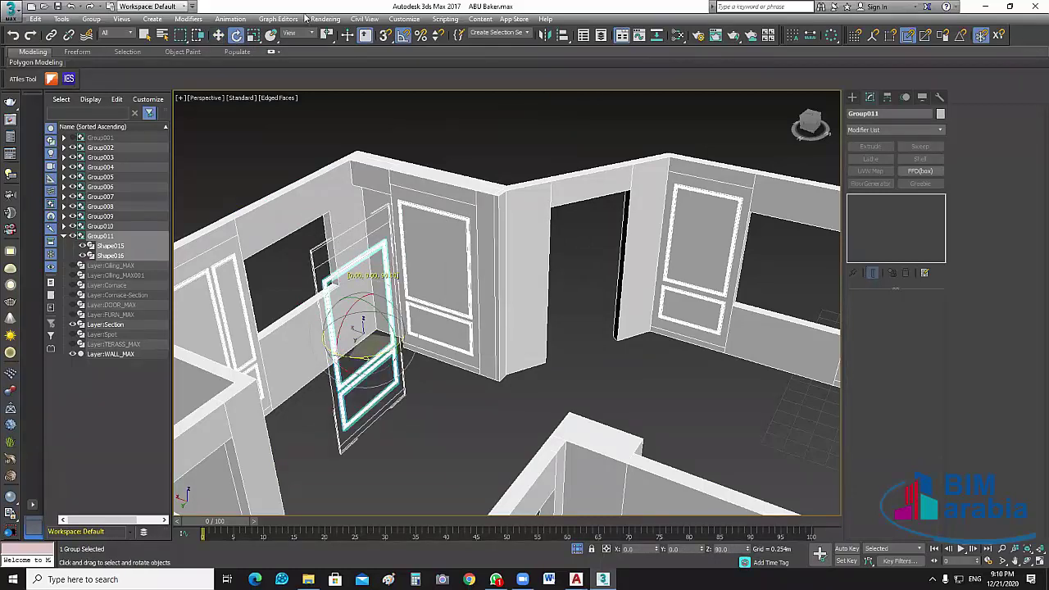
# - Scale the copy narrower and endpoint-snap it onto the wall corner beside the window
pyautogui.press('w')
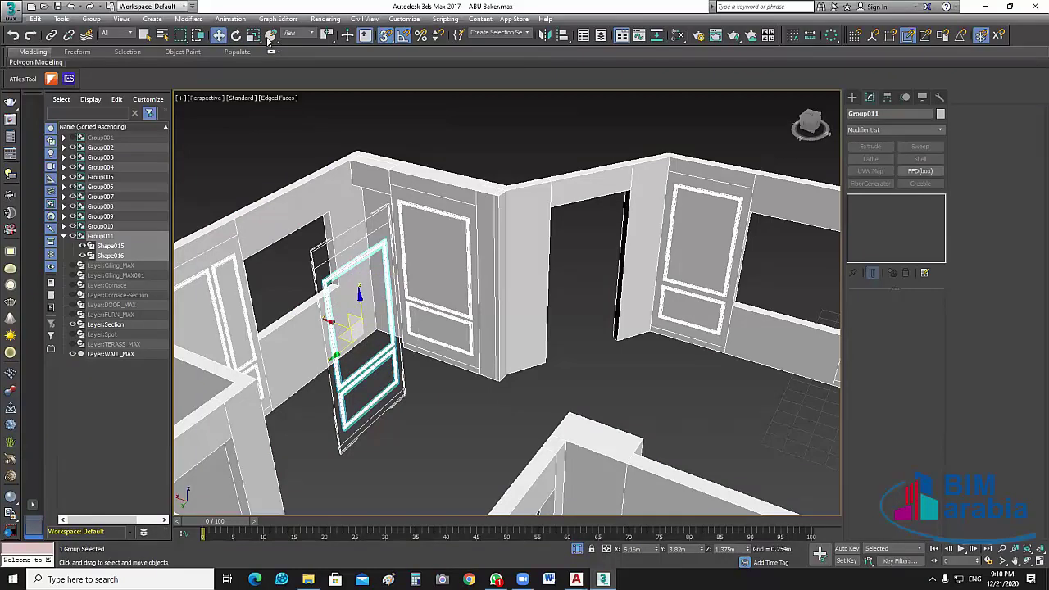
pyautogui.click(402, 35)
pyautogui.press('r')
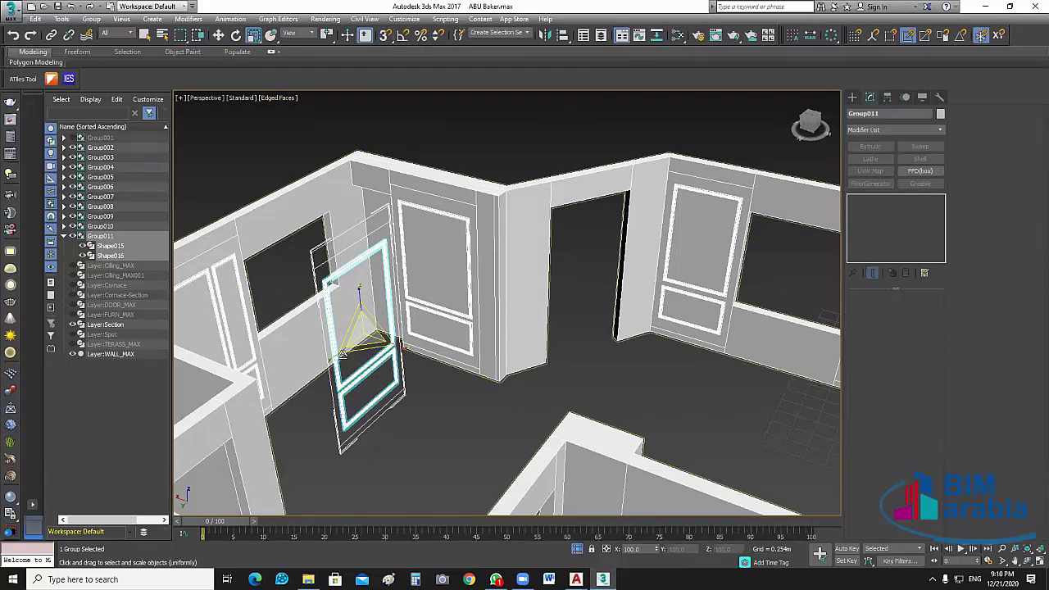
pyautogui.moveTo(343, 354); pyautogui.dragTo(321, 352)
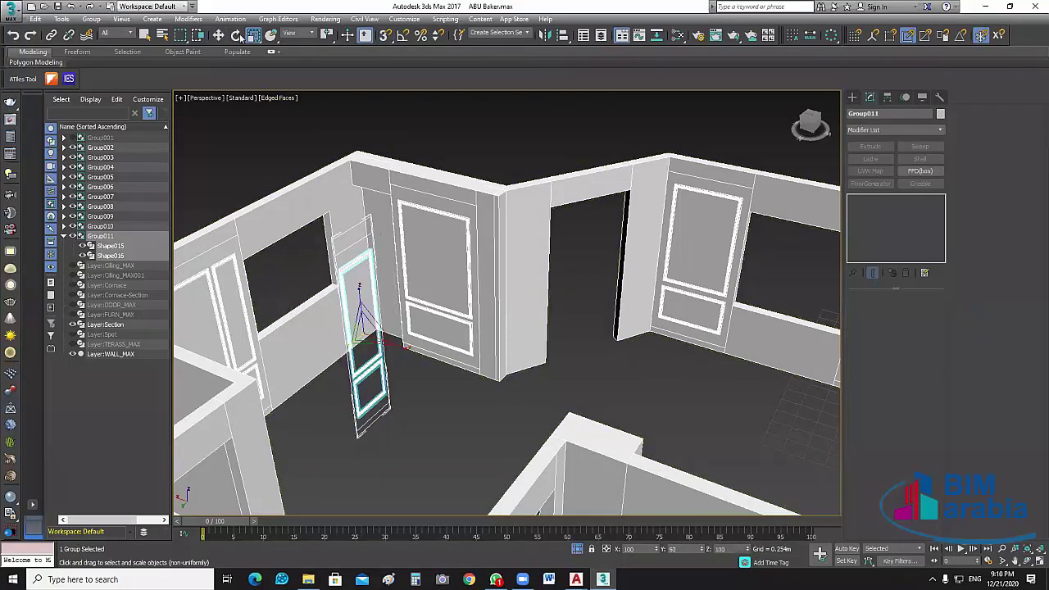
pyautogui.press('w')
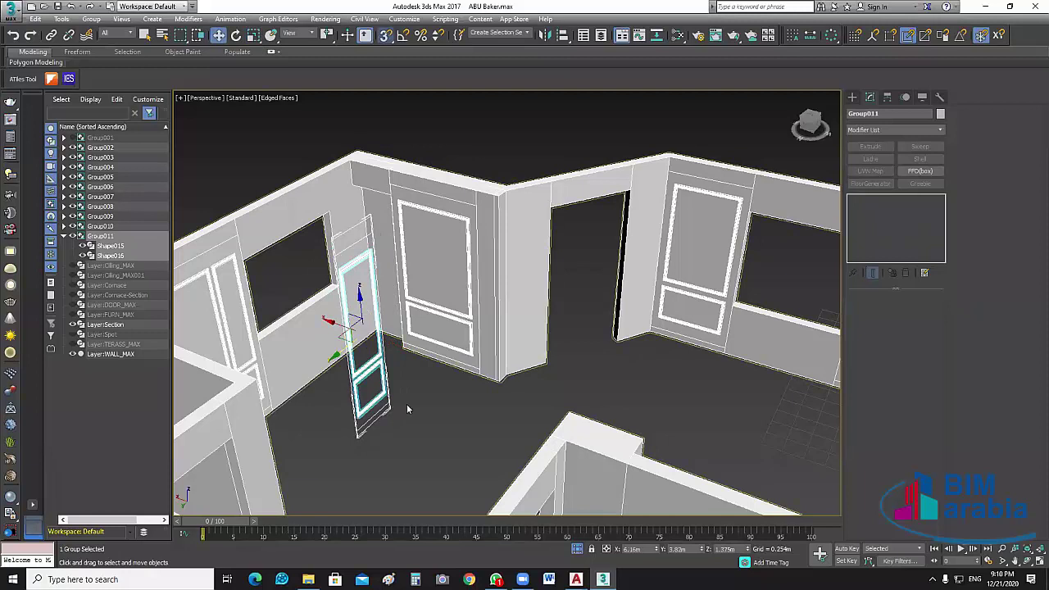
pyautogui.scroll(2, 373, 417)
pyautogui.scroll(1, 370, 412)
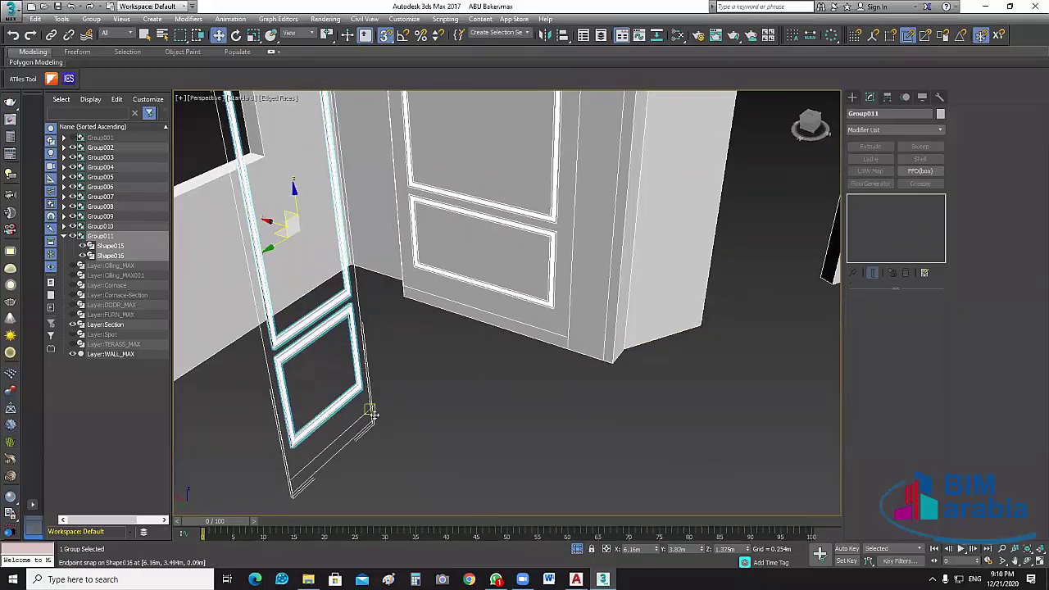
pyautogui.moveTo(354, 257); pyautogui.dragTo(408, 375)
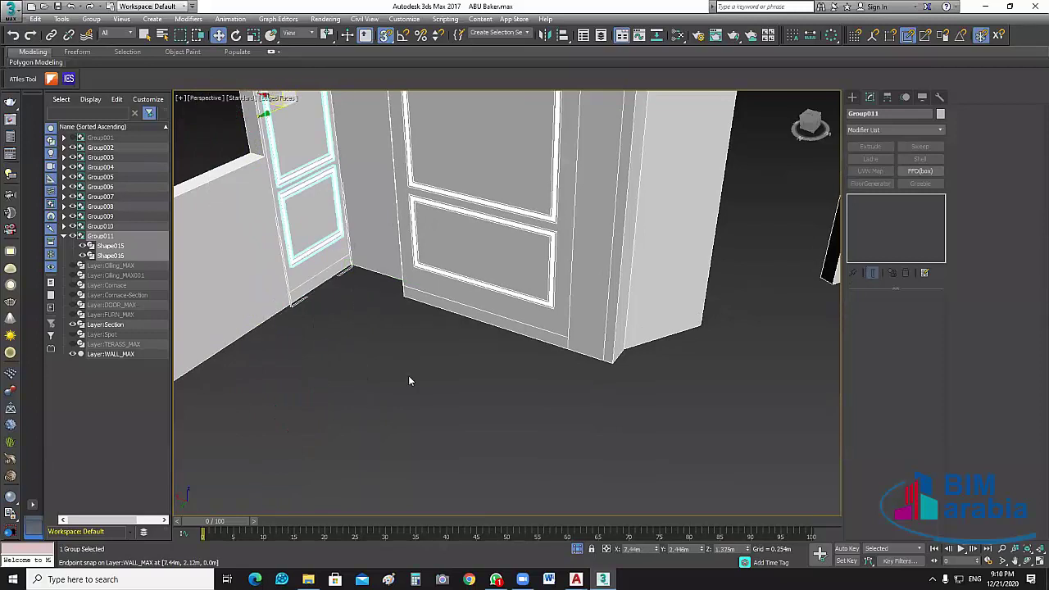
pyautogui.scroll(-2, 408, 375)
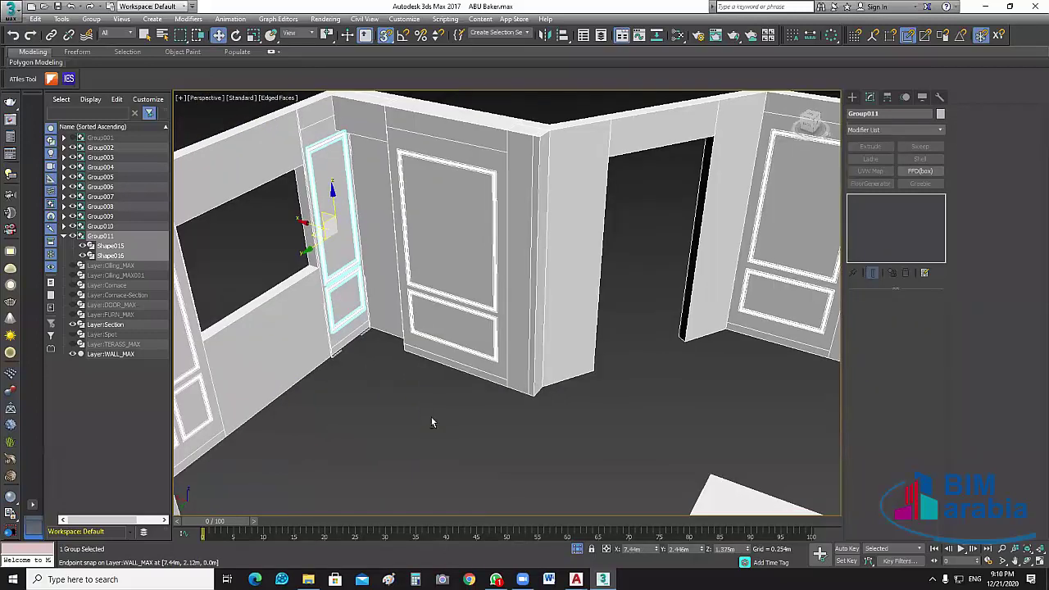
pyautogui.moveTo(433, 421)
pyautogui.keyDown('alt'); pyautogui.mouseDown(button='middle')
pyautogui.moveTo(448, 422)
pyautogui.moveTo(437, 423)
pyautogui.mouseUp(button='middle'); pyautogui.keyUp('alt')
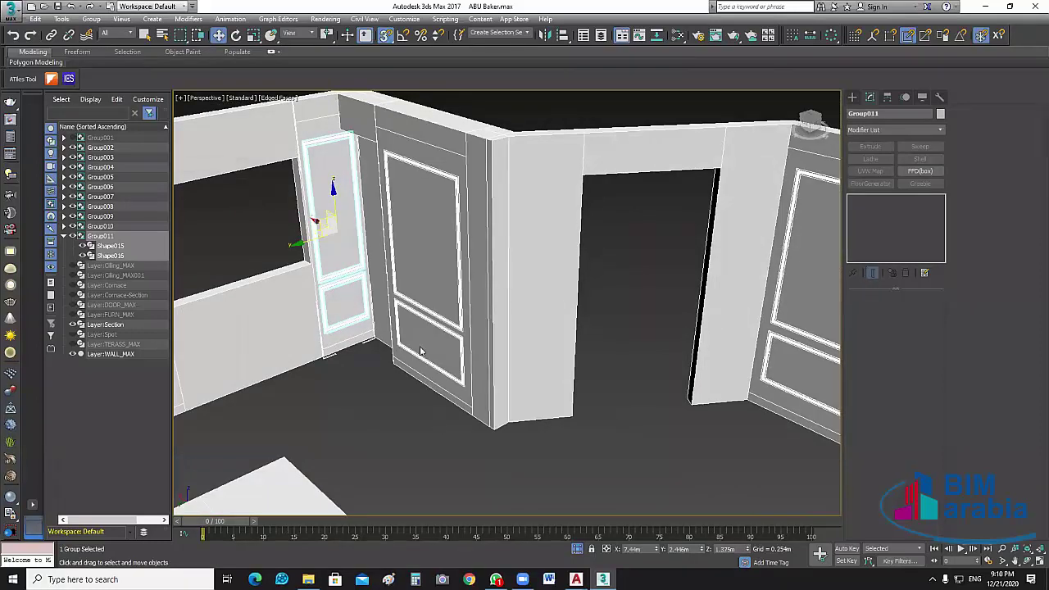
pyautogui.click(389, 447)
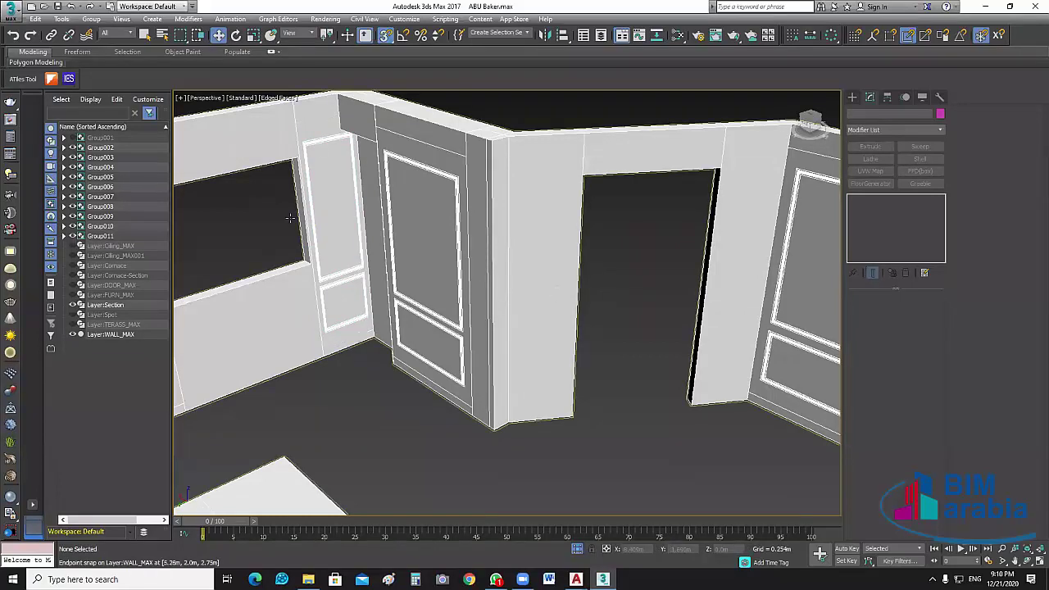
# - Pan, zoom out and orbit the Perspective view until the whole room is framed from above
pyautogui.moveTo(513, 384); pyautogui.dragTo(535, 411, button='middle')
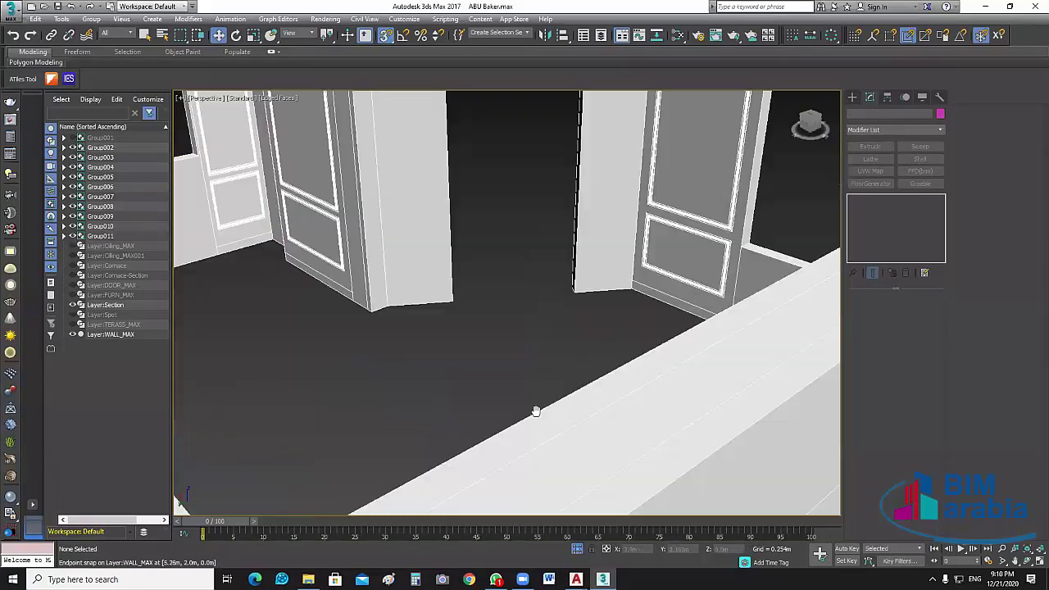
pyautogui.scroll(-5, 502, 359)
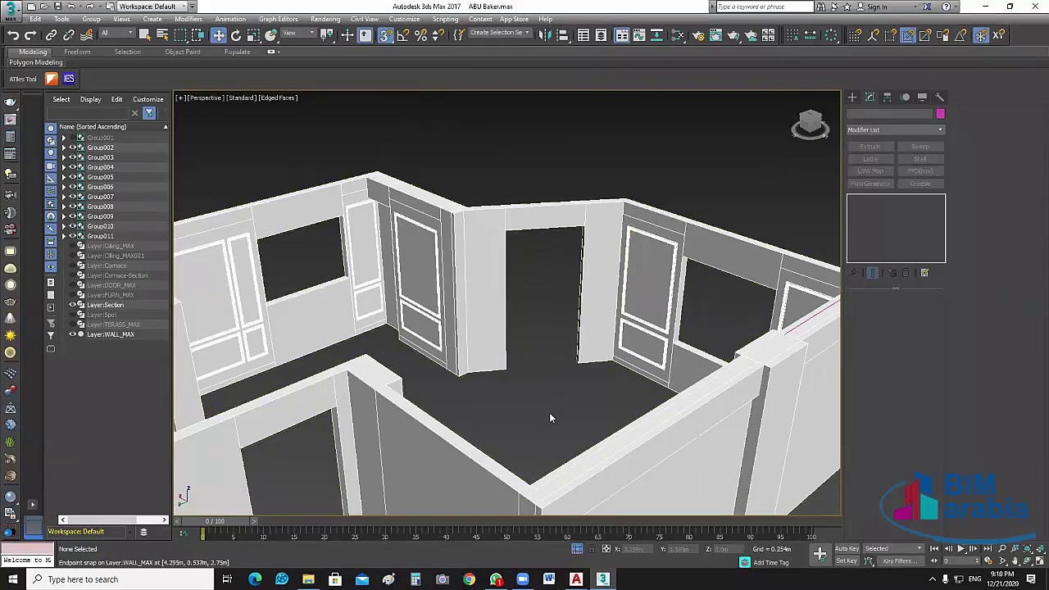
pyautogui.keyDown('alt'); pyautogui.moveTo(549, 418); pyautogui.dragTo(320, 296, button='middle'); pyautogui.keyUp('alt')
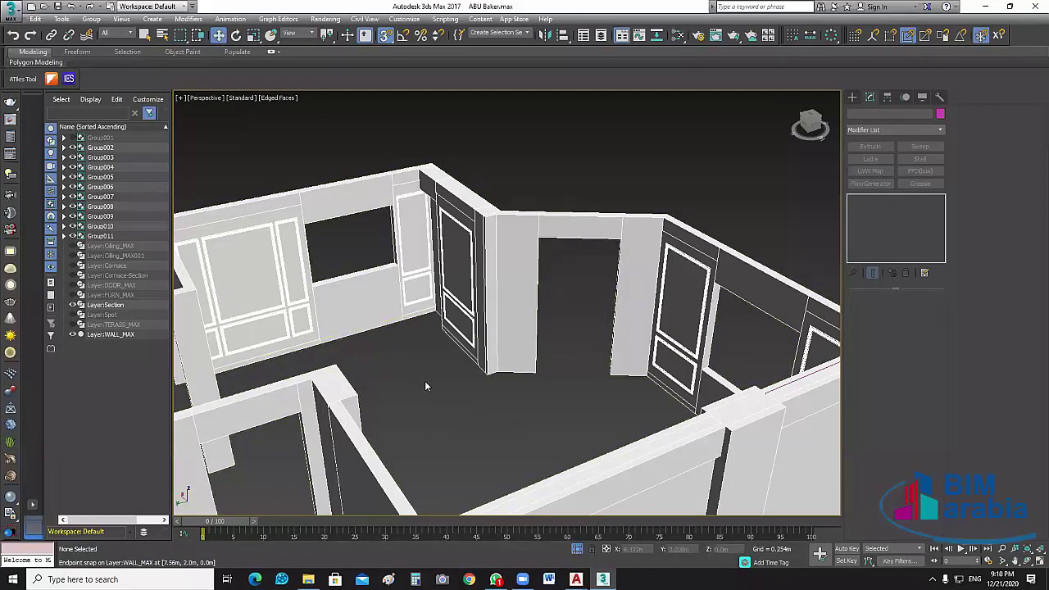
pyautogui.moveTo(425, 385)
pyautogui.keyDown('alt'); pyautogui.mouseDown(button='middle')
pyautogui.moveTo(516, 366)
pyautogui.moveTo(286, 66)
pyautogui.mouseUp(button='middle'); pyautogui.keyUp('alt')
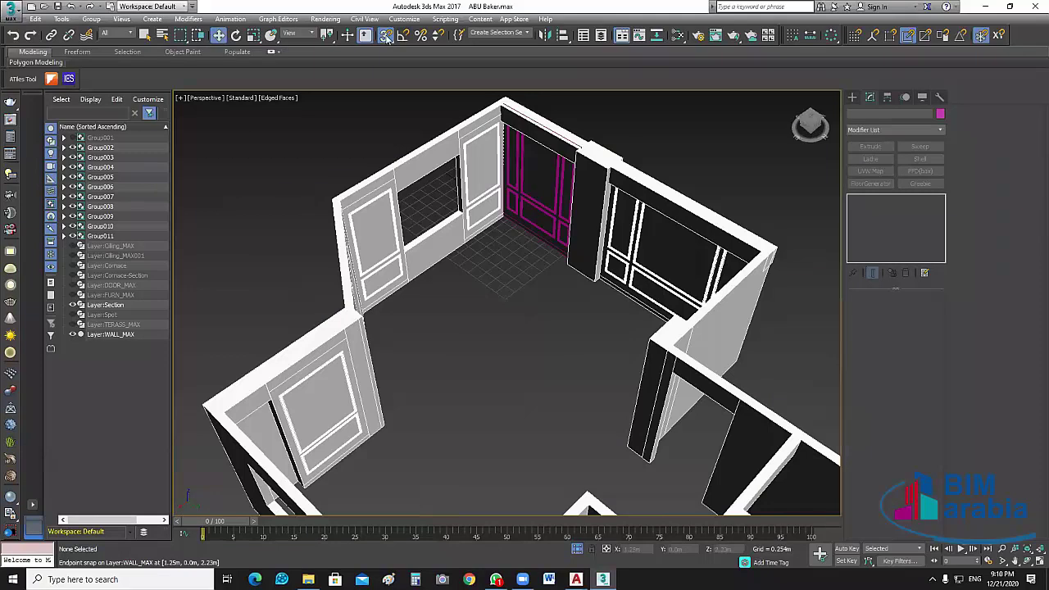
pyautogui.keyDown('alt'); pyautogui.moveTo(485, 290); pyautogui.dragTo(440, 205, button='middle'); pyautogui.keyUp('alt')
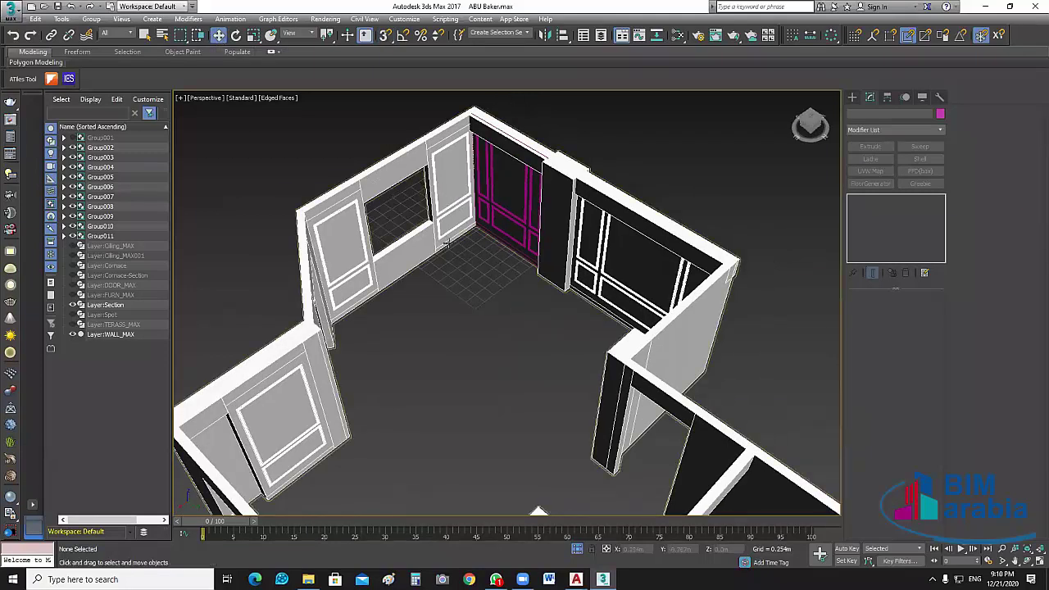
# - Set the object colour of the magenta back-wall molding Group004 to orange
pyautogui.click(376, 257)
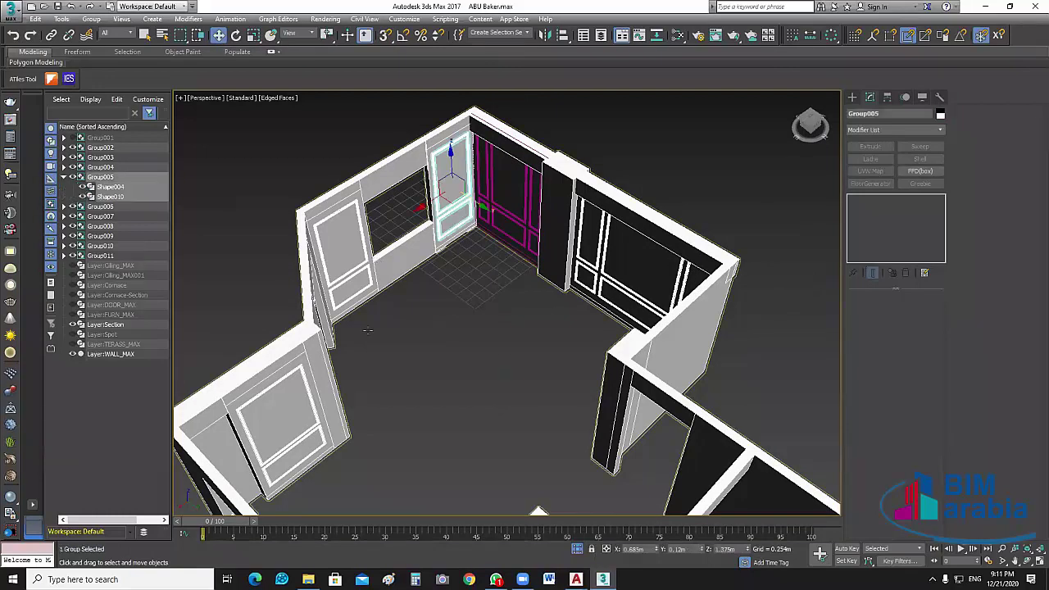
pyautogui.click(300, 370)
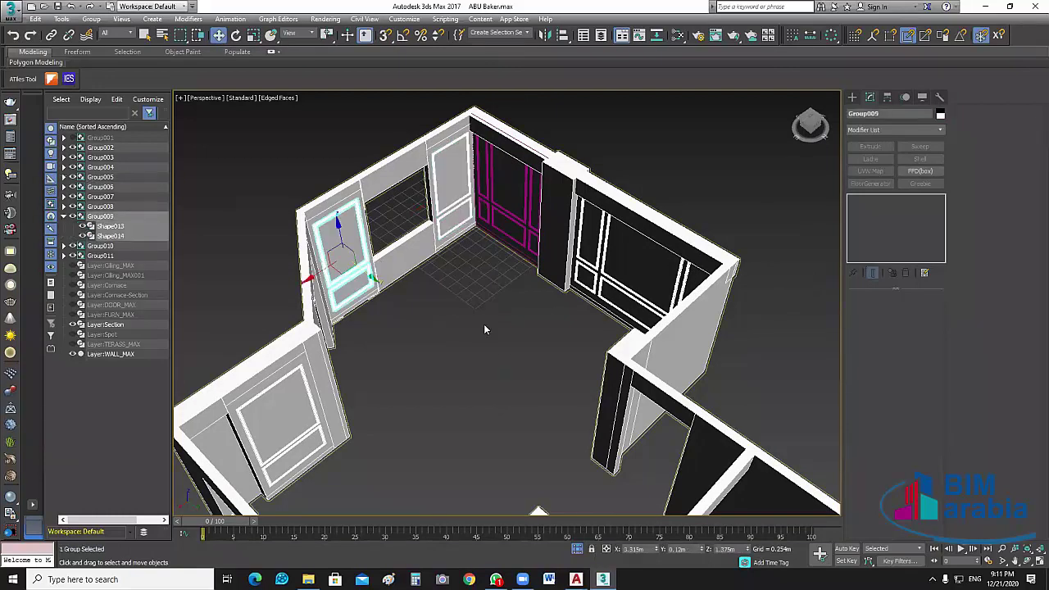
pyautogui.moveTo(451, 385); pyautogui.dragTo(483, 323, button='middle')
pyautogui.moveTo(554, 178); pyautogui.dragTo(558, 160, button='middle')
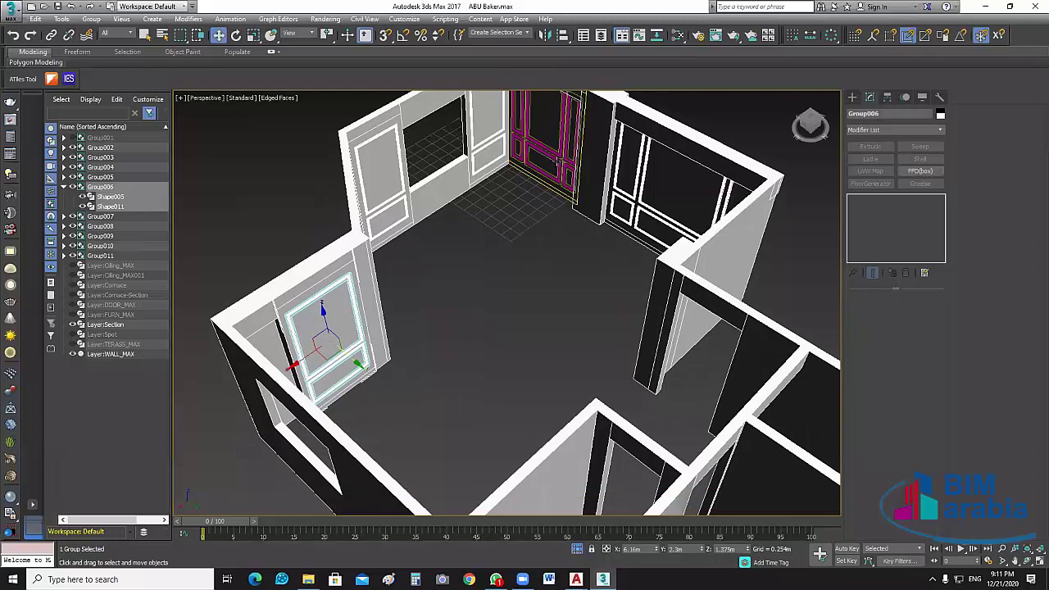
pyautogui.click(557, 163)
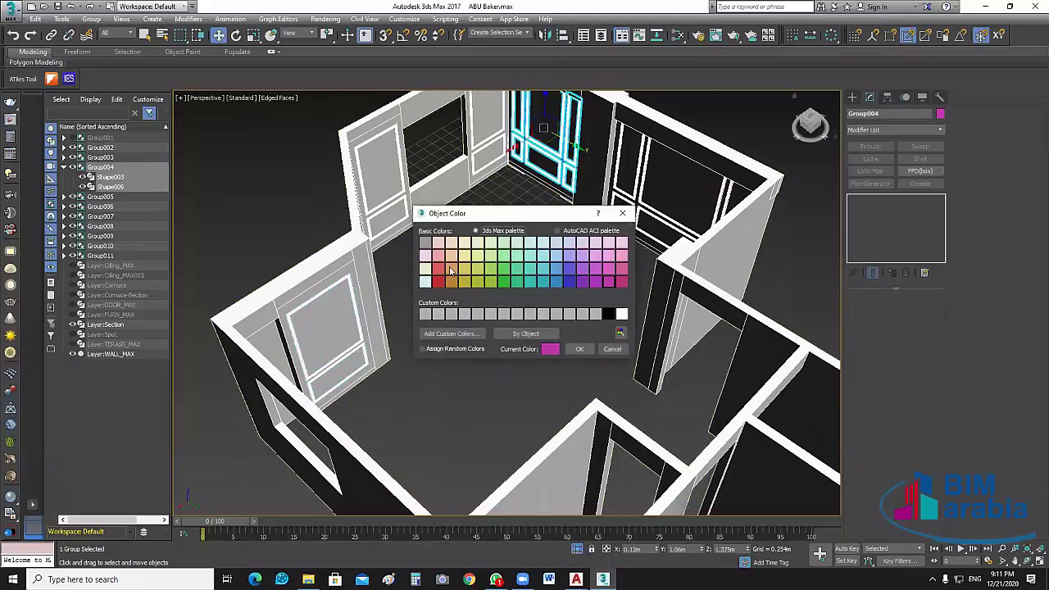
pyautogui.click(451, 268)
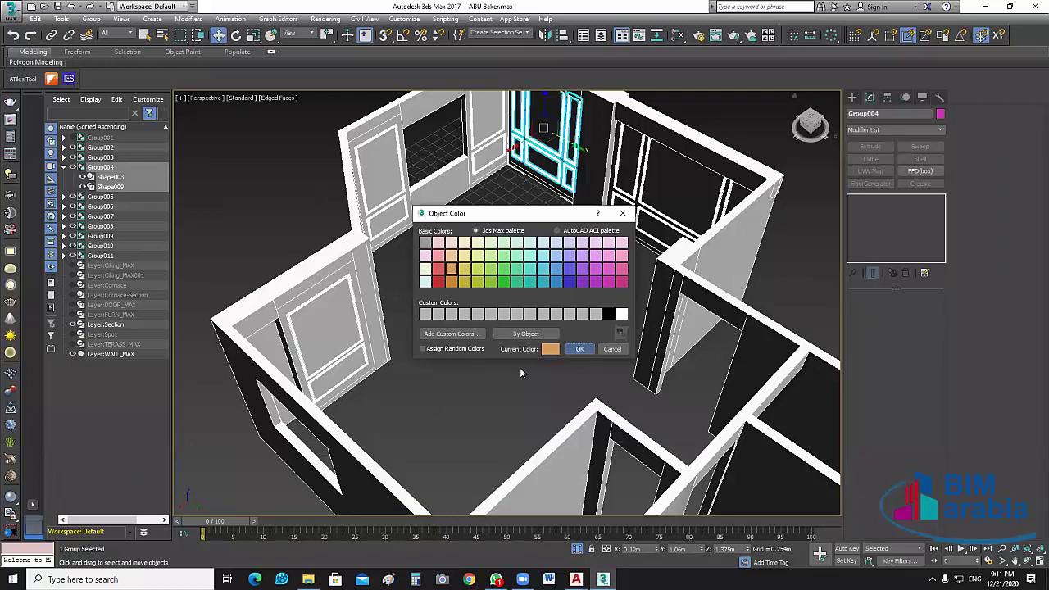
pyautogui.press('Return')
pyautogui.click(480, 162)
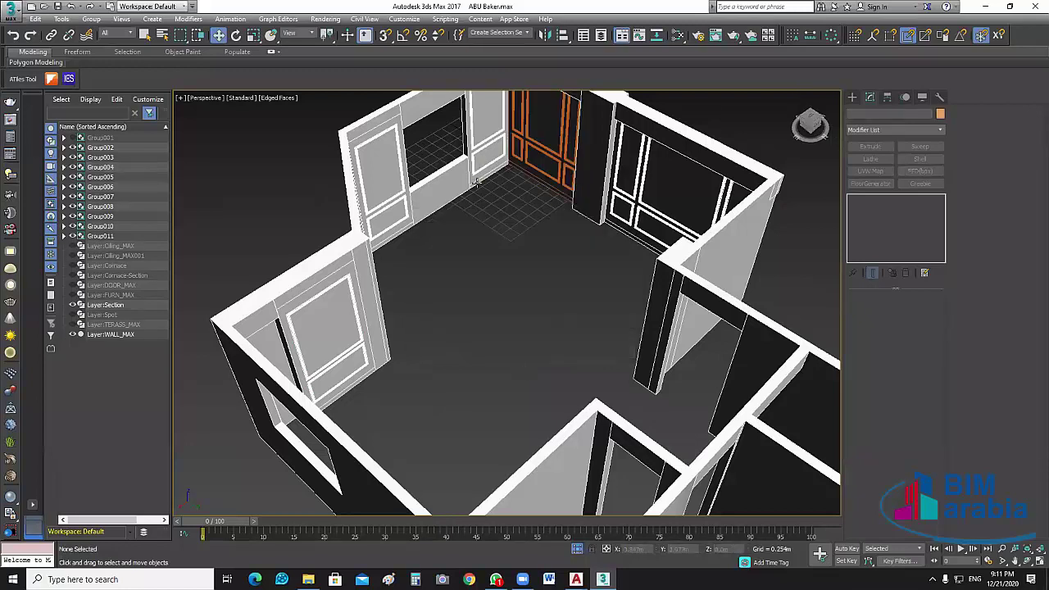
# - Colour moldings Group005, Group009 and Group006 orange together
pyautogui.click(418, 195)
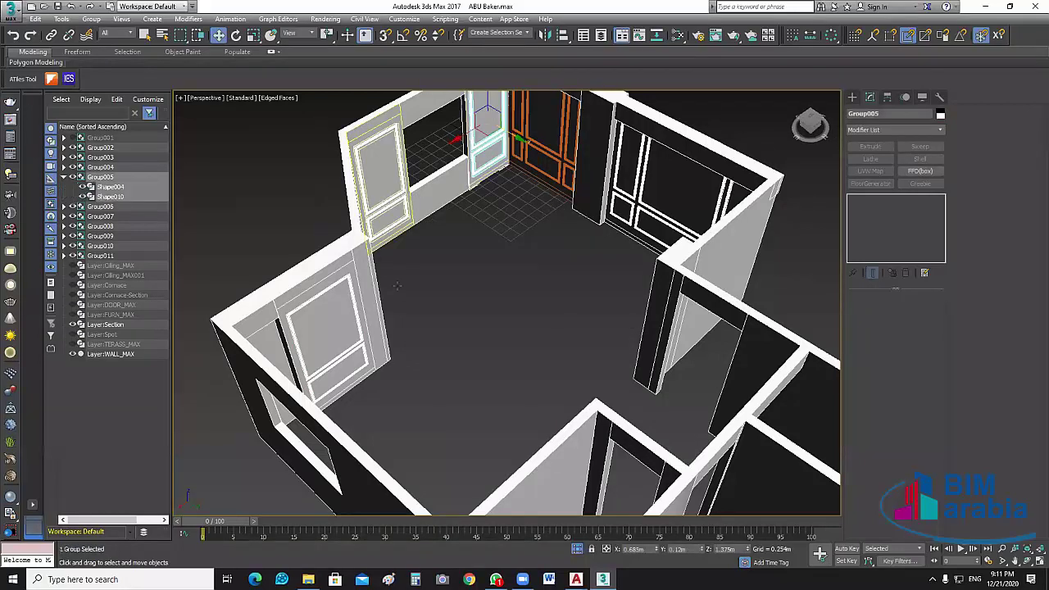
pyautogui.keyDown('ctrl'); pyautogui.click(392, 229); pyautogui.keyUp('ctrl')
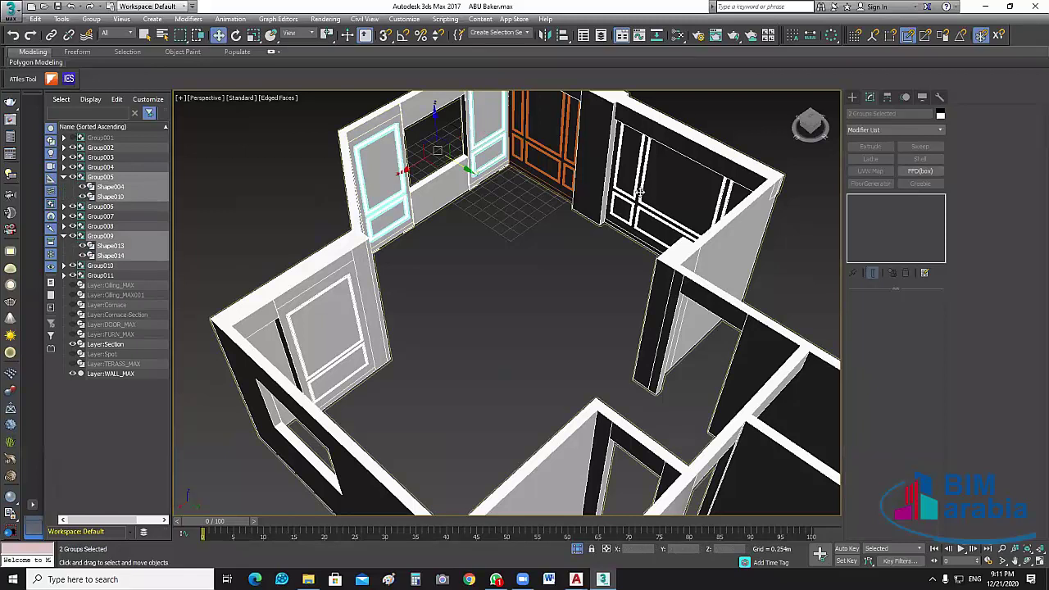
pyautogui.keyDown('ctrl'); pyautogui.click(350, 282); pyautogui.keyUp('ctrl')
pyautogui.click(639, 197)
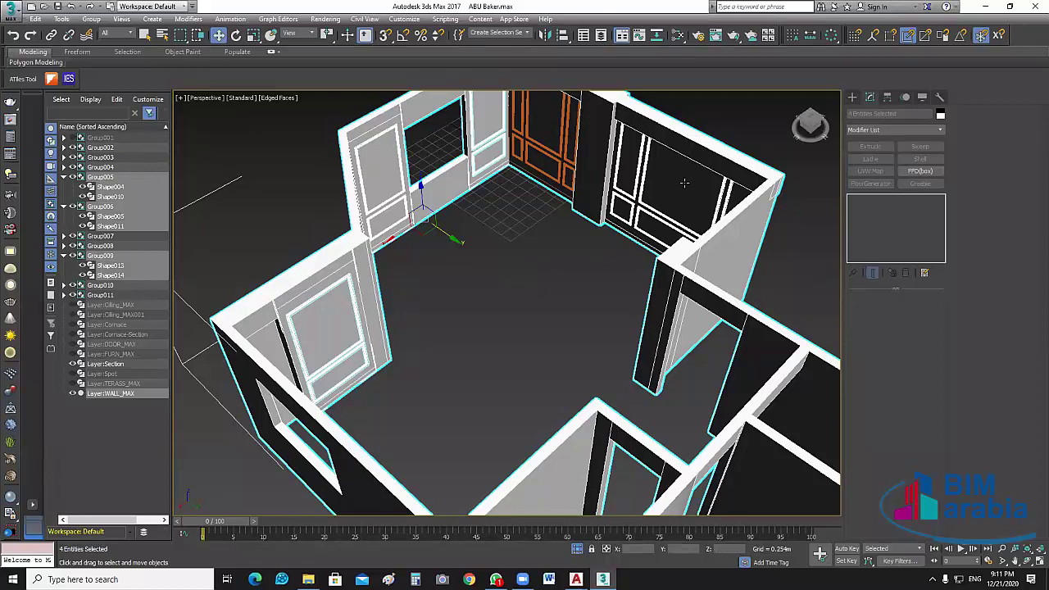
pyautogui.hotkey('ctrl', 'z')
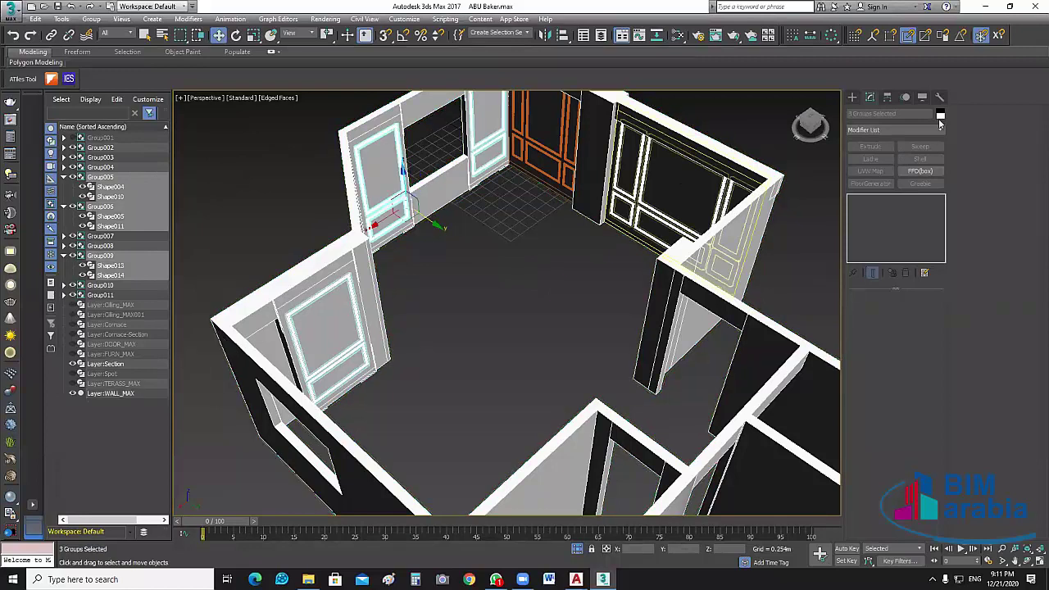
pyautogui.click(940, 116)
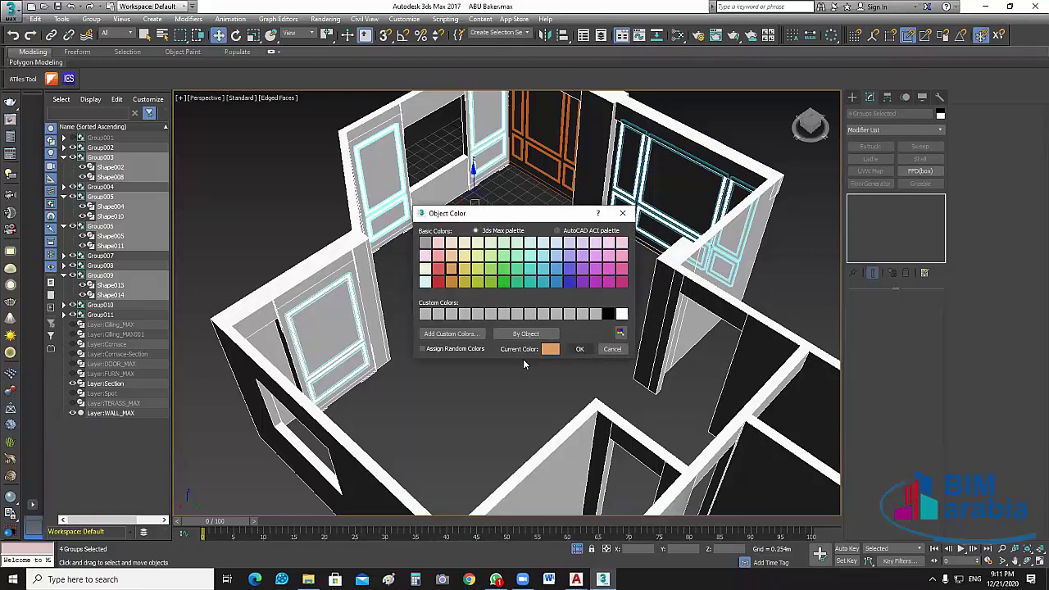
pyautogui.press('Return')
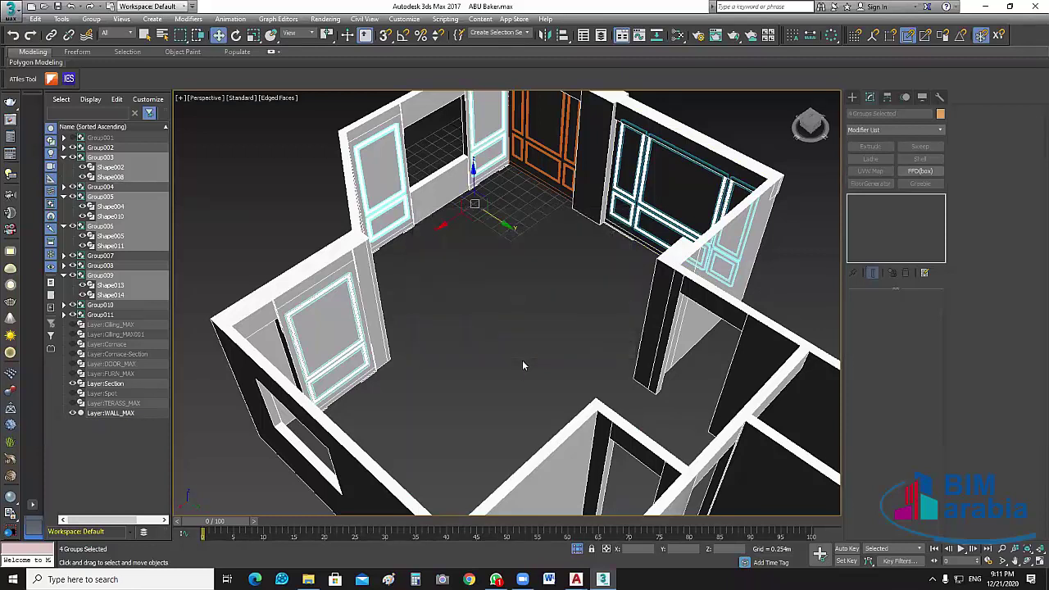
pyautogui.click(497, 369)
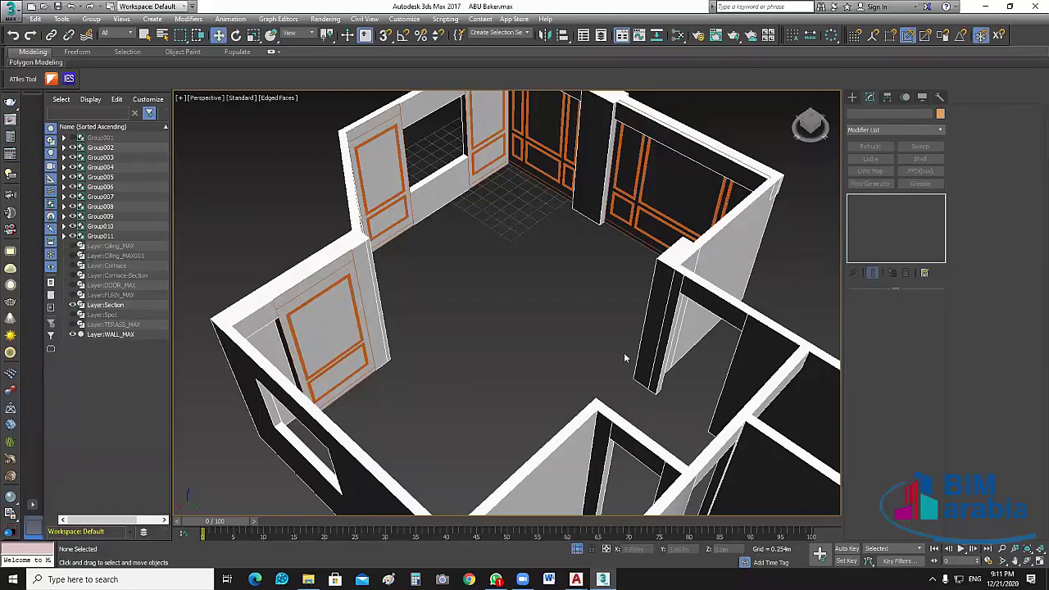
# - Set the object colour of panel moldings Group002 and Group008 to orange
pyautogui.keyDown('alt'); pyautogui.moveTo(623, 358); pyautogui.dragTo(624, 356, button='middle'); pyautogui.keyUp('alt')
pyautogui.keyDown('alt'); pyautogui.moveTo(546, 363); pyautogui.dragTo(541, 316, button='middle'); pyautogui.keyUp('alt')
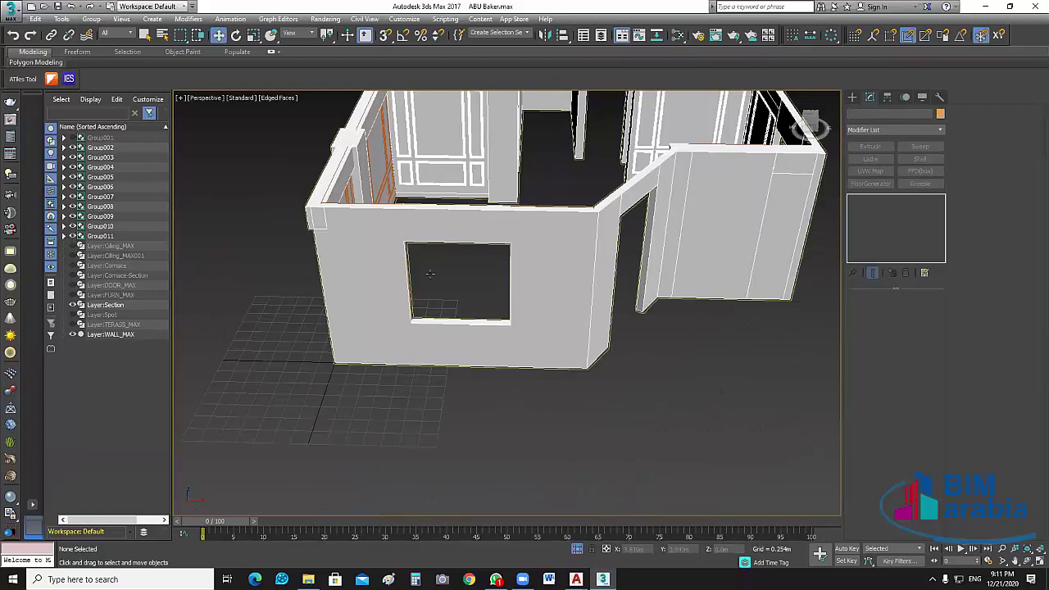
pyautogui.scroll(5, 430, 273)
pyautogui.click(480, 379)
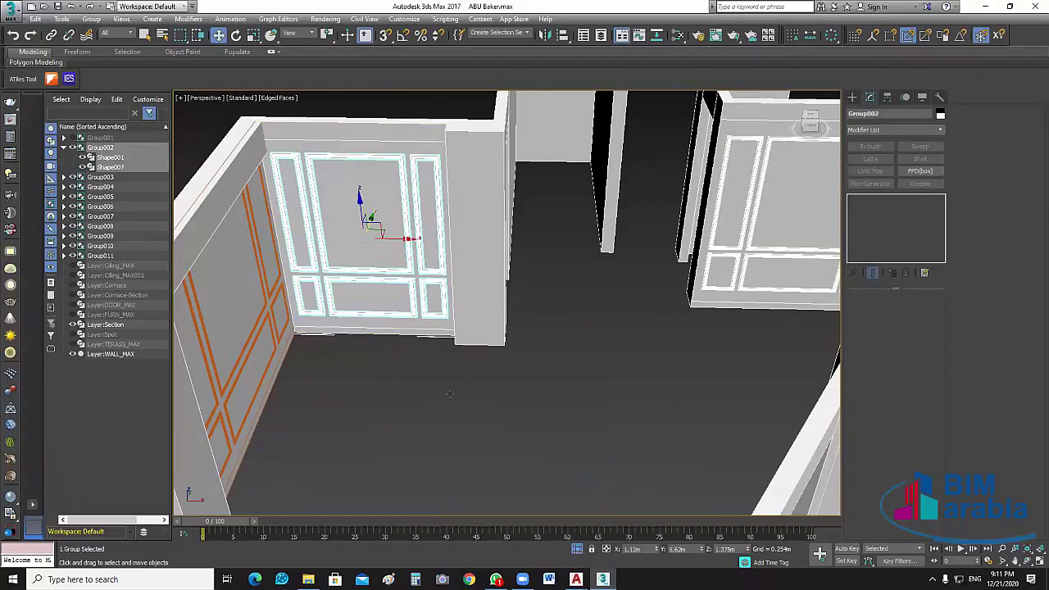
pyautogui.keyDown('alt'); pyautogui.moveTo(449, 395); pyautogui.dragTo(525, 385, button='middle'); pyautogui.keyUp('alt')
pyautogui.keyDown('ctrl'); pyautogui.click(656, 312); pyautogui.keyUp('ctrl')
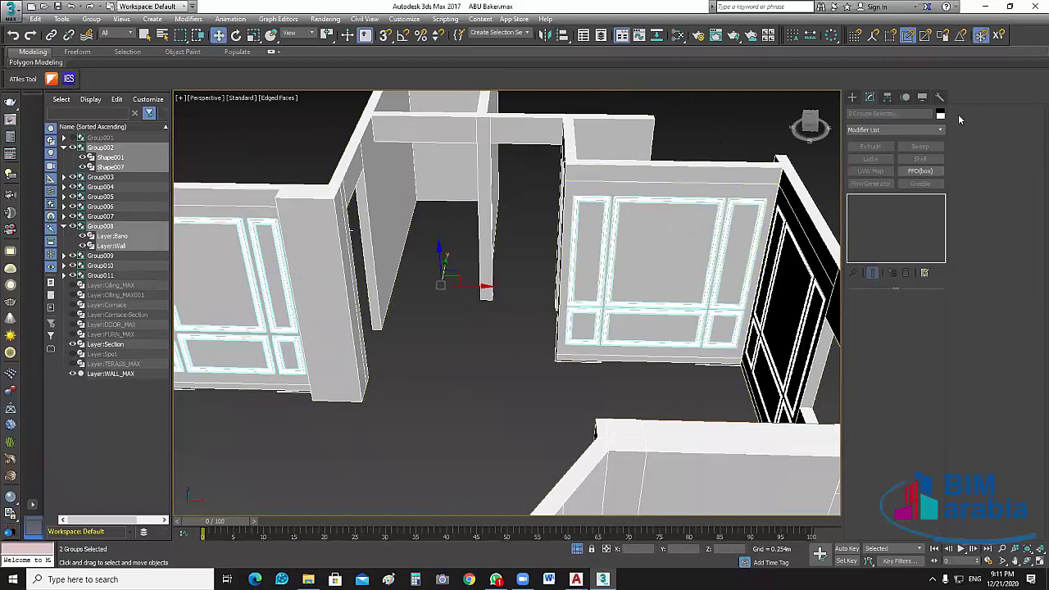
pyautogui.click(941, 117)
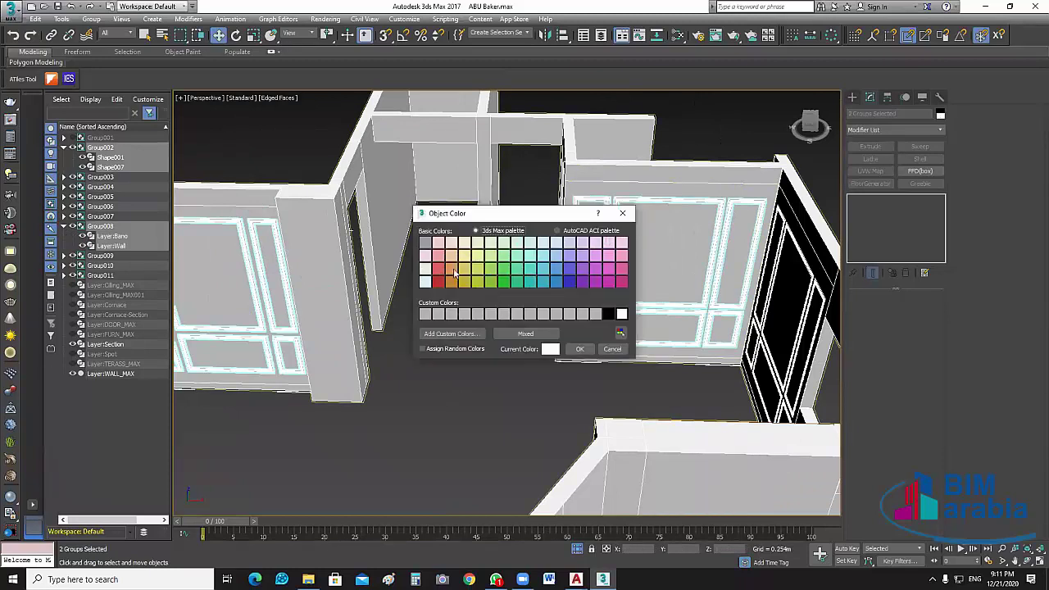
pyautogui.click(452, 270)
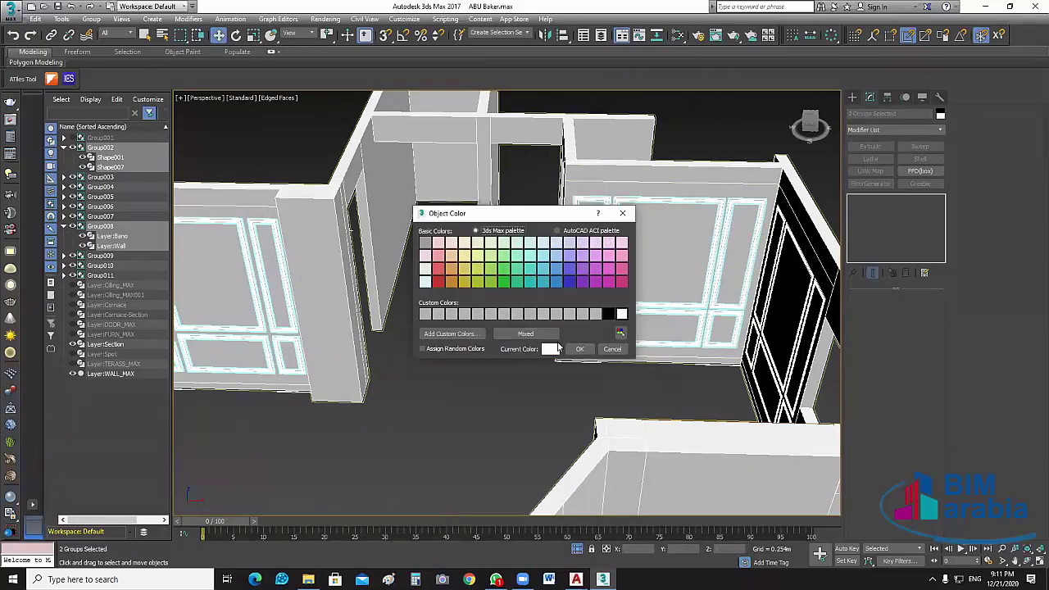
pyautogui.press('Return')
pyautogui.click(537, 405)
# - Turn the window-wall panel molding Group010 orange as well
pyautogui.scroll(-5, 507, 409)
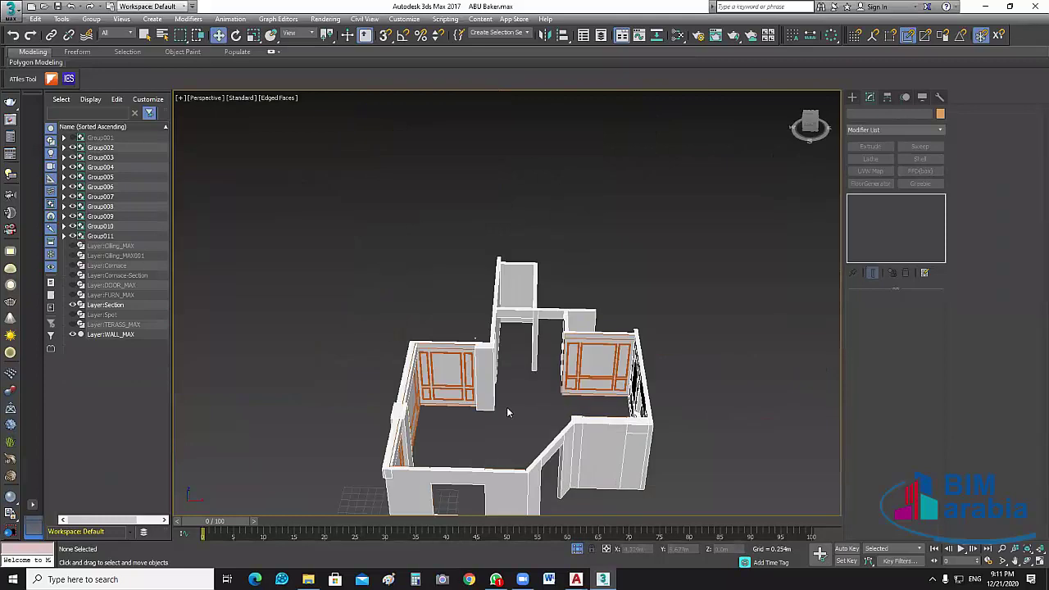
pyautogui.keyDown('alt'); pyautogui.moveTo(507, 412); pyautogui.dragTo(576, 417, button='middle'); pyautogui.keyUp('alt')
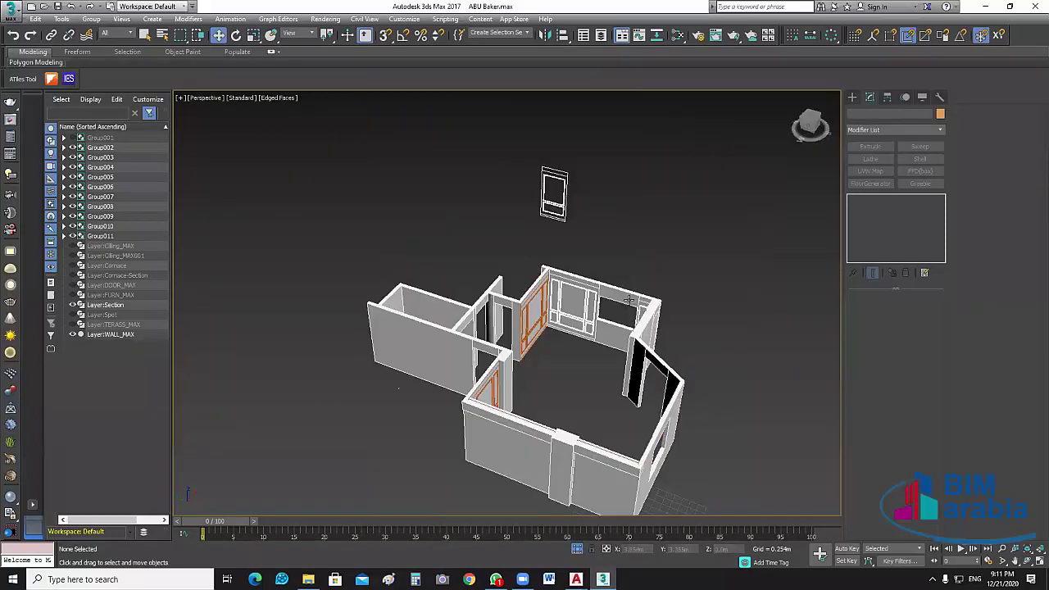
pyautogui.scroll(2, 576, 332)
pyautogui.scroll(2, 576, 332)
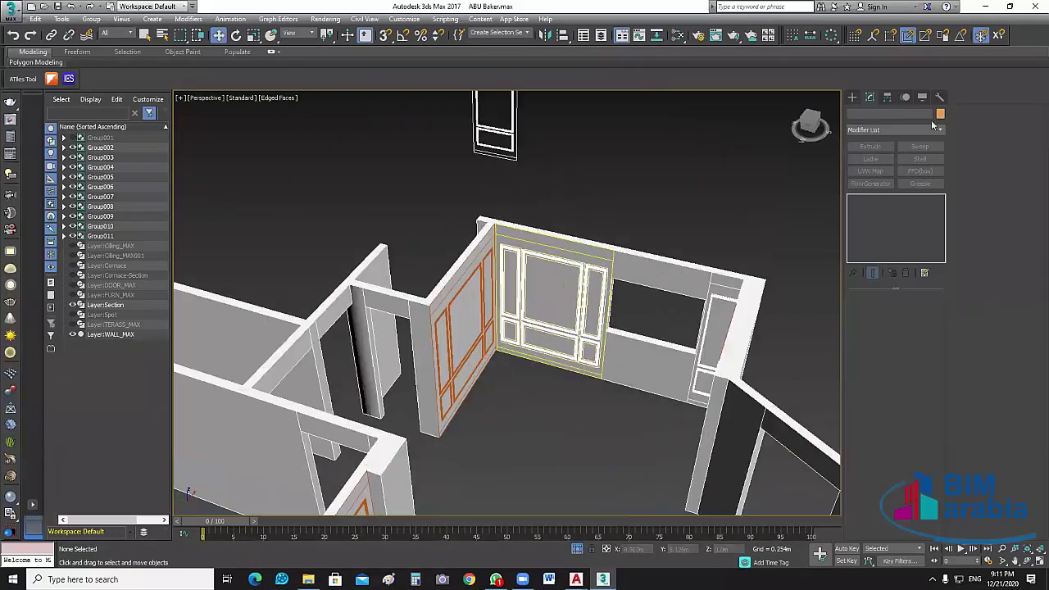
pyautogui.click(558, 312)
pyautogui.click(940, 113)
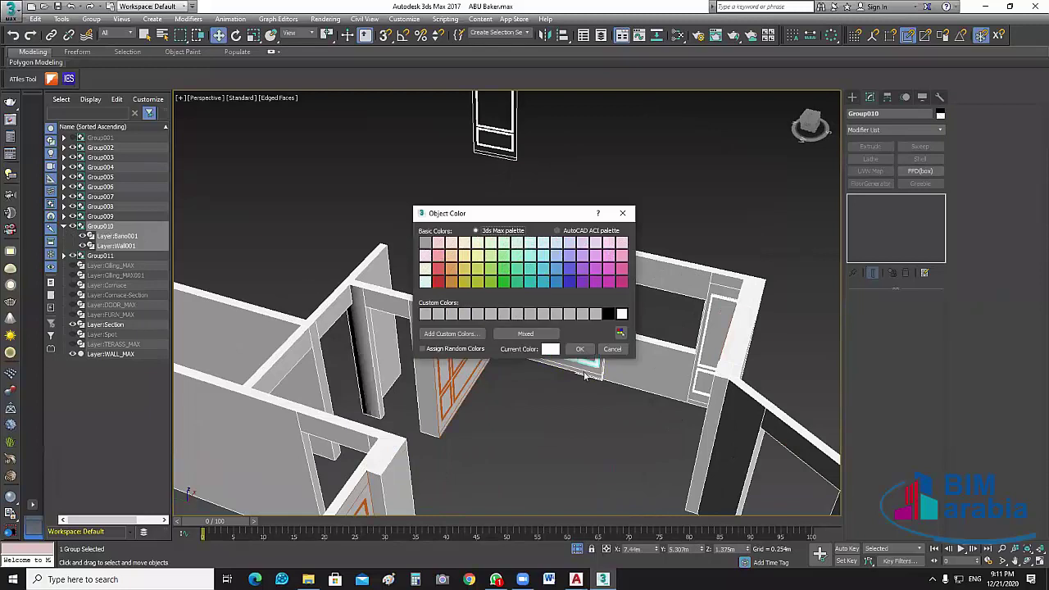
pyautogui.click(451, 268)
pyautogui.click(579, 349)
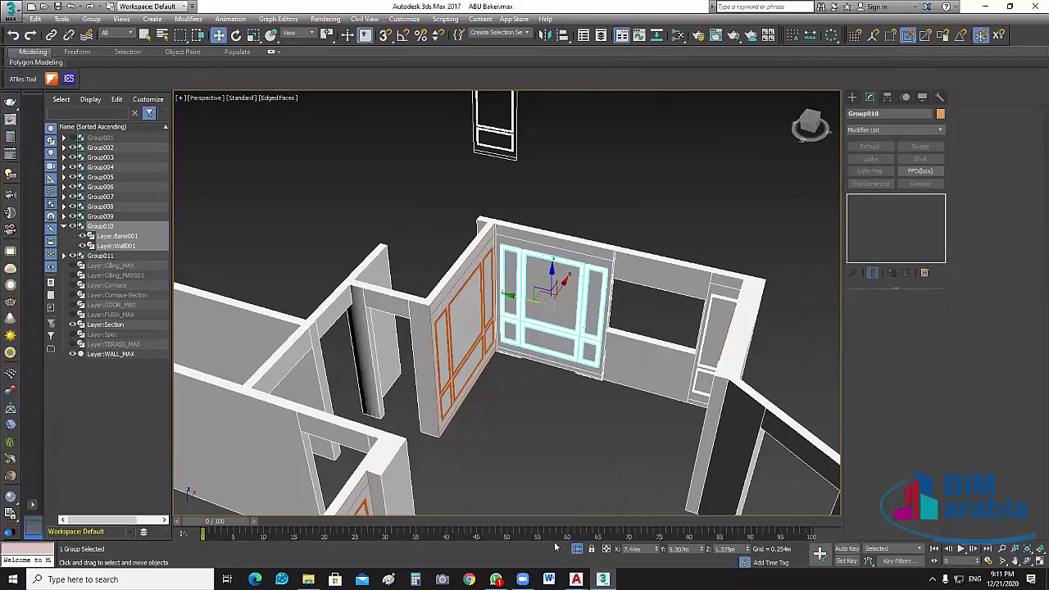
pyautogui.click(549, 492)
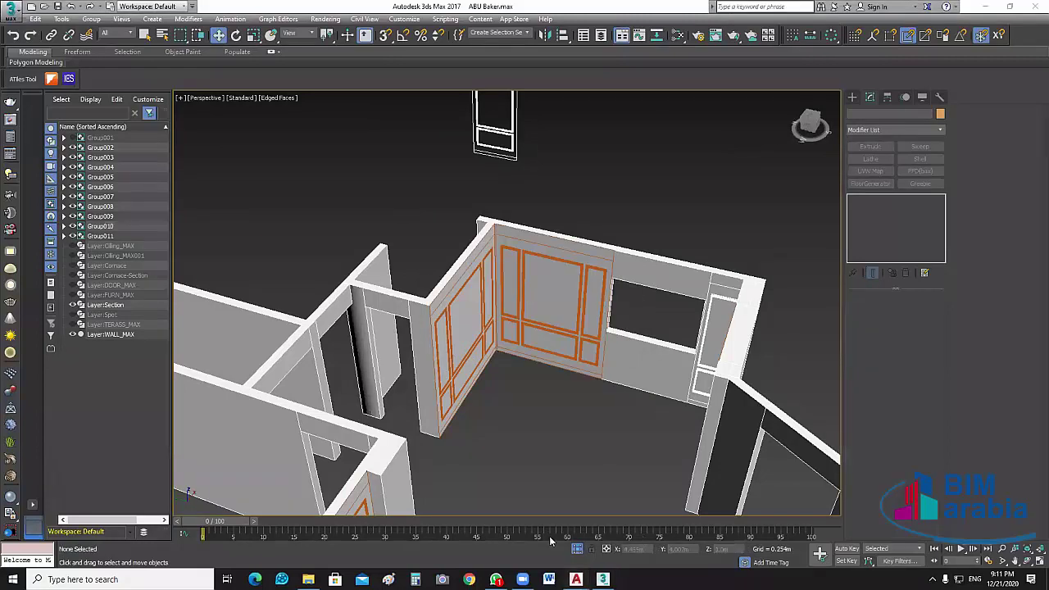
pyautogui.click(576, 579)
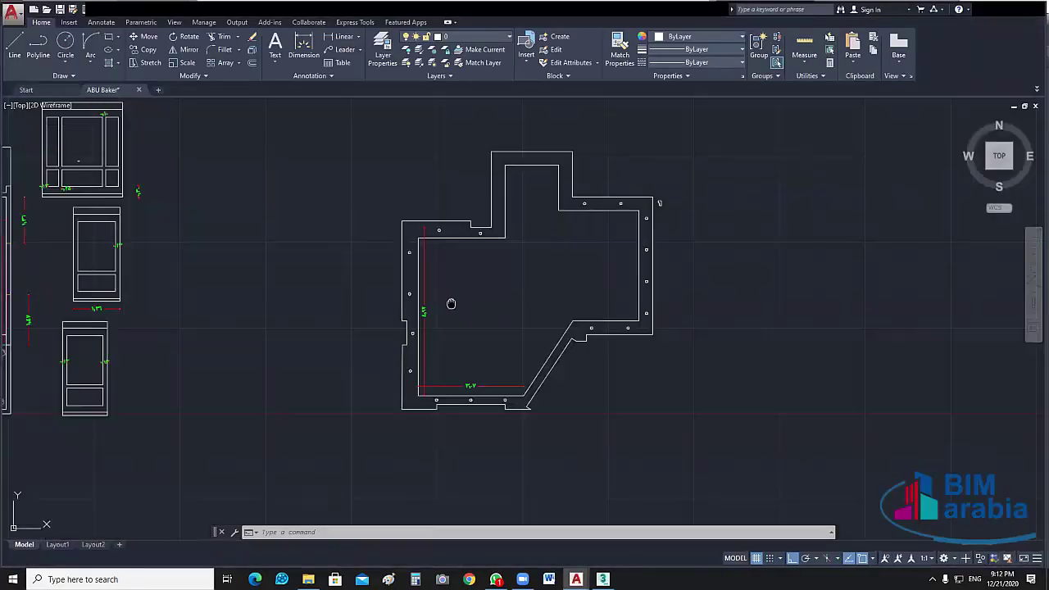
# - Pan and zoom the AutoCAD floor plan to the cabinet blocks and inspect one rectangle
pyautogui.moveTo(451, 304); pyautogui.dragTo(652, 258, button='middle')
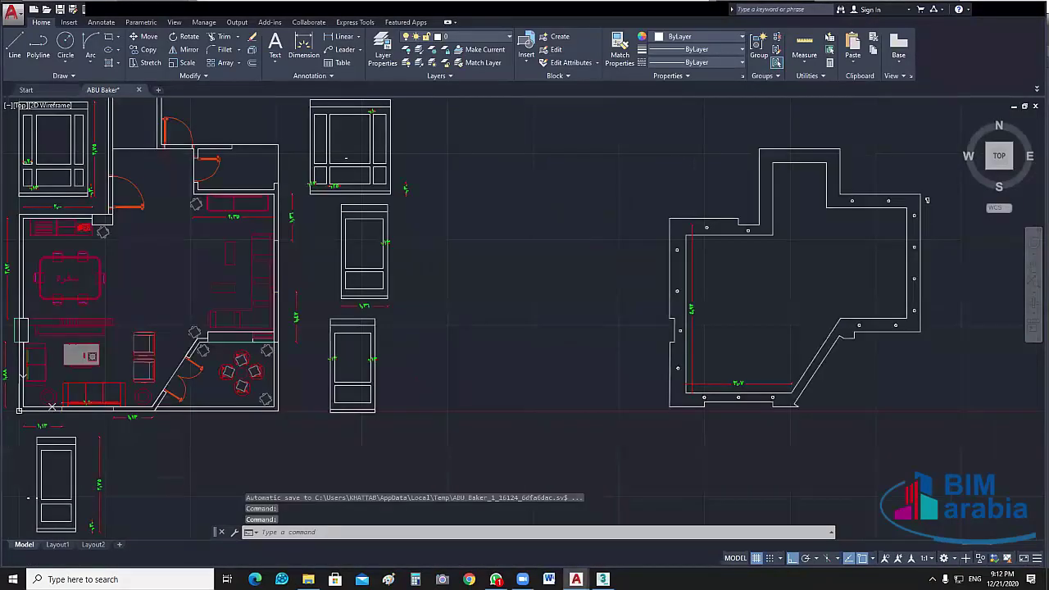
pyautogui.scroll(5, 652, 258)
pyautogui.click(524, 226)
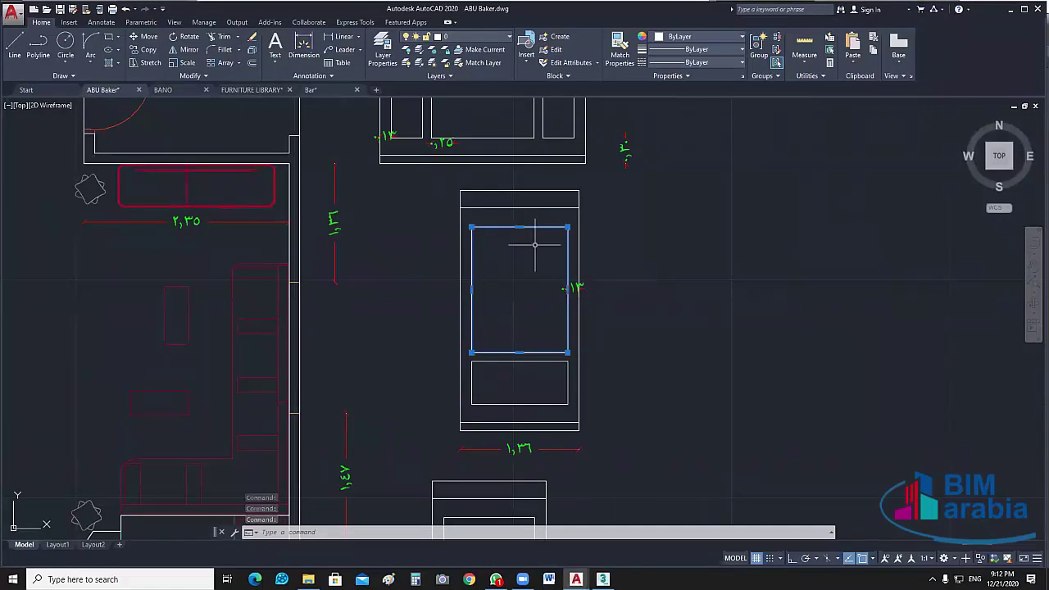
pyautogui.click(534, 244)
pyautogui.press('Escape')
pyautogui.press('Escape')
pyautogui.press('Escape')
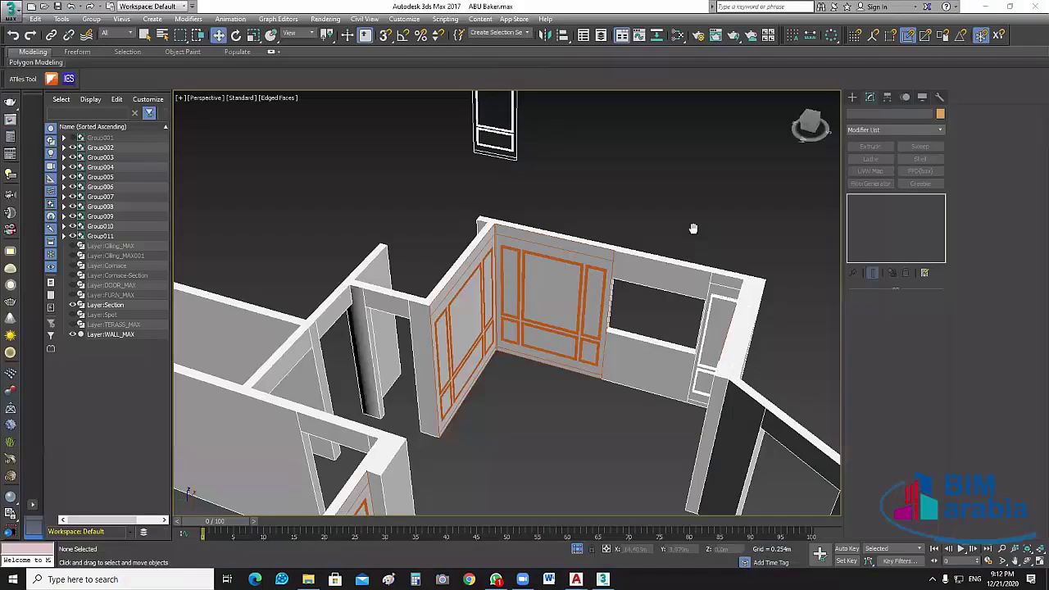
# - Inspect the room, box-selecting the floating door and a small object near the wall
pyautogui.scroll(-5, 656, 213)
pyautogui.scroll(6, 615, 191)
pyautogui.moveTo(623, 173); pyautogui.dragTo(463, 320)
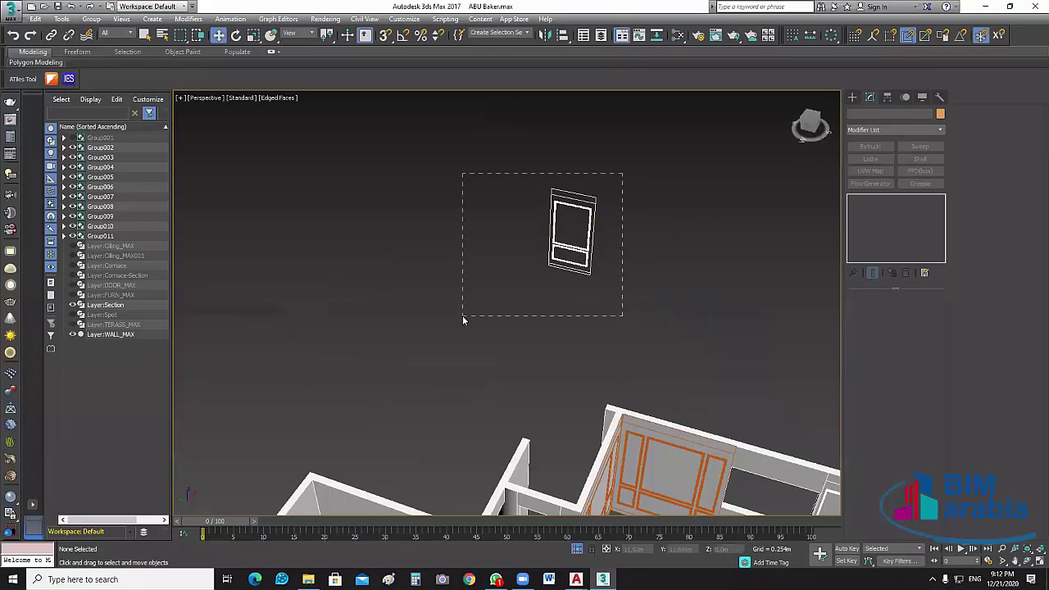
pyautogui.scroll(-3, 463, 319)
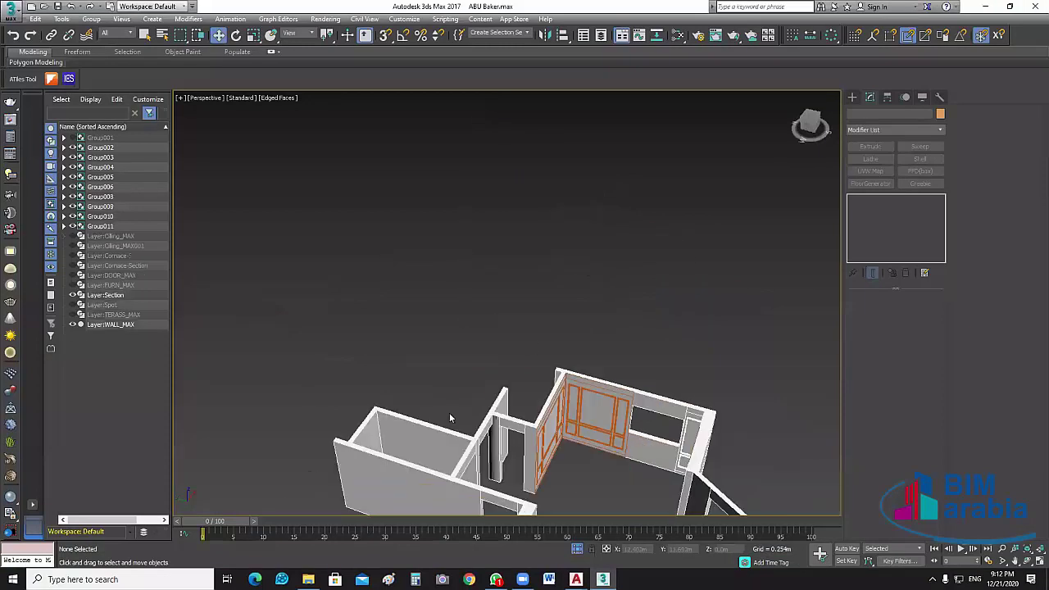
pyautogui.scroll(5, 449, 412)
pyautogui.scroll(3, 349, 293)
pyautogui.moveTo(351, 257); pyautogui.dragTo(299, 325)
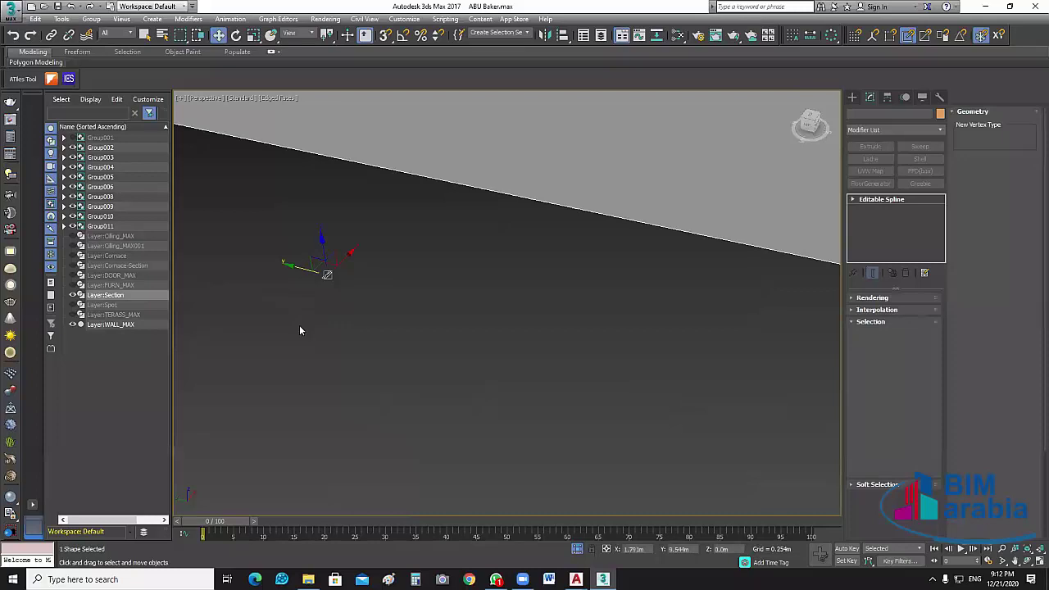
pyautogui.click(486, 253)
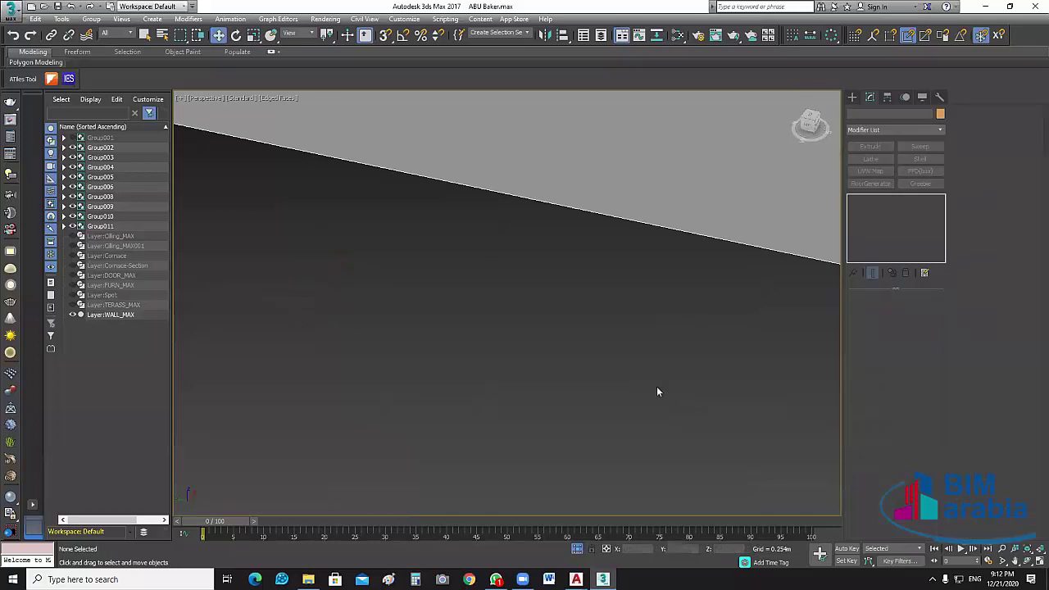
pyautogui.scroll(-3, 484, 419)
pyautogui.scroll(-4, 576, 426)
pyautogui.scroll(-5, 701, 478)
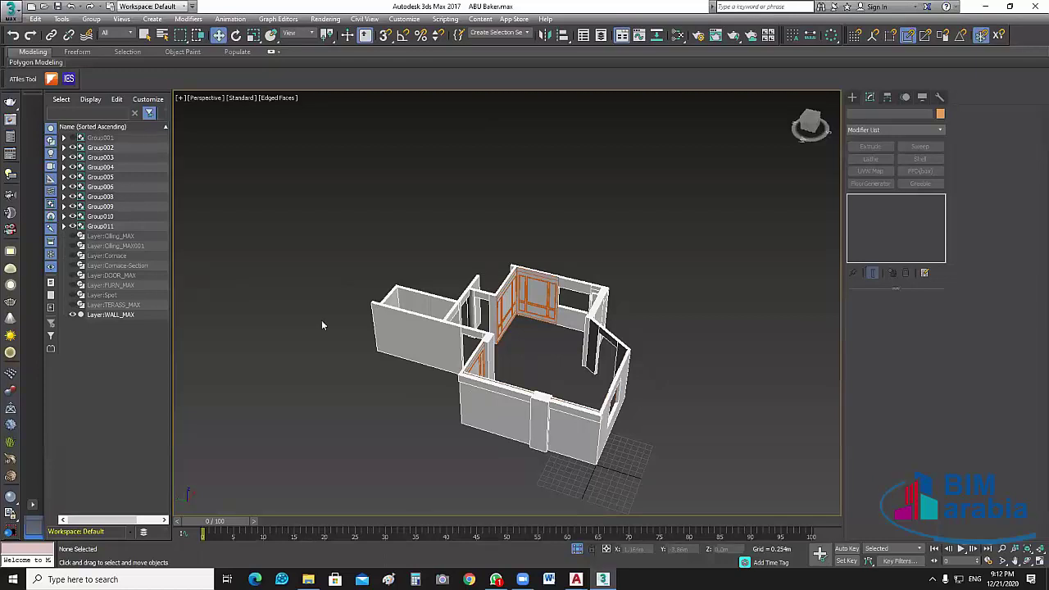
pyautogui.hotkey('shift', 'z')
pyautogui.moveTo(348, 324)
pyautogui.mouseDown(button='middle')
pyautogui.moveTo(440, 386)
pyautogui.moveTo(362, 294)
pyautogui.mouseUp(button='middle')
pyautogui.scroll(4, 361, 294)
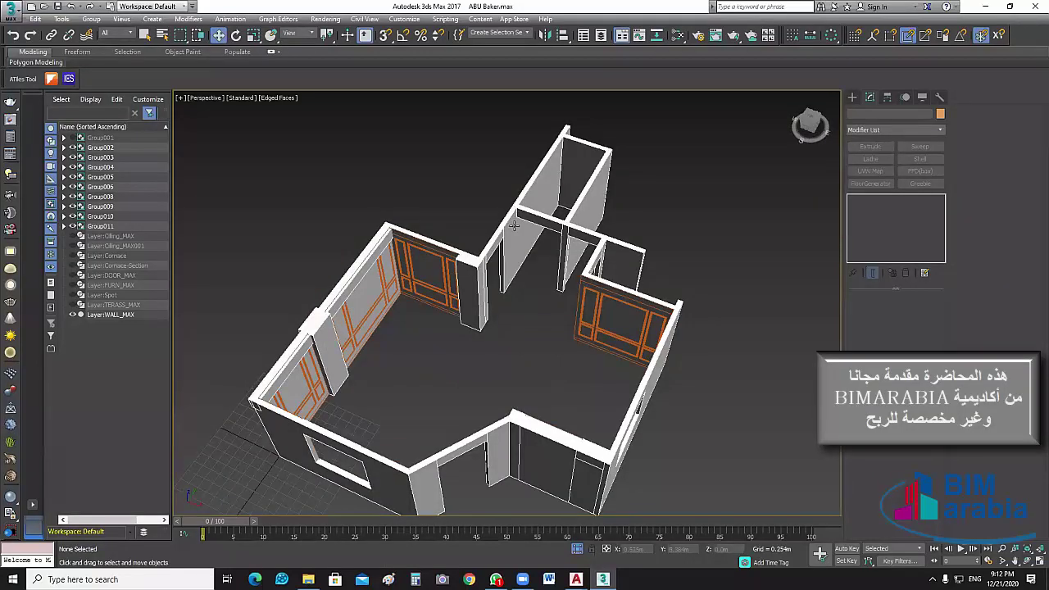
pyautogui.scroll(5, 514, 300)
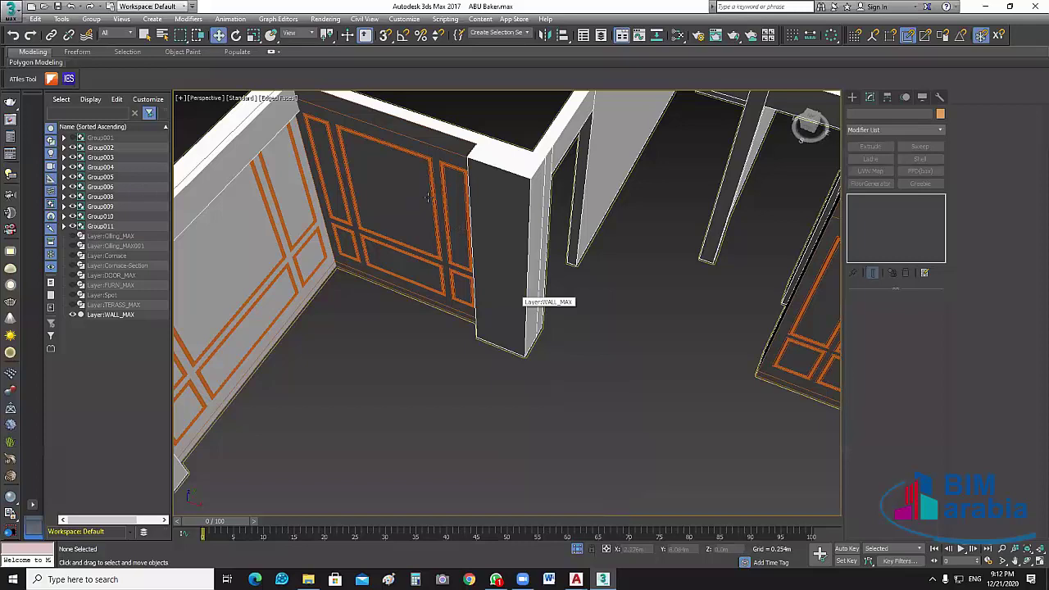
pyautogui.keyDown('alt'); pyautogui.moveTo(426, 198); pyautogui.dragTo(316, 358, button='middle'); pyautogui.keyUp('alt')
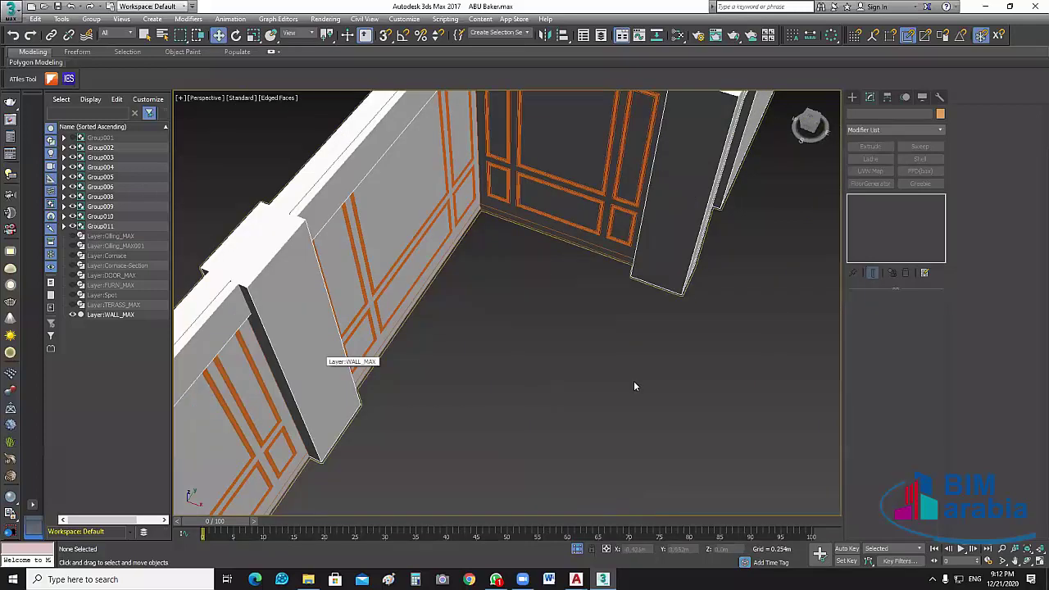
pyautogui.scroll(-5, 596, 365)
pyautogui.keyDown('alt'); pyautogui.moveTo(554, 375); pyautogui.dragTo(651, 377, button='middle'); pyautogui.keyUp('alt')
pyautogui.scroll(-3, 651, 377)
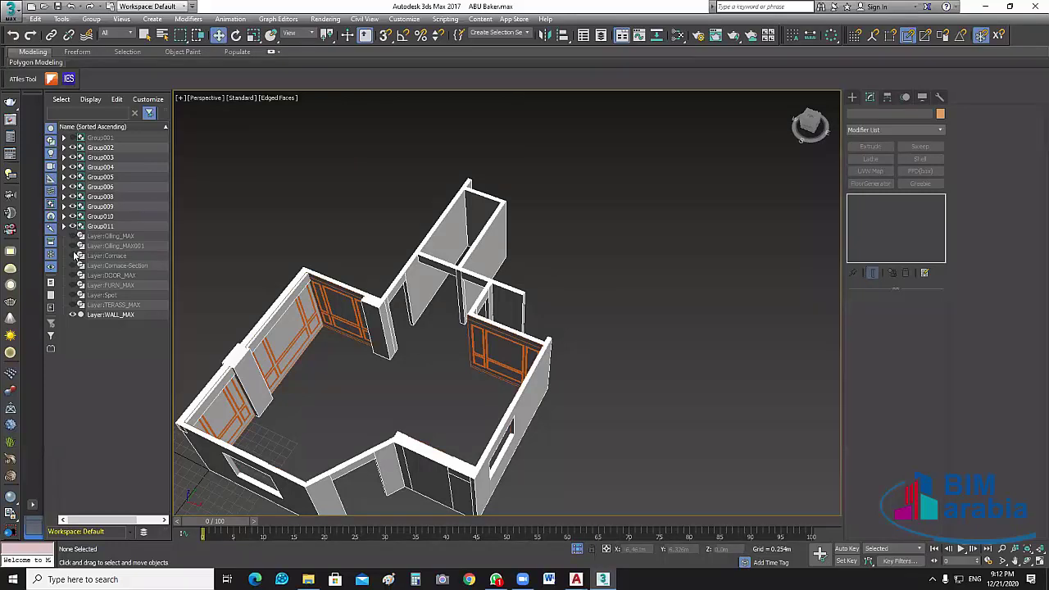
# - Unhide Layer:Cornice in the Scene Explorer and centre the cornice outline
pyautogui.click(73, 255)
pyautogui.scroll(-5, 631, 331)
pyautogui.moveTo(649, 389)
pyautogui.mouseDown(button='middle')
pyautogui.moveTo(576, 363)
pyautogui.moveTo(502, 379)
pyautogui.mouseUp(button='middle')
pyautogui.scroll(5, 575, 363)
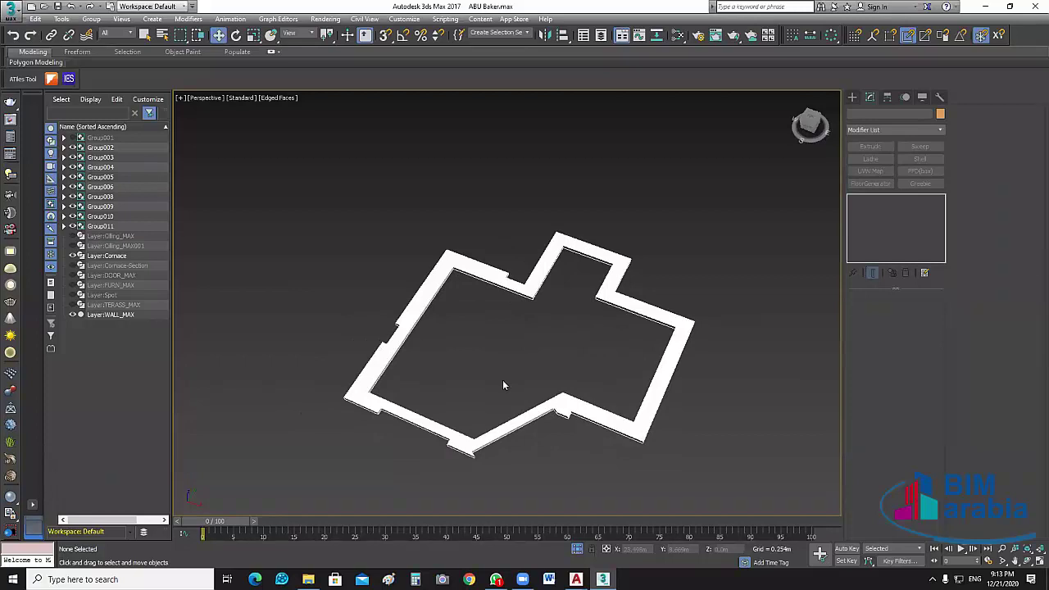
# - Select the extruded cornice and Shift-drag a copy of it, accepting the Clone Options
pyautogui.scroll(3, 515, 359)
pyautogui.moveTo(516, 358); pyautogui.dragTo(664, 314, button='middle')
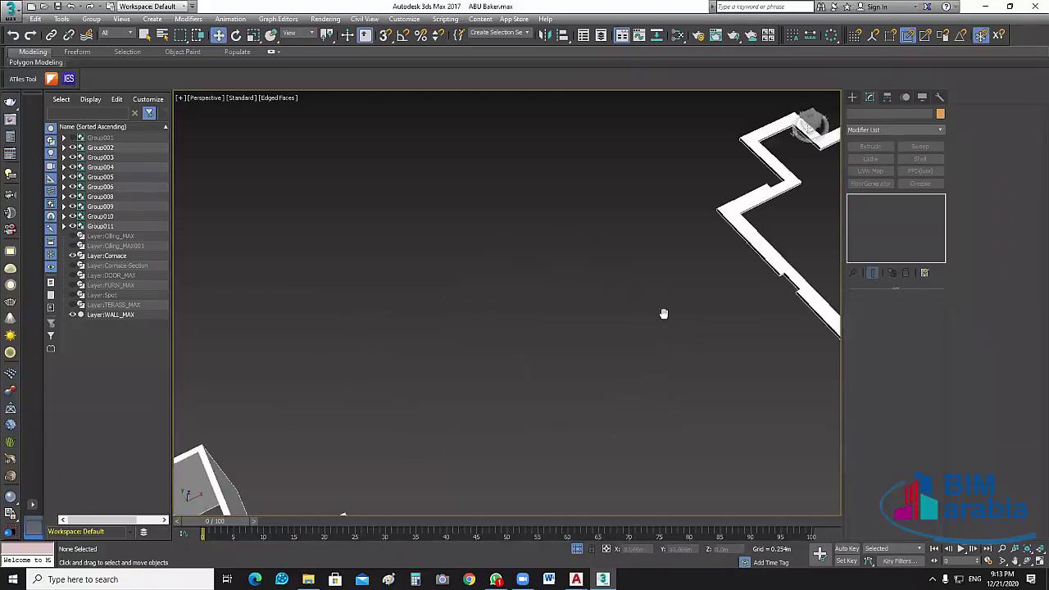
pyautogui.scroll(-3, 664, 314)
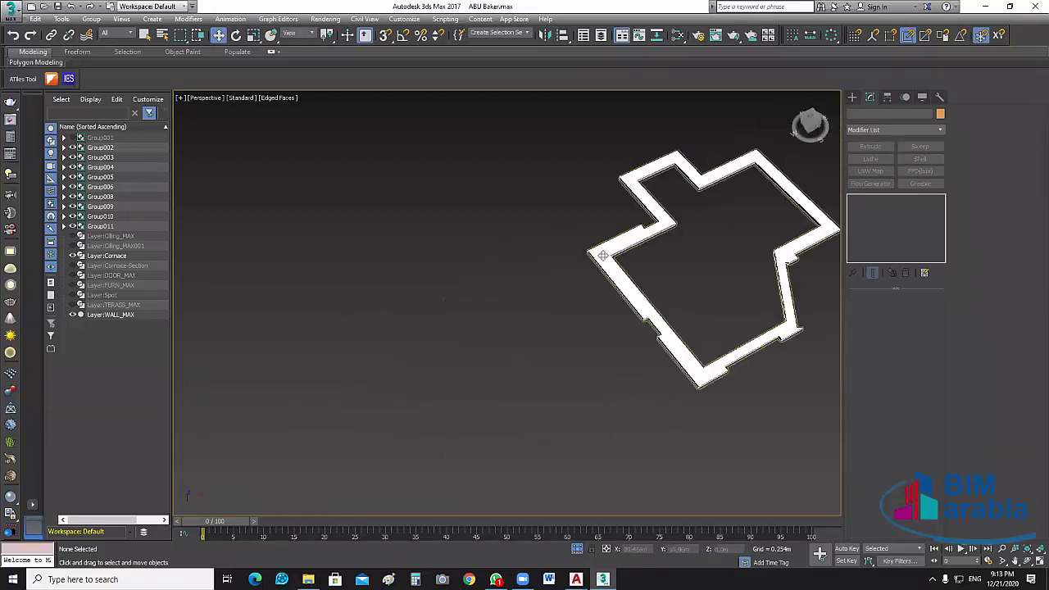
pyautogui.click(602, 255)
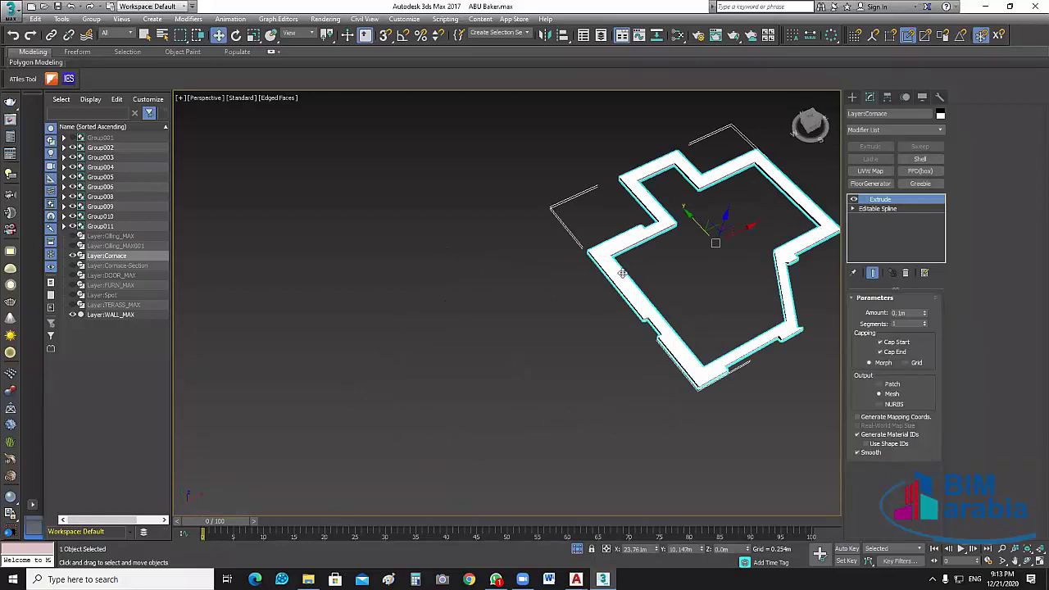
pyautogui.keyDown('shift'); pyautogui.moveTo(622, 274); pyautogui.dragTo(394, 407); pyautogui.keyUp('shift')
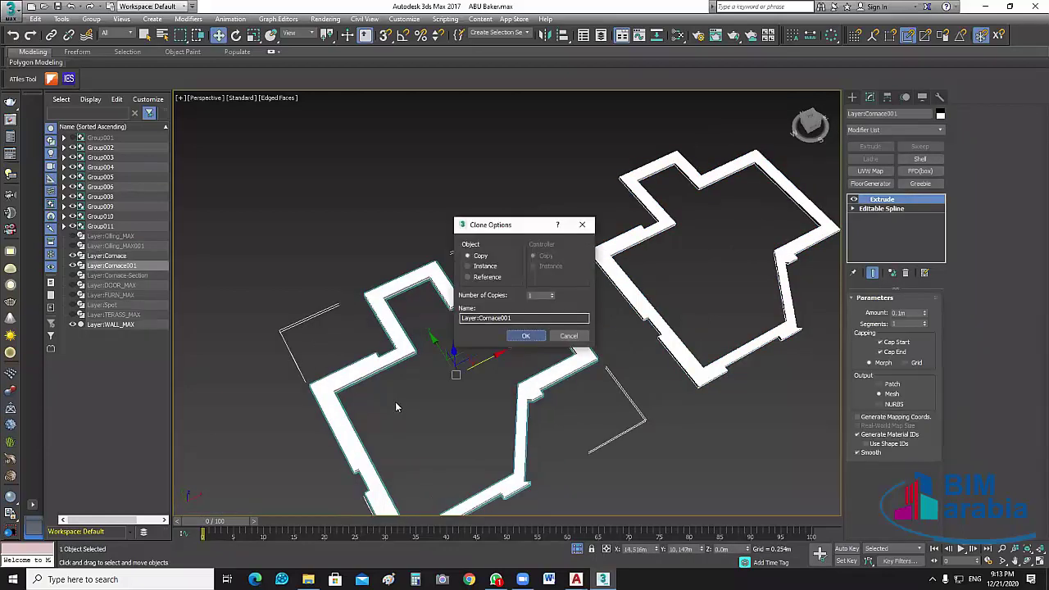
pyautogui.press('Return')
# - Snap the cornice copy onto the top corner of the apartment walls
pyautogui.moveTo(449, 384); pyautogui.dragTo(522, 381, button='middle')
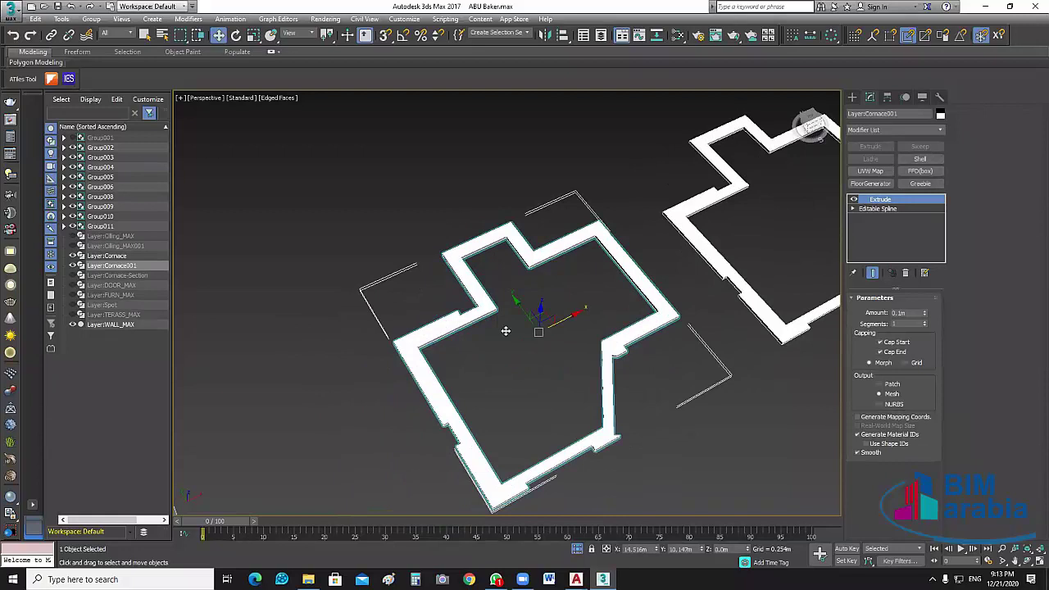
pyautogui.moveTo(506, 330); pyautogui.dragTo(518, 183, button='middle')
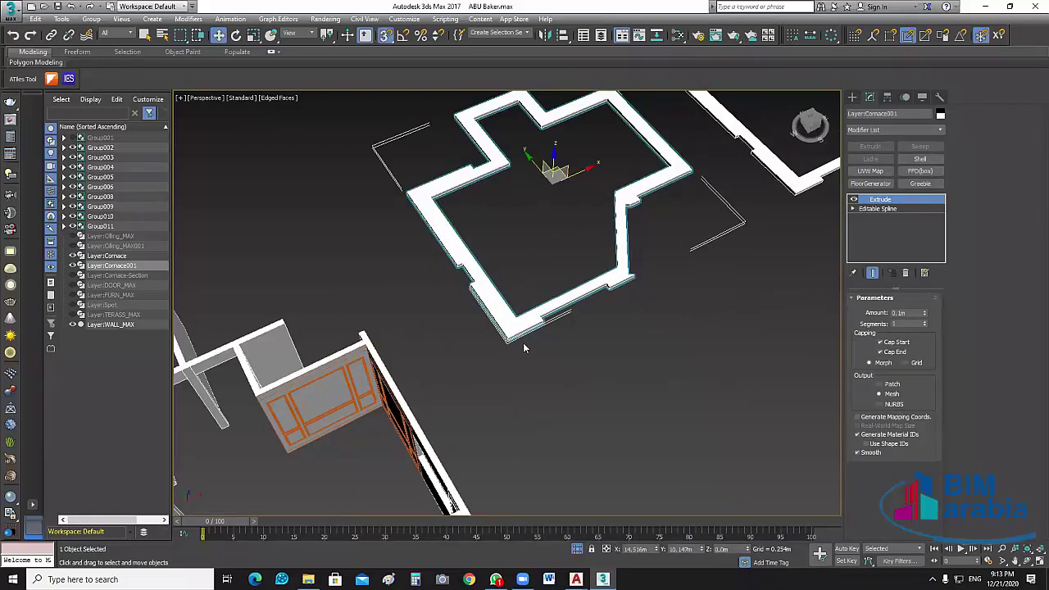
pyautogui.scroll(5, 548, 328)
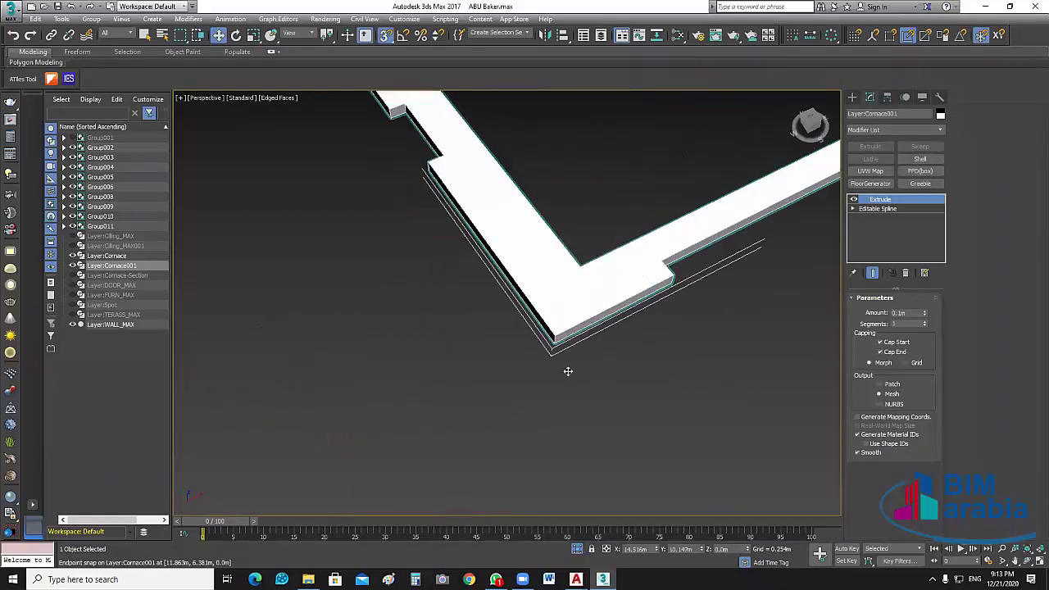
pyautogui.scroll(2, 566, 368)
pyautogui.scroll(-2, 417, 434)
pyautogui.scroll(-1, 597, 368)
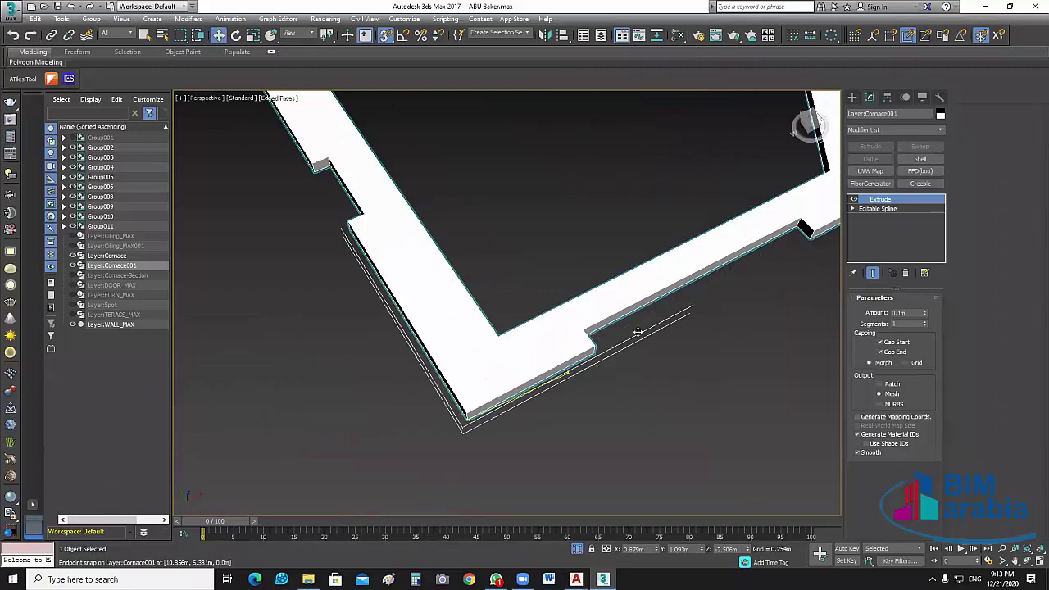
pyautogui.scroll(-3, 634, 331)
pyautogui.scroll(-3, 628, 379)
pyautogui.scroll(3, 638, 312)
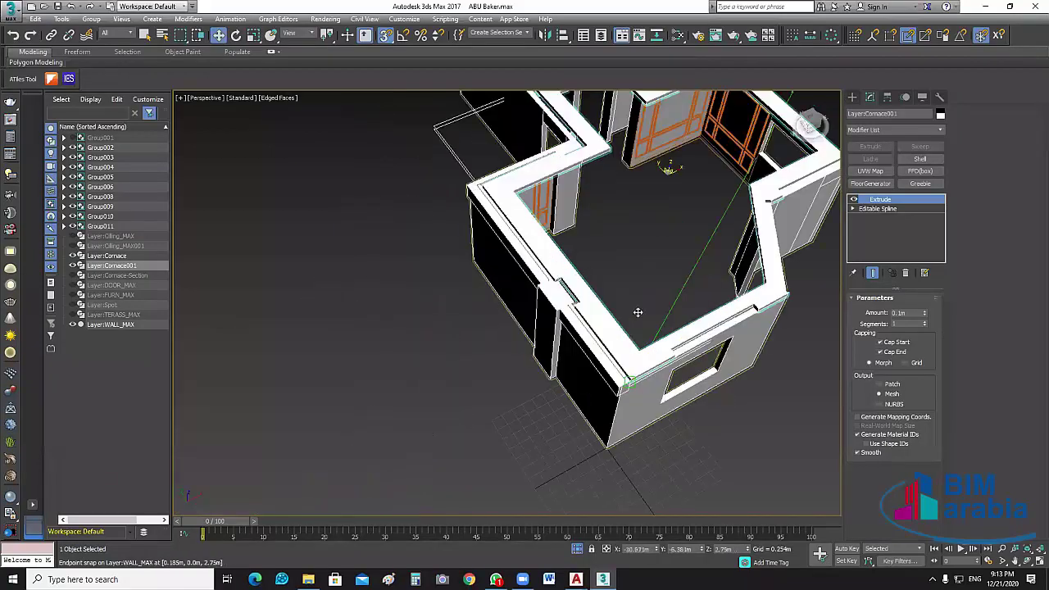
pyautogui.scroll(2, 663, 145)
pyautogui.scroll(3, 625, 348)
pyautogui.scroll(-4, 614, 354)
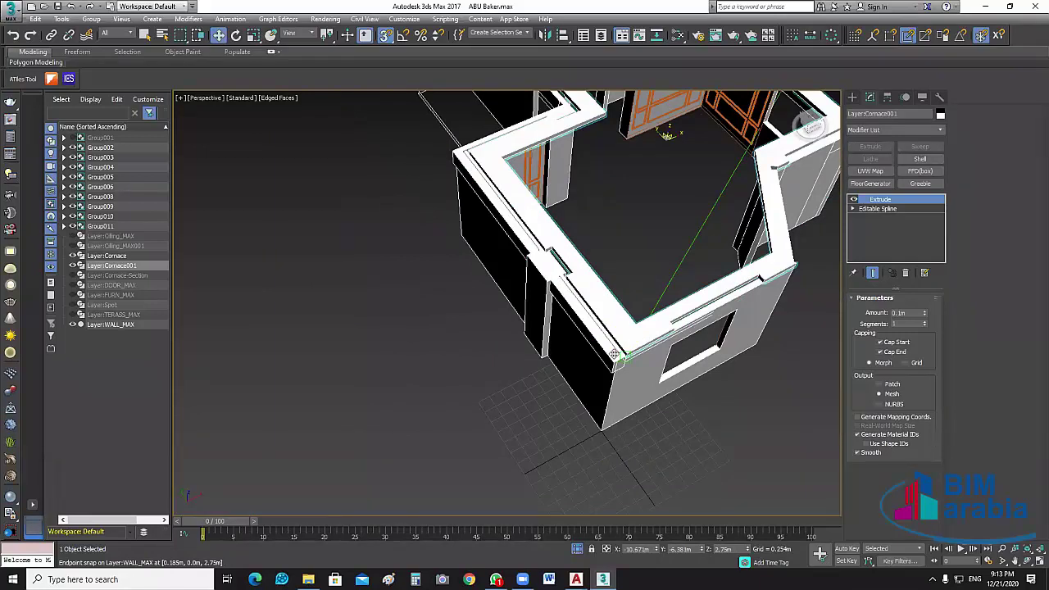
pyautogui.scroll(3, 622, 351)
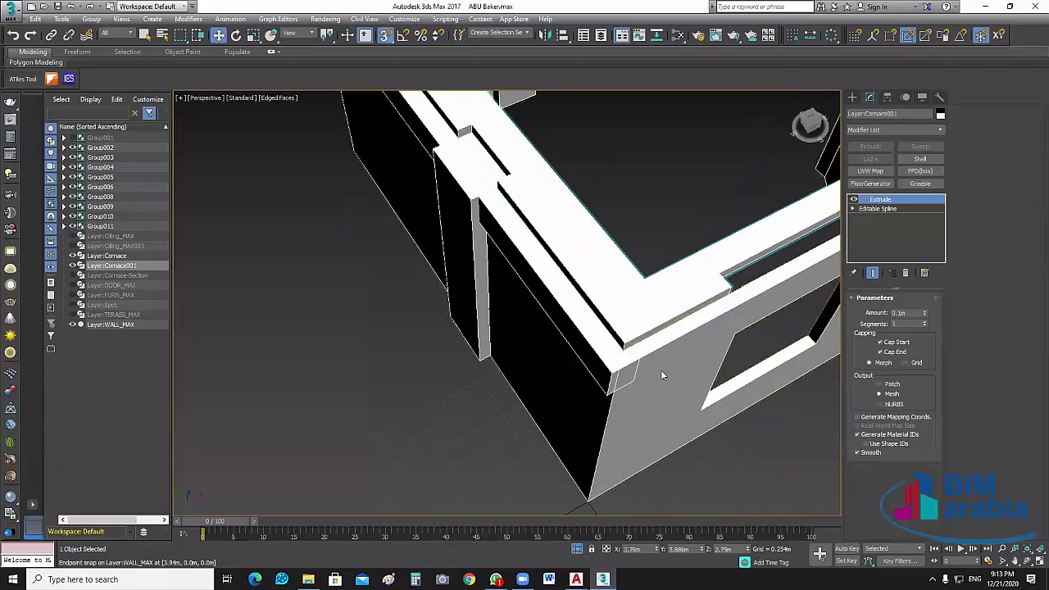
pyautogui.scroll(-3, 723, 330)
pyautogui.scroll(3, 705, 320)
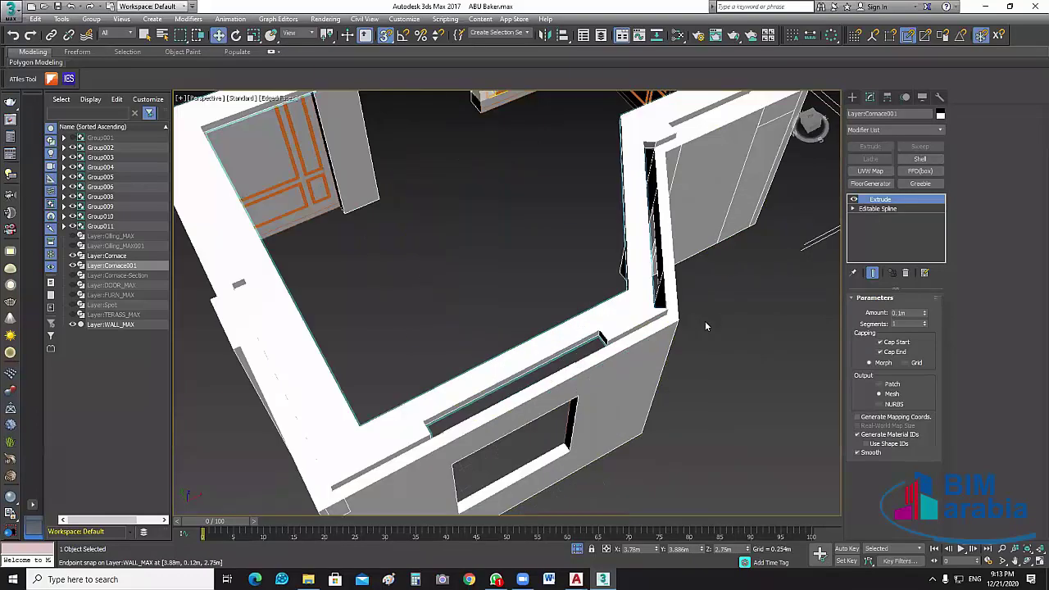
pyautogui.scroll(-2, 434, 284)
pyautogui.scroll(-2, 434, 283)
pyautogui.scroll(-2, 459, 281)
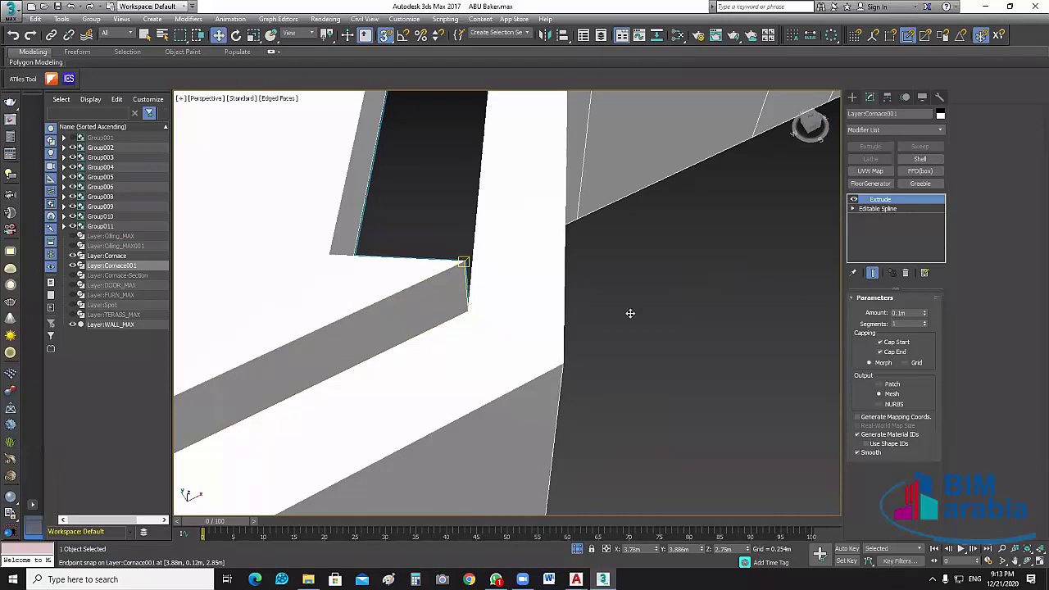
pyautogui.hotkey('ctrl', 'z')
pyautogui.click(688, 381)
pyautogui.scroll(-8, 714, 428)
pyautogui.scroll(-3, 715, 440)
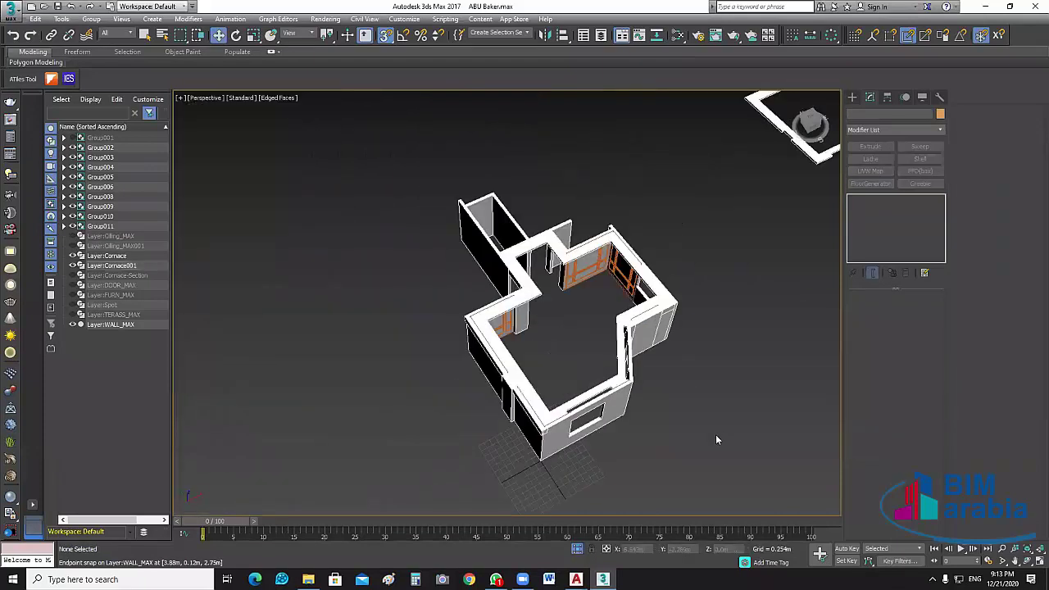
pyautogui.moveTo(724, 461)
pyautogui.keyDown('alt'); pyautogui.mouseDown(button='middle')
pyautogui.moveTo(697, 426)
pyautogui.moveTo(521, 300)
pyautogui.moveTo(435, 257)
pyautogui.mouseUp(button='middle'); pyautogui.keyUp('alt')
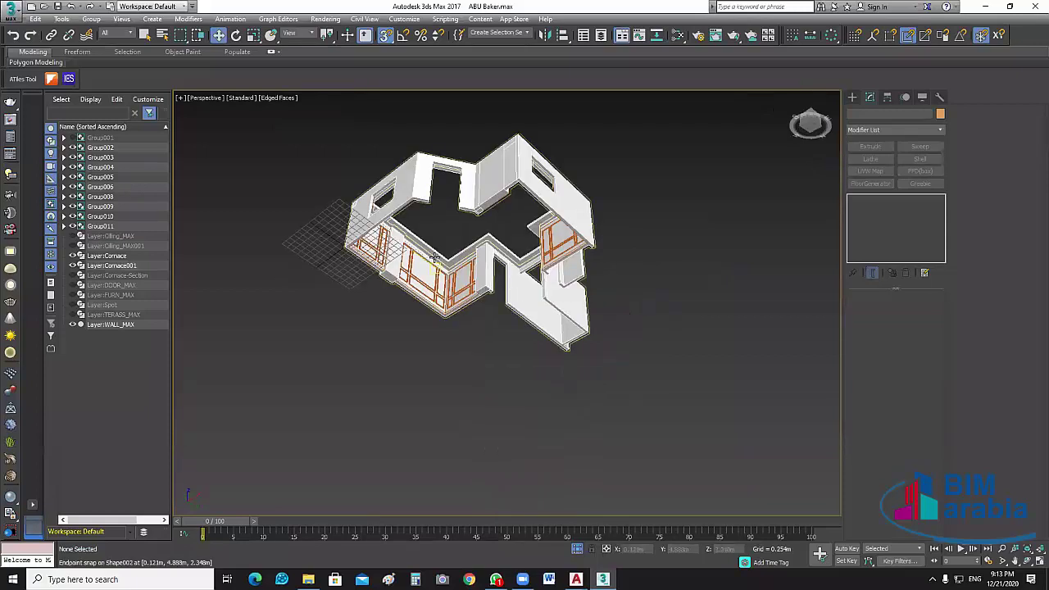
pyautogui.scroll(5, 435, 256)
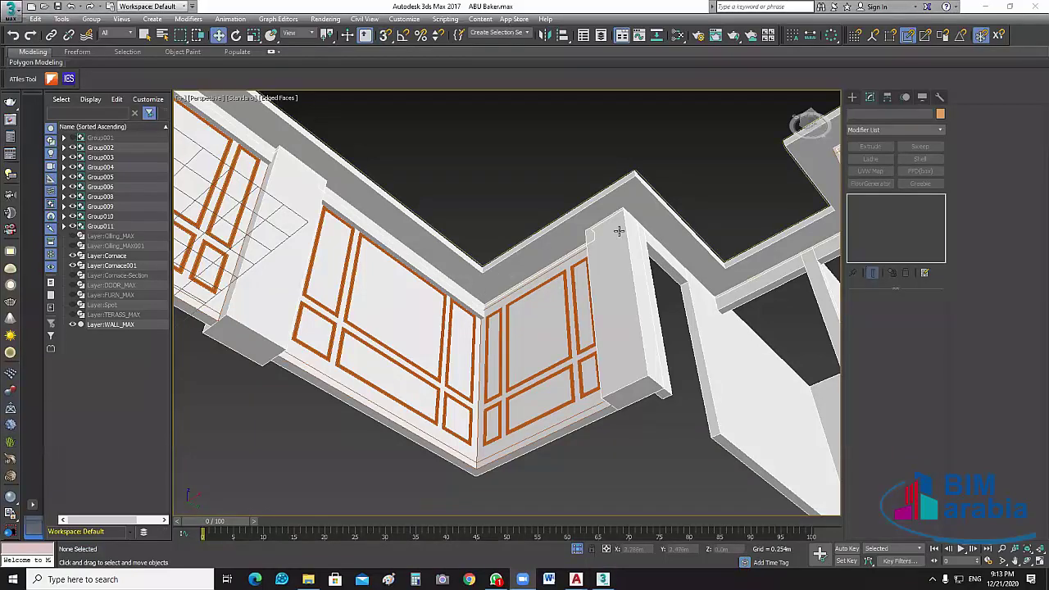
pyautogui.keyDown('alt'); pyautogui.moveTo(619, 232); pyautogui.dragTo(656, 200, button='middle'); pyautogui.keyUp('alt')
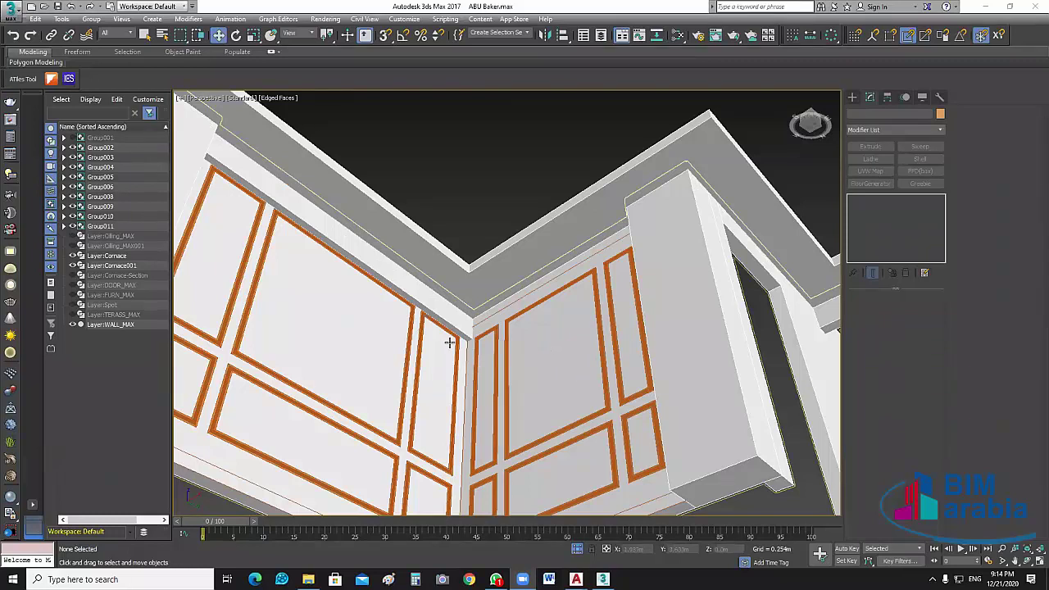
pyautogui.scroll(2, 433, 297)
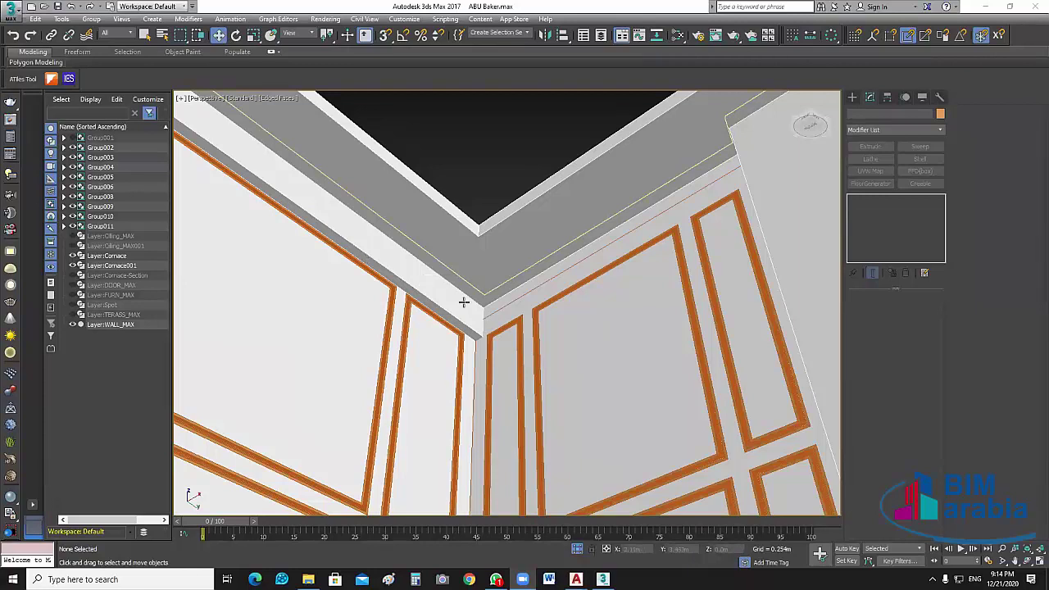
pyautogui.scroll(-3, 473, 335)
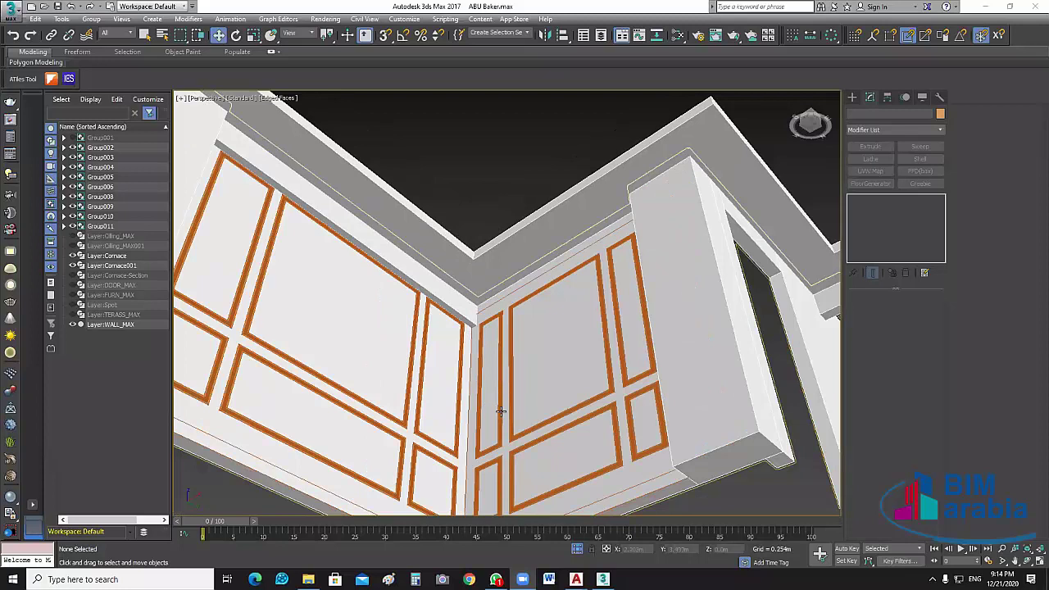
pyautogui.scroll(-5, 498, 409)
pyautogui.scroll(5, 516, 418)
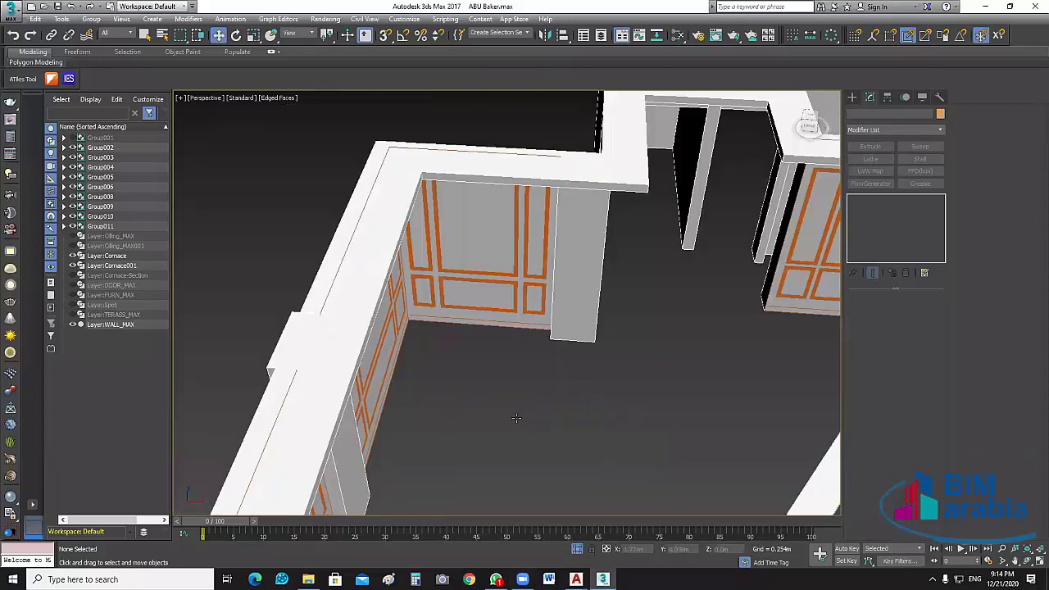
pyautogui.scroll(-2, 487, 384)
pyautogui.keyDown('alt'); pyautogui.moveTo(506, 379); pyautogui.dragTo(476, 198, button='middle'); pyautogui.keyUp('alt')
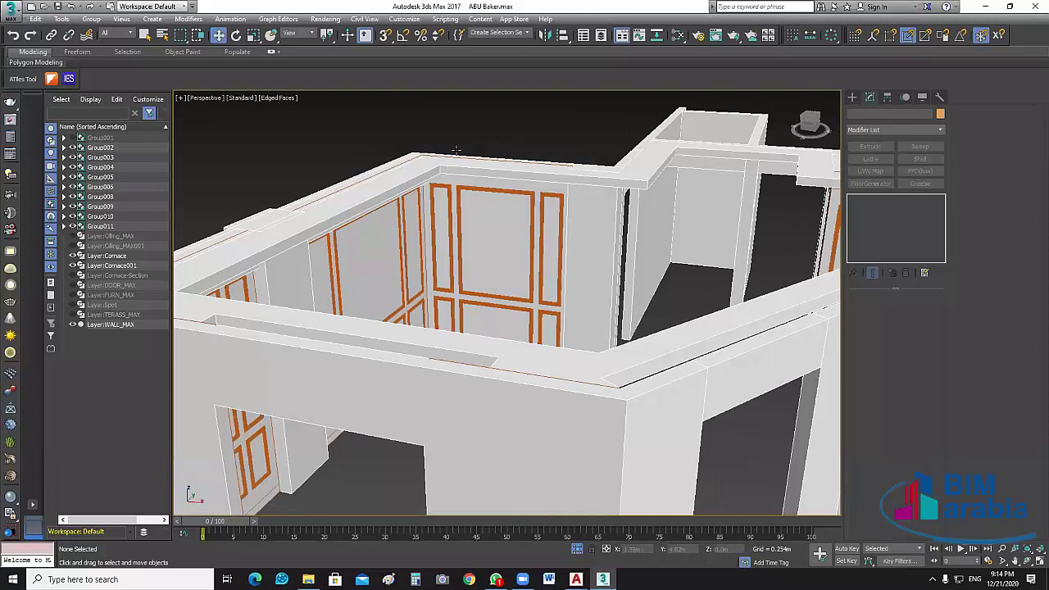
pyautogui.scroll(5, 459, 156)
pyautogui.scroll(2, 482, 228)
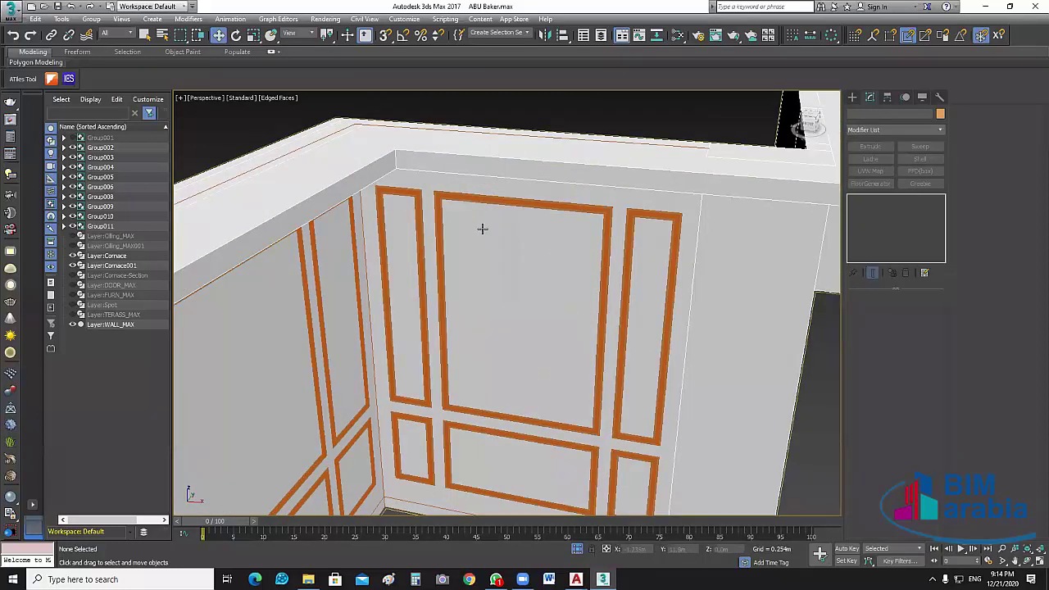
pyautogui.click(455, 168)
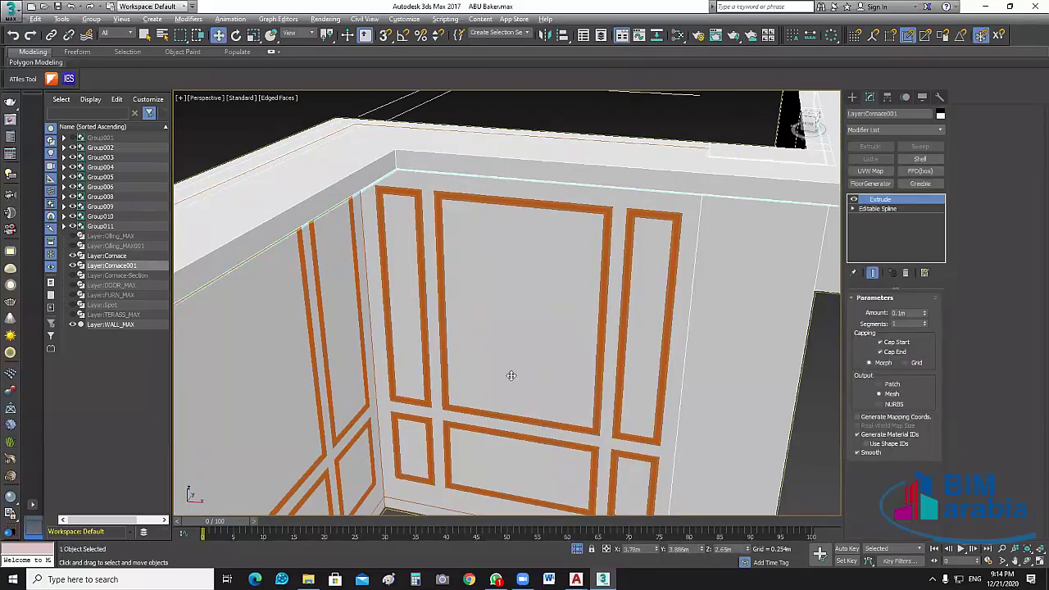
pyautogui.keyDown('alt'); pyautogui.moveTo(509, 375); pyautogui.dragTo(532, 322, button='middle'); pyautogui.keyUp('alt')
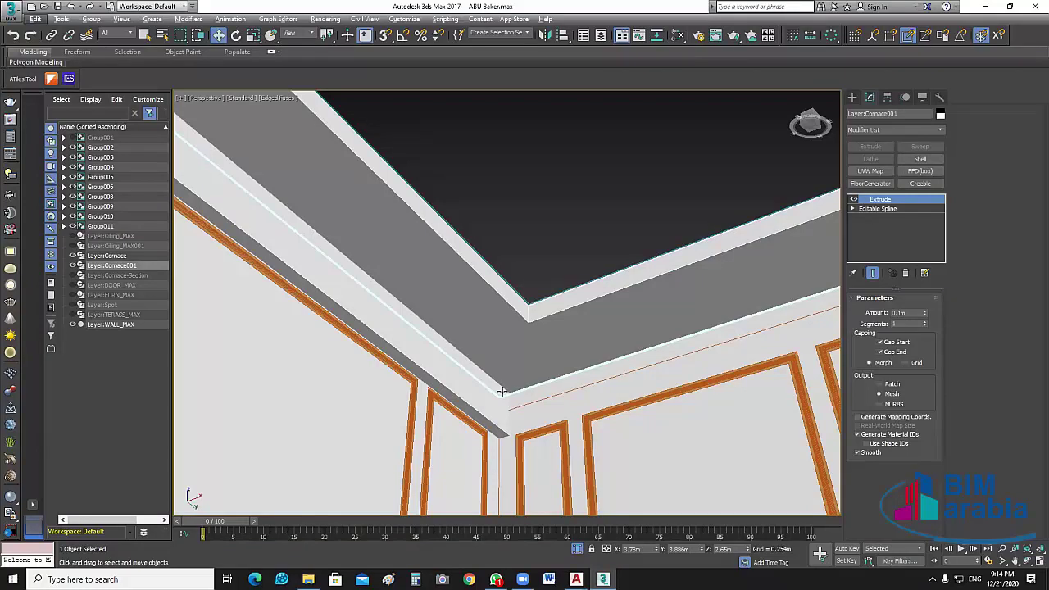
# - Clear the selection and switch to four viewports with the whole model framed
pyautogui.scroll(2, 502, 394)
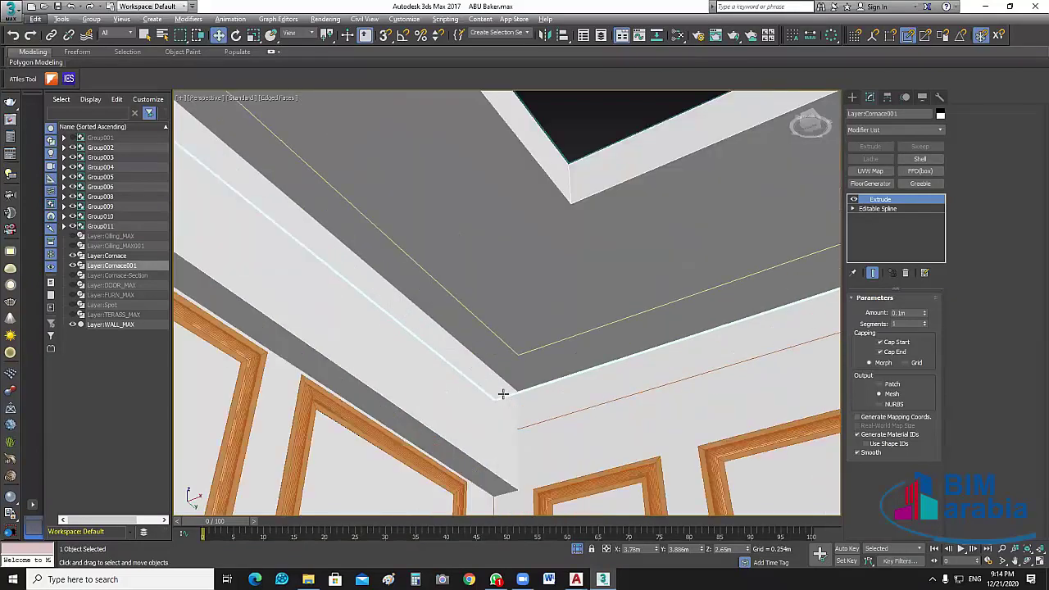
pyautogui.scroll(2, 340, 283)
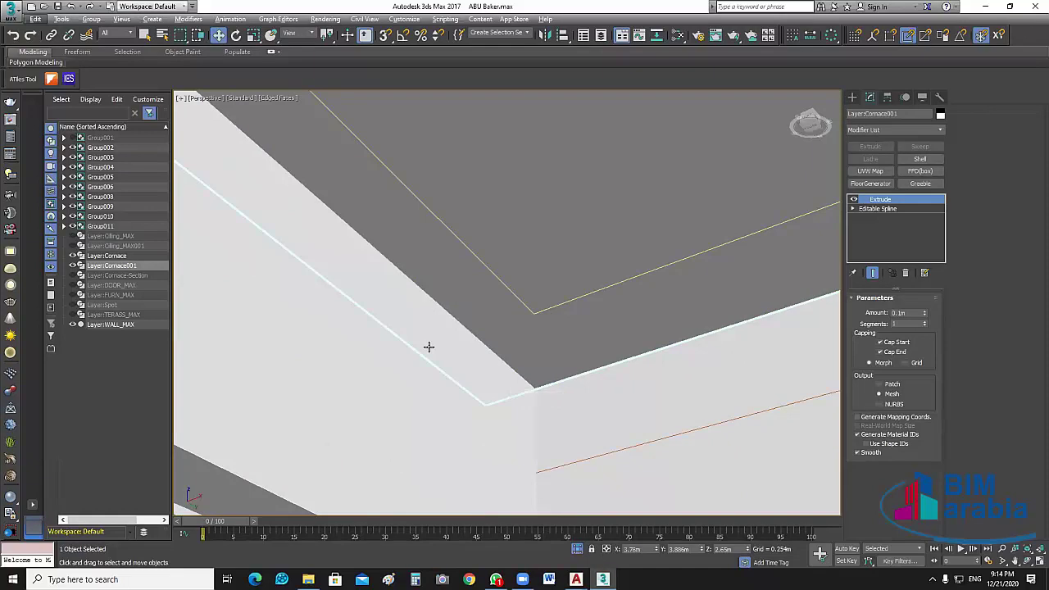
pyautogui.scroll(-2, 428, 347)
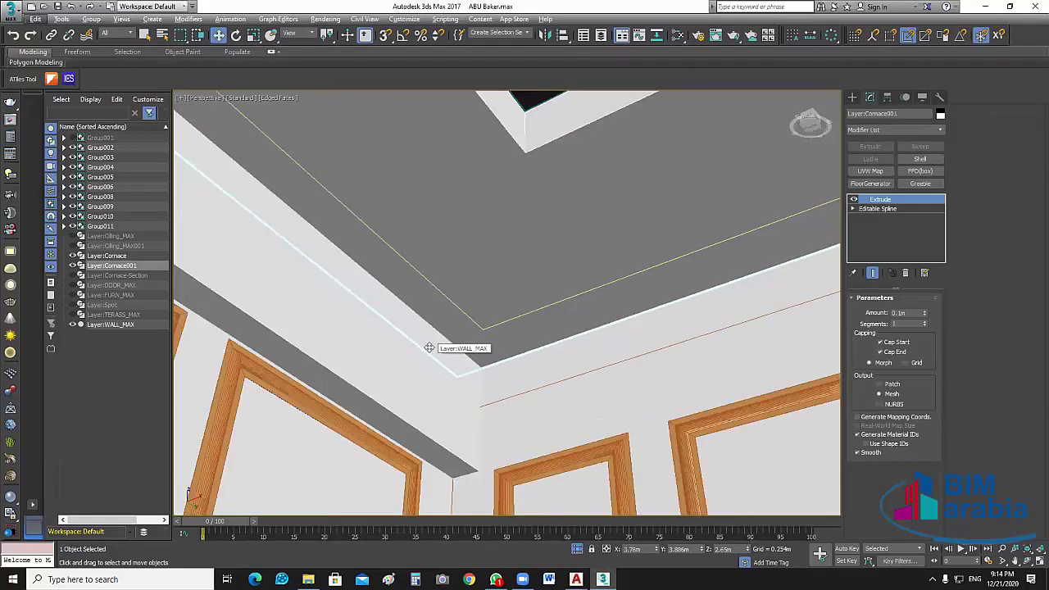
pyautogui.scroll(-2, 530, 285)
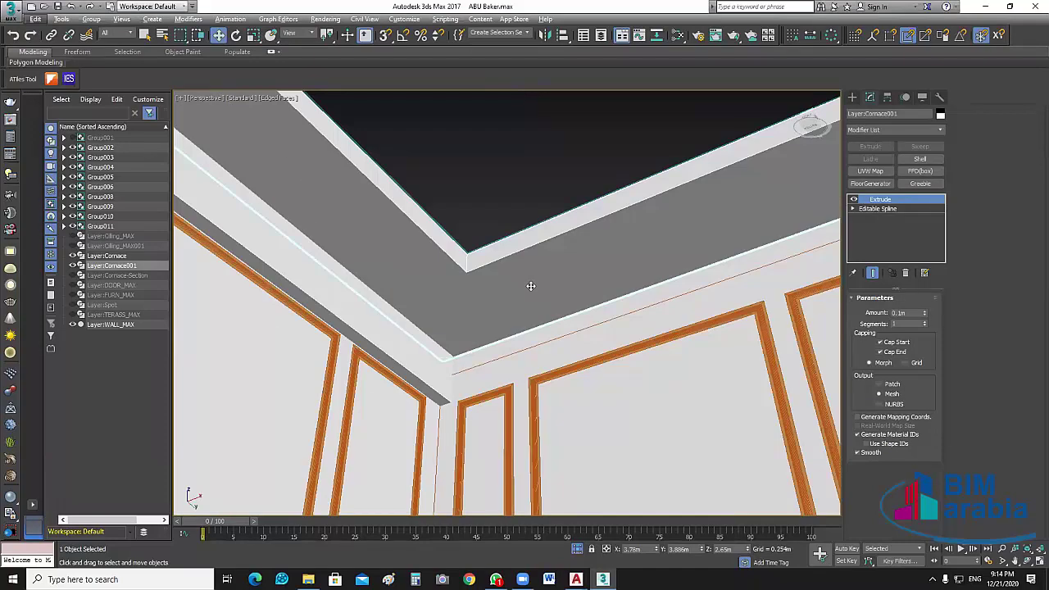
pyautogui.scroll(-2, 530, 285)
pyautogui.scroll(3, 596, 421)
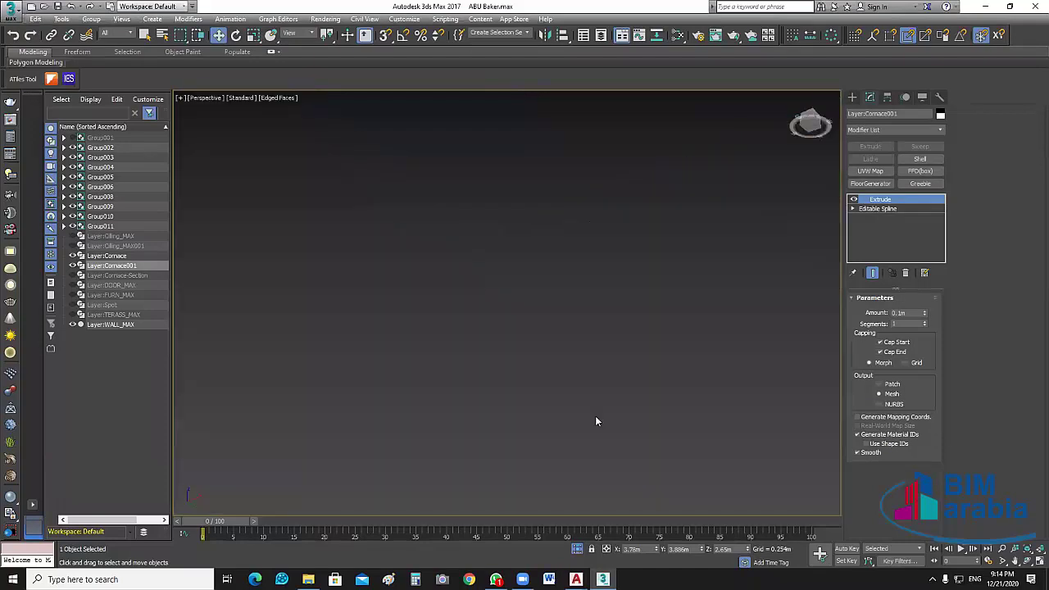
pyautogui.click(499, 374)
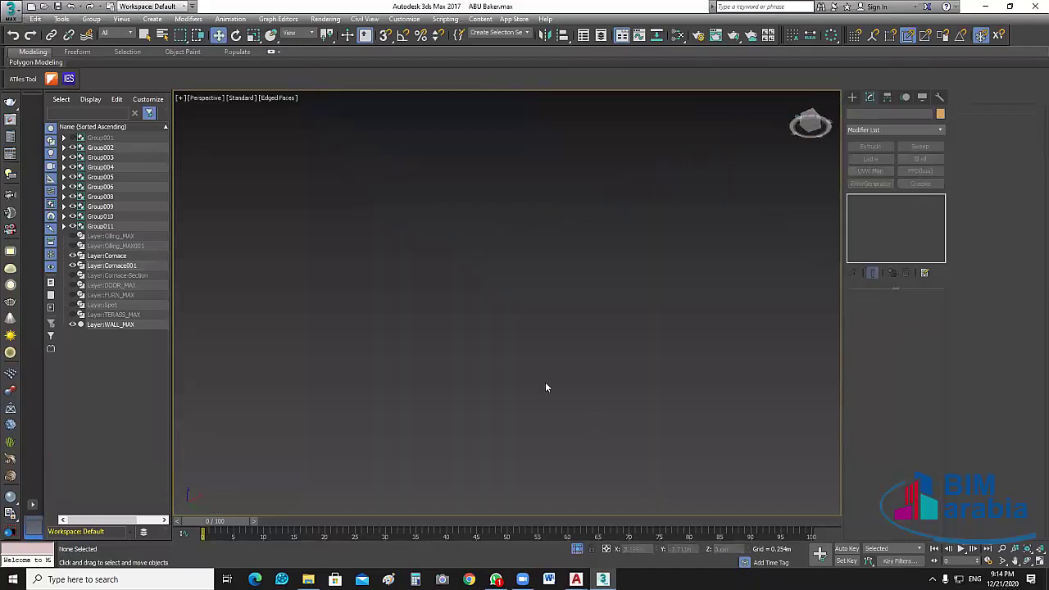
pyautogui.hotkey('alt', 'w')
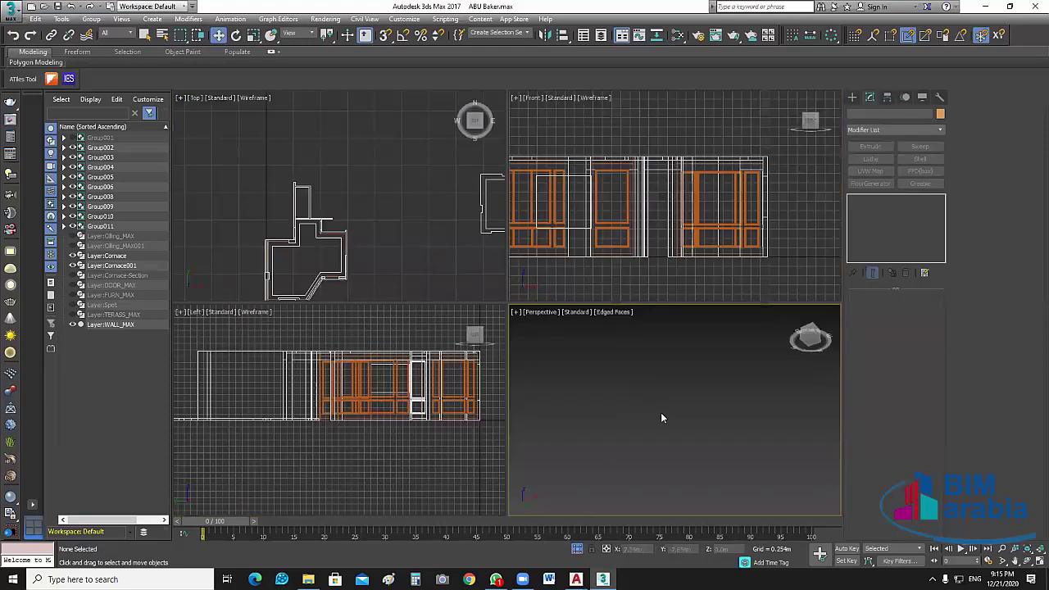
pyautogui.press('z')
pyautogui.scroll(3, 732, 472)
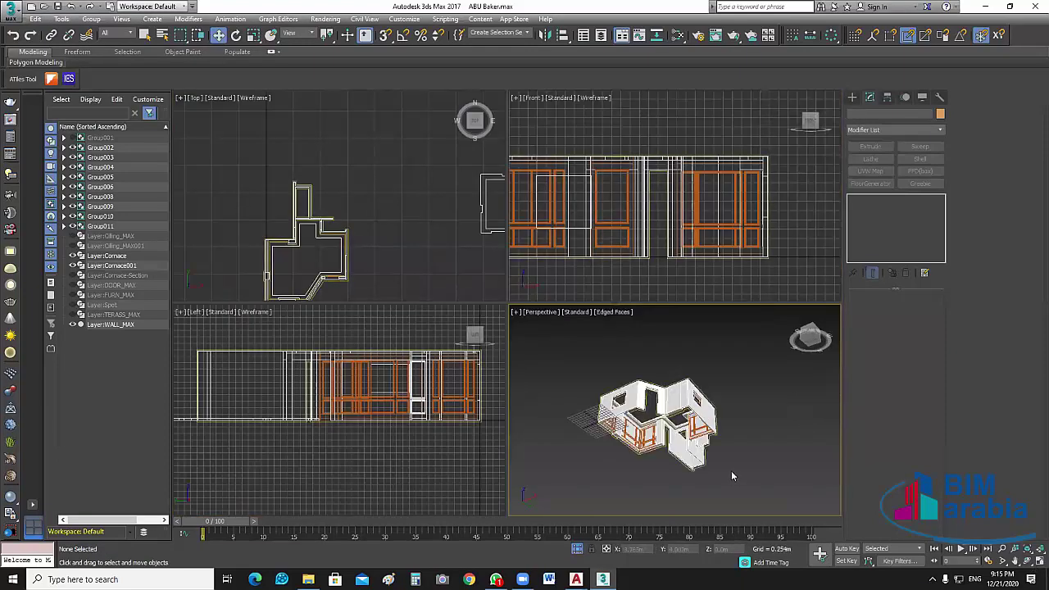
pyautogui.moveTo(726, 451); pyautogui.dragTo(707, 449, button='middle')
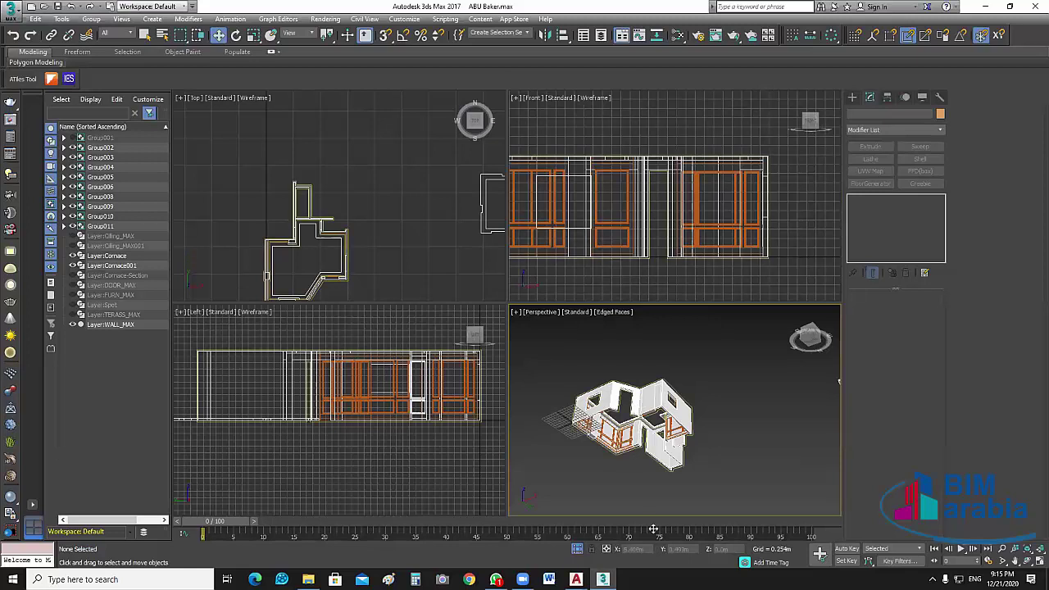
# - Deselect the walls and maximize the Top view with Alt+W
pyautogui.click(685, 473)
pyautogui.click(447, 263)
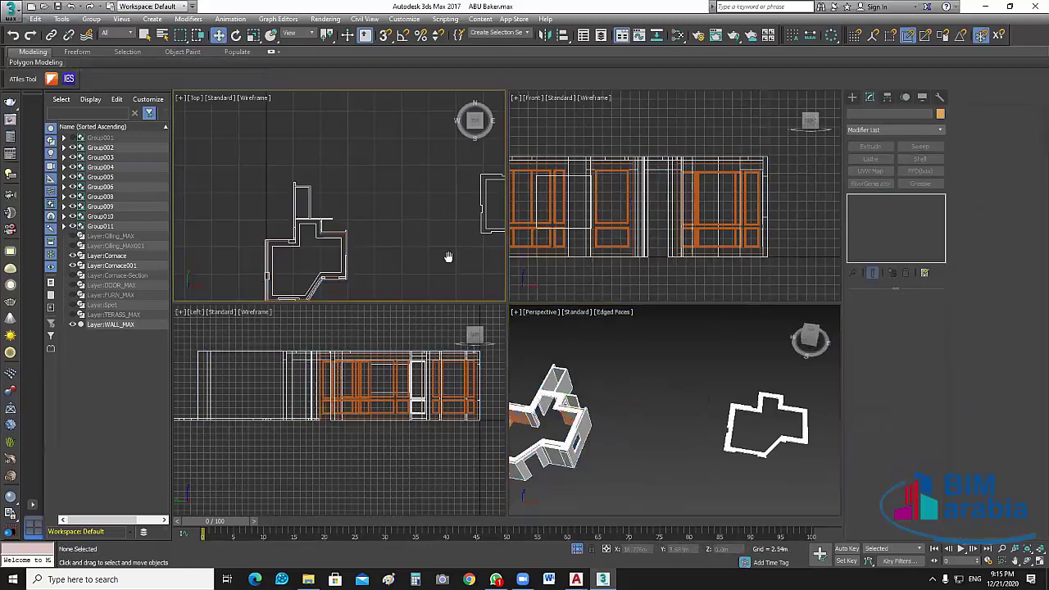
pyautogui.scroll(-2, 331, 202)
pyautogui.scroll(4, 344, 189)
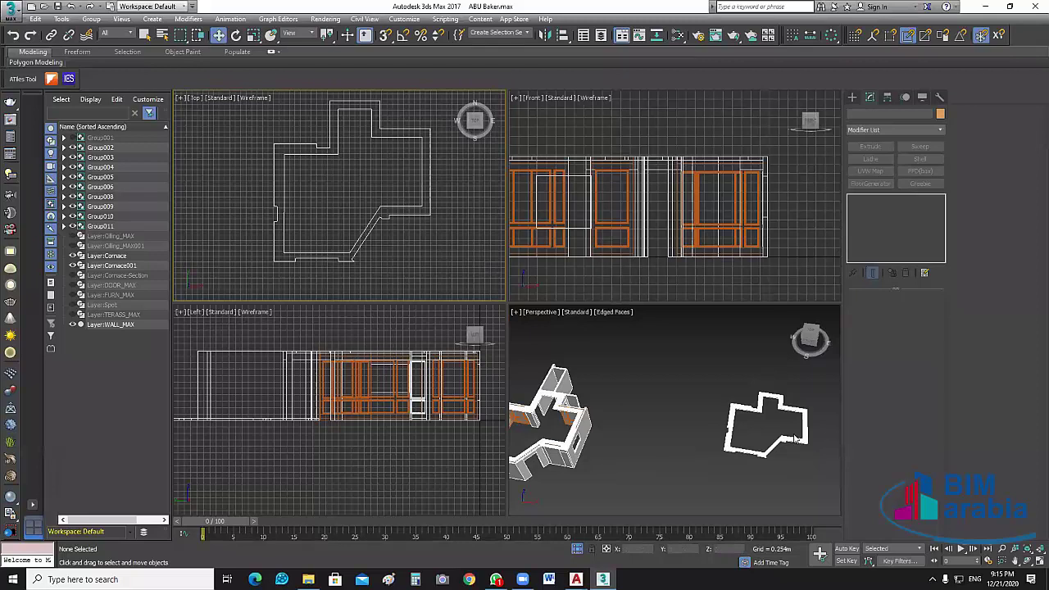
pyautogui.hotkey('alt', 'w')
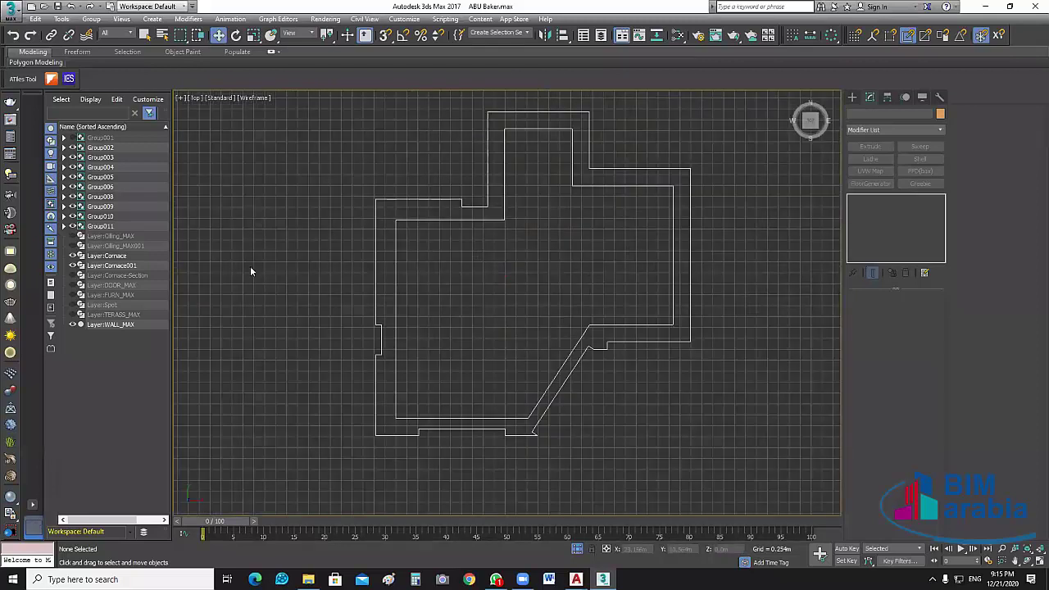
# - Unhide Layer:Cornace-Section and region-select the small cornice profile
pyautogui.scroll(-3, 440, 299)
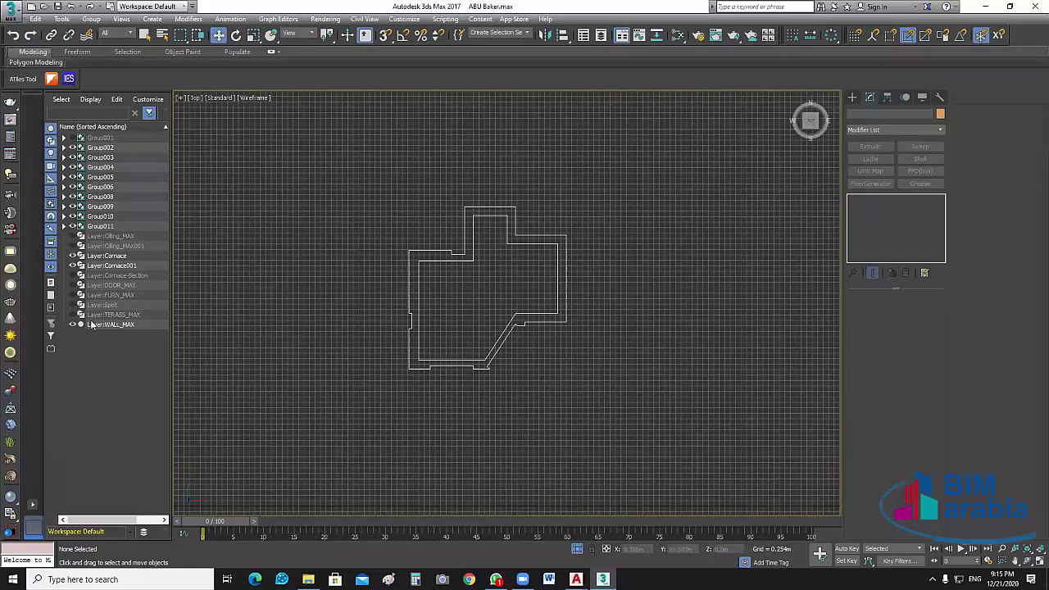
pyautogui.click(78, 276)
pyautogui.scroll(5, 536, 258)
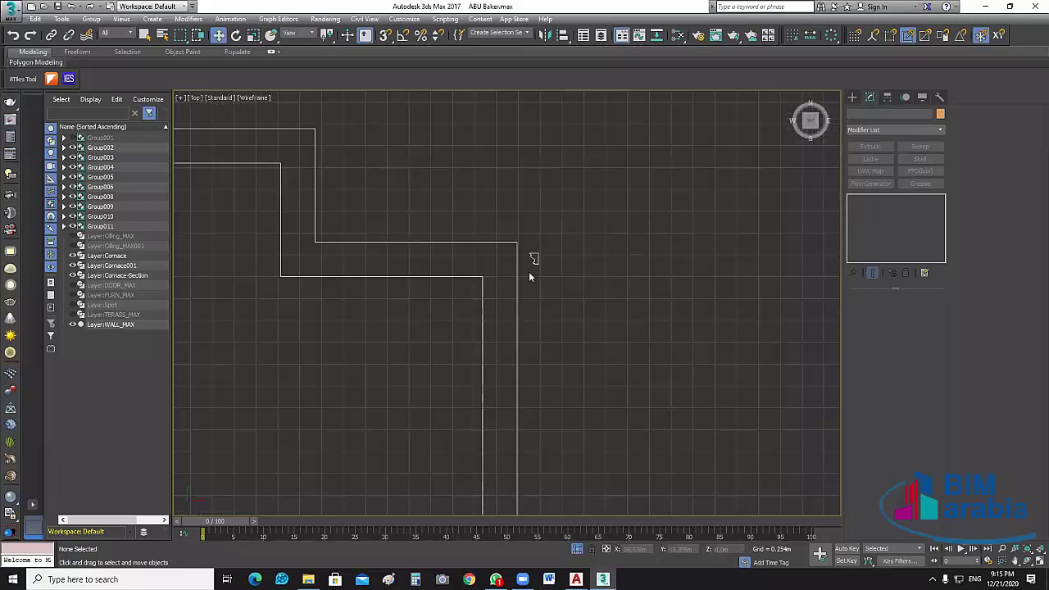
pyautogui.moveTo(523, 238); pyautogui.dragTo(574, 280)
# - Make an instanced copy of the cornice profile beside the original
pyautogui.scroll(5, 561, 262)
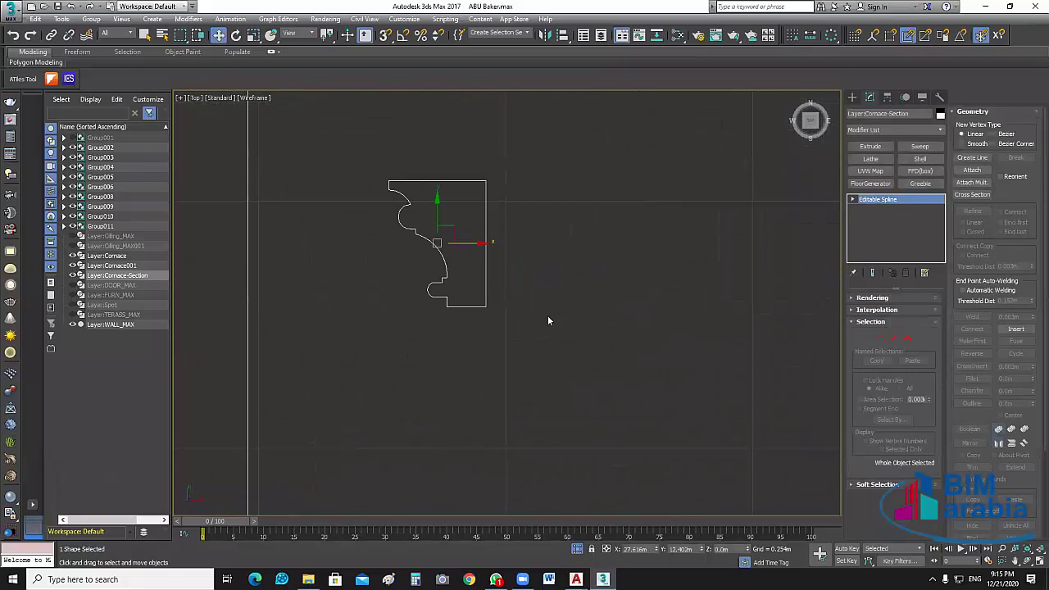
pyautogui.keyDown('shift'); pyautogui.moveTo(471, 242); pyautogui.dragTo(703, 242); pyautogui.keyUp('shift')
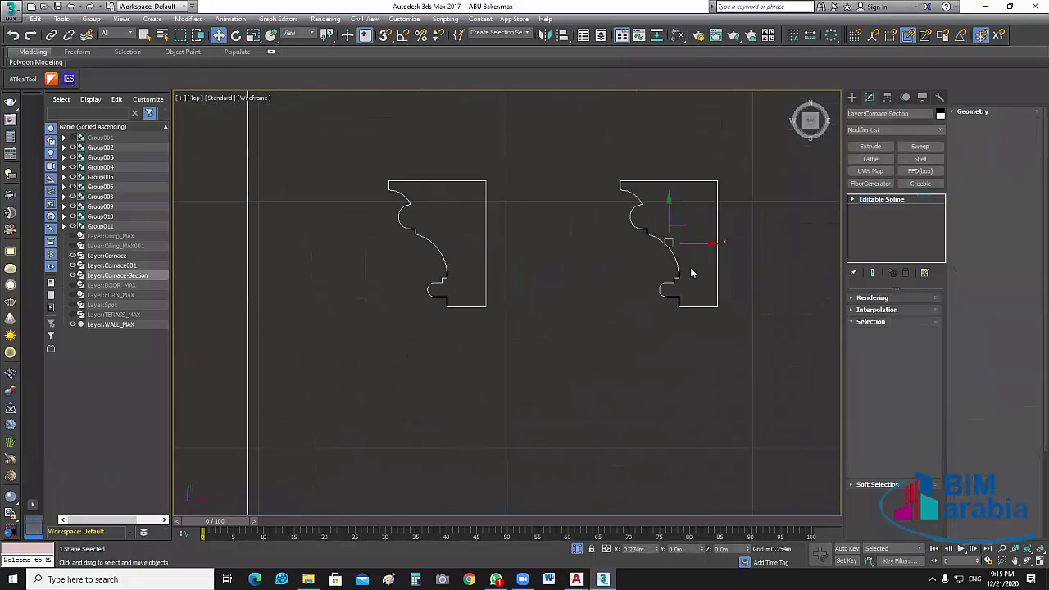
pyautogui.click(468, 265)
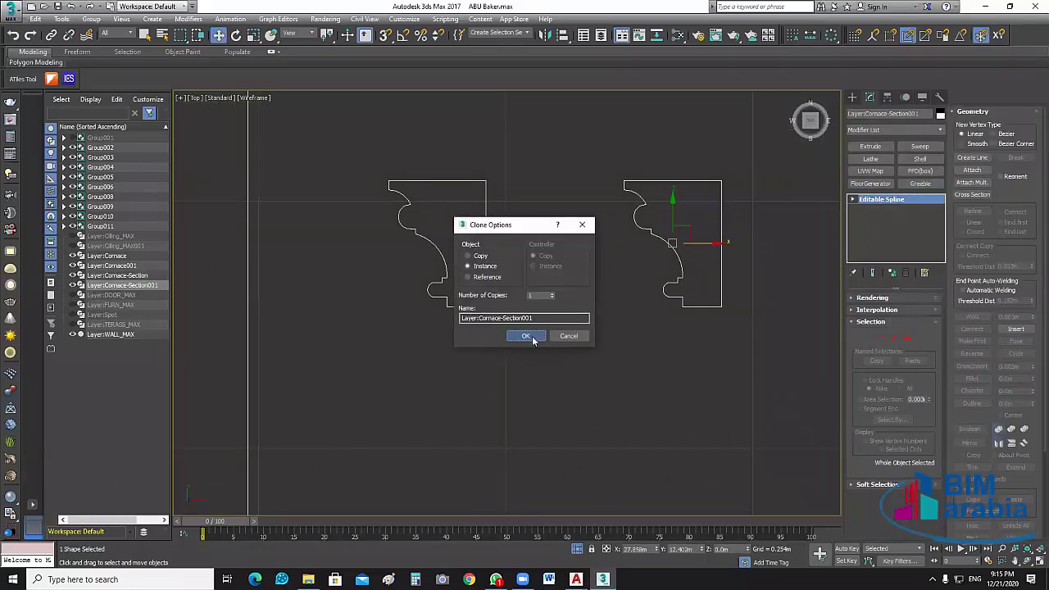
pyautogui.click(525, 335)
pyautogui.click(512, 395)
# - Select the inner spline of the cornice path at the Spline sub-object level
pyautogui.scroll(-3, 512, 395)
pyautogui.scroll(-3, 512, 395)
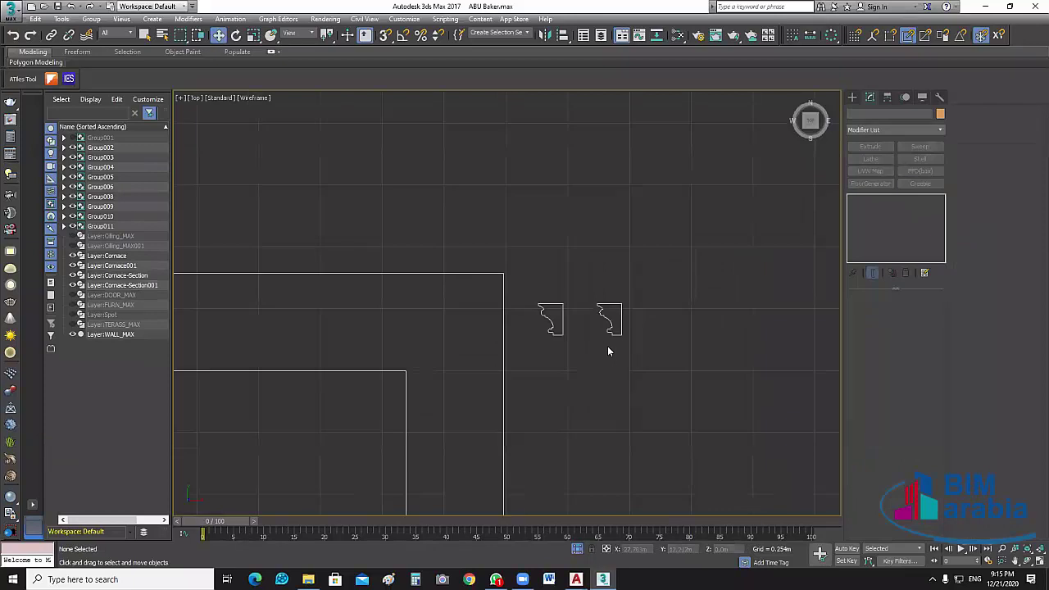
pyautogui.scroll(-3, 633, 296)
pyautogui.moveTo(538, 423); pyautogui.dragTo(552, 292, button='middle')
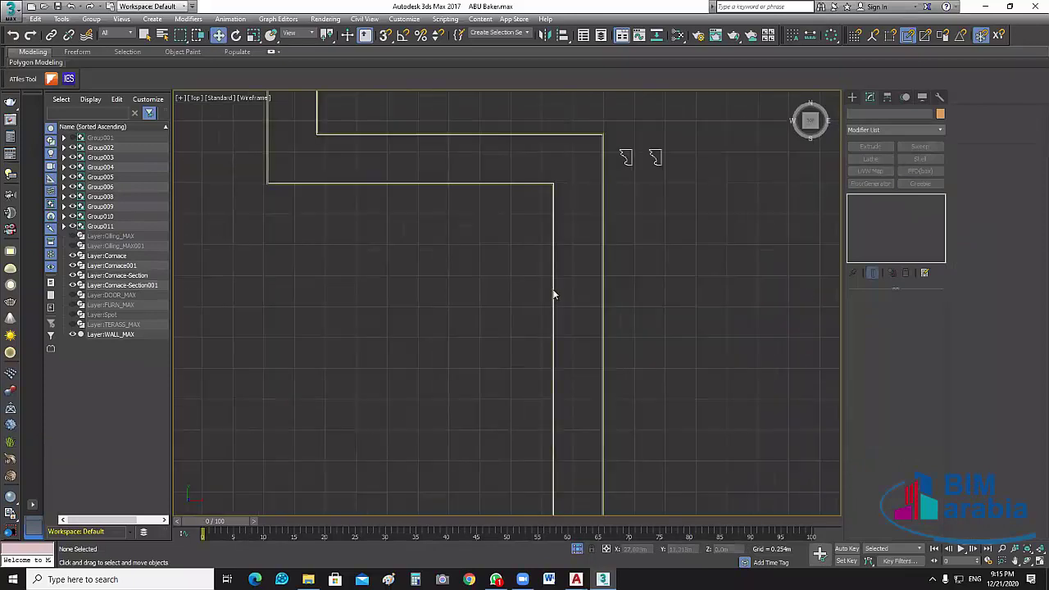
pyautogui.click(575, 294)
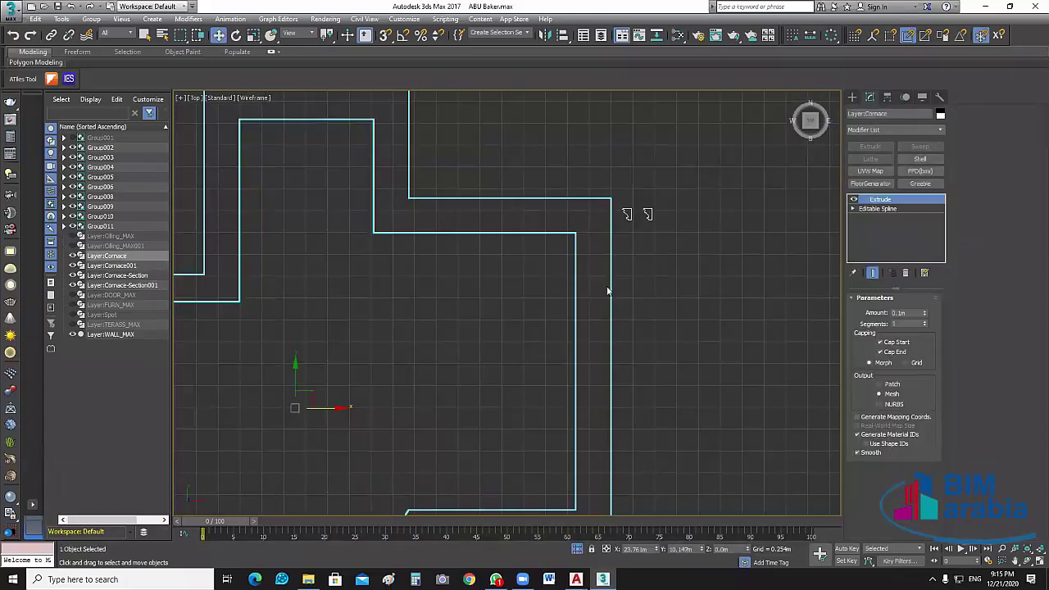
pyautogui.scroll(-2, 692, 280)
pyautogui.scroll(-2, 745, 384)
pyautogui.scroll(-1, 748, 382)
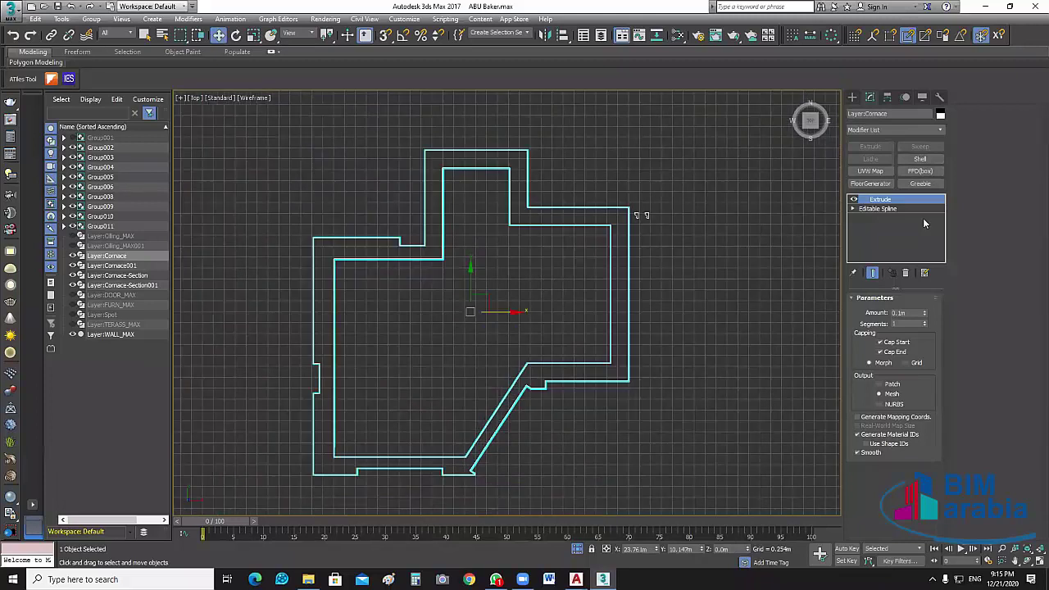
pyautogui.click(852, 210)
pyautogui.click(880, 237)
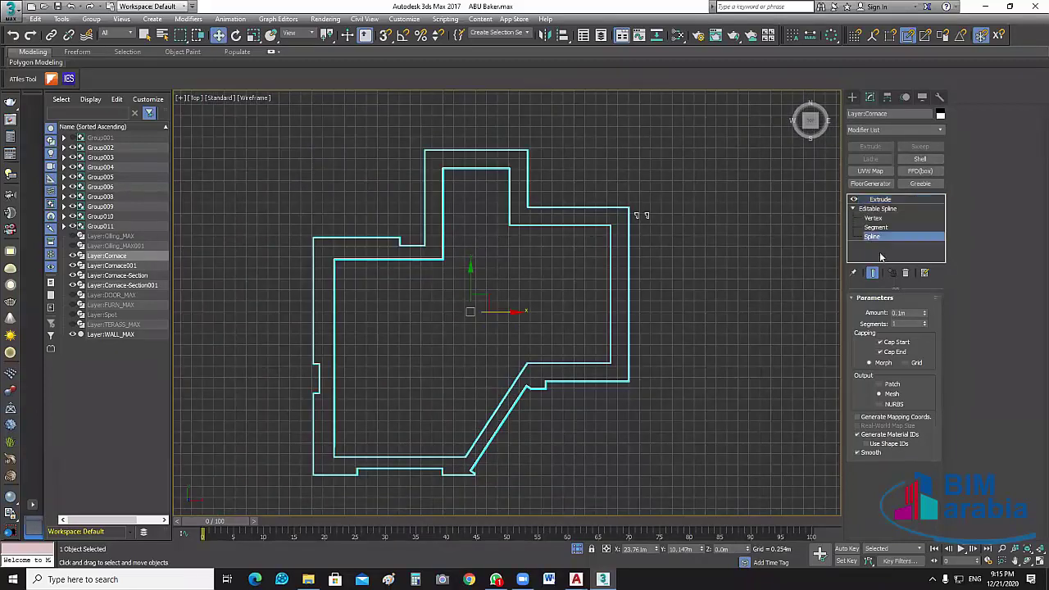
pyautogui.click(612, 246)
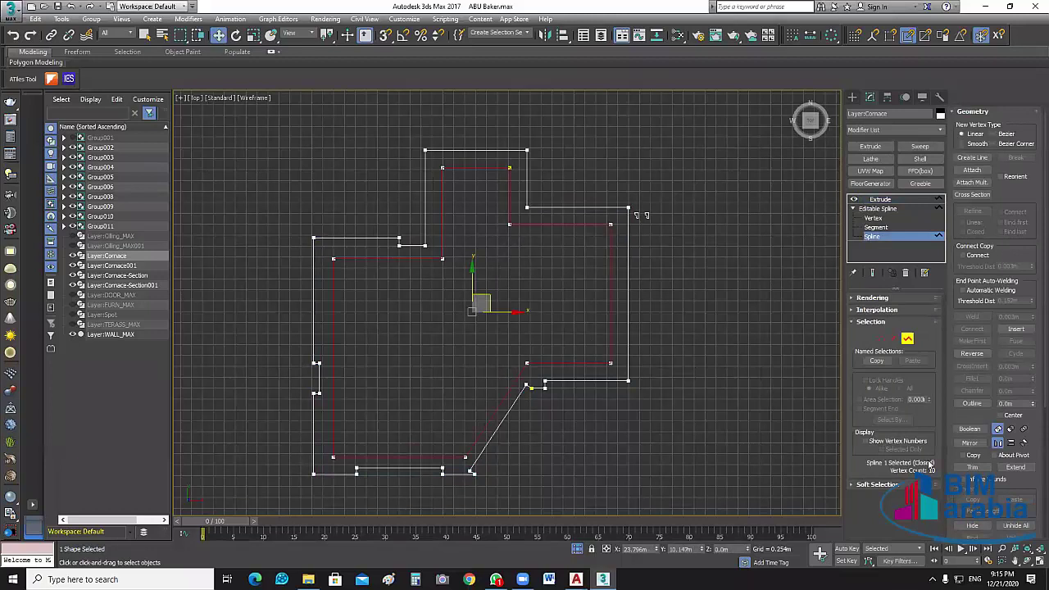
# - Detach a copy of the inner spline as Shape017 and clear the selection
pyautogui.moveTo(820, 475); pyautogui.dragTo(696, 470, button='middle')
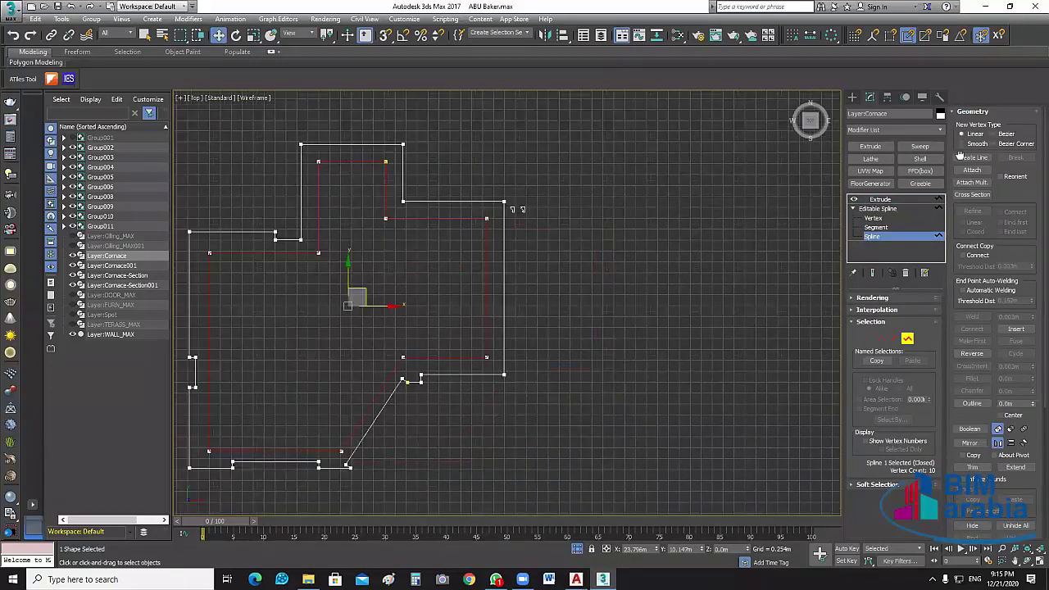
pyautogui.scroll(-5, 961, 162)
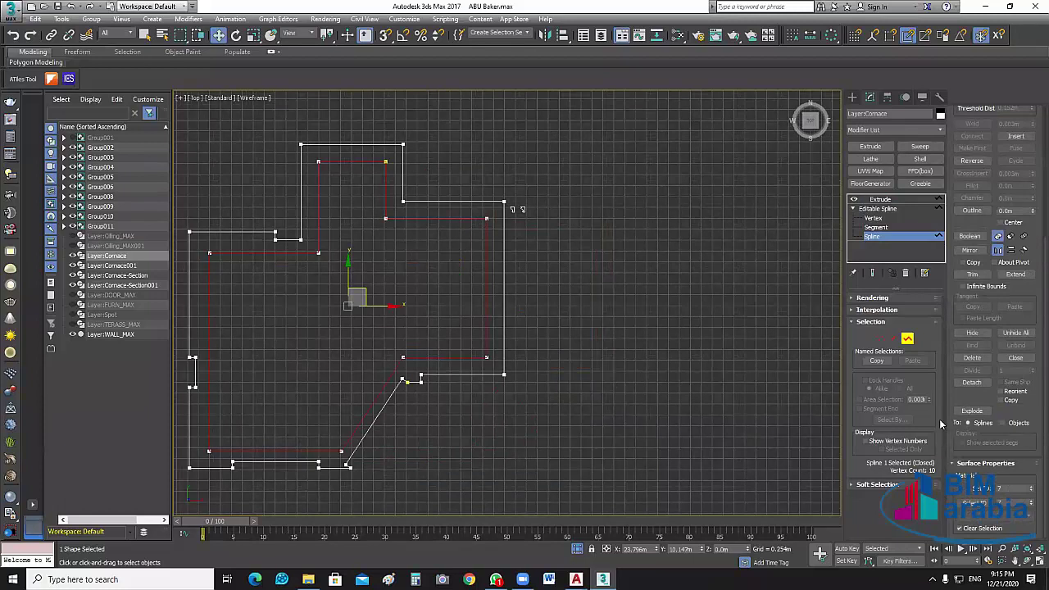
pyautogui.click(1001, 400)
pyautogui.click(972, 384)
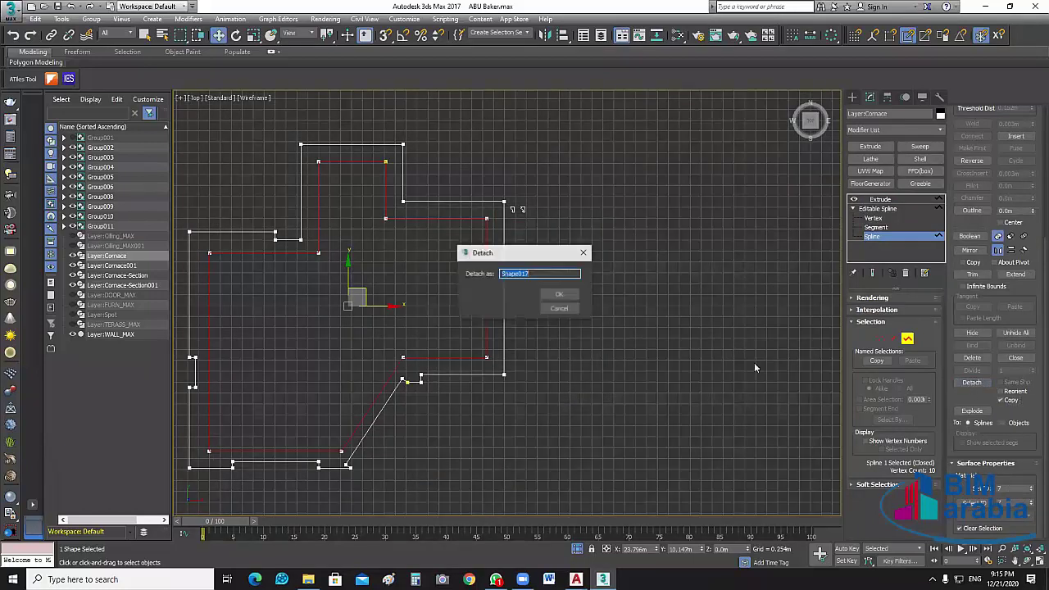
pyautogui.click(561, 295)
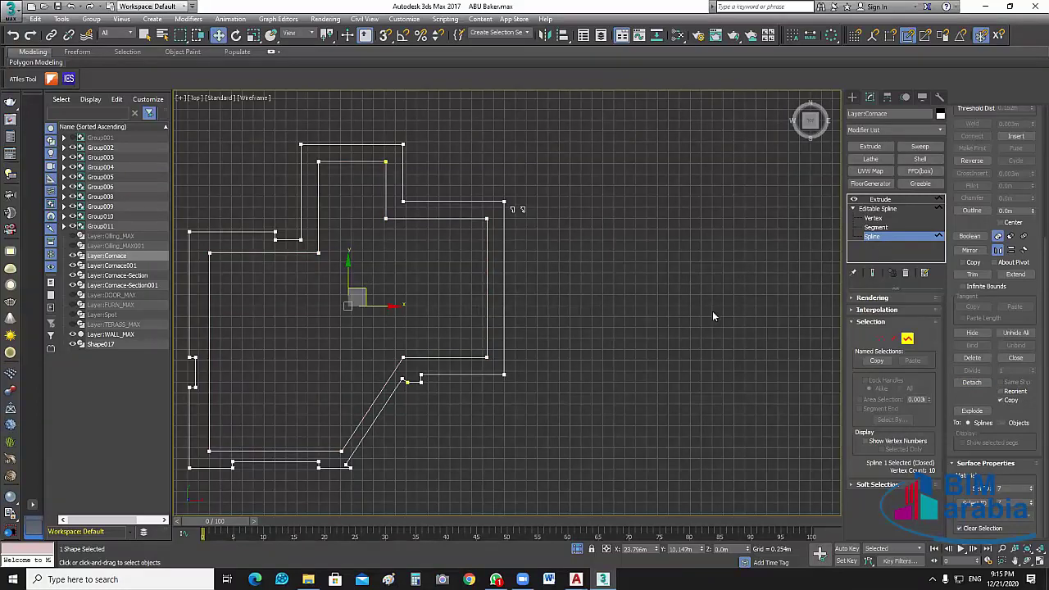
pyautogui.click(474, 331)
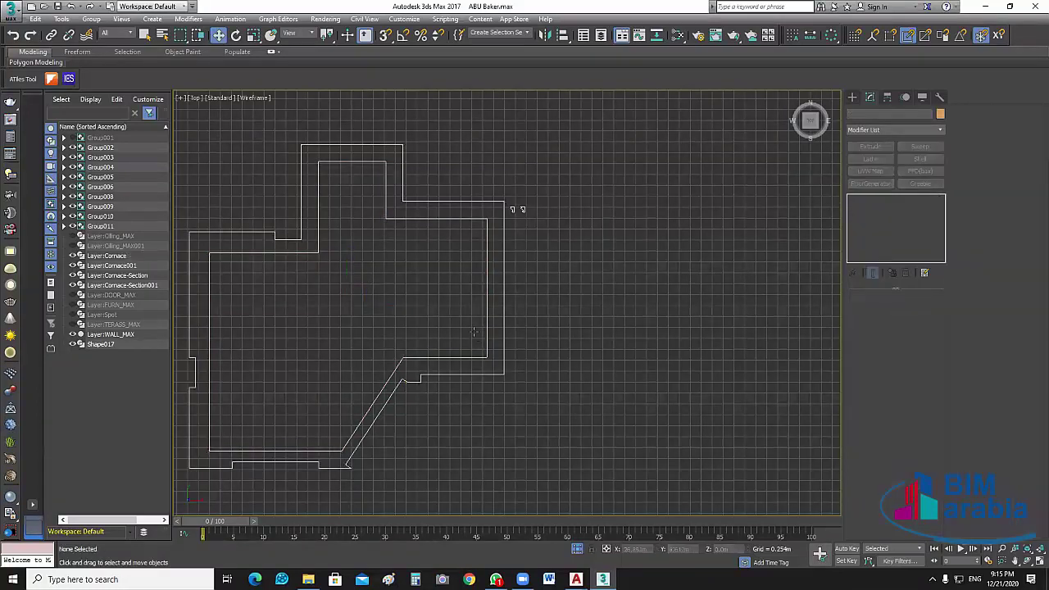
# - Select the wall outline, Layer:Cornace001, then the Cornace-Section001 profile in the Scene Explorer
pyautogui.click(398, 311)
pyautogui.click(114, 266)
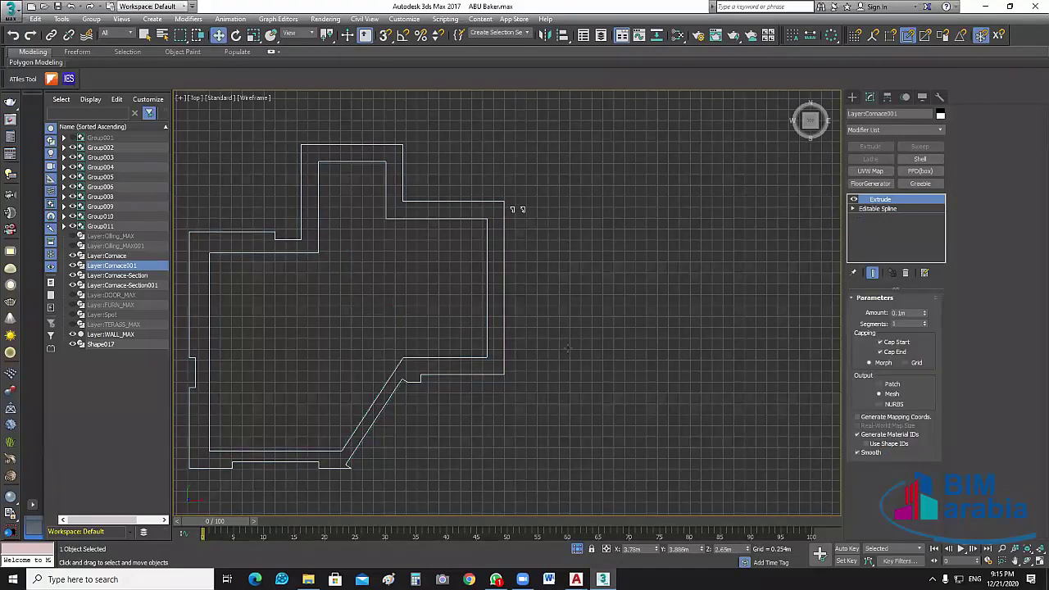
pyautogui.scroll(-3, 565, 340)
pyautogui.scroll(-4, 569, 353)
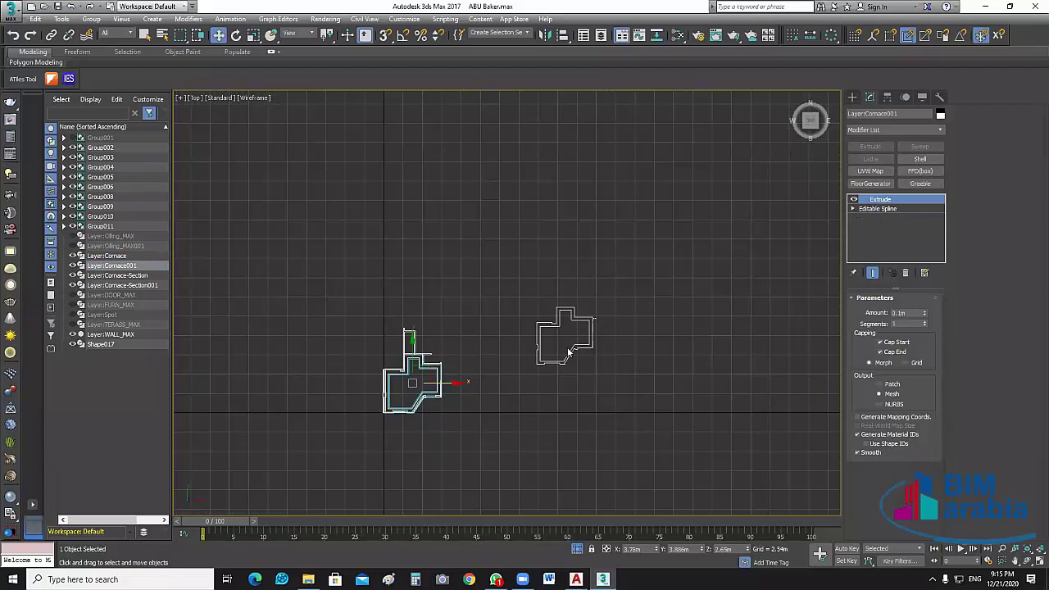
pyautogui.scroll(3, 263, 351)
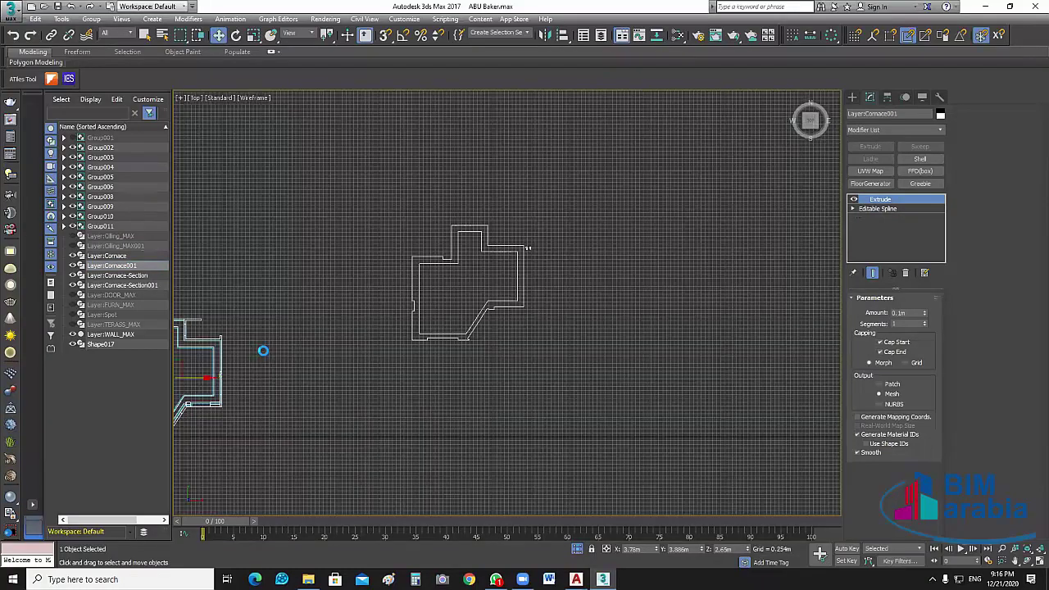
pyautogui.click(263, 351)
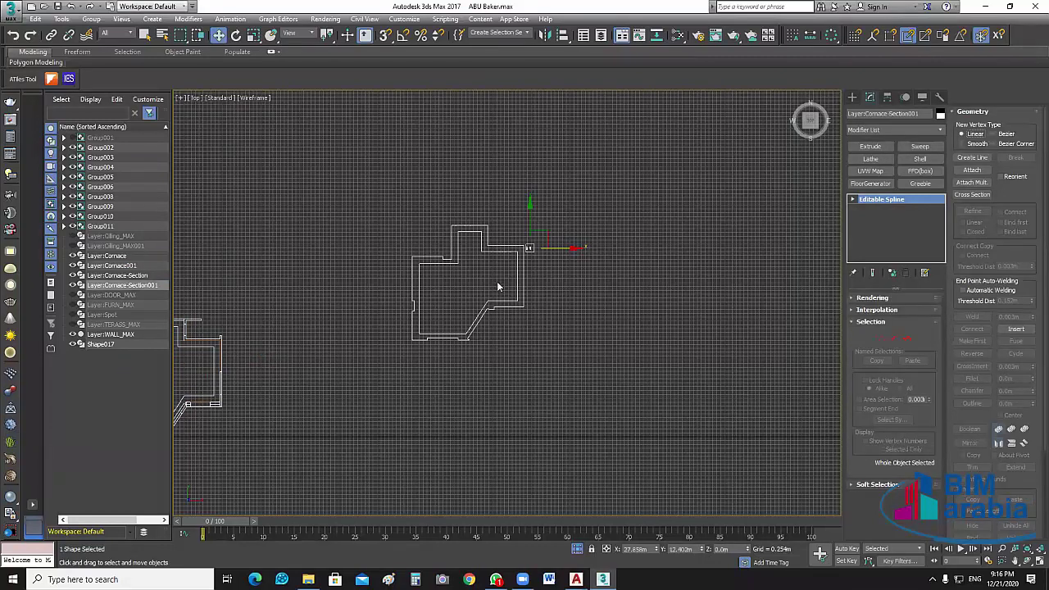
# - Undo and redo back to Shape017, frame it with Z, and delete it
pyautogui.hotkey('ctrl', 'z')
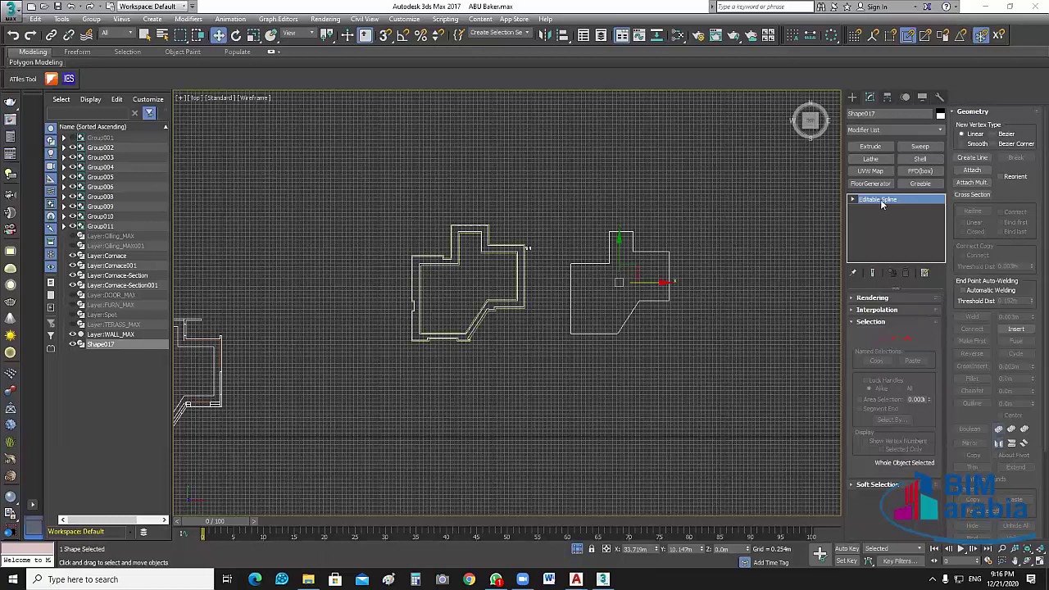
pyautogui.hotkey('ctrl', 'z')
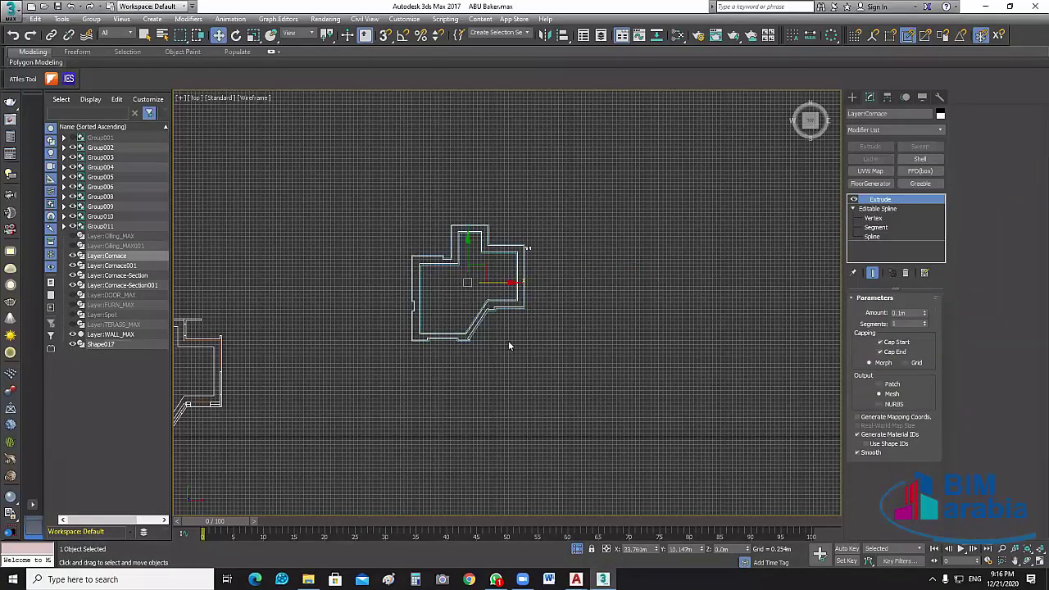
pyautogui.hotkey('ctrl', 'z')
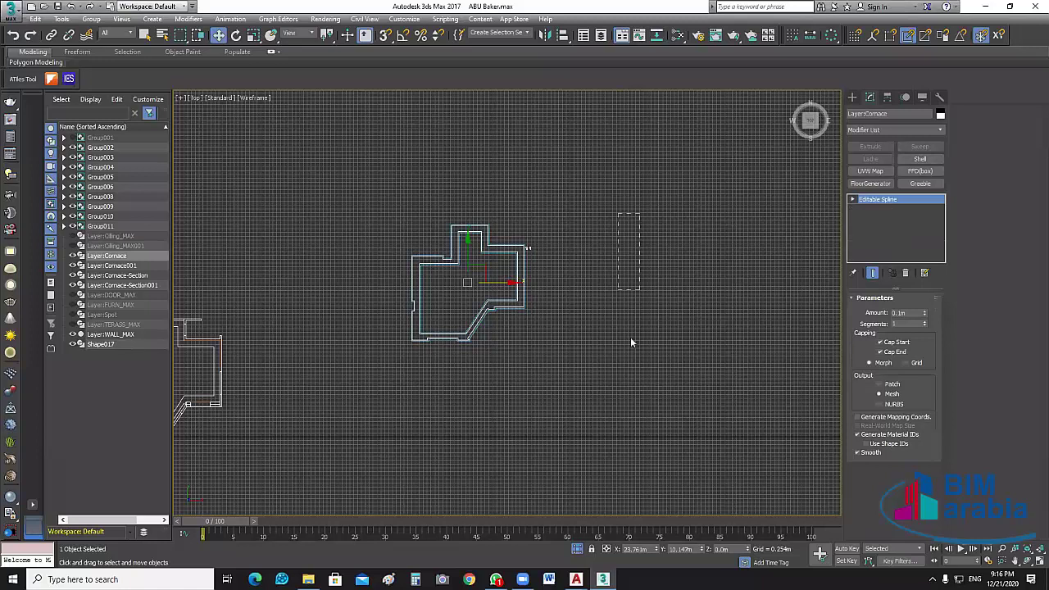
pyautogui.hotkey('ctrl', 'y')
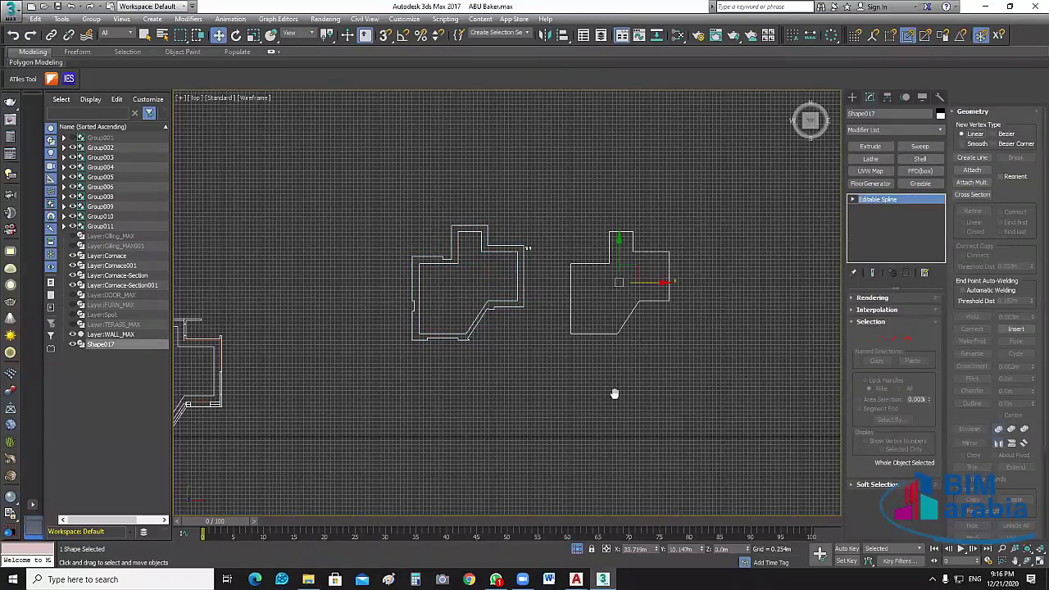
pyautogui.press('z')
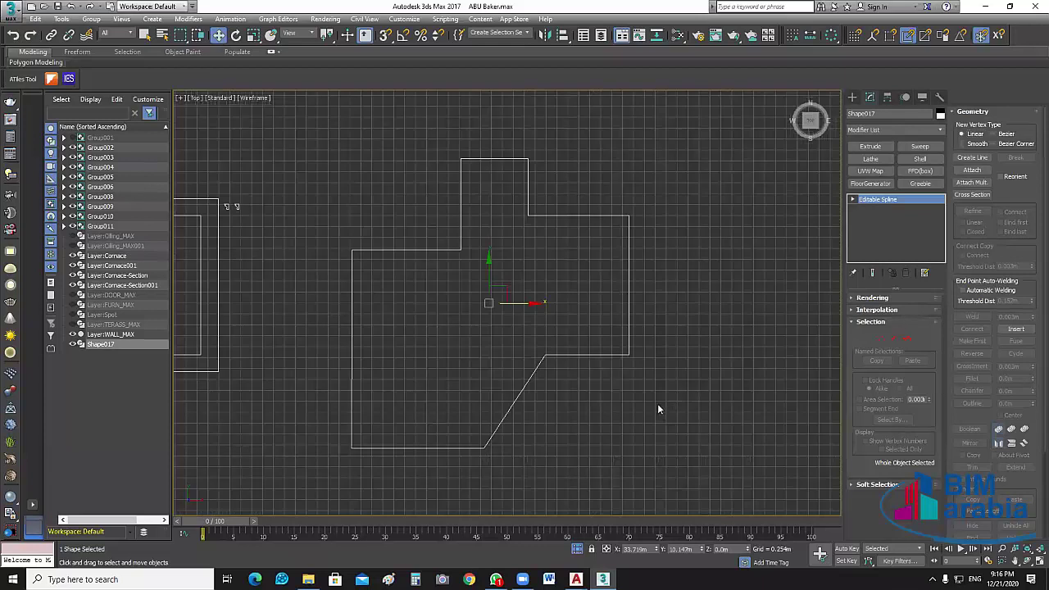
pyautogui.moveTo(708, 324); pyautogui.dragTo(722, 320, button='middle')
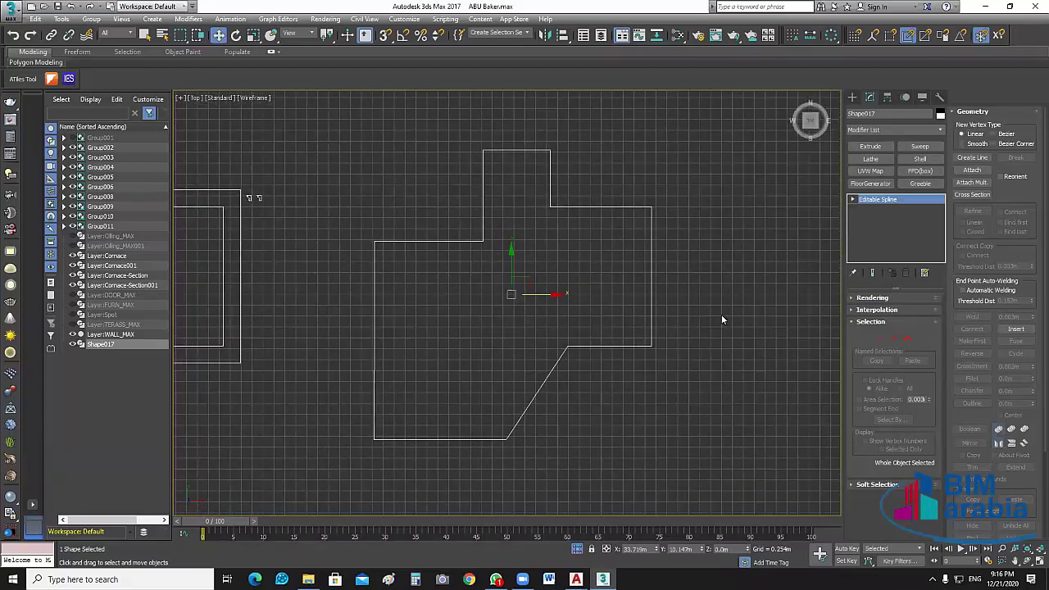
pyautogui.press('Delete')
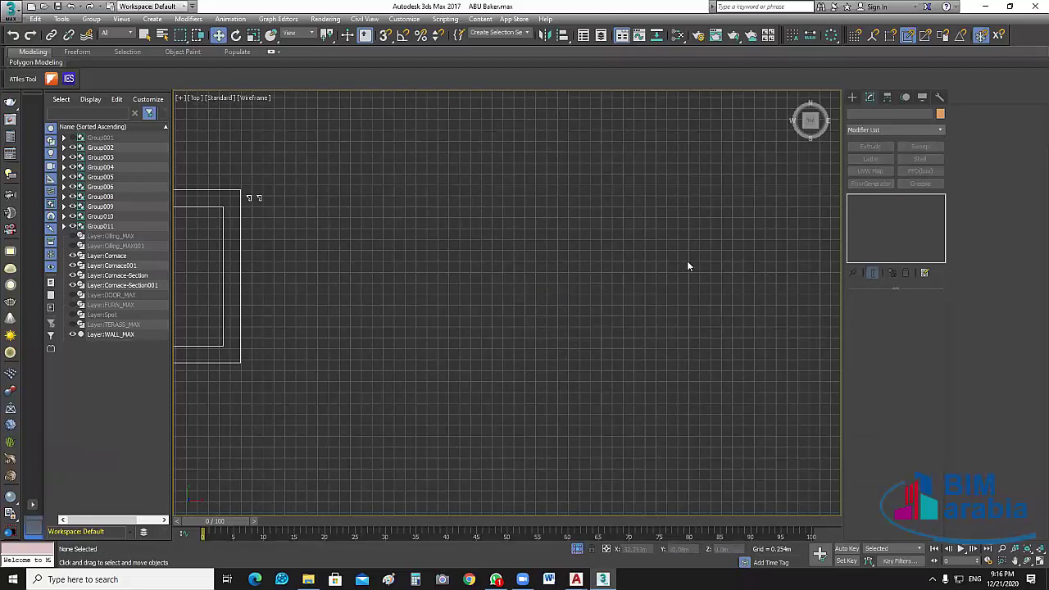
# - Maximize the Perspective view with the whole floor plan visible
pyautogui.moveTo(772, 479); pyautogui.dragTo(687, 416, button='middle')
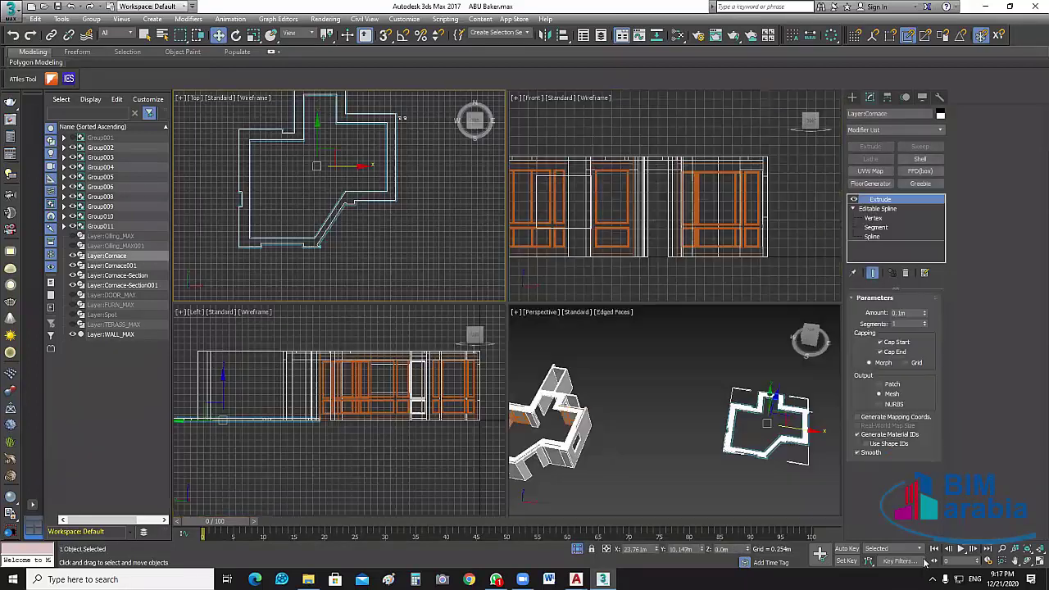
pyautogui.hotkey('alt', 'w')
pyautogui.scroll(4, 607, 317)
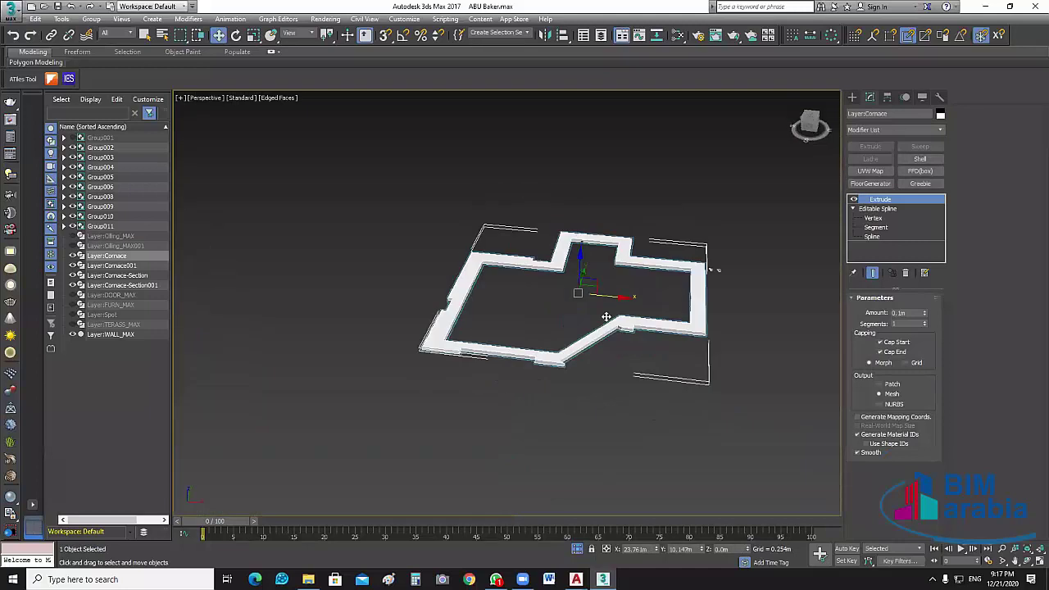
pyautogui.scroll(5, 610, 373)
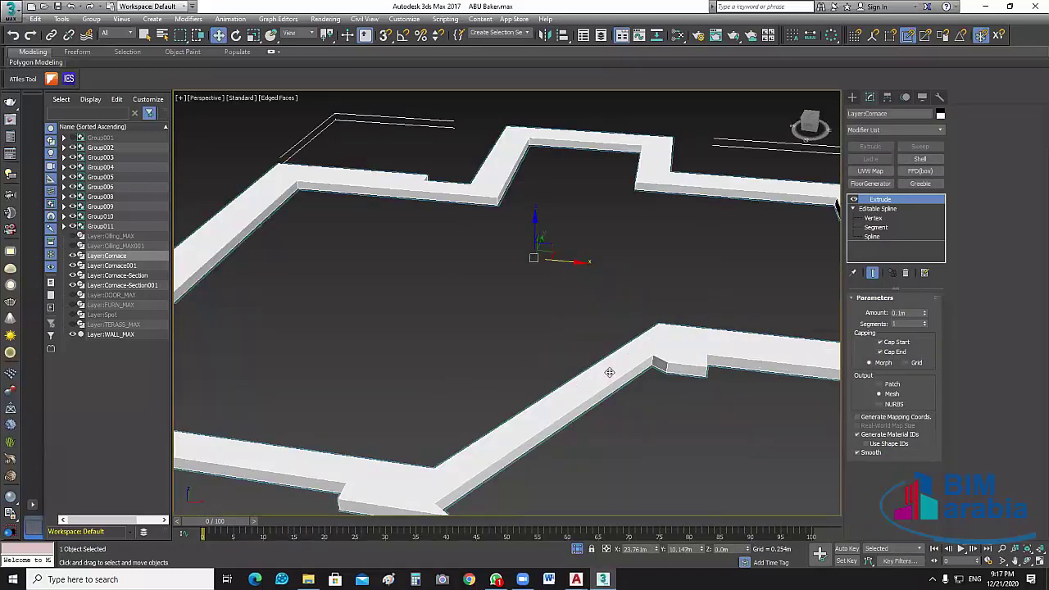
pyautogui.scroll(-5, 610, 373)
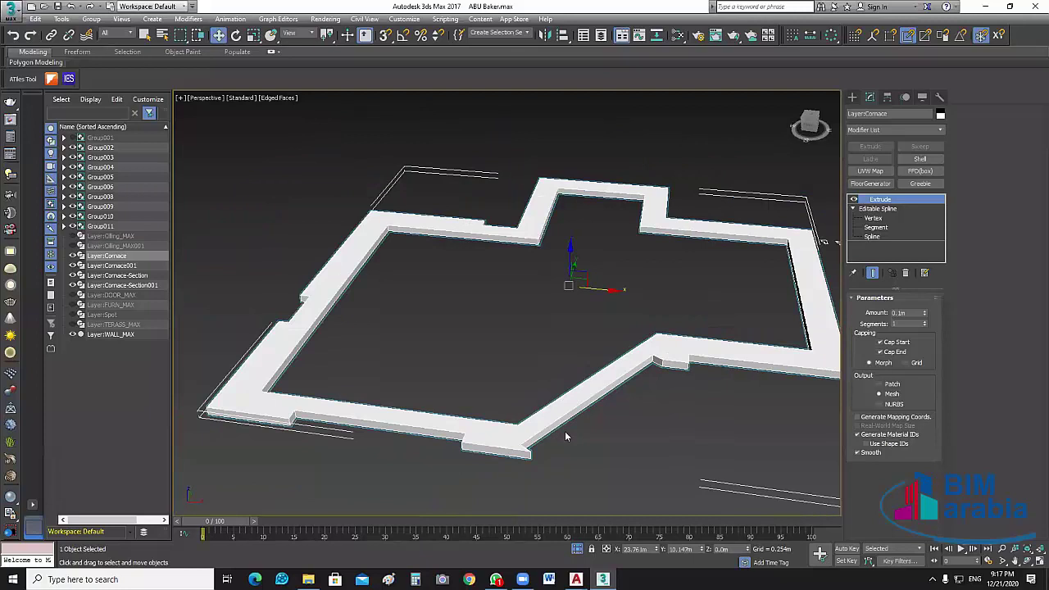
# - Turn off Layer:Cornace's Extrude modifier and enter the Spline sub-object level
pyautogui.click(854, 200)
pyautogui.scroll(1, 639, 403)
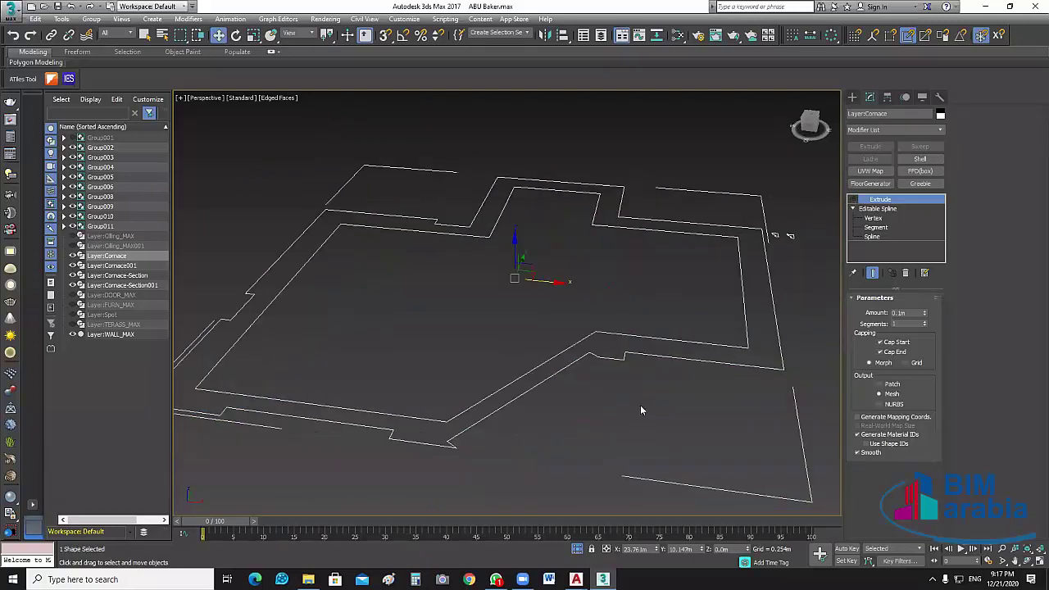
pyautogui.scroll(-1, 641, 409)
pyautogui.scroll(-1, 585, 382)
pyautogui.scroll(-1, 581, 398)
pyautogui.scroll(-1, 775, 334)
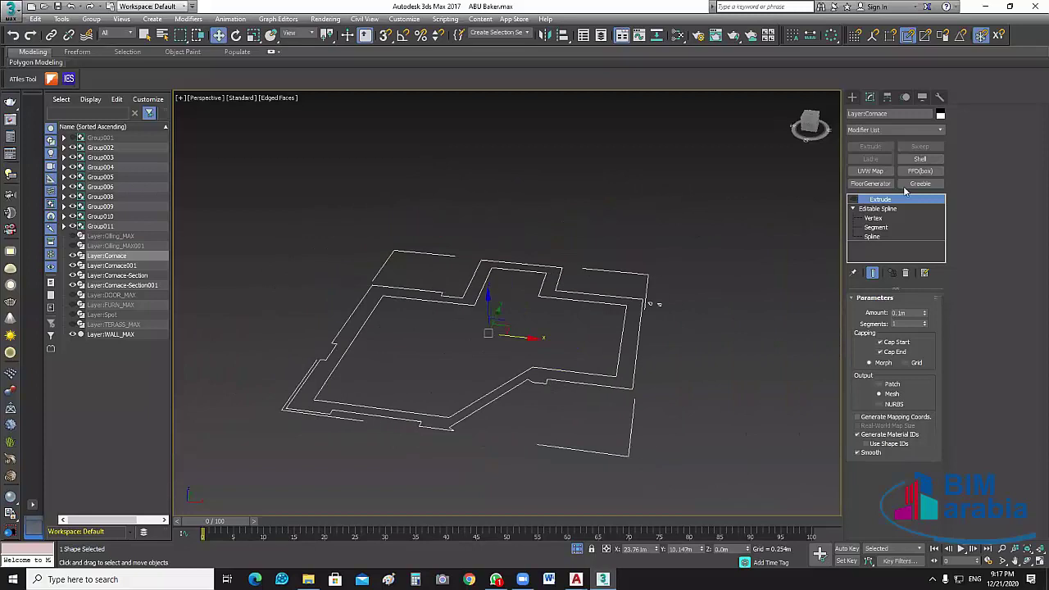
pyautogui.click(872, 237)
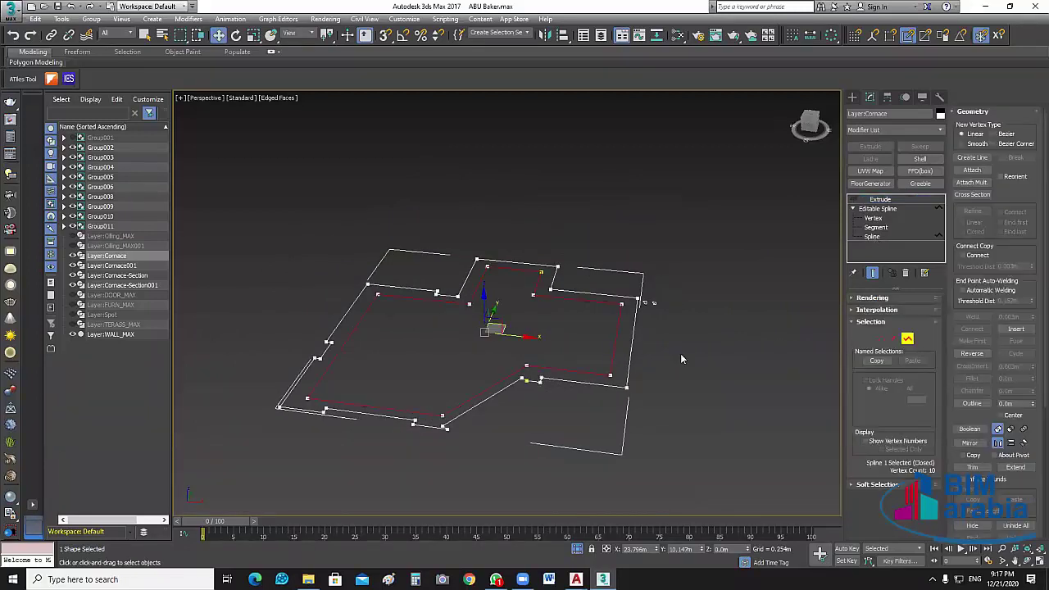
# - Detach a copy of the inner outline as Shape017 and move it right of the walls
pyautogui.moveTo(620, 407); pyautogui.dragTo(599, 395, button='middle')
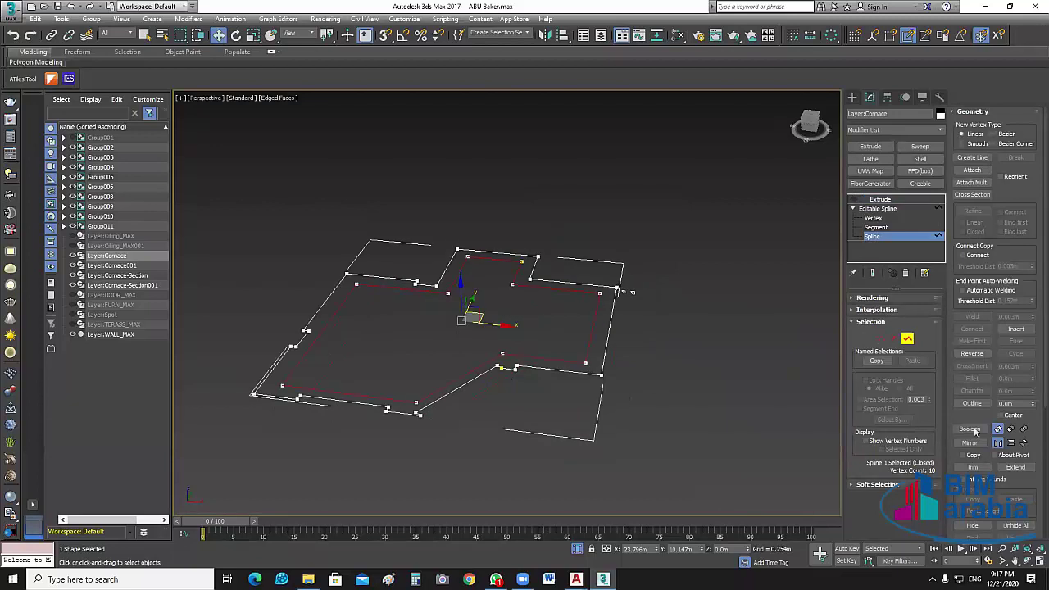
pyautogui.scroll(-3, 967, 394)
pyautogui.scroll(-2, 975, 385)
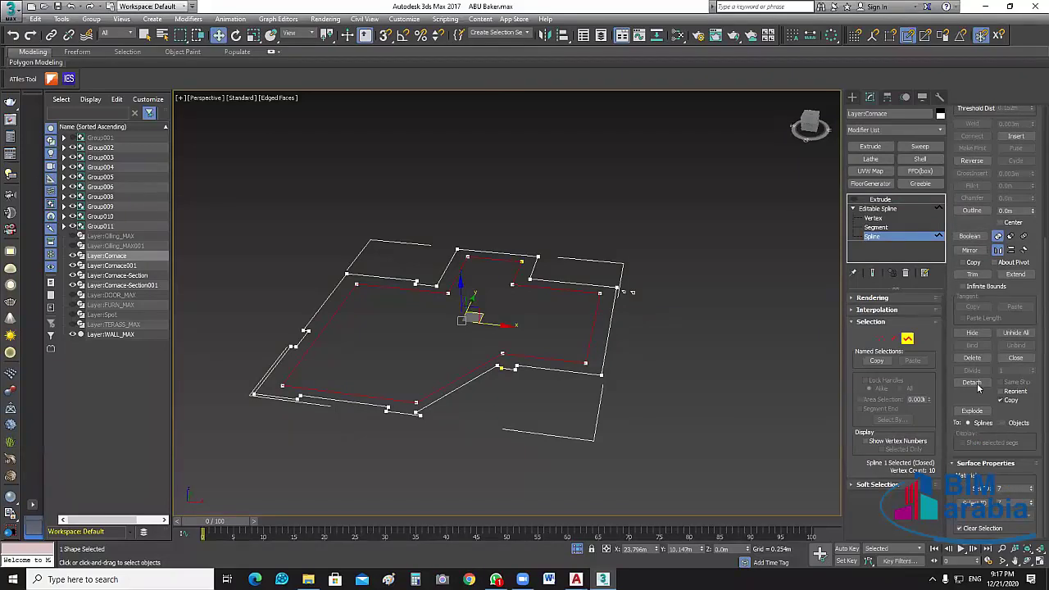
pyautogui.click(972, 383)
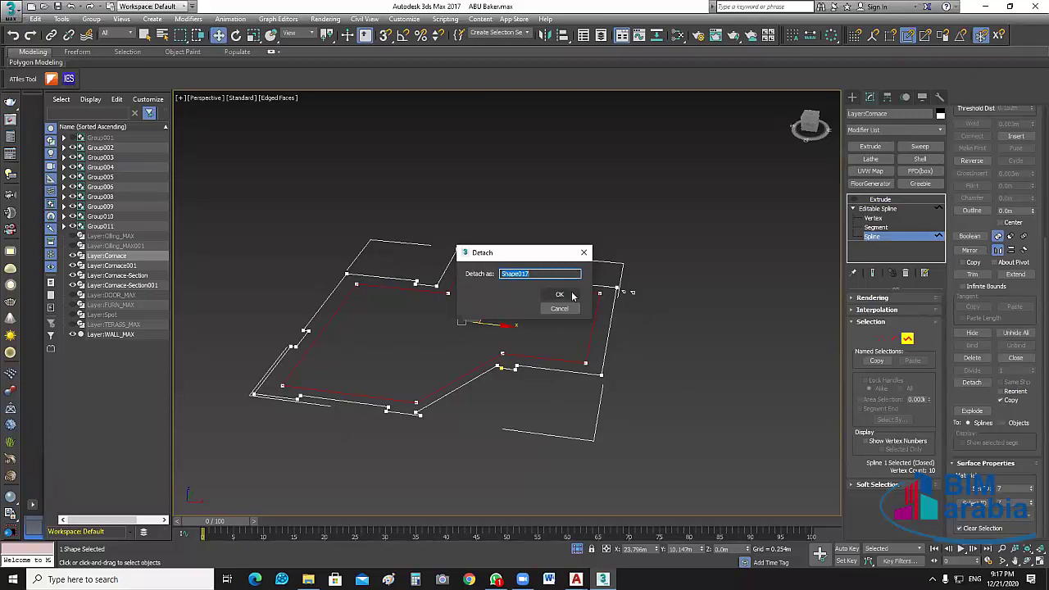
pyautogui.click(560, 294)
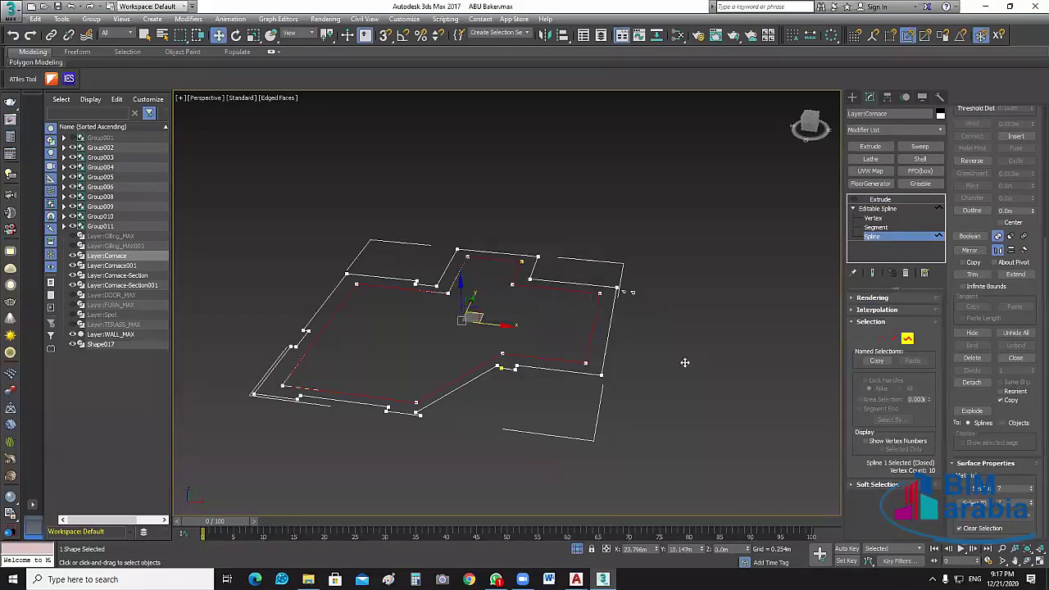
pyautogui.moveTo(684, 362); pyautogui.dragTo(792, 382)
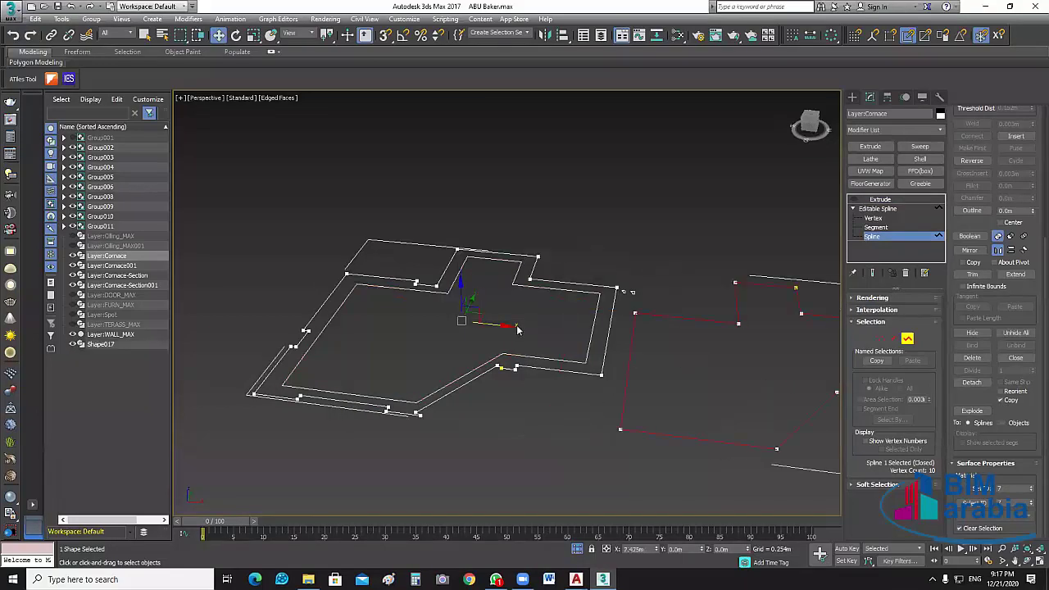
pyautogui.moveTo(615, 354); pyautogui.dragTo(519, 327, button='middle')
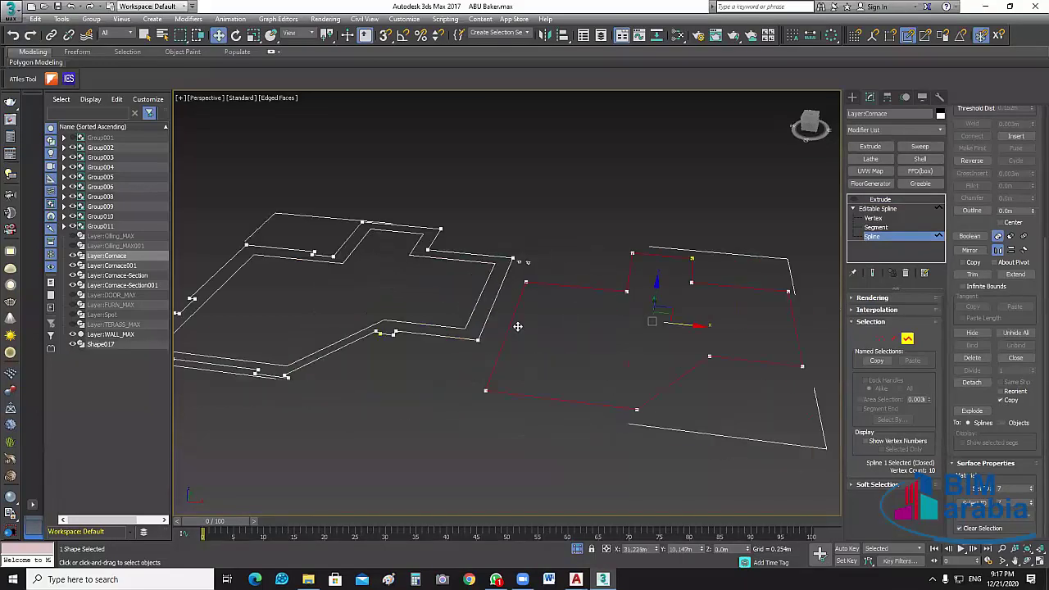
# - Re-enable the Extrude level to show the solid cornice ring, then select Shape017
pyautogui.click(853, 204)
pyautogui.click(856, 206)
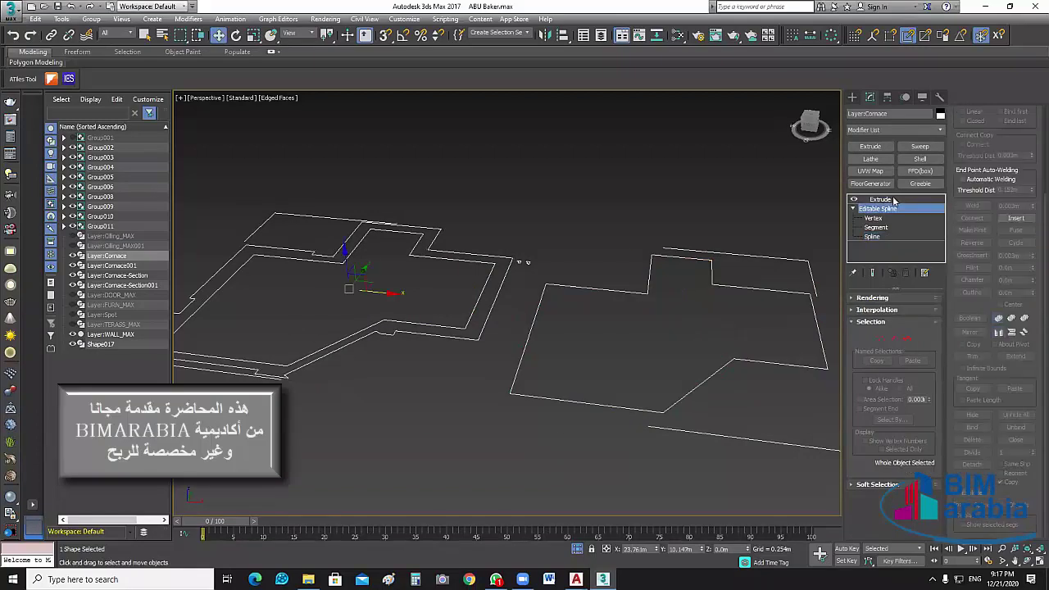
pyautogui.click(695, 426)
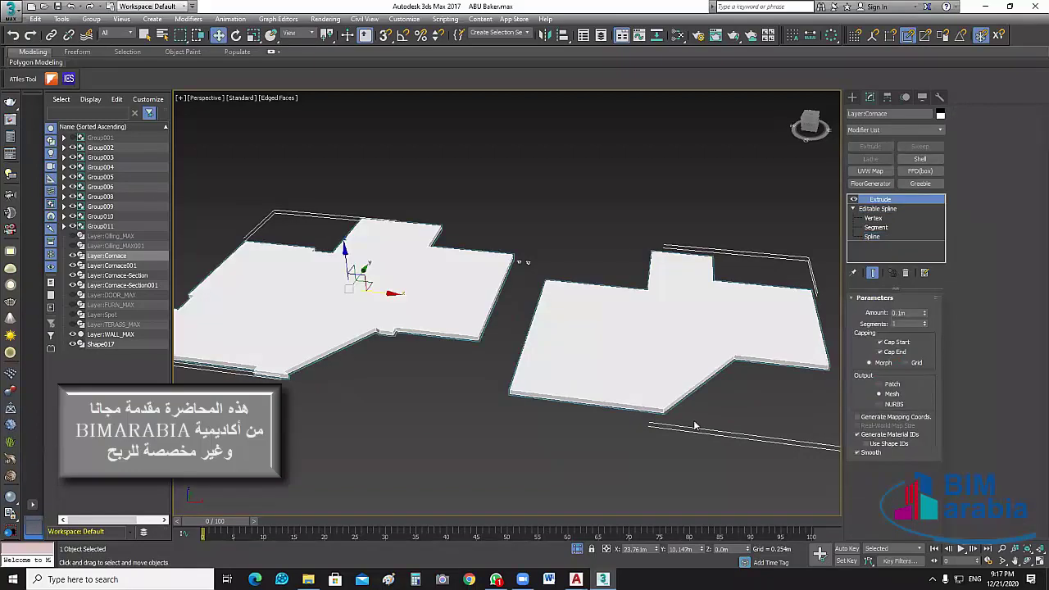
pyautogui.click(853, 209)
pyautogui.click(853, 199)
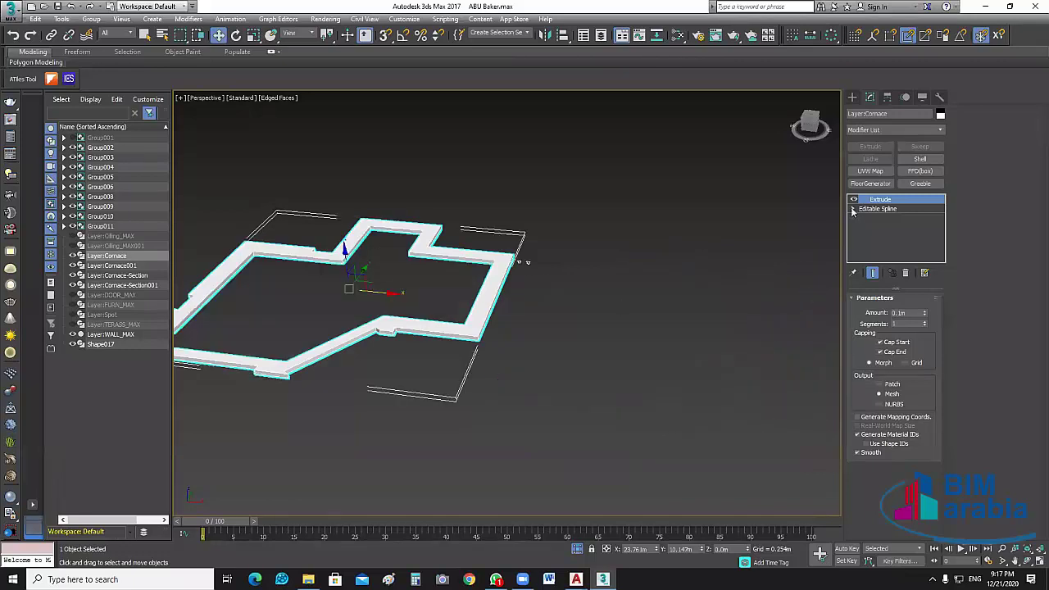
pyautogui.click(100, 344)
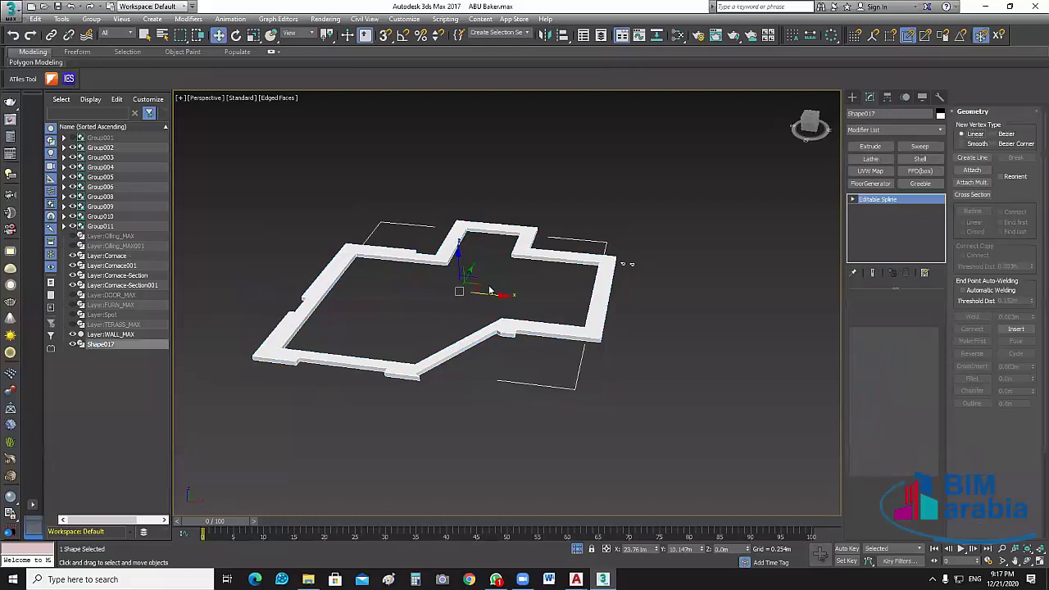
# - Move Shape017 out beside the wall slab and pan toward the cornice section shapes
pyautogui.moveTo(489, 291); pyautogui.dragTo(737, 417)
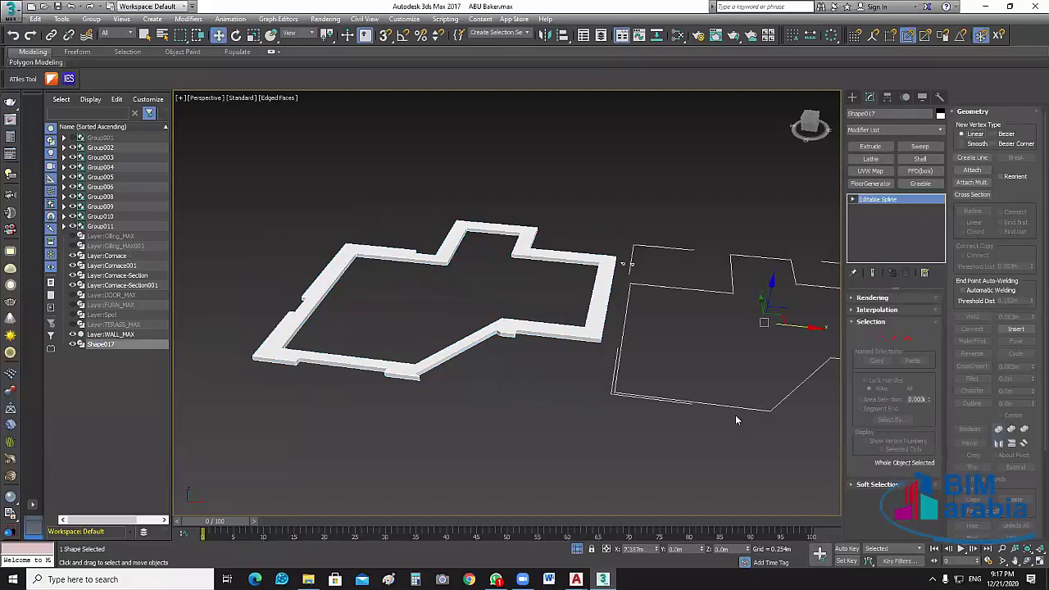
pyautogui.scroll(2, 558, 333)
pyautogui.keyDown('alt'); pyautogui.moveTo(557, 334); pyautogui.dragTo(571, 417, button='middle'); pyautogui.keyUp('alt')
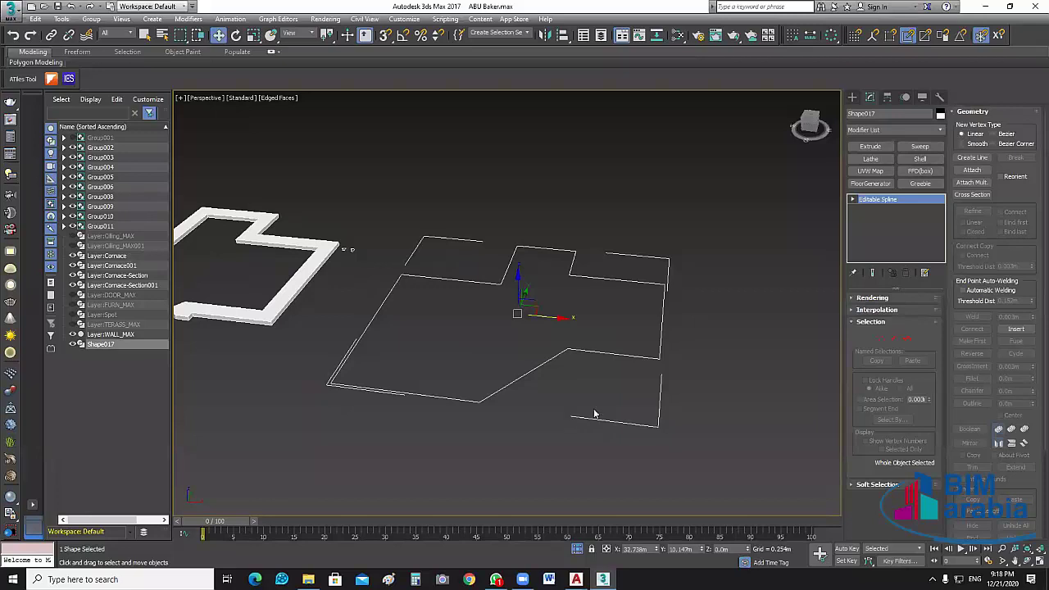
pyautogui.hotkey('ctrl', 'z')
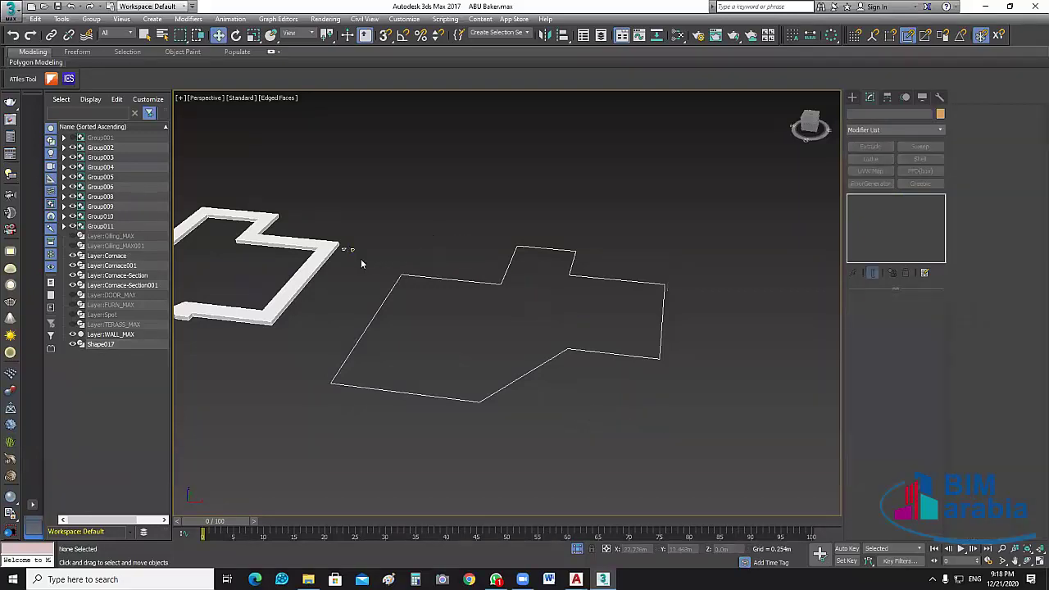
pyautogui.hotkey('ctrl', 'z')
pyautogui.moveTo(401, 286); pyautogui.dragTo(547, 401, button='middle')
pyautogui.scroll(-3, 529, 383)
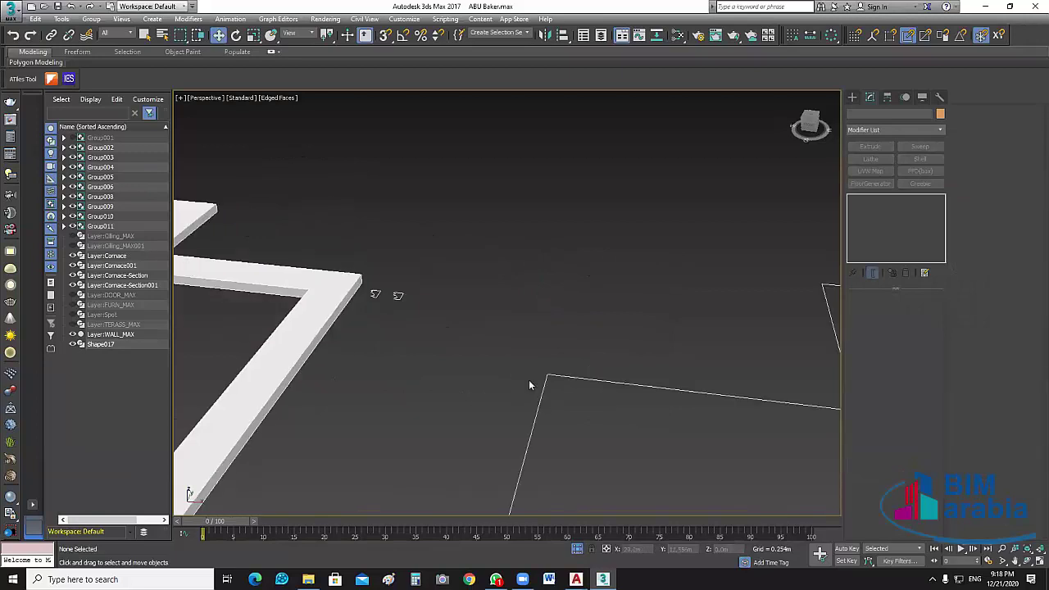
pyautogui.moveTo(553, 382); pyautogui.dragTo(473, 347, button='middle')
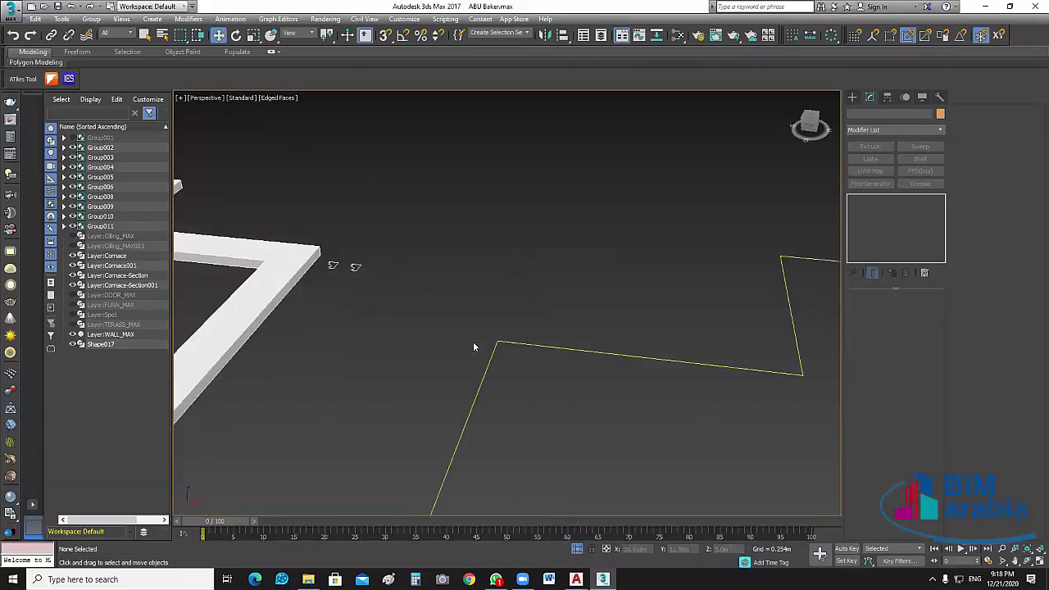
# - Rotate Cornice-Section001 90 degrees upright with Angle Snap on
pyautogui.click(352, 264)
pyautogui.scroll(3, 400, 285)
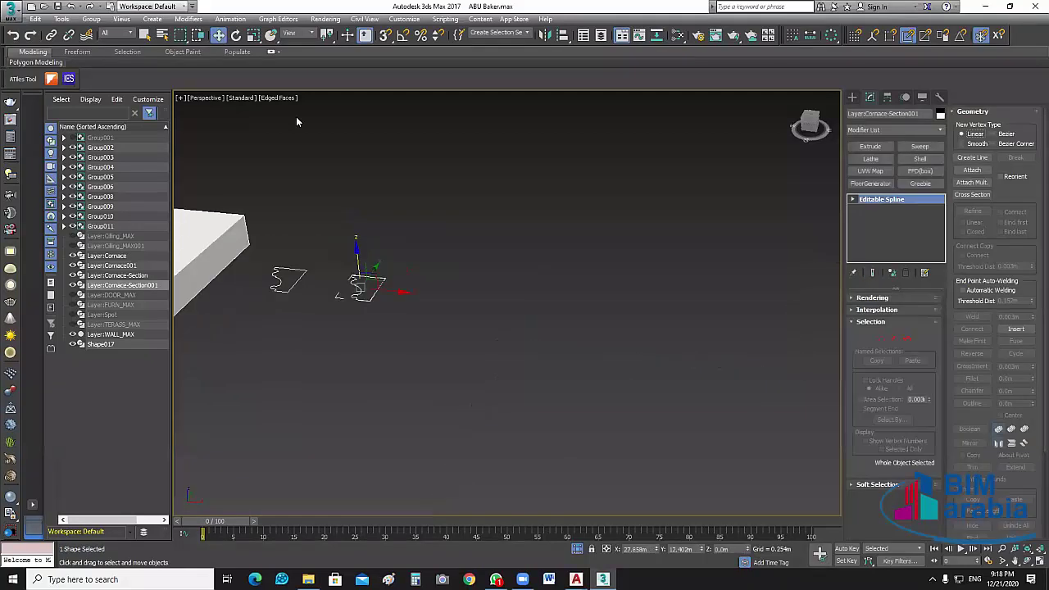
pyautogui.scroll(2, 384, 272)
pyautogui.press('e')
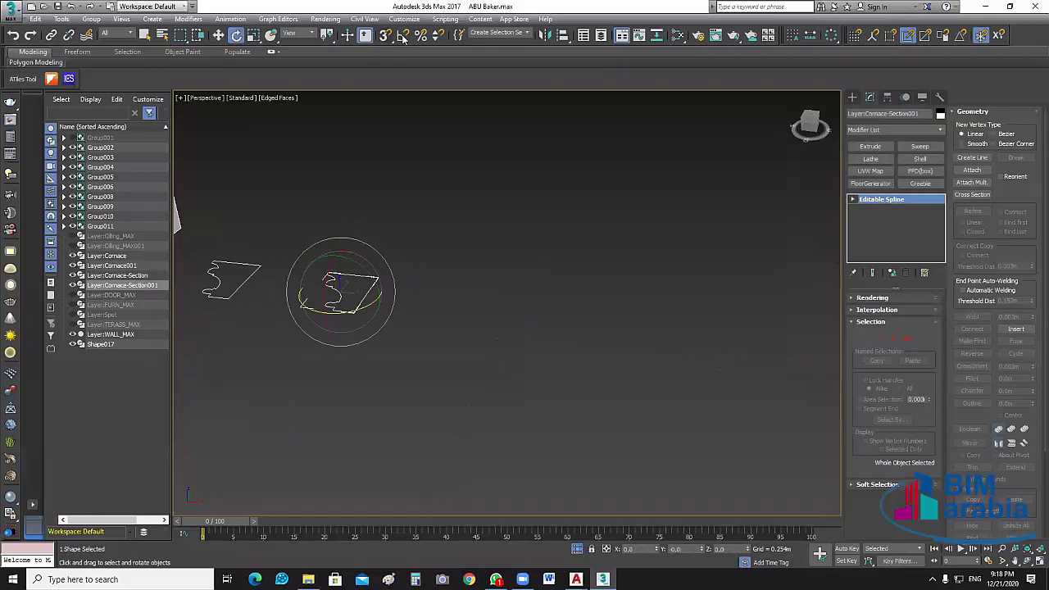
pyautogui.click(402, 35)
pyautogui.moveTo(344, 242); pyautogui.dragTo(391, 252)
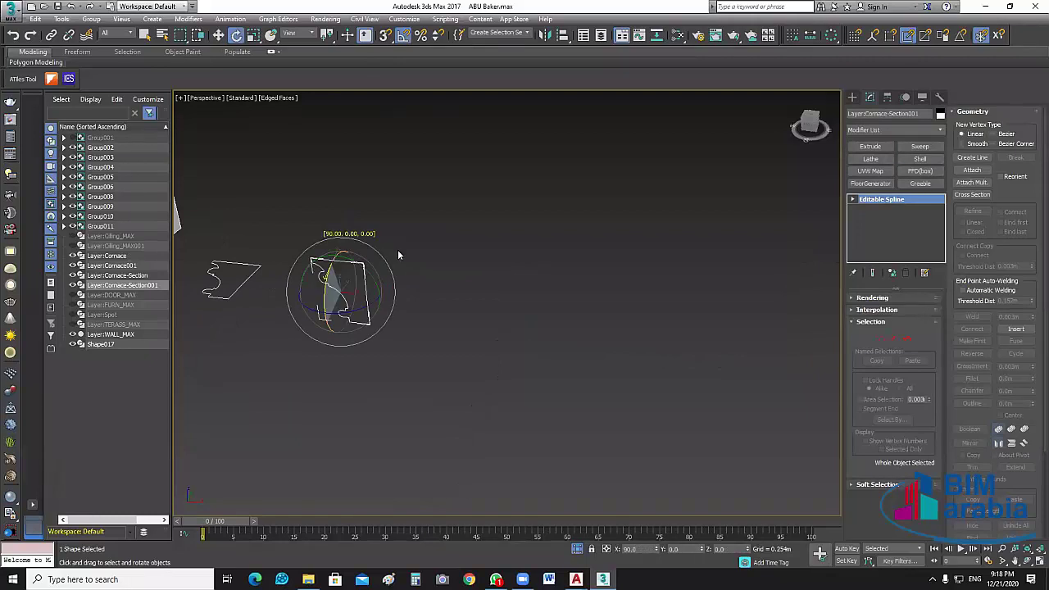
# - Snap the profile onto a corner endpoint of Shape017 using 3D Snaps
pyautogui.press('w')
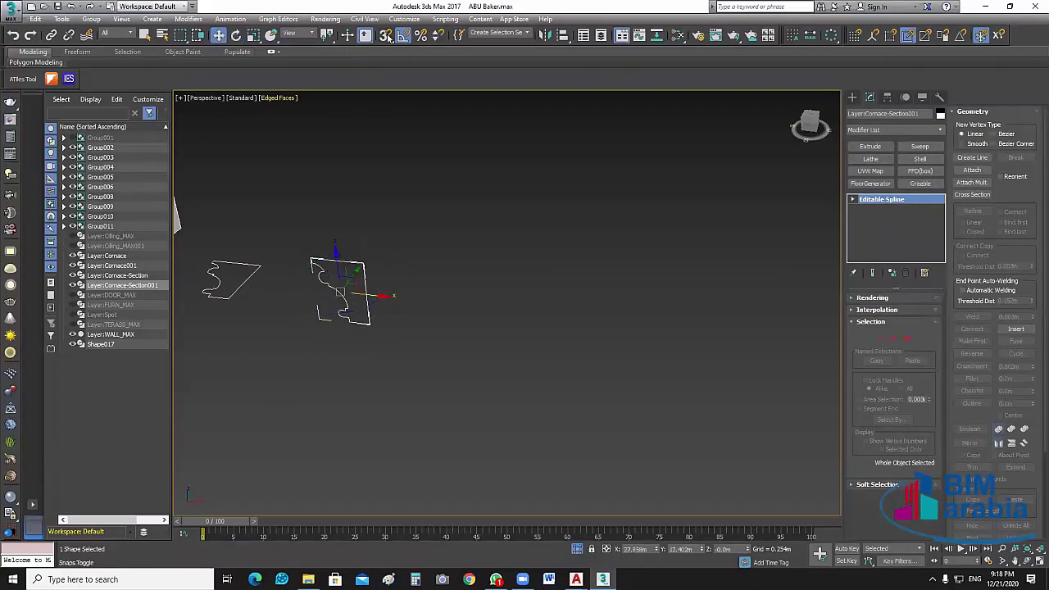
pyautogui.click(387, 36)
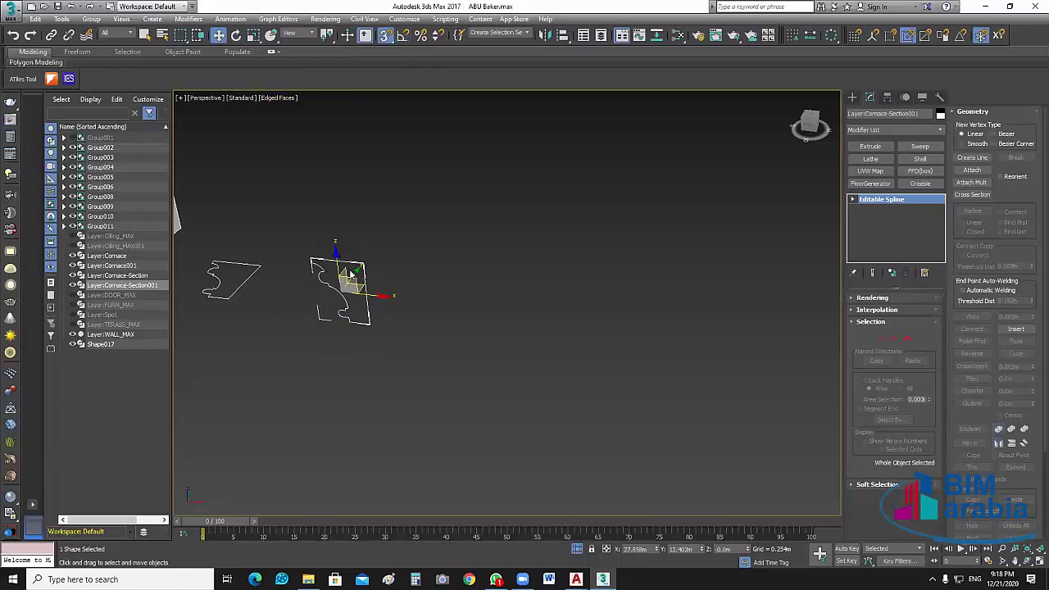
pyautogui.moveTo(370, 323); pyautogui.dragTo(549, 422)
pyautogui.scroll(-2, 391, 338)
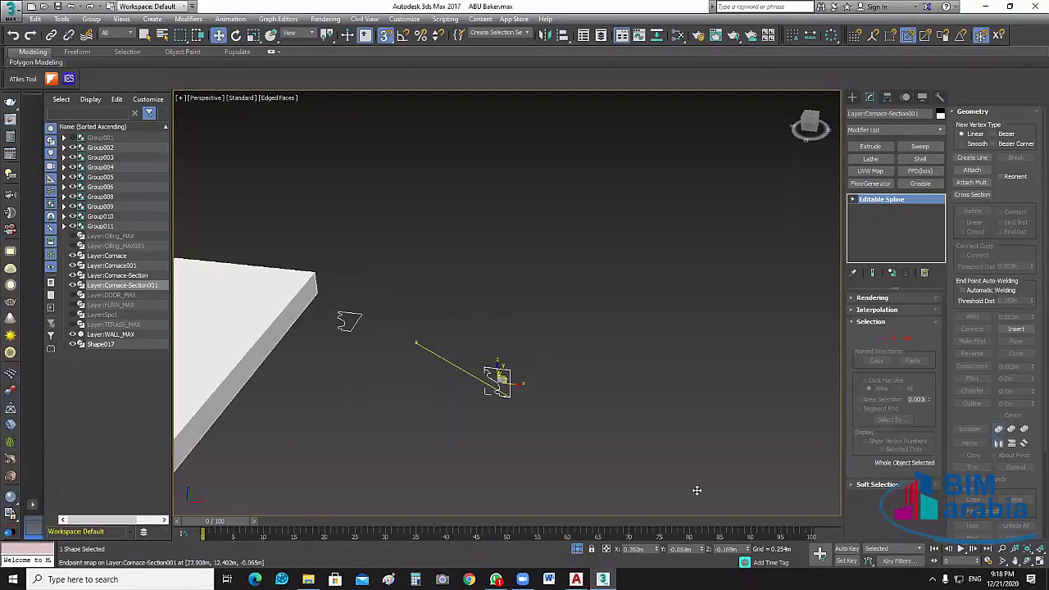
pyautogui.scroll(3, 412, 304)
pyautogui.scroll(-2, 490, 353)
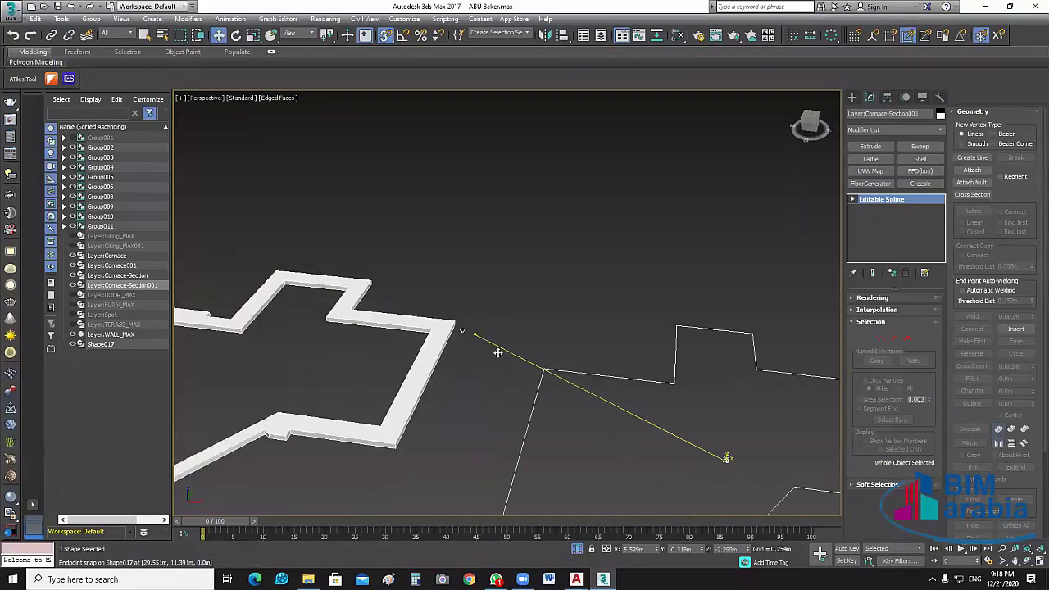
pyautogui.scroll(2, 667, 347)
pyautogui.scroll(2, 368, 370)
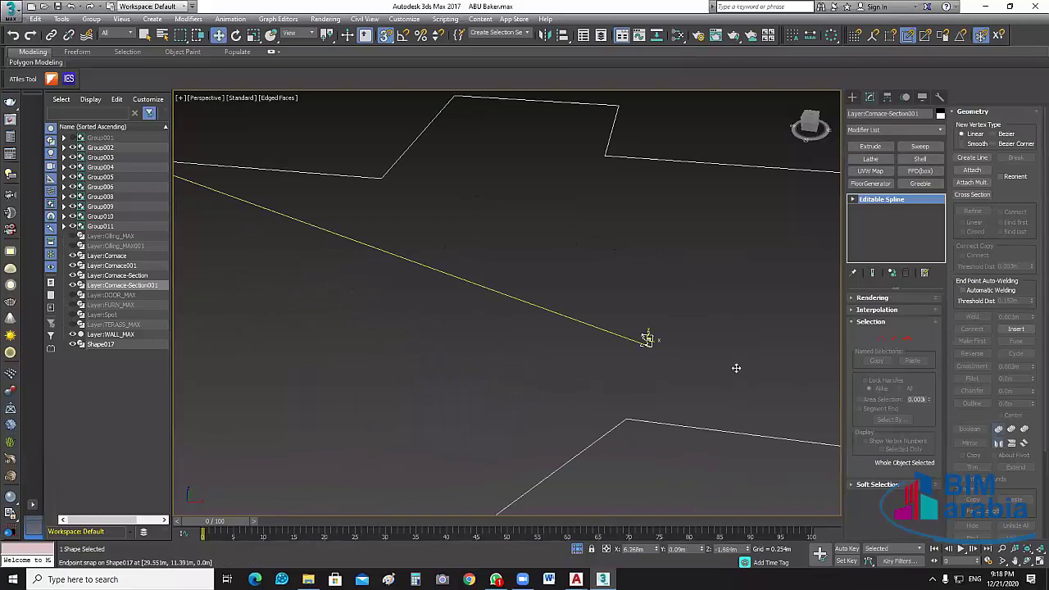
pyautogui.scroll(-2, 448, 175)
pyautogui.moveTo(447, 174); pyautogui.dragTo(447, 175)
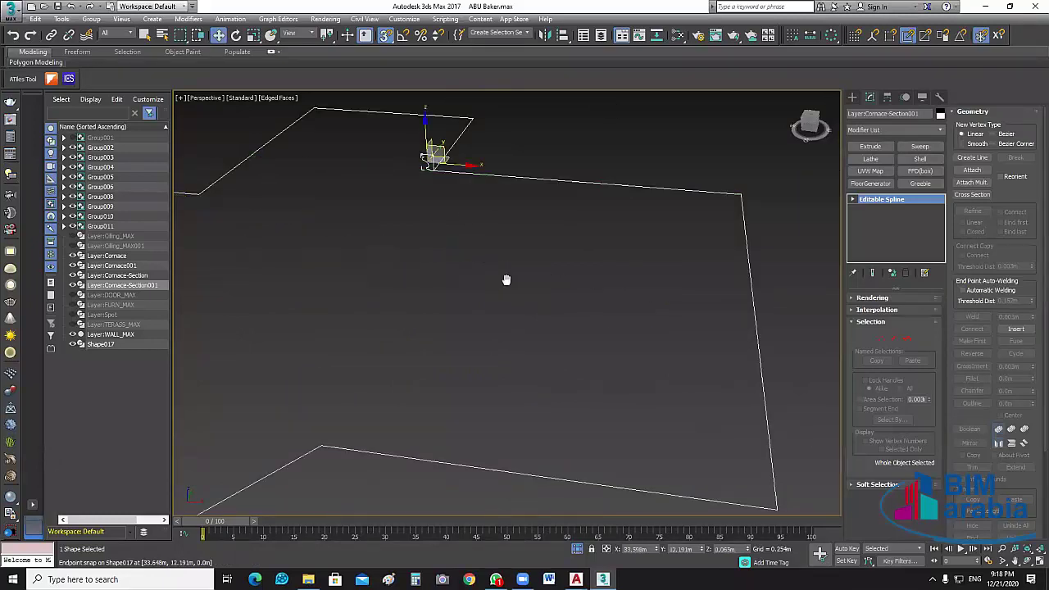
# - Deselect the profile and adjust the view around its placement
pyautogui.moveTo(506, 279); pyautogui.dragTo(528, 291, button='middle')
pyautogui.click(537, 295)
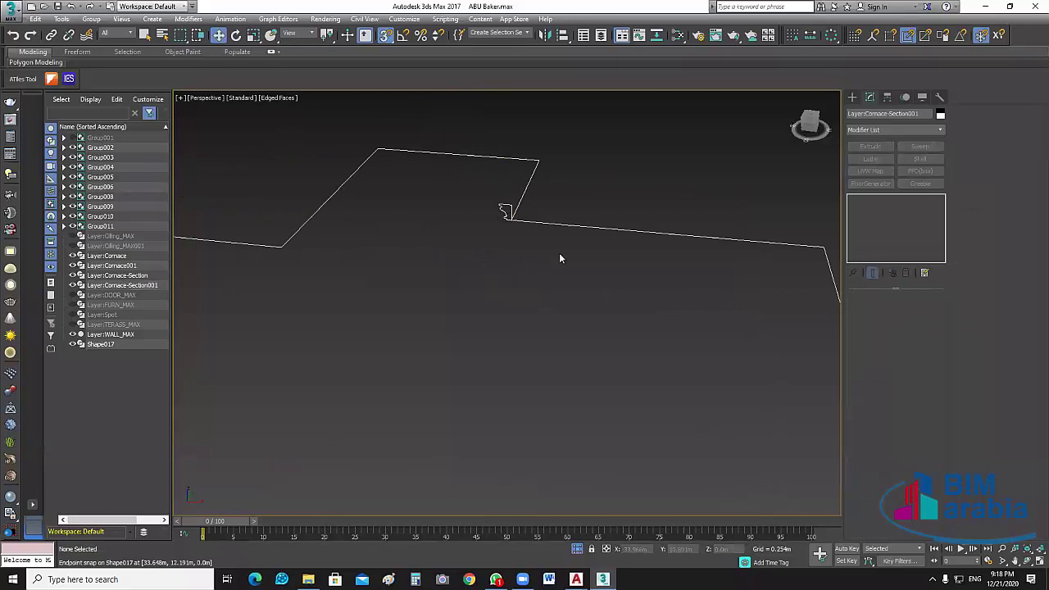
pyautogui.moveTo(560, 258); pyautogui.dragTo(598, 272, button='middle')
pyautogui.scroll(3, 571, 230)
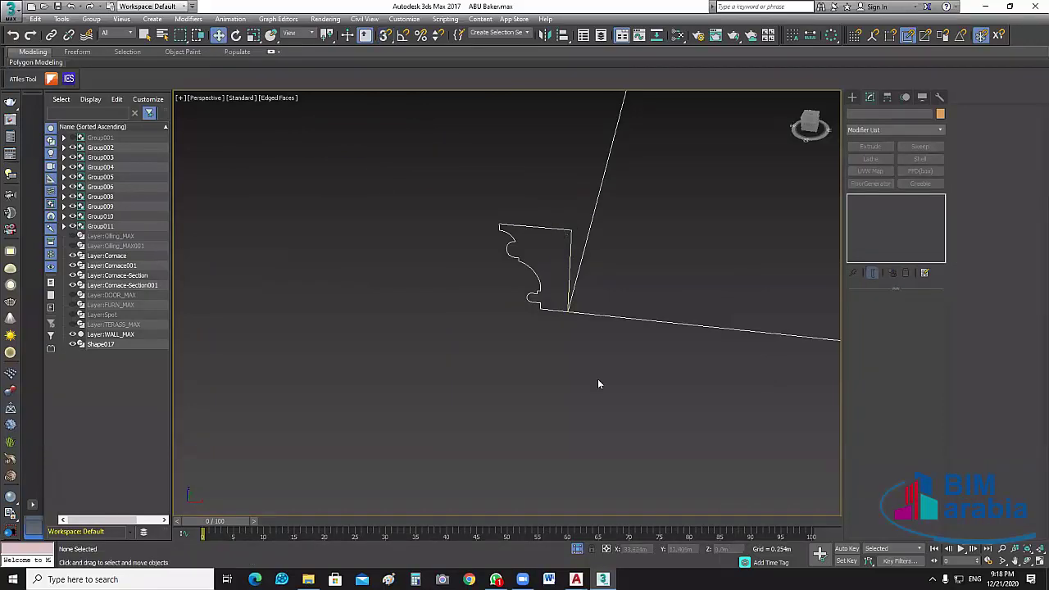
pyautogui.moveTo(597, 379); pyautogui.dragTo(561, 370, button='middle')
pyautogui.moveTo(534, 189)
pyautogui.mouseDown(button='middle')
pyautogui.moveTo(548, 177)
pyautogui.moveTo(609, 374)
pyautogui.mouseUp(button='middle')
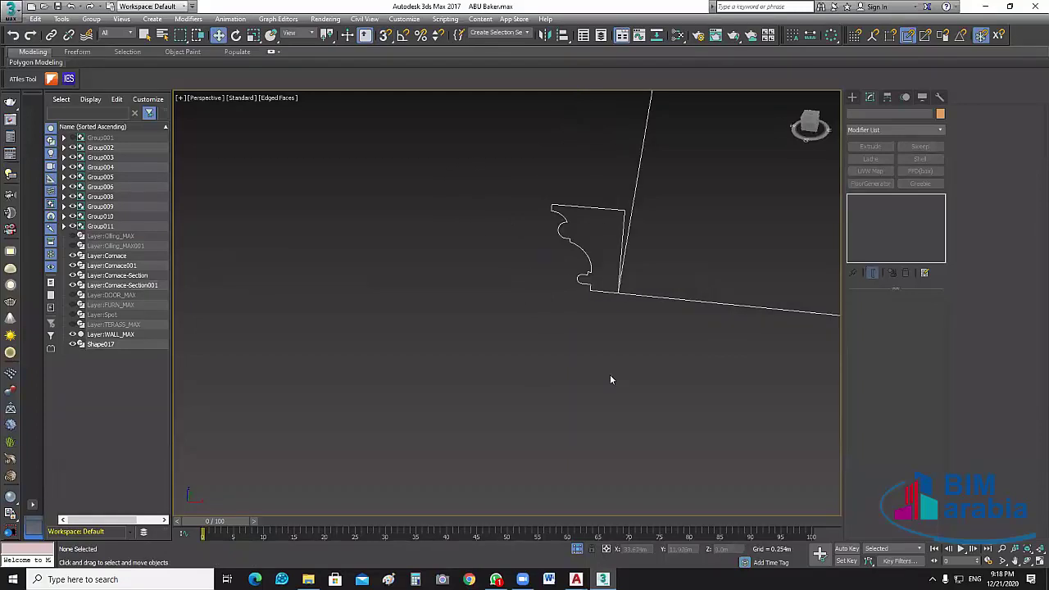
pyautogui.hotkey('shift', 'z')
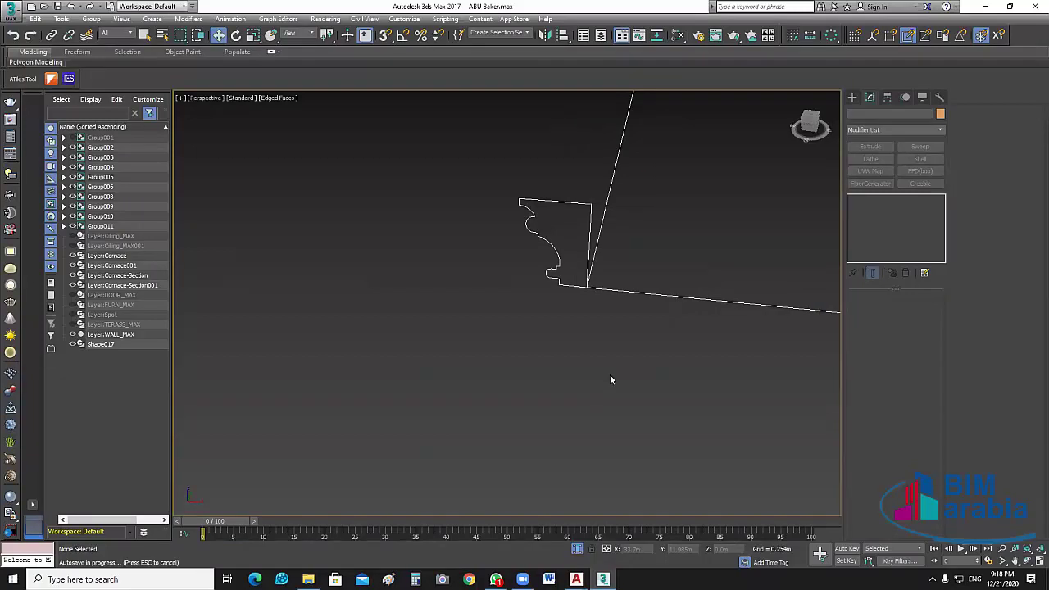
# - Reselect the profile, turn snapping back on, and pan the view out around it
pyautogui.click(527, 233)
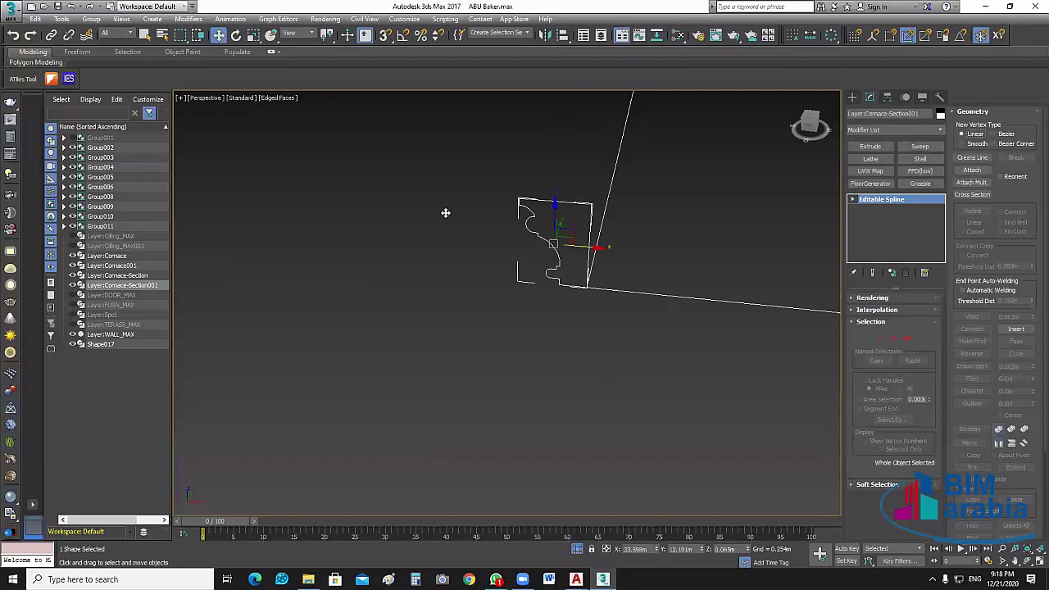
pyautogui.press('s')
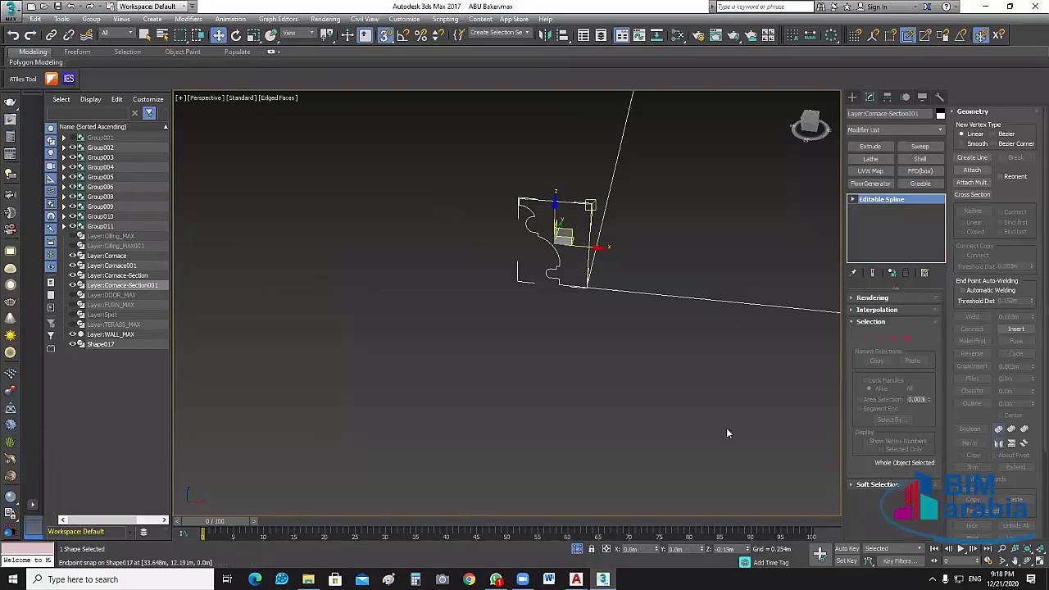
pyautogui.moveTo(726, 427); pyautogui.dragTo(564, 340, button='middle')
pyautogui.scroll(-3, 573, 350)
pyautogui.moveTo(639, 379); pyautogui.dragTo(607, 413, button='middle')
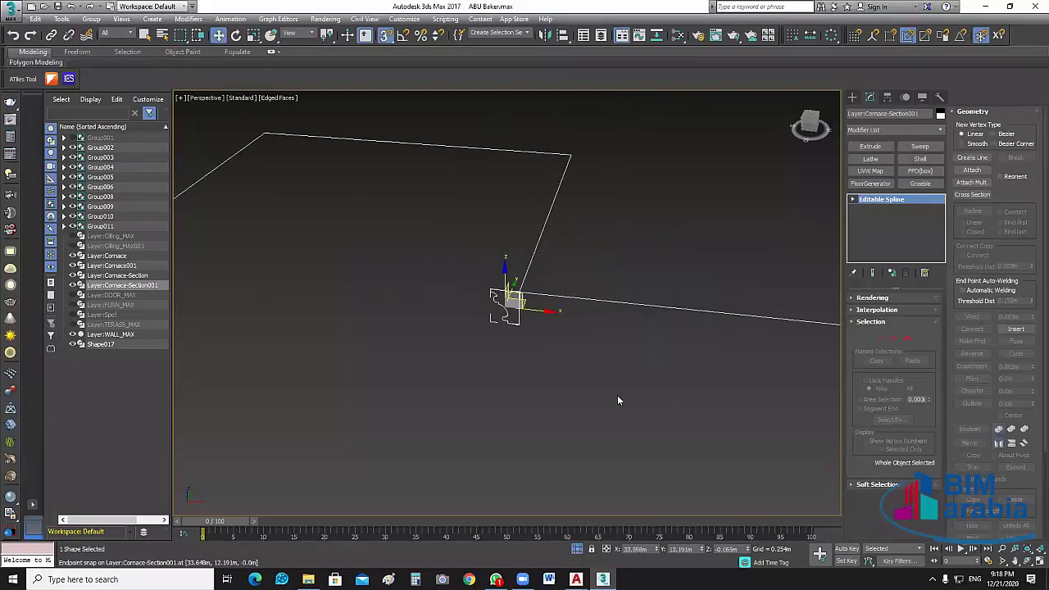
pyautogui.click(606, 410)
pyautogui.scroll(-2, 659, 374)
# - Add a Sweep modifier to Shape017 with the Cornace-Section profile as its custom section
pyautogui.moveTo(658, 375); pyautogui.dragTo(707, 252)
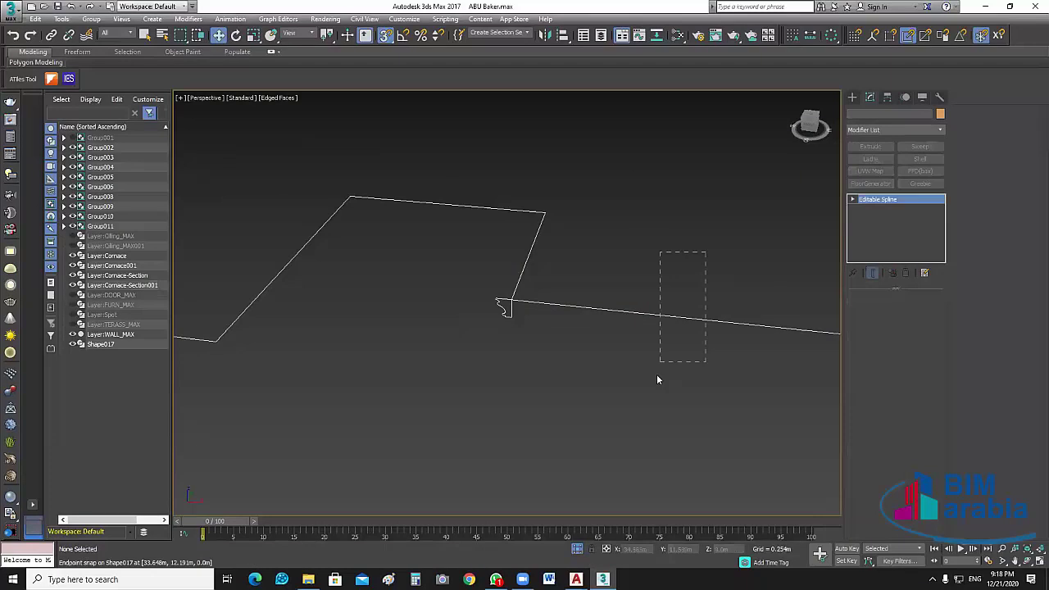
pyautogui.click(918, 146)
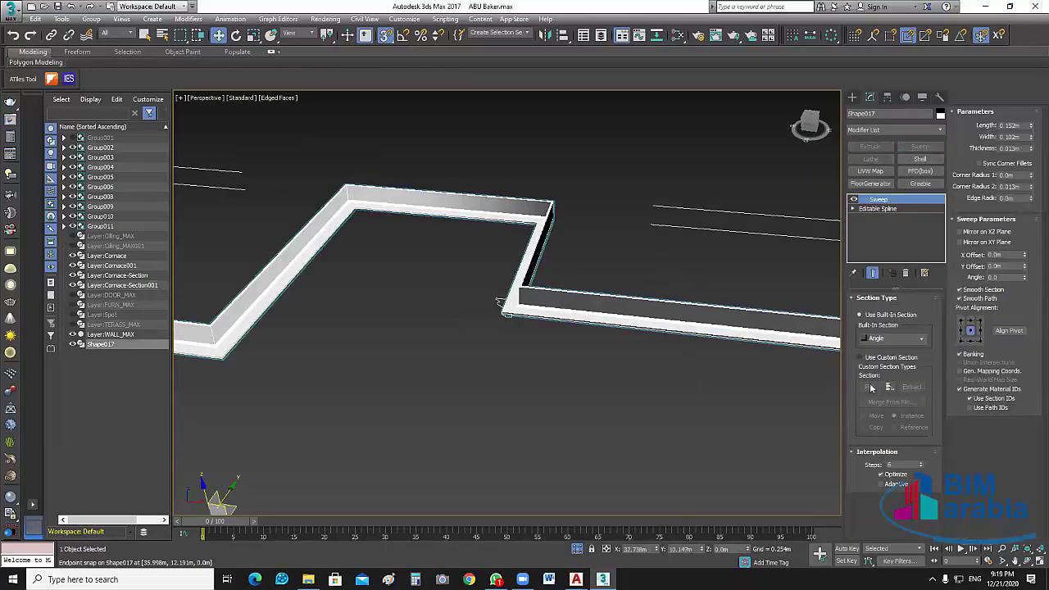
pyautogui.click(861, 357)
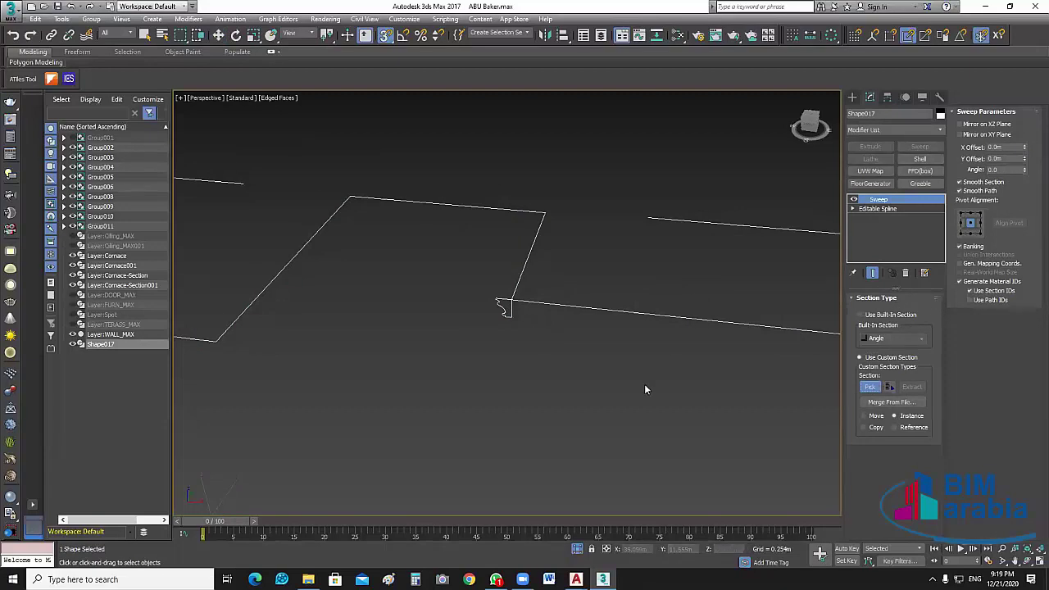
pyautogui.click(623, 391)
pyautogui.scroll(-2, 593, 349)
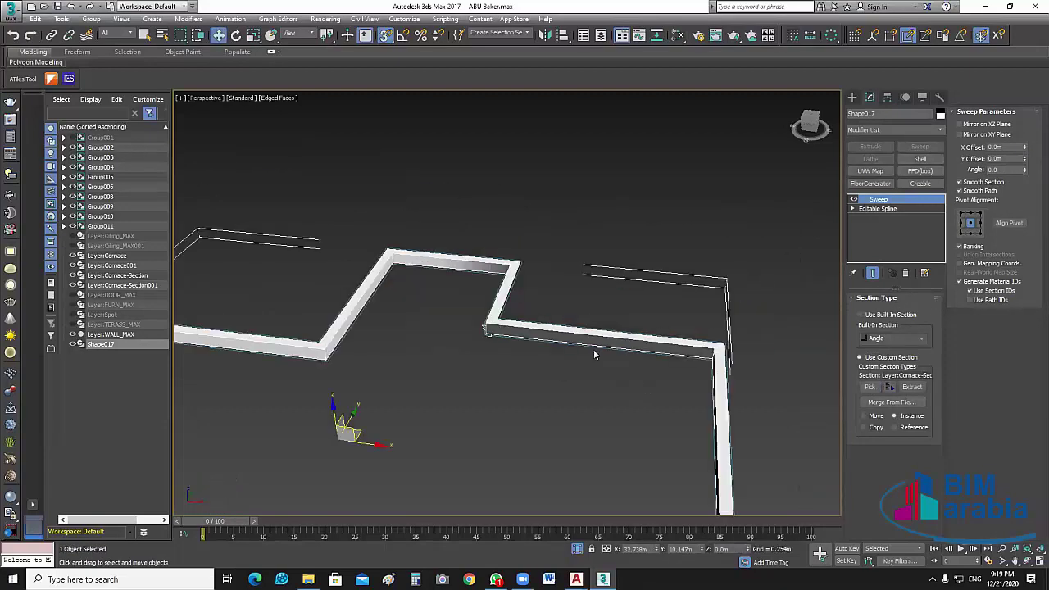
pyautogui.scroll(3, 593, 350)
pyautogui.scroll(2, 562, 250)
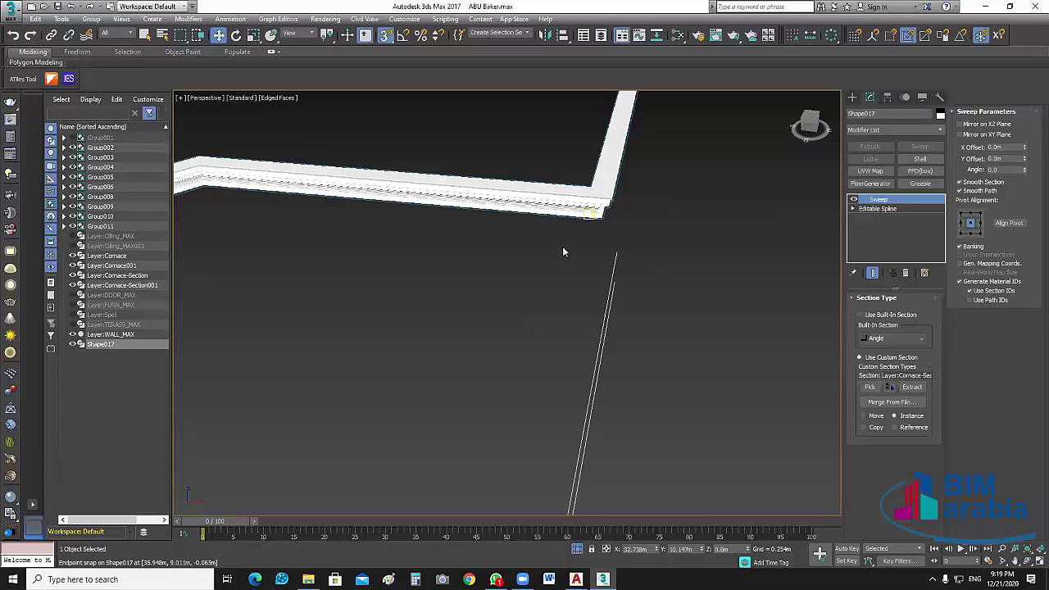
# - Mirror the cornice profile on the XZ plane and inspect the cornice corner
pyautogui.moveTo(562, 251)
pyautogui.keyDown('alt'); pyautogui.mouseDown(button='middle')
pyautogui.moveTo(562, 226)
pyautogui.moveTo(636, 293)
pyautogui.moveTo(476, 313)
pyautogui.mouseUp(button='middle'); pyautogui.keyUp('alt')
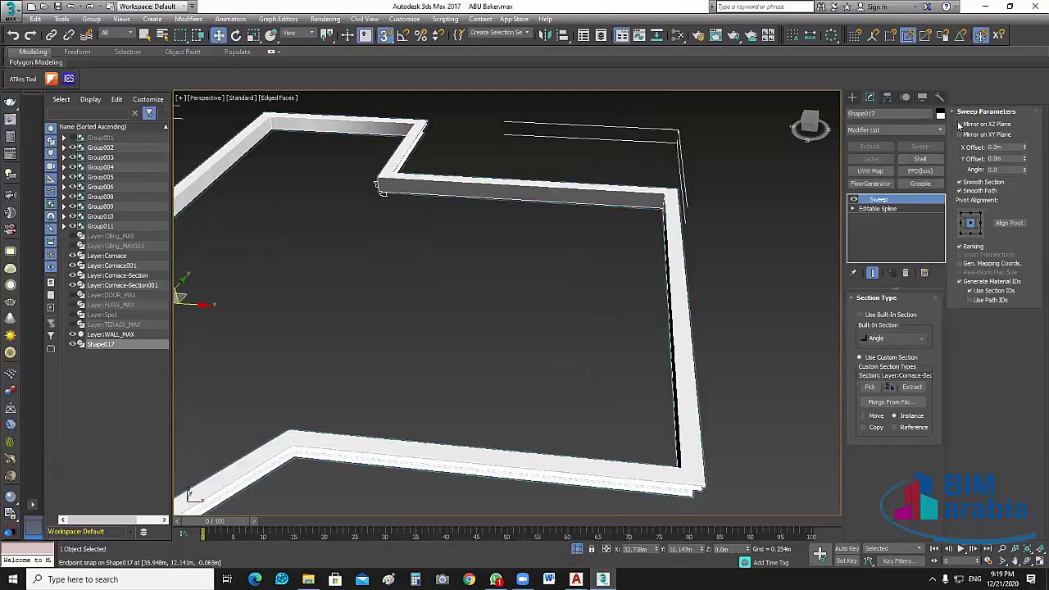
pyautogui.click(960, 125)
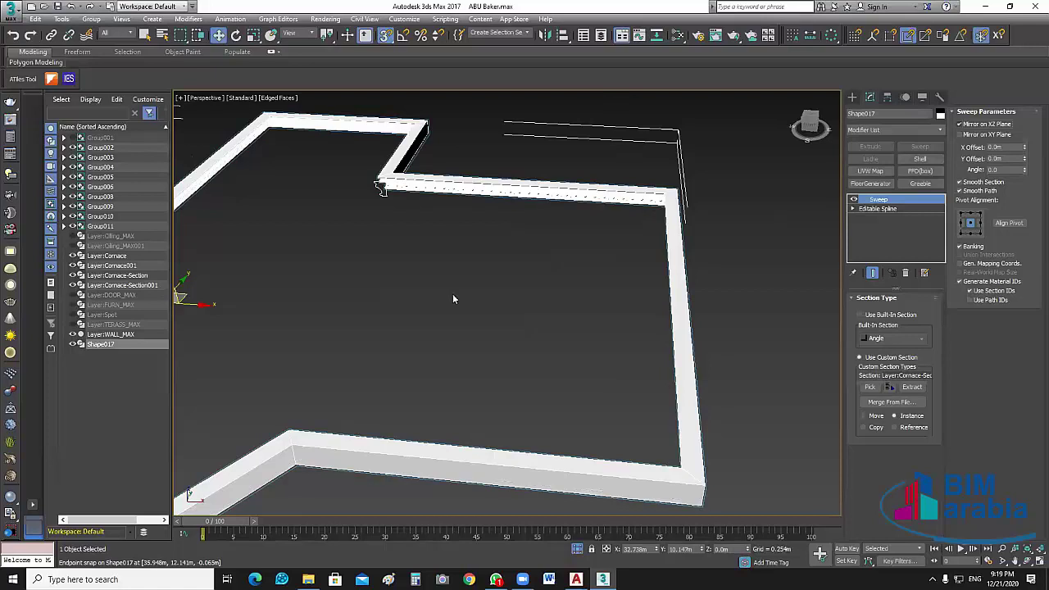
pyautogui.keyDown('alt'); pyautogui.moveTo(452, 293); pyautogui.dragTo(508, 270, button='middle'); pyautogui.keyUp('alt')
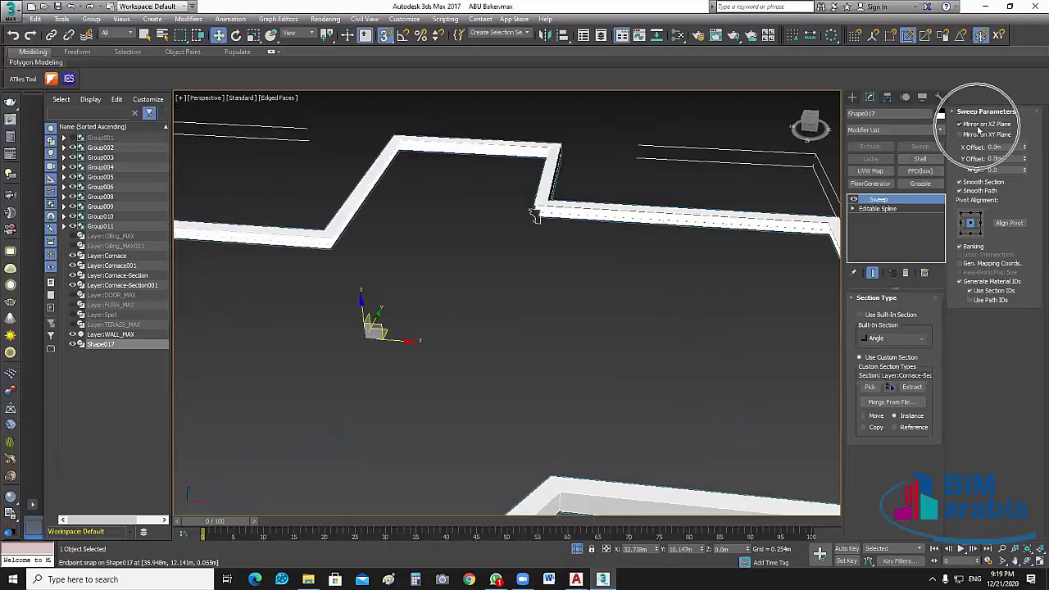
pyautogui.moveTo(303, 246); pyautogui.dragTo(381, 277, button='middle')
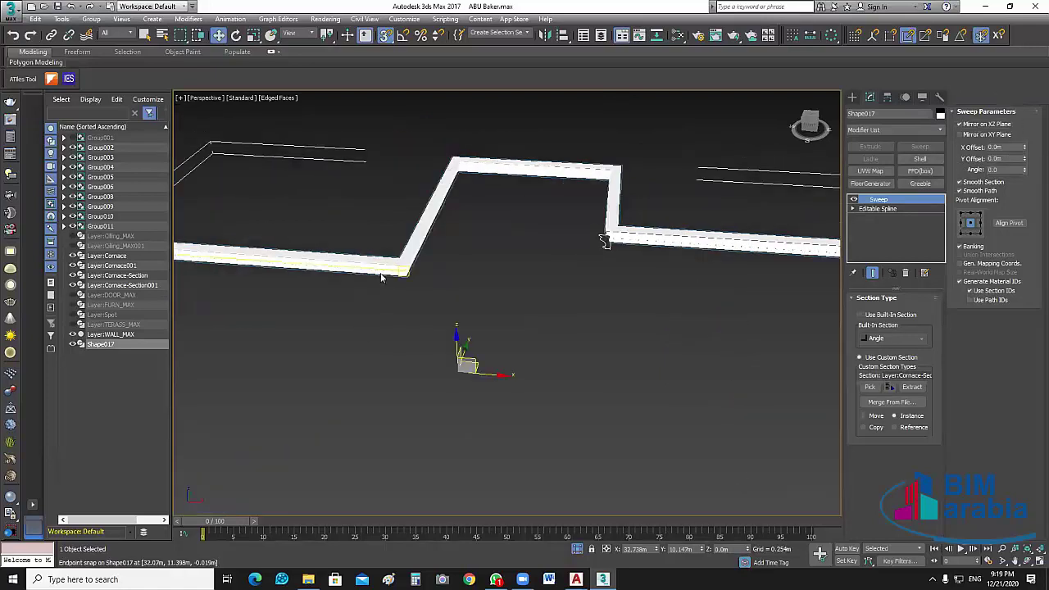
pyautogui.scroll(3, 435, 278)
pyautogui.moveTo(443, 242)
pyautogui.mouseDown(button='middle')
pyautogui.moveTo(449, 472)
pyautogui.moveTo(471, 325)
pyautogui.mouseUp(button='middle')
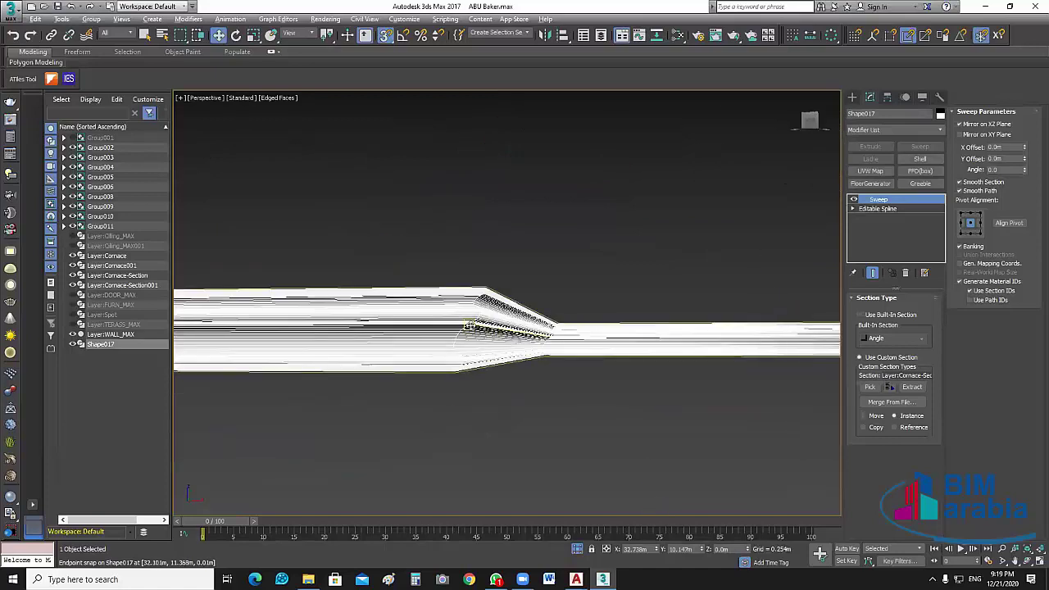
pyautogui.scroll(2, 470, 326)
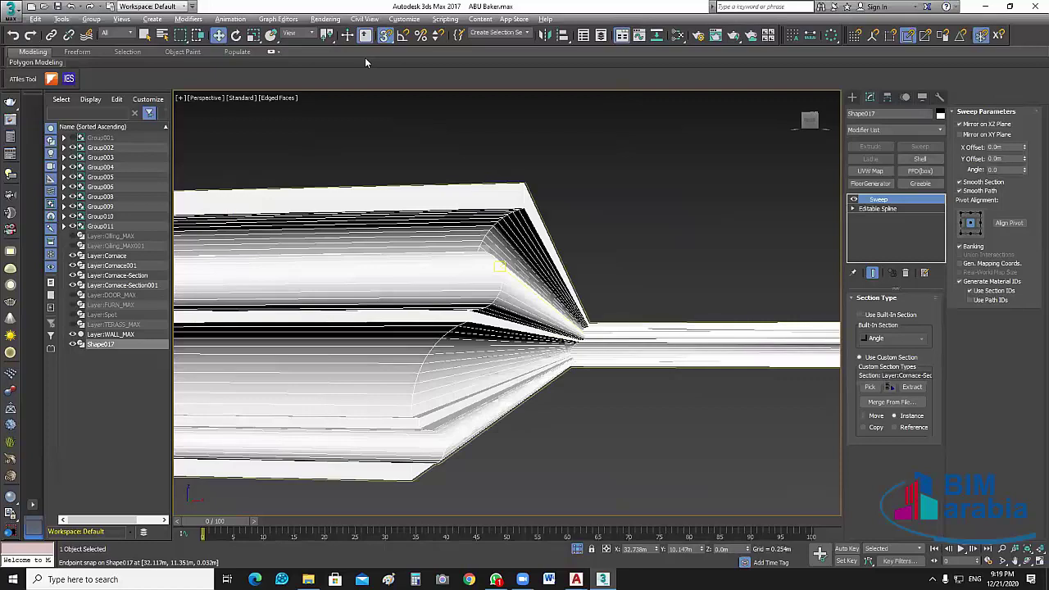
# - Turn off Edged Faces in the viewport shading menu for plain shading
pyautogui.click(270, 98)
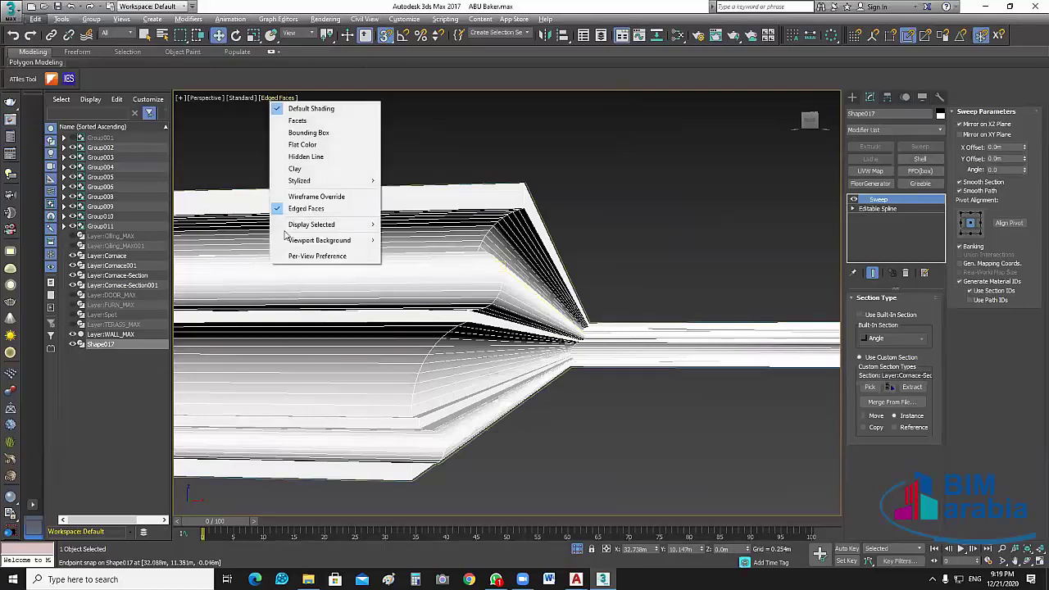
pyautogui.click(598, 395)
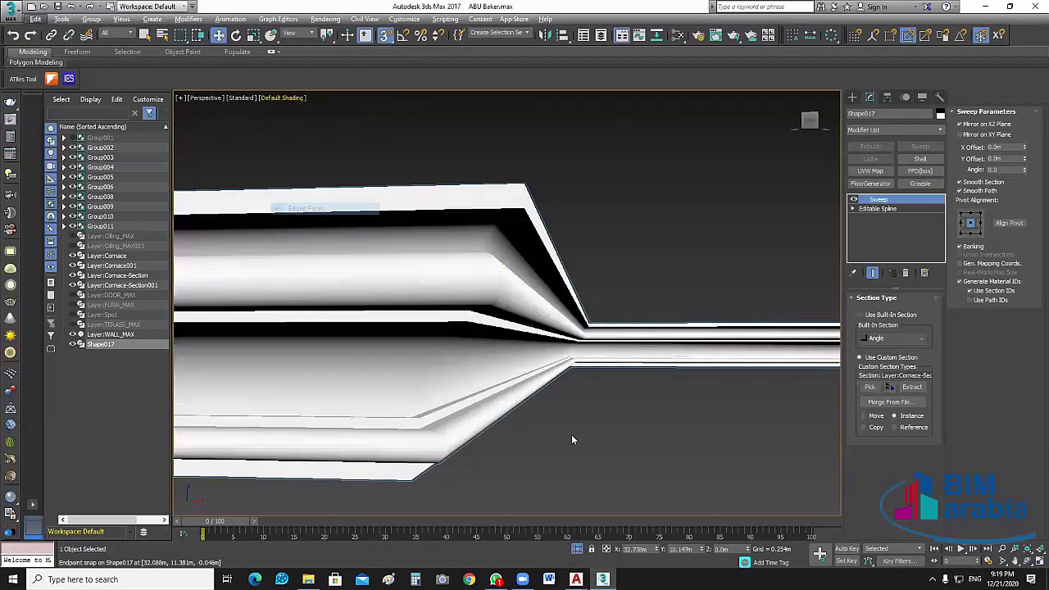
pyautogui.scroll(5, 572, 435)
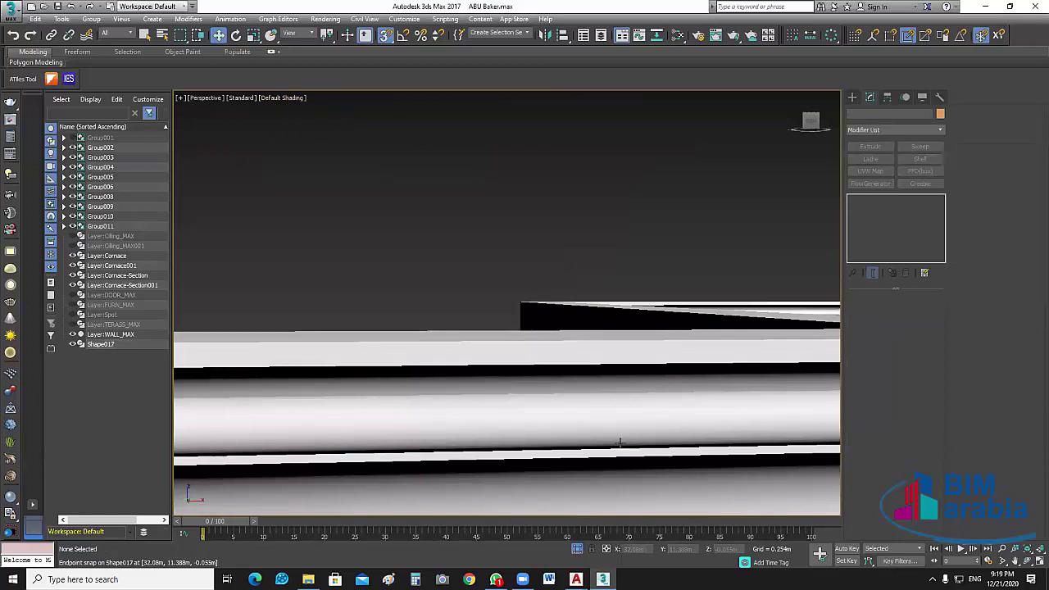
pyautogui.scroll(-2, 620, 443)
pyautogui.scroll(-2, 620, 442)
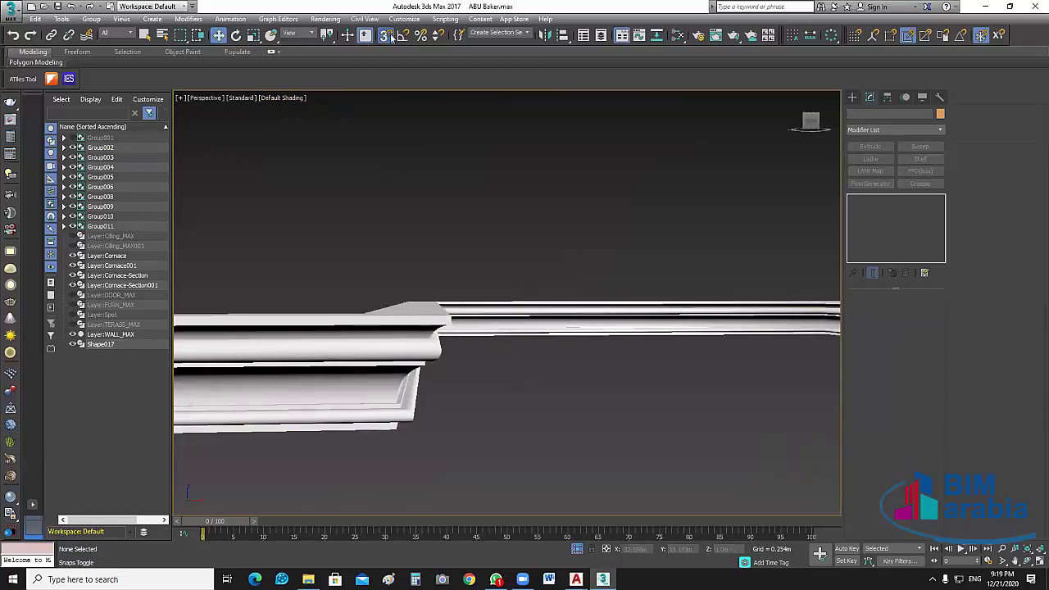
pyautogui.scroll(3, 475, 427)
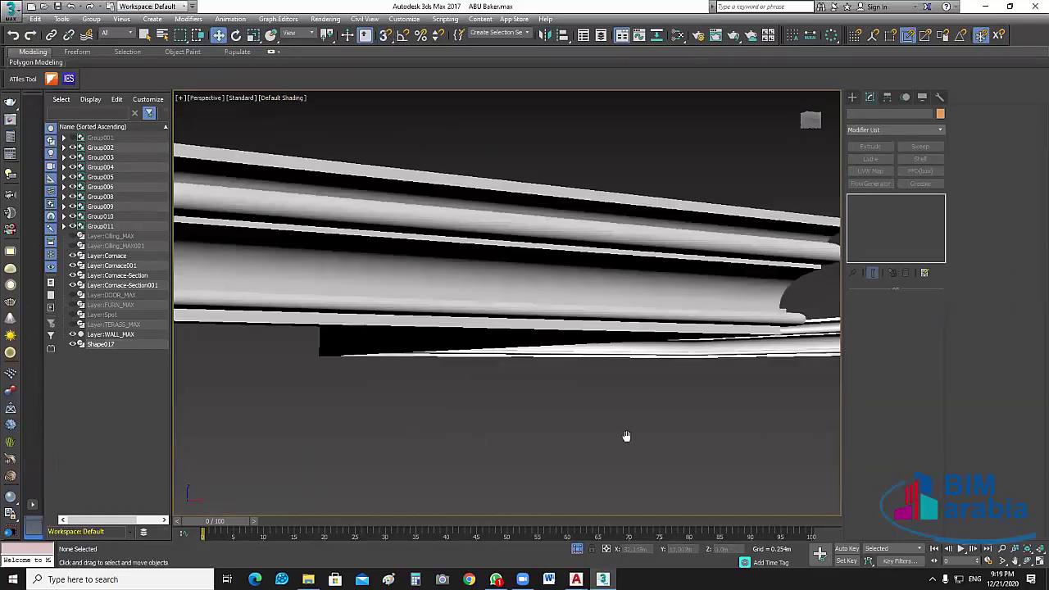
pyautogui.scroll(-2, 749, 429)
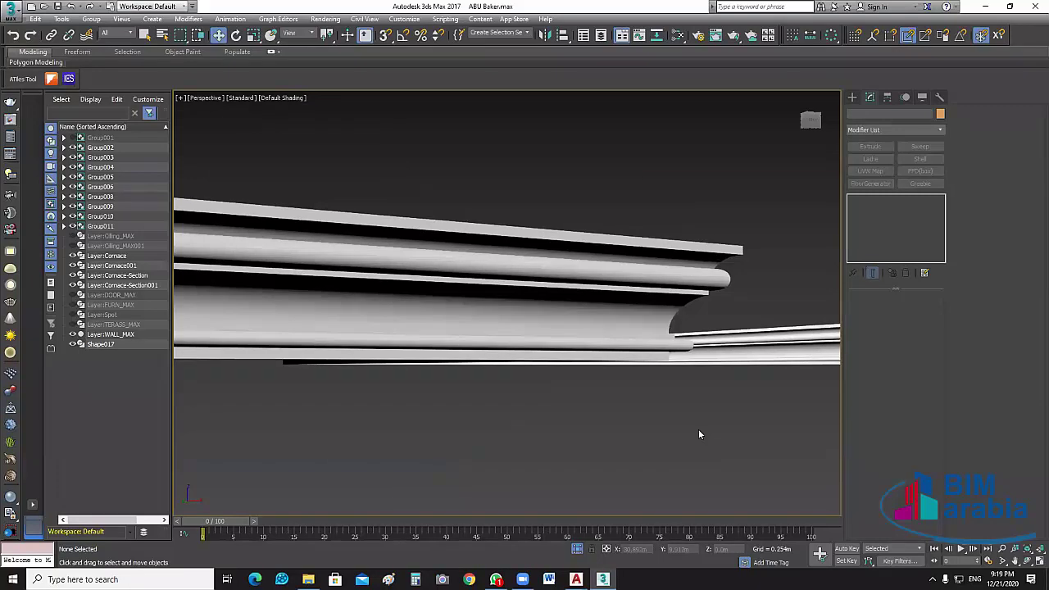
pyautogui.scroll(-5, 579, 441)
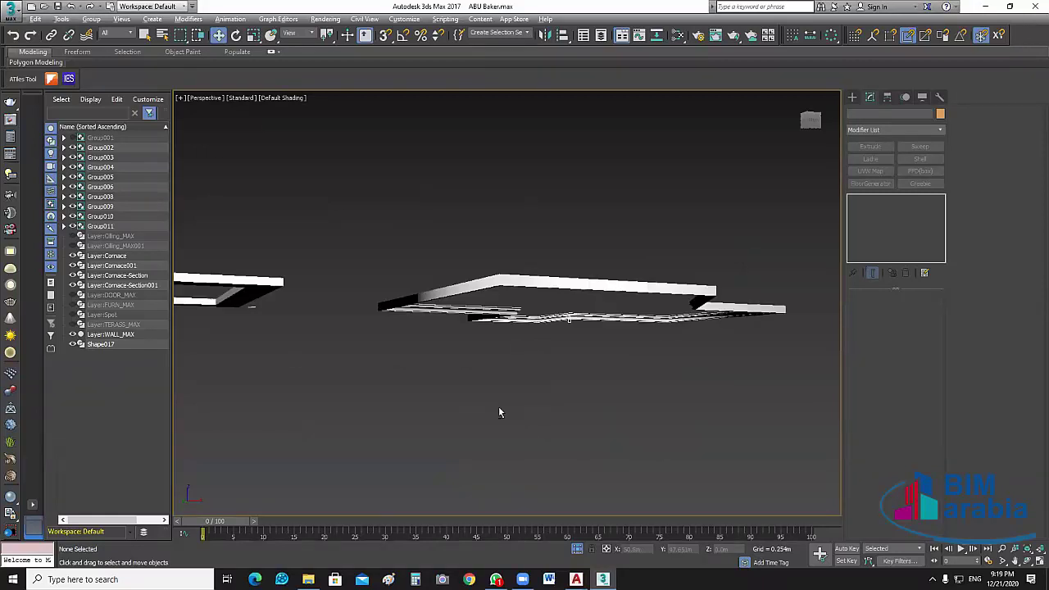
pyautogui.scroll(5, 574, 385)
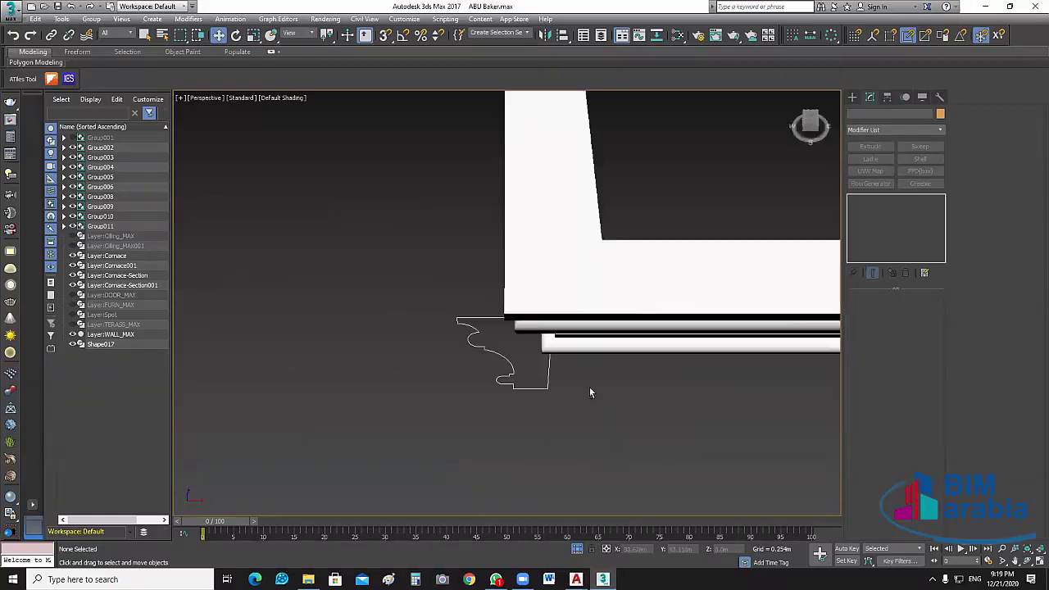
pyautogui.scroll(2, 589, 368)
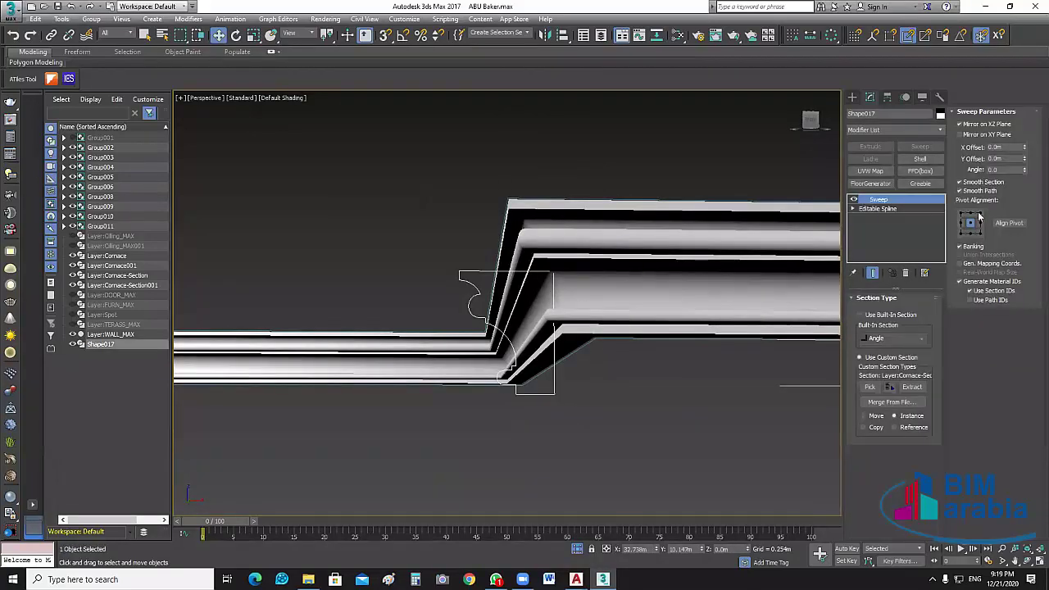
# - Set the sweep's Pivot Alignment to the profile's top-left point, check the result, then deselect
pyautogui.click(981, 214)
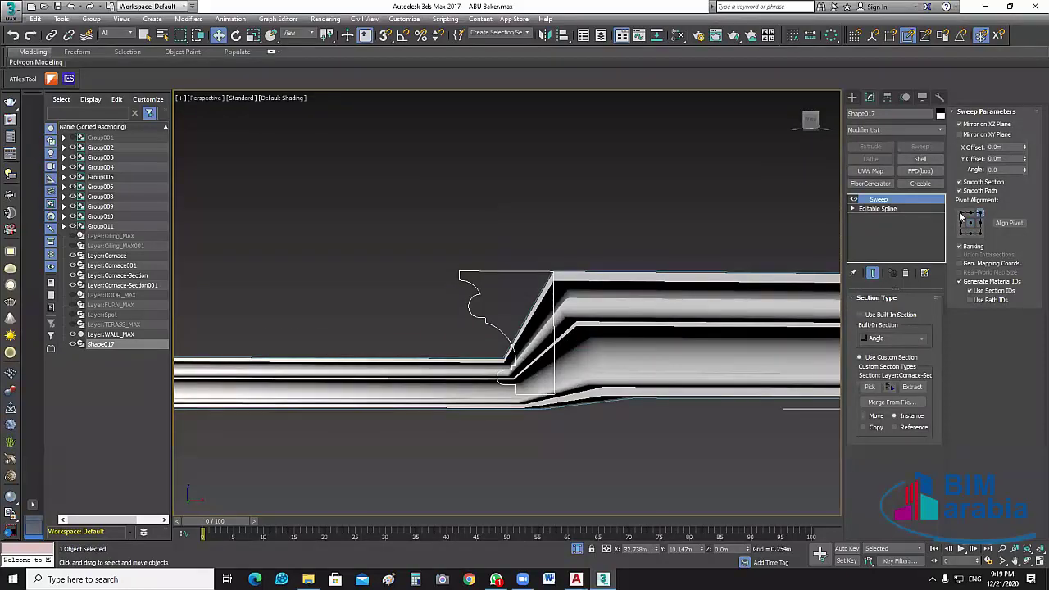
pyautogui.click(959, 212)
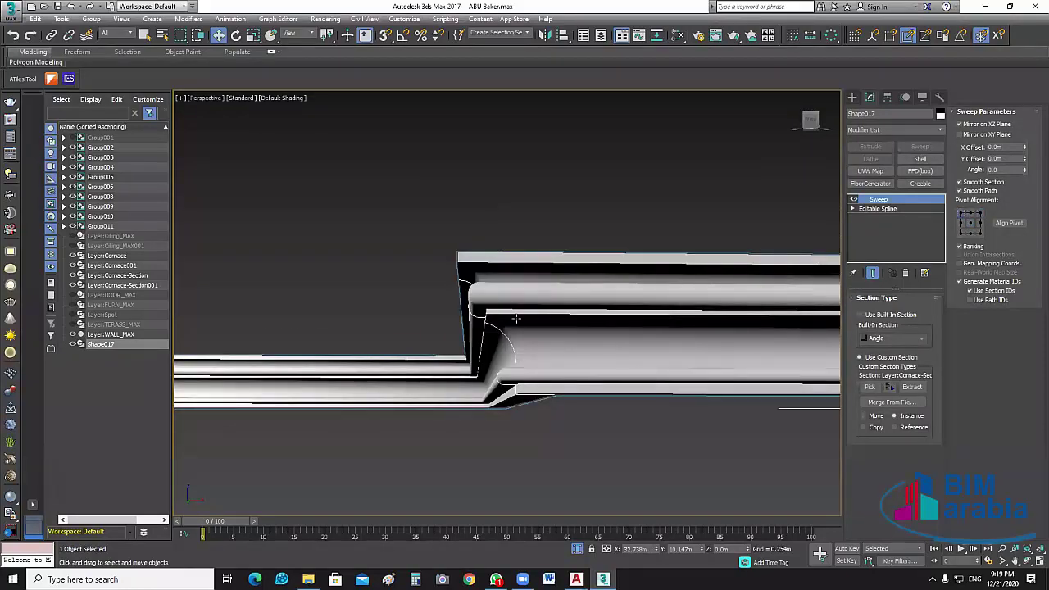
pyautogui.moveTo(516, 318)
pyautogui.keyDown('alt'); pyautogui.mouseDown(button='middle')
pyautogui.moveTo(522, 359)
pyautogui.moveTo(419, 245)
pyautogui.moveTo(426, 269)
pyautogui.moveTo(349, 462)
pyautogui.moveTo(489, 403)
pyautogui.mouseUp(button='middle'); pyautogui.keyUp('alt')
pyautogui.scroll(-2, 489, 402)
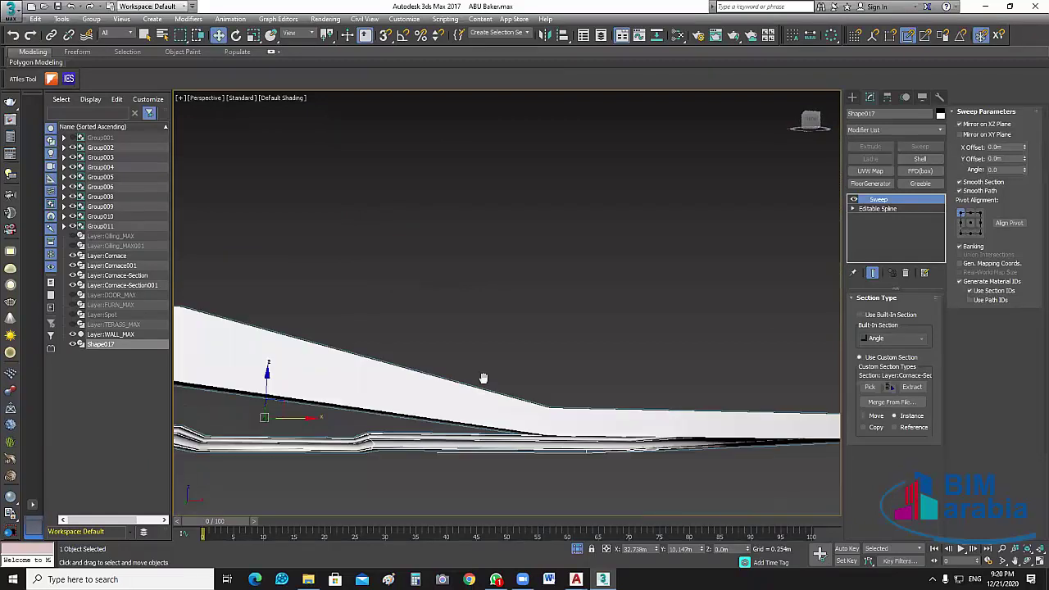
pyautogui.scroll(-3, 458, 360)
pyautogui.scroll(3, 429, 347)
pyautogui.scroll(2, 421, 352)
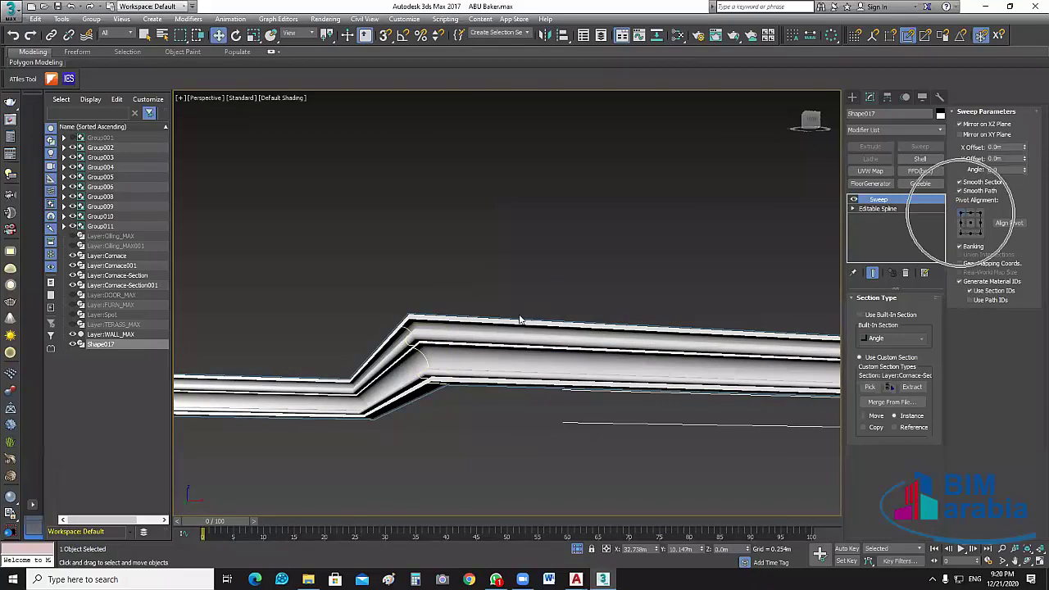
pyautogui.scroll(-2, 519, 320)
pyautogui.click(540, 407)
pyautogui.moveTo(540, 406)
pyautogui.keyDown('alt'); pyautogui.mouseDown(button='middle')
pyautogui.moveTo(679, 407)
pyautogui.moveTo(569, 375)
pyautogui.moveTo(594, 398)
pyautogui.mouseUp(button='middle'); pyautogui.keyUp('alt')
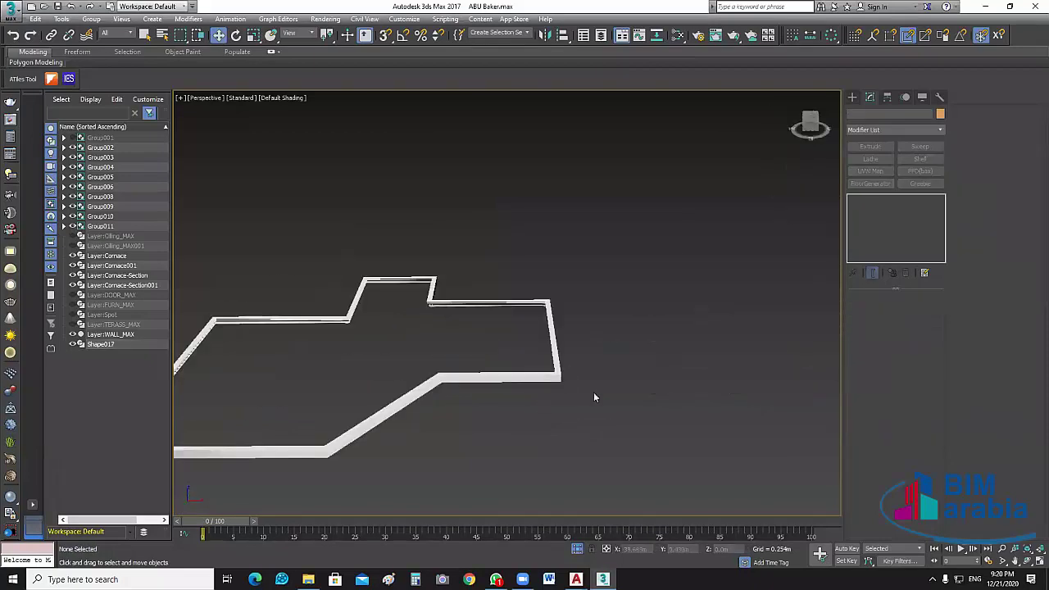
# - Turn on snapping, select the cornice sweep and zoom in on it
pyautogui.click(385, 36)
pyautogui.scroll(2, 582, 391)
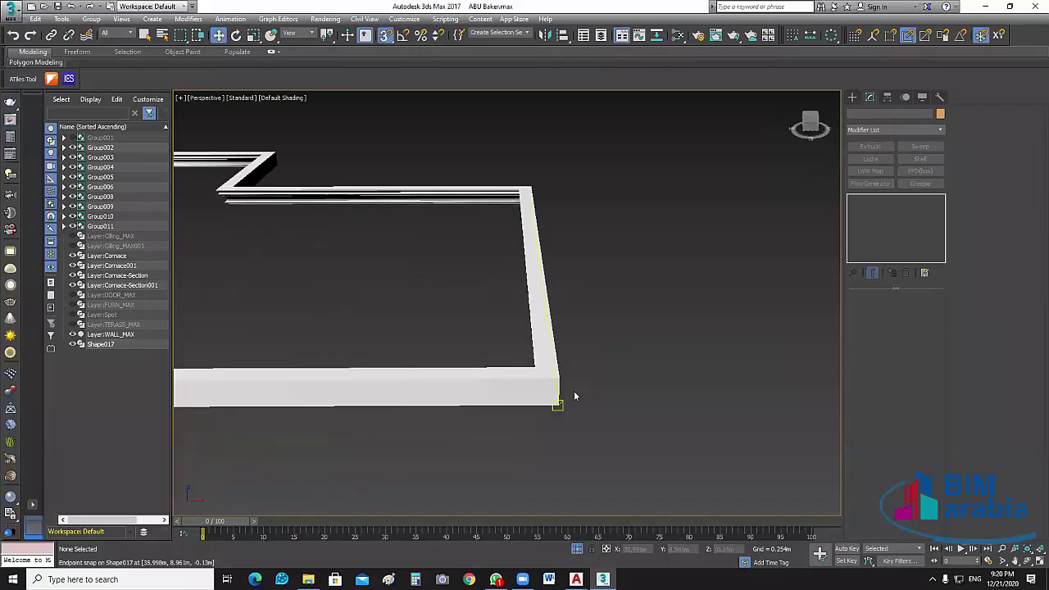
pyautogui.scroll(2, 574, 391)
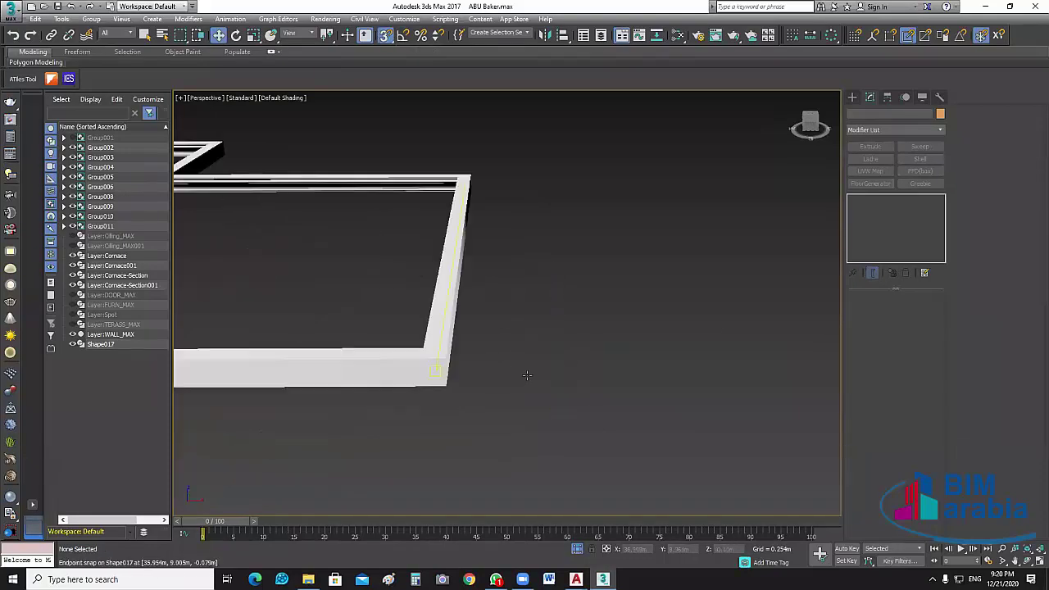
pyautogui.click(349, 373)
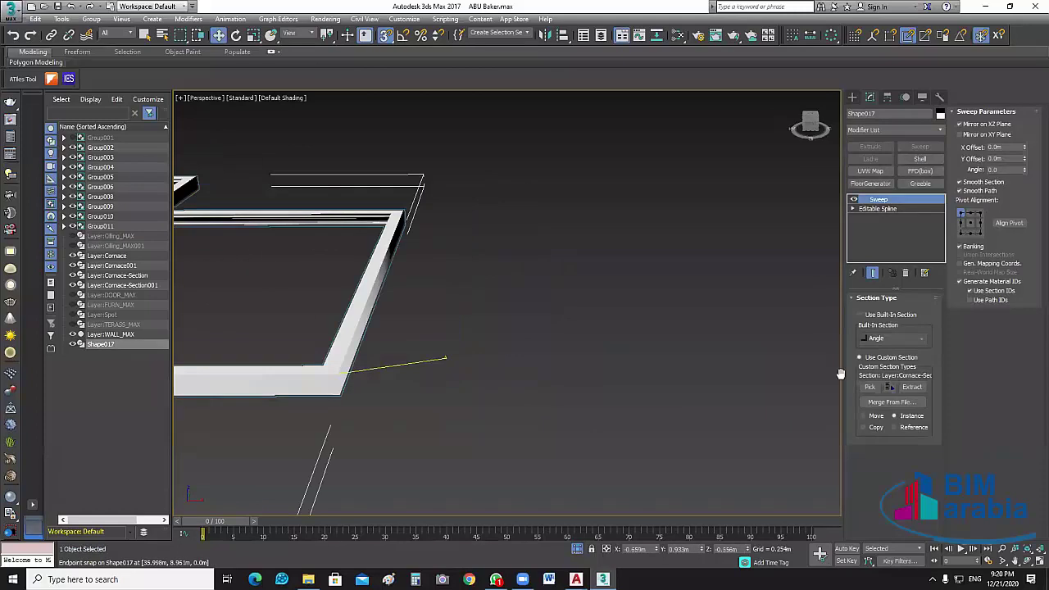
pyautogui.scroll(-3, 867, 377)
pyautogui.scroll(2, 400, 370)
pyautogui.scroll(-3, 606, 332)
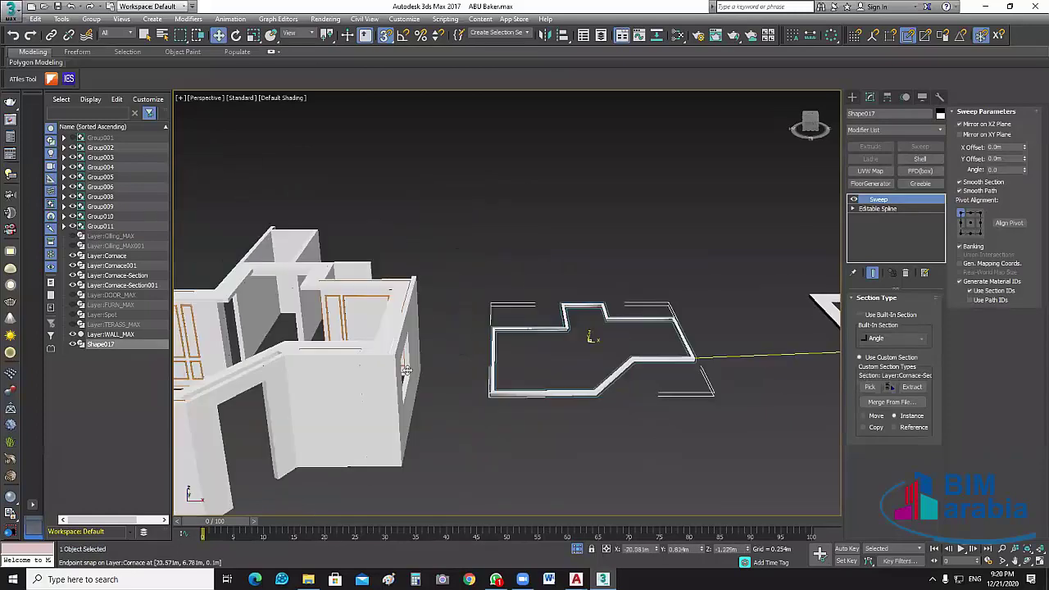
pyautogui.scroll(3, 385, 336)
pyautogui.scroll(3, 385, 337)
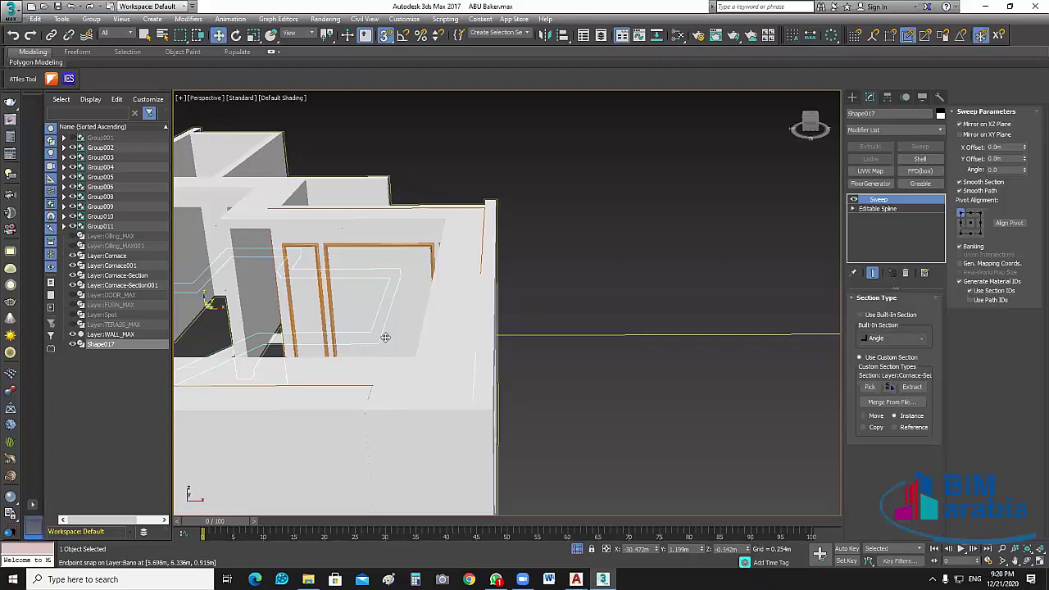
pyautogui.scroll(3, 385, 337)
# - Deselect the sweep and orbit to an oblique top-down view of the apartment walls
pyautogui.keyDown('alt'); pyautogui.moveTo(440, 370); pyautogui.dragTo(733, 304, button='middle'); pyautogui.keyUp('alt')
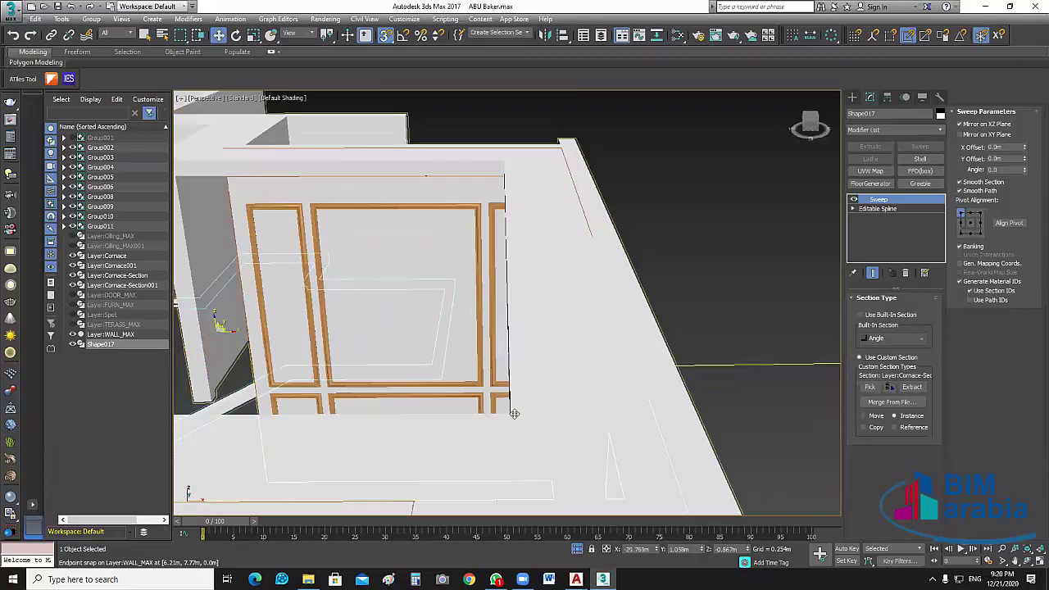
pyautogui.click(733, 305)
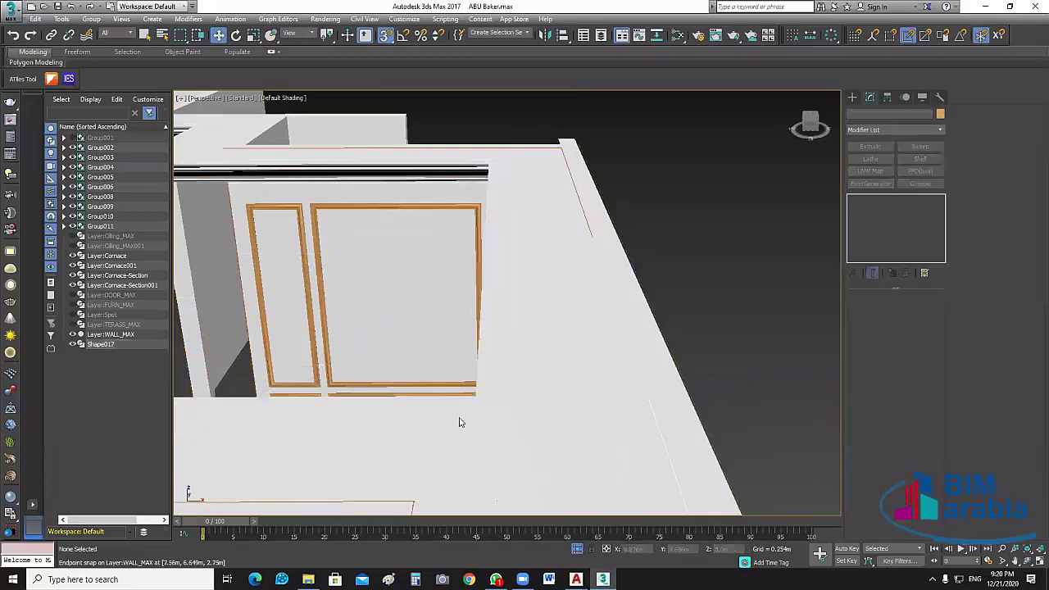
pyautogui.scroll(3, 585, 344)
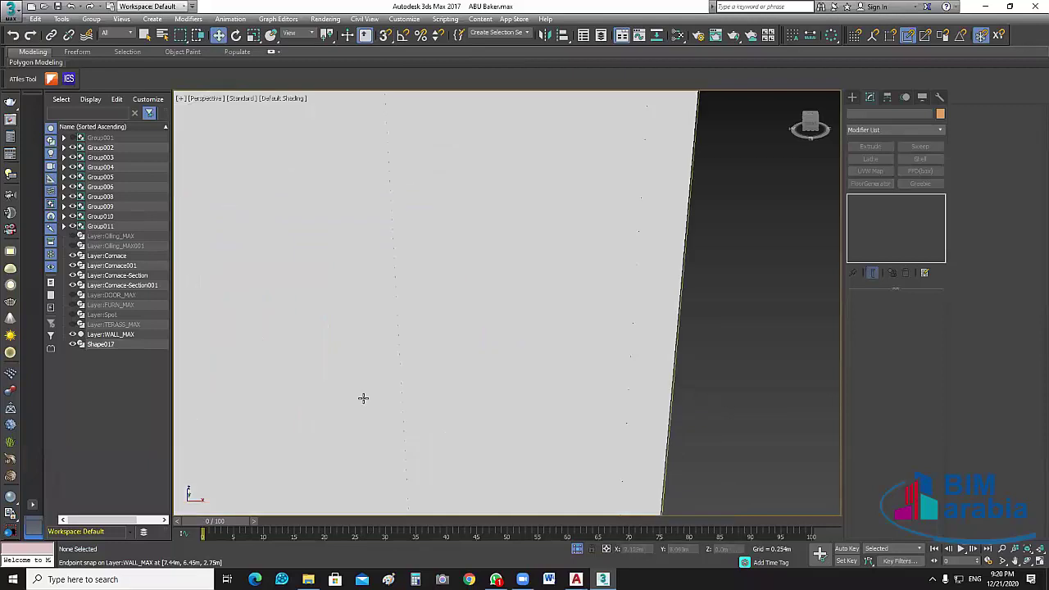
pyautogui.keyDown('alt'); pyautogui.moveTo(565, 424); pyautogui.dragTo(341, 375, button='middle'); pyautogui.keyUp('alt')
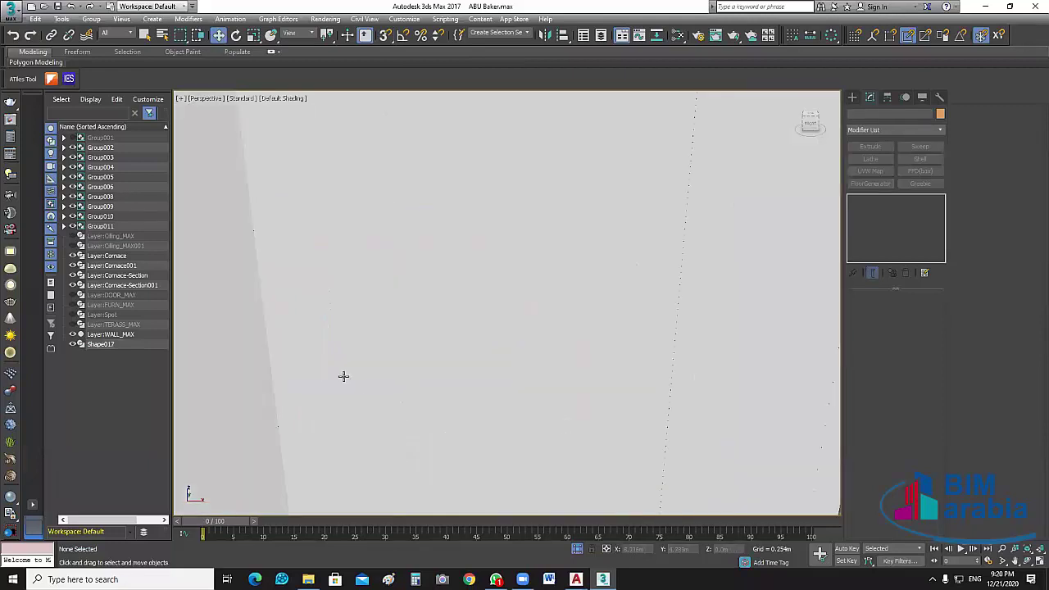
pyautogui.scroll(-5, 343, 374)
pyautogui.scroll(-5, 311, 270)
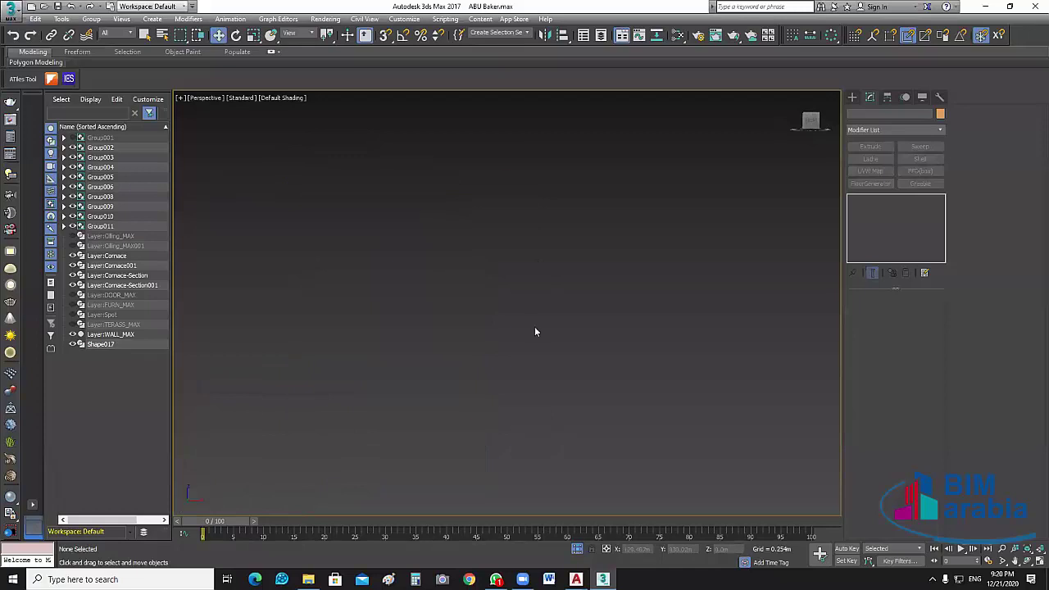
pyautogui.scroll(-3, 534, 327)
pyautogui.moveTo(450, 272)
pyautogui.keyDown('alt'); pyautogui.mouseDown(button='middle')
pyautogui.moveTo(435, 432)
pyautogui.moveTo(491, 377)
pyautogui.mouseUp(button='middle'); pyautogui.keyUp('alt')
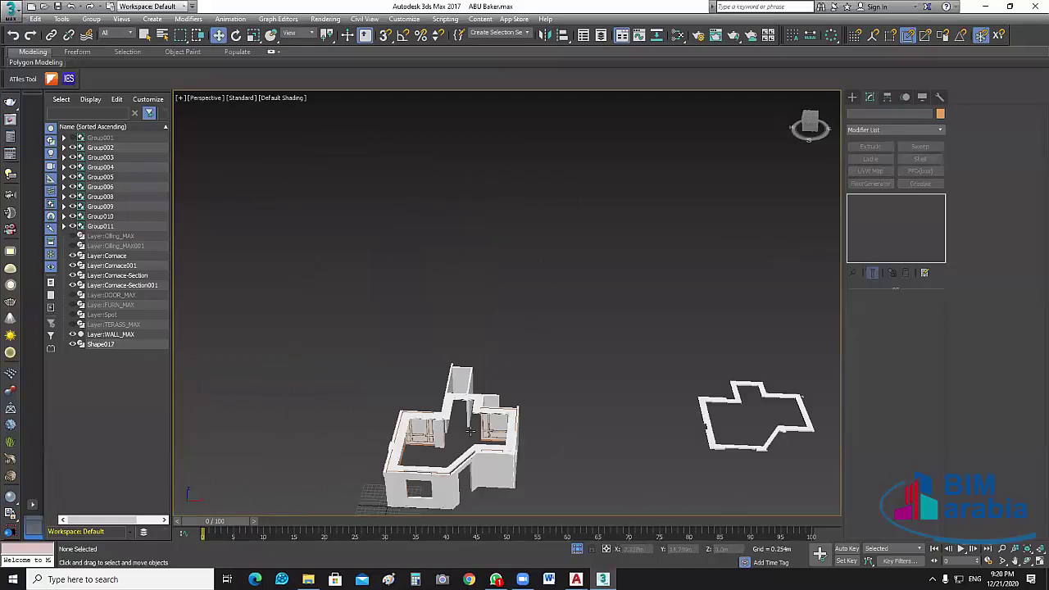
# - Select Shape017 and orbit around the cornice where it meets the wall
pyautogui.scroll(3, 498, 376)
pyautogui.scroll(3, 498, 375)
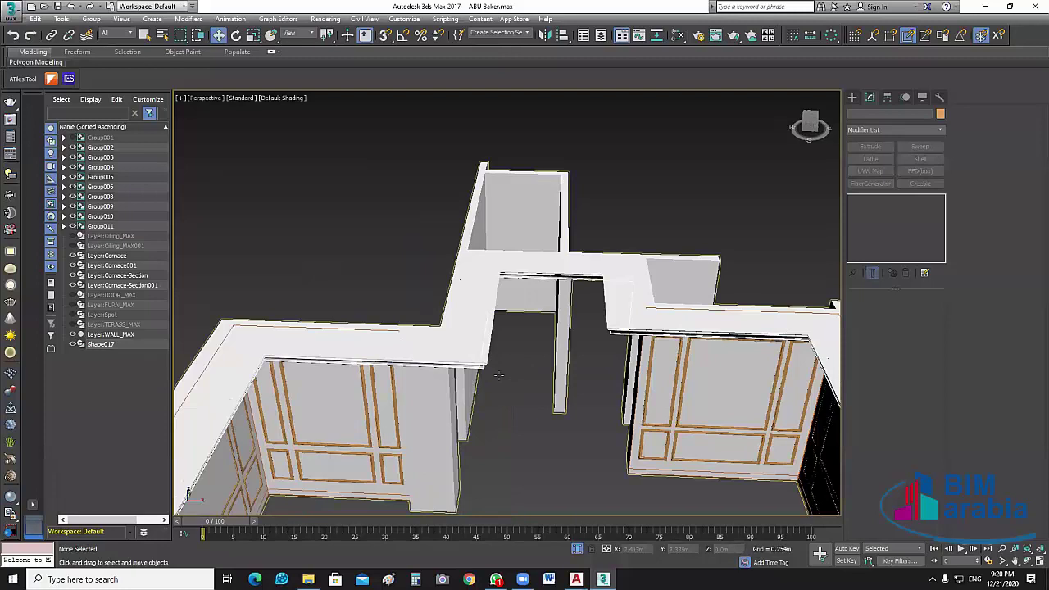
pyautogui.scroll(3, 515, 377)
pyautogui.click(515, 377)
pyautogui.scroll(-2, 497, 331)
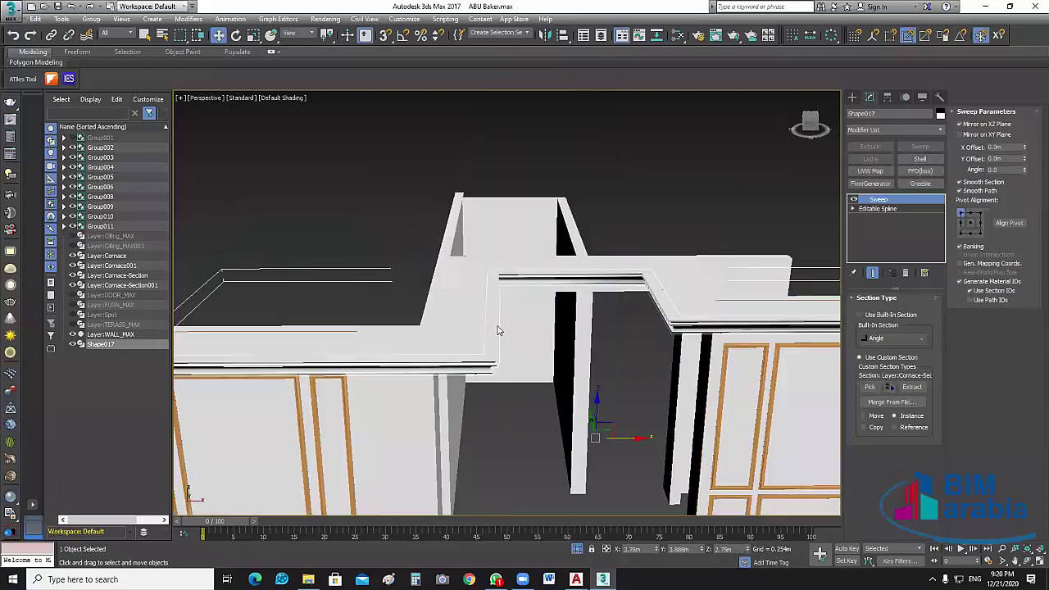
pyautogui.scroll(5, 557, 494)
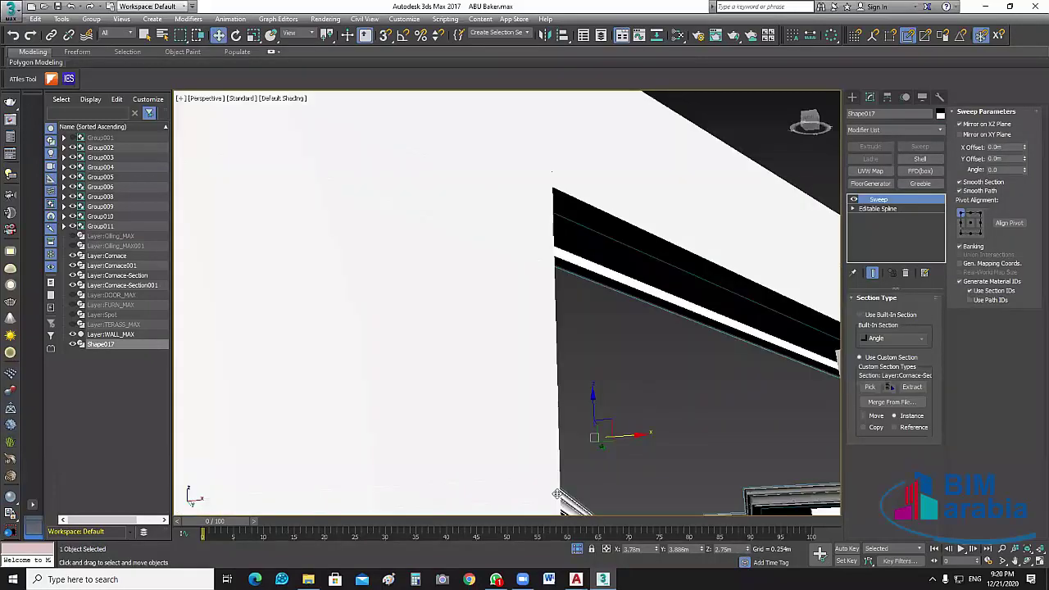
pyautogui.keyDown('alt'); pyautogui.moveTo(556, 494); pyautogui.dragTo(539, 394, button='middle'); pyautogui.keyUp('alt')
pyautogui.keyDown('alt'); pyautogui.moveTo(302, 404); pyautogui.dragTo(339, 427, button='middle'); pyautogui.keyUp('alt')
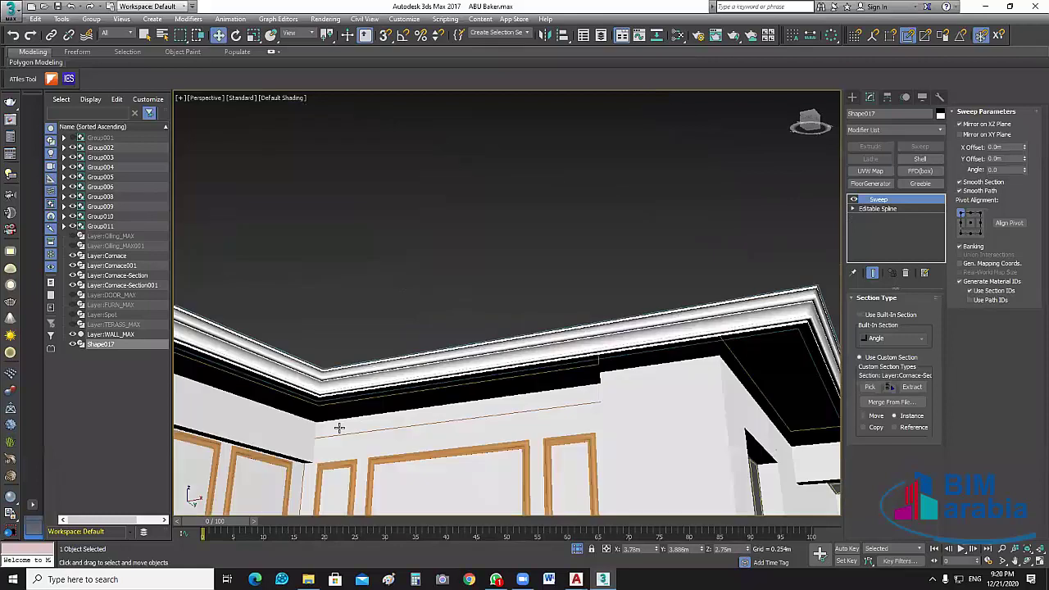
# - Zoom to the ceiling cornice, check Layer:Cornace001, then deselect and return to four viewports
pyautogui.scroll(2, 398, 410)
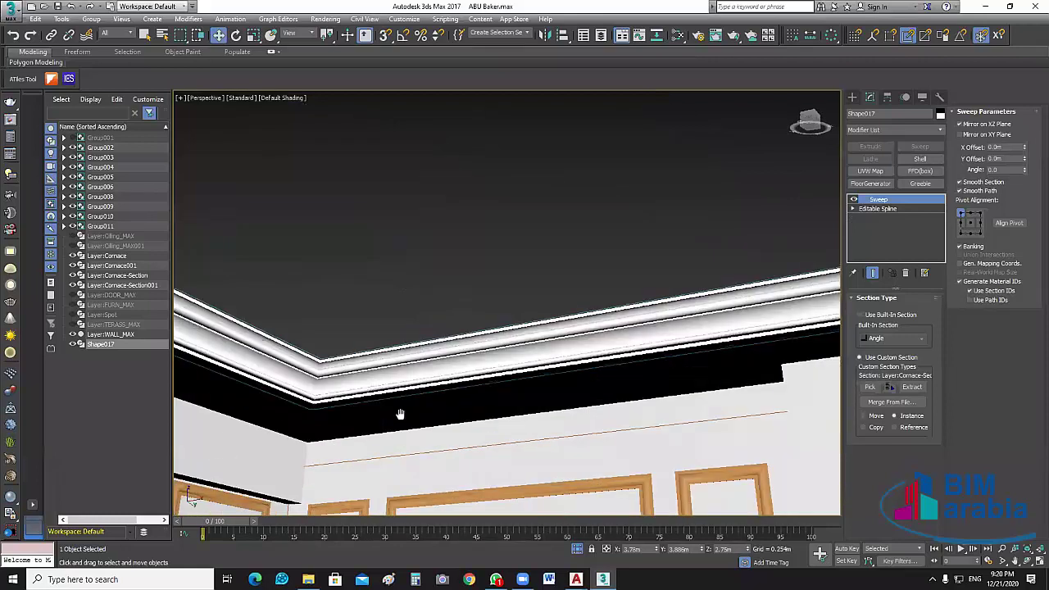
pyautogui.scroll(1, 444, 233)
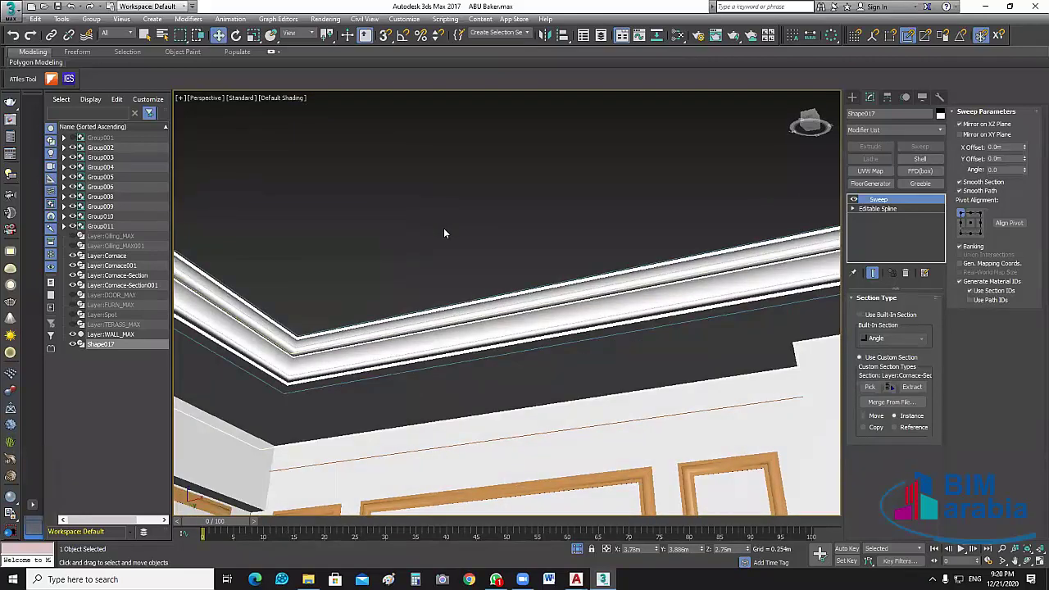
pyautogui.scroll(1, 443, 234)
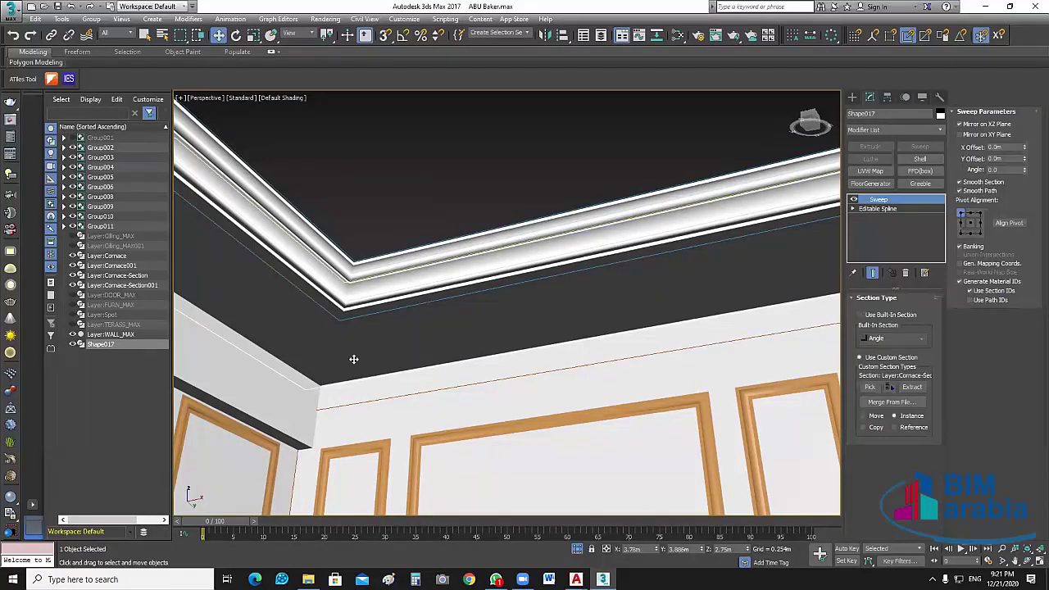
pyautogui.click(302, 388)
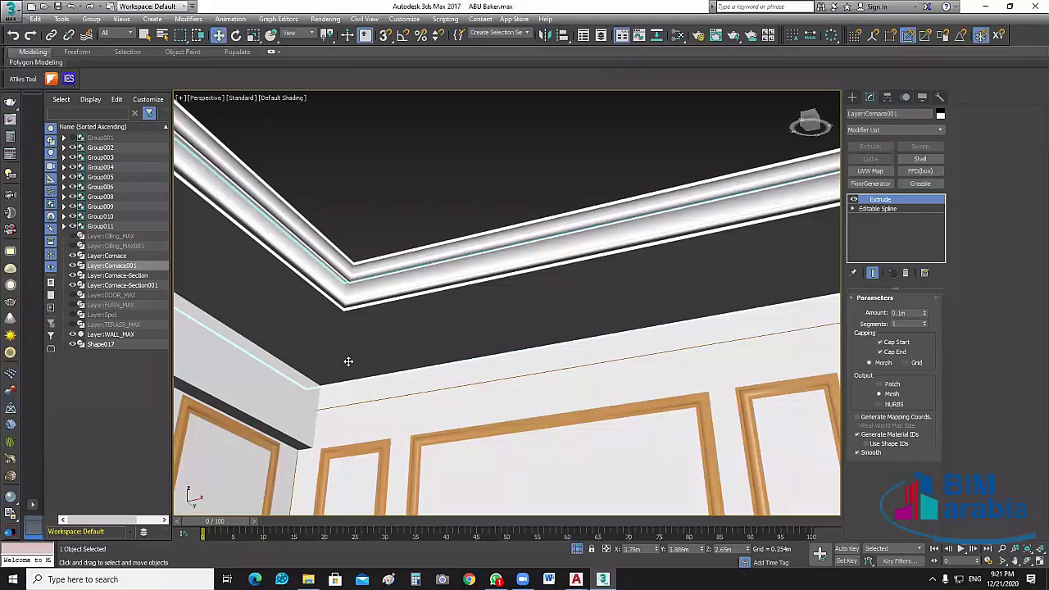
pyautogui.click(579, 314)
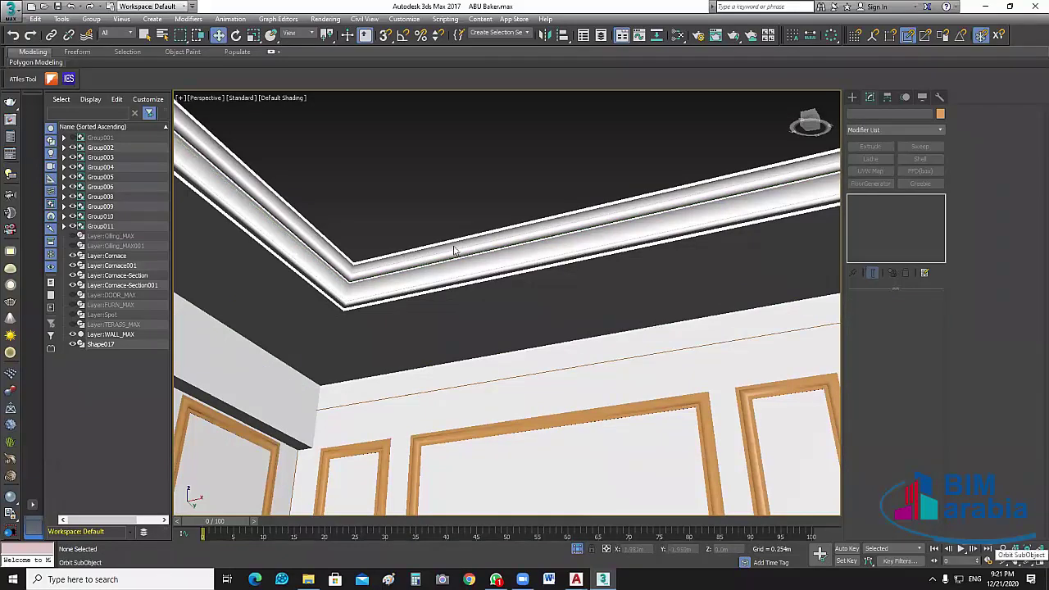
pyautogui.hotkey('alt', 'w')
# - Maximize the Top view, select the WALL_MAX walls and centre the wall layout
pyautogui.moveTo(394, 271); pyautogui.dragTo(448, 229, button='middle')
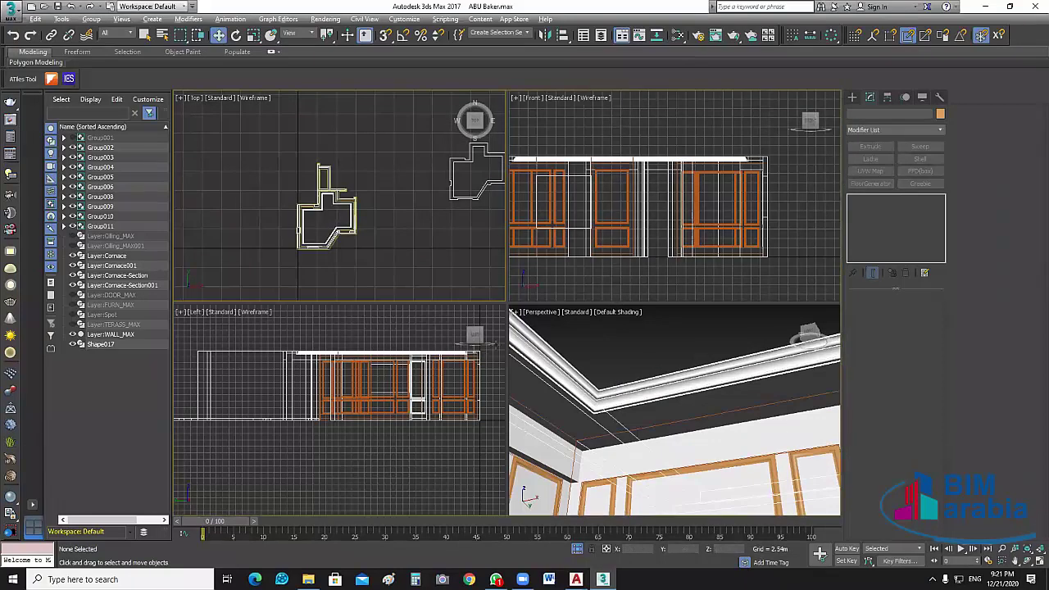
pyautogui.hotkey('alt', 'w')
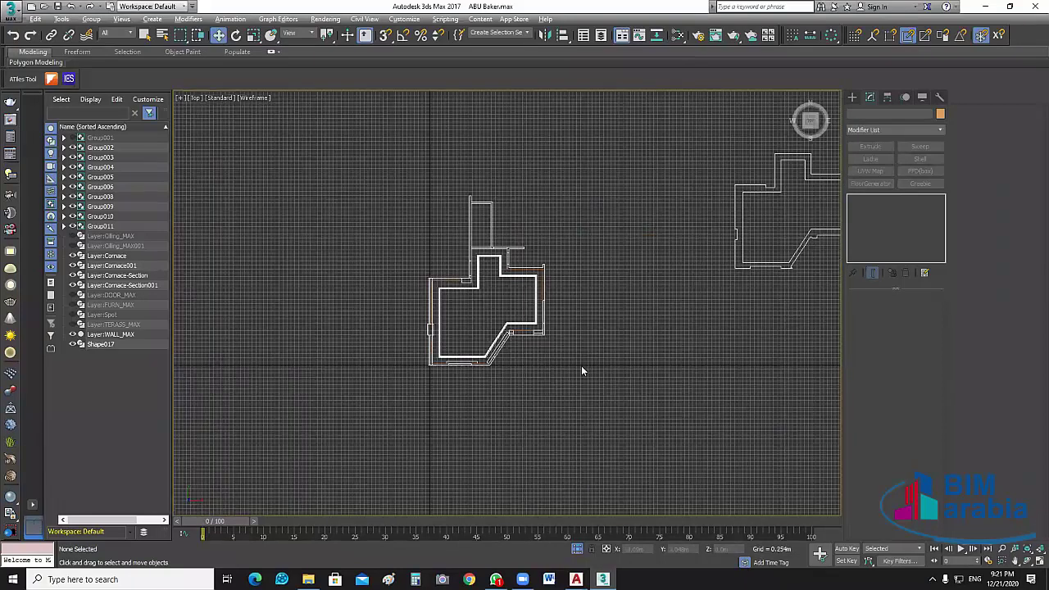
pyautogui.scroll(10, 581, 371)
pyautogui.click(590, 354)
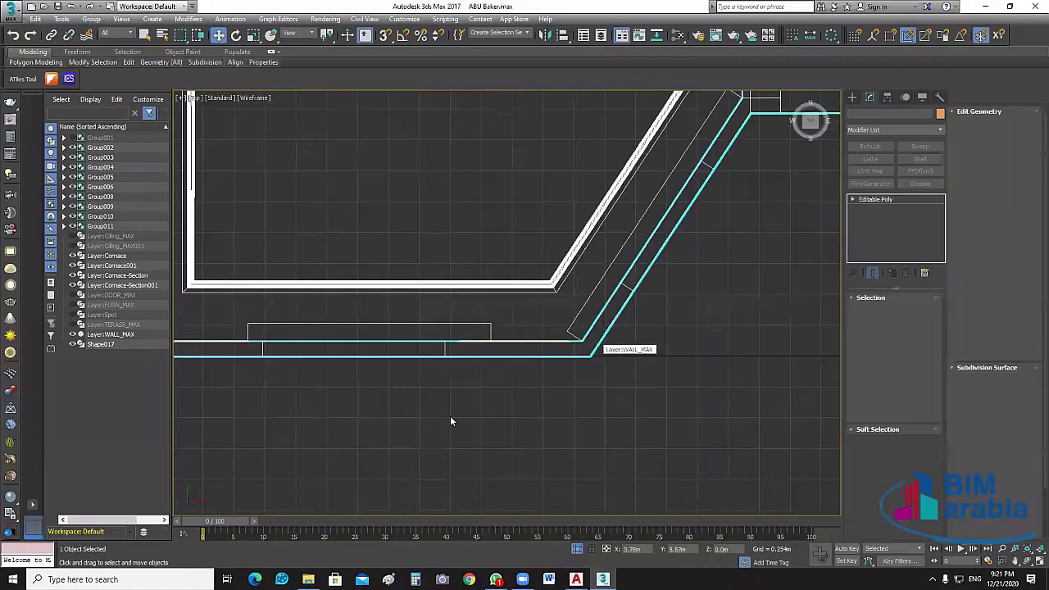
pyautogui.moveTo(450, 421); pyautogui.dragTo(205, 370, button='middle')
pyautogui.scroll(-3, 204, 370)
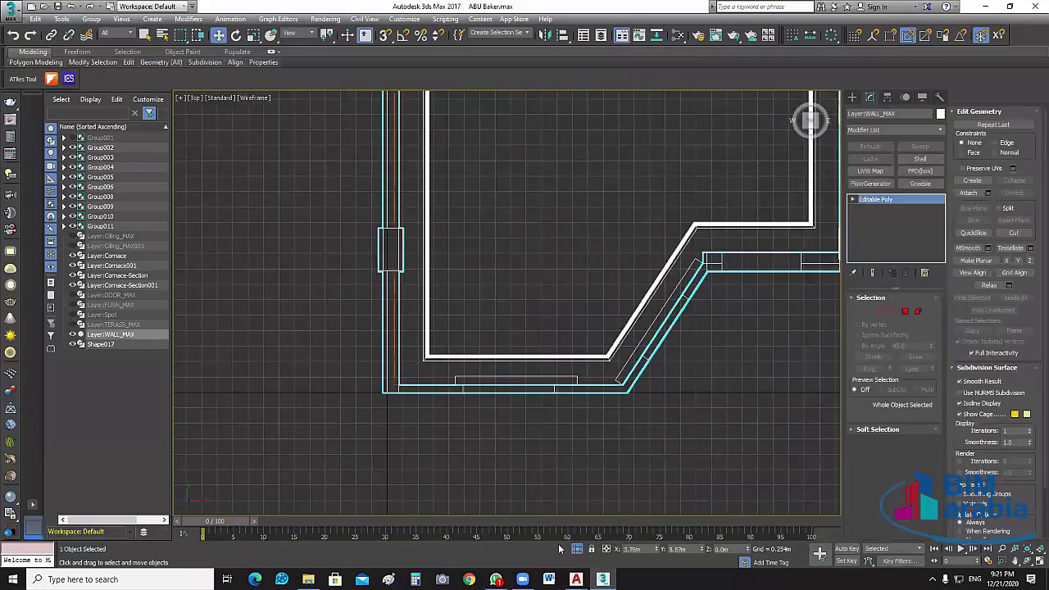
pyautogui.scroll(5, 689, 371)
pyautogui.scroll(-3, 711, 390)
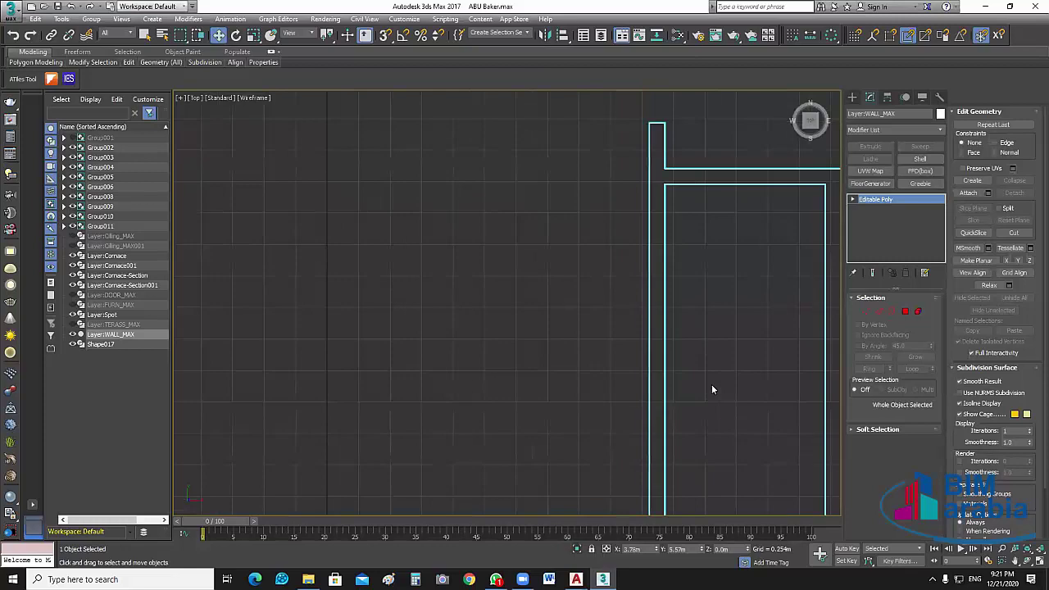
pyautogui.scroll(-2, 545, 354)
pyautogui.moveTo(544, 354); pyautogui.dragTo(489, 351, button='middle')
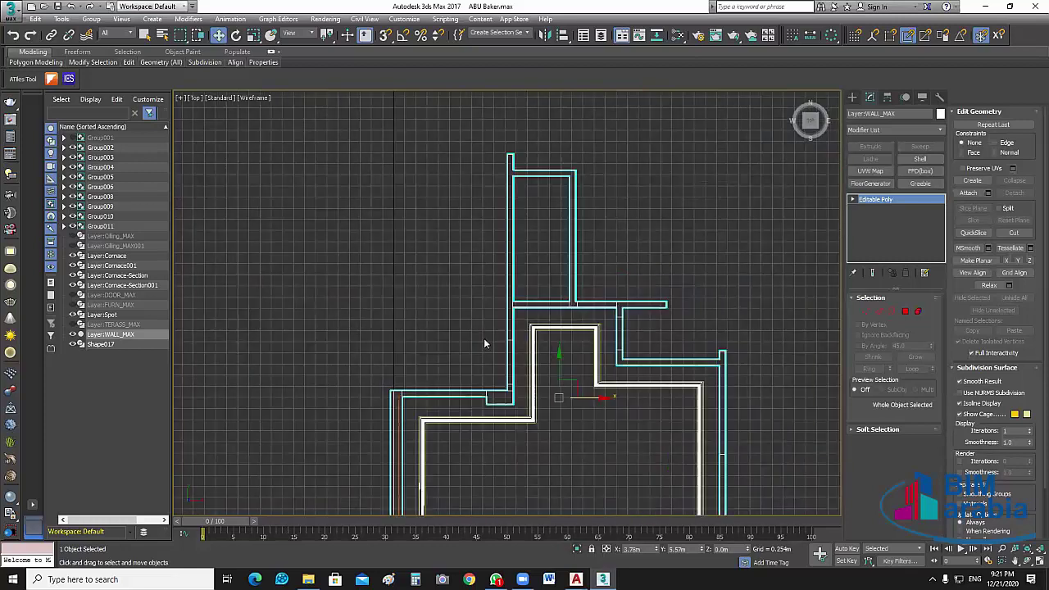
# - Isolate the WALL_MAX walls, hiding all other layers, and zoom to the lower-left corner
pyautogui.scroll(-1, 483, 338)
pyautogui.scroll(3, 405, 291)
pyautogui.scroll(2, 405, 291)
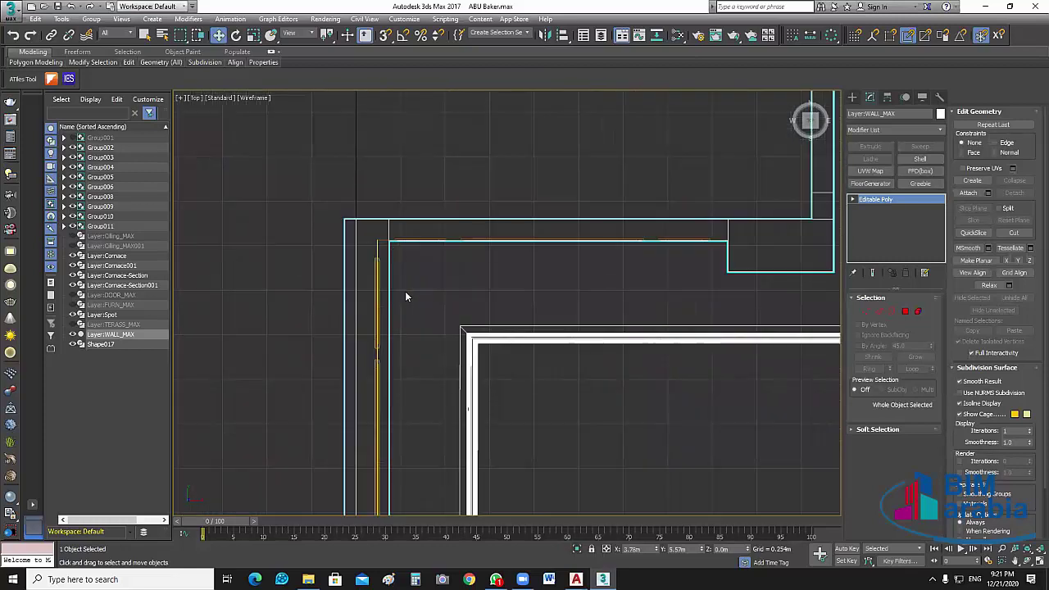
pyautogui.scroll(3, 373, 286)
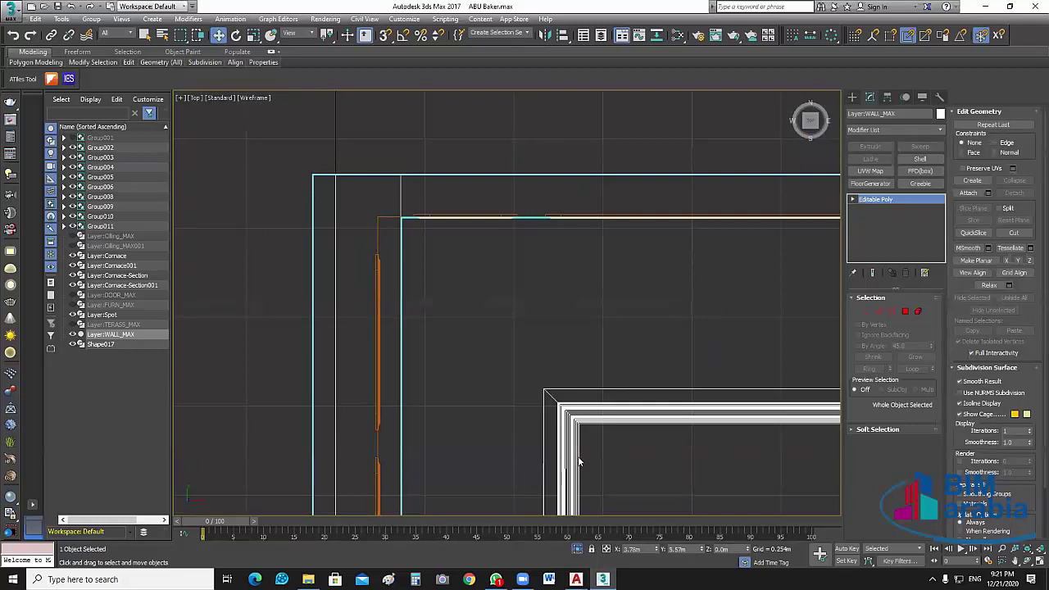
pyautogui.click(577, 549)
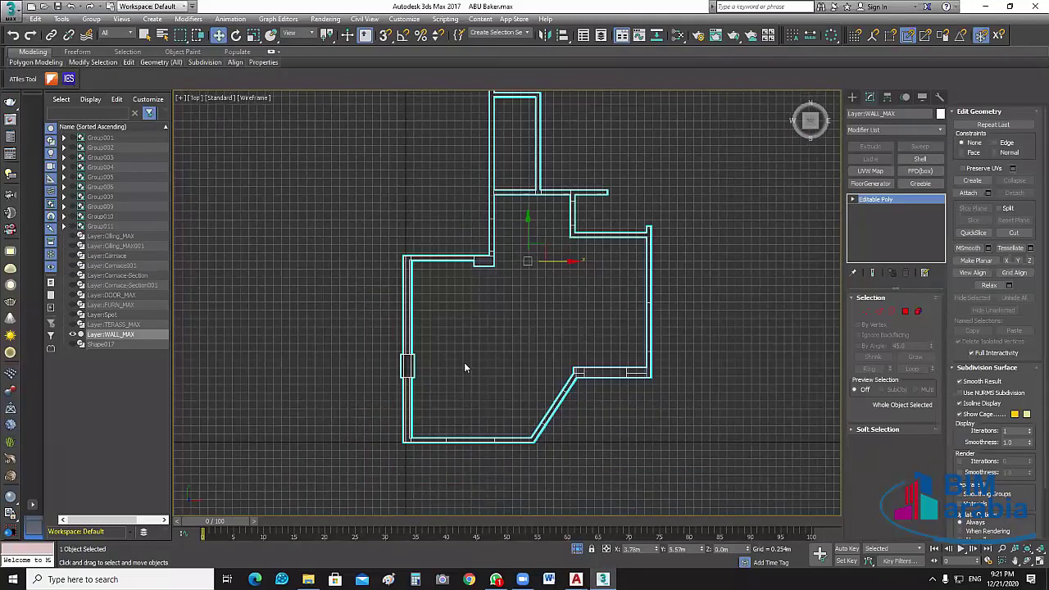
pyautogui.scroll(4, 358, 372)
pyautogui.scroll(1, 359, 369)
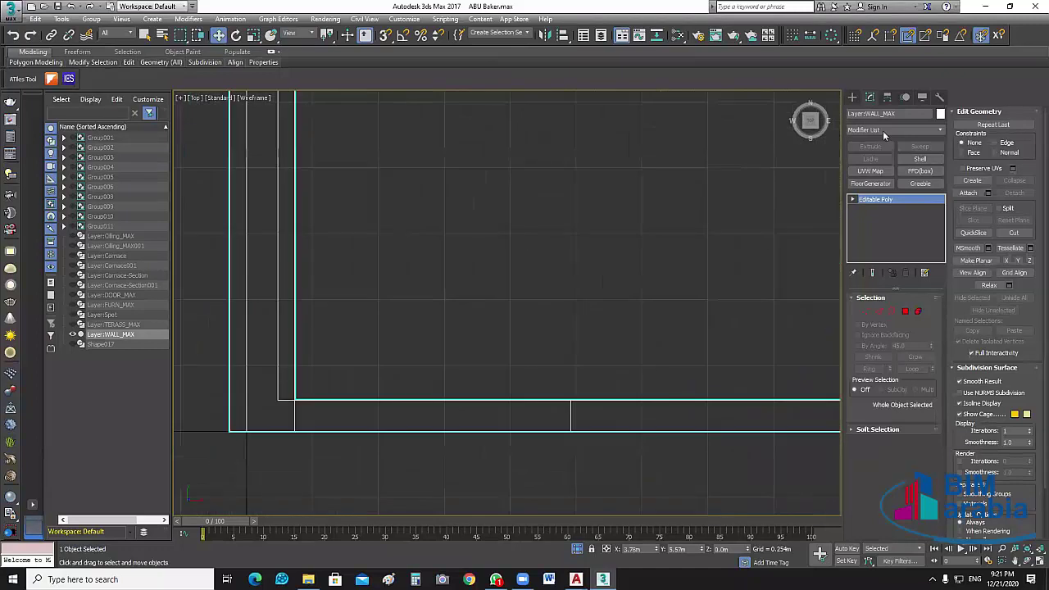
pyautogui.click(853, 97)
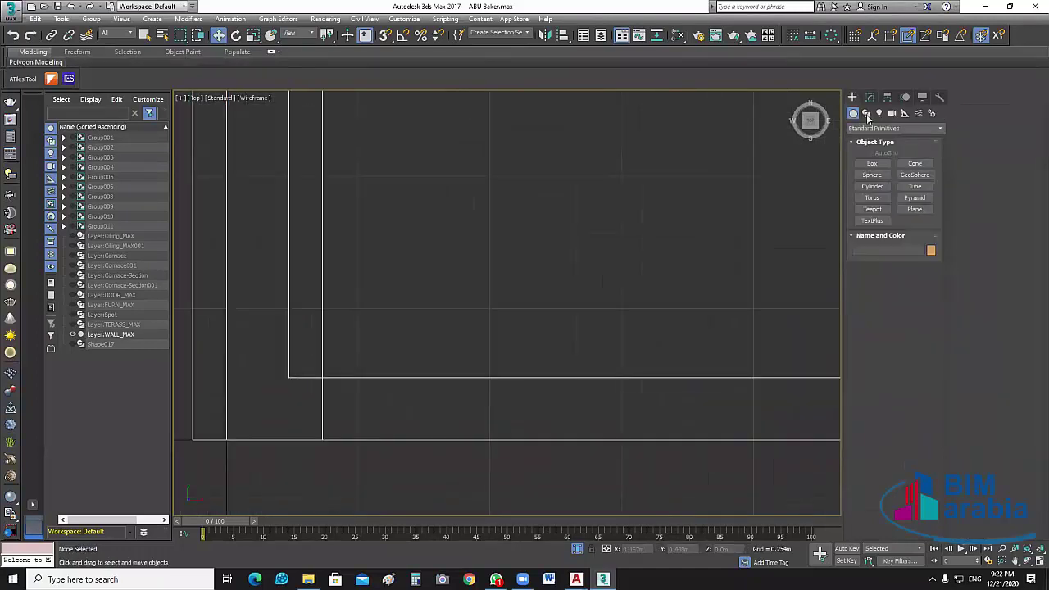
# - Start a new Line spline with 3D snap on, tracing along the wall corners
pyautogui.click(866, 114)
pyautogui.click(874, 172)
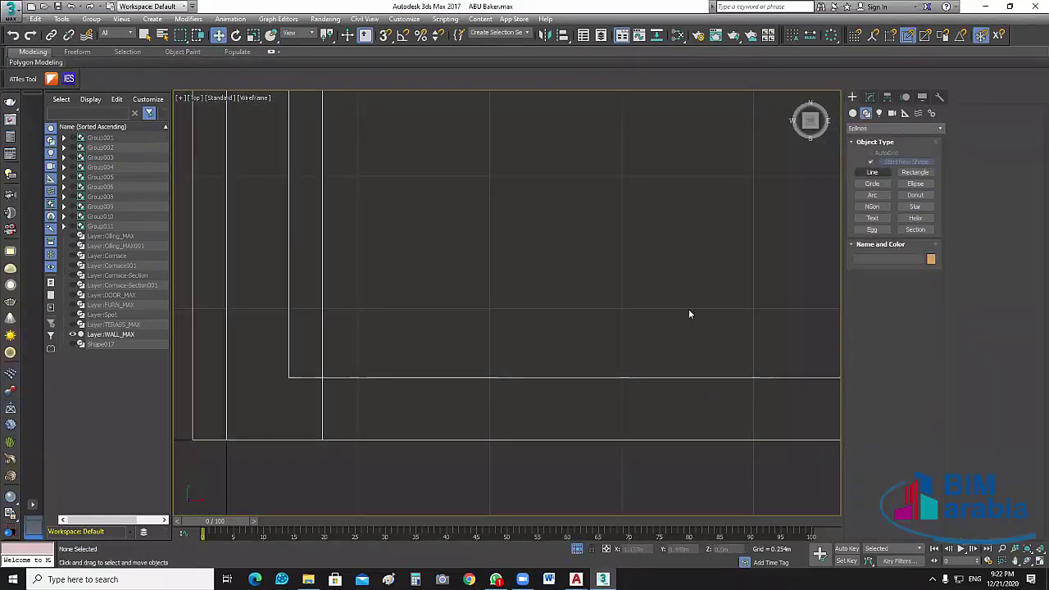
pyautogui.click(386, 35)
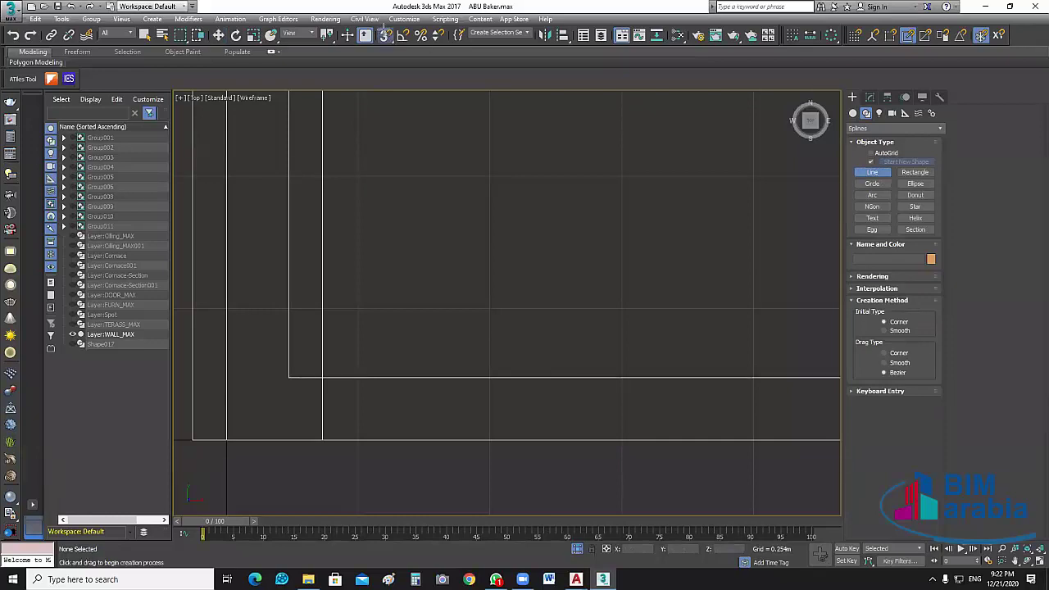
pyautogui.scroll(-3, 393, 381)
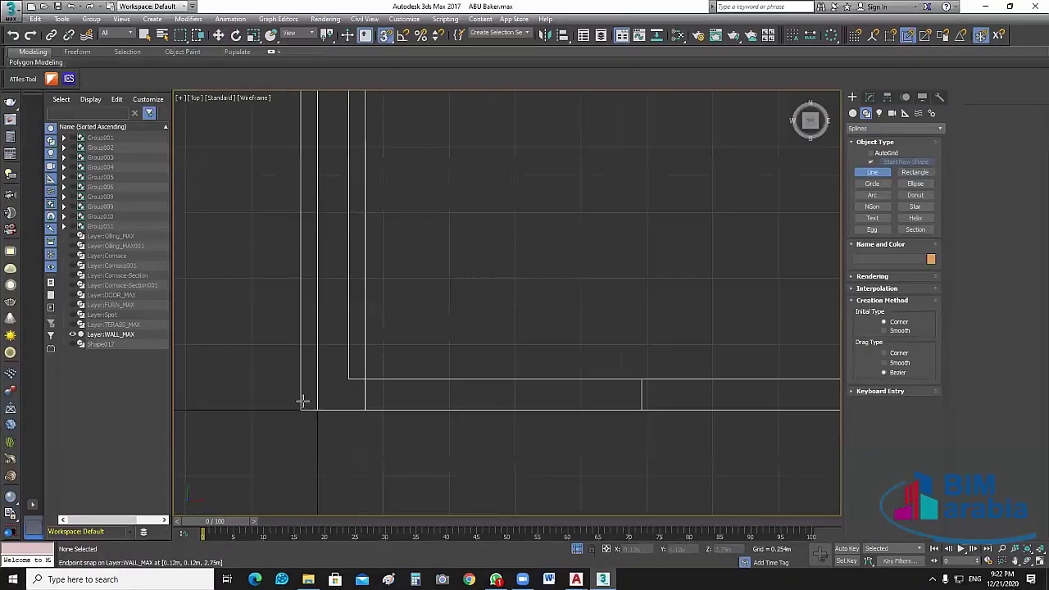
pyautogui.moveTo(300, 401)
pyautogui.mouseDown(button='middle')
pyautogui.moveTo(705, 378)
pyautogui.moveTo(719, 349)
pyautogui.mouseUp(button='middle')
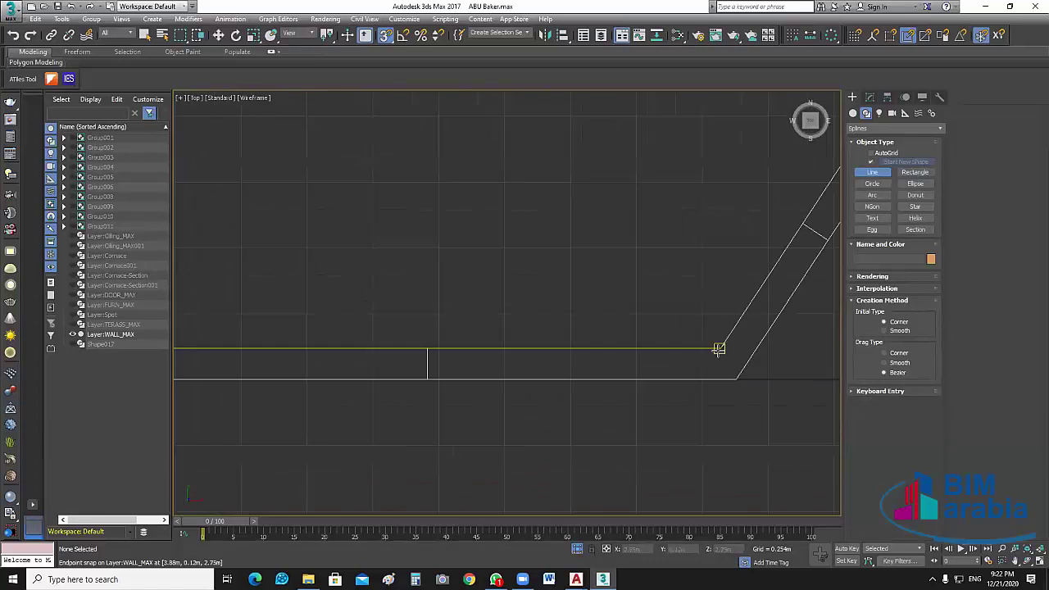
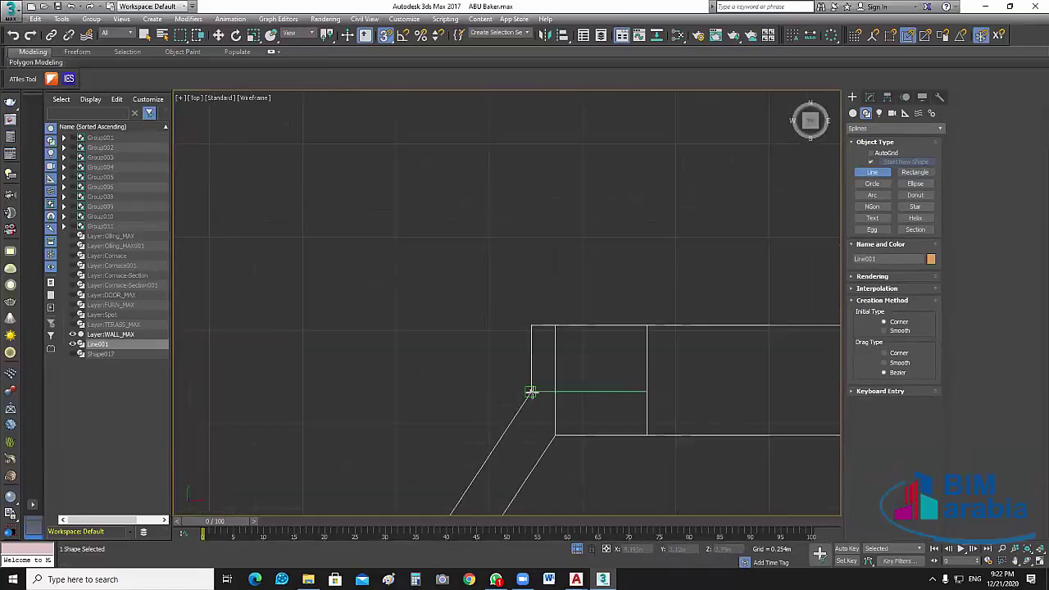
# - Trace the line's first vertices, snapping to the wall corners along the right, top and inner walls
pyautogui.click(531, 327)
pyautogui.moveTo(213, 368); pyautogui.dragTo(603, 370, button='middle')
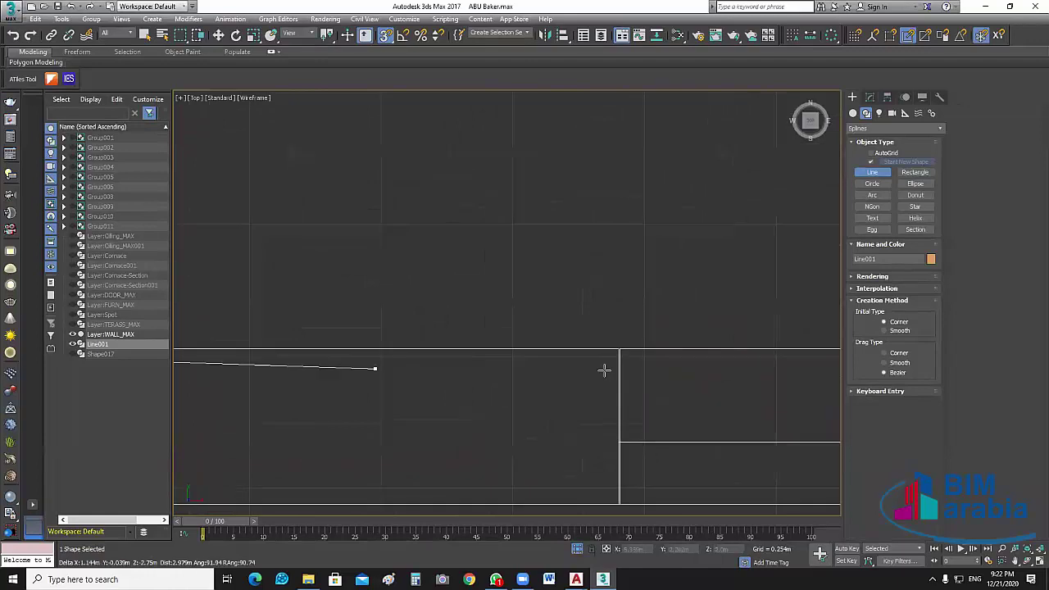
pyautogui.scroll(-2, 681, 358)
pyautogui.scroll(-1, 677, 351)
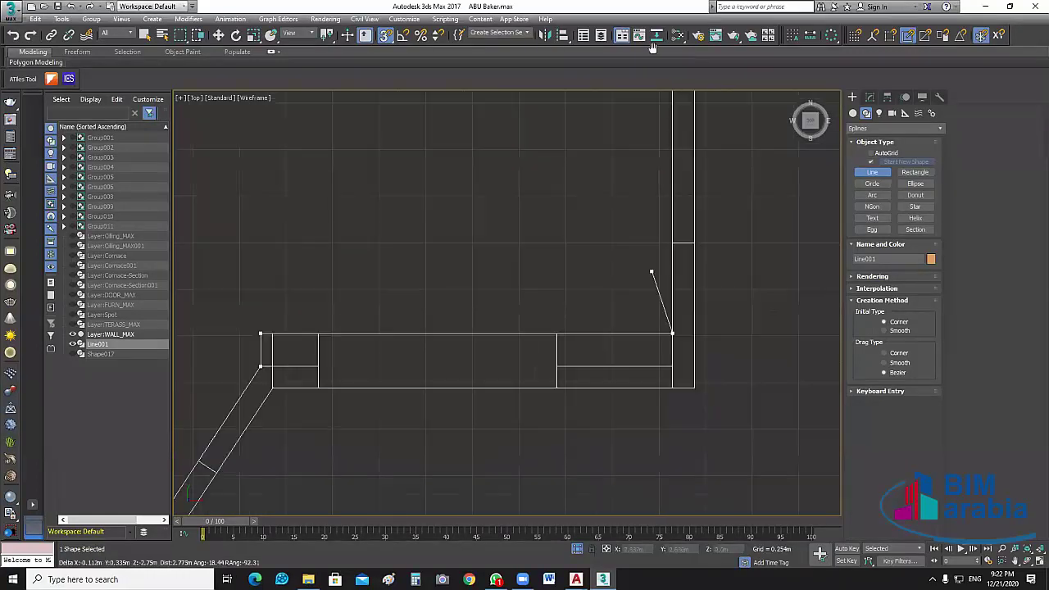
pyautogui.moveTo(663, 171)
pyautogui.mouseDown(button='middle')
pyautogui.moveTo(585, 341)
pyautogui.moveTo(482, 194)
pyautogui.mouseUp(button='middle')
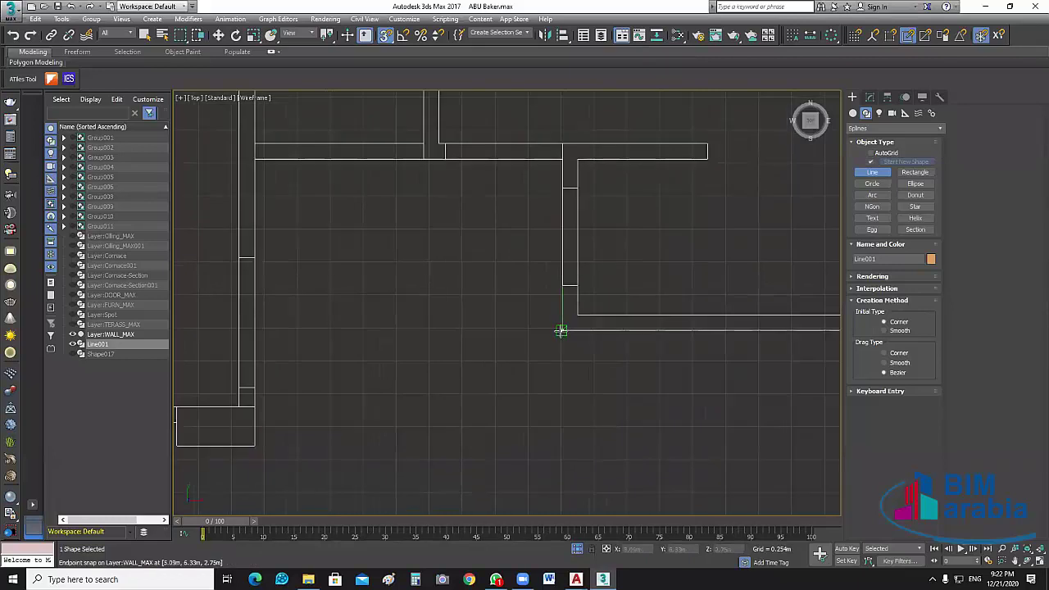
pyautogui.click(559, 332)
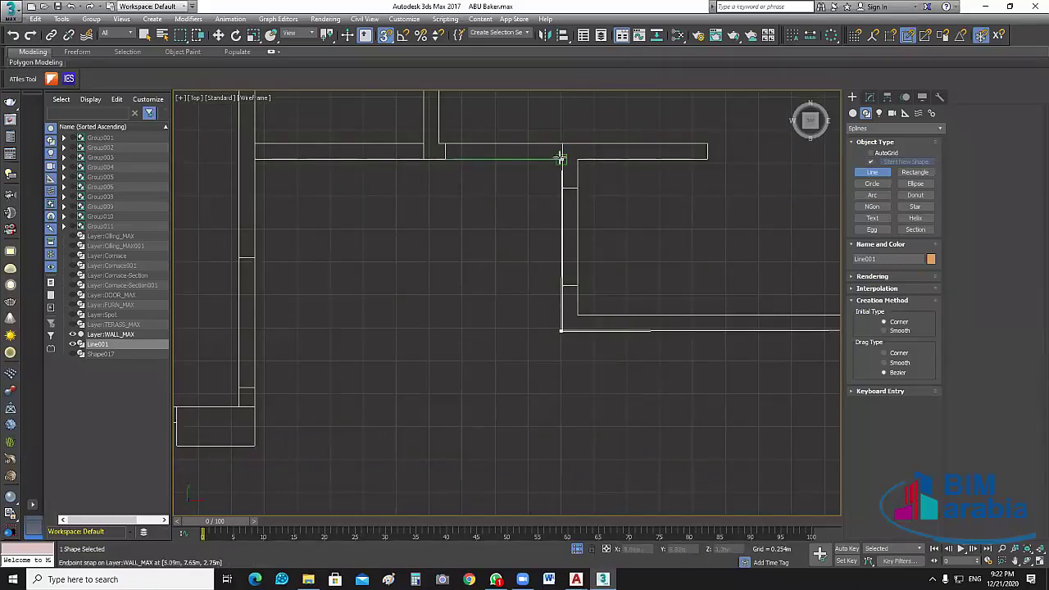
pyautogui.click(560, 157)
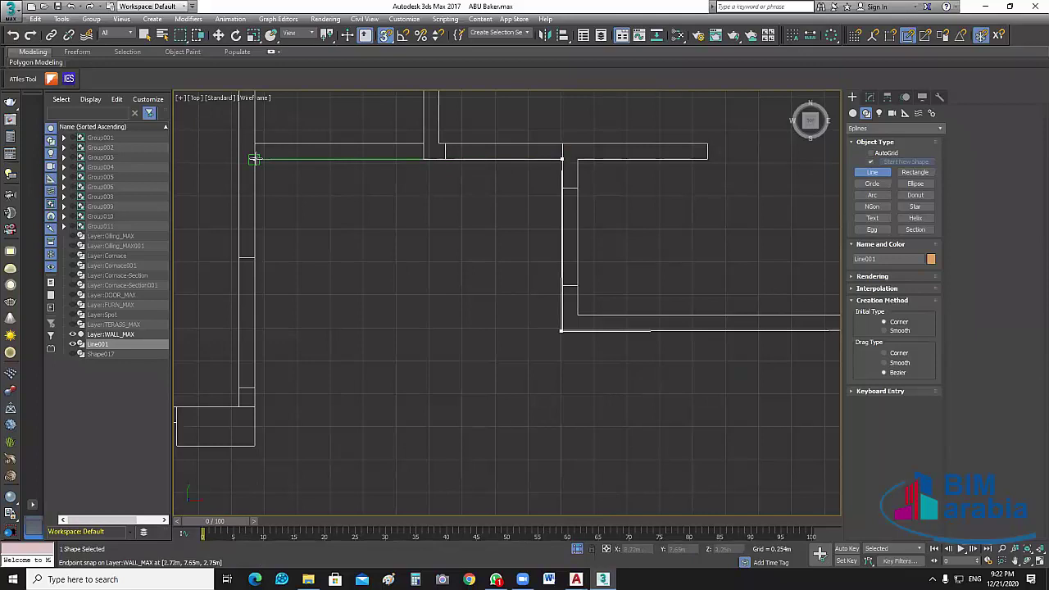
pyautogui.click(254, 158)
pyautogui.moveTo(357, 420); pyautogui.dragTo(611, 335, button='middle')
pyautogui.click(613, 335)
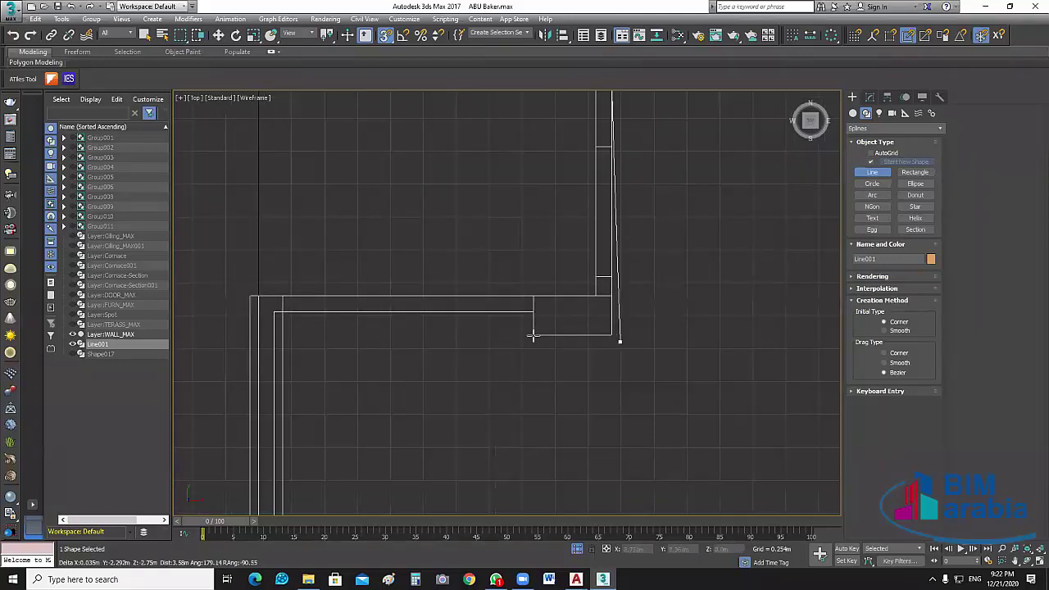
pyautogui.click(533, 335)
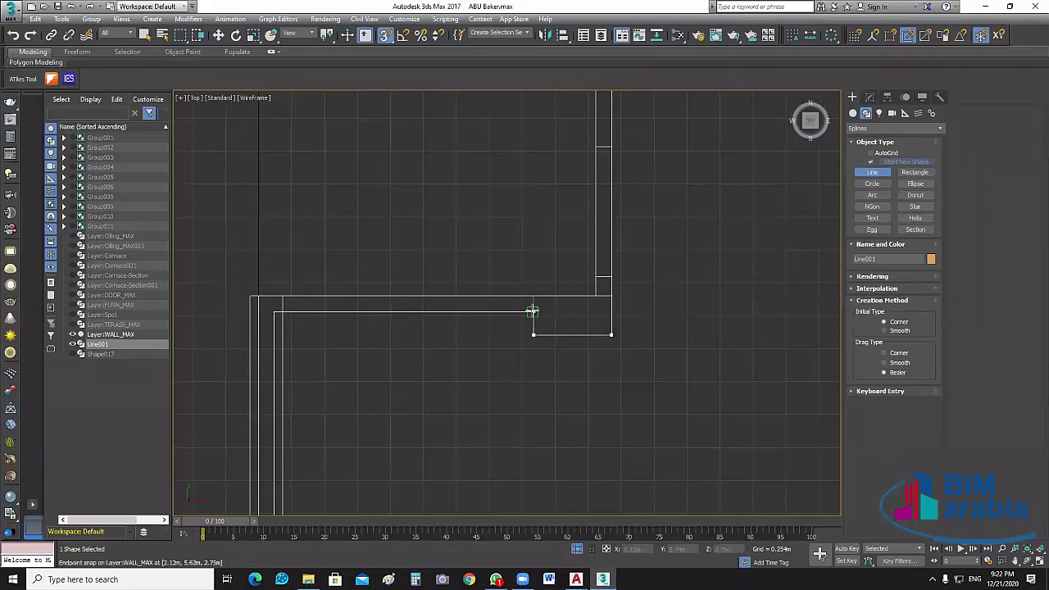
pyautogui.click(532, 311)
pyautogui.scroll(3, 279, 312)
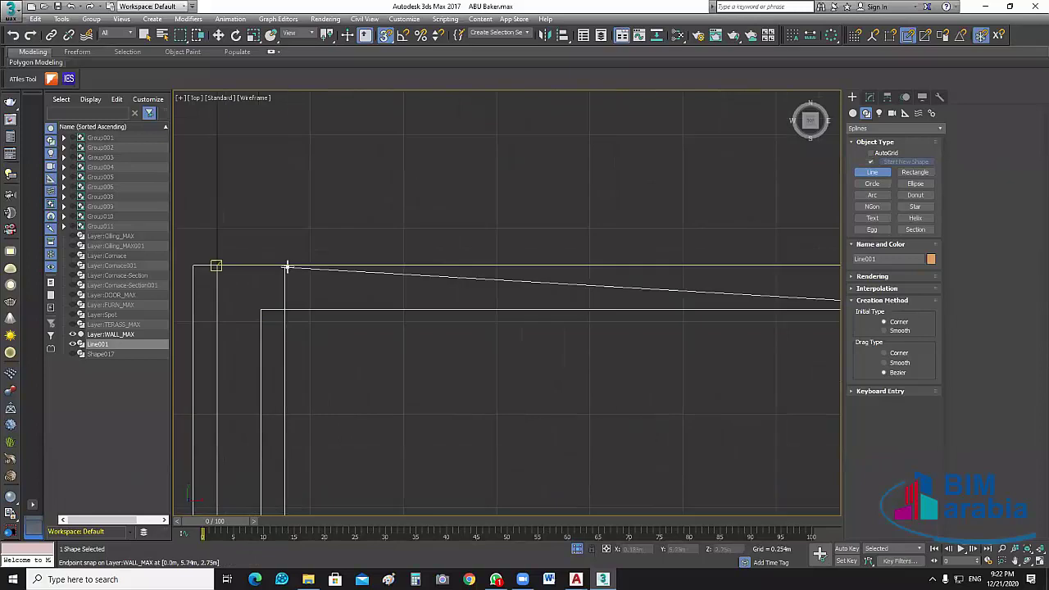
pyautogui.click(286, 267)
# - Remove the misplaced vertex, snap the remaining corners along the lower walls, and finish the line
pyautogui.press('BackSpace')
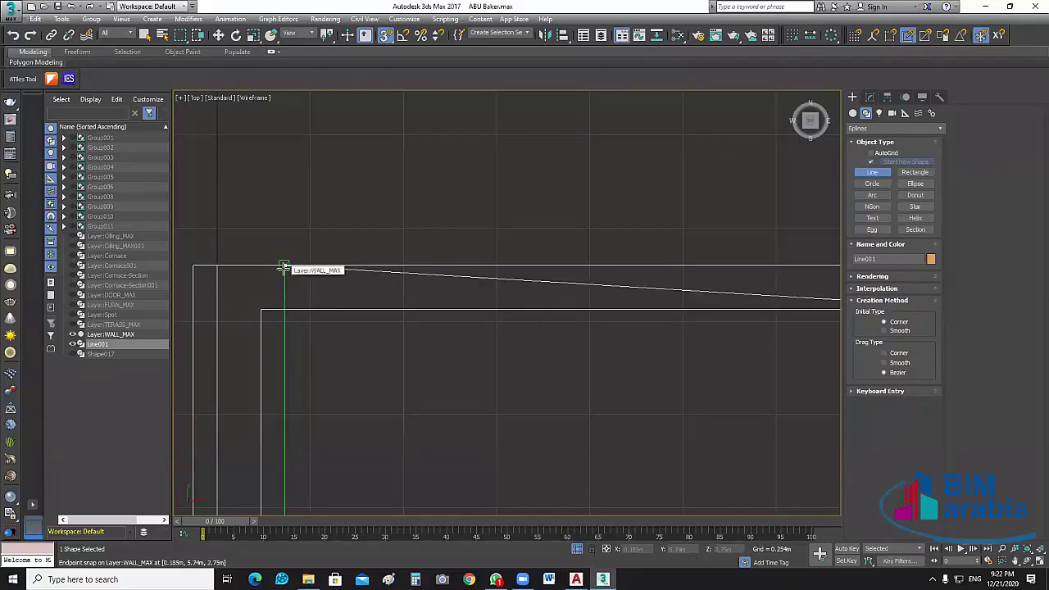
pyautogui.scroll(-3, 293, 405)
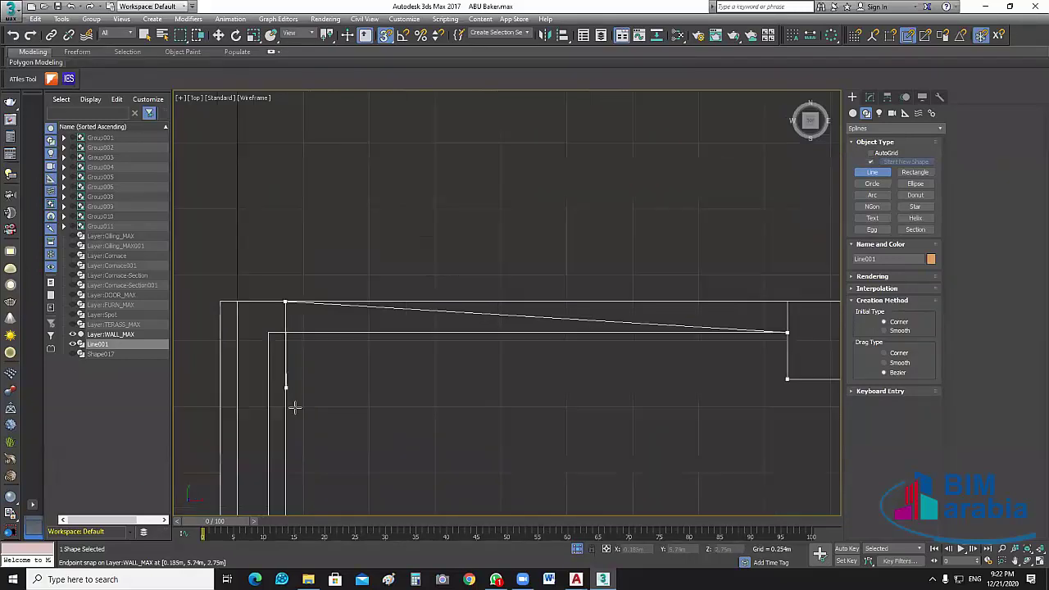
pyautogui.moveTo(382, 340); pyautogui.dragTo(404, 312, button='middle')
pyautogui.scroll(-2, 404, 311)
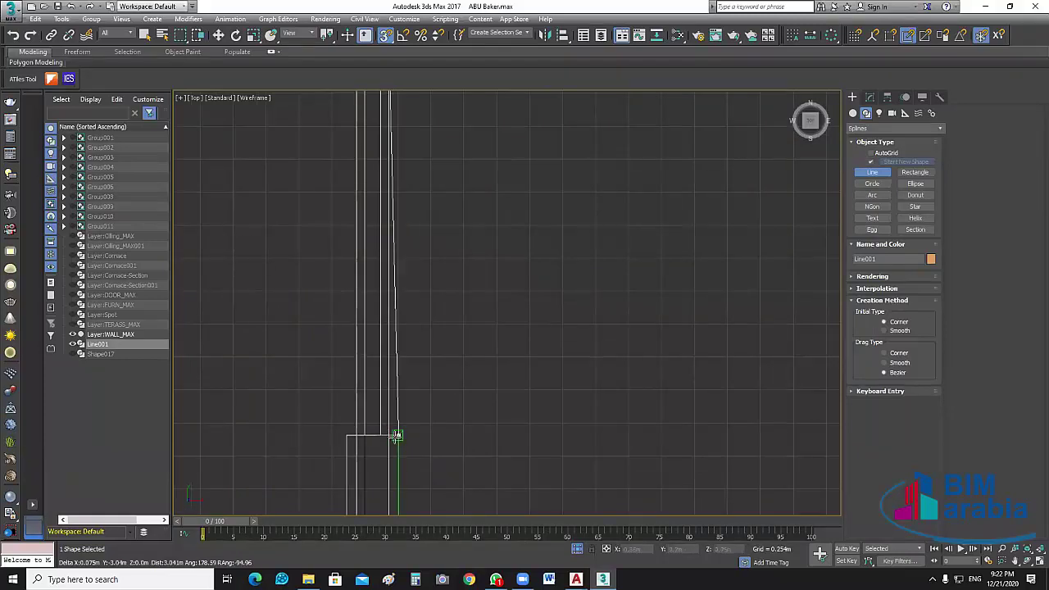
pyautogui.scroll(3, 397, 436)
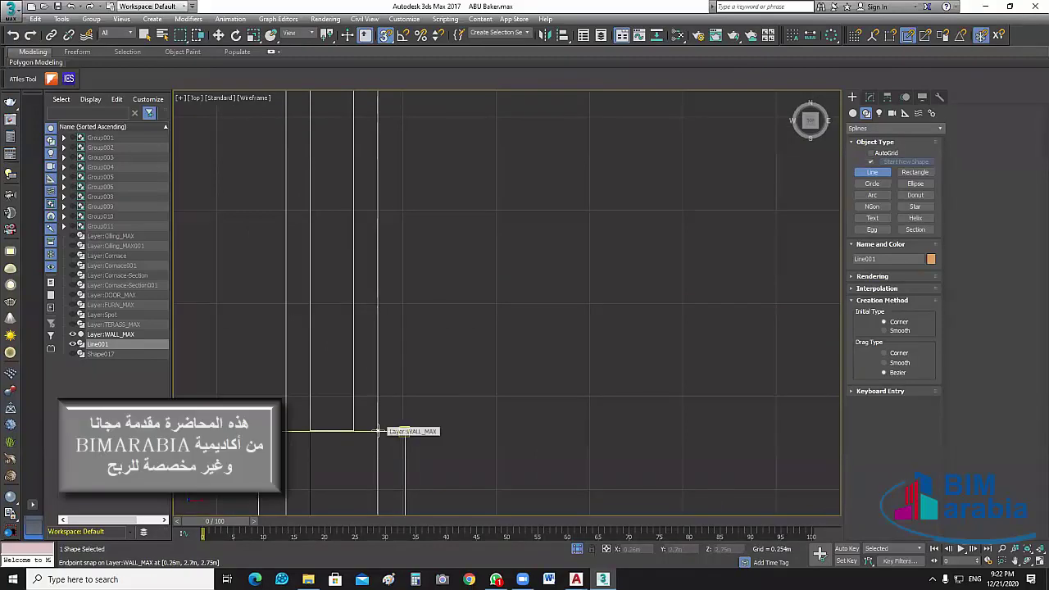
pyautogui.click(378, 430)
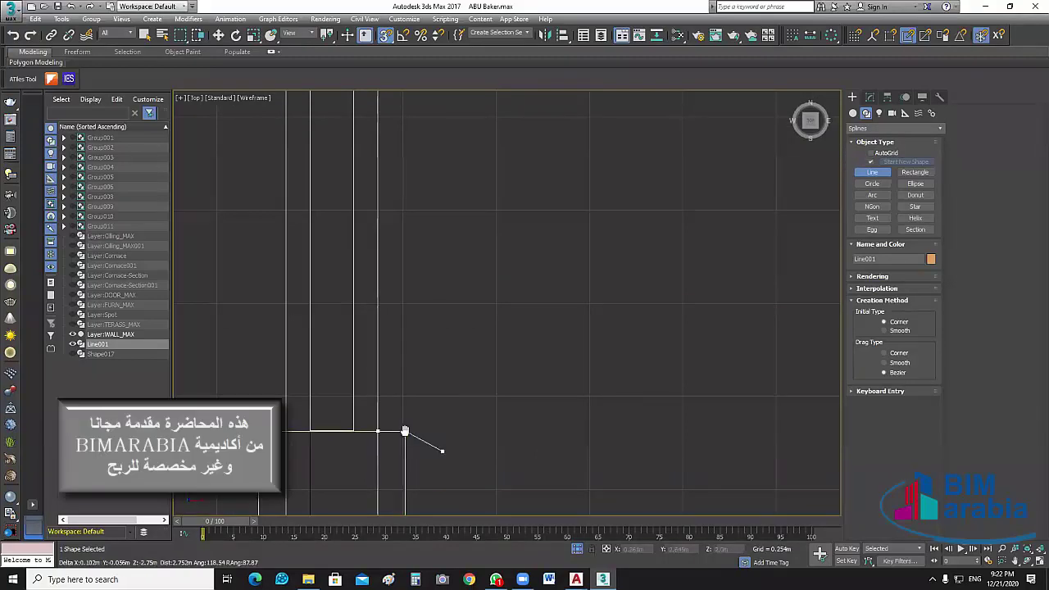
pyautogui.moveTo(484, 211); pyautogui.dragTo(440, 368, button='middle')
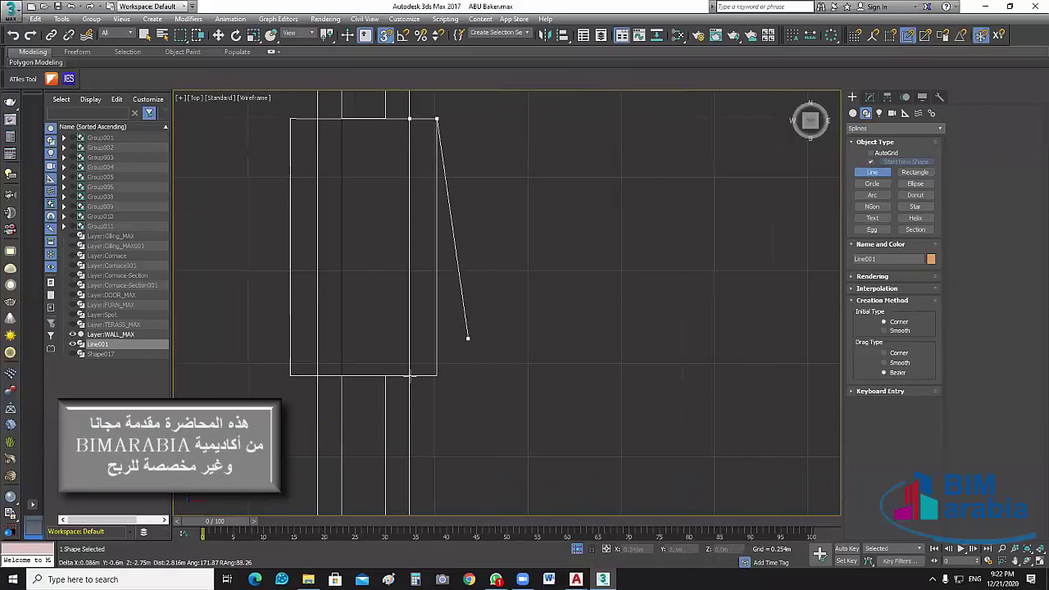
pyautogui.click(437, 376)
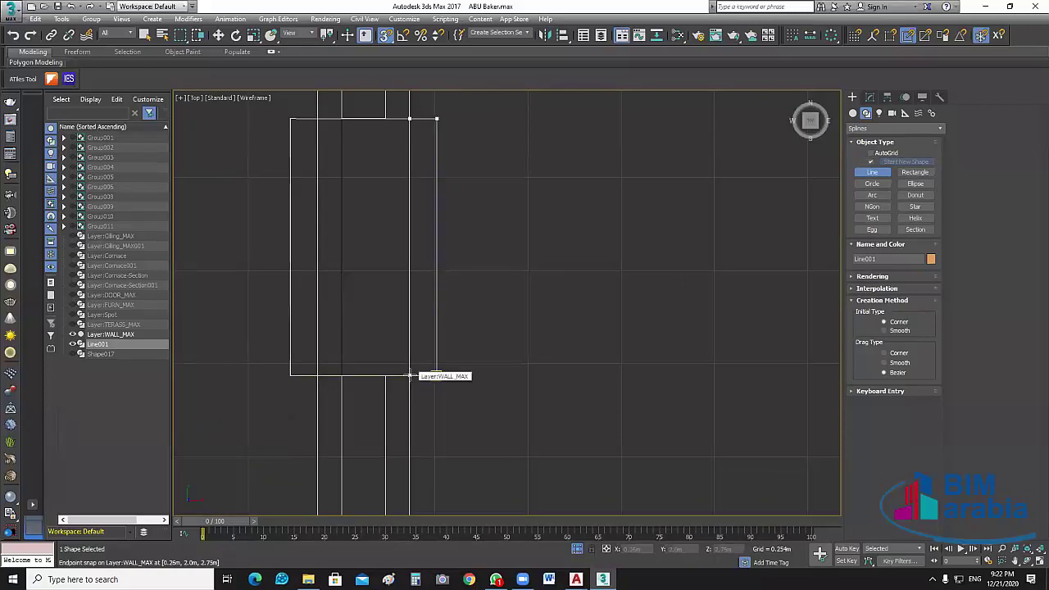
pyautogui.click(410, 376)
pyautogui.scroll(-3, 422, 285)
pyautogui.scroll(4, 424, 282)
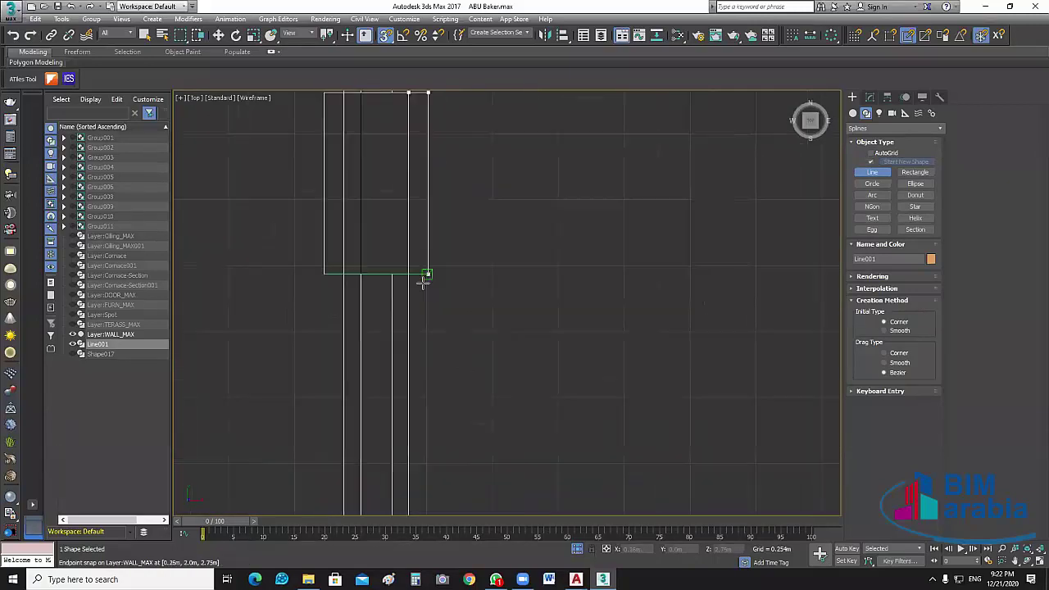
pyautogui.scroll(2, 383, 257)
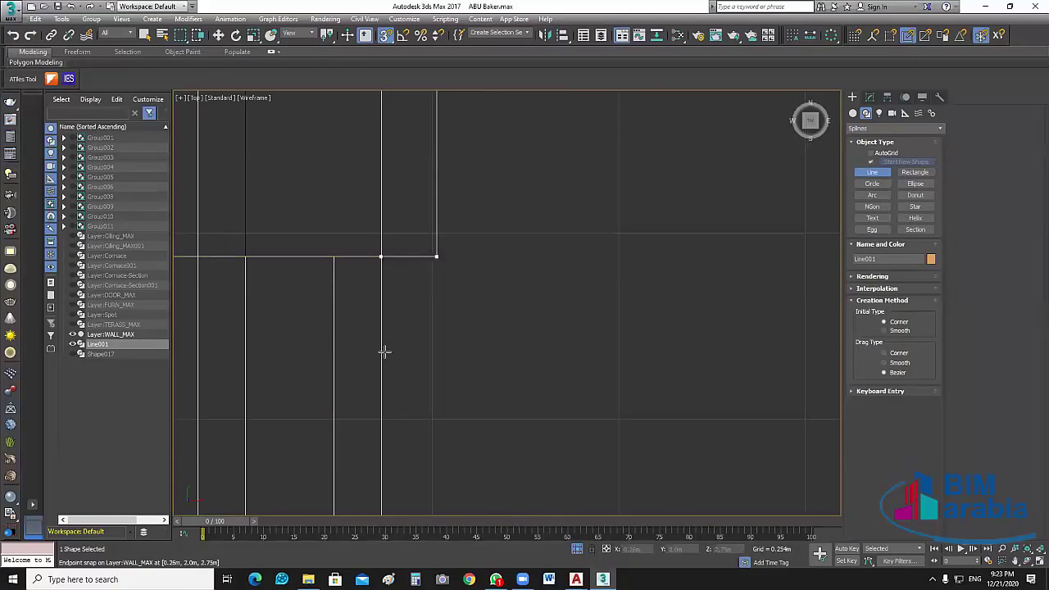
pyautogui.rightClick(377, 257)
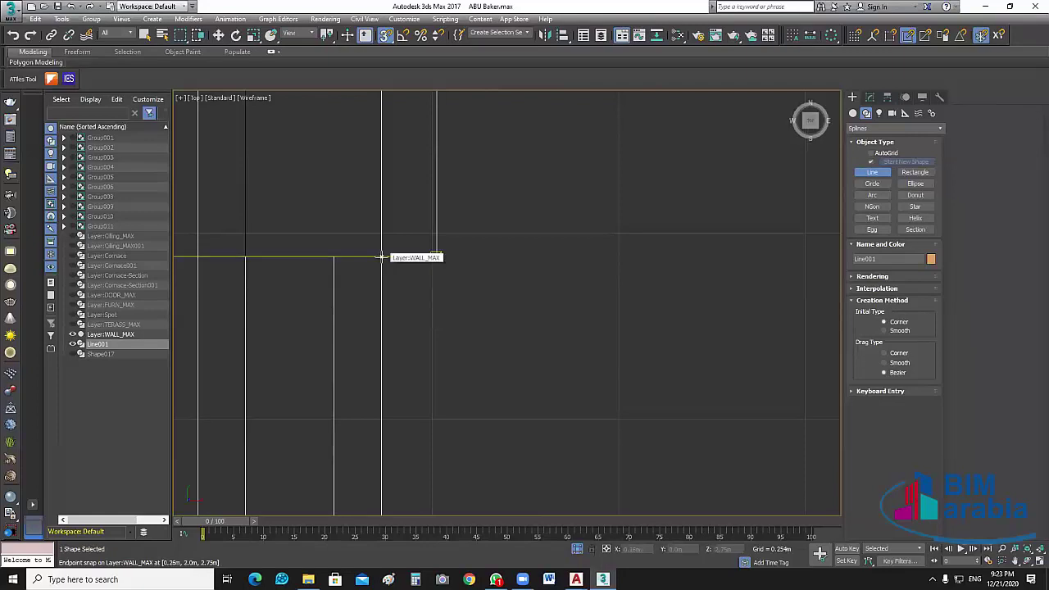
# - Snap one more vertex to a wall corner, then zoom out to the whole floor plan
pyautogui.scroll(2, 384, 339)
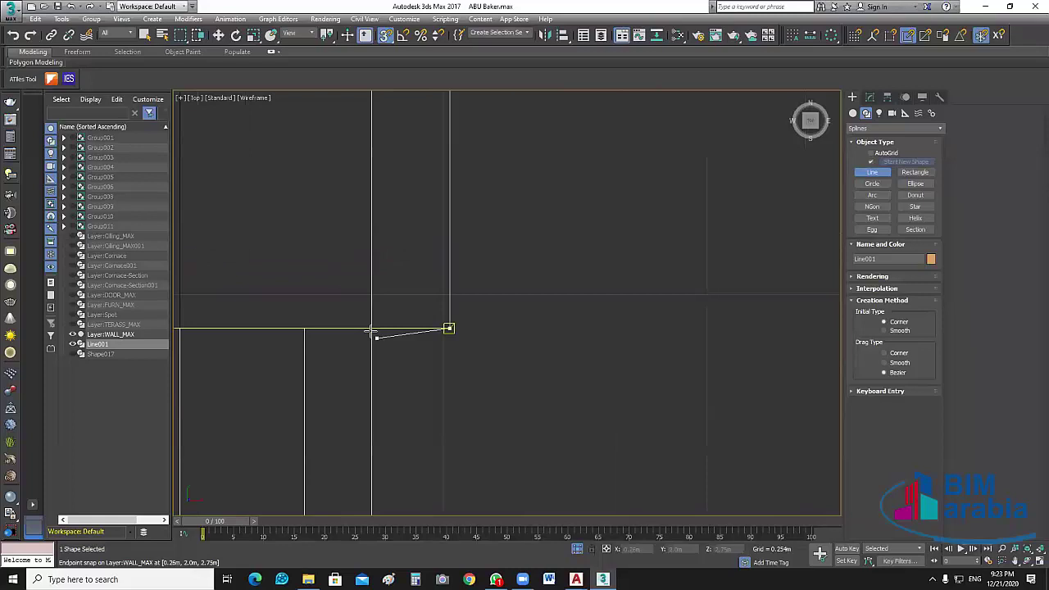
pyautogui.scroll(4, 373, 333)
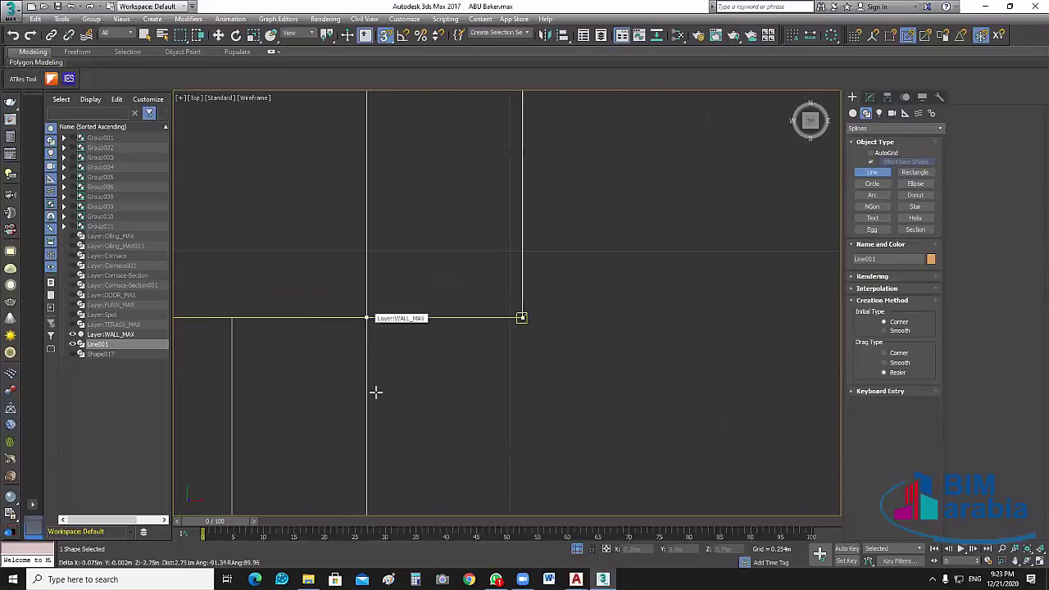
pyautogui.click(522, 317)
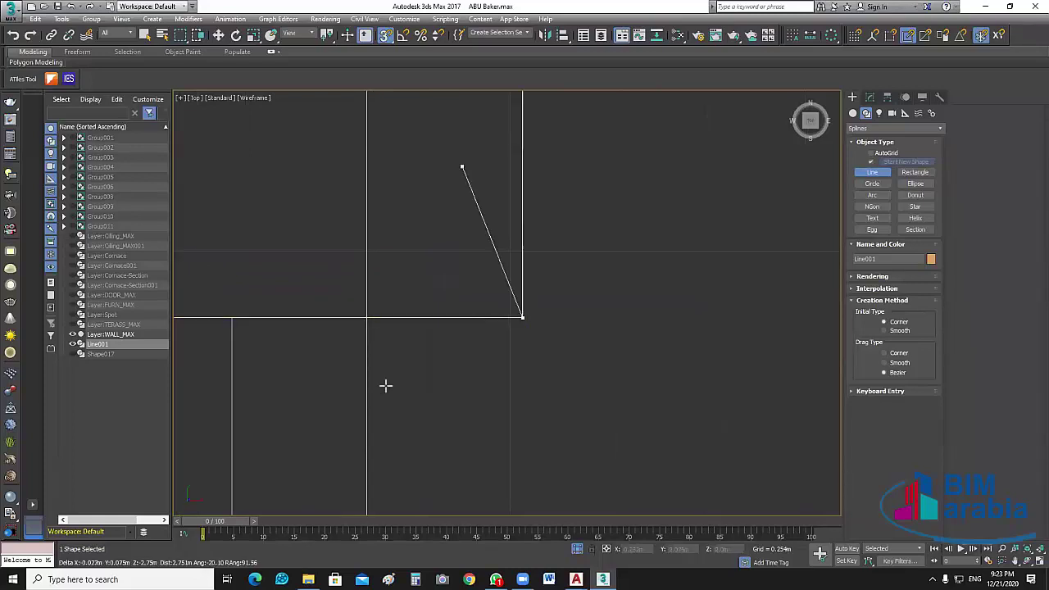
pyautogui.scroll(-5, 604, 401)
pyautogui.moveTo(663, 403); pyautogui.dragTo(524, 377, button='middle')
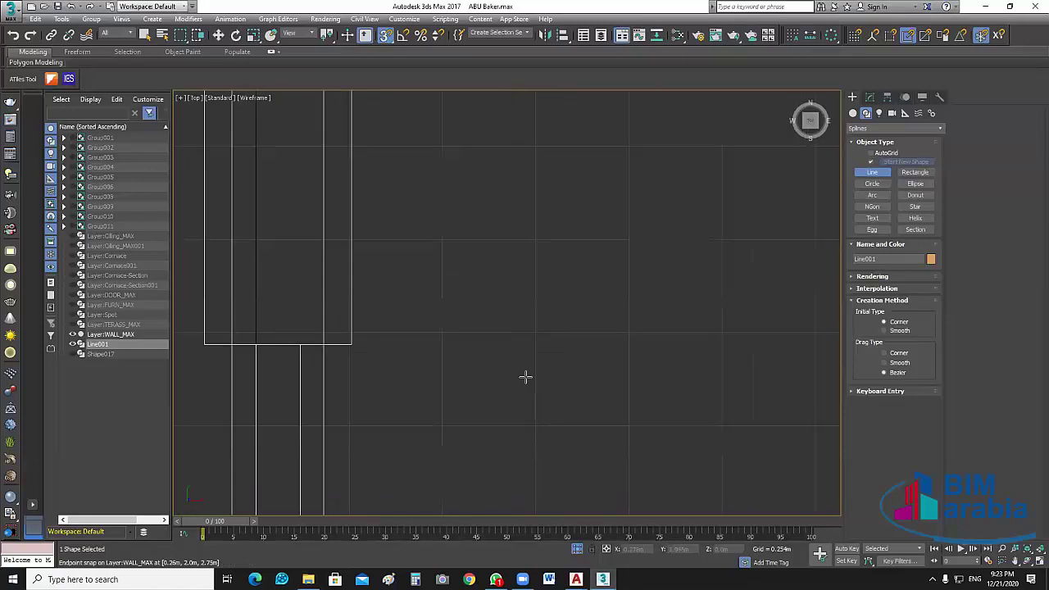
pyautogui.scroll(-3, 565, 347)
pyautogui.moveTo(566, 347); pyautogui.dragTo(579, 232, button='middle')
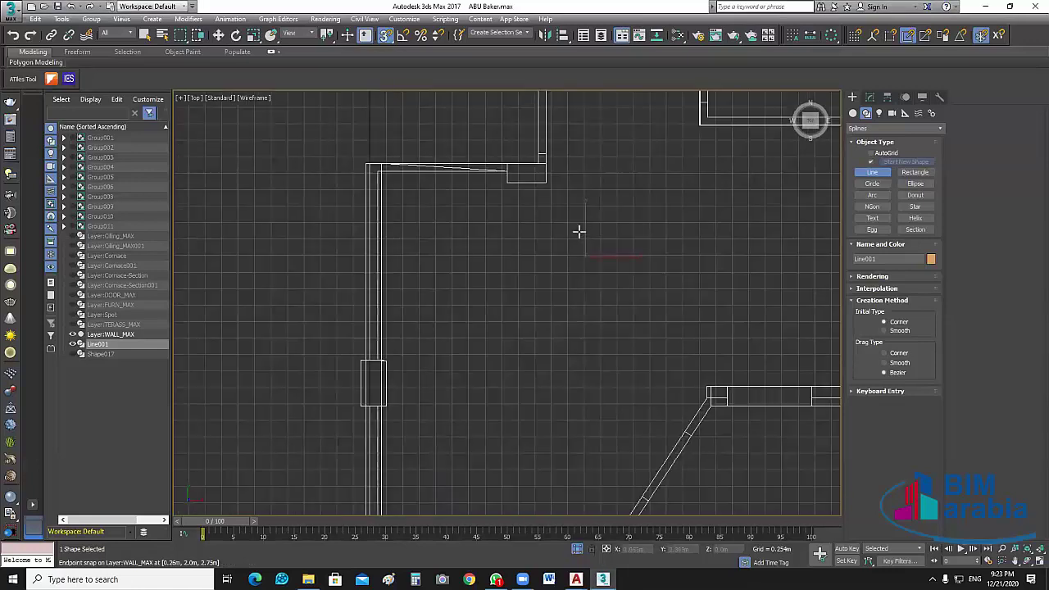
pyautogui.scroll(-2, 588, 297)
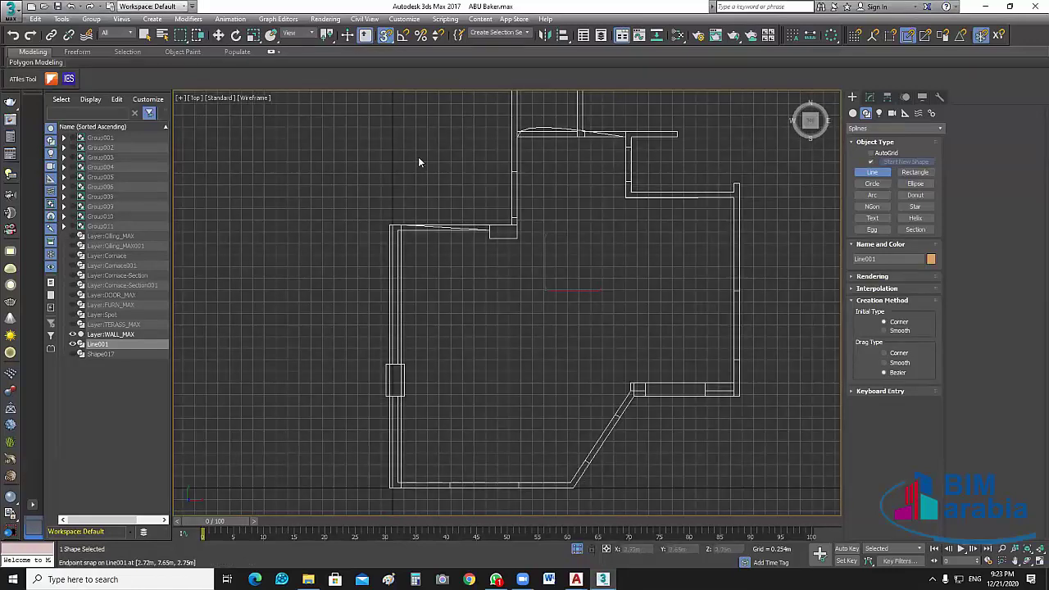
# - Exit line drawing, move and delete Line001, and bring up the snap mode choices
pyautogui.press('w')
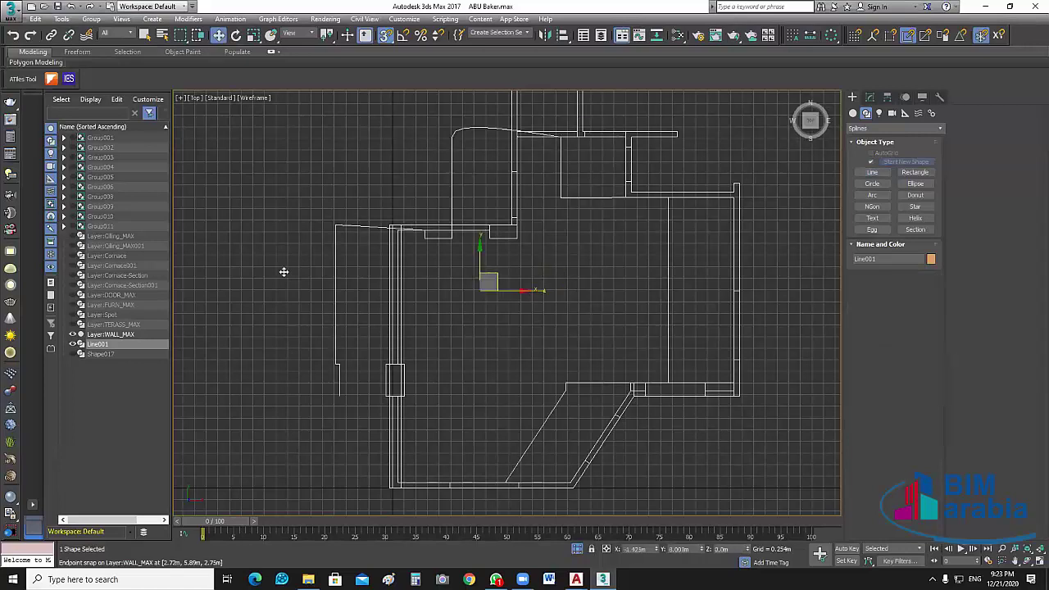
pyautogui.moveTo(504, 291); pyautogui.dragTo(283, 271)
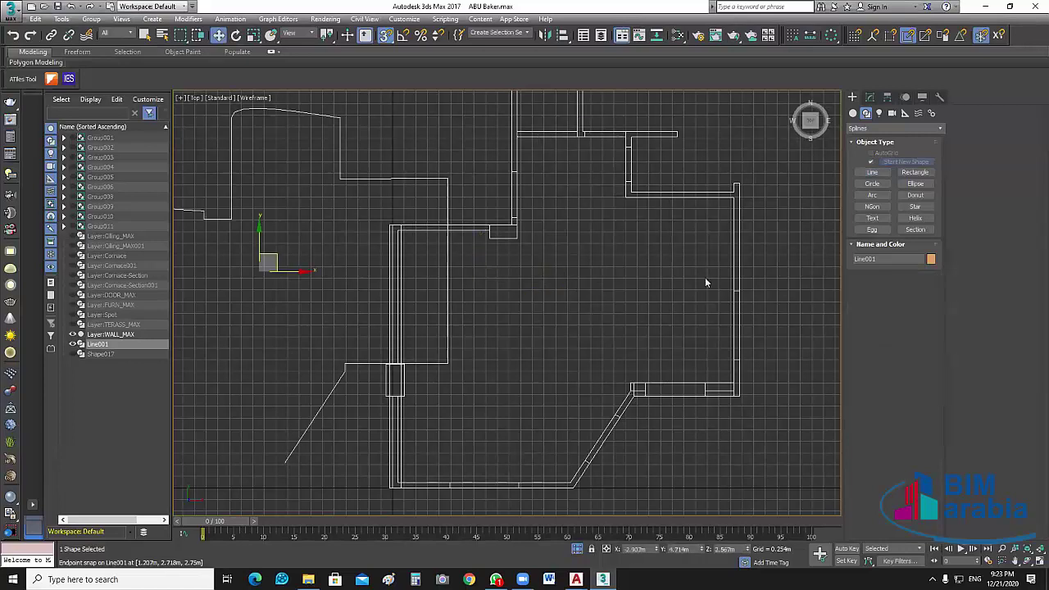
pyautogui.scroll(-4, 705, 277)
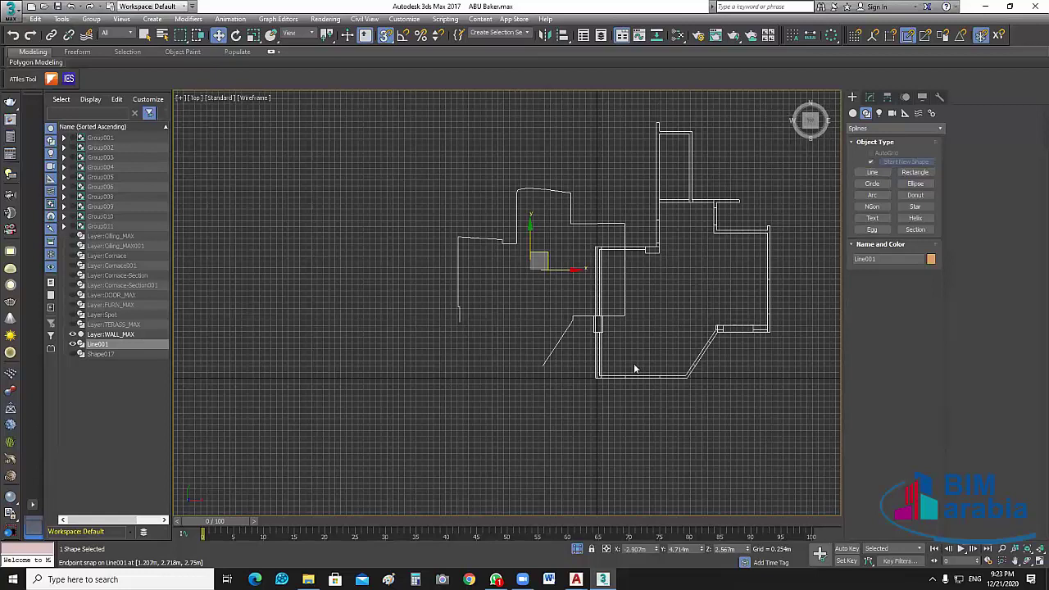
pyautogui.press('Delete')
pyautogui.scroll(4, 696, 322)
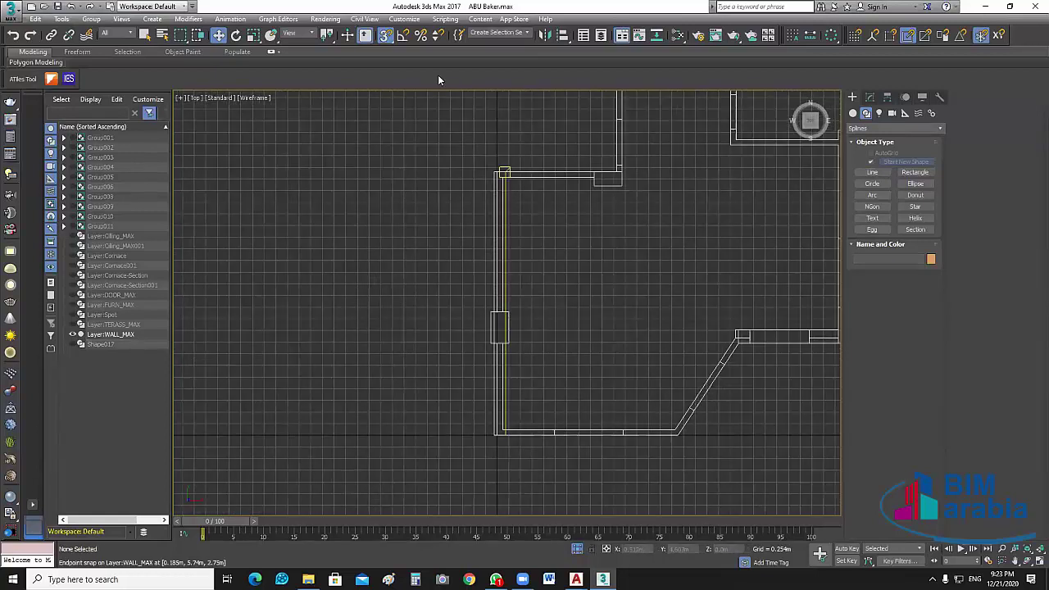
pyautogui.moveTo(385, 37); pyautogui.dragTo(387, 53)
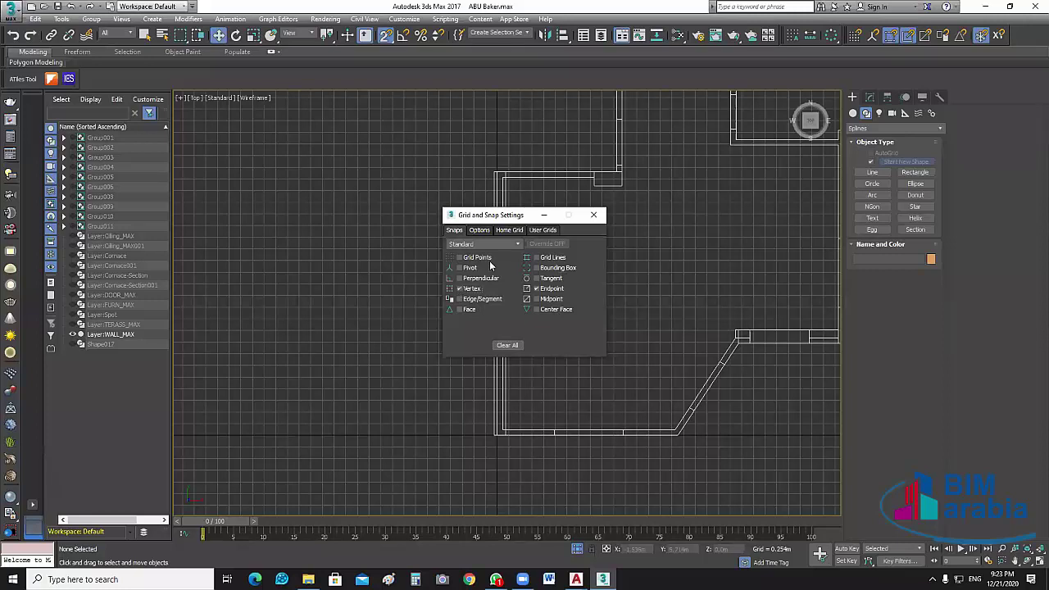
# - Enable Vertex, Midpoint, Bounding Box and Edge/Segment snaps, close the dialog, and pan to the room
pyautogui.click(459, 288)
pyautogui.click(459, 278)
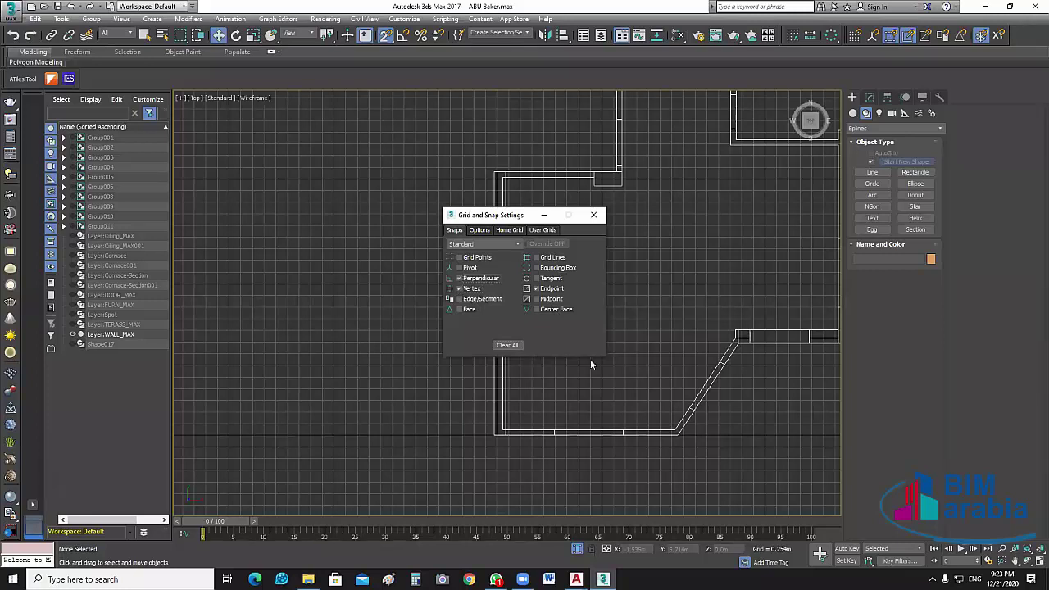
pyautogui.click(538, 299)
pyautogui.click(538, 299)
pyautogui.press('space')
pyautogui.click(536, 268)
pyautogui.click(460, 299)
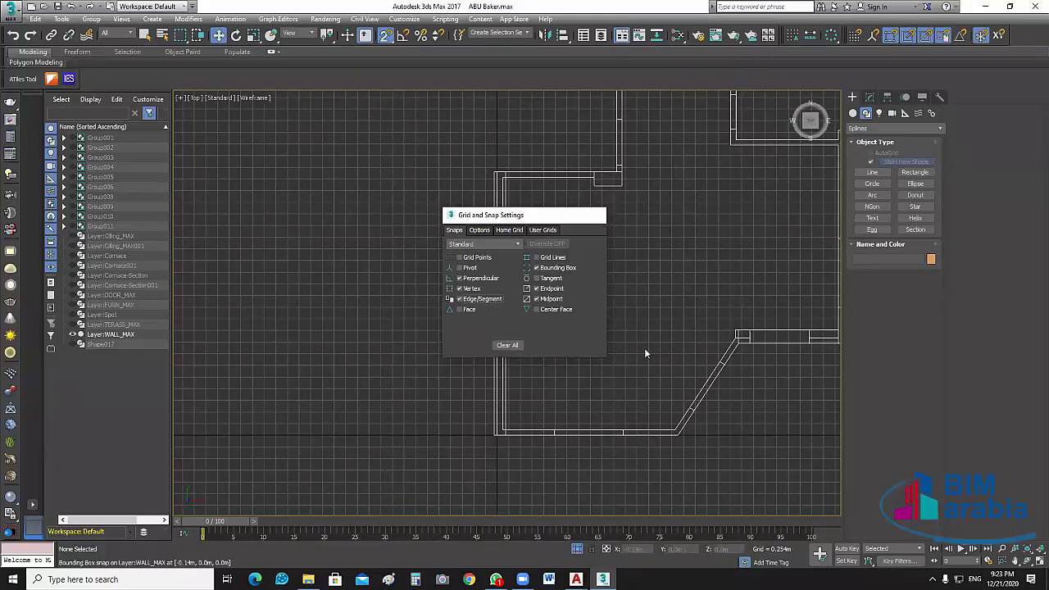
pyautogui.press('Escape')
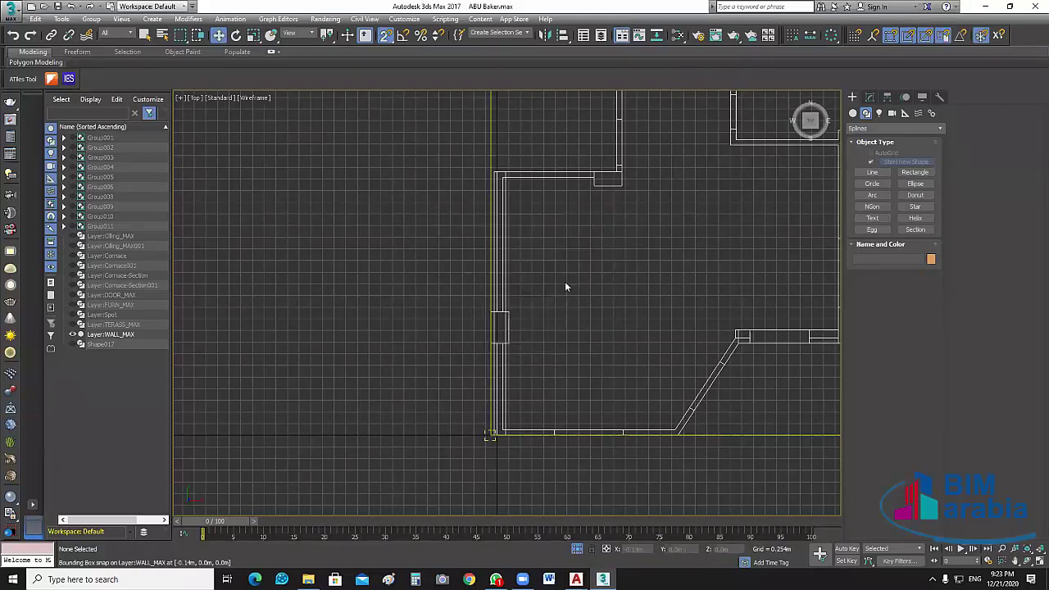
pyautogui.moveTo(660, 308); pyautogui.dragTo(565, 288, button='middle')
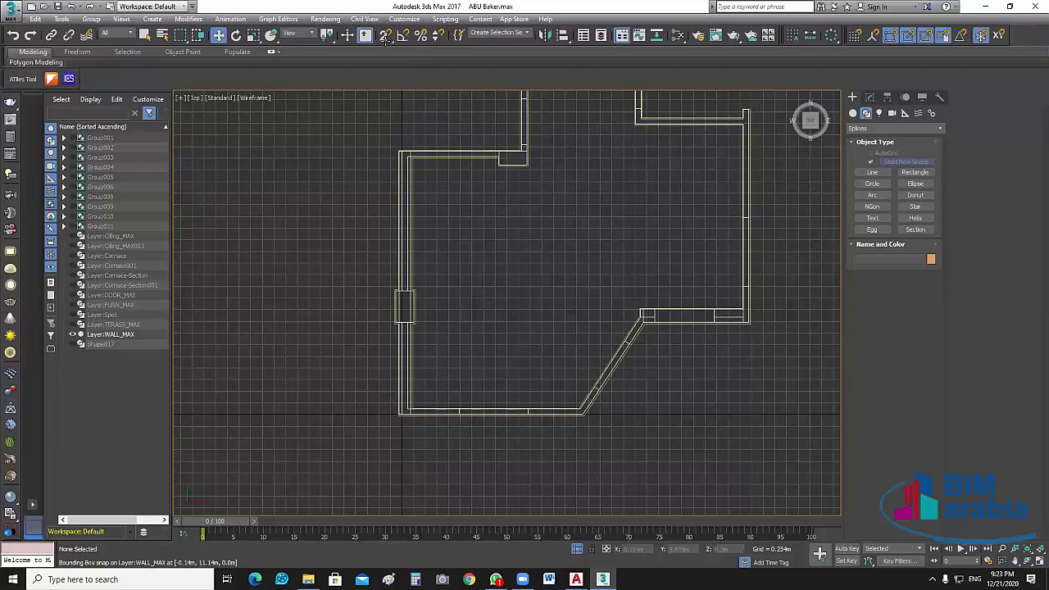
# - Select WALL_MAX, inspect it in the Perspective view, then maximize the Top view again
pyautogui.click(409, 225)
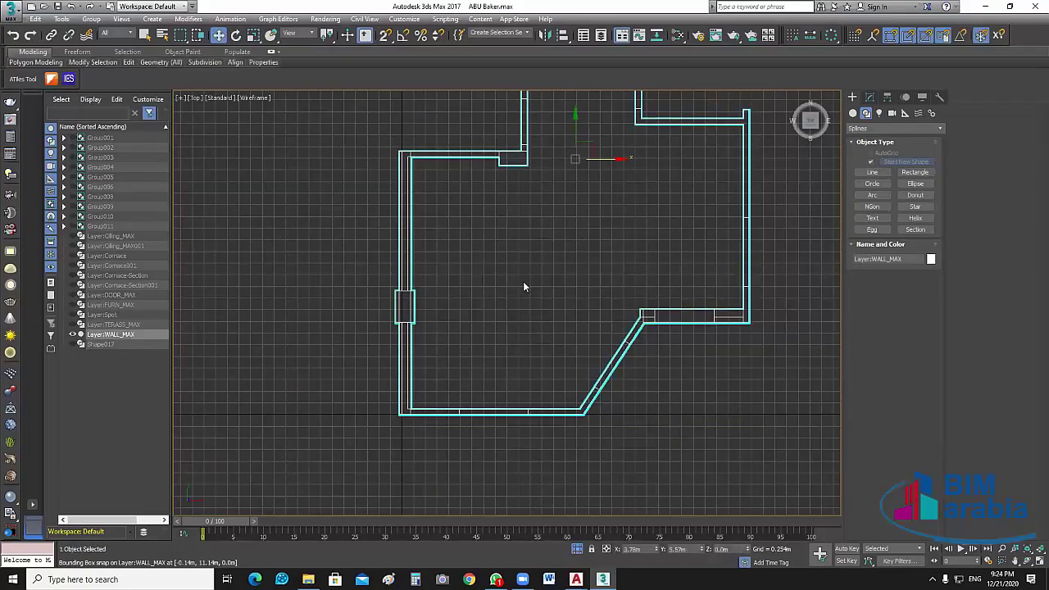
pyautogui.moveTo(523, 281); pyautogui.dragTo(499, 274, button='middle')
pyautogui.moveTo(843, 283); pyautogui.dragTo(770, 305, button='middle')
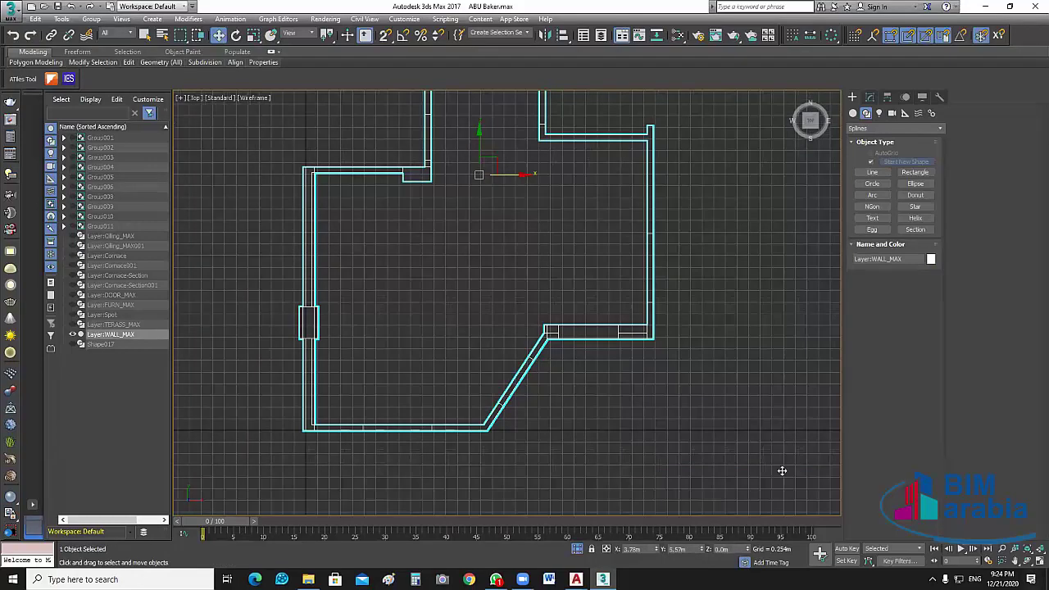
pyautogui.hotkey('alt', 'w')
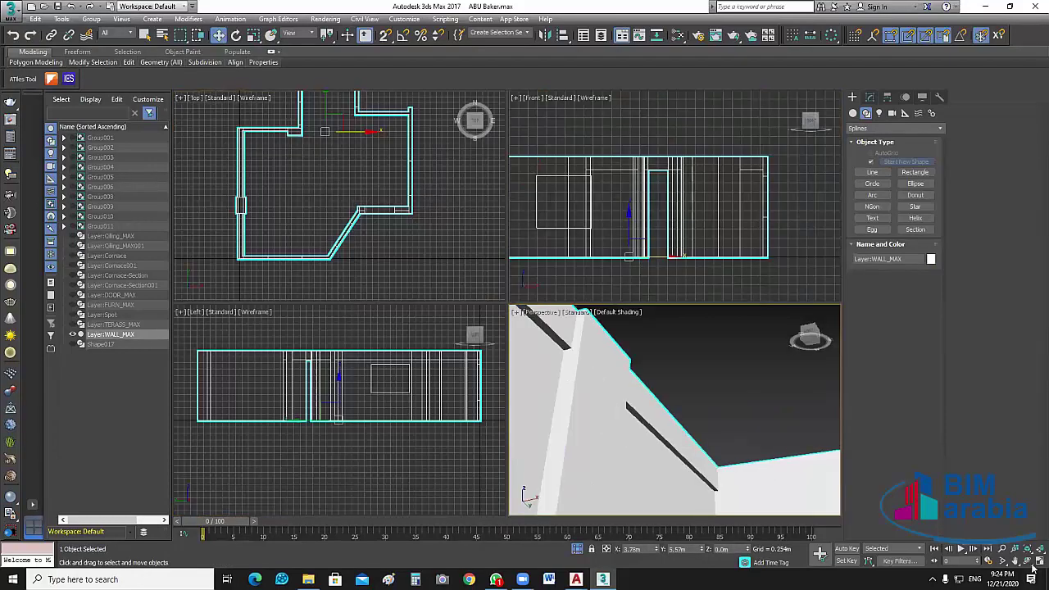
pyautogui.click(1035, 564)
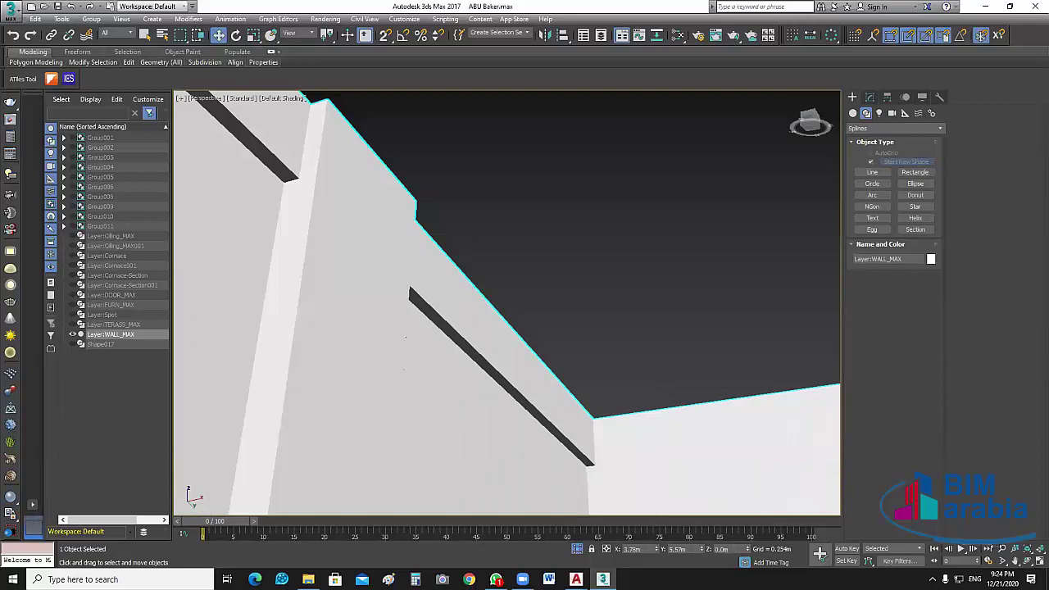
pyautogui.hotkey('alt', 'w')
pyautogui.moveTo(455, 257); pyautogui.dragTo(461, 271, button='middle')
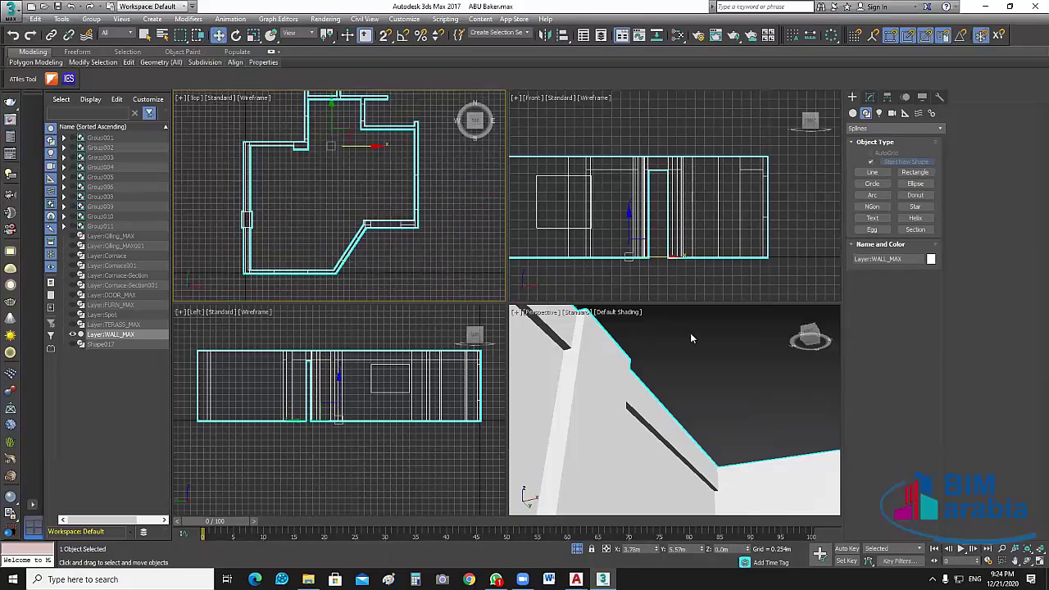
pyautogui.hotkey('alt', 'w')
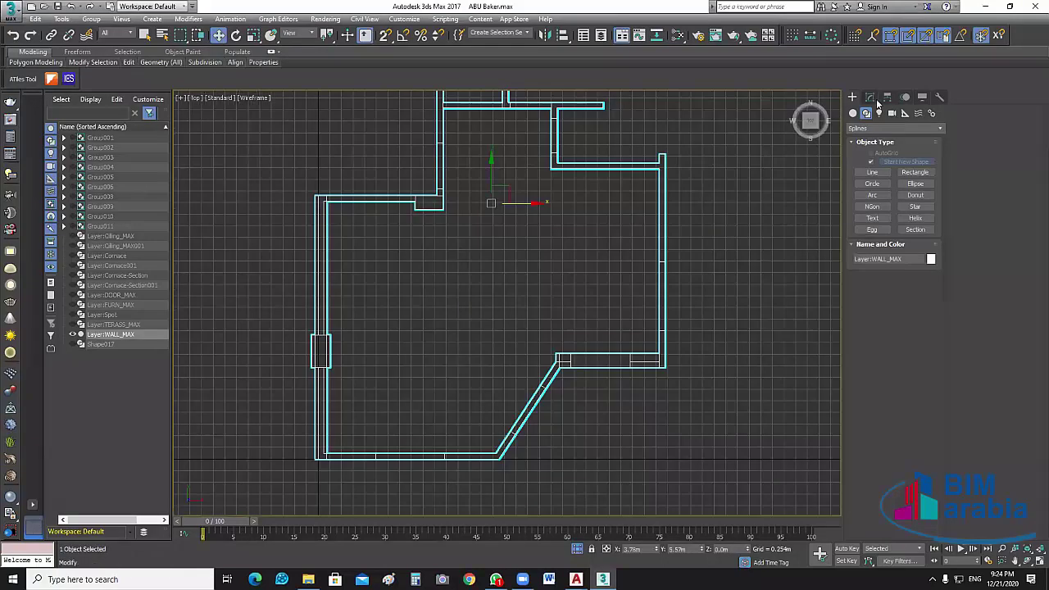
# - At WALL_MAX's Edge level, select the right, top and left wall edges of the room outline
pyautogui.click(869, 96)
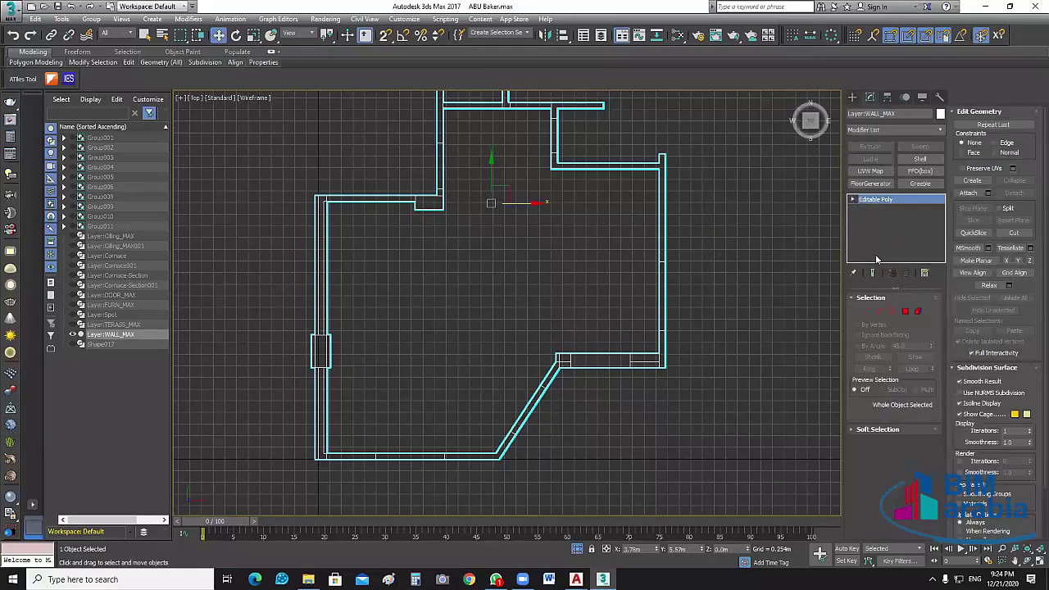
pyautogui.click(853, 199)
pyautogui.press('2')
pyautogui.click(660, 231)
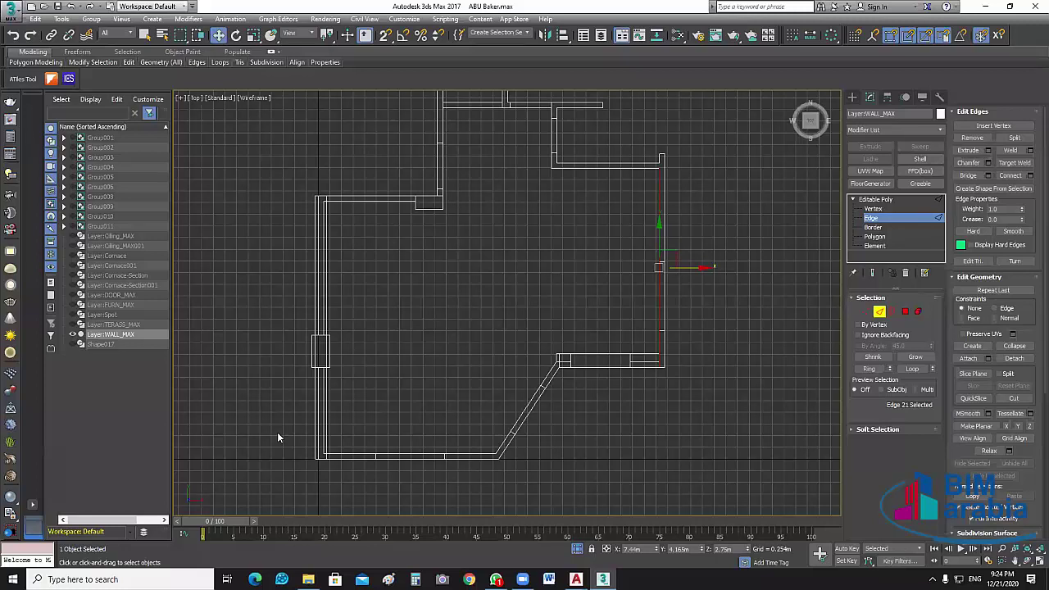
pyautogui.press('z')
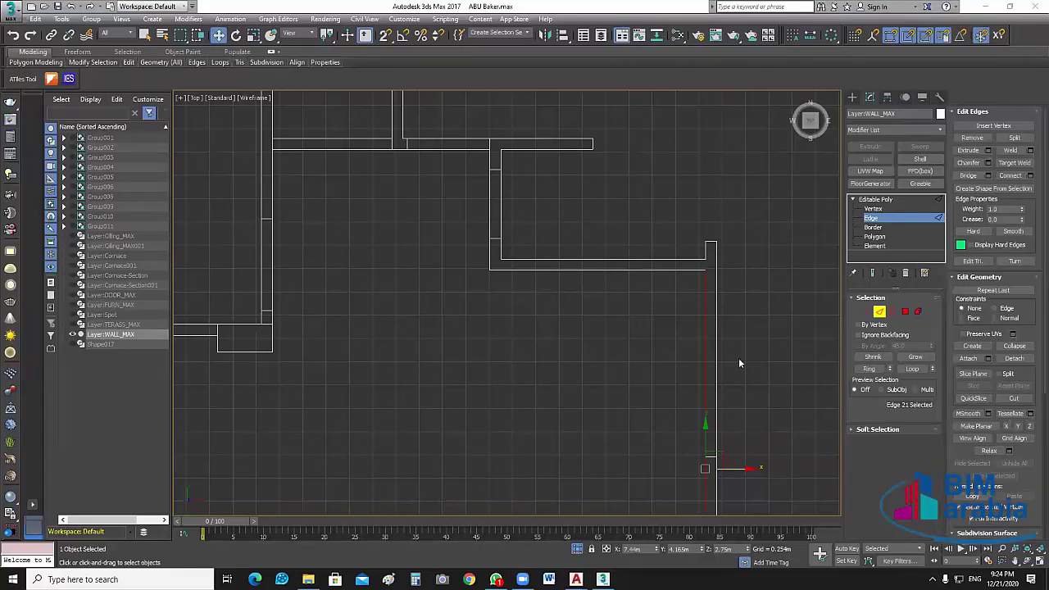
pyautogui.keyDown('ctrl'); pyautogui.click(662, 271); pyautogui.keyUp('ctrl')
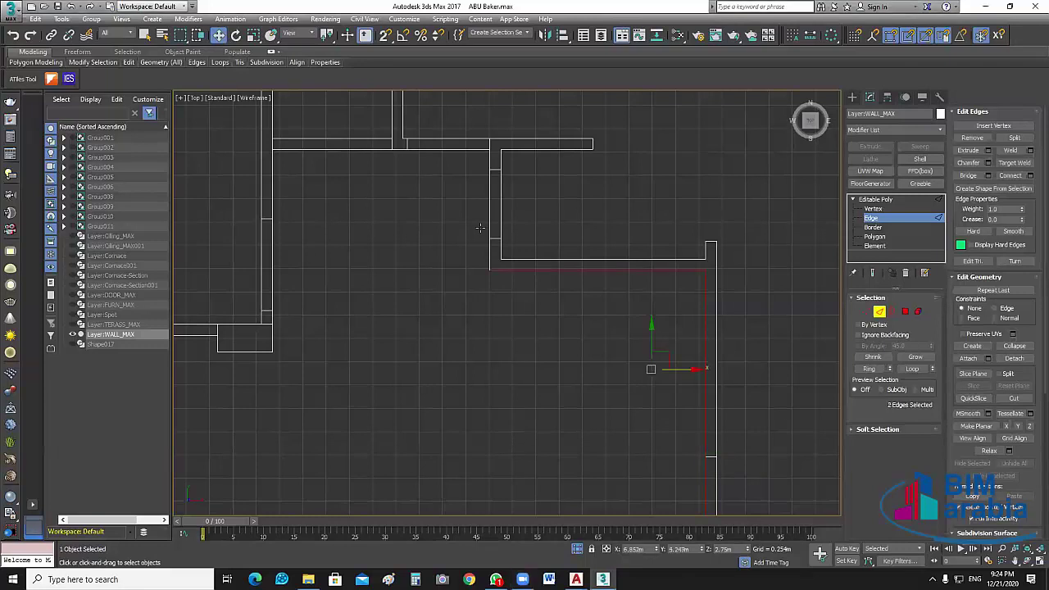
pyautogui.keyDown('ctrl'); pyautogui.click(490, 224); pyautogui.keyUp('ctrl')
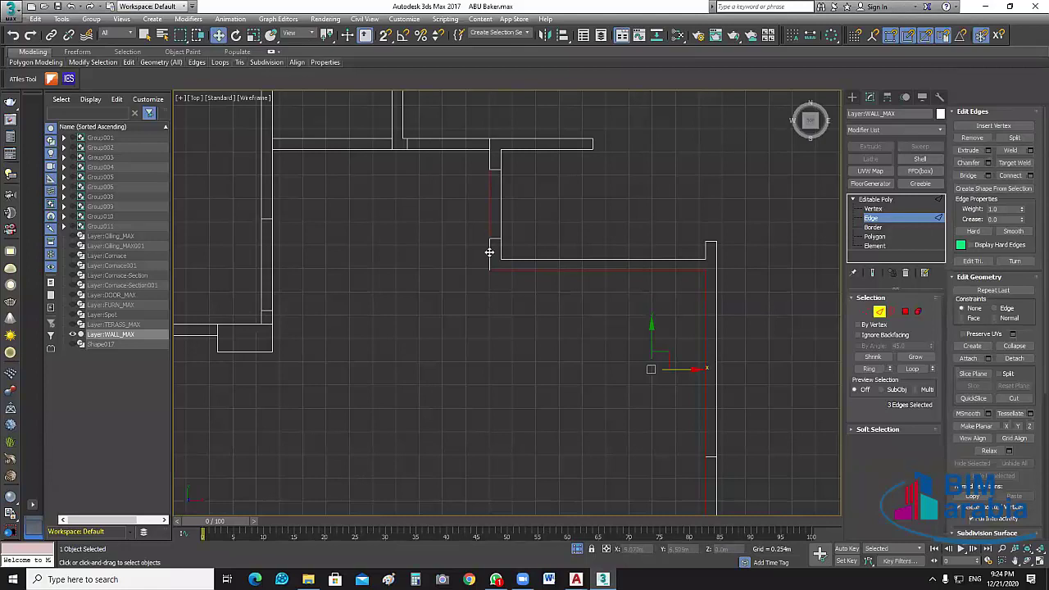
pyautogui.keyDown('ctrl'); pyautogui.click(489, 161); pyautogui.keyUp('ctrl')
pyautogui.keyDown('ctrl'); pyautogui.click(479, 151); pyautogui.keyUp('ctrl')
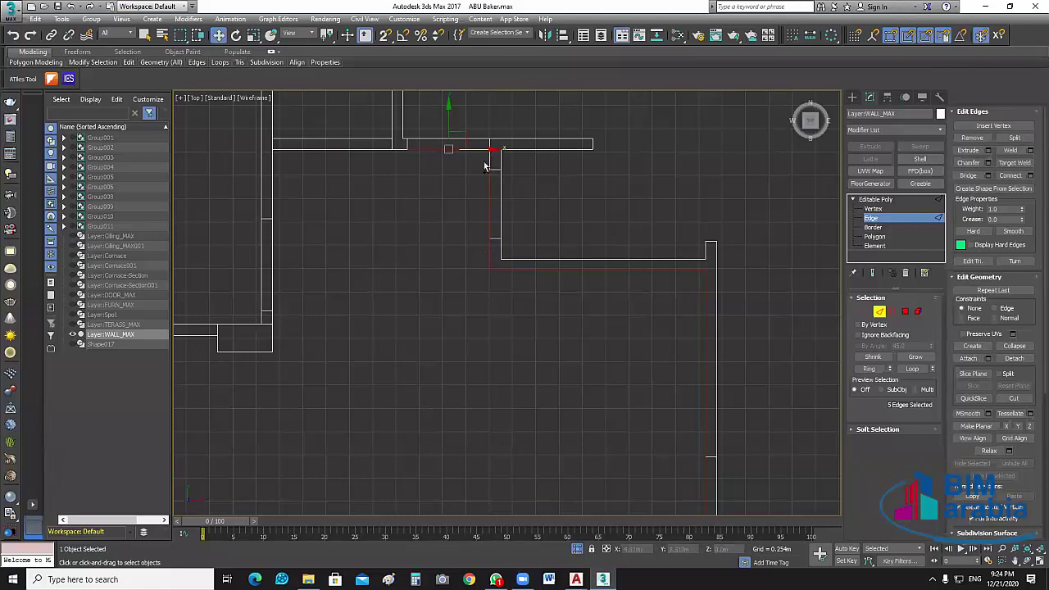
pyautogui.keyDown('ctrl'); pyautogui.click(373, 149); pyautogui.keyUp('ctrl')
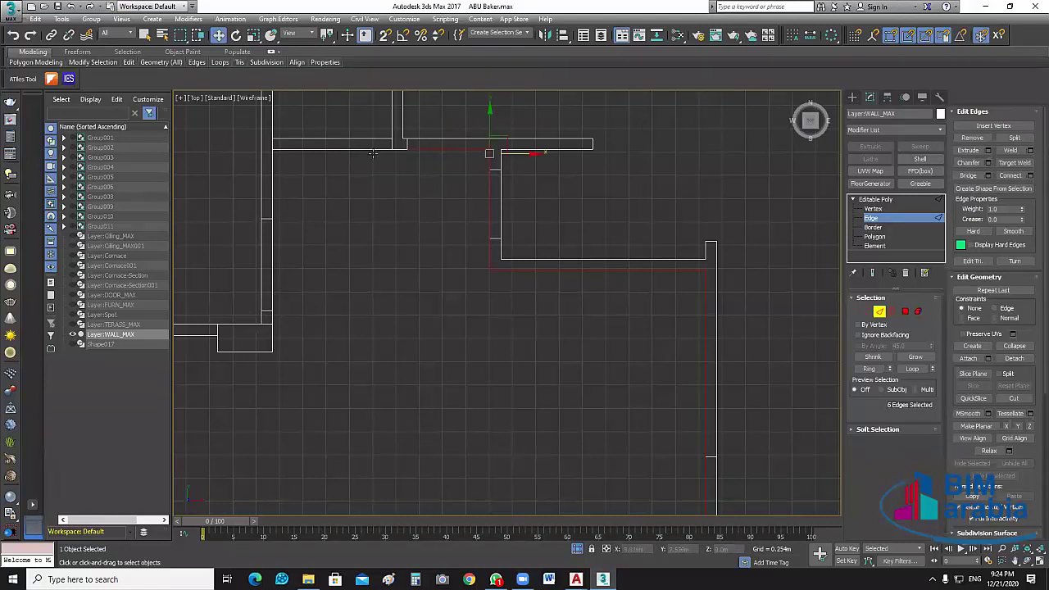
pyautogui.moveTo(357, 216); pyautogui.dragTo(467, 234, button='middle')
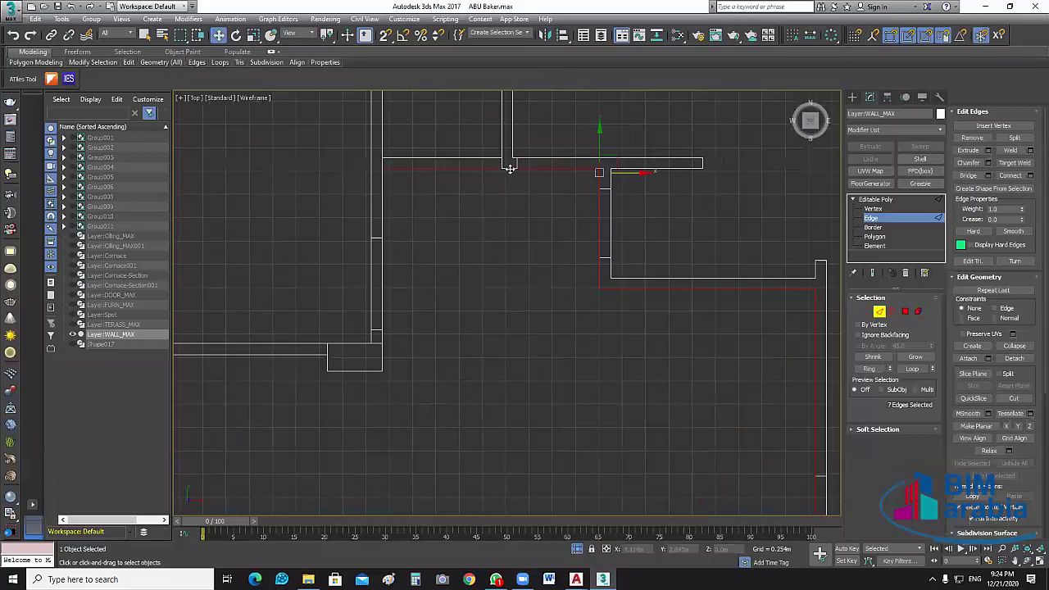
pyautogui.keyDown('ctrl'); pyautogui.click(385, 226); pyautogui.keyUp('ctrl')
pyautogui.keyDown('ctrl'); pyautogui.click(382, 219); pyautogui.keyUp('ctrl')
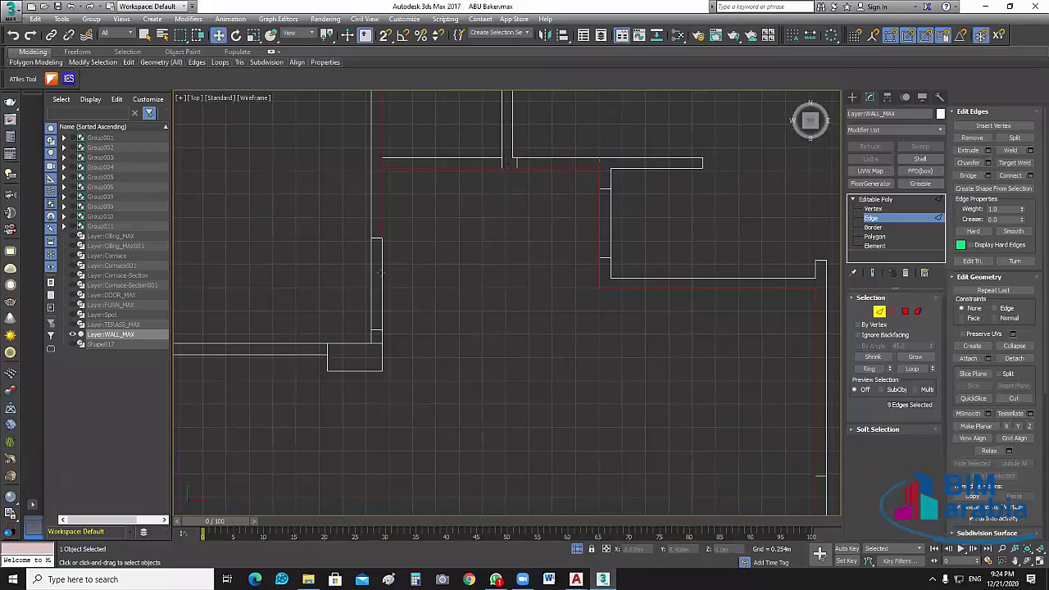
pyautogui.keyDown('ctrl'); pyautogui.click(380, 332); pyautogui.keyUp('ctrl')
pyautogui.keyDown('ctrl'); pyautogui.click(383, 369); pyautogui.keyUp('ctrl')
# - Add the lower, inner-corner and diagonal wall edges plus the long top edge to the selection
pyautogui.moveTo(593, 348); pyautogui.dragTo(823, 320, button='middle')
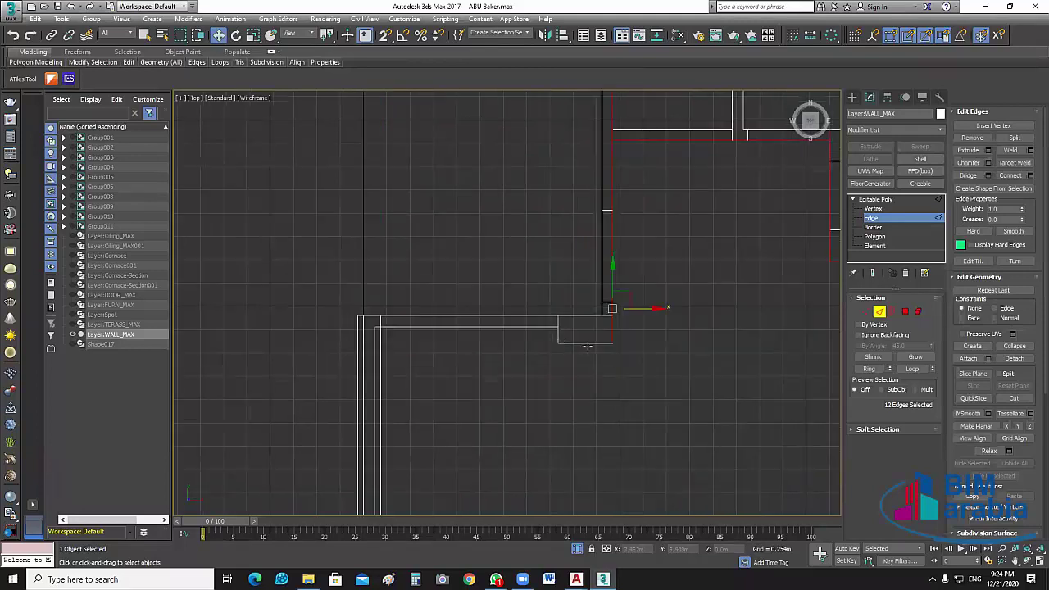
pyautogui.keyDown('ctrl'); pyautogui.click(559, 341); pyautogui.keyUp('ctrl')
pyautogui.keyDown('ctrl'); pyautogui.click(531, 327); pyautogui.keyUp('ctrl')
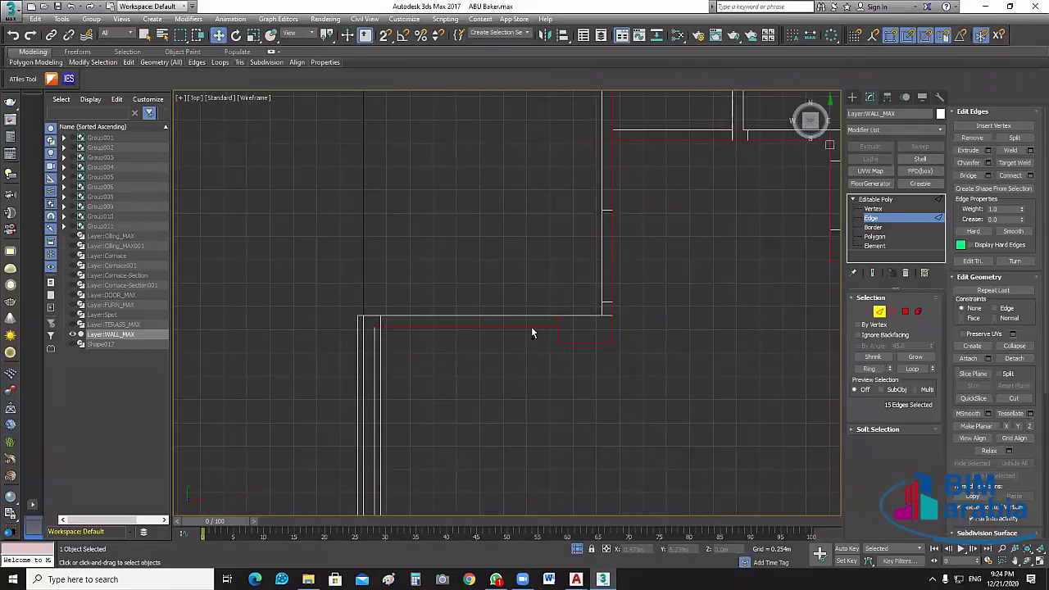
pyautogui.keyDown('ctrl'); pyautogui.click(380, 350); pyautogui.keyUp('ctrl')
pyautogui.scroll(-3, 456, 265)
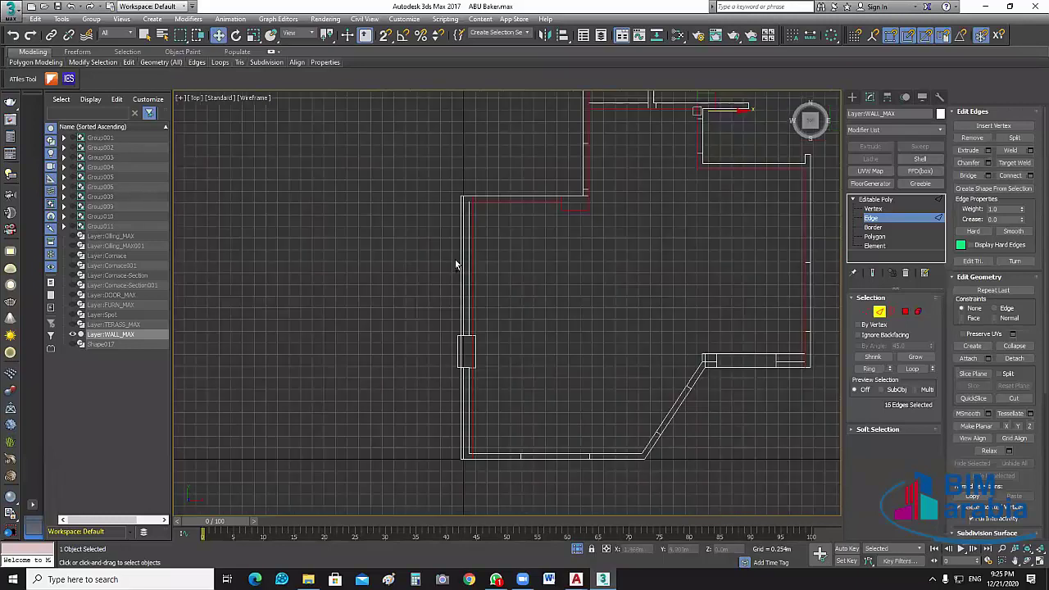
pyautogui.scroll(-2, 445, 246)
pyautogui.scroll(6, 326, 191)
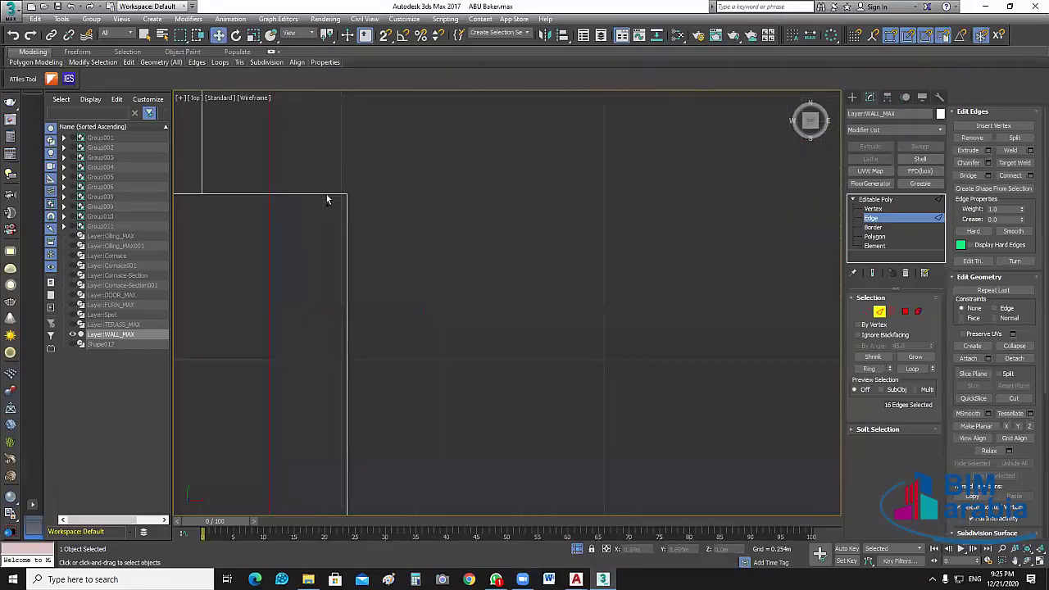
pyautogui.keyDown('ctrl'); pyautogui.click(332, 196); pyautogui.keyUp('ctrl')
pyautogui.keyDown('ctrl'); pyautogui.click(348, 227); pyautogui.keyUp('ctrl')
pyautogui.scroll(-2, 464, 422)
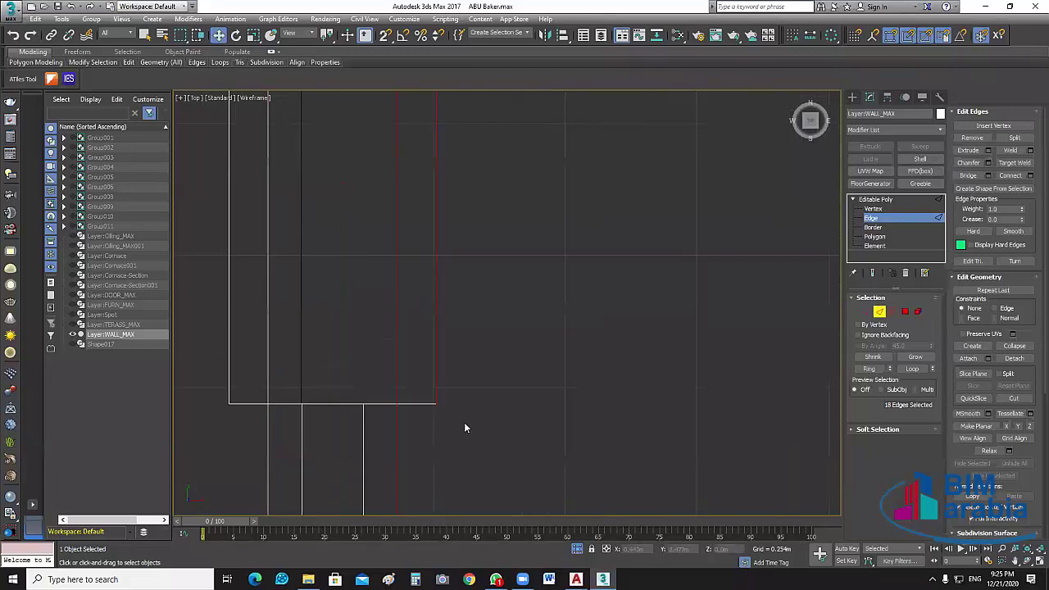
pyautogui.moveTo(550, 345); pyautogui.dragTo(470, 188, button='middle')
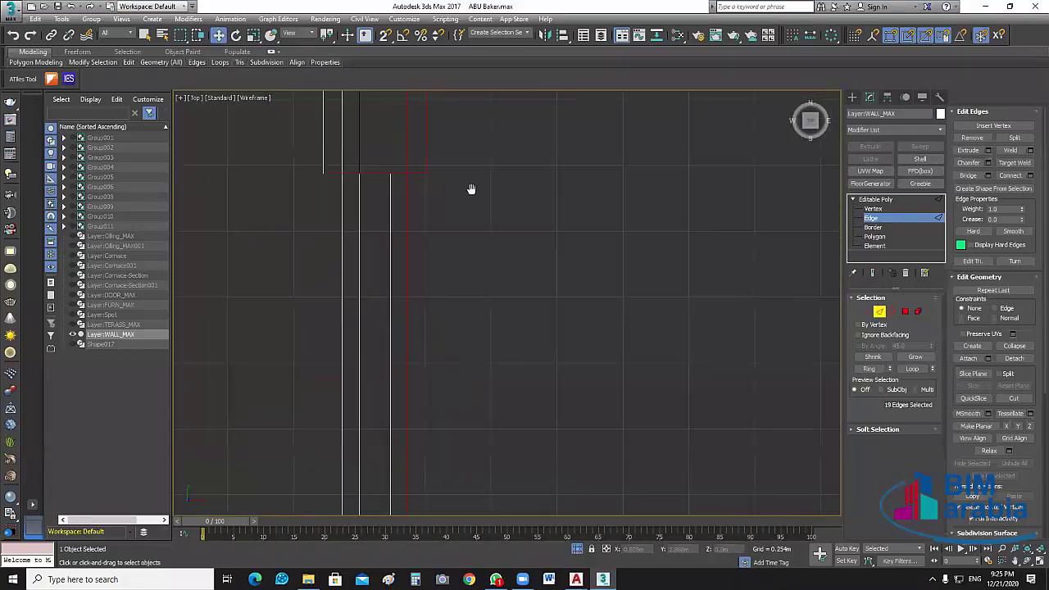
pyautogui.scroll(2, 480, 374)
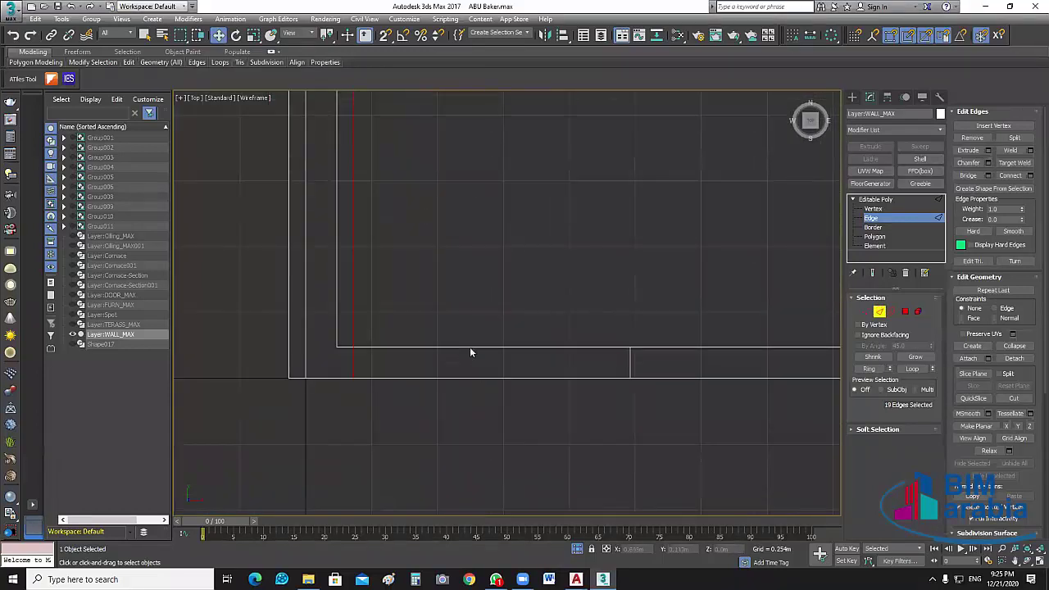
pyautogui.scroll(-2, 470, 352)
pyautogui.scroll(-2, 282, 336)
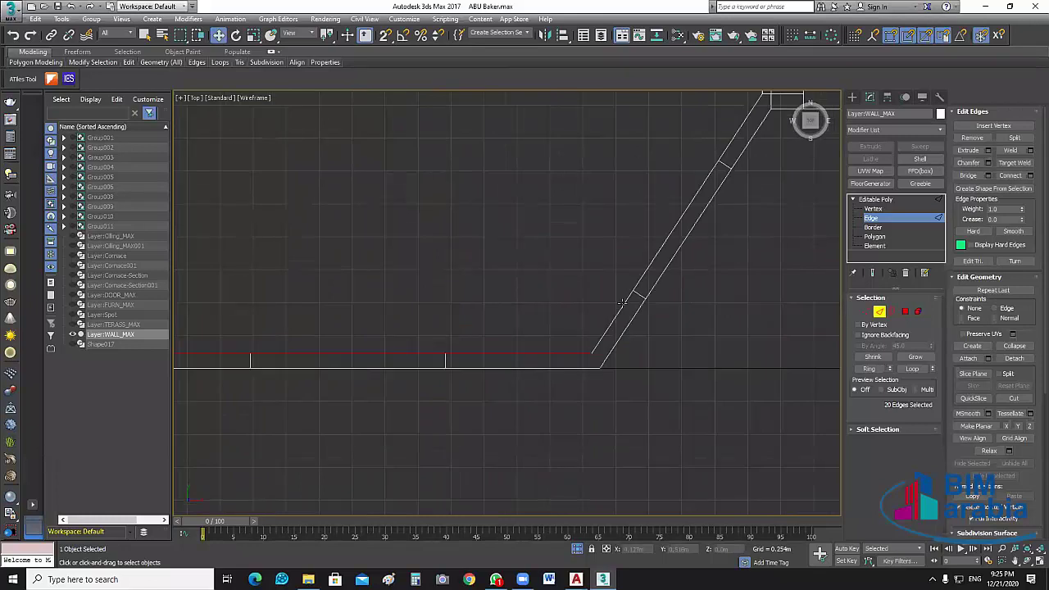
pyautogui.keyDown('ctrl'); pyautogui.click(623, 303); pyautogui.keyUp('ctrl')
pyautogui.scroll(-2, 571, 394)
pyautogui.scroll(2, 571, 402)
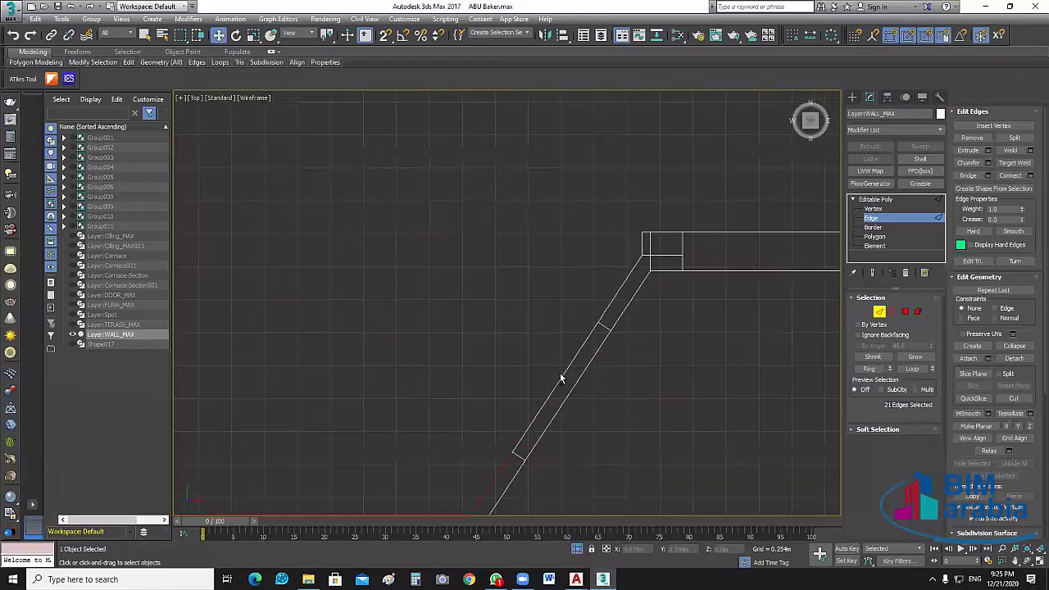
pyautogui.keyDown('ctrl'); pyautogui.click(560, 379); pyautogui.keyUp('ctrl')
pyautogui.keyDown('ctrl'); pyautogui.click(650, 236); pyautogui.keyUp('ctrl')
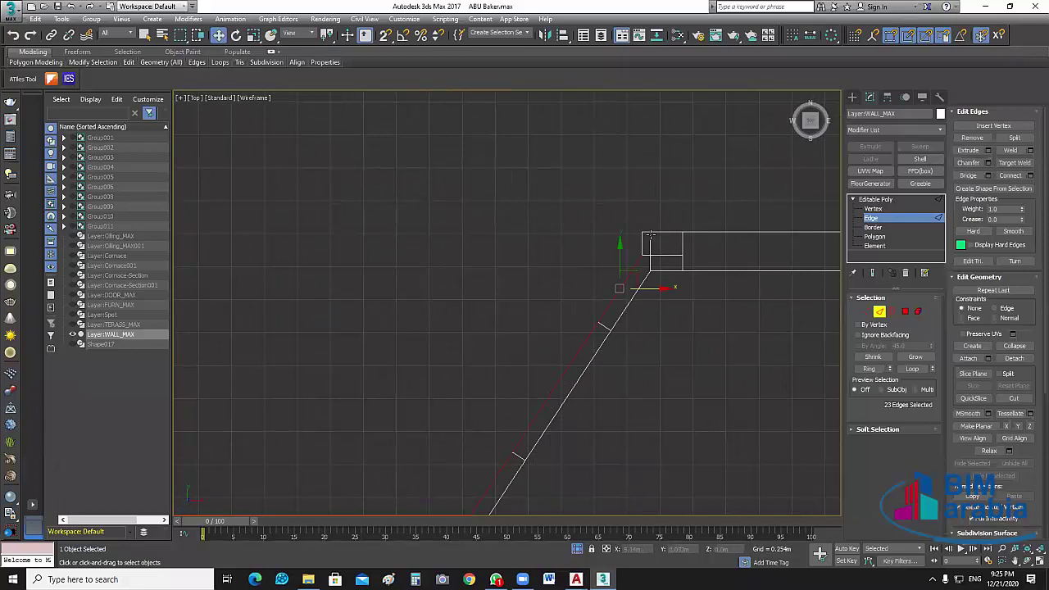
pyautogui.keyDown('ctrl'); pyautogui.click(642, 238); pyautogui.keyUp('ctrl')
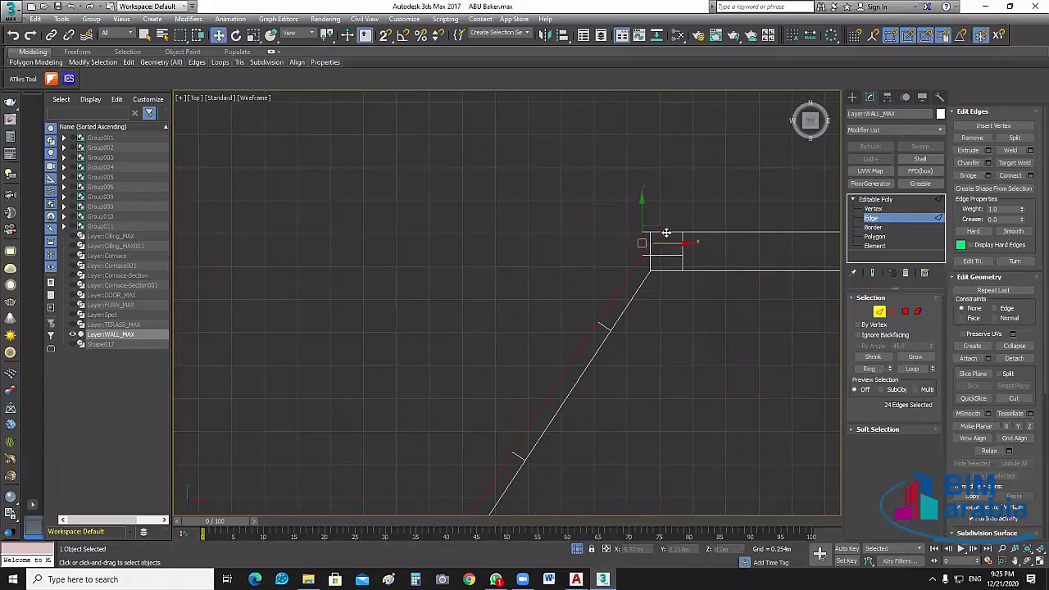
pyautogui.keyDown('ctrl'); pyautogui.click(666, 233); pyautogui.keyUp('ctrl')
# - Add the last short top edge for 27 edges and zoom out to check the outline
pyautogui.moveTo(457, 471); pyautogui.dragTo(135, 587, button='middle')
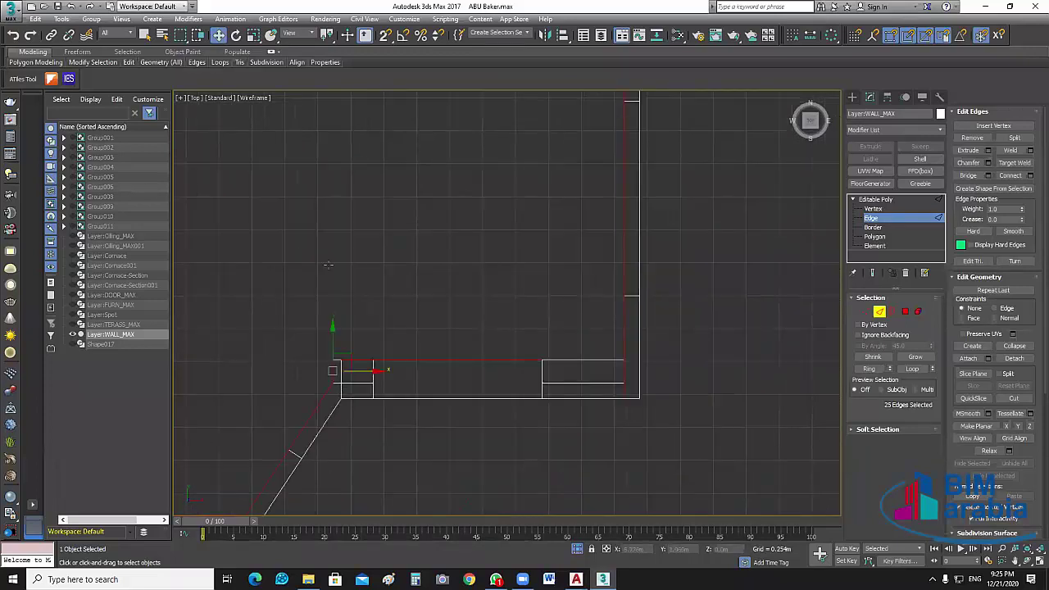
pyautogui.scroll(5, 324, 377)
pyautogui.scroll(-2, 697, 422)
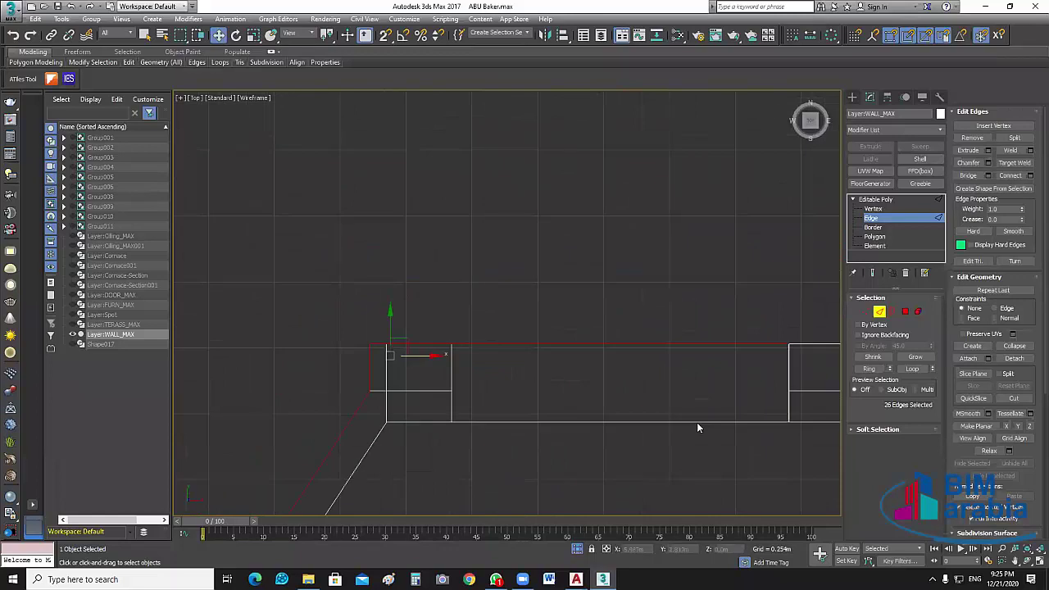
pyautogui.scroll(3, 655, 378)
pyautogui.scroll(-3, 596, 351)
pyautogui.scroll(2, 596, 351)
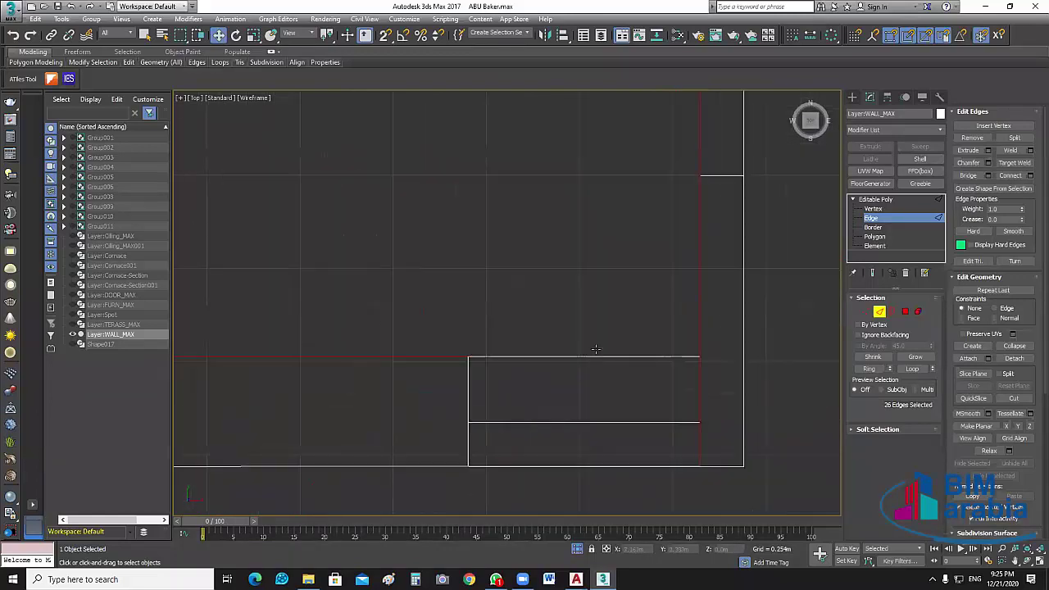
pyautogui.keyDown('ctrl'); pyautogui.click(664, 355); pyautogui.keyUp('ctrl')
pyautogui.scroll(-3, 669, 407)
pyautogui.moveTo(669, 406); pyautogui.dragTo(715, 387, button='middle')
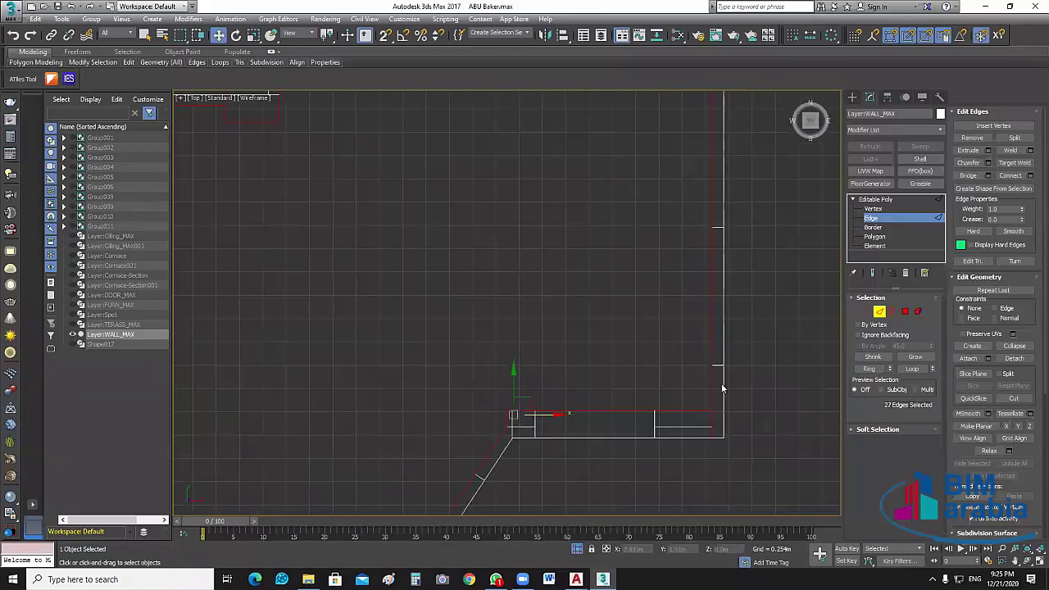
pyautogui.scroll(-3, 713, 424)
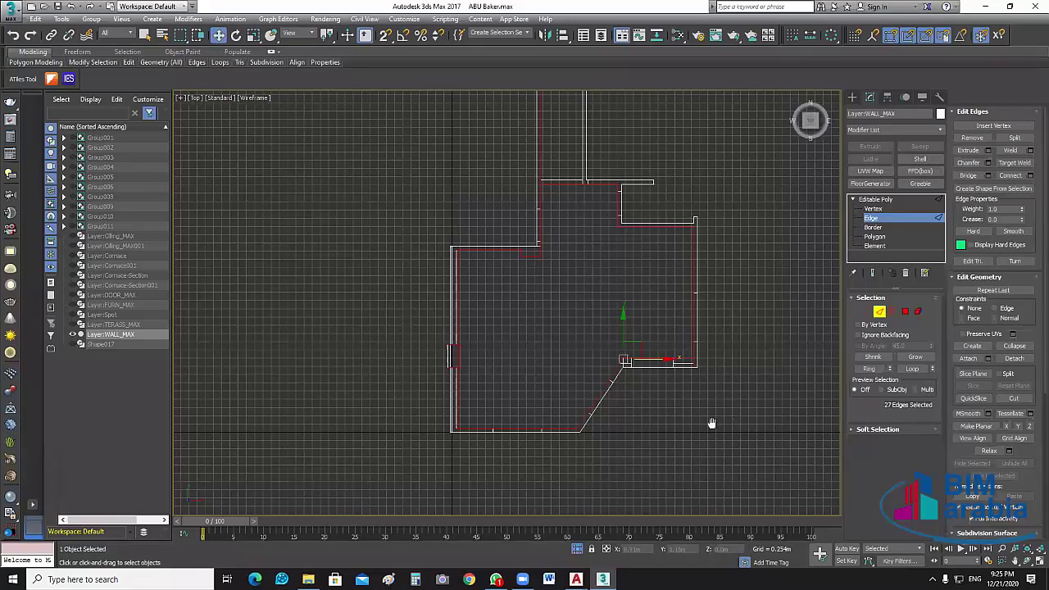
pyautogui.scroll(-1, 709, 424)
pyautogui.scroll(2, 771, 387)
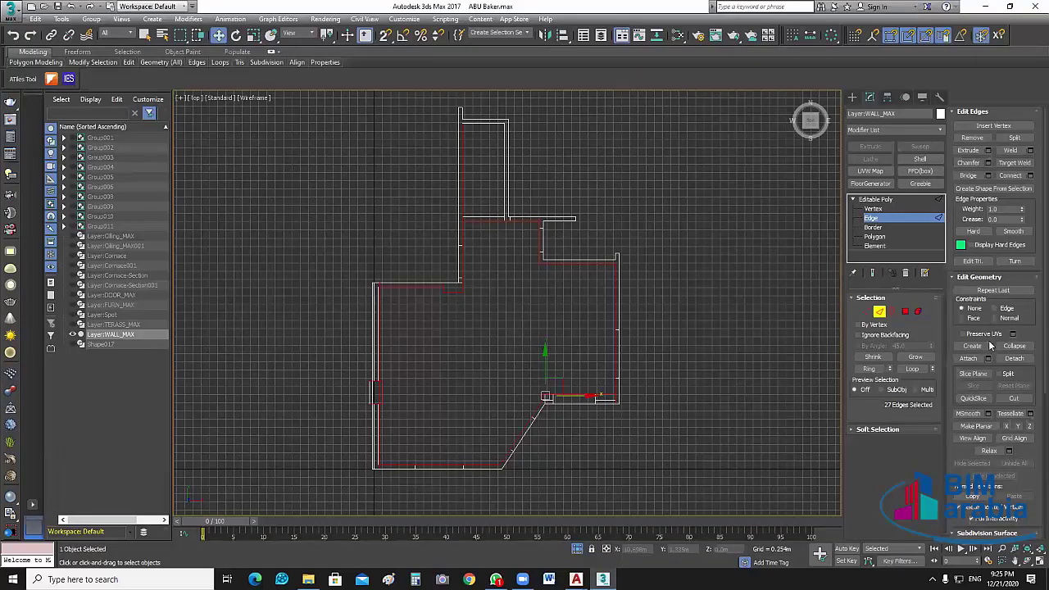
# - Create Shape018 from the selected edges, move it right of the walls, and enter Vertex level
pyautogui.click(1000, 189)
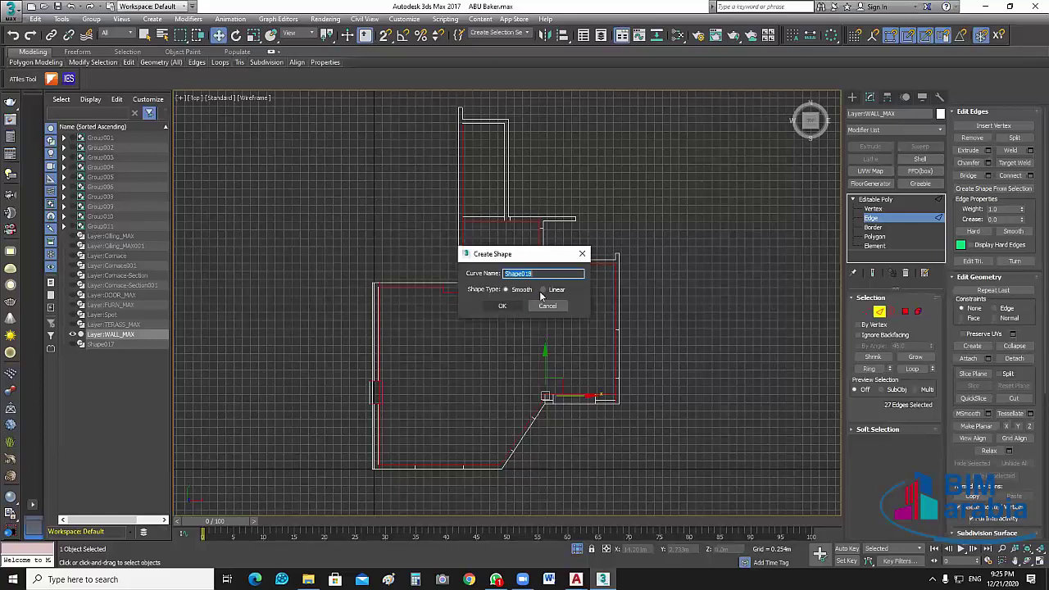
pyautogui.click(502, 305)
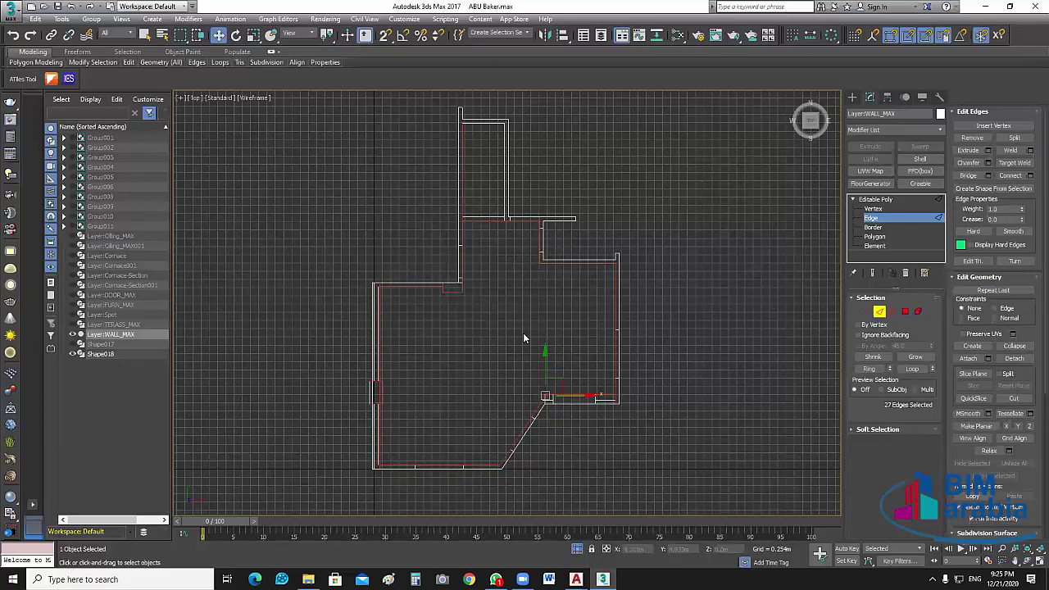
pyautogui.click(105, 354)
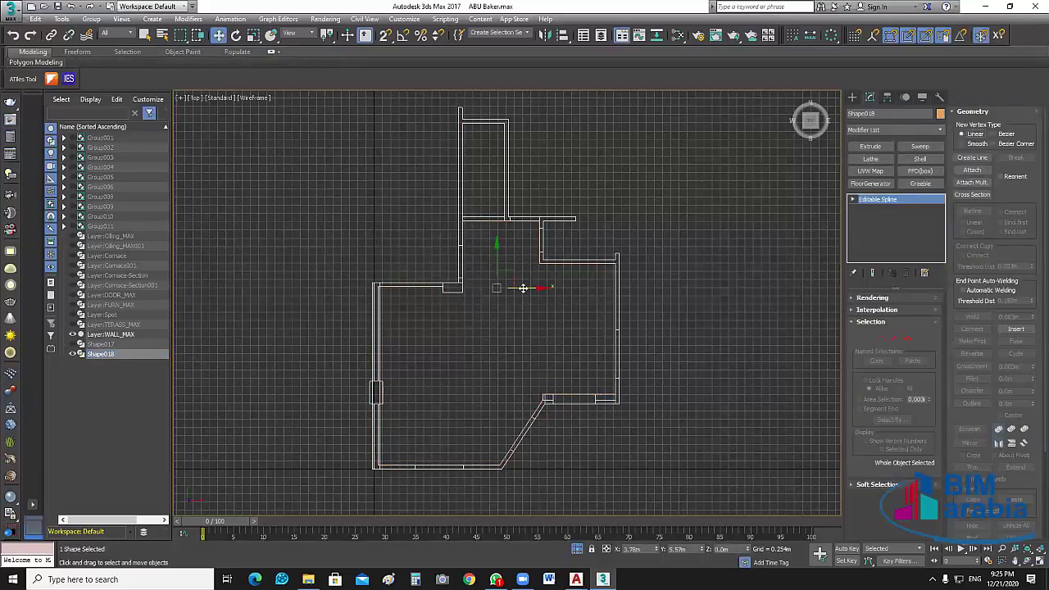
pyautogui.hotkey('ctrl', 'z')
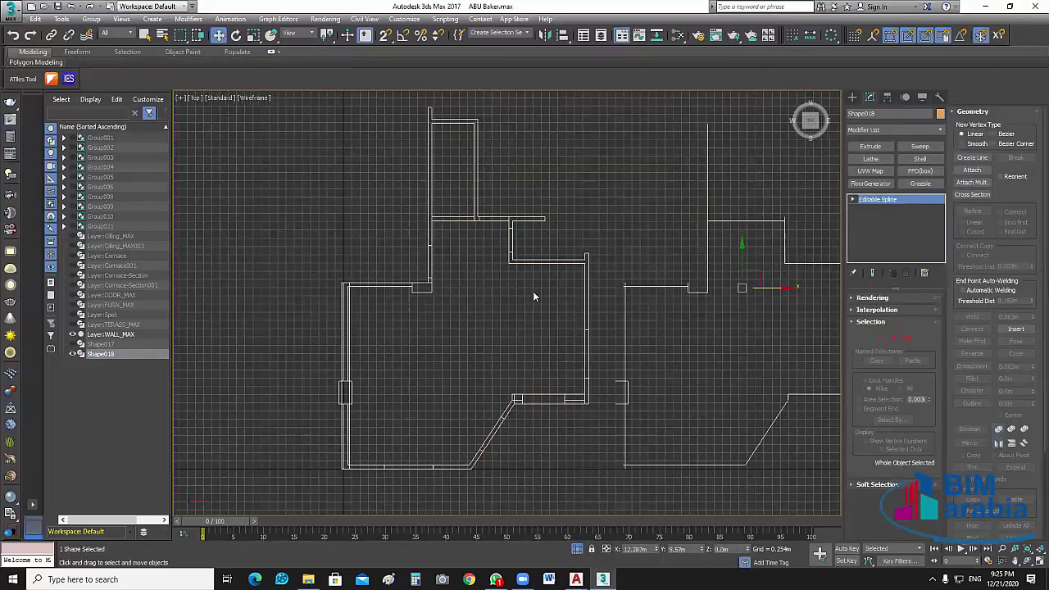
pyautogui.hotkey('shift', 'z')
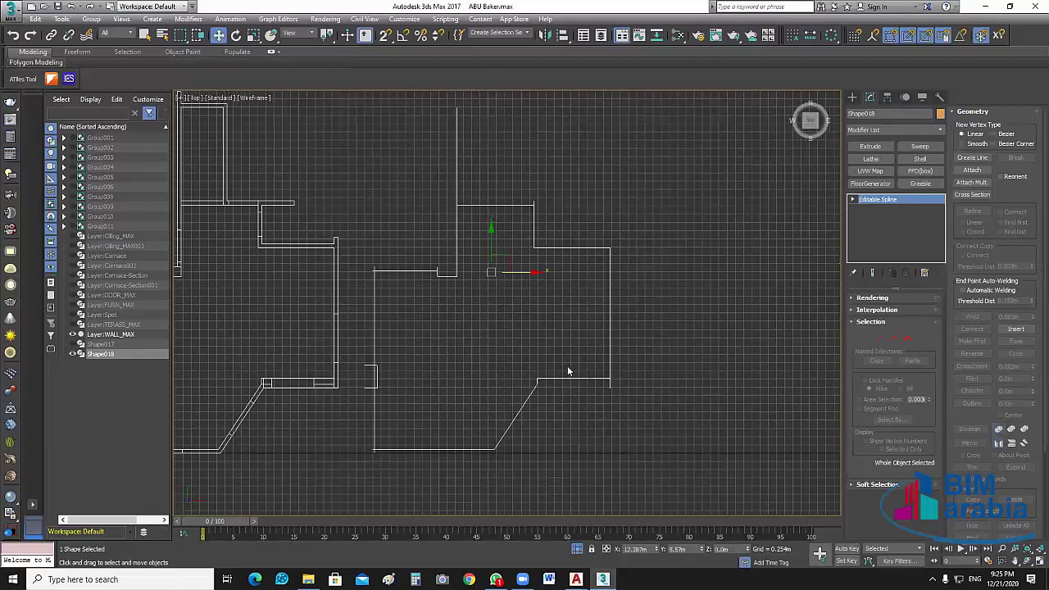
pyautogui.hotkey('ctrl', 'z')
pyautogui.hotkey('shift', 'z')
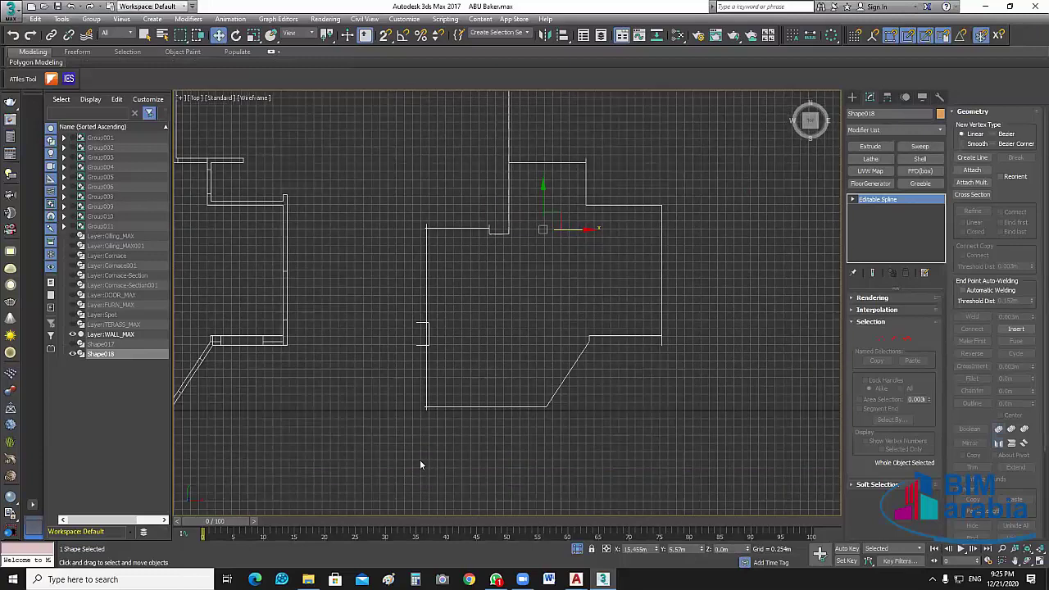
pyautogui.click(877, 199)
# - Select all of Shape018's splines at Spline sub-object level and activate Trim
pyautogui.press('1')
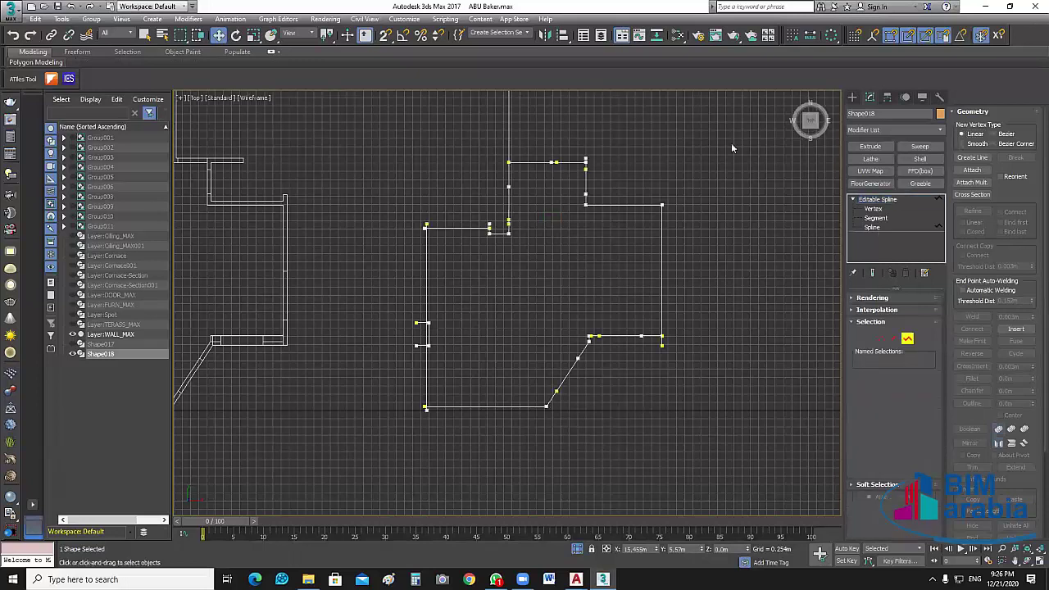
pyautogui.press('3')
pyautogui.moveTo(400, 460); pyautogui.dragTo(688, 139)
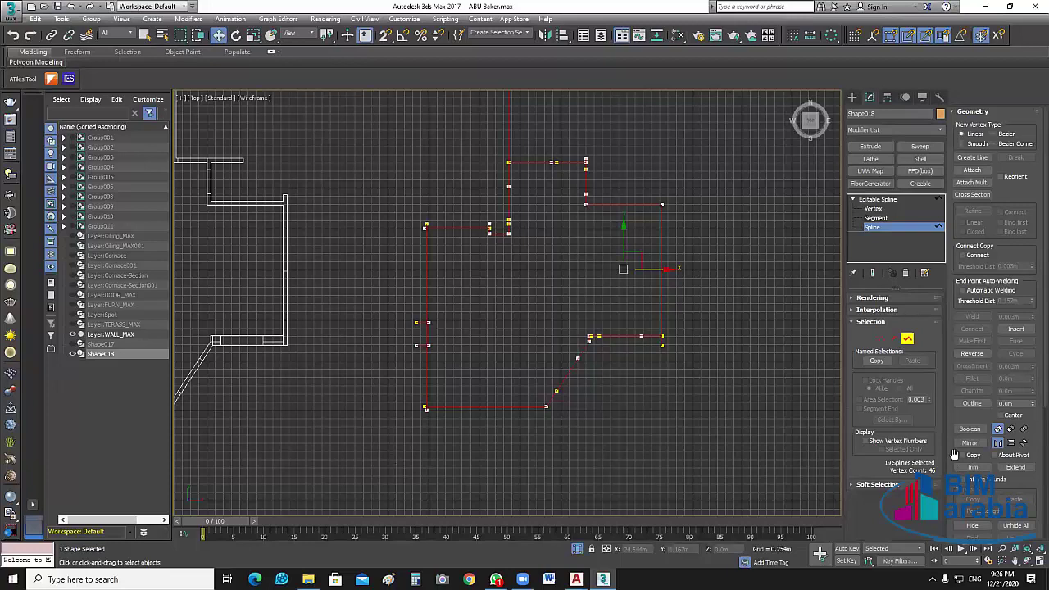
pyautogui.moveTo(954, 454); pyautogui.dragTo(954, 337)
pyautogui.click(972, 350)
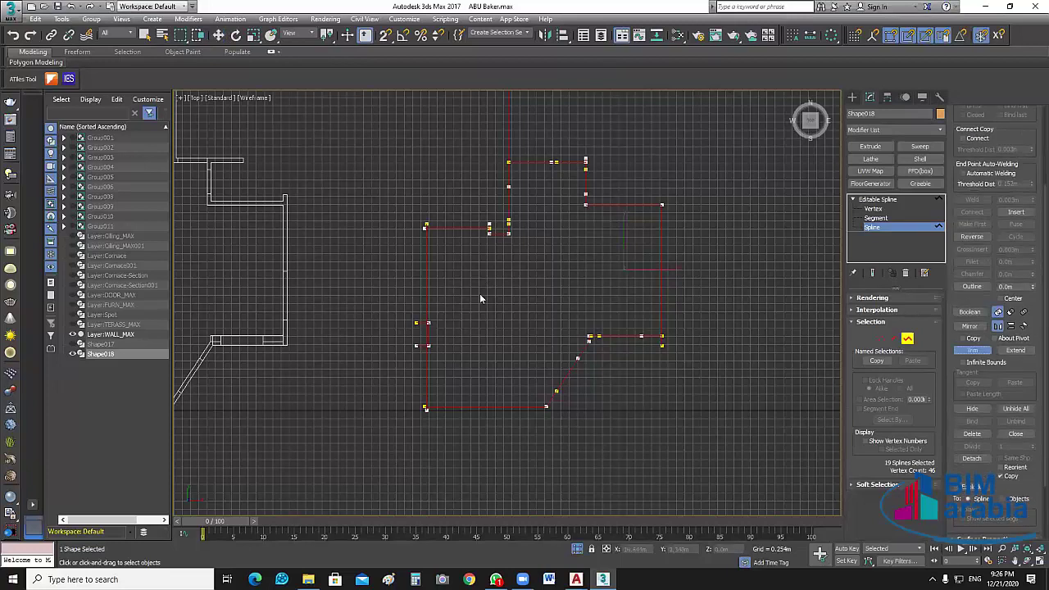
# - Trim away the short stub and the overhanging left vertical segment at the corners
pyautogui.scroll(5, 581, 194)
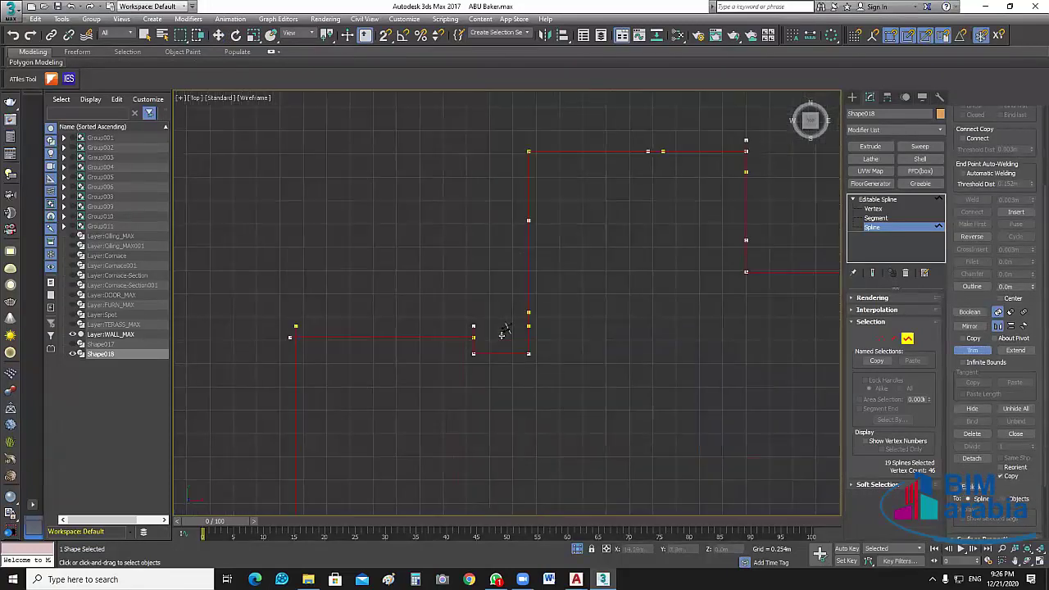
pyautogui.scroll(3, 501, 335)
pyautogui.scroll(1, 415, 430)
pyautogui.scroll(-2, 352, 401)
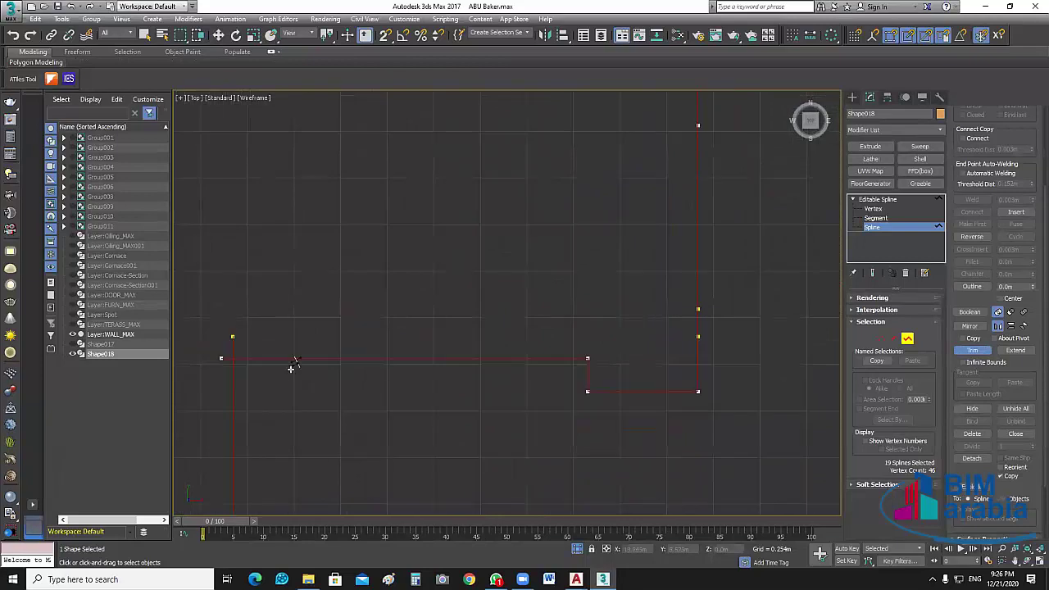
pyautogui.scroll(3, 289, 352)
pyautogui.scroll(2, 295, 336)
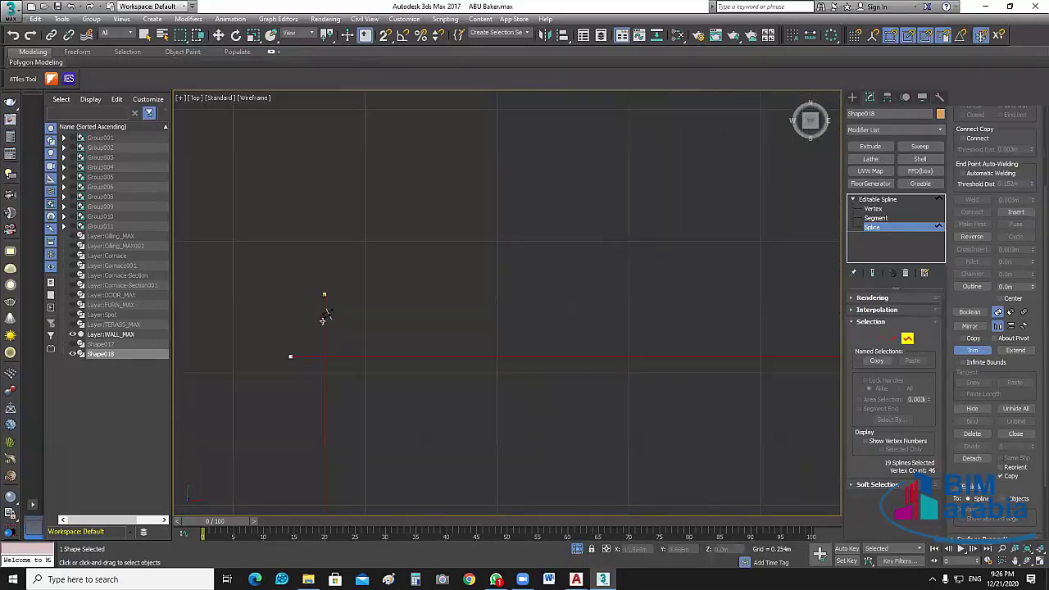
pyautogui.click(324, 320)
pyautogui.scroll(-2, 494, 456)
pyautogui.scroll(3, 455, 379)
pyautogui.scroll(-1, 456, 378)
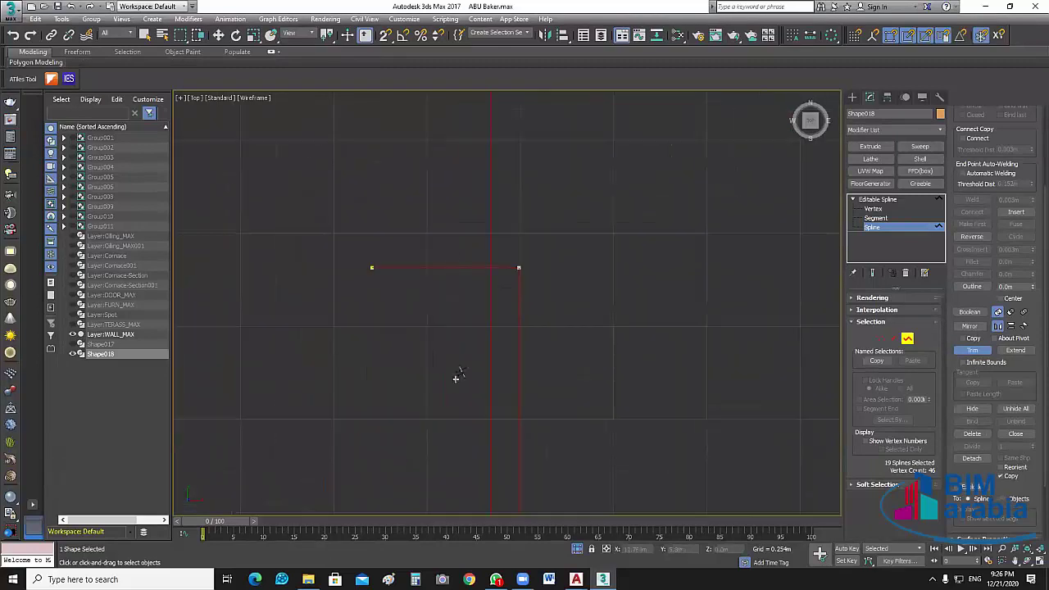
pyautogui.click(492, 311)
# - Trim the bottom segment's left overhang, then leave spline sub-object editing
pyautogui.moveTo(553, 360); pyautogui.dragTo(568, 209, button='middle')
pyautogui.click(471, 393)
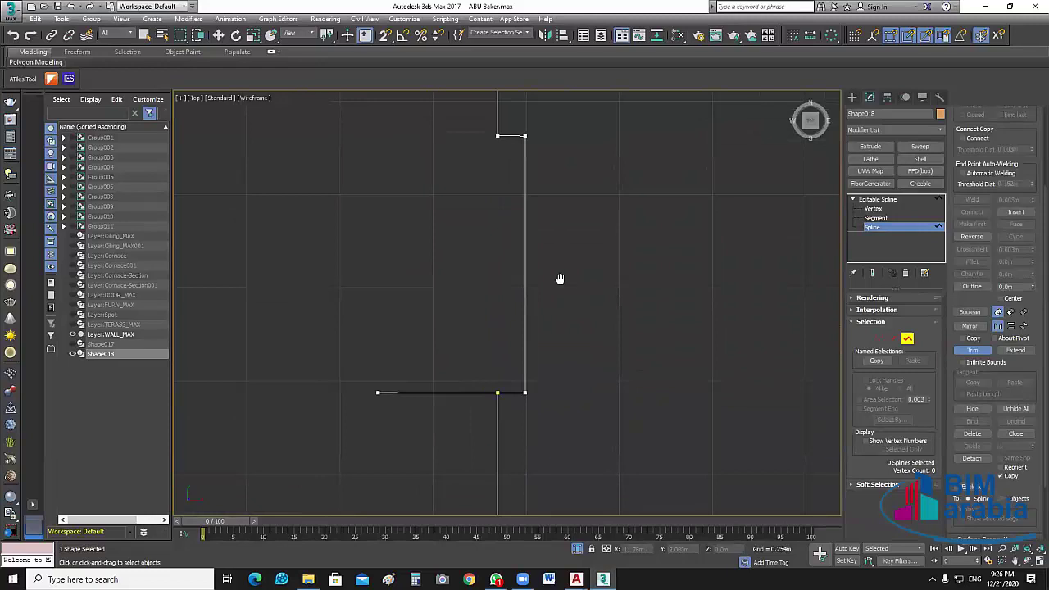
pyautogui.scroll(-2, 560, 241)
pyautogui.scroll(-1, 444, 287)
pyautogui.scroll(2, 442, 275)
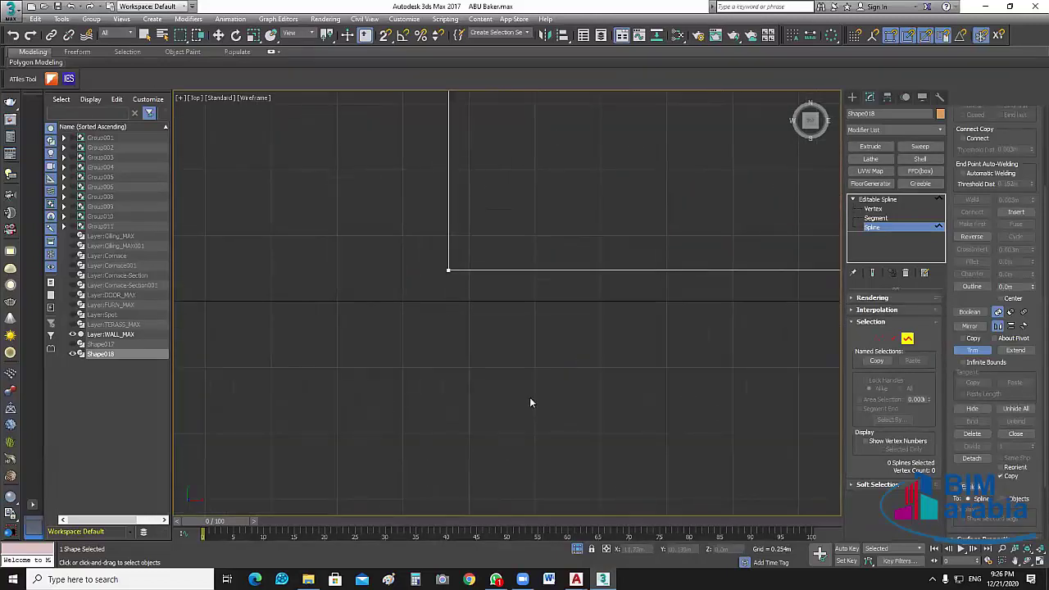
pyautogui.scroll(-2, 607, 353)
pyautogui.scroll(2, 501, 315)
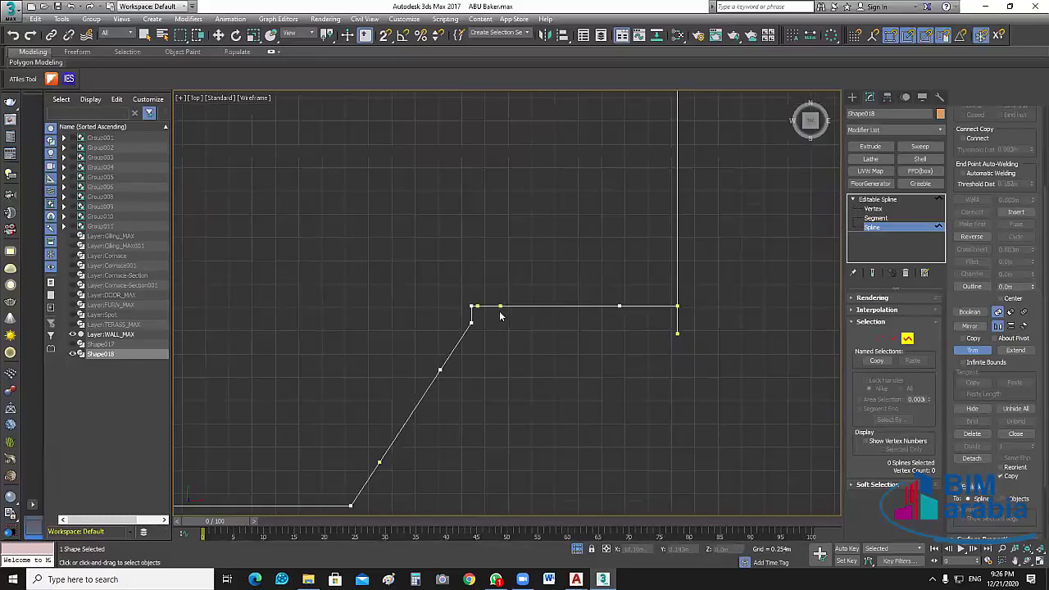
pyautogui.scroll(1, 630, 332)
pyautogui.scroll(-1, 622, 326)
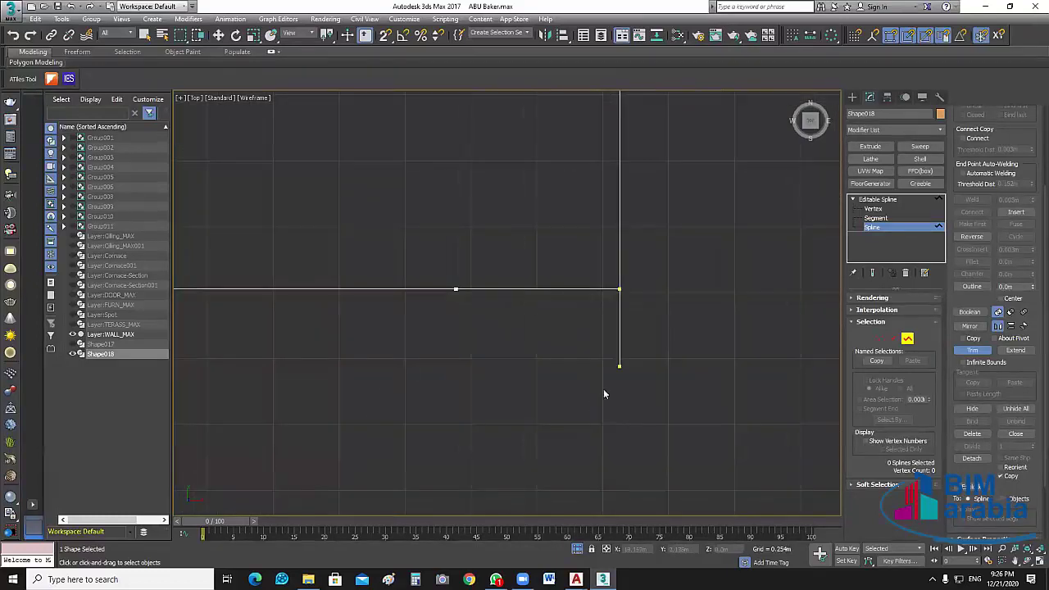
pyautogui.scroll(-2, 713, 344)
pyautogui.scroll(-1, 689, 311)
pyautogui.scroll(1, 677, 292)
pyautogui.moveTo(677, 292)
pyautogui.mouseDown(button='middle')
pyautogui.moveTo(445, 334)
pyautogui.moveTo(510, 274)
pyautogui.mouseUp(button='middle')
pyautogui.scroll(3, 582, 200)
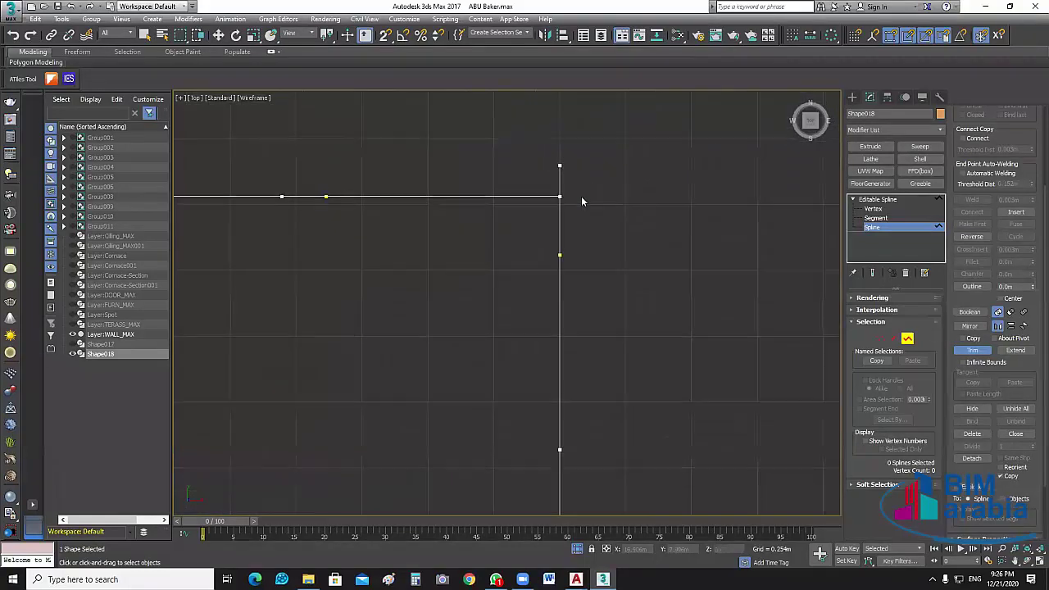
pyautogui.scroll(-2, 649, 272)
pyautogui.scroll(-1, 649, 276)
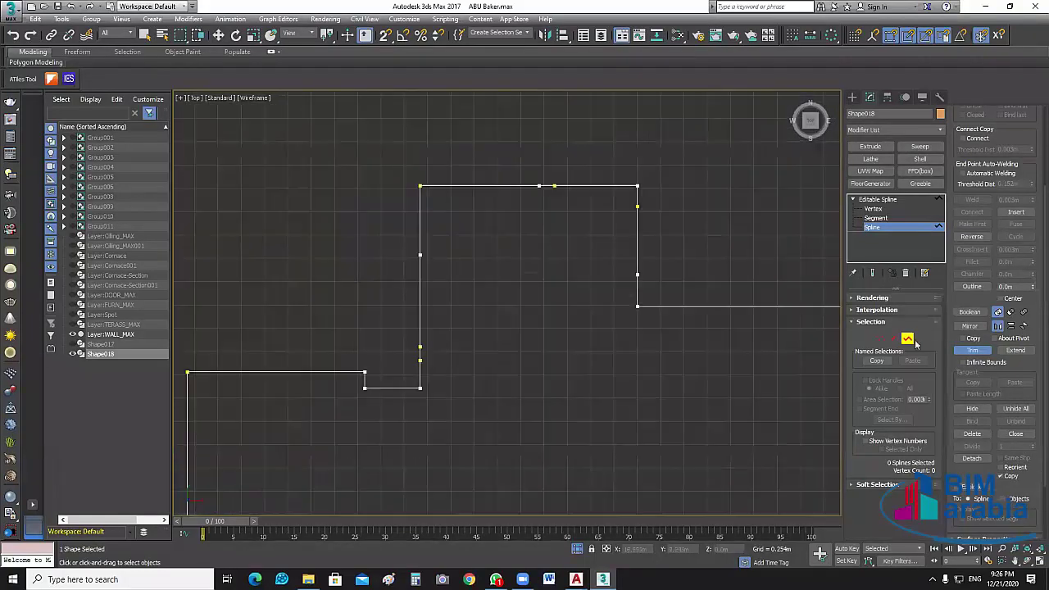
pyautogui.hotkey('ctrl', 'b')
# - In Vertex mode, select an outline vertex and set the Weld threshold to 11.788m
pyautogui.press('w')
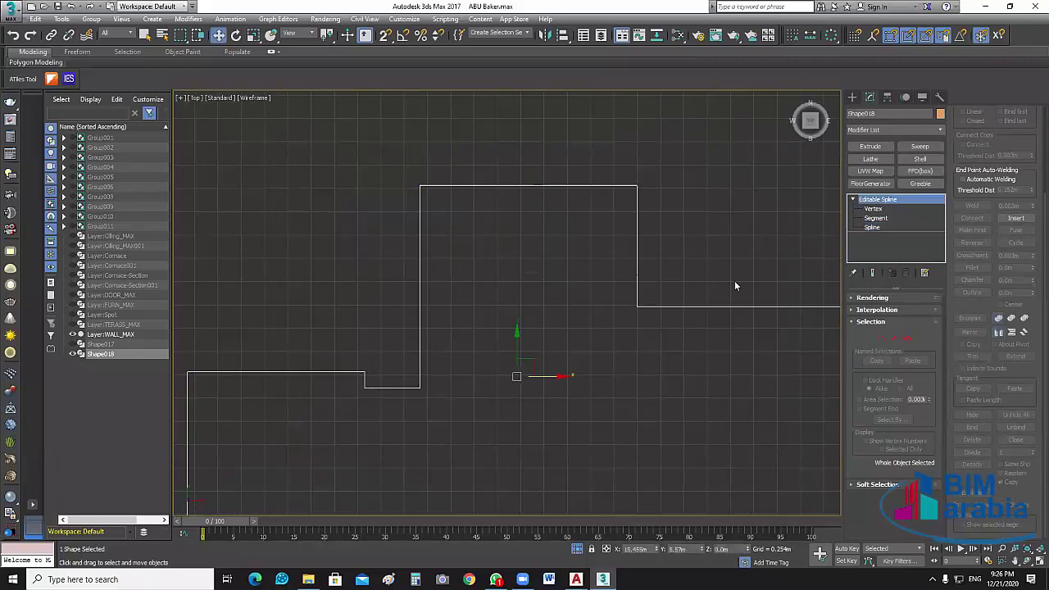
pyautogui.scroll(-3, 734, 280)
pyautogui.moveTo(774, 395); pyautogui.dragTo(719, 358, button='middle')
pyautogui.press('1')
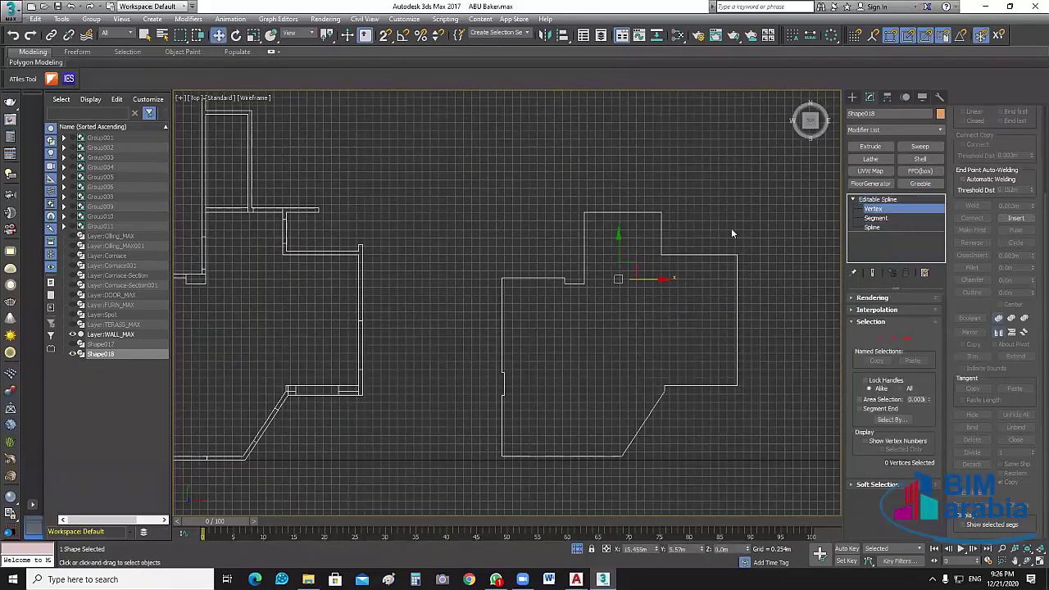
pyautogui.moveTo(673, 233); pyautogui.dragTo(643, 176, button='middle')
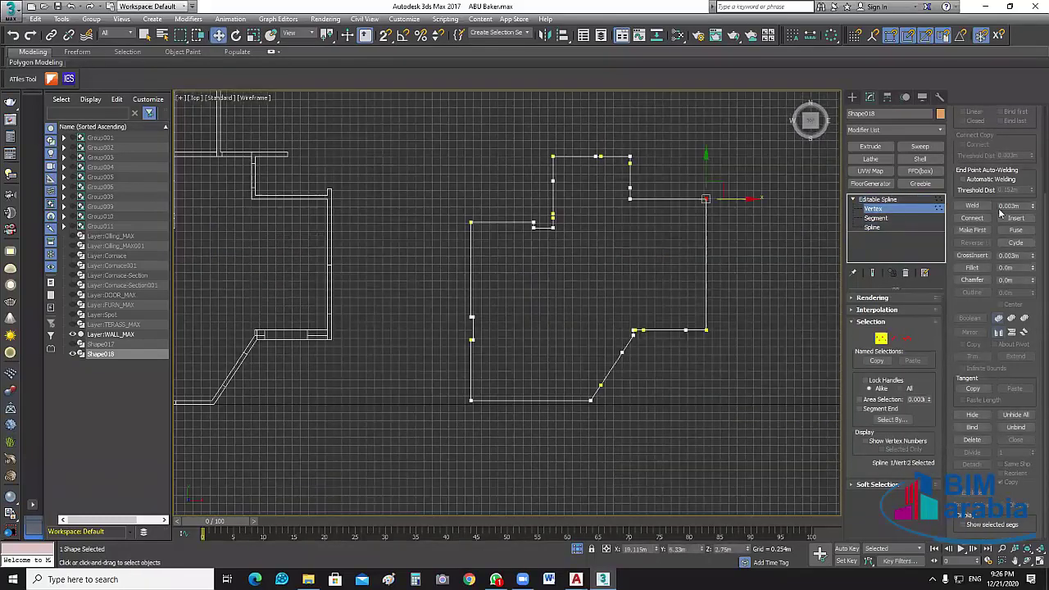
pyautogui.click(973, 206)
pyautogui.moveTo(1033, 208); pyautogui.dragTo(1032, 164)
# - Weld the overlapping vertex pairs at the right corner and near the bottom-right
pyautogui.moveTo(801, 342); pyautogui.dragTo(693, 318)
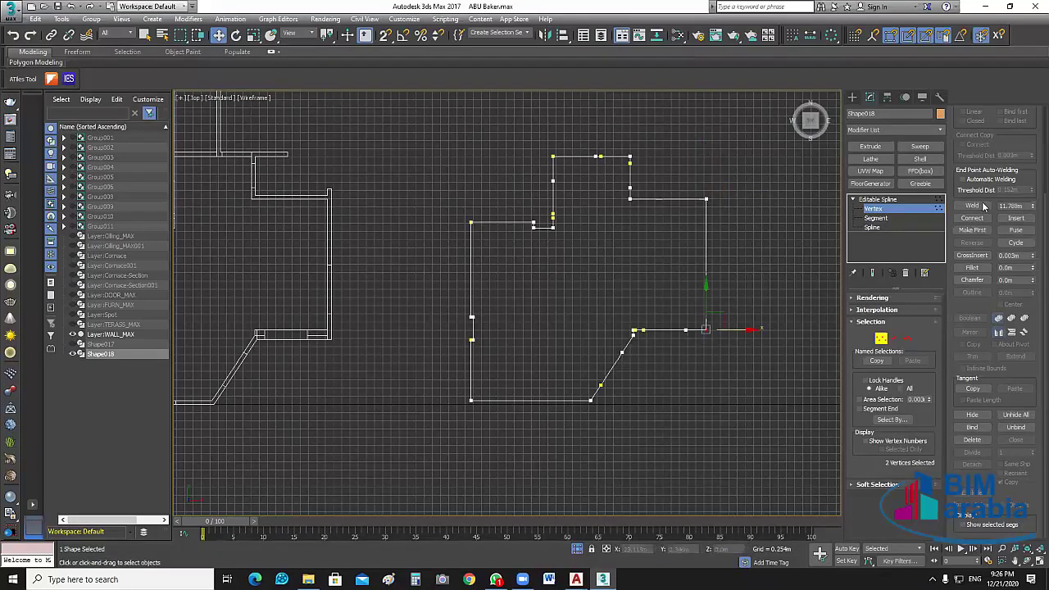
pyautogui.click(972, 206)
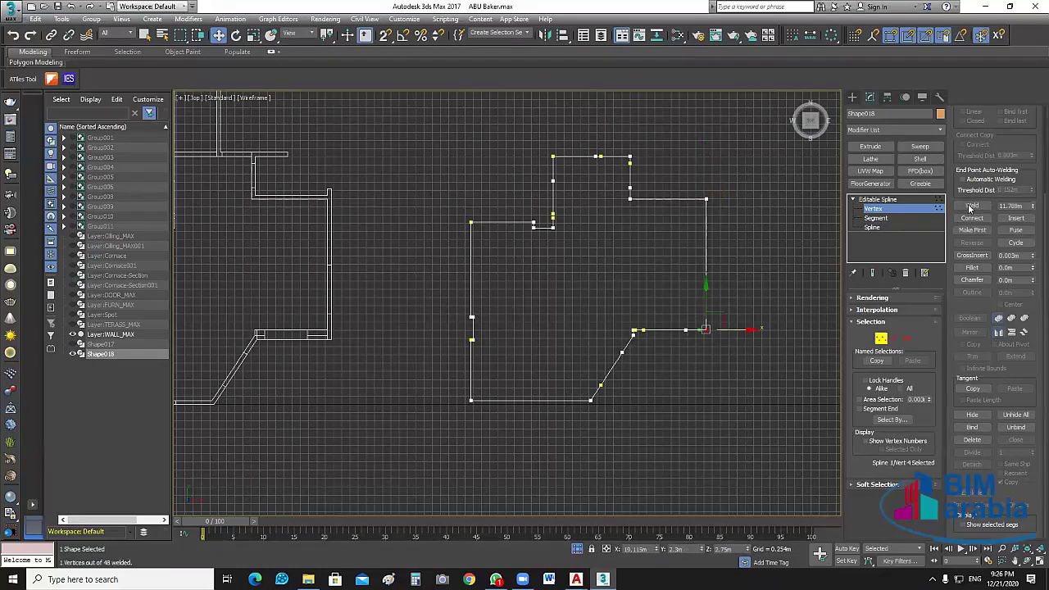
pyautogui.click(685, 330)
pyautogui.scroll(2, 657, 334)
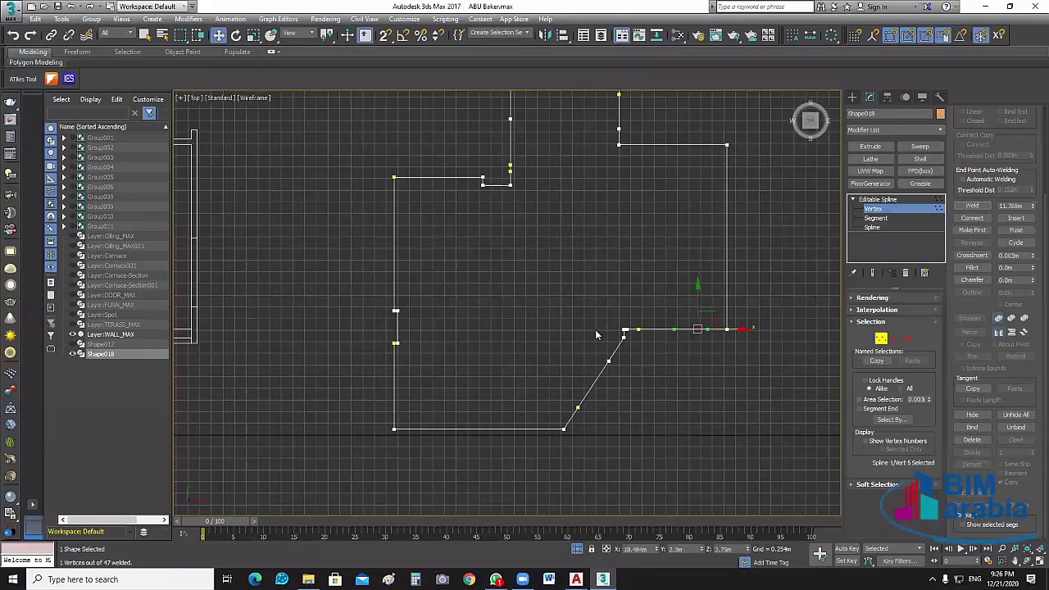
pyautogui.scroll(5, 656, 334)
pyautogui.click(977, 206)
pyautogui.click(977, 206)
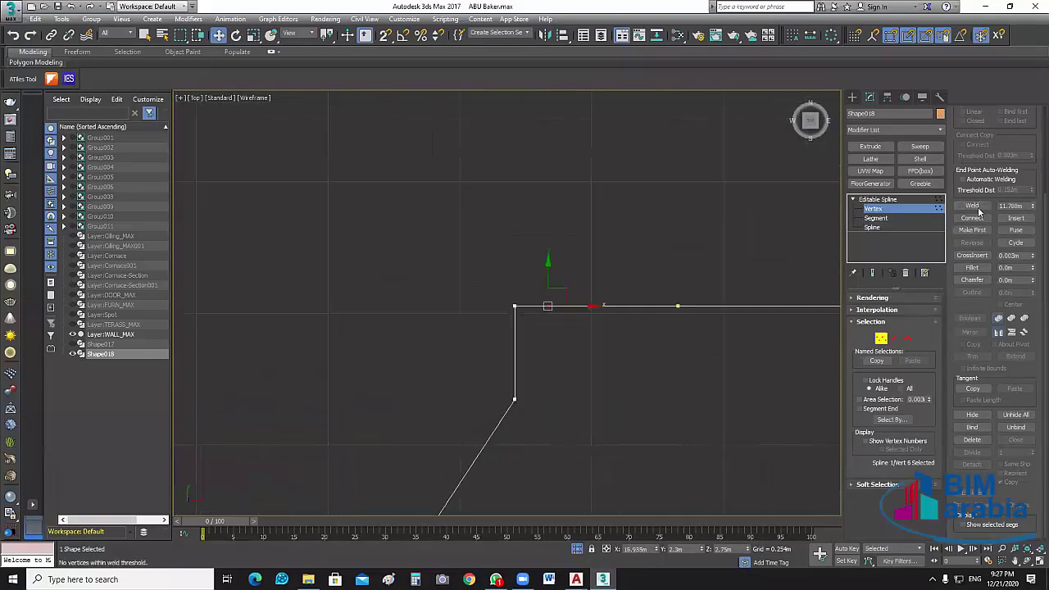
# - Weld the coincident vertices at the lower corner, the diagonal edge and the step corner
pyautogui.click(514, 306)
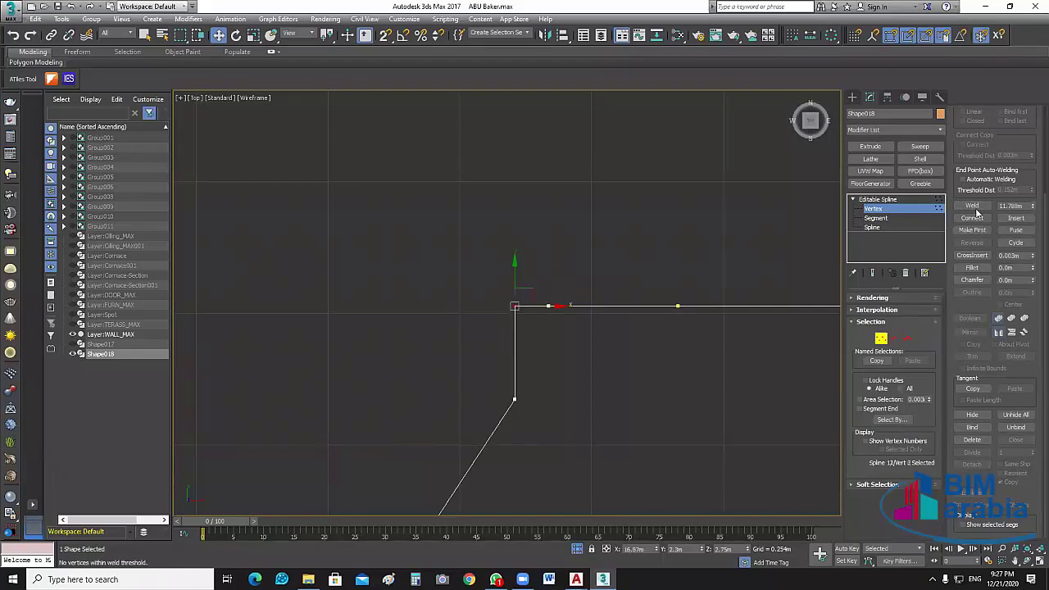
pyautogui.click(972, 206)
pyautogui.moveTo(496, 381); pyautogui.dragTo(533, 414)
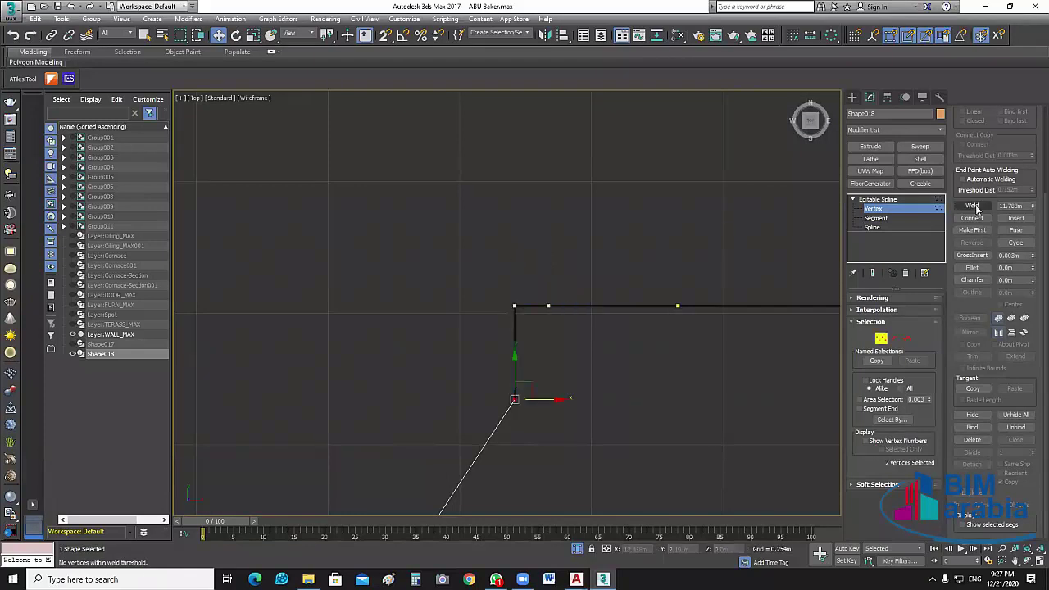
pyautogui.click(971, 205)
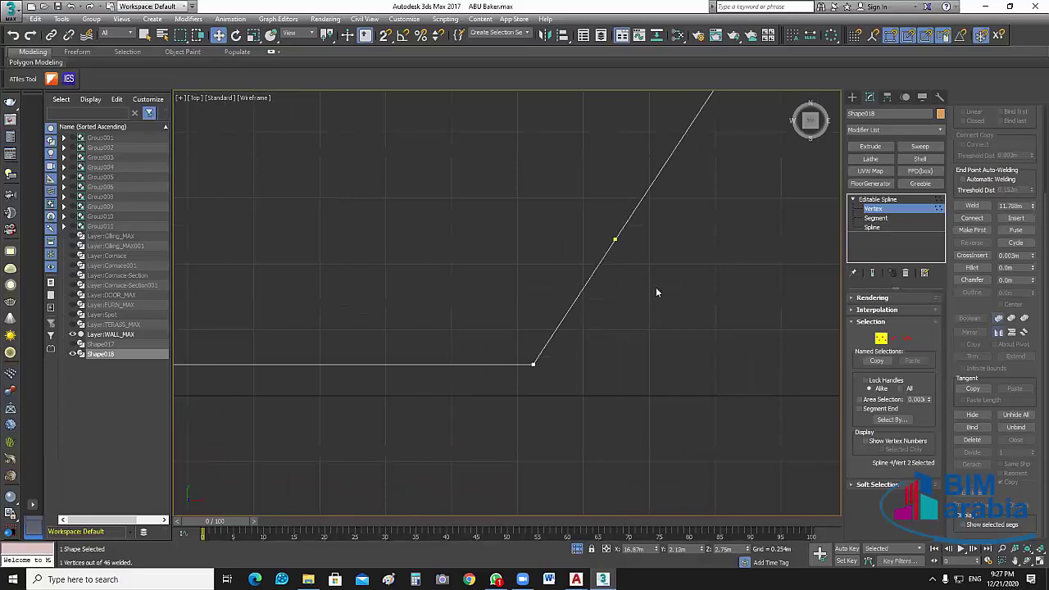
pyautogui.moveTo(663, 198); pyautogui.dragTo(594, 260)
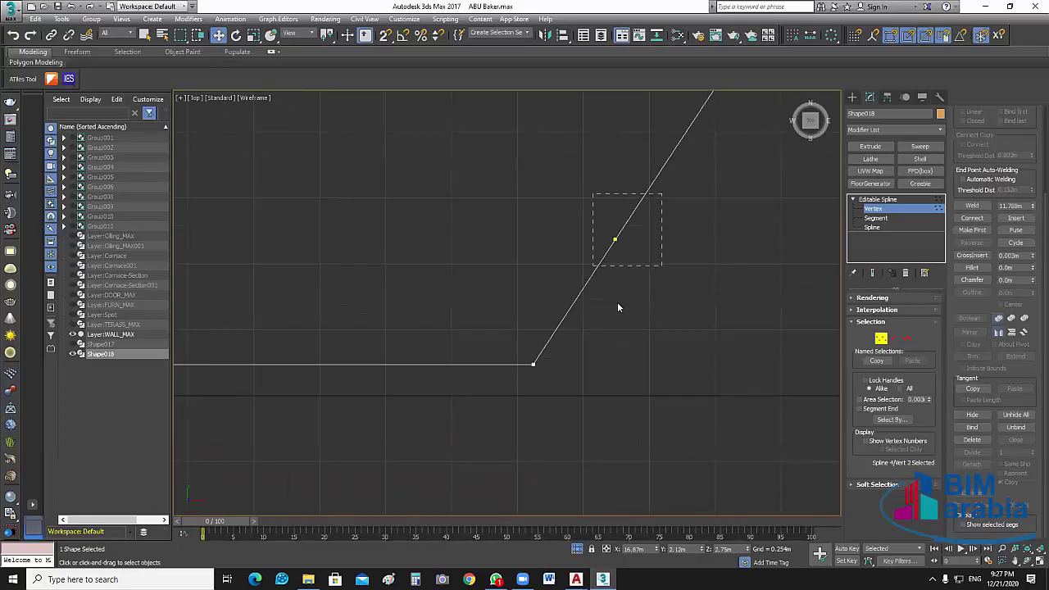
pyautogui.click(972, 206)
pyautogui.click(533, 363)
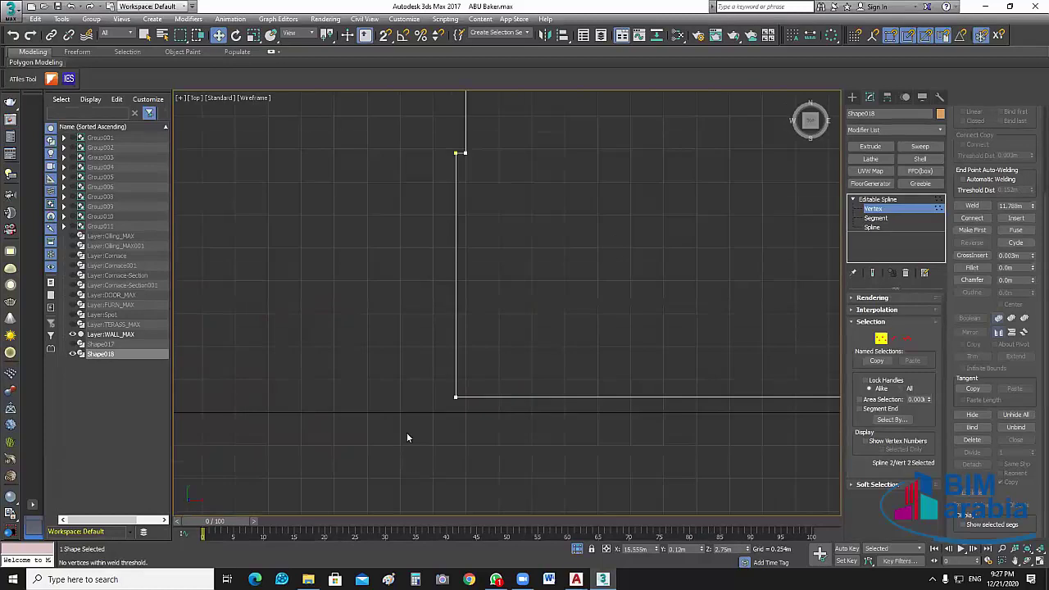
pyautogui.click(972, 206)
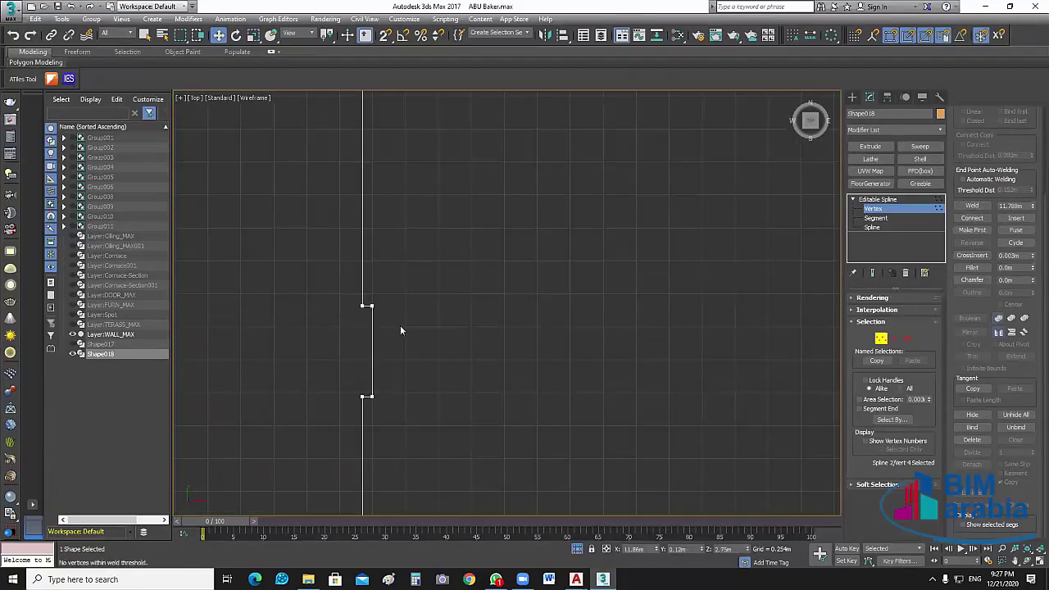
pyautogui.moveTo(389, 324); pyautogui.dragTo(416, 375)
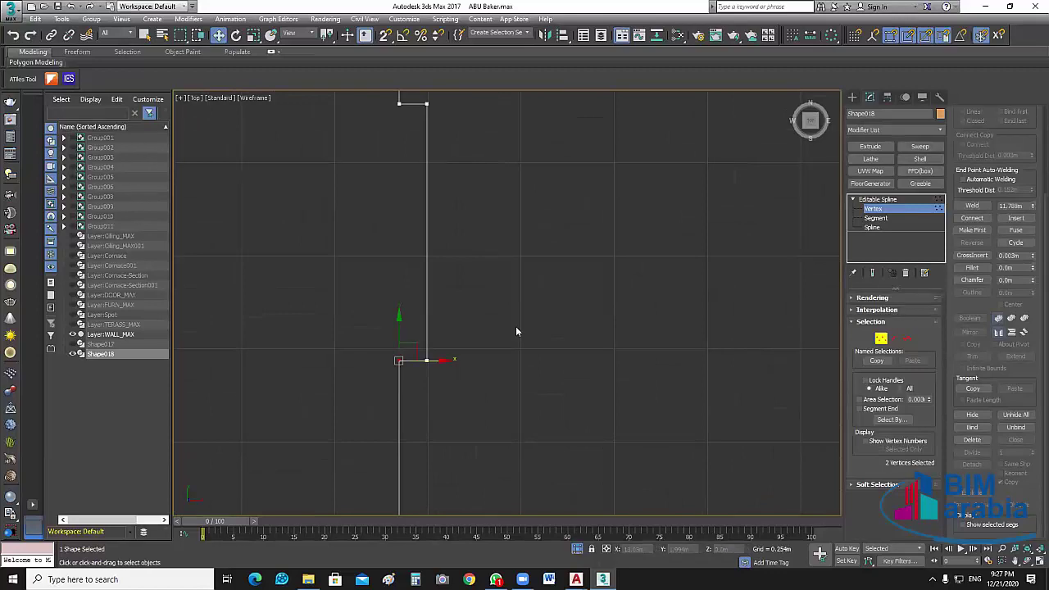
pyautogui.click(972, 206)
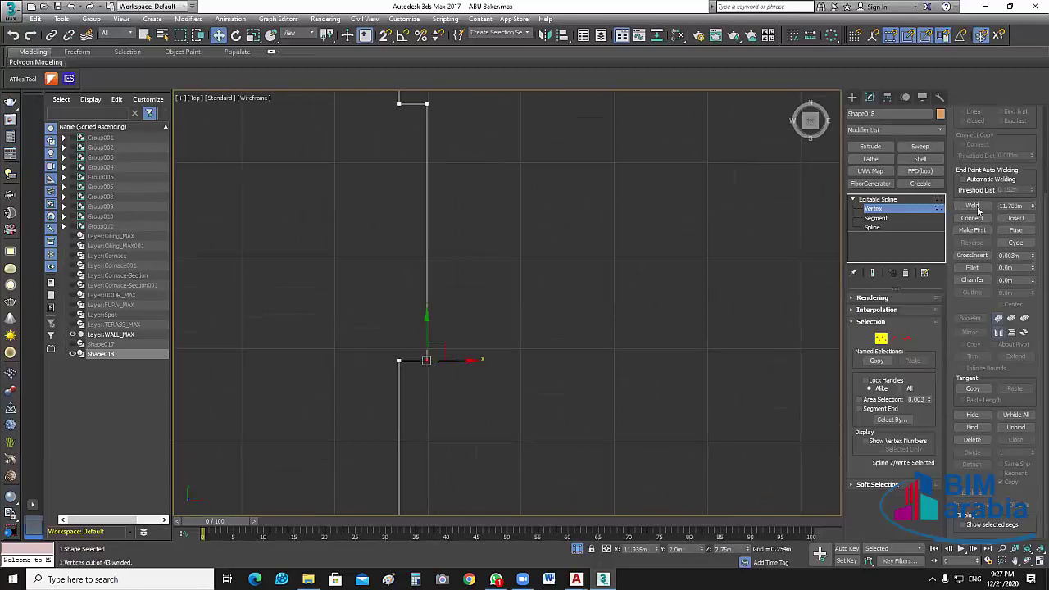
# - Weld the next step's corner vertices and the overlapping pair on the right edge
pyautogui.click(975, 209)
pyautogui.moveTo(417, 260); pyautogui.dragTo(466, 302)
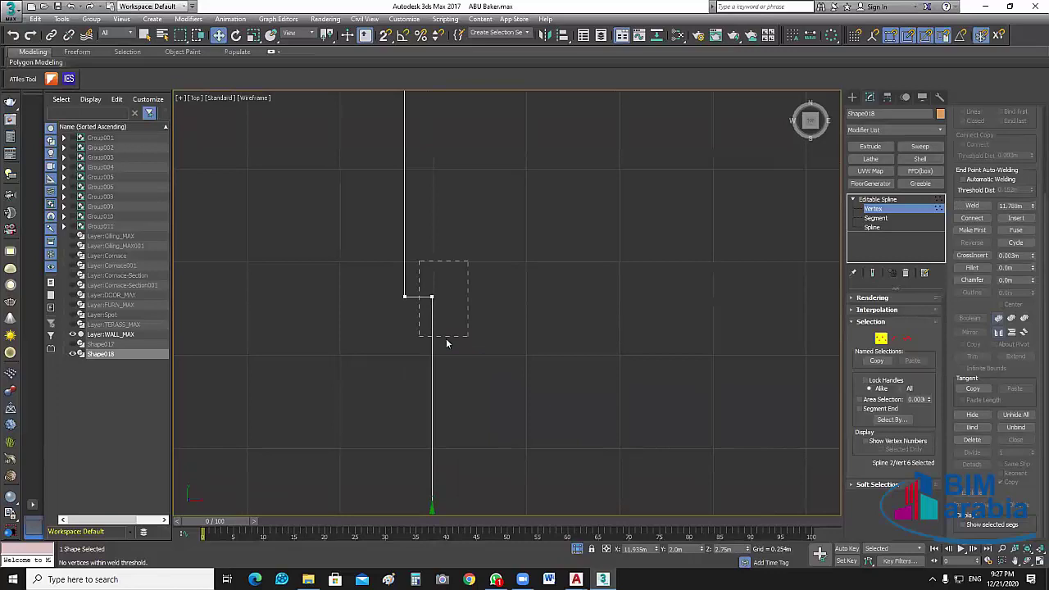
pyautogui.moveTo(446, 261); pyautogui.dragTo(399, 303)
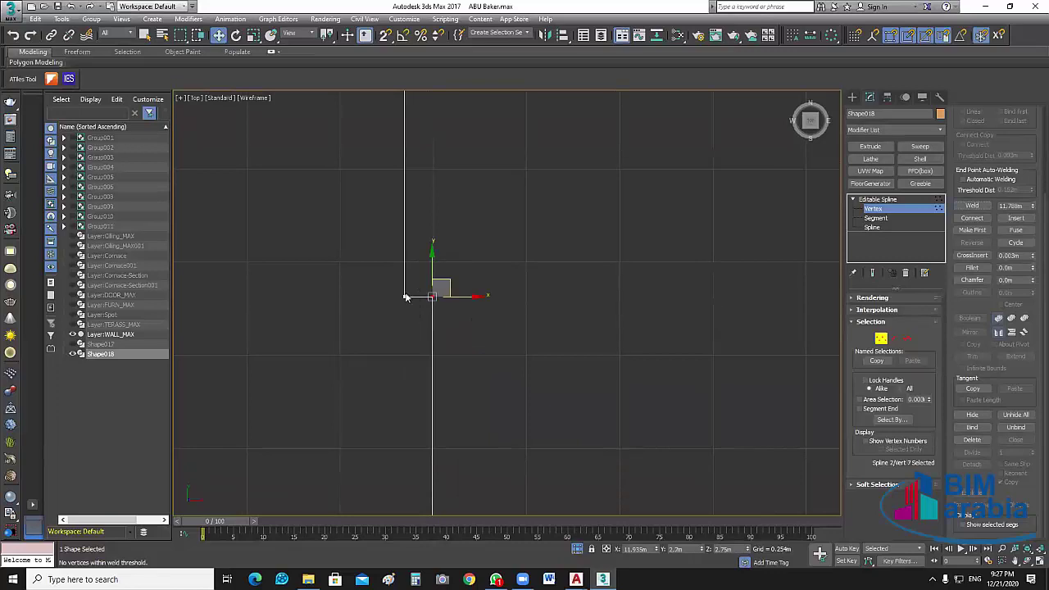
pyautogui.click(980, 206)
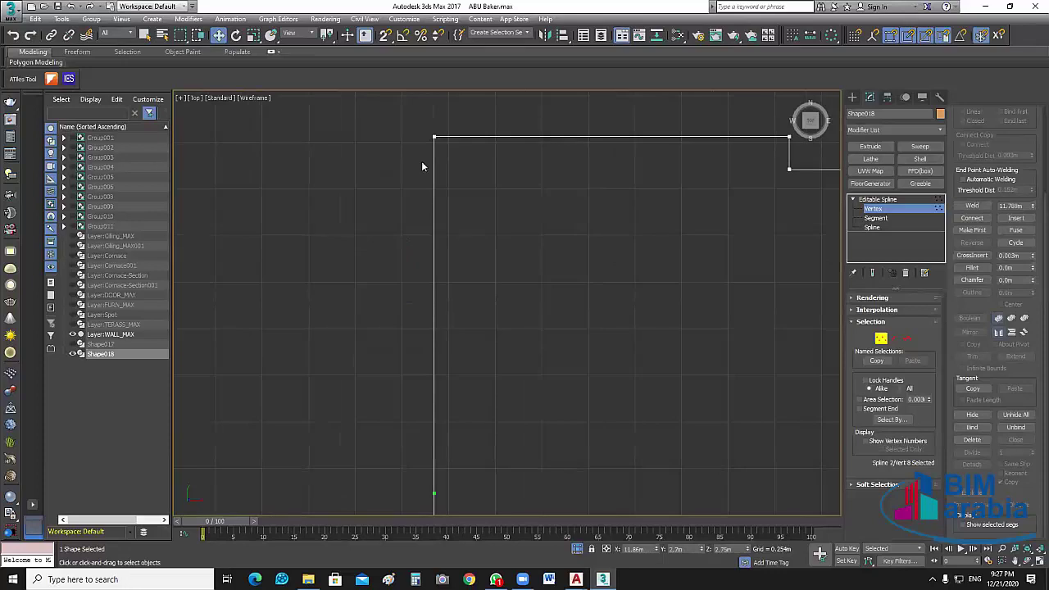
pyautogui.click(973, 206)
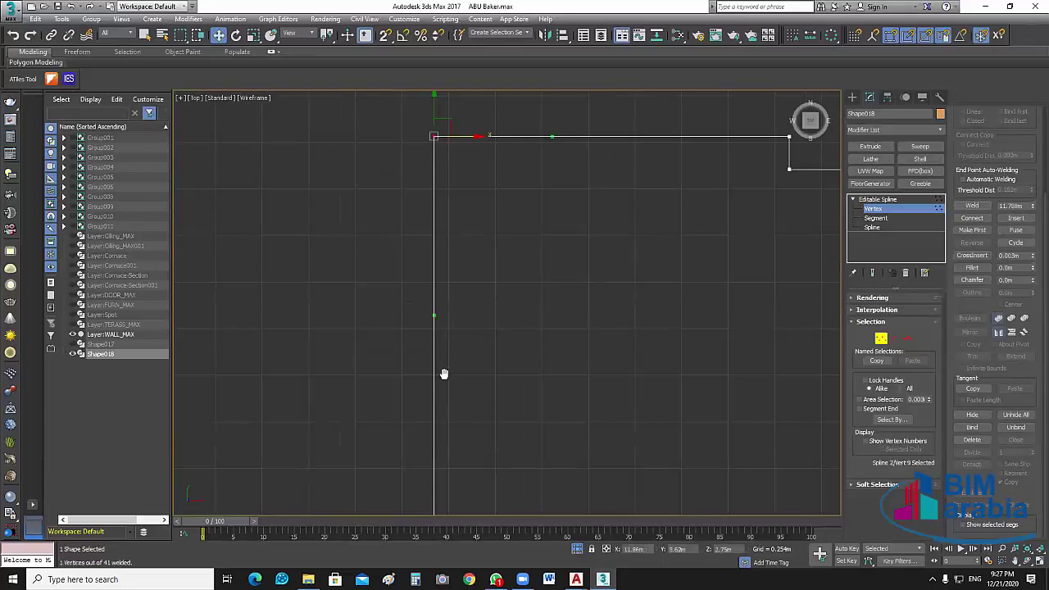
pyautogui.moveTo(811, 142); pyautogui.dragTo(550, 252, button='middle')
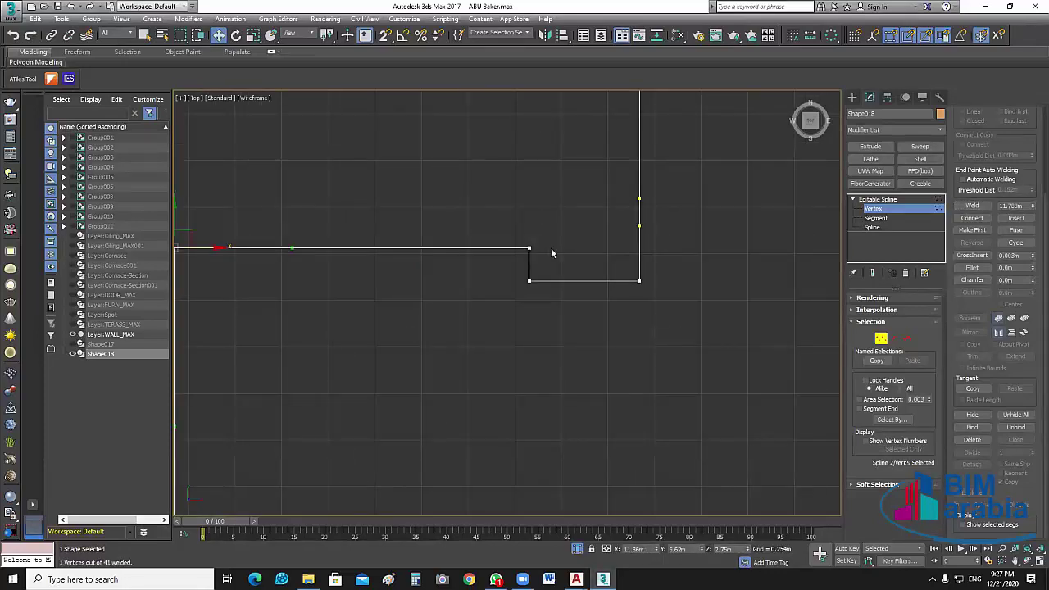
pyautogui.click(528, 247)
pyautogui.click(529, 281)
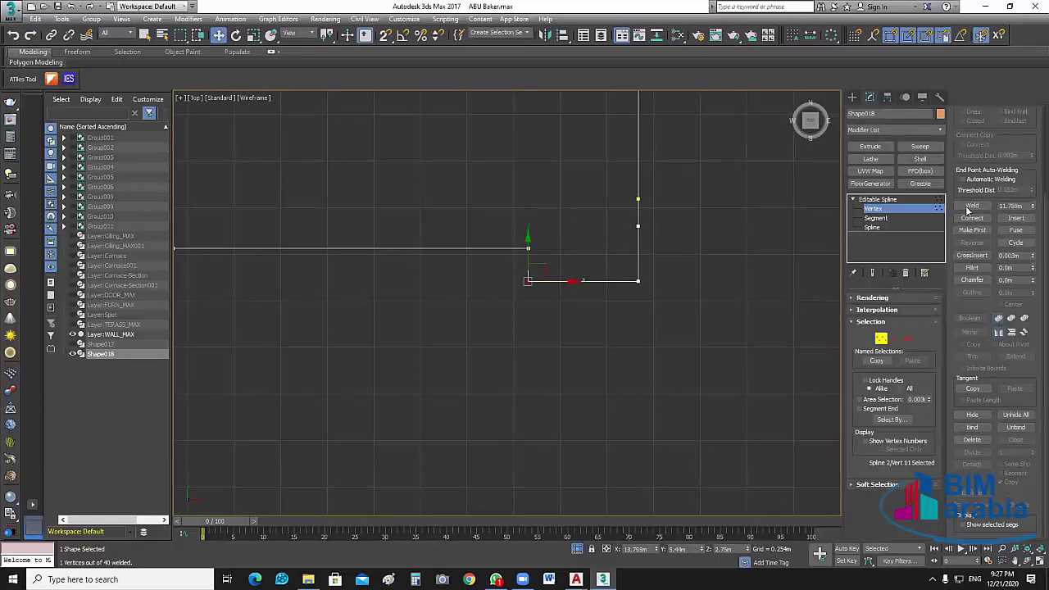
pyautogui.moveTo(599, 269); pyautogui.dragTo(679, 328)
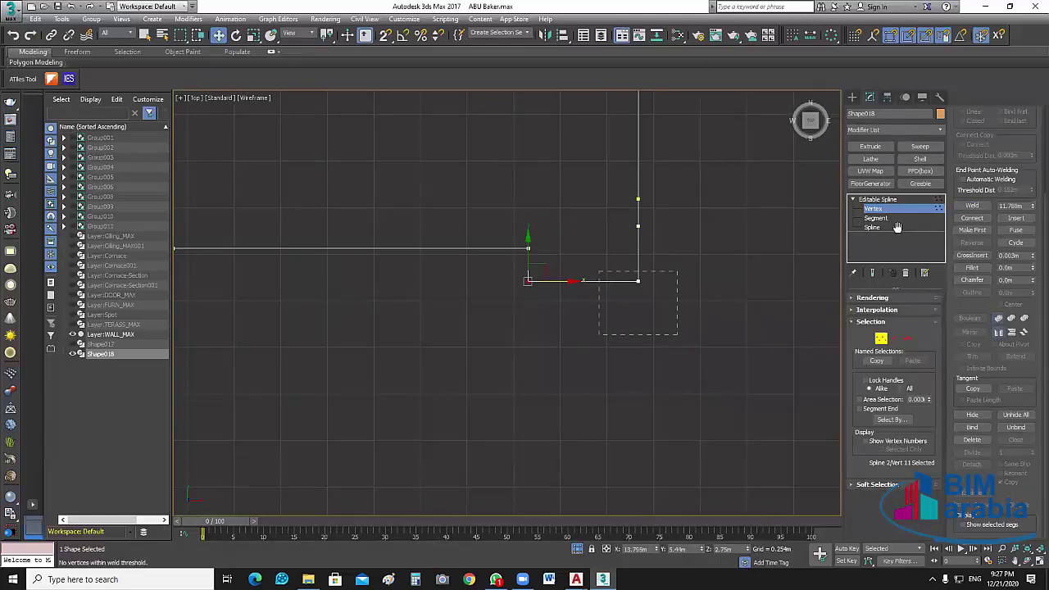
pyautogui.click(986, 206)
pyautogui.moveTo(606, 212); pyautogui.dragTo(674, 240)
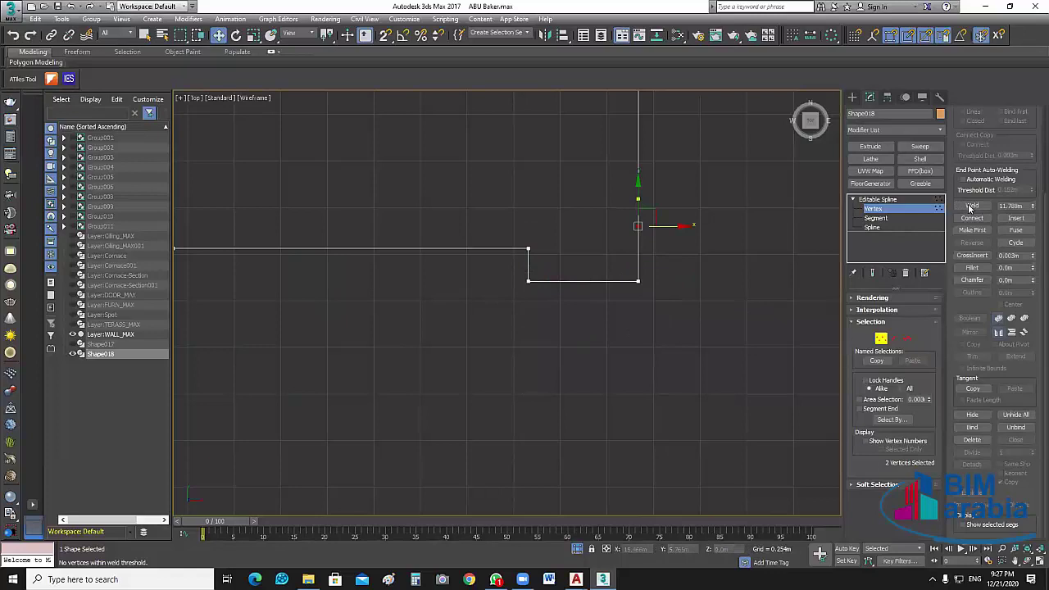
pyautogui.click(972, 205)
# - Weld the vertex pairs at the top corner, vertical edge and lower right edge, then deselect
pyautogui.moveTo(615, 179); pyautogui.dragTo(650, 215)
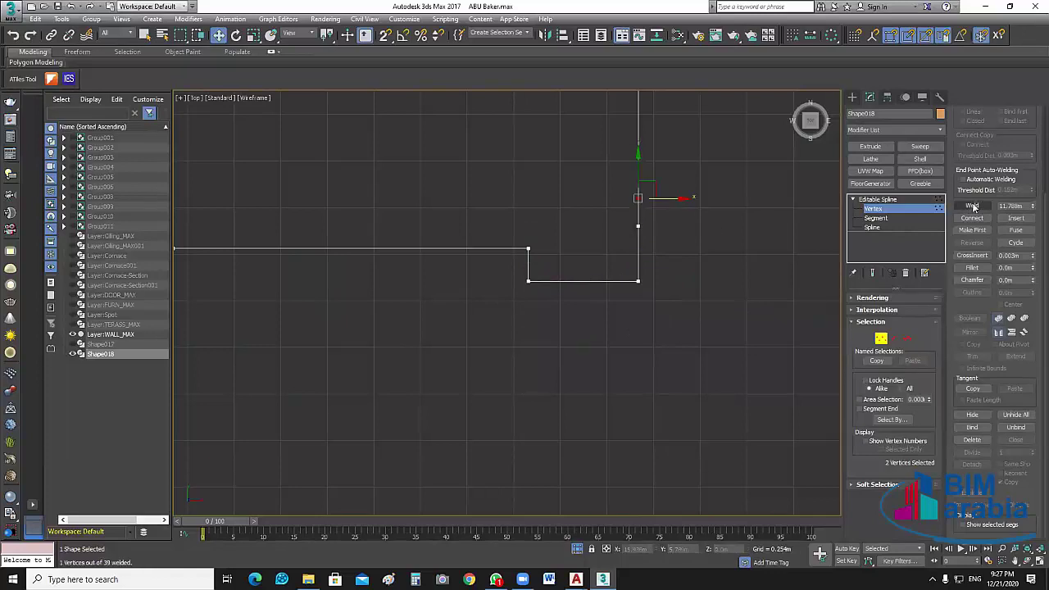
pyautogui.moveTo(751, 110); pyautogui.dragTo(695, 246, button='middle')
pyautogui.moveTo(657, 138); pyautogui.dragTo(590, 232, button='middle')
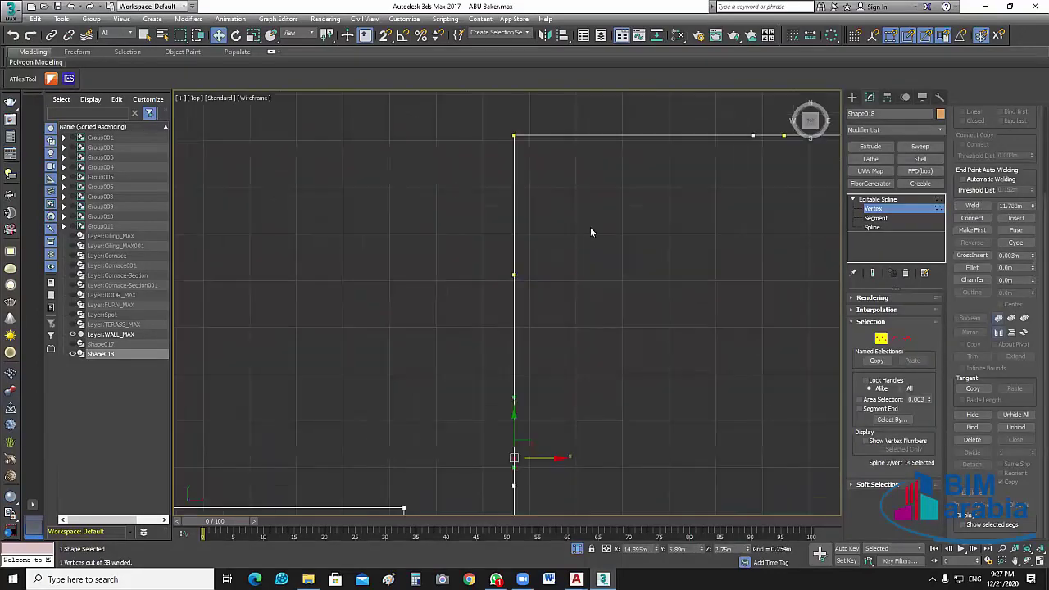
pyautogui.keyDown('ctrl'); pyautogui.click(514, 136); pyautogui.keyUp('ctrl')
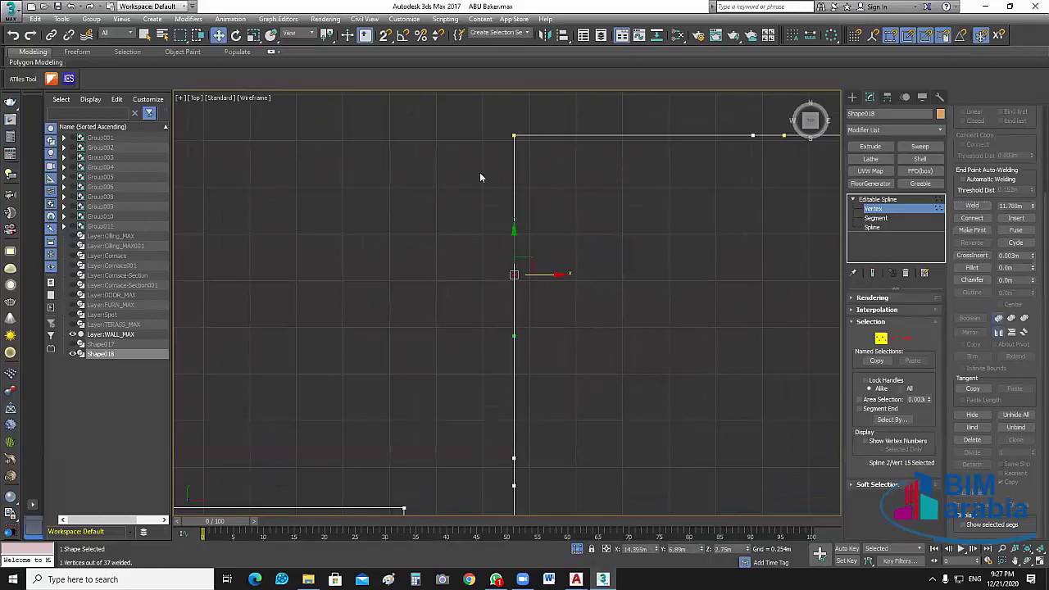
pyautogui.click(986, 211)
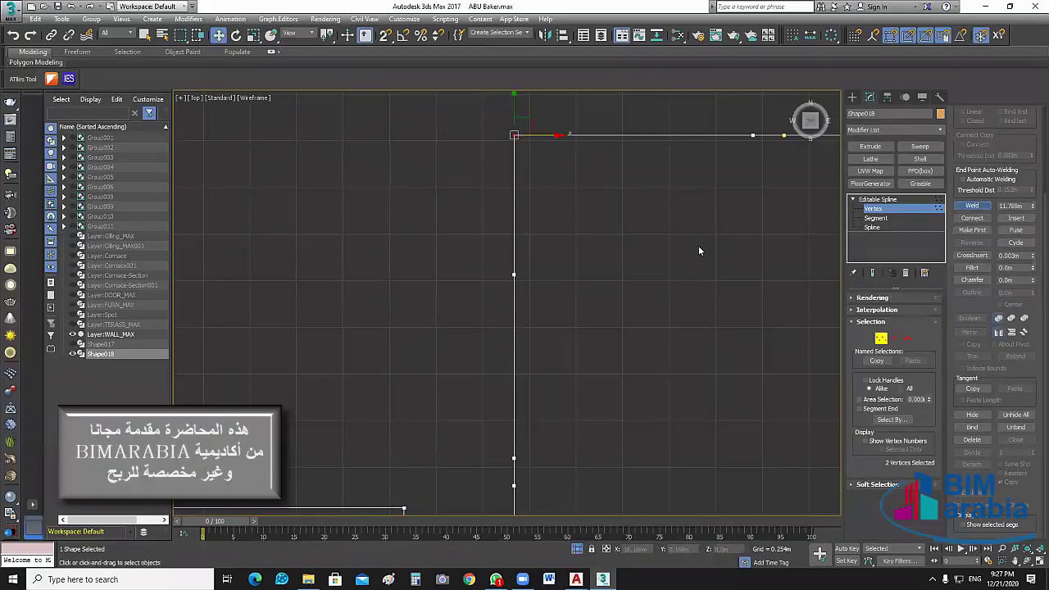
pyautogui.moveTo(601, 257); pyautogui.dragTo(560, 302, button='middle')
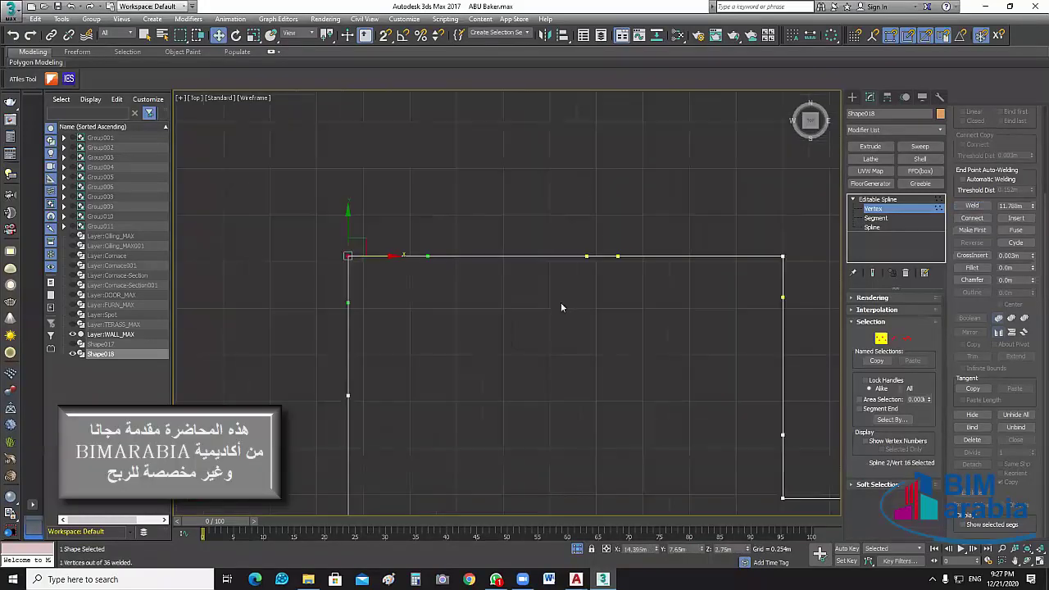
pyautogui.click(984, 211)
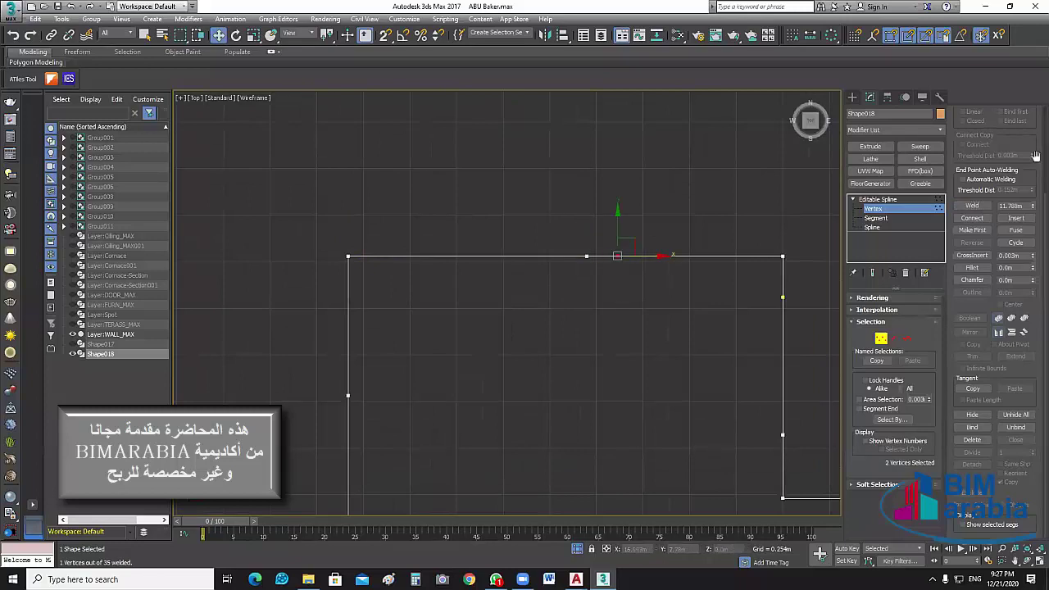
pyautogui.moveTo(701, 258); pyautogui.dragTo(531, 279, button='middle')
pyautogui.moveTo(643, 246); pyautogui.dragTo(668, 270)
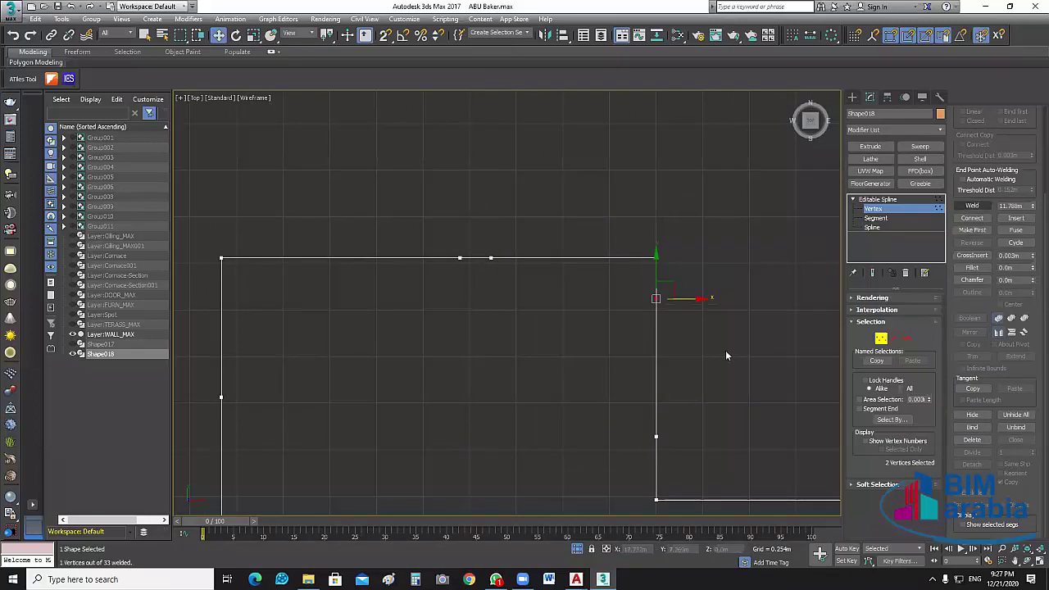
pyautogui.moveTo(616, 480); pyautogui.dragTo(688, 399)
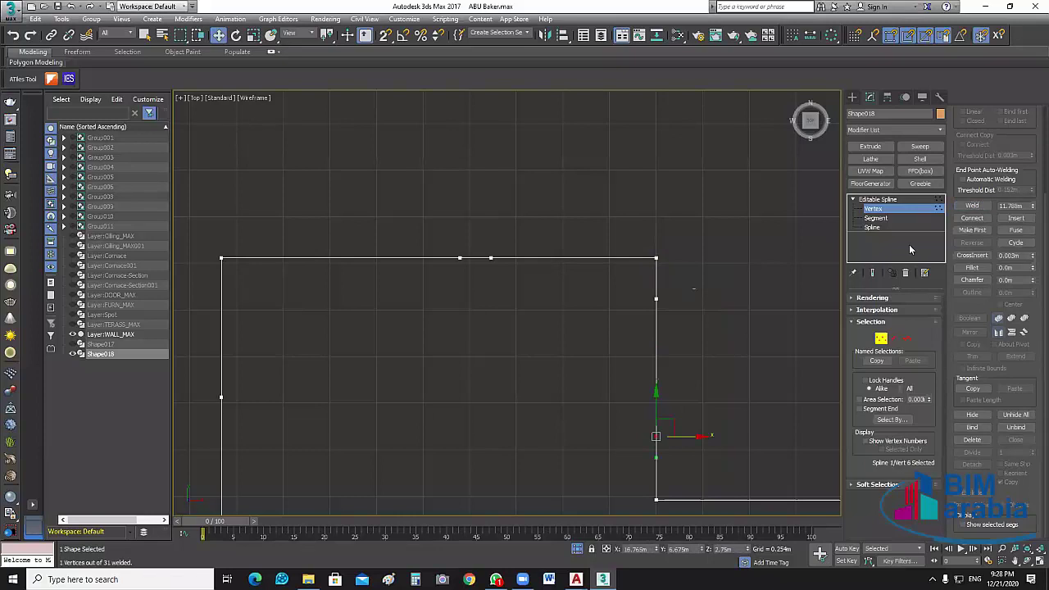
pyautogui.click(966, 206)
pyautogui.click(726, 410)
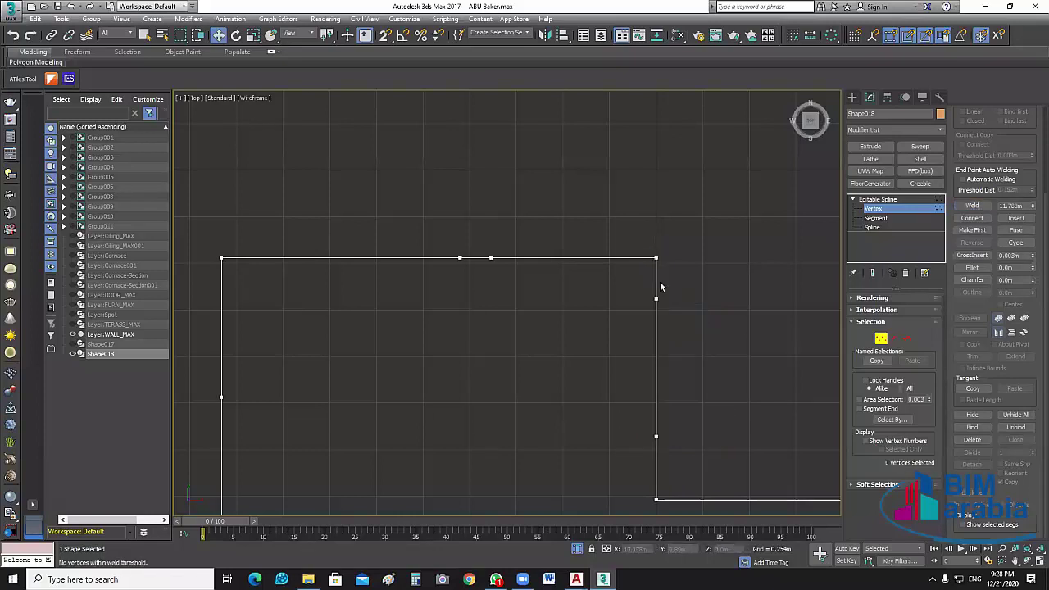
# - Weld the overlapping vertices at the remaining upper corner of Shape018
pyautogui.scroll(-3, 660, 281)
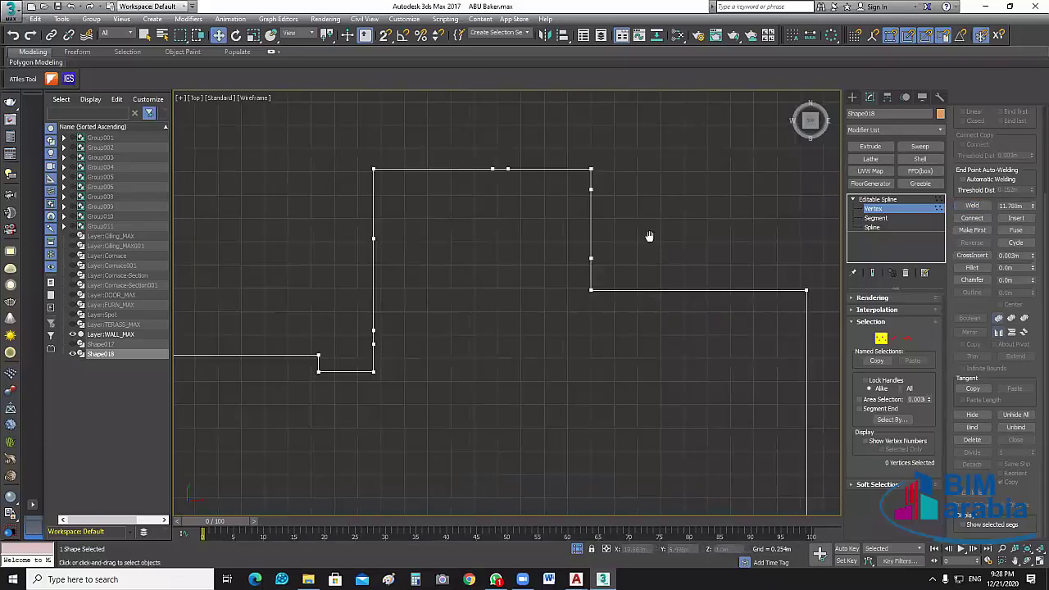
pyautogui.scroll(-3, 647, 233)
pyautogui.scroll(5, 614, 353)
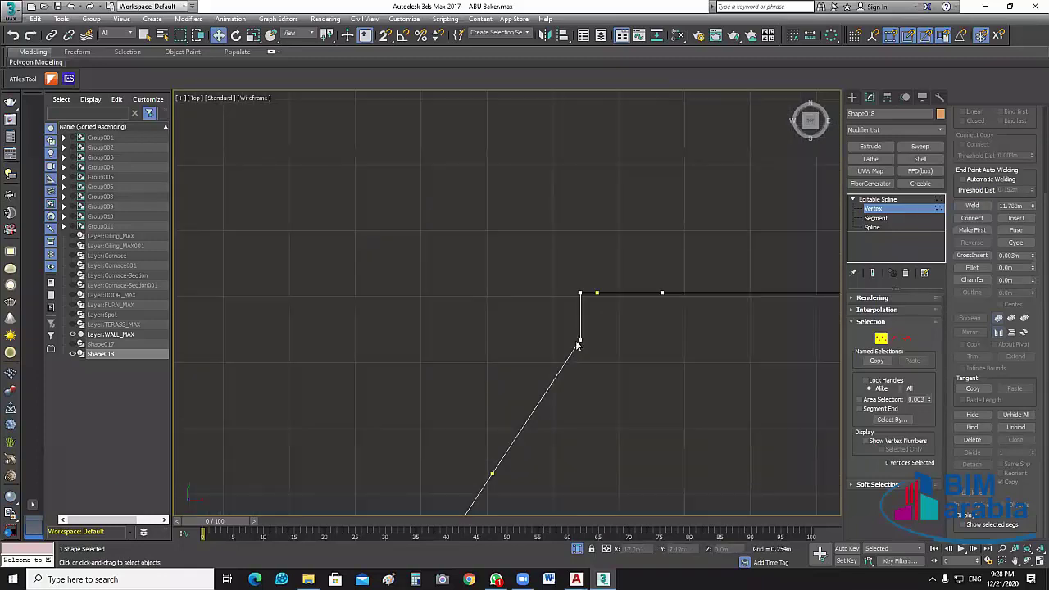
pyautogui.scroll(2, 575, 340)
pyautogui.click(541, 242)
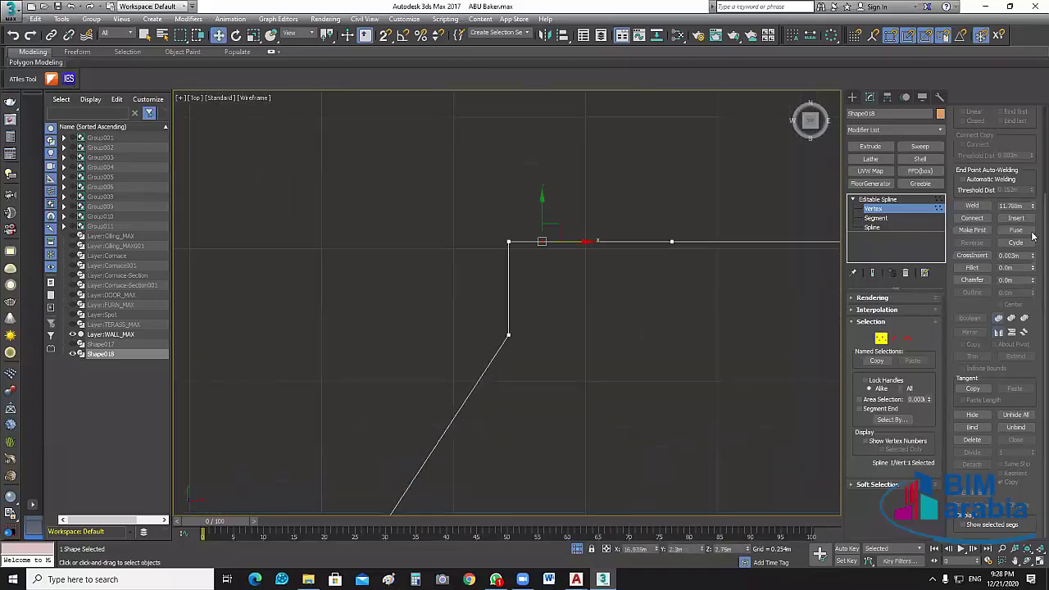
pyautogui.click(972, 206)
pyautogui.scroll(-2, 566, 426)
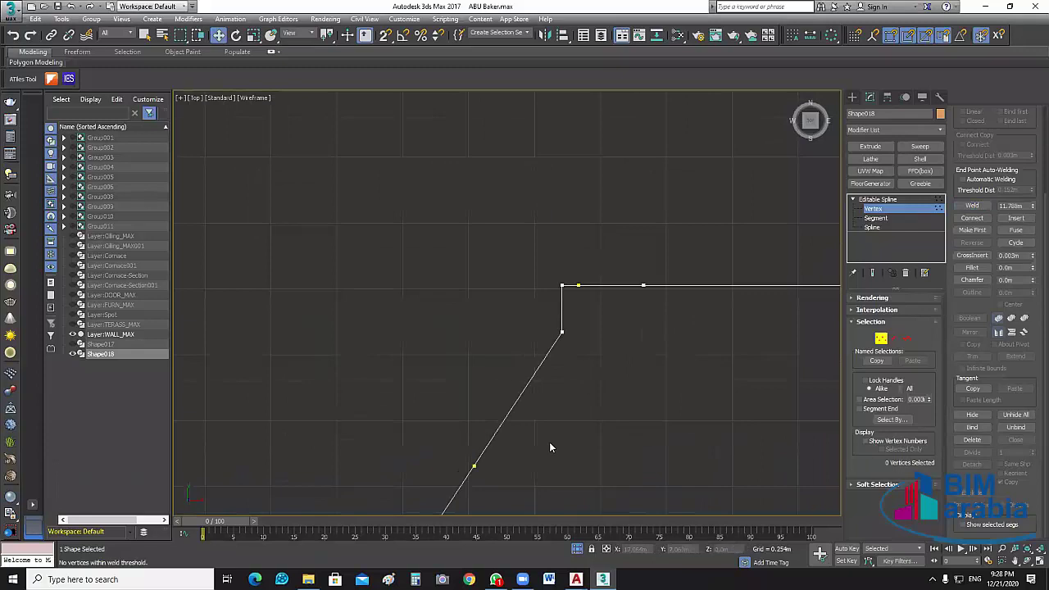
pyautogui.moveTo(550, 445); pyautogui.dragTo(578, 358, button='middle')
pyautogui.click(975, 208)
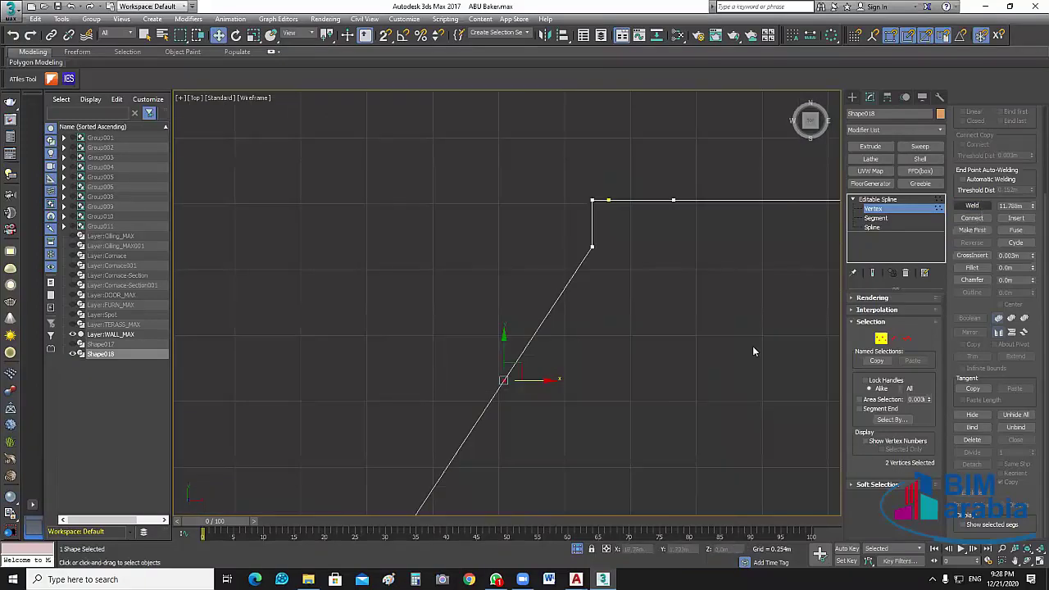
pyautogui.click(659, 411)
# - Pan and zoom the Top view to show the whole stepped outline
pyautogui.scroll(-2, 657, 306)
pyautogui.scroll(-2, 653, 328)
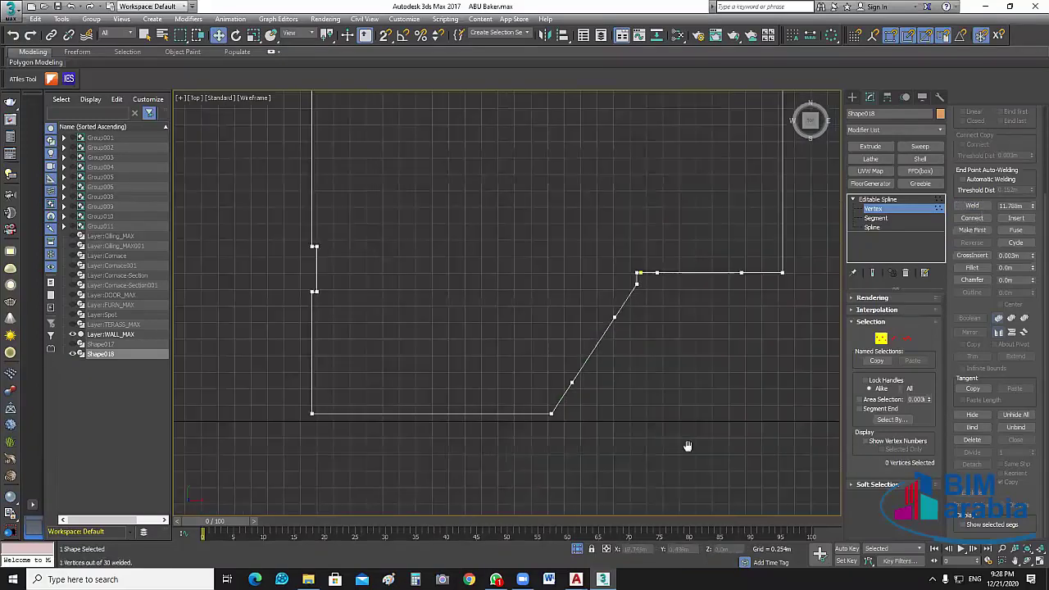
pyautogui.moveTo(651, 355)
pyautogui.mouseDown(button='middle')
pyautogui.moveTo(649, 413)
pyautogui.moveTo(618, 503)
pyautogui.mouseUp(button='middle')
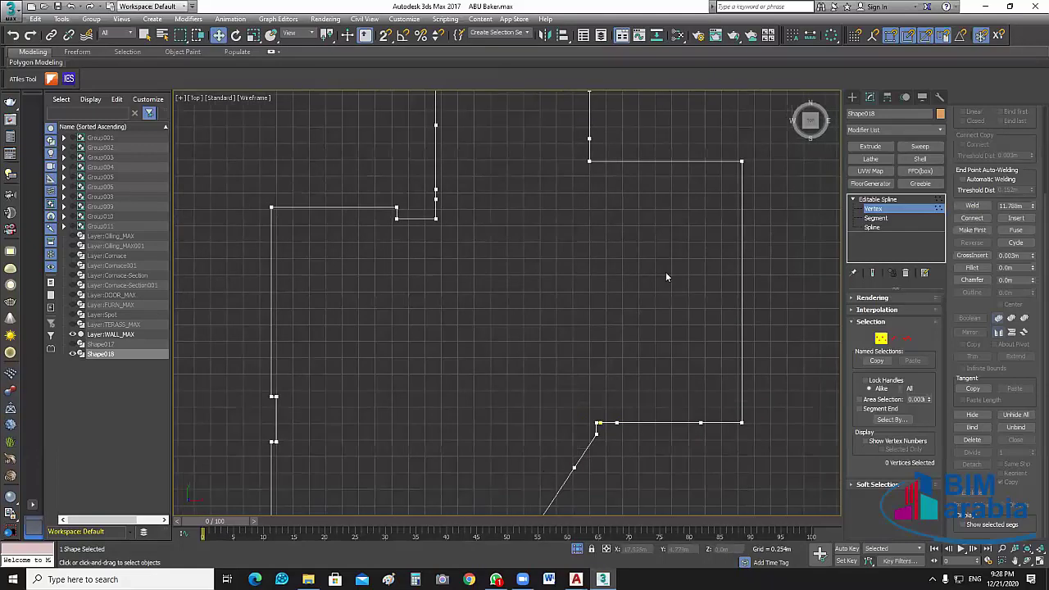
pyautogui.scroll(-1, 676, 346)
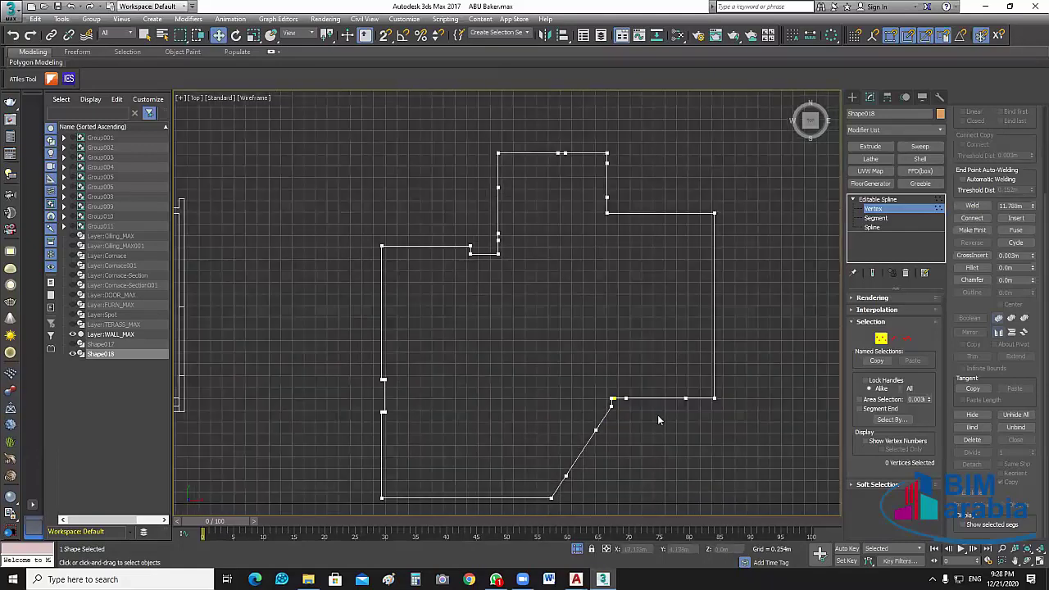
pyautogui.moveTo(657, 414); pyautogui.dragTo(658, 421, button='middle')
pyautogui.scroll(1, 588, 164)
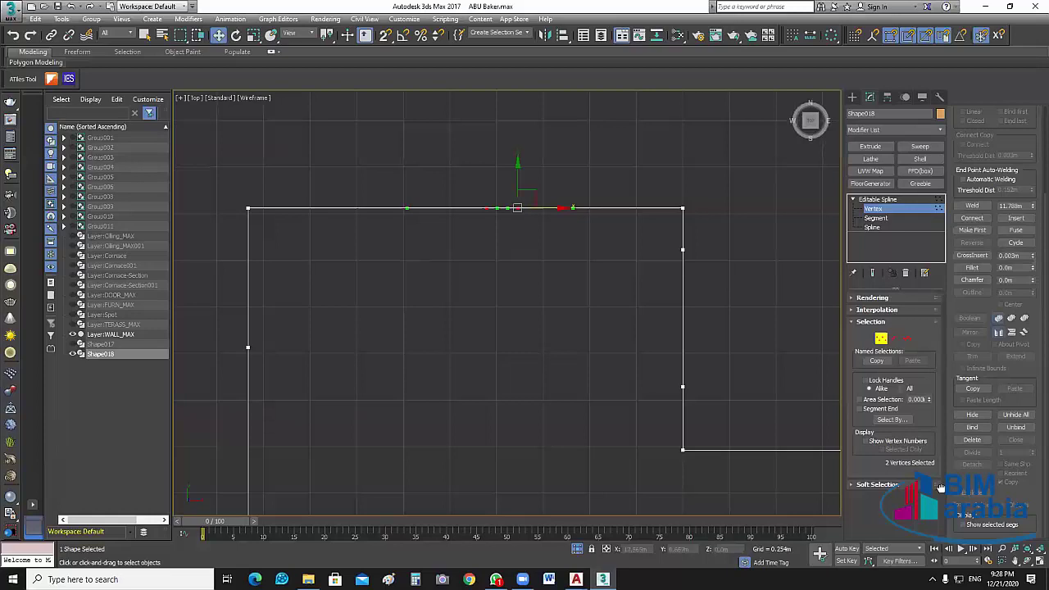
# - Delete the extra top-edge vertices and the two middle vertices on the right edge
pyautogui.click(972, 440)
pyautogui.moveTo(612, 412); pyautogui.dragTo(578, 330, button='middle')
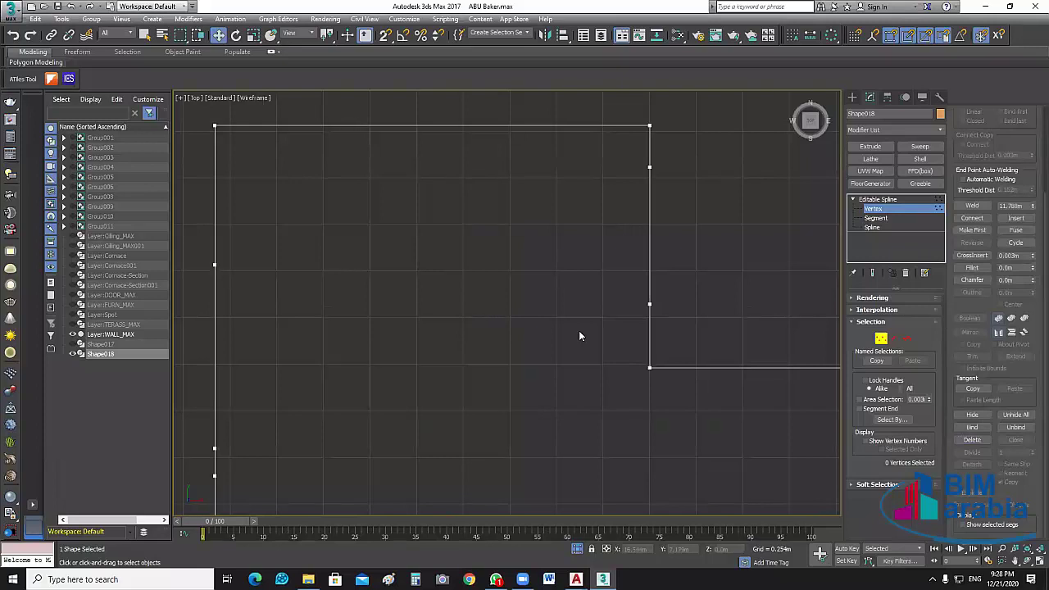
pyautogui.moveTo(692, 324); pyautogui.dragTo(512, 144)
pyautogui.press('Delete')
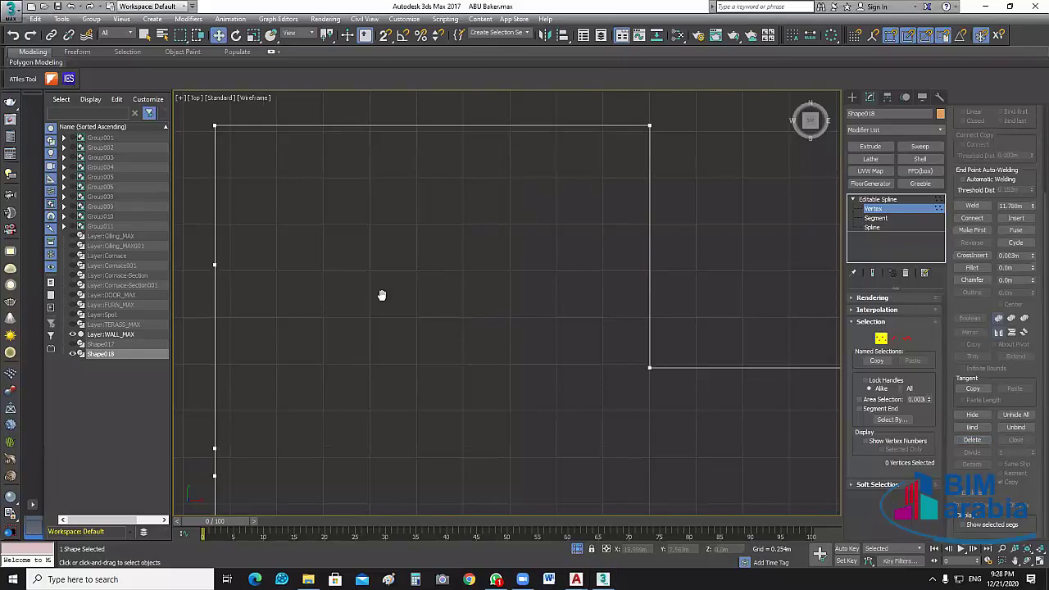
# - Delete the two redundant vertices along the diagonal segment
pyautogui.moveTo(381, 295); pyautogui.dragTo(365, 221, button='middle')
pyautogui.moveTo(267, 456); pyautogui.dragTo(267, 451)
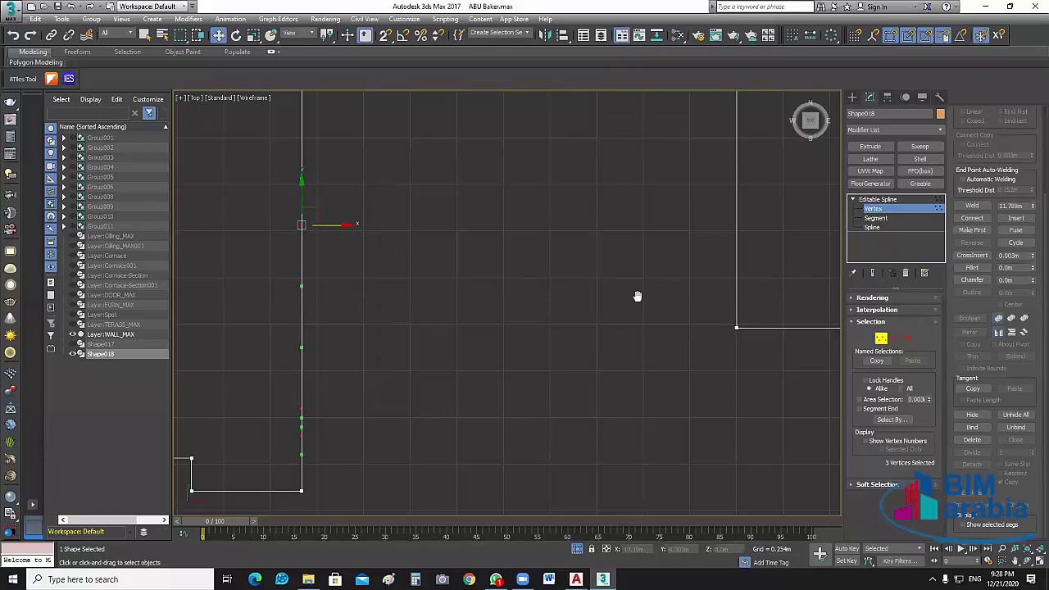
pyautogui.moveTo(637, 297); pyautogui.dragTo(503, 122, button='middle')
pyautogui.moveTo(533, 205); pyautogui.dragTo(534, 205, button='middle')
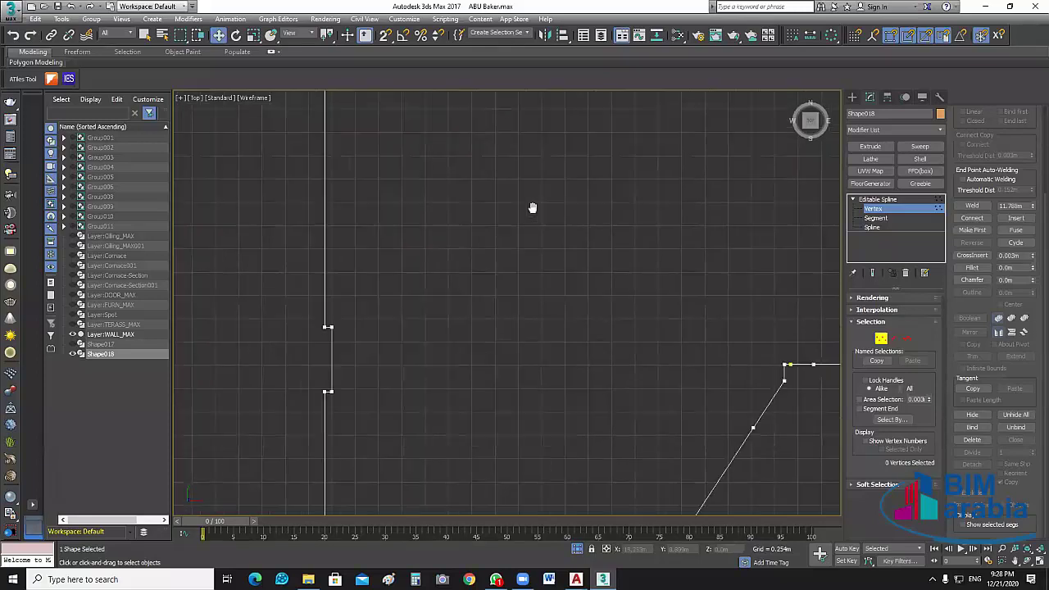
pyautogui.moveTo(625, 286); pyautogui.dragTo(613, 282, button='middle')
pyautogui.moveTo(625, 260); pyautogui.dragTo(532, 369)
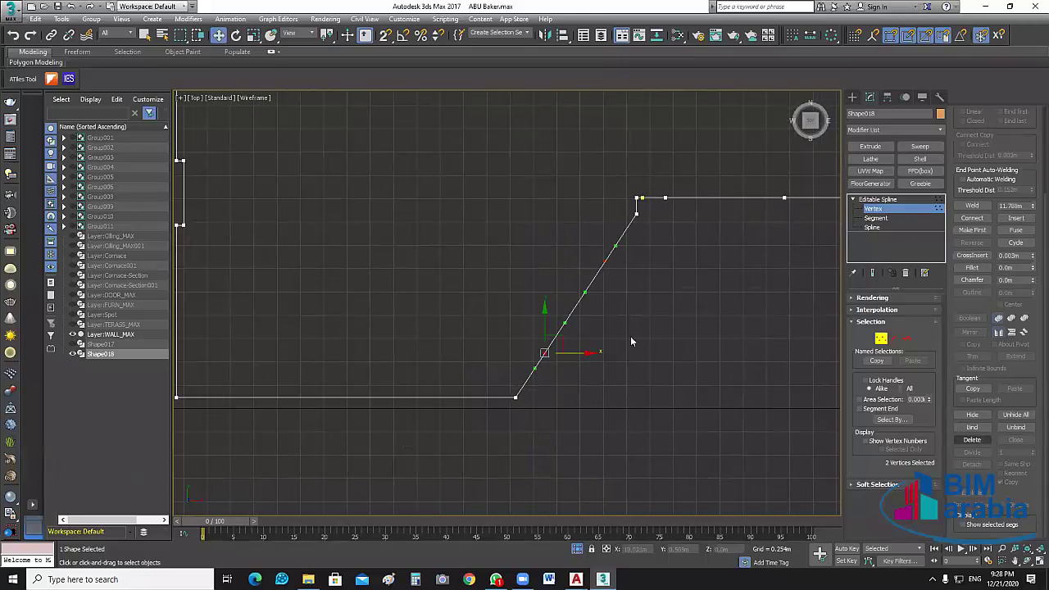
pyautogui.press('Delete')
# - Undo a mistaken top-edge delete, then remove only the two top-edge middle vertices
pyautogui.scroll(3, 429, 281)
pyautogui.moveTo(375, 175); pyautogui.dragTo(695, 237)
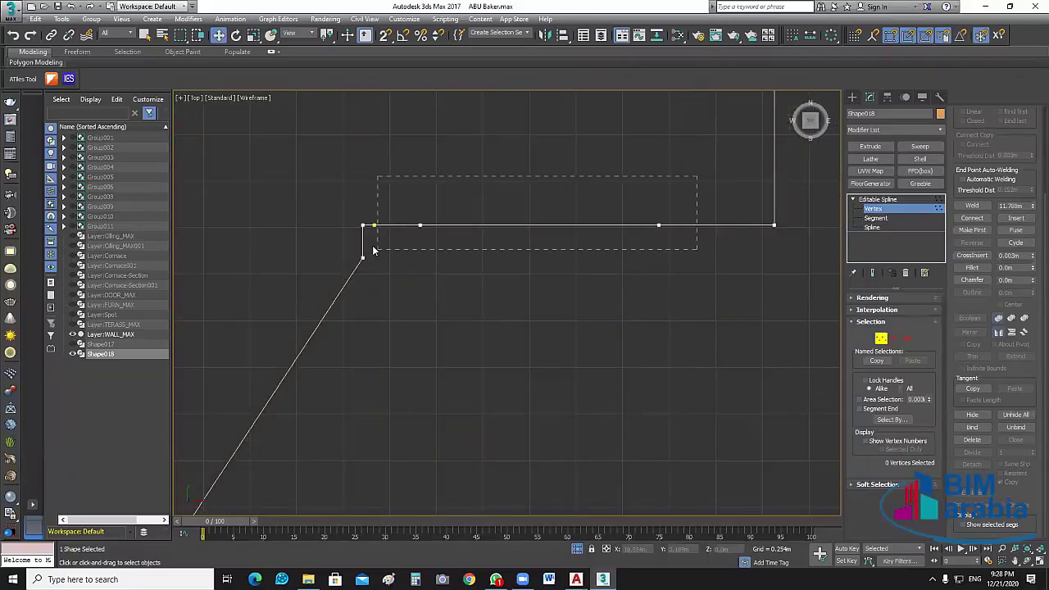
pyautogui.click(977, 443)
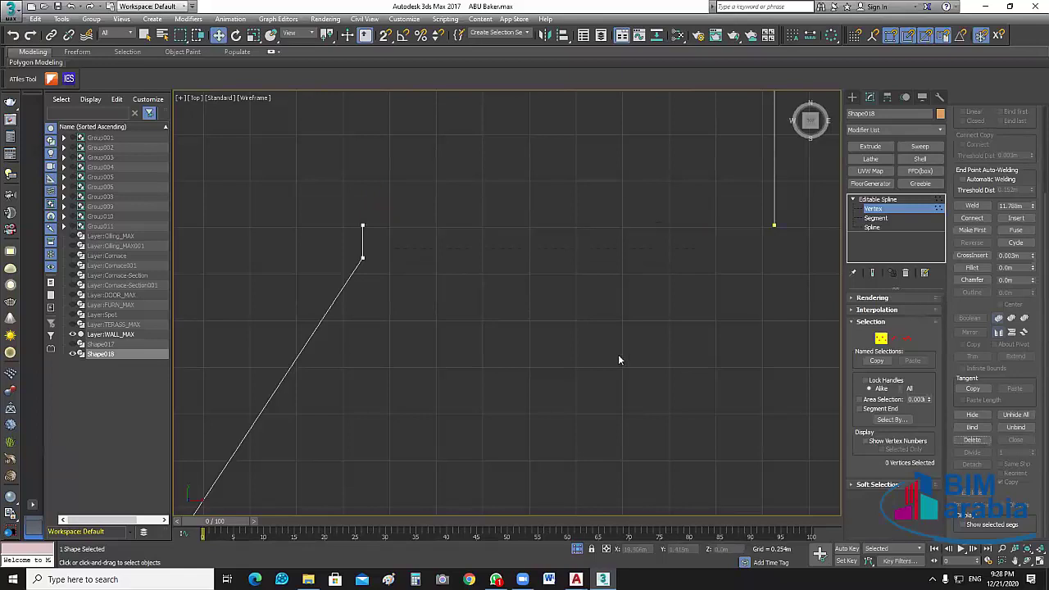
pyautogui.hotkey('ctrl', 'z')
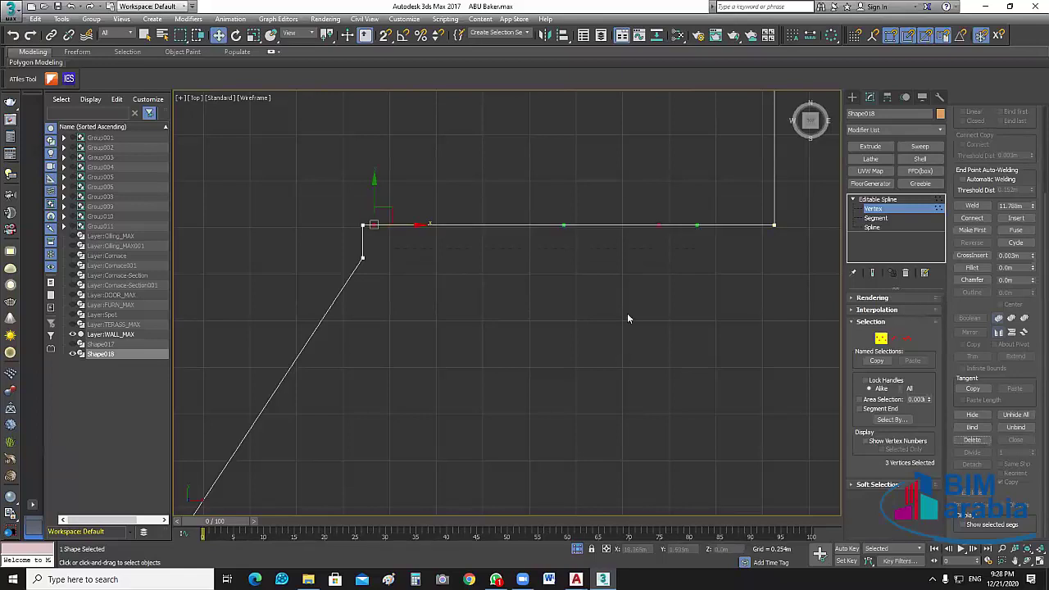
pyautogui.click(442, 293)
pyautogui.moveTo(398, 169); pyautogui.dragTo(702, 276)
pyautogui.press('Delete')
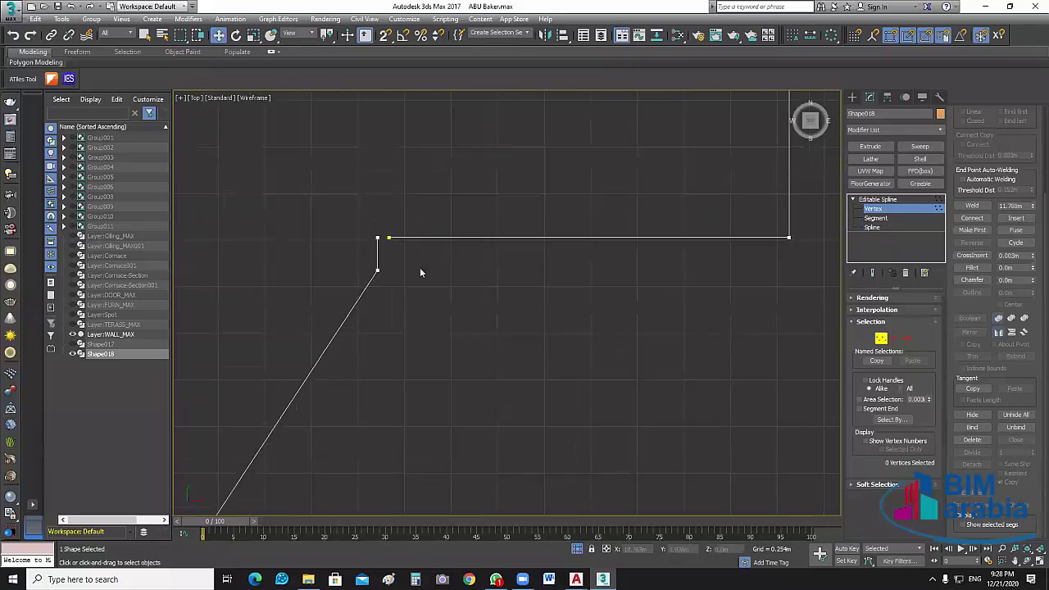
# - Bring the outline's open corner into view and turn on 2.5D snapping
pyautogui.scroll(5, 419, 267)
pyautogui.moveTo(417, 269); pyautogui.dragTo(451, 306, button='middle')
pyautogui.scroll(3, 450, 306)
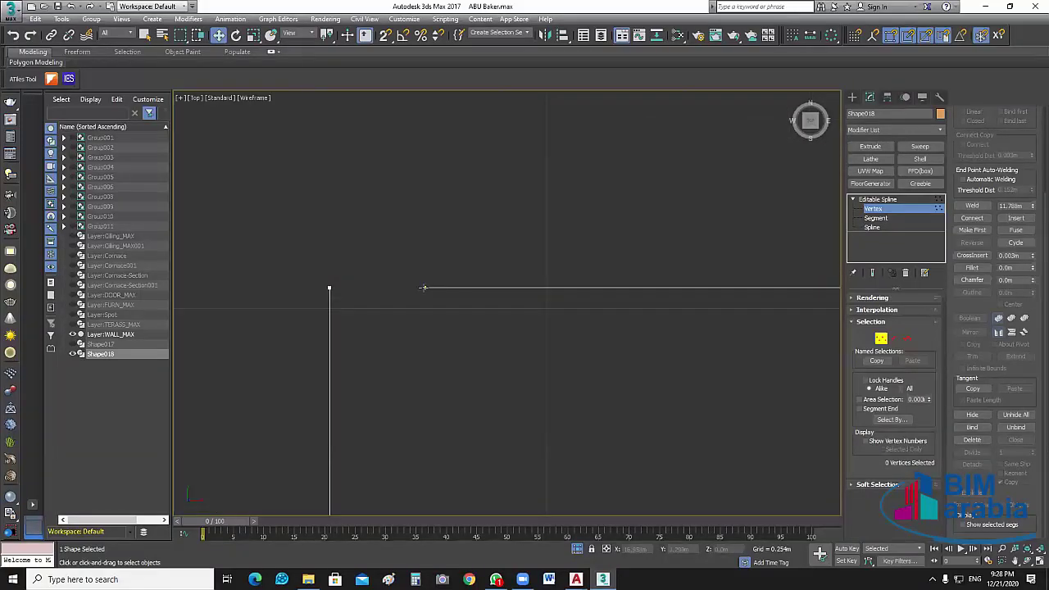
pyautogui.press('s')
# - Select the loose endpoint and turn off Perpendicular and Midpoint snapping
pyautogui.click(424, 287)
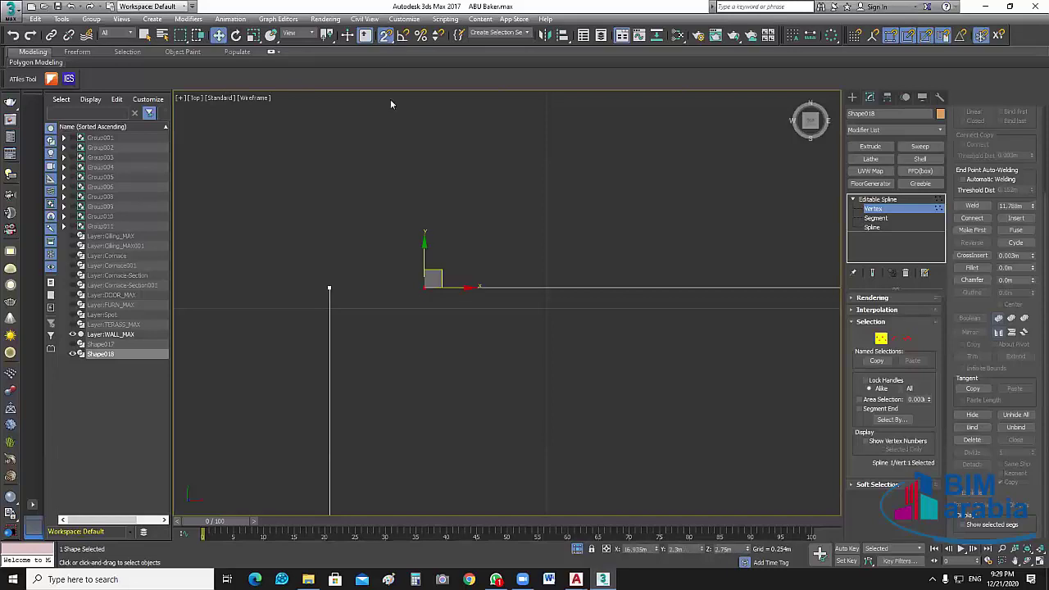
pyautogui.rightClick(385, 39)
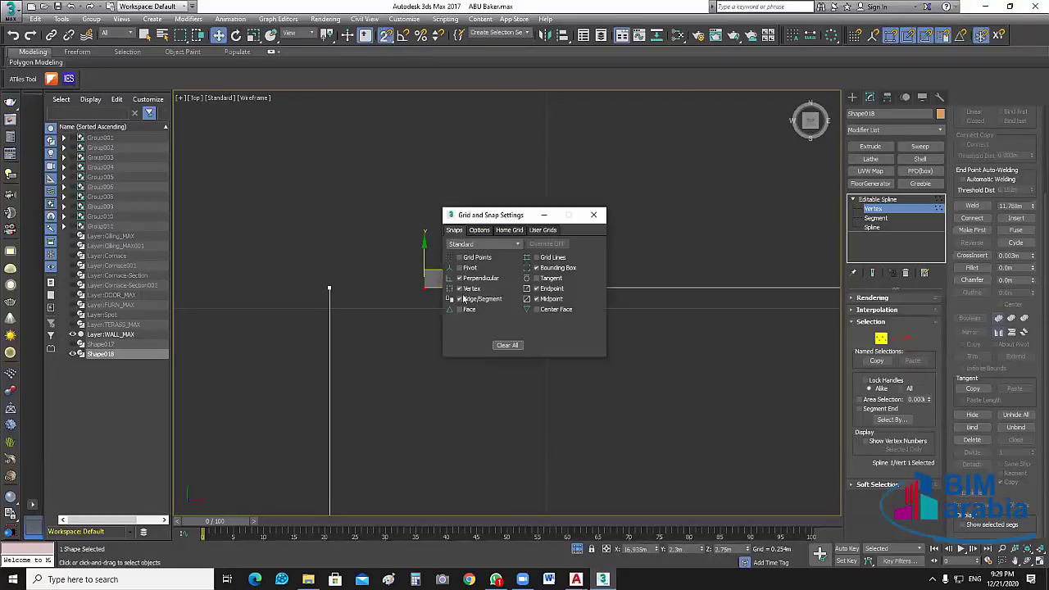
pyautogui.click(459, 278)
pyautogui.click(536, 298)
pyautogui.press('Escape')
# - Snap the loose endpoint onto the corner vertex and weld the two together
pyautogui.moveTo(425, 287); pyautogui.dragTo(329, 286)
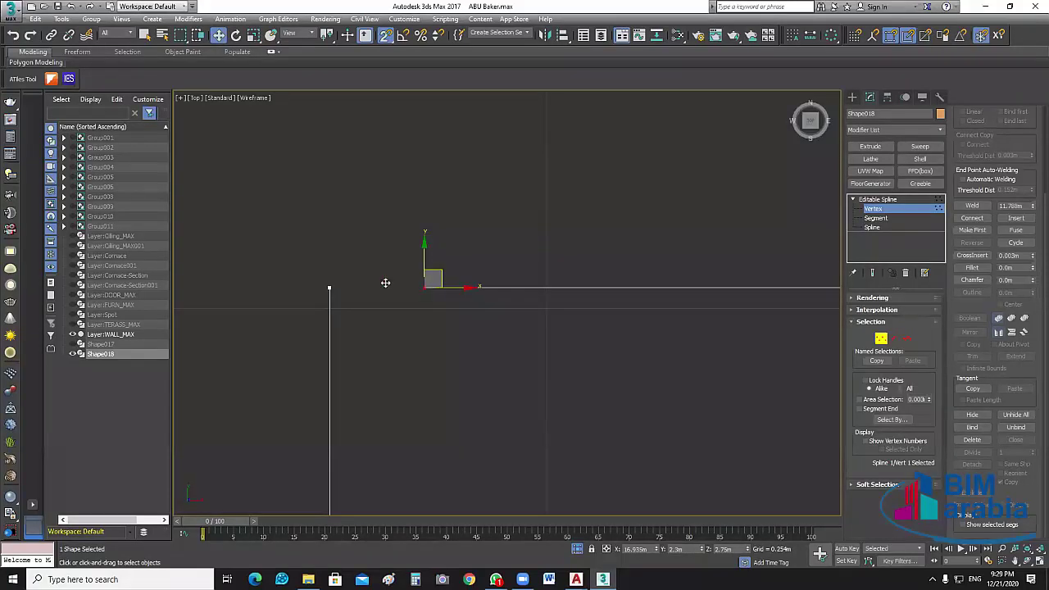
pyautogui.moveTo(358, 323); pyautogui.dragTo(295, 271)
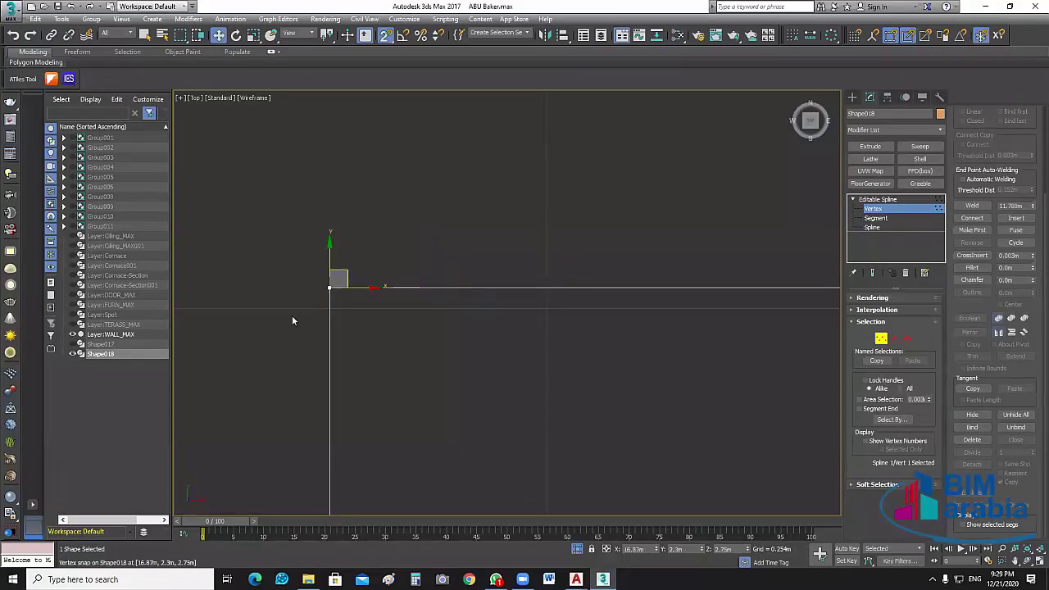
pyautogui.click(972, 206)
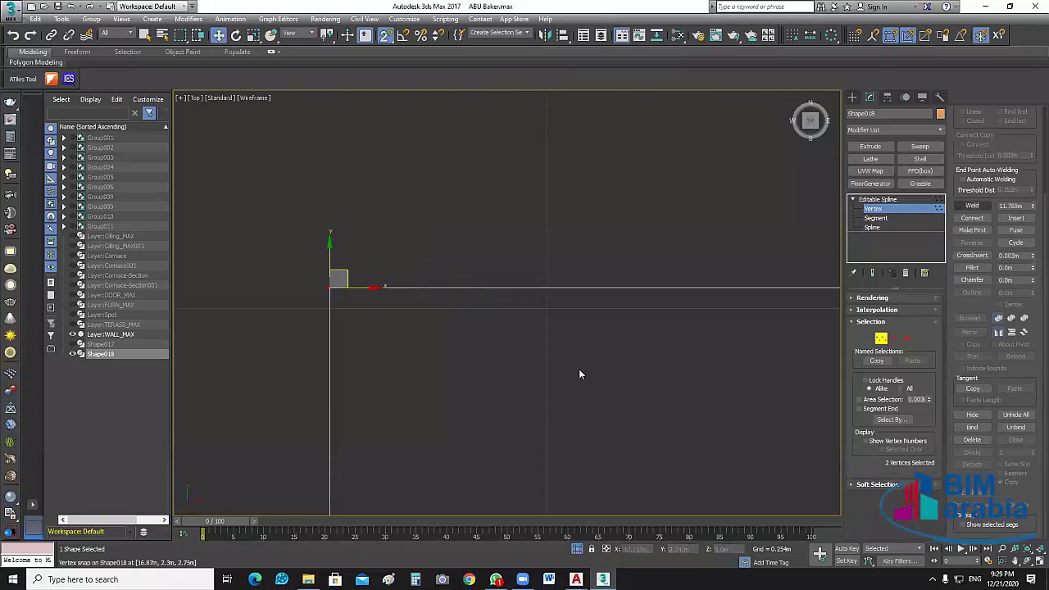
# - Deselect the closed outline and return to the four-viewport layout
pyautogui.moveTo(698, 444)
pyautogui.mouseDown(button='middle')
pyautogui.moveTo(525, 374)
pyautogui.moveTo(619, 408)
pyautogui.mouseUp(button='middle')
pyautogui.scroll(-2, 648, 258)
pyautogui.scroll(-2, 649, 259)
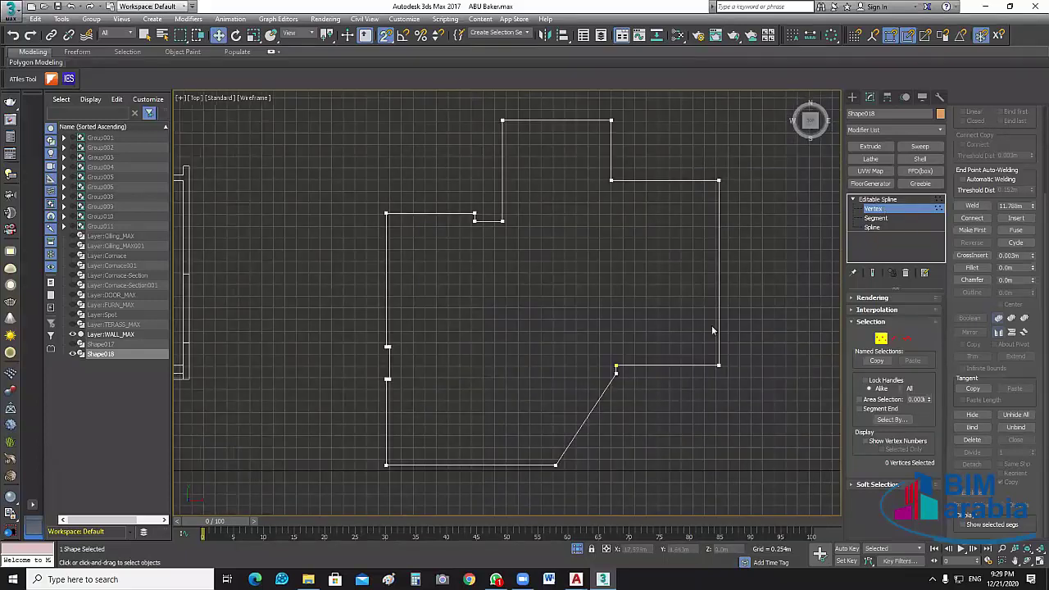
pyautogui.scroll(-2, 690, 352)
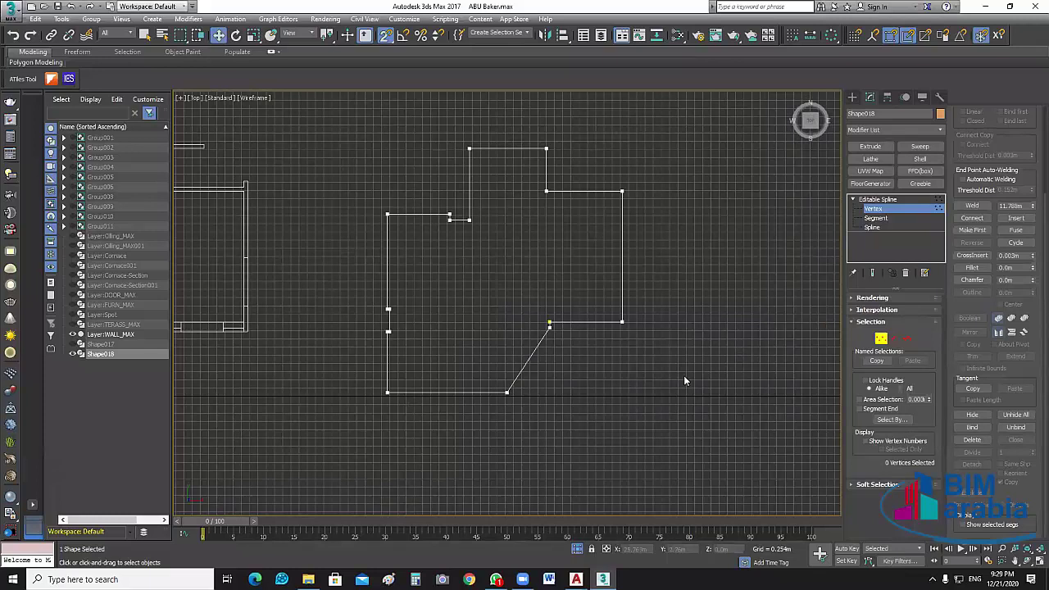
pyautogui.click(711, 378)
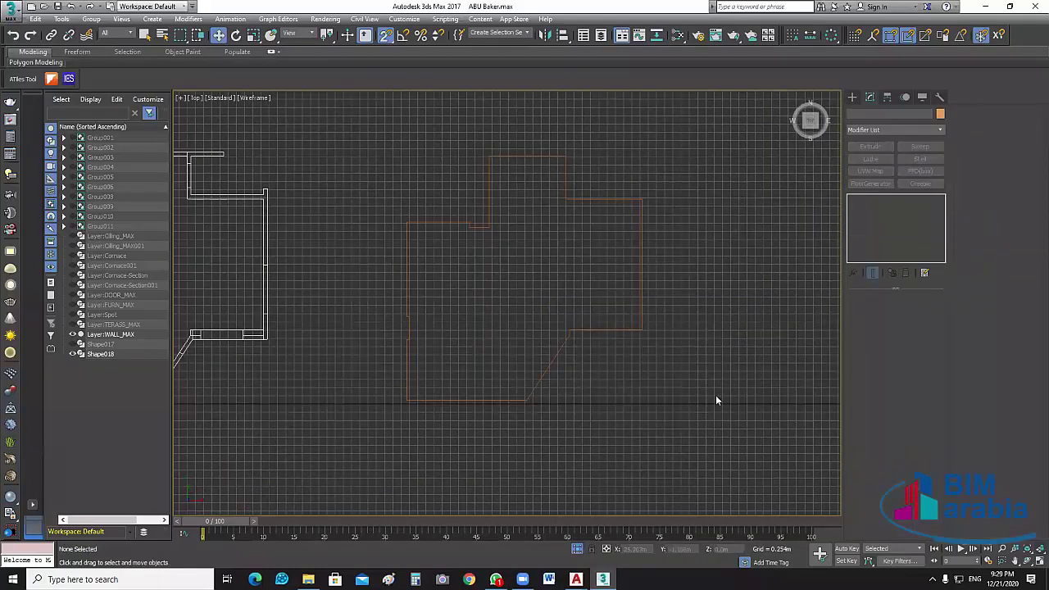
pyautogui.hotkey('alt', 'w')
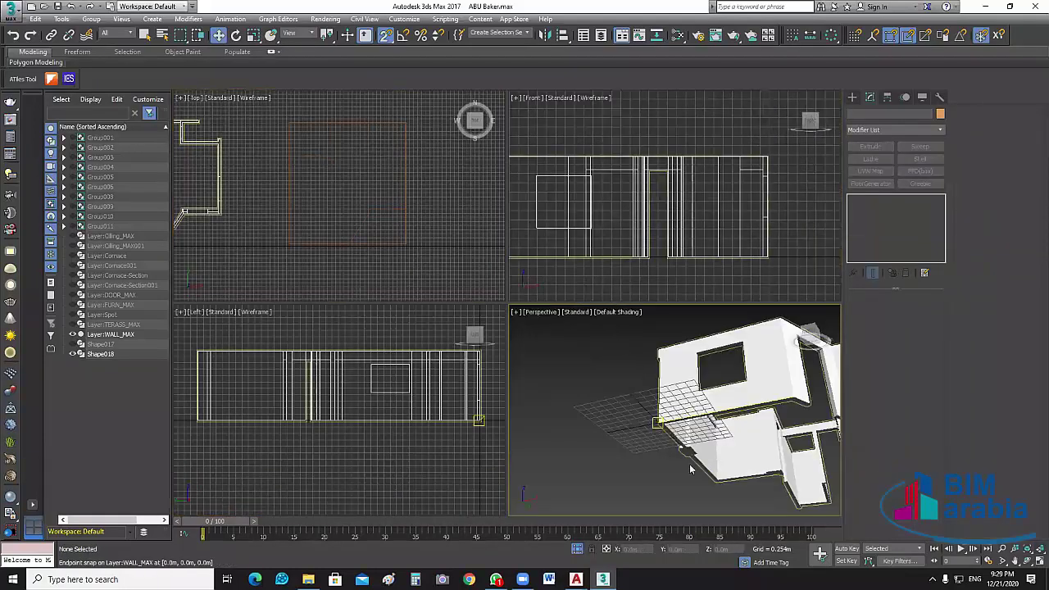
pyautogui.keyDown('alt'); pyautogui.moveTo(787, 485); pyautogui.dragTo(725, 480, button='middle'); pyautogui.keyUp('alt')
pyautogui.scroll(-5, 725, 479)
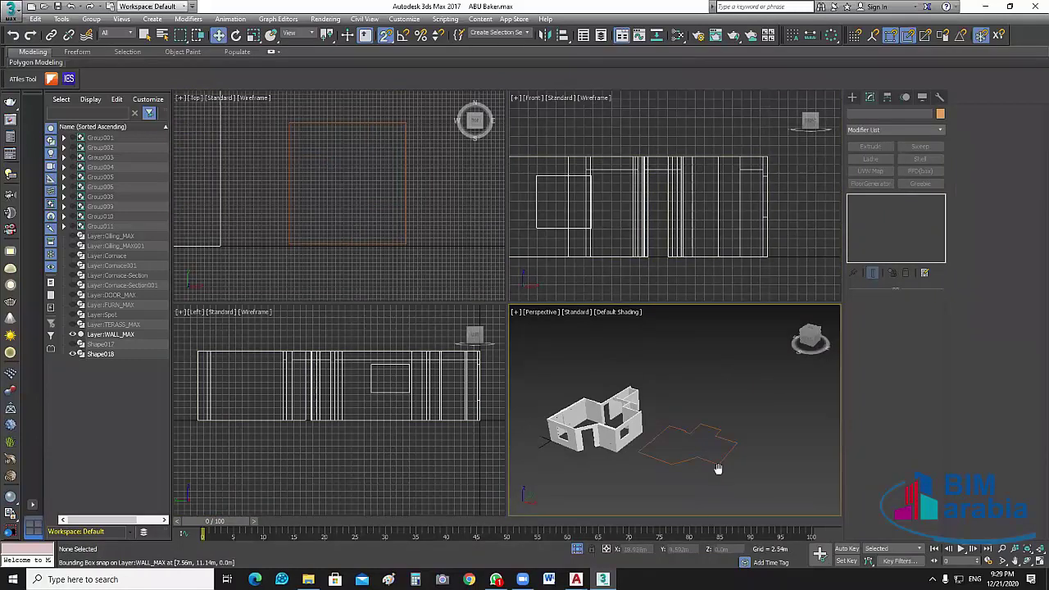
# - Select the Shape018 outline and unhide the Cornace-Section profile layer in the Scene Explorer
pyautogui.scroll(2, 744, 485)
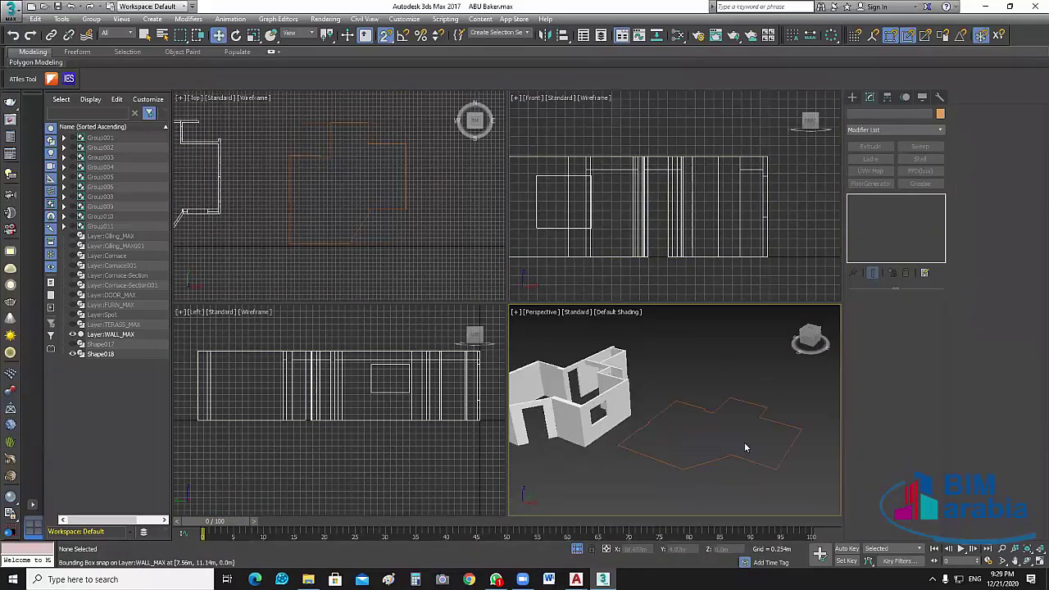
pyautogui.click(443, 244)
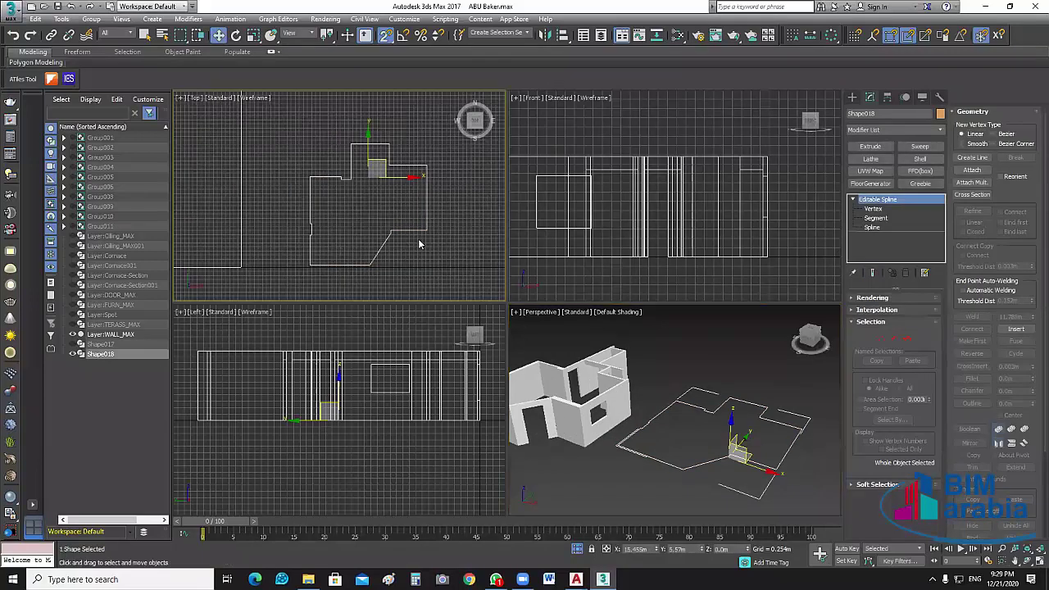
pyautogui.scroll(-2, 382, 245)
pyautogui.scroll(-2, 381, 246)
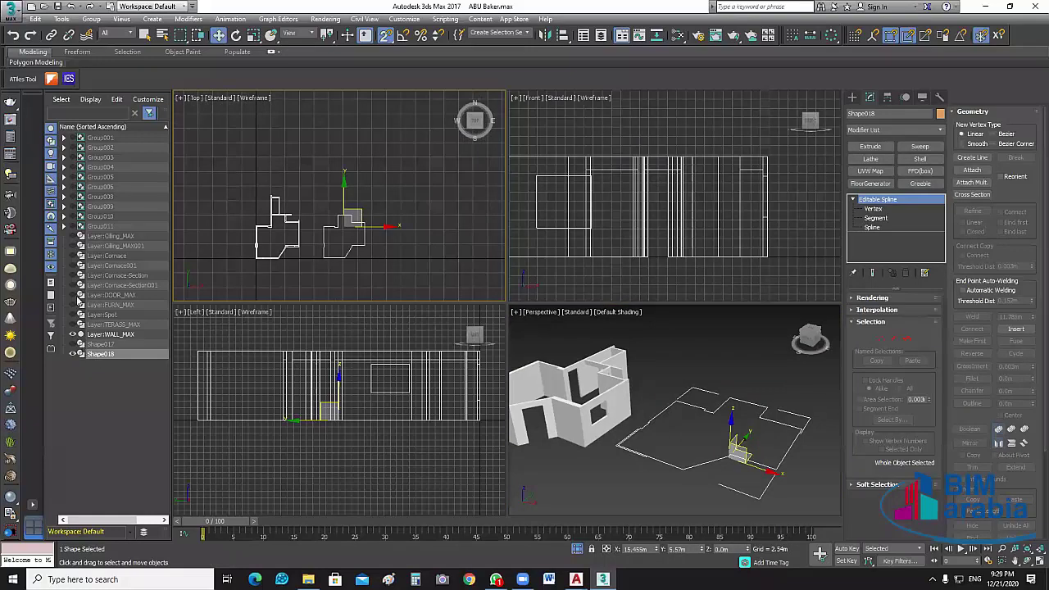
pyautogui.click(73, 266)
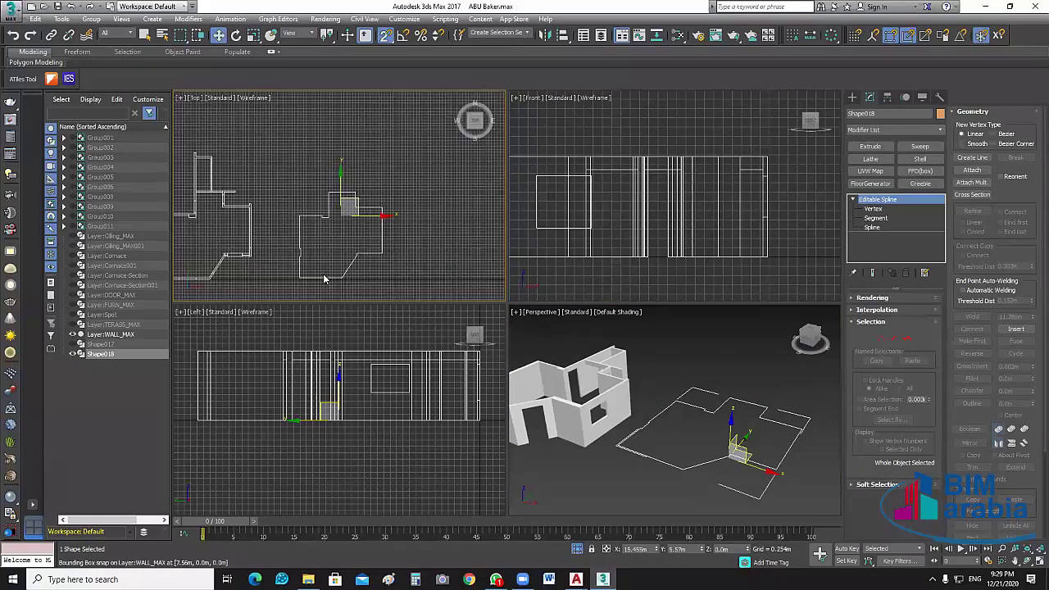
pyautogui.click(74, 265)
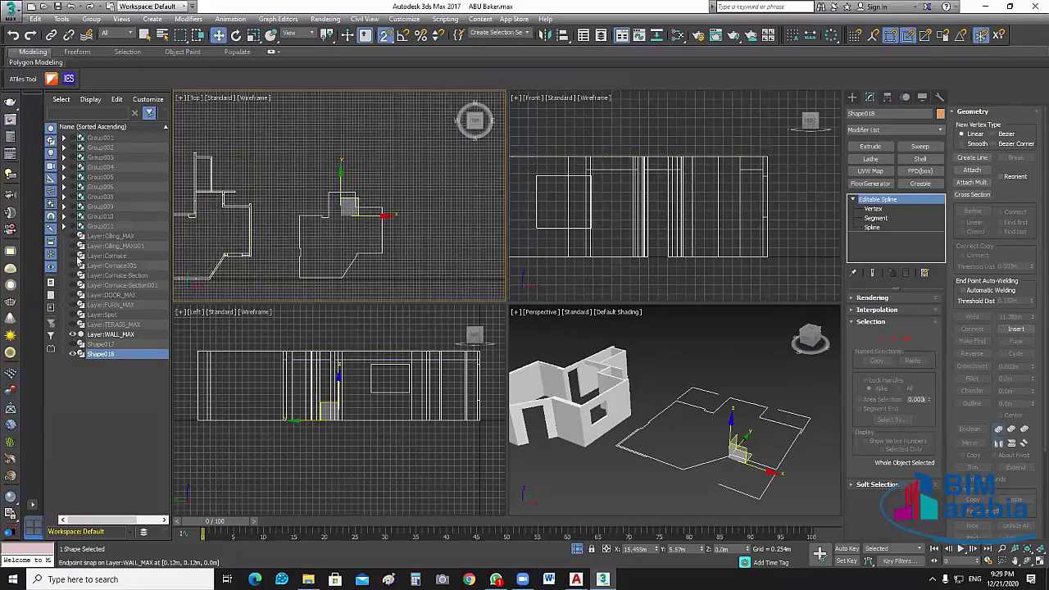
pyautogui.click(73, 276)
pyautogui.scroll(2, 319, 260)
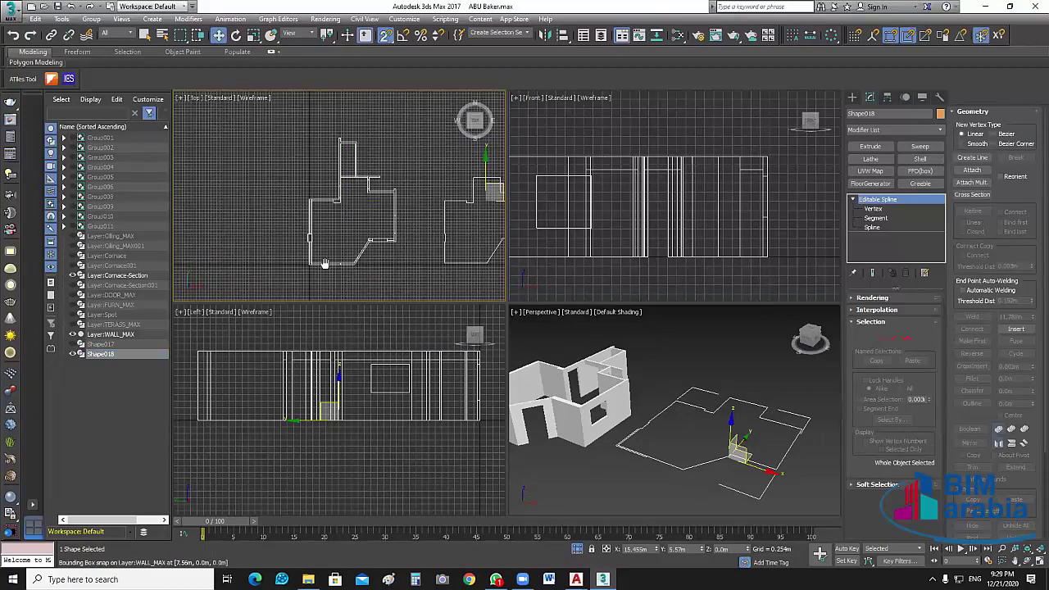
pyautogui.scroll(-2, 323, 263)
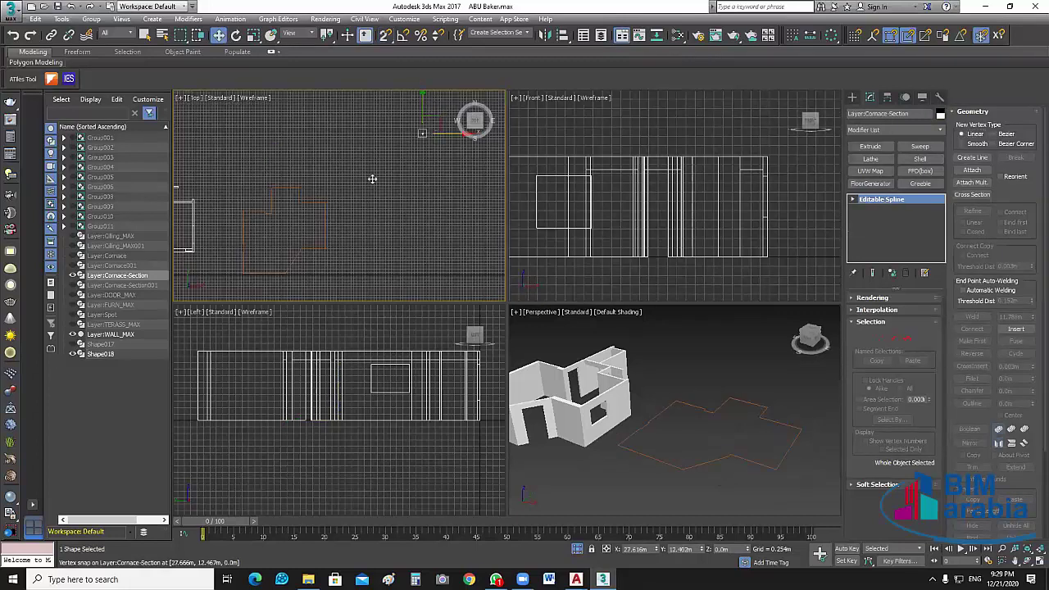
# - Slide the cornice profile left along X and maximize the Perspective viewport
pyautogui.moveTo(413, 77)
pyautogui.mouseDown()
pyautogui.moveTo(334, 109)
pyautogui.moveTo(342, 192)
pyautogui.mouseUp()
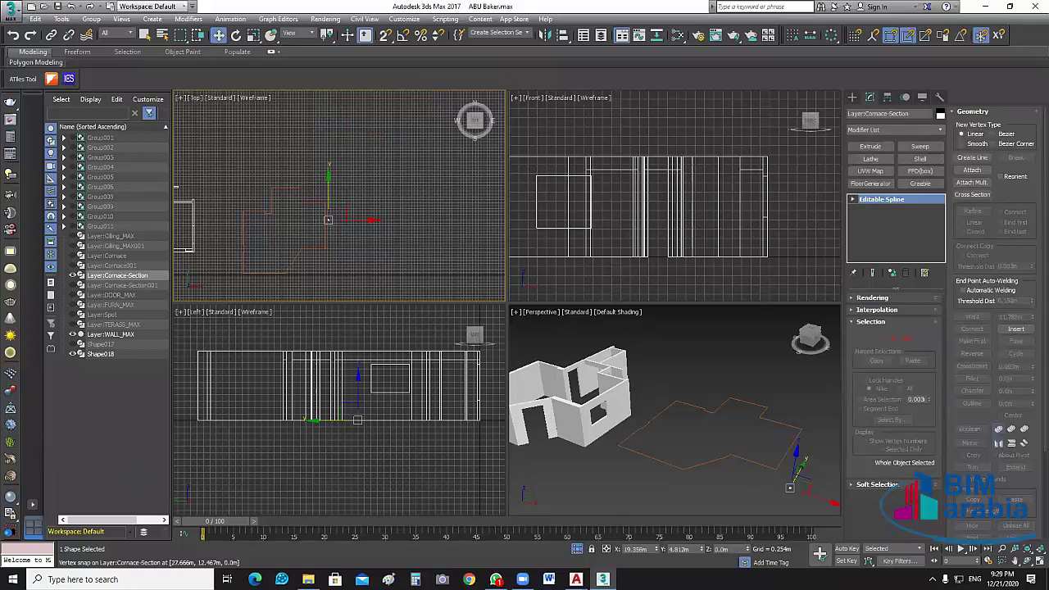
pyautogui.click(746, 471)
pyautogui.hotkey('alt', 'w')
pyautogui.scroll(-2, 772, 476)
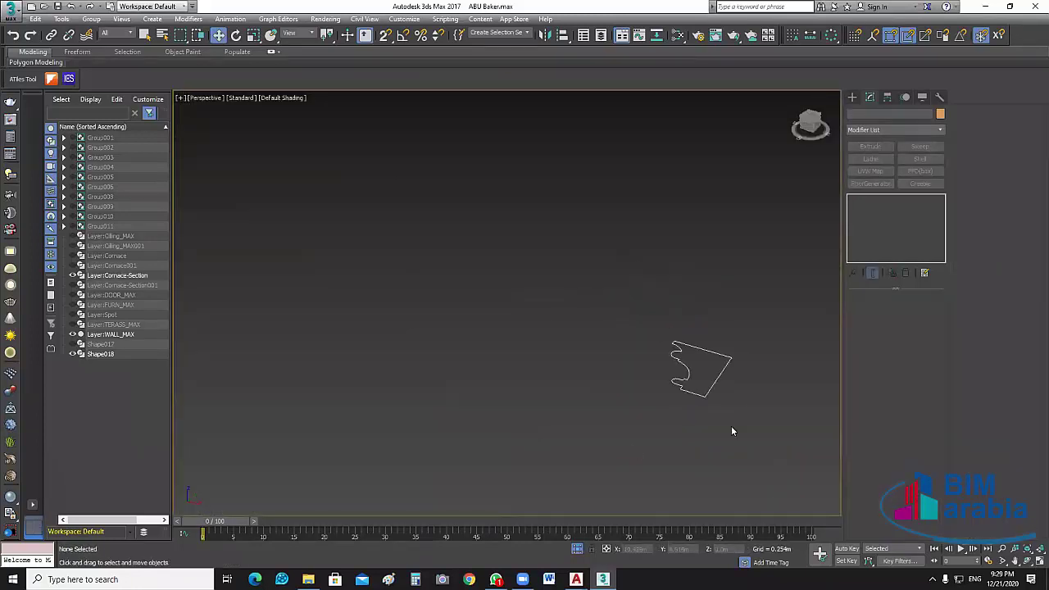
pyautogui.click(731, 425)
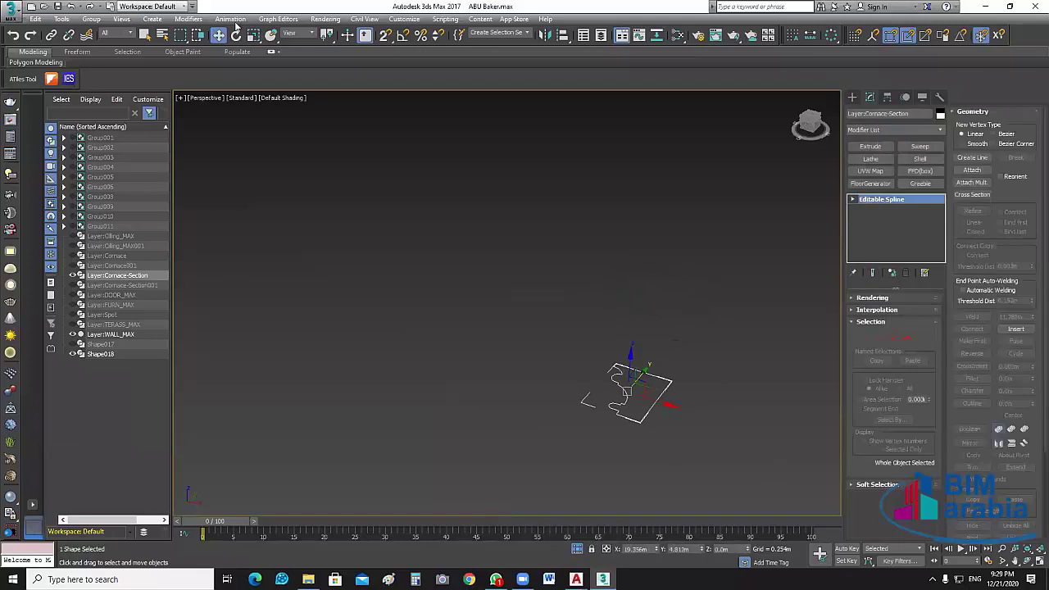
# - Rotate the cornice profile 90° upright about X with Angle Snap on
pyautogui.press('a')
pyautogui.press('e')
pyautogui.moveTo(630, 354); pyautogui.dragTo(627, 360)
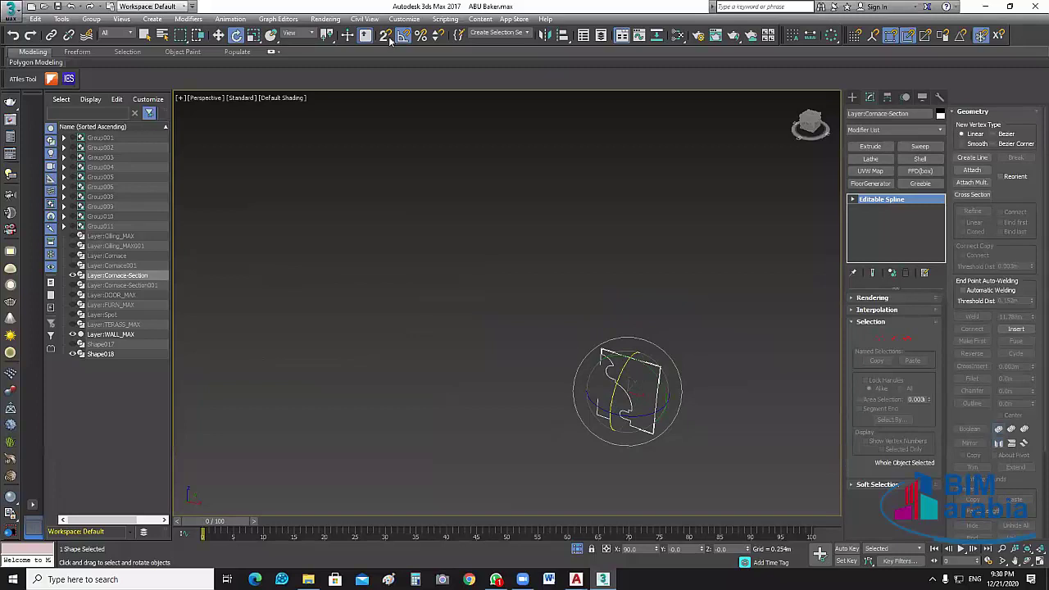
# - Return to Move mode with the profile reselected and object snapping enabled
pyautogui.click(218, 36)
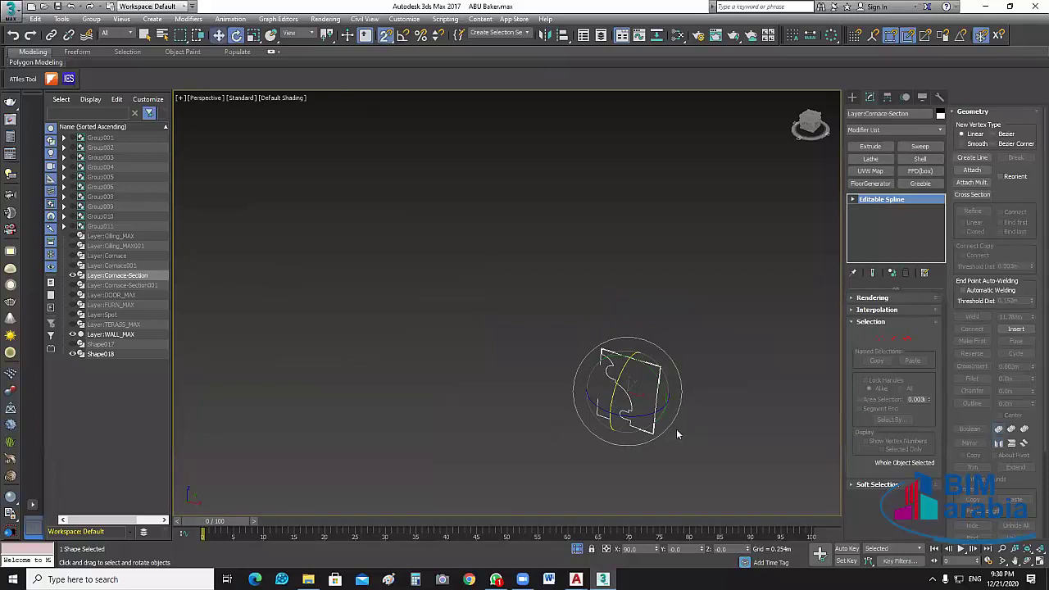
pyautogui.press('w')
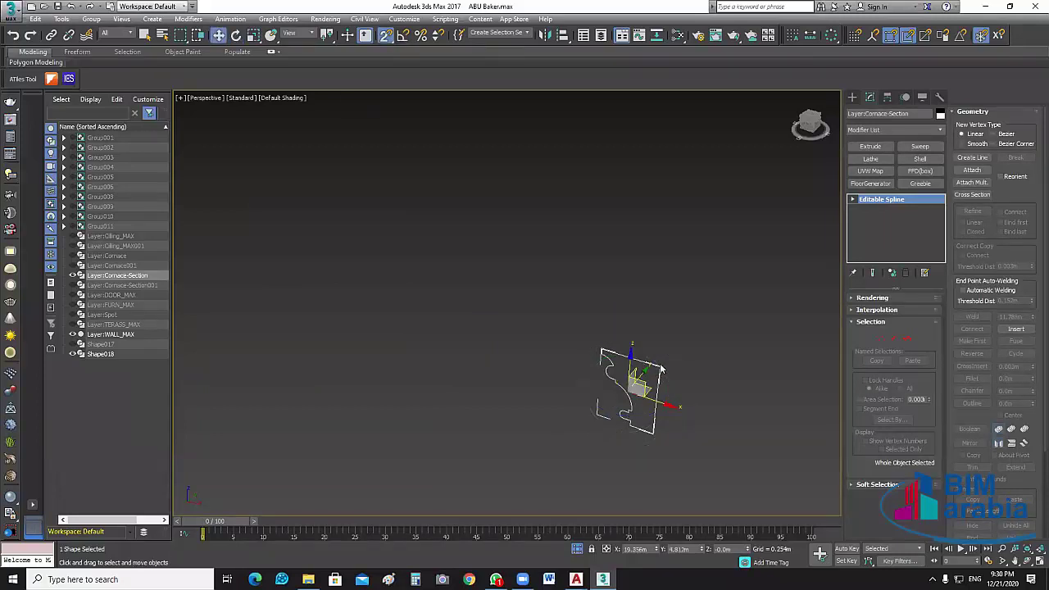
pyautogui.click(662, 371)
pyautogui.click(662, 368)
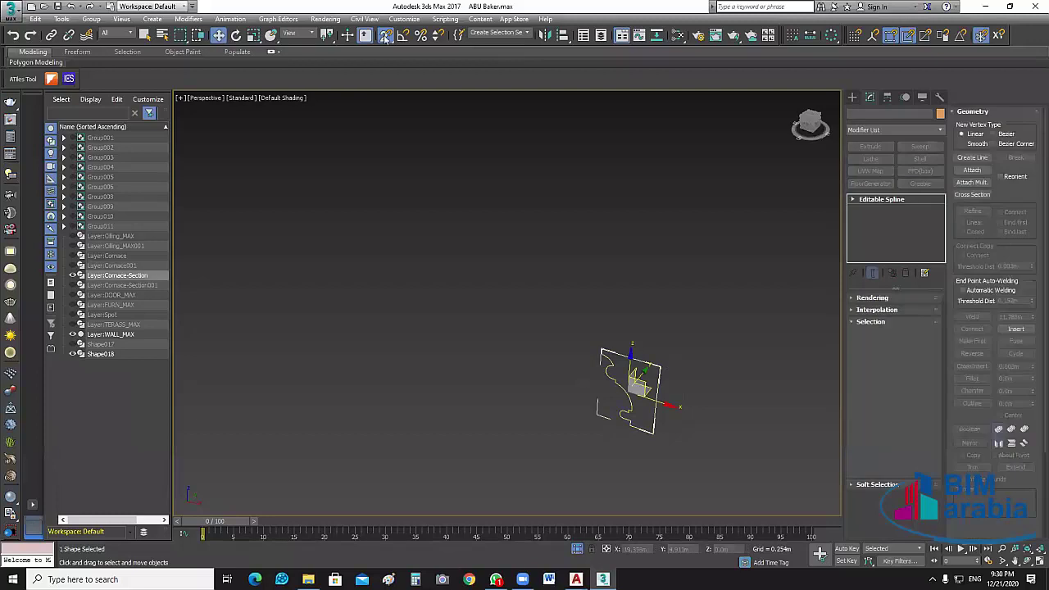
pyautogui.click(385, 37)
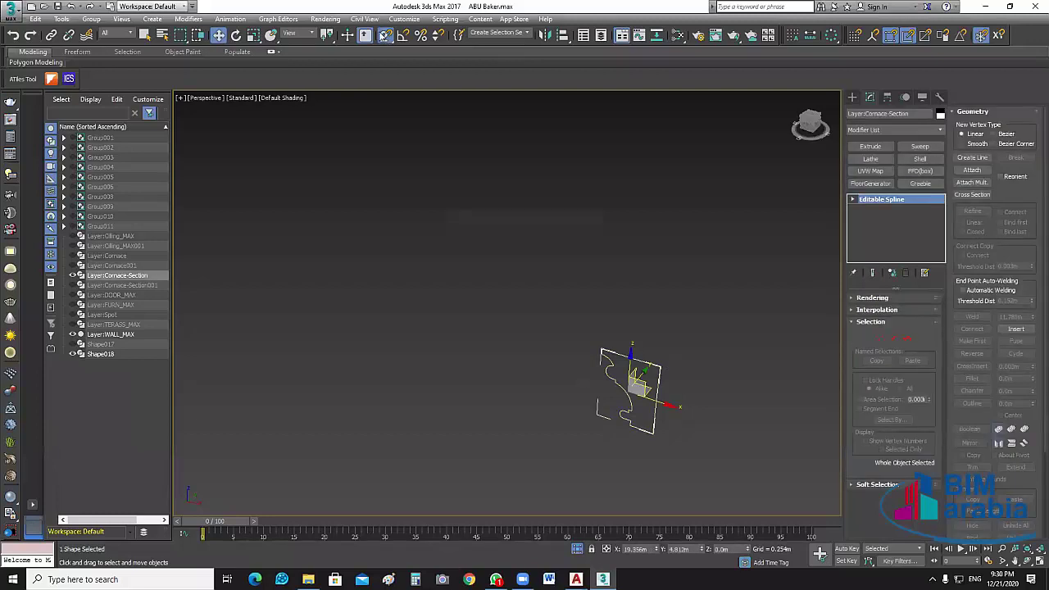
# - Set the snap options and enable 3D snapping for moving the profile
pyautogui.rightClick(385, 37)
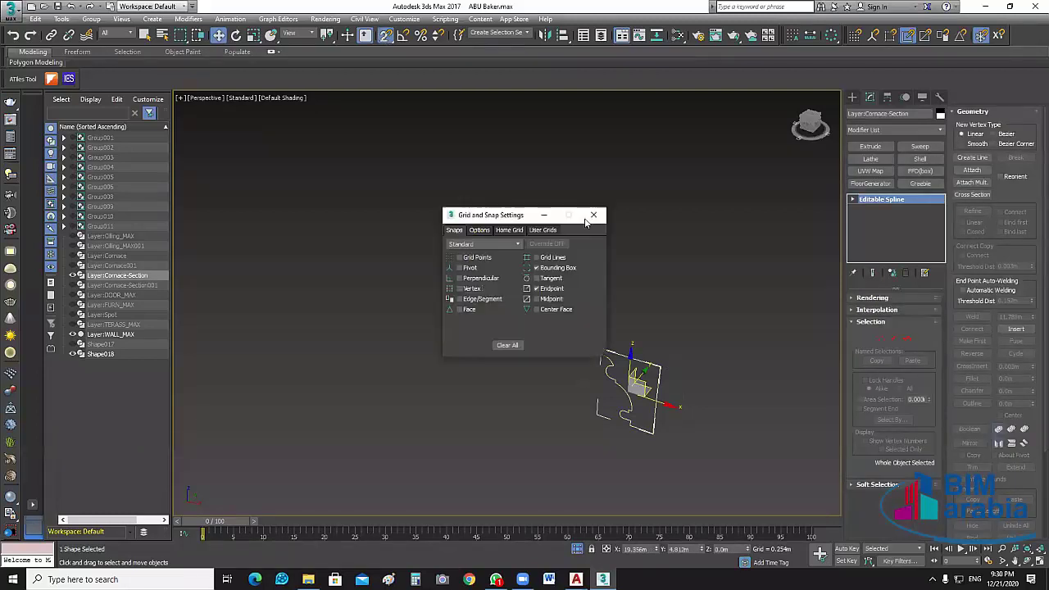
pyautogui.press('Escape')
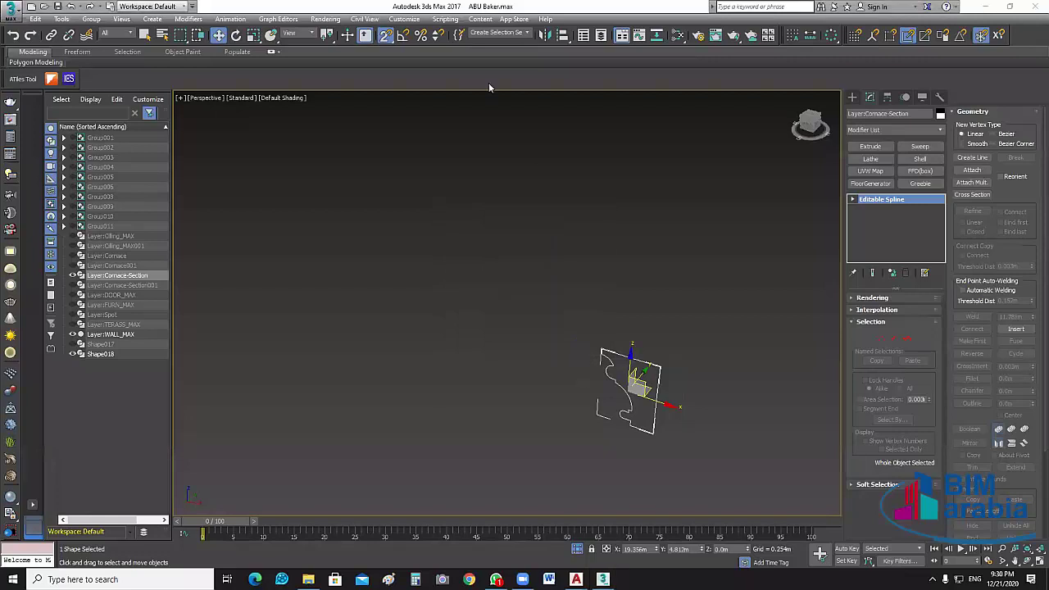
pyautogui.rightClick(385, 37)
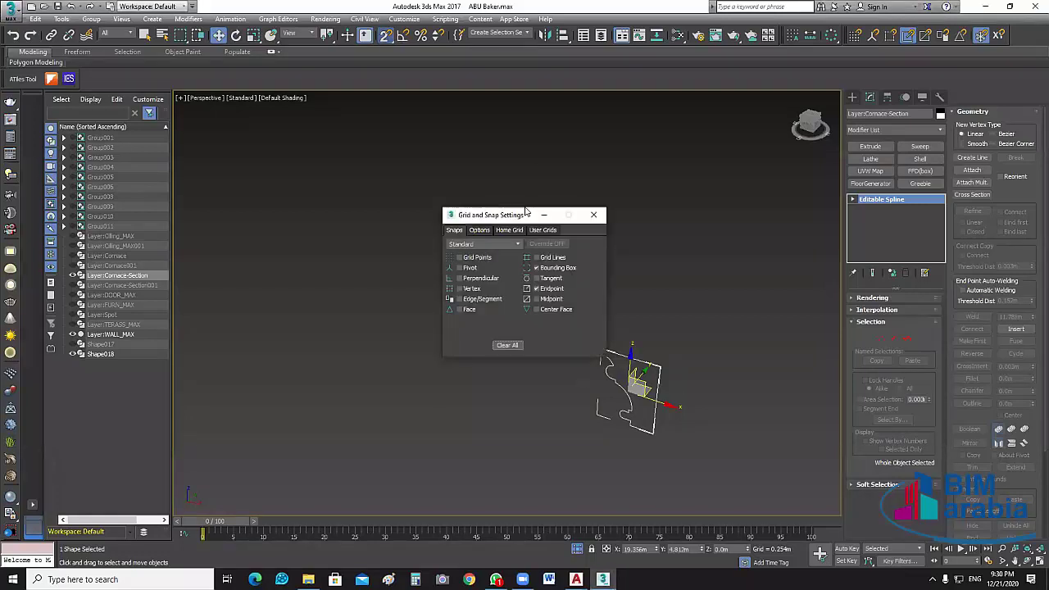
pyautogui.press('Escape')
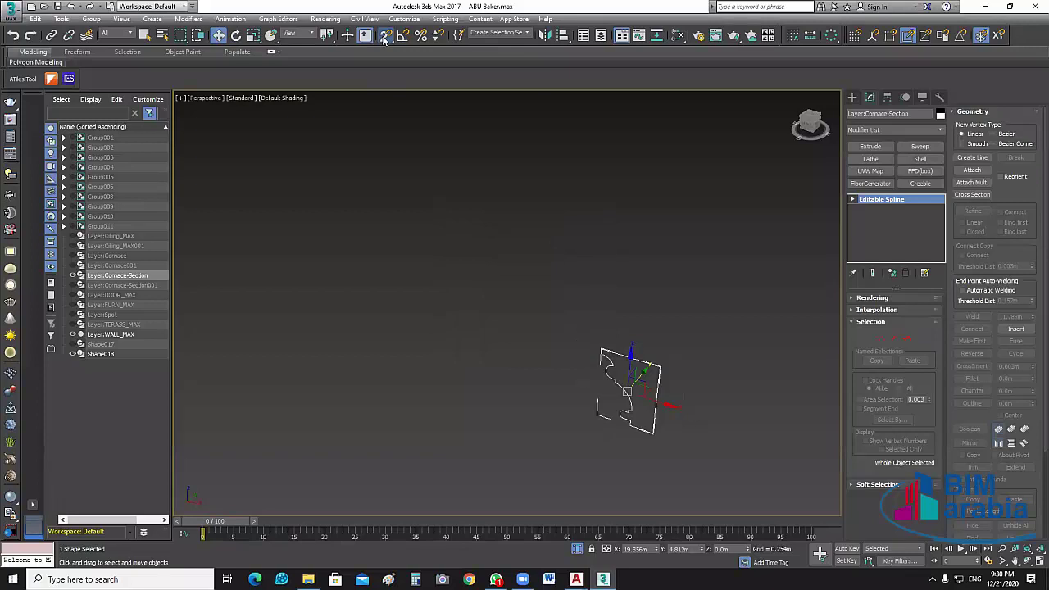
pyautogui.click(384, 37)
pyautogui.press('s')
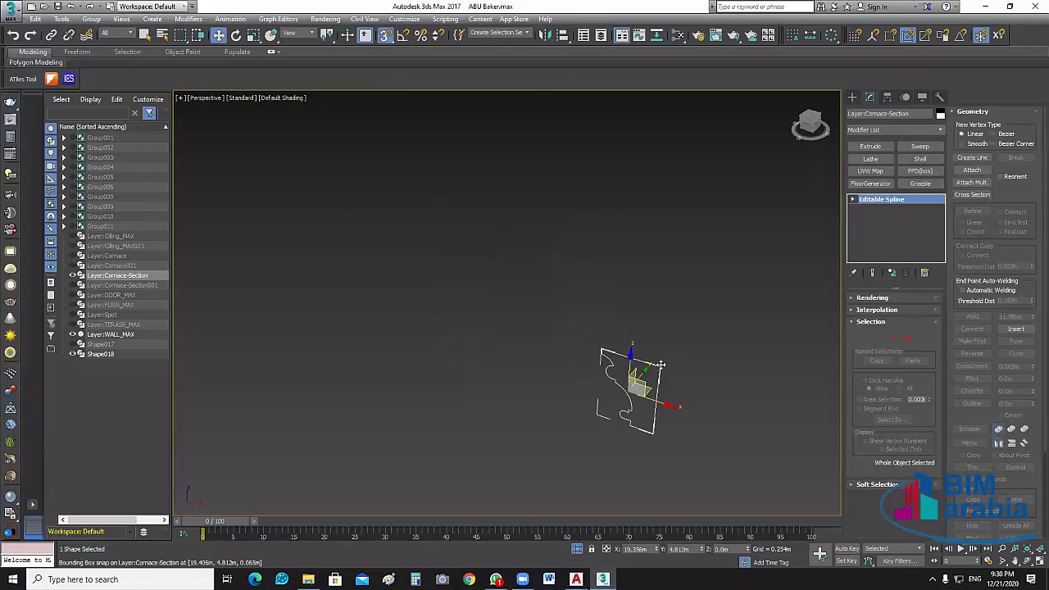
# - Snap the profile onto the outline's corner endpoint, deselect, and Zoom Extents
pyautogui.moveTo(661, 364); pyautogui.dragTo(539, 336)
pyautogui.scroll(-3, 540, 336)
pyautogui.scroll(1, 566, 271)
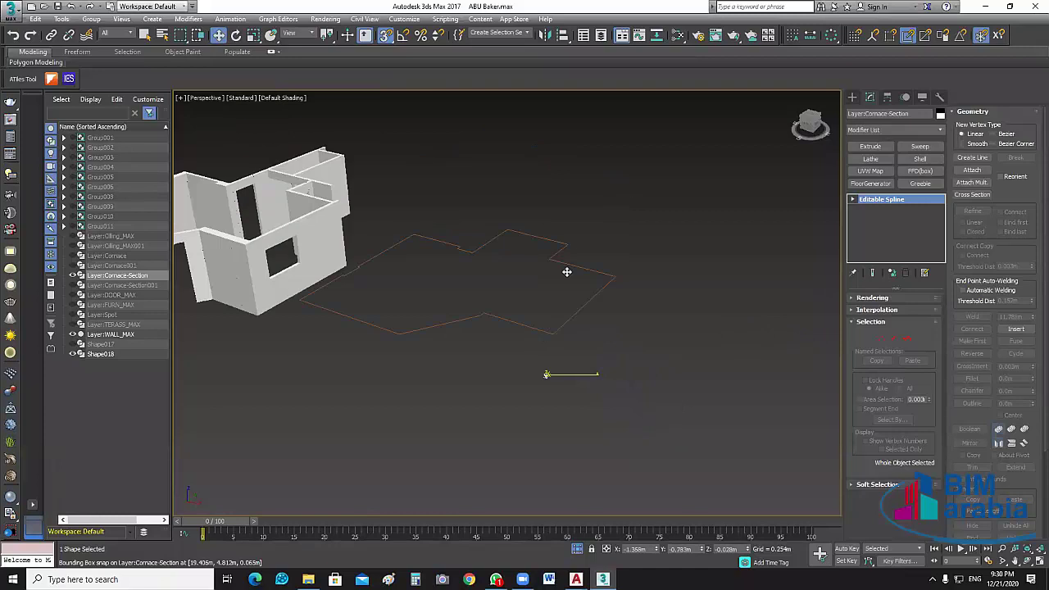
pyautogui.scroll(4, 567, 271)
pyautogui.scroll(3, 514, 253)
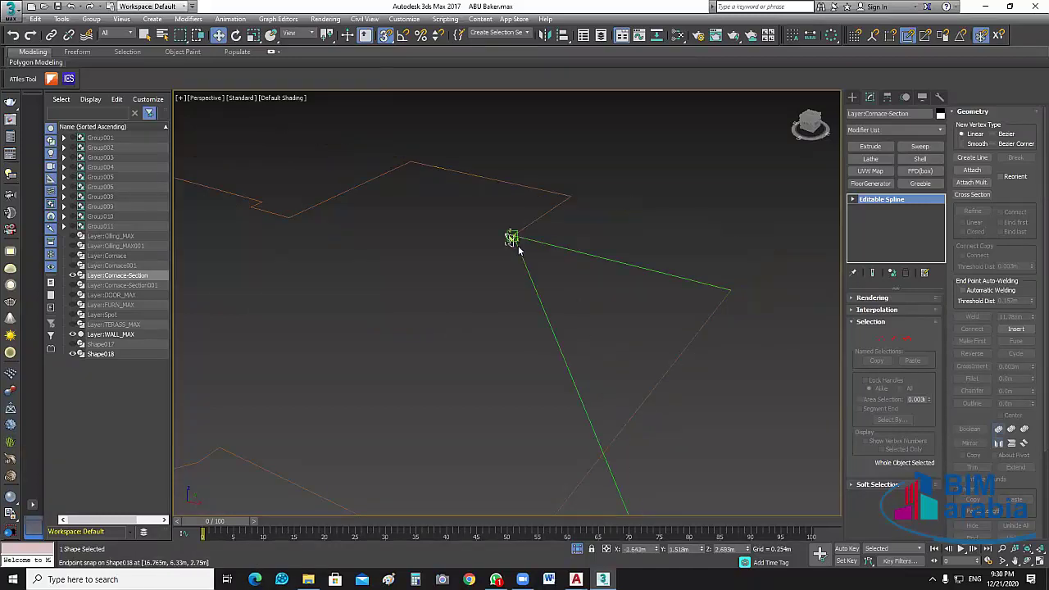
pyautogui.scroll(3, 522, 297)
pyautogui.scroll(2, 522, 297)
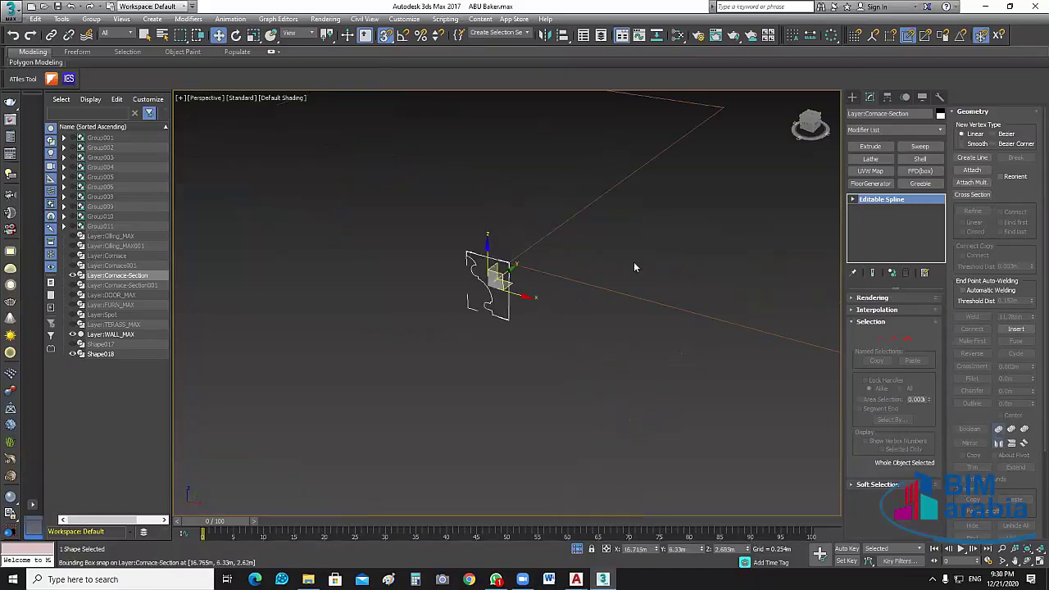
pyautogui.click(548, 300)
pyautogui.press('z')
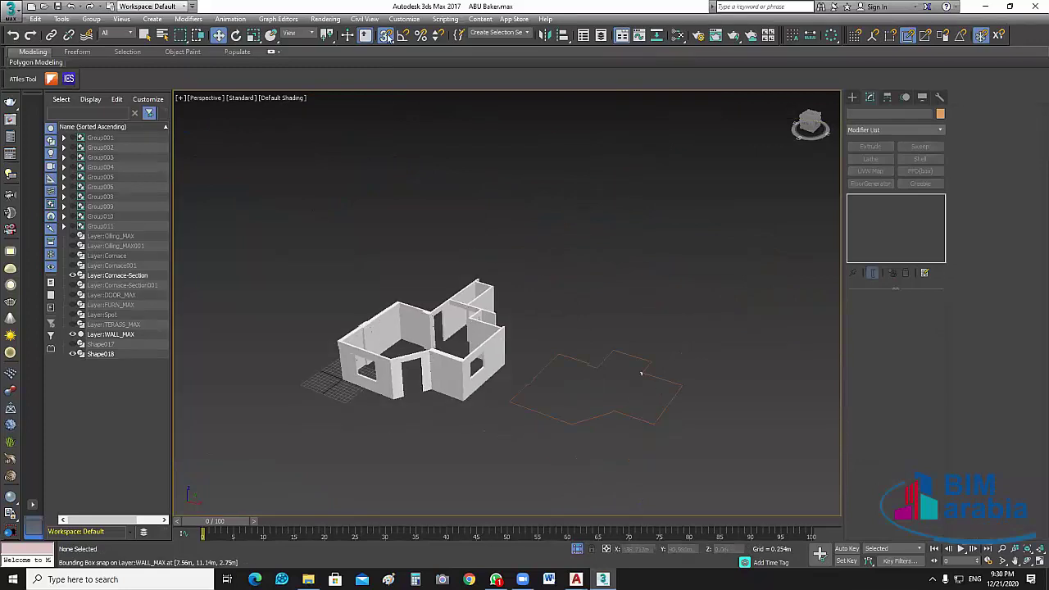
# - Sweep Shape018 using the Cornace-Section profile as the custom section
pyautogui.click(662, 419)
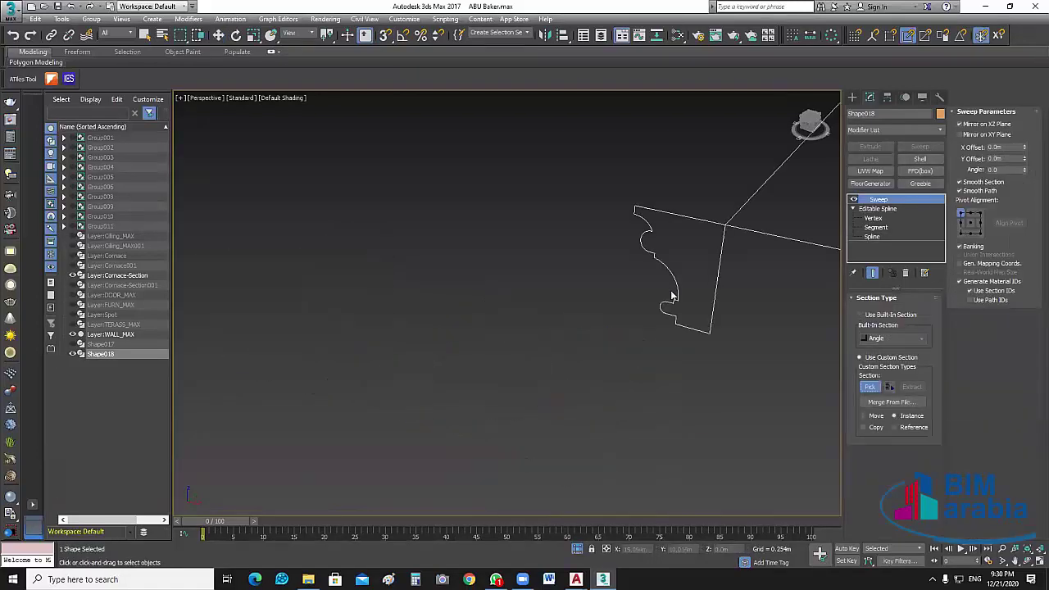
pyautogui.click(670, 295)
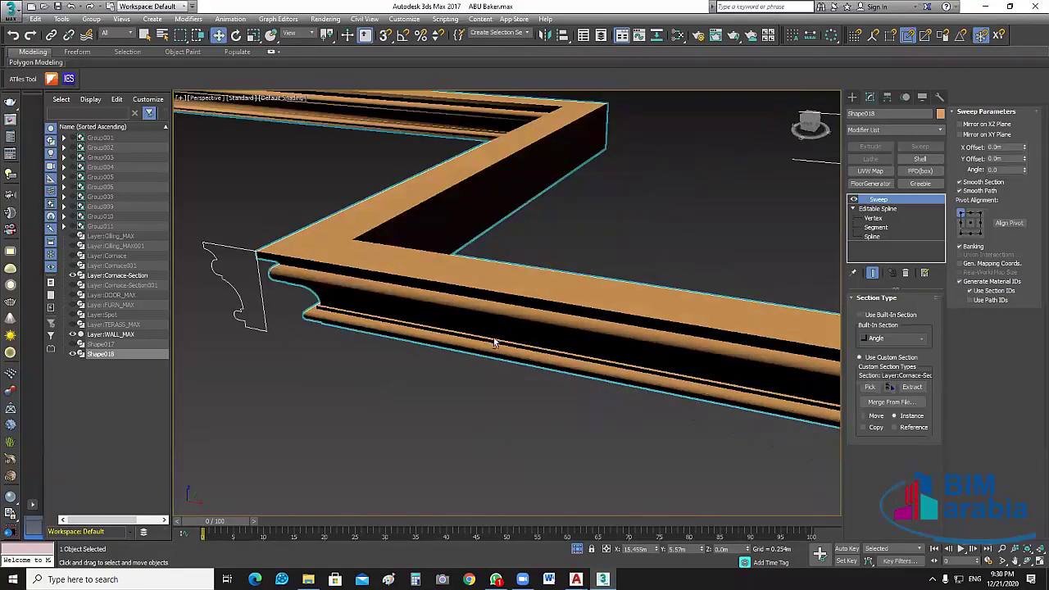
pyautogui.moveTo(494, 343)
pyautogui.keyDown('alt'); pyautogui.mouseDown(button='middle')
pyautogui.moveTo(492, 323)
pyautogui.moveTo(449, 356)
pyautogui.mouseUp(button='middle'); pyautogui.keyUp('alt')
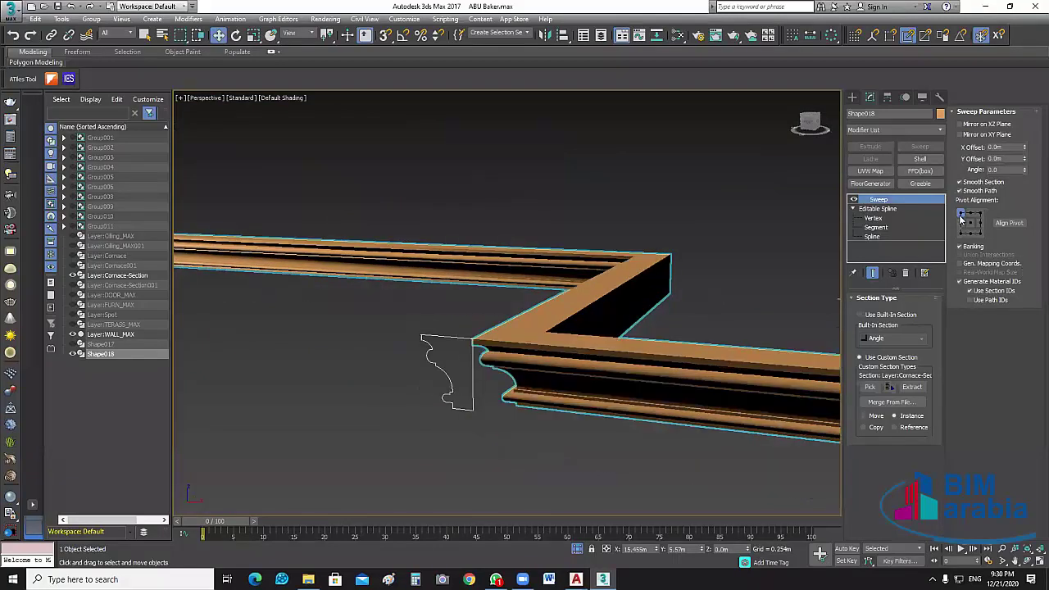
# - Set the Sweep Pivot Alignment to the profile's top-right point
pyautogui.click(961, 215)
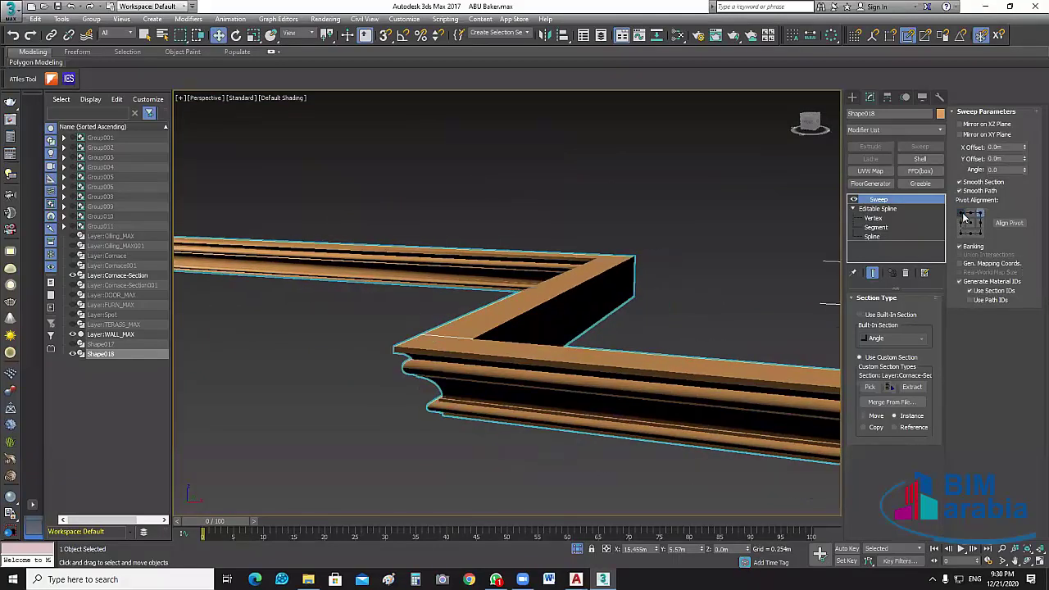
pyautogui.click(981, 214)
pyautogui.click(981, 213)
pyautogui.scroll(-4, 581, 336)
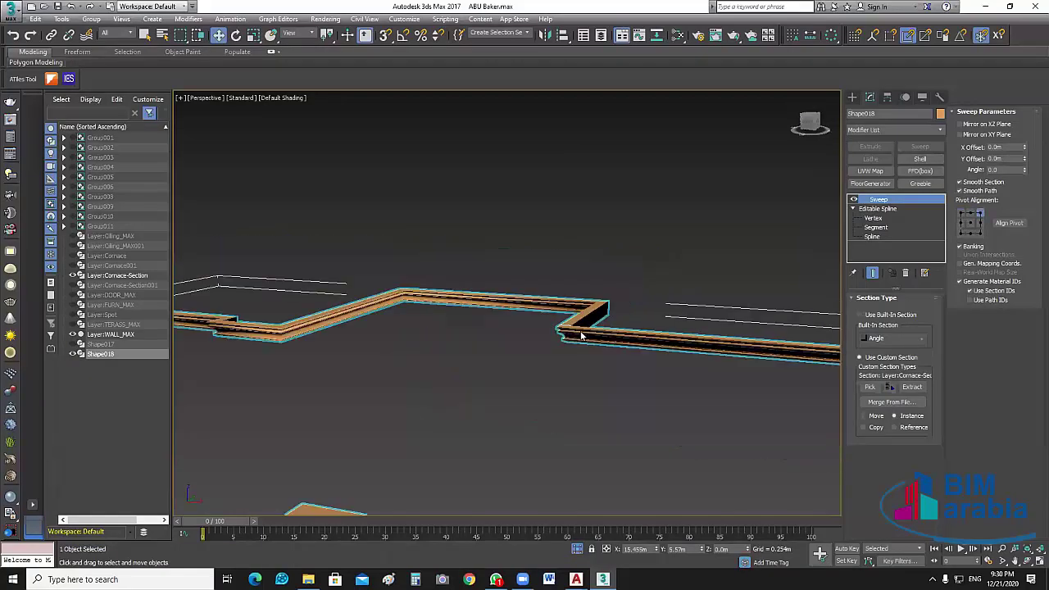
pyautogui.keyDown('alt'); pyautogui.moveTo(580, 336); pyautogui.dragTo(557, 453, button='middle'); pyautogui.keyUp('alt')
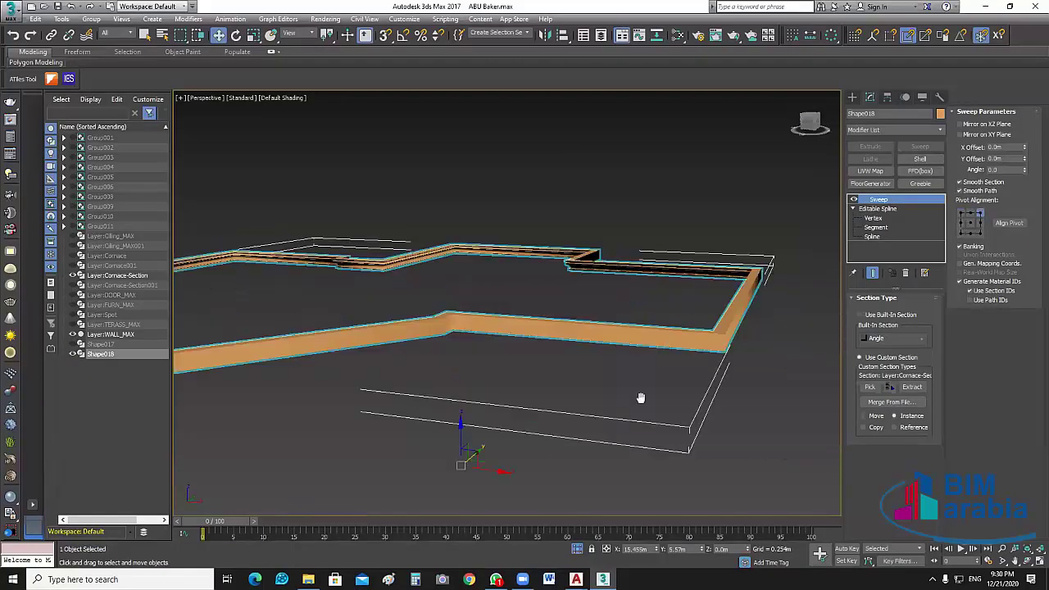
pyautogui.keyDown('alt'); pyautogui.moveTo(641, 399); pyautogui.dragTo(498, 385, button='middle'); pyautogui.keyUp('alt')
pyautogui.scroll(-5, 696, 361)
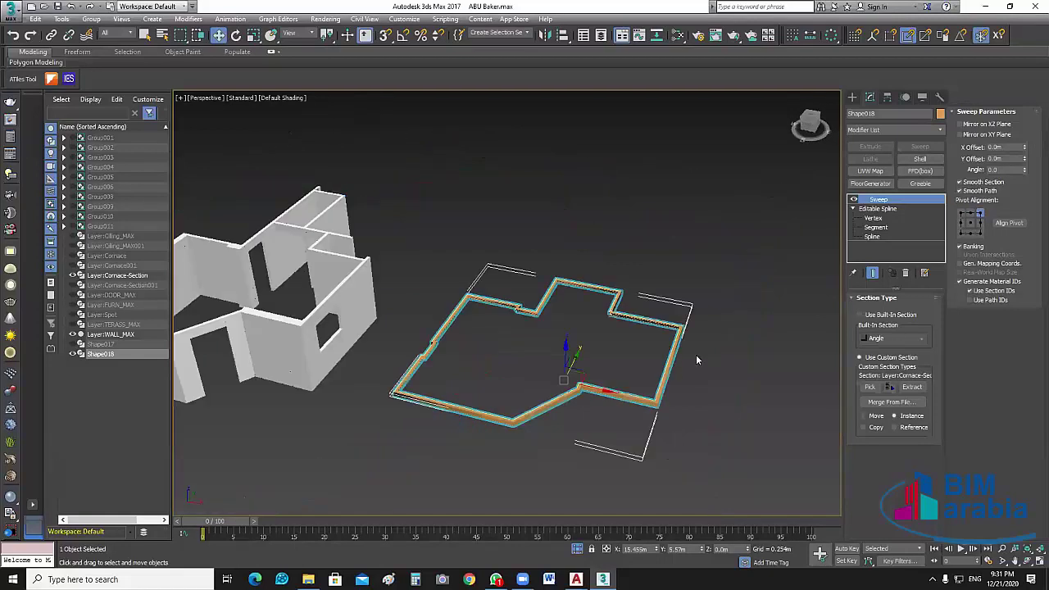
# - With snaps on, move Shape018 so the molding snaps onto the wall-top endpoints
pyautogui.click(385, 35)
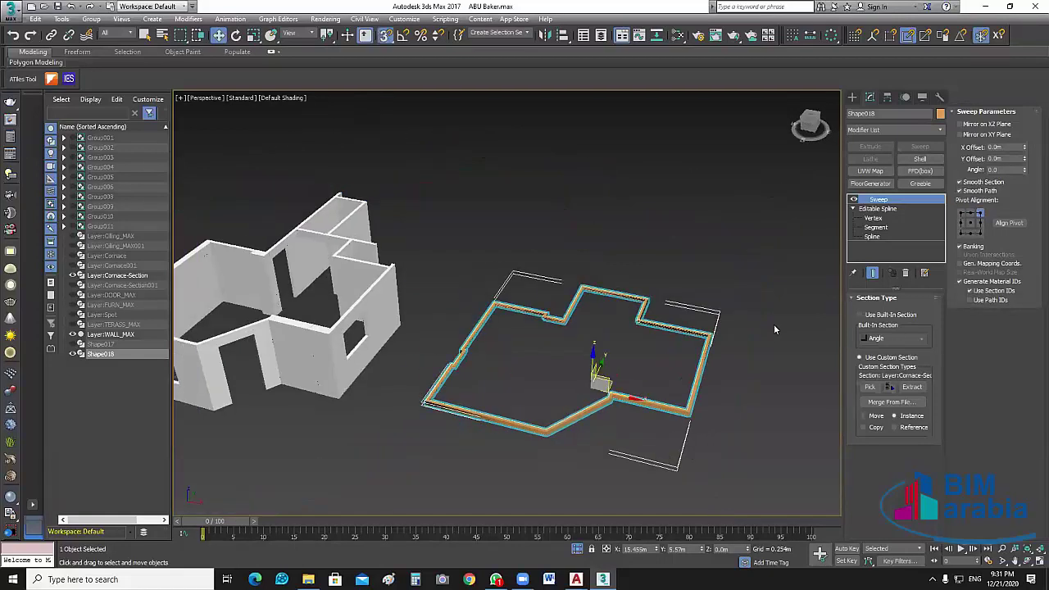
pyautogui.click(706, 327)
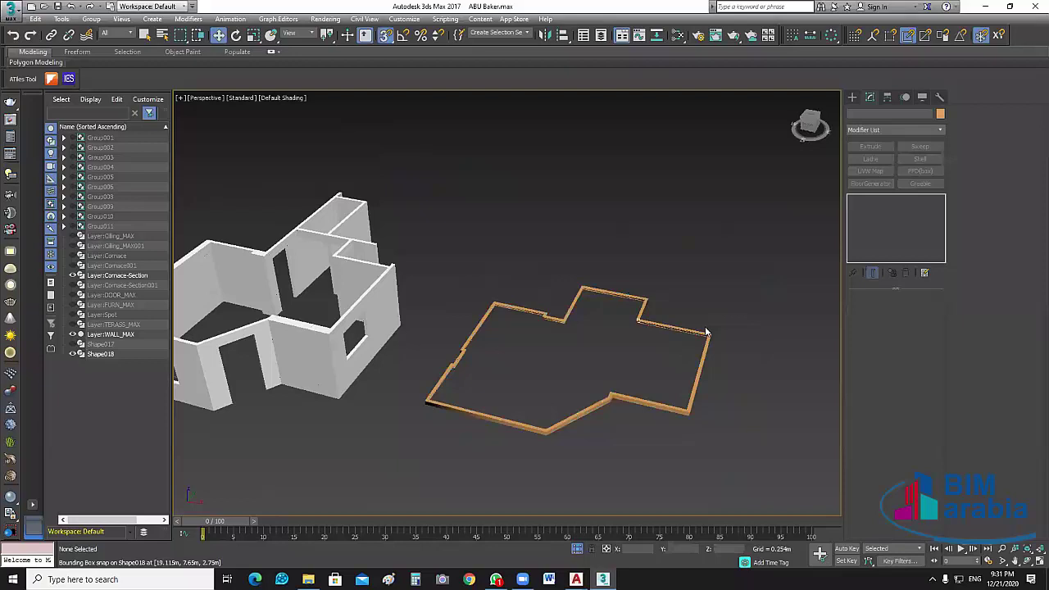
pyautogui.scroll(5, 734, 362)
pyautogui.click(735, 365)
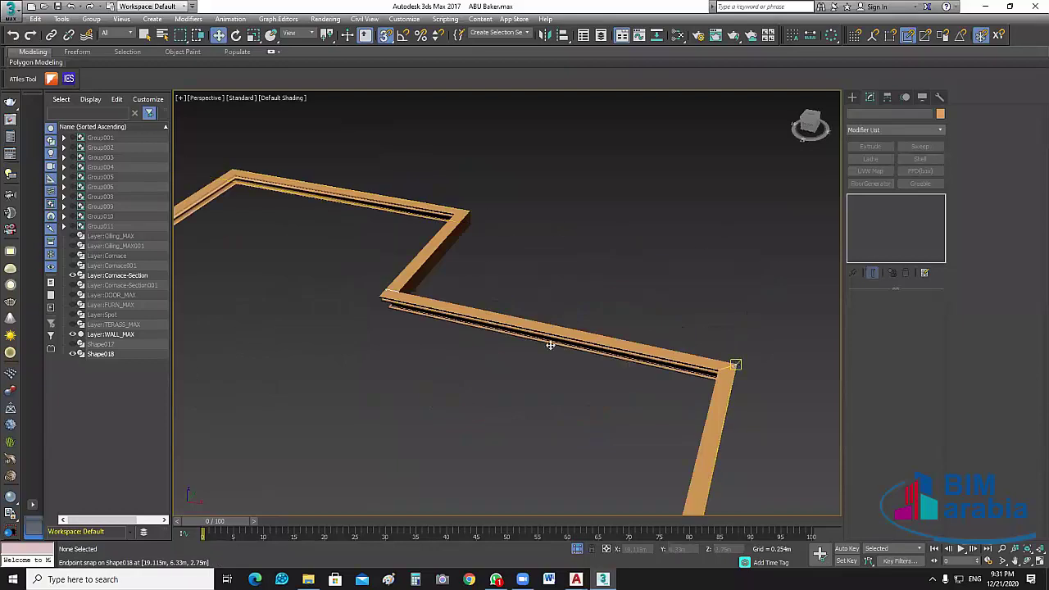
pyautogui.scroll(-2, 585, 346)
pyautogui.moveTo(734, 365)
pyautogui.mouseDown()
pyautogui.moveTo(620, 389)
pyautogui.moveTo(675, 415)
pyautogui.moveTo(791, 428)
pyautogui.mouseUp()
pyautogui.scroll(-4, 621, 386)
pyautogui.scroll(5, 621, 389)
pyautogui.scroll(3, 681, 416)
pyautogui.scroll(-5, 675, 415)
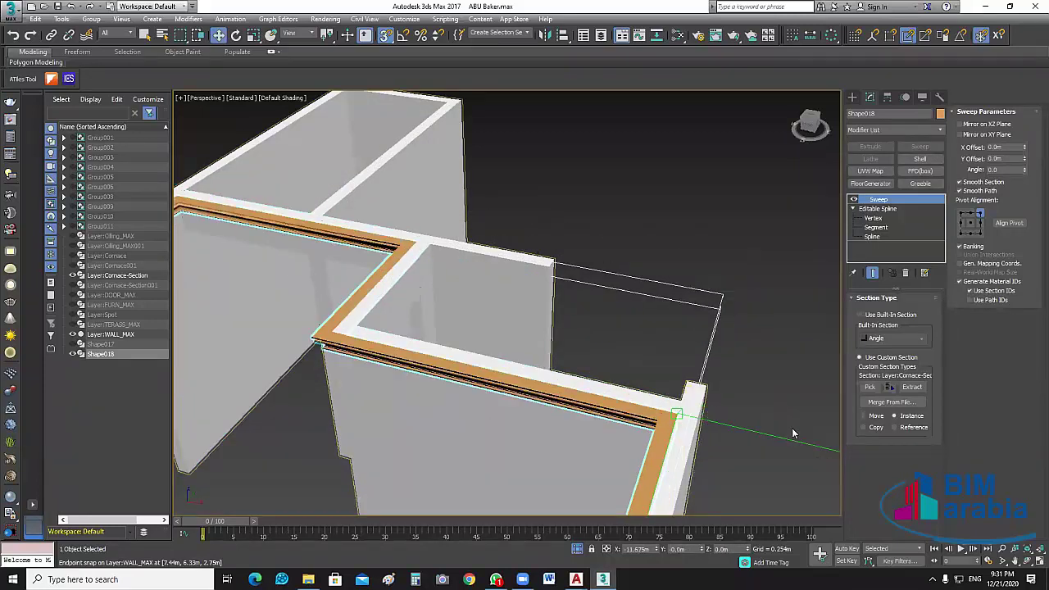
pyautogui.moveTo(792, 428)
pyautogui.keyDown('alt'); pyautogui.mouseDown(button='middle')
pyautogui.moveTo(729, 316)
pyautogui.moveTo(734, 293)
pyautogui.mouseUp(button='middle'); pyautogui.keyUp('alt')
# - Deselect the molding and unhide Shape017 and Layer:Cornace001, then orbit the view
pyautogui.click(735, 293)
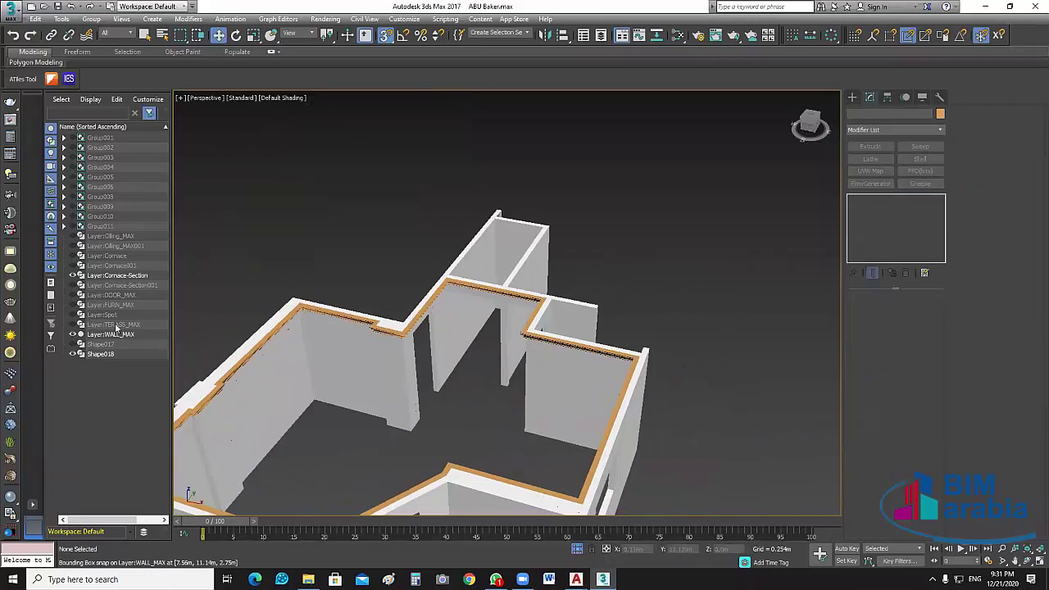
pyautogui.click(72, 344)
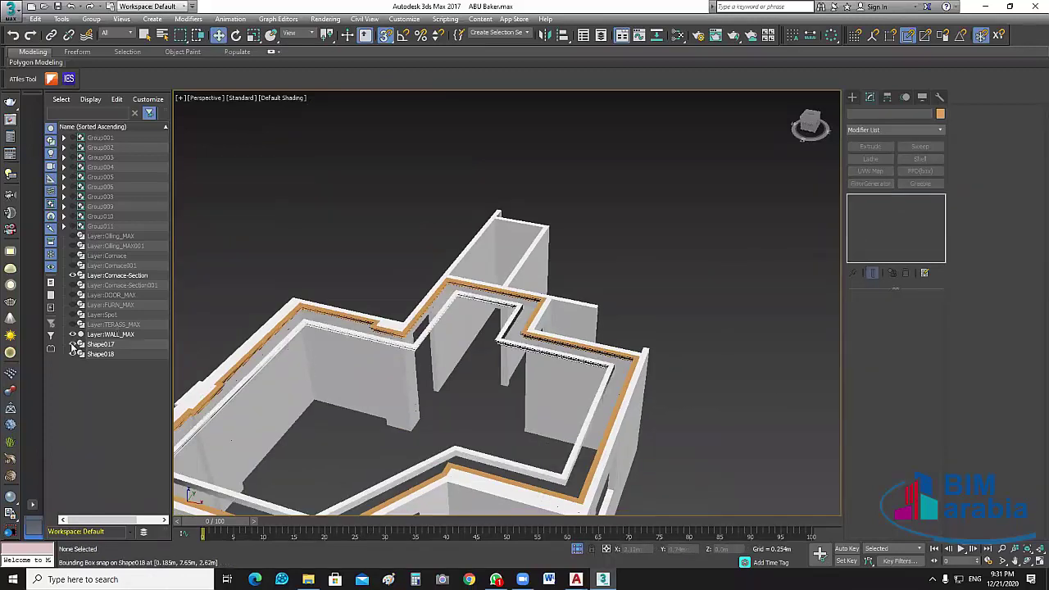
pyautogui.click(72, 265)
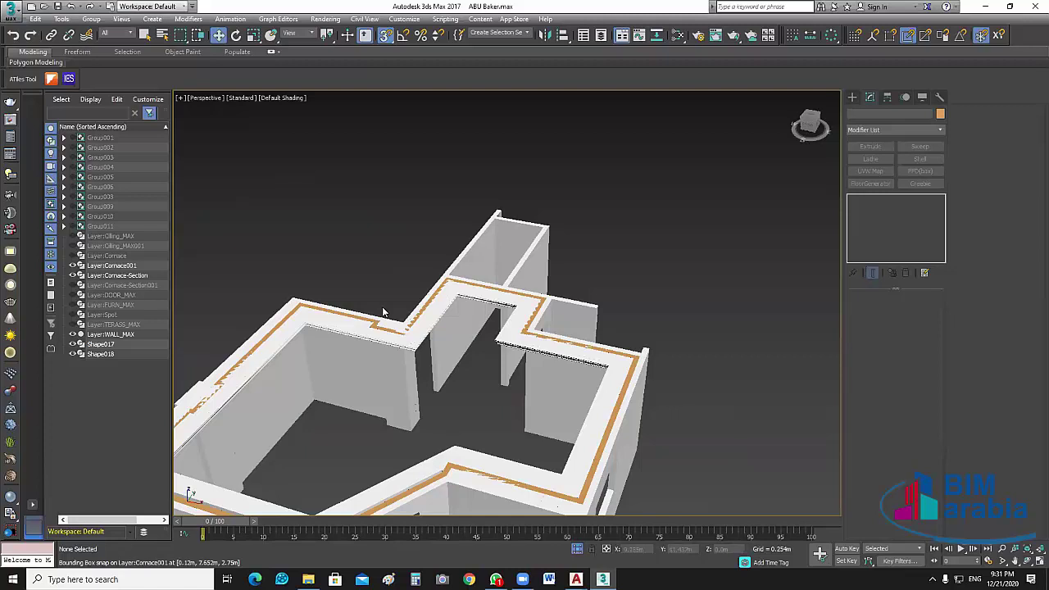
pyautogui.moveTo(382, 312)
pyautogui.keyDown('alt'); pyautogui.mouseDown(button='middle')
pyautogui.moveTo(399, 369)
pyautogui.moveTo(390, 315)
pyautogui.mouseUp(button='middle'); pyautogui.keyUp('alt')
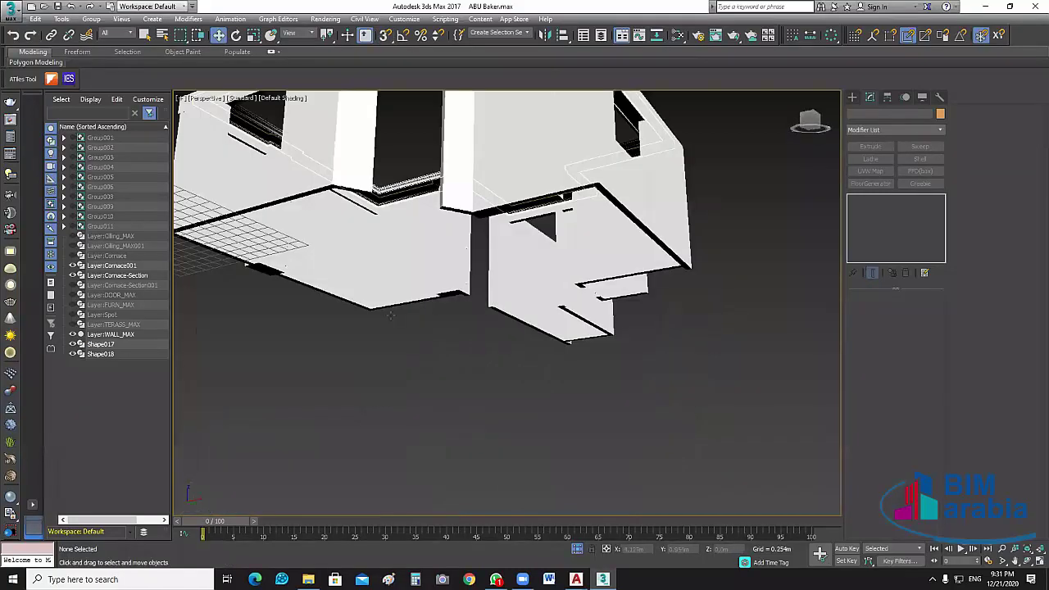
# - Realign Shape018's Pivot Alignment so the wooden cornice sits on the wall's top edge
pyautogui.scroll(5, 451, 251)
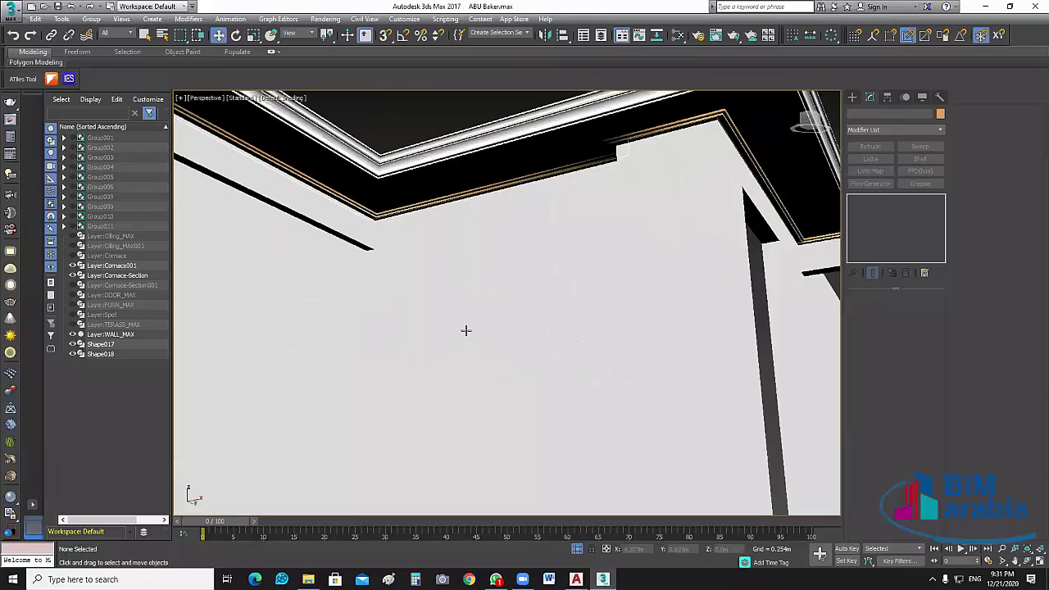
pyautogui.moveTo(564, 366)
pyautogui.keyDown('alt'); pyautogui.mouseDown(button='middle')
pyautogui.moveTo(593, 336)
pyautogui.moveTo(612, 251)
pyautogui.mouseUp(button='middle'); pyautogui.keyUp('alt')
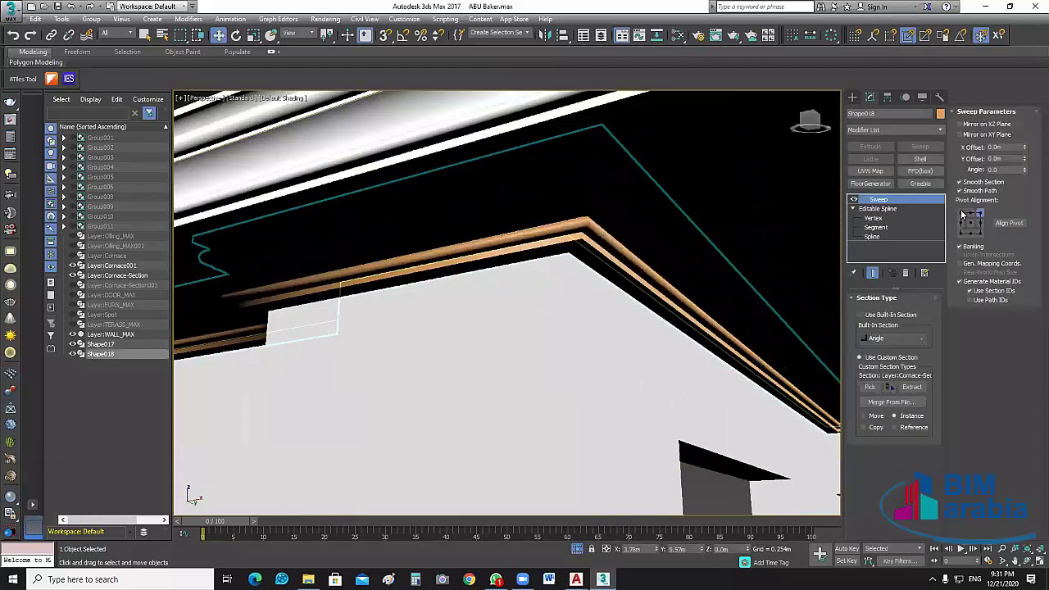
pyautogui.click(960, 213)
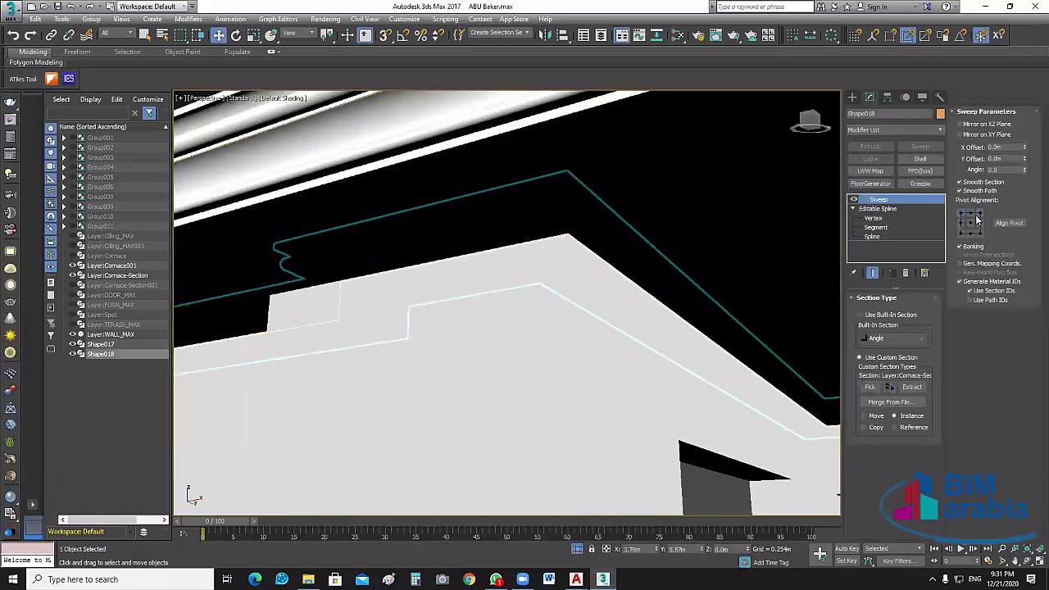
pyautogui.click(962, 230)
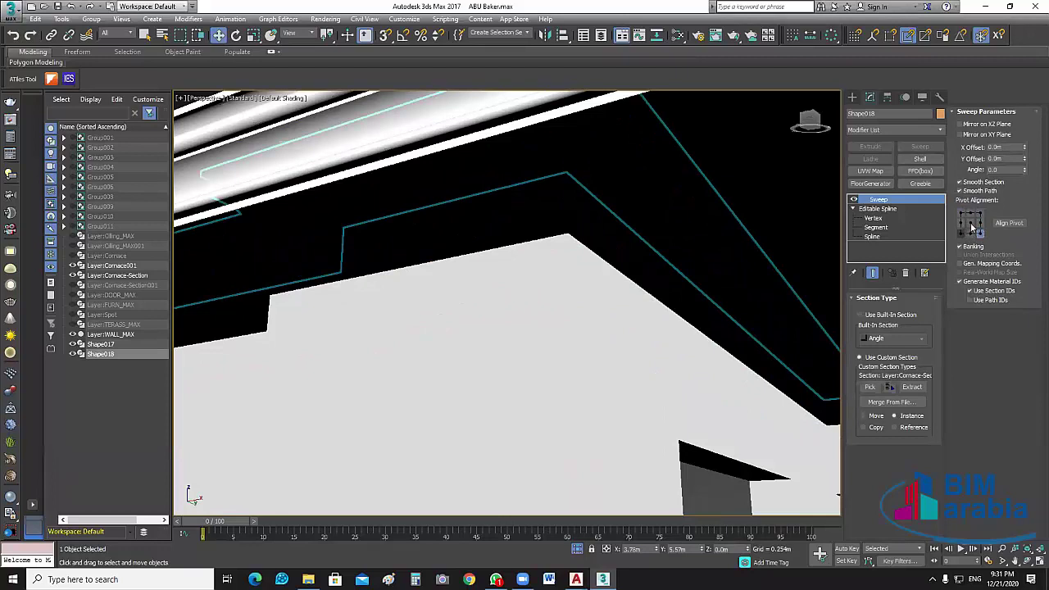
pyautogui.click(961, 213)
pyautogui.click(980, 213)
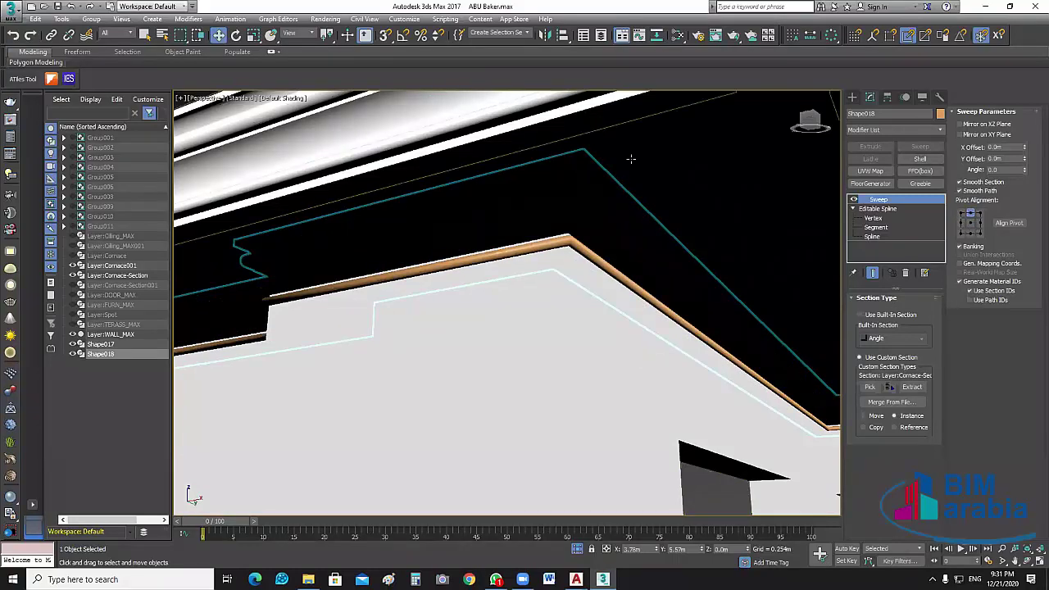
# - Unhide Group002–Group011, Layer:Cornace, Layer:Cornace-Section001 and Layer:Spot
pyautogui.hotkey('ctrl', 'a')
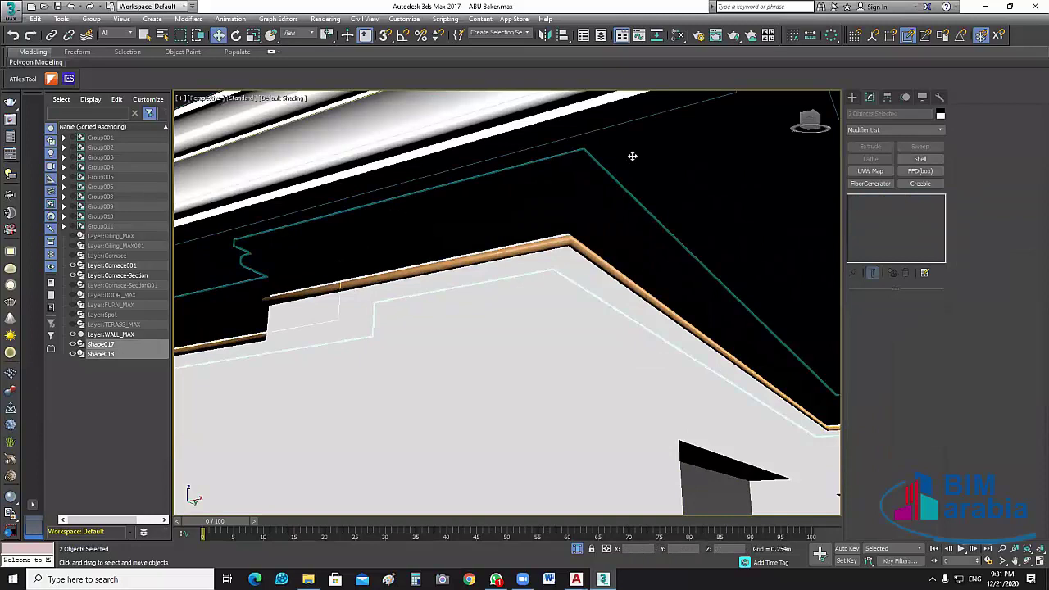
pyautogui.click(615, 129)
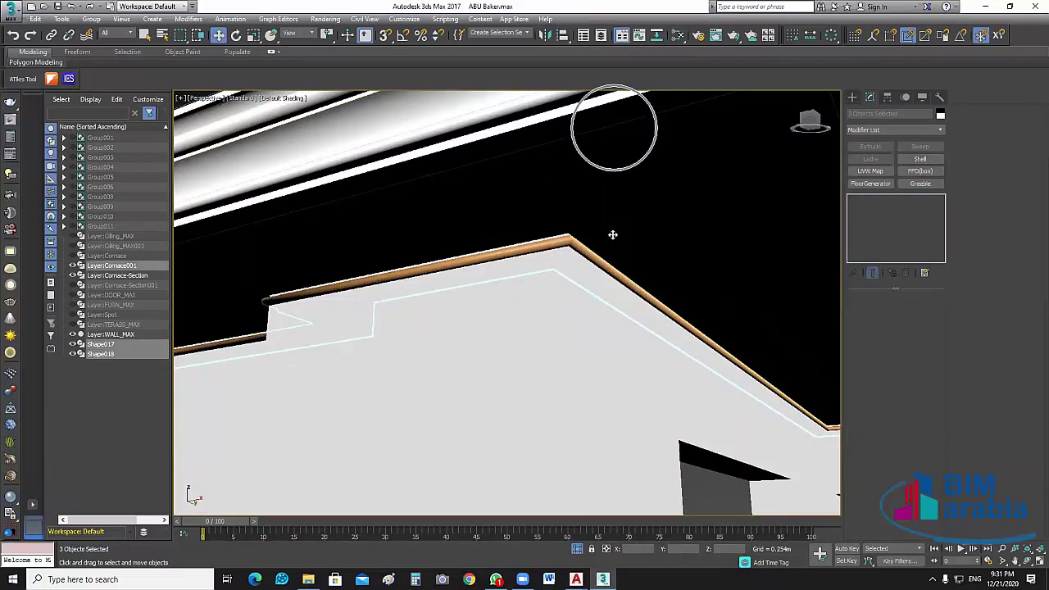
pyautogui.click(579, 550)
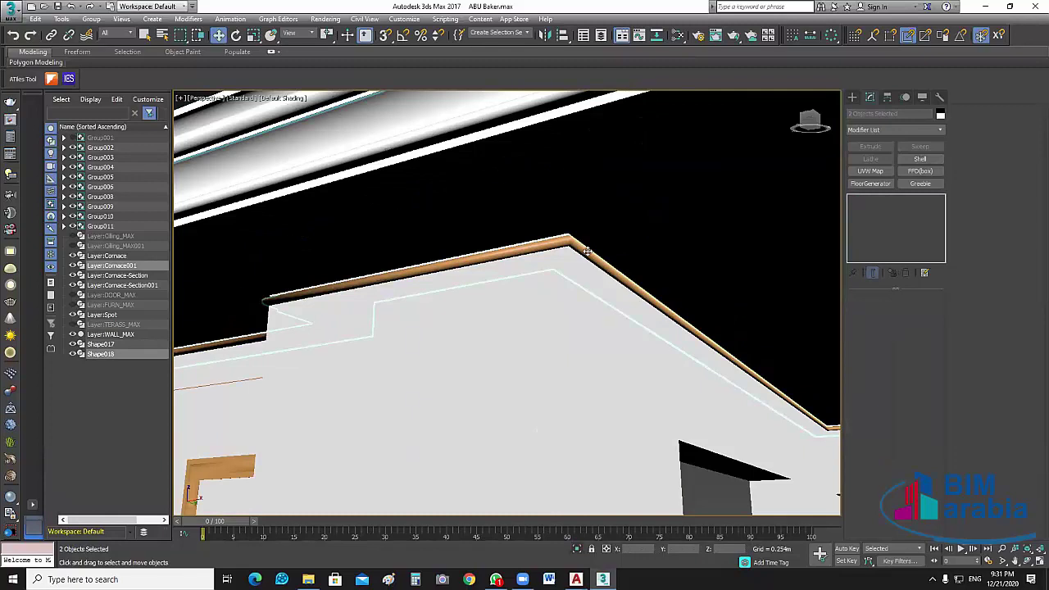
pyautogui.click(675, 169)
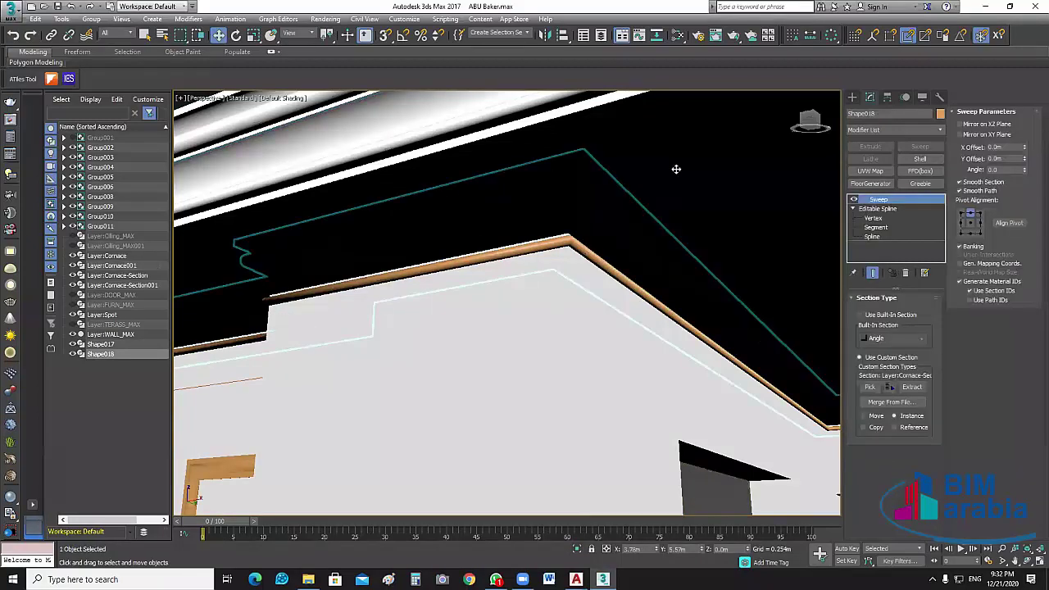
# - Isolate the selected cornice shapes and zoom in on them
pyautogui.click(579, 549)
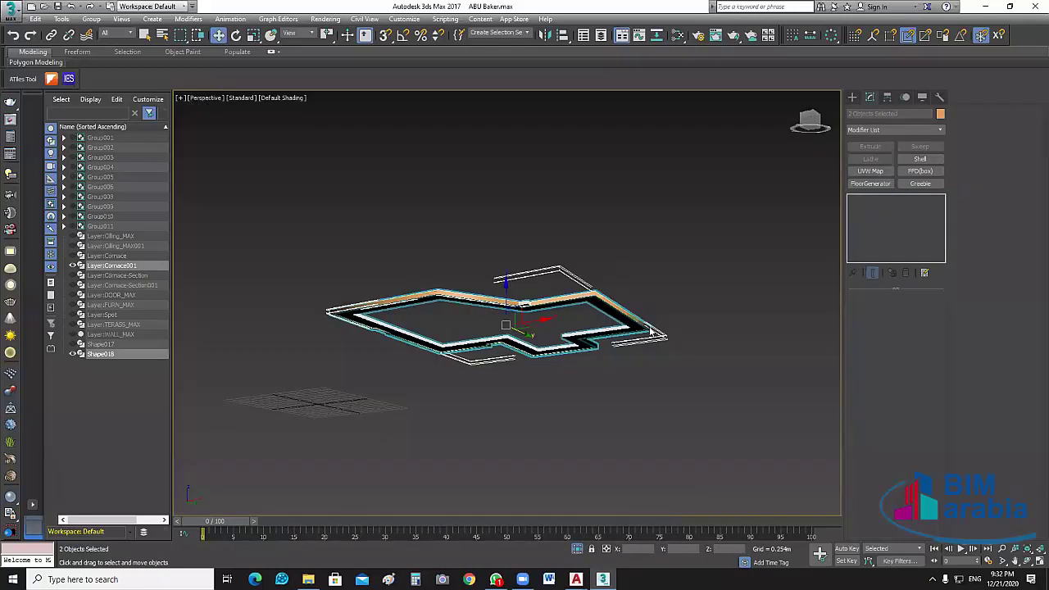
pyautogui.scroll(5, 555, 312)
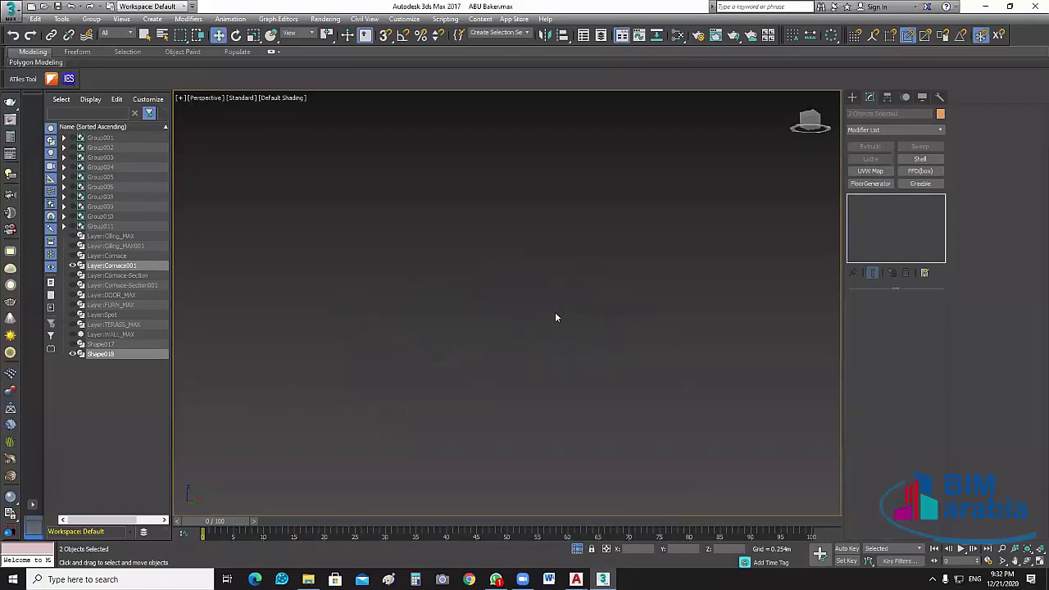
pyautogui.scroll(-4, 382, 371)
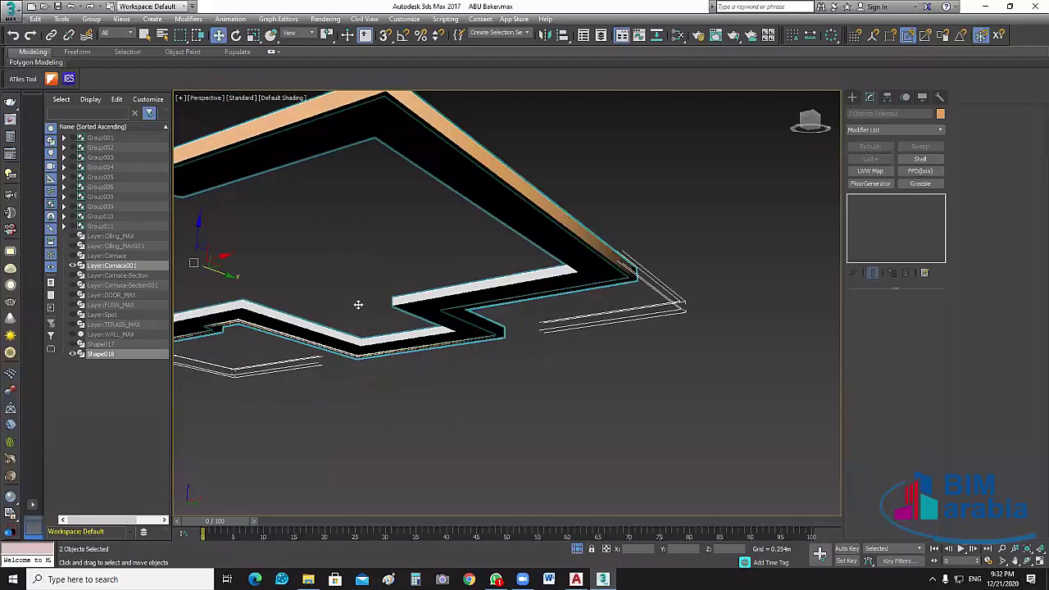
pyautogui.scroll(3, 351, 379)
pyautogui.moveTo(406, 303)
pyautogui.mouseDown(button='middle')
pyautogui.moveTo(492, 297)
pyautogui.moveTo(525, 336)
pyautogui.mouseUp(button='middle')
# - Select Shape018 and shift its sweep Pivot Alignment to a new profile point
pyautogui.click(492, 297)
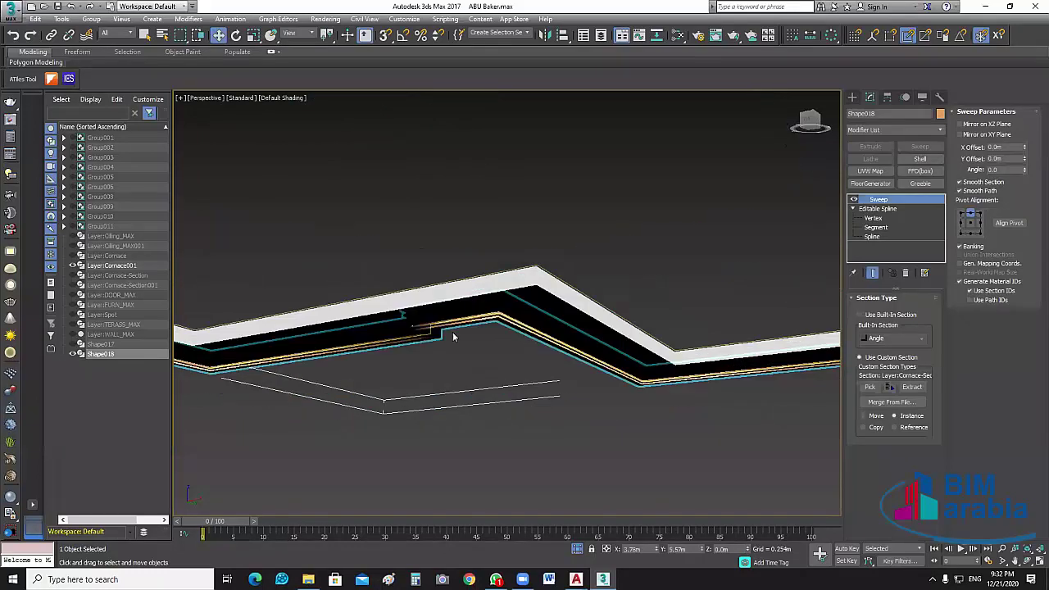
pyautogui.moveTo(456, 336)
pyautogui.mouseDown(button='middle')
pyautogui.moveTo(452, 405)
pyautogui.moveTo(604, 464)
pyautogui.mouseUp(button='middle')
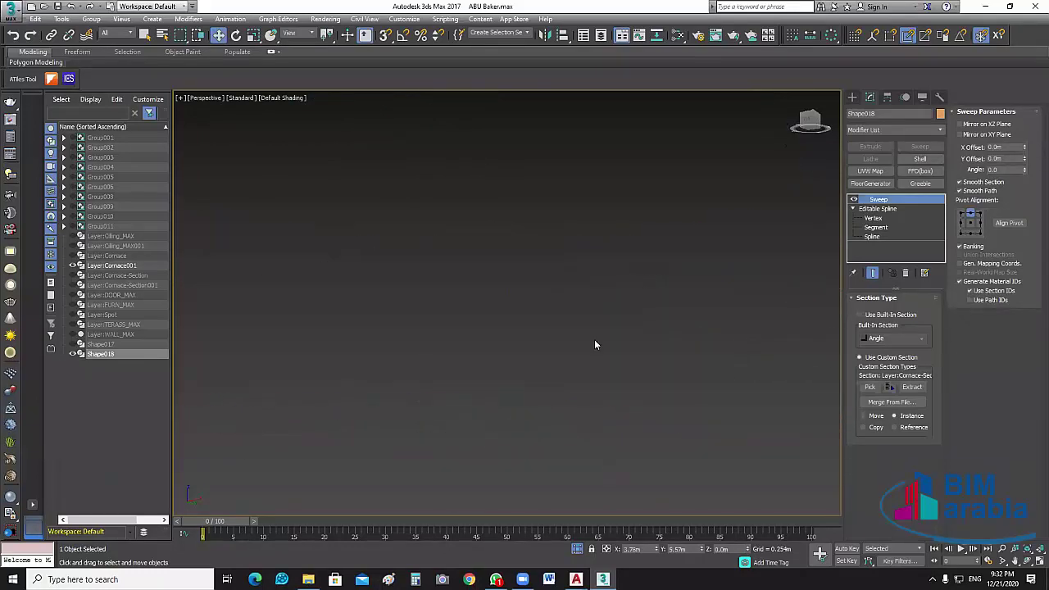
pyautogui.keyDown('alt'); pyautogui.moveTo(594, 339); pyautogui.dragTo(589, 370, button='middle'); pyautogui.keyUp('alt')
pyautogui.moveTo(504, 352)
pyautogui.keyDown('alt'); pyautogui.mouseDown(button='middle')
pyautogui.moveTo(547, 425)
pyautogui.moveTo(691, 391)
pyautogui.mouseUp(button='middle'); pyautogui.keyUp('alt')
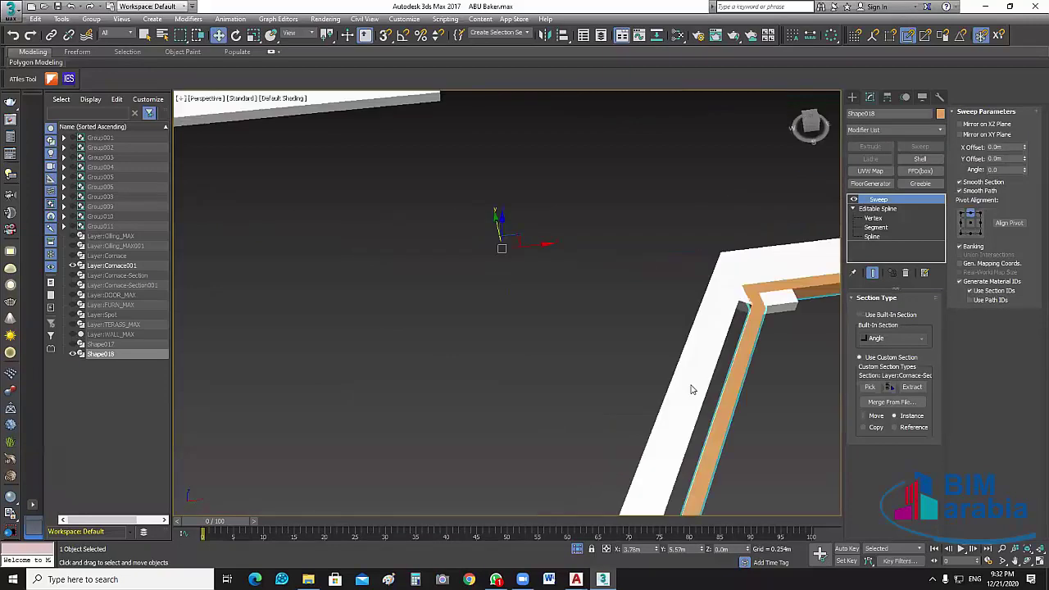
pyautogui.scroll(-5, 691, 390)
pyautogui.scroll(8, 674, 347)
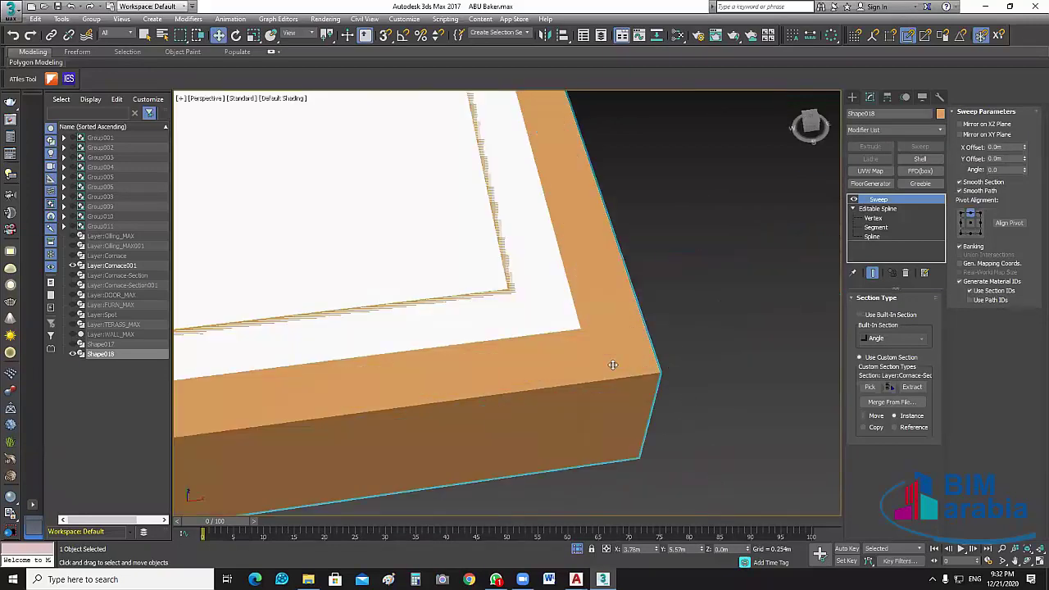
pyautogui.scroll(-2, 623, 369)
pyautogui.scroll(2, 557, 259)
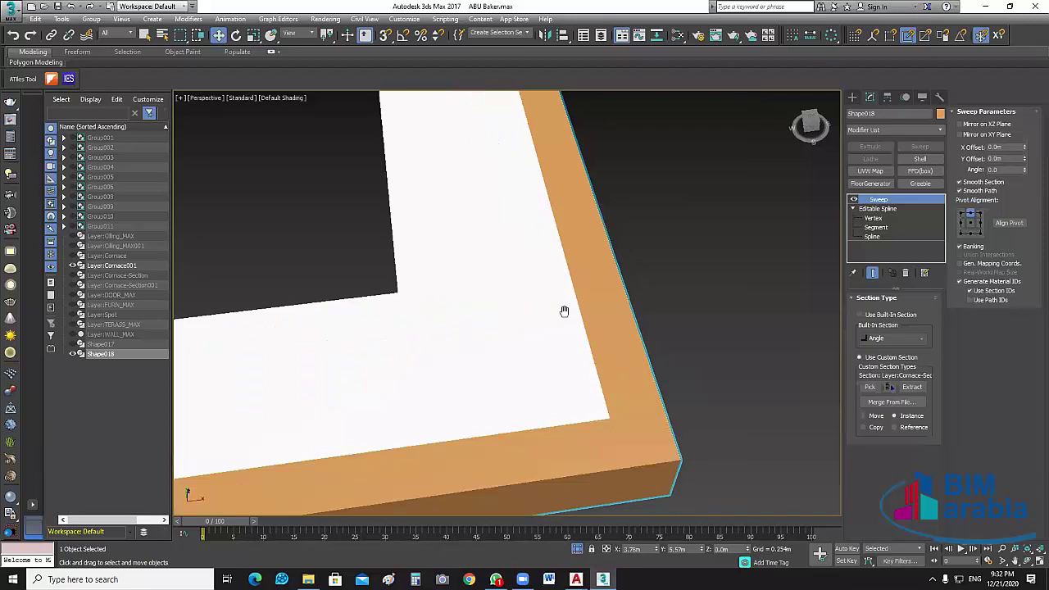
pyautogui.scroll(3, 563, 309)
pyautogui.scroll(-1, 515, 263)
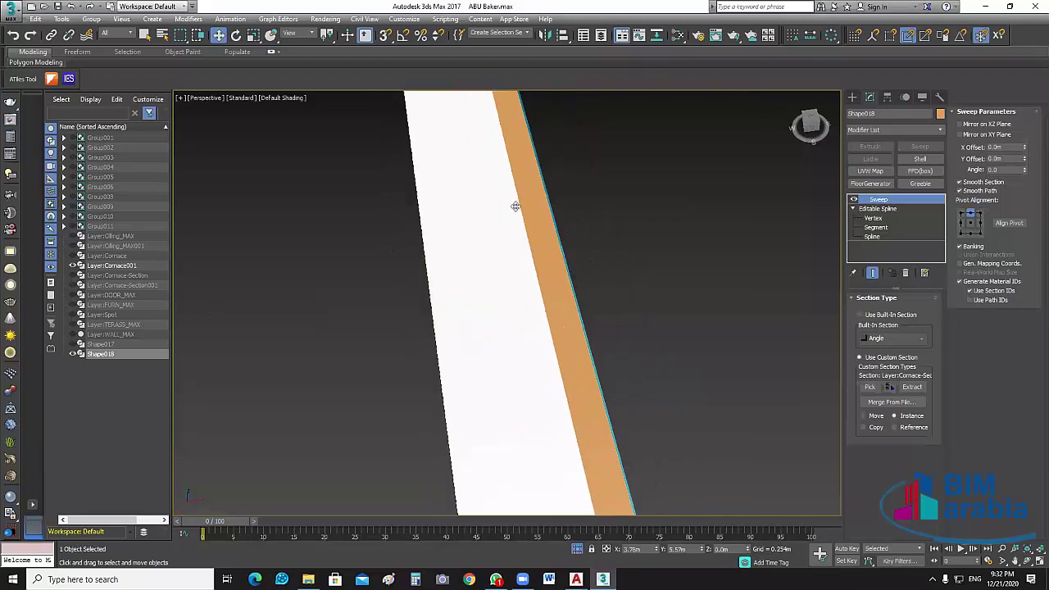
pyautogui.scroll(-3, 517, 272)
pyautogui.scroll(2, 573, 326)
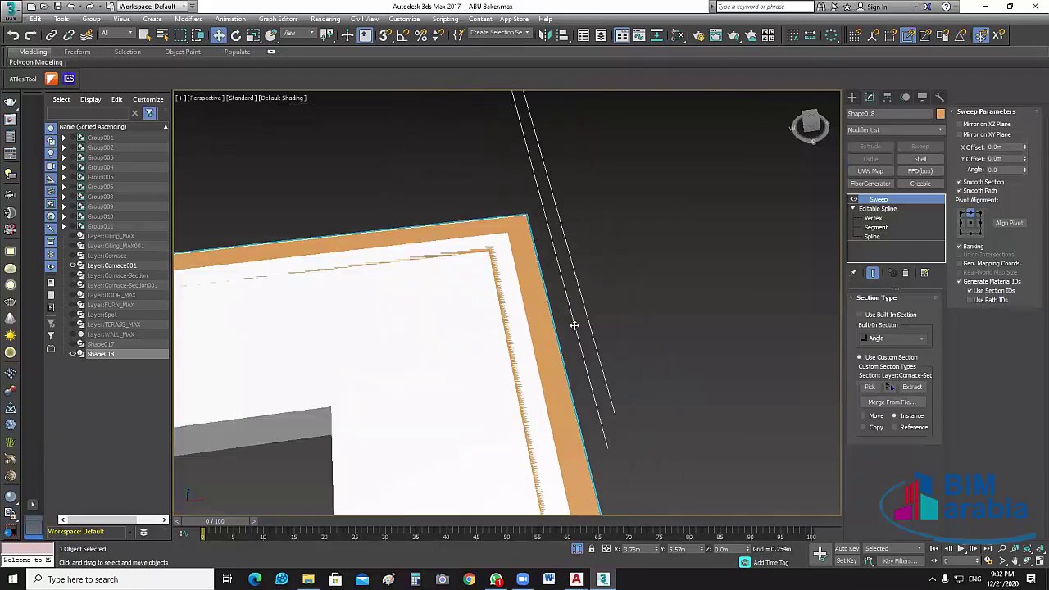
pyautogui.click(964, 214)
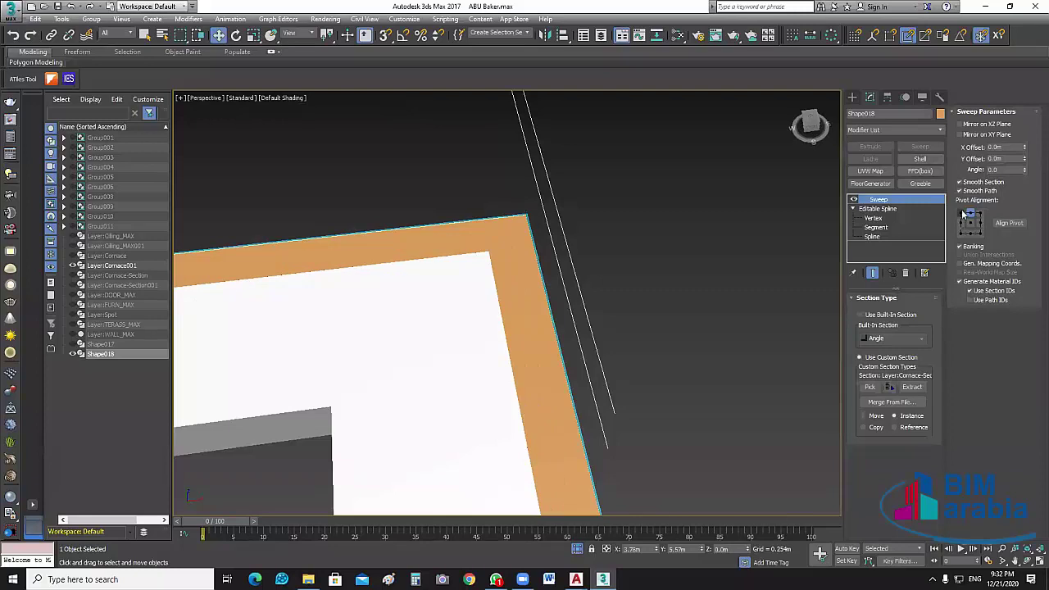
pyautogui.click(981, 214)
pyautogui.click(983, 215)
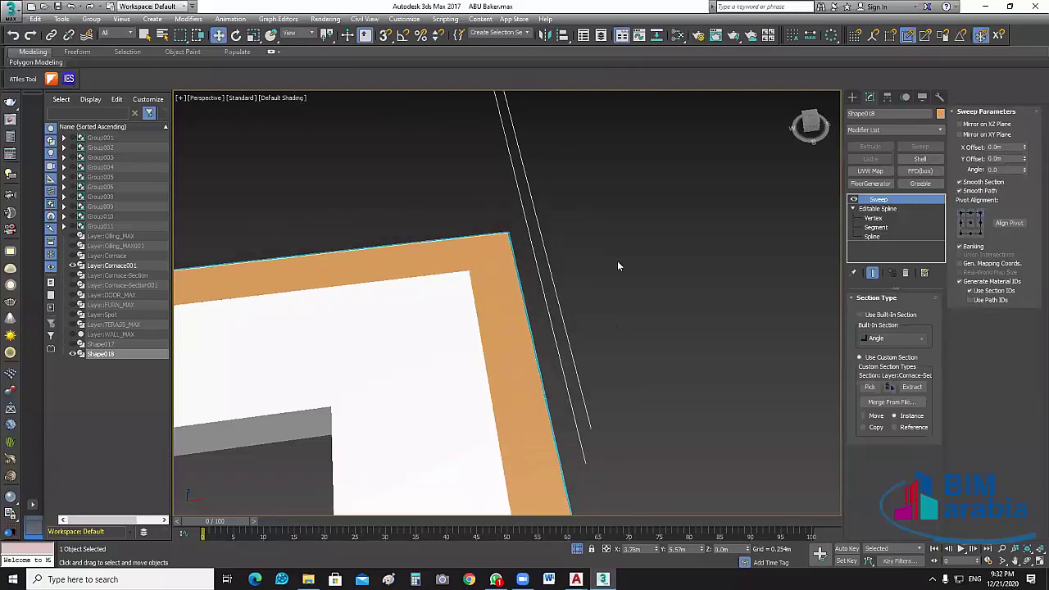
# - Select the Layer:Cornace001 slab and make it see-through with Alt+X
pyautogui.keyDown('alt'); pyautogui.moveTo(412, 332); pyautogui.dragTo(407, 358, button='middle'); pyautogui.keyUp('alt')
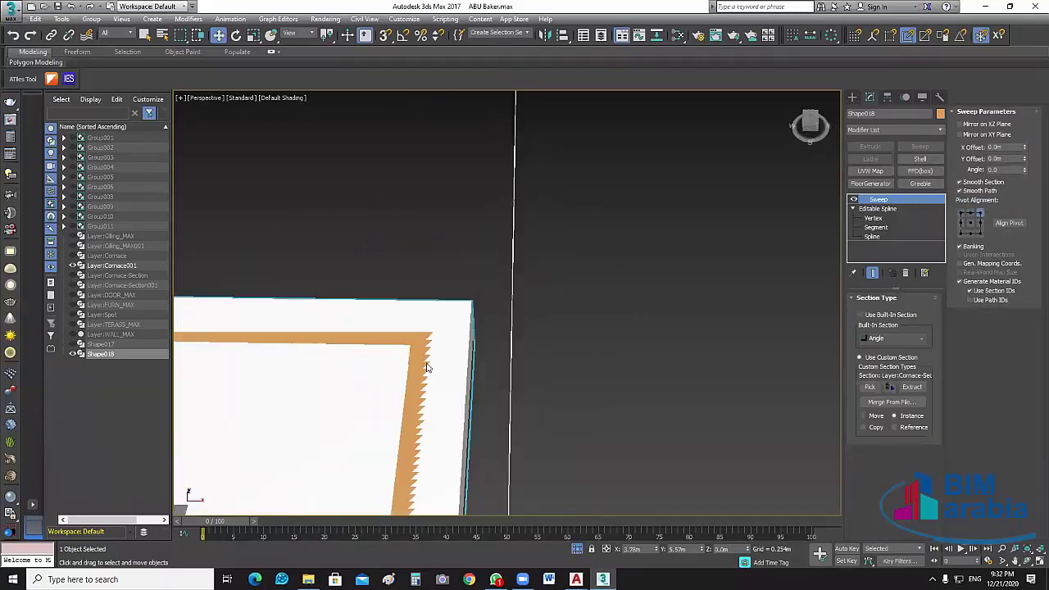
pyautogui.click(495, 393)
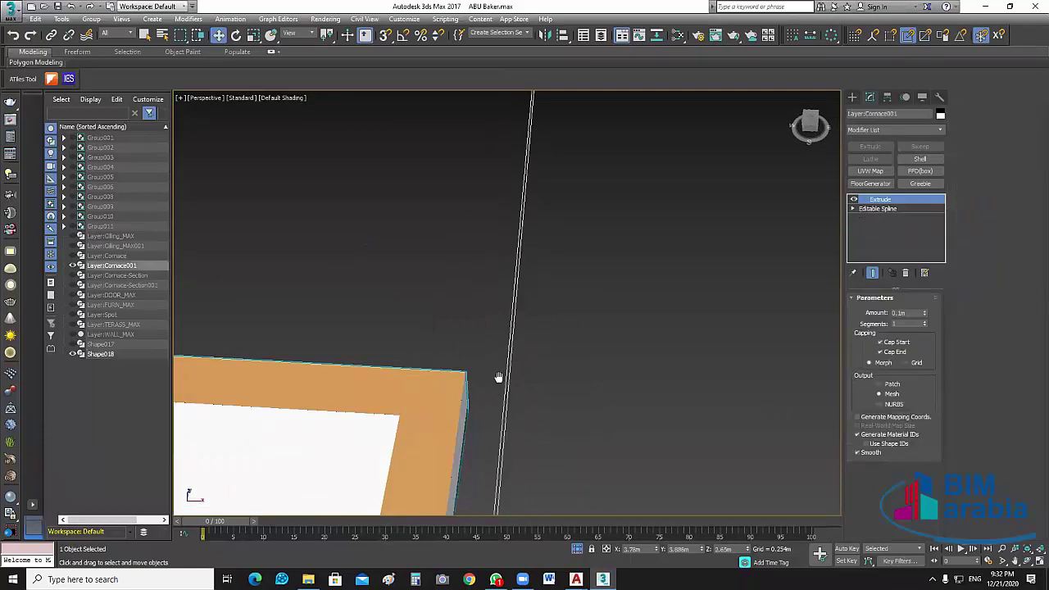
pyautogui.keyDown('alt'); pyautogui.moveTo(494, 357); pyautogui.dragTo(553, 282, button='middle'); pyautogui.keyUp('alt')
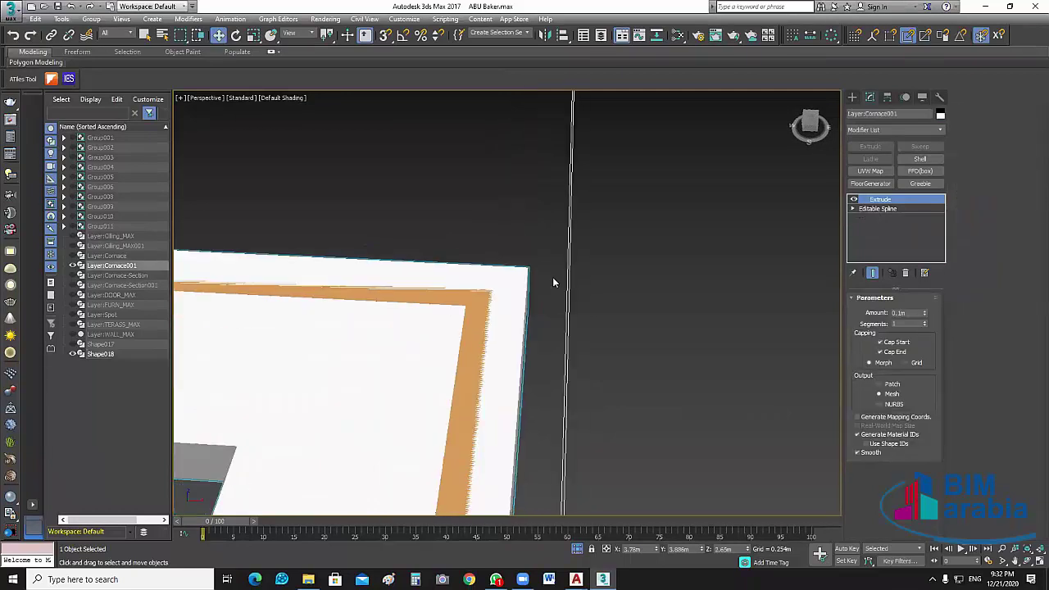
pyautogui.keyDown('alt'); pyautogui.moveTo(548, 379); pyautogui.dragTo(491, 449, button='middle'); pyautogui.keyUp('alt')
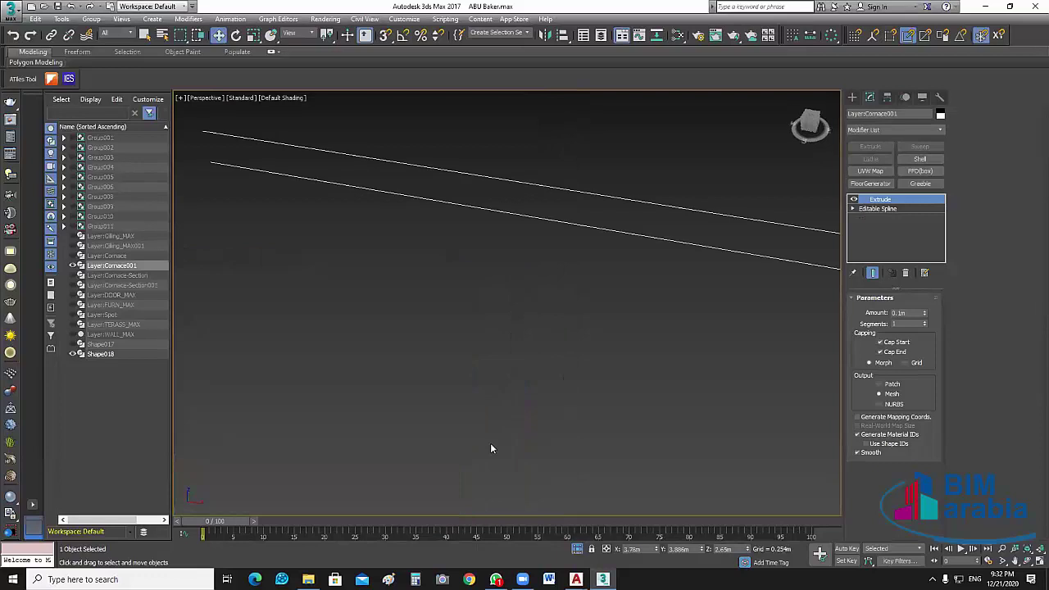
pyautogui.moveTo(635, 457)
pyautogui.keyDown('alt'); pyautogui.mouseDown(button='middle')
pyautogui.moveTo(627, 469)
pyautogui.moveTo(548, 310)
pyautogui.moveTo(486, 235)
pyautogui.mouseUp(button='middle'); pyautogui.keyUp('alt')
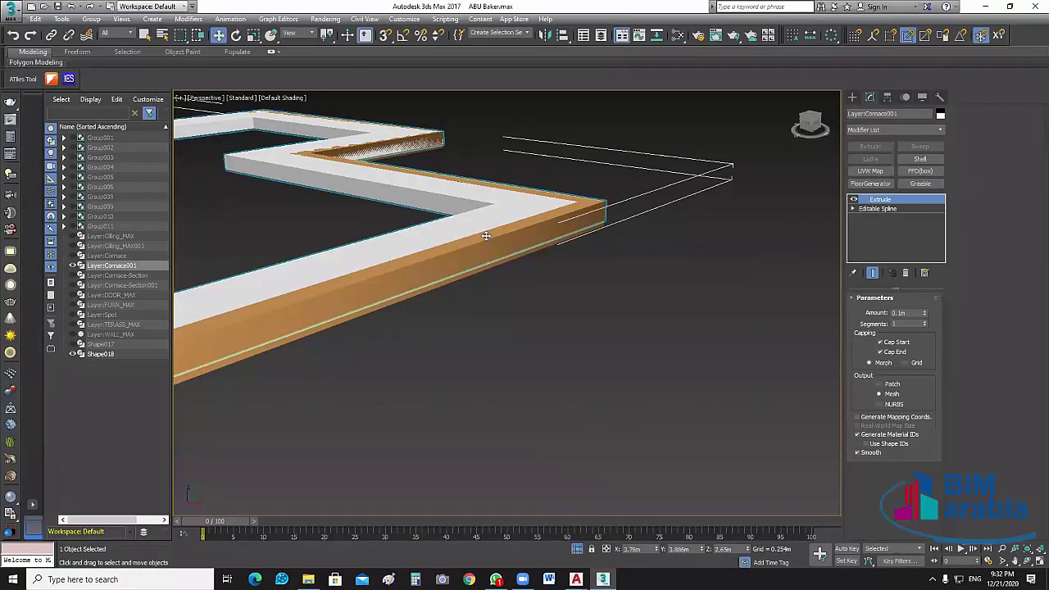
pyautogui.click(486, 235)
pyautogui.hotkey('alt', 'x')
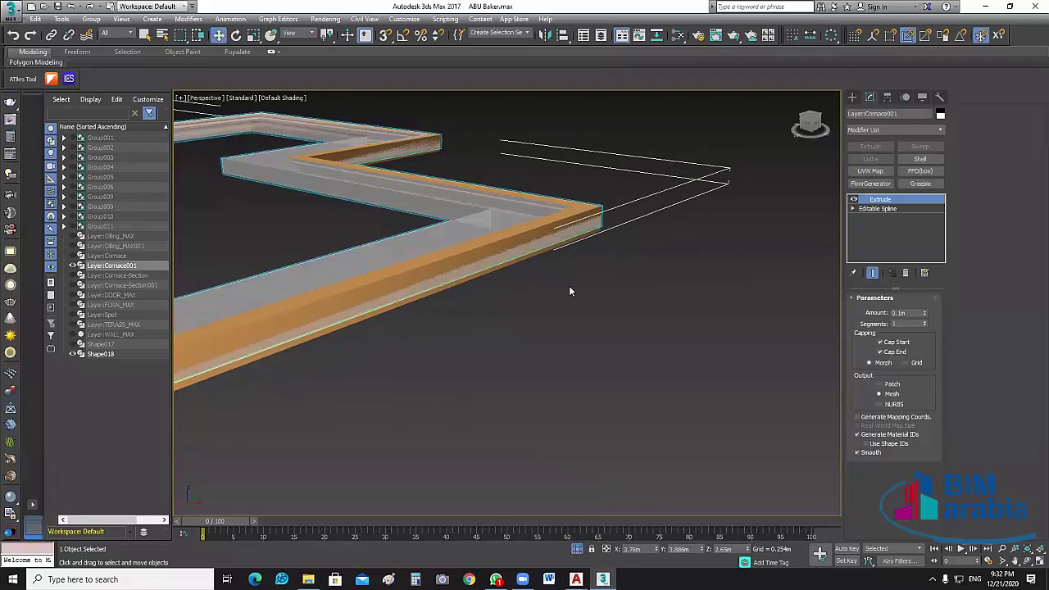
pyautogui.keyDown('alt'); pyautogui.moveTo(569, 236); pyautogui.dragTo(560, 280, button='middle'); pyautogui.keyUp('alt')
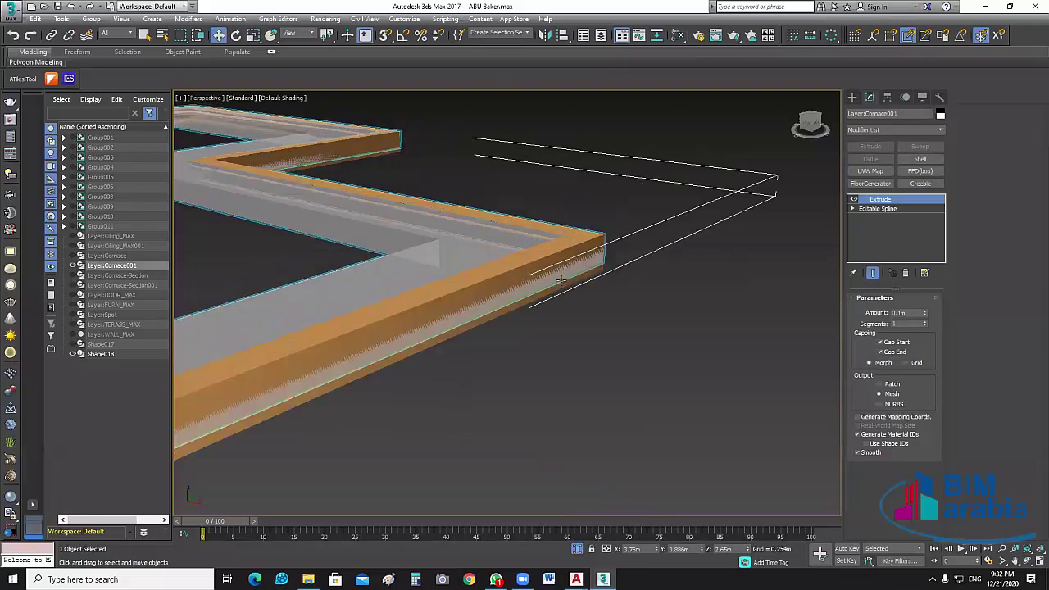
# - With 3D Snap on, lower Shape018 in Z from 2.75m to 2.65m onto the wall-top band
pyautogui.click(555, 302)
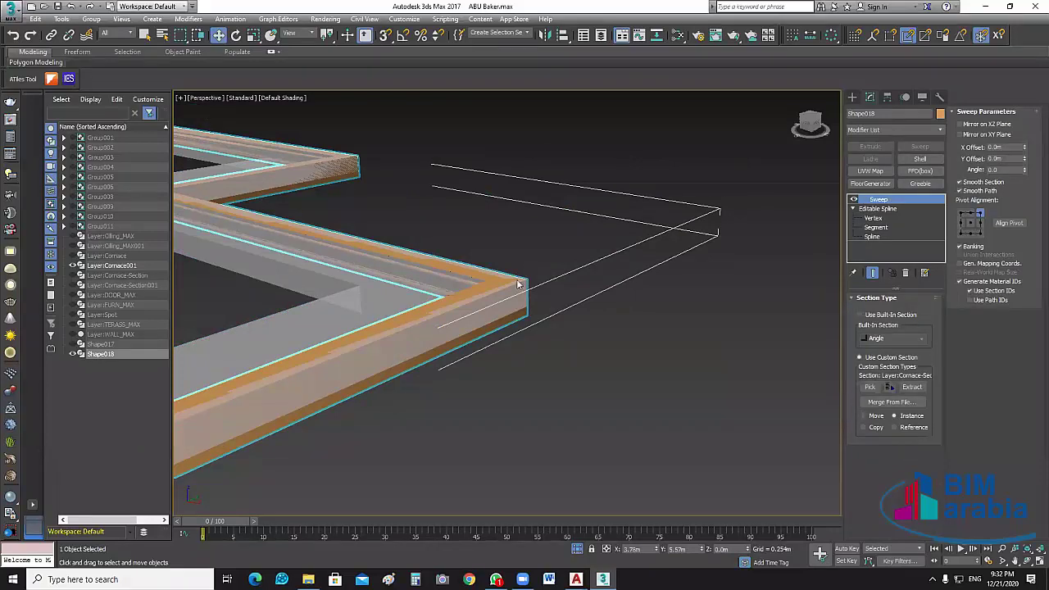
pyautogui.press('s')
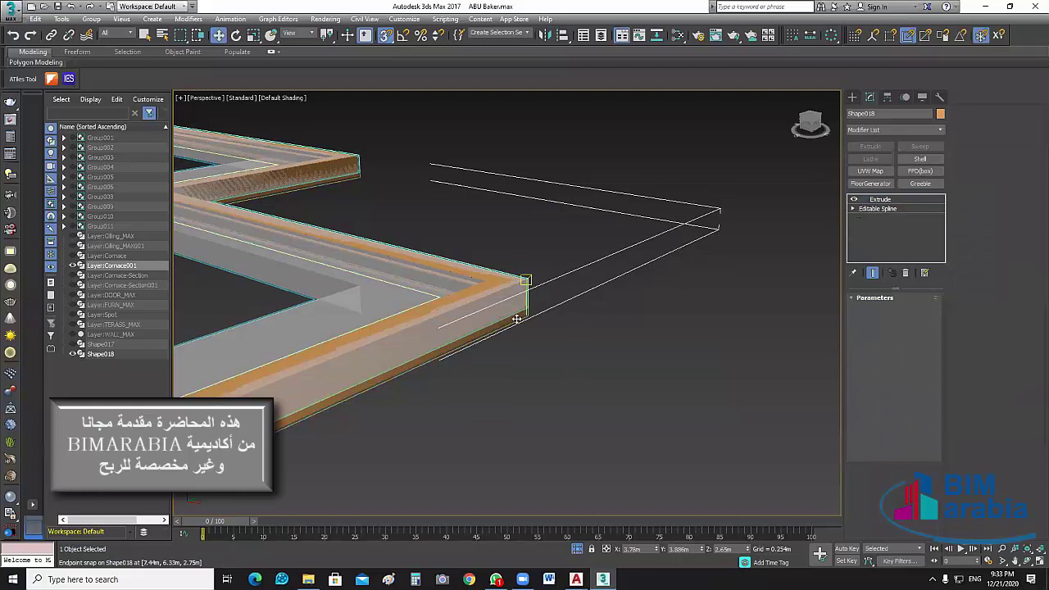
pyautogui.click(518, 318)
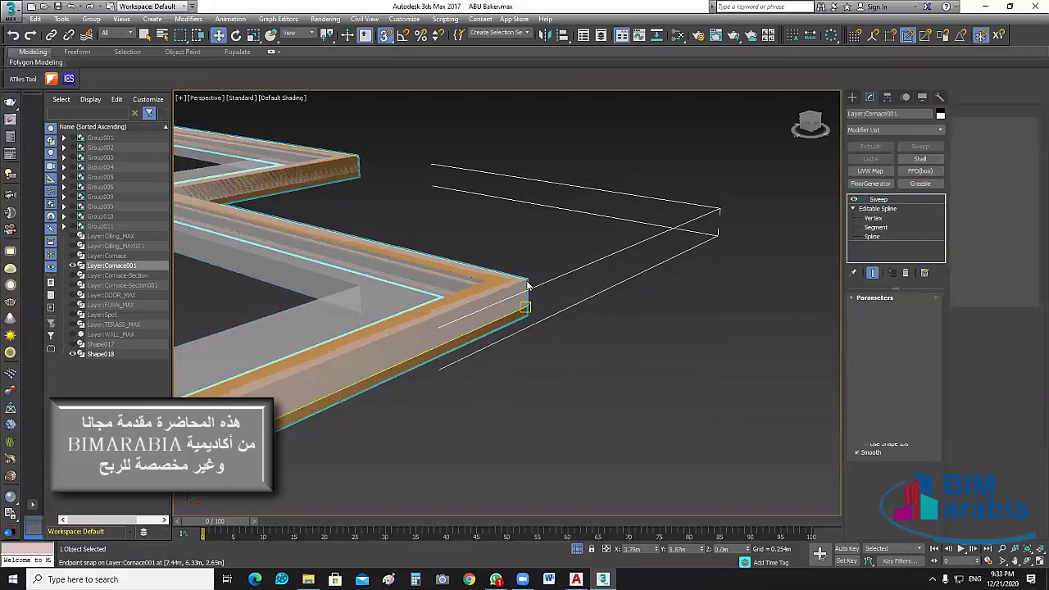
pyautogui.click(527, 285)
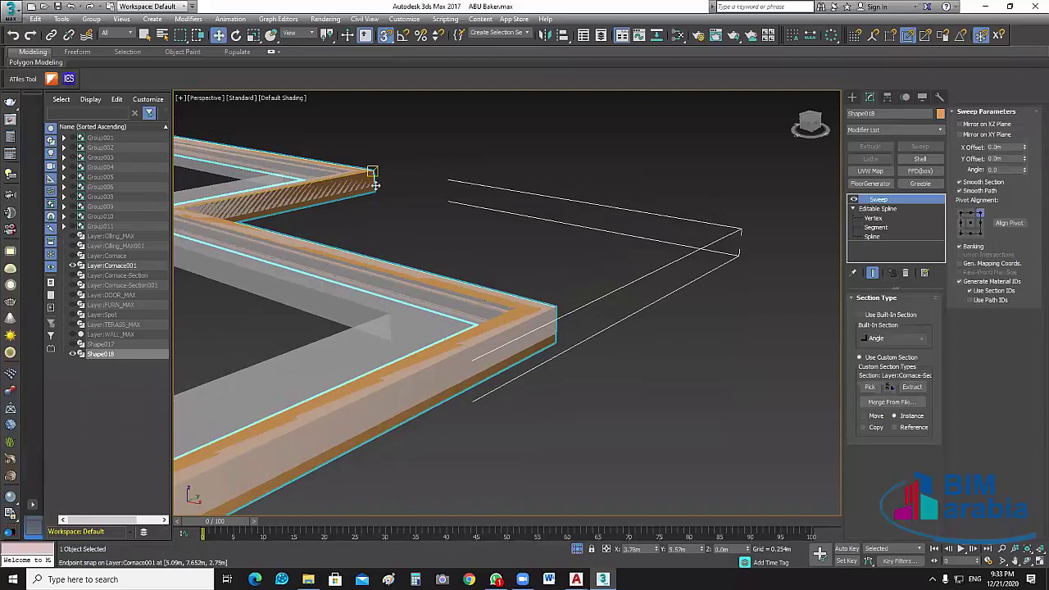
pyautogui.moveTo(375, 189); pyautogui.dragTo(373, 188)
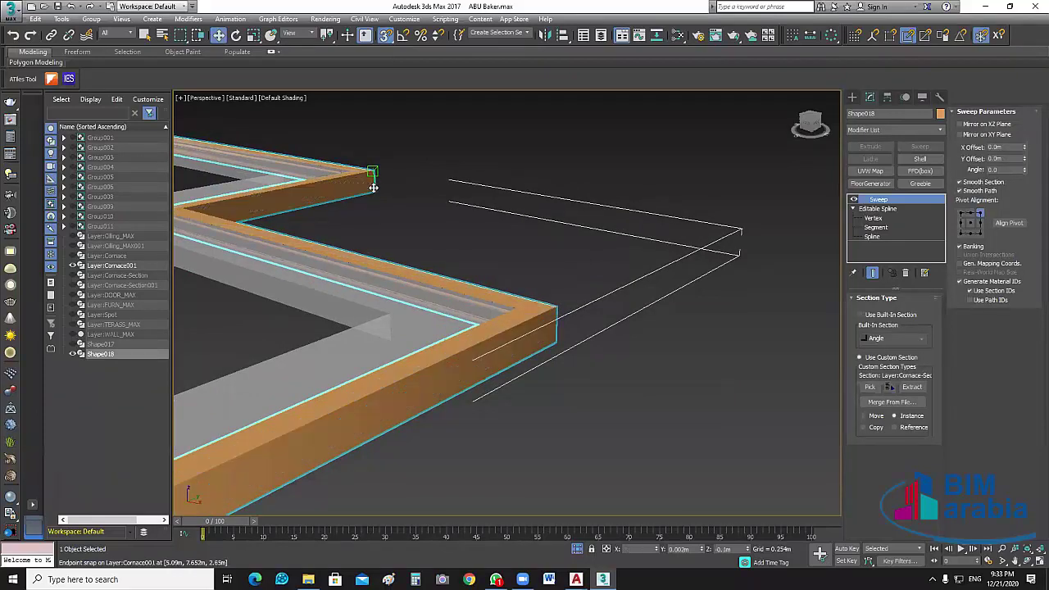
pyautogui.scroll(-3, 602, 359)
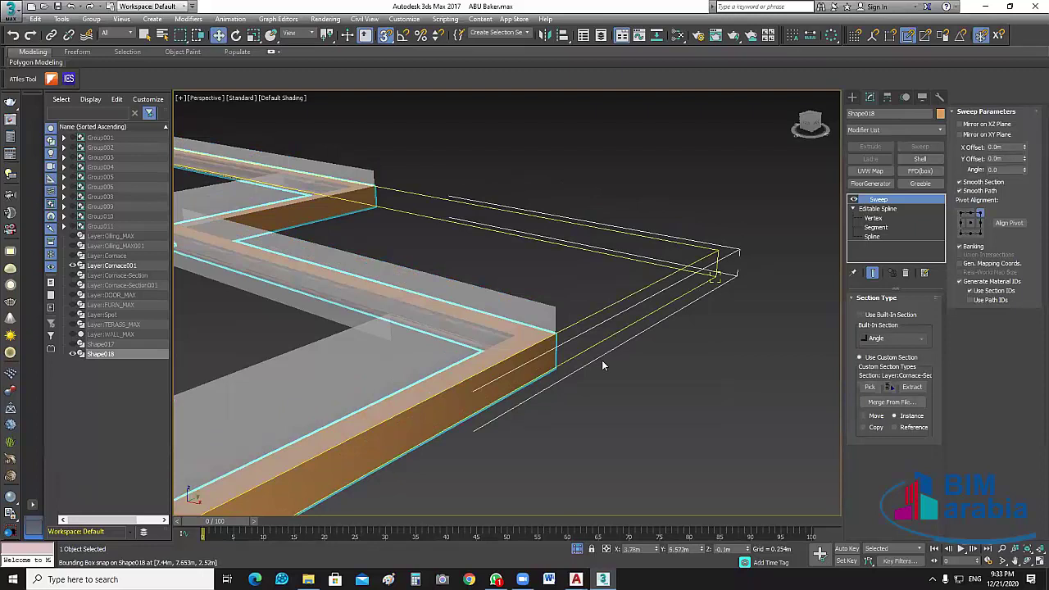
pyautogui.click(514, 396)
pyautogui.moveTo(514, 396)
pyautogui.keyDown('alt'); pyautogui.mouseDown(button='middle')
pyautogui.moveTo(309, 218)
pyautogui.moveTo(323, 189)
pyautogui.mouseUp(button='middle'); pyautogui.keyUp('alt')
pyautogui.scroll(4, 325, 190)
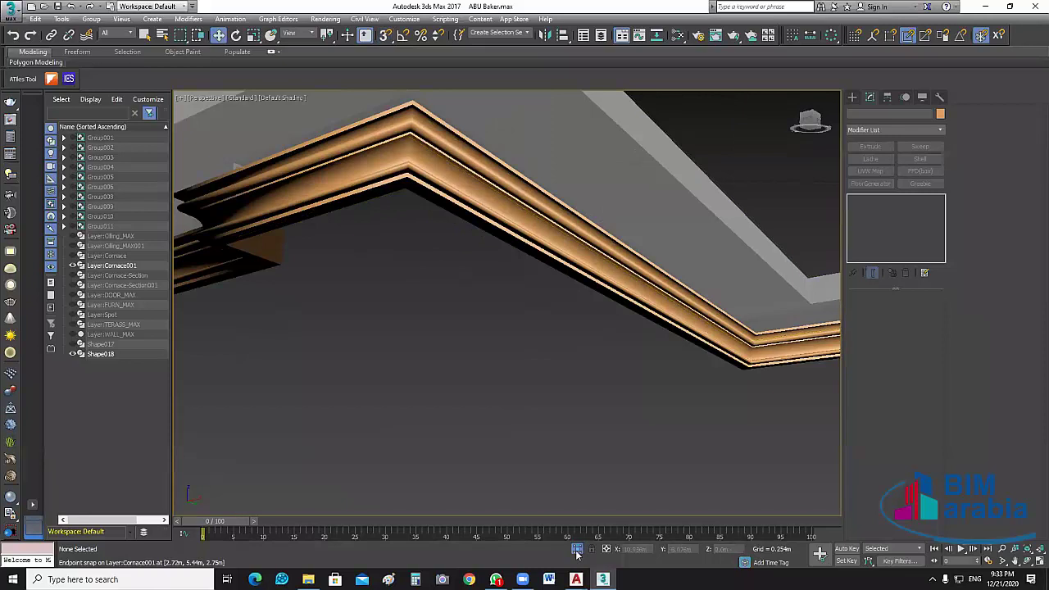
# - Exit isolation to show the whole room and inspect the cornices against the paneled wall
pyautogui.hotkey('alt', 'q')
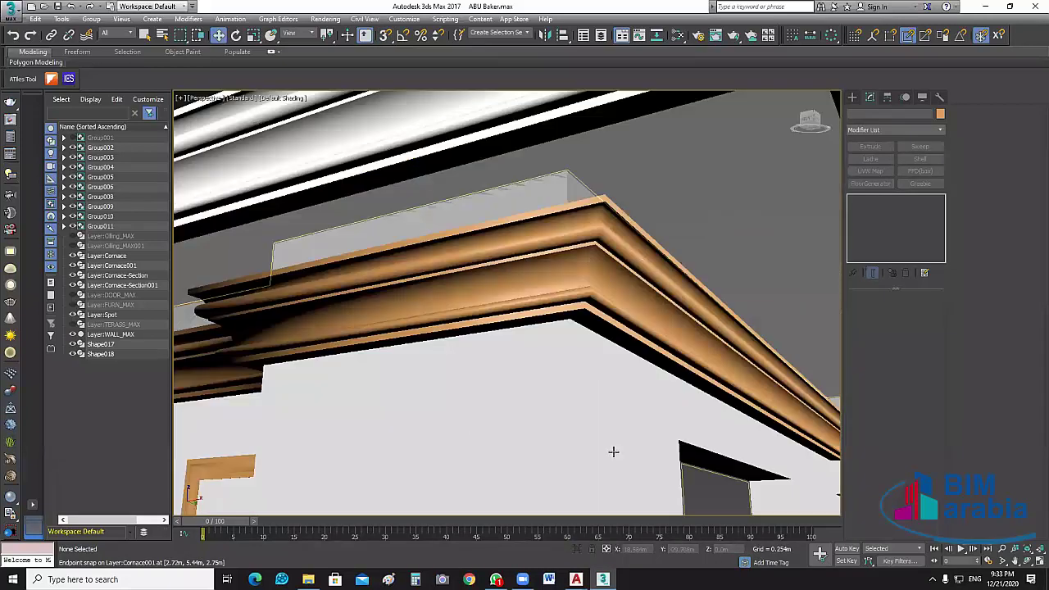
pyautogui.scroll(-5, 421, 363)
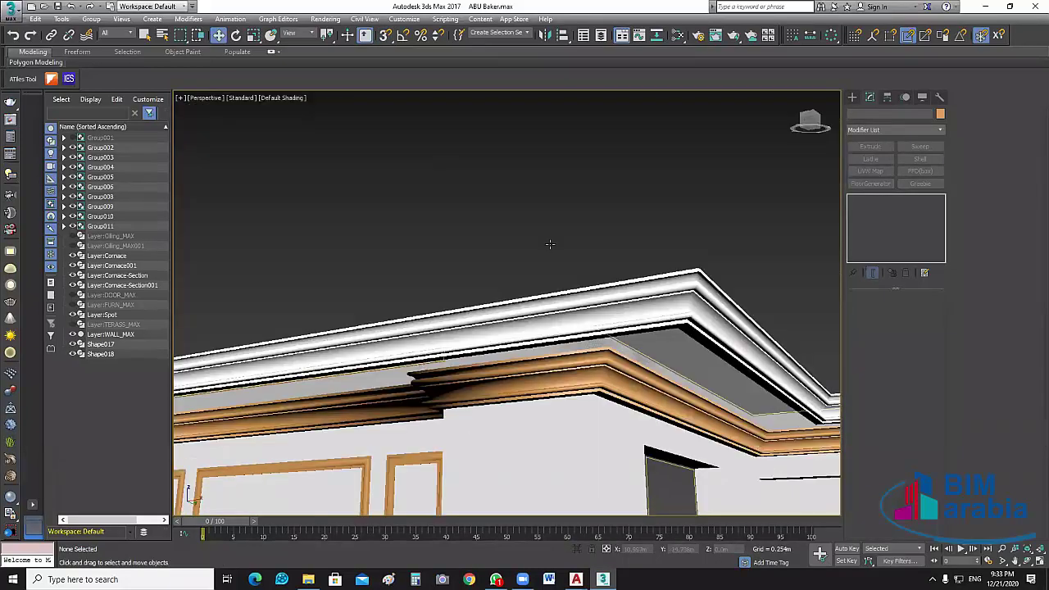
pyautogui.click(614, 233)
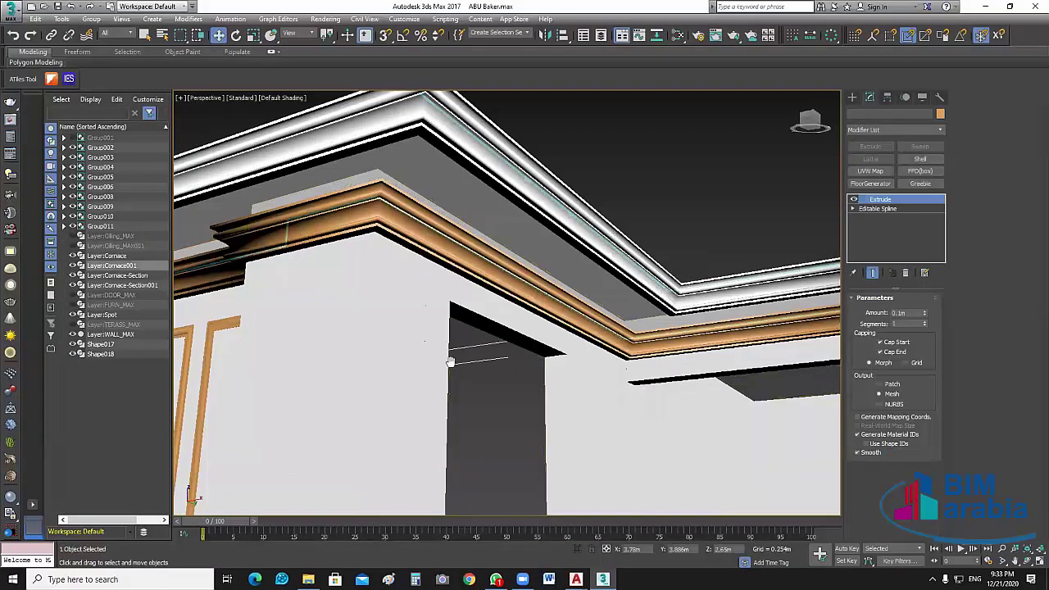
pyautogui.click(451, 361)
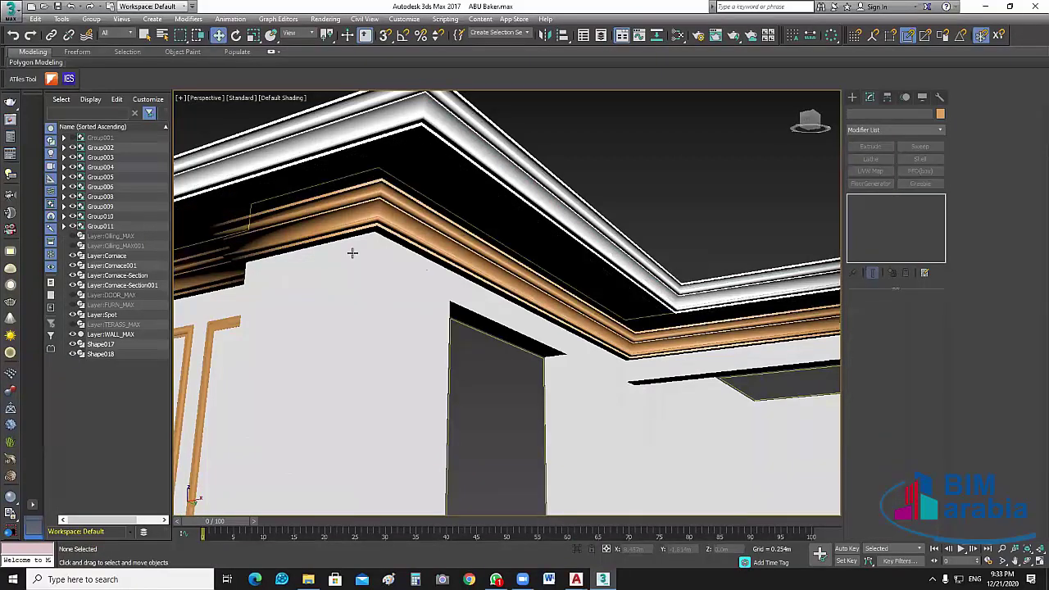
pyautogui.scroll(2, 300, 238)
pyautogui.keyDown('alt'); pyautogui.moveTo(291, 250); pyautogui.dragTo(633, 235, button='middle'); pyautogui.keyUp('alt')
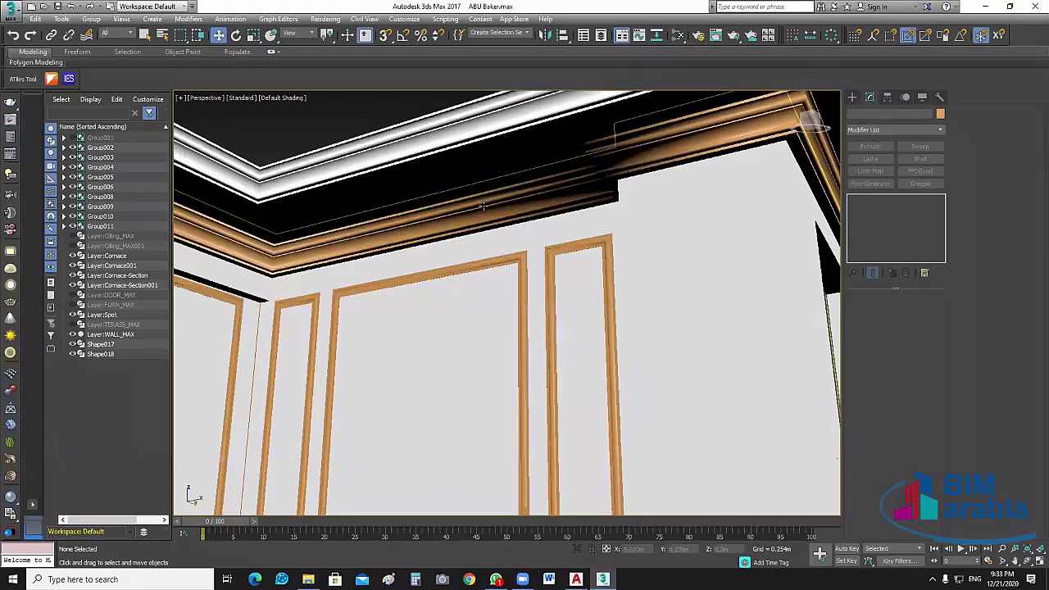
pyautogui.scroll(1, 483, 205)
pyautogui.scroll(2, 539, 297)
pyautogui.scroll(1, 536, 265)
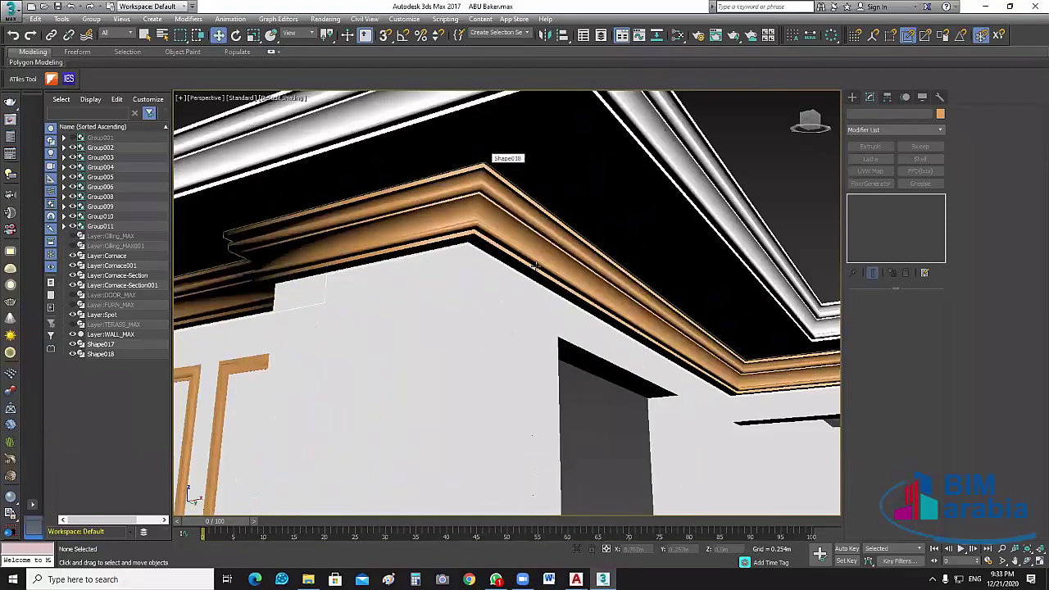
pyautogui.scroll(-2, 536, 264)
pyautogui.scroll(-2, 678, 192)
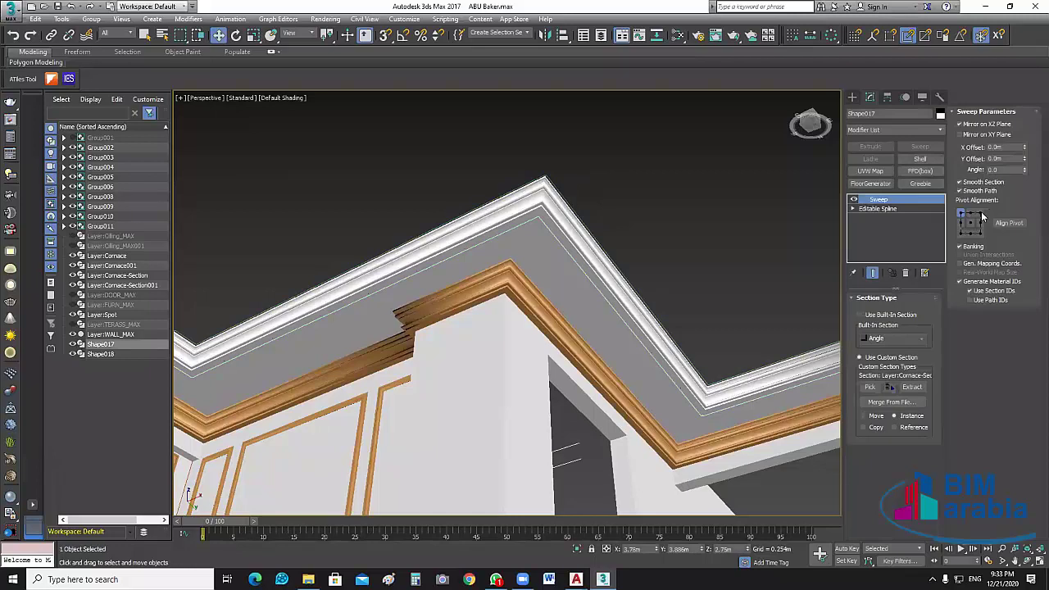
# - Realign the cornice profile to its bottom-left pivot alignment point
pyautogui.click(981, 215)
pyautogui.click(962, 233)
pyautogui.click(957, 235)
pyautogui.click(959, 233)
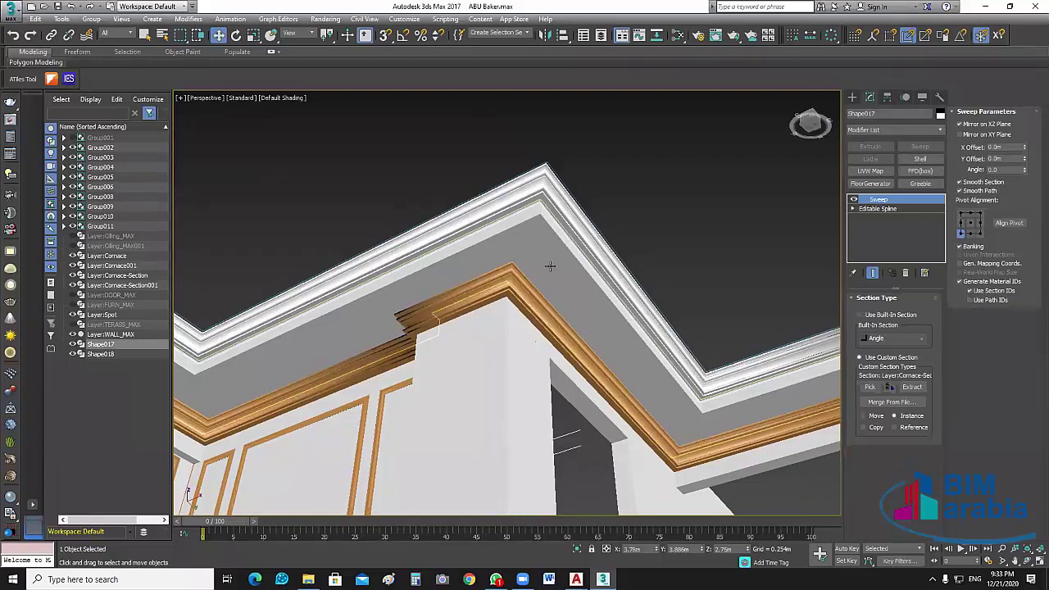
pyautogui.moveTo(550, 266); pyautogui.dragTo(578, 309, button='middle')
pyautogui.click(578, 310)
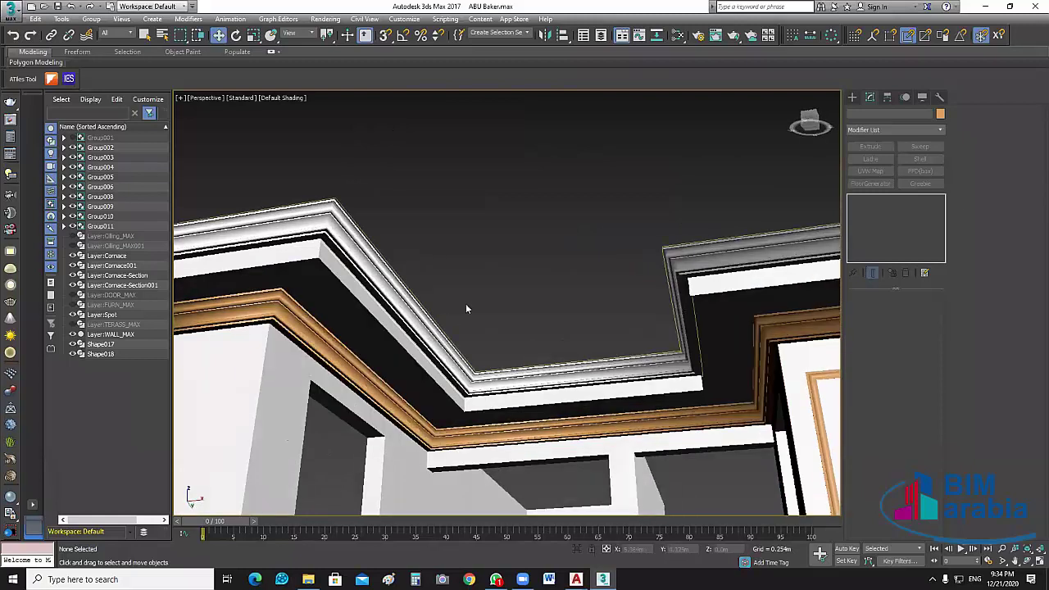
# - Mirror the white ceiling cornice profile on both planes and align it to the top-left corner
pyautogui.click(437, 241)
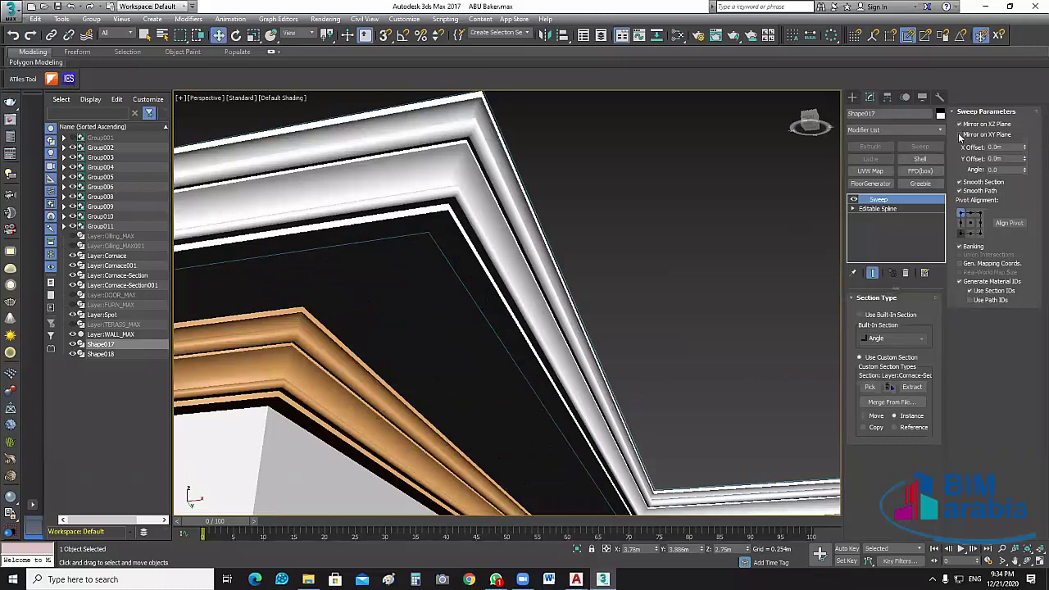
pyautogui.click(961, 124)
pyautogui.click(961, 124)
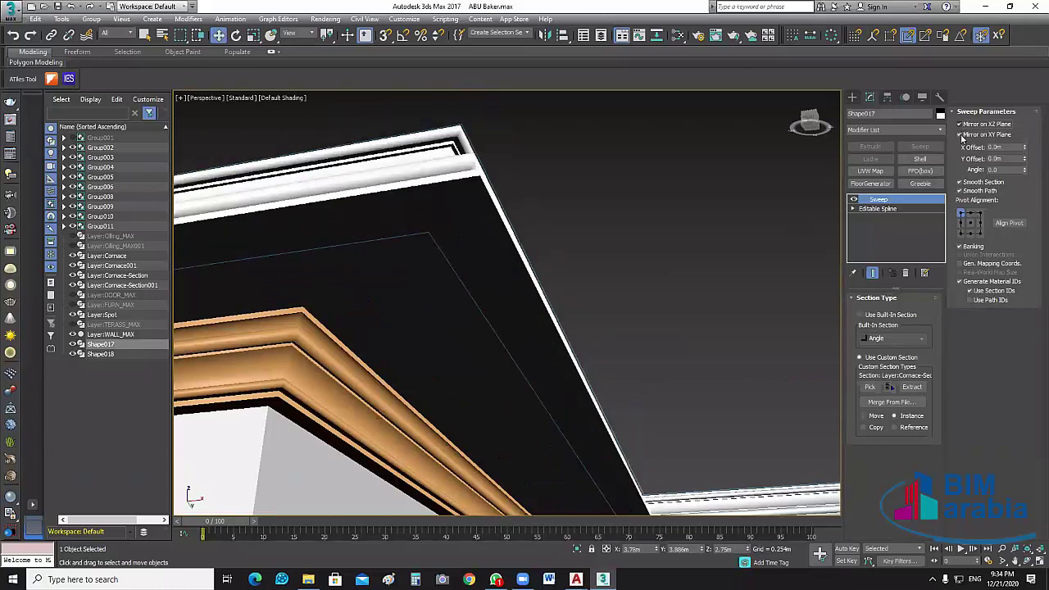
pyautogui.click(961, 223)
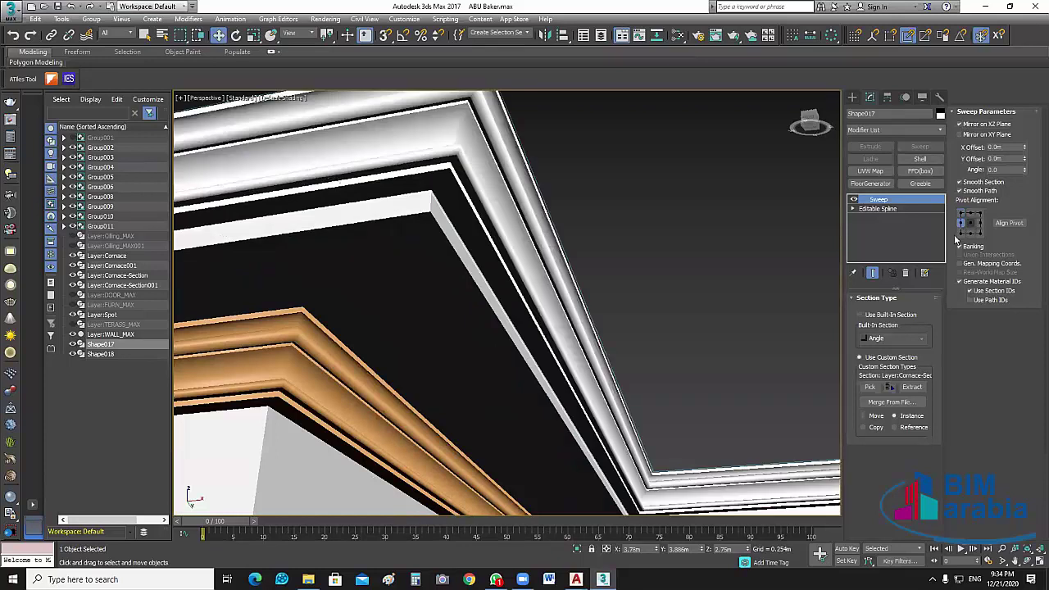
pyautogui.click(978, 235)
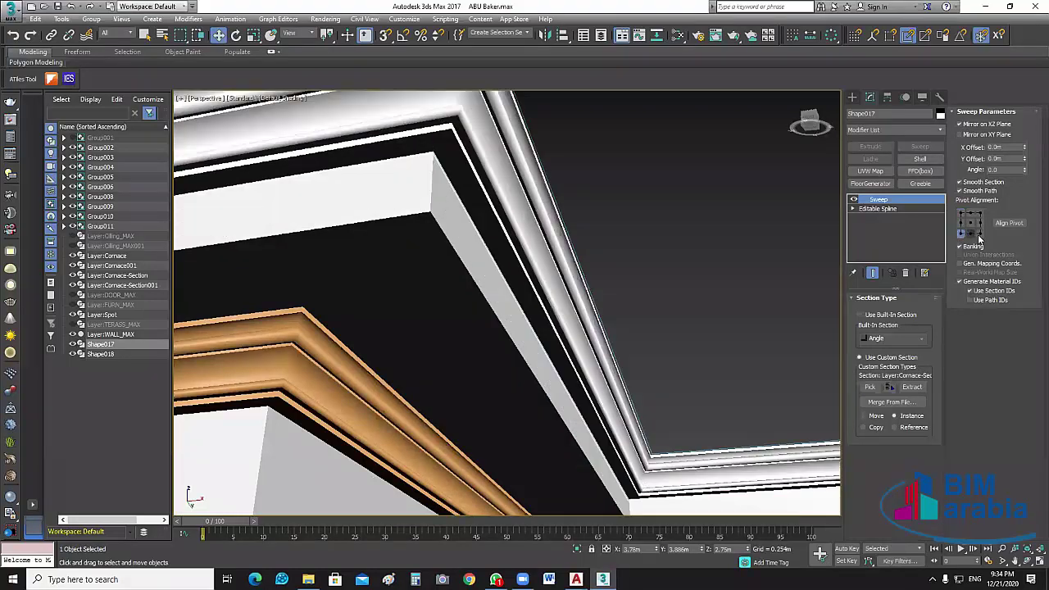
pyautogui.click(970, 234)
pyautogui.click(961, 215)
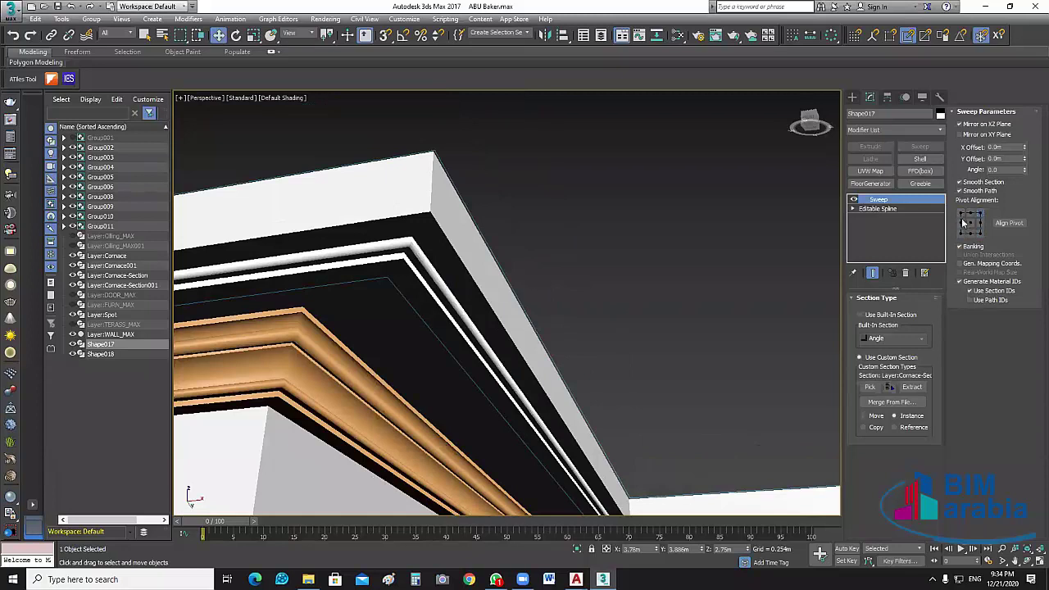
pyautogui.click(962, 227)
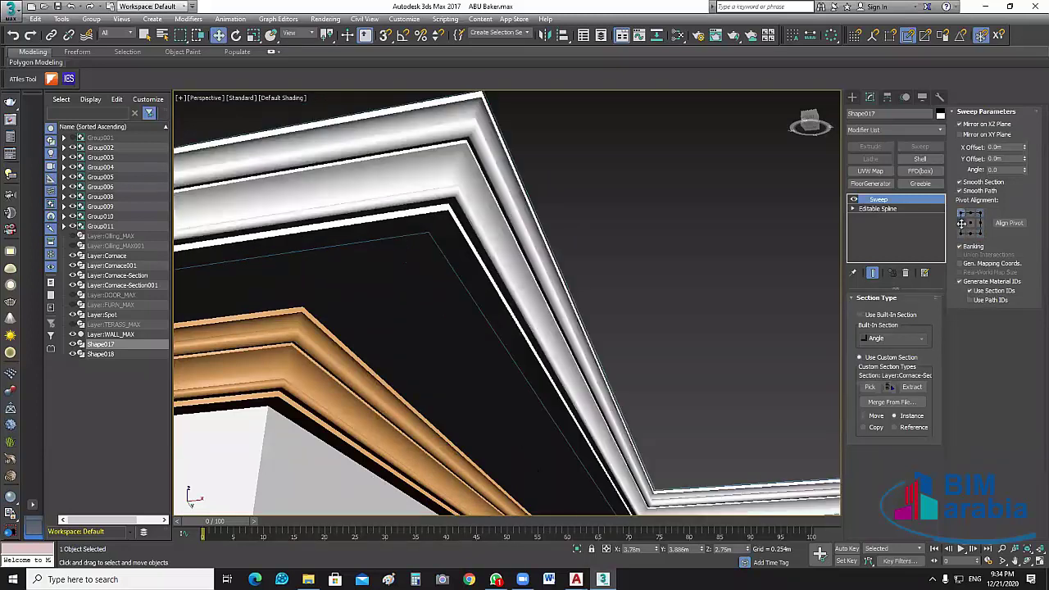
pyautogui.click(511, 253)
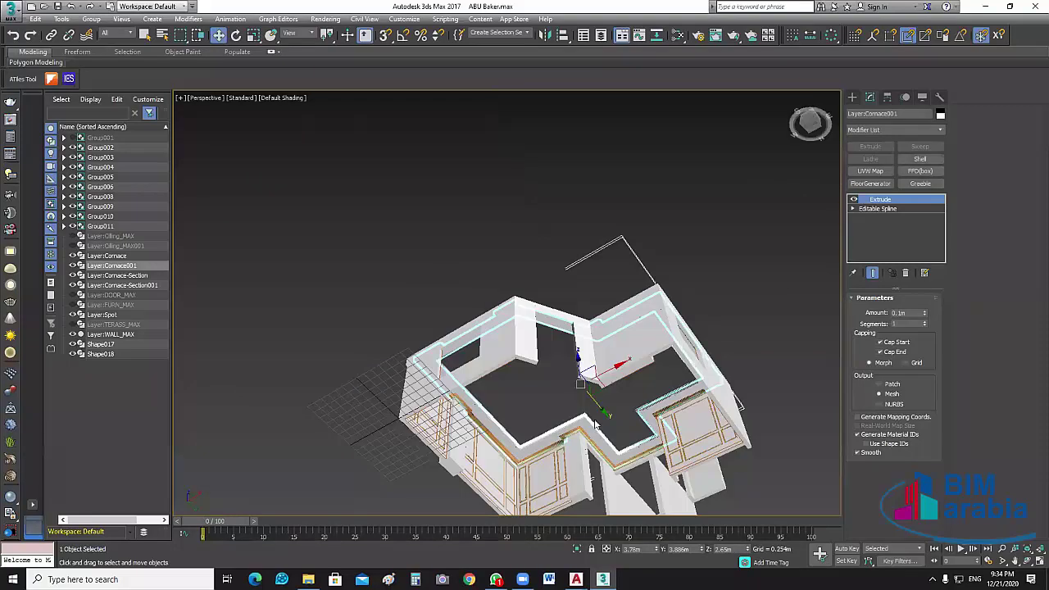
# - Give Shape017 the orange-brown wood object colour used on the wall cornice
pyautogui.scroll(1, 597, 422)
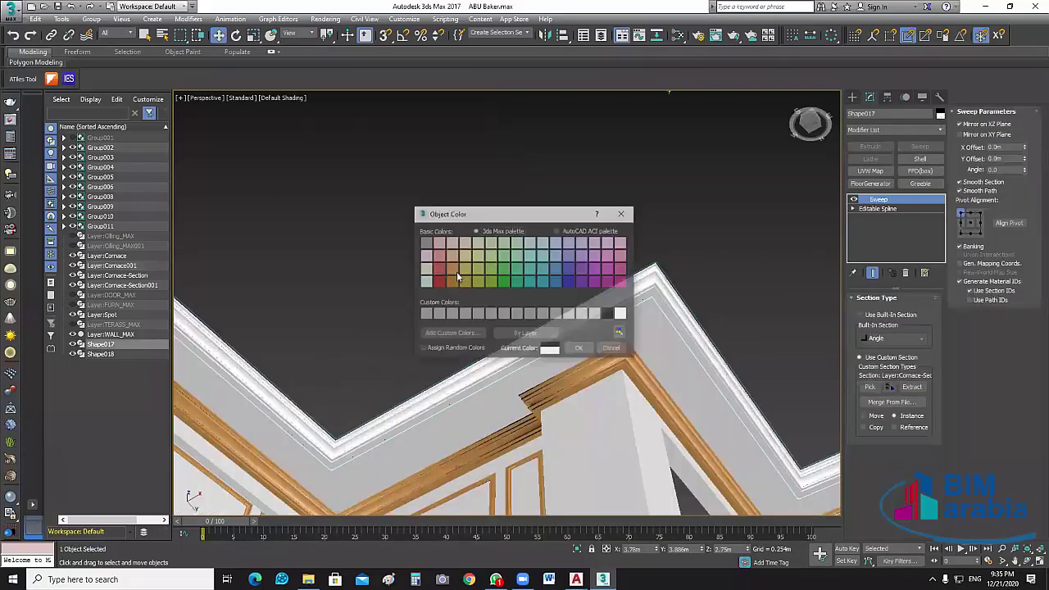
pyautogui.click(457, 271)
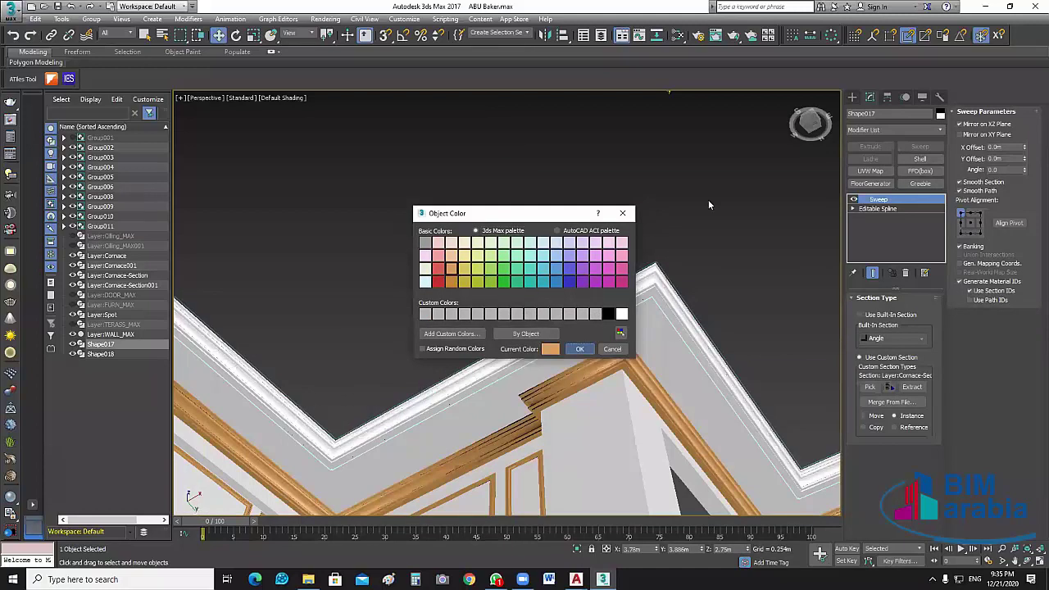
pyautogui.click(579, 349)
pyautogui.click(363, 436)
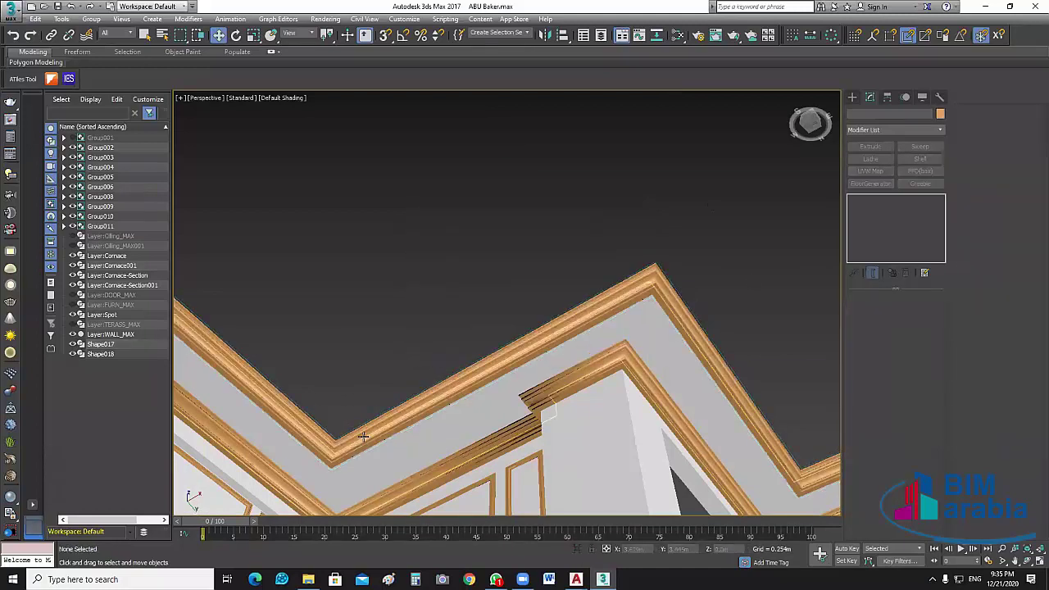
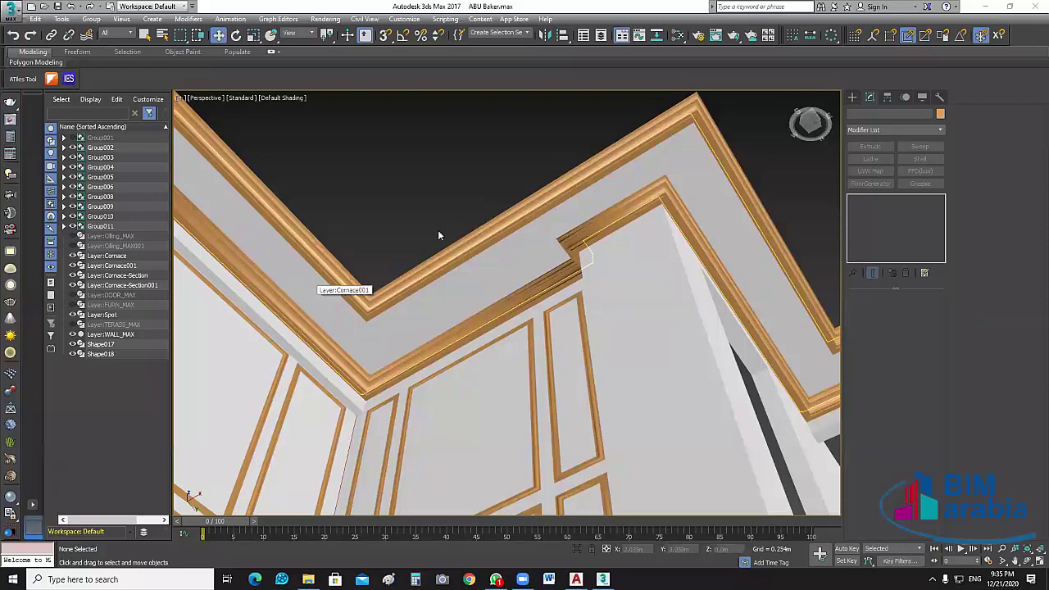
# - Orbit the view to look down on the room, the opening and the cornice
pyautogui.scroll(2, 415, 254)
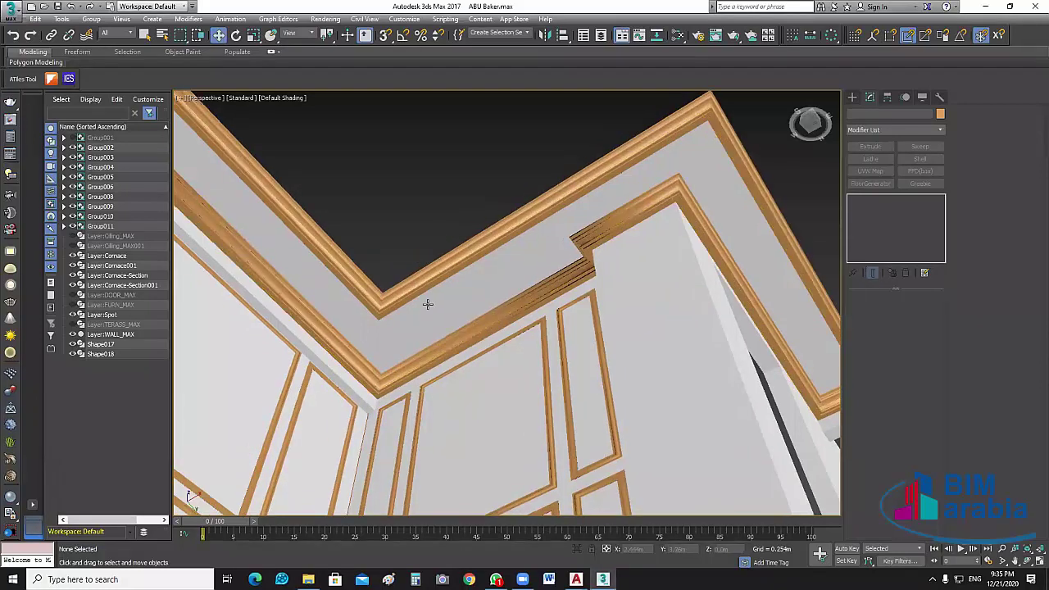
pyautogui.scroll(-3, 427, 304)
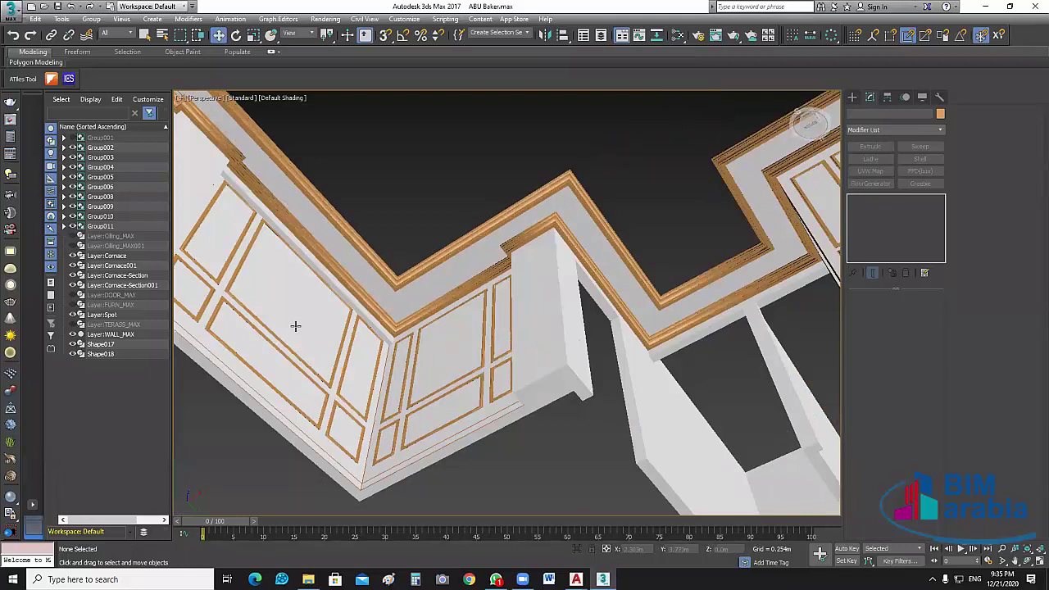
pyautogui.keyDown('alt'); pyautogui.moveTo(295, 326); pyautogui.dragTo(370, 416, button='middle'); pyautogui.keyUp('alt')
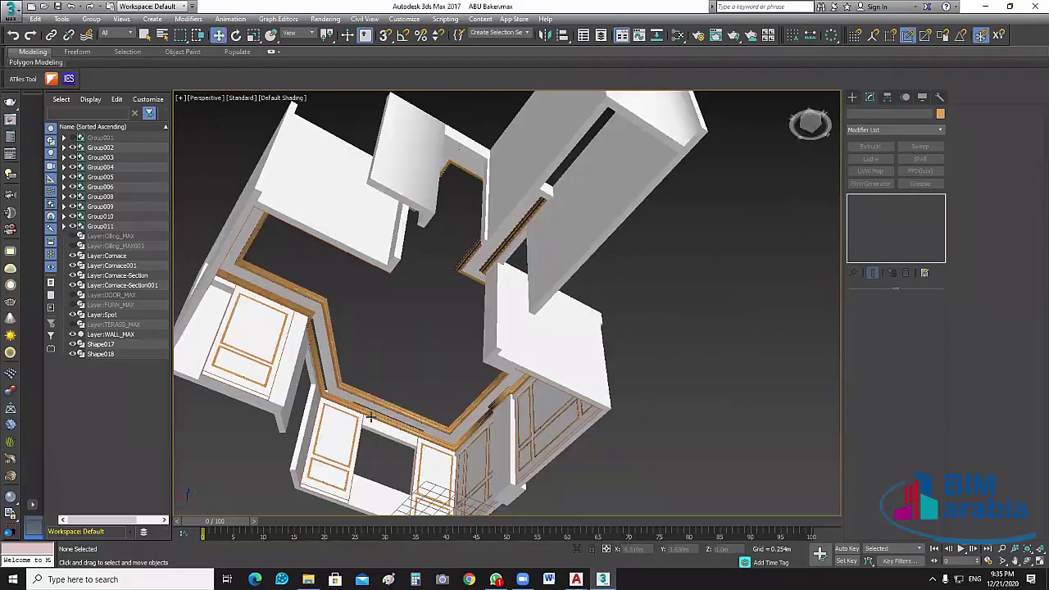
pyautogui.scroll(5, 410, 355)
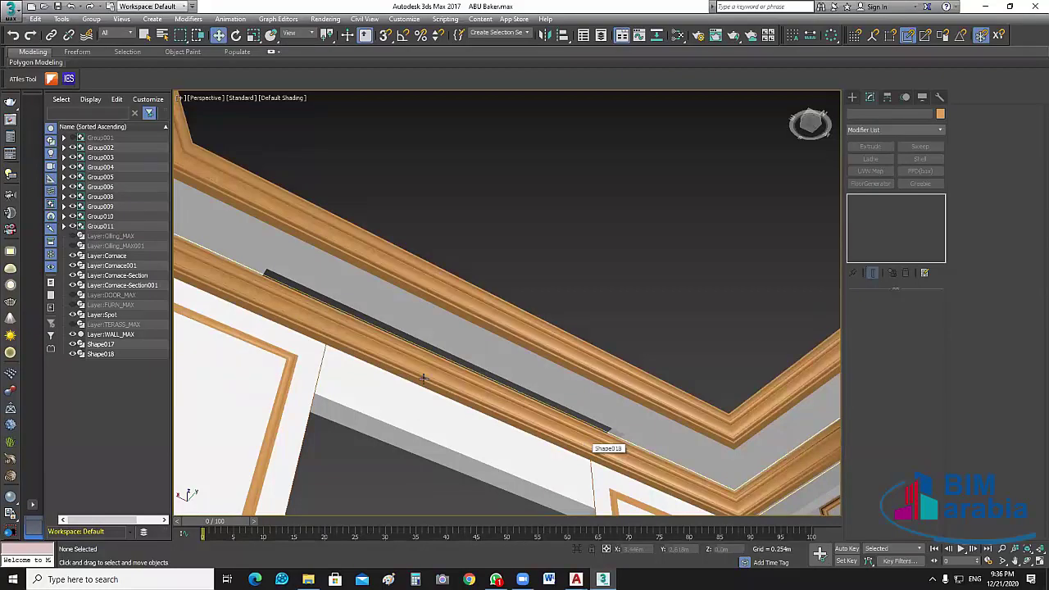
pyautogui.moveTo(423, 380)
pyautogui.keyDown('alt'); pyautogui.mouseDown(button='middle')
pyautogui.moveTo(403, 379)
pyautogui.moveTo(405, 341)
pyautogui.mouseUp(button='middle'); pyautogui.keyUp('alt')
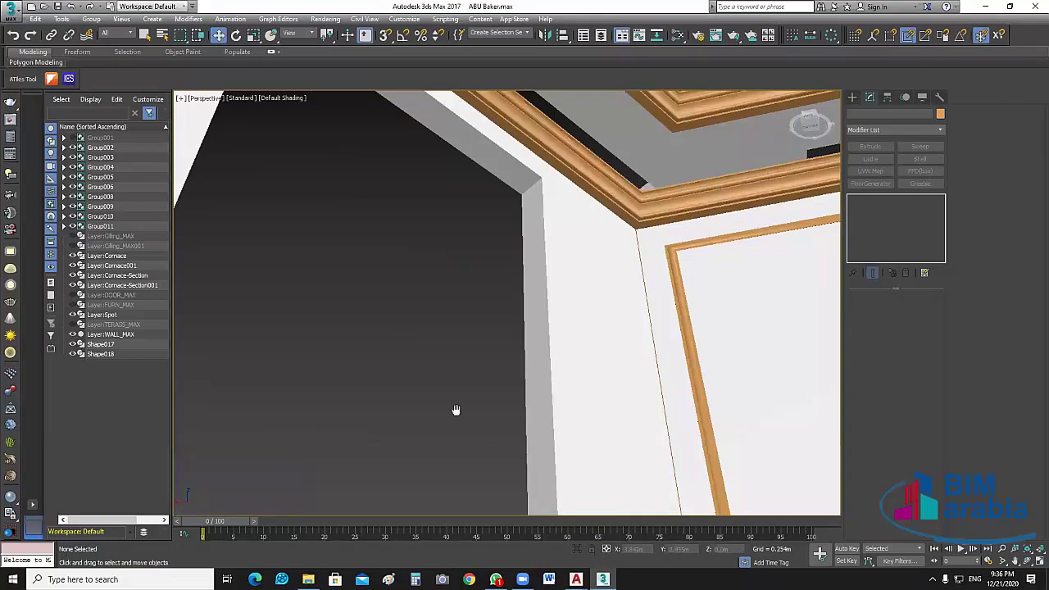
pyautogui.keyDown('alt'); pyautogui.moveTo(454, 410); pyautogui.dragTo(458, 435, button='middle'); pyautogui.keyUp('alt')
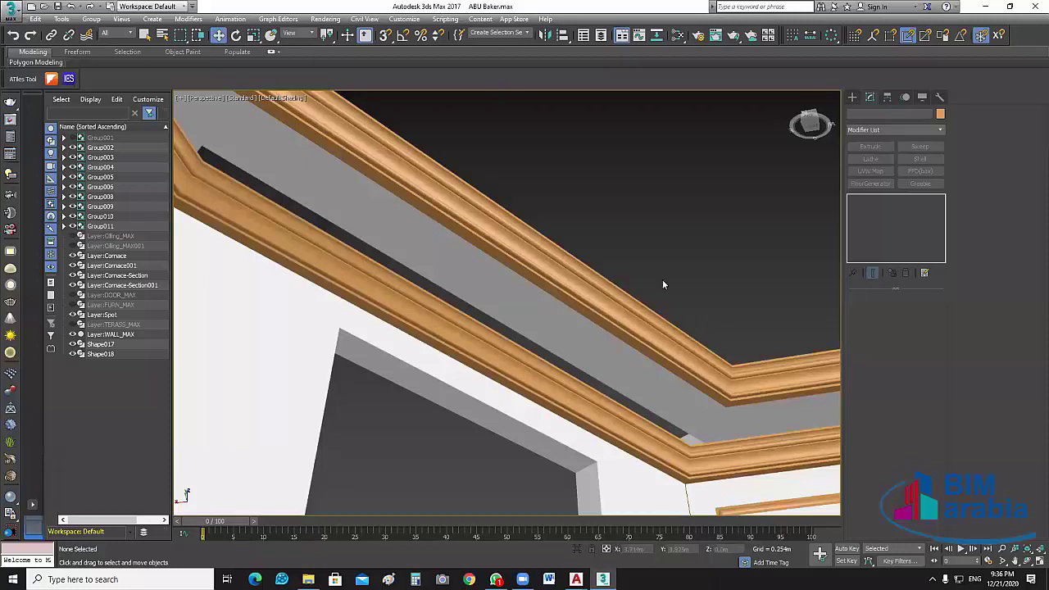
# - Select the cornice and its path, then frame them in a maximized Top viewport
pyautogui.click(494, 285)
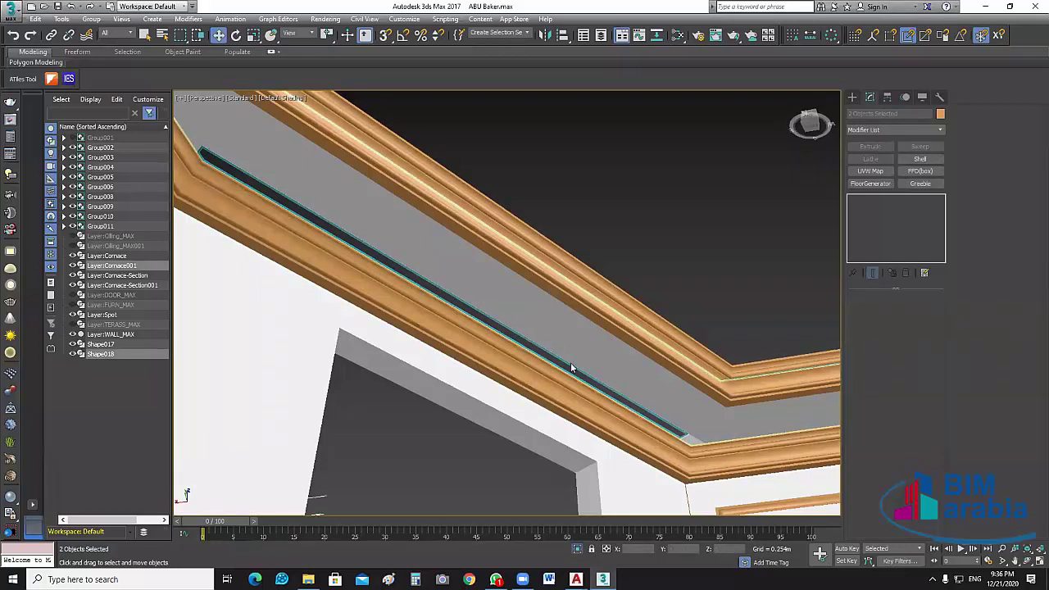
pyautogui.press('z')
pyautogui.hotkey('alt', 'w')
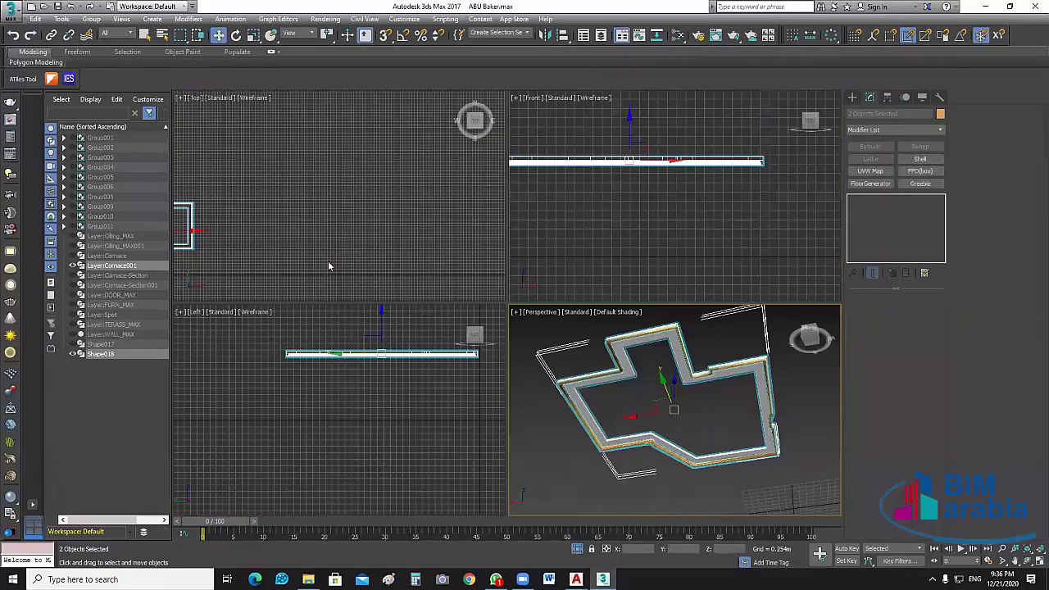
pyautogui.press('z')
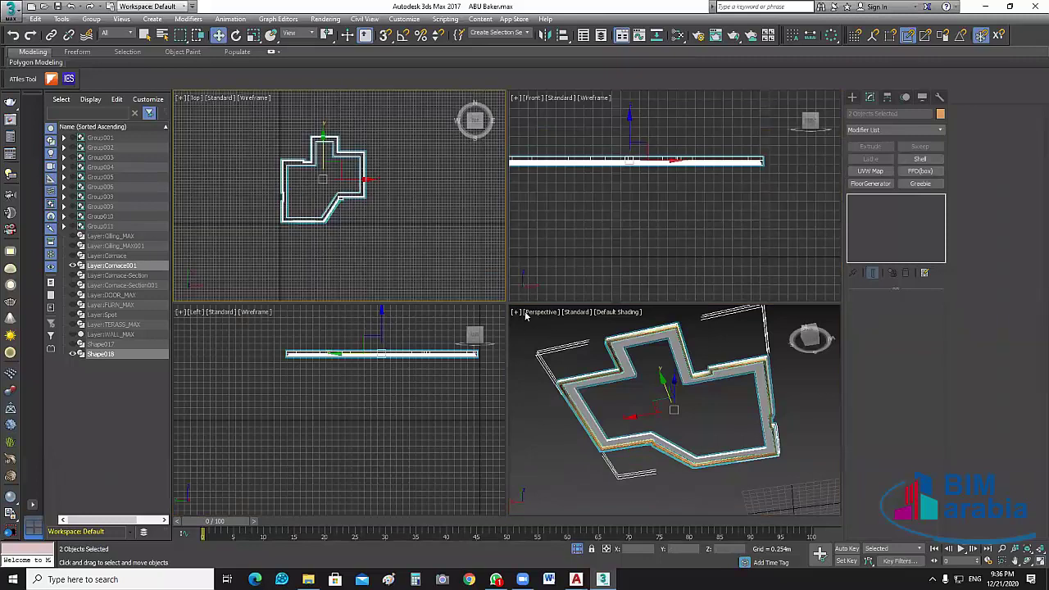
pyautogui.hotkey('alt', 'w')
# - Zoom in, clear the selection and select the Shape018 cornice sweep
pyautogui.scroll(4, 565, 324)
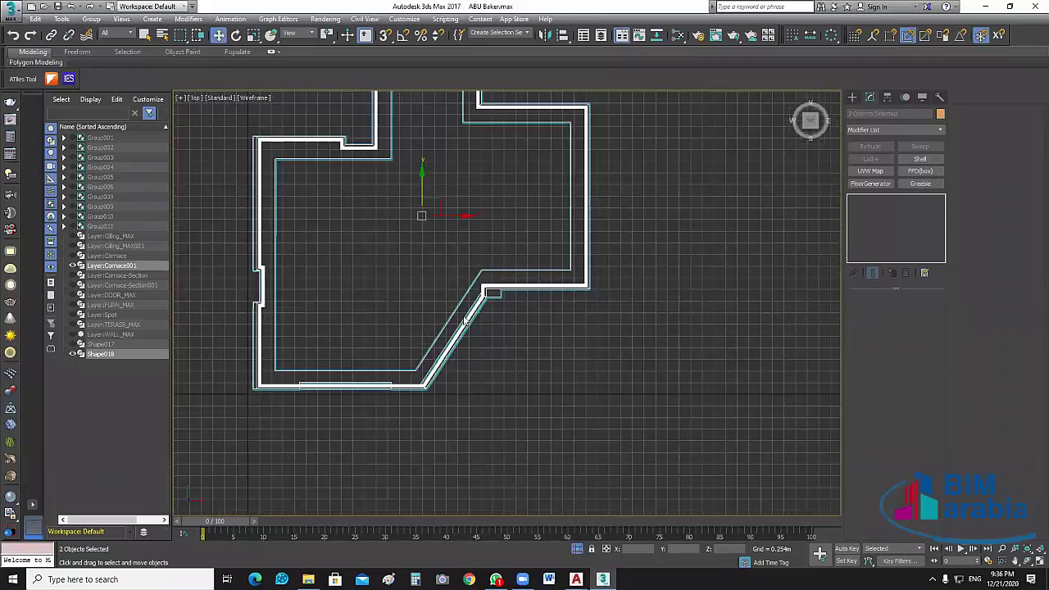
pyautogui.scroll(3, 446, 333)
pyautogui.click(446, 333)
pyautogui.scroll(4, 515, 376)
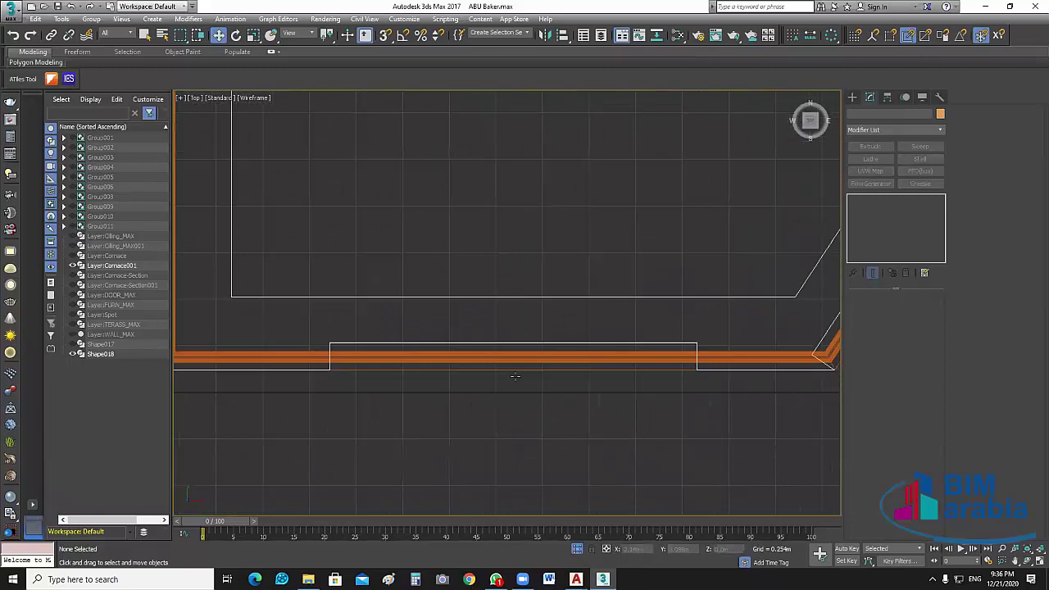
pyautogui.click(516, 376)
# - Drop to Shape018's Editable Spline and pan the Top view to the diagonal stair lines
pyautogui.moveTo(785, 356); pyautogui.dragTo(840, 361, button='middle')
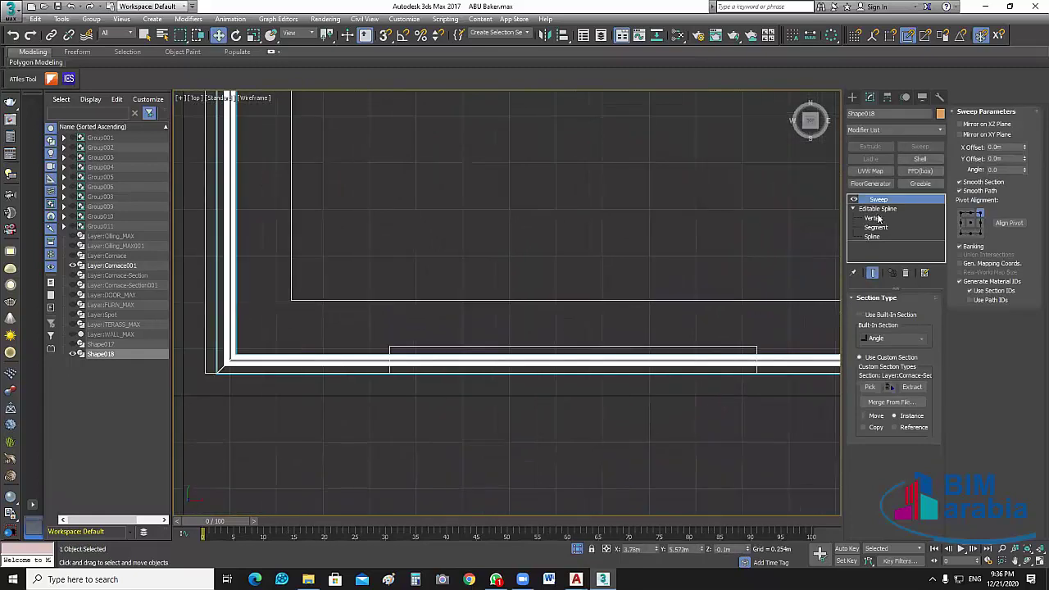
pyautogui.click(878, 218)
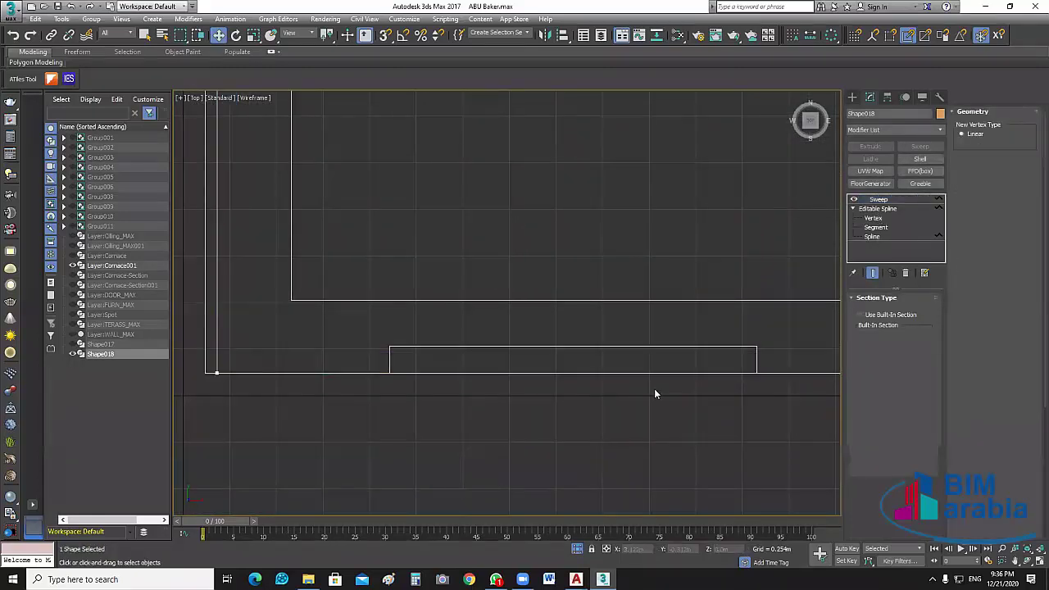
pyautogui.press('3')
pyautogui.moveTo(655, 395); pyautogui.dragTo(672, 400, button='middle')
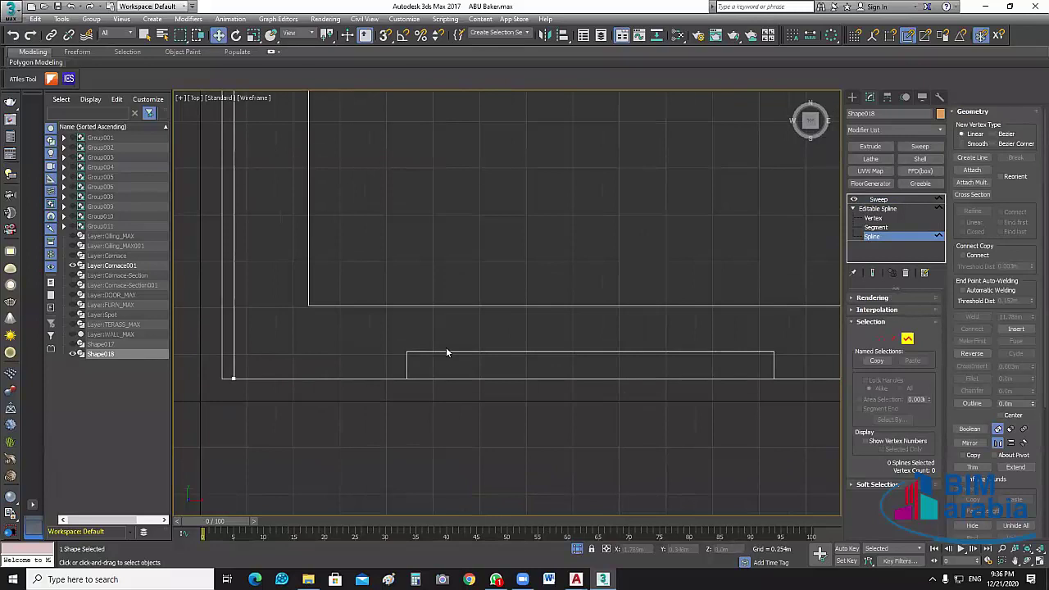
pyautogui.scroll(-5, 410, 293)
pyautogui.scroll(3, 436, 336)
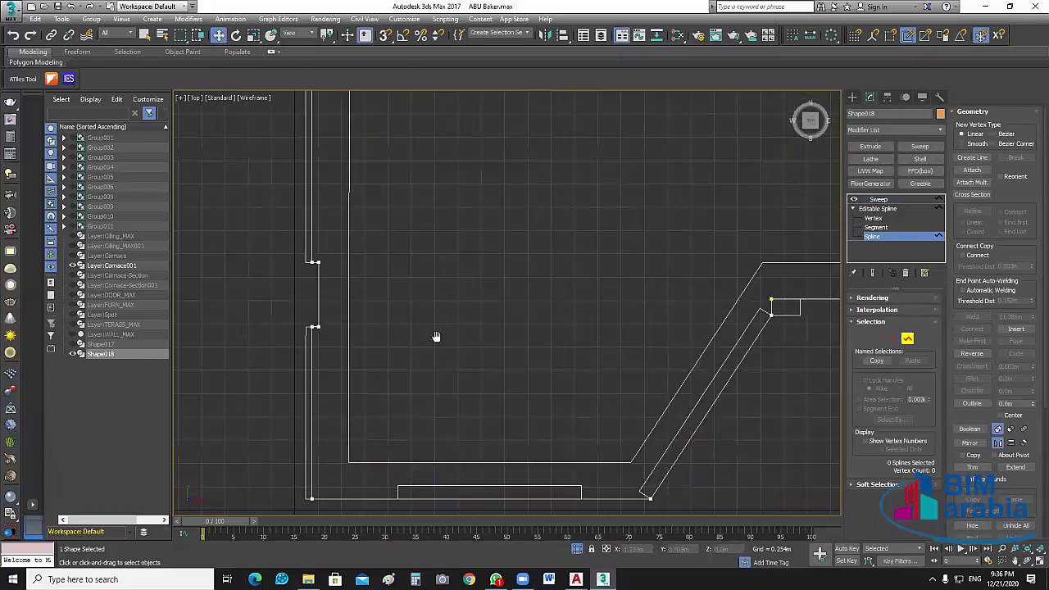
pyautogui.moveTo(436, 337); pyautogui.dragTo(460, 257, button='middle')
pyautogui.scroll(4, 365, 433)
pyautogui.moveTo(463, 447); pyautogui.dragTo(351, 448, button='middle')
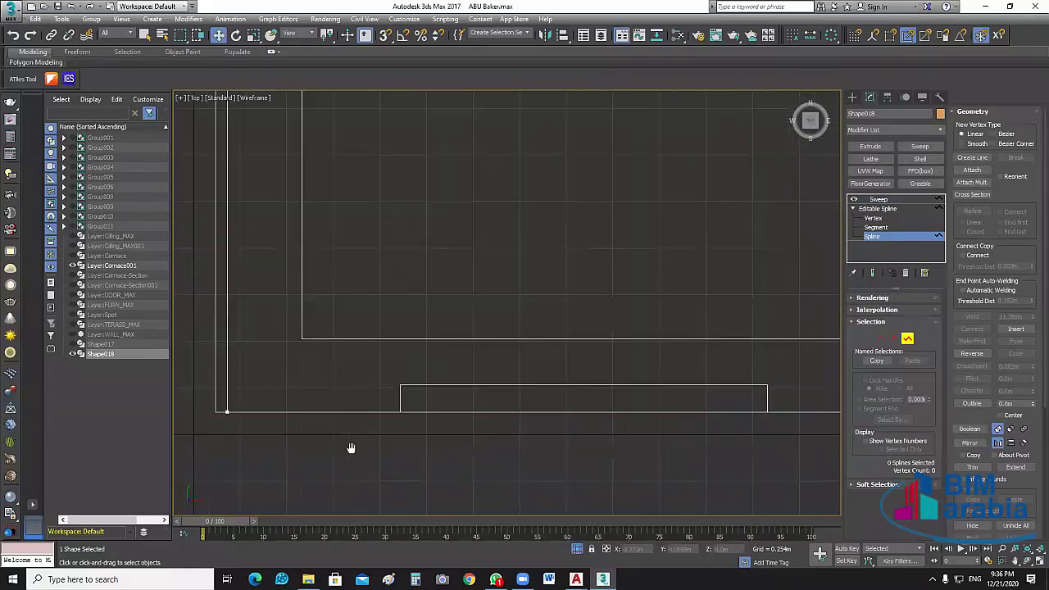
pyautogui.moveTo(658, 478); pyautogui.dragTo(449, 468, button='middle')
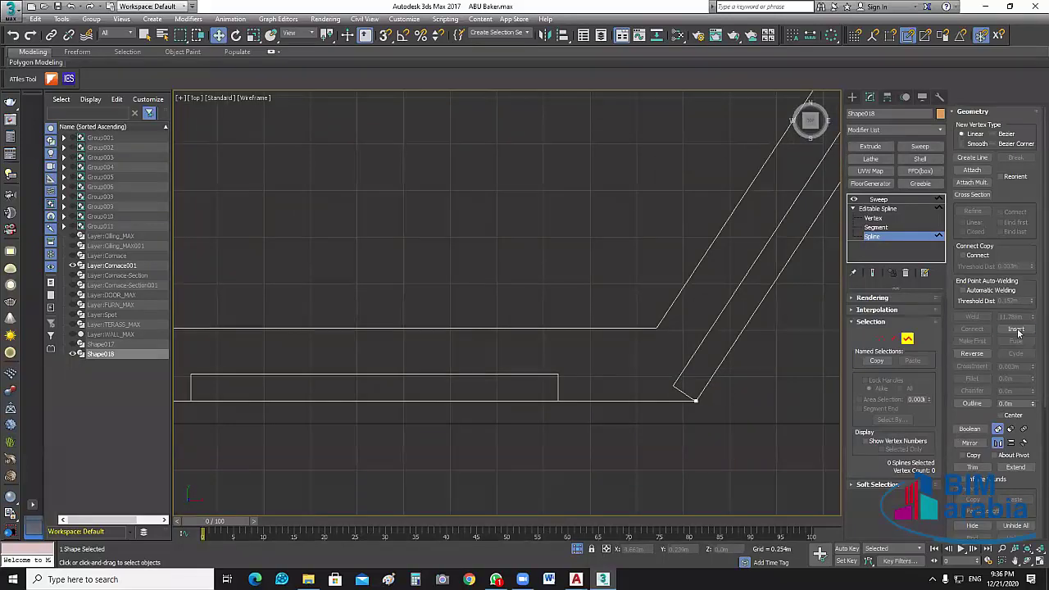
# - Try inserting a vertex from the bottom segment to the top corner, then undo it
pyautogui.click(1019, 332)
pyautogui.scroll(4, 558, 414)
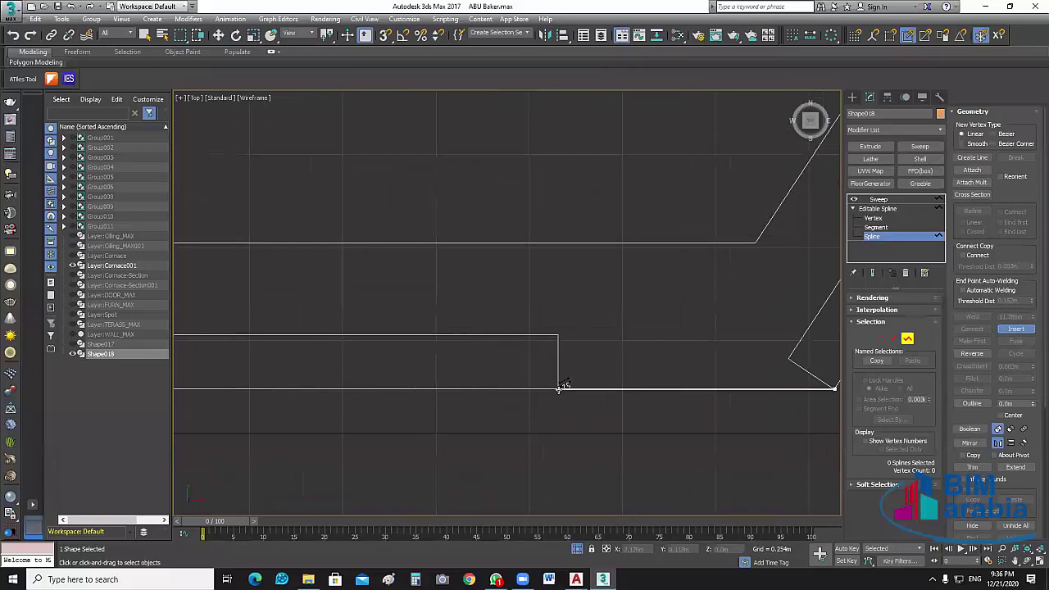
pyautogui.scroll(3, 558, 388)
pyautogui.scroll(2, 558, 393)
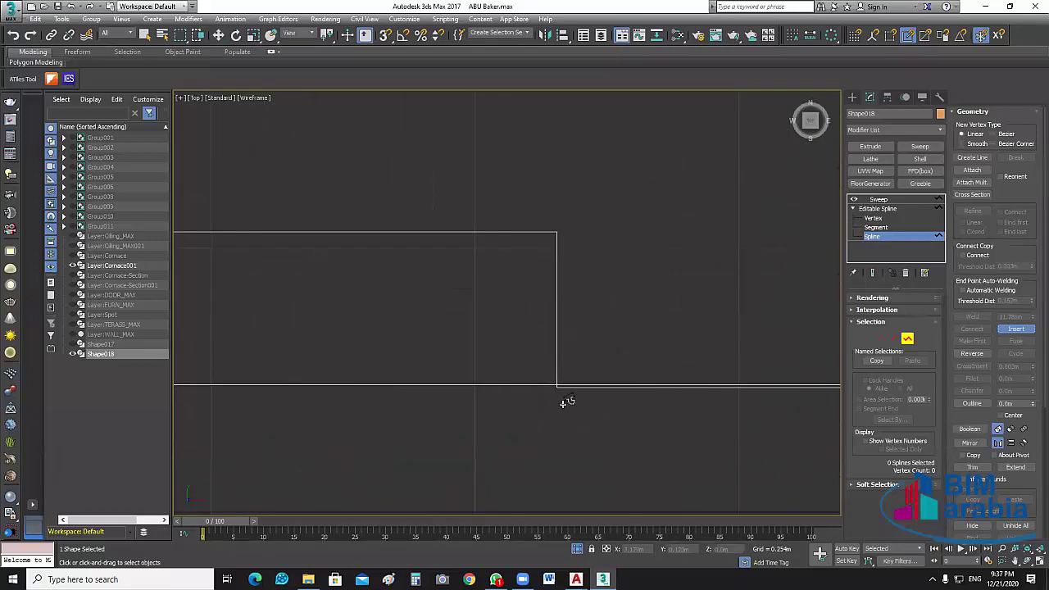
pyautogui.click(563, 403)
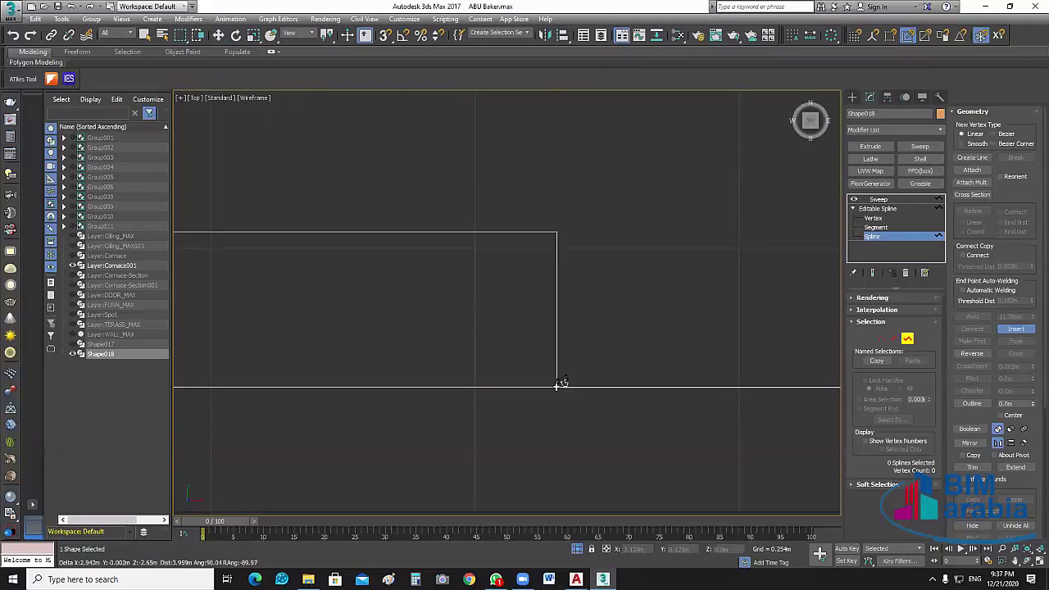
pyautogui.click(560, 236)
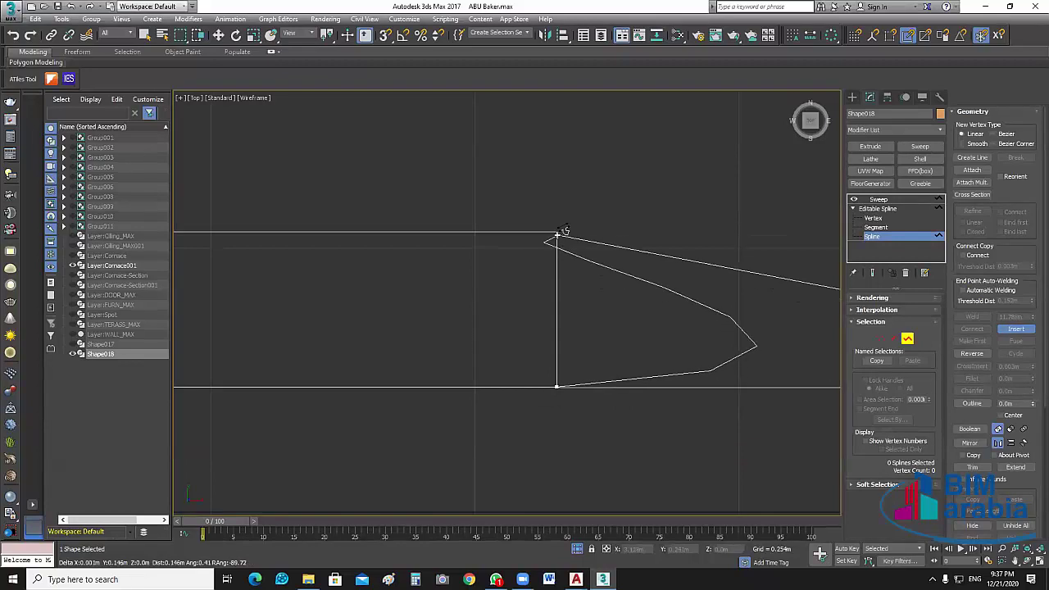
pyautogui.rightClick(564, 231)
pyautogui.hotkey('ctrl', 'z')
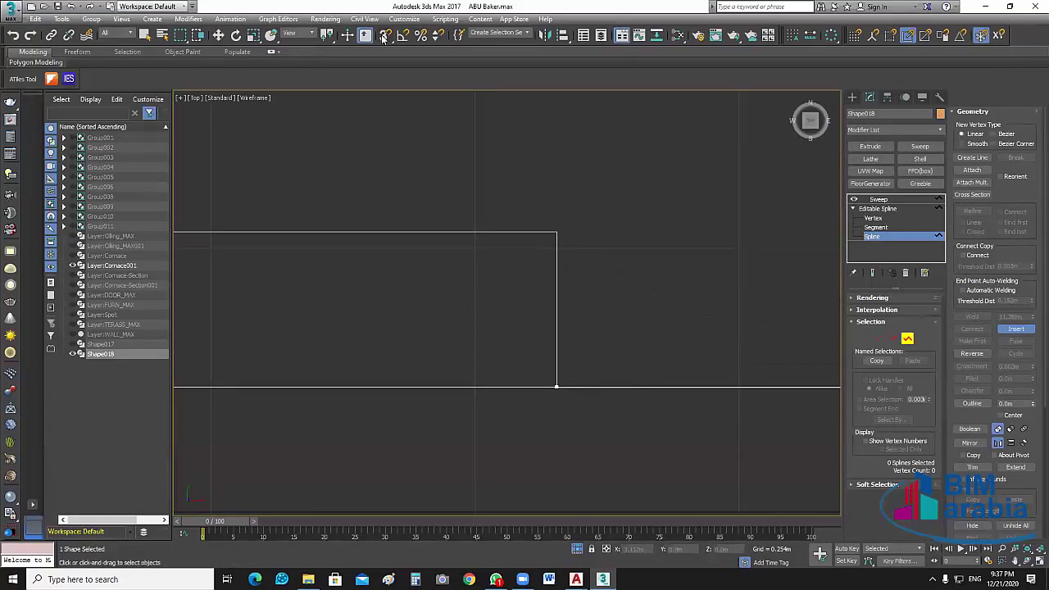
# - Enable 2D snapping and switch to Vertex sub-object level
pyautogui.moveTo(383, 39)
pyautogui.mouseDown()
pyautogui.moveTo(385, 55)
pyautogui.moveTo(385, 37)
pyautogui.mouseUp()
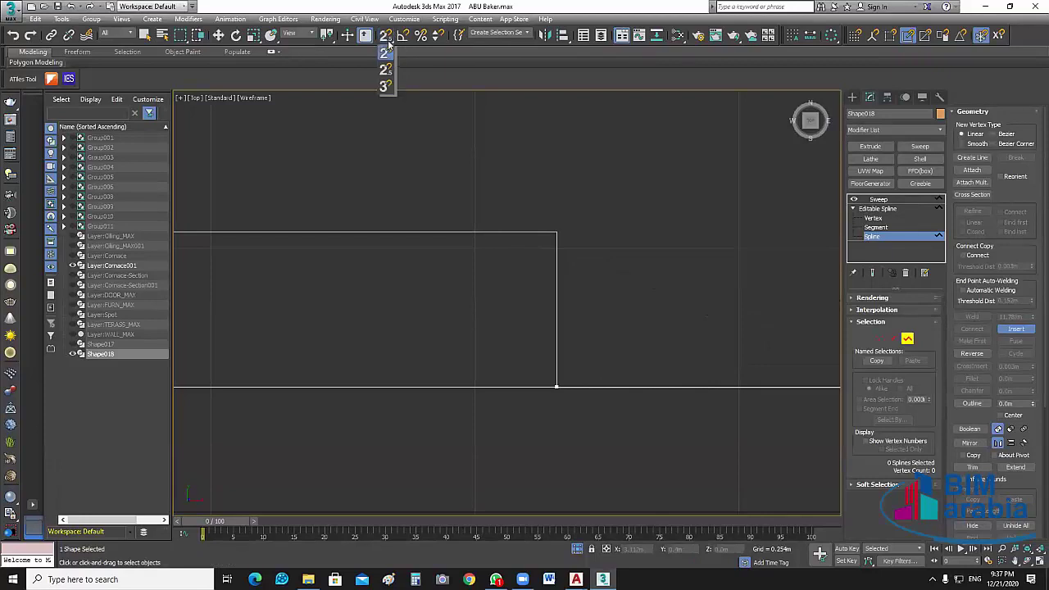
pyautogui.press('s')
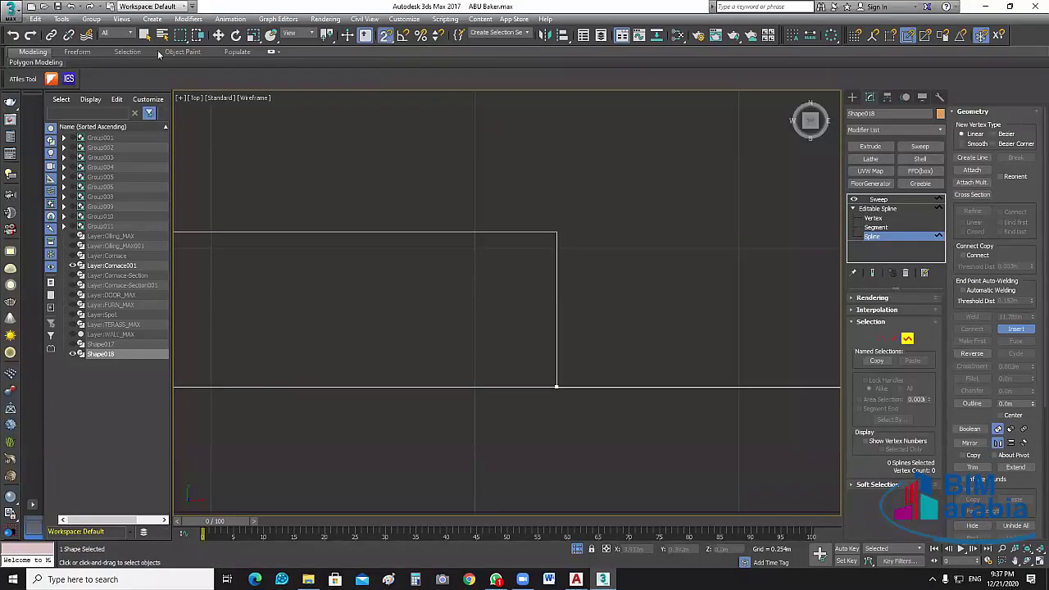
pyautogui.moveTo(700, 280); pyautogui.dragTo(696, 238, button='middle')
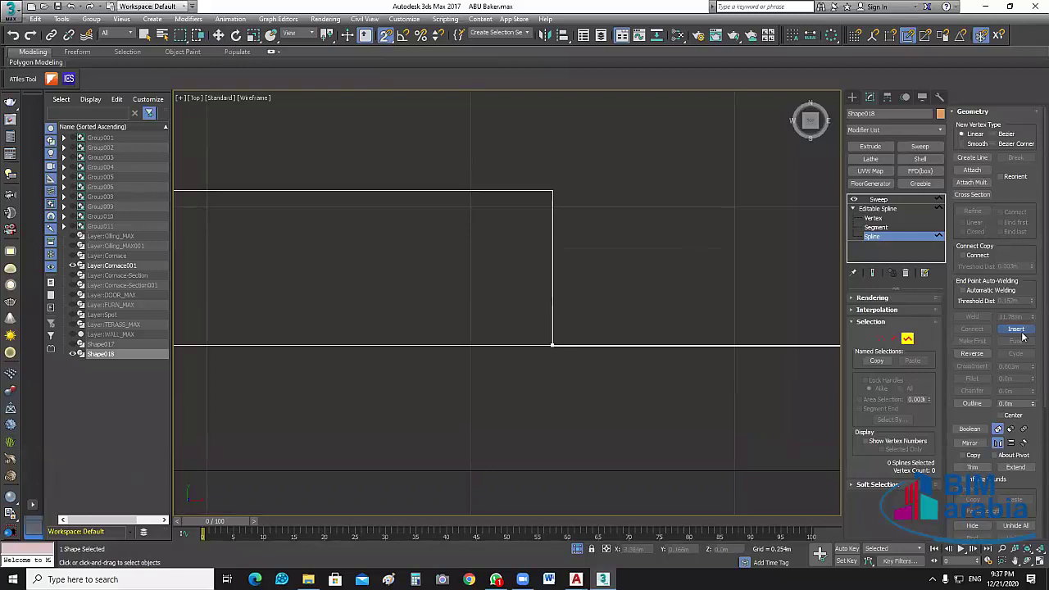
pyautogui.press('1')
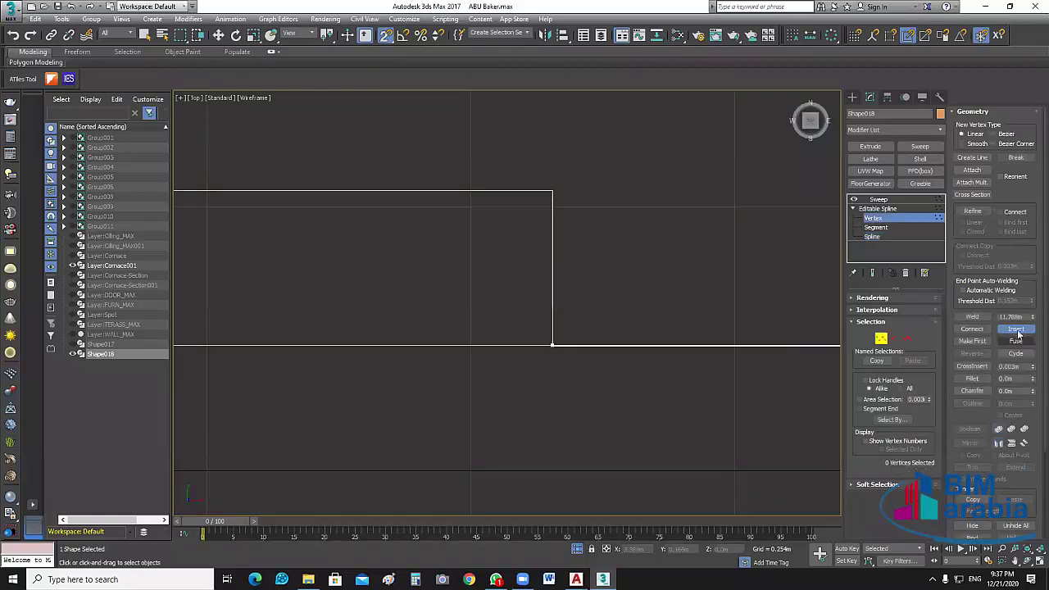
# - Insert a vertex on the lower path segment snapped onto the corner endpoint, then open snap settings
pyautogui.click(1017, 328)
pyautogui.scroll(-3, 592, 367)
pyautogui.scroll(3, 414, 368)
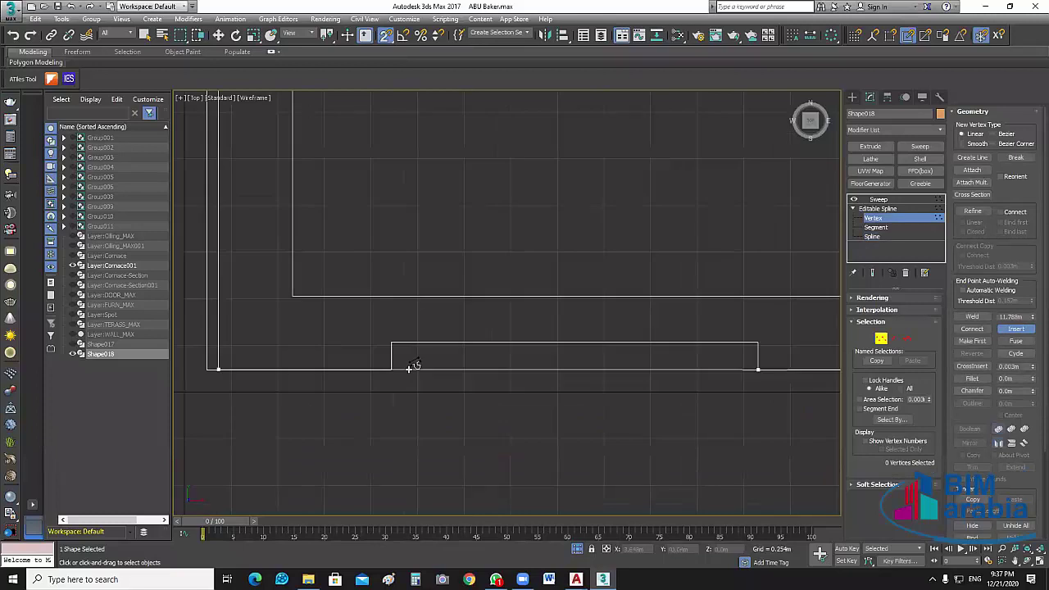
pyautogui.scroll(2, 344, 365)
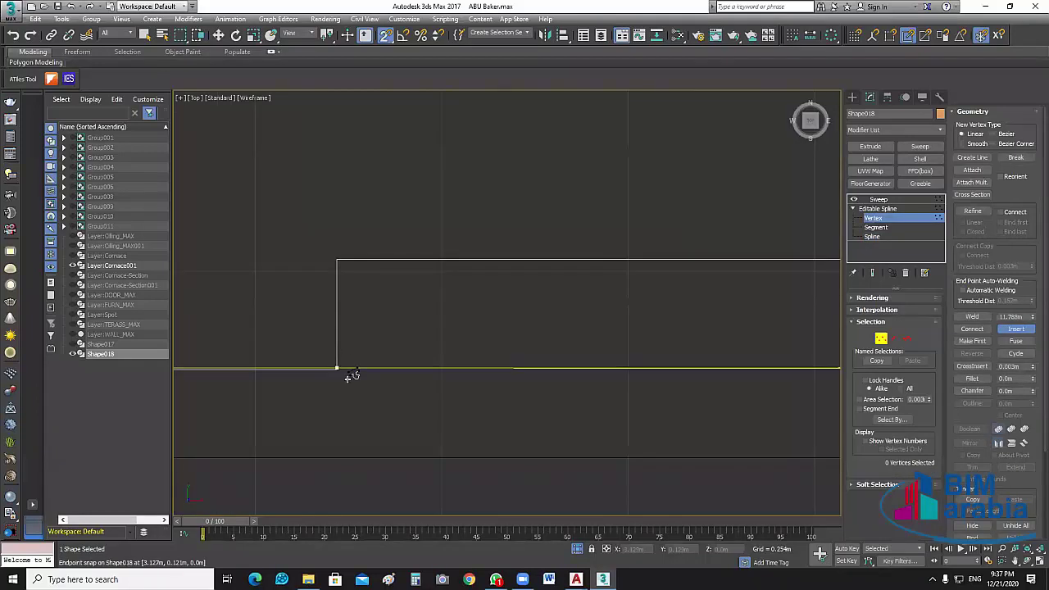
pyautogui.click(340, 368)
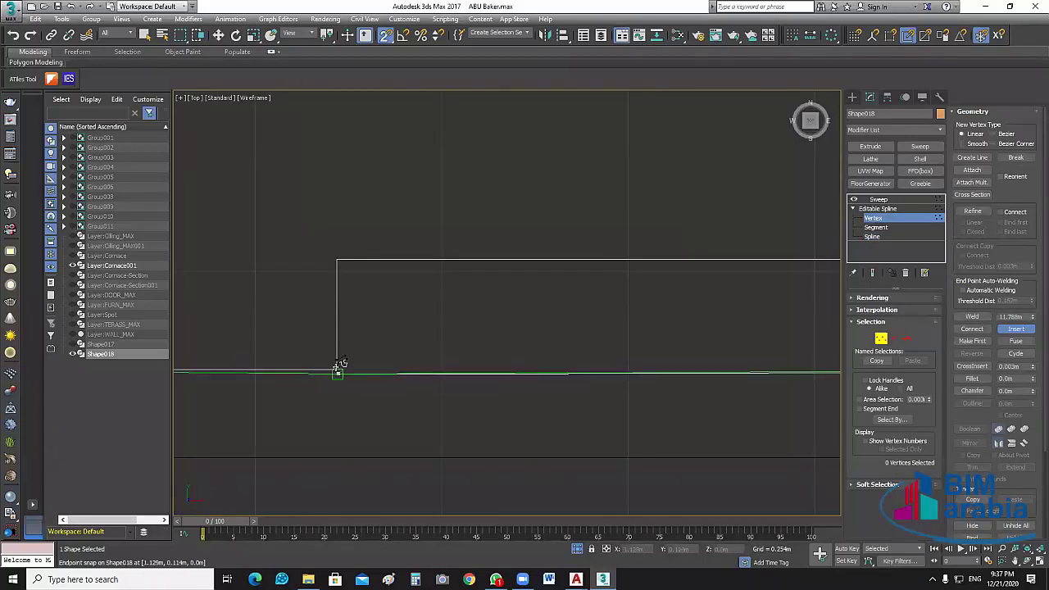
pyautogui.scroll(2, 341, 370)
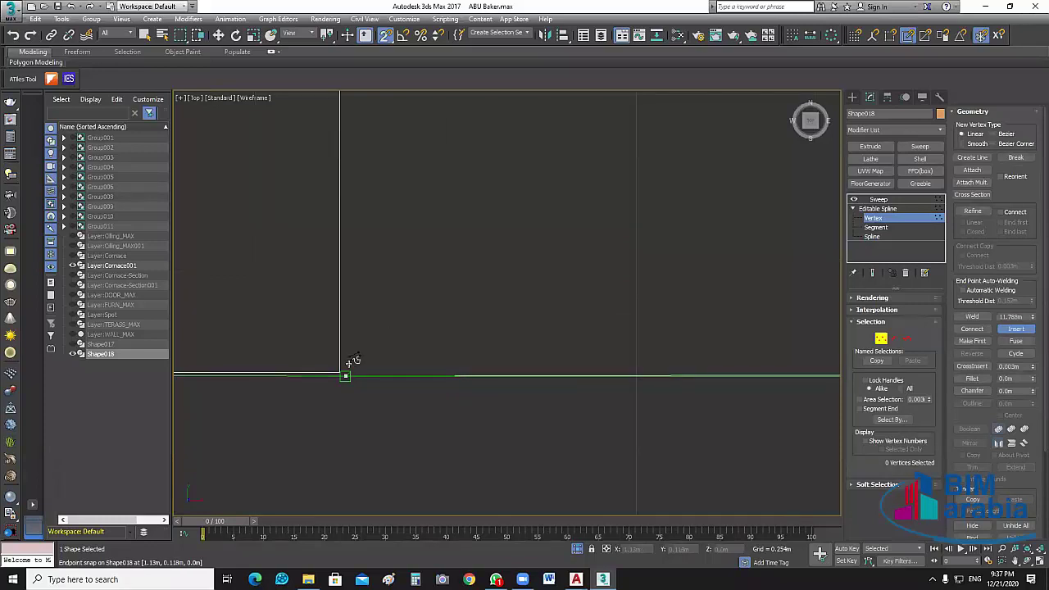
pyautogui.click(339, 370)
pyautogui.rightClick(421, 132)
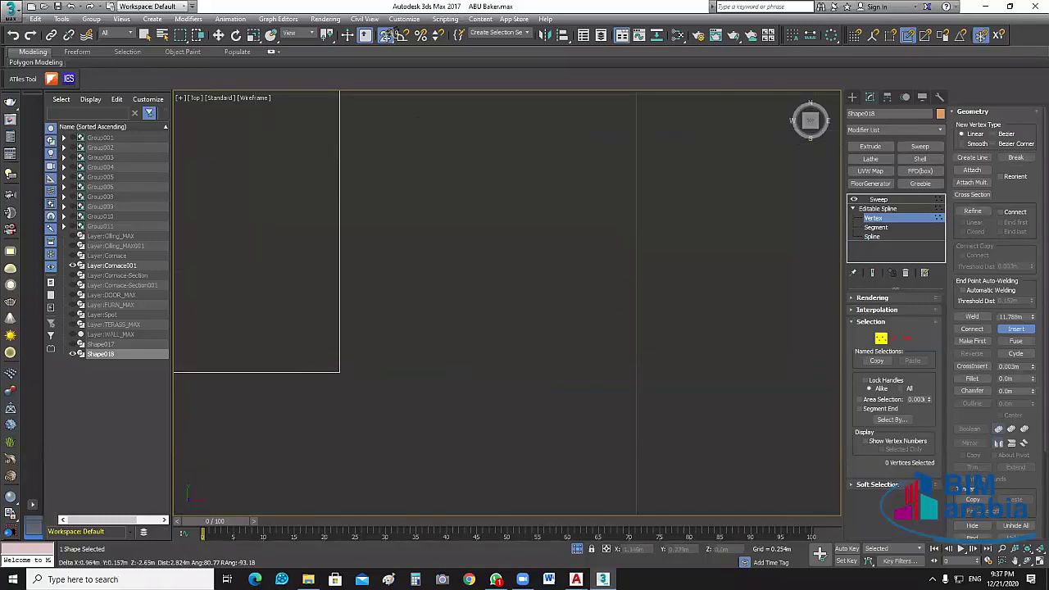
pyautogui.rightClick(387, 36)
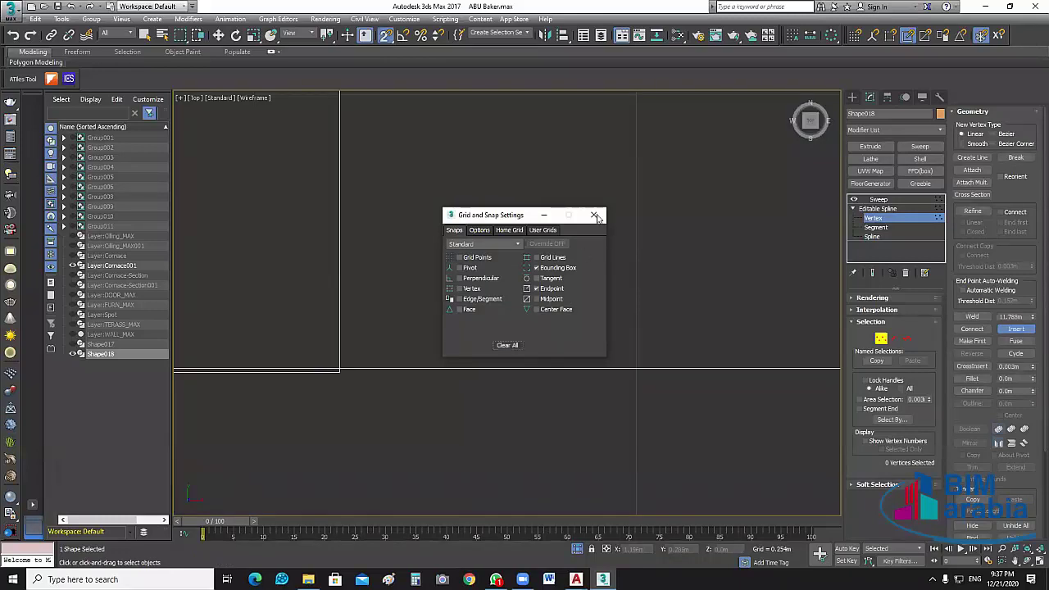
# - Close the snap settings and return to Shape018's vertices near the long rectangle outline
pyautogui.moveTo(385, 36); pyautogui.dragTo(957, 260)
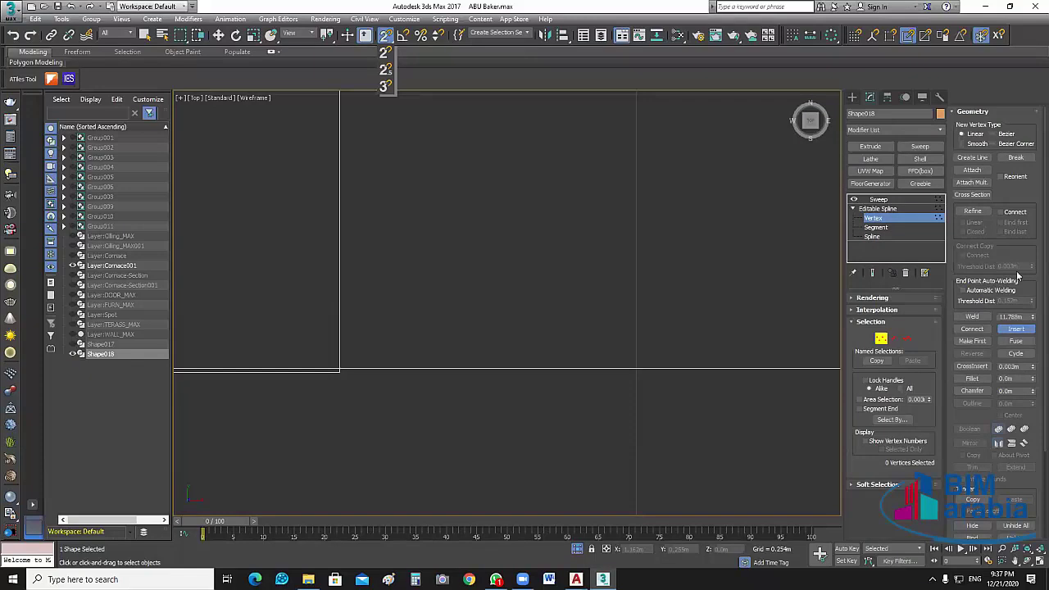
pyautogui.hotkey('ctrl', 'b')
pyautogui.scroll(-2, 592, 336)
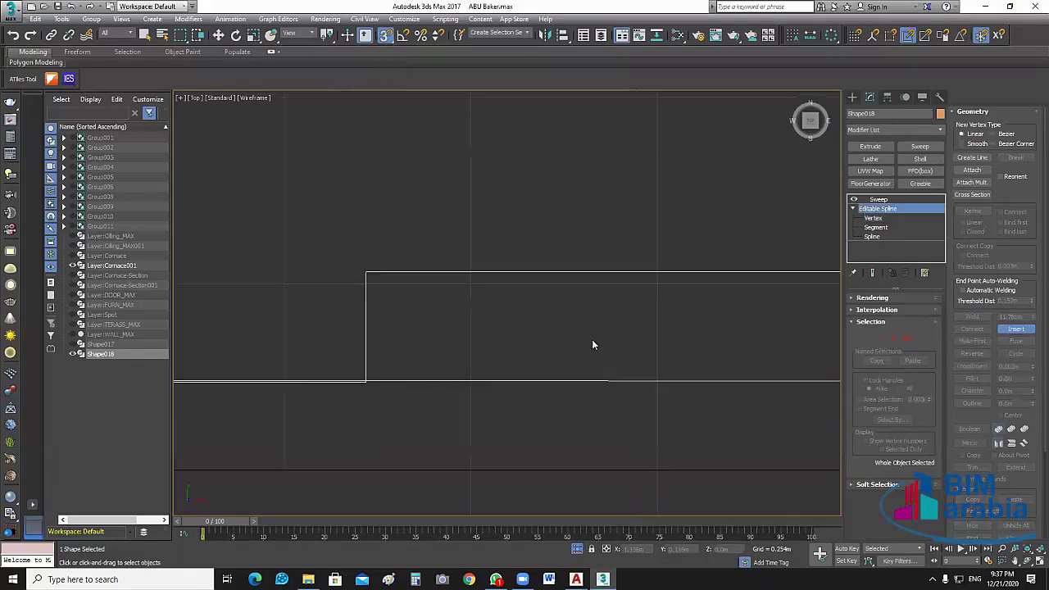
pyautogui.scroll(-2, 472, 417)
pyautogui.moveTo(473, 417)
pyautogui.mouseDown(button='middle')
pyautogui.moveTo(395, 412)
pyautogui.moveTo(637, 427)
pyautogui.mouseUp(button='middle')
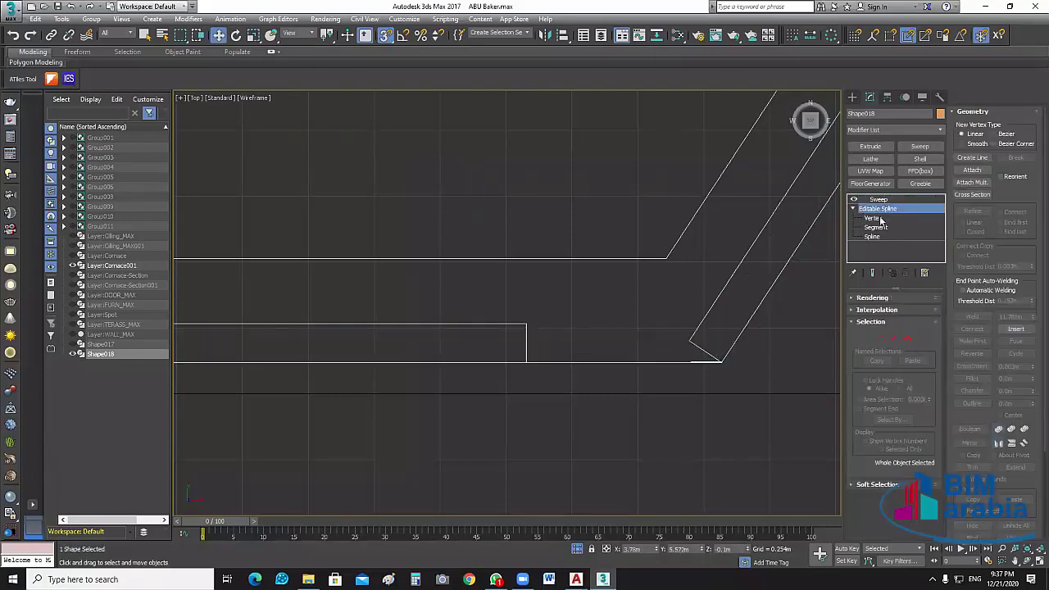
pyautogui.click(874, 218)
pyautogui.moveTo(229, 431)
pyautogui.mouseDown(button='middle')
pyautogui.moveTo(496, 438)
pyautogui.moveTo(379, 445)
pyautogui.mouseUp(button='middle')
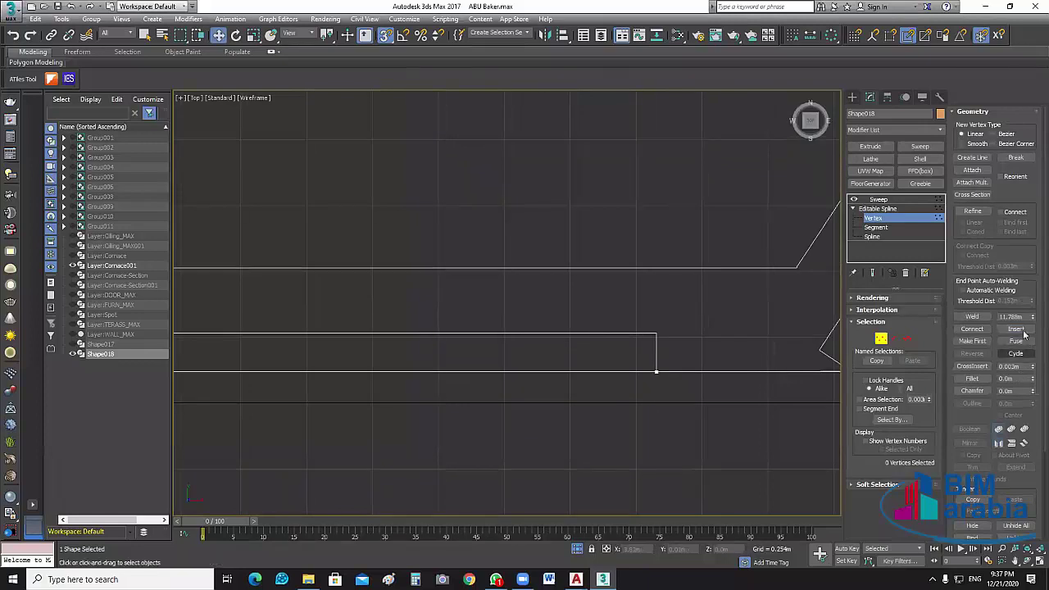
# - Insert new path vertices snapped to the lower and upper rectangle corners
pyautogui.click(1022, 332)
pyautogui.scroll(2, 647, 366)
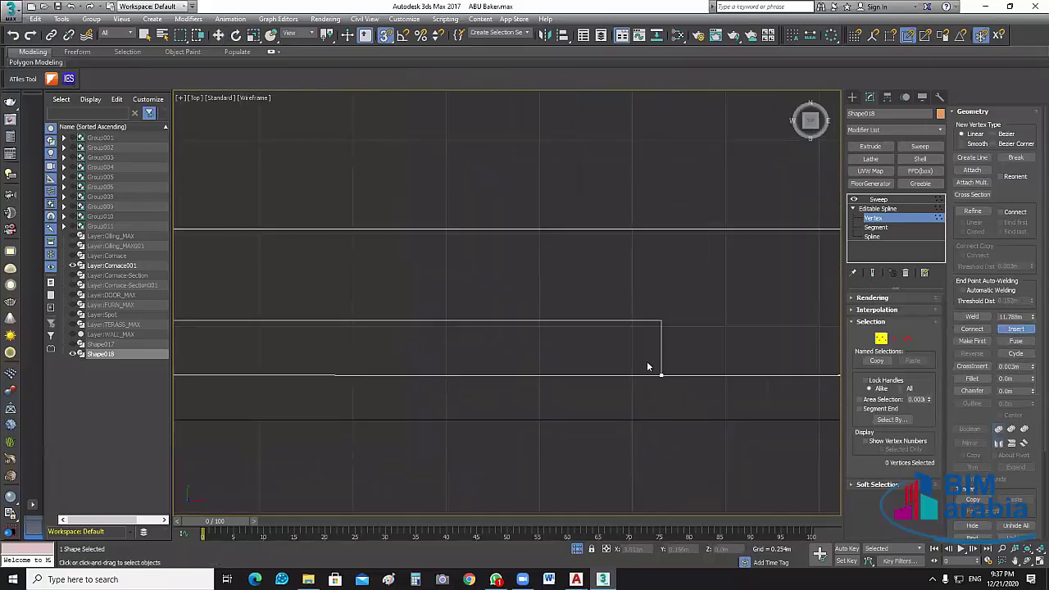
pyautogui.scroll(4, 647, 367)
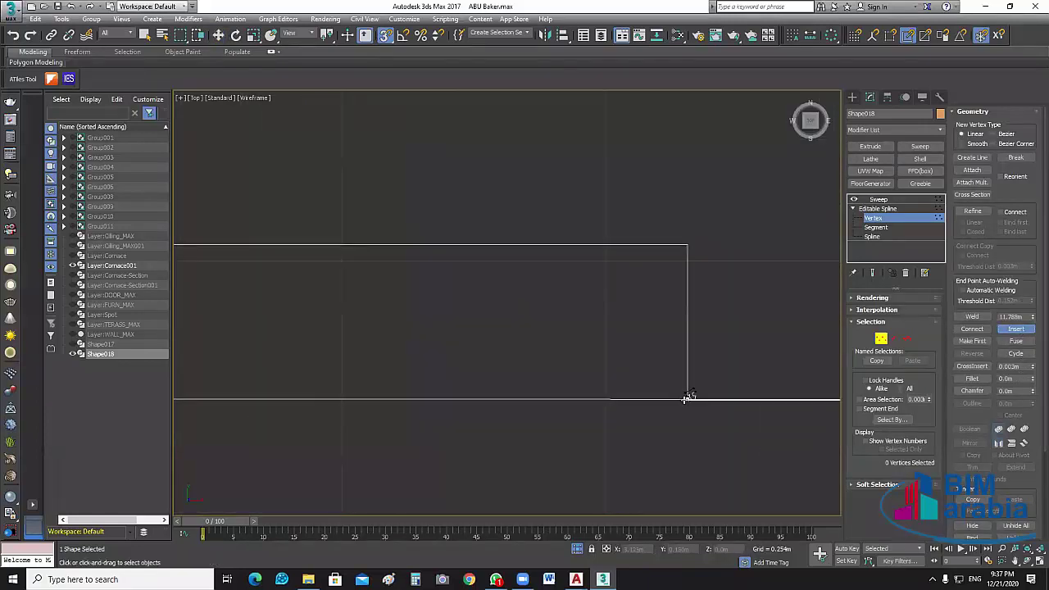
pyautogui.click(687, 285)
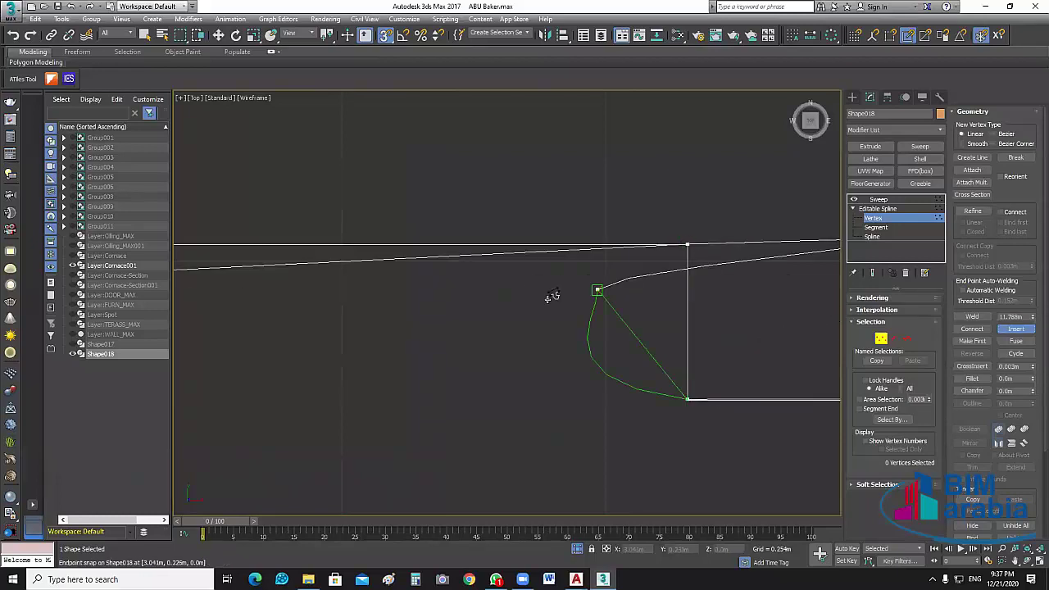
pyautogui.moveTo(375, 371); pyautogui.dragTo(524, 399, button='middle')
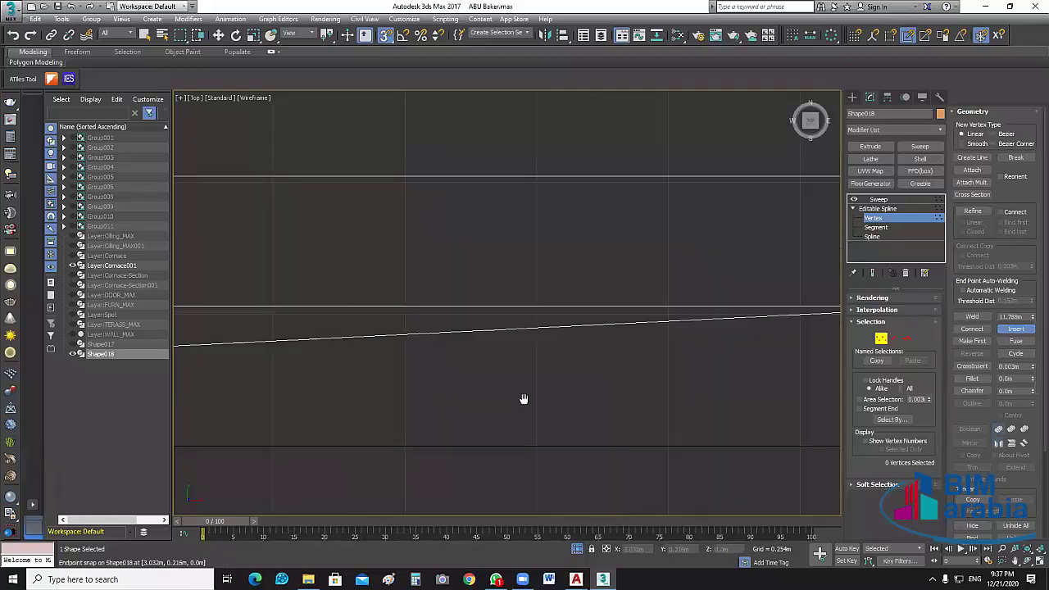
pyautogui.moveTo(796, 398); pyautogui.dragTo(520, 339, button='middle')
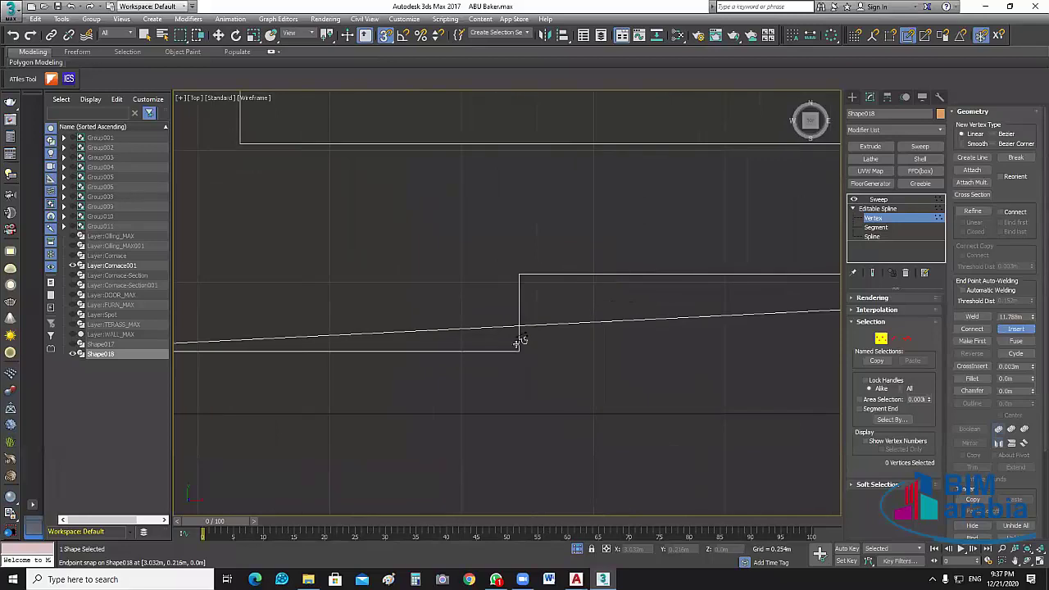
pyautogui.click(518, 351)
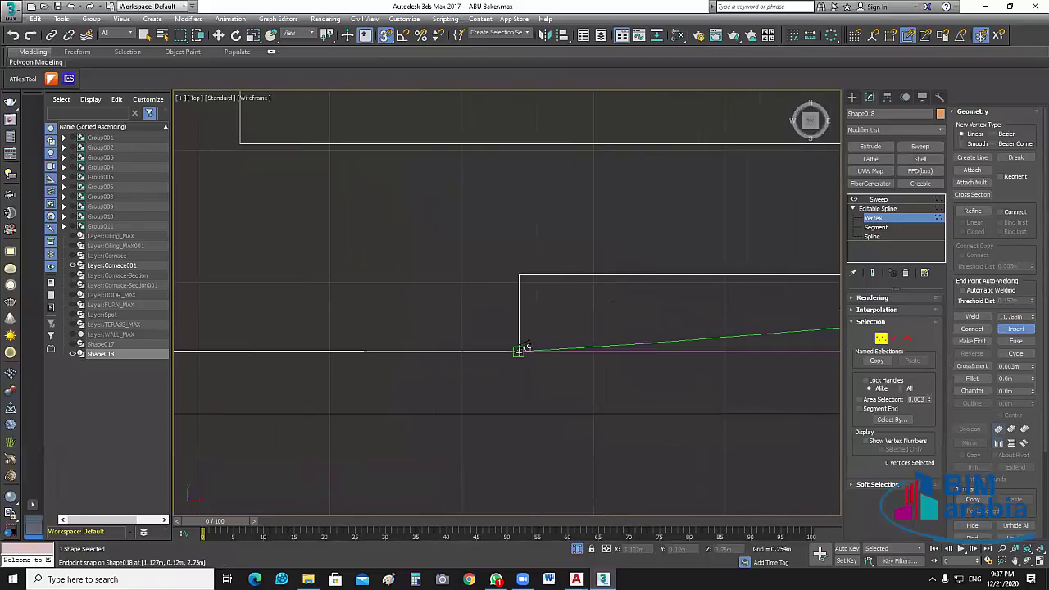
pyautogui.click(518, 274)
pyautogui.rightClick(562, 303)
# - Select the four vertices on the bottom run with the Move tool
pyautogui.scroll(-2, 586, 332)
pyautogui.scroll(-1, 623, 398)
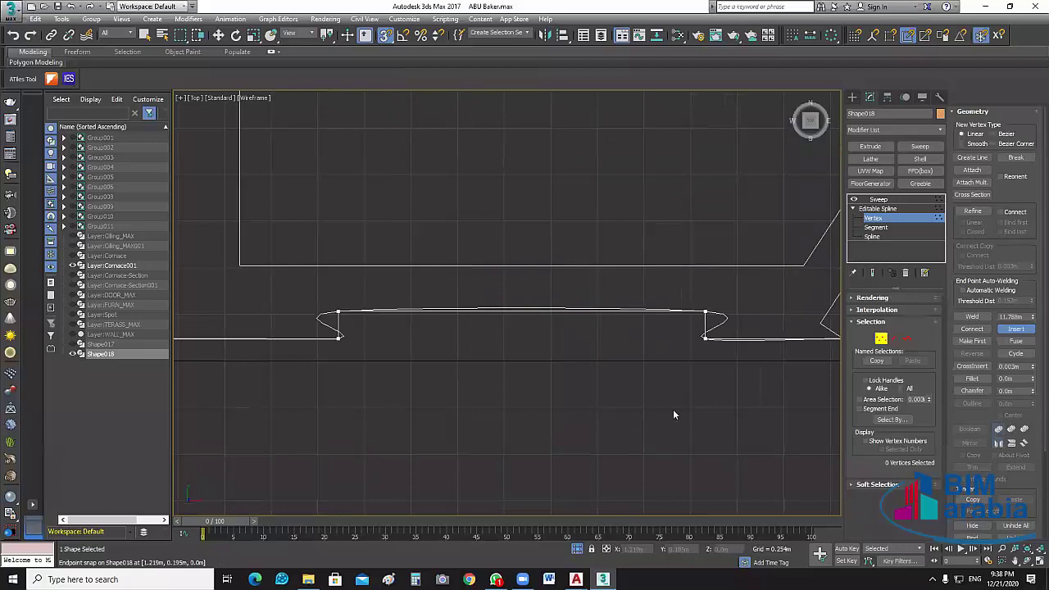
pyautogui.scroll(-1, 677, 407)
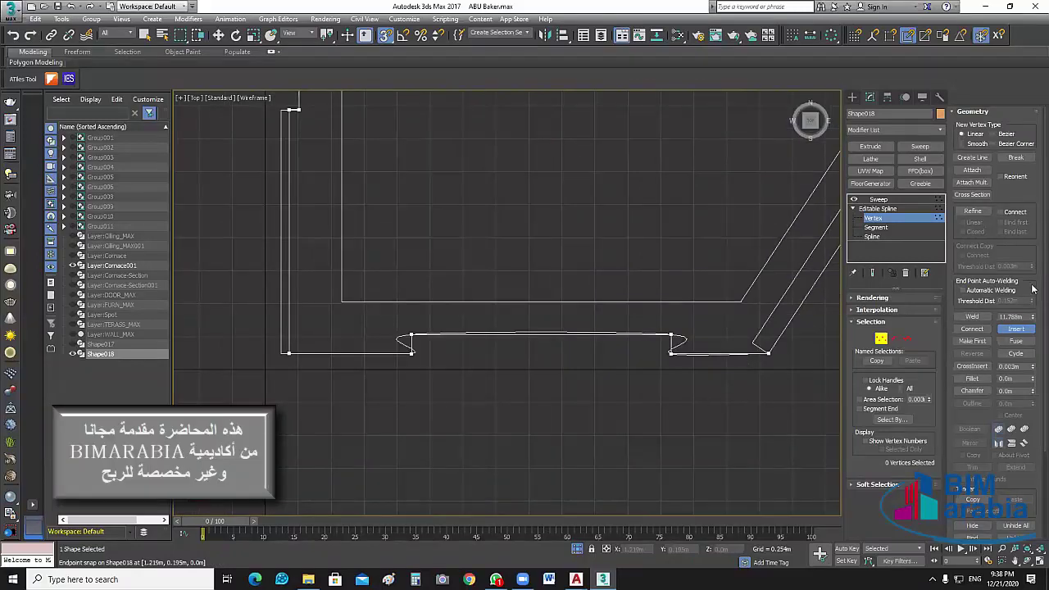
pyautogui.press('w')
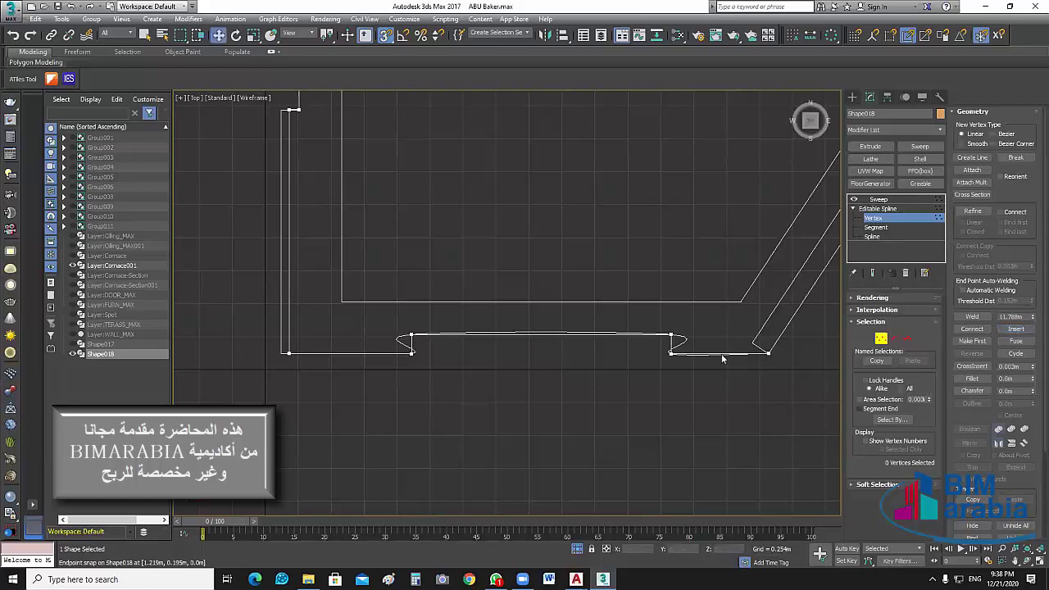
pyautogui.moveTo(400, 385); pyautogui.dragTo(703, 313)
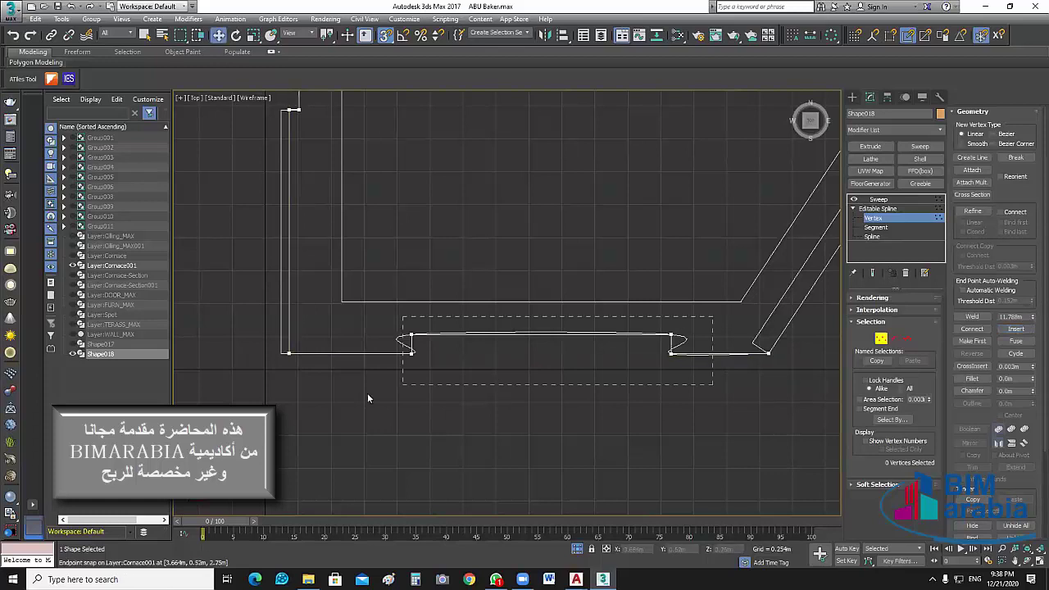
# - Convert the four selected vertices to Corner type
pyautogui.rightClick(525, 227)
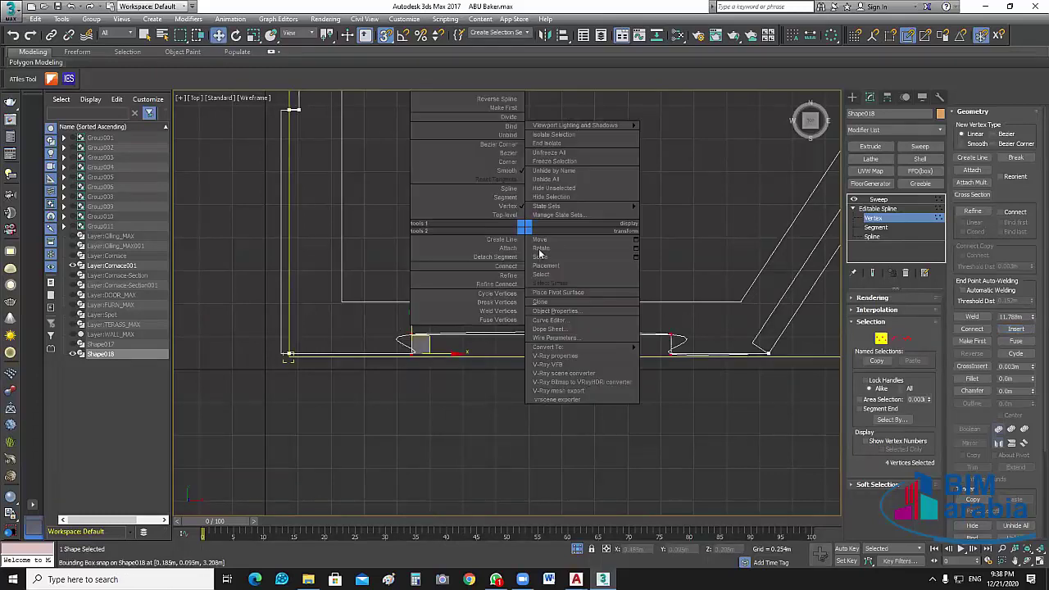
pyautogui.click(509, 161)
pyautogui.moveTo(665, 397); pyautogui.dragTo(675, 429, button='middle')
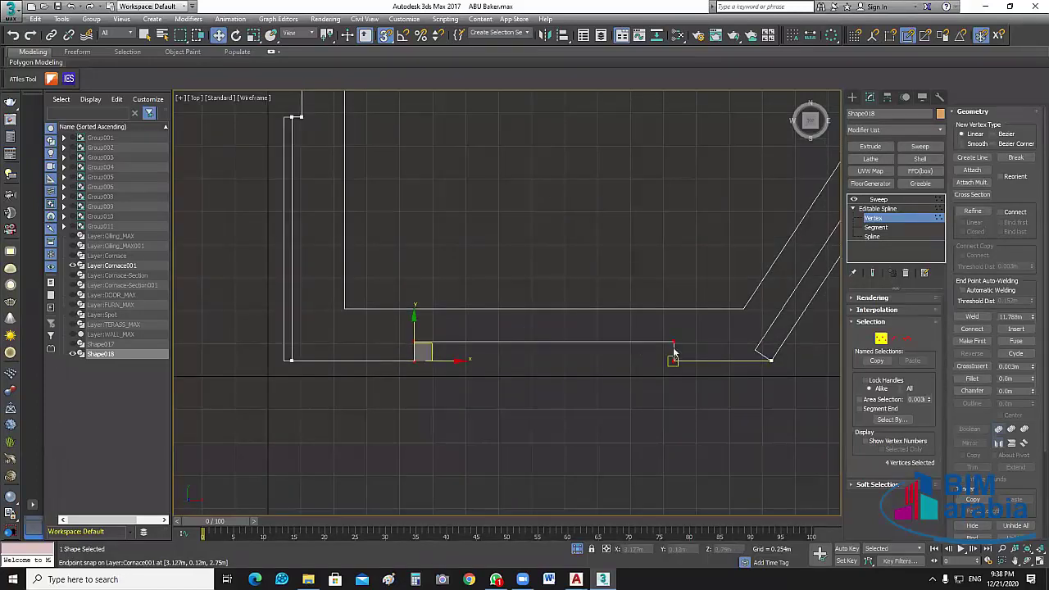
pyautogui.scroll(5, 673, 351)
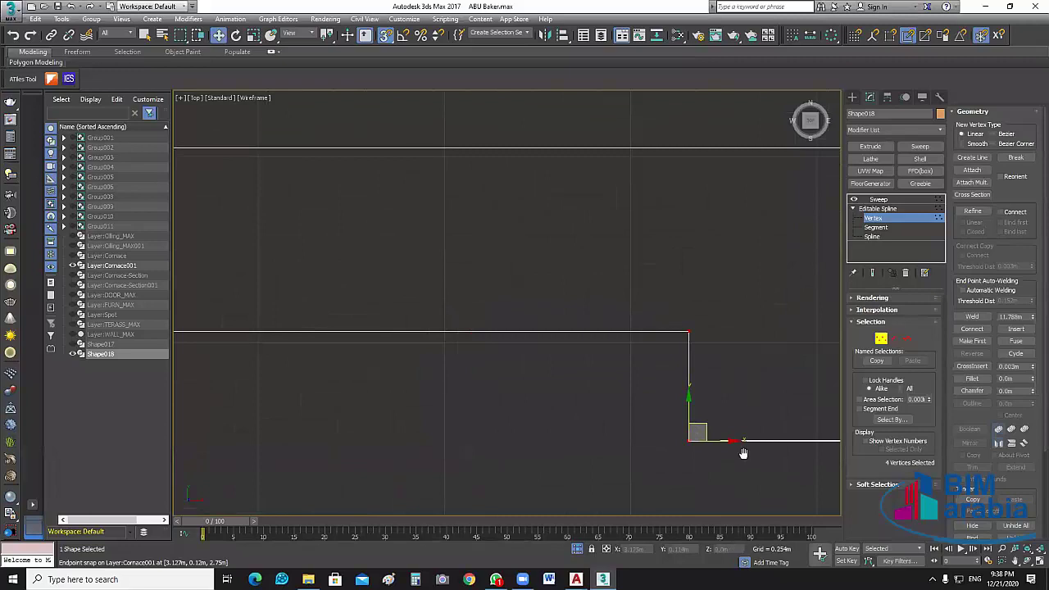
pyautogui.scroll(-5, 657, 405)
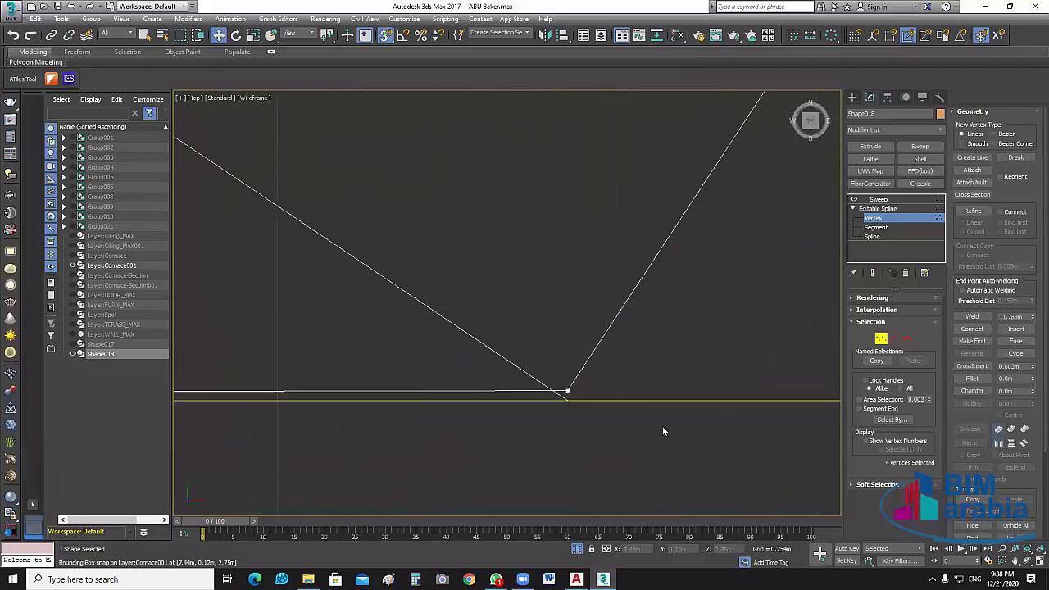
# - Move the diagonal corner vertex onto the ceiling edge and pick the next corner vertex
pyautogui.moveTo(664, 431); pyautogui.dragTo(716, 455, button='middle')
pyautogui.click(618, 413)
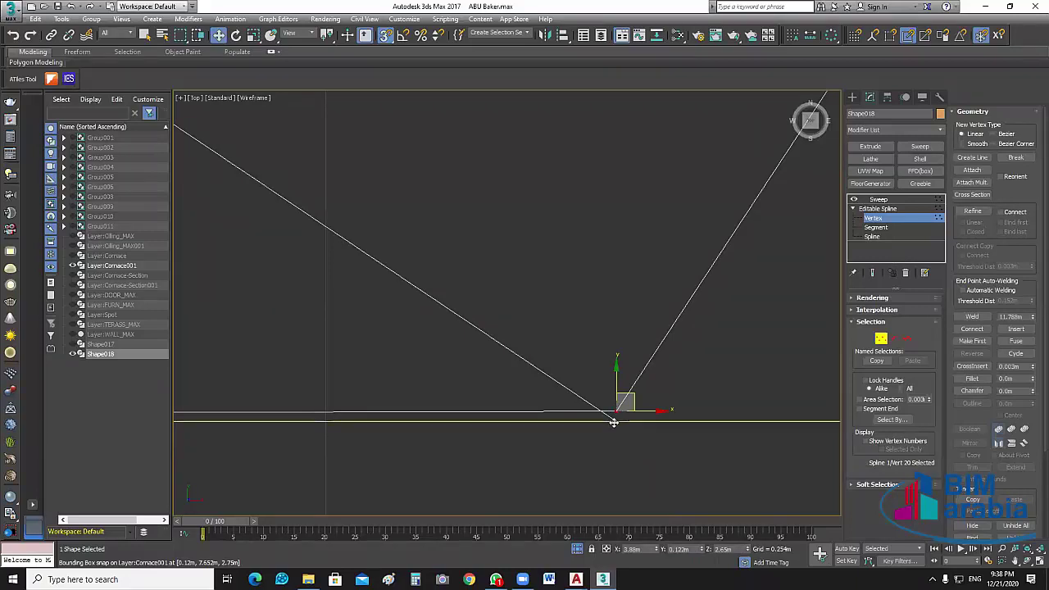
pyautogui.moveTo(612, 419); pyautogui.dragTo(630, 403)
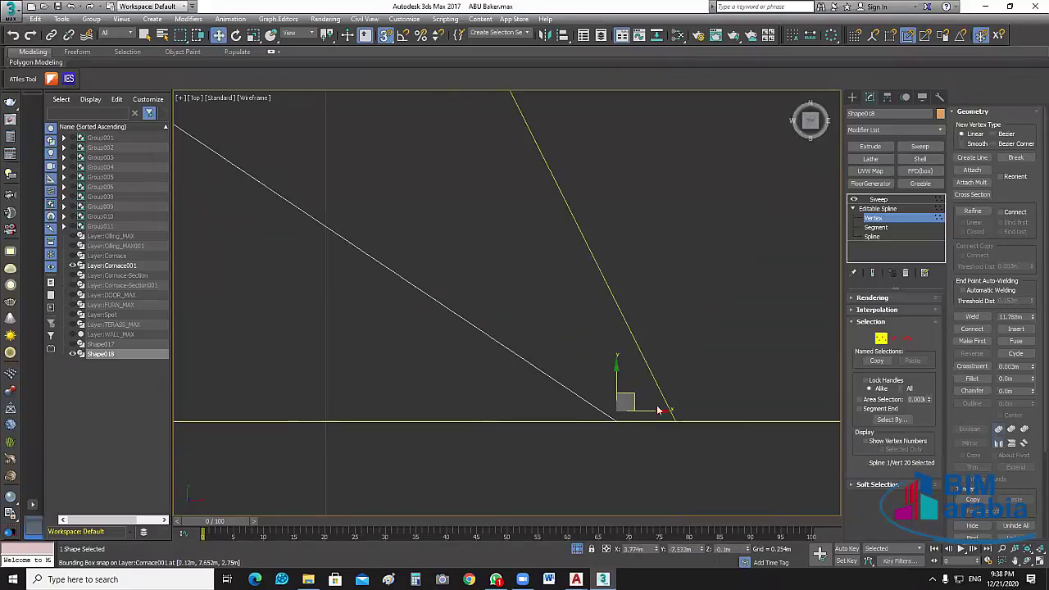
pyautogui.hotkey('ctrl', 'z')
pyautogui.scroll(-2, 736, 385)
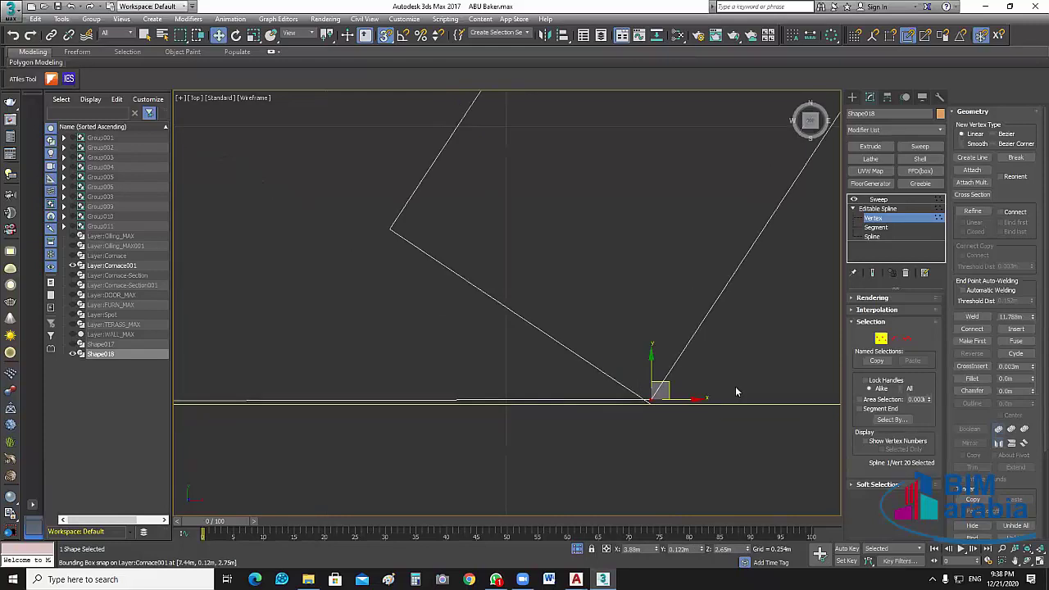
pyautogui.moveTo(564, 417); pyautogui.dragTo(565, 413, button='middle')
pyautogui.scroll(2, 564, 413)
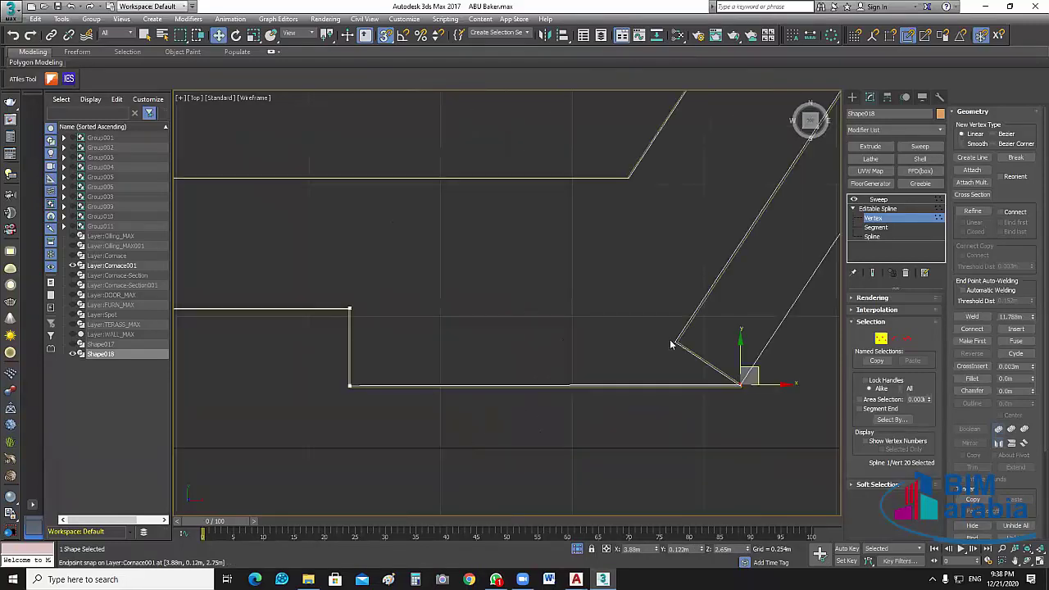
pyautogui.scroll(2, 592, 328)
pyautogui.moveTo(635, 326)
pyautogui.mouseDown()
pyautogui.moveTo(659, 300)
pyautogui.moveTo(629, 281)
pyautogui.mouseUp()
pyautogui.click(628, 281)
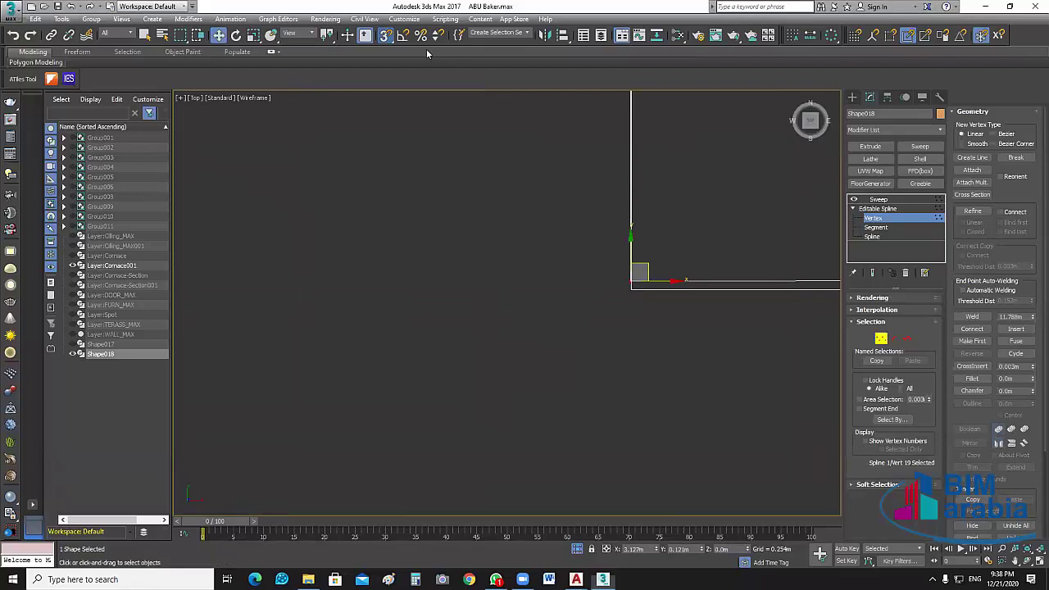
pyautogui.rightClick(385, 34)
# - Clear Bounding Box snap and snap the corner vertex onto the lower corner endpoint
pyautogui.click(537, 268)
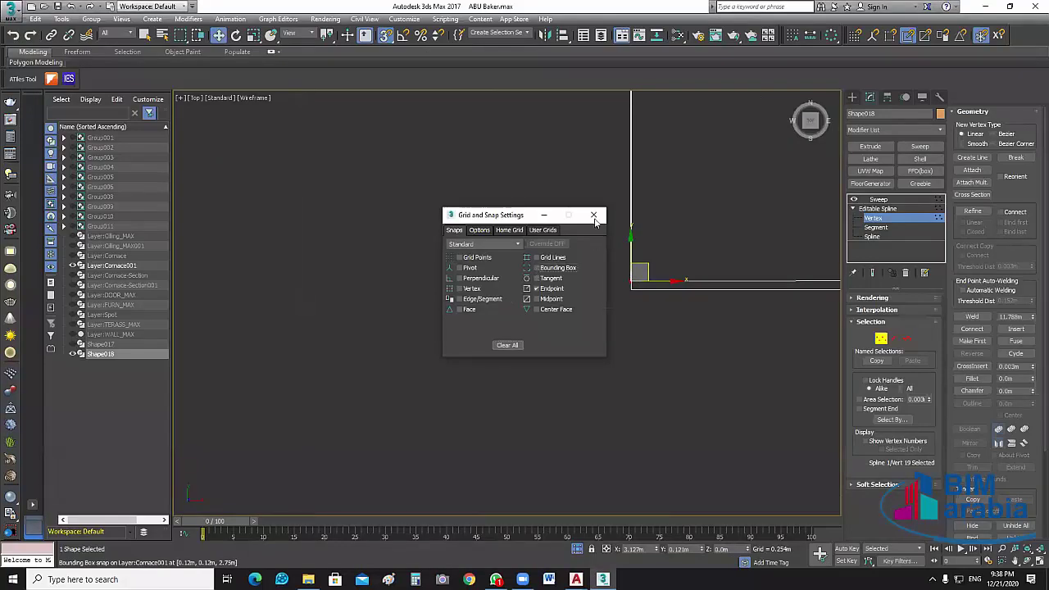
pyautogui.click(594, 216)
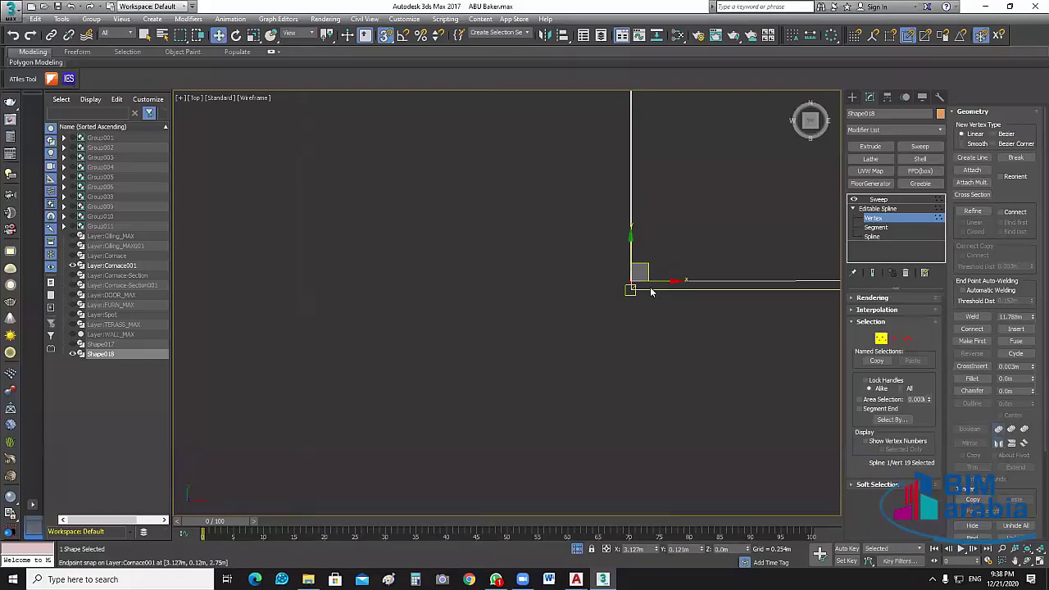
pyautogui.moveTo(631, 287)
pyautogui.mouseDown()
pyautogui.moveTo(571, 259)
pyautogui.moveTo(572, 295)
pyautogui.mouseUp()
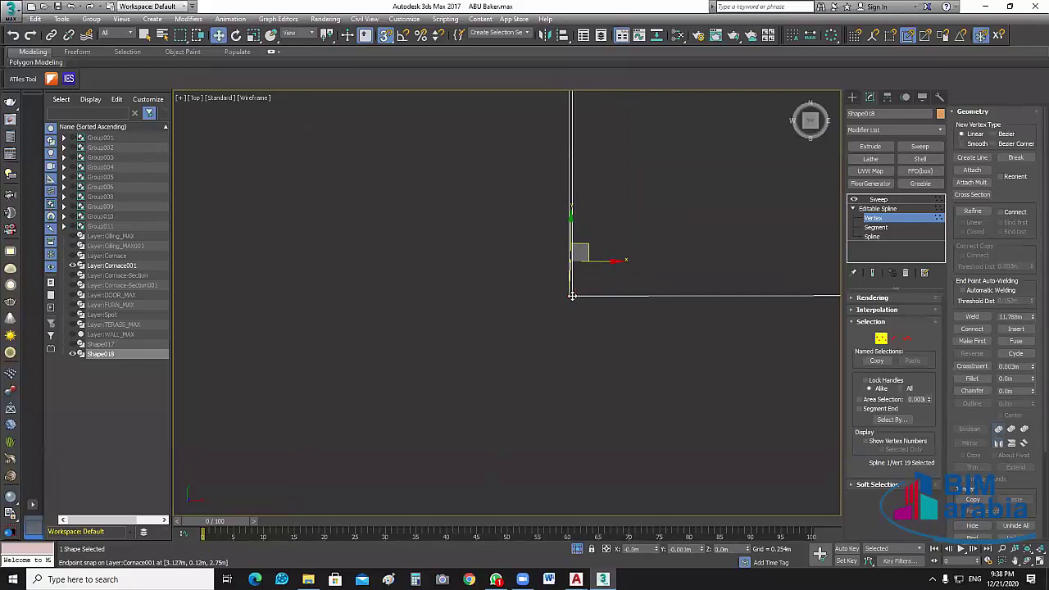
pyautogui.moveTo(572, 295); pyautogui.dragTo(572, 295)
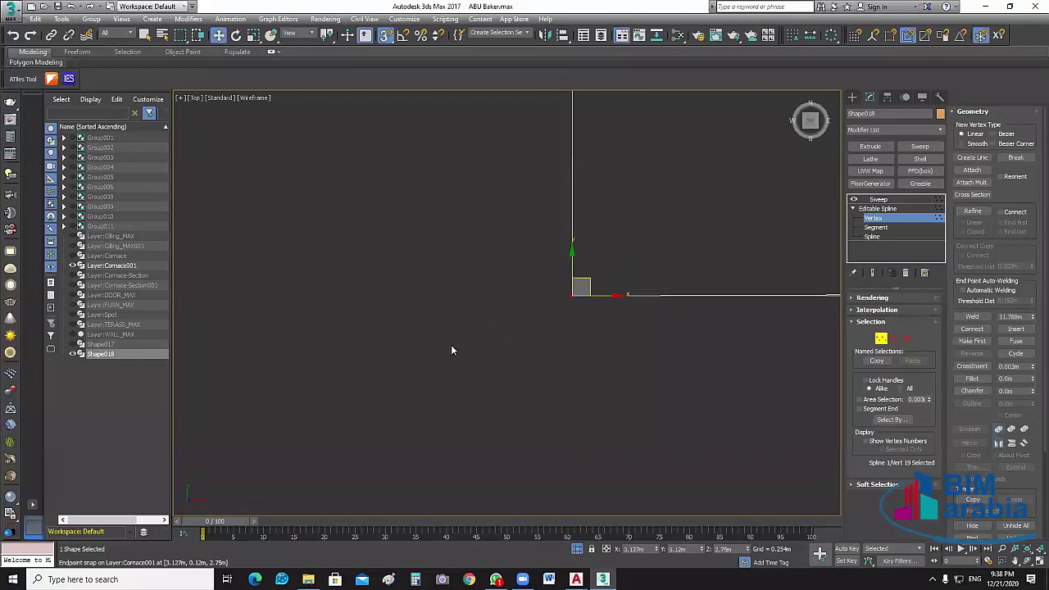
# - Select the next corner vertex along the path and move it onto the ceiling corner
pyautogui.moveTo(451, 350)
pyautogui.mouseDown(button='middle')
pyautogui.moveTo(403, 356)
pyautogui.moveTo(464, 333)
pyautogui.moveTo(612, 311)
pyautogui.moveTo(489, 359)
pyautogui.mouseUp(button='middle')
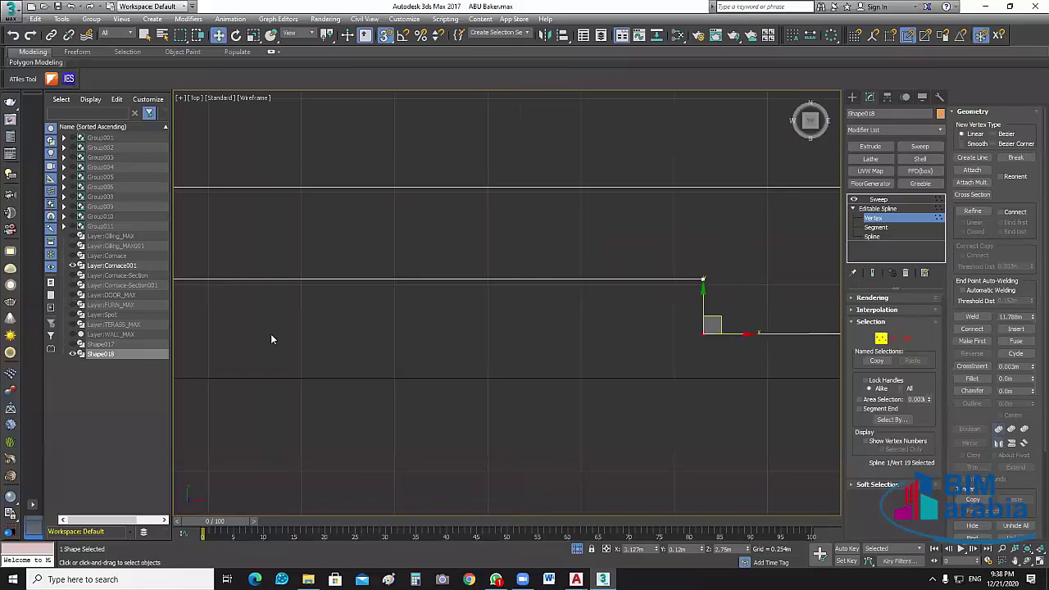
pyautogui.scroll(-1, 492, 328)
pyautogui.scroll(1, 416, 361)
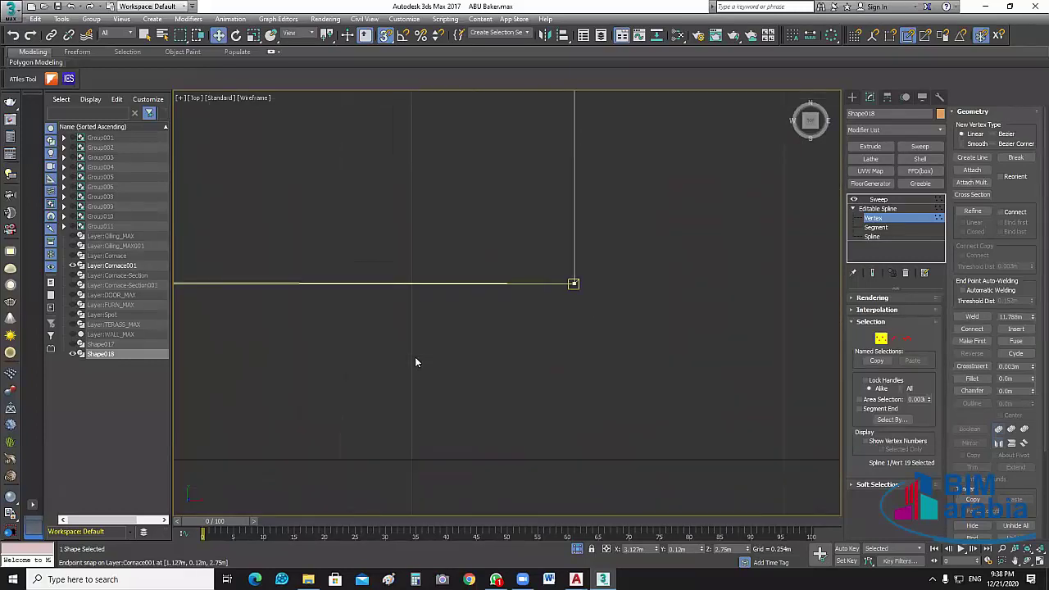
pyautogui.scroll(-1, 415, 357)
pyautogui.scroll(1, 484, 343)
pyautogui.scroll(-1, 399, 336)
pyautogui.scroll(1, 387, 331)
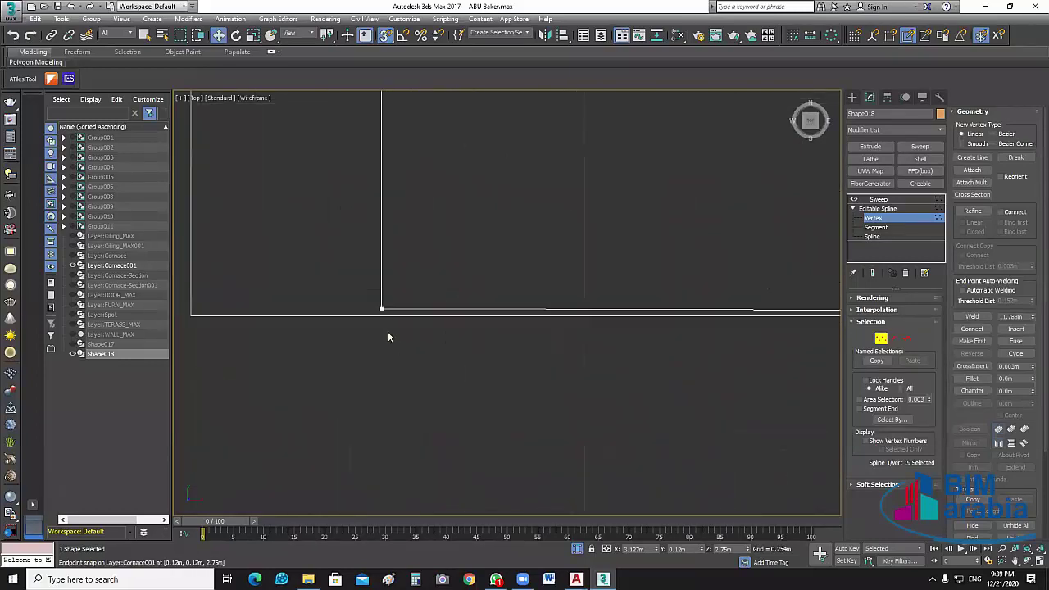
pyautogui.scroll(2, 388, 337)
pyautogui.click(374, 285)
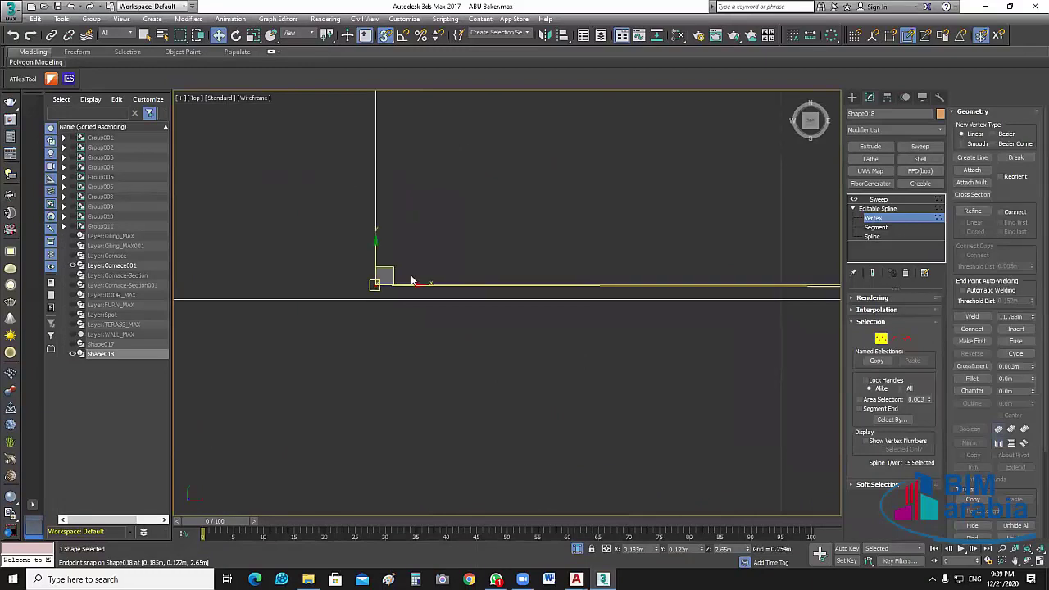
pyautogui.scroll(3, 412, 281)
pyautogui.moveTo(331, 303); pyautogui.dragTo(424, 283)
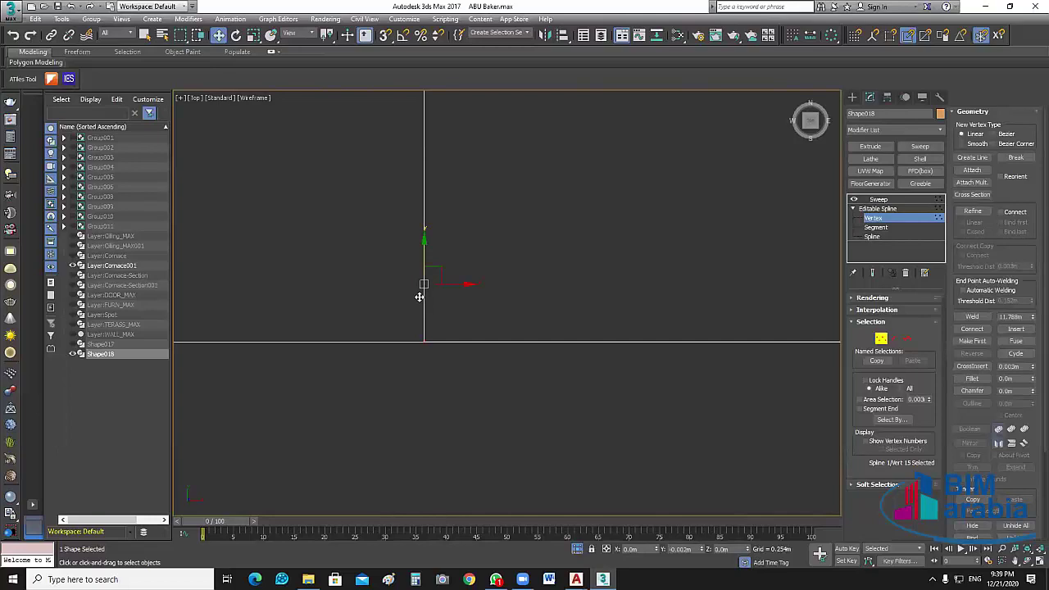
# - Reposition a path vertex toward the ceiling corner and nudge it slightly down
pyautogui.click(590, 288)
pyautogui.moveTo(416, 368); pyautogui.dragTo(333, 330)
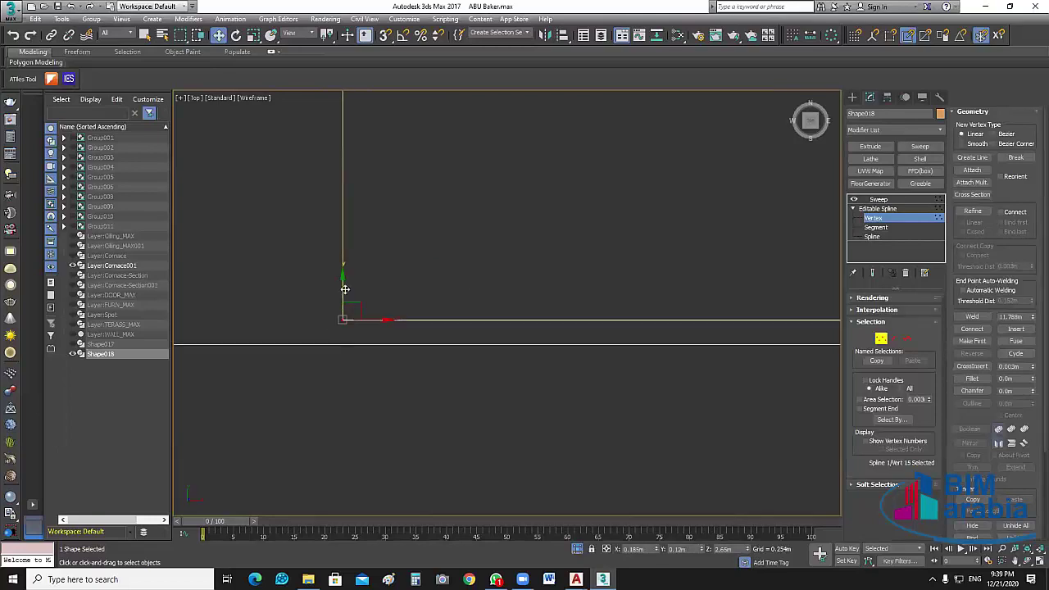
pyautogui.moveTo(343, 291); pyautogui.dragTo(342, 315)
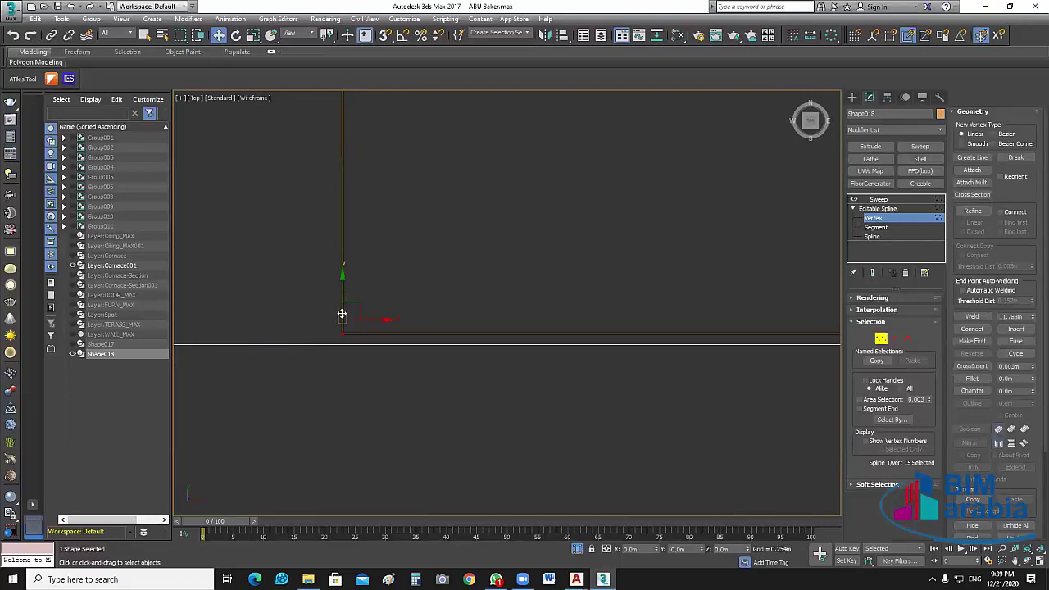
pyautogui.click(564, 337)
pyautogui.scroll(-3, 562, 344)
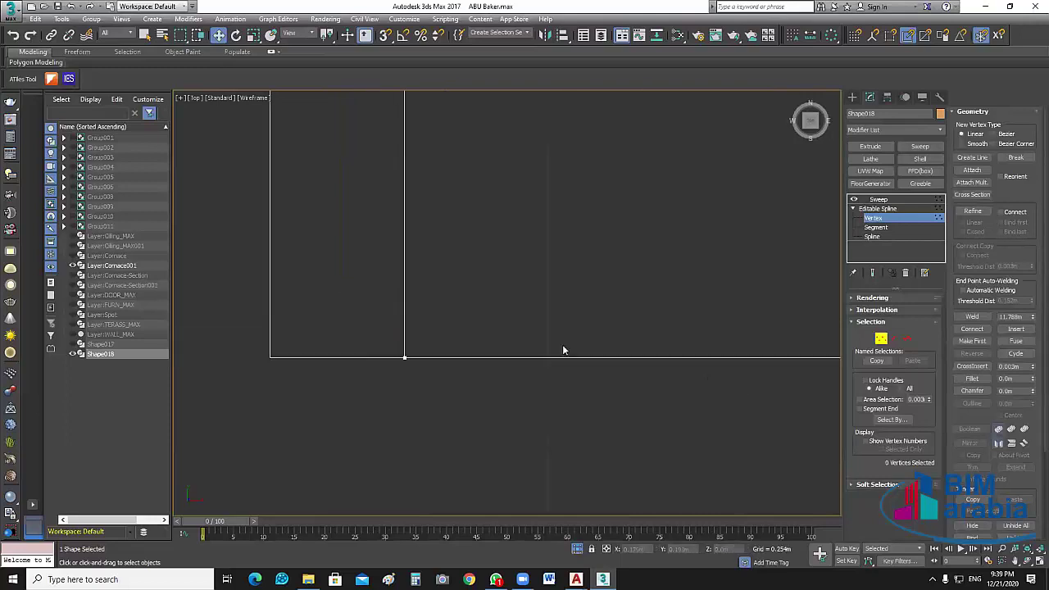
pyautogui.scroll(5, 618, 363)
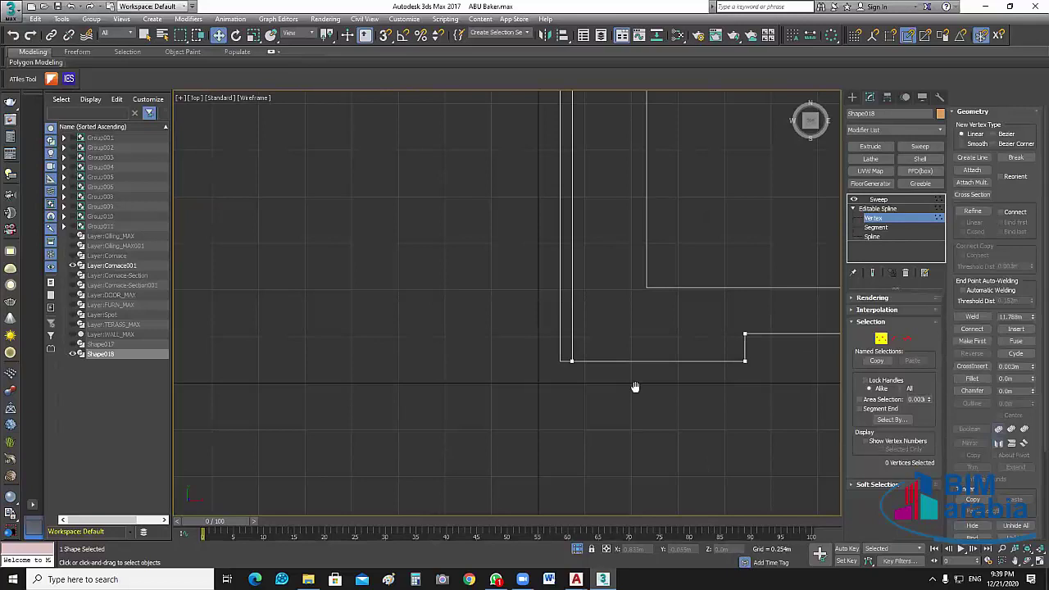
pyautogui.keyDown('alt'); pyautogui.moveTo(634, 384); pyautogui.dragTo(470, 301, button='middle'); pyautogui.keyUp('alt')
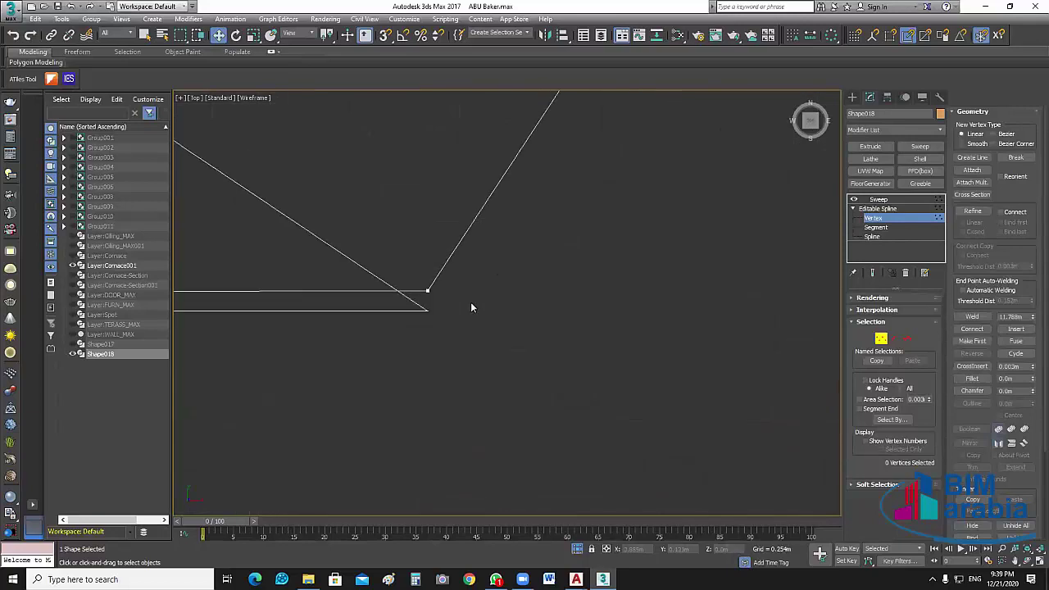
# - With Endpoint snap on, snap the angled-corner vertices onto the ceiling edge endpoints, merging the doubled line
pyautogui.press('s')
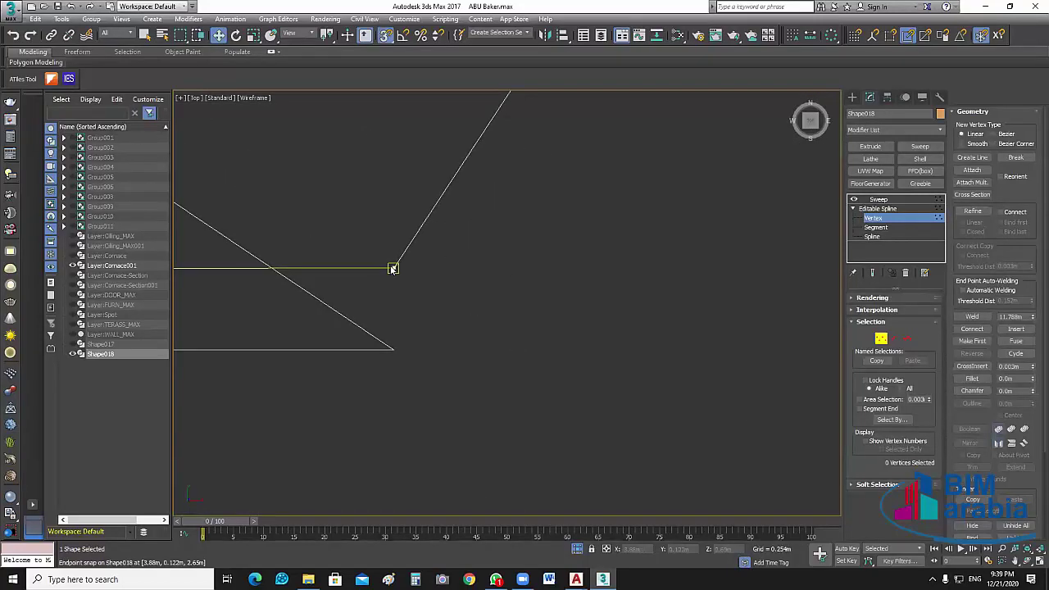
pyautogui.moveTo(396, 265); pyautogui.dragTo(391, 347)
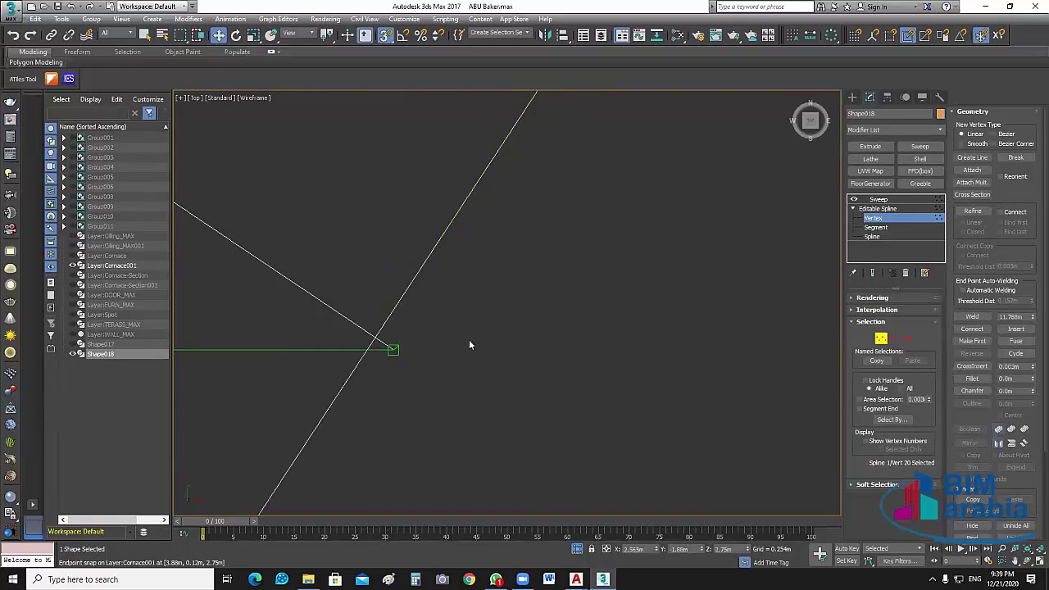
pyautogui.moveTo(469, 340); pyautogui.dragTo(605, 381, button='middle')
pyautogui.scroll(-5, 655, 344)
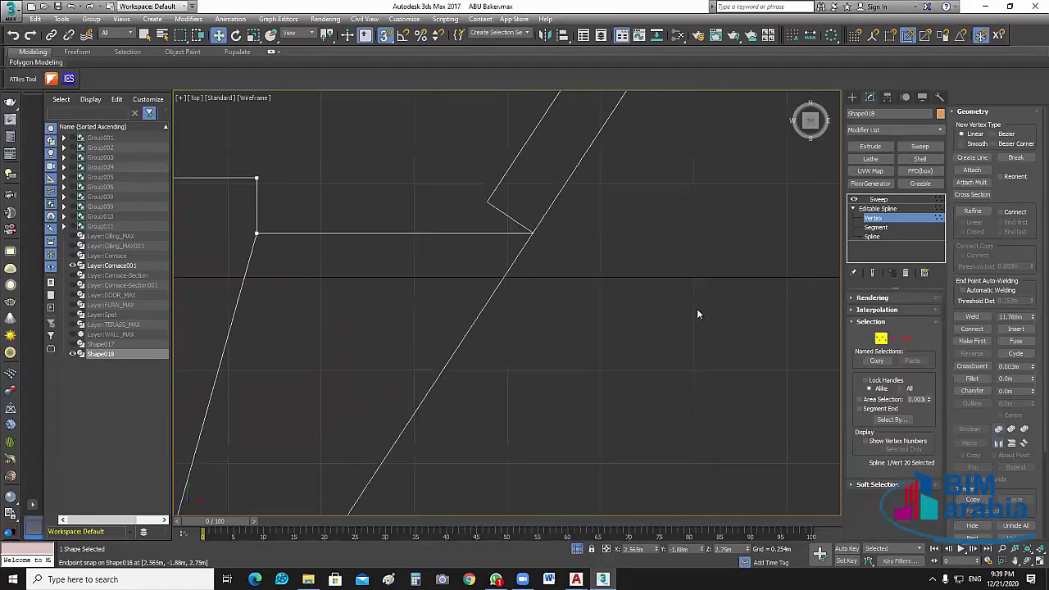
pyautogui.scroll(2, 515, 238)
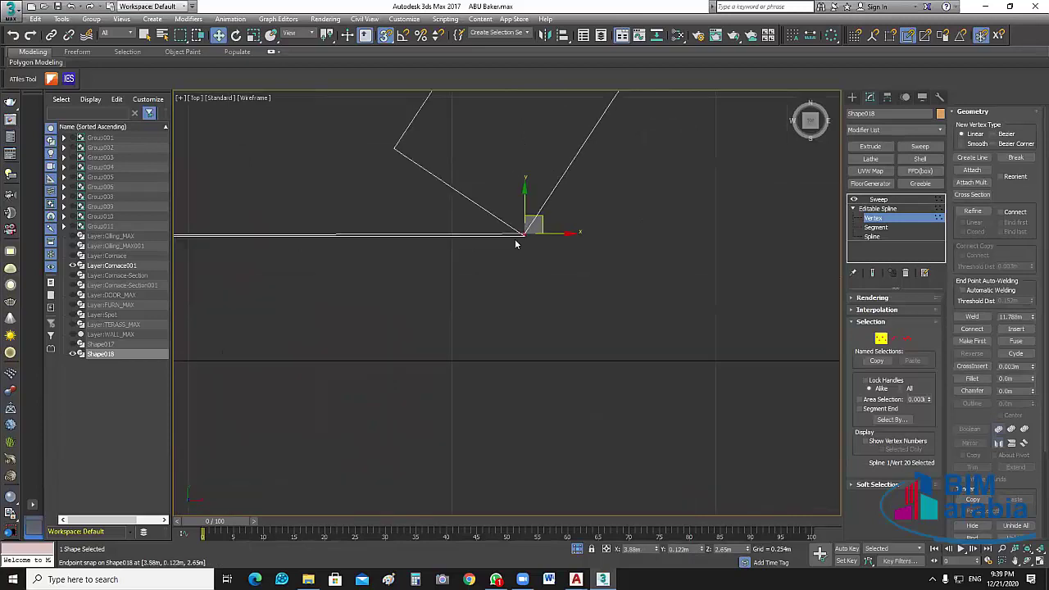
pyautogui.scroll(2, 527, 307)
pyautogui.scroll(-2, 525, 307)
pyautogui.scroll(3, 526, 307)
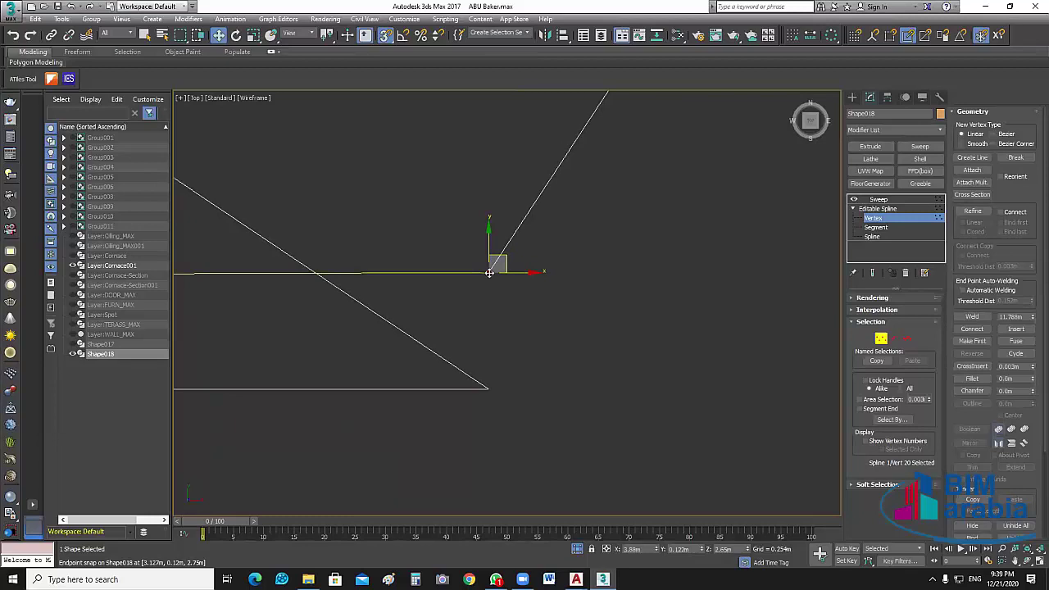
pyautogui.moveTo(490, 272); pyautogui.dragTo(489, 390)
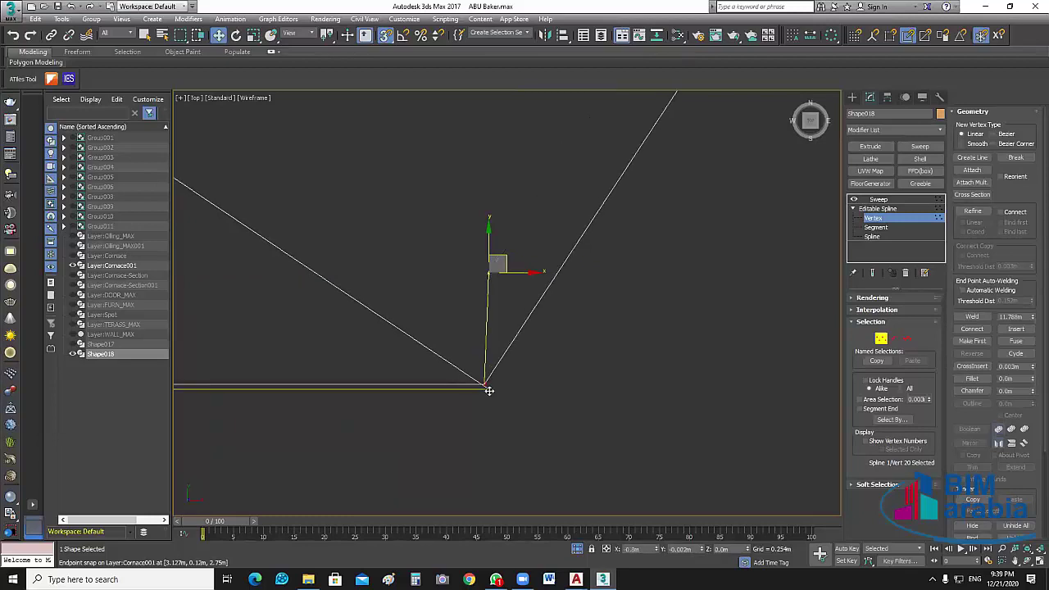
pyautogui.moveTo(488, 390)
pyautogui.mouseDown()
pyautogui.moveTo(499, 390)
pyautogui.moveTo(470, 378)
pyautogui.moveTo(492, 385)
pyautogui.mouseUp()
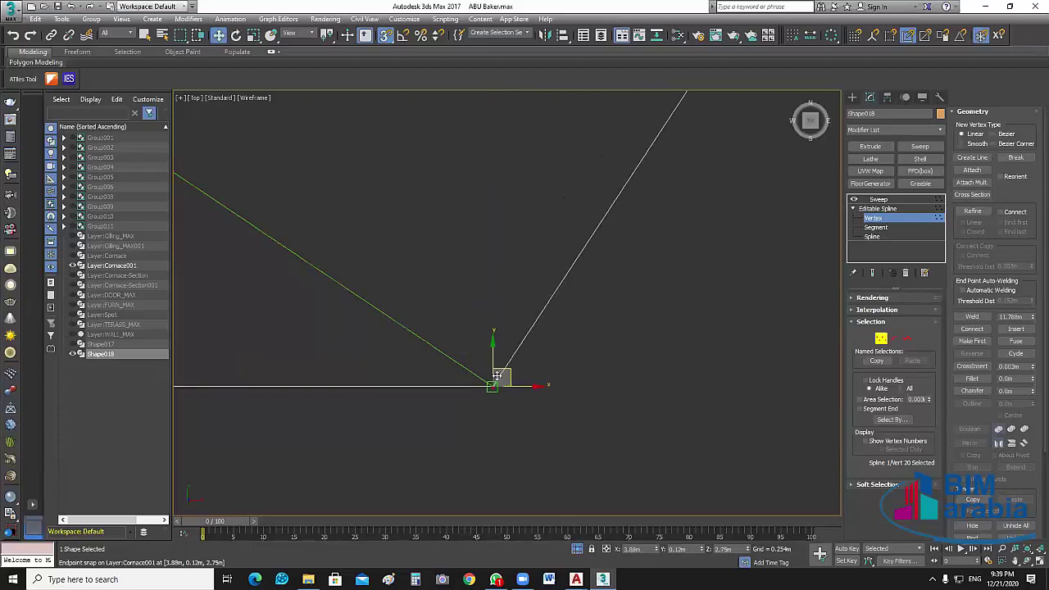
# - Pan along the path and start inserting new vertices
pyautogui.moveTo(497, 375); pyautogui.dragTo(665, 353, button='middle')
pyautogui.scroll(2, 638, 373)
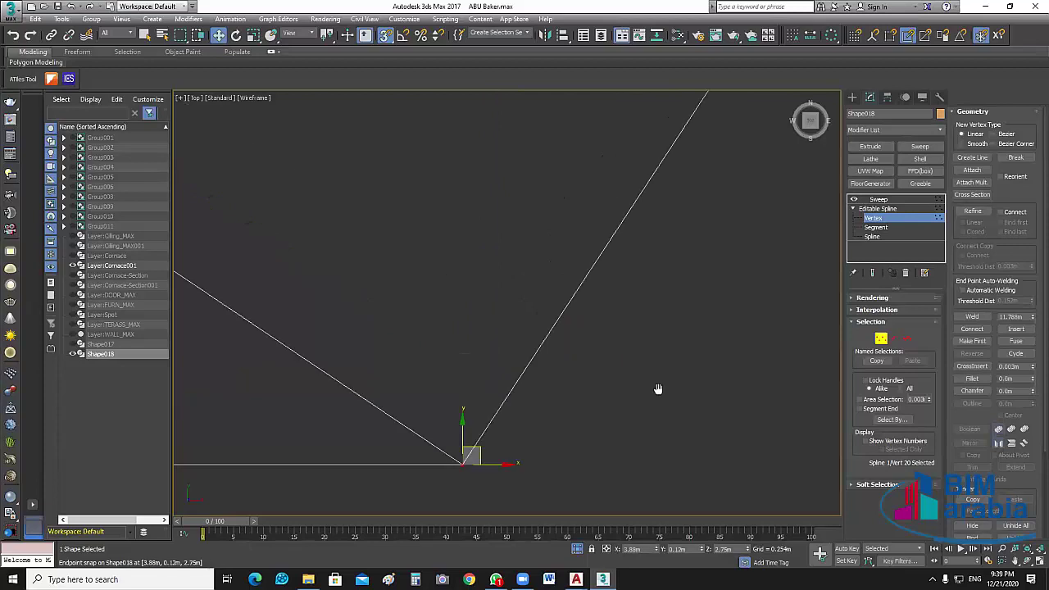
pyautogui.scroll(-1, 657, 389)
pyautogui.click(1016, 329)
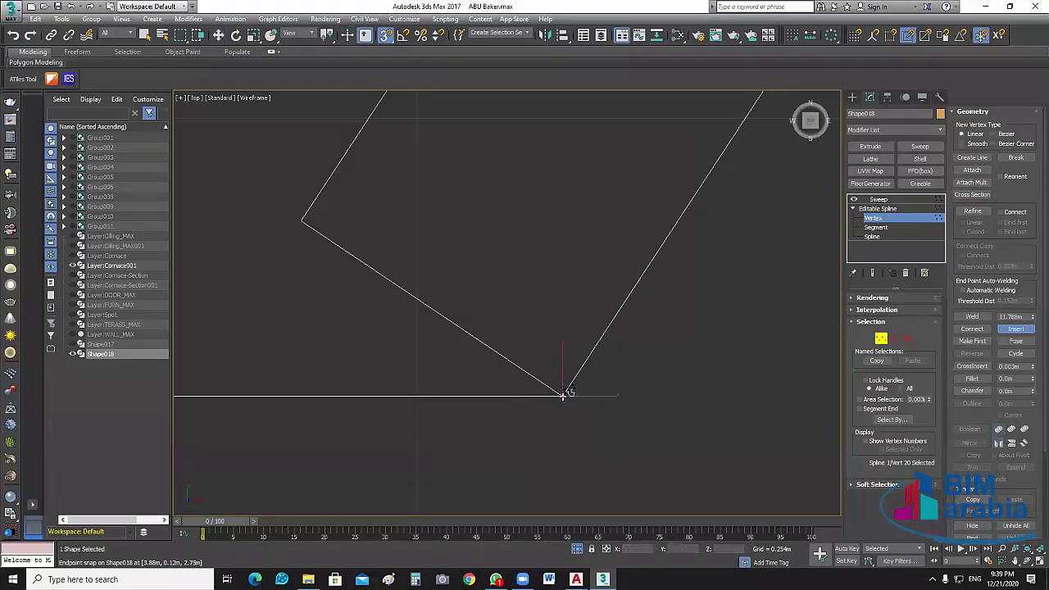
# - Insert a new vertex into the path segment and snap it onto the corner point
pyautogui.click(301, 219)
pyautogui.click(433, 217)
pyautogui.scroll(-2, 434, 218)
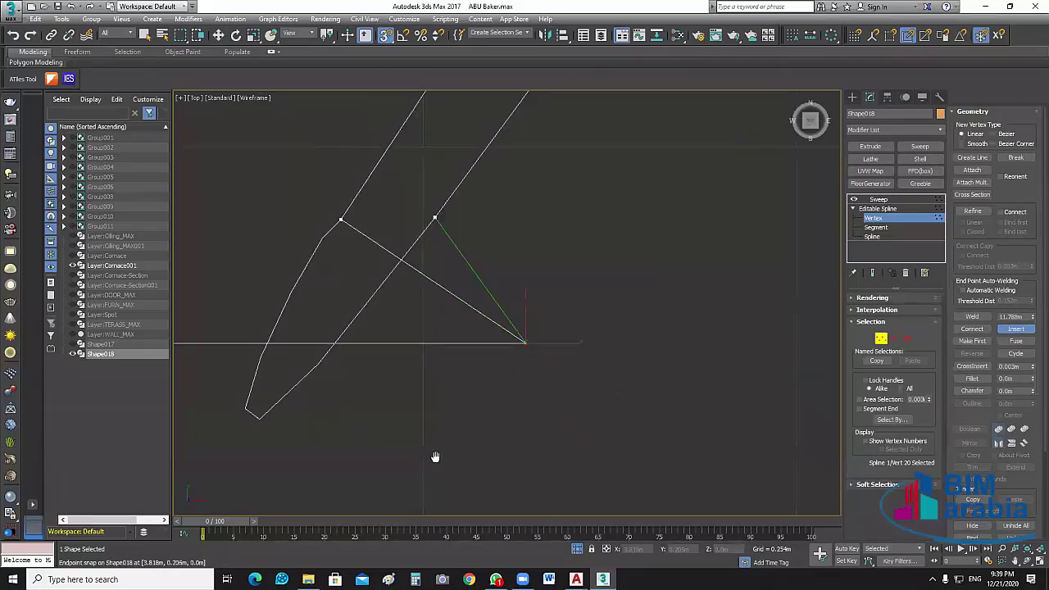
pyautogui.scroll(2, 620, 172)
pyautogui.scroll(1, 503, 351)
pyautogui.scroll(1, 568, 244)
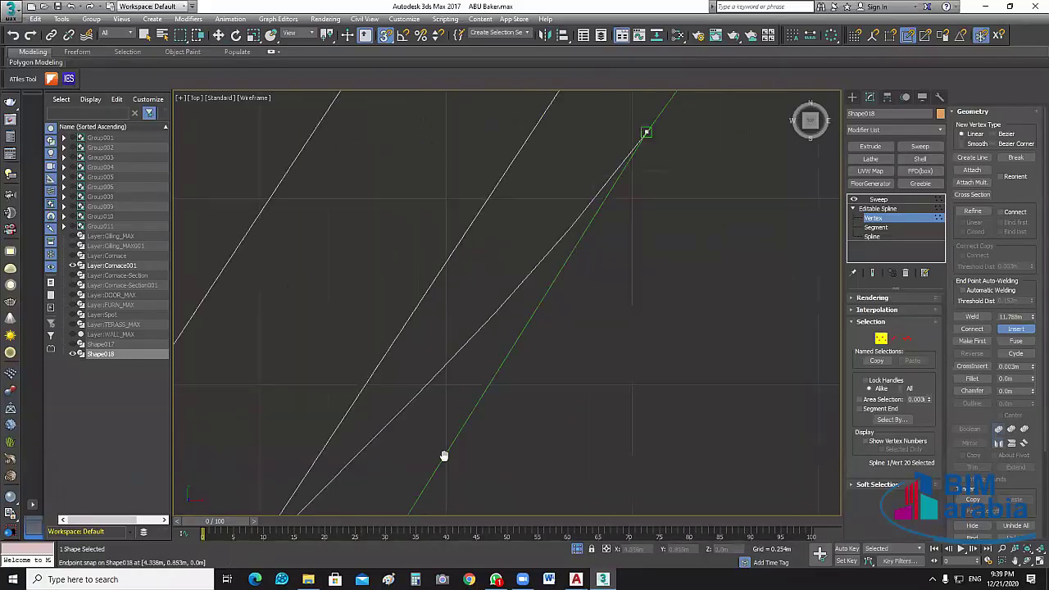
pyautogui.scroll(-2, 632, 204)
pyautogui.scroll(1, 459, 468)
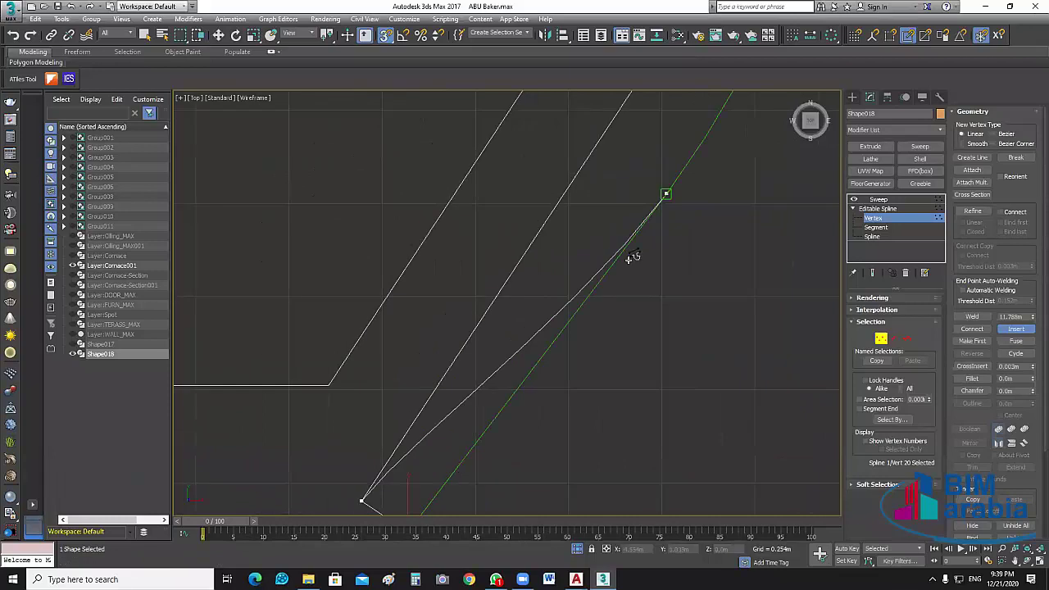
pyautogui.scroll(-2, 632, 257)
pyautogui.scroll(-2, 599, 349)
pyautogui.scroll(-2, 568, 304)
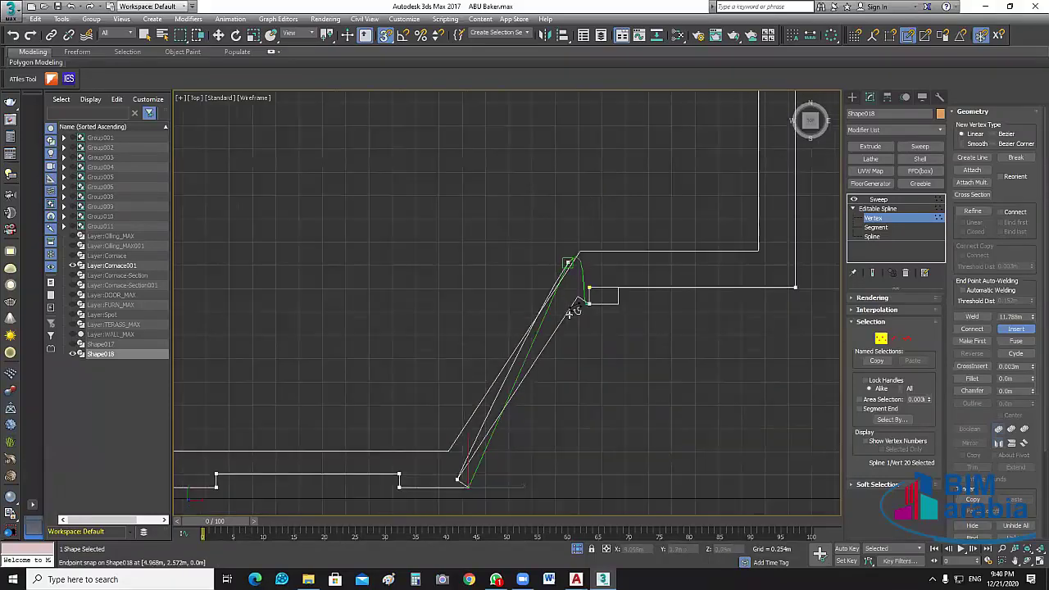
pyautogui.scroll(2, 574, 312)
pyautogui.scroll(2, 597, 283)
pyautogui.moveTo(604, 298); pyautogui.dragTo(622, 135)
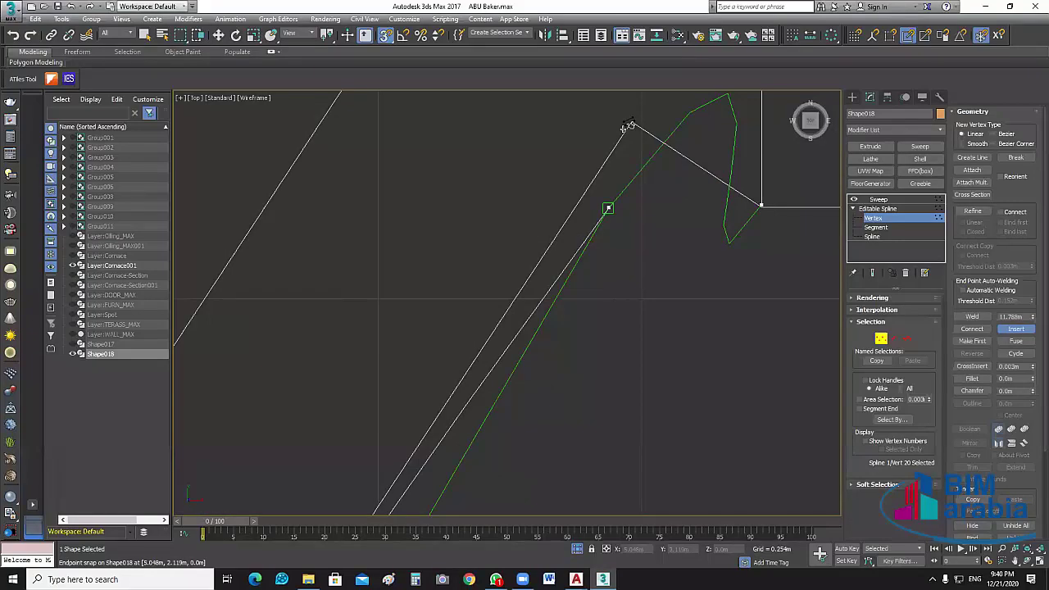
pyautogui.click(627, 127)
pyautogui.scroll(-2, 711, 348)
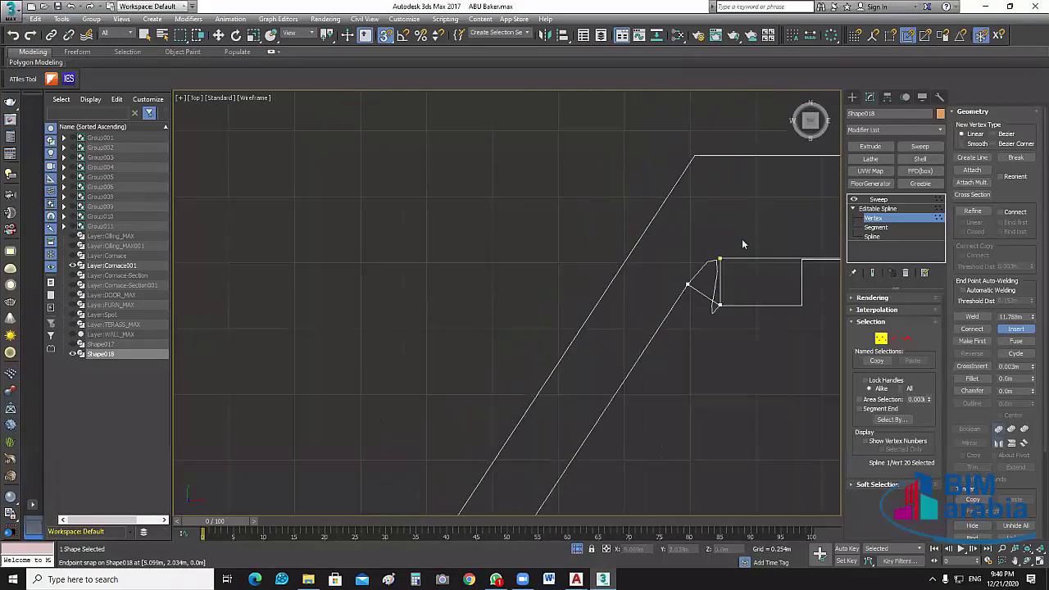
pyautogui.moveTo(741, 239); pyautogui.dragTo(726, 178, button='middle')
pyautogui.scroll(-2, 726, 177)
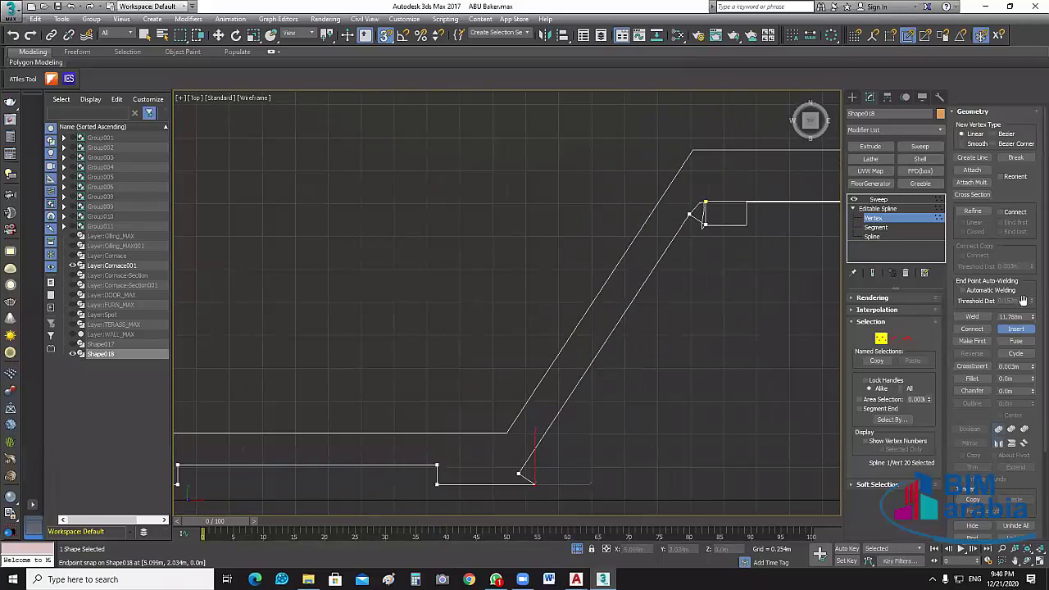
# - Convert the curved upper-corner vertex to a Corner vertex, straightening its segments
pyautogui.press('w')
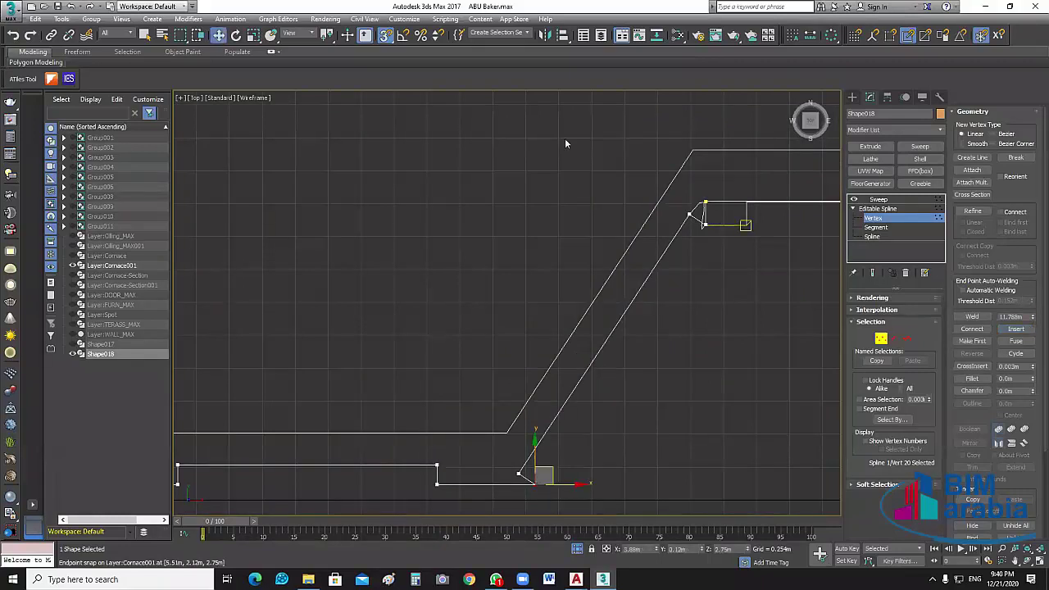
pyautogui.moveTo(695, 197); pyautogui.dragTo(747, 246)
pyautogui.rightClick(562, 136)
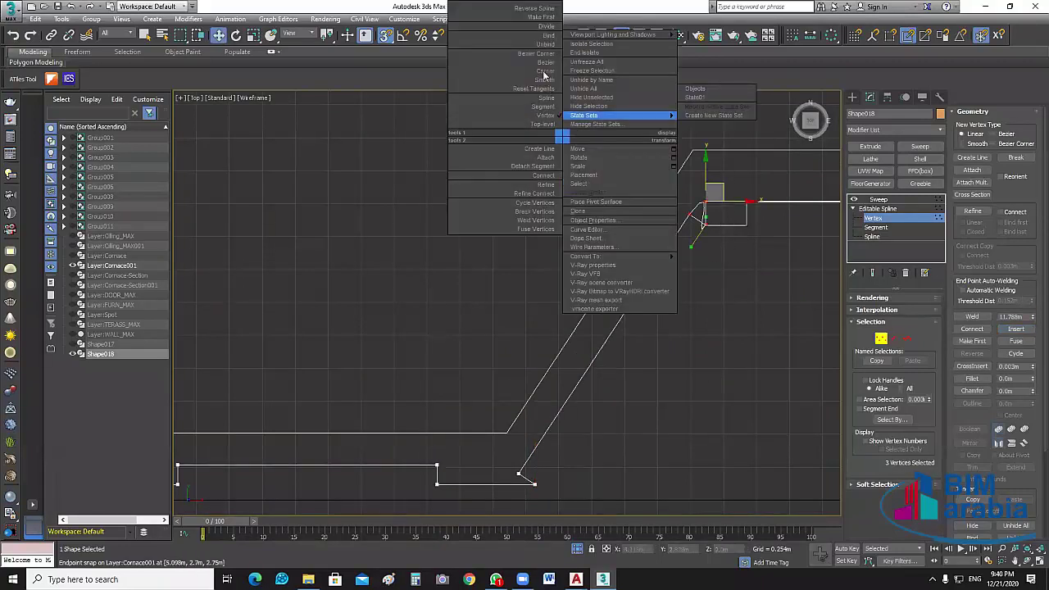
pyautogui.click(543, 71)
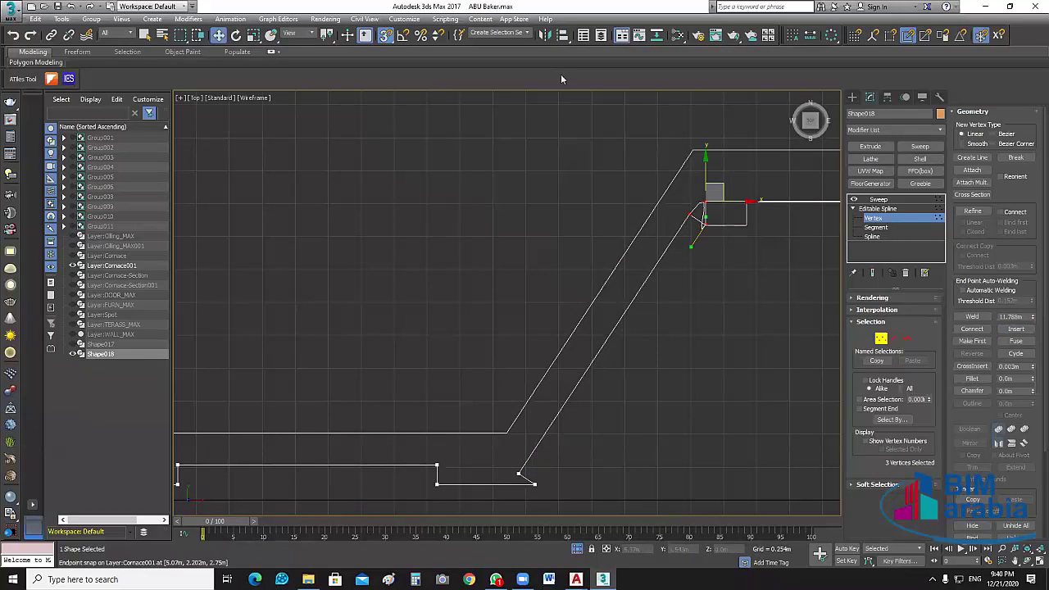
pyautogui.click(741, 283)
pyautogui.scroll(2, 745, 272)
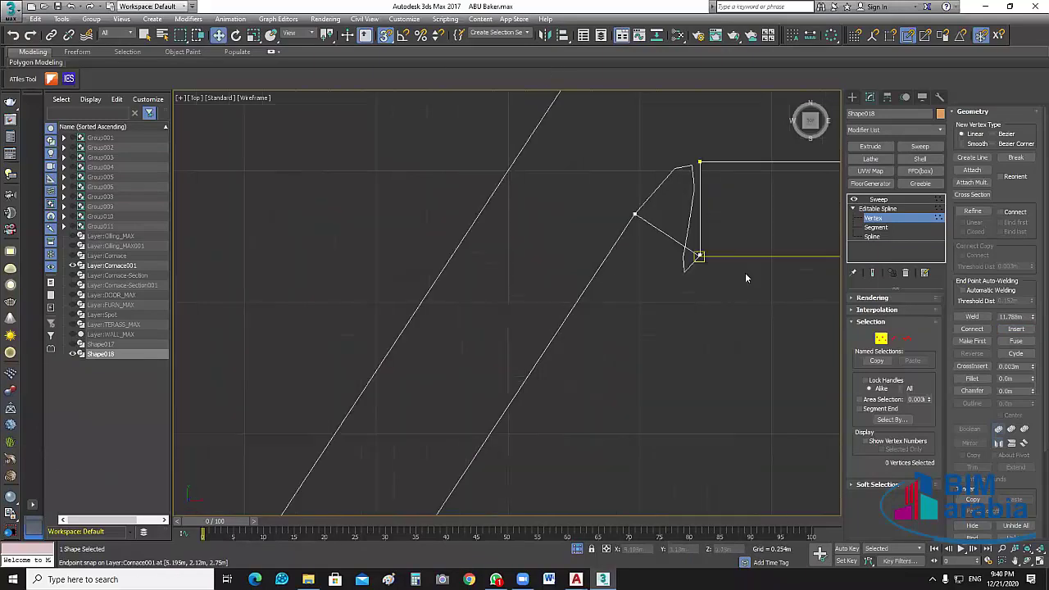
pyautogui.scroll(2, 676, 222)
pyautogui.moveTo(559, 251); pyautogui.dragTo(539, 328, button='middle')
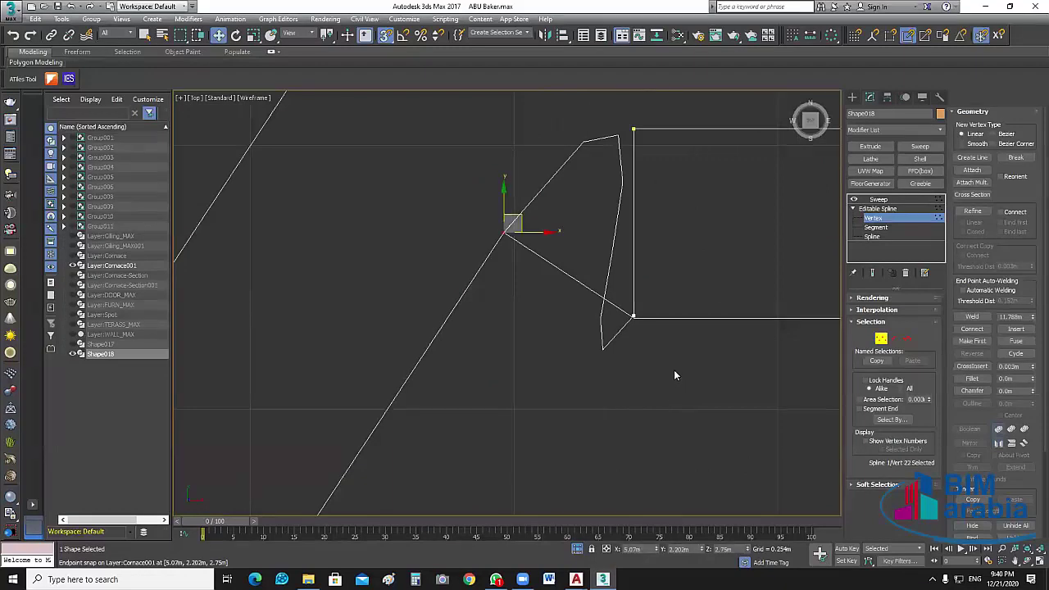
pyautogui.moveTo(674, 373); pyautogui.dragTo(587, 301)
pyautogui.rightClick(391, 242)
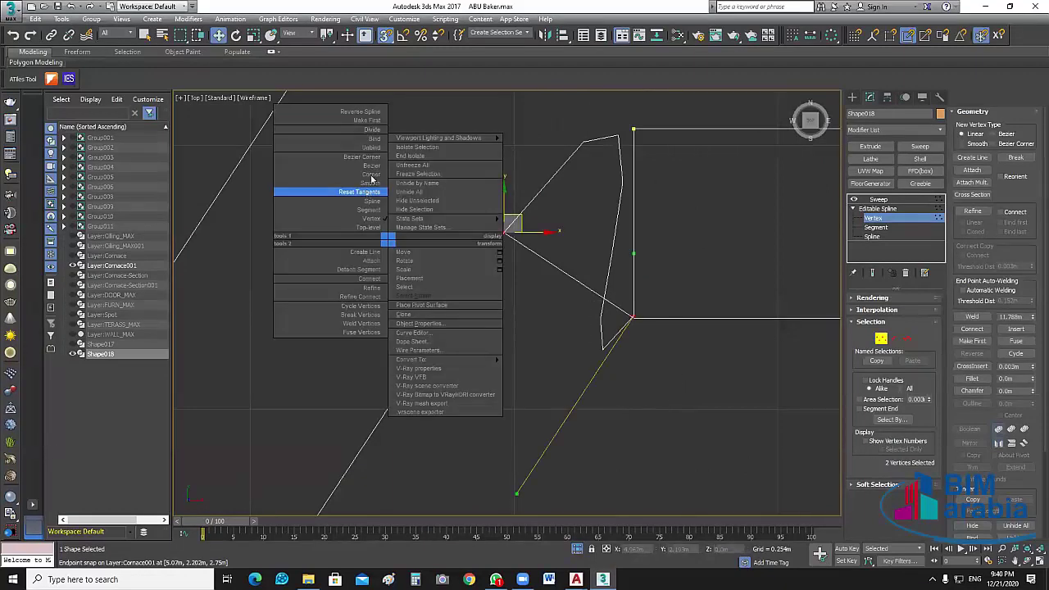
pyautogui.click(368, 175)
# - Snap the upper diagonal's vertex onto the wall corner
pyautogui.scroll(-1, 650, 345)
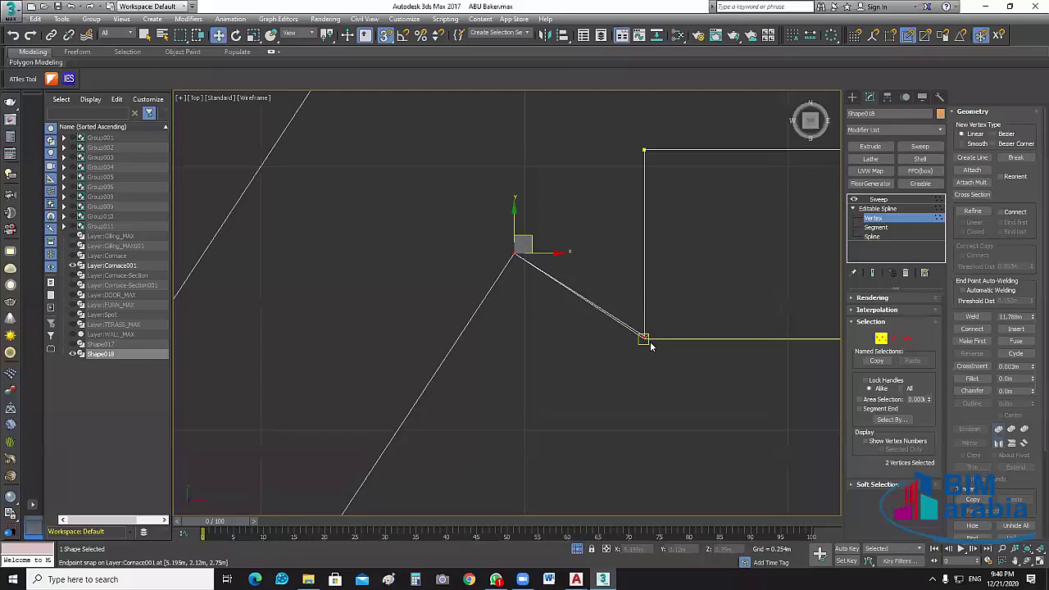
pyautogui.scroll(3, 651, 346)
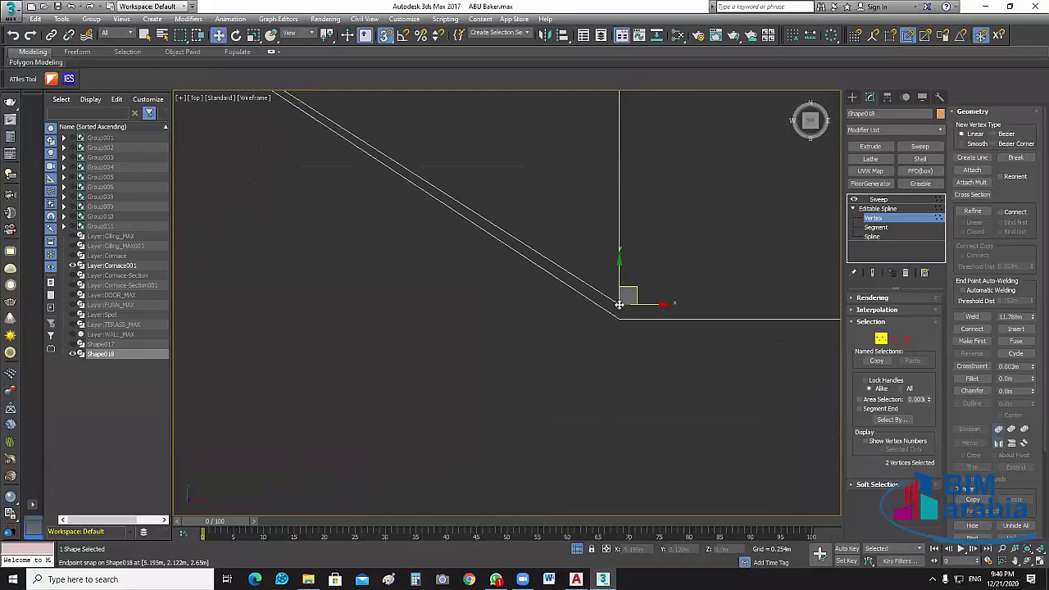
pyautogui.moveTo(618, 305); pyautogui.dragTo(622, 319)
pyautogui.scroll(-5, 627, 410)
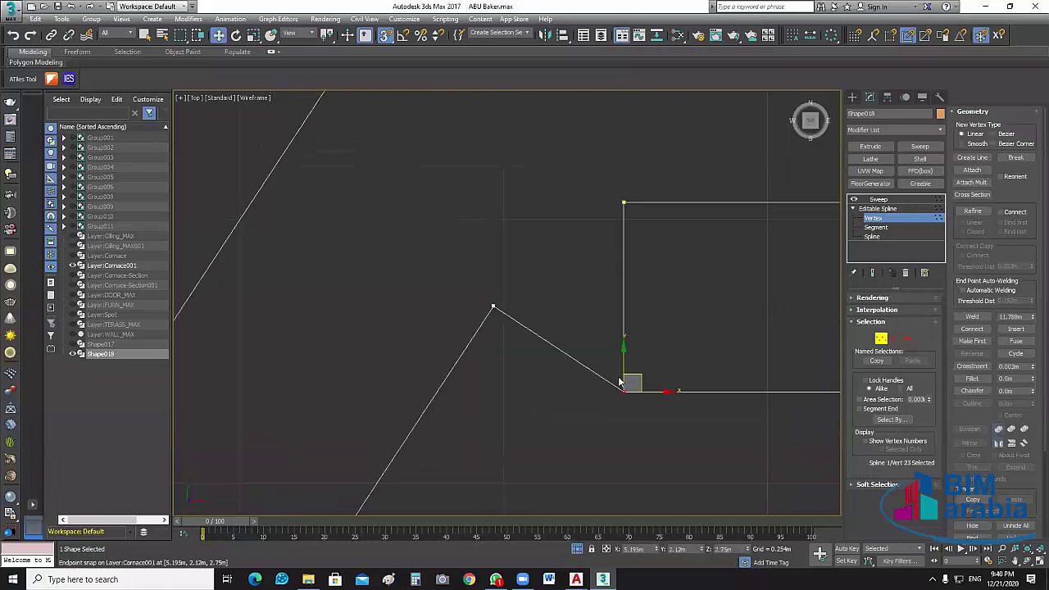
pyautogui.scroll(-3, 620, 382)
pyautogui.scroll(-2, 605, 324)
pyautogui.scroll(-2, 538, 414)
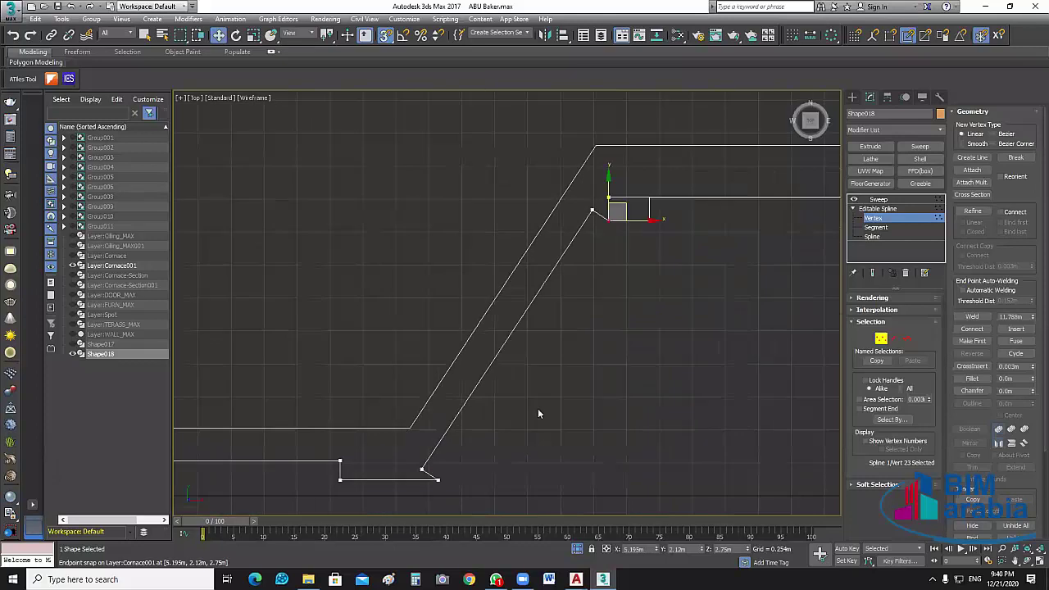
# - Turn off 3D Snaps and zoom out to see more of the path
pyautogui.moveTo(454, 336); pyautogui.dragTo(472, 266, button='middle')
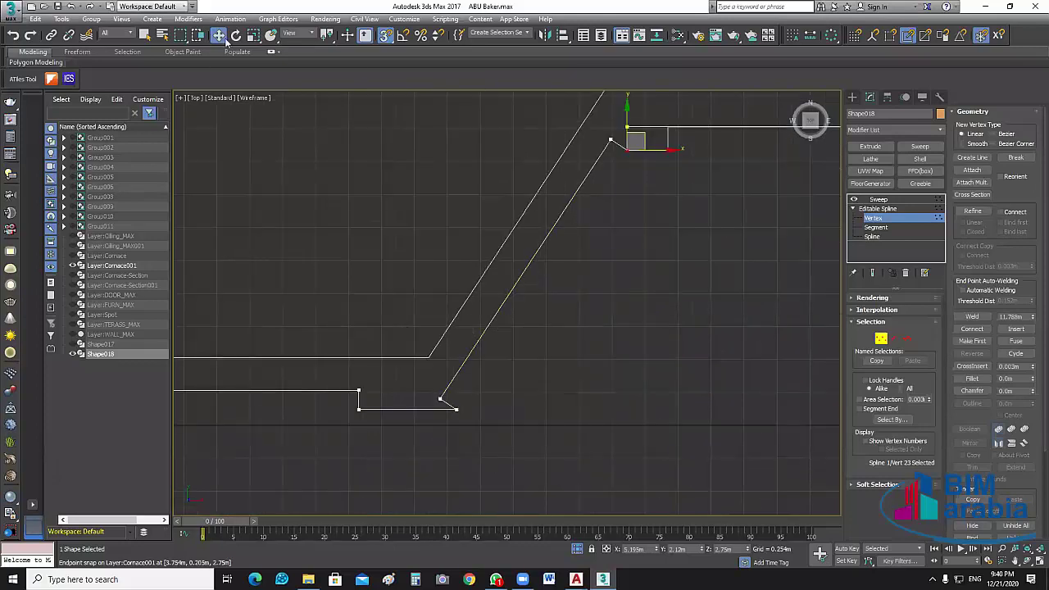
pyautogui.click(386, 36)
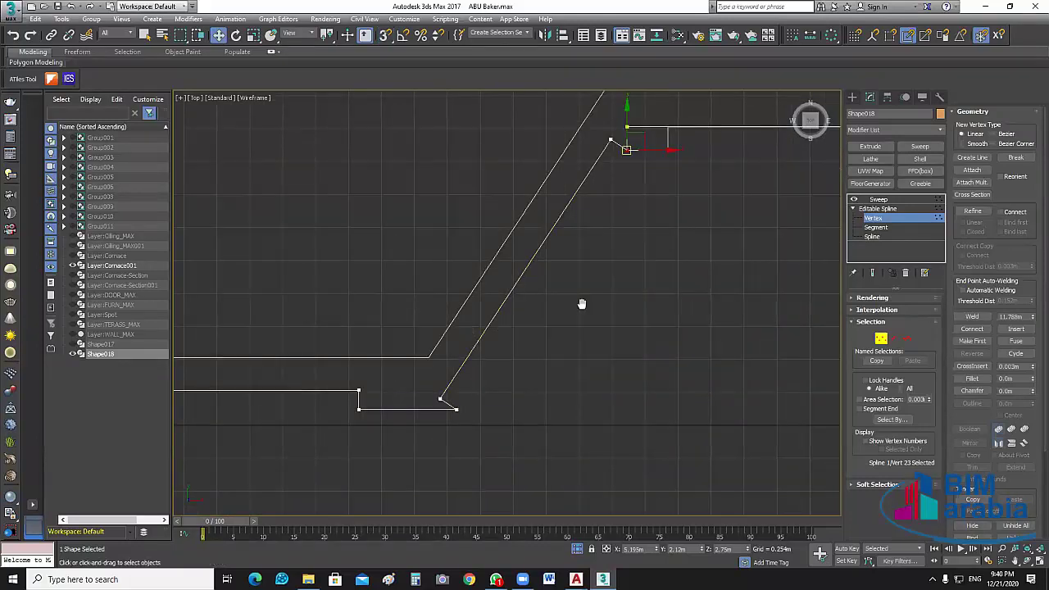
pyautogui.scroll(-2, 492, 279)
pyautogui.moveTo(502, 327); pyautogui.dragTo(531, 342, button='middle')
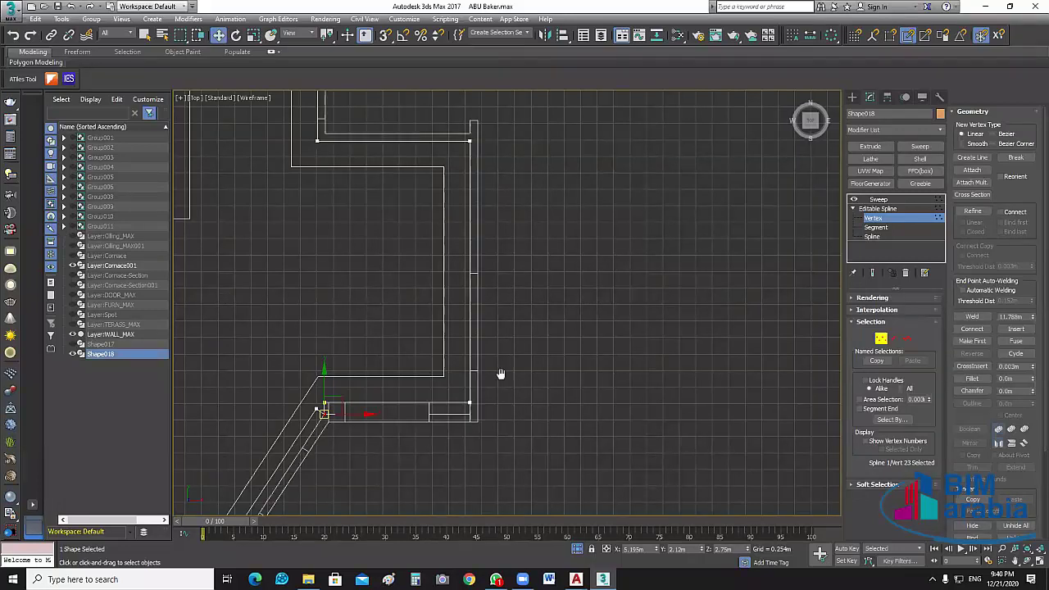
# - Use Insert to add two new vertices on the vertical path segment near the wall corner
pyautogui.scroll(3, 492, 373)
pyautogui.moveTo(344, 490); pyautogui.dragTo(351, 463, button='middle')
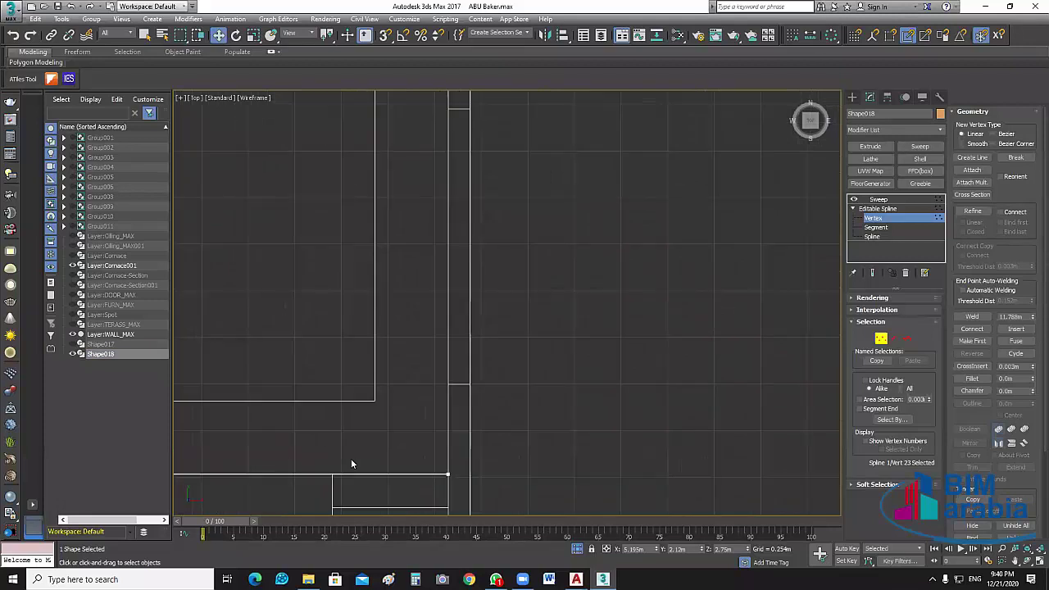
pyautogui.moveTo(530, 459)
pyautogui.mouseDown(button='middle')
pyautogui.moveTo(550, 398)
pyautogui.moveTo(593, 398)
pyautogui.mouseUp(button='middle')
pyautogui.scroll(5, 552, 432)
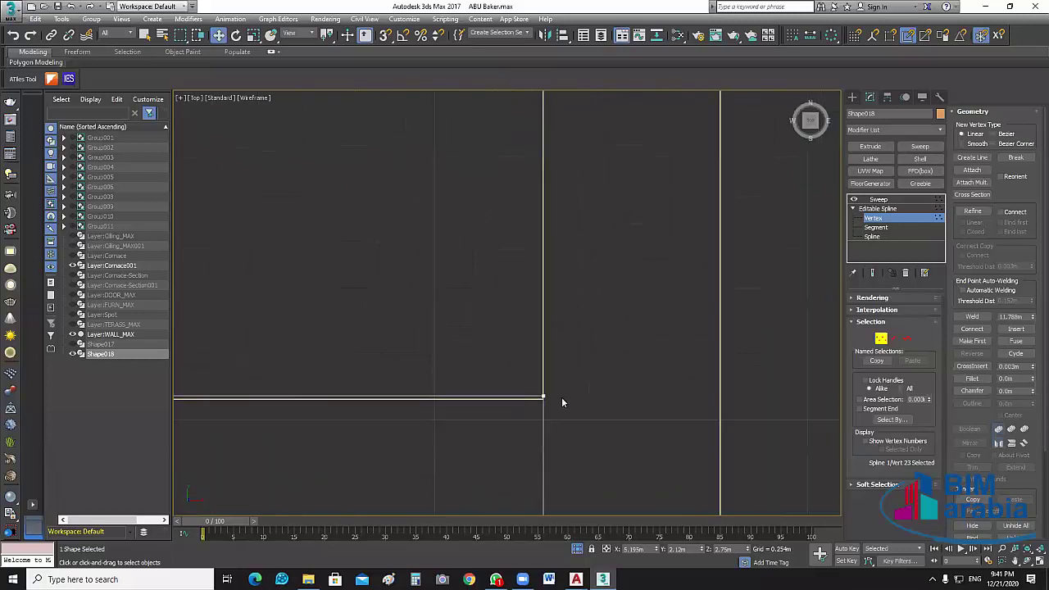
pyautogui.click(1018, 331)
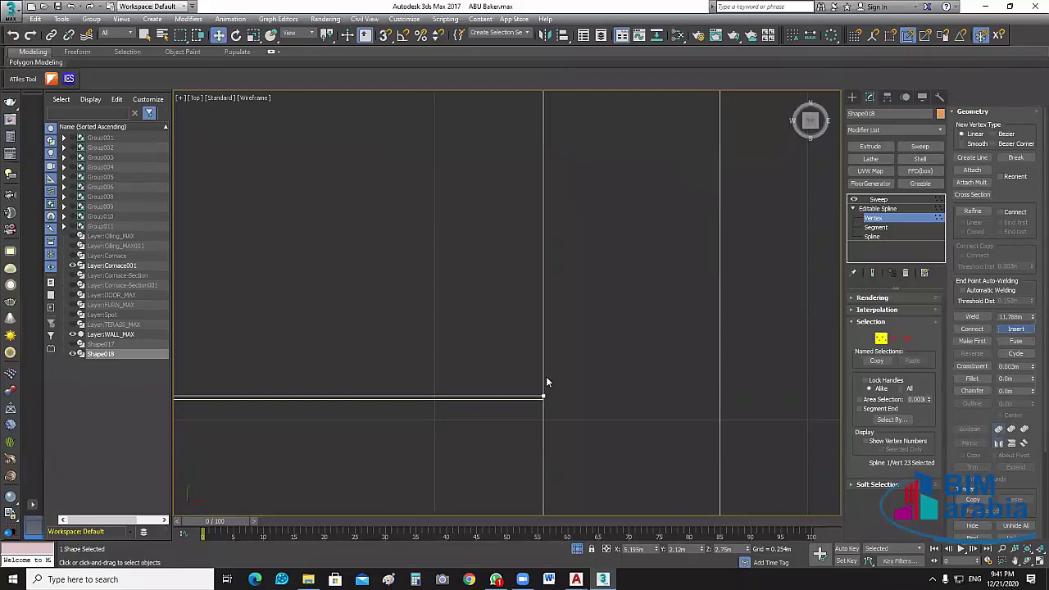
pyautogui.moveTo(558, 322); pyautogui.dragTo(551, 385, button='middle')
pyautogui.moveTo(550, 254); pyautogui.dragTo(551, 387, button='middle')
pyautogui.scroll(-3, 576, 369)
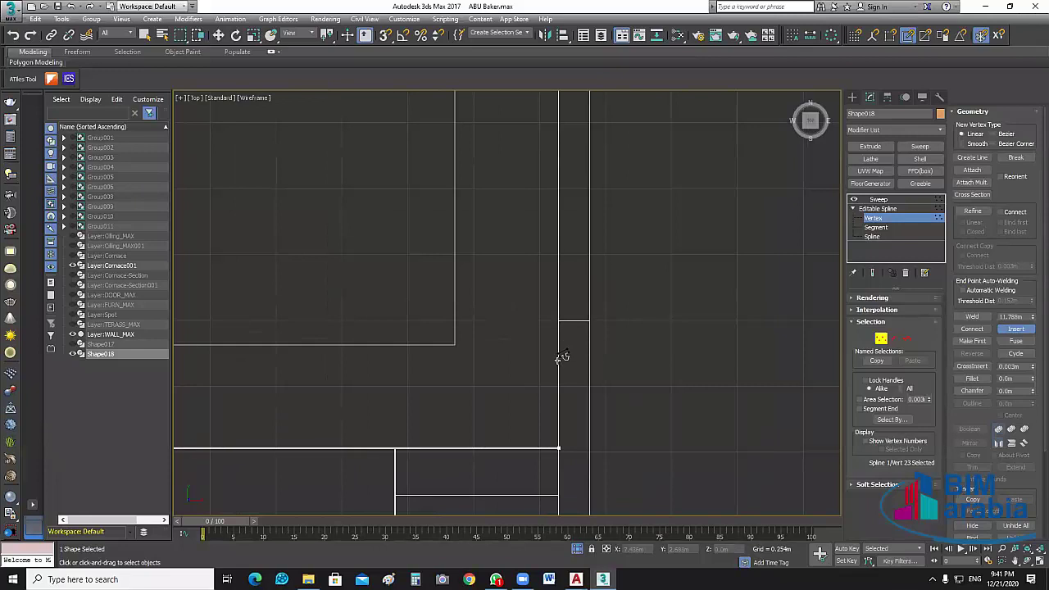
pyautogui.moveTo(559, 360); pyautogui.dragTo(562, 358)
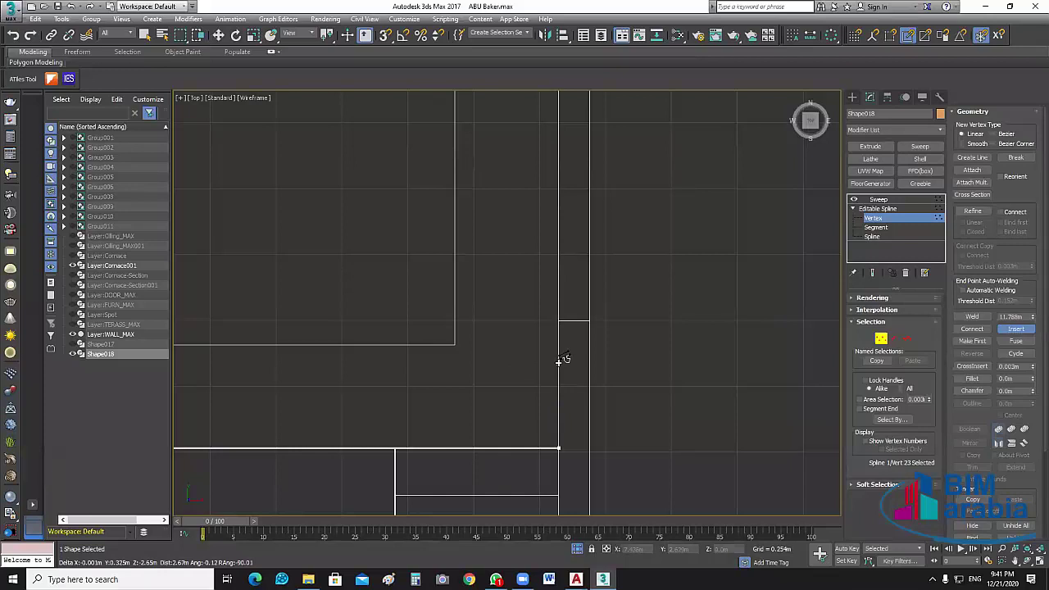
pyautogui.moveTo(497, 350)
pyautogui.mouseDown()
pyautogui.moveTo(530, 354)
pyautogui.moveTo(541, 226)
pyautogui.moveTo(525, 167)
pyautogui.moveTo(557, 166)
pyautogui.mouseUp()
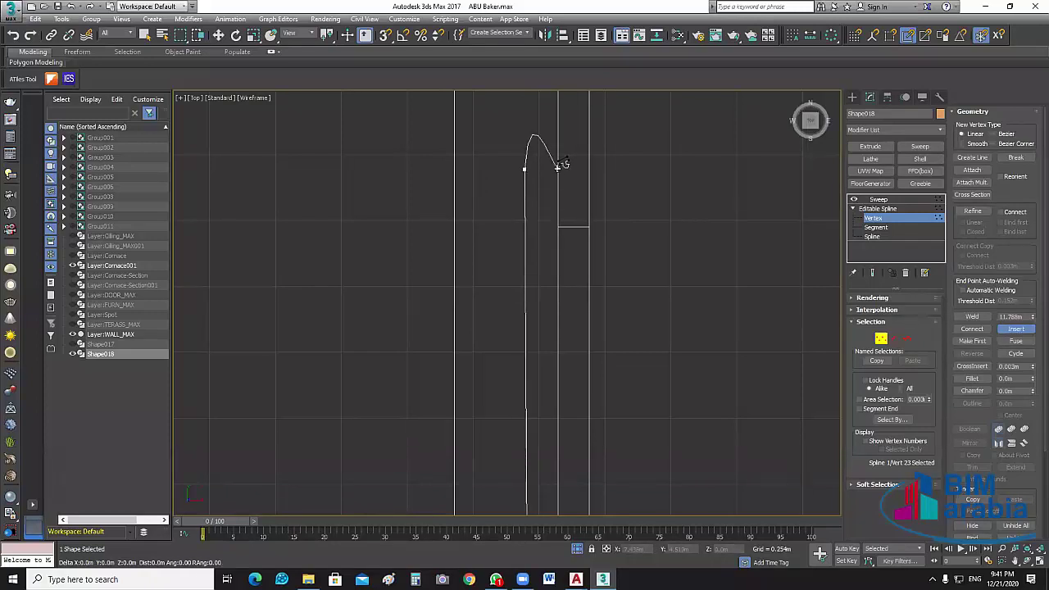
pyautogui.click(558, 168)
# - Convert the four newly added vertices to Corner type
pyautogui.click(1017, 328)
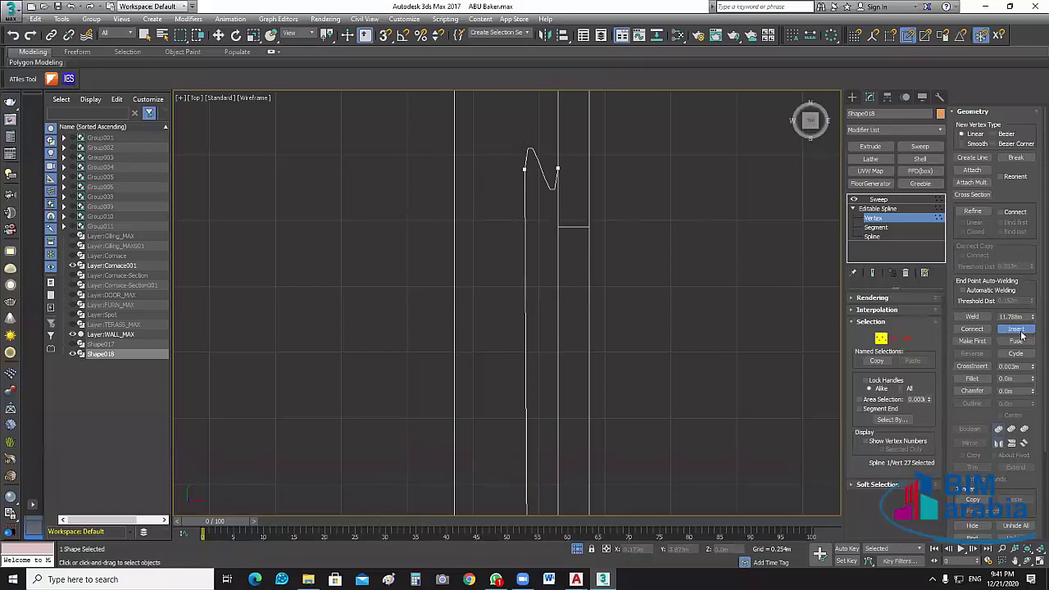
pyautogui.press('w')
pyautogui.scroll(-2, 633, 231)
pyautogui.scroll(-1, 574, 410)
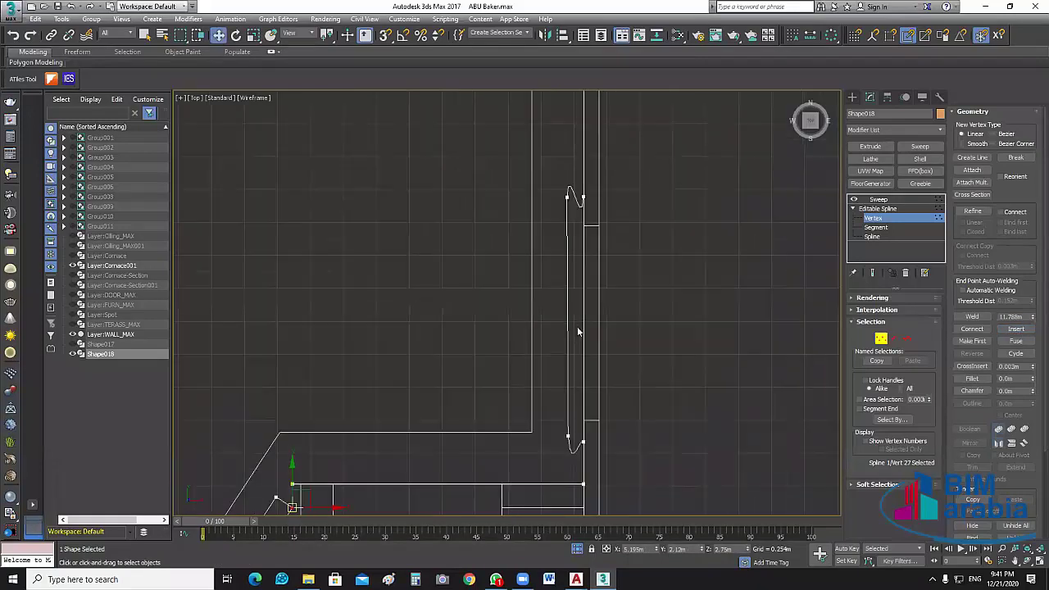
pyautogui.moveTo(549, 472); pyautogui.dragTo(692, 301)
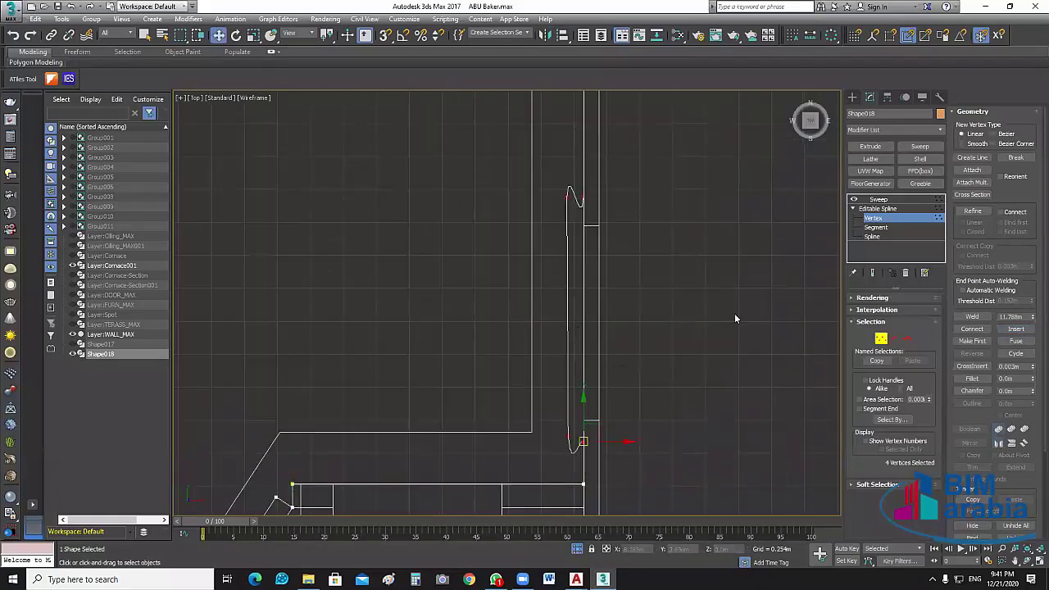
pyautogui.rightClick(690, 299)
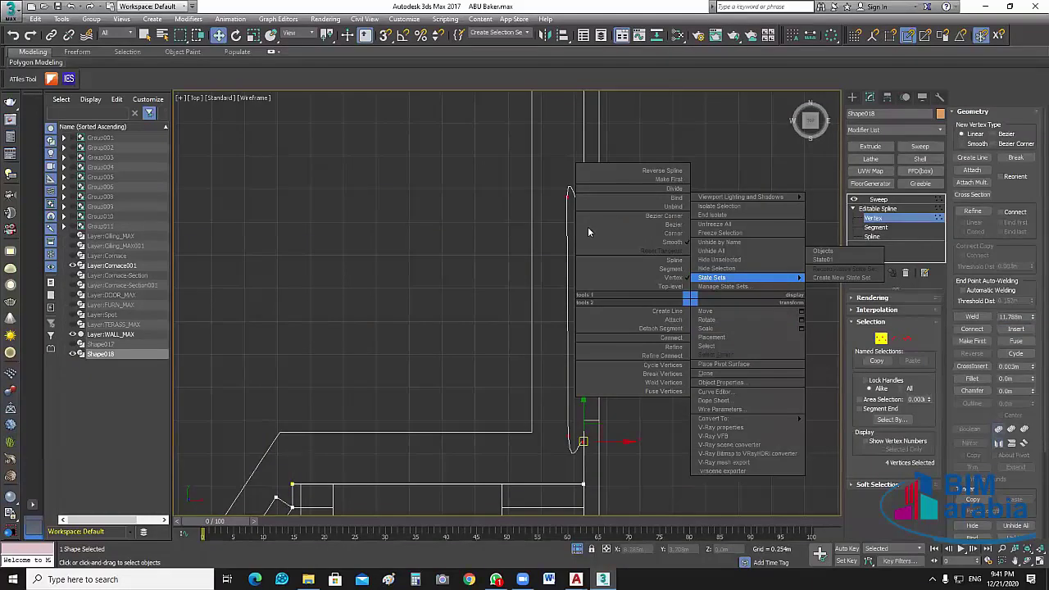
pyautogui.click(677, 235)
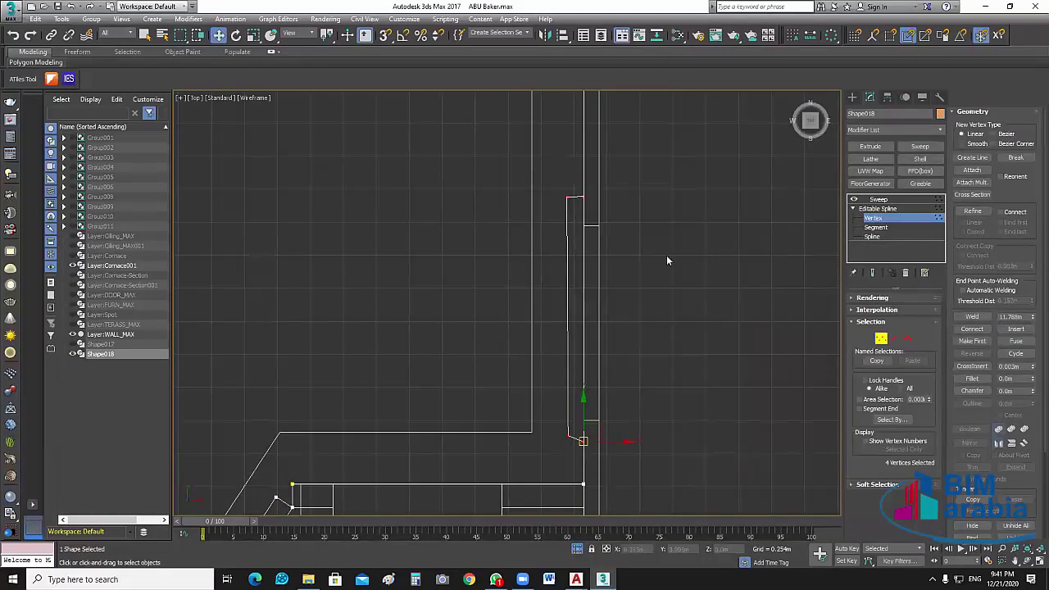
# - Move the bend vertex down slightly so its segment is level
pyautogui.moveTo(600, 460); pyautogui.dragTo(618, 416, button='middle')
pyautogui.scroll(2, 617, 417)
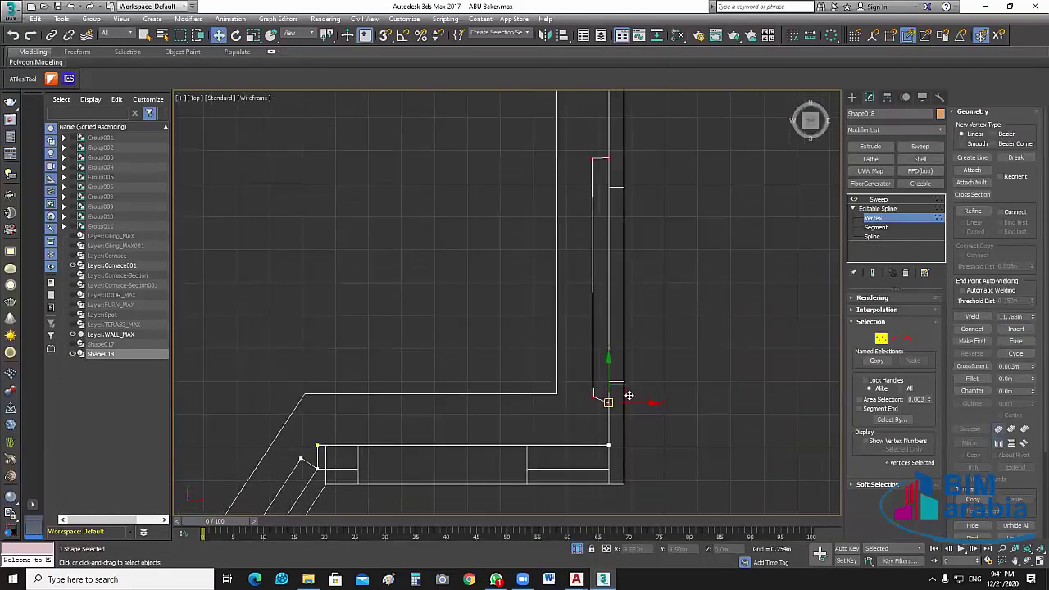
pyautogui.scroll(1, 619, 385)
pyautogui.scroll(3, 620, 364)
pyautogui.scroll(3, 616, 357)
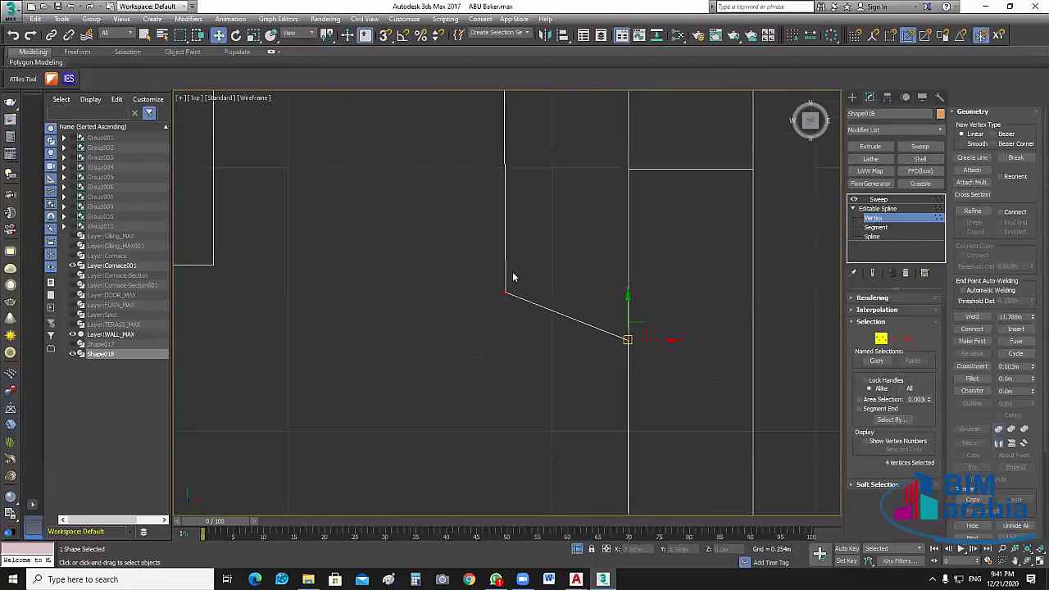
pyautogui.click(516, 360)
pyautogui.click(505, 291)
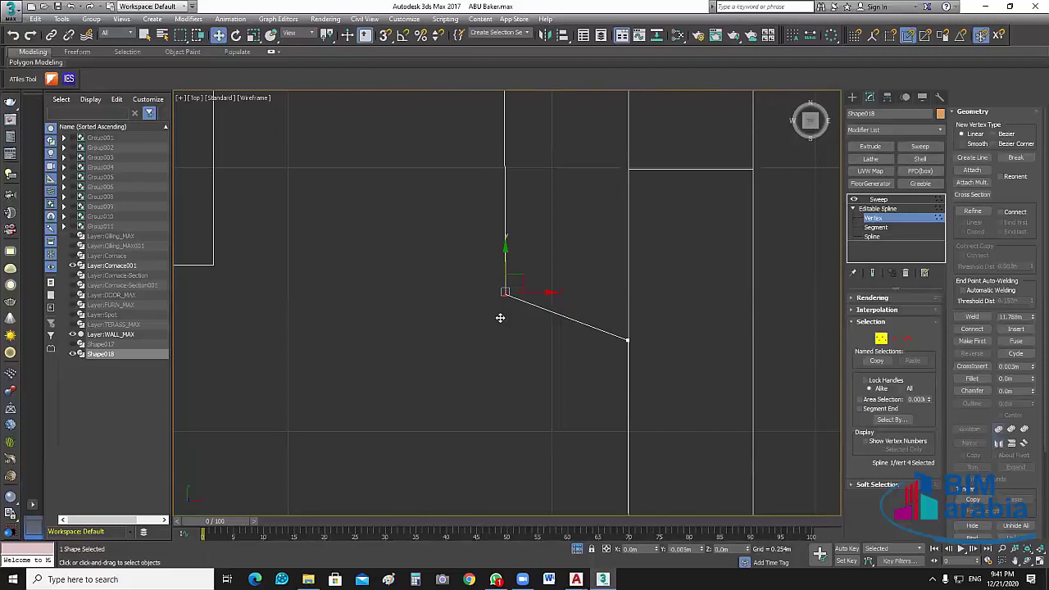
pyautogui.moveTo(499, 316); pyautogui.dragTo(499, 317)
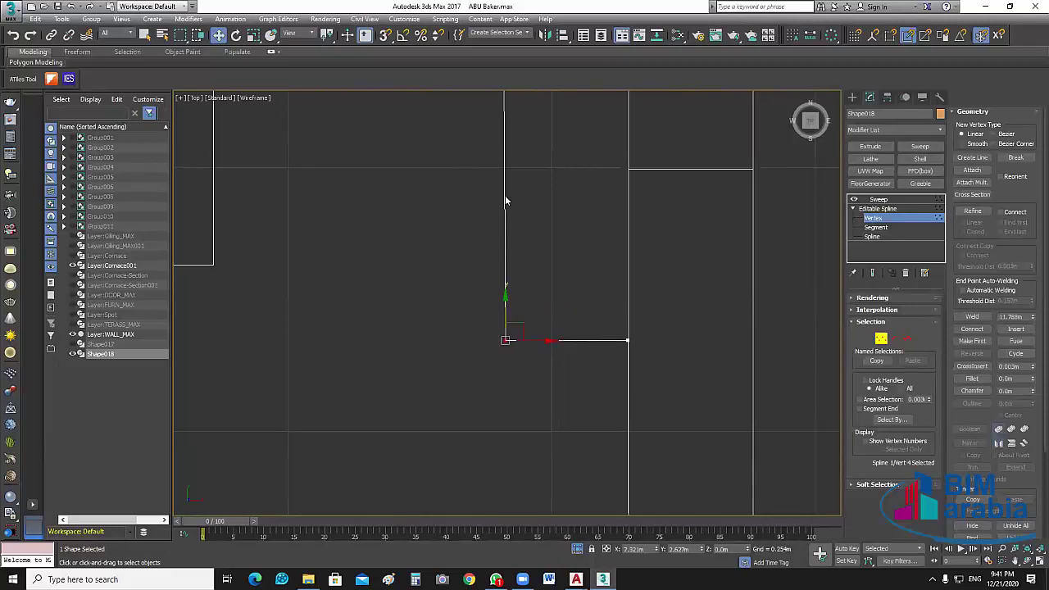
pyautogui.scroll(-5, 574, 246)
pyautogui.click(577, 294)
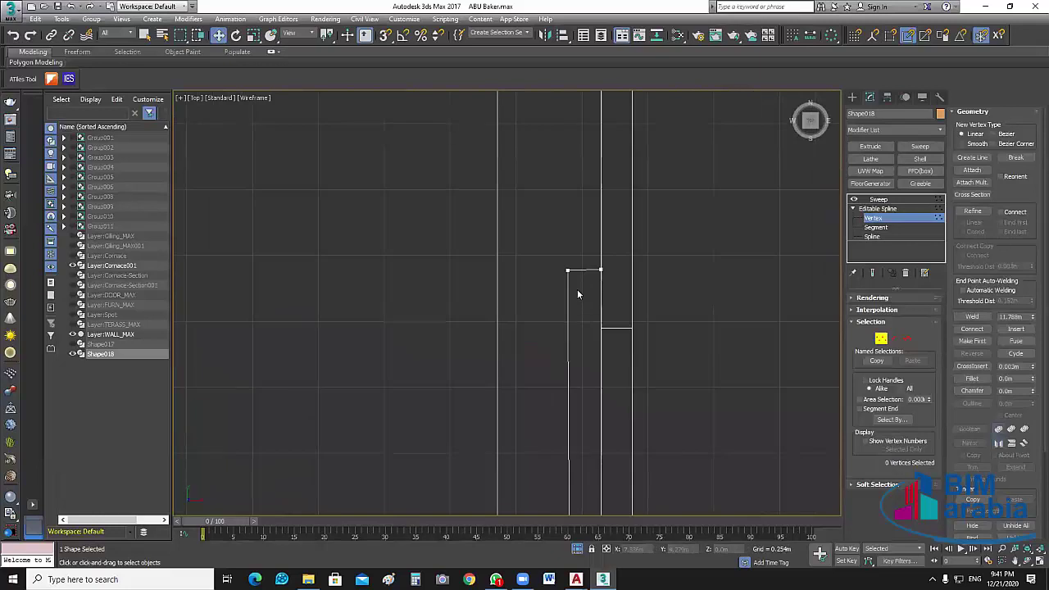
# - Raise the next corner vertex so its segment is level
pyautogui.scroll(3, 577, 294)
pyautogui.scroll(3, 598, 357)
pyautogui.click(510, 331)
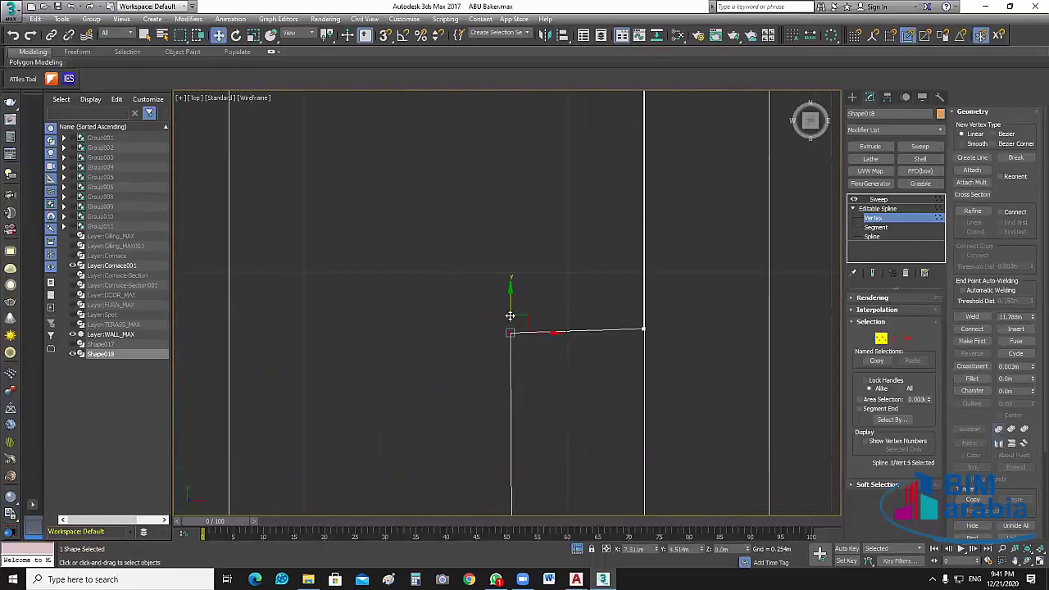
pyautogui.moveTo(510, 315); pyautogui.dragTo(510, 312)
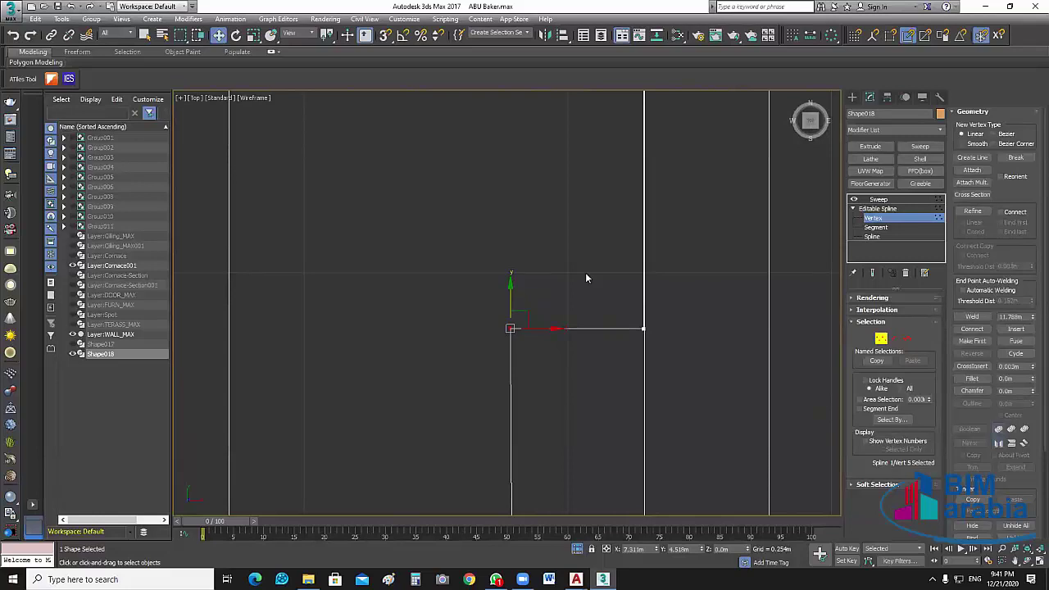
pyautogui.scroll(-2, 584, 287)
pyautogui.click(581, 350)
pyautogui.scroll(-2, 571, 419)
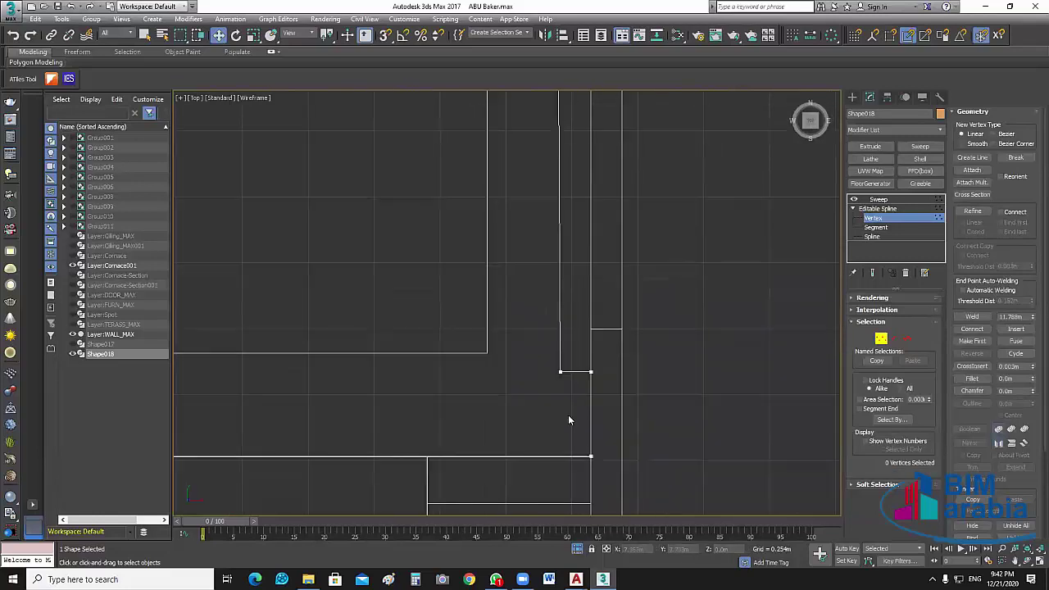
# - Set the corner vertex beside the wall end to X 7.32m
pyautogui.click(561, 372)
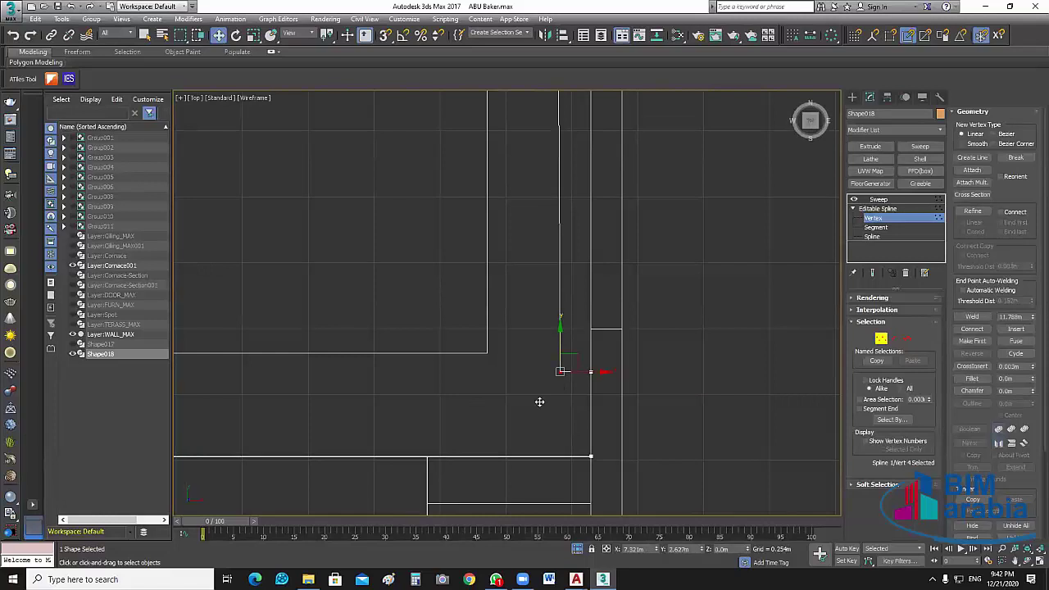
pyautogui.click(646, 550)
pyautogui.scroll(1, 553, 283)
pyautogui.click(571, 445)
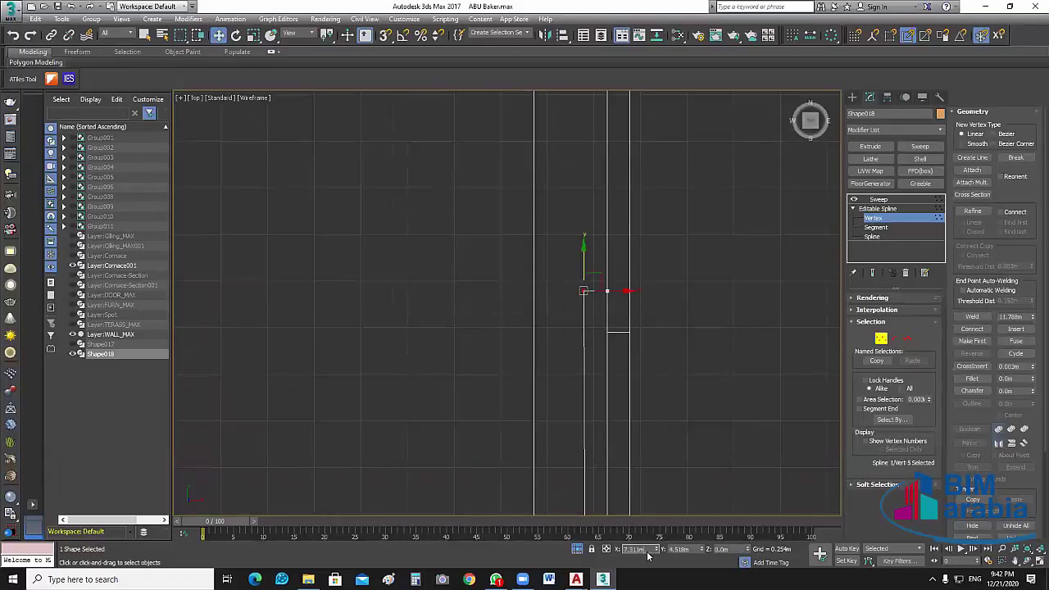
pyautogui.press('Return')
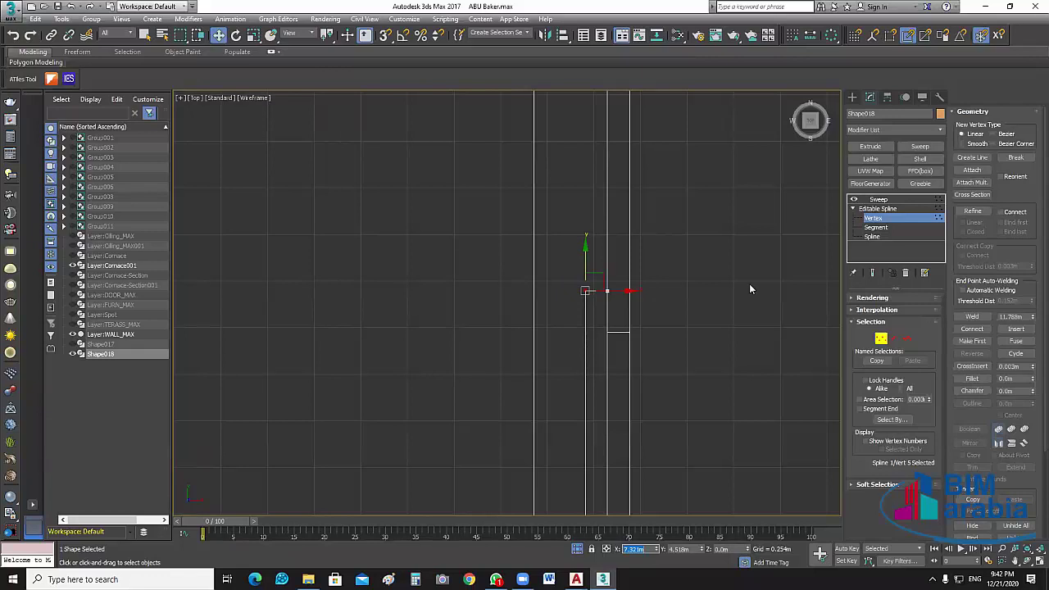
pyautogui.scroll(-5, 749, 283)
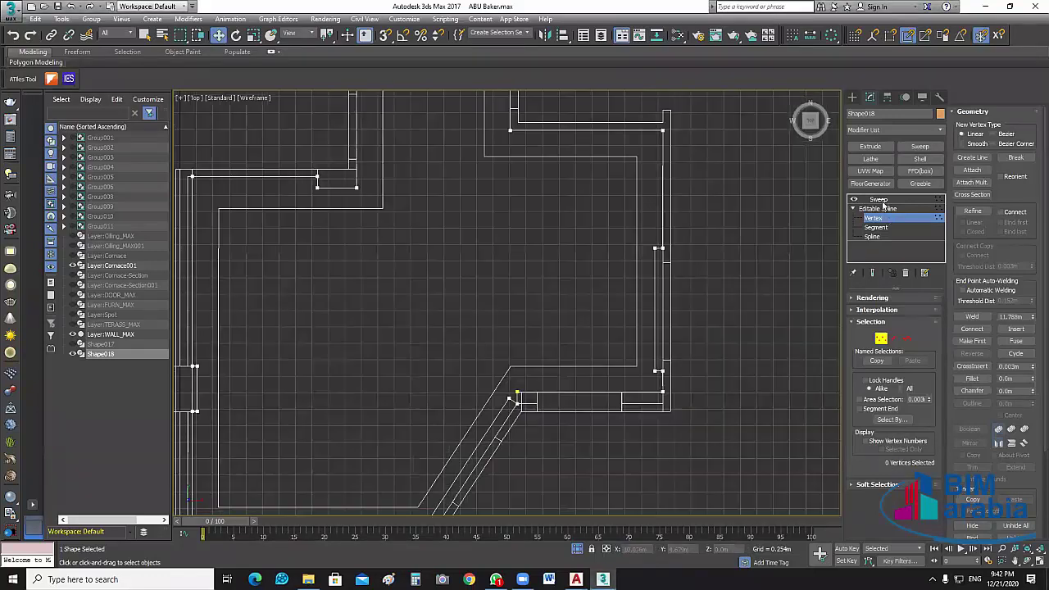
# - Return to the Editable Spline level with the Sweep shown and inspect the cornice in Perspective
pyautogui.click(879, 208)
pyautogui.click(884, 208)
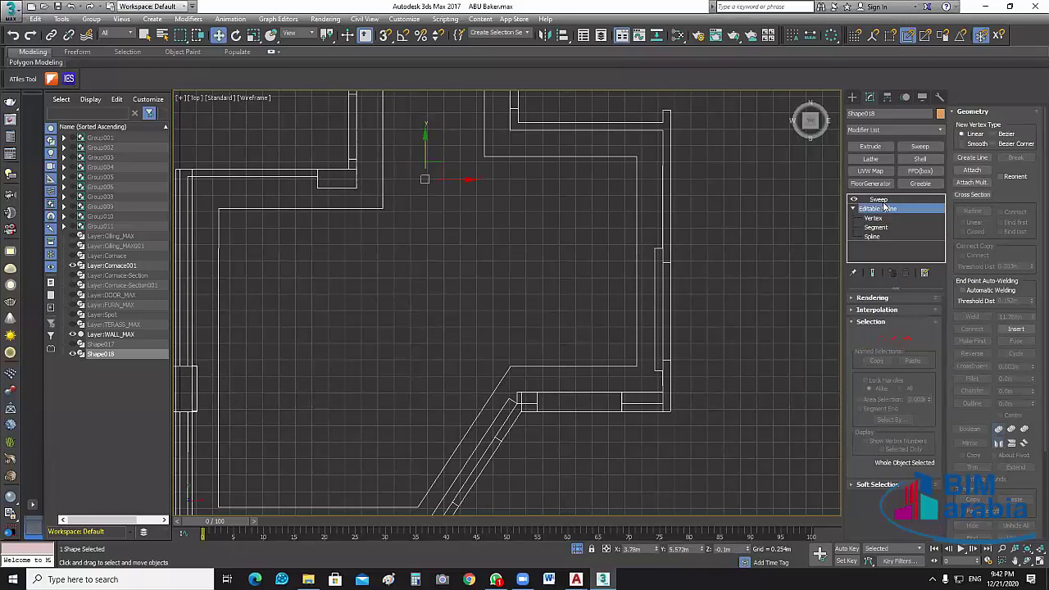
pyautogui.click(879, 199)
pyautogui.scroll(5, 758, 392)
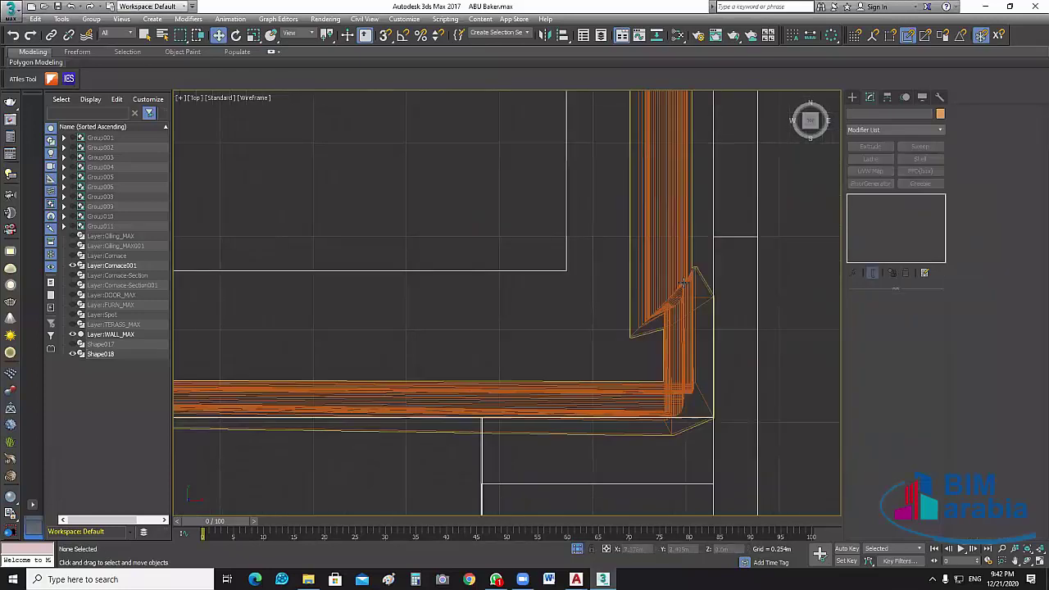
pyautogui.moveTo(758, 391); pyautogui.dragTo(686, 224, button='middle')
pyautogui.scroll(-3, 673, 428)
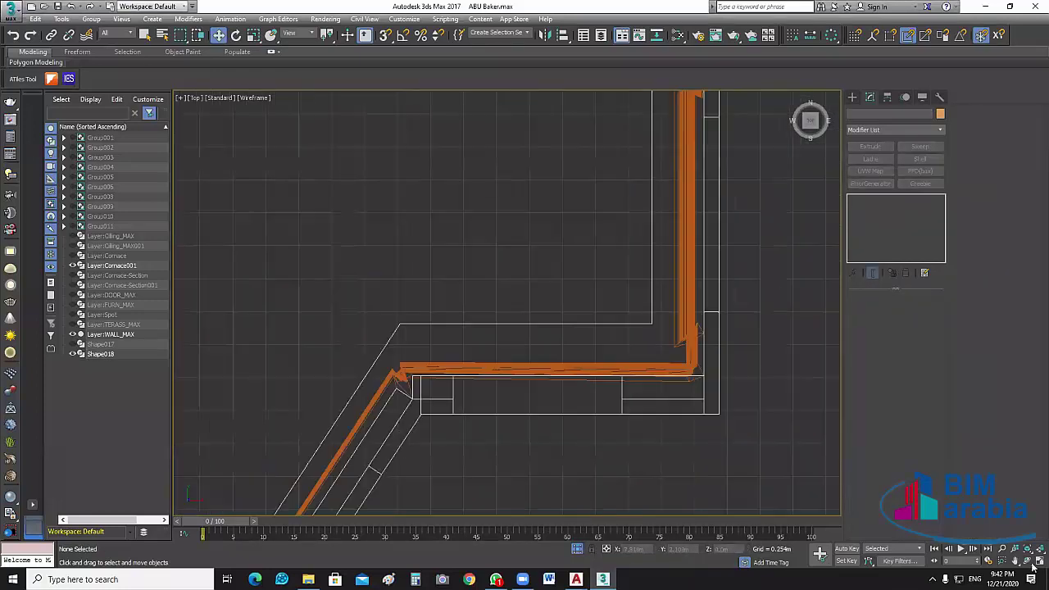
pyautogui.hotkey('alt', 'w')
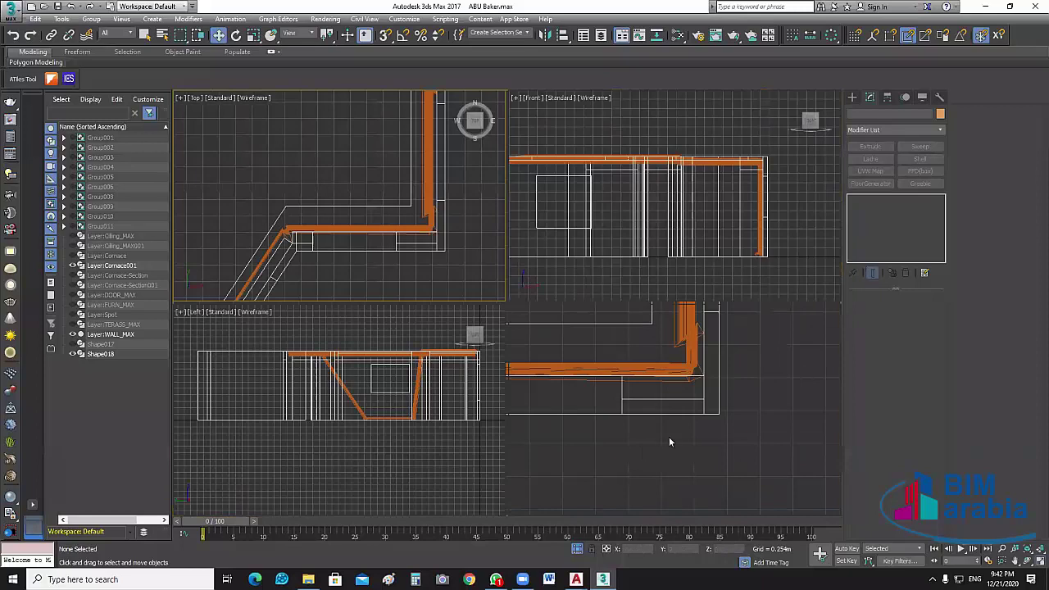
pyautogui.click(669, 437)
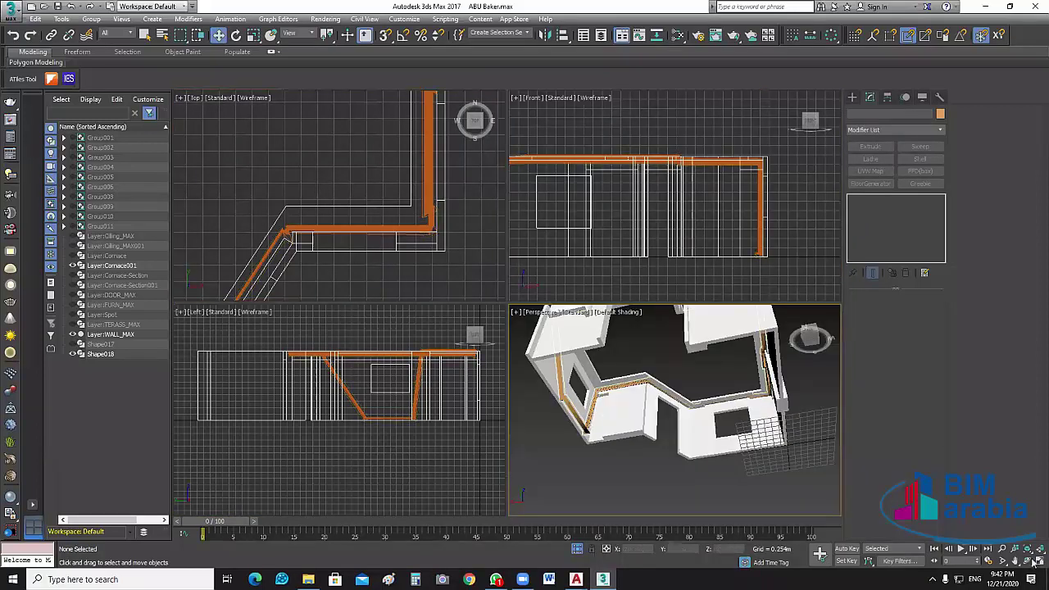
# - Select Shape018 and, in the maximized Top view, pick then deselect a corner vertex
pyautogui.click(610, 373)
pyautogui.hotkey('alt', 'w')
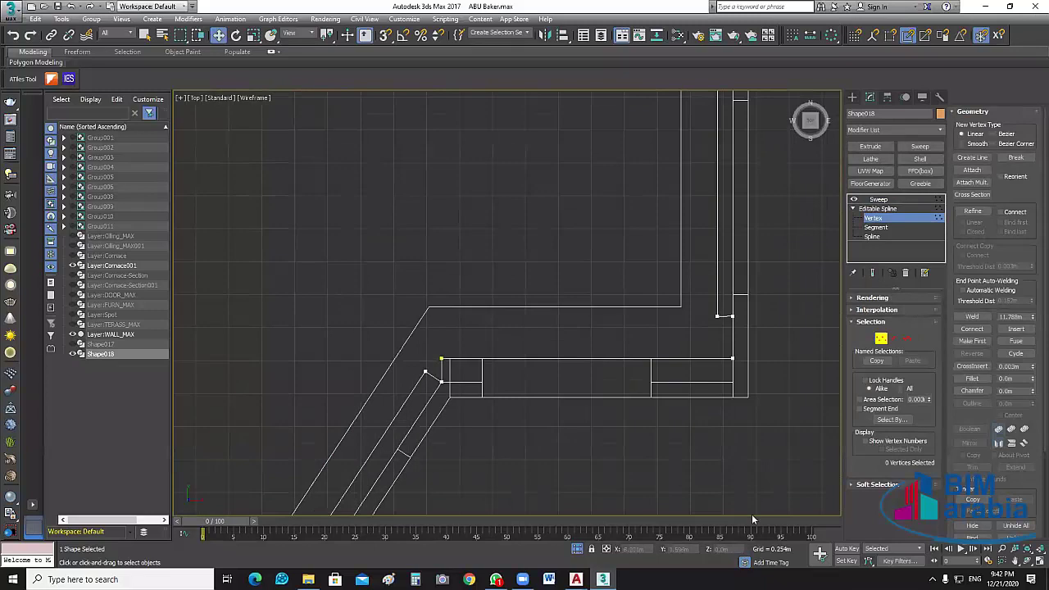
pyautogui.scroll(-5, 567, 512)
pyautogui.click(508, 288)
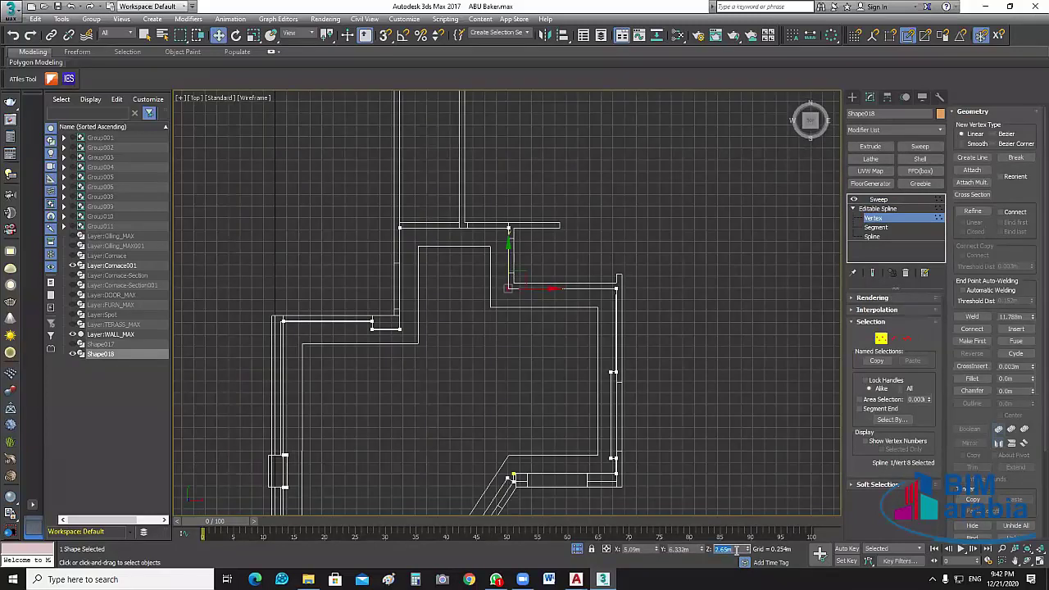
pyautogui.click(662, 276)
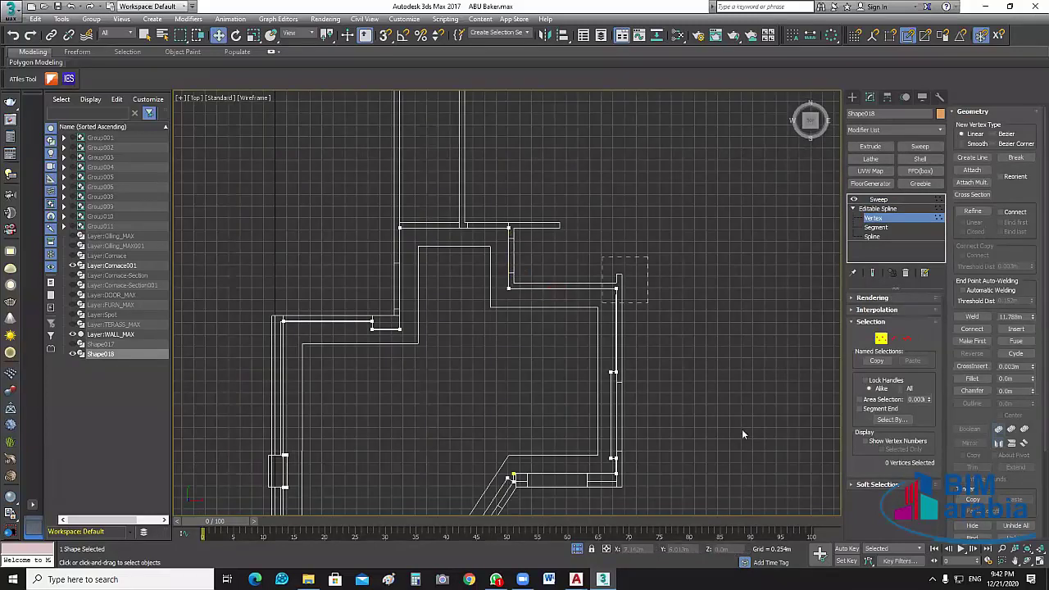
# - Set the first corner vertex's Z height to 2.65 m
pyautogui.moveTo(603, 363); pyautogui.dragTo(622, 378)
pyautogui.scroll(5, 640, 391)
pyautogui.moveTo(610, 323); pyautogui.dragTo(583, 347)
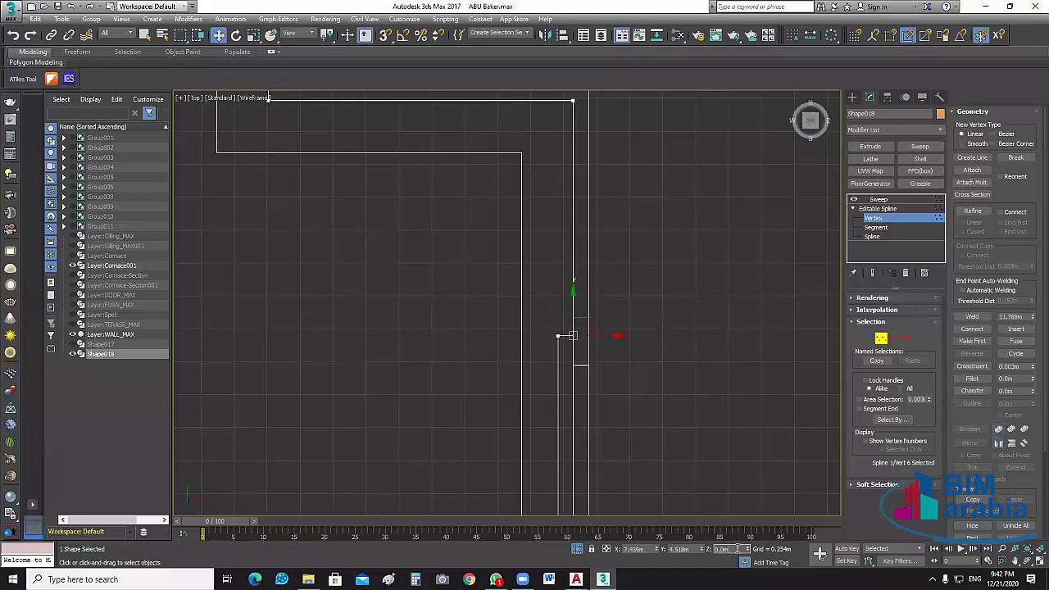
pyautogui.click(738, 548)
pyautogui.write('2.65')
pyautogui.press('Return')
pyautogui.hotkey('ctrl', 'z')
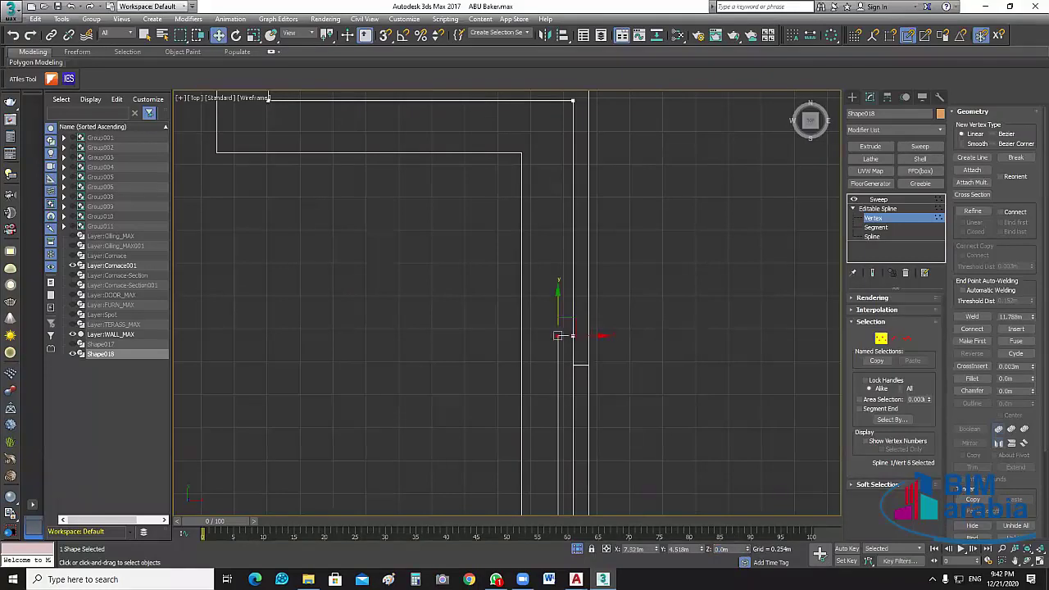
pyautogui.doubleClick(726, 550)
pyautogui.write('2.65')
pyautogui.press('Return')
# - Give the wall-corner vertex Z 2.65 m and check the left corner vertex's height
pyautogui.scroll(5, 600, 355)
pyautogui.moveTo(610, 340); pyautogui.dragTo(549, 420)
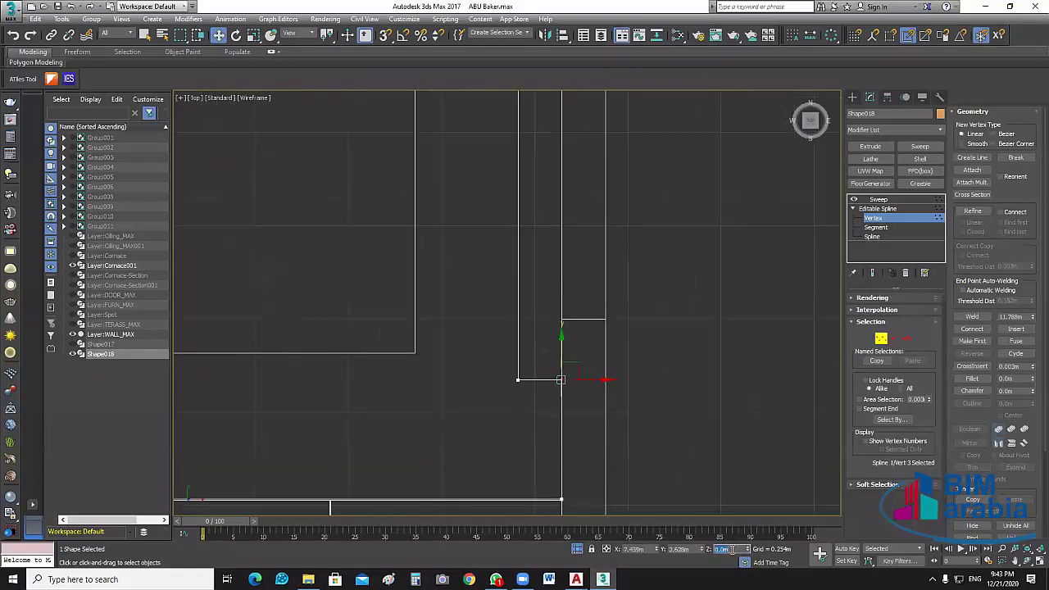
pyautogui.write('2.65')
pyautogui.press('Return')
pyautogui.moveTo(536, 352); pyautogui.dragTo(496, 399)
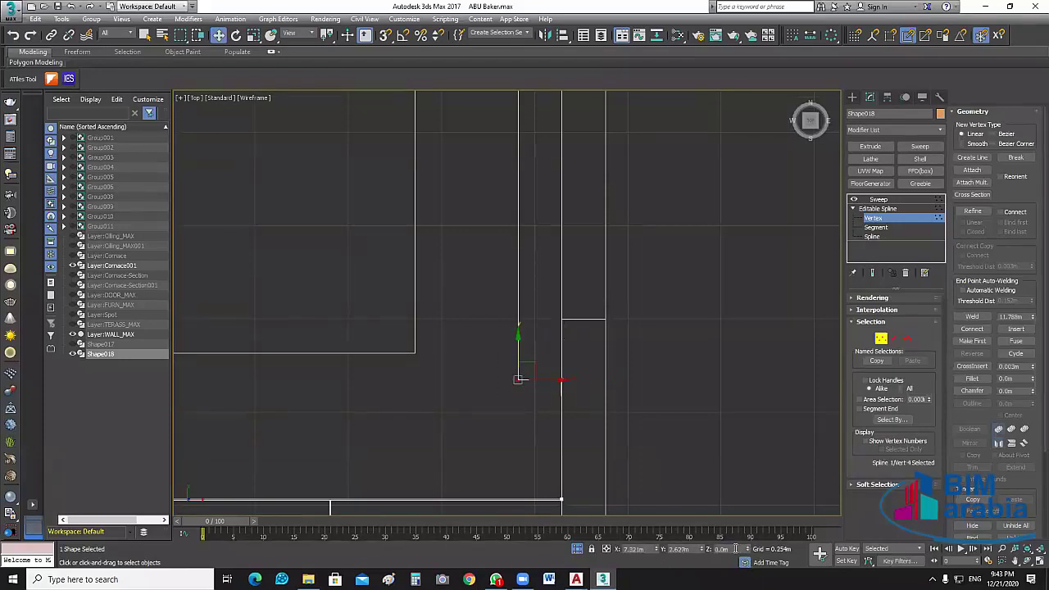
pyautogui.click(735, 549)
pyautogui.click(542, 446)
pyautogui.moveTo(542, 446); pyautogui.dragTo(651, 328, button='middle')
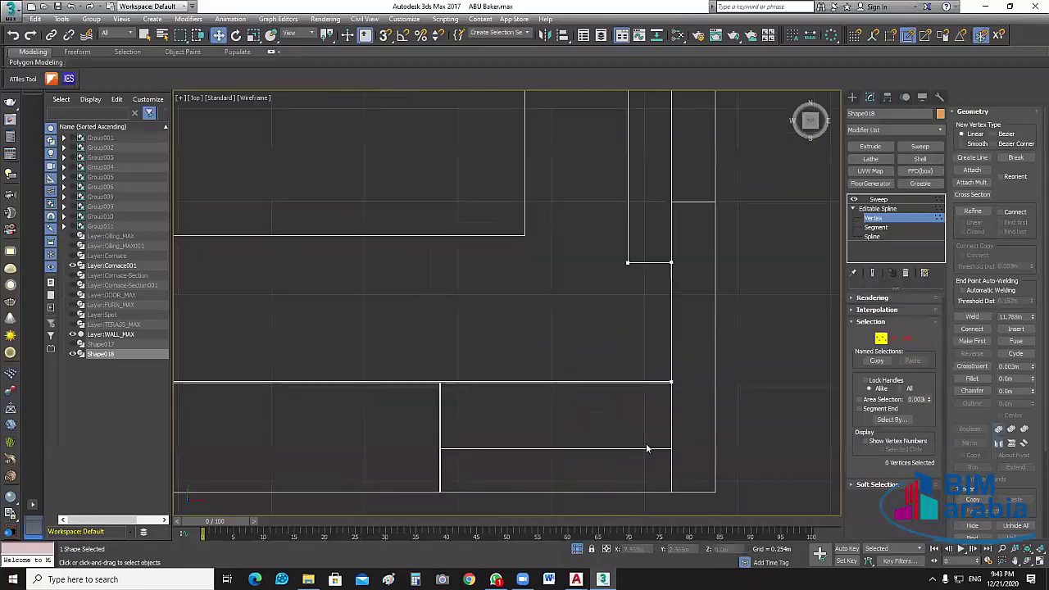
# - Select and check the corner vertices at the diagonal wall
pyautogui.click(671, 381)
pyautogui.scroll(-3, 519, 450)
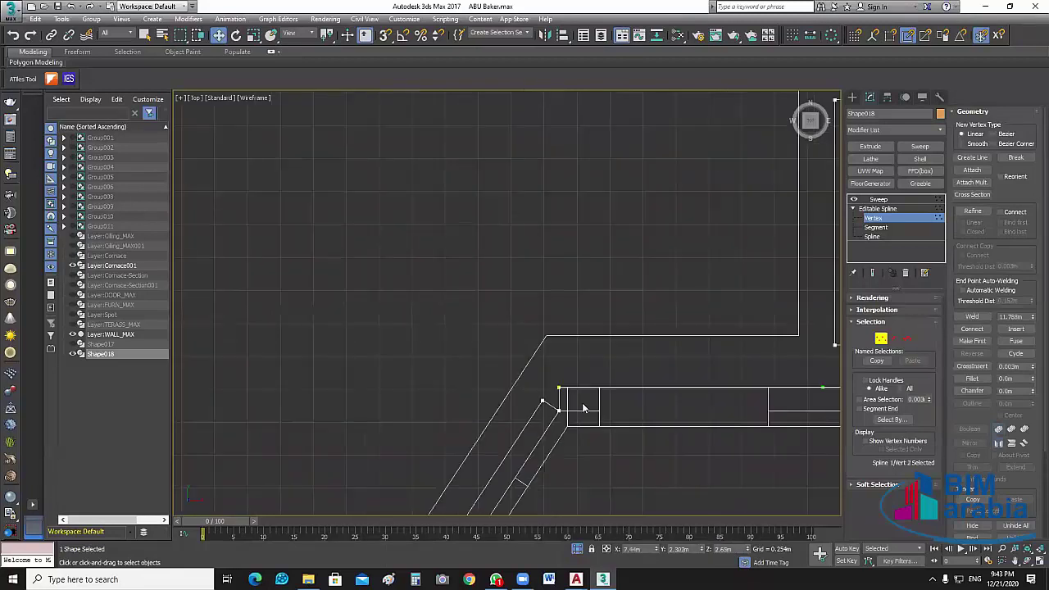
pyautogui.scroll(2, 579, 413)
pyautogui.click(572, 390)
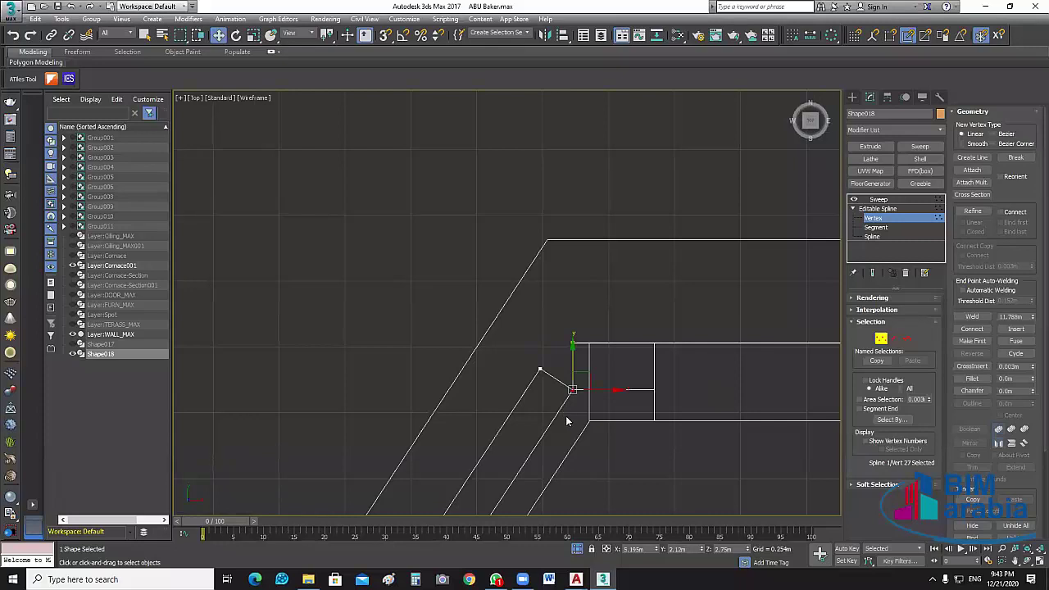
pyautogui.hotkey('ctrl', 'z')
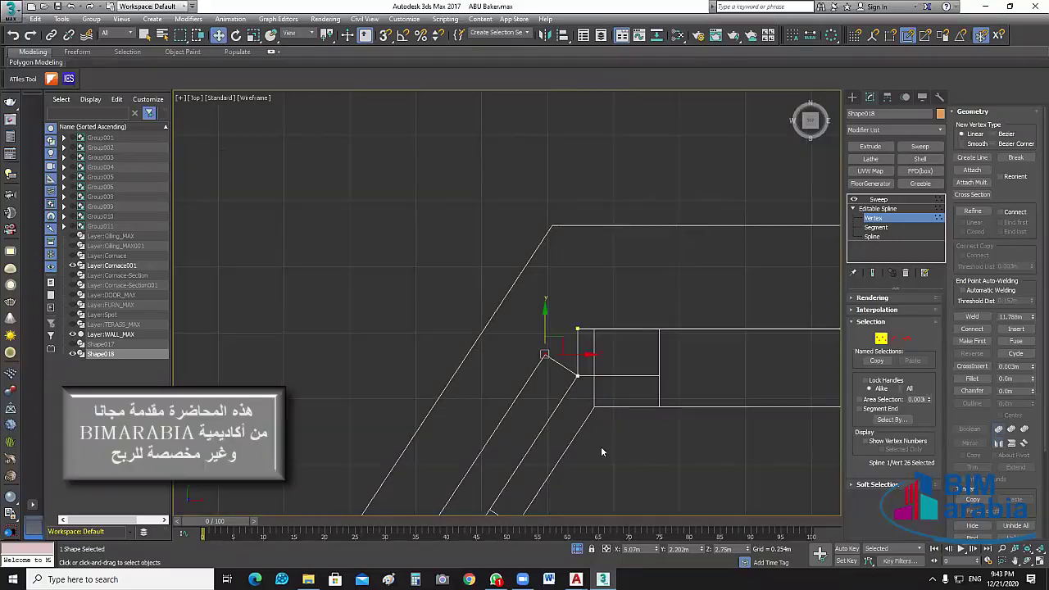
pyautogui.scroll(-2, 650, 348)
# - Check the lower diagonal-end vertex, deselect, and bring back the Sweep result
pyautogui.hotkey('shift', 'z')
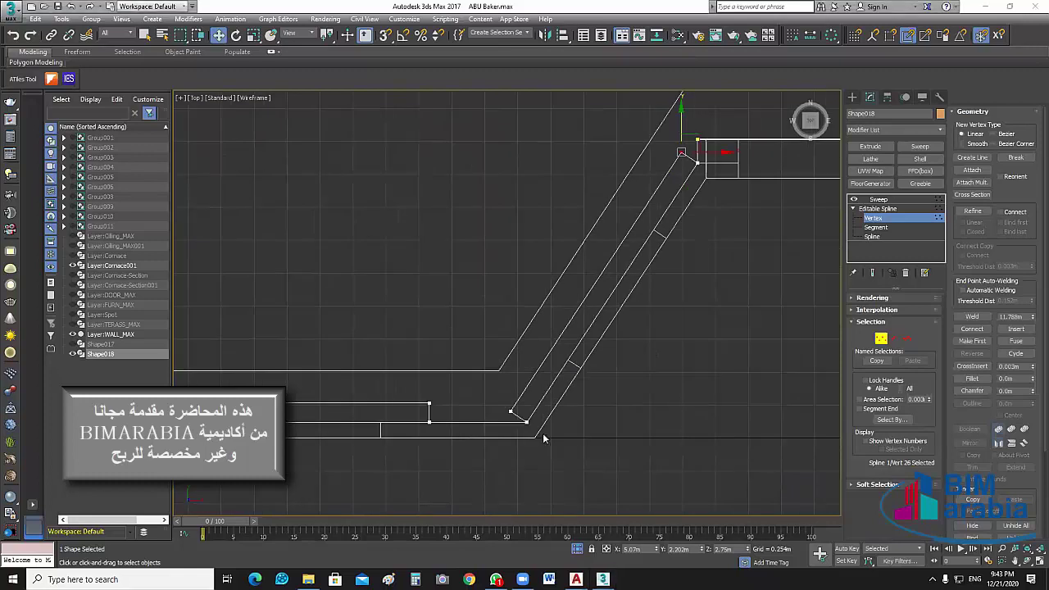
pyautogui.moveTo(520, 414); pyautogui.dragTo(536, 449)
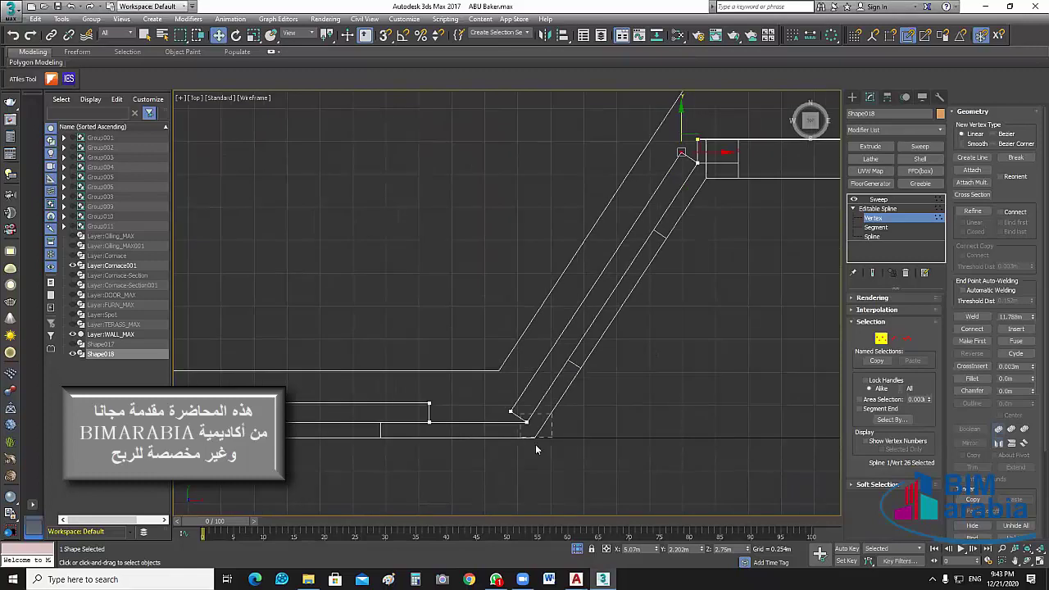
pyautogui.moveTo(587, 416)
pyautogui.mouseDown(button='middle')
pyautogui.moveTo(657, 455)
pyautogui.moveTo(637, 399)
pyautogui.mouseUp(button='middle')
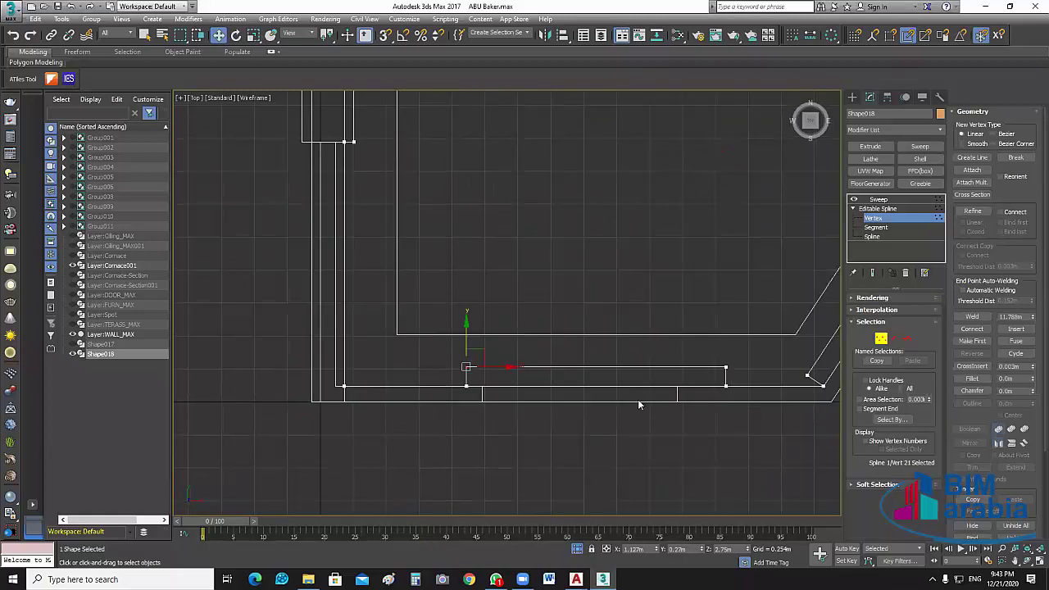
pyautogui.click(672, 465)
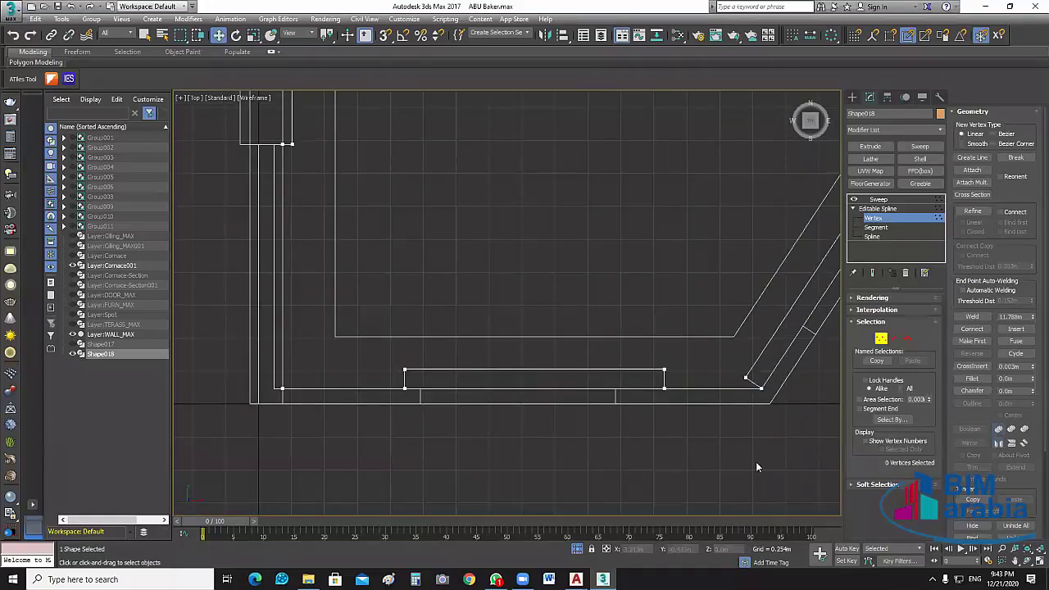
pyautogui.scroll(-5, 755, 461)
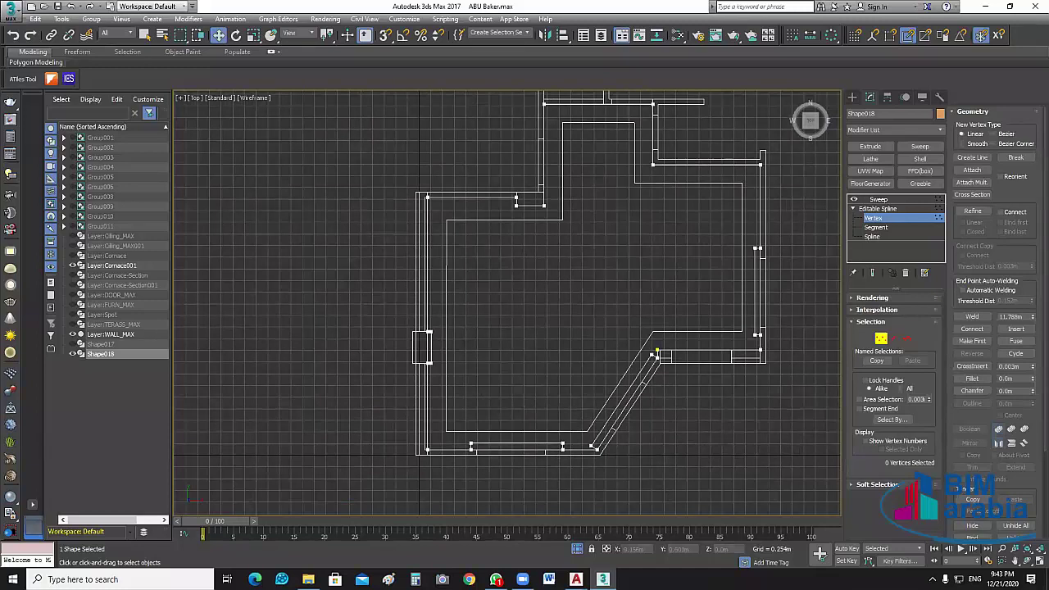
pyautogui.hotkey('ctrl', 'b')
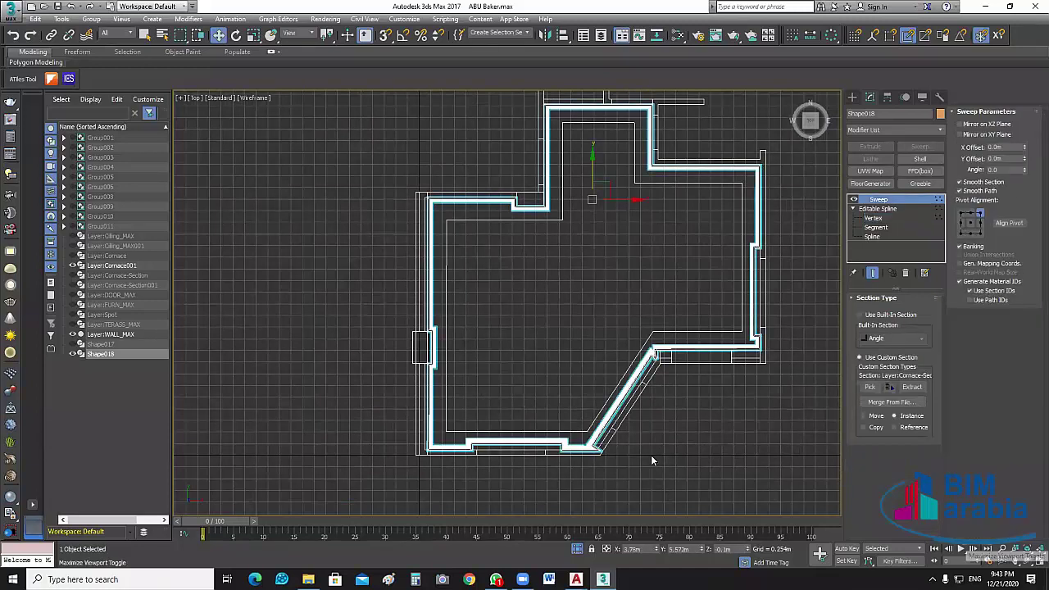
# - Switch to four viewports and orbit in on a wall corner to inspect the sweep
pyautogui.hotkey('alt', 'w')
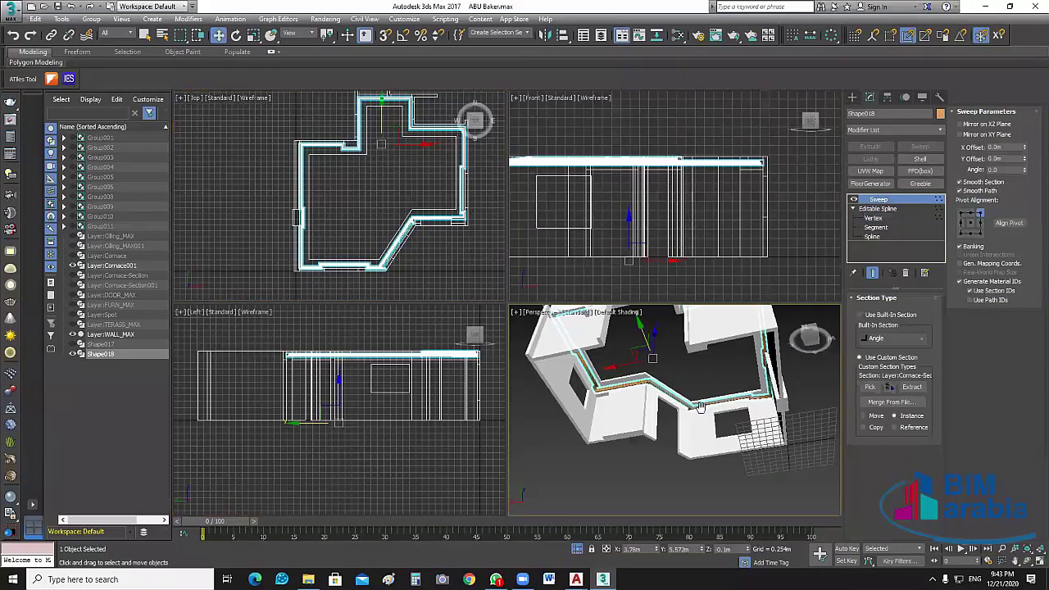
pyautogui.scroll(5, 773, 420)
pyautogui.moveTo(737, 426)
pyautogui.mouseDown(button='middle')
pyautogui.moveTo(682, 449)
pyautogui.moveTo(652, 372)
pyautogui.mouseUp(button='middle')
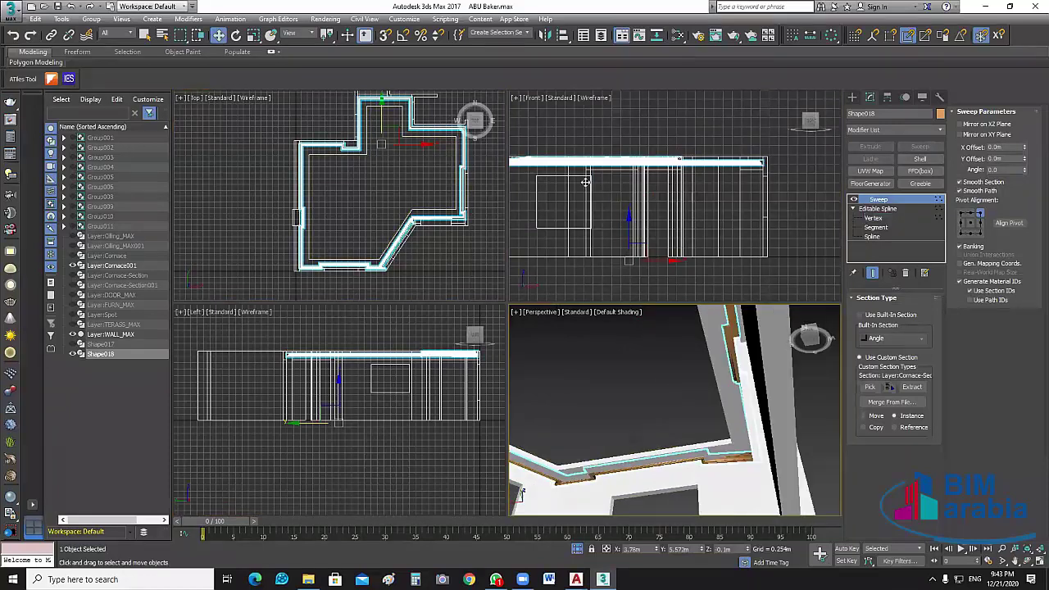
pyautogui.keyDown('alt'); pyautogui.moveTo(711, 201); pyautogui.dragTo(624, 422, button='middle'); pyautogui.keyUp('alt')
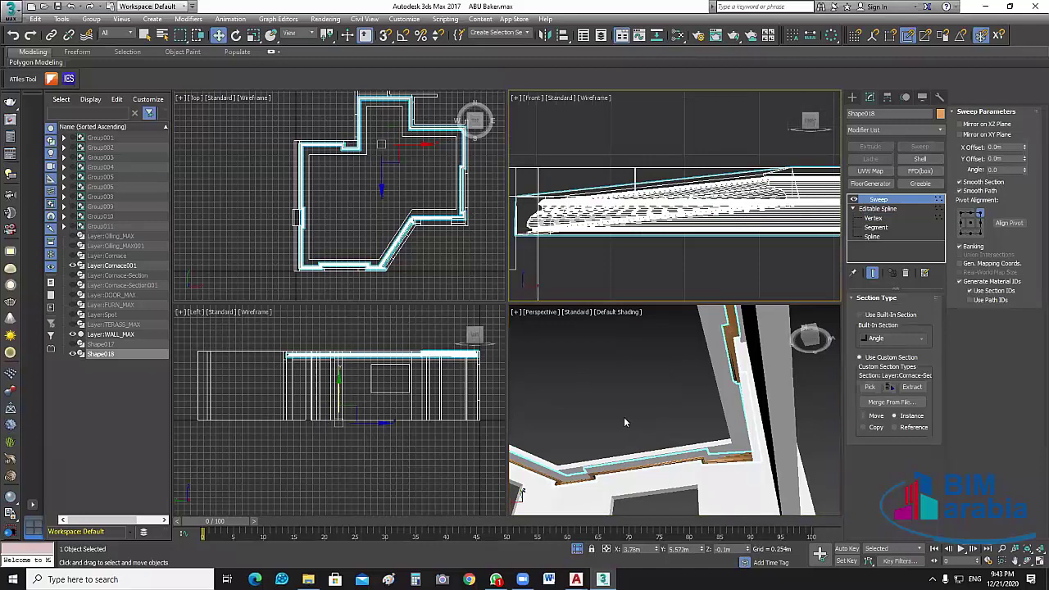
pyautogui.keyDown('alt'); pyautogui.moveTo(615, 376); pyautogui.dragTo(672, 410, button='middle'); pyautogui.keyUp('alt')
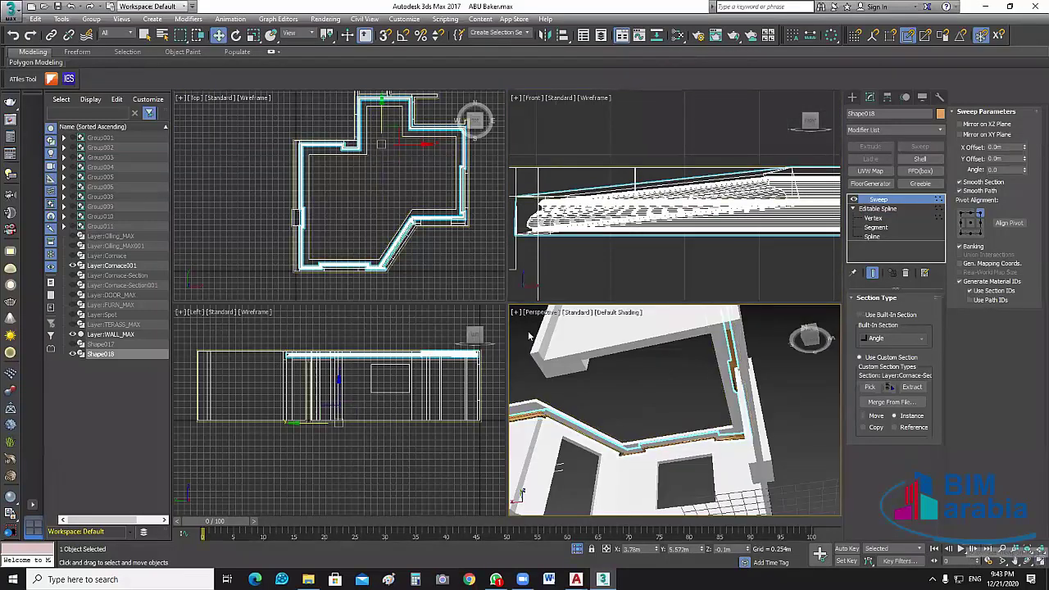
# - Maximize the Perspective view and orbit along the cornice, its diagonal run and doorway corner
pyautogui.hotkey('alt', 'w')
pyautogui.keyDown('alt'); pyautogui.moveTo(572, 318); pyautogui.dragTo(335, 476, button='middle'); pyautogui.keyUp('alt')
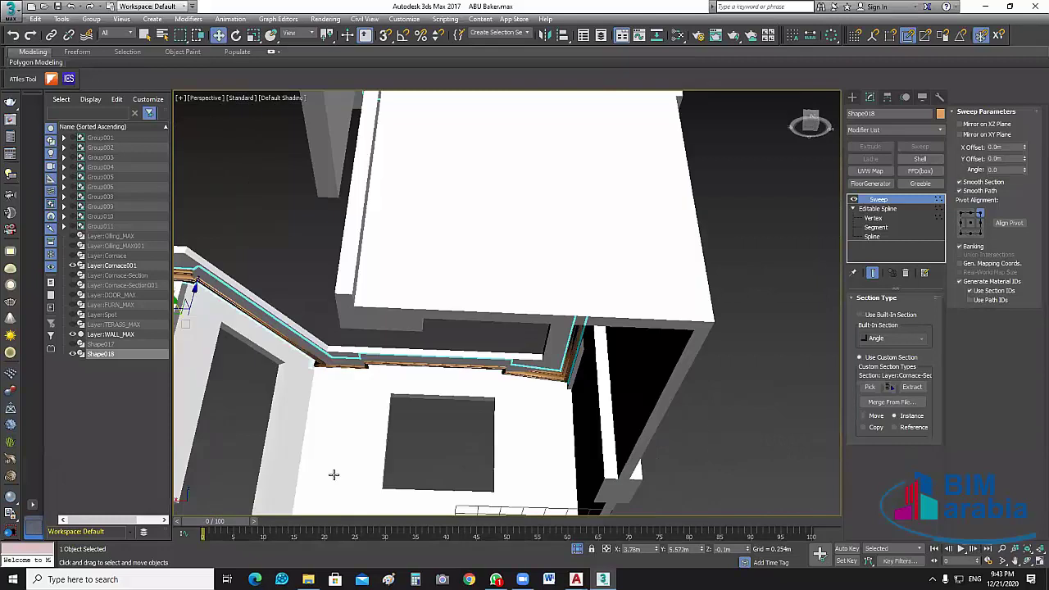
pyautogui.moveTo(402, 477)
pyautogui.keyDown('alt'); pyautogui.mouseDown(button='middle')
pyautogui.moveTo(492, 412)
pyautogui.moveTo(243, 269)
pyautogui.moveTo(381, 279)
pyautogui.moveTo(356, 321)
pyautogui.mouseUp(button='middle'); pyautogui.keyUp('alt')
pyautogui.keyDown('alt'); pyautogui.moveTo(393, 214); pyautogui.dragTo(393, 214, button='middle'); pyautogui.keyUp('alt')
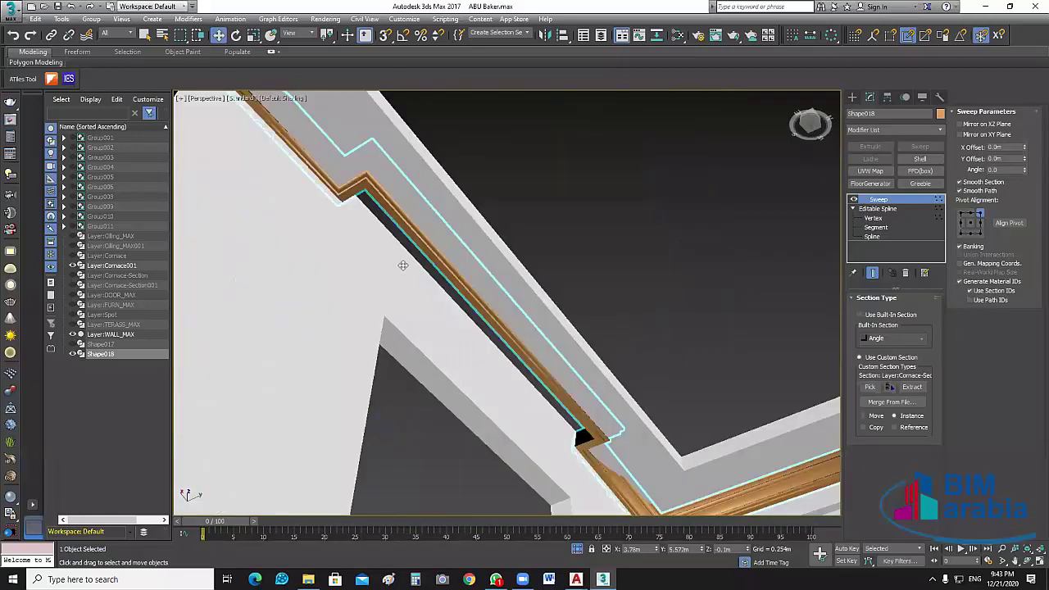
pyautogui.keyDown('alt'); pyautogui.moveTo(402, 262); pyautogui.dragTo(358, 264, button='middle'); pyautogui.keyUp('alt')
pyautogui.keyDown('alt'); pyautogui.moveTo(518, 234); pyautogui.dragTo(455, 262, button='middle'); pyautogui.keyUp('alt')
pyautogui.keyDown('alt'); pyautogui.moveTo(645, 230); pyautogui.dragTo(433, 304, button='middle'); pyautogui.keyUp('alt')
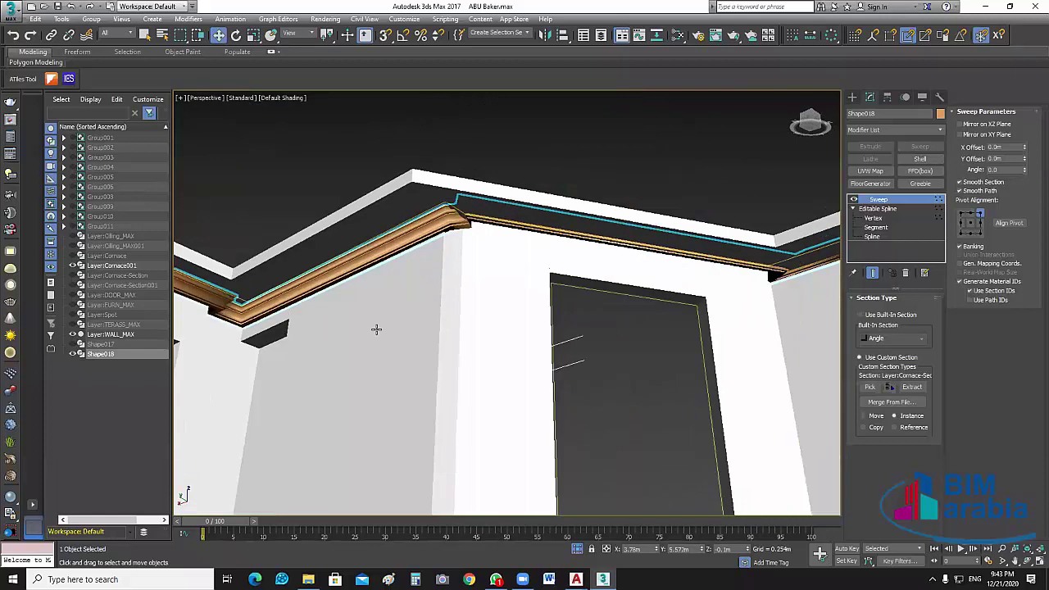
pyautogui.keyDown('alt'); pyautogui.moveTo(374, 331); pyautogui.dragTo(588, 295, button='middle'); pyautogui.keyUp('alt')
pyautogui.scroll(5, 595, 315)
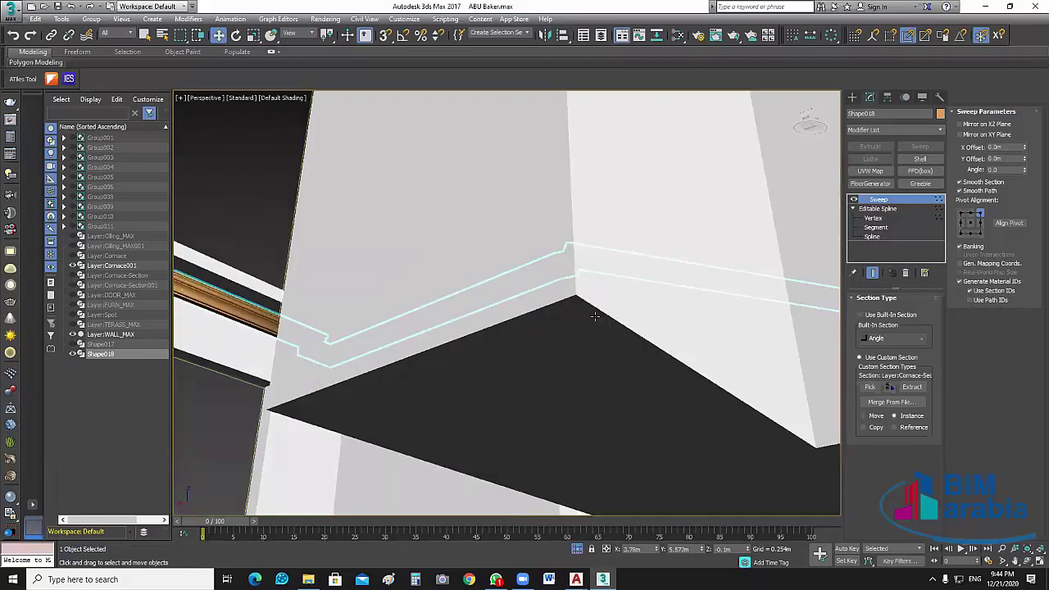
pyautogui.scroll(-5, 683, 352)
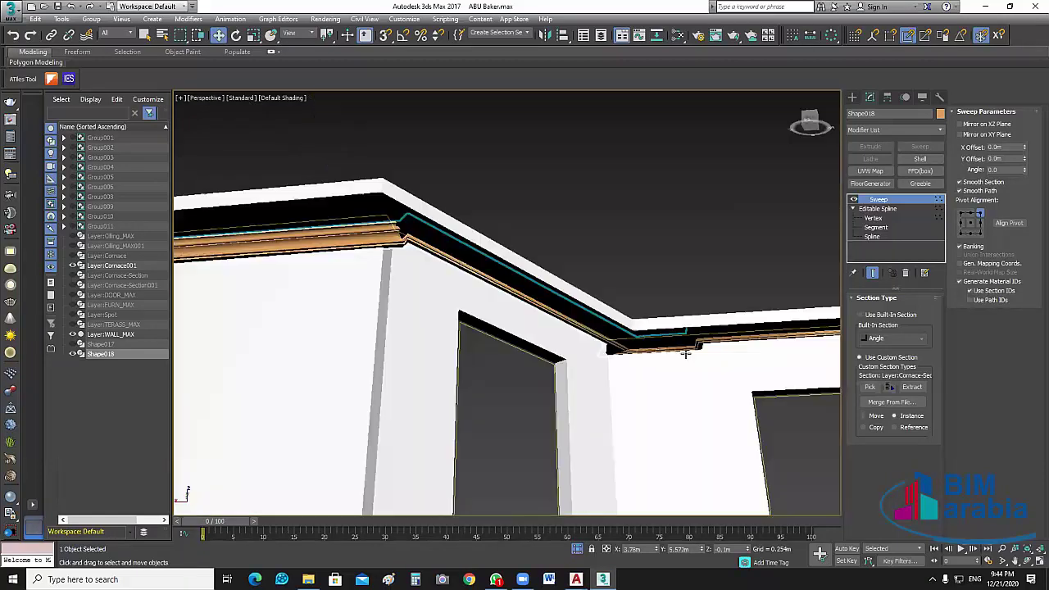
pyautogui.scroll(4, 742, 302)
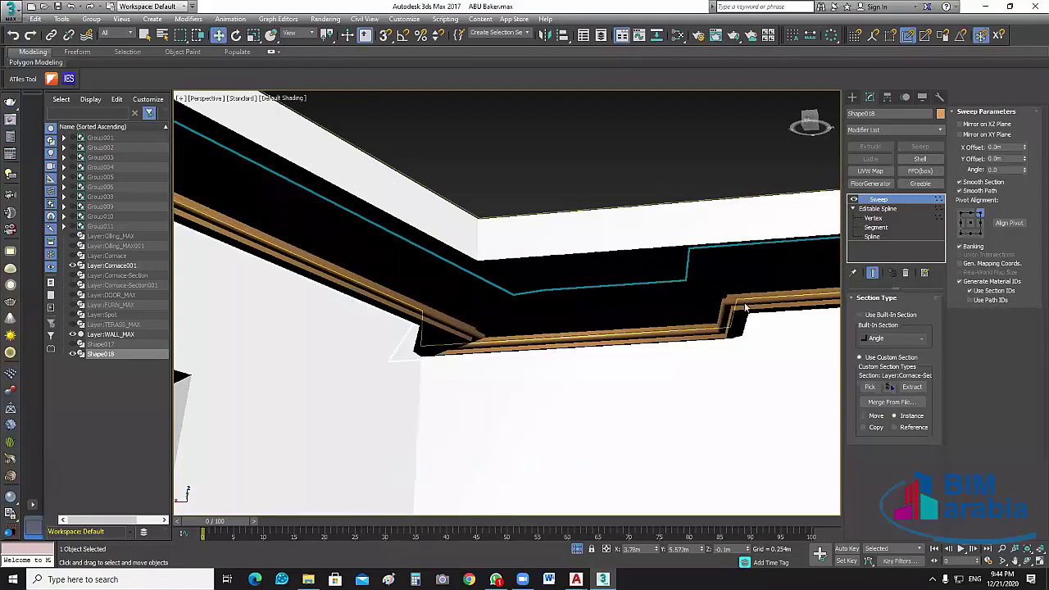
# - Set the Sweep Pivot Alignment to top-right, restore four views, and deselect the cornice
pyautogui.click(962, 214)
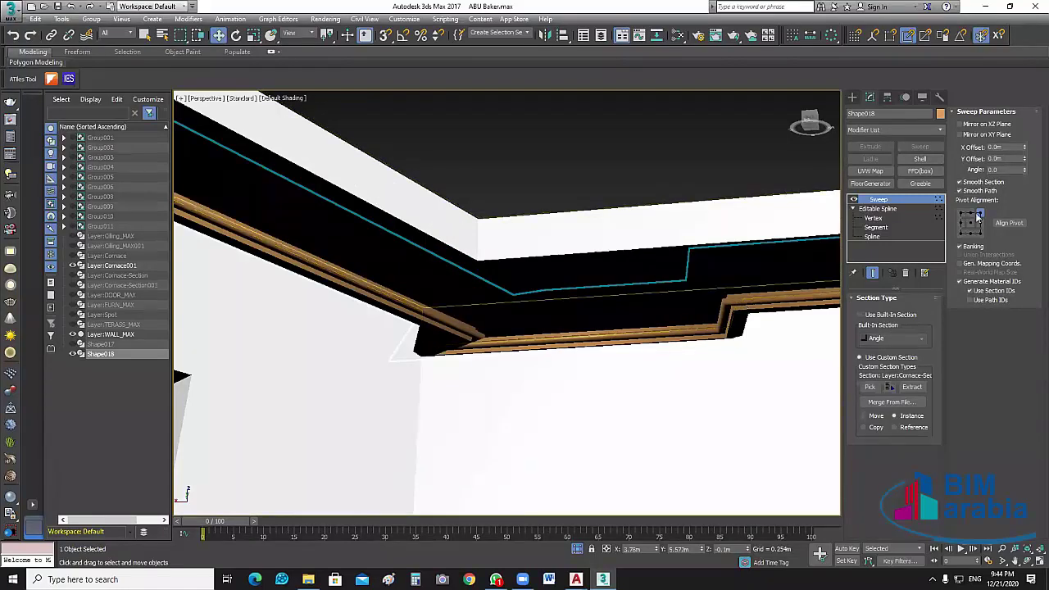
pyautogui.click(961, 213)
pyautogui.click(980, 212)
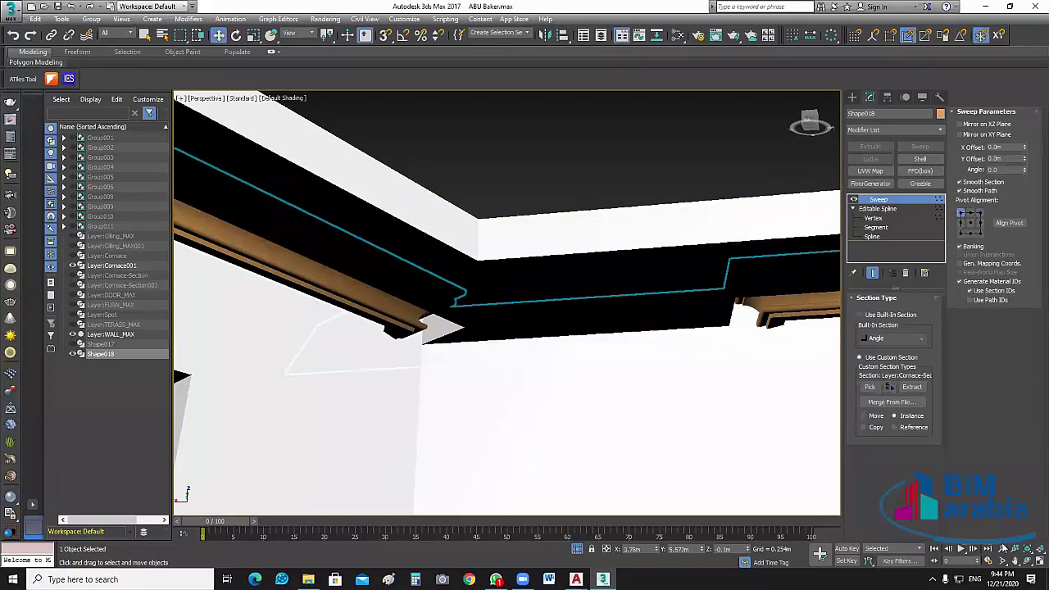
pyautogui.hotkey('alt', 'w')
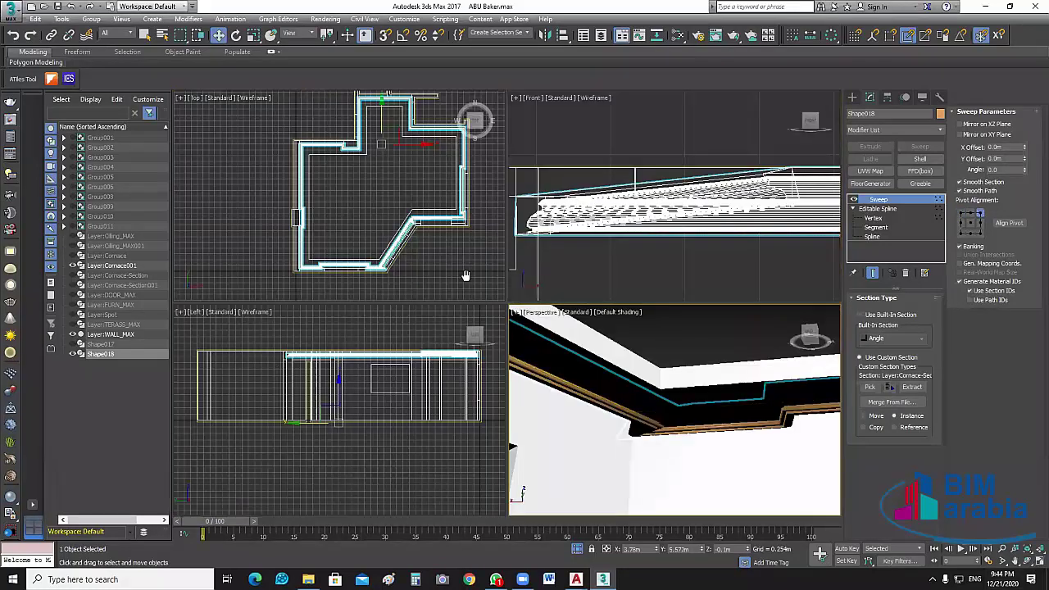
pyautogui.click(432, 212)
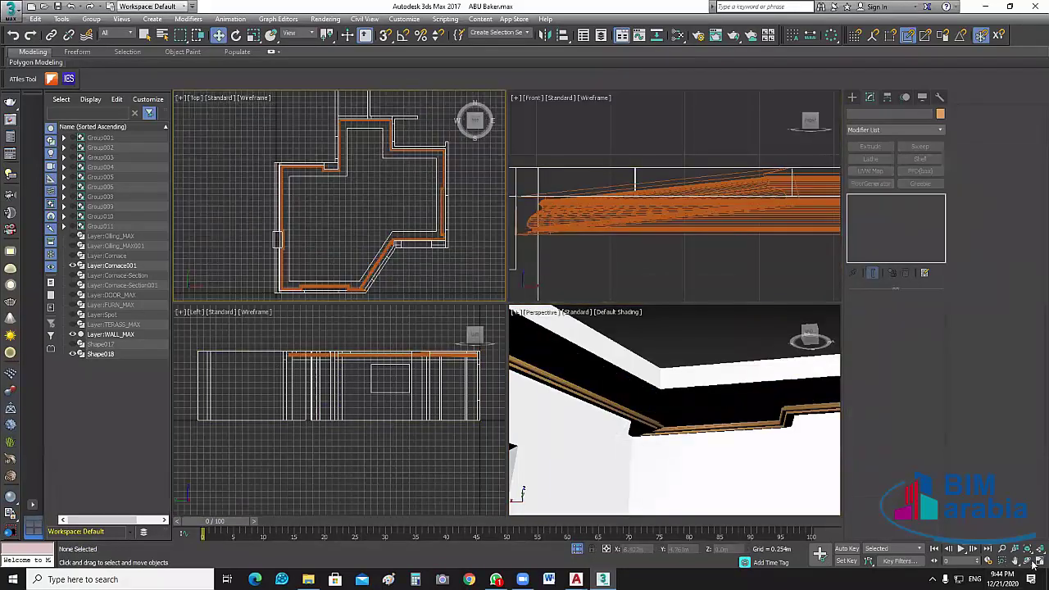
# - Maximize the Top view, zoom to the diagonal wall corner, and select the cornice Sweep
pyautogui.scroll(3, 491, 295)
pyautogui.hotkey('alt', 'w')
pyautogui.moveTo(596, 257); pyautogui.dragTo(552, 364, button='middle')
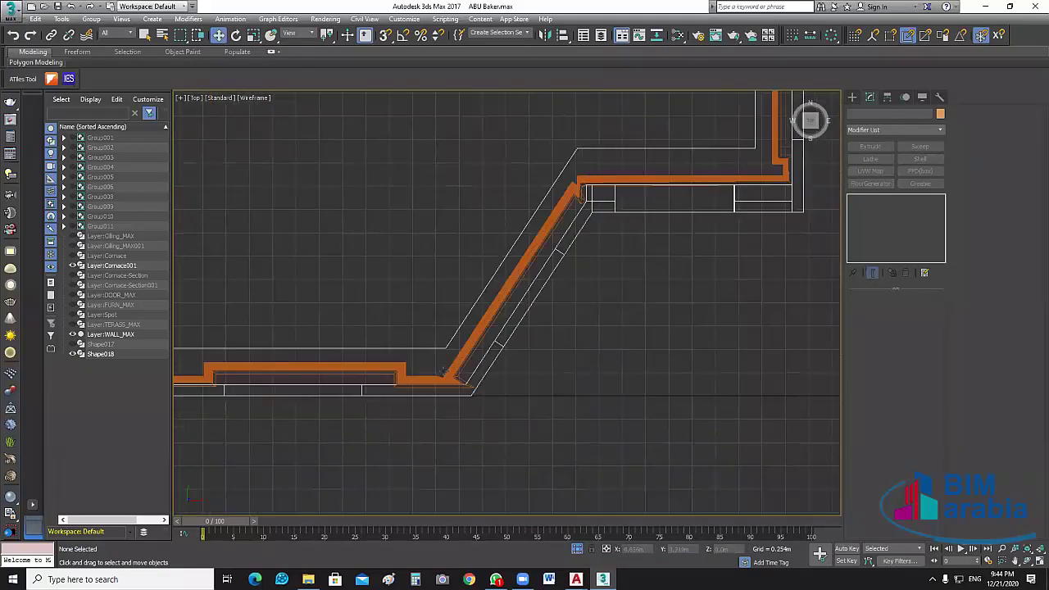
pyautogui.scroll(2, 444, 371)
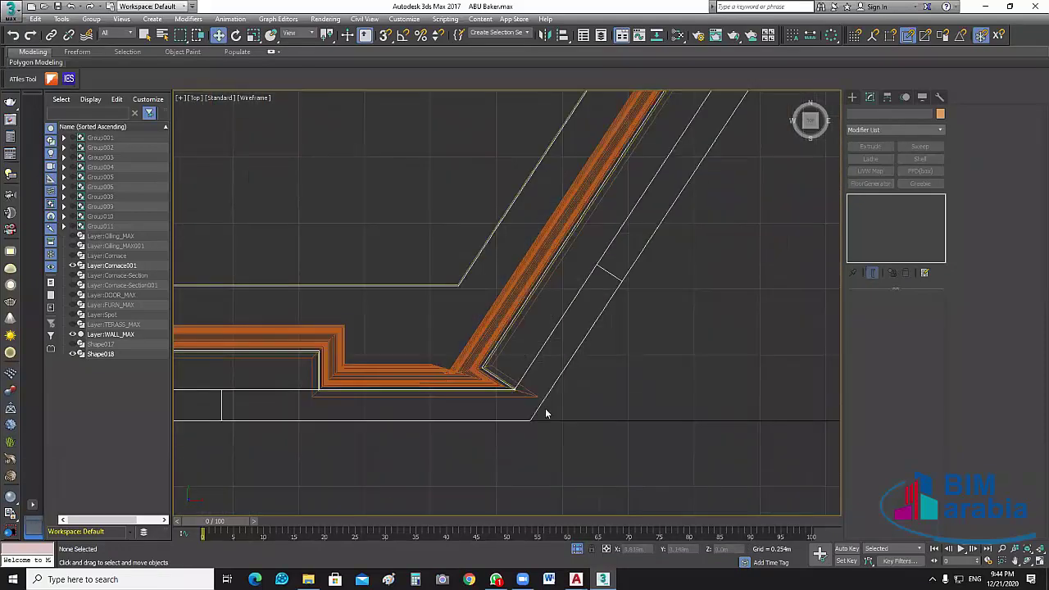
pyautogui.scroll(1, 548, 410)
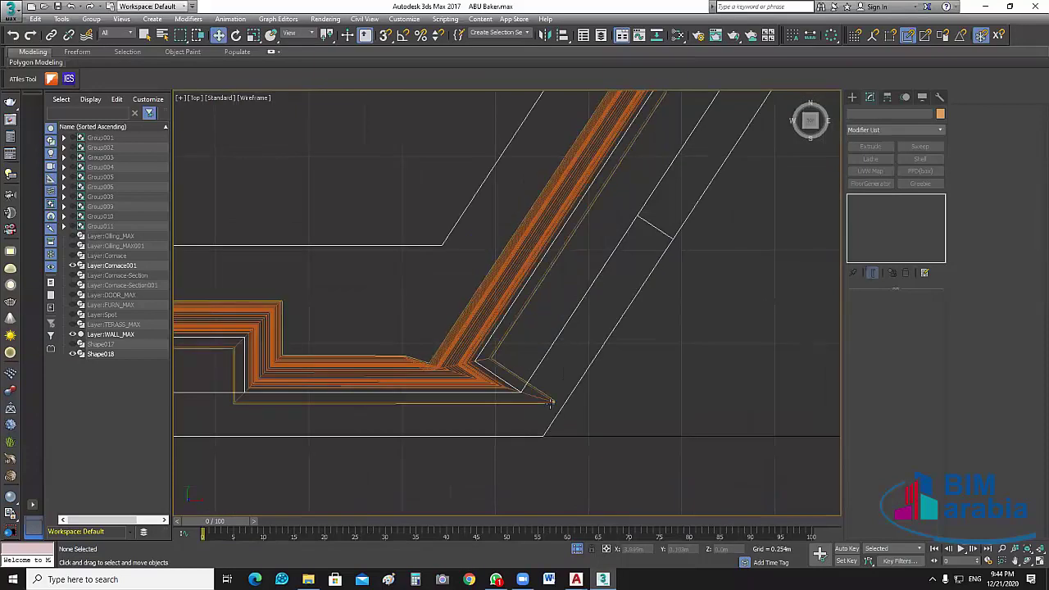
pyautogui.click(550, 403)
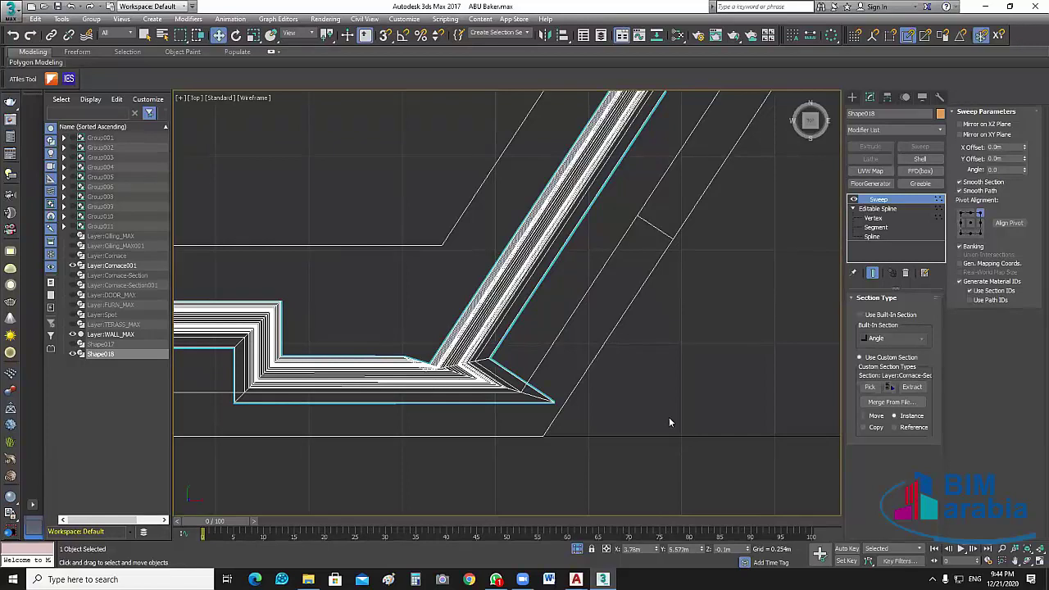
# - Drop to the Editable Spline path at Spline level and frame the angled lower-right corner
pyautogui.click(874, 237)
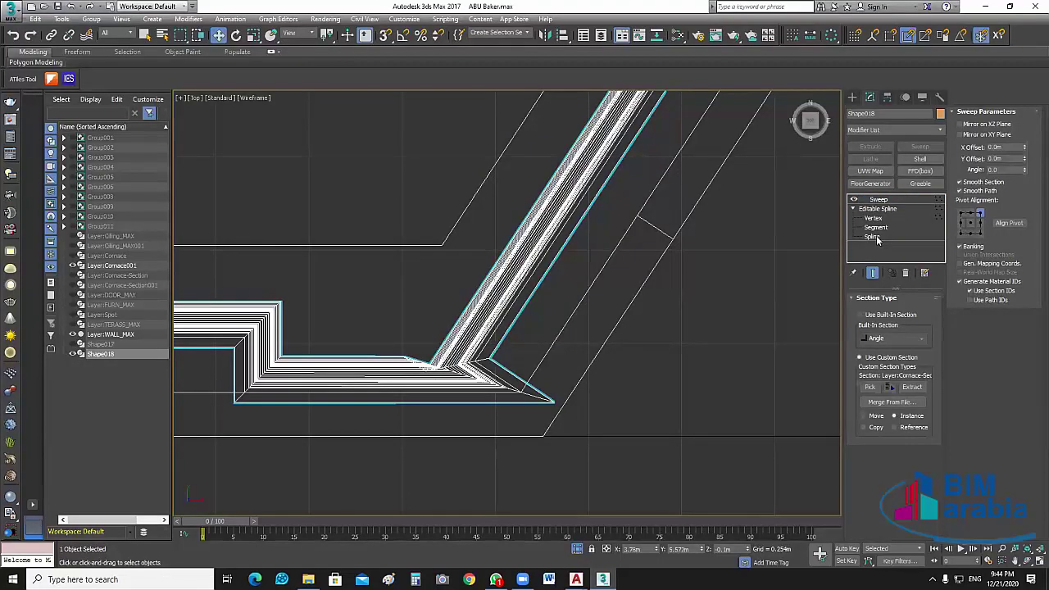
pyautogui.press('3')
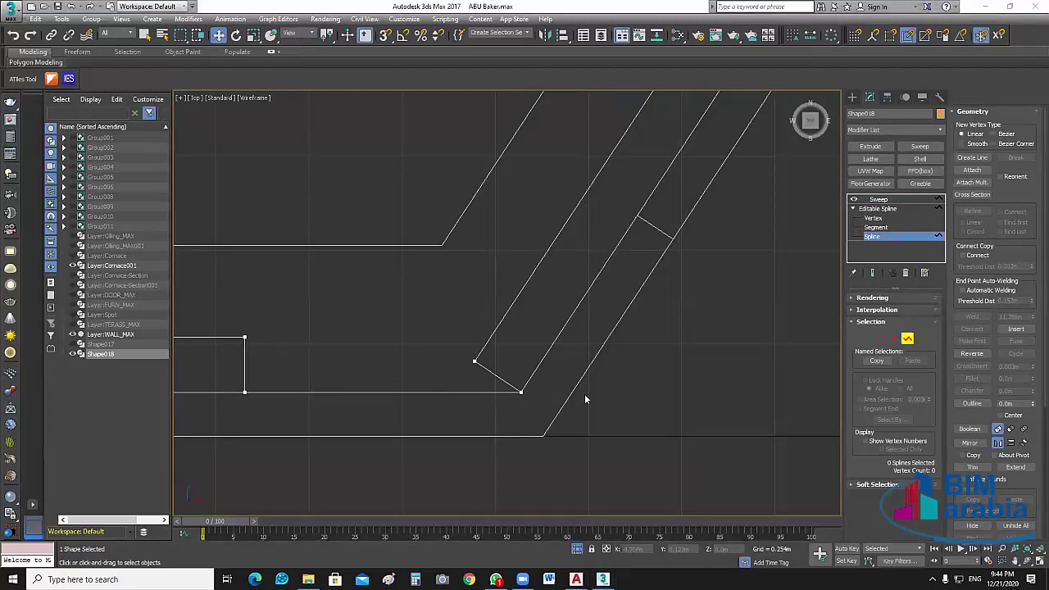
pyautogui.moveTo(493, 434); pyautogui.dragTo(546, 424, button='middle')
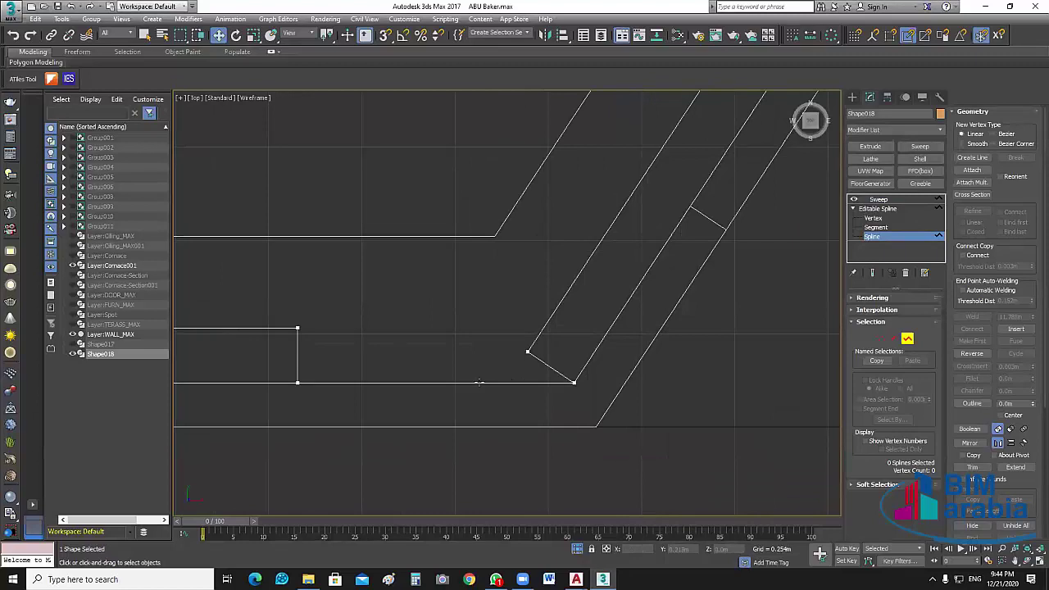
pyautogui.scroll(-3, 567, 407)
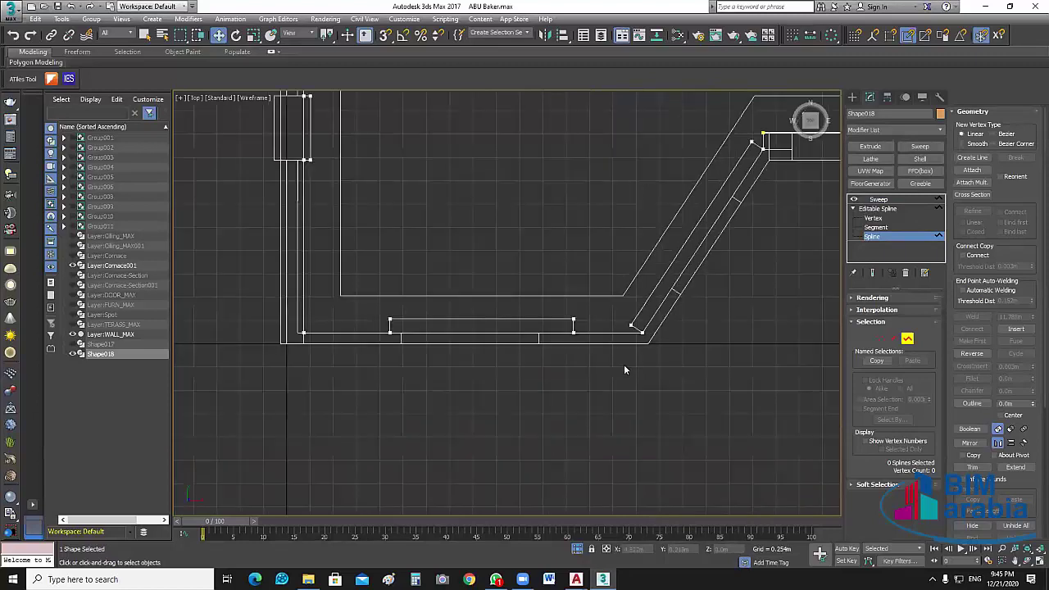
pyautogui.moveTo(624, 364); pyautogui.dragTo(624, 238, button='middle')
pyautogui.scroll(5, 624, 237)
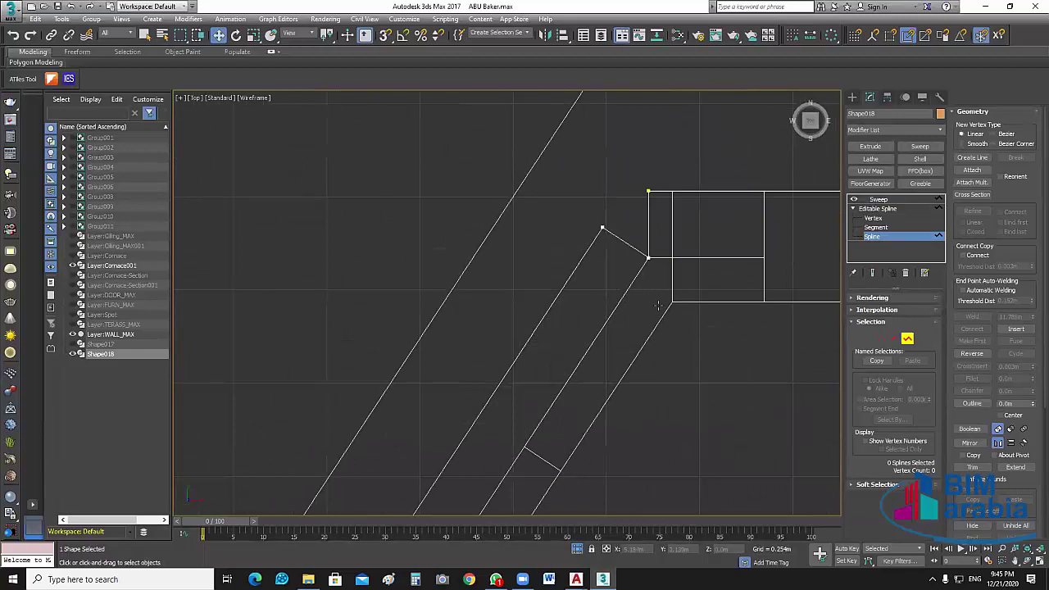
pyautogui.scroll(-4, 579, 295)
pyautogui.scroll(-2, 669, 374)
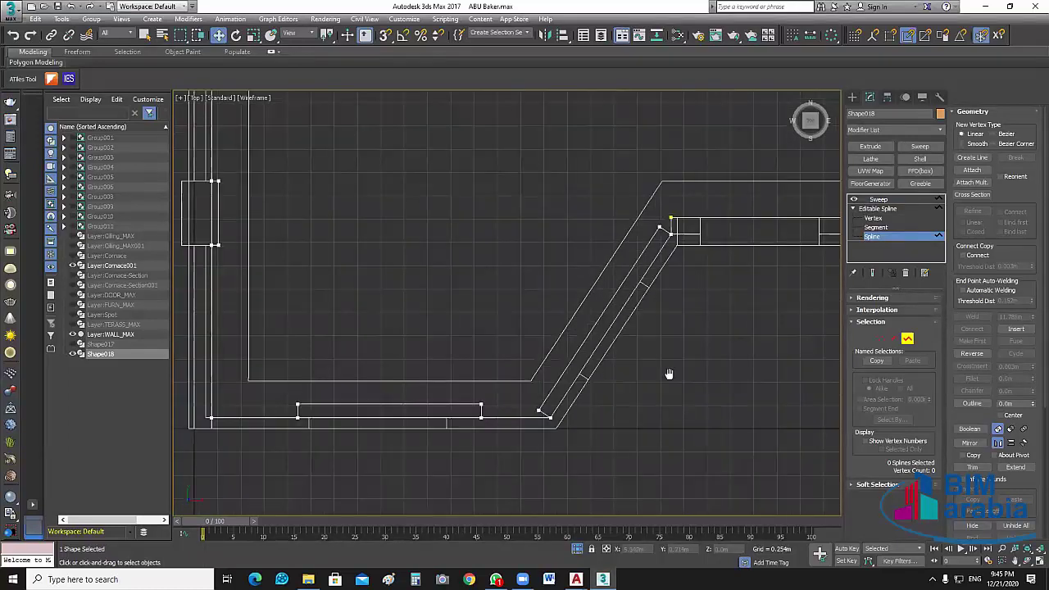
pyautogui.moveTo(667, 374); pyautogui.dragTo(713, 404, button='middle')
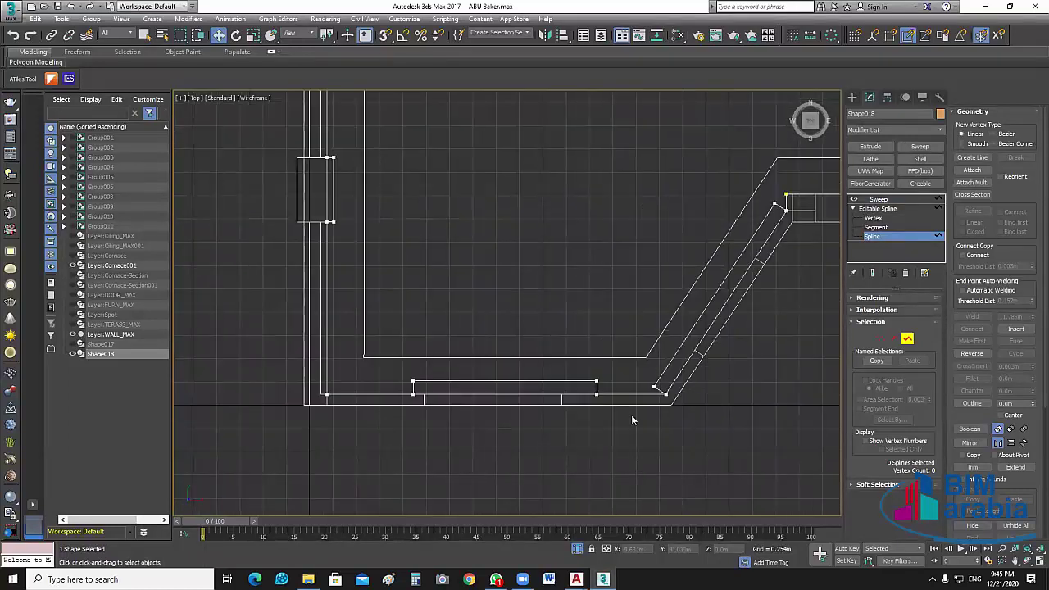
pyautogui.moveTo(631, 419); pyautogui.dragTo(527, 479, button='middle')
pyautogui.scroll(5, 547, 463)
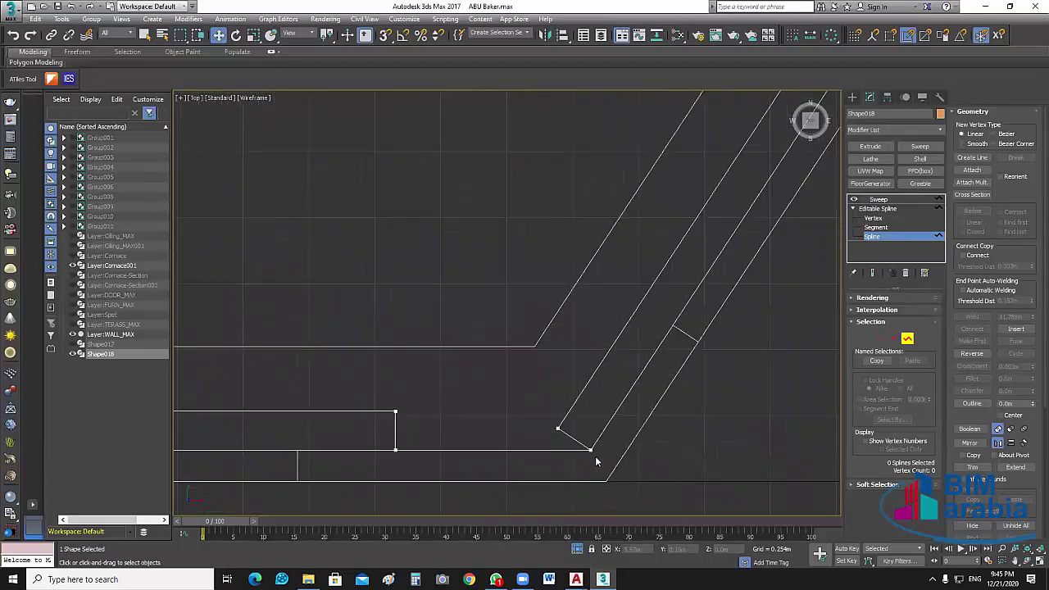
pyautogui.moveTo(634, 481); pyautogui.dragTo(596, 426, button='middle')
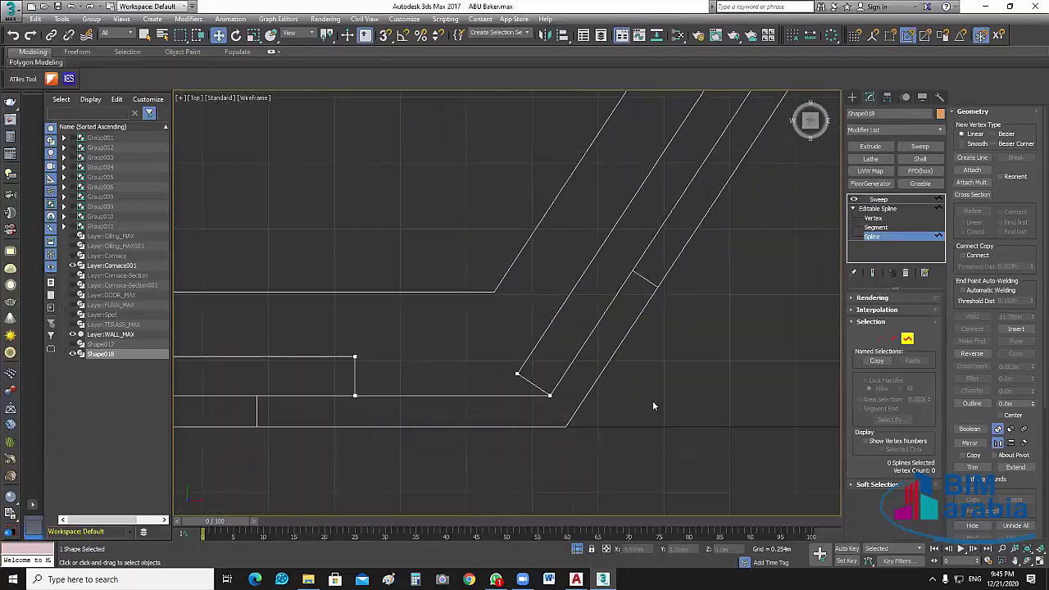
pyautogui.scroll(1, 615, 399)
pyautogui.scroll(4, 628, 404)
pyautogui.moveTo(664, 408); pyautogui.dragTo(710, 425, button='middle')
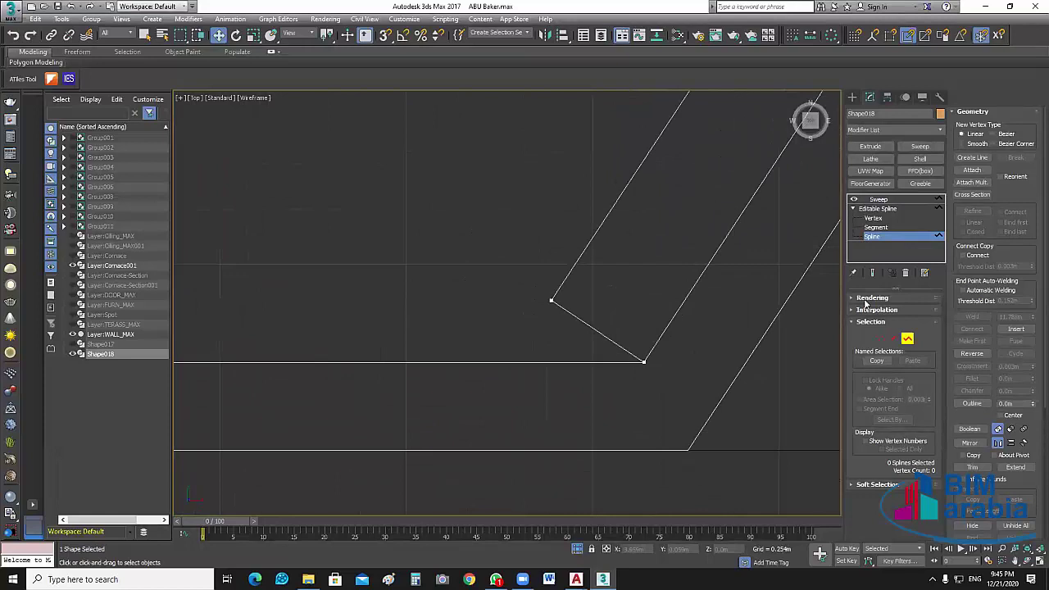
# - In Vertex mode, snap the lower corner vertex onto the diagonal ceiling edge and check it
pyautogui.click(874, 219)
pyautogui.click(644, 361)
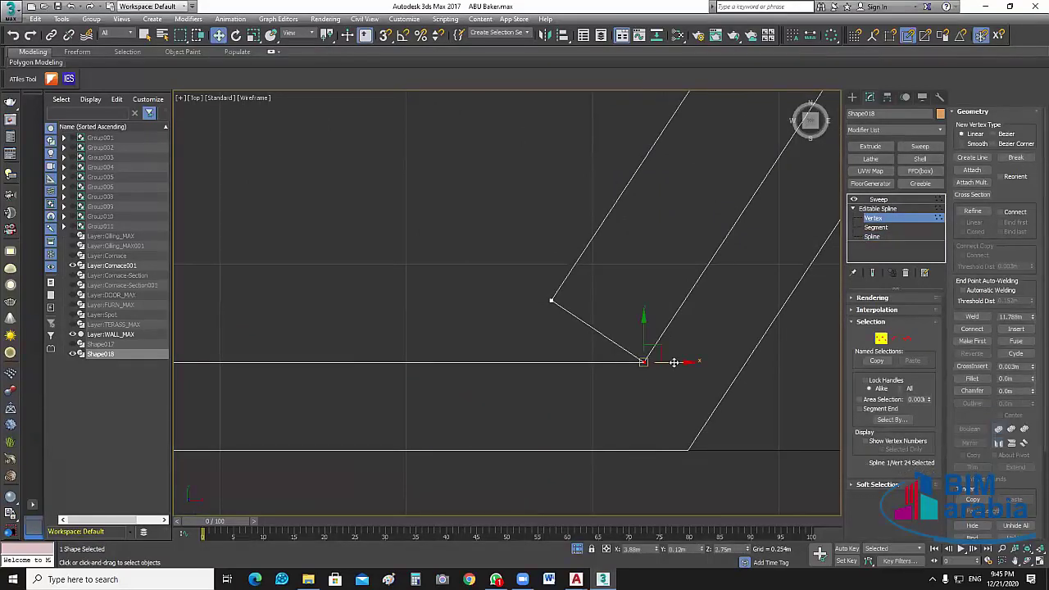
pyautogui.click(528, 360)
pyautogui.click(508, 362)
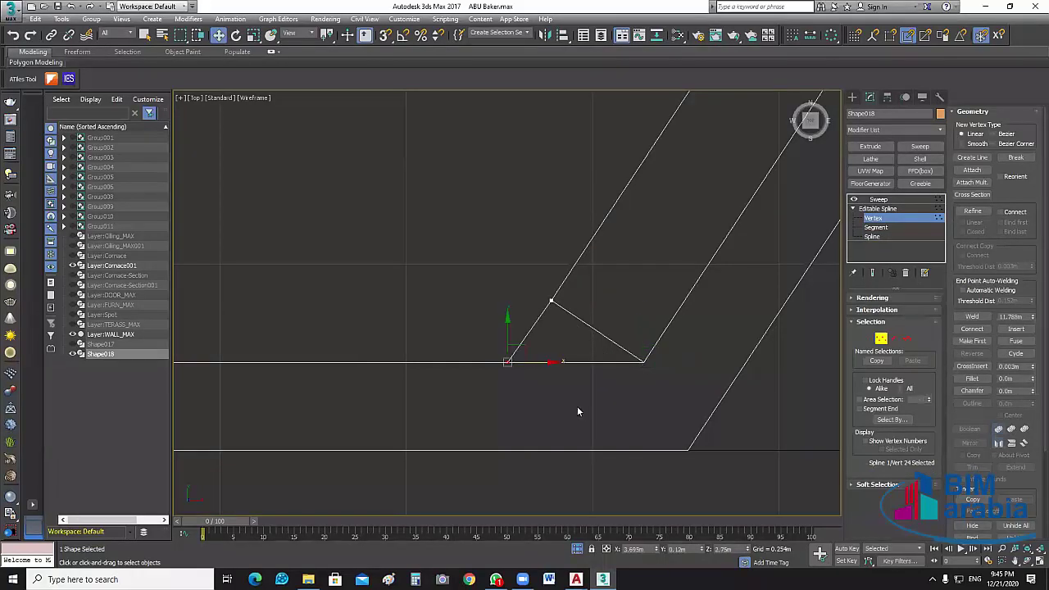
pyautogui.click(538, 320)
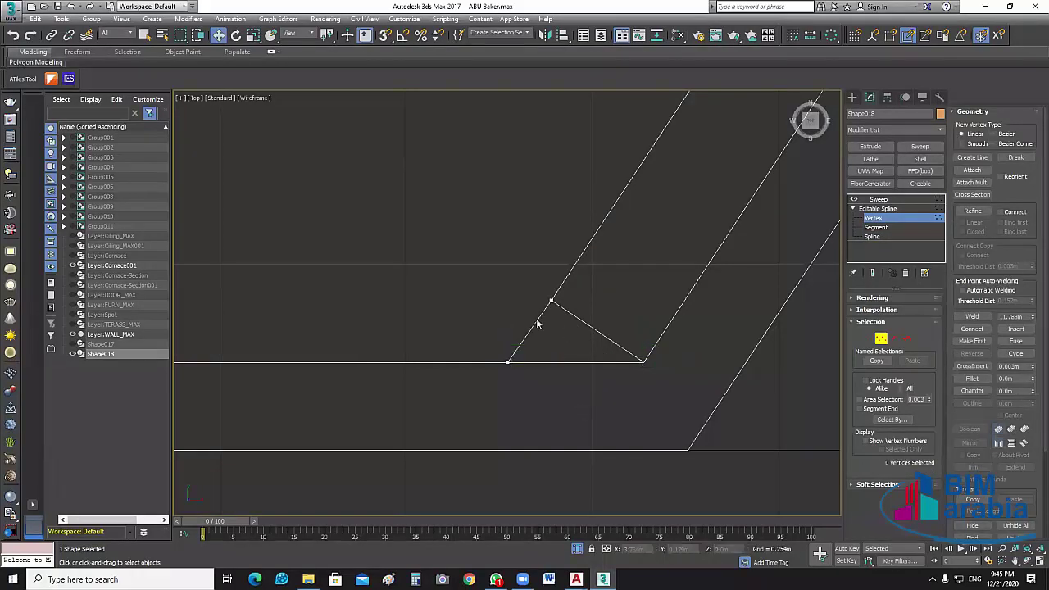
pyautogui.click(507, 362)
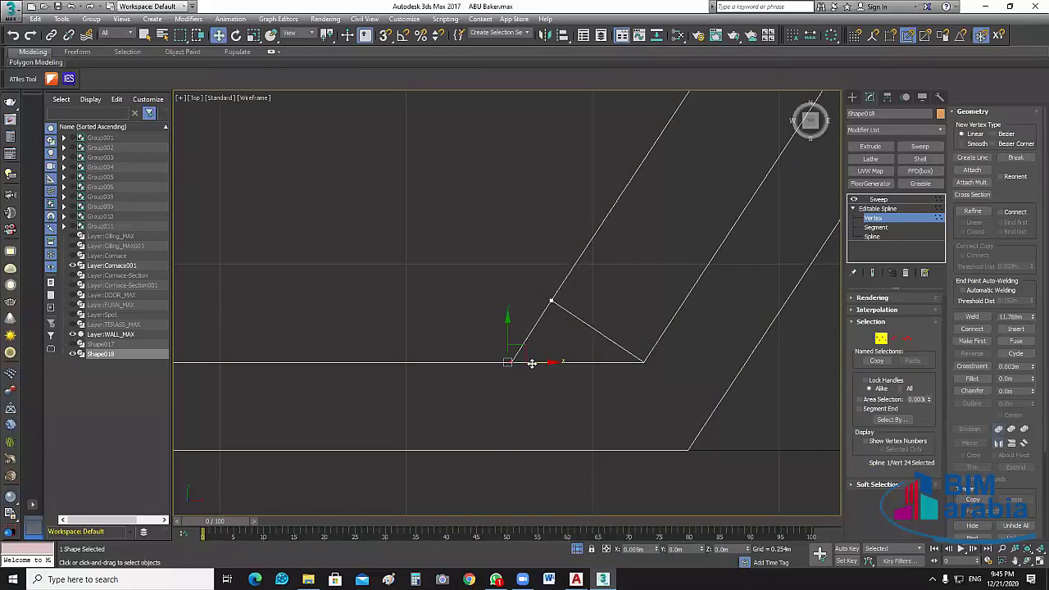
pyautogui.click(619, 325)
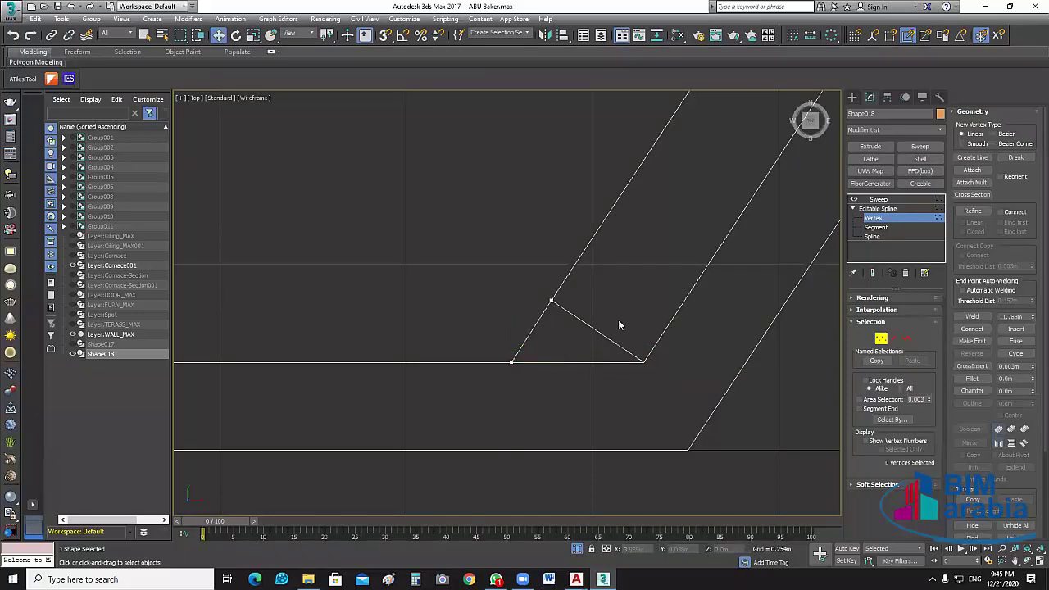
# - Select the extra upper corner vertex of the path and delete it
pyautogui.scroll(-3, 618, 319)
pyautogui.scroll(-2, 620, 375)
pyautogui.scroll(2, 697, 281)
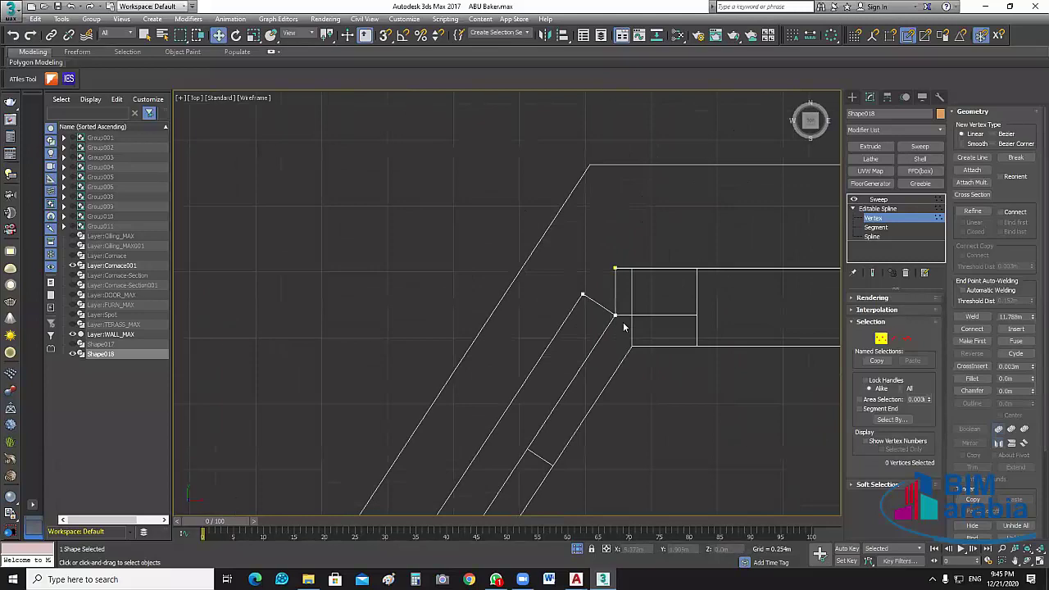
pyautogui.scroll(2, 622, 327)
pyautogui.scroll(2, 590, 360)
pyautogui.click(587, 388)
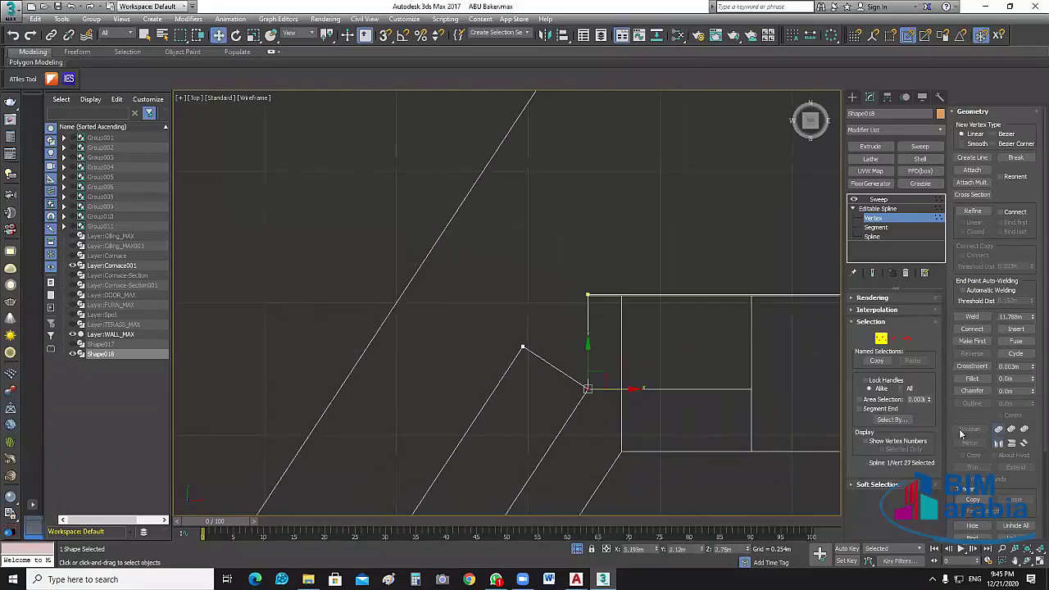
pyautogui.scroll(-3, 961, 291)
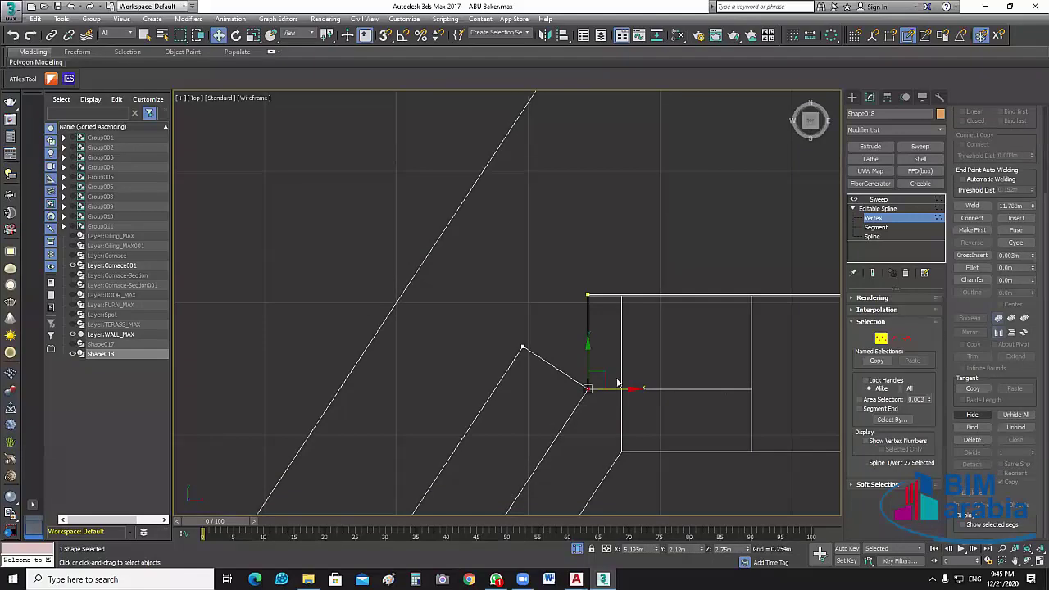
pyautogui.press('Delete')
# - Slide the top vertex left onto the diagonal edge and level the left corner vertex with the top edge
pyautogui.moveTo(591, 355); pyautogui.dragTo(596, 346, button='middle')
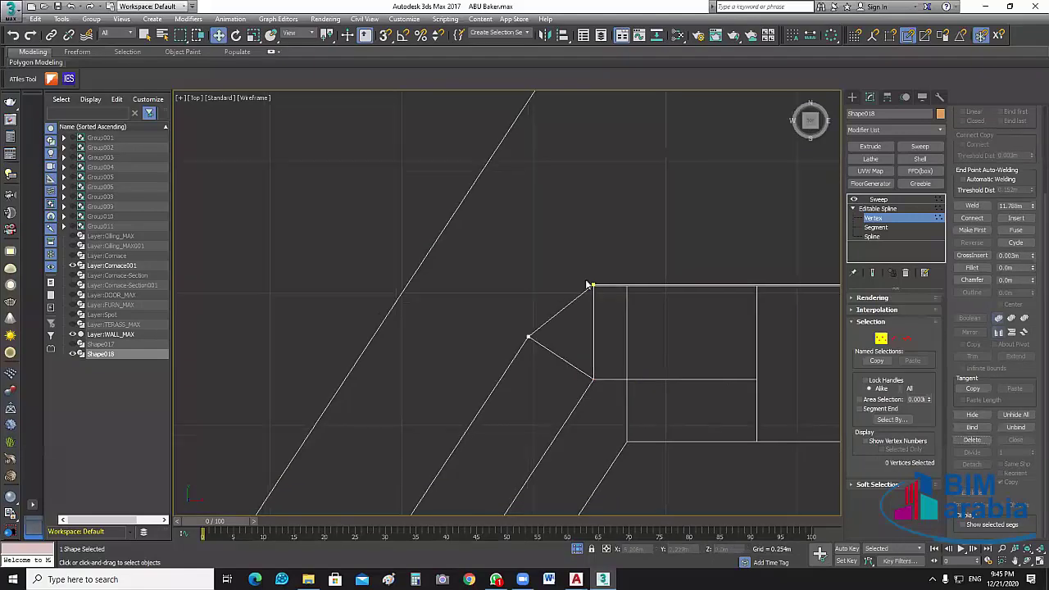
pyautogui.scroll(3, 580, 284)
pyautogui.scroll(2, 572, 262)
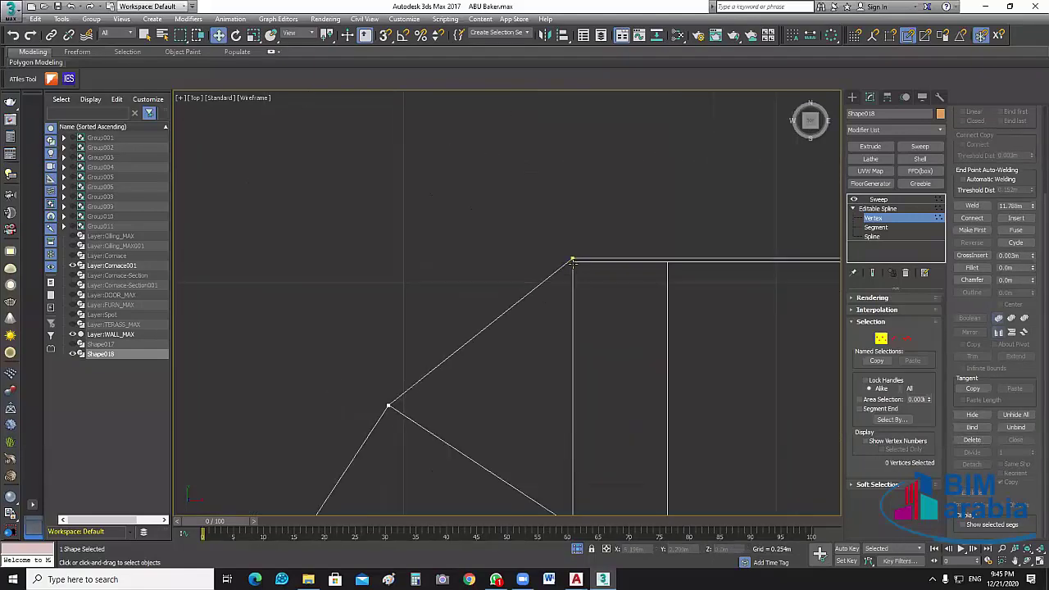
pyautogui.click(572, 261)
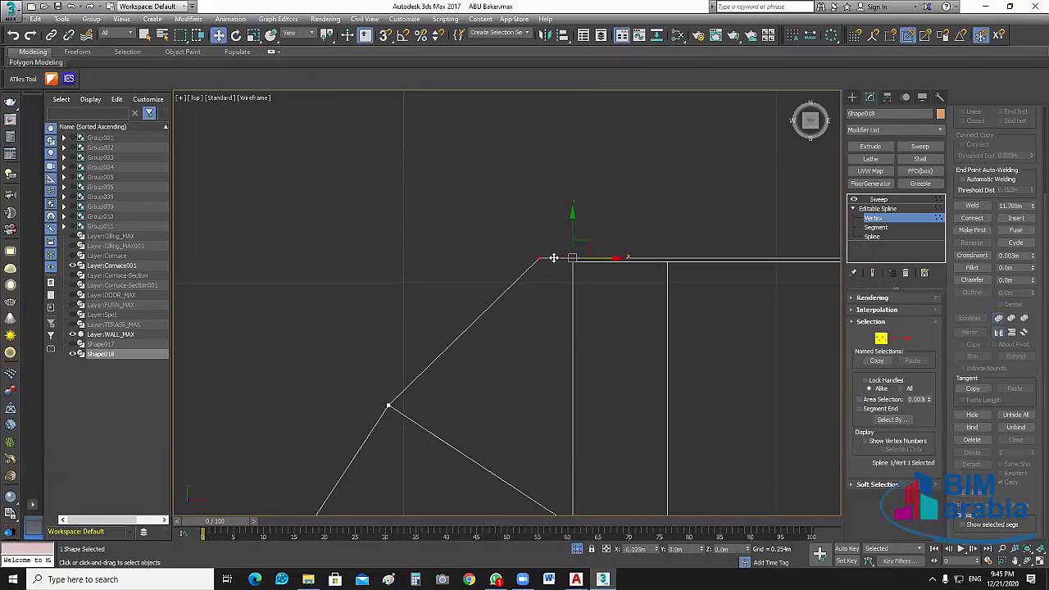
pyautogui.moveTo(554, 258); pyautogui.dragTo(512, 259)
pyautogui.click(488, 259)
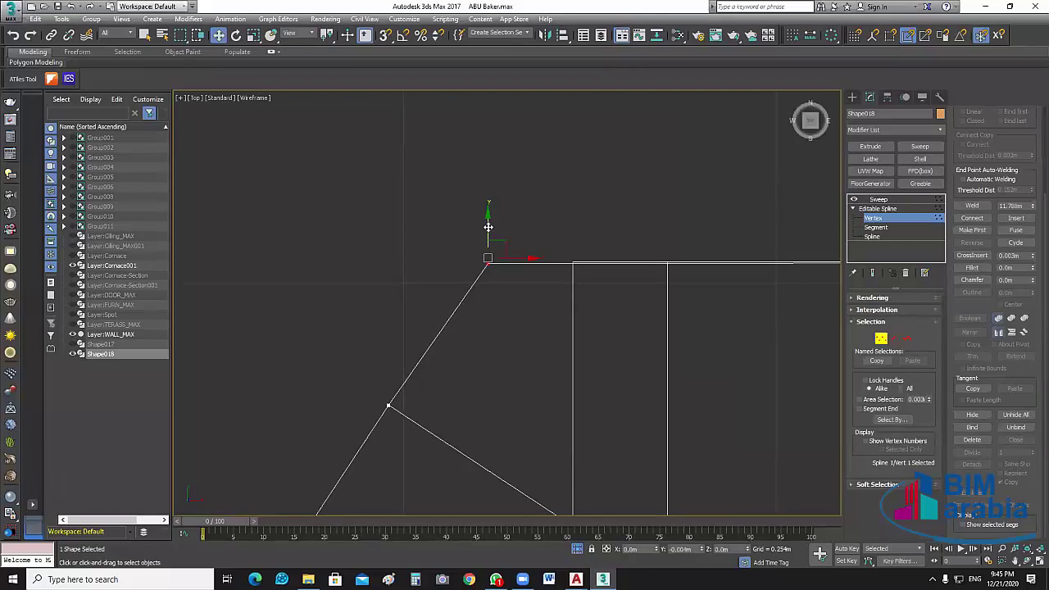
pyautogui.moveTo(488, 227); pyautogui.dragTo(489, 229)
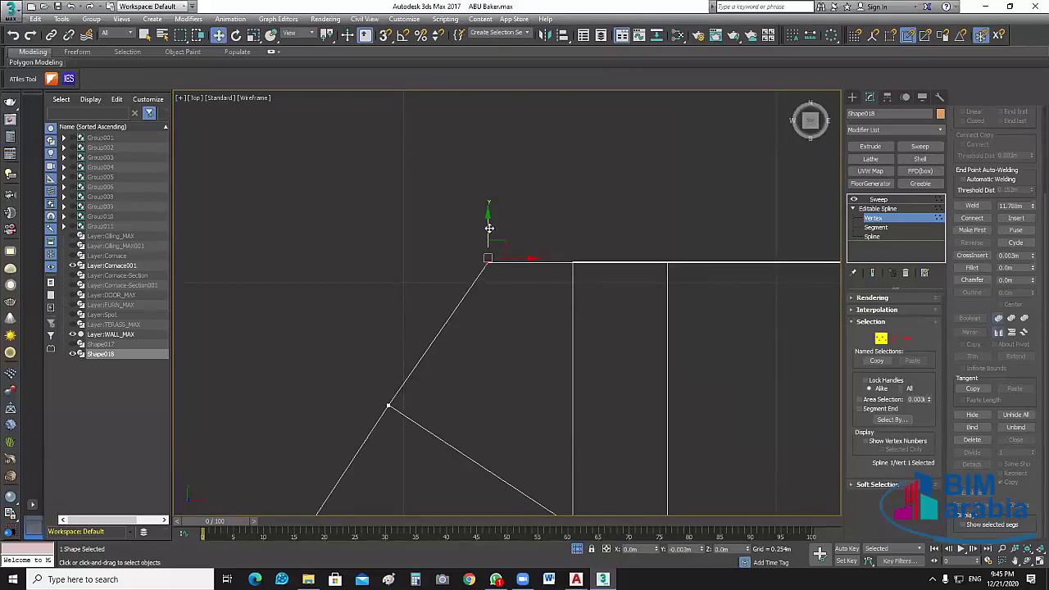
pyautogui.click(712, 357)
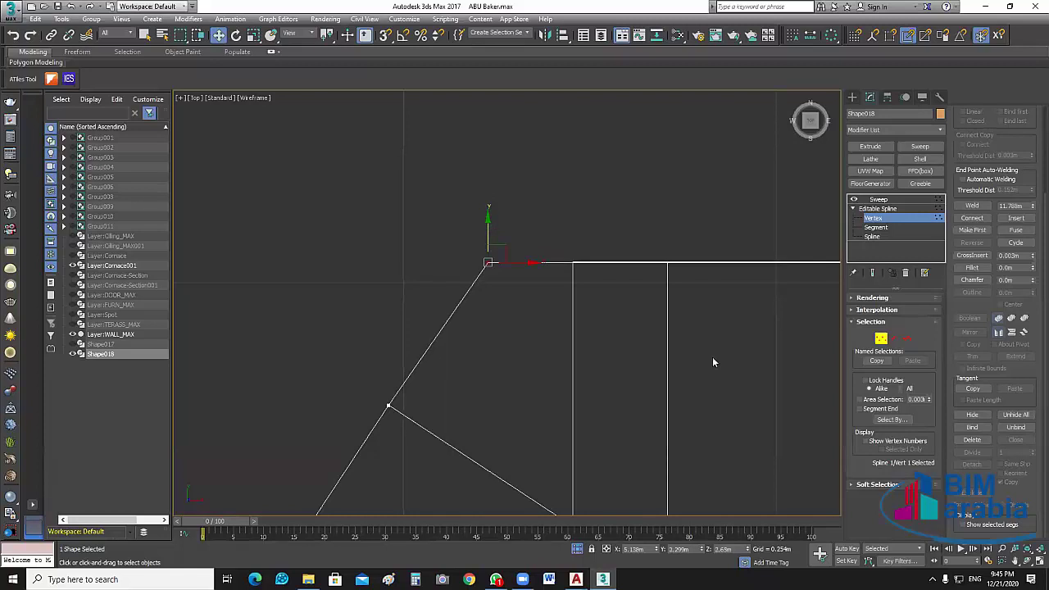
# - Return to the Sweep modifier and zoom the Top view on the diagonal bend
pyautogui.click(877, 199)
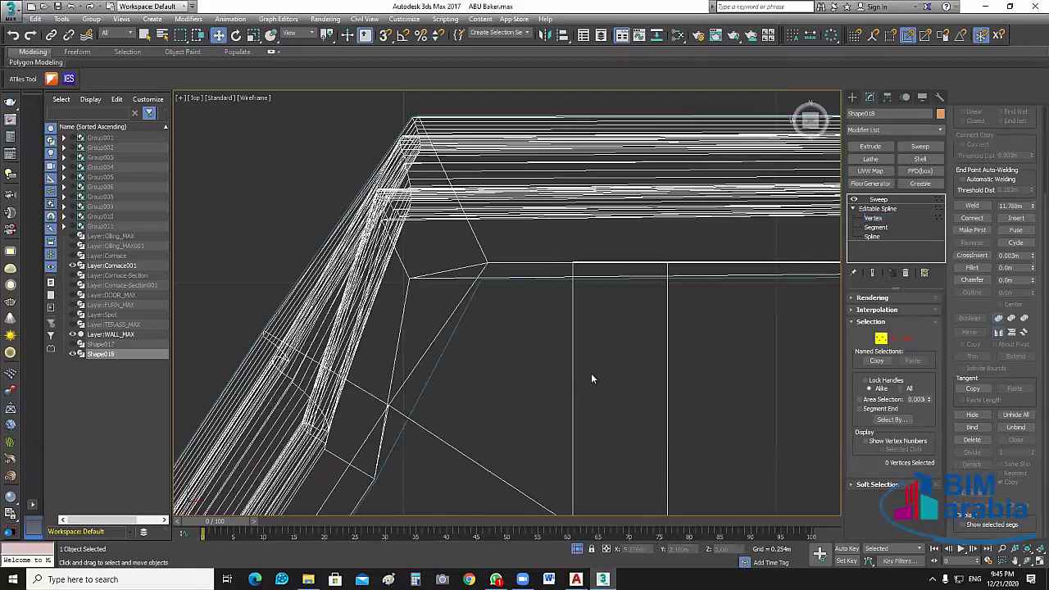
pyautogui.scroll(-2, 668, 354)
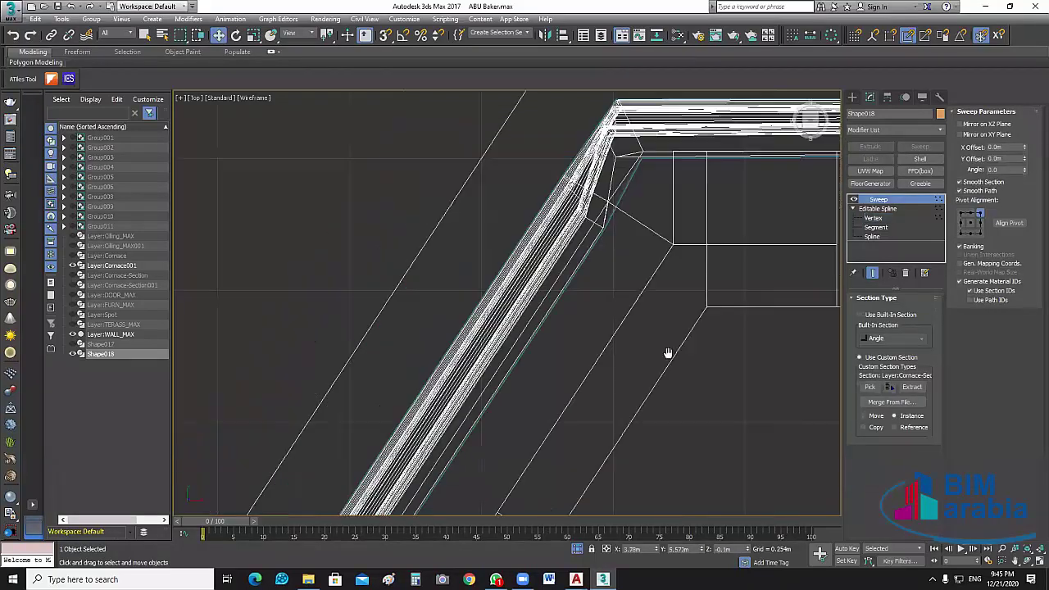
pyautogui.scroll(-2, 670, 359)
pyautogui.moveTo(670, 359)
pyautogui.mouseDown(button='middle')
pyautogui.moveTo(469, 385)
pyautogui.moveTo(641, 267)
pyautogui.mouseUp(button='middle')
pyautogui.scroll(1, 469, 386)
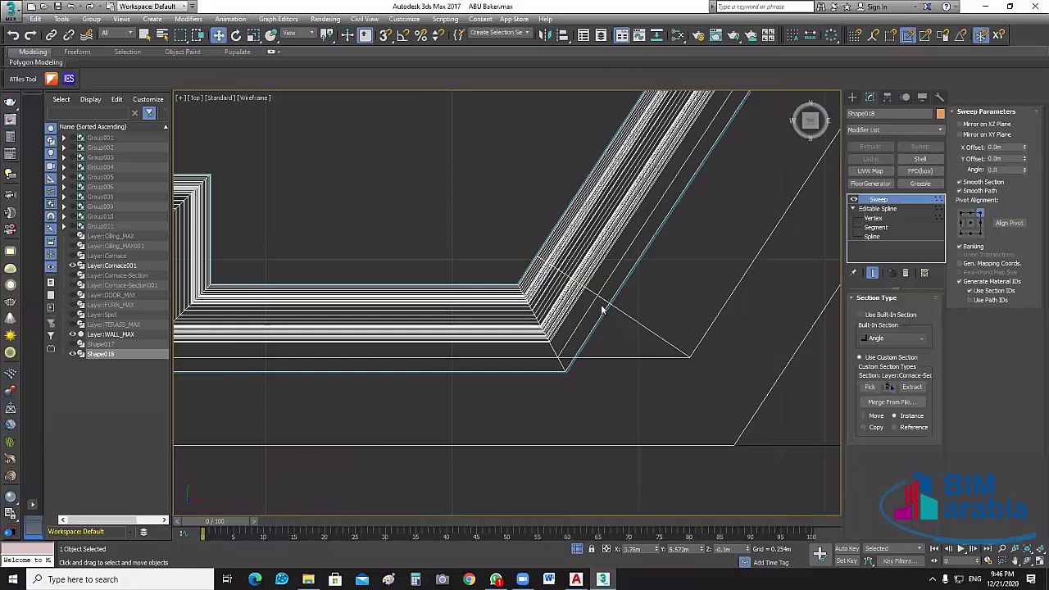
pyautogui.scroll(-3, 601, 345)
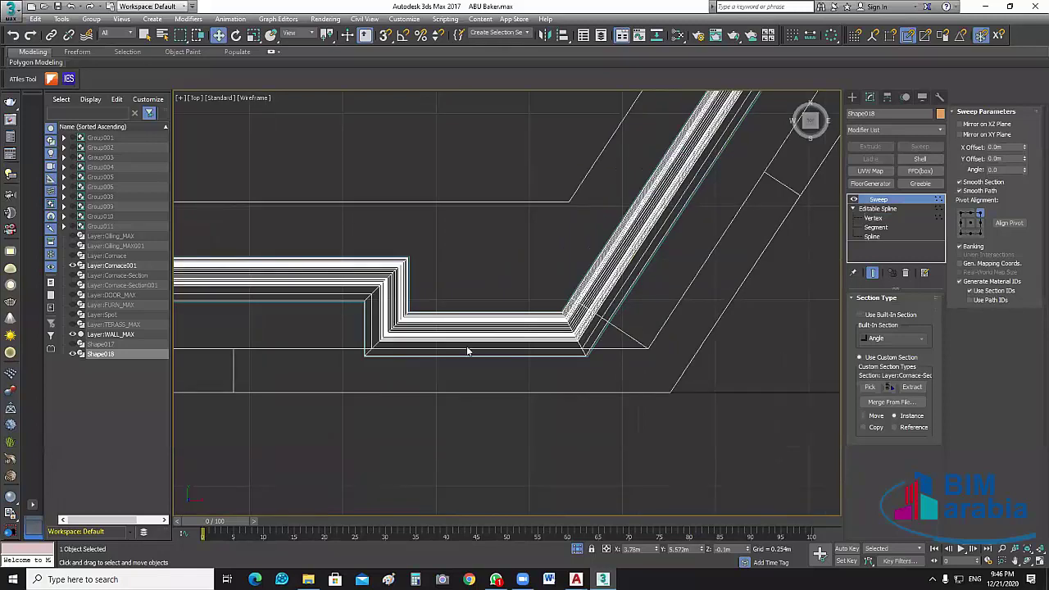
pyautogui.scroll(2, 400, 357)
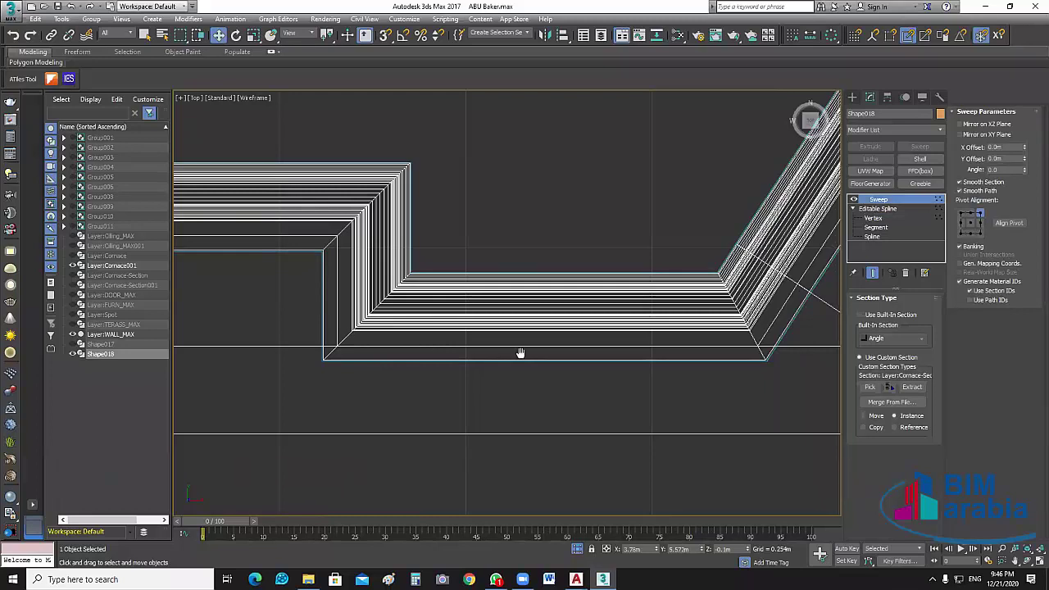
pyautogui.scroll(-2, 485, 388)
pyautogui.scroll(-2, 486, 389)
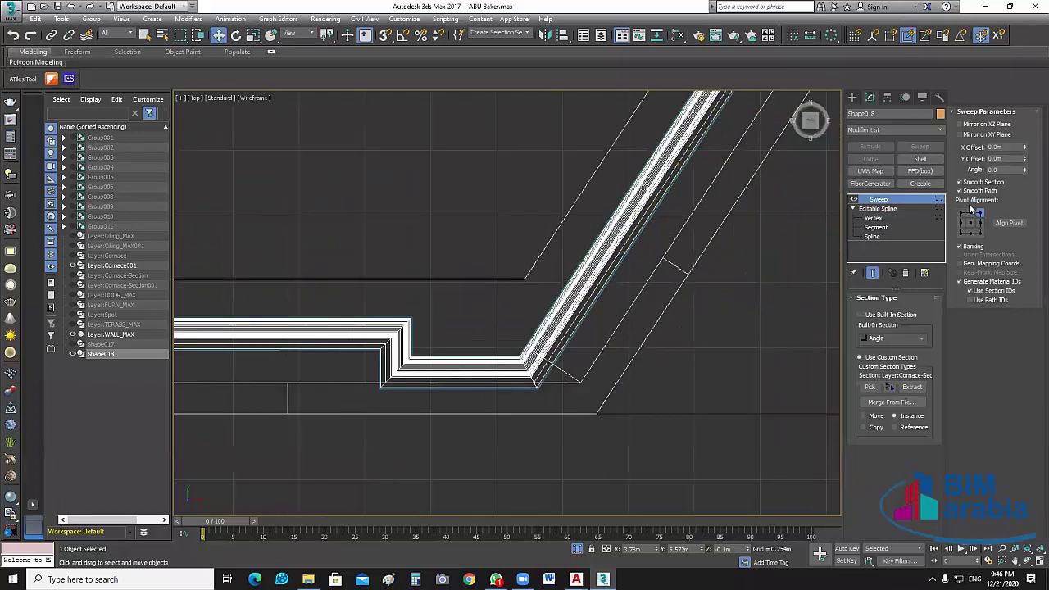
# - Pick a different Sweep Pivot Alignment point and go back to four viewports
pyautogui.click(980, 214)
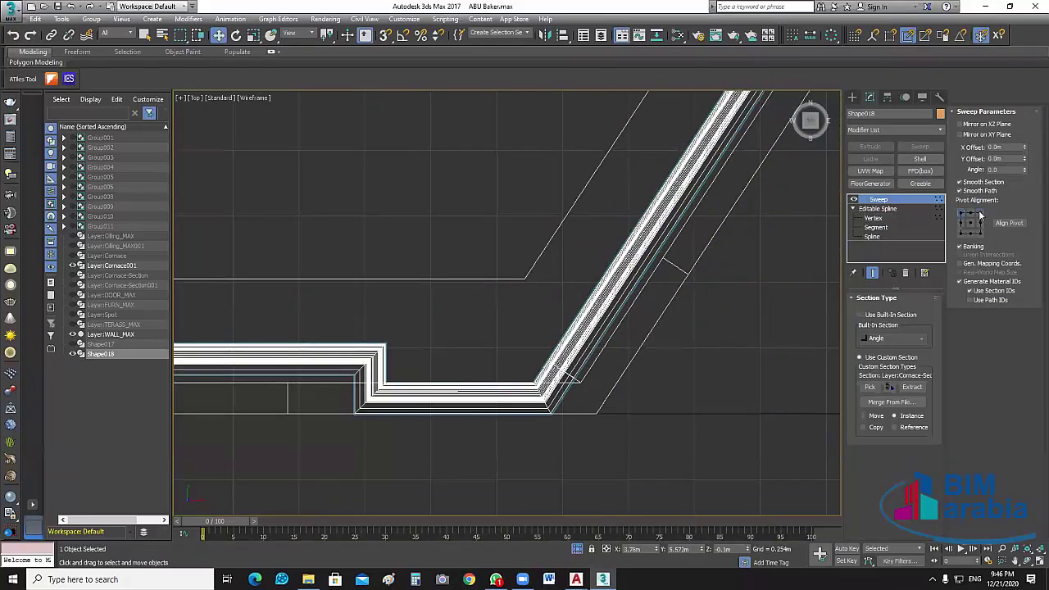
pyautogui.click(971, 212)
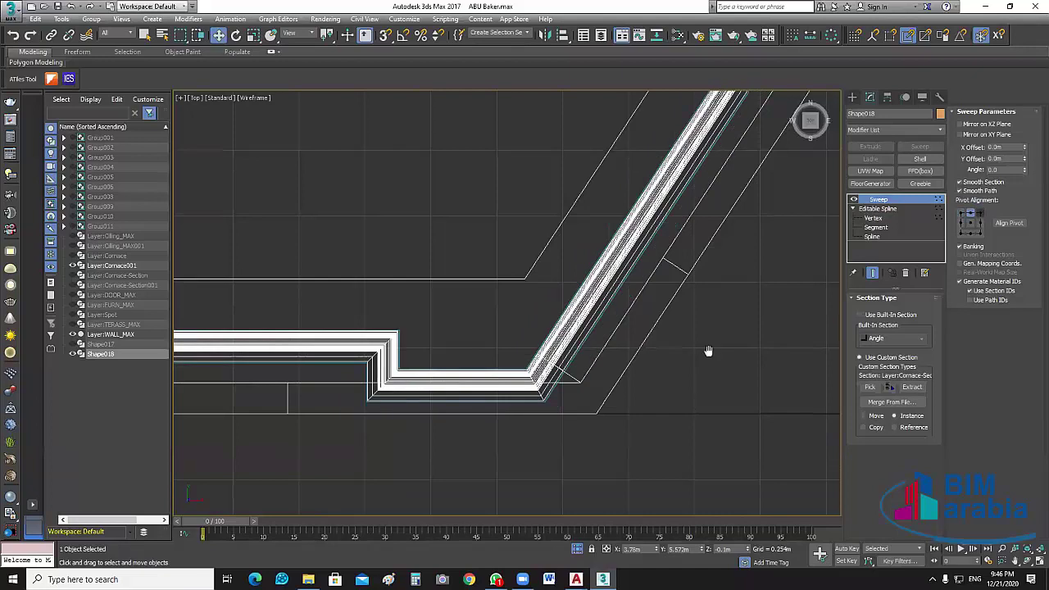
pyautogui.scroll(3, 612, 289)
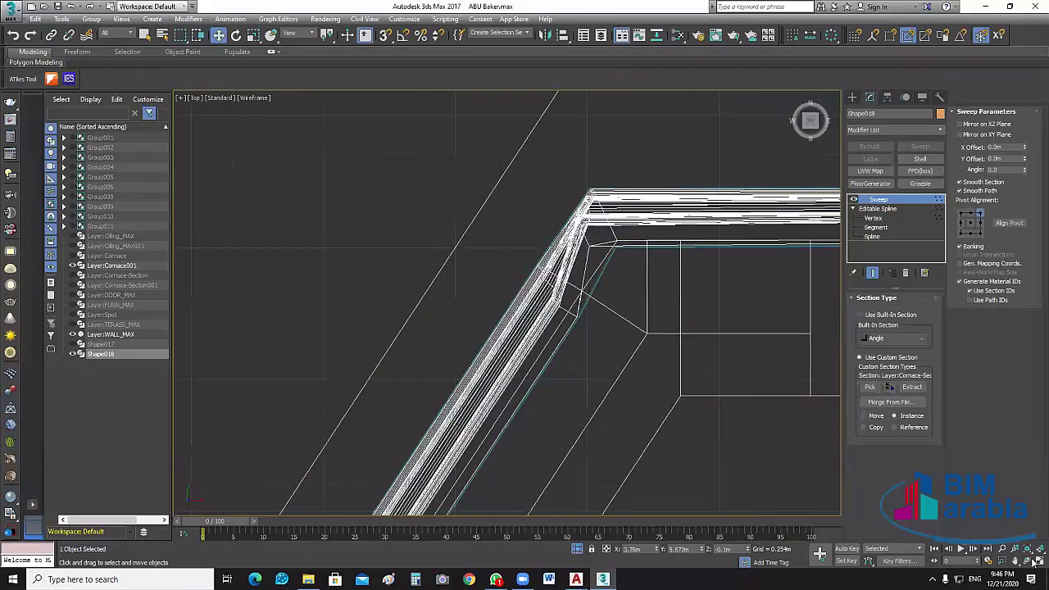
pyautogui.hotkey('alt', 'w')
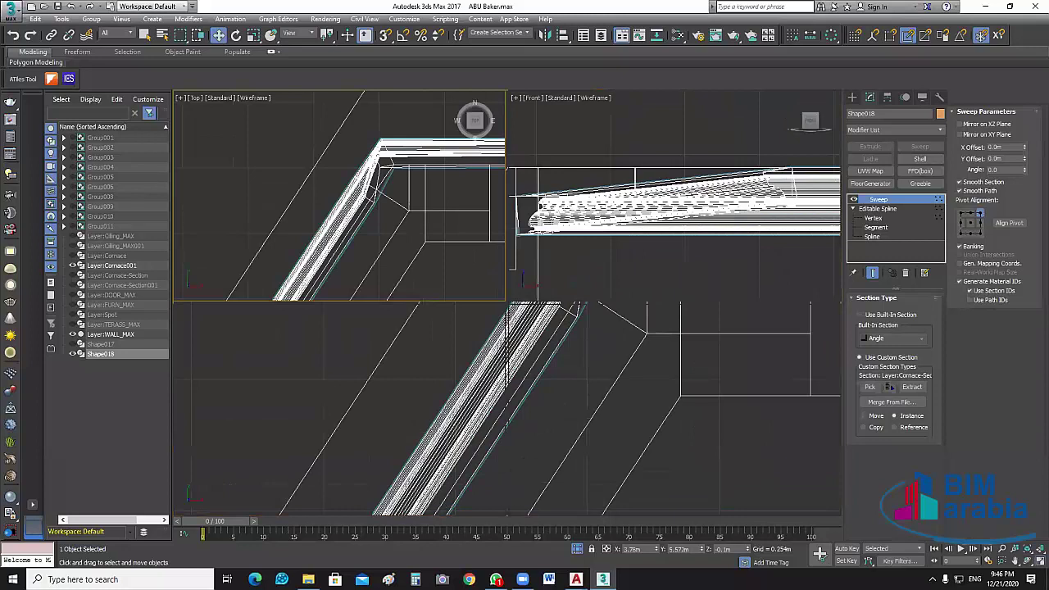
# - Maximize Perspective and try Pivot Alignment points until the cornice hugs the ceiling edge
pyautogui.moveTo(710, 465); pyautogui.dragTo(689, 396, button='middle')
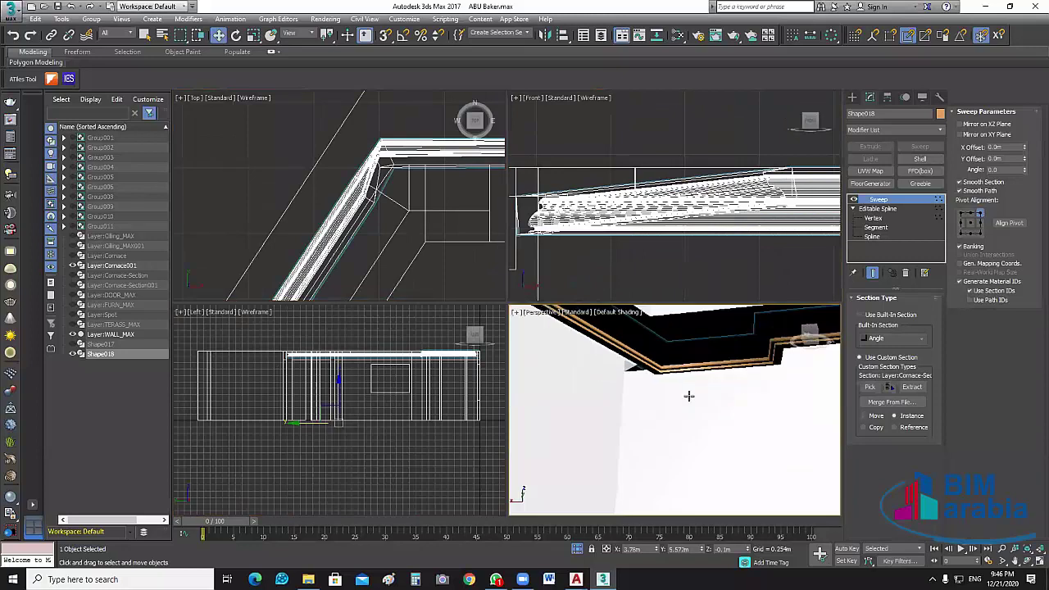
pyautogui.hotkey('alt', 'w')
pyautogui.moveTo(618, 394)
pyautogui.keyDown('alt'); pyautogui.mouseDown(button='middle')
pyautogui.moveTo(675, 402)
pyautogui.moveTo(580, 333)
pyautogui.moveTo(668, 324)
pyautogui.moveTo(467, 276)
pyautogui.moveTo(536, 271)
pyautogui.mouseUp(button='middle'); pyautogui.keyUp('alt')
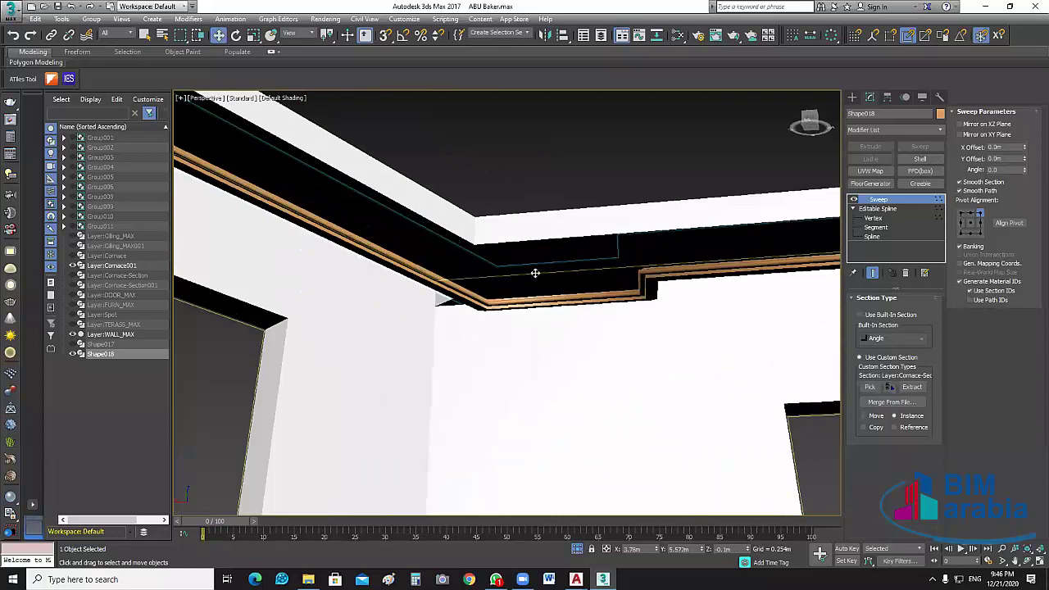
pyautogui.click(979, 232)
pyautogui.click(979, 228)
pyautogui.click(978, 225)
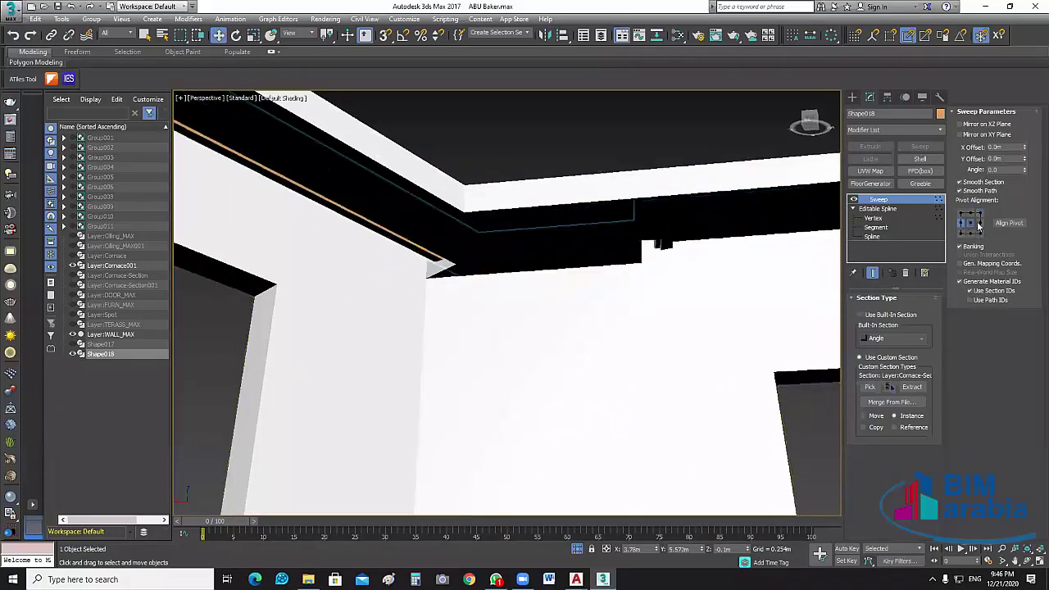
pyautogui.click(980, 212)
pyautogui.click(981, 222)
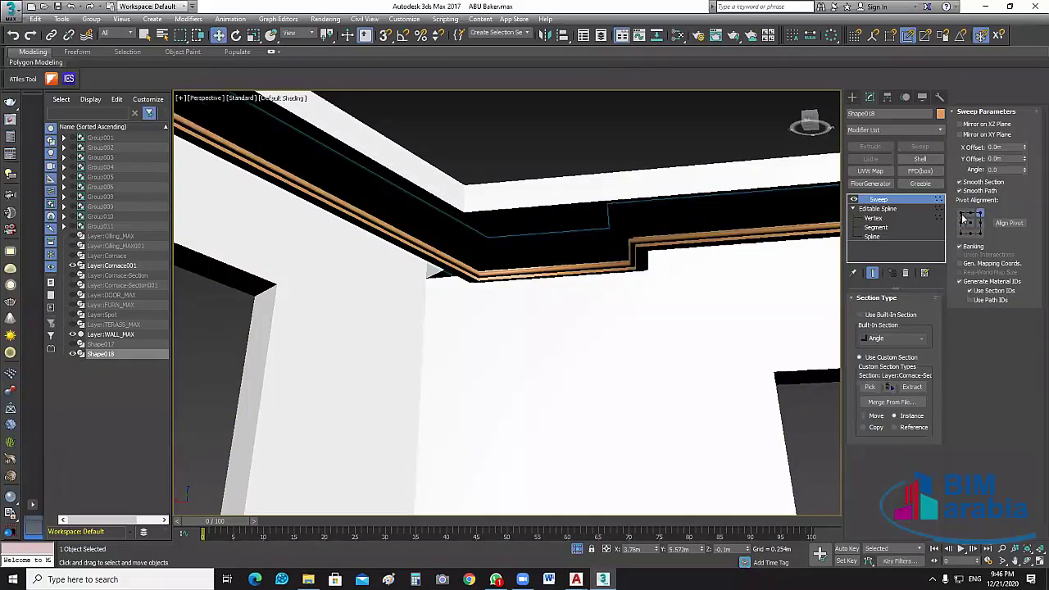
pyautogui.click(973, 215)
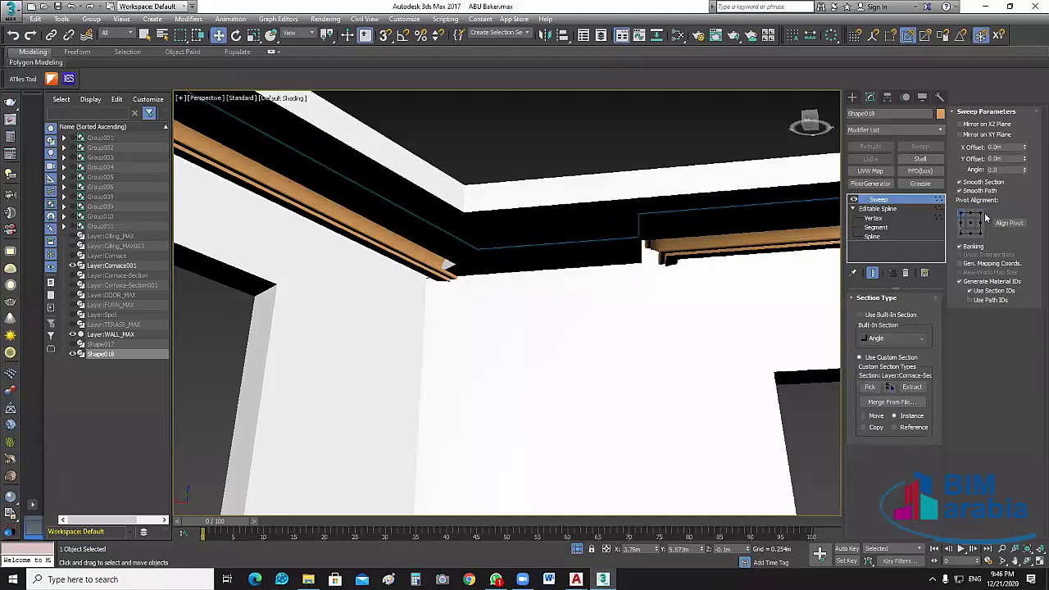
pyautogui.click(978, 214)
pyautogui.click(981, 215)
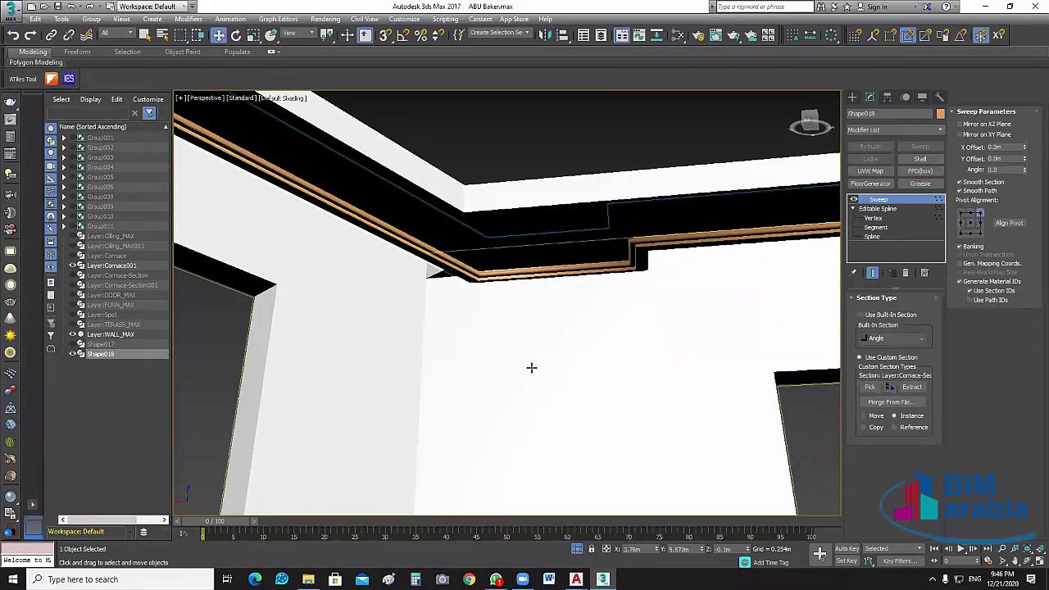
# - Orbit and cycle views around the room to check the cornice, then return to four viewports
pyautogui.keyDown('alt'); pyautogui.moveTo(531, 368); pyautogui.dragTo(547, 364, button='middle'); pyautogui.keyUp('alt')
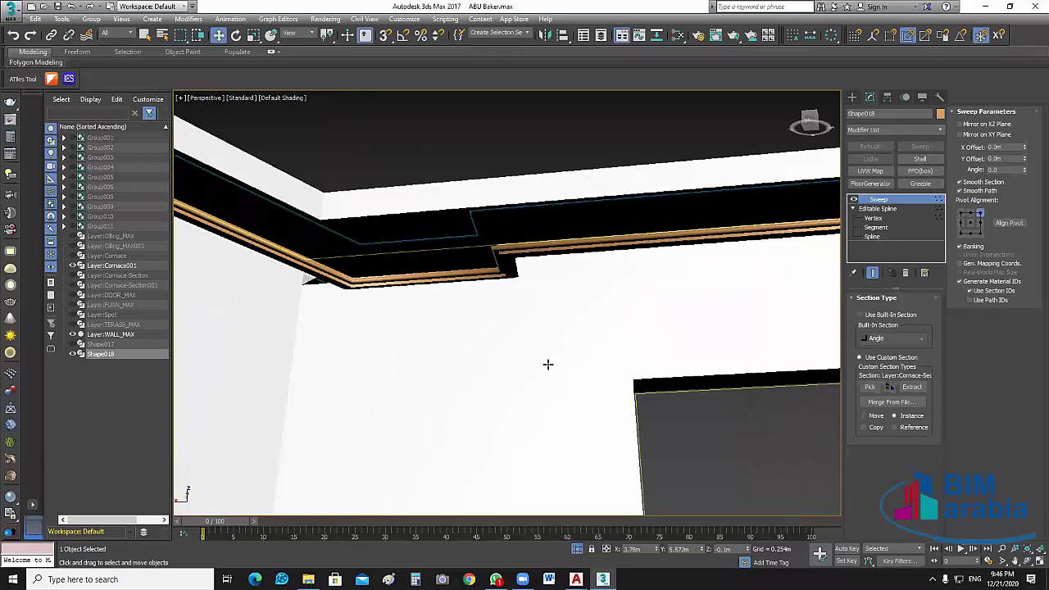
pyautogui.keyDown('alt'); pyautogui.moveTo(691, 368); pyautogui.dragTo(650, 304, button='middle'); pyautogui.keyUp('alt')
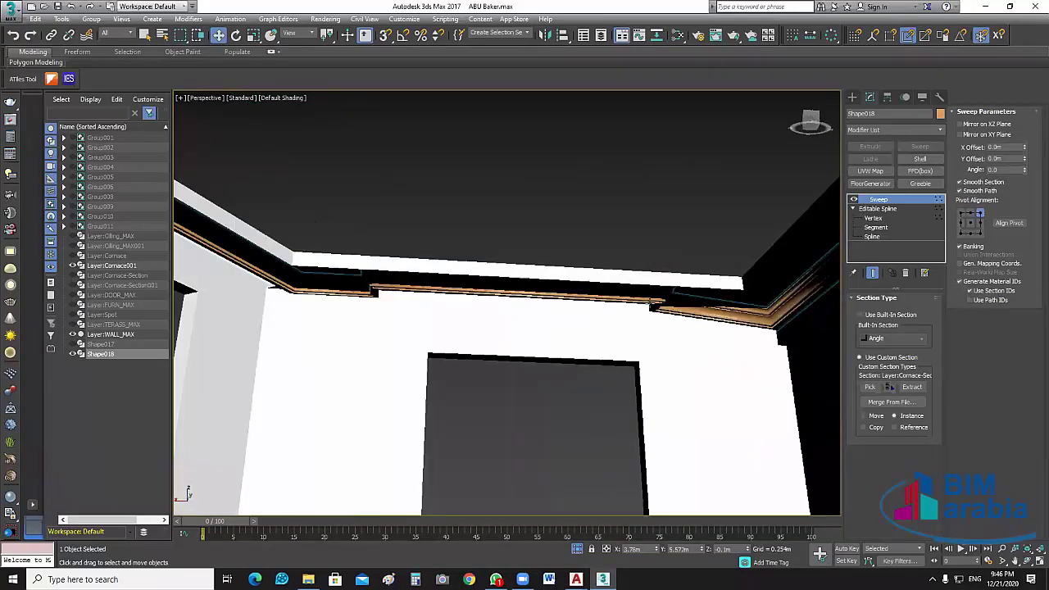
pyautogui.hotkey('shift', 'z')
pyautogui.hotkey('shift', 'z')
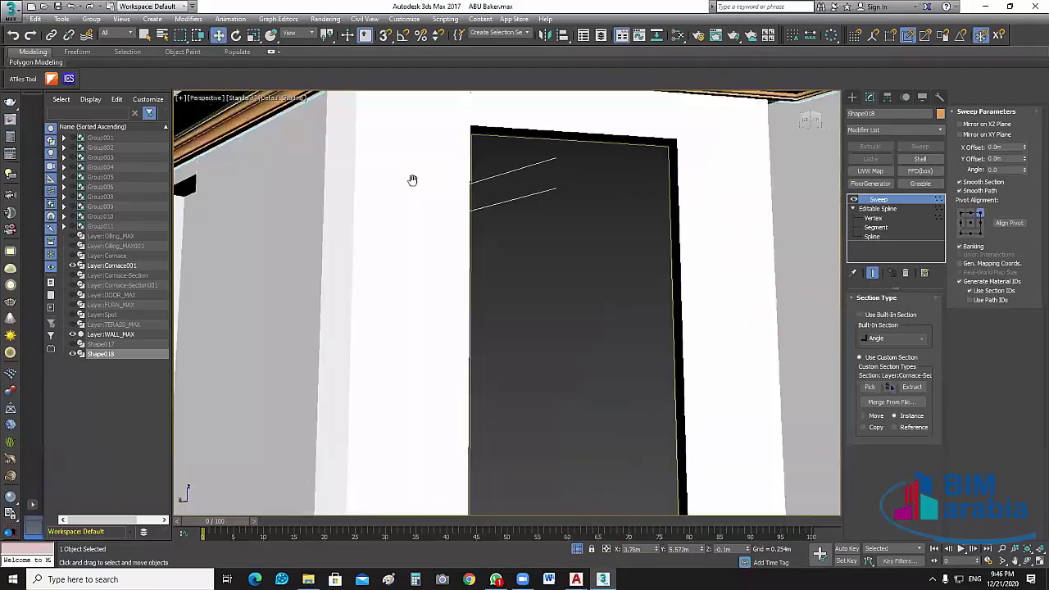
pyautogui.hotkey('shift', 'z')
pyautogui.hotkey('shift', 'z')
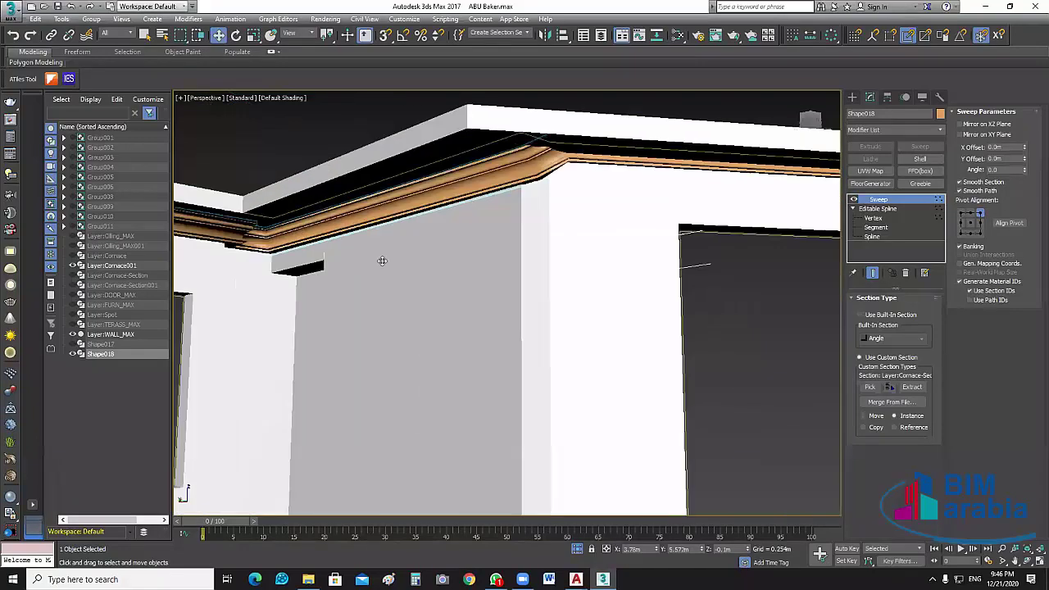
pyautogui.hotkey('shift', 'z')
pyautogui.hotkey('shift', 'z')
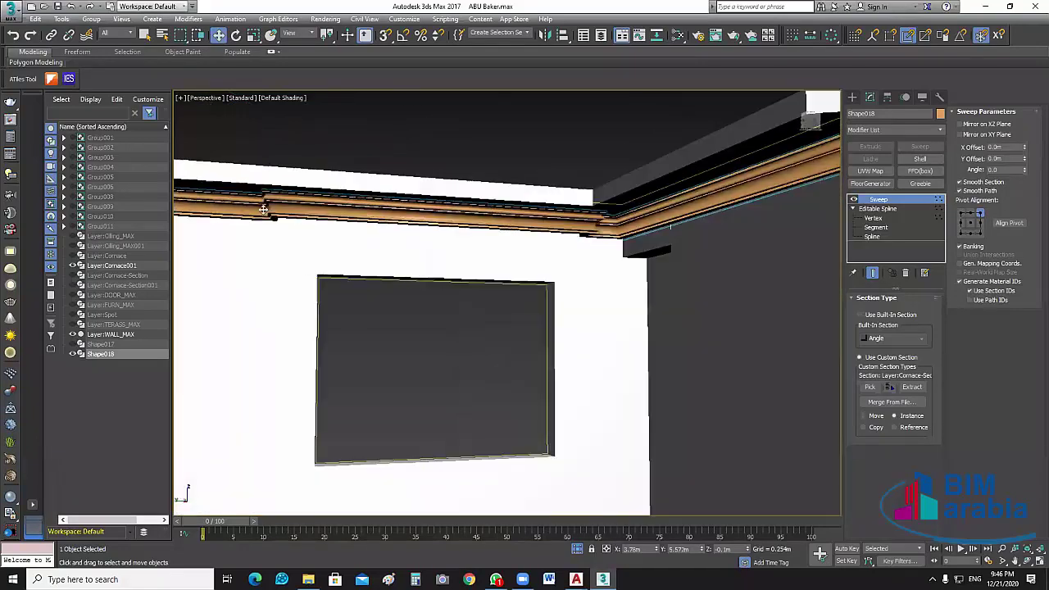
pyautogui.hotkey('shift', 'z')
pyautogui.hotkey('shift', 'z')
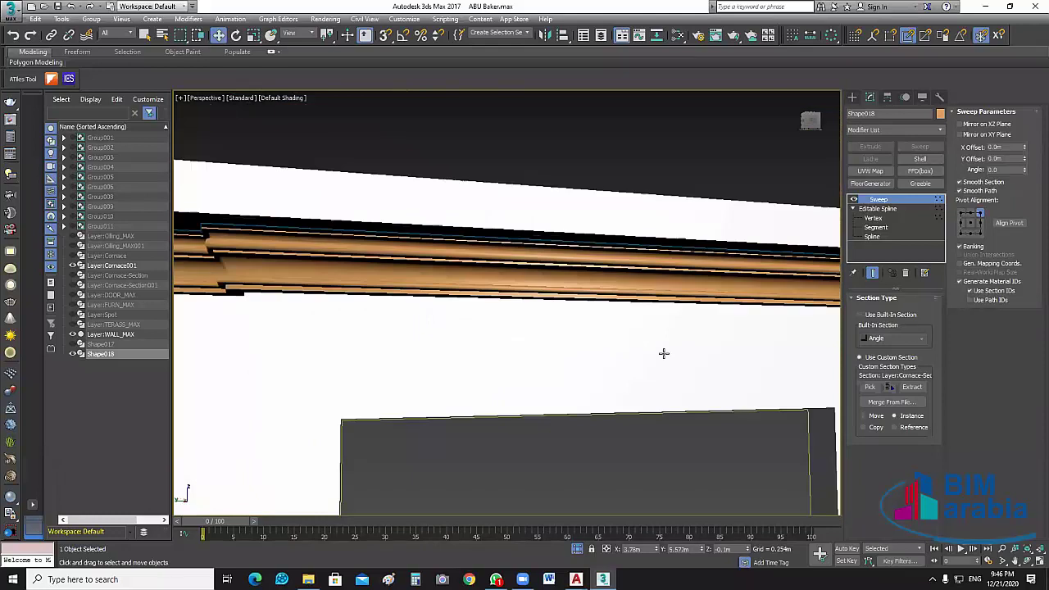
pyautogui.hotkey('shift', 'z')
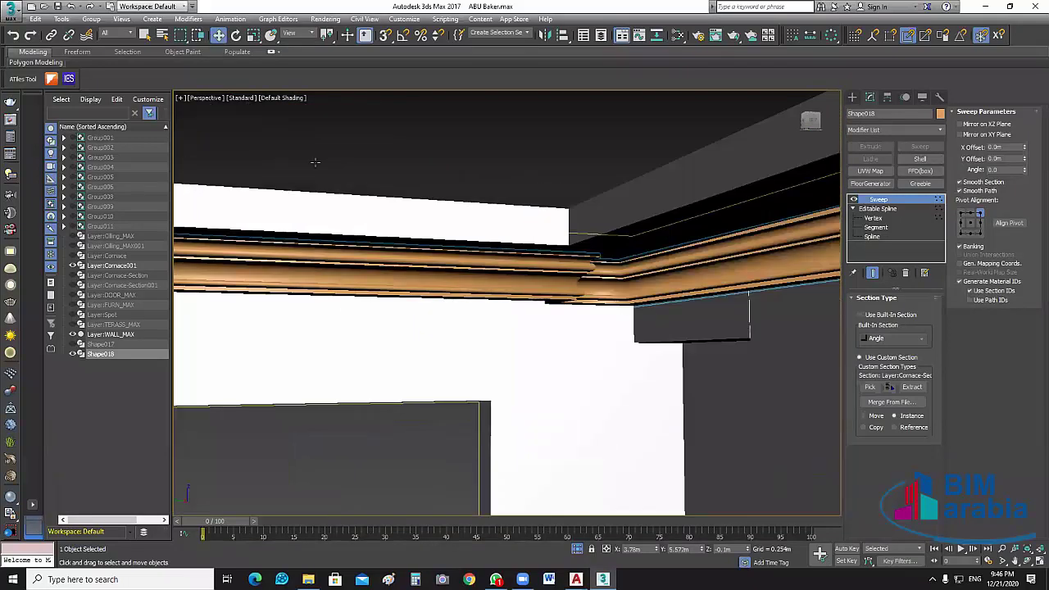
pyautogui.hotkey('alt', 'w')
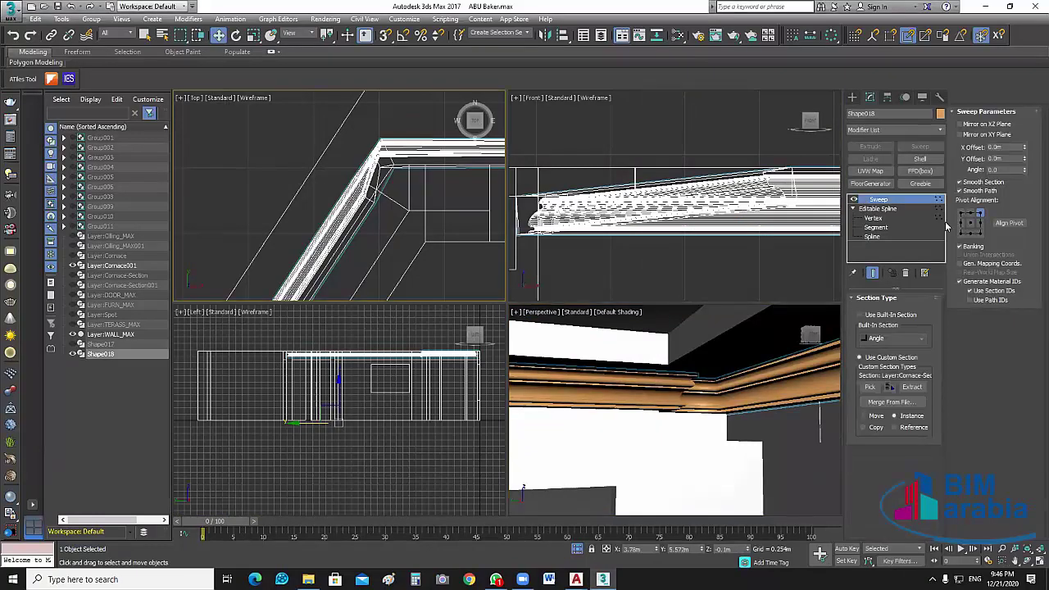
# - In Vertex mode in a maximized Top view, select the path's first corner vertex
pyautogui.press('1')
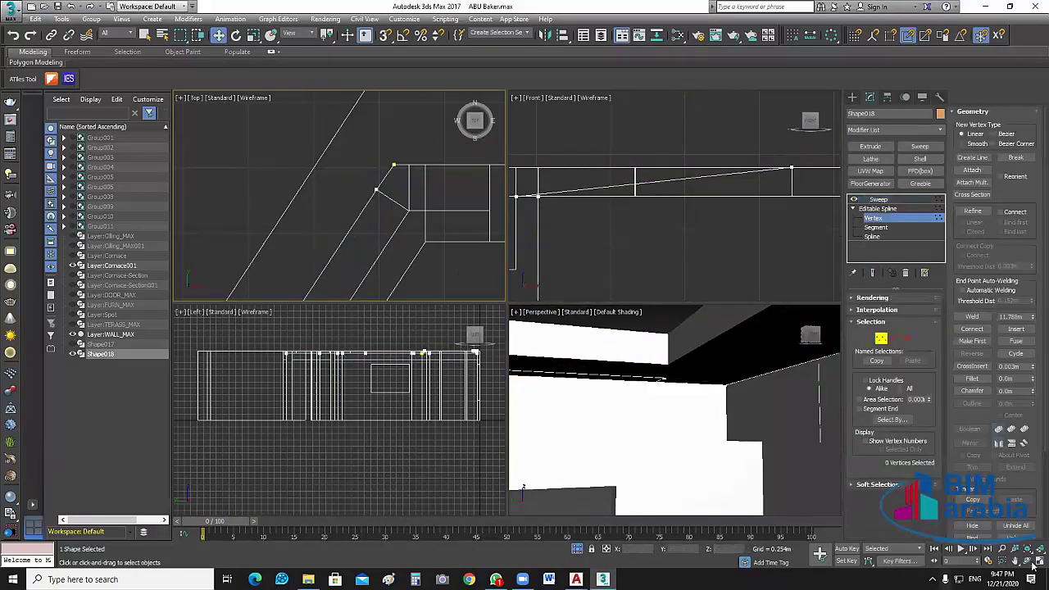
pyautogui.hotkey('alt', 'w')
pyautogui.moveTo(666, 302); pyautogui.dragTo(434, 258, button='middle')
pyautogui.scroll(-2, 571, 349)
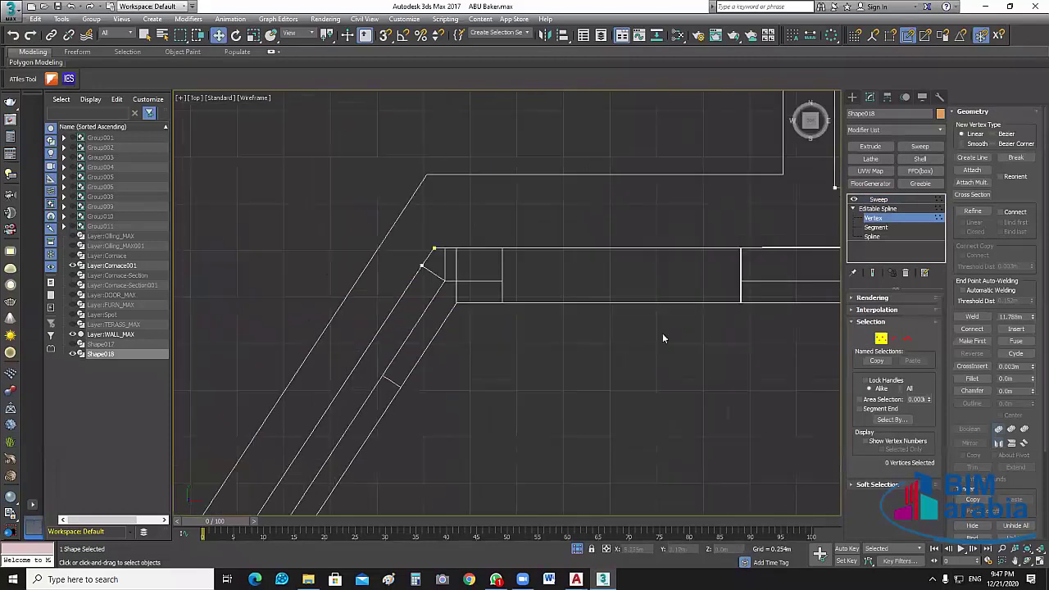
pyautogui.scroll(-2, 772, 279)
pyautogui.scroll(3, 708, 336)
pyautogui.click(723, 291)
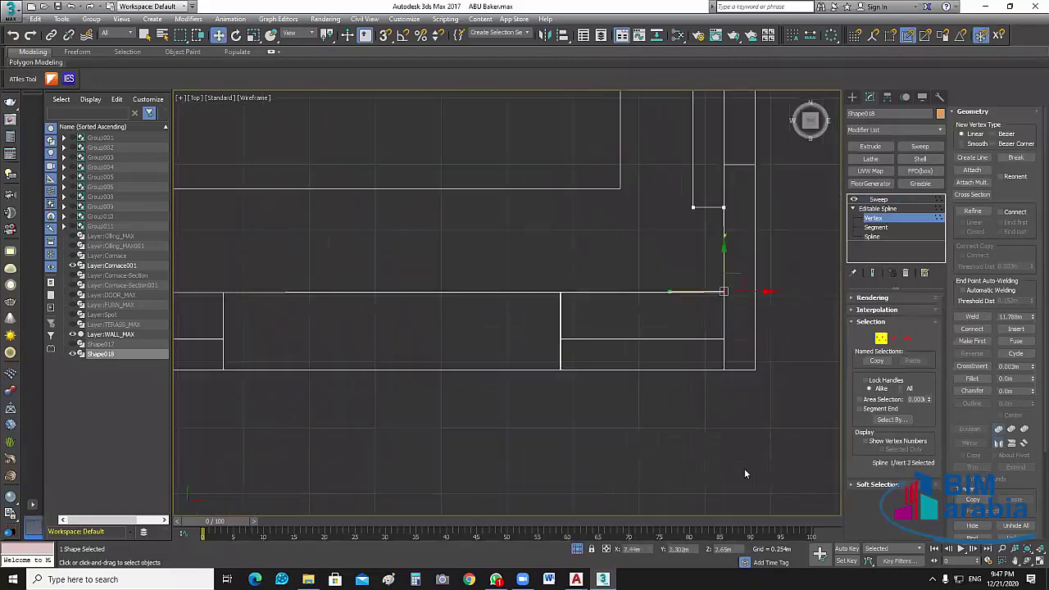
pyautogui.doubleClick(724, 549)
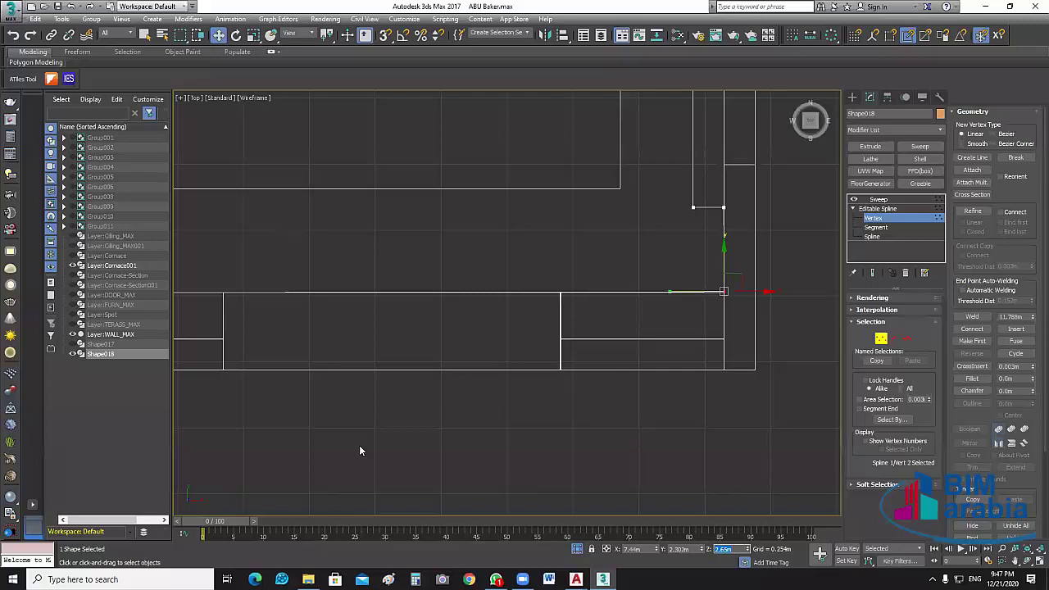
# - Set the first and neighbouring corner vertices at the diagonal wall to Z 2.65m
pyautogui.moveTo(519, 300); pyautogui.dragTo(582, 436, button='middle')
pyautogui.click(500, 284)
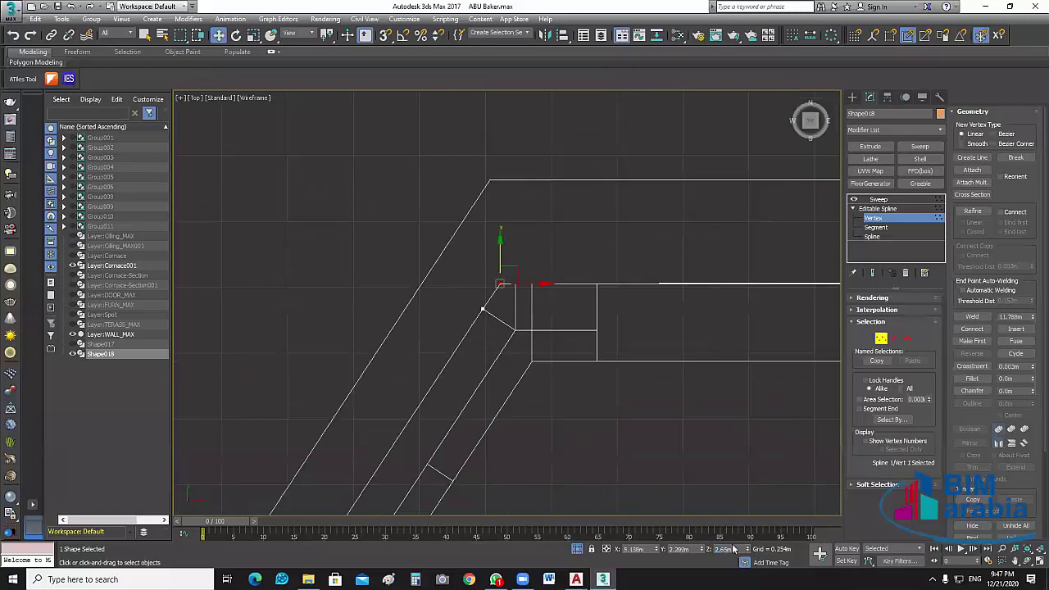
pyautogui.click(482, 308)
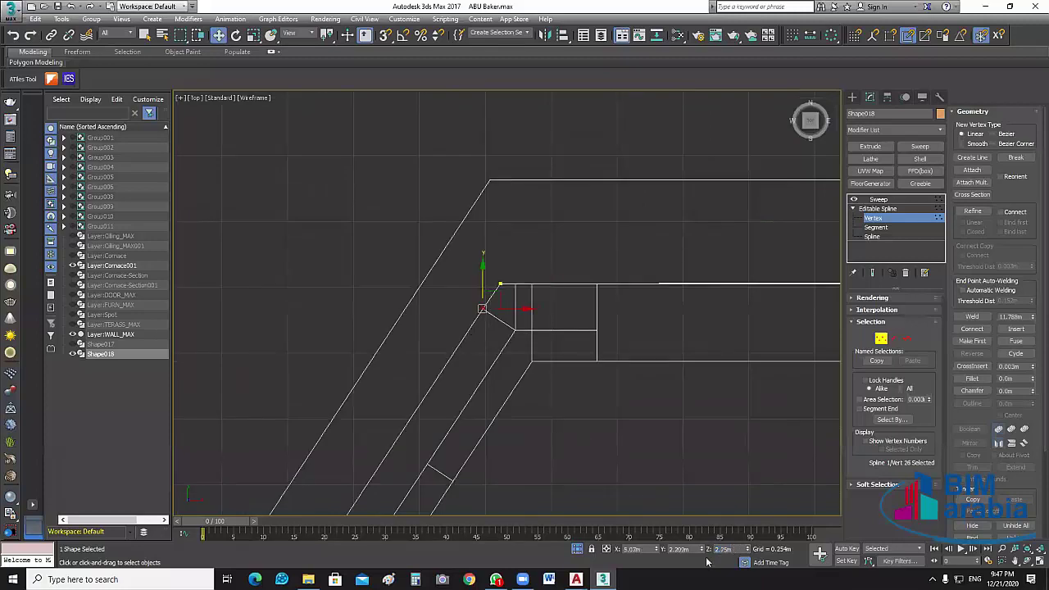
pyautogui.doubleClick(737, 551)
pyautogui.write('2.65')
pyautogui.press('Return')
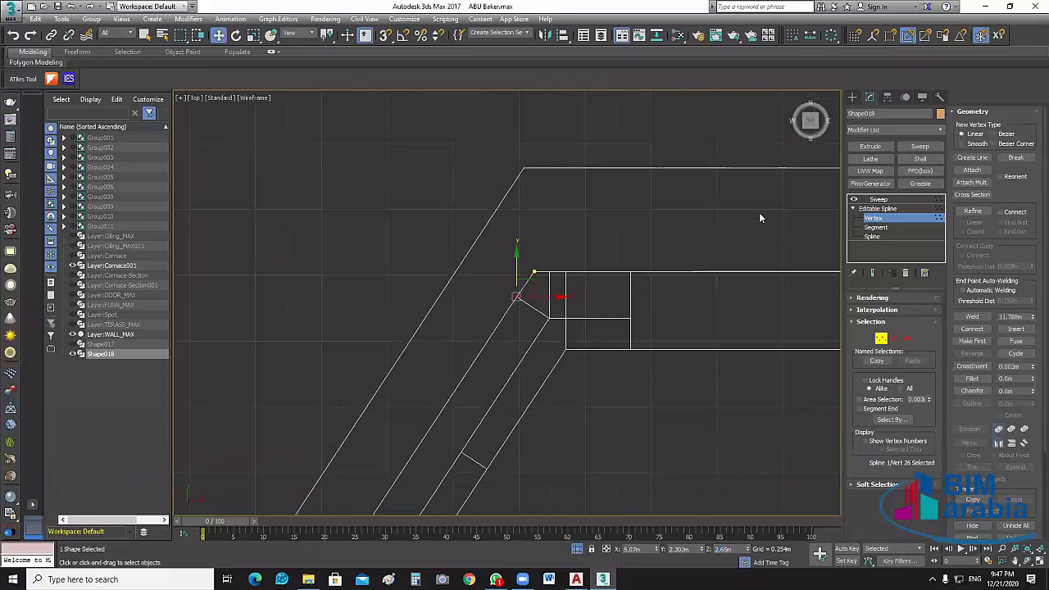
# - Undo an accidental shape copy and reselect the cornice shape
pyautogui.moveTo(759, 217); pyautogui.dragTo(604, 351, button='middle')
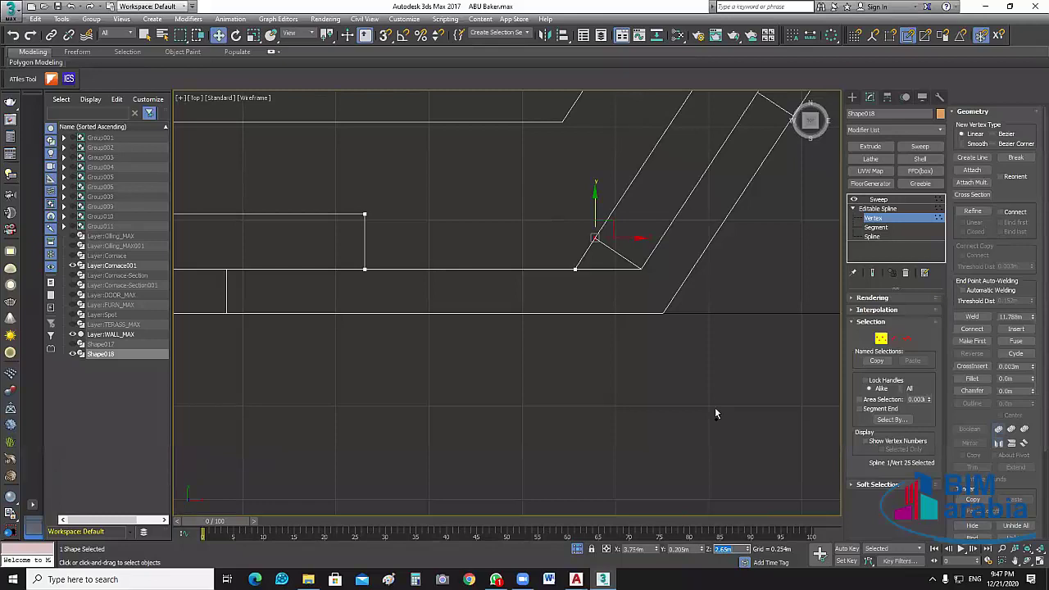
pyautogui.hotkey('ctrl', 'z')
pyautogui.hotkey('ctrl', 'v')
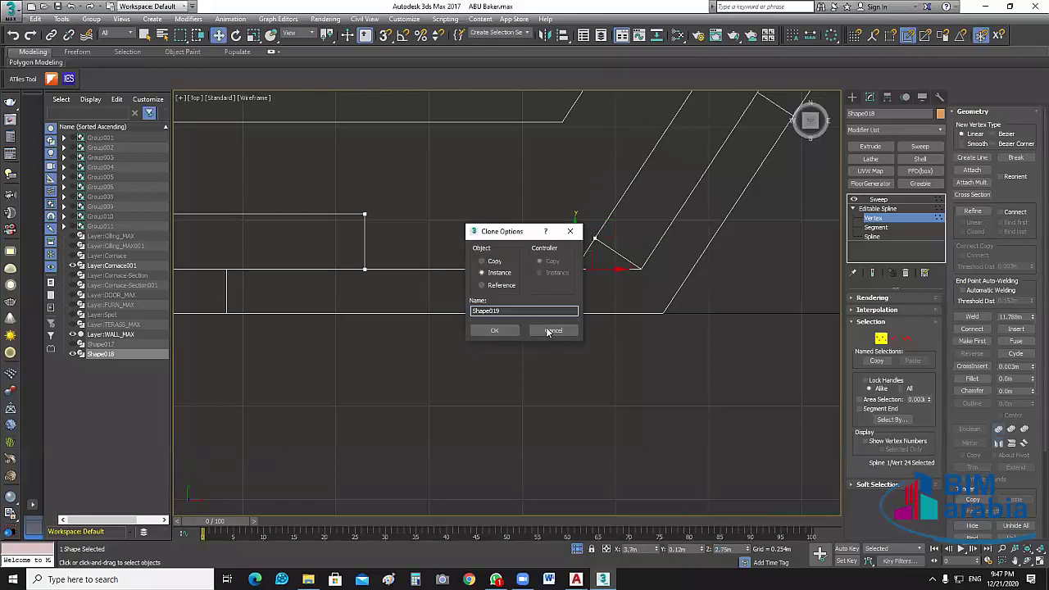
pyautogui.click(552, 330)
pyautogui.click(581, 289)
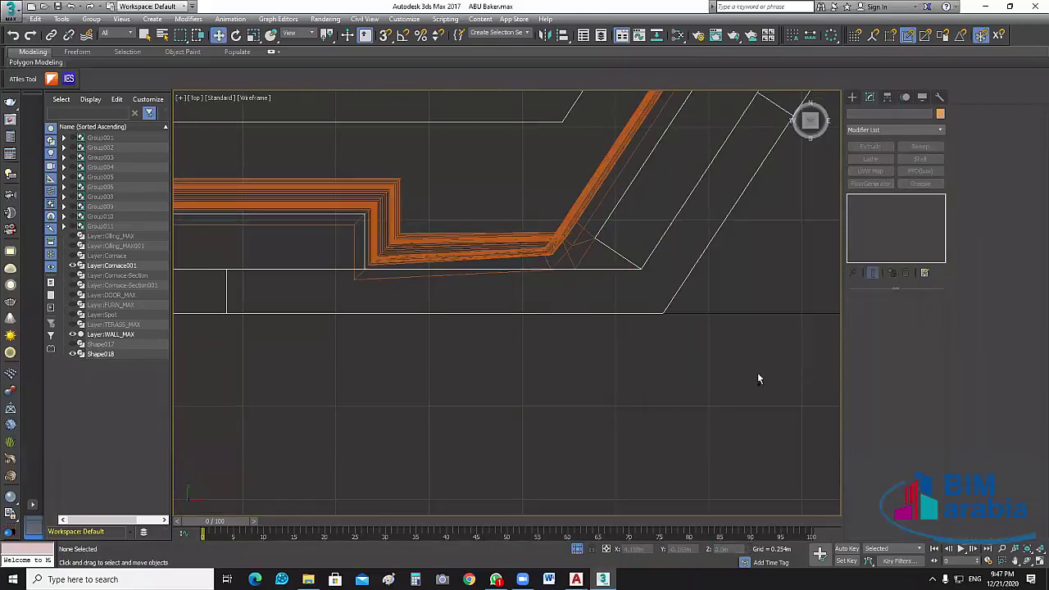
pyautogui.hotkey('ctrl', 'z')
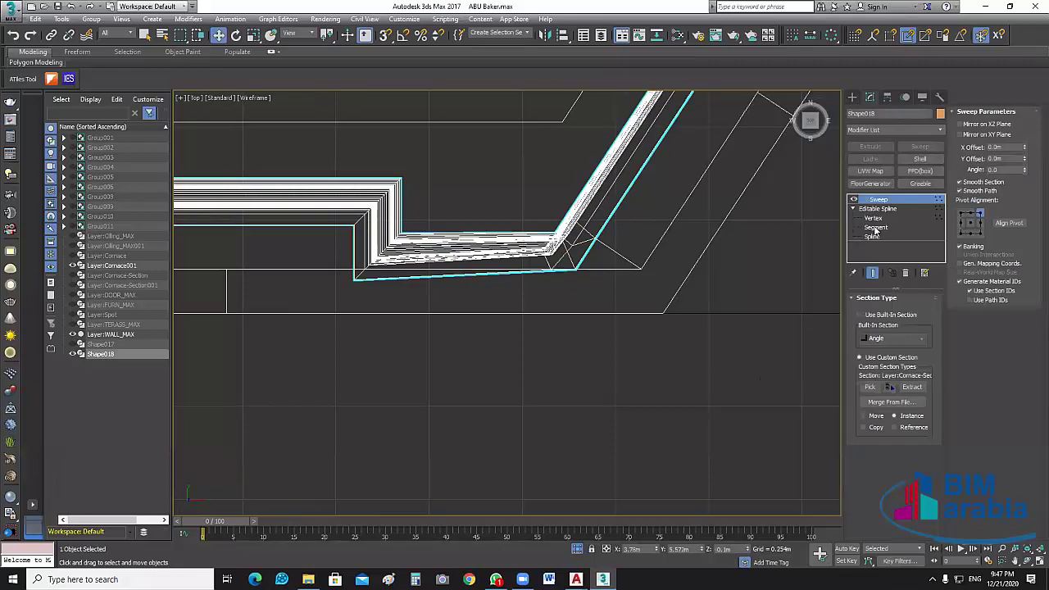
# - Set the vertex at the horizontal corner of the path to Z 2.65m
pyautogui.click(874, 218)
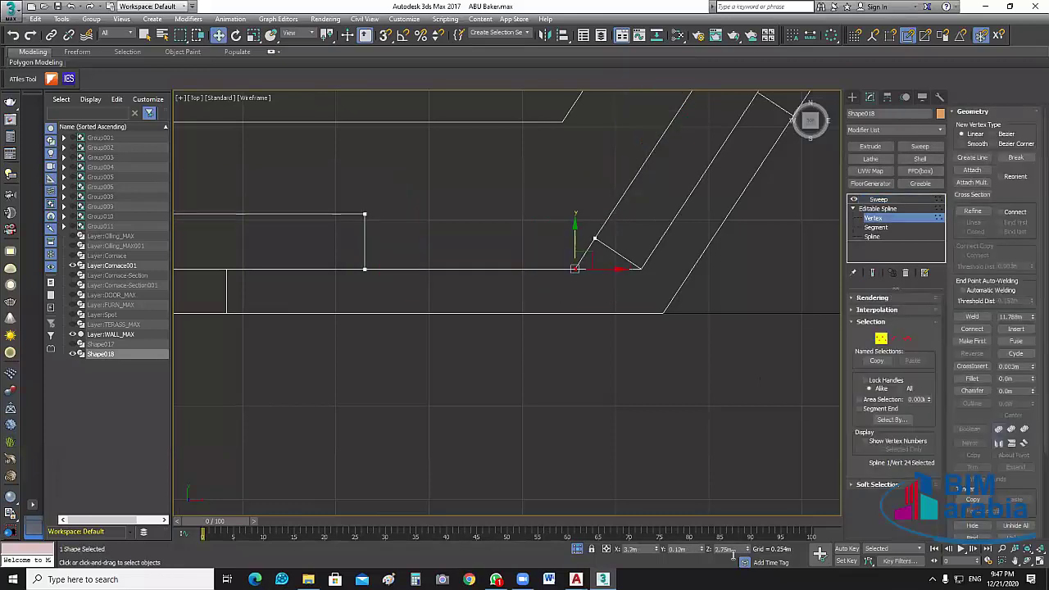
pyautogui.doubleClick(732, 550)
pyautogui.click(594, 238)
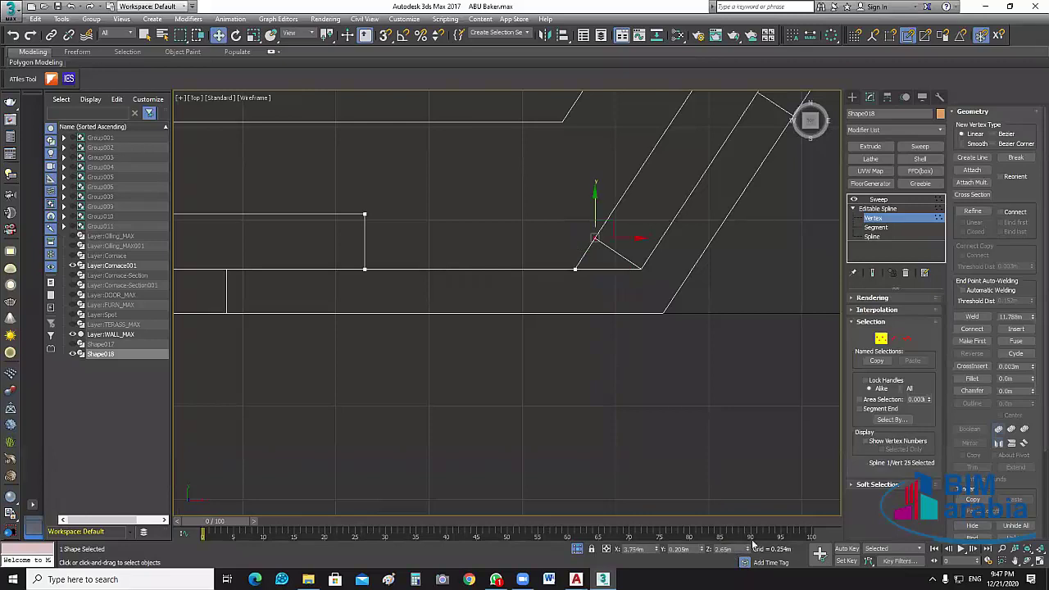
pyautogui.click(331, 295)
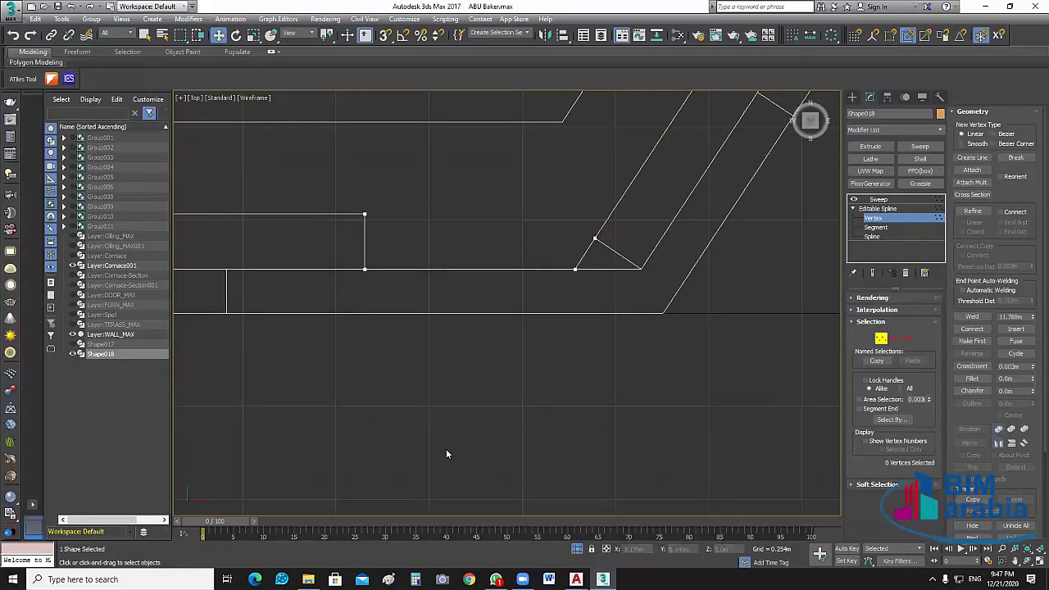
pyautogui.moveTo(447, 454); pyautogui.dragTo(672, 453, button='middle')
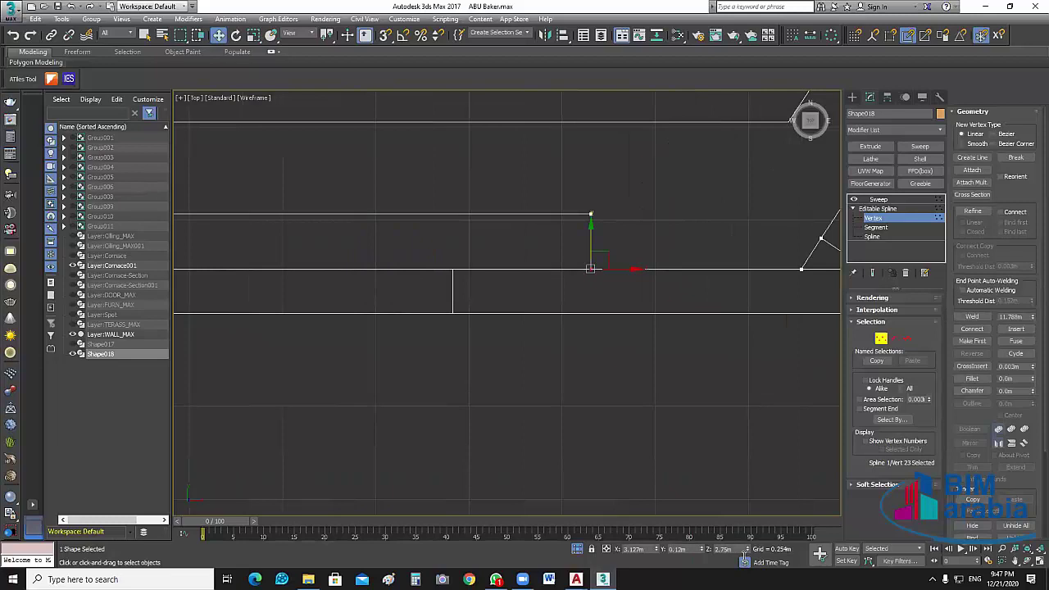
pyautogui.doubleClick(740, 550)
pyautogui.press('Return')
# - Set the upper corner vertex of the path to Z 2.65m
pyautogui.click(590, 214)
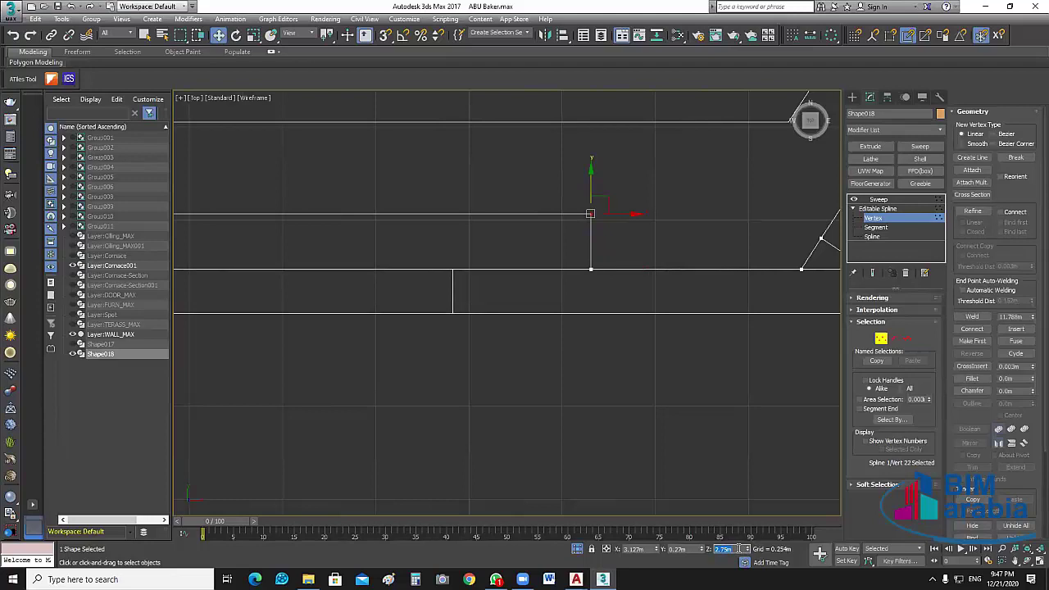
pyautogui.click(246, 389)
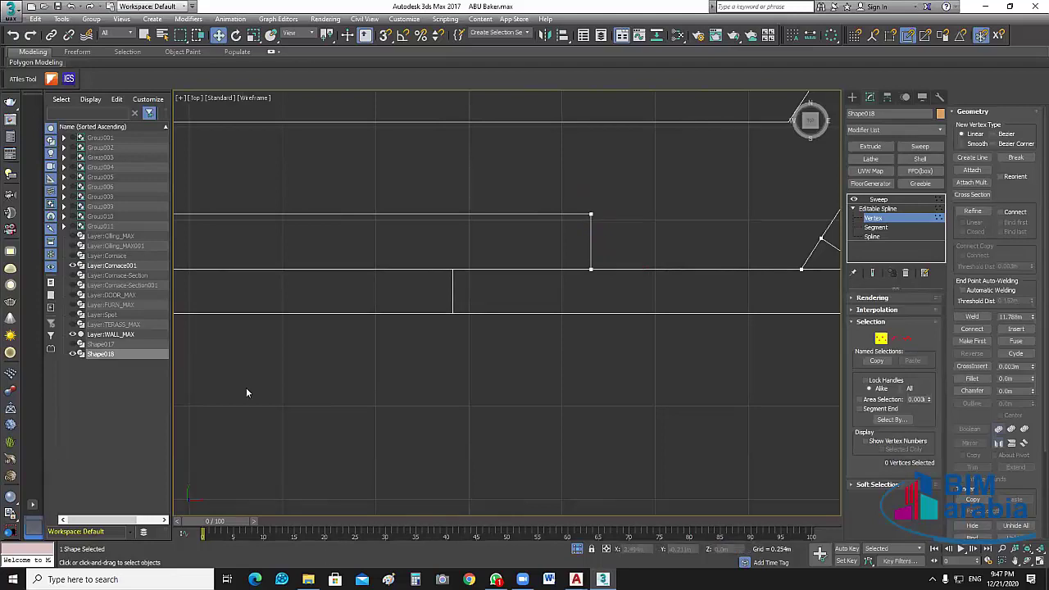
pyautogui.moveTo(246, 392); pyautogui.dragTo(444, 236, button='middle')
pyautogui.scroll(2, 434, 206)
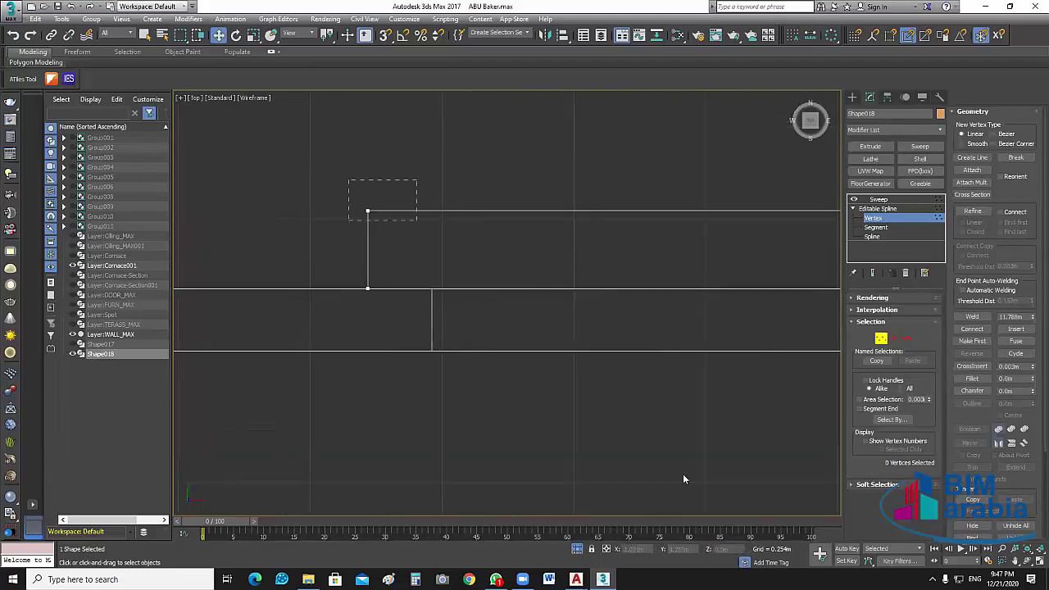
pyautogui.moveTo(348, 179); pyautogui.dragTo(416, 219)
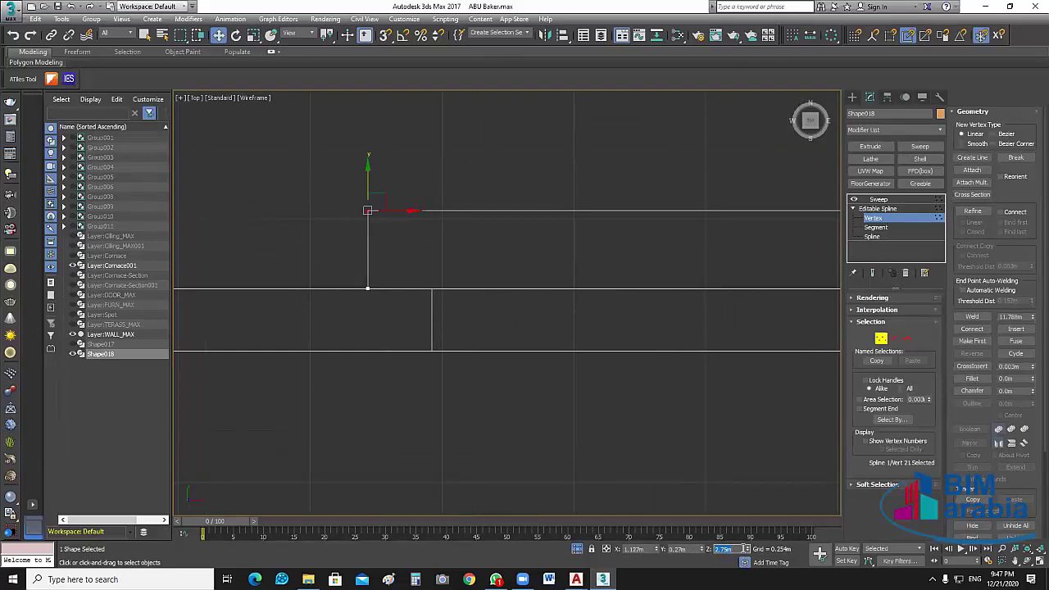
pyautogui.write('2.65')
pyautogui.press('Return')
# - Select the remaining lower corner vertices along the path and view the whole outline
pyautogui.moveTo(363, 260); pyautogui.dragTo(391, 370)
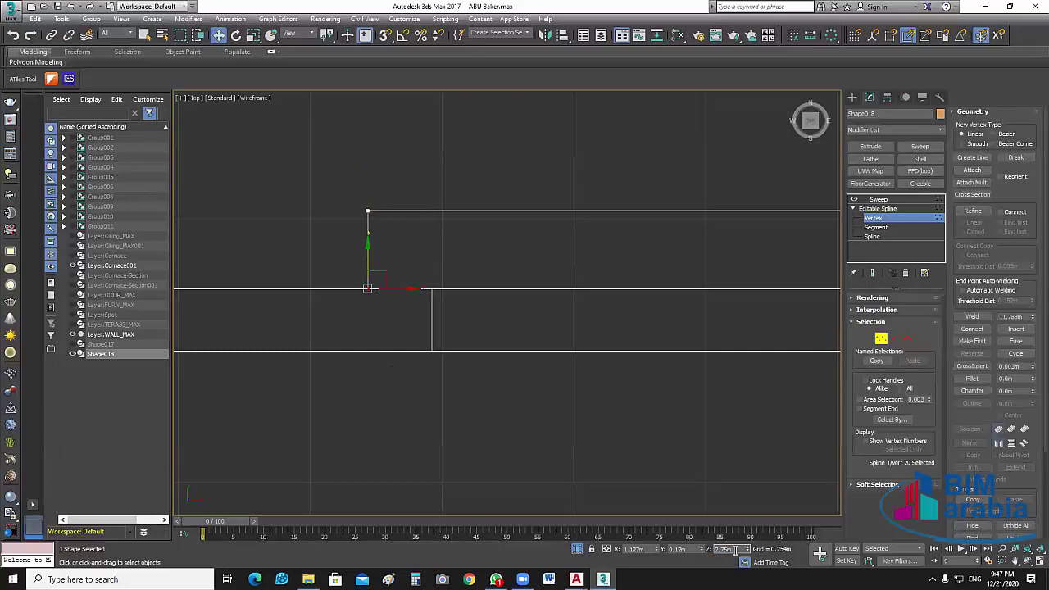
pyautogui.click(480, 362)
pyautogui.moveTo(765, 396); pyautogui.dragTo(372, 301, button='middle')
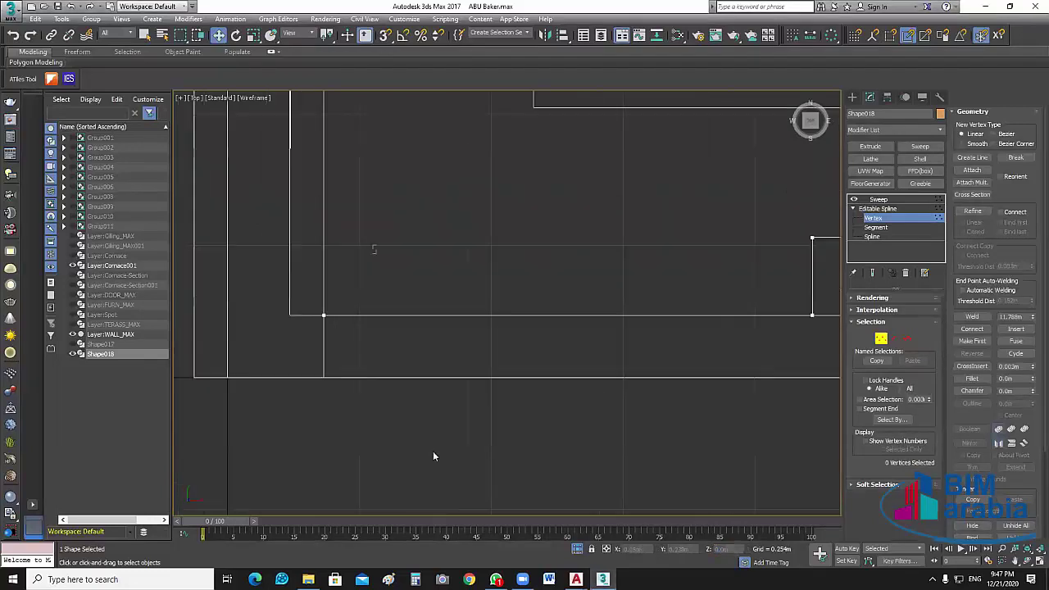
pyautogui.click(324, 316)
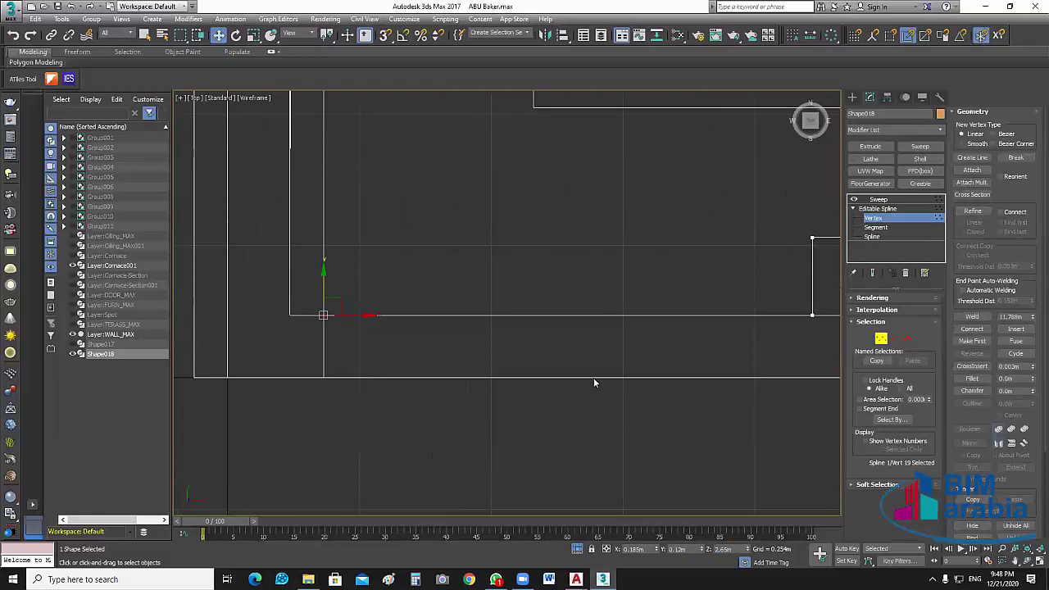
pyautogui.scroll(5, 501, 148)
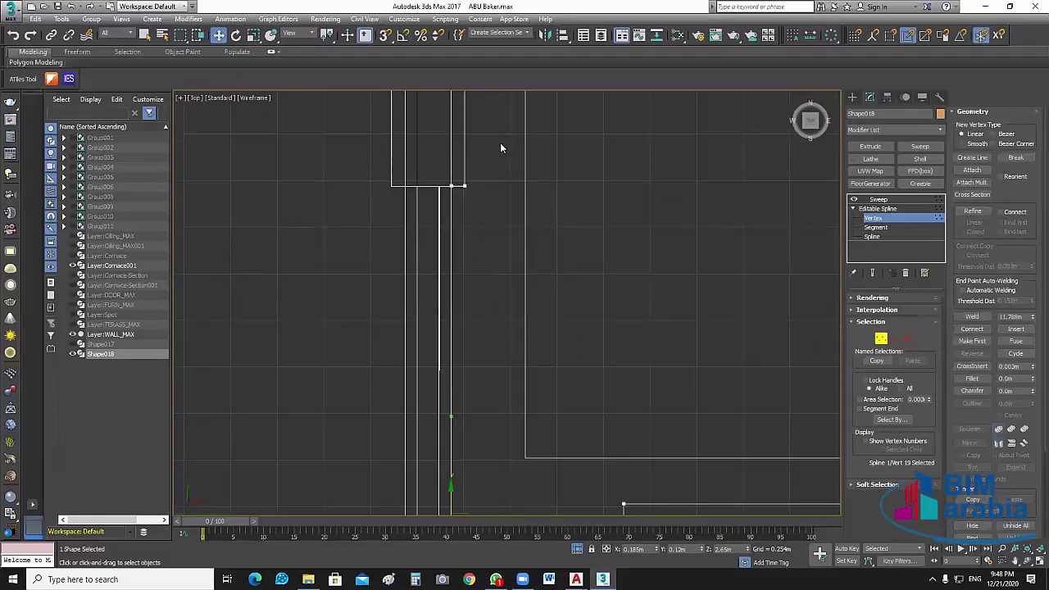
pyautogui.scroll(2, 494, 320)
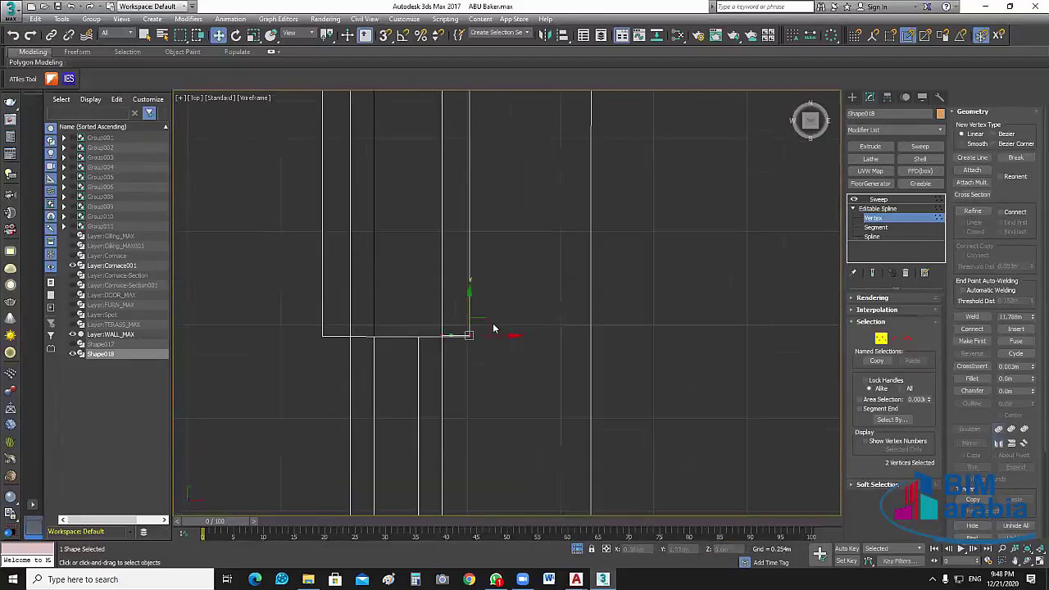
pyautogui.moveTo(494, 323); pyautogui.dragTo(478, 348)
pyautogui.scroll(3, 478, 347)
pyautogui.scroll(-1, 519, 413)
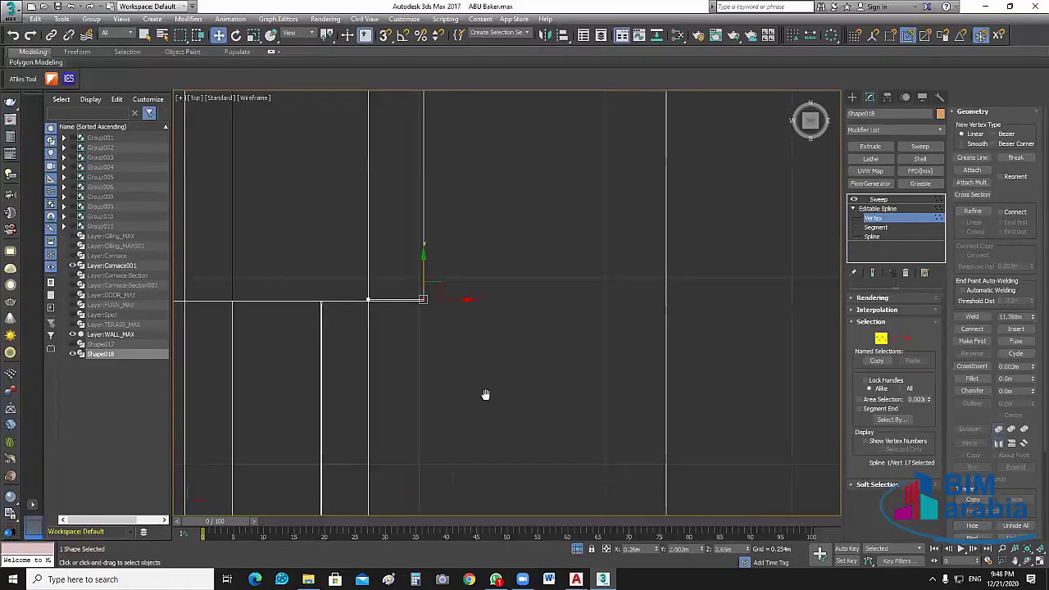
pyautogui.scroll(-3, 382, 397)
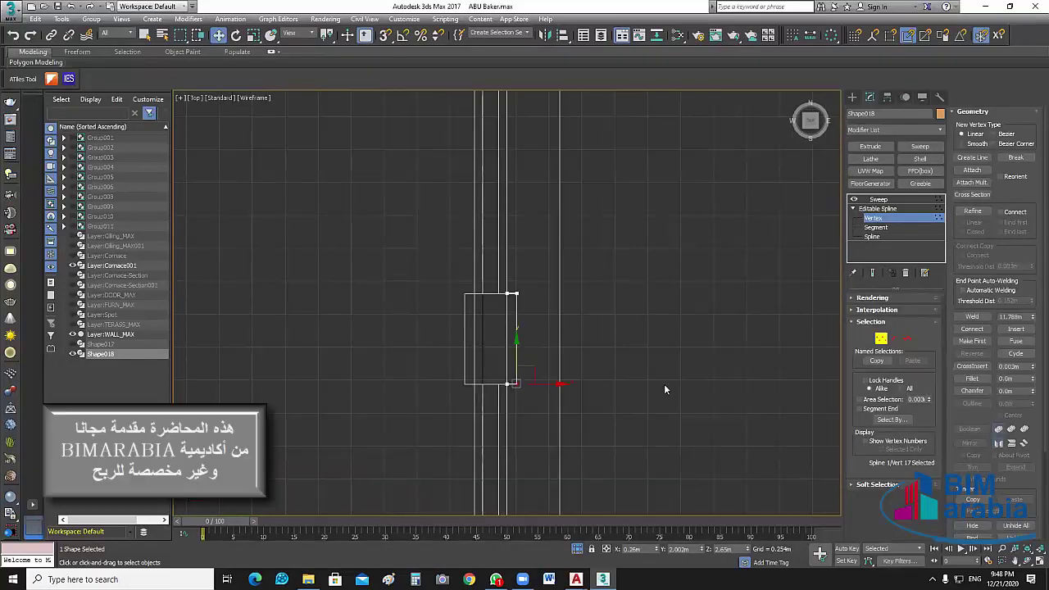
pyautogui.scroll(-3, 386, 376)
pyautogui.moveTo(491, 369); pyautogui.dragTo(320, 360, button='middle')
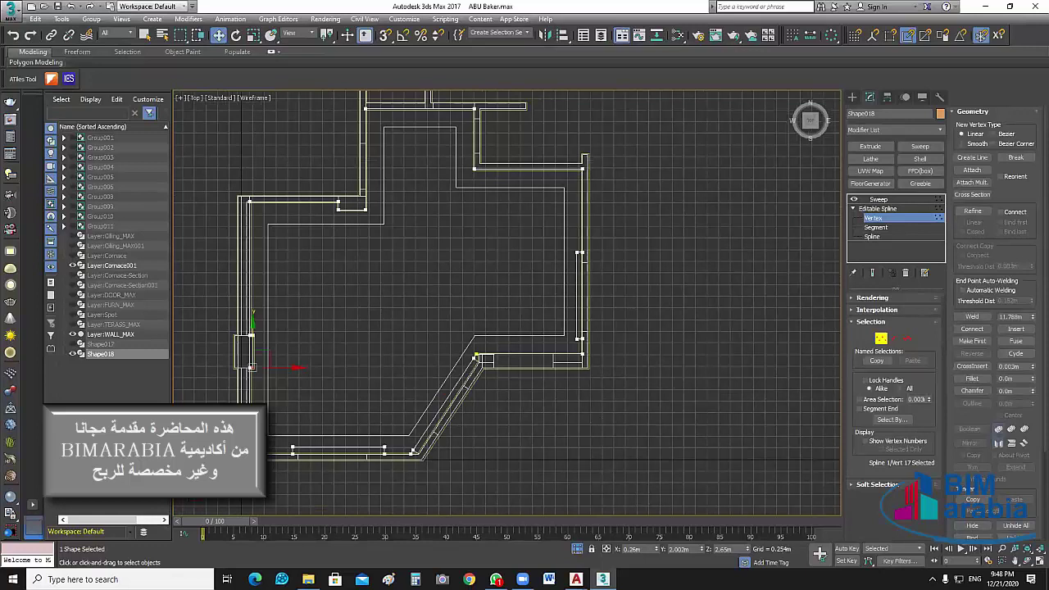
# - Return to the Sweep level and convert the cornice to an Editable Poly
pyautogui.click(878, 199)
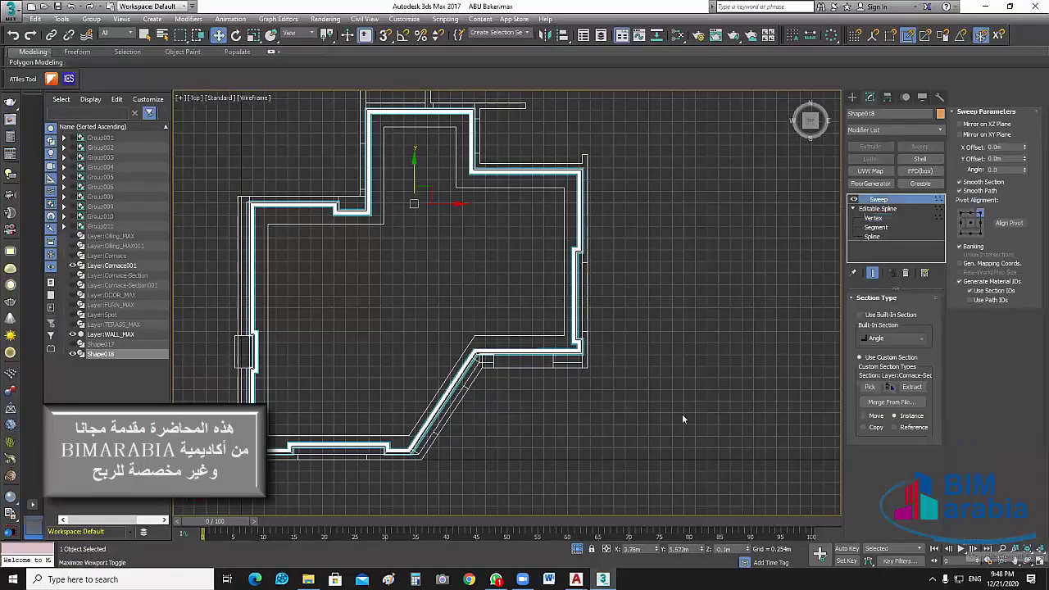
pyautogui.hotkey('alt', 'w')
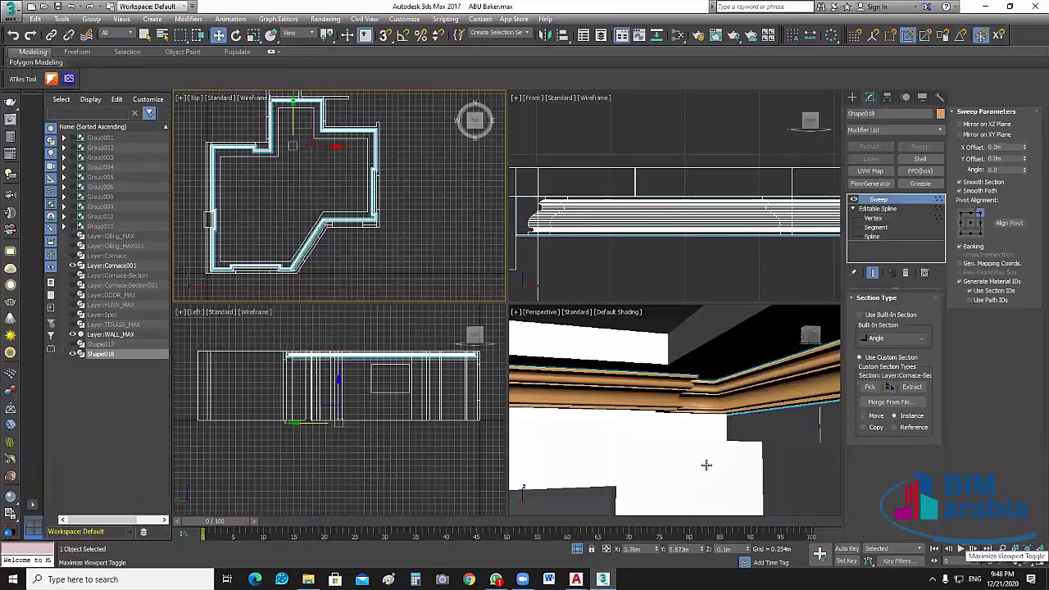
pyautogui.rightClick(707, 464)
pyautogui.click(869, 533)
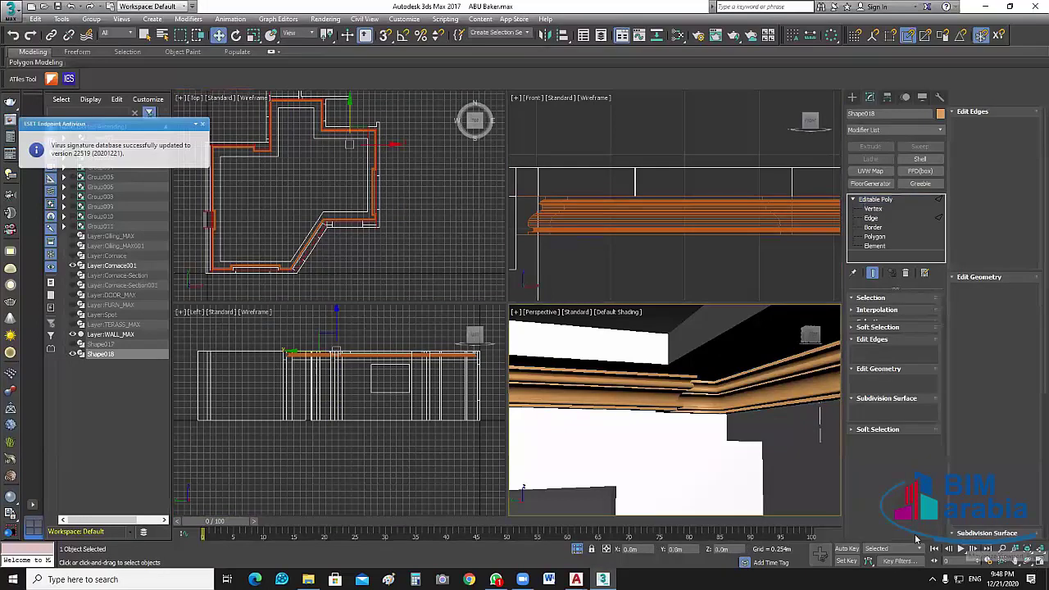
# - Maximize the Perspective view, orbit beneath the cornice, and clear the edge selection
pyautogui.hotkey('alt', 'w')
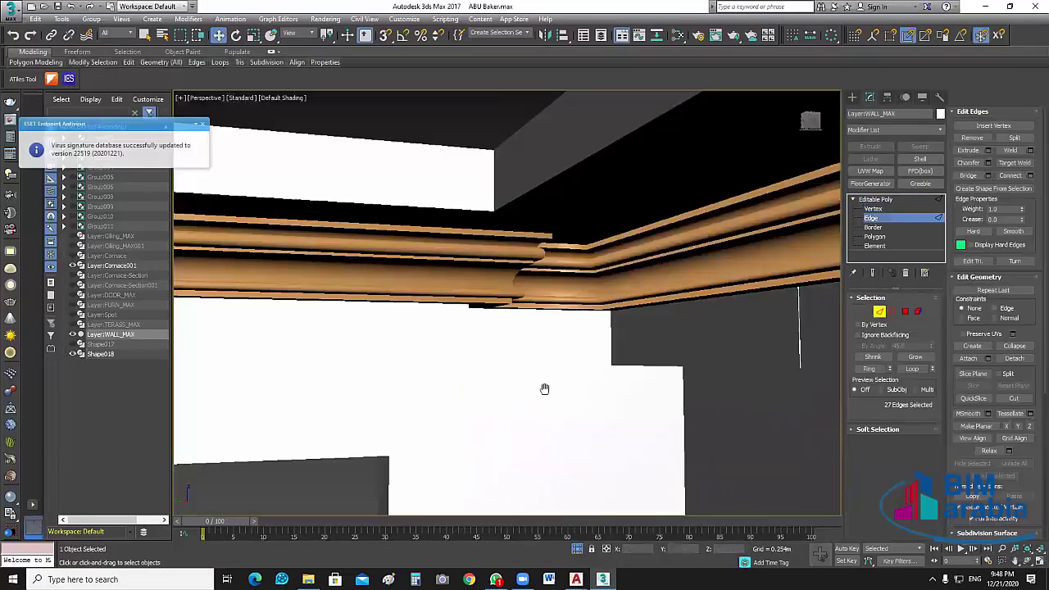
pyautogui.hotkey('alt', 'w')
pyautogui.hotkey('alt', 'w')
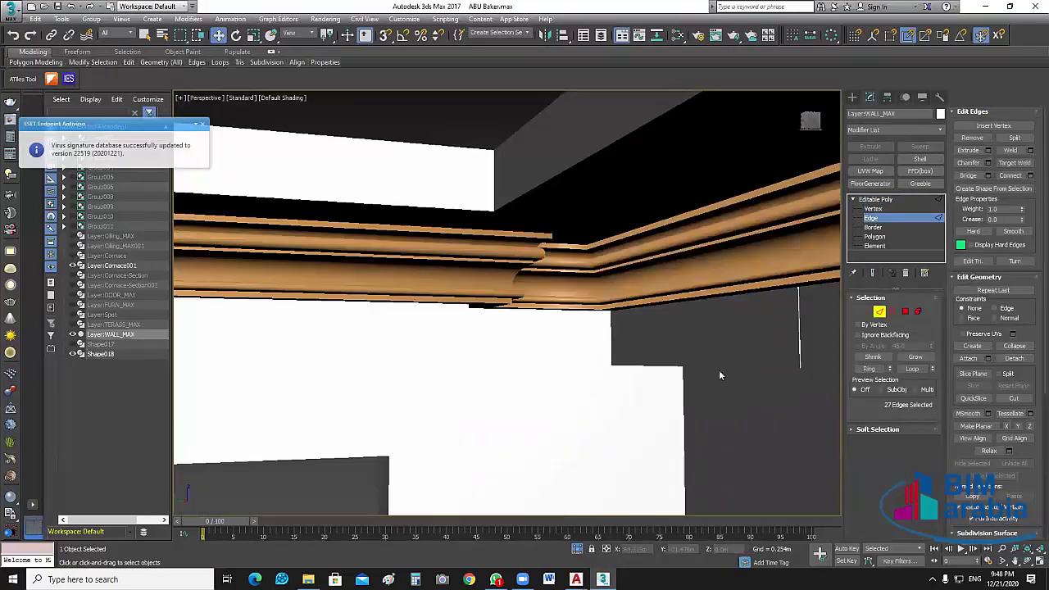
pyautogui.scroll(-3, 719, 376)
pyautogui.moveTo(726, 362)
pyautogui.keyDown('alt'); pyautogui.mouseDown(button='middle')
pyautogui.moveTo(789, 398)
pyautogui.moveTo(672, 347)
pyautogui.moveTo(774, 421)
pyautogui.mouseUp(button='middle'); pyautogui.keyUp('alt')
pyautogui.keyDown('alt'); pyautogui.moveTo(704, 417); pyautogui.dragTo(729, 419, button='middle'); pyautogui.keyUp('alt')
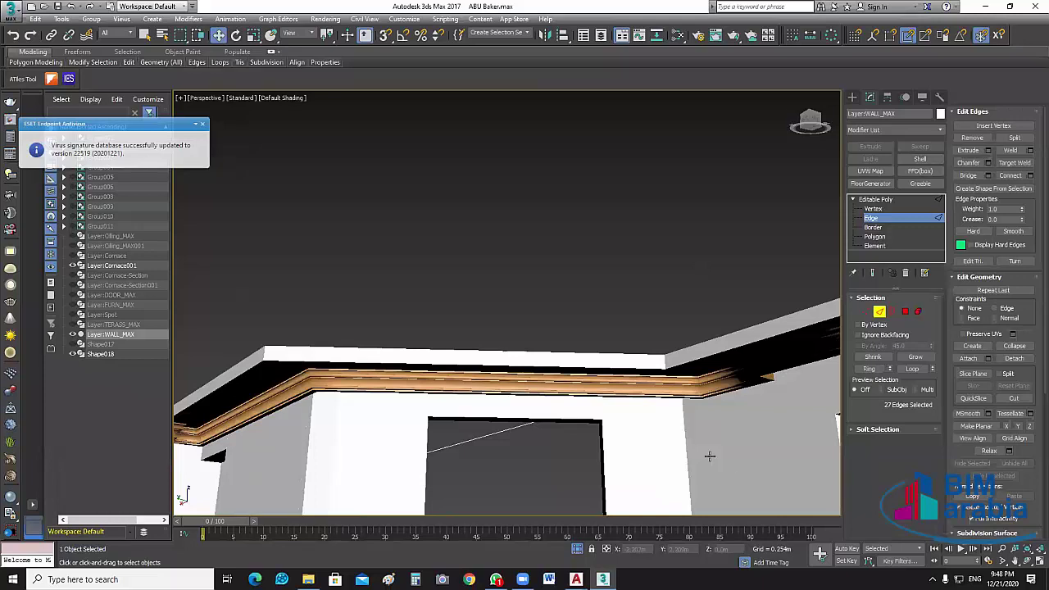
pyautogui.click(758, 487)
pyautogui.press('z')
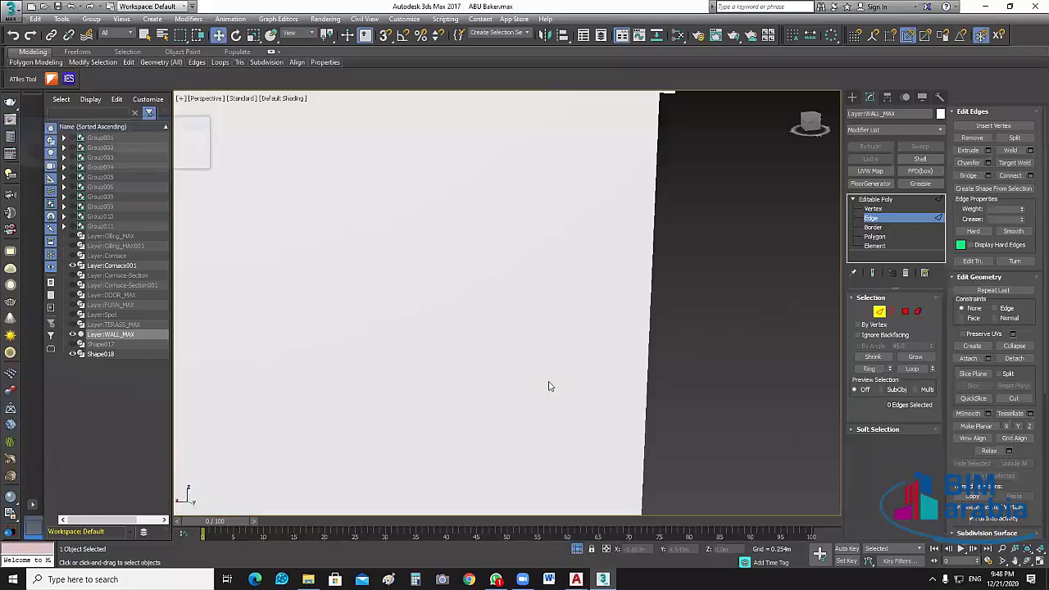
pyautogui.scroll(-5, 586, 377)
pyautogui.scroll(5, 586, 287)
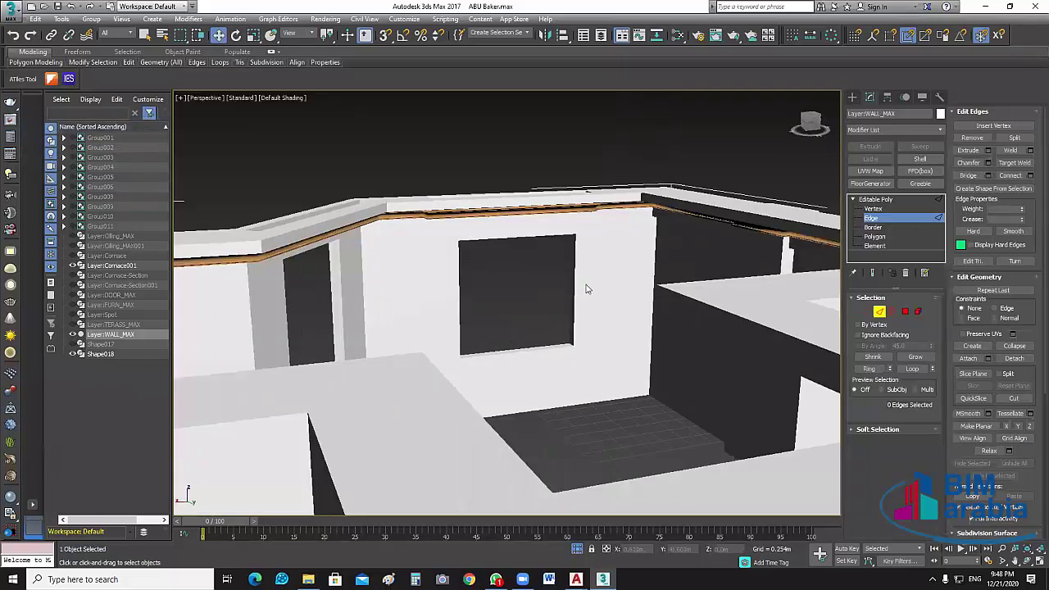
pyautogui.scroll(4, 585, 290)
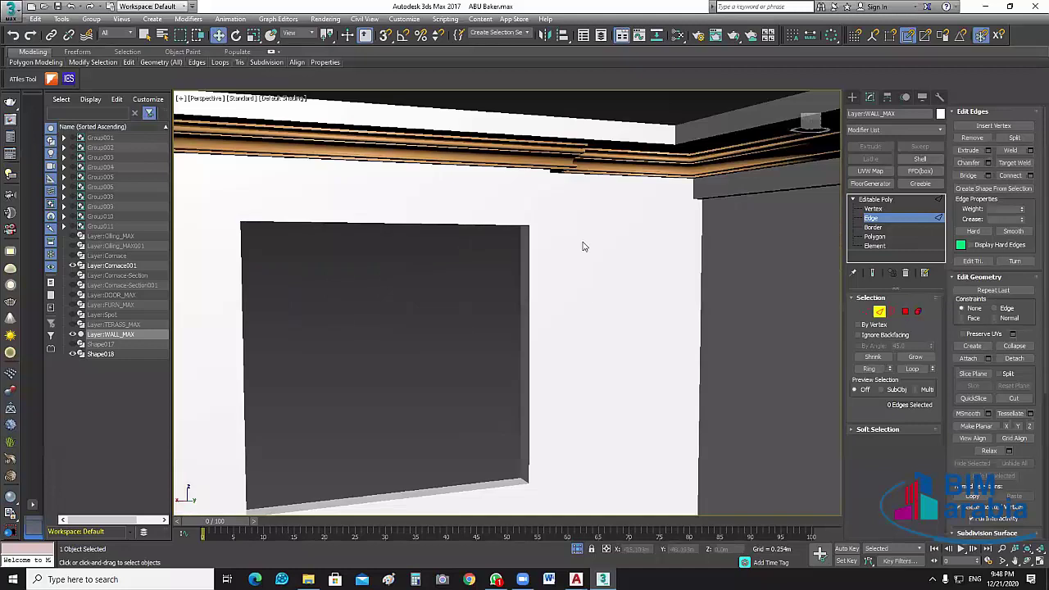
pyautogui.scroll(2, 582, 246)
# - Orbit around the room to check the cornice joints at the ceiling corners above the window
pyautogui.keyDown('alt'); pyautogui.moveTo(577, 286); pyautogui.dragTo(601, 396, button='middle'); pyautogui.keyUp('alt')
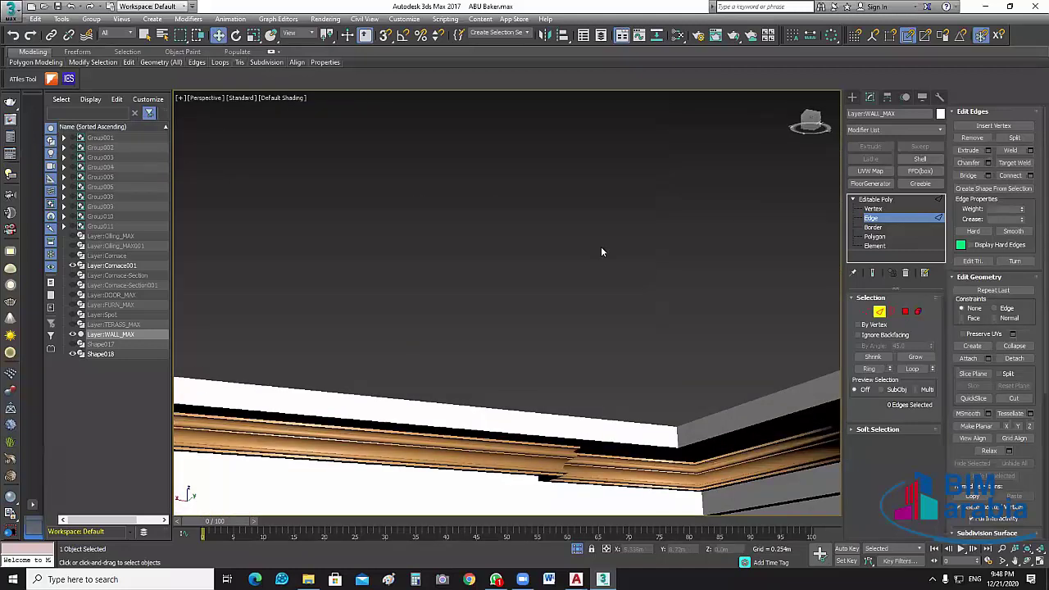
pyautogui.keyDown('alt'); pyautogui.moveTo(601, 251); pyautogui.dragTo(551, 162, button='middle'); pyautogui.keyUp('alt')
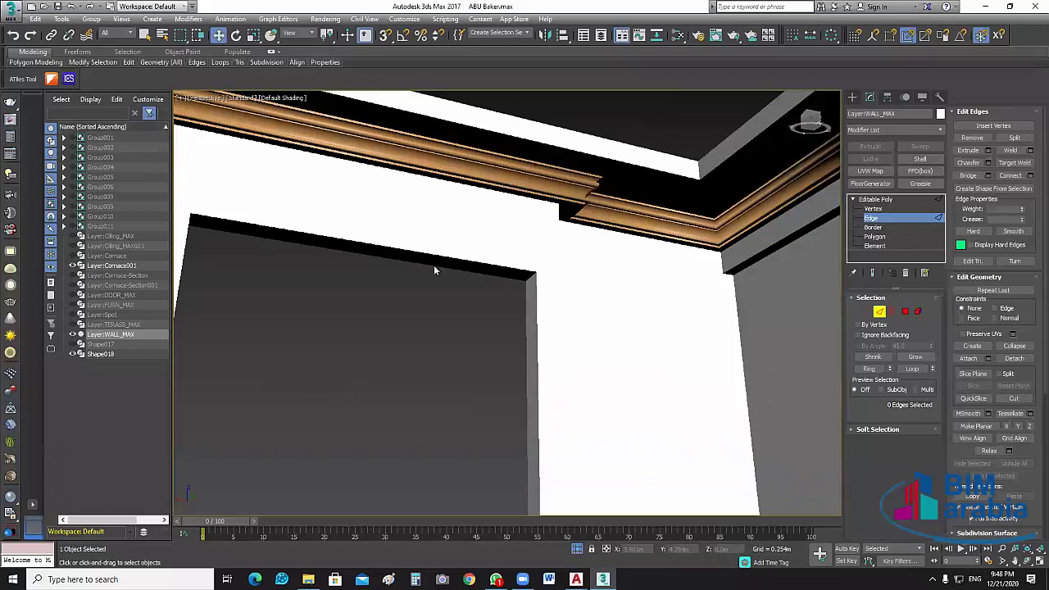
pyautogui.moveTo(432, 252); pyautogui.dragTo(291, 256, button='middle')
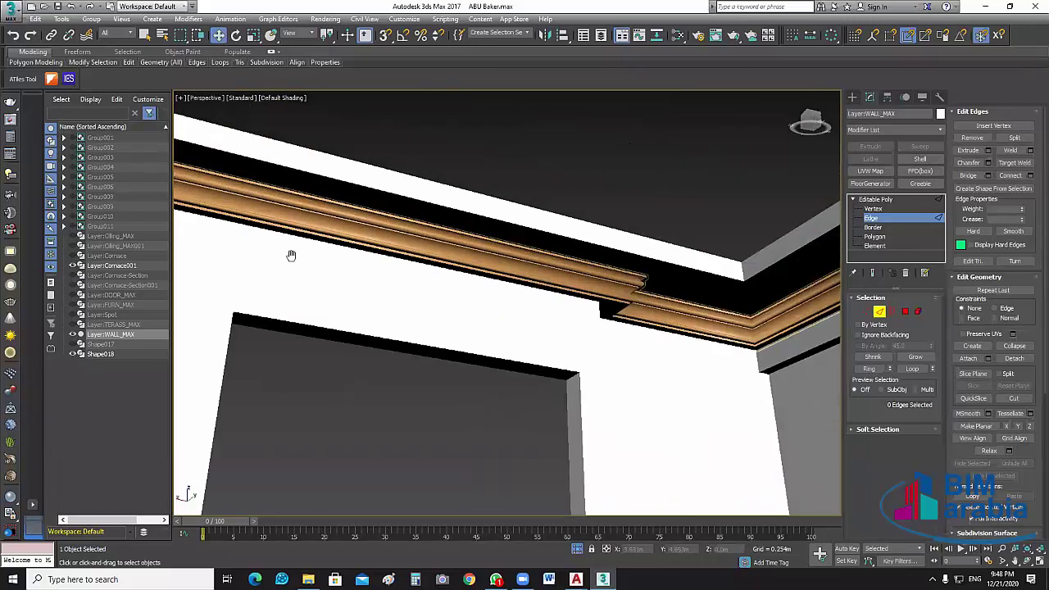
pyautogui.scroll(3, 570, 288)
pyautogui.scroll(-3, 565, 296)
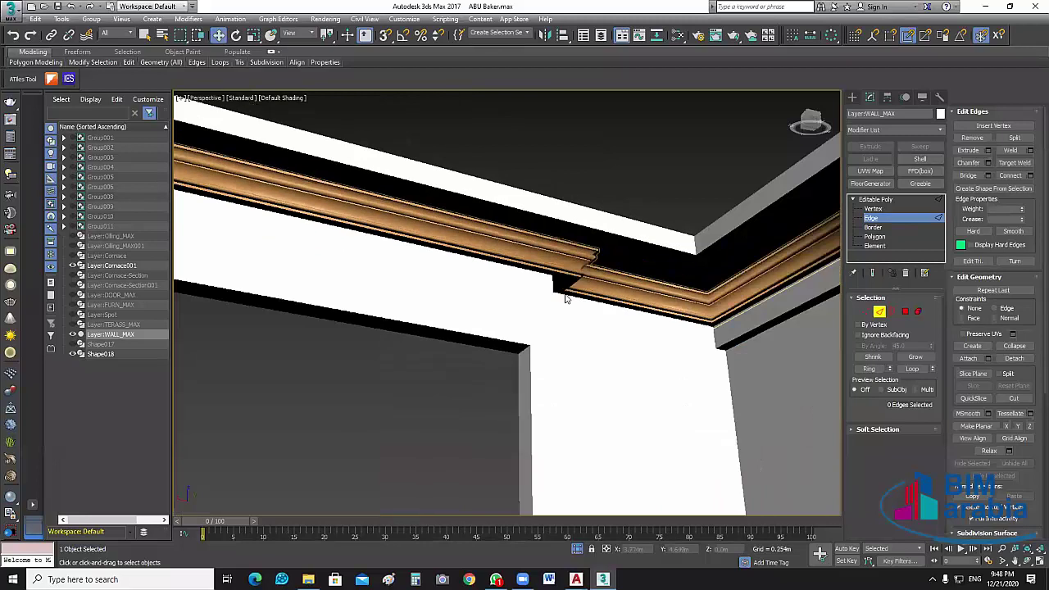
pyautogui.scroll(-4, 555, 254)
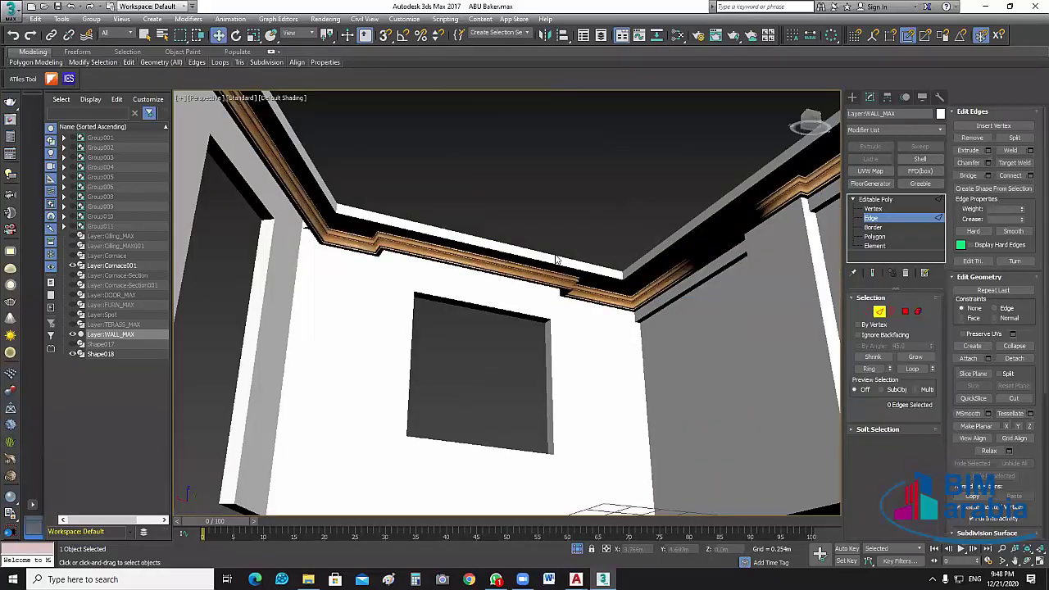
pyautogui.keyDown('alt'); pyautogui.moveTo(556, 260); pyautogui.dragTo(552, 253, button='middle'); pyautogui.keyUp('alt')
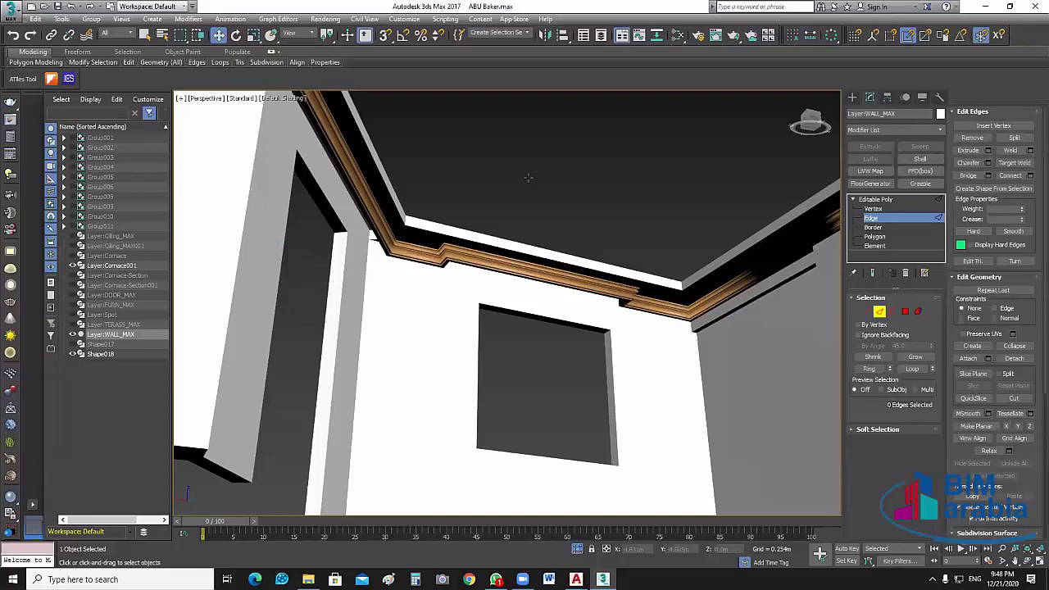
pyautogui.keyDown('alt'); pyautogui.moveTo(528, 177); pyautogui.dragTo(534, 358, button='middle'); pyautogui.keyUp('alt')
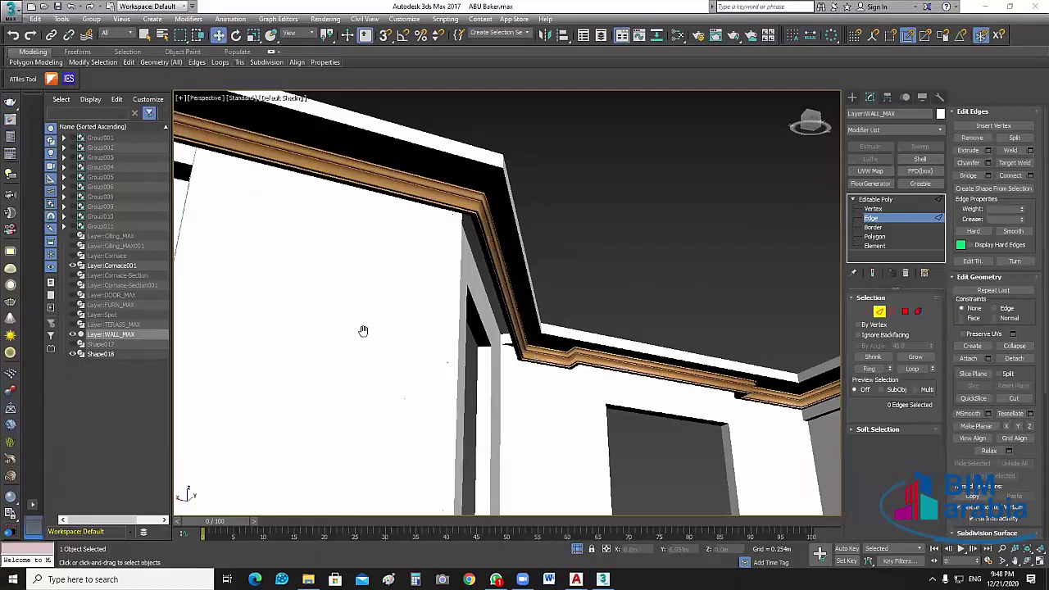
pyautogui.scroll(-1, 232, 286)
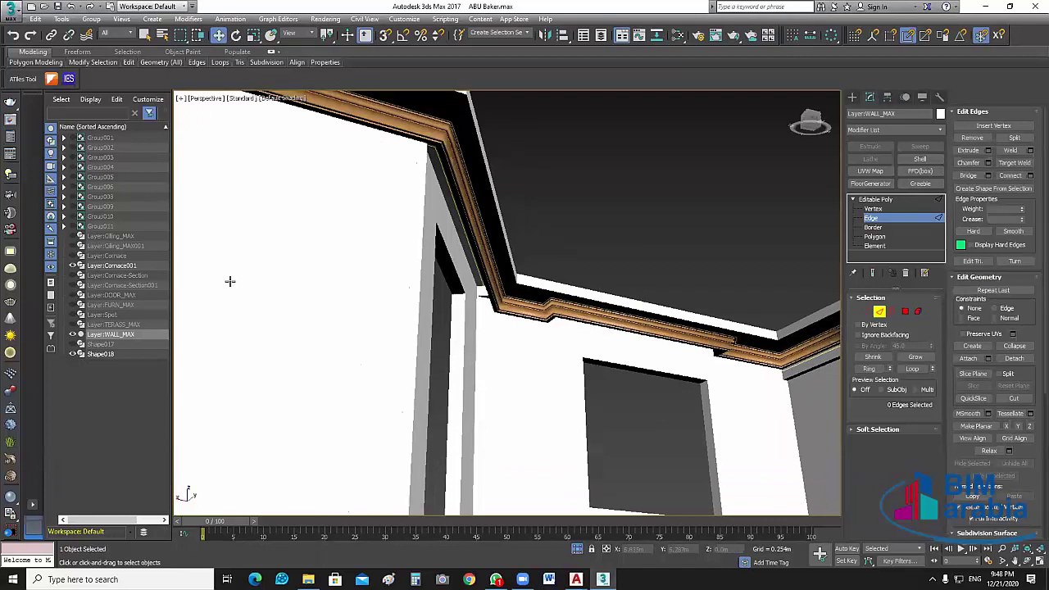
pyautogui.moveTo(317, 249)
pyautogui.keyDown('alt'); pyautogui.mouseDown(button='middle')
pyautogui.moveTo(290, 218)
pyautogui.moveTo(562, 445)
pyautogui.mouseUp(button='middle'); pyautogui.keyUp('alt')
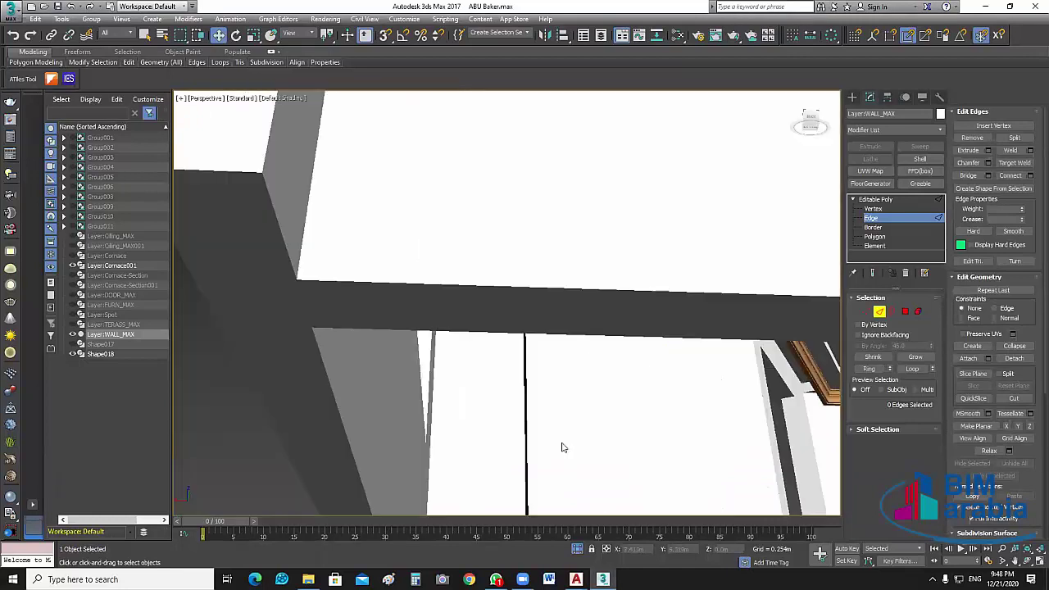
pyautogui.moveTo(321, 334)
pyautogui.keyDown('alt'); pyautogui.mouseDown(button='middle')
pyautogui.moveTo(357, 382)
pyautogui.moveTo(434, 424)
pyautogui.mouseUp(button='middle'); pyautogui.keyUp('alt')
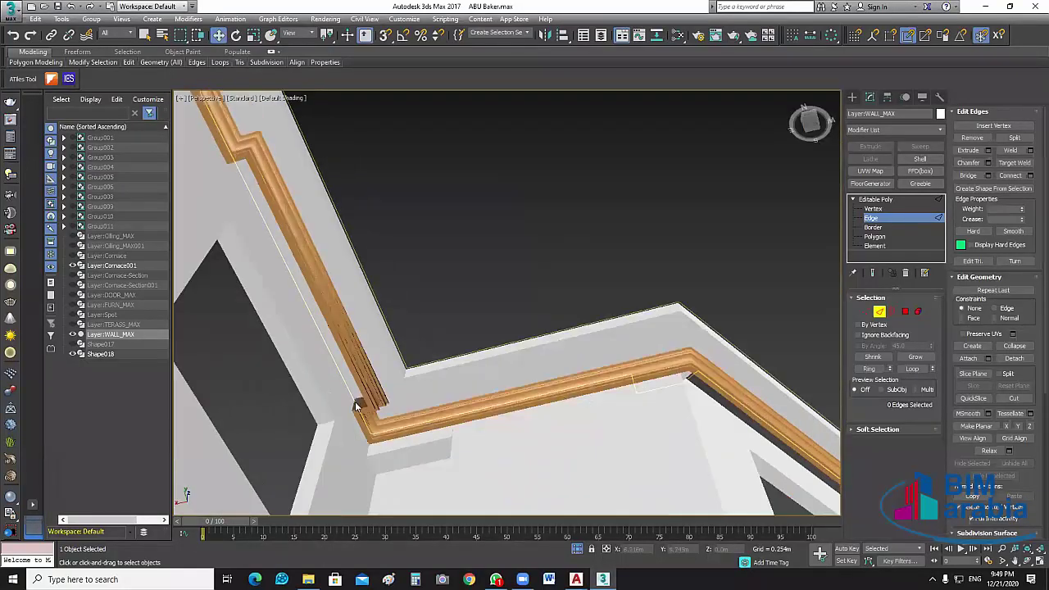
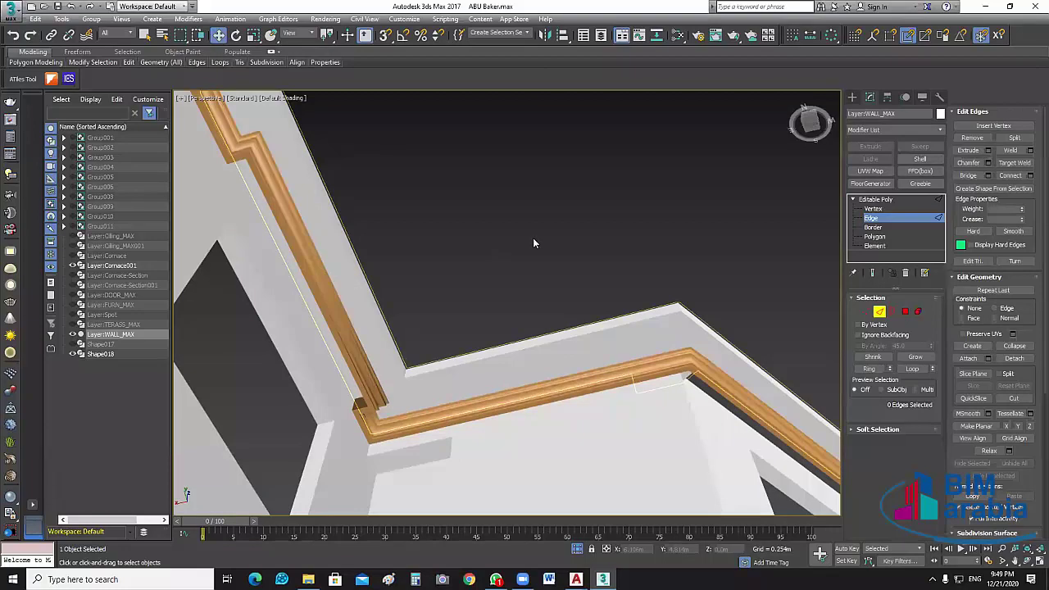
# - Switch to four viewports, select the Cornace001 cornice and turn Isolate Selection off
pyautogui.scroll(-5, 533, 242)
pyautogui.scroll(5, 591, 314)
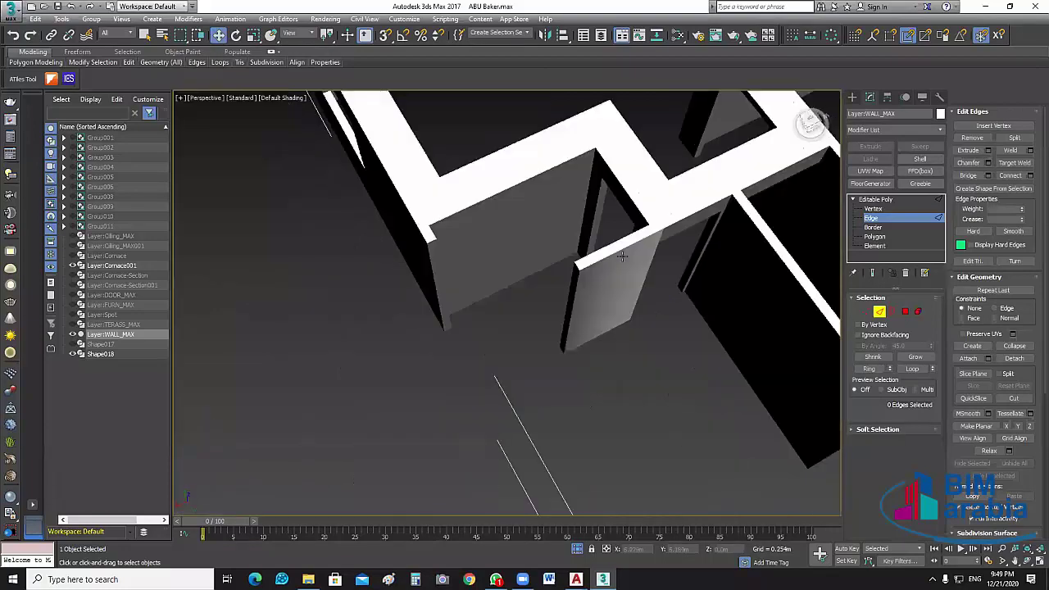
pyautogui.scroll(-5, 602, 339)
pyautogui.scroll(-3, 567, 169)
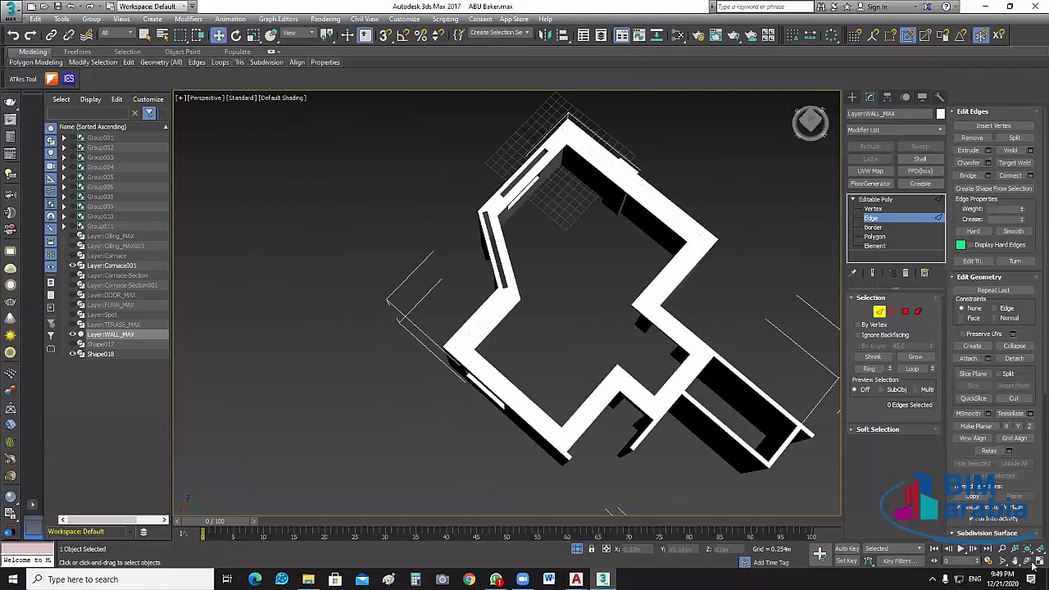
pyautogui.hotkey('alt', 'w')
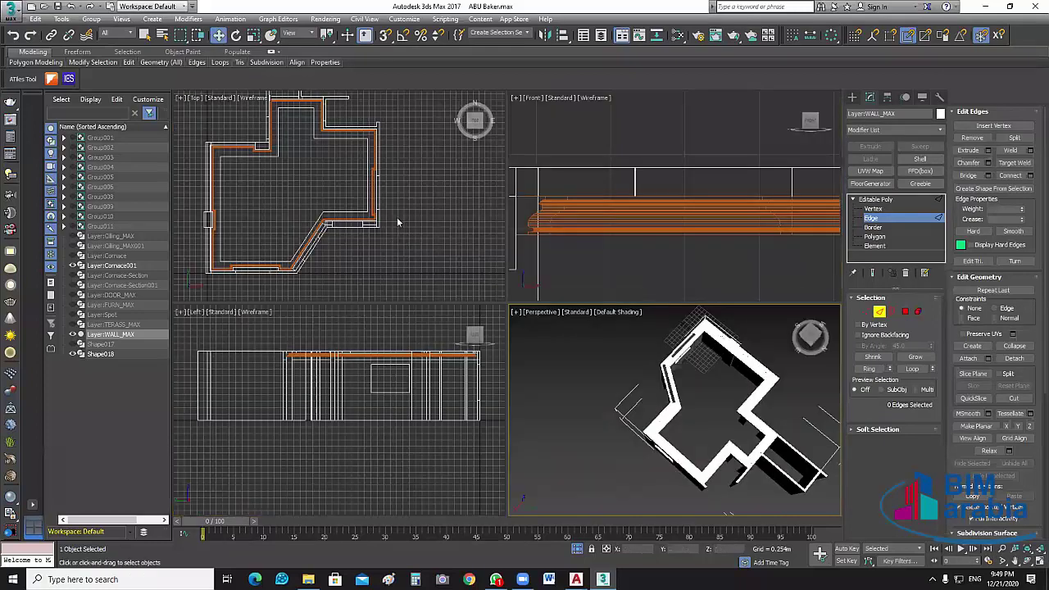
pyautogui.scroll(3, 398, 220)
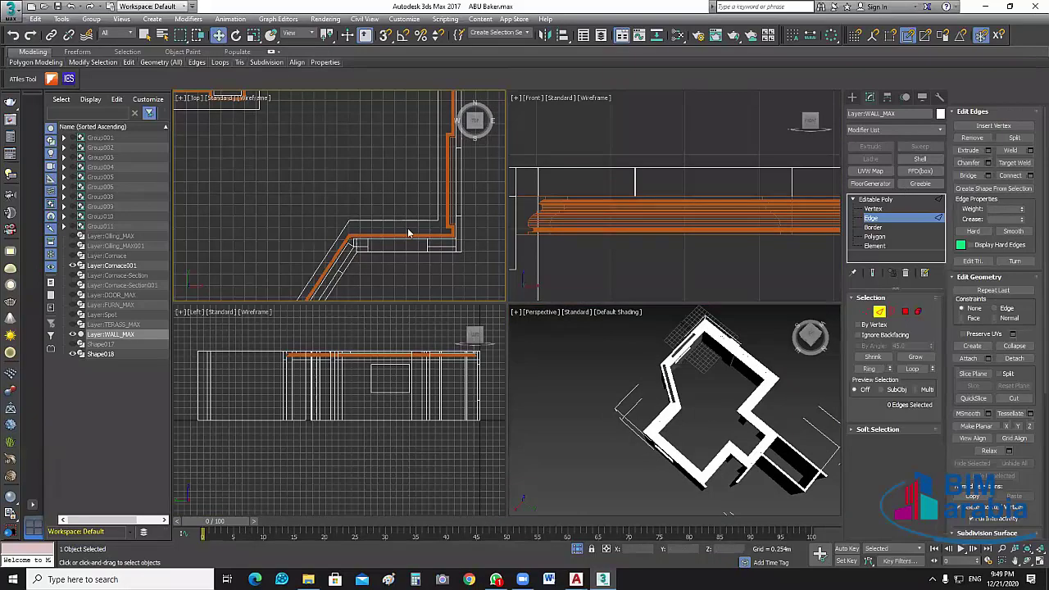
pyautogui.click(395, 224)
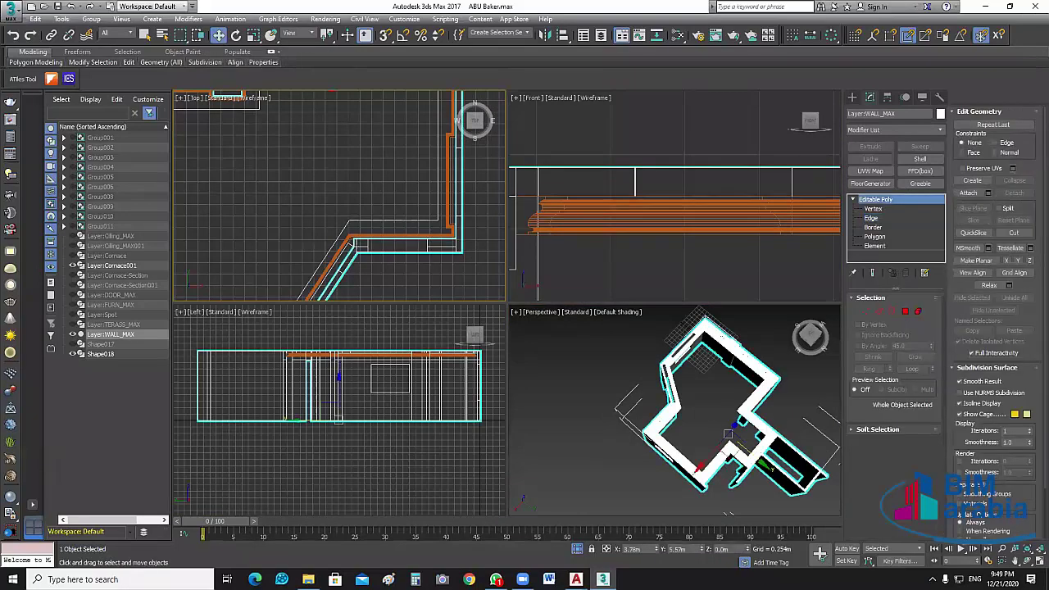
pyautogui.click(577, 548)
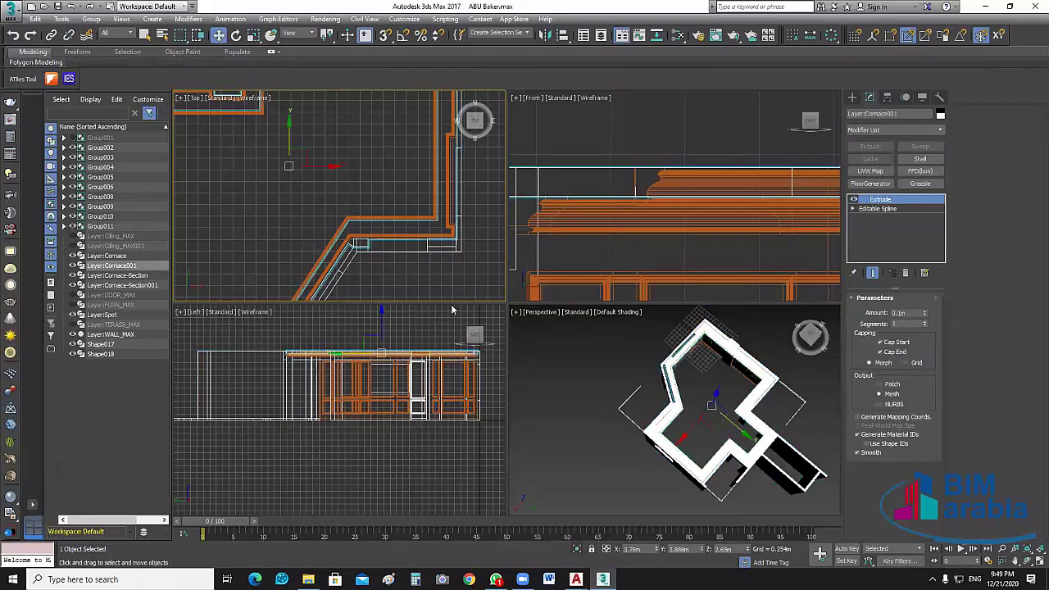
# - Isolate Cornace001 in a maximized, panned Top view and drop to its Editable Spline level
pyautogui.hotkey('alt', 'q')
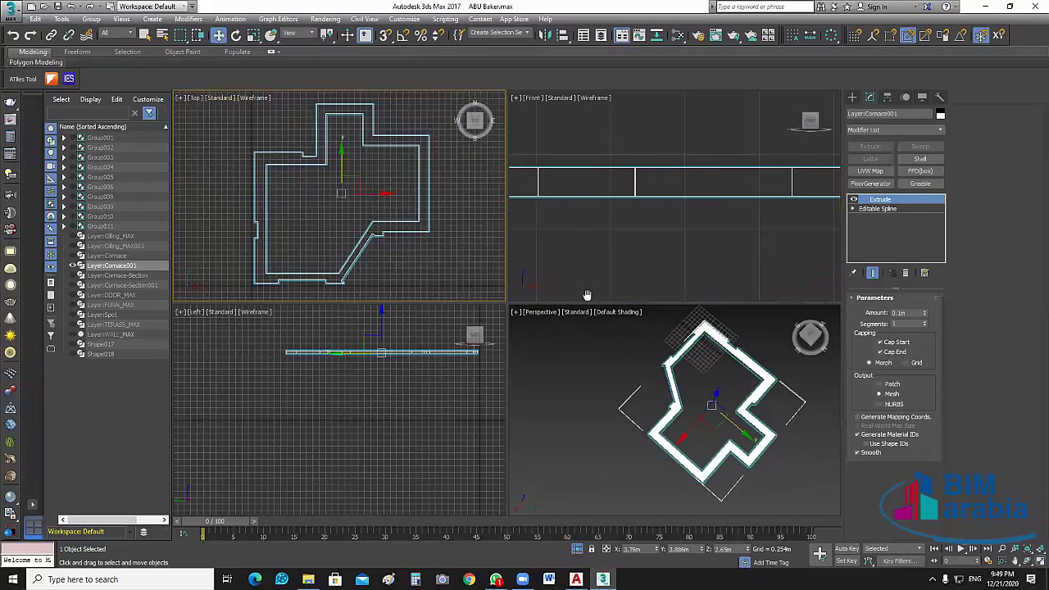
pyautogui.hotkey('alt', 'w')
pyautogui.moveTo(555, 368); pyautogui.dragTo(558, 309, button='middle')
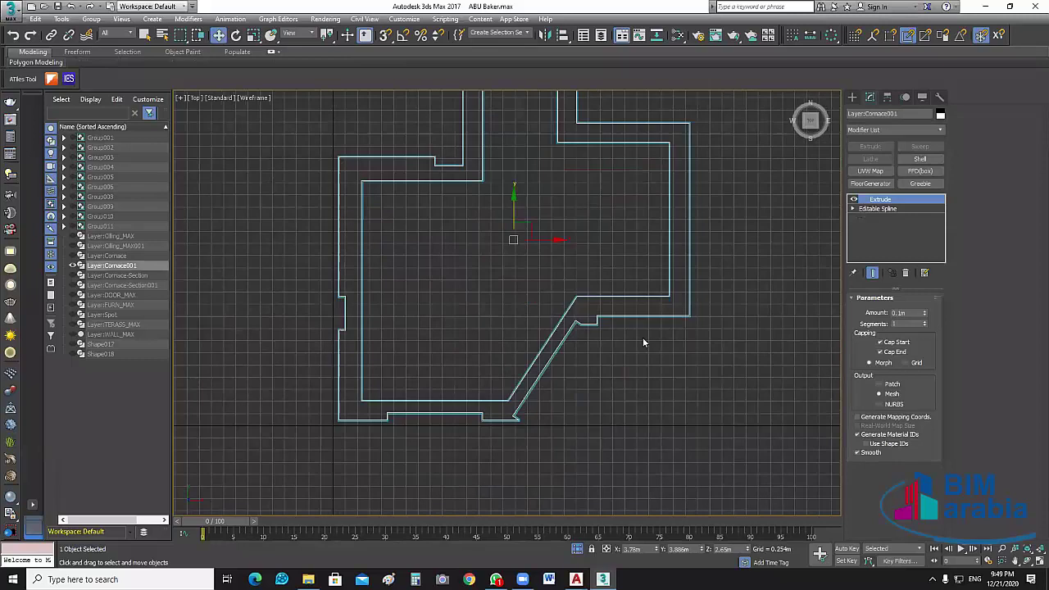
pyautogui.moveTo(458, 182); pyautogui.dragTo(479, 215, button='middle')
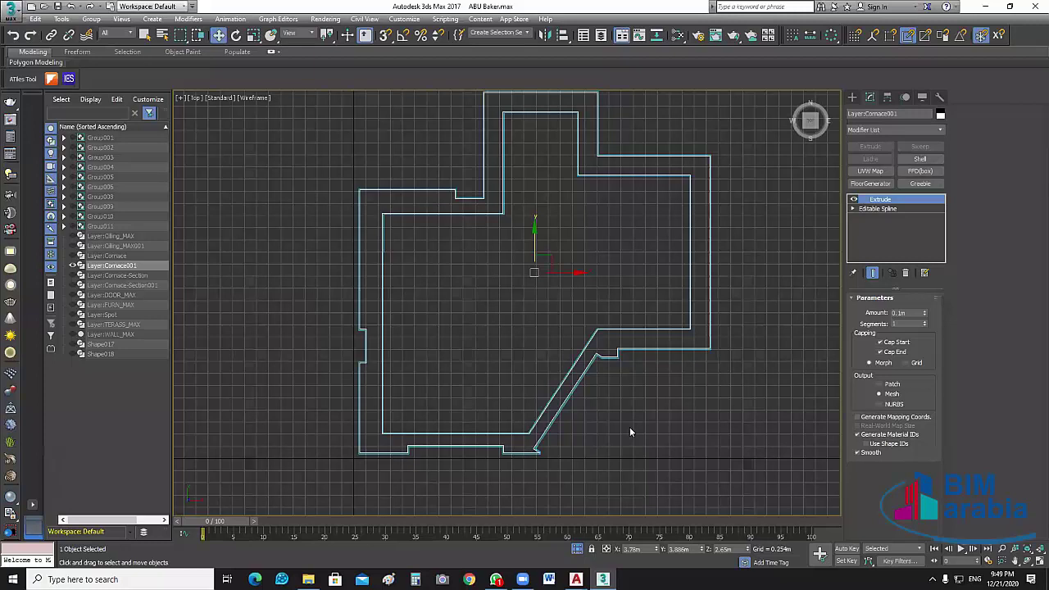
pyautogui.click(855, 208)
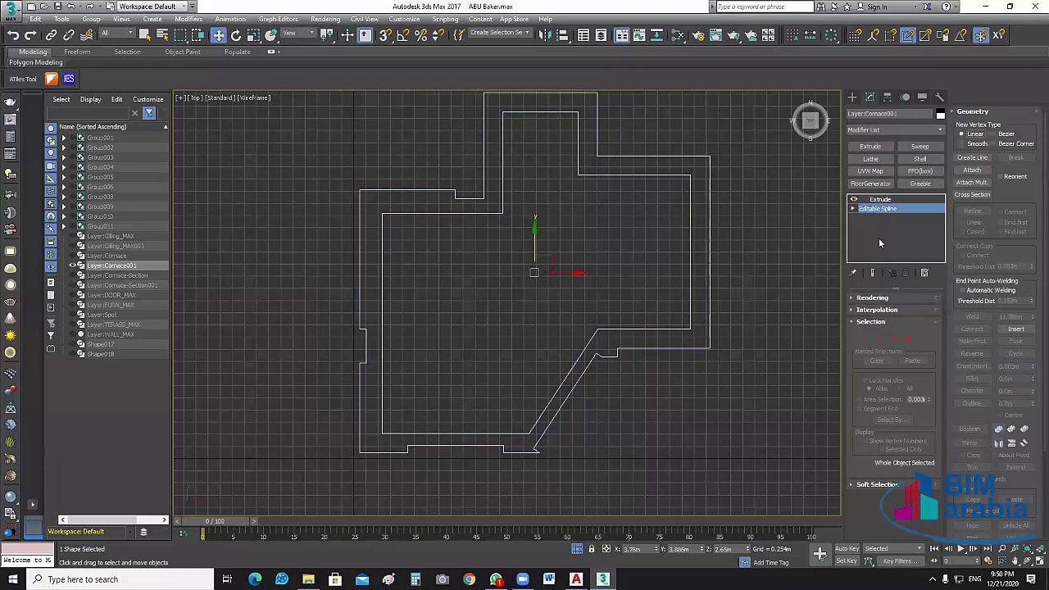
# - At Spline sub-object level, select the cornice path's inner closed spline
pyautogui.click(875, 237)
pyautogui.click(576, 362)
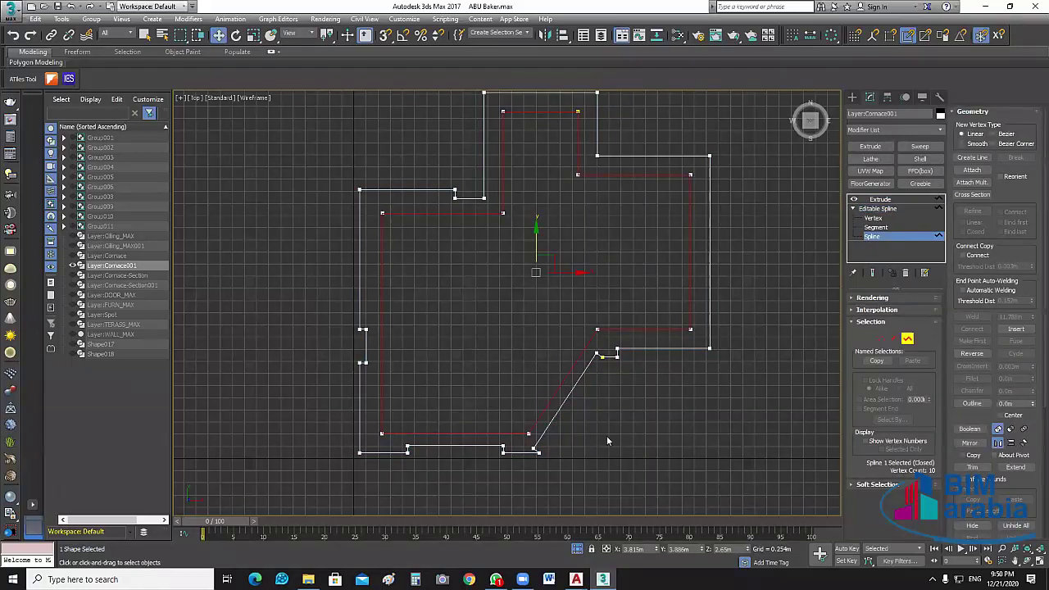
pyautogui.scroll(2, 413, 353)
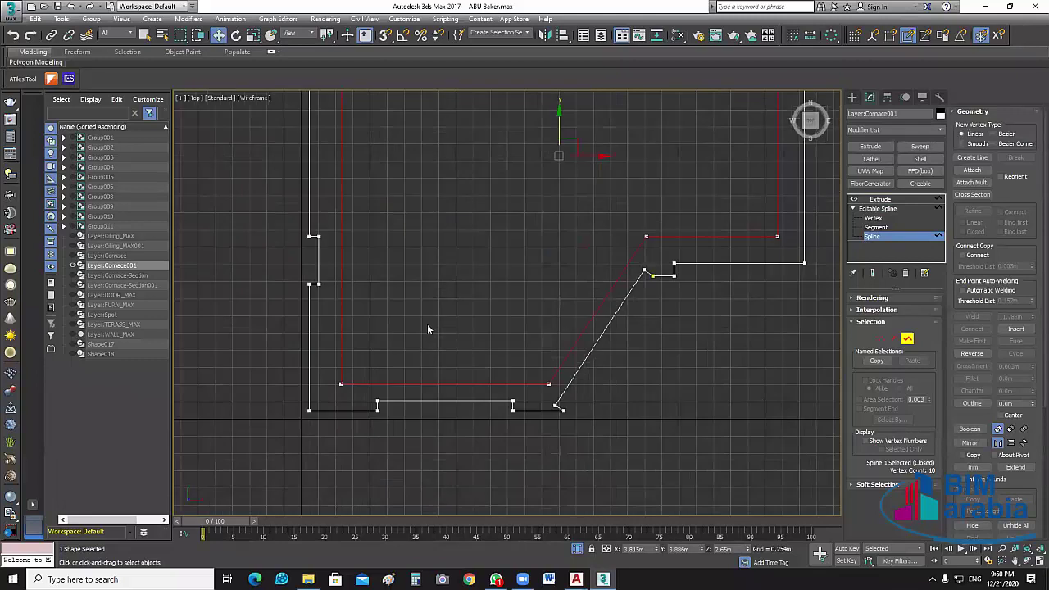
pyautogui.scroll(1, 428, 351)
pyautogui.scroll(1, 463, 330)
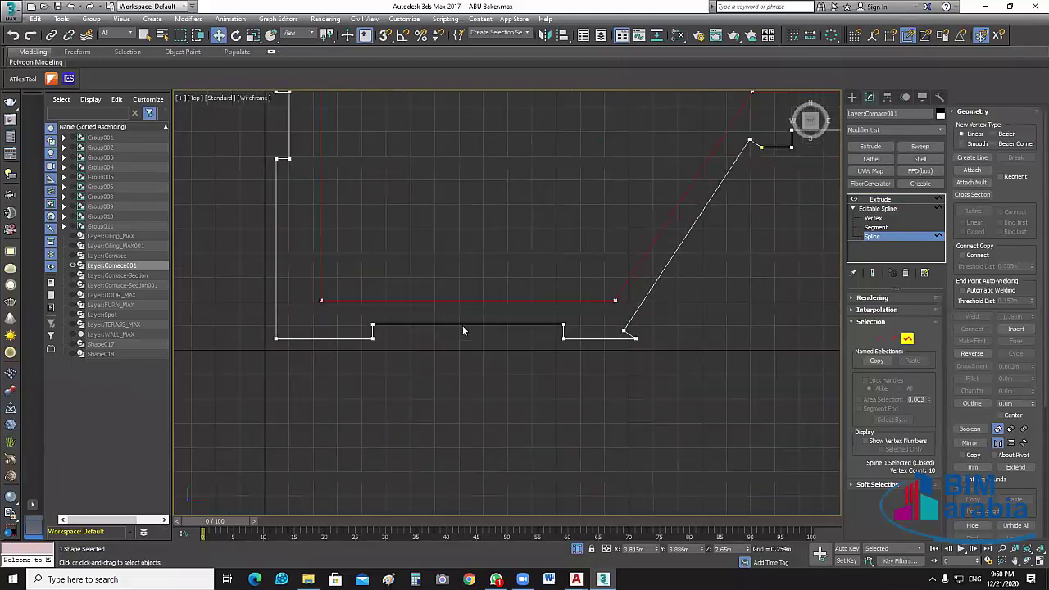
pyautogui.moveTo(463, 329); pyautogui.dragTo(509, 326, button='middle')
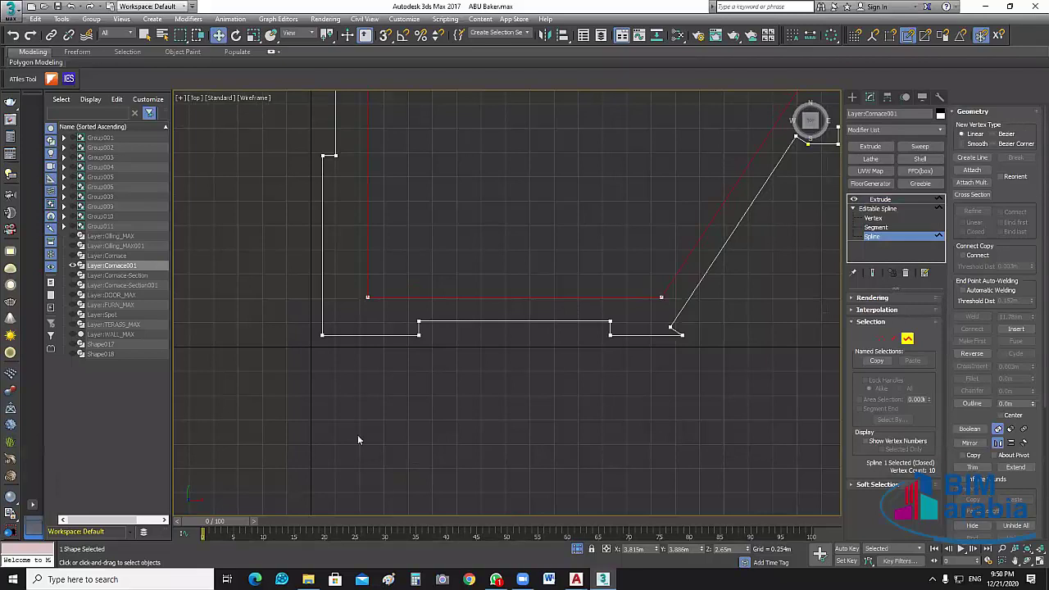
# - Frame the selected inner spline close up and switch to Vertex level
pyautogui.press('z')
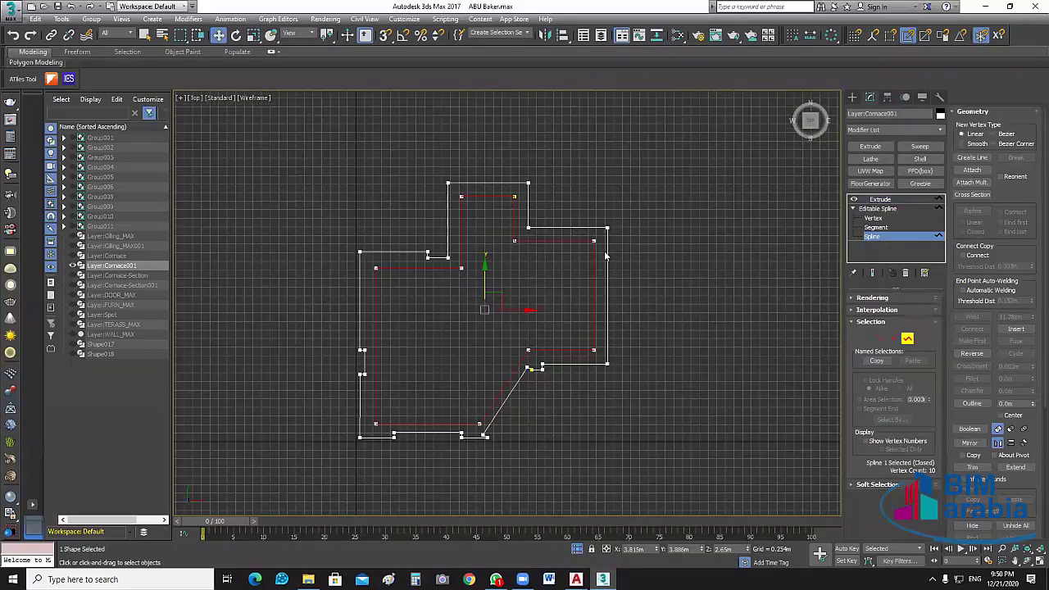
pyautogui.scroll(3, 377, 302)
pyautogui.scroll(2, 490, 371)
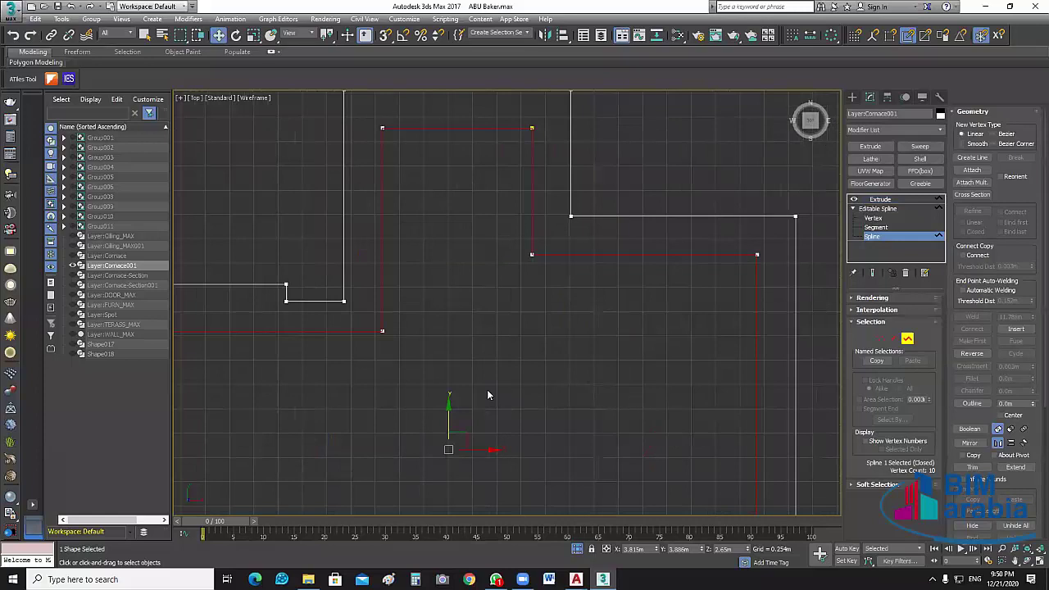
pyautogui.moveTo(349, 331); pyautogui.dragTo(331, 339, button='middle')
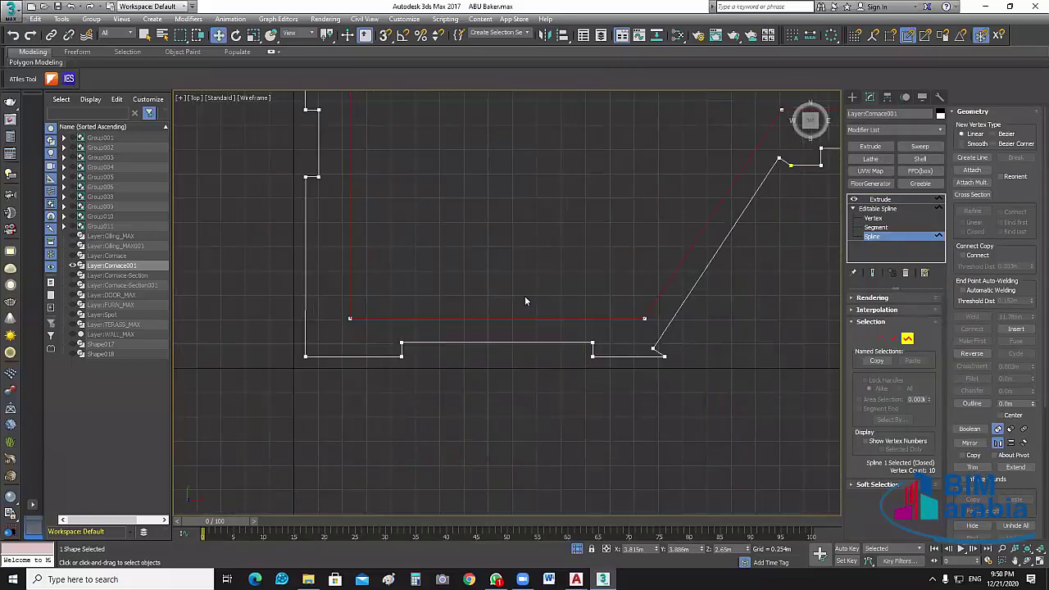
pyautogui.press('1')
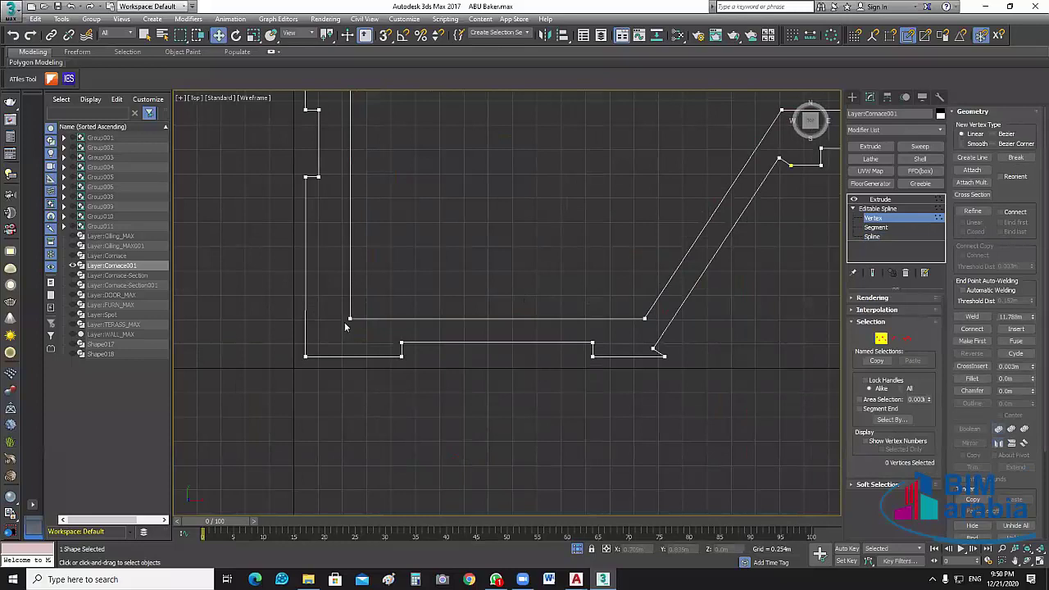
# - Set the Y coordinate of both end vertices of the inner edge to 0.6m
pyautogui.click(350, 318)
pyautogui.scroll(2, 483, 350)
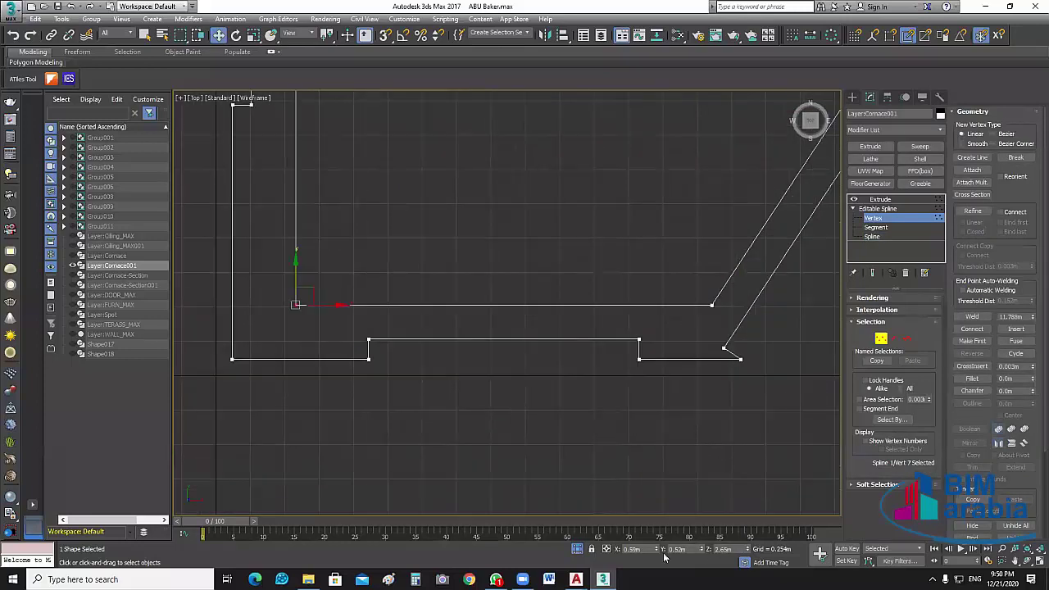
pyautogui.doubleClick(677, 549)
pyautogui.write('0.6')
pyautogui.press('Return')
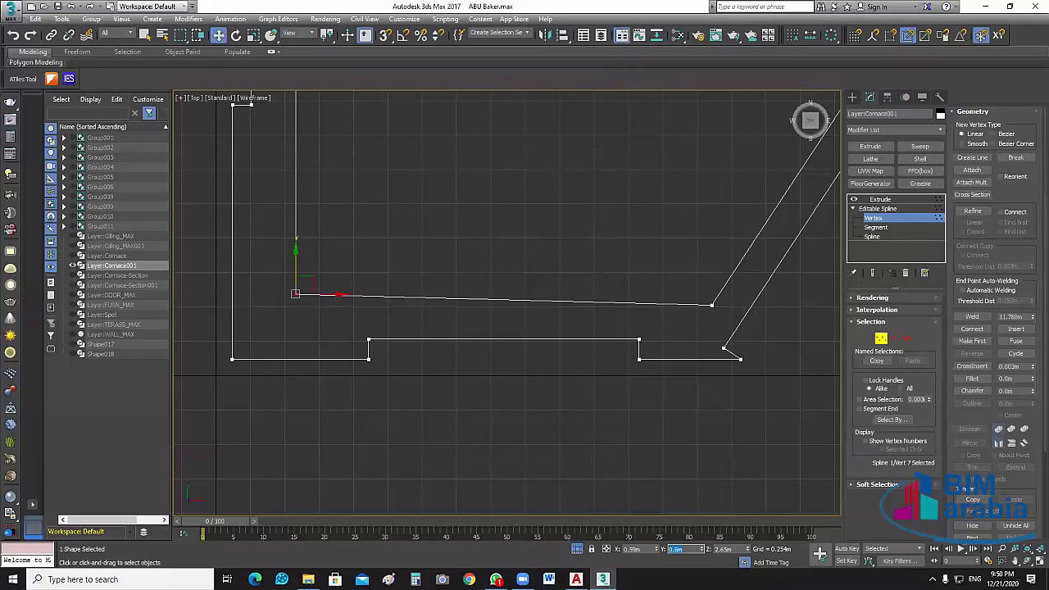
pyautogui.click(711, 305)
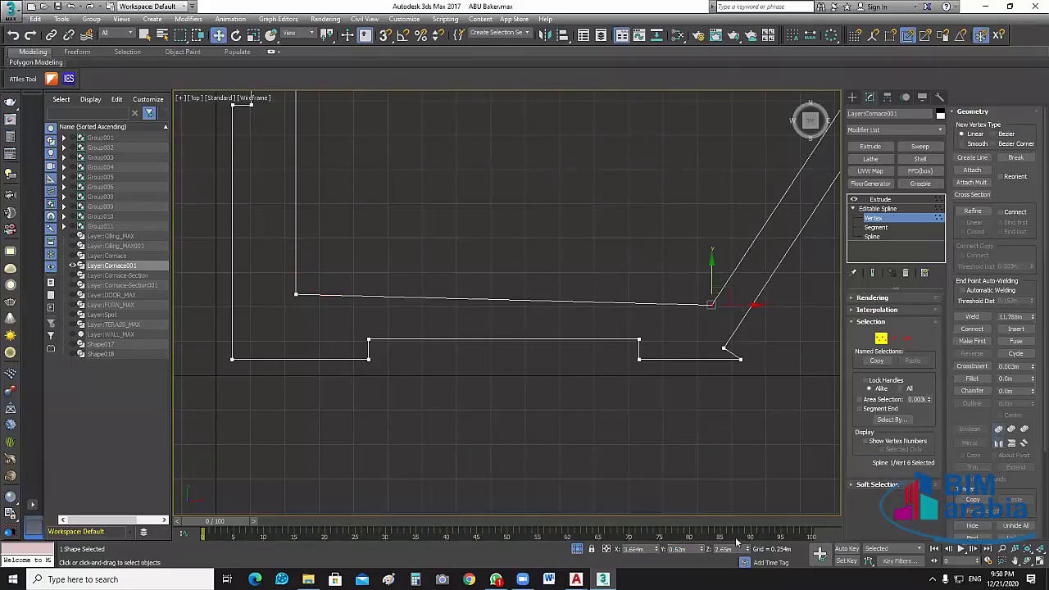
pyautogui.click(678, 548)
pyautogui.write('0.6')
pyautogui.press('Return')
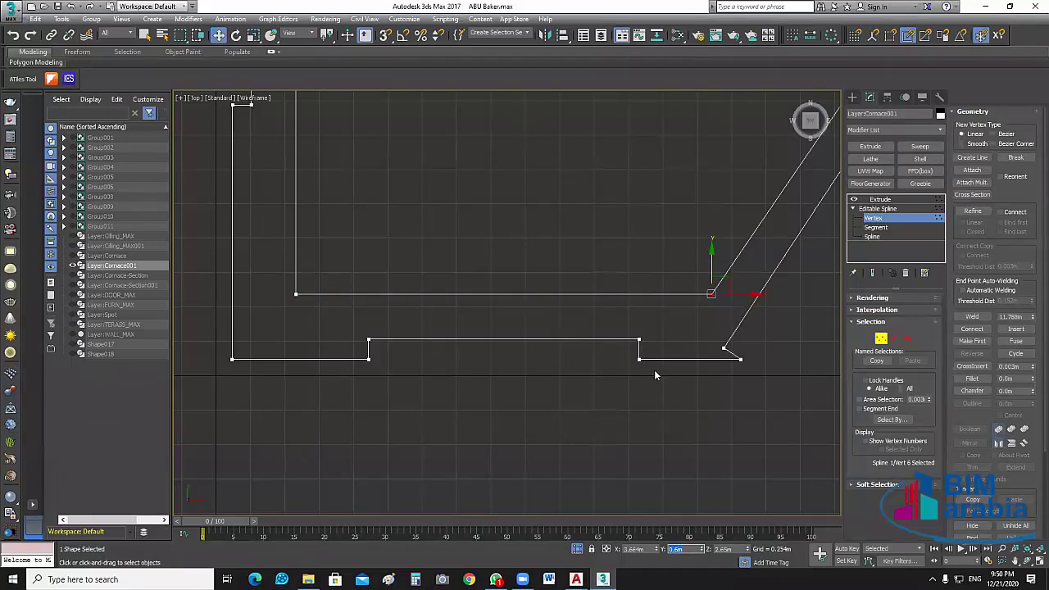
# - Set the upper diagonal corner vertex to X 5.1m
pyautogui.scroll(-2, 654, 369)
pyautogui.scroll(-3, 641, 373)
pyautogui.scroll(4, 592, 376)
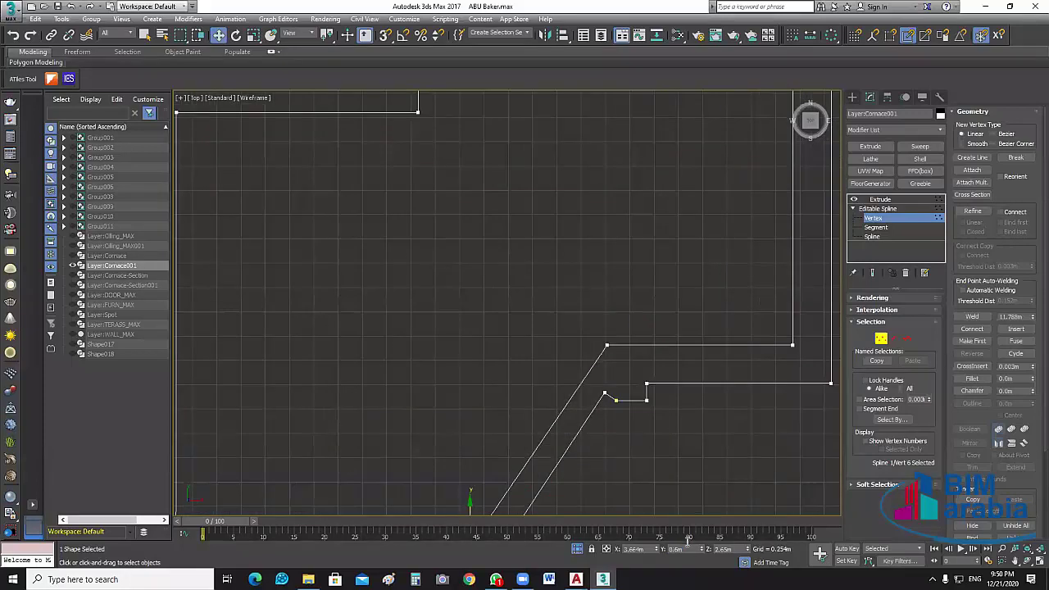
pyautogui.click(606, 345)
pyautogui.moveTo(755, 465); pyautogui.dragTo(640, 456, button='middle')
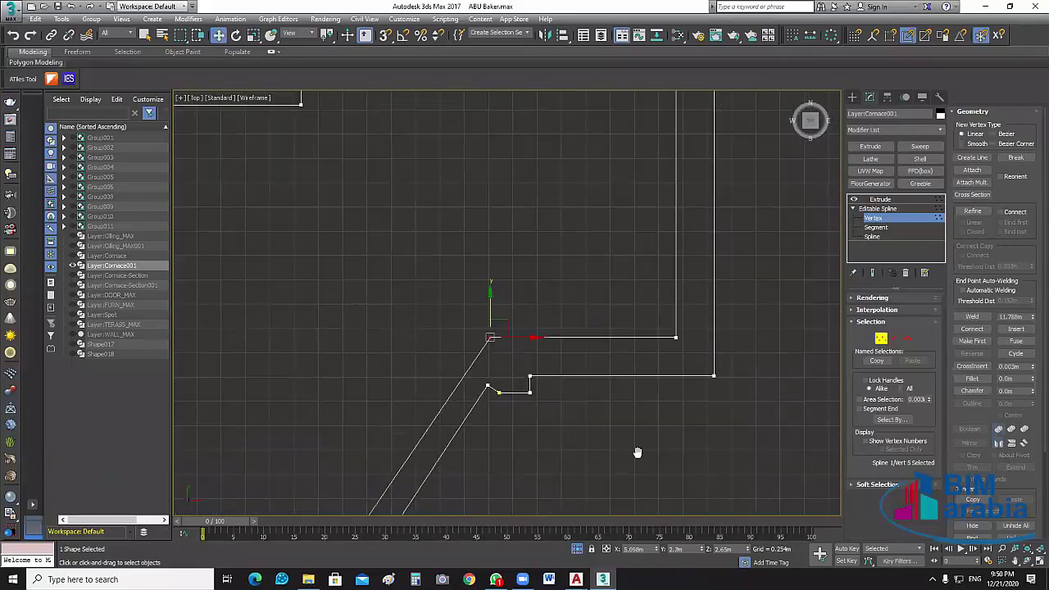
pyautogui.moveTo(566, 422); pyautogui.dragTo(661, 311, button='middle')
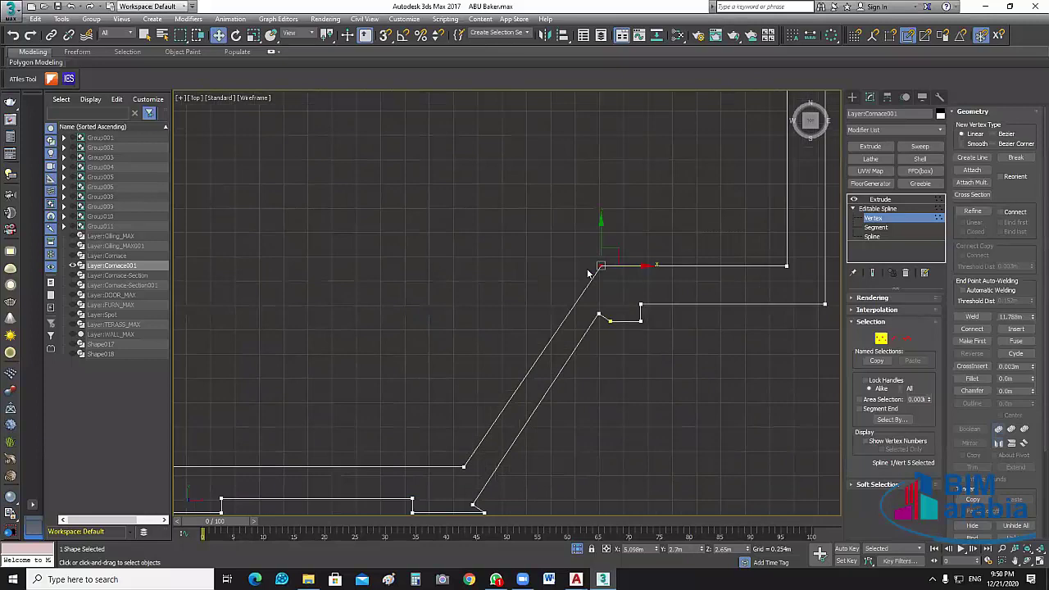
pyautogui.doubleClick(647, 549)
pyautogui.write('5.1')
pyautogui.press('Return')
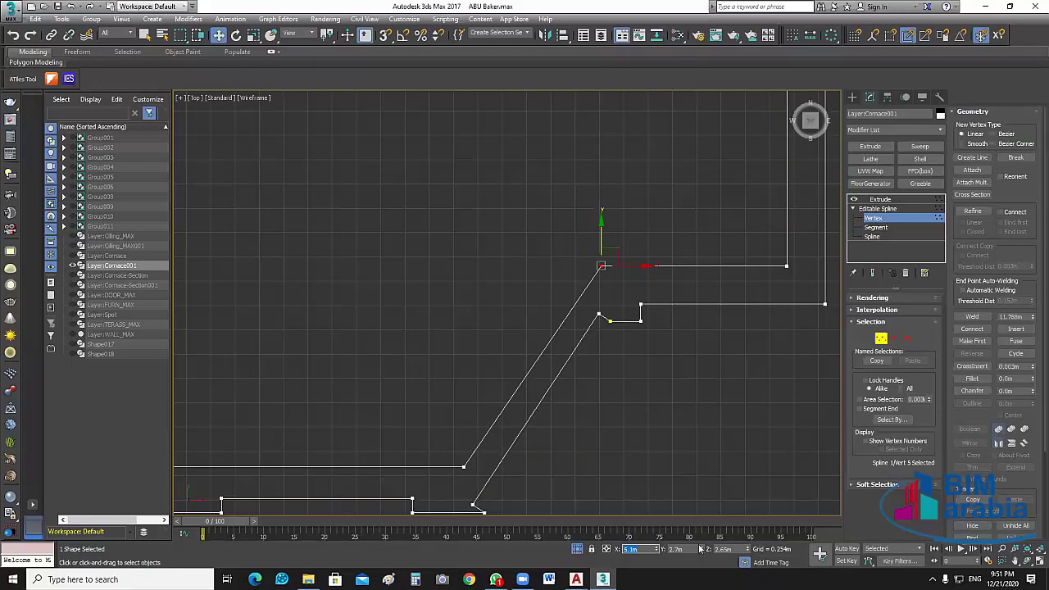
# - Deselect the corner vertex and undo recent selection and view changes
pyautogui.click(679, 429)
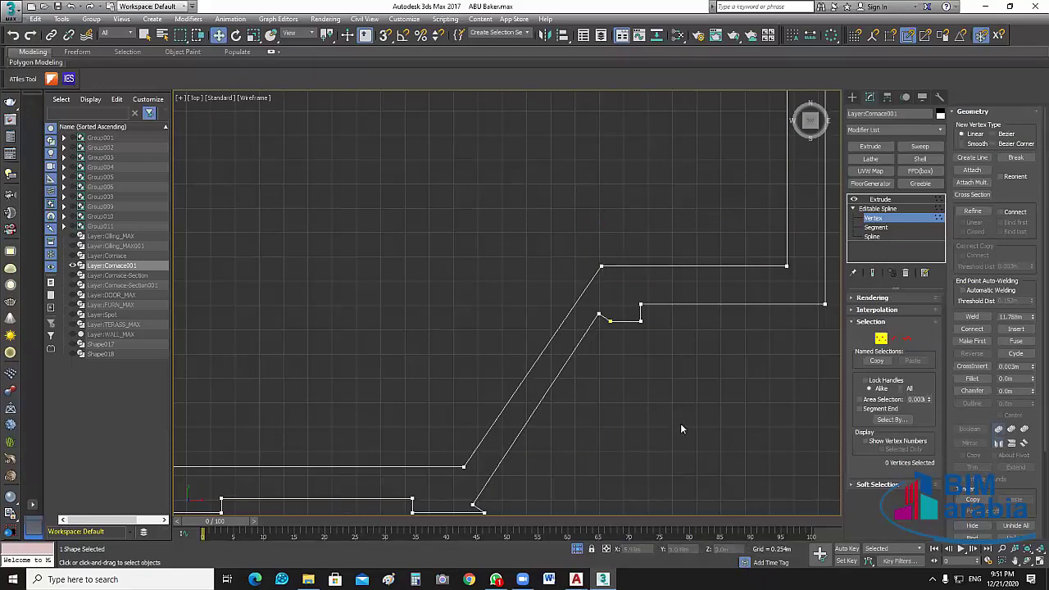
pyautogui.hotkey('ctrl', 'z')
pyautogui.hotkey('ctrl', 'z')
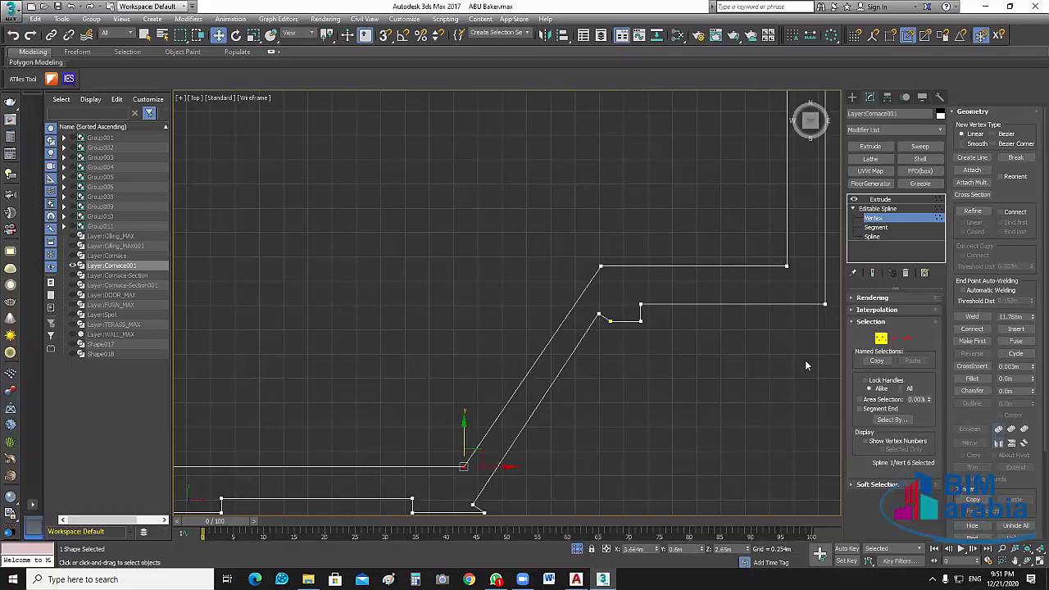
pyautogui.hotkey('shift', 'z')
pyautogui.hotkey('ctrl', 'z')
pyautogui.hotkey('shift', 'z')
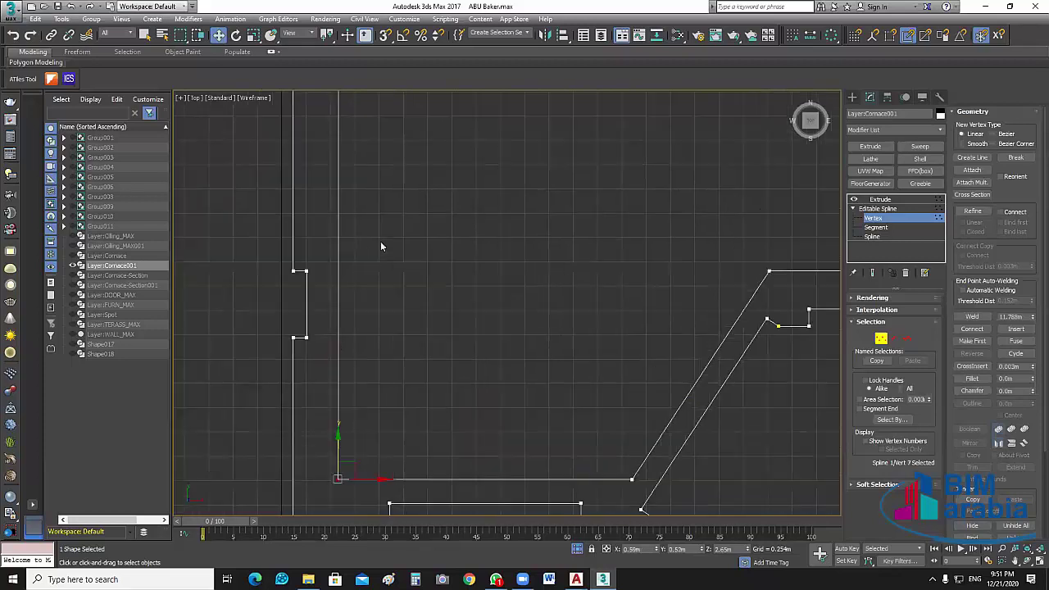
pyautogui.hotkey('shift', 'z')
pyautogui.hotkey('shift', 'z')
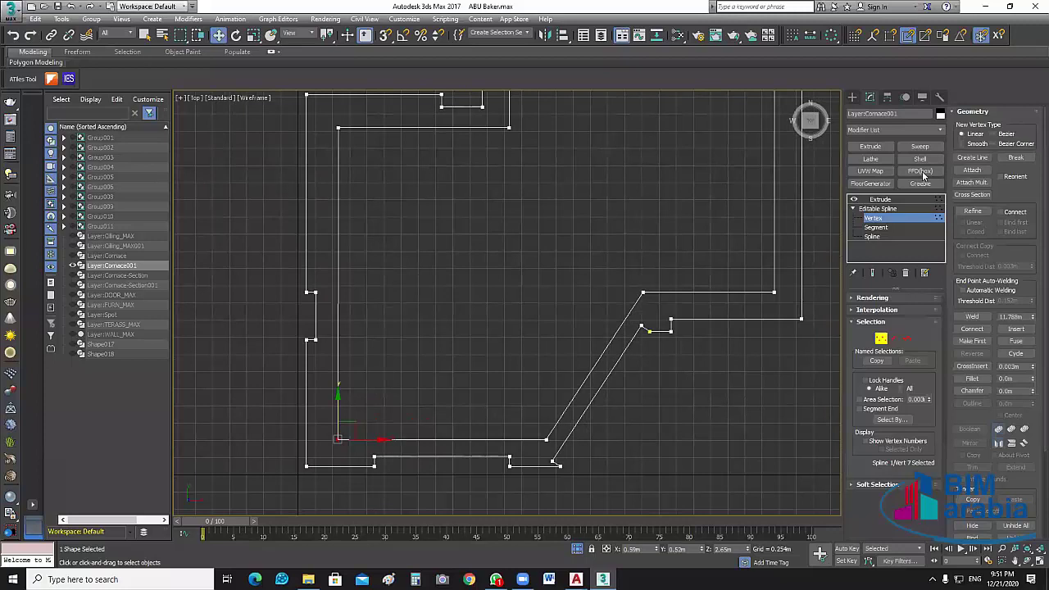
# - At Spline level, apply an Outline offset copy to the selected closed spline
pyautogui.click(879, 238)
pyautogui.hotkey('shift', 'z')
pyautogui.hotkey('shift', 'z')
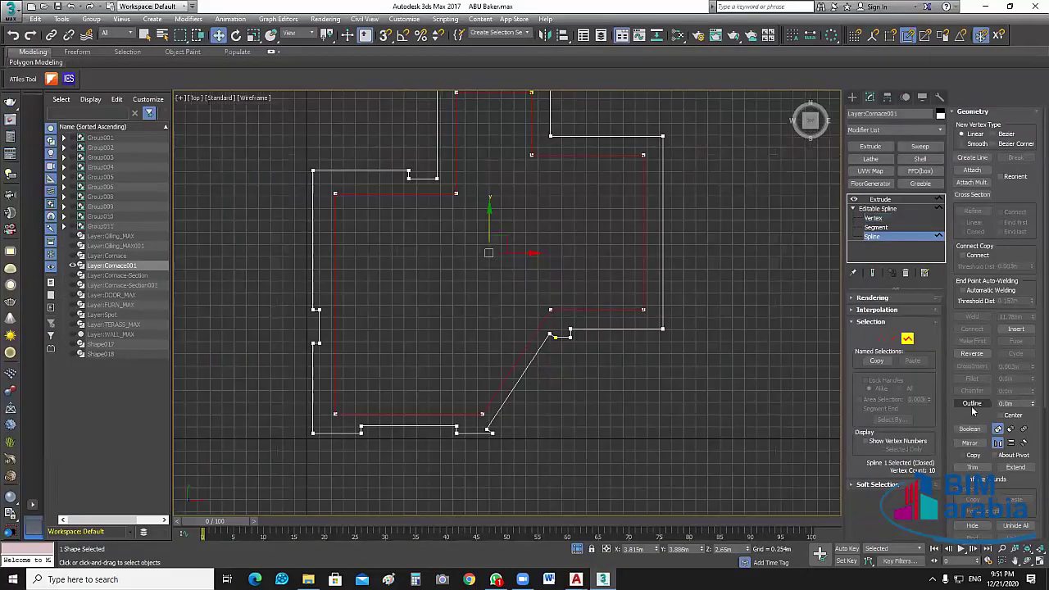
pyautogui.doubleClick(1014, 405)
pyautogui.write('-')
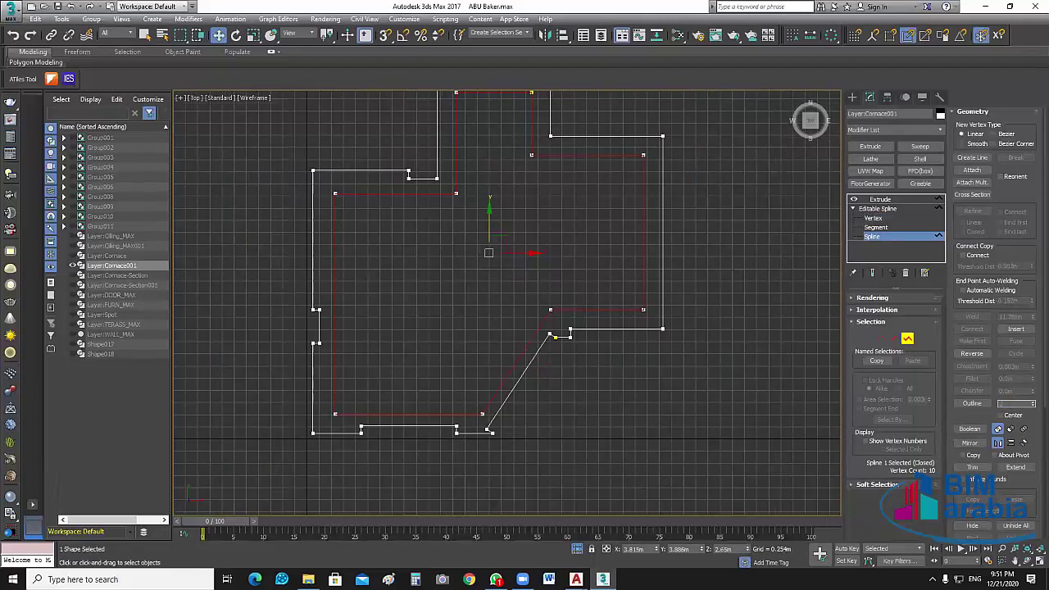
pyautogui.press('Return')
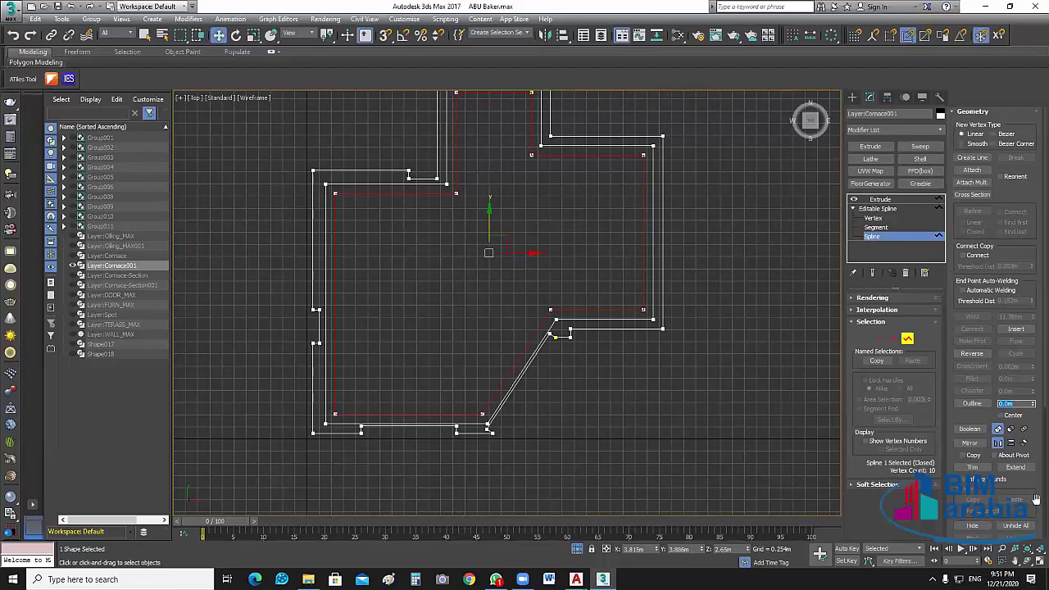
# - Undo the outward outline and apply a negative Outline value for an inward copy
pyautogui.hotkey('ctrl', 'z')
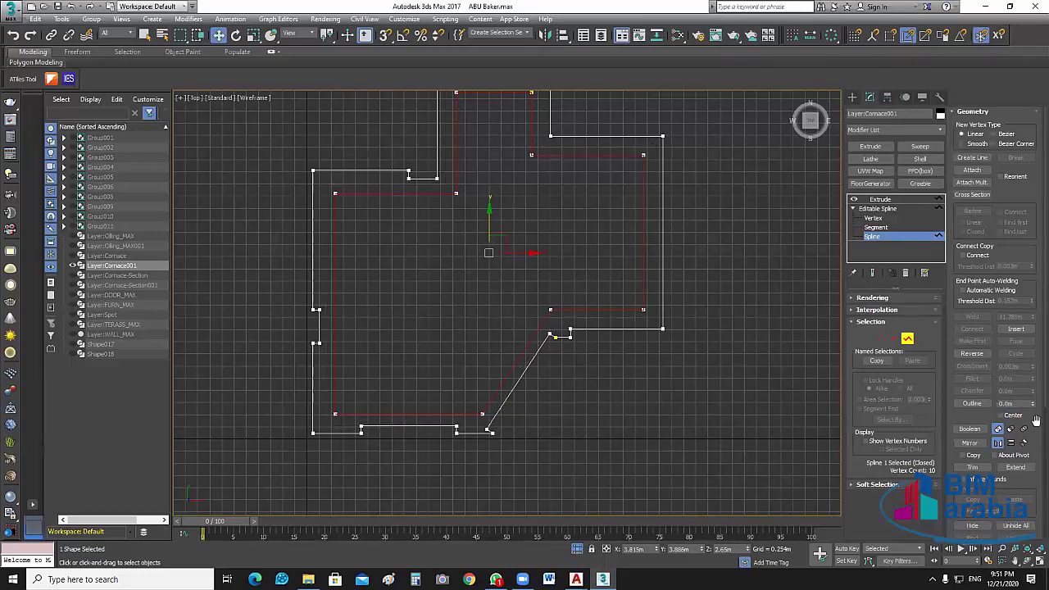
pyautogui.click(1012, 403)
pyautogui.write('-.2')
pyautogui.press('Return')
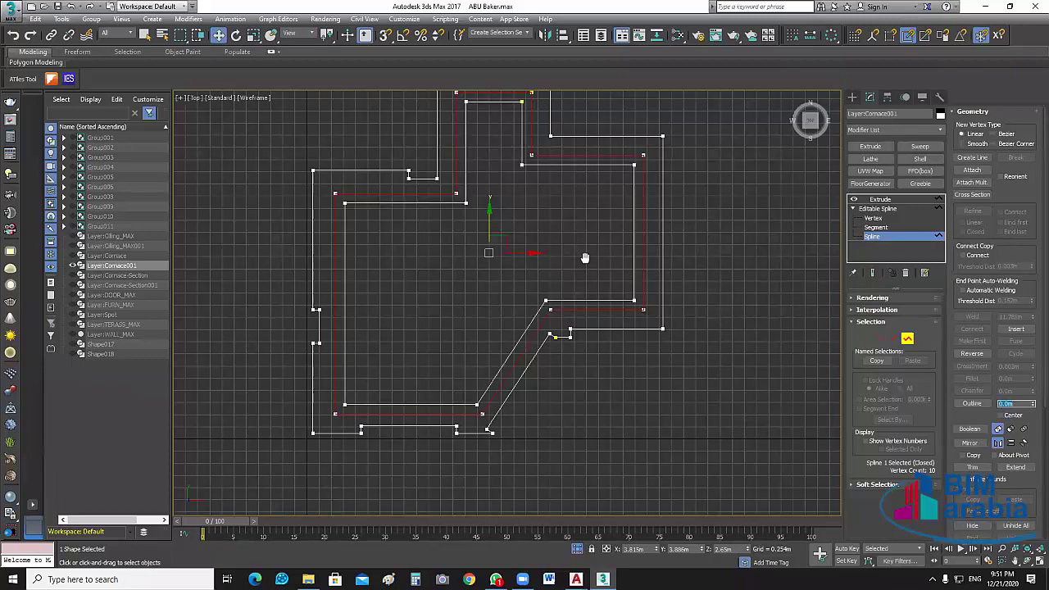
pyautogui.moveTo(592, 214); pyautogui.dragTo(584, 270, button='middle')
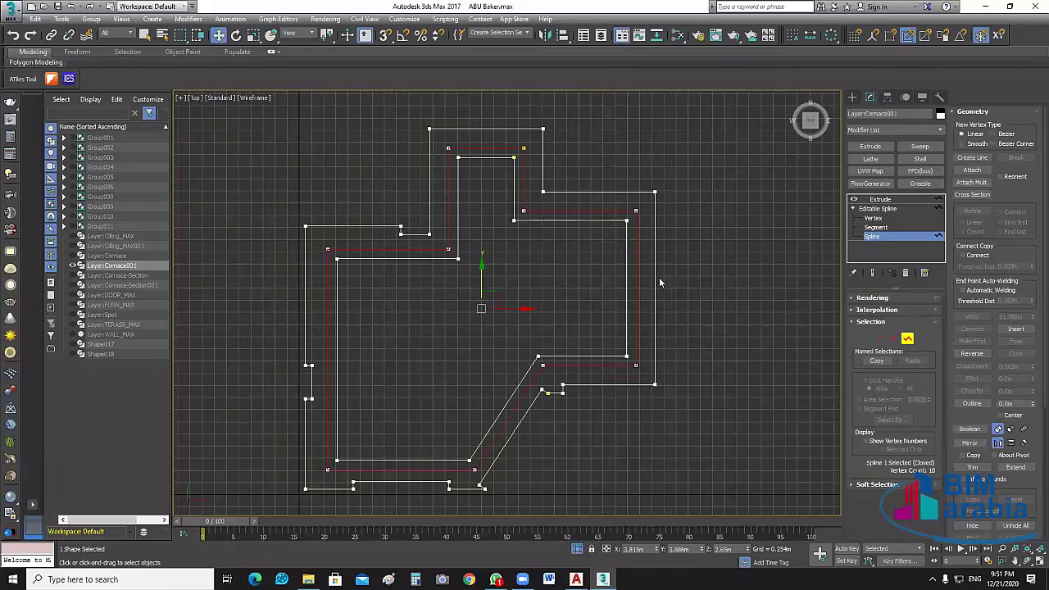
# - Select the inner outline spline and switch to Vertex level at its lower-left corner
pyautogui.click(659, 283)
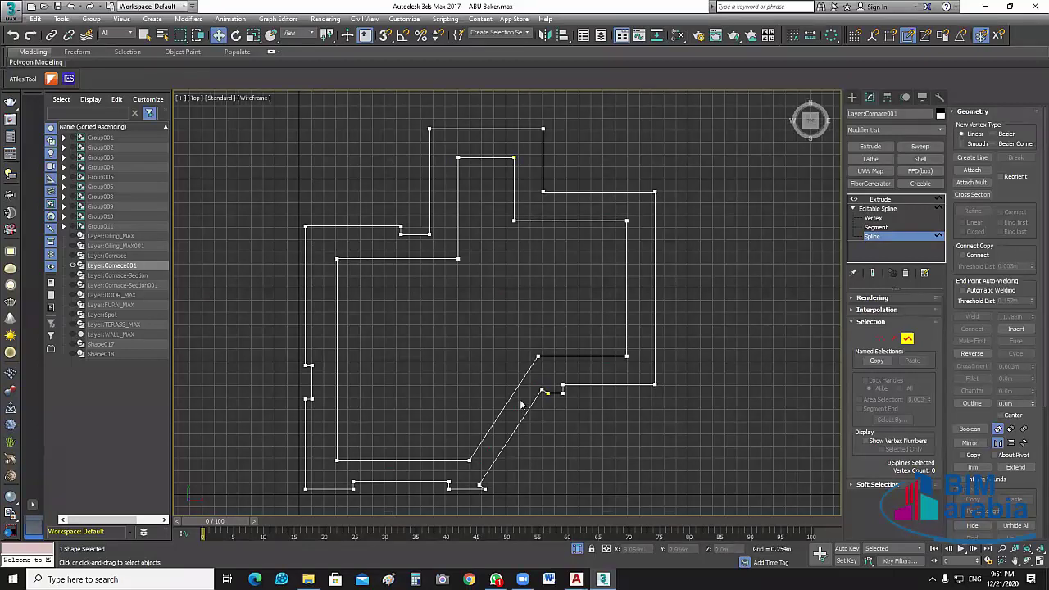
pyautogui.moveTo(520, 403); pyautogui.dragTo(611, 331, button='middle')
pyautogui.scroll(4, 452, 375)
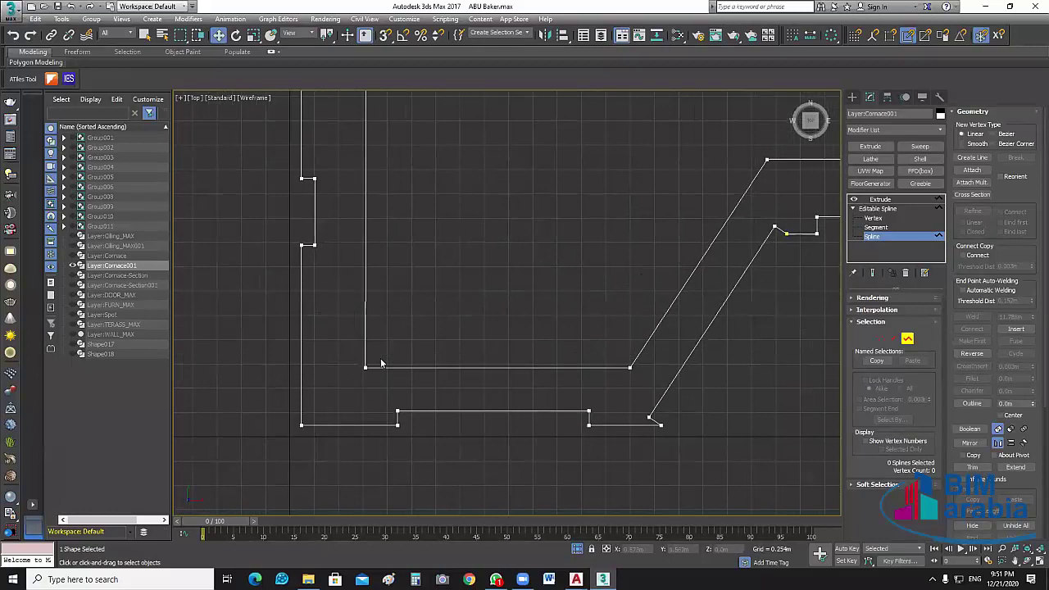
pyautogui.moveTo(353, 374); pyautogui.dragTo(328, 383, button='middle')
pyautogui.click(416, 380)
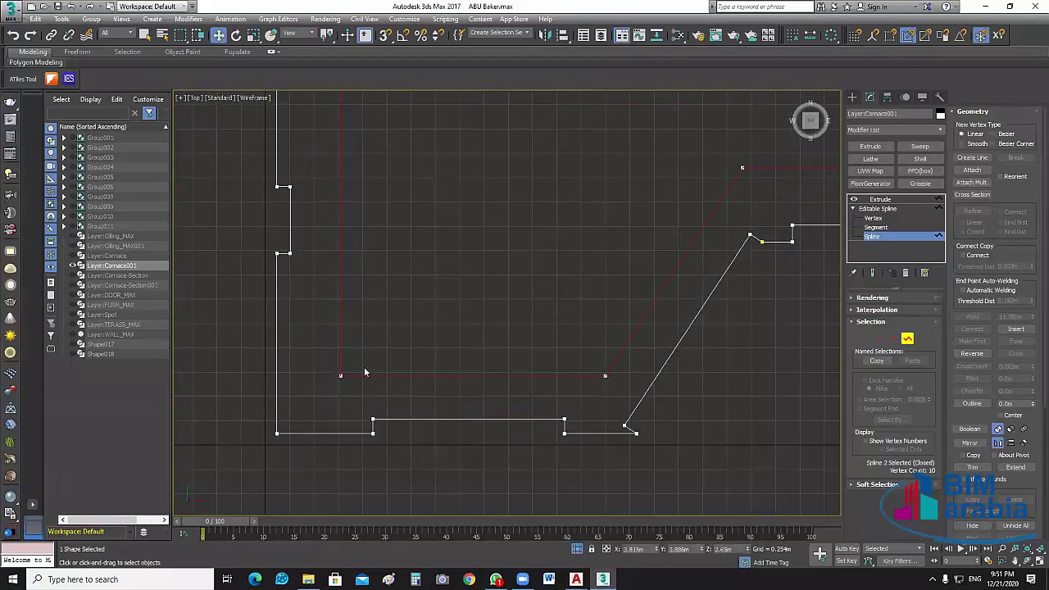
pyautogui.click(874, 218)
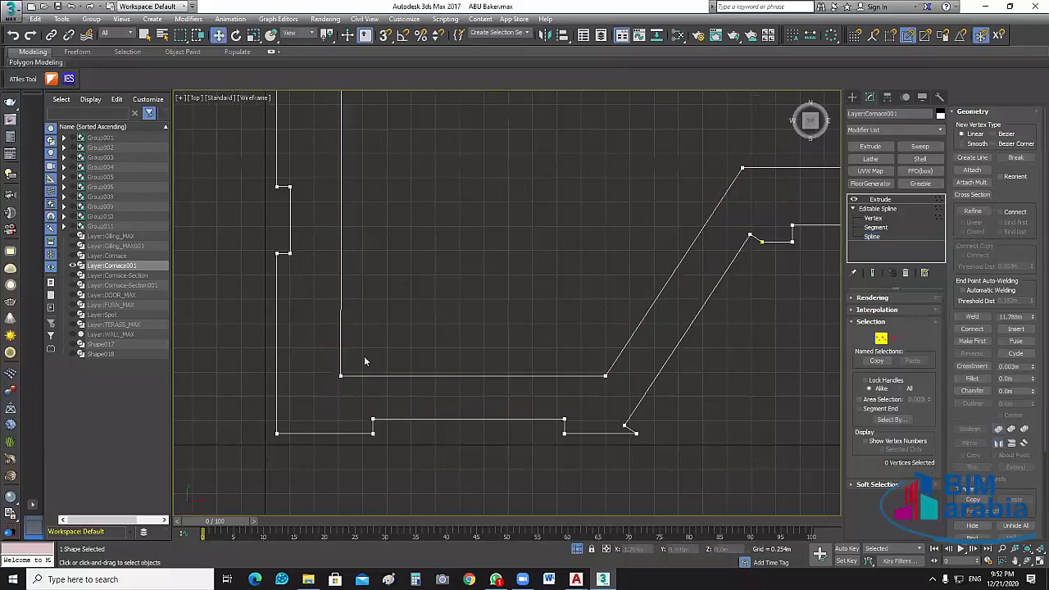
# - Set both bottom-edge vertices of the inner outline to Y 0.75m
pyautogui.moveTo(364, 356); pyautogui.dragTo(322, 401)
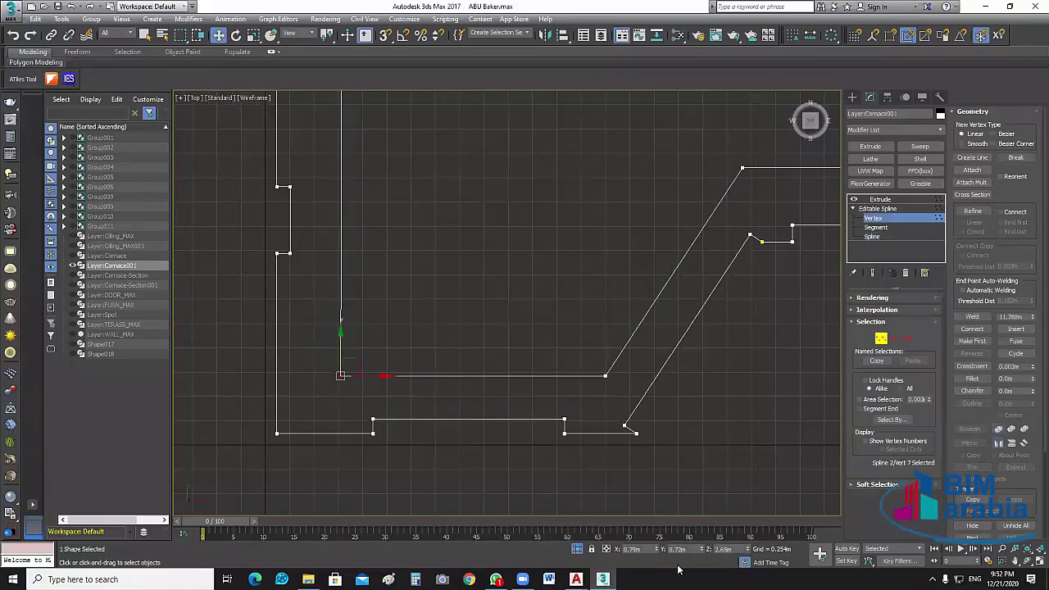
pyautogui.click(699, 551)
pyautogui.press('BackSpace')
pyautogui.write('0.75')
pyautogui.press('Return')
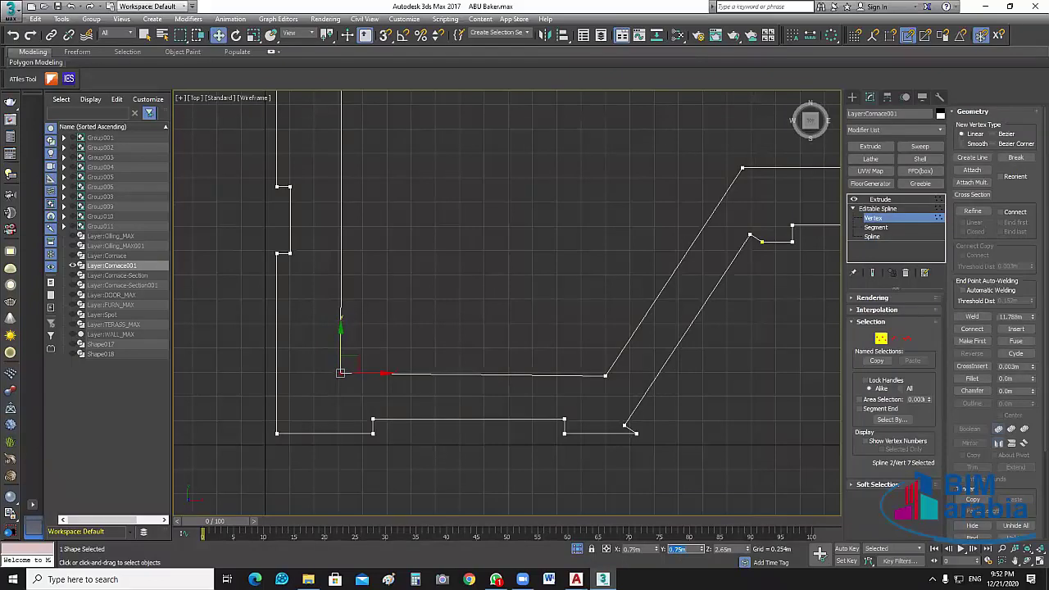
pyautogui.click(604, 375)
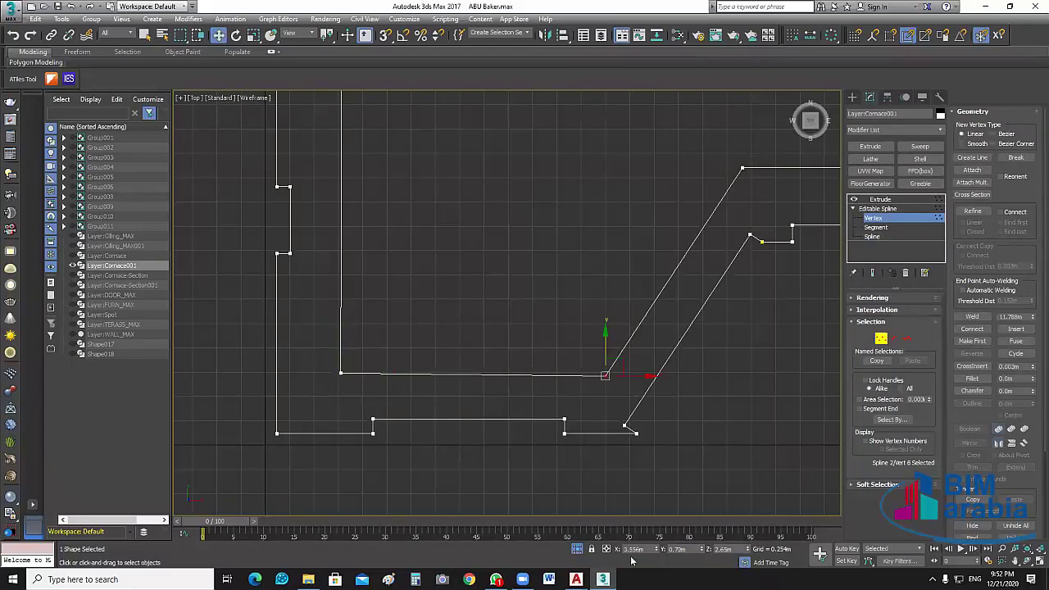
pyautogui.click(691, 549)
pyautogui.write('0.75')
pyautogui.press('Return')
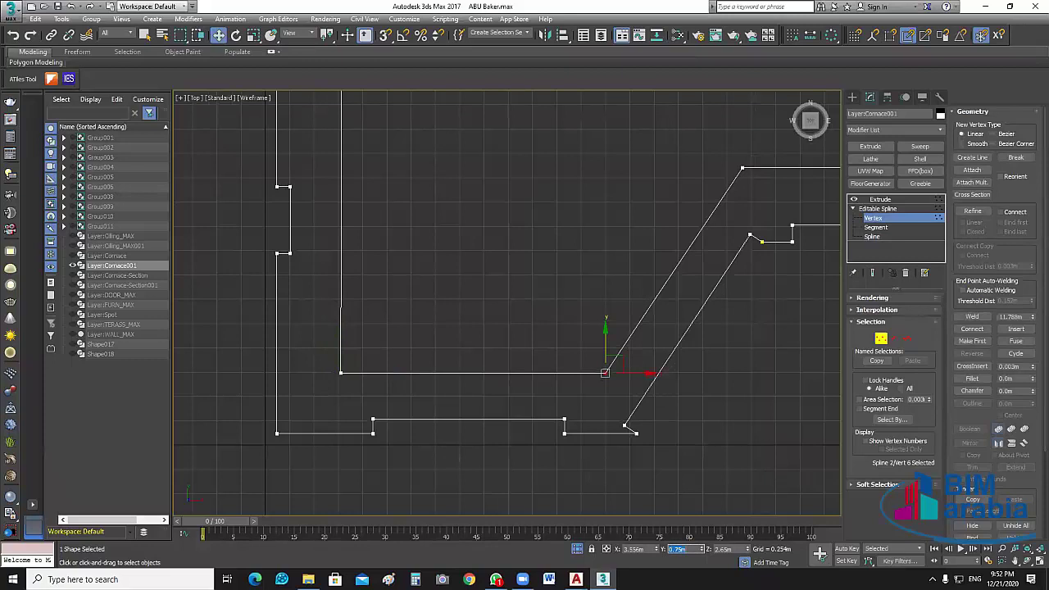
# - Check the left corner vertices, then exit Vertex level and deselect the outline
pyautogui.click(436, 227)
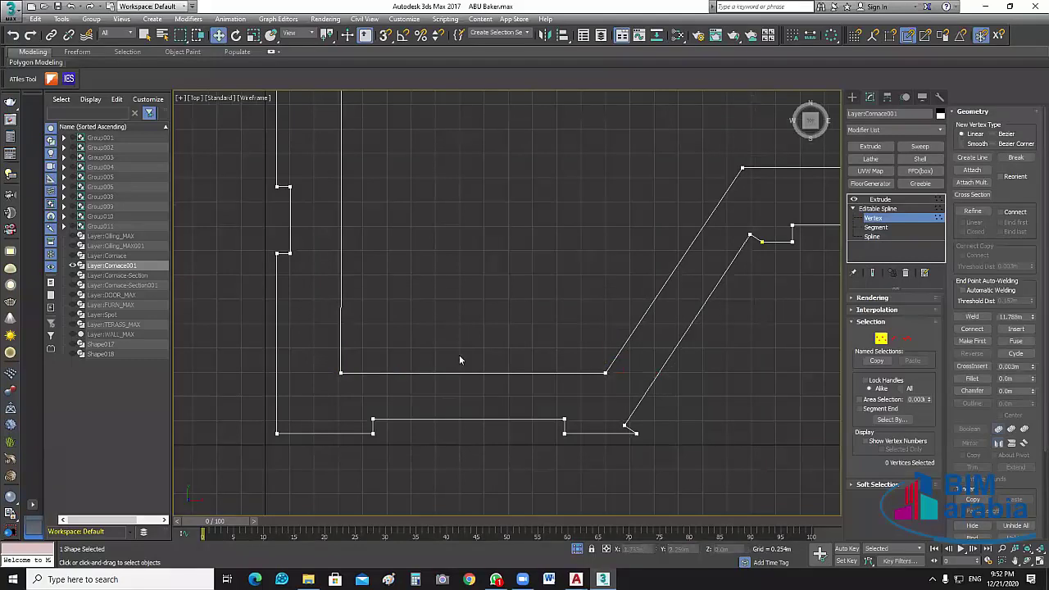
pyautogui.scroll(-5, 447, 327)
pyautogui.moveTo(435, 297); pyautogui.dragTo(429, 363, button='middle')
pyautogui.click(398, 421)
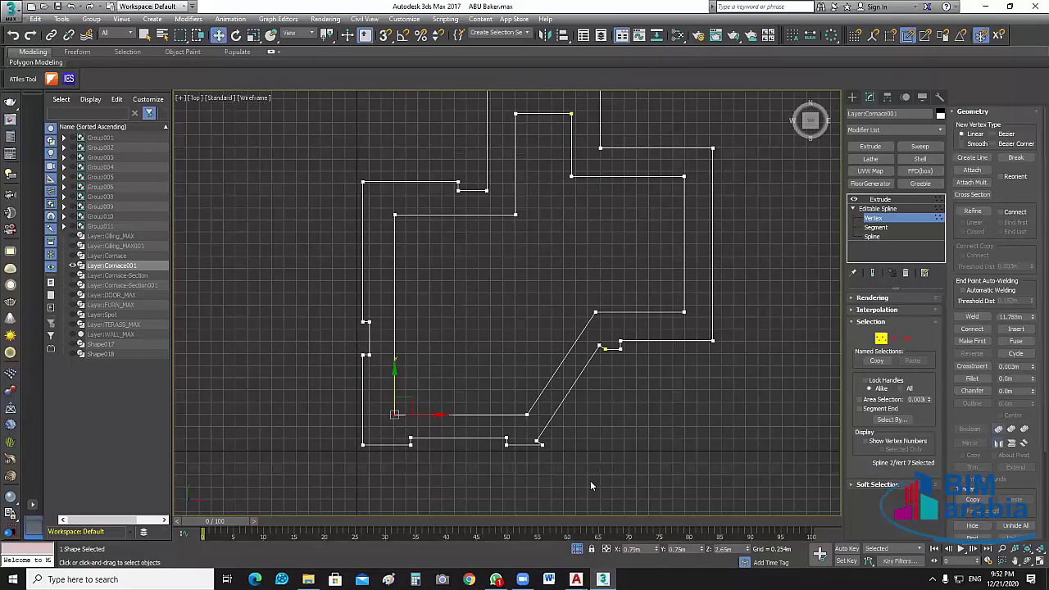
pyautogui.click(633, 548)
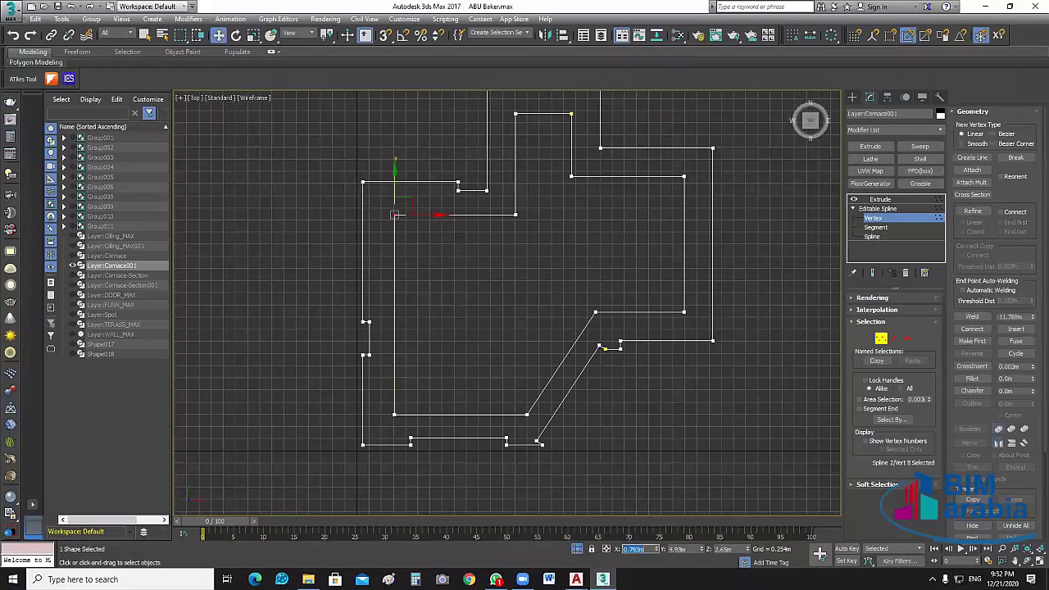
pyautogui.press('BackSpace')
pyautogui.click(624, 449)
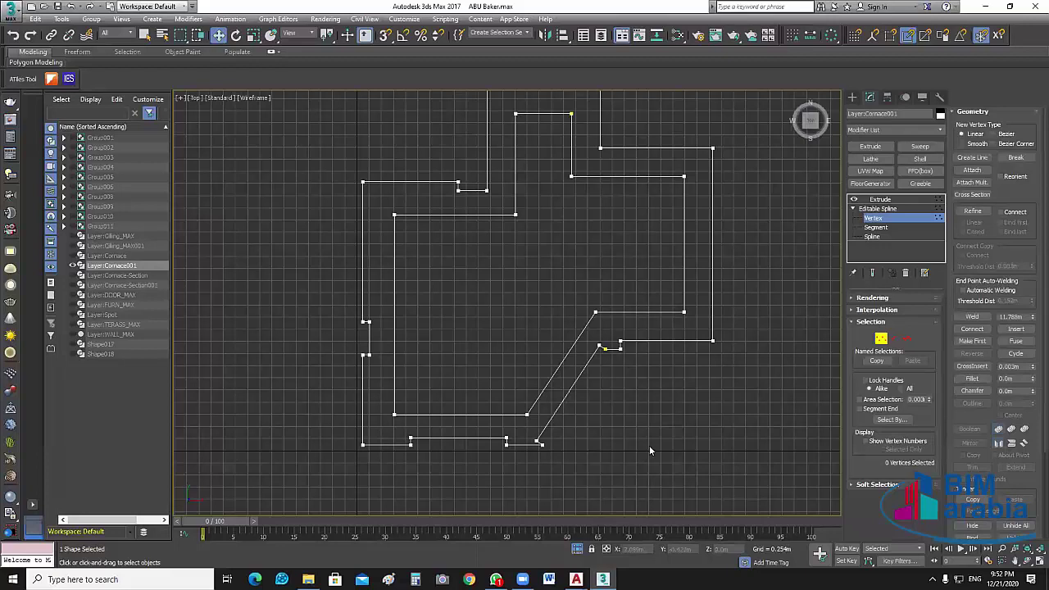
pyautogui.moveTo(694, 423); pyautogui.dragTo(637, 477, button='middle')
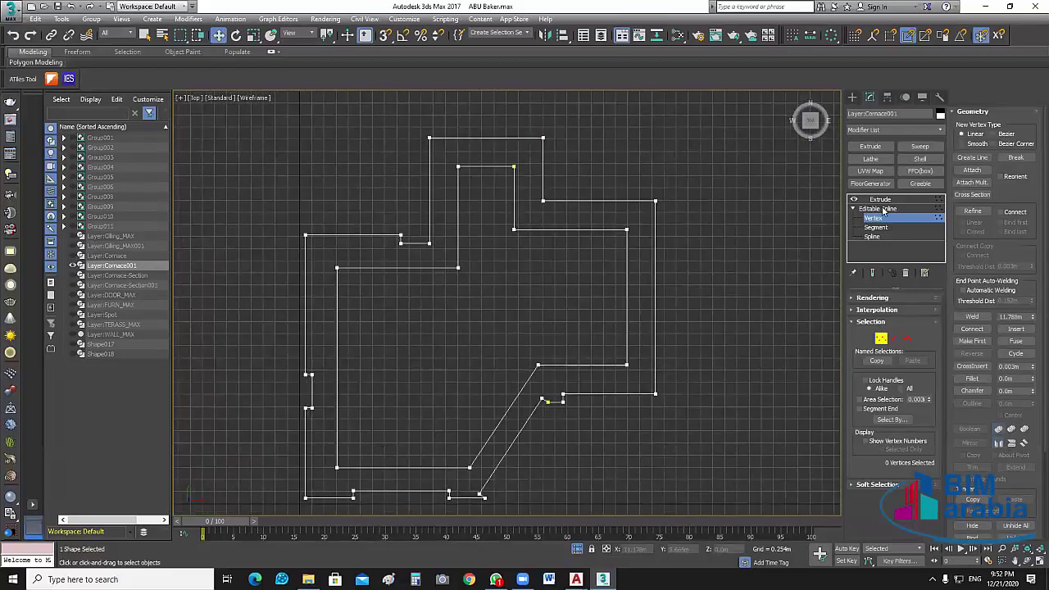
pyautogui.click(878, 208)
pyautogui.click(758, 307)
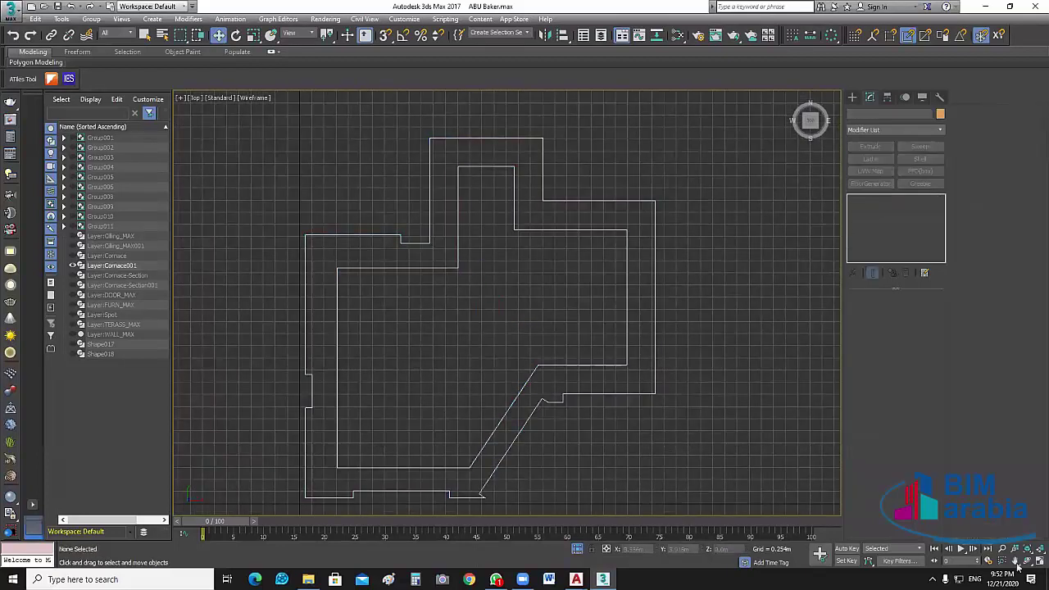
# - Restore four views, end isolation, and maximize the Perspective view
pyautogui.hotkey('alt', 'w')
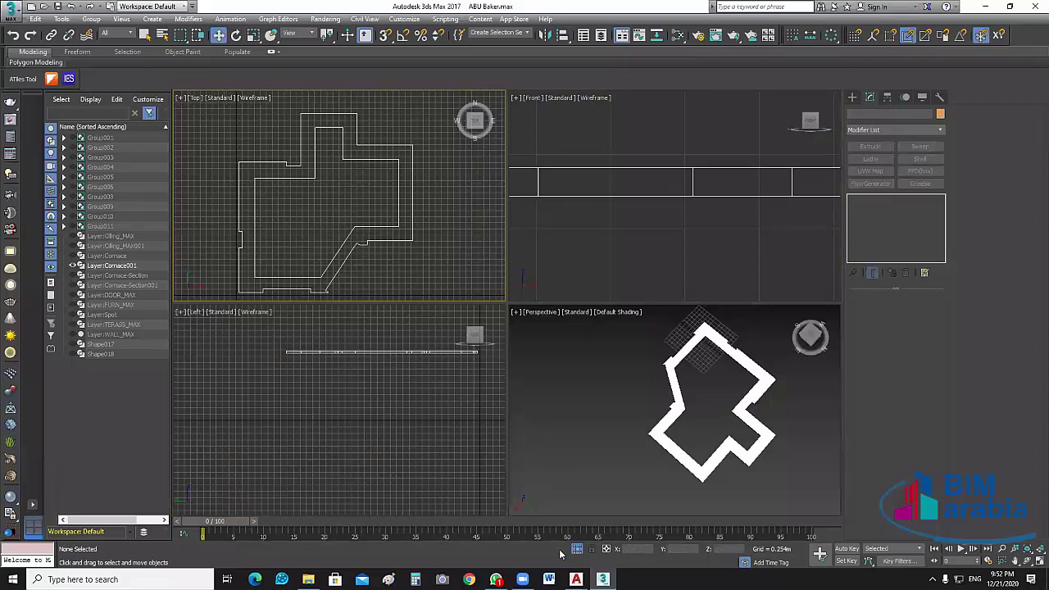
pyautogui.click(578, 549)
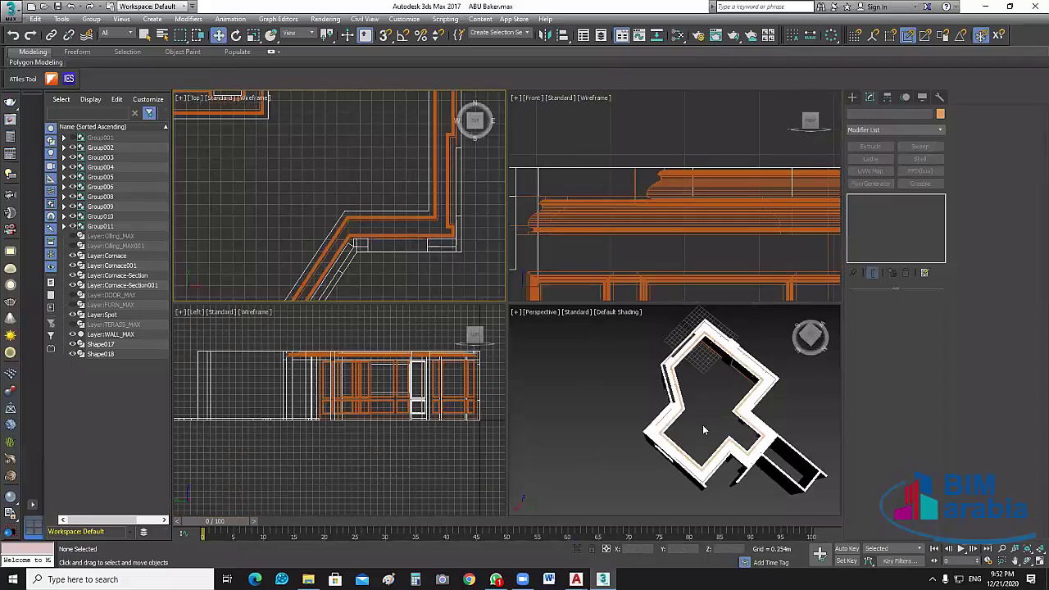
pyautogui.click(679, 199)
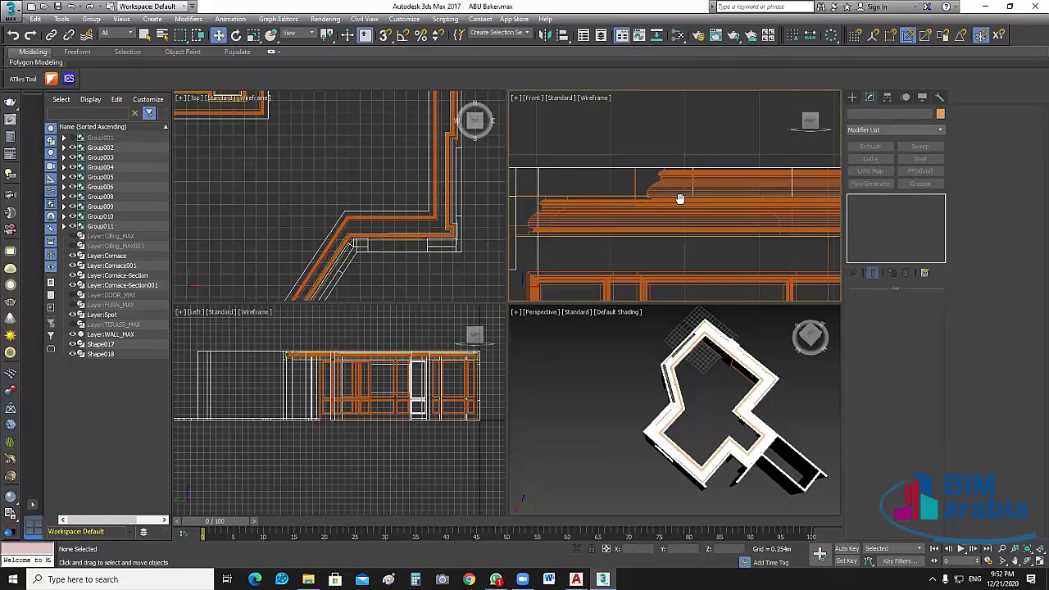
pyautogui.click(698, 410)
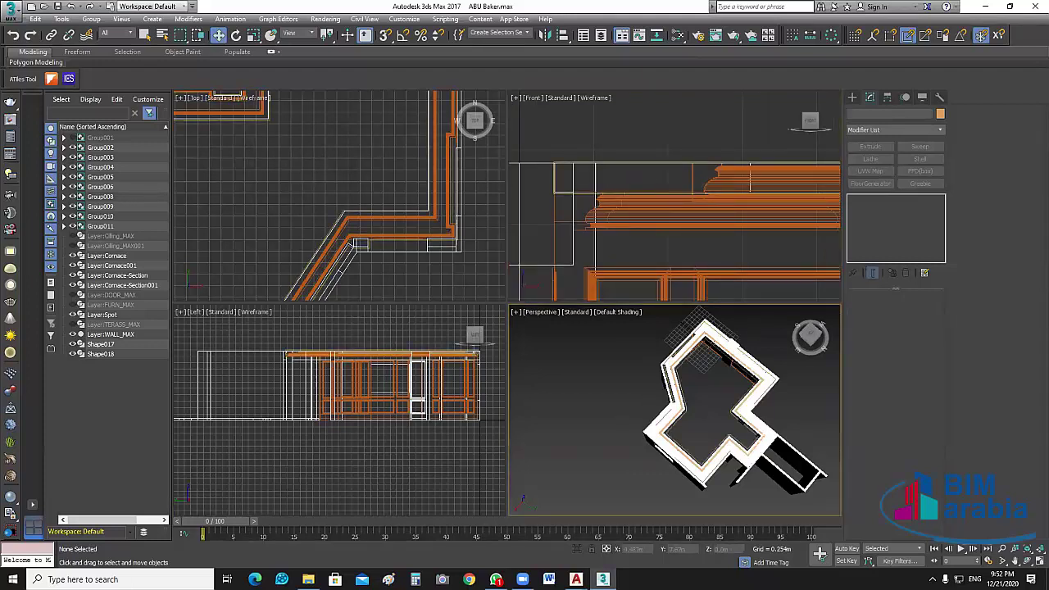
pyautogui.hotkey('alt', 'w')
# - Select Shape017 and the second cornice object and frame them in Perspective
pyautogui.click(576, 392)
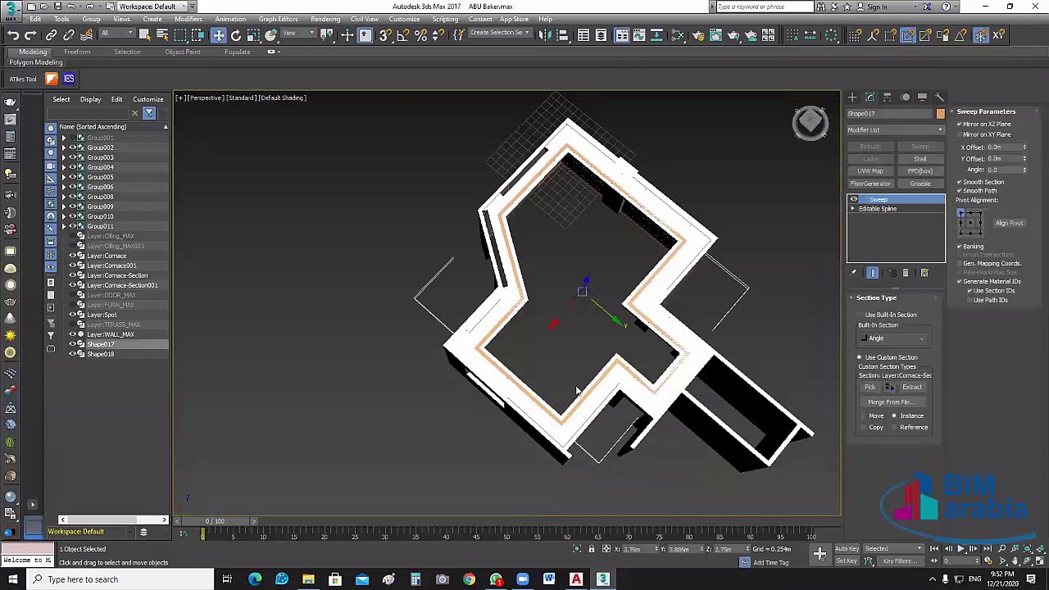
pyautogui.keyDown('alt'); pyautogui.moveTo(577, 392); pyautogui.dragTo(546, 415, button='middle'); pyautogui.keyUp('alt')
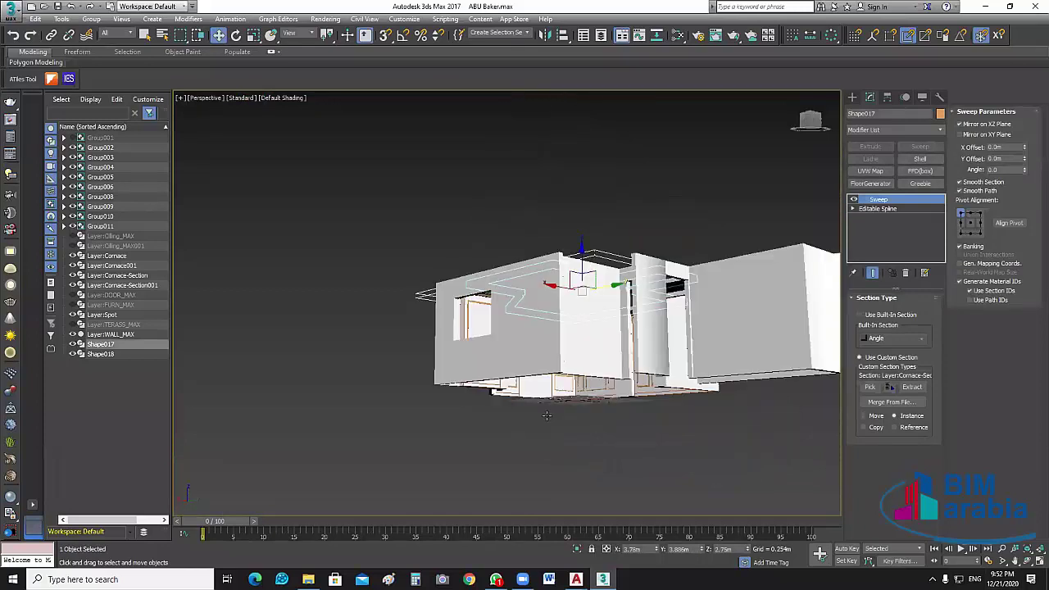
pyautogui.scroll(10, 554, 359)
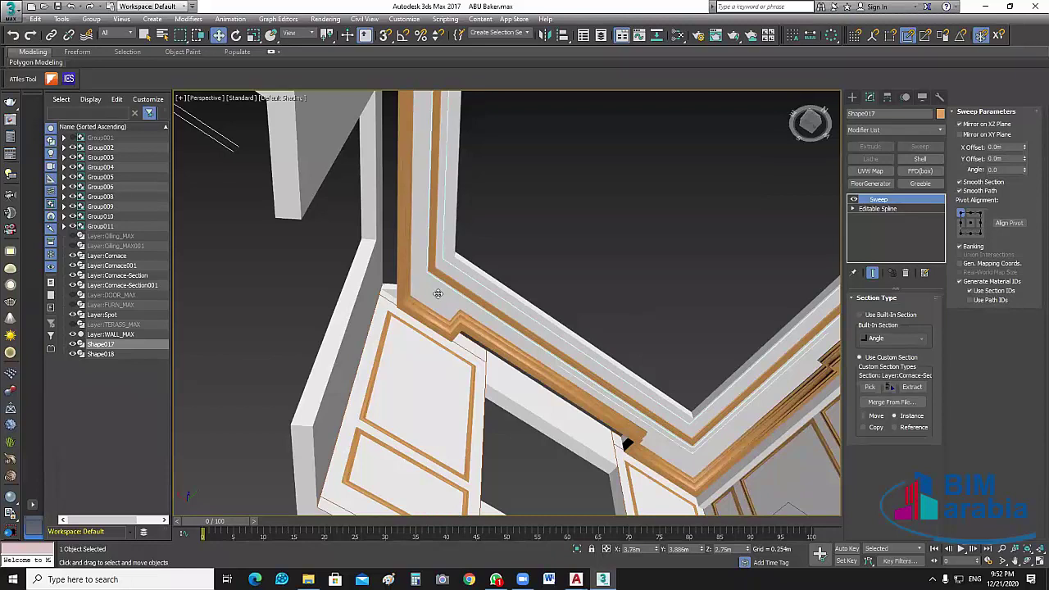
pyautogui.keyDown('ctrl'); pyautogui.click(678, 459); pyautogui.keyUp('ctrl')
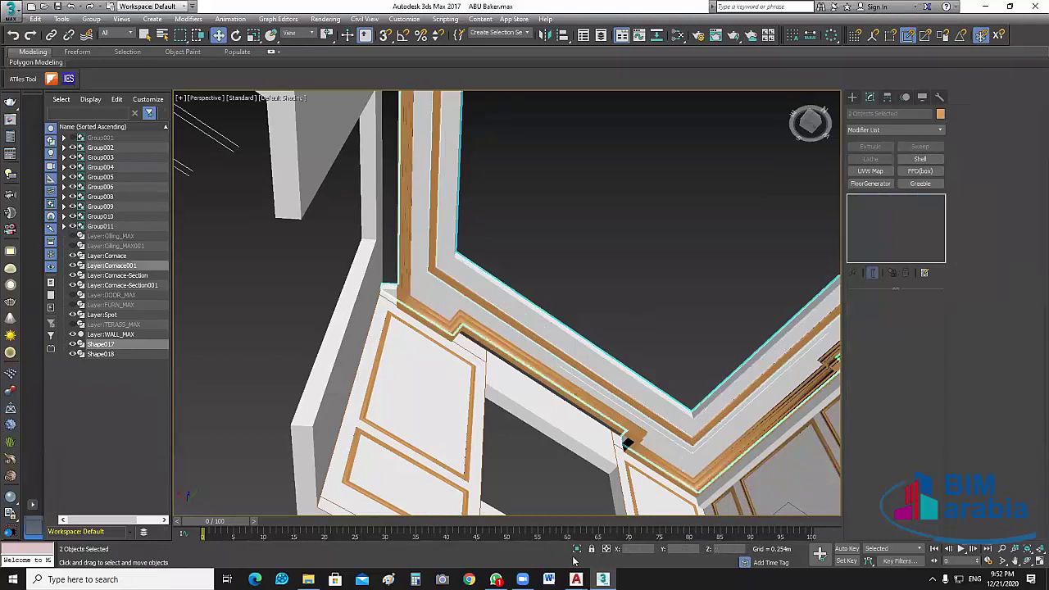
pyautogui.scroll(-2, 627, 443)
pyautogui.press('z')
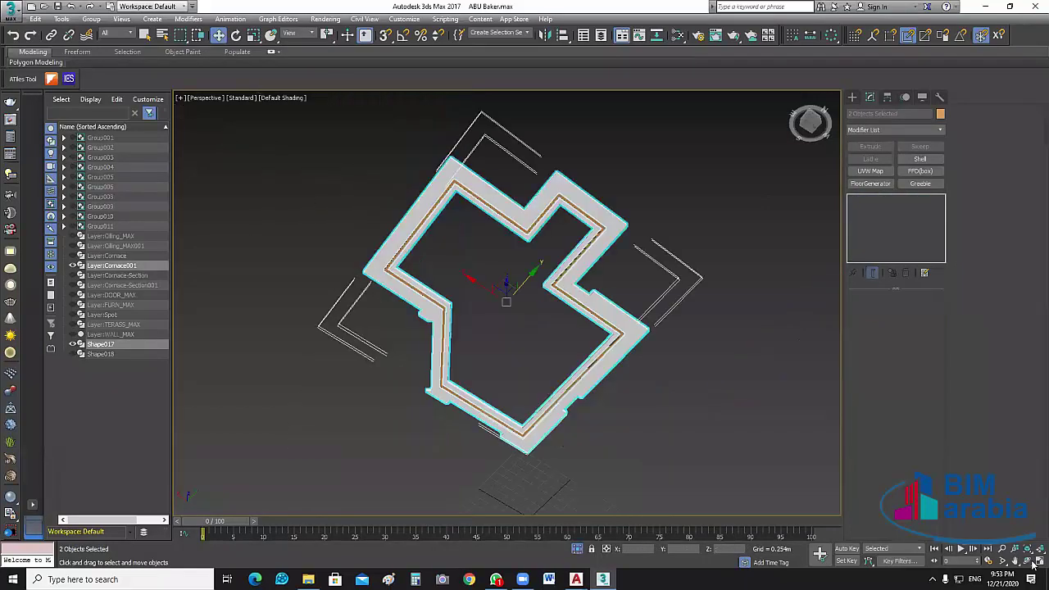
# - Frame the plan in the Top view, select only Shape017 and open its Editable Spline
pyautogui.hotkey('alt', 'w')
pyautogui.middleClick(453, 278)
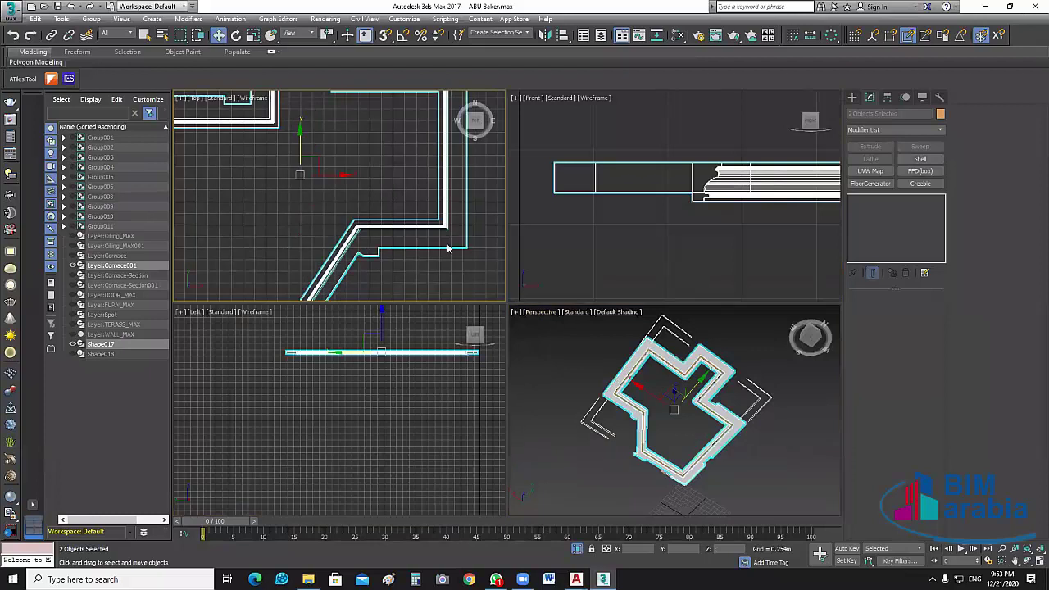
pyautogui.press('z')
pyautogui.scroll(5, 349, 151)
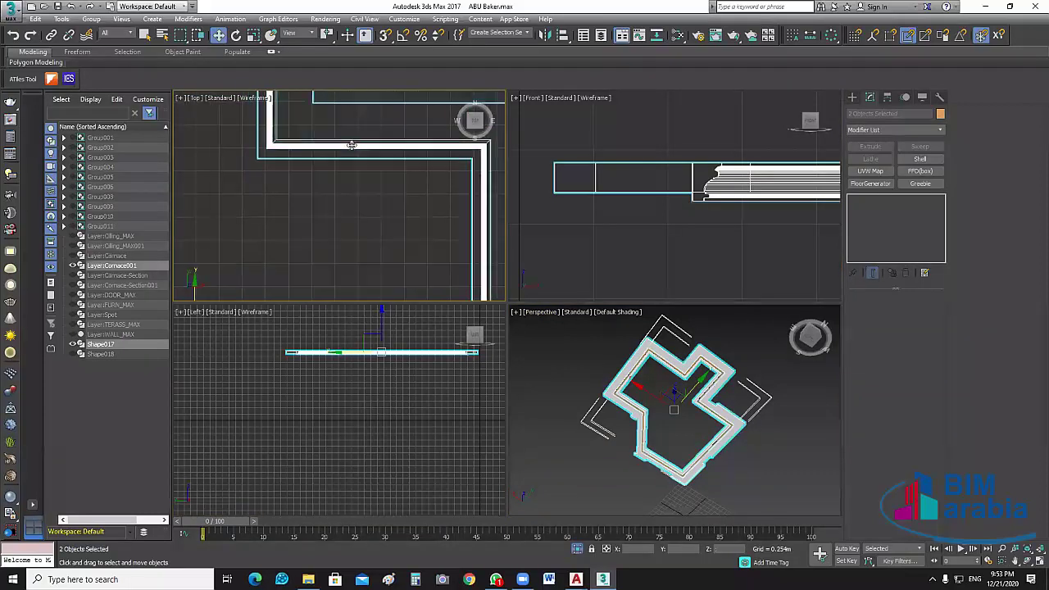
pyautogui.click(350, 145)
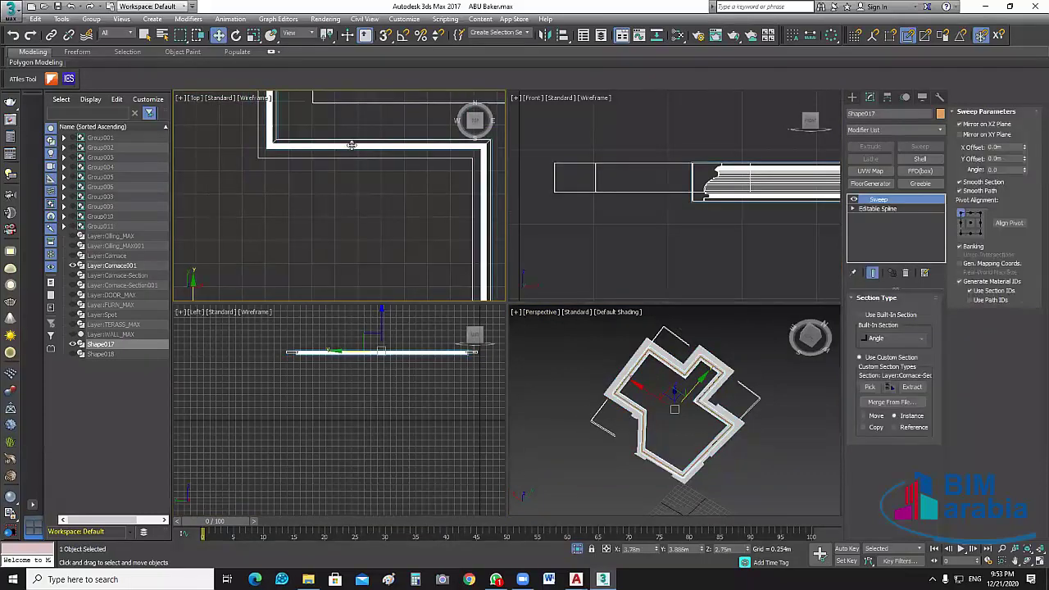
pyautogui.click(885, 210)
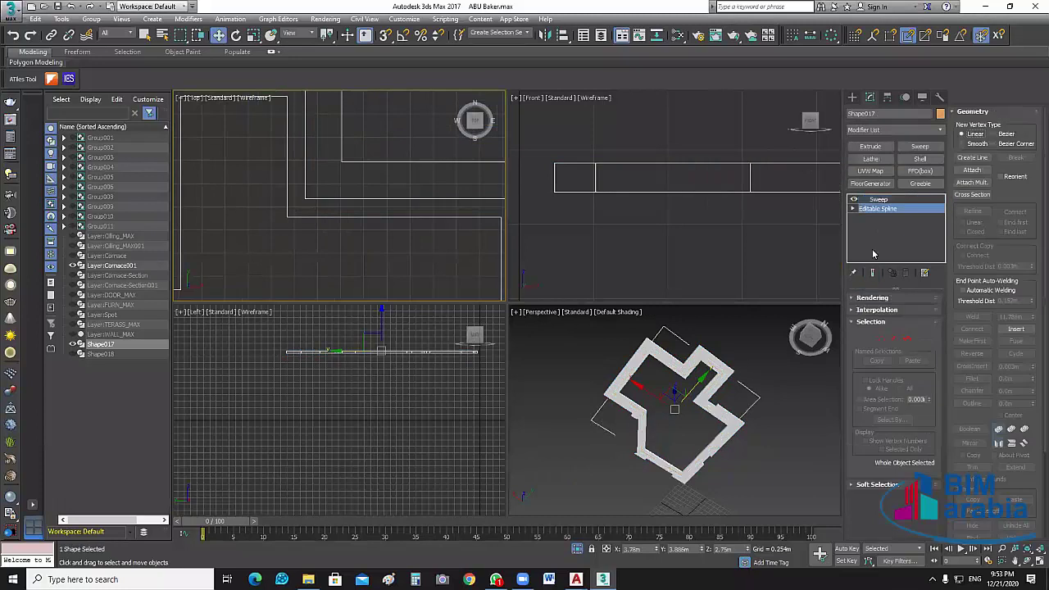
# - At Vertex level in a maximized Top view, enable snaps and snap the first vertex to its wall corner
pyautogui.middleClick(776, 257)
pyautogui.press('1')
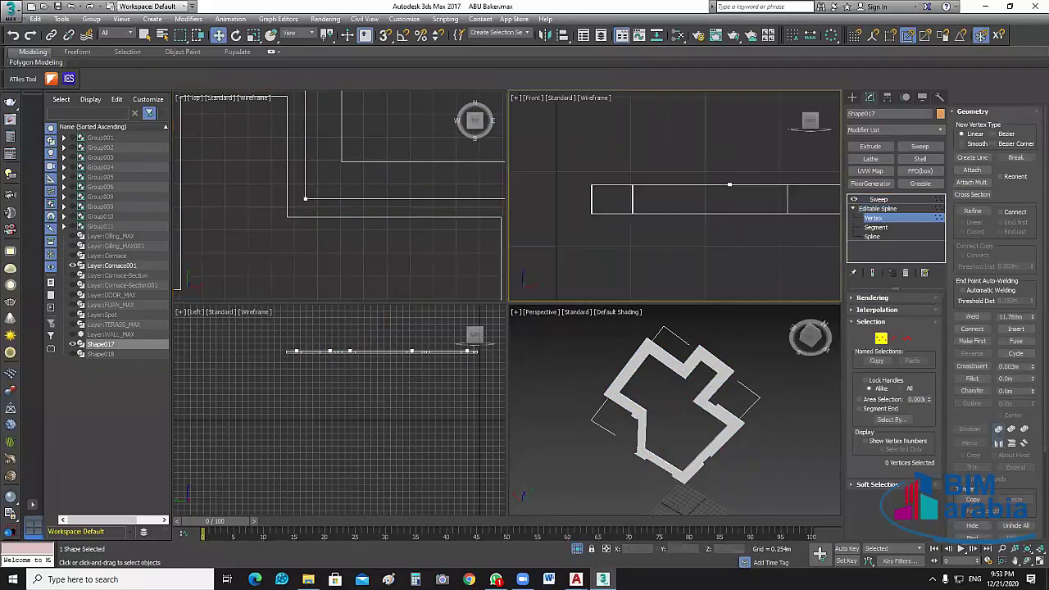
pyautogui.middleClick(262, 245)
pyautogui.click(1035, 564)
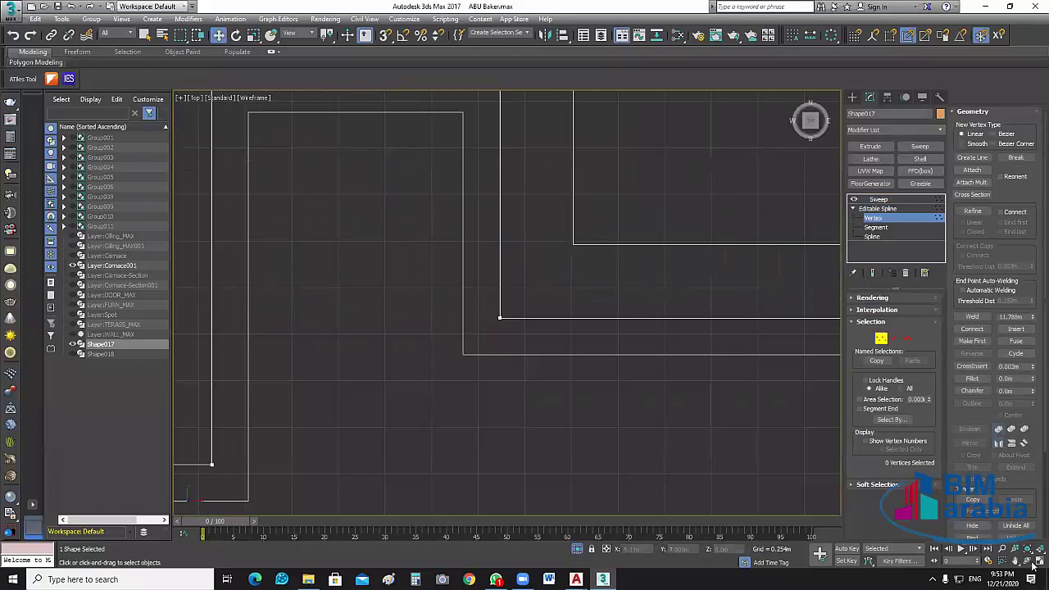
pyautogui.click(500, 318)
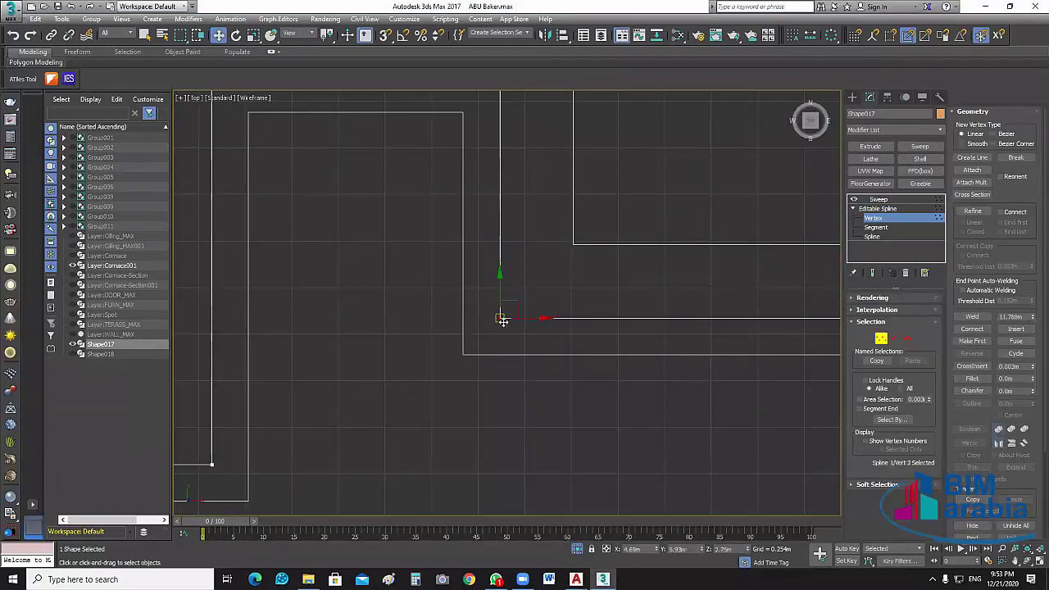
pyautogui.click(386, 40)
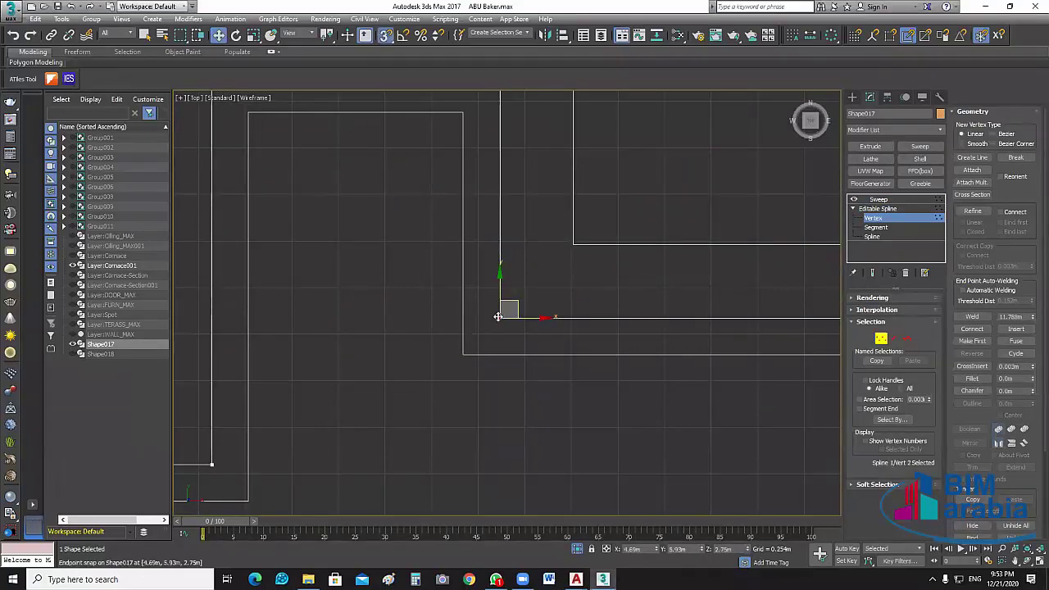
pyautogui.moveTo(505, 311); pyautogui.dragTo(462, 354)
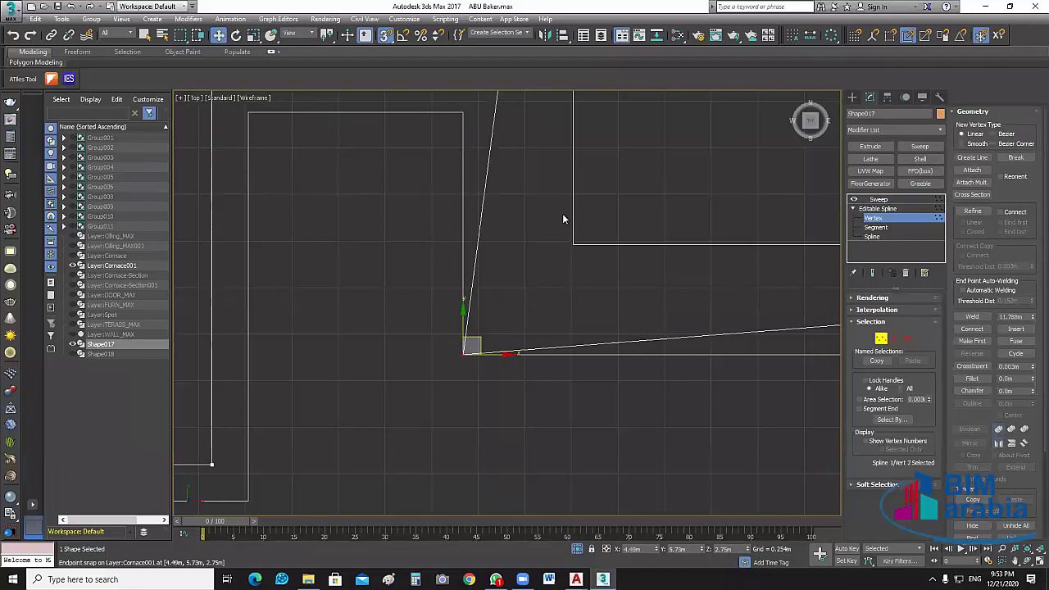
# - Snap the upper-right, left, rectangle-corner and end path vertices onto their inner wall corners
pyautogui.moveTo(562, 215); pyautogui.dragTo(610, 345, button='middle')
pyautogui.moveTo(548, 207); pyautogui.dragTo(509, 245)
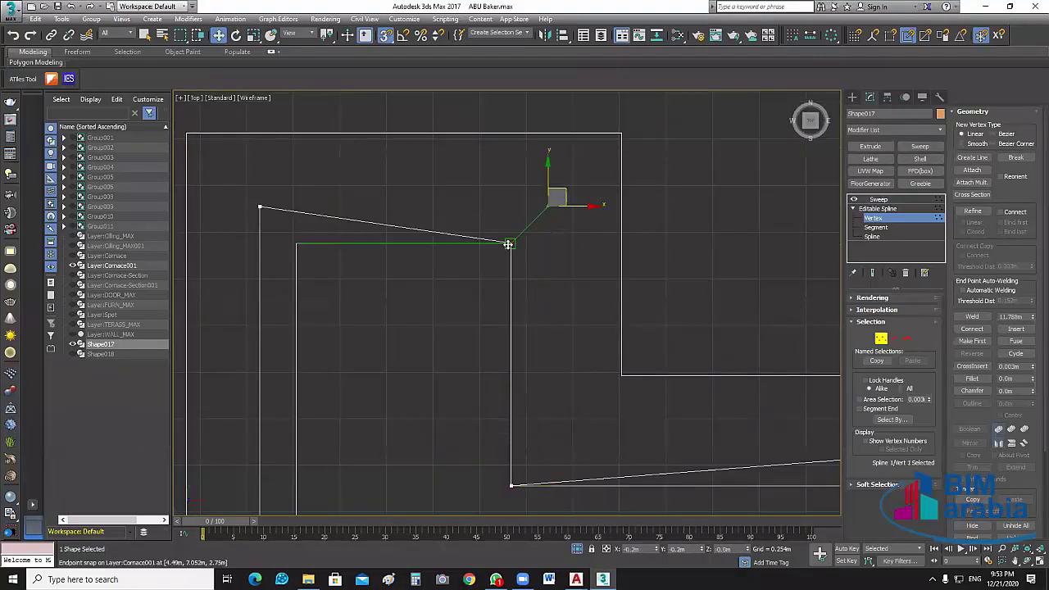
pyautogui.moveTo(483, 288); pyautogui.dragTo(585, 269, button='middle')
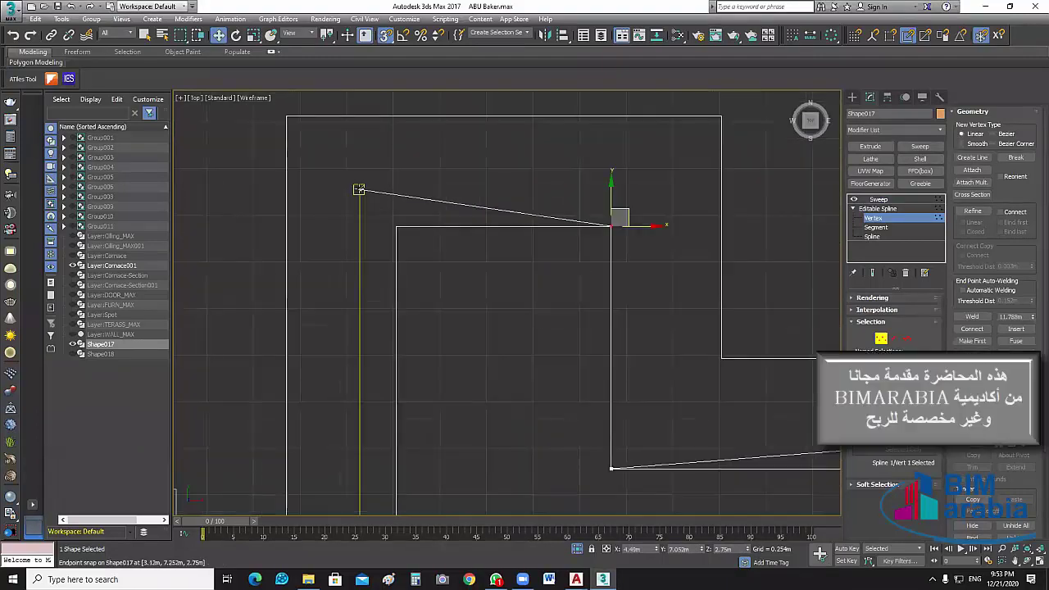
pyautogui.moveTo(610, 223); pyautogui.dragTo(358, 190)
pyautogui.moveTo(453, 464); pyautogui.dragTo(515, 309, button='middle')
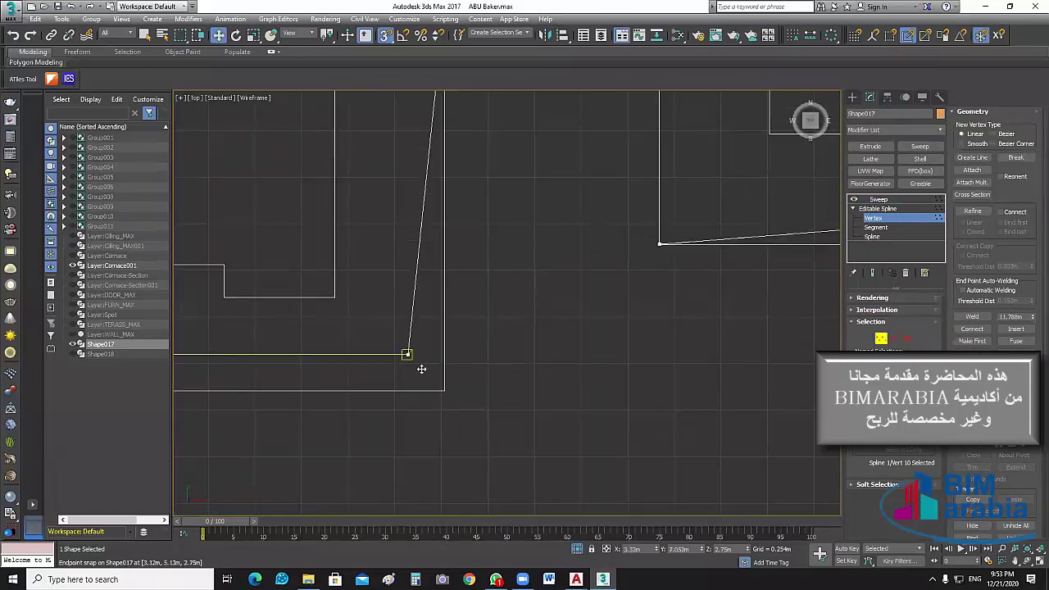
pyautogui.moveTo(421, 368); pyautogui.dragTo(445, 387)
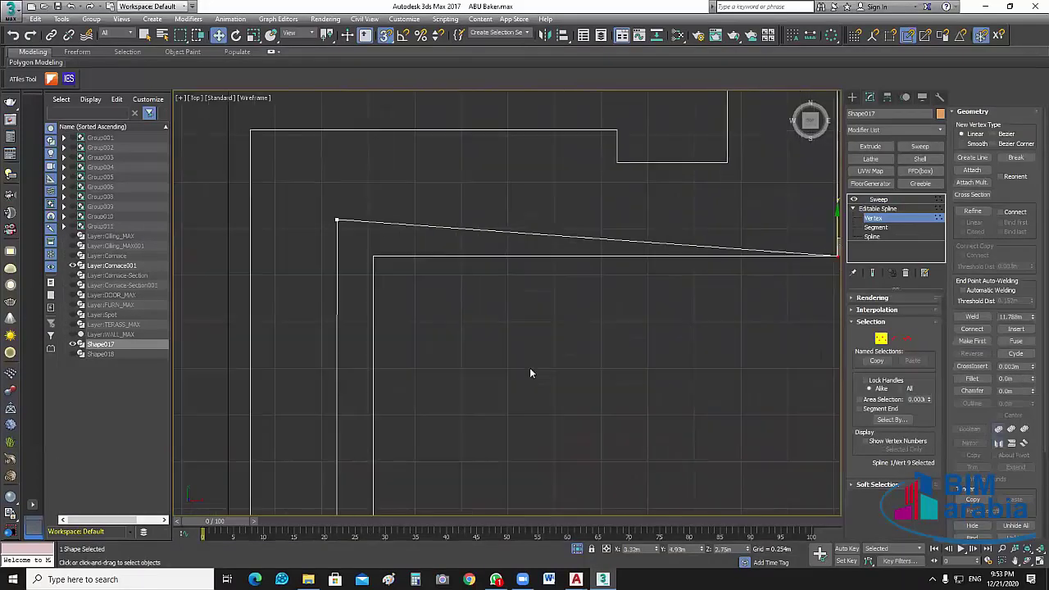
pyautogui.moveTo(336, 220); pyautogui.dragTo(373, 257)
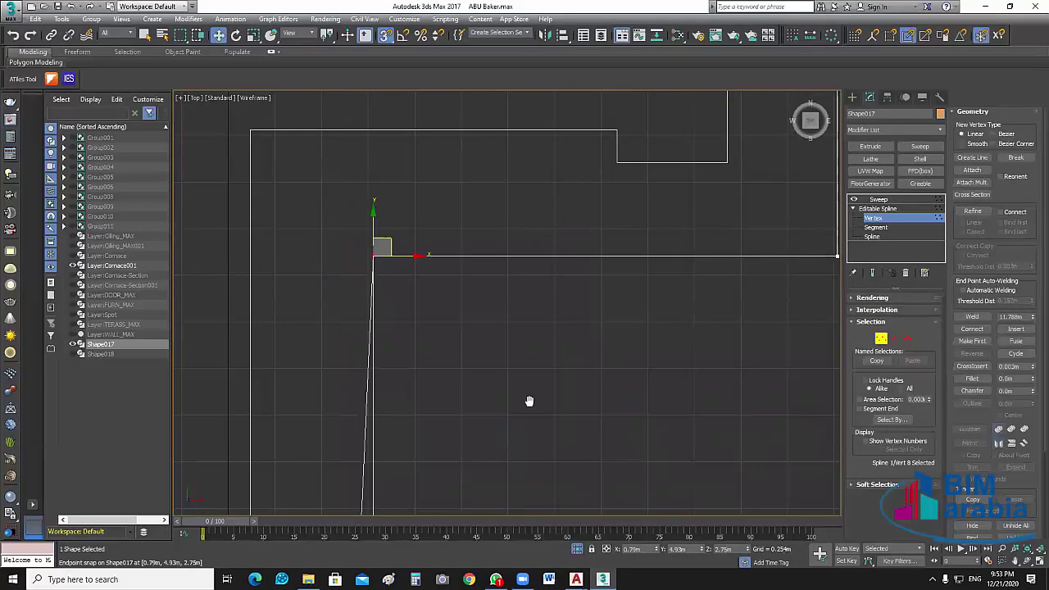
# - Snap the lower vertex and both diagonal-wall vertices onto their corners
pyautogui.scroll(5, 403, 404)
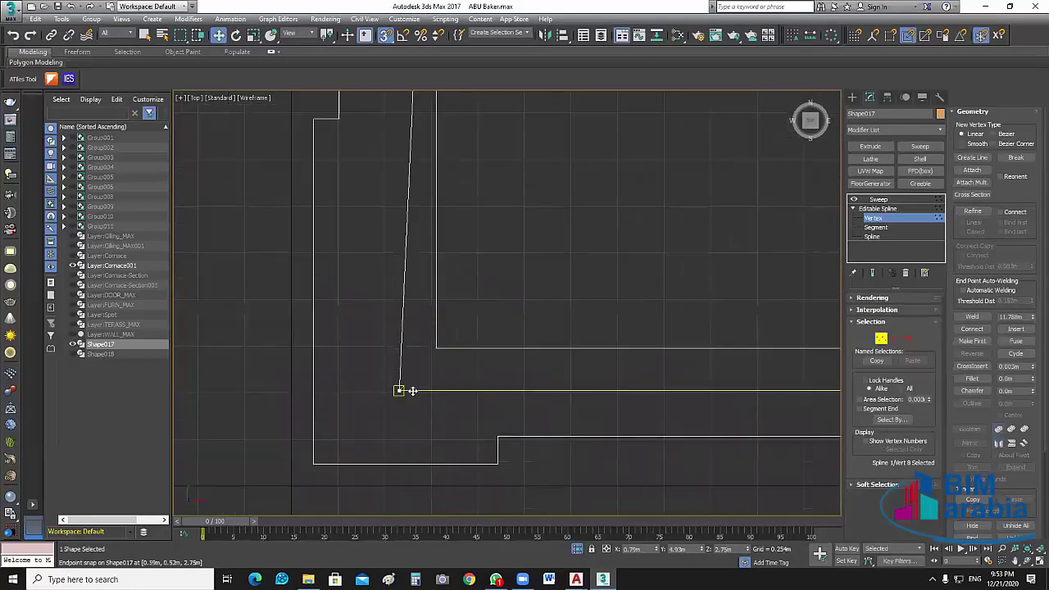
pyautogui.moveTo(402, 388); pyautogui.dragTo(437, 350)
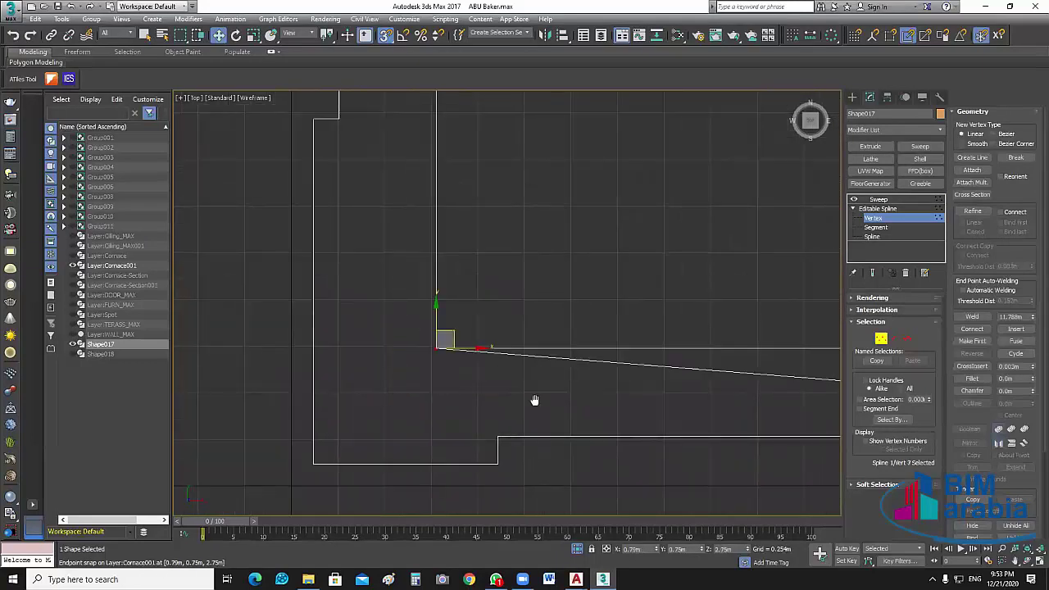
pyautogui.moveTo(534, 400); pyautogui.dragTo(477, 388, button='middle')
pyautogui.moveTo(515, 345); pyautogui.dragTo(515, 345)
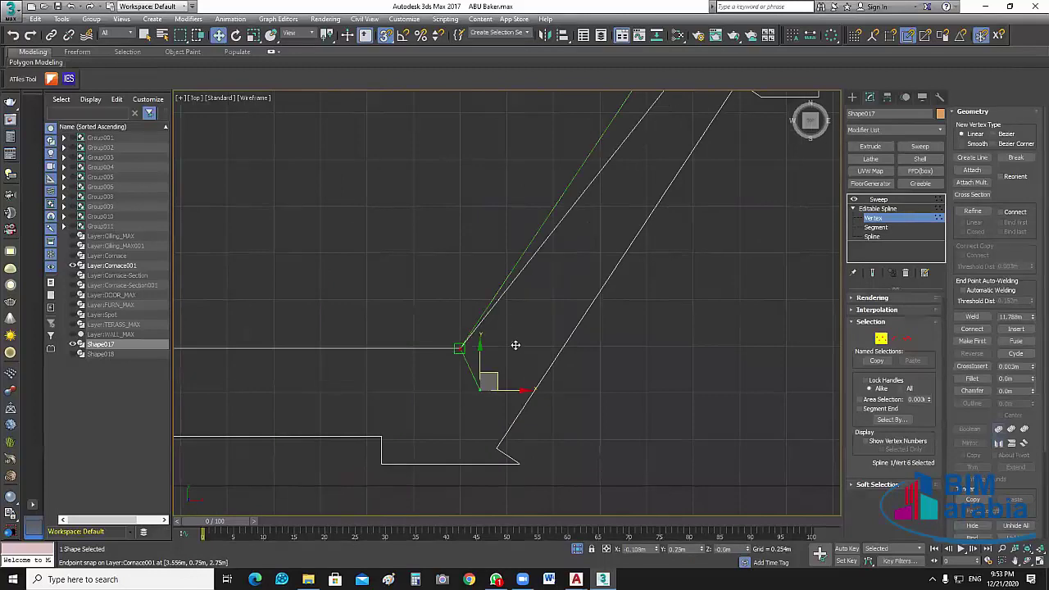
pyautogui.scroll(-3, 494, 372)
pyautogui.scroll(3, 574, 237)
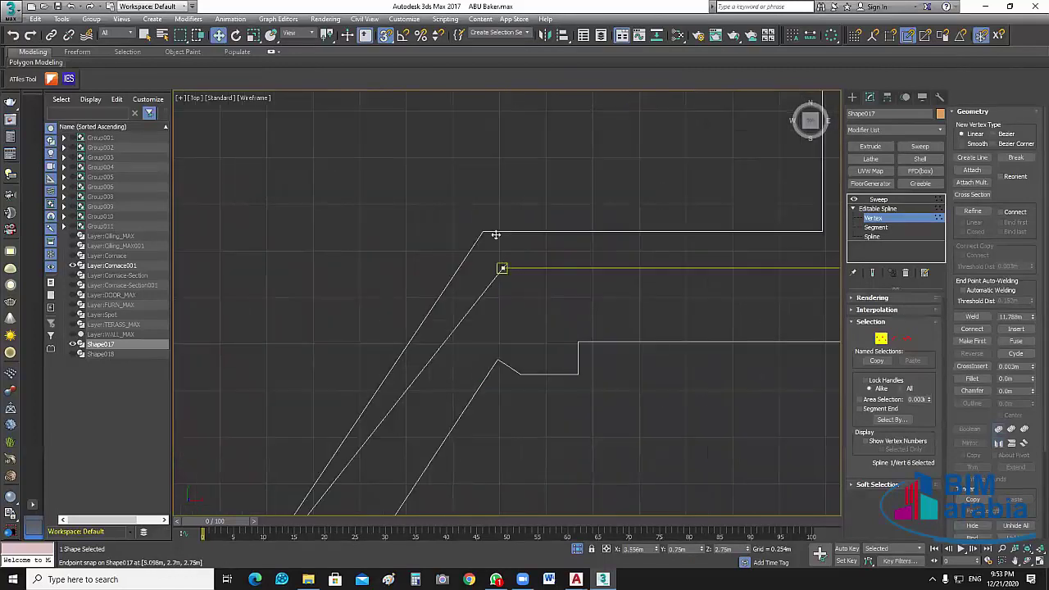
pyautogui.moveTo(500, 267); pyautogui.dragTo(484, 233)
pyautogui.scroll(-3, 617, 318)
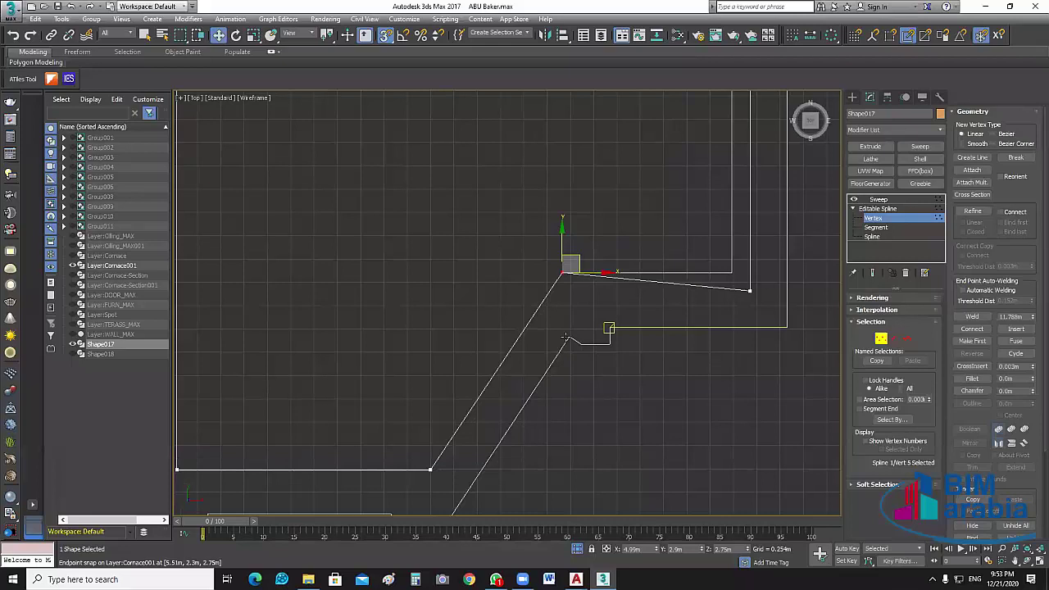
# - Snap the last vertex onto its wall corner and return to Editable Spline level
pyautogui.moveTo(567, 338); pyautogui.dragTo(367, 385, button='middle')
pyautogui.click(567, 337)
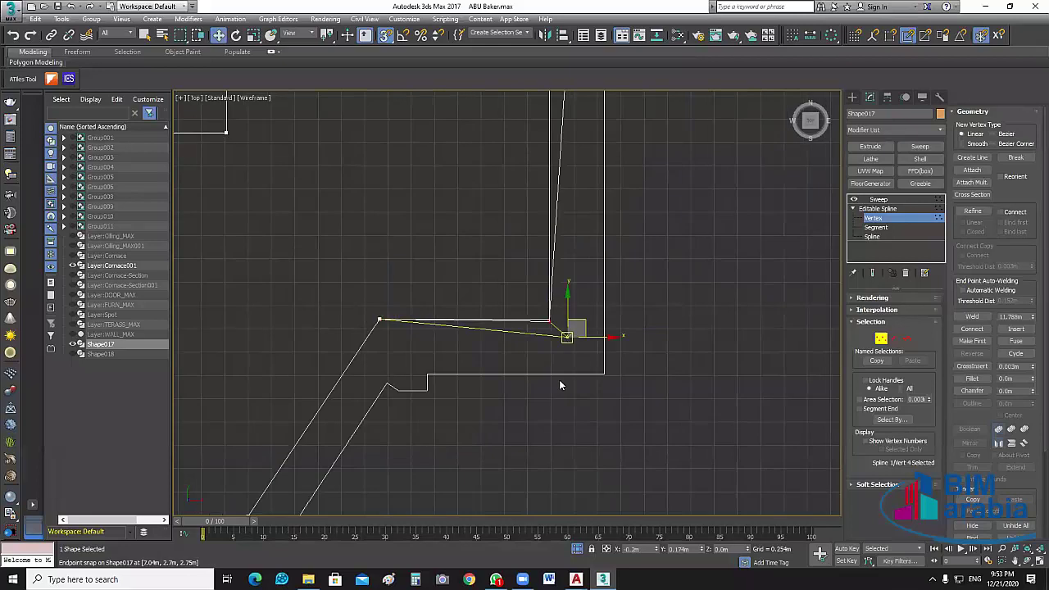
pyautogui.scroll(1, 559, 380)
pyautogui.scroll(2, 558, 369)
pyautogui.scroll(2, 558, 369)
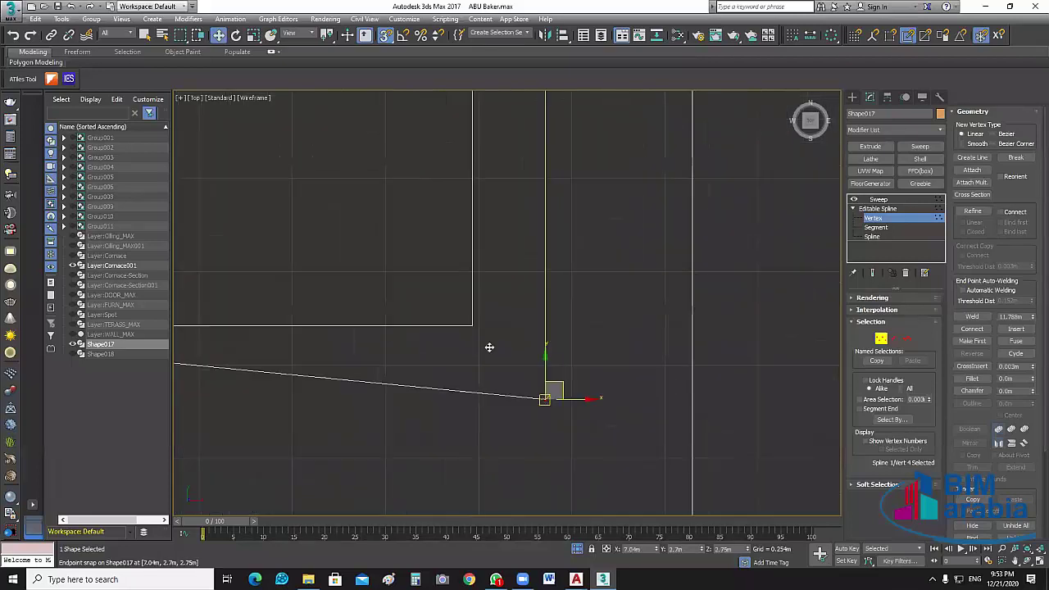
pyautogui.scroll(2, 607, 291)
pyautogui.scroll(2, 613, 333)
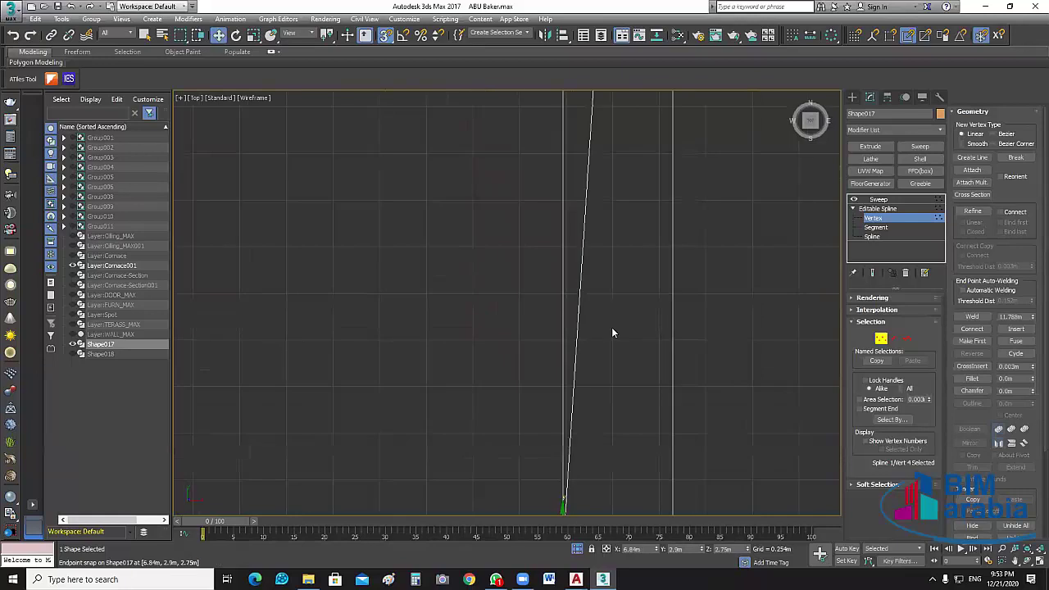
pyautogui.scroll(-4, 611, 333)
pyautogui.scroll(2, 600, 264)
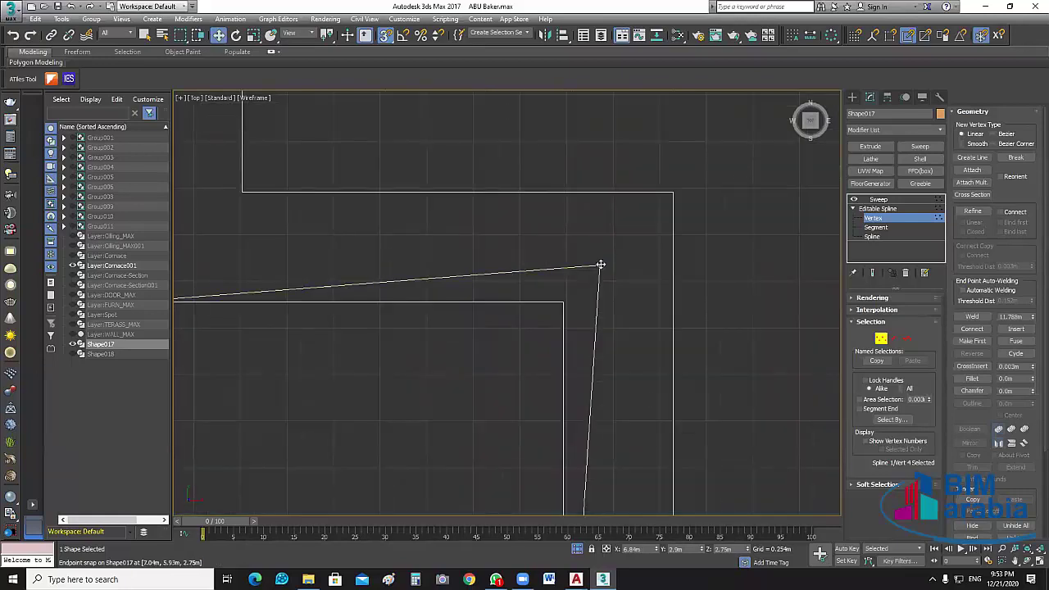
pyautogui.moveTo(600, 264); pyautogui.dragTo(563, 302)
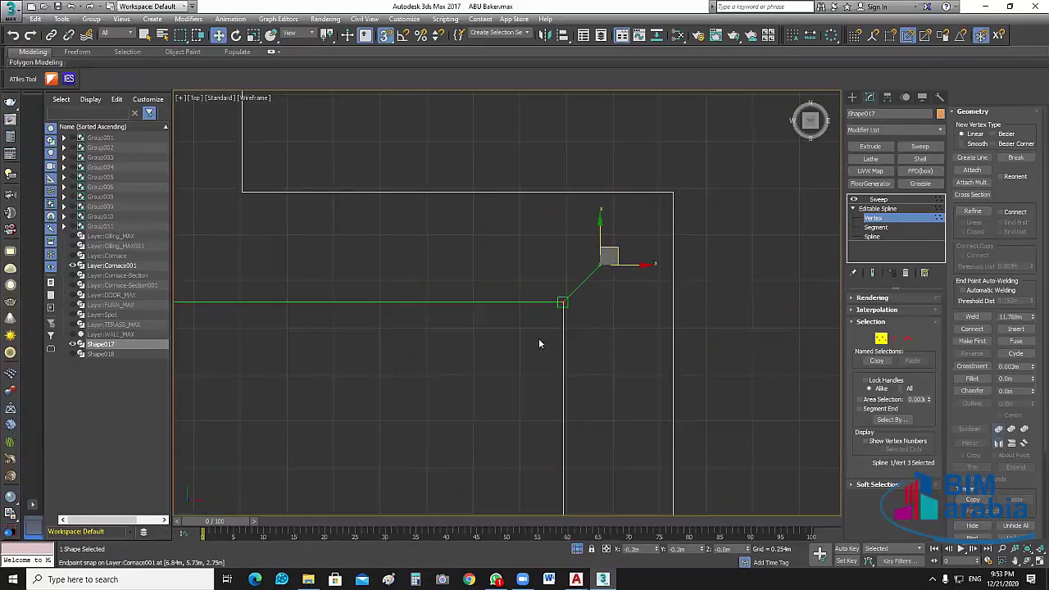
pyautogui.scroll(-2, 538, 338)
pyautogui.scroll(-3, 559, 344)
pyautogui.scroll(-1, 544, 382)
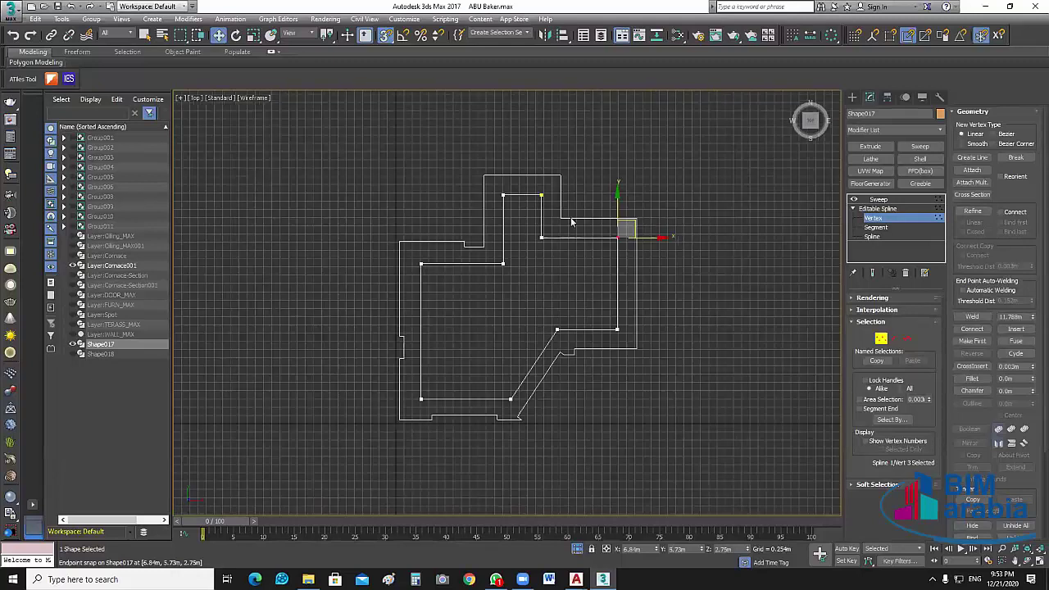
pyautogui.scroll(2, 575, 287)
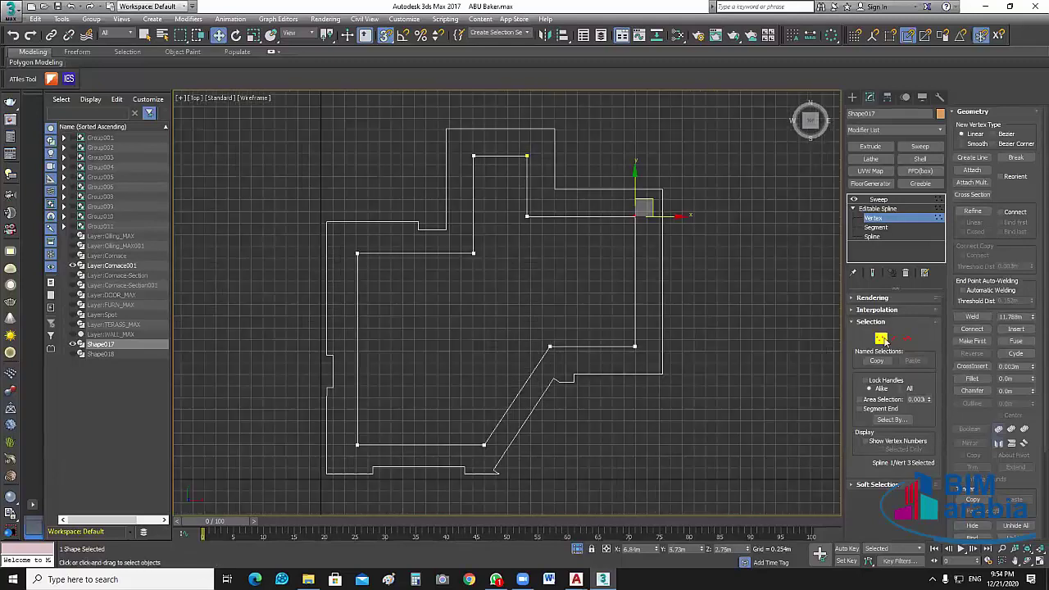
pyautogui.click(883, 206)
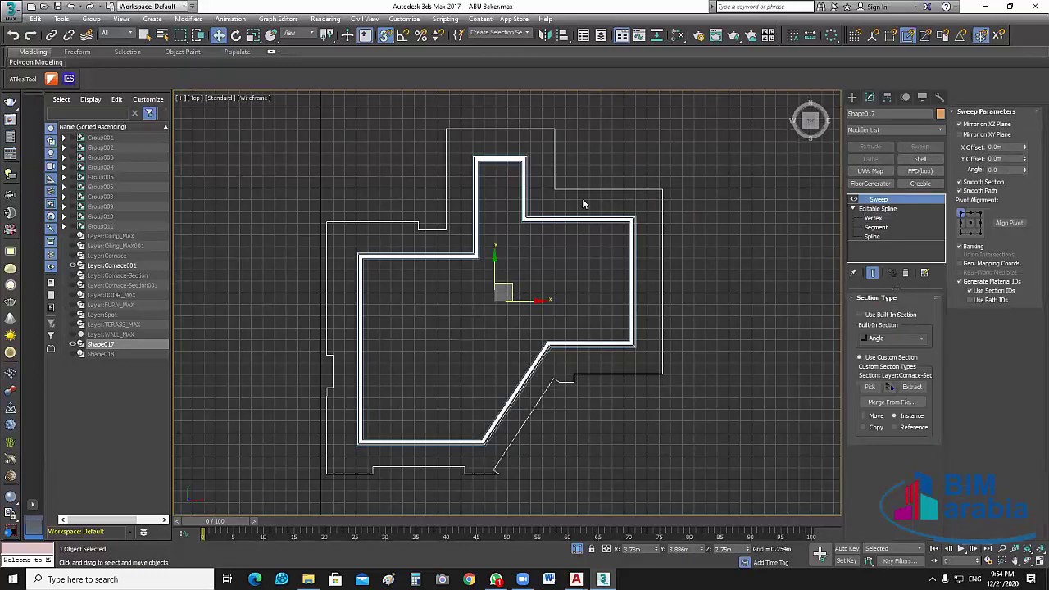
# - Restore four viewports, Unhide All hidden layers and groups, and orbit the Perspective view around the ceiling corner
pyautogui.hotkey('alt', 'w')
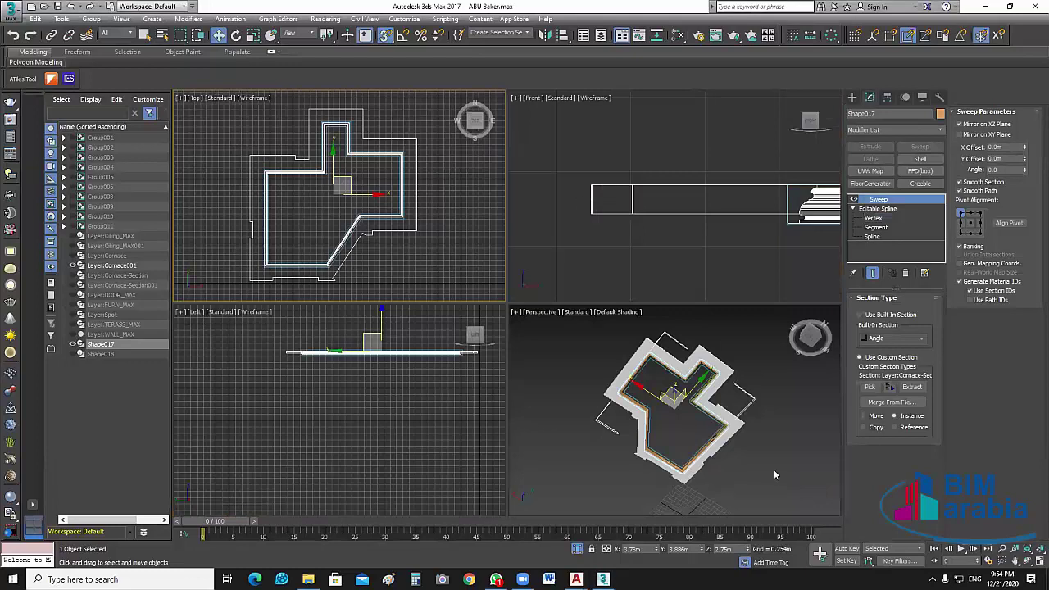
pyautogui.click(687, 471)
pyautogui.scroll(5, 666, 420)
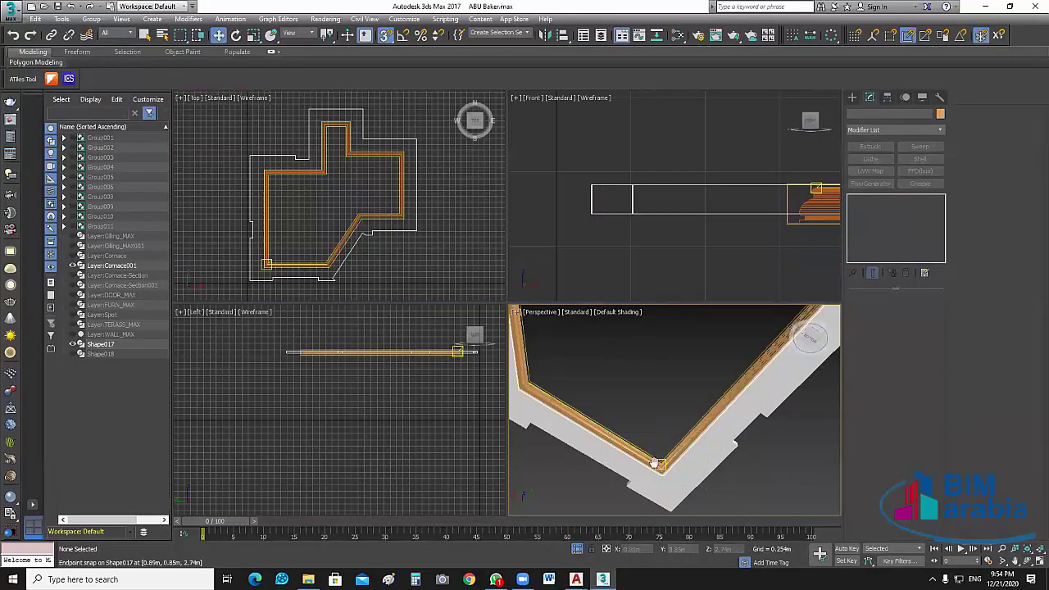
pyautogui.scroll(-5, 666, 421)
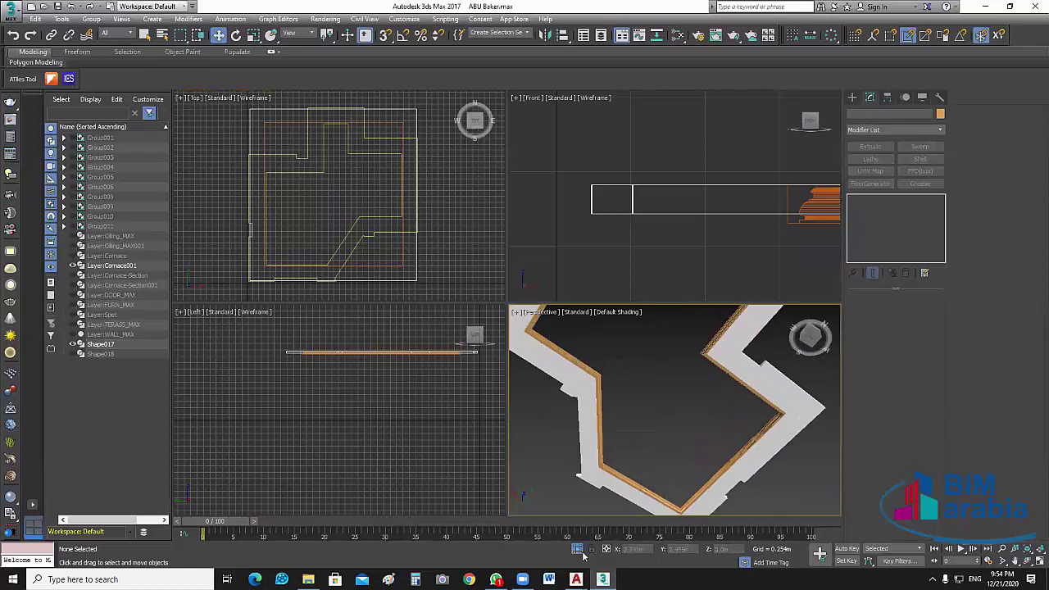
pyautogui.rightClick(671, 451)
pyautogui.click(734, 452)
pyautogui.moveTo(721, 420)
pyautogui.keyDown('alt'); pyautogui.mouseDown(button='middle')
pyautogui.moveTo(725, 434)
pyautogui.moveTo(639, 356)
pyautogui.moveTo(649, 368)
pyautogui.mouseUp(button='middle'); pyautogui.keyUp('alt')
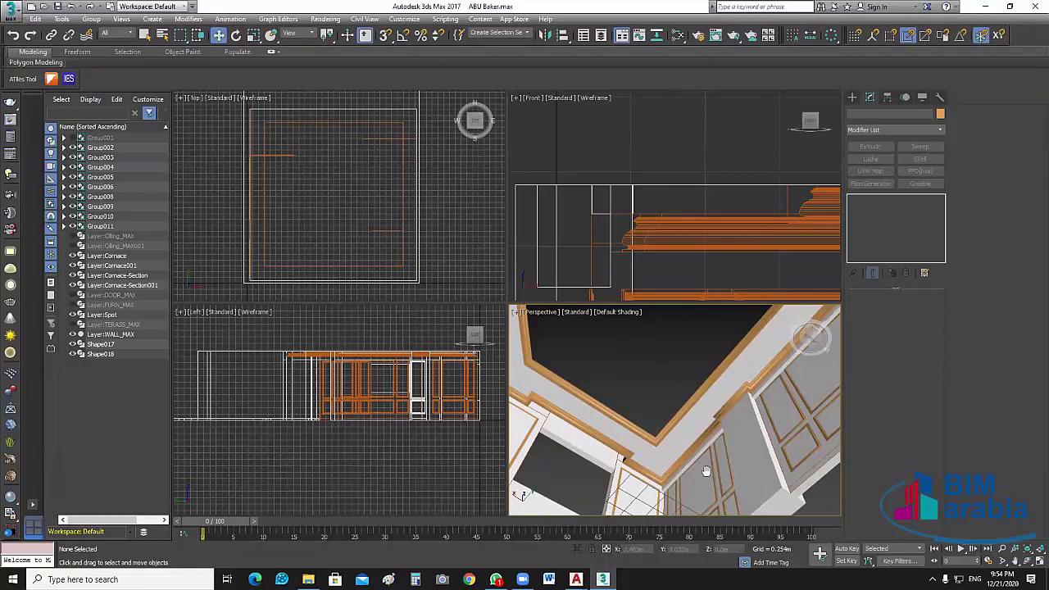
# - Orbit the Perspective view around the cornice corner, then step back to a wider outside view
pyautogui.click(708, 388)
pyautogui.keyDown('alt'); pyautogui.moveTo(709, 389); pyautogui.dragTo(551, 373, button='middle'); pyautogui.keyUp('alt')
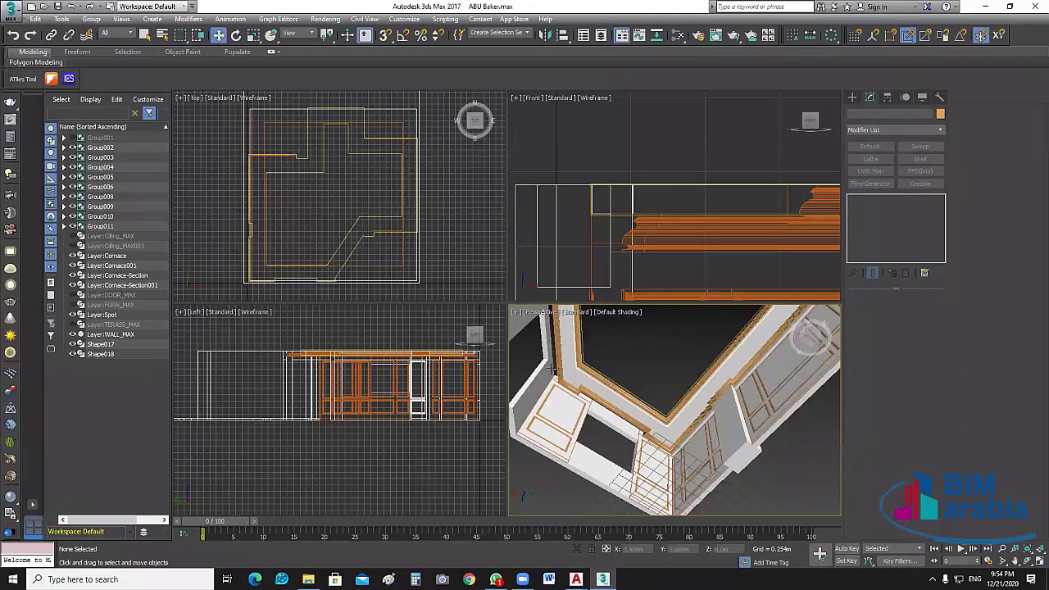
pyautogui.scroll(3, 625, 397)
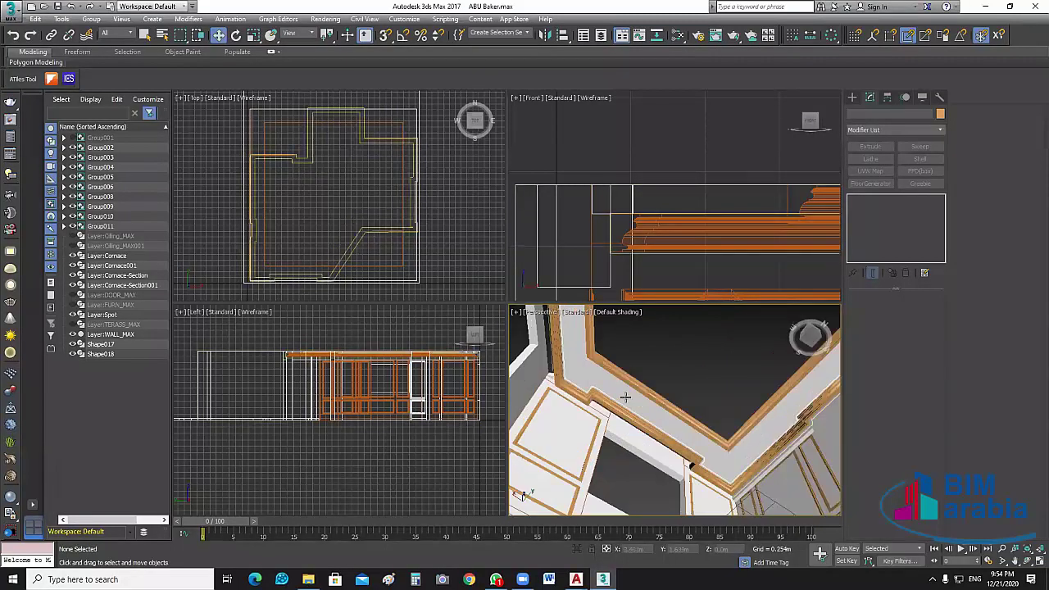
pyautogui.keyDown('alt'); pyautogui.moveTo(657, 401); pyautogui.dragTo(638, 414, button='middle'); pyautogui.keyUp('alt')
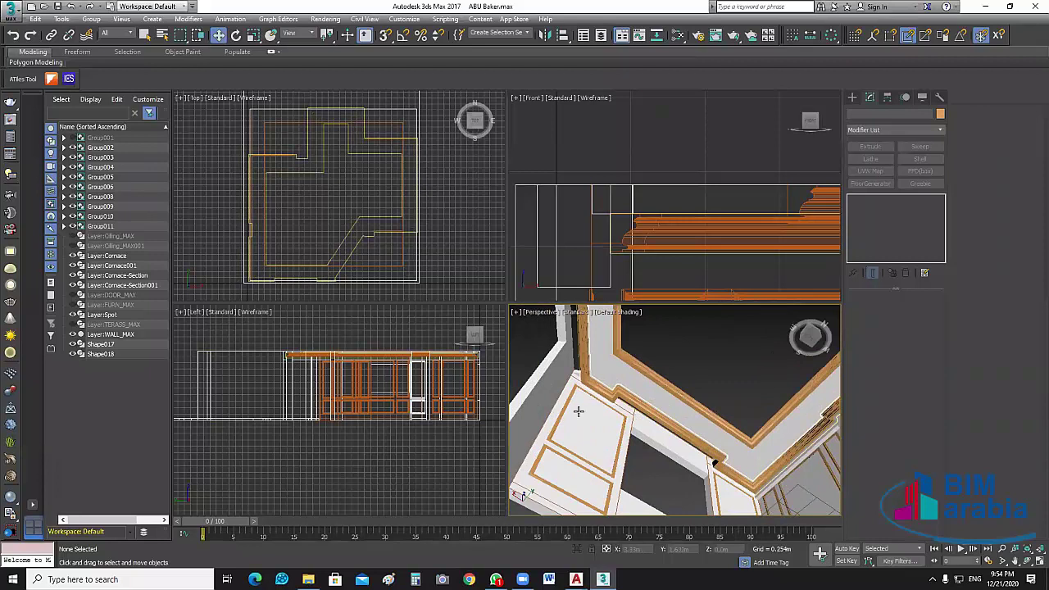
pyautogui.hotkey('shift', 'z')
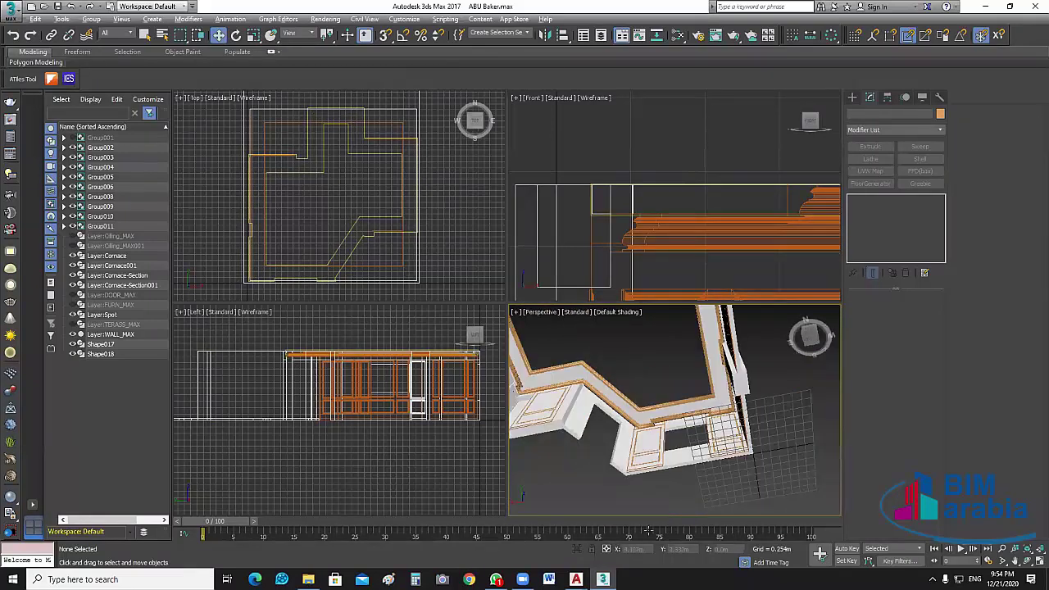
pyautogui.hotkey('shift', 'z')
pyautogui.hotkey('shift', 'z')
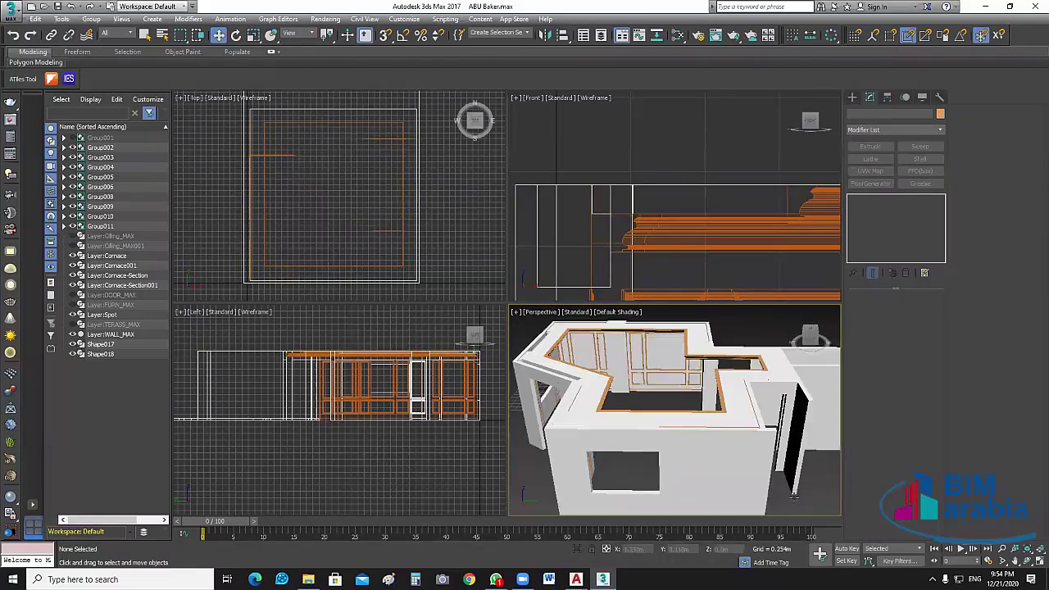
pyautogui.hotkey('shift', 'z')
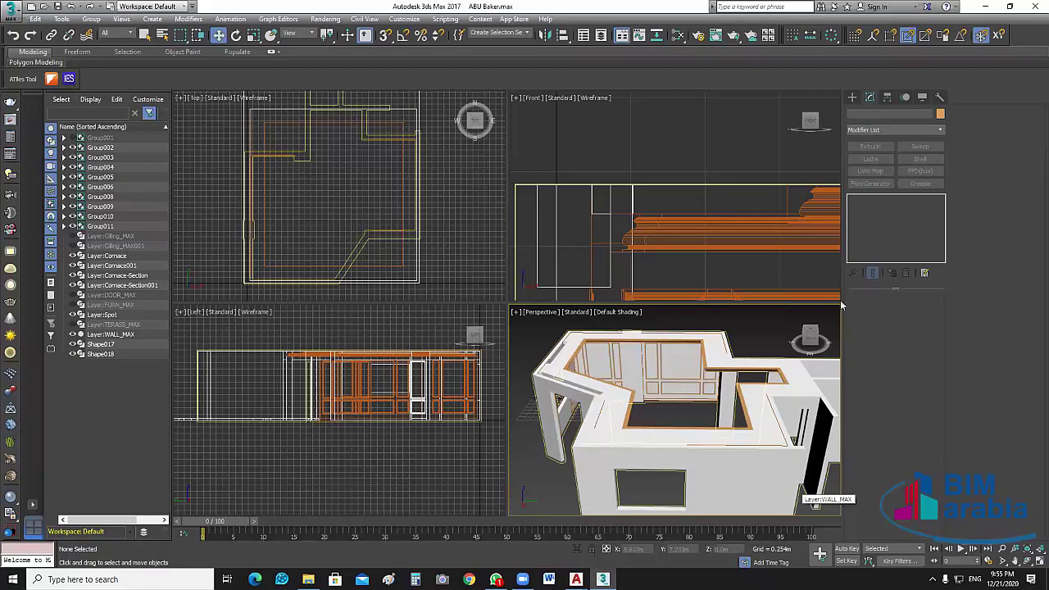
# - In a maximized Front view, select the upper cornice sweep Shape017, then restore four viewports
pyautogui.hotkey('alt', 'w')
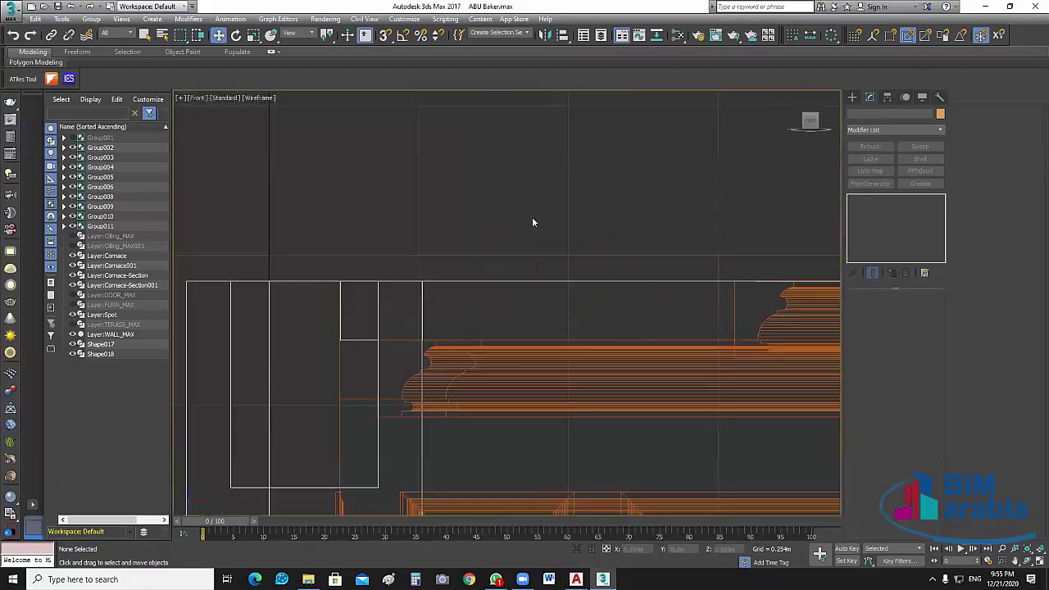
pyautogui.scroll(-3, 497, 215)
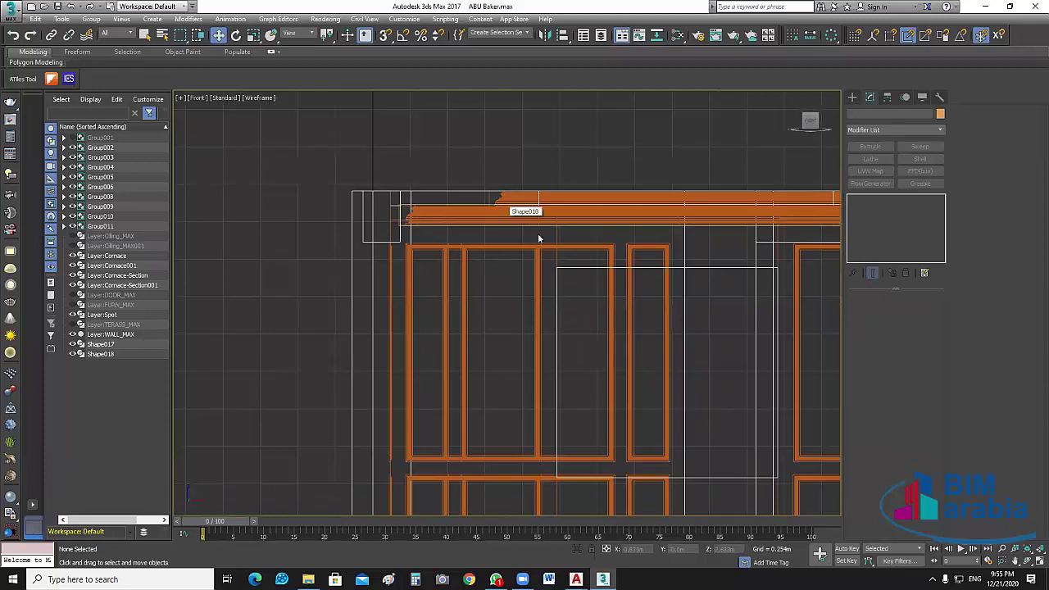
pyautogui.moveTo(518, 194); pyautogui.dragTo(461, 194, button='middle')
pyautogui.click(460, 196)
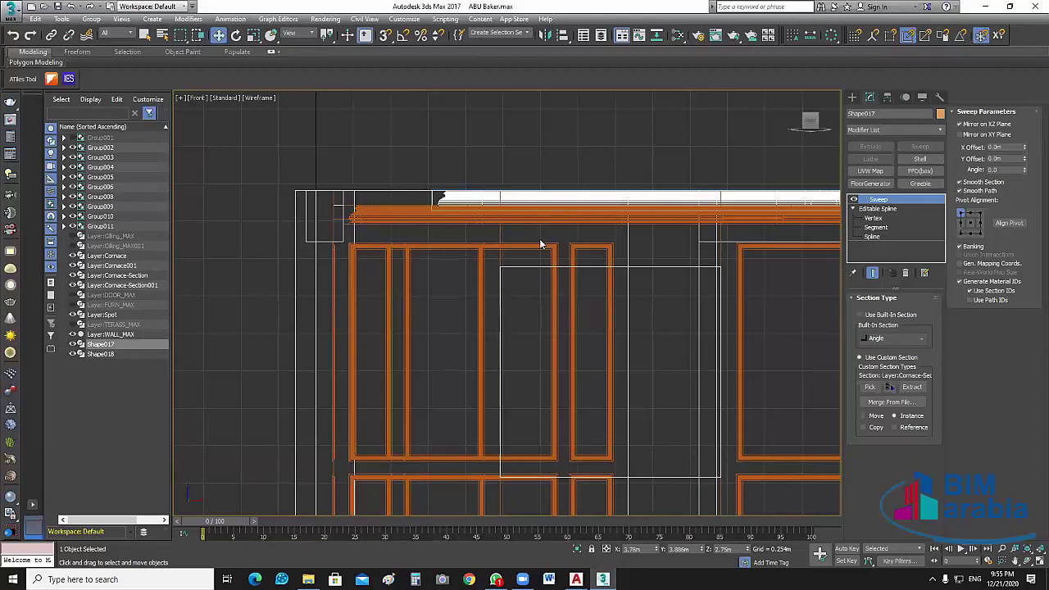
pyautogui.moveTo(613, 156); pyautogui.dragTo(579, 153, button='middle')
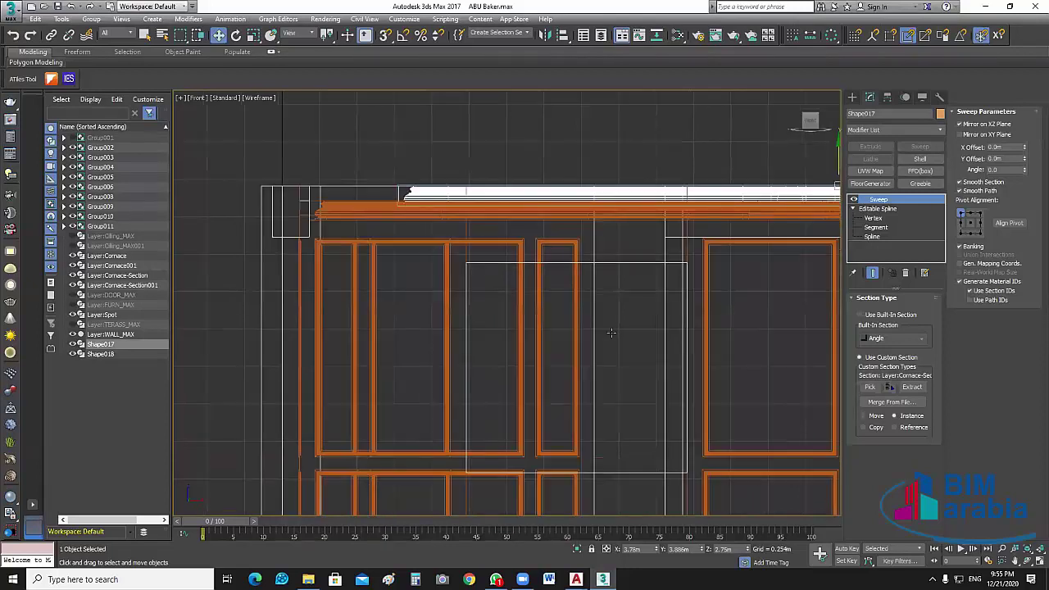
pyautogui.hotkey('alt', 'w')
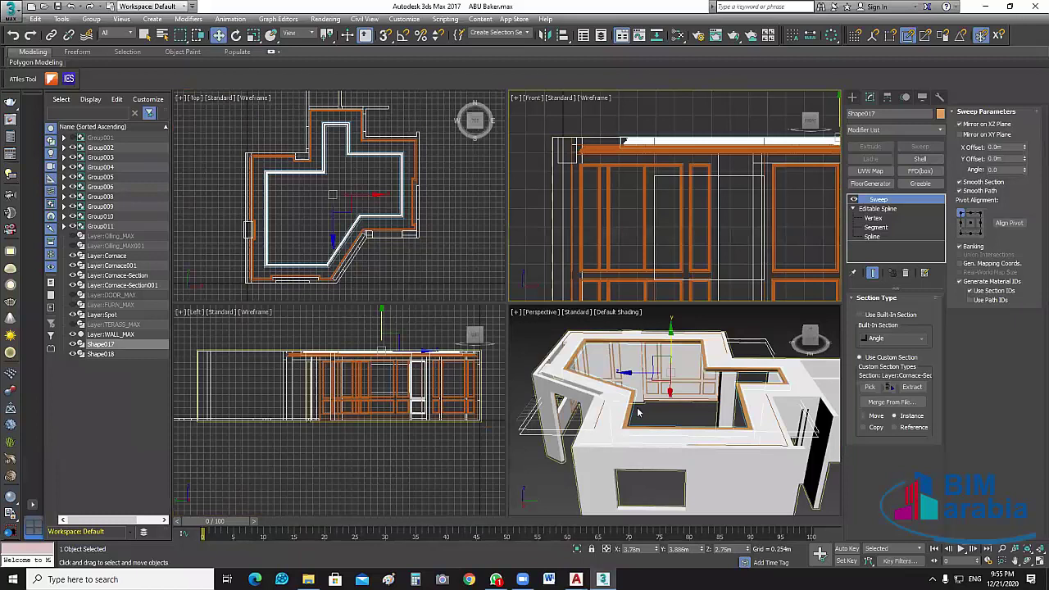
# - Select Layer:Cornace001, Shape018 and Shape017 together in the viewports
pyautogui.scroll(5, 637, 412)
pyautogui.scroll(-5, 663, 422)
pyautogui.keyDown('alt'); pyautogui.moveTo(663, 422); pyautogui.dragTo(677, 420, button='middle'); pyautogui.keyUp('alt')
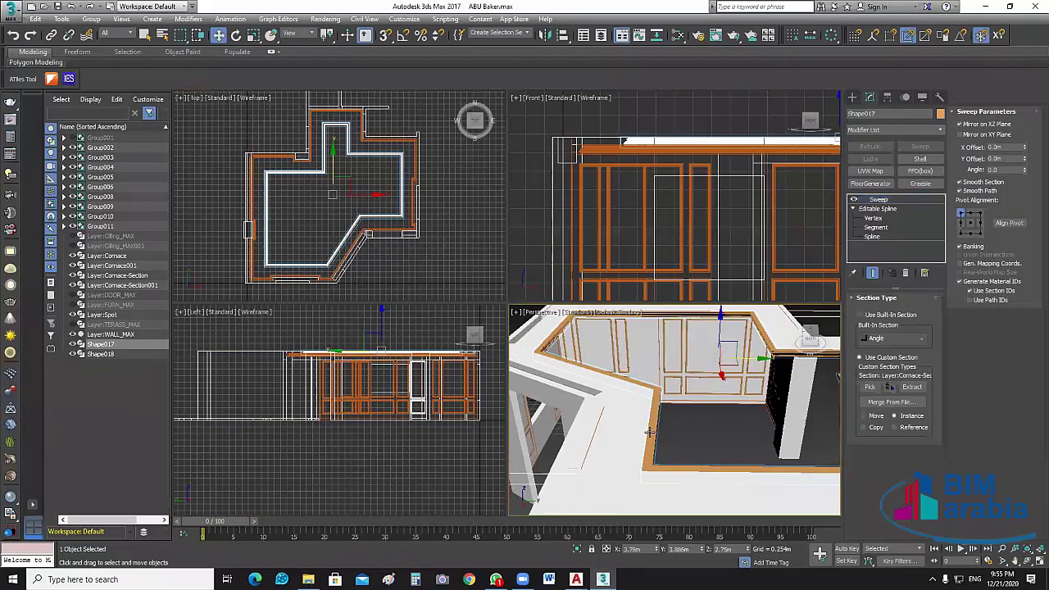
pyautogui.keyDown('ctrl'); pyautogui.click(732, 438); pyautogui.keyUp('ctrl')
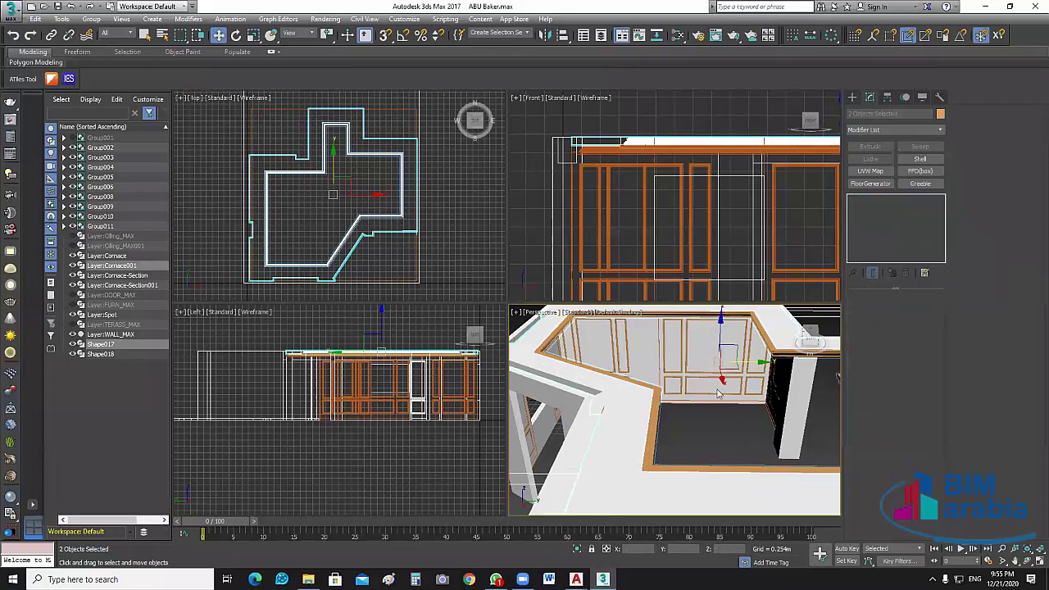
pyautogui.scroll(5, 715, 344)
pyautogui.scroll(3, 718, 362)
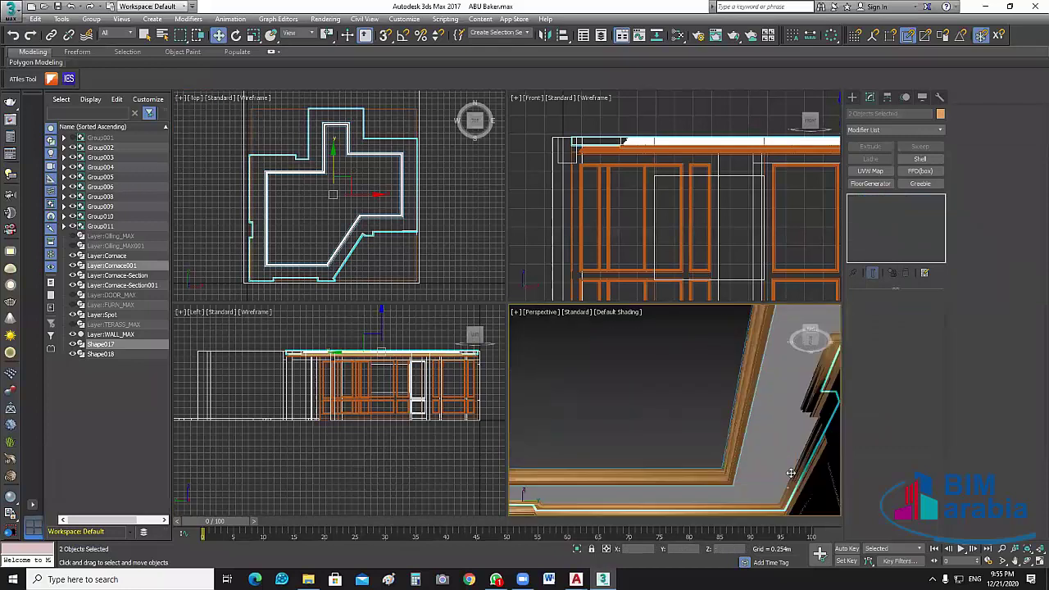
pyautogui.click(728, 377)
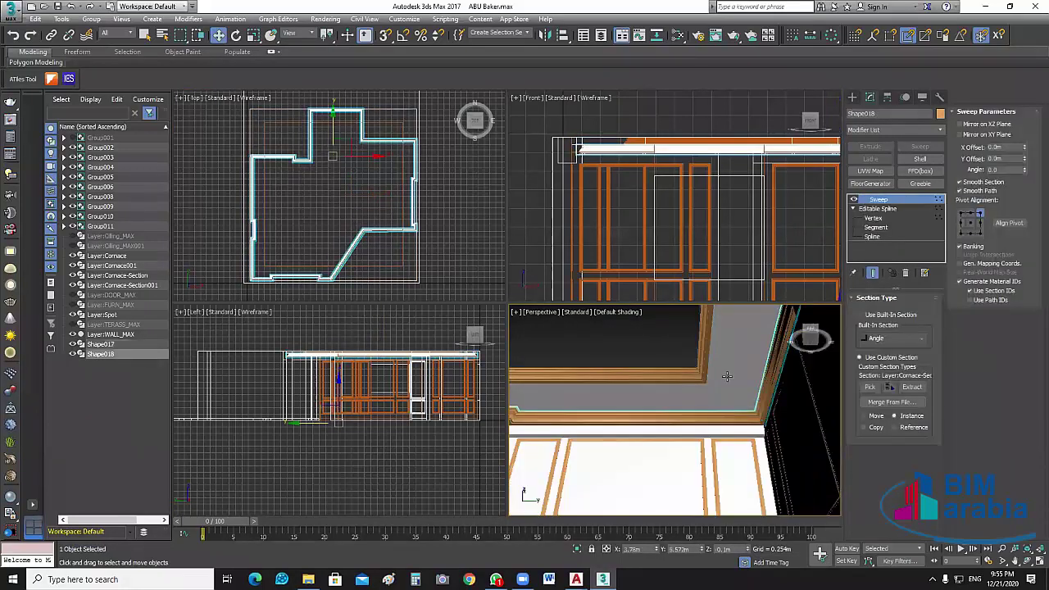
pyautogui.keyDown('ctrl'); pyautogui.click(701, 366); pyautogui.keyUp('ctrl')
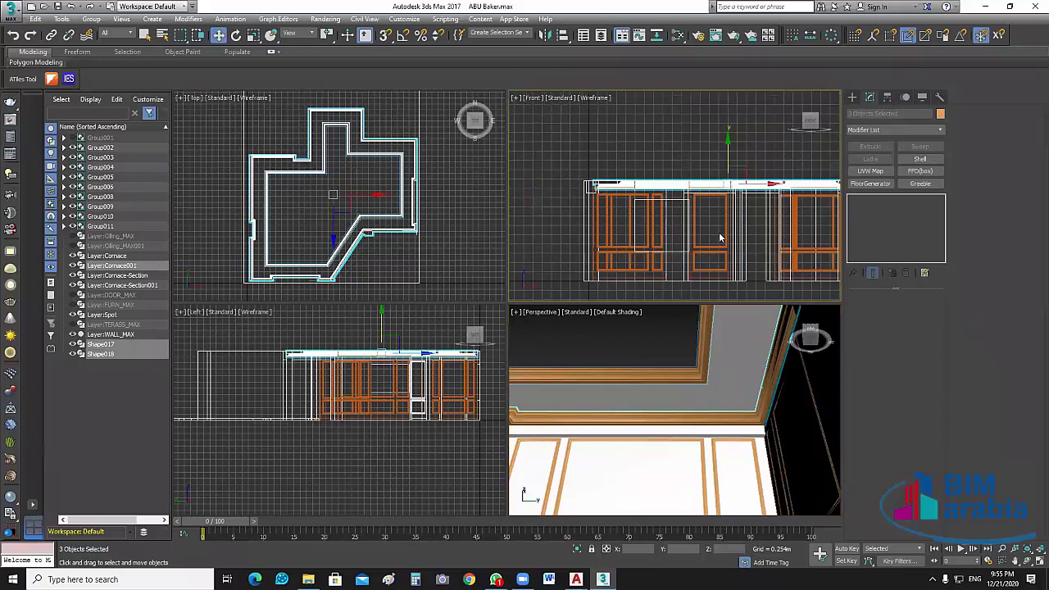
# - Zoom extents on the three selected cornice pieces, undoing the accidental drop to floor level
pyautogui.press('z')
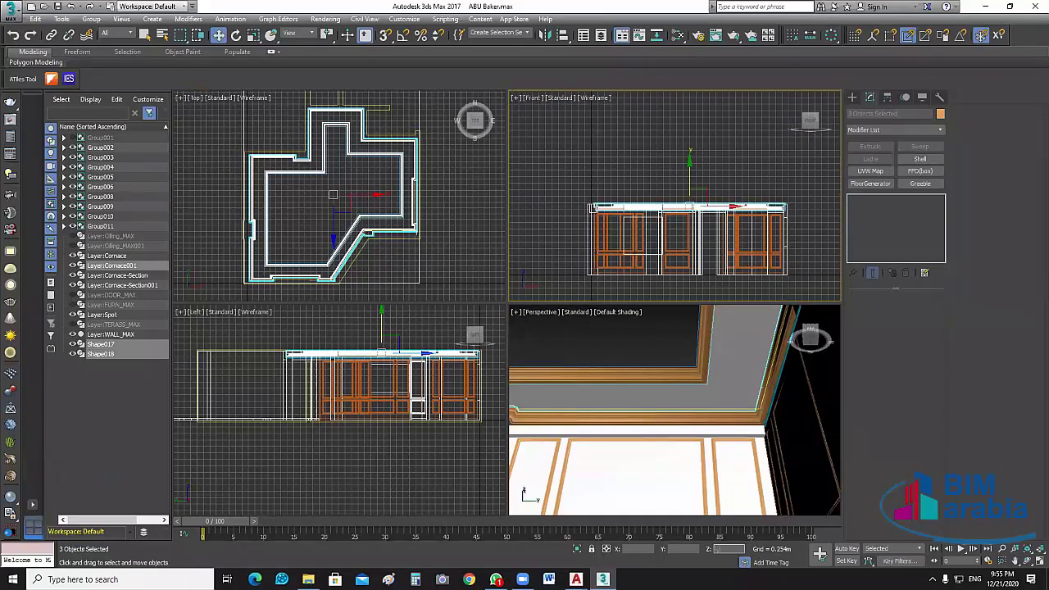
pyautogui.press('Return')
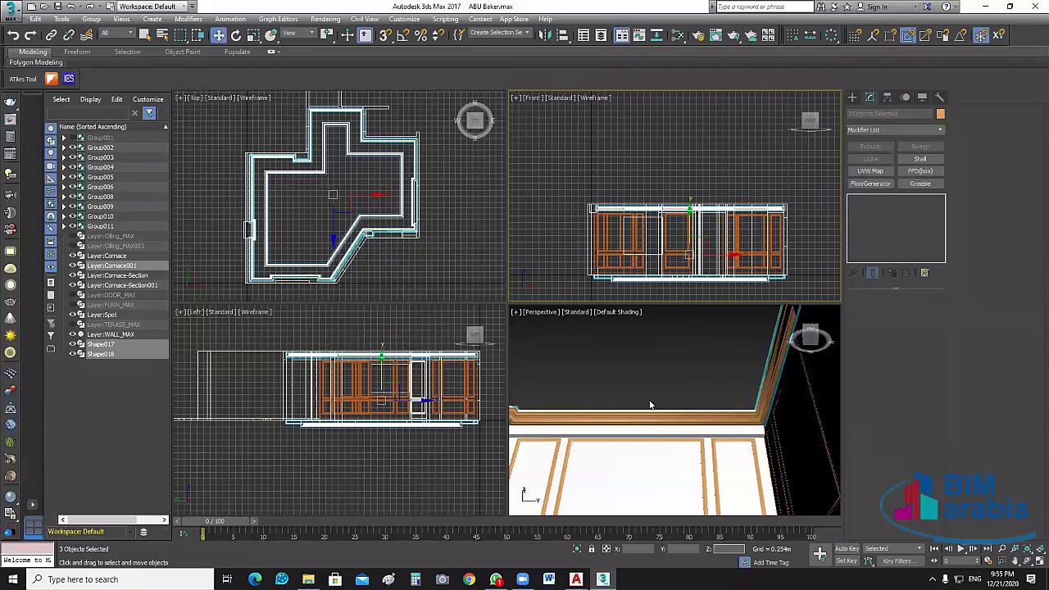
pyautogui.hotkey('ctrl', 'z')
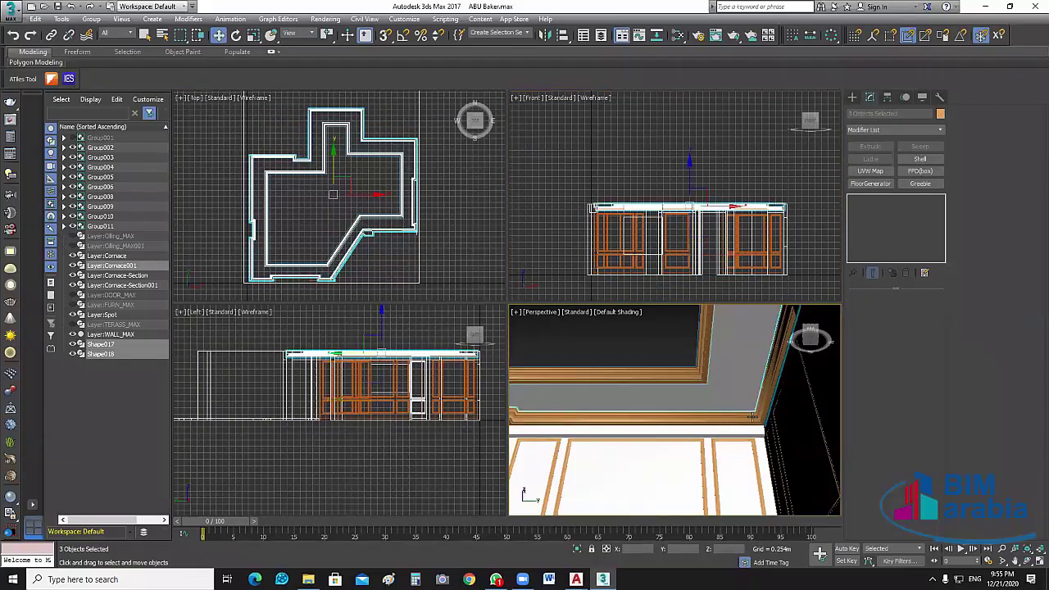
pyautogui.click(752, 417)
pyautogui.hotkey('ctrl', 'z')
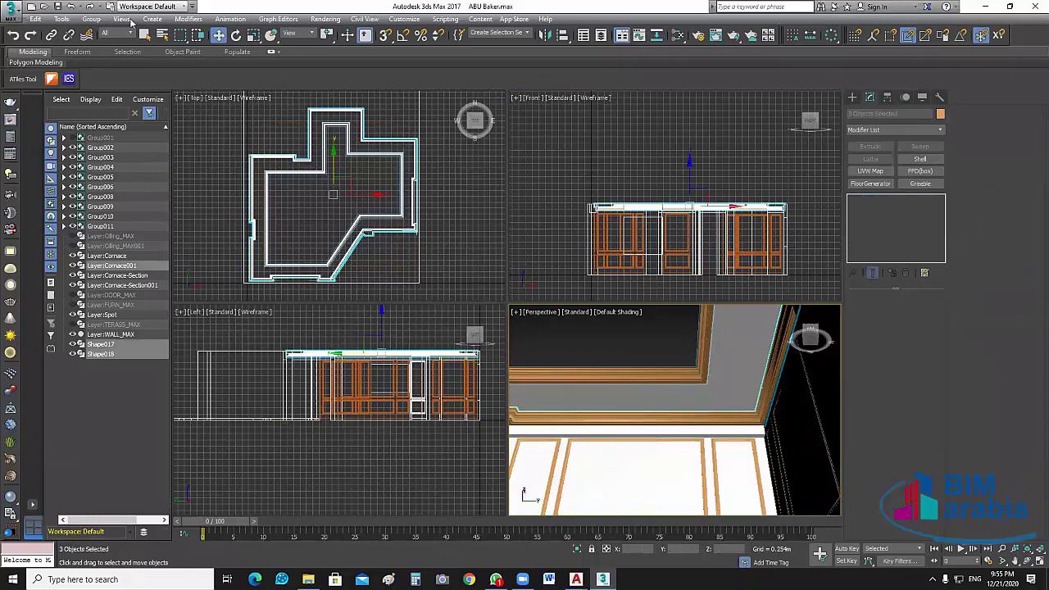
pyautogui.hotkey('ctrl', 'z')
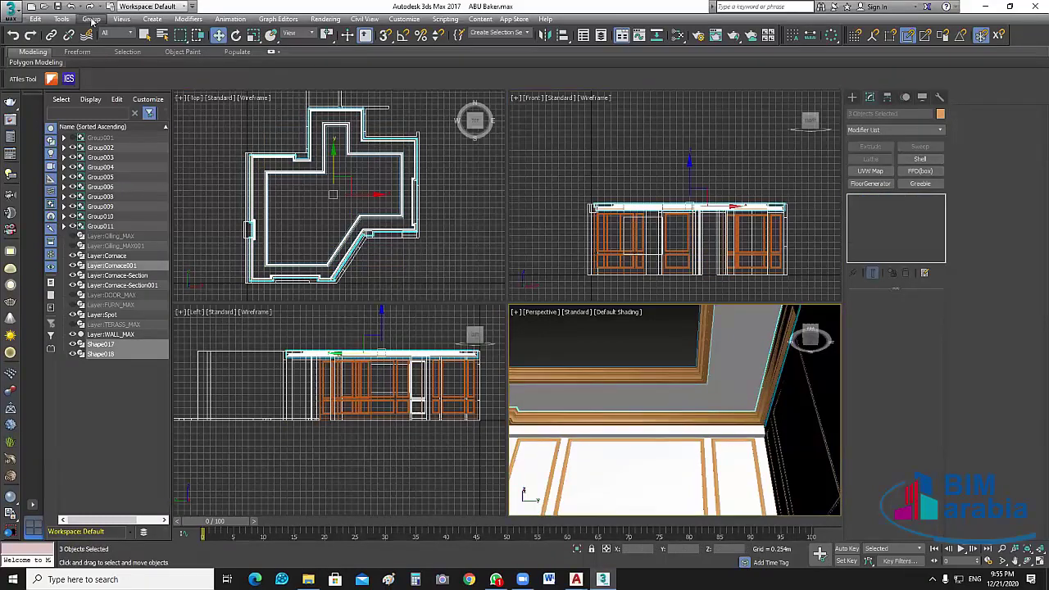
# - Group the three selected cornice pieces under the name CB
pyautogui.click(91, 19)
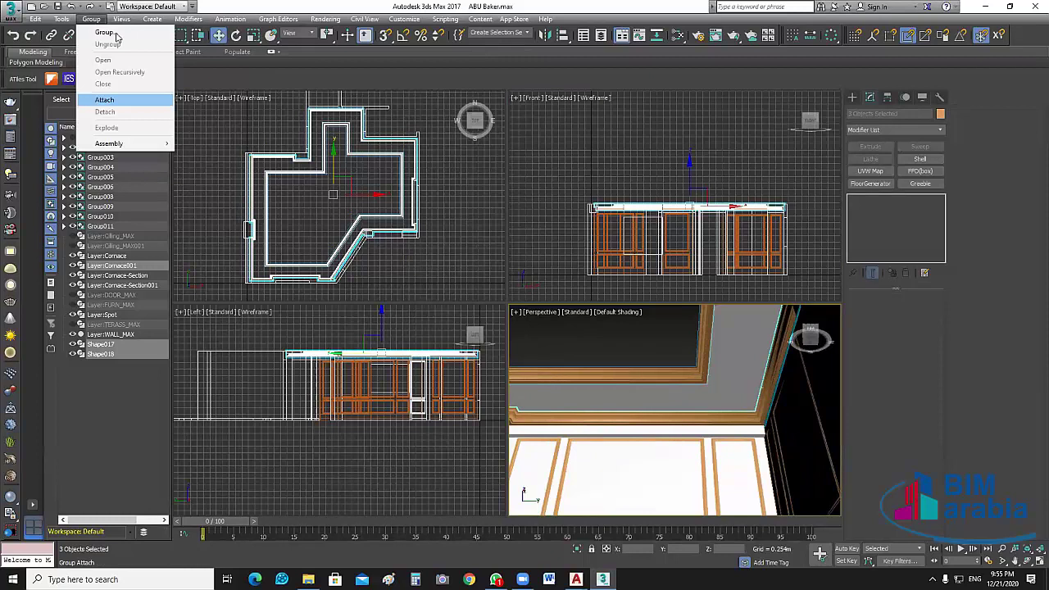
pyautogui.click(117, 37)
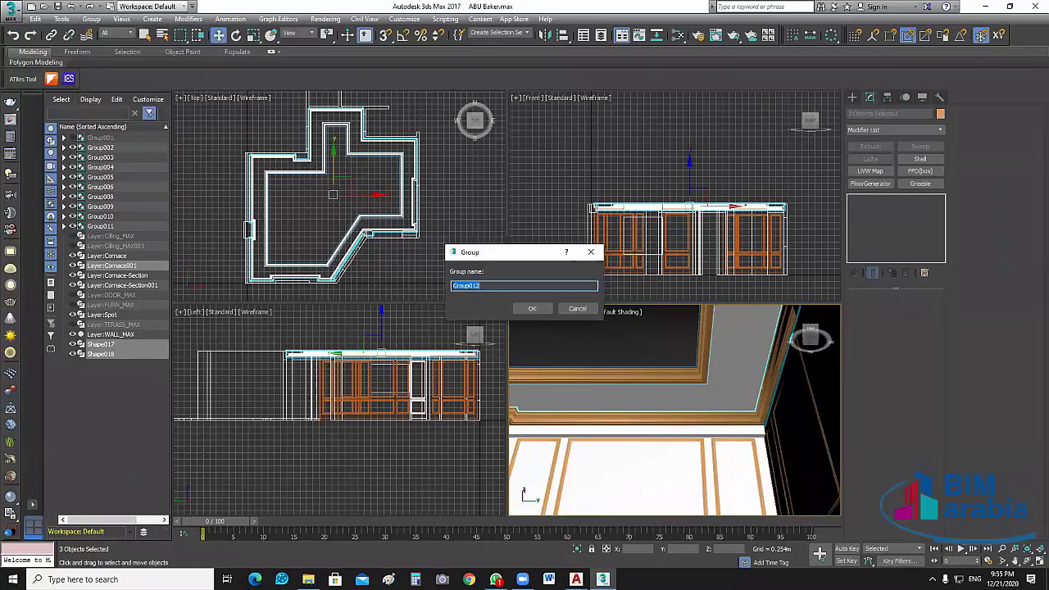
pyautogui.write('C')
pyautogui.write('B')
pyautogui.click(536, 309)
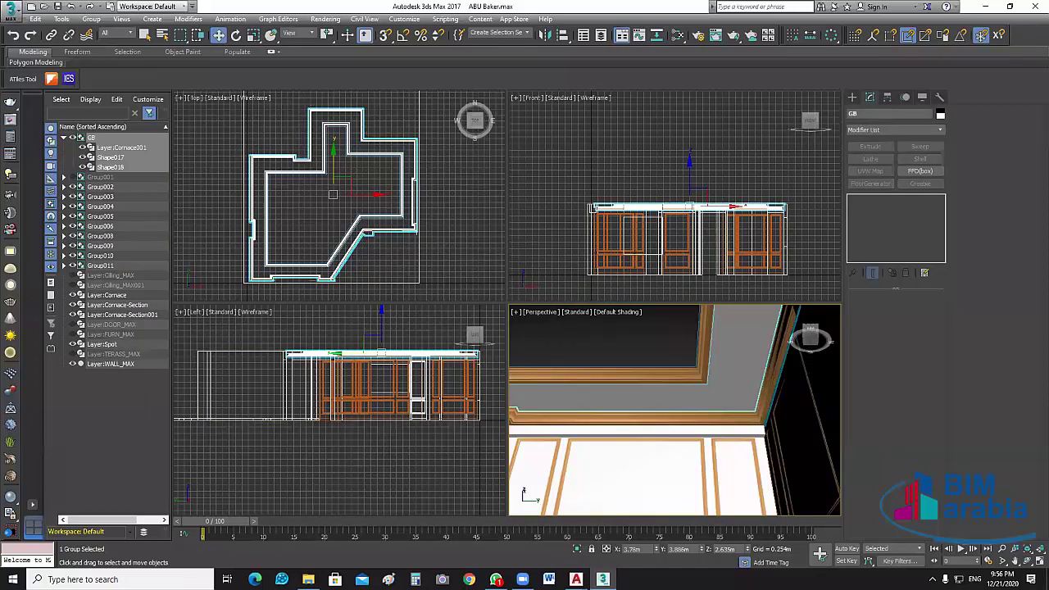
# - Set the cornice group's Z height to 2.6m and inspect it in a maximized, zoomed Front view
pyautogui.doubleClick(729, 549)
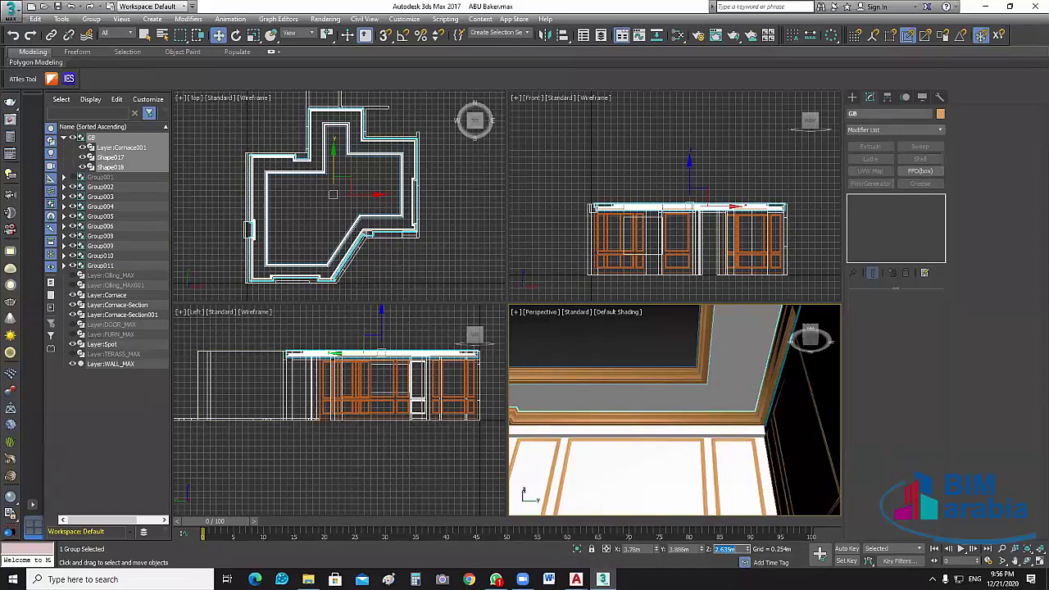
pyautogui.write('2.6')
pyautogui.press('Return')
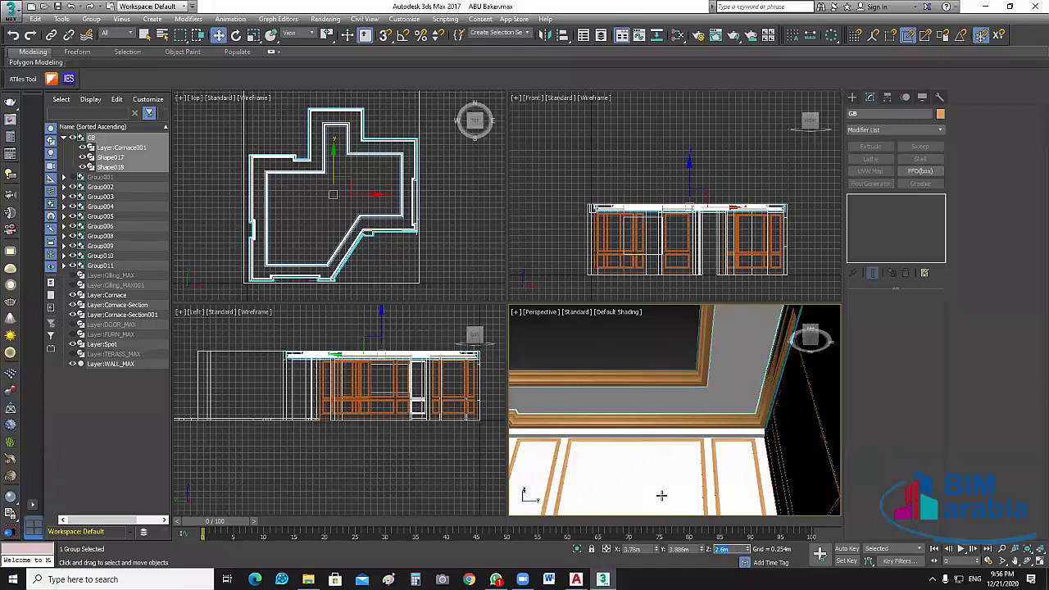
pyautogui.rightClick(752, 244)
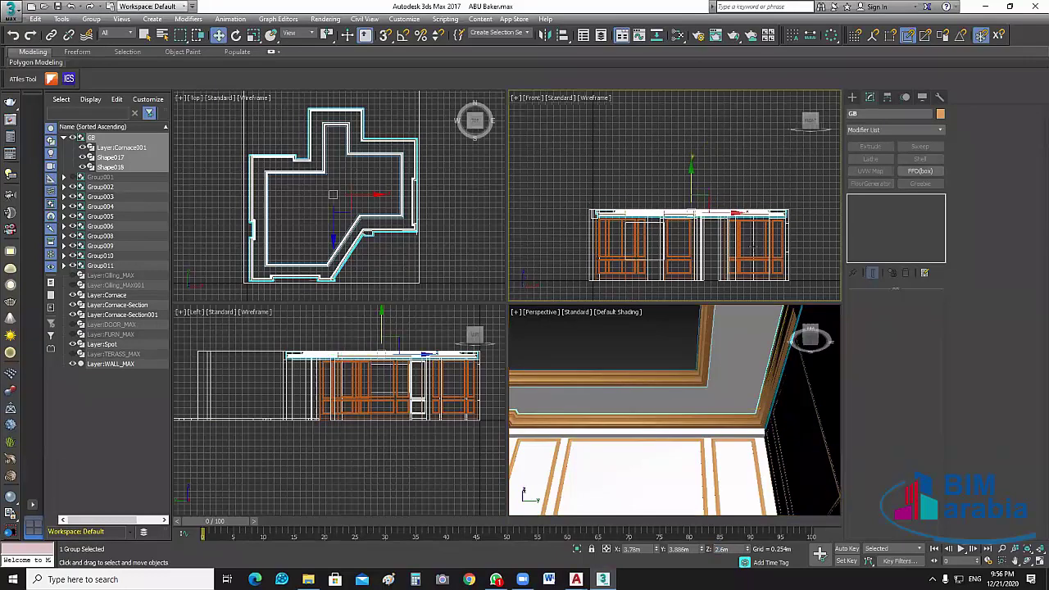
pyautogui.keyDown('ctrl'); pyautogui.click(636, 274); pyautogui.keyUp('ctrl')
pyautogui.keyDown('ctrl'); pyautogui.click(703, 235); pyautogui.keyUp('ctrl')
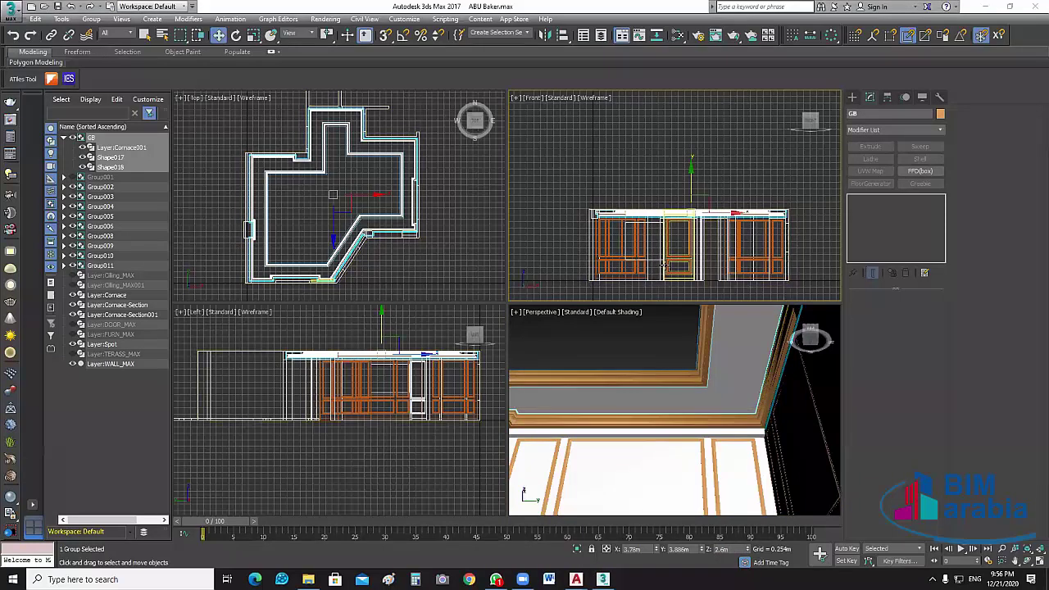
pyautogui.scroll(2, 704, 235)
pyautogui.scroll(2, 729, 237)
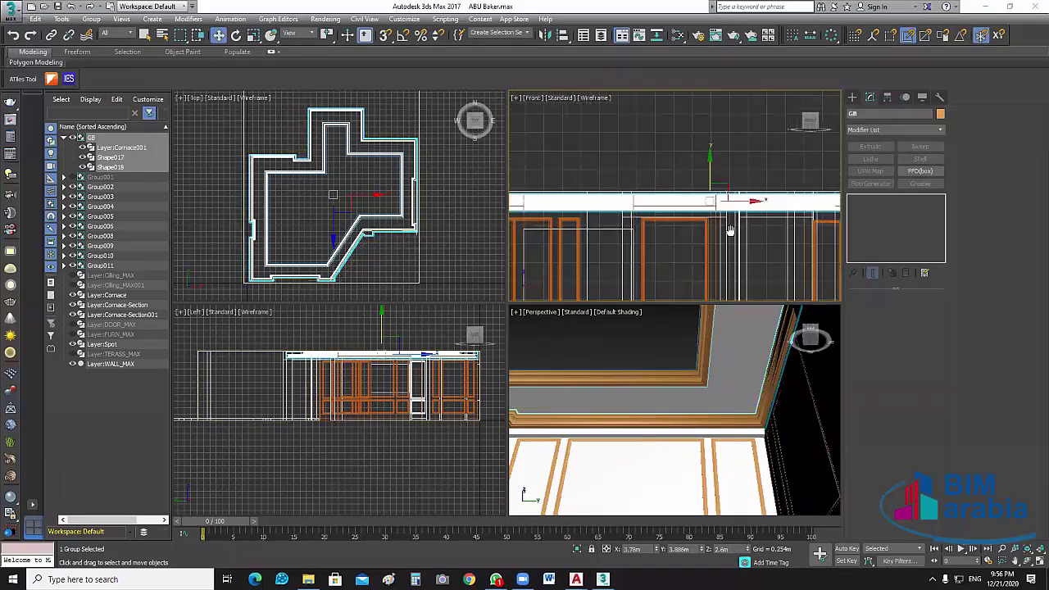
pyautogui.scroll(2, 730, 237)
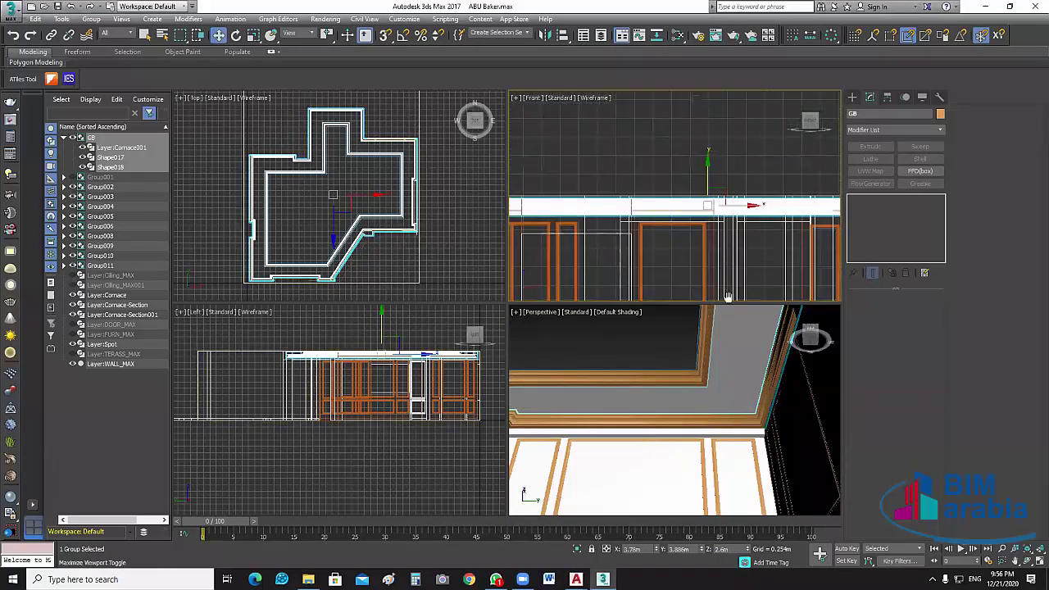
pyautogui.hotkey('alt', 'w')
pyautogui.scroll(2, 383, 306)
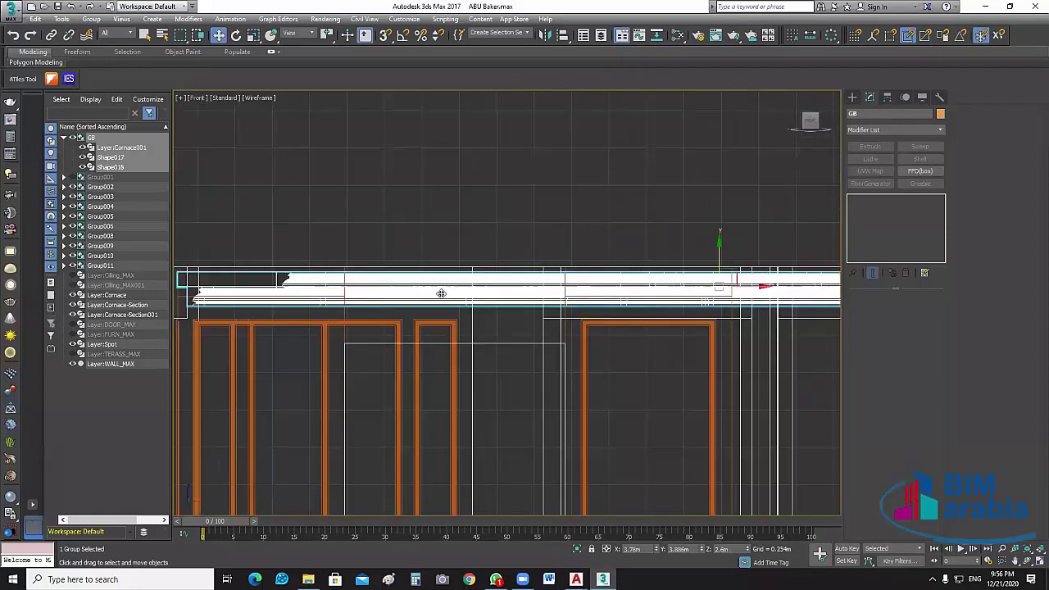
pyautogui.scroll(3, 383, 306)
pyautogui.moveTo(401, 324); pyautogui.dragTo(366, 324, button='middle')
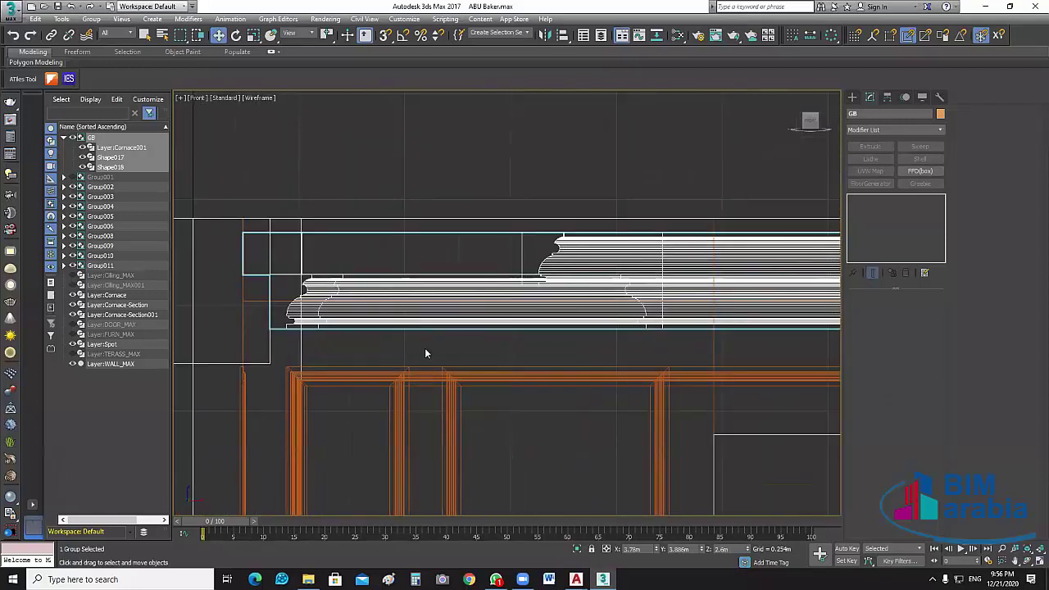
# - Adjust the group's Z height, trying 2.5m and 2.6m before settling on 2.57m
pyautogui.doubleClick(720, 549)
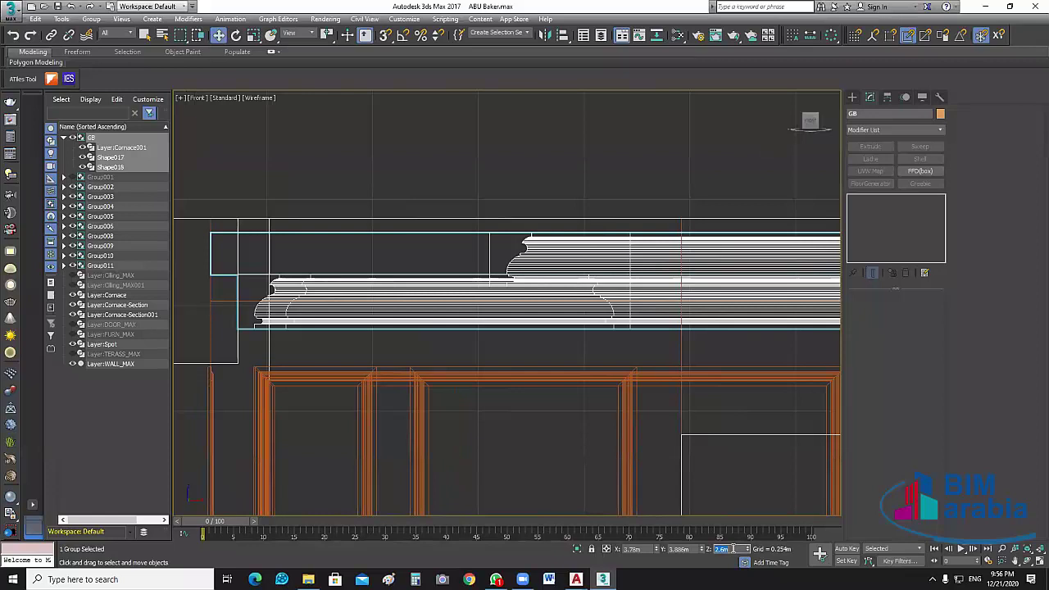
pyautogui.press('Return')
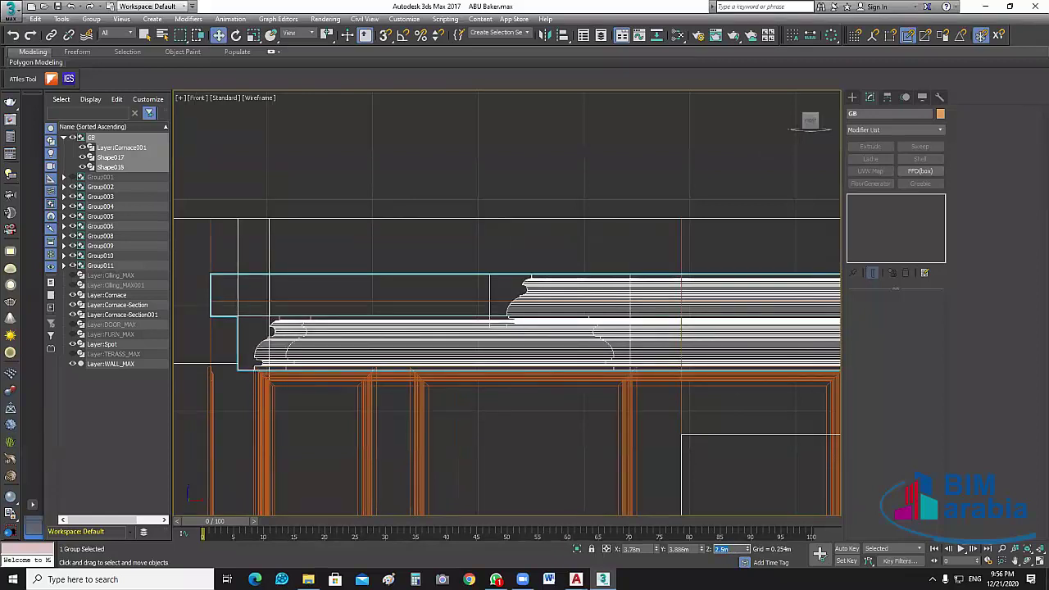
pyautogui.write('2.')
pyautogui.write('5')
pyautogui.press('Return')
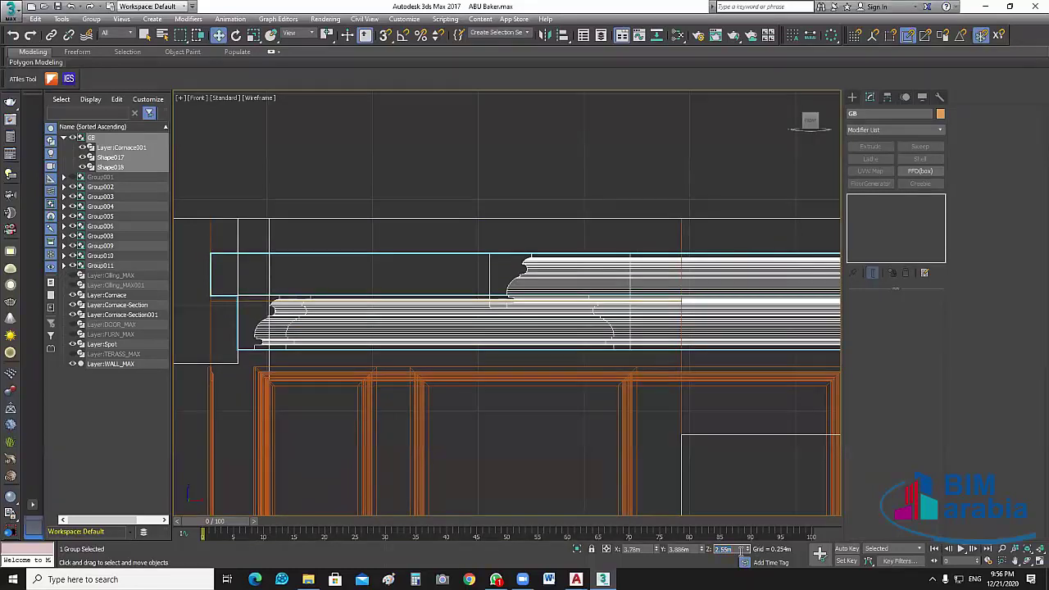
pyautogui.write('2.6')
pyautogui.press('Return')
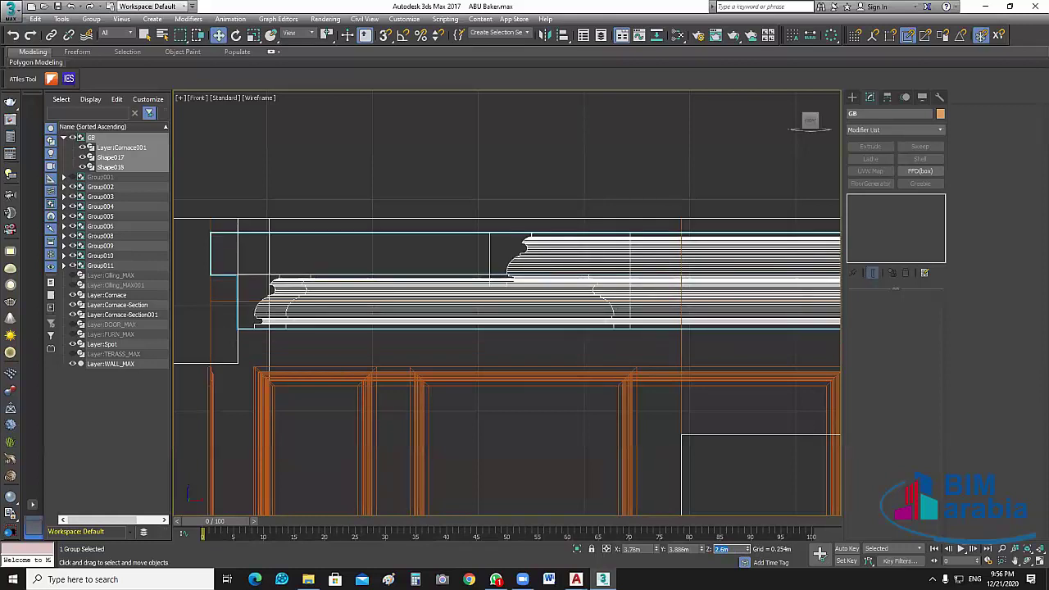
pyautogui.write('2')
pyautogui.press('Escape')
pyautogui.write('7')
pyautogui.write('2.')
pyautogui.press('Return')
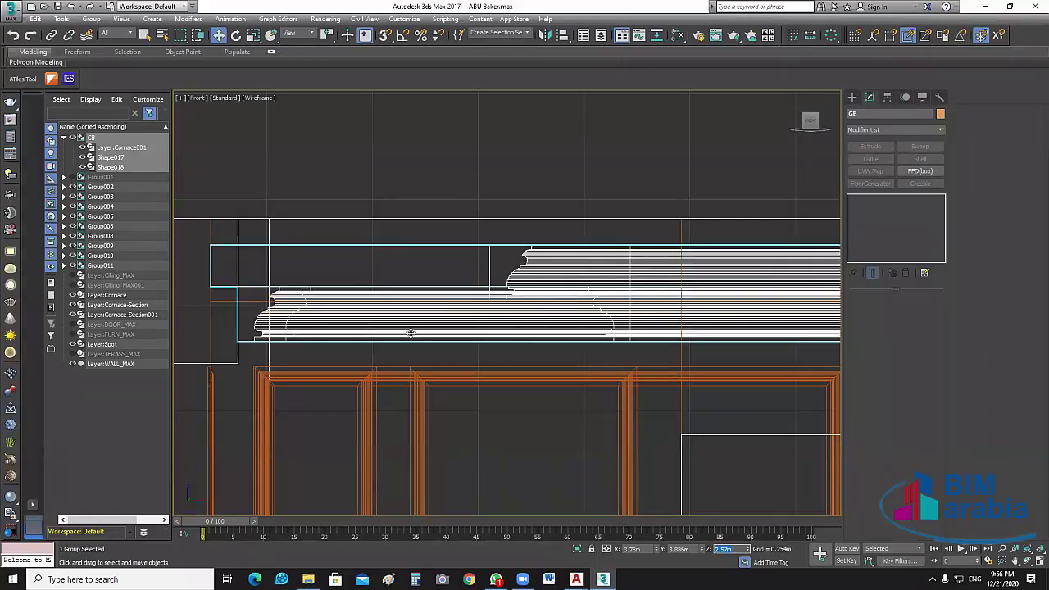
# - Deselect, zoom out, restore four viewports and step back to the whole-building Perspective overview
pyautogui.click(470, 157)
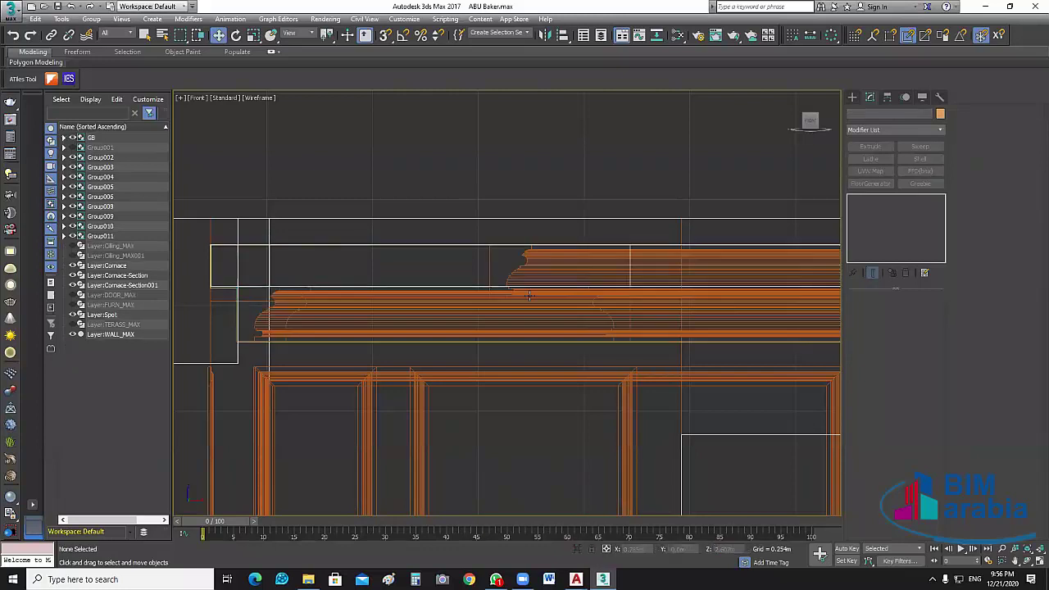
pyautogui.scroll(-3, 503, 290)
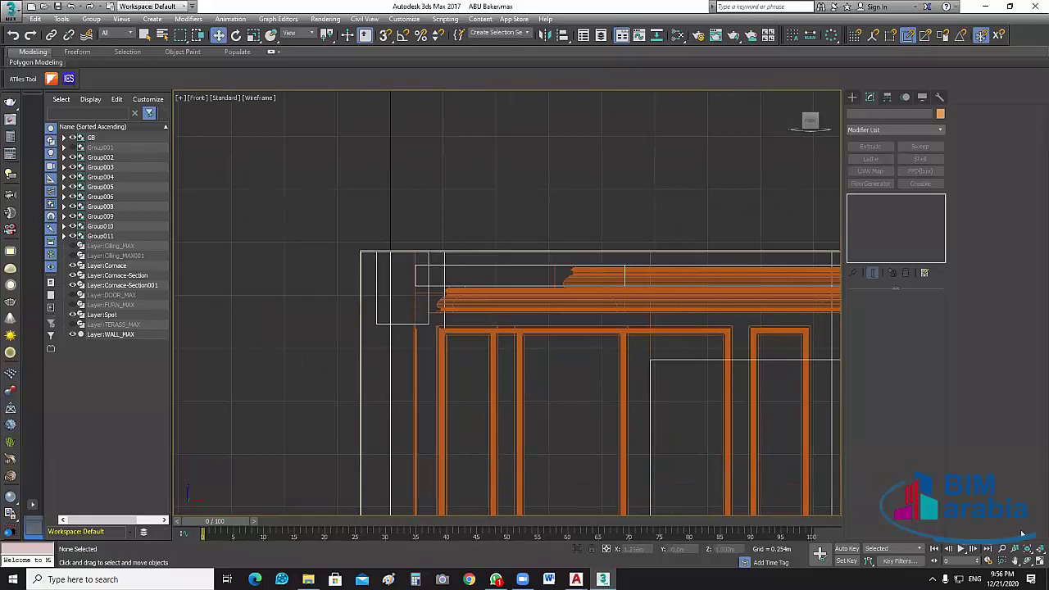
pyautogui.scroll(-2, 604, 416)
pyautogui.scroll(-2, 604, 416)
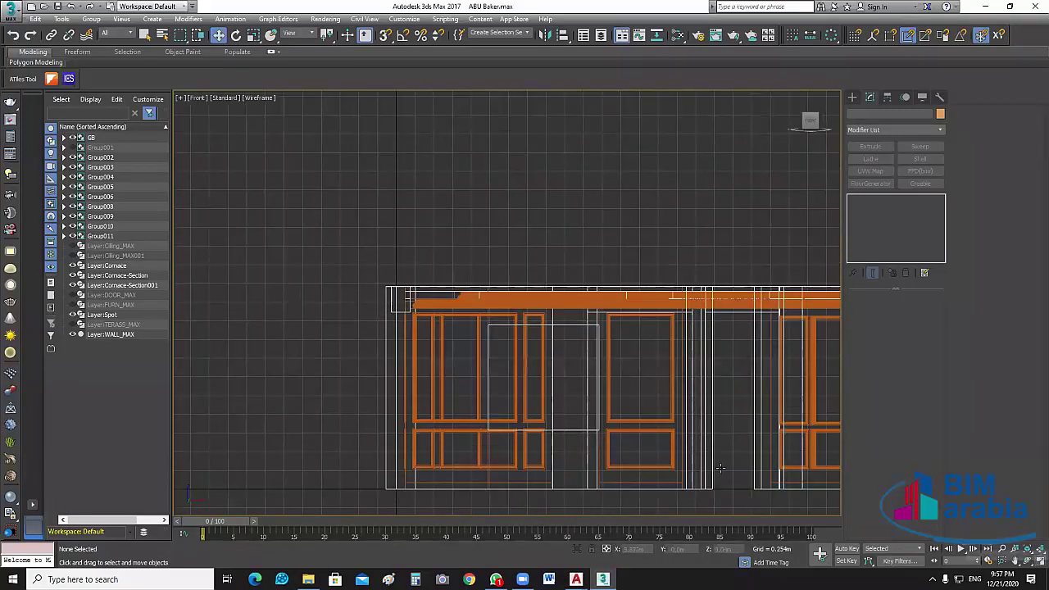
pyautogui.hotkey('alt', 'w')
pyautogui.moveTo(604, 475)
pyautogui.keyDown('alt'); pyautogui.mouseDown(button='middle')
pyautogui.moveTo(679, 468)
pyautogui.moveTo(606, 484)
pyautogui.moveTo(585, 452)
pyautogui.mouseUp(button='middle'); pyautogui.keyUp('alt')
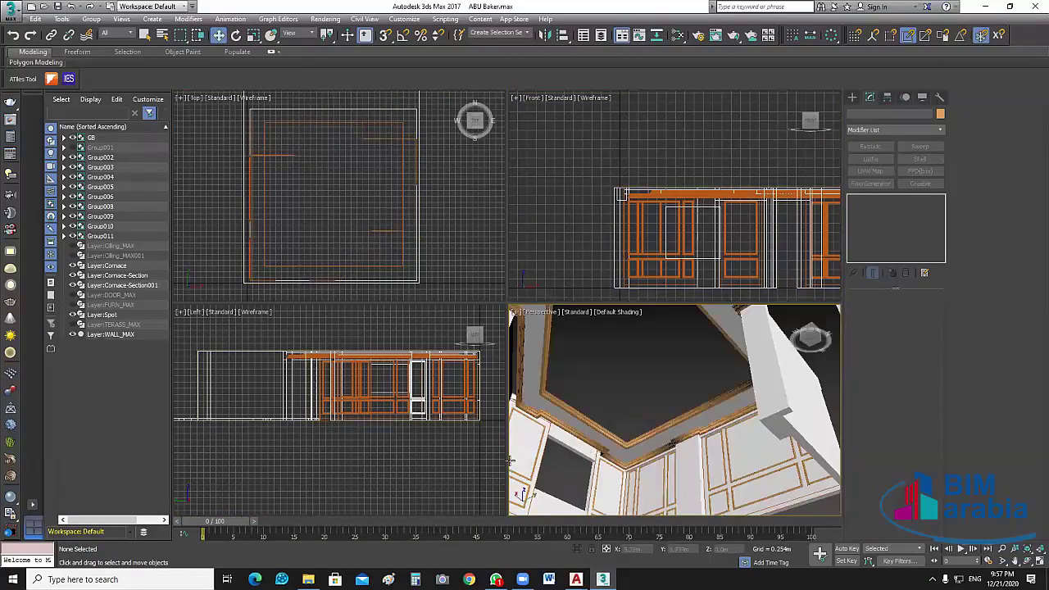
pyautogui.hotkey('shift', 'z')
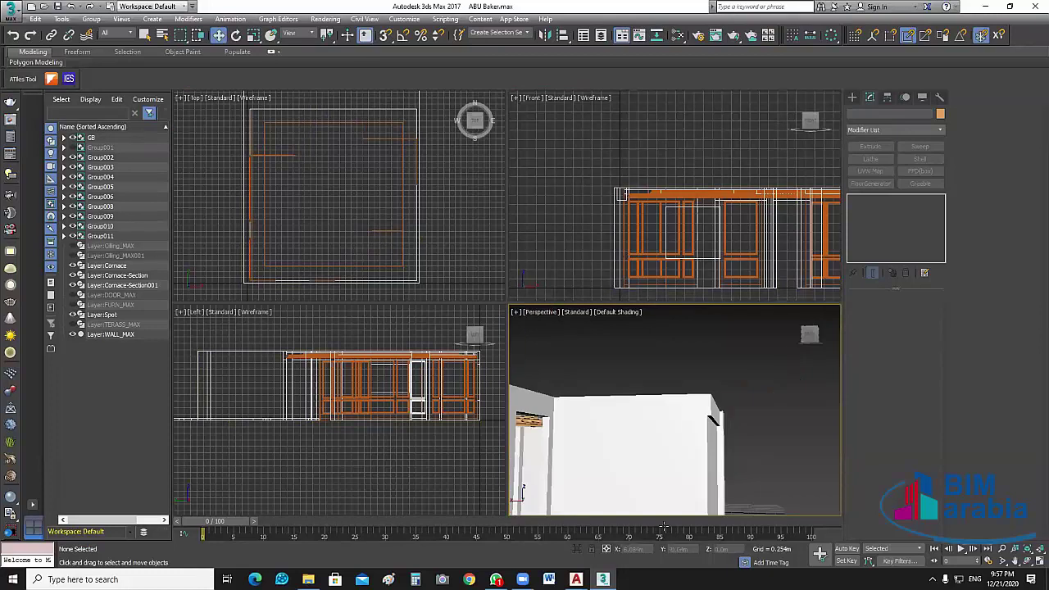
pyautogui.hotkey('shift', 'z')
pyautogui.hotkey('shift', 'z')
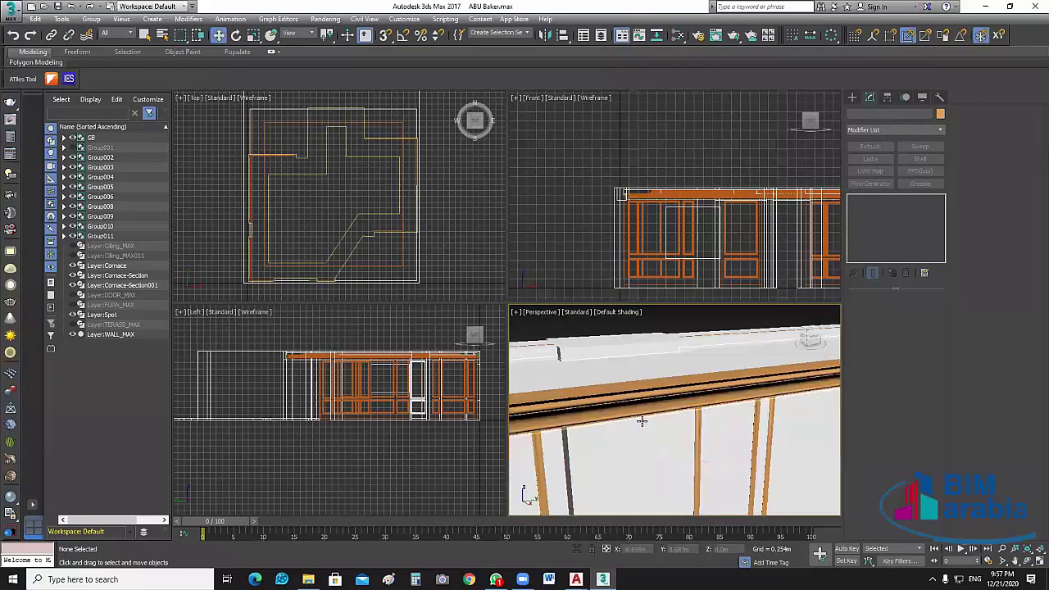
pyautogui.hotkey('shift', 'z')
pyautogui.hotkey('shift', 'z')
pyautogui.hotkey('shift', 'z')
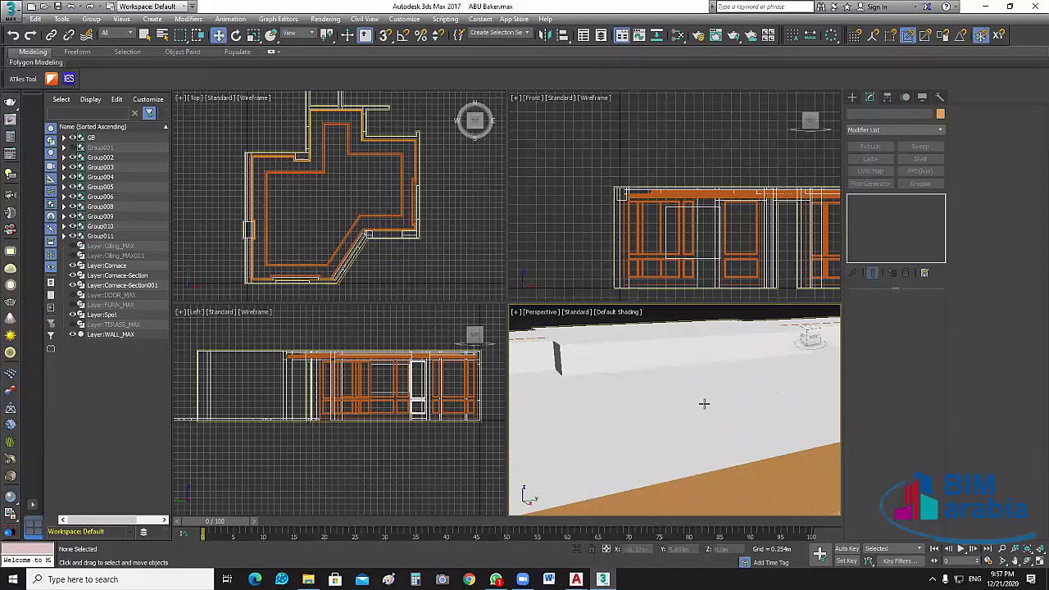
pyautogui.hotkey('shift', 'z')
pyautogui.hotkey('shift', 'z')
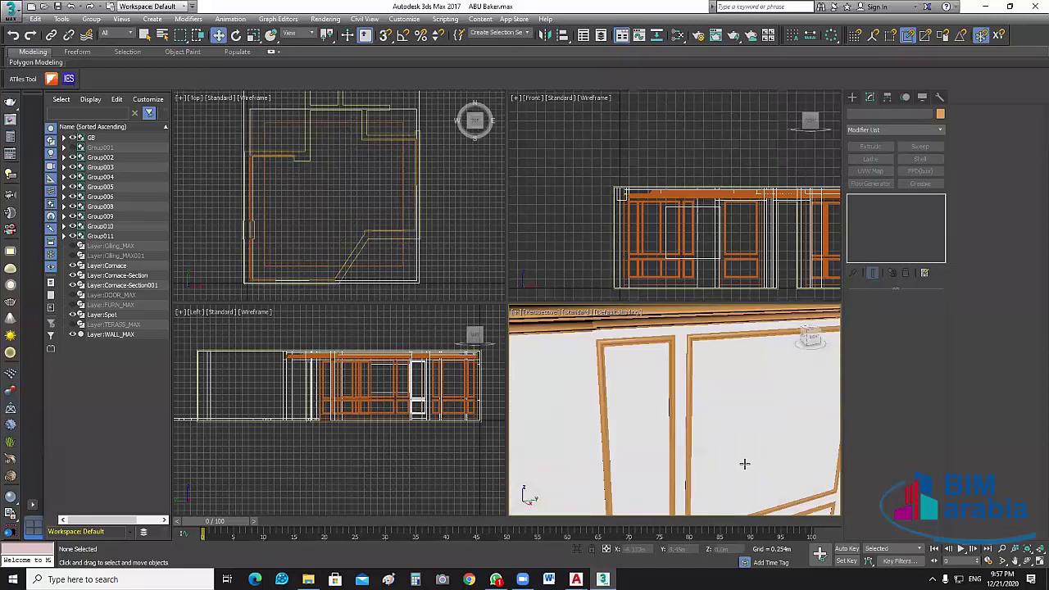
pyautogui.hotkey('shift', 'z')
pyautogui.hotkey('shift', 'z')
pyautogui.hotkey('shift', 'z')
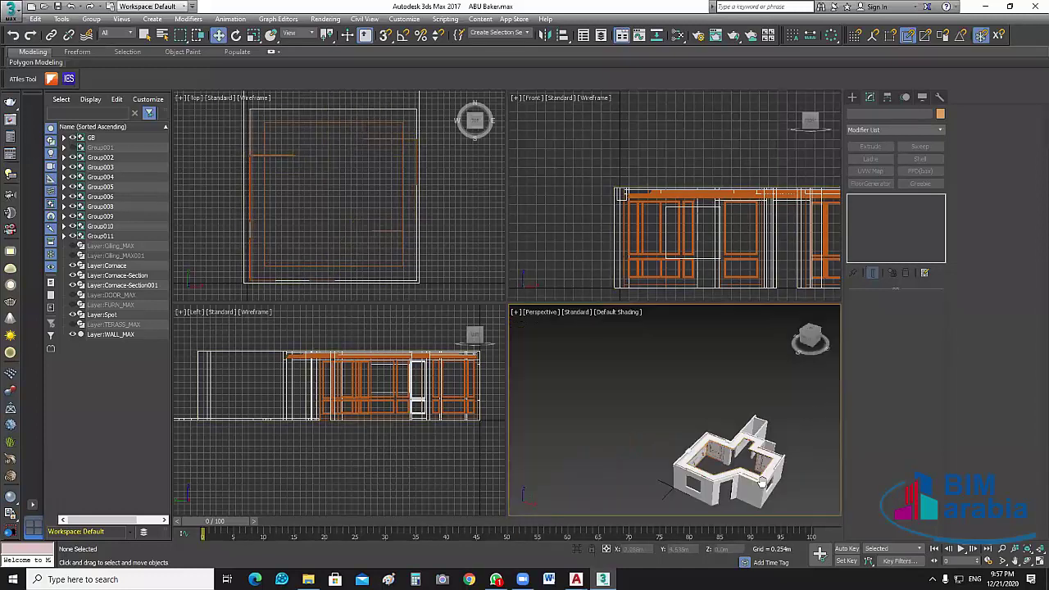
pyautogui.hotkey('shift', 'z')
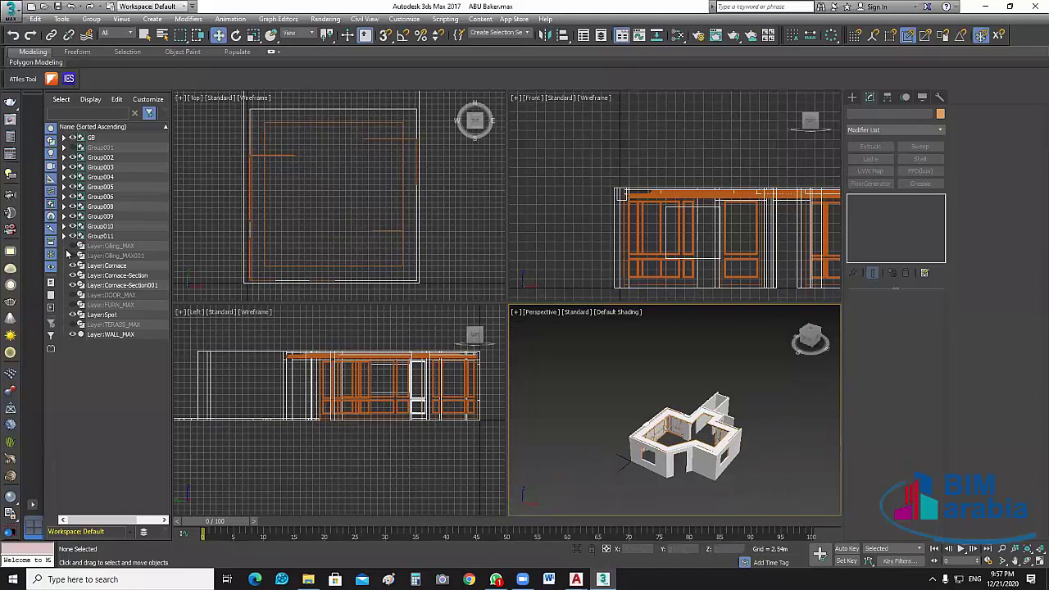
# - Show the Clling_MAX and Clling_MAX001 ceiling layers, stepping through earlier Perspective views to check them
pyautogui.click(72, 246)
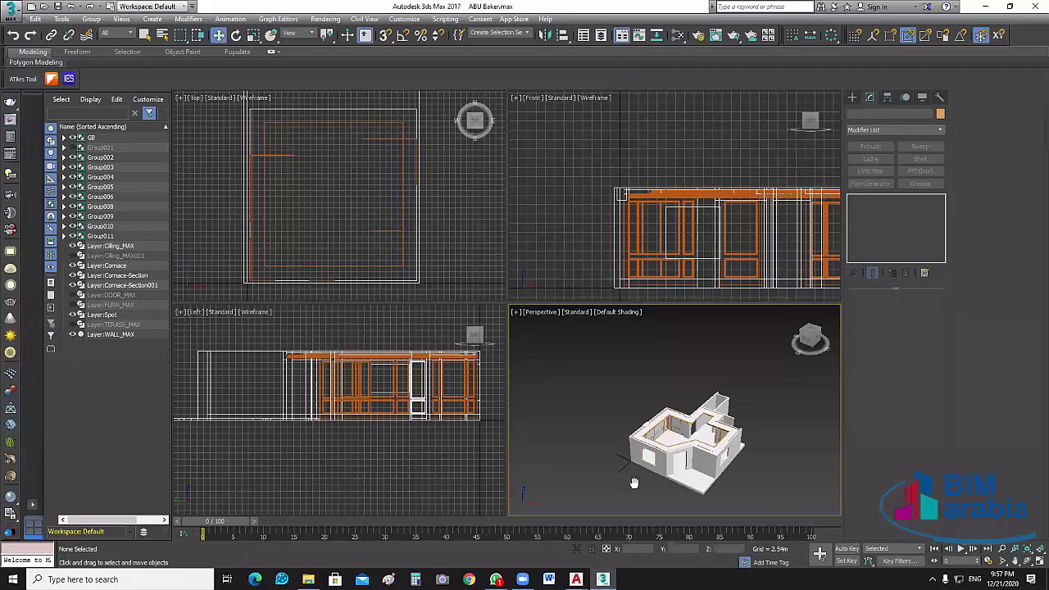
pyautogui.hotkey('shift', 'z')
pyautogui.hotkey('shift', 'z')
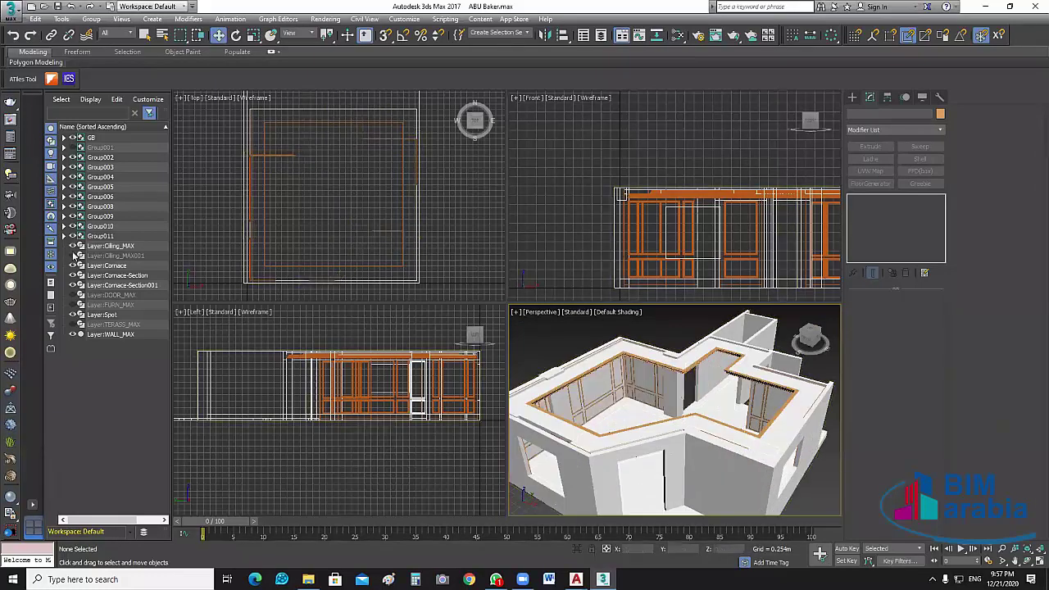
pyautogui.click(73, 256)
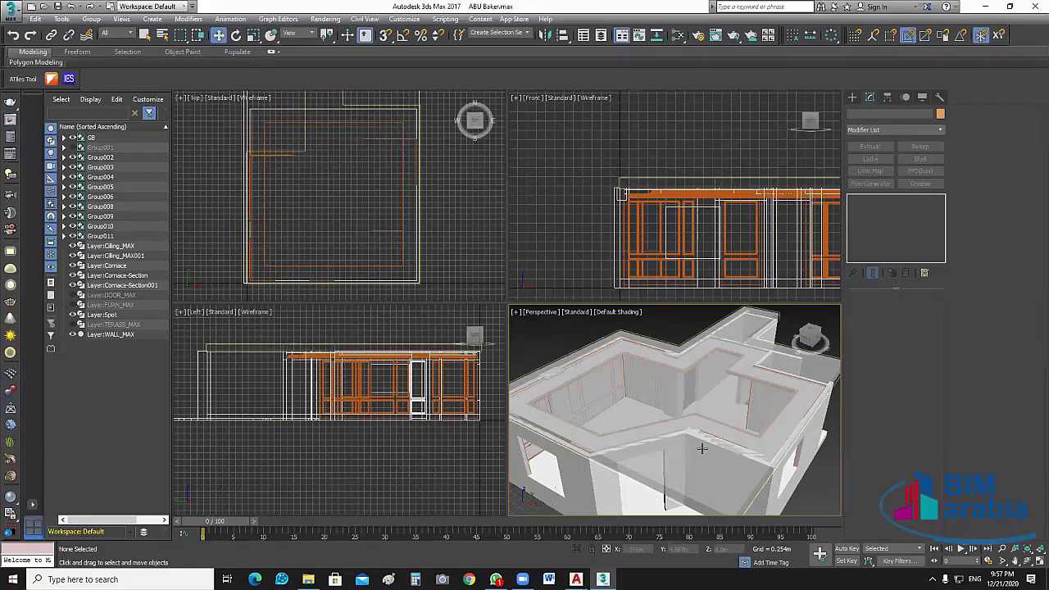
pyautogui.hotkey('shift', 'z')
pyautogui.hotkey('shift', 'z')
pyautogui.hotkey('shift', 'z')
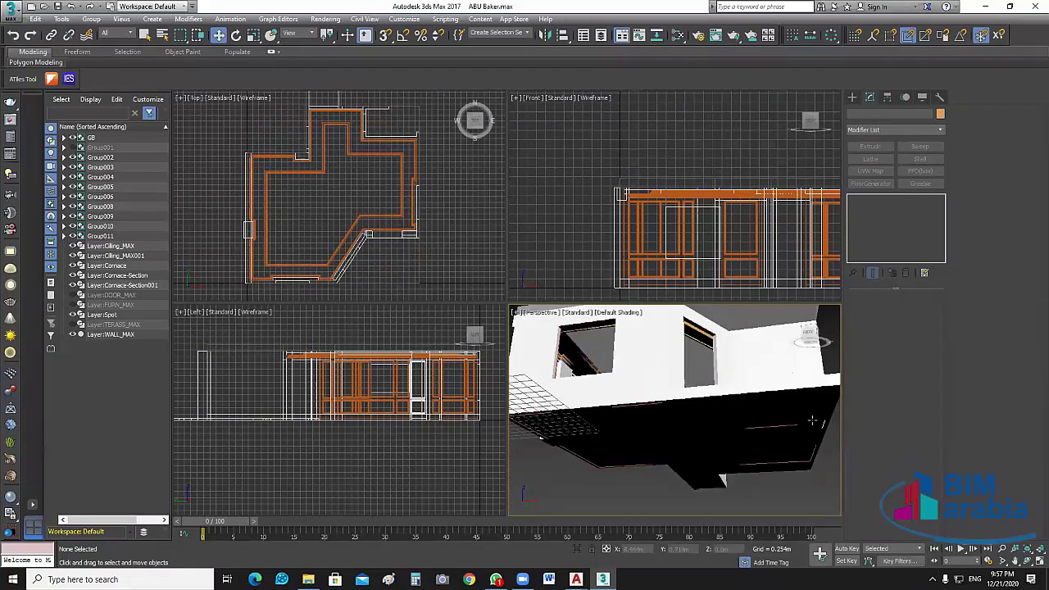
pyautogui.hotkey('shift', 'z')
pyautogui.hotkey('shift', 'z')
pyautogui.hotkey('shift', 'z')
pyautogui.hotkey('shift', 'z')
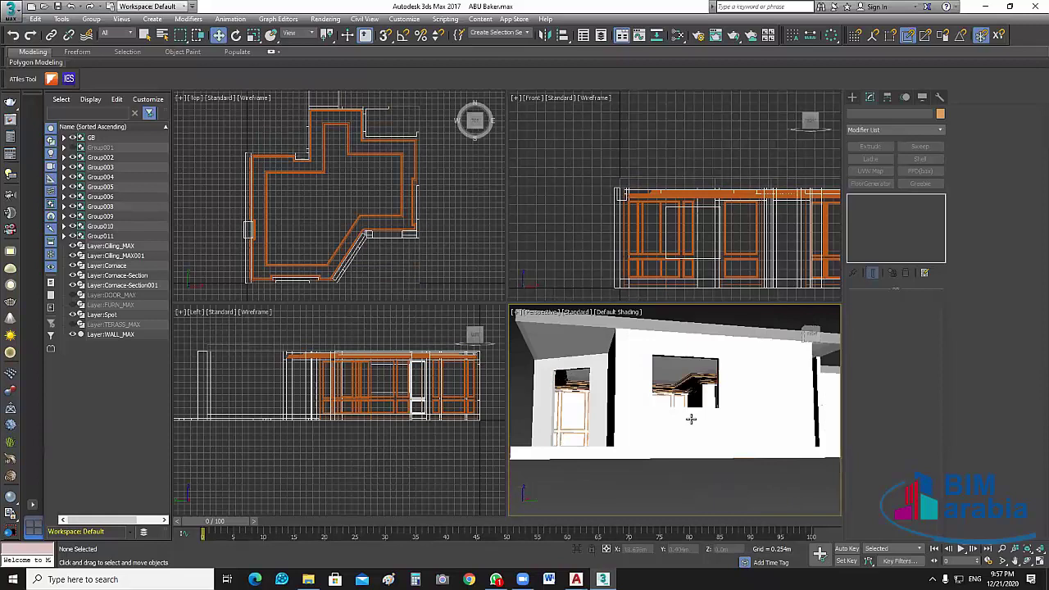
pyautogui.hotkey('shift', 'z')
pyautogui.hotkey('shift', 'z')
pyautogui.hotkey('shift', 'z')
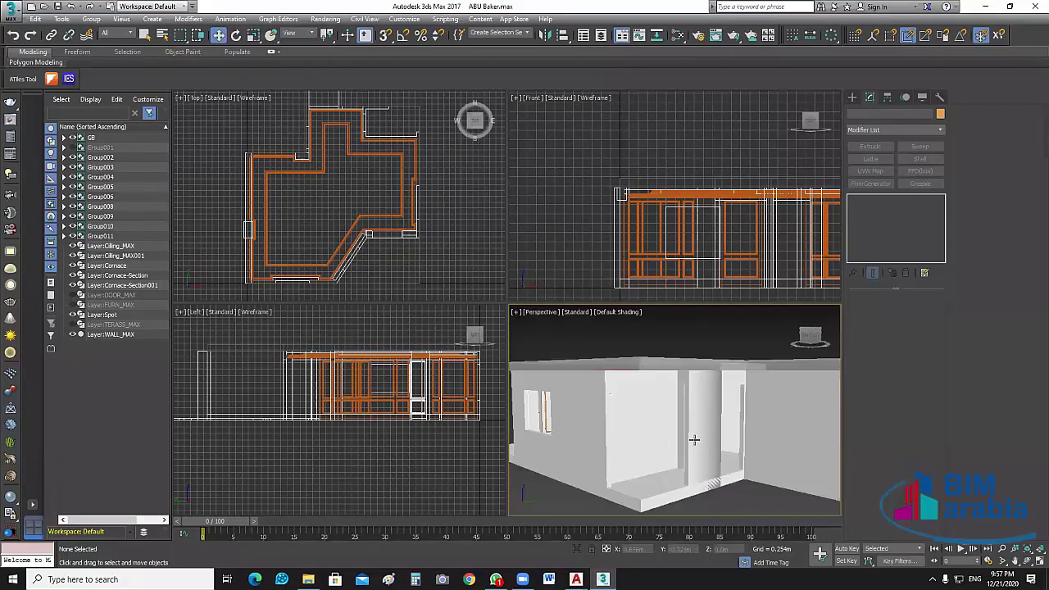
pyautogui.hotkey('shift', 'z')
pyautogui.hotkey('shift', 'z')
pyautogui.hotkey('shift', 'z')
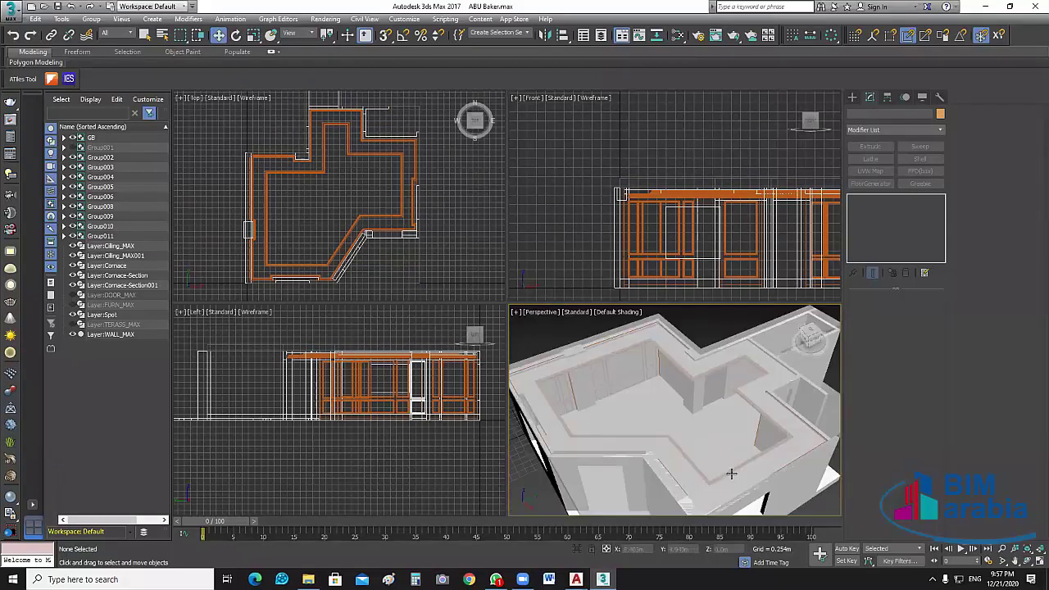
pyautogui.hotkey('shift', 'z')
pyautogui.hotkey('shift', 'z')
pyautogui.hotkey('shift', 'z')
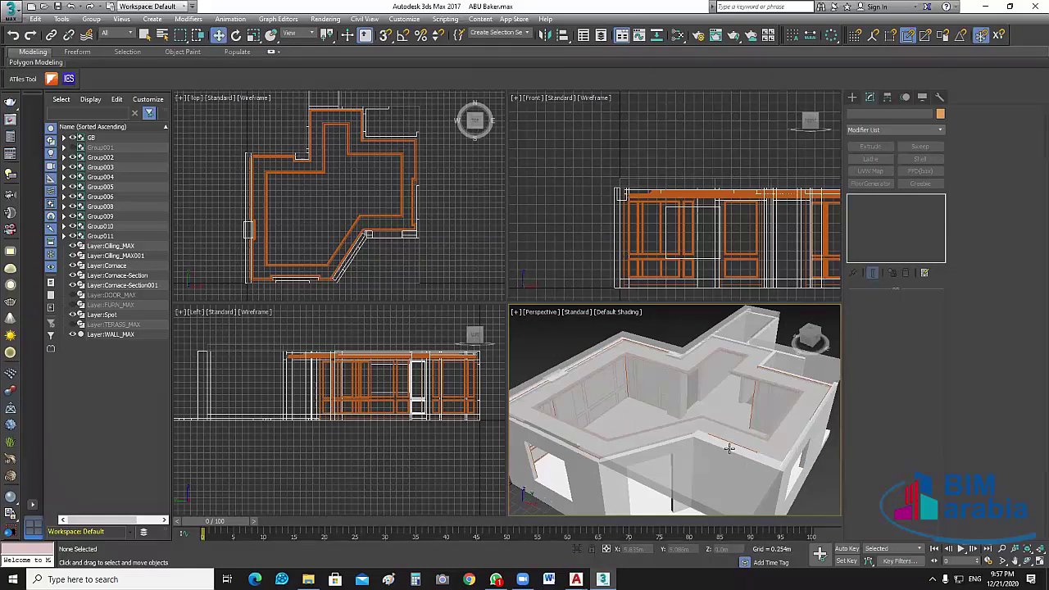
pyautogui.hotkey('shift', 'z')
pyautogui.hotkey('shift', 'z')
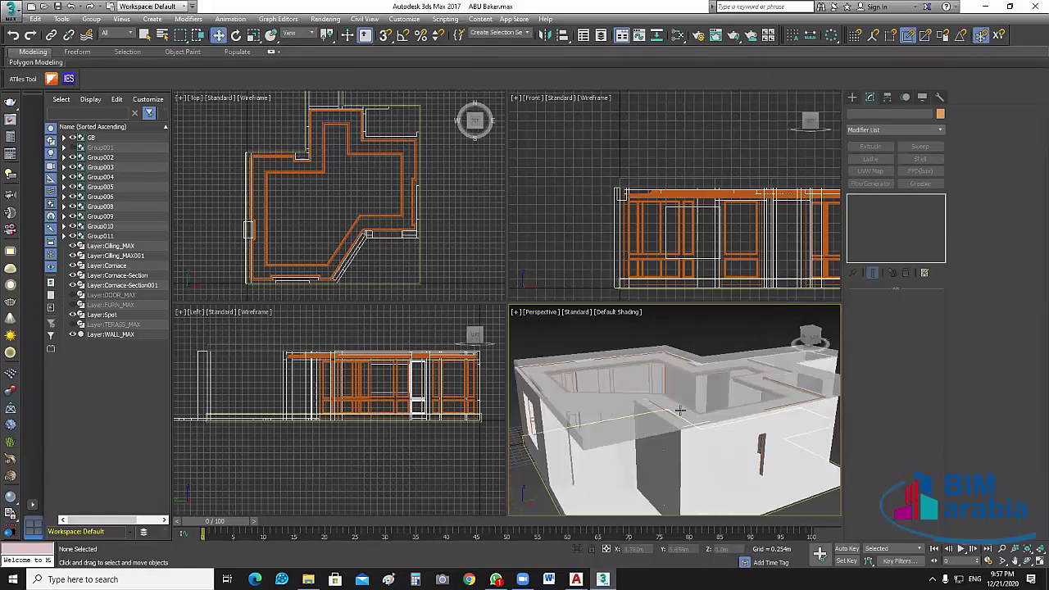
pyautogui.hotkey('shift', 'z')
pyautogui.hotkey('shift', 'z')
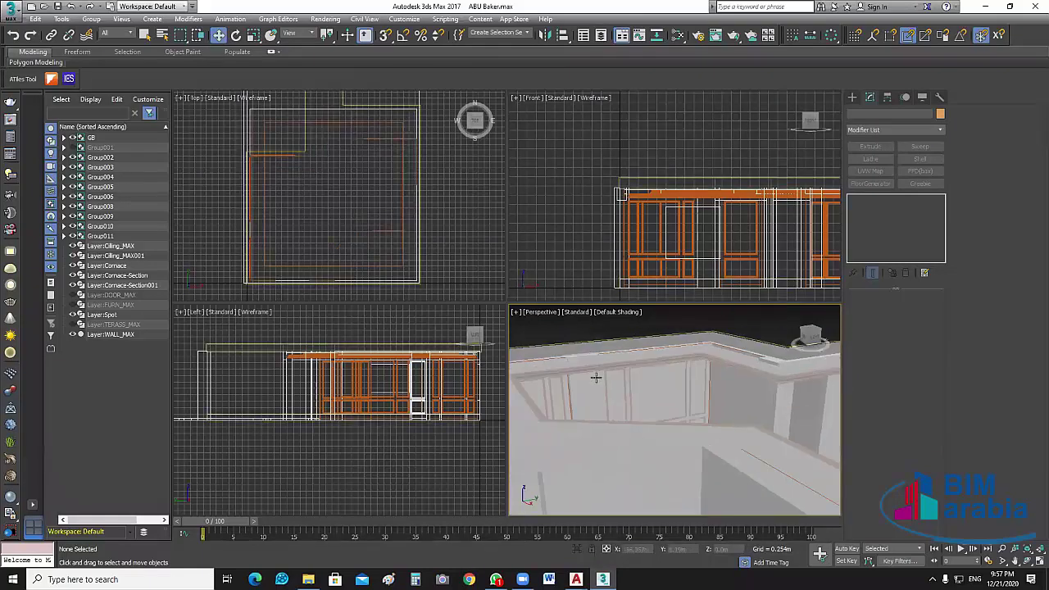
pyautogui.hotkey('shift', 'z')
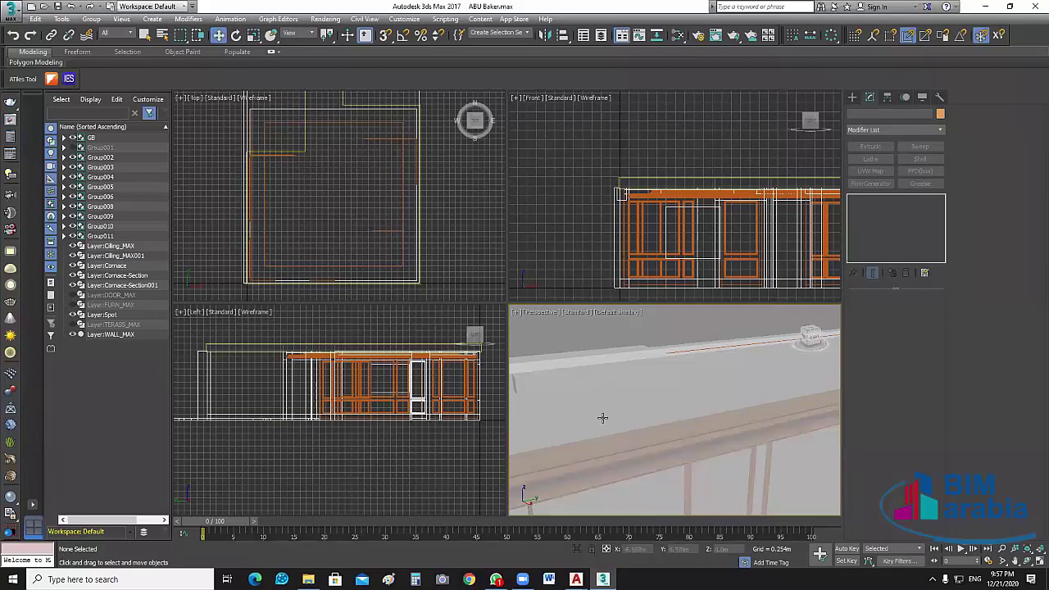
pyautogui.hotkey('shift', 'z')
pyautogui.hotkey('shift', 'z')
pyautogui.hotkey('shift', 'z')
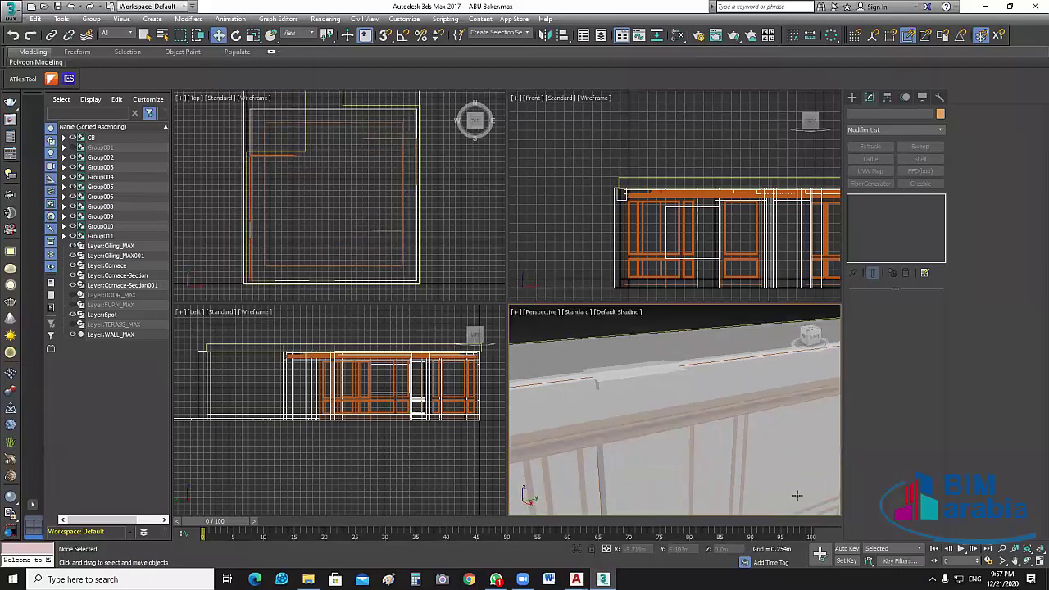
pyautogui.hotkey('shift', 'z')
pyautogui.hotkey('shift', 'z')
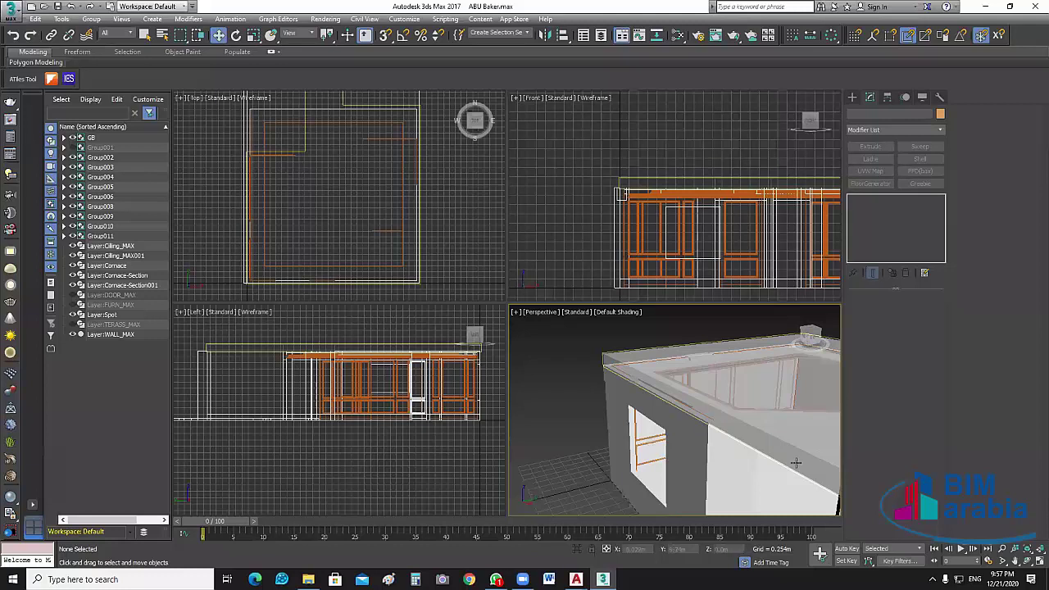
pyautogui.hotkey('shift', 'z')
pyautogui.hotkey('shift', 'z')
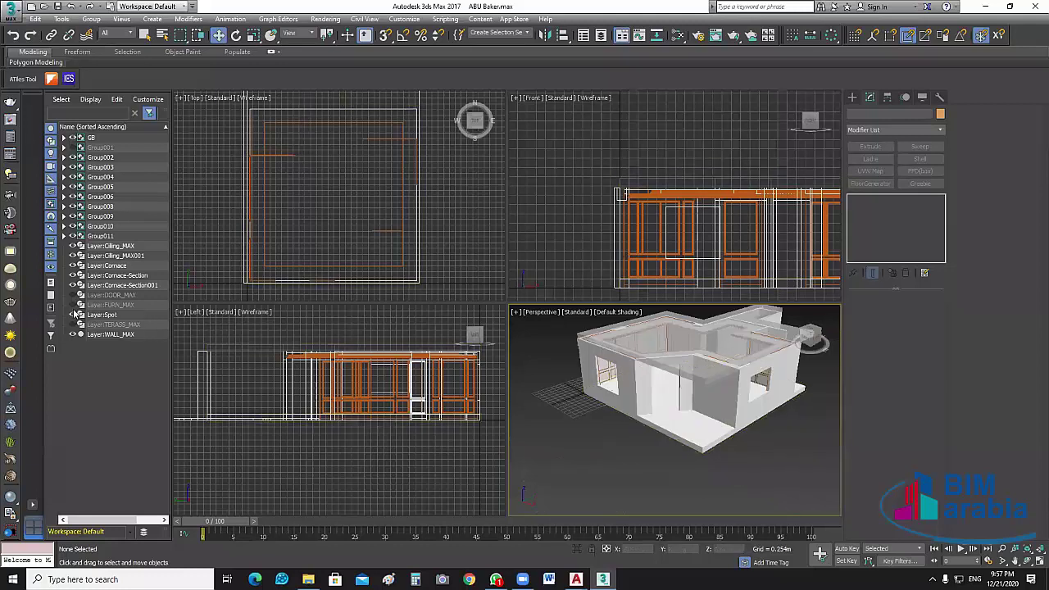
# - Show the TERASS_MAX terrace layer and view the house from several perspective angles
pyautogui.click(72, 324)
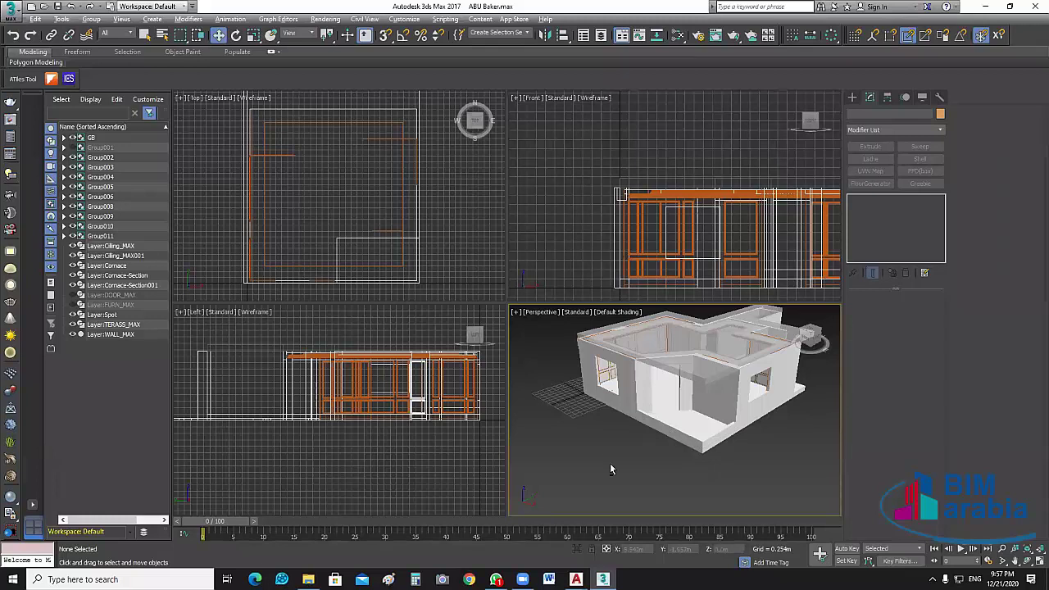
pyautogui.hotkey('shift', 'z')
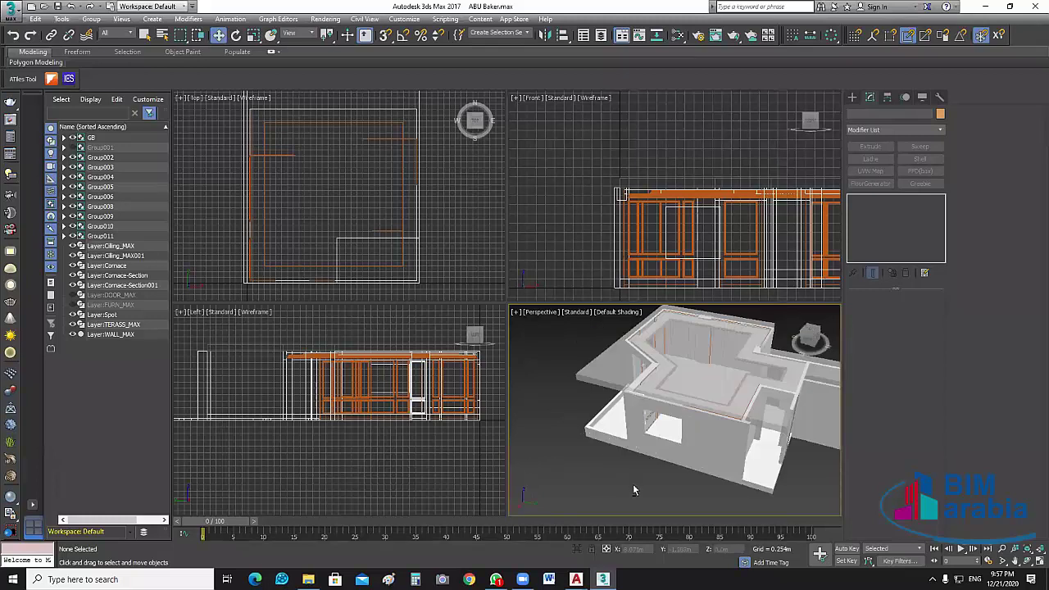
pyautogui.hotkey('shift', 'z')
pyautogui.hotkey('shift', 'z')
pyautogui.hotkey('shift', 'z')
pyautogui.hotkey('shift', 'z')
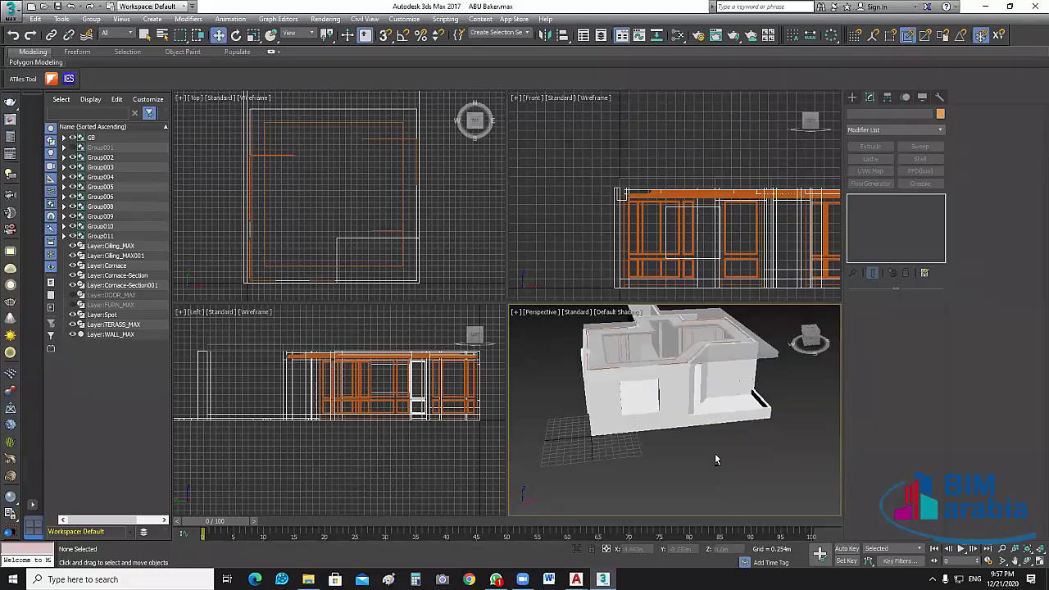
pyautogui.hotkey('shift', 'z')
pyautogui.hotkey('shift', 'z')
pyautogui.hotkey('shift', 'z')
pyautogui.hotkey('shift', 'z')
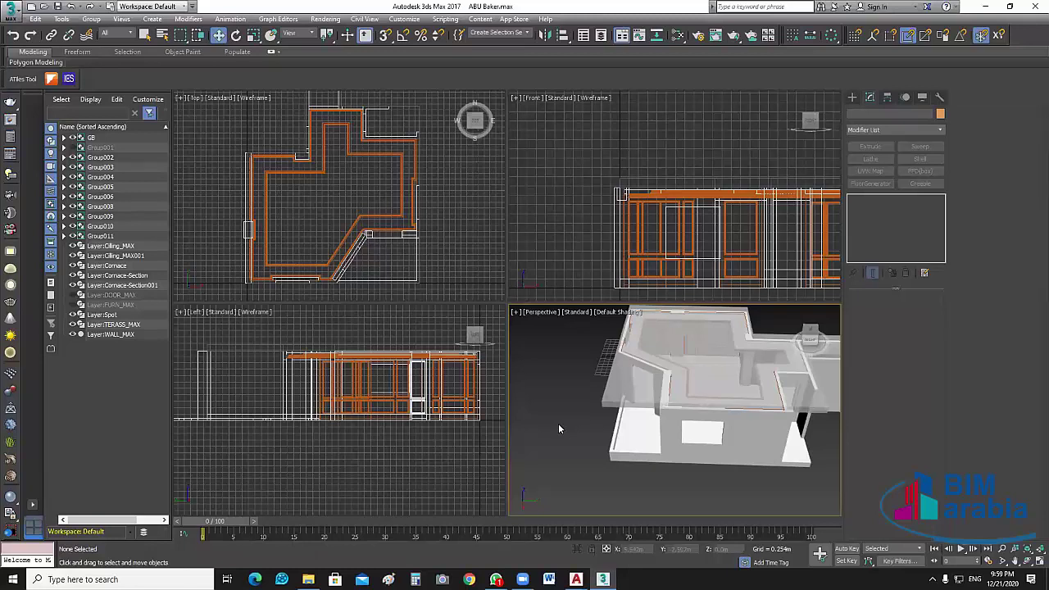
pyautogui.click(58, 6)
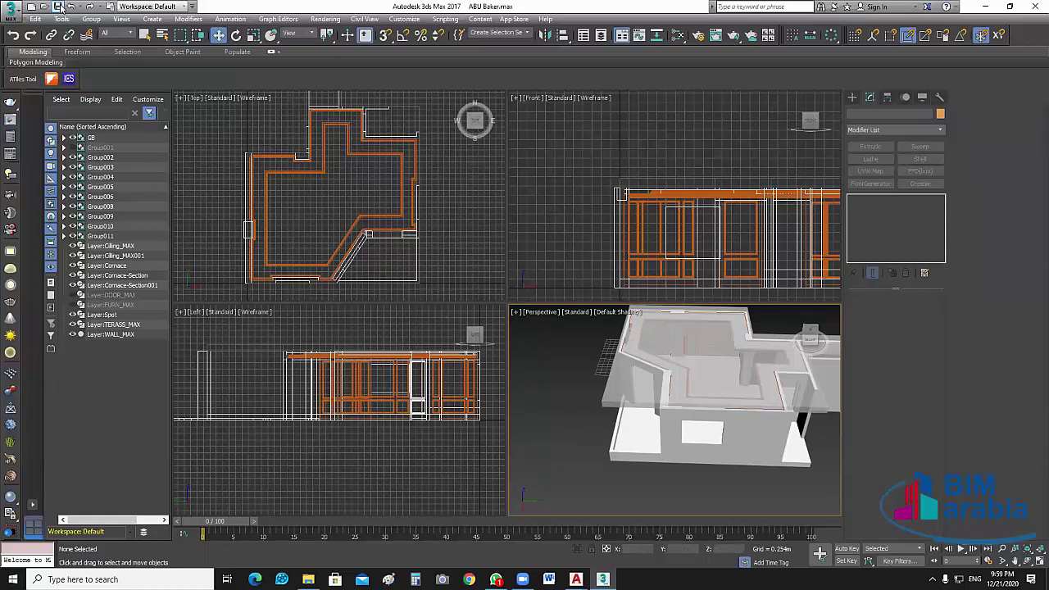